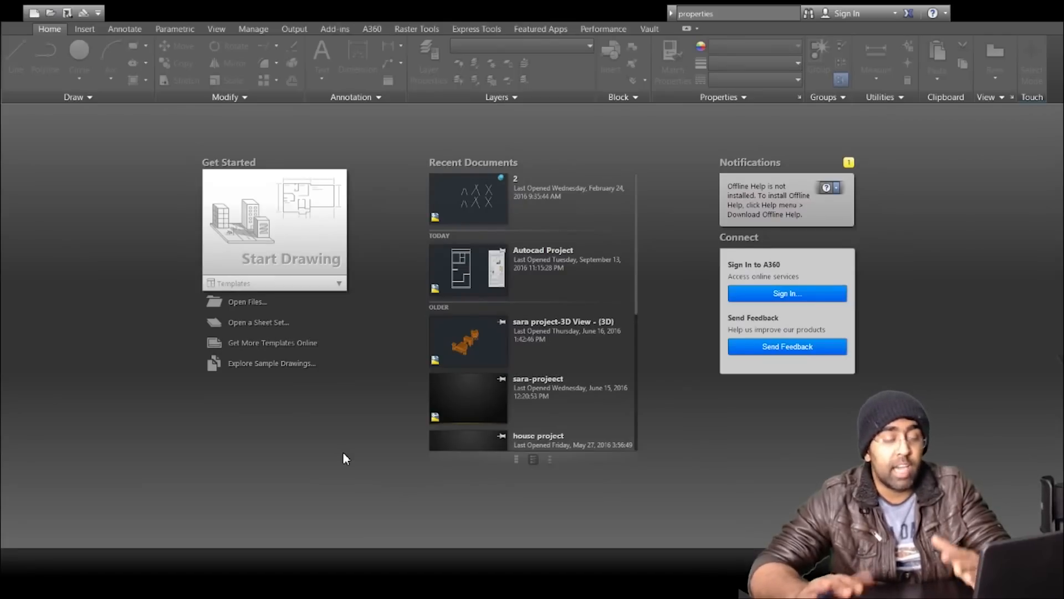
Step: Start a new blank drawing and open its workspace settings
left_click(301, 238)
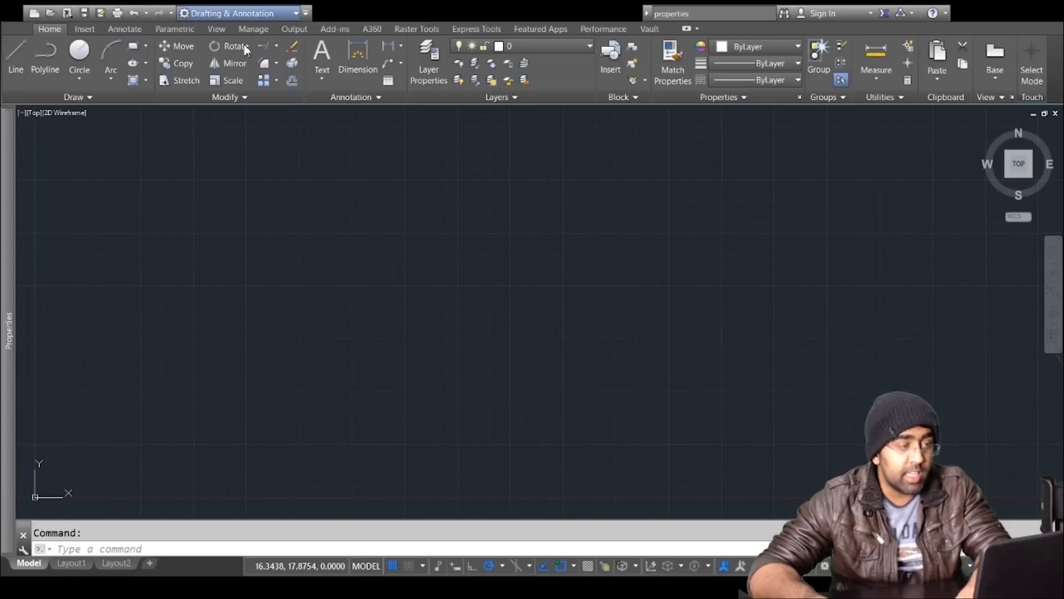
left_click(212, 134)
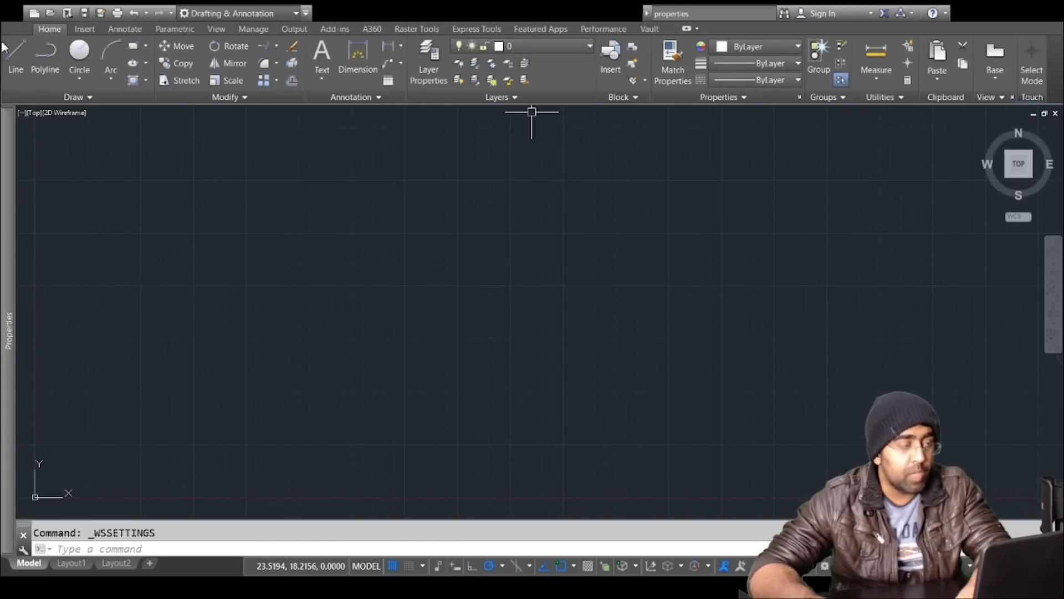
Step: Close the Properties palette, and hide the command line before restoring it
left_click(25, 109)
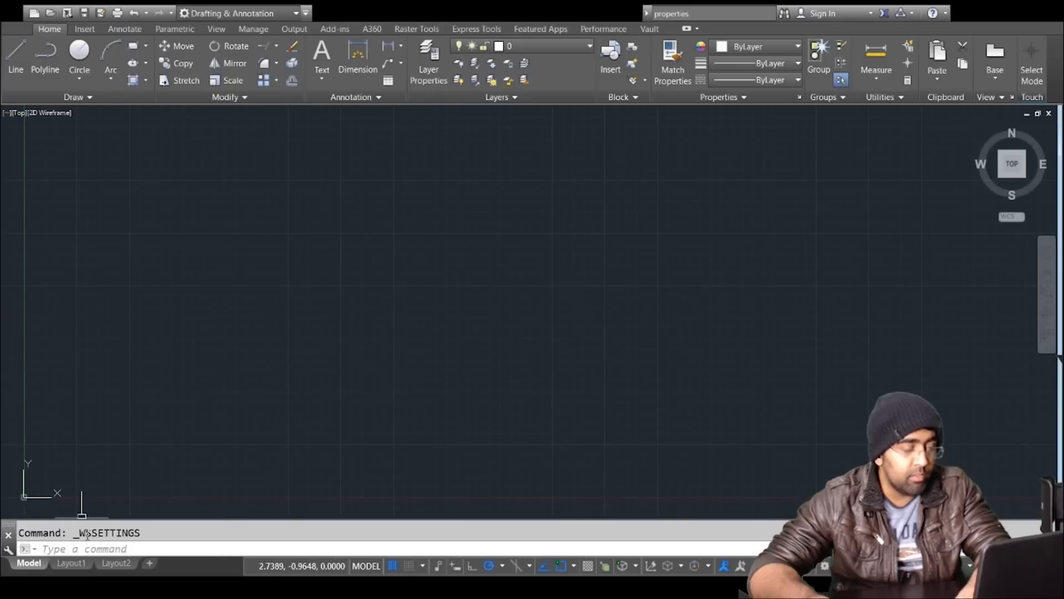
left_click(8, 535)
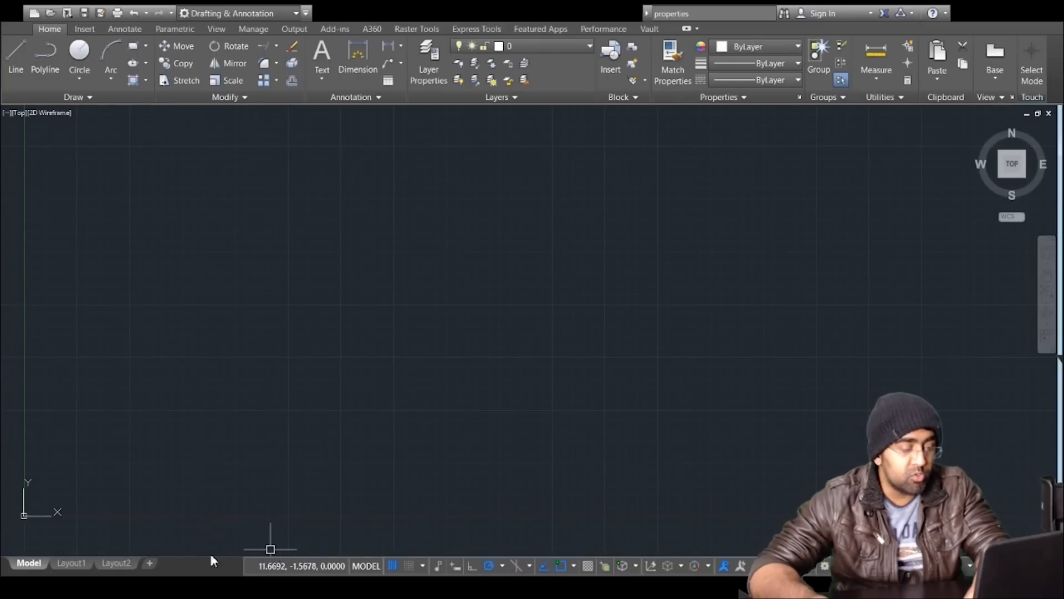
key("ctrl+9")
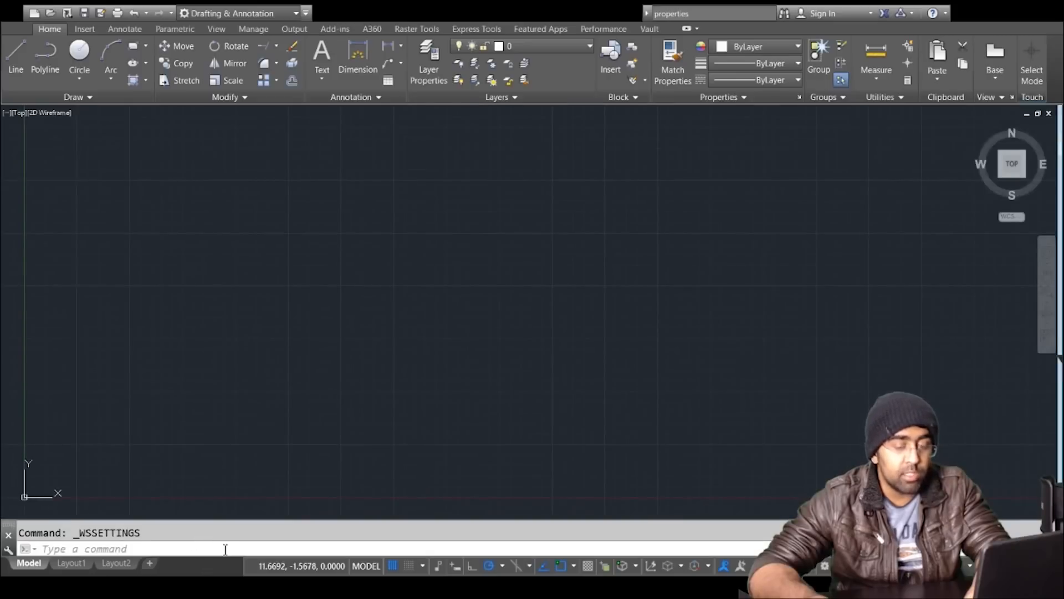
Step: Reopen the Properties palette with the PROPERTIES command
left_click(314, 546)
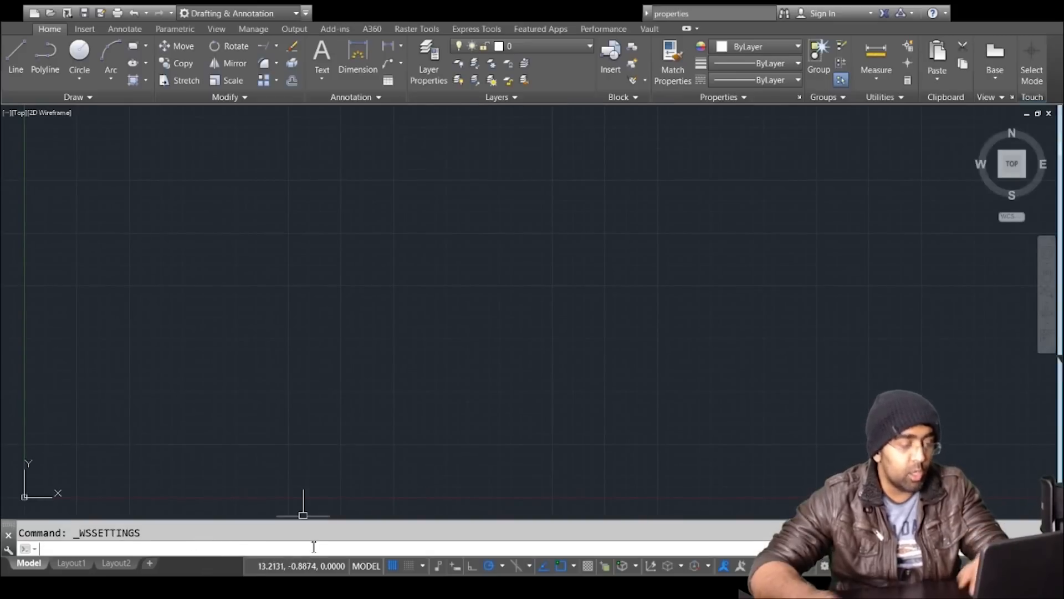
type("PROpe")
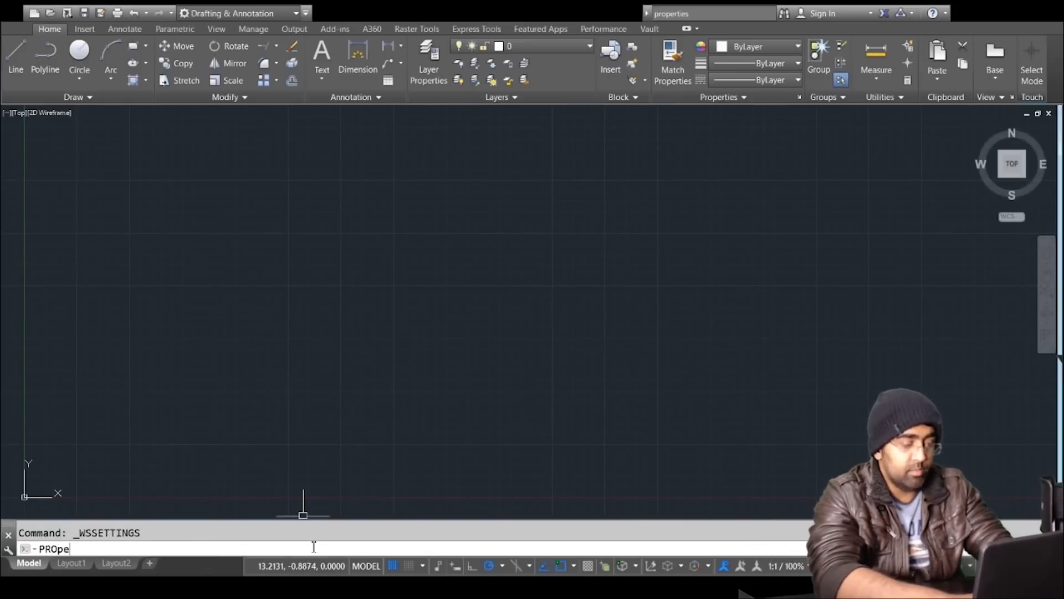
type("rties")
key("Return")
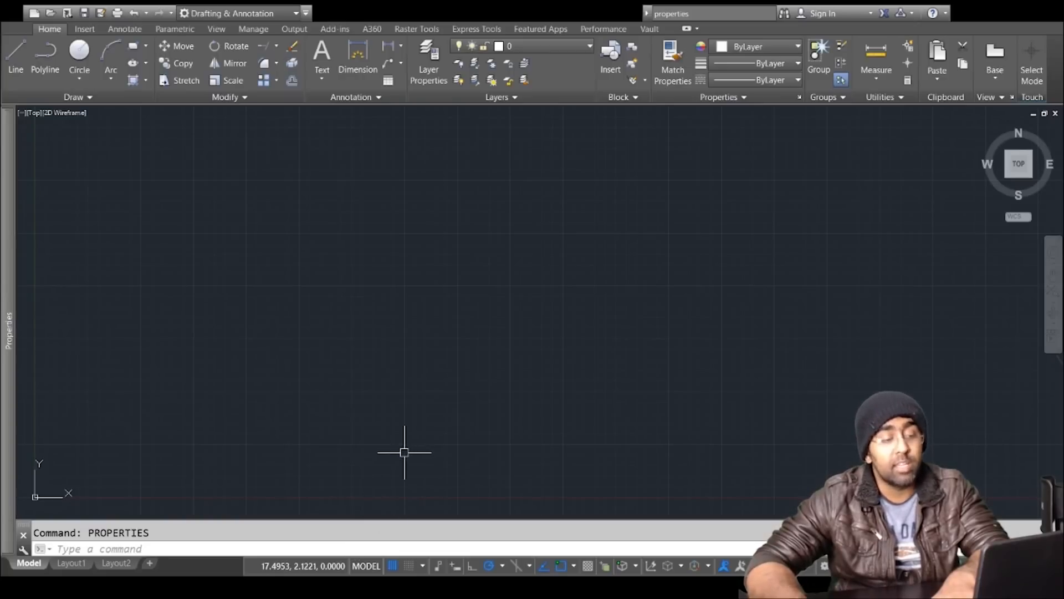
Step: Turn off the drawing grid and set the drawing units to architectural feet and inches
left_click(393, 566)
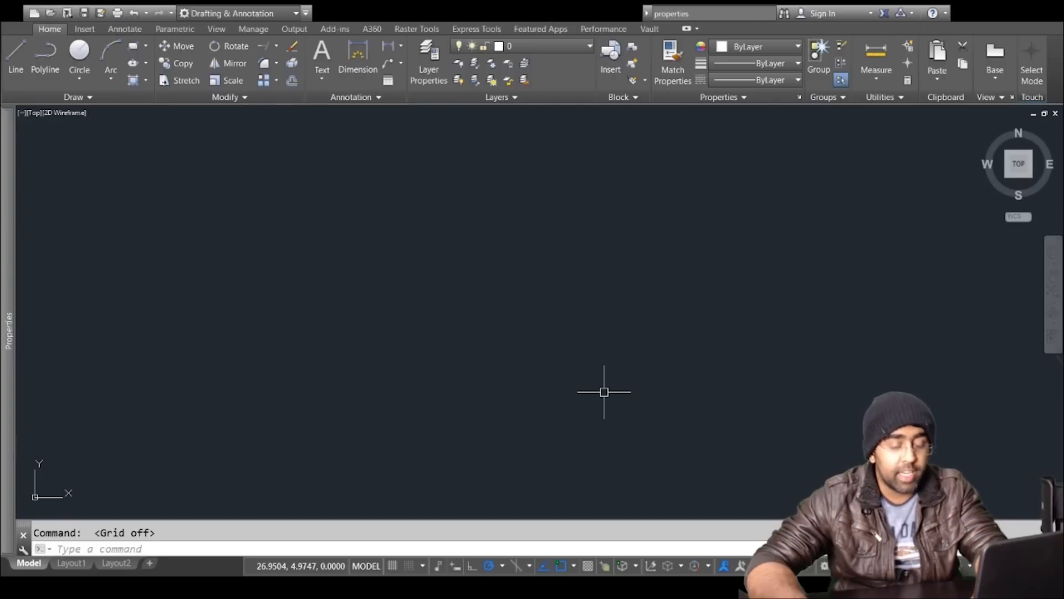
left_click(370, 546)
type("UNITS")
key("Return")
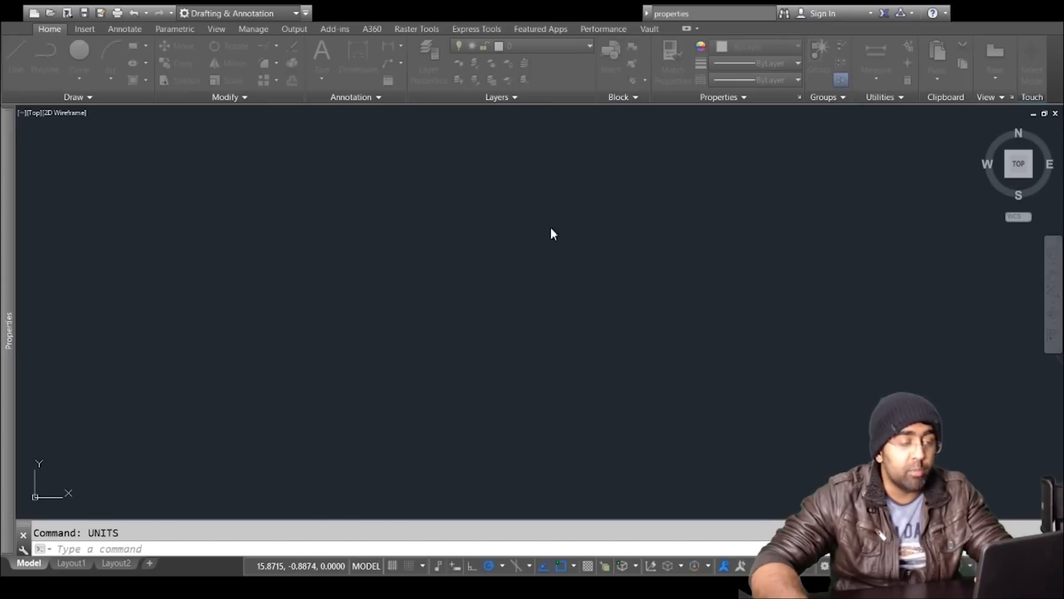
left_click(385, 421)
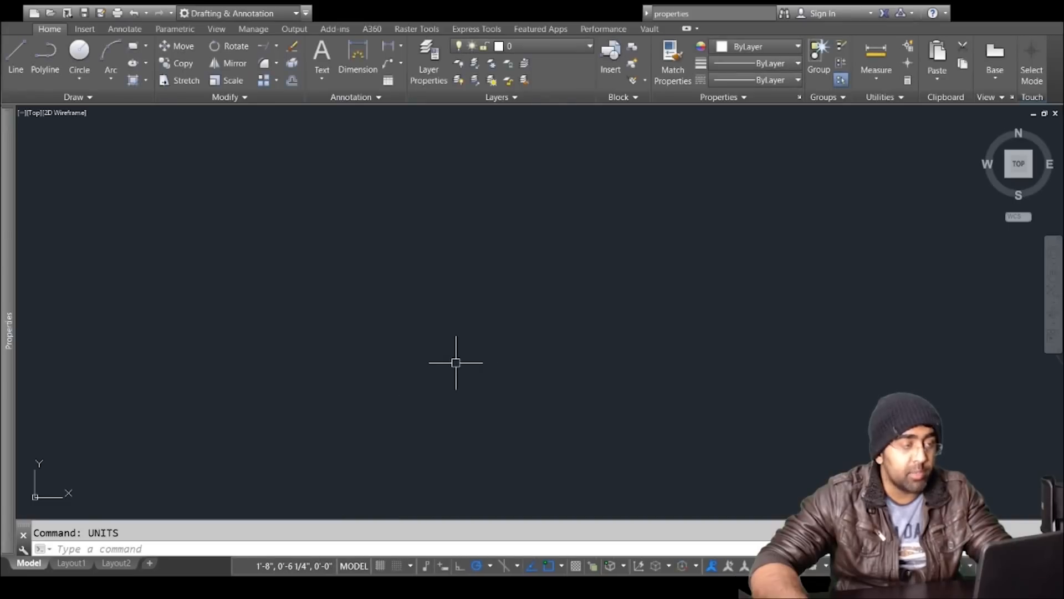
Step: Set the model space limits from the default origin to 400',400' and zoom to show all of them
type("limit")
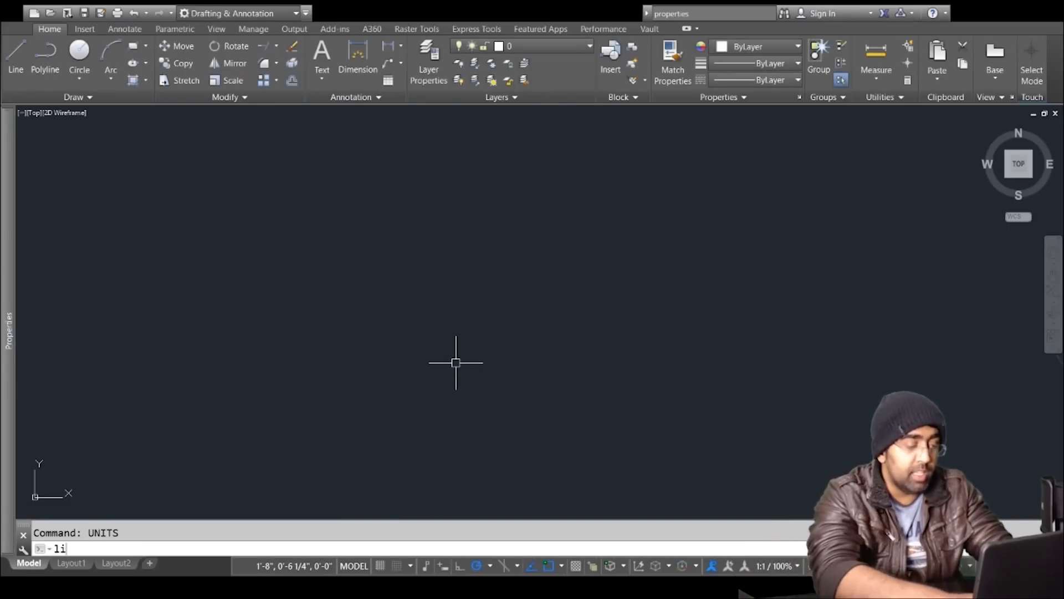
key("Return")
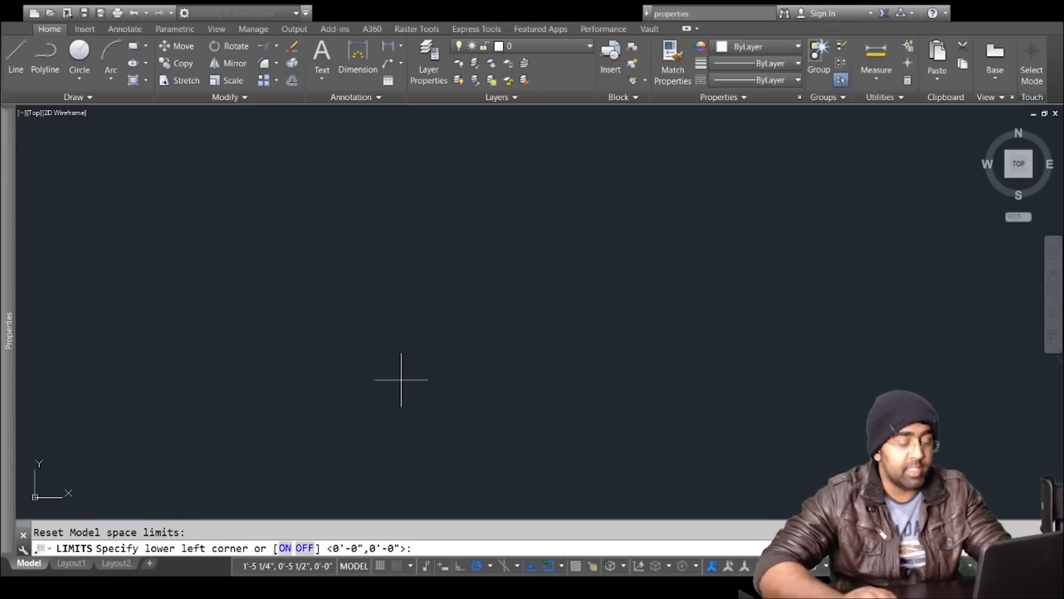
key("Return")
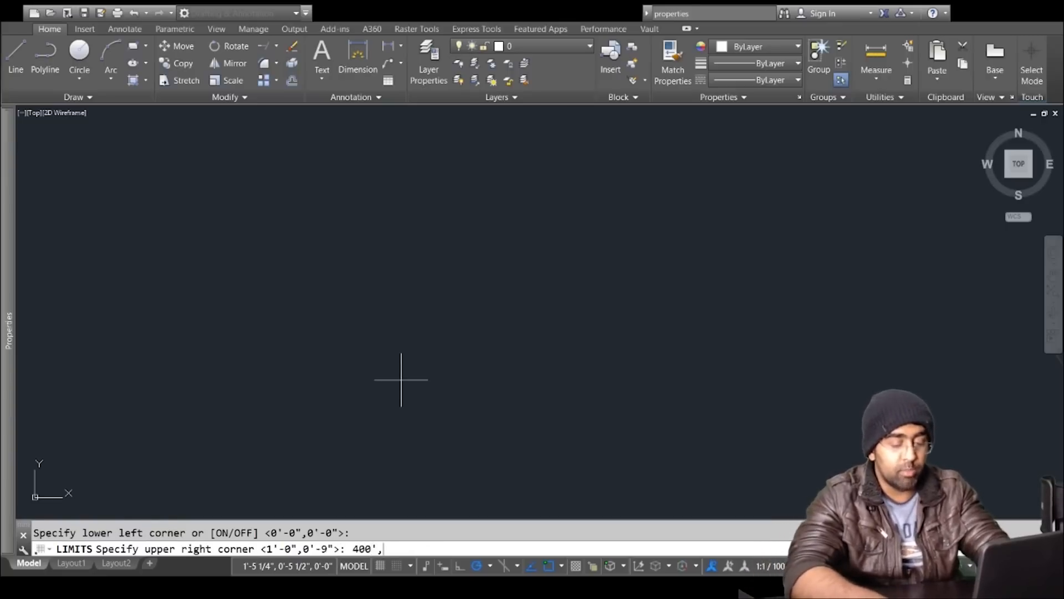
type("400',400'")
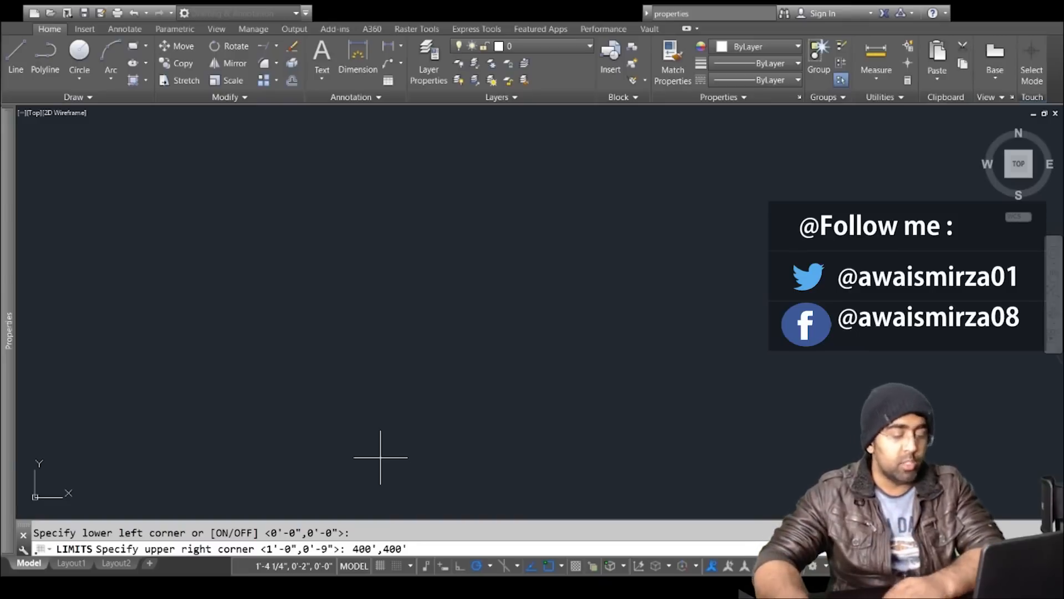
key("Return")
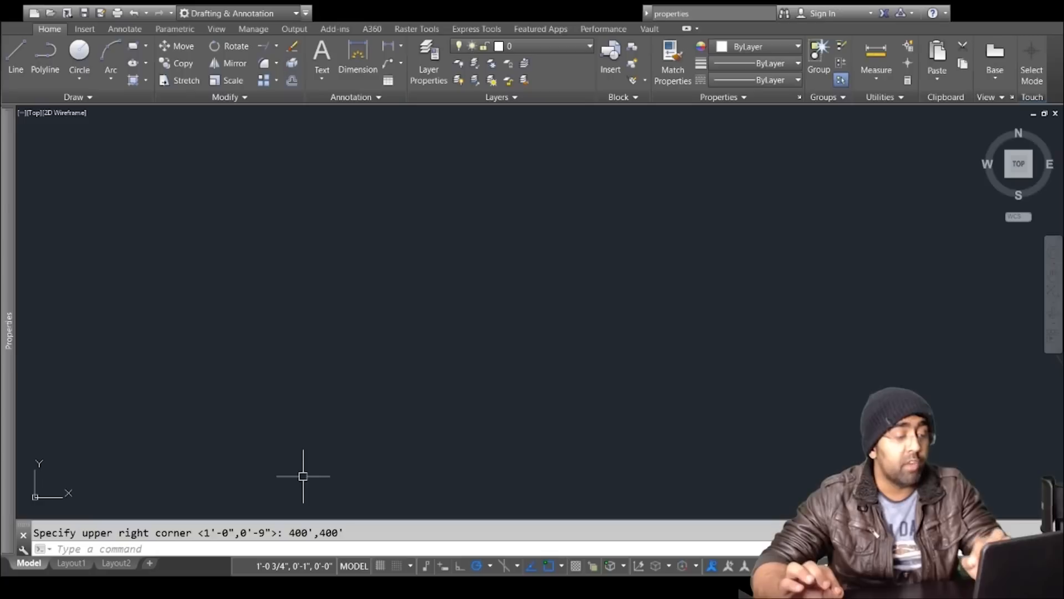
type("z")
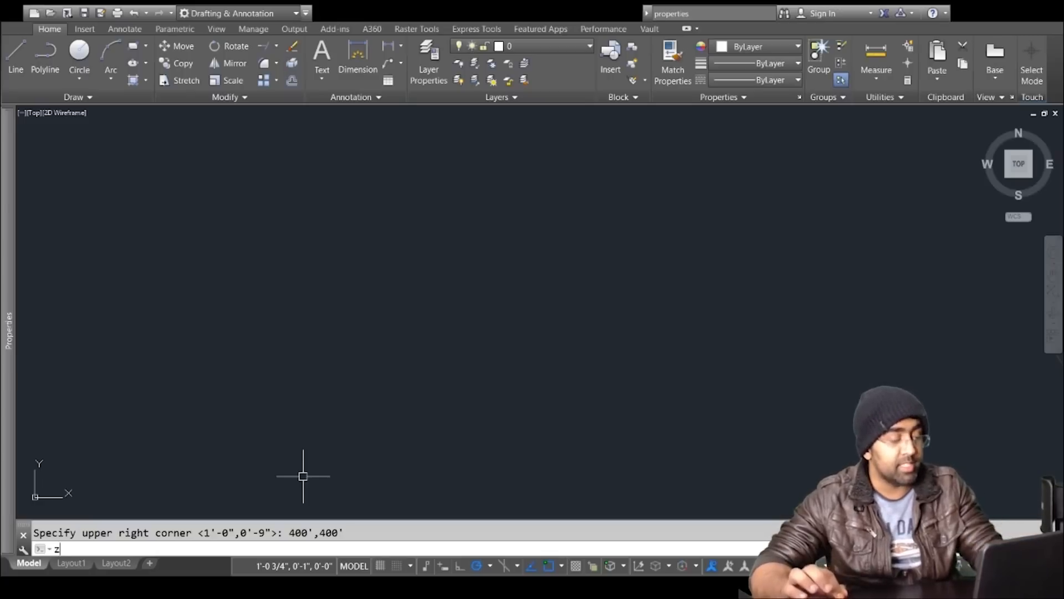
key("Return")
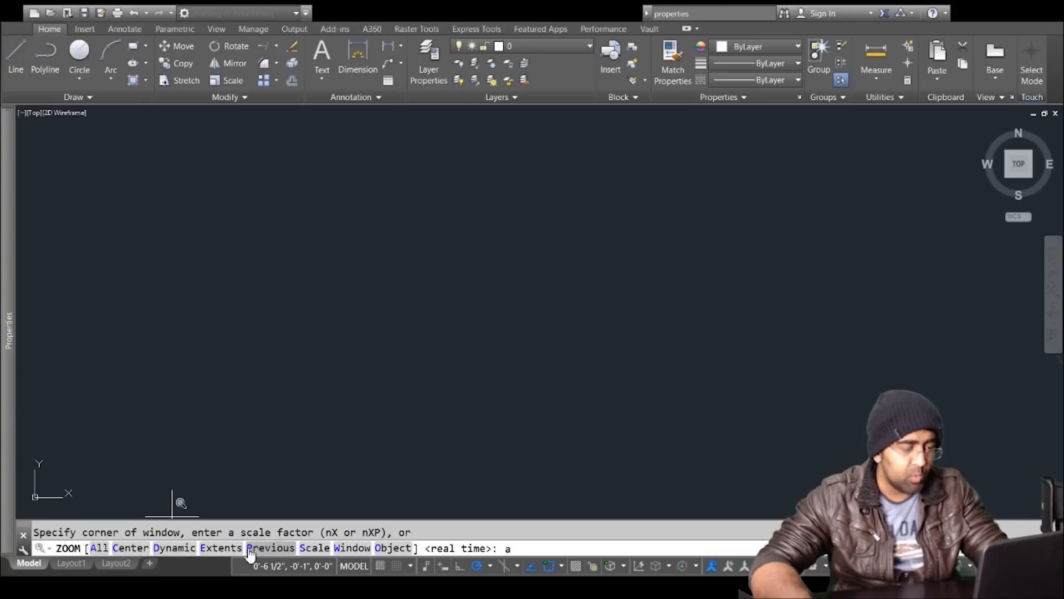
key("Return")
key("Return")
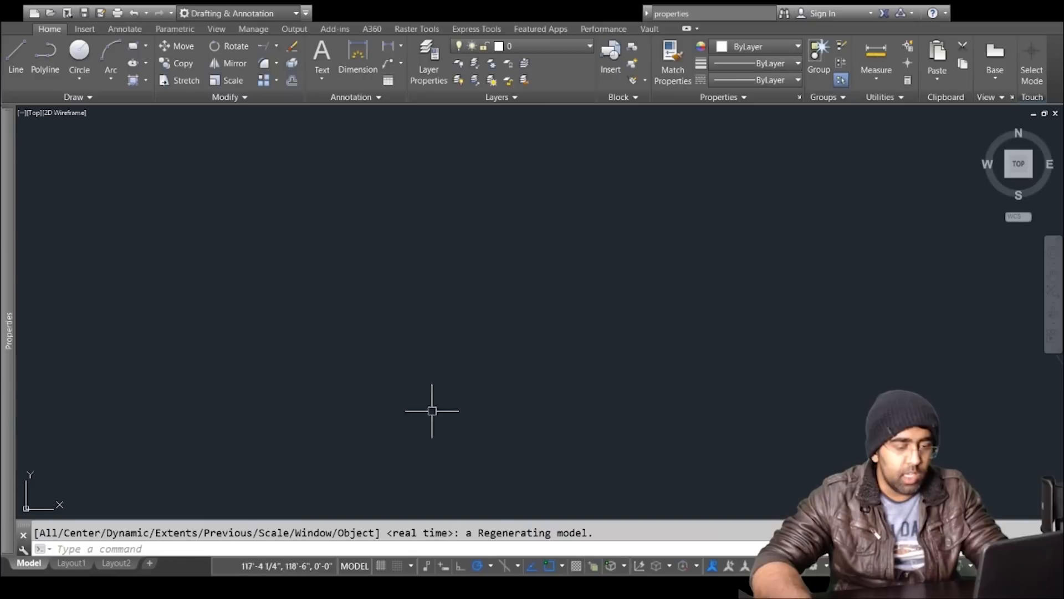
left_click(419, 533)
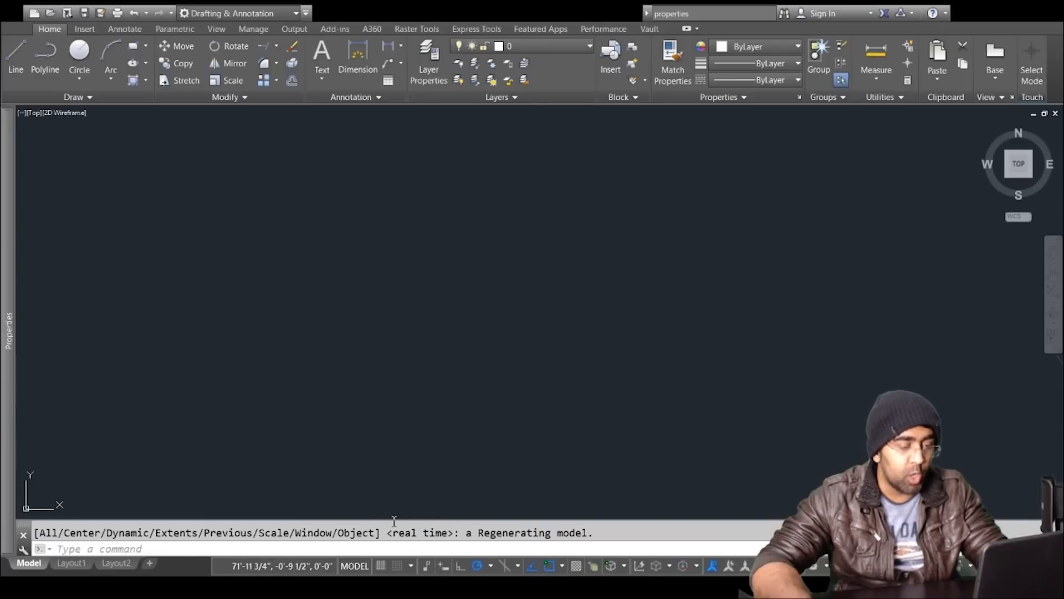
key("Escape")
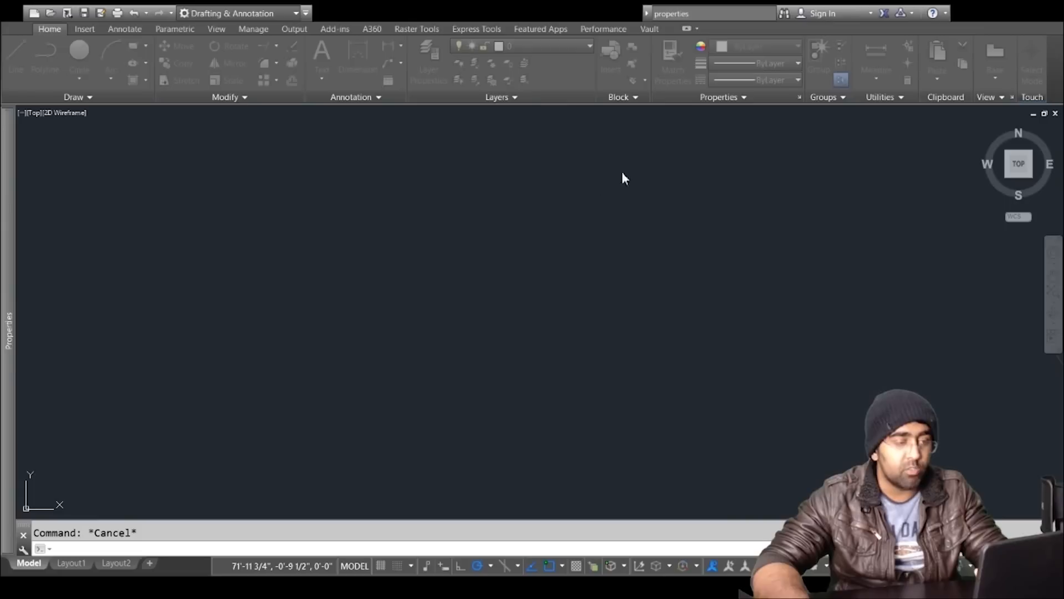
left_click(641, 482)
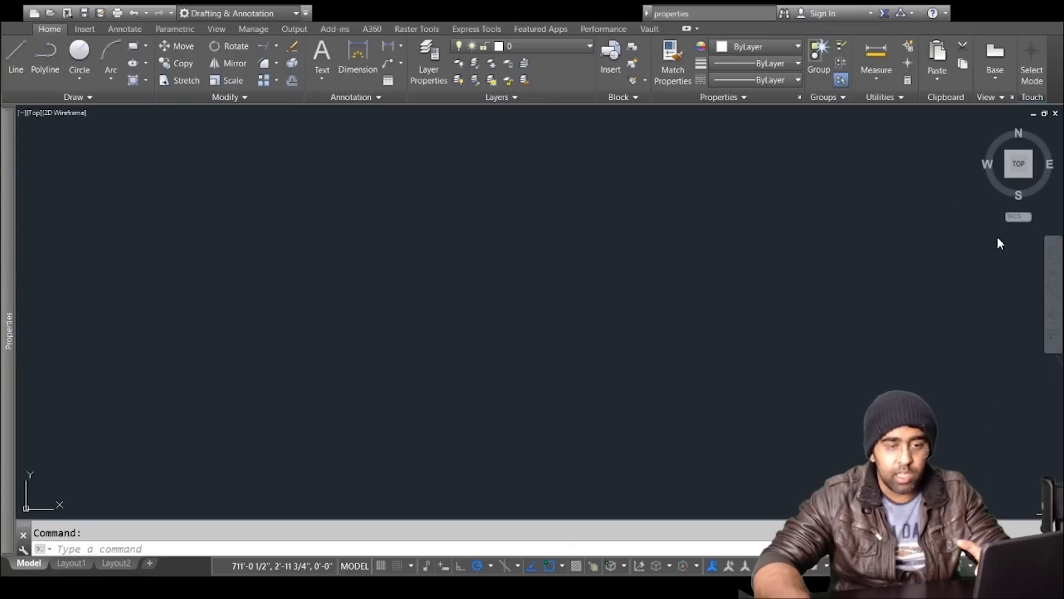
left_click(974, 223)
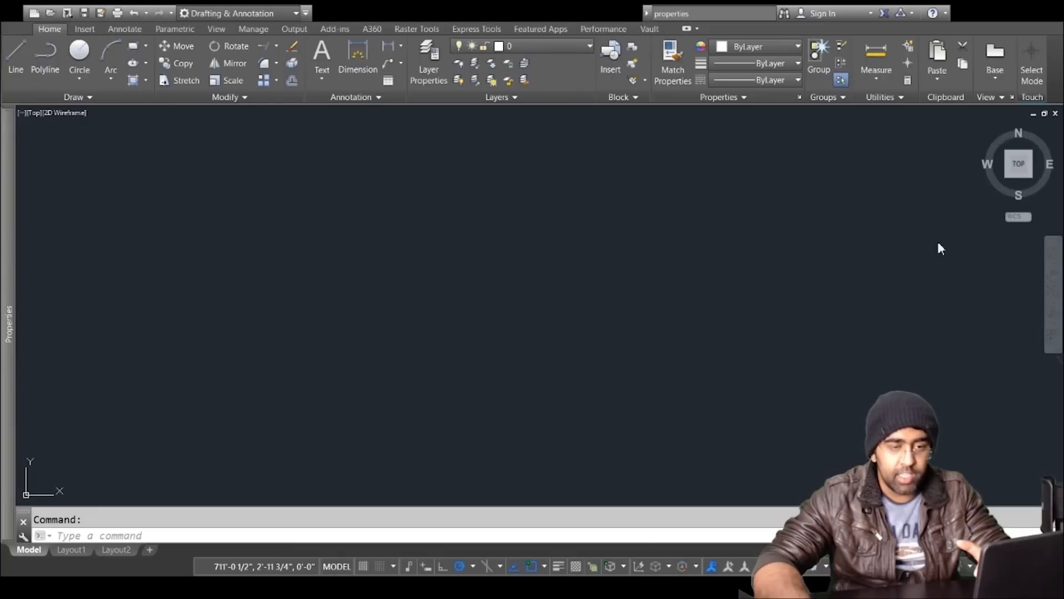
left_click(964, 218)
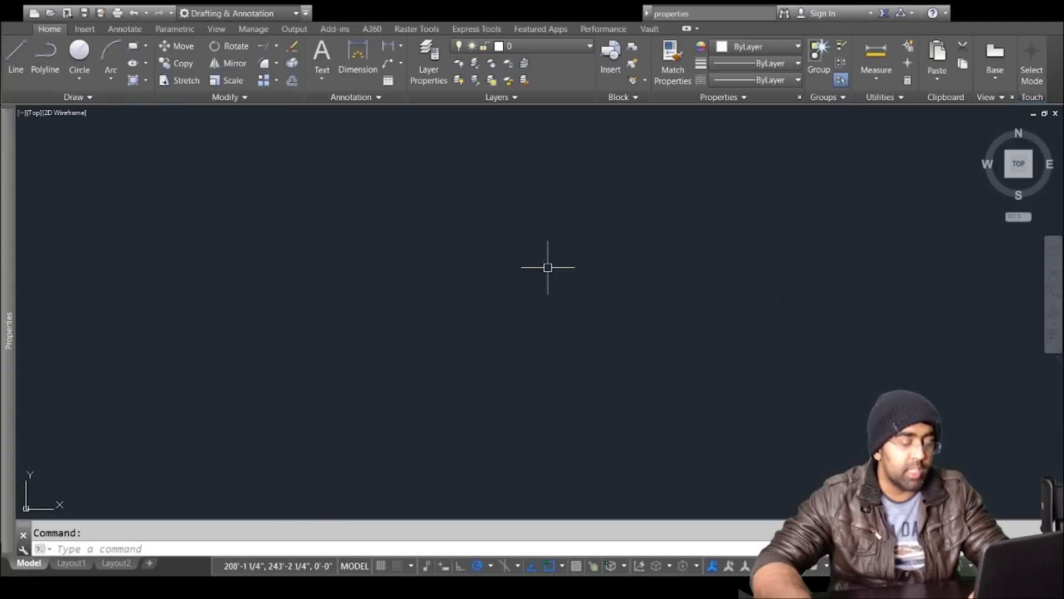
Step: Attach the floor plan image to the drawing and place it up and to the right of the origin
left_click(86, 32)
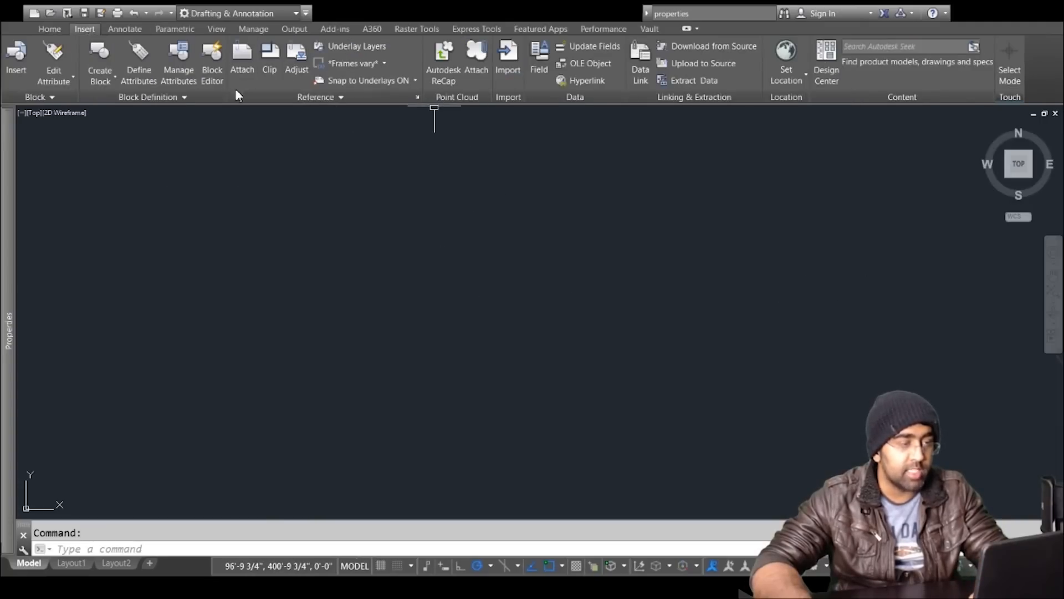
left_click(243, 62)
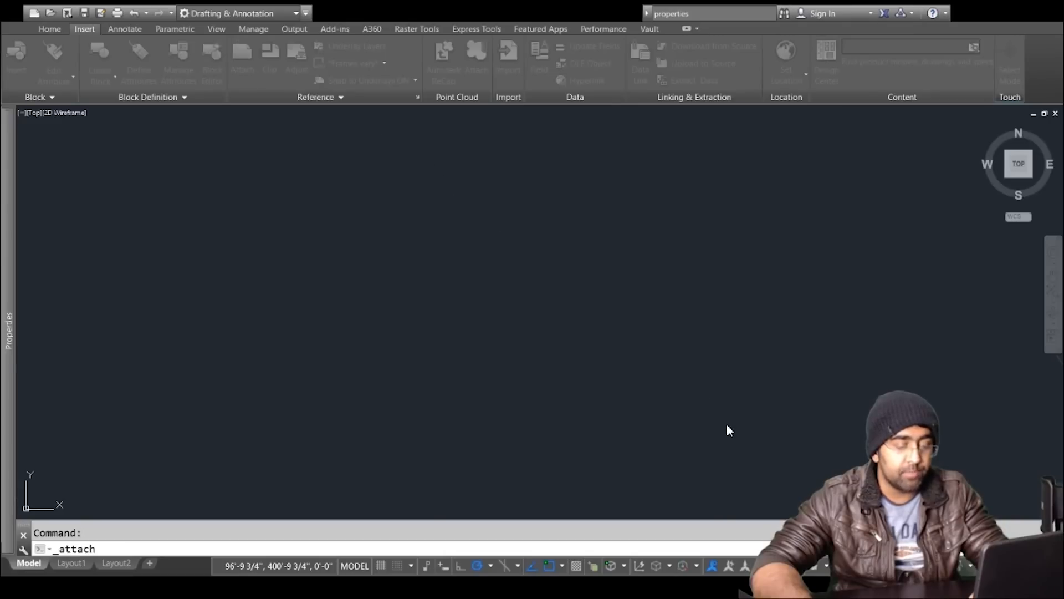
left_click(549, 396)
scroll(554, 384, "down", 3)
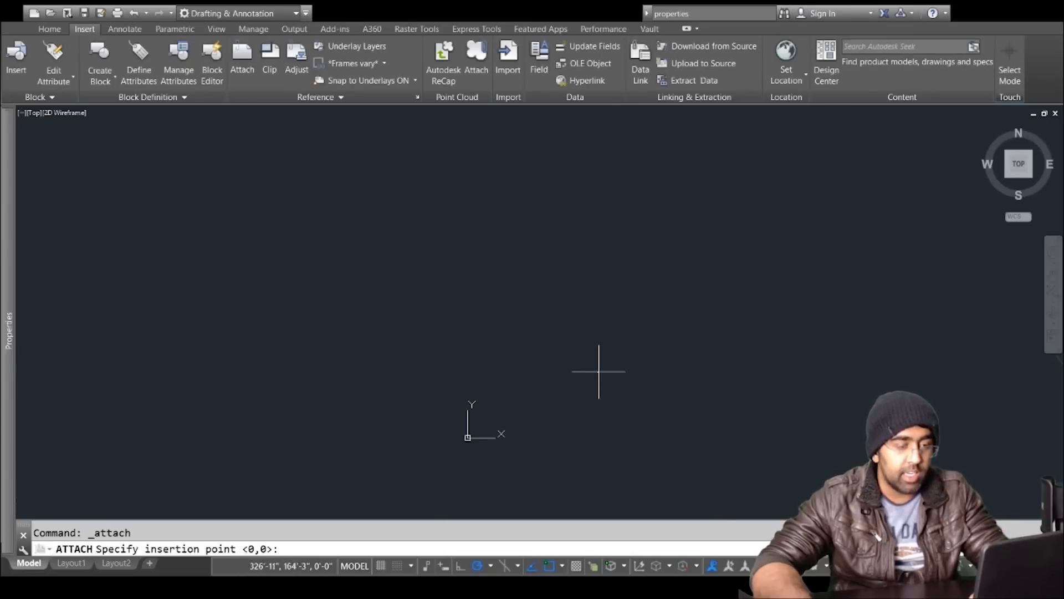
left_click(610, 359)
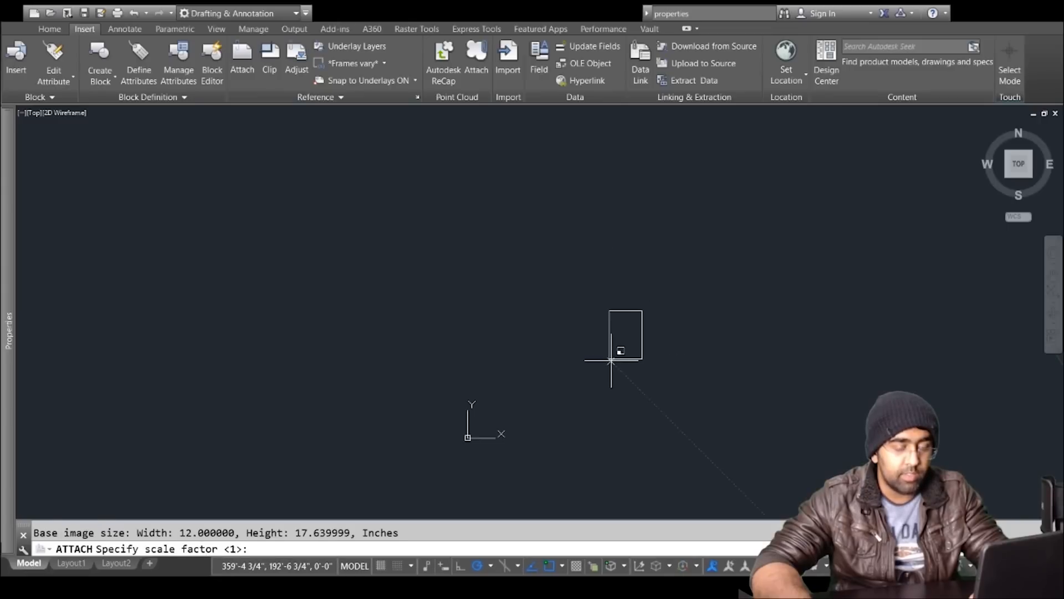
left_click(611, 359)
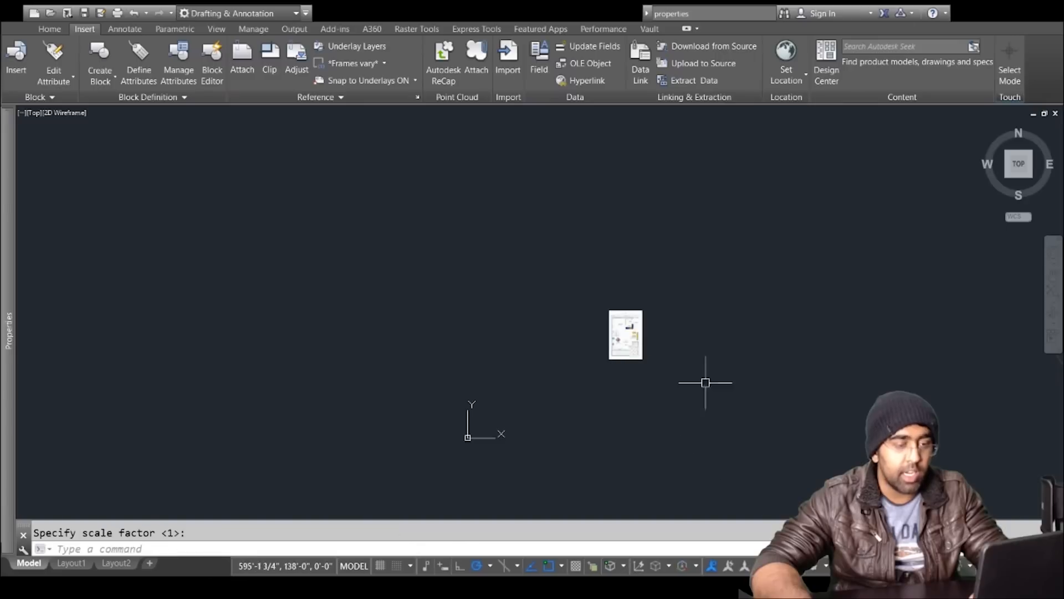
scroll(636, 326, "up", 3)
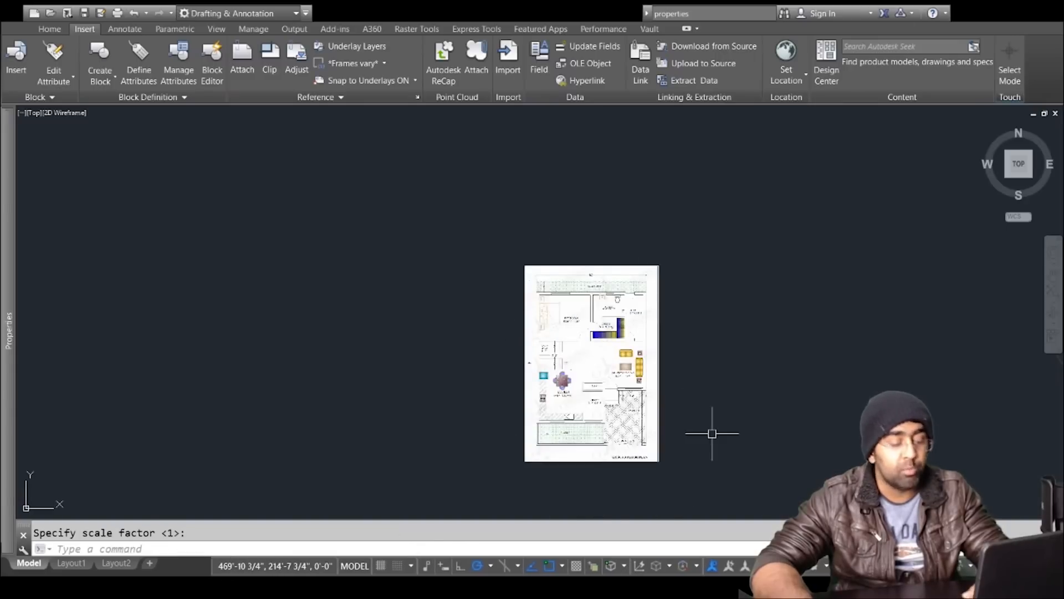
Step: Move the attached floor plan image diagonally down and to the right, using a base point near its left edge
type("m")
key("Return")
left_click(614, 390)
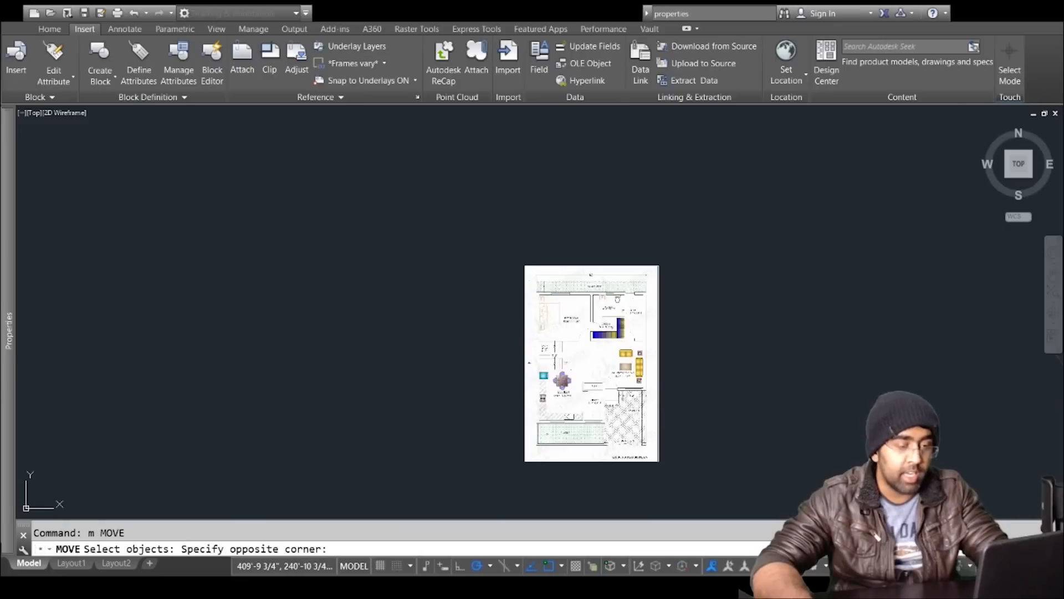
left_click(480, 432)
key("Return")
left_click(529, 429)
scroll(529, 429, "down", 4)
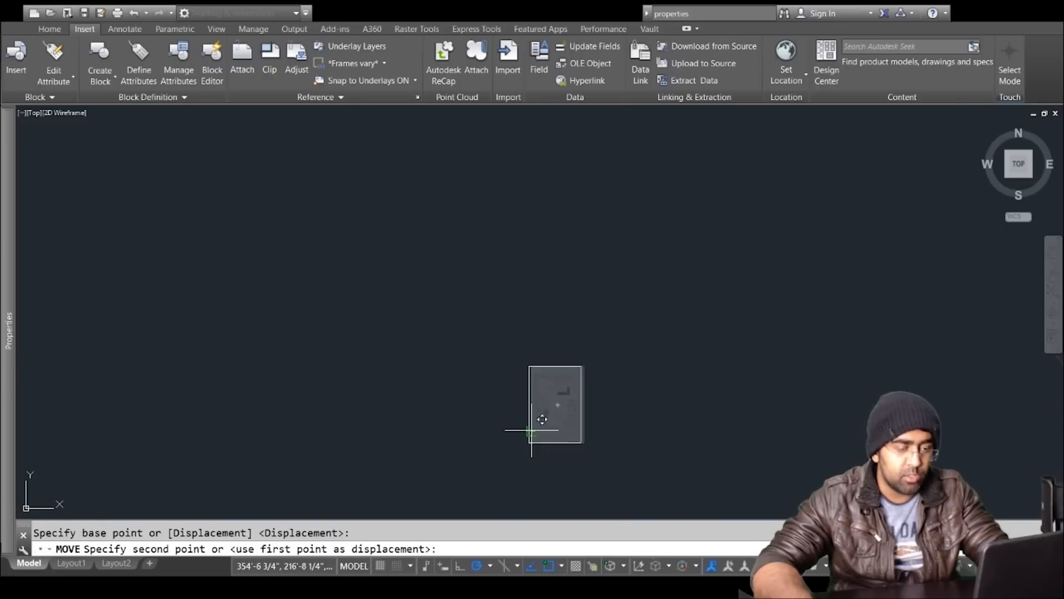
middle_click_drag(527, 435, 587, 255)
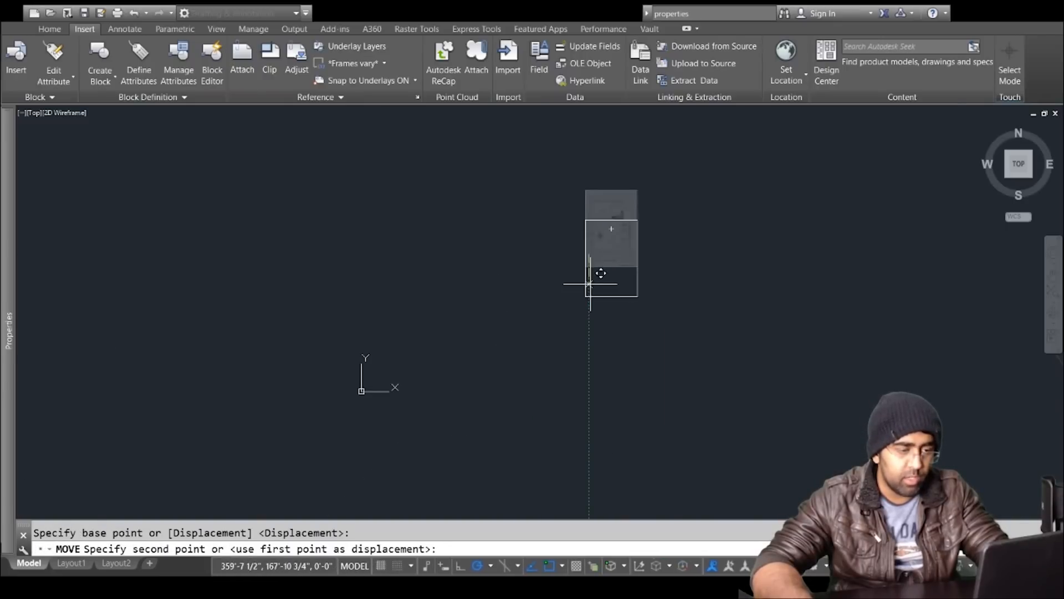
left_click(666, 360)
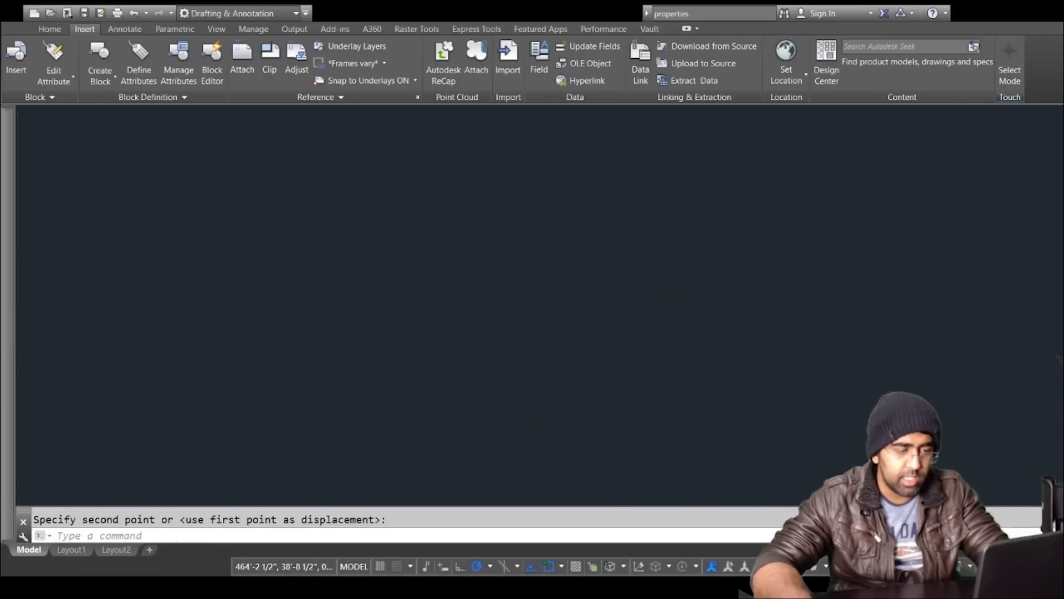
key("Escape")
scroll(458, 320, "up", 3)
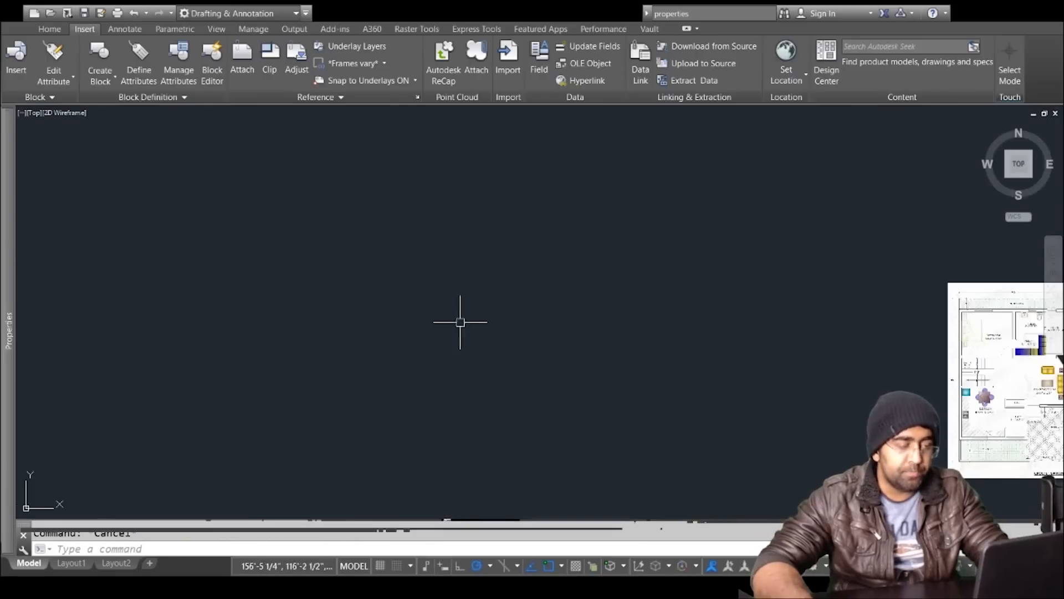
Step: Examine the room layout and overall dimensions on the attached floor plan image and its position relative to the origin
scroll(461, 316, "down", 3)
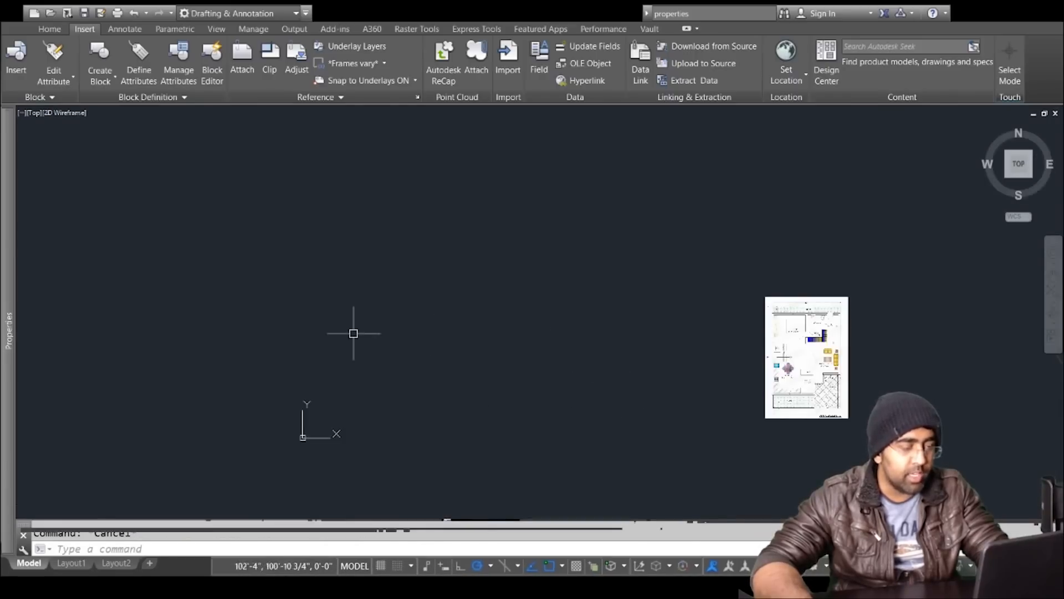
scroll(854, 390, "up", 6)
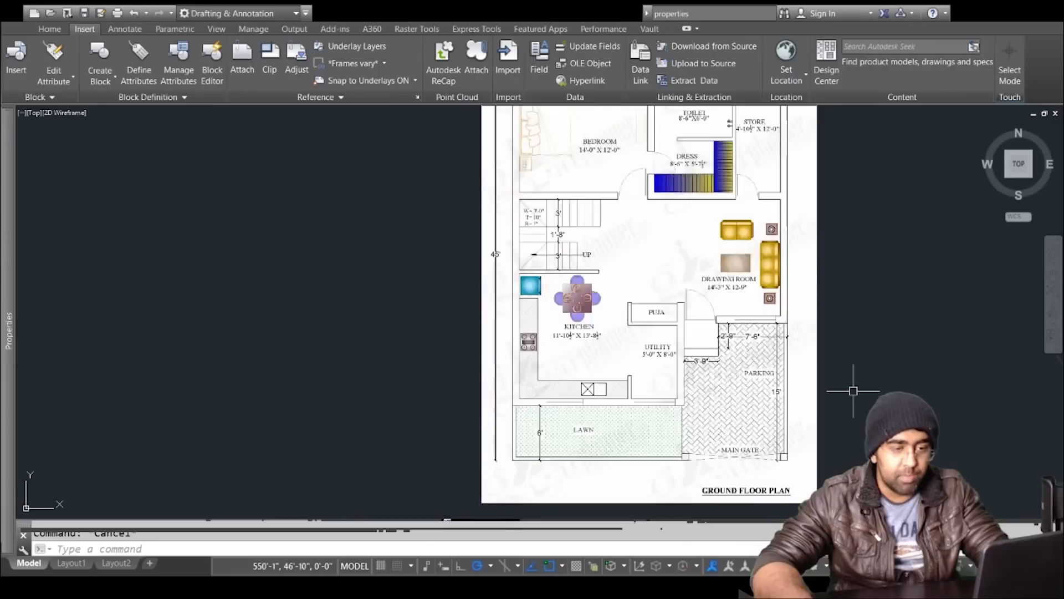
scroll(635, 455, "up", 2)
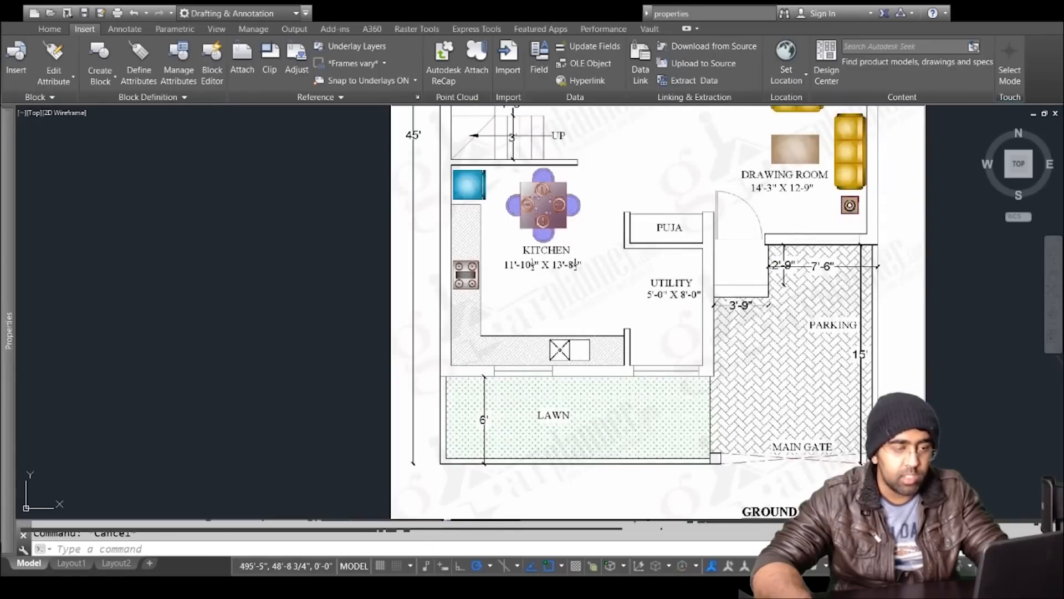
scroll(655, 399, "down", 4)
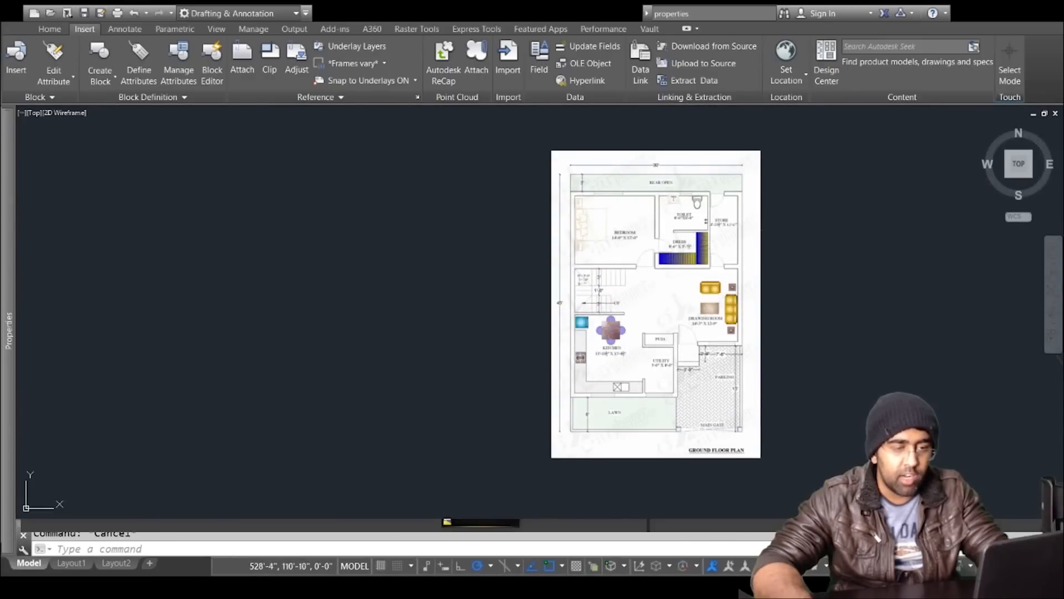
scroll(742, 222, "up", 6)
scroll(689, 235, "down", 6)
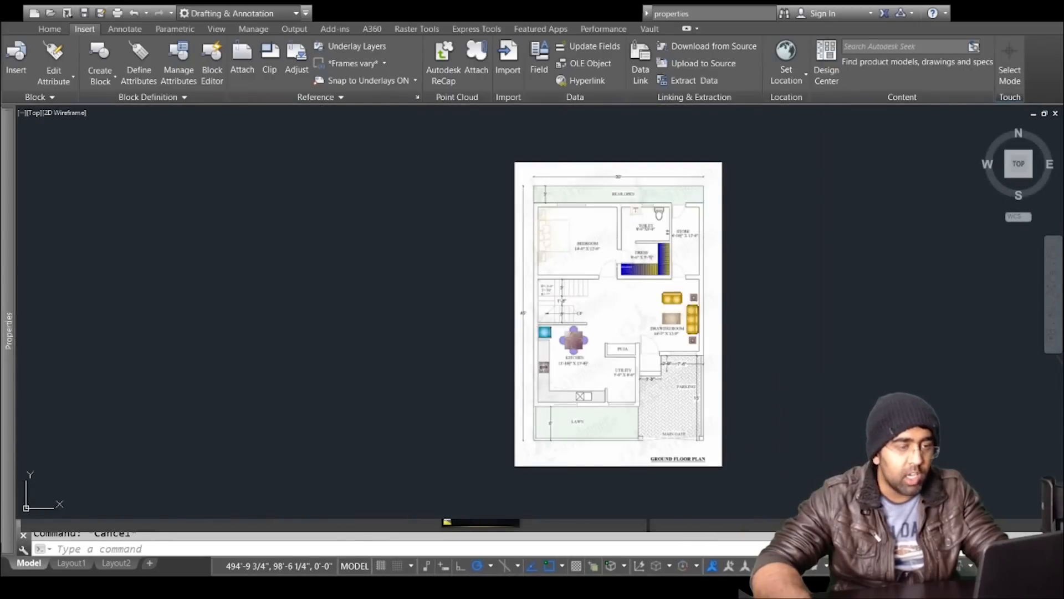
scroll(546, 325, "down", 4)
middle_click_drag(177, 310, 288, 345)
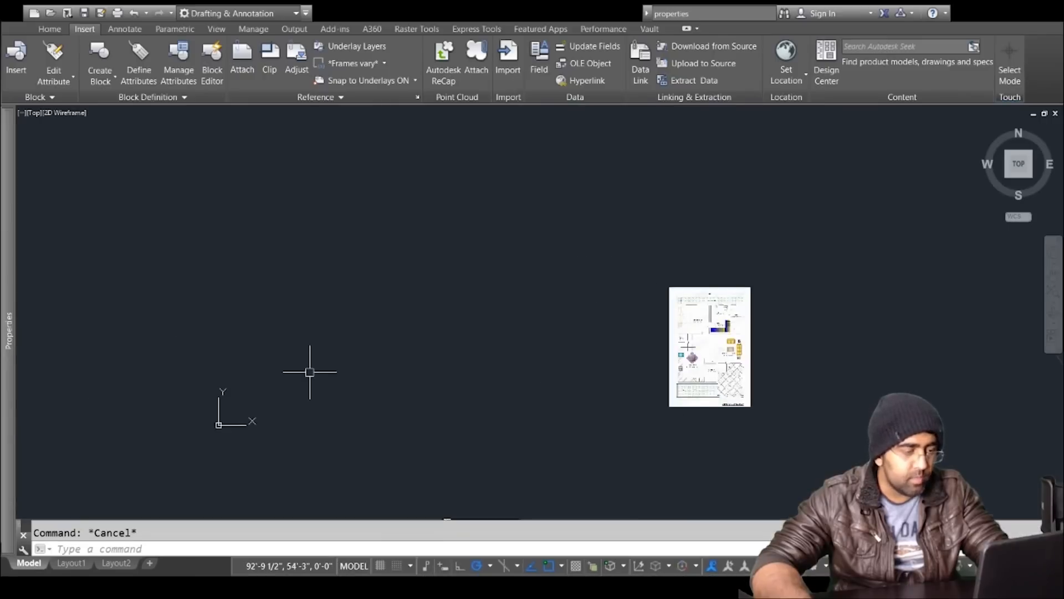
left_click(51, 29)
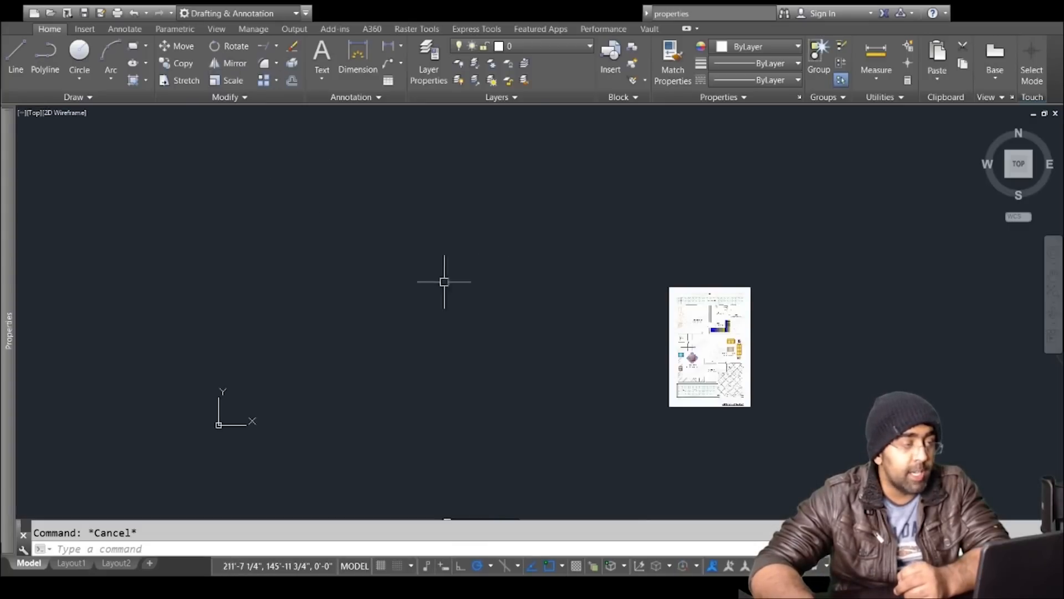
left_click(52, 48)
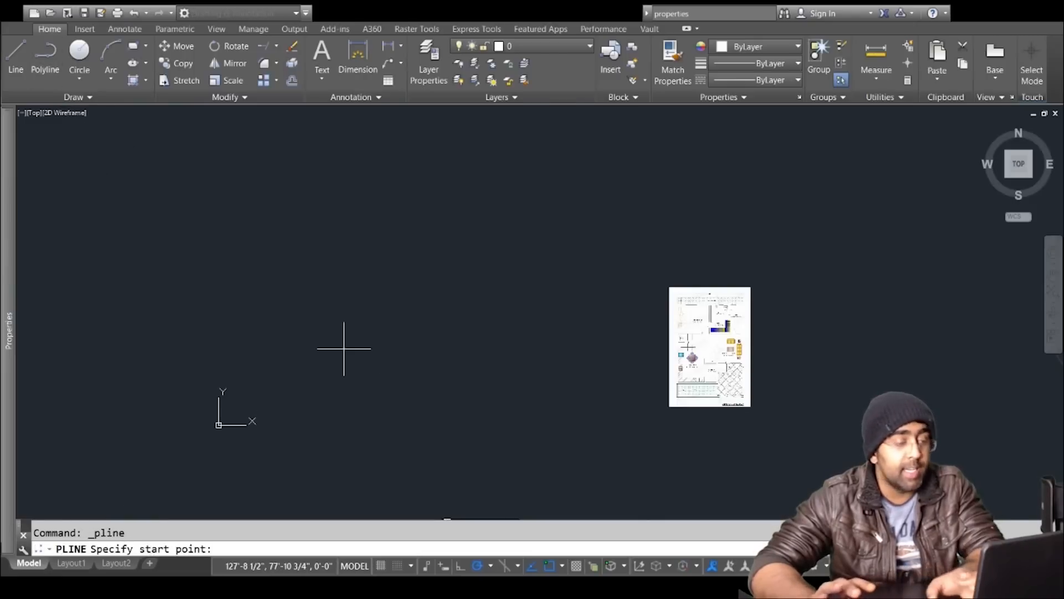
scroll(371, 327, "down", 2)
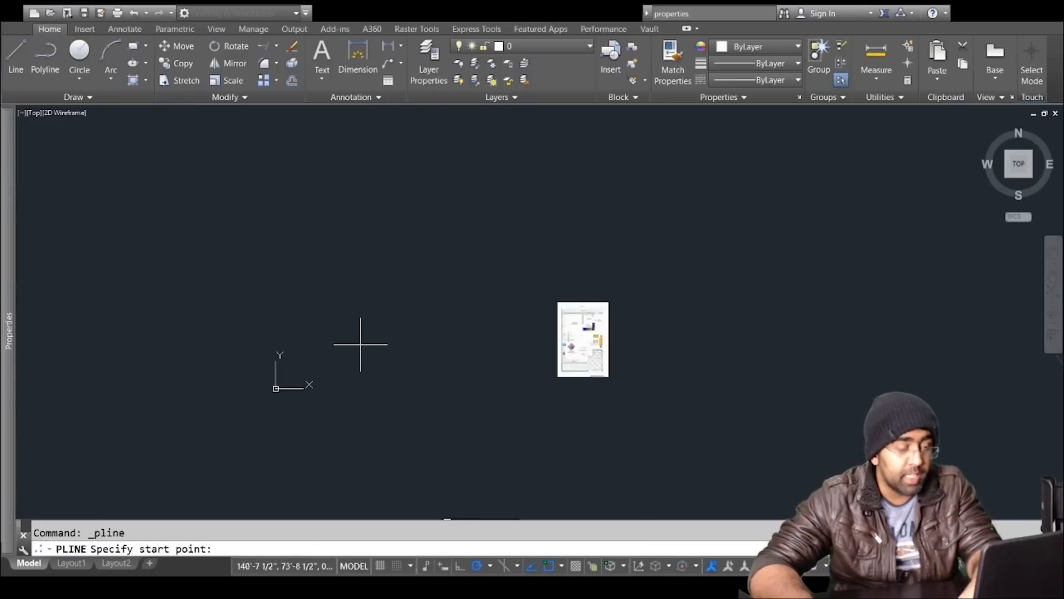
scroll(364, 342, "up", 2)
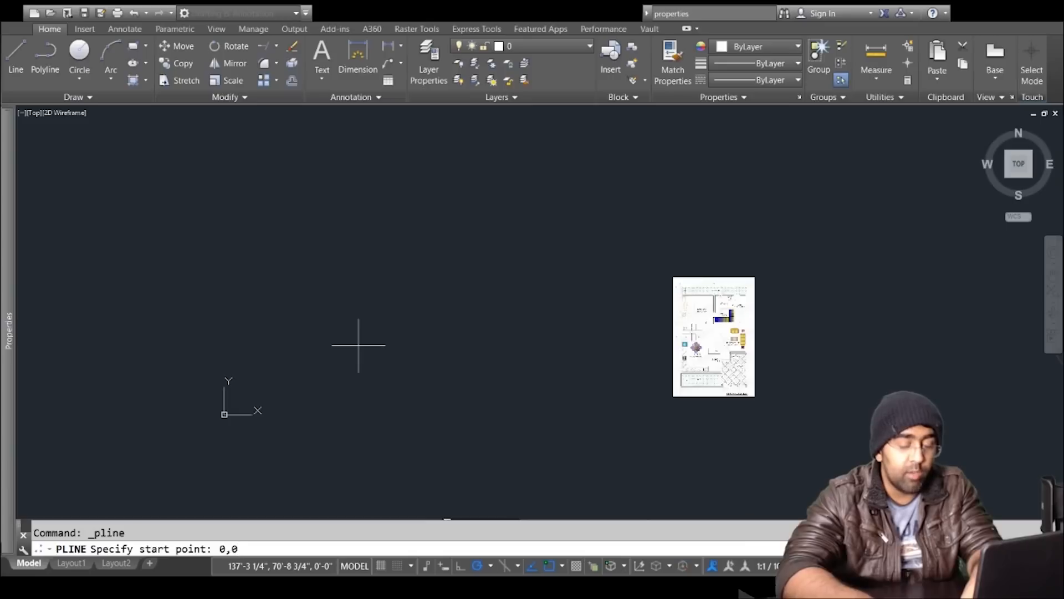
key("Return")
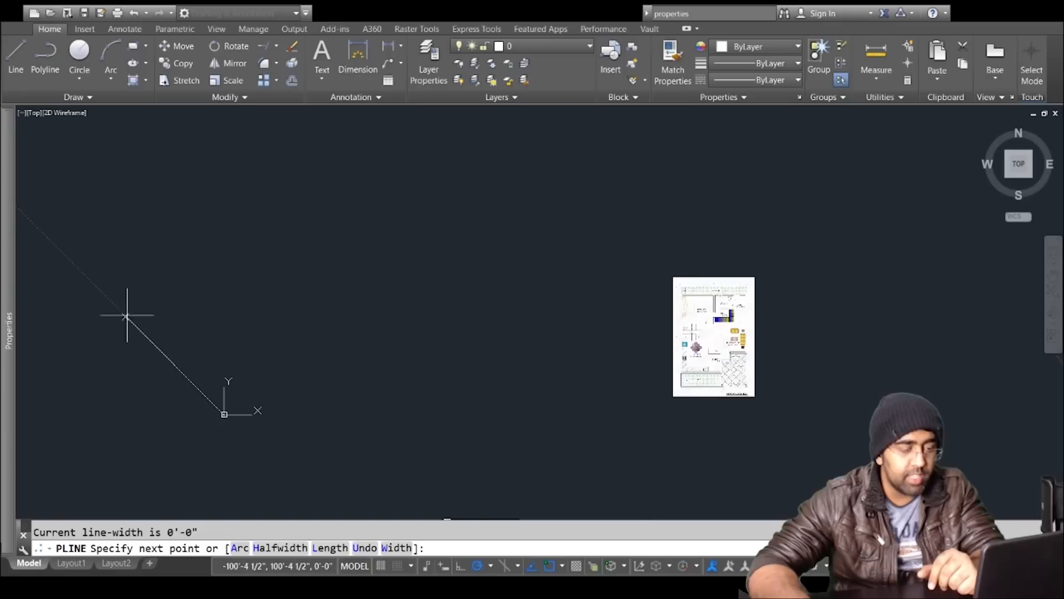
key("Escape")
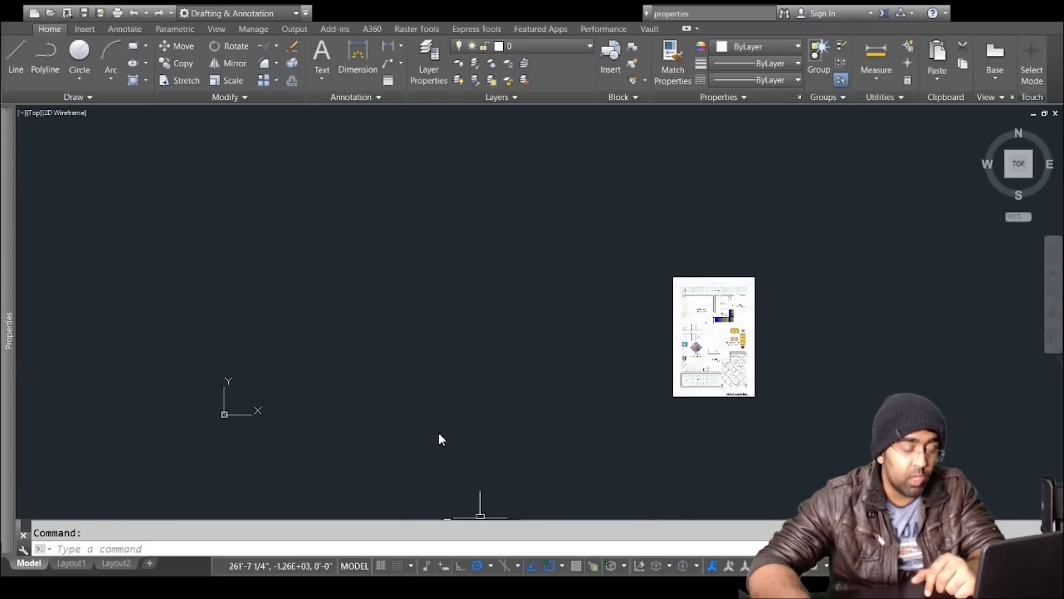
left_click(420, 543)
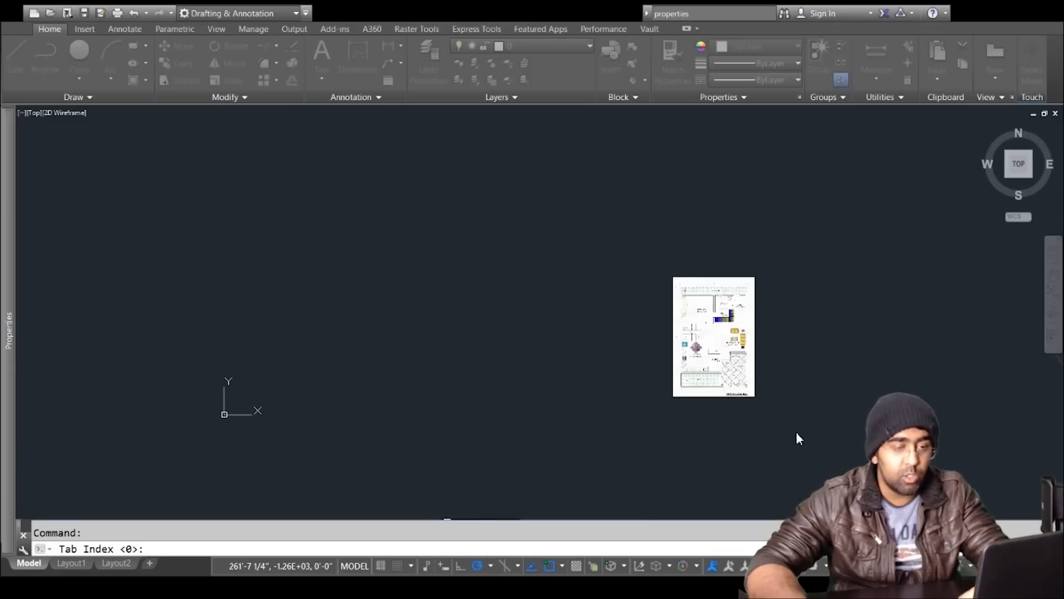
key("Return")
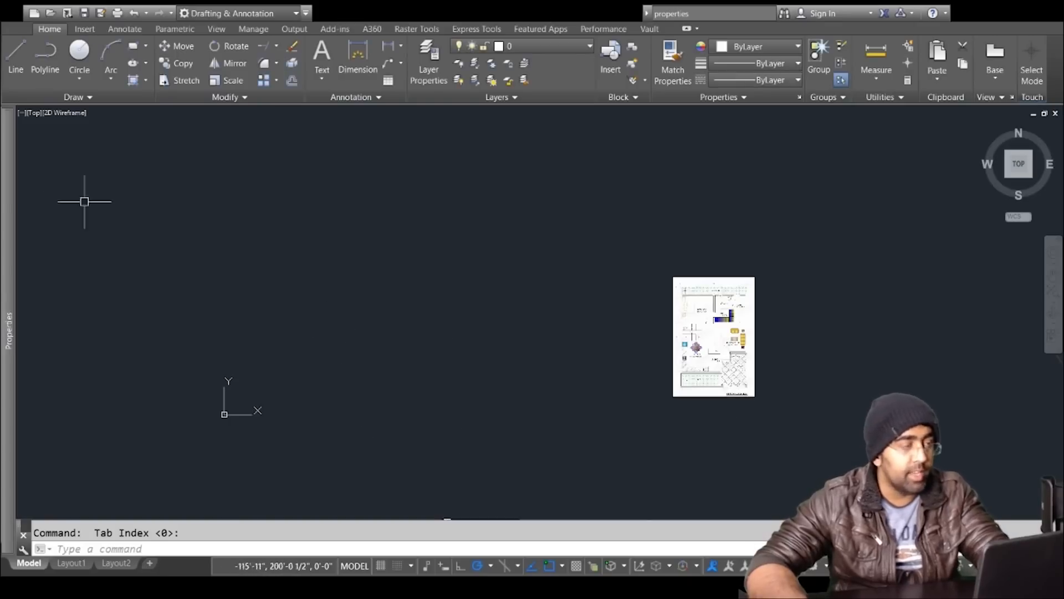
Step: Start a polyline at 0,0 and draw its first segment 45' straight up, matching the plot depth on the plan
type("Pl")
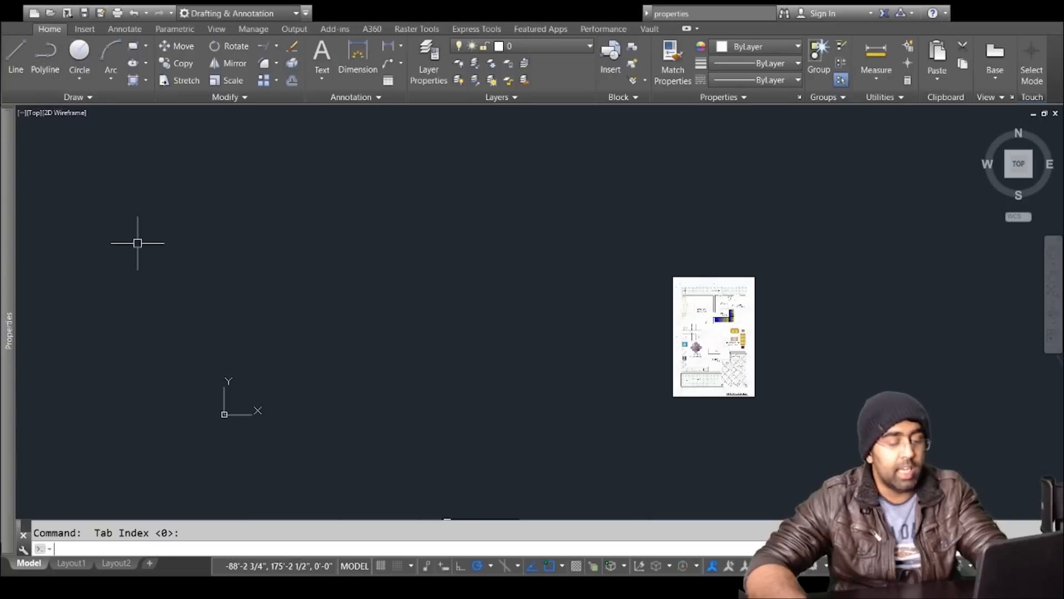
key("Return")
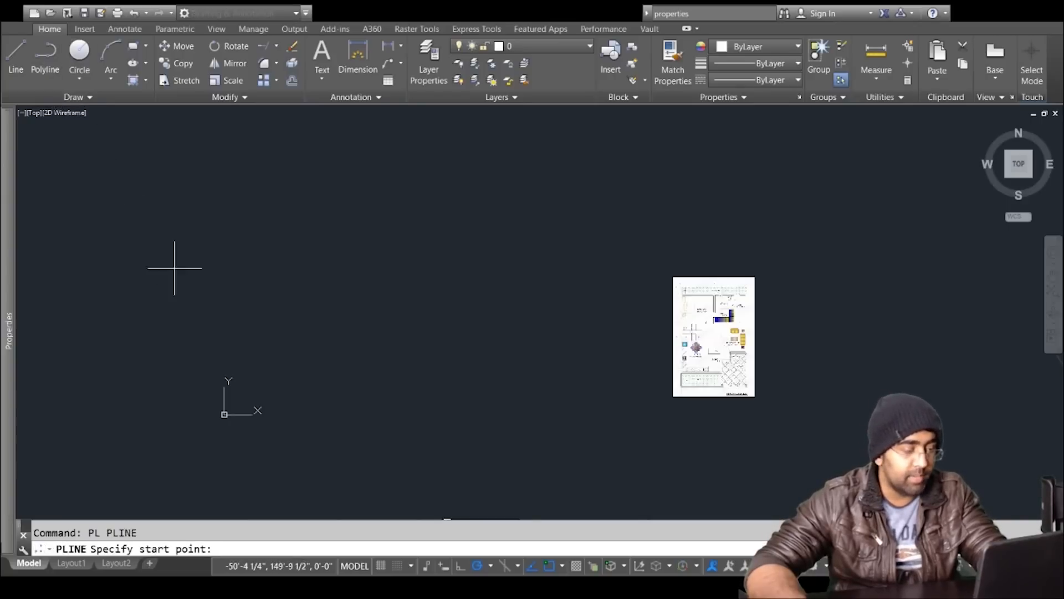
type("0,0")
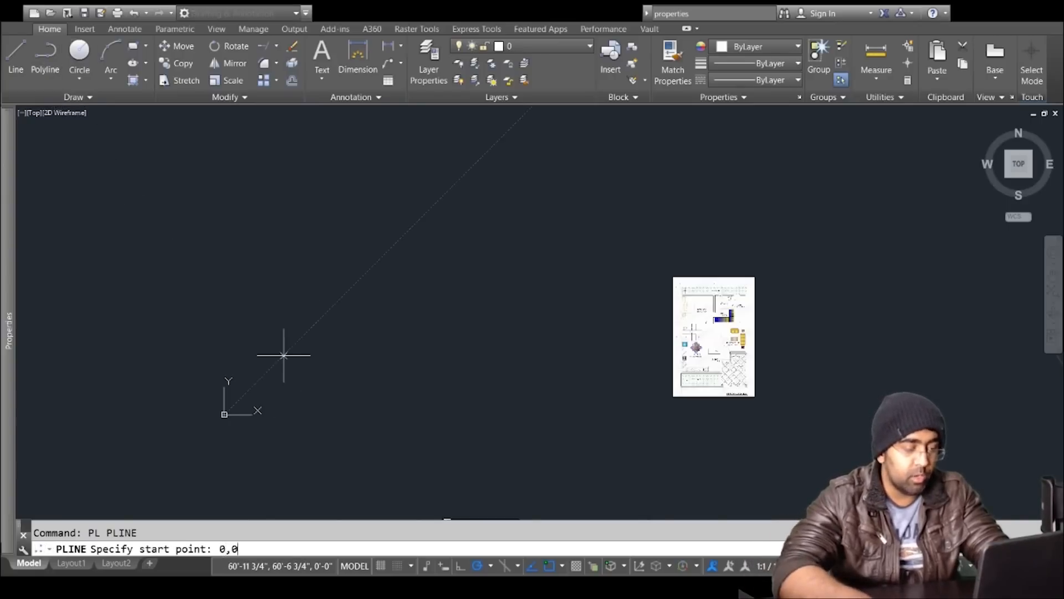
key("Return")
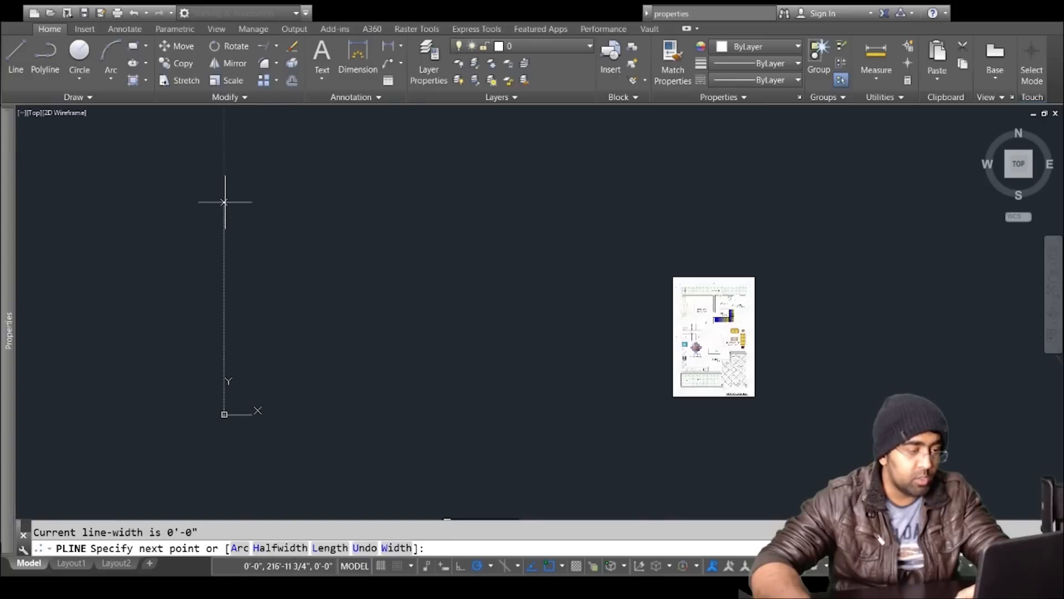
type("4")
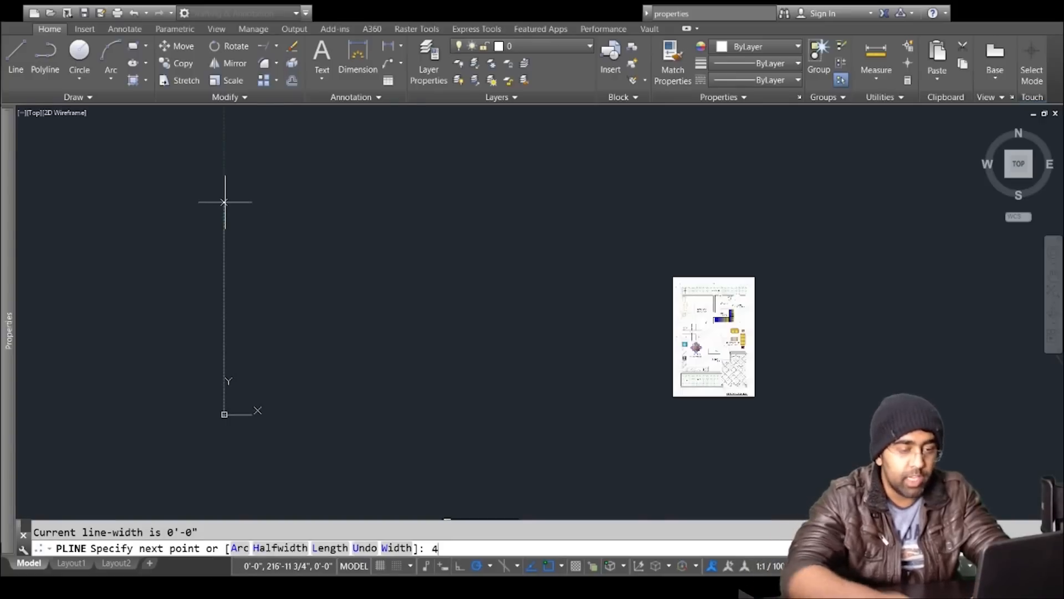
scroll(687, 321, "up", 5)
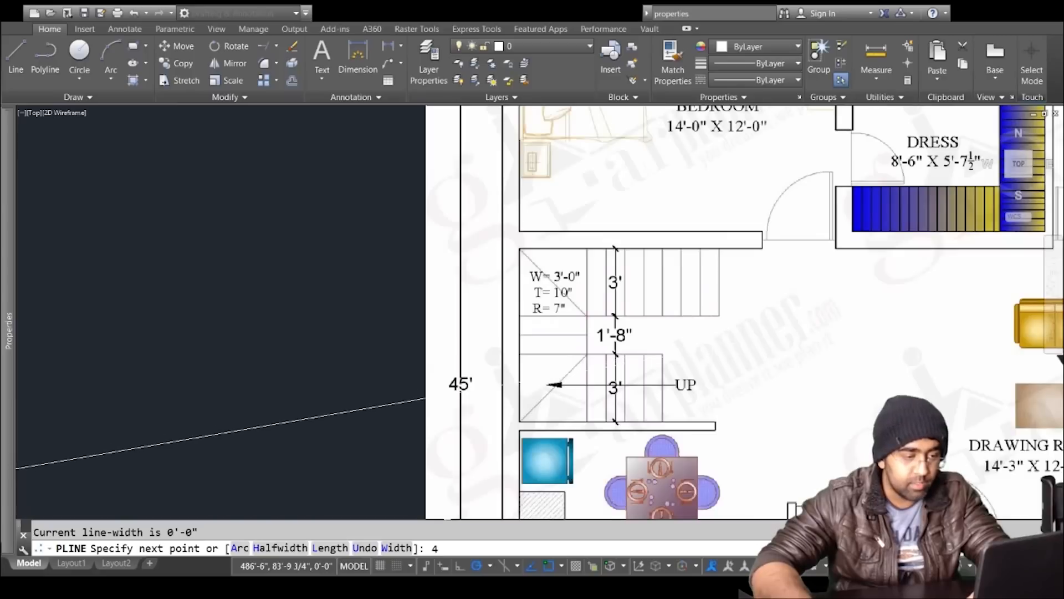
scroll(665, 332, "down", 3)
scroll(638, 344, "up", 3)
scroll(388, 310, "down", 6)
middle_click_drag(288, 288, 653, 366)
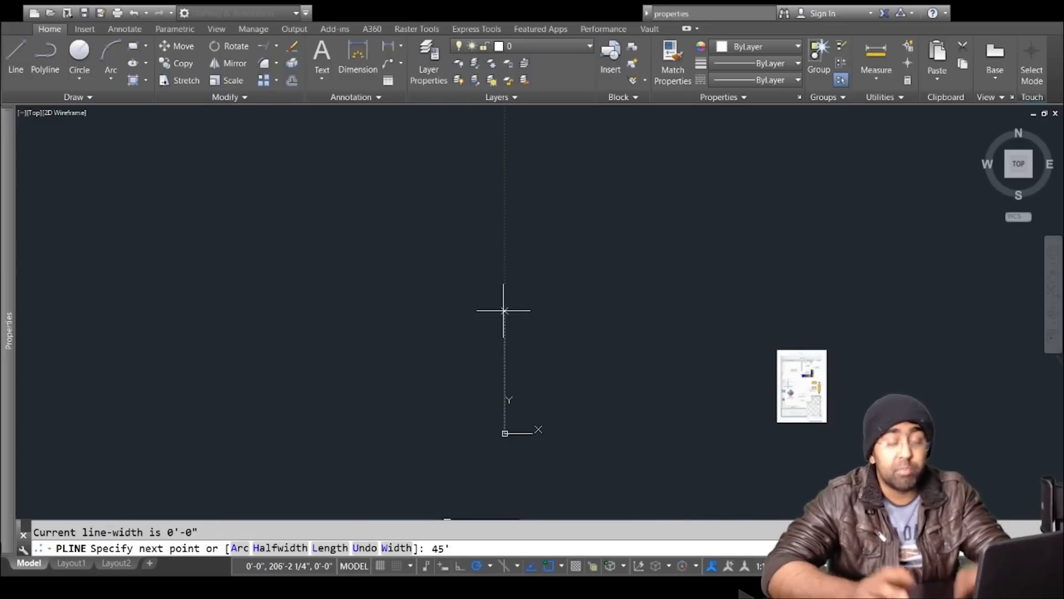
key("Return")
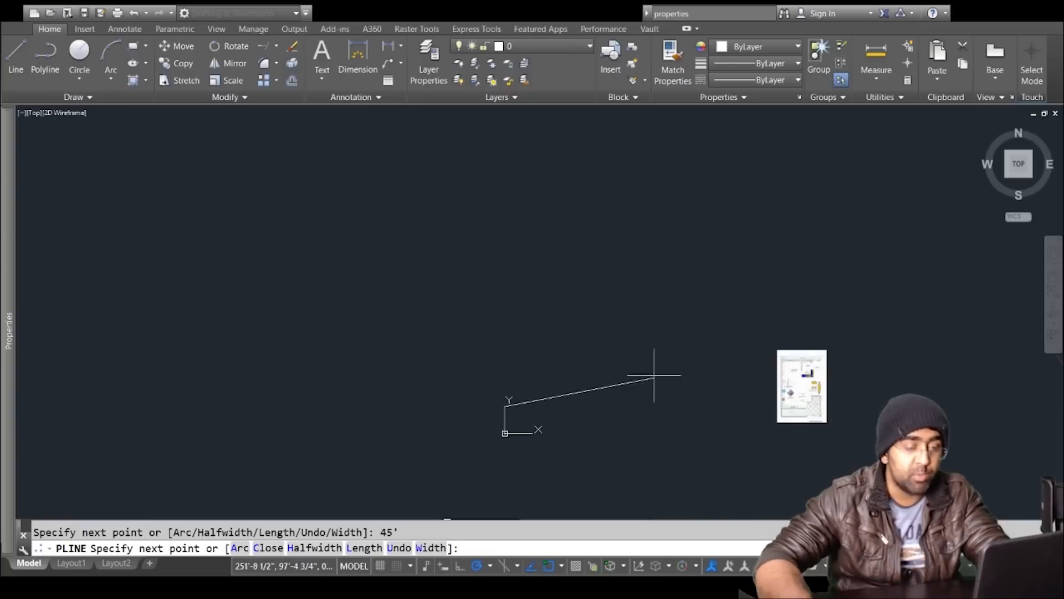
Step: Try to add a 30' segment from the upper end of the 45' side, and undo it
type("30")
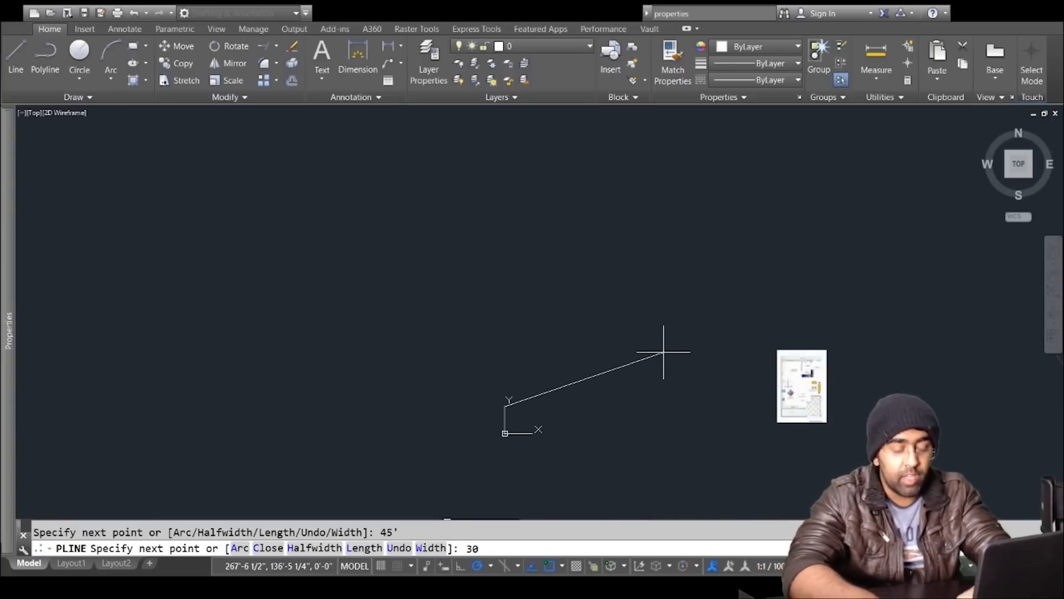
type("'")
key("Return")
scroll(548, 453, "up", 6)
left_click(432, 233)
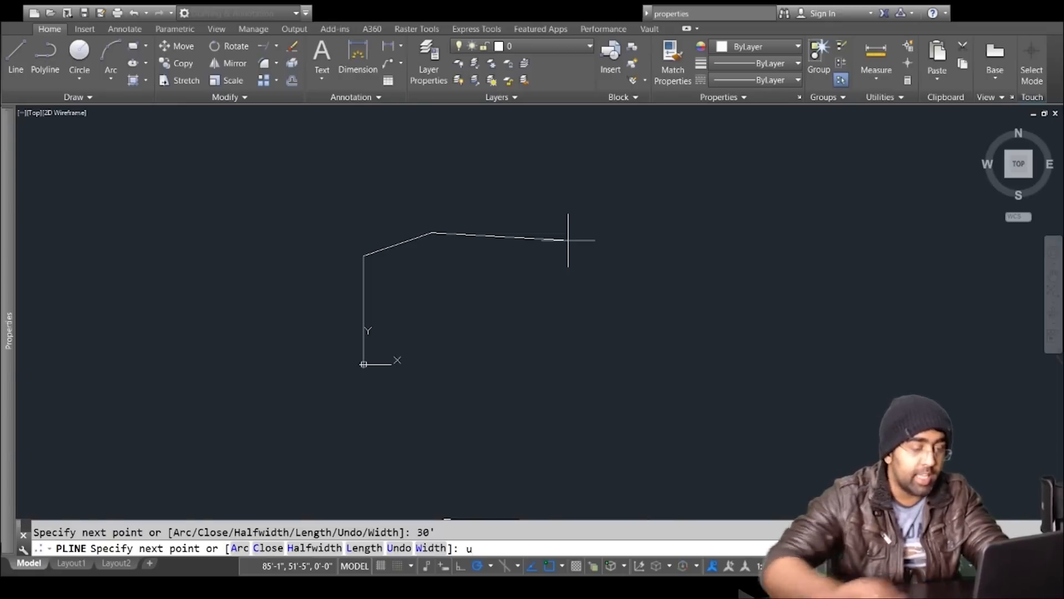
key("Return")
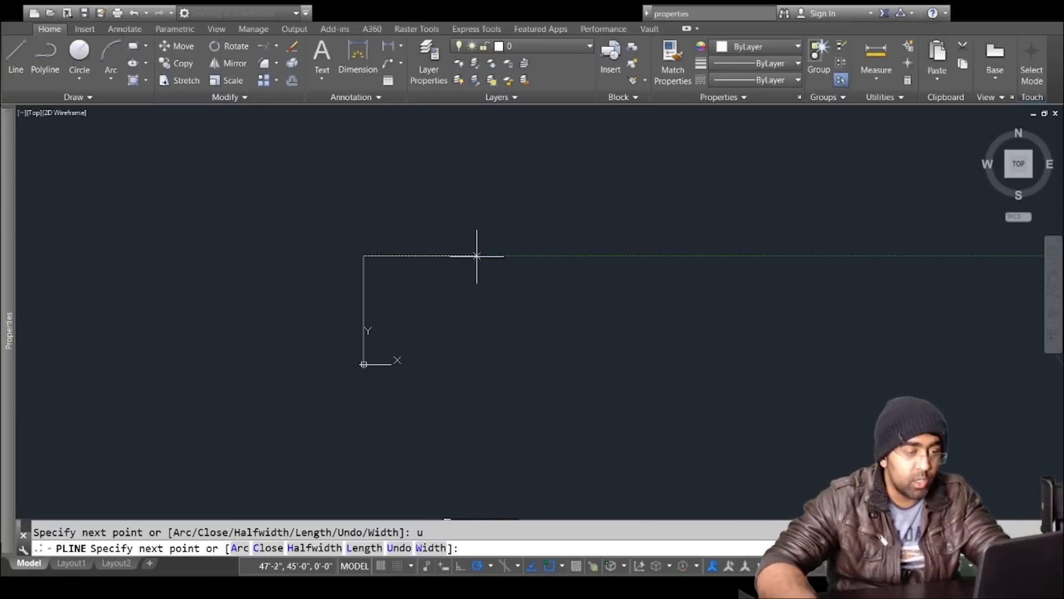
Step: Continue the polyline 30' horizontally to the right and 45' straight down, and close it into the plot boundary rectangle
key("Return")
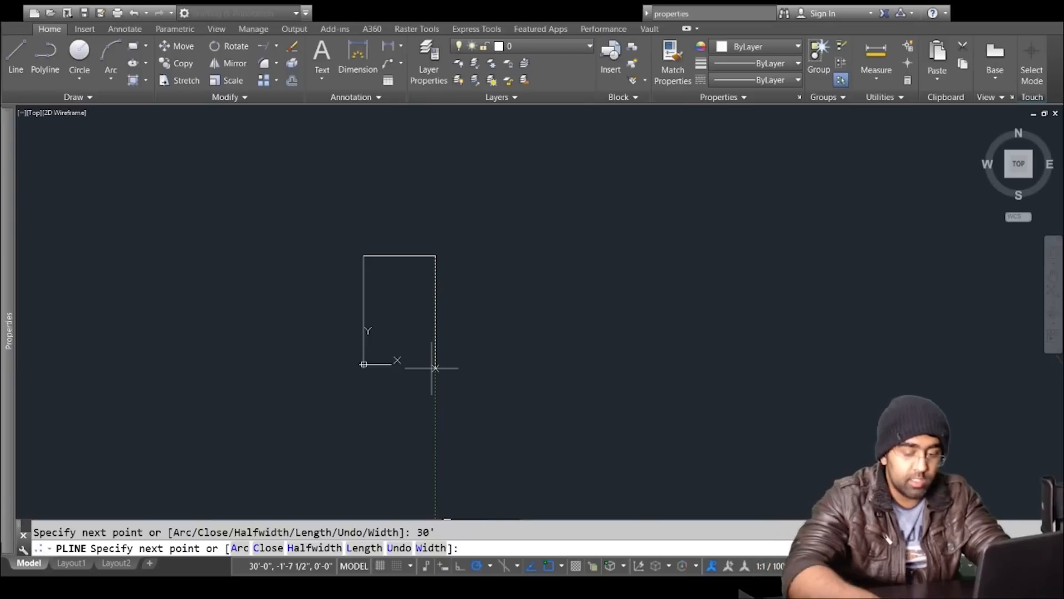
key("Return")
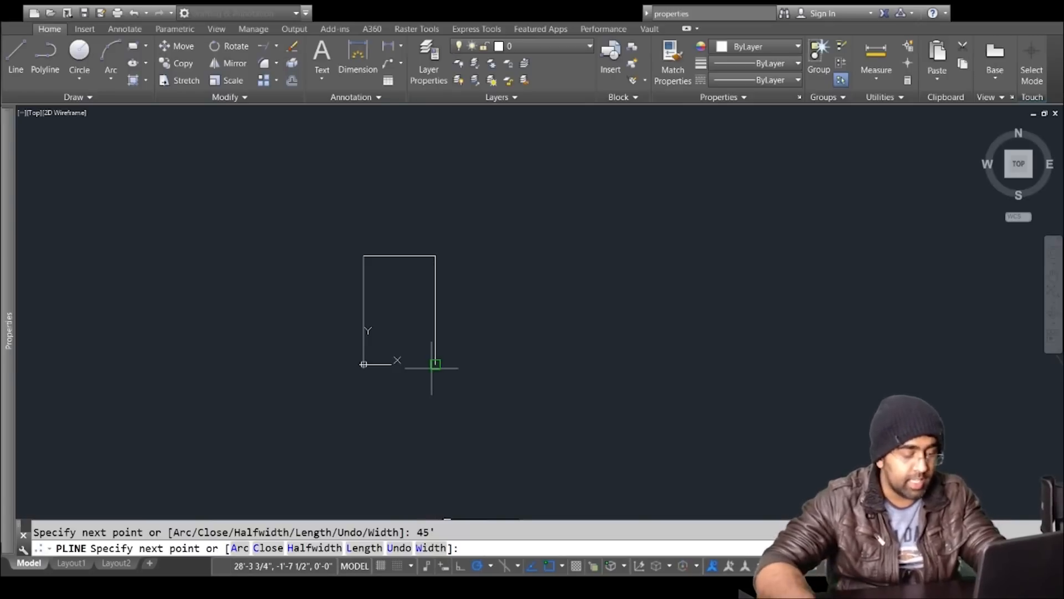
left_click(267, 550)
scroll(383, 310, "up", 3)
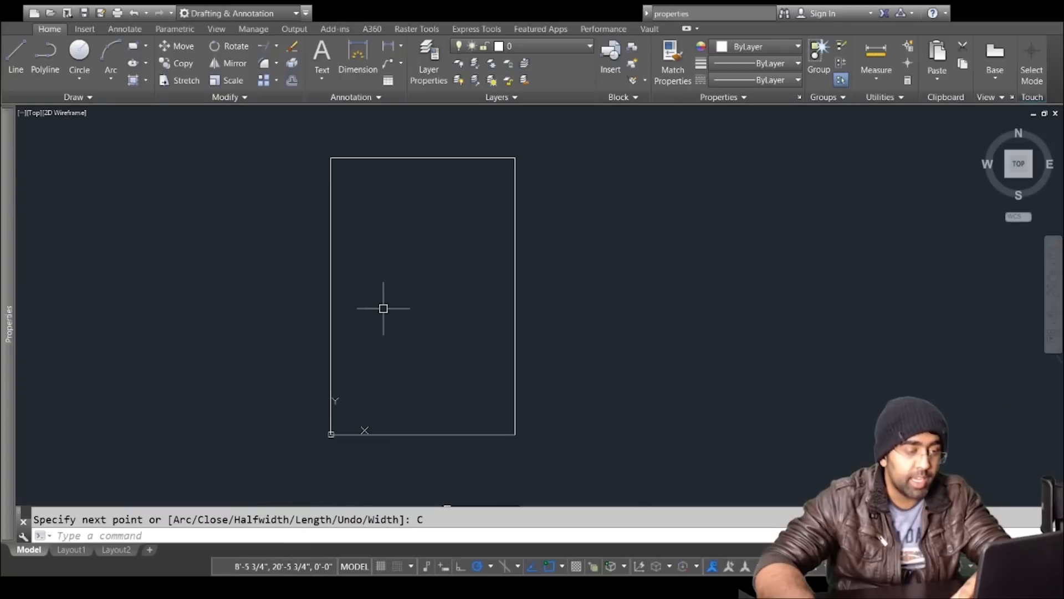
Step: Select the boundary through its left side to check that it is a single object, and clear the selection
left_click(349, 290)
left_click(228, 331)
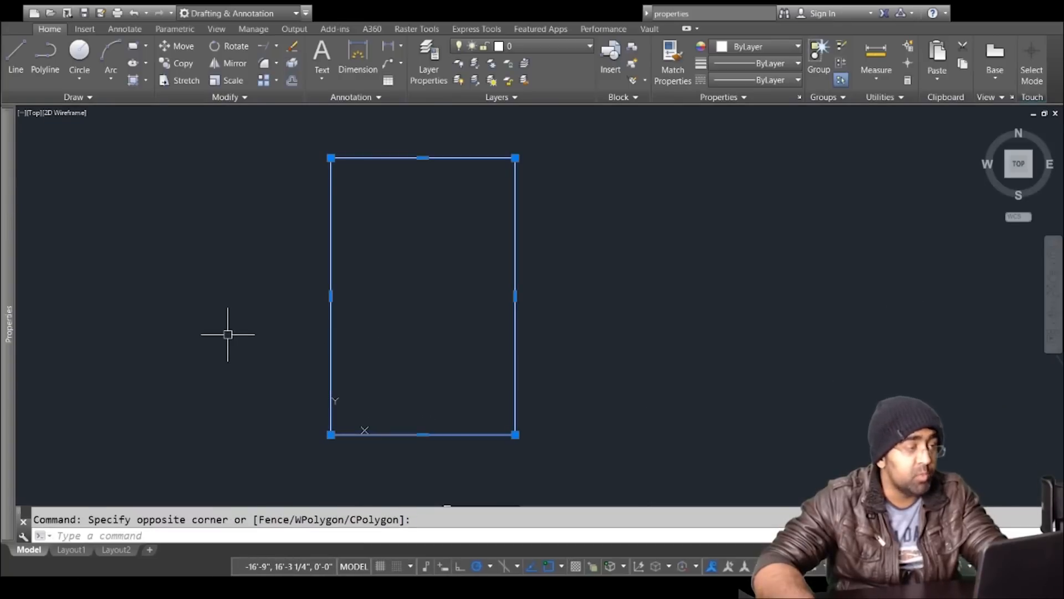
key("Escape")
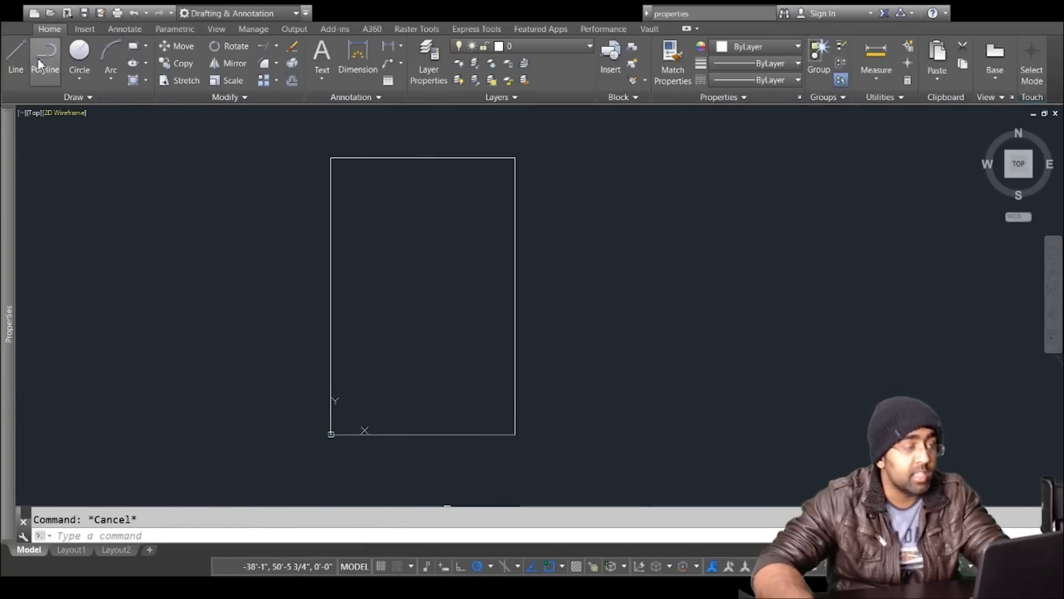
Step: Draw a freehand chain of seven connected segments with the Line command to the right of the boundary rectangle
left_click(14, 56)
left_click(672, 392)
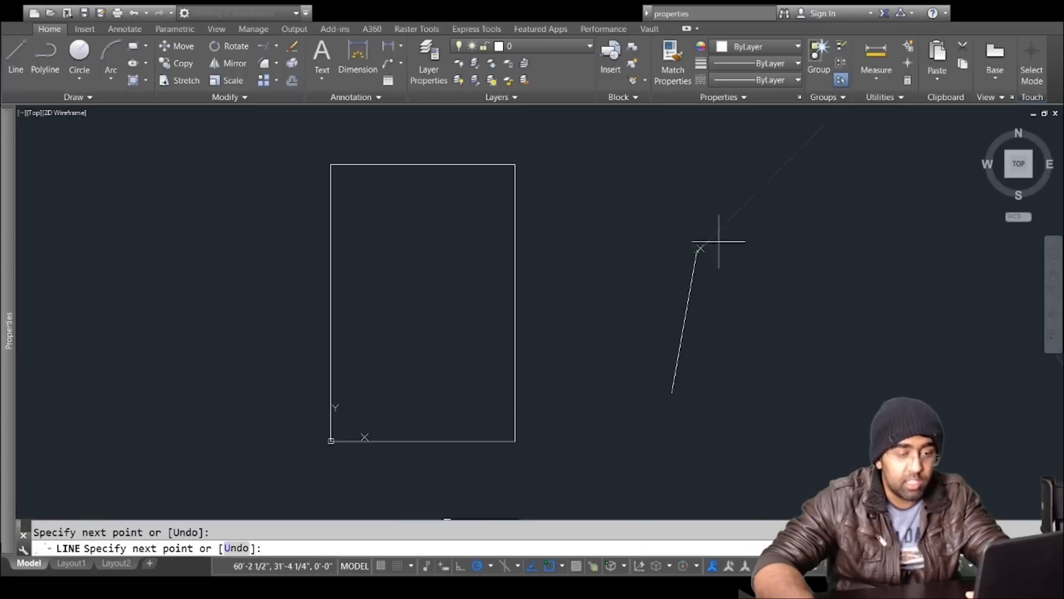
left_click(696, 253)
left_click(865, 199)
left_click(887, 365)
left_click(697, 444)
left_click(603, 295)
left_click(663, 174)
left_click(775, 161)
key("Return")
Step: Select several segments of the line chain one at a time to check whether they are separate objects, clearing each selection
left_click(800, 185)
left_click(760, 301)
key("Escape")
left_click(935, 234)
left_click(827, 305)
key("Escape")
left_click(831, 344)
left_click(775, 443)
key("Escape")
left_click(650, 301)
left_click(613, 361)
key("Escape")
Step: Select the boundary rectangle through its upper edge to compare the polyline with the separate lines, and clear the selection
left_click(461, 148)
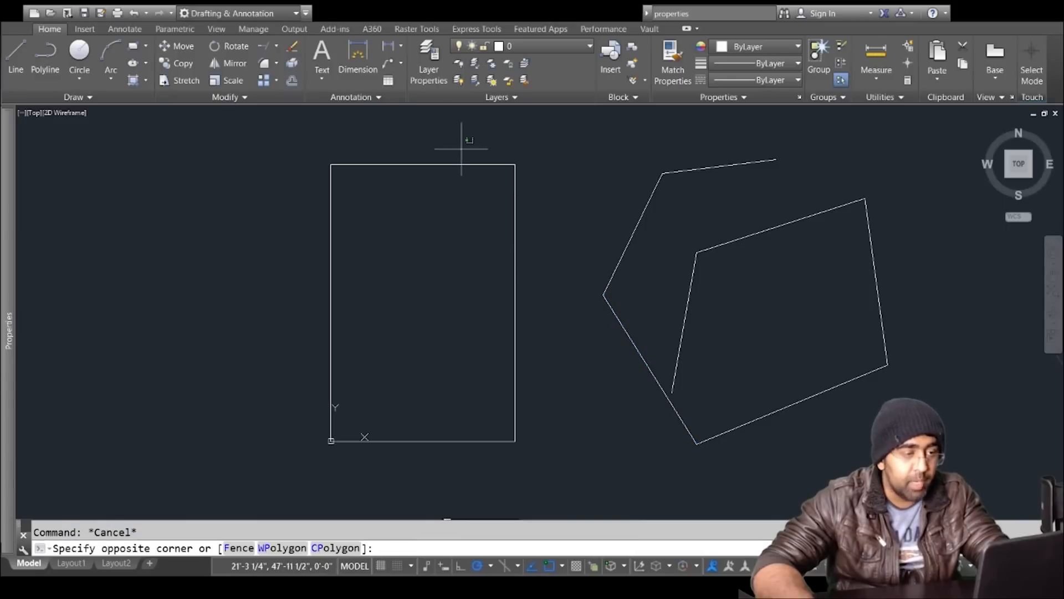
left_click(436, 187)
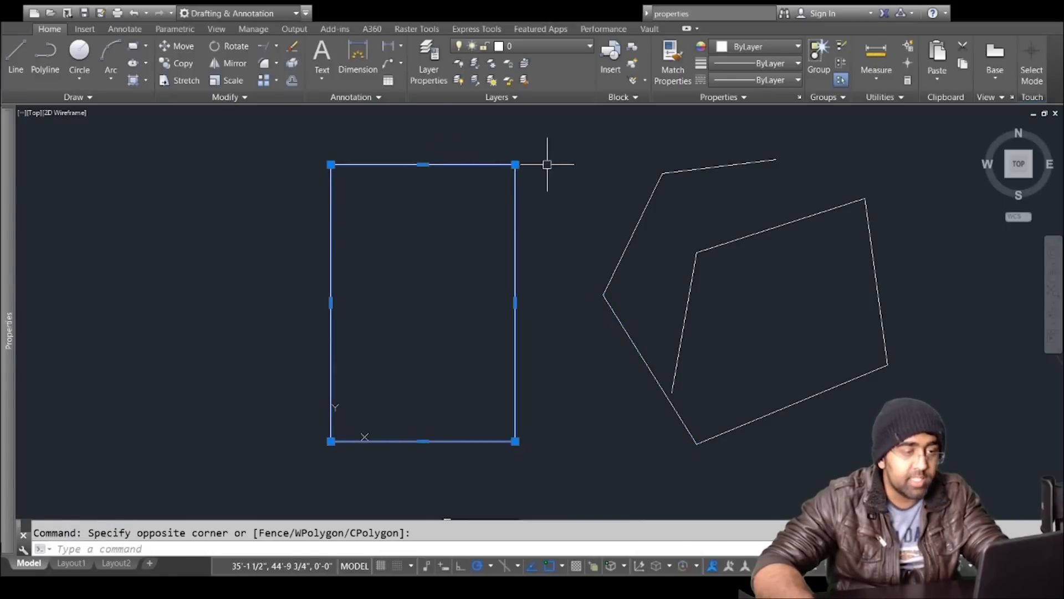
key("Escape")
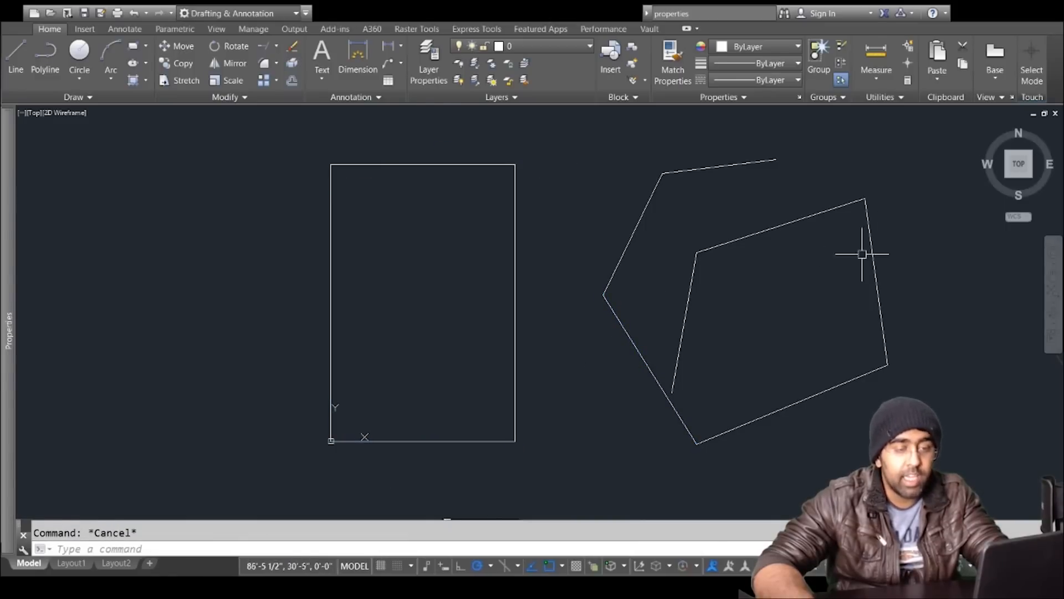
Step: Delete the sample line segments to the right of the rectangle, except for the short uppermost one
left_click(908, 175)
left_click(615, 392)
key("Delete")
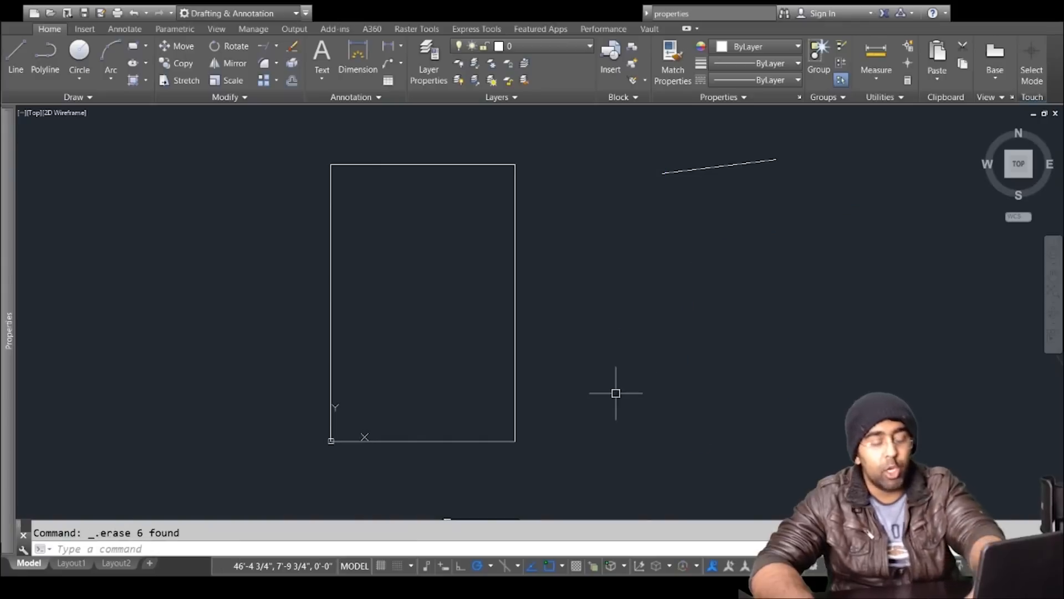
Step: Delete the remaining sample line segment to the right of the boundary rectangle
left_click(820, 125)
left_click(703, 207)
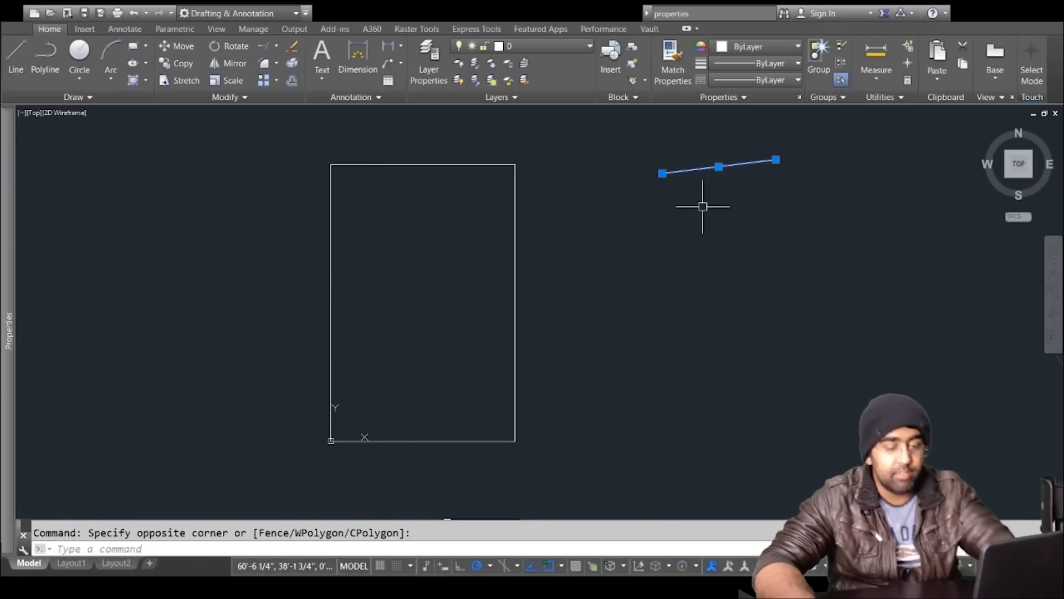
key("Delete")
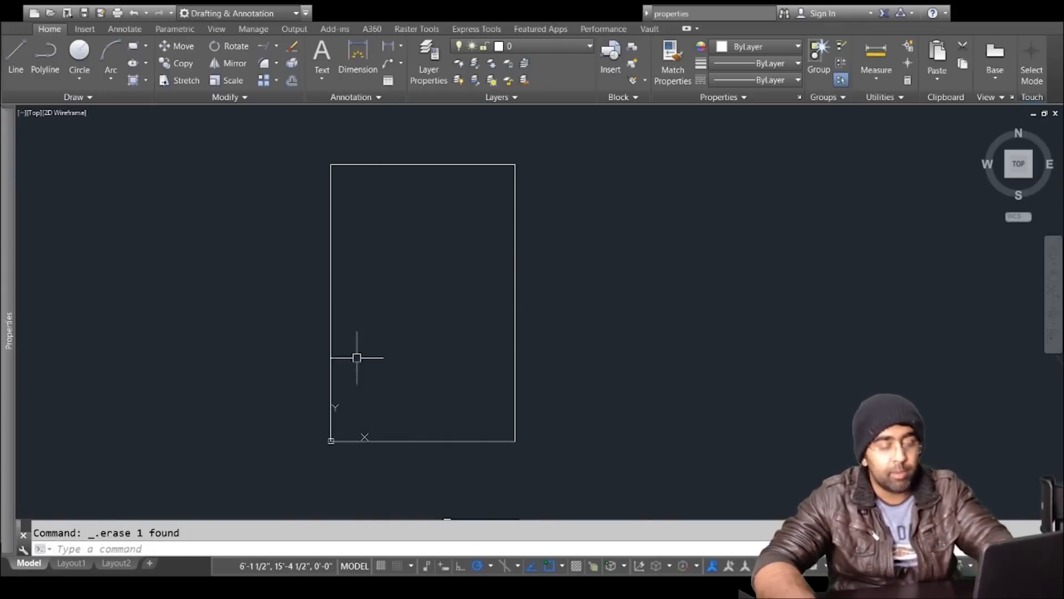
Step: Stop the UCS icon from displaying at the drawing origin by applying its Noorigin option
left_click(331, 441)
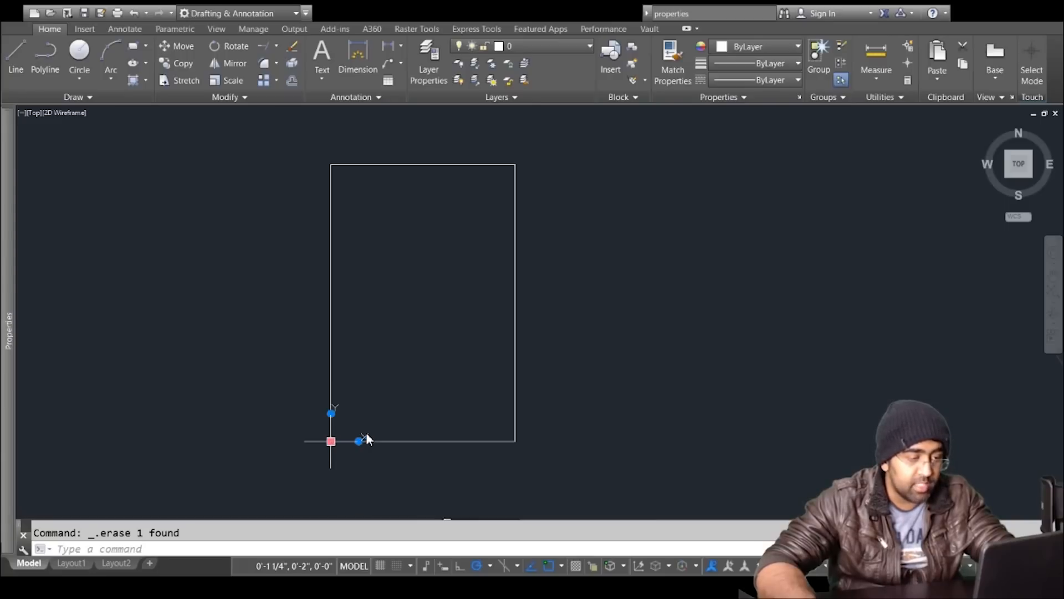
left_click(264, 436)
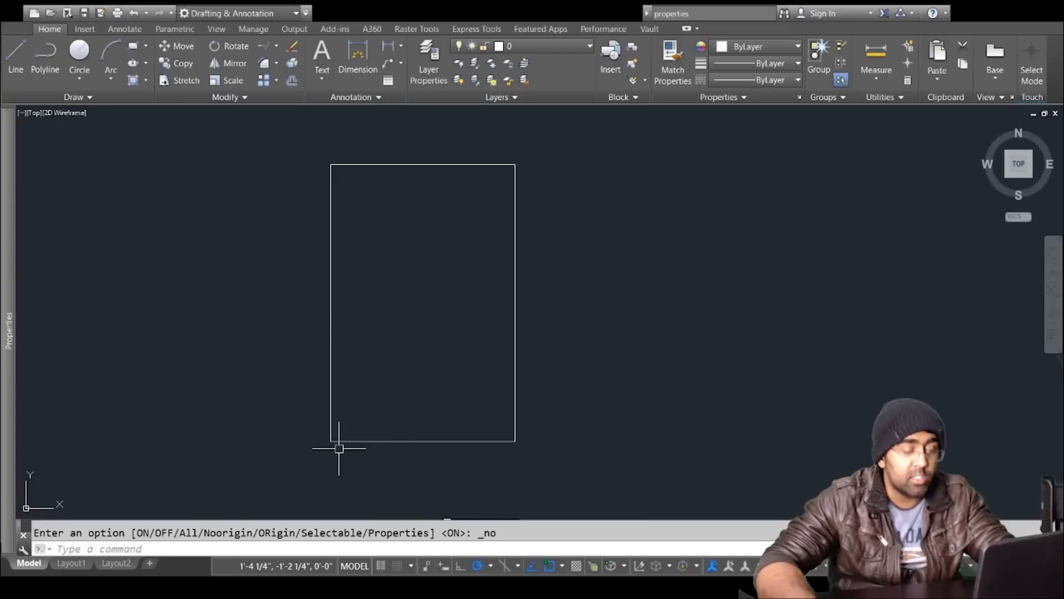
scroll(377, 443, "up", 5)
scroll(421, 443, "down", 8)
key("Escape")
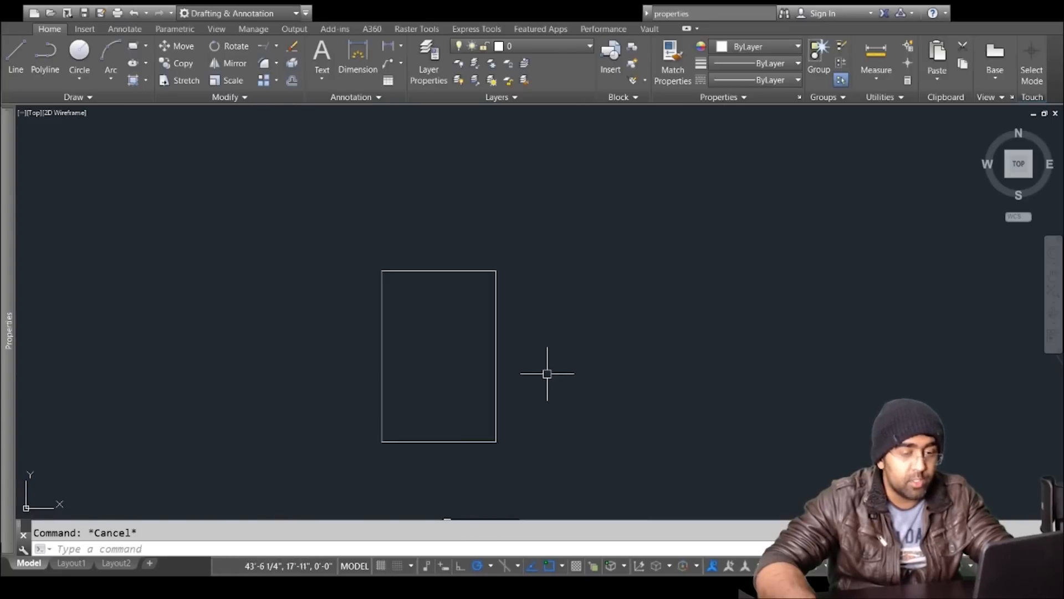
Step: Move the reference floor plan image from the far right to a spot close beside the boundary rectangle
scroll(561, 370, "down", 6)
type("m")
key("Return")
left_click_drag(976, 249, 938, 298)
key("Return")
left_click(950, 309)
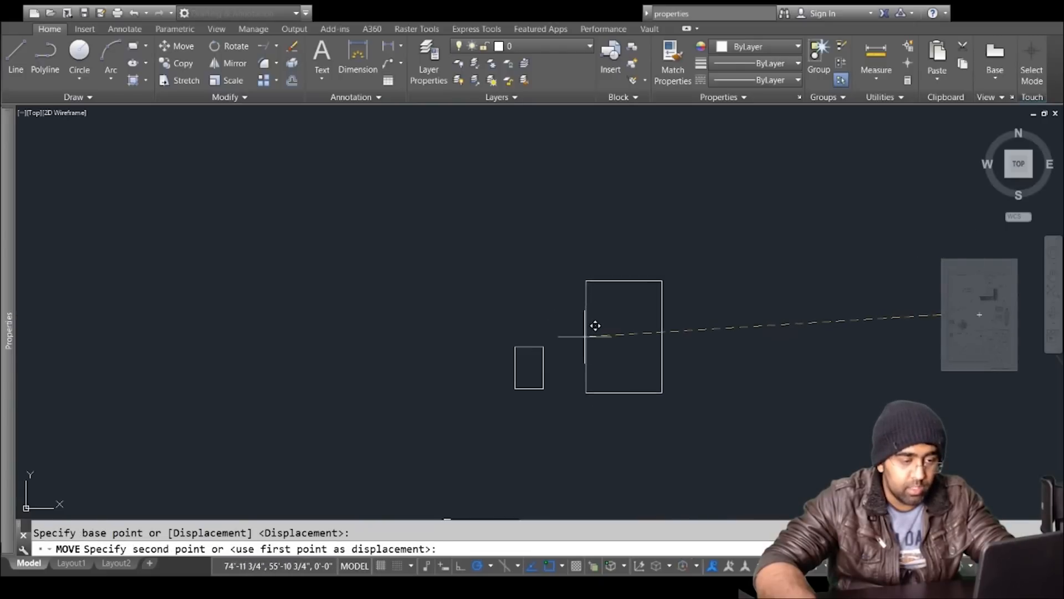
left_click(596, 322)
scroll(609, 360, "up", 6)
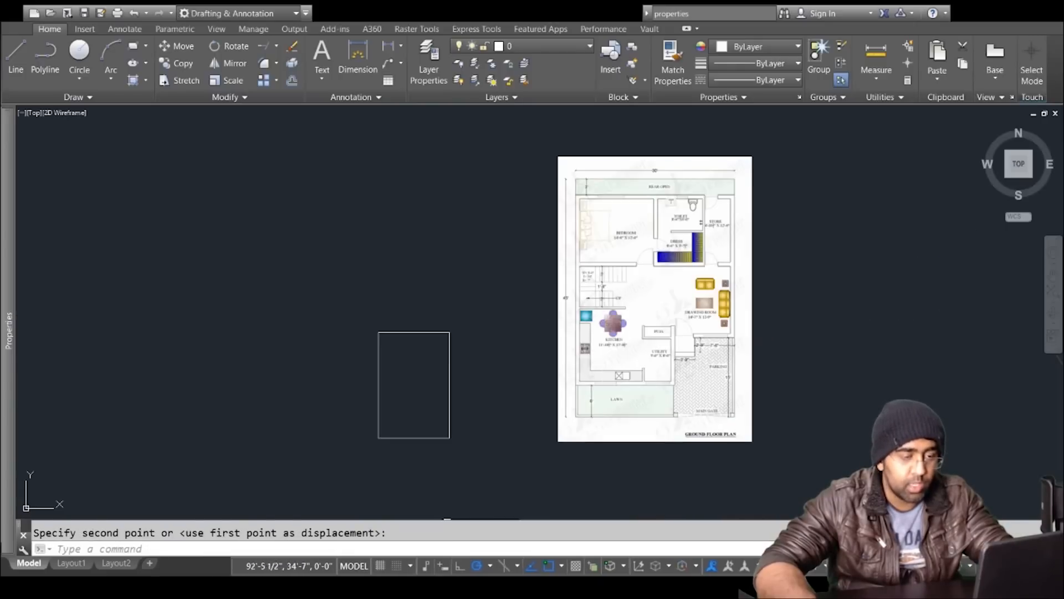
key("Escape")
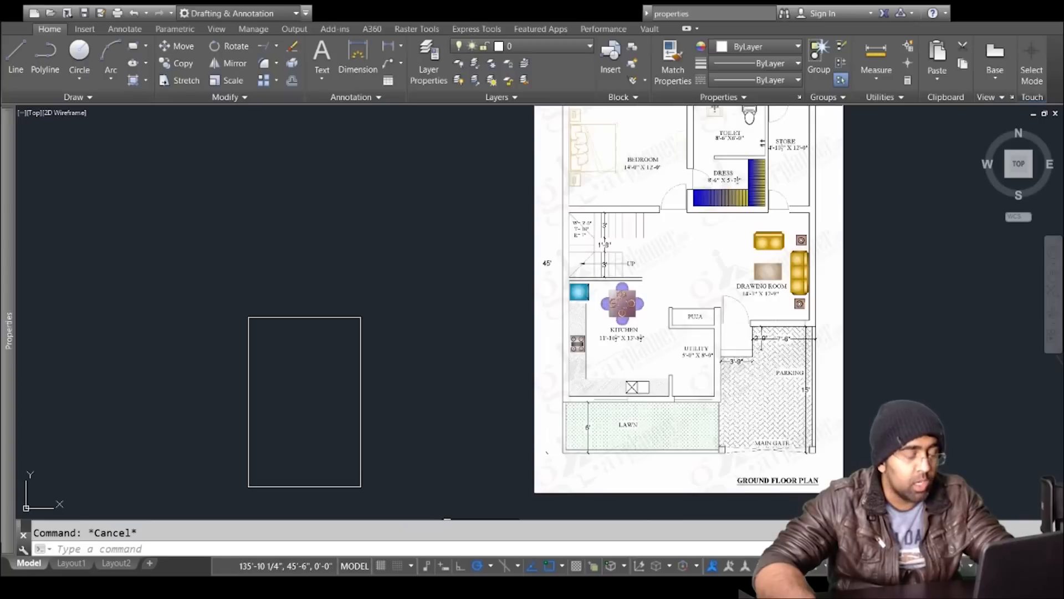
Step: Scale the reference floor plan image by a factor of 0.8 about its lower-left corner
left_click(229, 80)
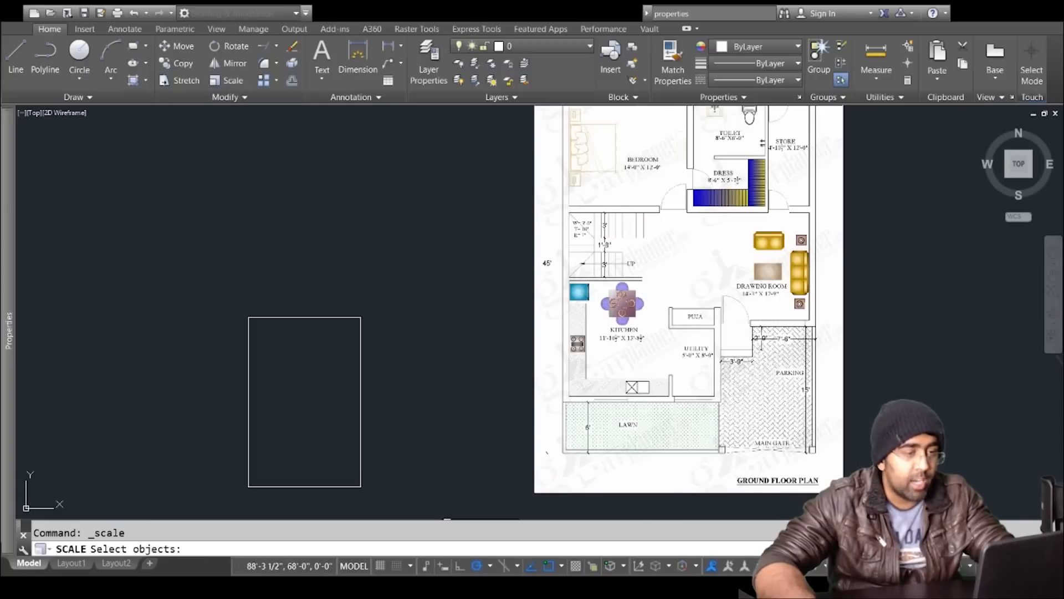
left_click(891, 237)
left_click(792, 291)
key("Return")
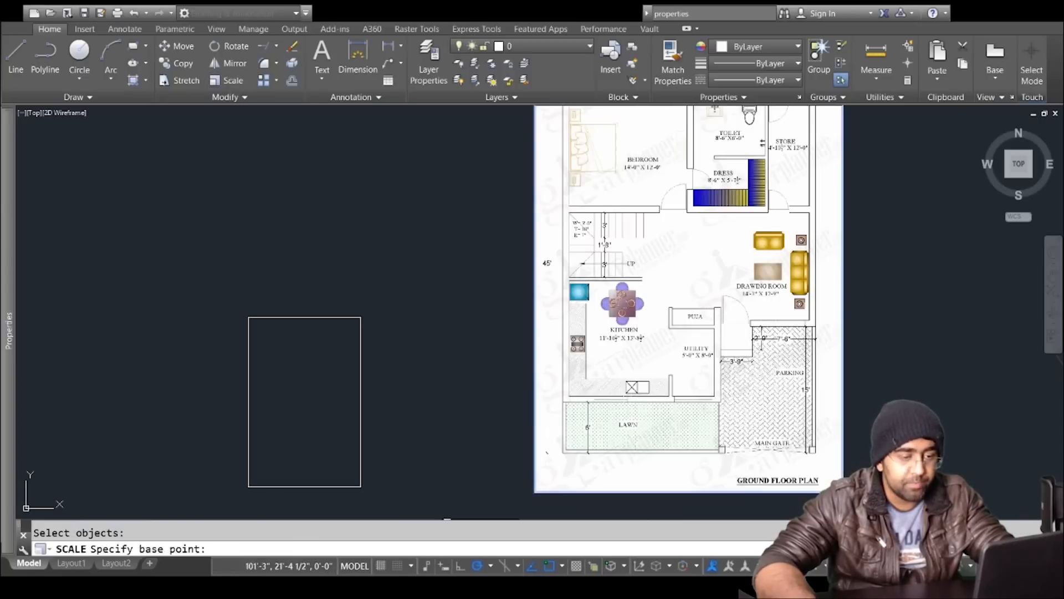
left_click(534, 493)
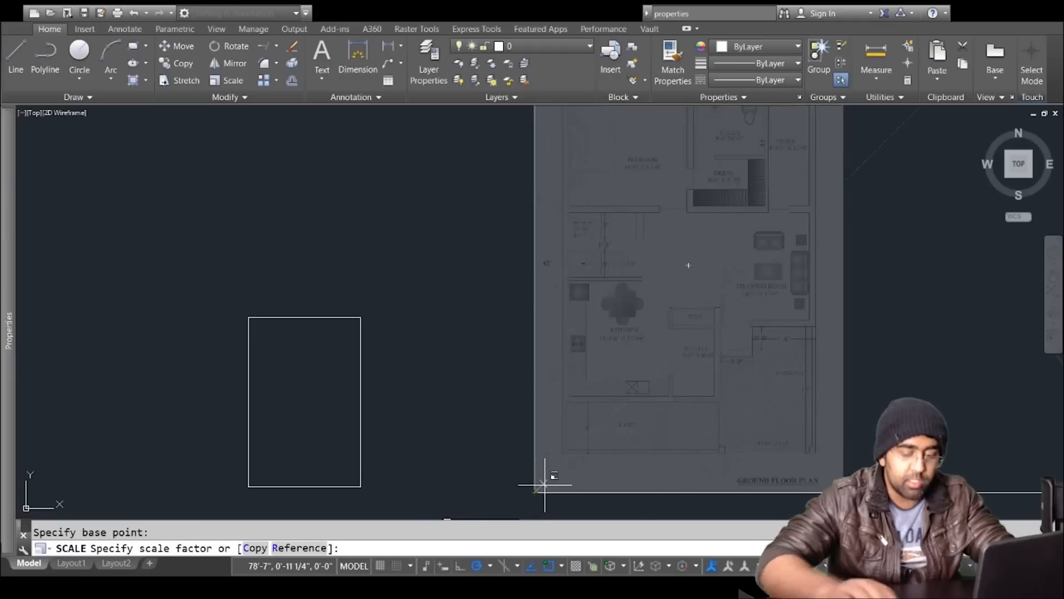
type(".8")
key("Return")
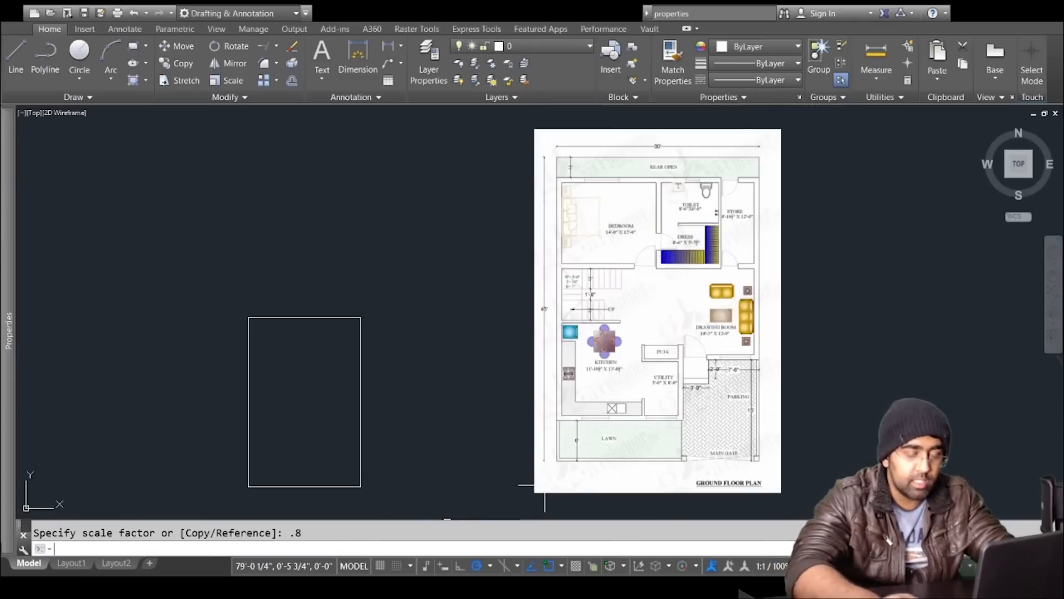
Step: Scale the reference image a second time by a factor of 0.8 from the same lower-left corner
key("Return")
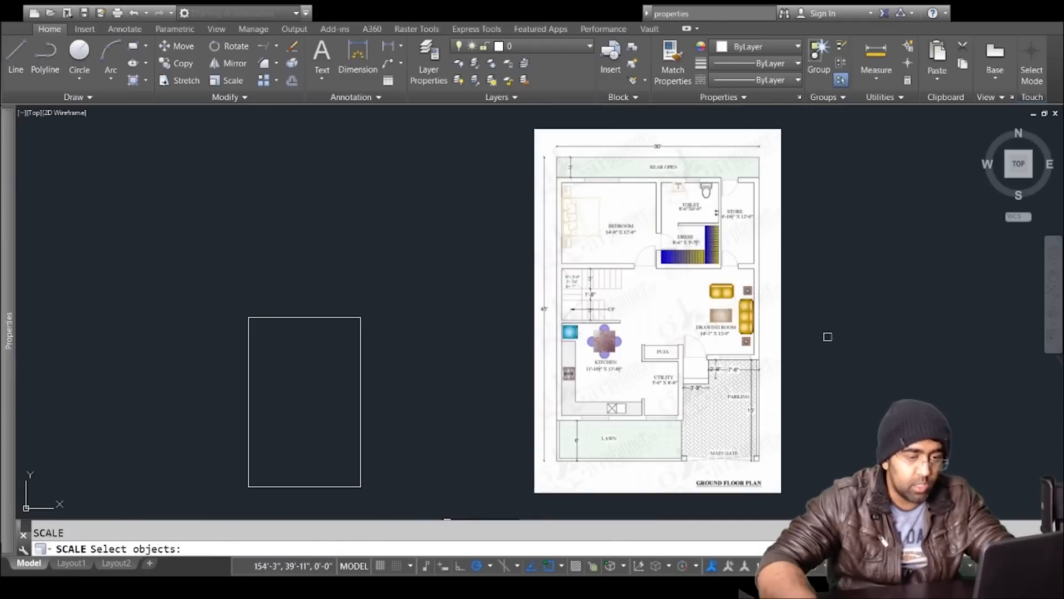
left_click_drag(826, 337, 707, 396)
key("Return")
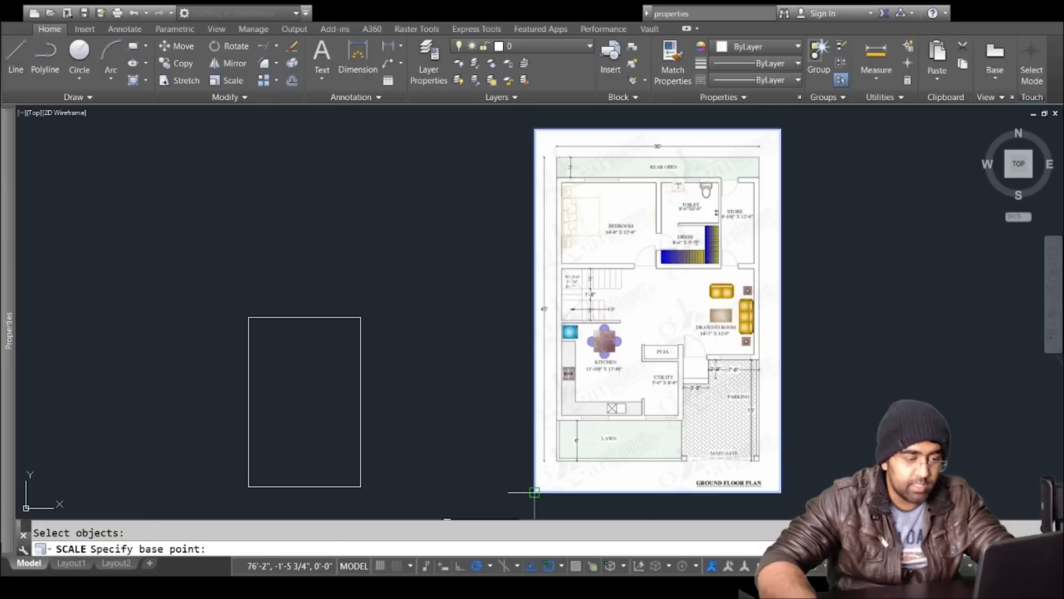
left_click(535, 492)
type(".")
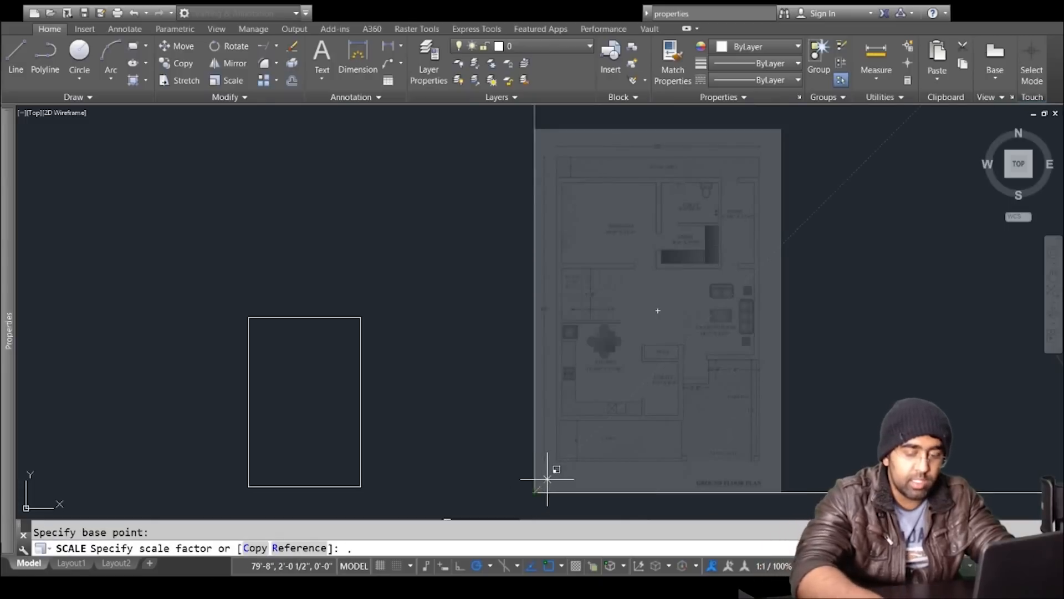
type("8")
key("Return")
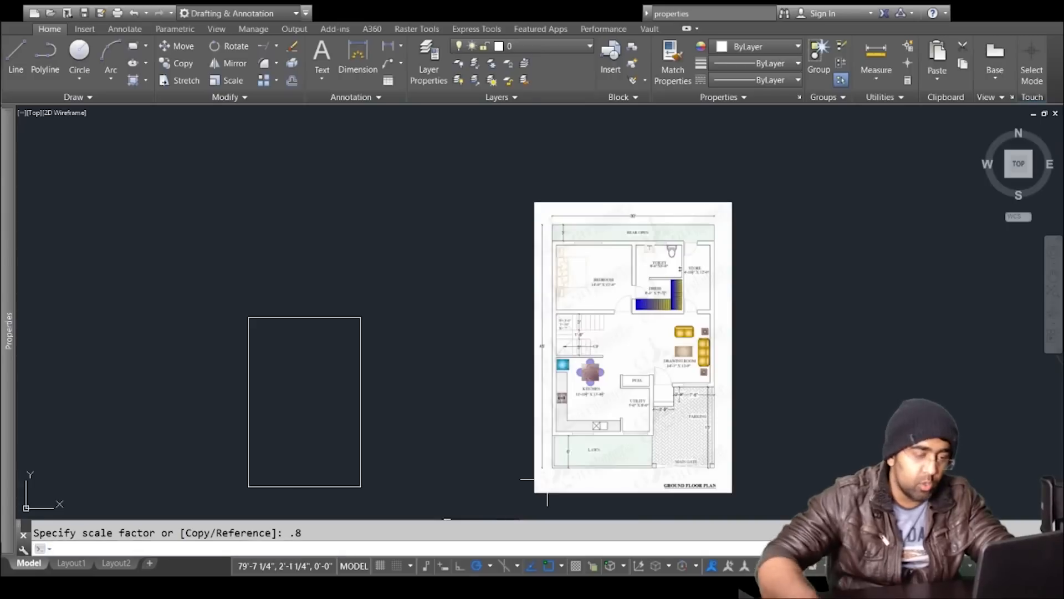
Step: Scale the reference image about its lower-left corner by a factor of 0.6
key("Return")
left_click(772, 418)
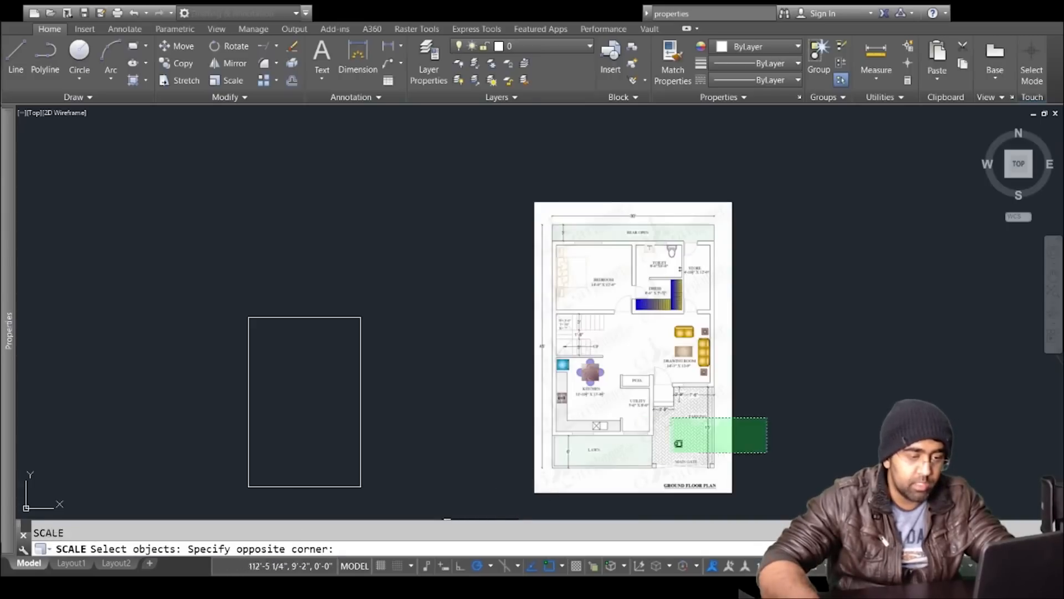
left_click(672, 452)
key("Return")
left_click(534, 491)
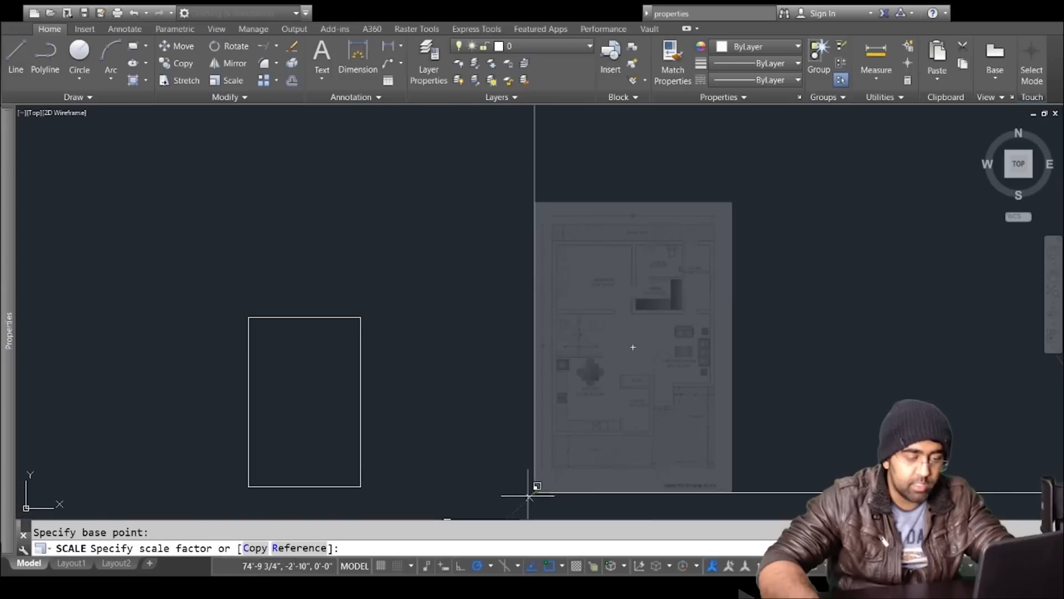
type(".6")
key("Return")
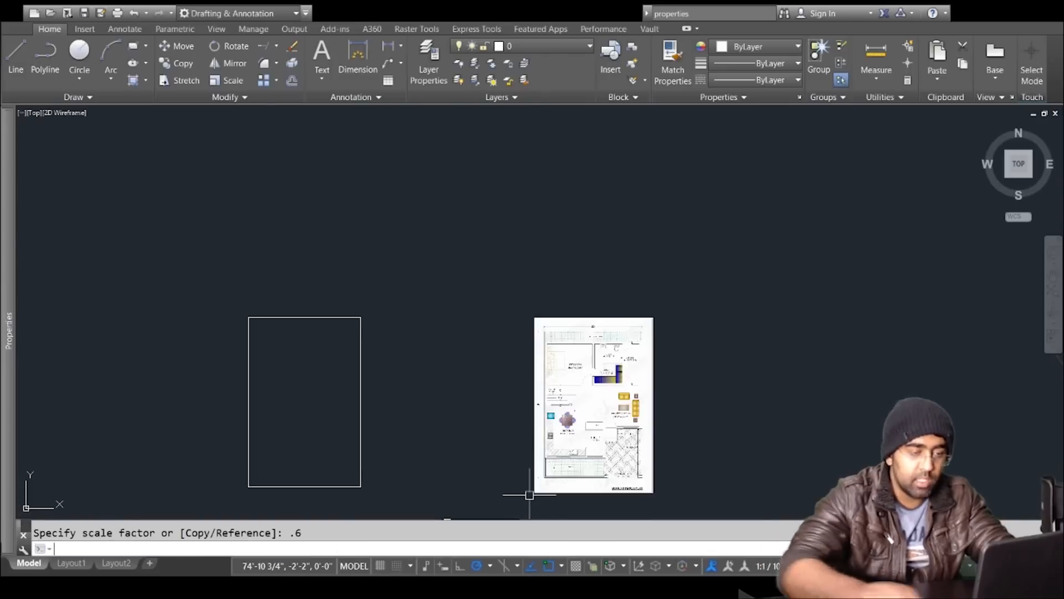
Step: Move the scaled reference image left to sit next to the boundary rectangle, leaving a small gap
scroll(520, 468, "up", 2)
scroll(493, 414, "down", 4)
middle_click_drag(493, 414, 666, 388)
key("Escape")
type("m")
key("Return")
left_click(815, 290)
left_click(740, 349)
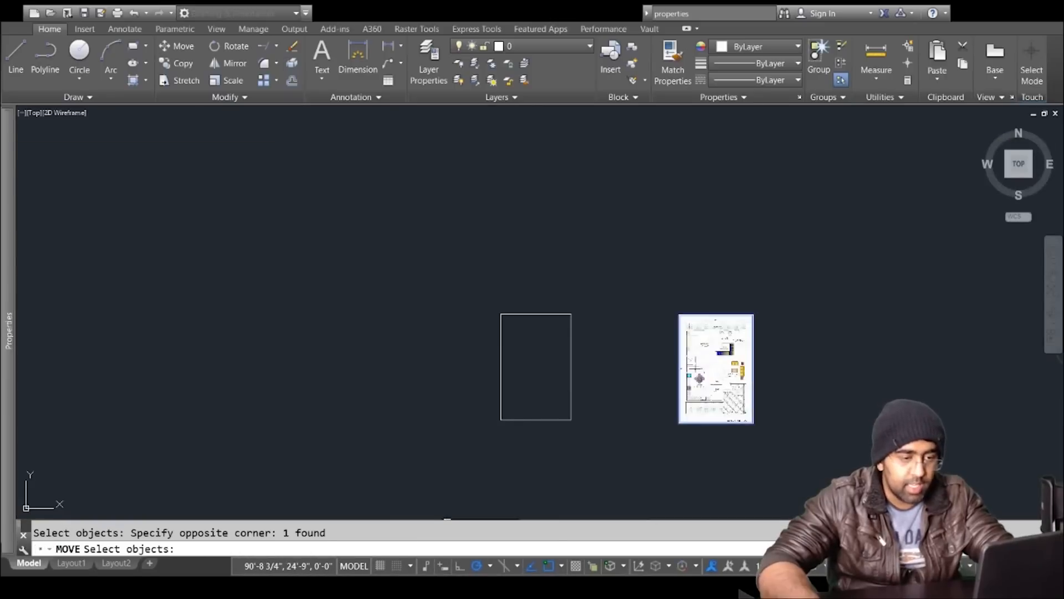
key("Return")
left_click(723, 352)
left_click(664, 351)
key("Escape")
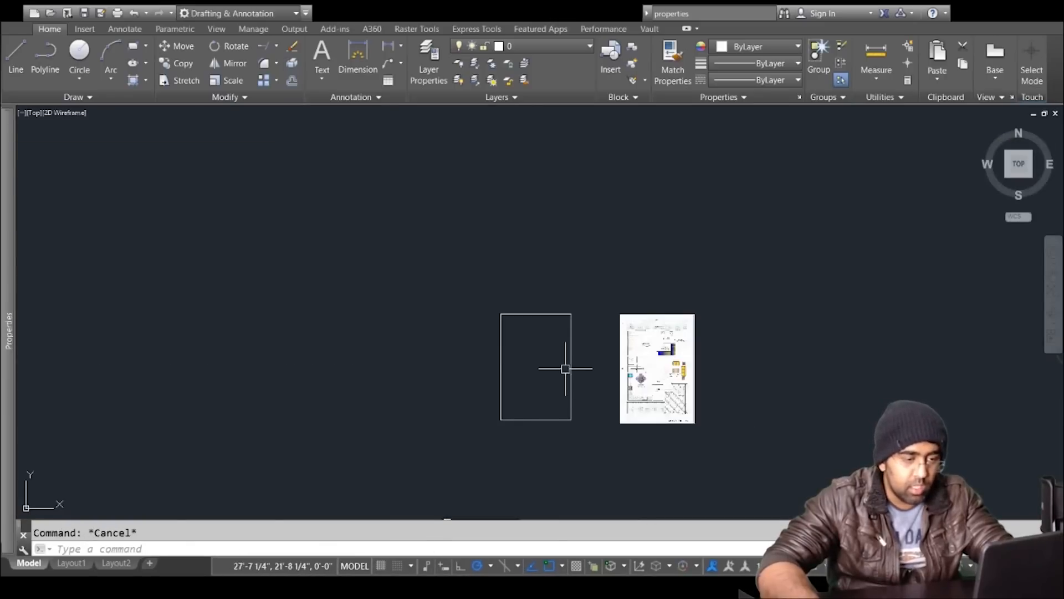
Step: Examine the room layout and dimensions in the reference image and compare the plan with the boundary rectangle
scroll(565, 369, "up", 4)
middle_click_drag(565, 368, 504, 318)
scroll(657, 355, "up", 4)
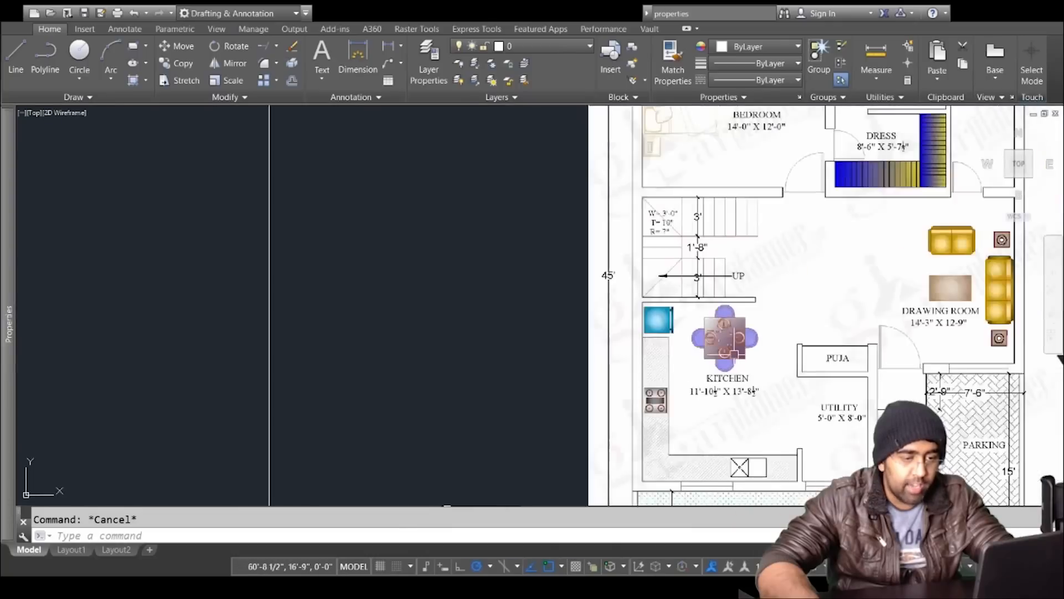
middle_click_drag(735, 354, 540, 300)
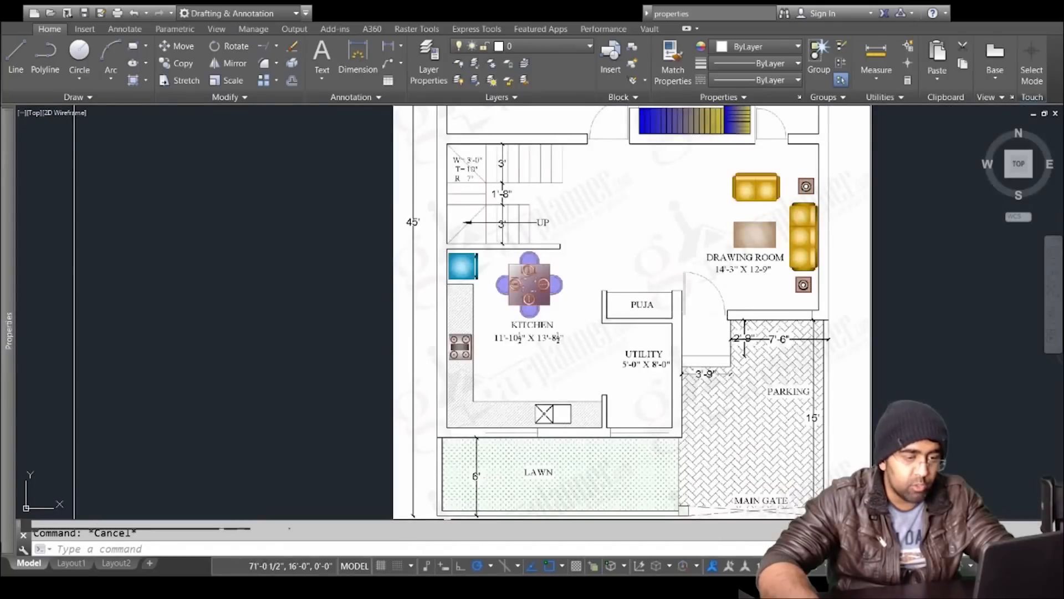
scroll(675, 264, "down", 5)
middle_click_drag(792, 223, 753, 290)
scroll(753, 290, "up", 2)
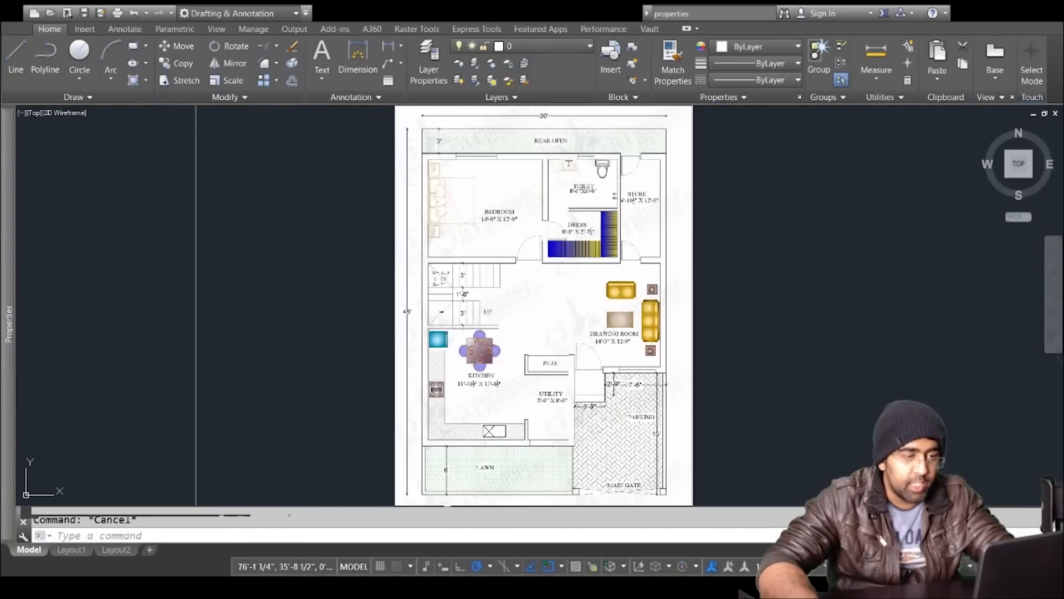
middle_click_drag(485, 241, 747, 262)
scroll(747, 262, "down", 1)
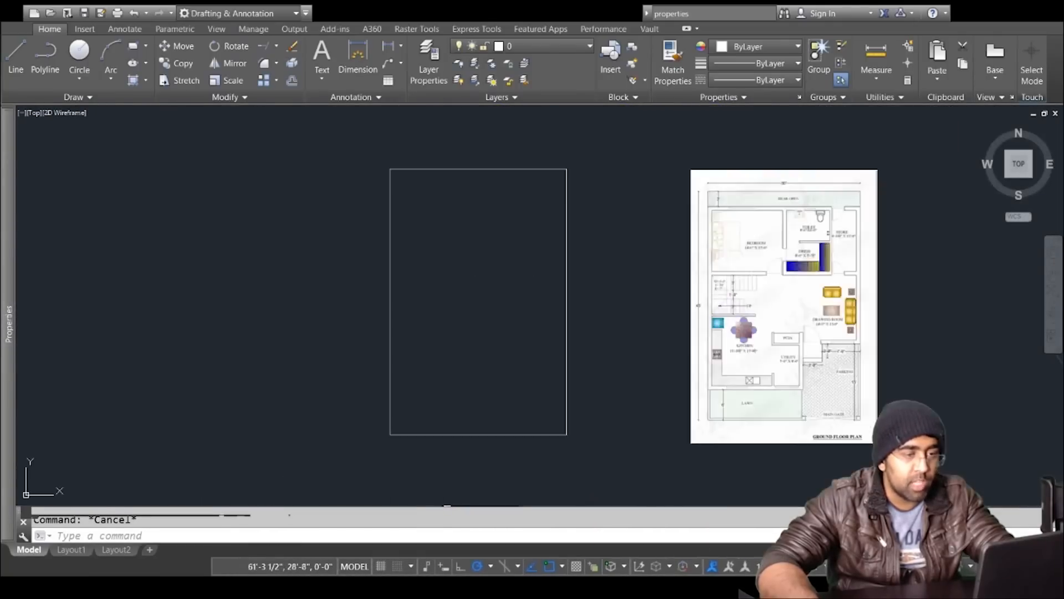
scroll(506, 349, "up", 2)
Step: Select the boundary rectangle twice with crossing windows over its right edge to inspect it, clearing each selection
left_click(627, 245)
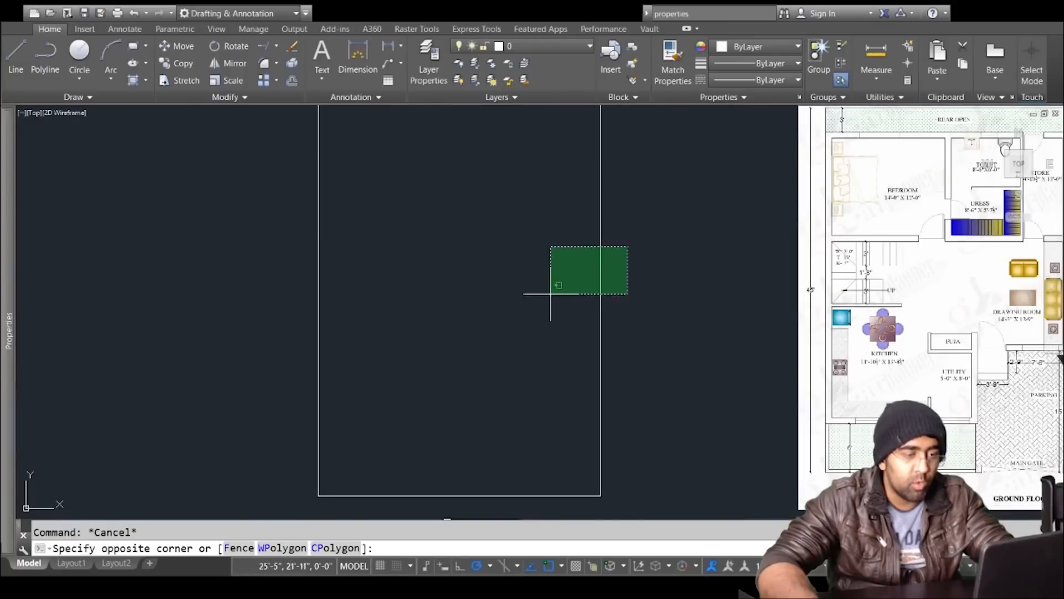
left_click(571, 280)
key("Escape")
left_click(692, 309)
left_click(501, 383)
key("Escape")
scroll(521, 295, "down", 1)
middle_click_drag(518, 299, 479, 367)
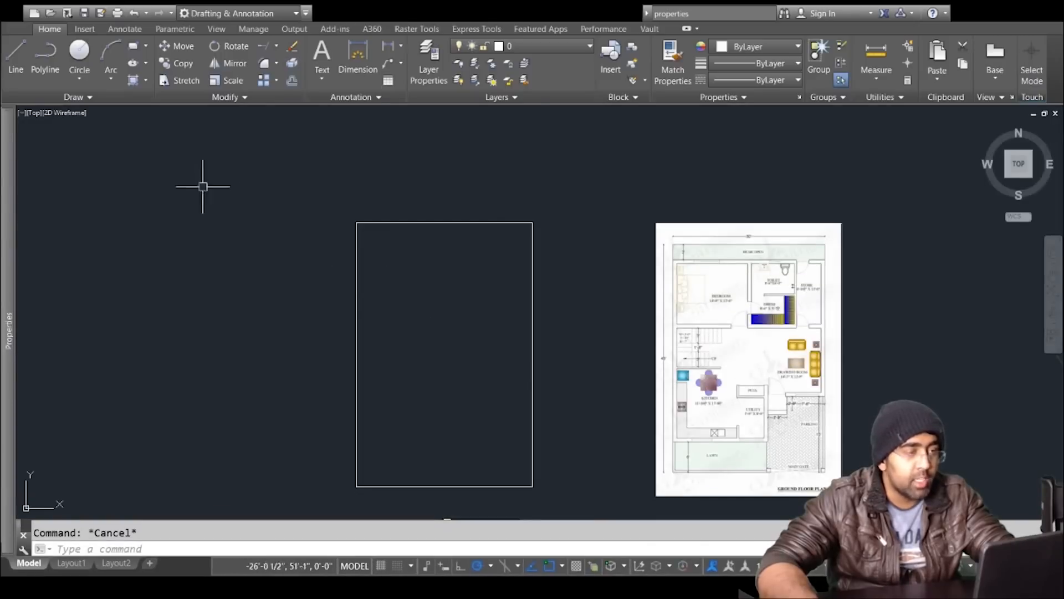
Step: Draw two connected freehand segments with the Line command to the left of the boundary rectangle
type("l")
key("Return")
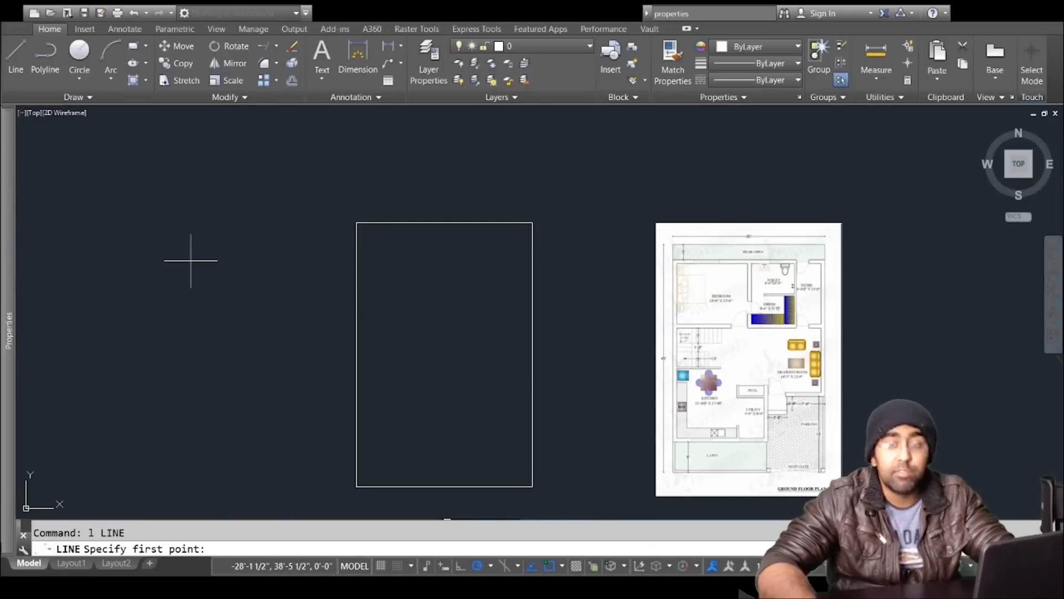
left_click(191, 260)
left_click(198, 344)
left_click(252, 364)
key("Escape")
key("Escape")
Step: Delete the lower of the two sample segments, keeping the near-vertical one
left_click(247, 309)
left_click(224, 414)
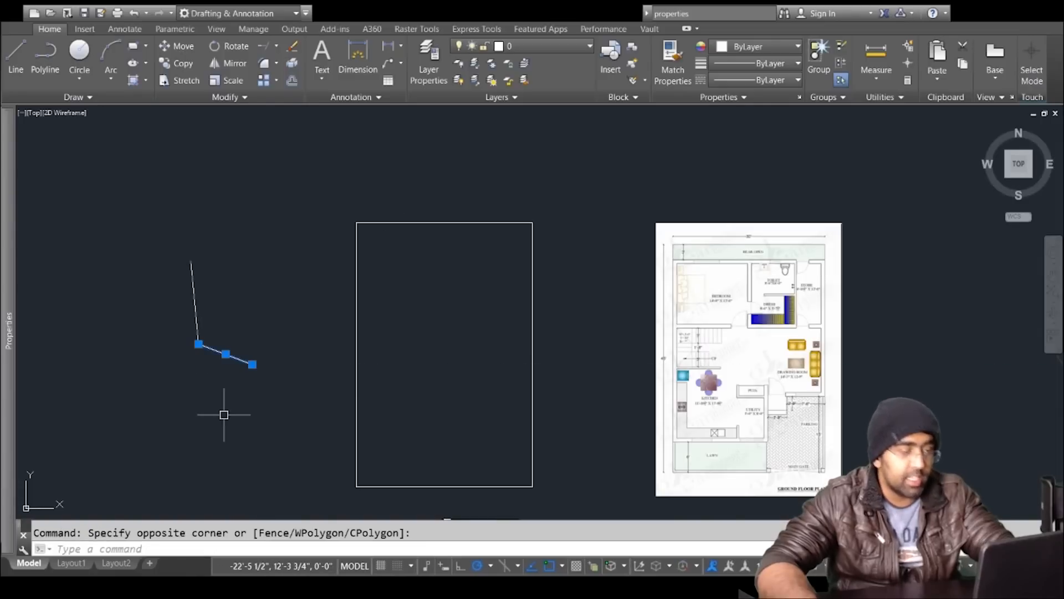
key("Delete")
scroll(188, 309, "up", 2)
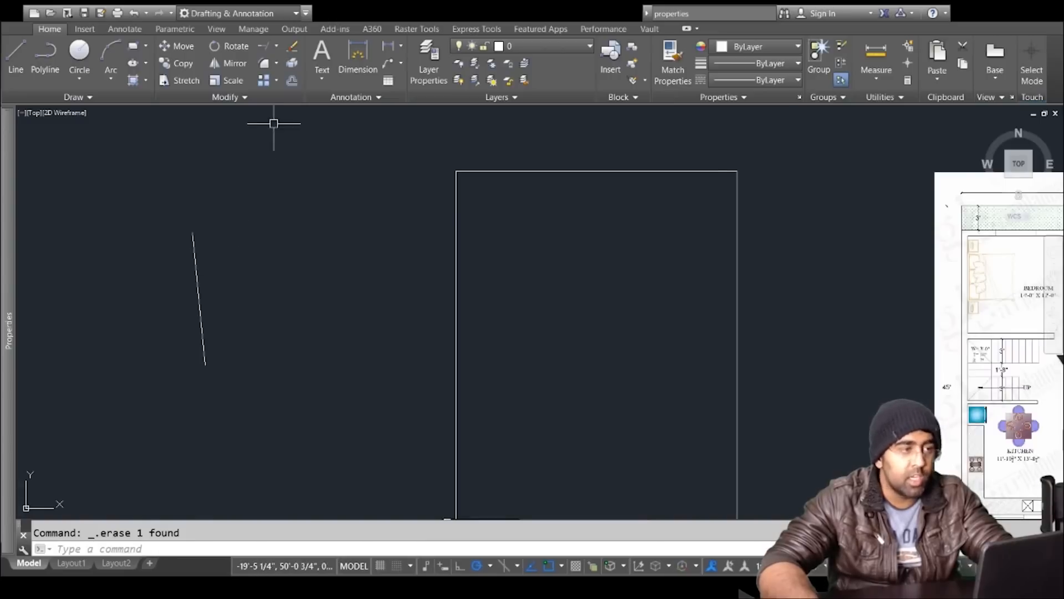
key("Escape")
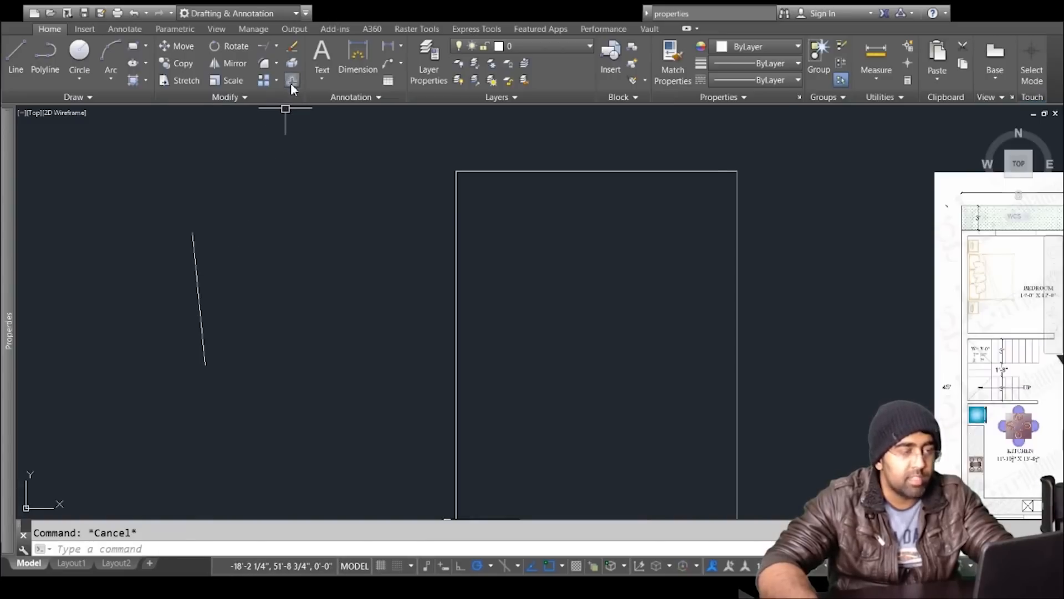
Step: Try to offset the near-vertical sample line by 6' towards the boundary rectangle
left_click(291, 82)
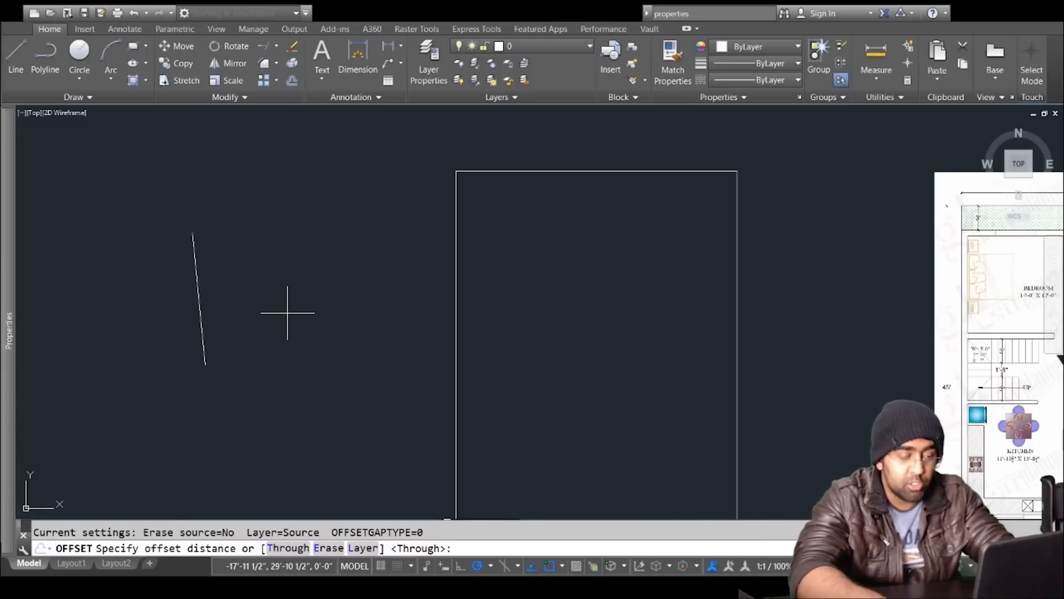
type("6'")
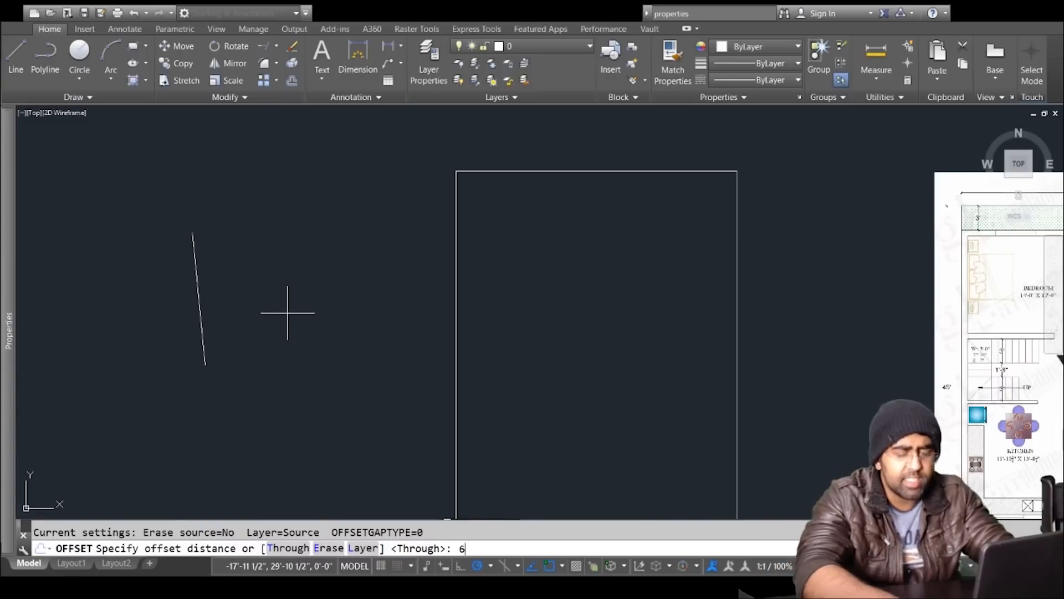
key("Return")
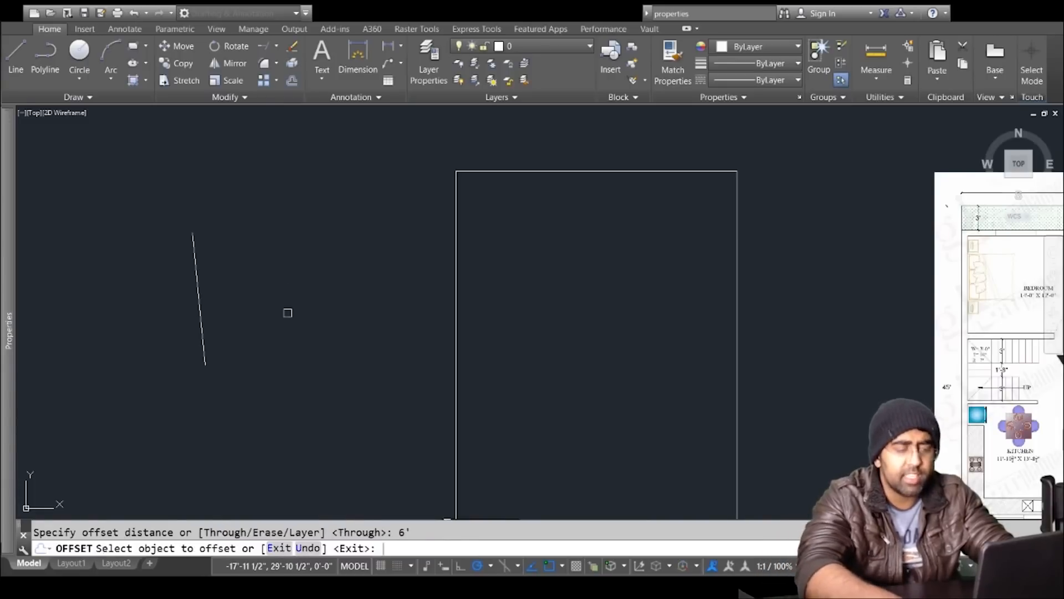
left_click(202, 319)
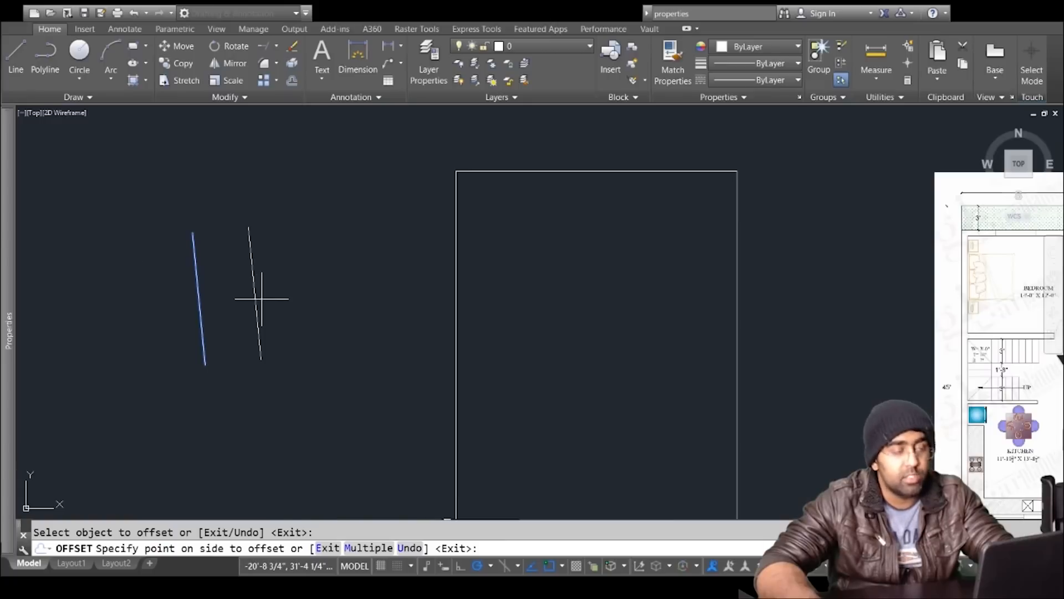
key("Escape")
Step: Delete the near-vertical sample line using a crossing window
left_click(277, 281)
left_click(188, 323)
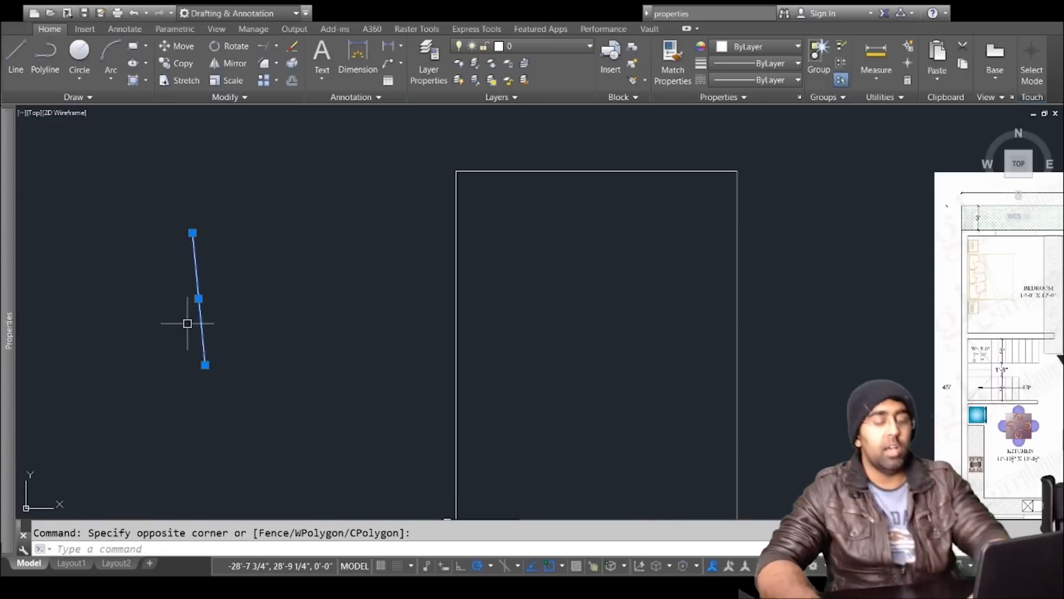
key("Delete")
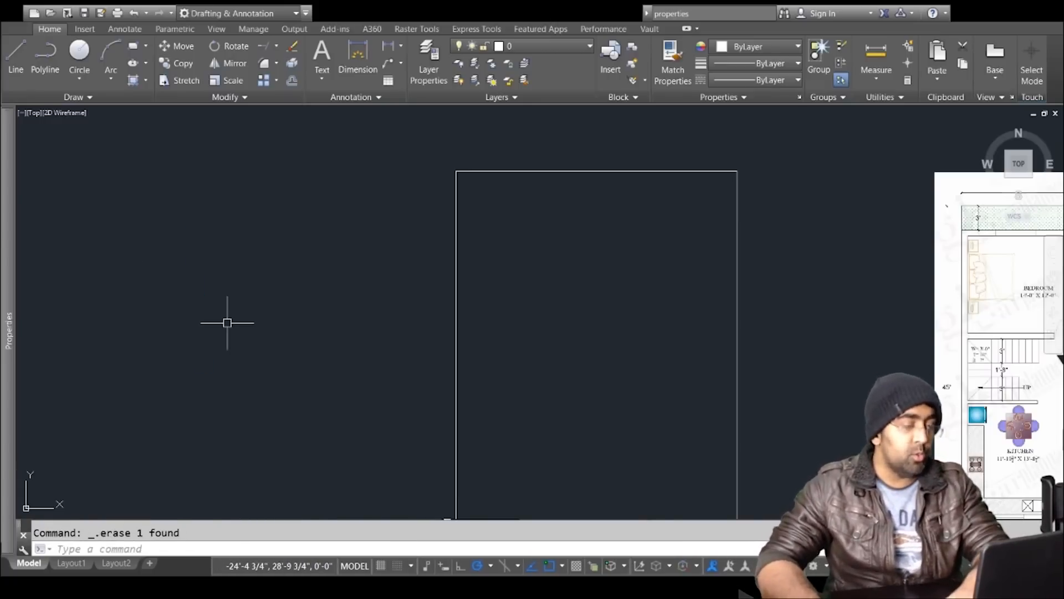
Step: Draw a single straight vertical line in the empty area to the left of the boundary rectangle
scroll(344, 271, "down", 2)
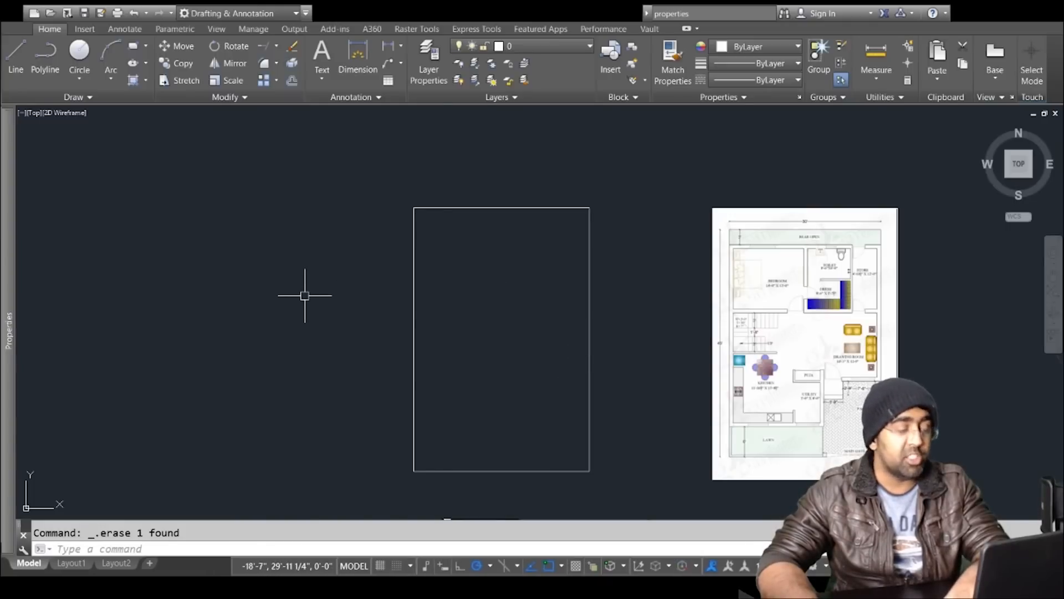
middle_click_drag(635, 327, 492, 332)
middle_click_drag(203, 371, 623, 377)
key("Escape")
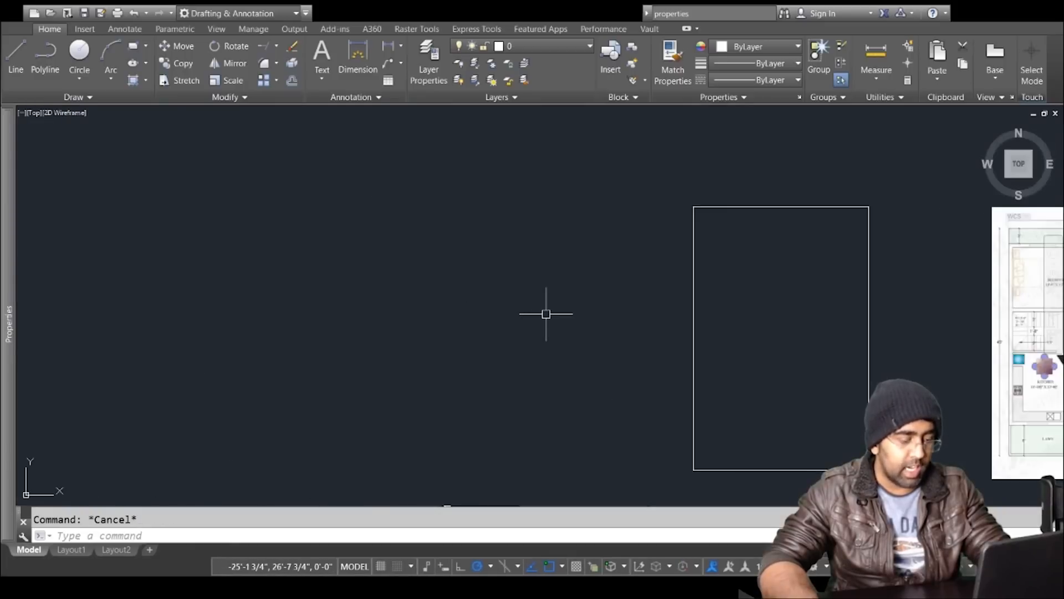
left_click(19, 55)
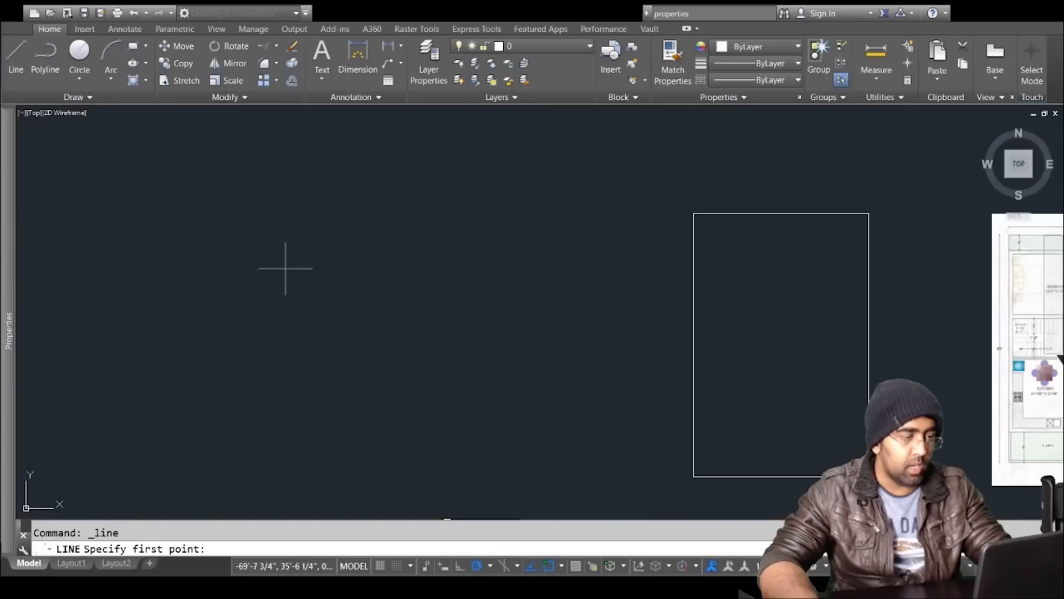
left_click(423, 248)
left_click(423, 369)
key("Return")
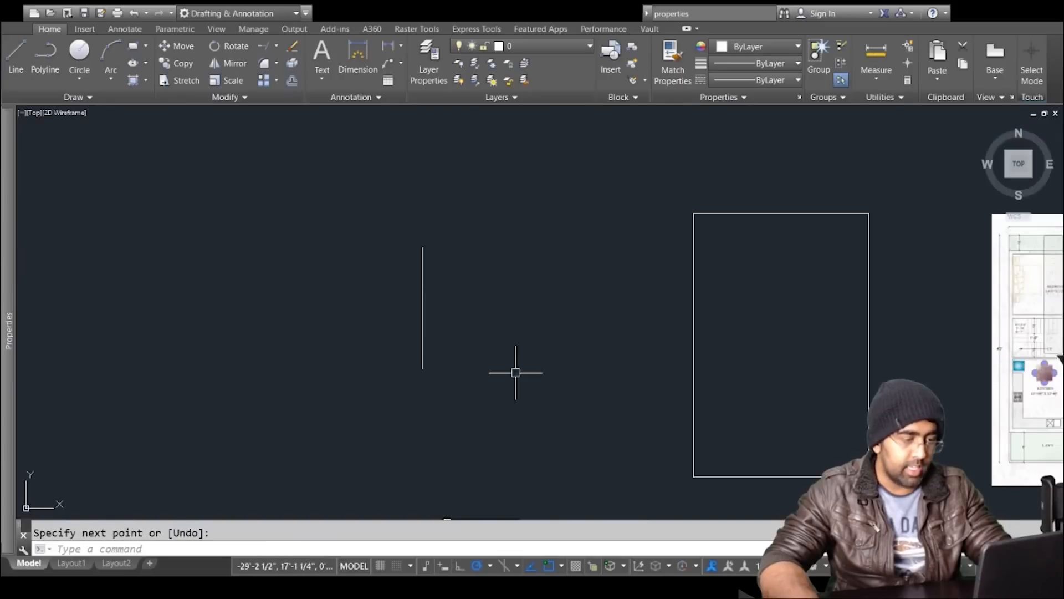
Step: Draw a freehand sample rectangle between the vertical sample line and the boundary rectangle
left_click(131, 54)
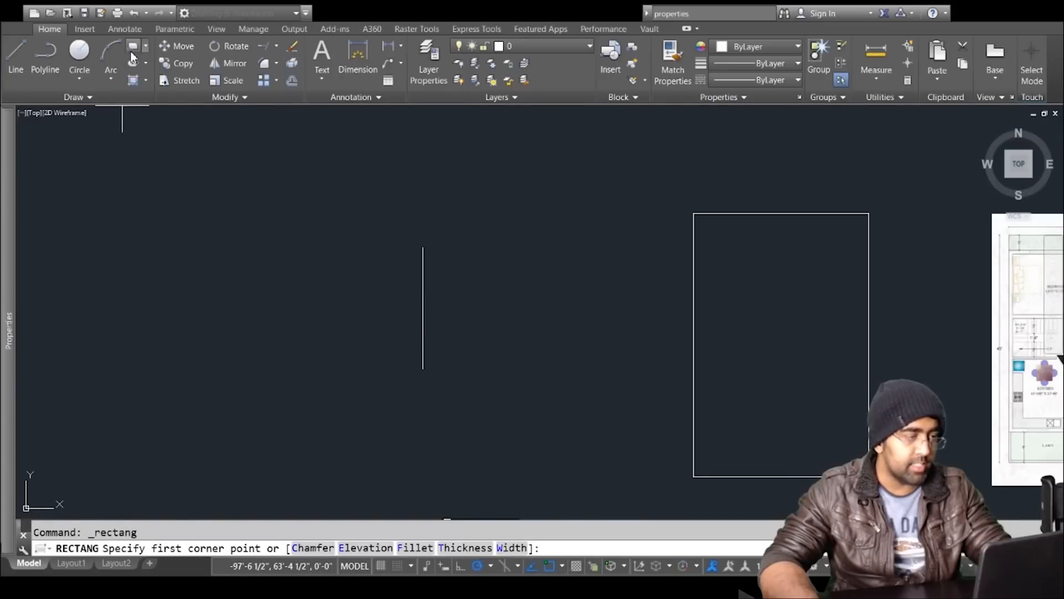
left_click(491, 235)
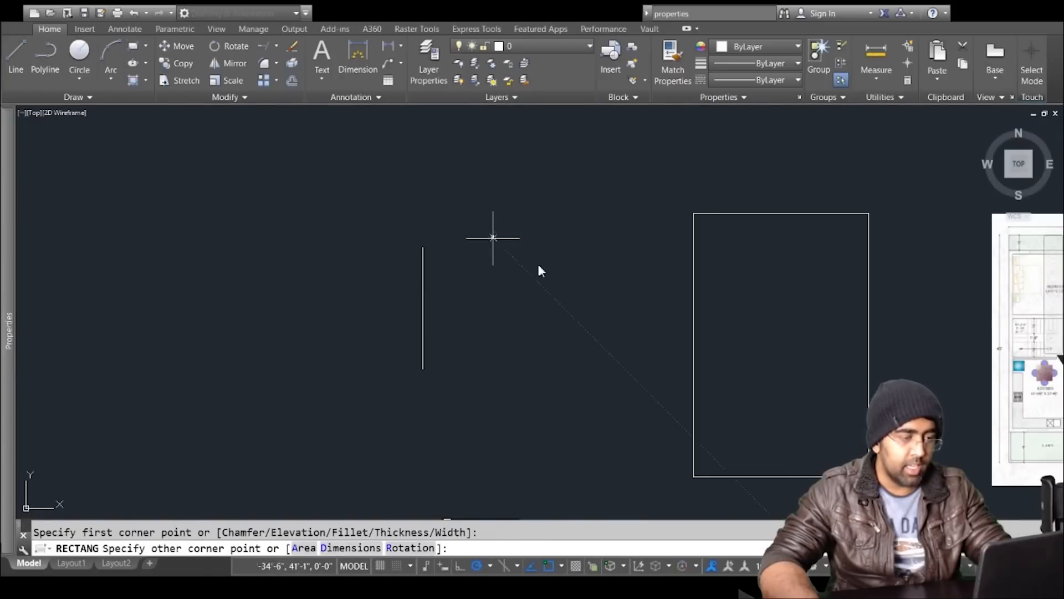
left_click(616, 362)
key("Escape")
Step: Compare a crossing window and an enclosing window placed partly over the sample rectangle, cancelling each trial
scroll(518, 259, "up", 2)
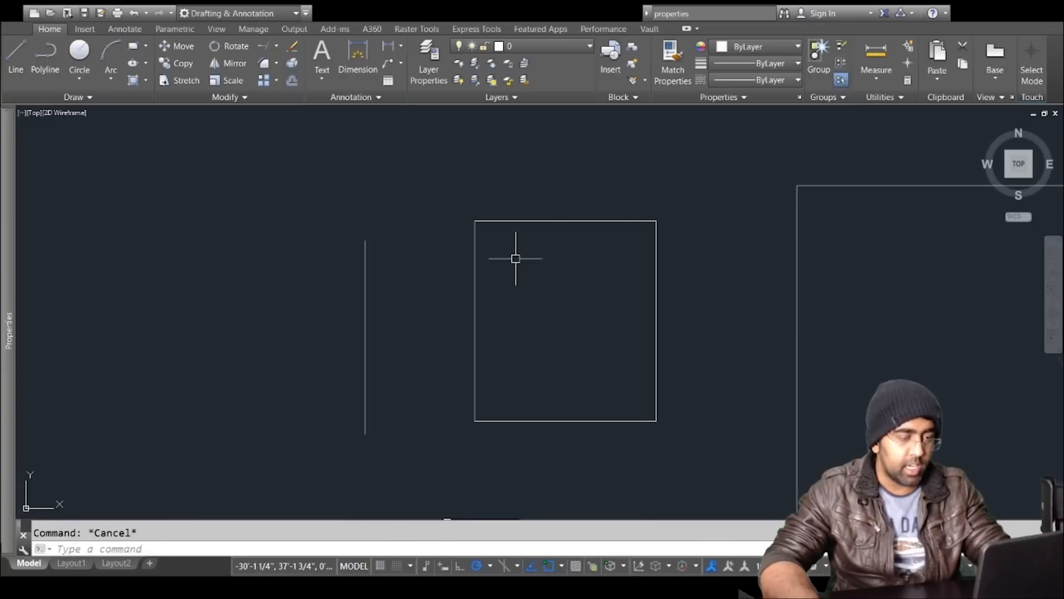
left_click(698, 152)
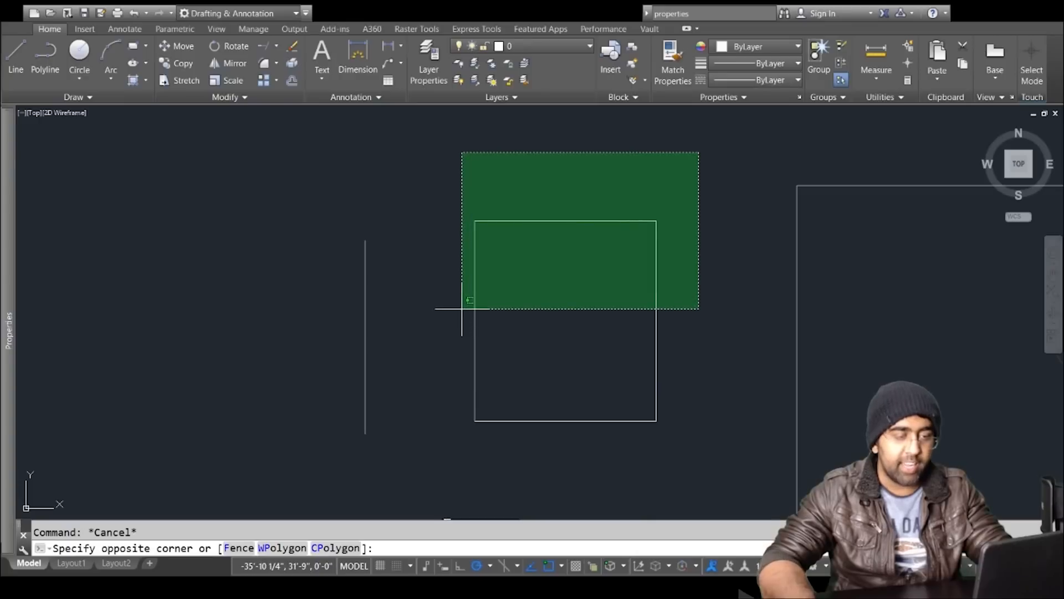
key("Escape")
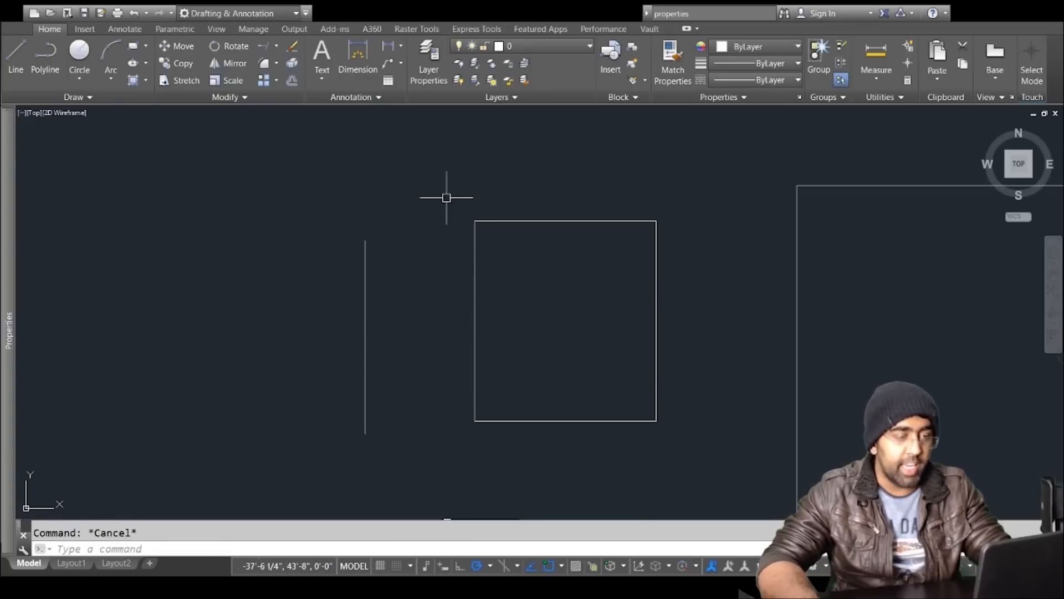
left_click(408, 172)
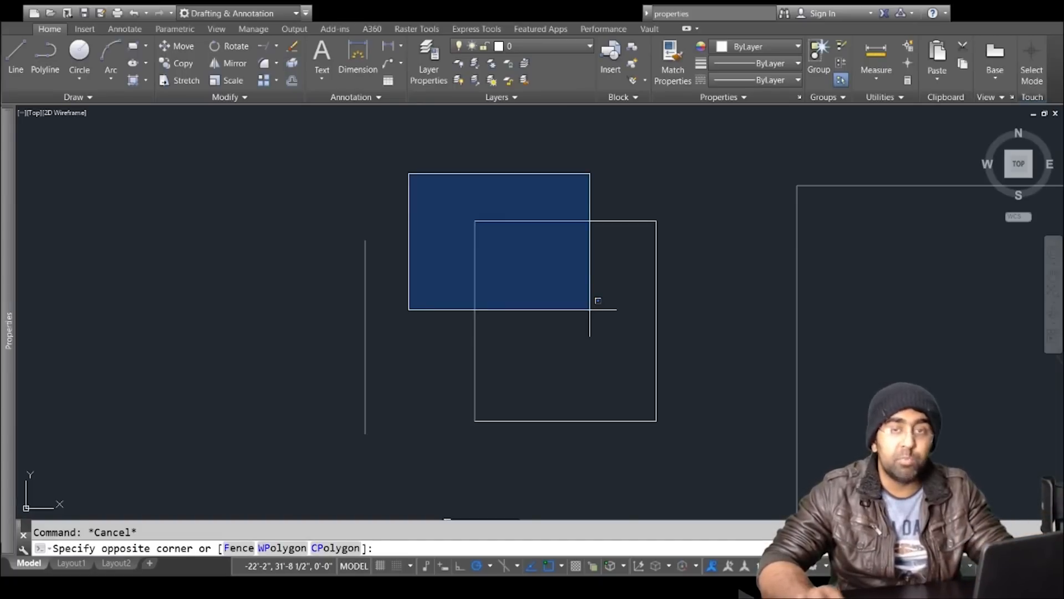
left_click(590, 310)
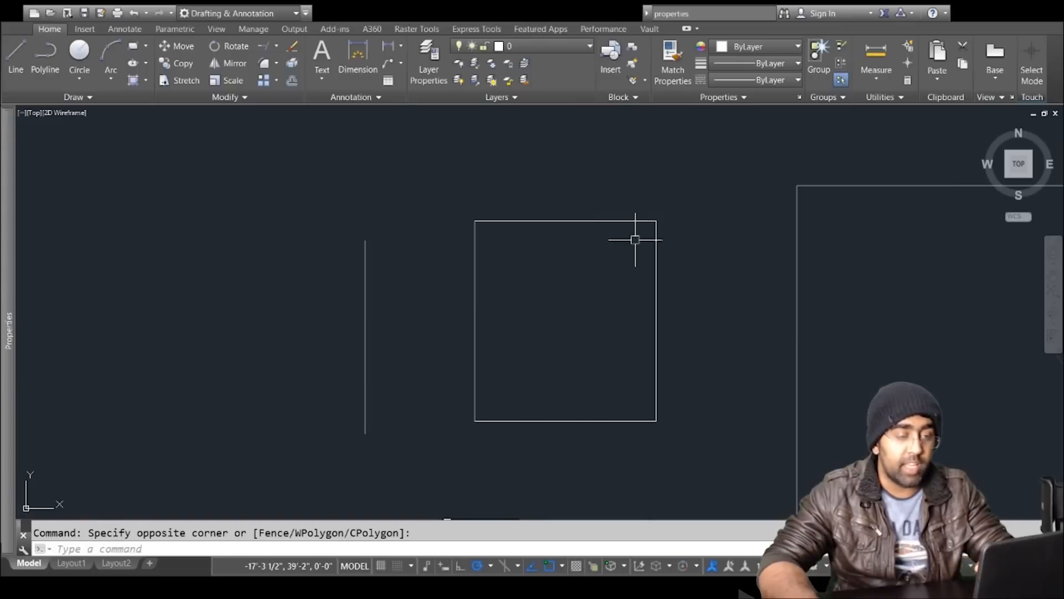
left_click(670, 148)
mouse_move(671, 148)
left_mouse_down()
mouse_move(641, 157)
mouse_move(587, 245)
mouse_move(651, 311)
mouse_move(722, 252)
mouse_move(713, 169)
left_mouse_up()
key("Escape")
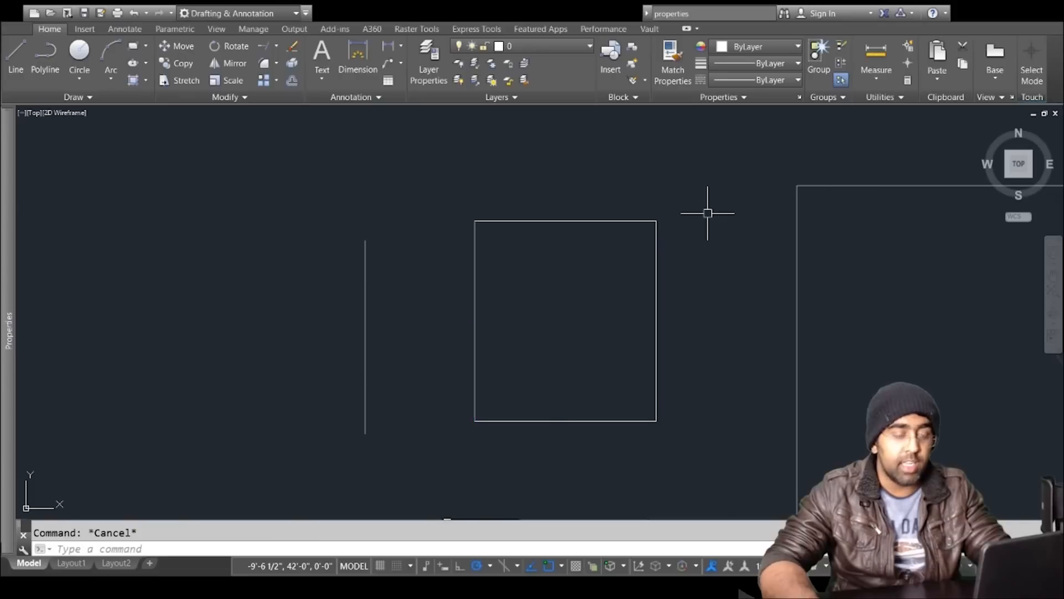
mouse_move(421, 146)
left_mouse_down()
mouse_move(504, 149)
mouse_move(570, 204)
mouse_move(577, 261)
mouse_move(397, 361)
mouse_move(328, 174)
mouse_move(373, 160)
mouse_move(354, 143)
mouse_move(410, 121)
mouse_move(466, 119)
mouse_move(478, 170)
mouse_move(605, 138)
left_mouse_up()
key("Escape")
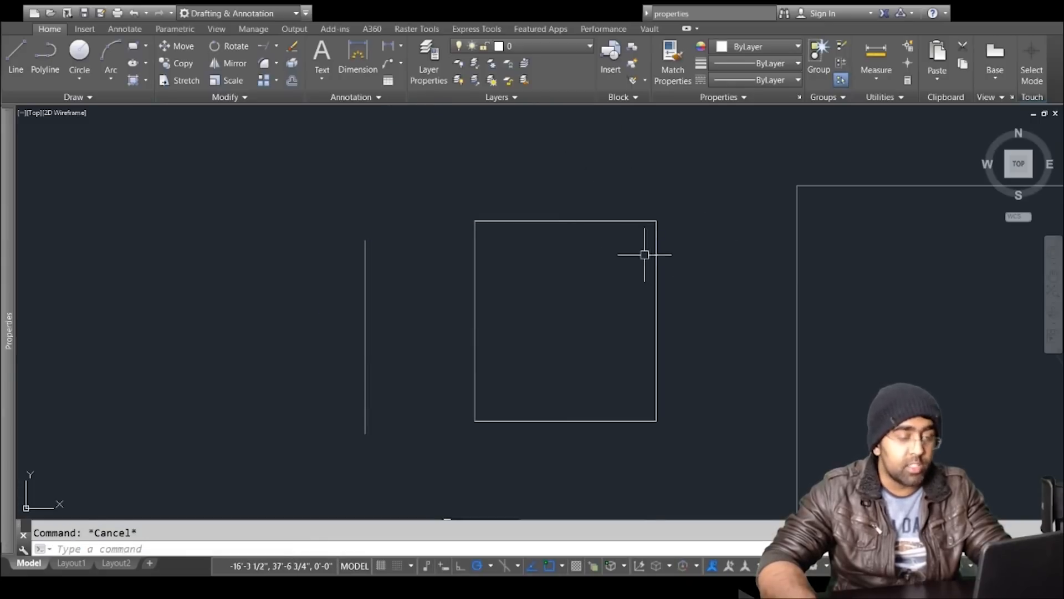
Step: Select the sample rectangle with a crossing window over its upper-right corner and clear the selection
left_click(725, 163)
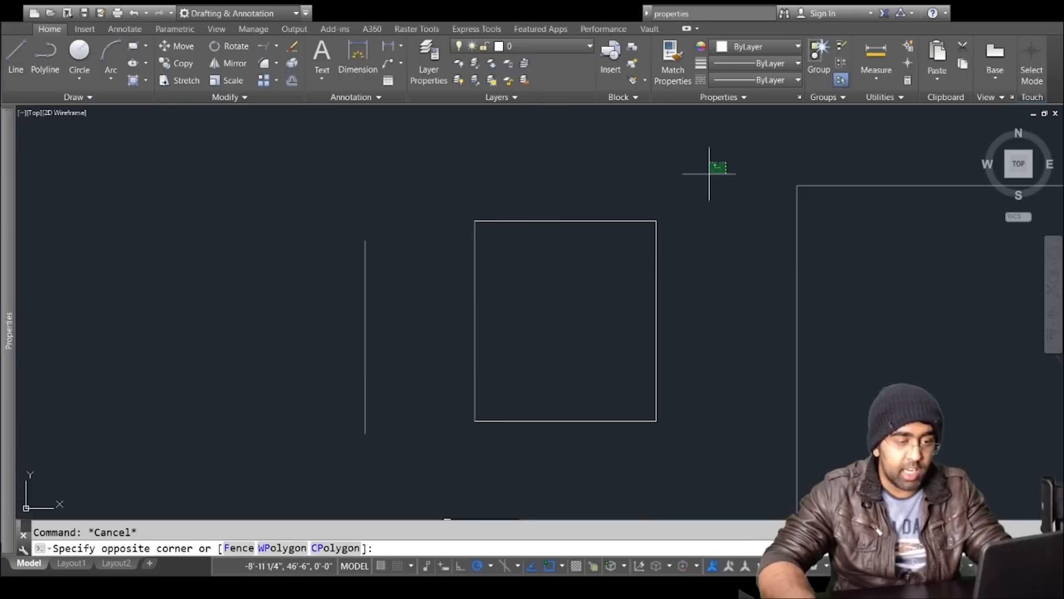
left_click(567, 304)
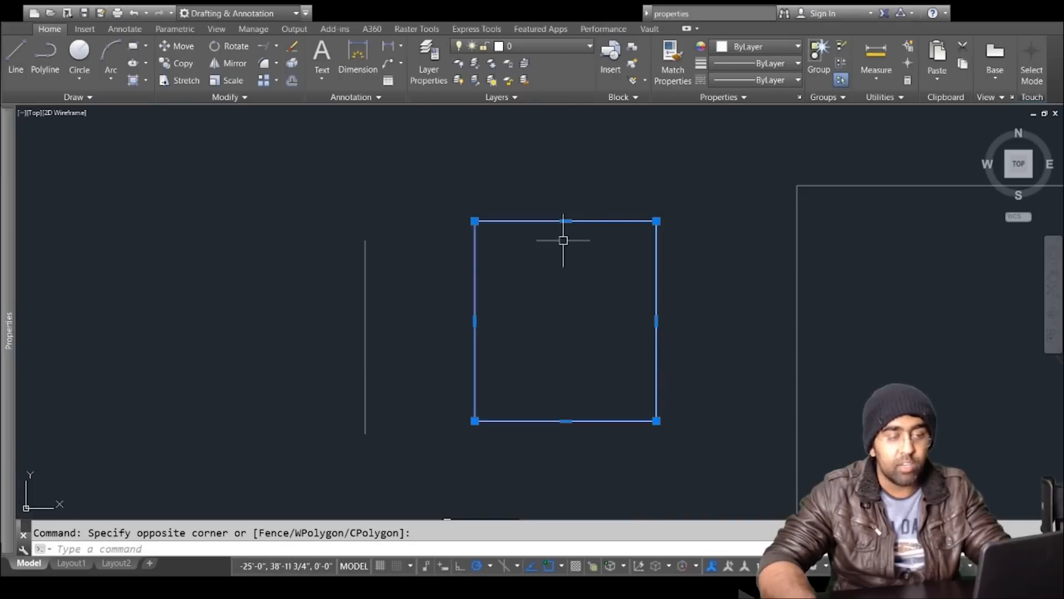
key("Escape")
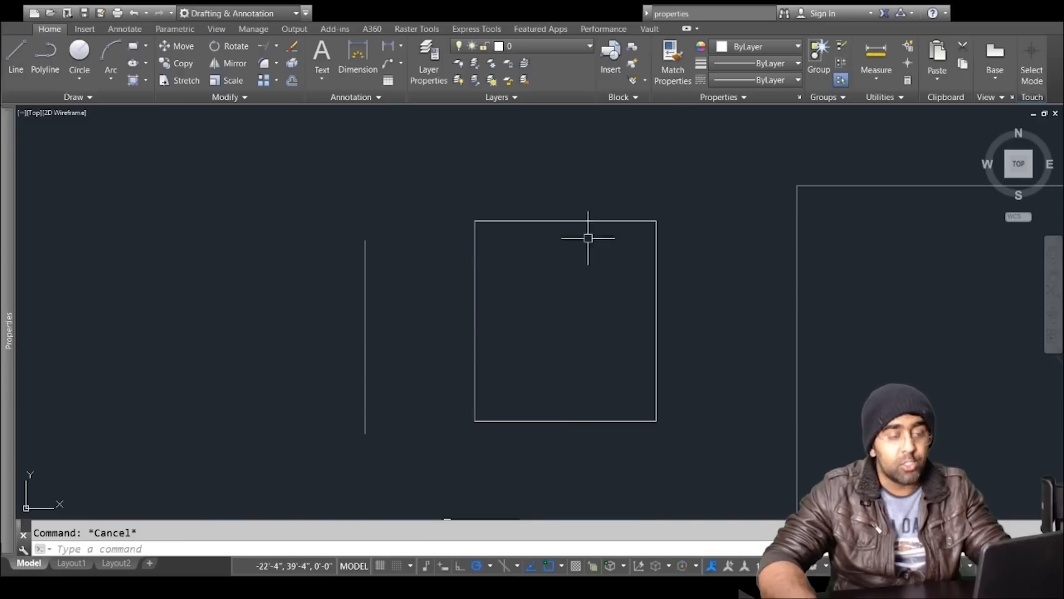
Step: Test a crossing window over the sample rectangle's upper-right corner and an enclosing window over its upper-left corner, without keeping a selection
left_click(719, 148)
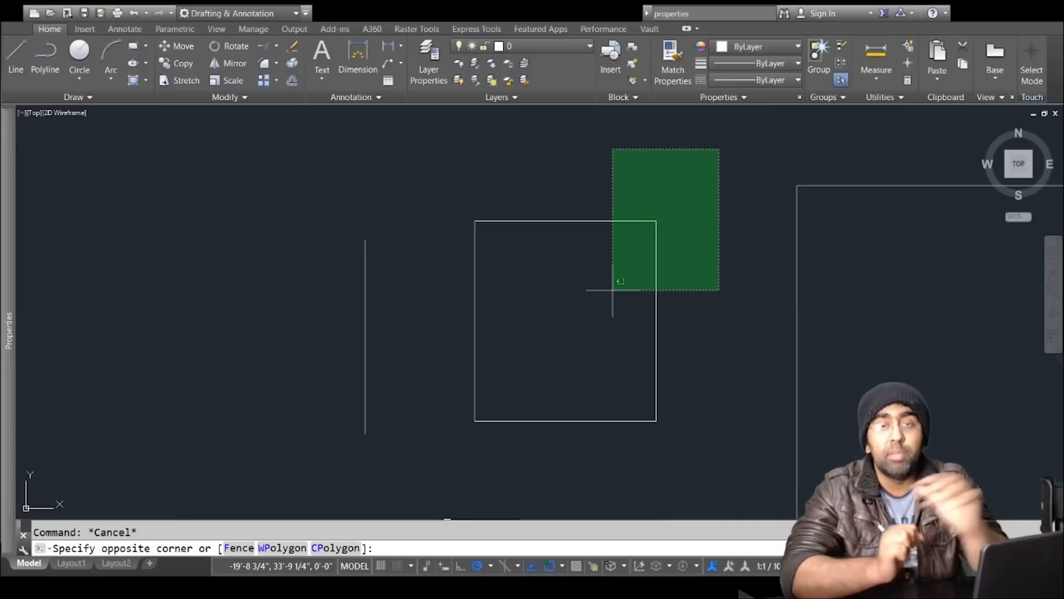
key("Escape")
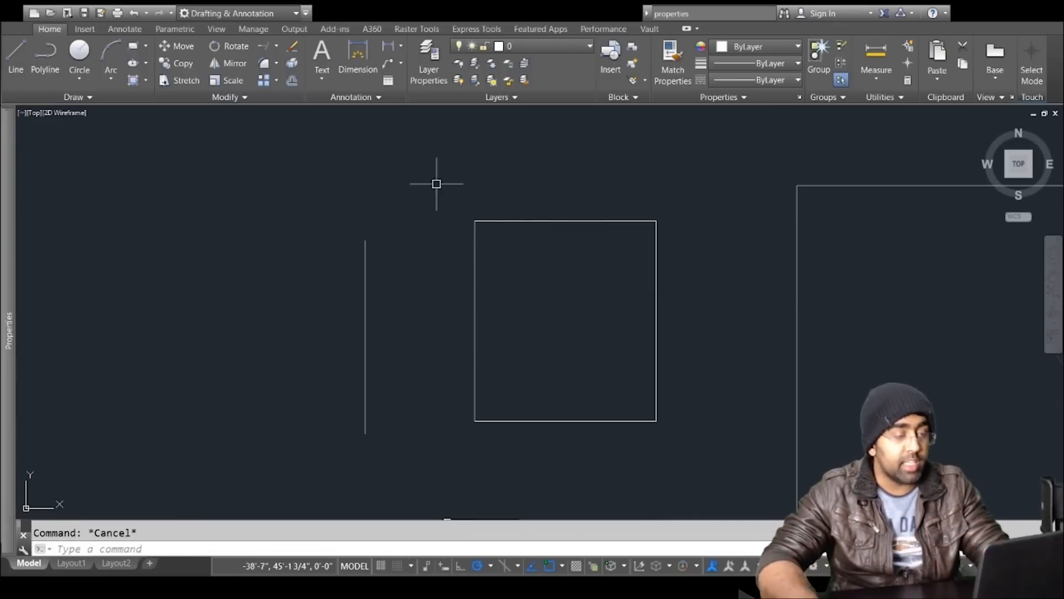
left_click(419, 173)
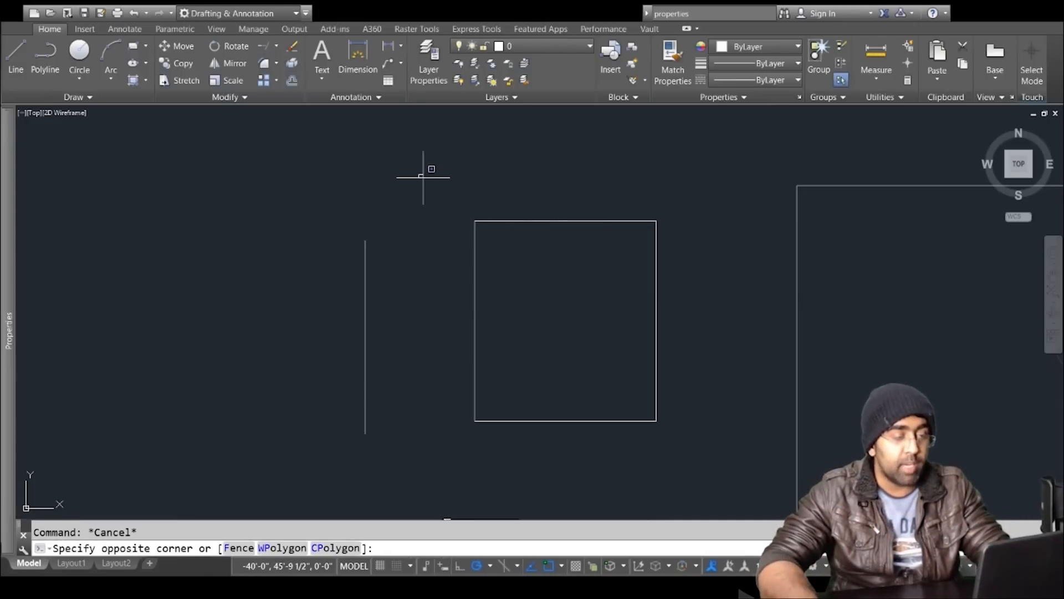
left_click(567, 293)
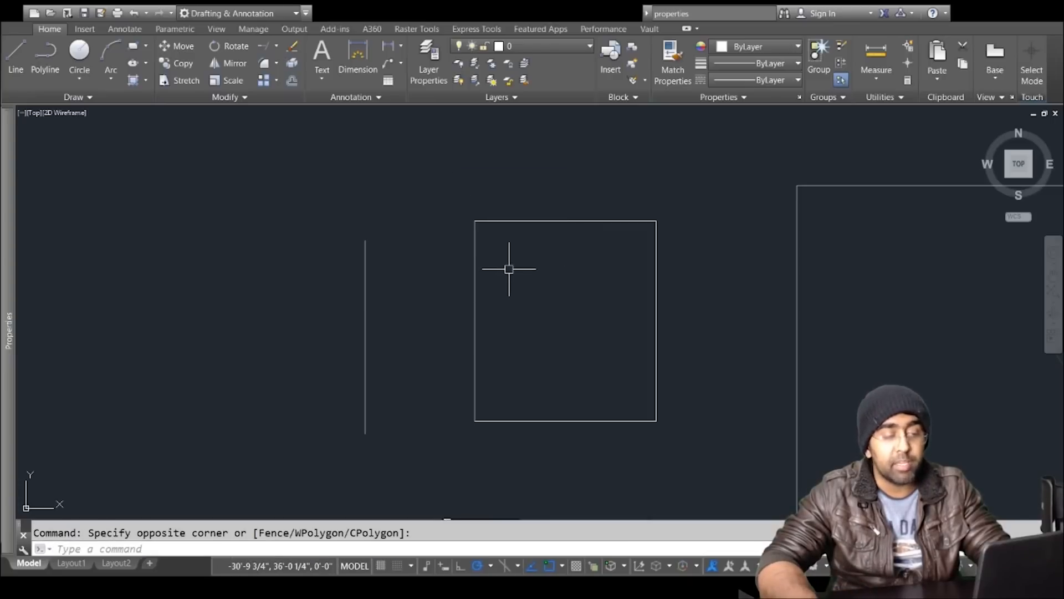
key("Escape")
Step: Draw a very short vertical line between the top of the long sample line and the sample rectangle
type("l")
key("Return")
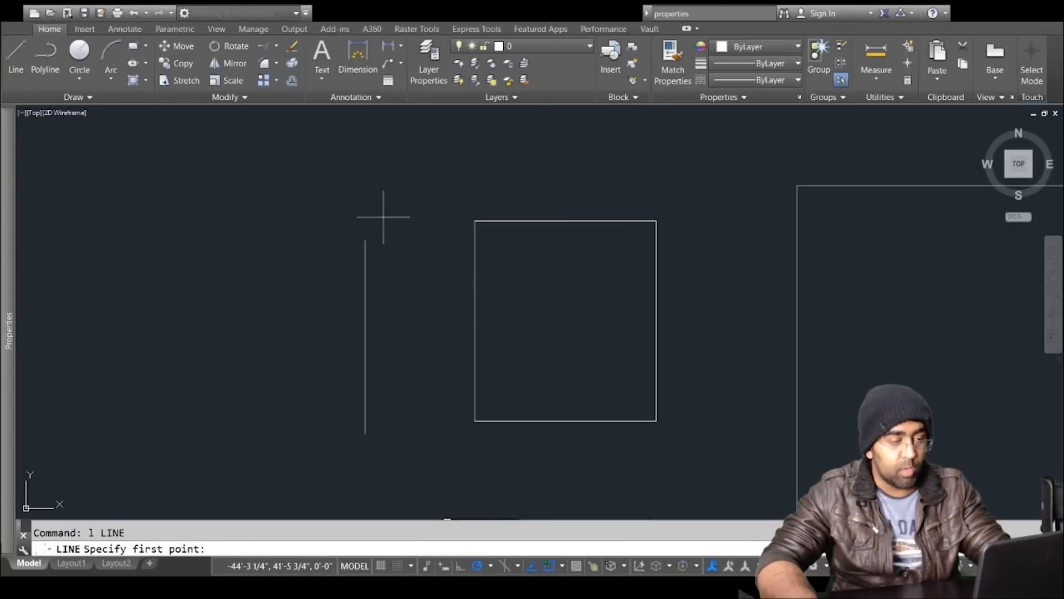
left_click(412, 204)
left_click(413, 219)
key("Escape")
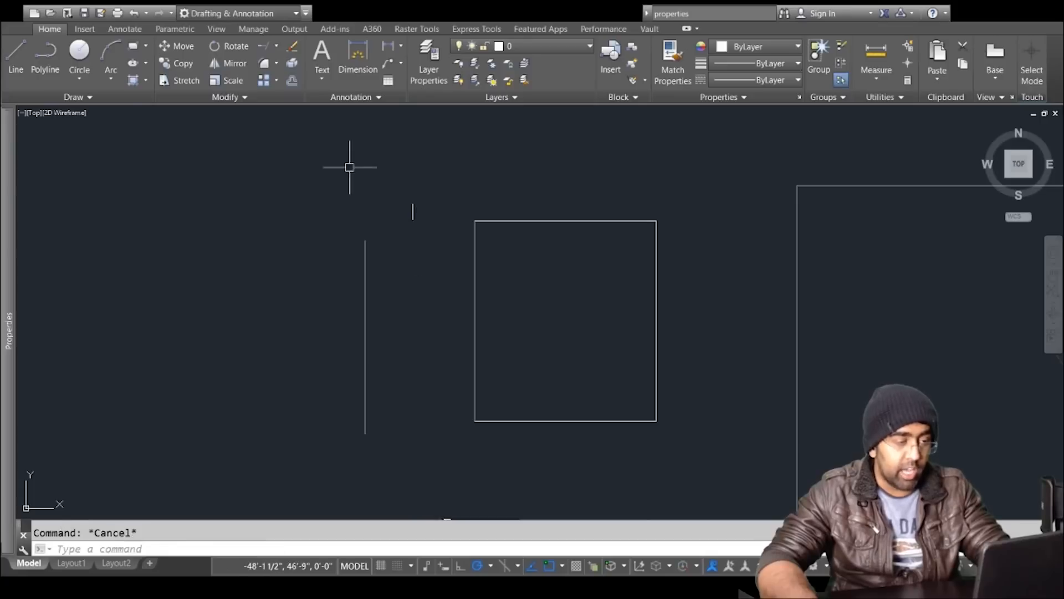
Step: Select the short vertical line by fully enclosing it in a window and clear the selection
left_click(368, 158)
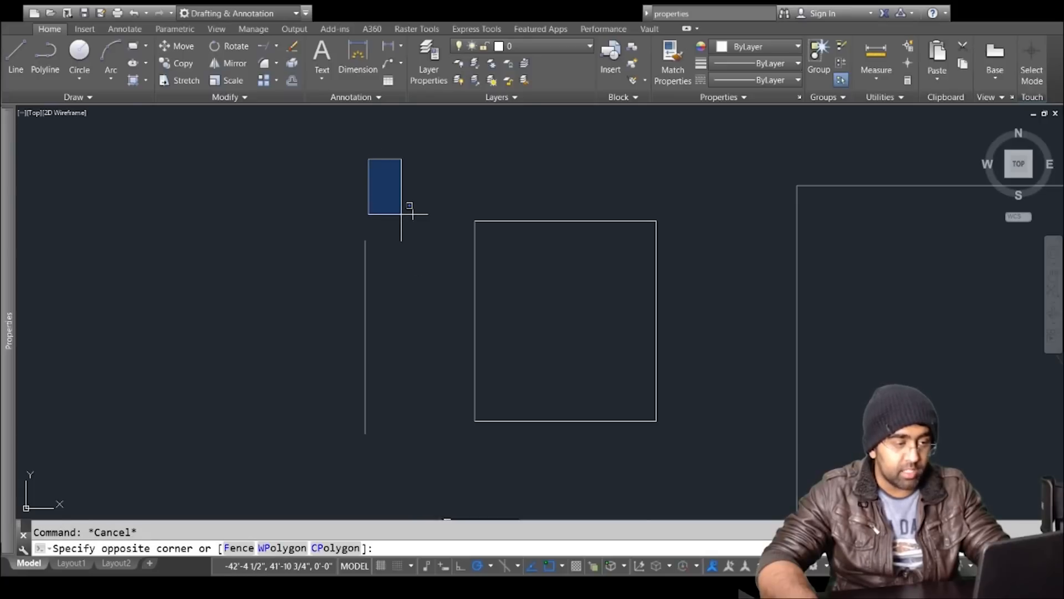
left_click(427, 225)
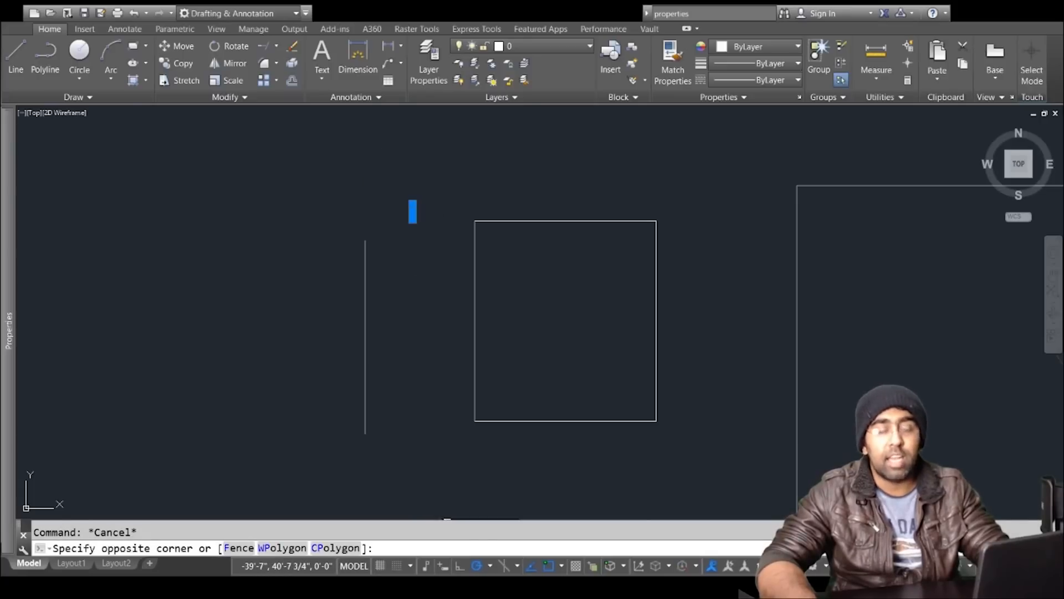
key("Escape")
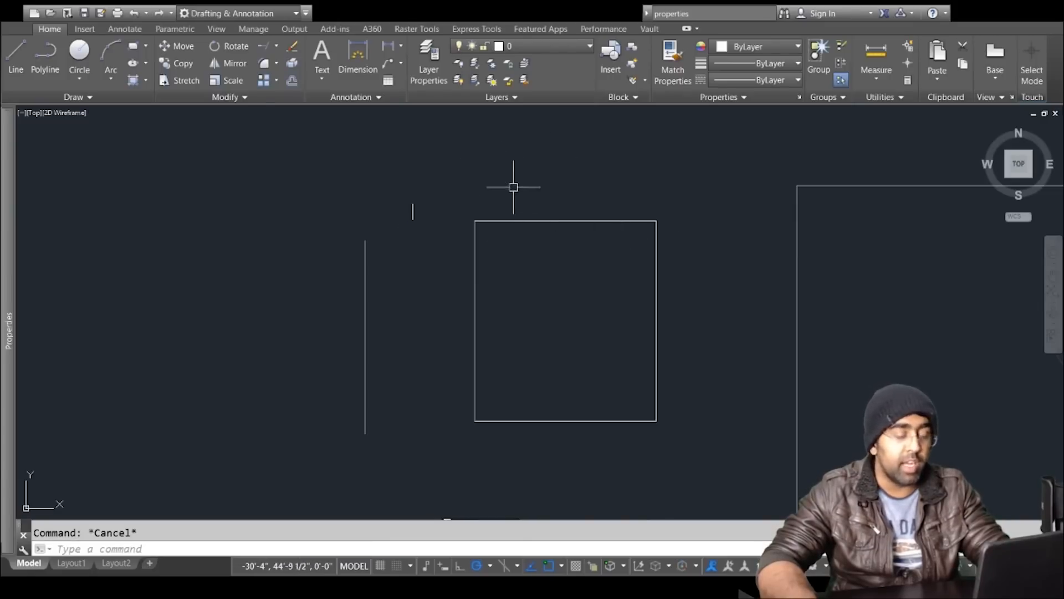
Step: Delete the short vertical line using a crossing window
left_click(441, 186)
left_click(397, 230)
key("Delete")
Step: Select the long vertical sample line by enclosing it completely in a selection window
left_click(448, 334)
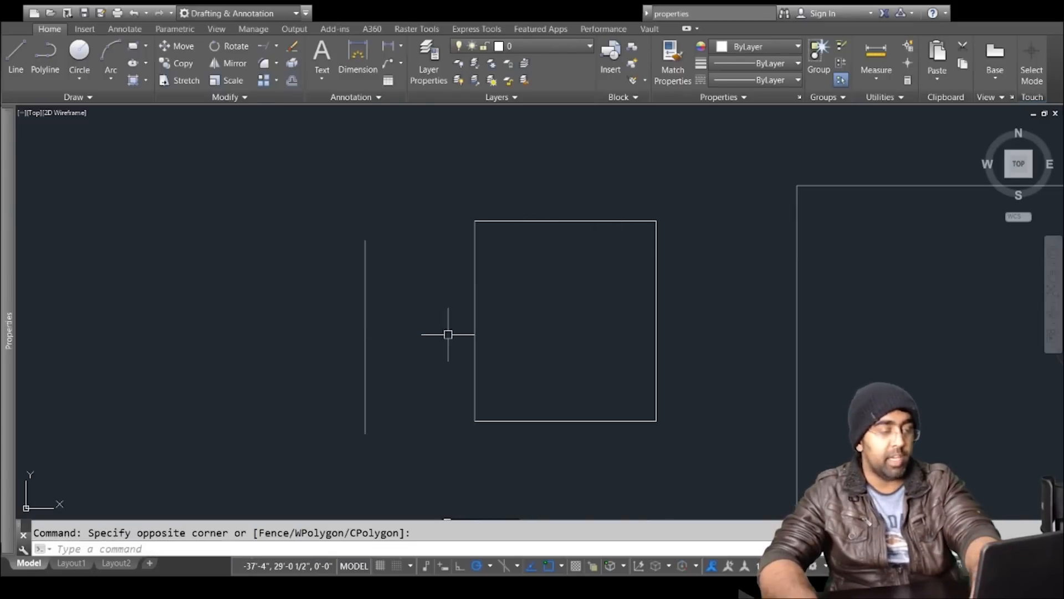
left_click(265, 182)
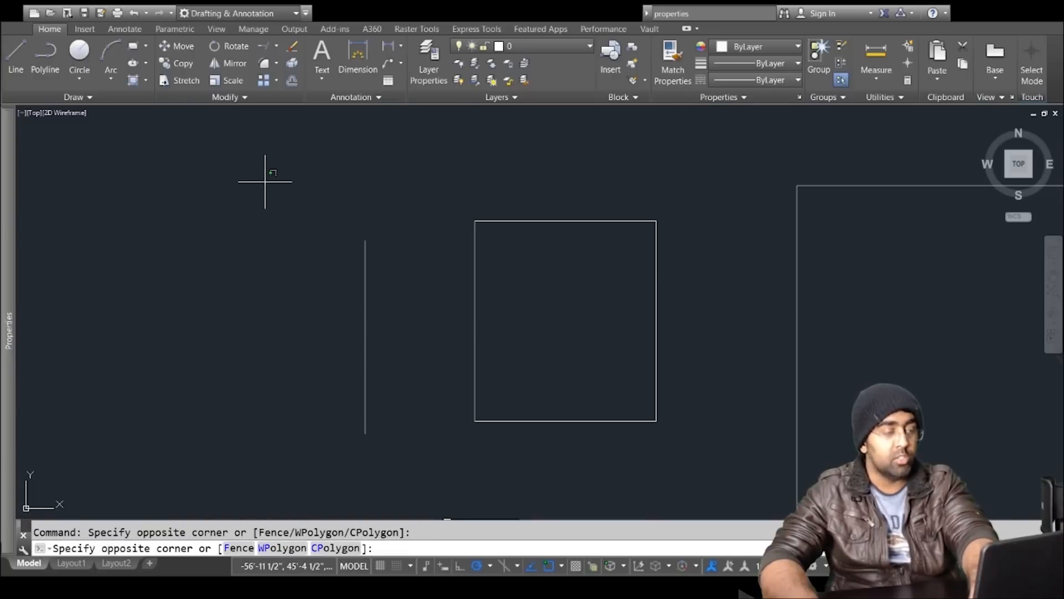
left_click(410, 457)
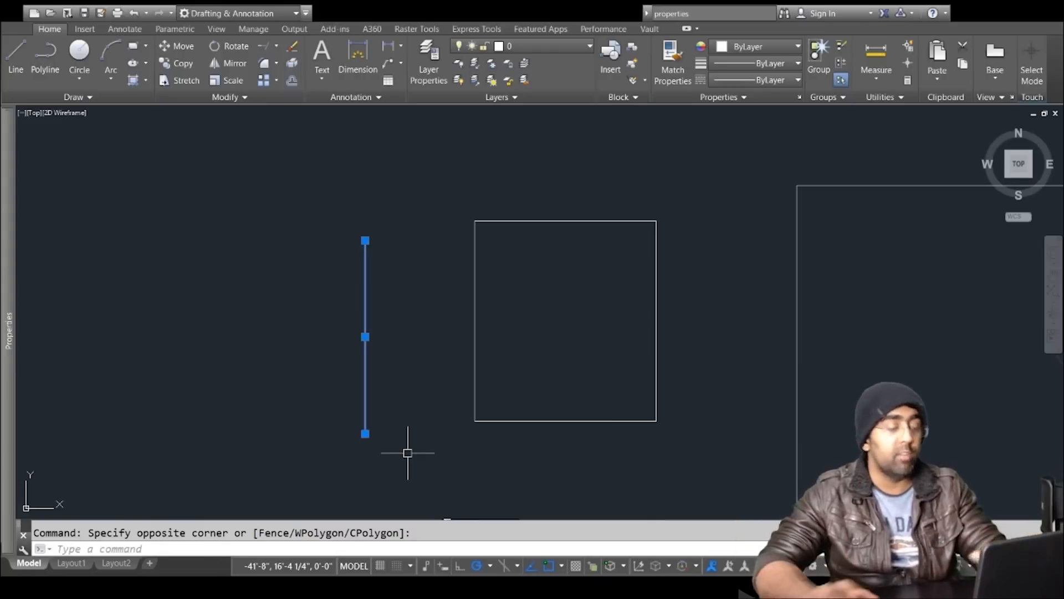
Step: Delete the long sample line and the sample rectangle, selecting each with a crossing window
left_click(404, 207)
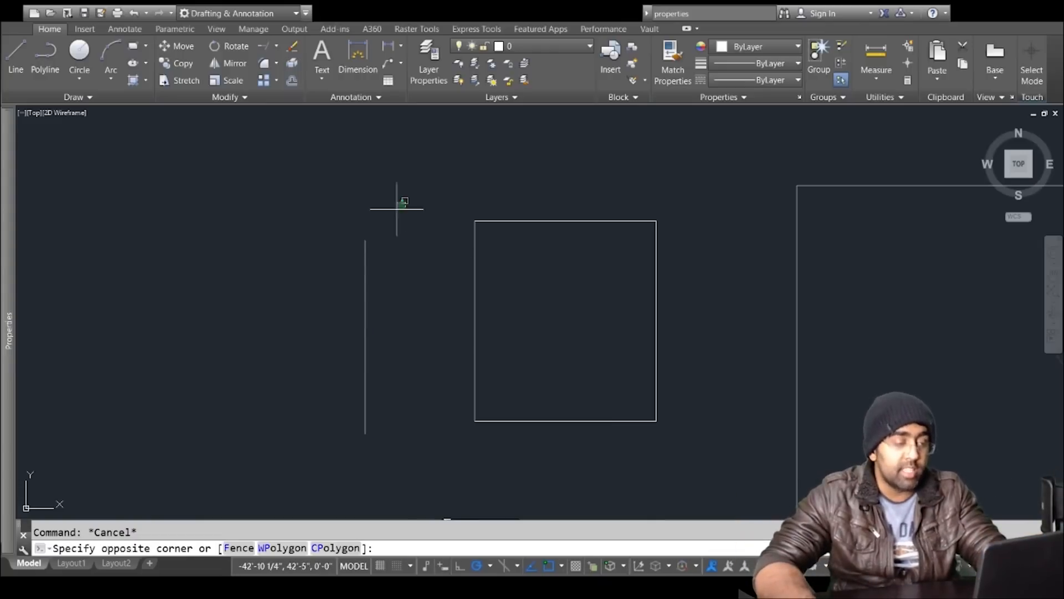
left_click(341, 284)
key("Delete")
scroll(342, 284, "down", 2)
left_click(550, 203)
left_click(496, 304)
key("Delete")
scroll(783, 364, "up", 2)
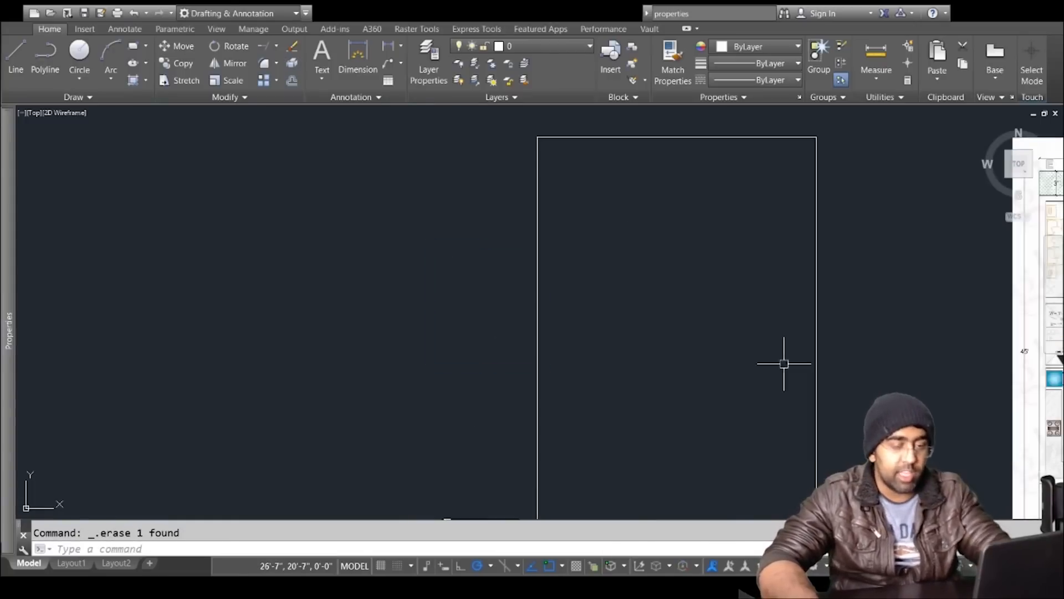
Step: Offset the plot boundary rectangle 9 inches to the inside to form the outer wall thickness
scroll(767, 361, "down", 2)
middle_click_drag(767, 361, 575, 329)
key("Escape")
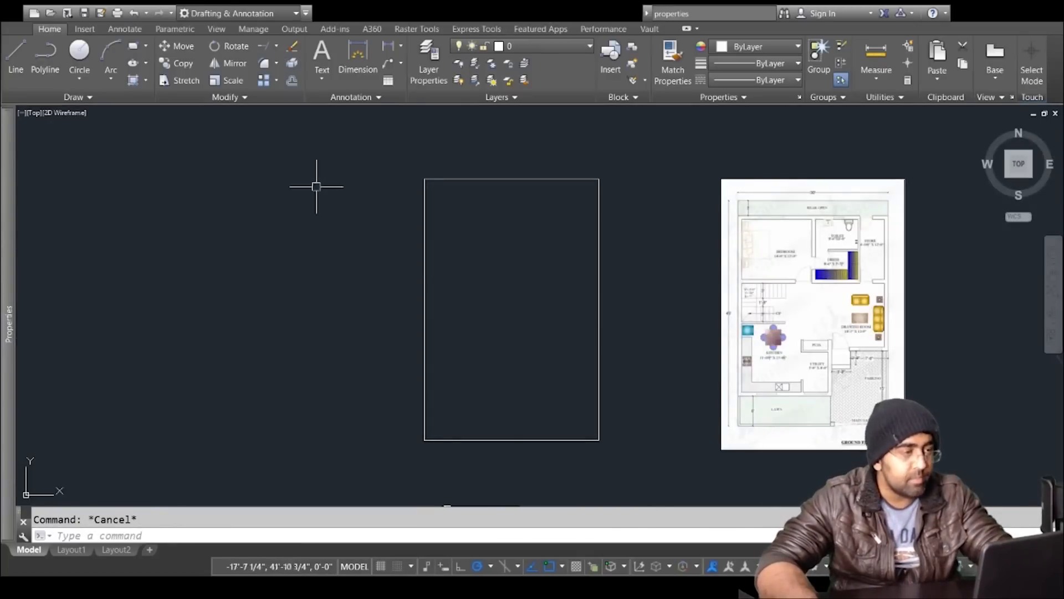
left_click(292, 81)
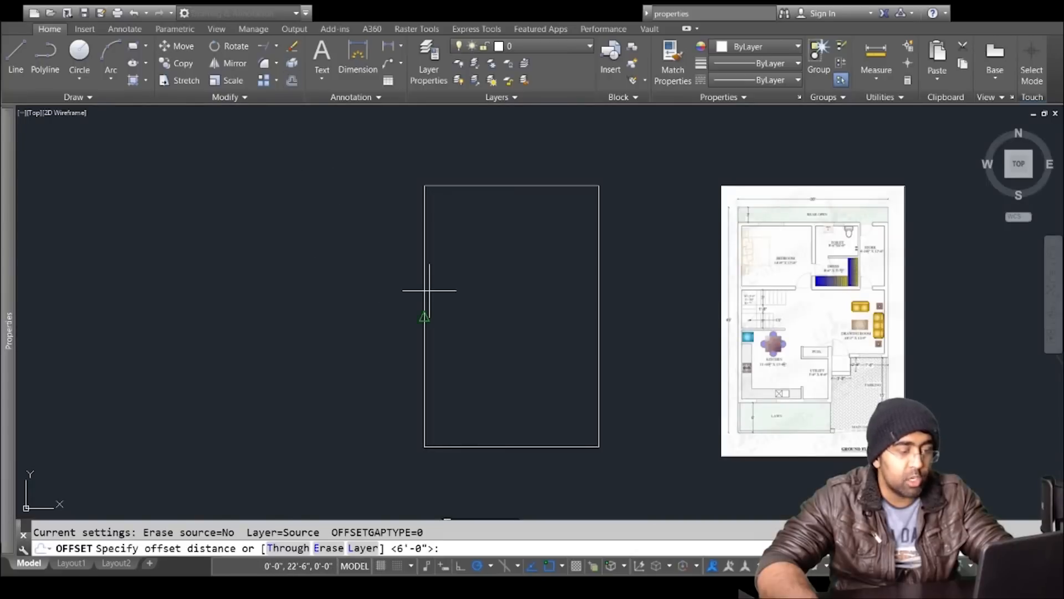
type("9")
key("Return")
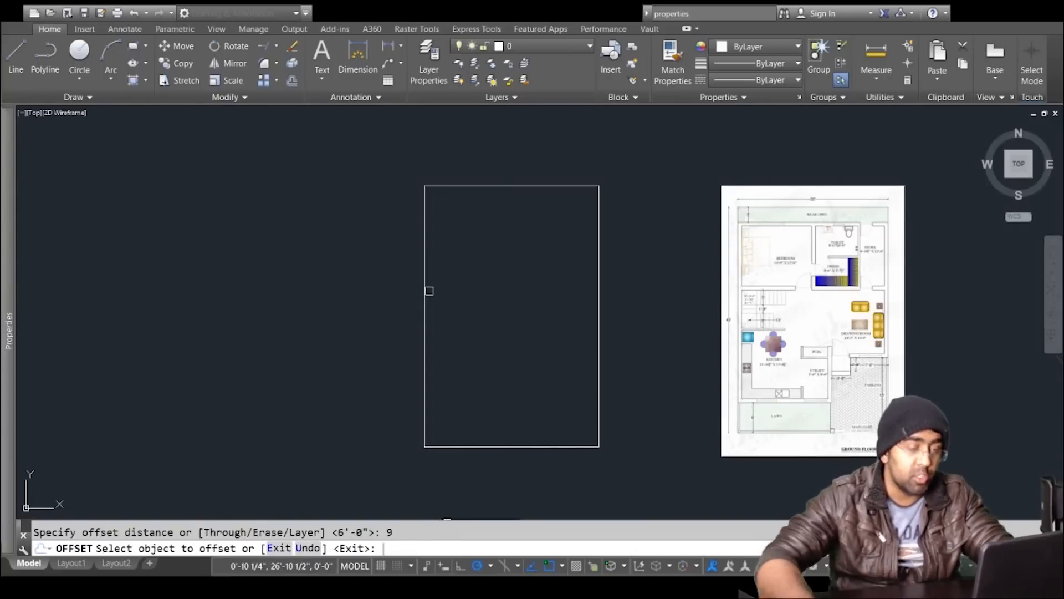
left_click(429, 291)
left_click(486, 287)
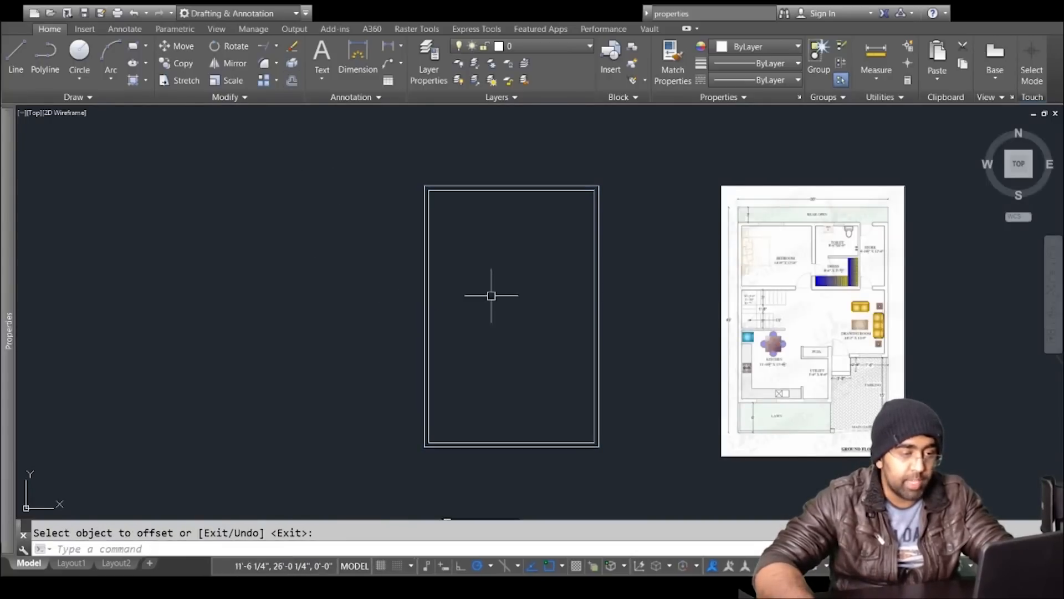
Step: Compare the double boundary lines with the outer walls and lawn edge in the reference plan
scroll(487, 304, "up", 2)
scroll(487, 306, "down", 2)
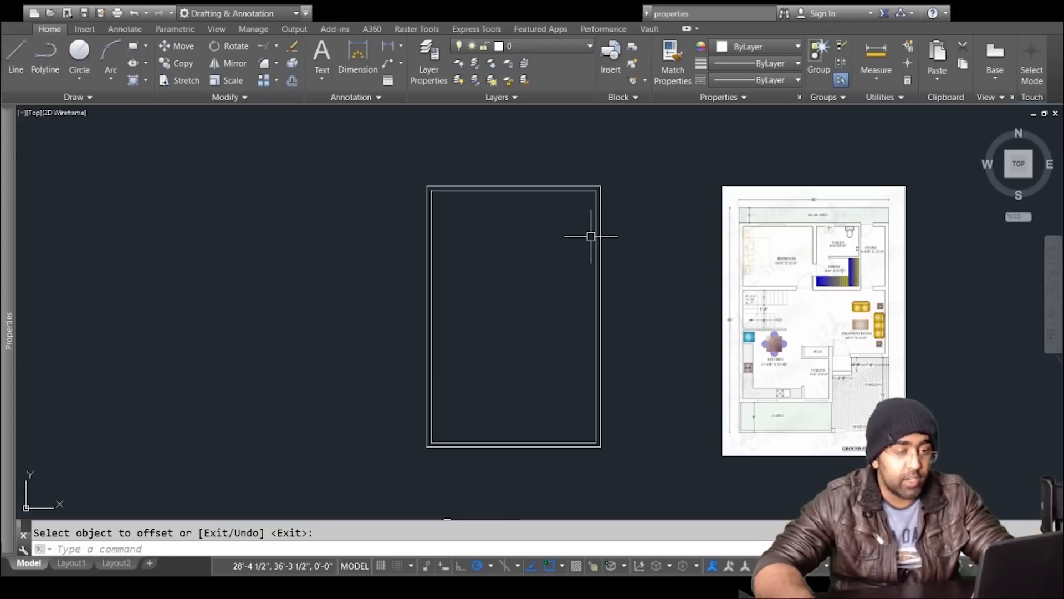
scroll(591, 236, "up", 2)
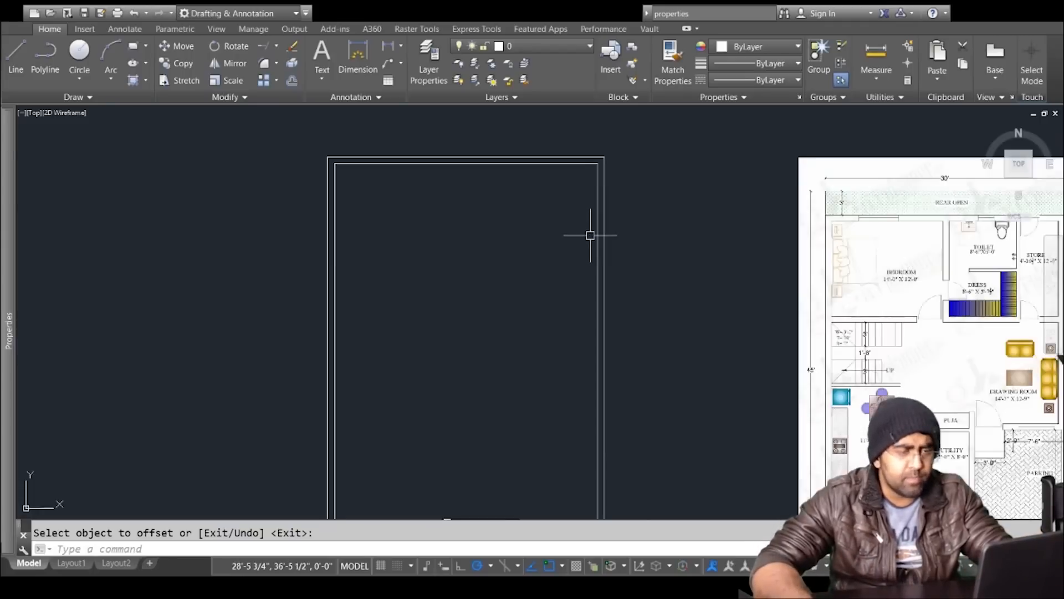
middle_click_drag(416, 359, 364, 263)
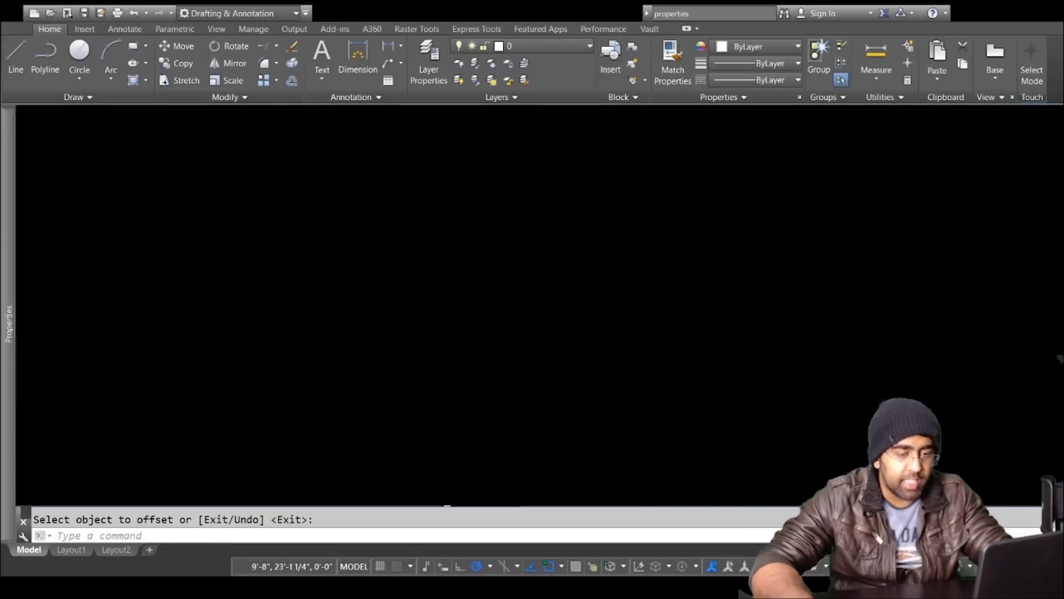
scroll(811, 433, "up", 3)
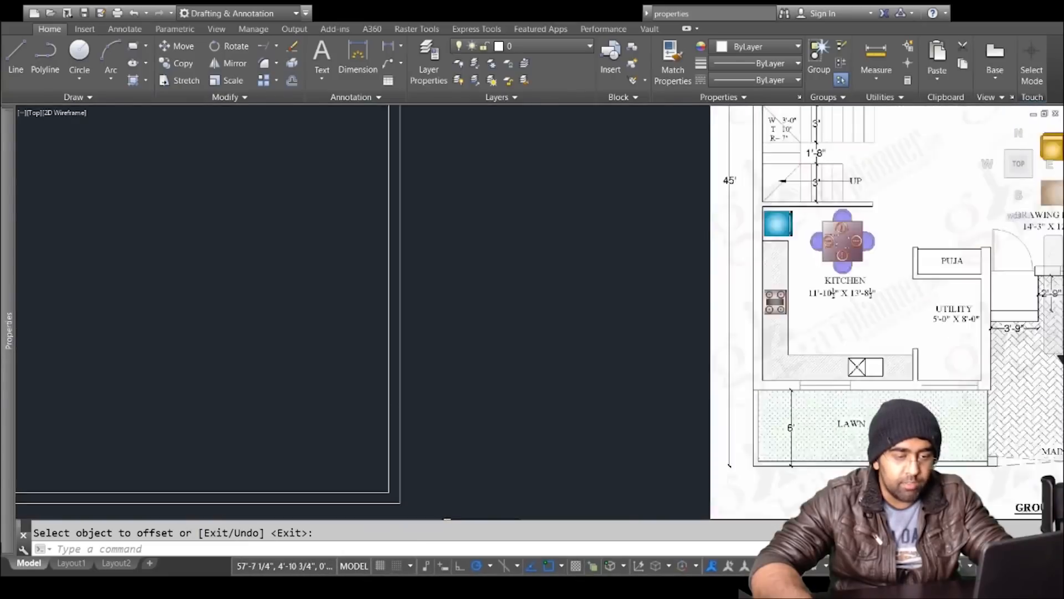
scroll(775, 426, "down", 2)
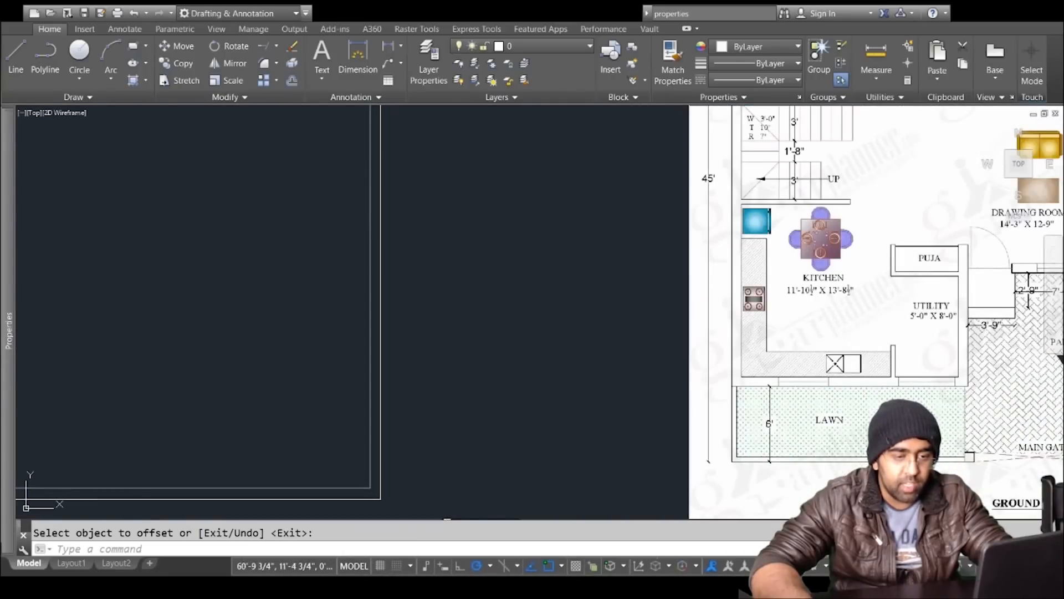
scroll(826, 355, "down", 2)
scroll(593, 364, "down", 2)
middle_click_drag(594, 363, 686, 405)
key("Escape")
scroll(646, 416, "up", 2)
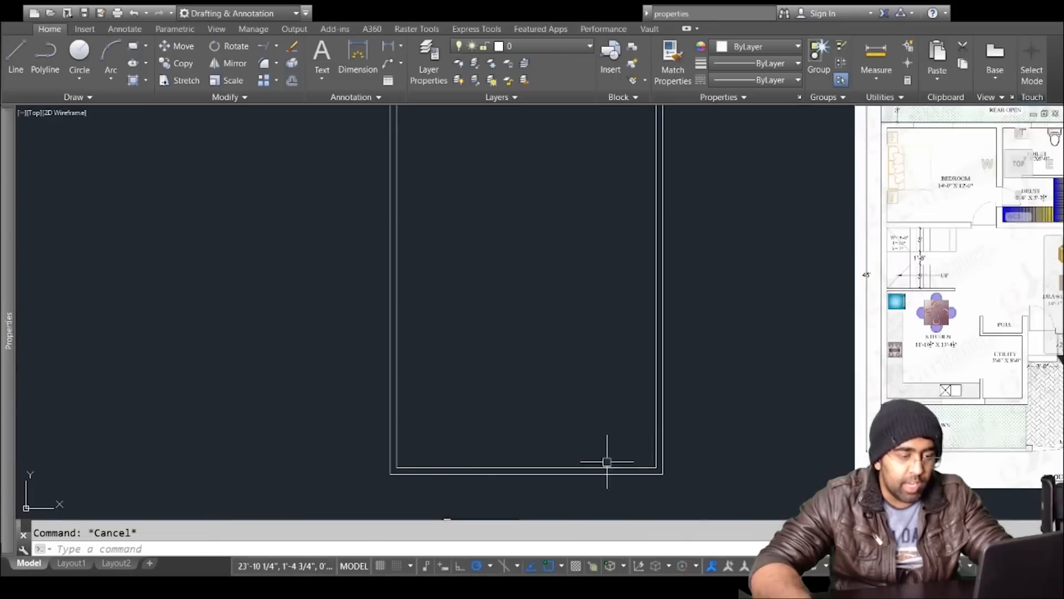
Step: Try to offset the inner boundary rectangle inward by 9 inches, cancel, and leave Explode without choosing an object
left_click(603, 467)
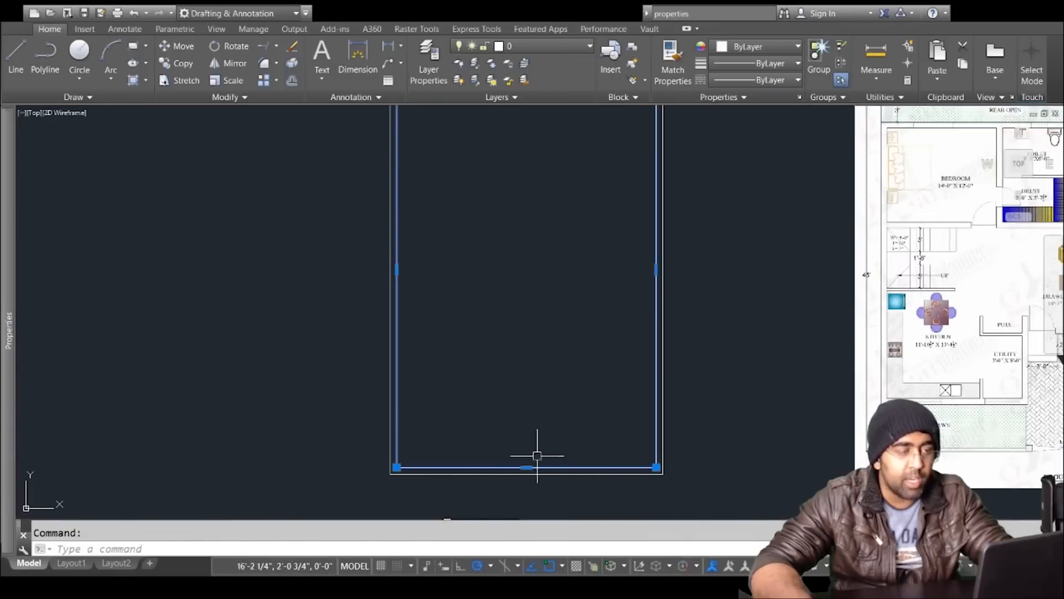
key("Escape")
left_click(288, 82)
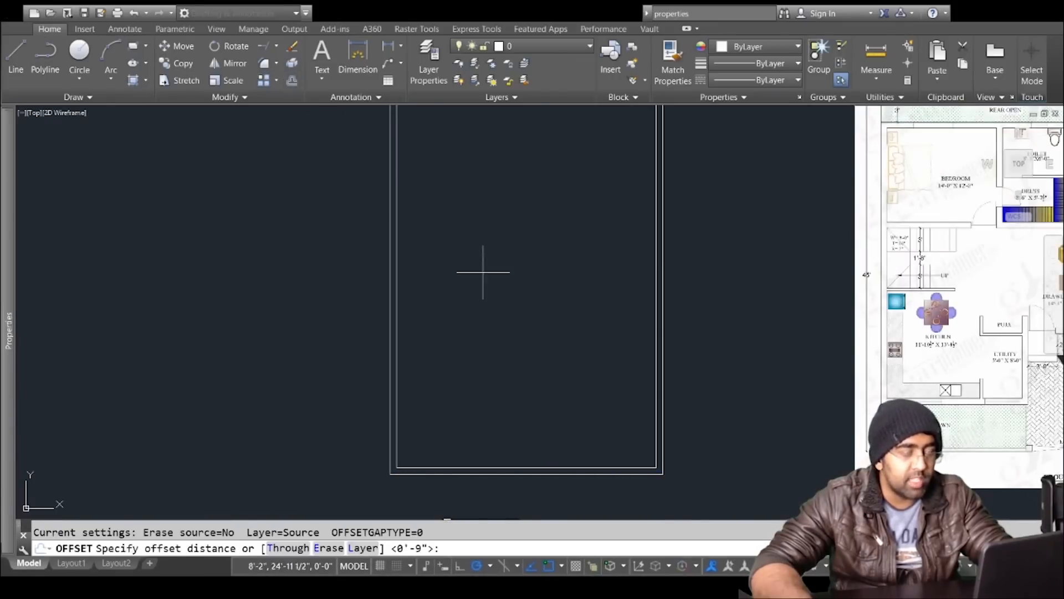
key("Return")
left_click(529, 465)
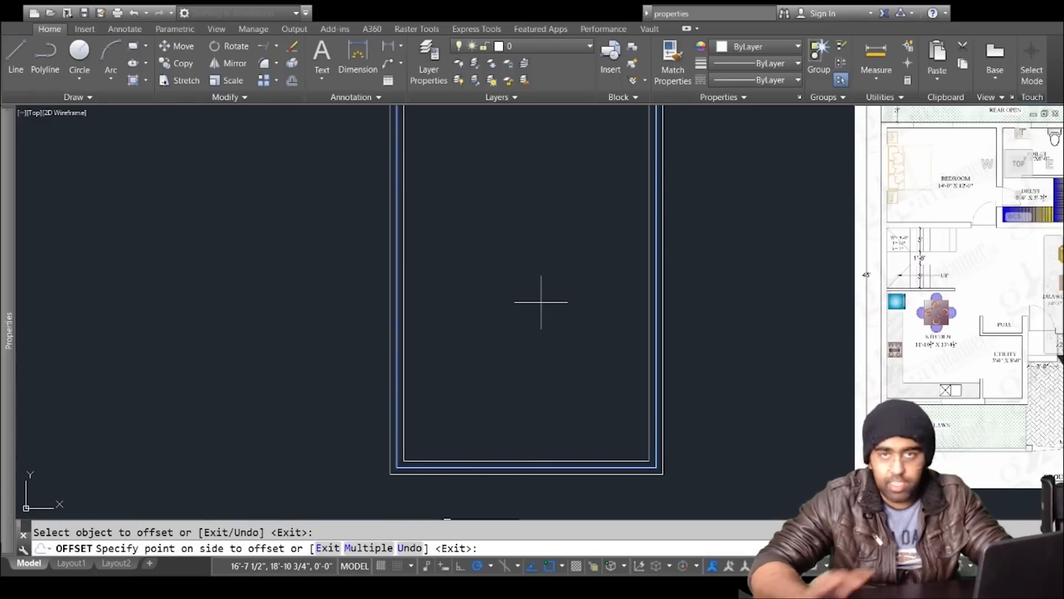
key("Escape")
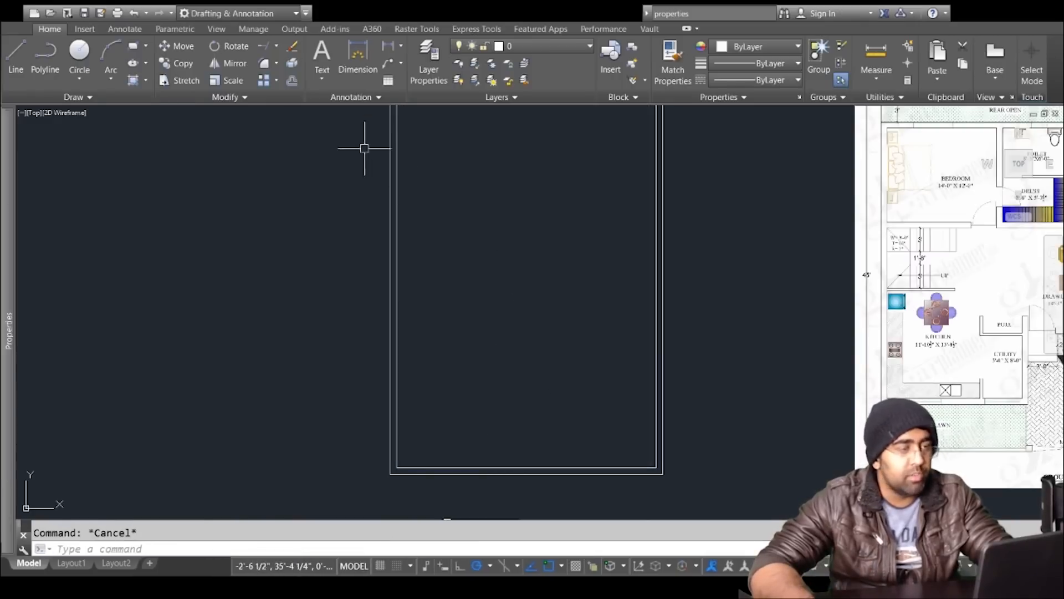
left_click(293, 65)
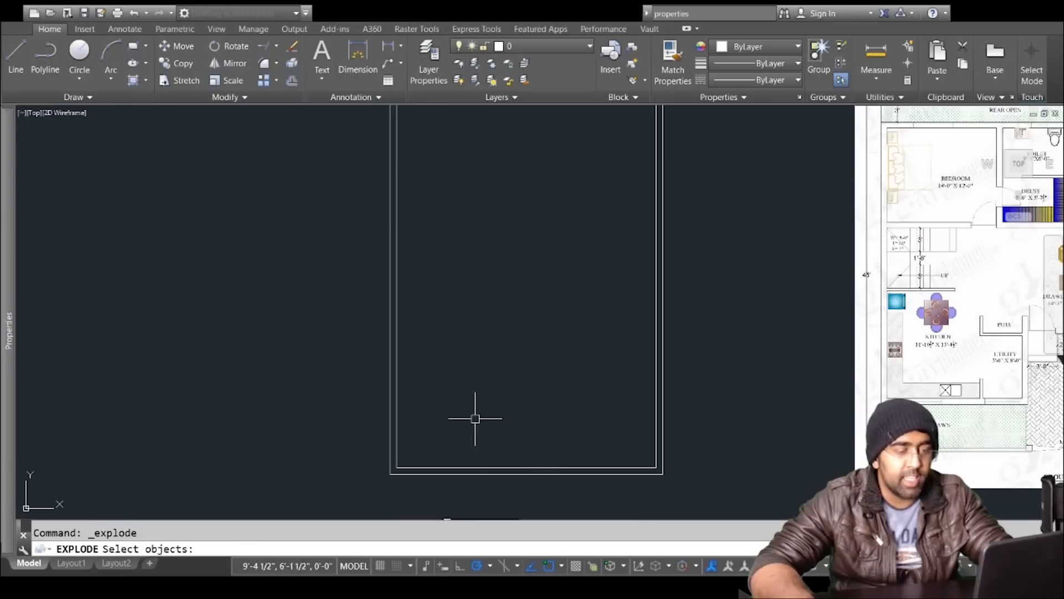
key("Escape")
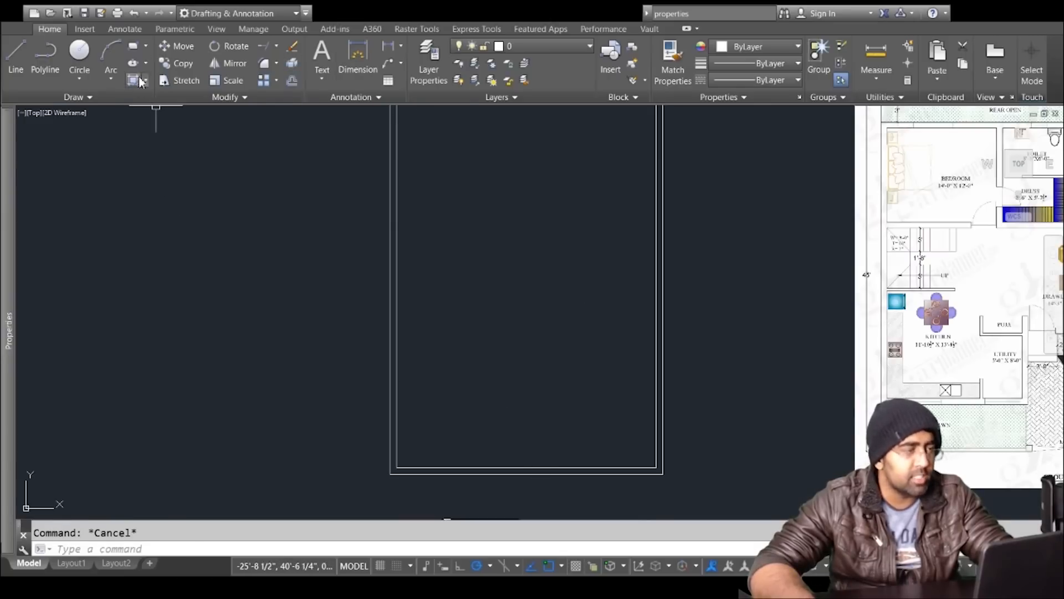
Step: Draw a sample rectangle in the empty space to the left of the plot boundary
left_click(133, 46)
left_click(141, 224)
left_click(254, 351)
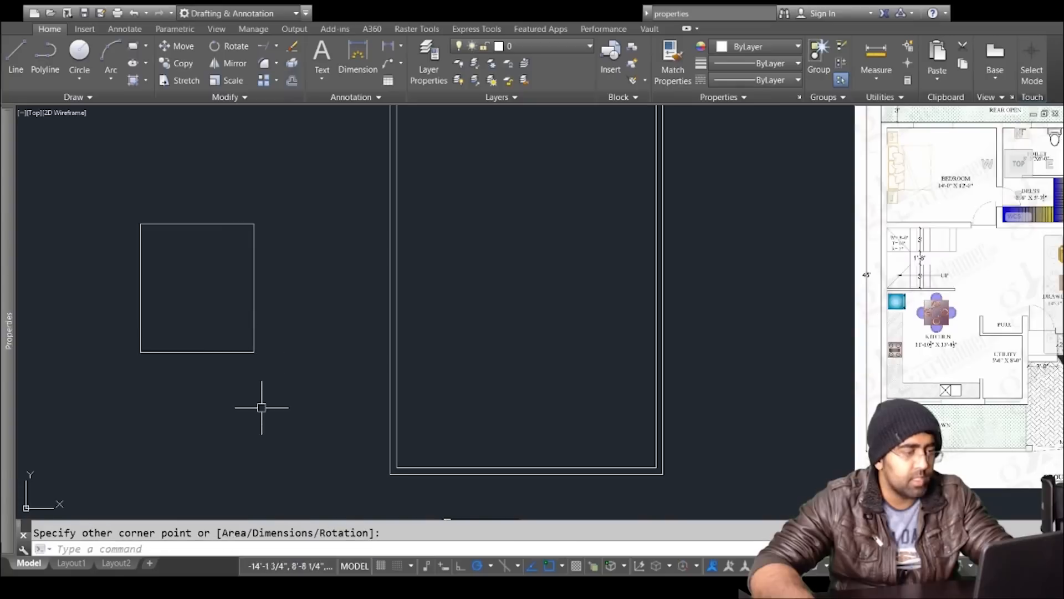
Step: Test crossing windows over the upper-right corner of the sample rectangle, clearing the selection each time
left_click(281, 179)
left_click(252, 228)
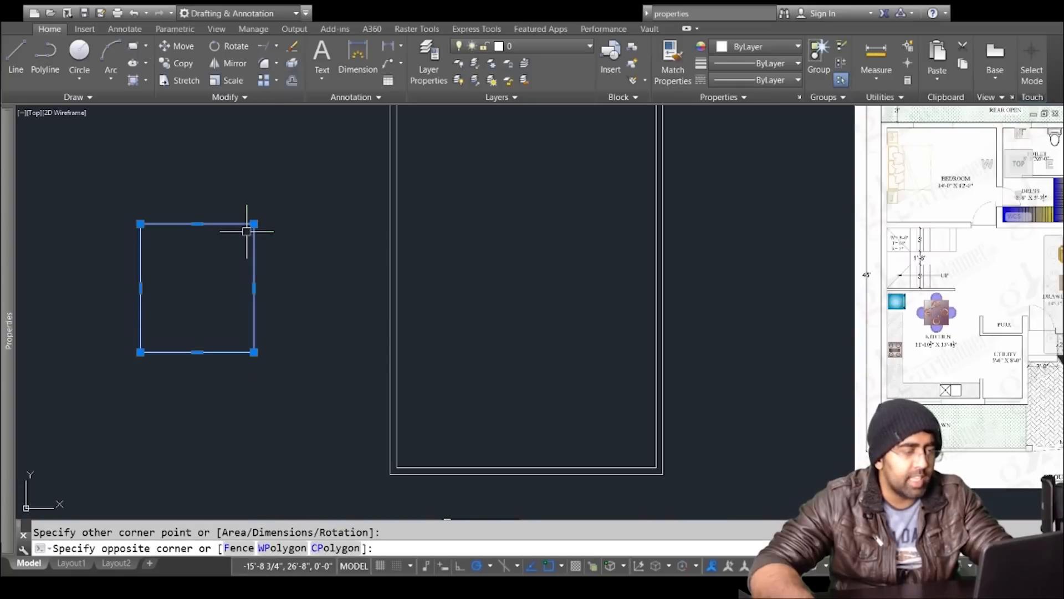
key("Escape")
left_click(302, 181)
left_click(244, 266)
key("Escape")
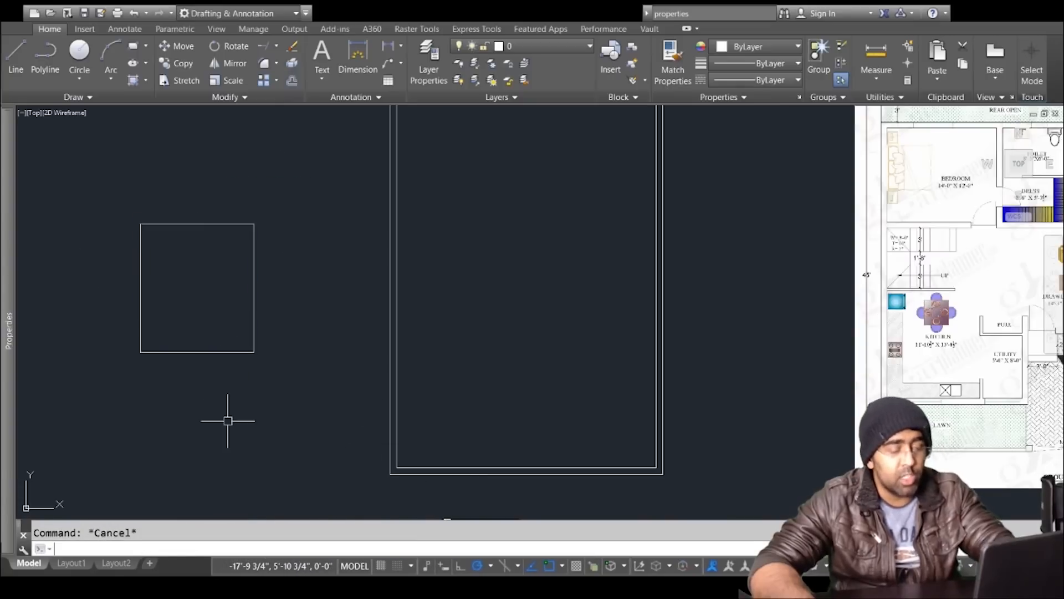
Step: Draw a roughly rectangular closed outline from separate line segments to the left of the sample rectangle
type("l")
key("Return")
scroll(924, 381, "down", 2)
left_click(338, 281)
left_click(389, 282)
left_click(389, 340)
left_click(338, 339)
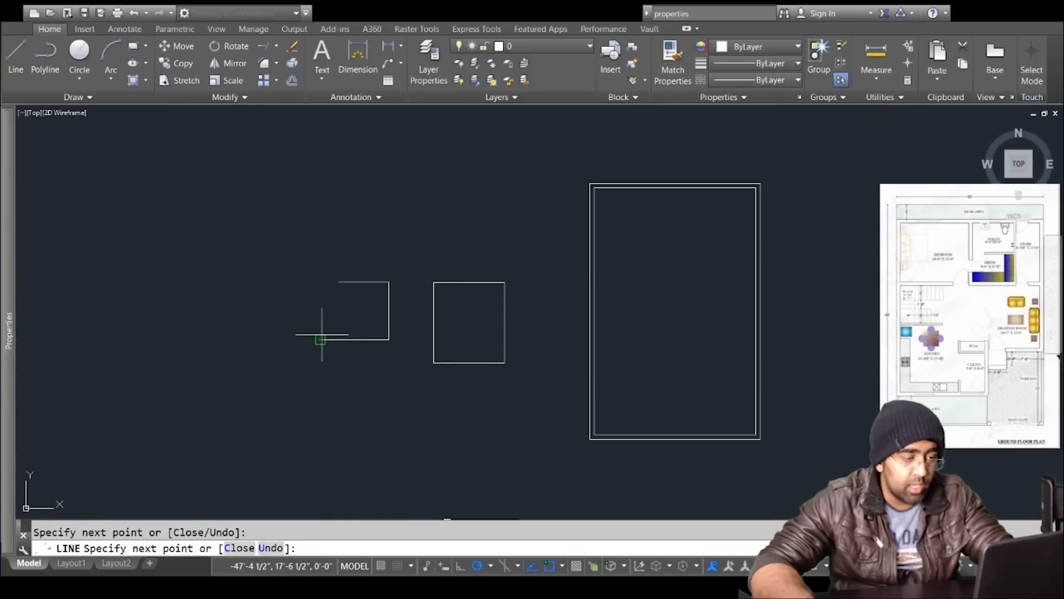
left_click(319, 281)
key("Escape")
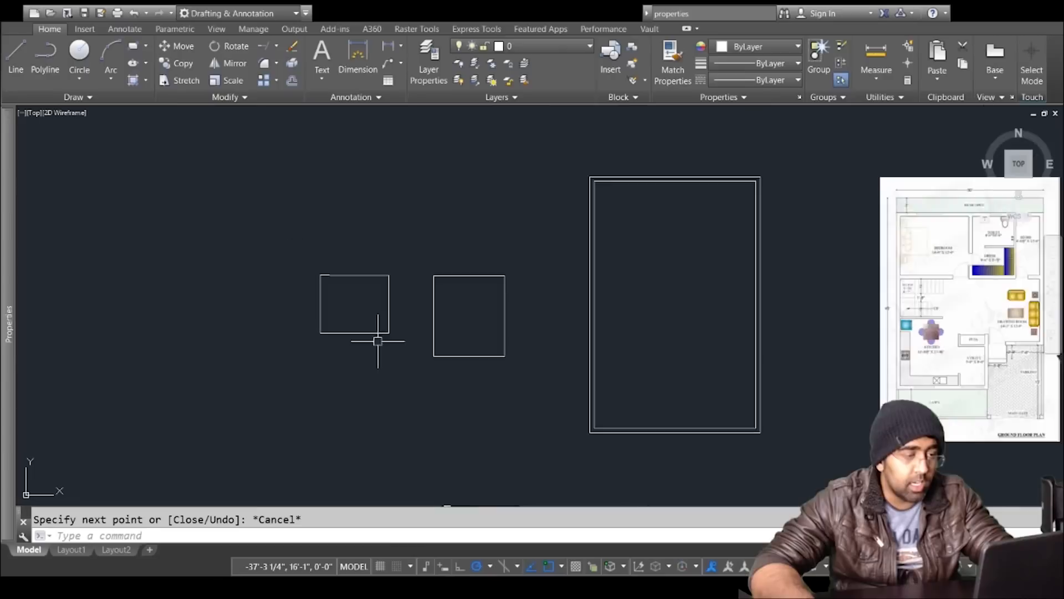
Step: Select the two segments meeting at the line-drawn outline's upper-right corner with a crossing window, and clear the selection
scroll(376, 340, "up", 4)
left_click(448, 152)
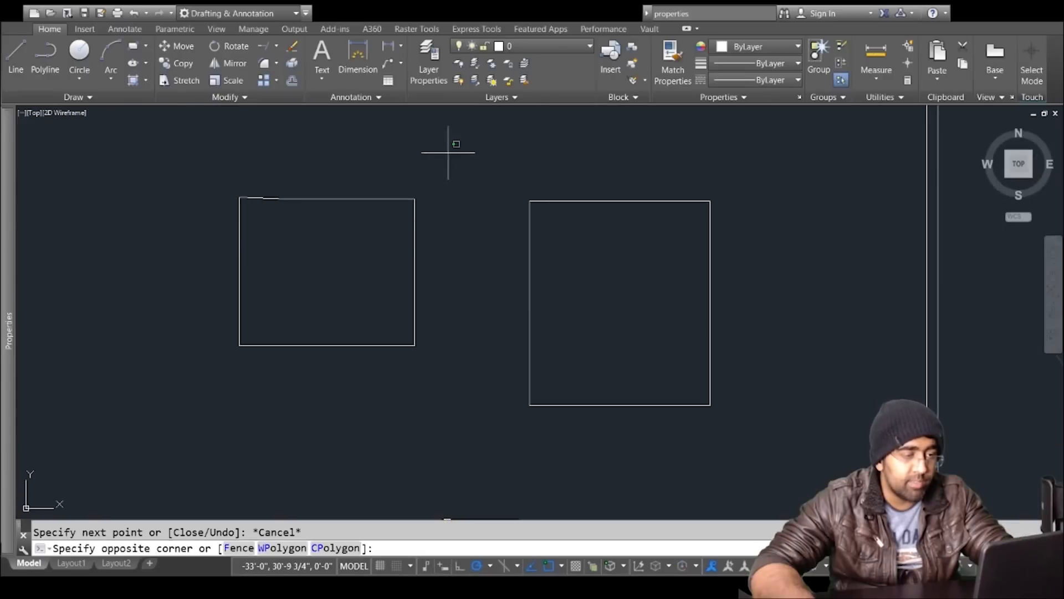
left_click(389, 235)
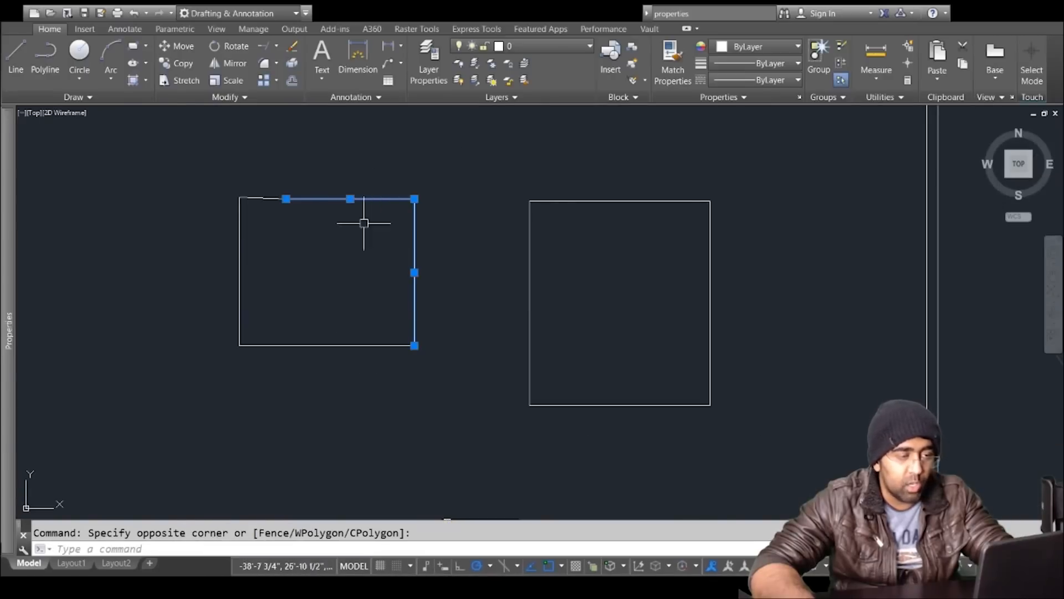
key("Escape")
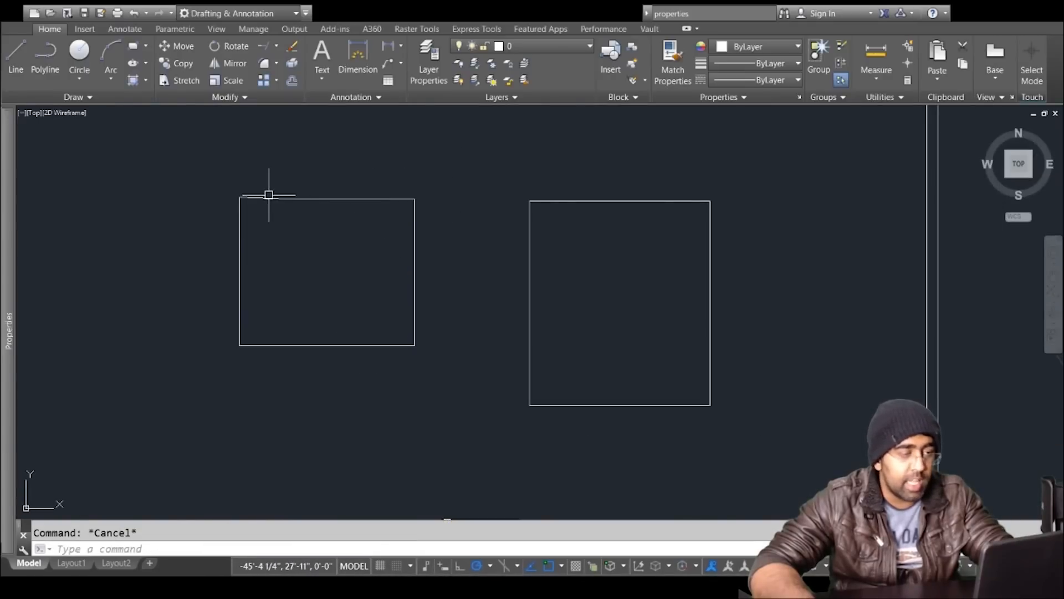
Step: Pick the outline's short slanted segment, its top line and the sample rectangle one at a time, clearing each selection
left_click(265, 196)
key("Escape")
left_click(331, 198)
key("Escape")
left_click(617, 202)
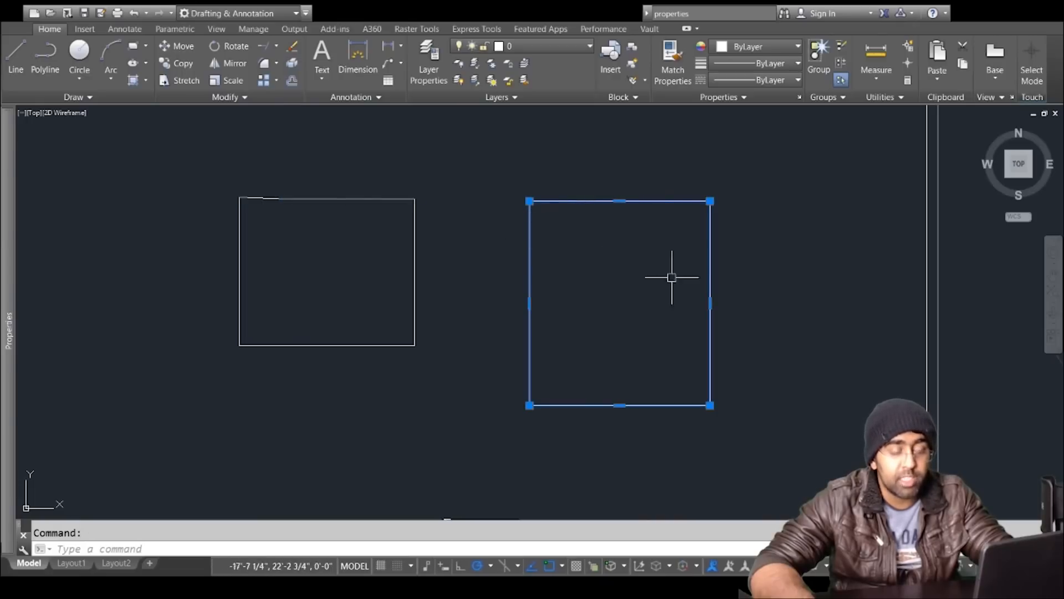
key("Escape")
Step: Delete the line-drawn outline and the sample rectangle using crossing windows
left_click(779, 144)
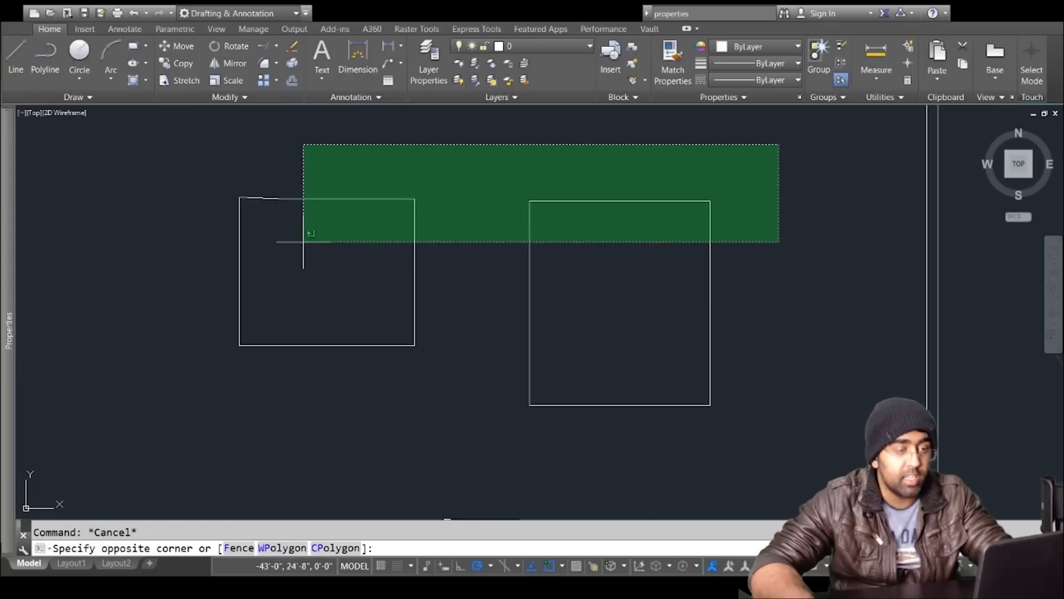
left_click(189, 319)
key("Delete")
left_click(458, 244)
left_click(334, 444)
key("Delete")
scroll(397, 291, "down", 2)
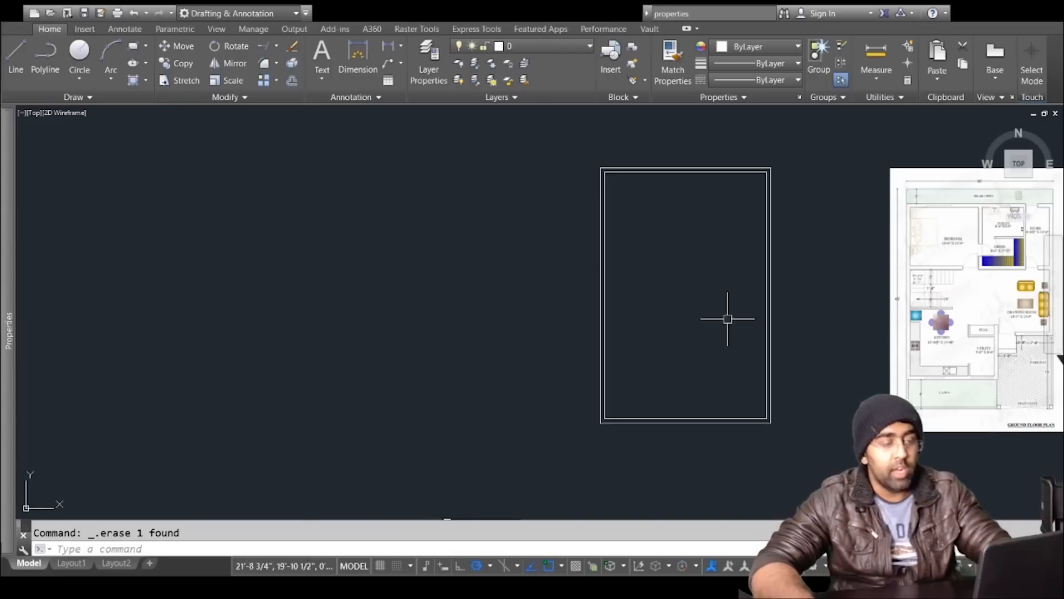
Step: Draw a new sample rectangle in the empty space to the left of the plot boundary
scroll(732, 379, "up", 2)
key("Escape")
middle_click_drag(441, 342, 814, 356)
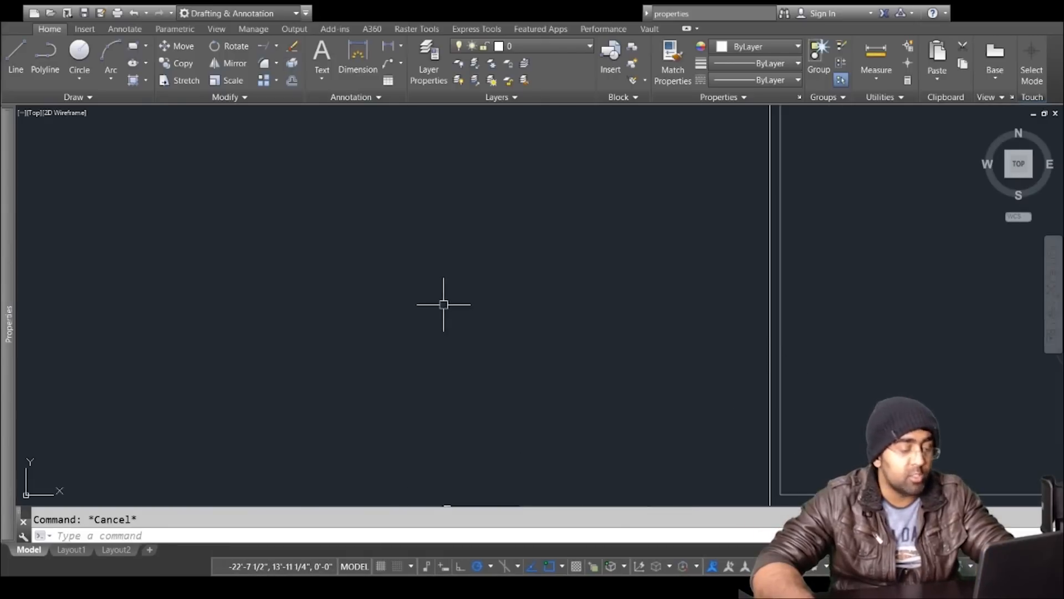
type("rec")
key("Return")
left_click(421, 214)
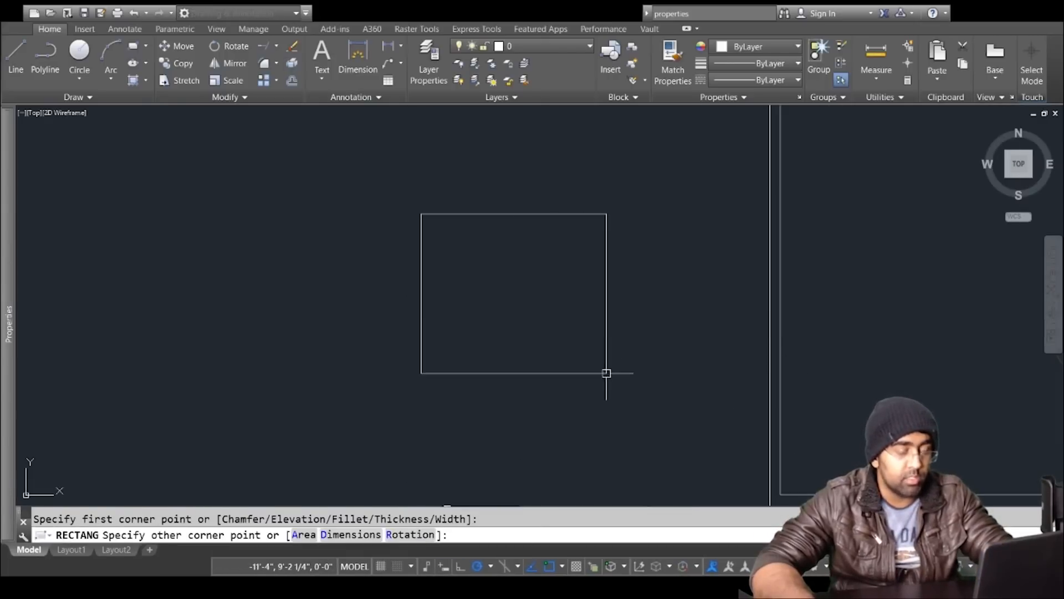
left_click(606, 373)
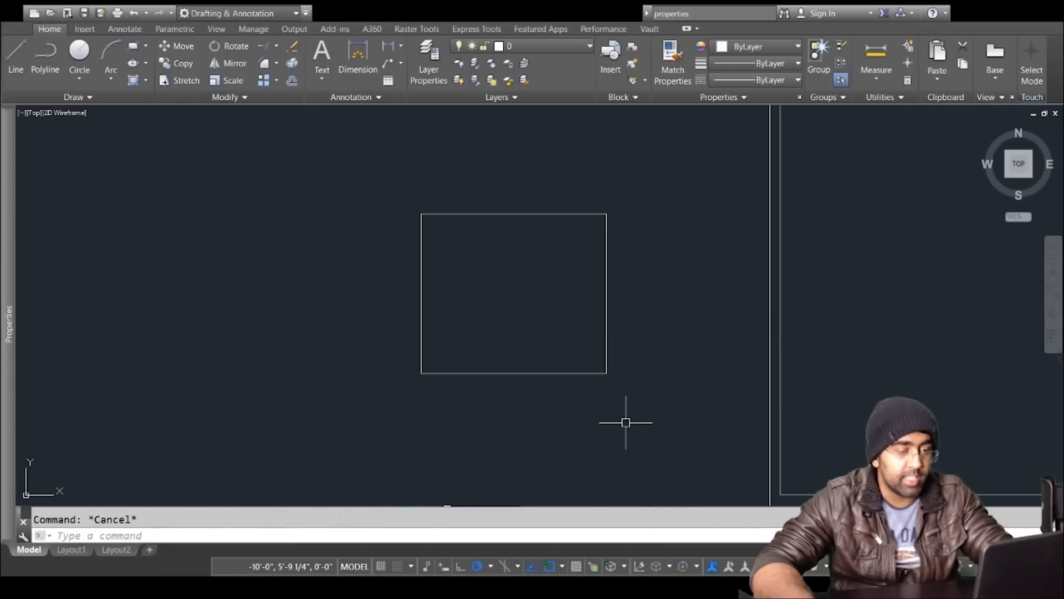
Step: Explode the sample rectangle into separate lines
left_click(291, 64)
left_click(546, 221)
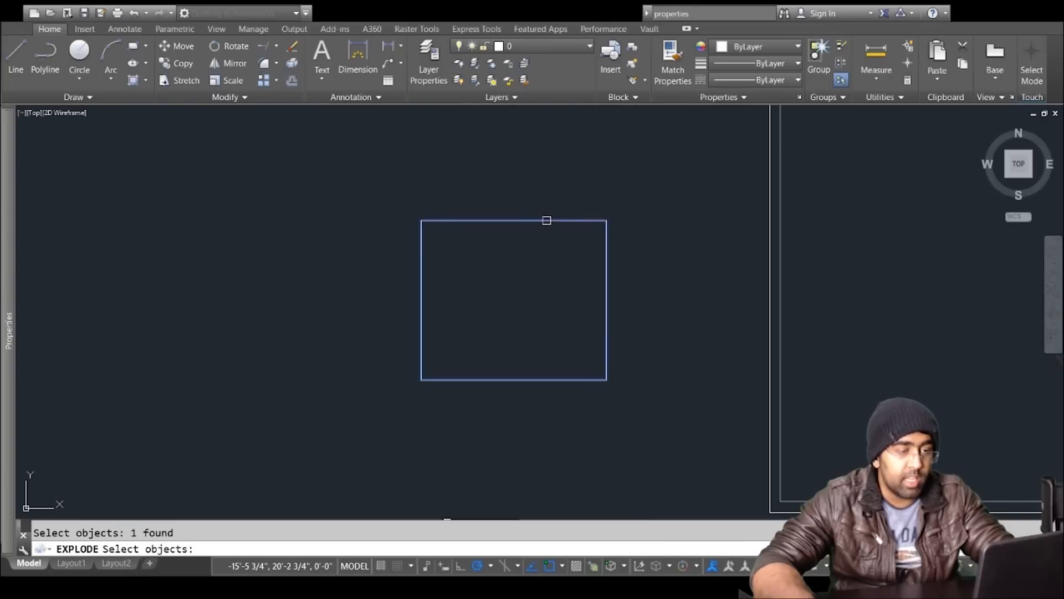
key("Return")
Step: Pick the exploded sample's sides individually, try a crossing window over its left side, and clear each selection
left_click(547, 220)
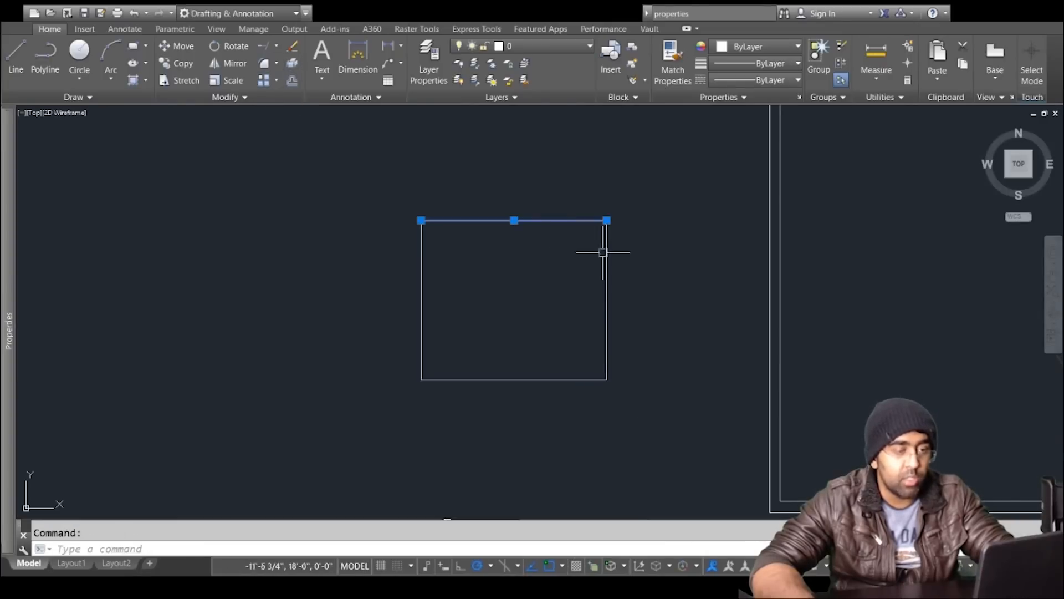
left_click(607, 259)
left_click(536, 380)
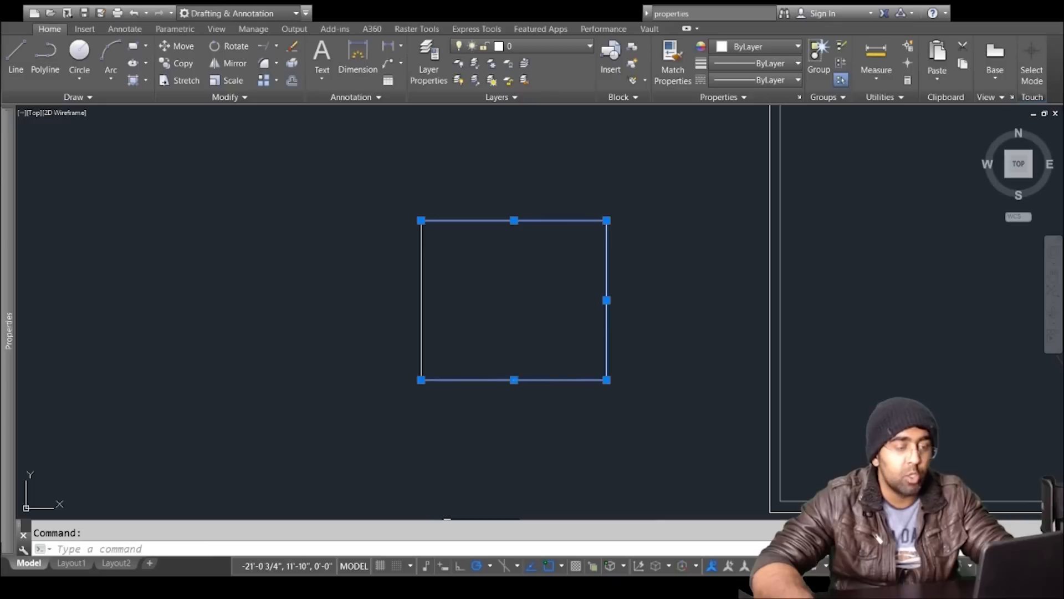
key("Escape")
left_click(445, 300)
left_click(388, 314)
key("Escape")
Step: Delete all four lines of the exploded sample using a crossing window
left_click(698, 159)
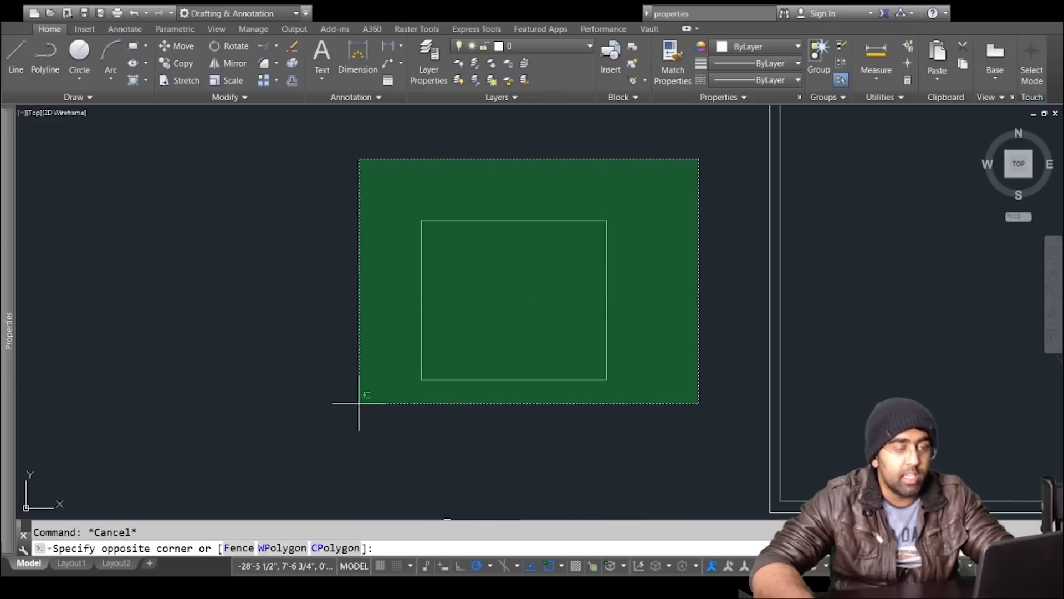
left_click(359, 404)
key("Delete")
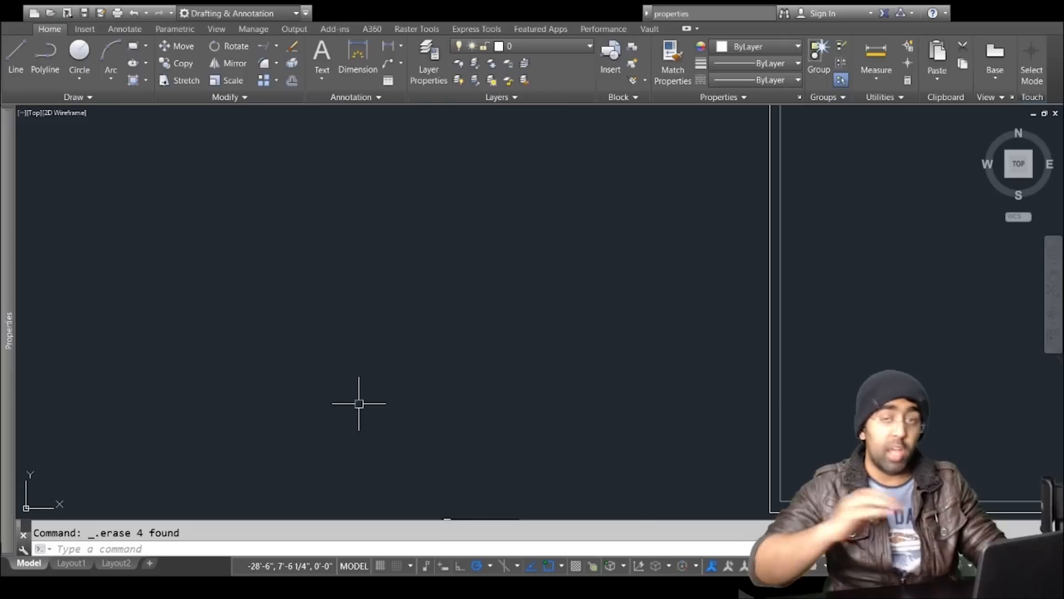
key("Escape")
Step: Explode the plot's inner boundary rectangle, pick its bottom line as a separate object, and clear the selection
scroll(458, 388, "down", 2)
middle_click_drag(656, 321, 551, 314)
scroll(598, 332, "up", 1)
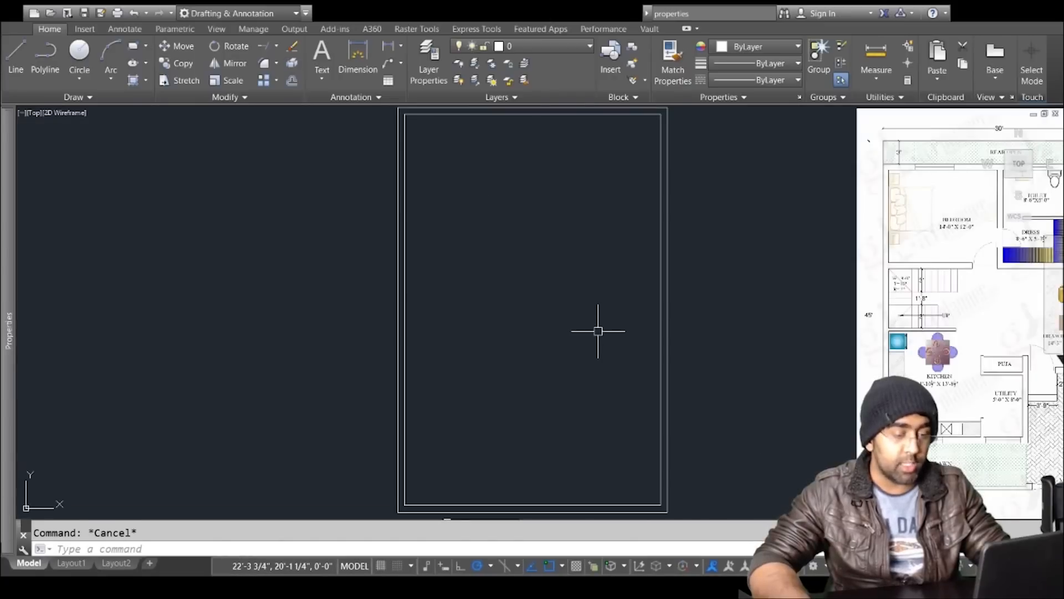
left_click(558, 507)
key("Escape")
left_click(290, 64)
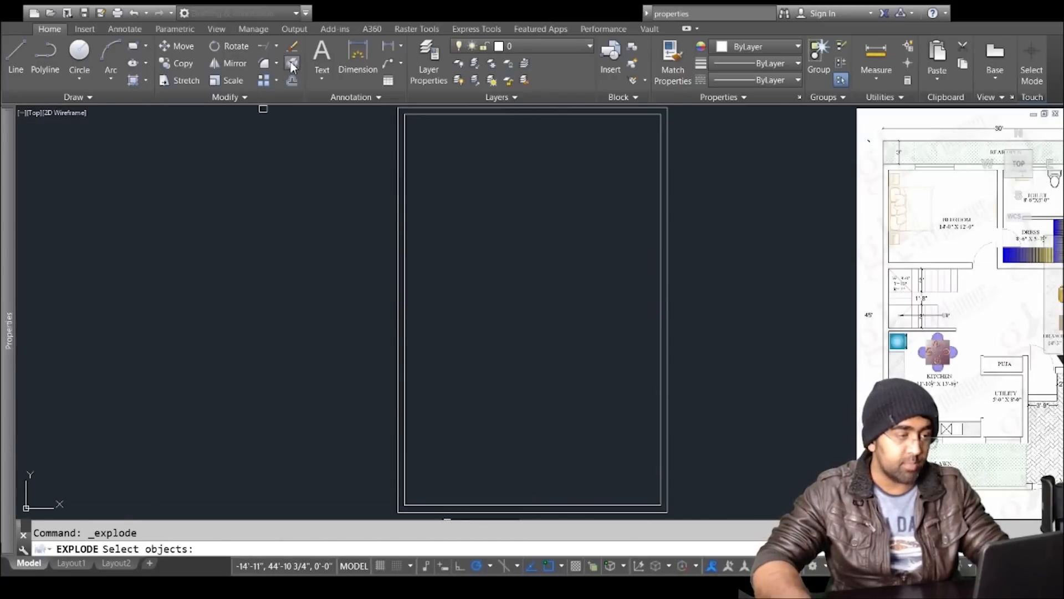
left_click(544, 503)
key("Return")
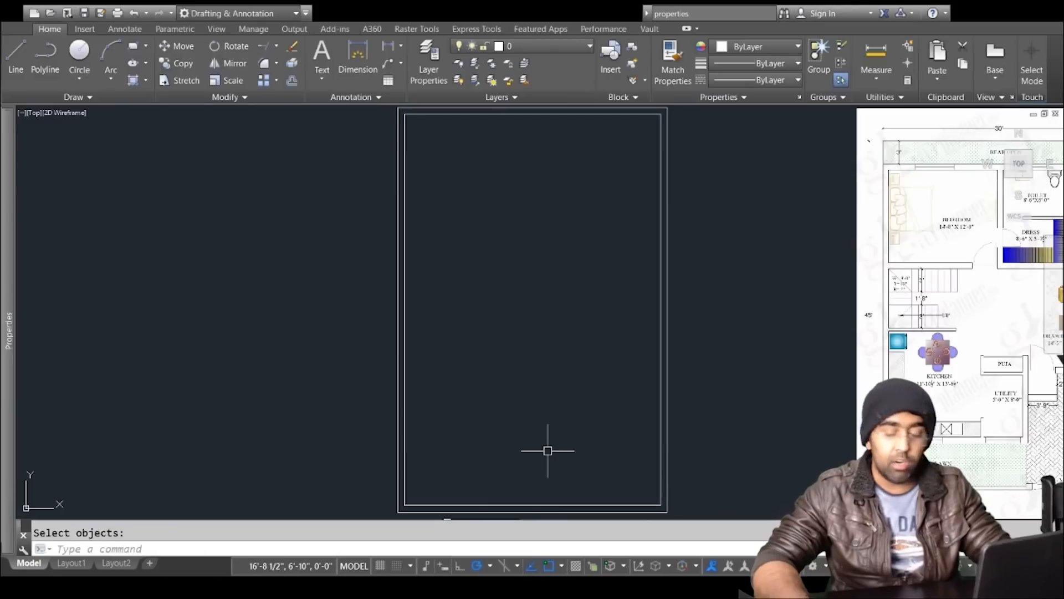
left_click(511, 504)
key("Escape")
Step: Offset the inner boundary's bottom line 6' upward to mark the front lawn depth
key("Return")
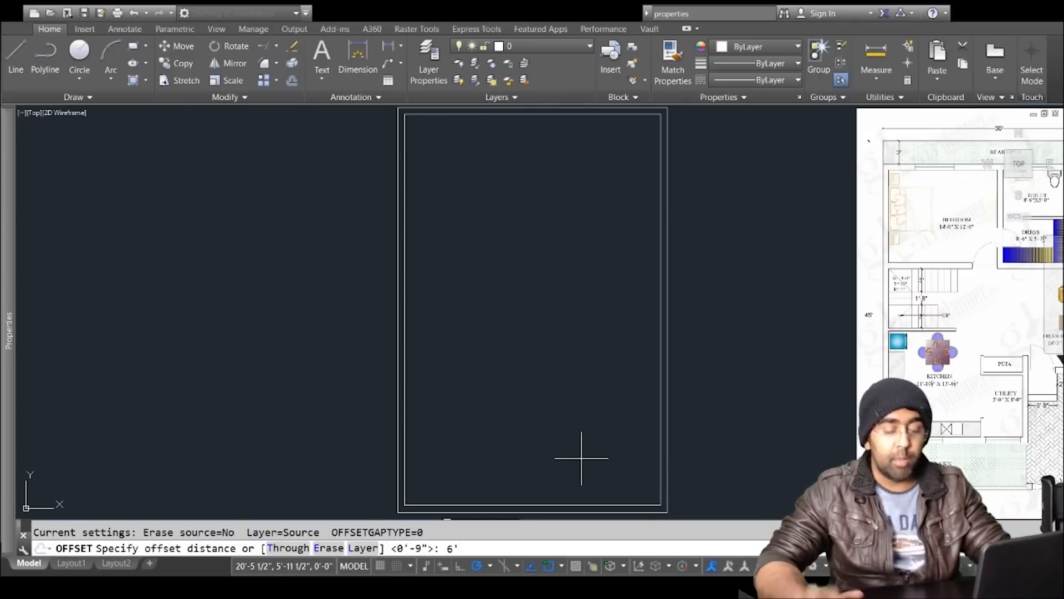
key("Return")
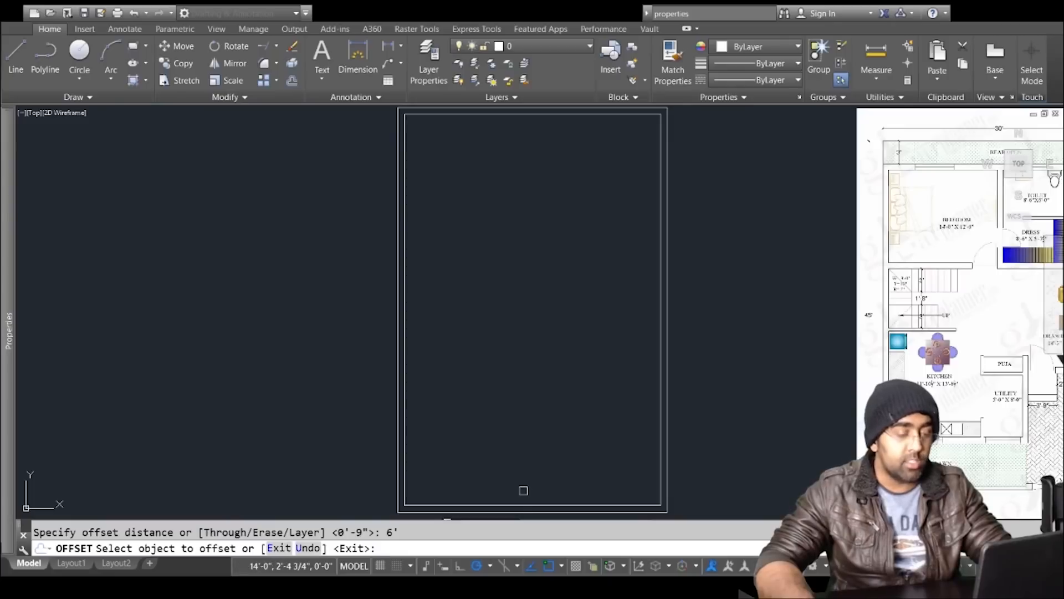
left_click(526, 507)
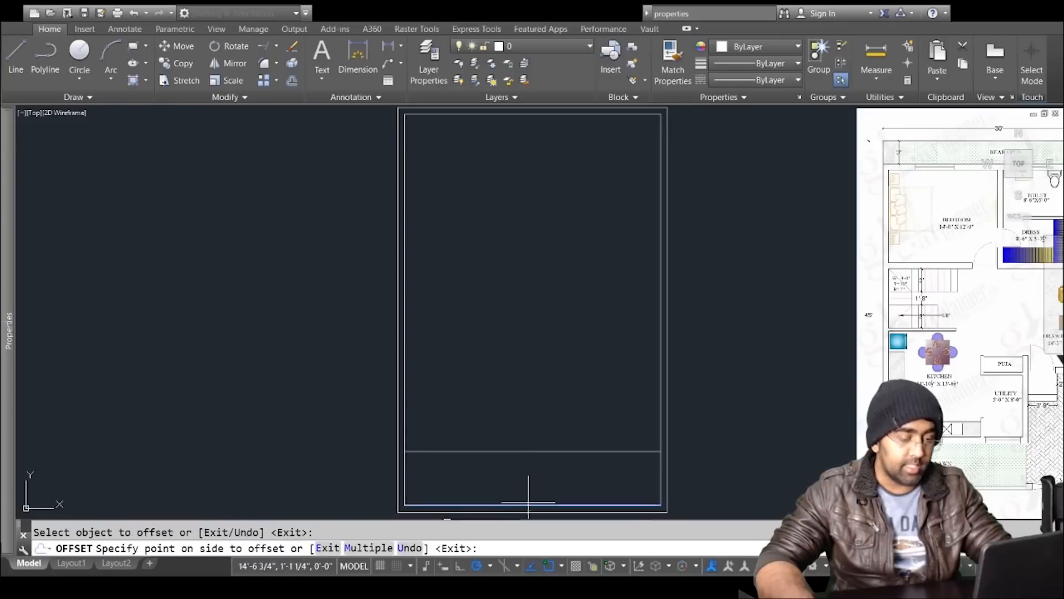
left_click(541, 309)
key("Escape")
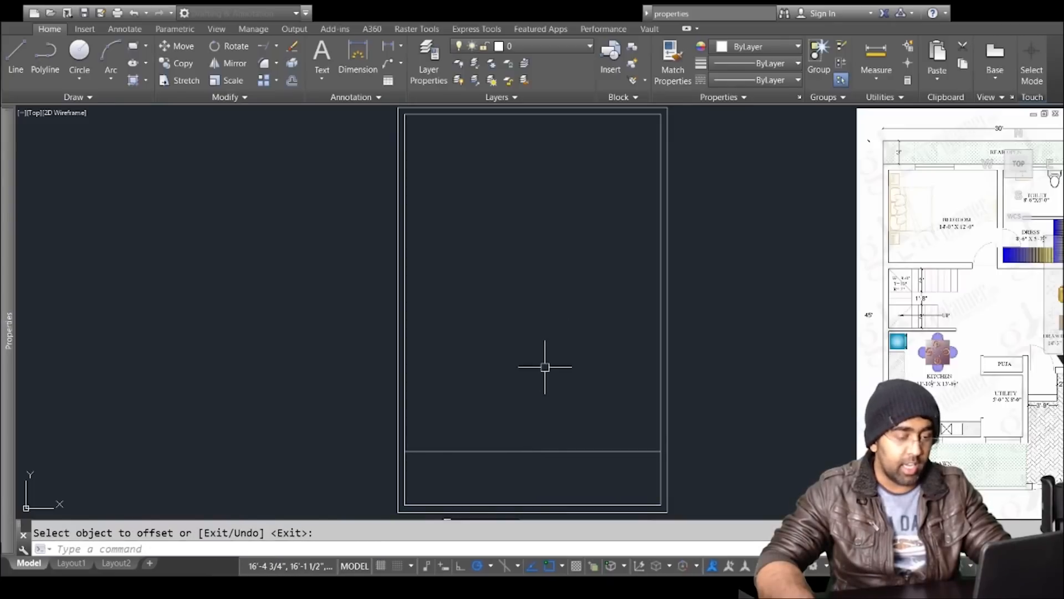
key("Escape")
Step: Examine the lawn and parking depth dimensions at the front of the reference ground floor plan
middle_click_drag(783, 443, 488, 368)
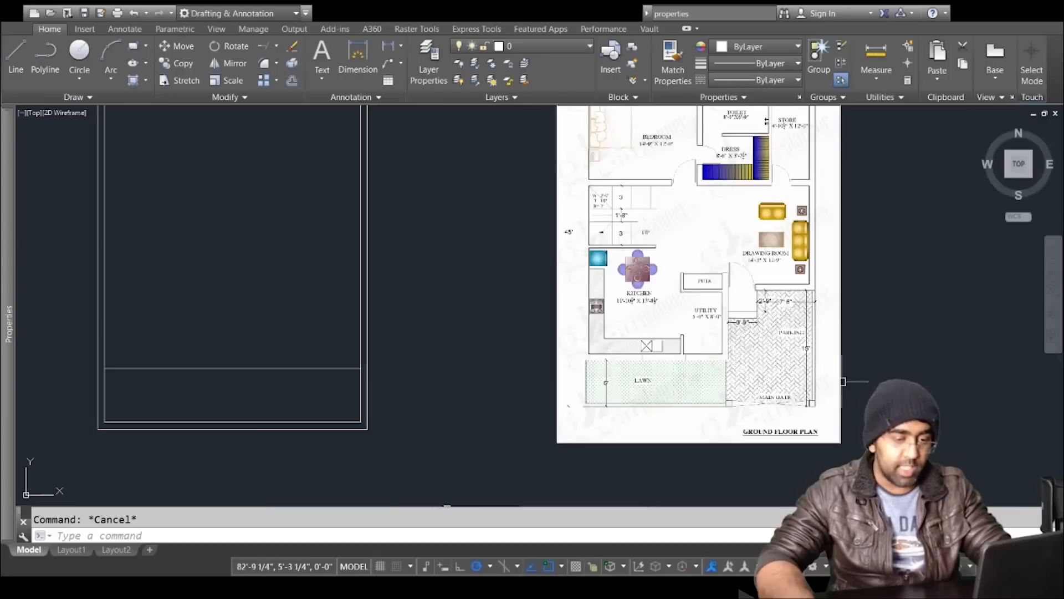
scroll(804, 443, "up", 5)
scroll(599, 307, "down", 2)
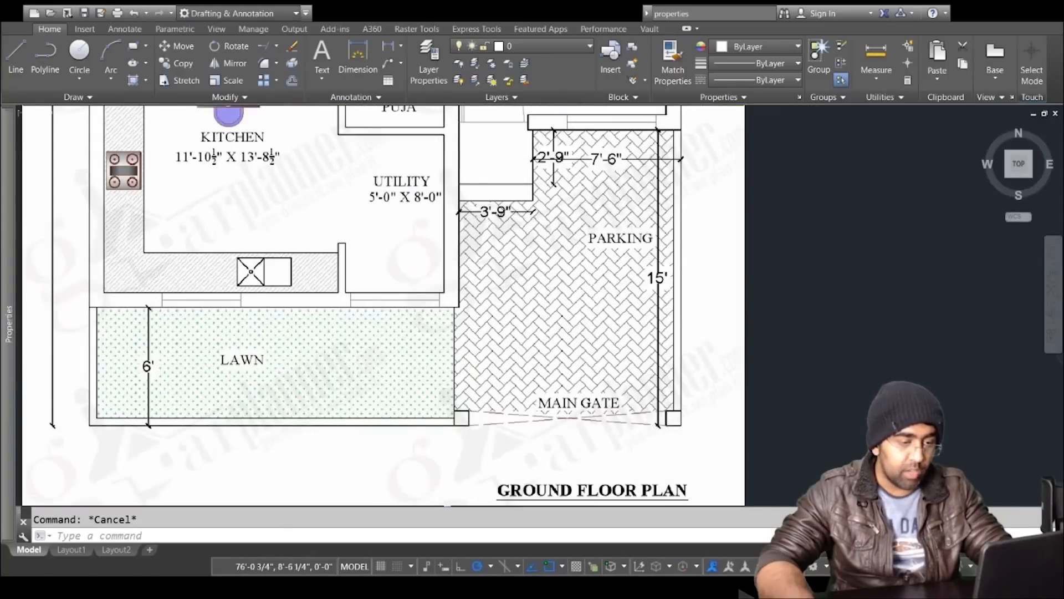
left_click_drag(448, 506, 448, 519)
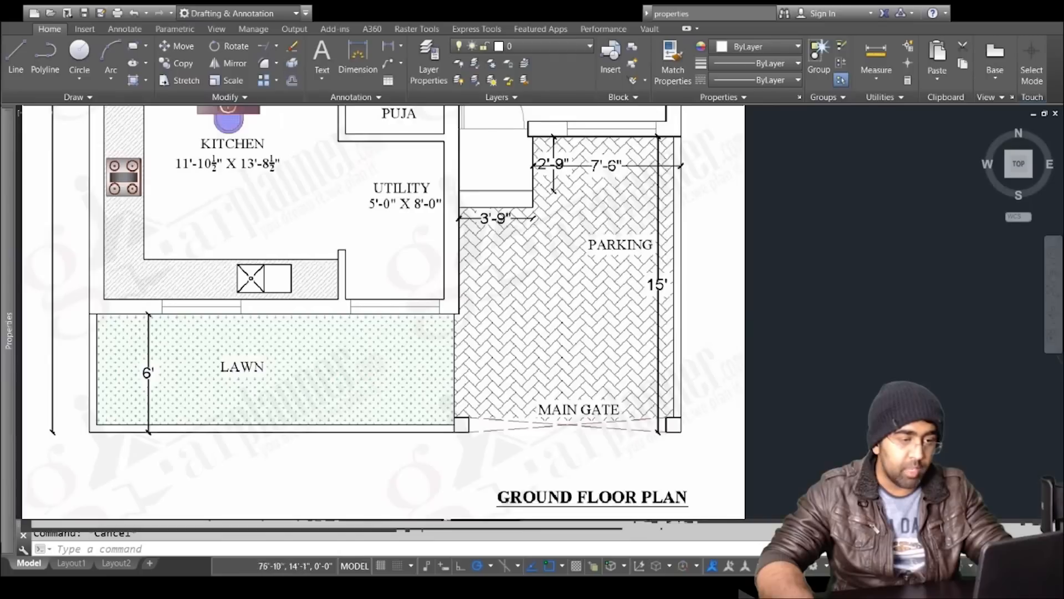
scroll(467, 336, "down", 1)
middle_click_drag(467, 336, 850, 346)
scroll(415, 332, "down", 2)
middle_click_drag(360, 327, 623, 353)
scroll(596, 359, "up", 1)
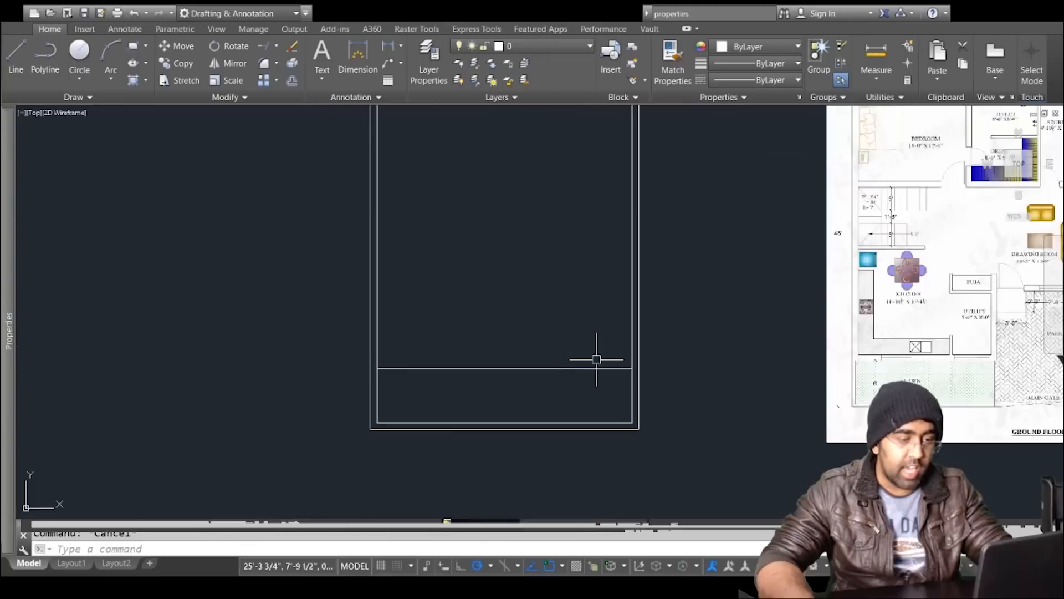
Step: Offset the inner boundary's bottom line 15' upward to mark the parking depth
left_click(295, 66)
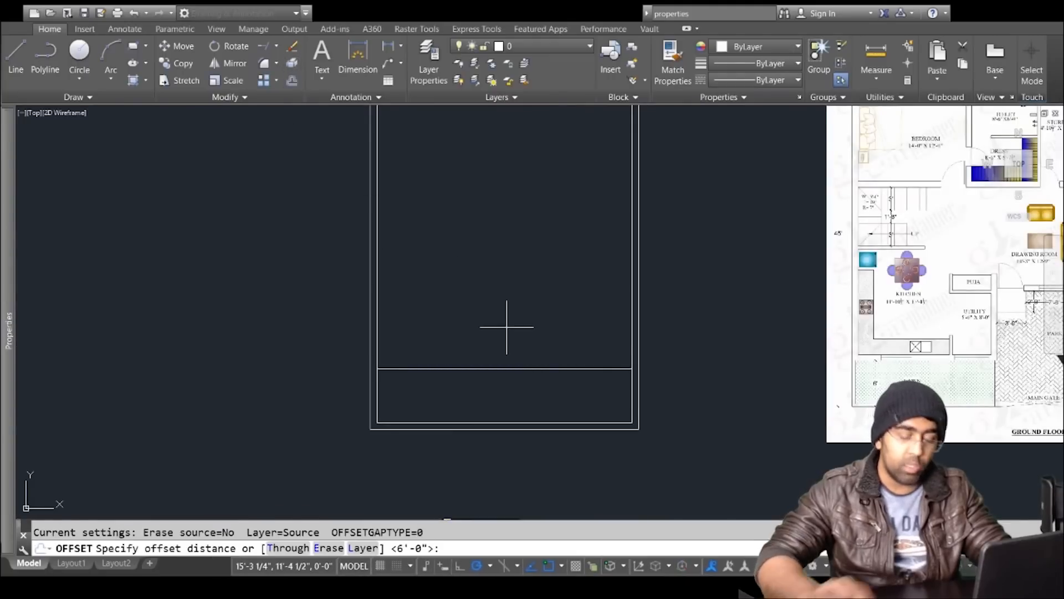
type("15'")
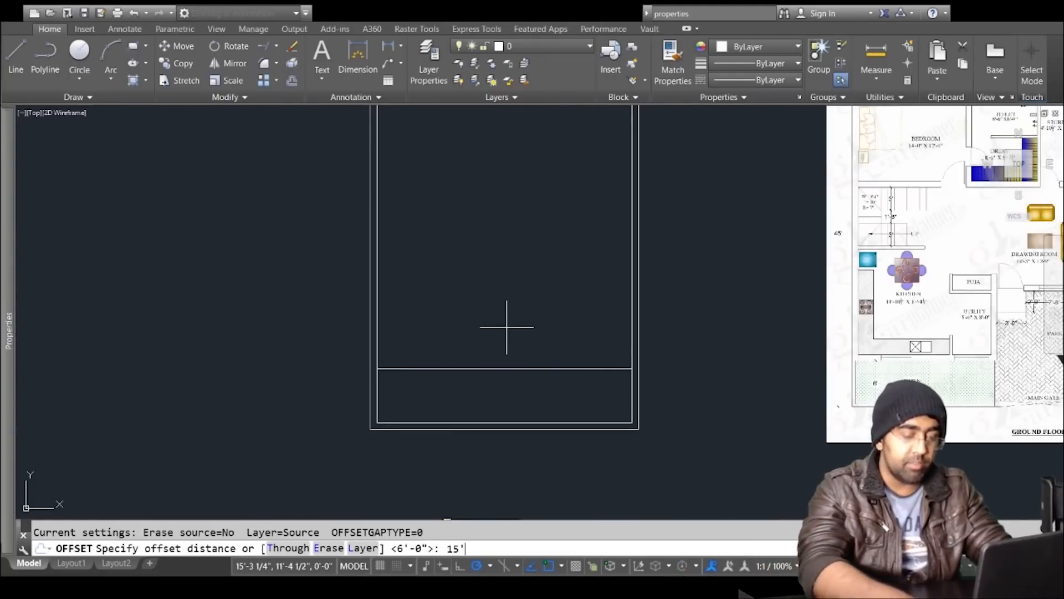
key("Return")
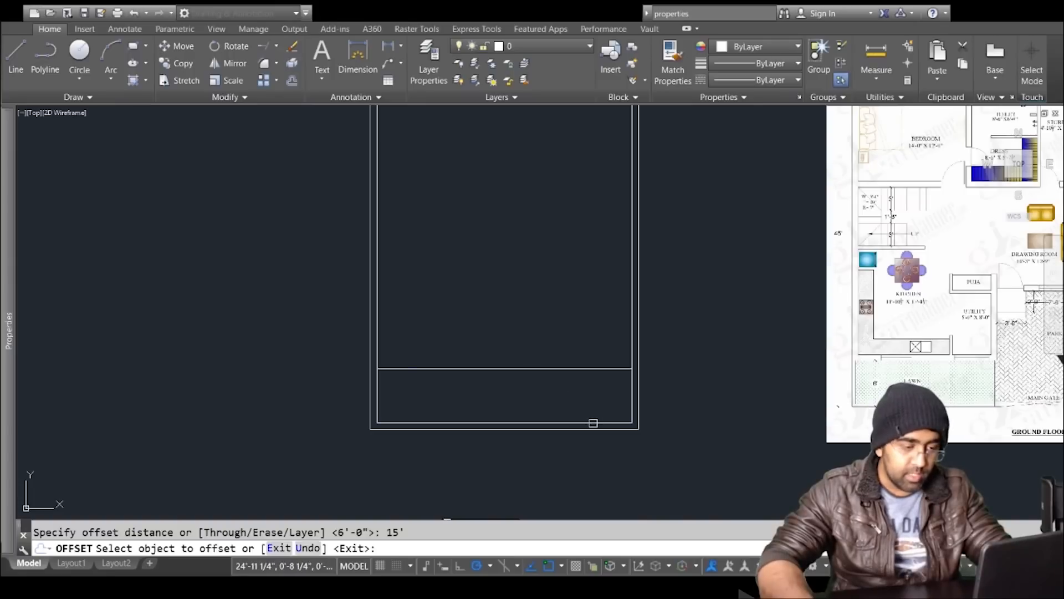
left_click(594, 423)
left_click(587, 261)
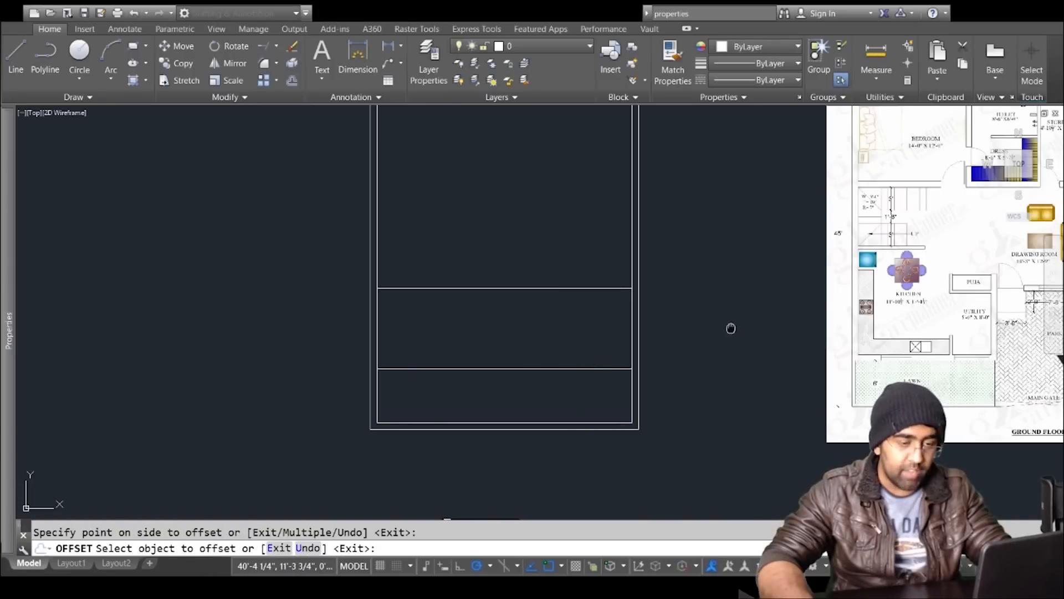
Step: Examine the parking and entrance width dimensions on the reference plan, and open the quick calculator
middle_click_drag(731, 328, 392, 339)
scroll(693, 309, "up", 3)
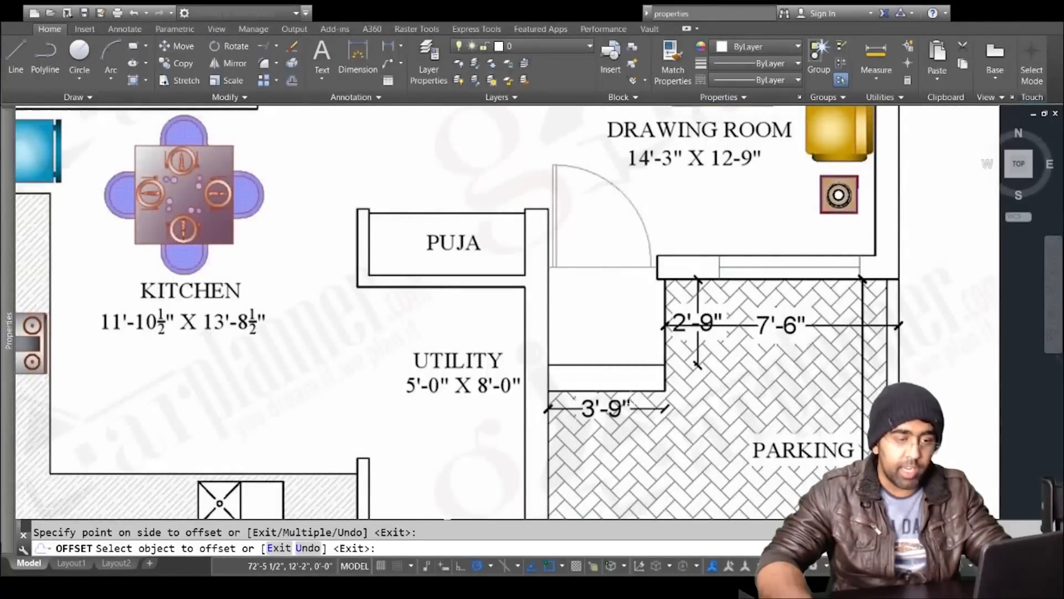
key("Escape")
scroll(592, 358, "down", 8)
mouse_move(421, 329)
middle_mouse_down()
mouse_move(627, 321)
mouse_move(603, 303)
middle_mouse_up()
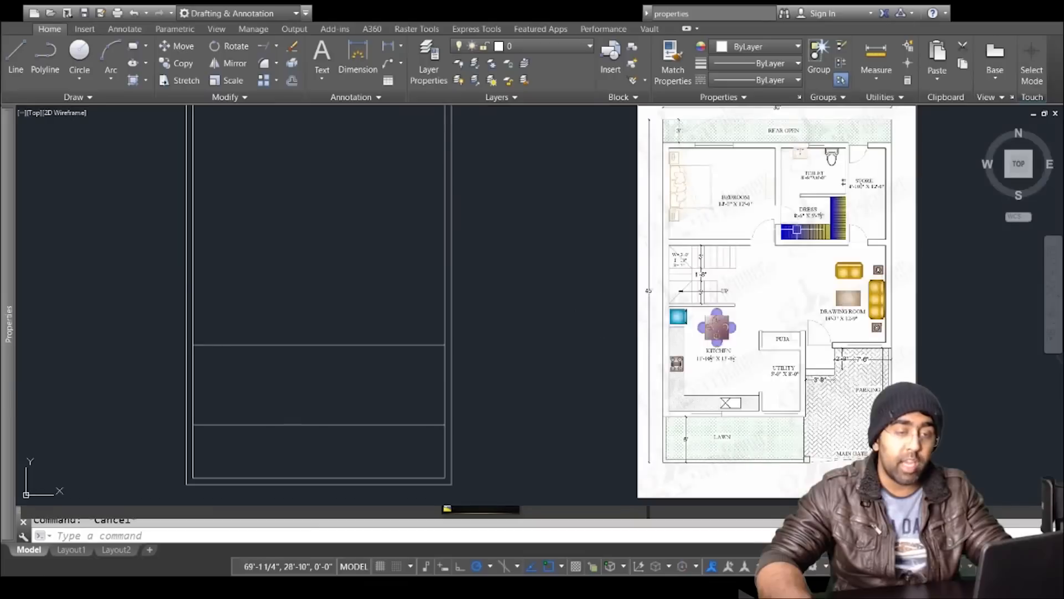
left_click(908, 82)
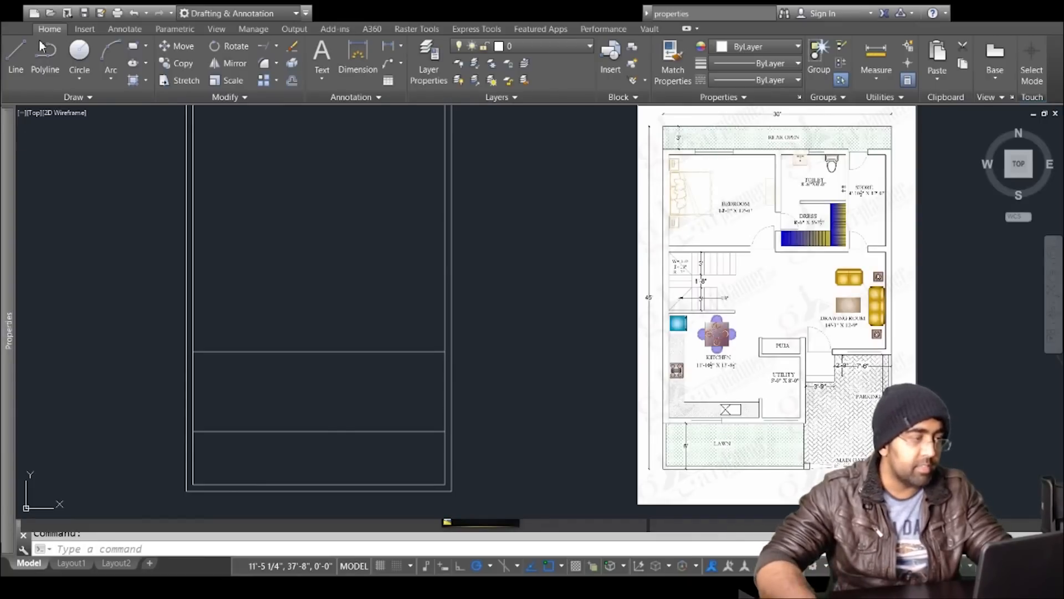
Step: Offset the inner boundary's right line 11.5' to the left to mark the parking width
scroll(441, 427, "up", 3)
middle_click_drag(439, 427, 634, 347)
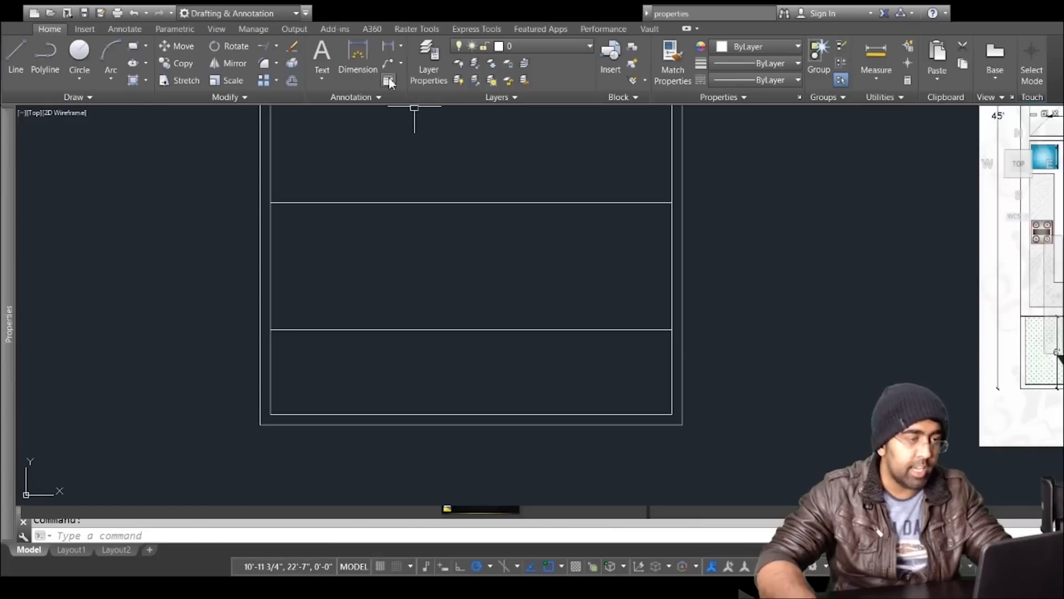
left_click(288, 80)
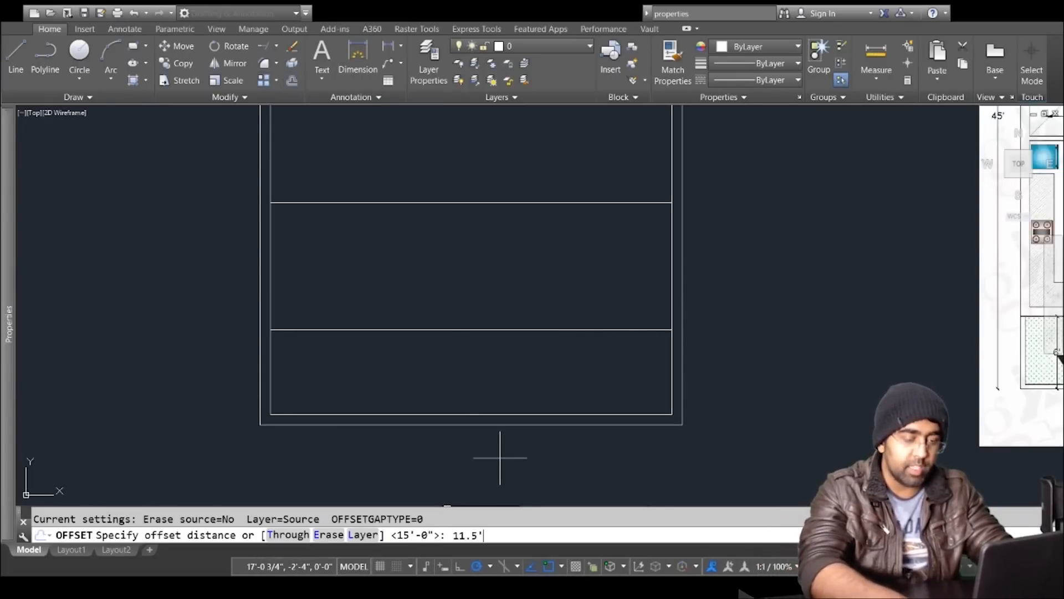
key("Return")
left_click(670, 274)
left_click(610, 279)
key("Return")
middle_click_drag(573, 316, 596, 377)
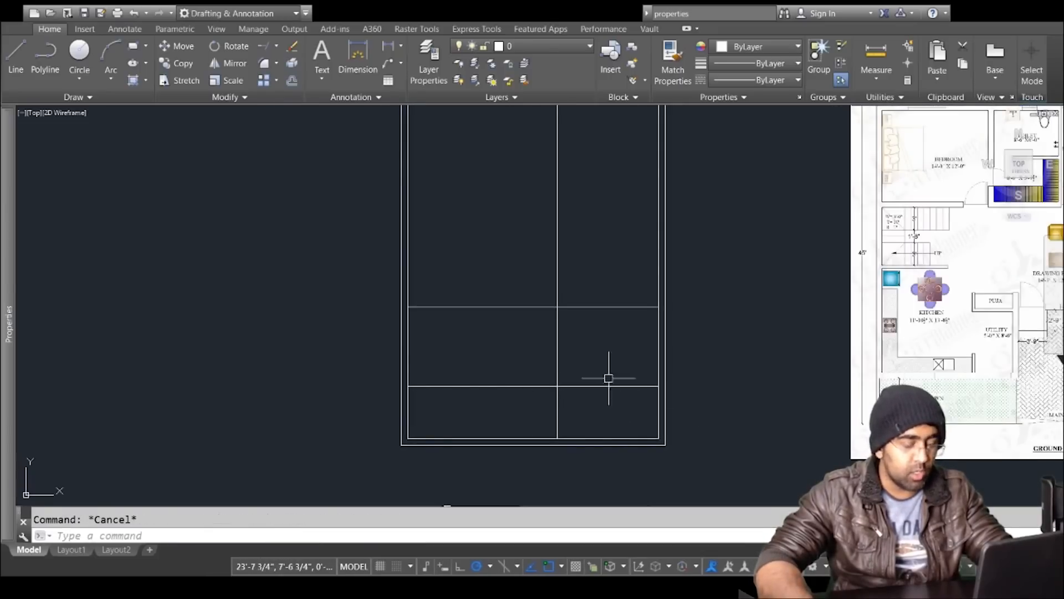
Step: Offset the lawn and parking depth lines 9 inches upward and the vertical parking line 9 inches left to form walls
type("o")
key("Return")
type("9")
key("Return")
left_click(510, 386)
left_click(513, 345)
left_click(557, 338)
left_click(477, 348)
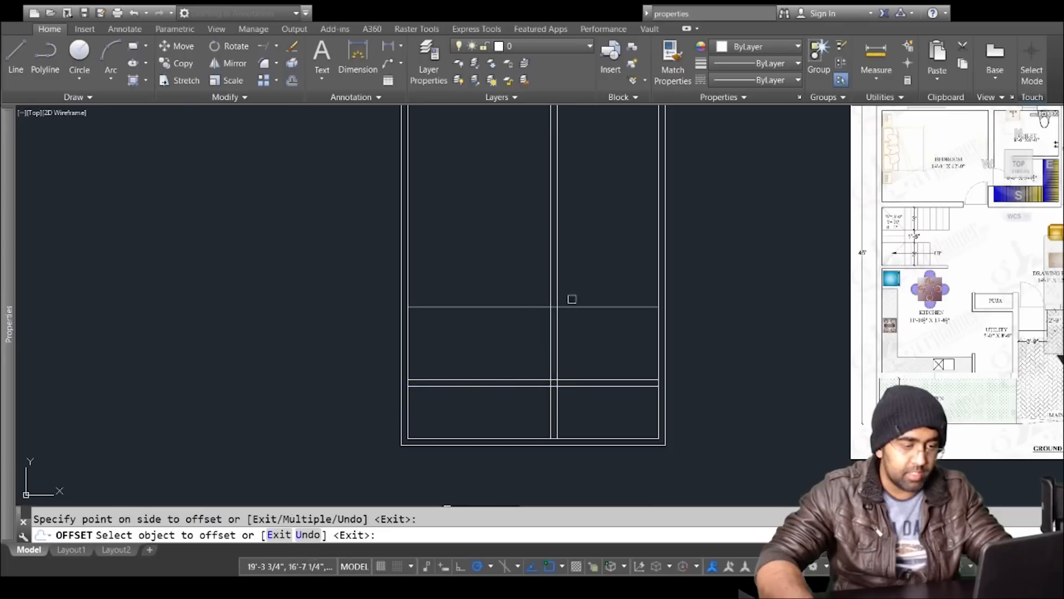
left_click(580, 306)
left_click(584, 271)
key("Return")
scroll(637, 333, "down", 4)
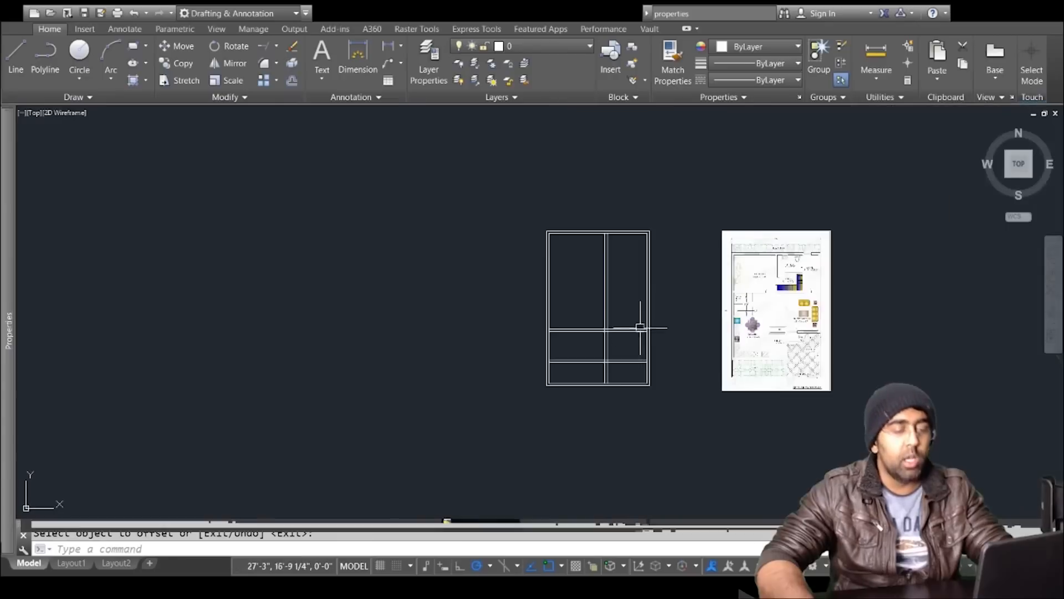
scroll(637, 294, "up", 4)
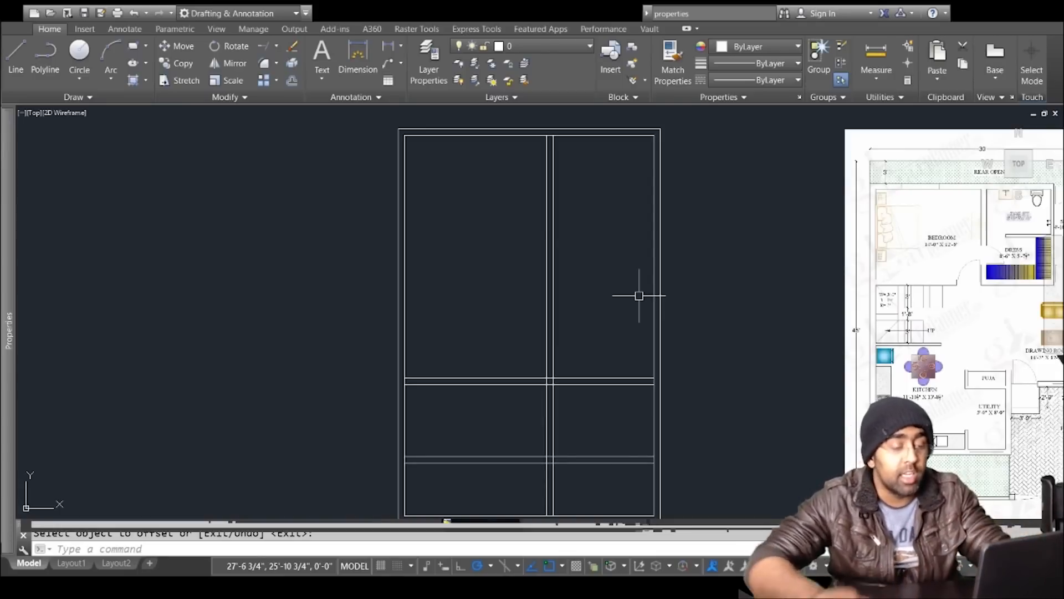
key("Escape")
middle_click_drag(646, 404, 601, 316)
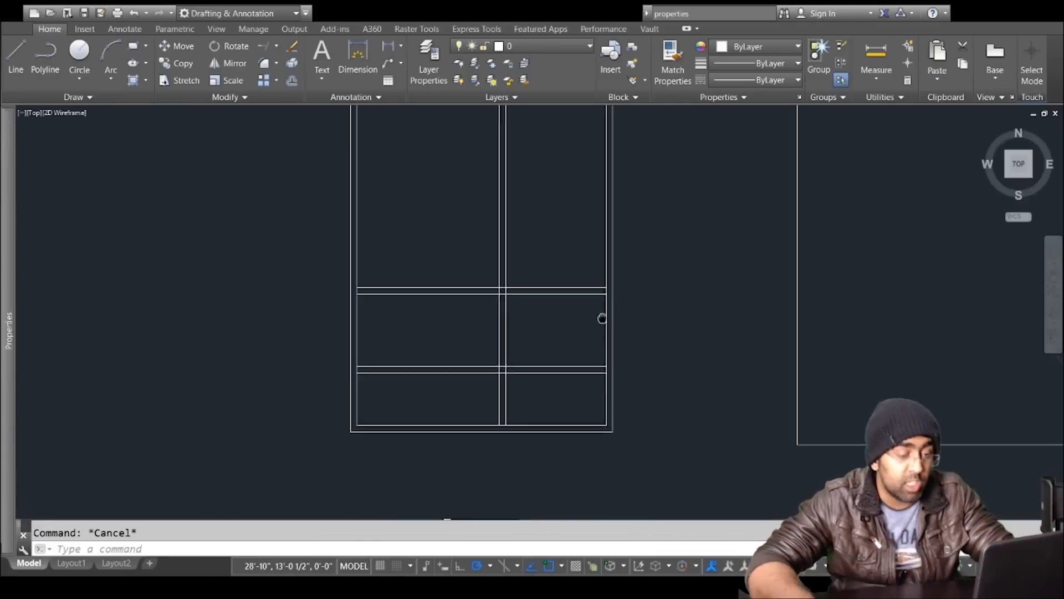
scroll(572, 315, "up", 3)
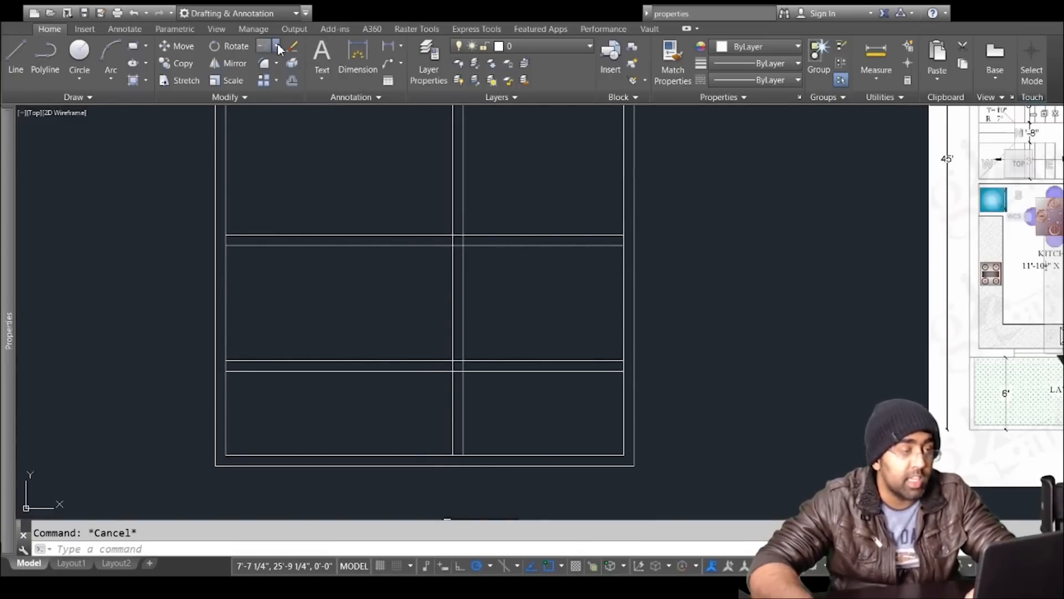
left_click(265, 66)
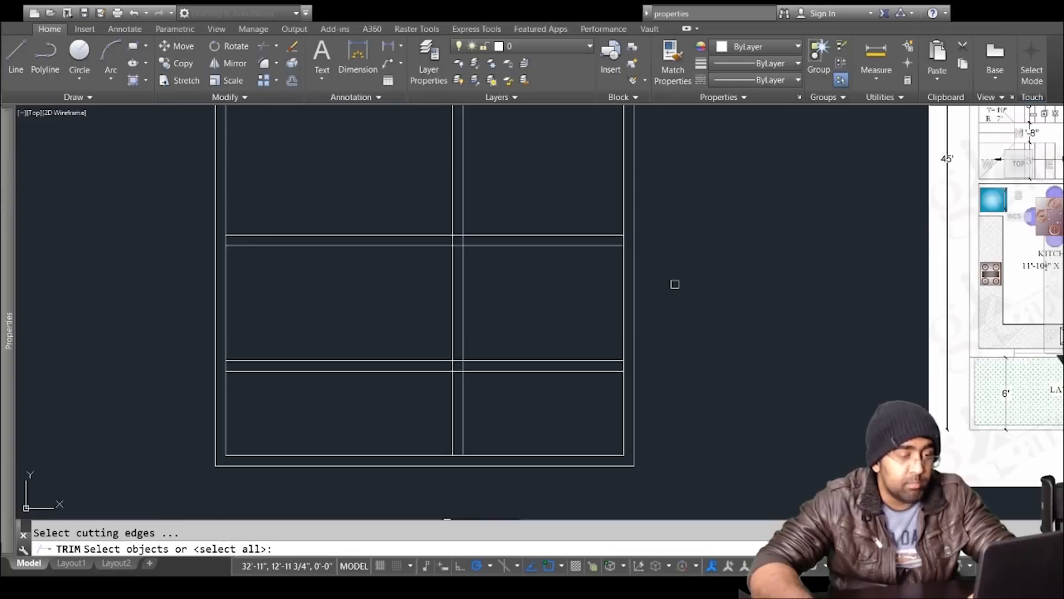
key("Escape")
Step: Draw three separate parallel vertical sample lines in the empty space left of the floor plan
scroll(538, 336, "down", 2)
middle_click_drag(202, 209, 545, 299)
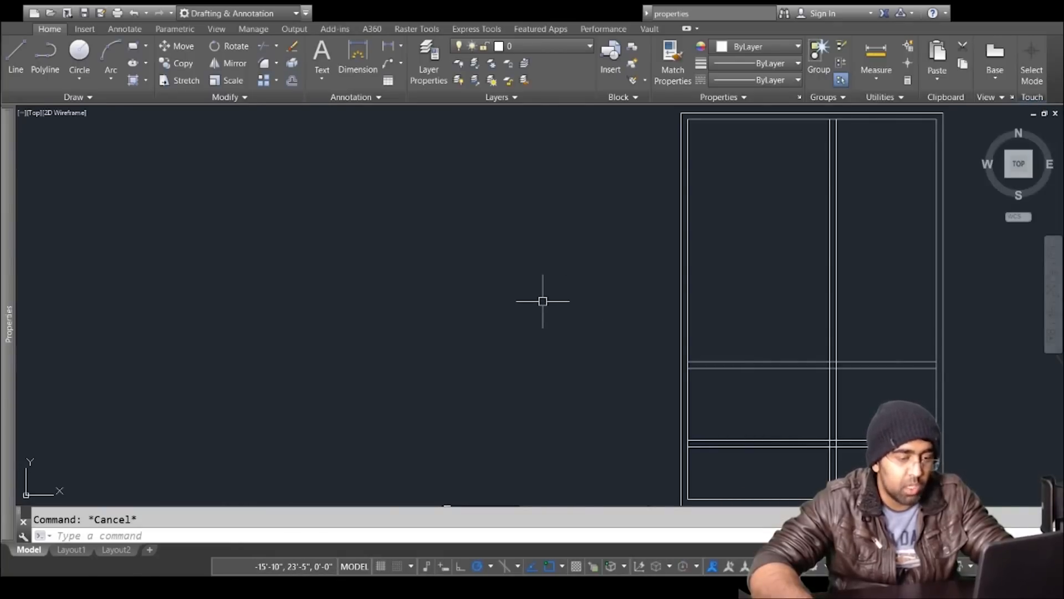
type("l")
key("Return")
left_click(382, 235)
left_click(382, 355)
key("Return")
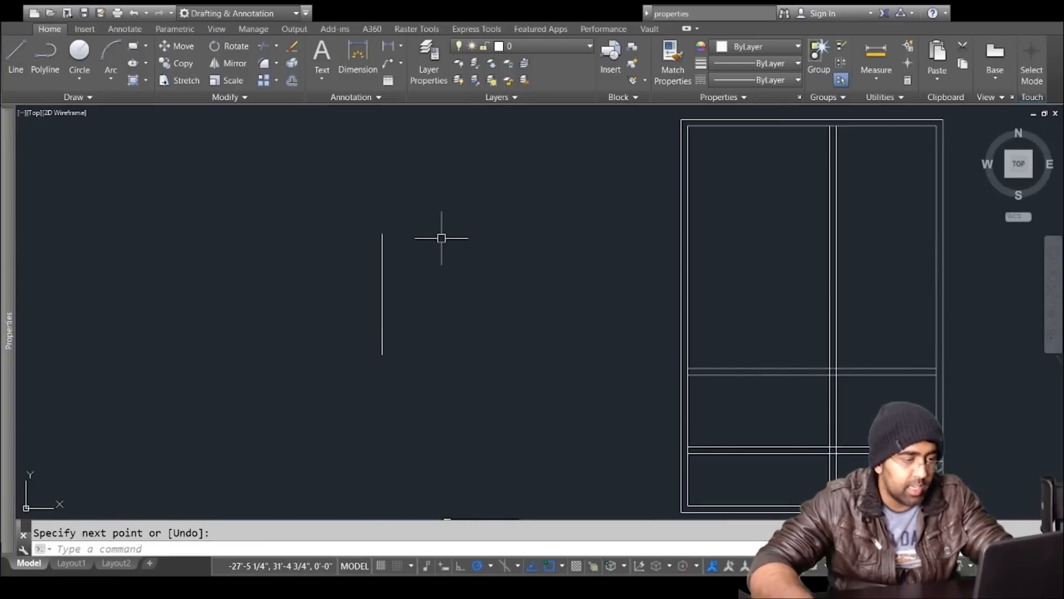
key("Return")
left_click(441, 238)
left_click(442, 370)
key("Return")
key("Return")
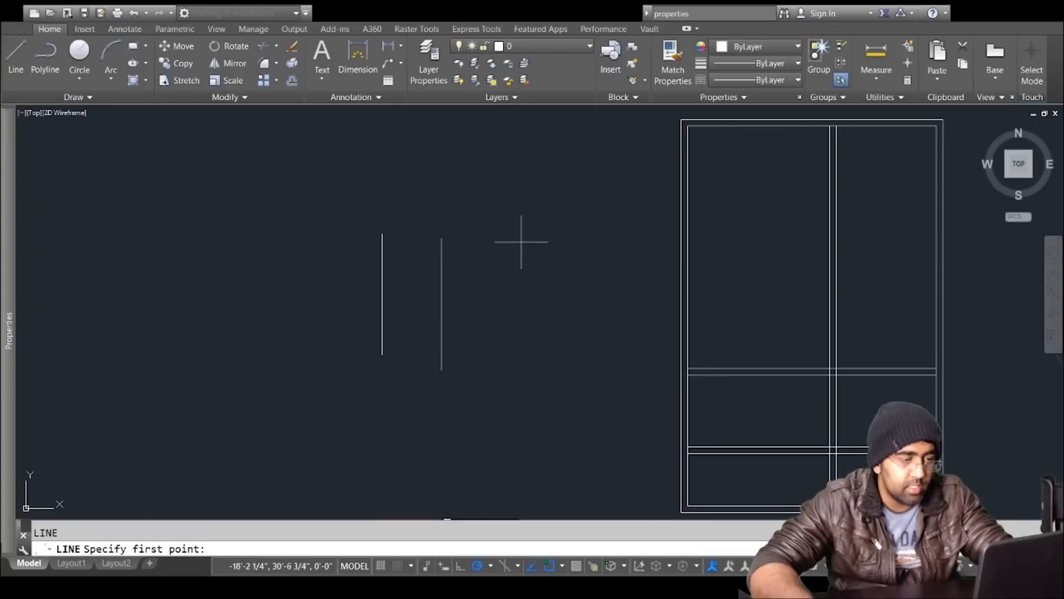
left_click(519, 236)
left_click(519, 373)
key("Return")
Step: Draw a horizontal sample line crossing all three vertical lines and extending beyond the outer two
key("Return")
left_click(325, 289)
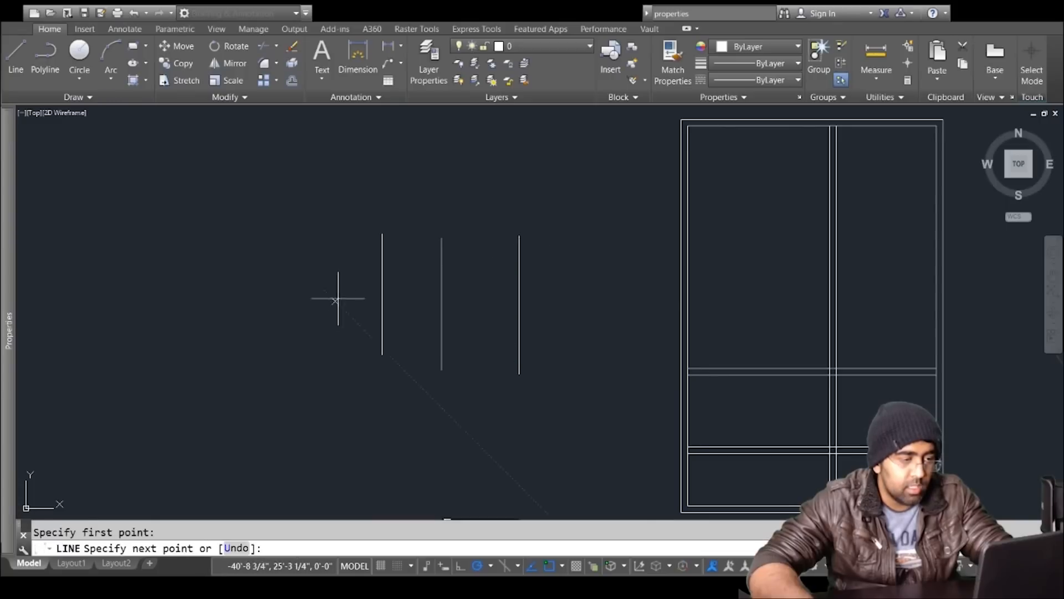
left_click(574, 289)
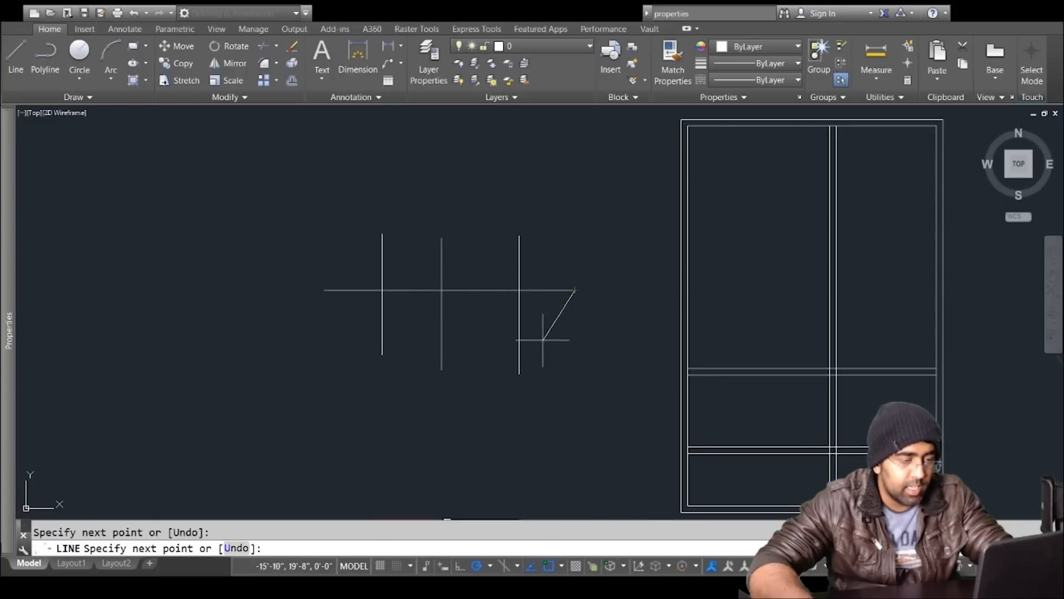
key("Return")
scroll(397, 287, "up", 2)
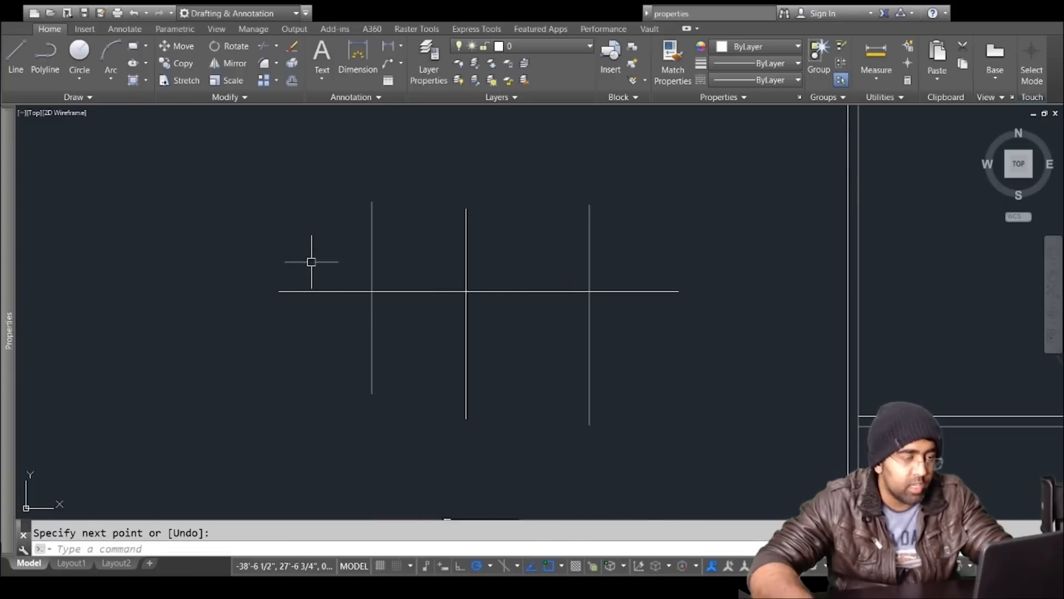
Step: Trim both overhanging ends of the horizontal sample line and the upper half of the right vertical line, using all objects as cutting edges
left_click(268, 46)
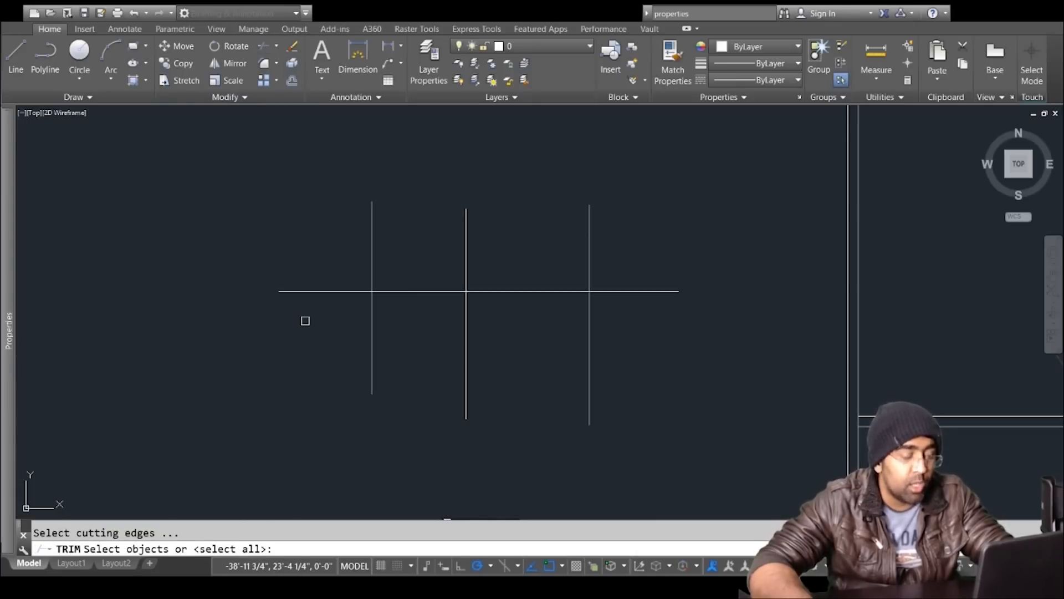
key("Return")
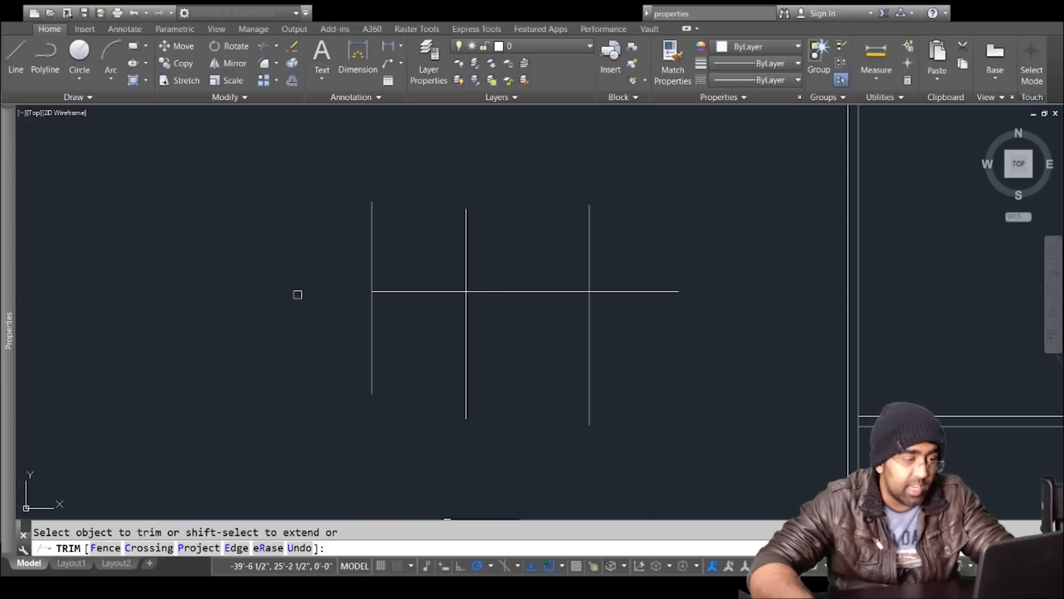
left_click(633, 294)
left_click(589, 226)
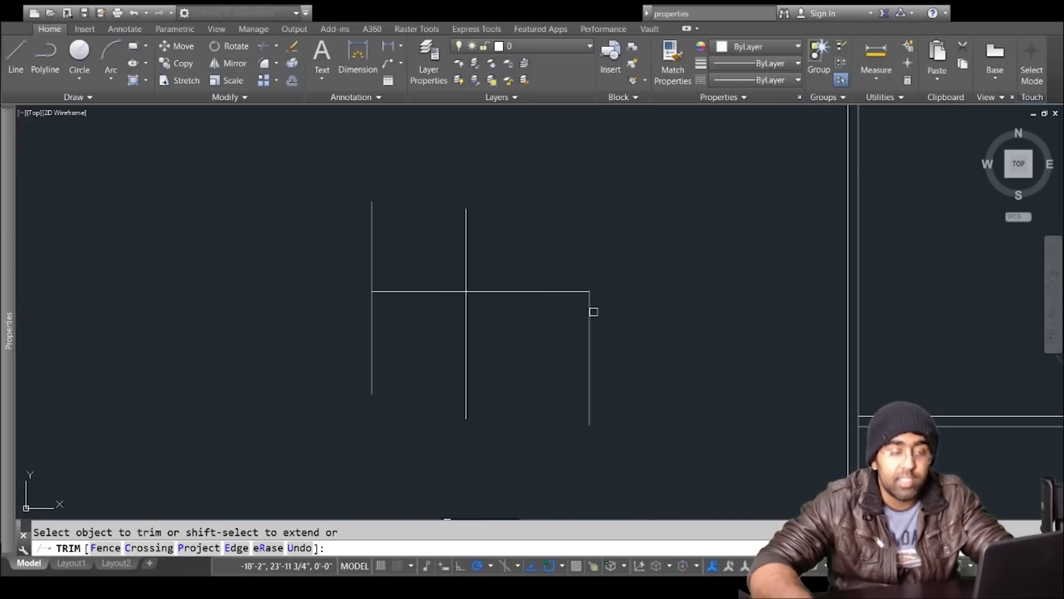
key("Escape")
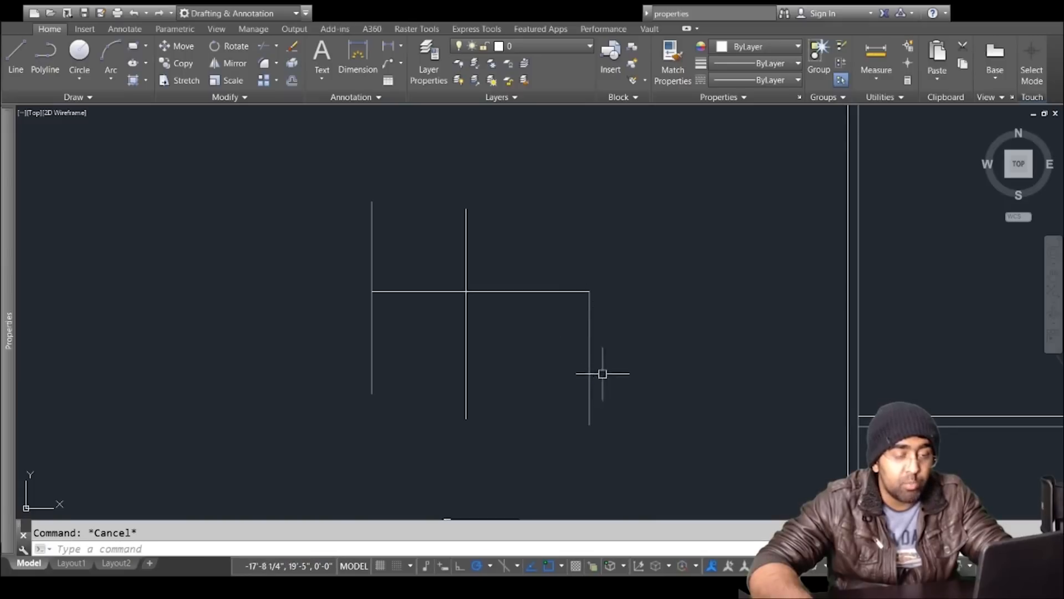
left_click(618, 347)
key("Escape")
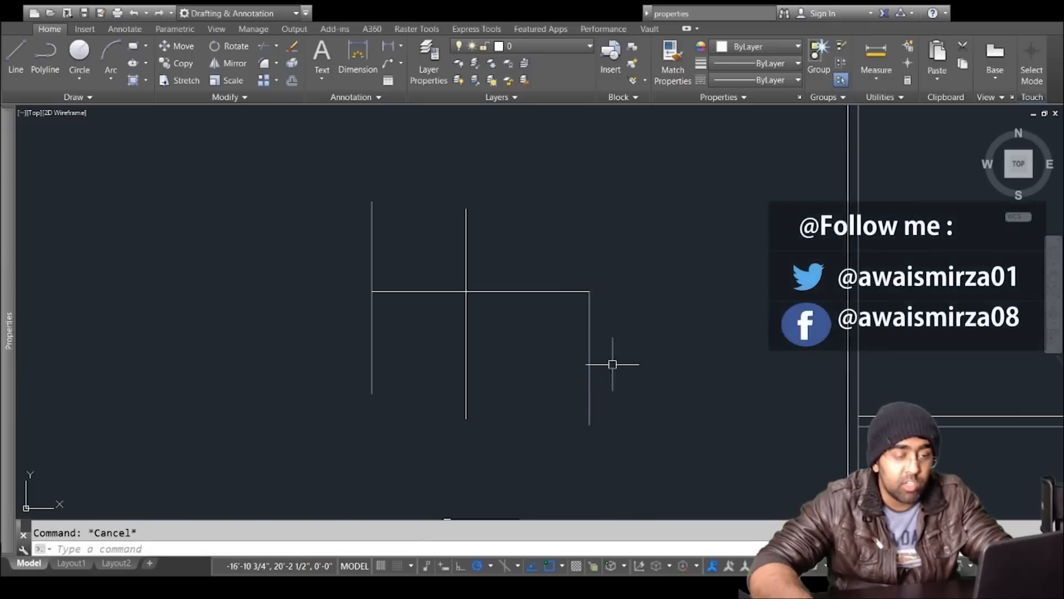
left_click(259, 48)
key("Return")
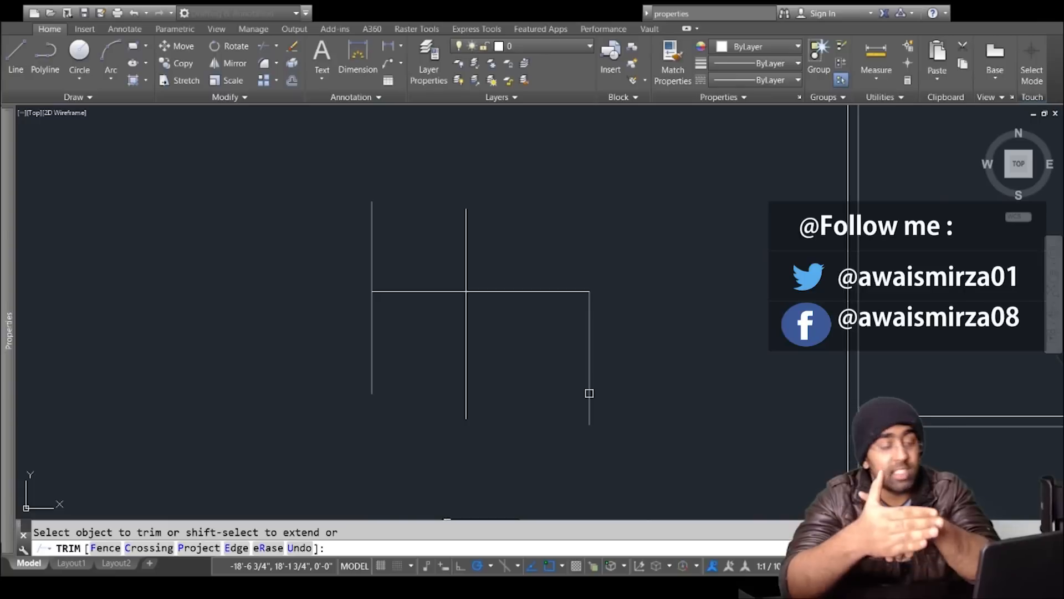
key("Escape")
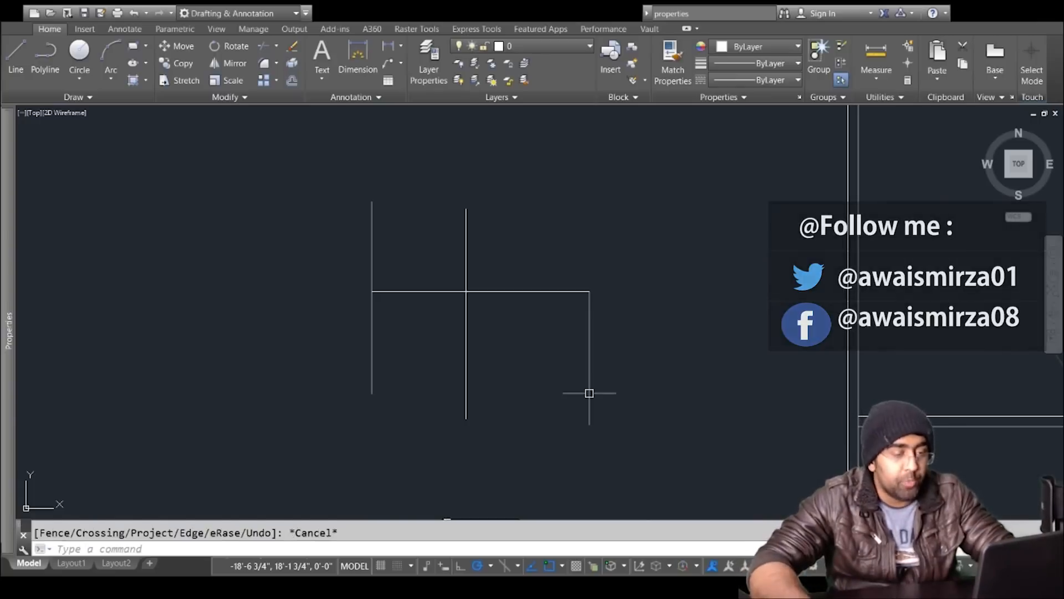
Step: Undo the trims made on the crossing sample lines
type("u")
key("Return")
scroll(585, 386, "down", 2)
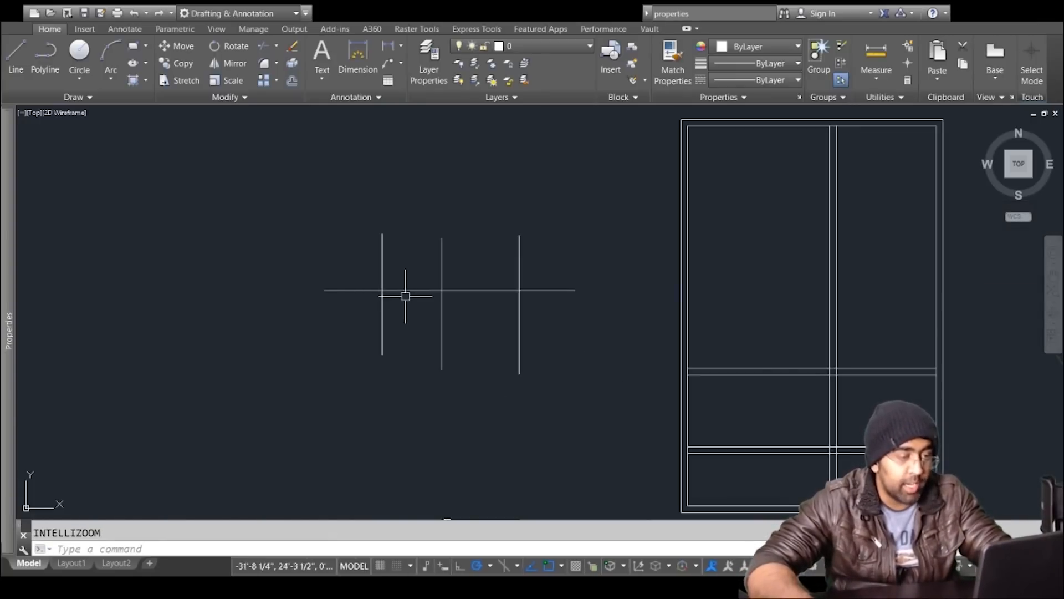
scroll(404, 297, "up", 4)
key("Escape")
Step: Trim the horizontal sample line left of the right vertical line, using only that vertical line as the cutting edge
scroll(491, 278, "down", 2)
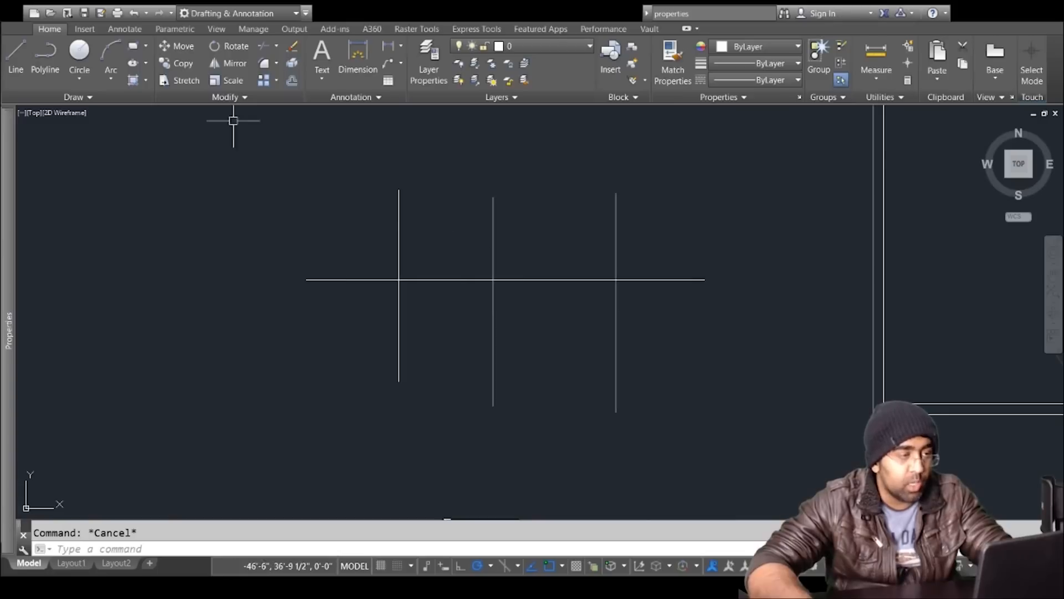
left_click(264, 45)
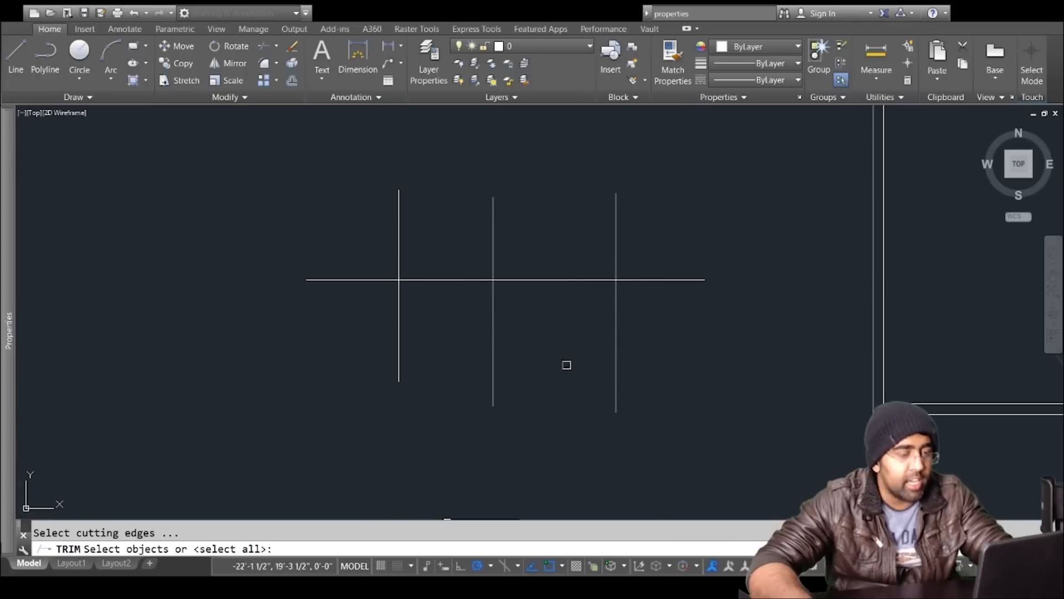
left_click(616, 313)
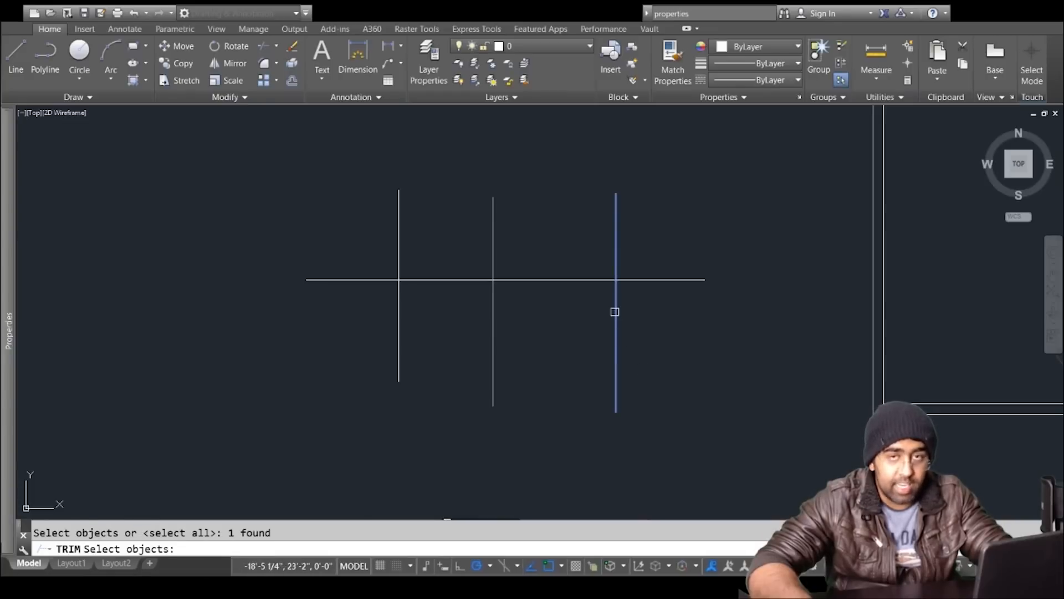
key("Return")
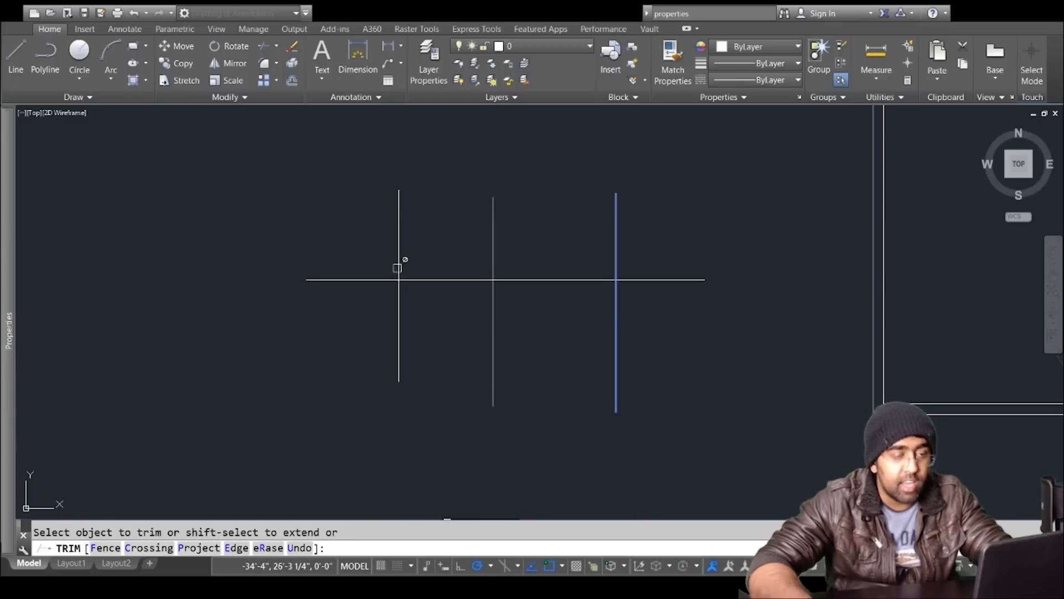
left_click(373, 279)
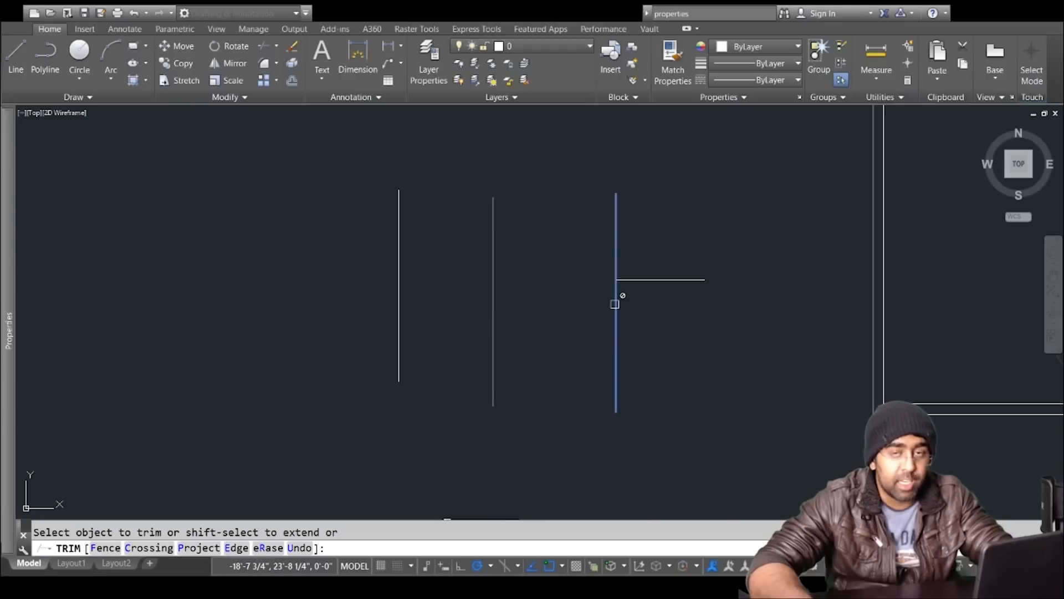
key("Escape")
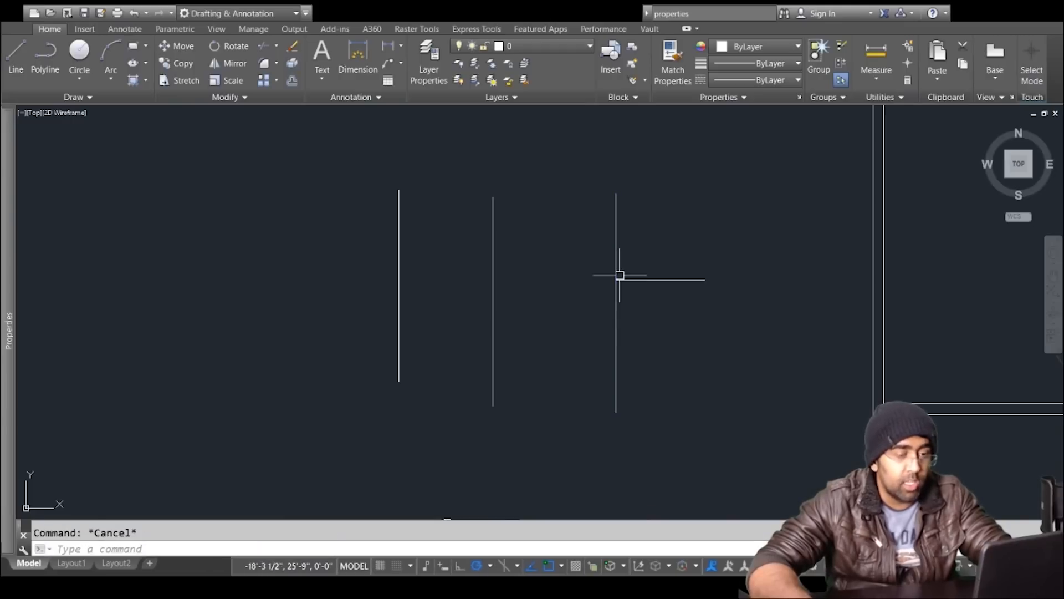
Step: Undo the trim made with the right vertical line as the only cutting edge
type("u")
key("Return")
key("Return")
key("Escape")
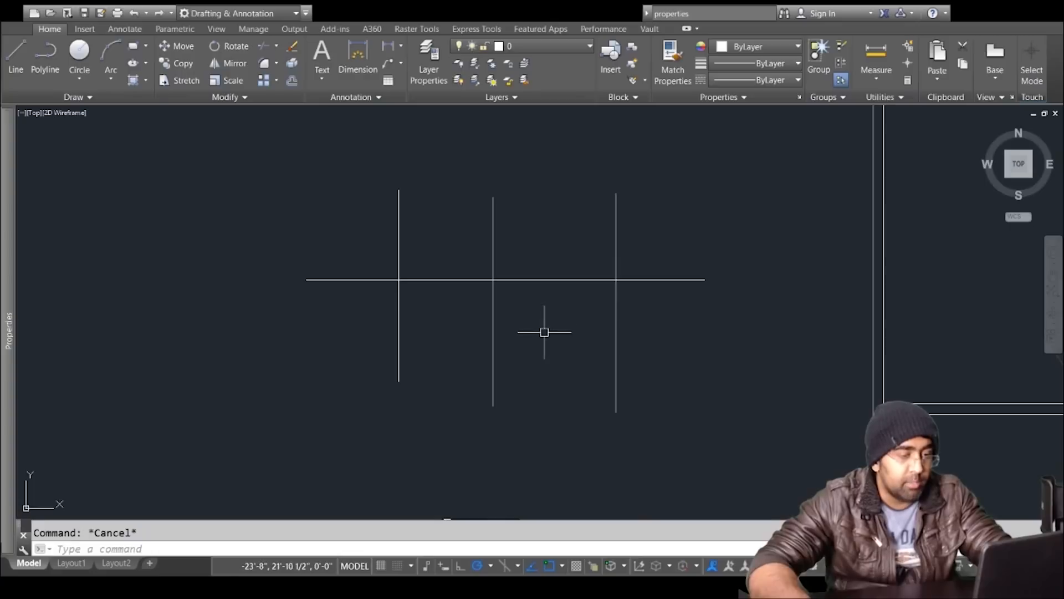
Step: Trim the sample lines with a zigzag Fence crossing the horizontal line's left portions and the upper parts of the middle and right vertical lines
scroll(543, 336, "down", 2)
scroll(400, 284, "up", 4)
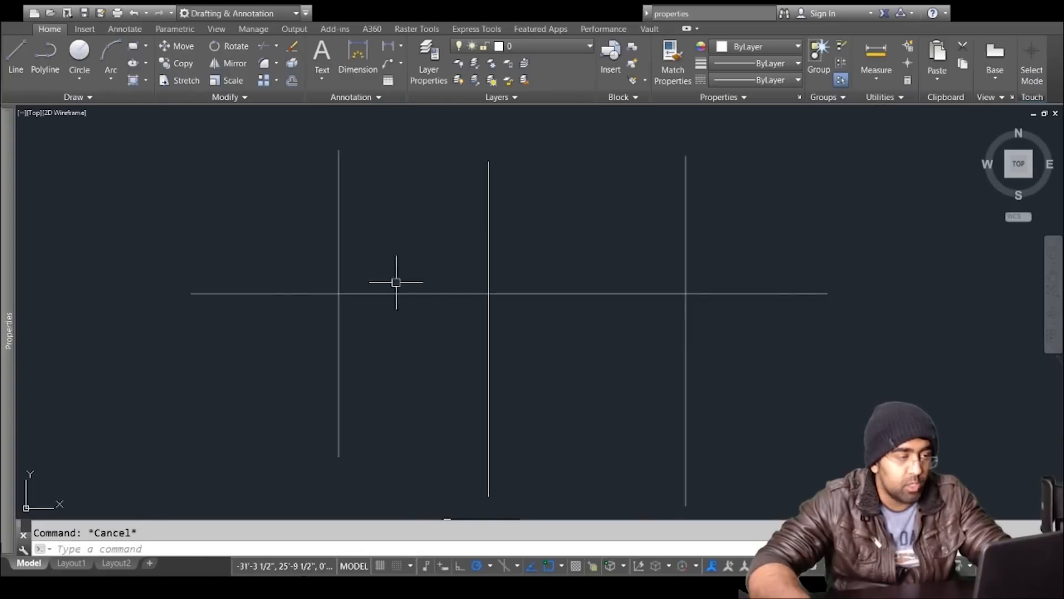
type("tr")
key("Return")
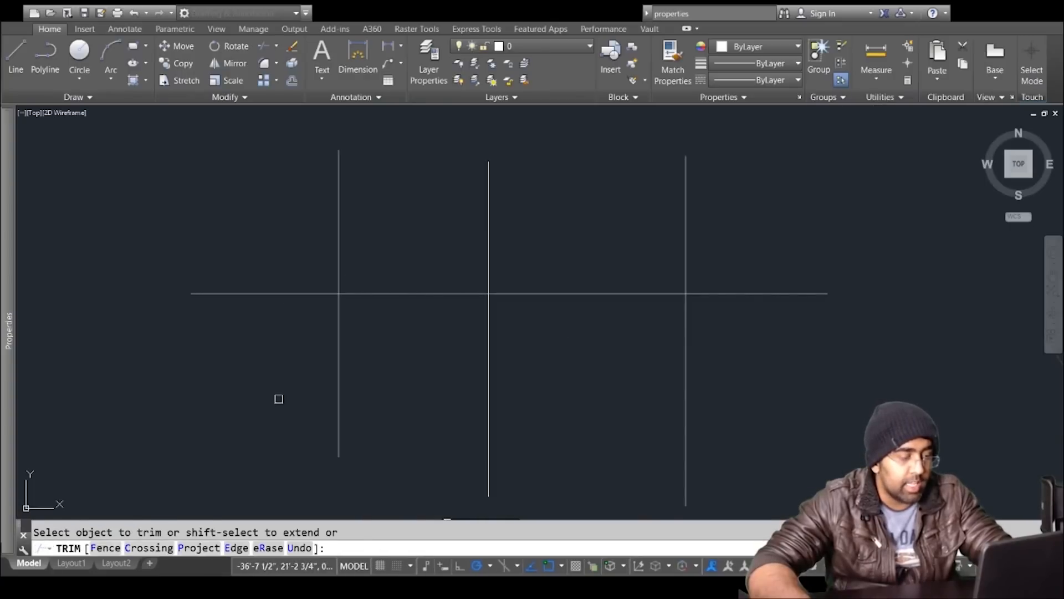
left_click(105, 548)
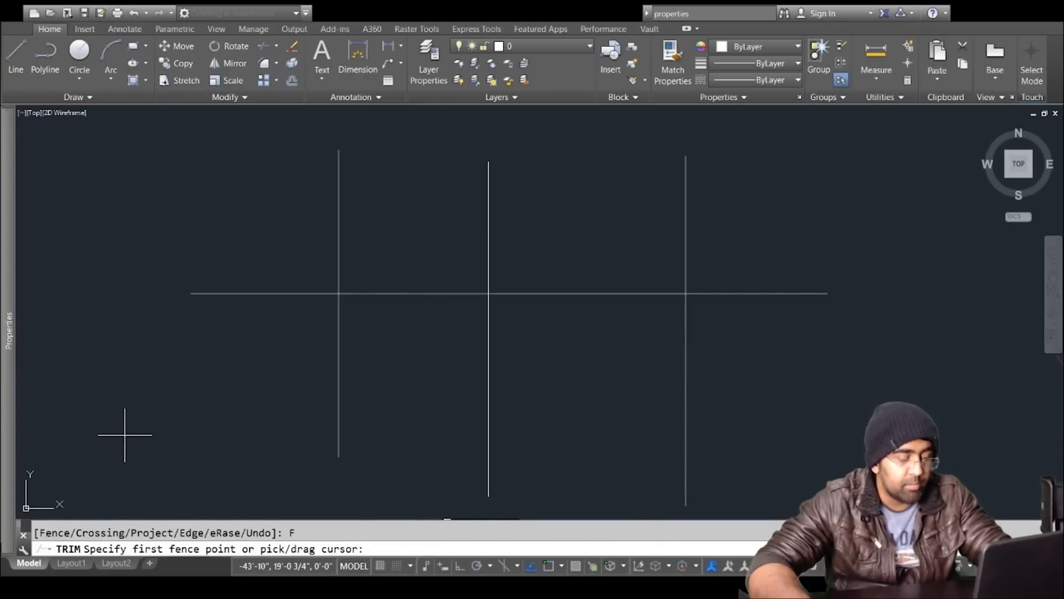
scroll(214, 373, "down", 3)
left_click(137, 414)
left_click(120, 296)
left_click(203, 204)
left_click(126, 150)
left_click(212, 146)
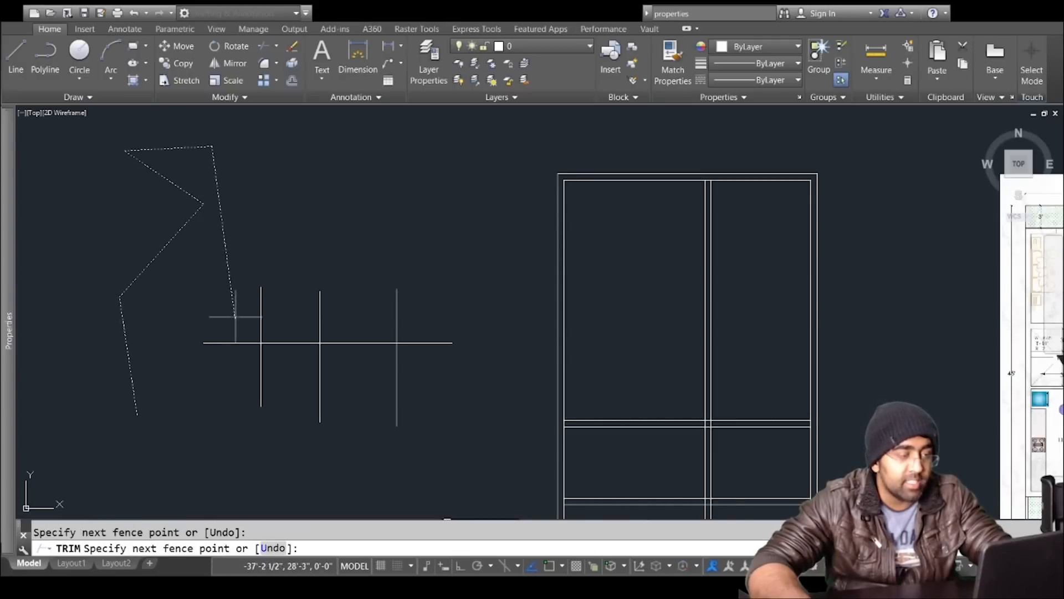
left_click(227, 430)
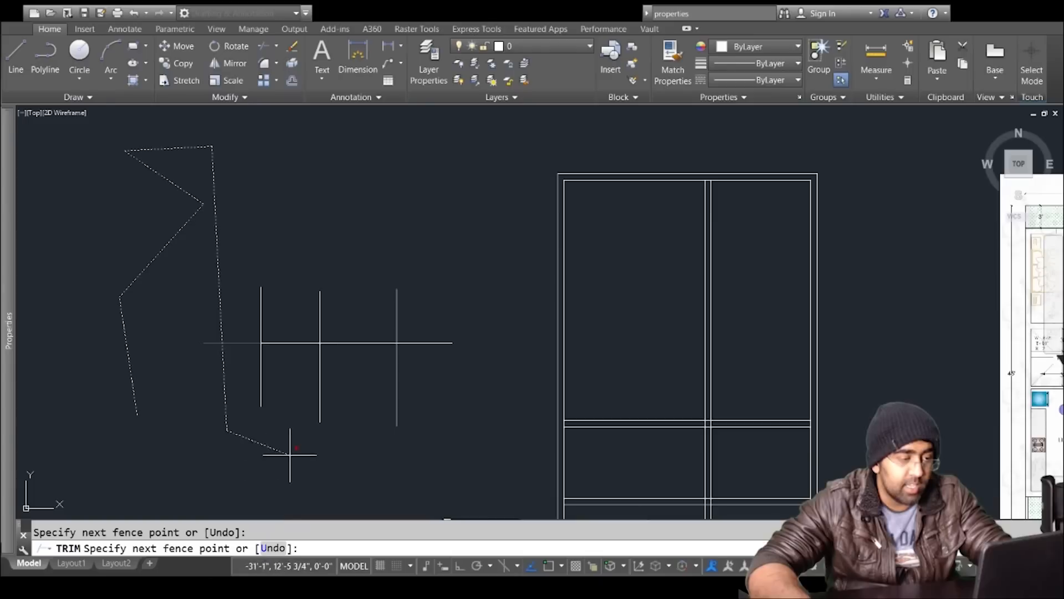
left_click(296, 445)
left_click(292, 283)
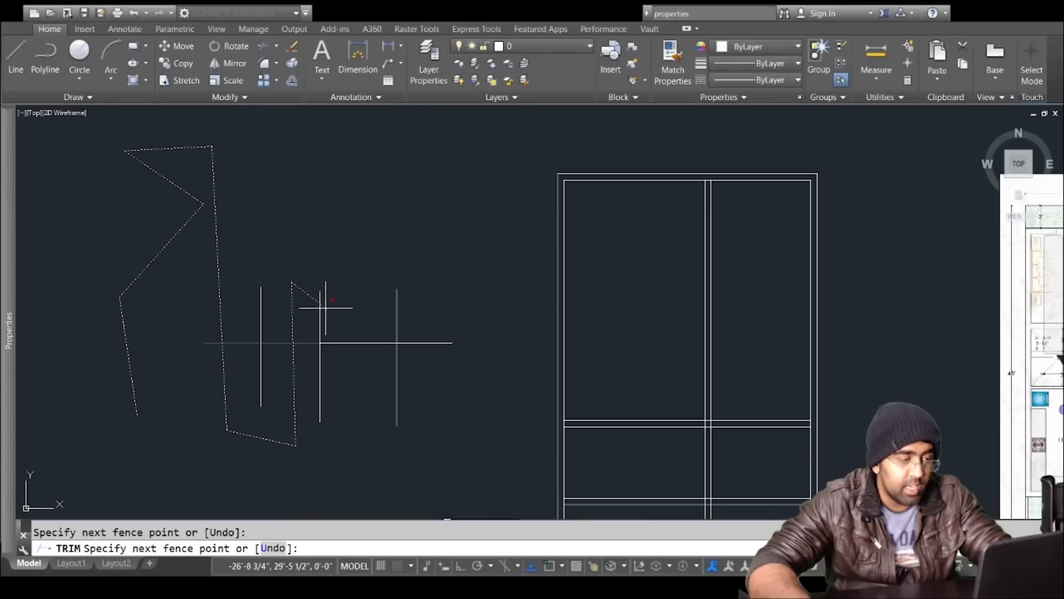
left_click(352, 307)
left_click(452, 281)
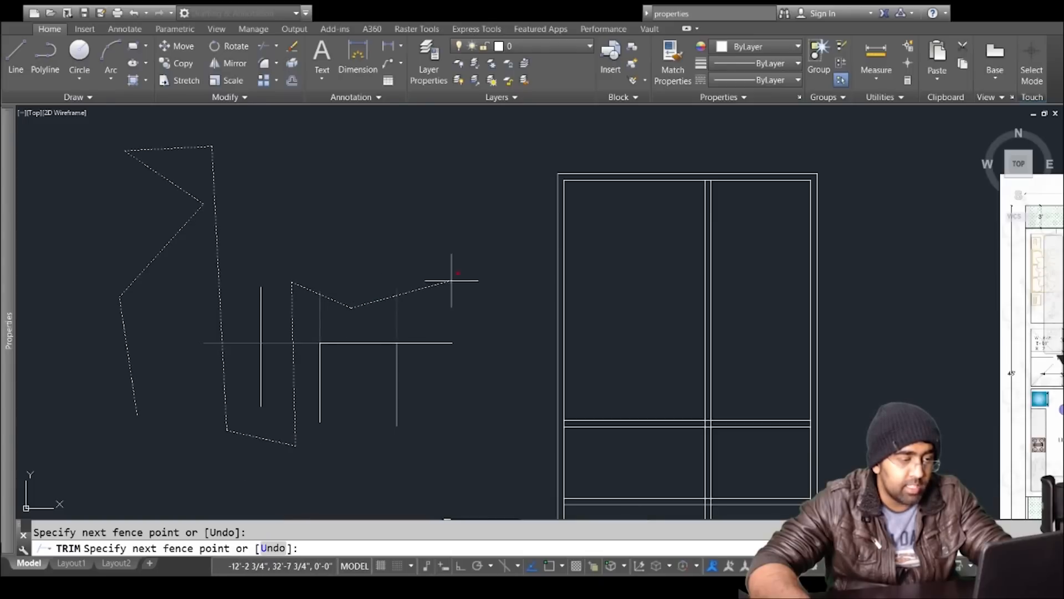
key("Return")
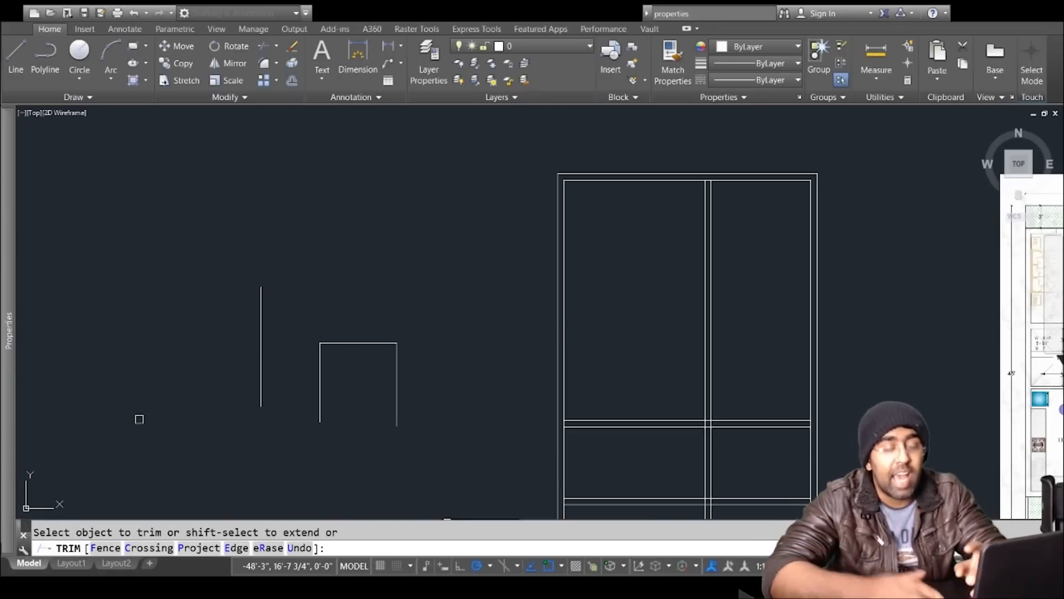
key("Escape")
Step: Try a Fence trim with four points across the isolated left vertical sample line
type("tr")
key("Return")
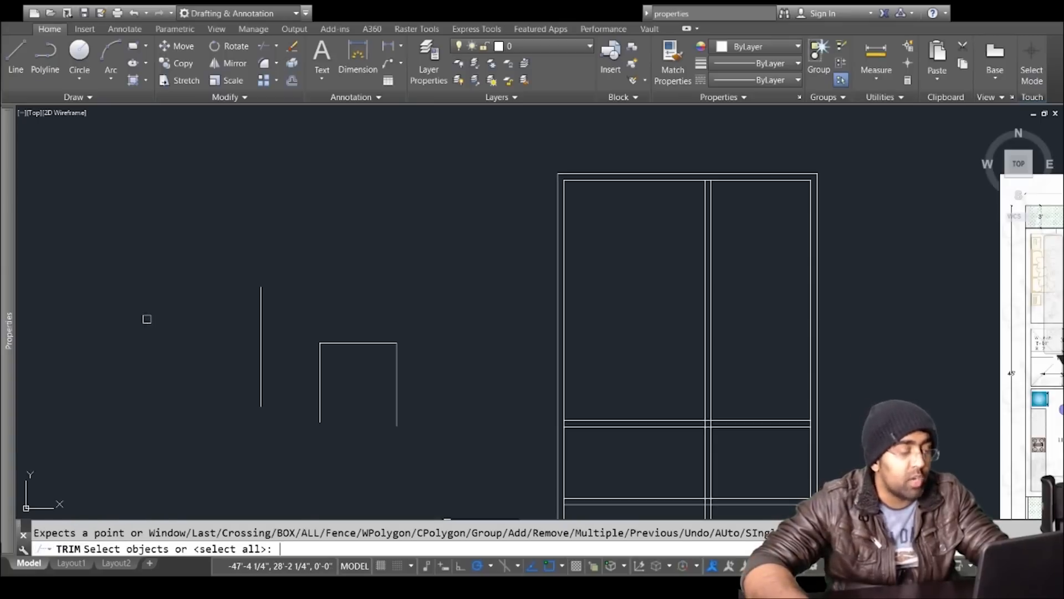
key("Return")
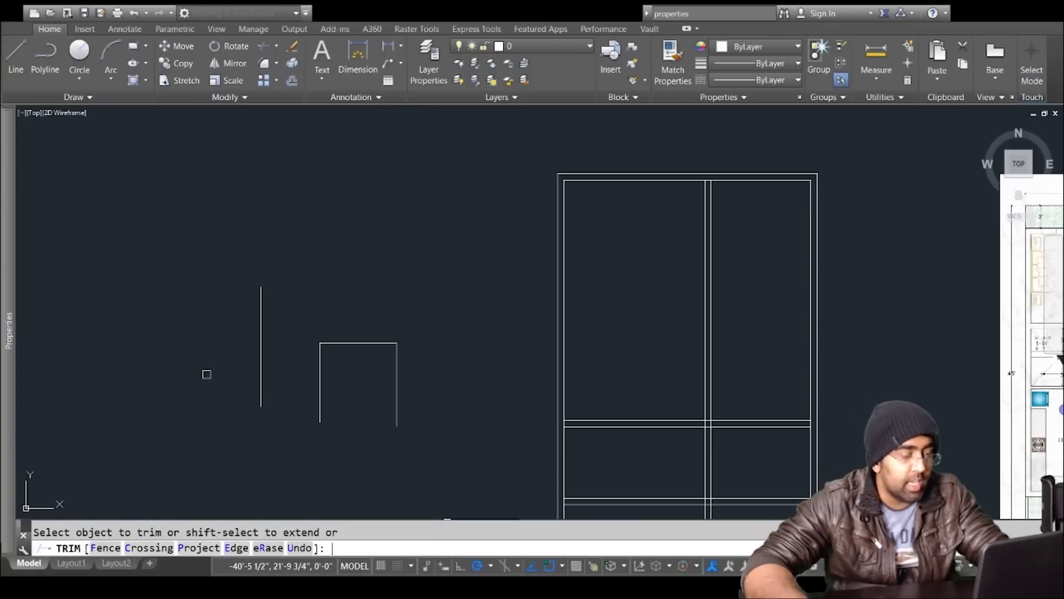
key("Return")
left_click(197, 358)
left_click(345, 271)
left_click(256, 212)
left_click(232, 338)
key("Return")
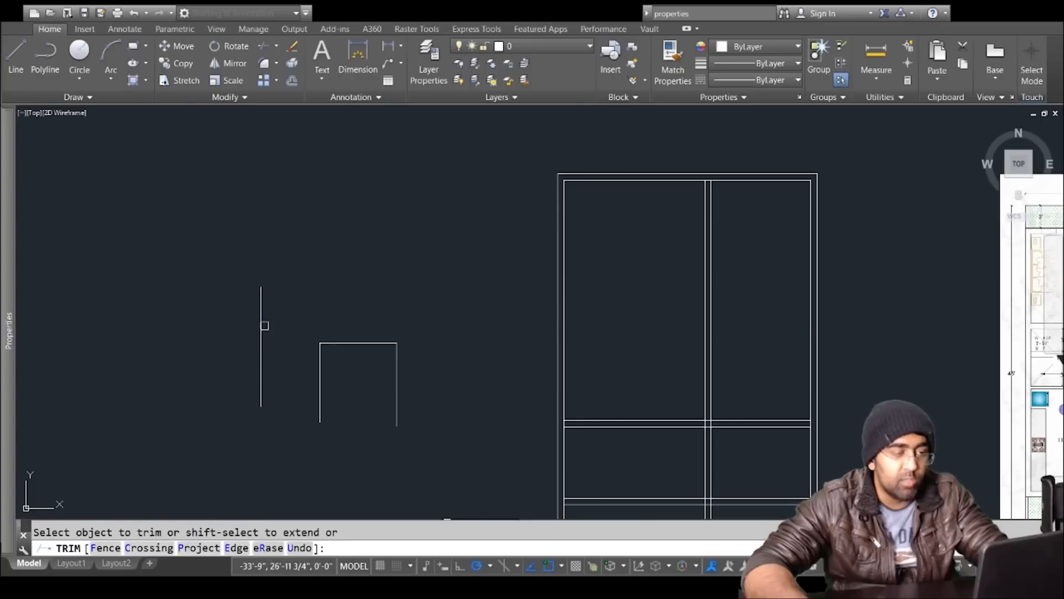
key("Escape")
Step: Erase the four remaining sample lines beside the floor plan
left_click_drag(430, 238, 215, 397)
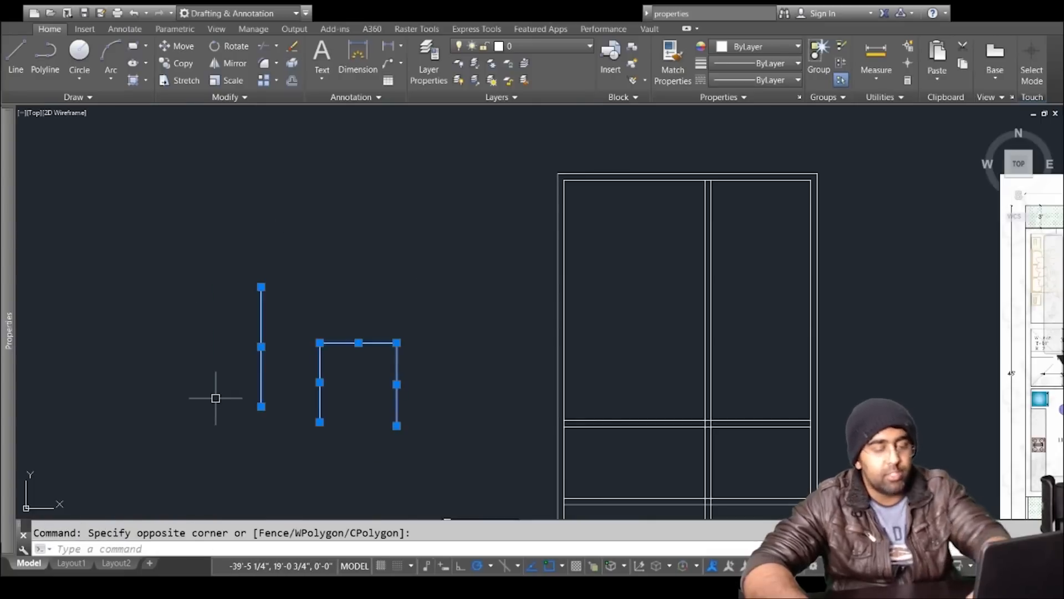
key("Delete")
middle_click_drag(634, 456, 484, 271)
scroll(517, 268, "up", 3)
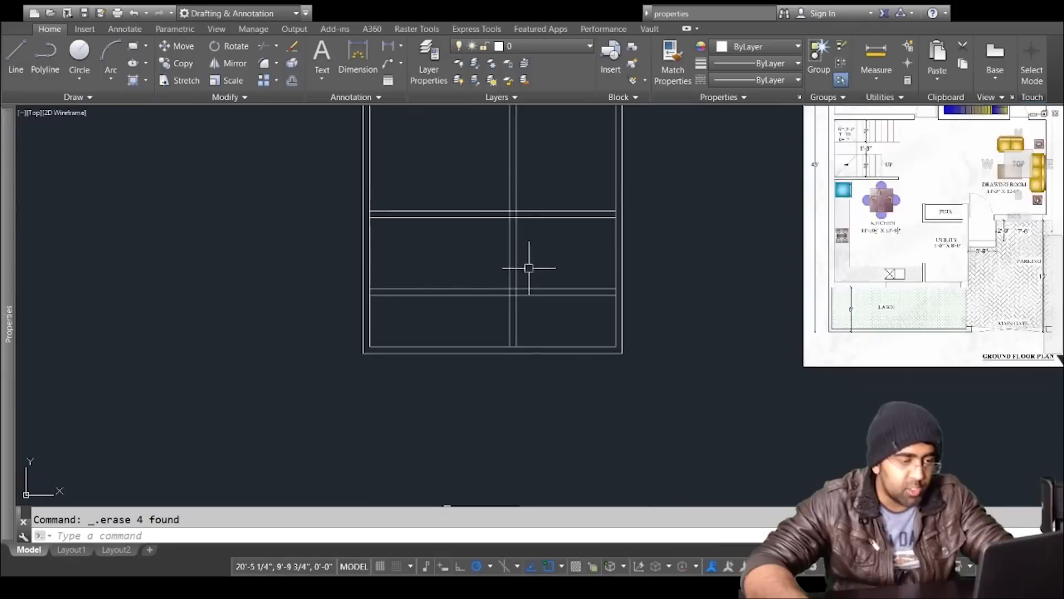
scroll(521, 268, "up", 2)
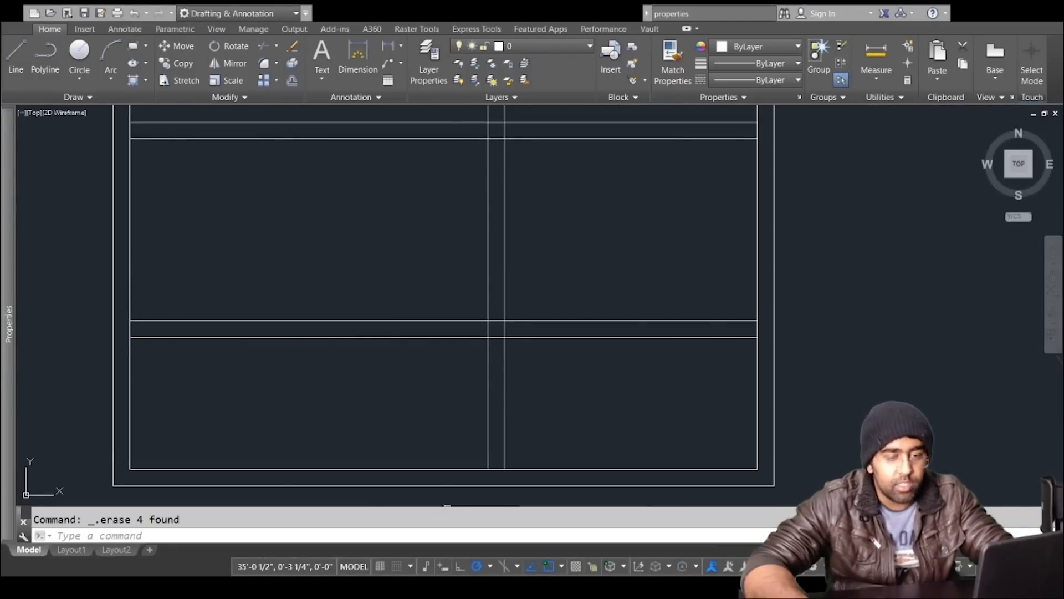
Step: Trim the vertical wall lines below the lower horizontal wall and that wall's lines on the right side of the vertical wall
scroll(454, 335, "down", 2)
key("Escape")
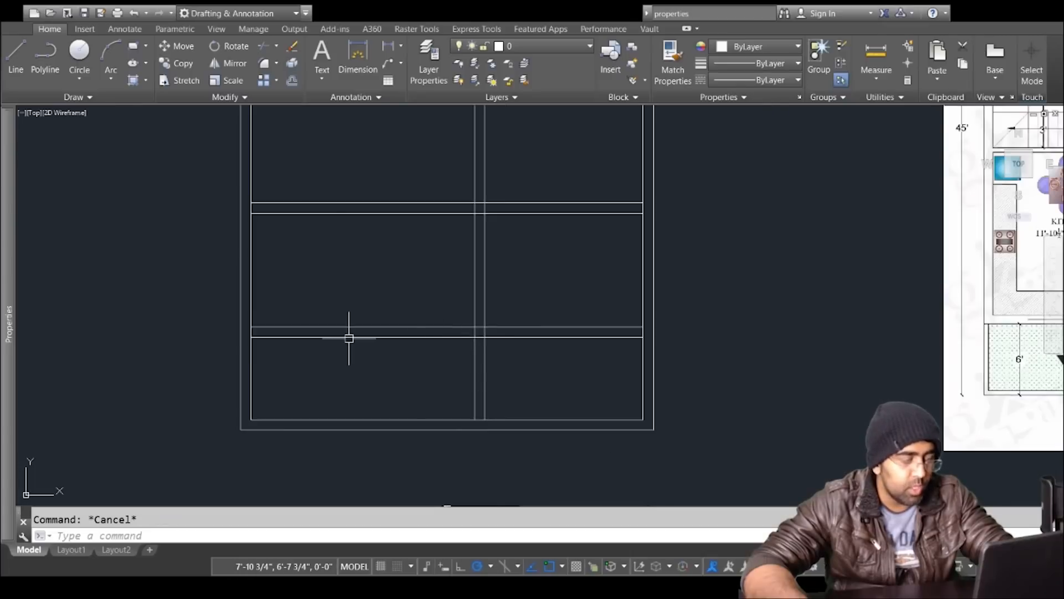
type("tr")
key("Return")
left_click_drag(569, 372, 339, 383)
left_click_drag(594, 301, 556, 375)
left_click(556, 375)
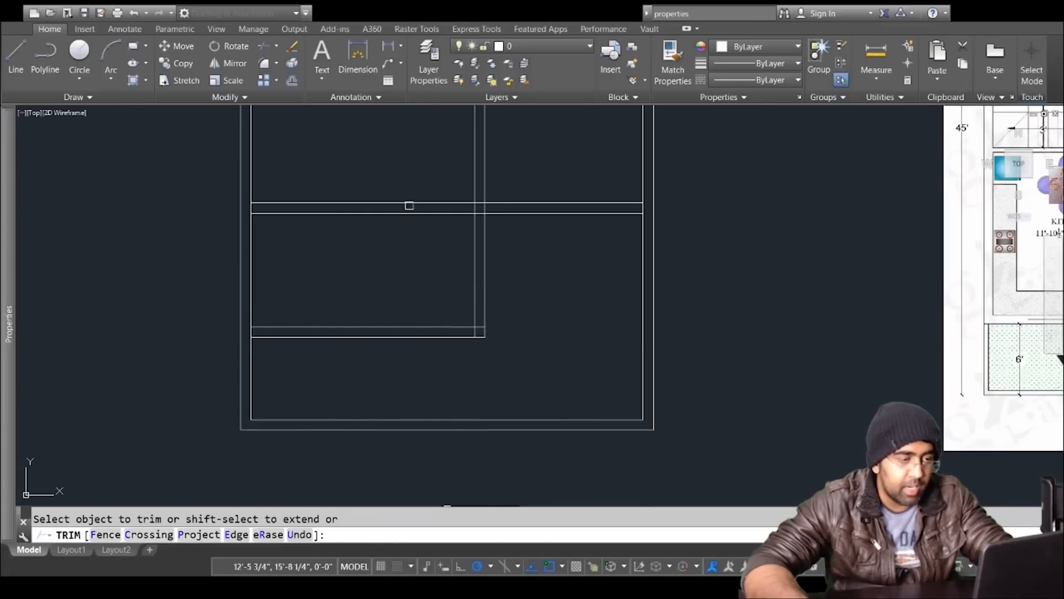
Step: Trim the upper horizontal wall's lines left of the vertical wall and the vertical wall lines above it
left_click(404, 180)
left_click(344, 261)
left_click(547, 137)
left_click(411, 176)
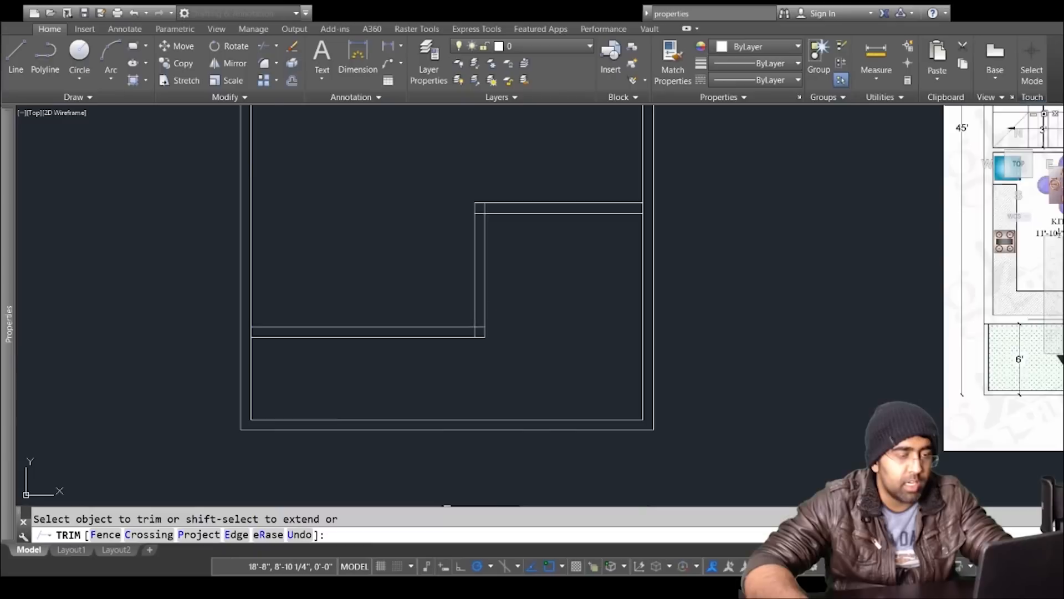
scroll(575, 385, "down", 5)
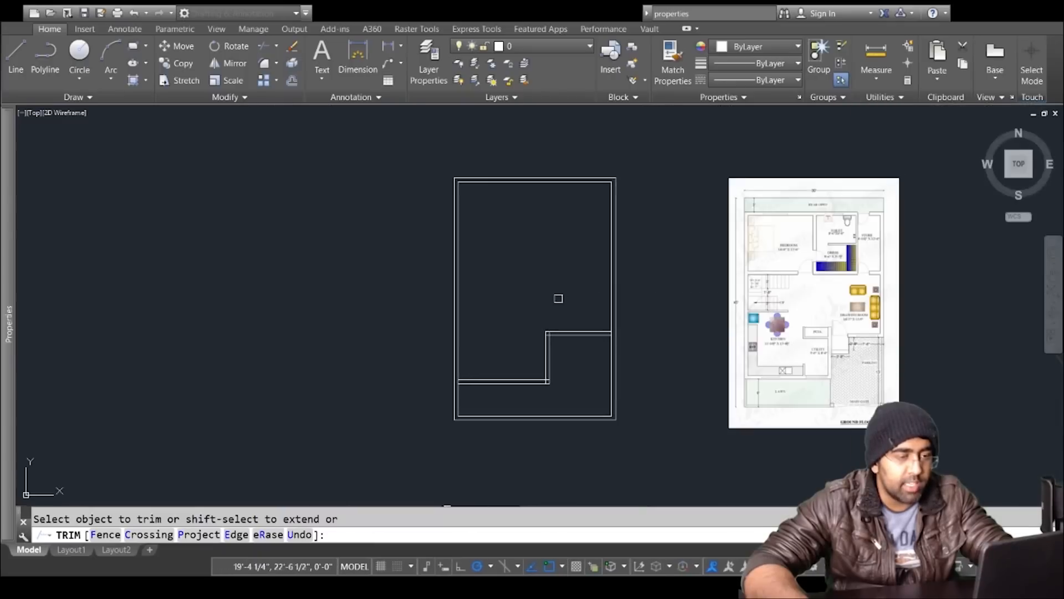
scroll(587, 317, "up", 2)
key("Return")
scroll(521, 424, "up", 4)
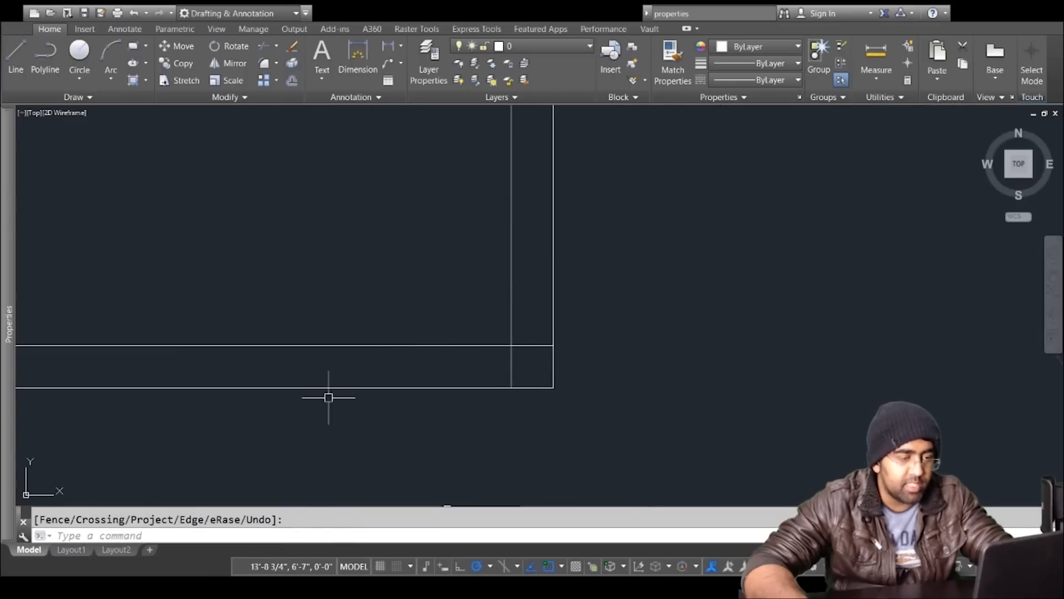
scroll(466, 368, "down", 4)
scroll(456, 353, "down", 2)
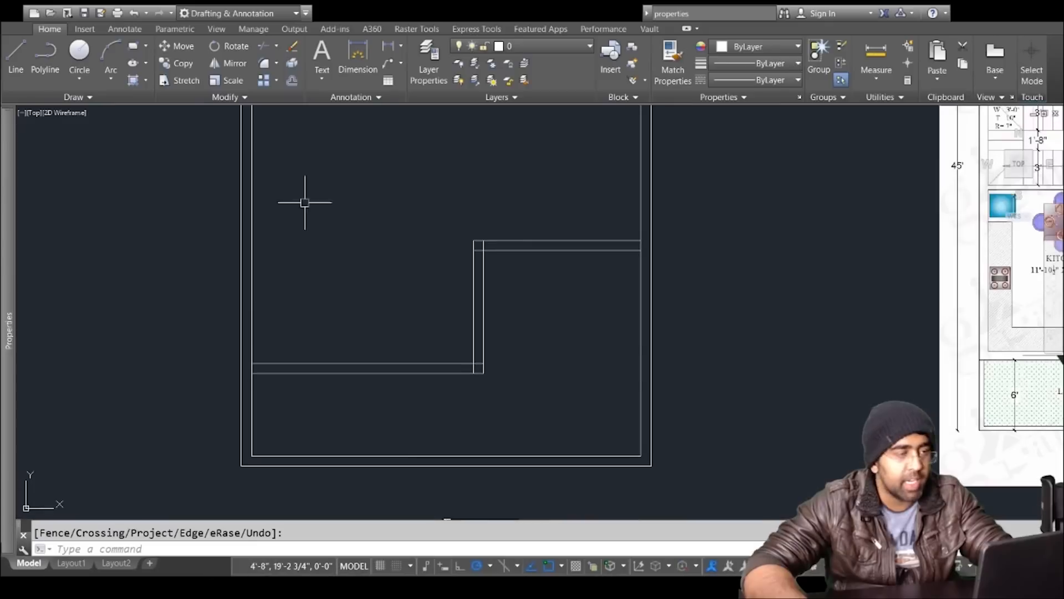
left_click(264, 65)
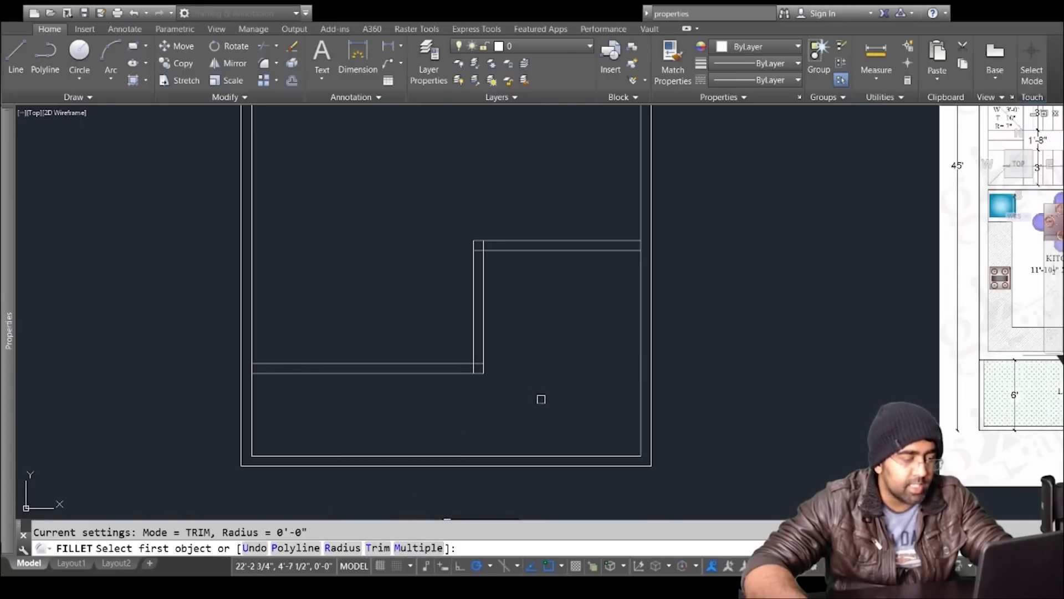
key("Escape")
Step: Draw a vertical sample line and a separate horizontal one above and right of it, in the empty area left of the plan
scroll(621, 407, "down", 5)
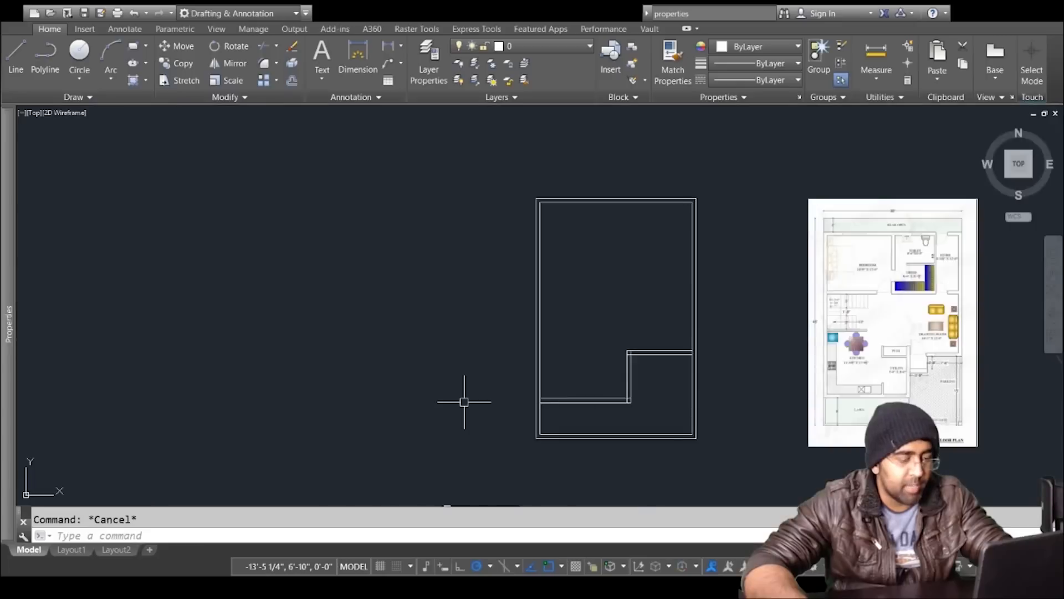
type("l")
key("Return")
left_click(310, 371)
left_click(309, 288)
key("Return")
key("Return")
left_click(425, 261)
left_click(345, 262)
key("Return")
key("Escape")
Step: Stretch the vertical sample line's upper end upward beyond the level of the horizontal line
scroll(317, 301, "up", 4)
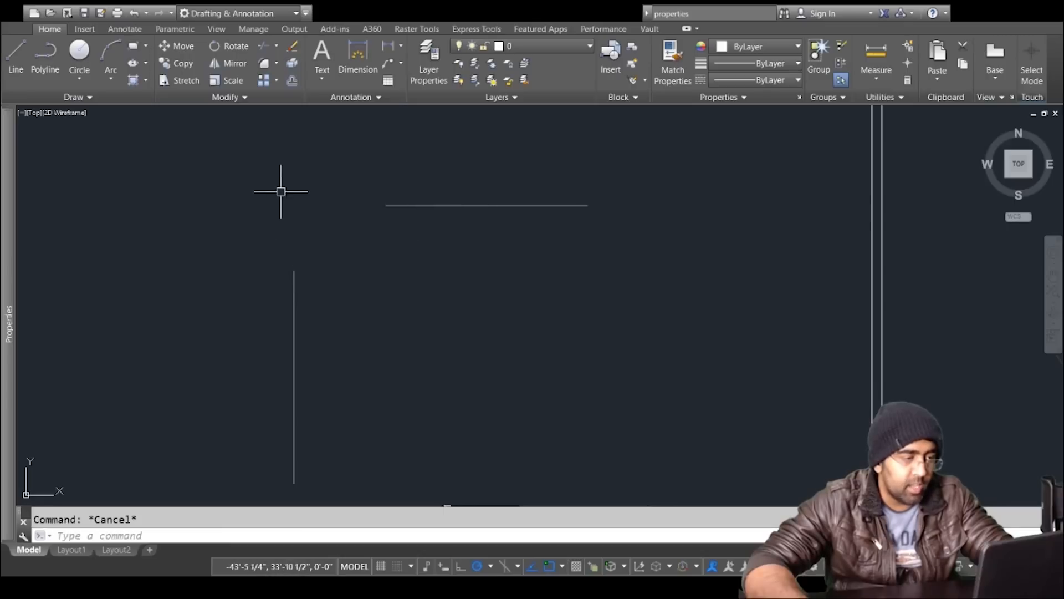
left_click(301, 194)
left_click(284, 207)
key("Escape")
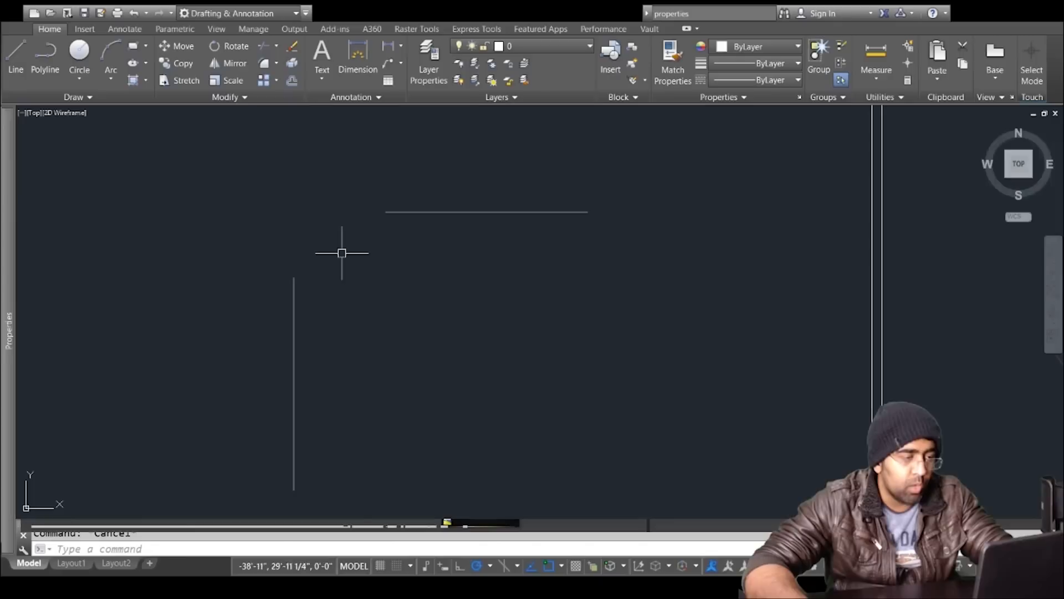
left_click(361, 273)
left_click(218, 328)
left_click(294, 276)
left_click(292, 165)
key("Escape")
Step: Stretch the horizontal sample line's left end to meet the vertical sample line
left_click(378, 176)
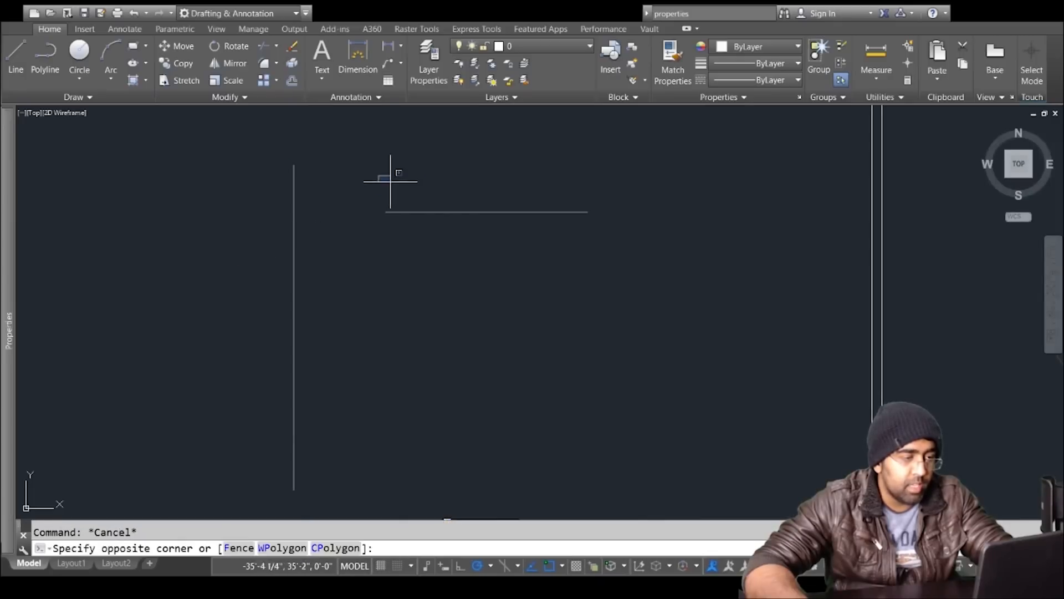
left_click(441, 239)
left_click(436, 162)
left_click(384, 236)
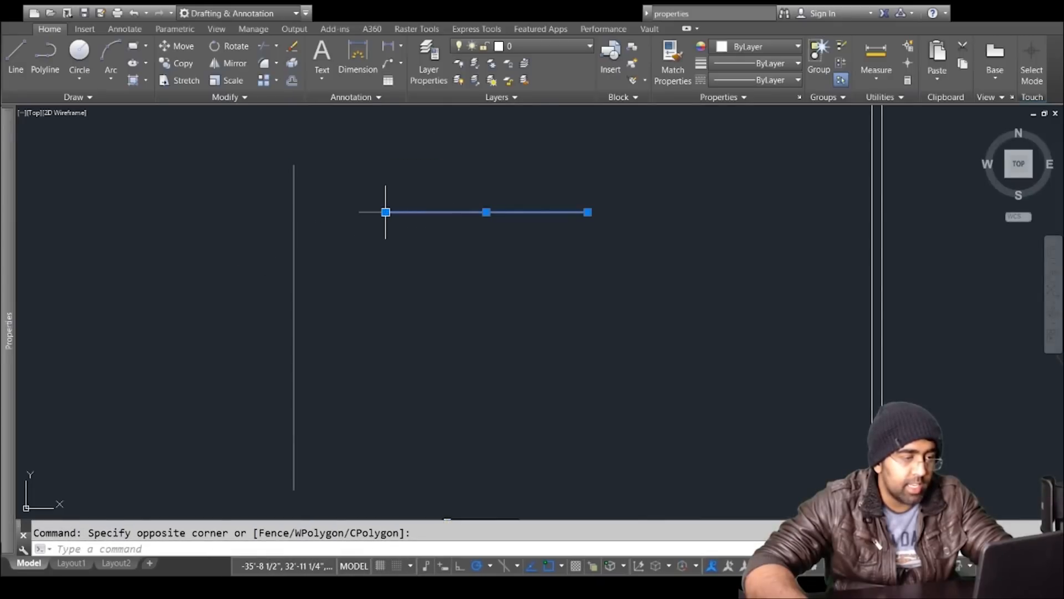
left_click(386, 212)
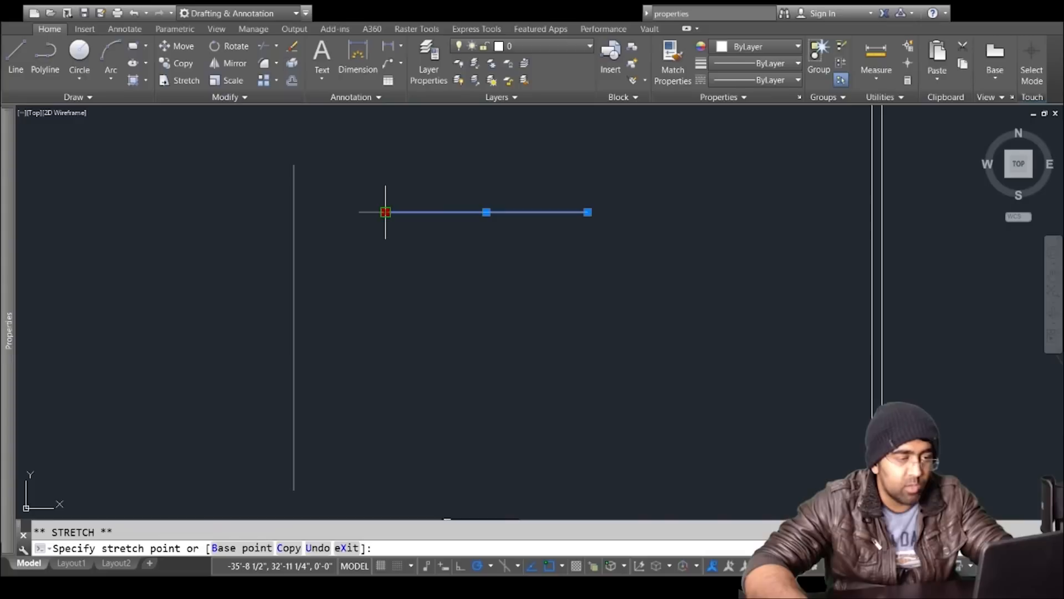
left_click(294, 212)
key("Escape")
Step: Try to pull the vertical sample line's upper end back down to the horizontal line's left end
left_click(321, 167)
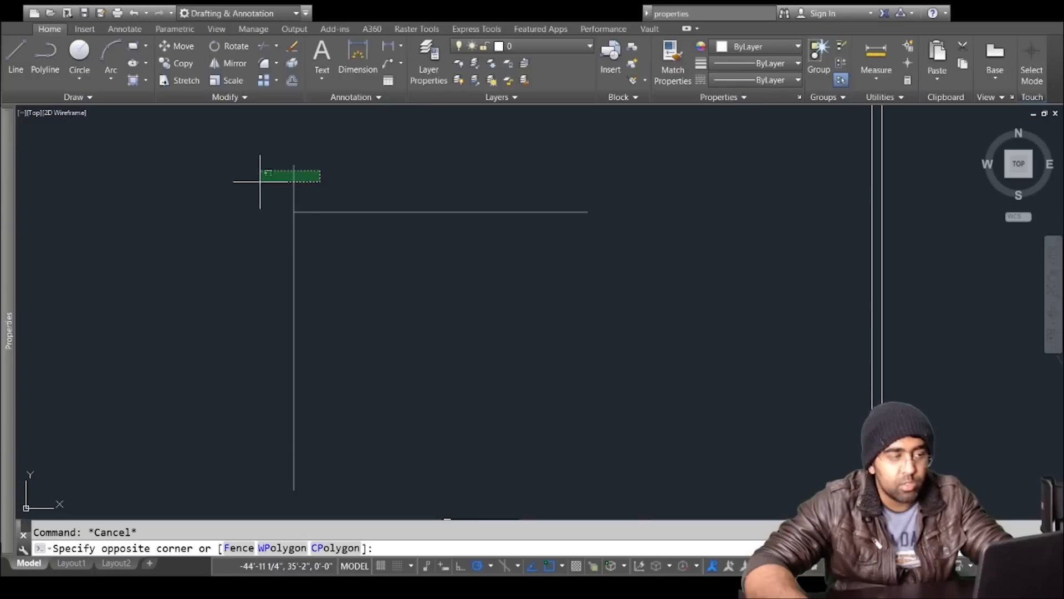
left_click(260, 169)
left_click(294, 165)
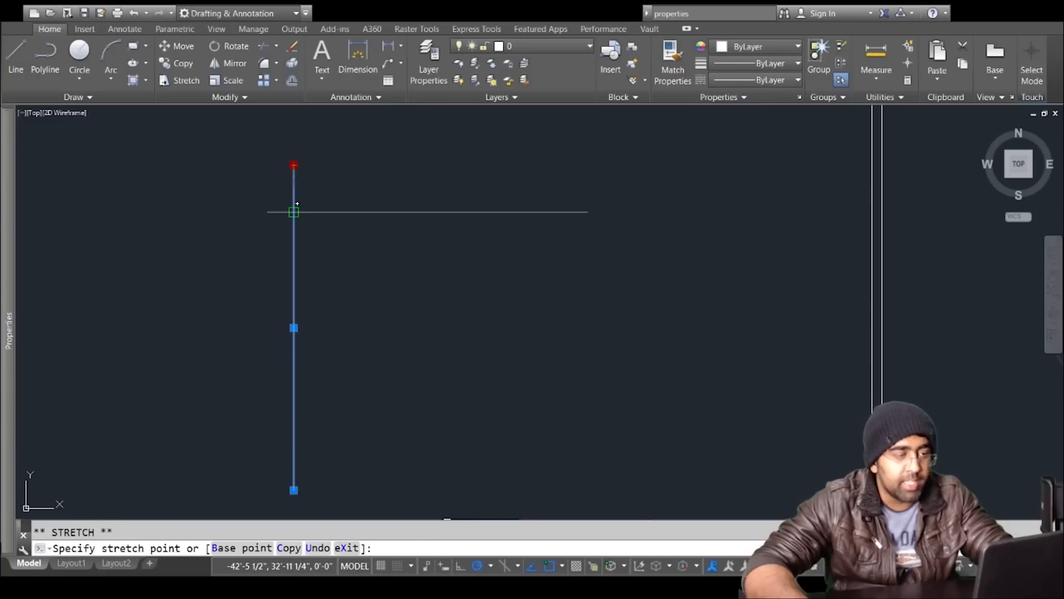
key("Escape")
Step: Undo the grip edits on the two sample lines
type("u")
key("Return")
key("Return")
key("Return")
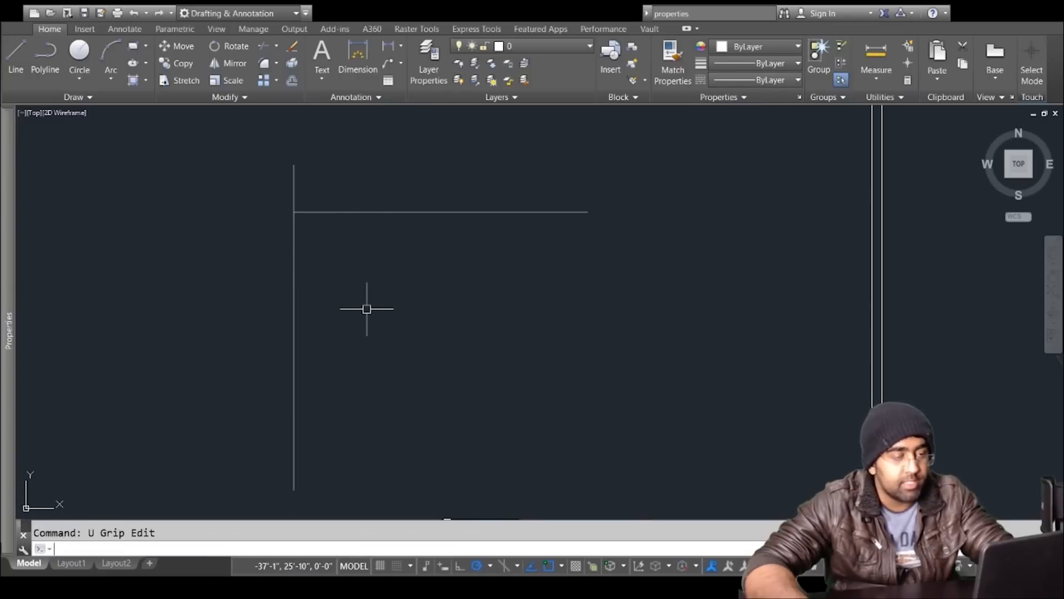
Step: Join the vertical and horizontal sample lines in a sharp corner using Fillet with a 0 radius
scroll(367, 309, "down", 4)
scroll(340, 283, "up", 4)
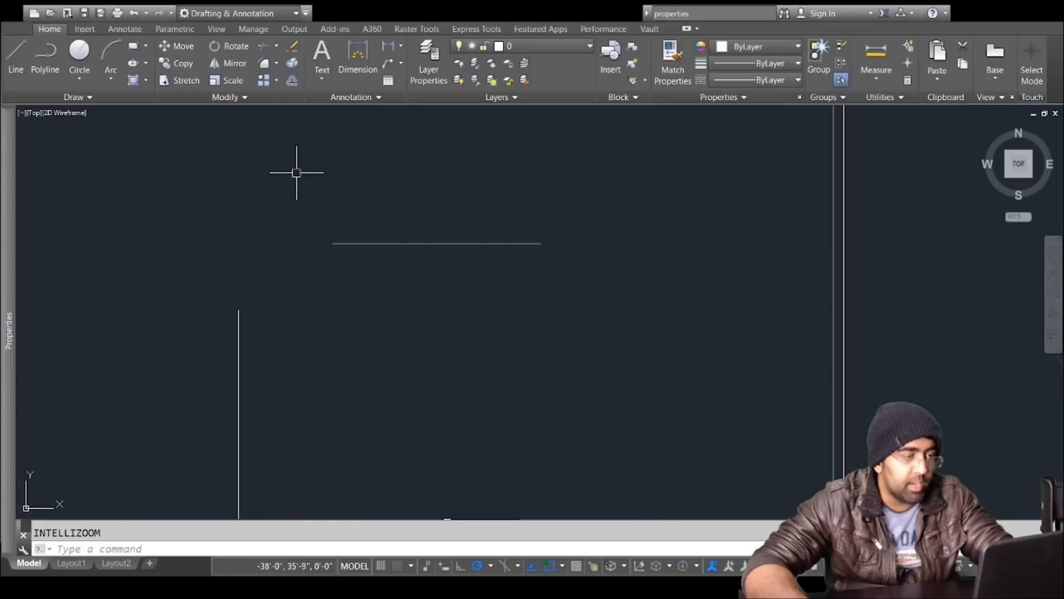
left_click(268, 65)
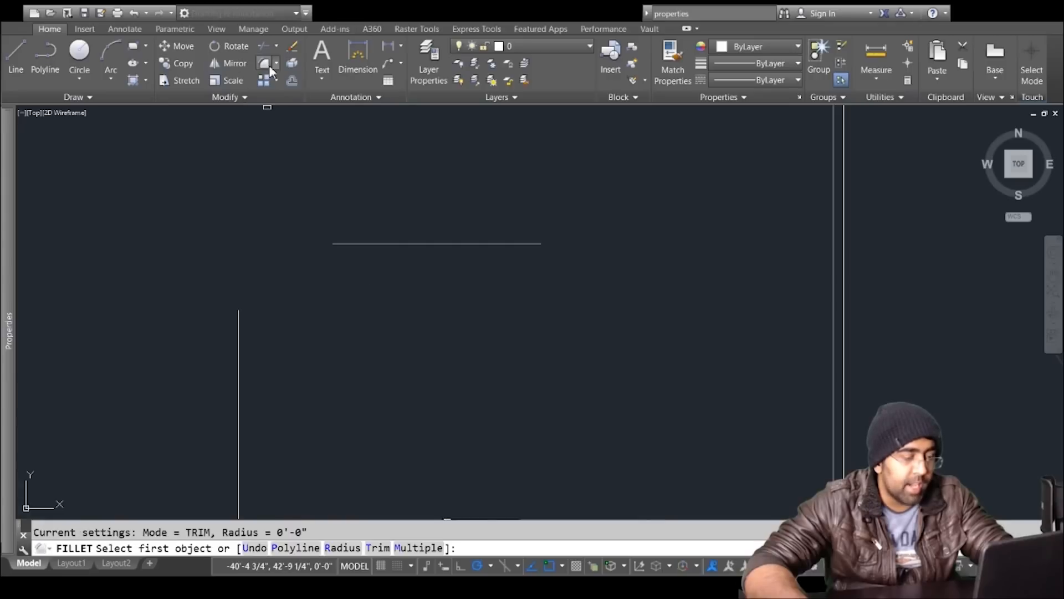
left_click(241, 330)
left_click(403, 243)
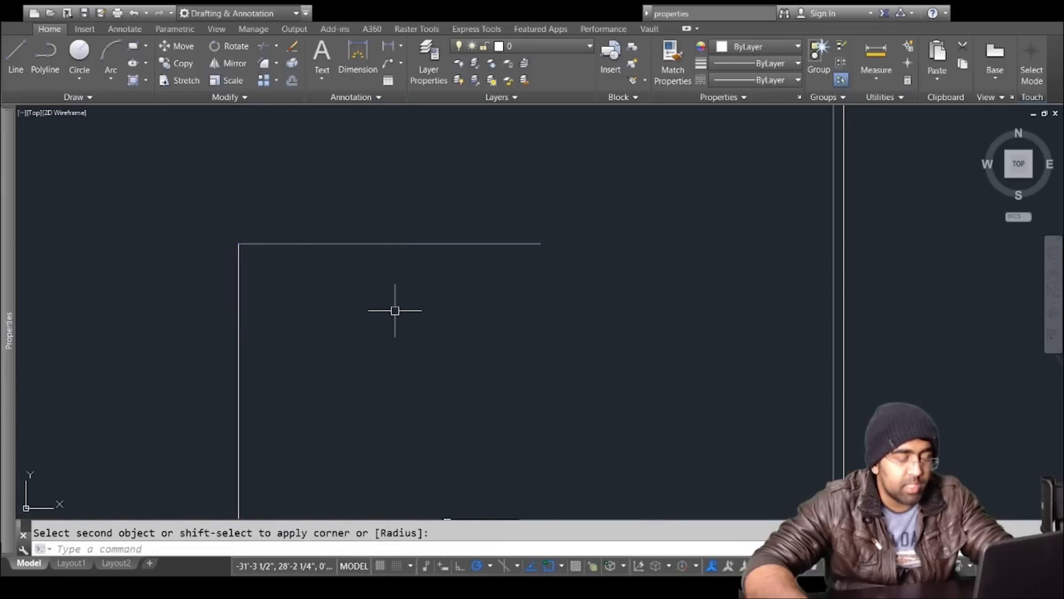
Step: Draw two parallel vertical sample lines of similar length in the empty area left of the joined corner
scroll(209, 285, "down", 2)
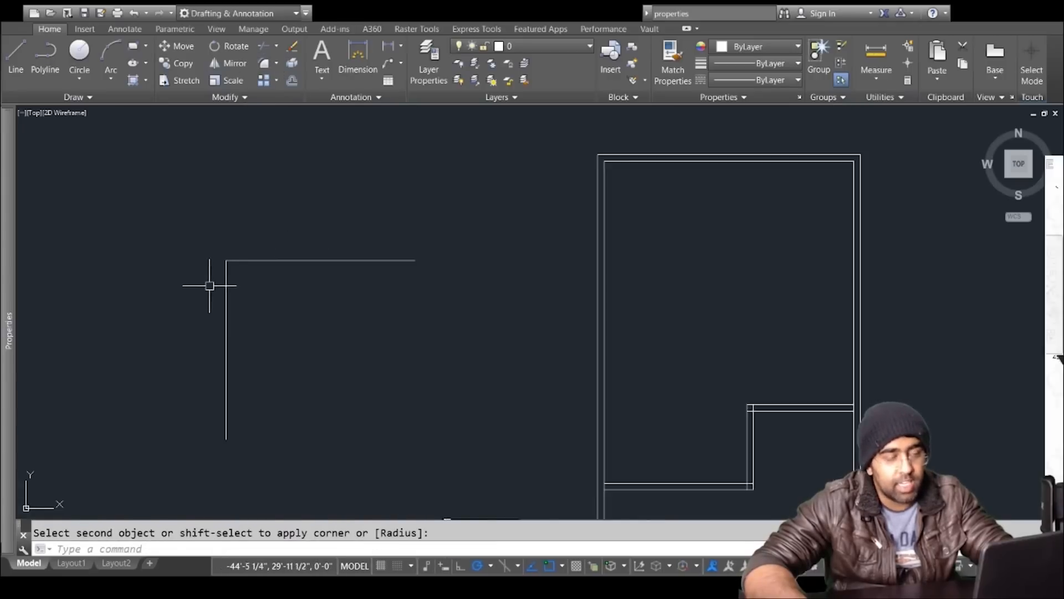
middle_click_drag(208, 285, 633, 314)
scroll(516, 310, "down", 3)
key("Escape")
type("l")
key("Return")
left_click(381, 333)
left_click(381, 279)
key("Return")
left_click(426, 283)
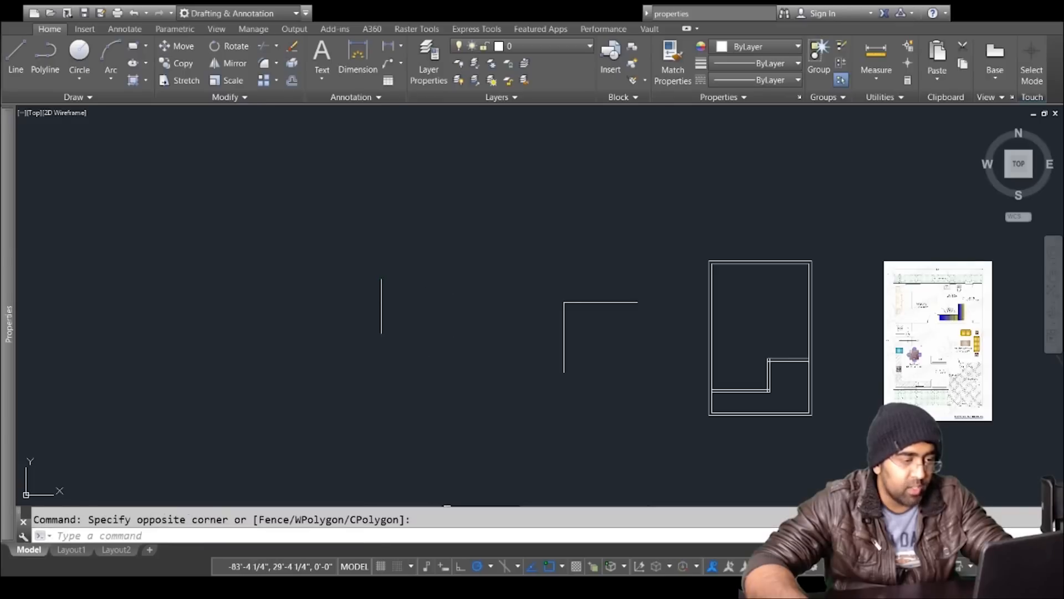
key("Escape")
key("Return")
left_click(423, 282)
left_click(423, 331)
key("Return")
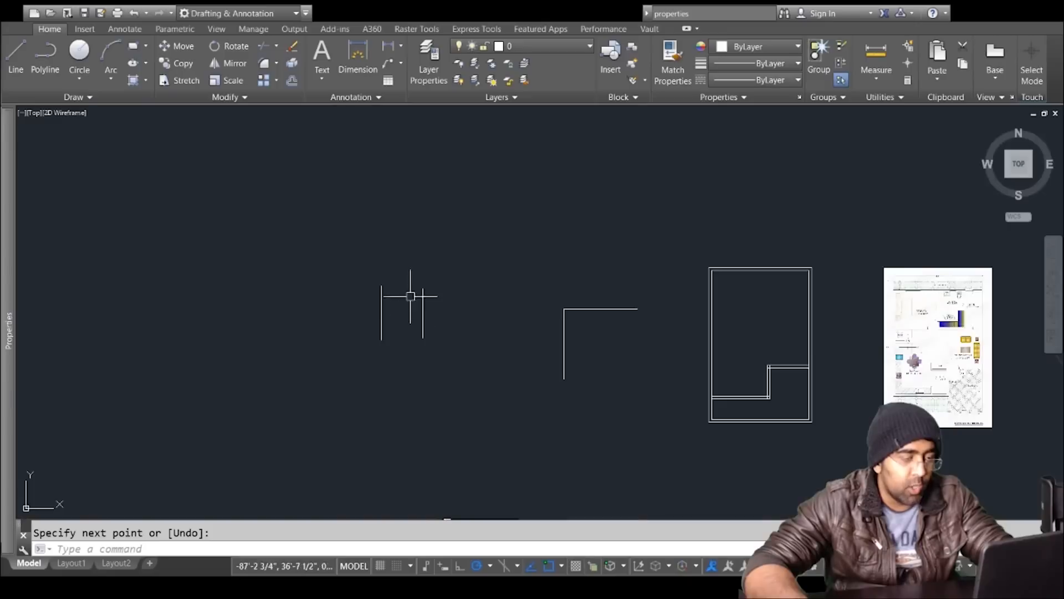
Step: Fillet the upper ends of the two parallel sample lines to connect them with an arc
scroll(409, 294, "up", 4)
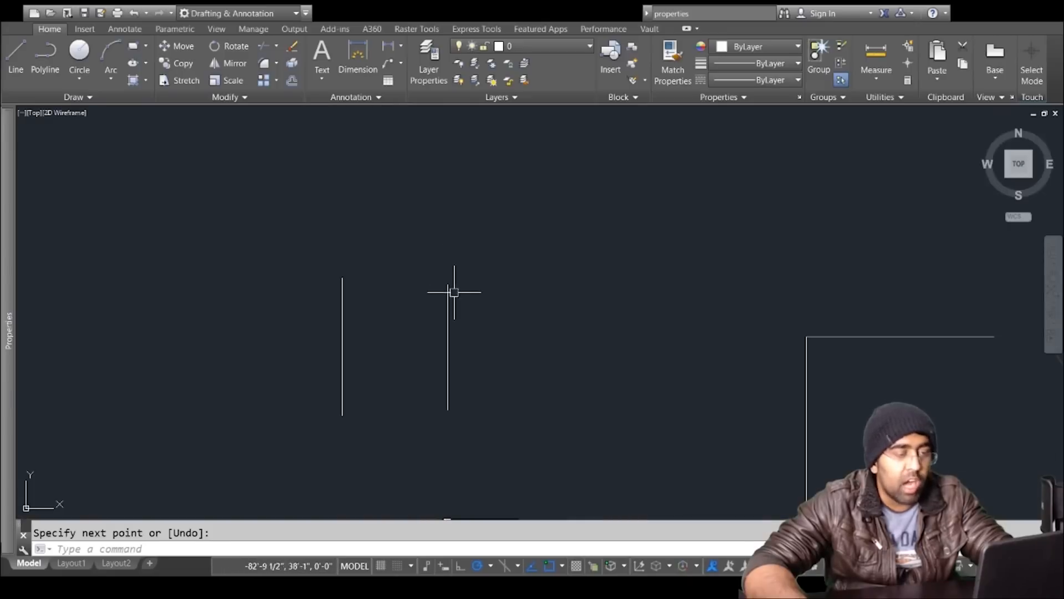
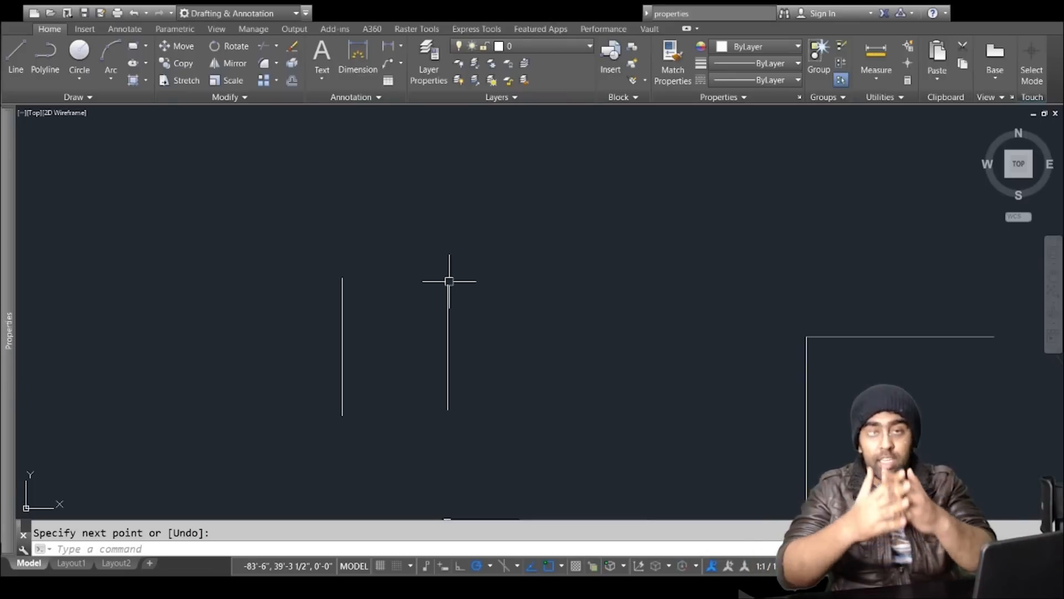
left_click(449, 284)
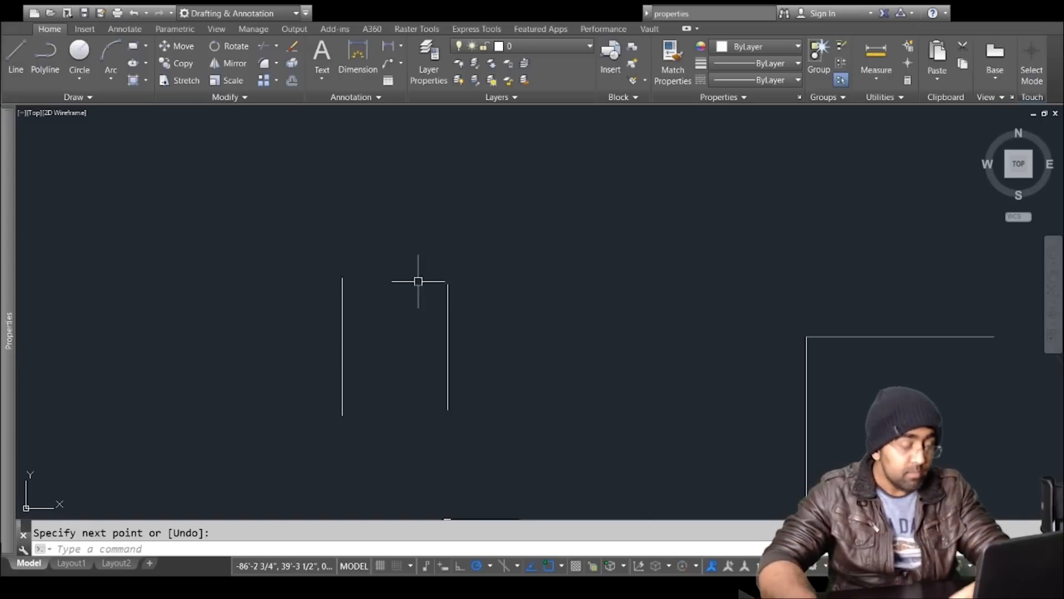
left_click(265, 71)
left_click(342, 286)
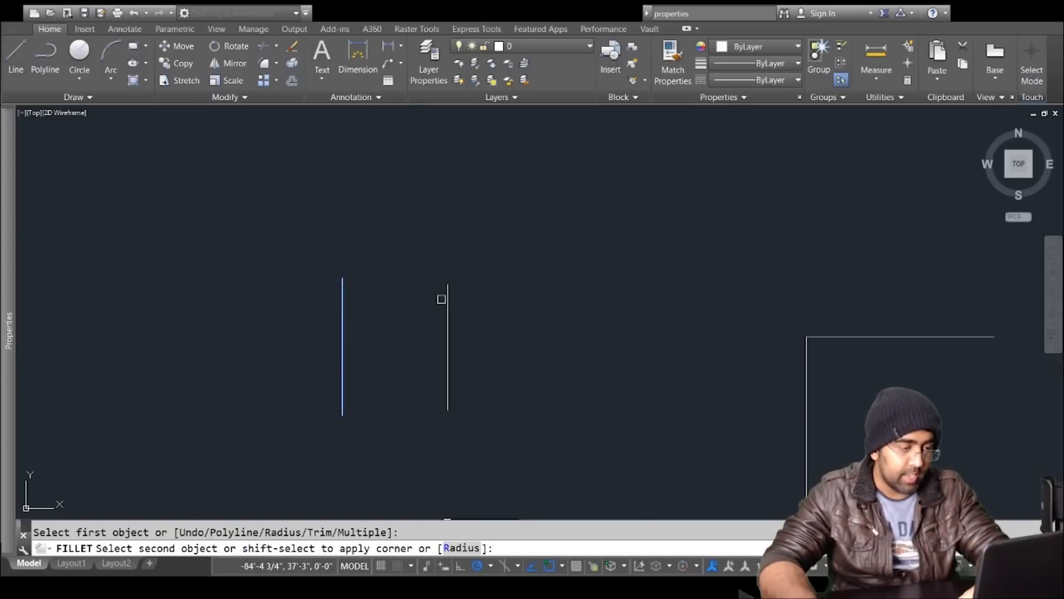
left_click(445, 299)
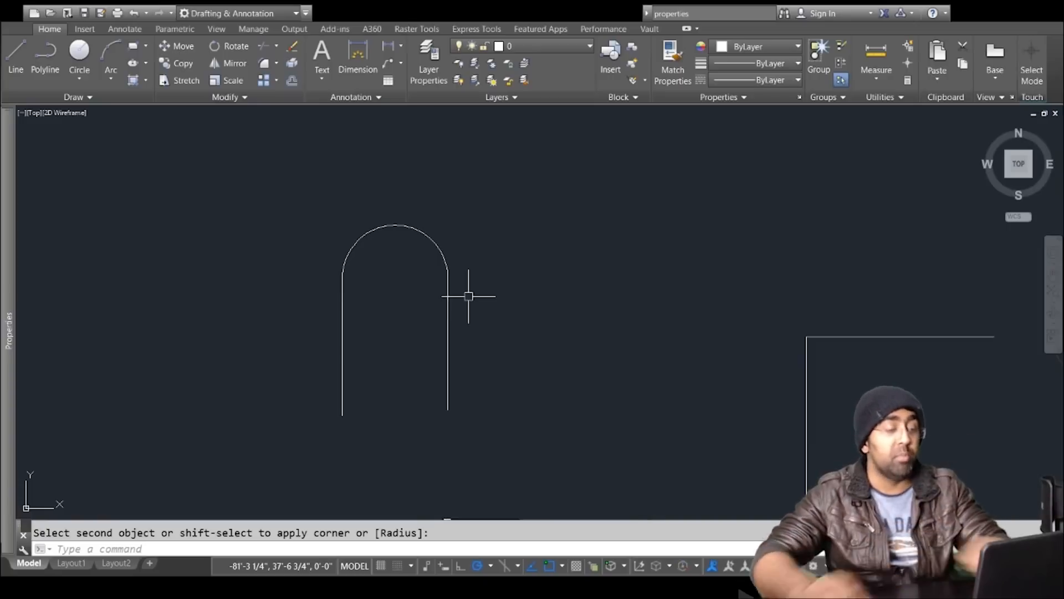
Step: Erase the two parallel sample lines and the arc connecting them
key("Escape")
left_click(511, 190)
left_click(298, 352)
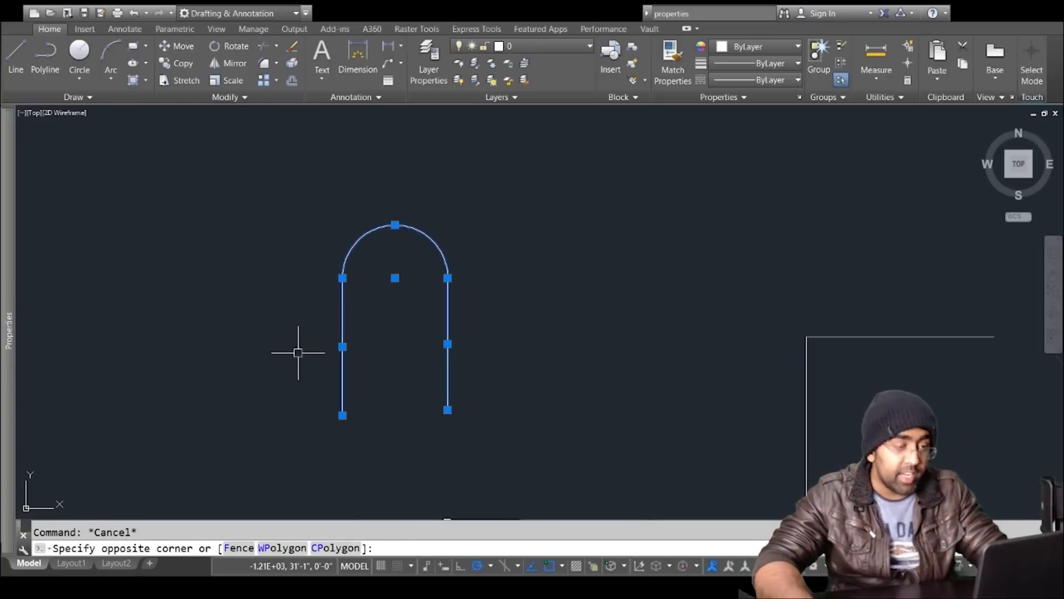
key("Delete")
key("Escape")
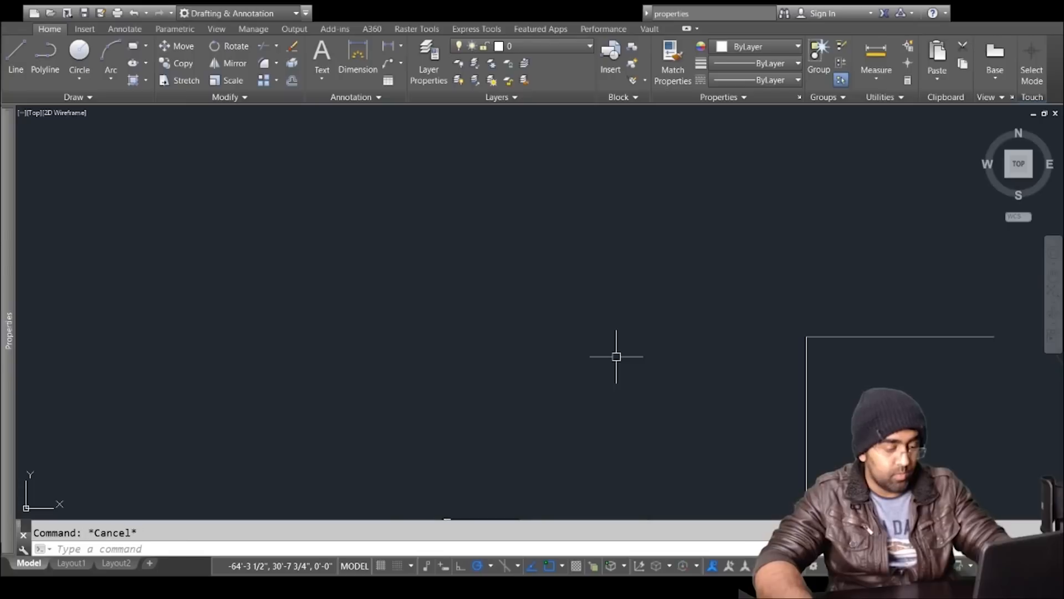
Step: Draw another vertical sample line and a separate horizontal line above and right of it, left of the joined corner
type("l")
key("Return")
left_click(510, 419)
left_click(510, 250)
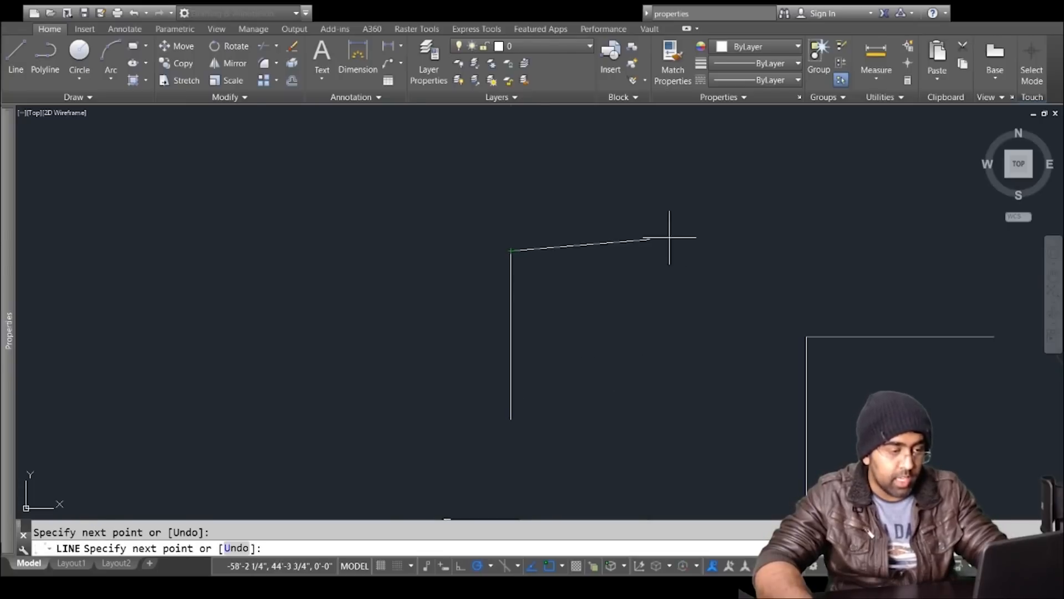
key("Return")
key("Return")
left_click(707, 202)
left_click(565, 202)
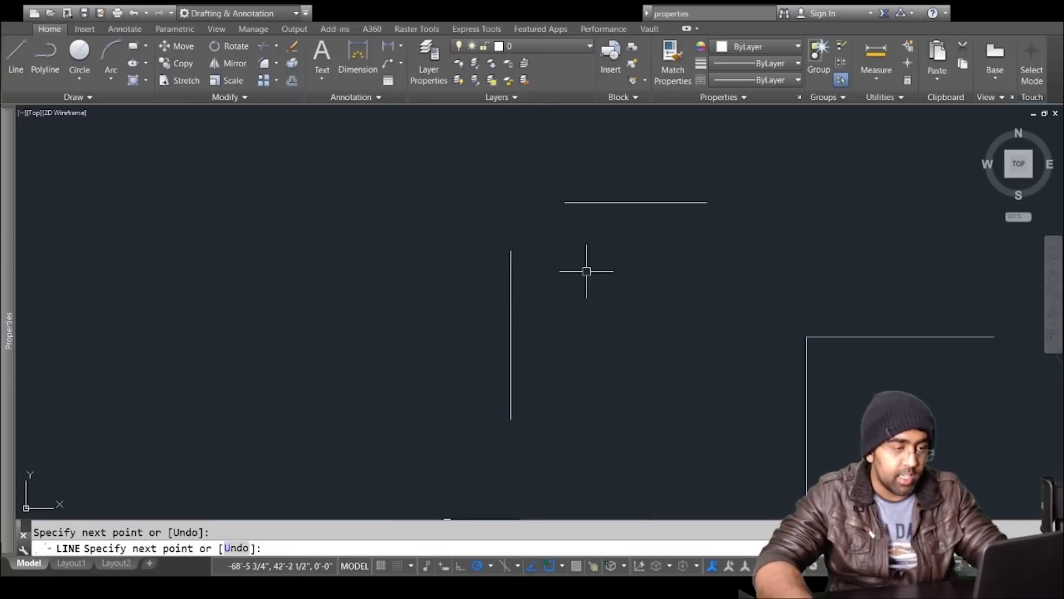
key("Escape")
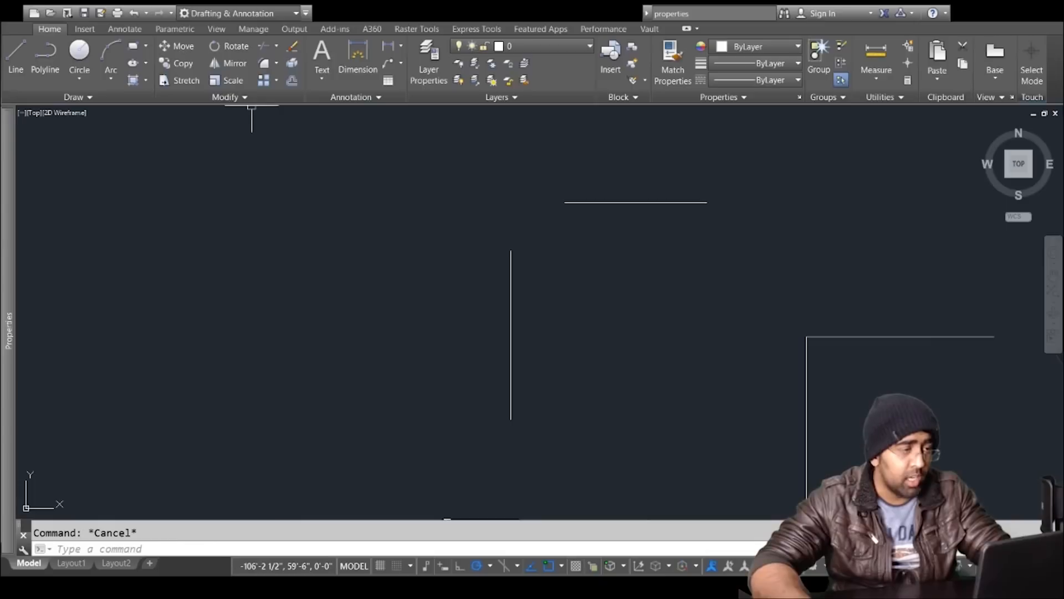
Step: Fillet the vertical and horizontal sample lines together with a 6' radius
left_click(264, 64)
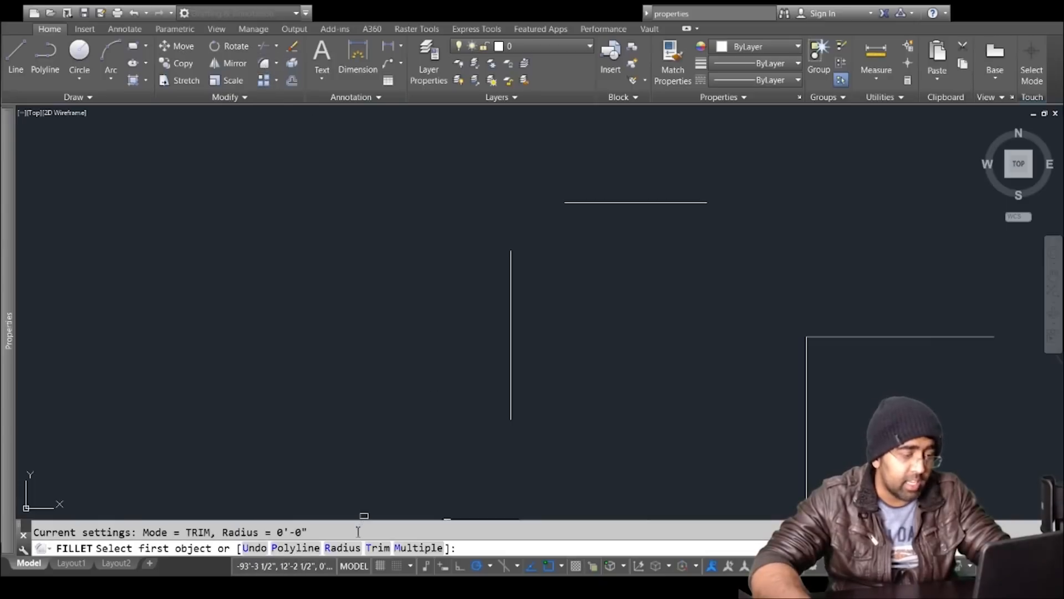
left_click(344, 548)
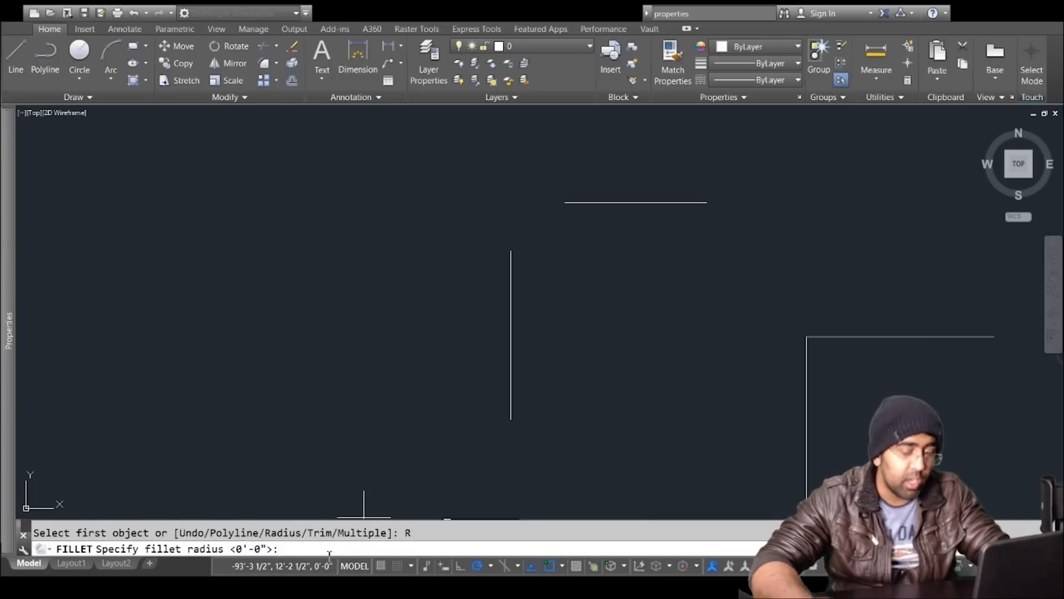
type("6'")
key("Return")
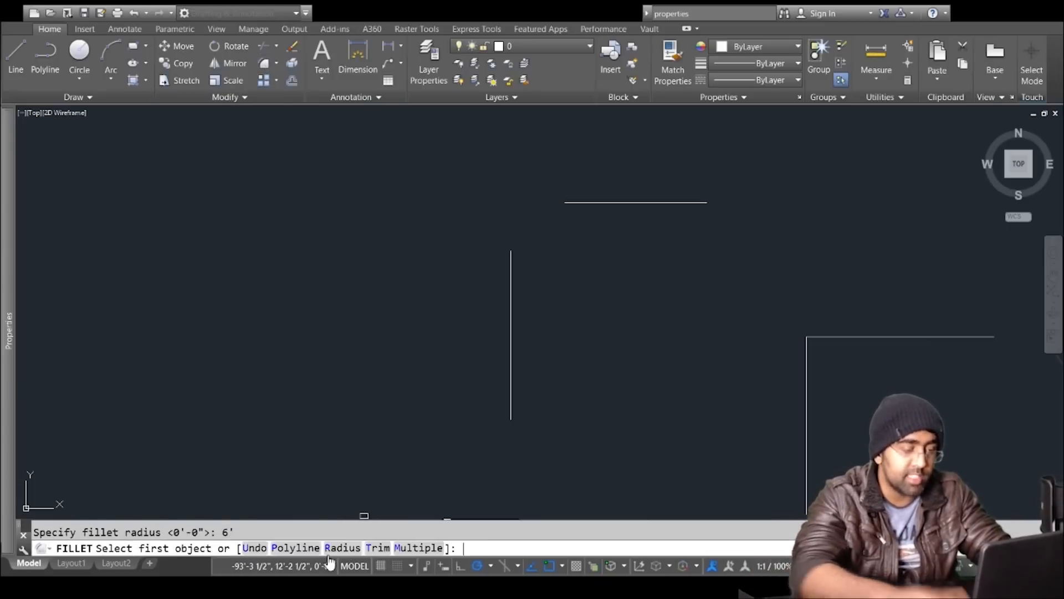
left_click(513, 261)
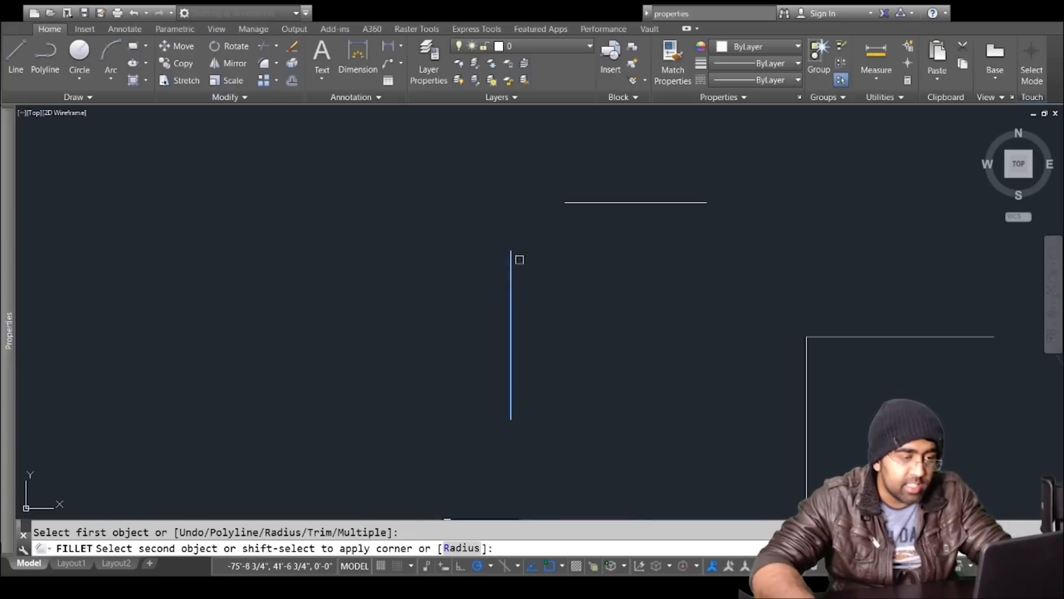
left_click(580, 202)
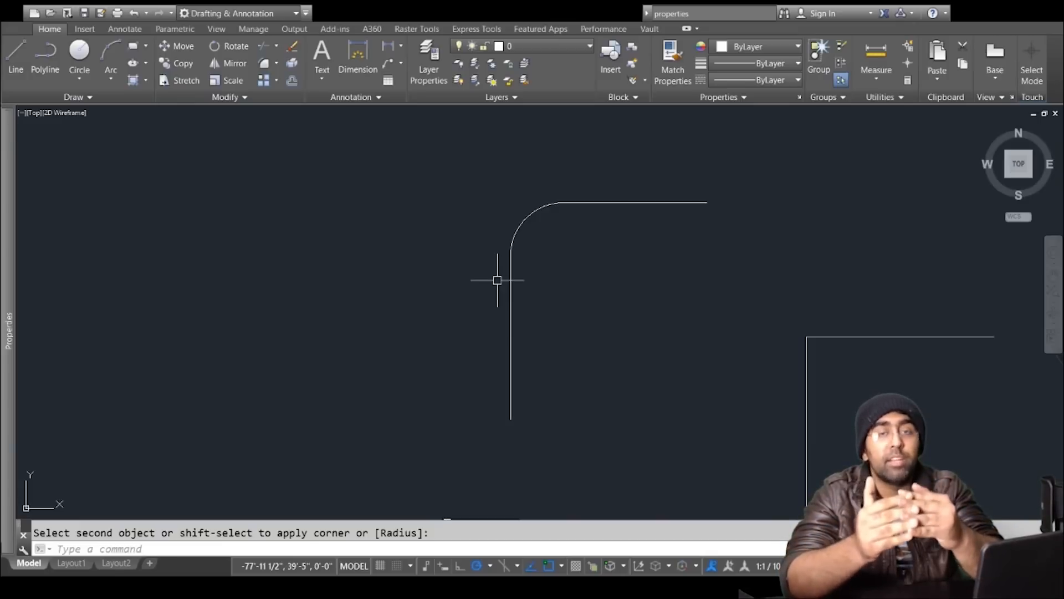
Step: Erase the rounded sample lines with their arc and the square sample corner beside the floor plan
left_click(579, 171)
left_click(424, 301)
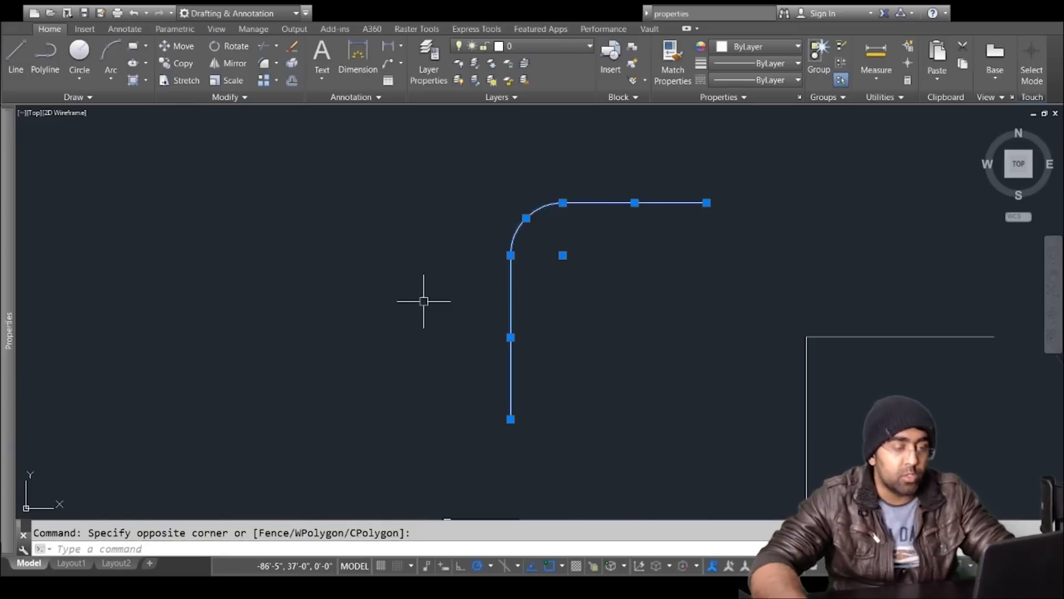
key("Delete")
scroll(435, 308, "down", 3)
left_click(668, 281)
left_click(547, 377)
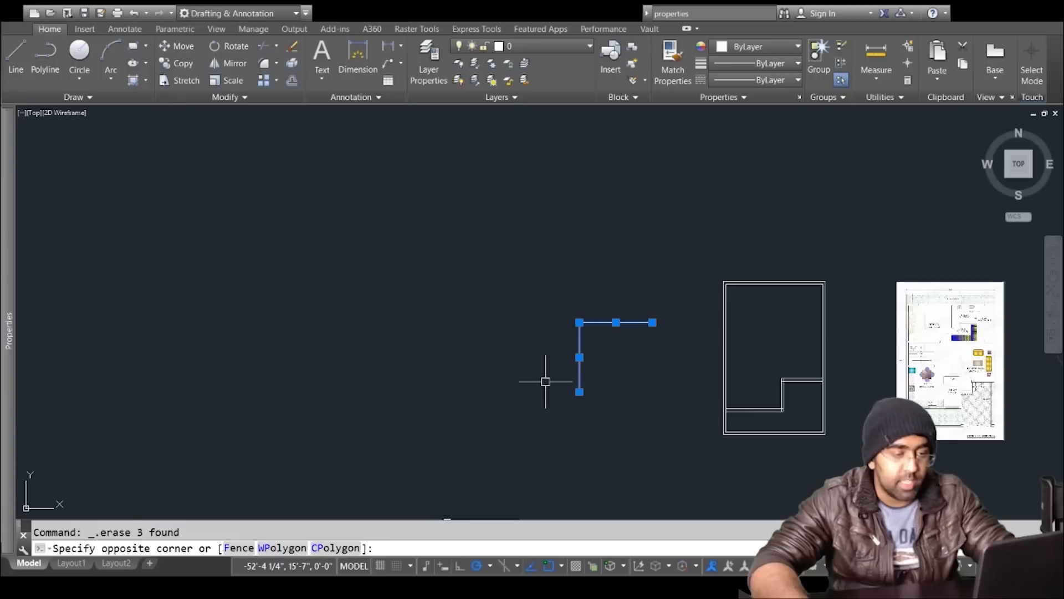
key("Delete")
scroll(837, 378, "up", 2)
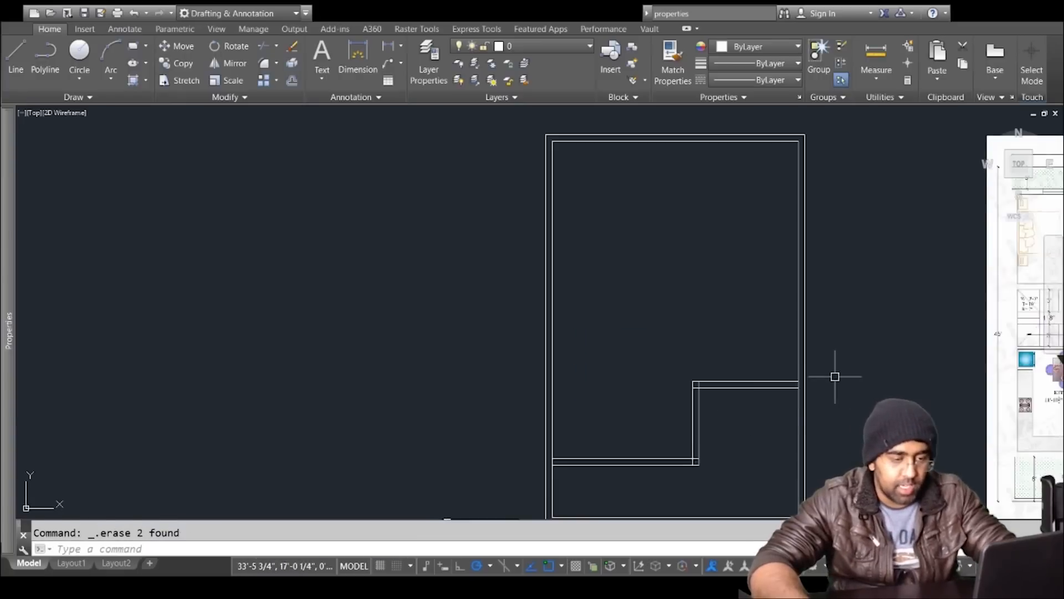
scroll(727, 456, "up", 3)
middle_click_drag(593, 484, 667, 449)
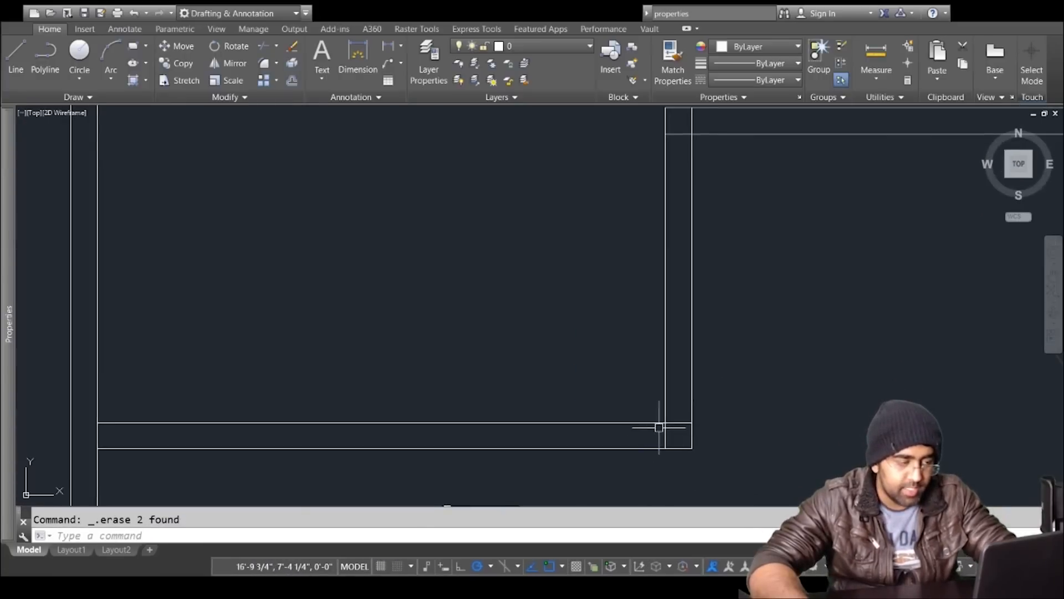
key("Escape")
type("f")
key("Return")
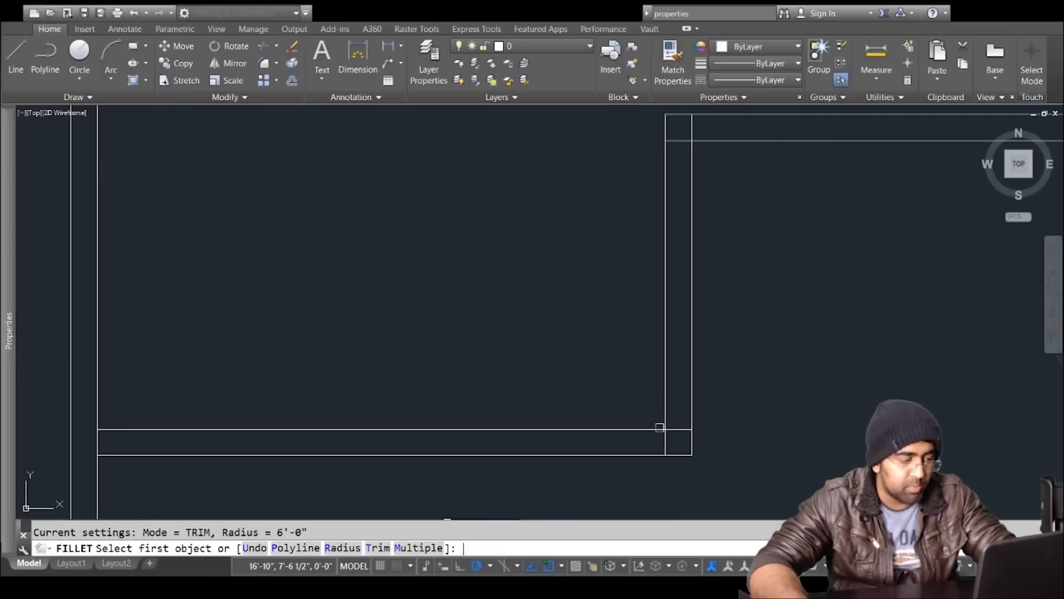
left_click(635, 428)
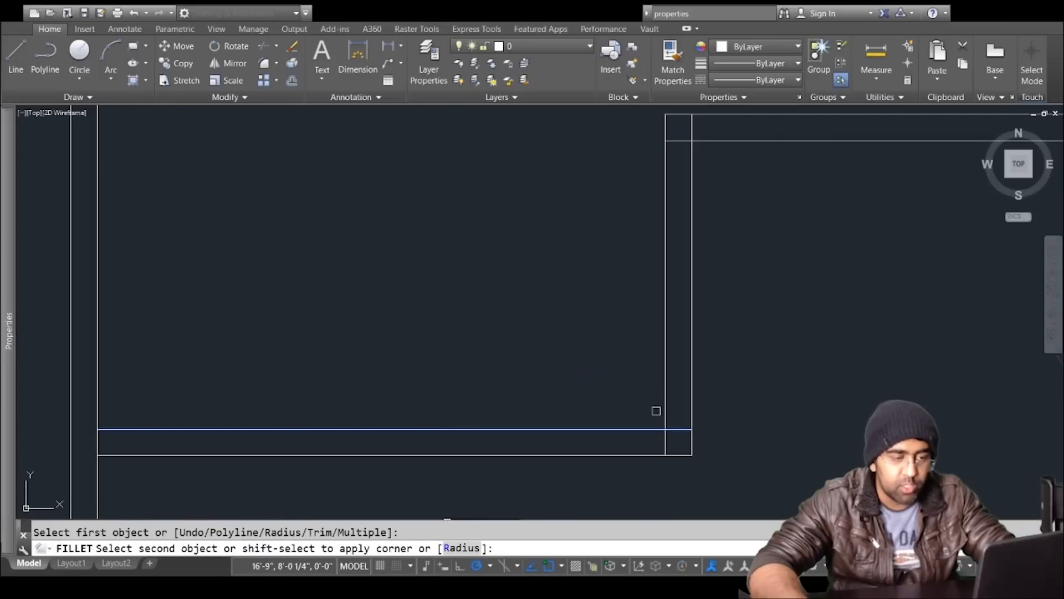
key("Escape")
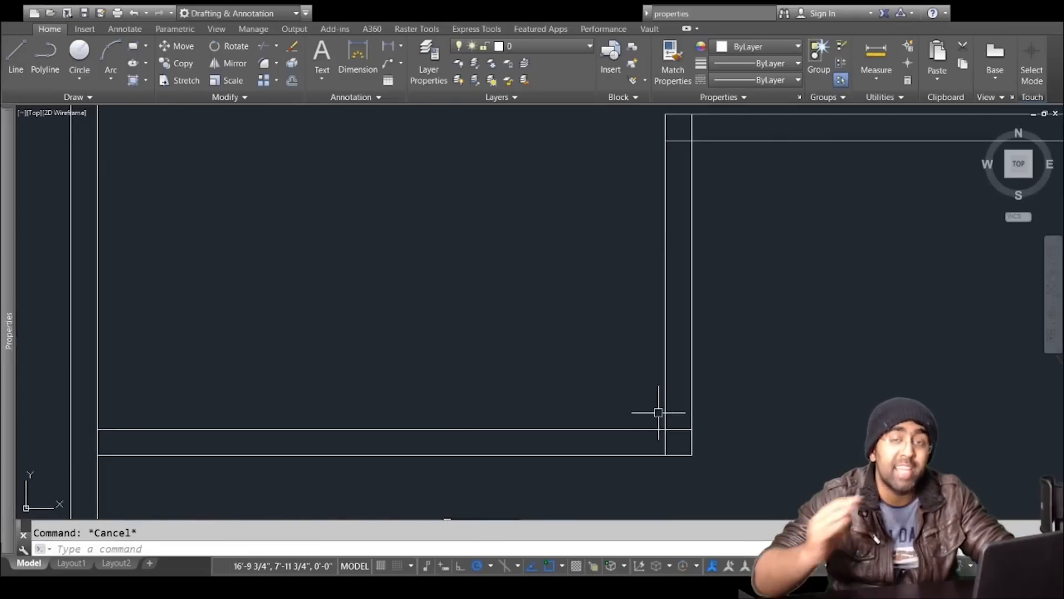
Step: Set the fillet radius to 0 and fillet the inner lines at the lower corner of the stepped interior wall
type("f")
key("Return")
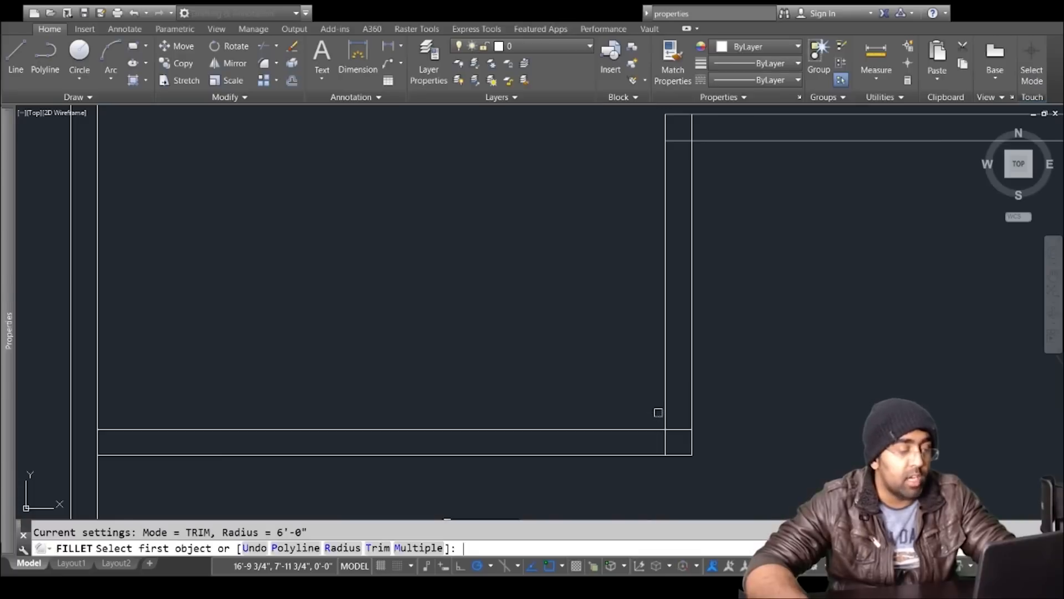
left_click(352, 547)
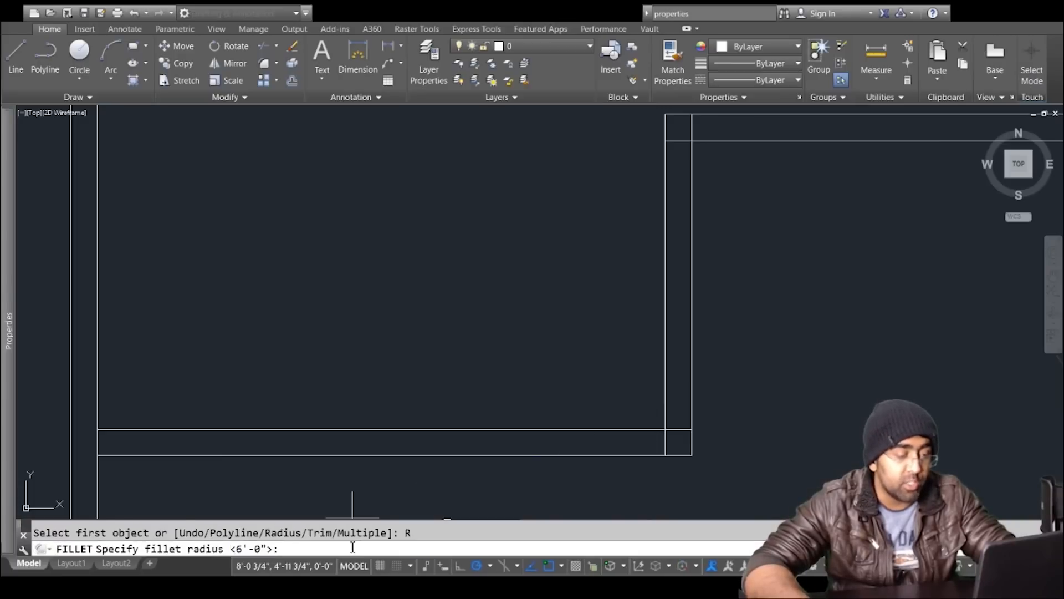
type("0")
key("Return")
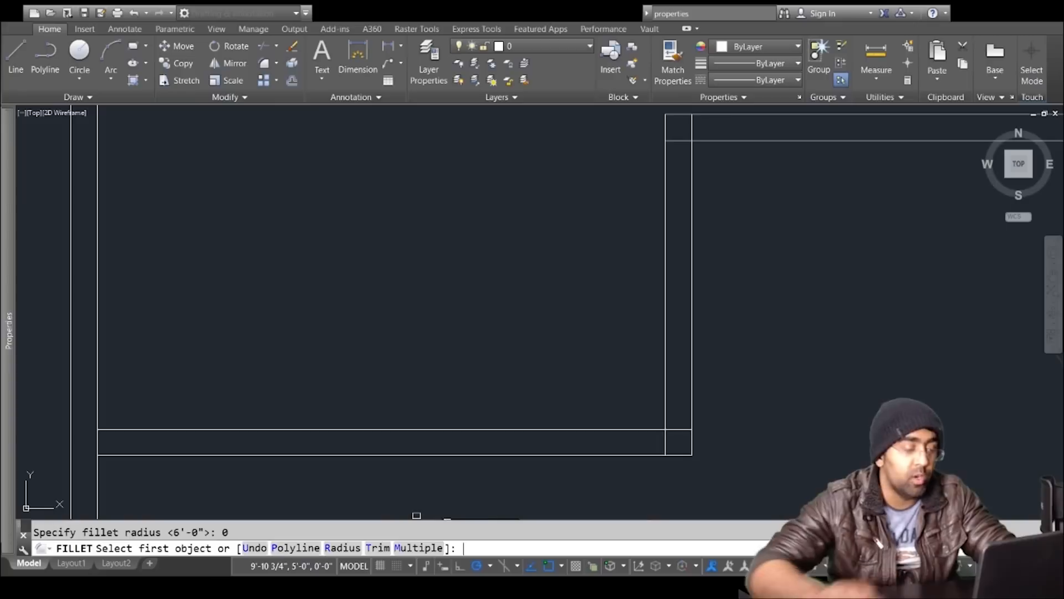
left_click(580, 429)
left_click(664, 377)
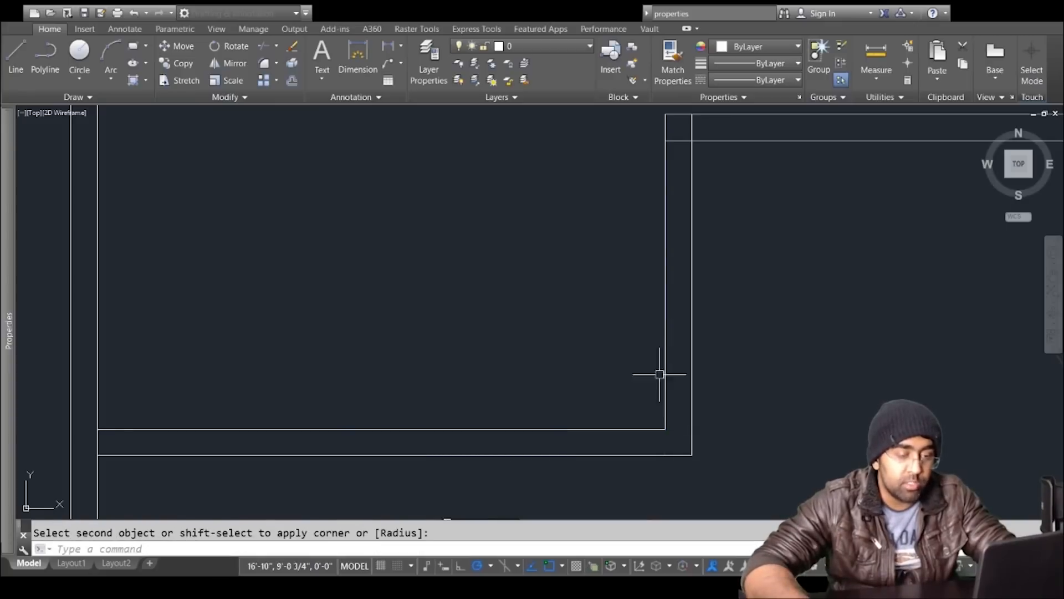
Step: Fillet the crossing lines at the upper corner of the stepped interior wall into a sharp corner
key("Return")
left_click(695, 162)
left_click(714, 142)
Step: Trim the exterior walls' inner lines where both ends of the stepped interior wall meet them
scroll(715, 147, "down", 4)
middle_click_drag(889, 169, 762, 250)
scroll(762, 251, "up", 5)
type("tr")
key("space")
left_click(631, 180)
scroll(613, 182, "down", 4)
middle_click_drag(622, 186, 990, 173)
scroll(280, 396, "up", 5)
left_click(606, 269)
scroll(572, 281, "down", 5)
key("Escape")
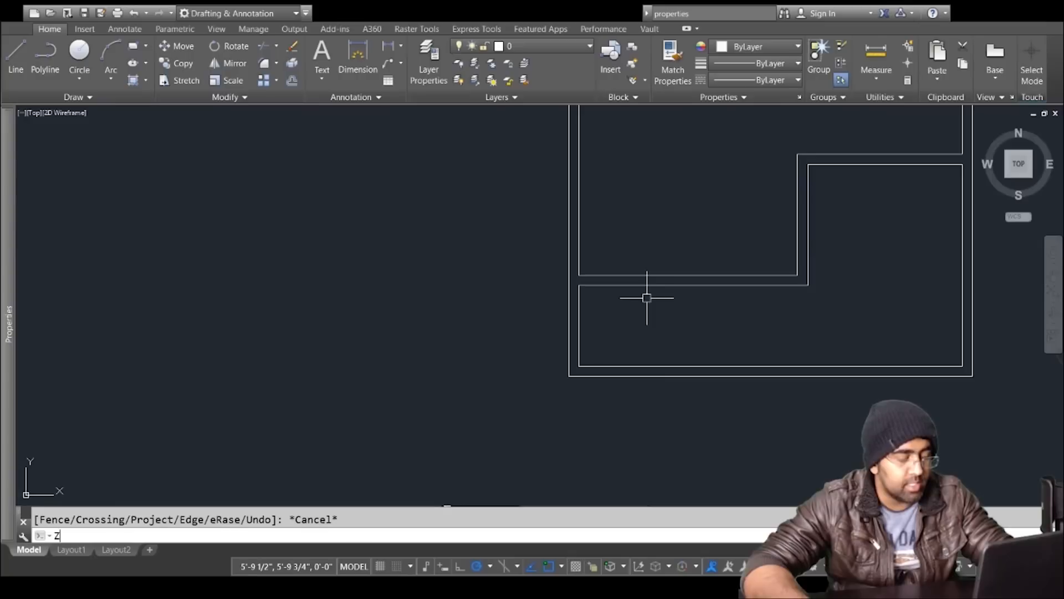
Step: Offset the upper line of the stepped wall's lower-left run upward by 13'8.5"
type("Z")
key("Return")
type("e")
key("Return")
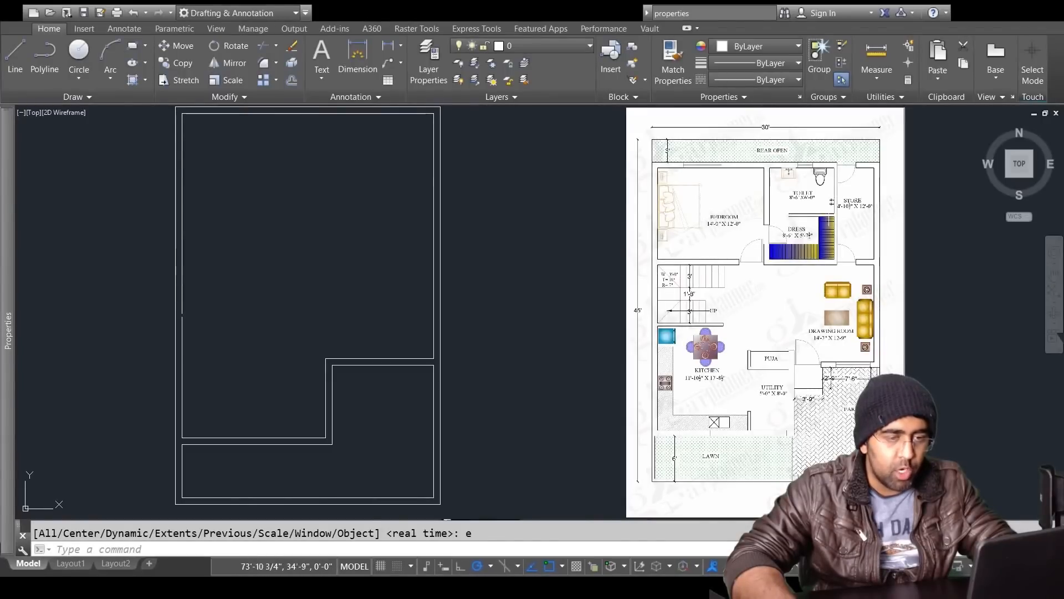
middle_click_drag(194, 409, 418, 380)
scroll(504, 395, "up", 1)
key("Escape")
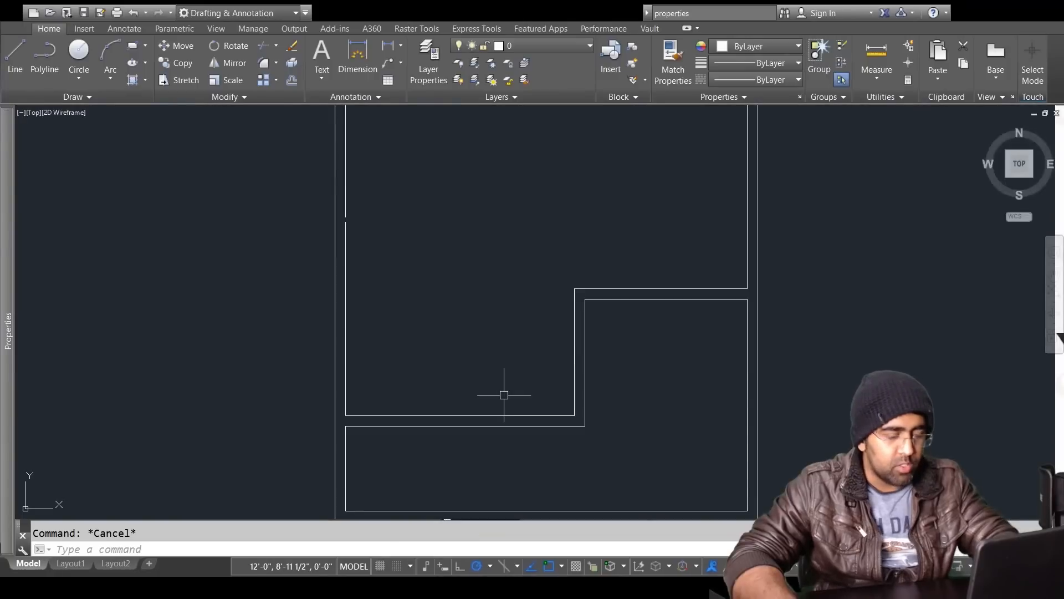
key("Return")
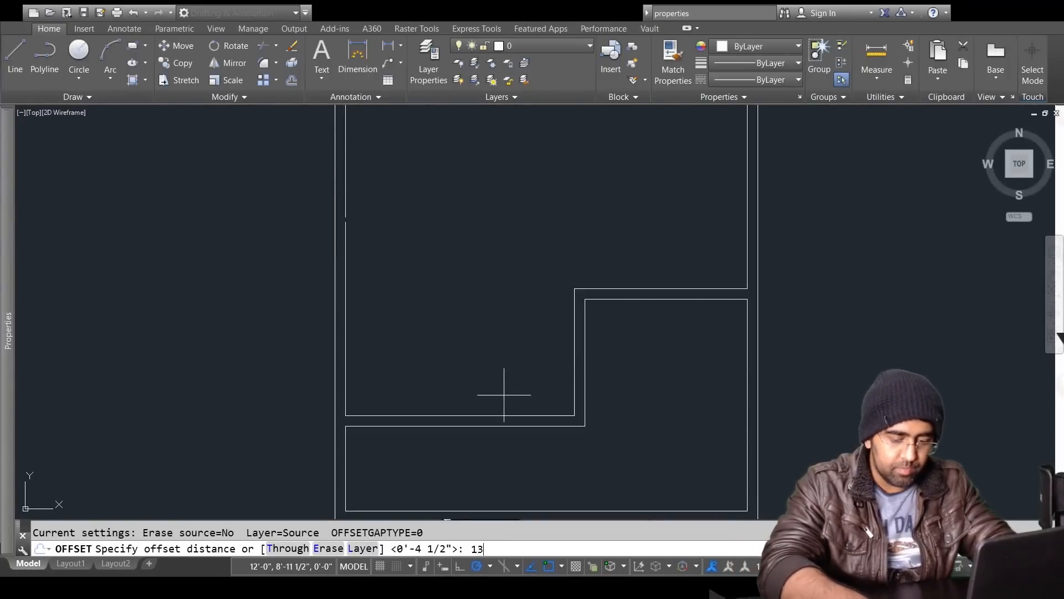
type("13'8.5")
key("Return")
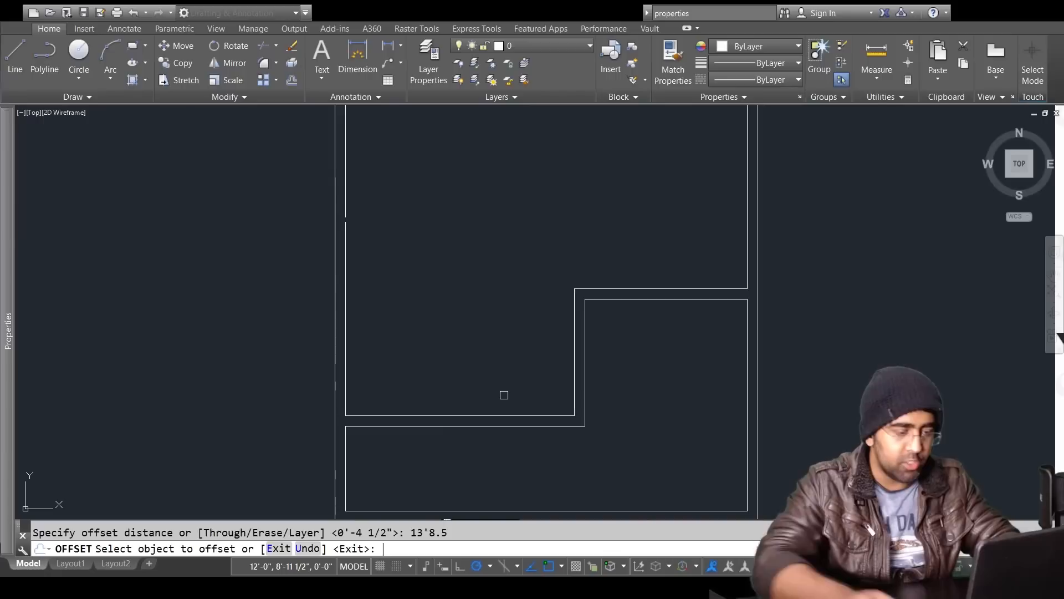
left_click(487, 416)
left_click(483, 302)
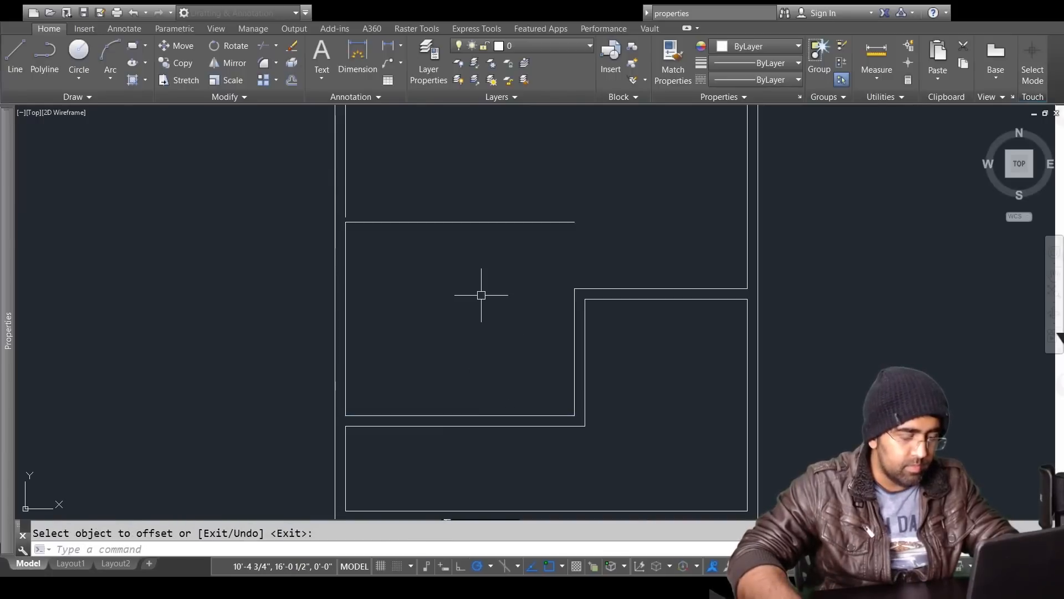
key("Escape")
Step: Offset the new horizontal line upward by 4.5" to form a partition wall
type("o")
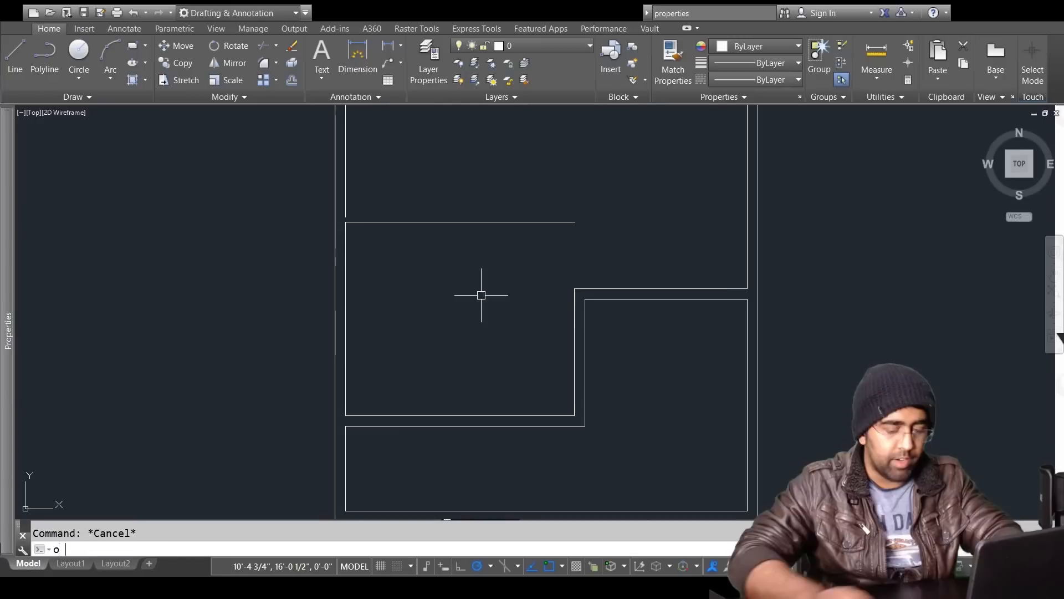
key("Return")
type("4")
key("Return")
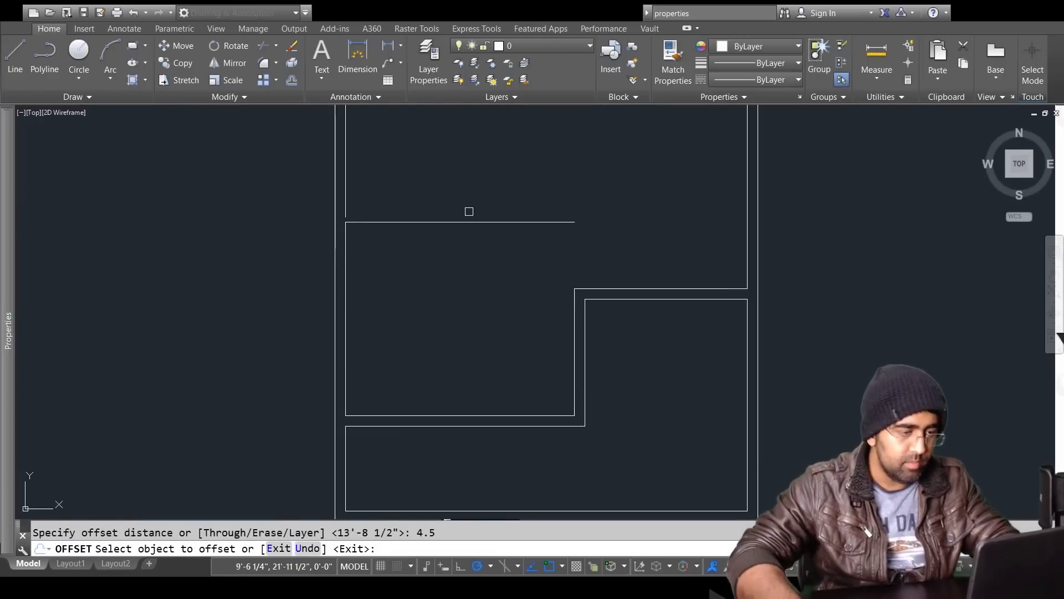
left_click(467, 222)
left_click(408, 200)
middle_click_drag(416, 212, 461, 363)
scroll(436, 252, "up", 2)
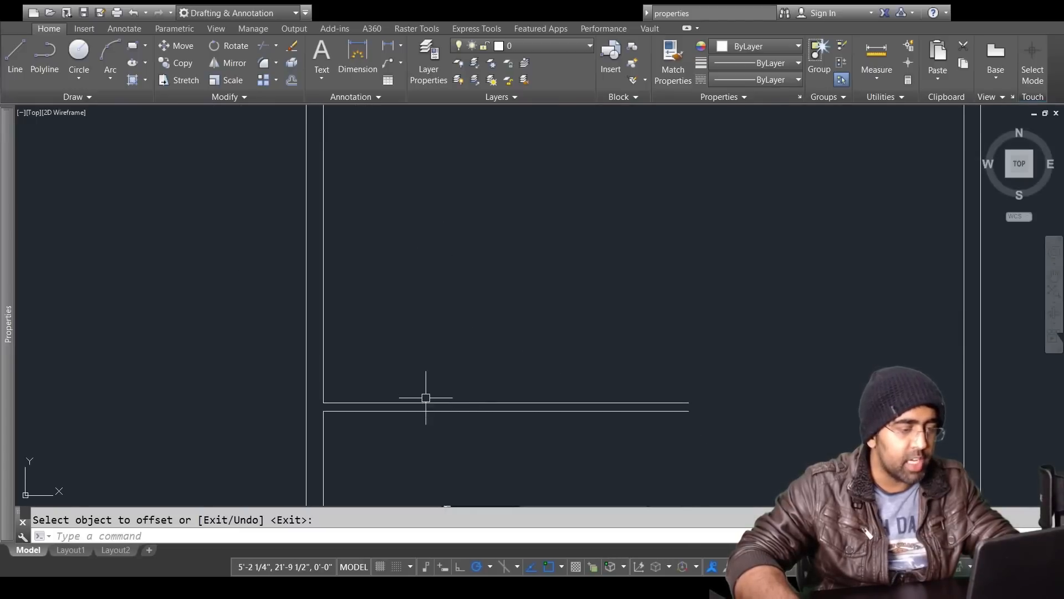
key("Return")
left_click_drag(634, 360, 504, 475)
key("Escape")
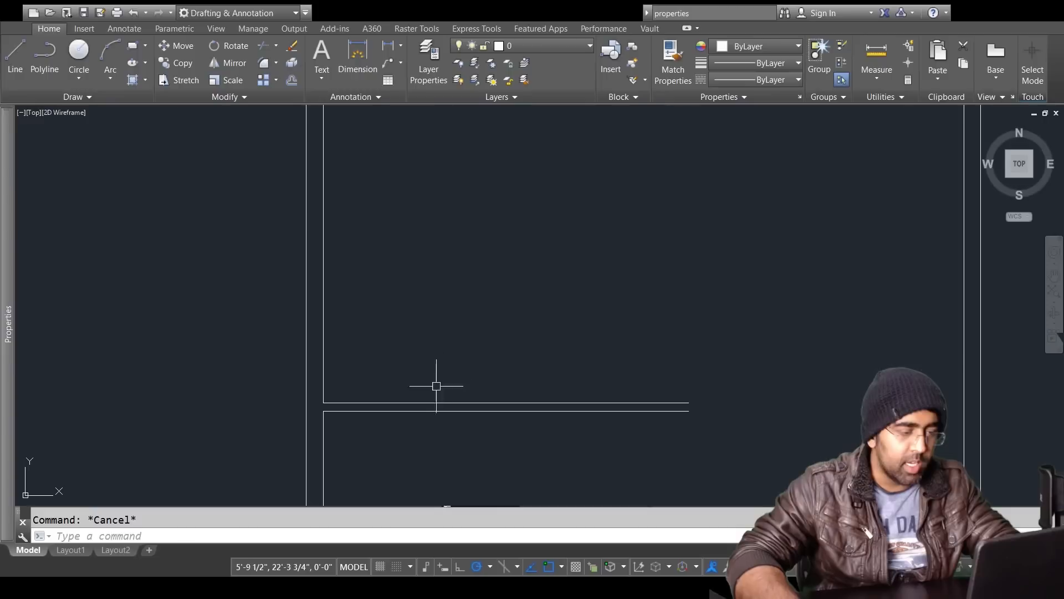
left_click(638, 358)
left_click(578, 430)
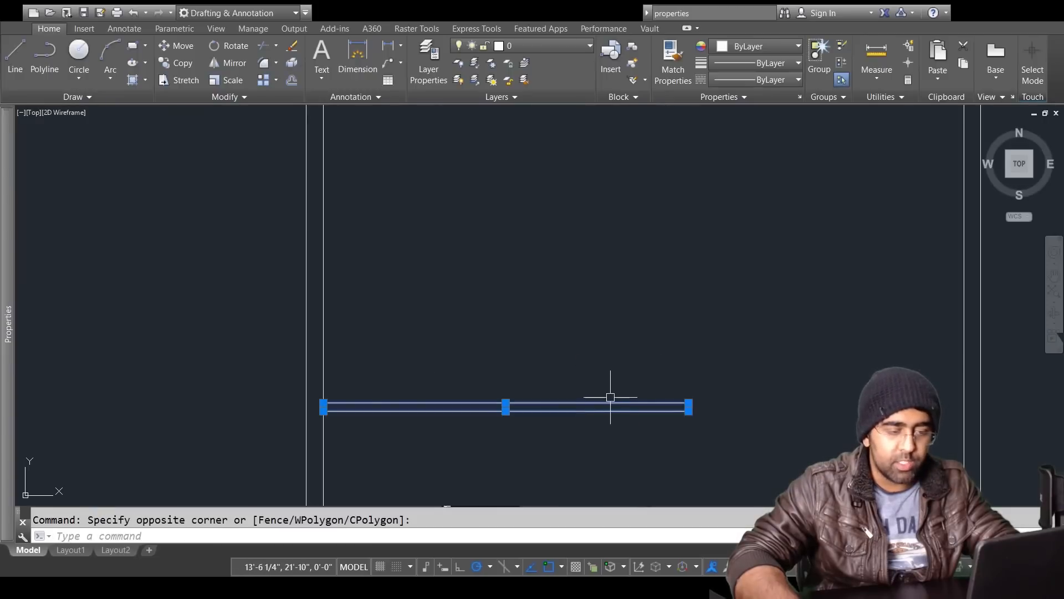
key("Escape")
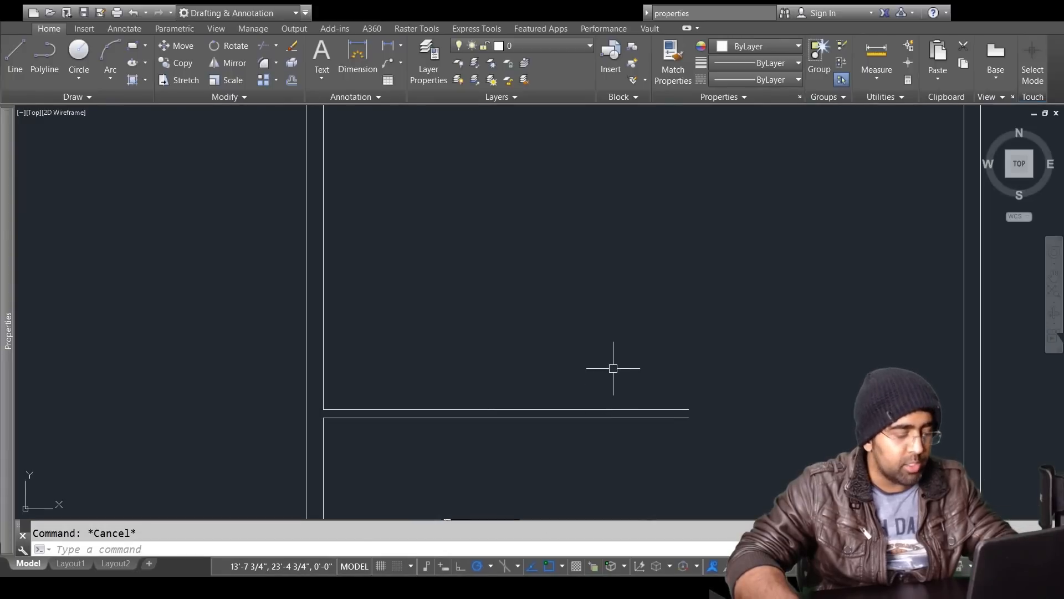
Step: Copy the two horizontal partition lines 8' straight up from the right end of the lower line
left_click(185, 65)
left_click(584, 340)
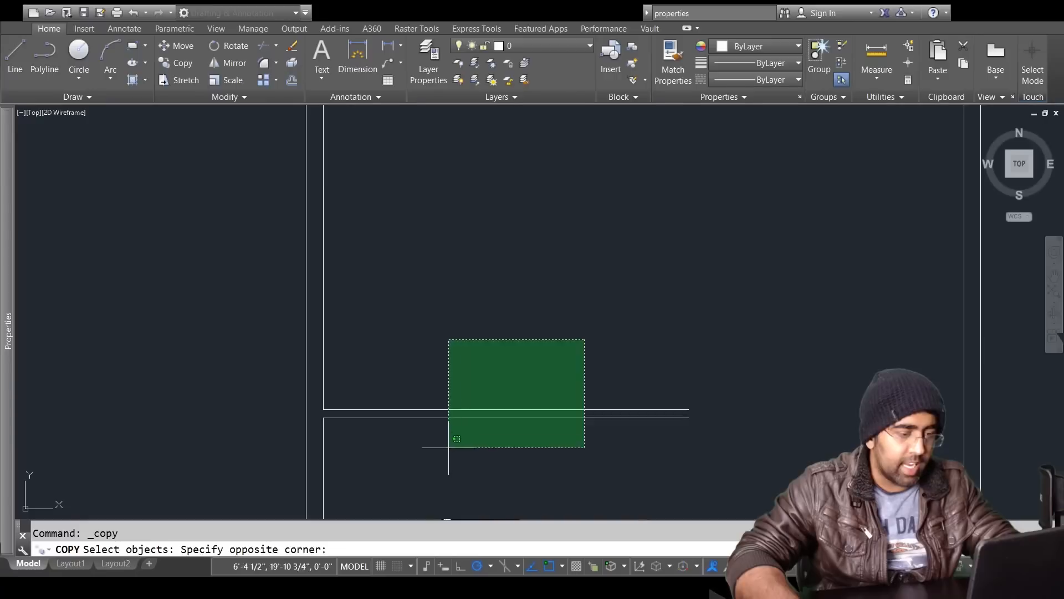
left_click(455, 440)
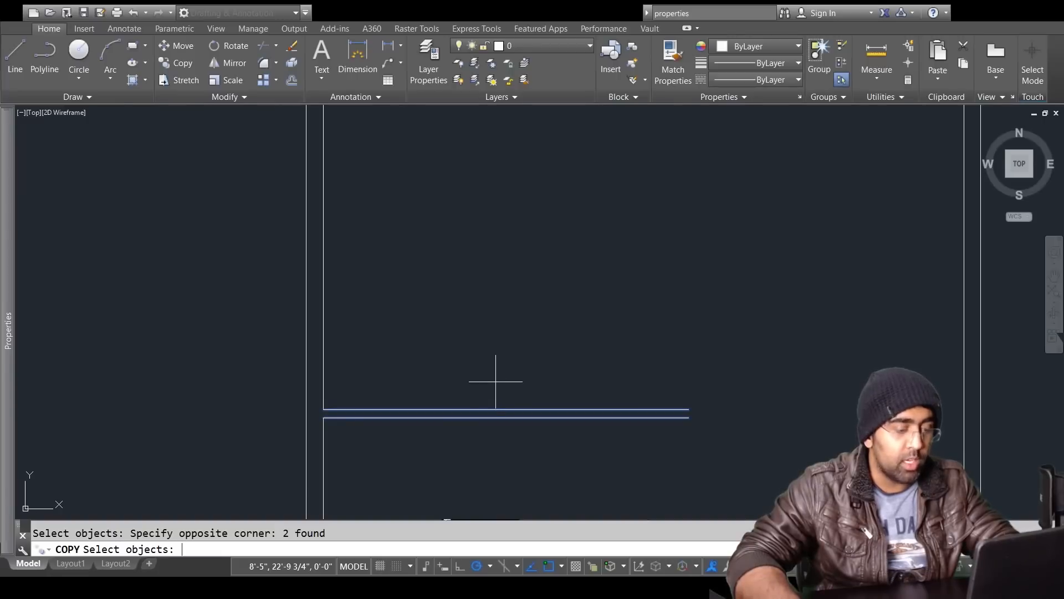
key("Return")
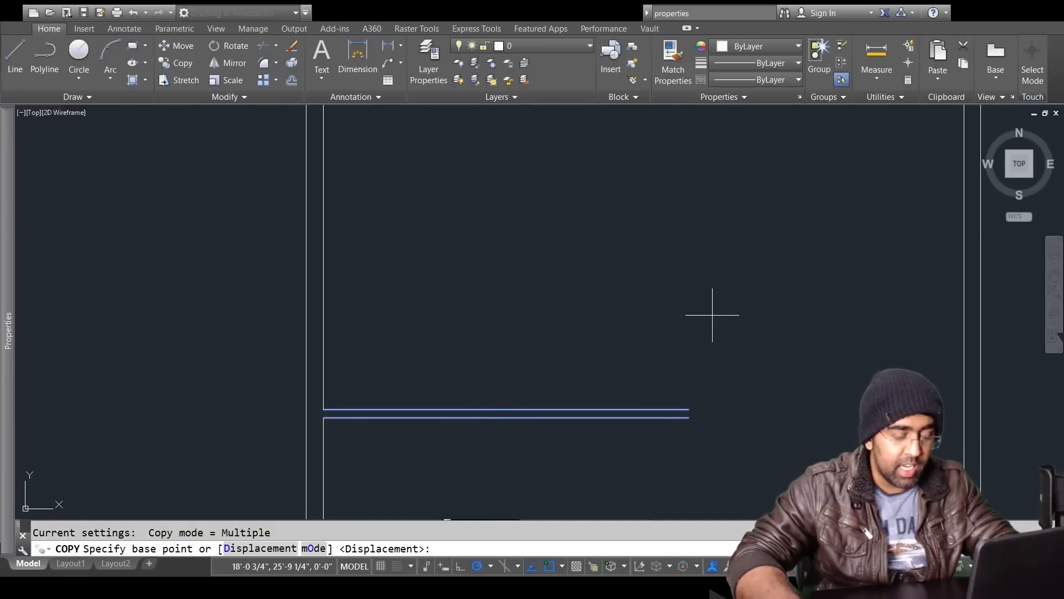
left_click(688, 418)
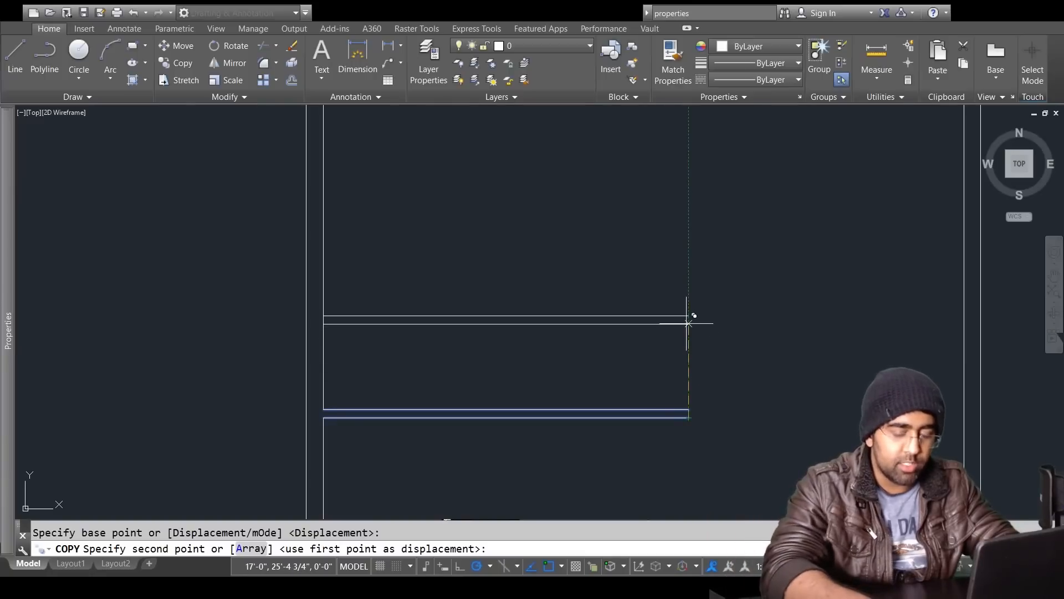
type("8'")
key("Return")
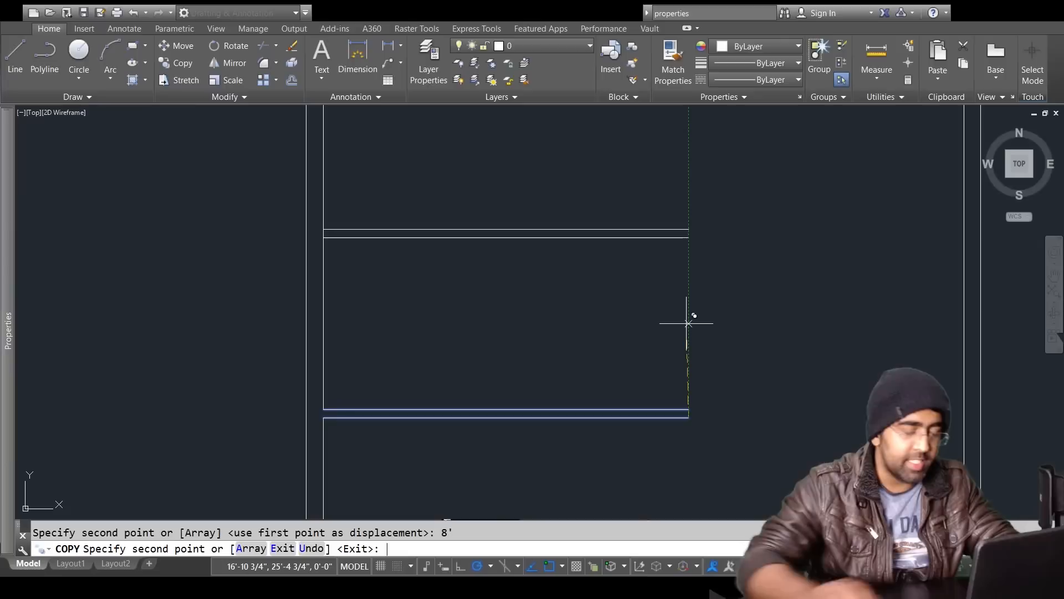
key("Escape")
Step: Trim the left exterior wall's inner line between the two lines of the upper partition
scroll(709, 325, "up", 1)
scroll(693, 280, "down", 2)
scroll(689, 277, "up", 2)
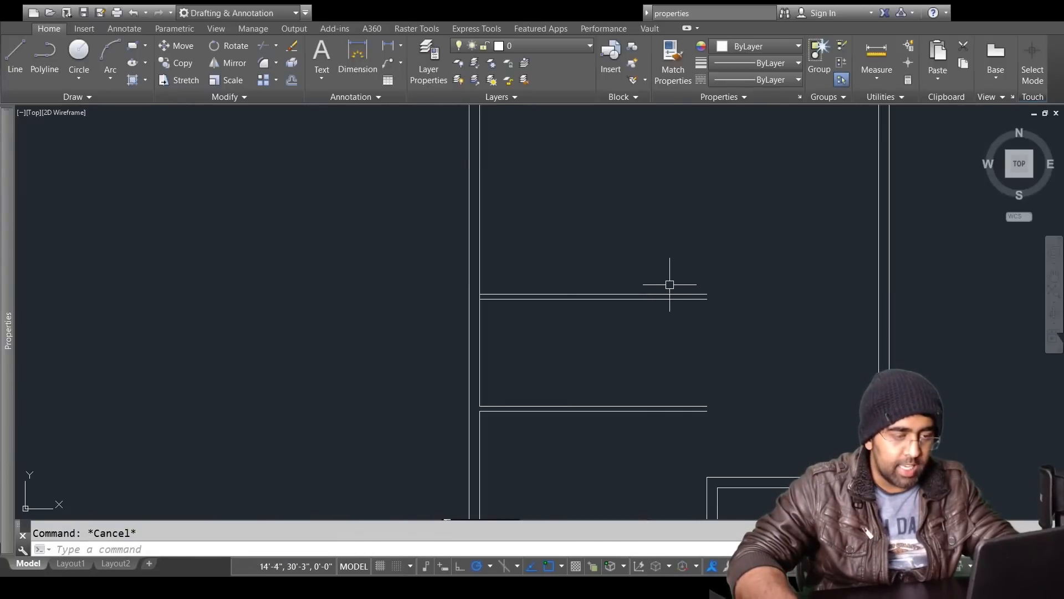
scroll(477, 305, "up", 3)
type("tr")
key("Return")
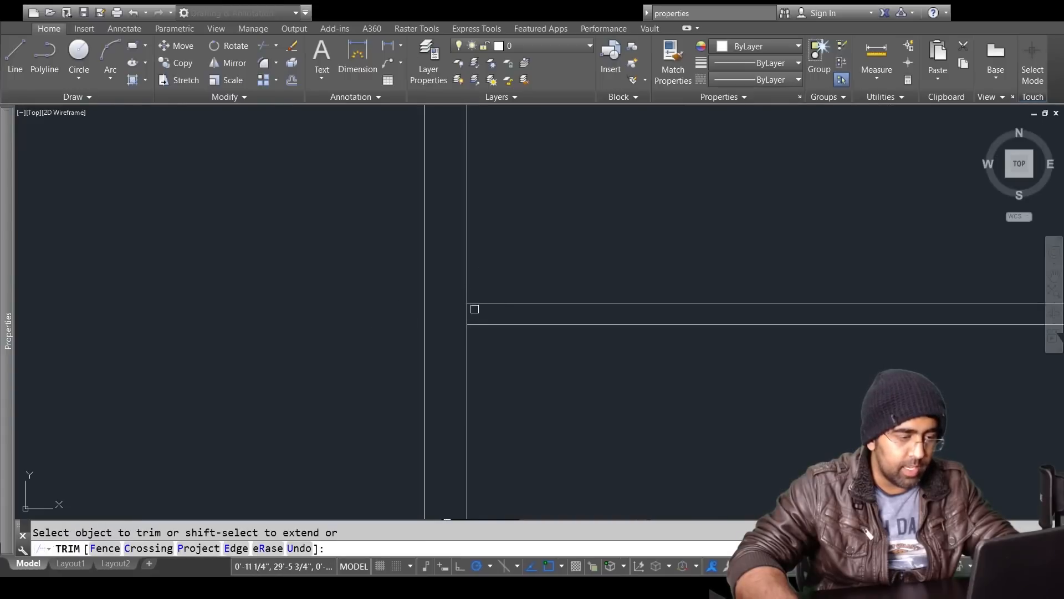
scroll(467, 312, "down", 3)
key("Escape")
type("o")
key("Return")
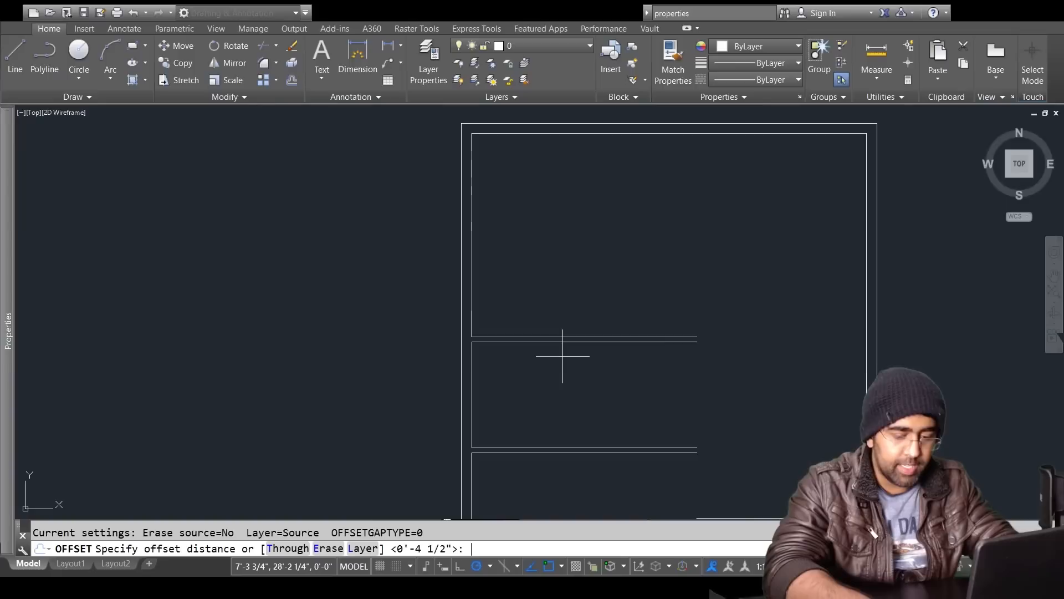
type("10'")
key("Return")
left_click(475, 377)
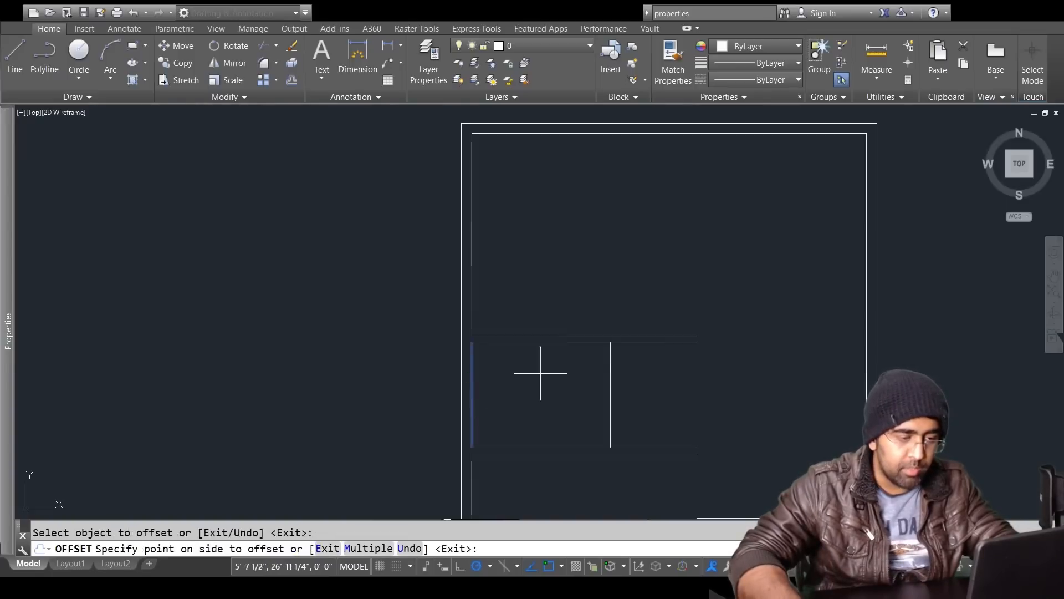
key("Escape")
Step: Offset the left wall's inner line between the two partitions 8' inward
key("Return")
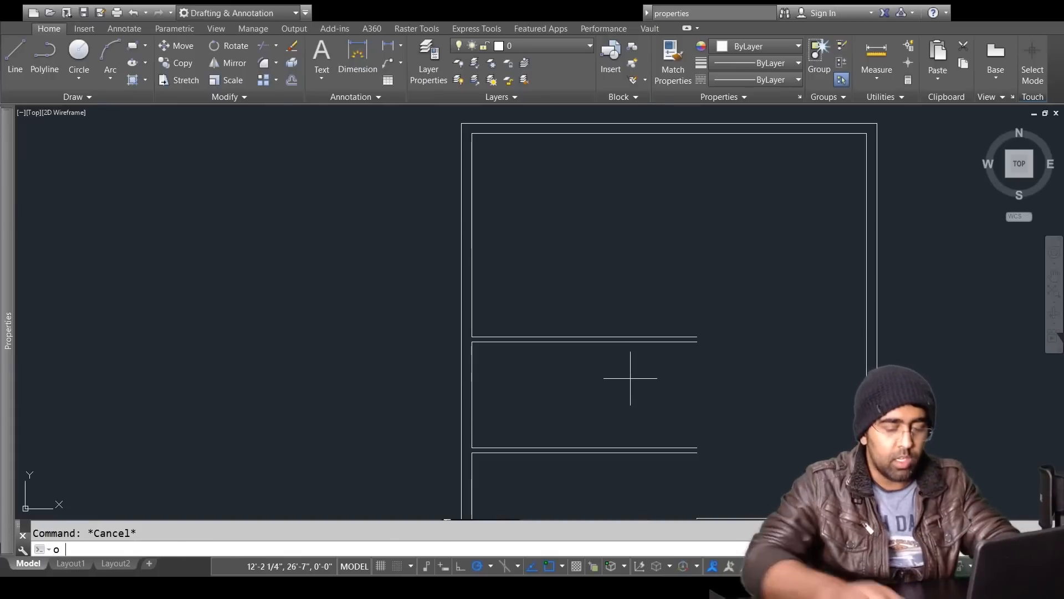
type("8")
key("Return")
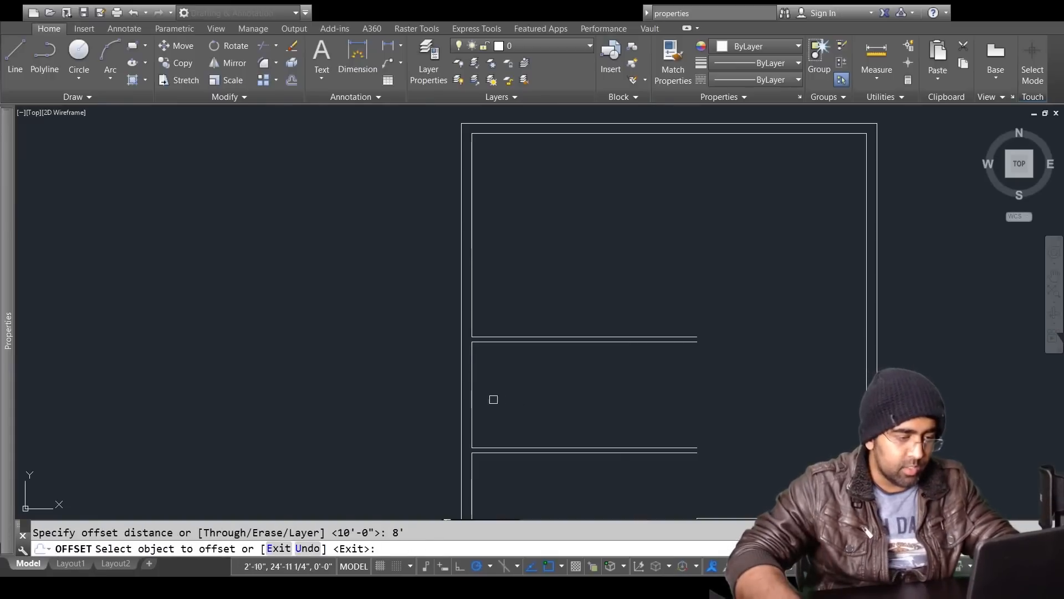
left_click(474, 397)
key("Escape")
key("Return")
key("Return")
left_click(473, 393)
left_click(576, 387)
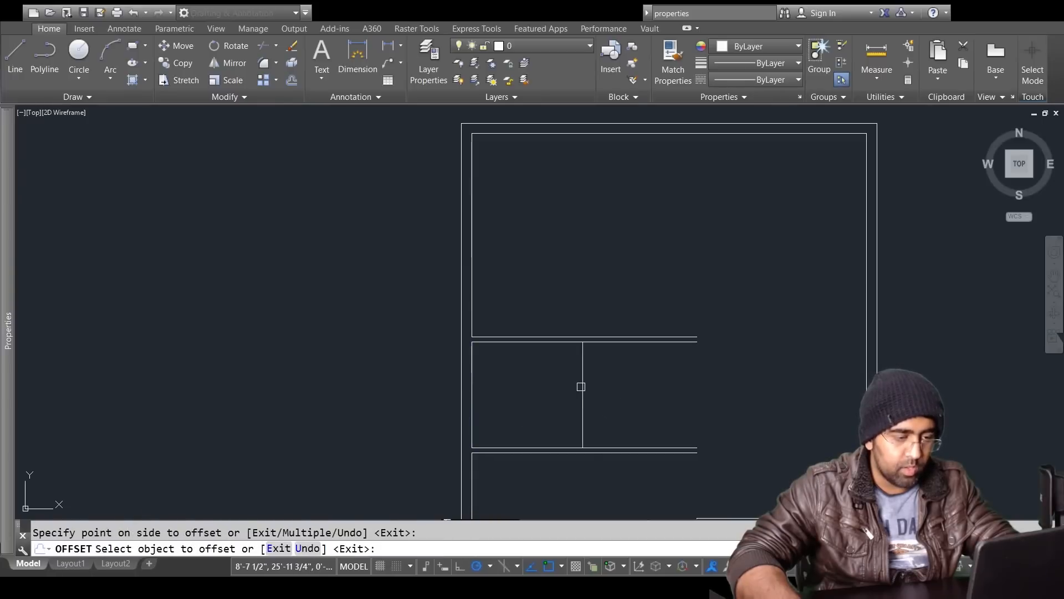
key("Escape")
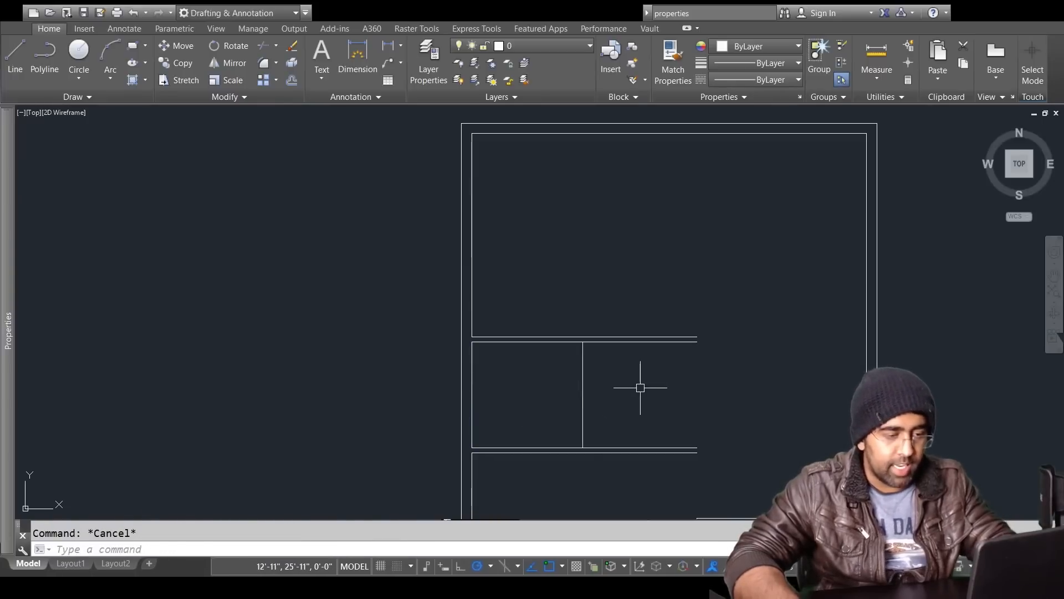
Step: Delete the top line of the upper partition
scroll(567, 315, "up", 2)
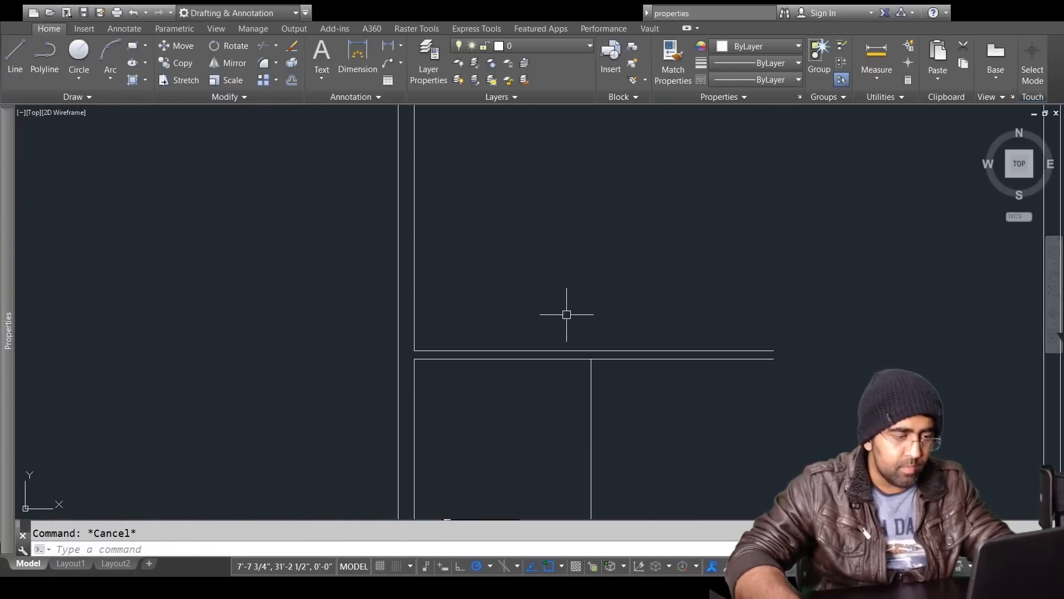
left_click(582, 349)
key("Delete")
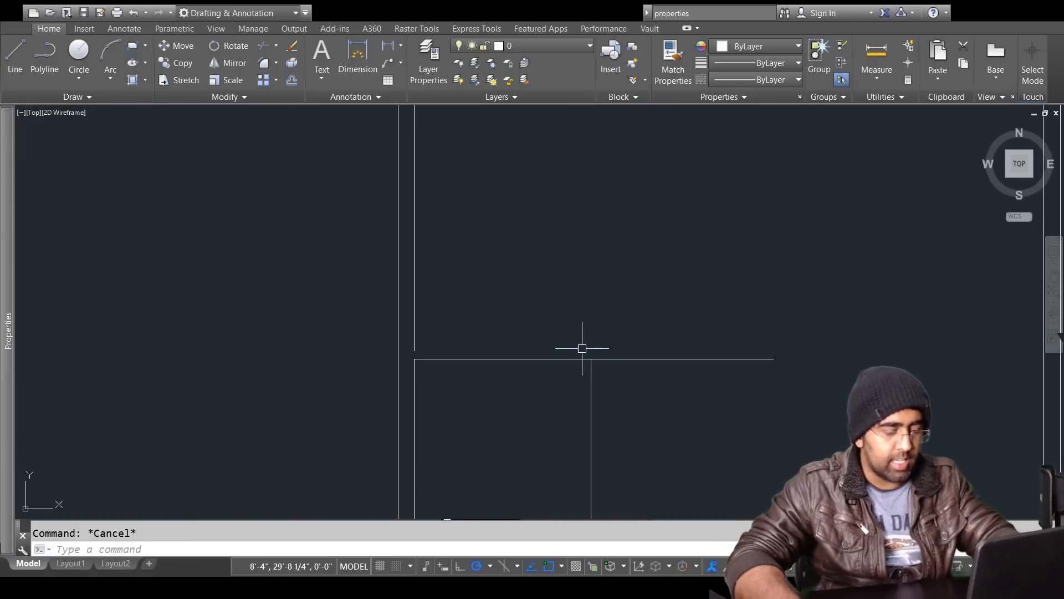
Step: Offset the upper partition's remaining line 9" upward to form a thicker wall
type("o")
key("Return")
type("9")
key("Return")
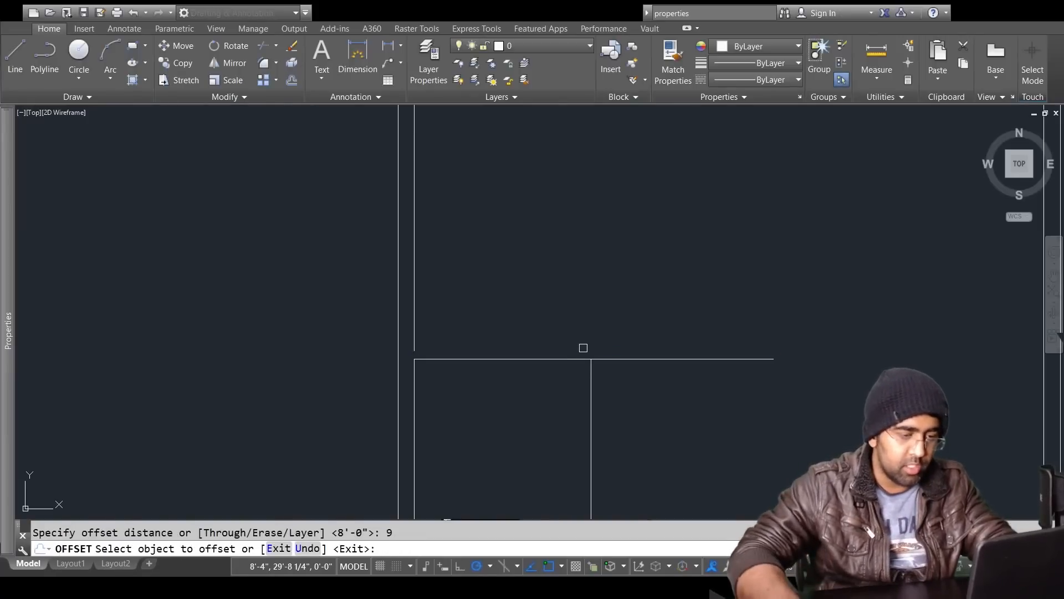
left_click(580, 356)
left_click(577, 297)
key("Return")
Step: Examine the staircase area and the walls above and below it in the reference plan image
scroll(578, 297, "down", 5)
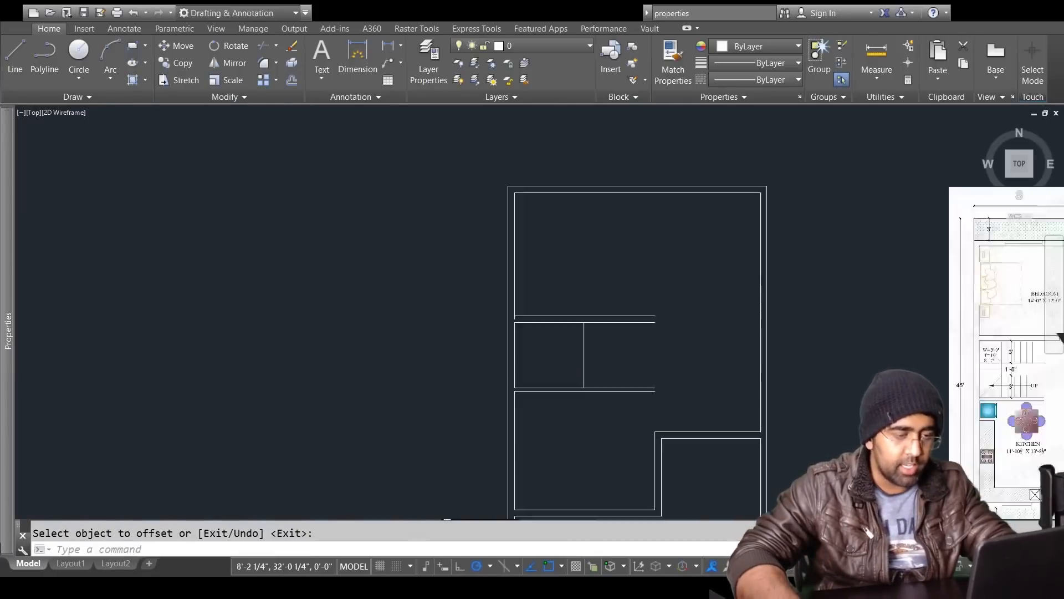
scroll(911, 310, "up", 8)
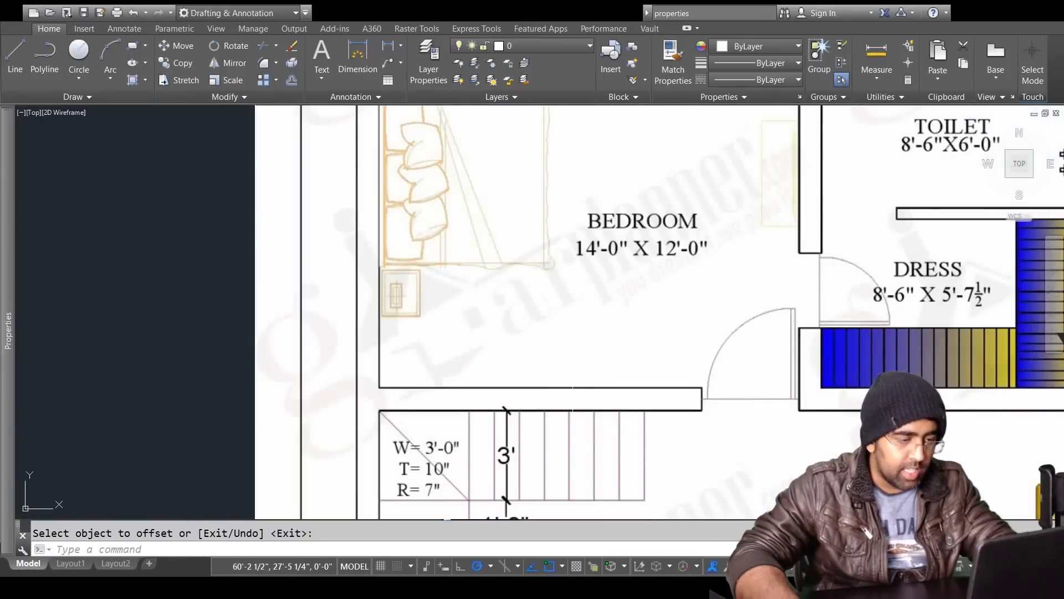
scroll(582, 398, "down", 2)
middle_click_drag(583, 395, 615, 195)
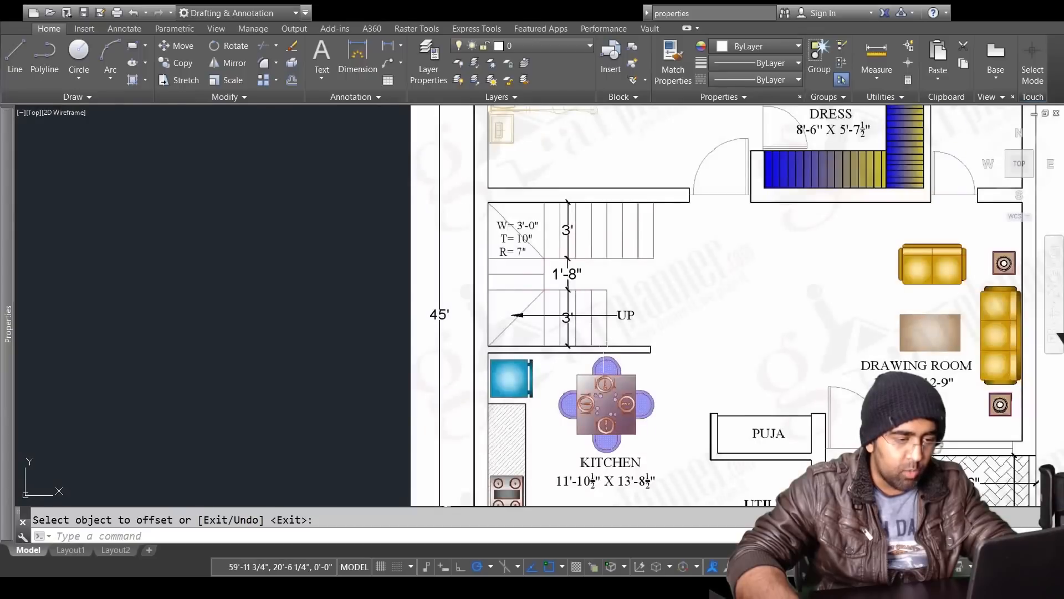
middle_click_drag(605, 343, 605, 350)
scroll(443, 313, "down", 4)
mouse_move(444, 313)
middle_mouse_down()
mouse_move(490, 301)
mouse_move(941, 294)
middle_mouse_up()
Step: Shorten the left wall's upper inner line so its lower end meets the 9" wall's top line
scroll(582, 234, "up", 5)
key("Escape")
scroll(357, 219, "up", 5)
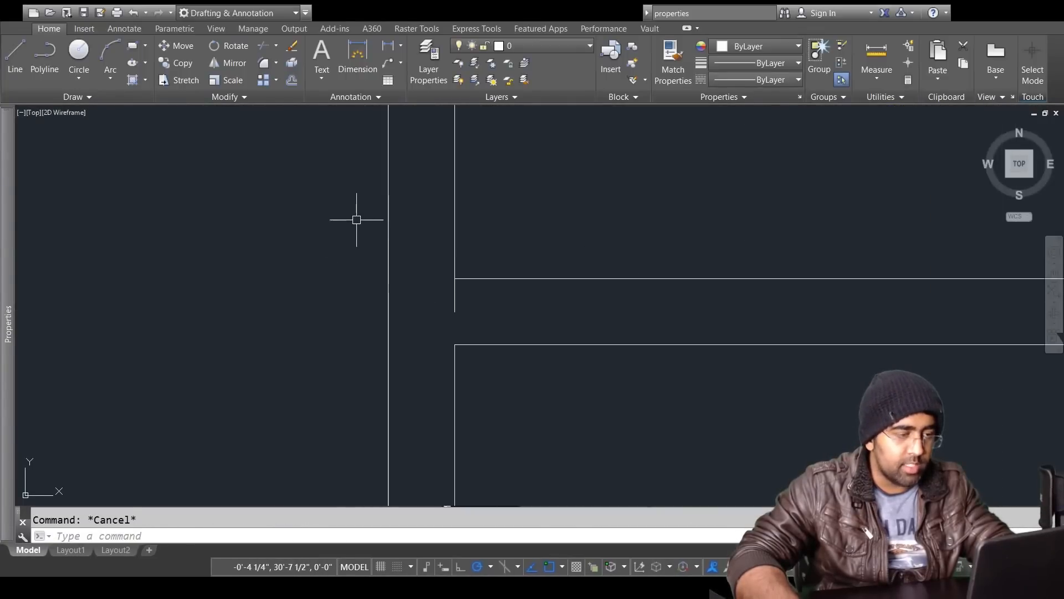
left_click(465, 296)
left_click(453, 306)
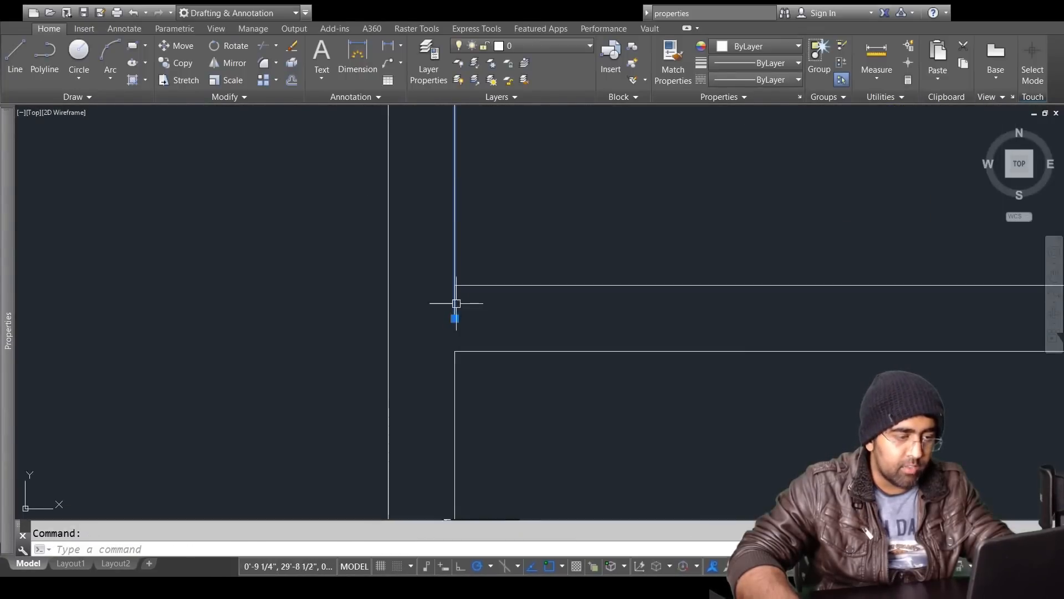
left_click(454, 318)
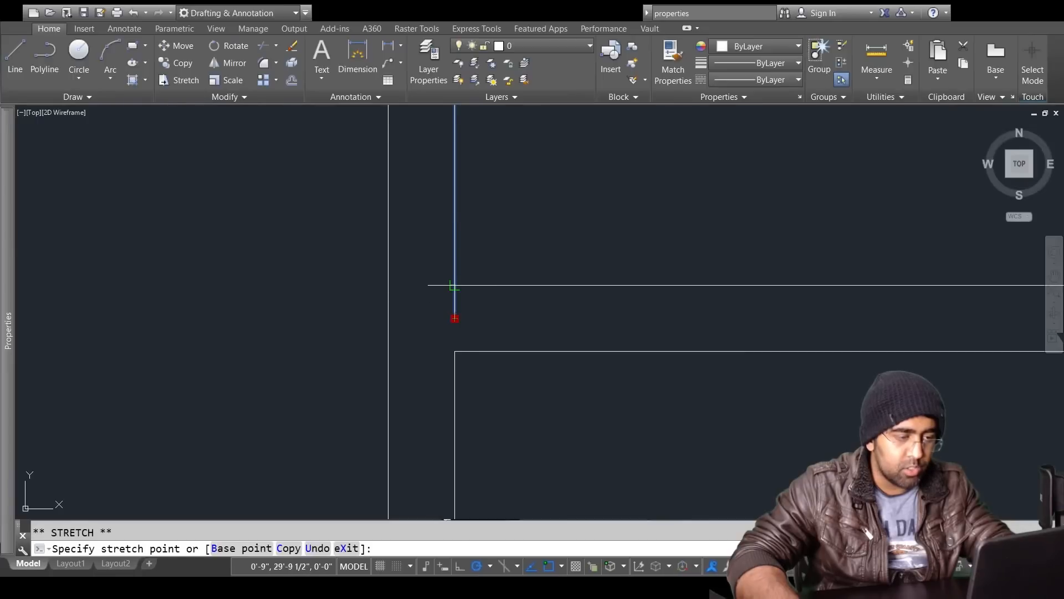
left_click(455, 285)
key("Escape")
scroll(558, 349, "down", 4)
middle_click_drag(558, 349, 415, 273)
scroll(416, 274, "up", 4)
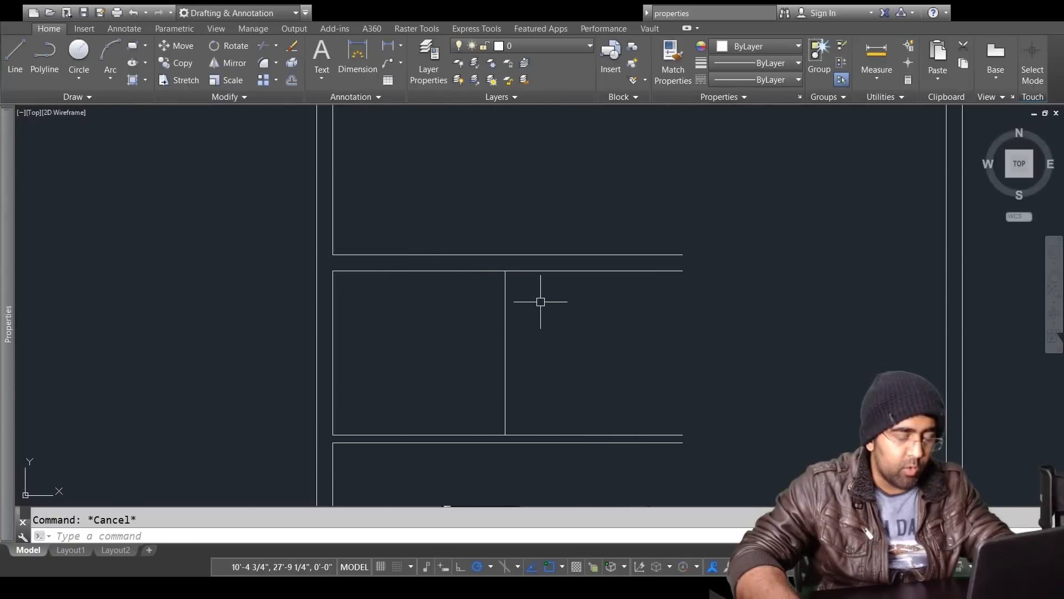
scroll(541, 301, "down", 4)
scroll(601, 276, "down", 2)
type("e")
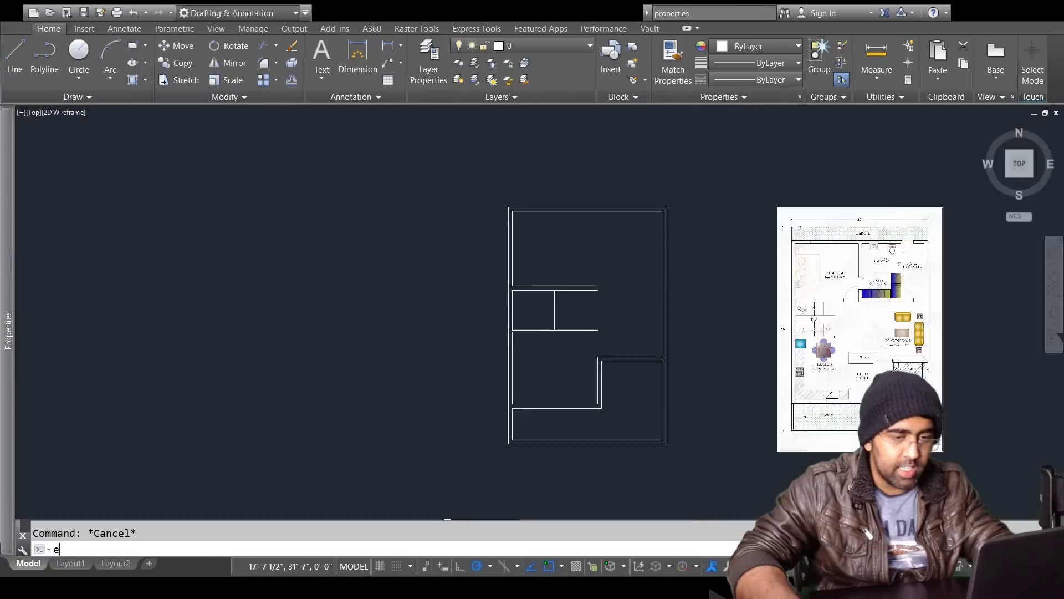
scroll(596, 274, "down", 2)
scroll(599, 274, "up", 6)
scroll(610, 276, "down", 2)
middle_click_drag(610, 276, 362, 286)
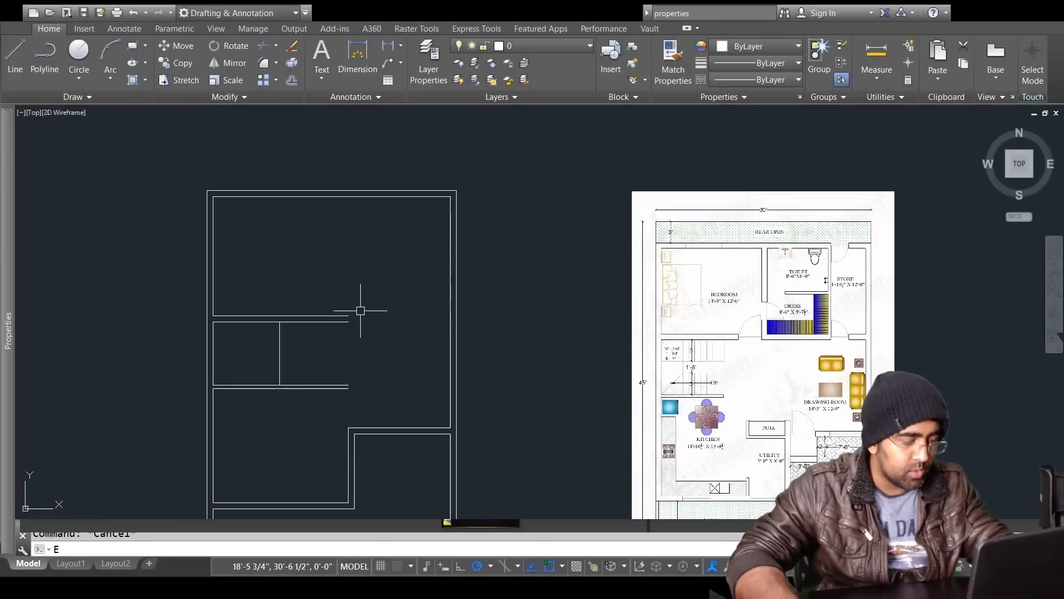
key("Escape")
Step: Draw four separate slanted practice lines in the empty area left of the floor plan
middle_click_drag(330, 286, 711, 276)
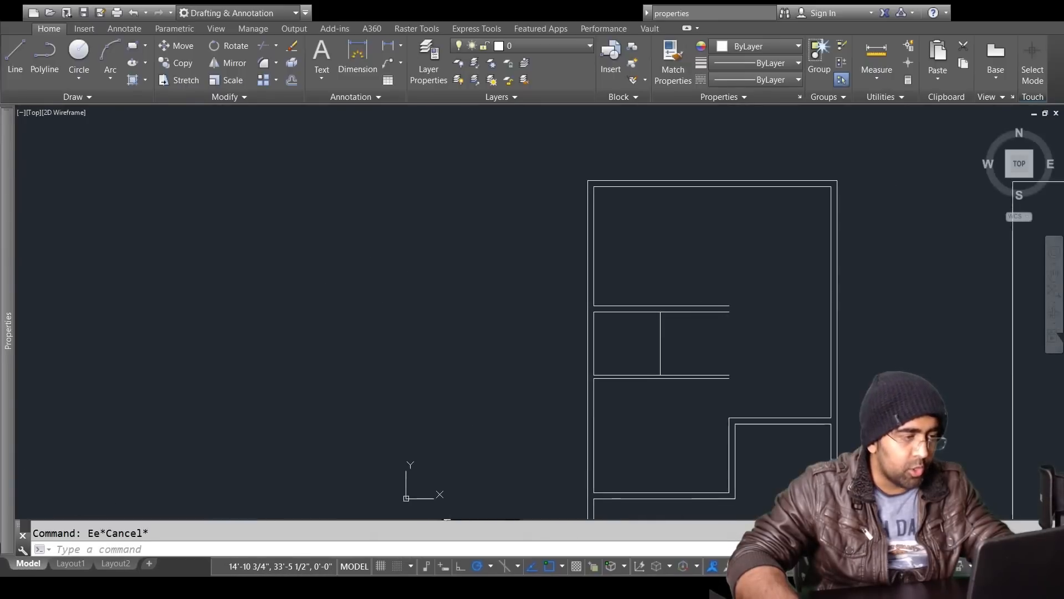
key("Escape")
type("l")
key("Return")
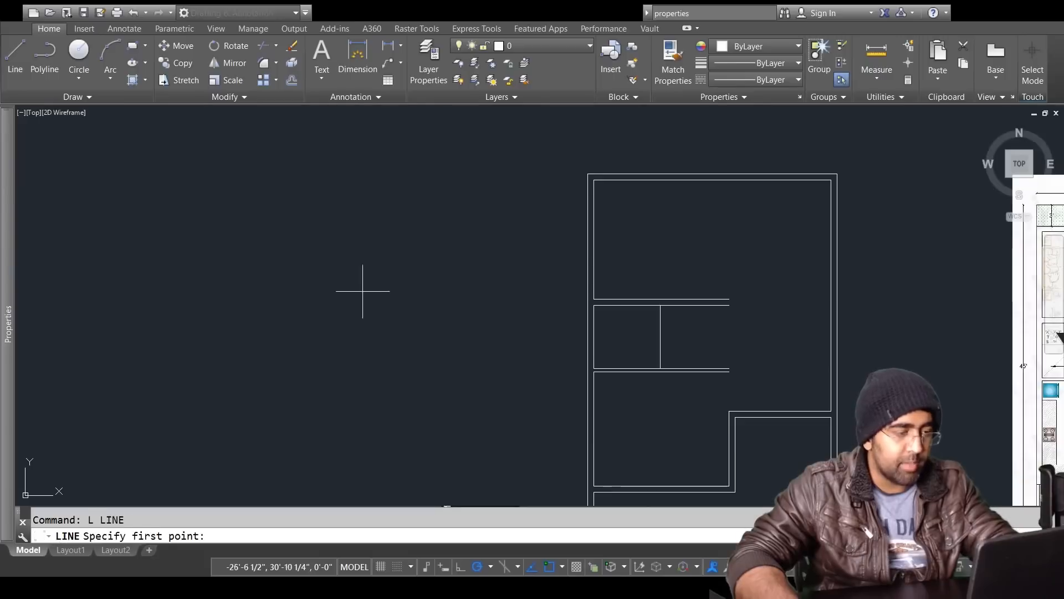
left_click(333, 310)
left_click(350, 232)
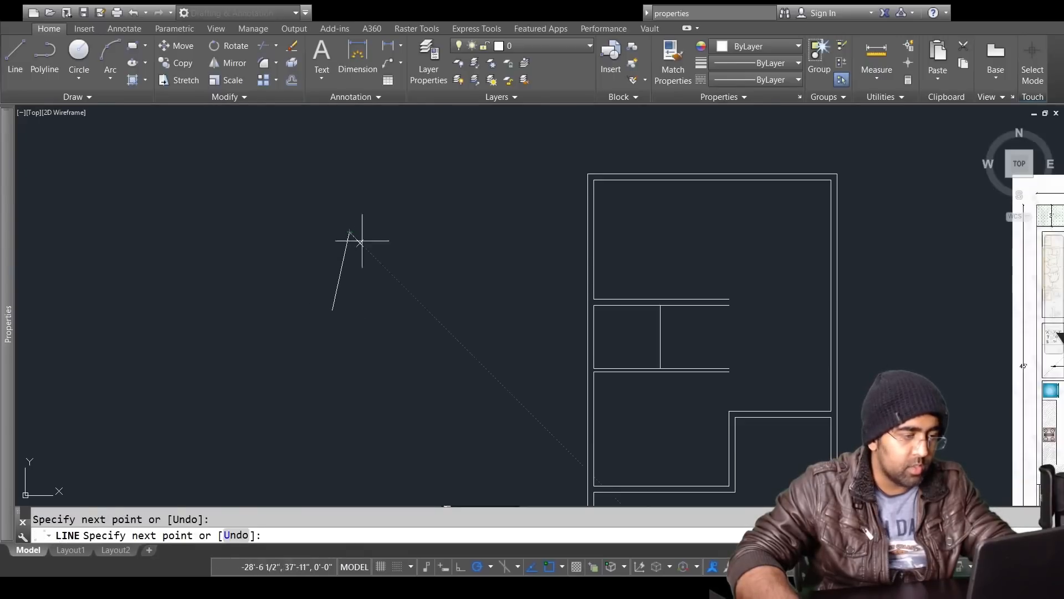
key("Return")
key("Return")
left_click(333, 185)
left_click(430, 242)
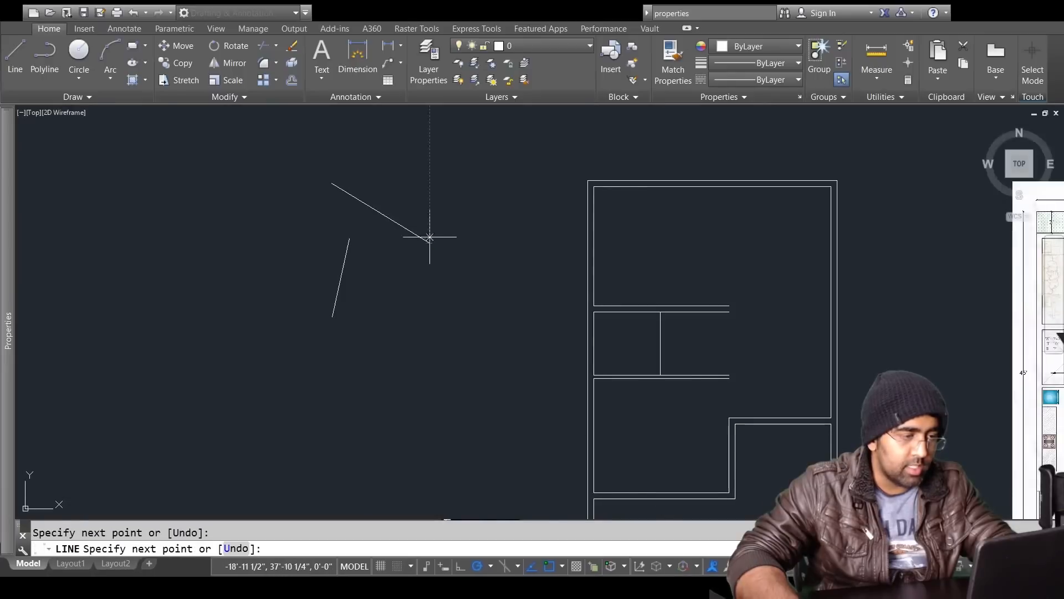
key("Return")
key("Return")
left_click(374, 153)
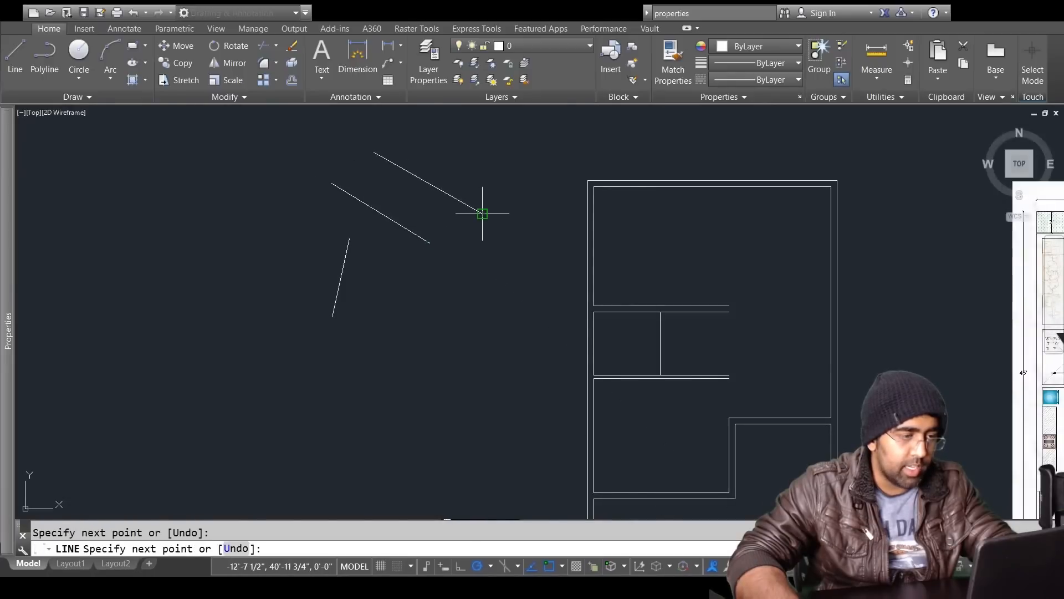
left_click(482, 213)
key("Return")
key("Return")
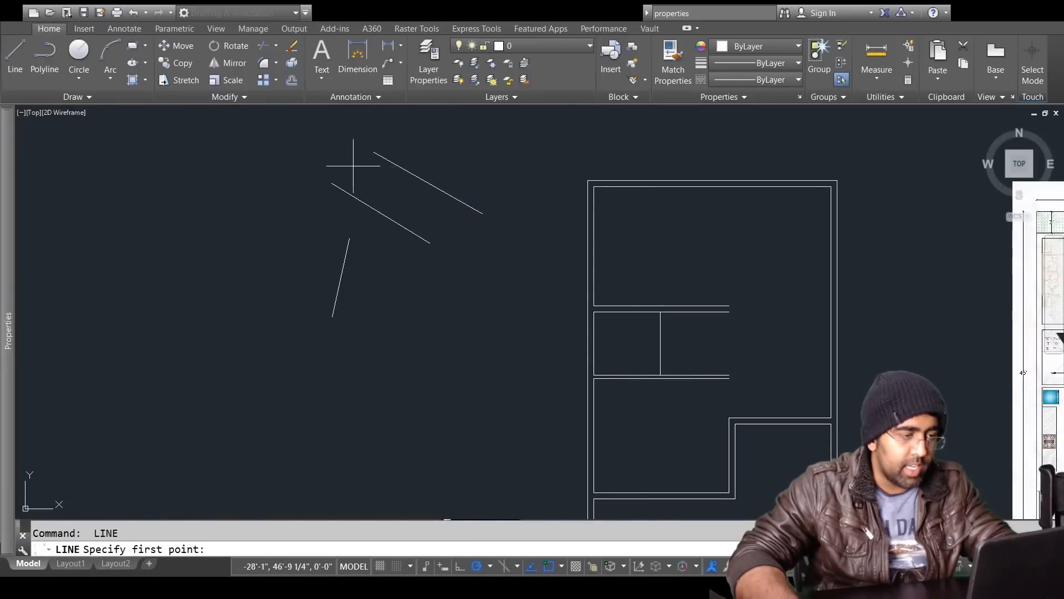
left_click(383, 125)
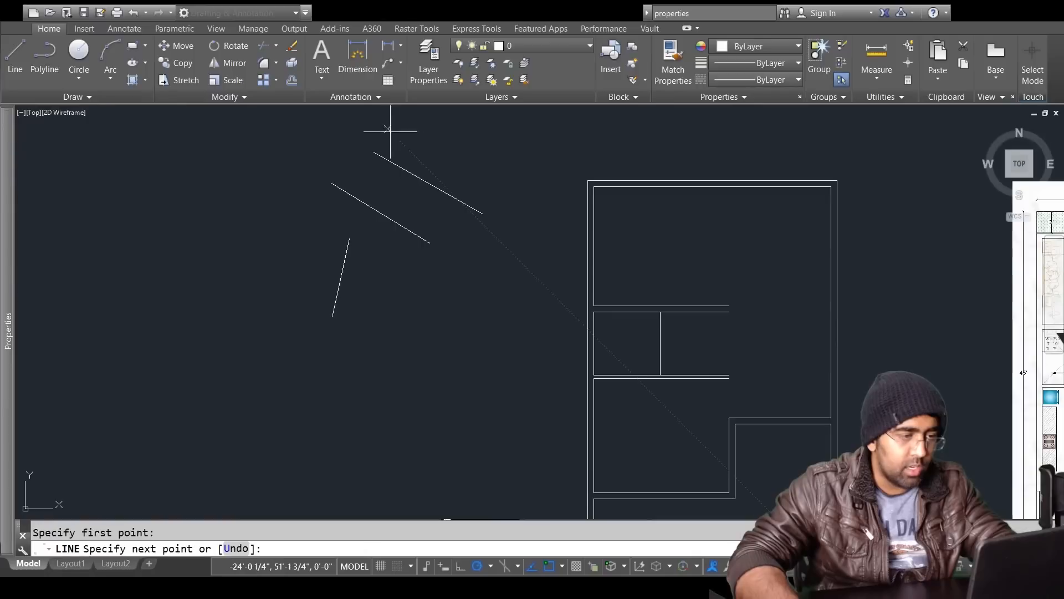
left_click(531, 179)
key("Return")
Step: Erase all four slanted practice lines left of the floor plan
scroll(416, 166, "up", 3)
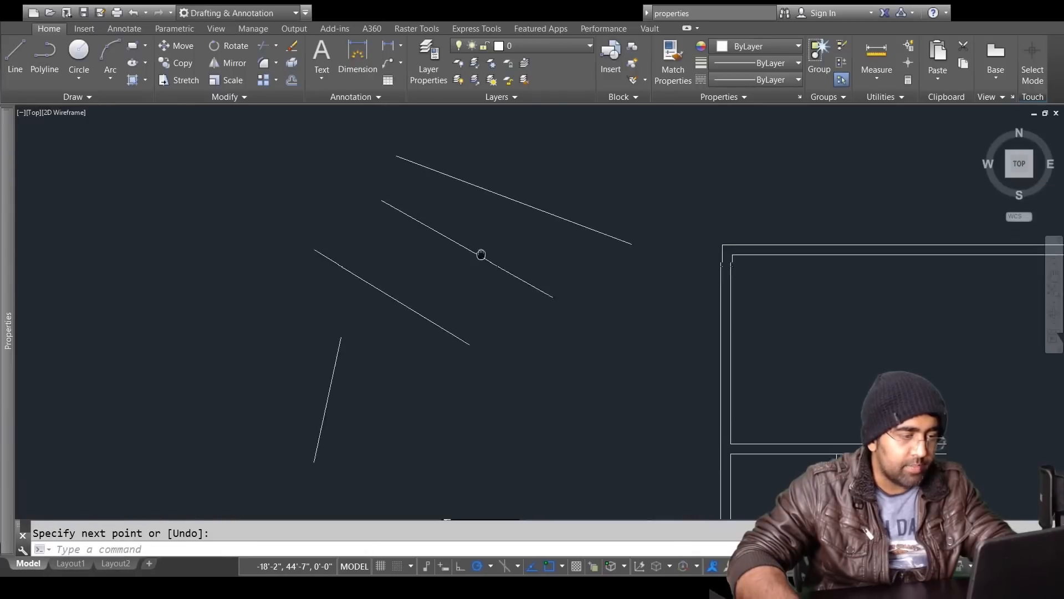
left_click(500, 146)
left_click(415, 332)
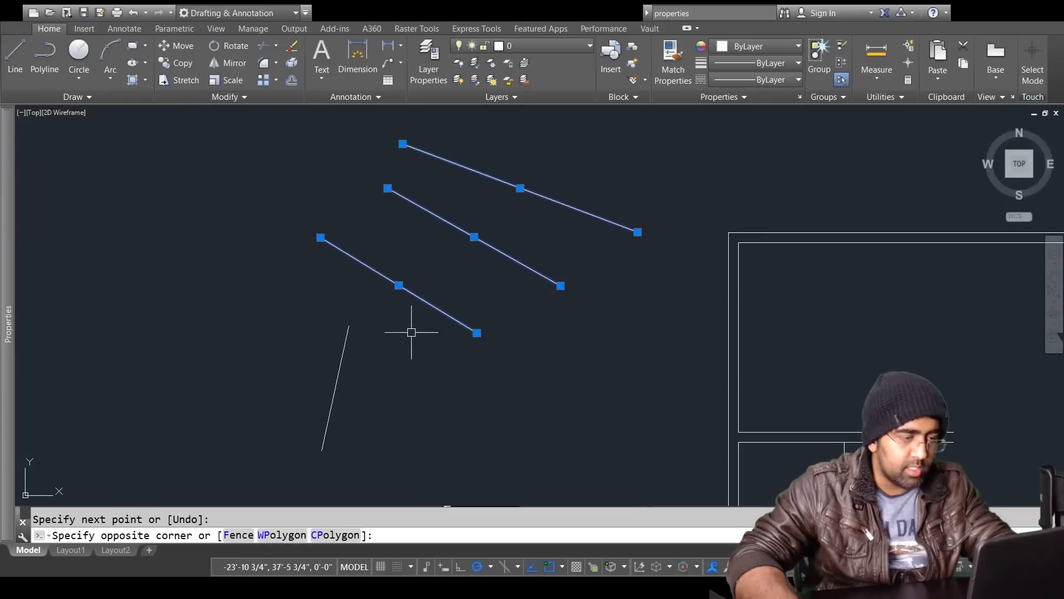
key("Delete")
left_click(409, 318)
left_click(284, 387)
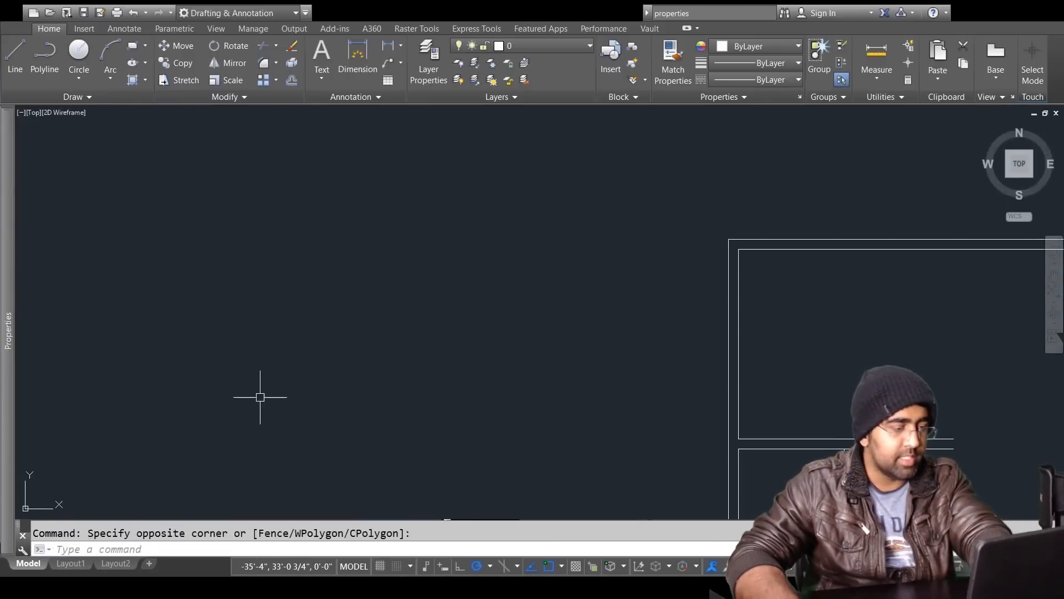
key("Delete")
key("Escape")
Step: Draw three separate vertical practice lines, spaced apart, in the empty area left of the floor plan
type("l")
key("Return")
left_click(340, 281)
left_click(340, 368)
key("Return")
key("Return")
left_click(407, 286)
key("Return")
left_click(500, 263)
key("Return")
left_click(506, 295)
key("Return")
left_click(508, 284)
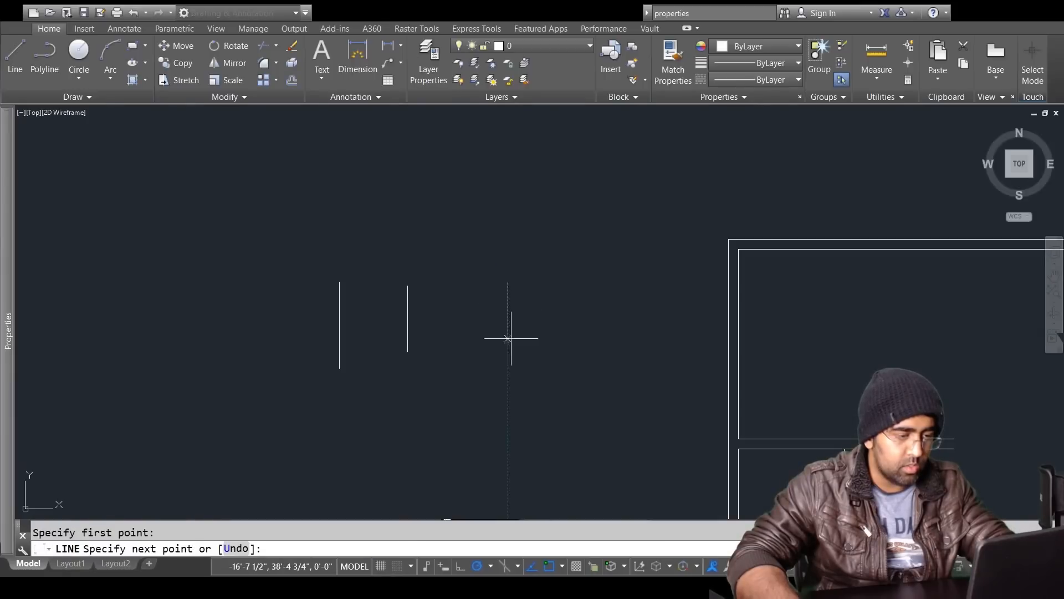
left_click(508, 375)
key("Return")
Step: Draw a short horizontal line to the left of the vertical practice lines, stopping short of the first one
key("Return")
left_click(219, 319)
left_click(293, 320)
key("Escape")
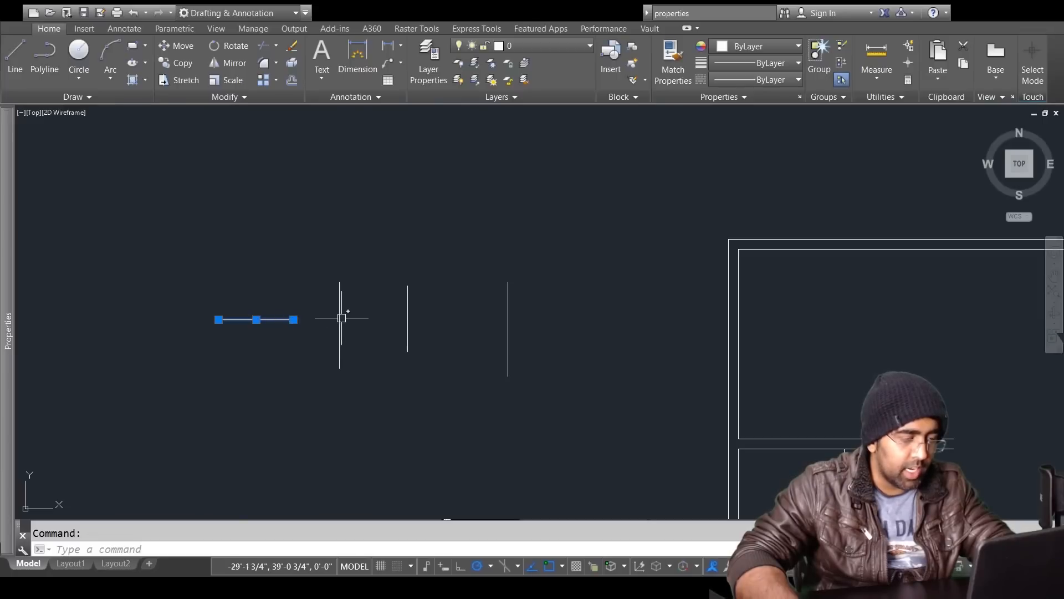
left_click(293, 320)
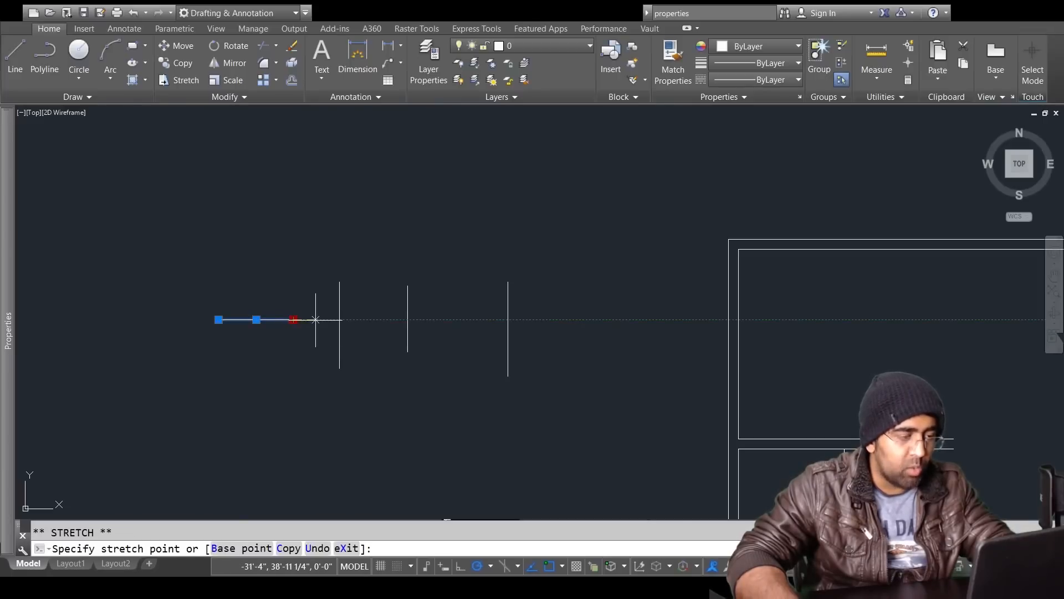
key("Escape")
key("Escape")
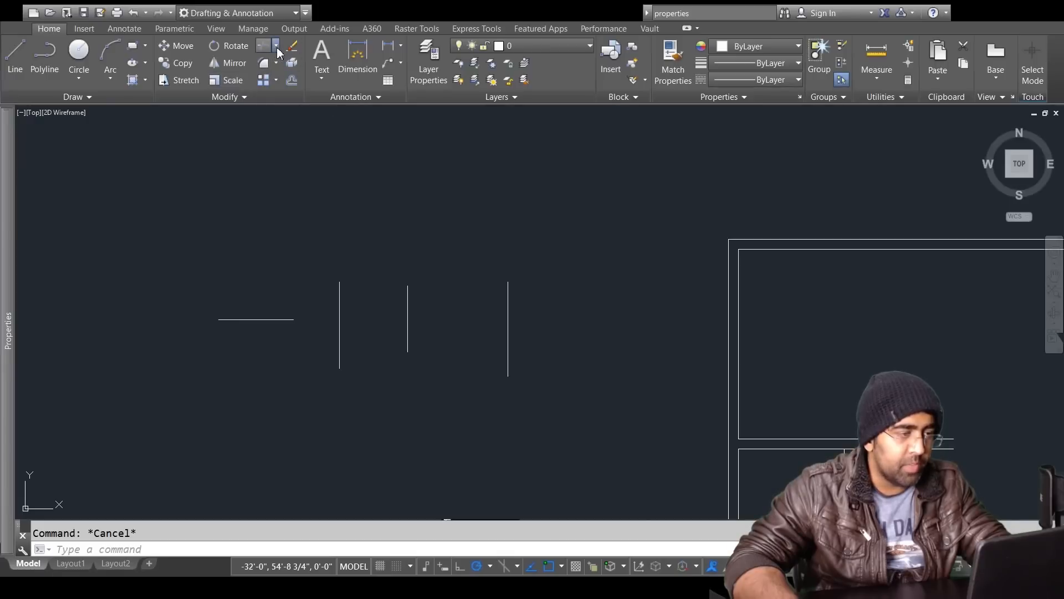
Step: Extend the horizontal practice line to each vertical line in turn up to the farthest one, using all objects as boundary edges
left_click(254, 92)
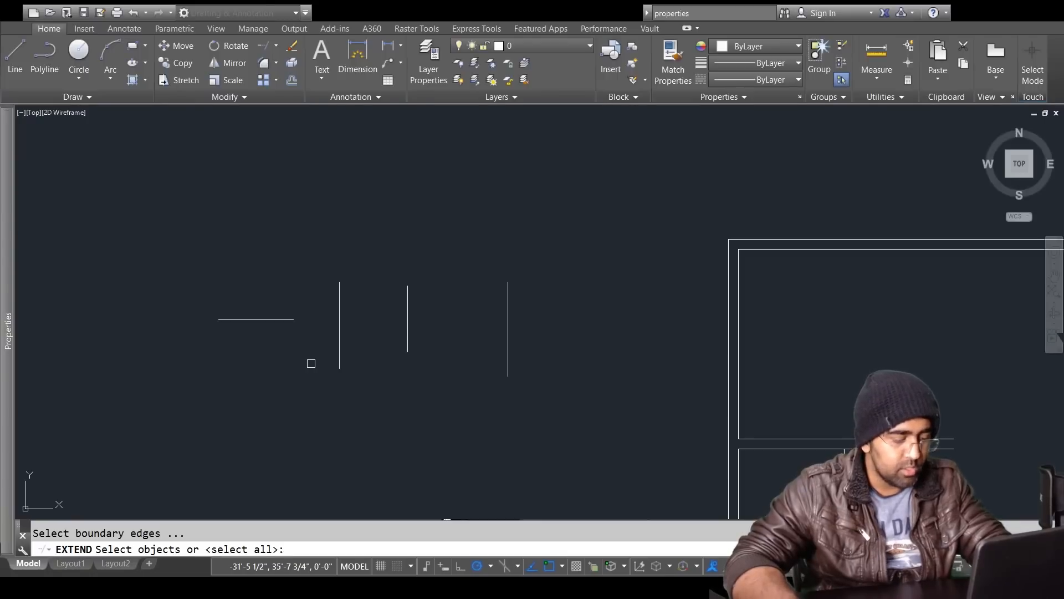
key("Return")
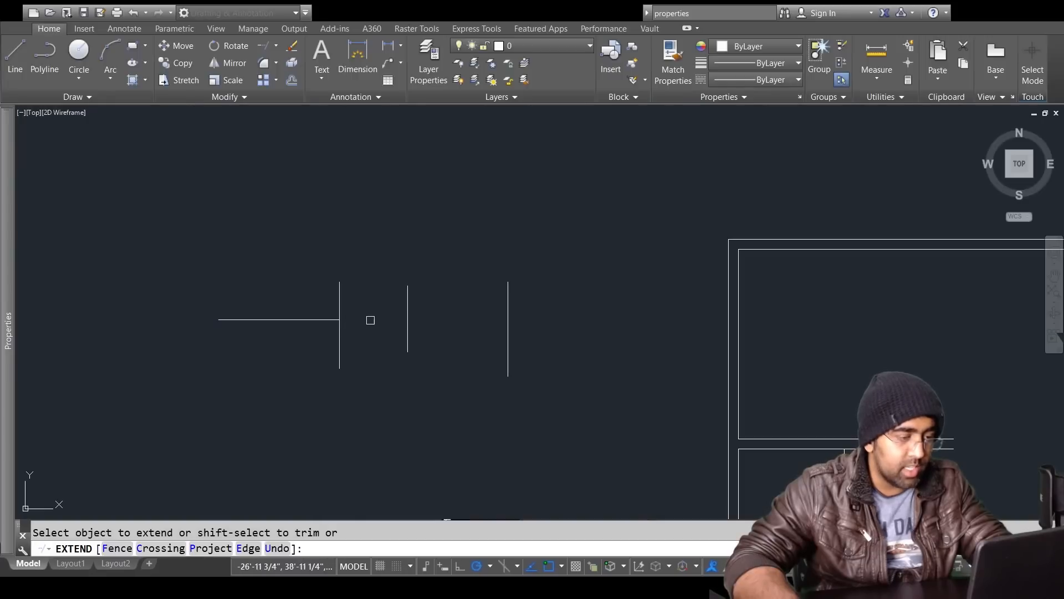
left_click(310, 320)
left_click(346, 319)
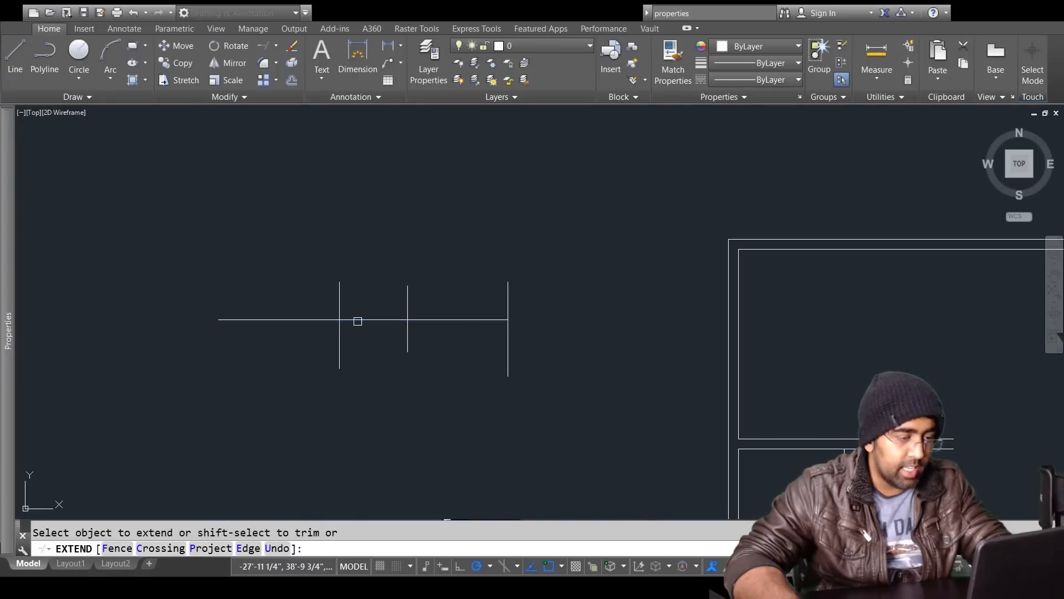
key("Escape")
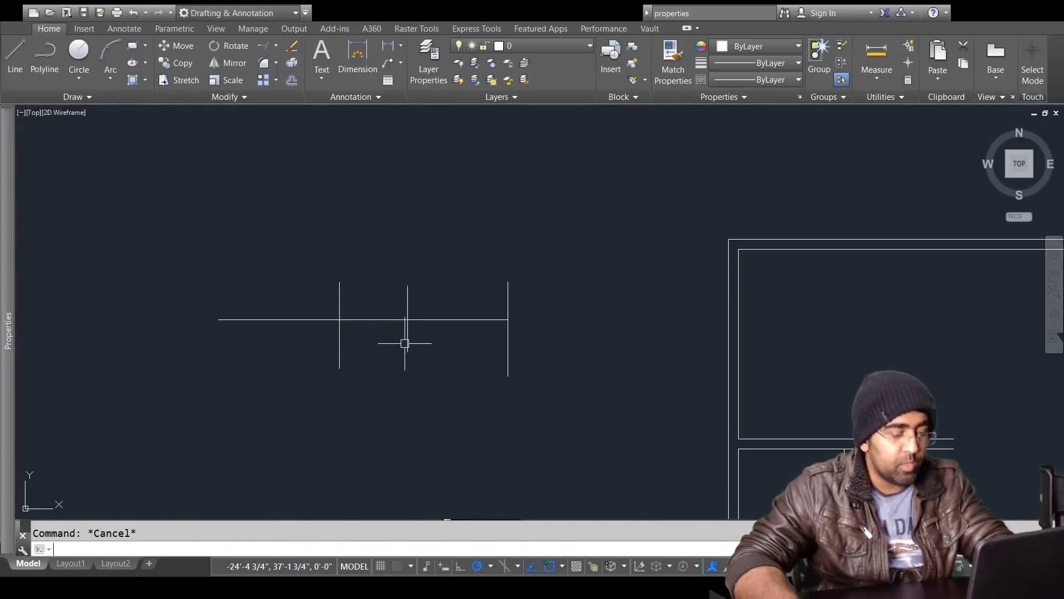
Step: Undo the extension of the horizontal practice line
key("ctrl+z")
key("Escape")
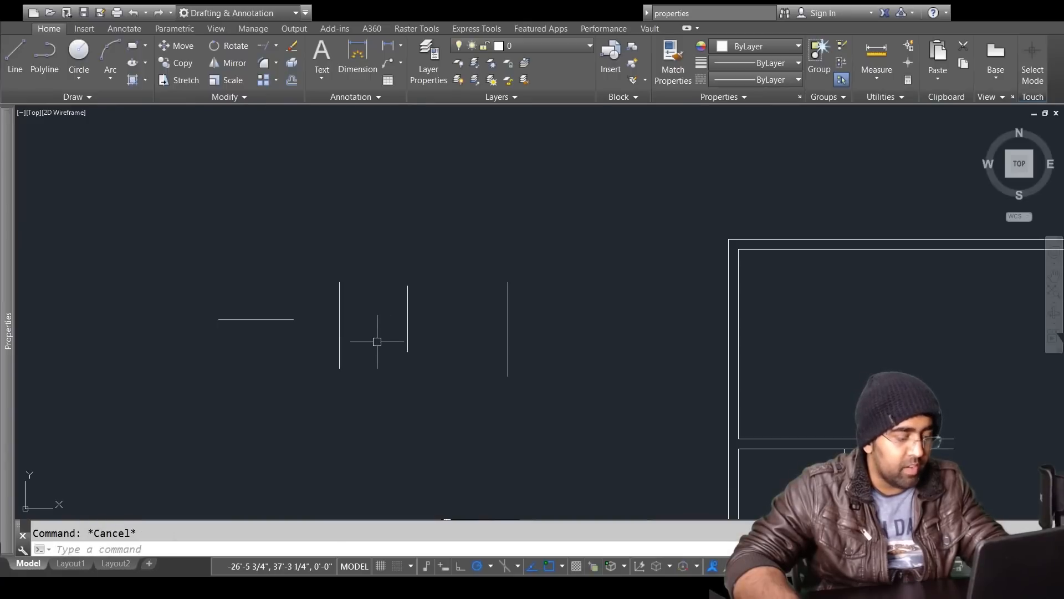
left_click(283, 302)
left_click(278, 338)
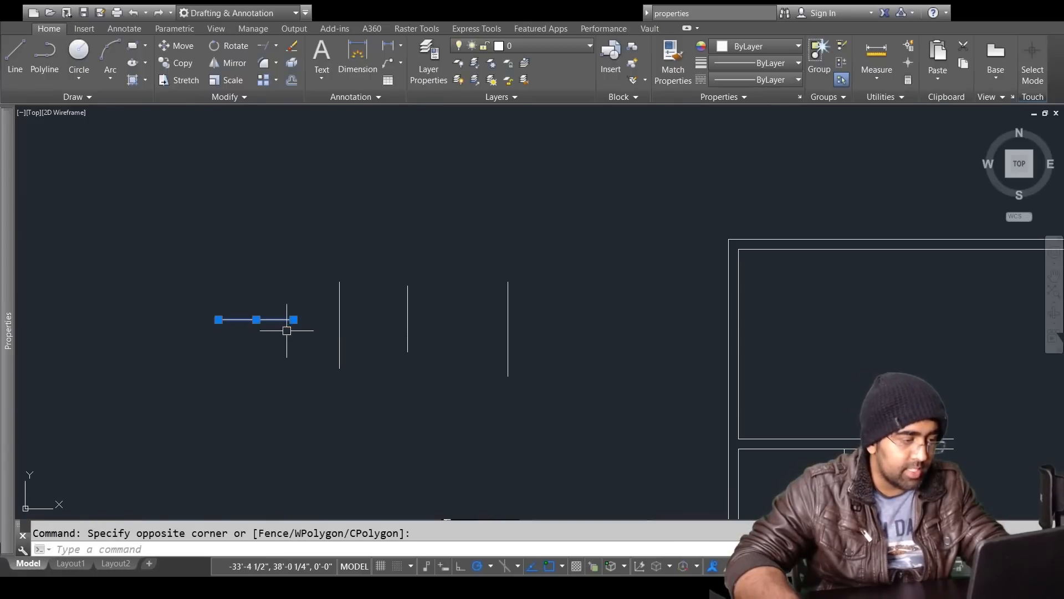
key("Escape")
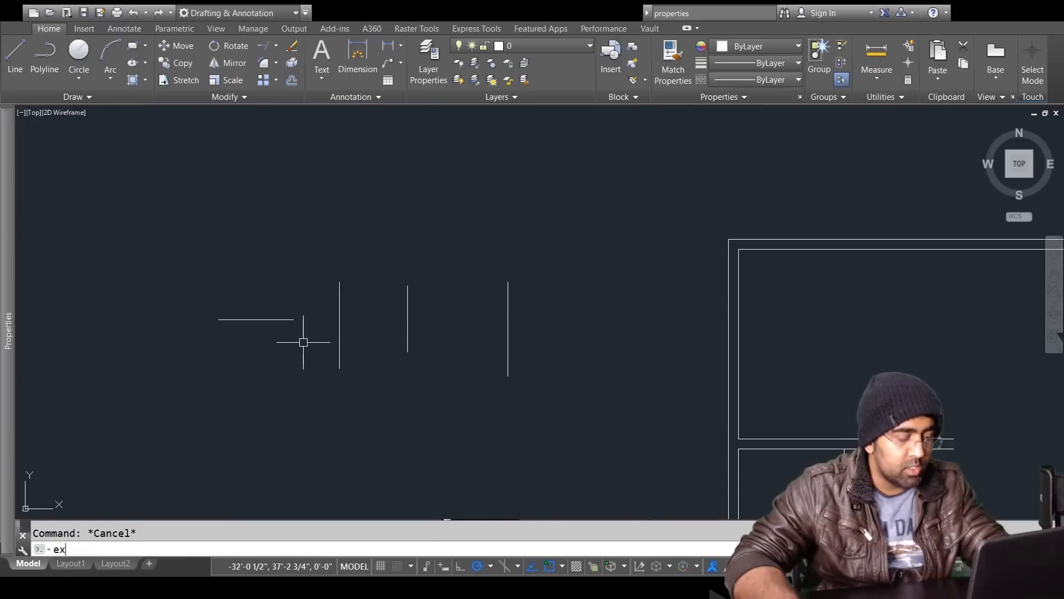
Step: Extend the horizontal practice line directly to the farthest vertical line, using only that line as the boundary edge
type("ex")
key("Return")
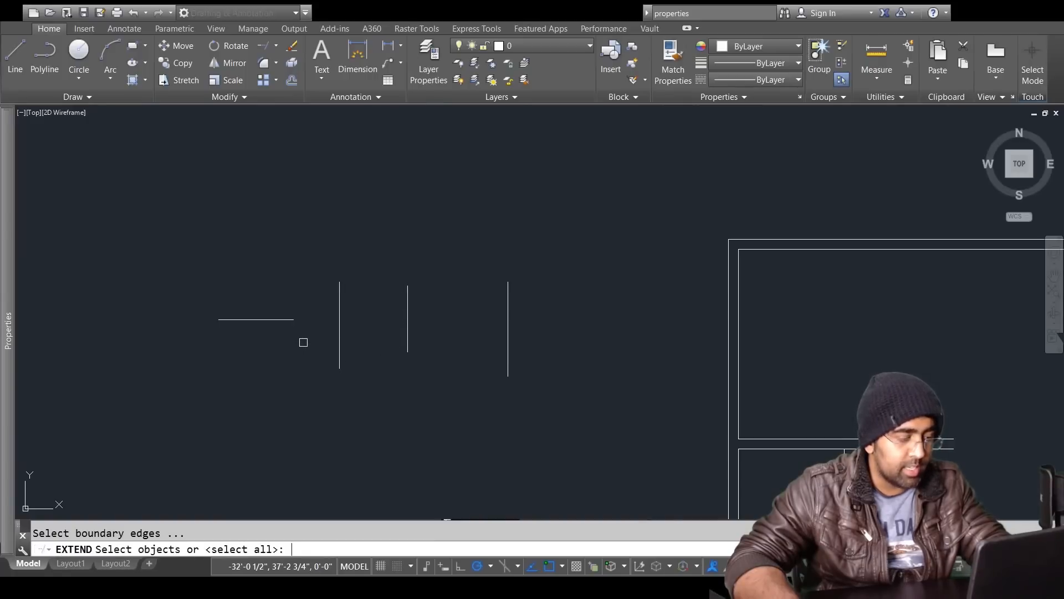
left_click(506, 315)
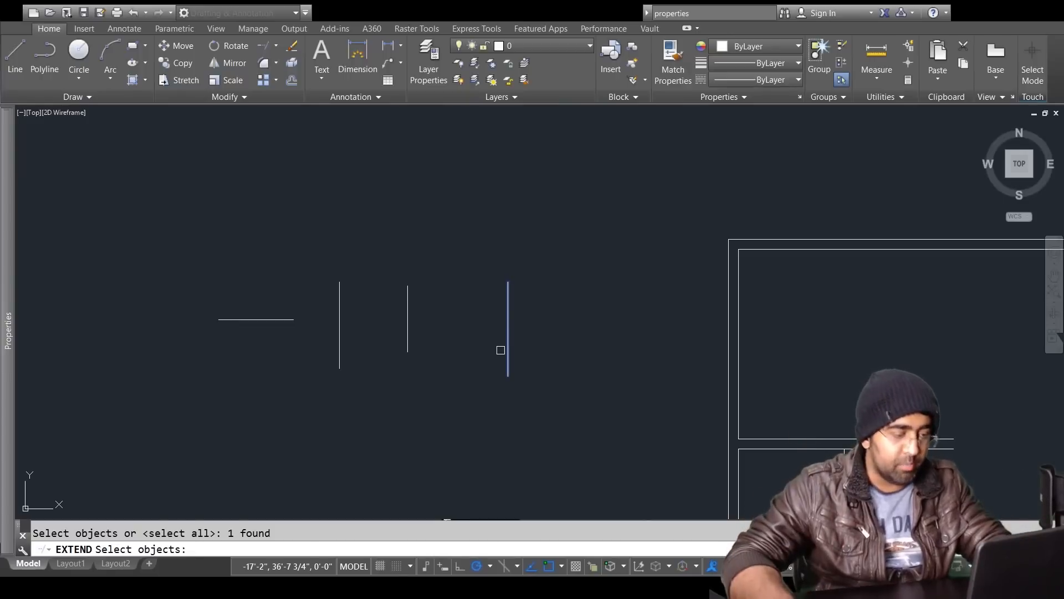
key("Return")
left_click(293, 320)
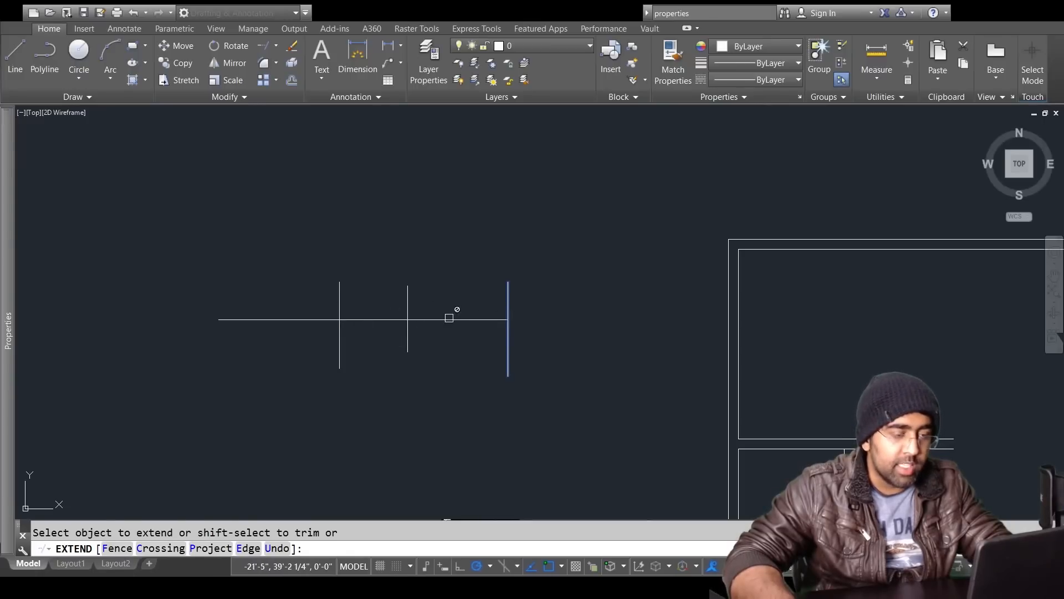
key("Escape")
Step: Erase the horizontal and three vertical practice lines beside the floor plan
left_click(549, 249)
left_click(197, 381)
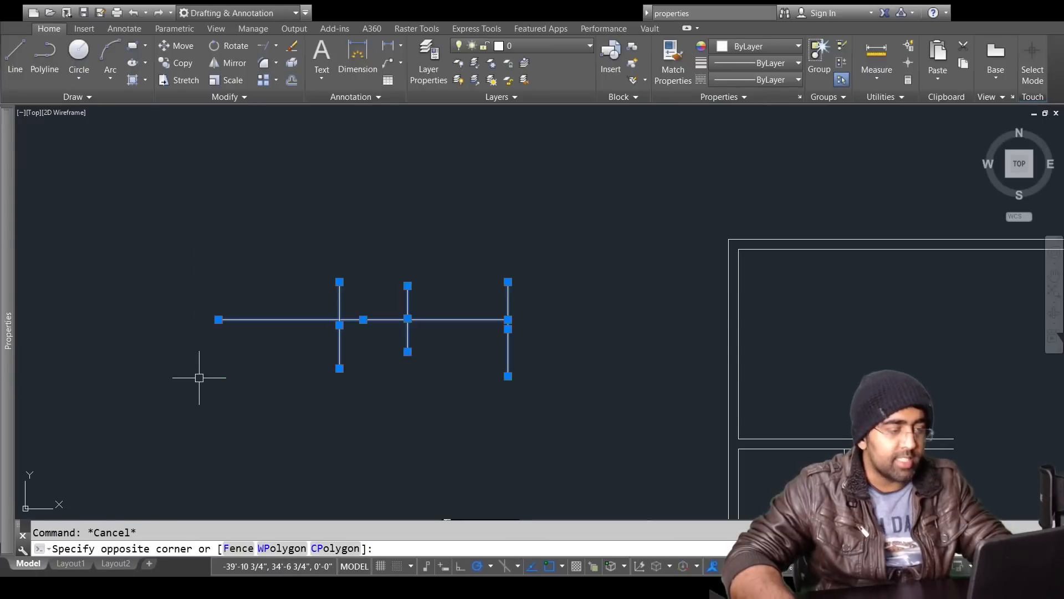
key("Delete")
scroll(281, 351, "down", 3)
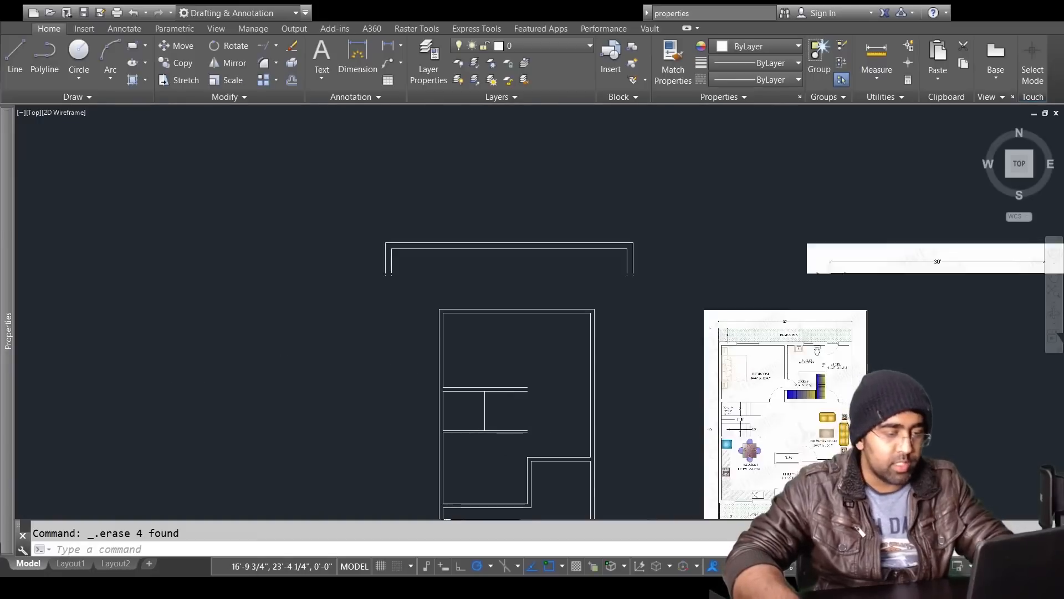
scroll(527, 421, "up", 4)
key("Escape")
left_click(537, 232)
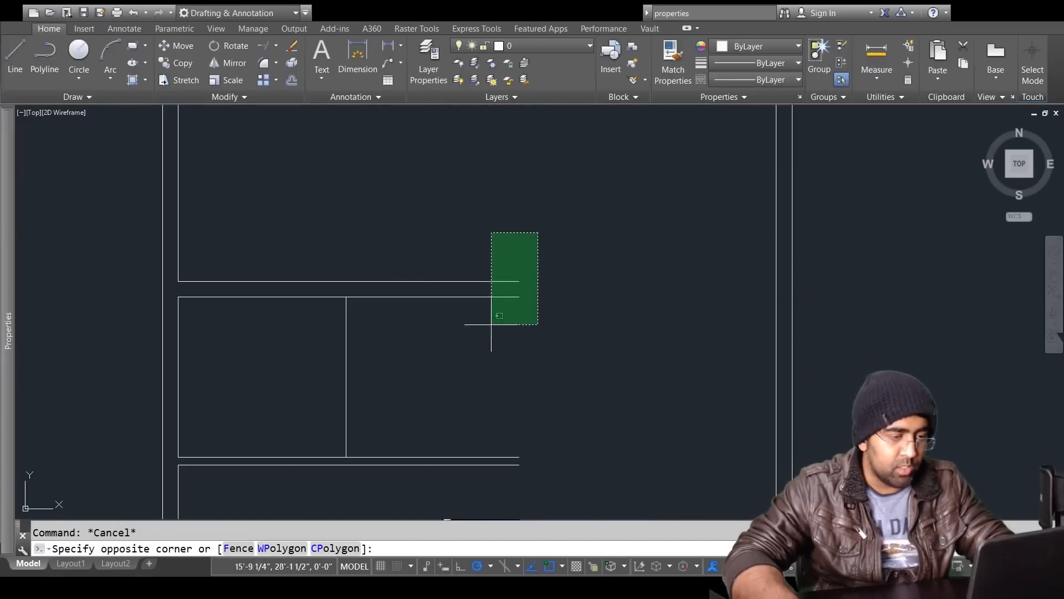
left_click(493, 316)
left_click(519, 297, "shift")
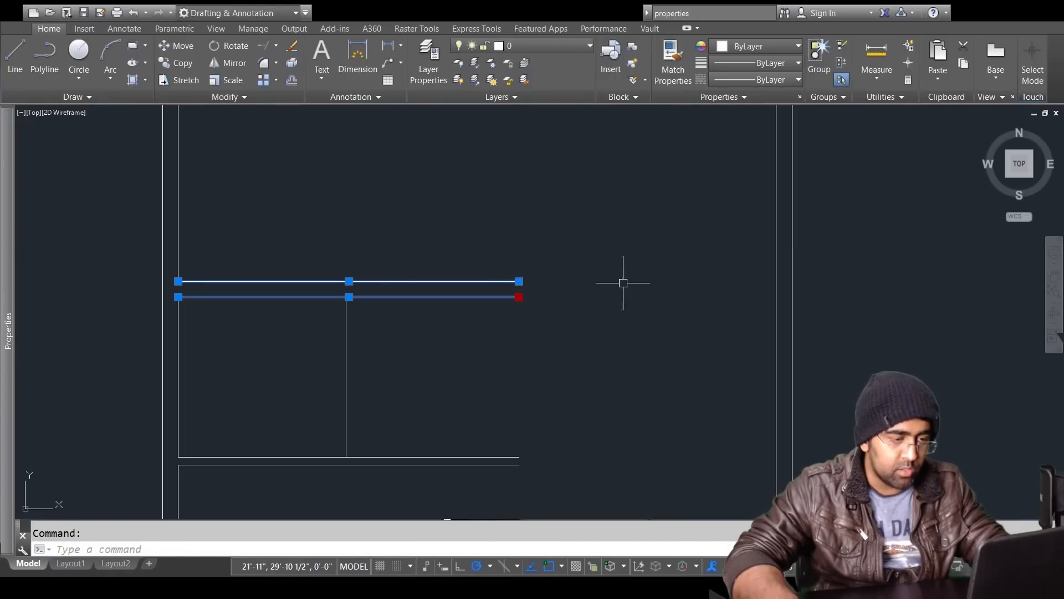
left_click(518, 281)
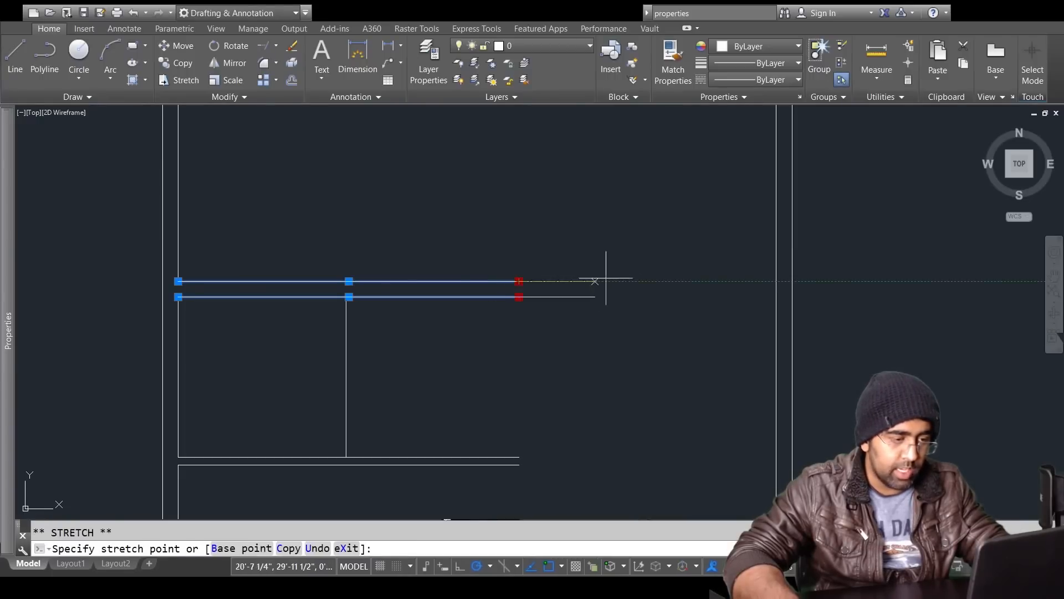
key("Escape")
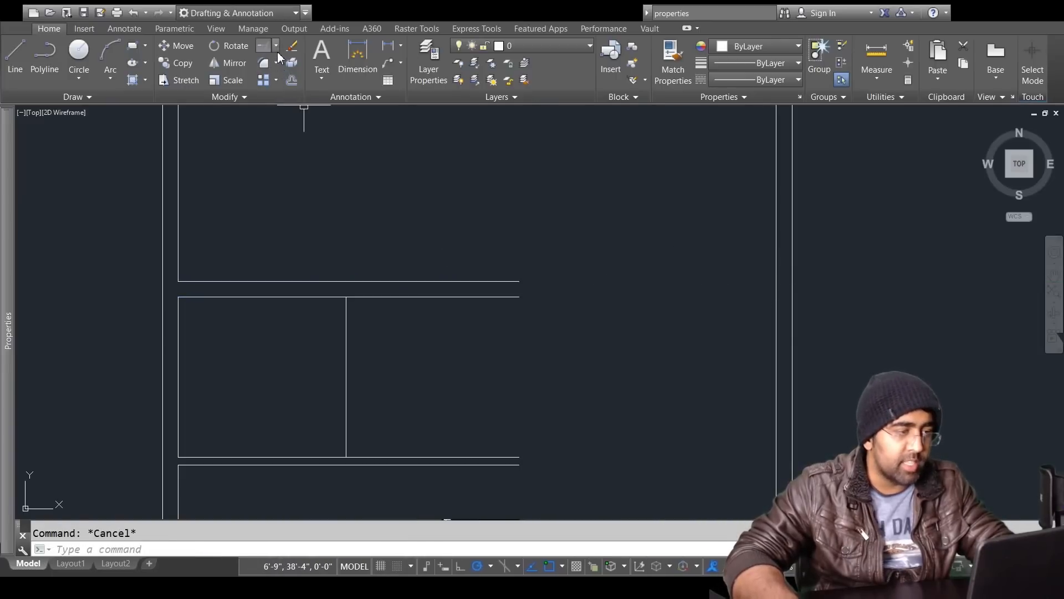
Step: Extend both lines of the wall below the upper room to the inner face of the right exterior wall
left_click(268, 96)
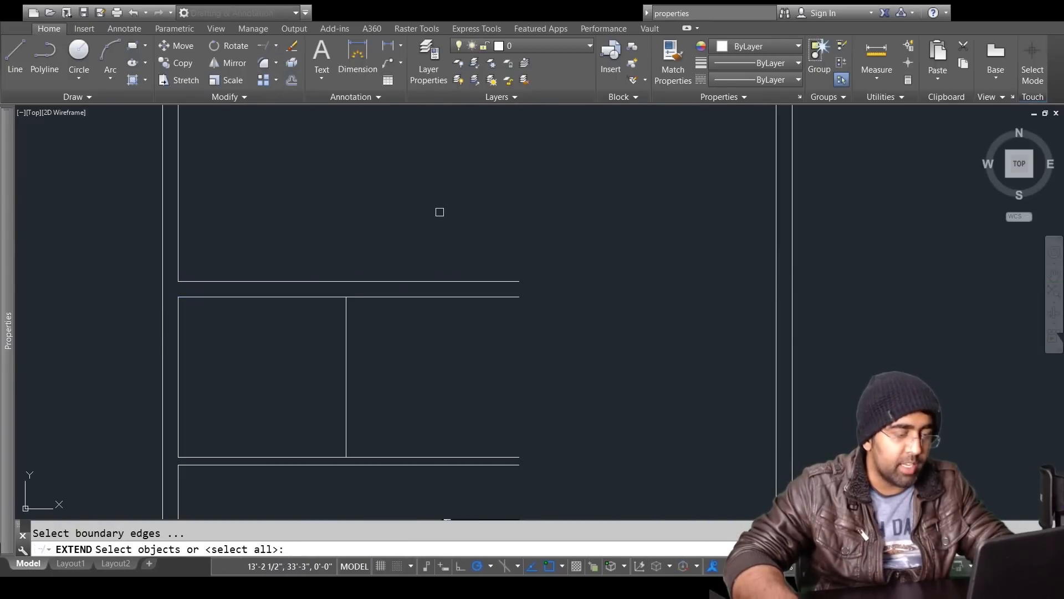
key("Return")
left_click(485, 217)
left_click(449, 342)
key("Escape")
key("Escape")
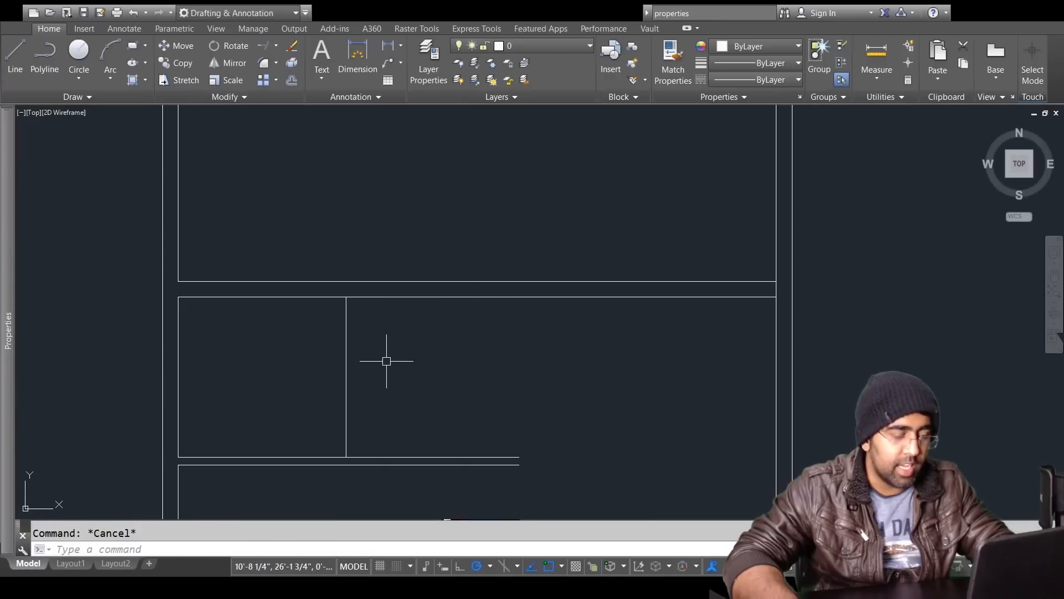
Step: Stretch the lower end of the short vertical line in the staircase area down to the lower line of the thin partition
scroll(387, 361, "down", 5)
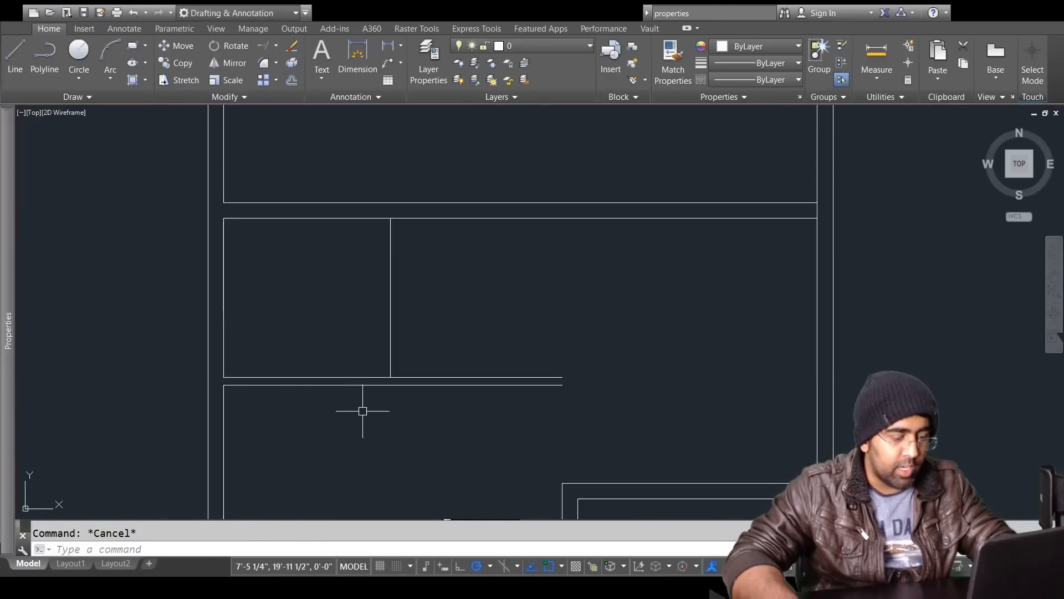
scroll(436, 433, "down", 3)
scroll(749, 410, "up", 3)
scroll(590, 420, "down", 5)
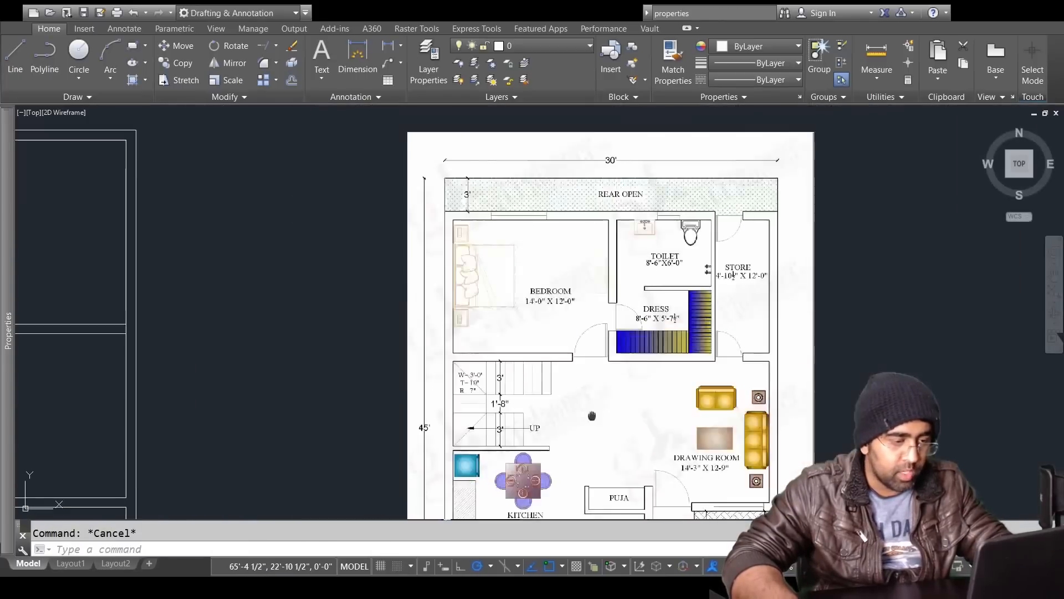
scroll(205, 433, "up", 7)
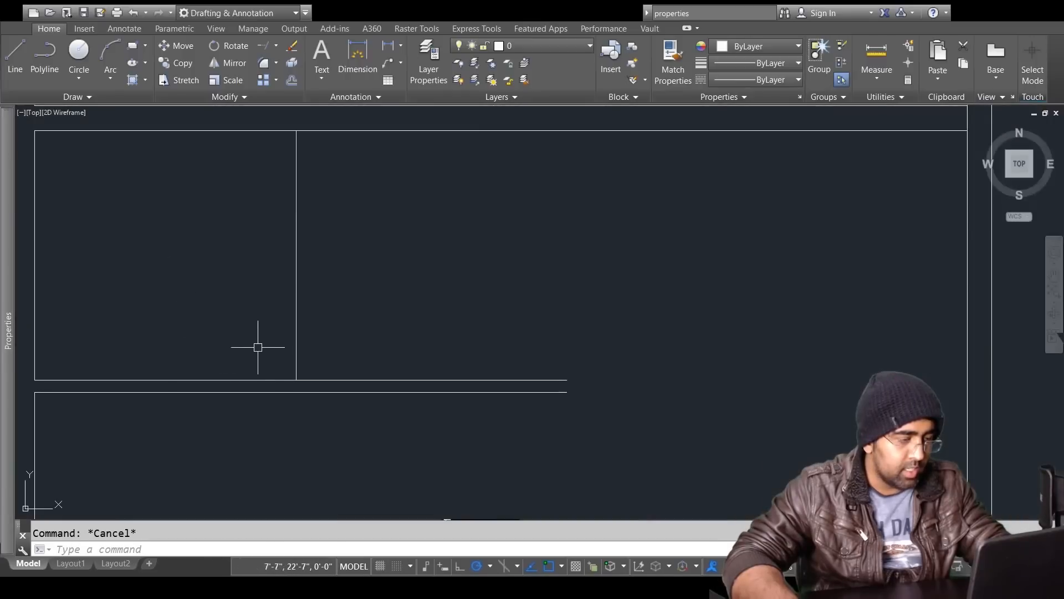
left_click(301, 344)
left_click(247, 344)
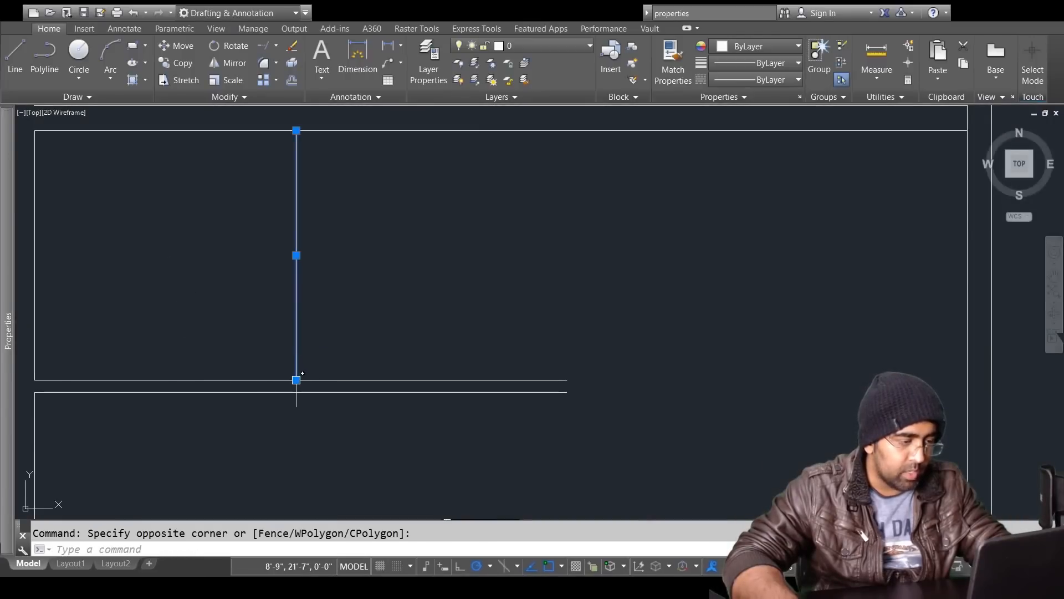
left_click(296, 380)
left_click(296, 392)
key("Escape")
Step: Trim the thin partition's lines beyond the vertical line and the vertical line above the partition, leaving a closed wall end
type("tr")
key("Return")
left_click(403, 311)
left_click(379, 387)
key("Escape")
key("Return")
key("Return")
left_click(350, 278)
left_click(286, 282)
key("Return")
Step: Examine the bedroom, toilet, dress and store layout and dimensions in the reference image
scroll(231, 295, "down", 3)
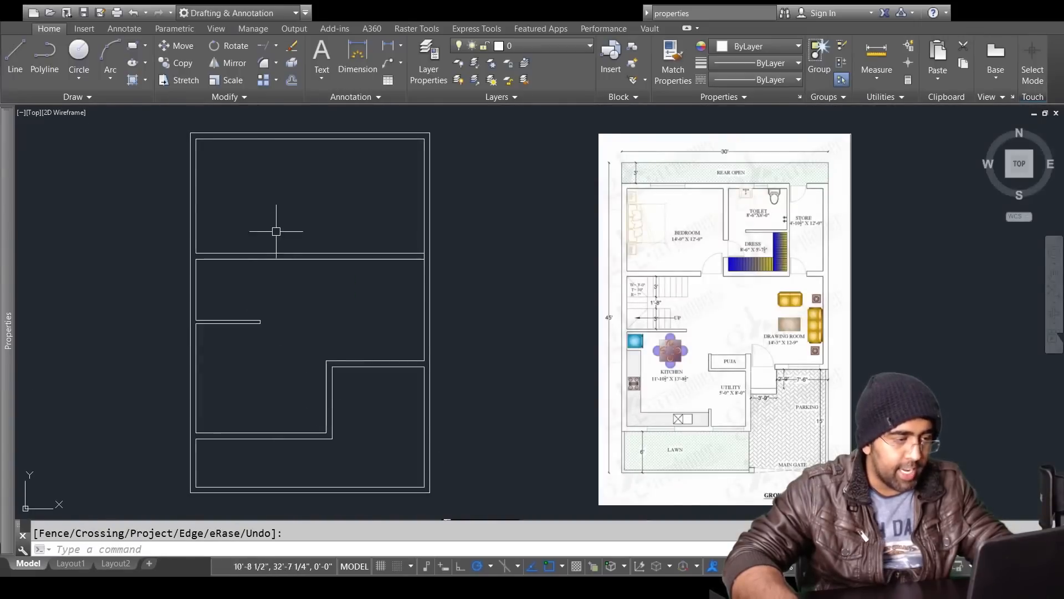
scroll(781, 195, "up", 4)
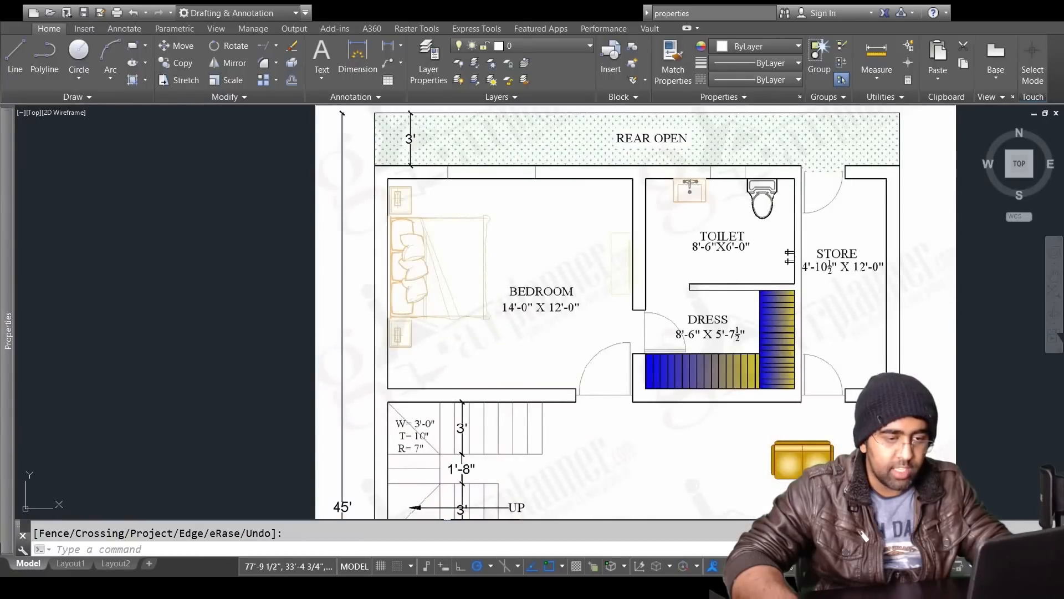
scroll(368, 402, "down", 2)
scroll(575, 336, "up", 6)
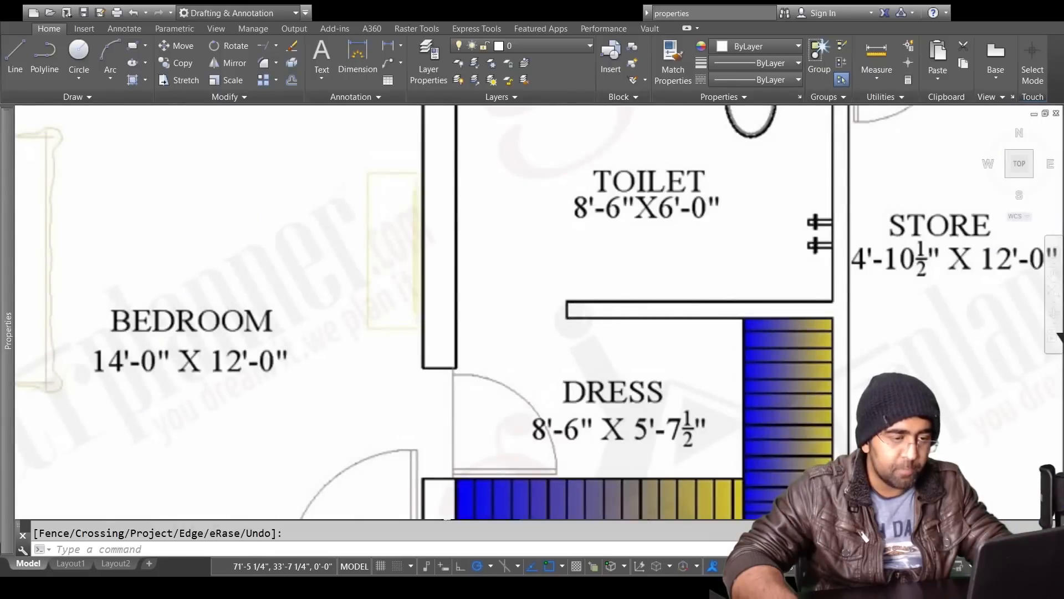
scroll(666, 270, "down", 2)
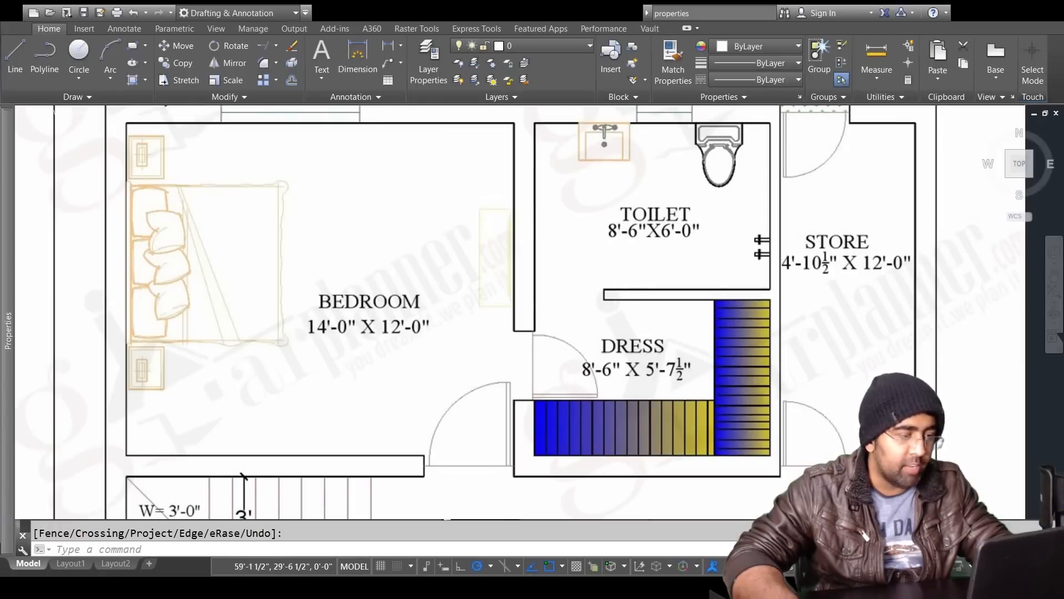
scroll(255, 420, "down", 2)
middle_click_drag(255, 419, 692, 380)
scroll(388, 391, "down", 2)
middle_click_drag(59, 331, 658, 307)
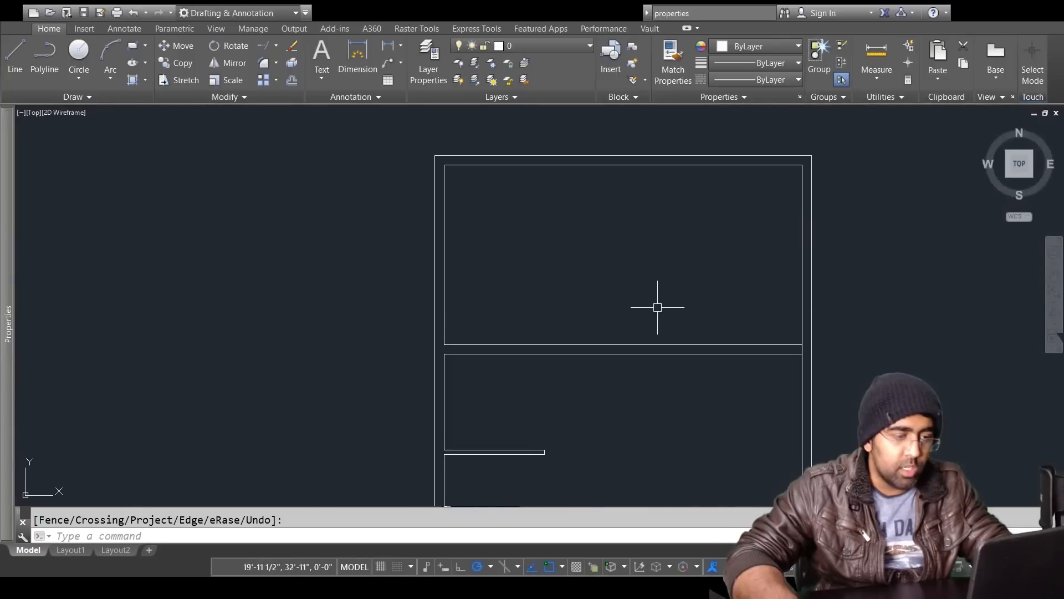
key("Escape")
type("o")
key("Return")
key("Escape")
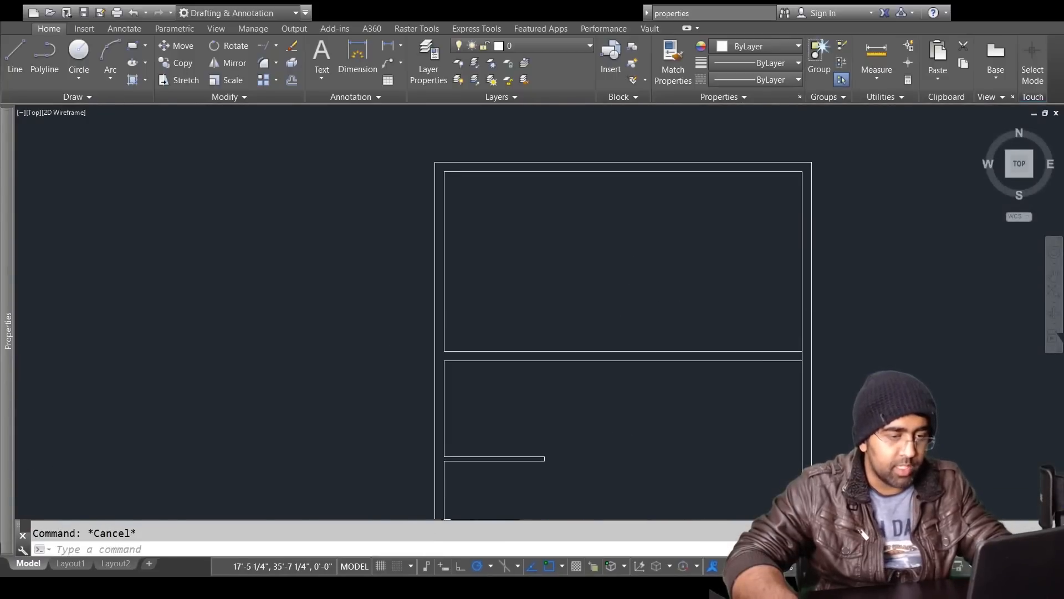
Step: Check the rear open area in the reference image and erase the inner line of the floor plan's top exterior wall
scroll(648, 278, "down", 3)
scroll(964, 257, "up", 3)
scroll(832, 274, "up", 1)
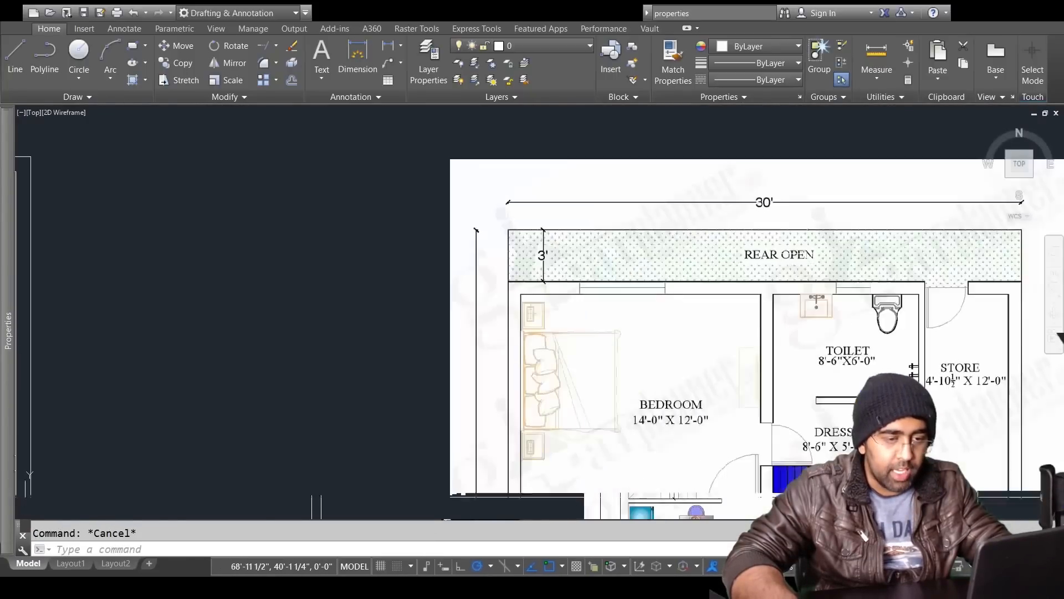
scroll(803, 254, "up", 2)
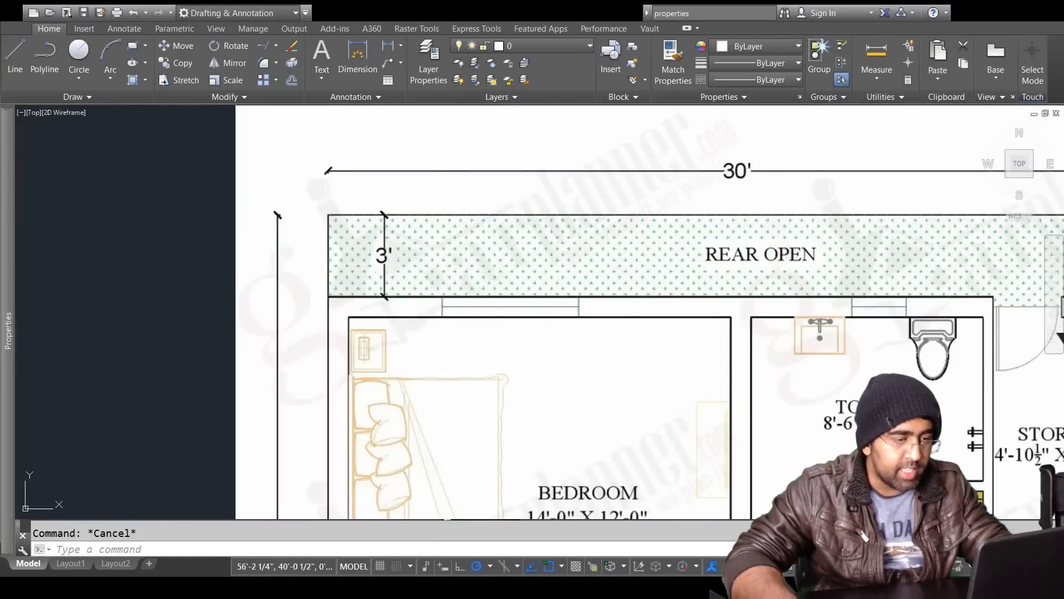
scroll(390, 259, "down", 5)
scroll(244, 253, "up", 4)
middle_click_drag(255, 252, 590, 283)
left_click(582, 218)
key("Delete")
key("Escape")
type("o")
key("Return")
type("3'")
key("Return")
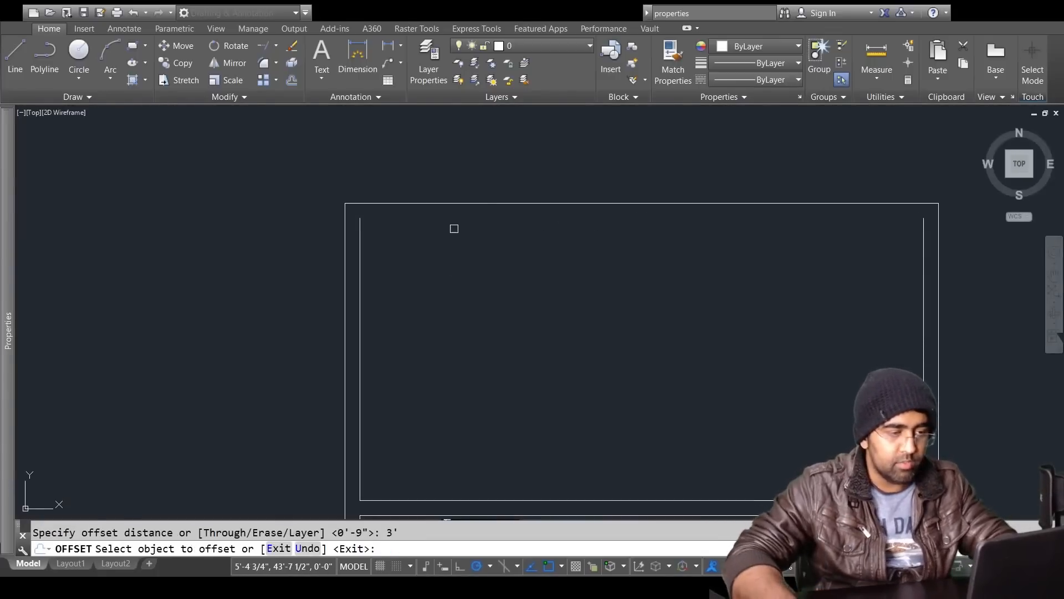
left_click(488, 203)
key("Escape")
left_click(523, 203)
left_click(473, 256)
key("Escape")
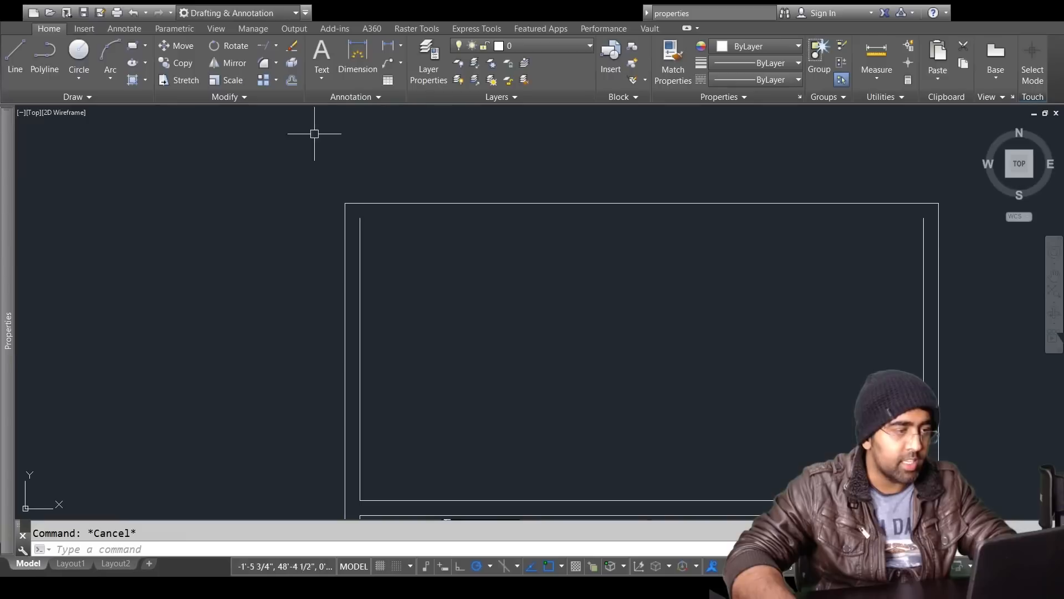
Step: Explode the outer boundary of the floor plan into separate lines
left_click(291, 62)
left_click(486, 164)
left_click(431, 245)
key("Return")
left_click(518, 165)
left_click(456, 265)
key("Escape")
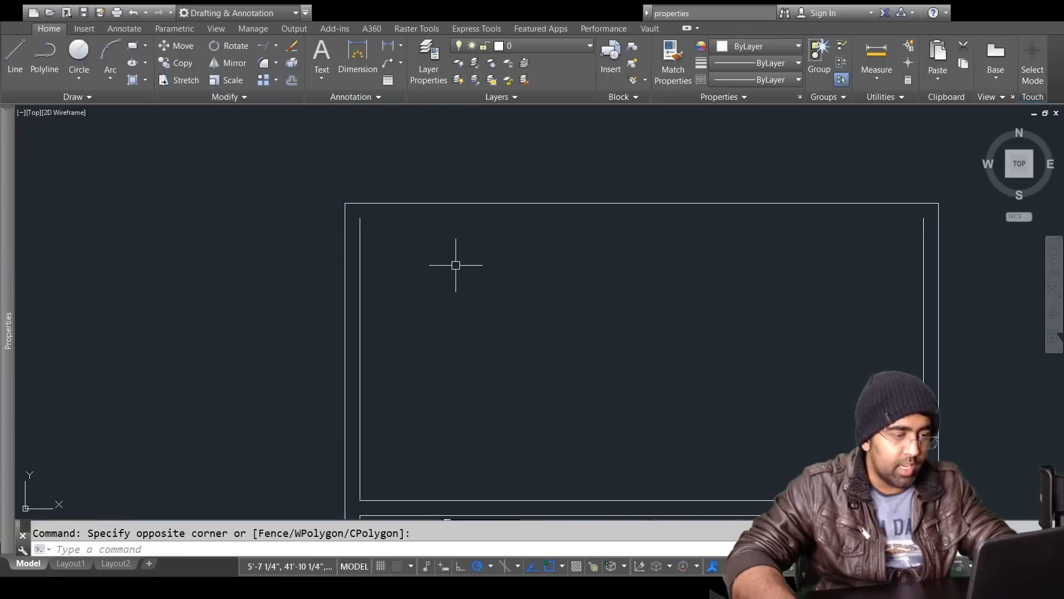
Step: Offset the top outer boundary line 3' inward to mark the rear open area
type("o")
key("Return")
type("3'")
key("Return")
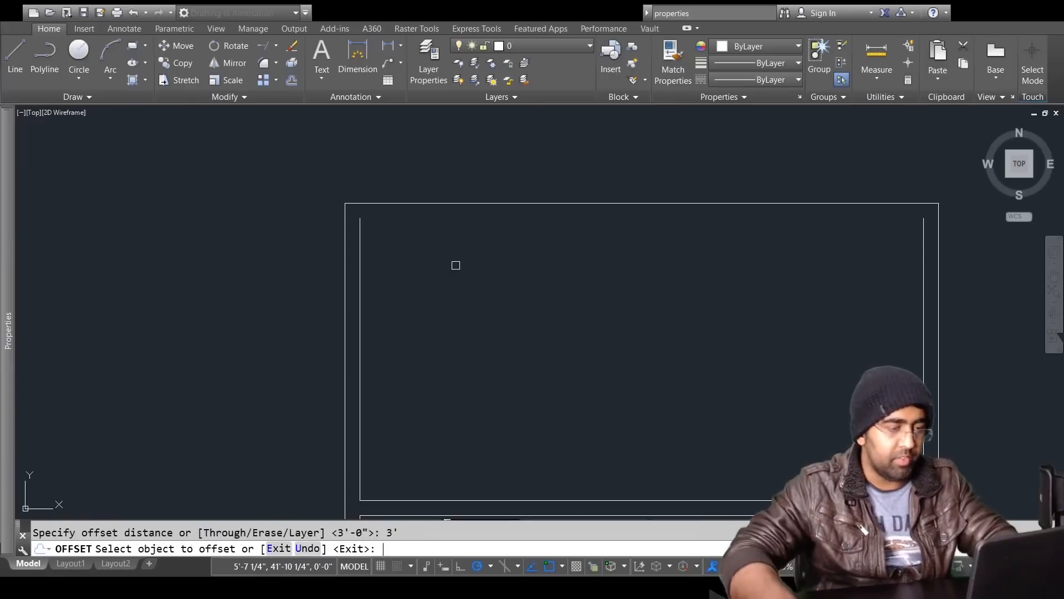
left_click(487, 206)
left_click(490, 278)
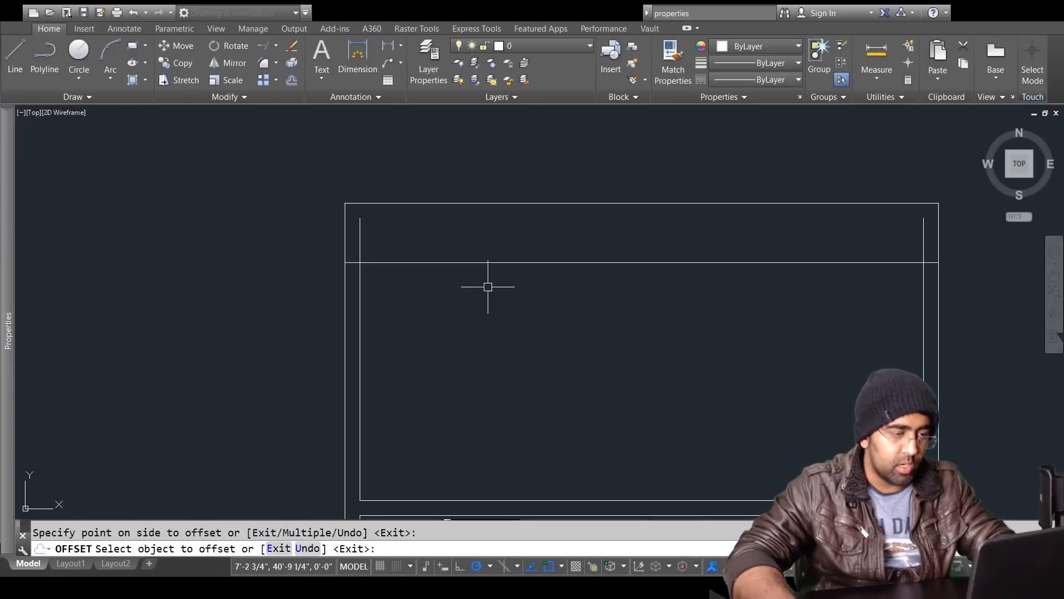
Step: Offset the lower line of the rear open area 9" toward the rooms to form the rear wall's thickness
key("Escape")
type("o")
key("Return")
type("9")
key("Return")
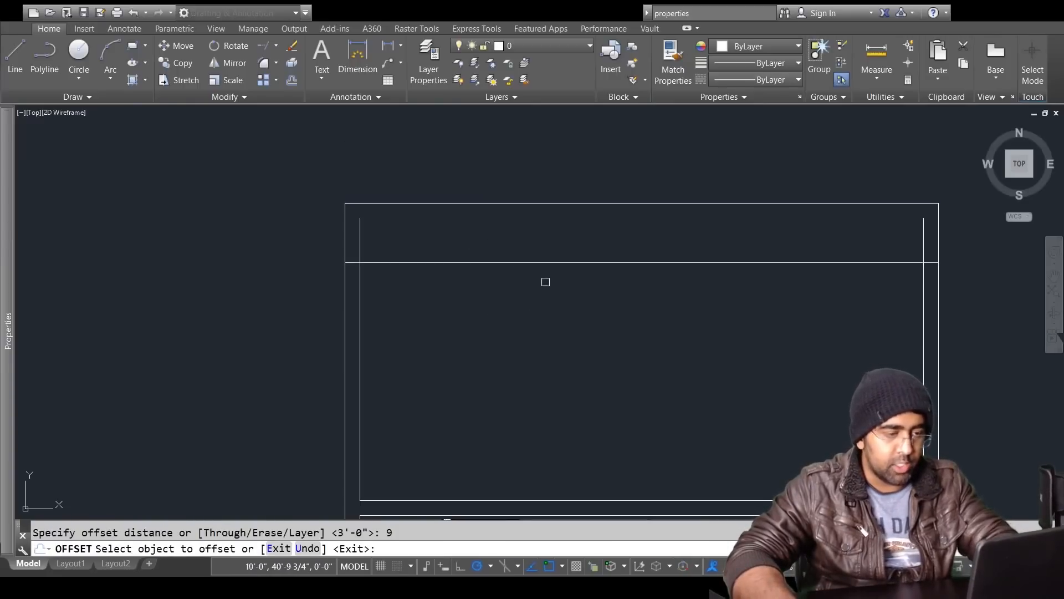
left_click(564, 266)
left_click(551, 308)
key("Escape")
key("Escape")
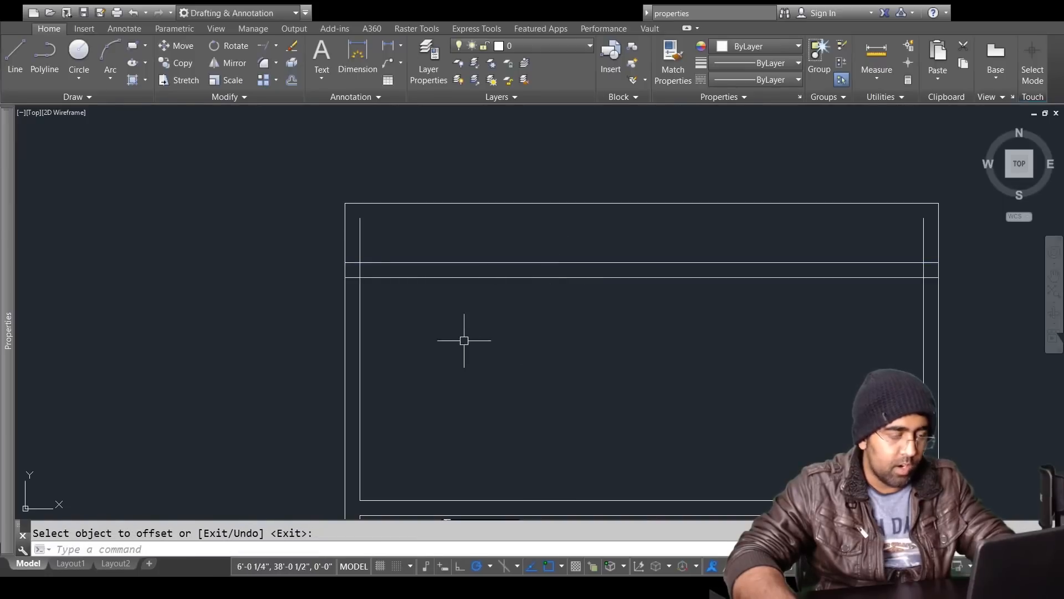
Step: Fillet the rear wall's inner line with both side walls' inner lines at zero radius to close the corners
left_click(264, 63)
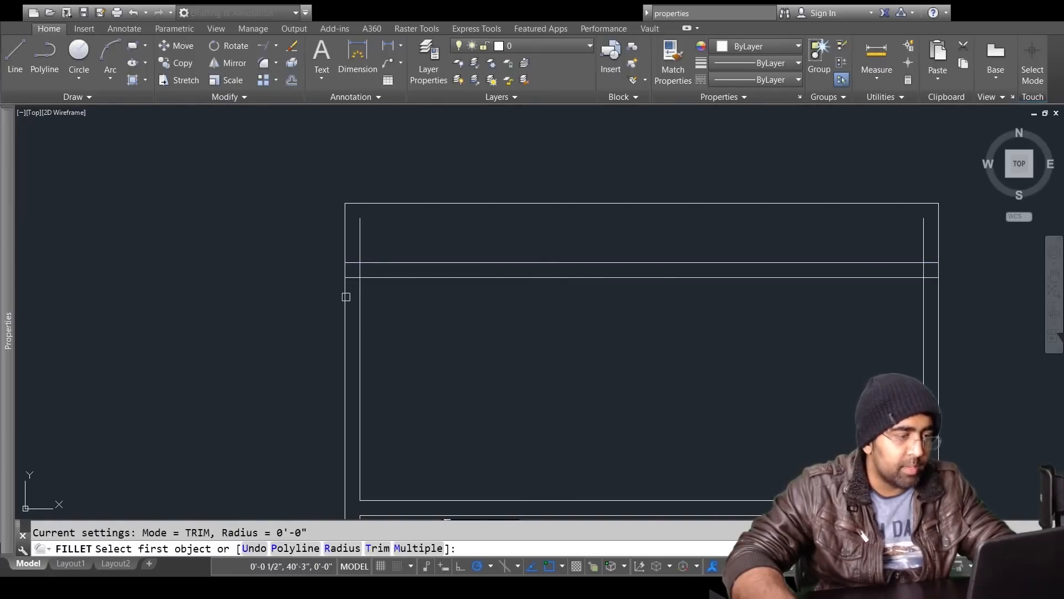
left_click(361, 313)
left_click(404, 278)
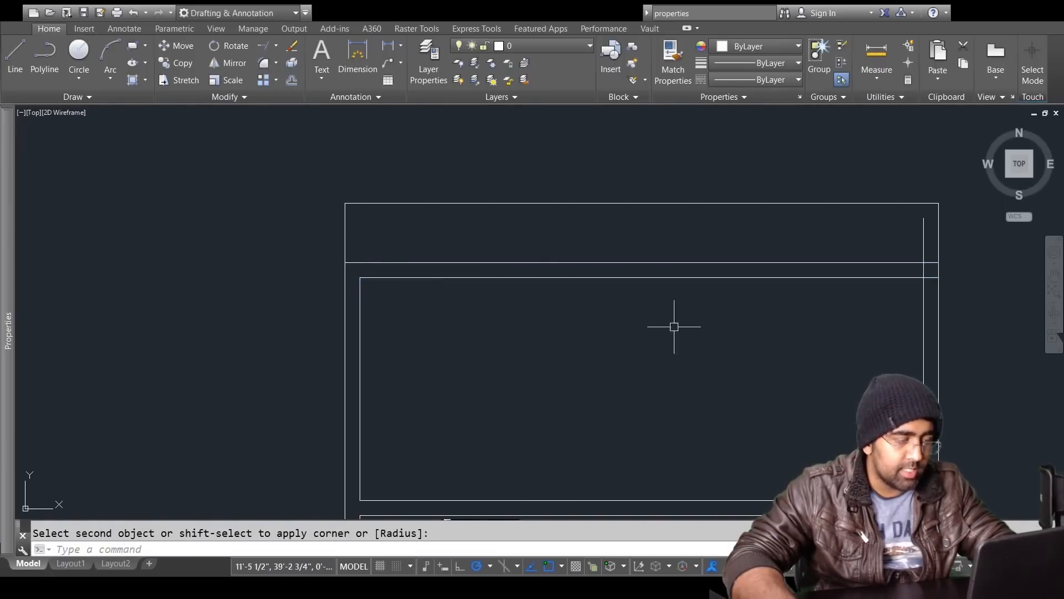
key("space")
left_click(908, 278)
left_click(923, 300)
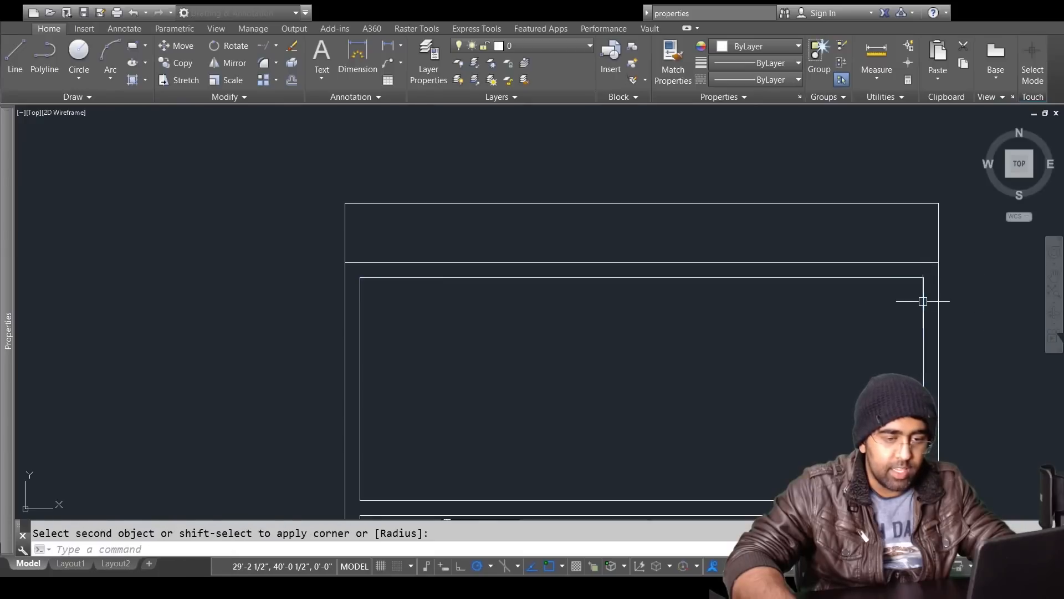
key("Escape")
Step: Offset the left wall's inner line 14' into the rear room to mark the bedroom's width
scroll(535, 327, "down", 2)
middle_click_drag(696, 342, 576, 338)
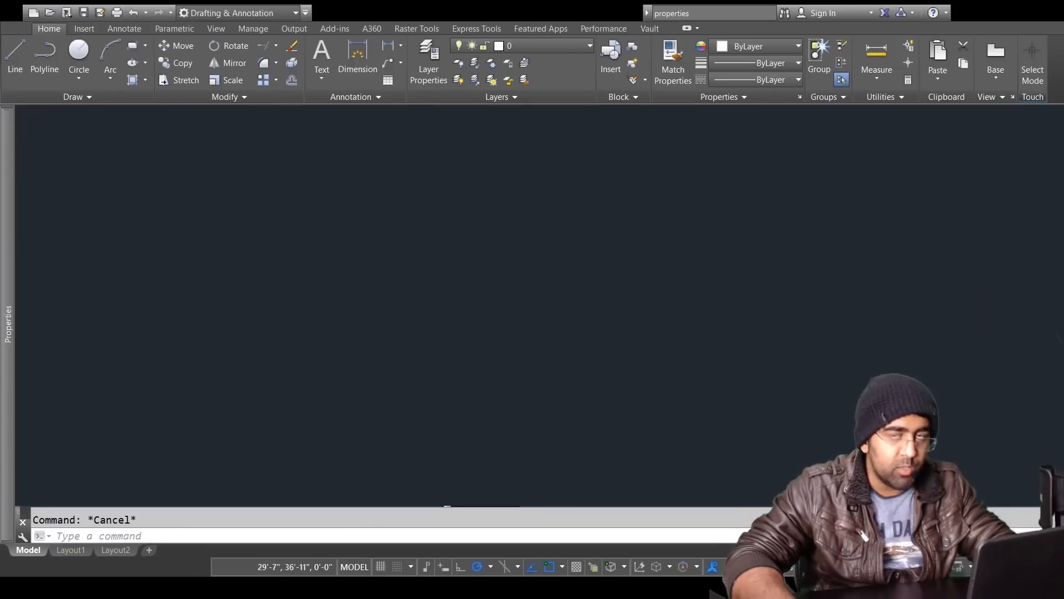
scroll(360, 325, "up", 2)
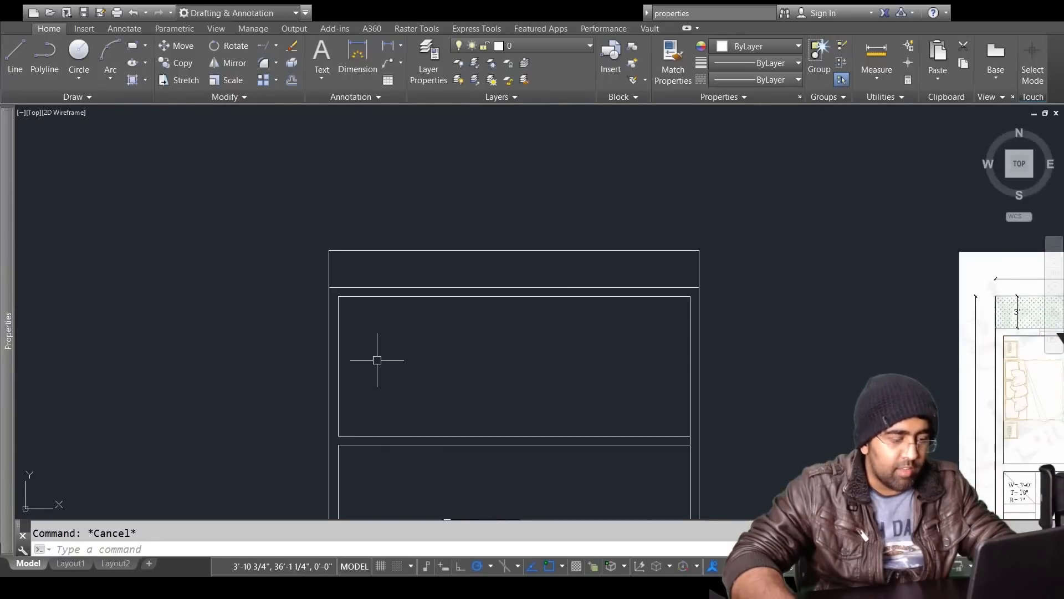
middle_click_drag(394, 369, 256, 309)
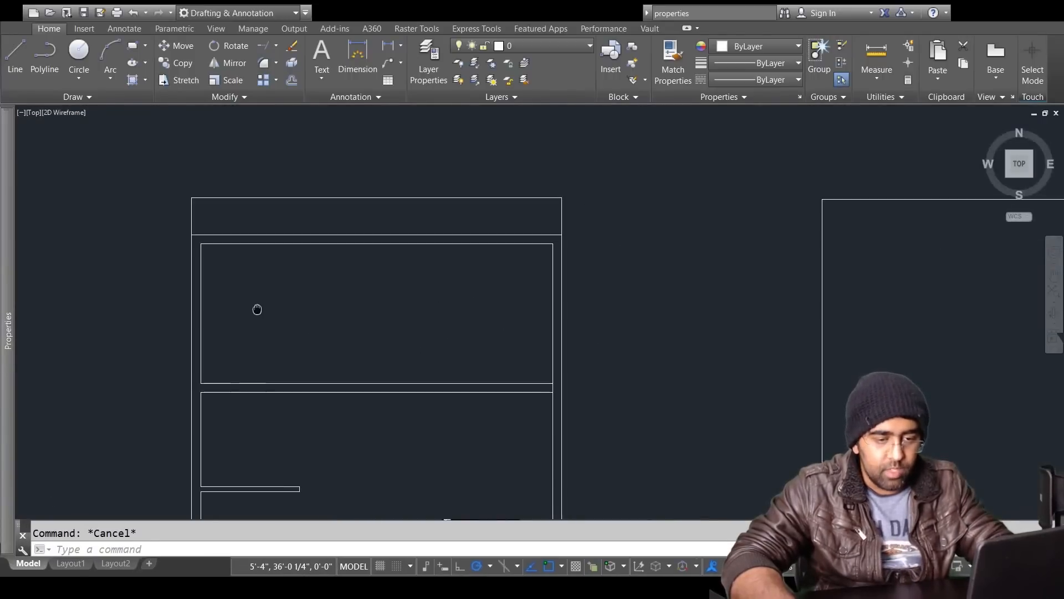
type("o")
key("Return")
type("14'")
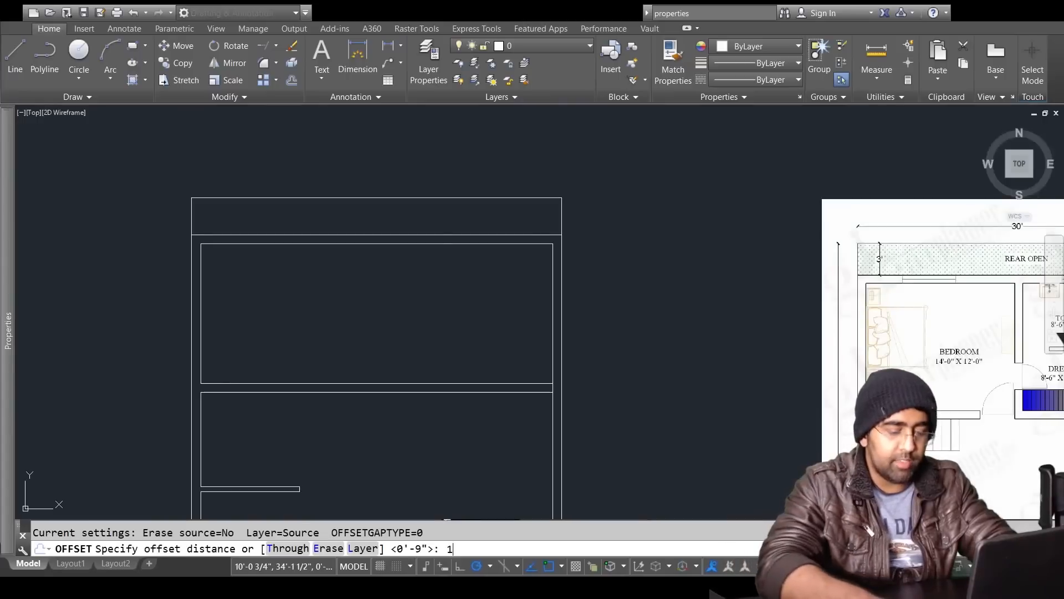
key("Return")
left_click(201, 304)
left_click(380, 303)
key("Escape")
Step: Offset the bedroom's partition line 8' to the right to mark the toilet and dress width
type("o")
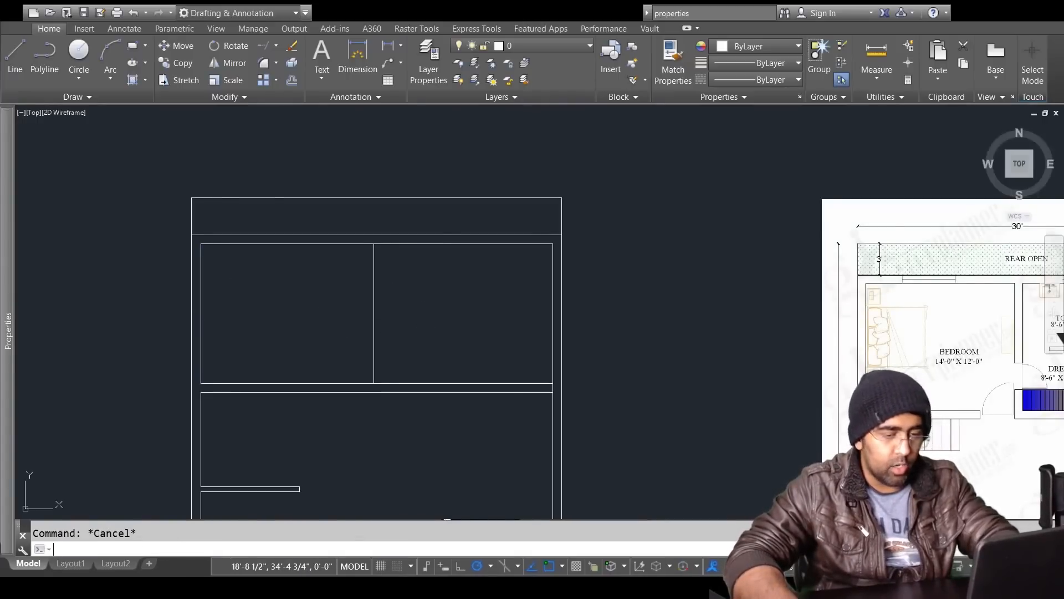
key("Return")
mouse_move(422, 328)
middle_mouse_down()
mouse_move(245, 316)
mouse_move(504, 376)
middle_mouse_up()
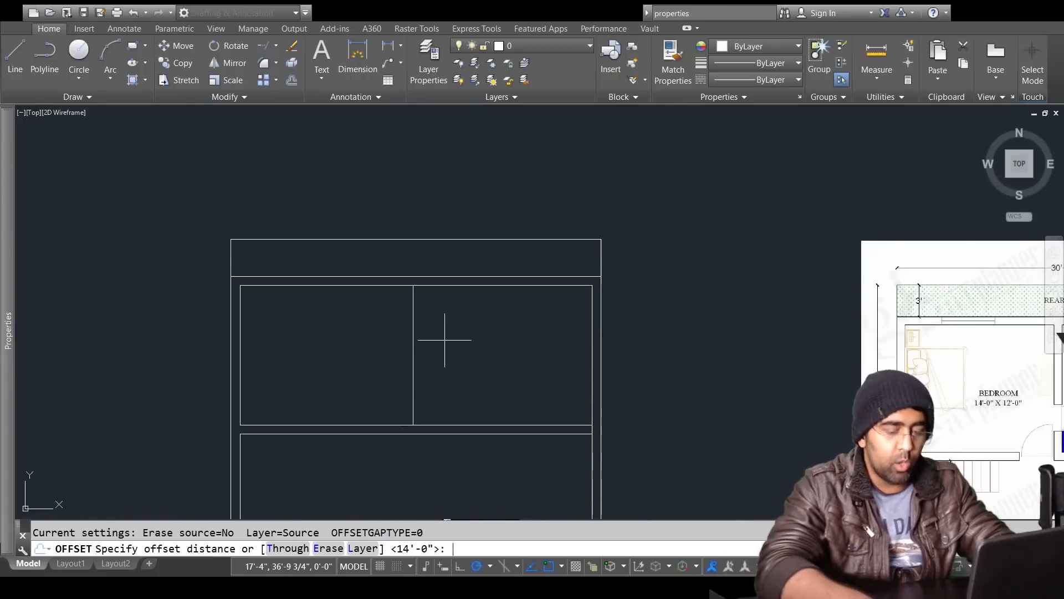
key("Return")
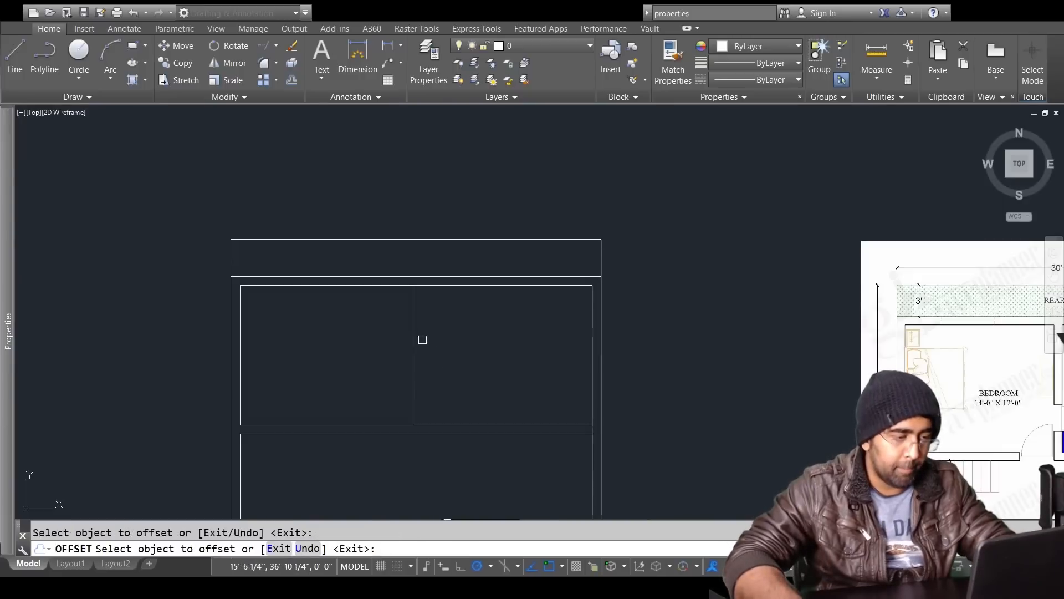
left_click(416, 336)
left_click(468, 333)
key("Escape")
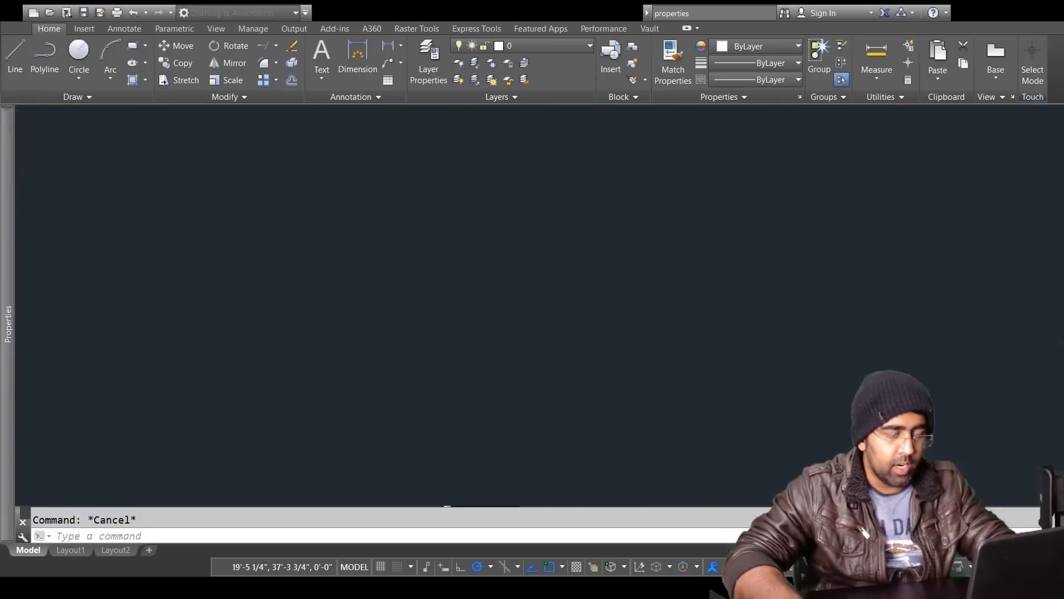
Step: Offset the bedroom and store partition lines 4.5" to the right to give both partitions their thickness
type("o")
key("Return")
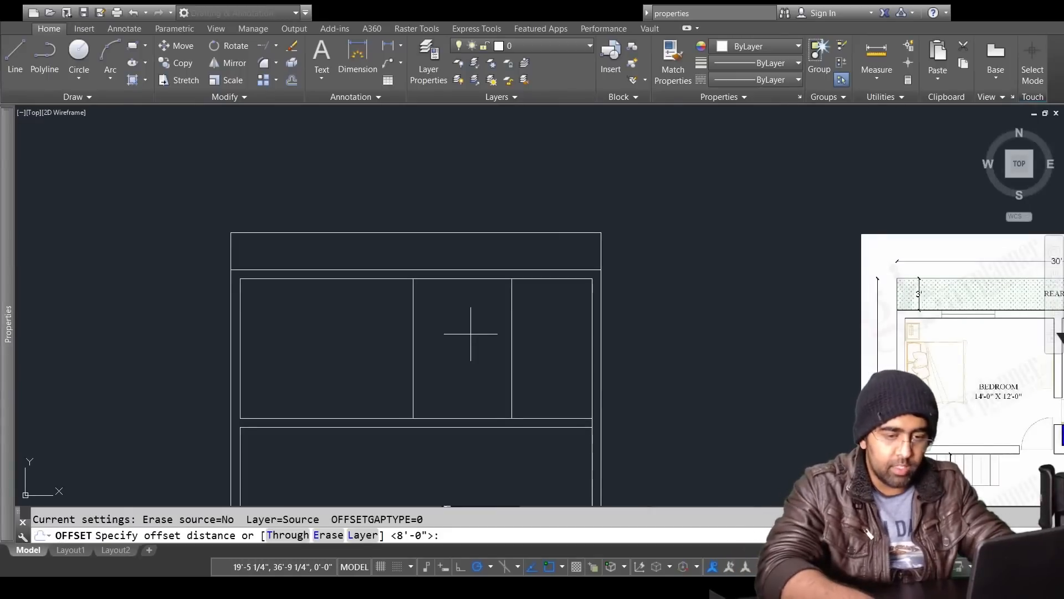
type("4.5")
key("Return")
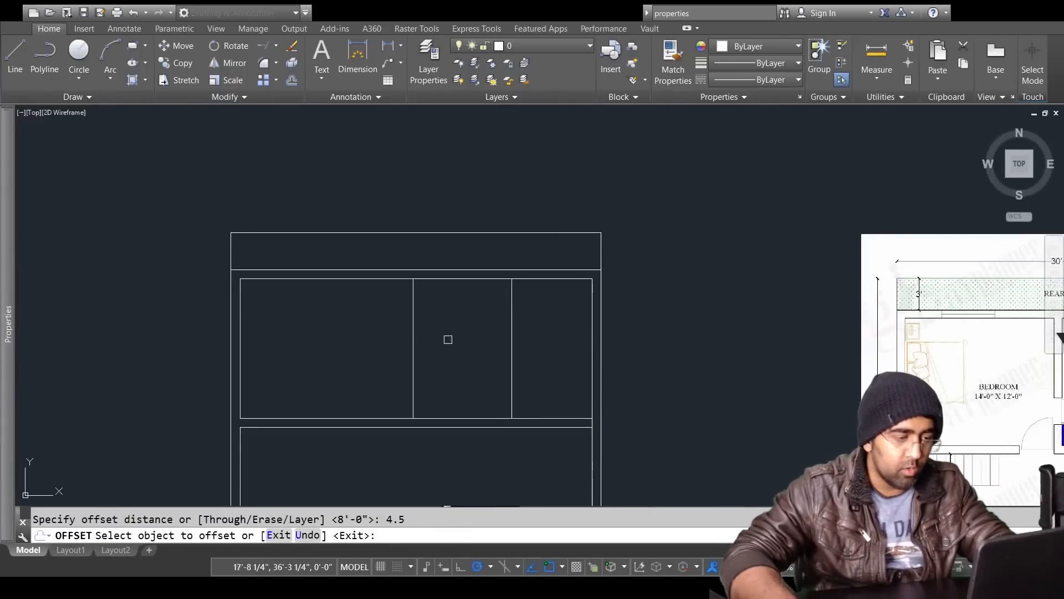
left_click(414, 348)
left_click(482, 352)
key("Return")
key("Return")
key("Return")
left_click(512, 353)
left_click(545, 357)
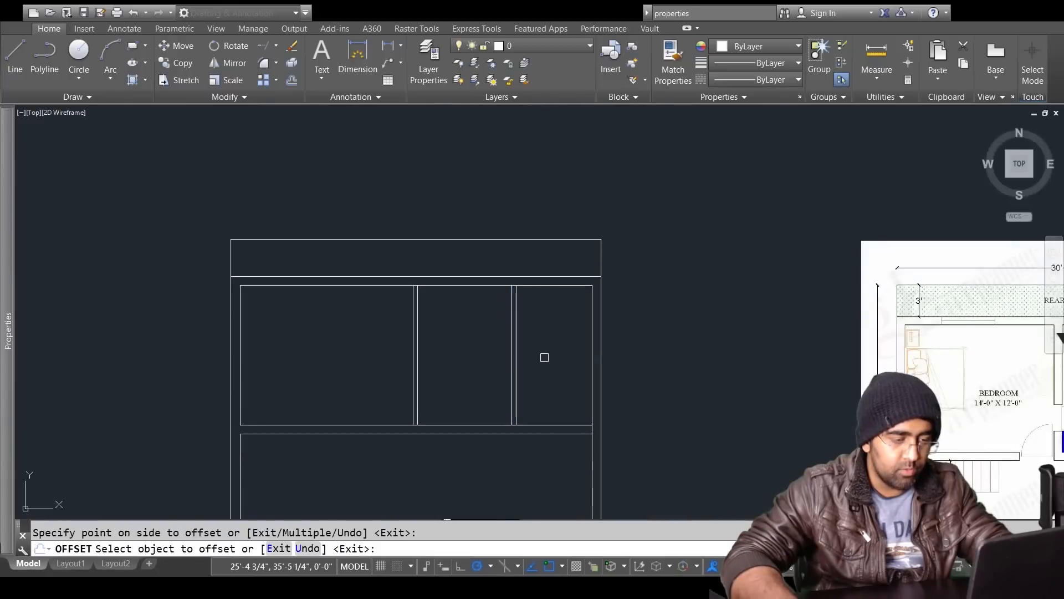
key("Escape")
Step: Trim the rear wall's inner line between the faces of the two partitions at their upper ends
scroll(410, 376, "up", 2)
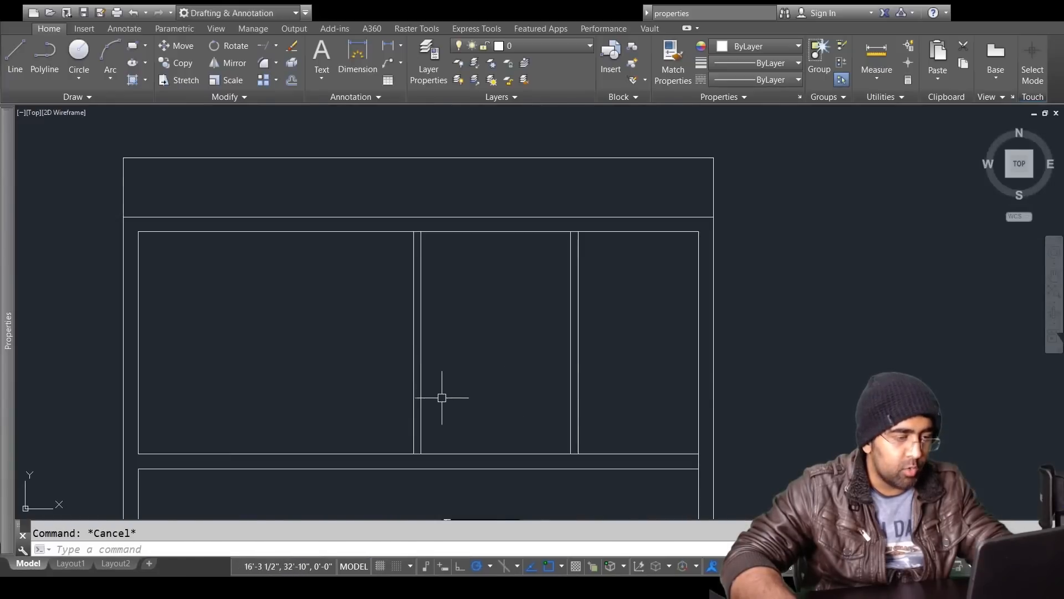
type("tr")
key("Return")
scroll(416, 233, "up", 4)
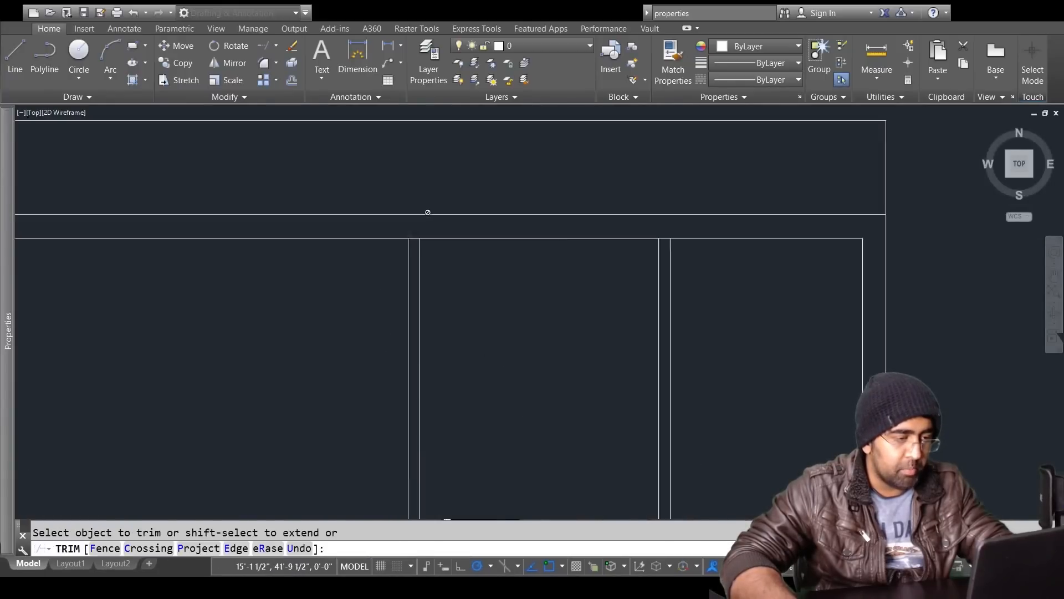
left_click(809, 248)
Step: Trim the lower wall line between the faces of both partitions at their lower ends, and save the drawing
scroll(767, 306, "down", 3)
scroll(682, 341, "up", 4)
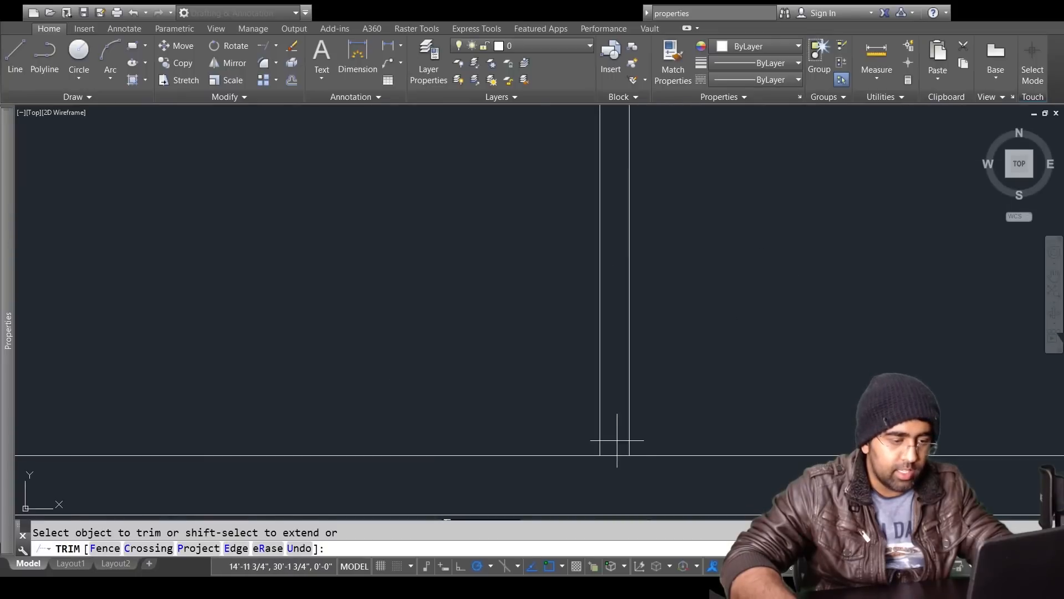
left_click(617, 440)
left_click(616, 462)
scroll(615, 464, "down", 2)
middle_click_drag(648, 444, 506, 403)
scroll(708, 396, "up", 2)
left_click(744, 440)
left_click(735, 461)
scroll(734, 465, "down", 1)
middle_click_drag(734, 466, 539, 264)
scroll(547, 305, "down", 2)
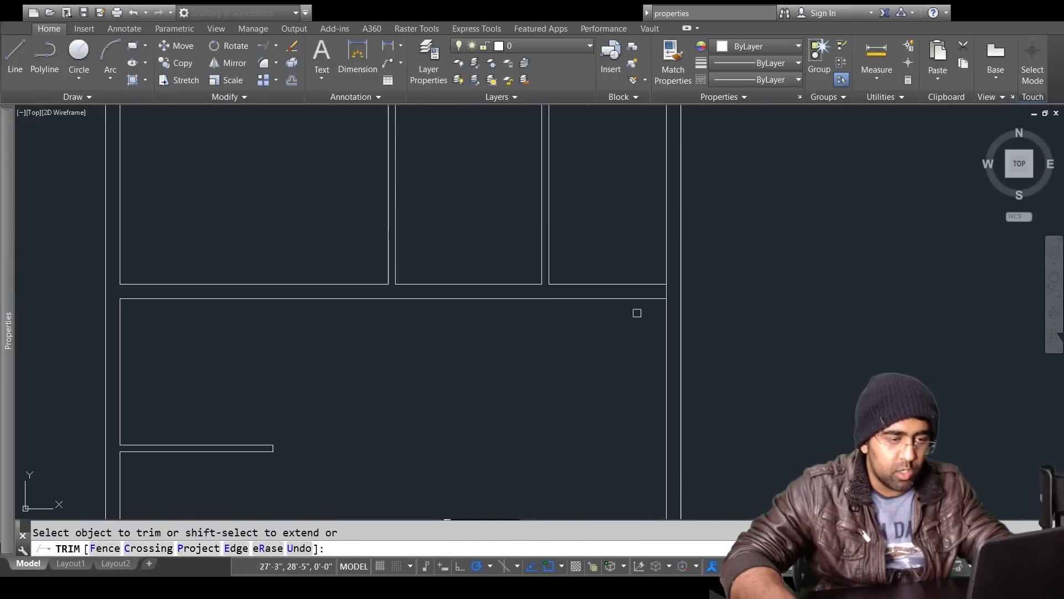
key("Return")
key("Return")
key("Return")
scroll(667, 286, "down", 3)
middle_click_drag(665, 411, 485, 281)
key("Escape")
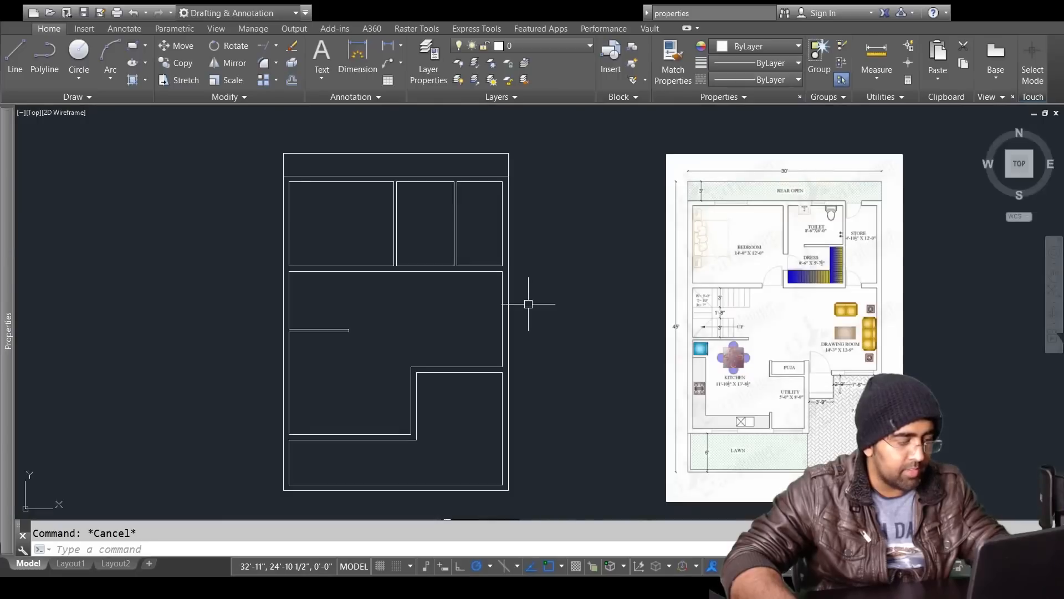
key("ctrl+s")
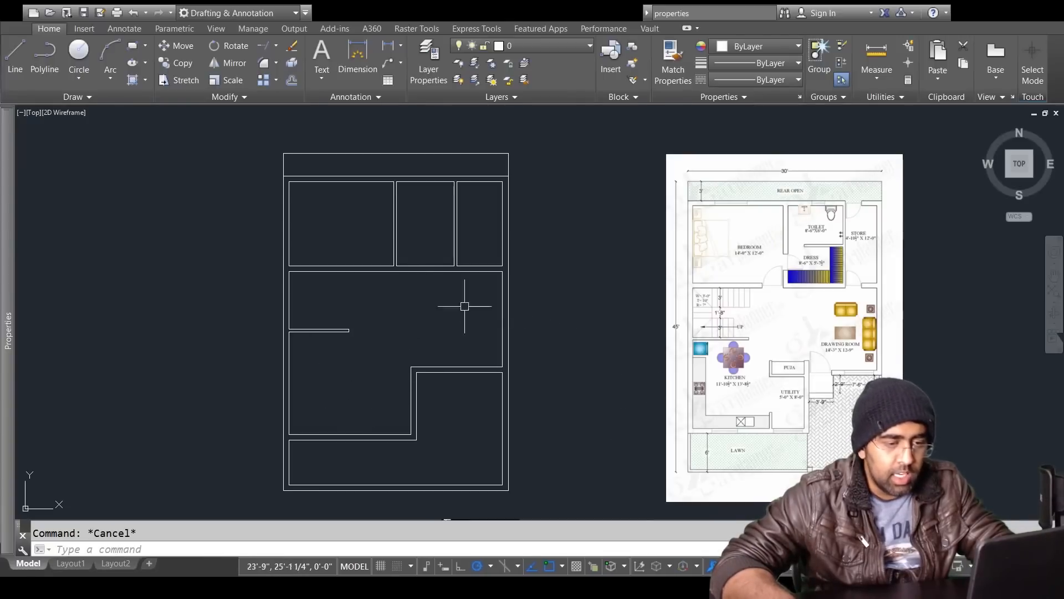
Step: Check the toilet and dress layout in the reference image and start a line in the room between bedroom and store
scroll(769, 330, "up", 4)
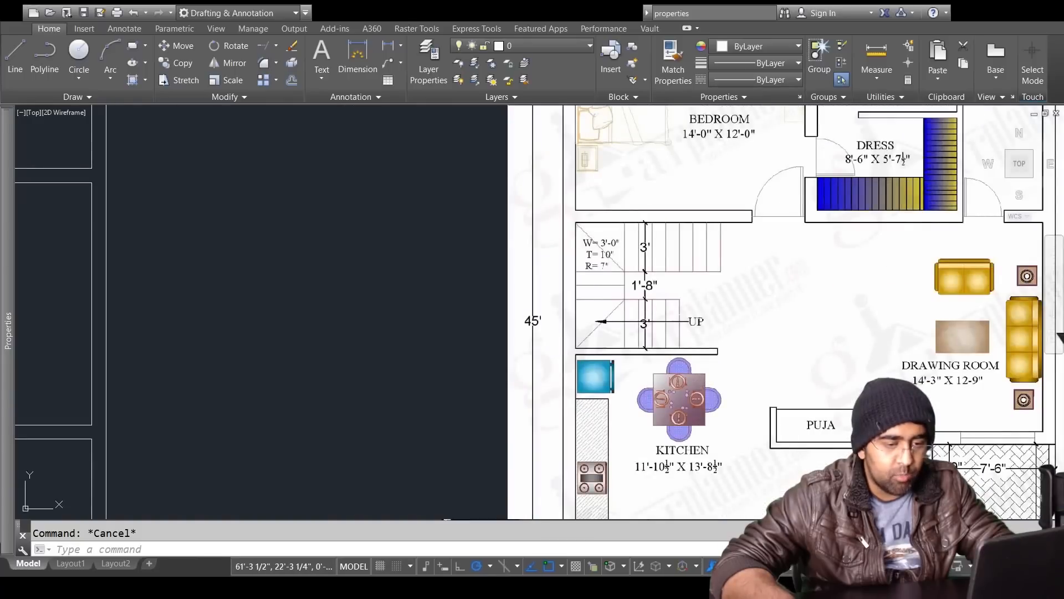
middle_click_drag(695, 322, 629, 368)
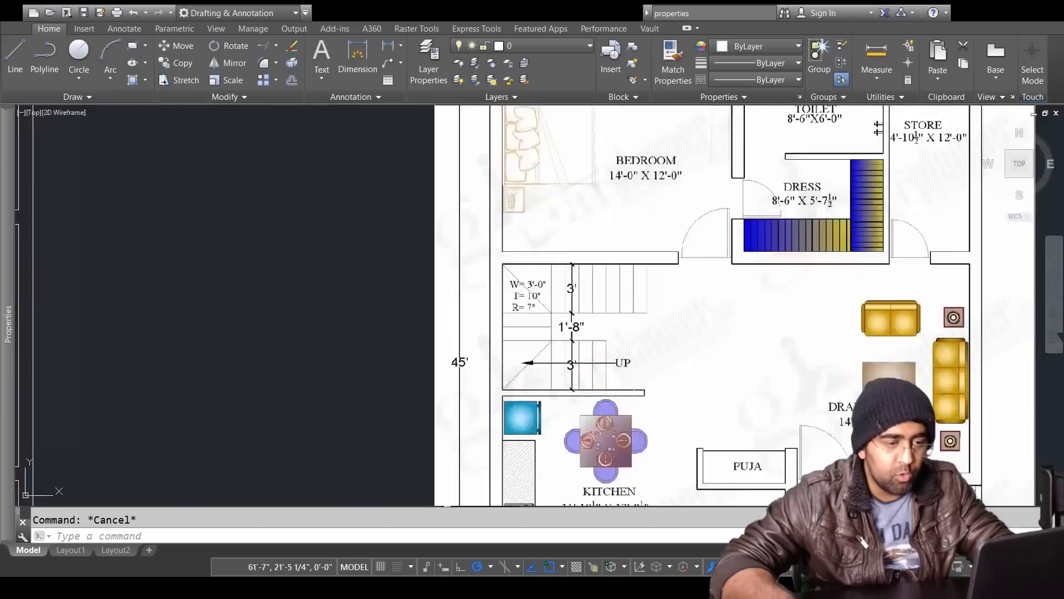
middle_click_drag(771, 280, 660, 388)
scroll(736, 333, "down", 4)
middle_click_drag(707, 345, 606, 328)
scroll(796, 252, "up", 5)
scroll(606, 328, "down", 2)
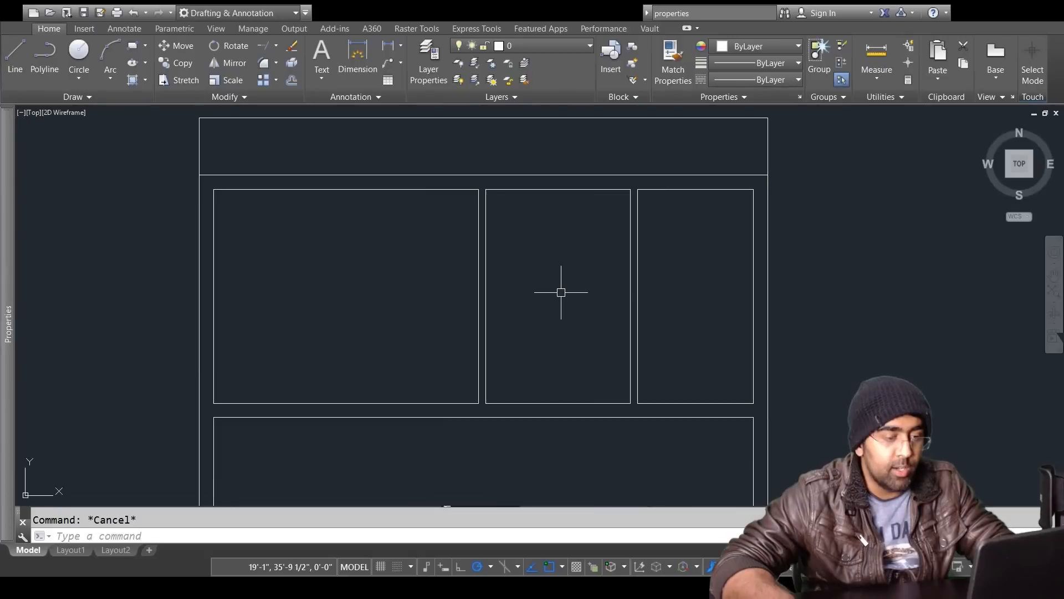
type("l")
key("Return")
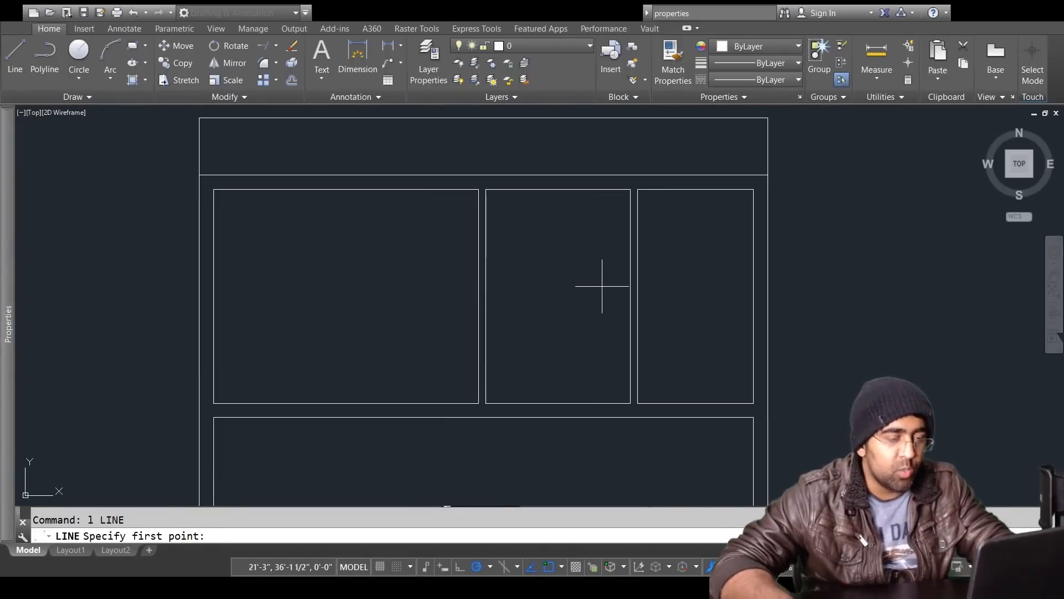
scroll(594, 309, "up", 4)
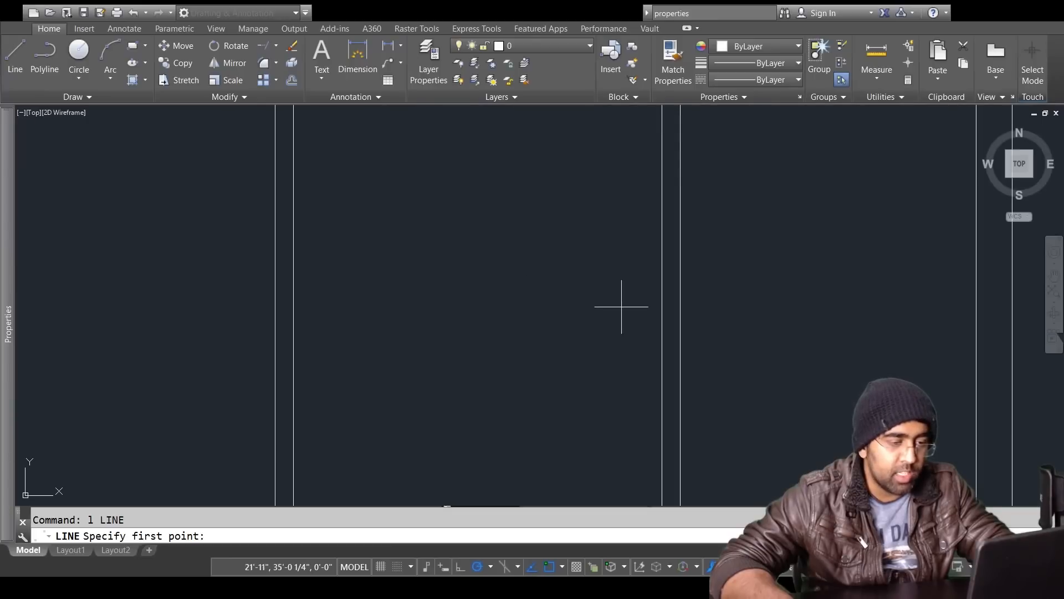
Step: Draw a horizontal line across the middle upper room between the midpoints of its two side walls
scroll(620, 305, "down", 3)
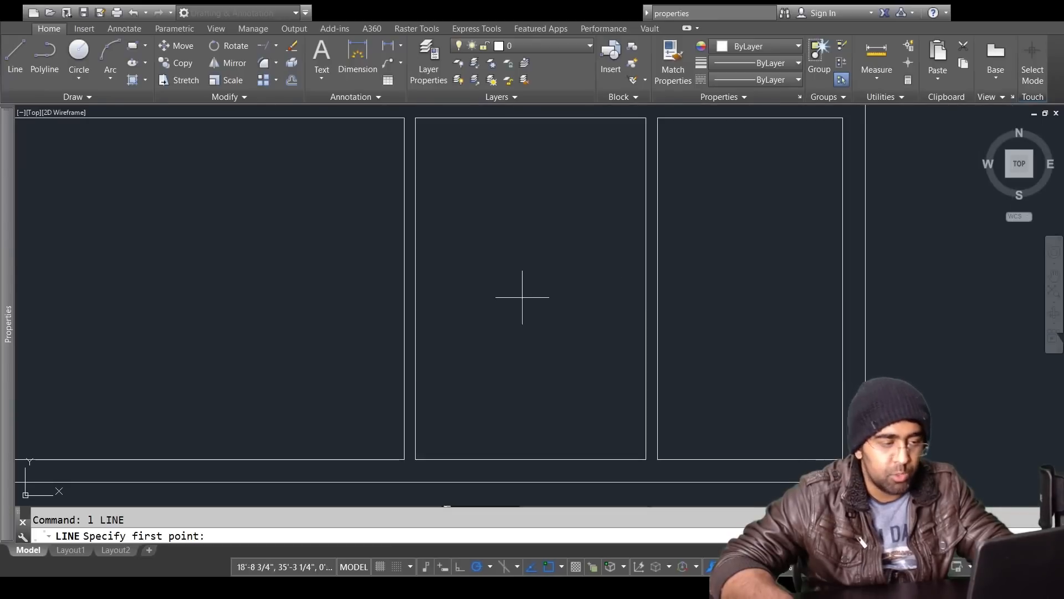
left_click(416, 288)
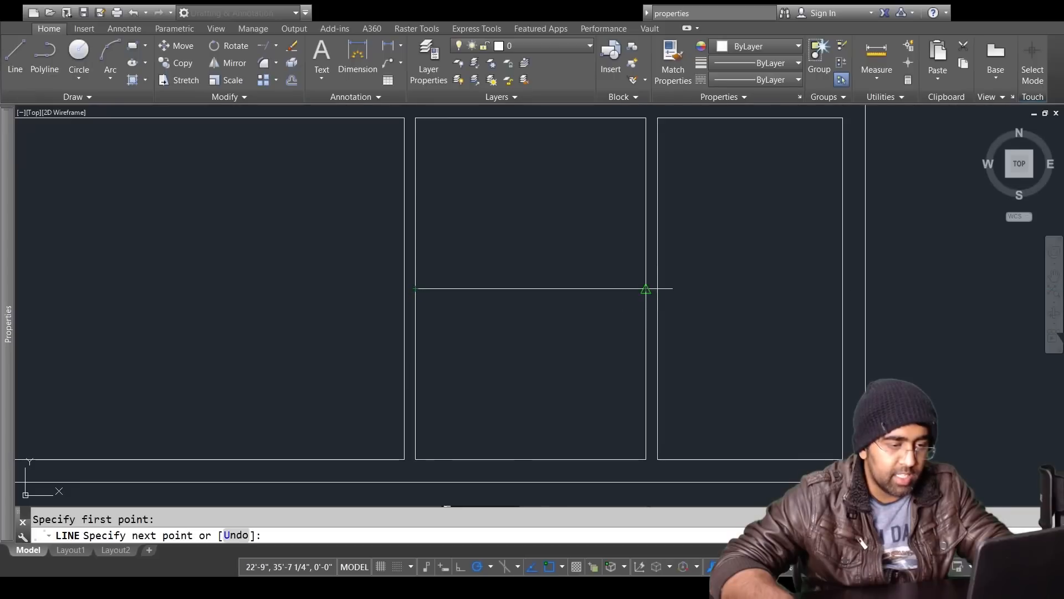
left_click(646, 289)
key("Return")
key("Escape")
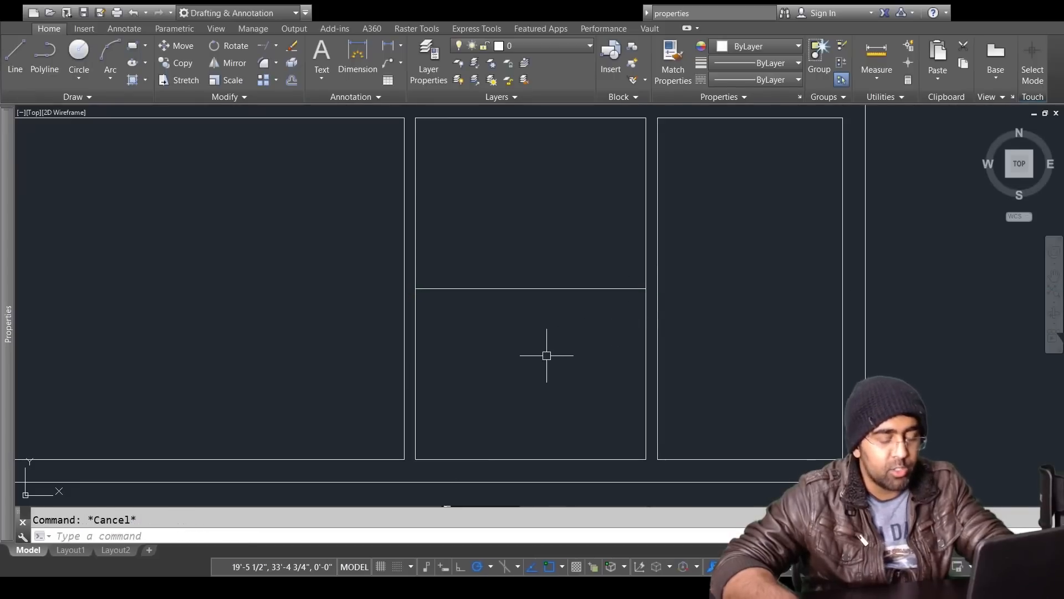
Step: Move the middle room's horizontal line straight down by 4.5 inches
key("Return")
left_click(545, 352)
left_click(549, 247)
key("Return")
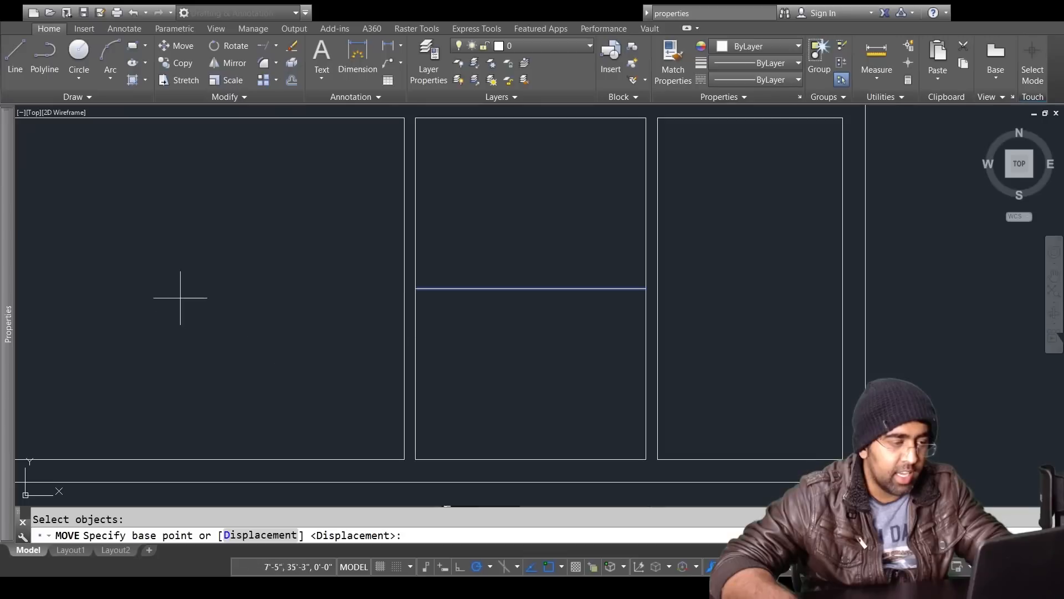
left_click(110, 237)
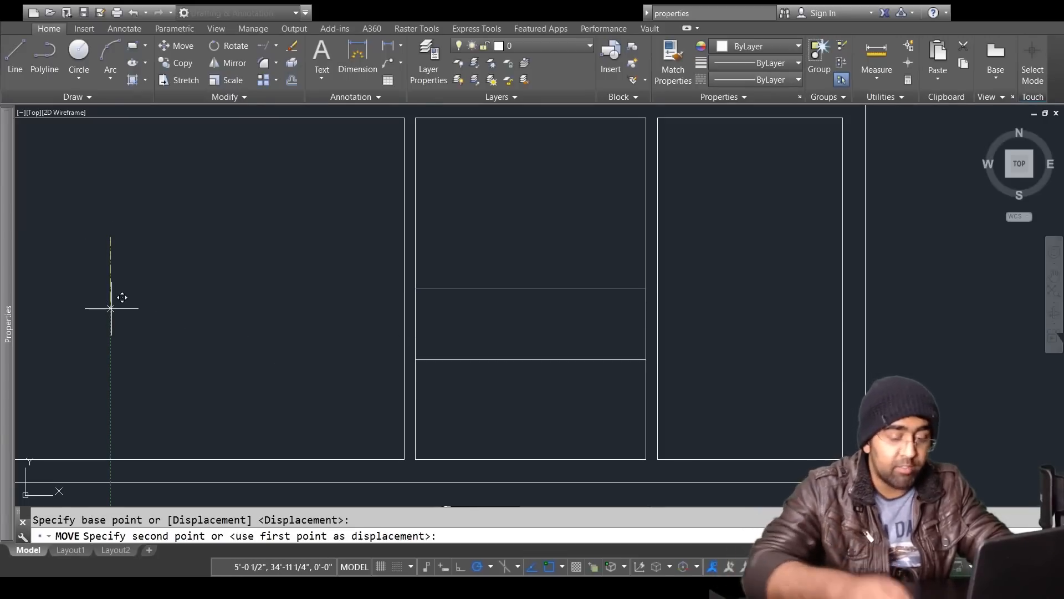
type("4.5")
key("Return")
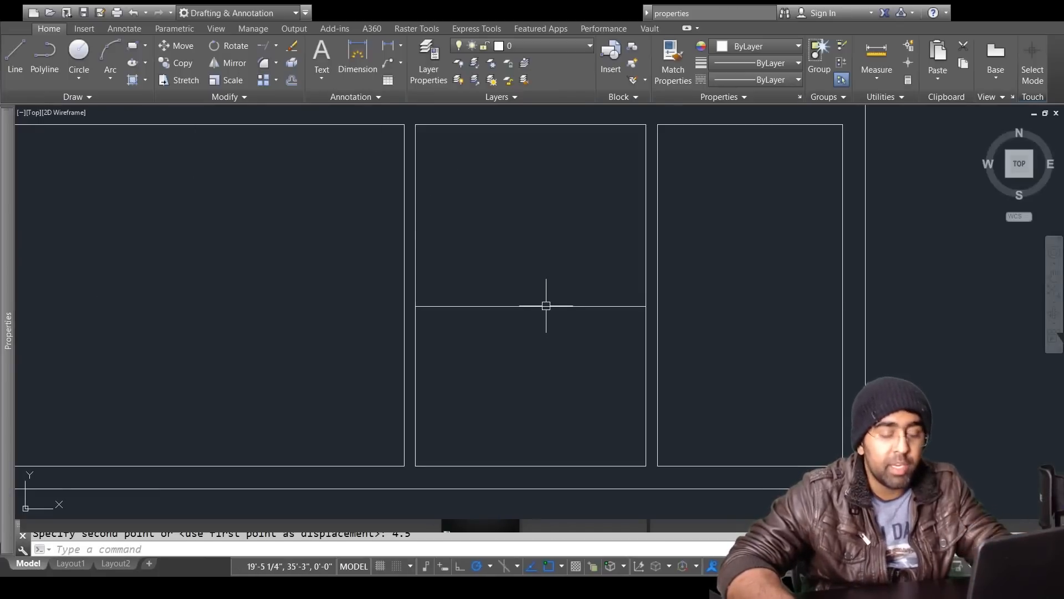
Step: Offset the middle room's horizontal line upward by 4.5 inches
type("o")
key("Return")
type("4.")
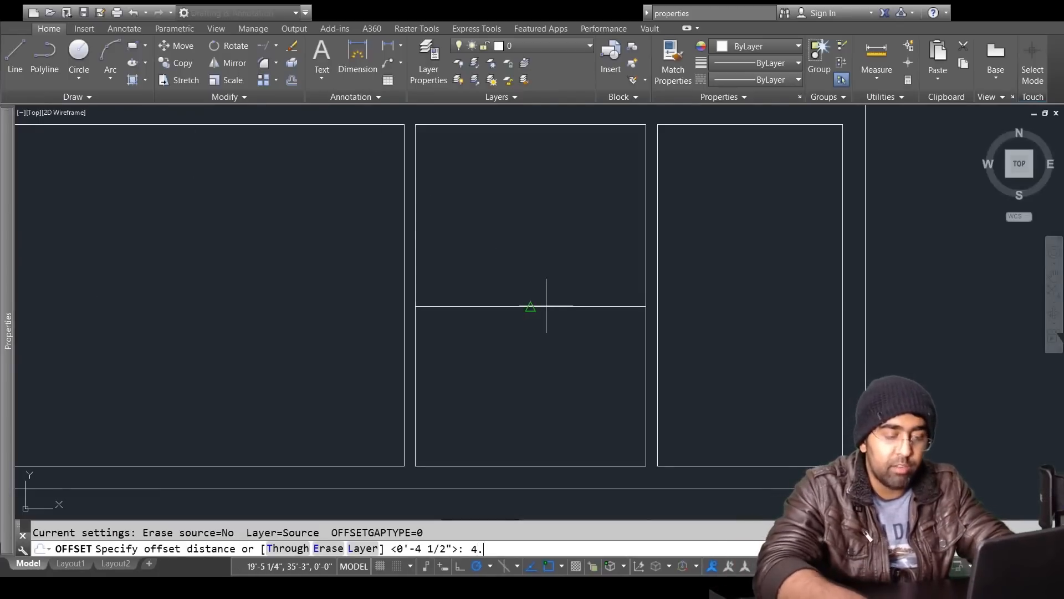
type("5")
key("Return")
left_click(546, 306)
left_click(566, 240)
key("Escape")
Step: Abandon trimming the wall ends and erase both horizontal partition lines from the middle room
type("tr")
key("Return")
key("Return")
scroll(413, 303, "up", 2)
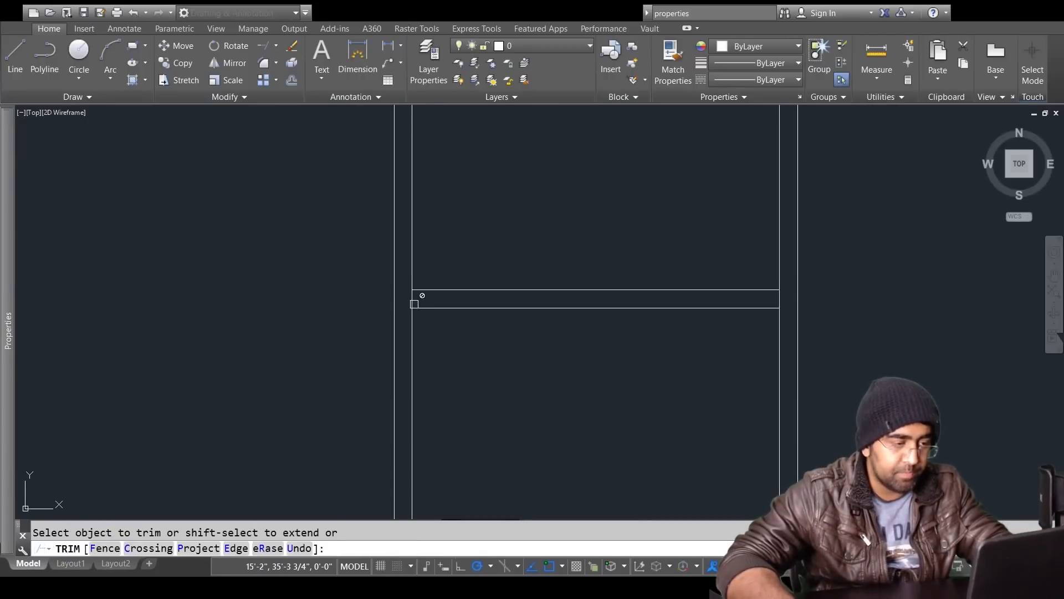
key("Escape")
left_click(632, 225)
left_click(603, 361)
key("Delete")
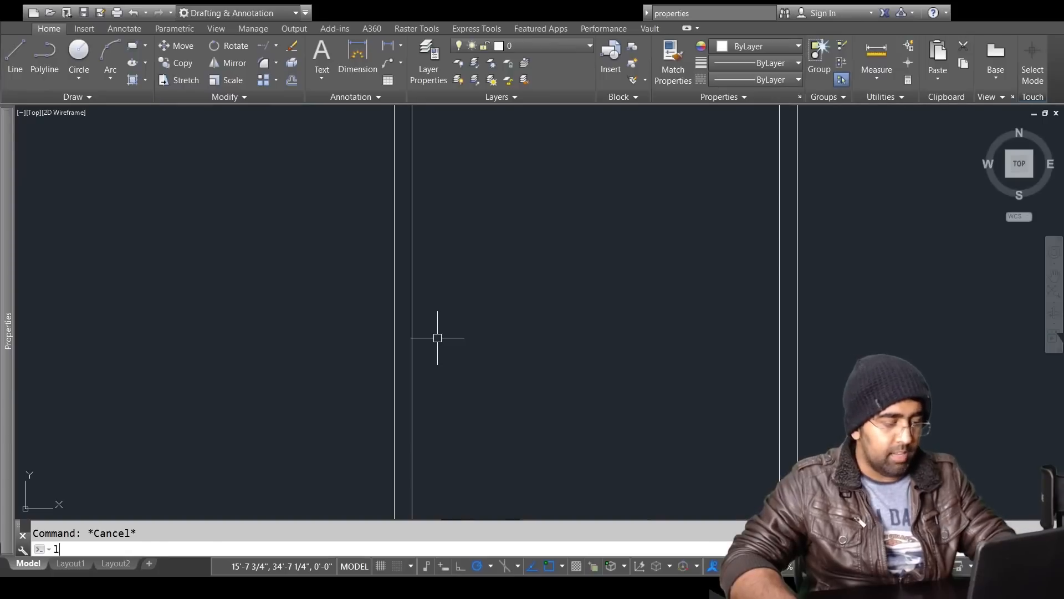
Step: Draw a horizontal line across the middle room, starting 4.5 inches below the midpoint of its left wall
key("Return")
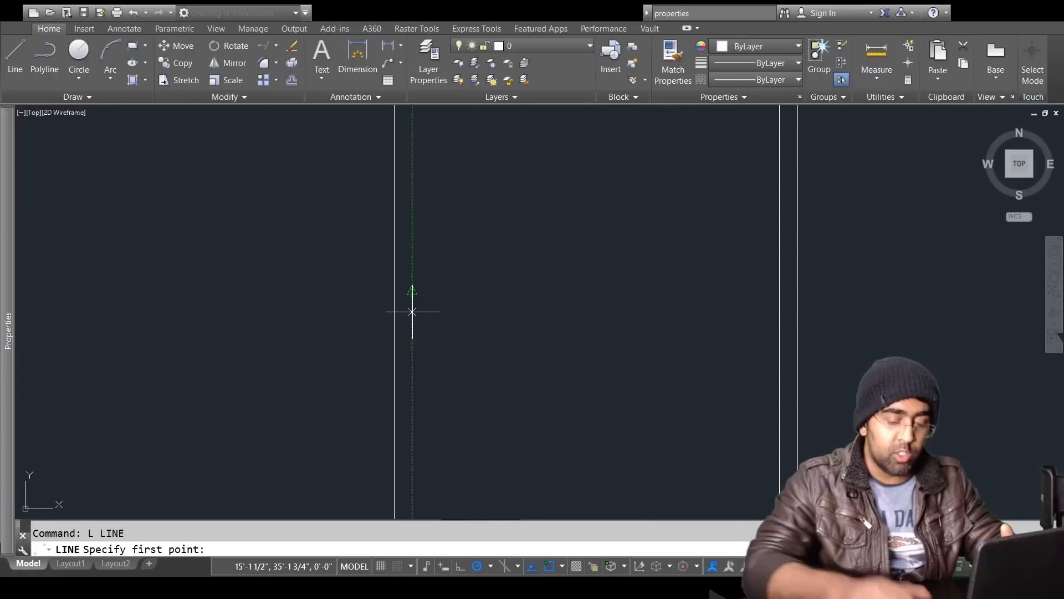
type("4.5")
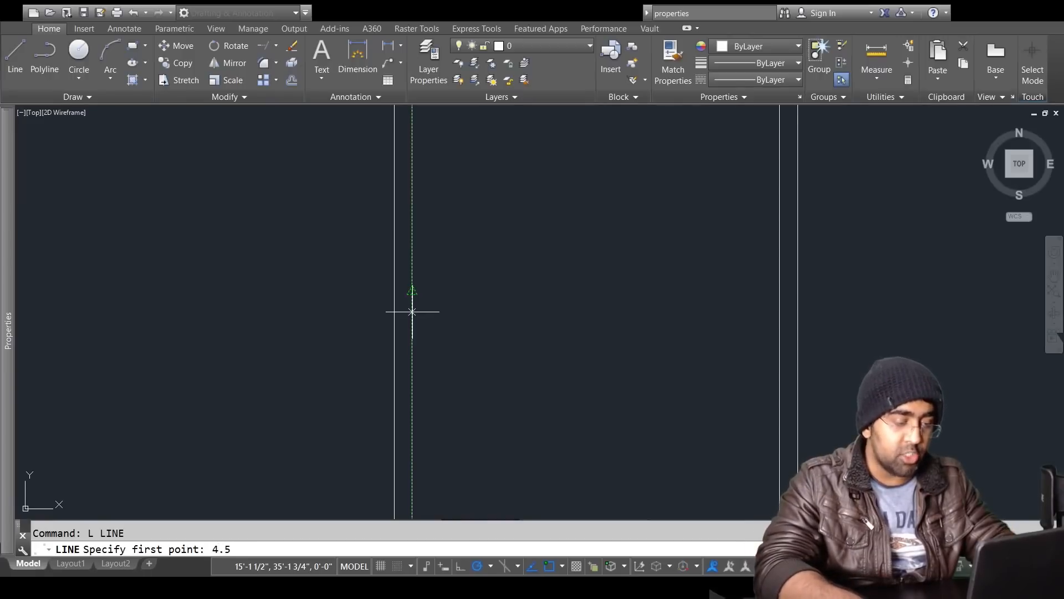
key("Return")
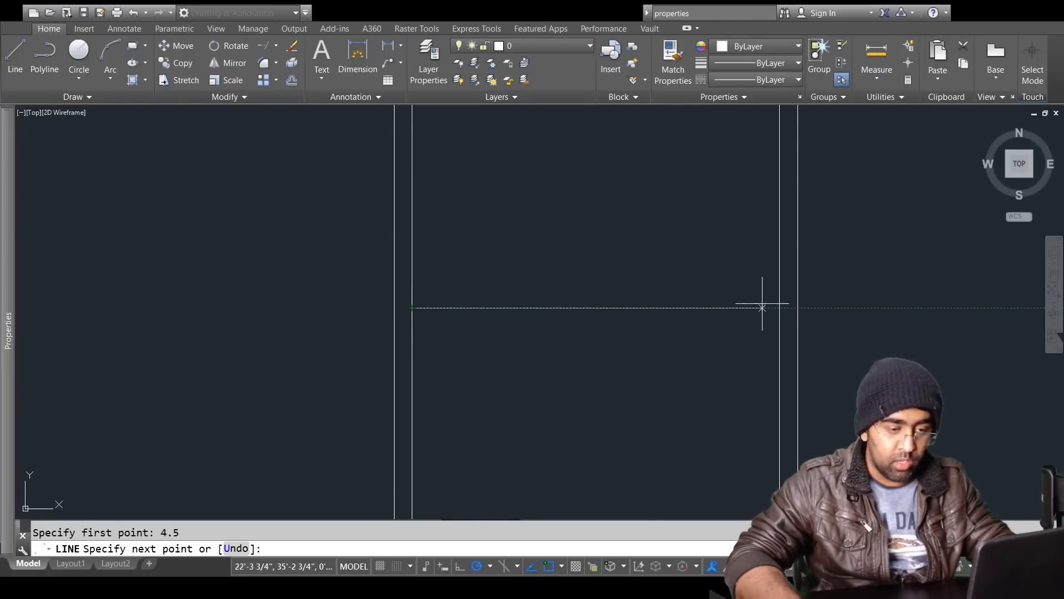
left_click(779, 307)
key("Return")
scroll(655, 328, "down", 4)
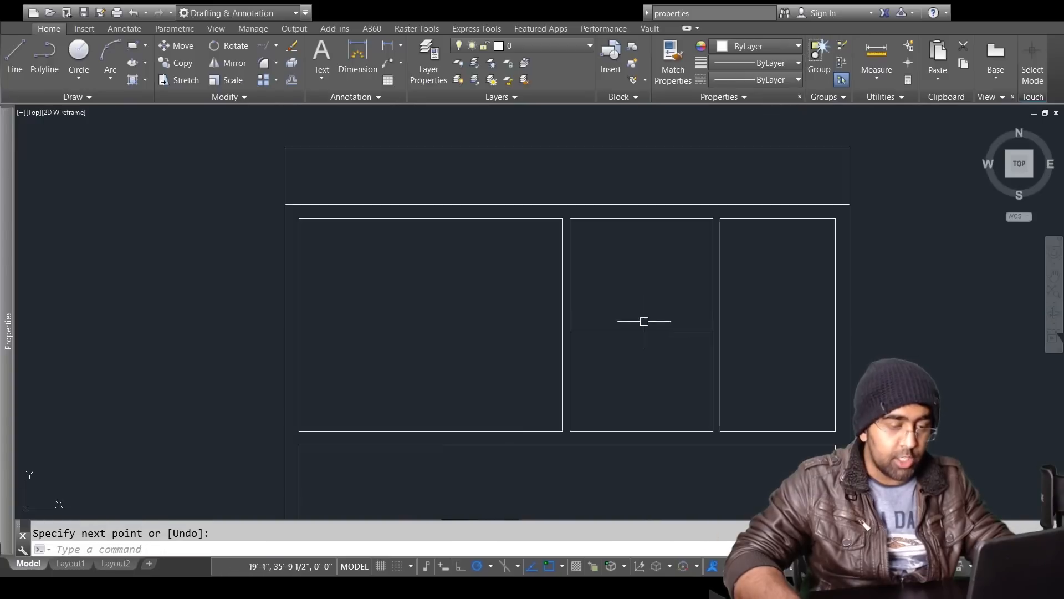
key("Escape")
Step: Measure the height of the space above the partition line in the middle room
scroll(767, 308, "up", 2)
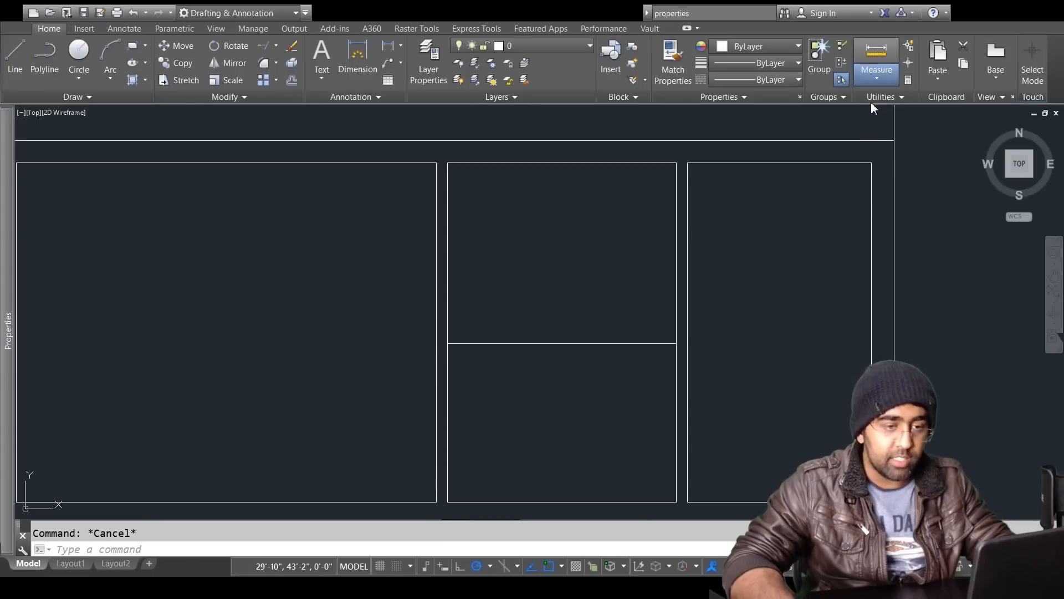
left_click(876, 52)
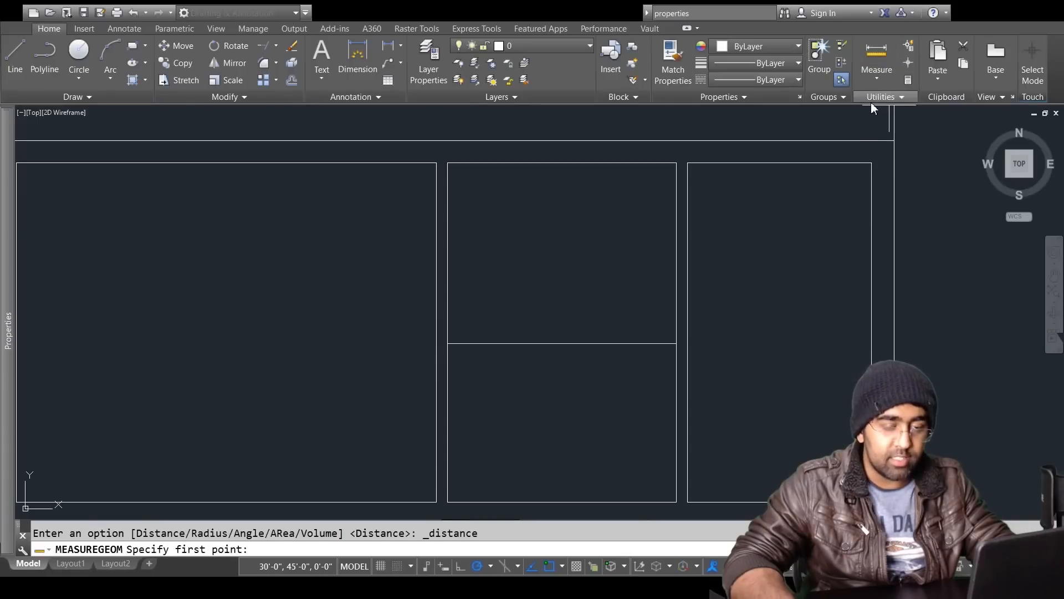
left_click(677, 163)
left_click(674, 342)
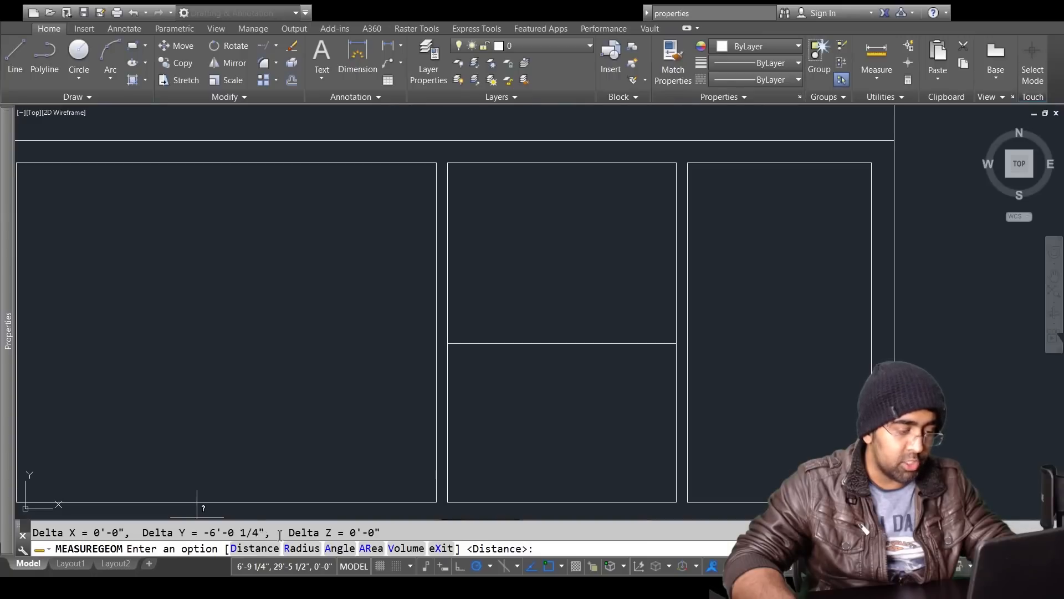
key("Return")
scroll(674, 340, "down", 4)
key("Escape")
Step: Measure the height of the space below the partition line in the middle room
scroll(671, 366, "up", 2)
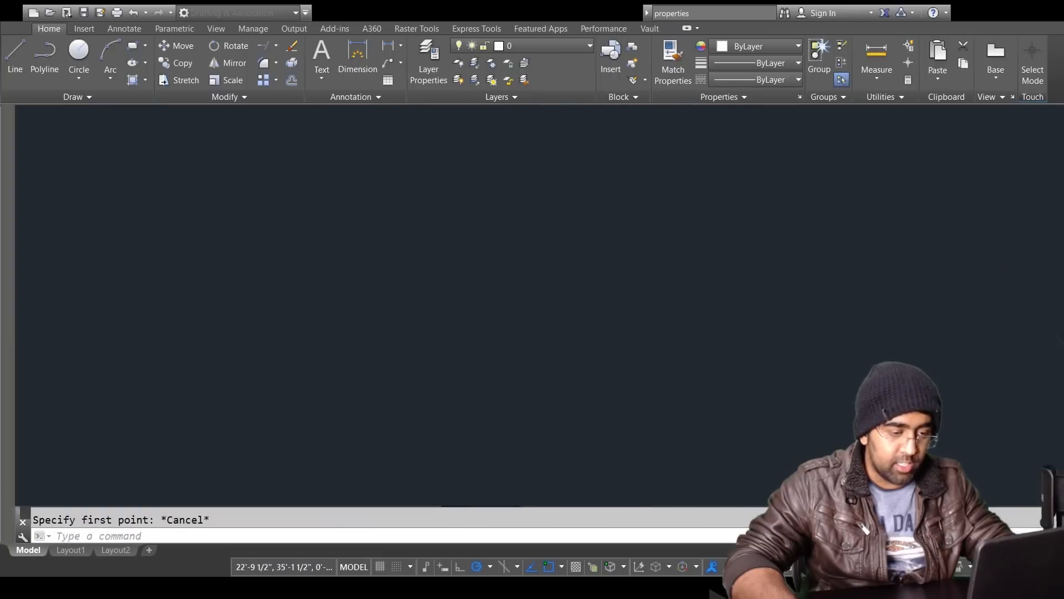
key("Return")
key("Escape")
key("Return")
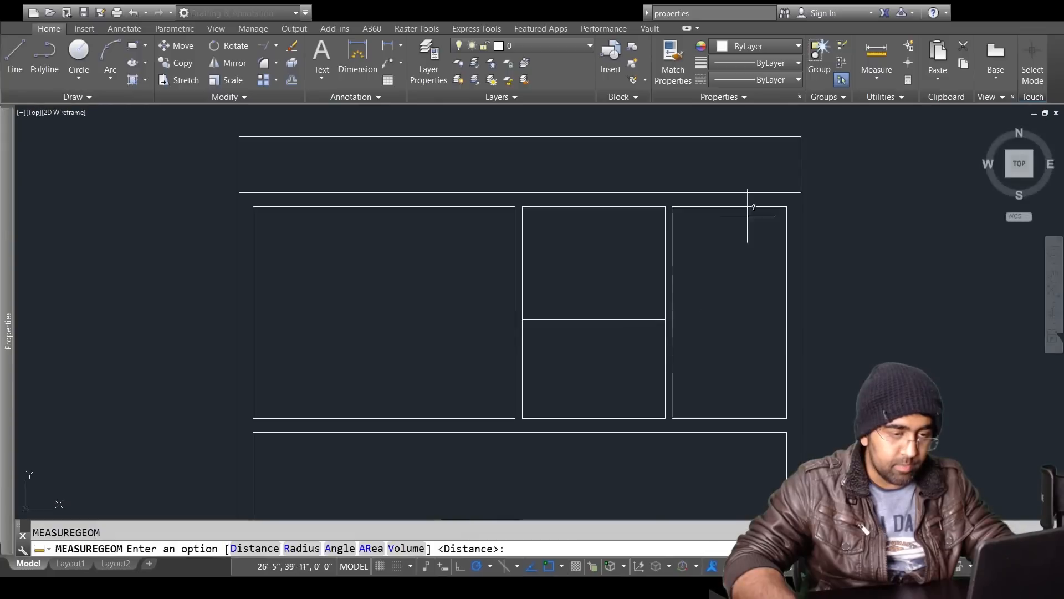
left_click(877, 55)
left_click(665, 319)
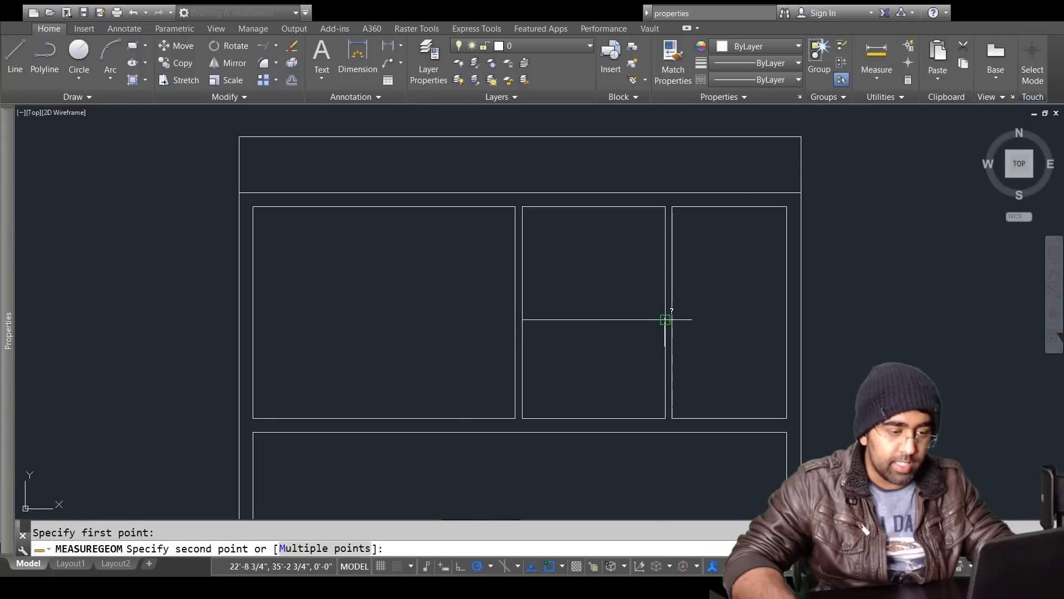
left_click(665, 418)
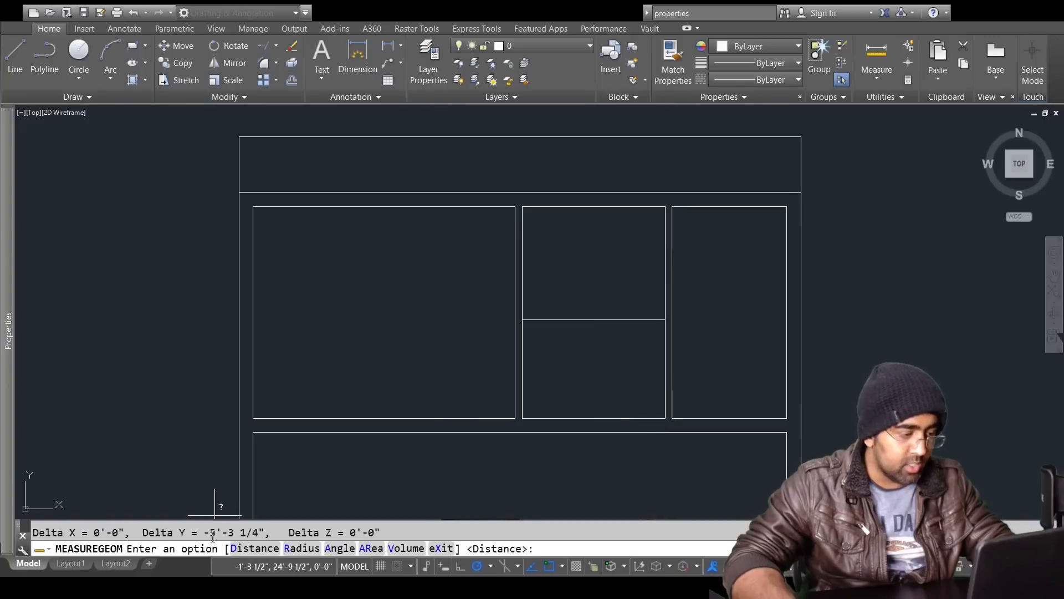
key("Escape")
Step: Draw a horizontal practice line in the empty area to the left of the floor plan
scroll(623, 308, "up", 2)
scroll(596, 309, "down", 4)
middle_click_drag(591, 309, 821, 250)
scroll(388, 278, "up", 2)
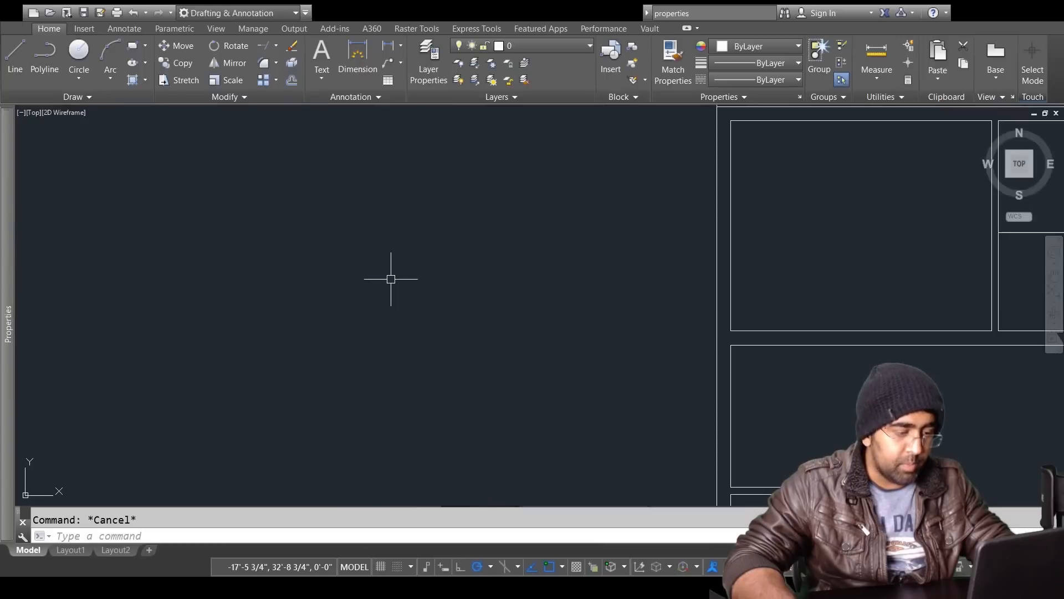
type("l")
key("Return")
left_click(341, 277)
left_click(527, 278)
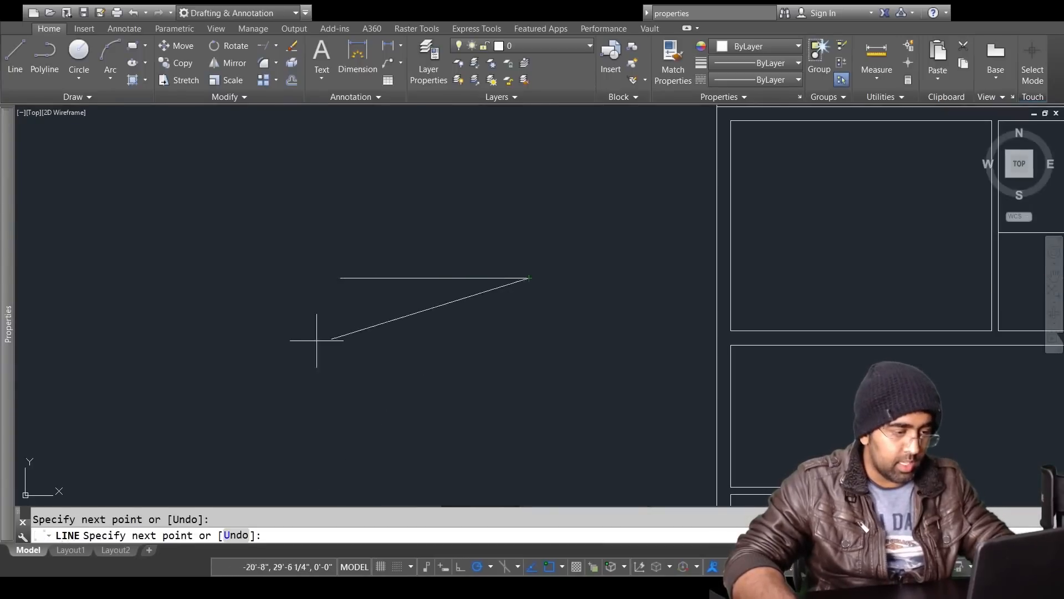
key("Return")
Step: Try starting a second line 9 inches below the practice line's left endpoint, then cancel it
scroll(342, 310, "up", 2)
type("l")
key("Return")
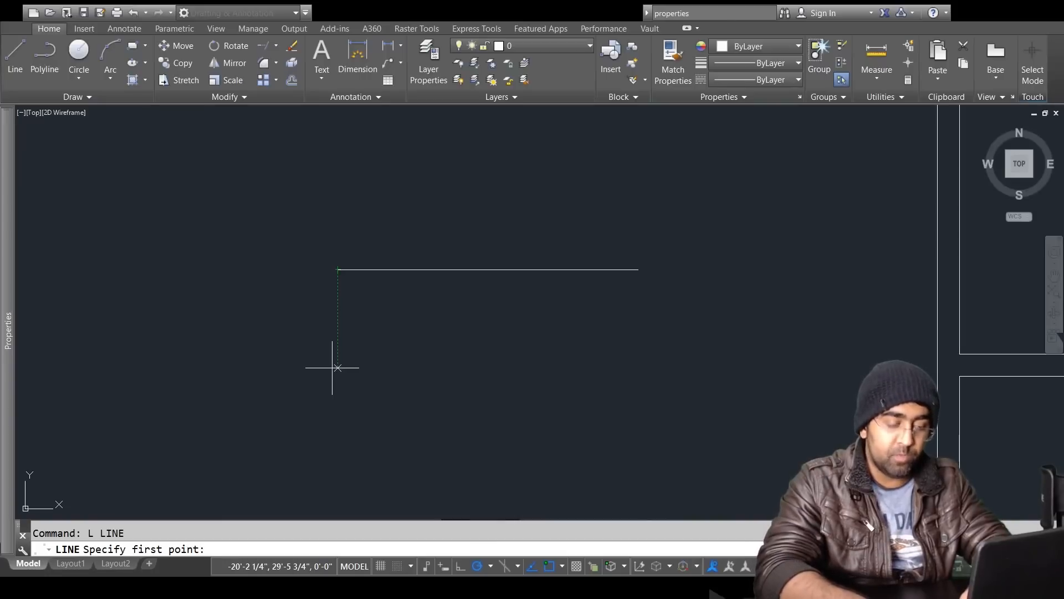
key("Return")
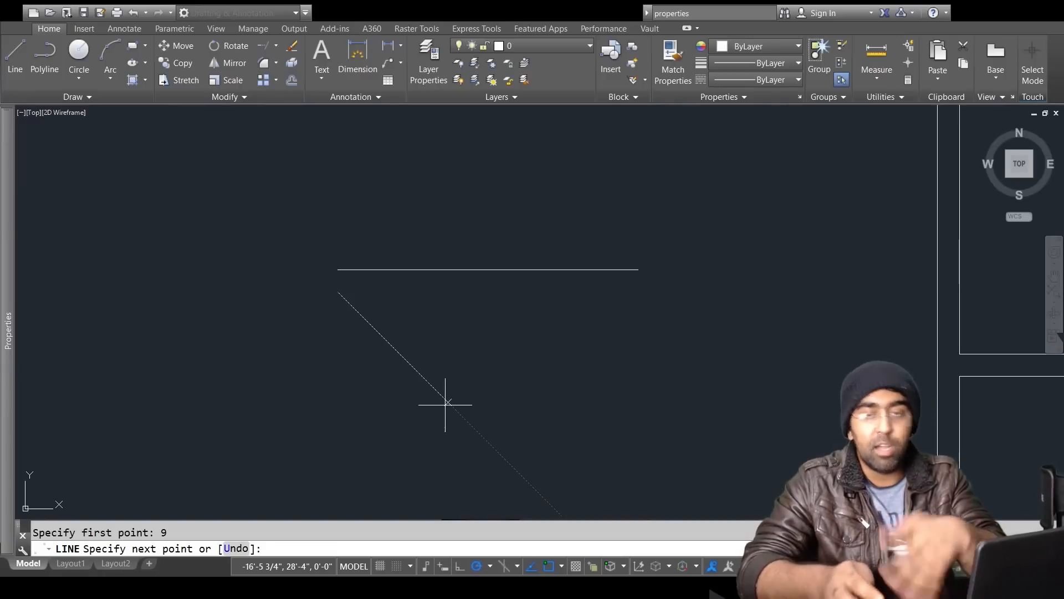
key("Escape")
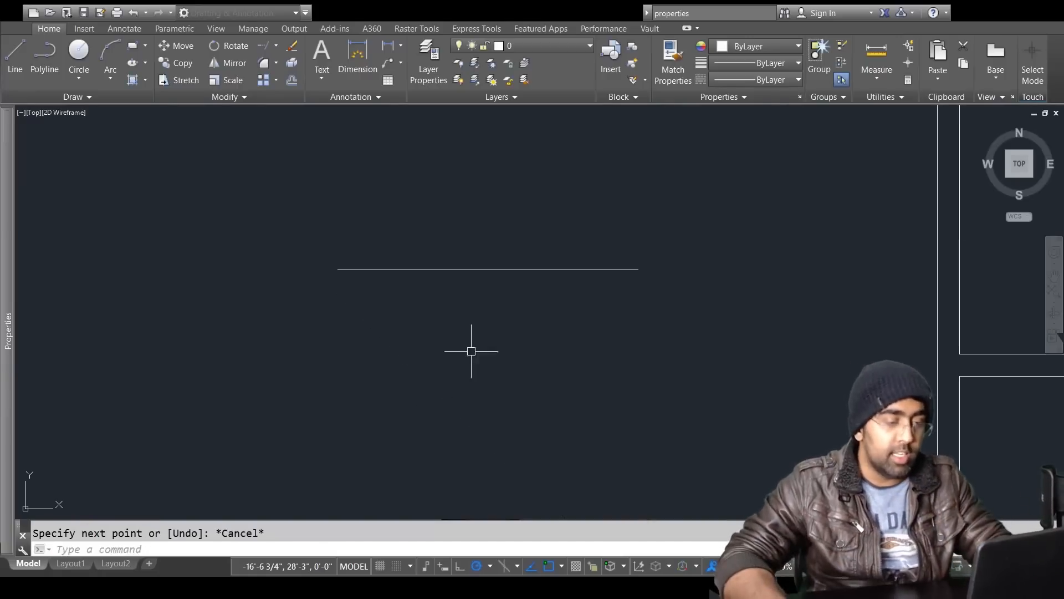
Step: Erase the horizontal practice line beside the floor plan
left_click(499, 249)
left_click(482, 289)
key("Delete")
Step: Offset the middle room's partition line upward by 4.5 inches to form the partition wall's thickness
scroll(777, 296, "down", 2)
middle_click_drag(778, 296, 169, 335)
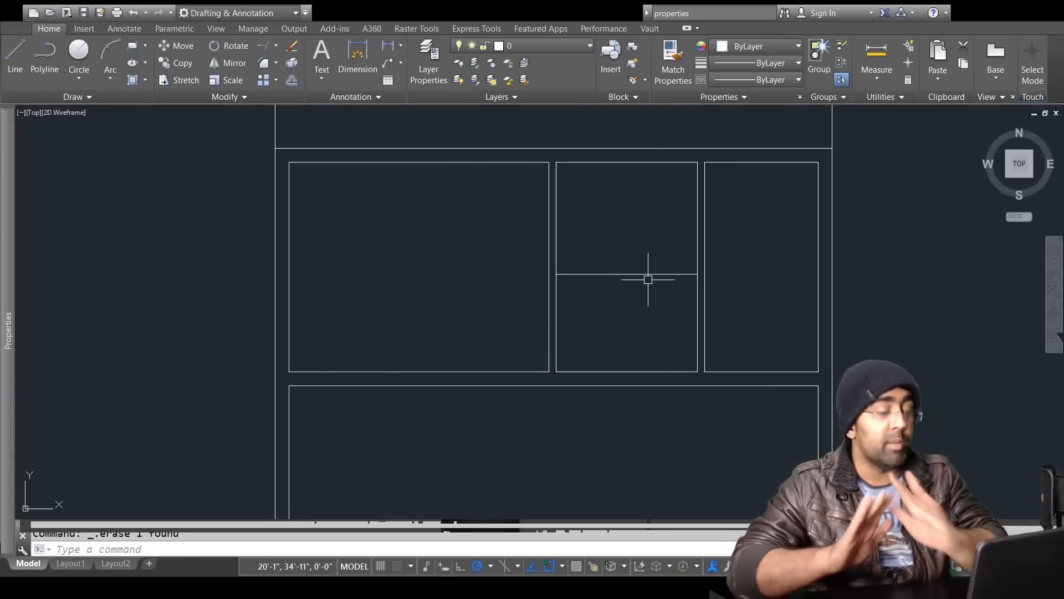
key("Escape")
scroll(621, 261, "up", 2)
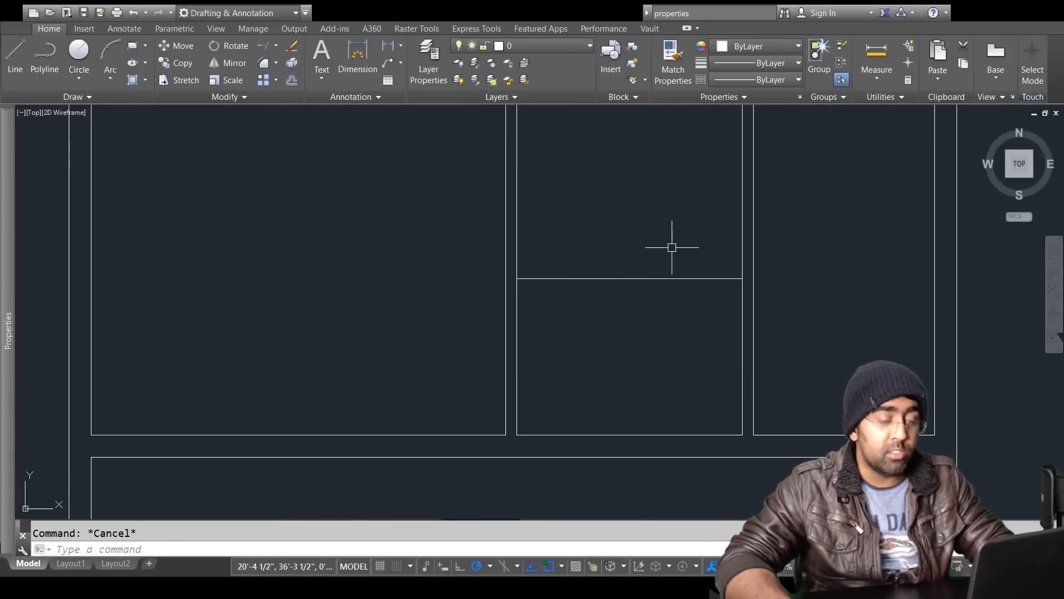
middle_click_drag(672, 248, 621, 309)
type("o")
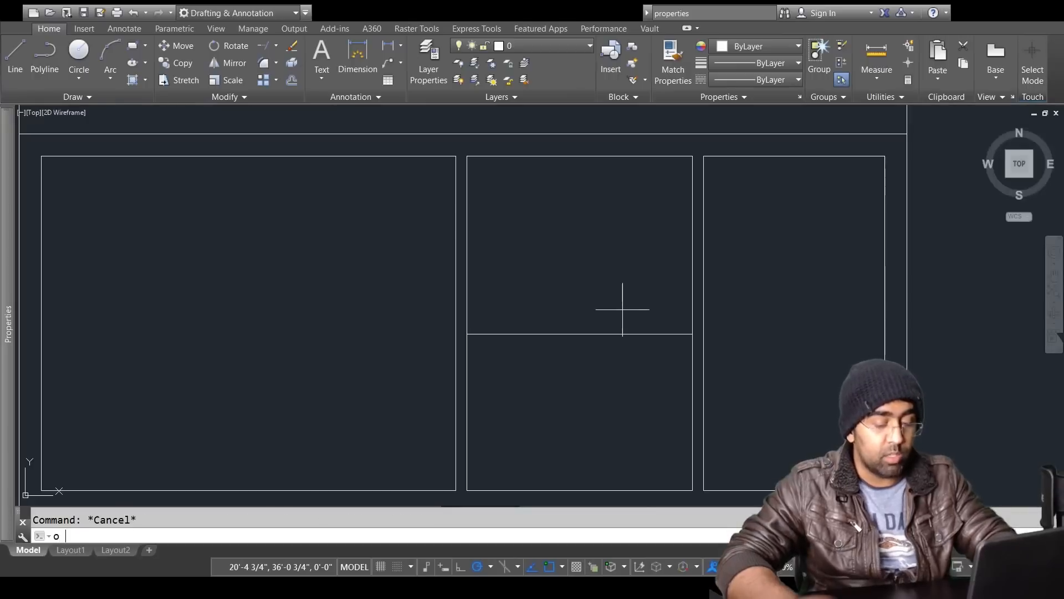
key("Return")
type("4")
key("Return")
left_click(599, 333)
left_click(606, 294)
key("Escape")
Step: Trim the side wall lines between the two partition lines at both ends of the new wall
type("tr")
key("Return")
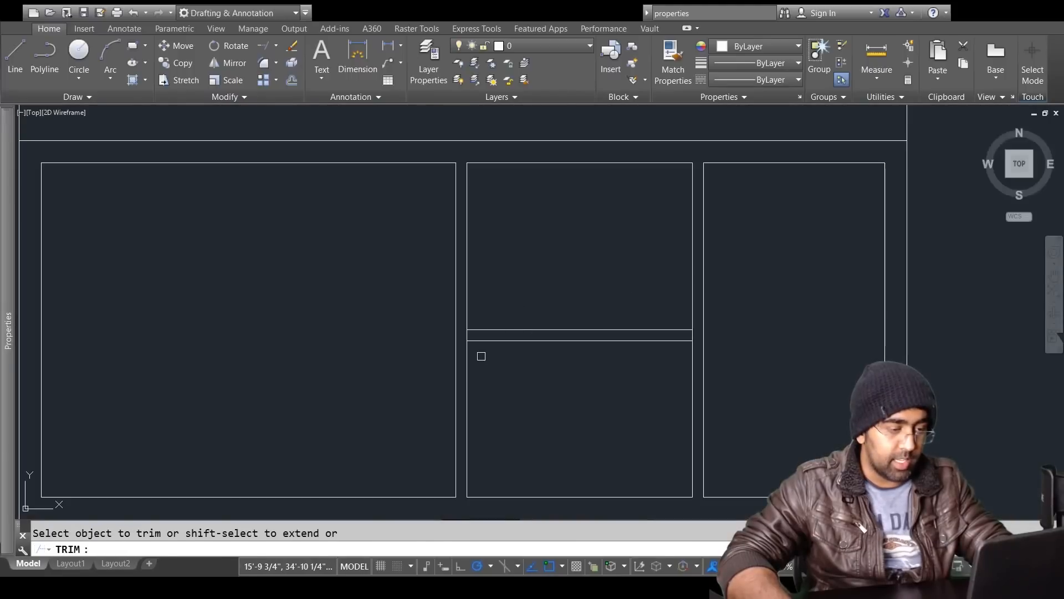
scroll(480, 354, "up", 2)
left_click(456, 323)
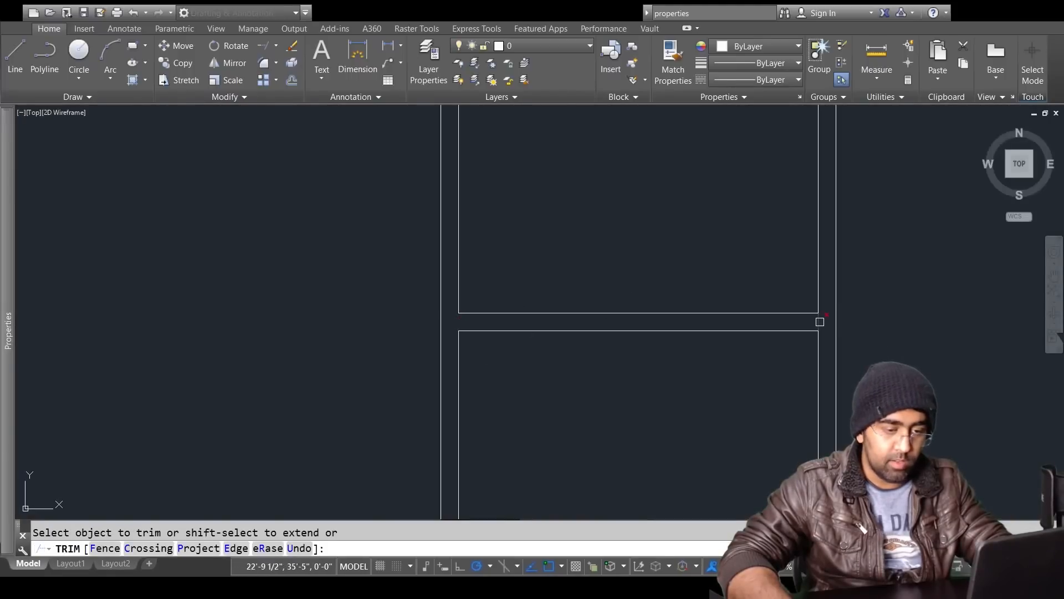
left_click(819, 322)
scroll(815, 325, "down", 3)
key("Return")
Step: Examine the staircase area and its dimensions in the reference floor plan image
scroll(708, 356, "down", 3)
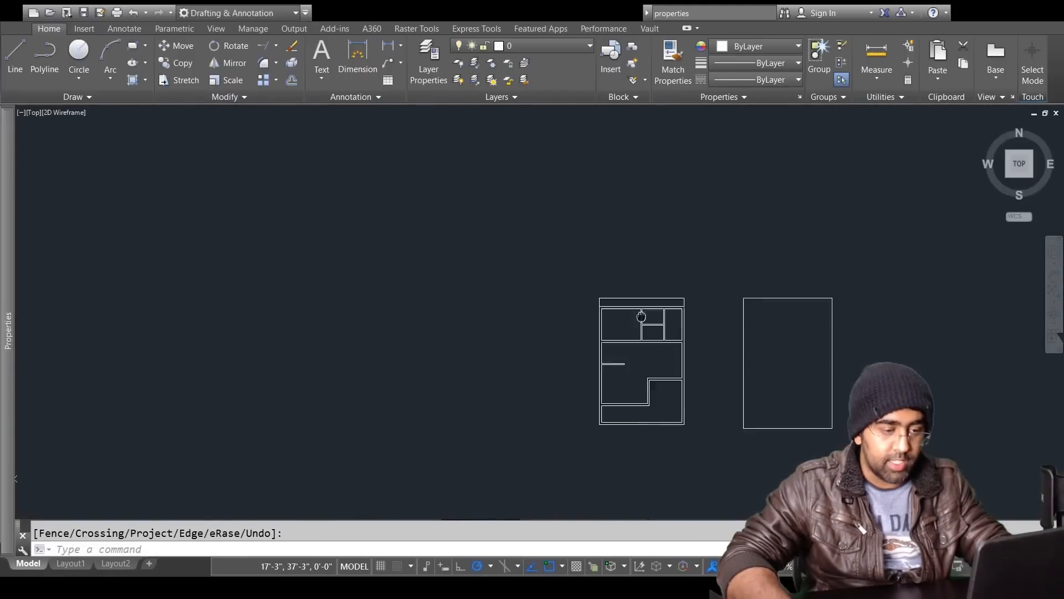
scroll(682, 333, "up", 2)
scroll(676, 325, "up", 2)
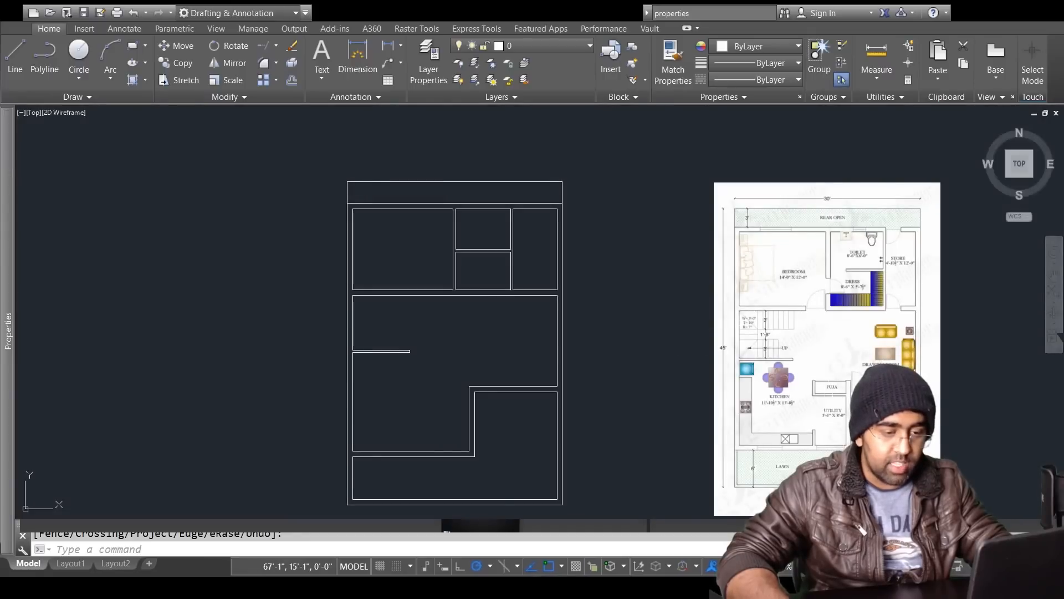
scroll(833, 395, "up", 2)
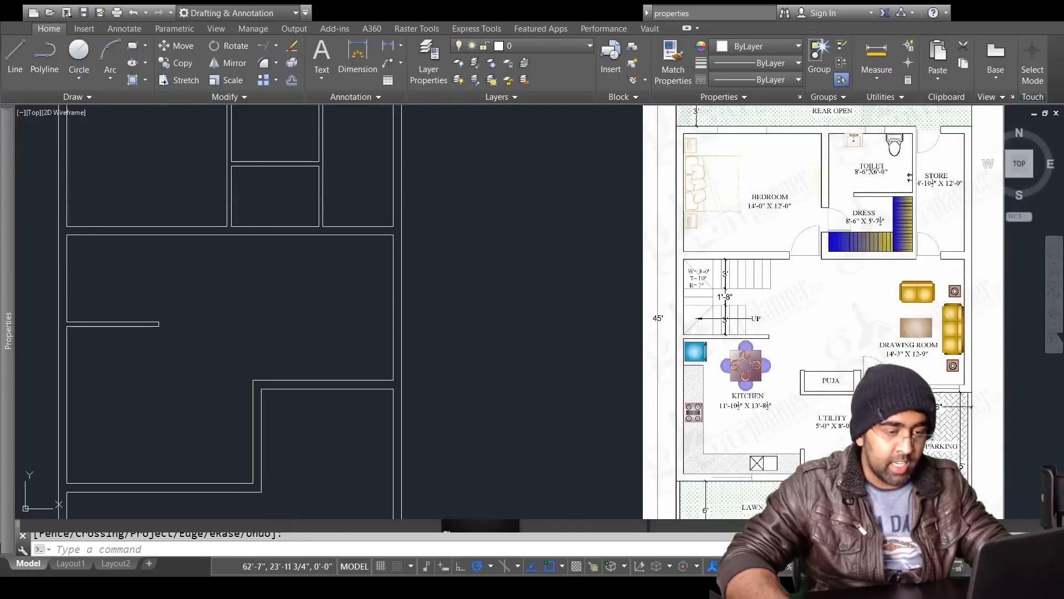
scroll(776, 291, "up", 4)
scroll(696, 301, "down", 2)
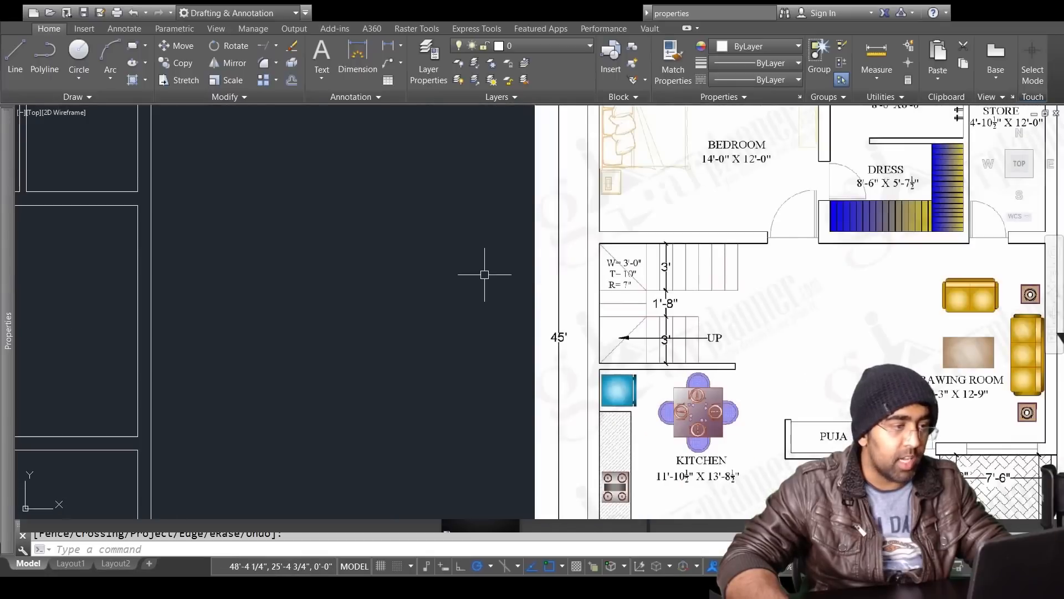
middle_click_drag(380, 231, 791, 285)
key("Escape")
mouse_move(345, 280)
middle_mouse_down()
mouse_move(559, 317)
mouse_move(689, 313)
middle_mouse_up()
type("l")
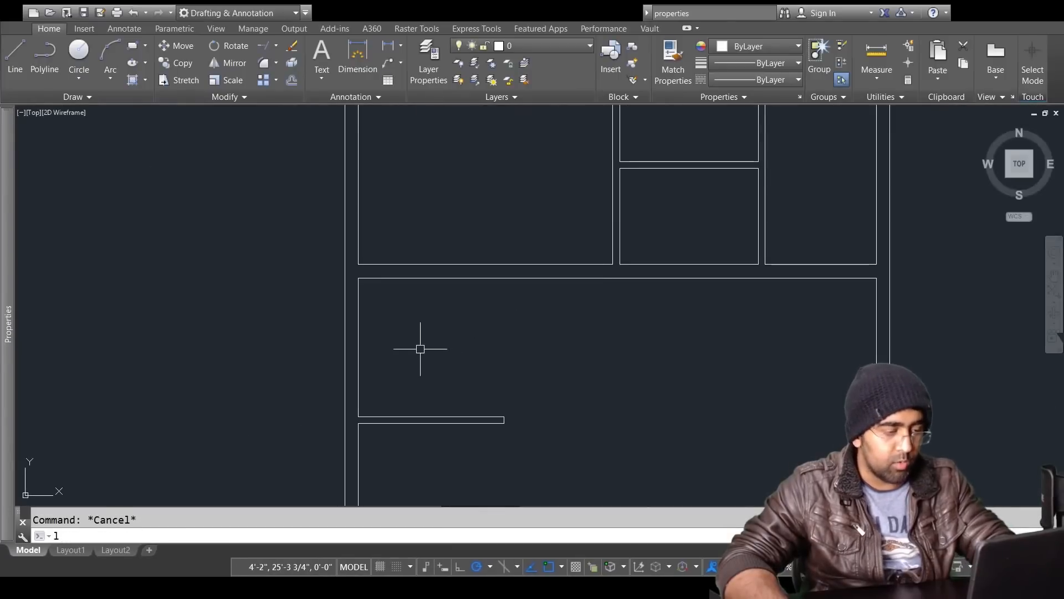
key("Return")
scroll(850, 357, "down", 6)
key("Escape")
Step: Offset the wall line along the upper edge of the staircase area 3' downward to mark the upper flight's width
scroll(850, 354, "up", 8)
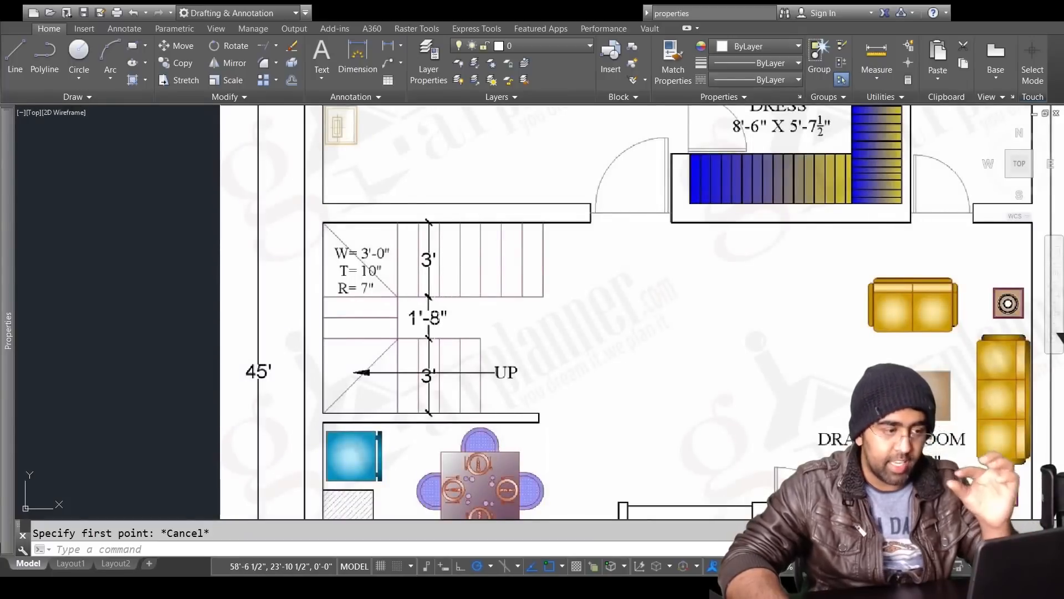
scroll(433, 313, "down", 2)
middle_click_drag(433, 320, 561, 332)
key("Escape")
middle_click_drag(349, 347, 1029, 388)
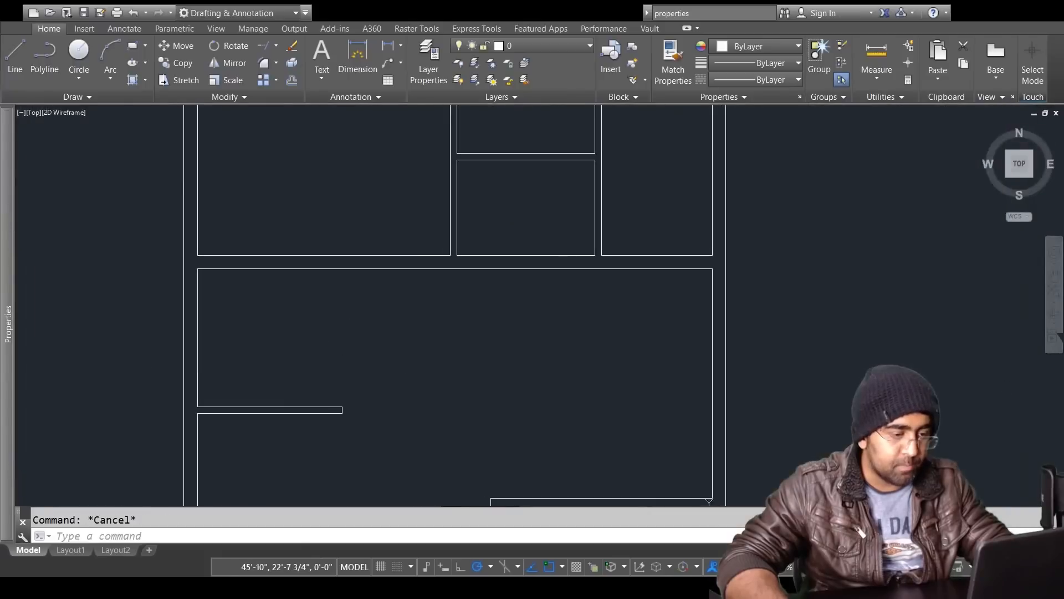
type("o")
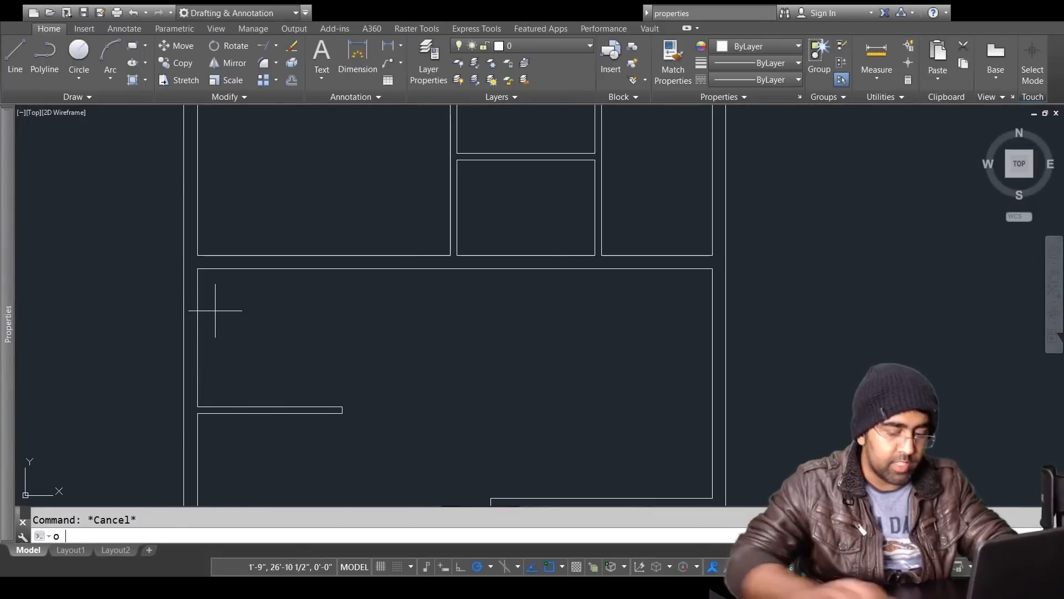
key("Return")
type("3'")
key("Return")
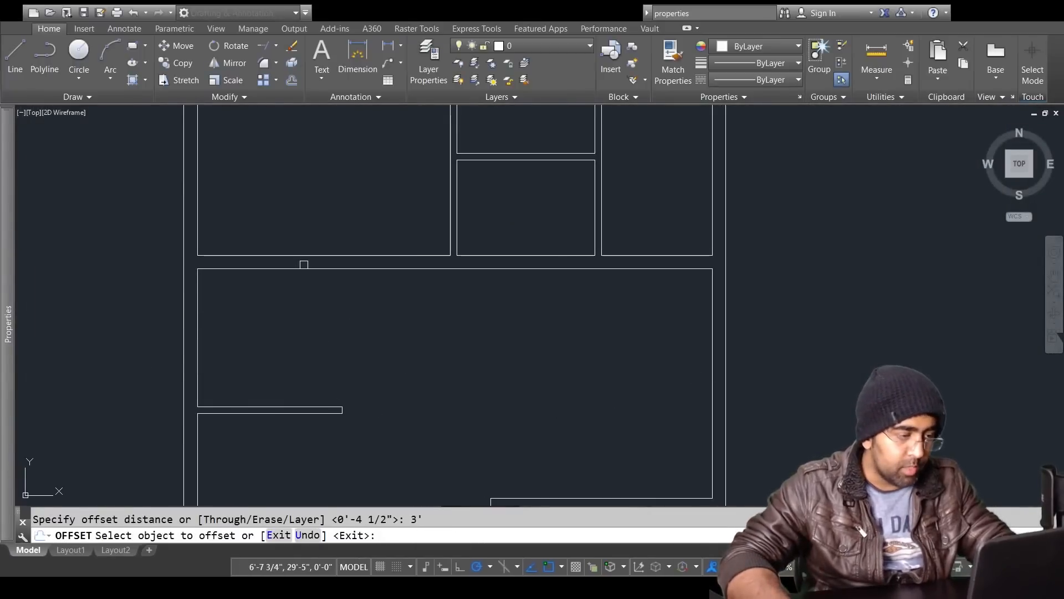
left_click(300, 268)
key("Return")
Step: Offset the upper line of the short partition 3' upward to mark the lower flight's width
key("Return")
key("Return")
left_click(284, 412)
left_click(288, 390)
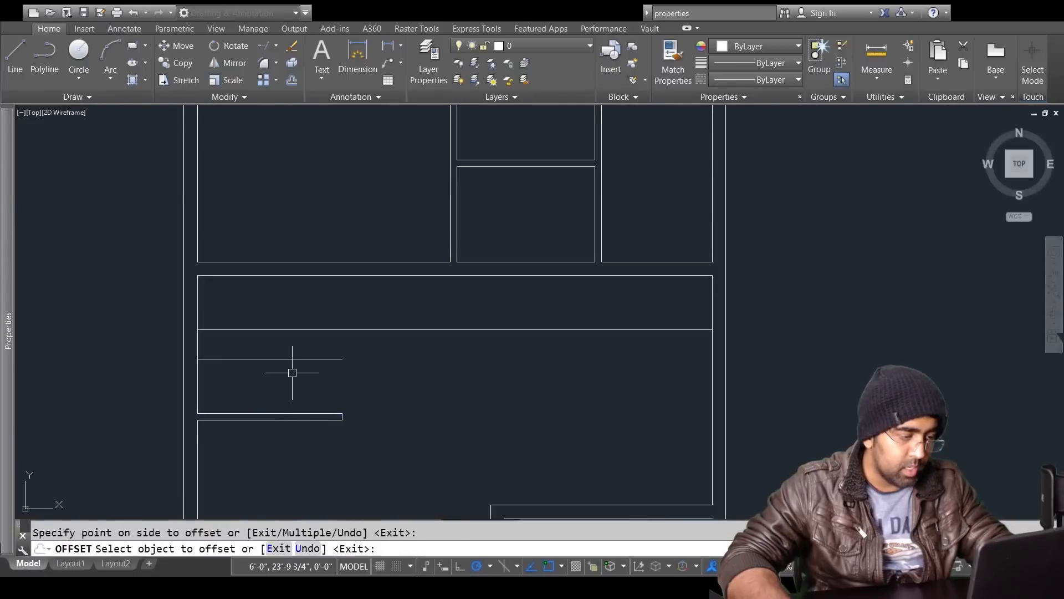
key("Escape")
Step: Offset the staircase area's left inner wall line 3' to the right to mark the landing width
scroll(463, 361, "down", 4)
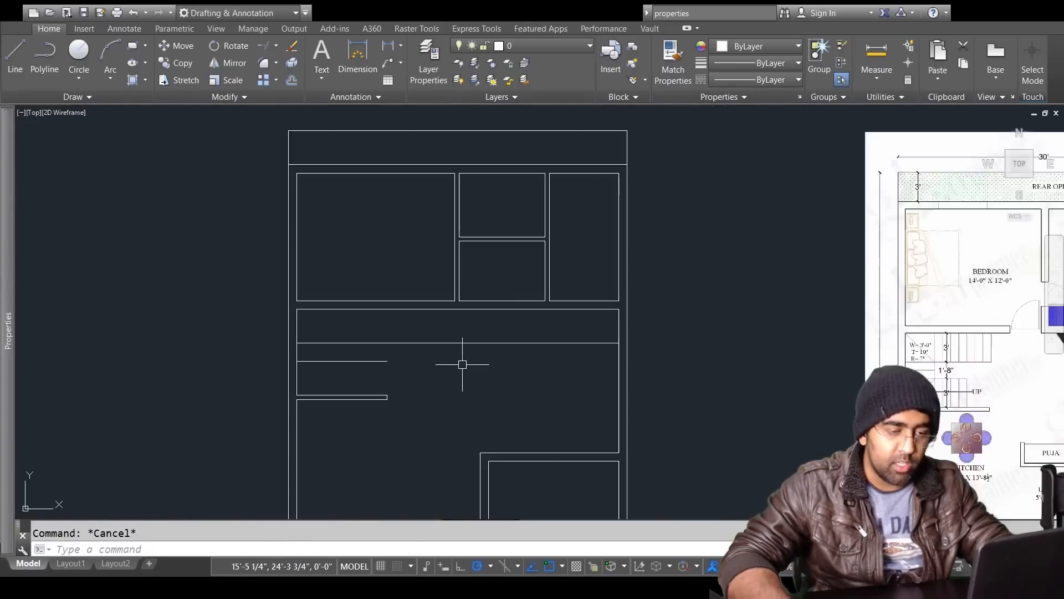
scroll(815, 305, "up", 5)
scroll(688, 347, "up", 1)
middle_click_drag(254, 349, 992, 347)
scroll(604, 347, "down", 2)
middle_click_drag(529, 349, 822, 379)
scroll(599, 395, "up", 4)
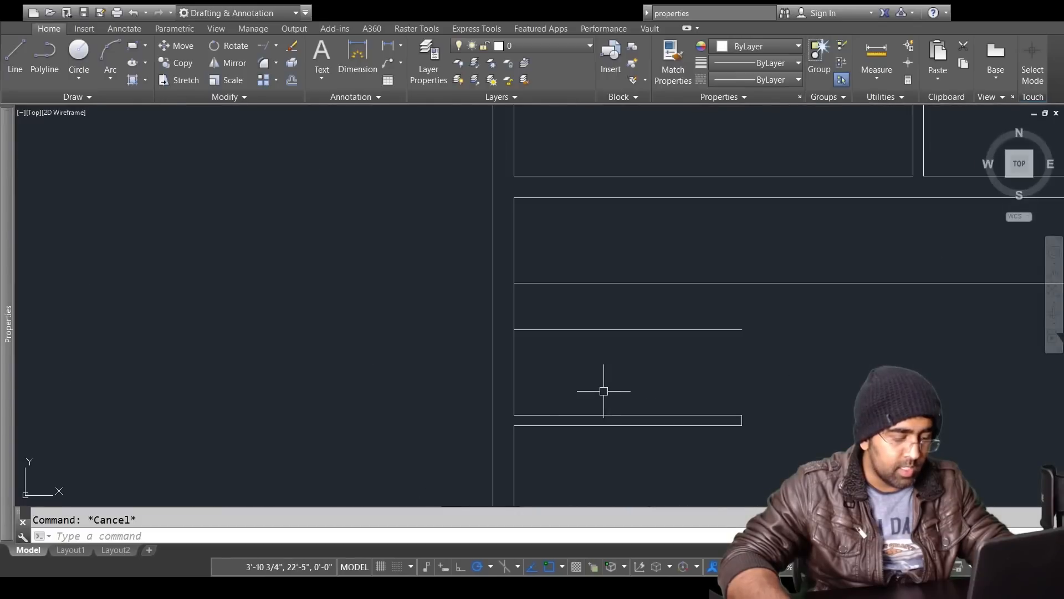
type("o")
key("Return")
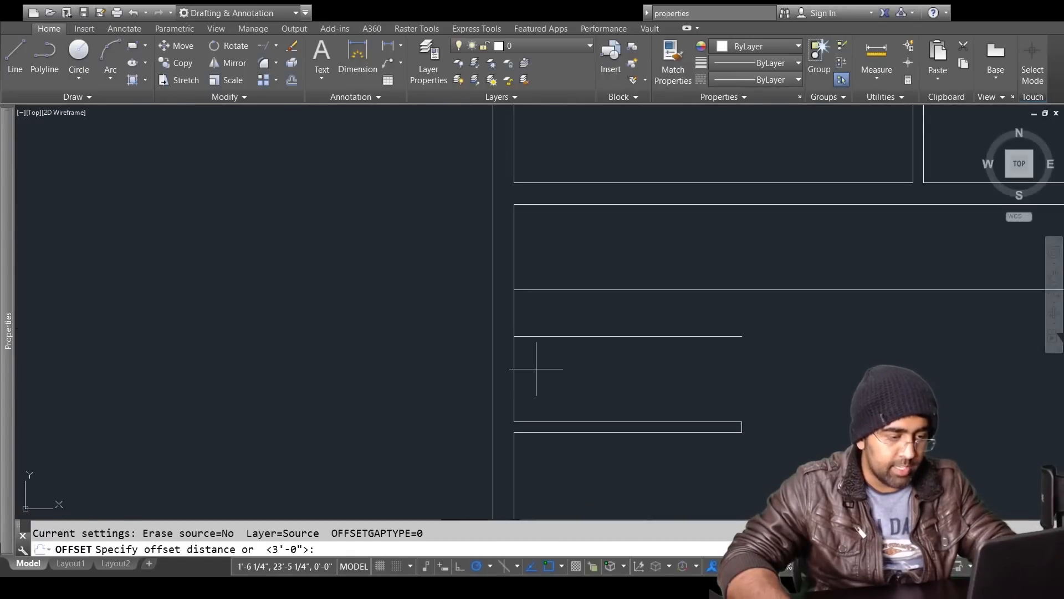
key("Return")
left_click(513, 365)
left_click(563, 365)
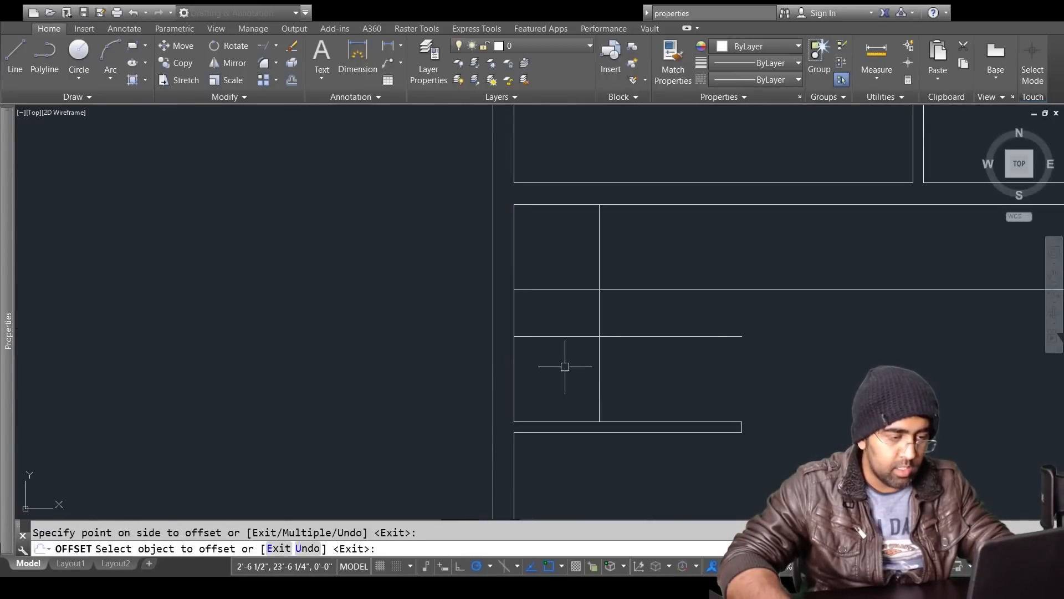
key("Escape")
Step: Fillet the vertical landing line with both horizontal flight lines at zero radius to form the inner stairwell corners
scroll(715, 382, "down", 2)
scroll(716, 382, "down", 2)
scroll(492, 366, "up", 2)
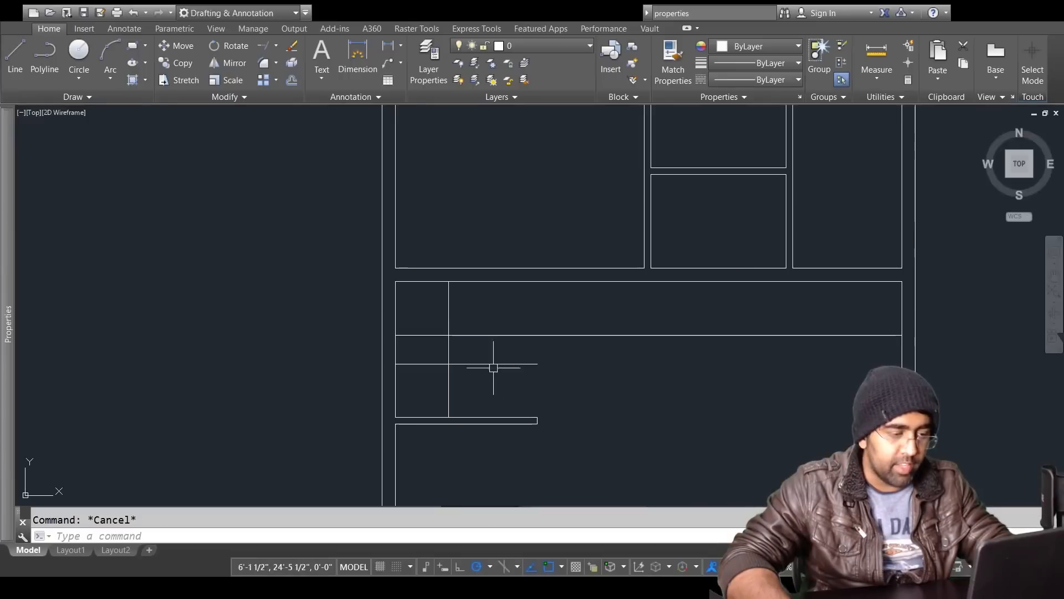
type("f")
key("Return")
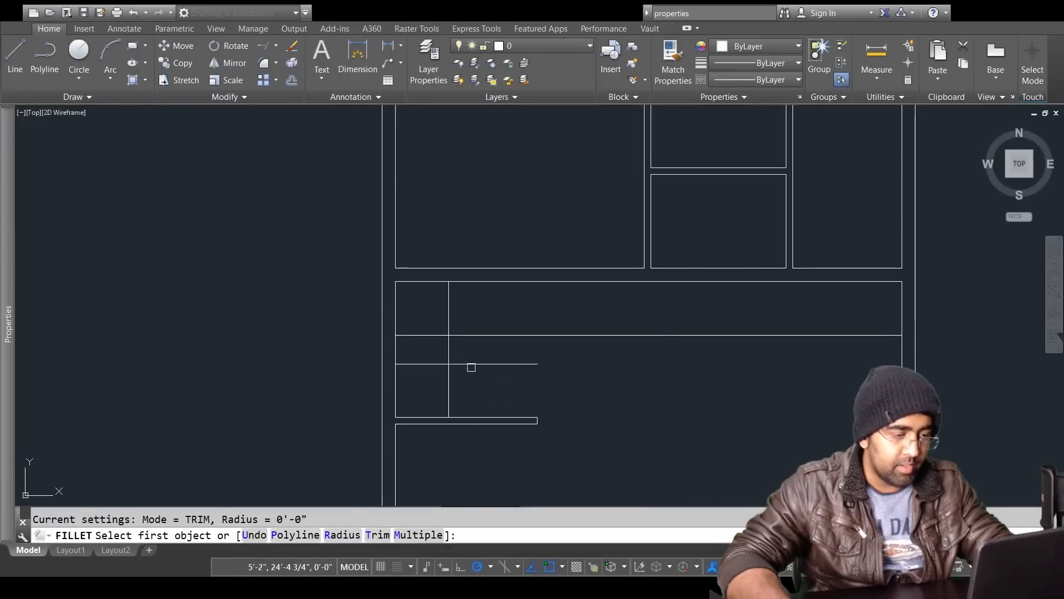
left_click(471, 364)
left_click(448, 350)
key("Return")
left_click(447, 350)
left_click(474, 335)
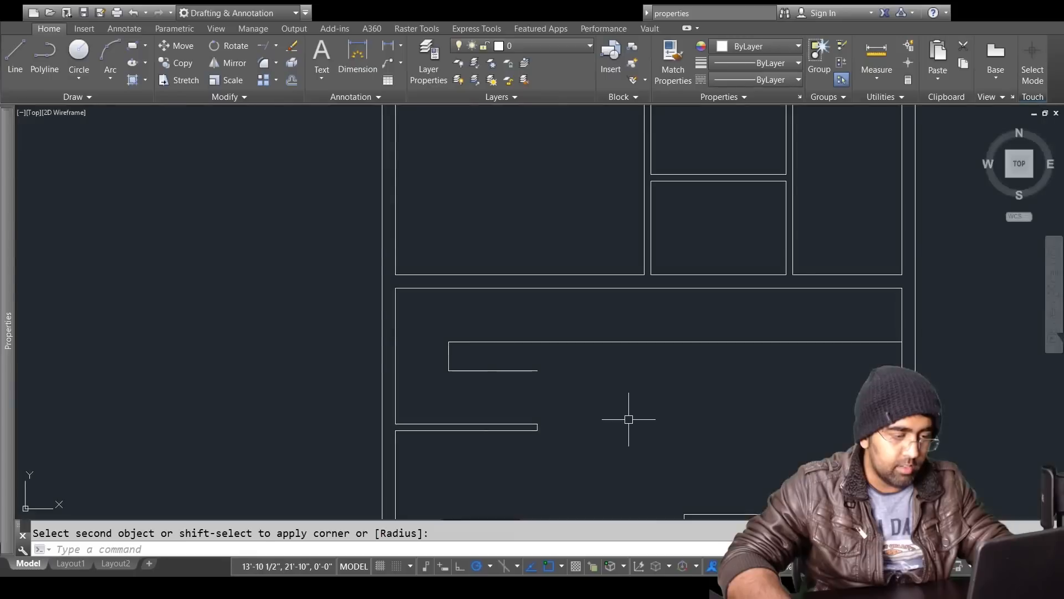
key("Escape")
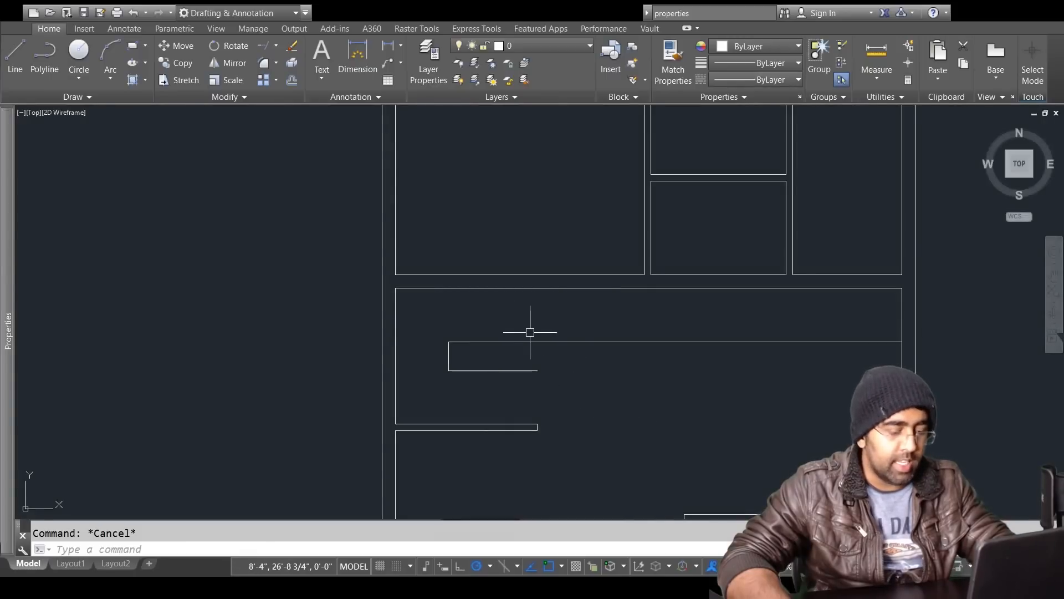
type("l")
key("Return")
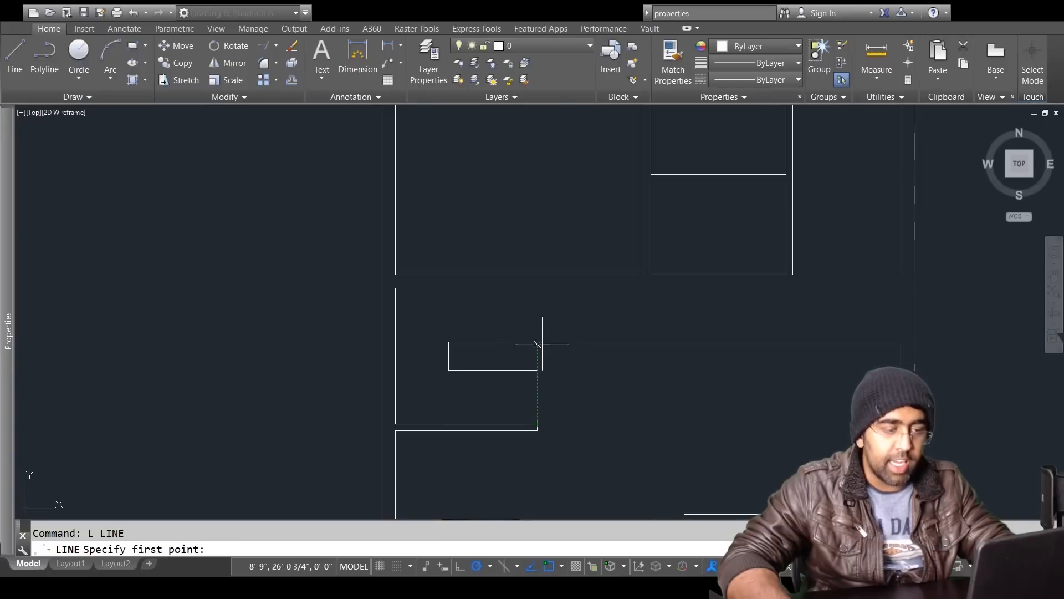
key("Escape")
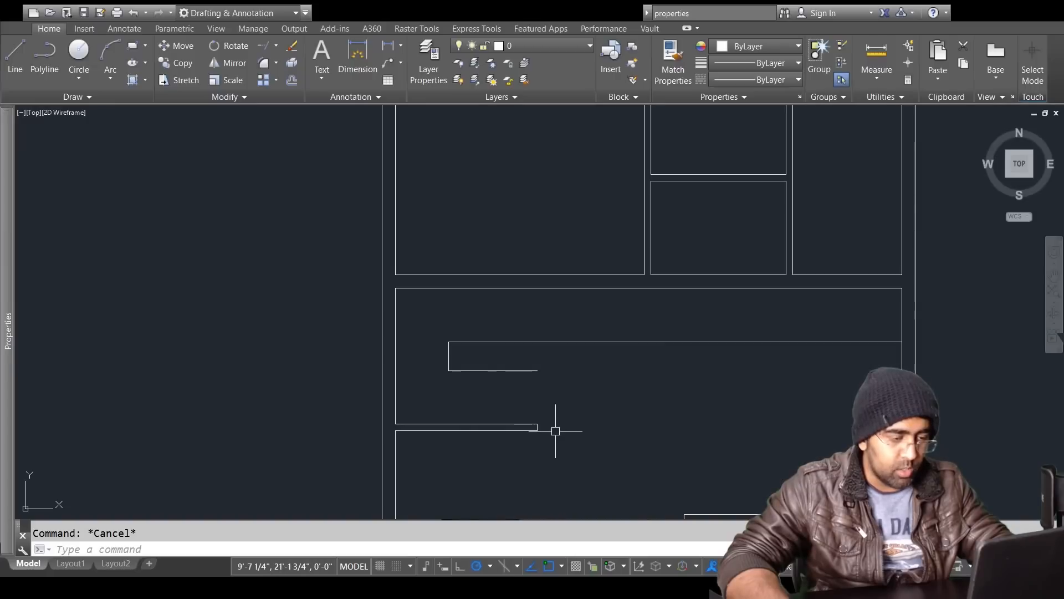
Step: Draw vertical end lines closing the upper flight at the wall and the lower flight at the partition, aligned with the partition's end
type("l")
key("Return")
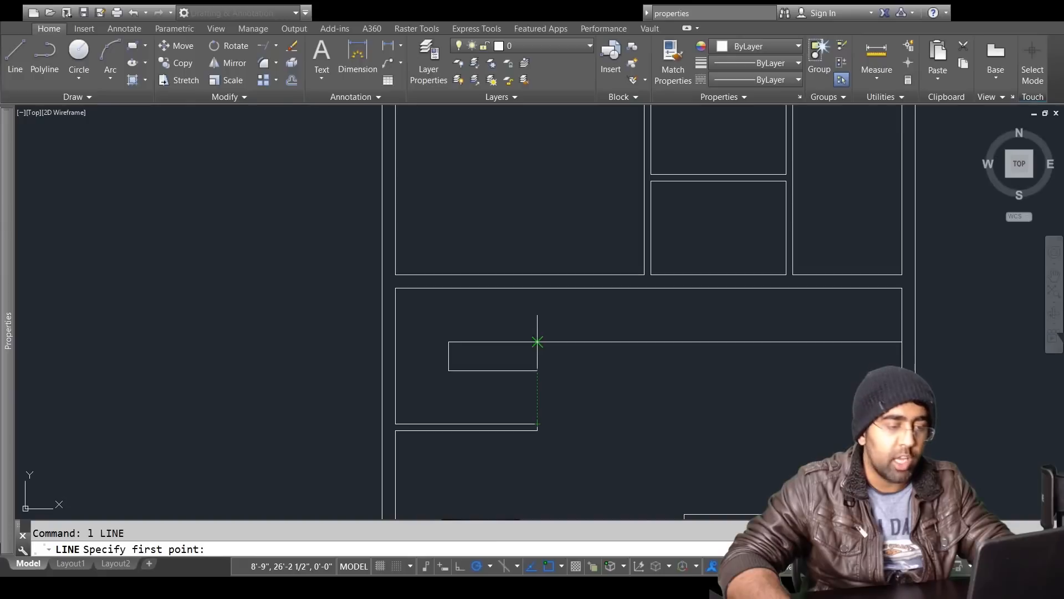
left_click(537, 342)
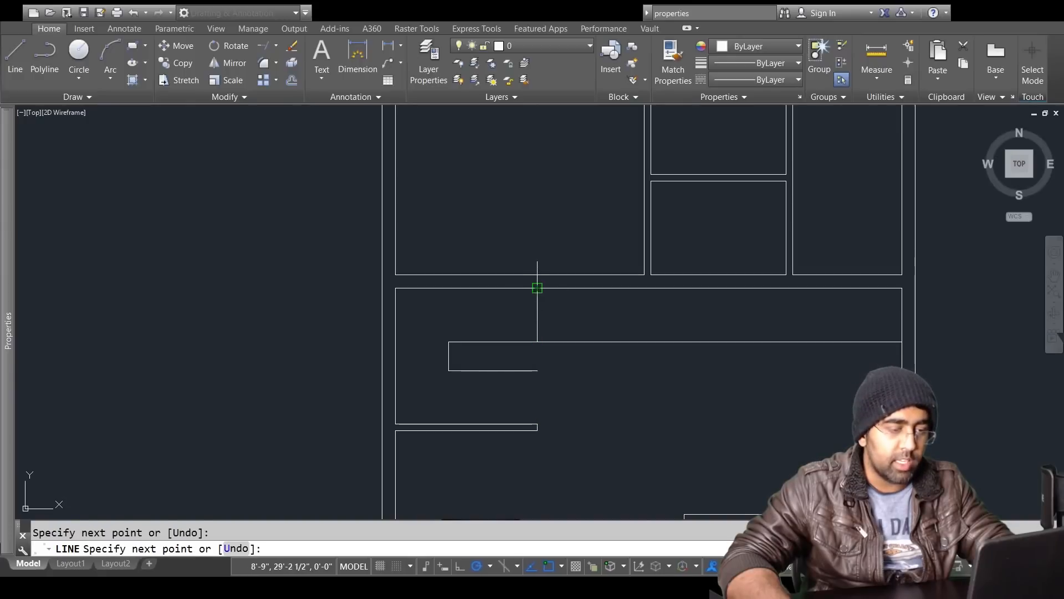
left_click(537, 287)
key("Return")
key("Return")
left_click(537, 370)
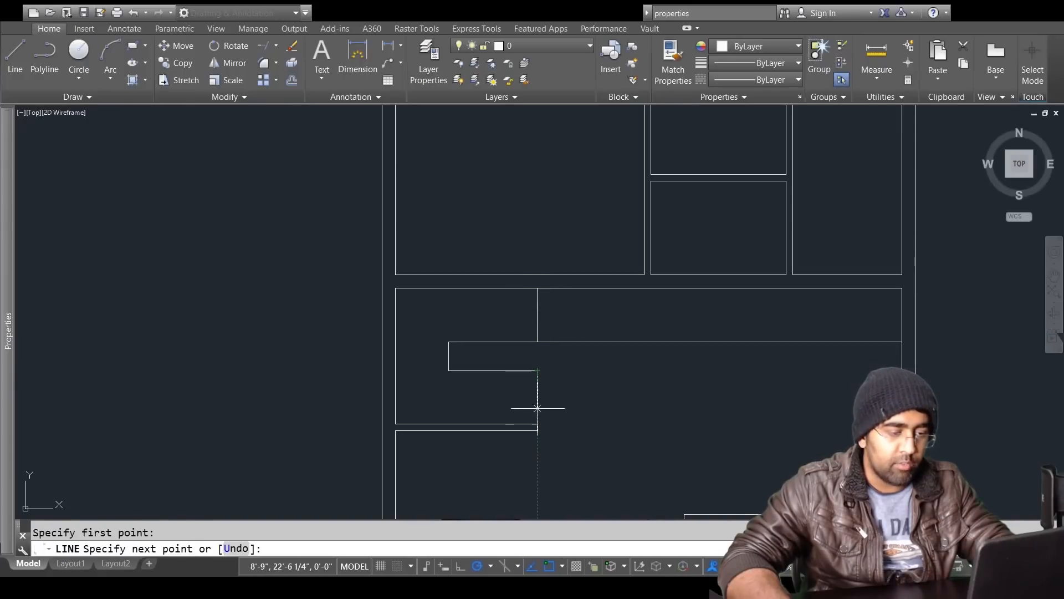
left_click(537, 429)
key("Escape")
type("tr")
key("Return")
left_click(608, 333)
left_click(584, 359)
key("Escape")
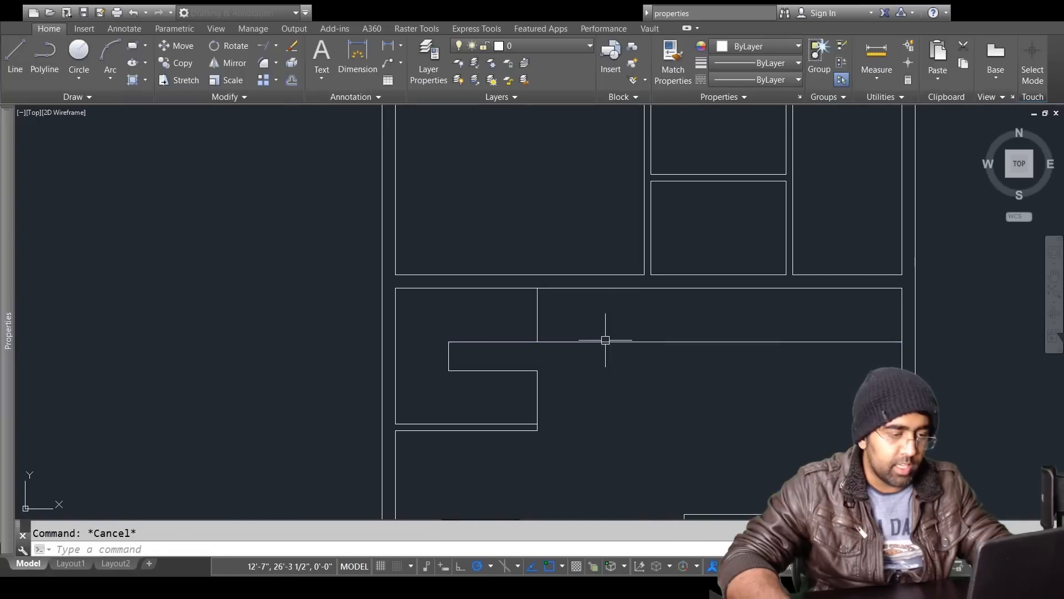
Step: Trim the upper flight's horizontal line where it extends beyond the vertical end line
type("tr")
key("Return")
key("Return")
left_click(605, 341)
key("Escape")
Step: Create a path array of the upper flight's vertical end line along the flight's lower horizontal edge
scroll(596, 357, "down", 4)
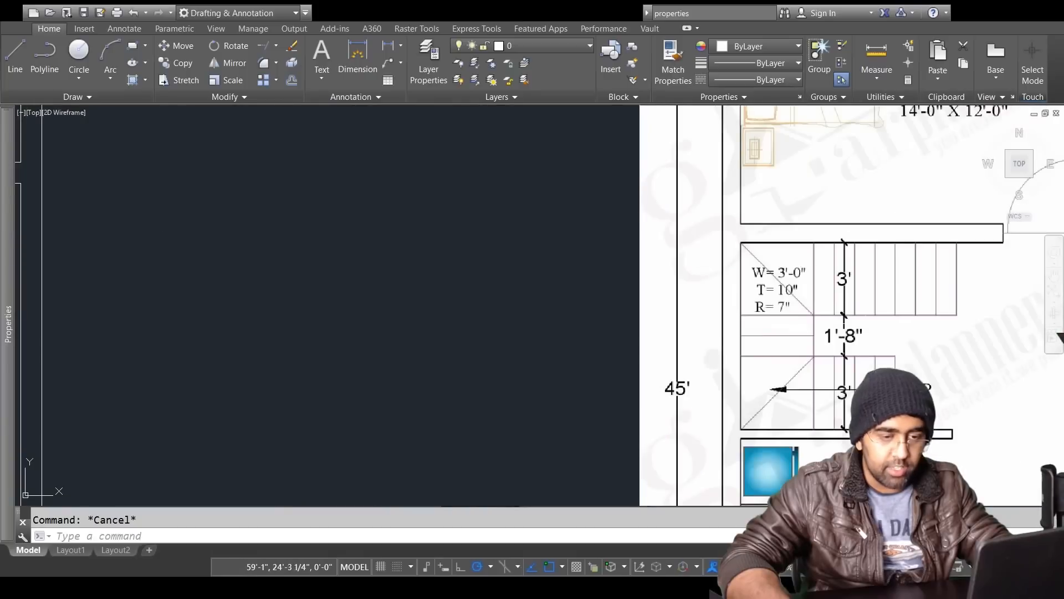
middle_click_drag(482, 352, 983, 389)
scroll(983, 390, "down", 1)
scroll(681, 387, "down", 1)
scroll(447, 352, "up", 3)
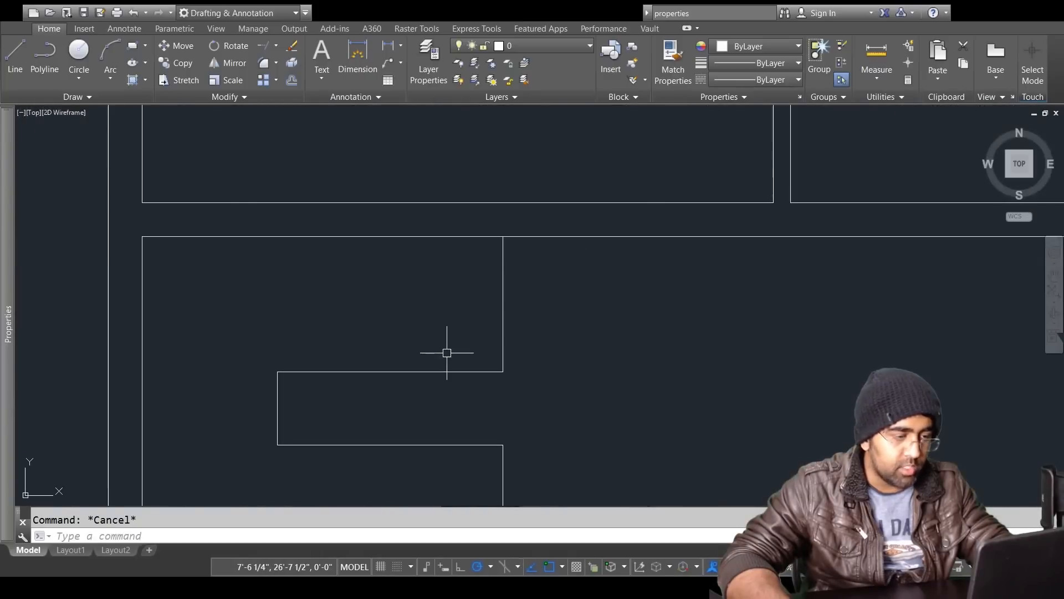
middle_click_drag(411, 347, 560, 333)
scroll(564, 327, "down", 1)
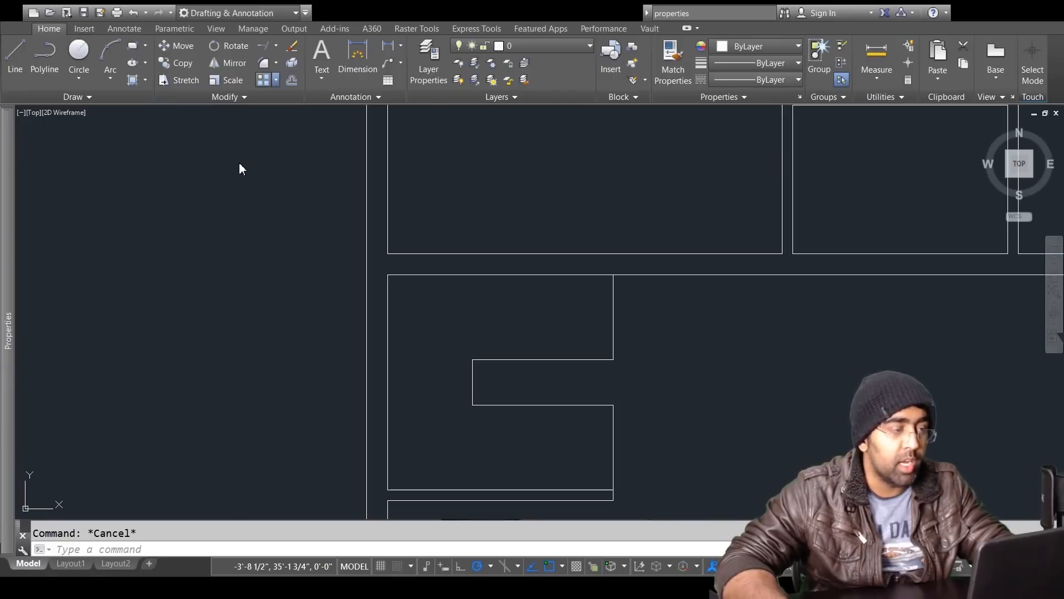
left_click(228, 134)
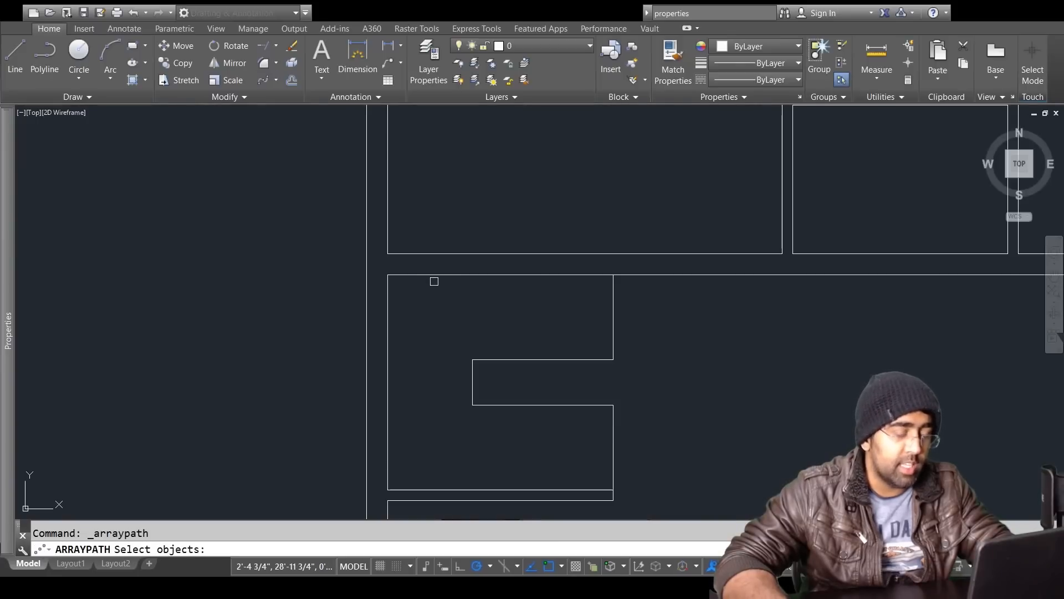
left_click(613, 324)
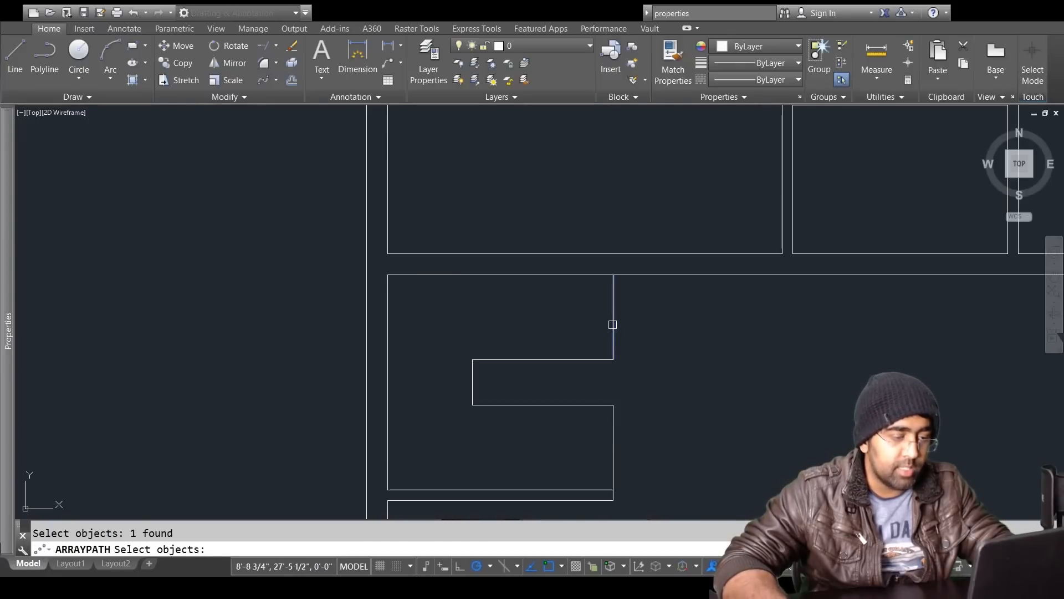
key("Return")
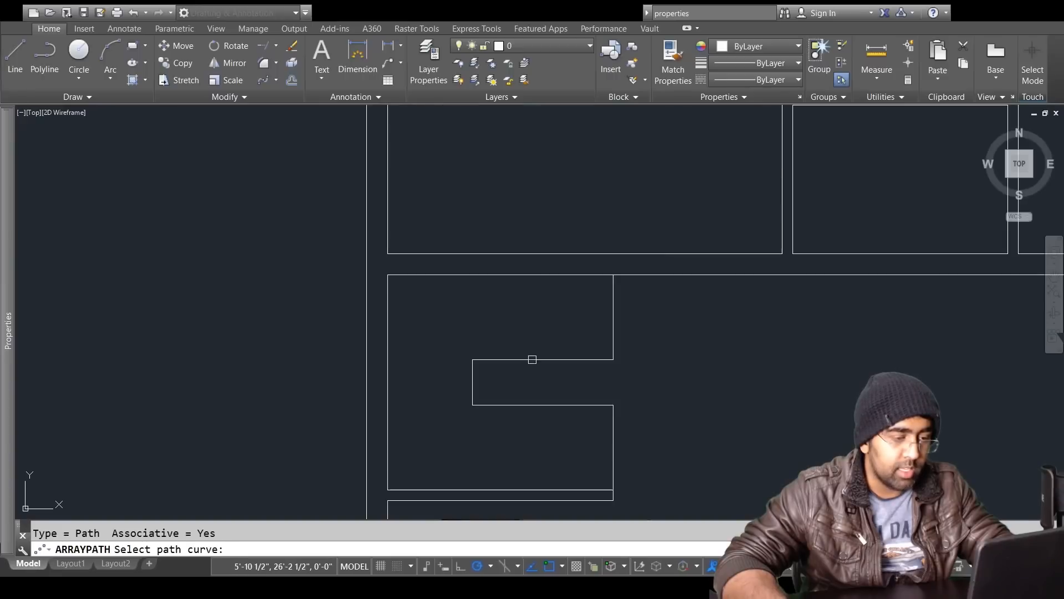
left_click(532, 359)
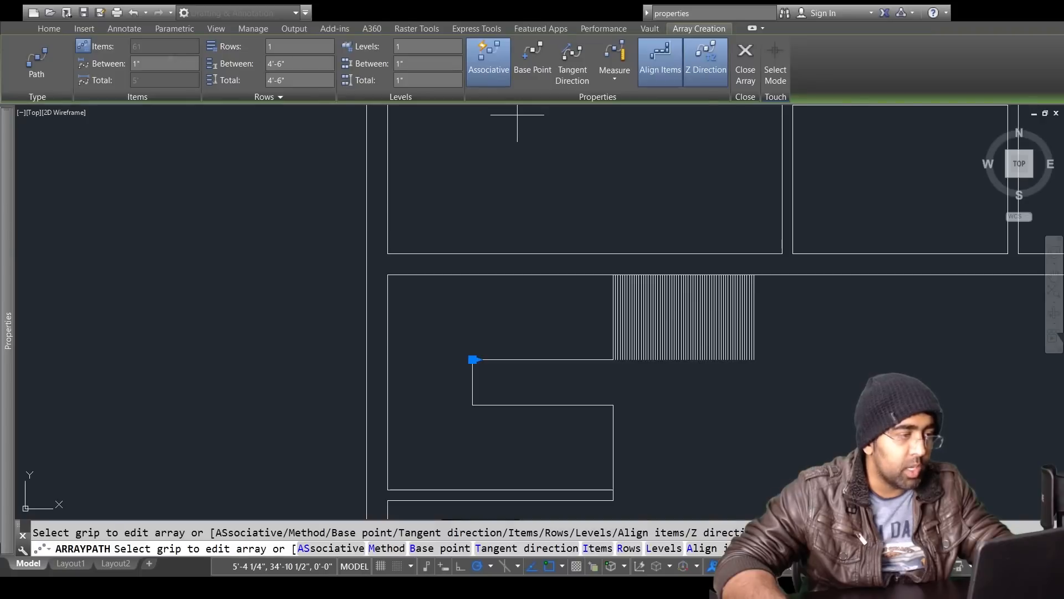
Step: Set the path array's item spacing to 9"
type("9")
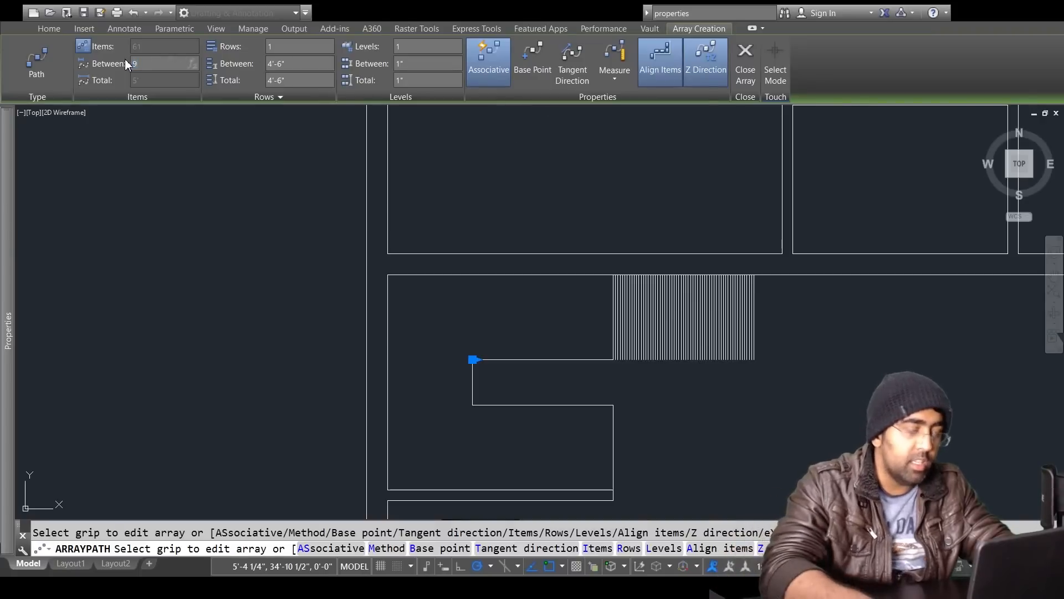
key("Return")
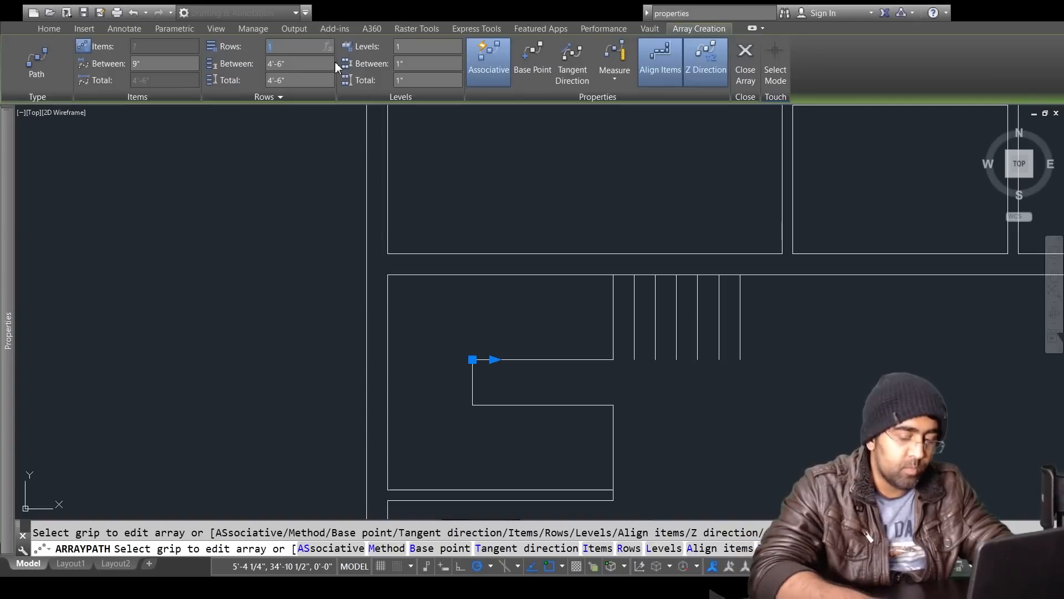
key("Return")
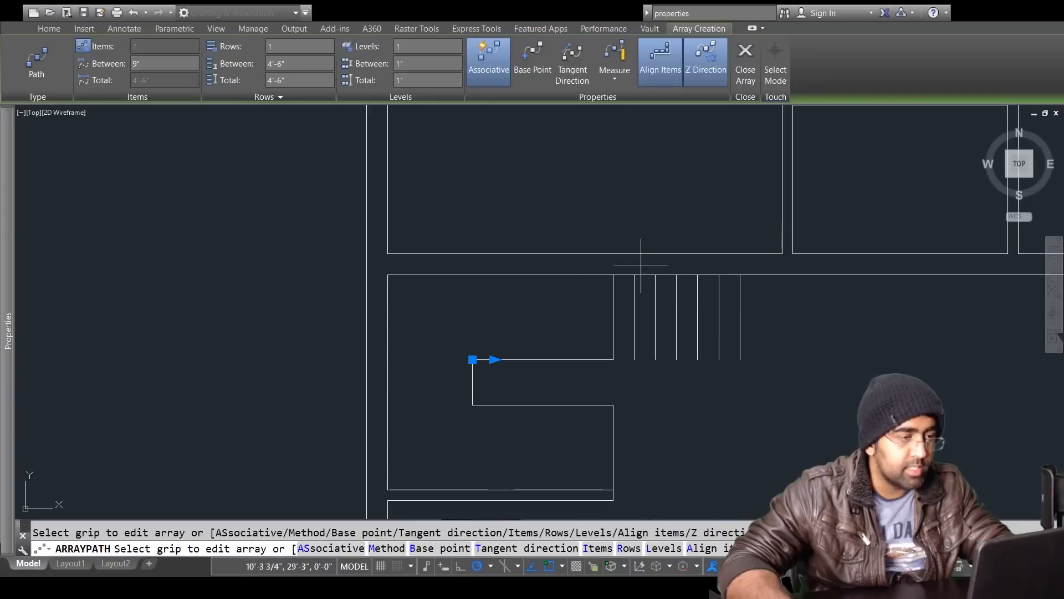
Step: Stretch the path array's item spacing to 1'-3" and set its level spacing to 9"
left_click(493, 359)
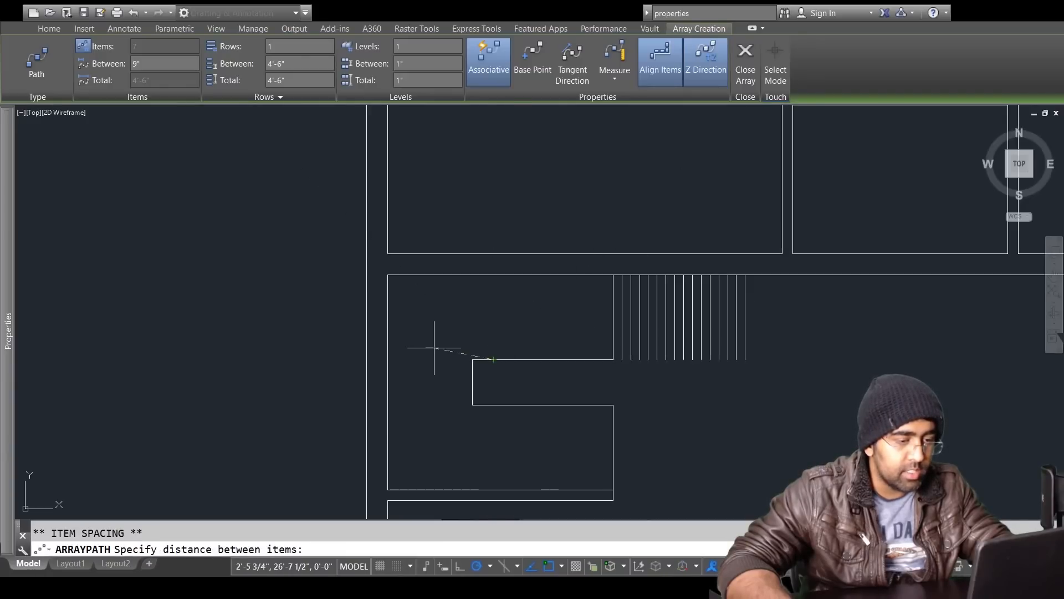
left_click(508, 345)
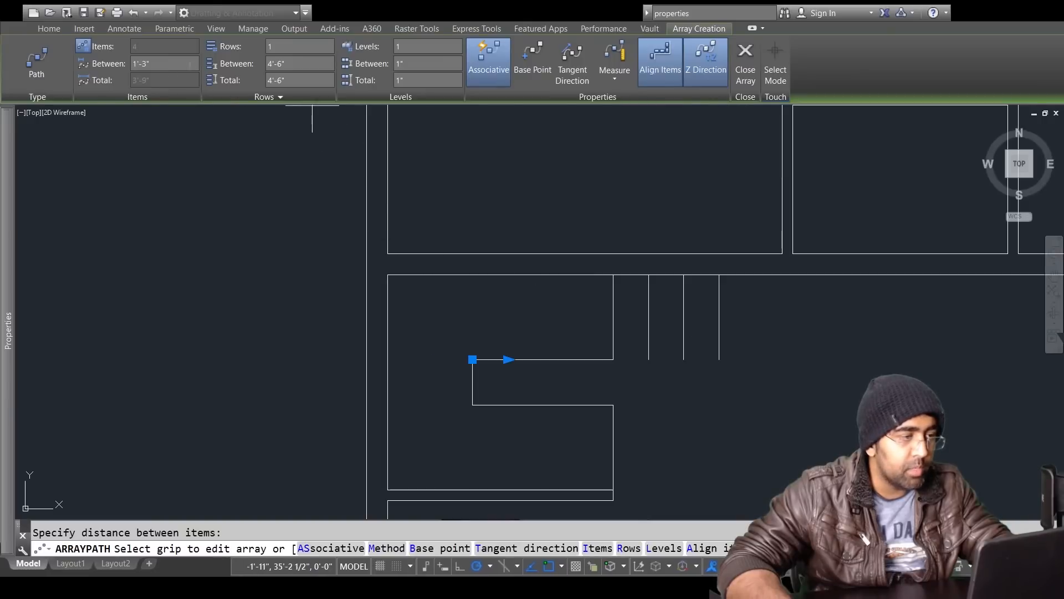
left_click(505, 77)
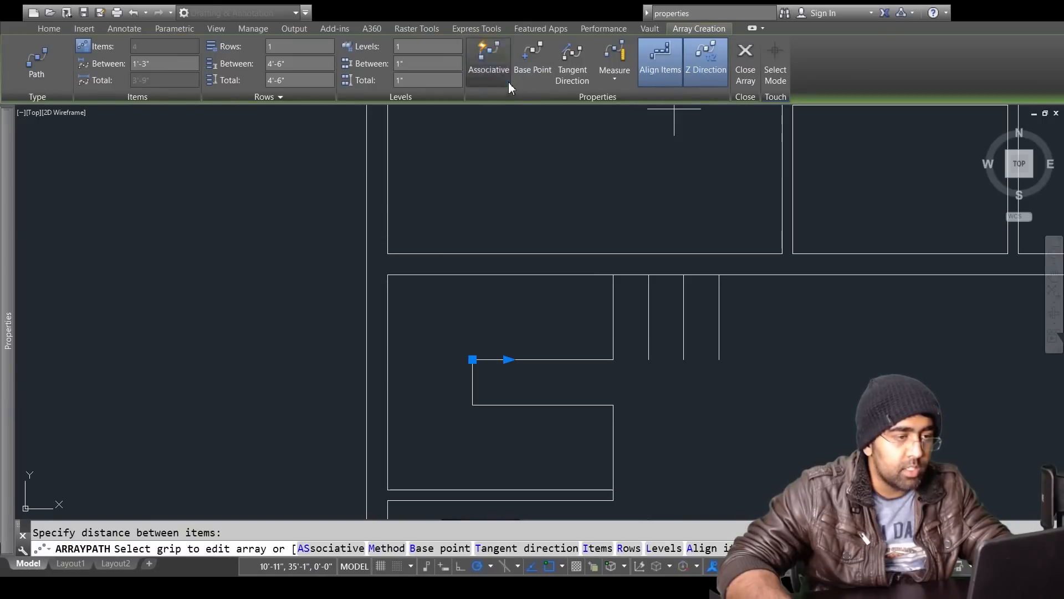
left_click(488, 80)
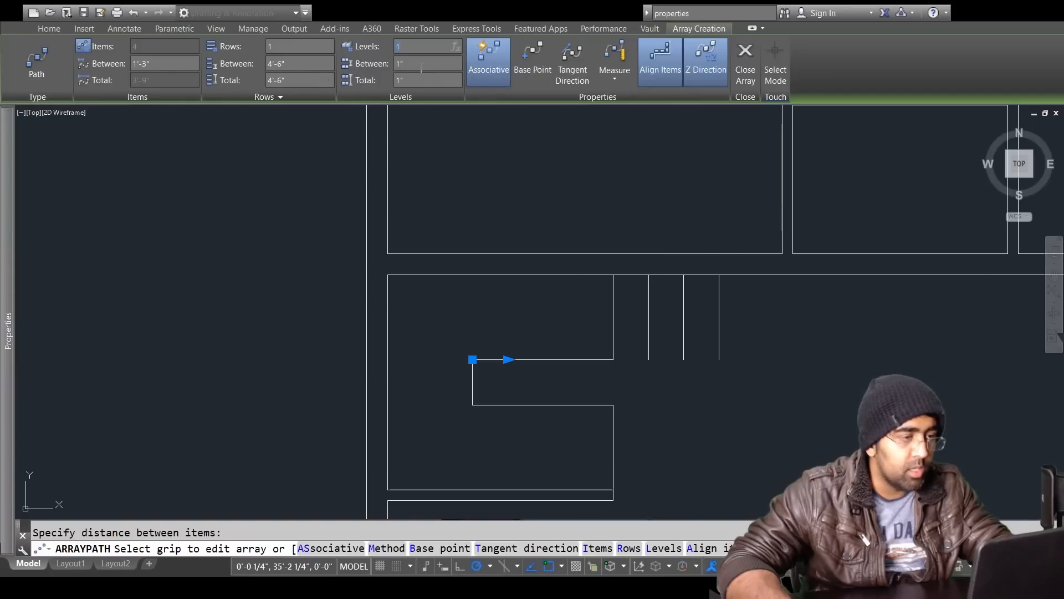
type("9")
key("Return")
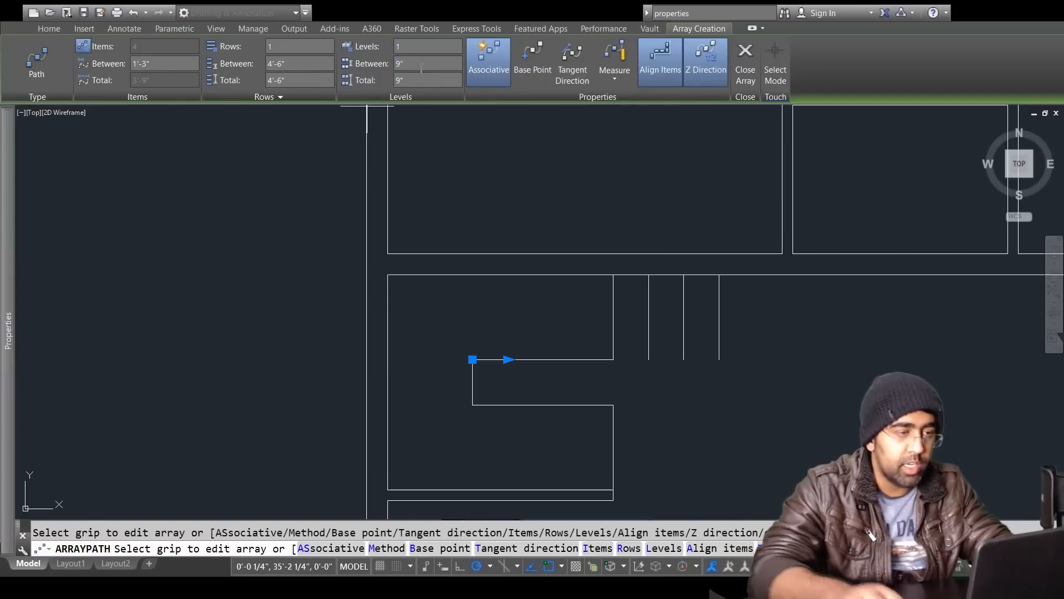
Step: Finish the path array of tread lines and set its item spacing to 9"
key("Return")
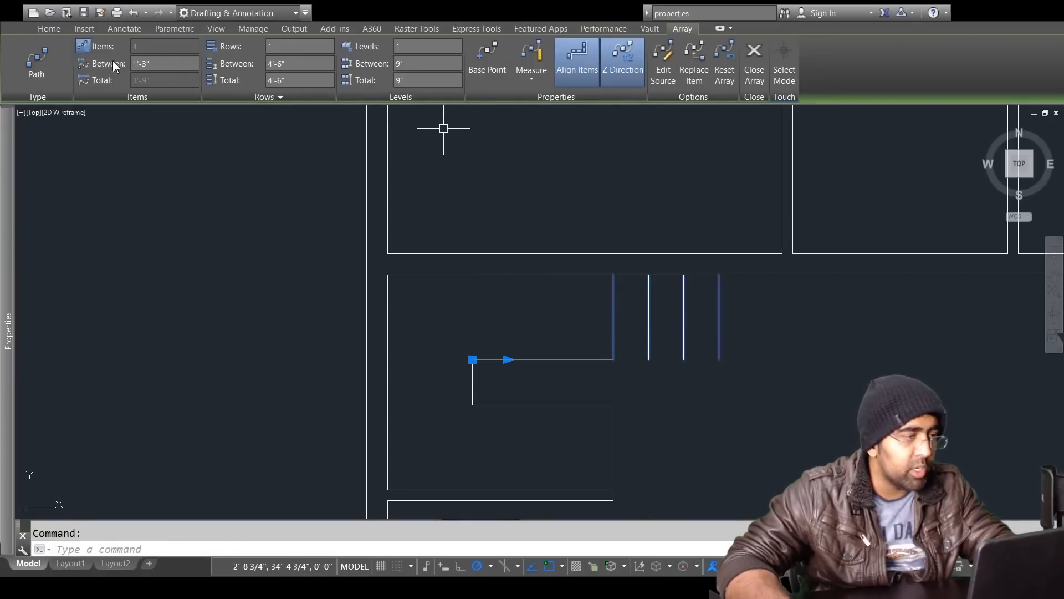
left_click_drag(151, 65, 108, 65)
type("9")
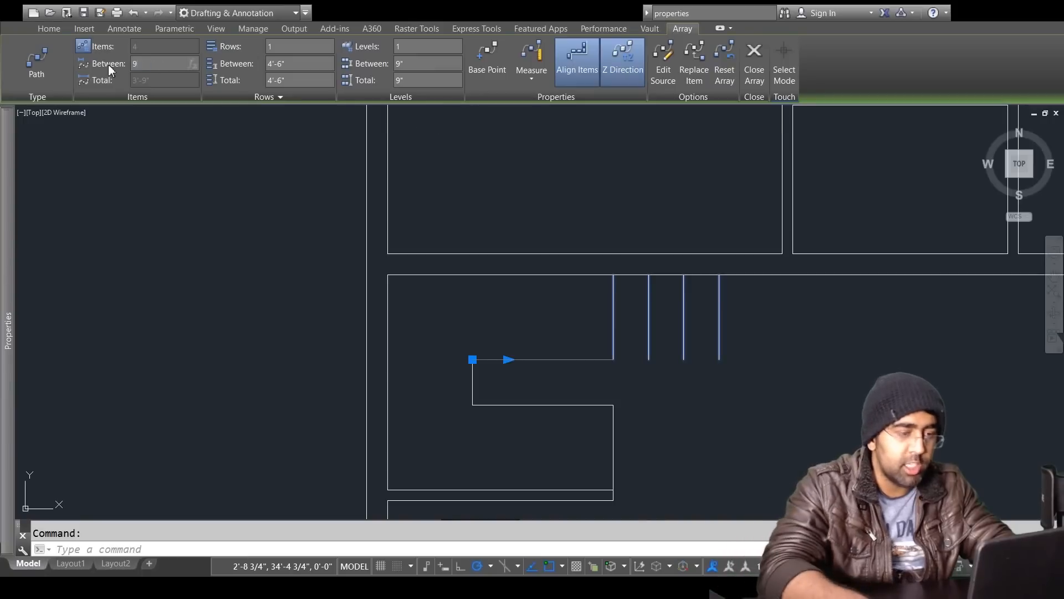
key("Return")
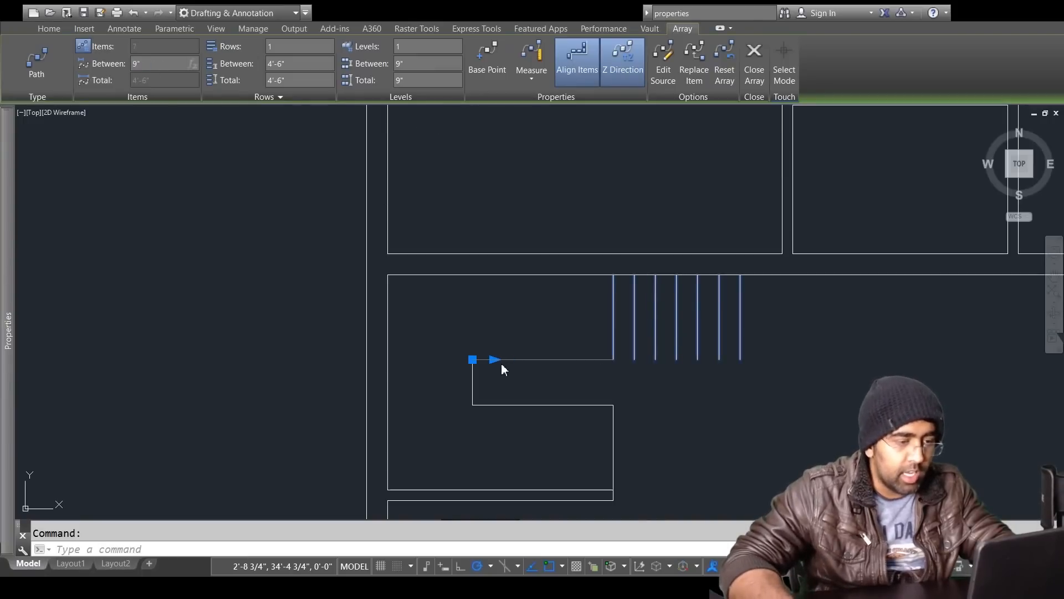
left_click(472, 360)
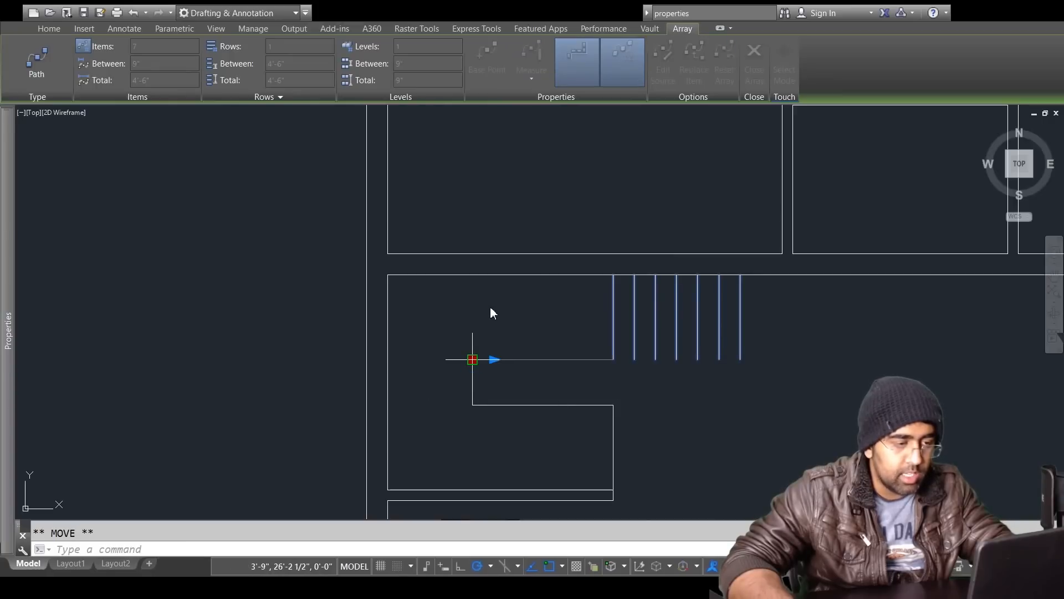
key("Escape")
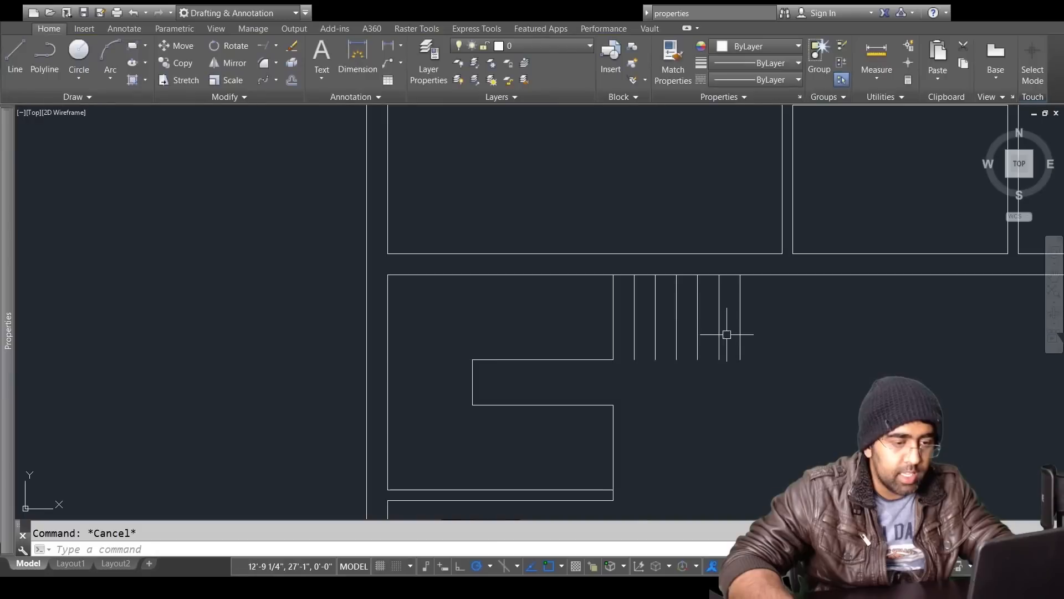
Step: Delete the path array of tread lines from the upper flight
left_click(746, 335)
left_click(732, 335)
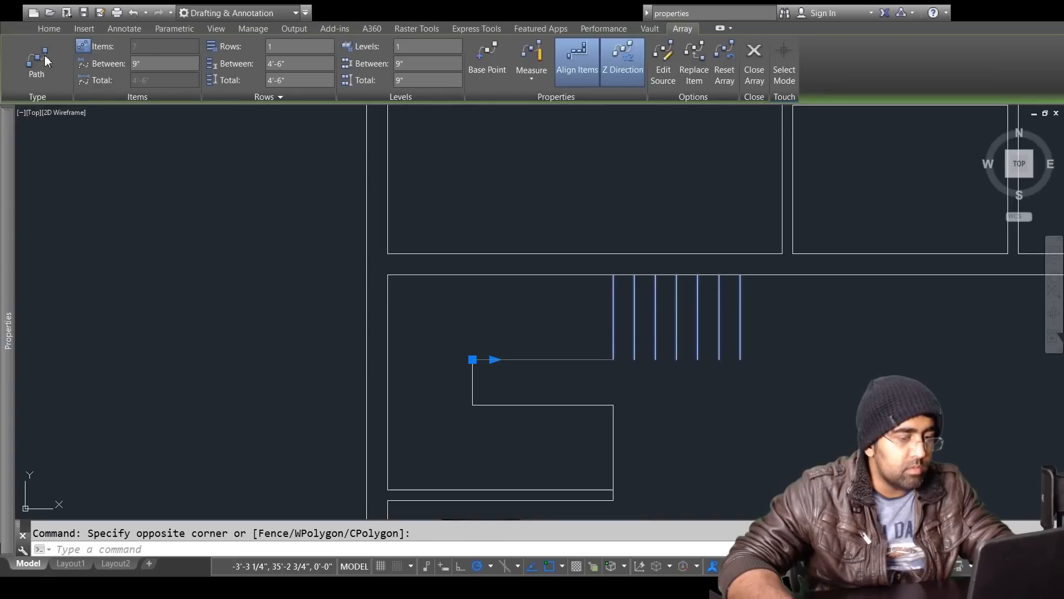
key("Escape")
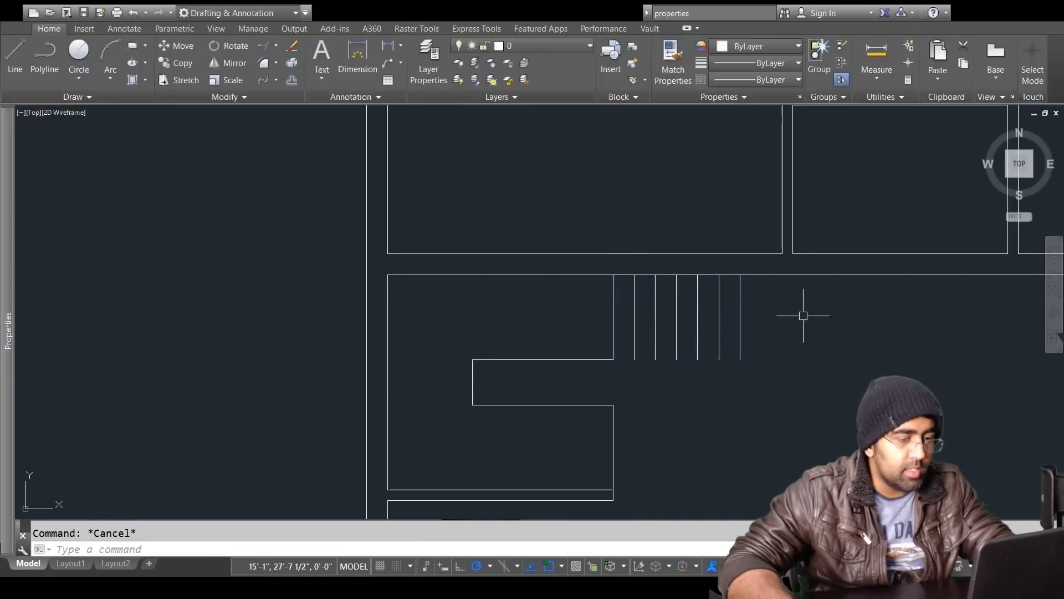
left_click(822, 309)
left_click(670, 335)
key("Delete")
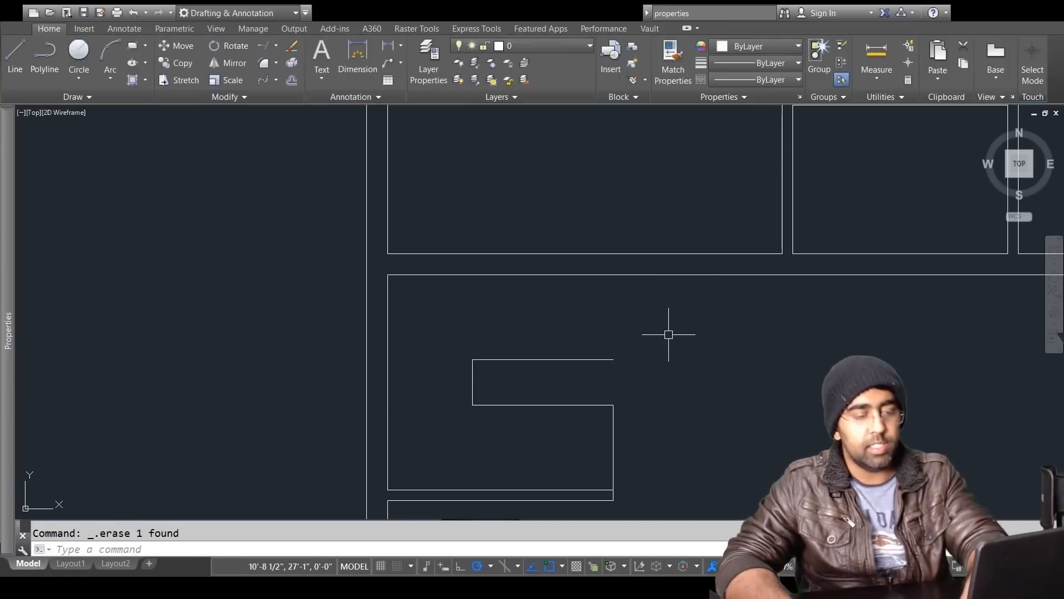
Step: Redraw the upper flight's vertical end line from the end of its lower horizontal edge up to the wall line
key("Escape")
type("l")
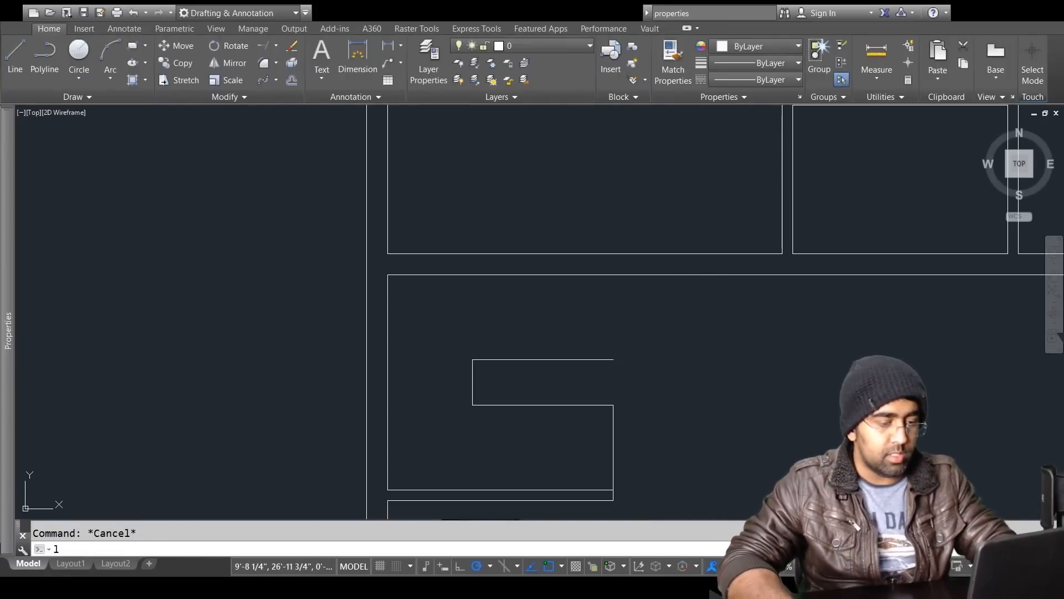
key("Return")
left_click(614, 359)
left_click(613, 275)
key("Return")
scroll(1036, 293, "down", 4)
key("Escape")
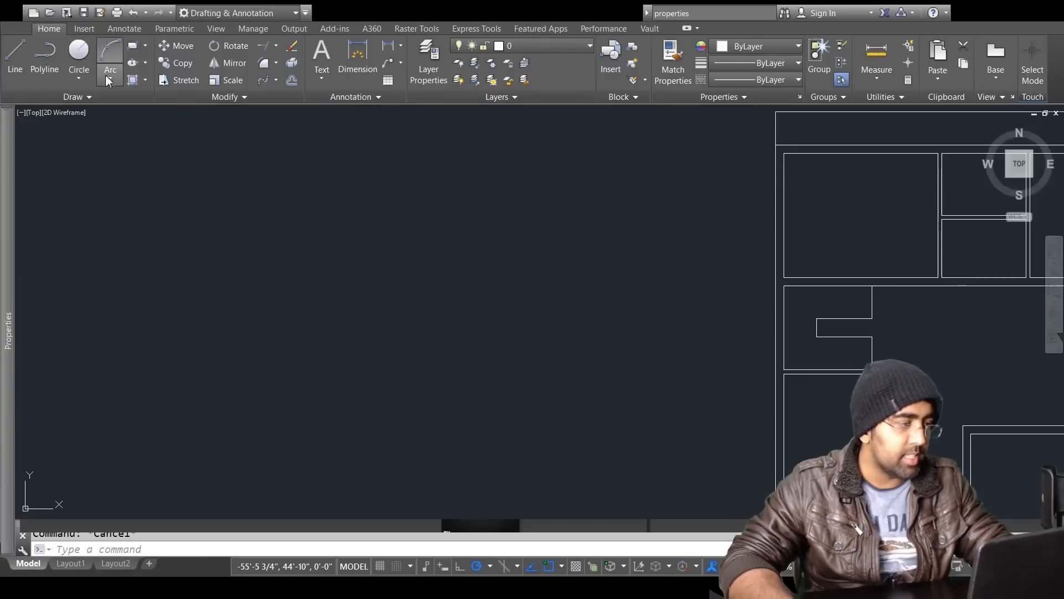
left_click(276, 82)
left_click(260, 103)
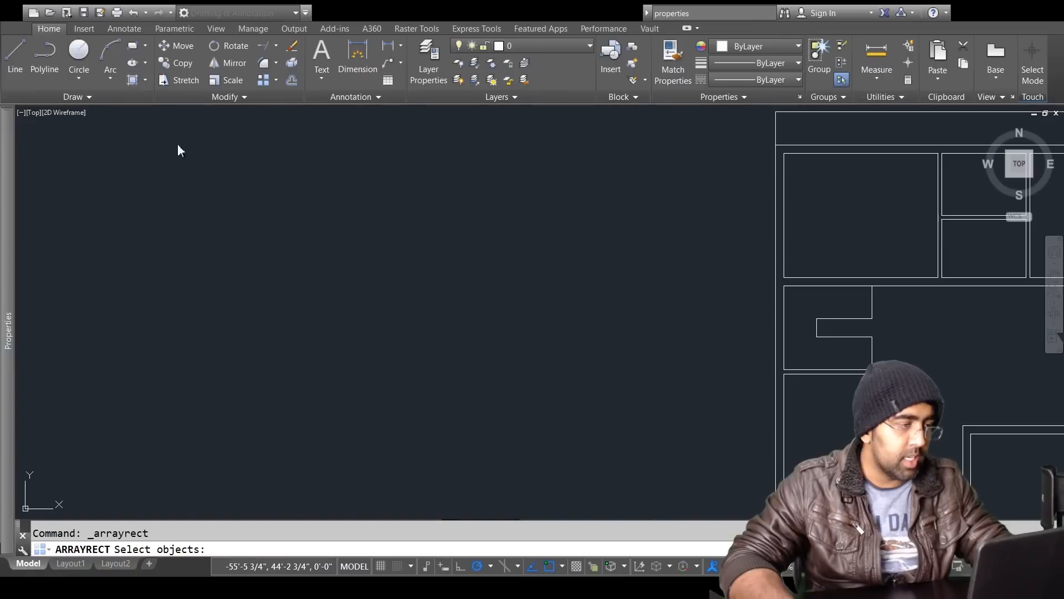
key("Escape")
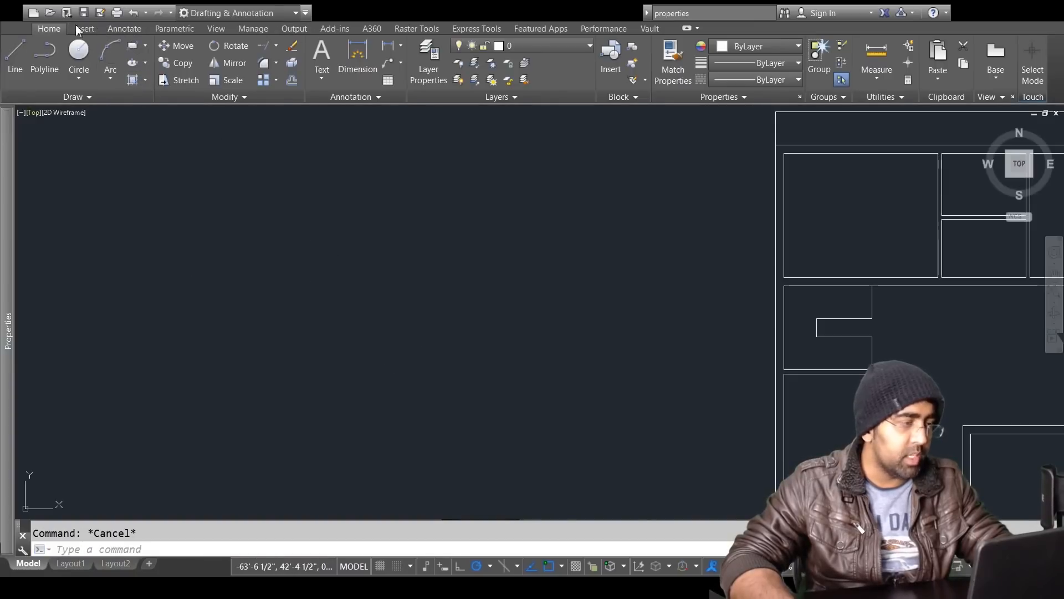
Step: Draw a freehand S-shaped spline in the empty space left of the floor plan
type("SPlin")
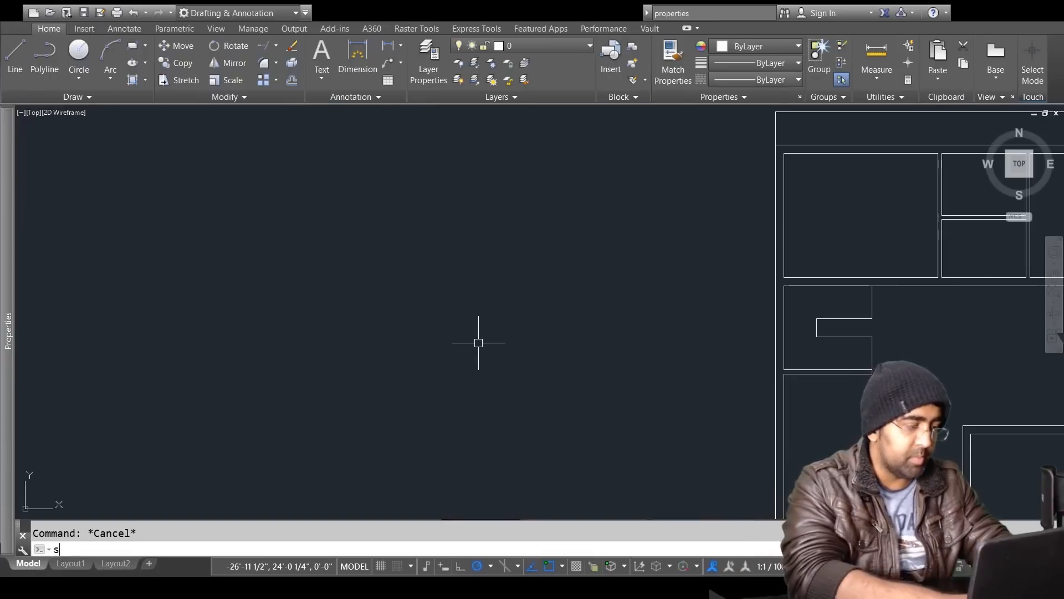
key("Return")
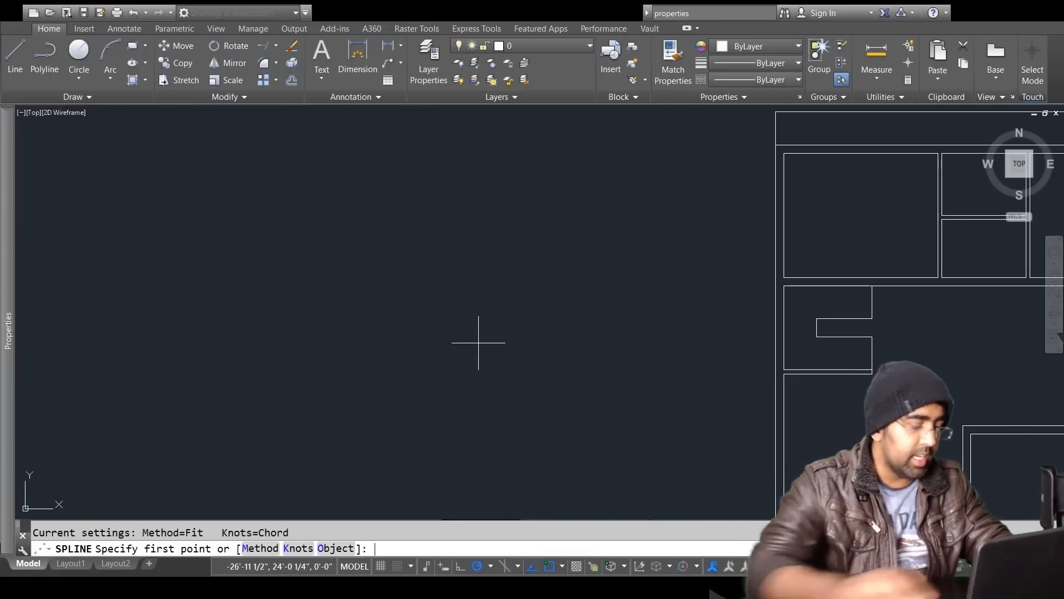
left_click(341, 397)
left_click(421, 316)
left_click(340, 234)
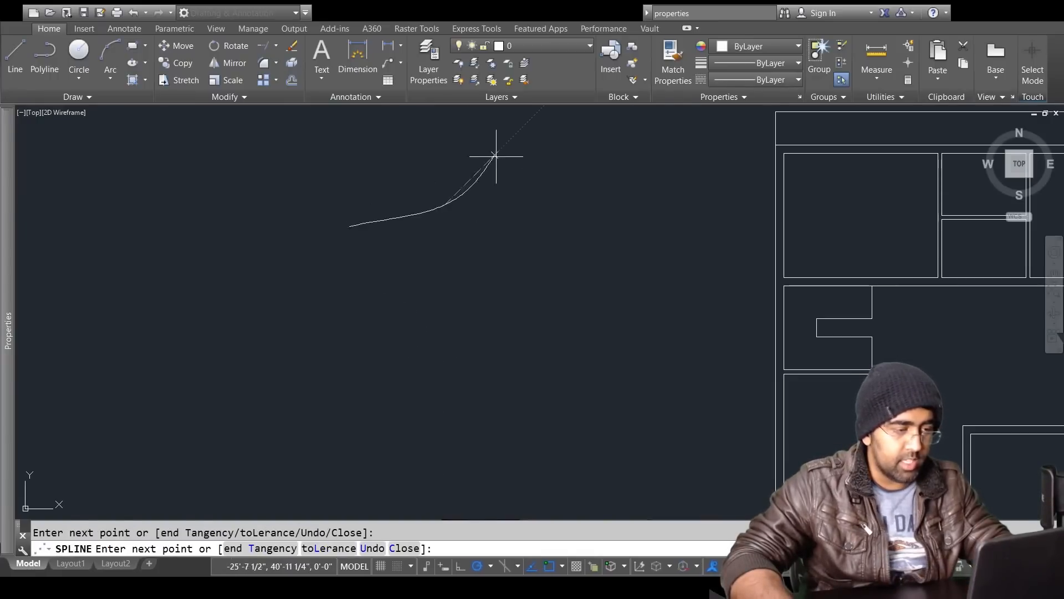
scroll(561, 174, "down", 3)
left_click(512, 151)
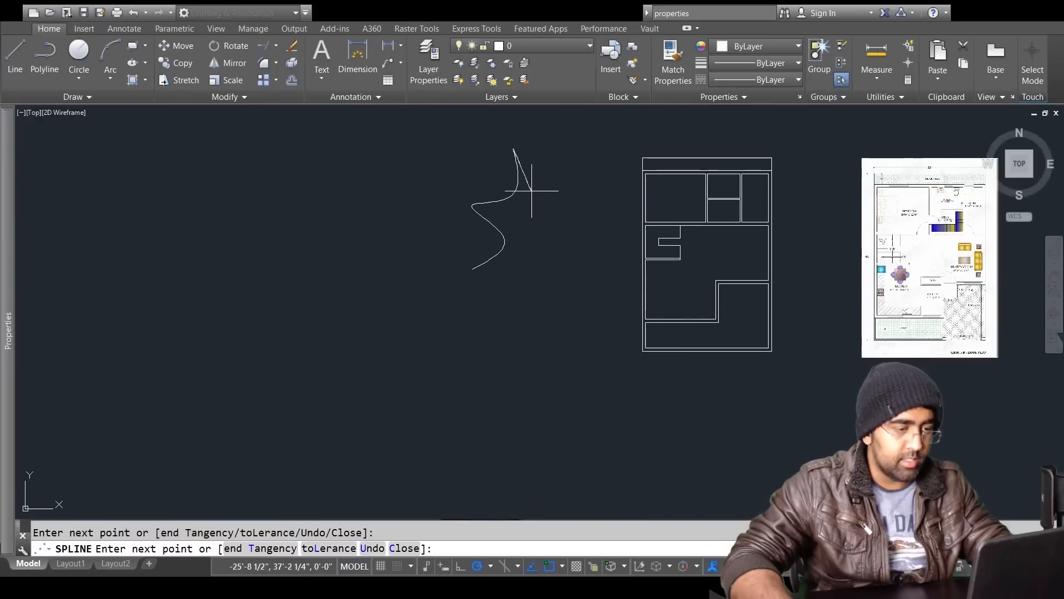
key("Return")
scroll(499, 249, "up", 4)
type("``")
key("Escape")
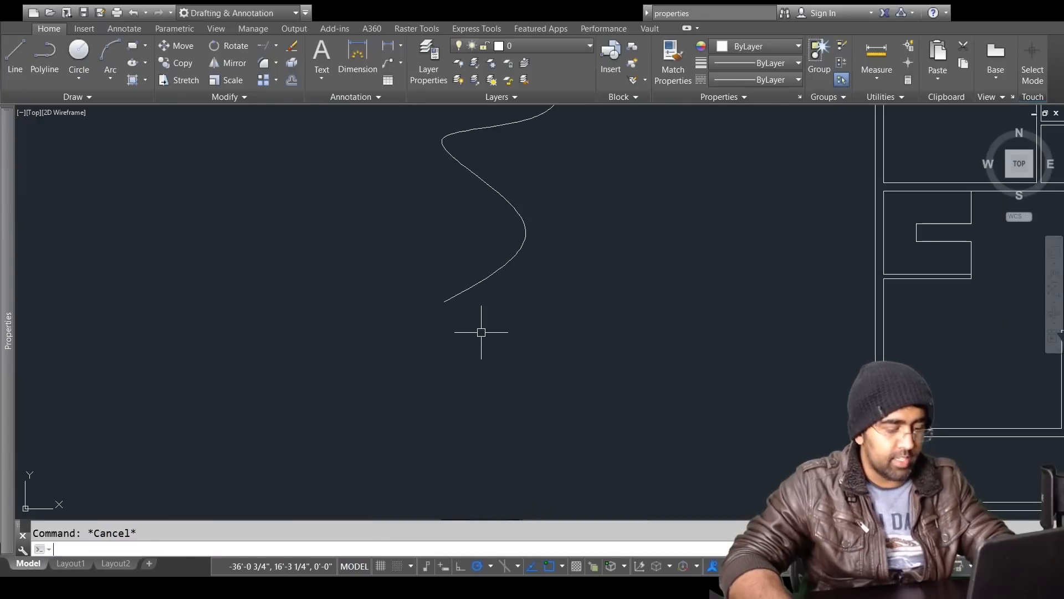
Step: Draw a short diagonal line from the lower end of the spline
type("l")
key("Return")
left_click(441, 299)
left_click(424, 281)
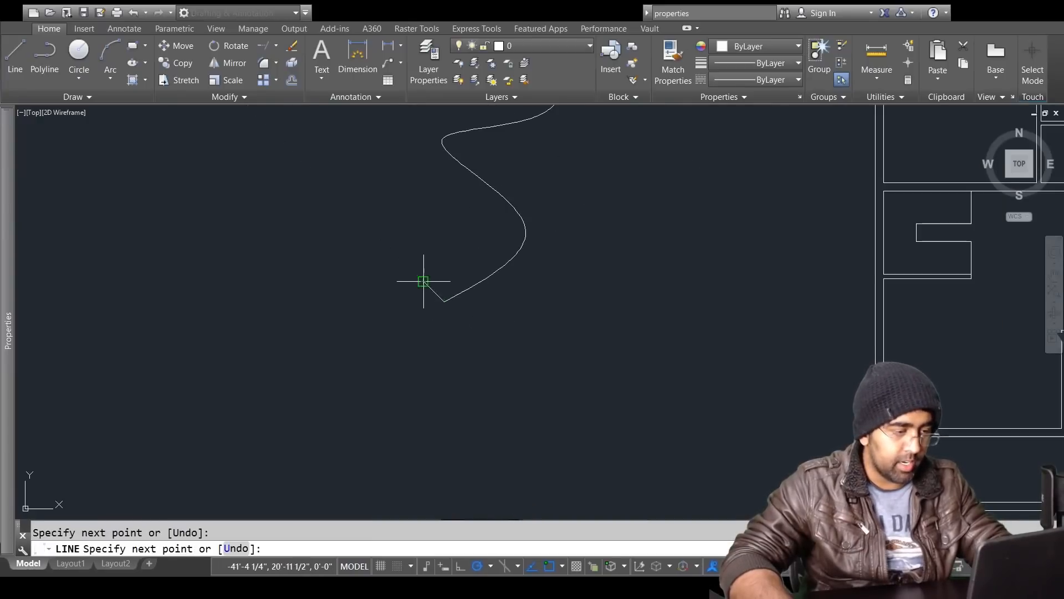
key("Escape")
Step: Create a path array of the short diagonal line along the spline
left_click(276, 84)
left_click(273, 117)
left_click(431, 291)
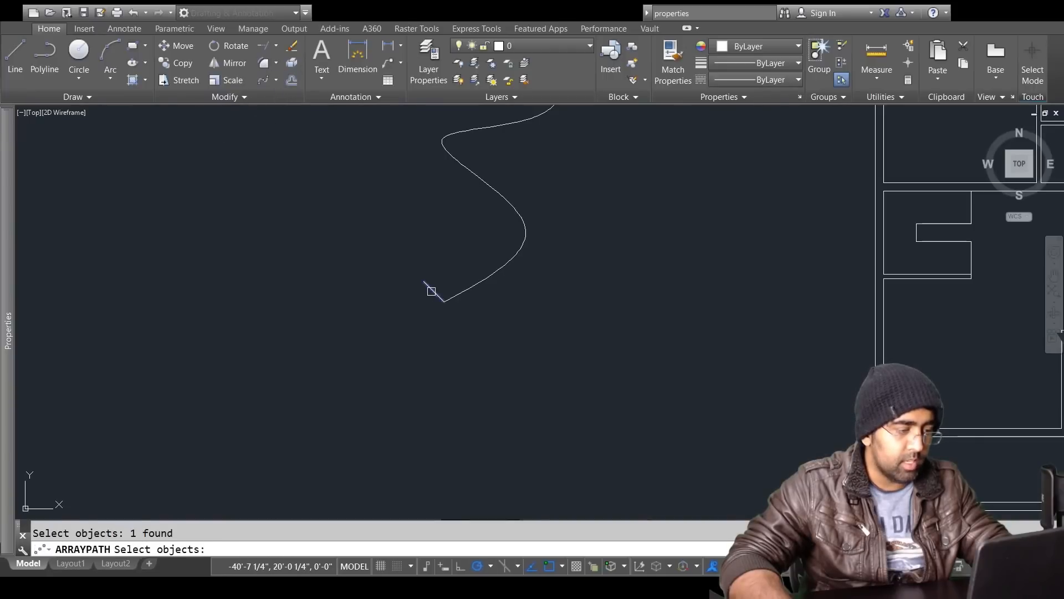
key("Return")
left_click(490, 269)
scroll(485, 334, "down", 3)
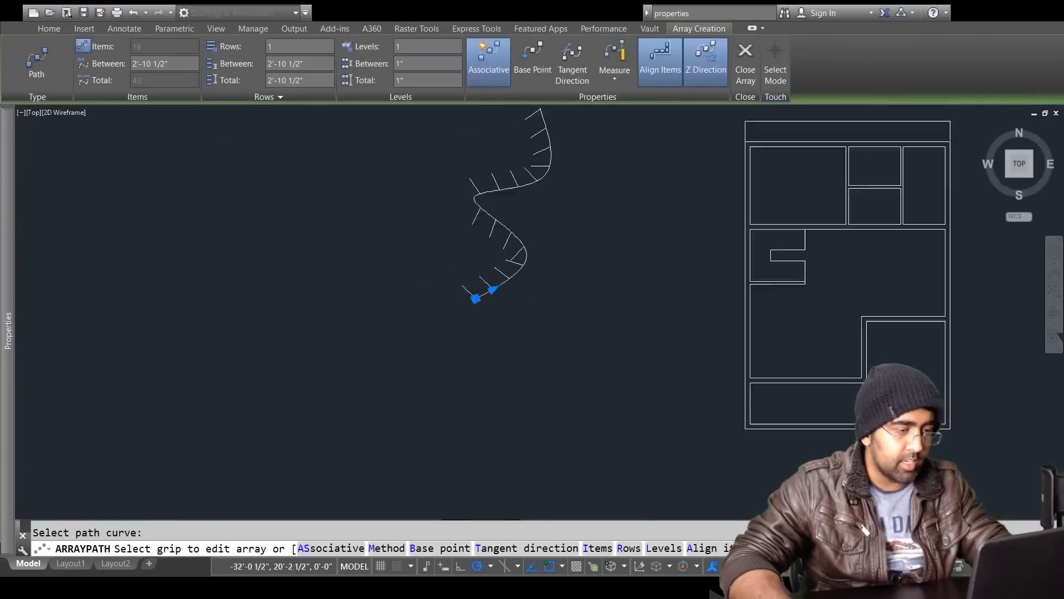
scroll(485, 334, "up", 5)
scroll(551, 222, "down", 4)
key("Escape")
Step: Delete the sample spline together with the lines arrayed along it
left_click(583, 135)
left_click(421, 342)
key("Delete")
scroll(830, 282, "up", 4)
key("Escape")
Step: Create a rectangular array of the upper flight's vertical end line with 10 columns spaced 9" apart
middle_click_drag(677, 232, 675, 282)
left_click(275, 80)
left_click(263, 102)
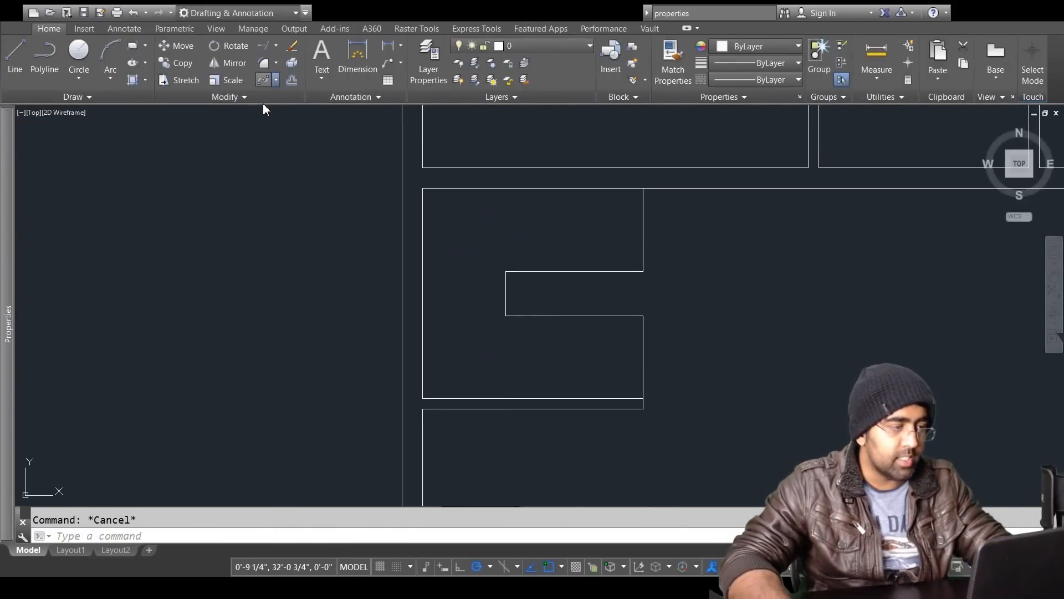
left_click(643, 245)
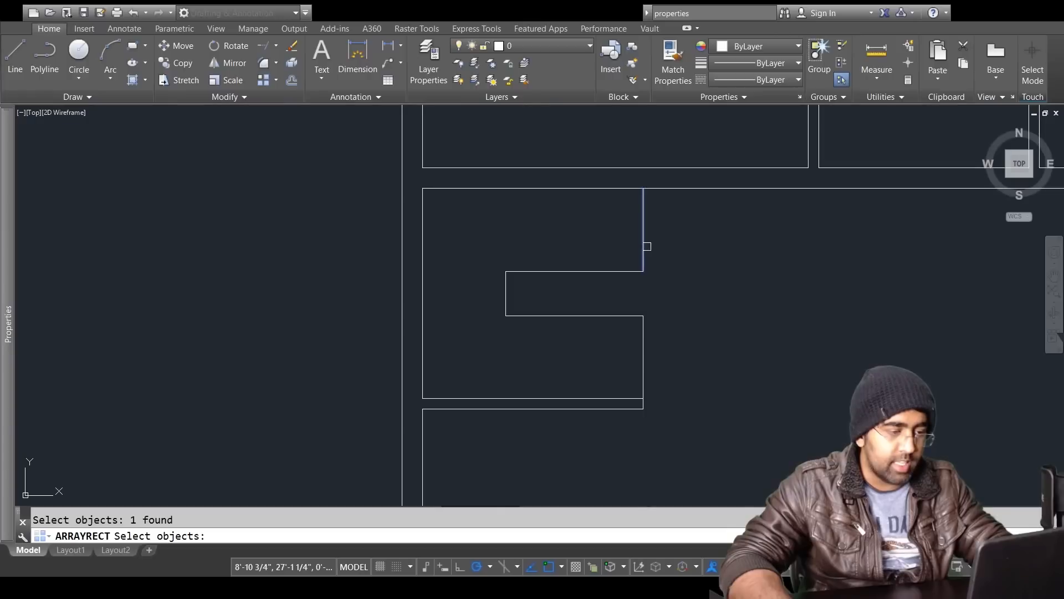
key("Return")
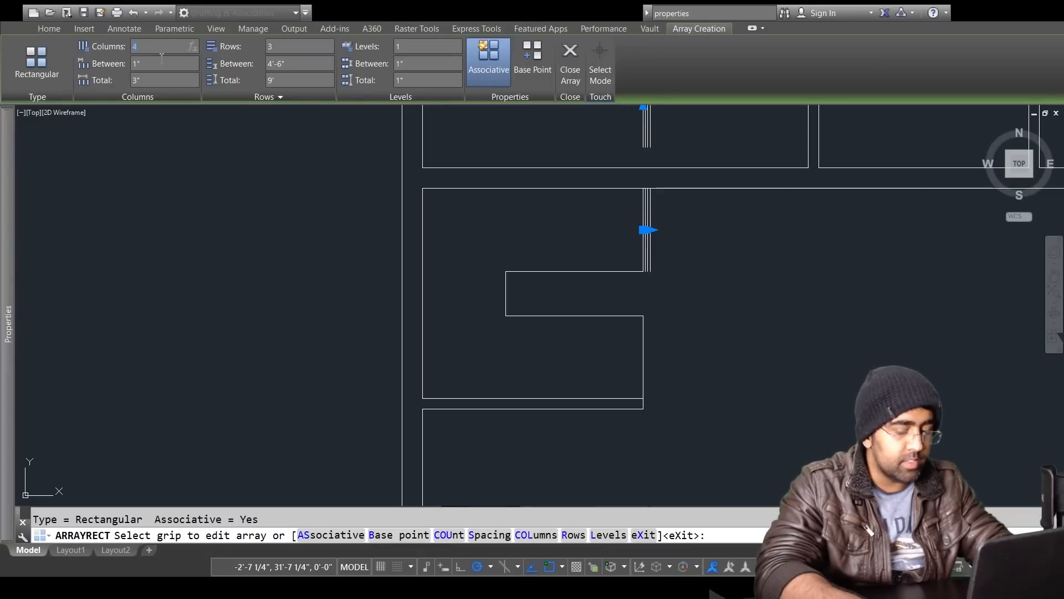
key("Return")
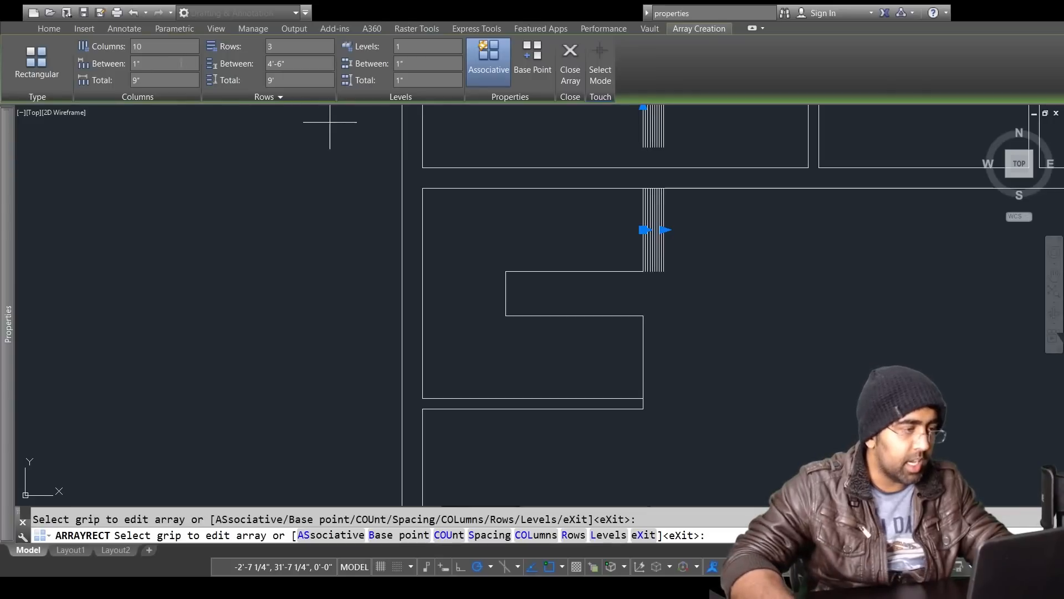
type("9")
key("Return")
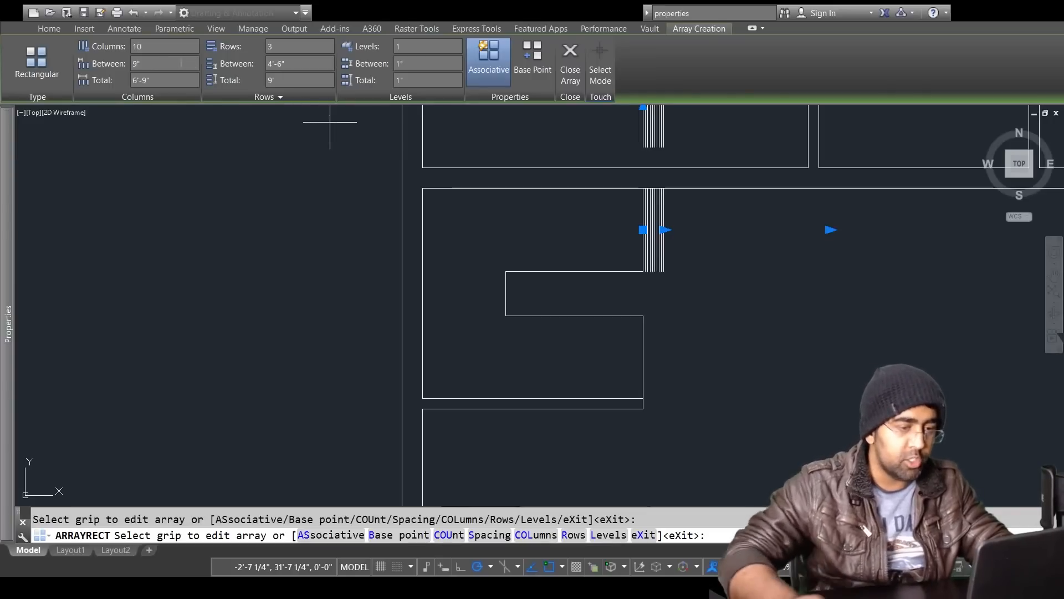
Step: Reduce the rectangular array to 1 row and reverse it leftward to 8 columns across the upper flight
left_click(186, 79)
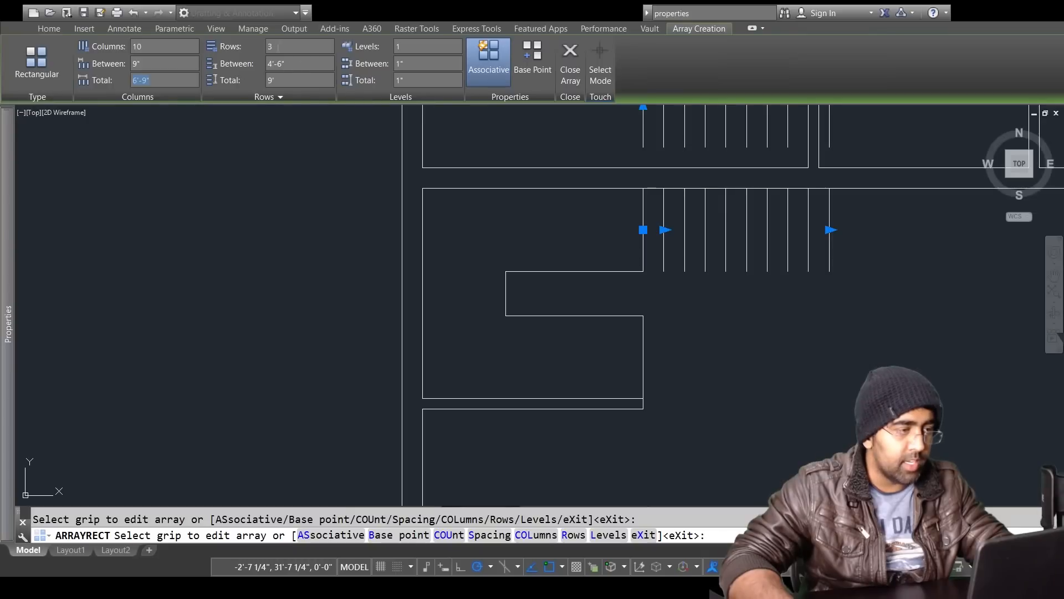
type("1")
key("Return")
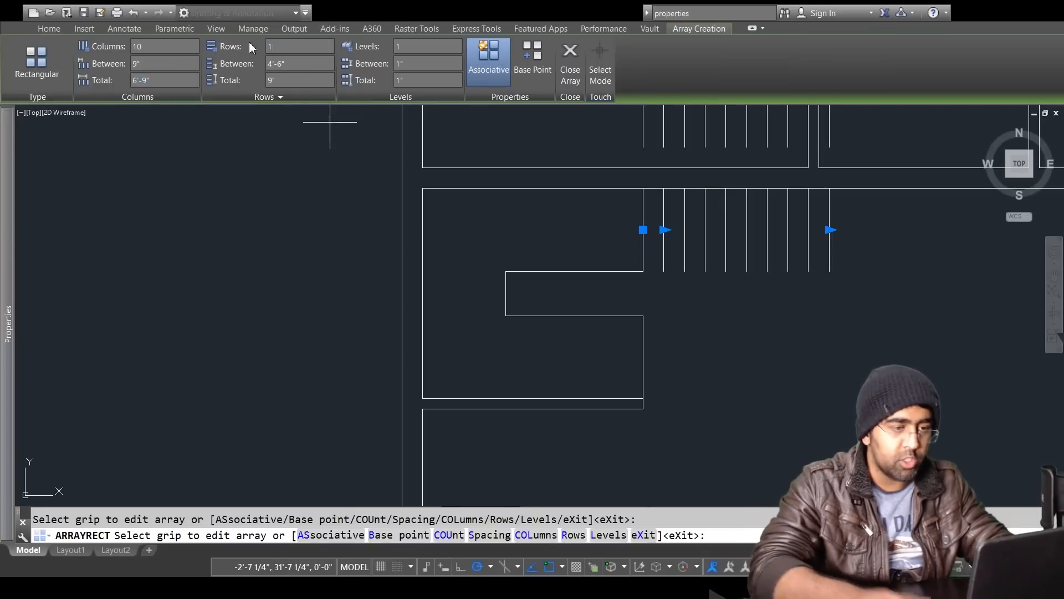
scroll(474, 255, "down", 2)
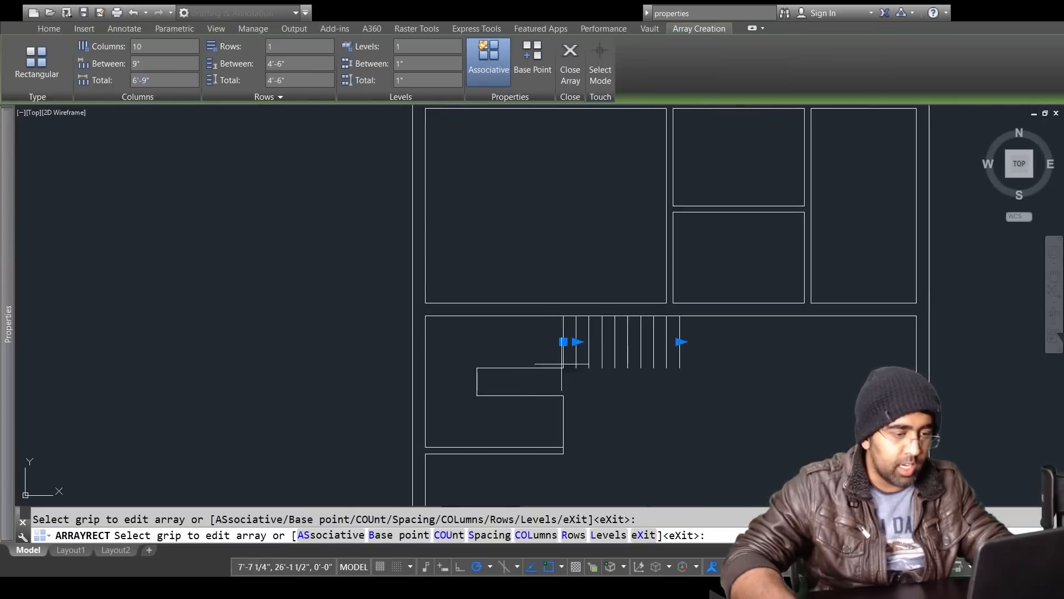
scroll(654, 357, "up", 2)
left_click(695, 332)
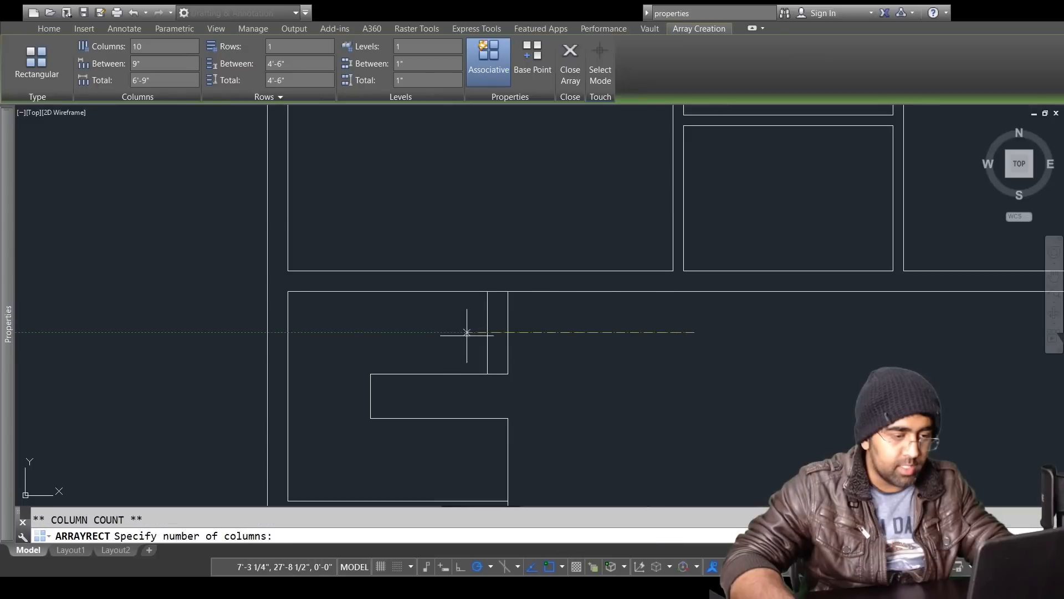
left_click(358, 332)
middle_click_drag(338, 392, 388, 308)
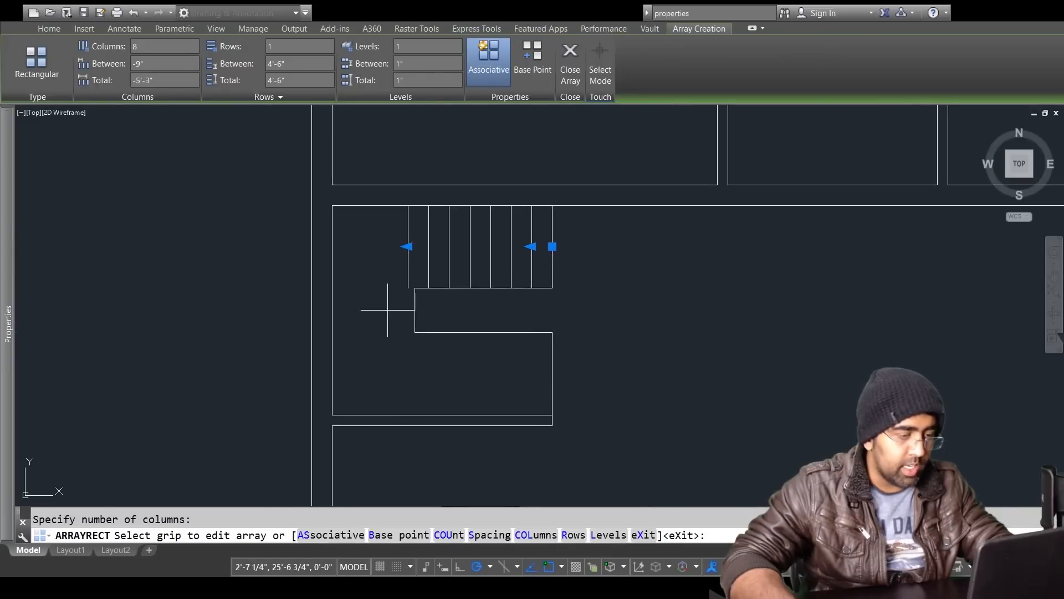
key("Escape")
Step: Copy the upper flight's tread array to the lower flight, from its upper right corner to the lower flight's upper right corner
left_click(508, 256)
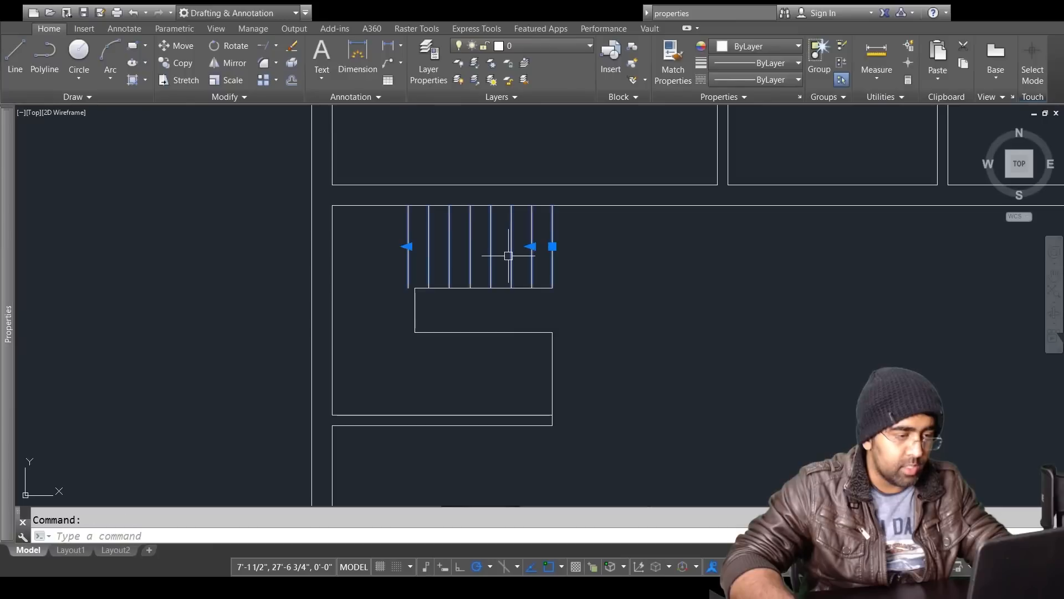
key("Return")
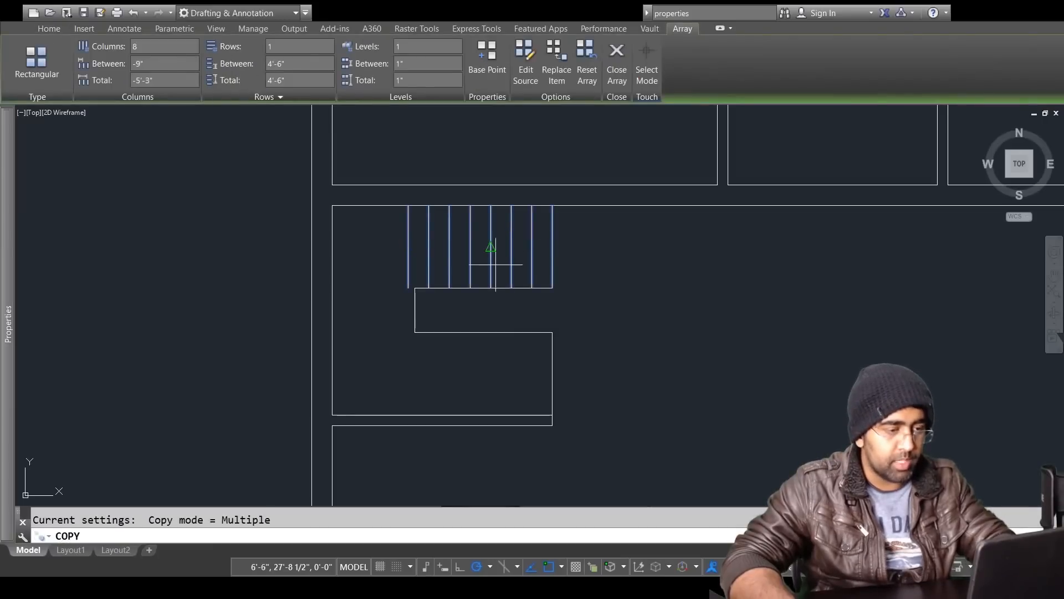
left_click(552, 206)
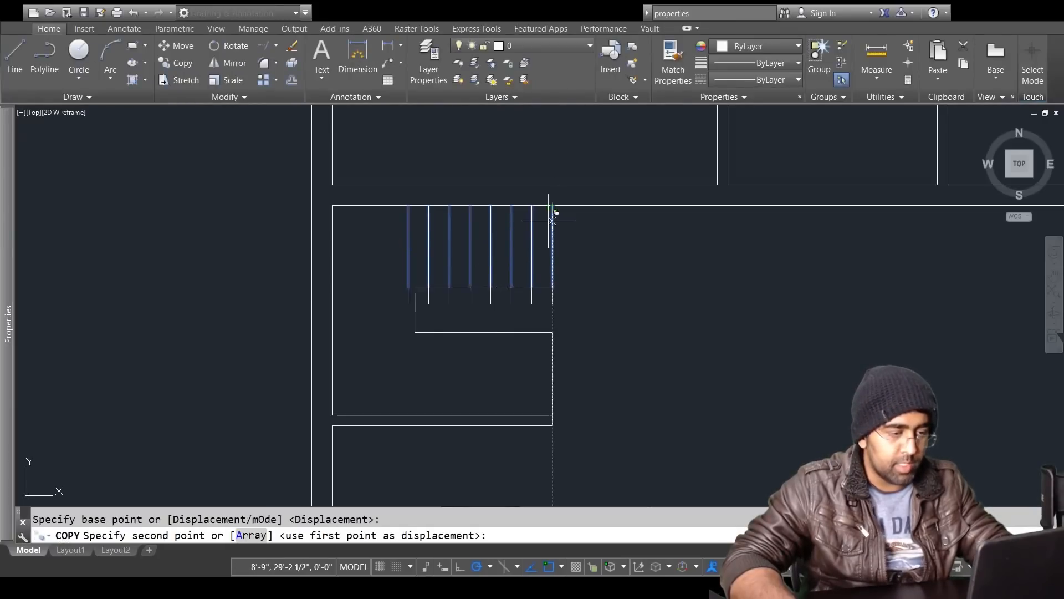
left_click(554, 331)
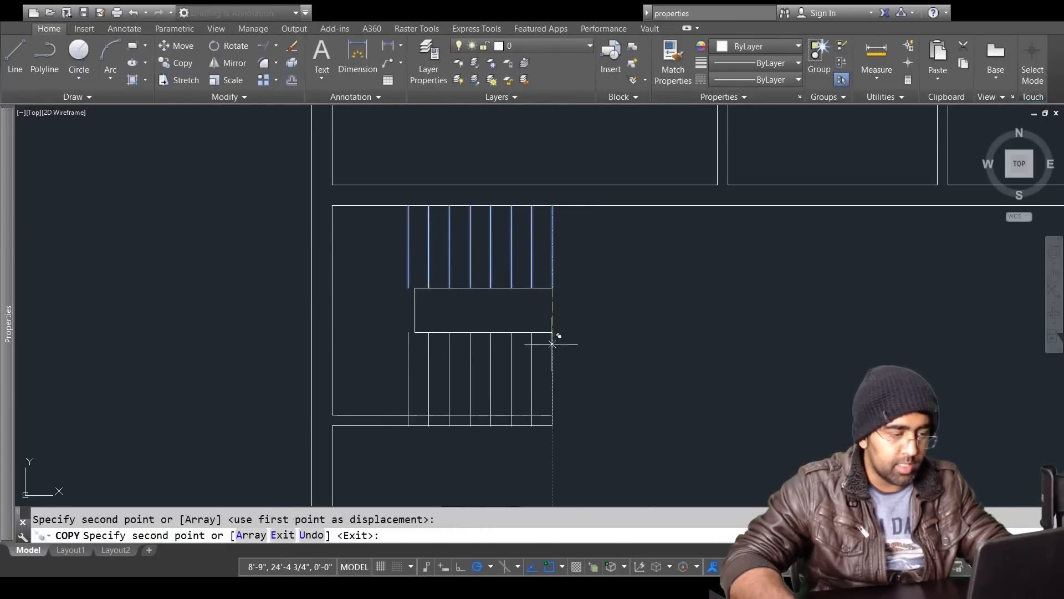
key("Escape")
key("Escape")
Step: Reduce the lower flight's tread array to 7 columns
scroll(420, 359, "up", 2)
left_click(420, 359)
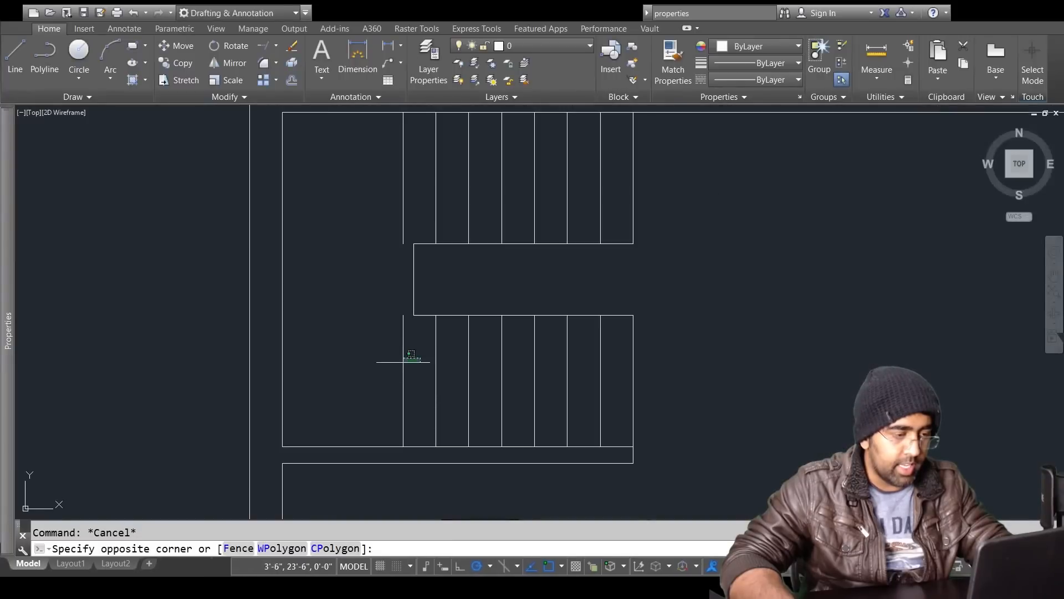
left_click(368, 363)
key("Escape")
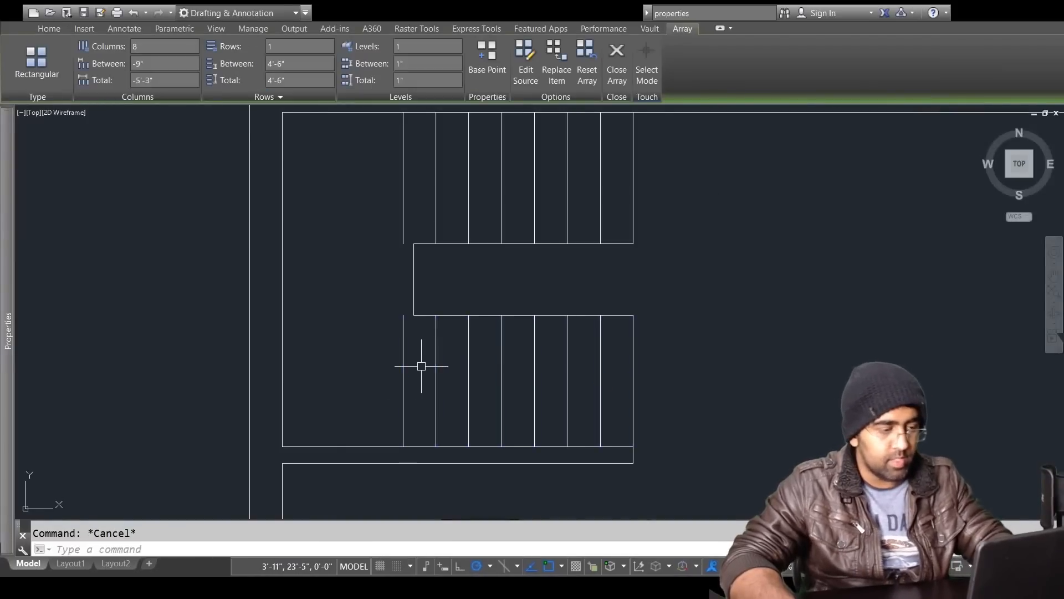
left_click(406, 355)
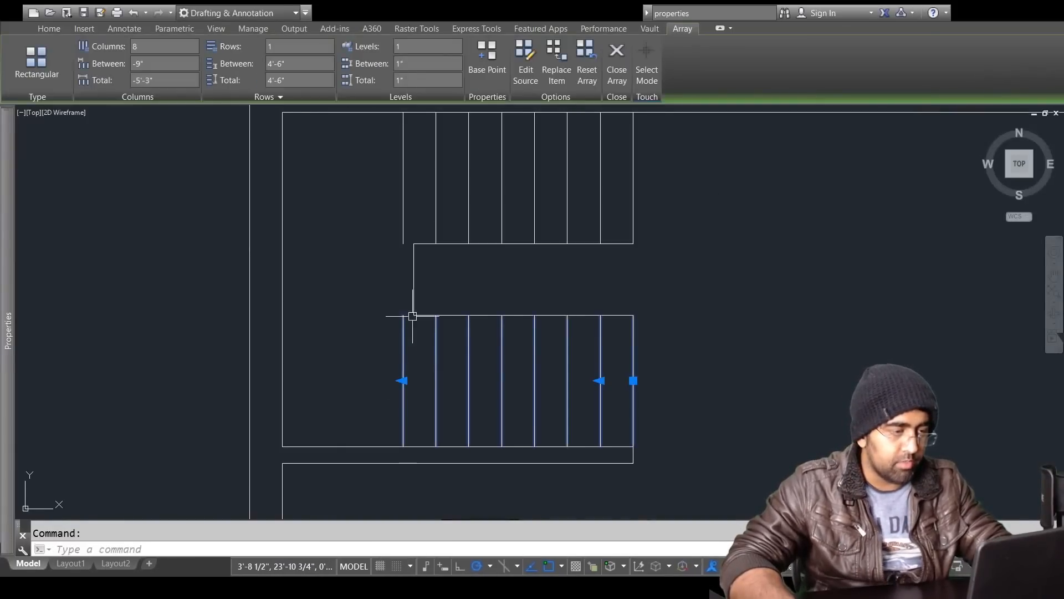
key("Escape")
left_click(427, 355)
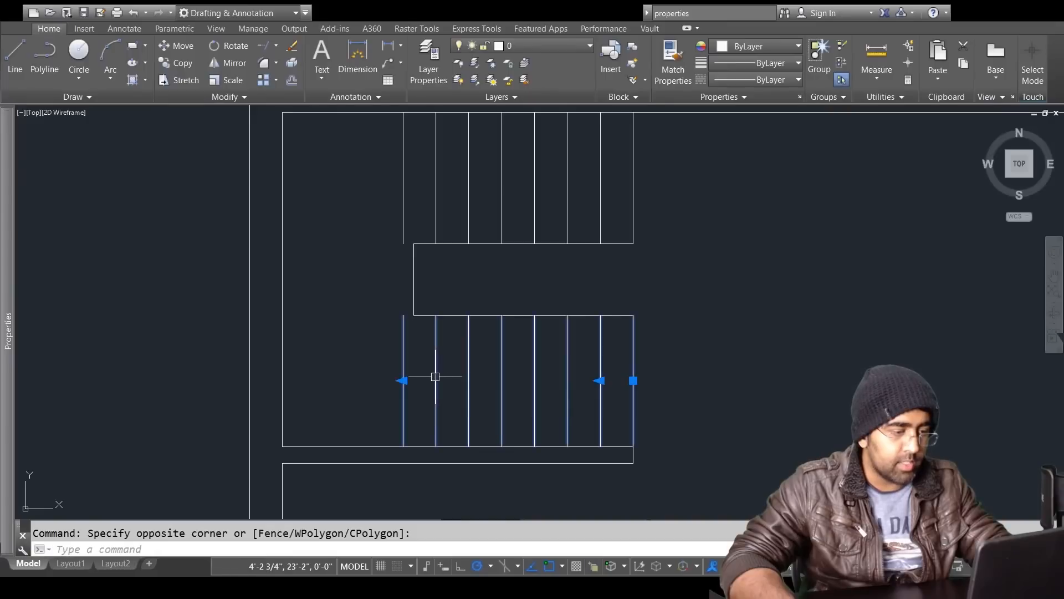
left_click(435, 376)
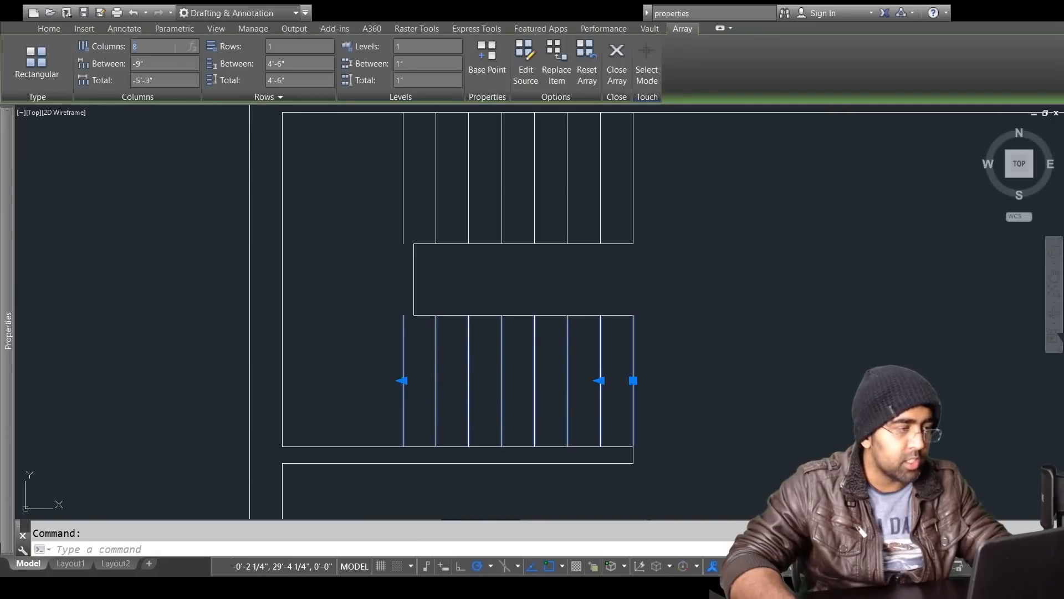
type("7")
key("Return")
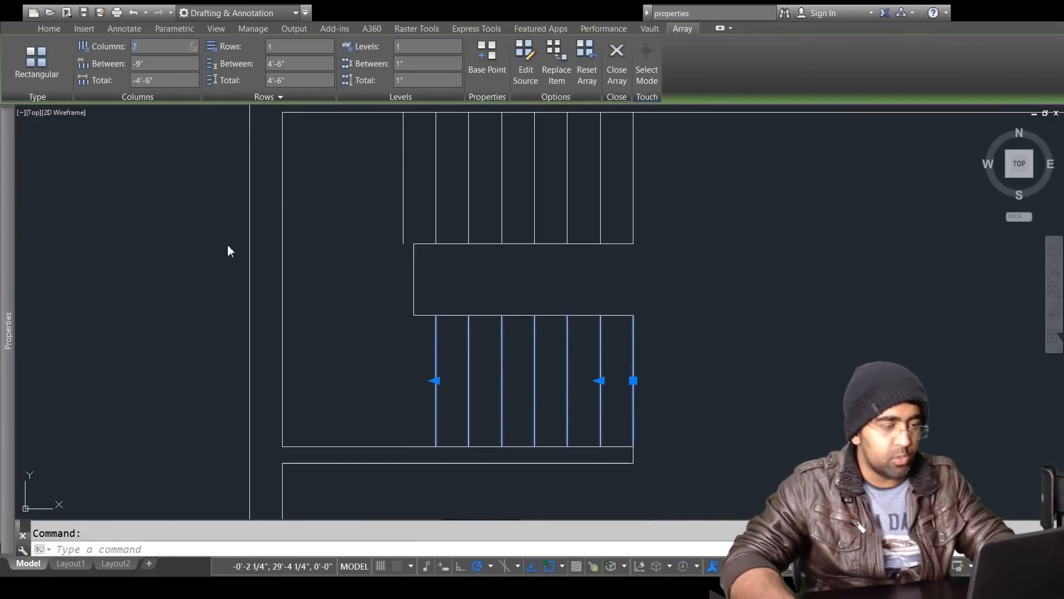
key("Escape")
Step: Reduce the upper flight's tread array to 7 columns
left_click(411, 199)
left_click(365, 199)
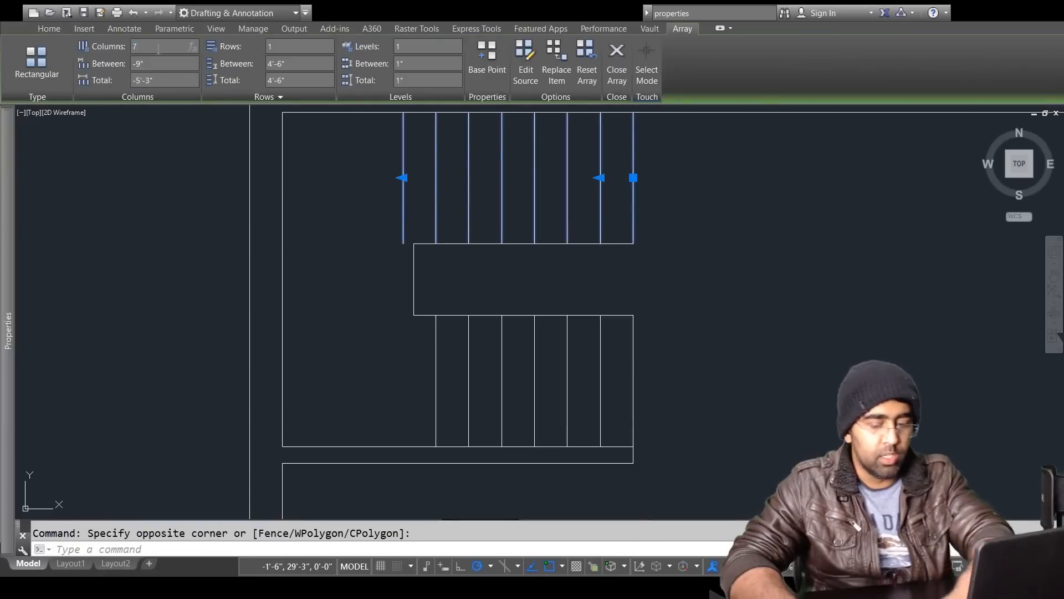
key("Escape")
scroll(319, 328, "down", 2)
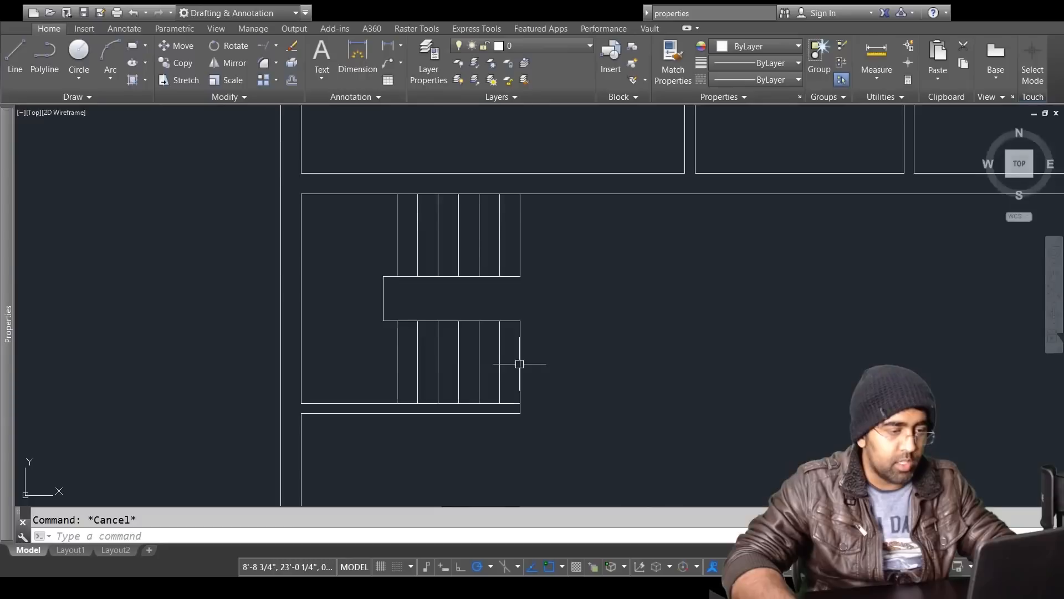
Step: Explode the lower flight's tread array into separate lines
scroll(406, 342, "up", 2)
left_click(598, 361)
left_click(574, 363)
key("Escape")
left_click(565, 365)
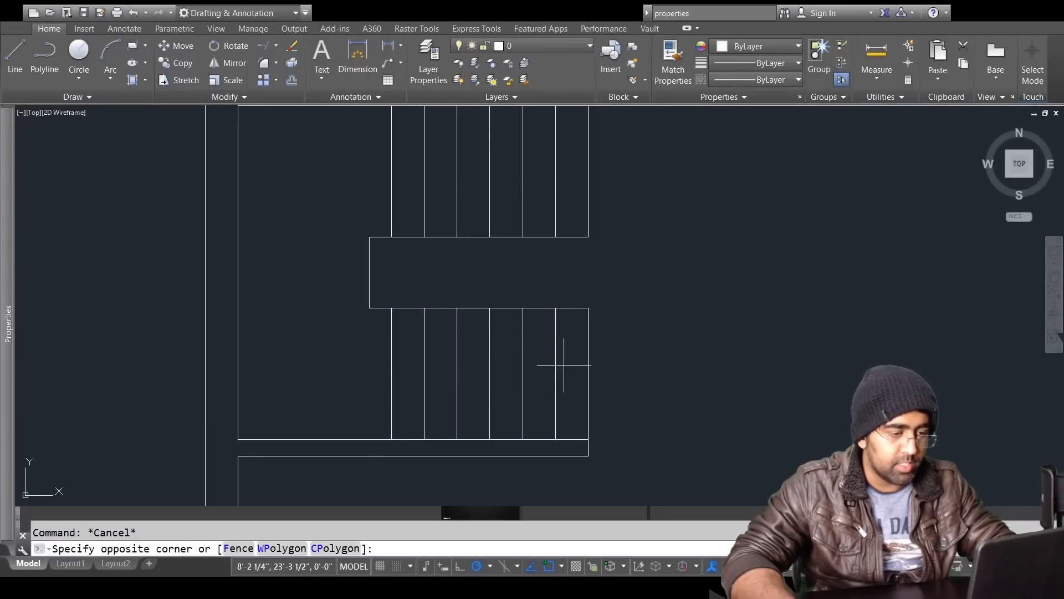
left_click(542, 375)
key("Escape")
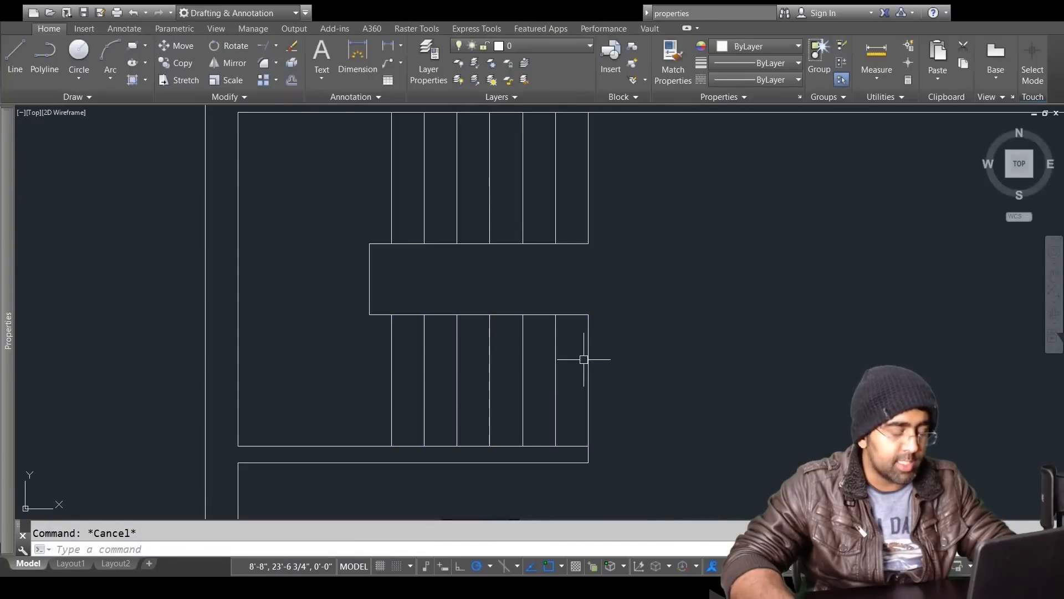
key("Return")
left_click(554, 363)
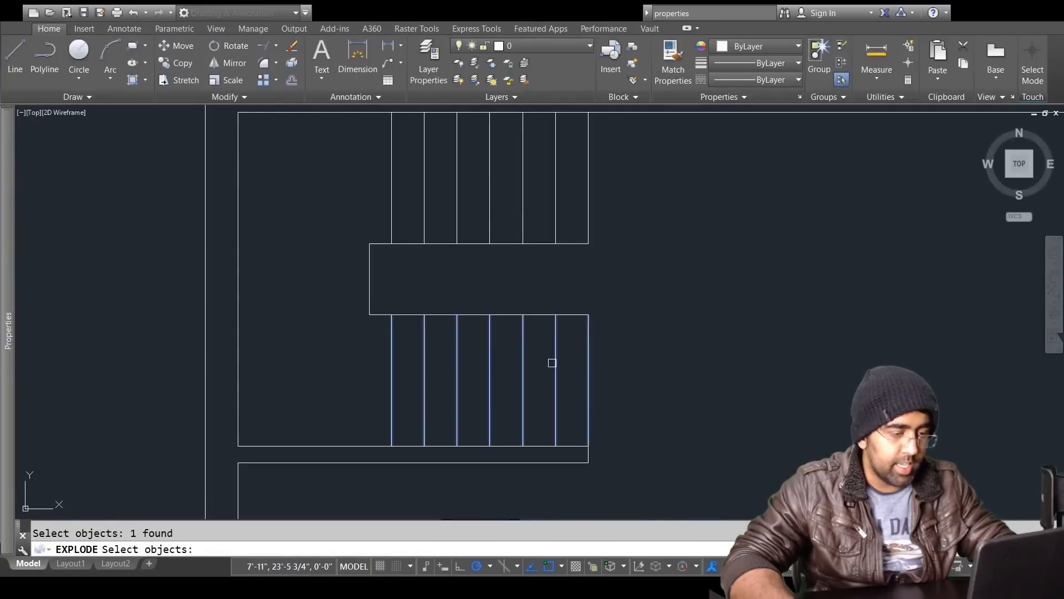
key("Return")
left_click(555, 366)
left_click(524, 377)
key("Escape")
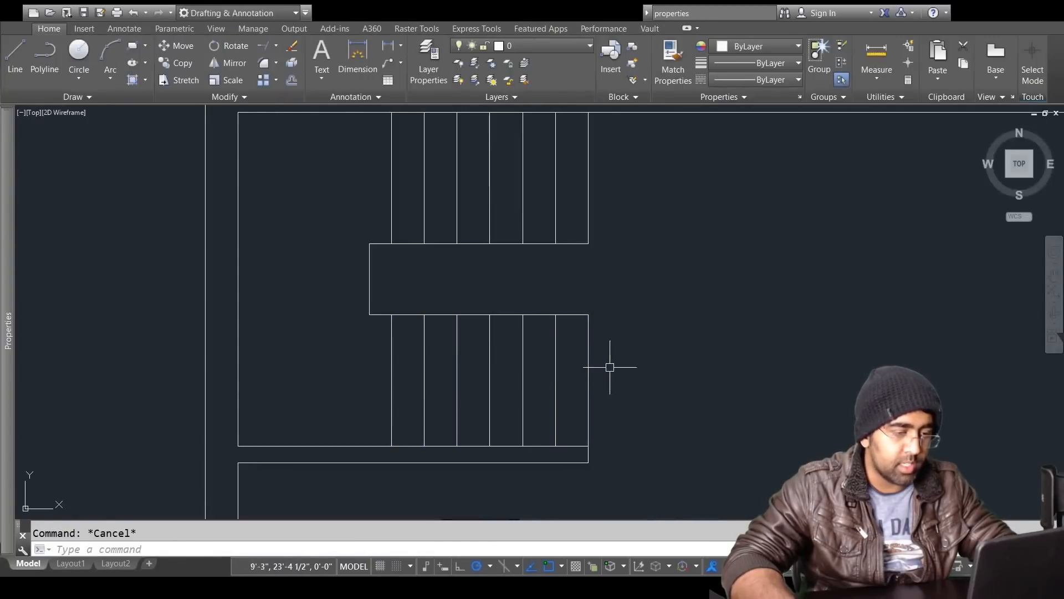
Step: Delete the three rightmost tread lines of the lower flight
left_click(621, 363)
left_click(517, 371)
key("Delete")
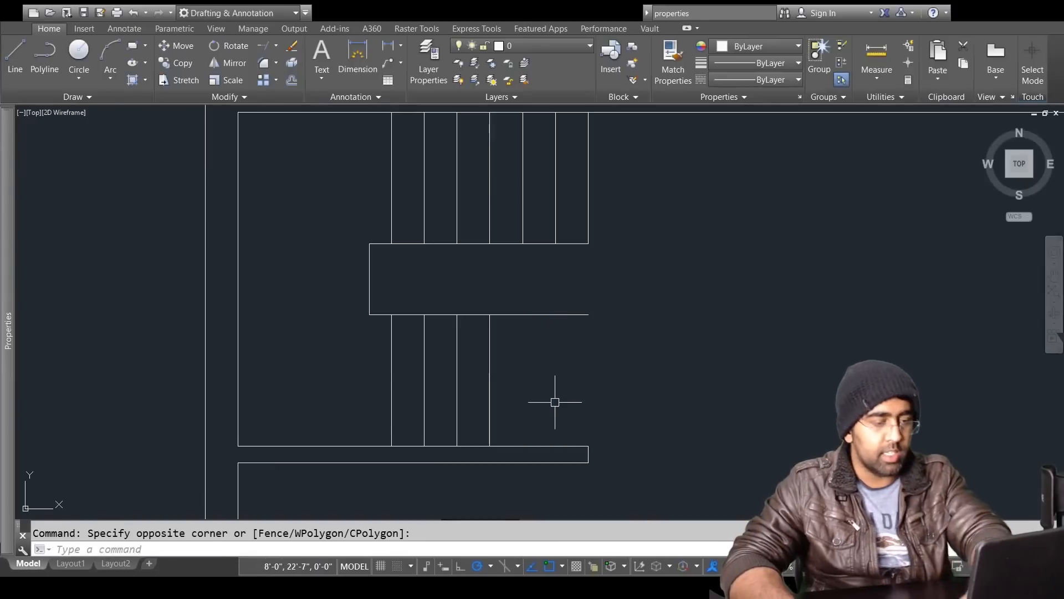
type("o")
key("Return")
key("Escape")
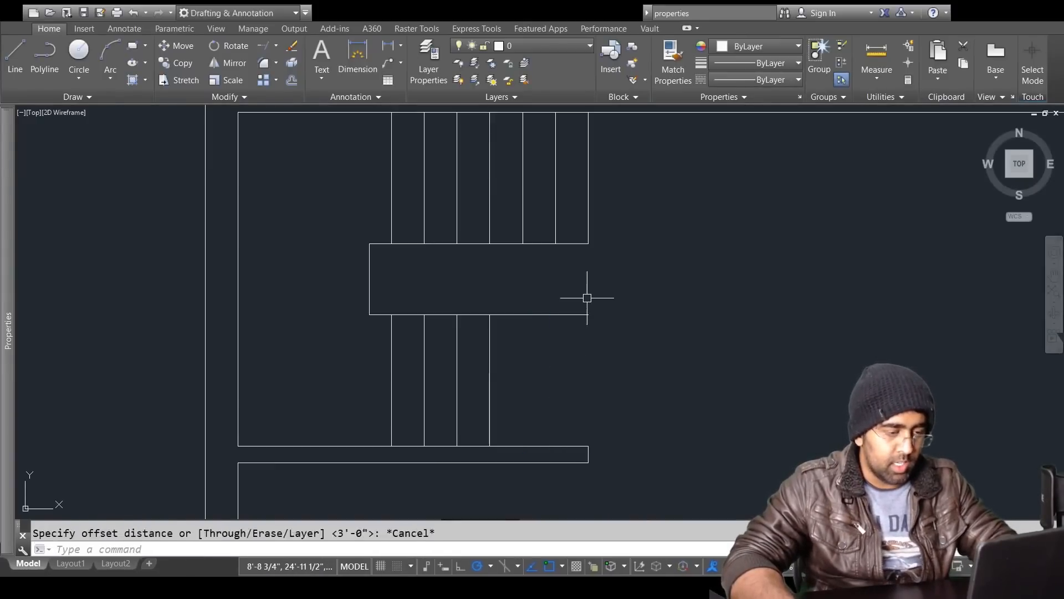
Step: Examine the staircase in the reference image for the tread layout and extent of the lower flight
left_click(564, 298)
left_click(551, 335)
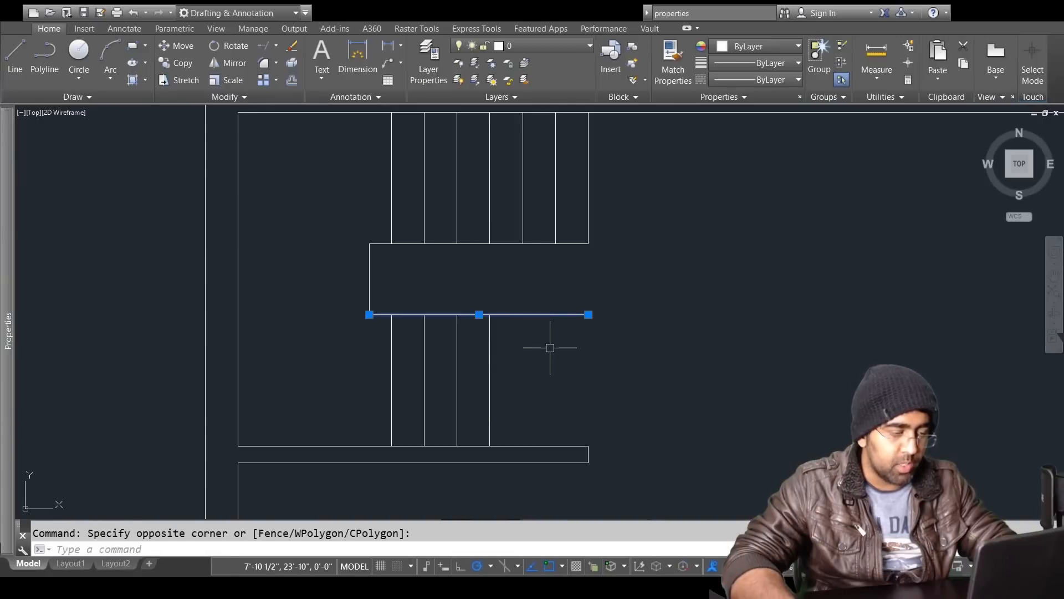
scroll(674, 379, "down", 2)
middle_click_drag(708, 366, 209, 313)
scroll(557, 349, "down", 2)
scroll(745, 349, "up", 3)
scroll(749, 350, "up", 1)
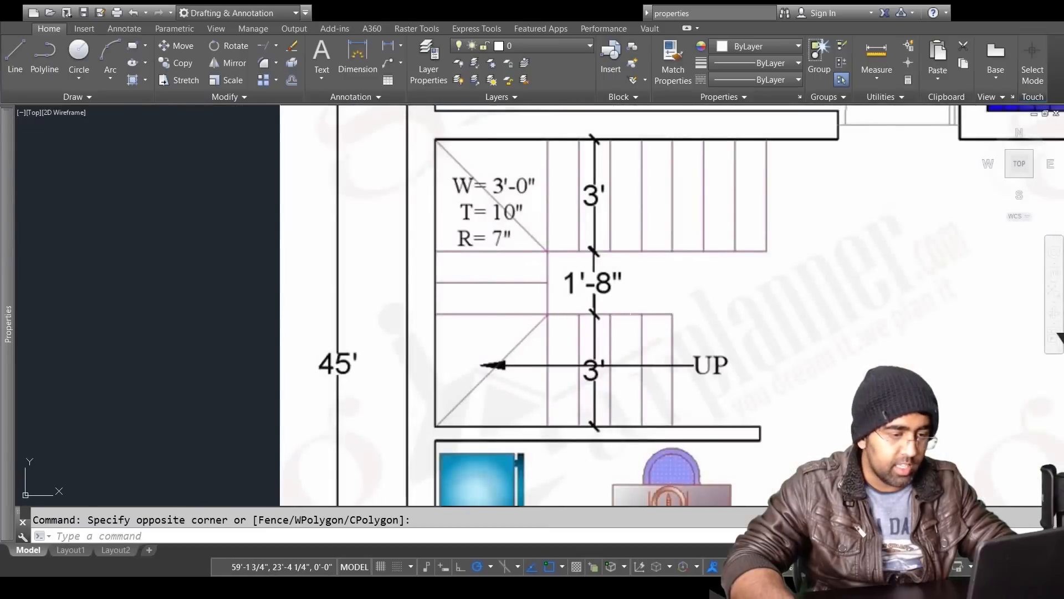
scroll(610, 289, "down", 3)
middle_click_drag(435, 323, 1036, 384)
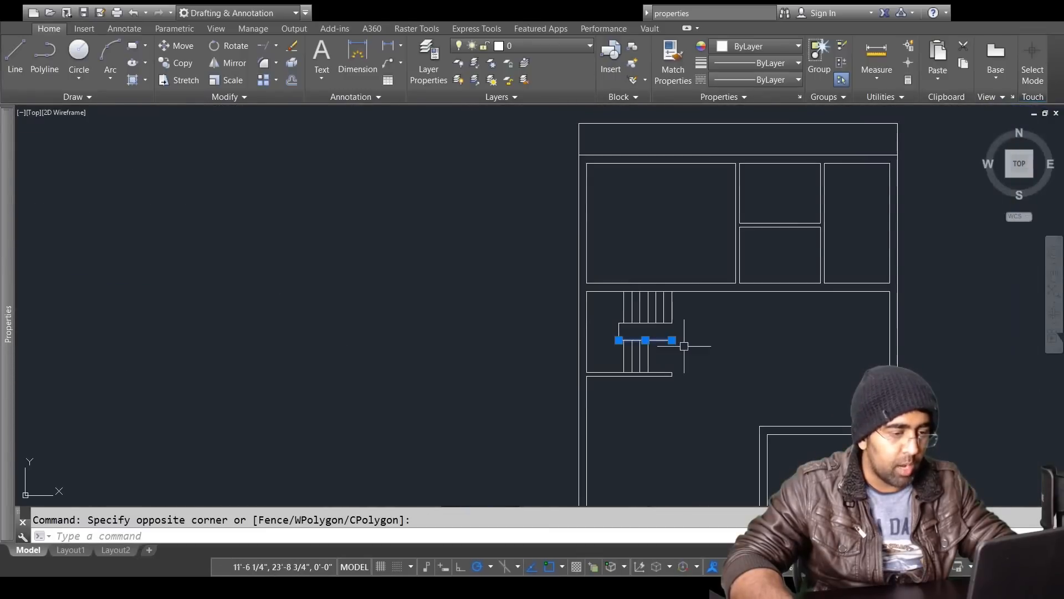
scroll(637, 329, "up", 3)
key("Escape")
middle_click_drag(713, 350, 680, 309)
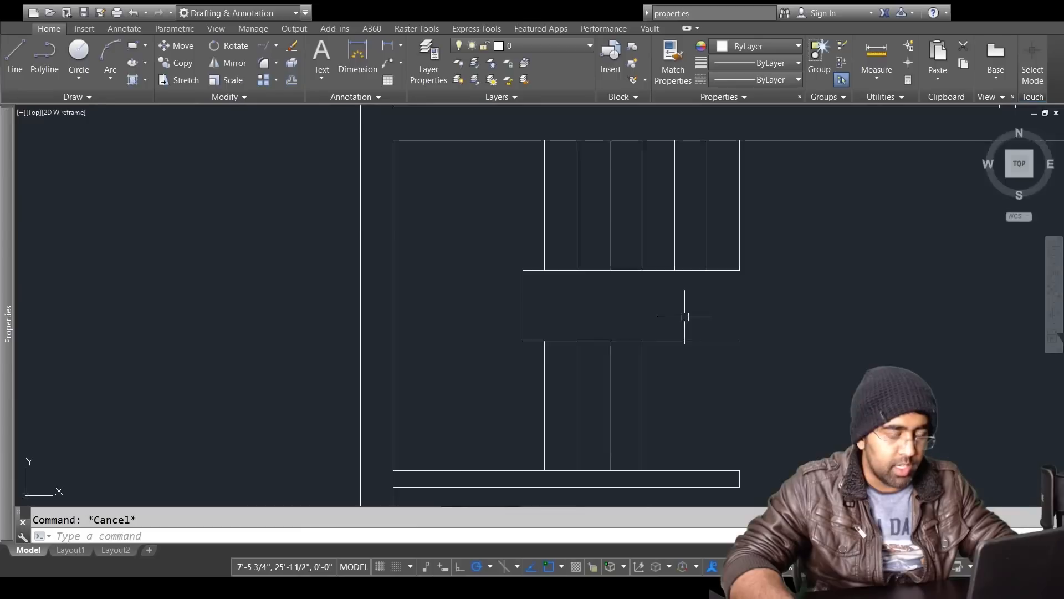
Step: Join the three lines bounding the gap between the two flights into one polyline
left_click(712, 339)
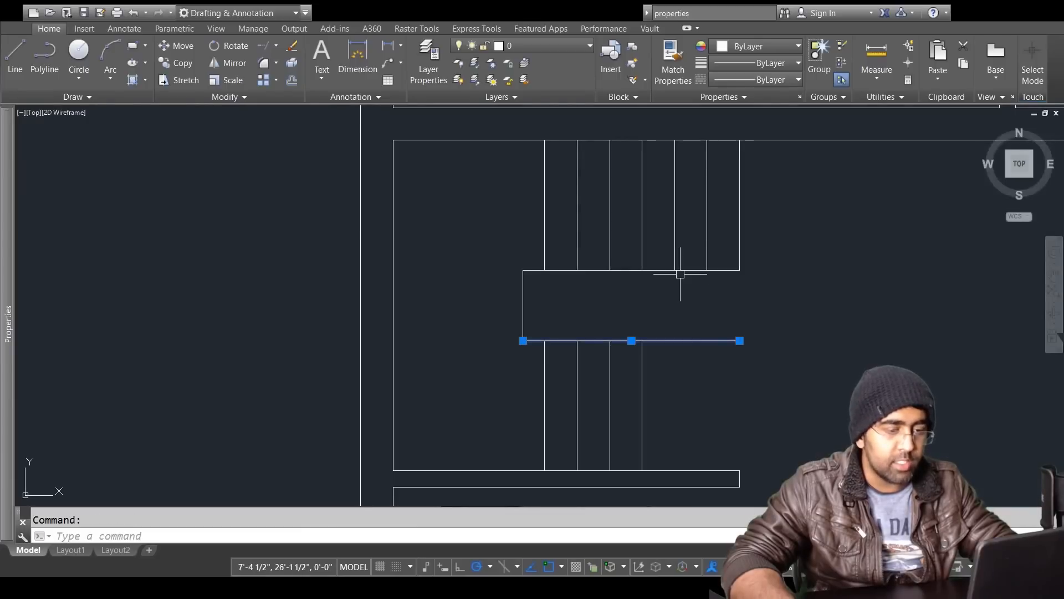
left_click(682, 277)
left_click(677, 266)
key("Escape")
type("join")
key("Return")
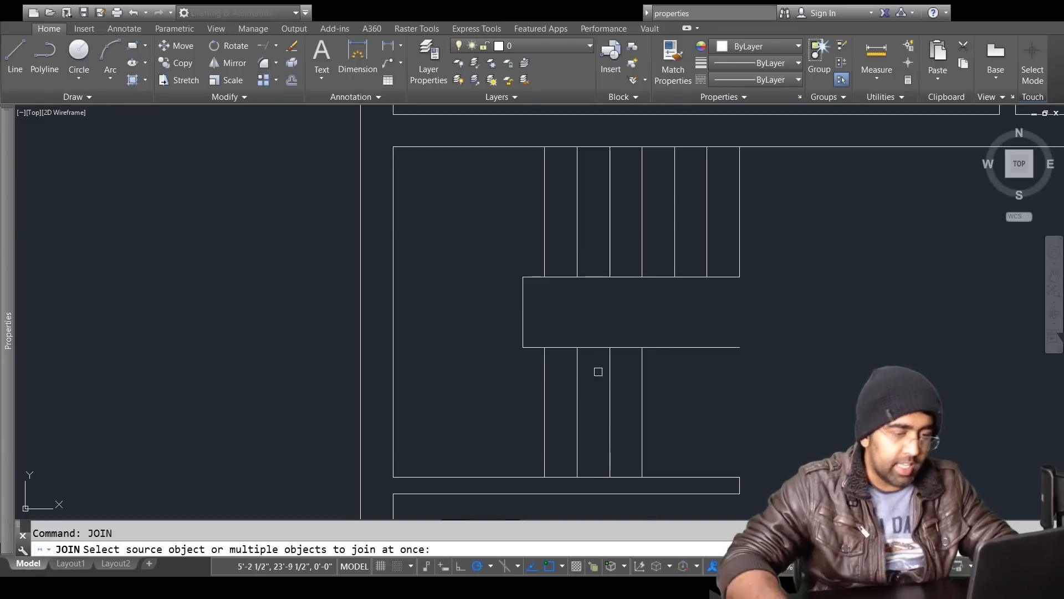
left_click(696, 347)
left_click(689, 280)
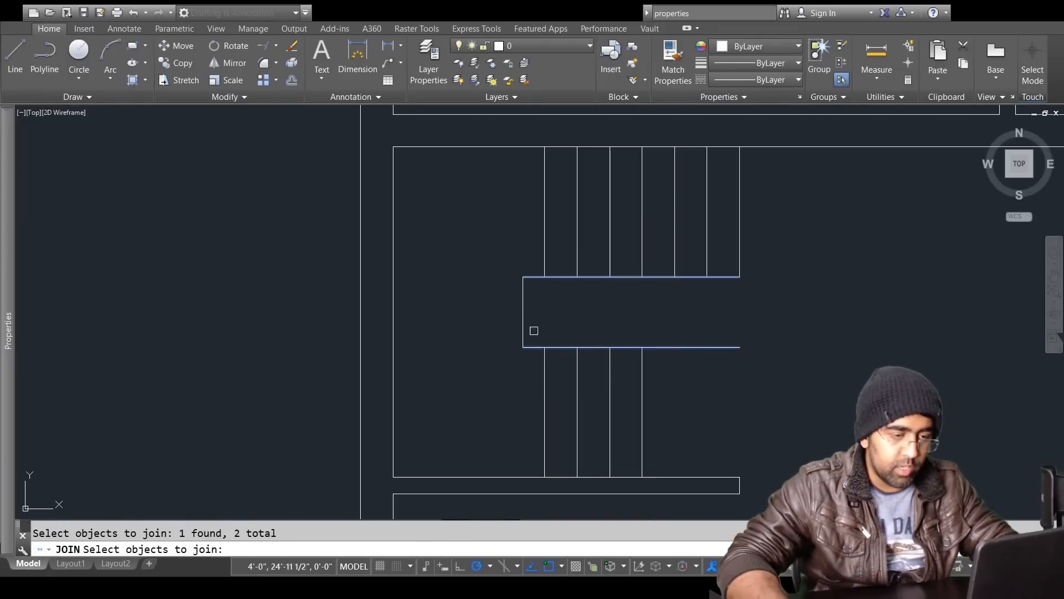
key("Return")
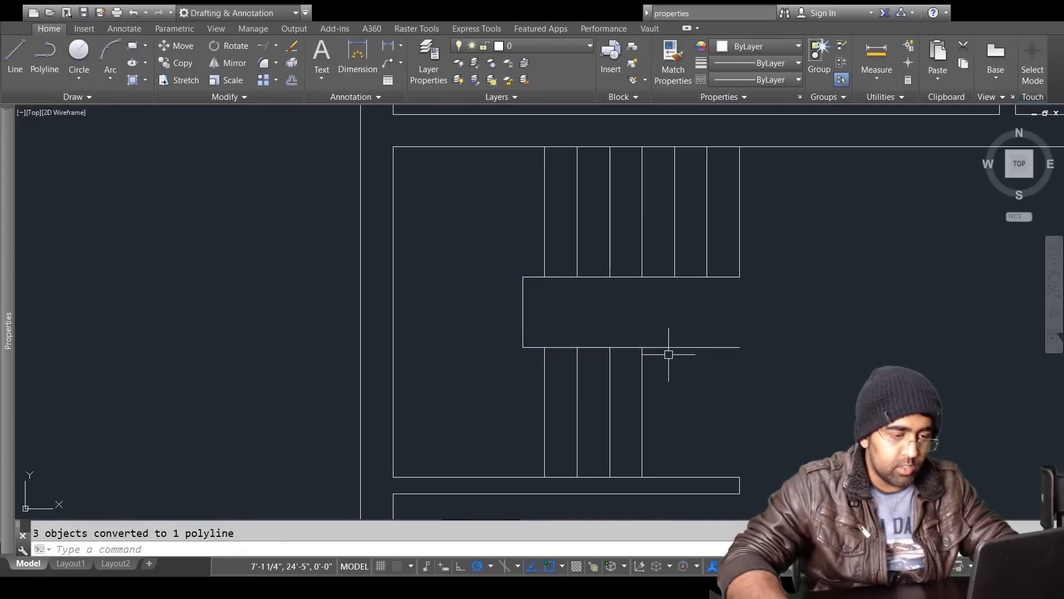
Step: Shorten the joined polyline's lower leg to end at the top of the lower flight's rightmost tread line
left_click(668, 348)
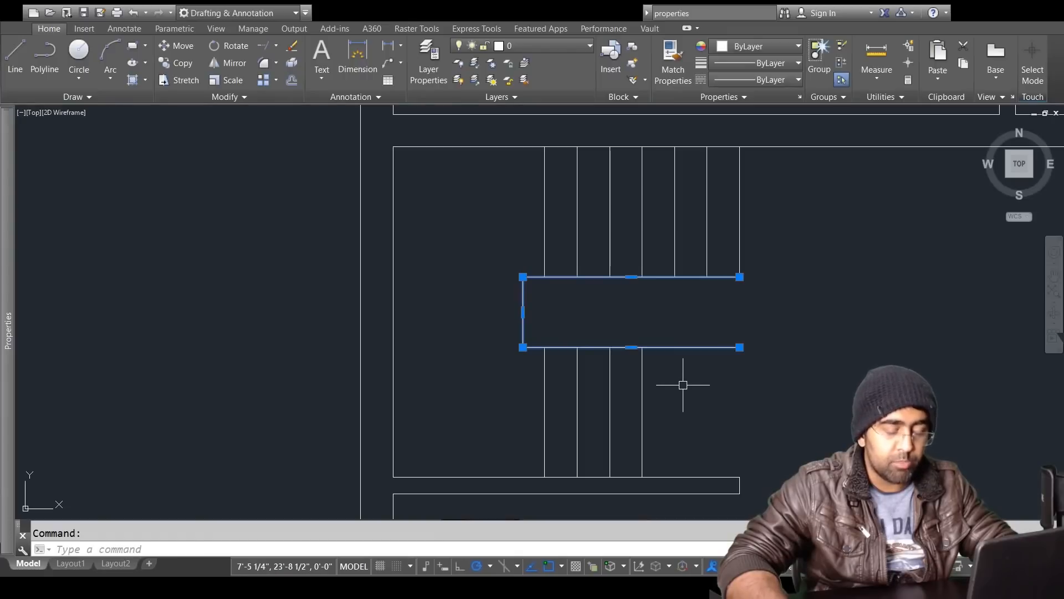
key("Escape")
left_click(712, 348)
left_click(739, 347)
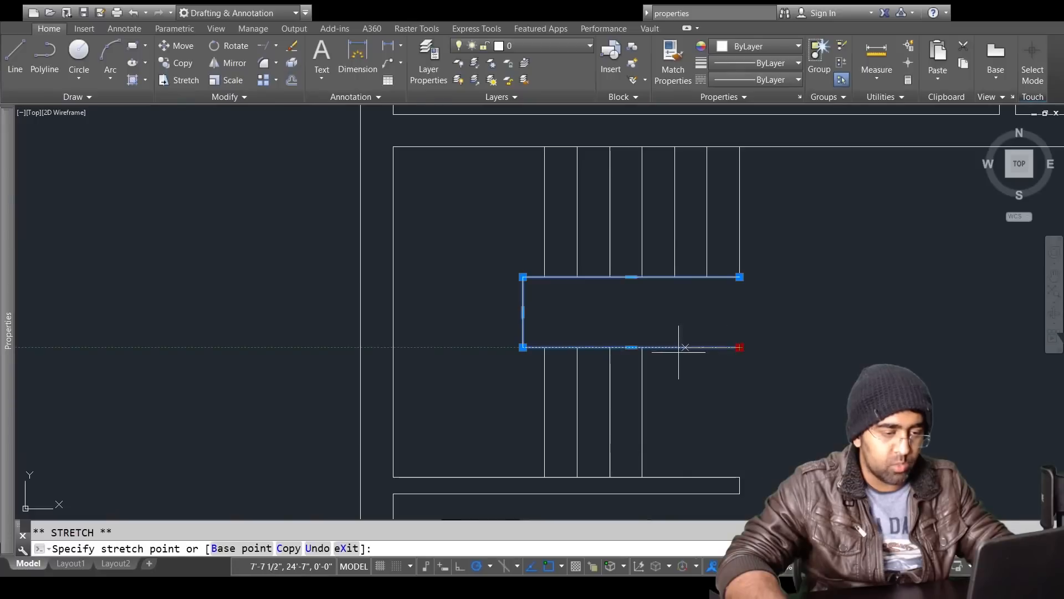
left_click(642, 347)
key("Escape")
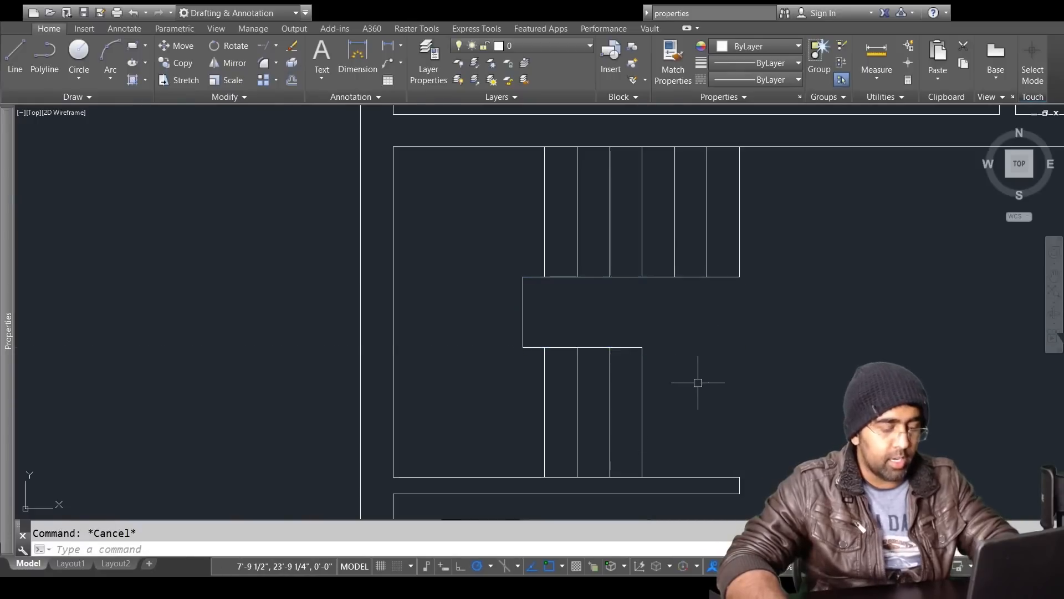
Step: Offset the U-shaped polyline by 1.5" into the gap between the flights
type("o")
key("Return")
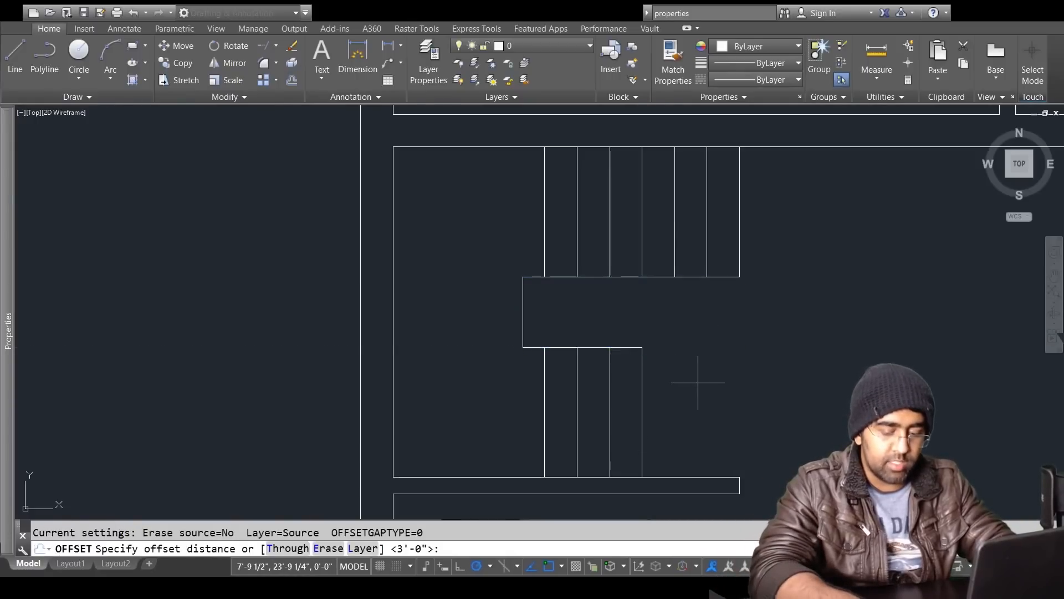
type("1.")
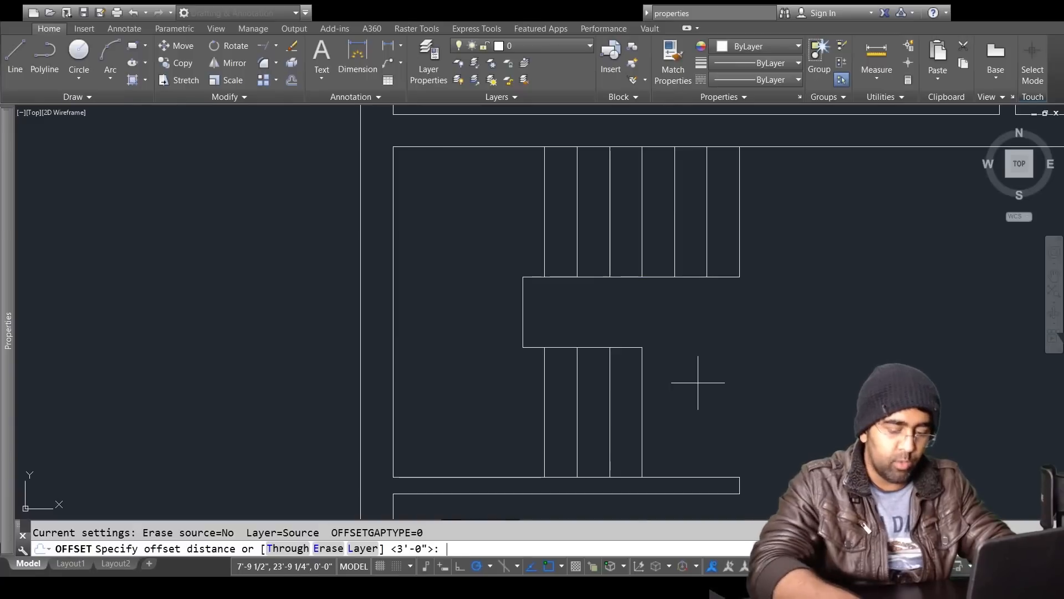
type("5")
key("Return")
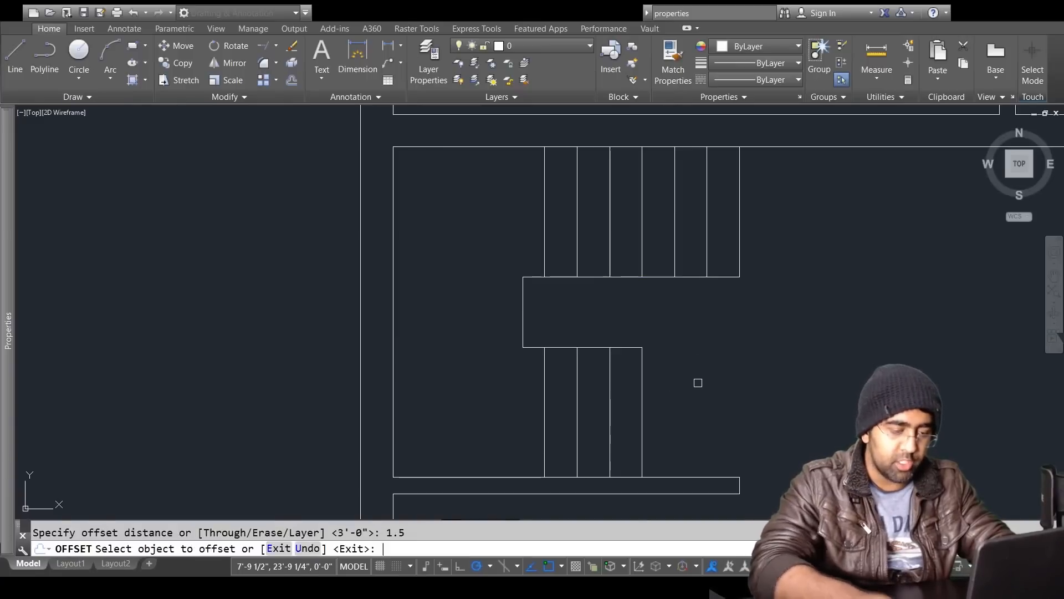
left_click(636, 348)
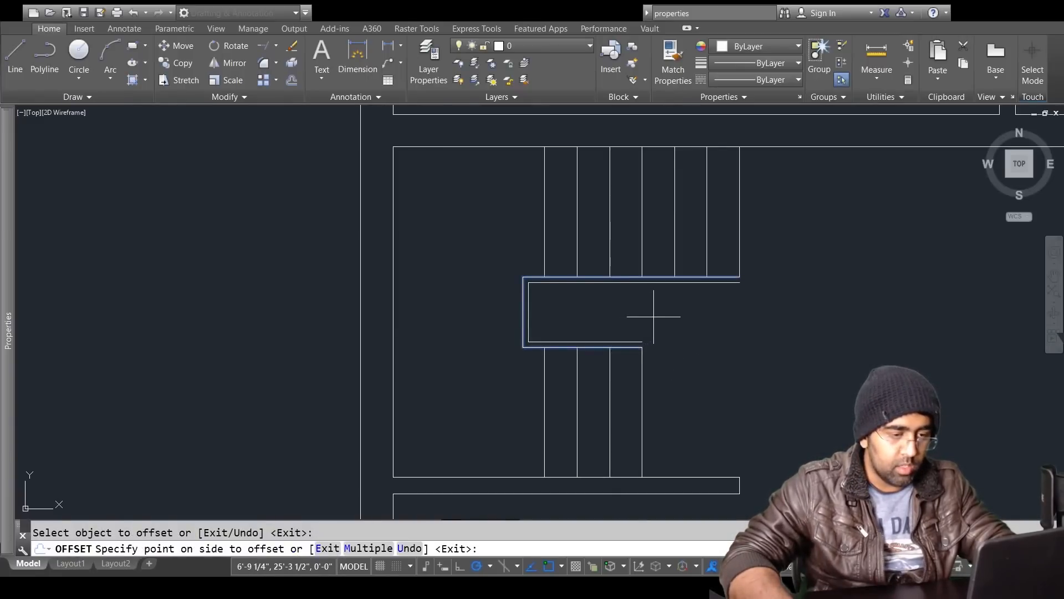
left_click(653, 316)
key("Escape")
Step: Stretch the lower flight's rightmost tread line up to the end of the inner offset polyline
scroll(632, 315, "up", 6)
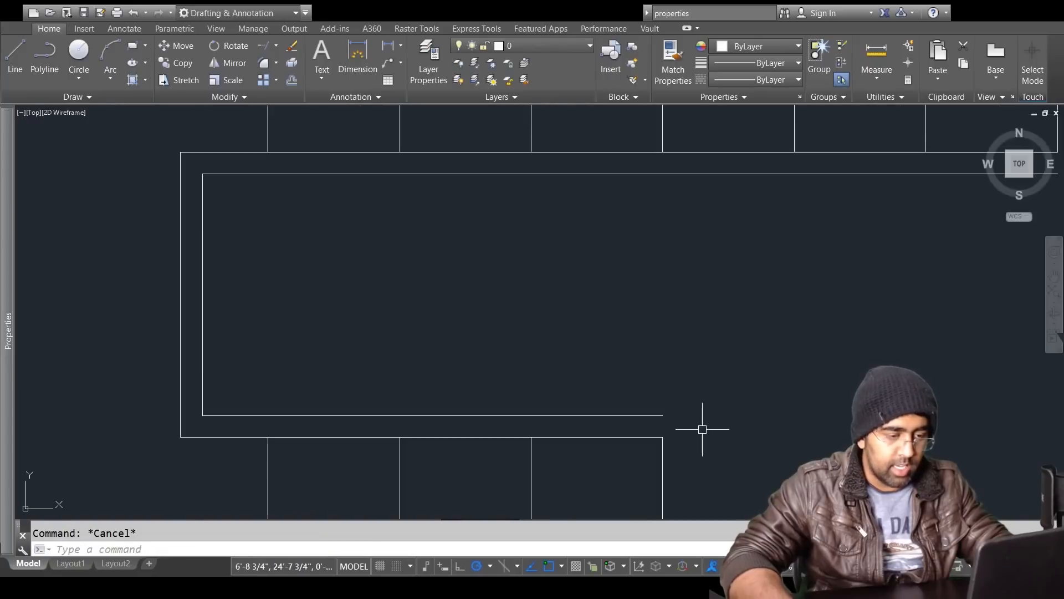
left_click(662, 438)
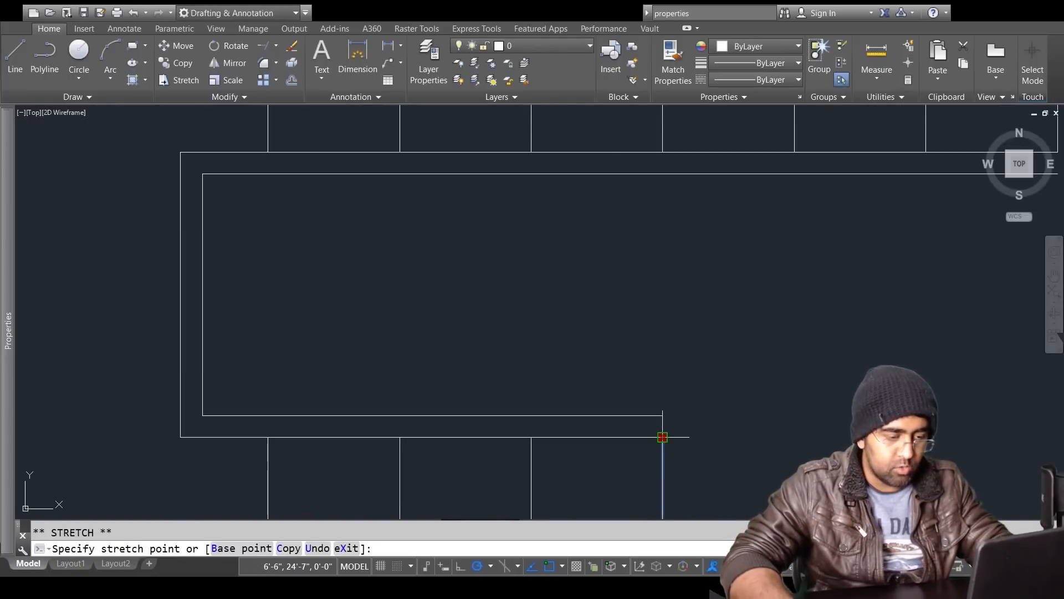
key("Escape")
Step: Explode the upper flight's tread array into separate lines
scroll(837, 347, "up", 5)
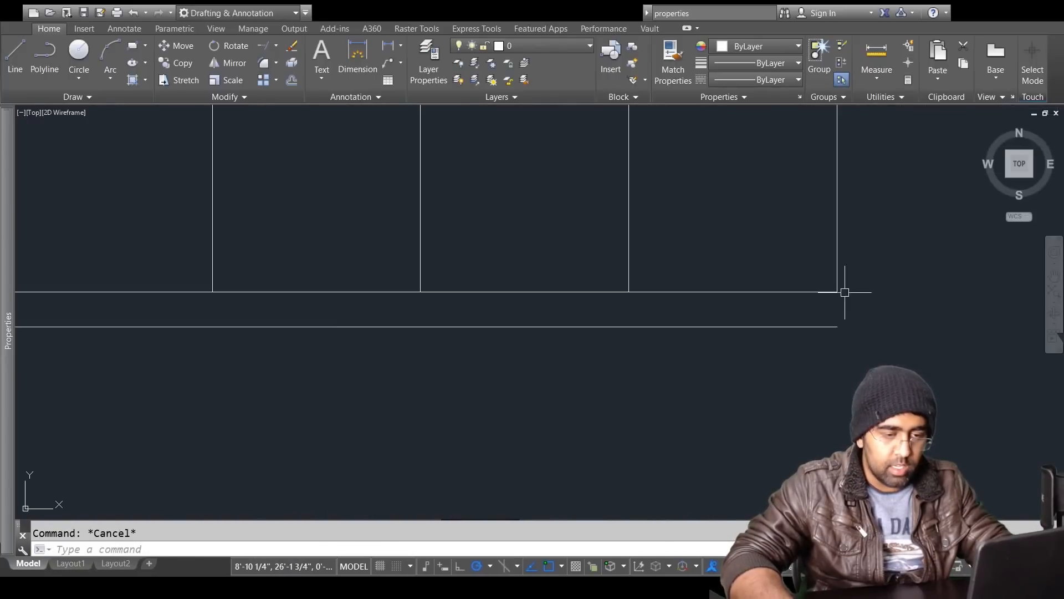
left_click(840, 275)
left_click(832, 277)
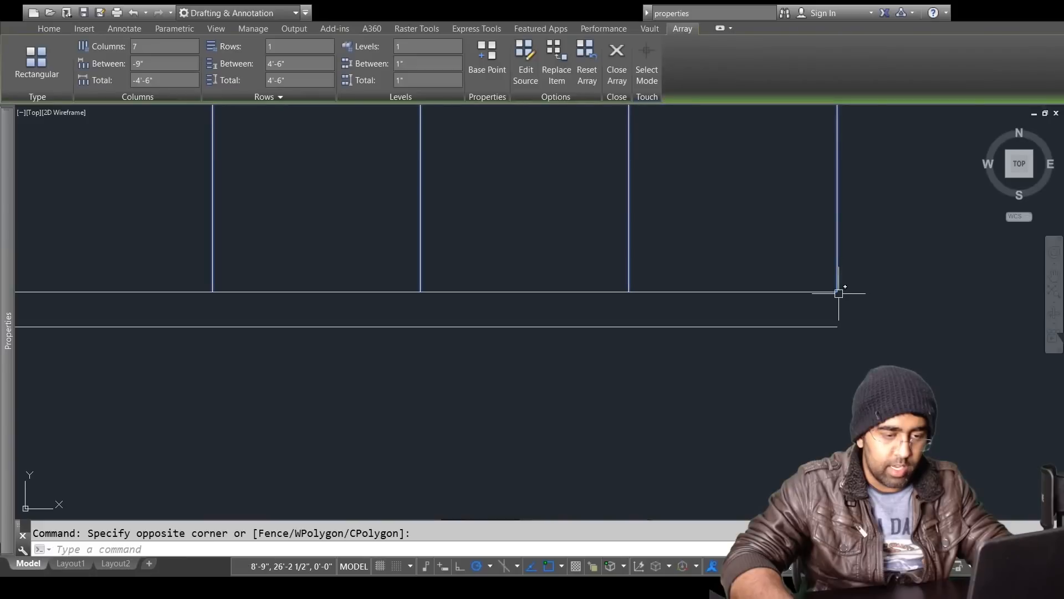
left_click(837, 278)
key("Escape")
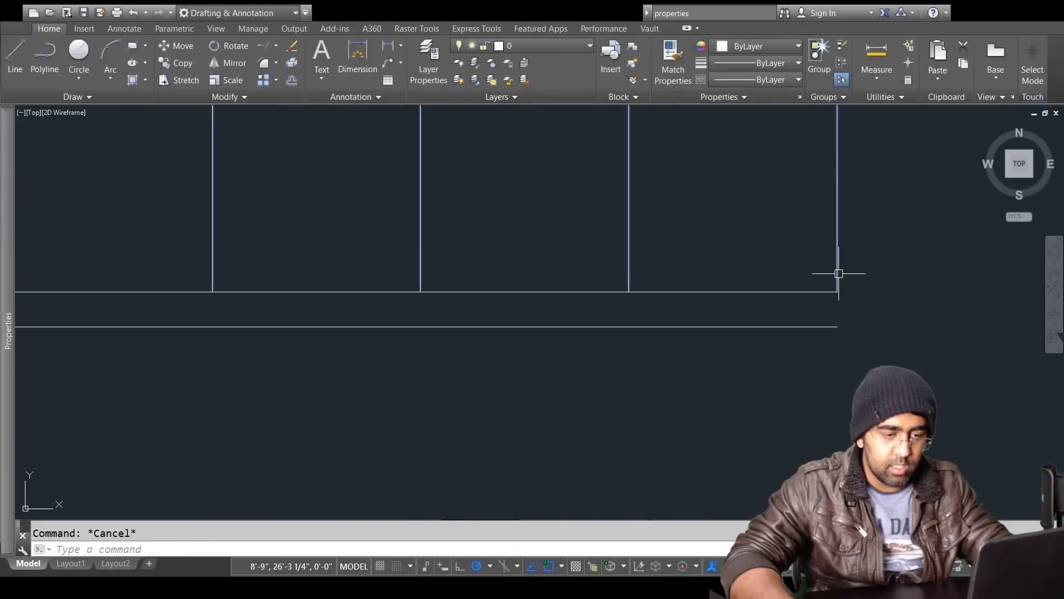
left_click(838, 274)
scroll(871, 325, "down", 2)
middle_click_drag(871, 324, 767, 435)
key("Escape")
type("x")
key("Return")
left_click(701, 342)
key("Return")
Step: Stretch the upper flight's rightmost tread line down to the end of the inner offset polyline
left_click(751, 378)
left_click(763, 394)
left_click(757, 394)
left_click(756, 423)
key("Escape")
scroll(784, 440, "down", 4)
middle_click_drag(775, 423, 731, 245)
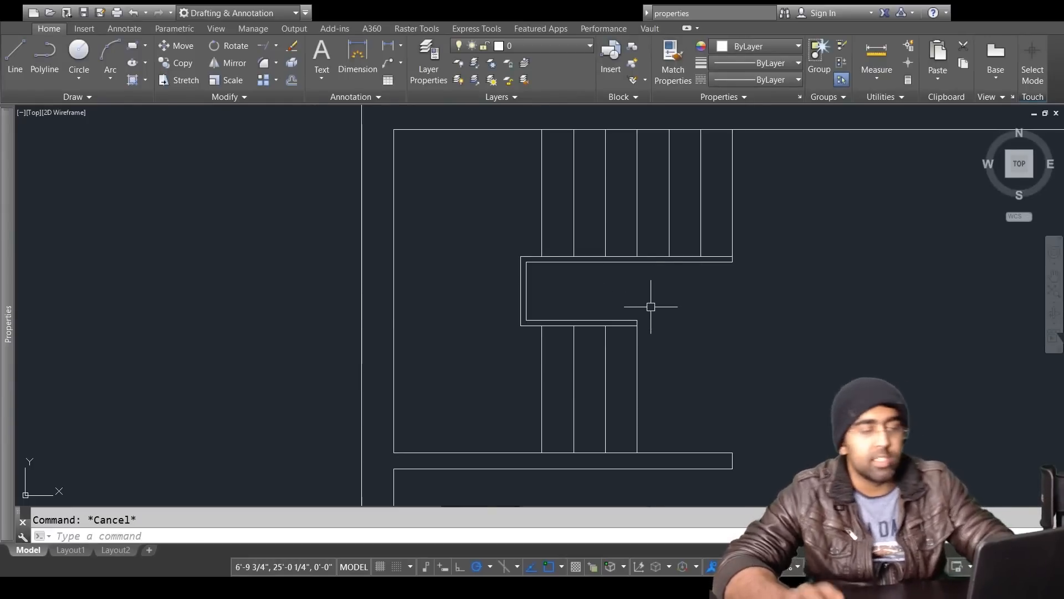
Step: Examine the staircase and its UP direction arrow in the reference image and compare them with the drawn stairs
scroll(632, 305, "down", 2)
middle_click_drag(632, 306, 249, 371)
scroll(247, 388, "down", 4)
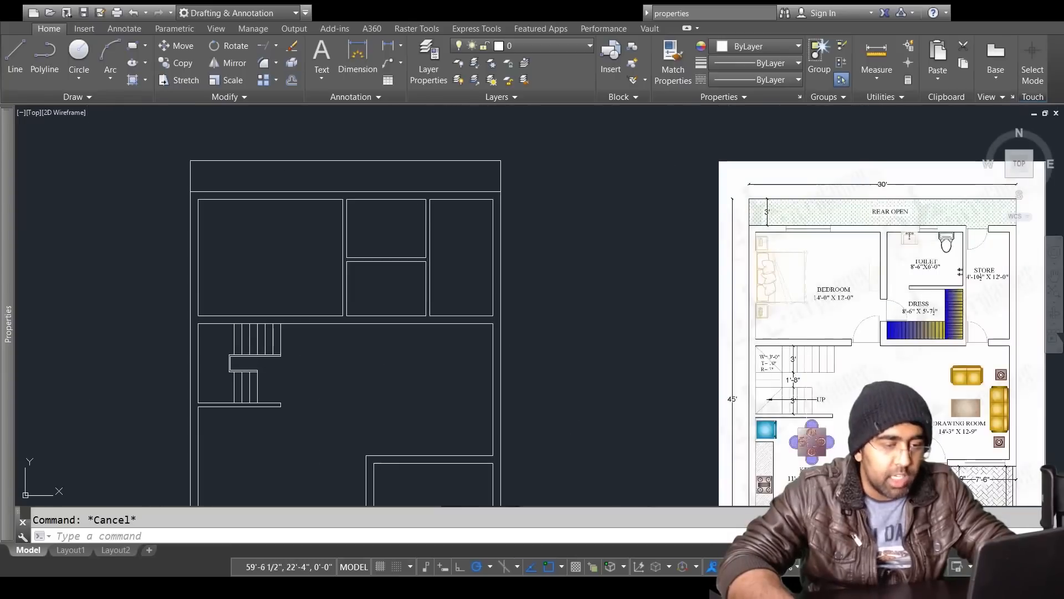
scroll(848, 399, "up", 5)
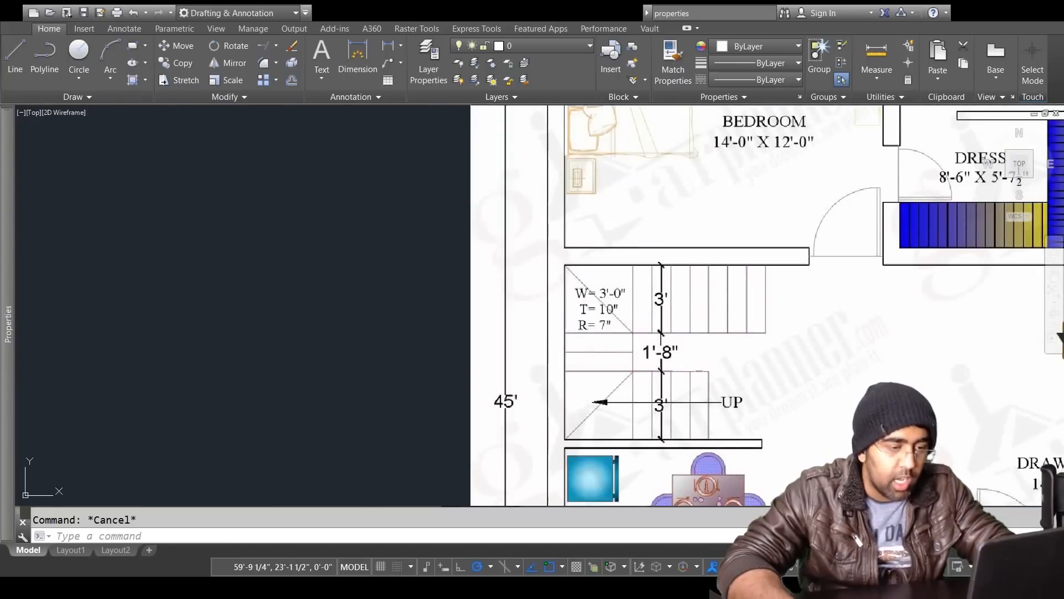
scroll(697, 371, "down", 4)
middle_click_drag(435, 350, 1034, 359)
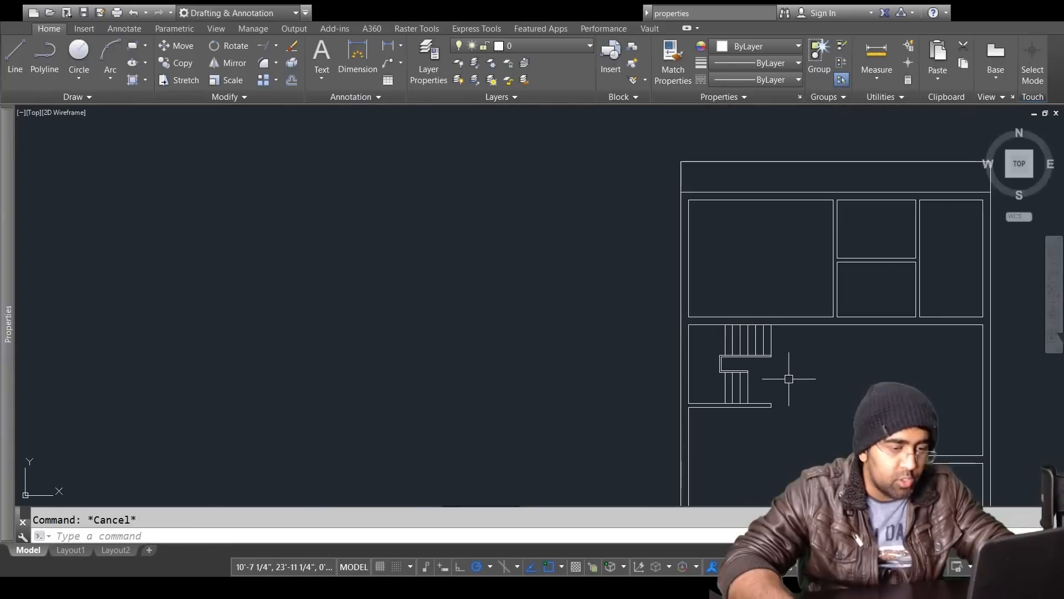
scroll(766, 371, "up", 4)
scroll(739, 376, "down", 2)
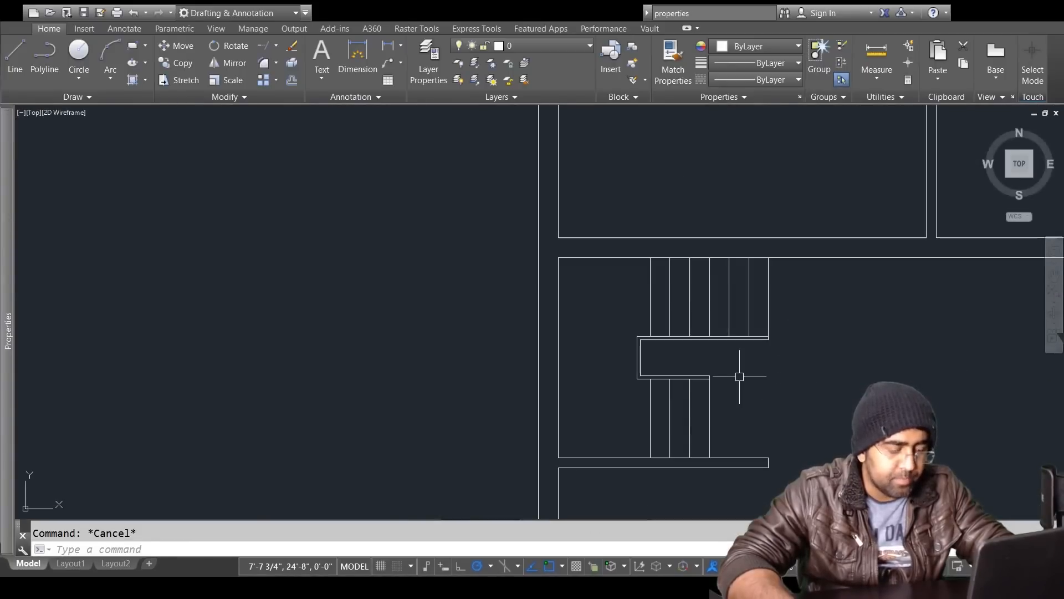
Step: Draw a U-shaped direction polyline from the lower flight's third tread line, across the landing and into the upper flight
type("pl")
key("Return")
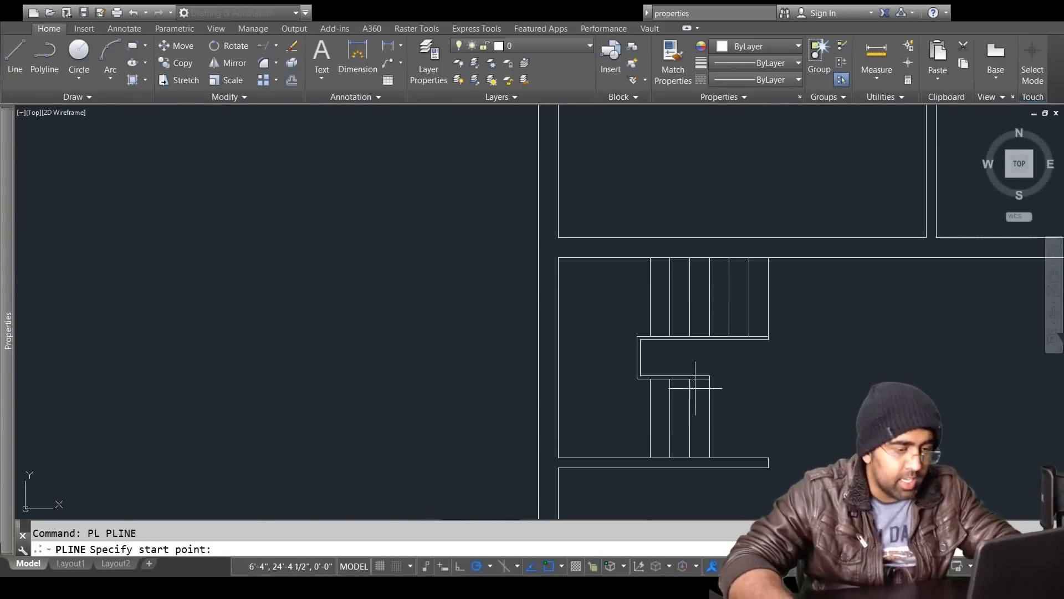
scroll(662, 450, "up", 2)
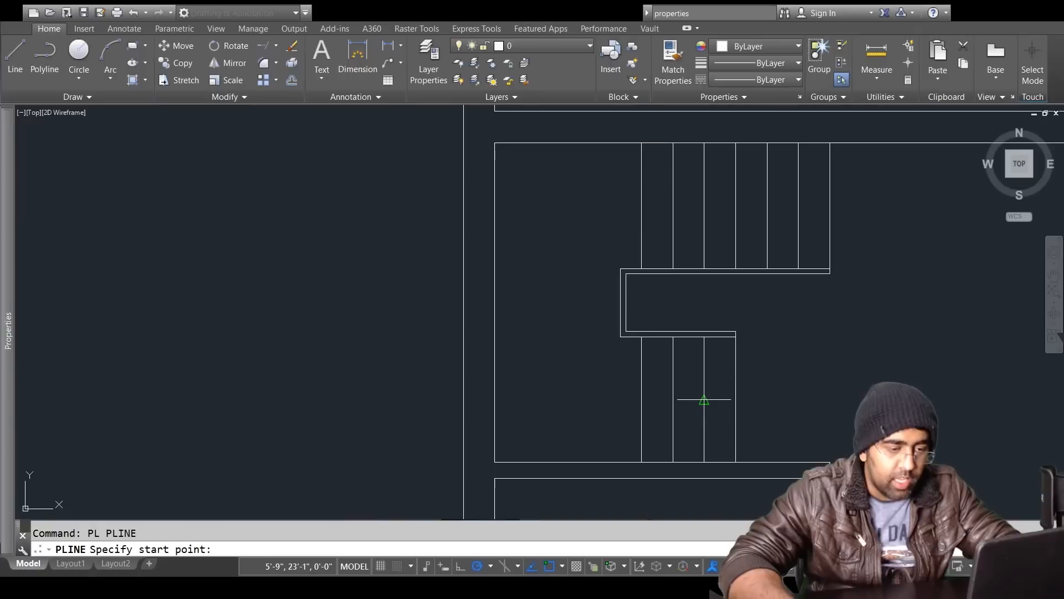
left_click(704, 400)
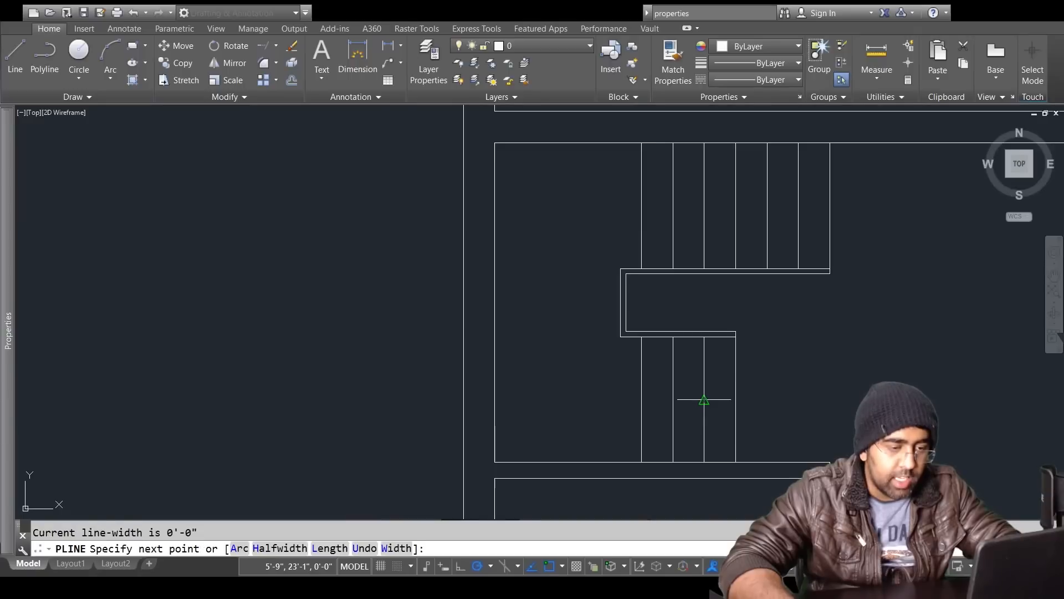
left_click(553, 399)
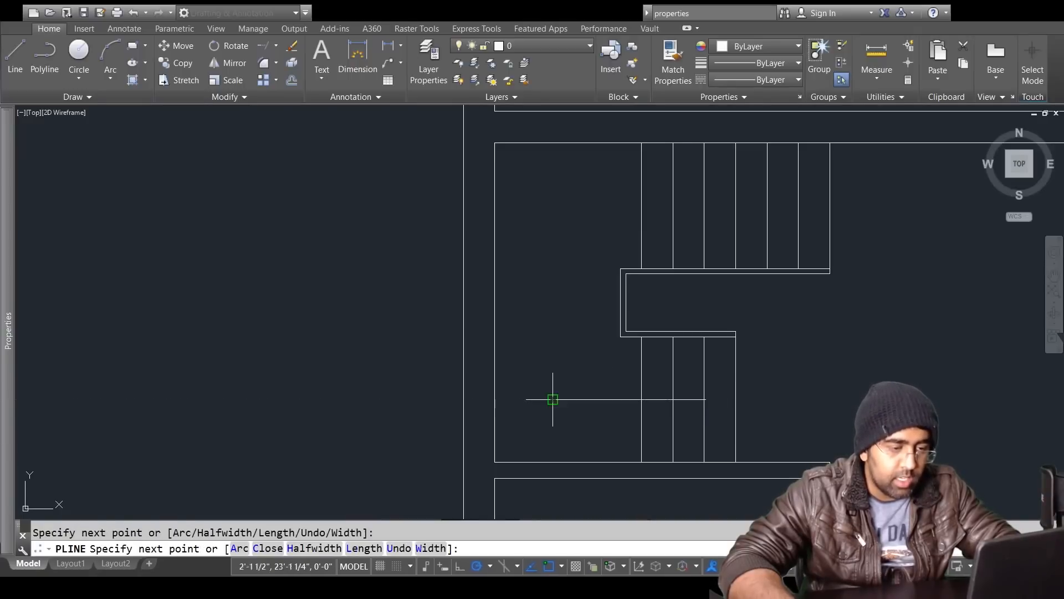
left_click(553, 204)
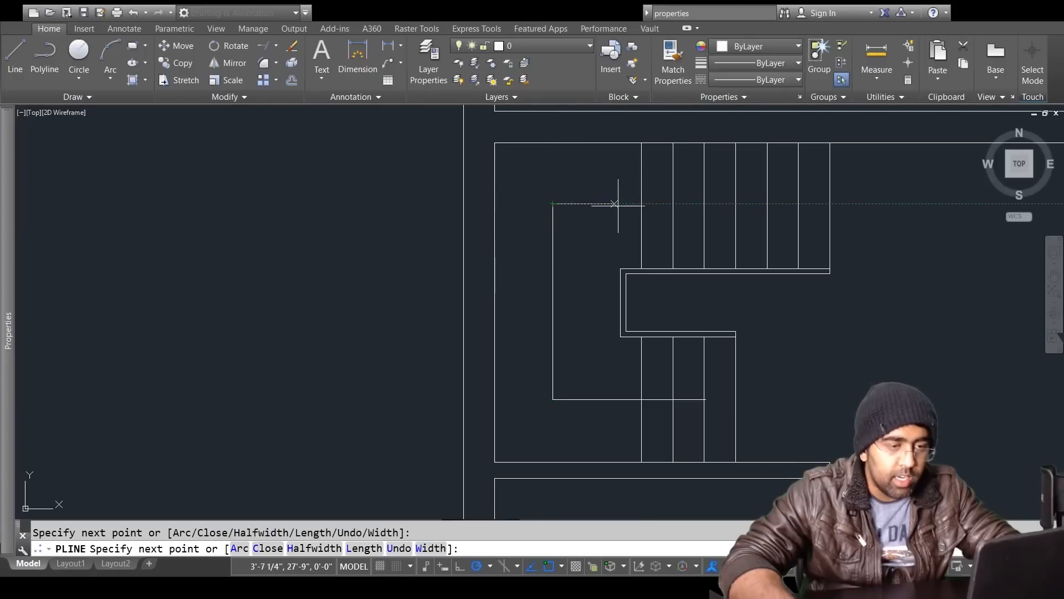
left_click(720, 203)
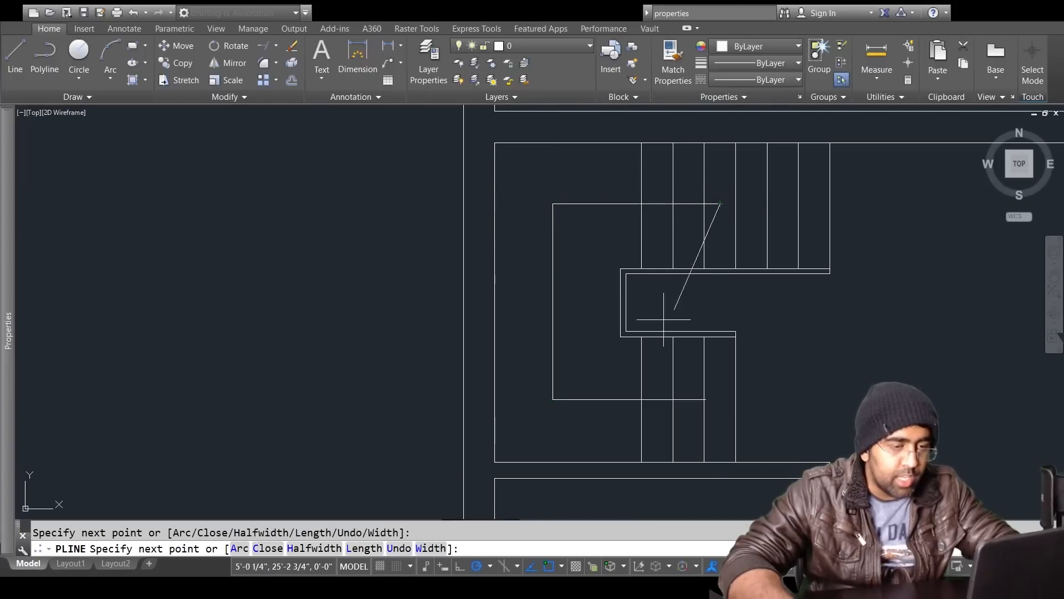
Step: Add an arrowhead segment at the polyline's upper-flight end, with starting width 6" and ending width 0
left_click(433, 548)
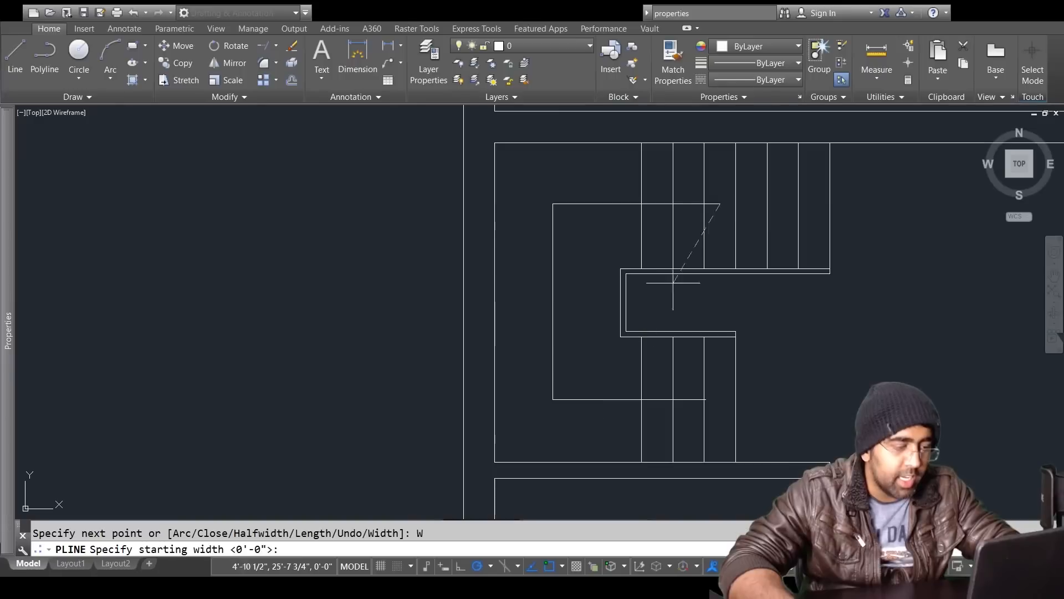
type("6")
key("Return")
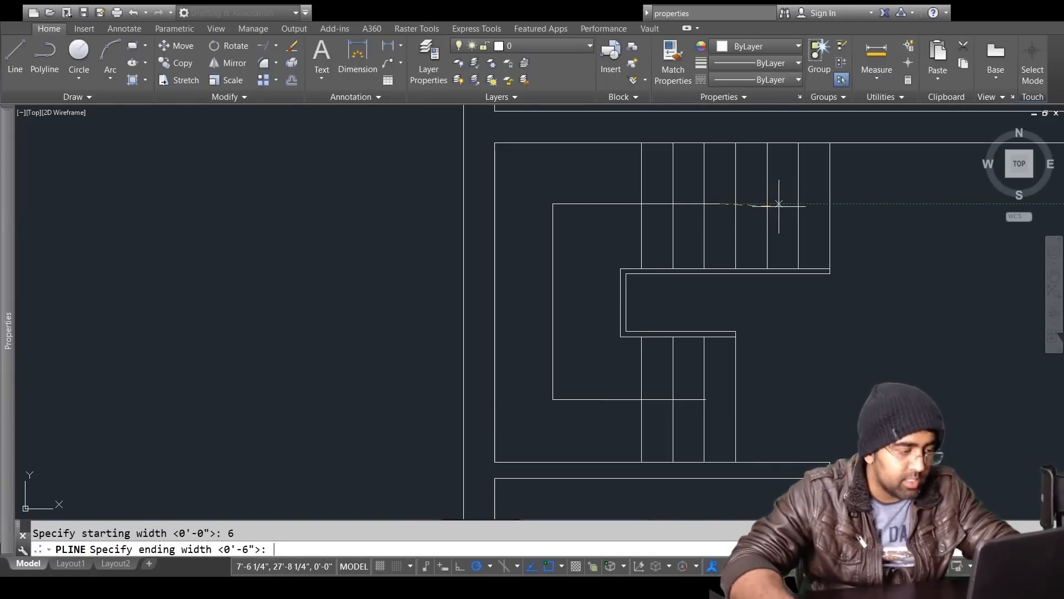
type("0")
key("Return")
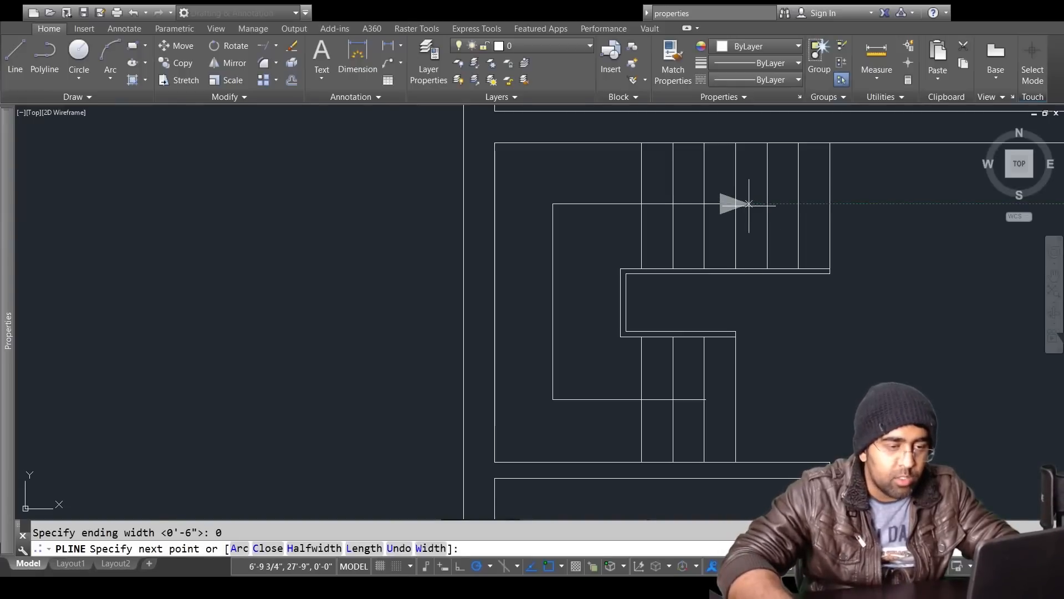
scroll(735, 205, "up", 4)
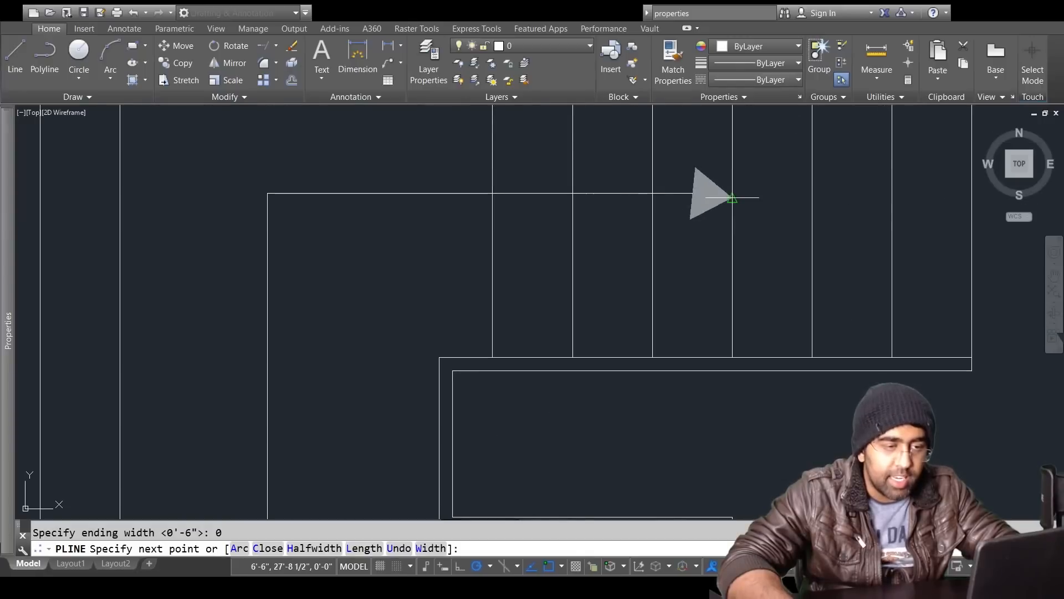
left_click(746, 193)
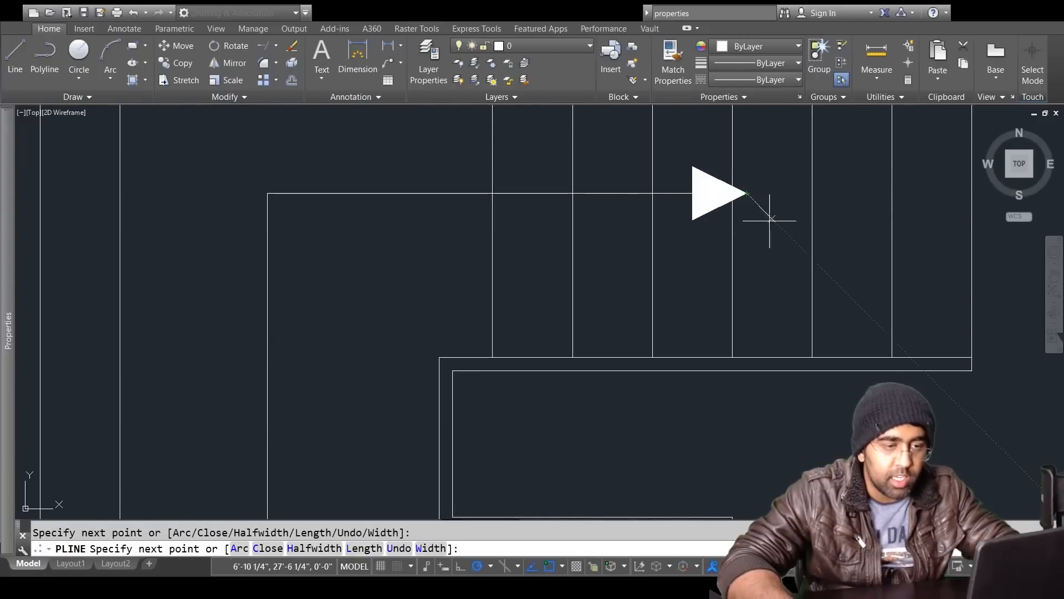
Step: Accept 0 as the starting and ending width for further segments and end the polyline
left_click(436, 549)
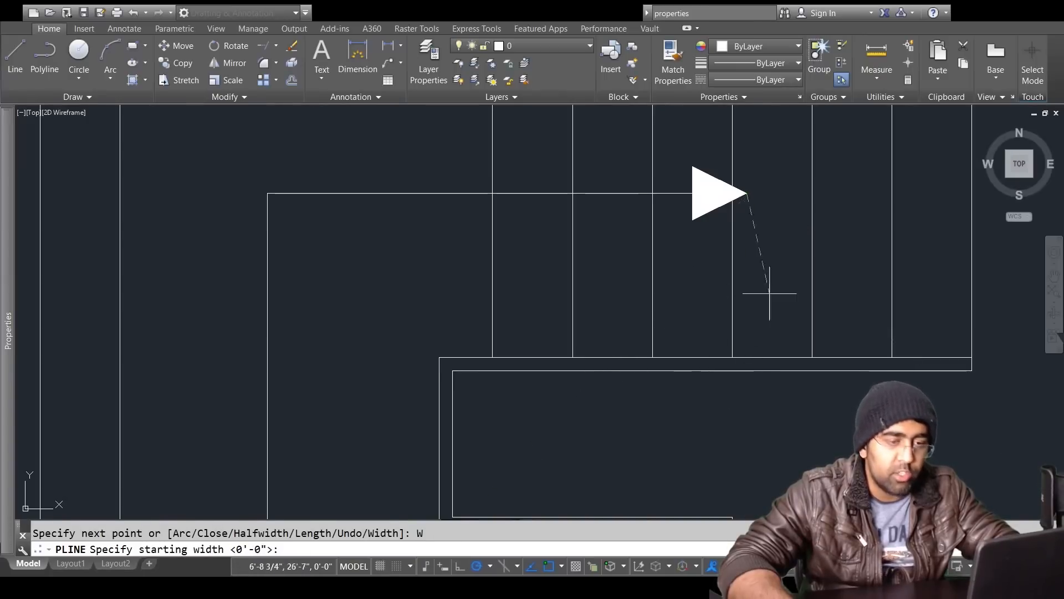
key("Return")
key("Return")
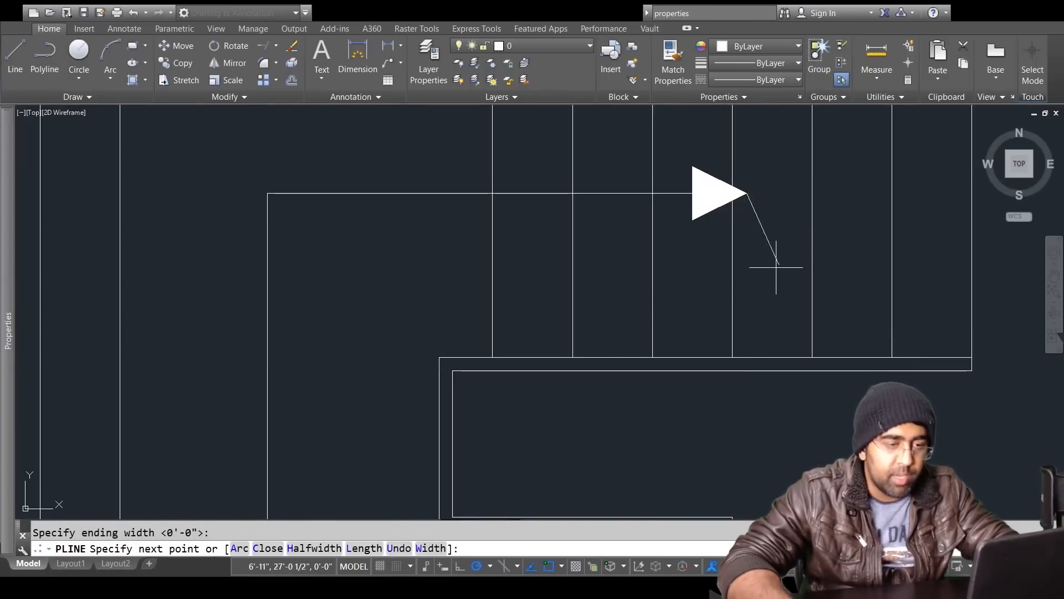
scroll(804, 240, "down", 5)
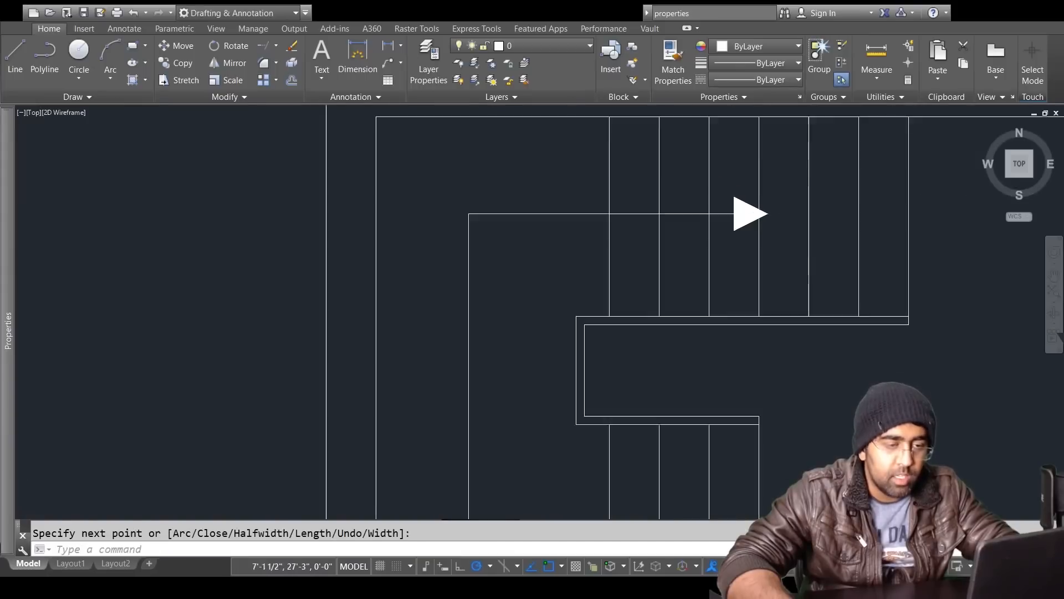
key("Escape")
Step: Check the stair direction polyline's starting end and compare the whole floor plan with the reference image
scroll(737, 427, "up", 3)
left_click(746, 404)
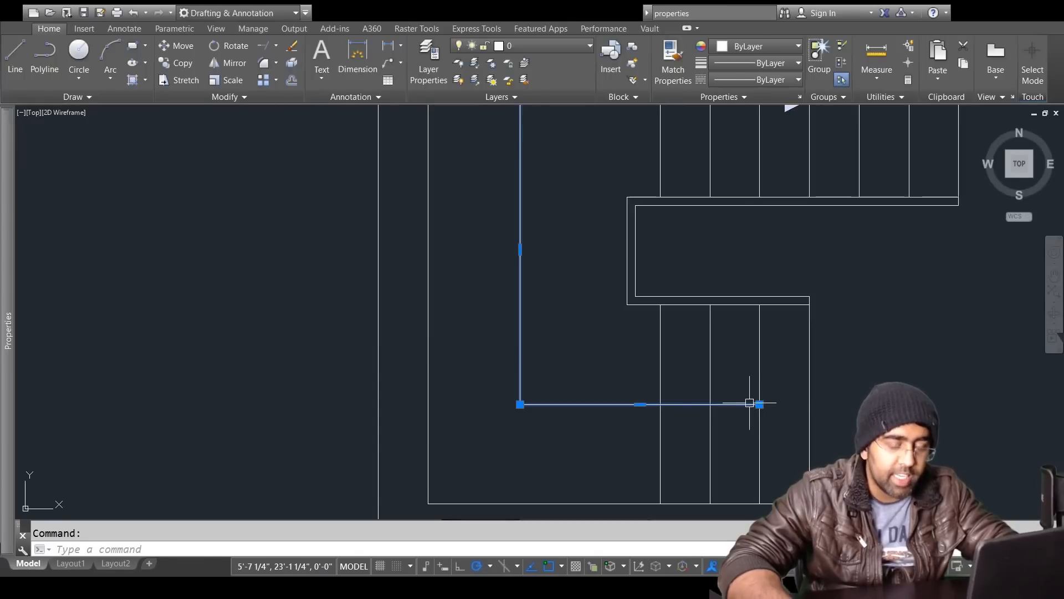
key("Escape")
scroll(747, 401, "down", 1)
scroll(837, 429, "down", 2)
middle_click_drag(643, 385, 437, 317)
scroll(535, 315, "down", 2)
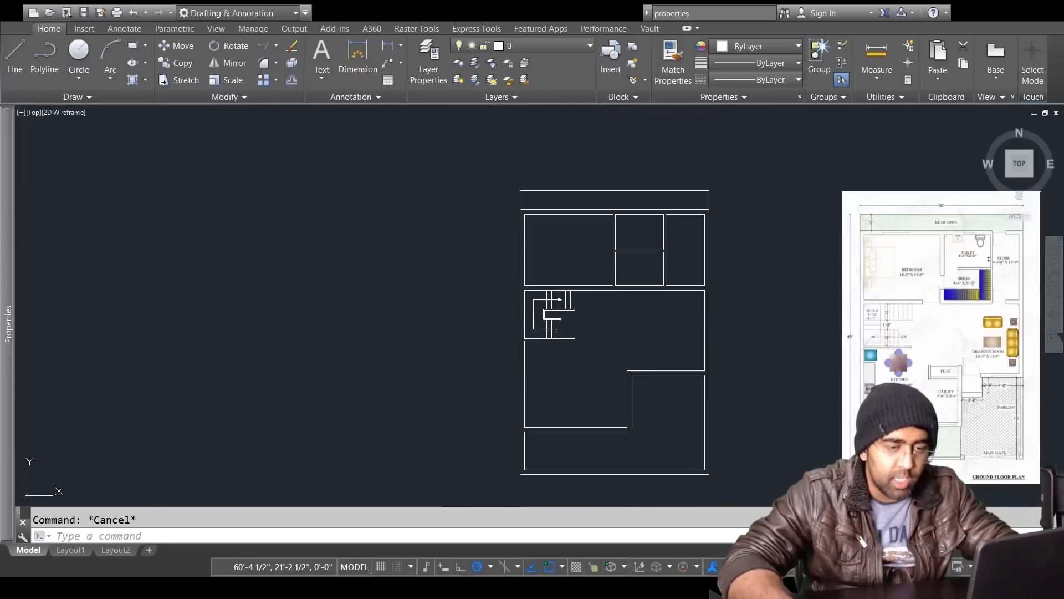
scroll(900, 338, "up", 2)
scroll(914, 299, "down", 1)
middle_click_drag(915, 299, 467, 339)
middle_click_drag(511, 259, 594, 275)
middle_click_drag(594, 317, 860, 287)
scroll(629, 316, "down", 2)
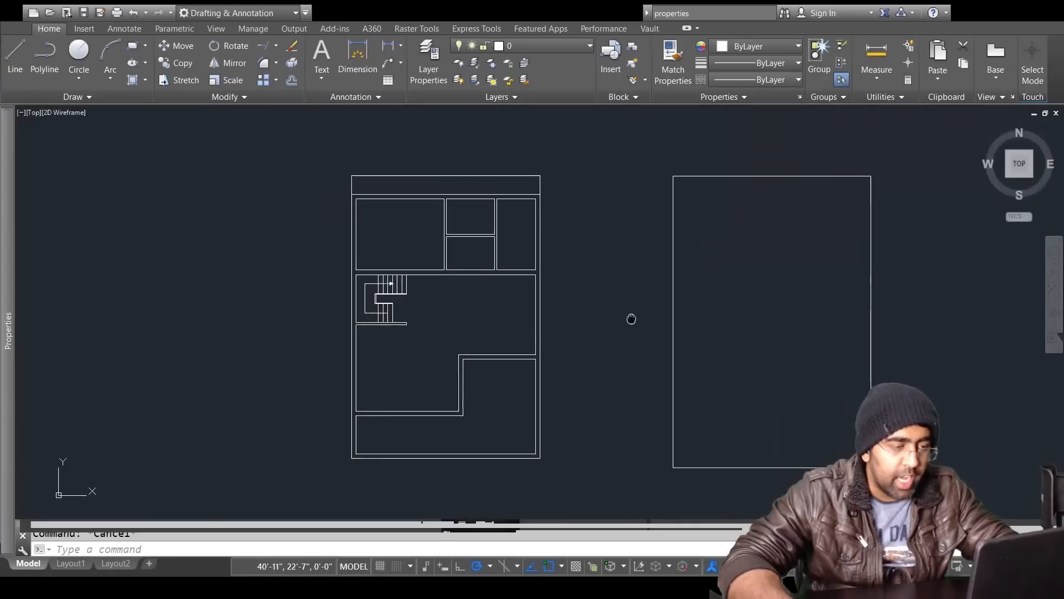
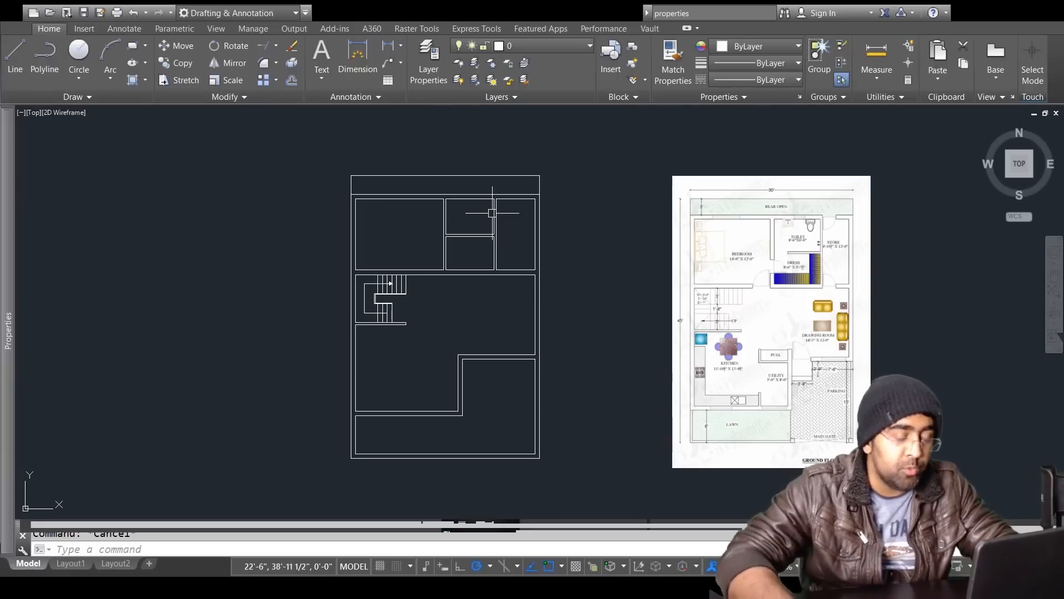
scroll(476, 286, "up", 5)
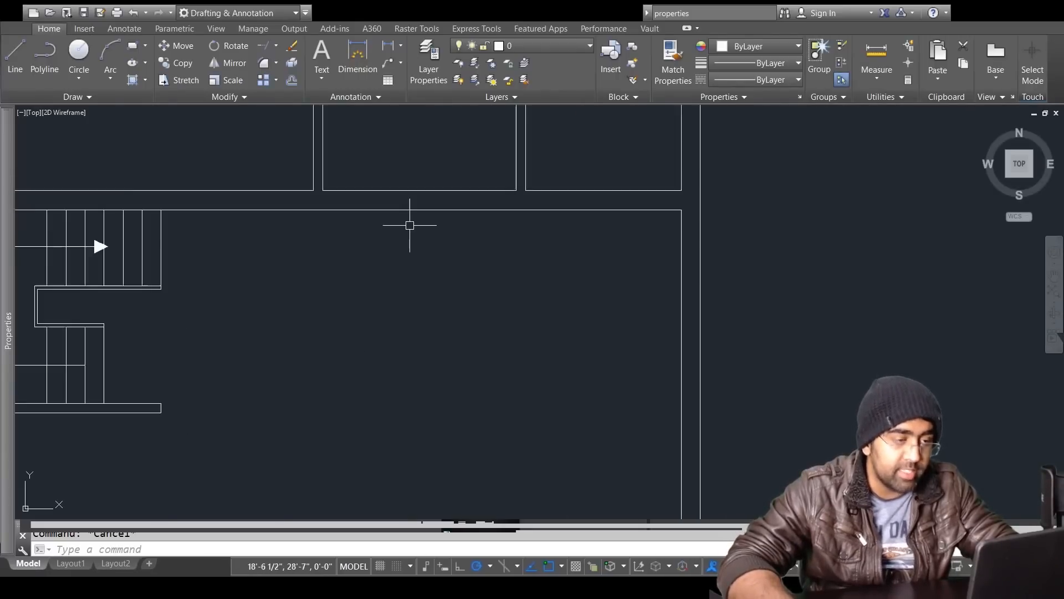
scroll(409, 225, "down", 5)
middle_click_drag(428, 268, 512, 318)
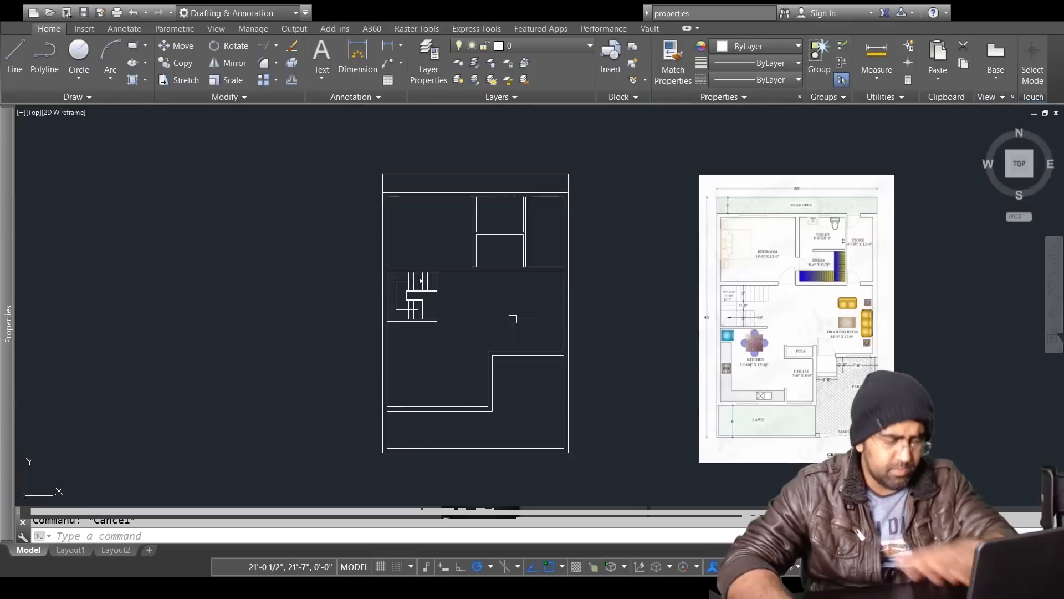
Step: Make Wall 2d the current layer in the layer properties manager
scroll(485, 233, "up", 2)
left_click(501, 235)
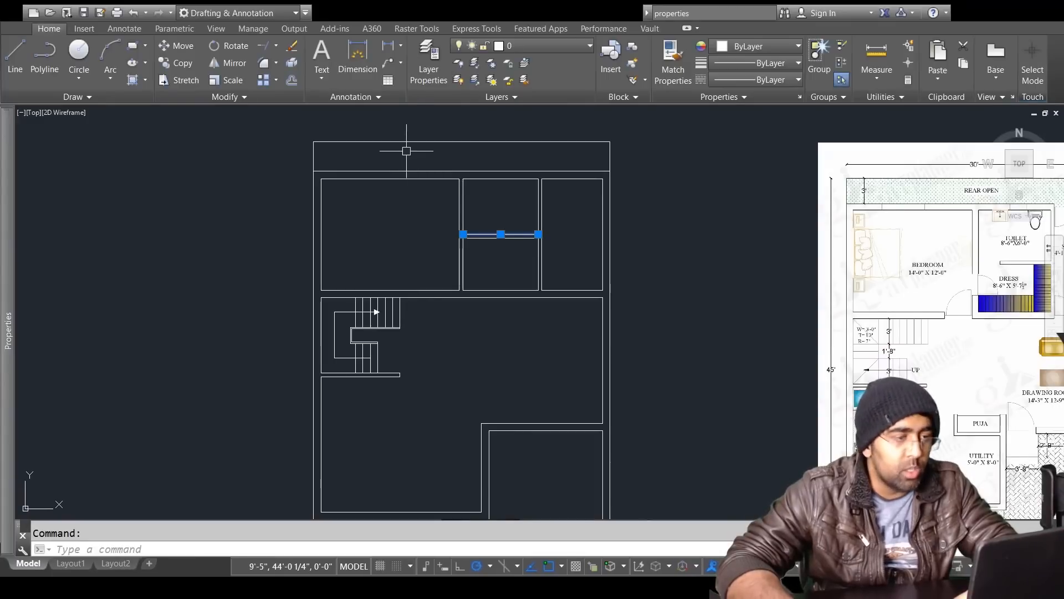
left_click(423, 81)
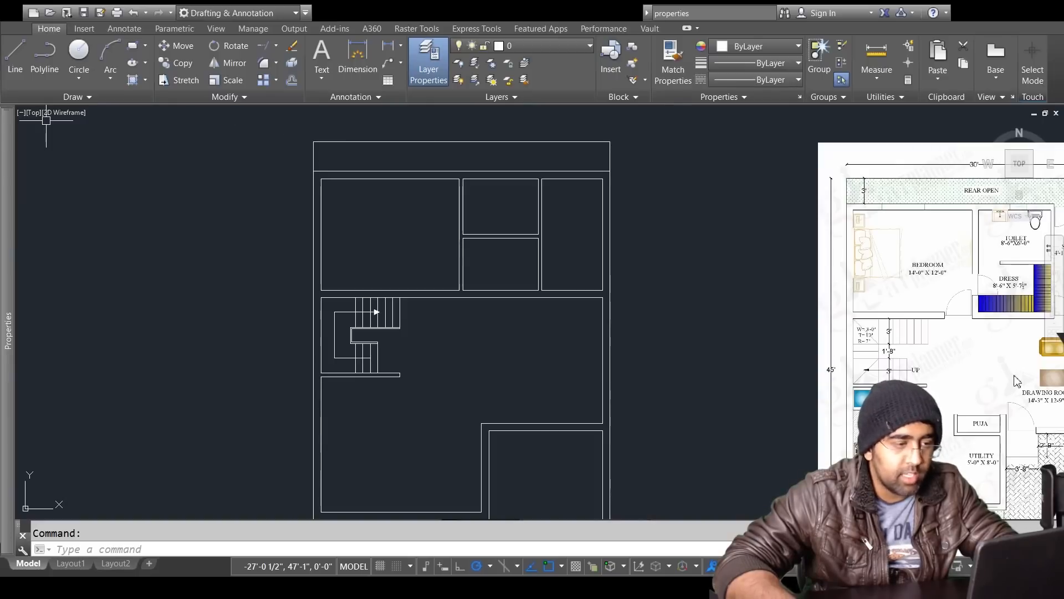
left_click(309, 365)
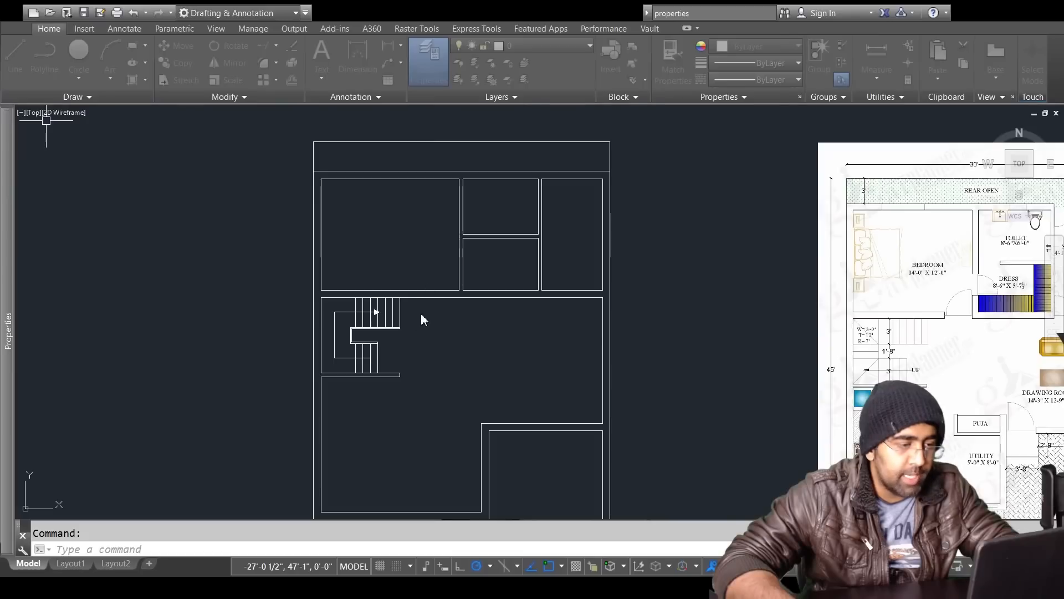
left_click(235, 378)
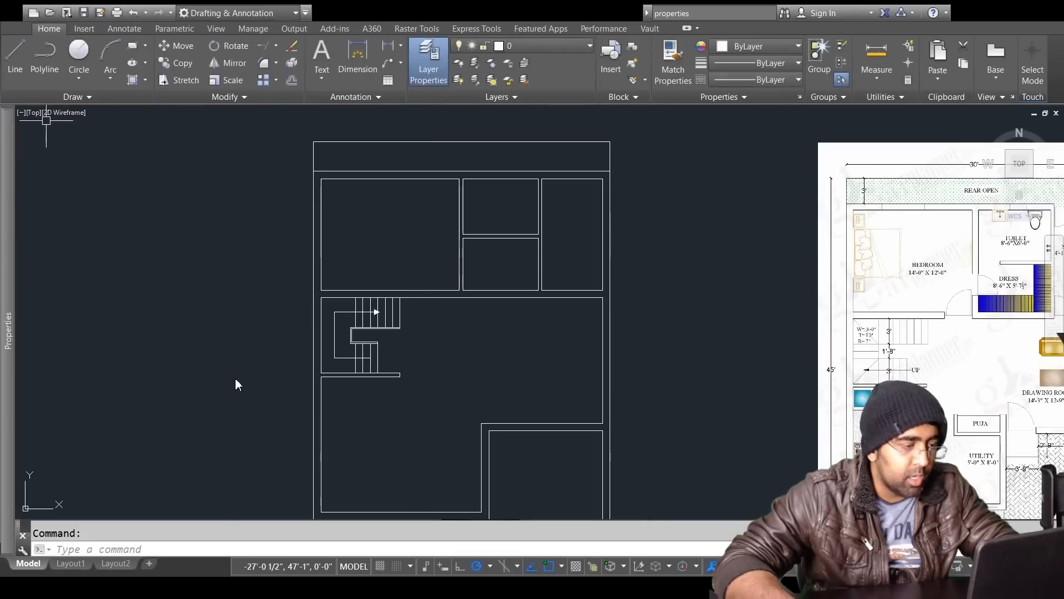
left_click(185, 341)
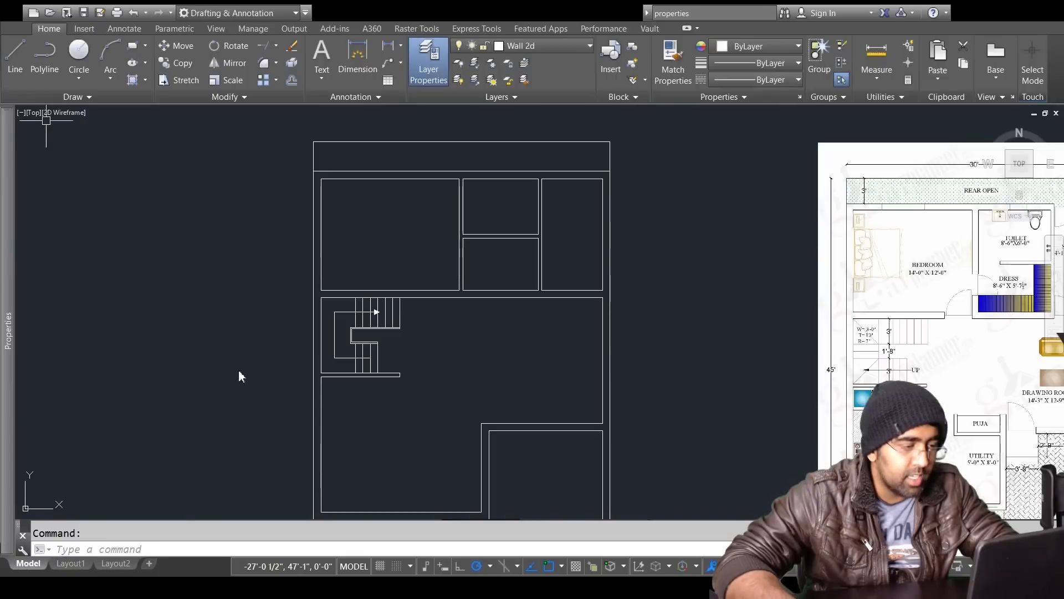
left_click(312, 367)
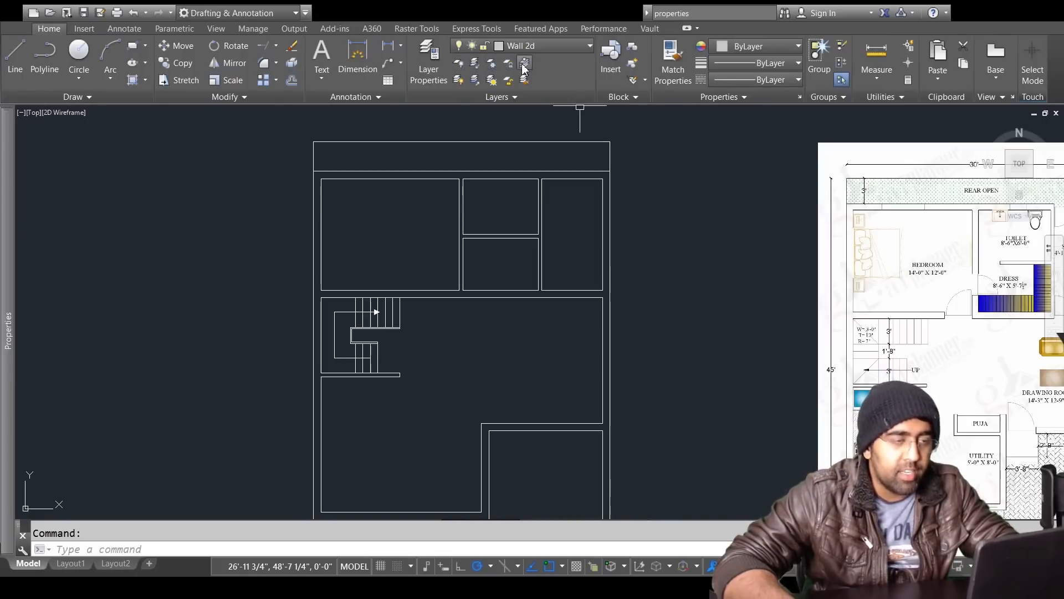
Step: Assign the floor plan's wall and boundary lines, including the short wall below the stairs but not the stair lines, to the Wall 2d layer
left_click(654, 143)
left_click(218, 249)
left_click(660, 341)
left_click(487, 467)
left_click(636, 244)
left_click(436, 338)
scroll(460, 390, "down", 1)
middle_click_drag(461, 391, 493, 266)
left_click(632, 294)
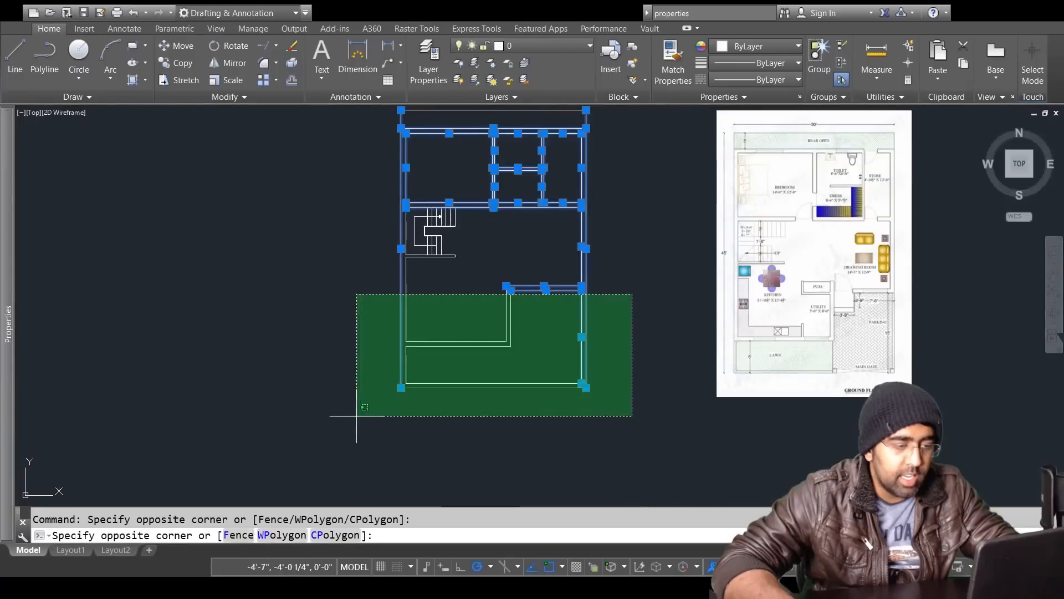
left_click(372, 412)
scroll(577, 209, "up", 2)
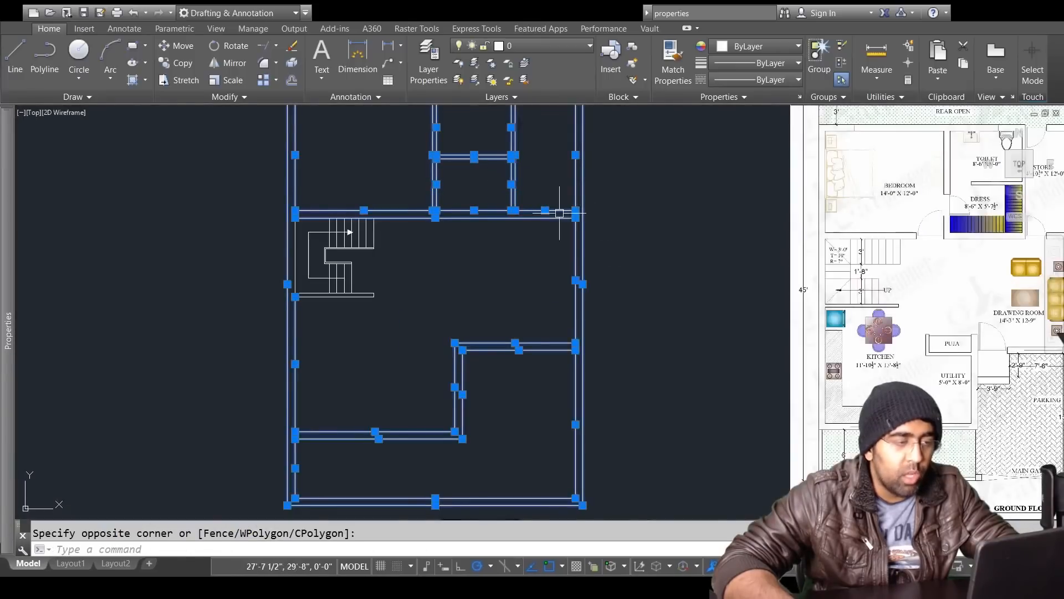
scroll(559, 212, "down", 2)
left_click(434, 335)
key("Escape")
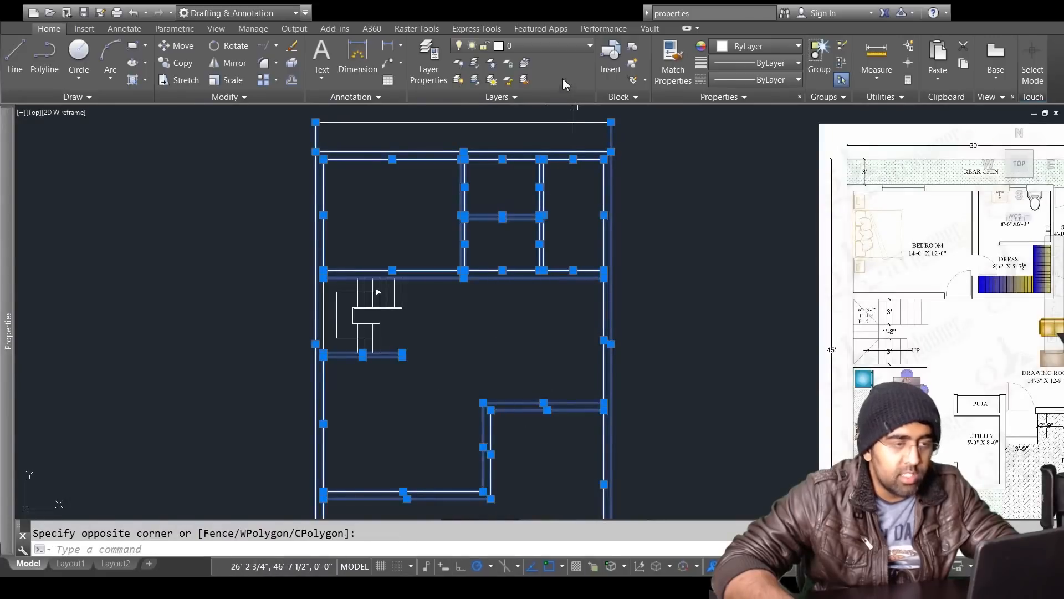
left_click(561, 49)
left_click(532, 95)
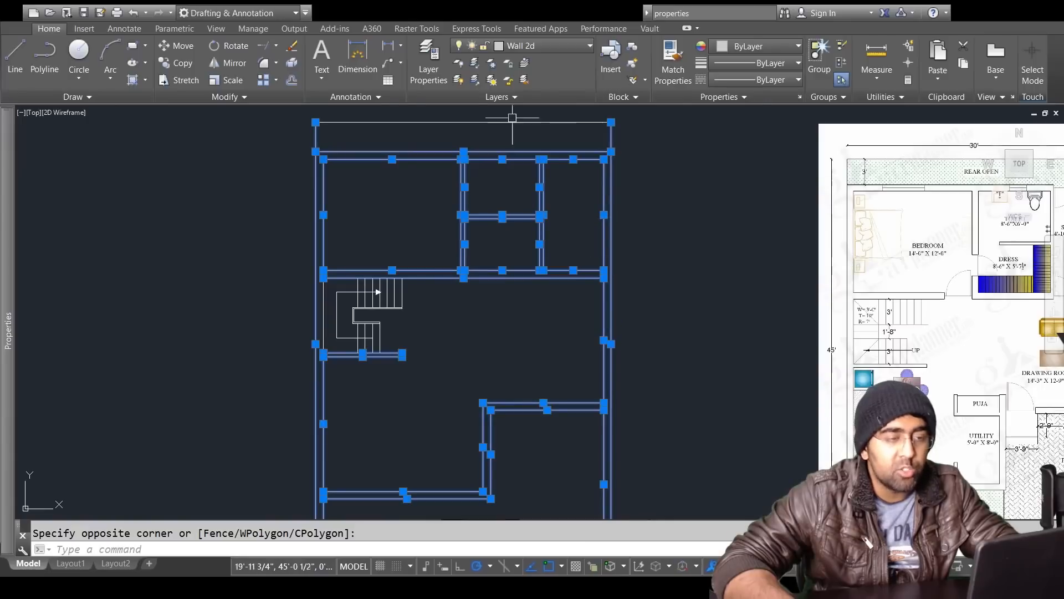
key("Escape")
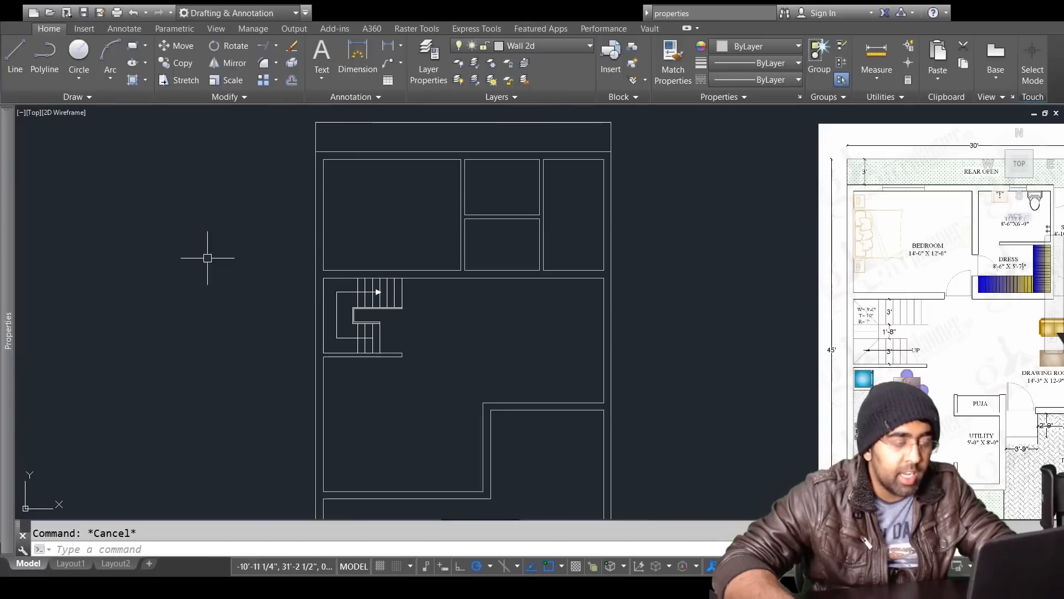
Step: Use Layer Match to move the railing line between the stair flights to the layer of the existing wall line
left_click(365, 308)
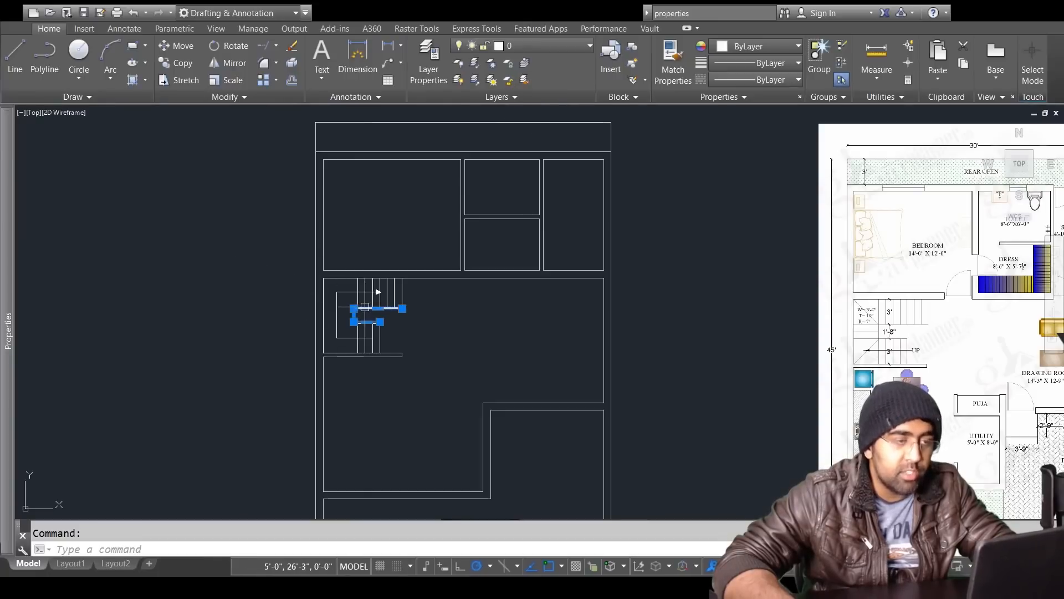
key("Escape")
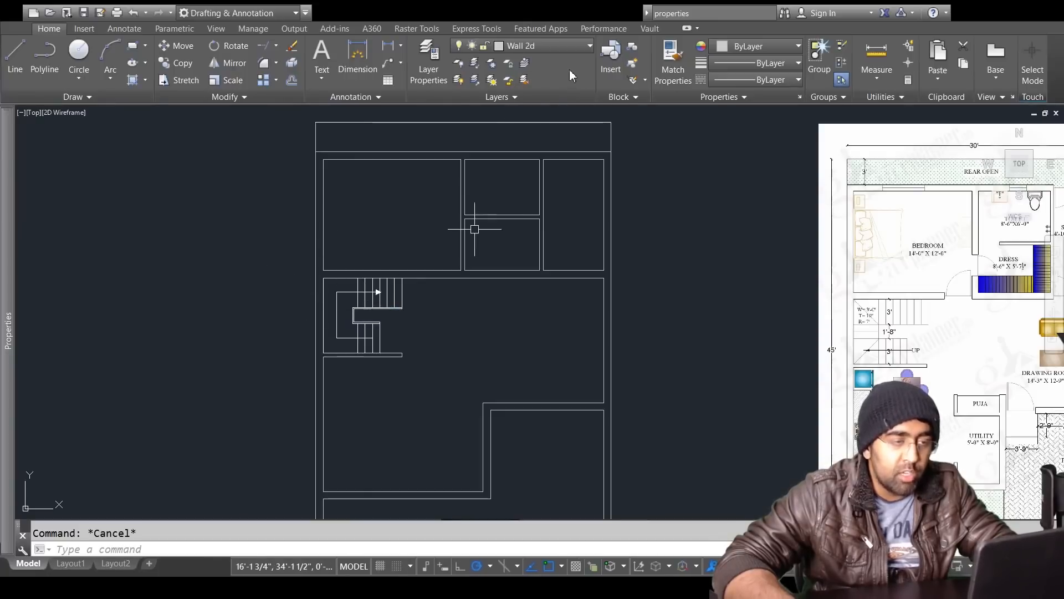
left_click(524, 79)
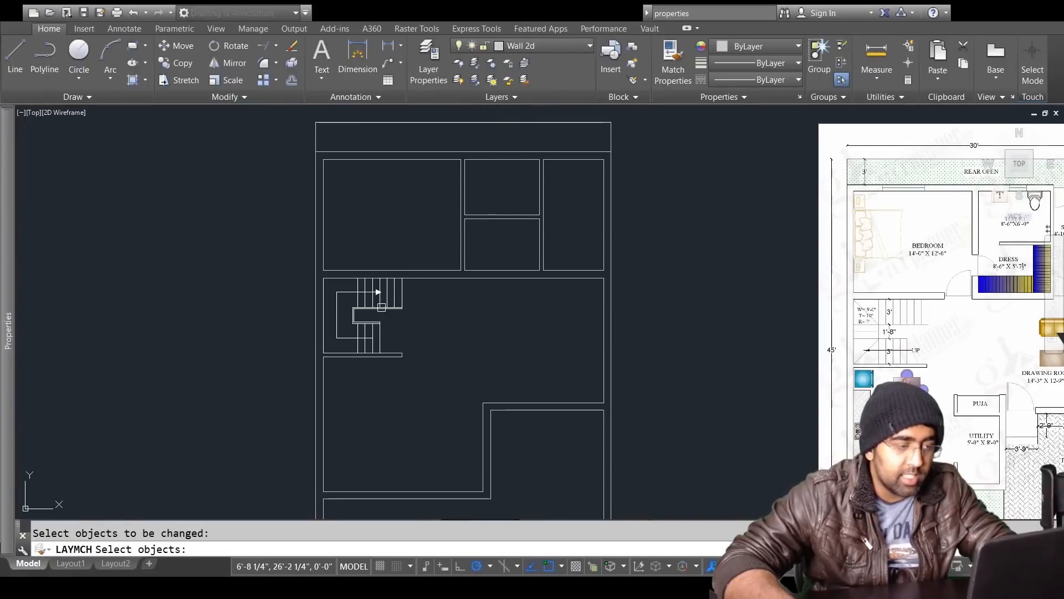
left_click(381, 307)
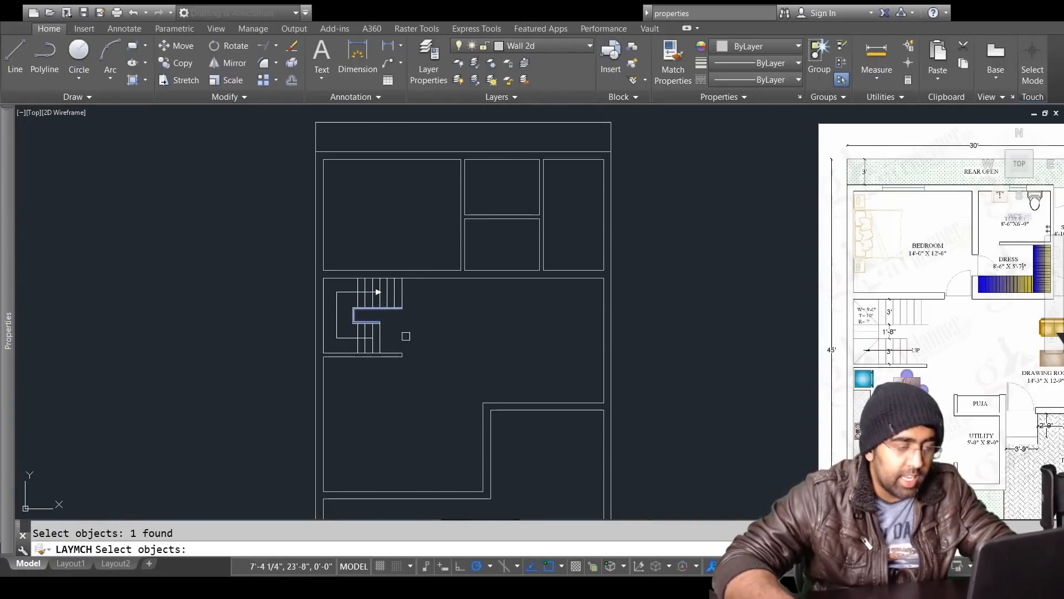
key("Return")
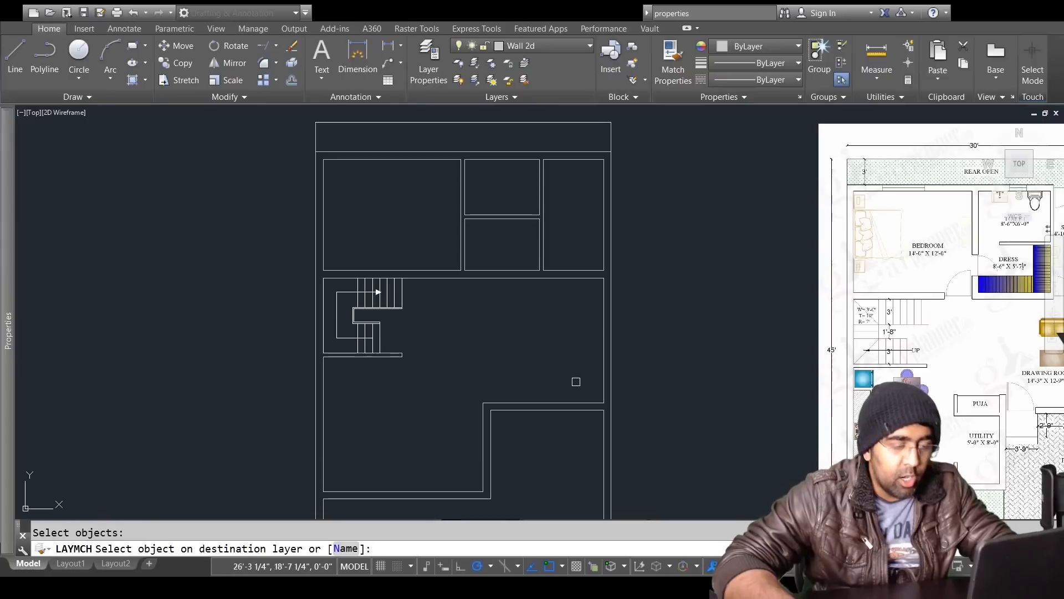
left_click(579, 278)
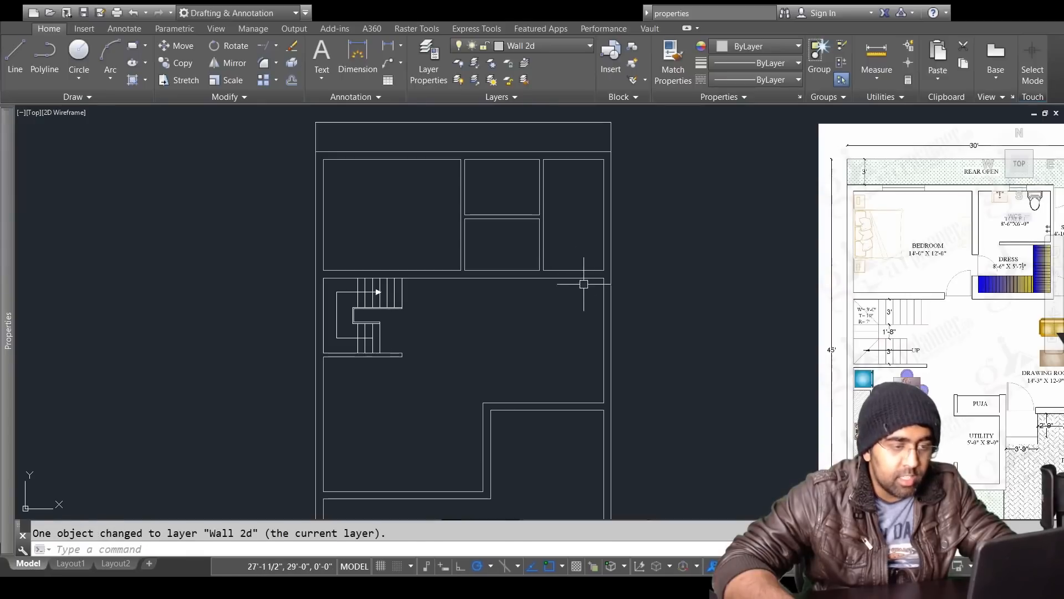
Step: Run Layer Match on the horizontal wall line beside the stairs, choosing Wall 2d by name as the destination layer
key("Return")
left_click(544, 277)
key("Return")
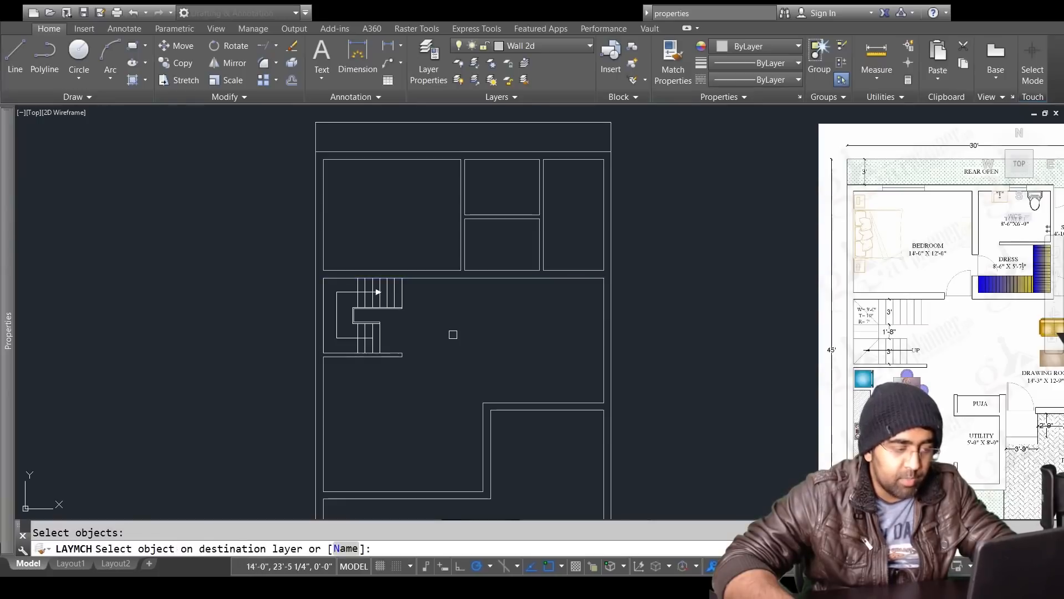
left_click(346, 554)
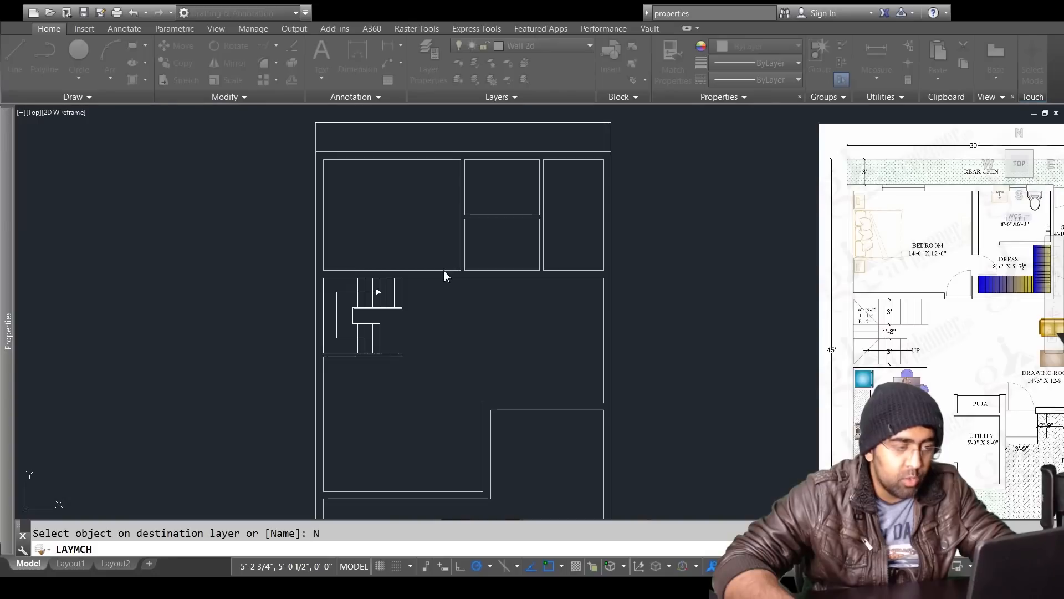
left_click(518, 363)
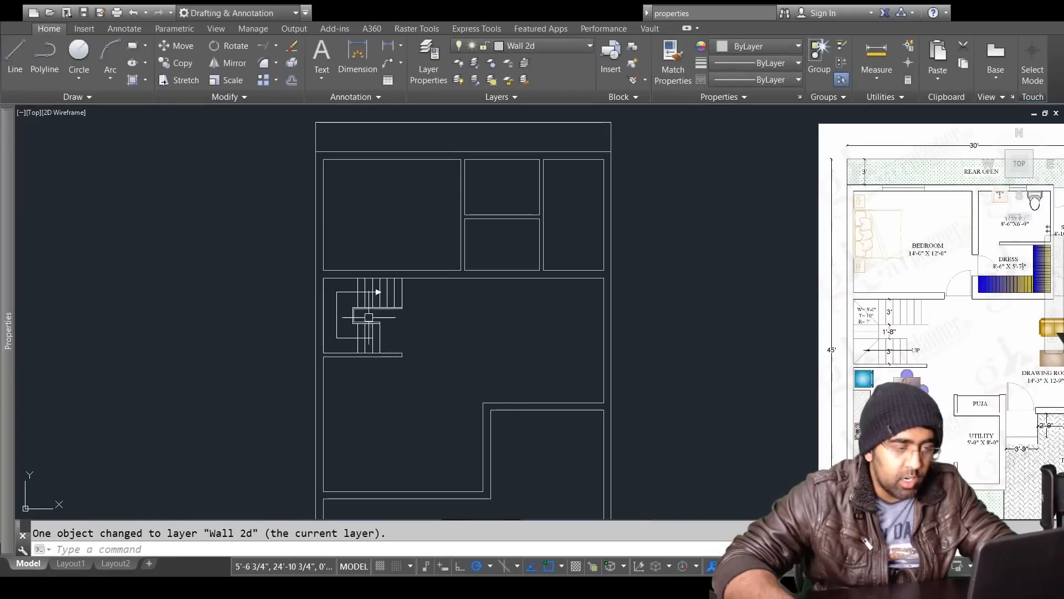
Step: Inspect the railing lines between the two stair flights up close
left_click(368, 320)
key("Escape")
scroll(388, 321, "up", 4)
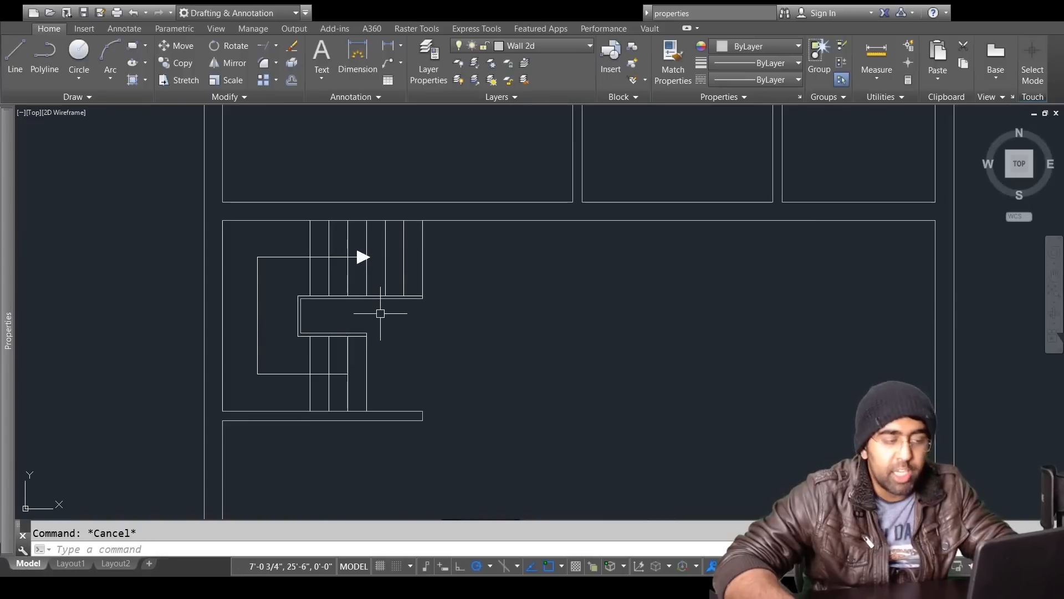
scroll(366, 294, "up", 5)
left_click(662, 365)
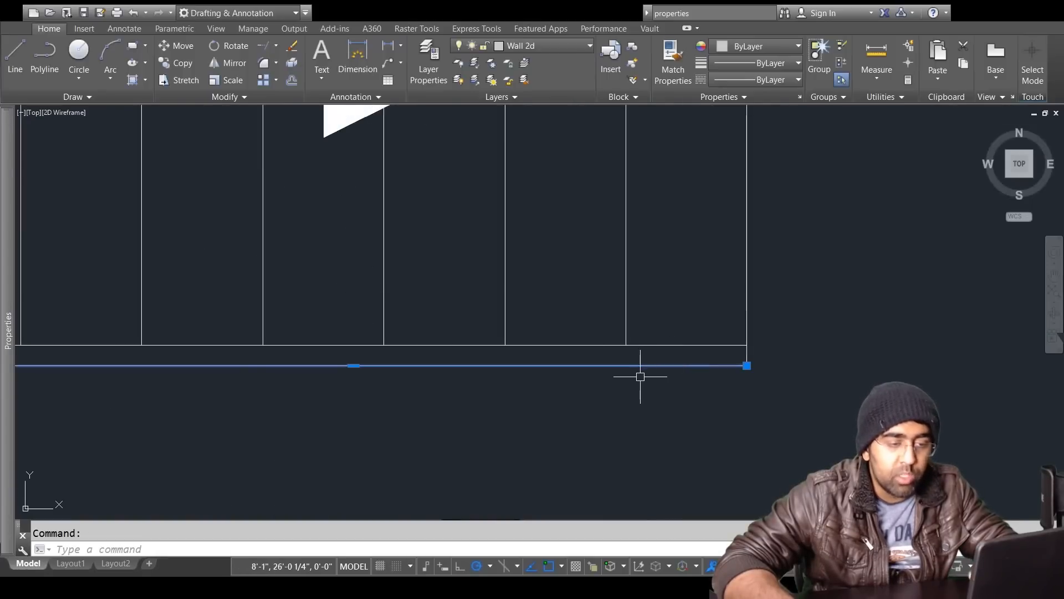
key("Escape")
scroll(638, 375, "down", 3)
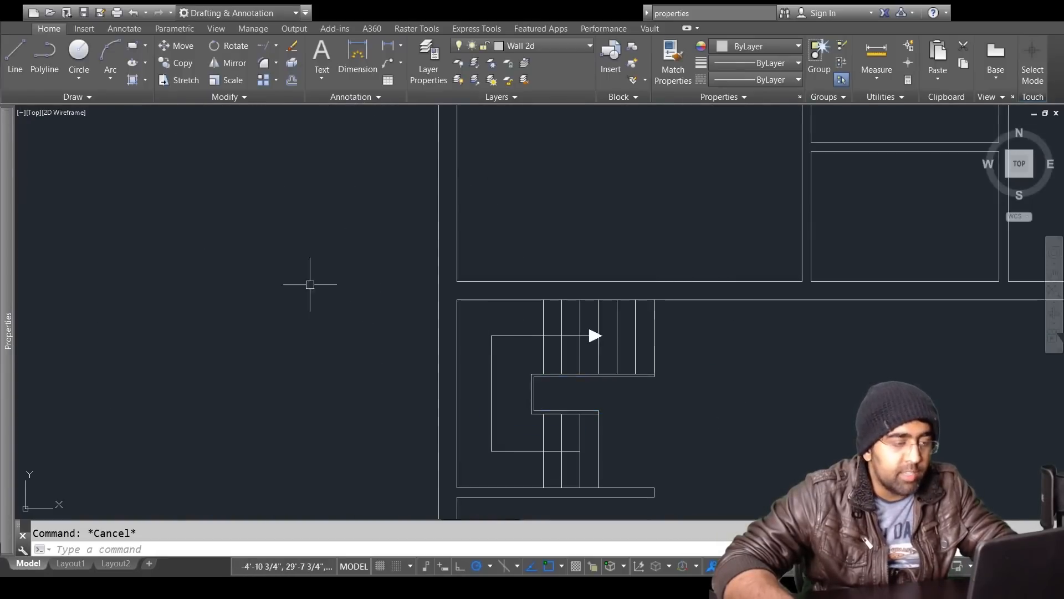
Step: Draw a vertical trial line in the empty space to the left of the floor plan
type("l")
key("Return")
scroll(227, 225, "down", 5)
left_click(218, 287)
left_click(218, 332)
key("Escape")
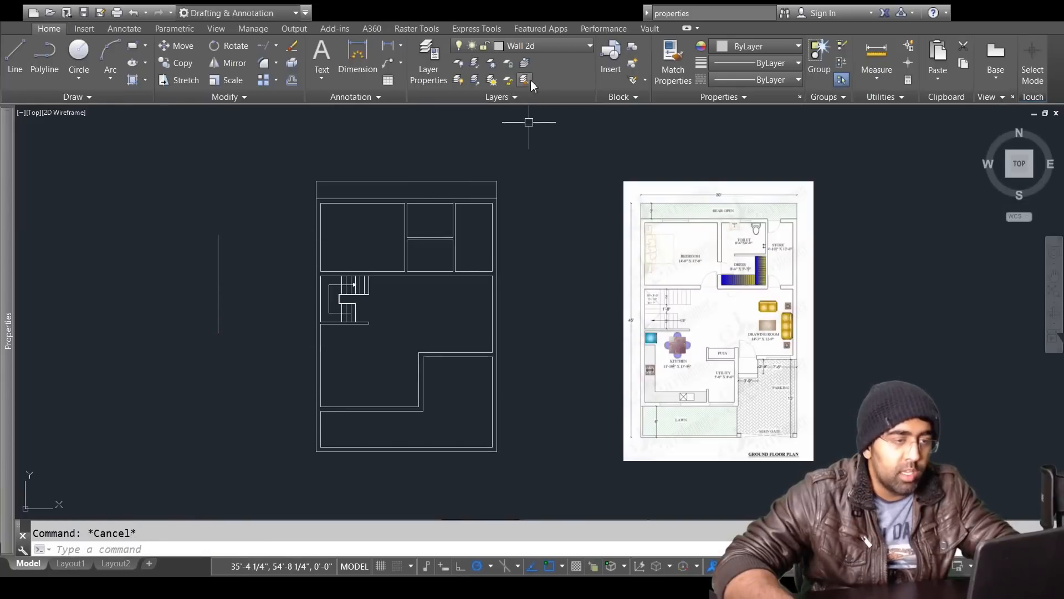
Step: Make Windows 2d the current layer and move the trial line to Doors 2d with Layer Match, choosing the layer by name
left_click(528, 110)
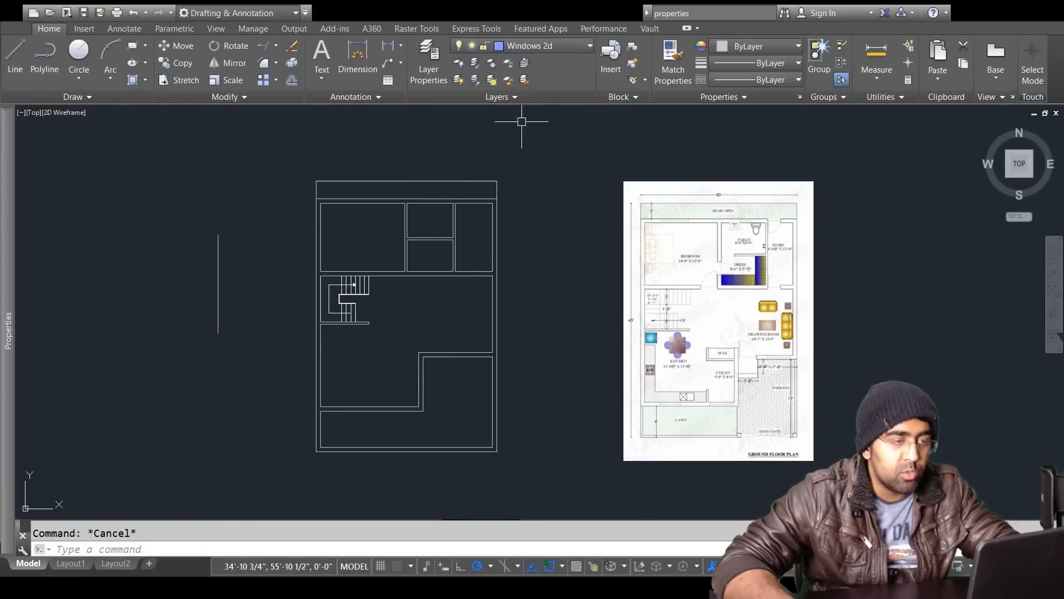
left_click(525, 81)
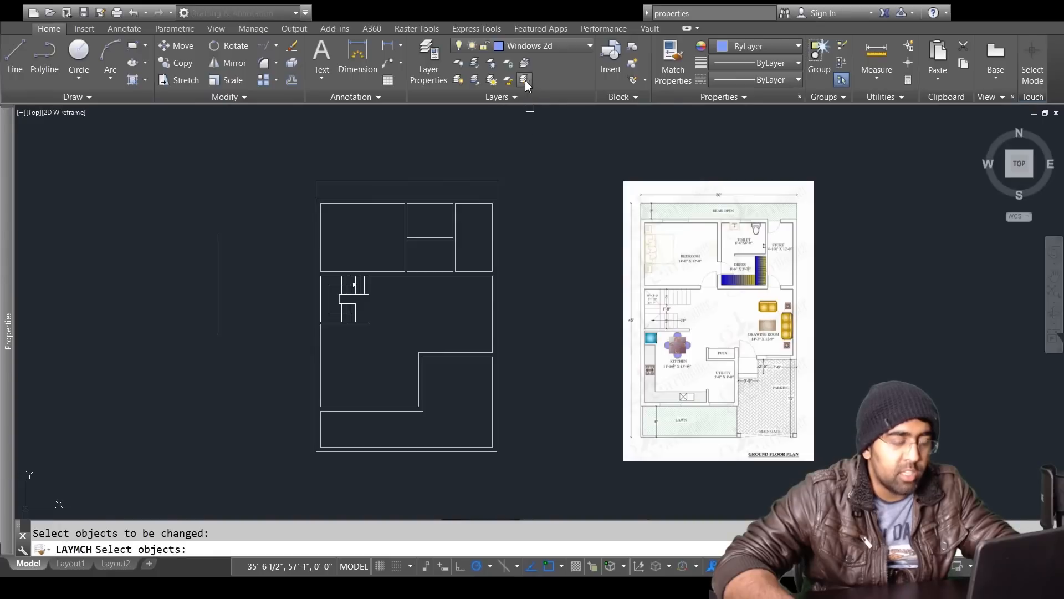
left_click(218, 279)
key("Return")
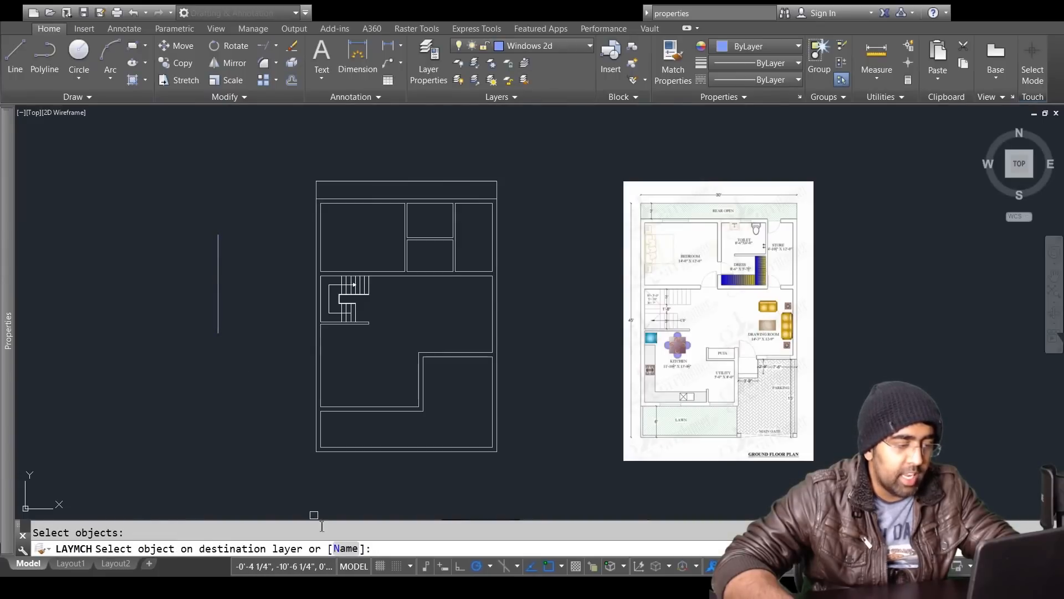
left_click(344, 548)
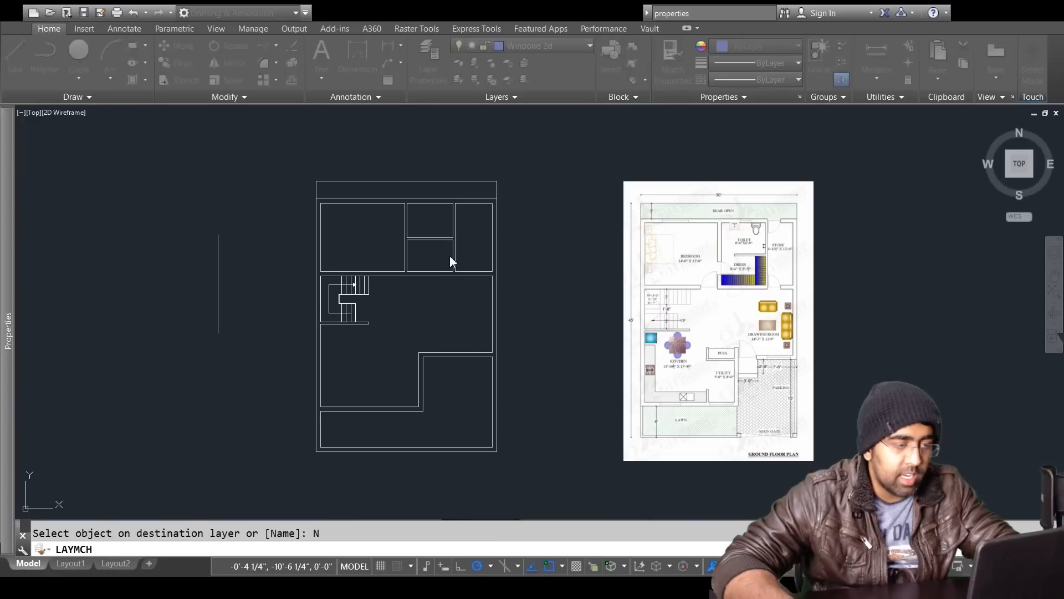
key("Return")
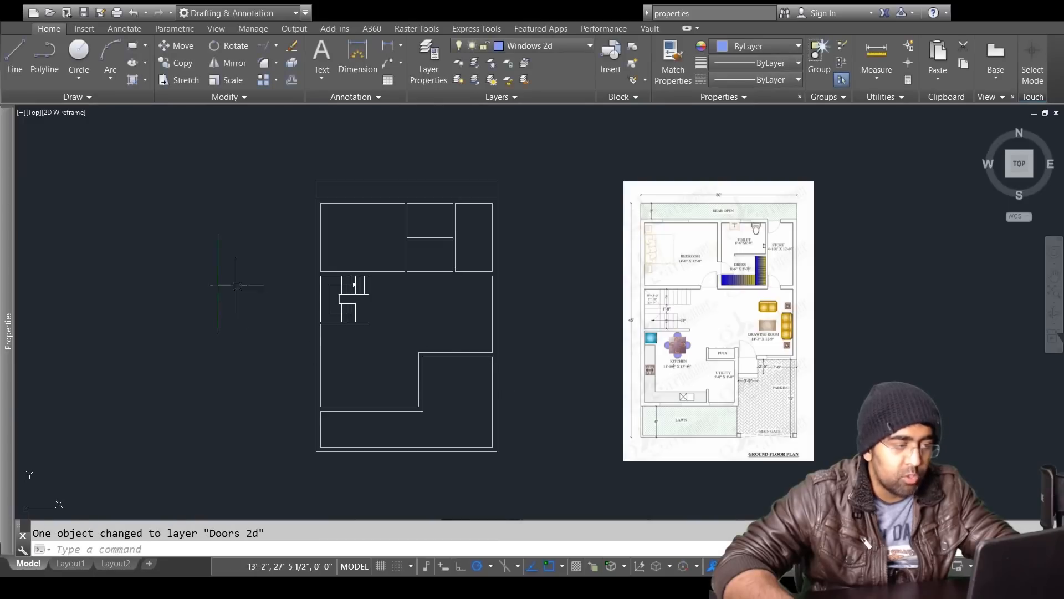
Step: Delete the vertical trial line beside the floor plan
left_click(251, 238)
left_click(185, 261)
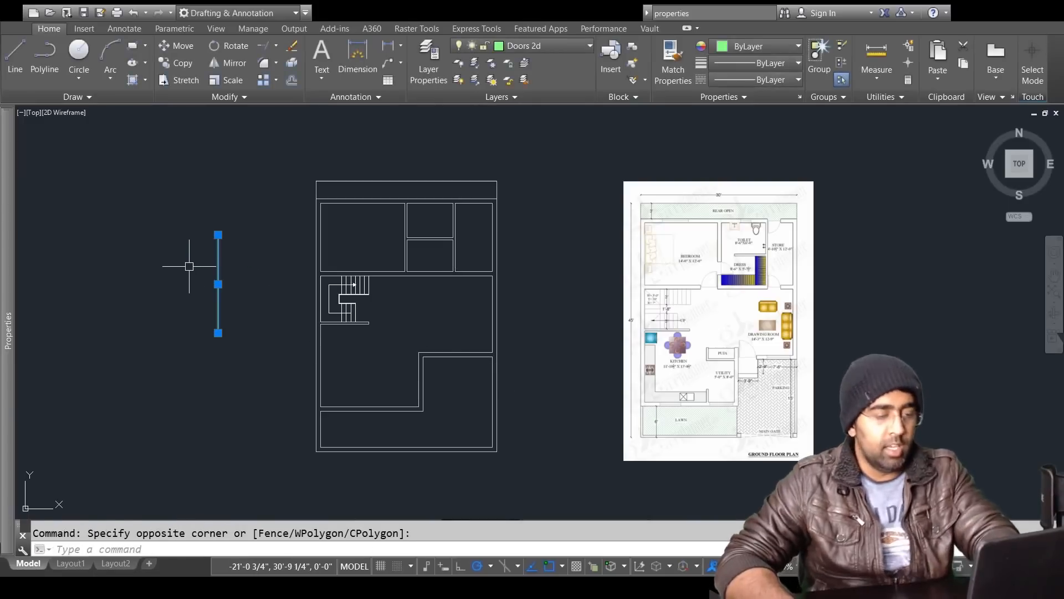
key("Delete")
scroll(349, 276, "up", 5)
key("Escape")
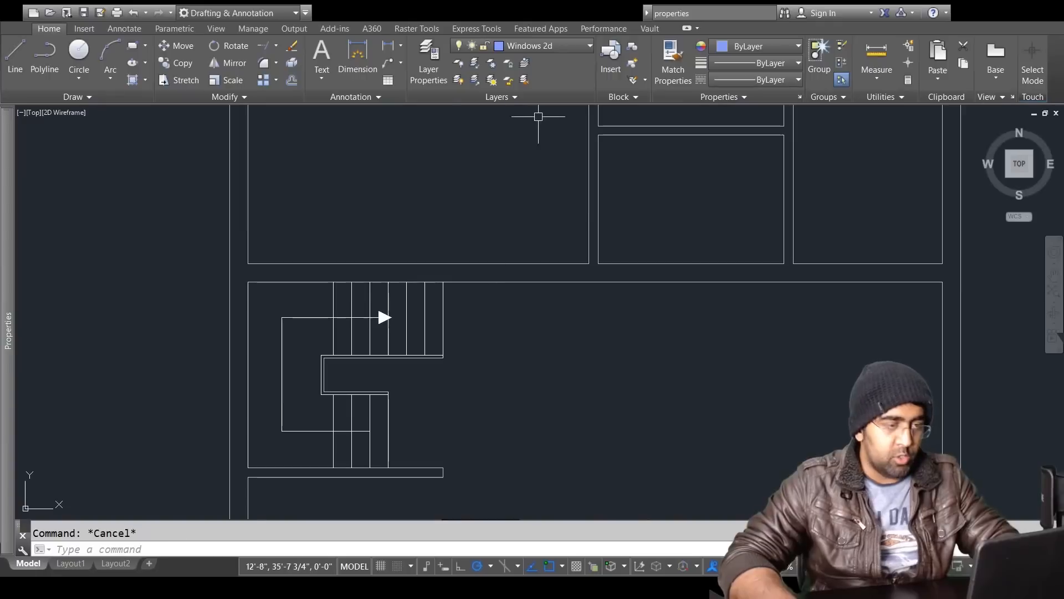
Step: Assign all the staircase lines, including the treads, railing lines and direction arrow, to the Stairs 2d layer
left_click(434, 65)
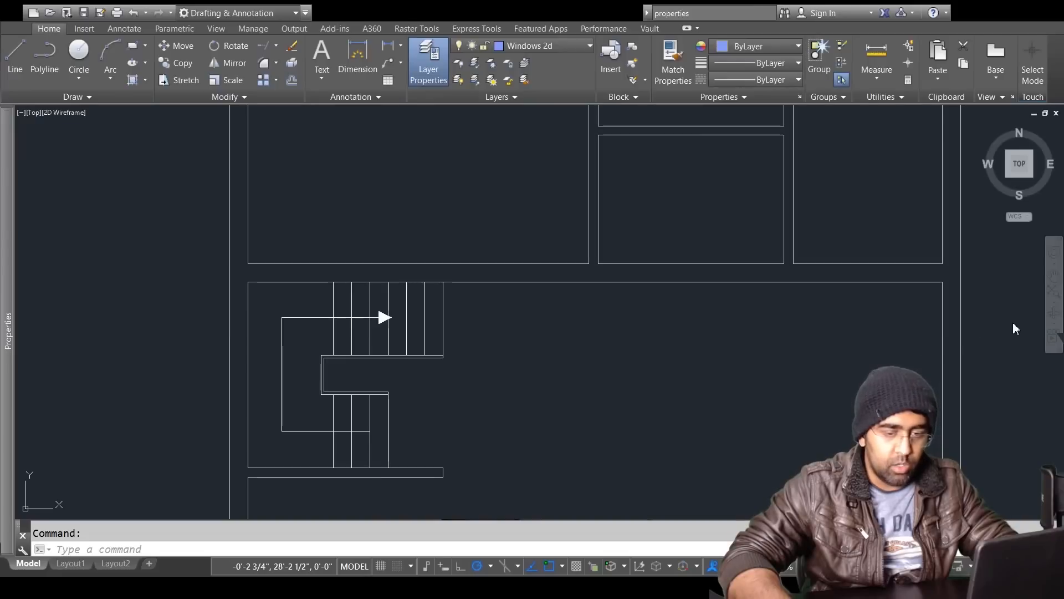
left_click(481, 325)
left_click(289, 398)
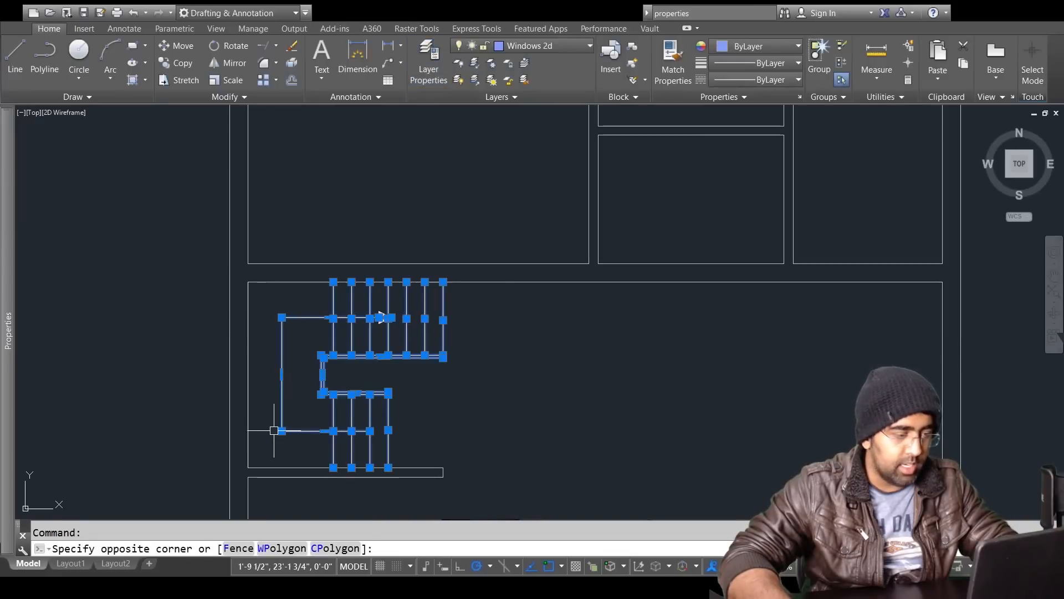
left_click(496, 323)
left_click(304, 397)
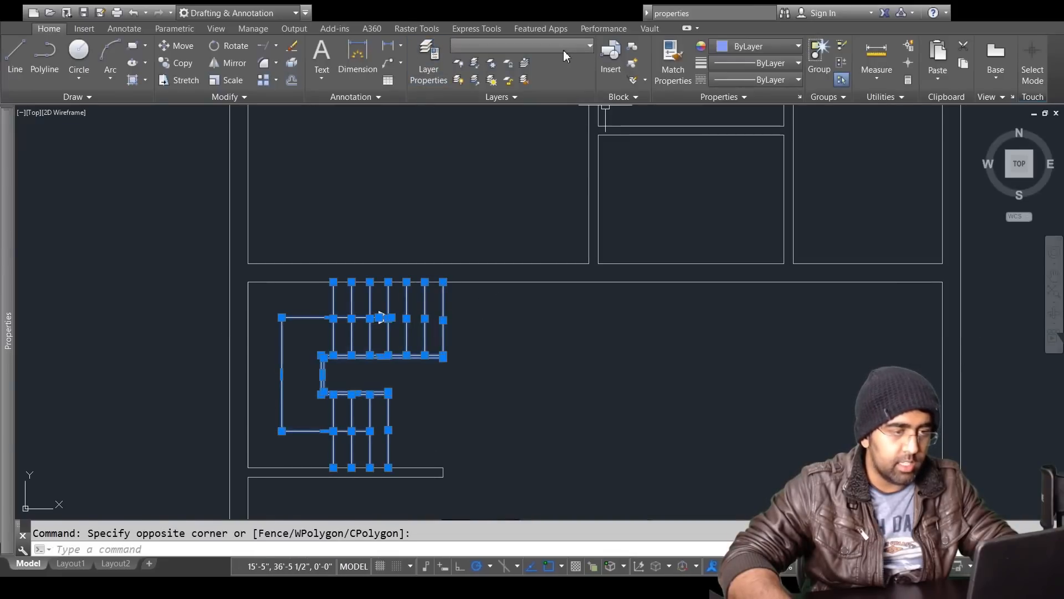
left_click(526, 102)
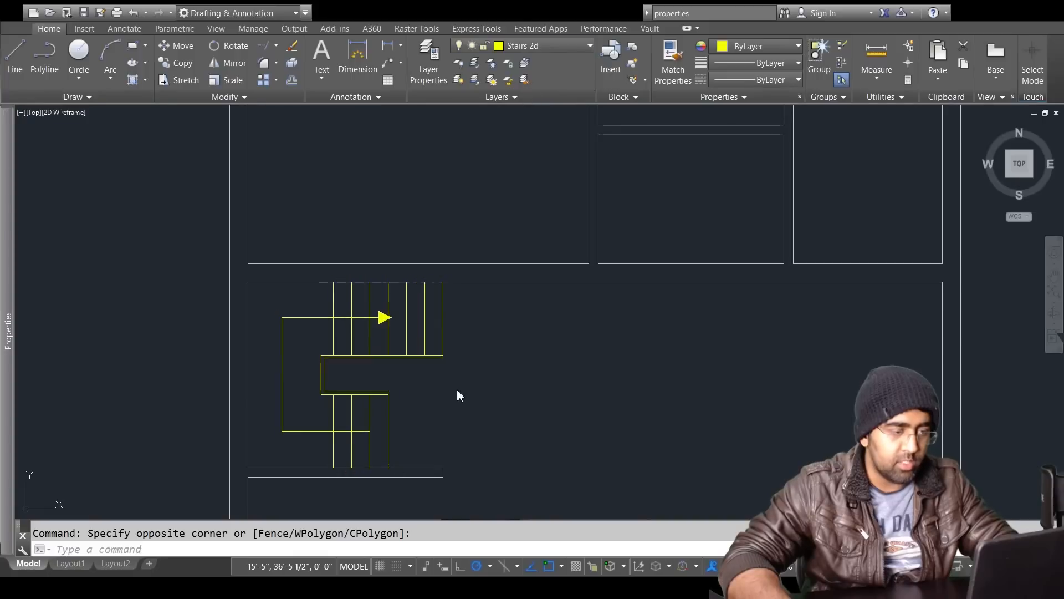
key("Escape")
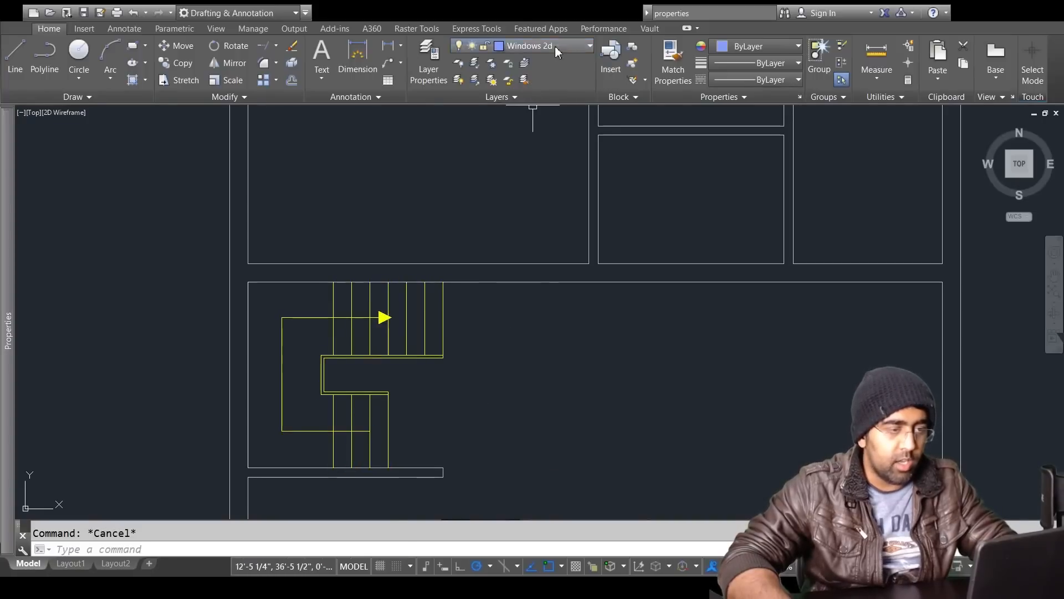
Step: Make Wall 2d the current layer and view the floor plan beside the reference image
scroll(535, 285, "down", 5)
middle_click_drag(534, 285, 499, 278)
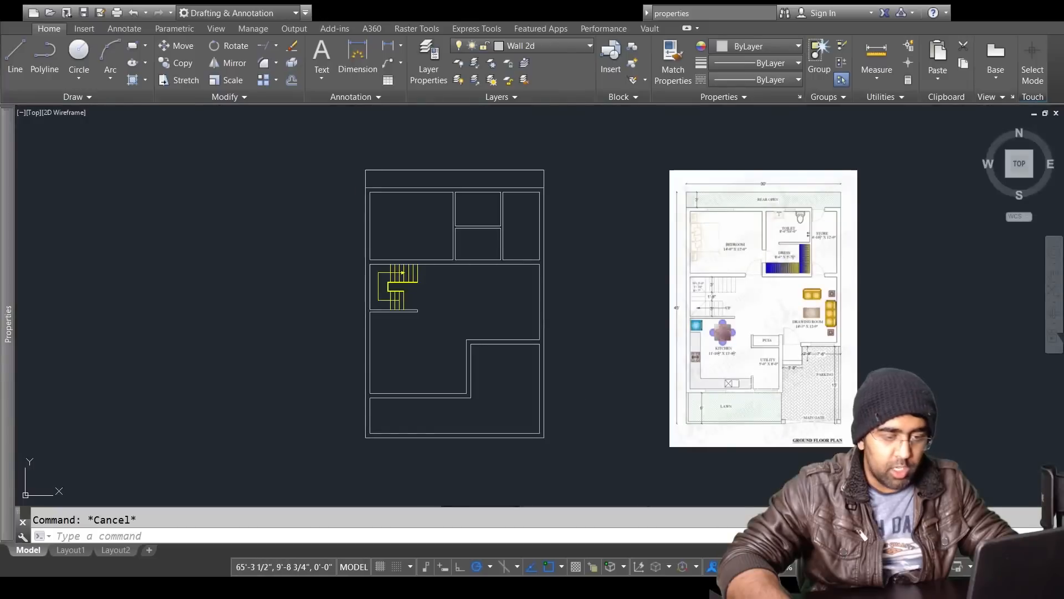
scroll(756, 378, "up", 1)
middle_click_drag(345, 267, 419, 322)
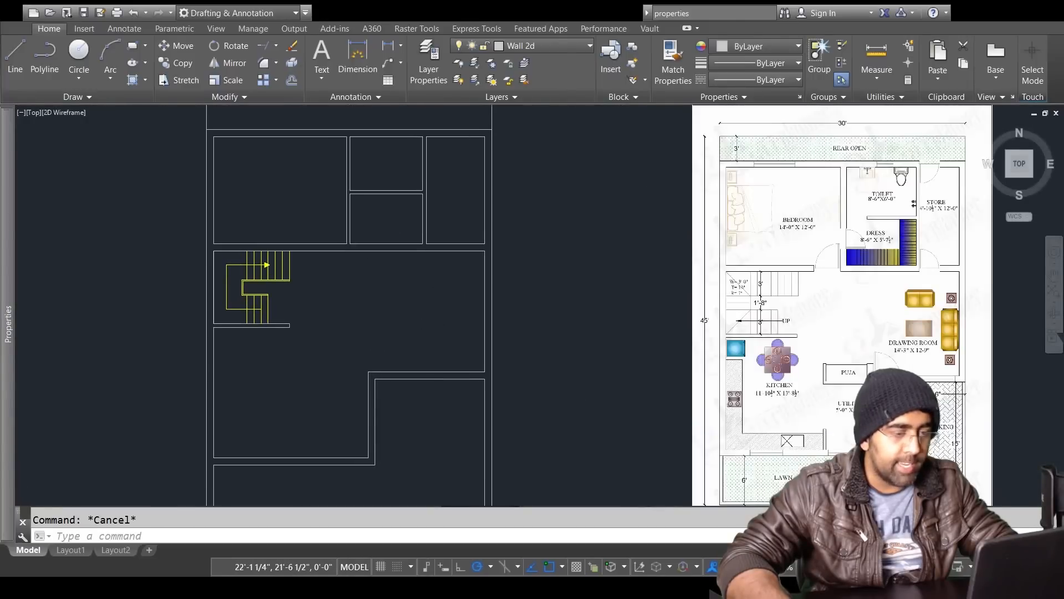
scroll(419, 319, "down", 2)
type("z")
key("Return")
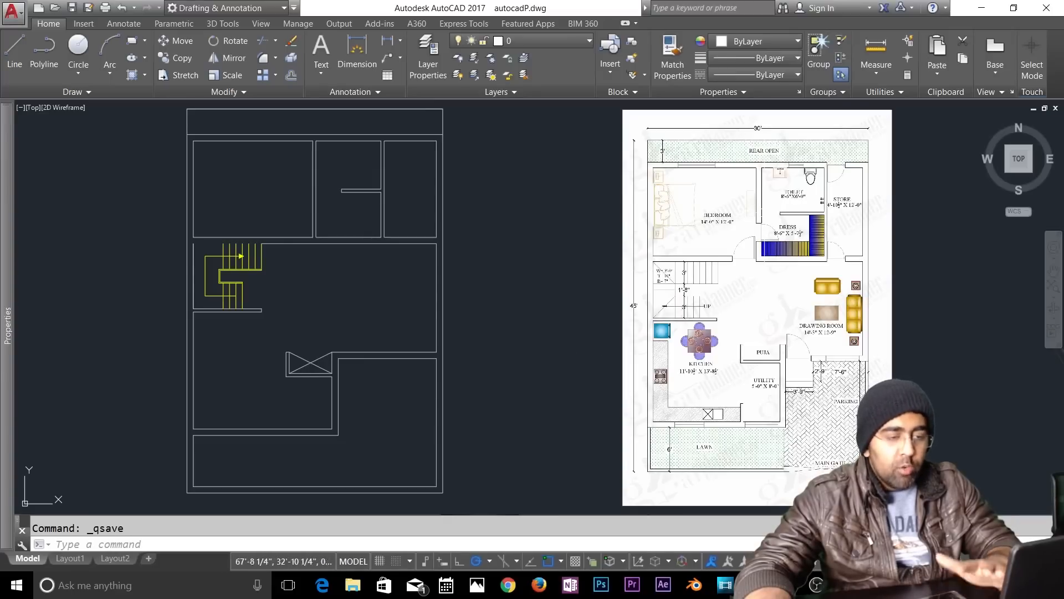
Step: Examine the reference image's door openings, room walls and puja area, and compare them with the drafted floor plan
scroll(781, 217, "up", 6)
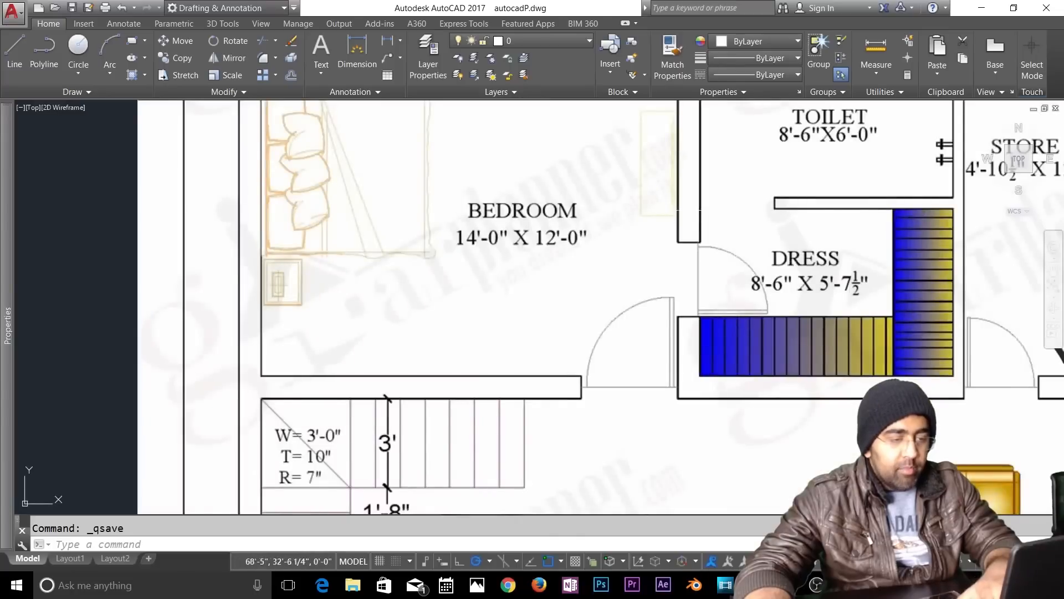
scroll(769, 218, "down", 6)
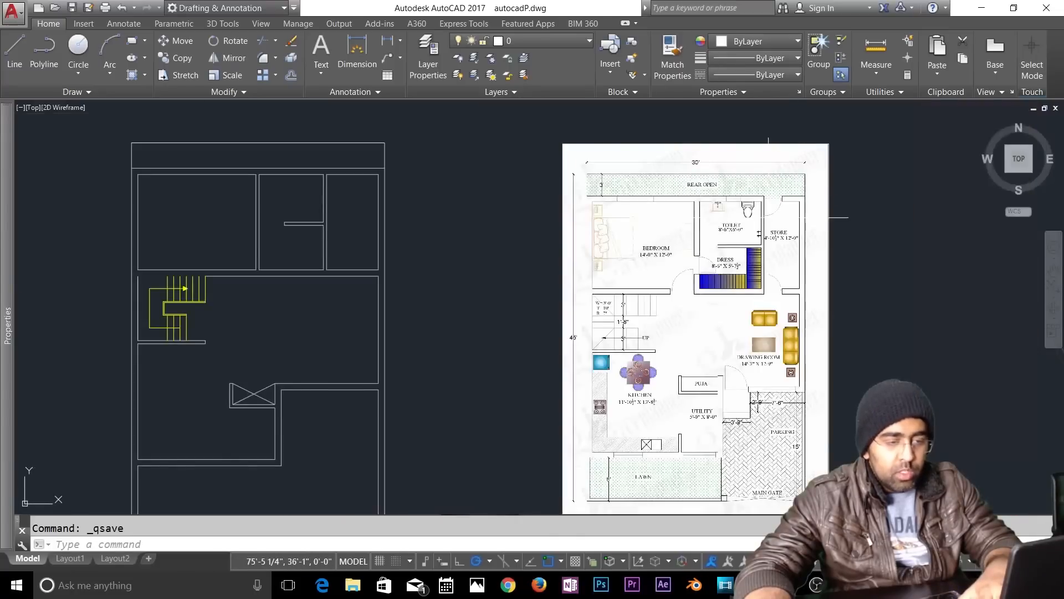
scroll(765, 361, "up", 6)
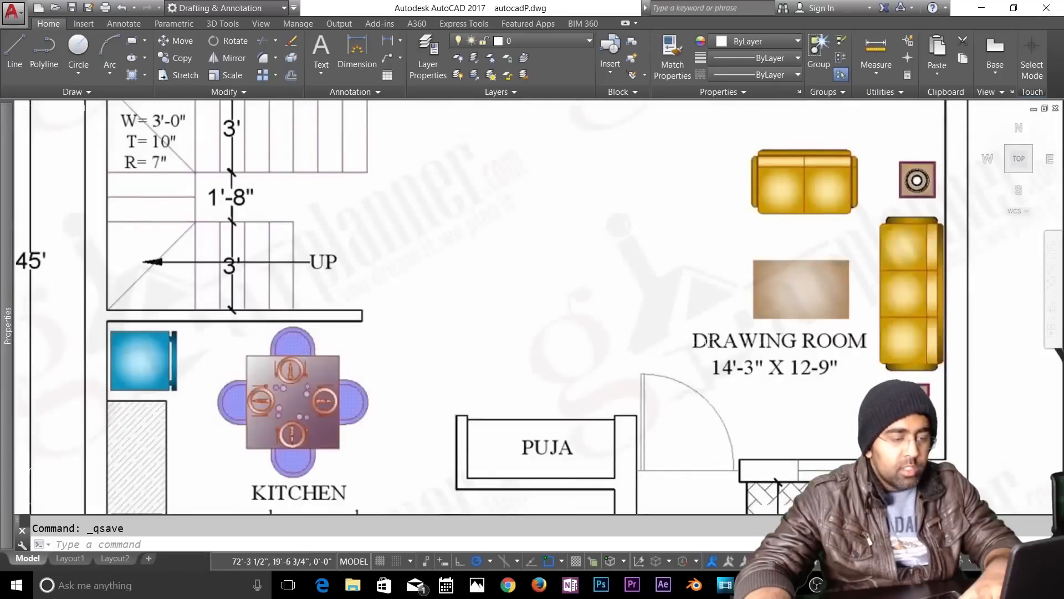
scroll(506, 262, "down", 1)
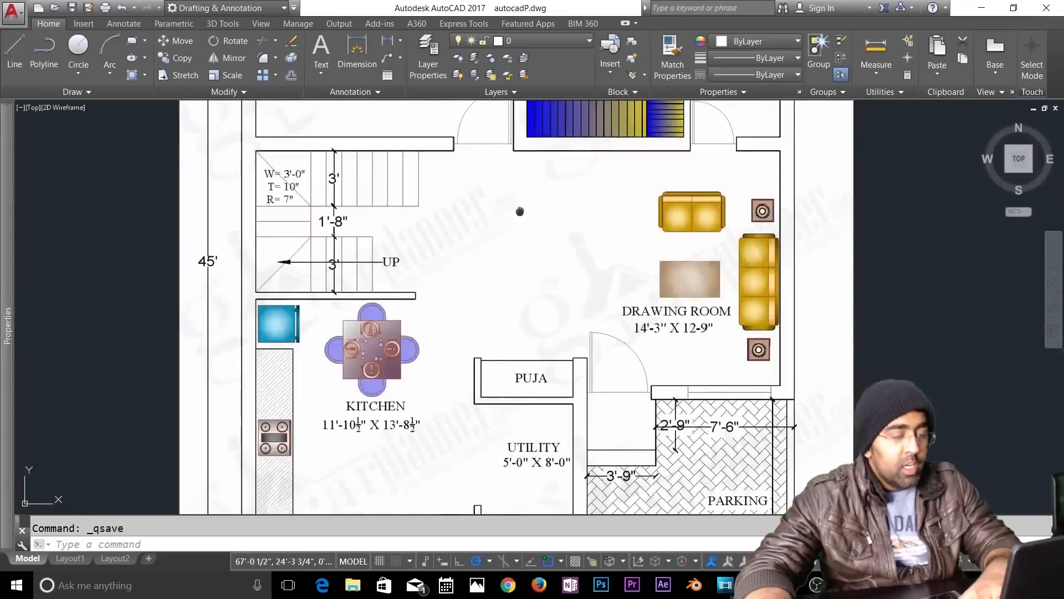
middle_click_drag(520, 212, 560, 338)
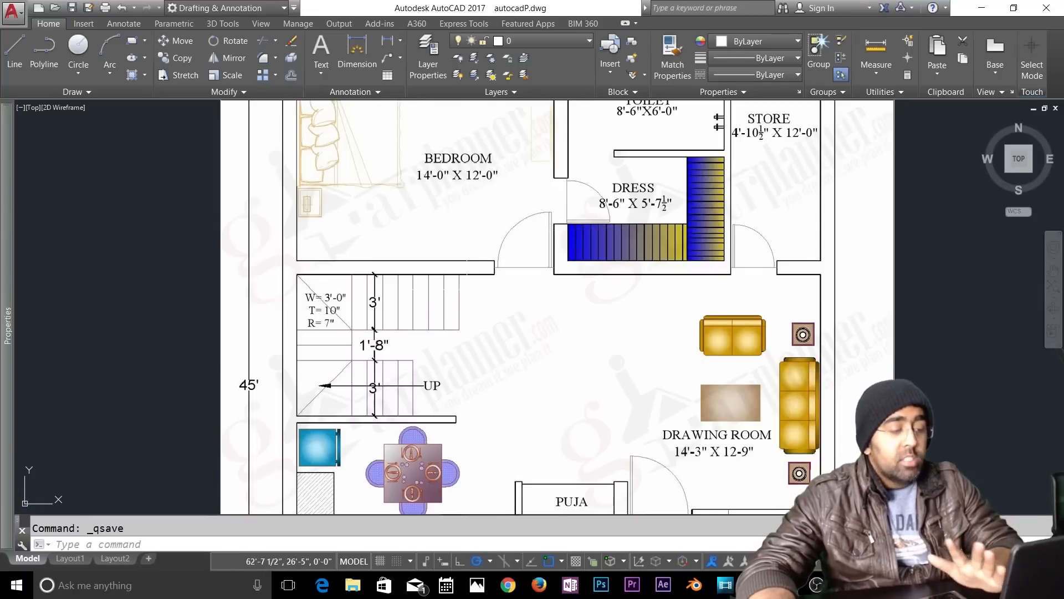
scroll(400, 320, "down", 5)
middle_click_drag(386, 357, 708, 283)
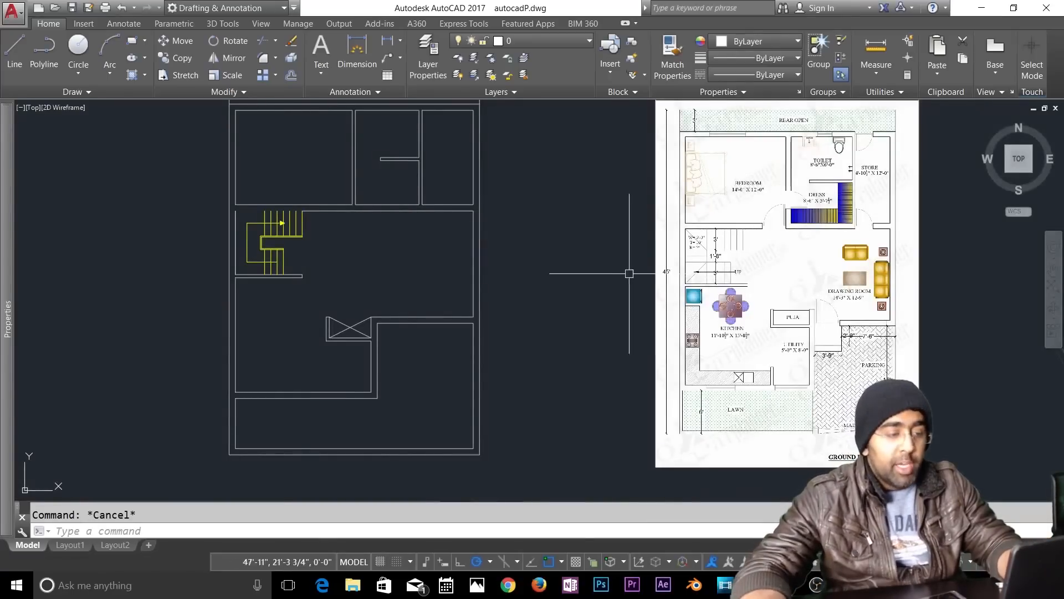
mouse_move(580, 248)
middle_mouse_down()
mouse_move(625, 290)
mouse_move(610, 267)
middle_mouse_up()
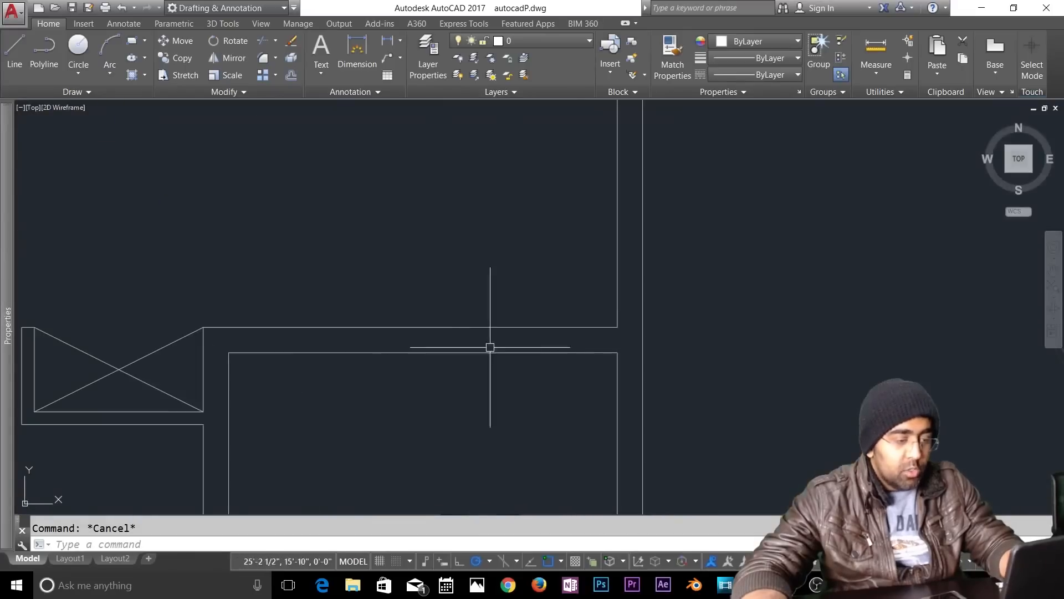
Step: Draw a short line across the wall thickness, extending the room's inner wall face beside the crossed-out puja area
mouse_move(503, 377)
middle_mouse_down()
mouse_move(549, 344)
mouse_move(675, 308)
middle_mouse_up()
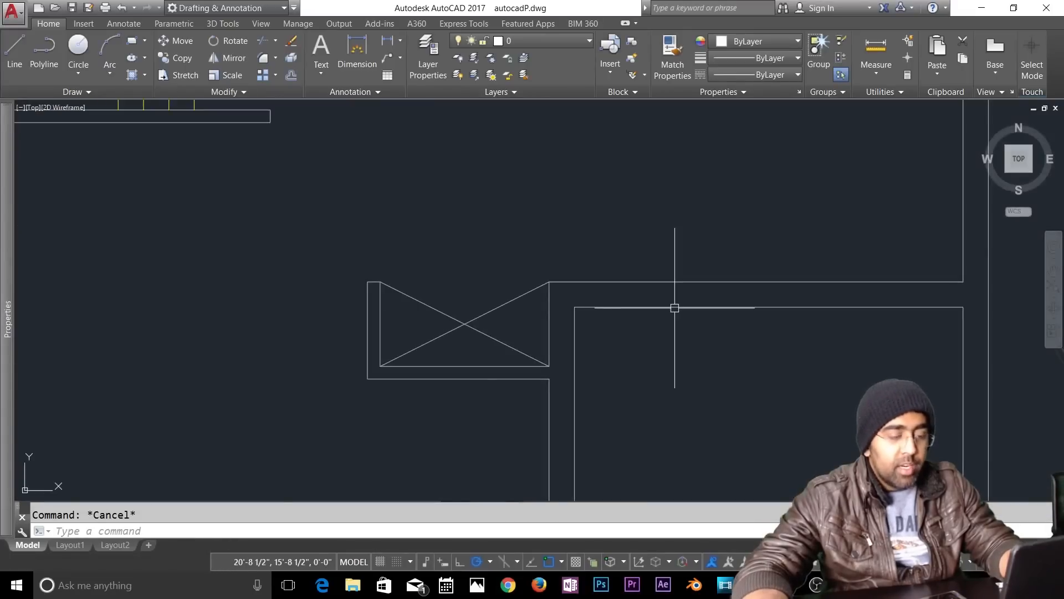
scroll(583, 311, "up", 4)
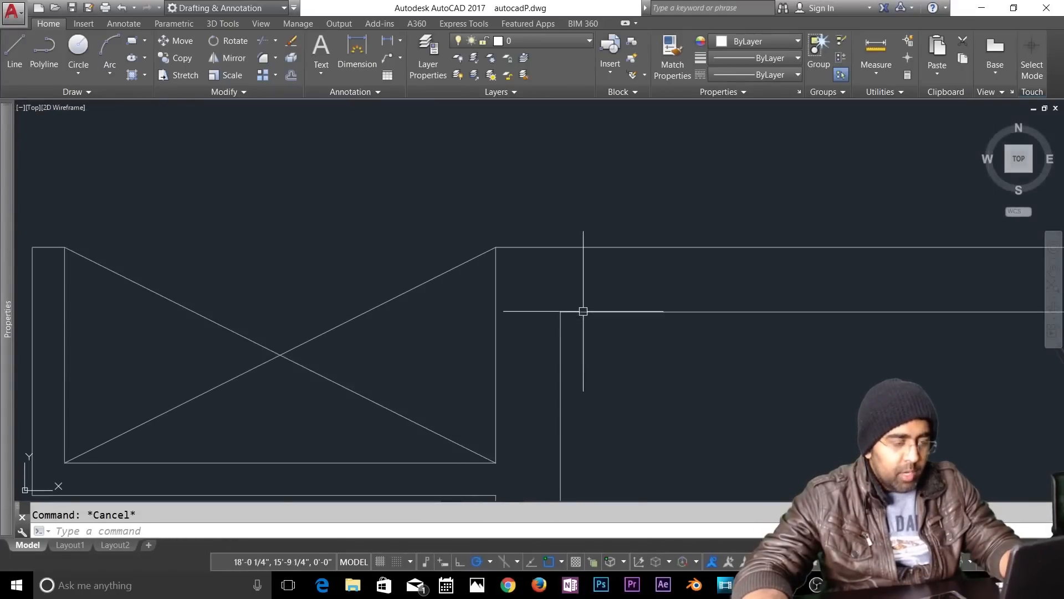
key("Return")
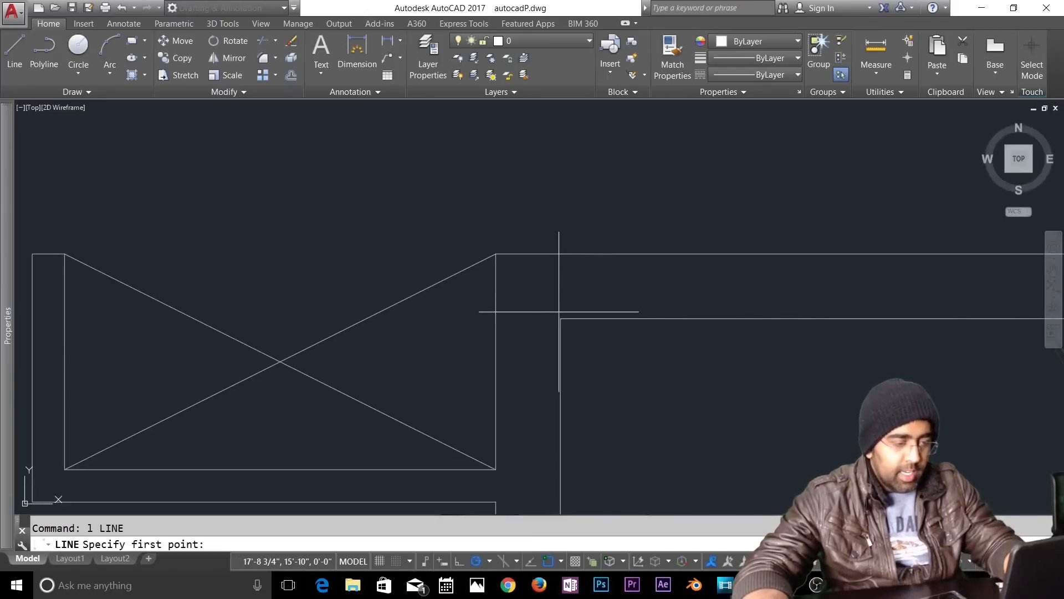
left_click(560, 254)
left_click(560, 254)
key("Escape")
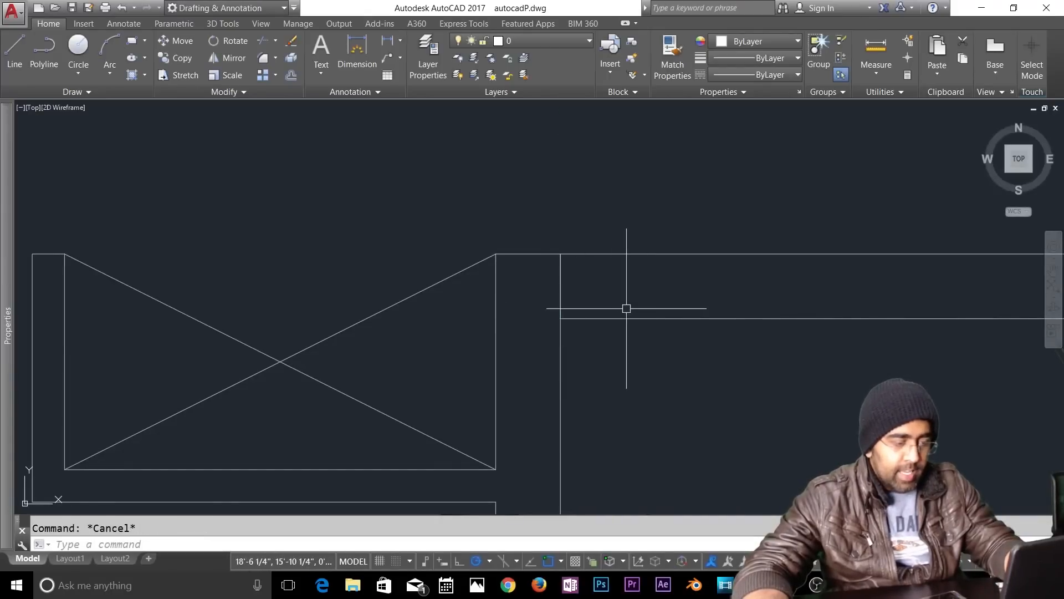
Step: Offset the short line across the wall 4.5 inches into the room side to mark the first door jamb
type("o")
key("Return")
type("4.5")
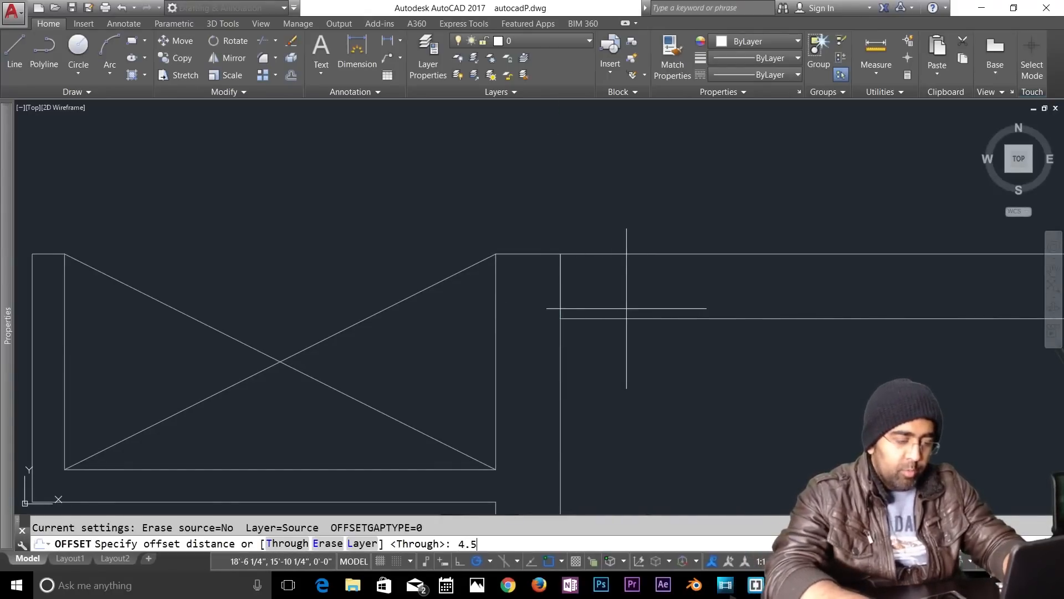
key("Return")
left_click(561, 278)
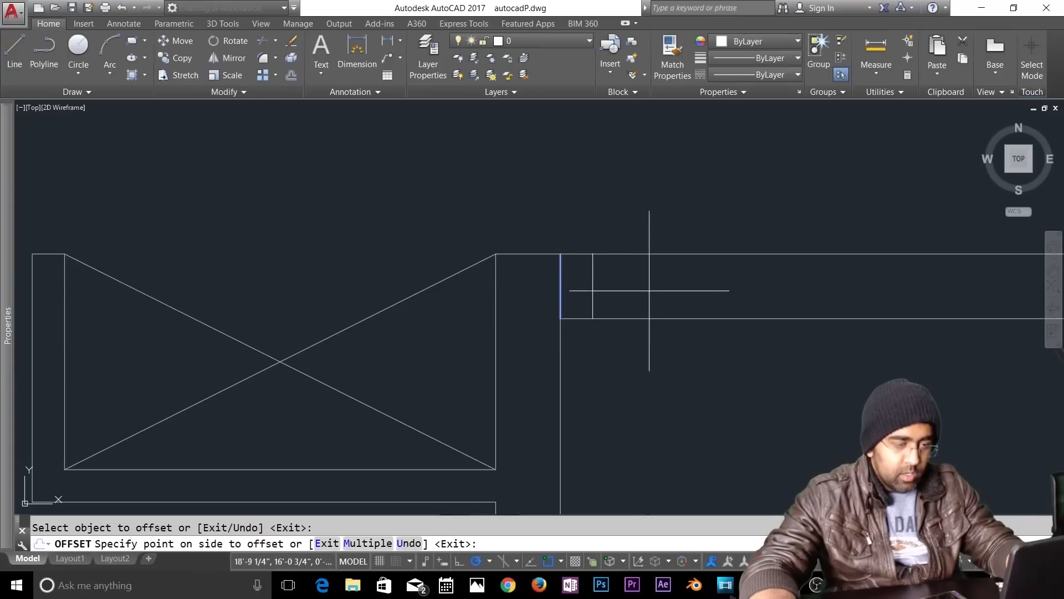
left_click(639, 287)
key("Escape")
key("Escape")
Step: Offset the first jamb line 3' along the wall, away from the puja area, to mark the door opening's other jamb
type("o")
key("Return")
type("3'")
key("Return")
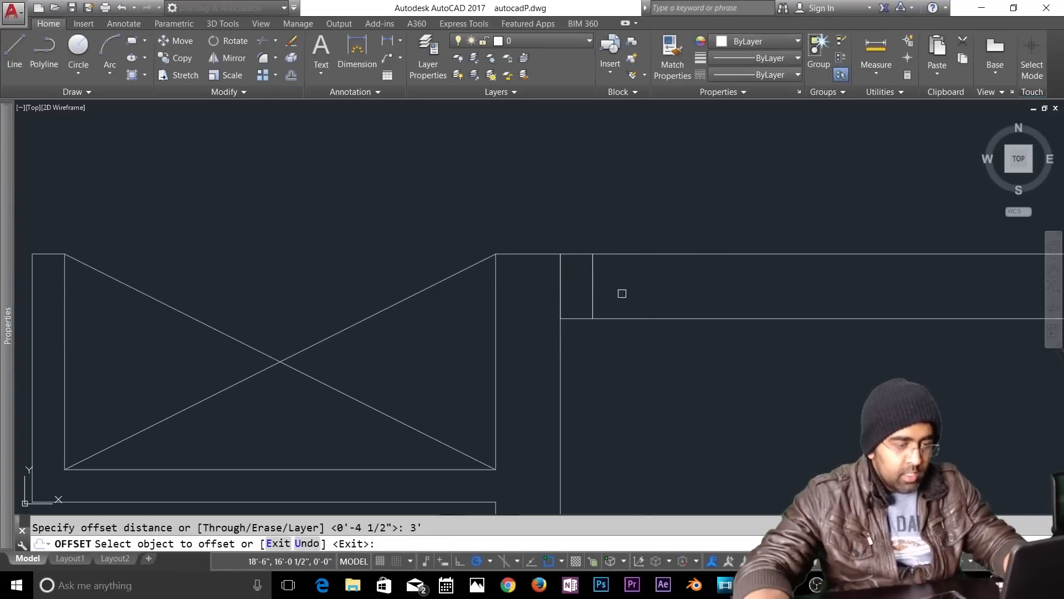
left_click(593, 296)
left_click(706, 303)
key("Escape")
Step: Delete the original short construction line at the room's inner corner, keeping the two jamb lines
left_click(564, 276)
left_click(542, 285)
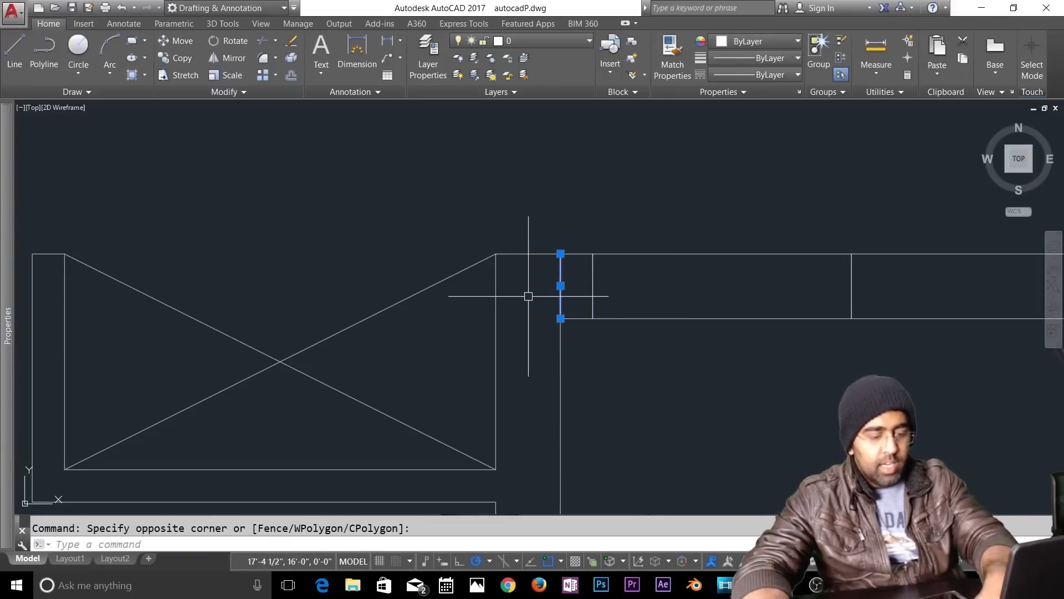
key("Escape")
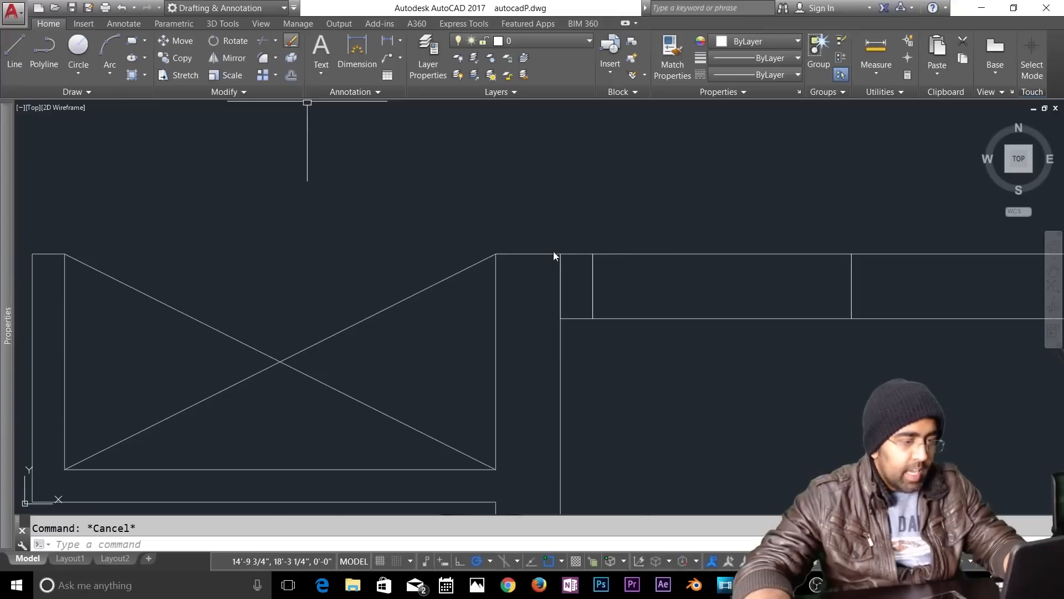
left_click(561, 281)
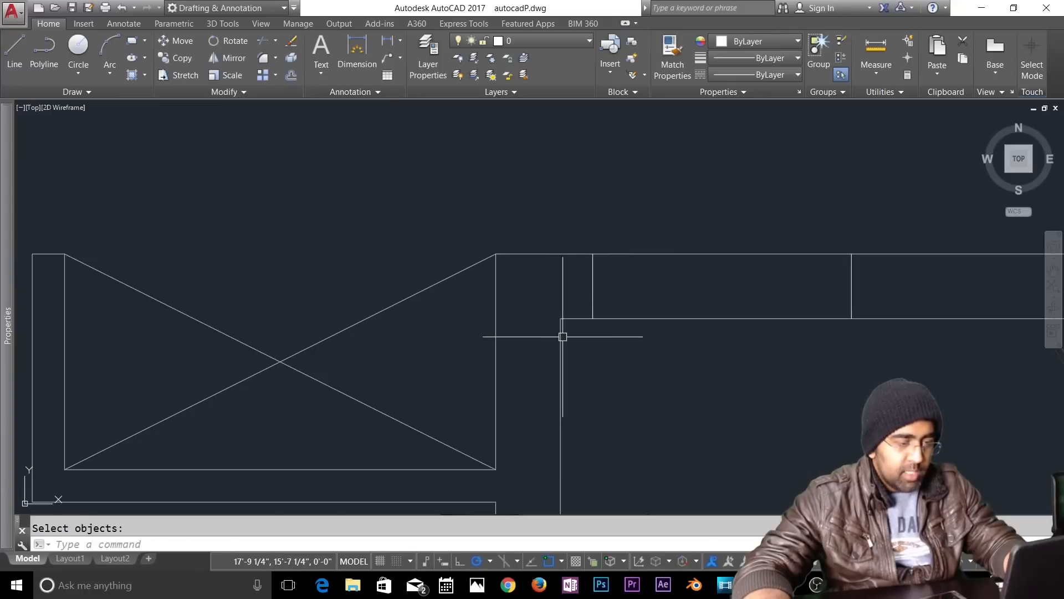
key("Escape")
type("u")
key("Return")
left_click(545, 291)
left_click(542, 293)
key("Delete")
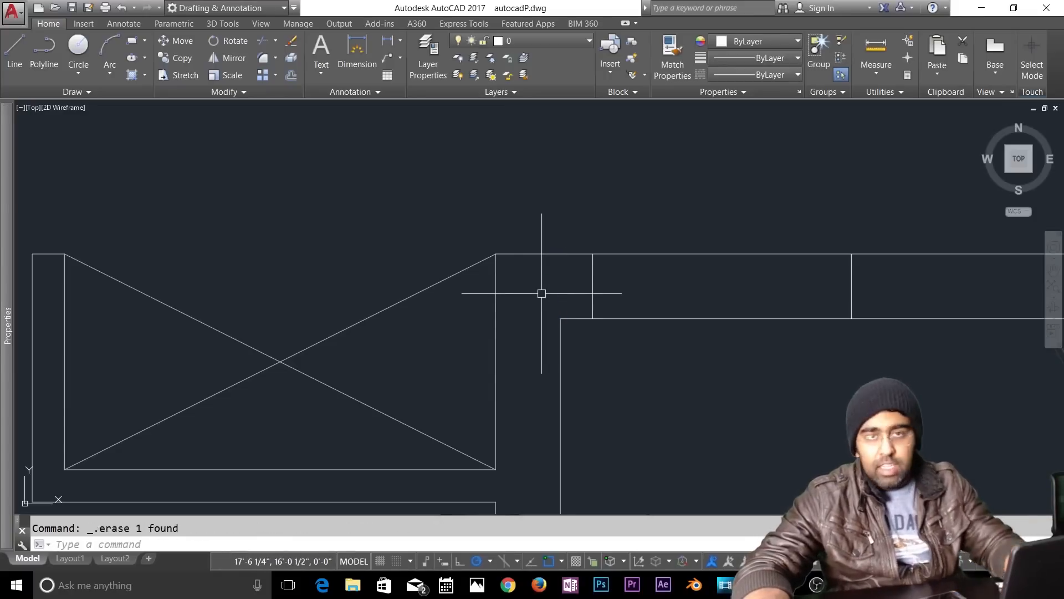
Step: Trim both wall lines between the two jamb lines to cut the door opening
key("Escape")
left_click(703, 308)
key("Escape")
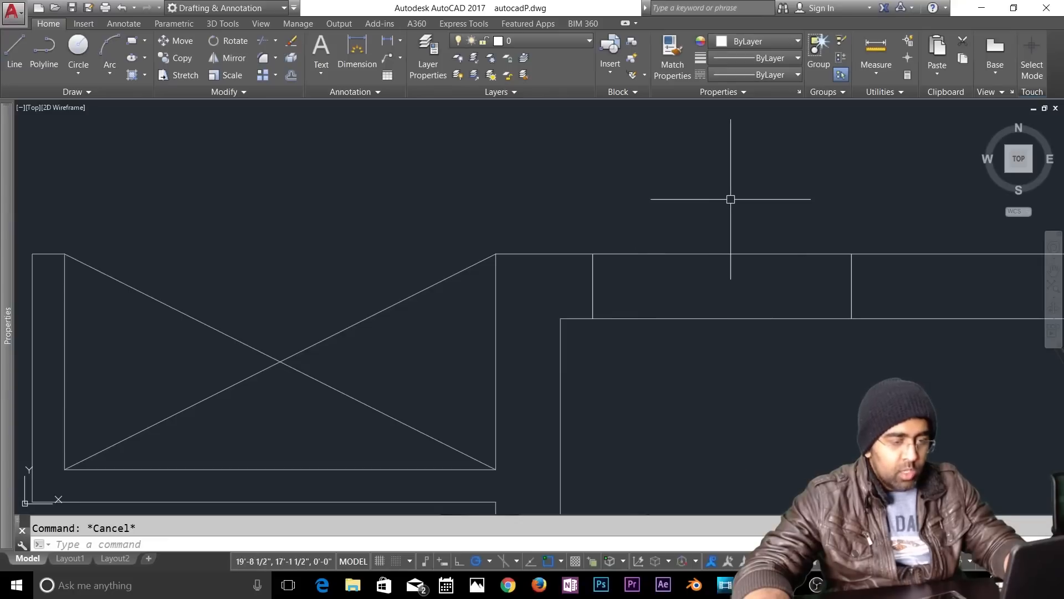
key("Return")
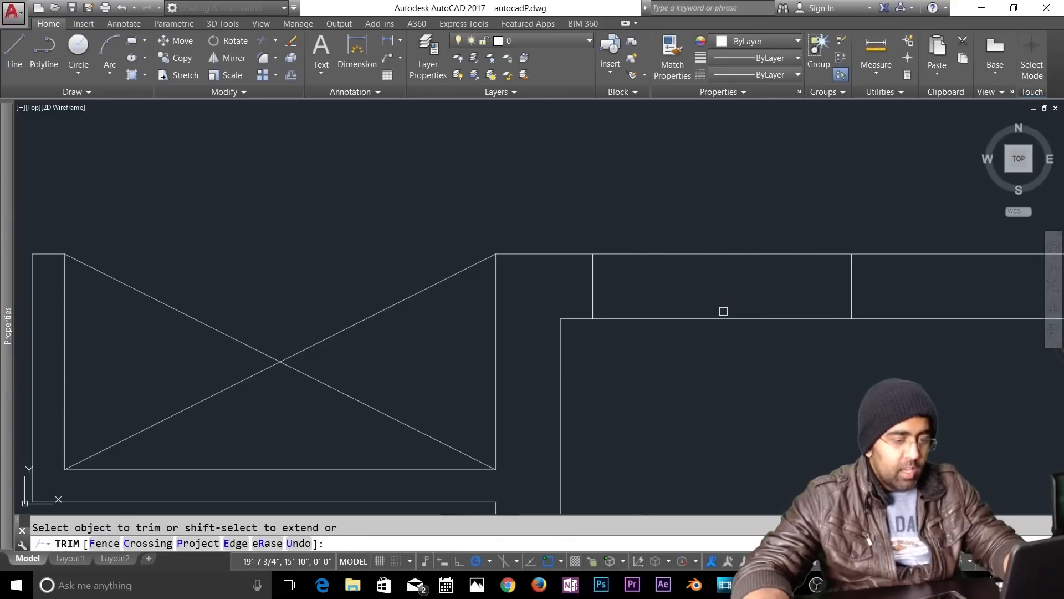
key("Escape")
left_click(263, 40)
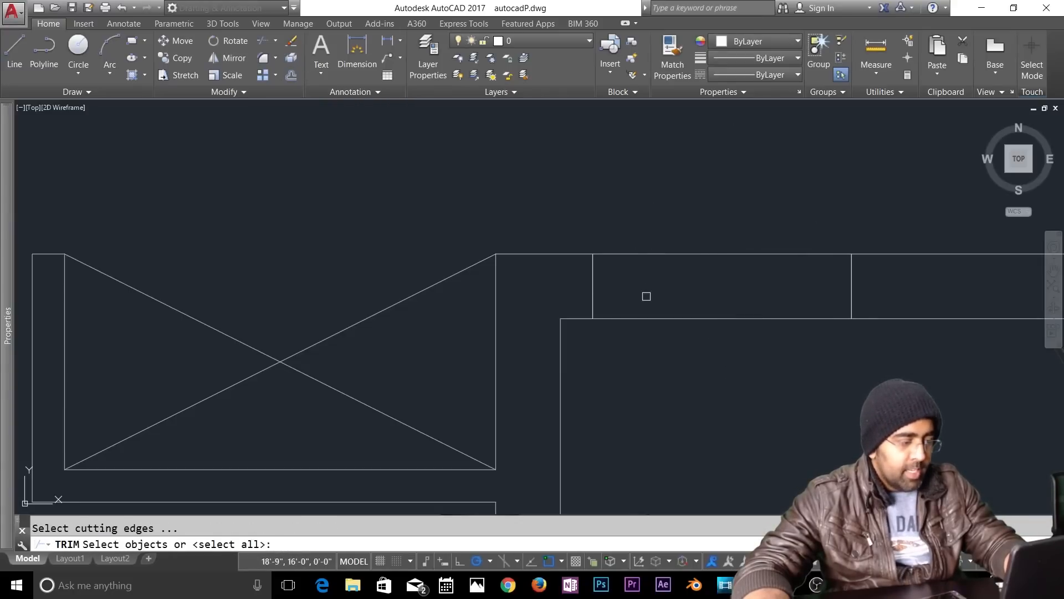
key("Return")
left_click(708, 225)
left_click(680, 340)
key("Escape")
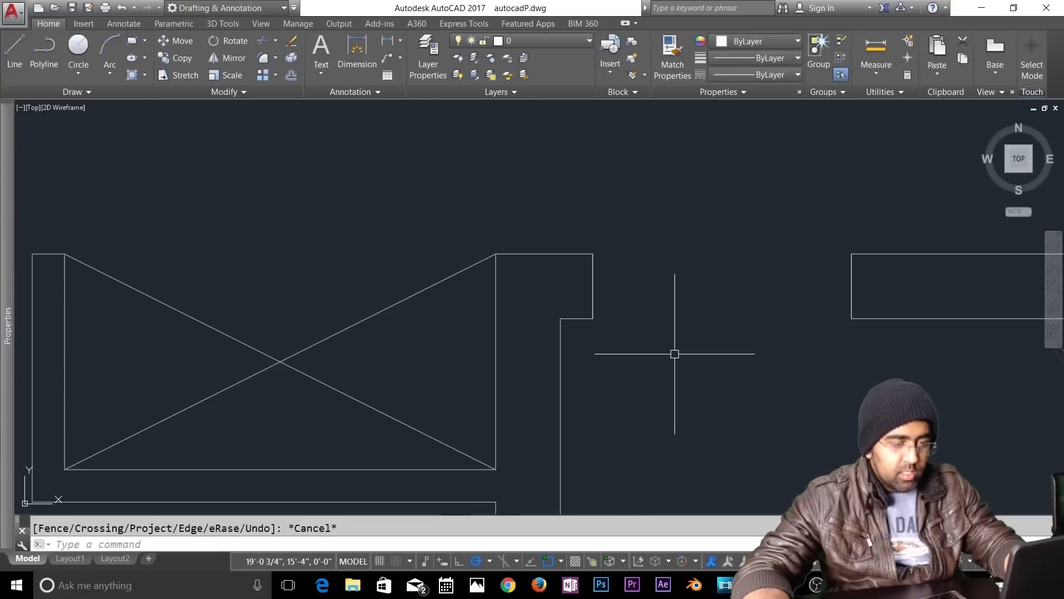
scroll(655, 294, "down", 4)
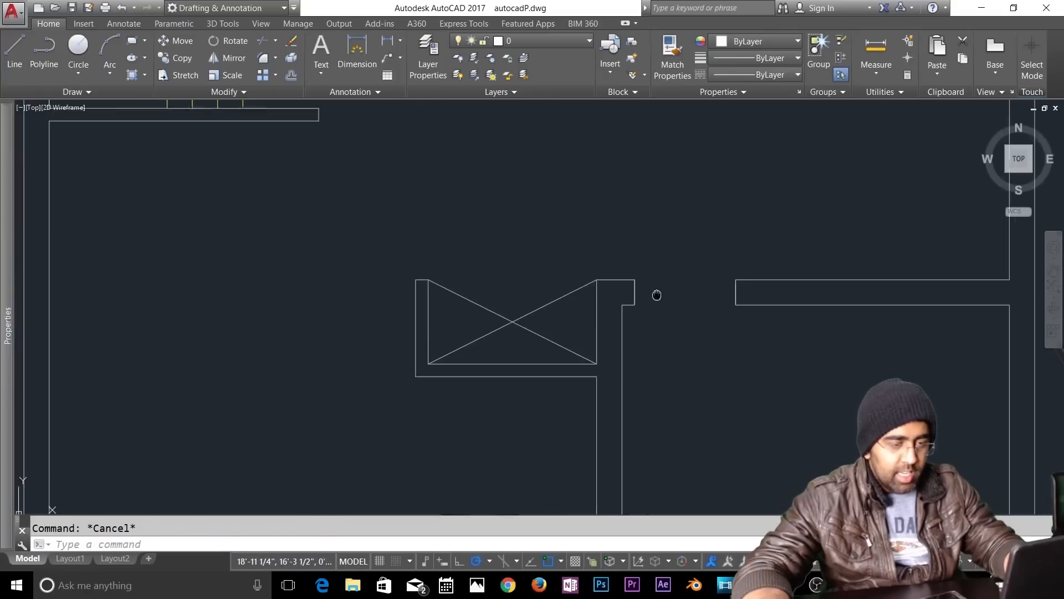
middle_click_drag(655, 295, 571, 418)
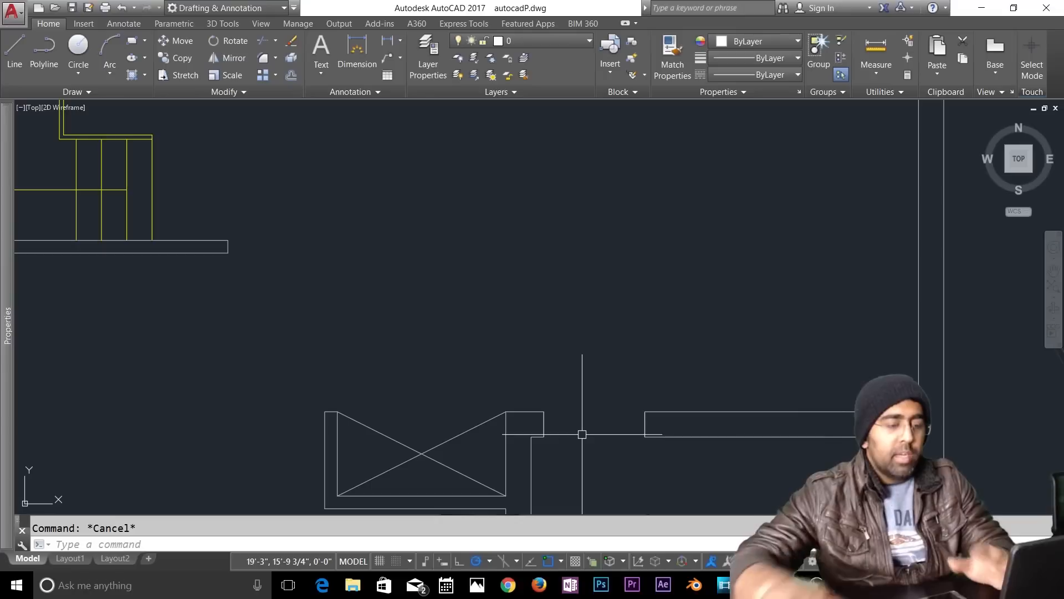
scroll(593, 344, "down", 2)
middle_click_drag(558, 272, 695, 437)
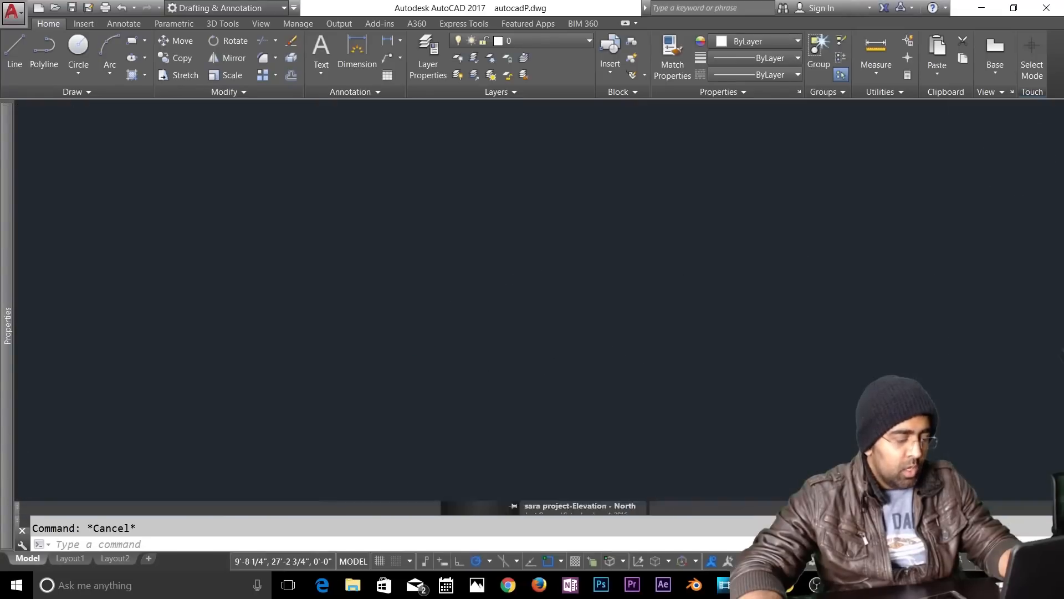
left_click(502, 285)
left_click(500, 289)
key("Escape")
left_click(502, 285)
left_click(500, 290)
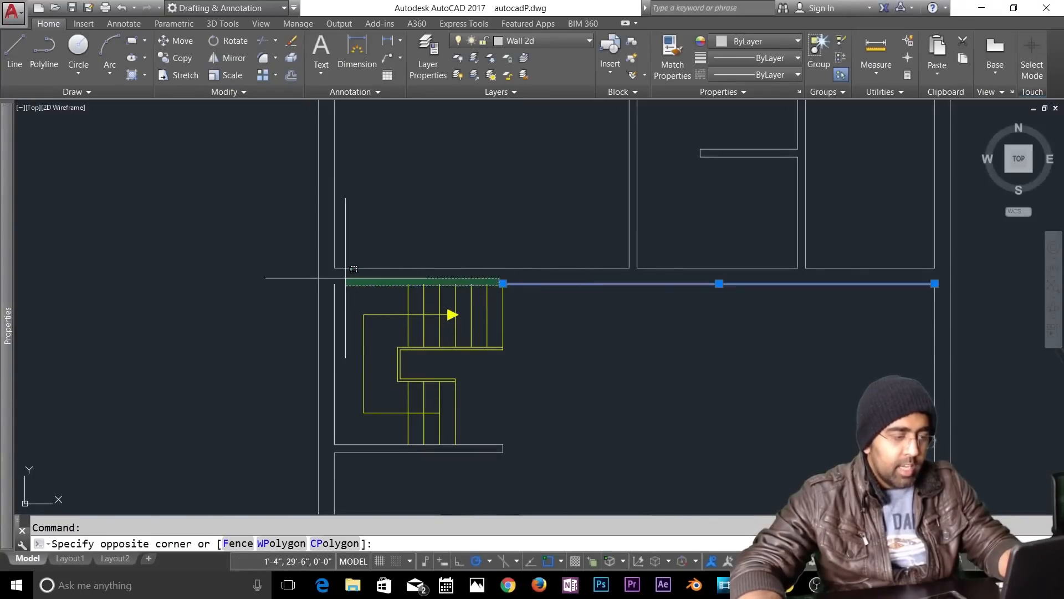
key("Escape")
left_click(503, 284)
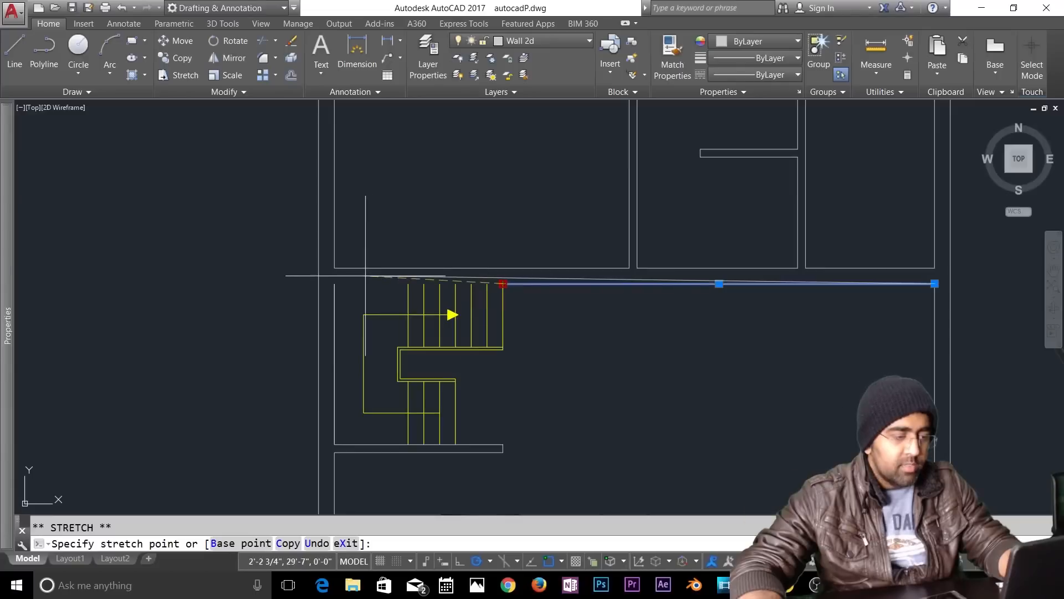
key("Escape")
Step: Start a polyline at the upper corner of the jamb nearest the puja area and draw the door leaf 3' straight up
scroll(656, 368, "down", 3)
middle_click_drag(655, 368, 587, 245)
scroll(659, 356, "up", 6)
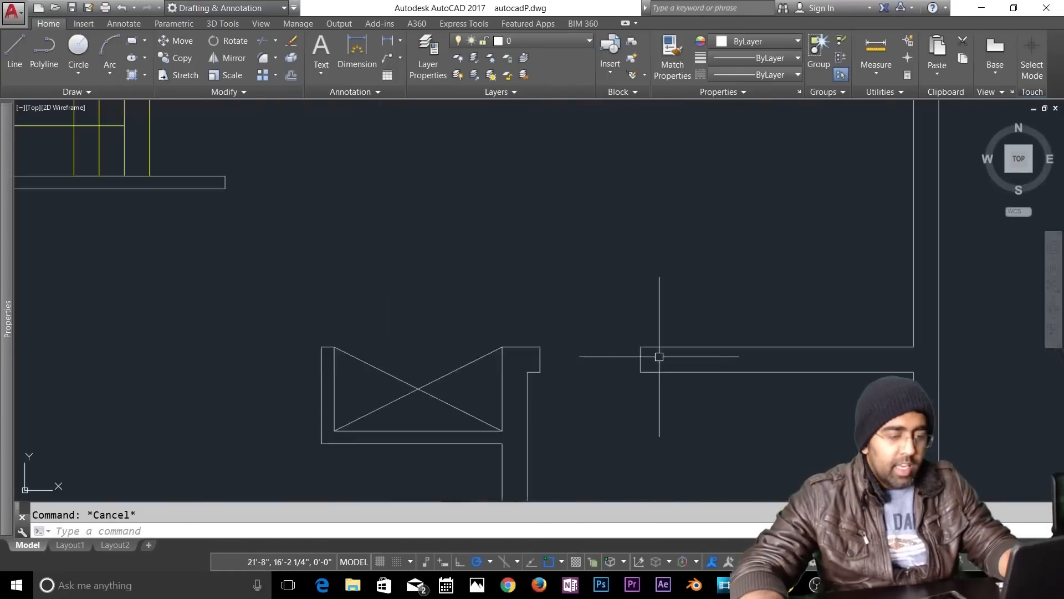
scroll(594, 328, "down", 2)
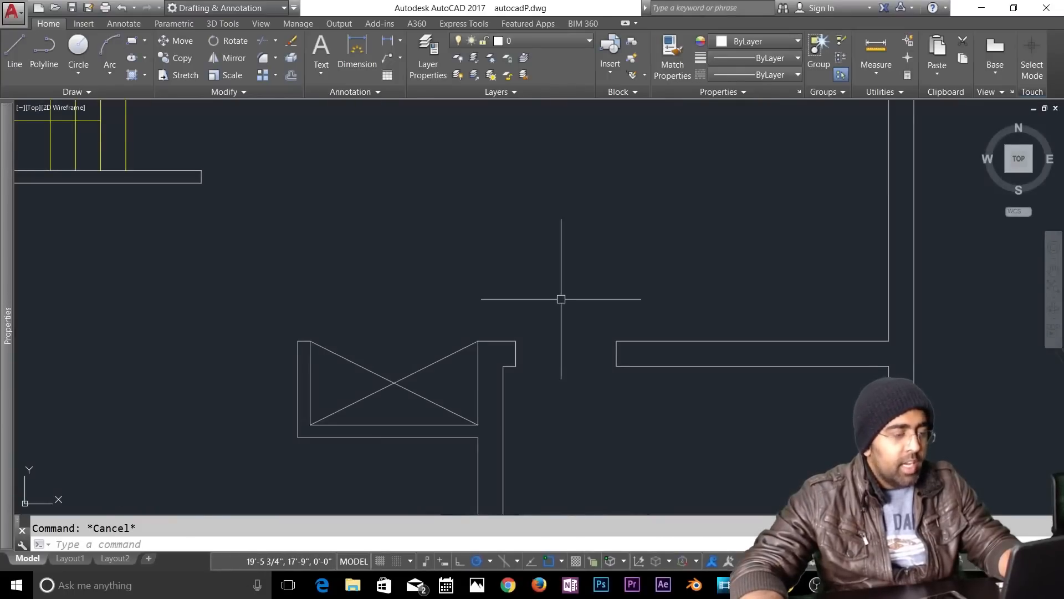
scroll(568, 335, "up", 4)
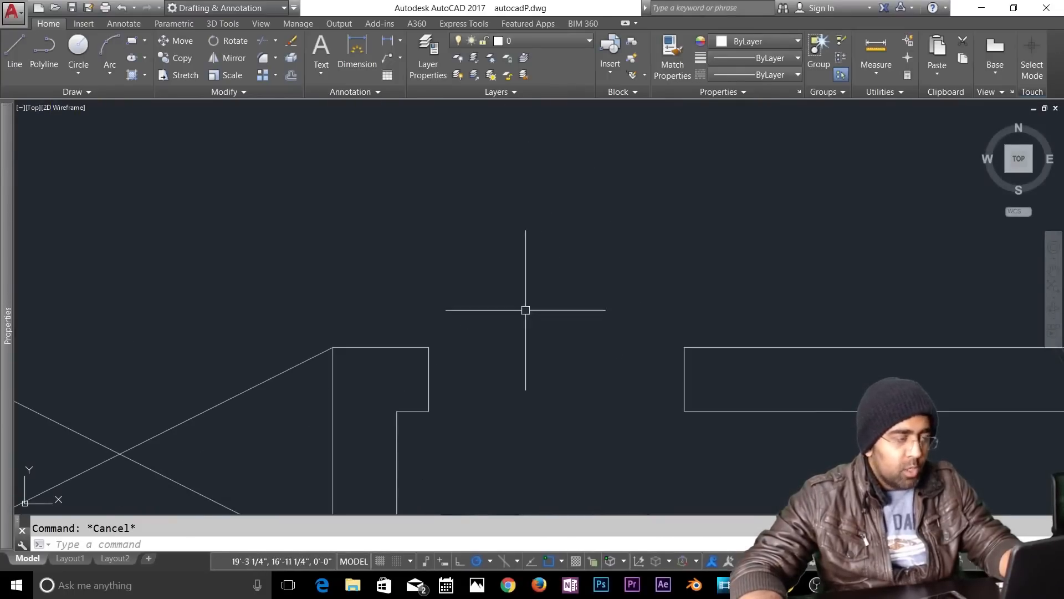
left_click(49, 52)
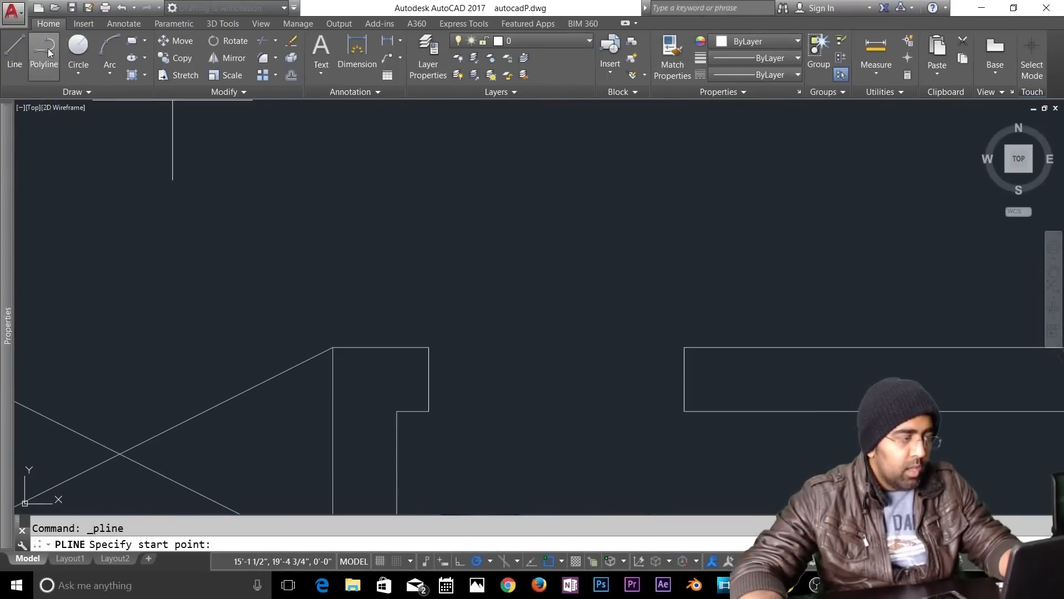
left_click(428, 348)
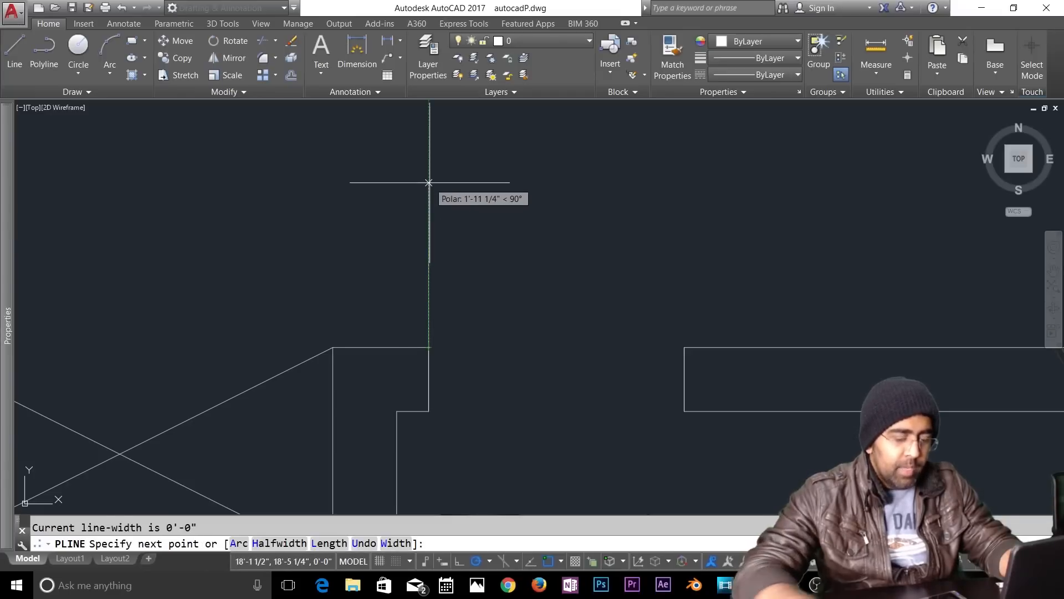
type("3'")
key("Return")
Step: Continue the door polyline 1 inch horizontally, add the swing arc to the opposite jamb's upper corner, and check it as one object
scroll(475, 233, "down", 2)
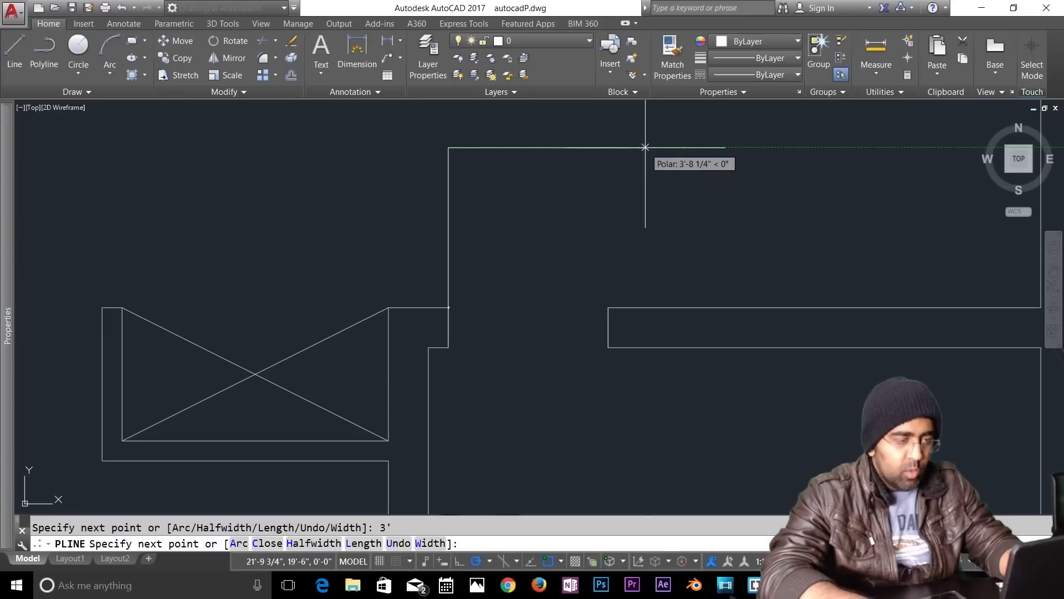
type("1")
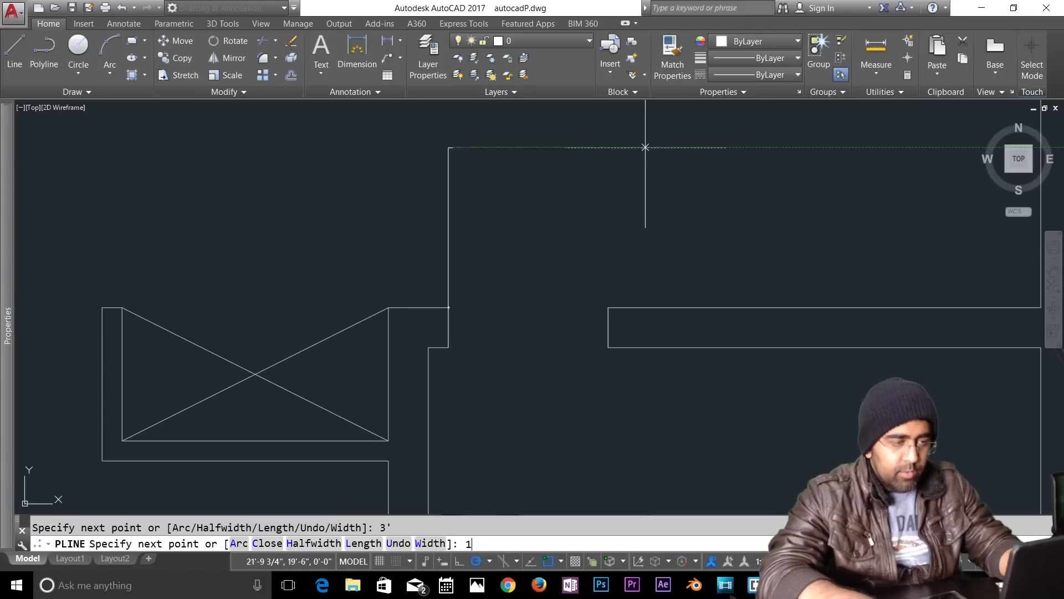
key("Return")
type("a")
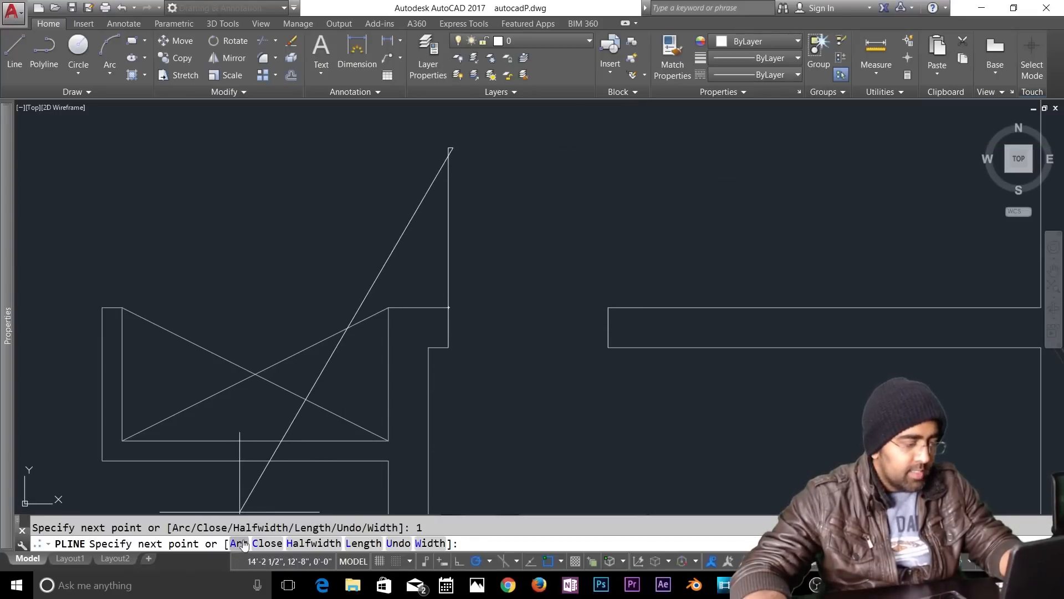
key("Return")
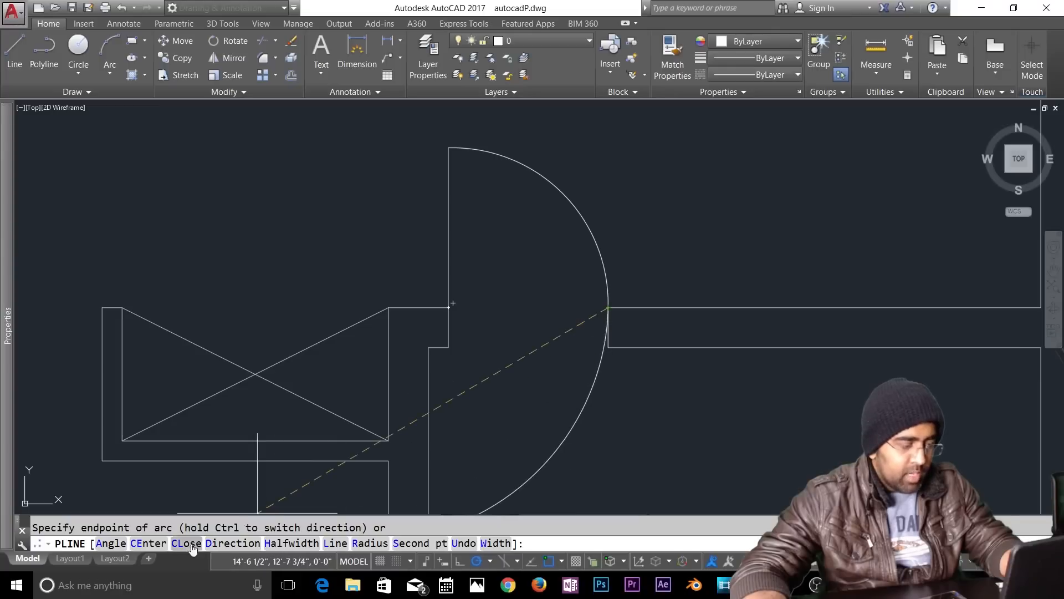
left_click(336, 544)
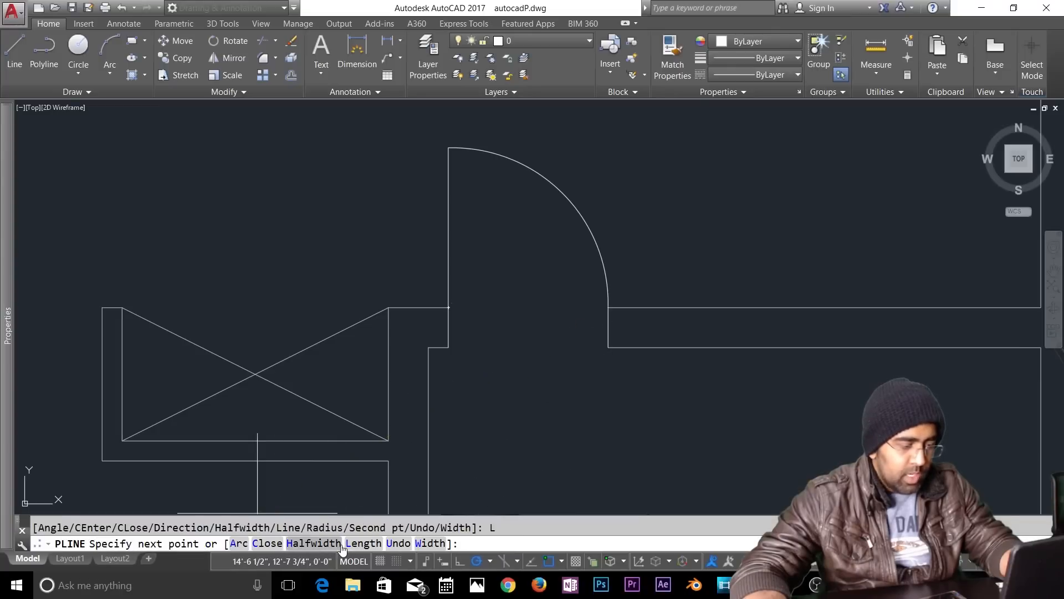
key("Return")
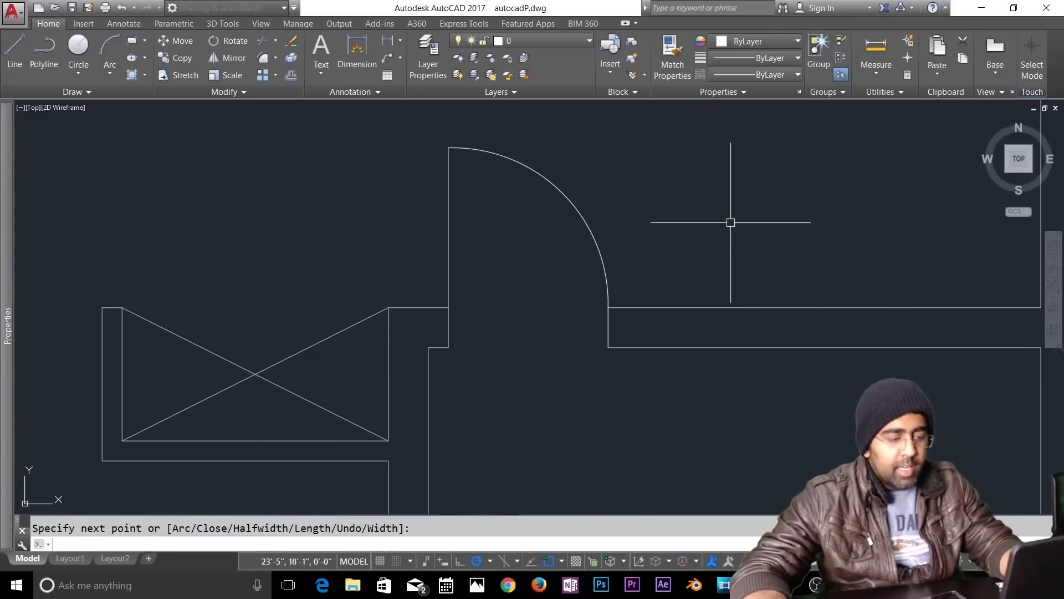
left_click(653, 216)
left_click(549, 258)
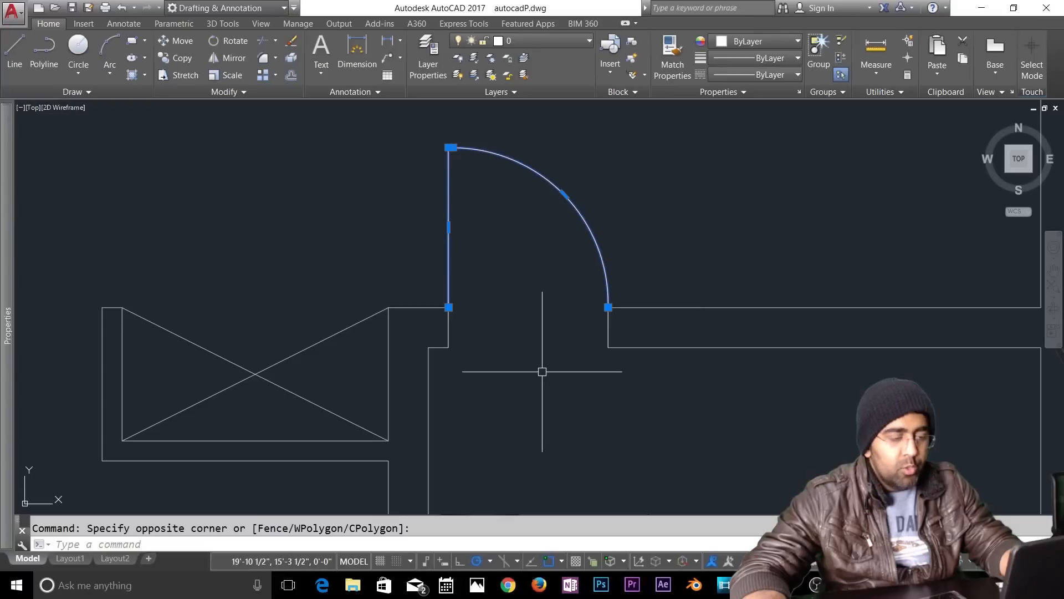
key("Escape")
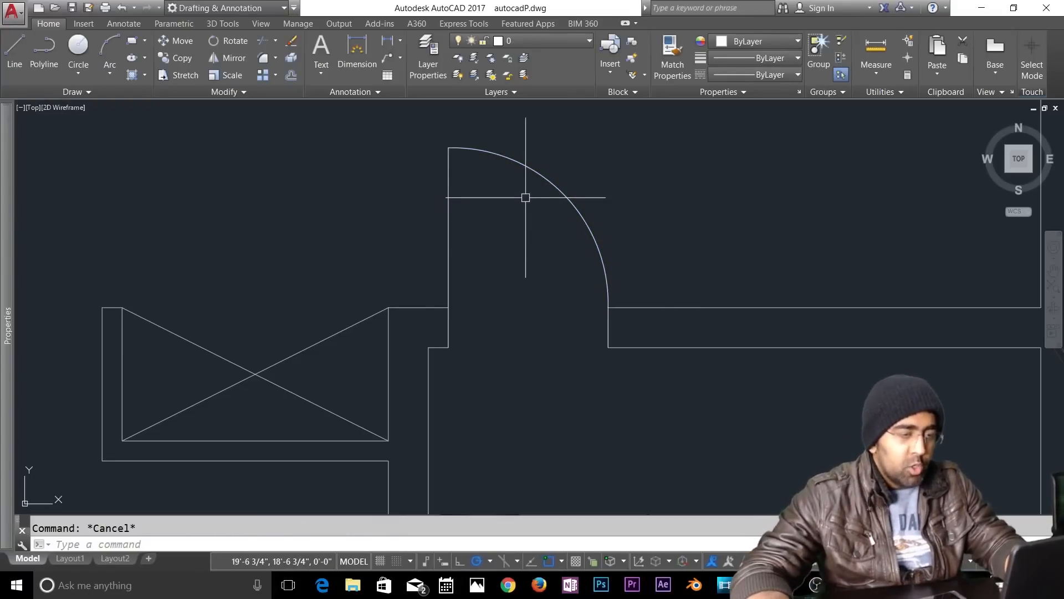
Step: Begin a block definition named DoorTemplate and include the door polyline and both jamb lines as its objects
left_click(635, 45)
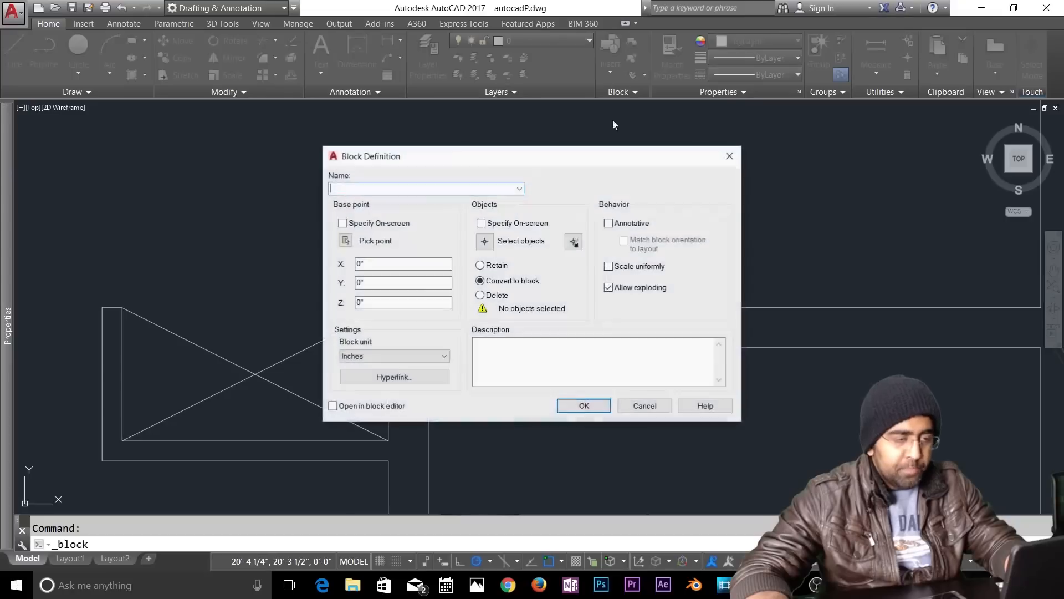
left_click_drag(580, 153, 917, 124)
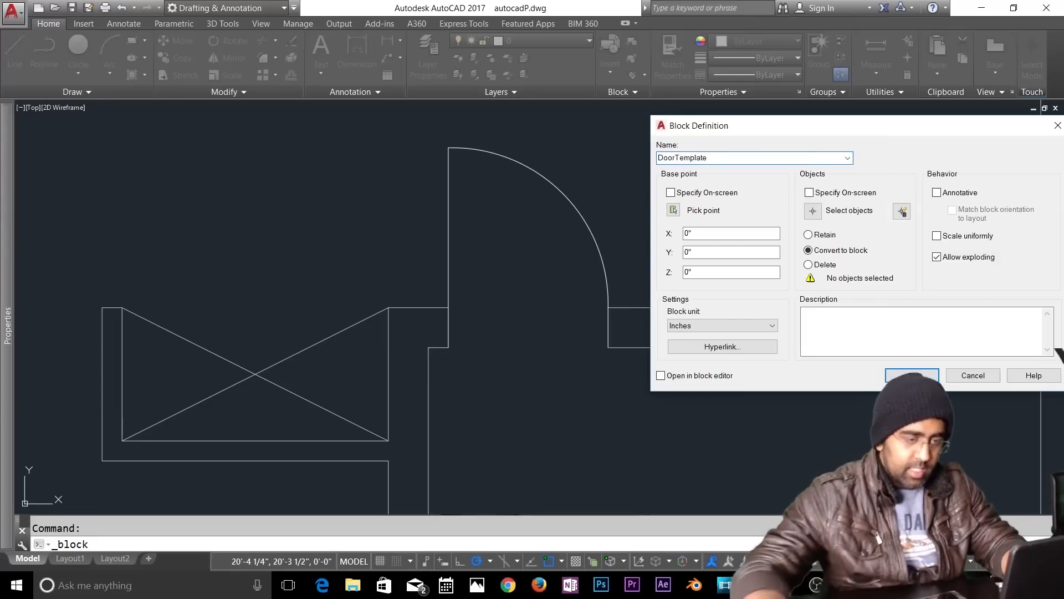
left_click(813, 212)
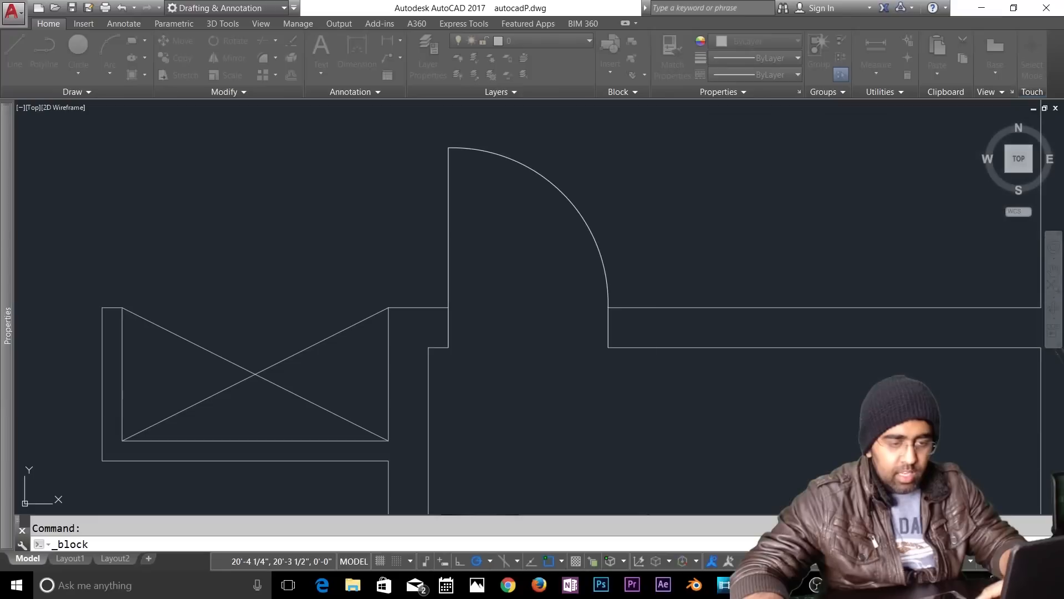
left_click(581, 141)
left_click(425, 194)
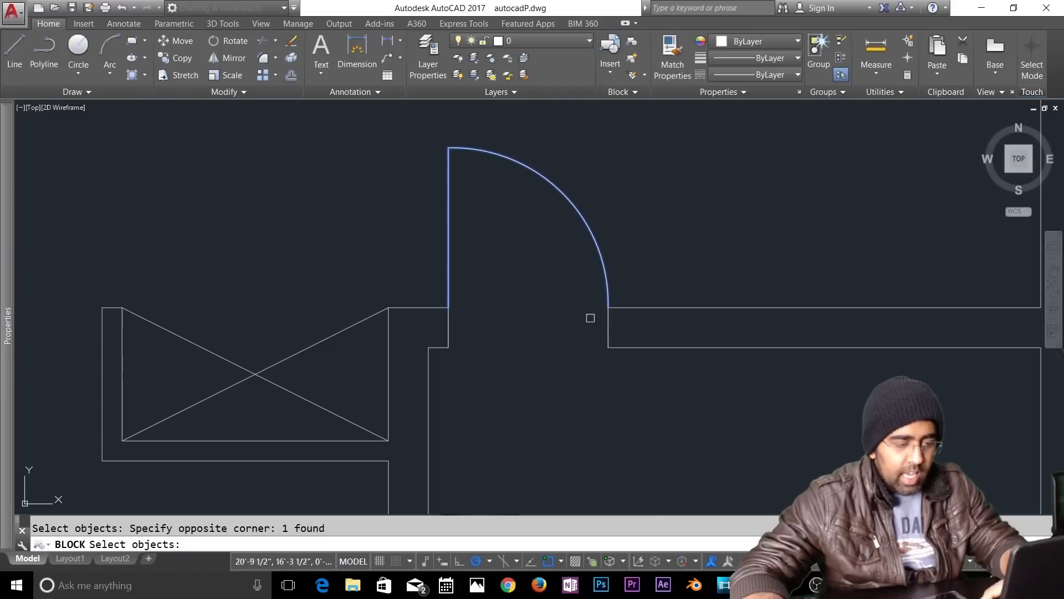
left_click(608, 327)
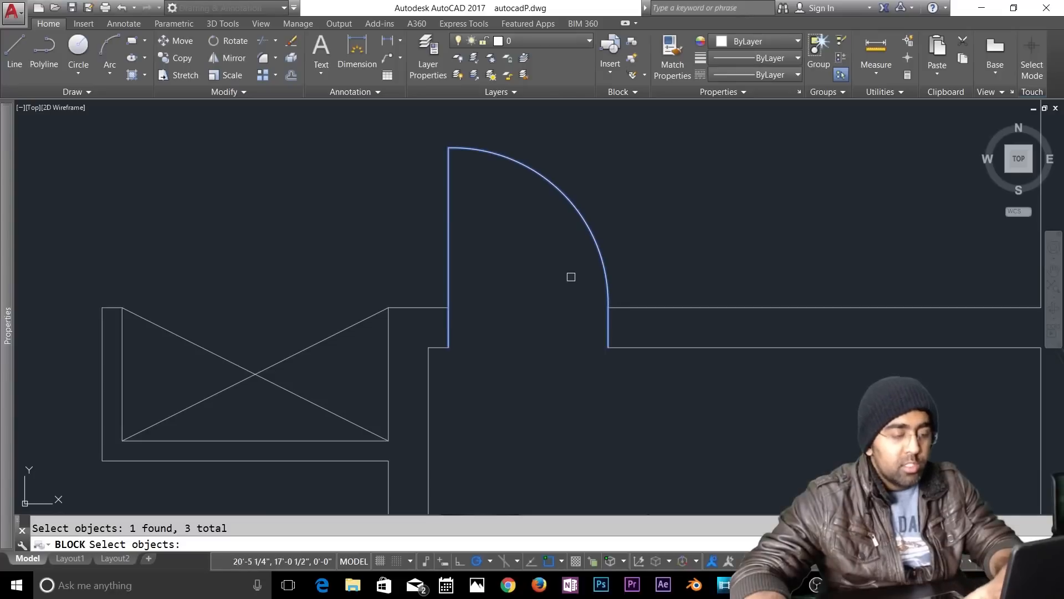
key("Return")
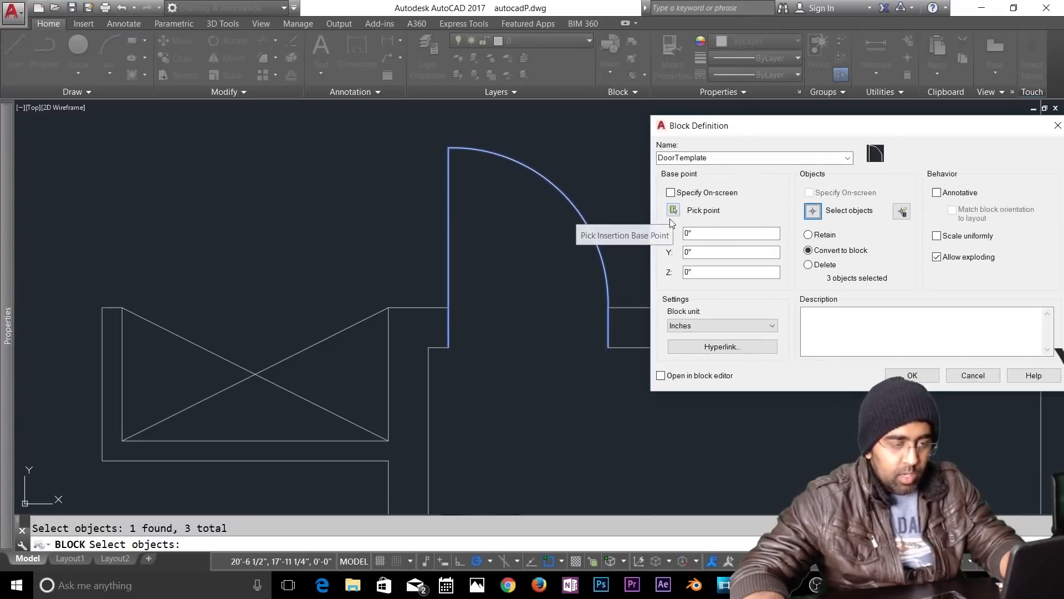
Step: Set the block's base point at the lower end of the hinge-side jamb and create the block, opening it in the block editor
left_click(674, 210)
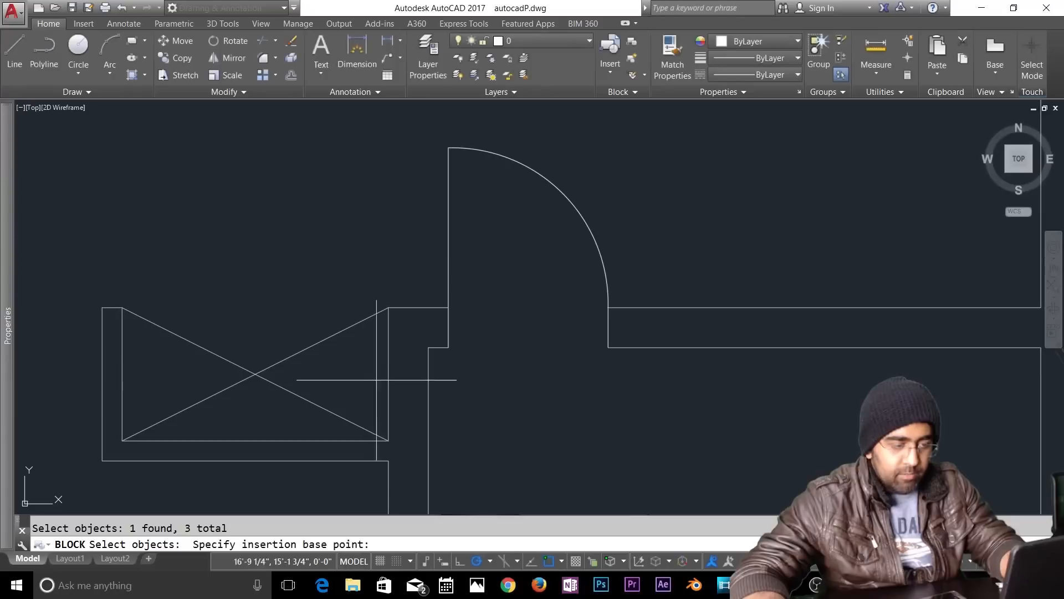
left_click(449, 347)
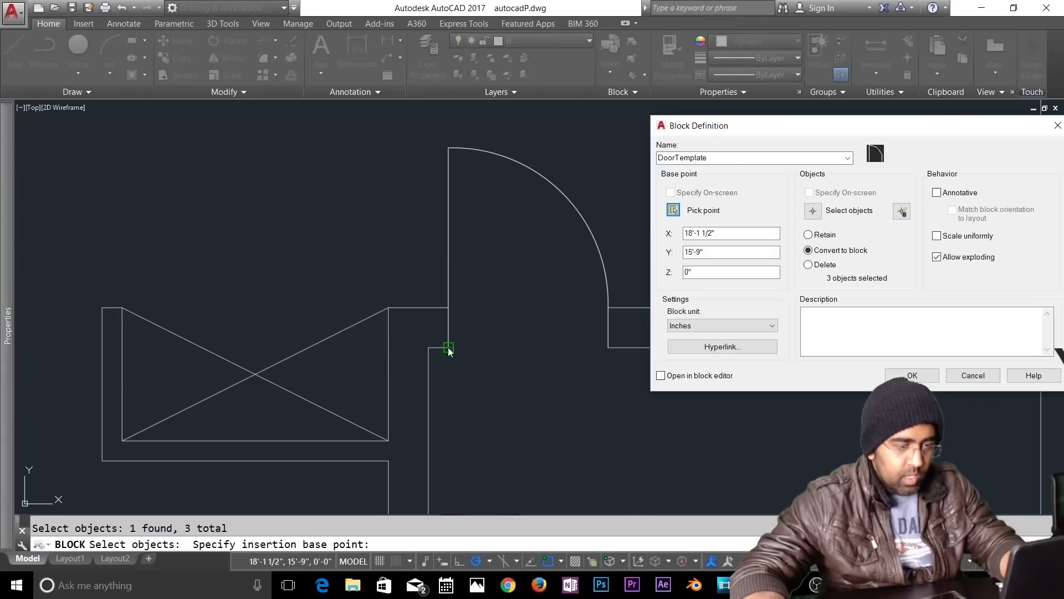
left_click(660, 376)
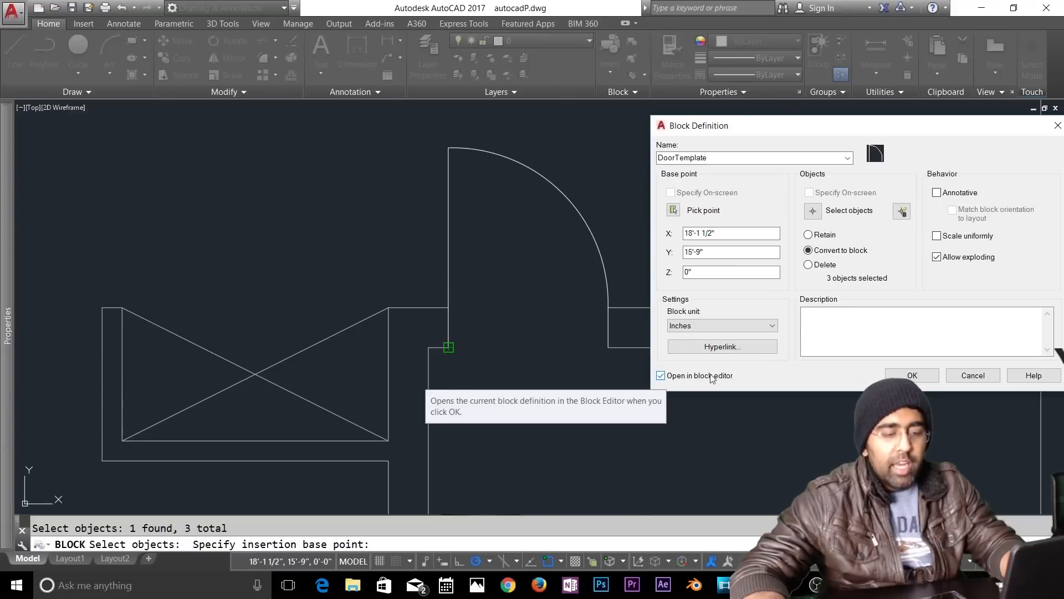
left_click(911, 375)
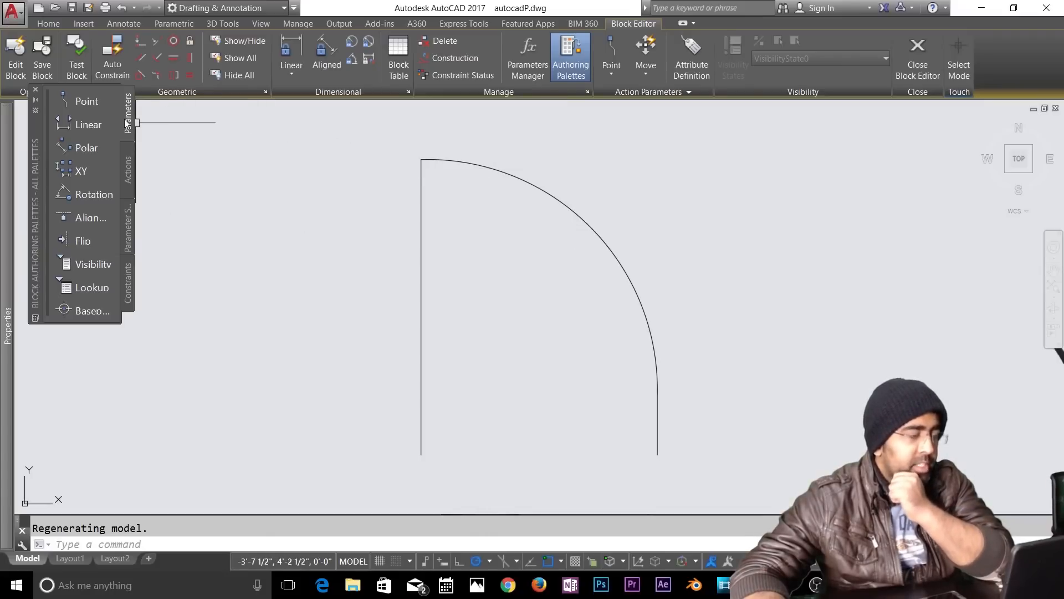
Step: Add a linear parameter across the door opening between the lower ends of the two jambs, with its label below
left_click(127, 167)
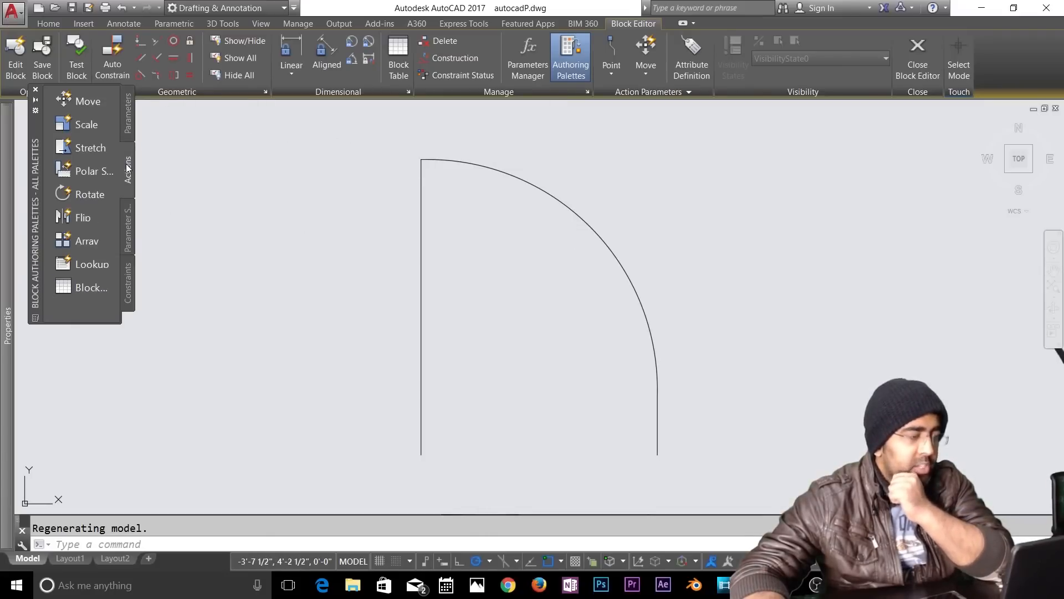
left_click(130, 130)
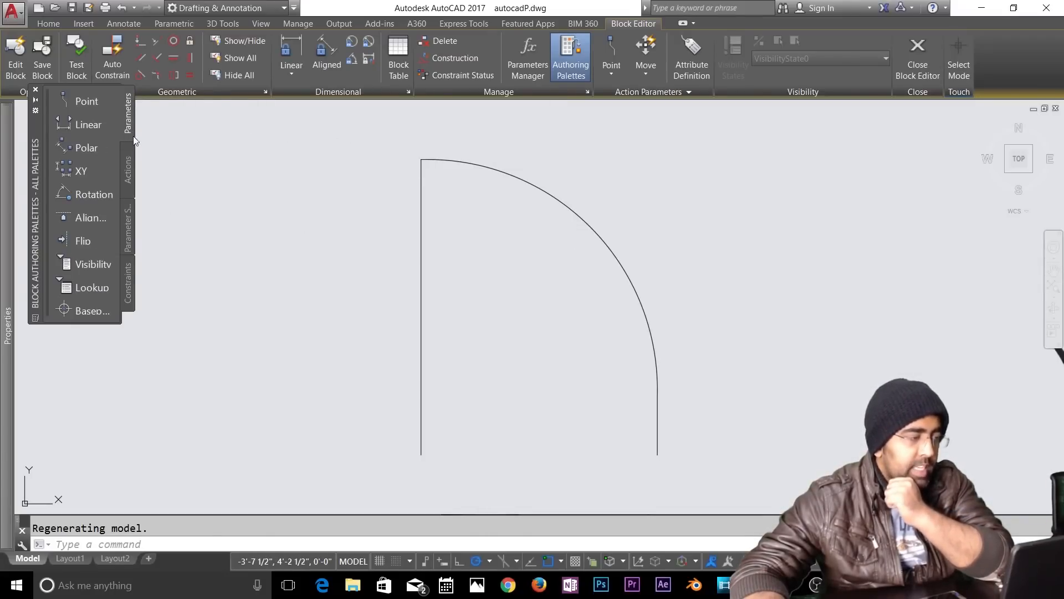
left_click(88, 126)
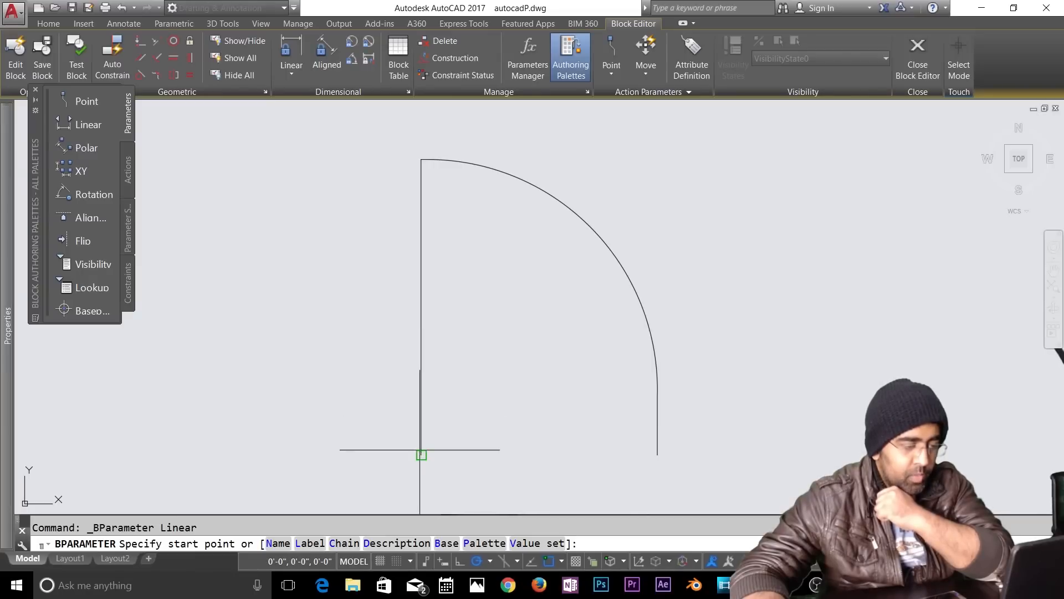
left_click(422, 455)
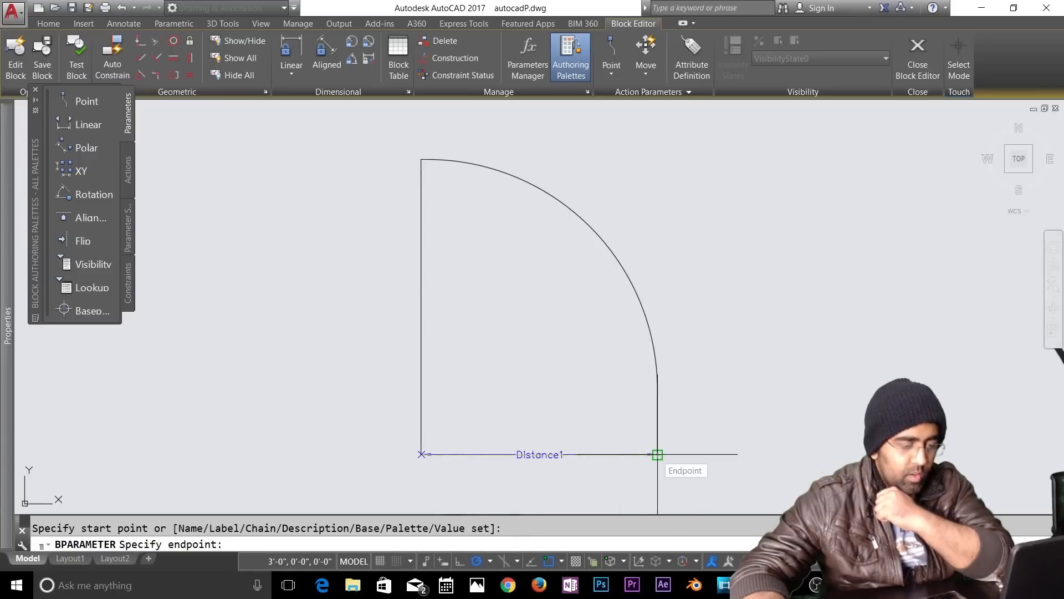
left_click(657, 454)
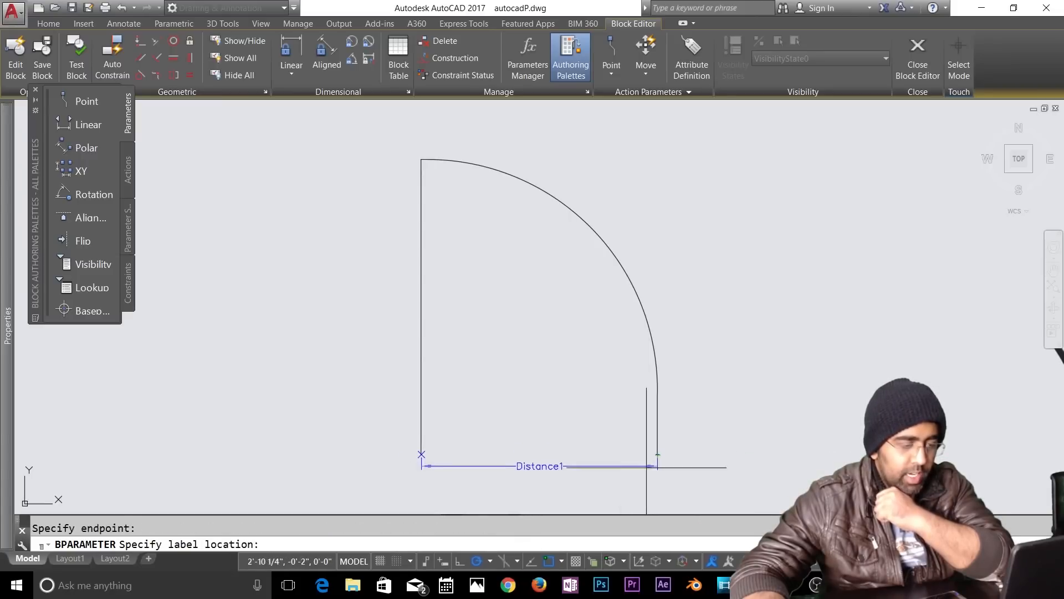
left_click(641, 495)
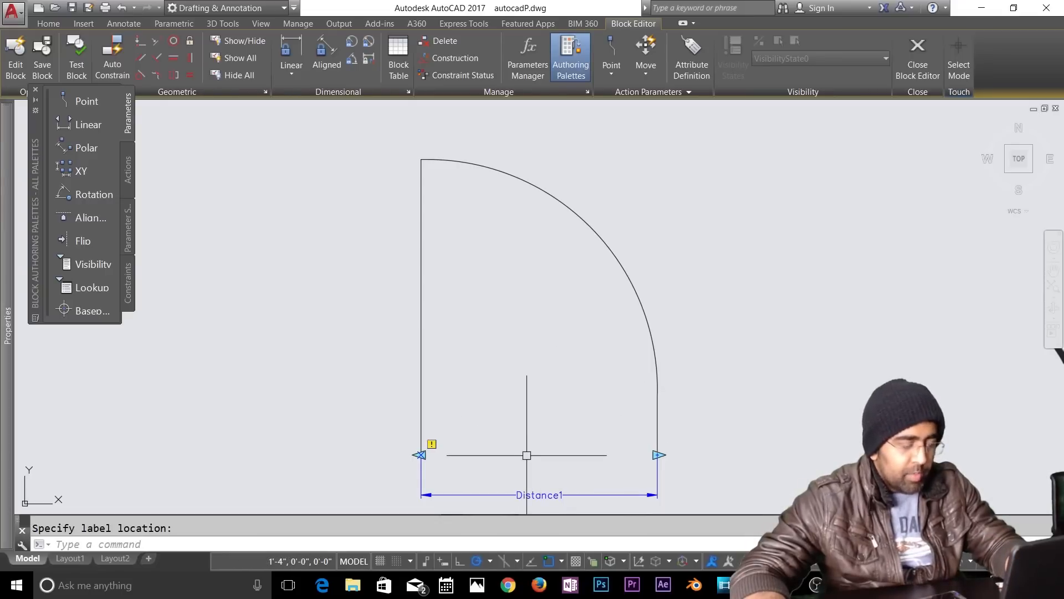
Step: Attach a Scale action to the linear parameter, applying it to the door polyline and both jamb lines
left_click(127, 176)
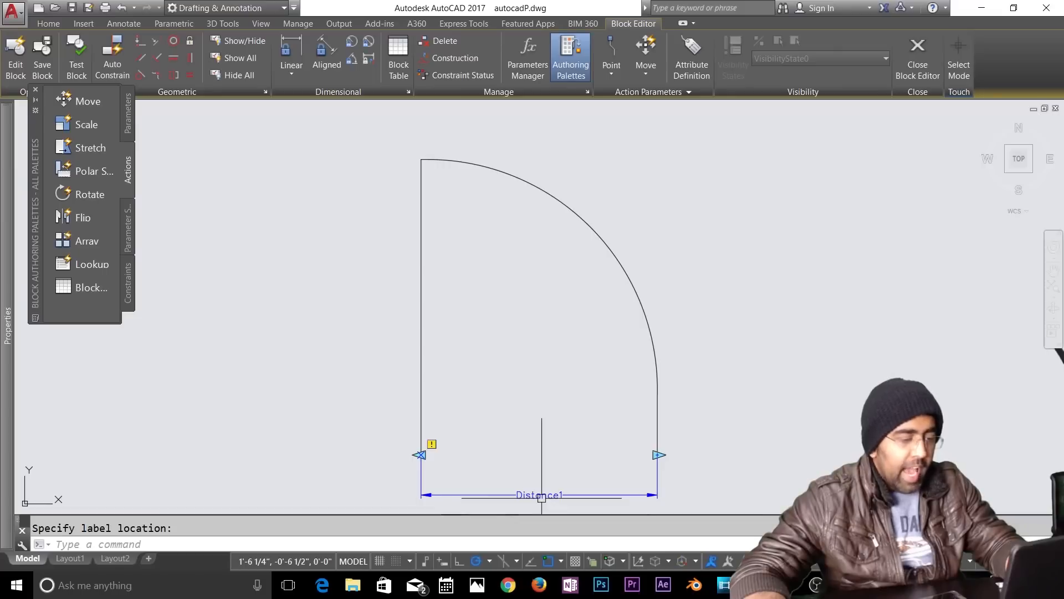
left_click(69, 125)
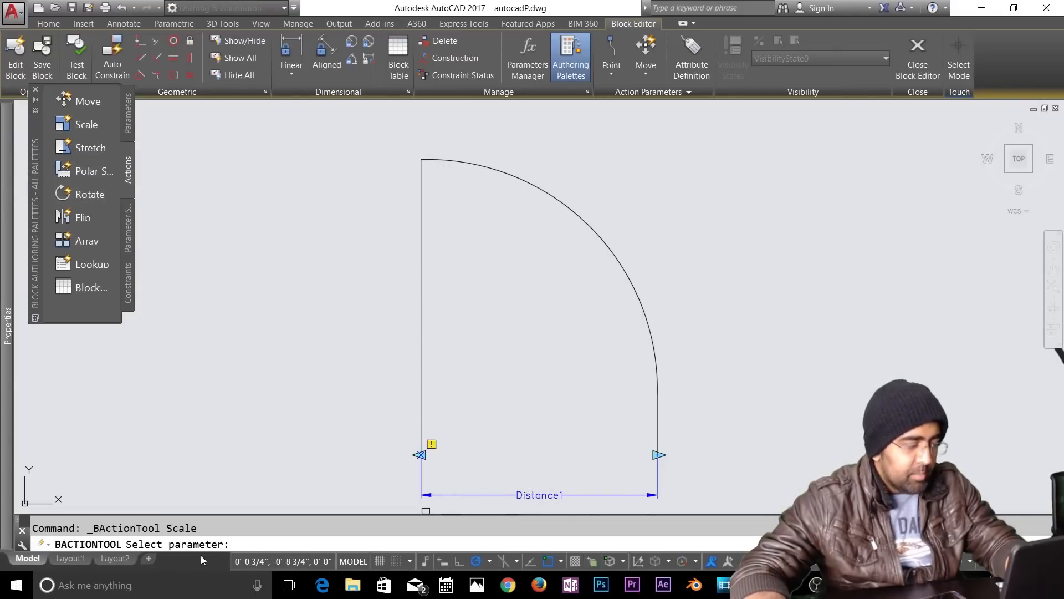
left_click(542, 495)
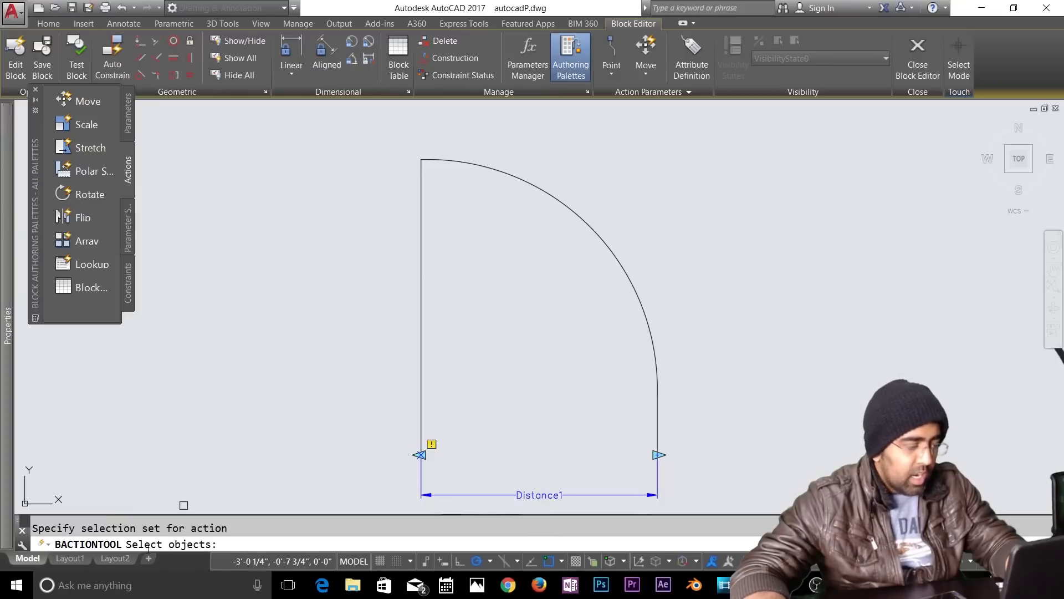
left_click(620, 268)
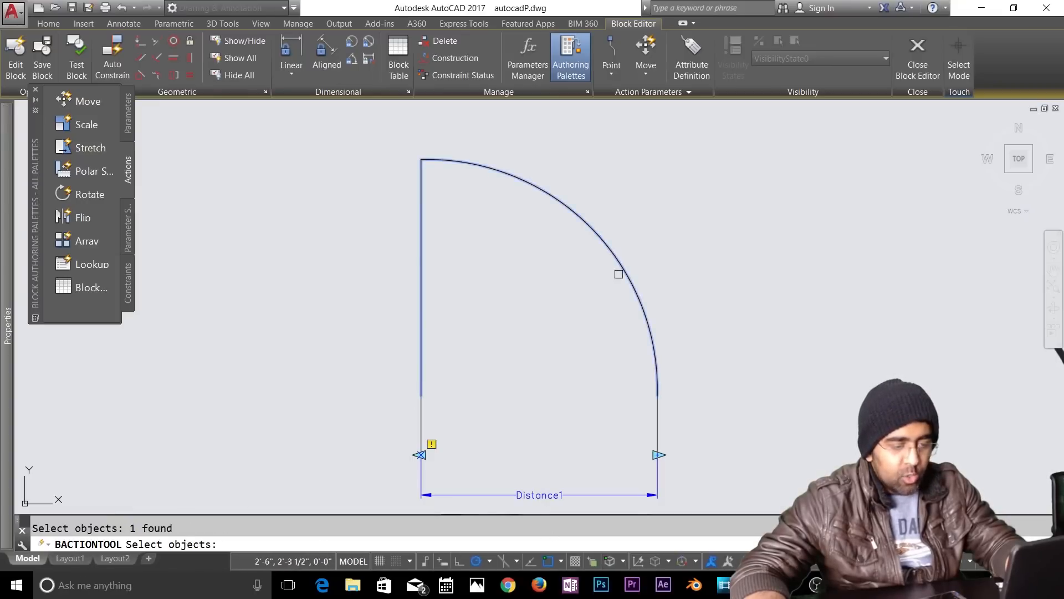
left_click(676, 415)
left_click(531, 423)
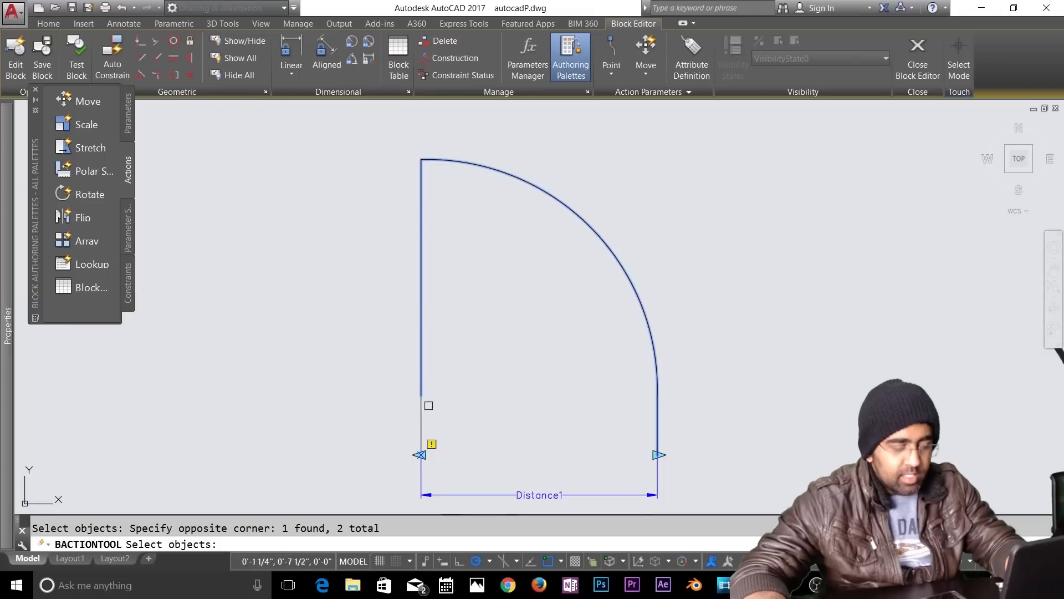
left_click(429, 403)
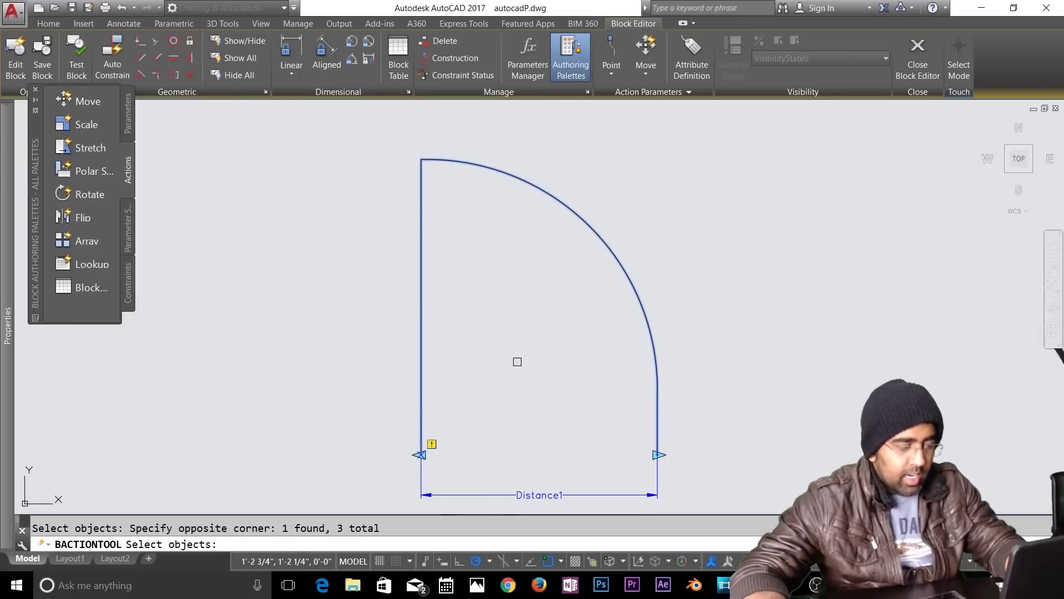
key("Return")
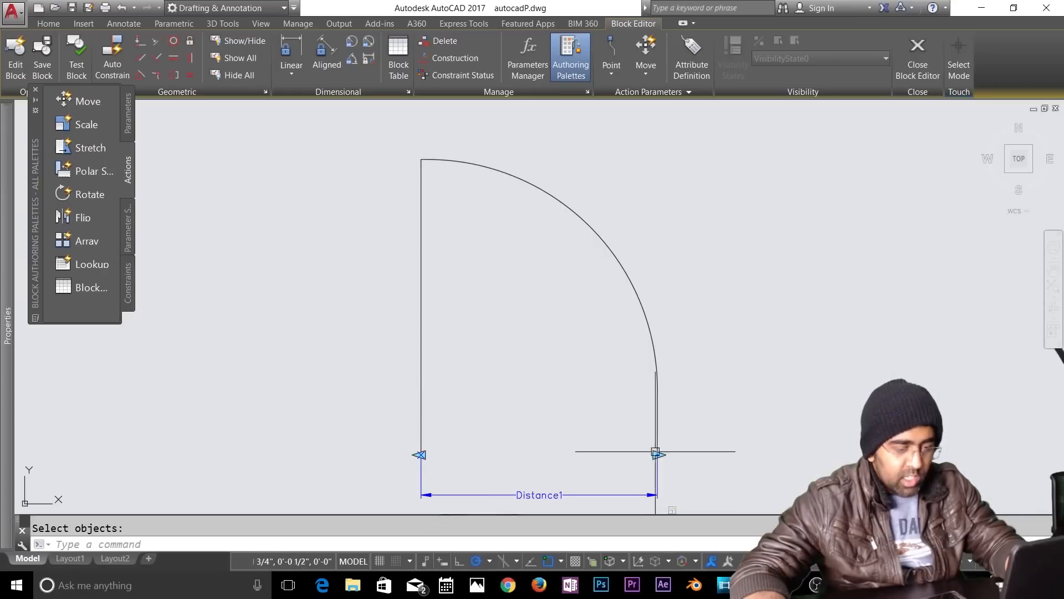
left_click(658, 454)
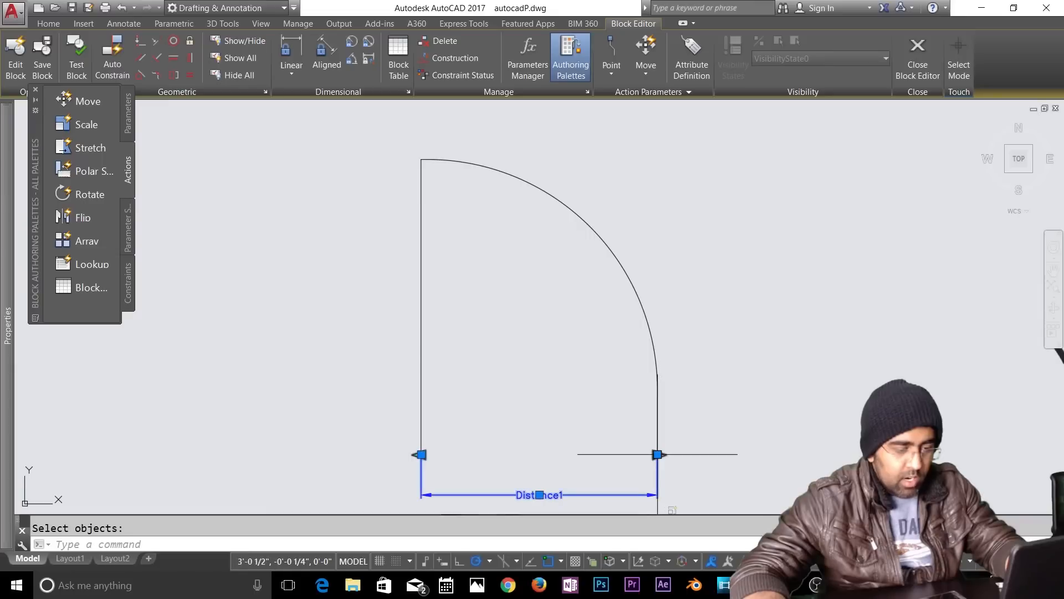
key("Escape")
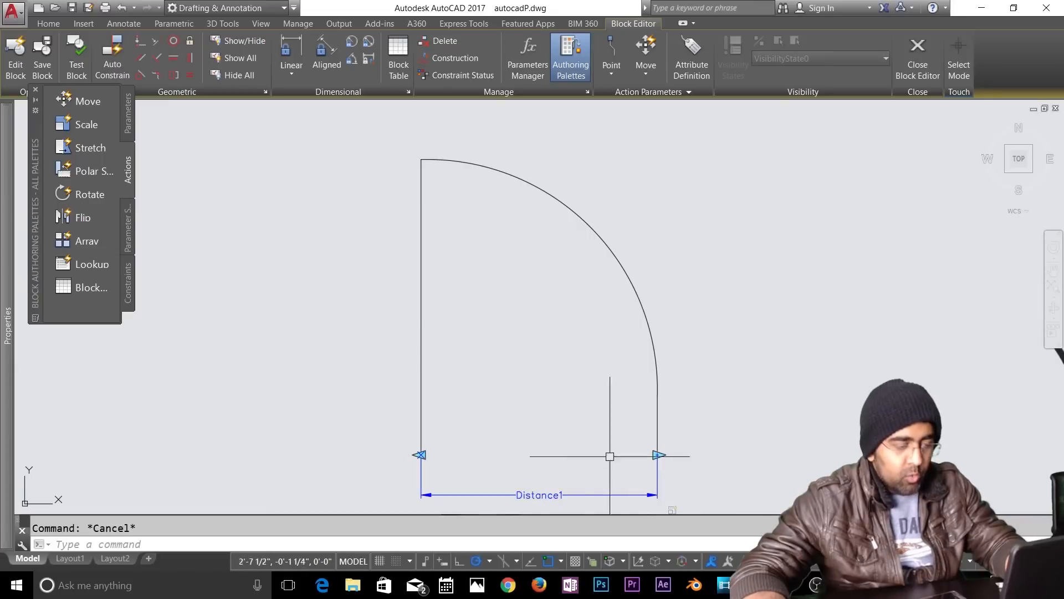
left_click(570, 423)
key("Escape")
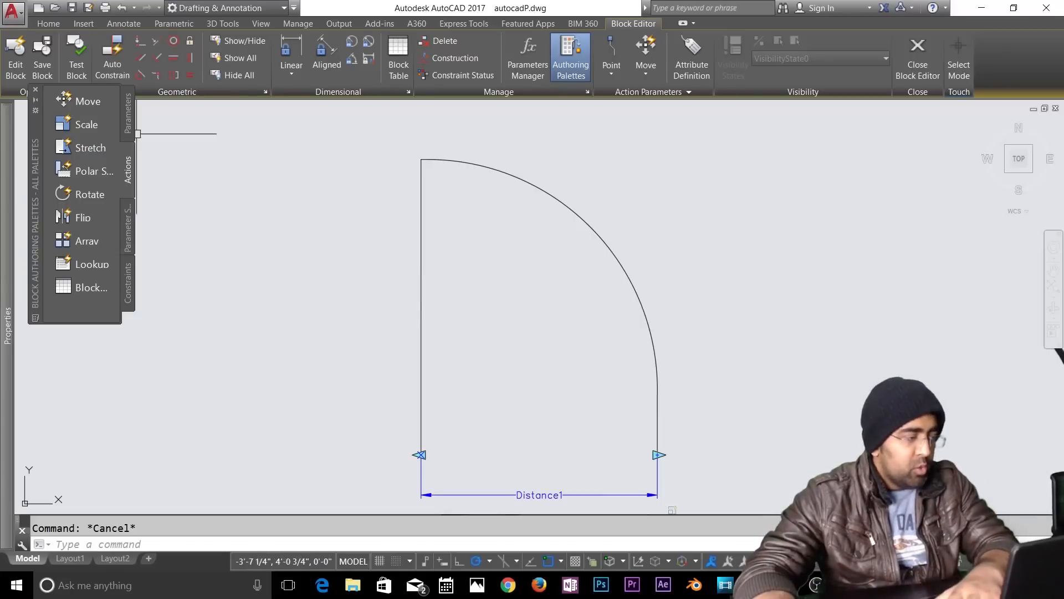
left_click(128, 114)
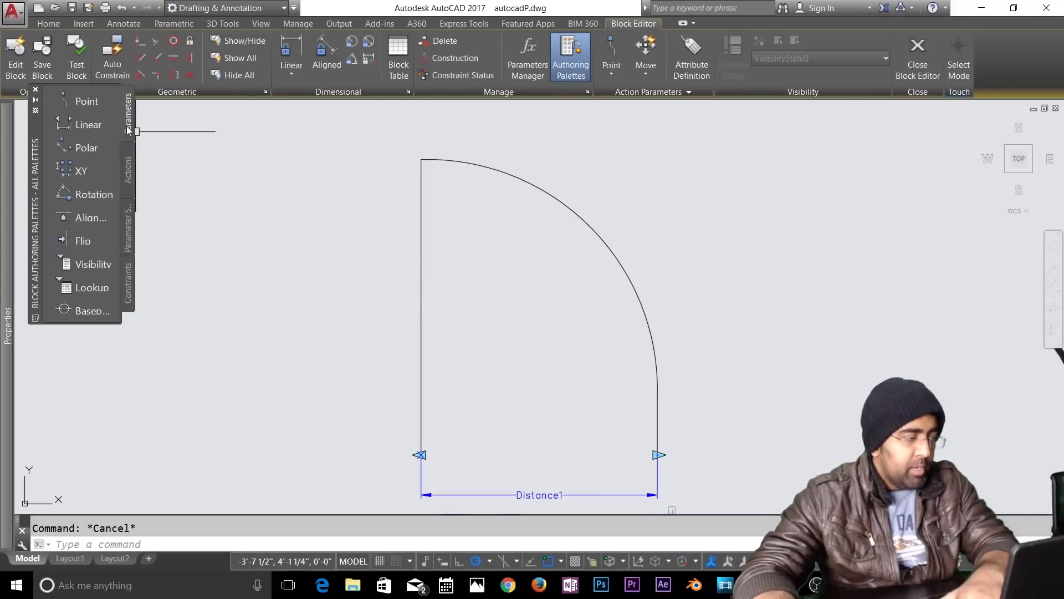
left_click(83, 240)
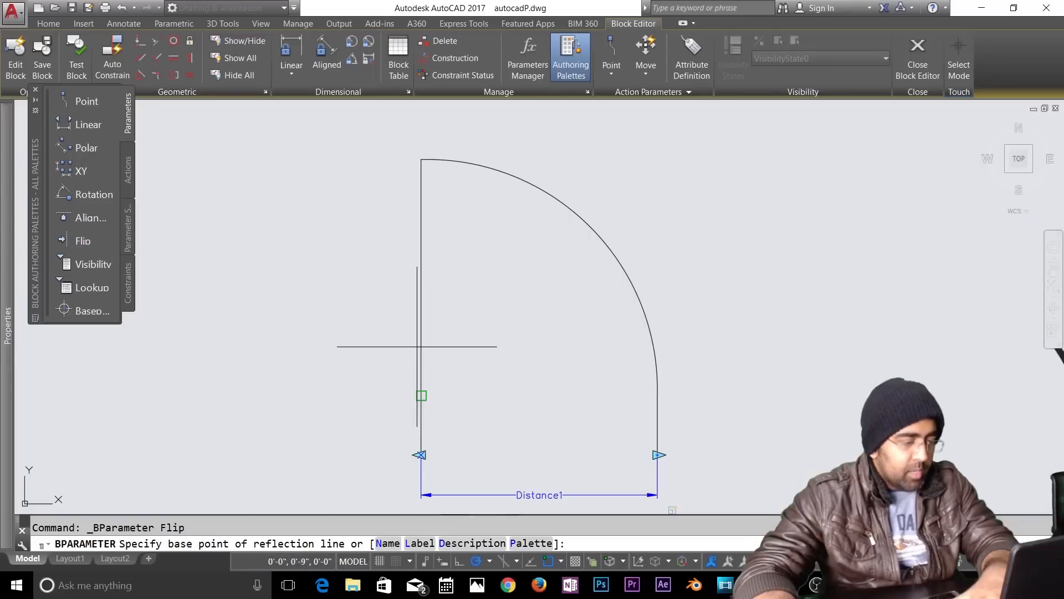
left_click(421, 395)
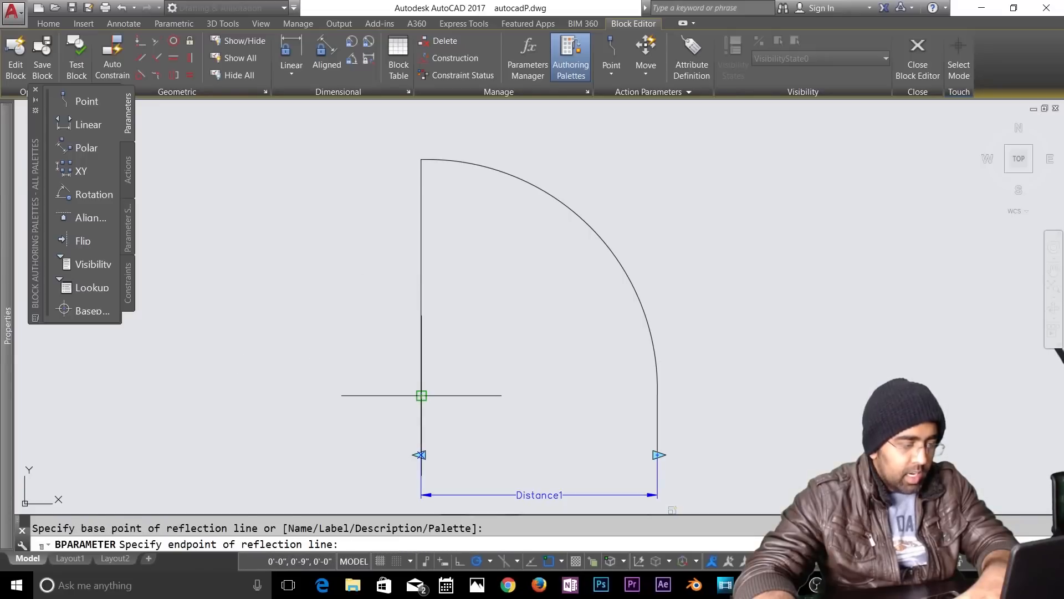
left_click(421, 159)
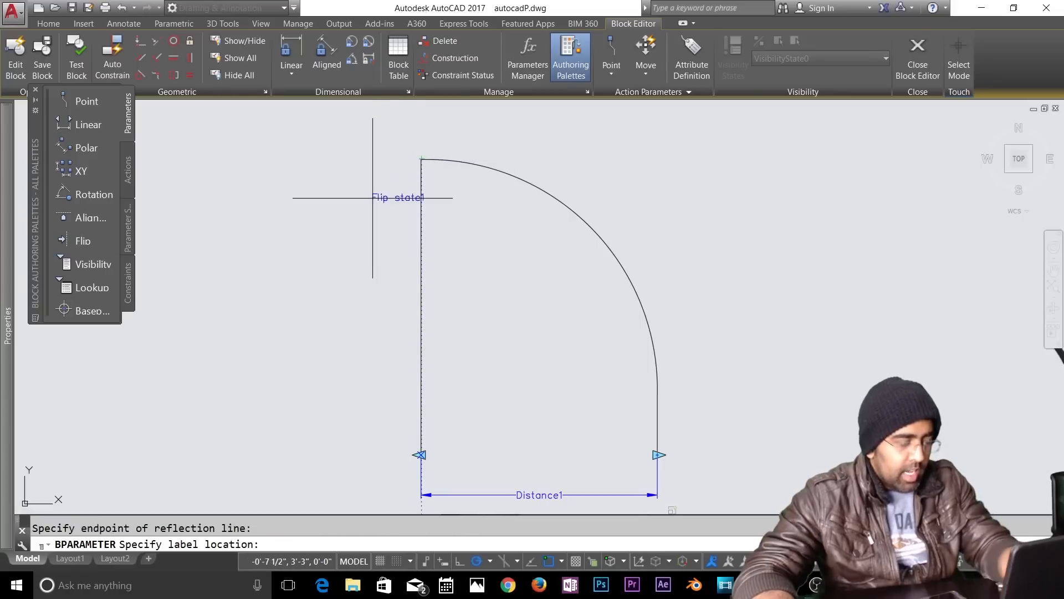
key("Escape")
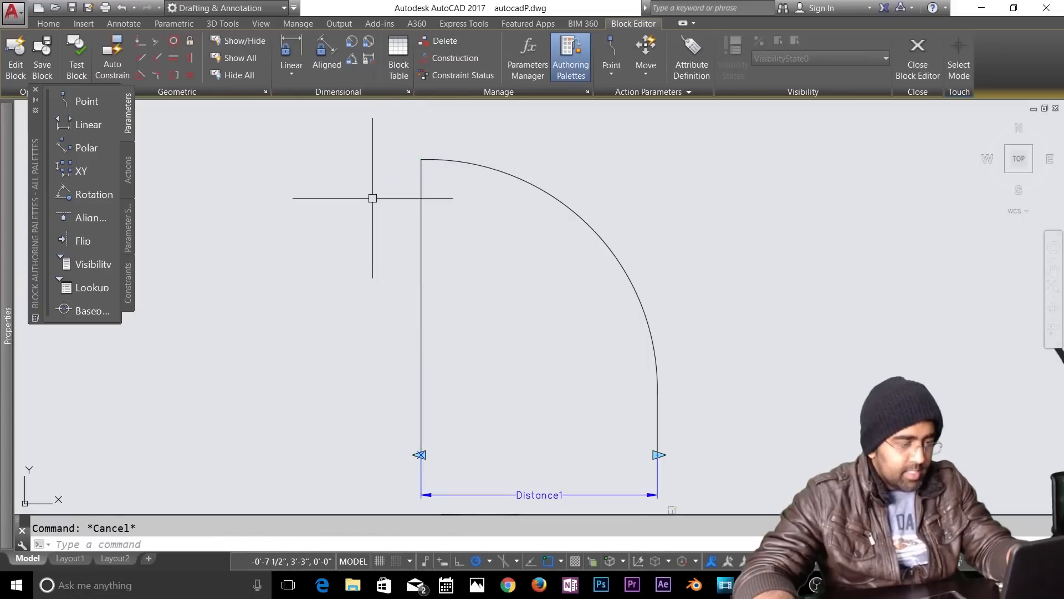
Step: Add a flip parameter with its reflection line from the door leaf's upper end to its lower end, labelled outside the leaf
left_click(67, 241)
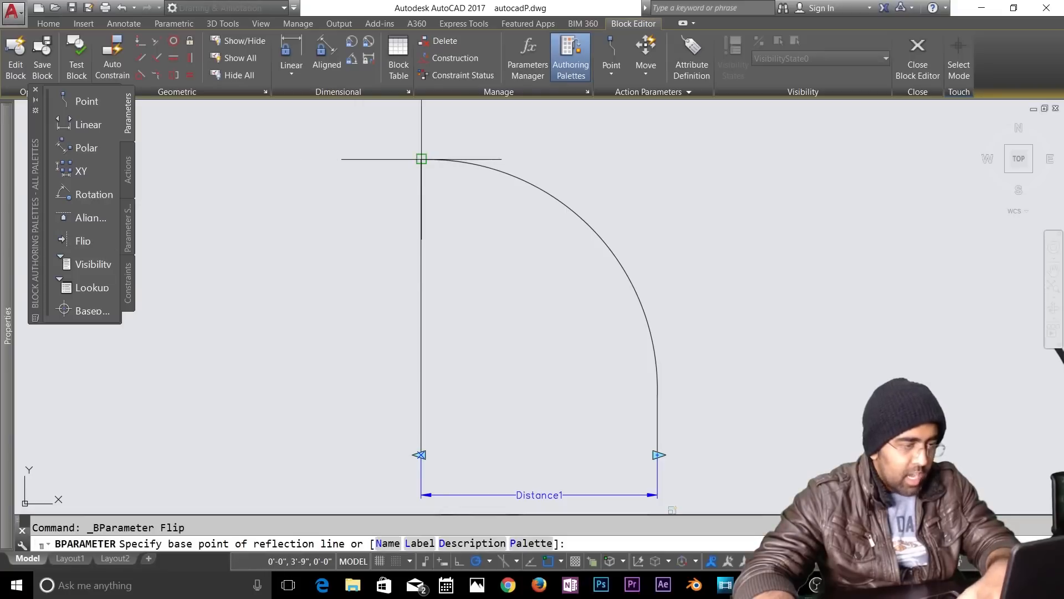
left_click(421, 159)
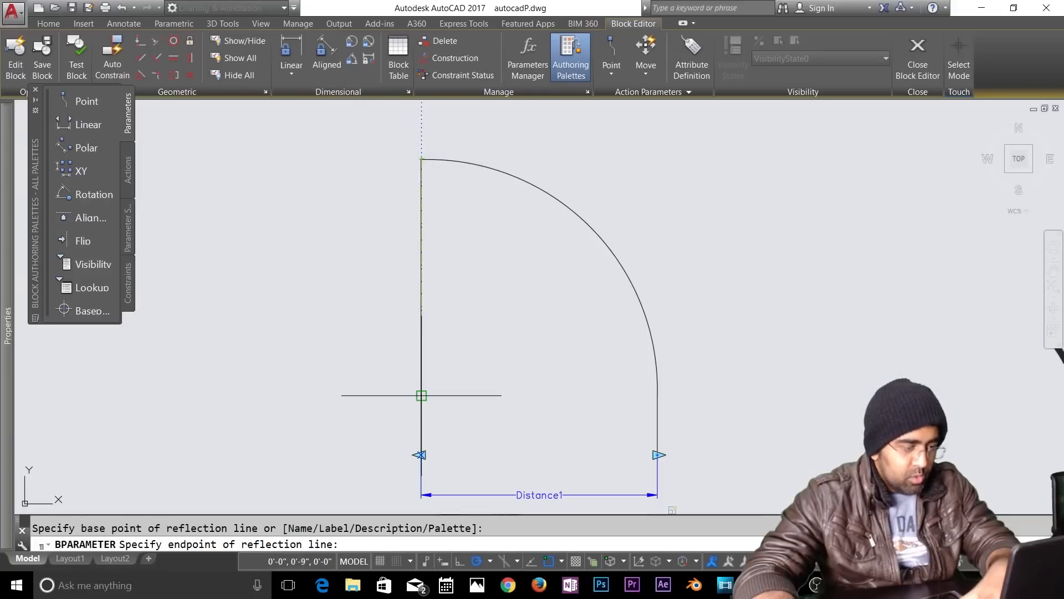
left_click(420, 397)
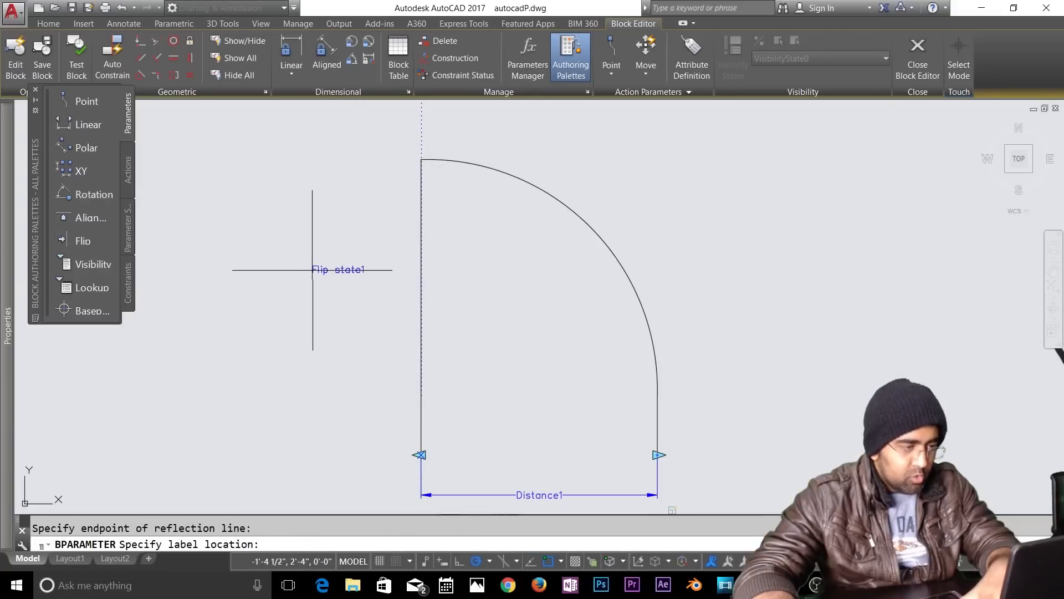
left_click(308, 270)
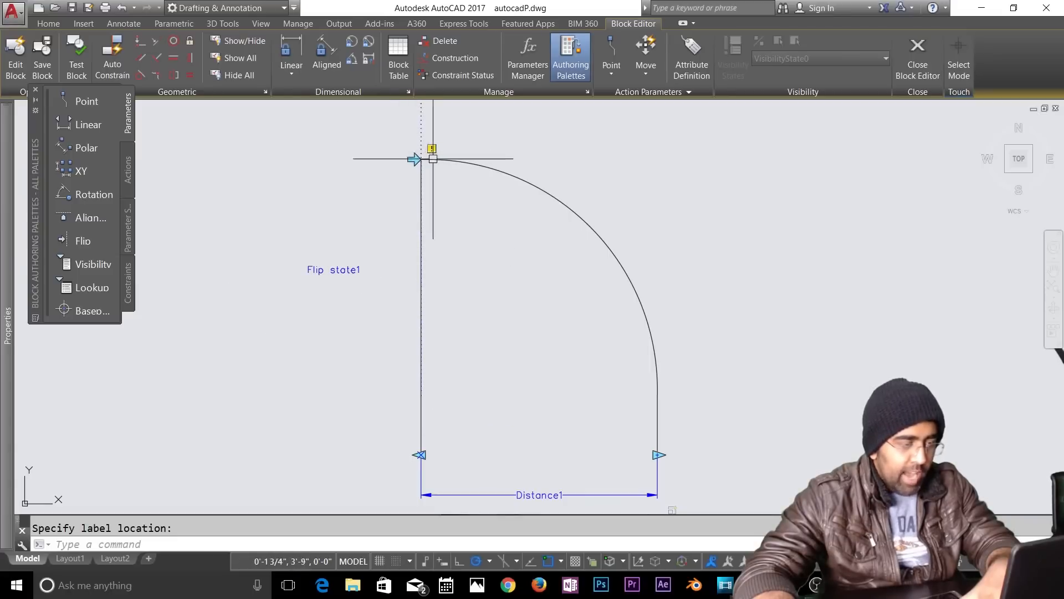
Step: Attach a Flip action to the first flip parameter, applying it to the door polyline and both jamb lines
scroll(274, 272, "down", 2)
mouse_move(274, 272)
middle_mouse_down()
mouse_move(330, 342)
mouse_move(371, 355)
middle_mouse_up()
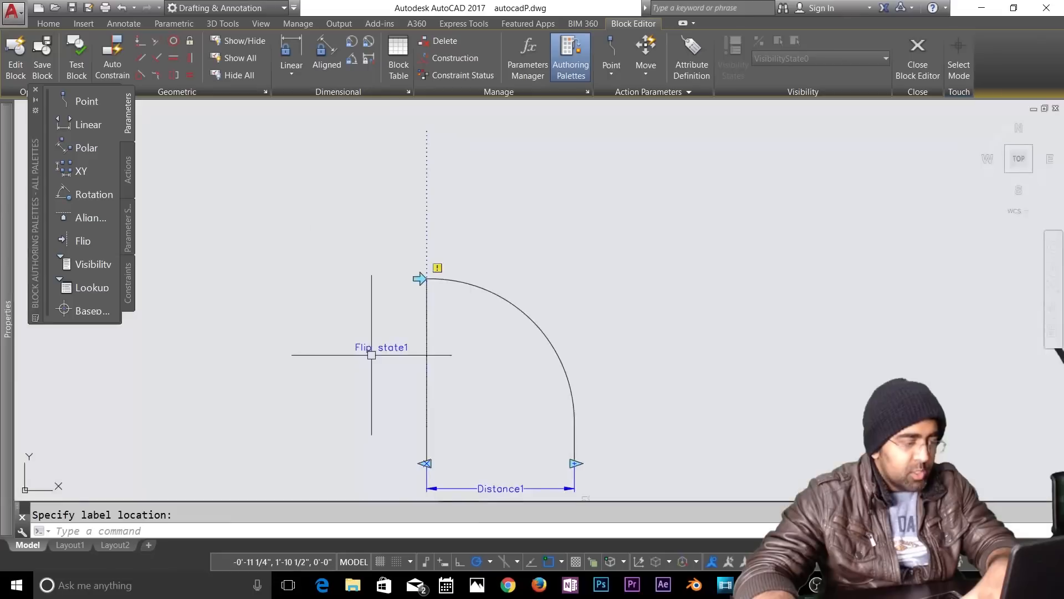
left_click(129, 176)
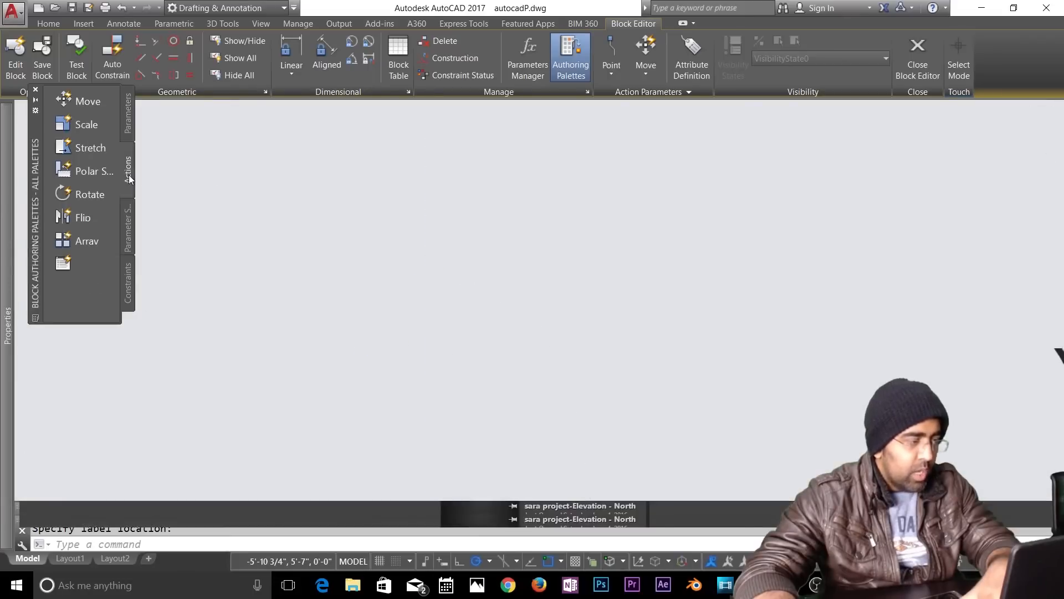
left_click(89, 221)
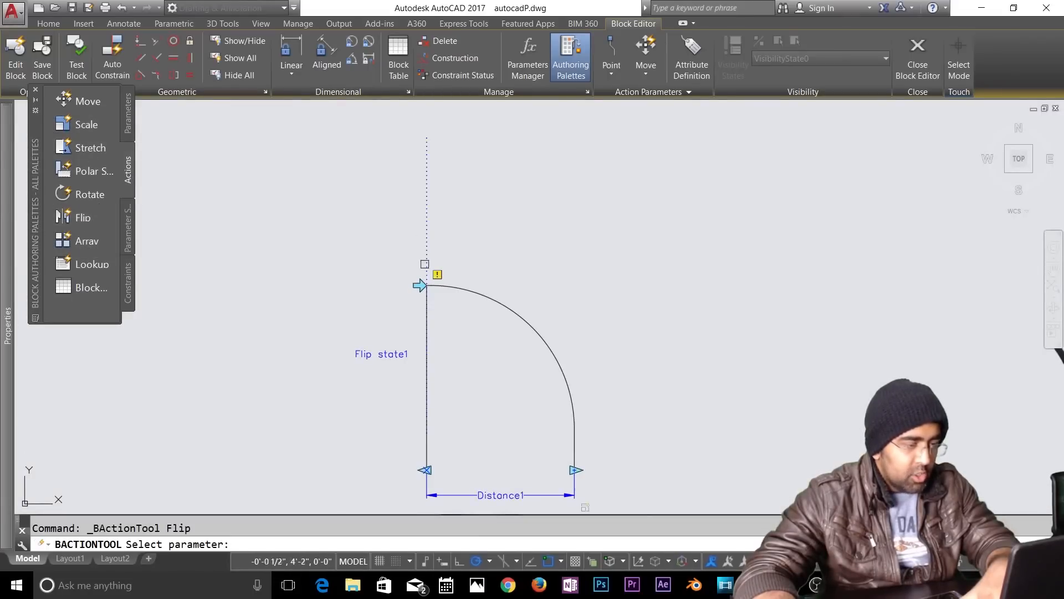
left_click(389, 354)
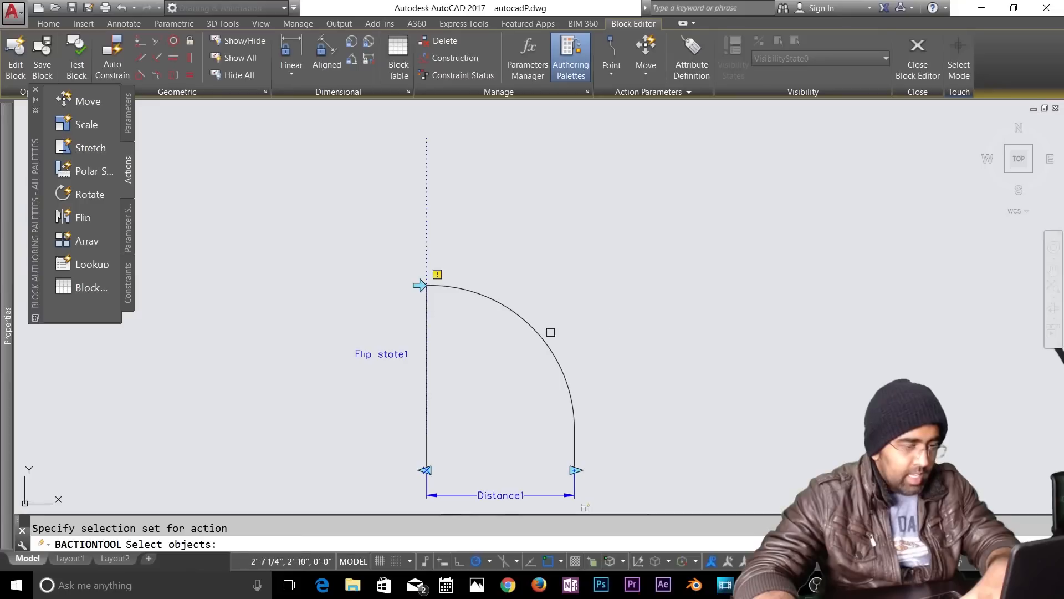
left_click(542, 339)
left_click(570, 455)
left_click(517, 453)
left_click(574, 449)
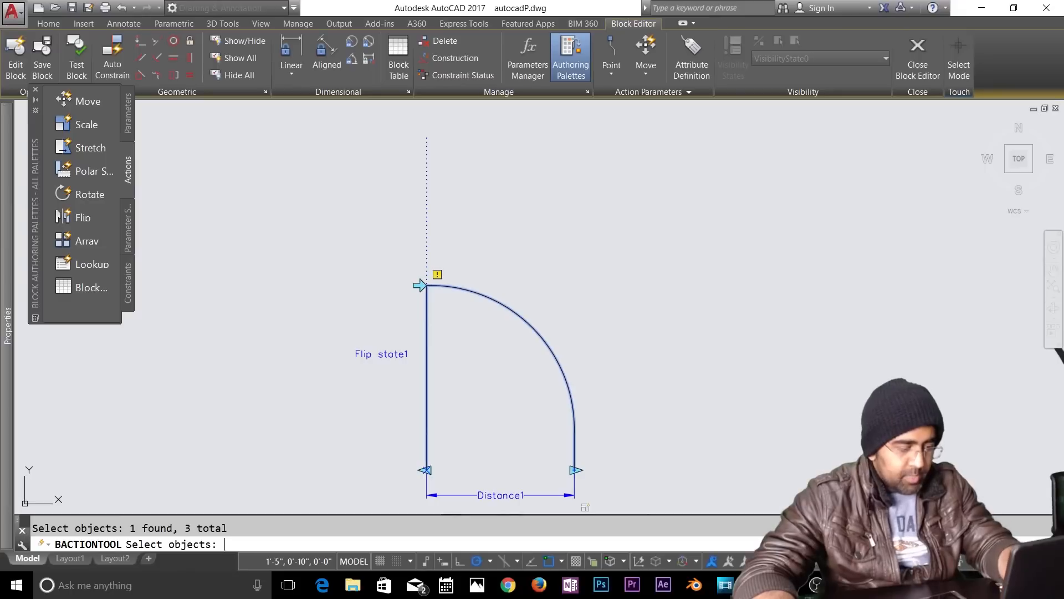
key("Return")
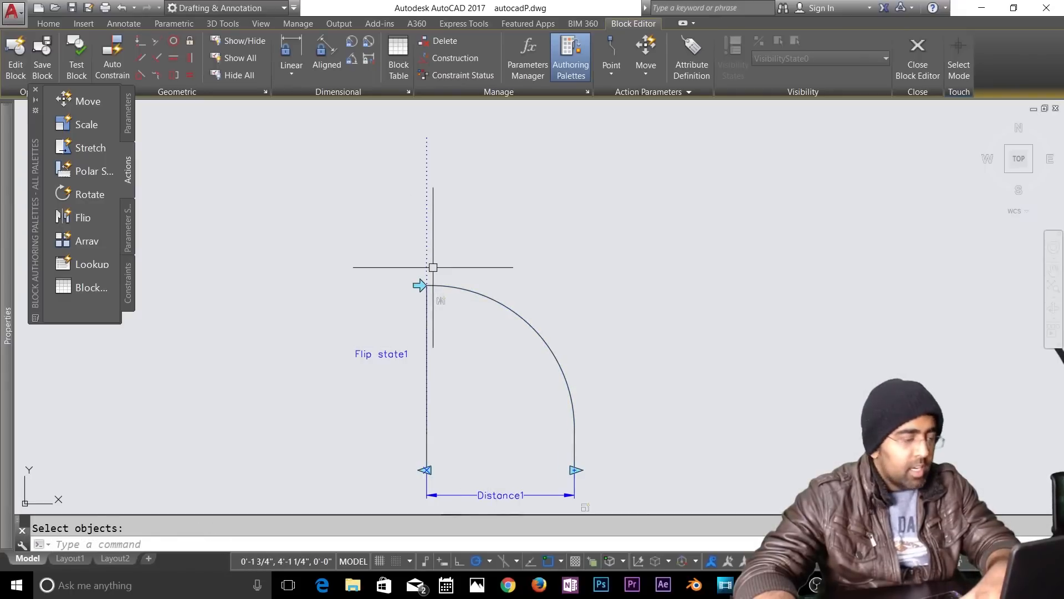
Step: Add a second flip parameter with a horizontal reflection line from the leaf's lower end to the arc's lower end, labelled inside the door swing
left_click(127, 130)
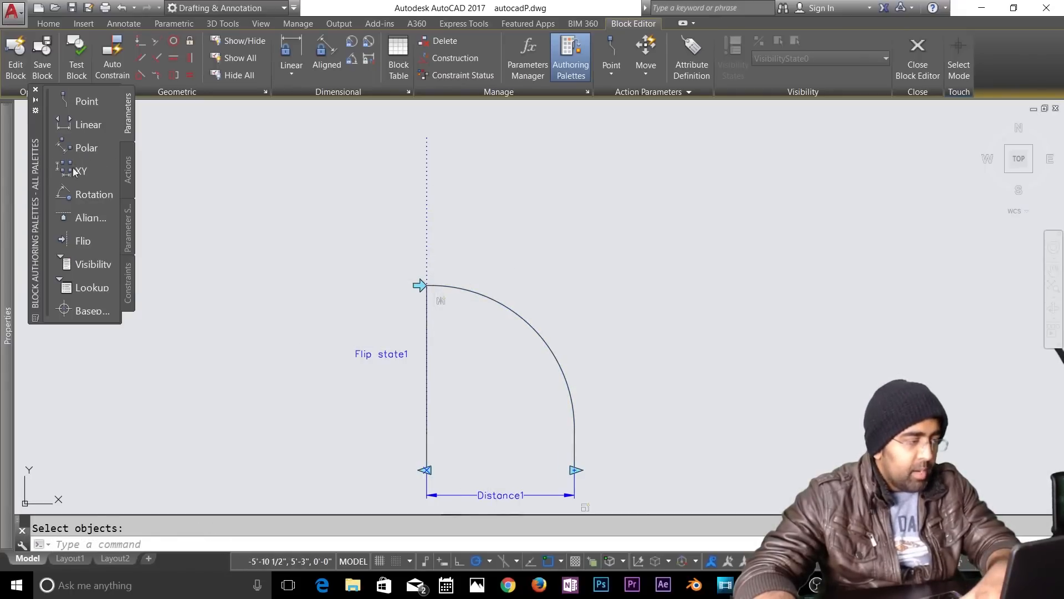
left_click(84, 134)
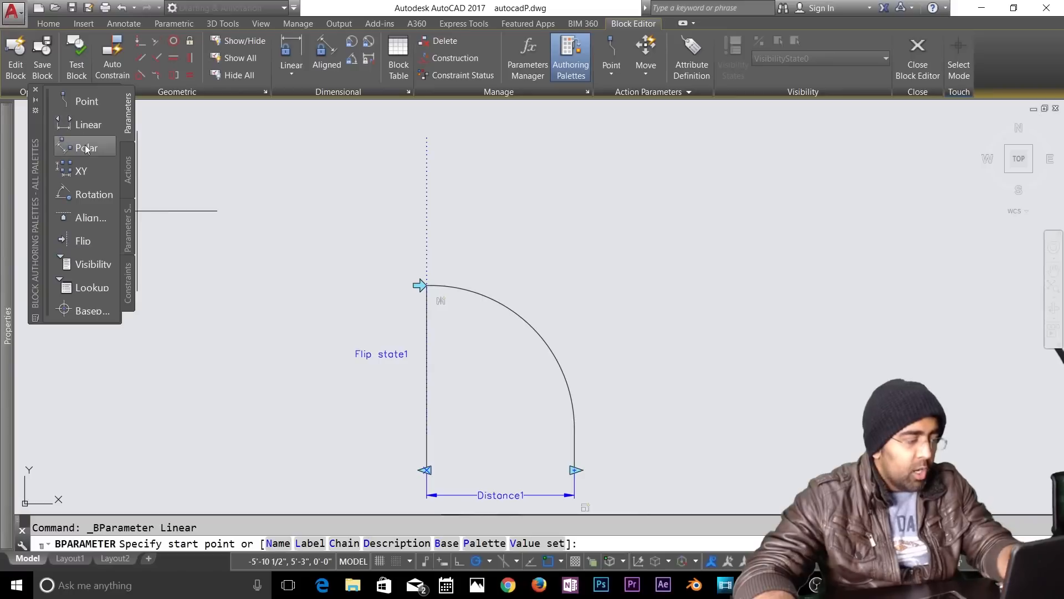
key("Escape")
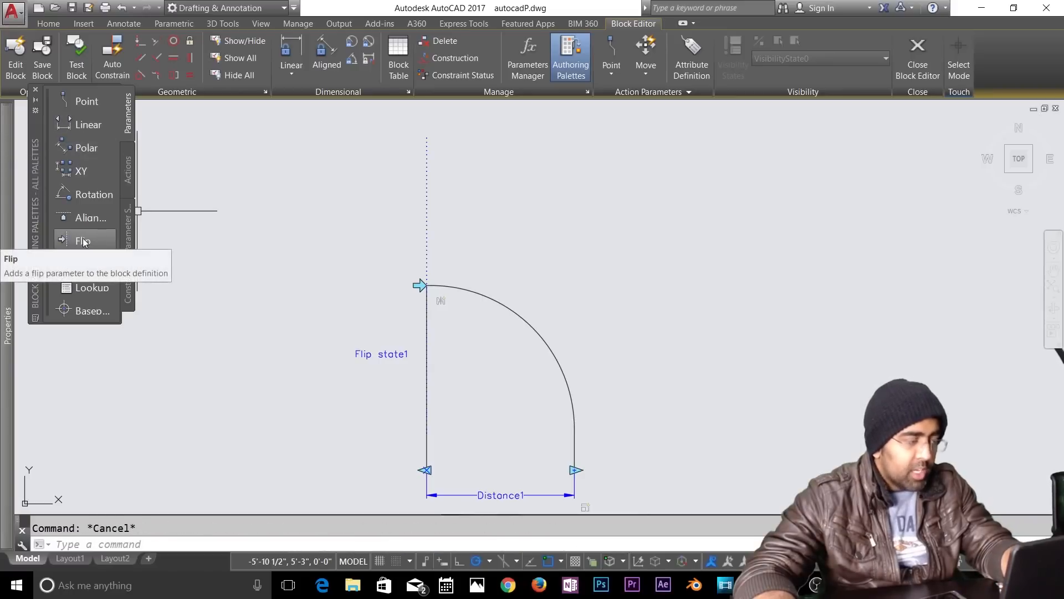
left_click(84, 241)
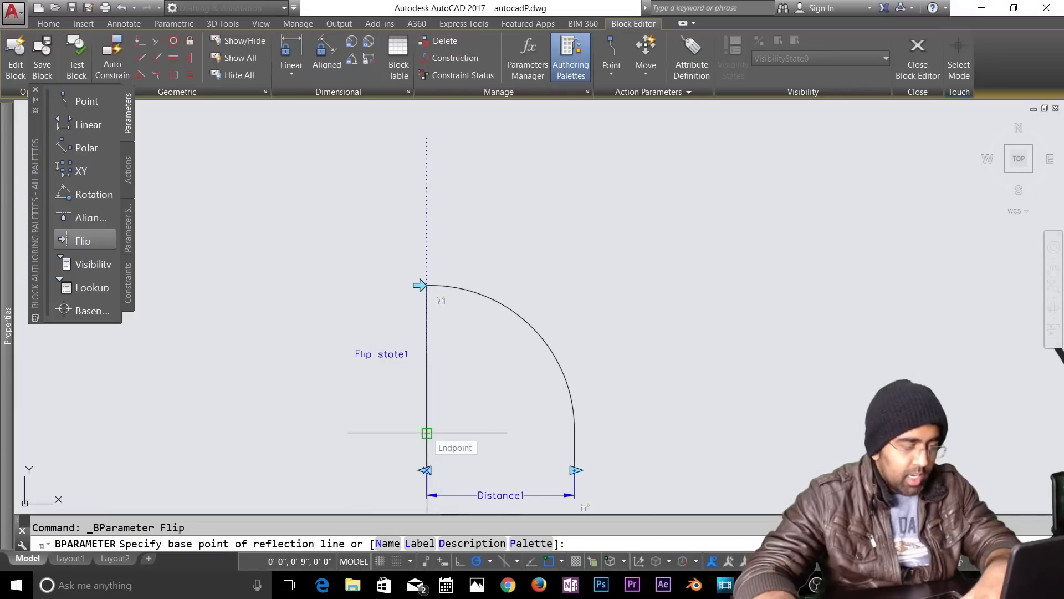
left_click(427, 433)
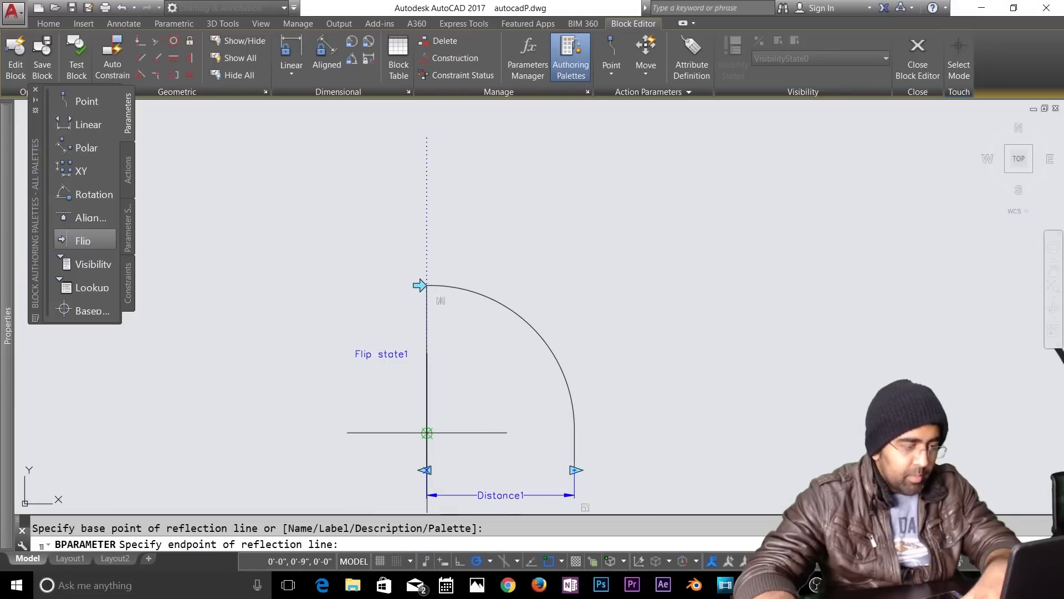
left_click(575, 432)
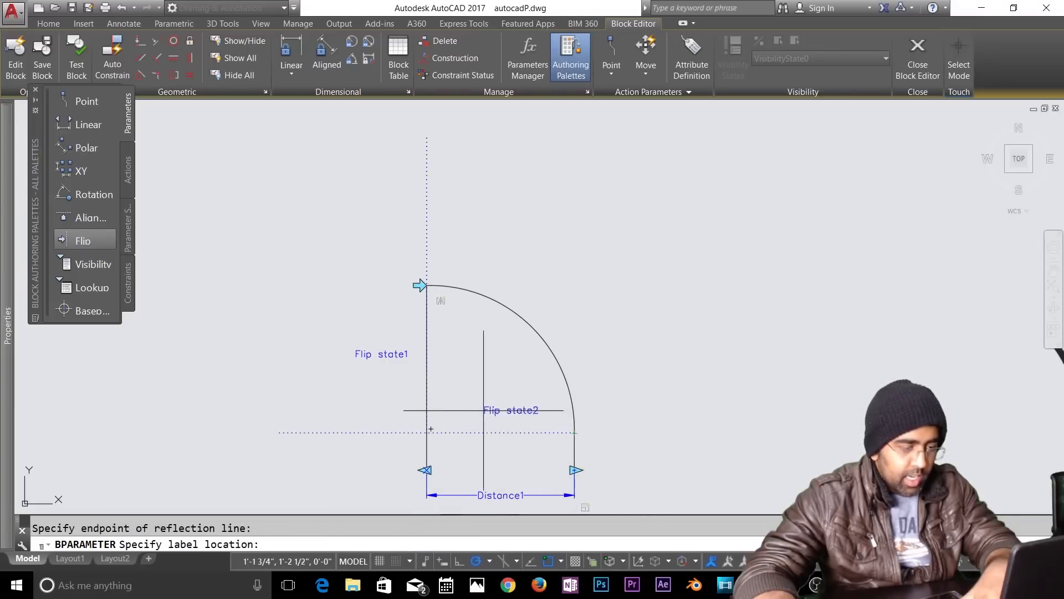
left_click(475, 408)
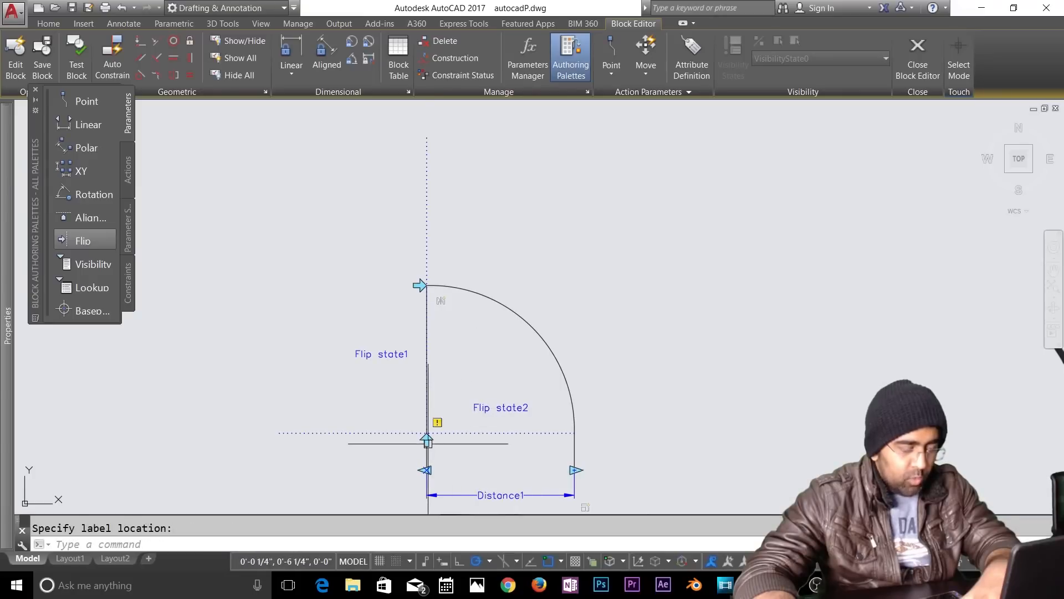
Step: Attach a Flip action for the door polyline only to the second flip parameter, and save and close the block definition
left_click(128, 171)
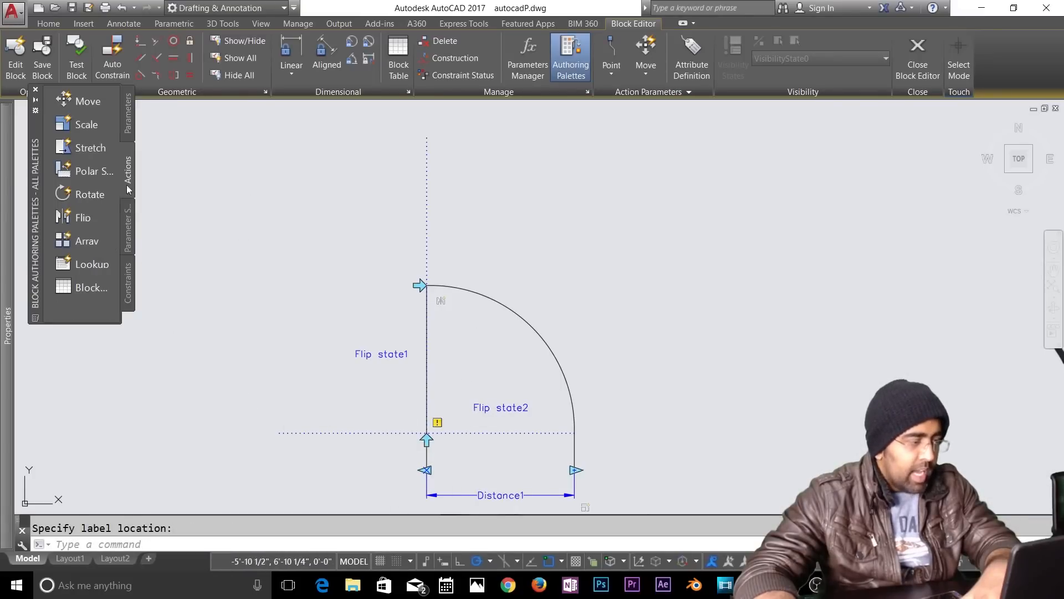
left_click(81, 218)
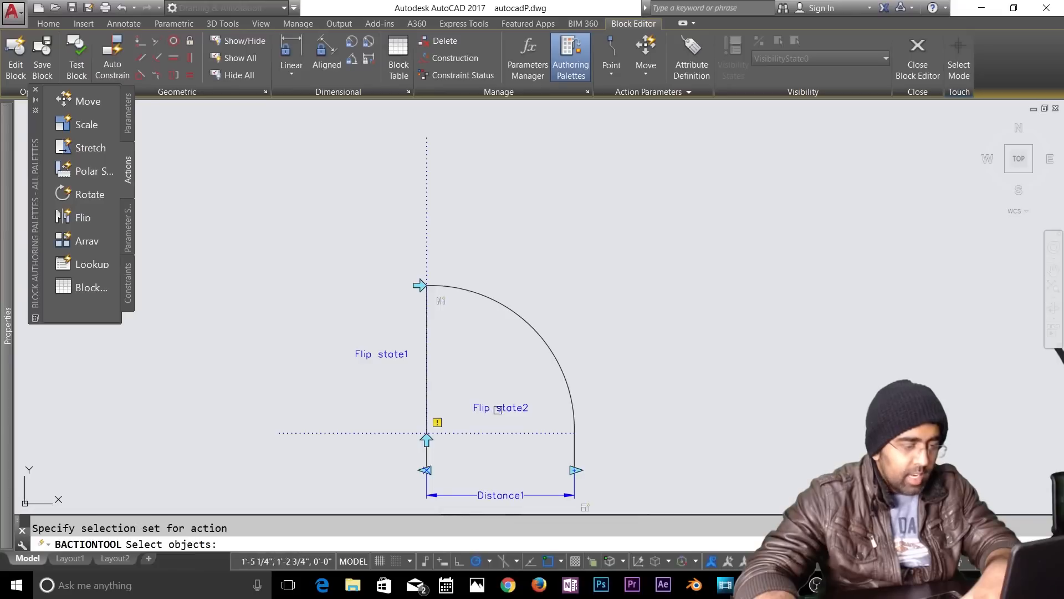
left_click(534, 326)
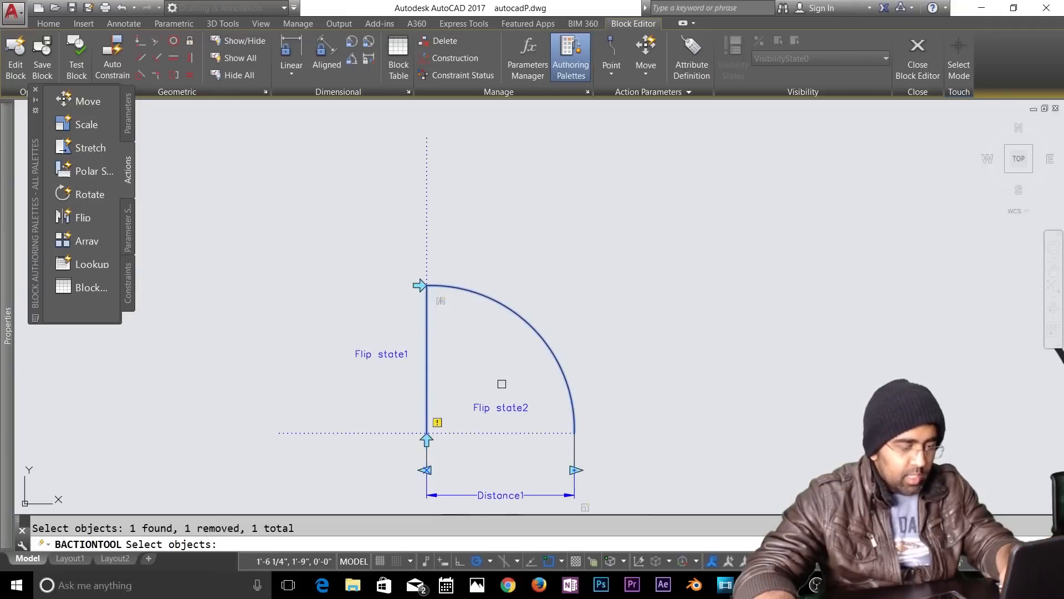
key("Return")
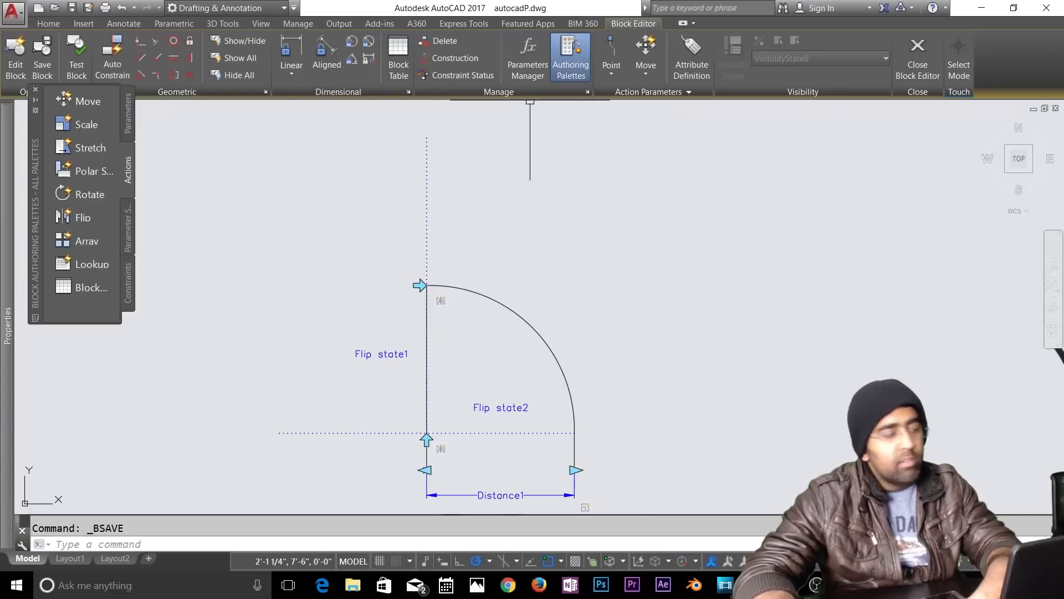
left_click(129, 233)
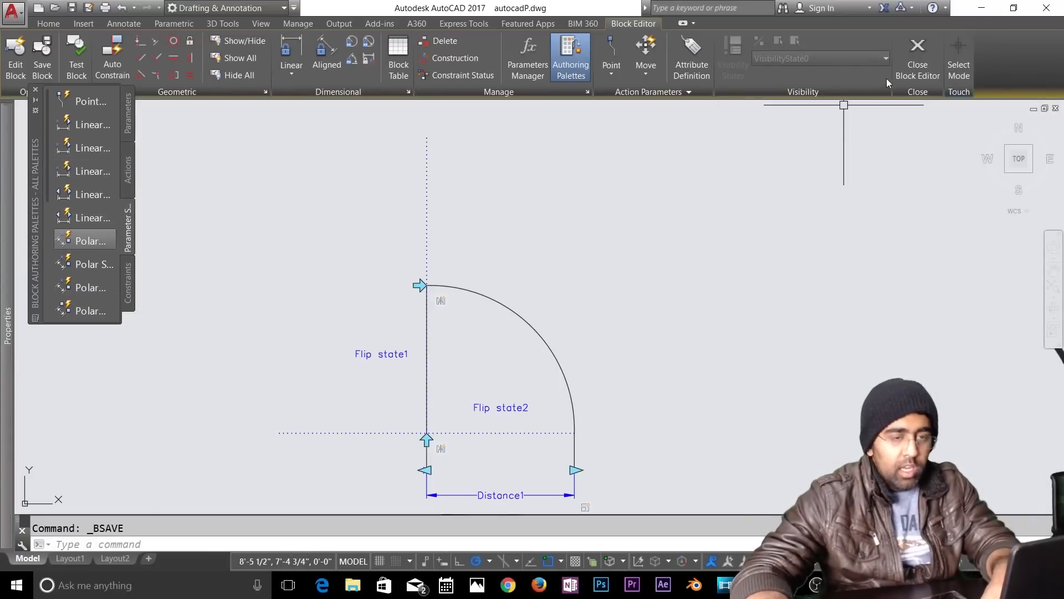
left_click(907, 71)
Step: Test the placed door block by flipping it across its vertical leaf and flipping it back
left_click(571, 207)
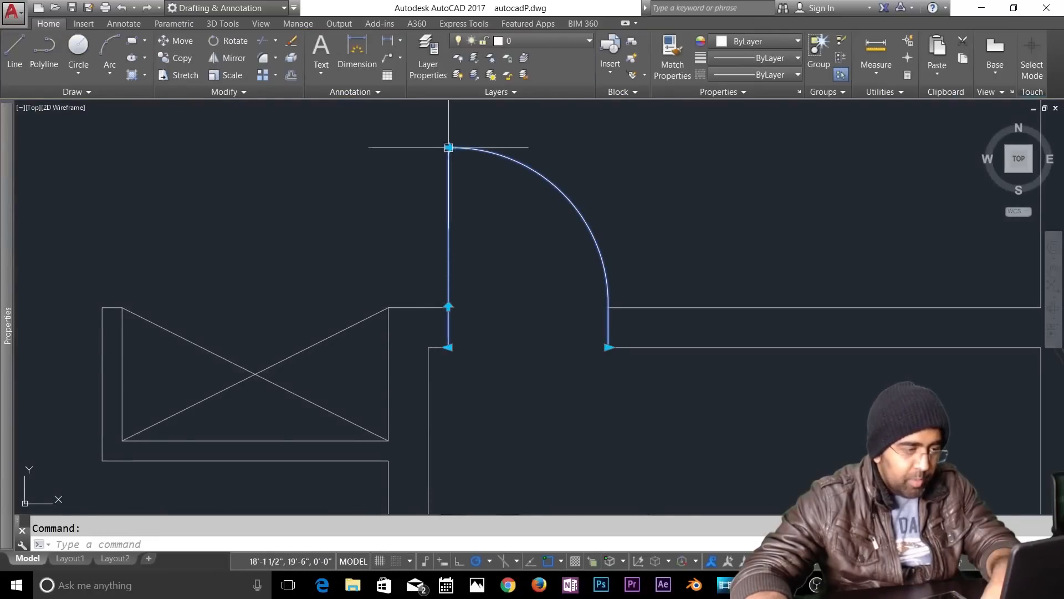
left_click(486, 220)
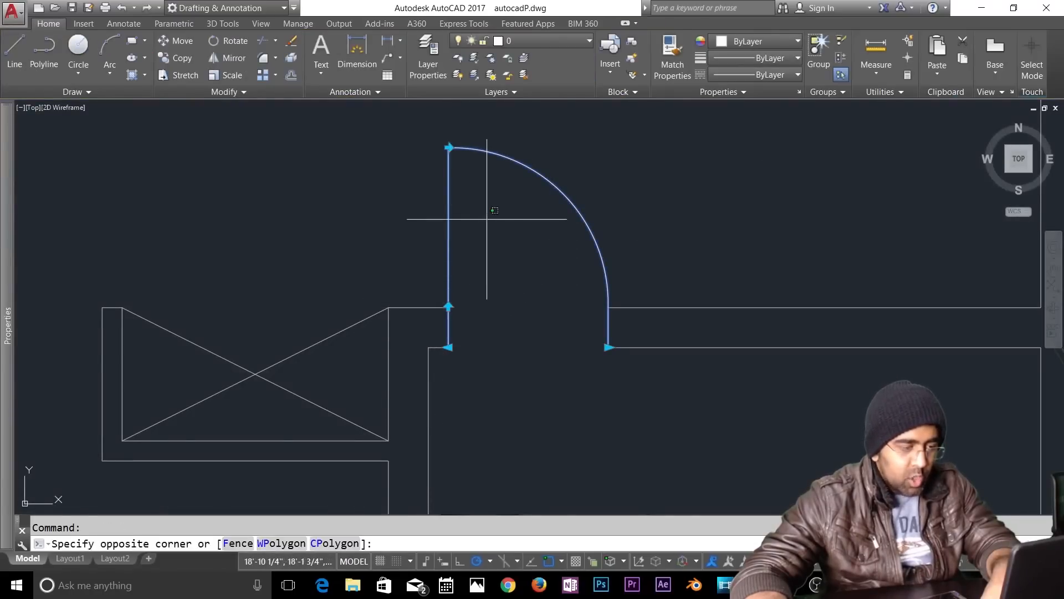
left_click(483, 271)
left_click(448, 147)
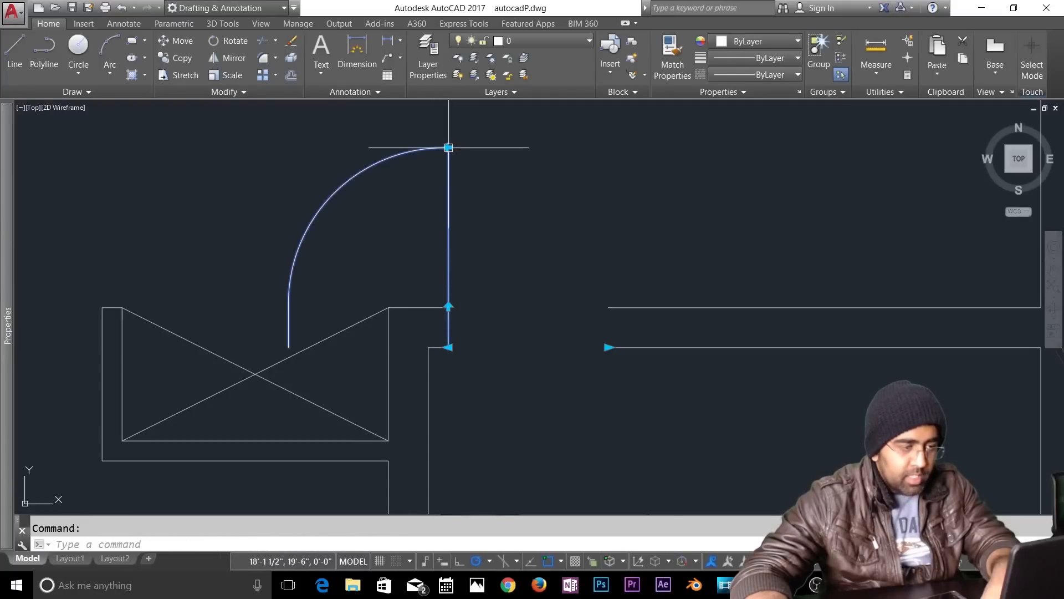
left_click(449, 147)
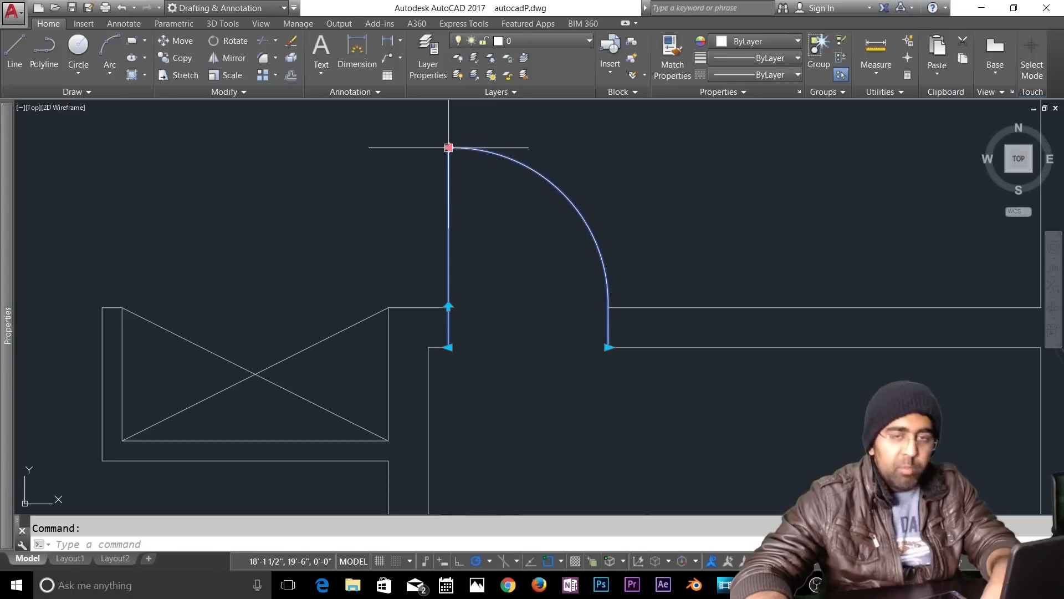
left_click(475, 226)
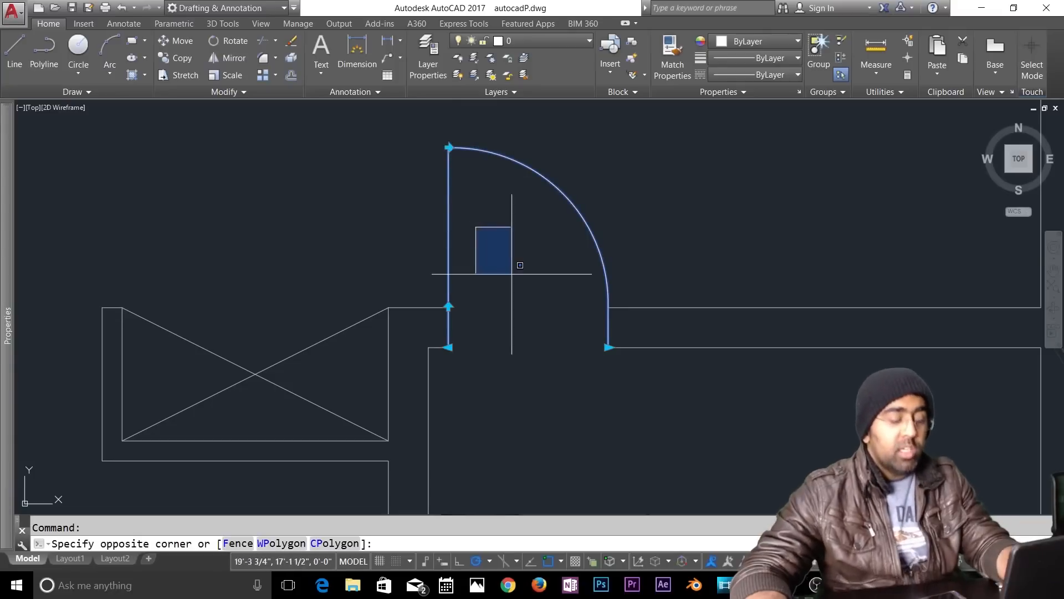
key("Escape")
scroll(512, 273, "down", 2)
scroll(512, 272, "down", 2)
mouse_move(349, 178)
middle_mouse_down()
mouse_move(415, 340)
mouse_move(450, 384)
middle_mouse_up()
middle_click_drag(383, 139, 360, 289)
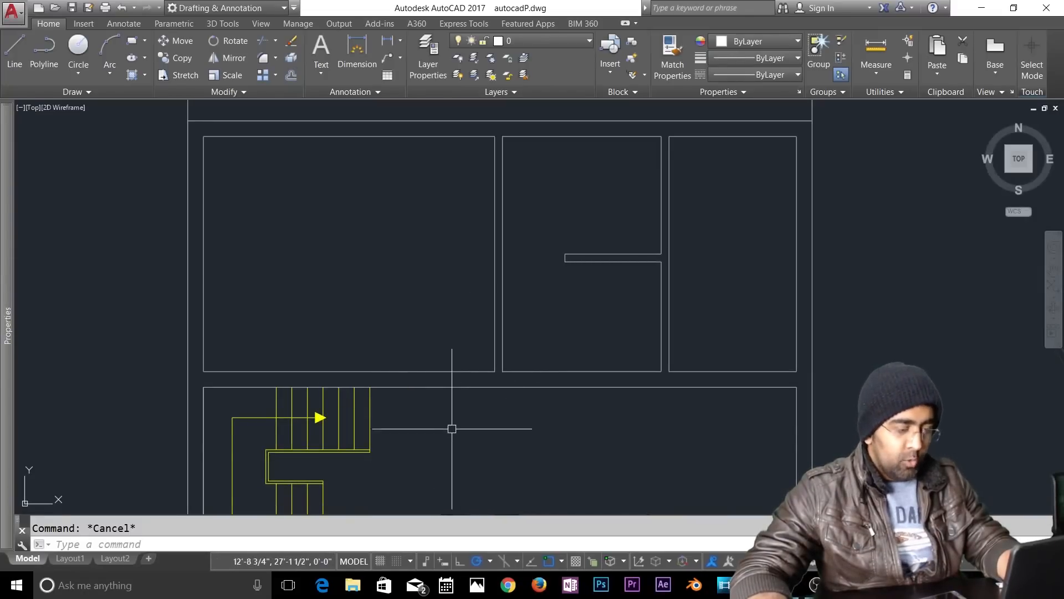
scroll(443, 400, "up", 3)
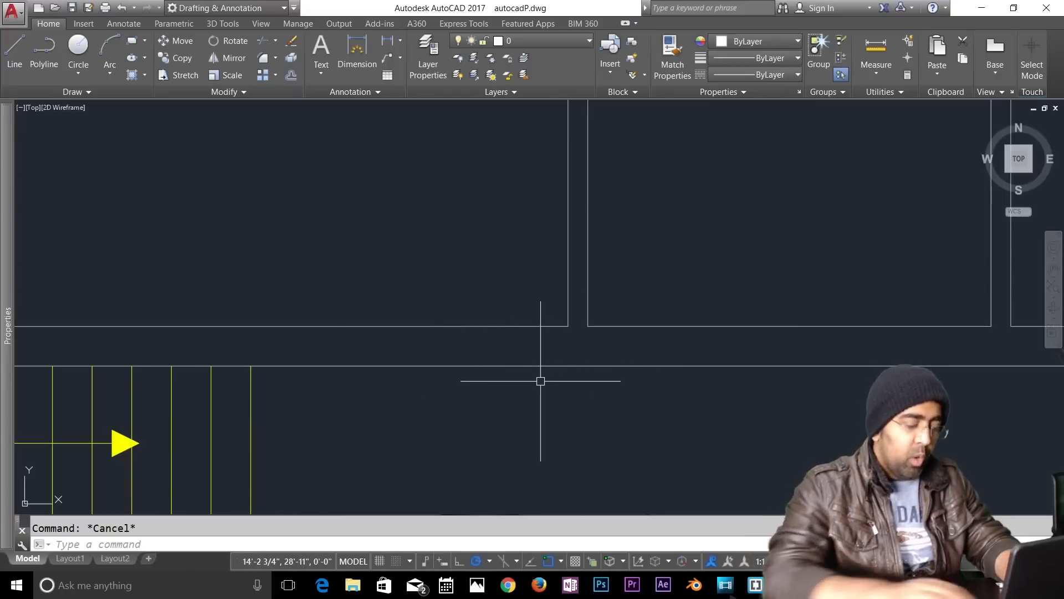
type("p")
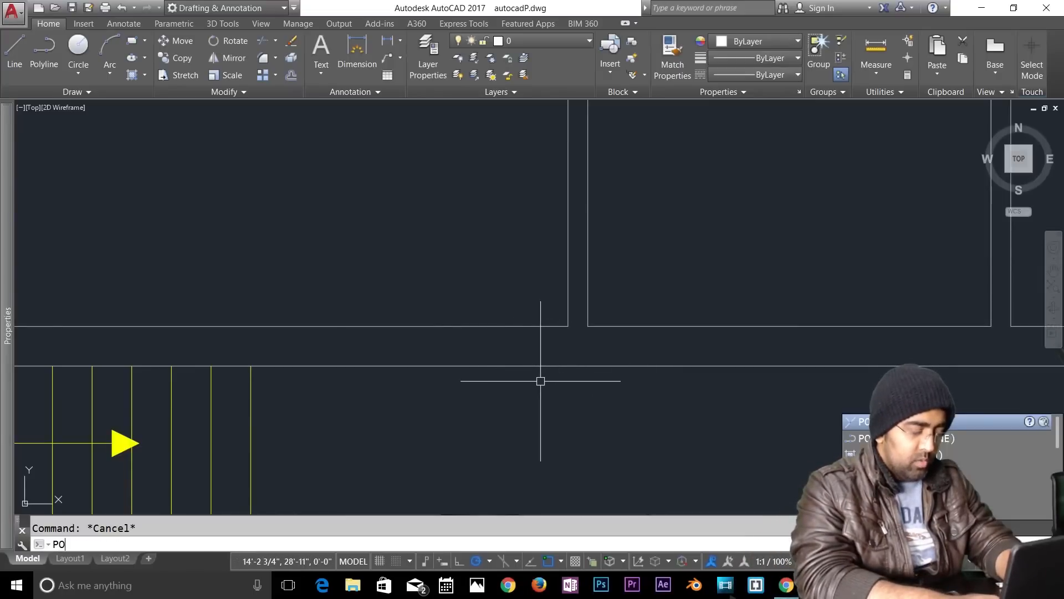
key("Return")
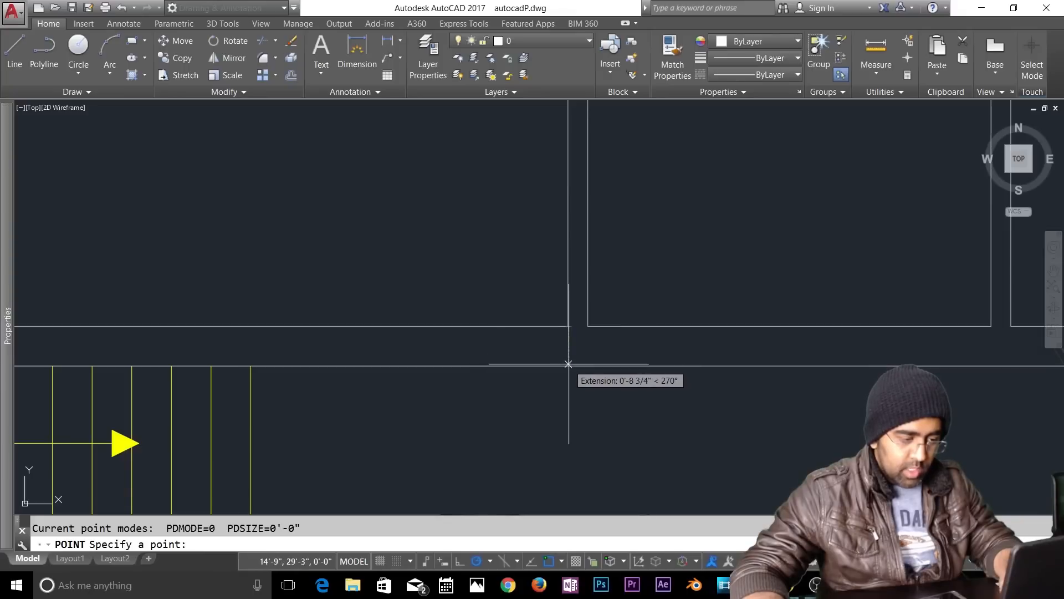
key("Escape")
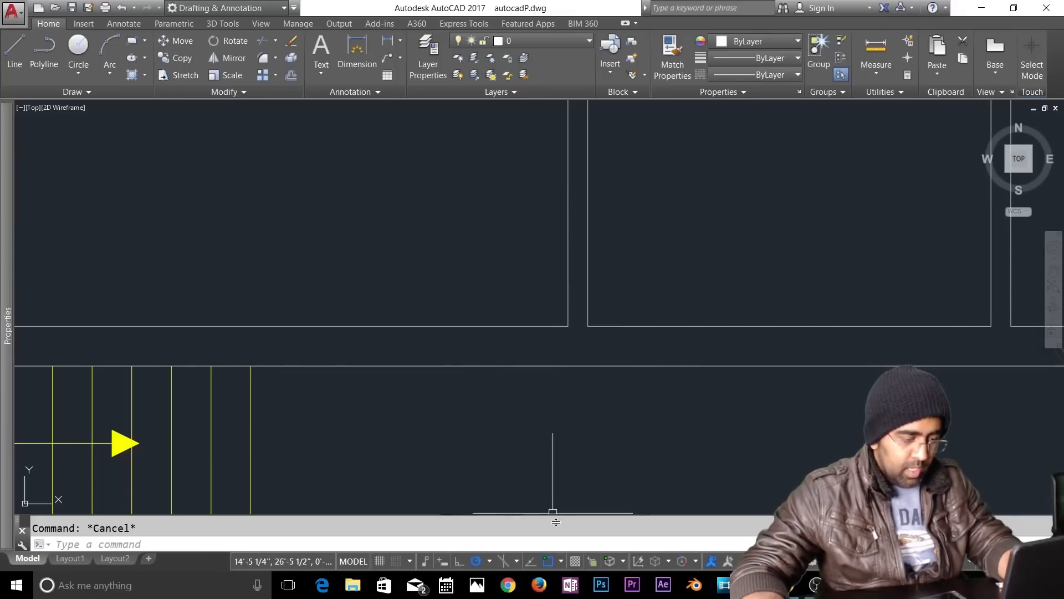
left_click(560, 563)
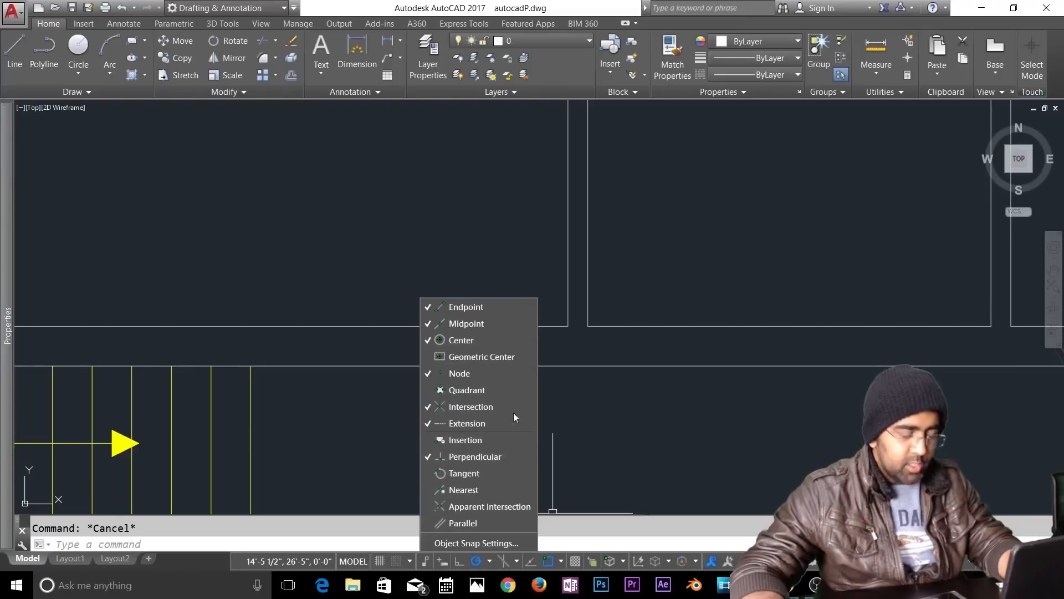
left_click(596, 397)
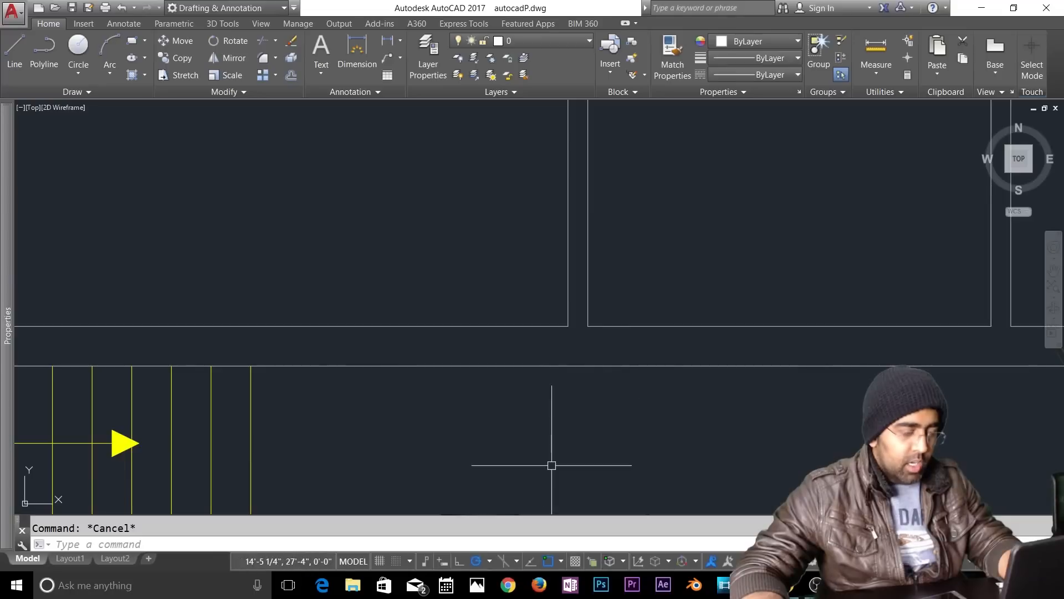
Step: Draw a vertical line across the wall above the stair area, starting from the large upper-left room's lower-right corner
type("l")
key("Return")
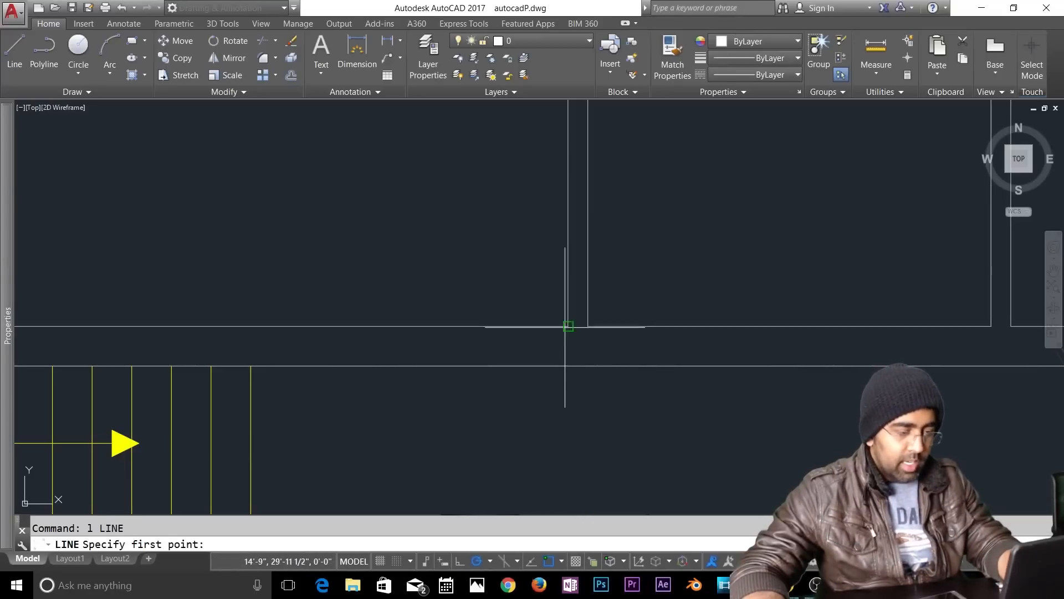
left_click(568, 326)
left_click(568, 365)
key("Escape")
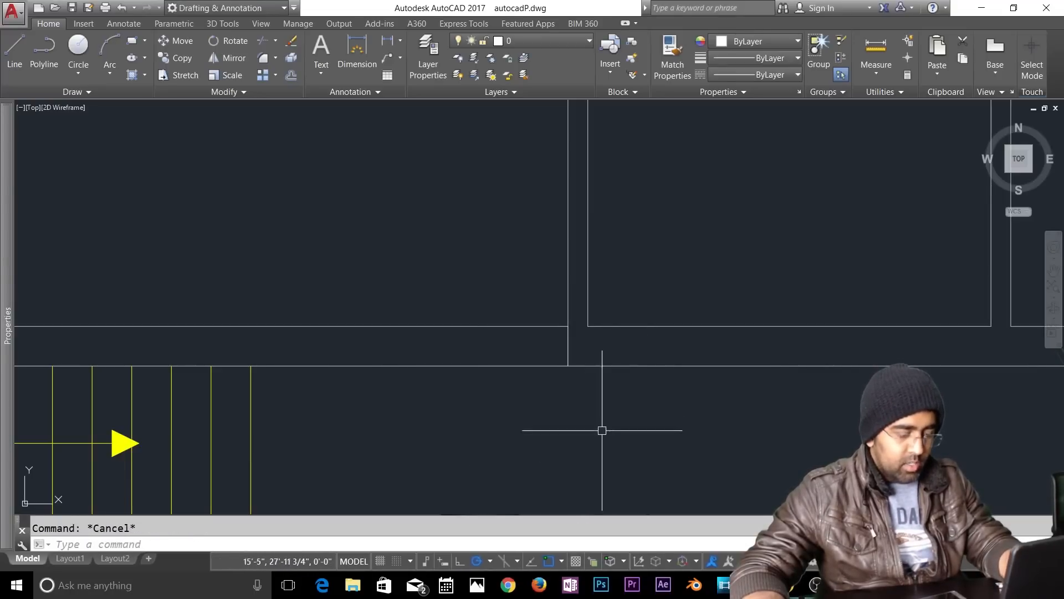
Step: Move the new line across the wall 4.5 inches to the left, away from the room corner
type("m")
key("Return")
left_click(568, 352)
key("Return")
left_click(568, 405)
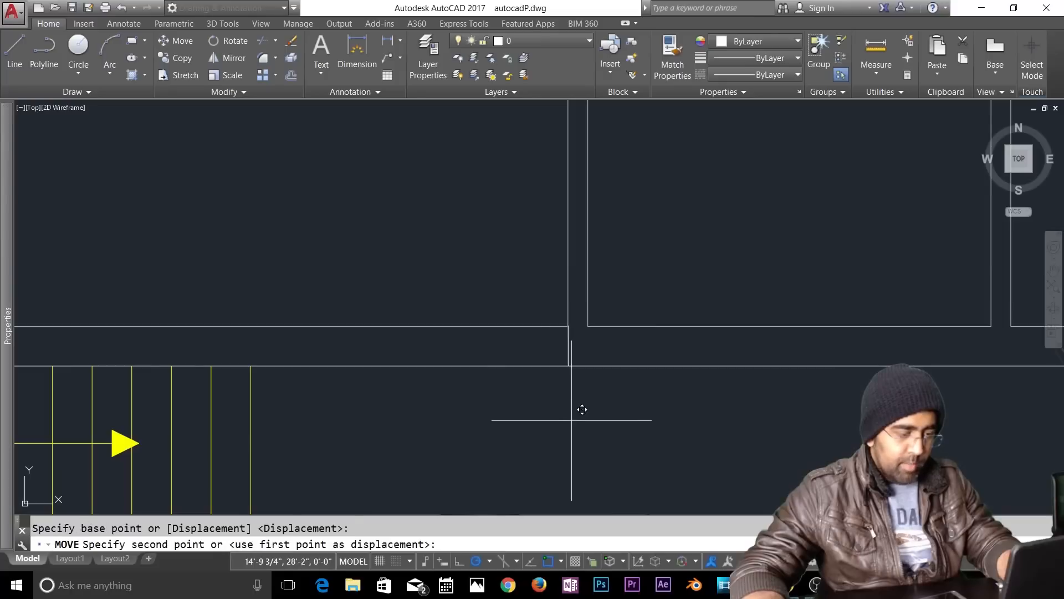
type("4.5")
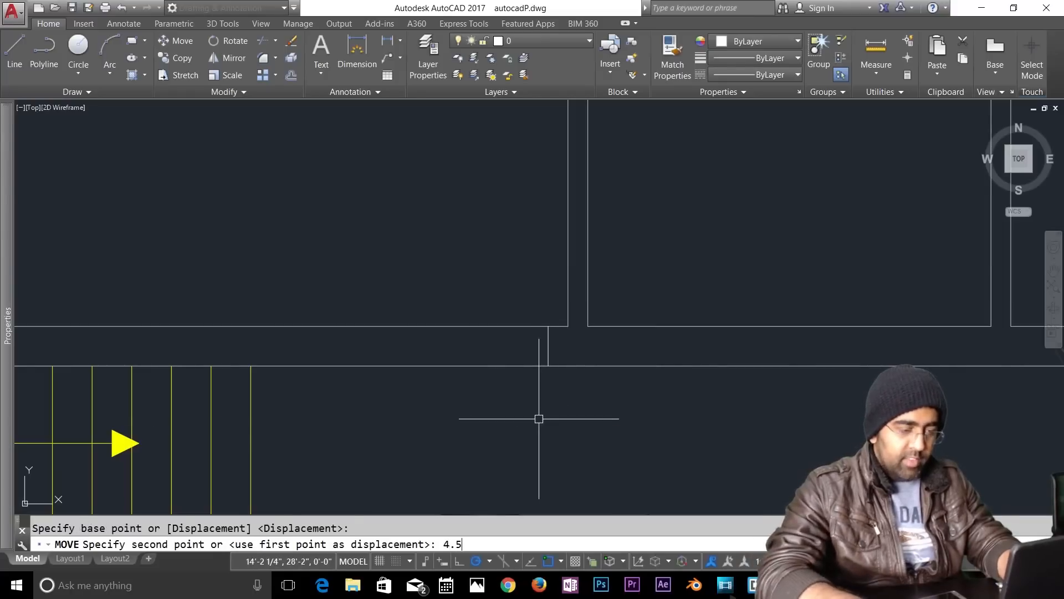
key("Return")
key("Escape")
Step: Insert the DoorTemplate block at the upper end of the short vertical line across the wall above the stairs
left_click(613, 74)
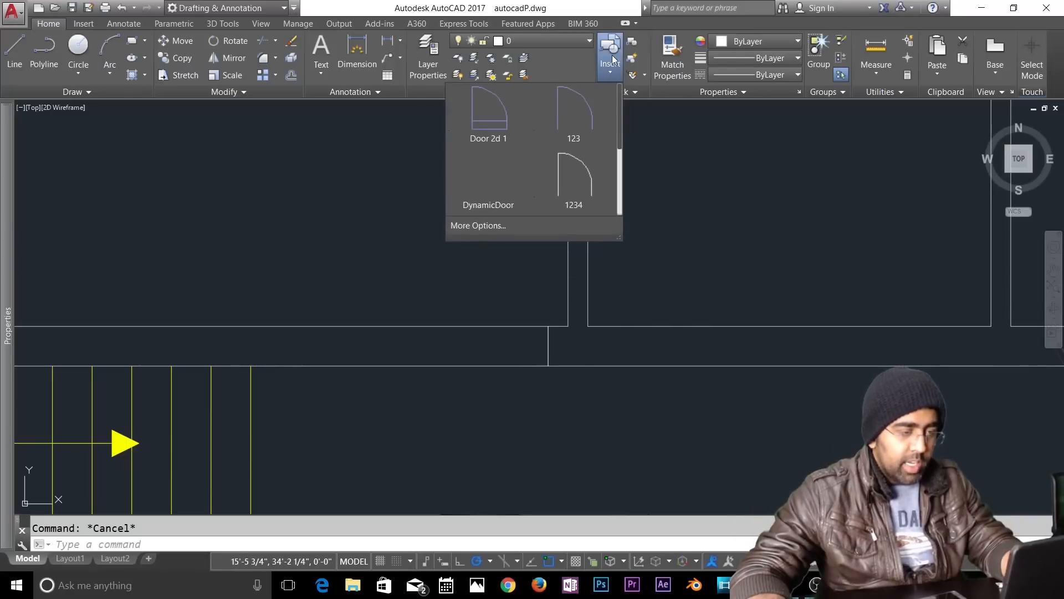
scroll(531, 158, "down", 1)
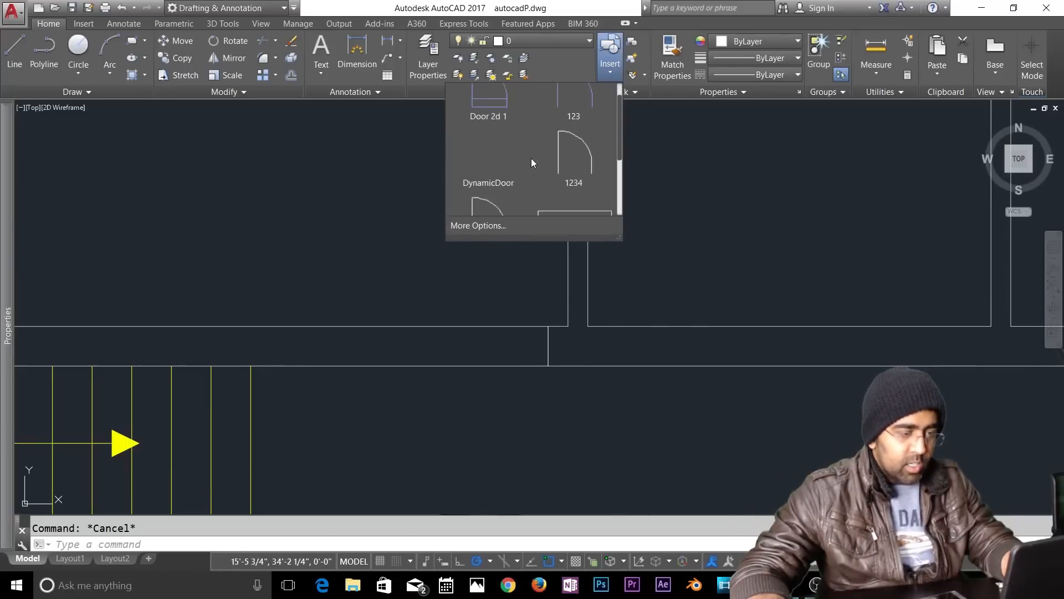
scroll(531, 158, "down", 5)
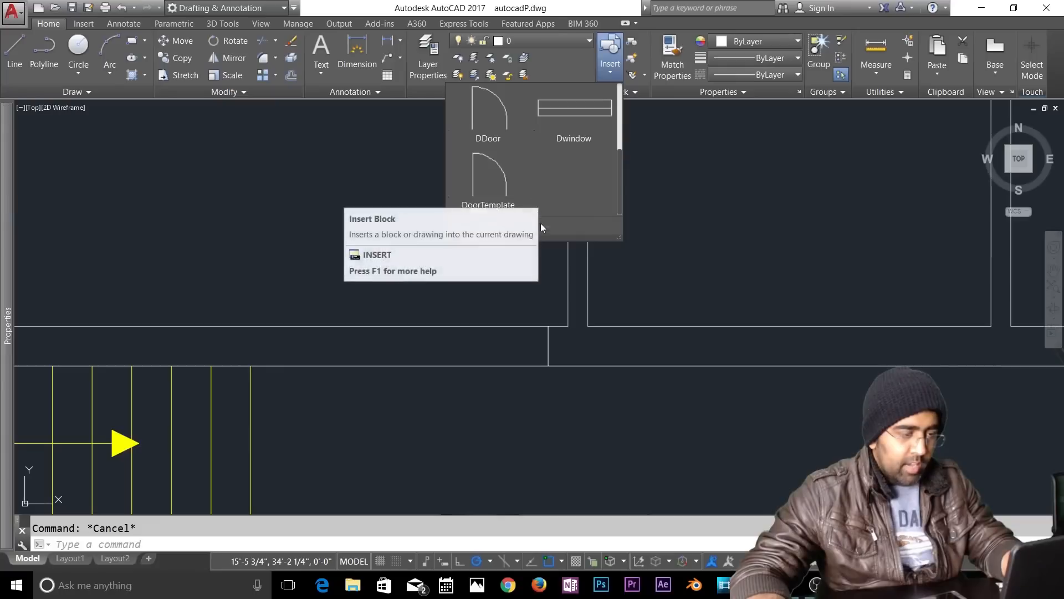
left_click(471, 176)
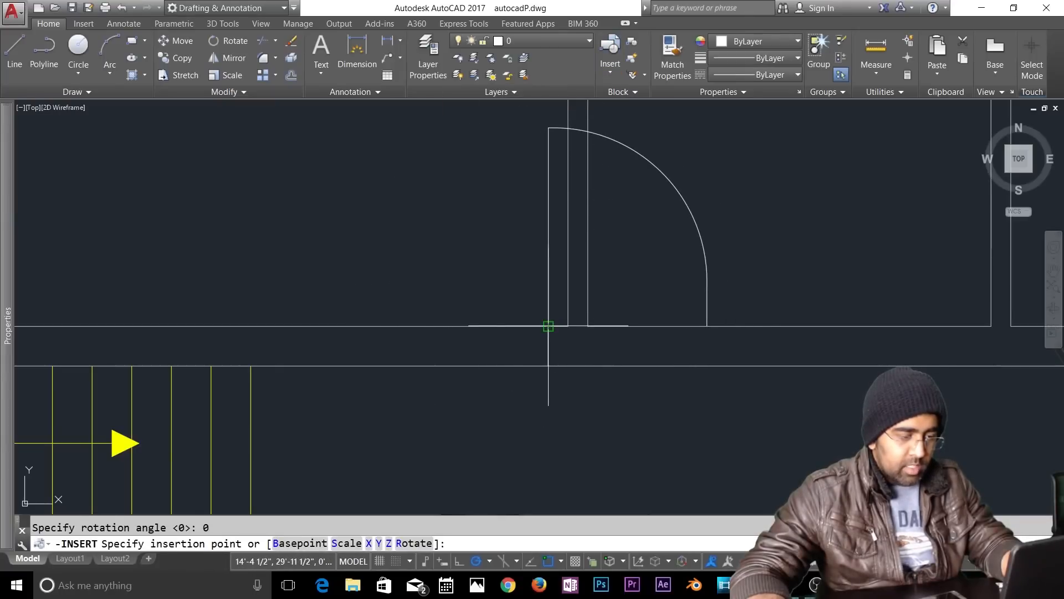
left_click(548, 326)
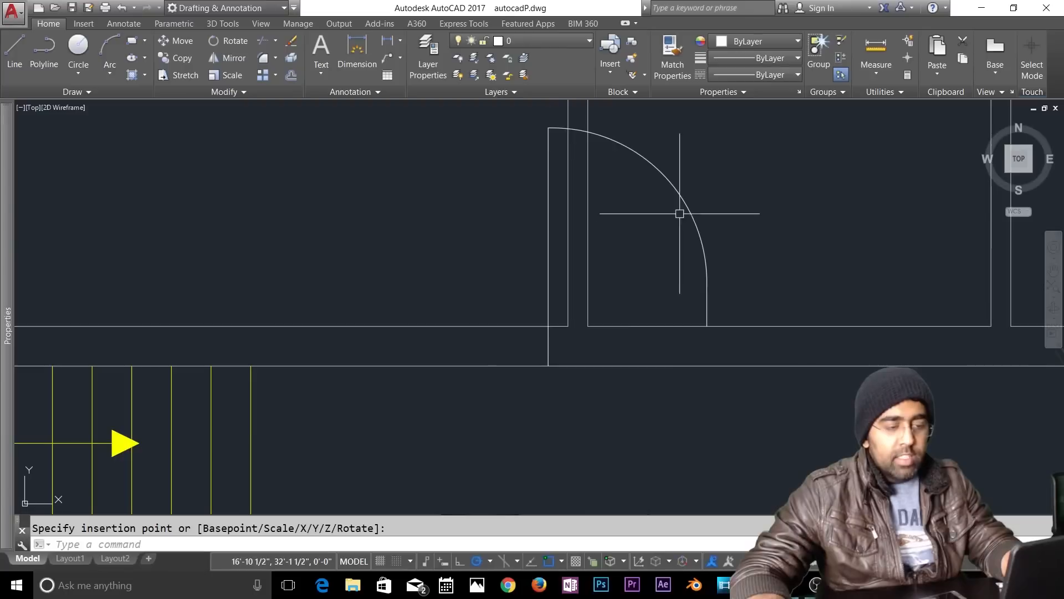
key("Escape")
Step: Move the inserted door straight down so its base sits on the wall's lower line
left_click(701, 240)
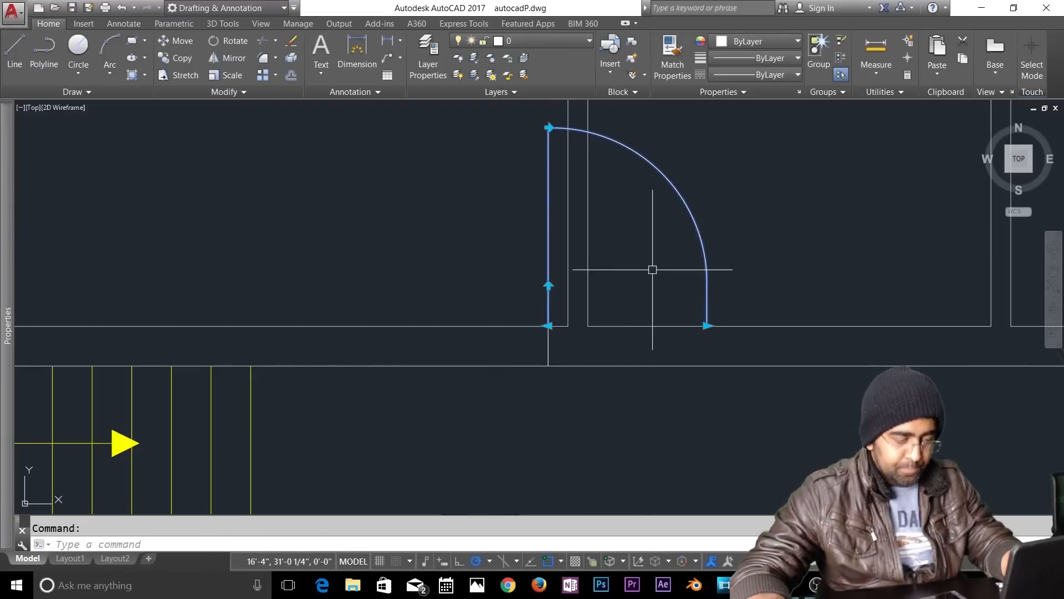
key("Escape")
type("m")
key("Return")
left_click(676, 185)
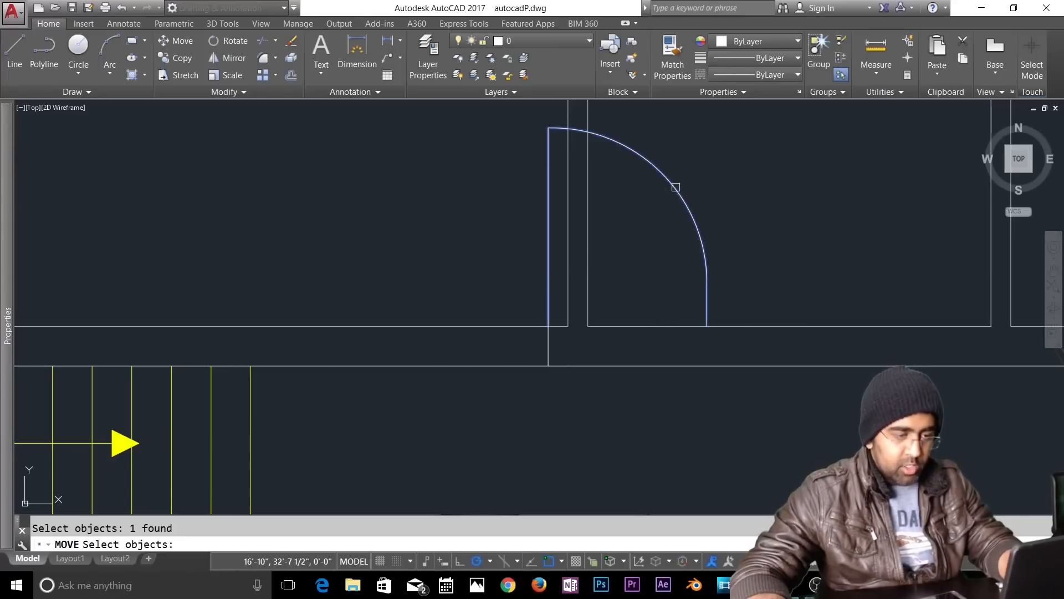
key("Return")
left_click(549, 326)
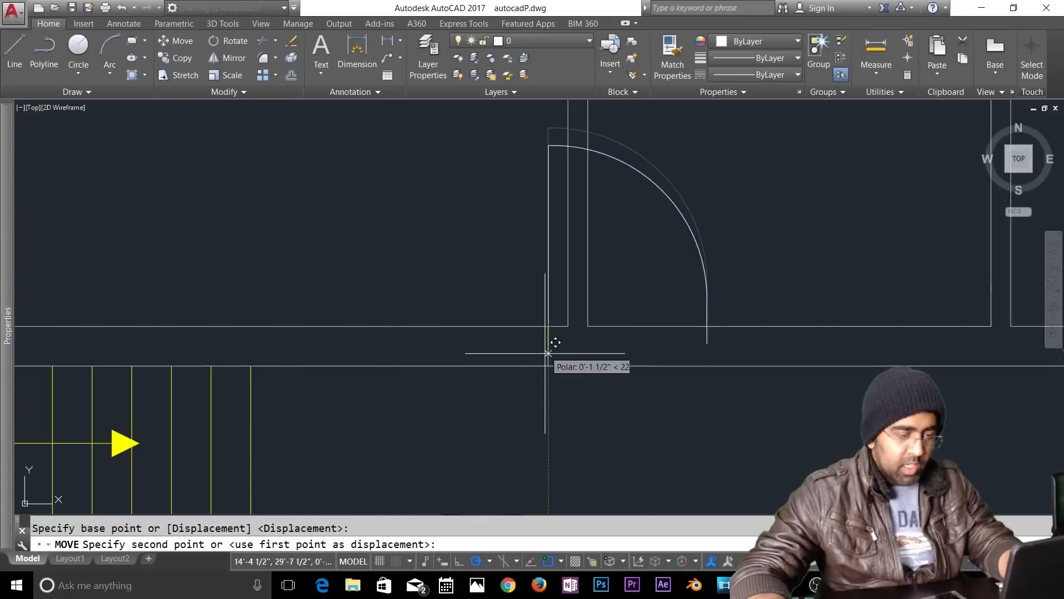
key("Escape")
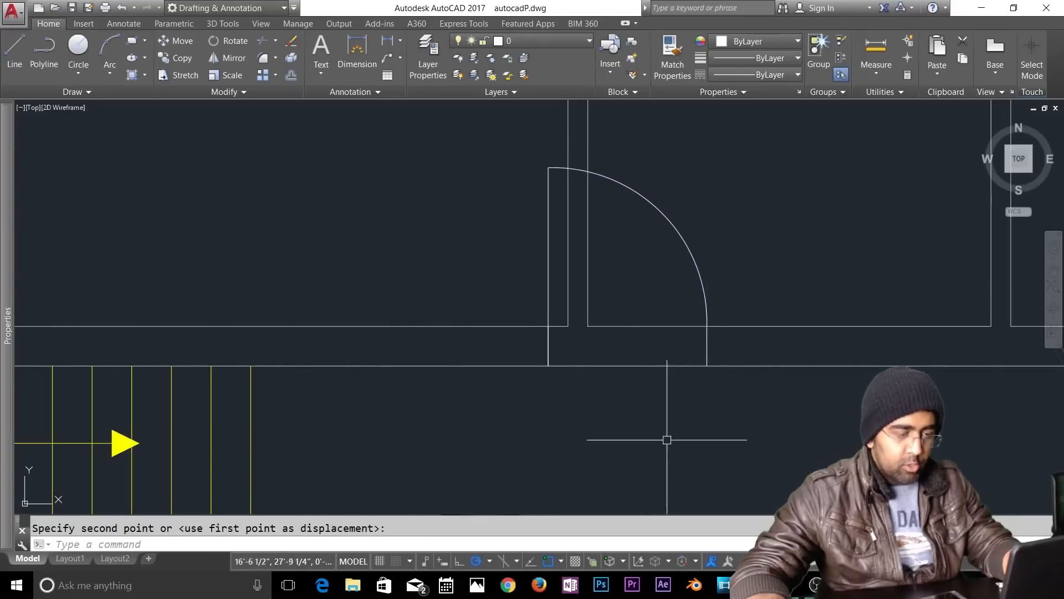
Step: Narrow the door by 6 inches and flip it to the left side of its vertical leaf
left_click(689, 258)
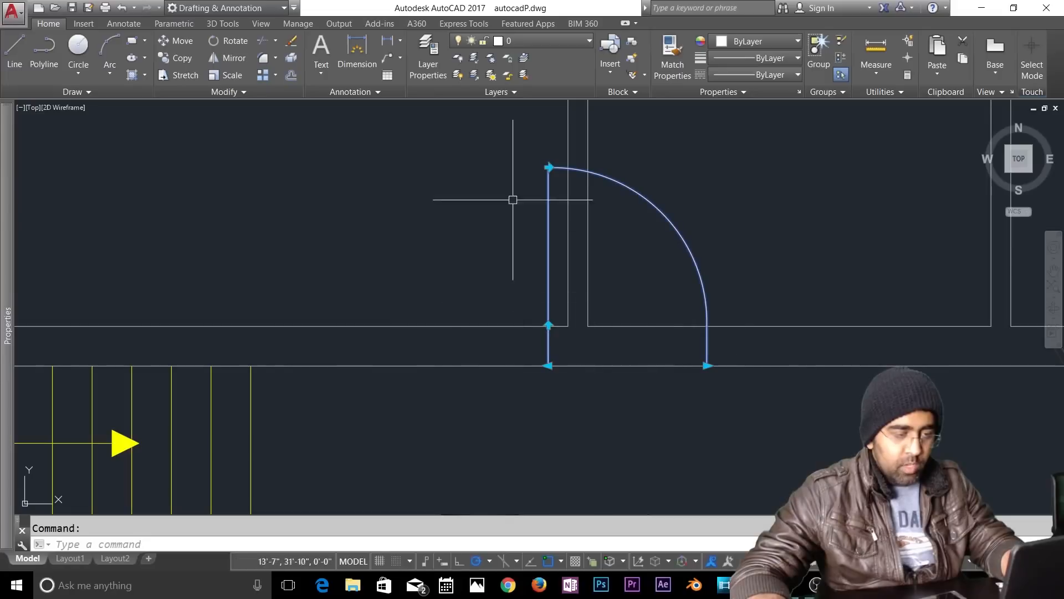
left_click(549, 166)
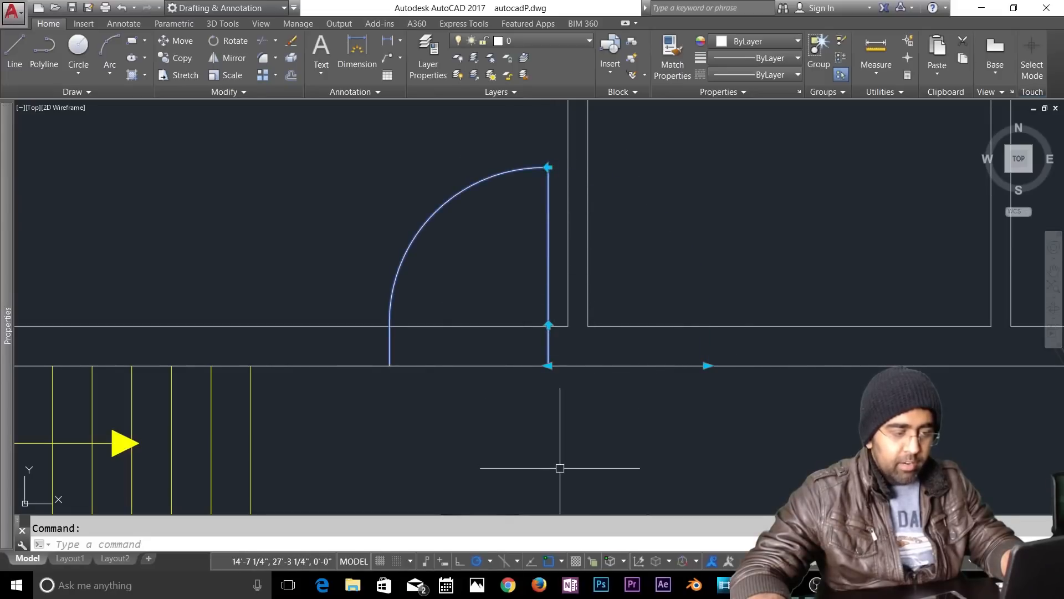
left_click(549, 167)
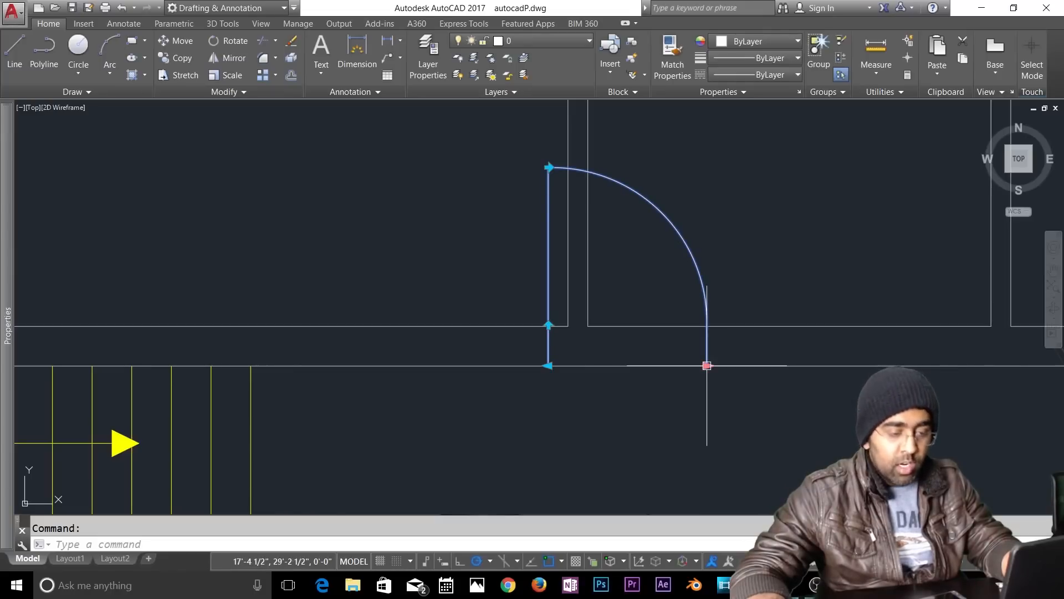
left_click(707, 365)
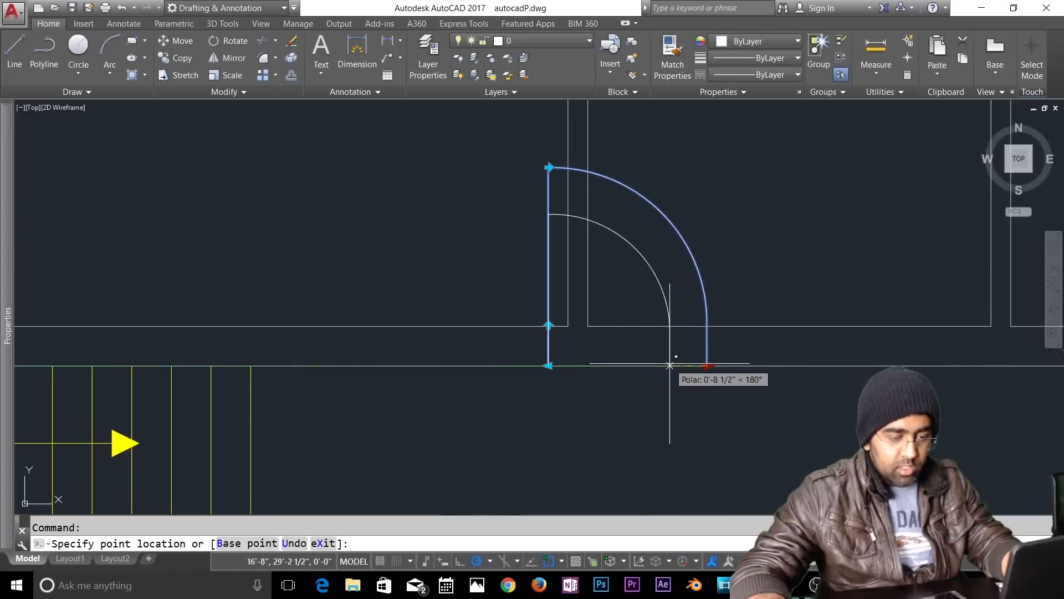
type("6")
key("Return")
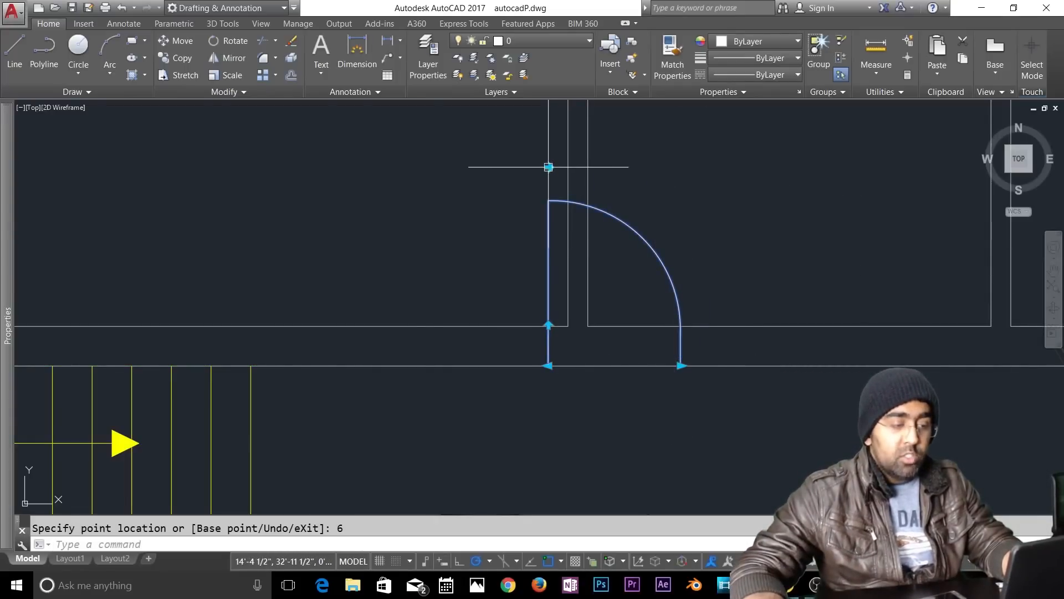
left_click(548, 366)
key("Escape")
Step: Trim the two horizontal wall lines inside the opening of the door above the stairs
type("tr")
key("Return")
key("Return")
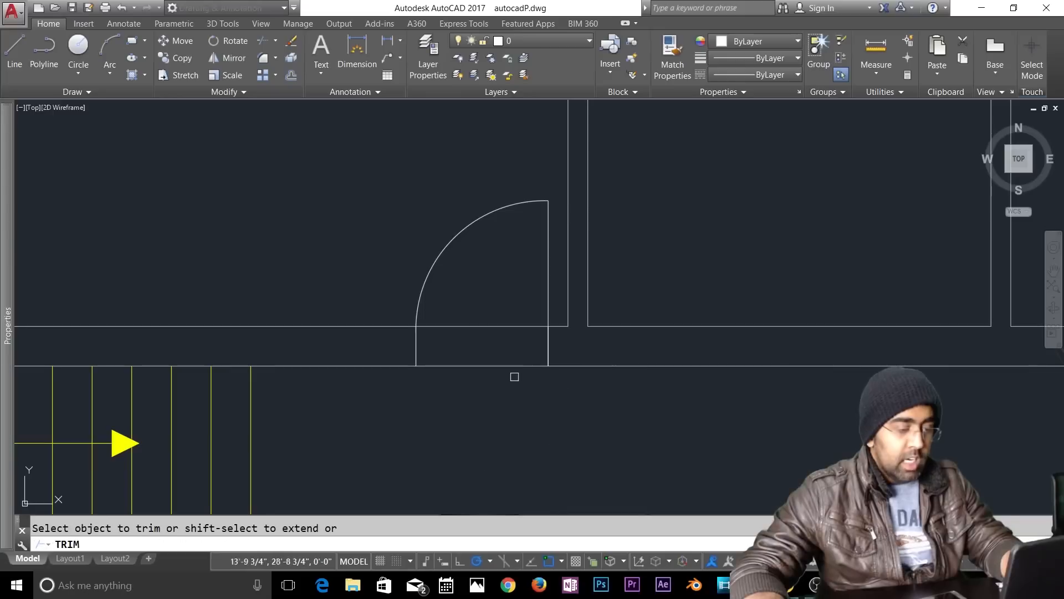
left_click(505, 300)
left_click(459, 421)
key("Escape")
Step: Delete the leftover construction line across the wall at the door's hinge side
left_click(506, 297)
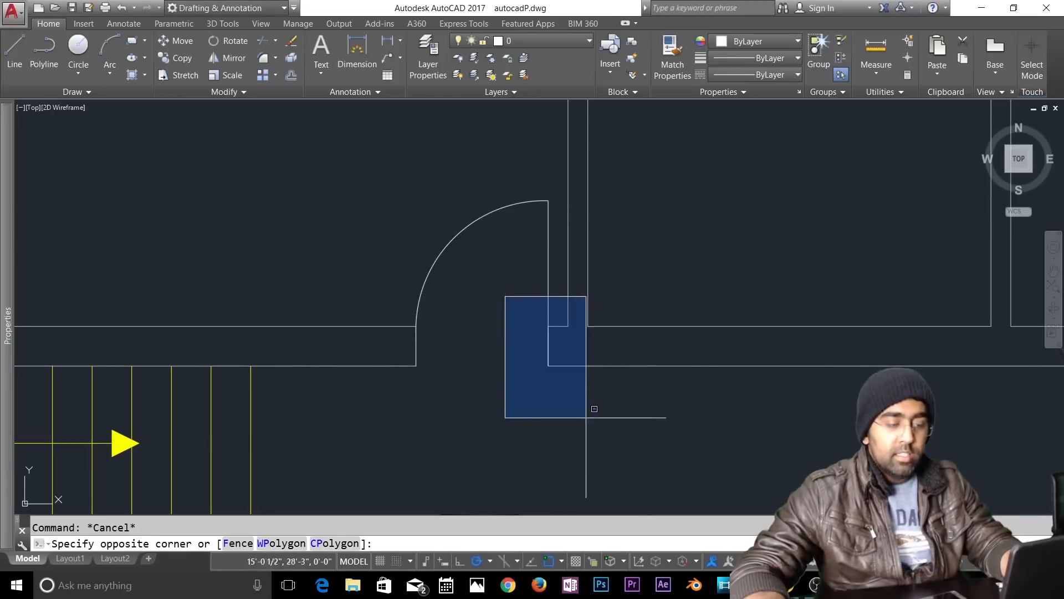
left_click(598, 429)
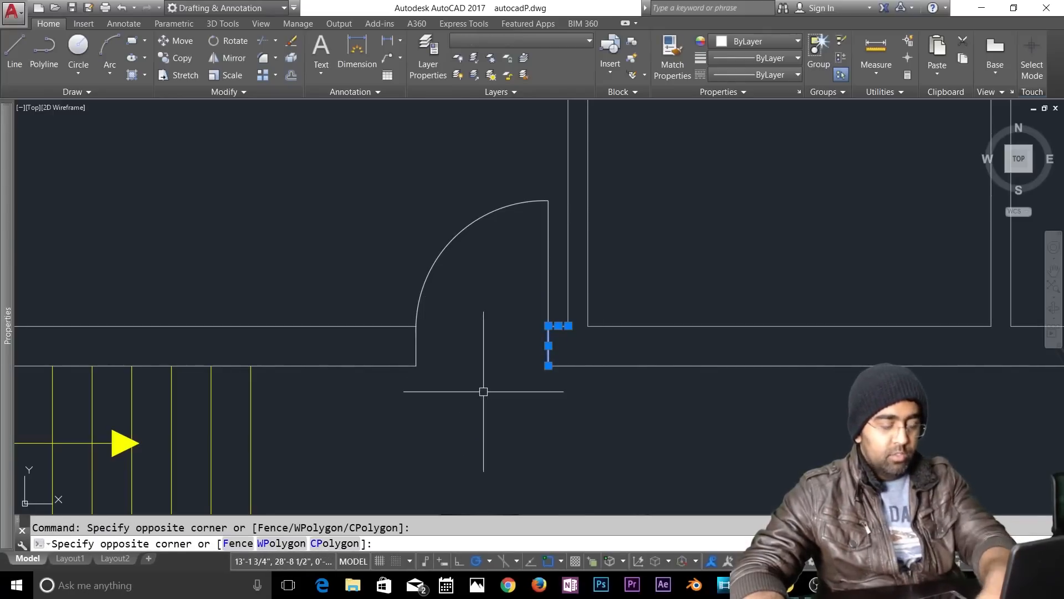
key("Escape")
left_click(518, 317)
left_click(561, 368)
key("Delete")
key("Escape")
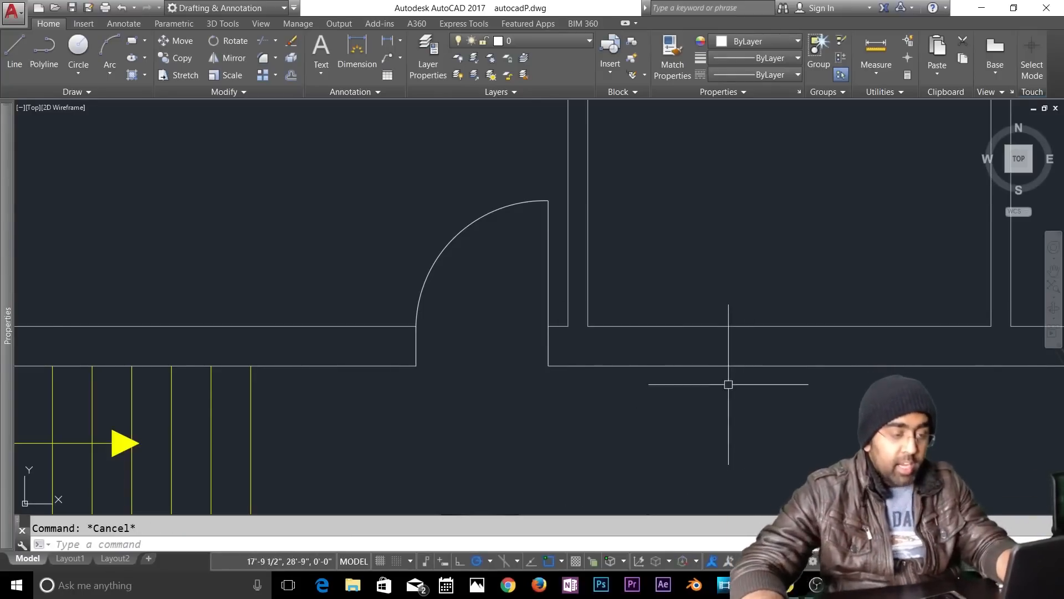
Step: Insert DoorTemplate on the left line of the large upper-left room's right wall, level with the lower edge of the partition stub
scroll(728, 384, "down", 2)
middle_click_drag(692, 299, 659, 433)
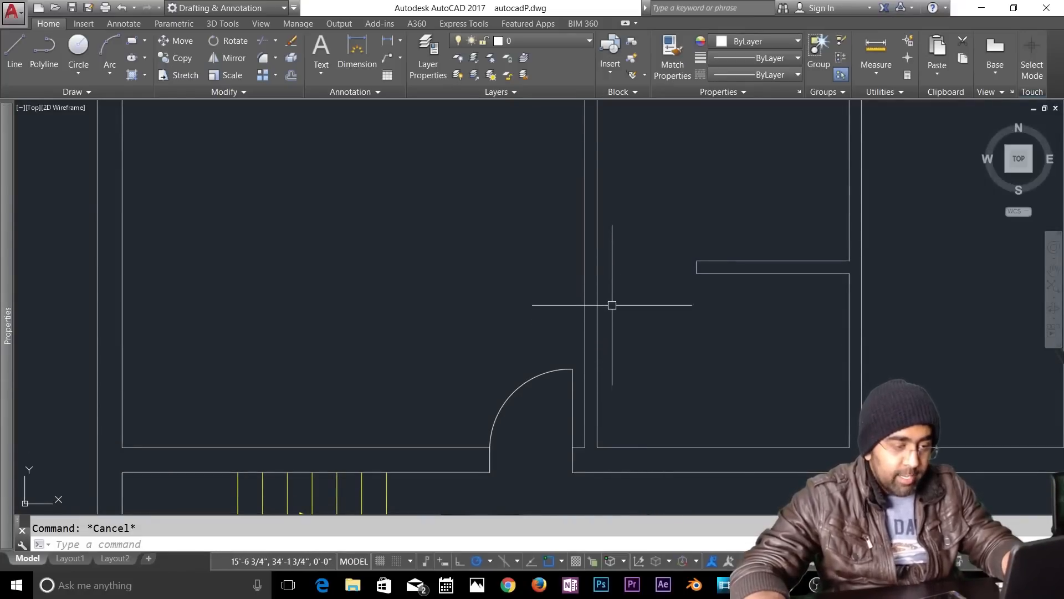
left_click(611, 53)
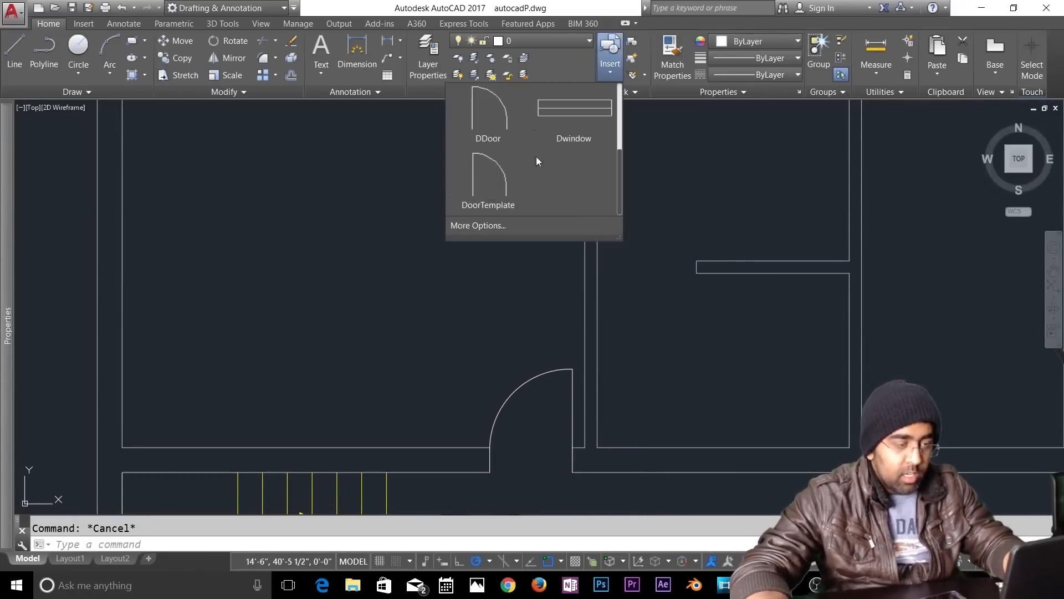
left_click(488, 169)
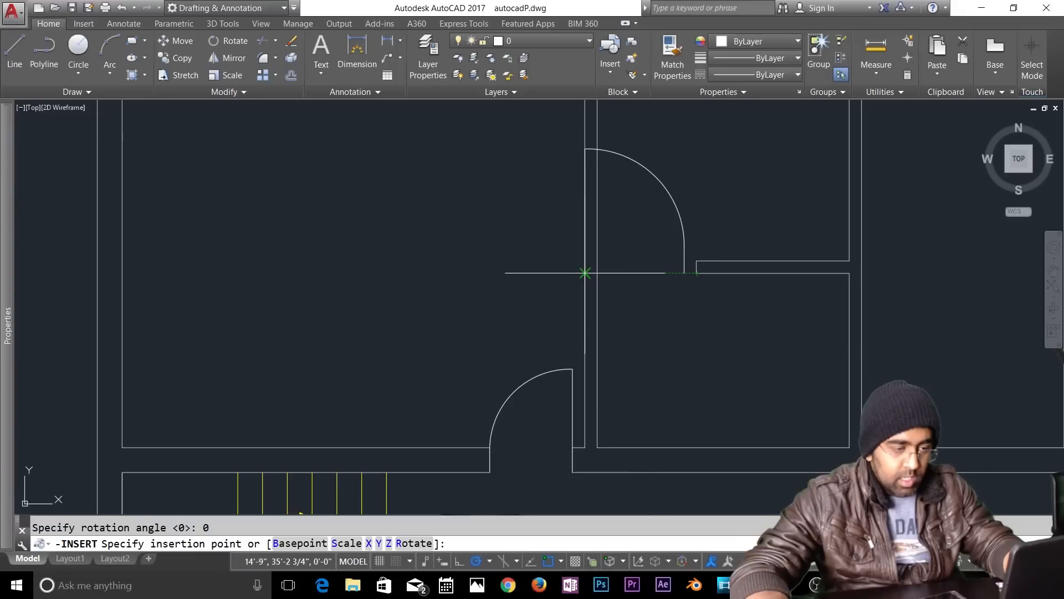
left_click(585, 272)
key("Escape")
left_click(668, 192)
key("Escape")
Step: Rotate the new door 90 degrees clockwise about its insertion point so its opening runs down the vertical wall
left_click(230, 42)
left_click(646, 167)
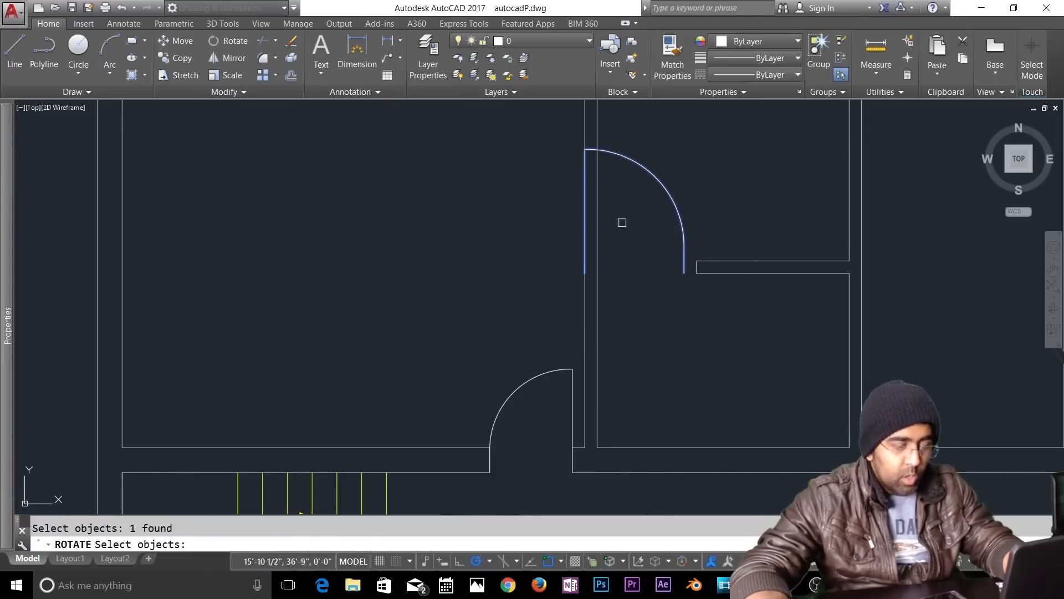
key("Return")
left_click(585, 273)
left_click(584, 332)
key("Escape")
Step: Narrow the rotated door by pulling the far end of its opening up along the wall
left_click(700, 363)
left_click(611, 307)
left_click(584, 372)
left_click(585, 355)
key("Escape")
Step: Move the rotated door 4.5 inches down along the vertical wall
type("m")
key("Return")
left_click(660, 336)
key("Return")
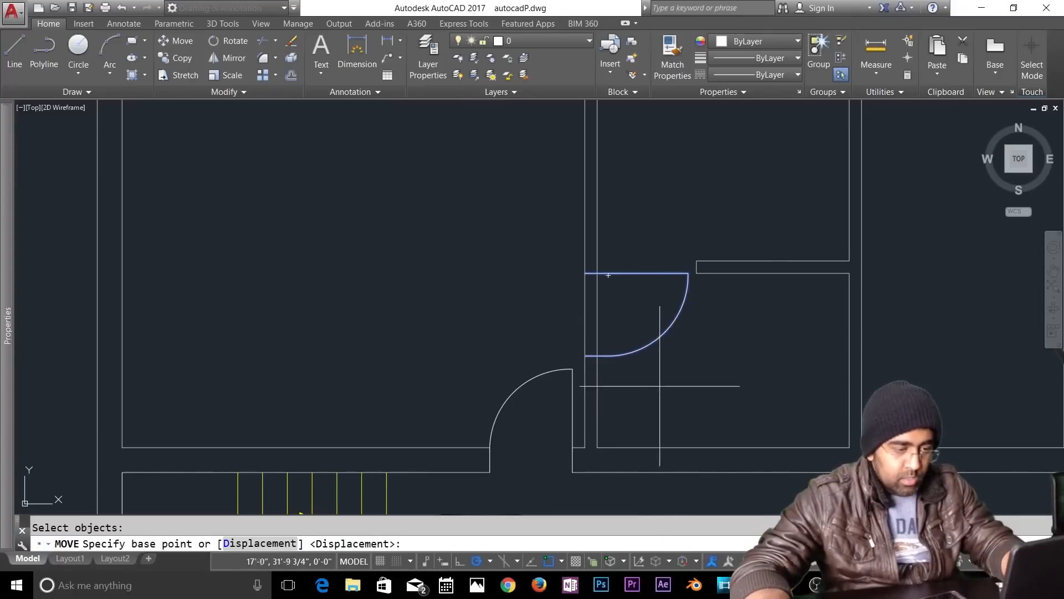
left_click(767, 324)
type("4.5")
key("Return")
key("Escape")
Step: Move the rotated door left so its arc starts on the vertical wall's right line
key("Return")
left_click(665, 345)
key("Return")
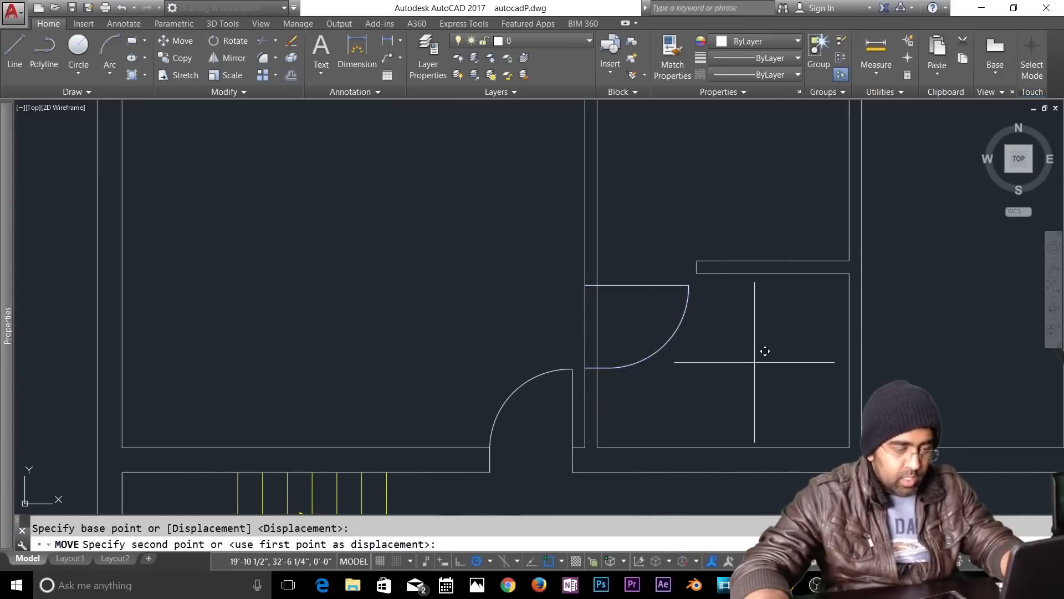
left_click(755, 362)
key("Escape")
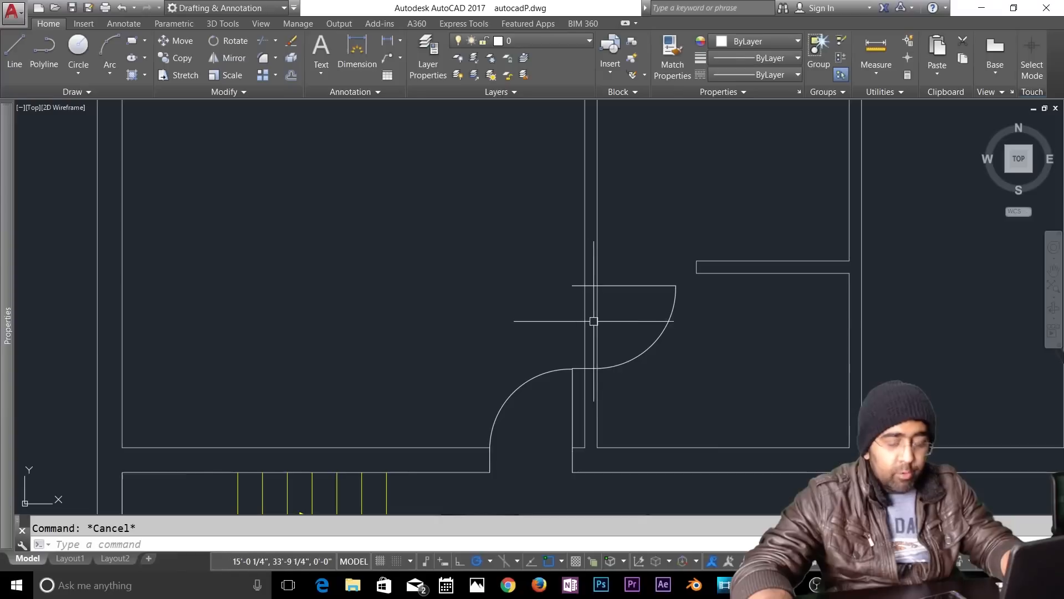
Step: Trim the two vertical wall lines inside the rotated door's opening
scroll(683, 373, "up", 1)
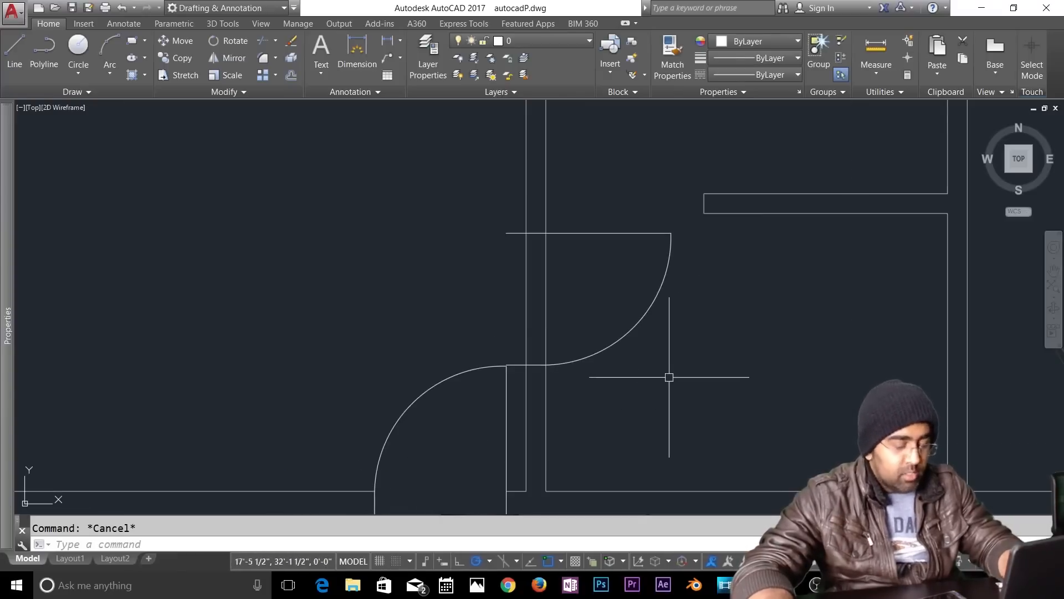
type("tr")
key("Return")
key("Return")
left_click(577, 289)
left_click(505, 220)
key("Escape")
Step: Shorten the rotated door's jamb ends back to the vertical wall's left line
type("tr")
key("Return")
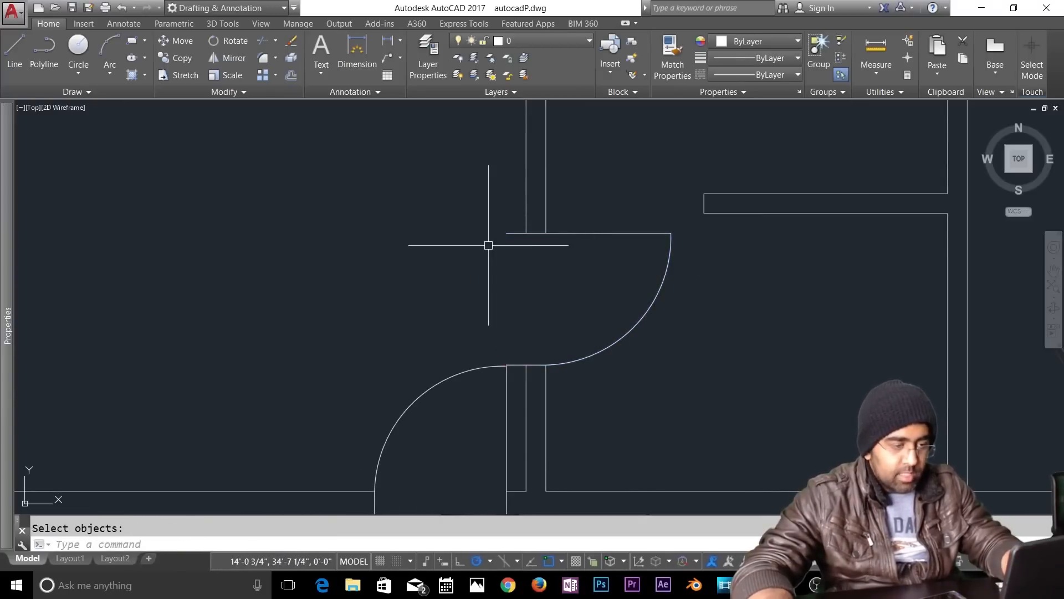
key("Return")
scroll(505, 295, "up", 2)
key("Escape")
Step: Insert the door block in the wall below the upper-right room, aligned with the room's left wall line, following the reference plan
scroll(505, 296, "down", 5)
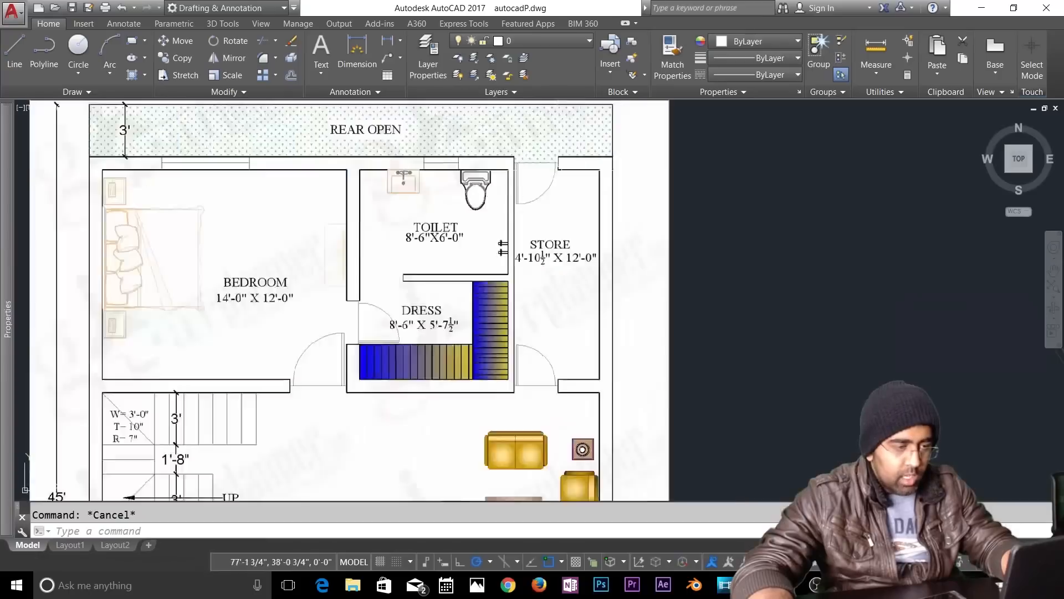
middle_click_drag(498, 456, 617, 182)
scroll(509, 328, "down", 2)
middle_click_drag(565, 283, 595, 400)
scroll(629, 323, "down", 1)
middle_click_drag(149, 384, 438, 367)
scroll(473, 292, "up", 4)
type("i")
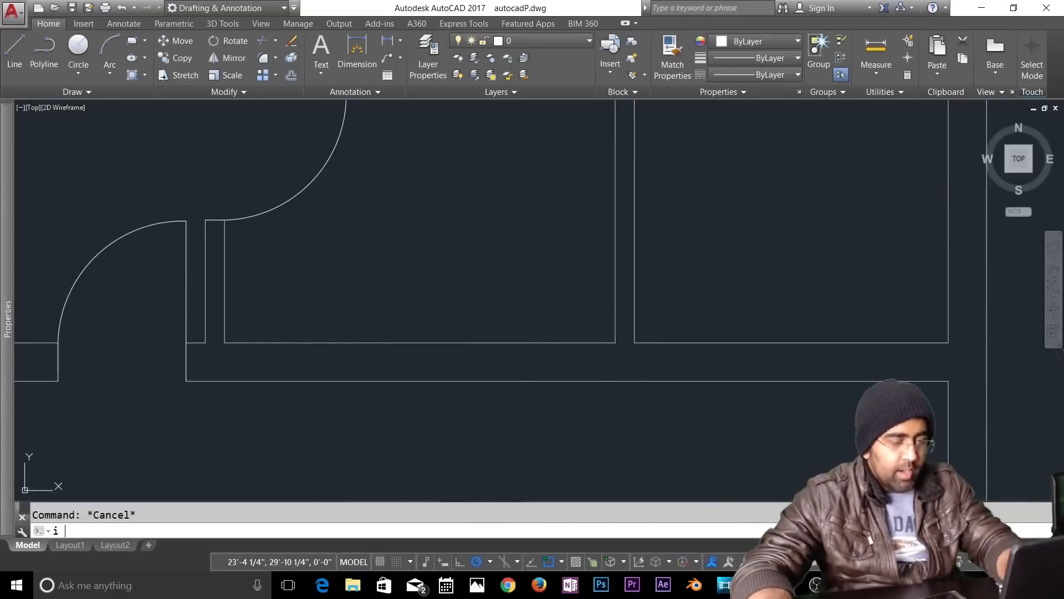
key("Return")
left_click(620, 377)
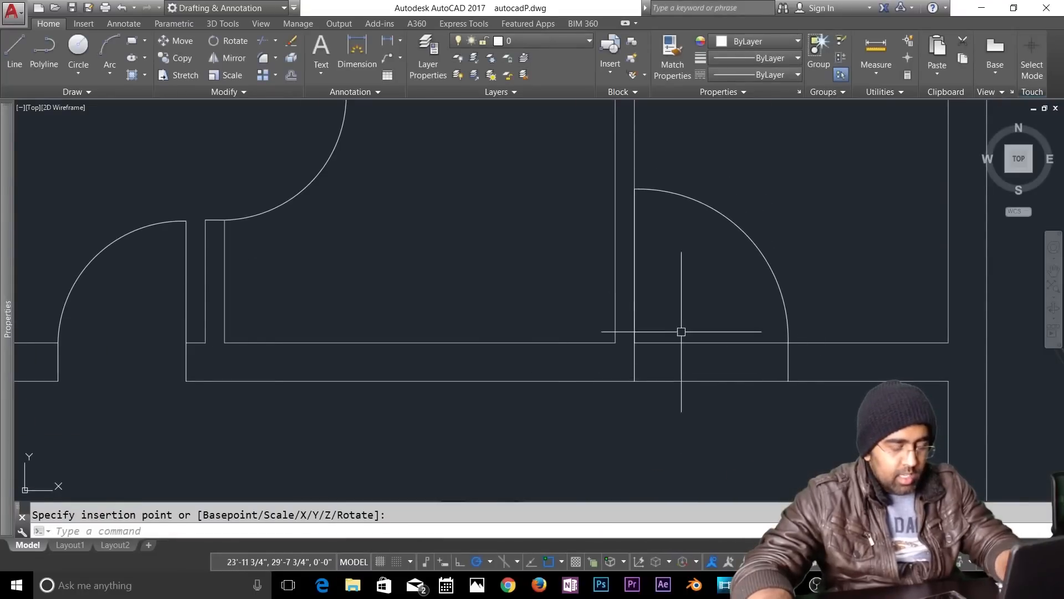
Step: Move the upper-right room's door 4.5 inches to the right, away from the room corner
type("m")
key("Return")
left_click(752, 240)
left_click(739, 255)
left_click(733, 264)
key("Return")
left_click(704, 286)
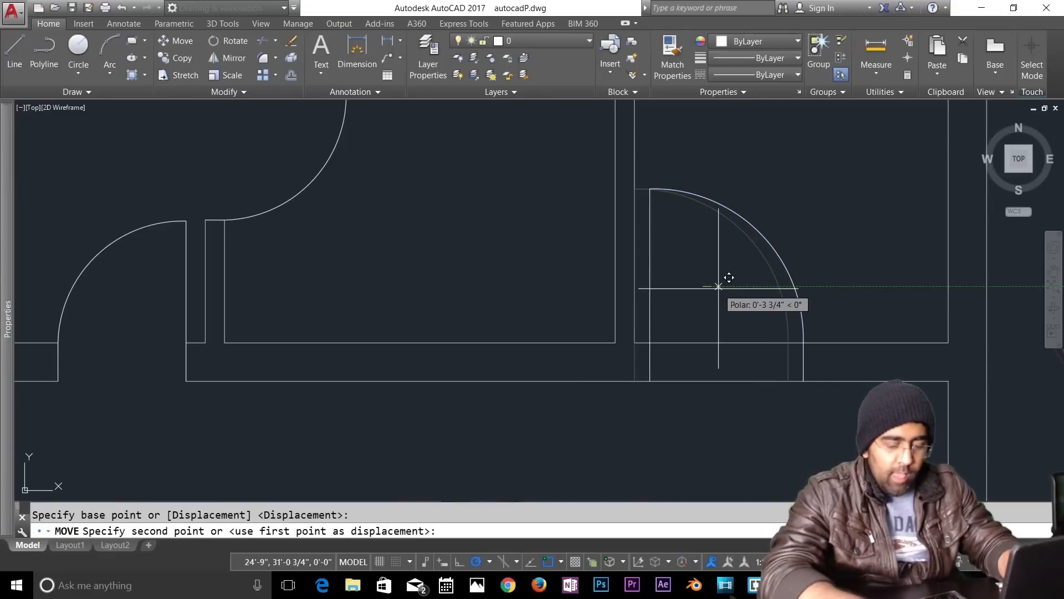
type("4.5")
key("Return")
key("Escape")
Step: Narrow the upper-right room's door by 6 inches
scroll(703, 290, "down", 5)
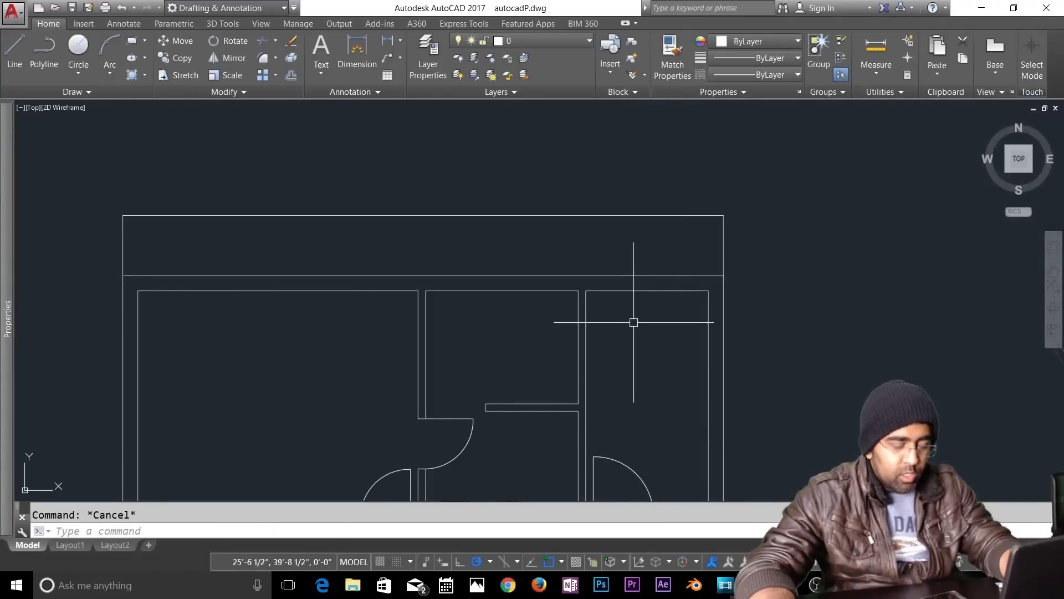
middle_click_drag(634, 321, 628, 209)
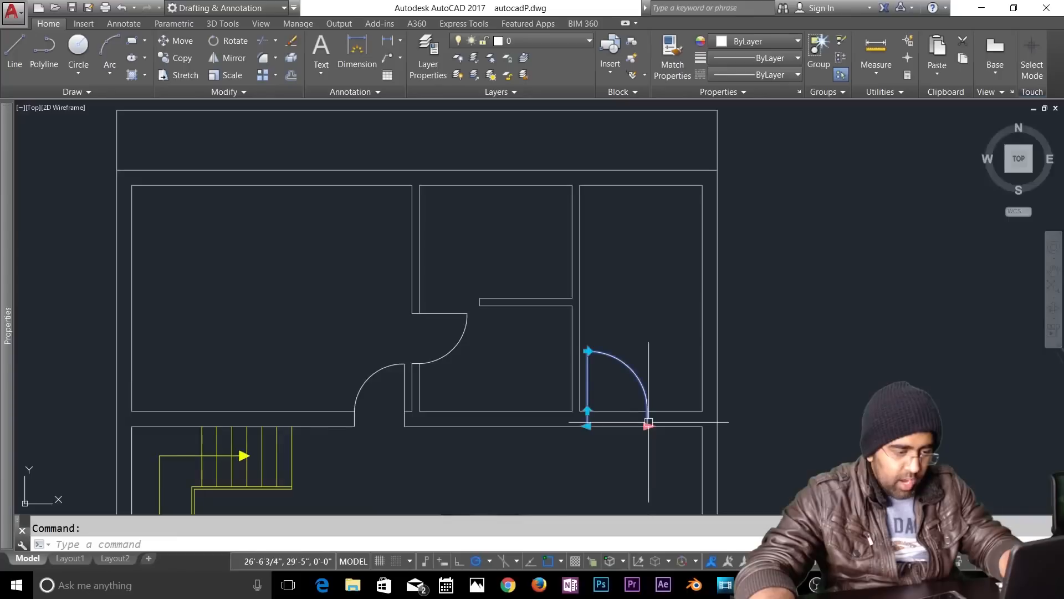
left_click(646, 425)
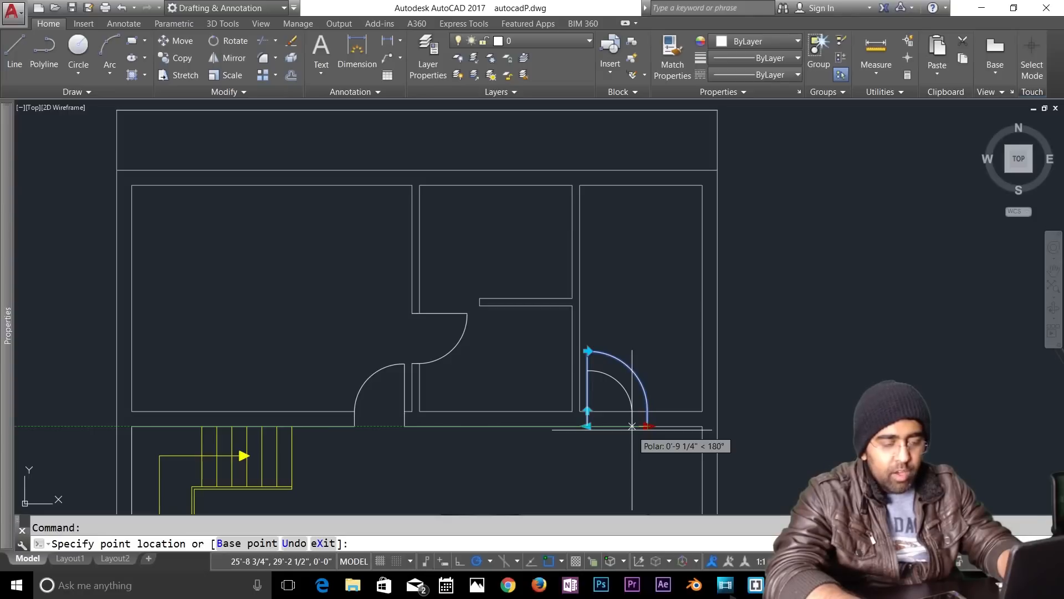
type("4")
key("Return")
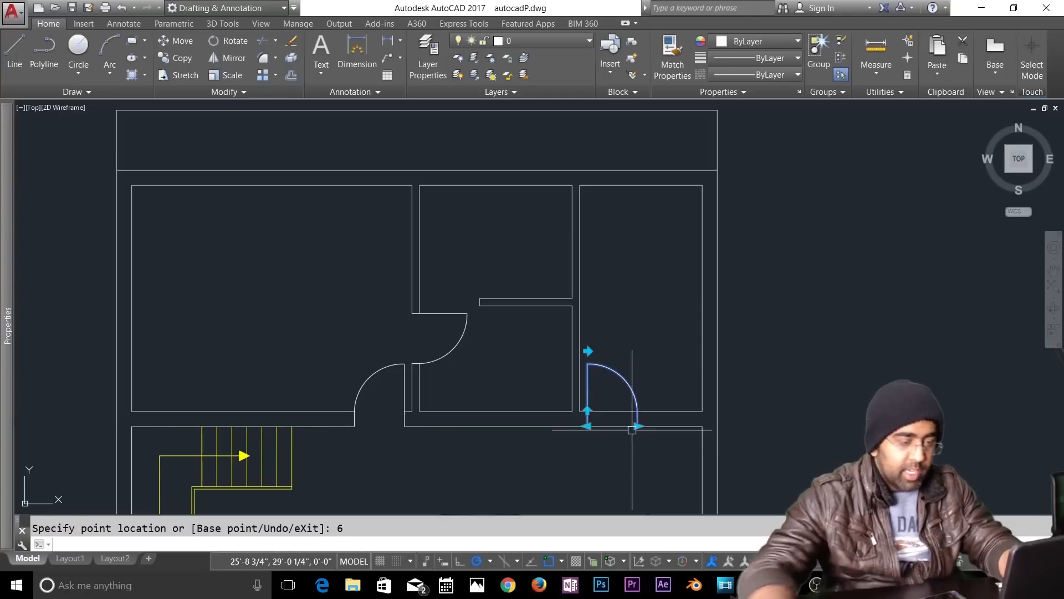
key("Escape")
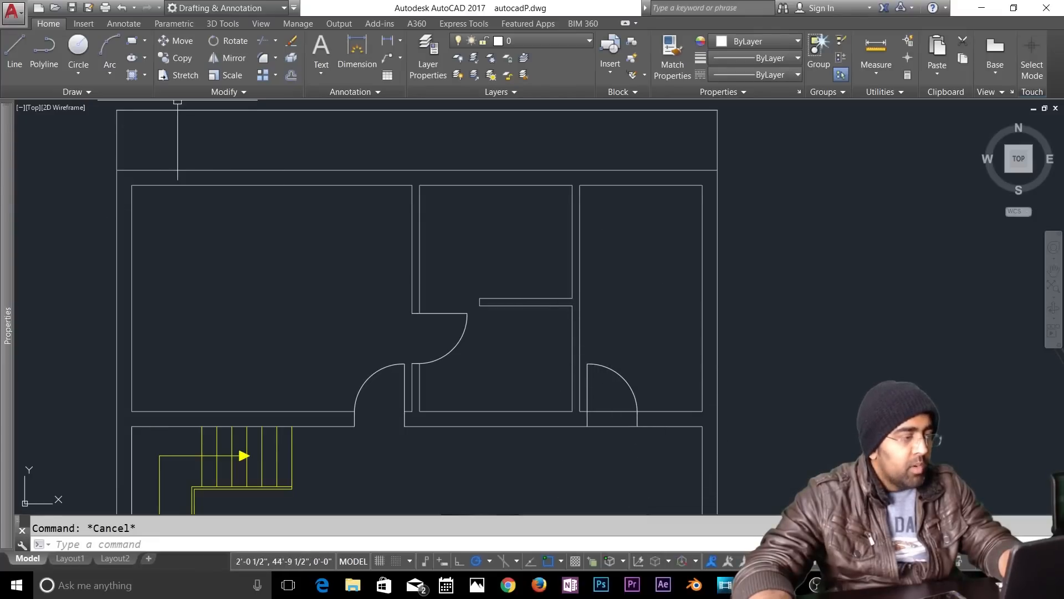
left_click(215, 57)
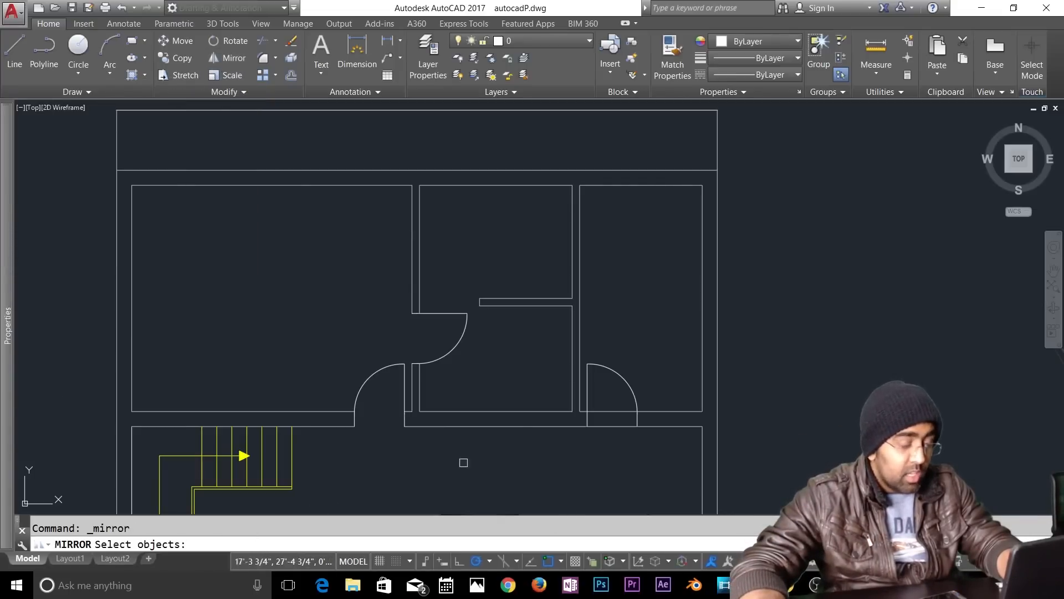
left_click(625, 378)
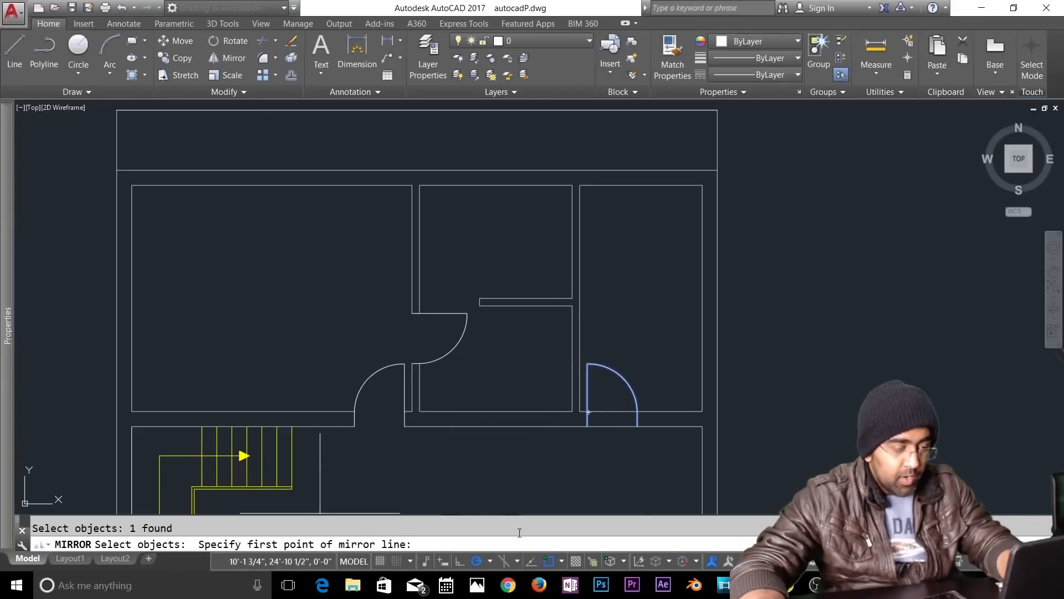
left_click(579, 298)
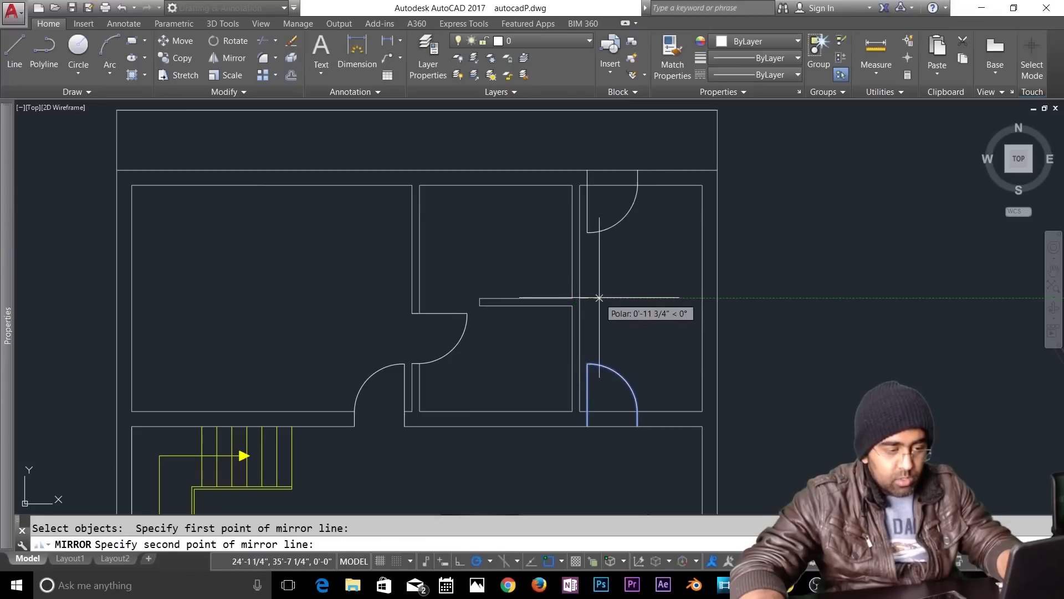
left_click(776, 299)
key("Escape")
Step: Mirror the upper-right room's door into its top wall about a horizontal line at the room's mid-height, keeping the original door
key("Return")
left_click(608, 374)
left_click(591, 342)
key("Return")
left_click(578, 298)
left_click(656, 300)
key("Return")
key("Escape")
Step: Trim the wall lines out of the top and bottom door openings of the upper-right room
type("tr")
key("Return")
key("Return")
left_click_drag(614, 152, 610, 200)
left_click_drag(603, 400, 598, 434)
scroll(598, 434, "down", 8)
key("Escape")
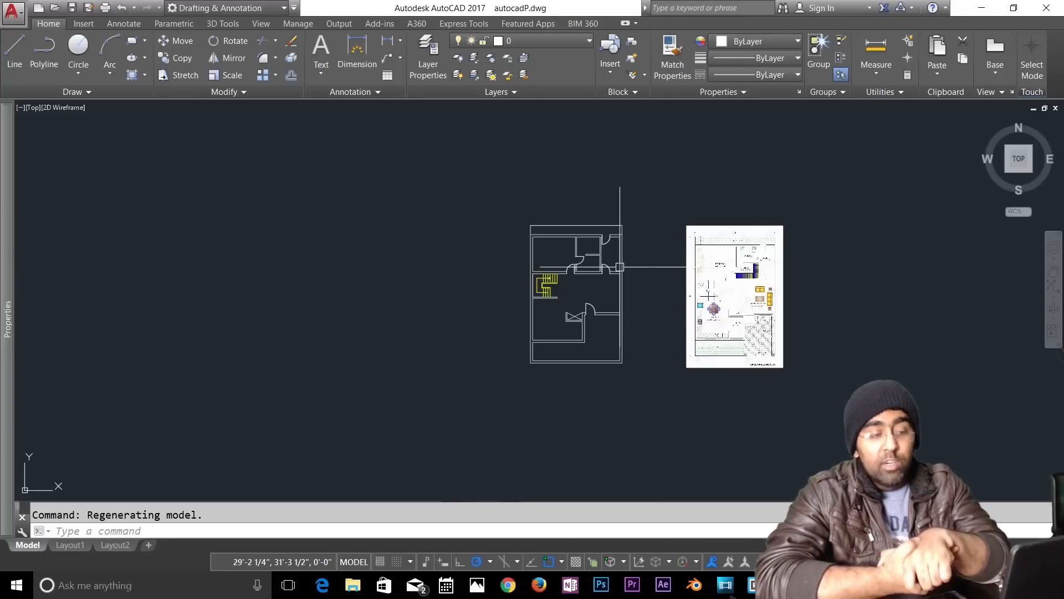
key("Escape")
Step: Examine the kitchen and utility windows in the wall above the lawn on the reference plan
scroll(570, 321, "up", 8)
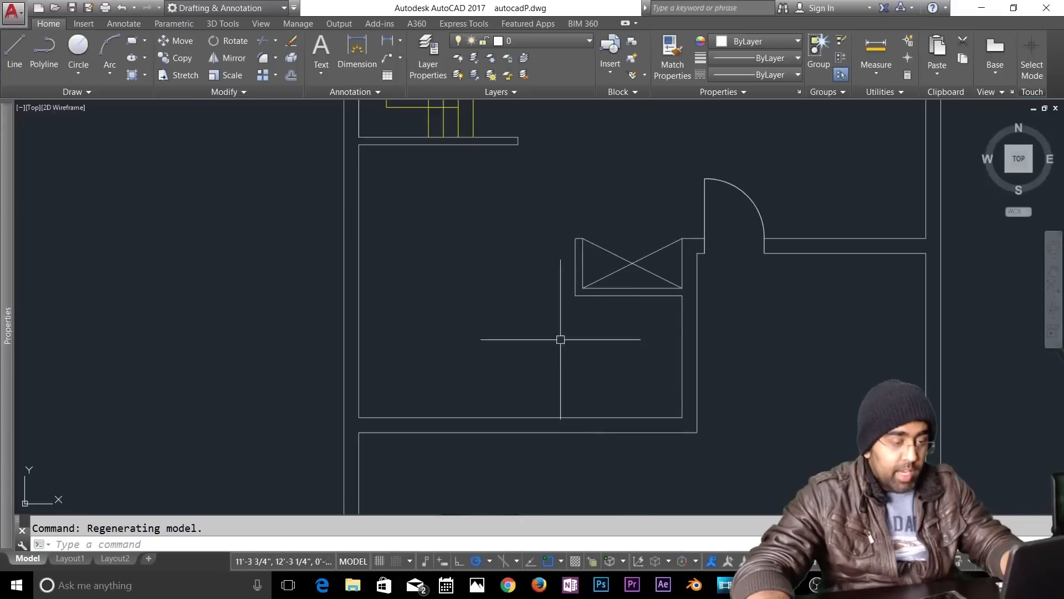
scroll(523, 420, "down", 4)
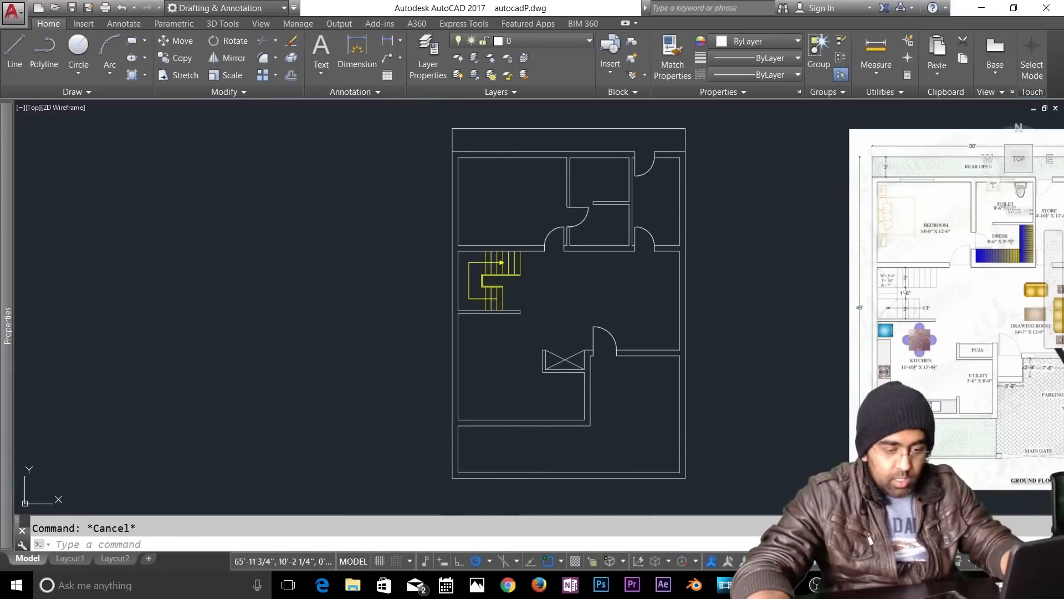
scroll(964, 354, "up", 3)
scroll(912, 399, "down", 1)
middle_click_drag(912, 399, 811, 262)
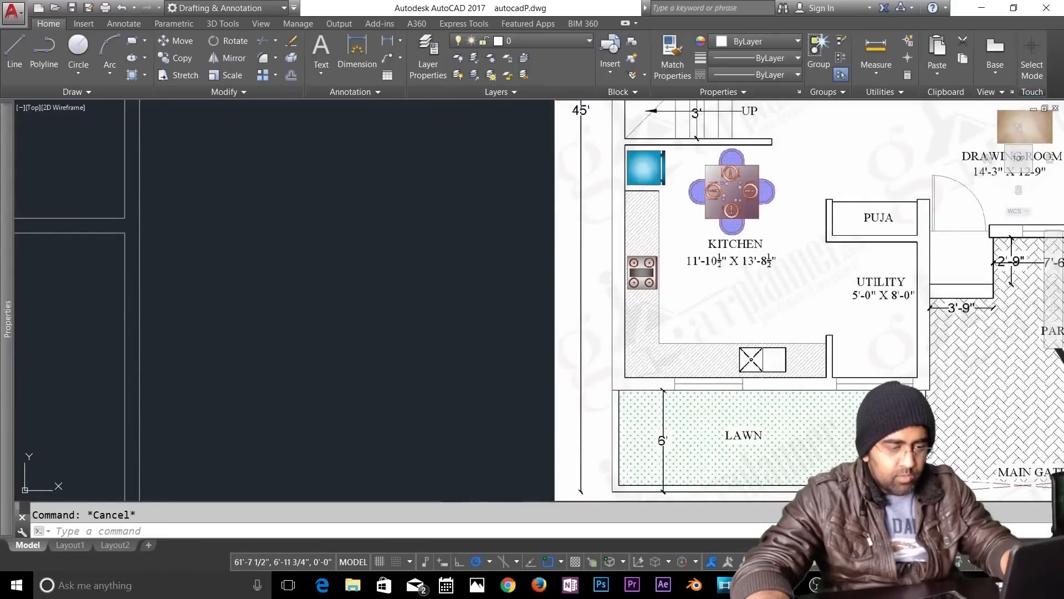
scroll(596, 393, "down", 2)
middle_click_drag(261, 421, 667, 427)
middle_click_drag(763, 410, 391, 388)
scroll(762, 380, "up", 5)
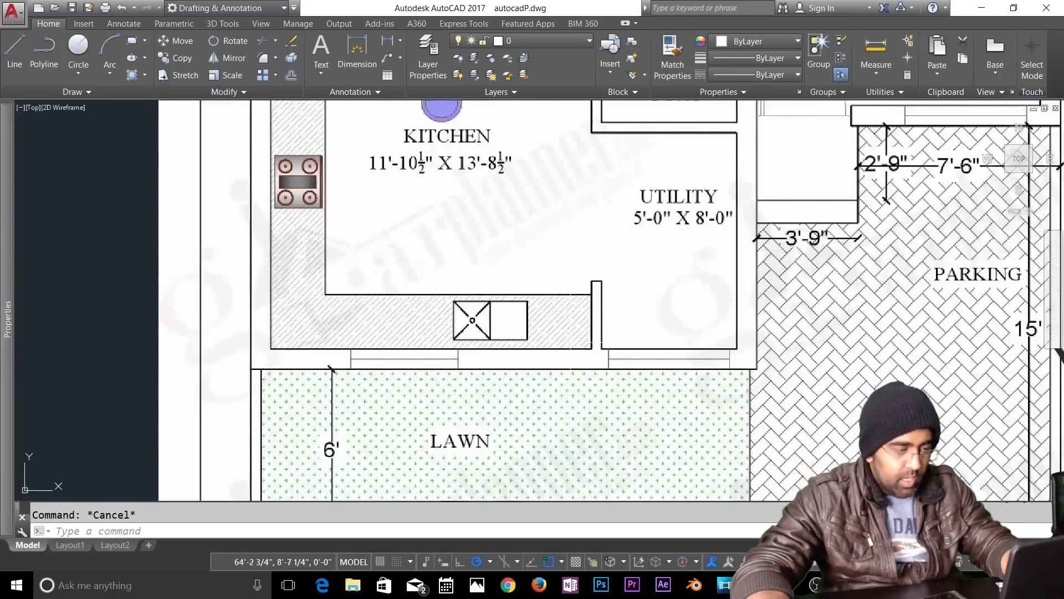
scroll(401, 298, "down", 2)
middle_click_drag(264, 301, 628, 326)
mouse_move(27, 279)
middle_mouse_down()
mouse_move(749, 439)
mouse_move(738, 219)
middle_mouse_up()
scroll(615, 326, "up", 2)
Step: Offset the inner right wall line below the crossed niche 9 inches into the room
type("l")
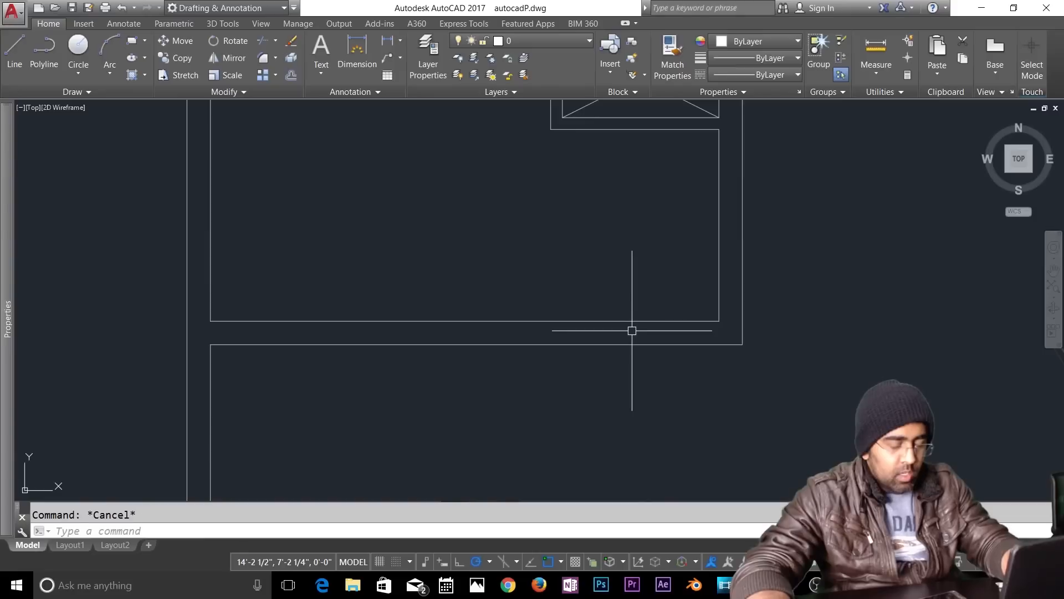
key("Return")
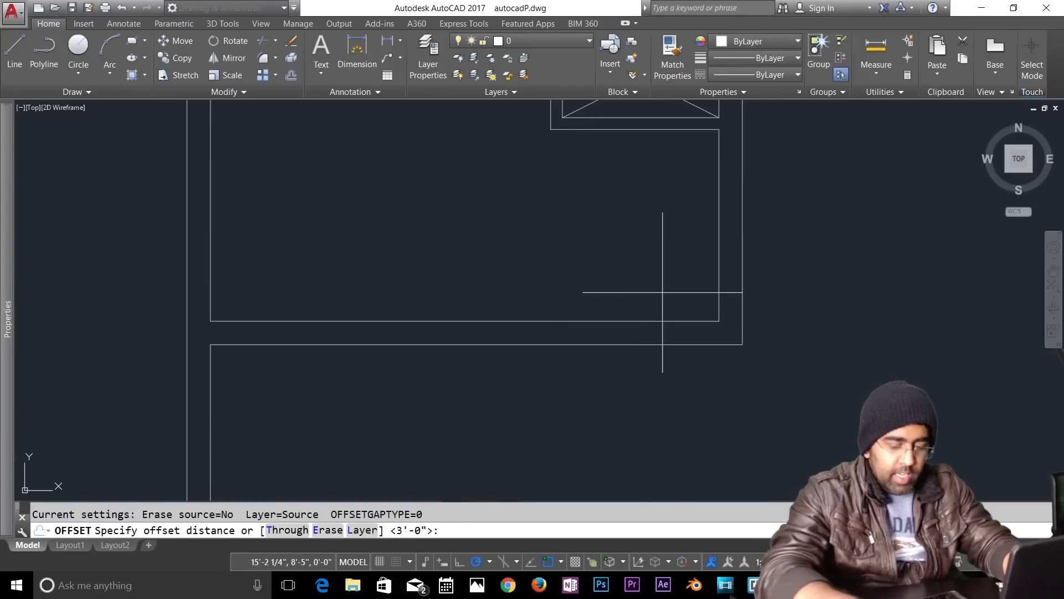
type("9")
key("Return")
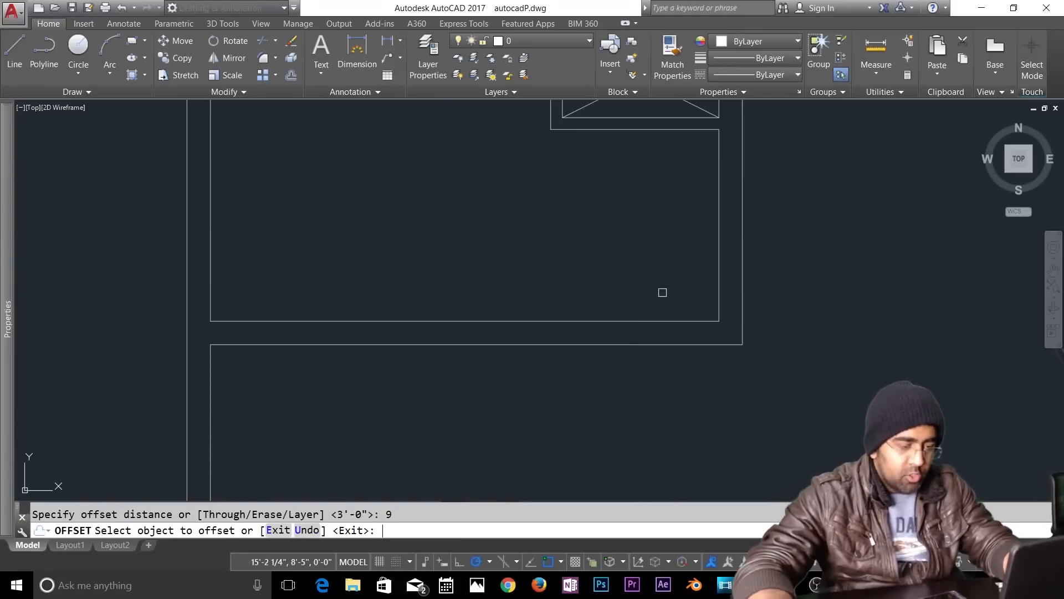
left_click(717, 294)
left_click(666, 296)
key("Escape")
type("o")
key("Return")
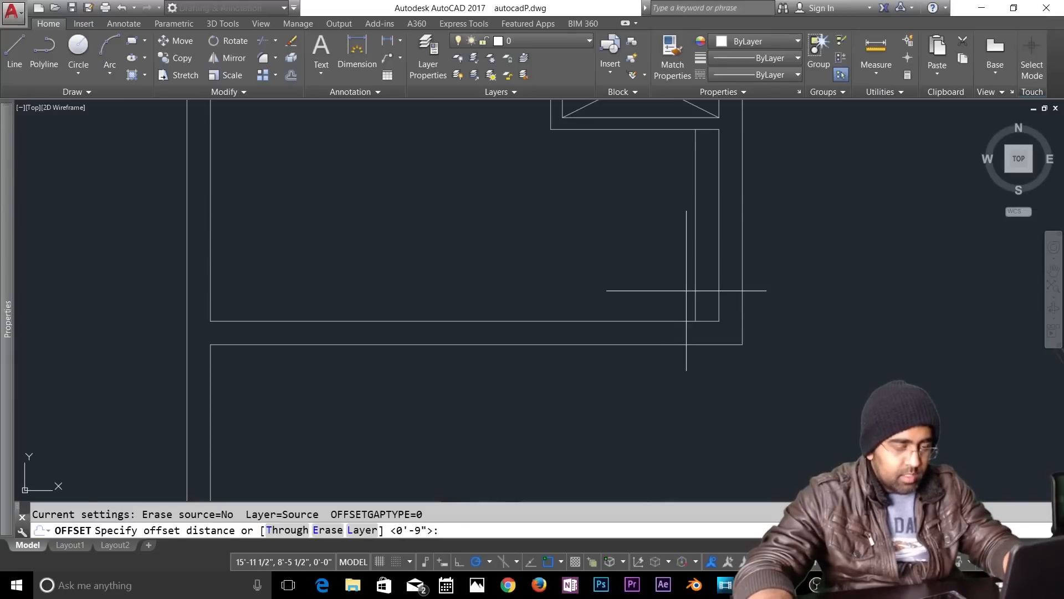
key("Escape")
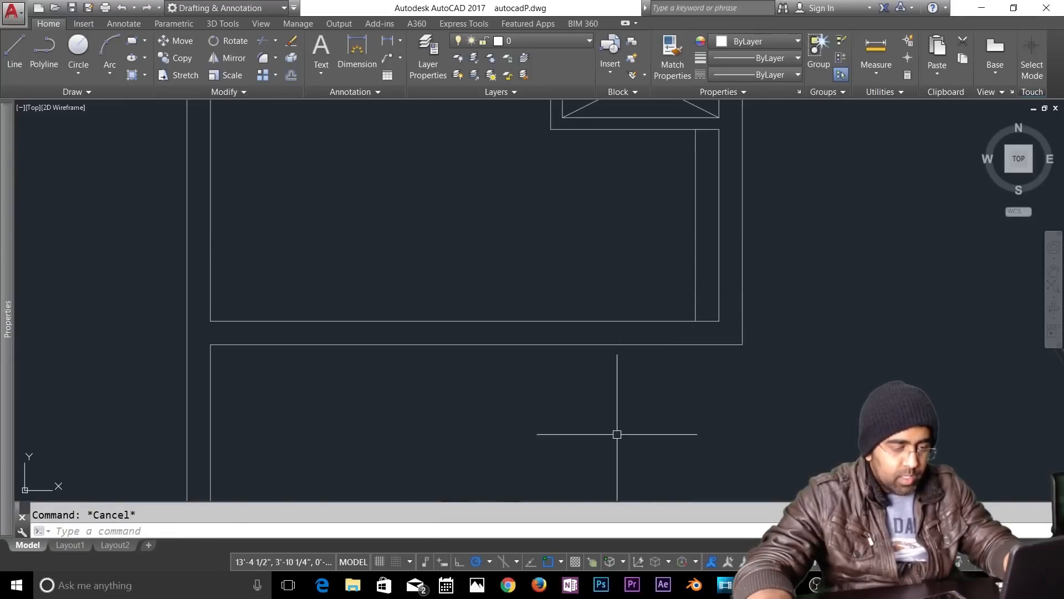
Step: Extend the offset line down to the outer line of the bottom wall and trim off its part inside the room
left_click(696, 303)
left_click(695, 320)
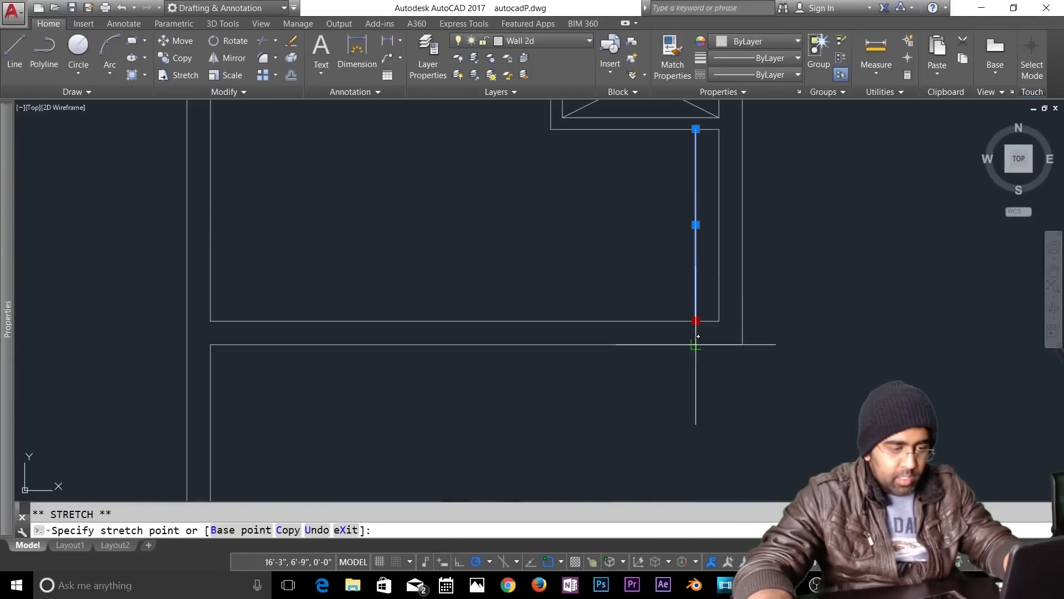
left_click(695, 344)
key("Escape")
type("t")
key("Return")
left_click(689, 269)
key("Escape")
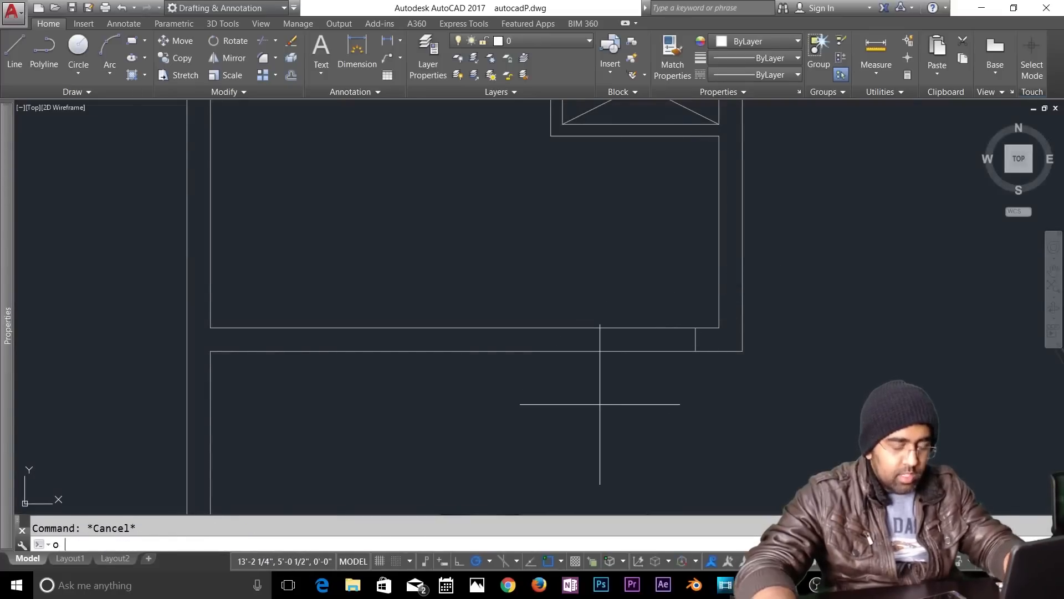
key("Return")
type("3'")
key("Return")
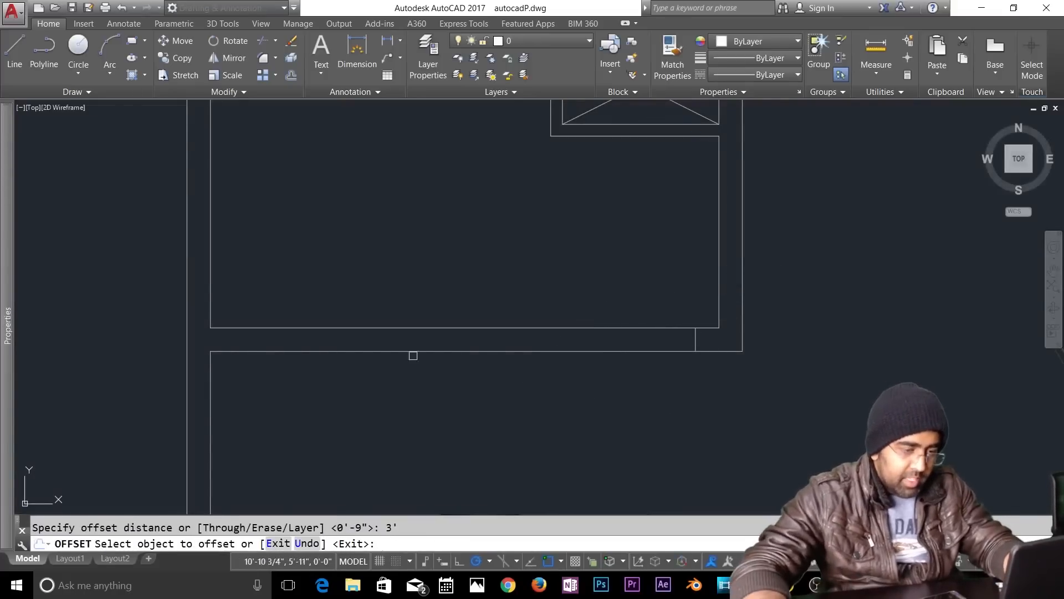
left_click(696, 342)
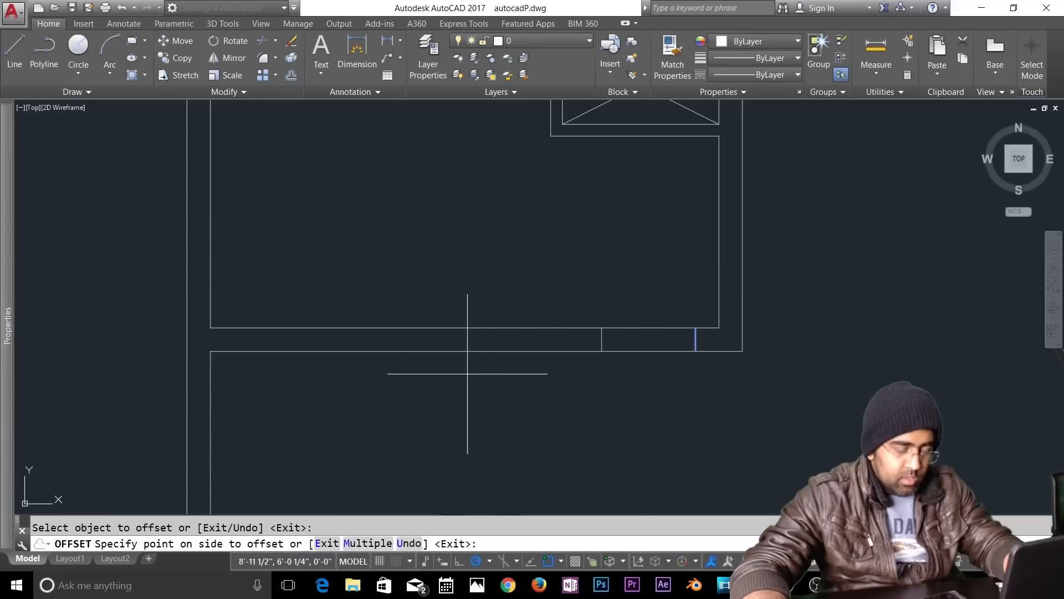
key("Escape")
Step: Offset the short window edge line in the bottom wall 4' to the left
key("Return")
type("4'")
key("Return")
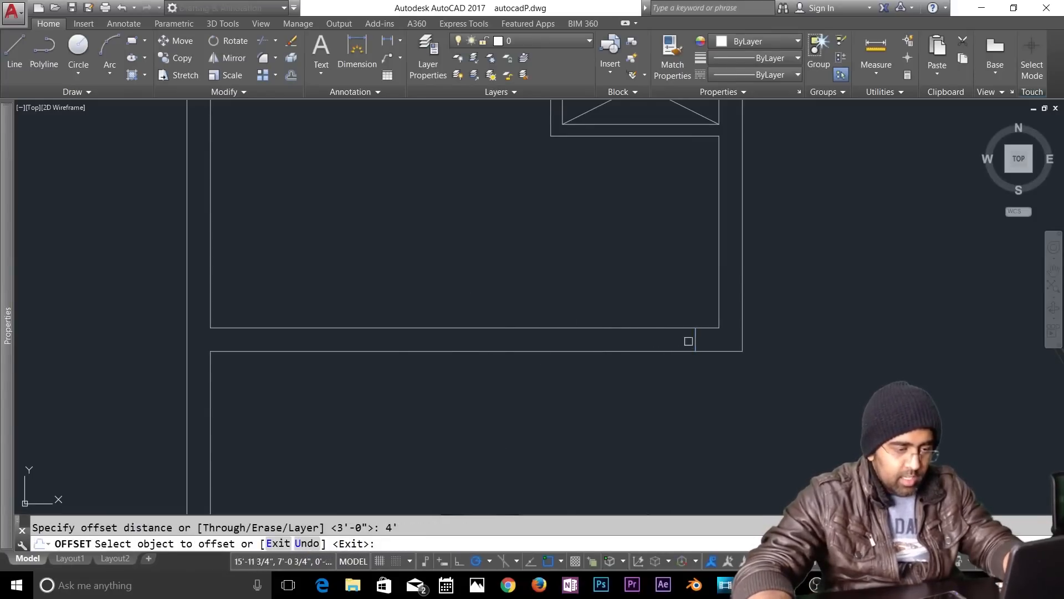
left_click(695, 342)
left_click(551, 438)
key("Escape")
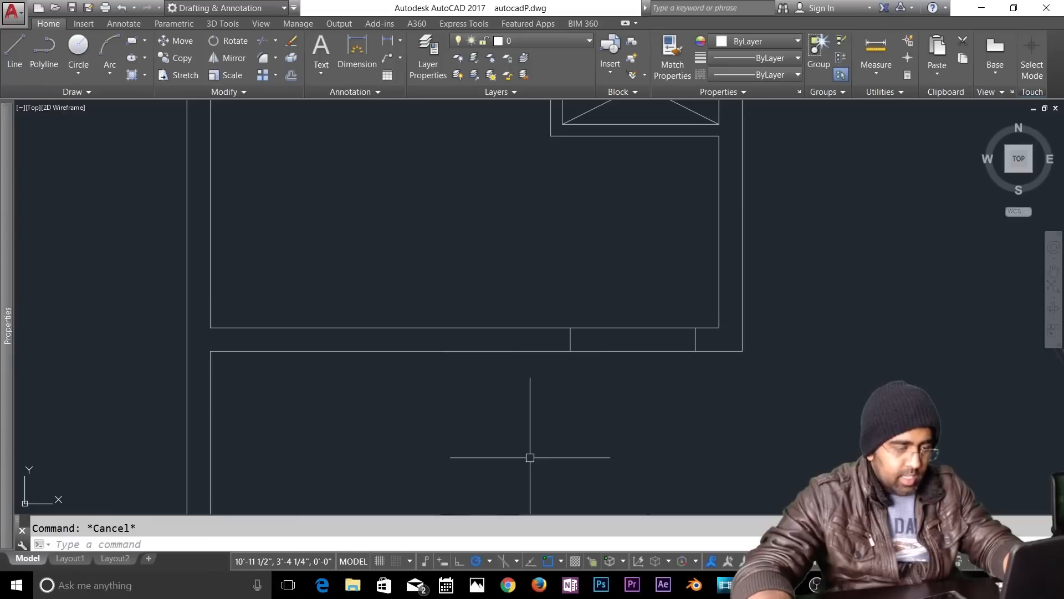
type("co")
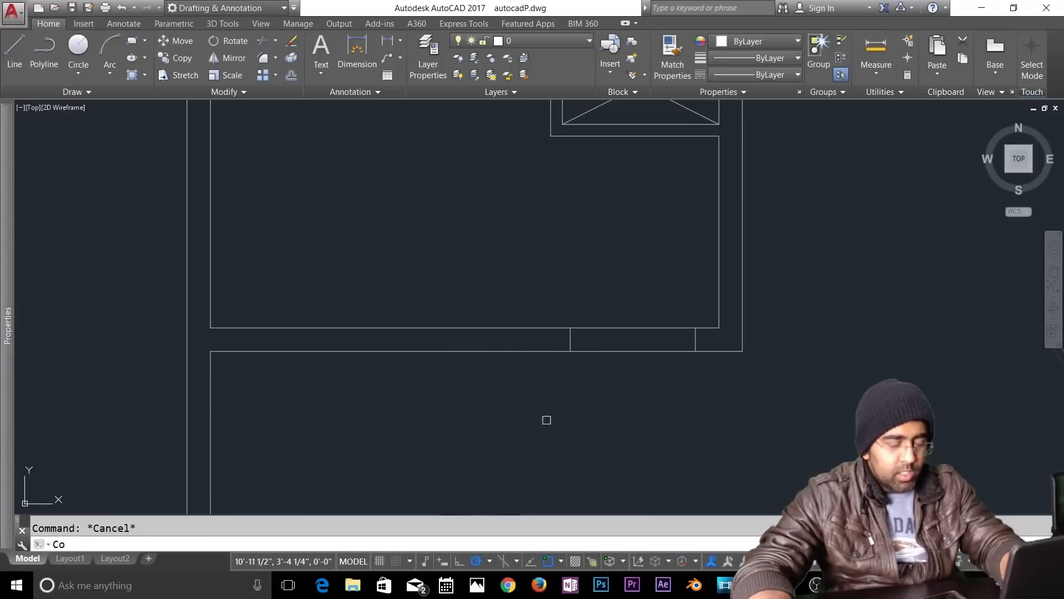
key("Return")
left_click(551, 288)
left_click(707, 398)
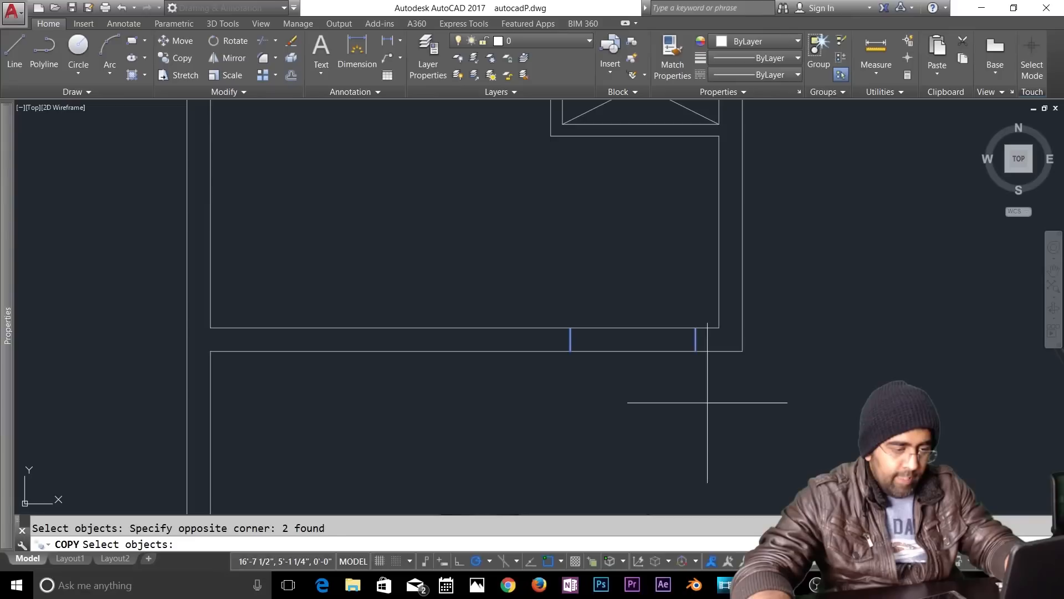
key("Return")
left_click(708, 399)
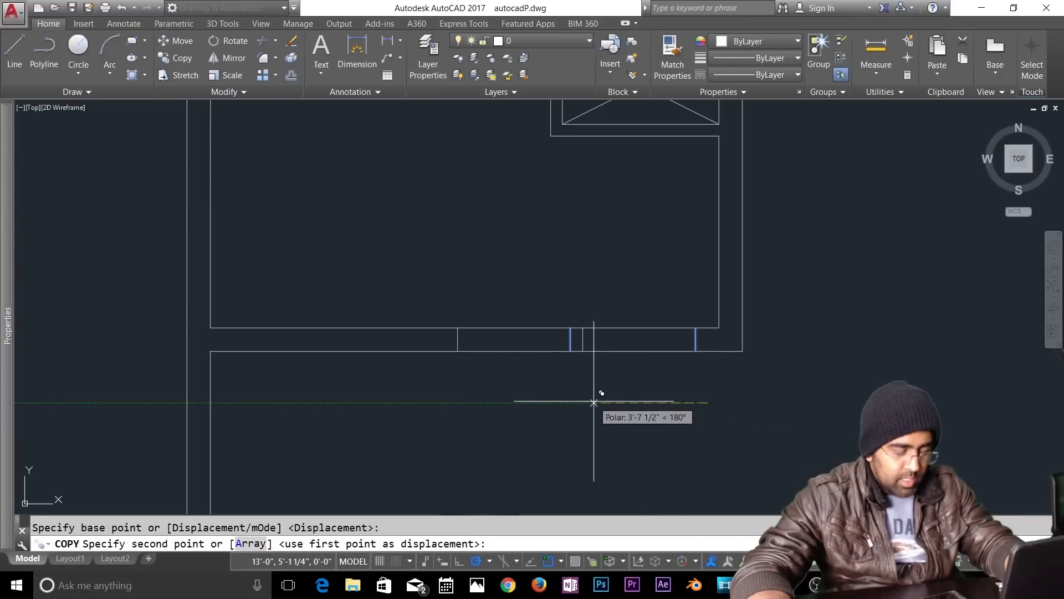
key("Escape")
Step: Copy both window edge lines 7' to the left along the bottom wall
key("Return")
left_click(551, 267)
left_click(717, 394)
key("Return")
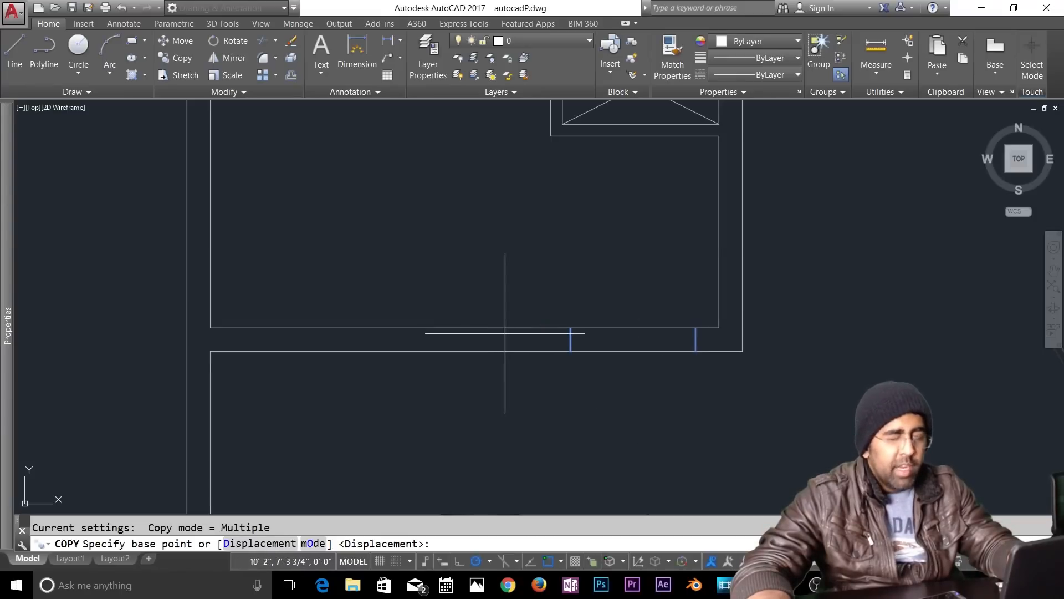
left_click(696, 350)
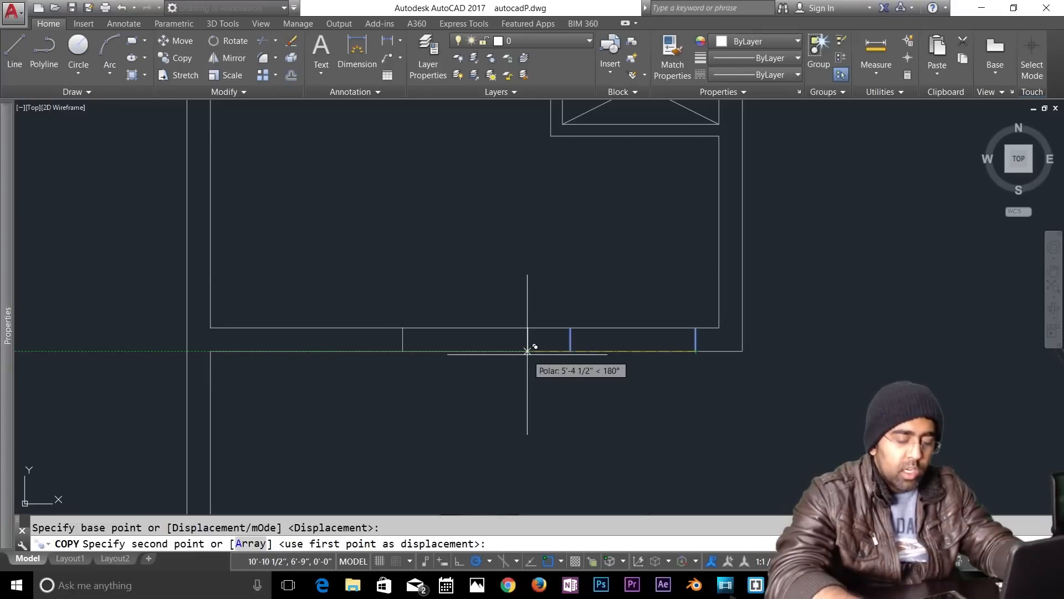
type("7'")
key("Return")
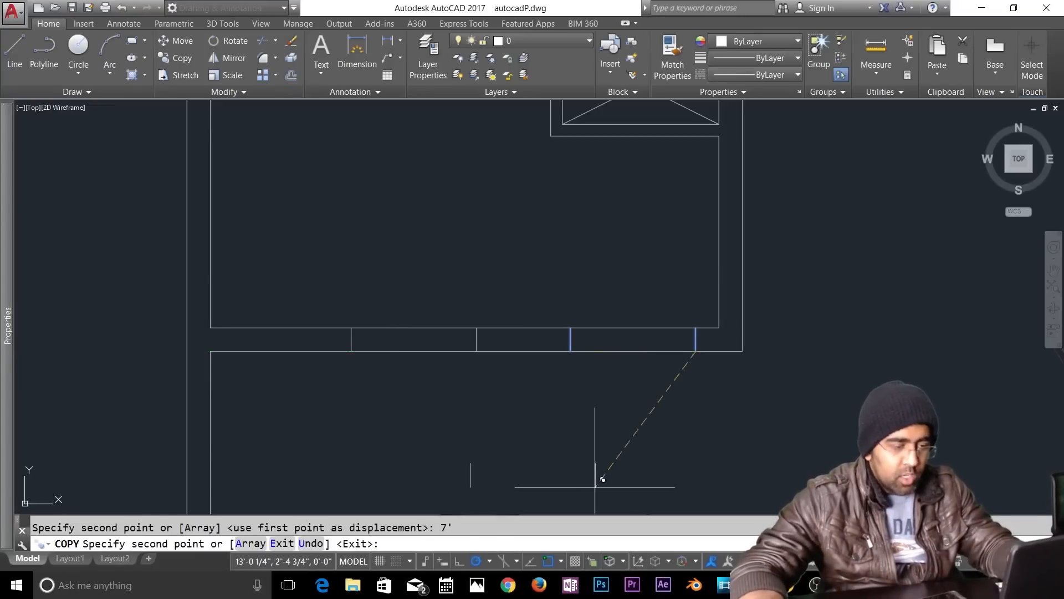
key("Escape")
key("Escape")
Step: Measure the distance between the two windows in the bottom wall
scroll(523, 372, "up", 2)
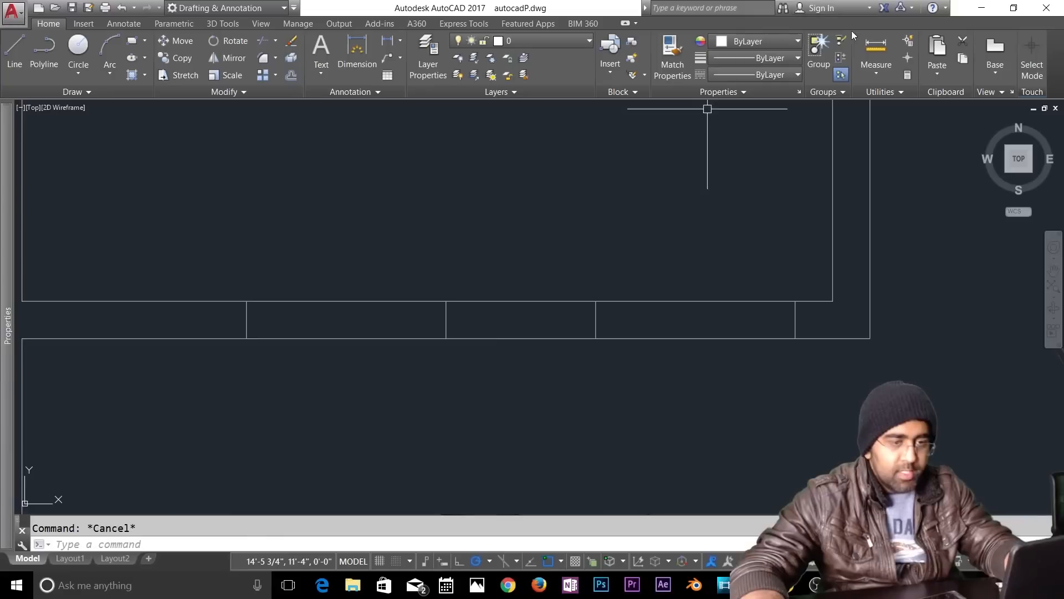
left_click(446, 338)
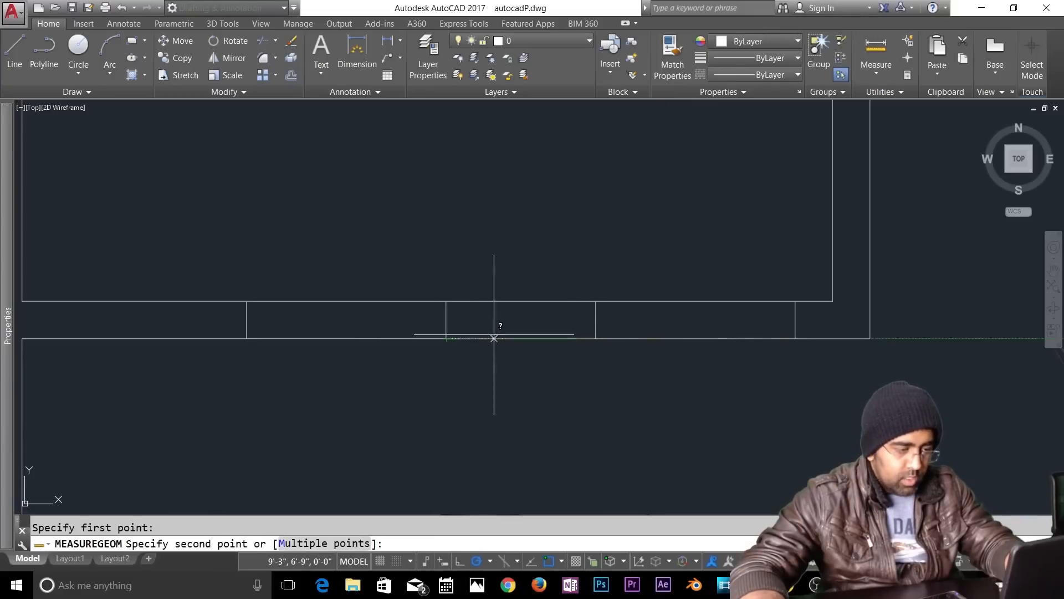
left_click(595, 338)
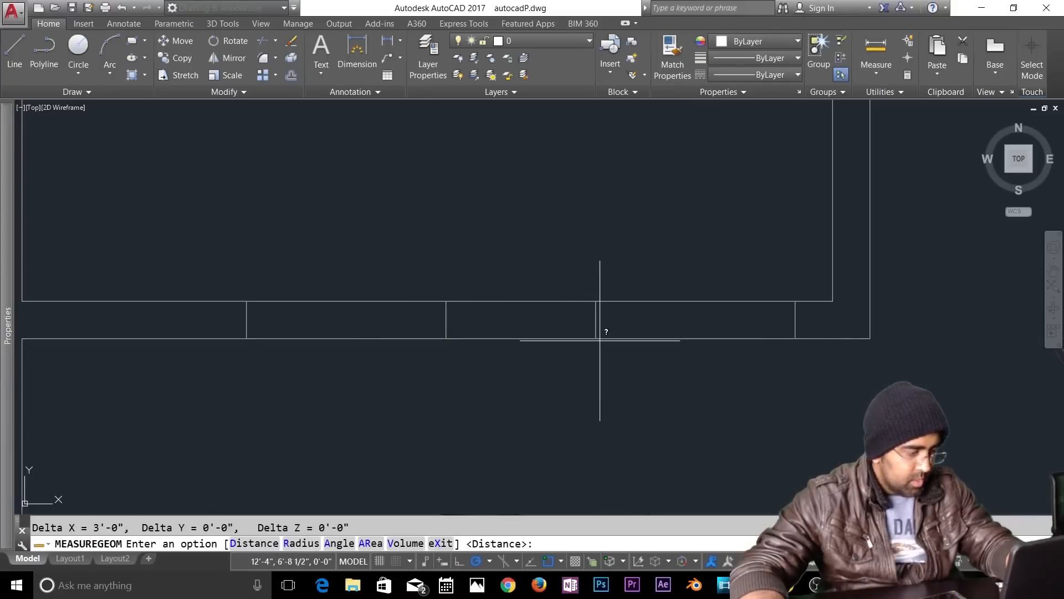
key("Escape")
Step: Move the left window's two edge lines 1' to the left along the wall
type("m")
key("Return")
left_click(227, 250)
left_click(479, 398)
key("Return")
left_click(478, 397)
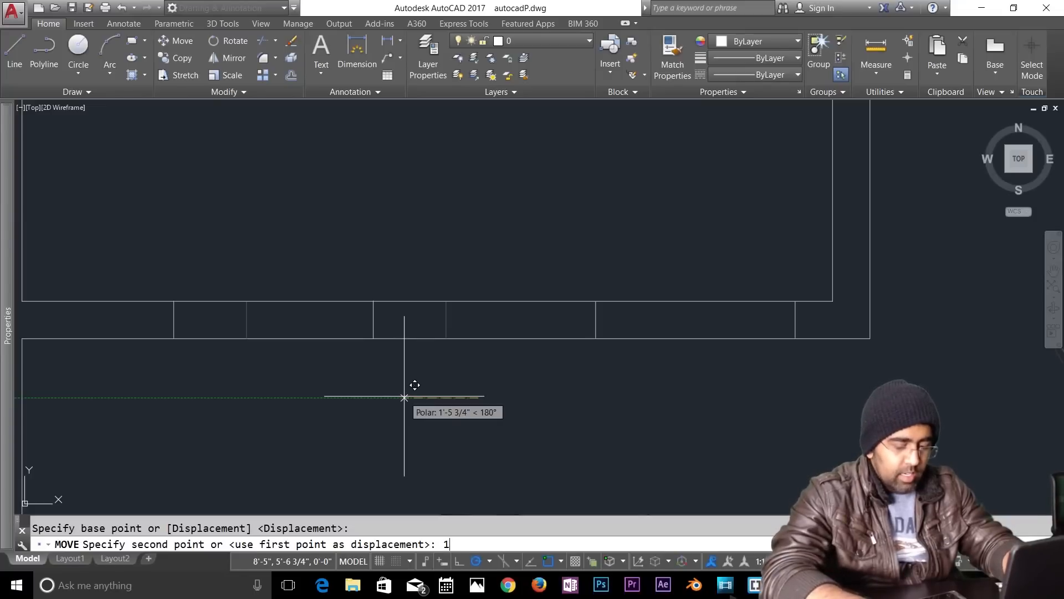
type("1'")
key("Return")
key("Escape")
Step: Move the left window's two edge lines 6 inches back to the right
scroll(434, 335, "down", 2)
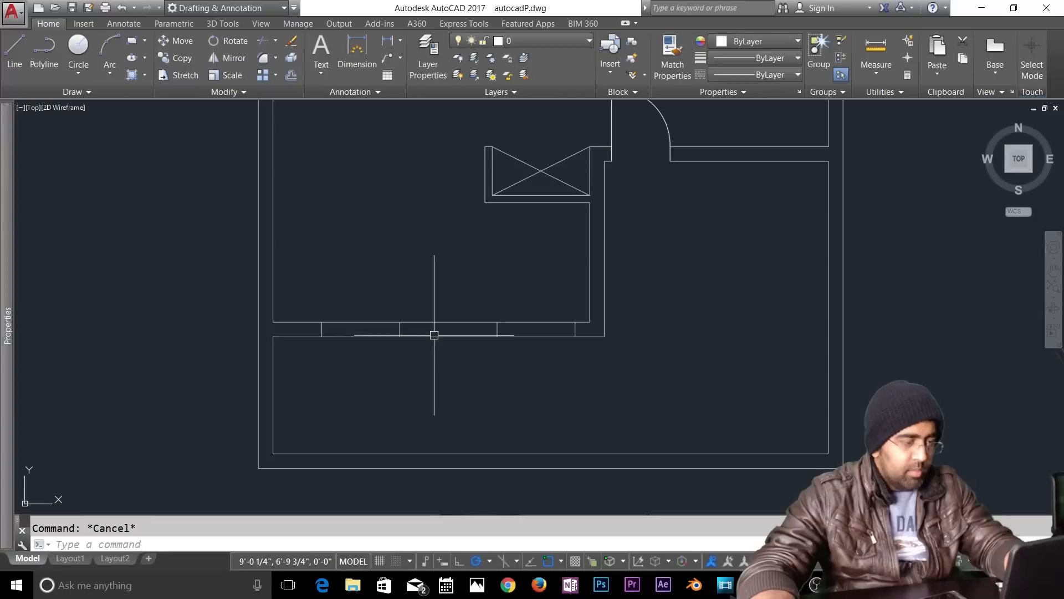
type("m")
key("Return")
left_click(299, 294)
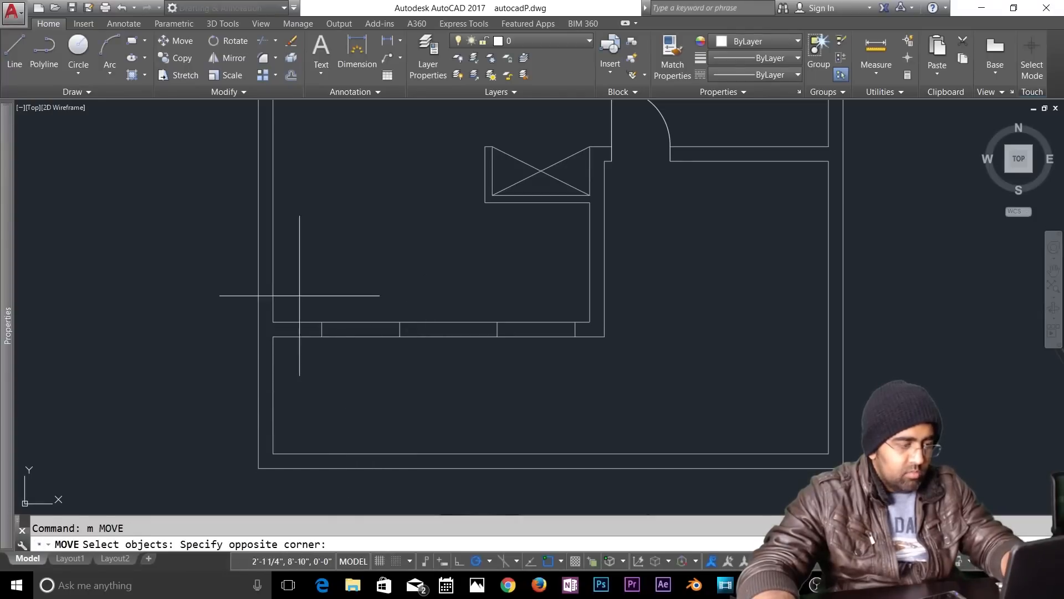
left_click(418, 368)
key("Return")
left_click(387, 376)
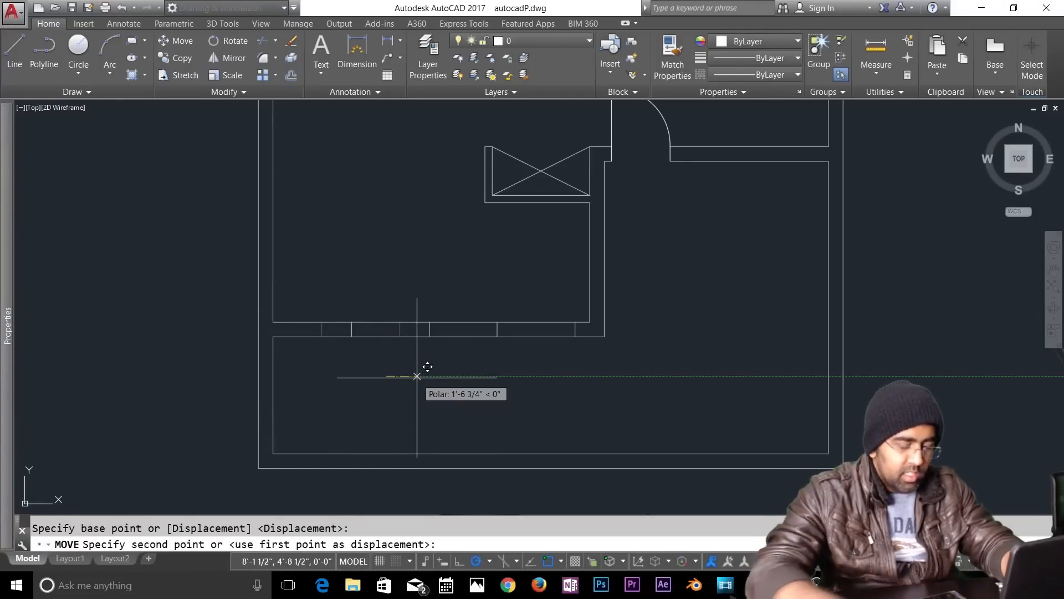
type("6")
key("Return")
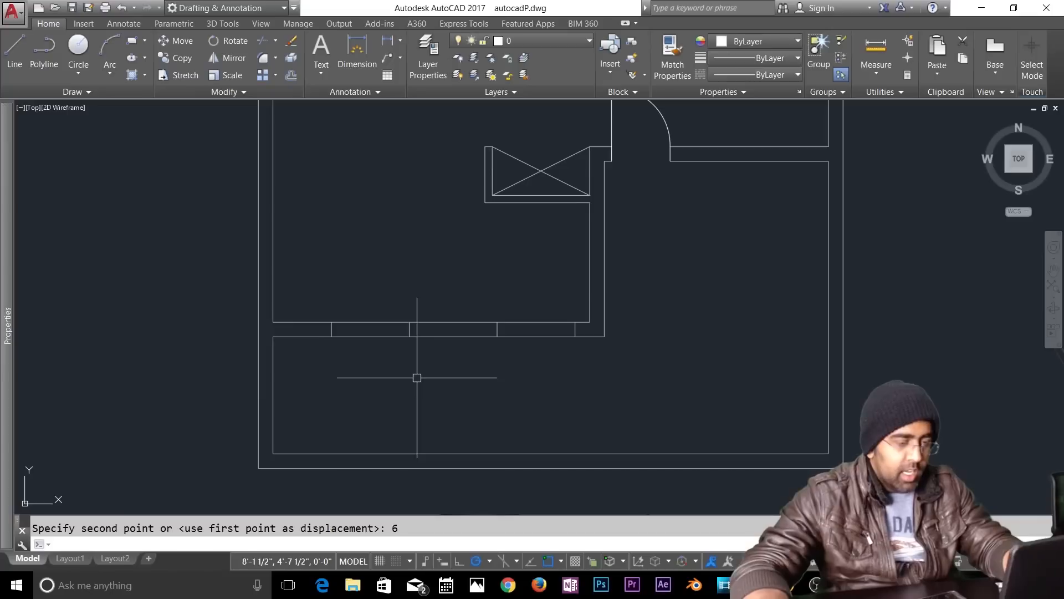
Step: Draw a centre line between the edge-line midpoints of the left window in the kitchen's bottom wall
key("Escape")
scroll(378, 299, "up", 6)
scroll(377, 306, "down", 4)
scroll(331, 361, "up", 4)
type("l")
key("Return")
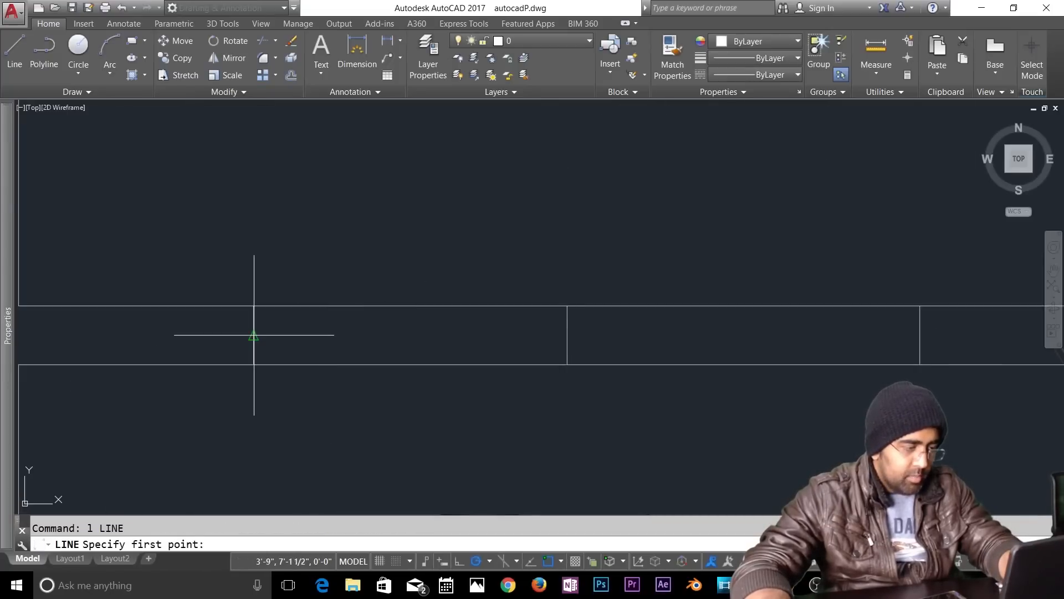
left_click(254, 335)
left_click(567, 335)
key("Return")
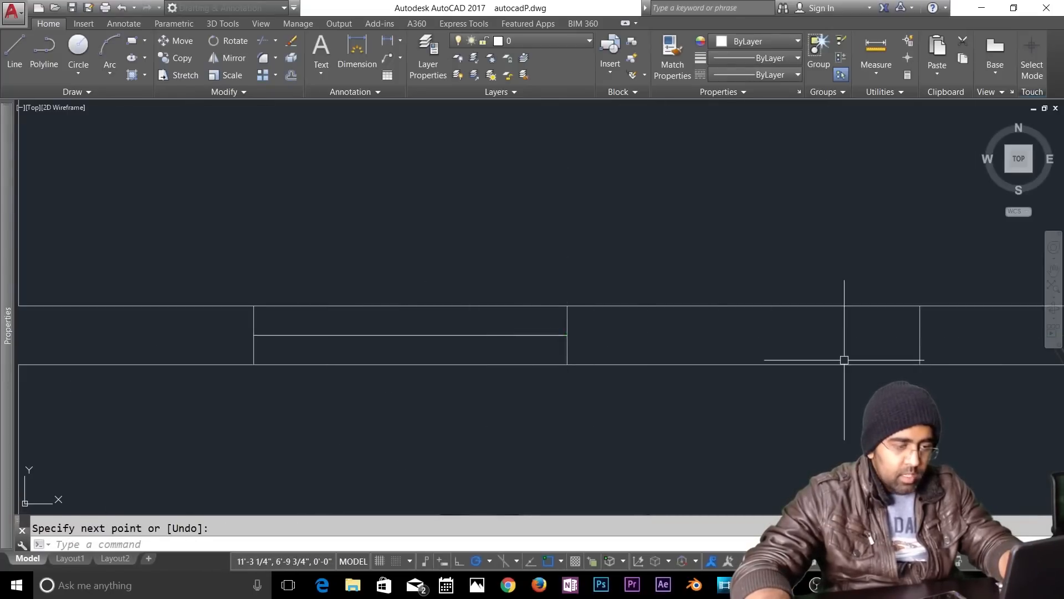
Step: Draw a matching centre line between the edge-line midpoints of the right window in the bottom wall
scroll(844, 360, "down", 2)
key("Return")
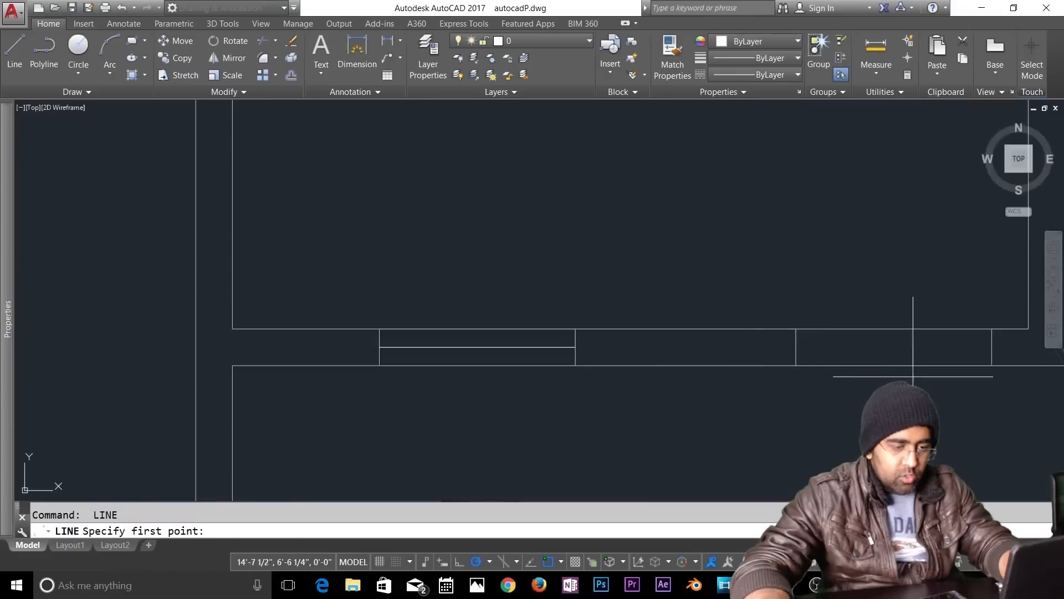
left_click(796, 347)
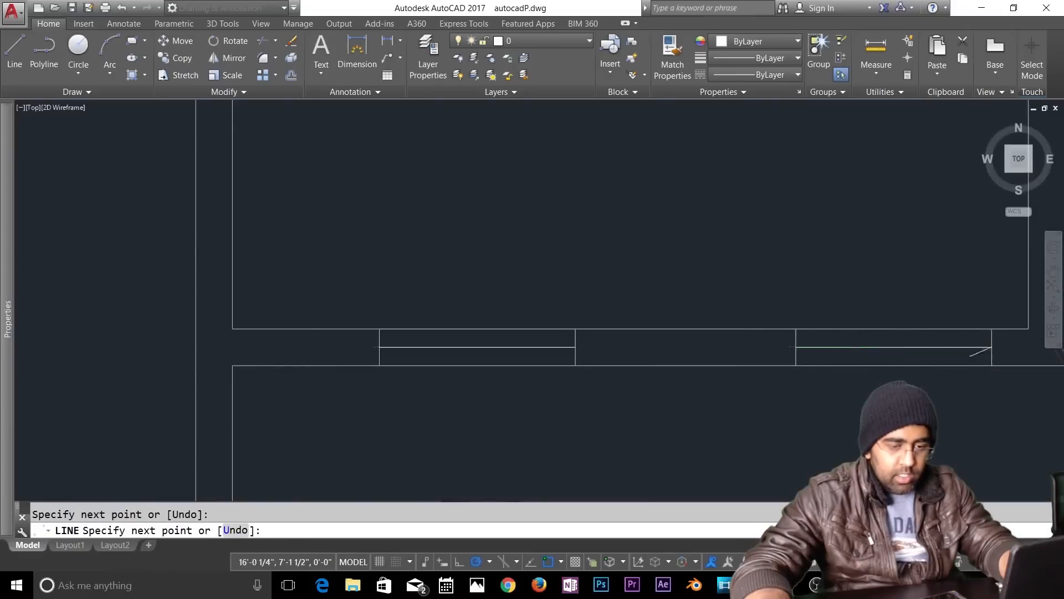
scroll(969, 358, "down", 3)
key("Return")
scroll(854, 388, "down", 1)
middle_click_drag(854, 388, 482, 431)
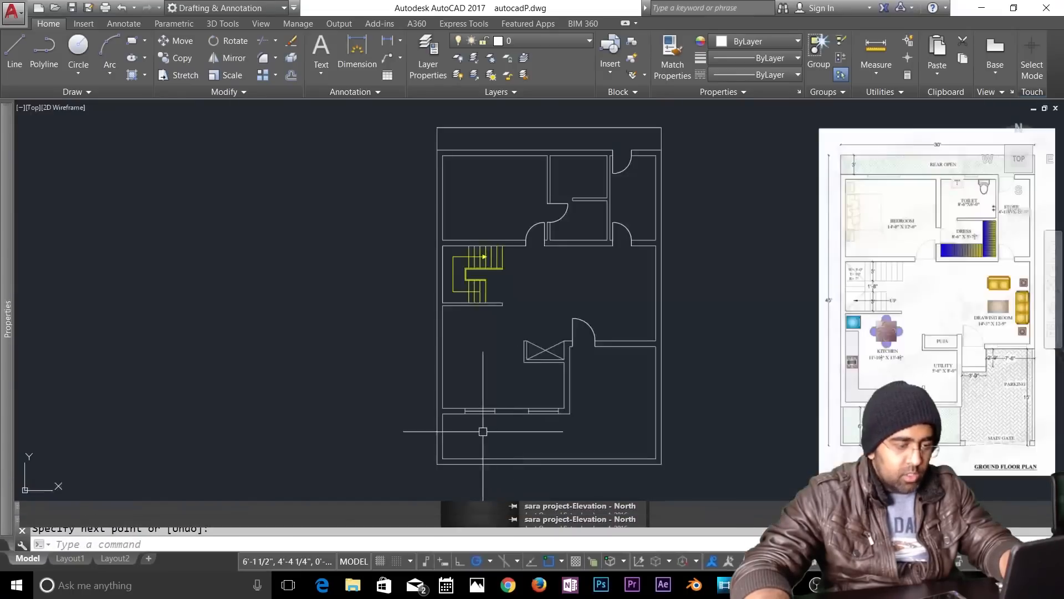
Step: Copy the left window into the bedroom's top wall, using the wall corner as base point and the bedroom's upper-left inner corner as destination
scroll(483, 431, "up", 5)
left_click(407, 398)
key("Escape")
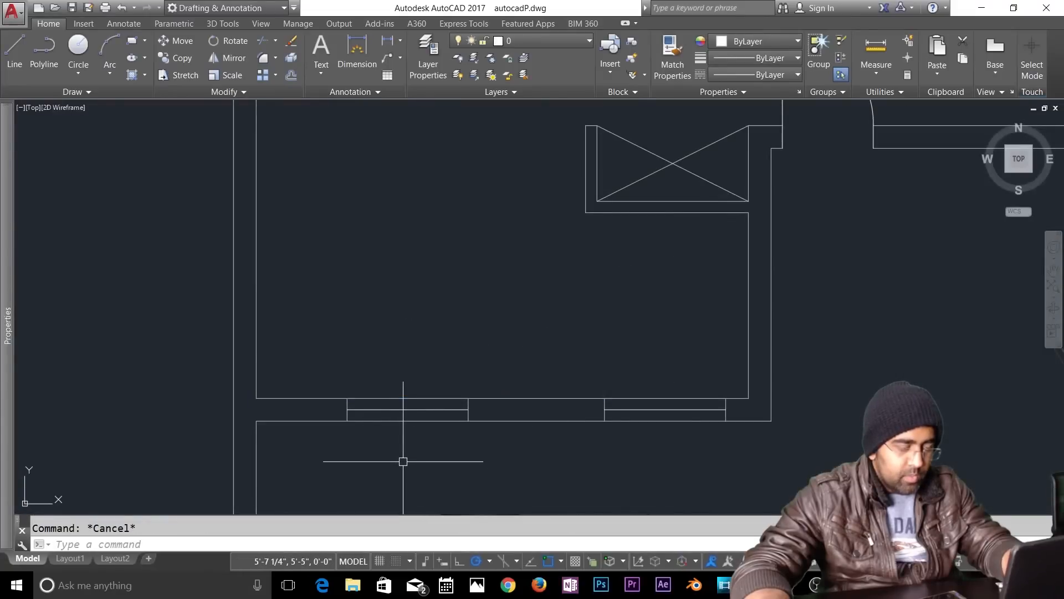
type("co")
key("Return")
left_click(335, 373)
left_click(499, 452)
key("Return")
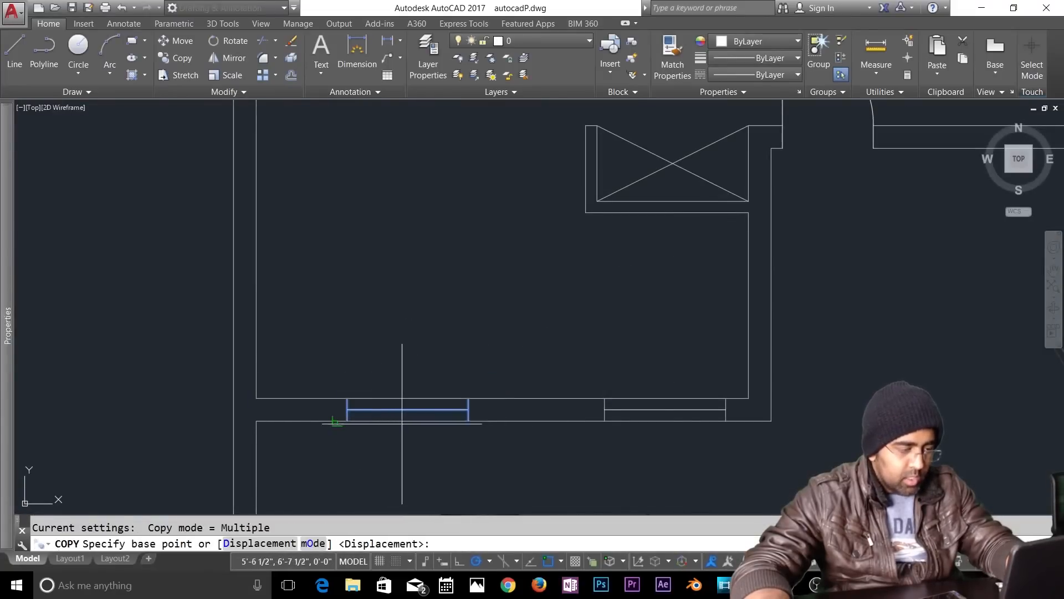
left_click(256, 422)
scroll(256, 421, "down", 8)
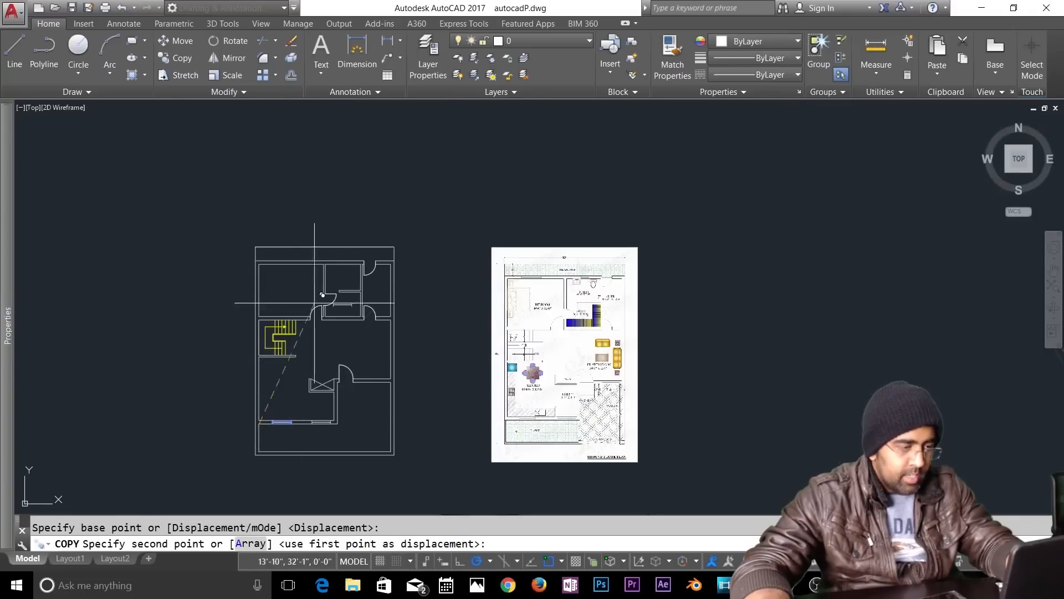
scroll(289, 271, "up", 10)
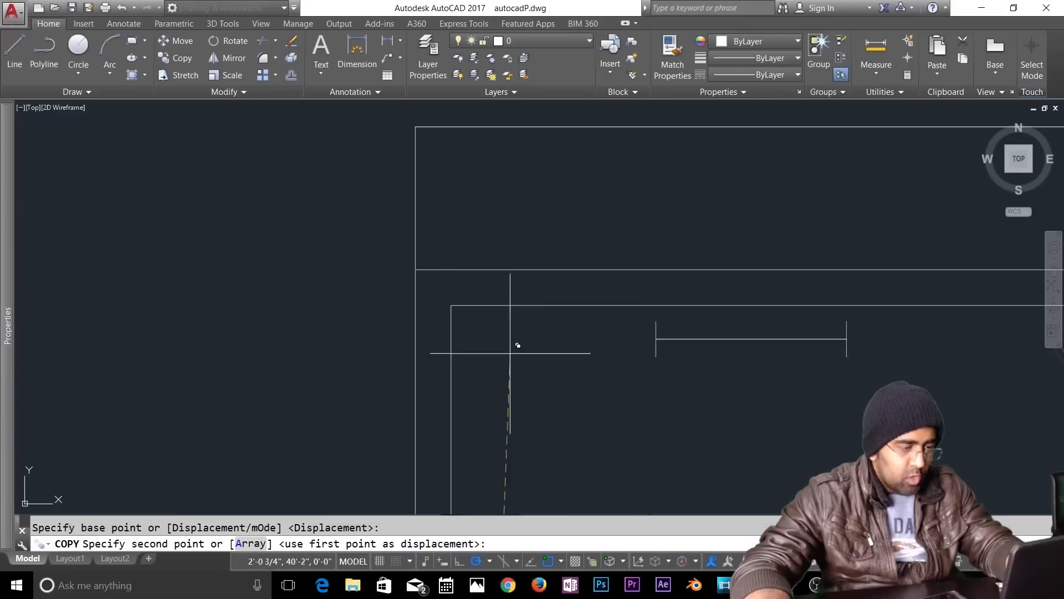
left_click(459, 297)
Step: Place a second window copy farther right in the bedroom's top wall, using the first copy's lower-right corner as destination
scroll(475, 409, "down", 2)
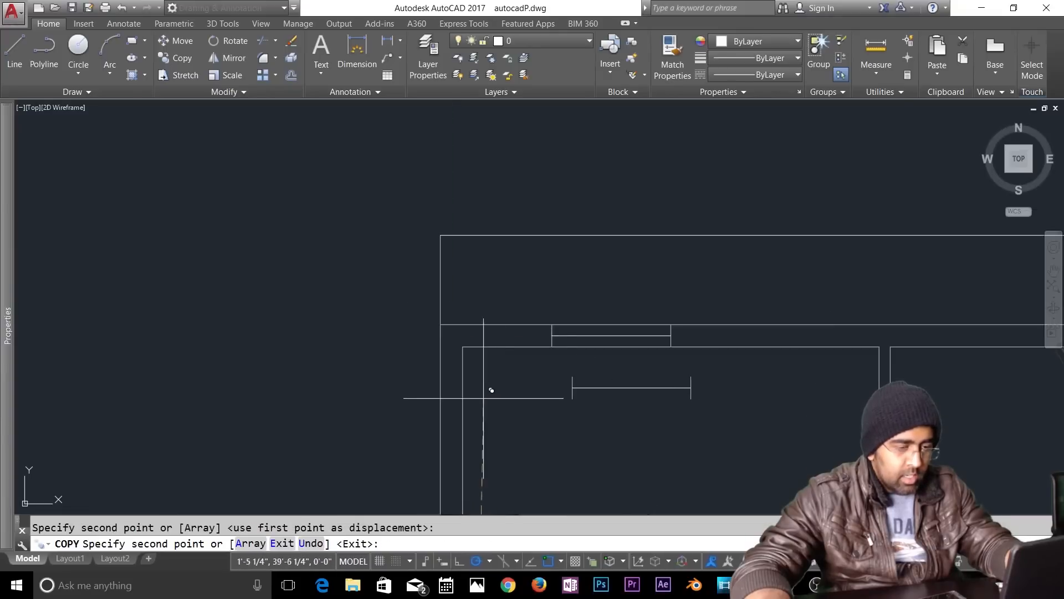
left_click(672, 346)
key("Escape")
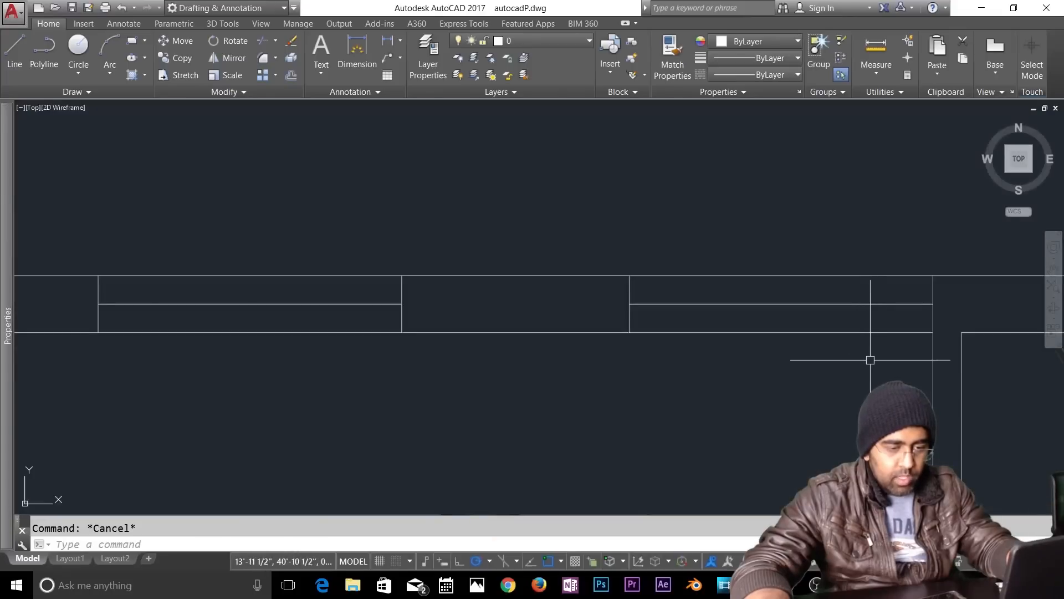
Step: Move the right edge line of the bedroom's second window 1.5' to the left
type("m")
key("Return")
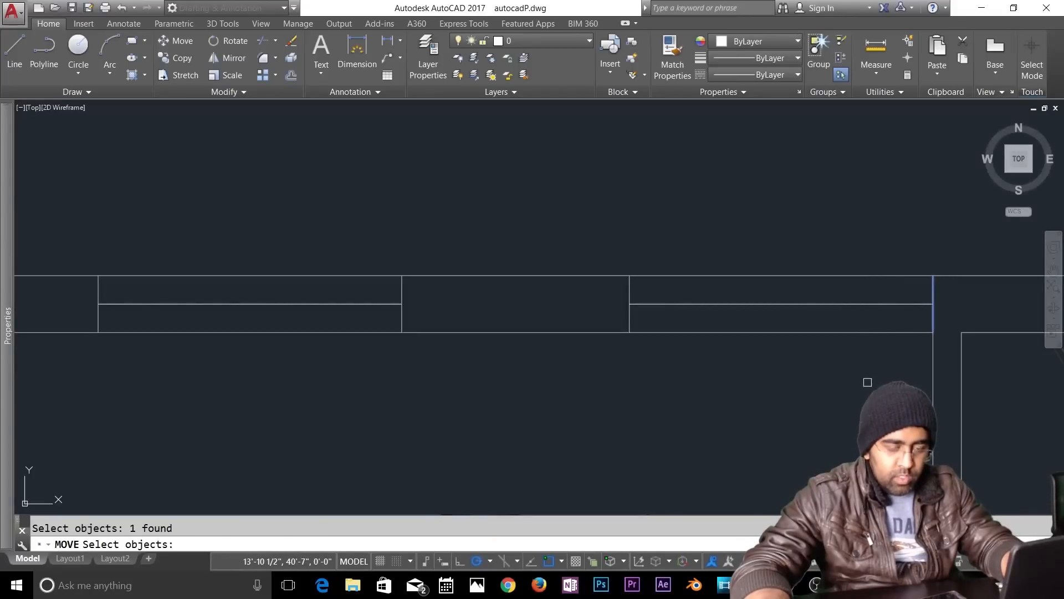
key("Return")
left_click(867, 382)
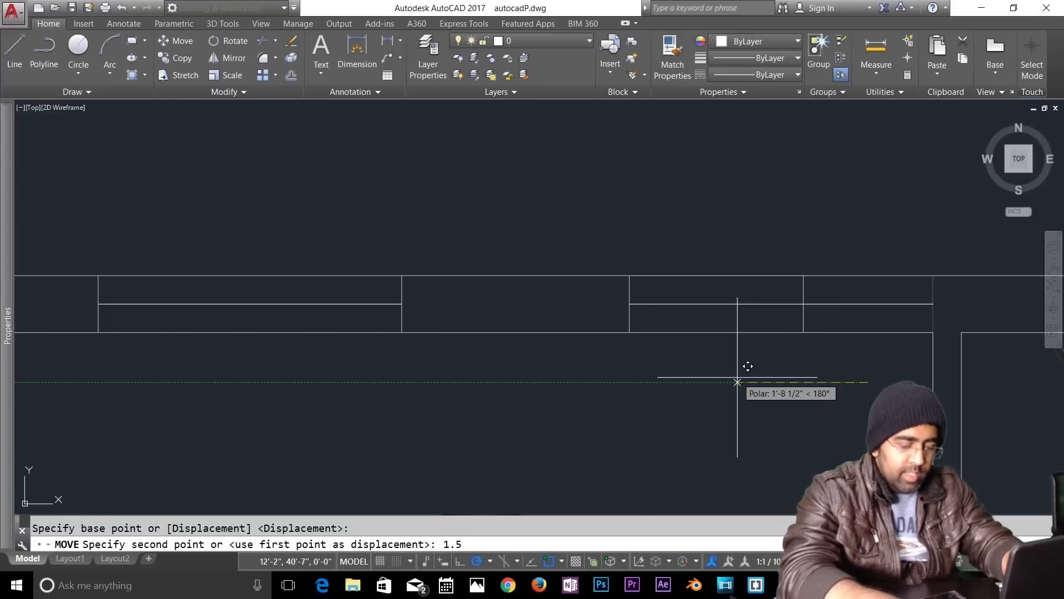
key("Return")
key("Escape")
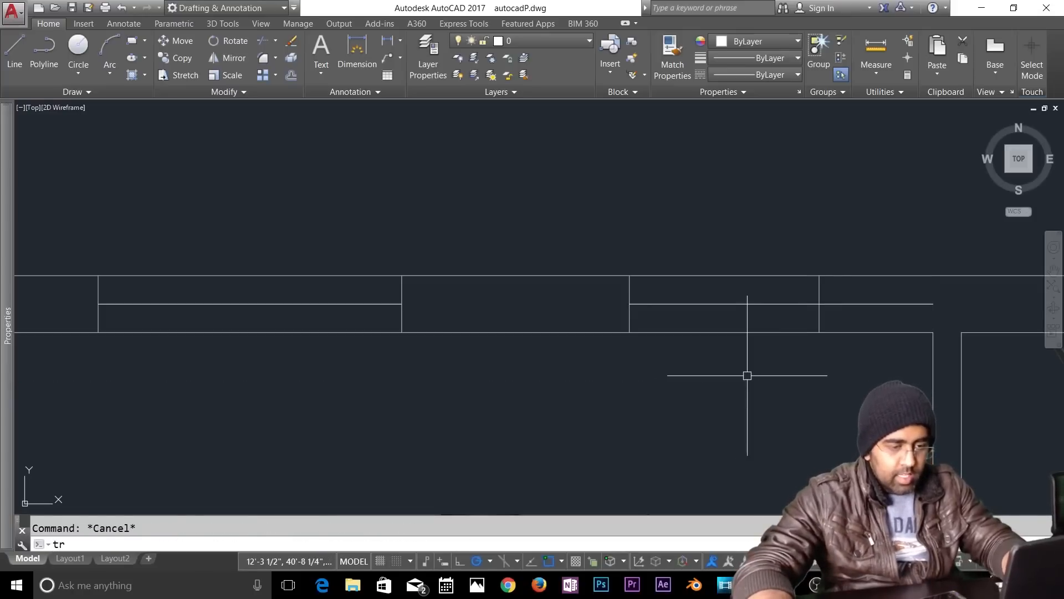
Step: Trim the second window's overhanging centre line and the wall lines across both window openings in the bedroom's top wall
key("Return")
key("Return")
left_click(893, 303)
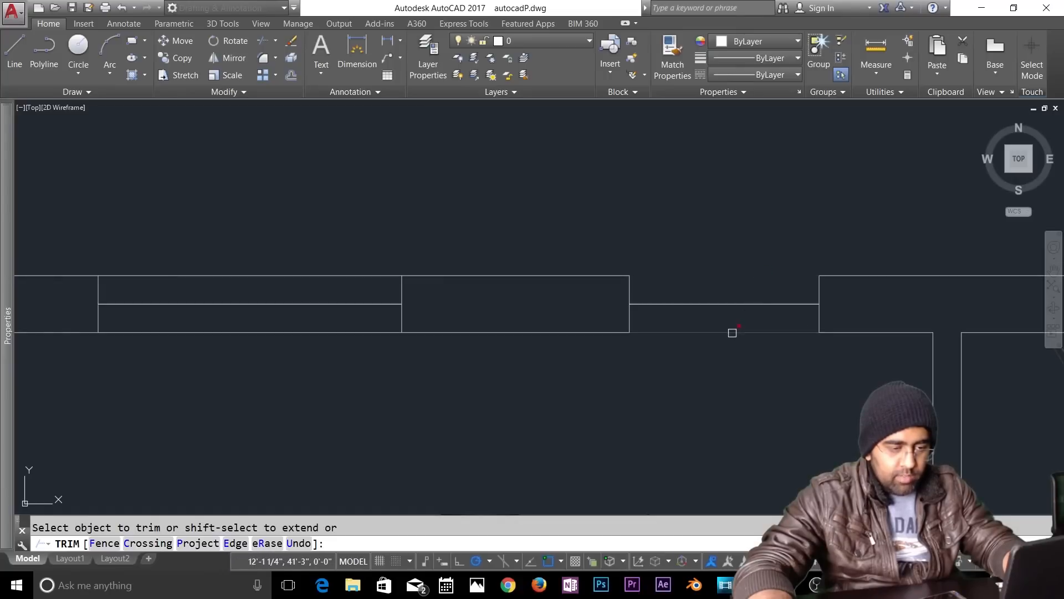
left_click(294, 273)
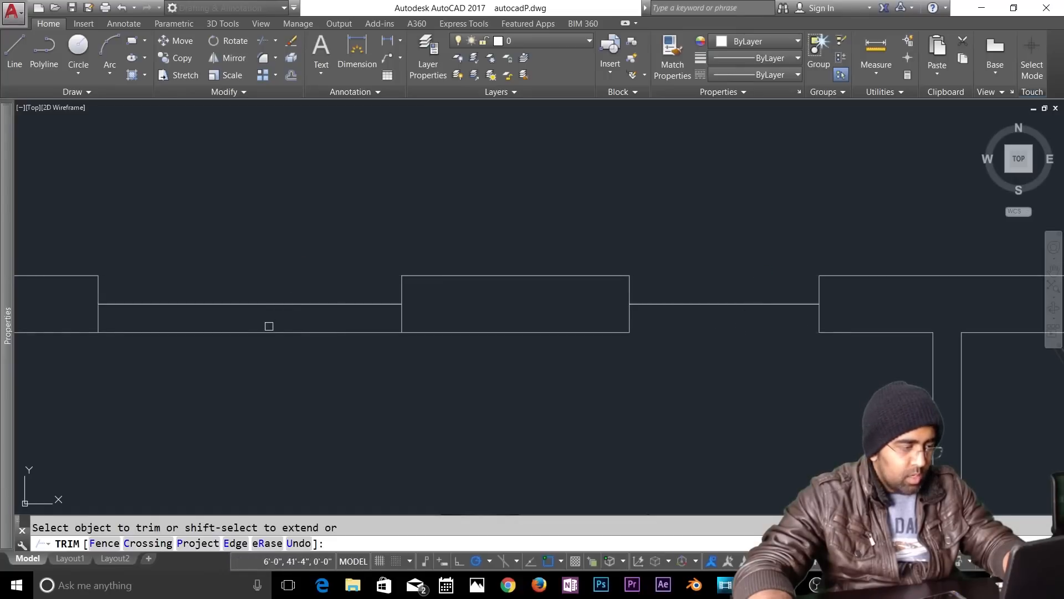
Step: Trim away the wall lines crossing the two window openings in the front wall beside the lawn
scroll(373, 367, "down", 4)
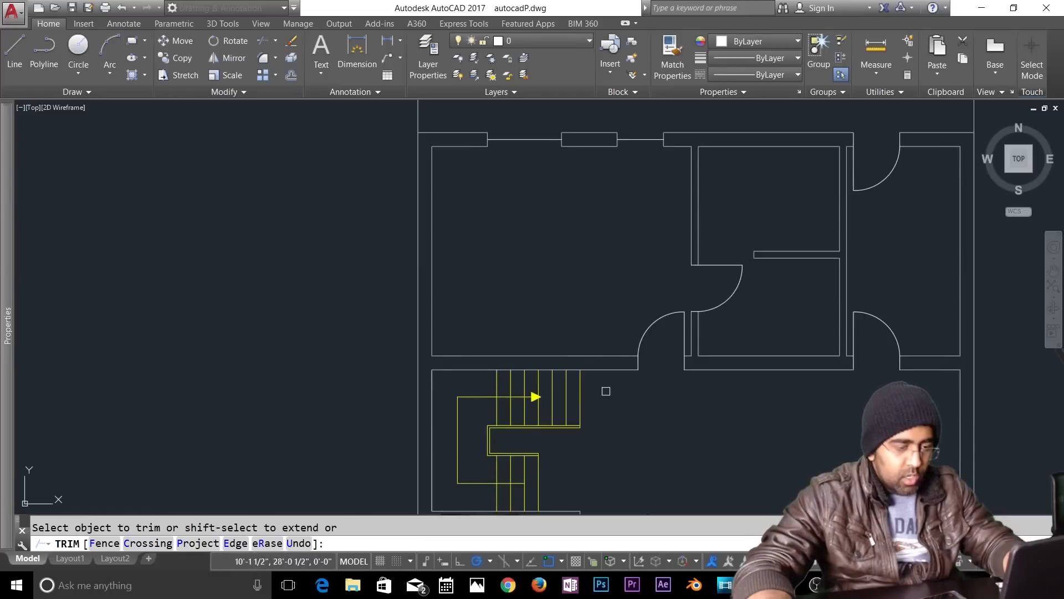
scroll(606, 390, "down", 2)
middle_click_drag(606, 391, 526, 204)
scroll(487, 498, "up", 8)
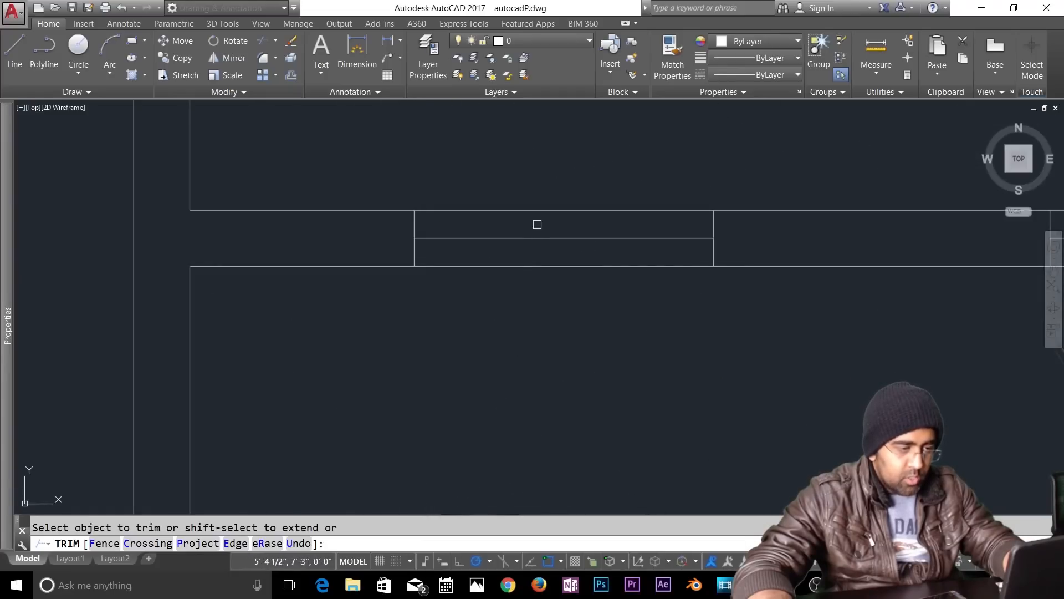
left_click(539, 251)
left_click(529, 266)
scroll(686, 399, "down", 2)
middle_click_drag(718, 378, 408, 355)
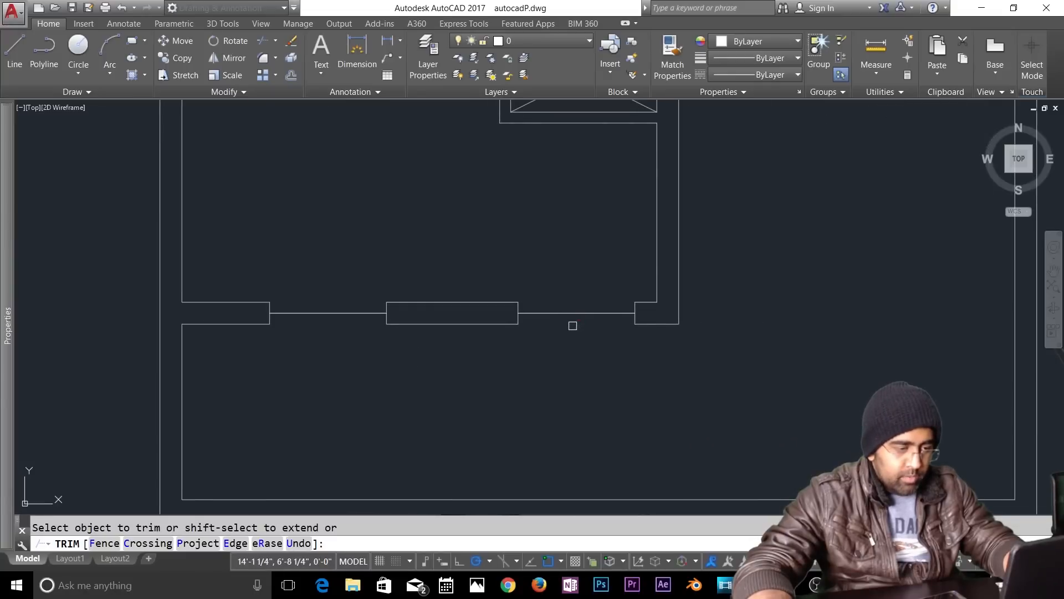
key("Return")
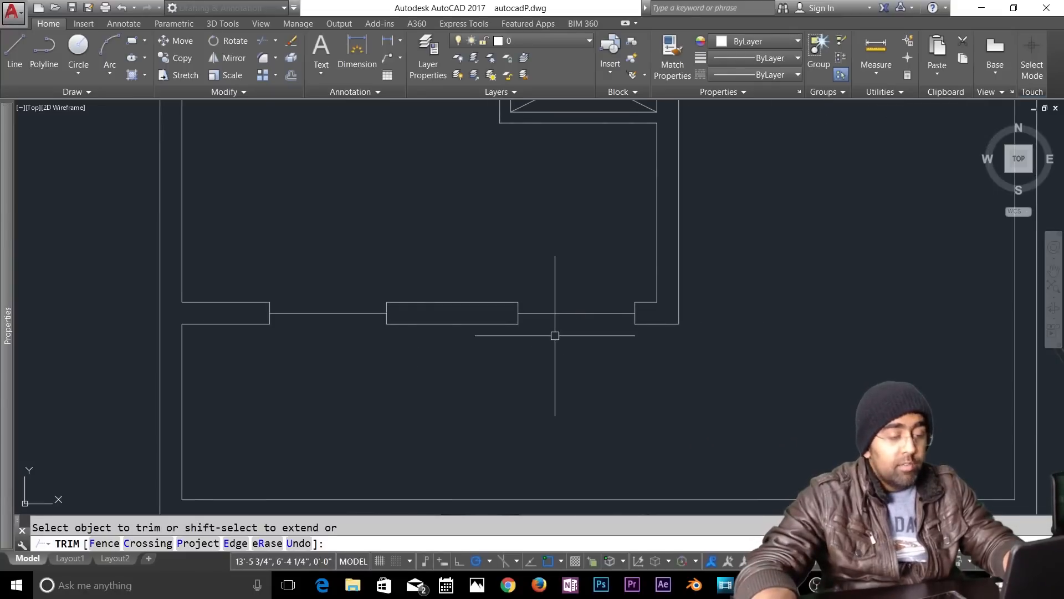
scroll(567, 336, "down", 2)
scroll(514, 368, "up", 2)
key("Escape")
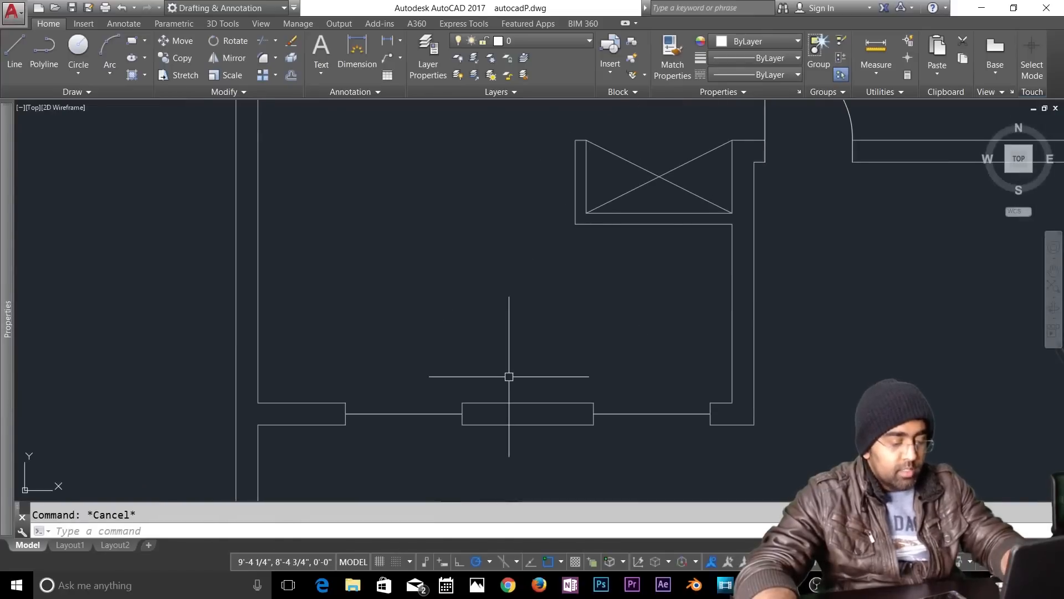
Step: Draw a line across the left front window opening, flush with the inner wall face
type("l")
key("Return")
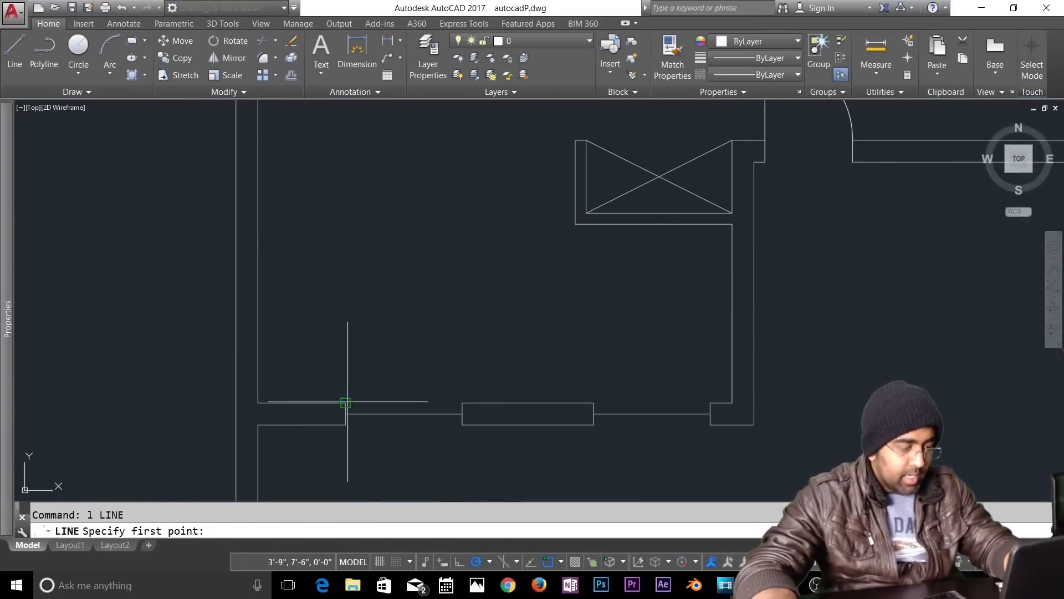
left_click(346, 402)
left_click(463, 403)
key("Escape")
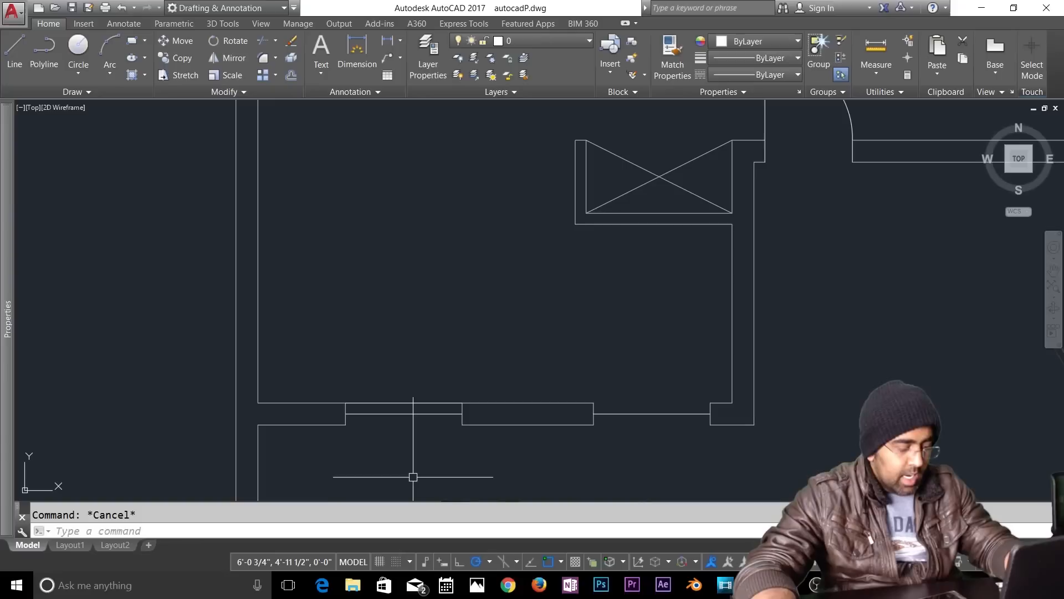
Step: Copy the new line to the opening's outer wall face and to both wall faces of the second front window
type("co")
key("Return")
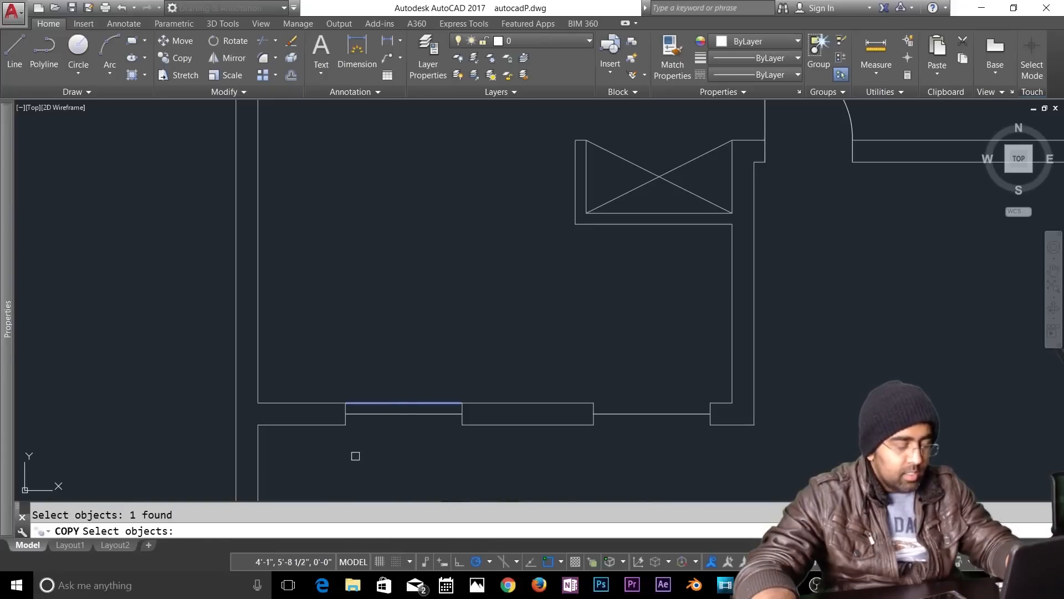
key("Return")
left_click(346, 402)
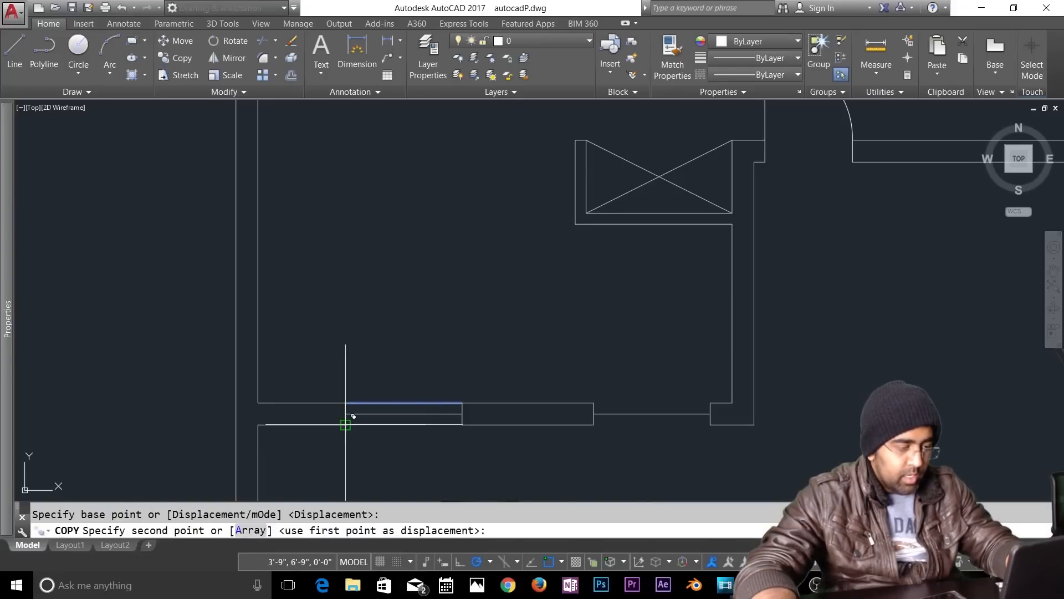
left_click(345, 425)
left_click(599, 402)
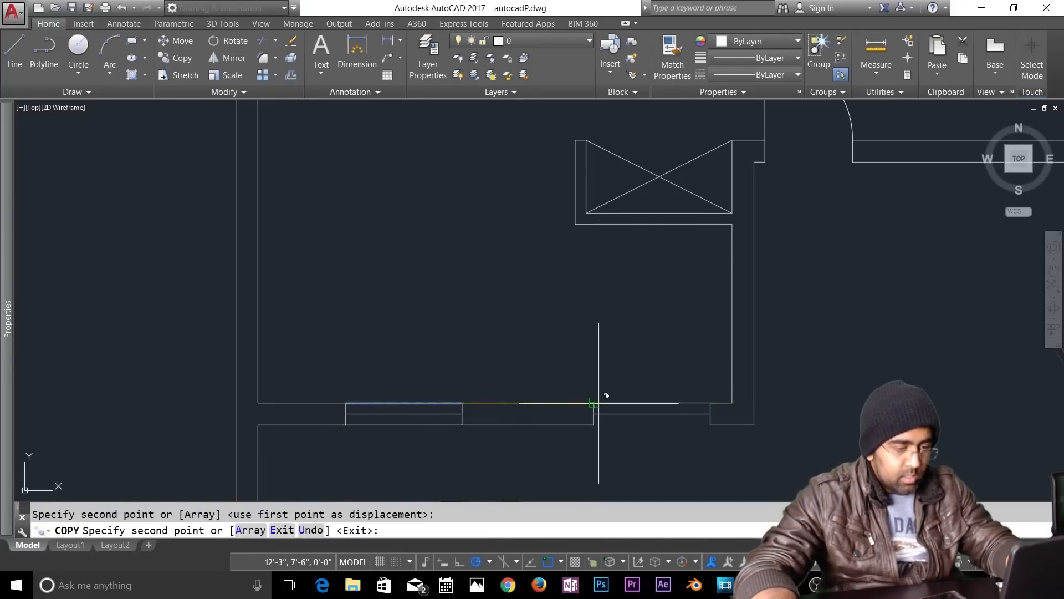
left_click(594, 425)
Step: Place further copies of the line along both wall faces of the two rear bedroom window openings
scroll(415, 337, "down", 2)
middle_click_drag(427, 236, 633, 498)
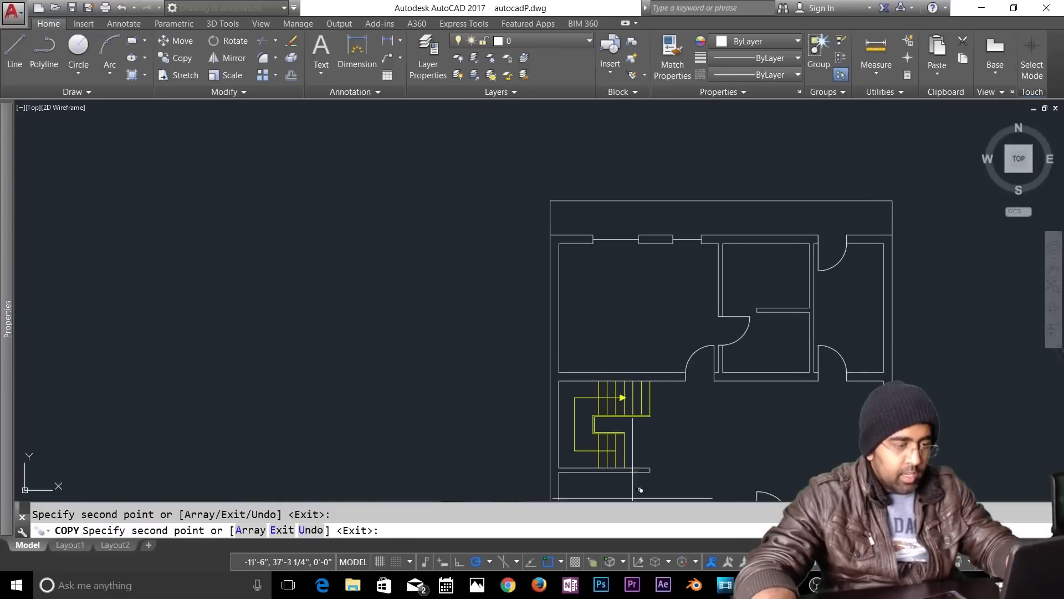
scroll(649, 224, "up", 5)
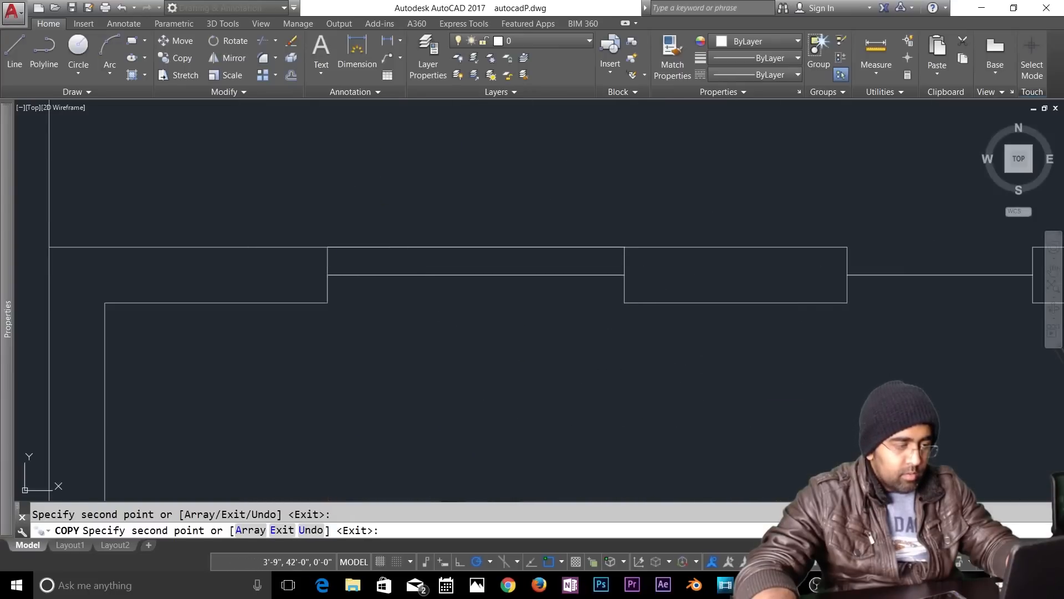
left_click(327, 303)
scroll(746, 323, "down", 1)
middle_click_drag(747, 323, 369, 366)
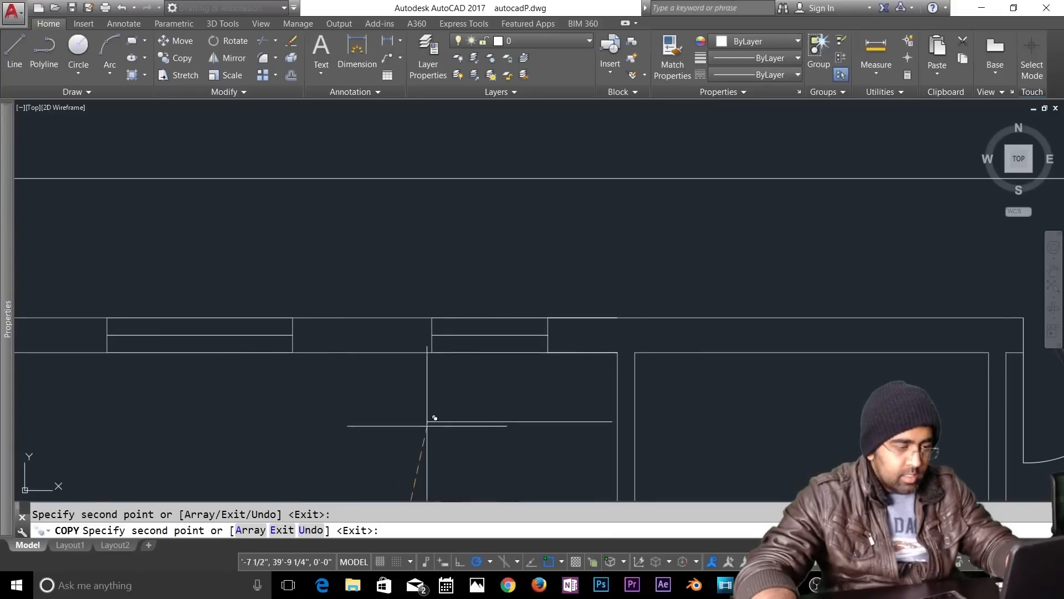
key("Escape")
Step: Trim the copied lines that overhang the narrower rear bedroom window
key("Return")
key("Return")
left_click(595, 285)
left_click(573, 372)
key("Escape")
Step: Assign all five door symbols in the floor plan to the Doors 2d layer
scroll(524, 371, "down", 1)
middle_click_drag(523, 371, 656, 200)
scroll(638, 214, "down", 3)
middle_click_drag(683, 435, 523, 371)
scroll(510, 389, "up", 2)
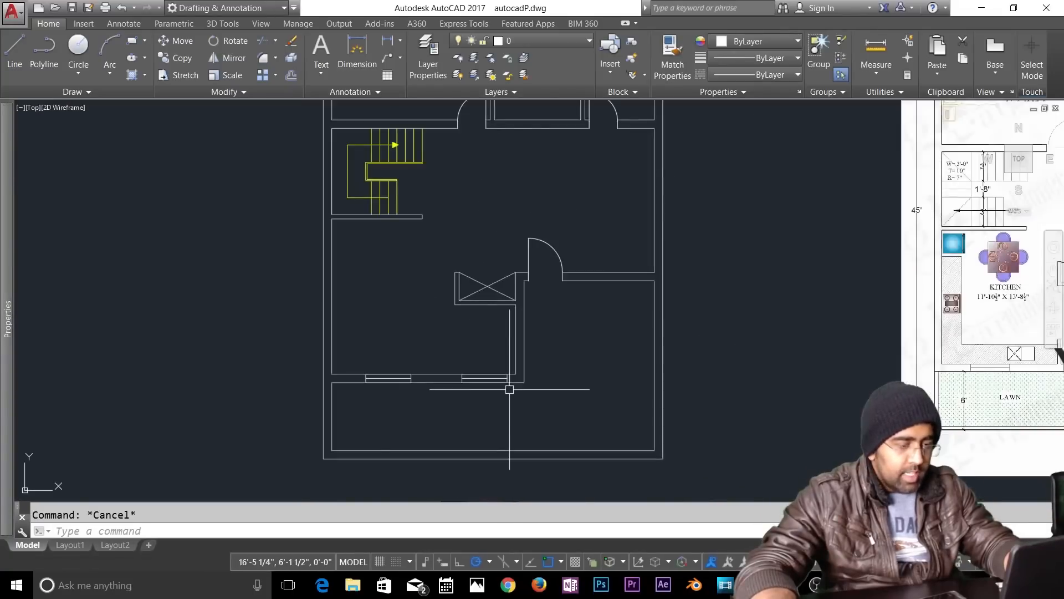
left_click(571, 220)
left_click(496, 258)
middle_click_drag(495, 261, 507, 393)
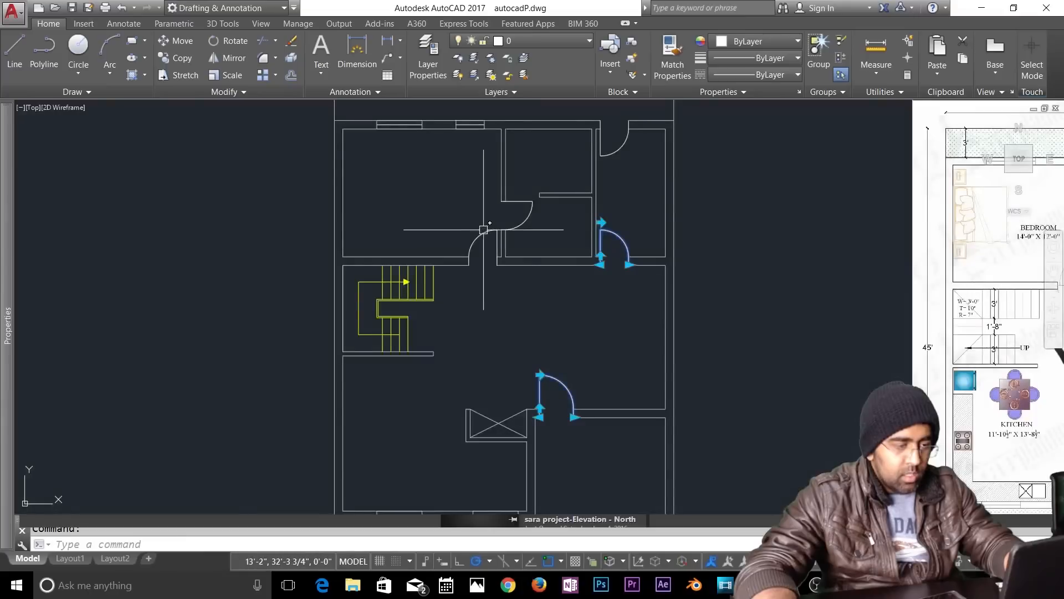
left_click(485, 229)
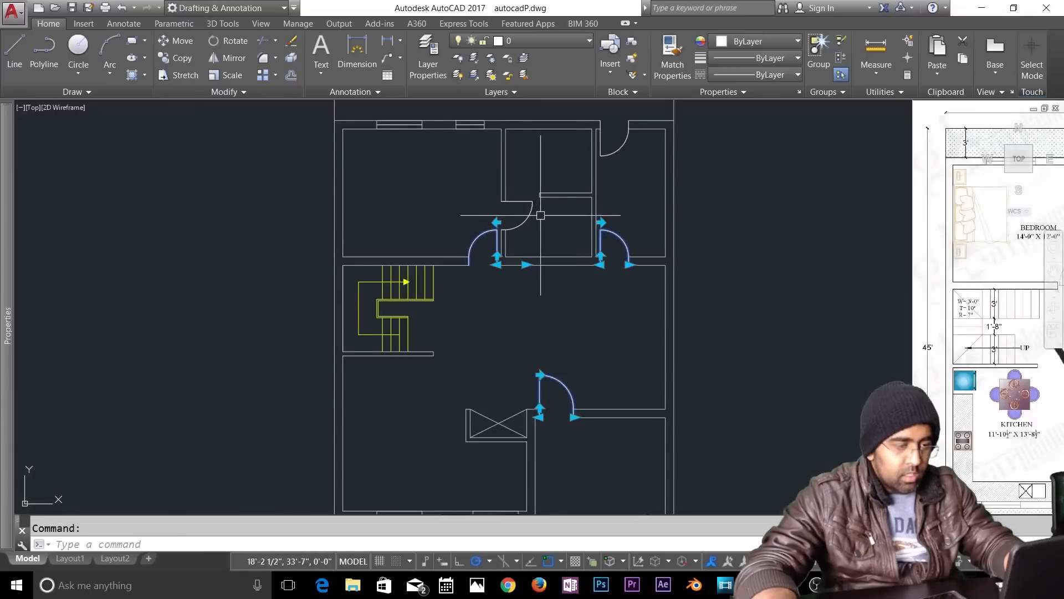
key("Escape")
type("tr")
key("space")
key("Escape")
left_click(481, 241)
left_click(614, 233)
left_click(614, 141)
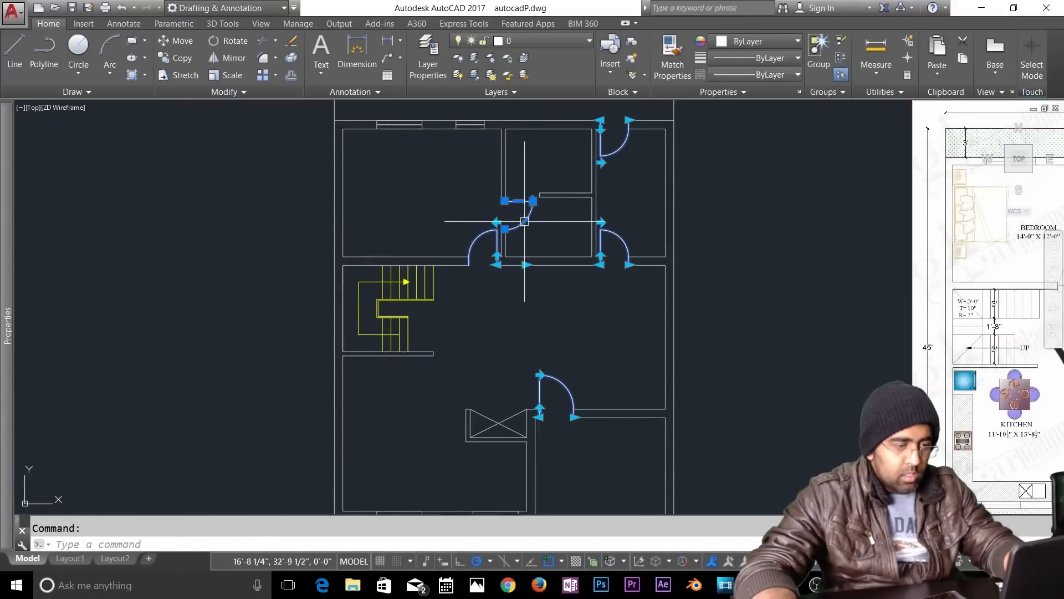
left_click(558, 44)
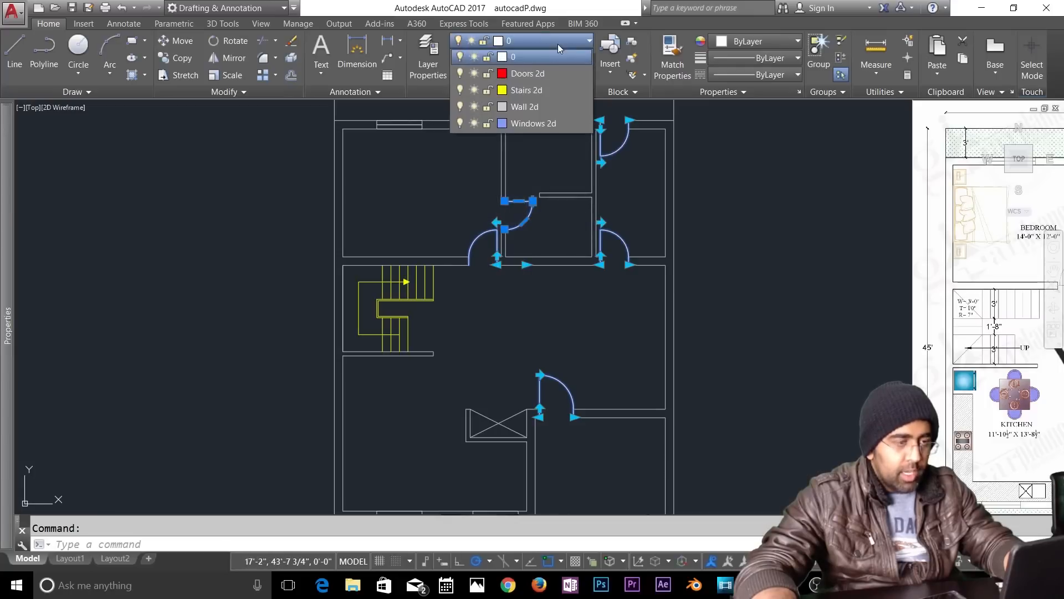
left_click(527, 73)
key("Escape")
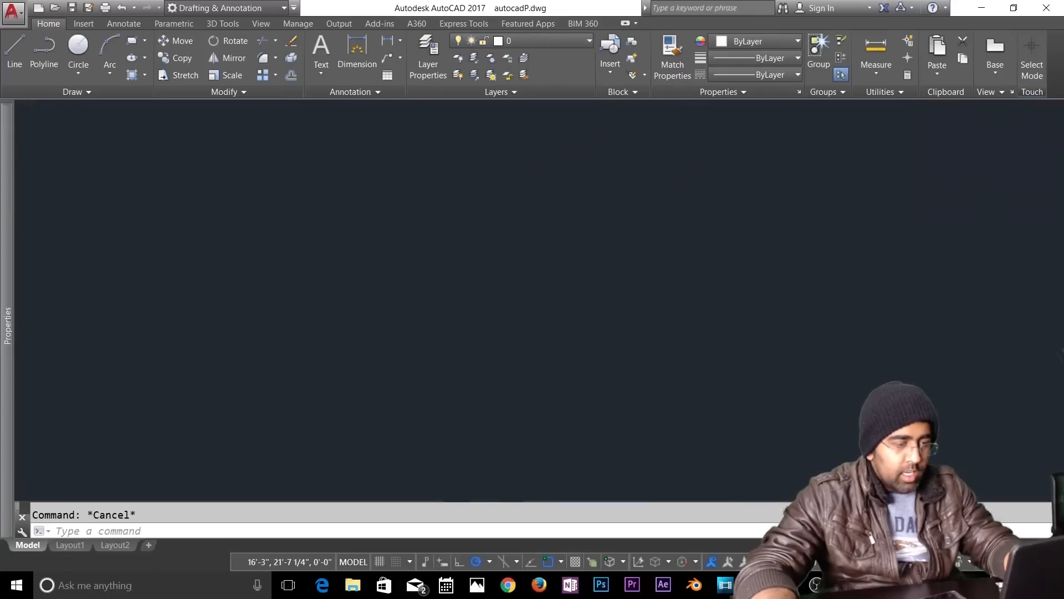
Step: Assign the lines of the two rear and two front windows to the Windows 2d layer
middle_click_drag(449, 335, 600, 476)
left_click(518, 248)
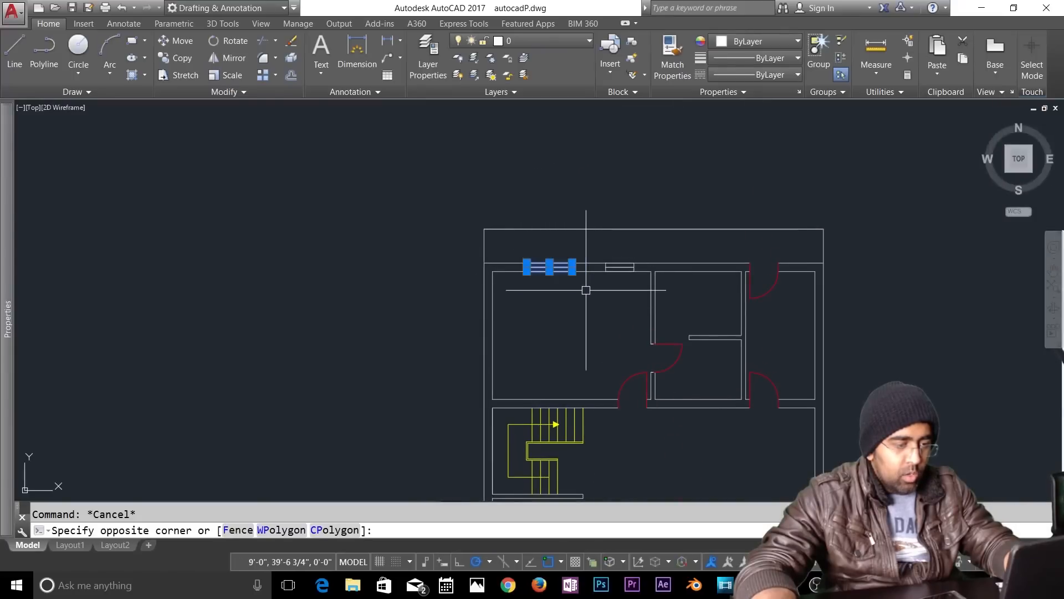
left_click(584, 288)
left_click(597, 256)
left_click(653, 277)
scroll(582, 352, "down", 5)
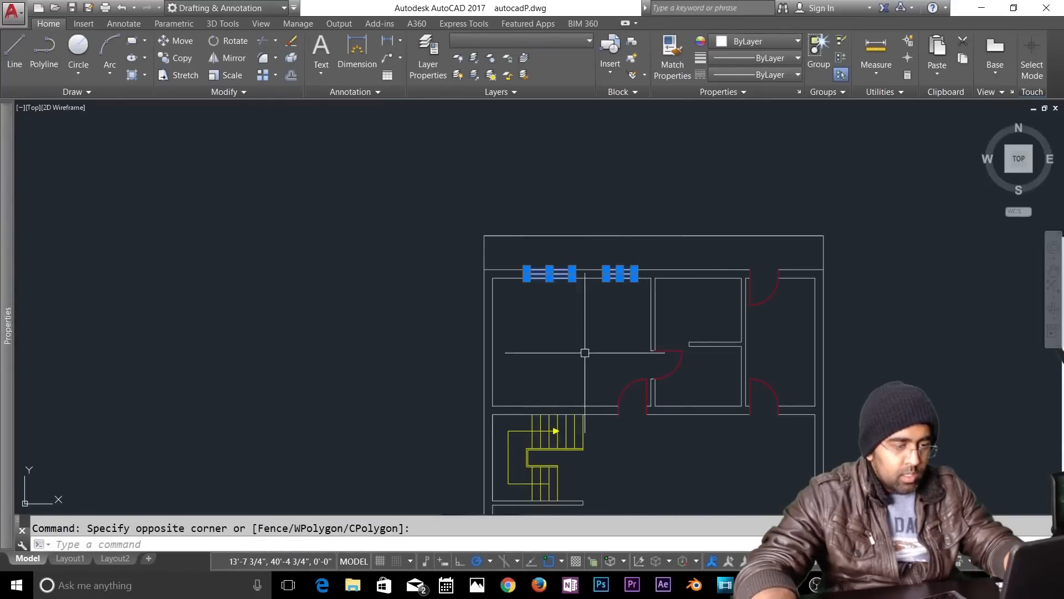
scroll(374, 210, "up", 8)
middle_click_drag(374, 210, 376, 413)
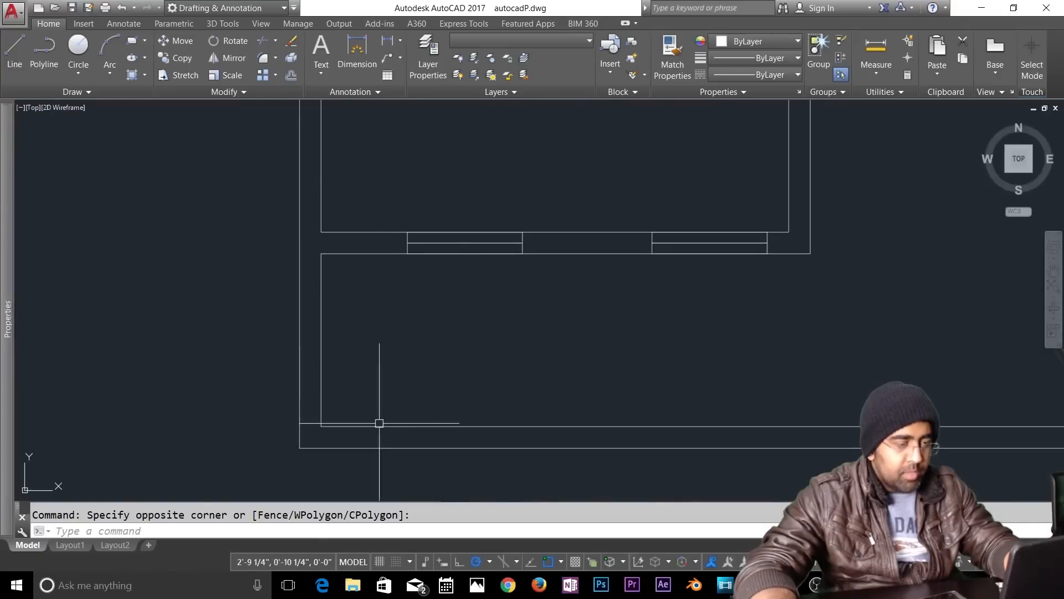
left_click(377, 214)
left_click(565, 290)
left_click(645, 189)
left_click(776, 272)
left_click(583, 42)
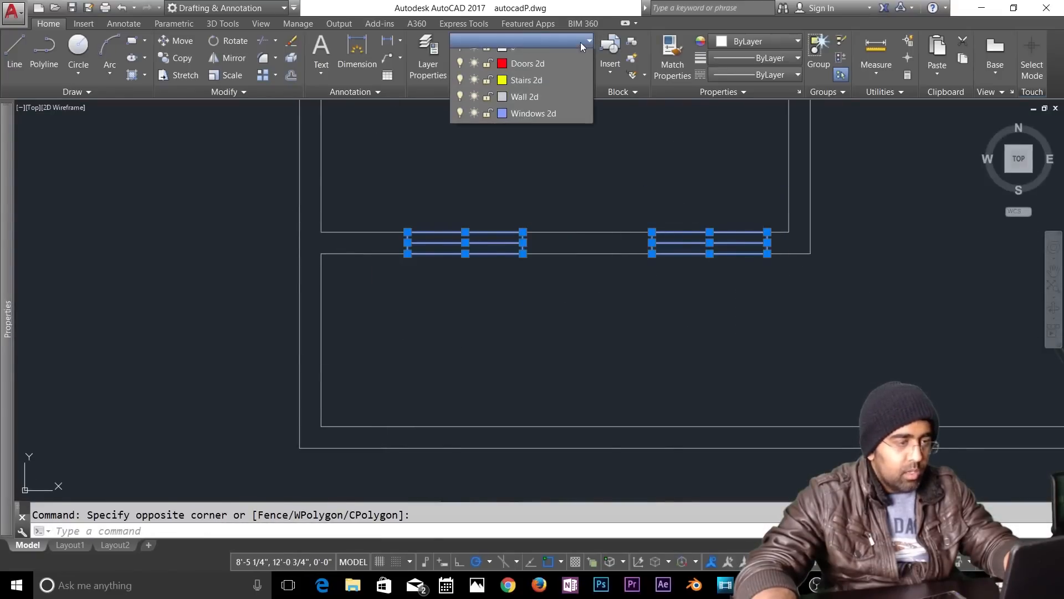
left_click(547, 123)
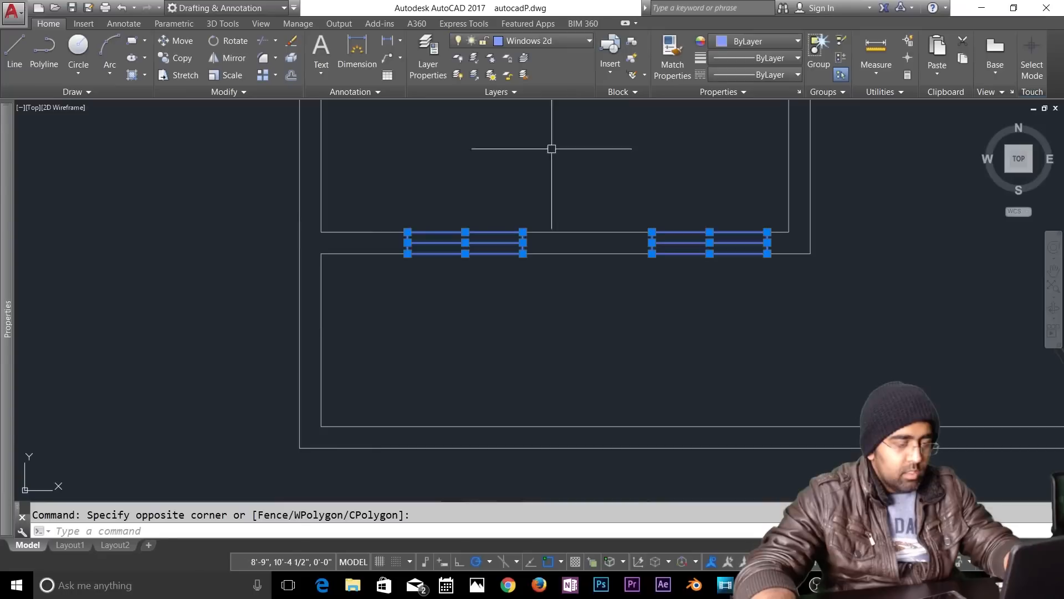
key("Escape")
Step: Examine the reference ground floor plan, especially the kitchen, utility, lawn and parking areas, against the drawn plan
scroll(580, 316, "down", 3)
middle_click_drag(573, 361, 504, 450)
scroll(524, 370, "down", 2)
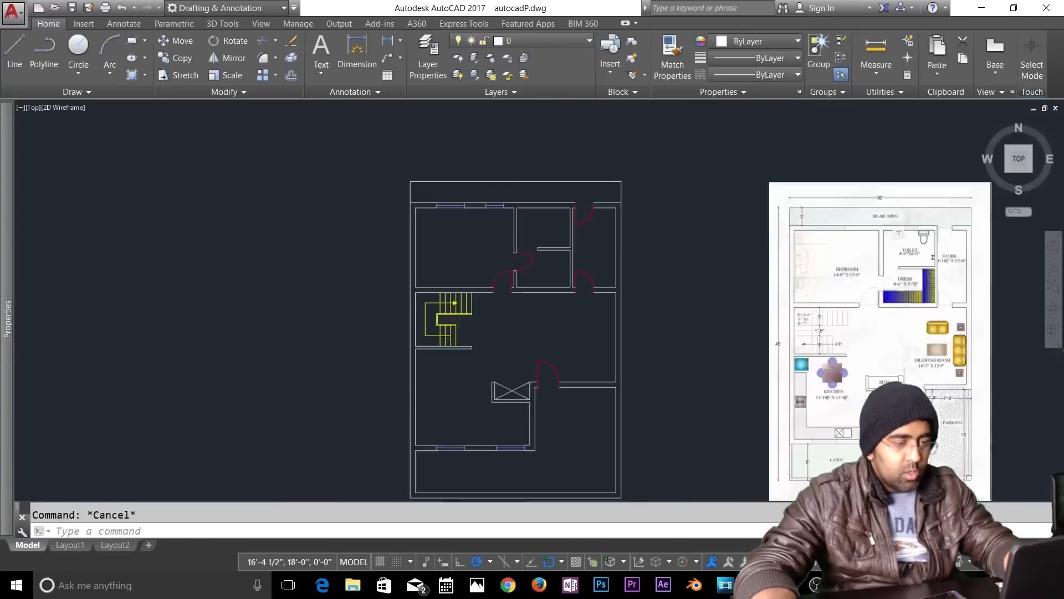
middle_click_drag(690, 352, 511, 328)
scroll(602, 344, "up", 1)
scroll(596, 344, "up", 3)
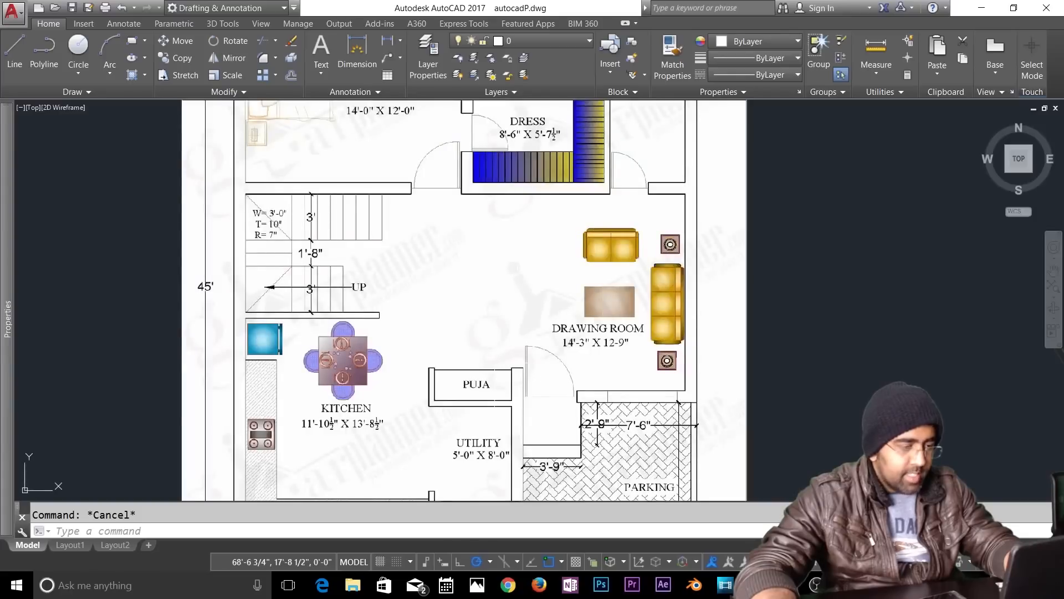
middle_click_drag(446, 327, 584, 342)
middle_click_drag(592, 408, 556, 209)
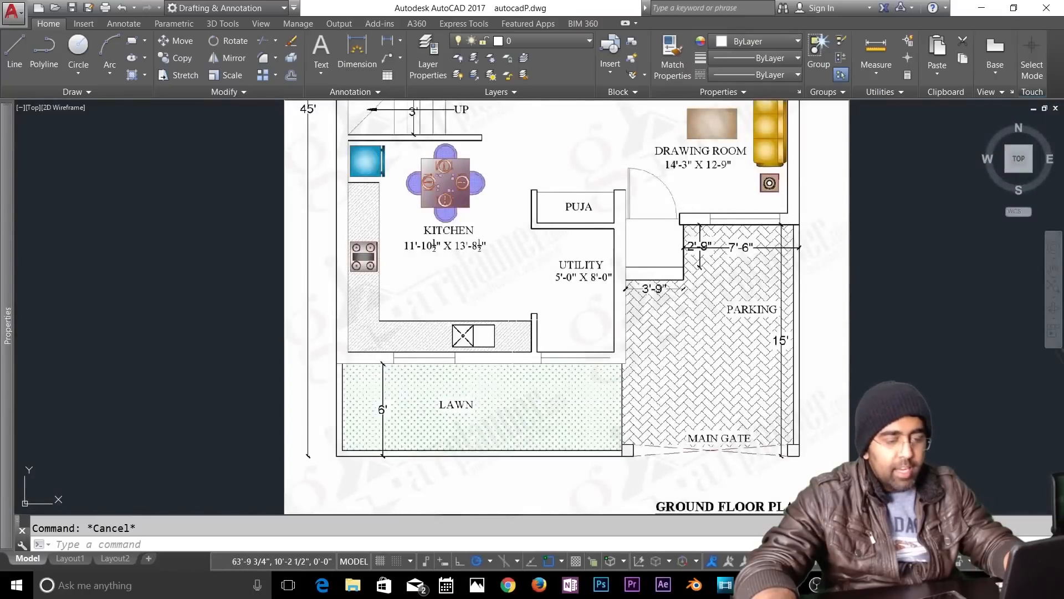
scroll(500, 311, "down", 2)
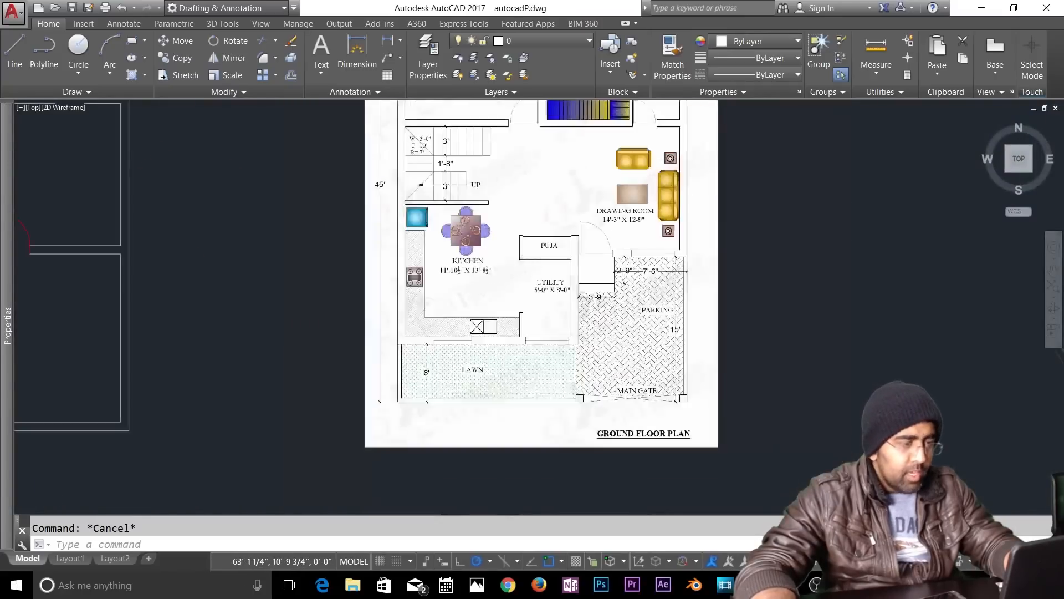
middle_click_drag(395, 270, 753, 335)
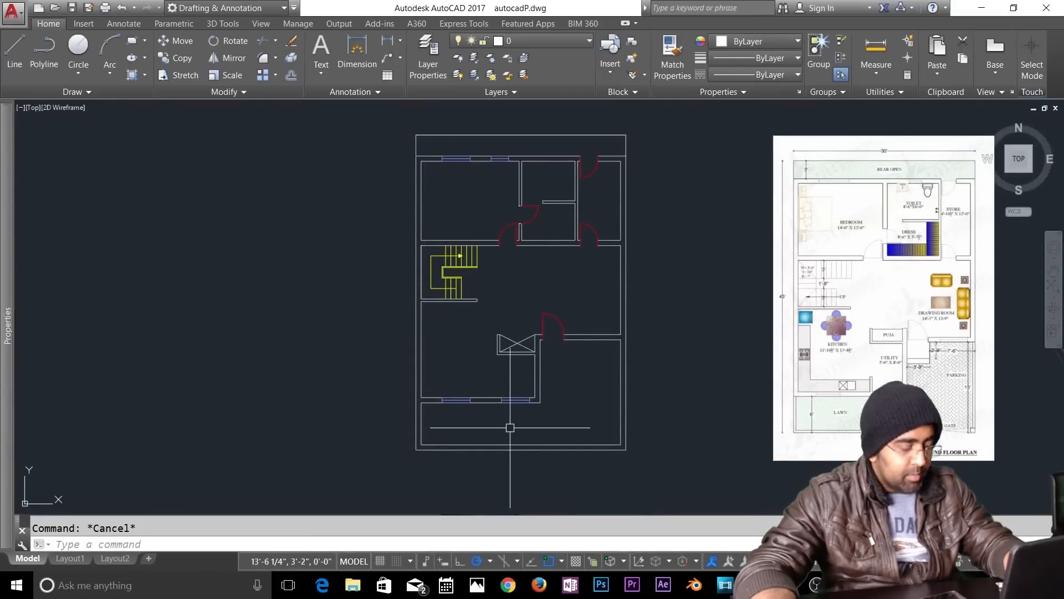
Step: Copy the entire floor plan horizontally to the empty space on the far side of the reference image
type("co")
key("Return")
left_click(652, 126)
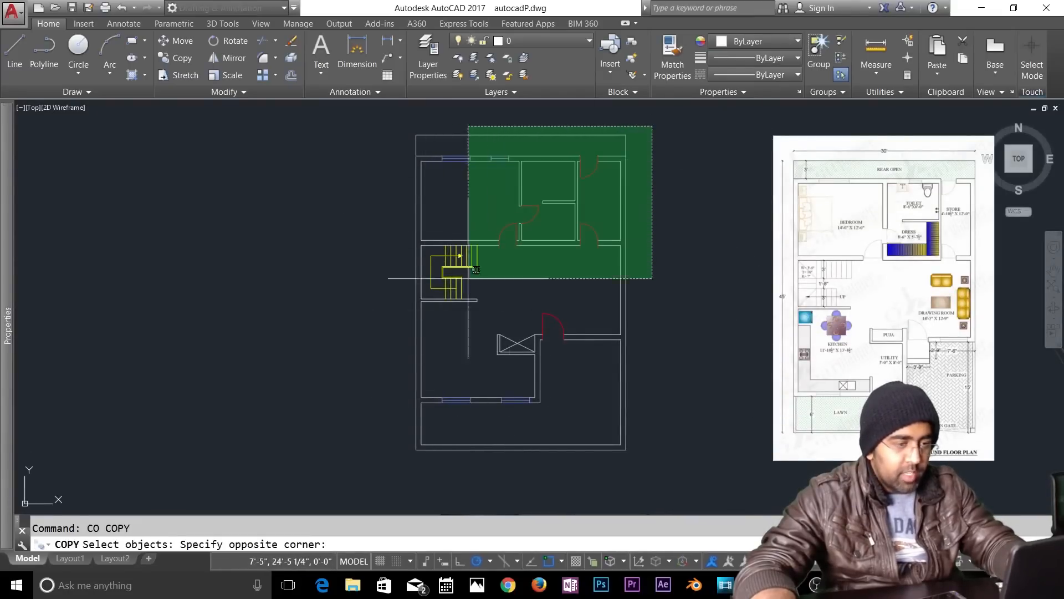
left_click(400, 462)
key("Return")
left_click(401, 466)
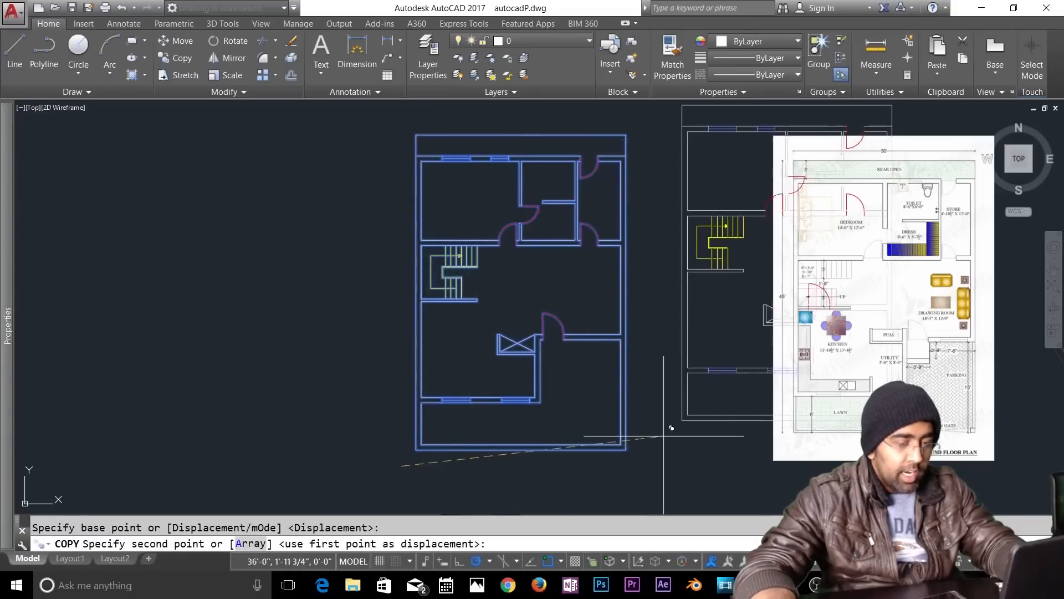
middle_click_drag(663, 436, 271, 435)
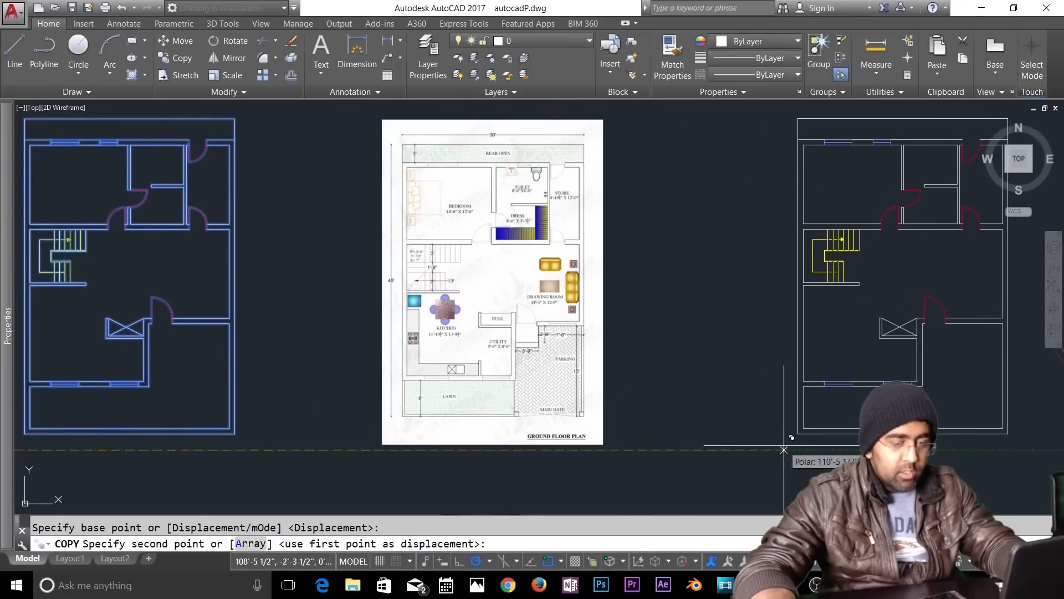
left_click(767, 449)
key("Return")
Step: Move the inner line of the lawn's left side wall outward by 4.5 in the copied plan
scroll(430, 390, "up", 10)
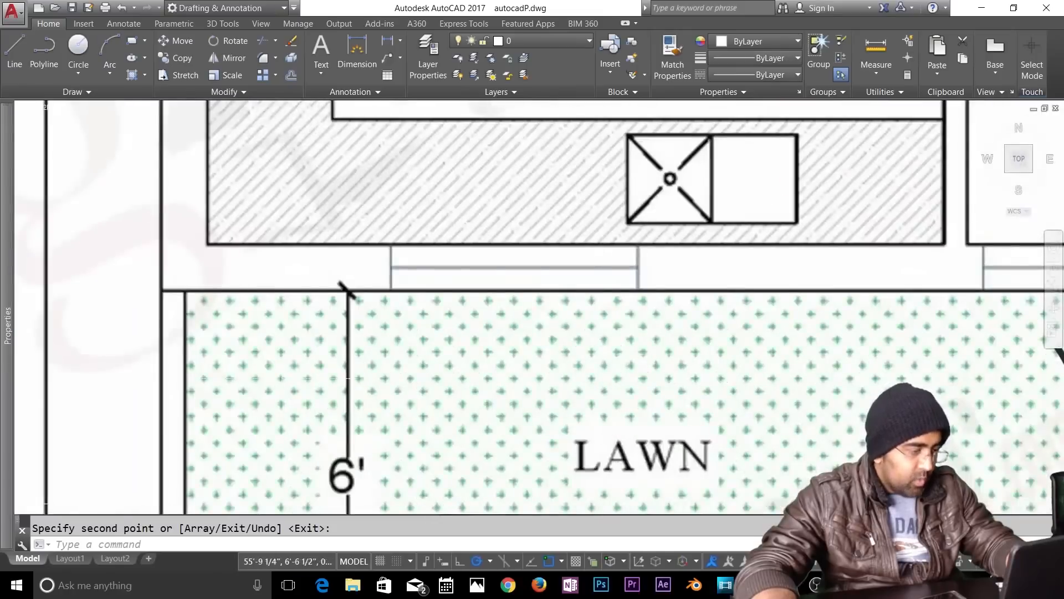
scroll(251, 376, "down", 8)
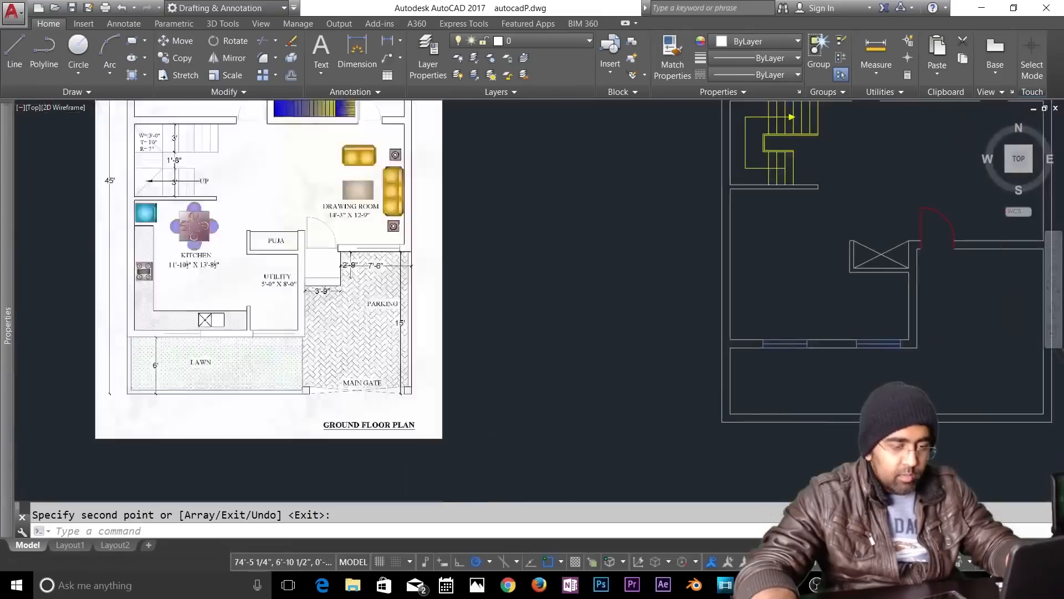
scroll(721, 371, "up", 6)
scroll(721, 363, "down", 6)
scroll(720, 369, "up", 6)
key("Escape")
type("m")
key("Return")
left_click(632, 349)
key("Return")
left_click(773, 349)
type("4.5")
key("Return")
key("Escape")
scroll(702, 341, "down", 4)
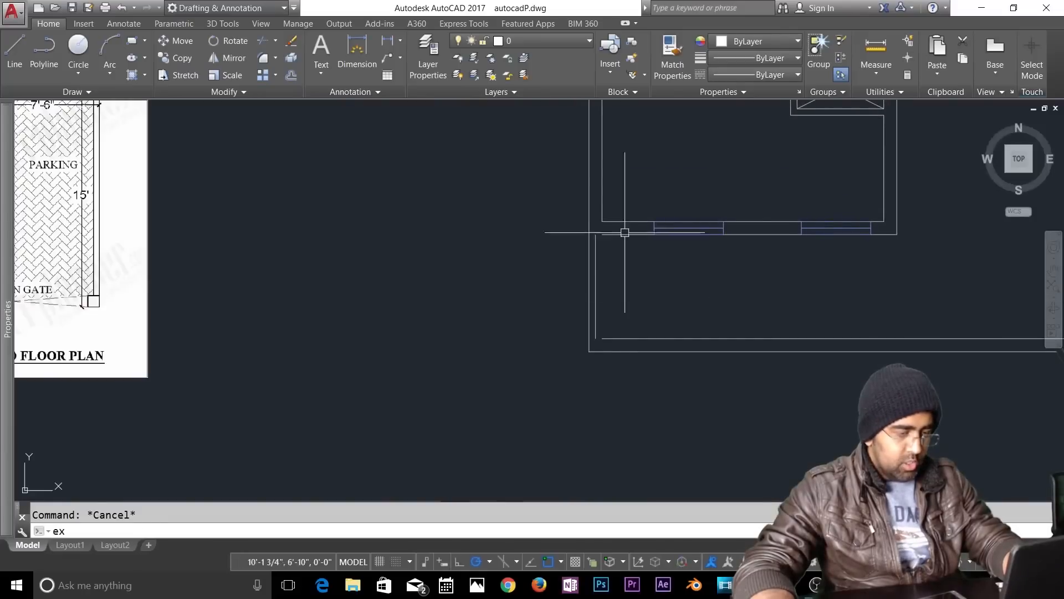
Step: Extend the kitchen's outer front wall line and the lawn's inner front wall line to the moved left wall line in the copied plan
type("ex")
key("Return")
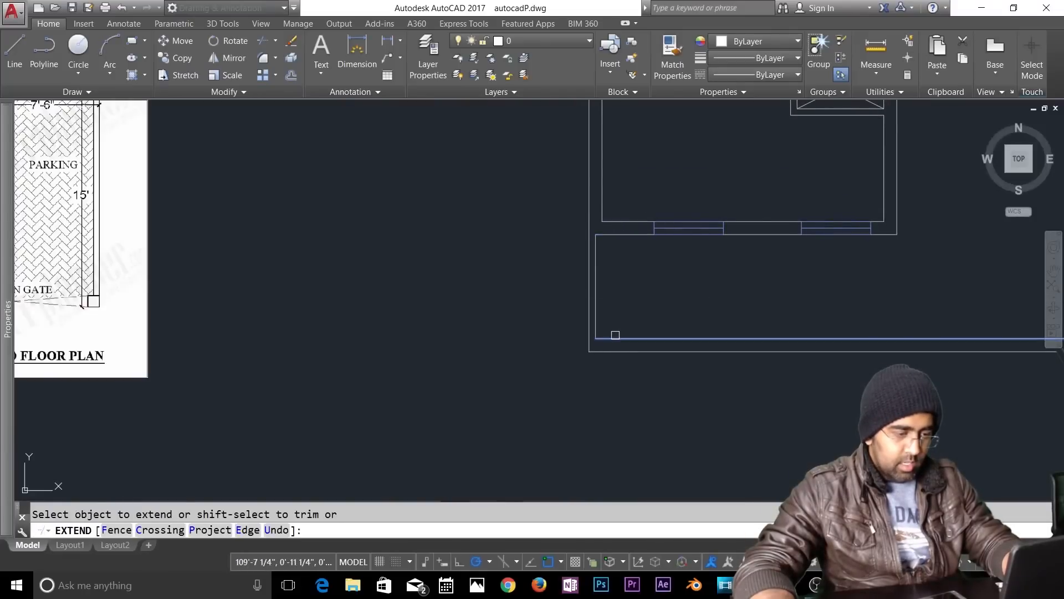
key("Escape")
Step: Move the inner line of the lawn's left side wall outward by 4.5 in the original plan
scroll(648, 313, "down", 6)
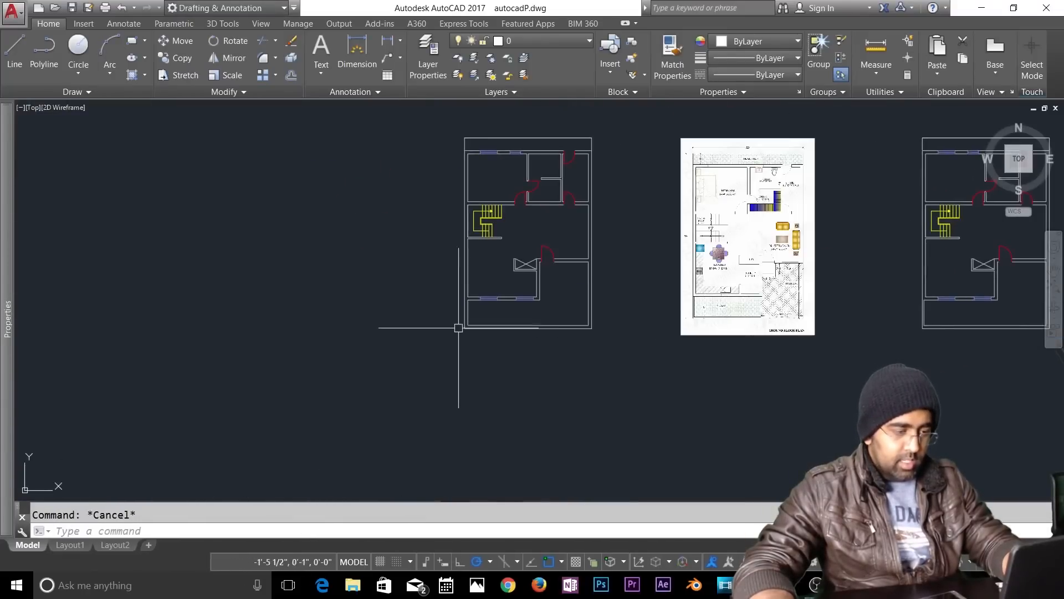
scroll(489, 314, "up", 7)
type("m")
key("Return")
left_click(487, 280)
left_click(490, 307)
key("Return")
left_click(553, 312)
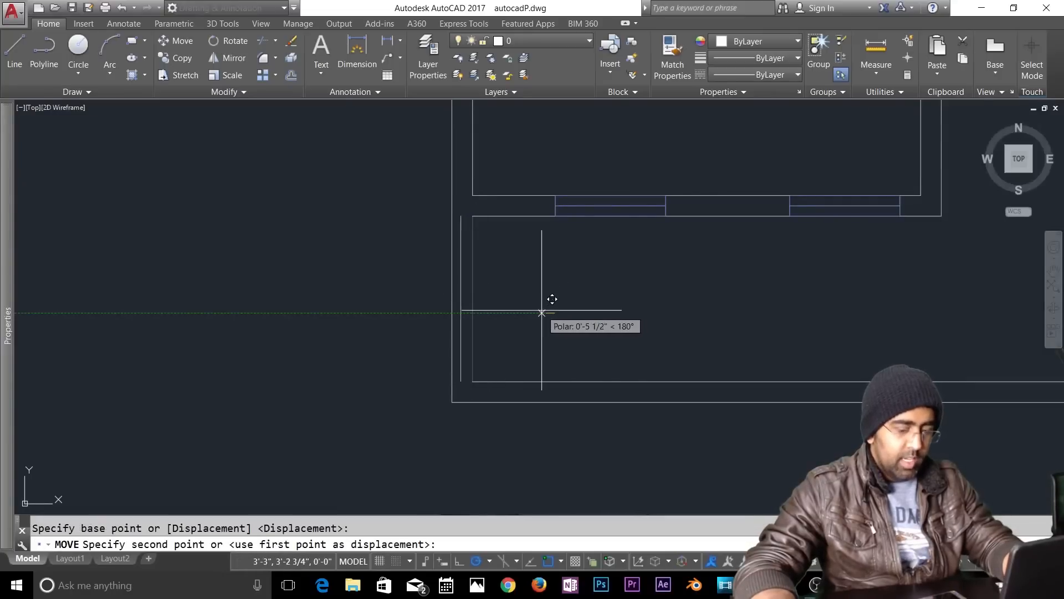
type("4.5")
key("Return")
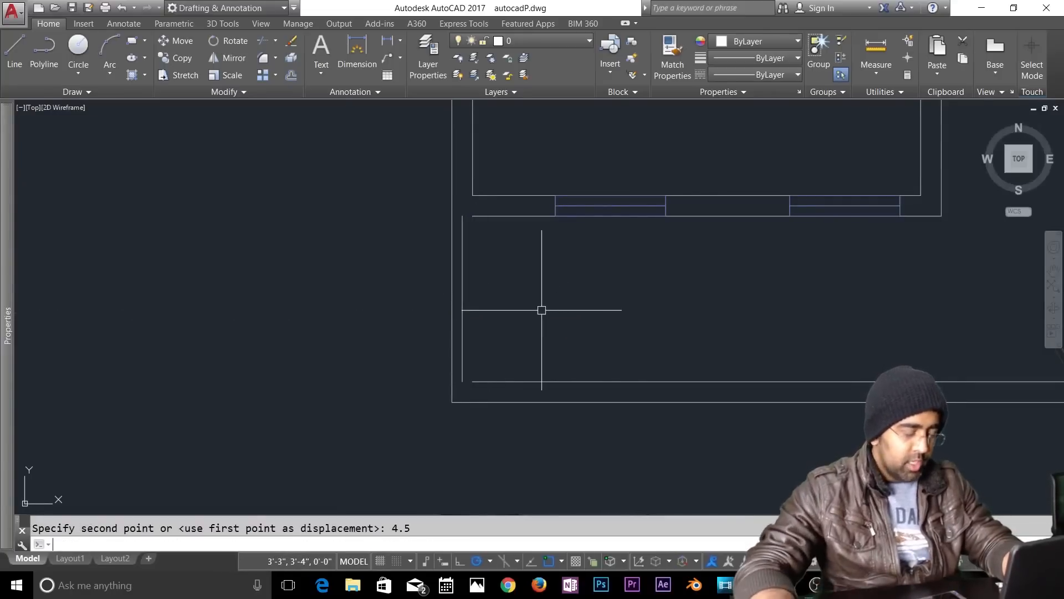
Step: Extend the original plan's outer kitchen front wall line and inner lawn front wall line to the moved left wall line
key("Escape")
type("ex")
key("Return")
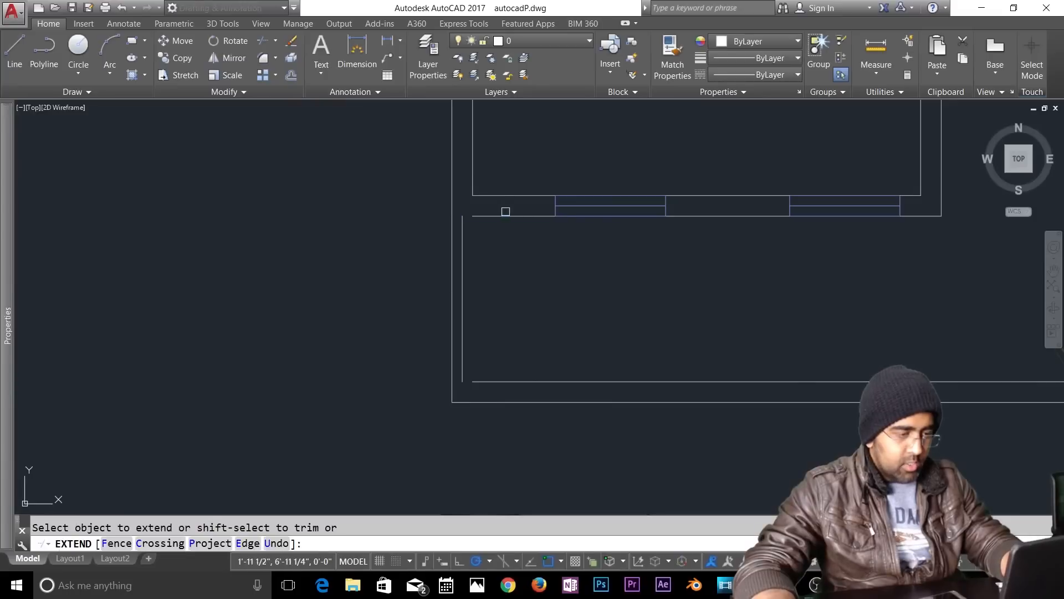
left_click(487, 380)
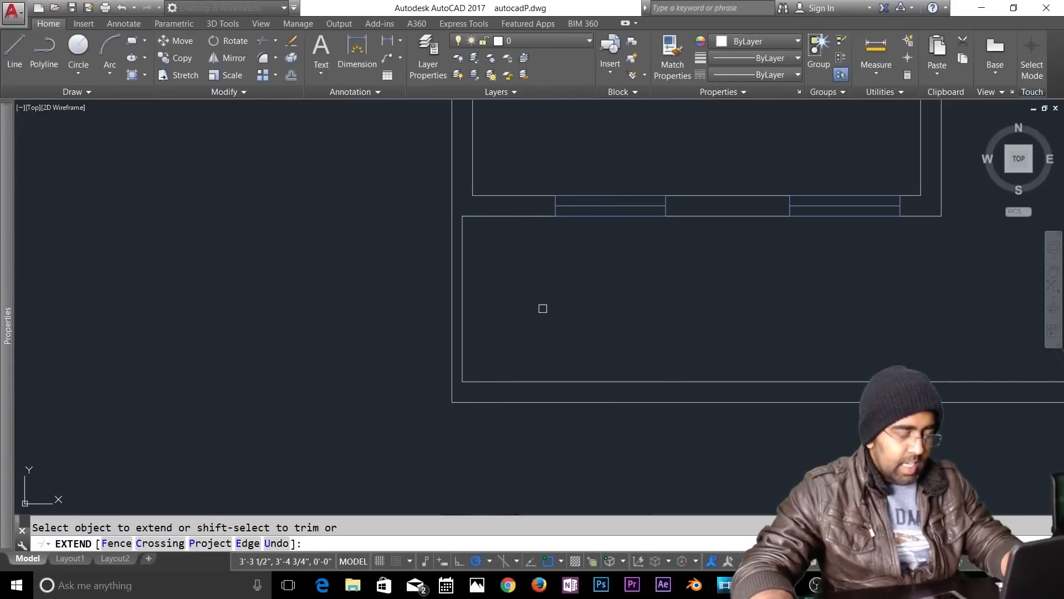
key("Return")
Step: Copy the entire floor plan beside the reference image to the empty space diagonally above it
scroll(665, 261, "down", 8)
mouse_move(772, 350)
middle_mouse_down()
mouse_move(708, 333)
mouse_move(440, 330)
middle_mouse_up()
middle_click_drag(875, 332, 645, 338)
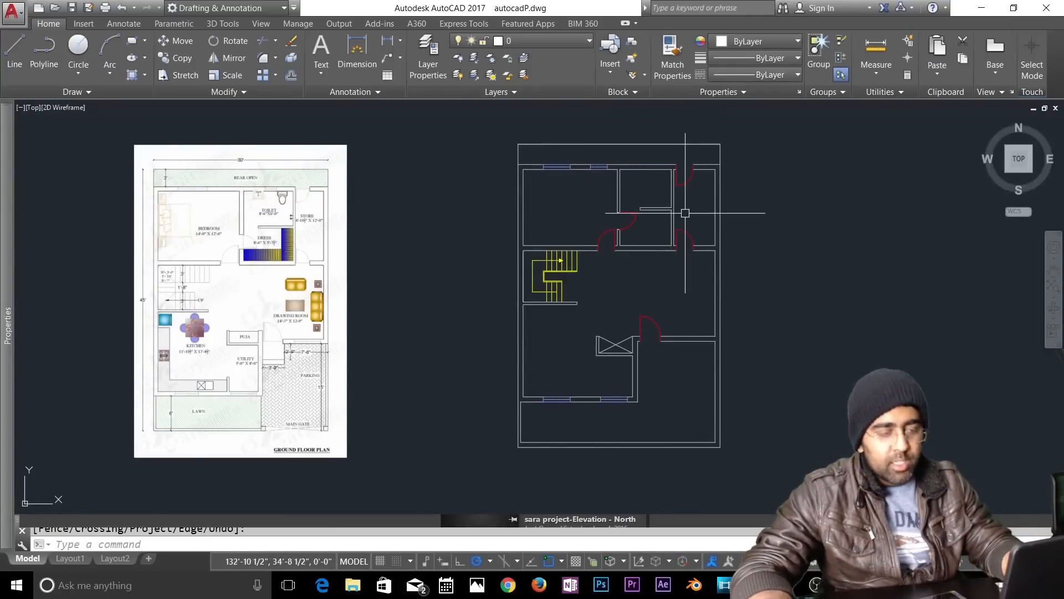
scroll(685, 213, "down", 2)
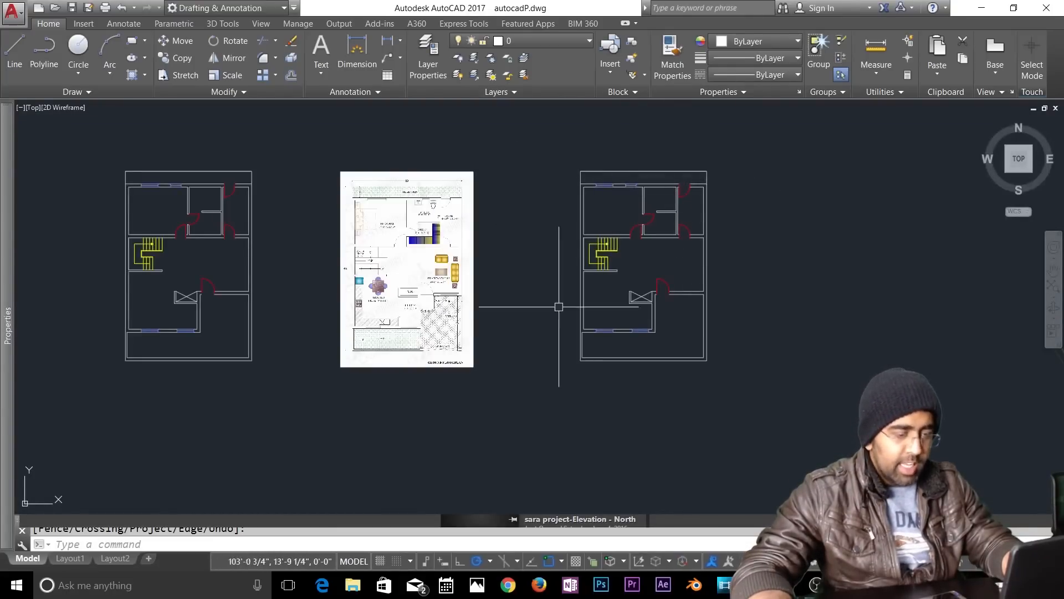
key("Escape")
type("c")
key("Return")
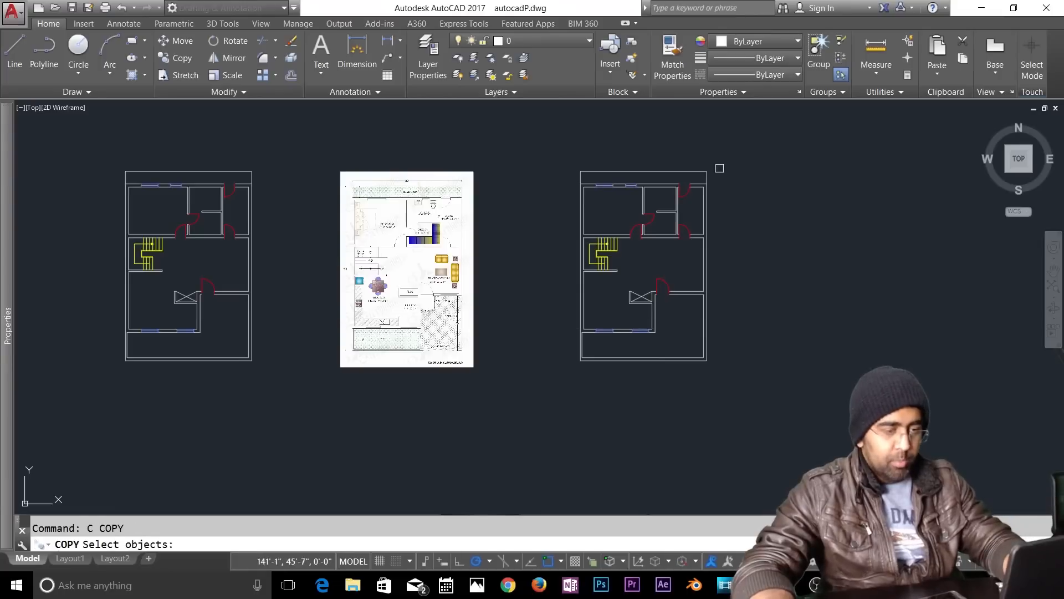
left_click(732, 145)
left_click(564, 394)
key("Return")
left_click(566, 392)
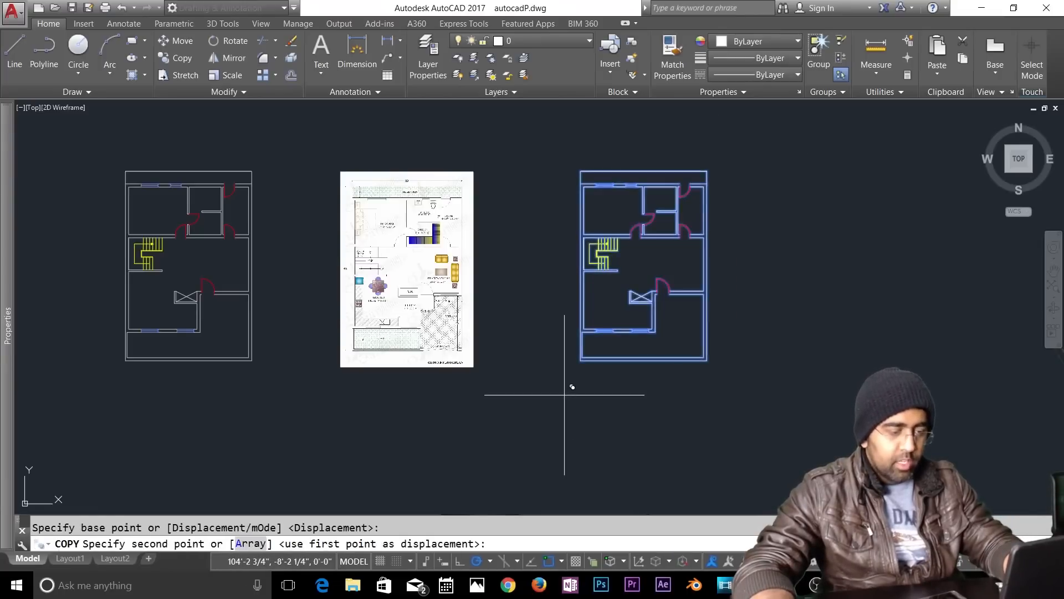
scroll(570, 385, "down", 3)
left_click(664, 246)
key("Escape")
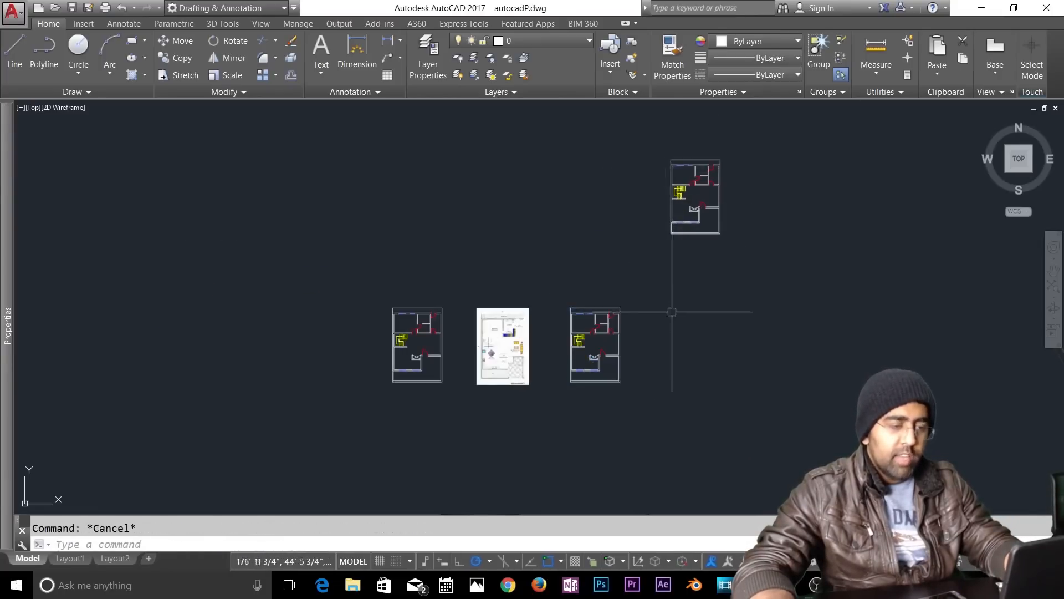
scroll(615, 340, "up", 5)
middle_click_drag(586, 339, 619, 306)
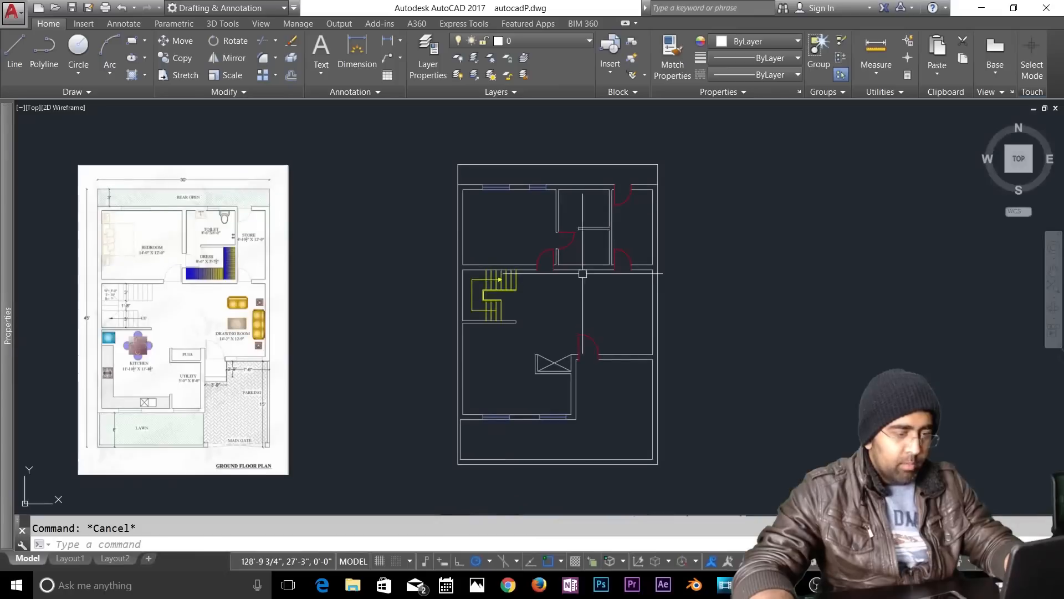
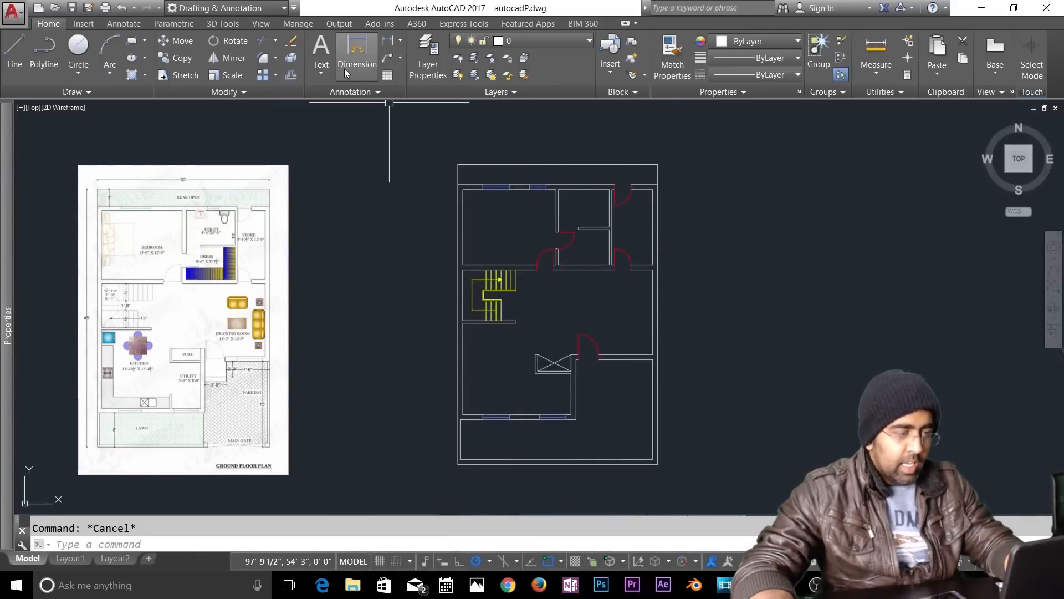
left_click(322, 69)
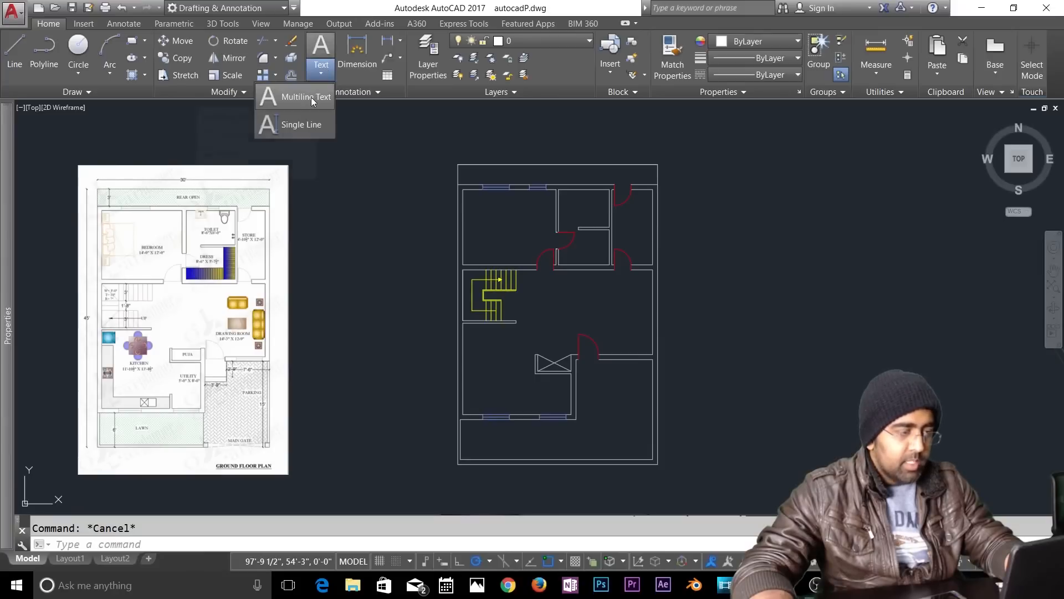
left_click(361, 62)
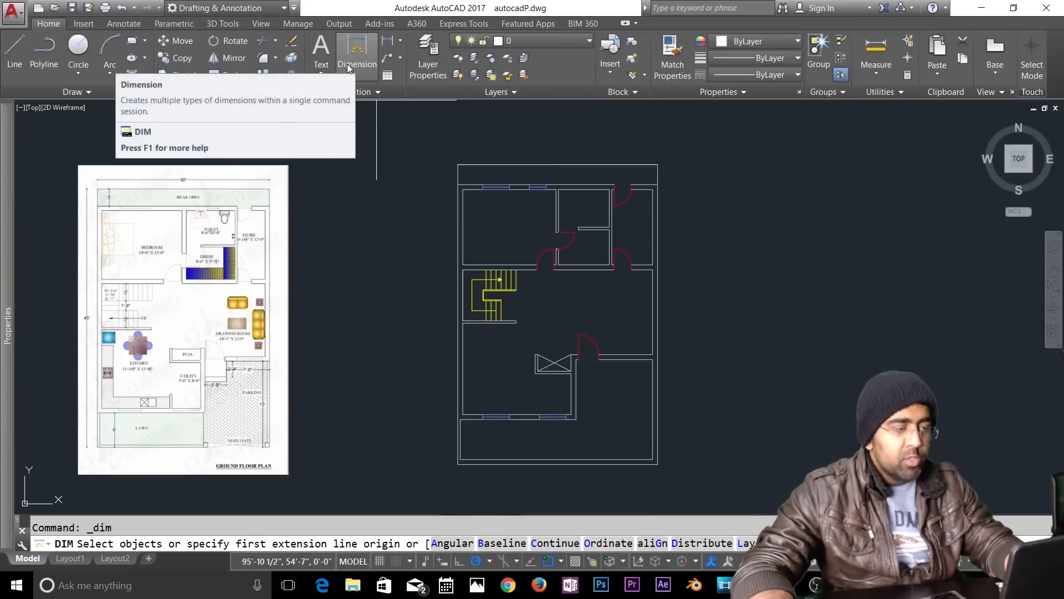
left_click(363, 92)
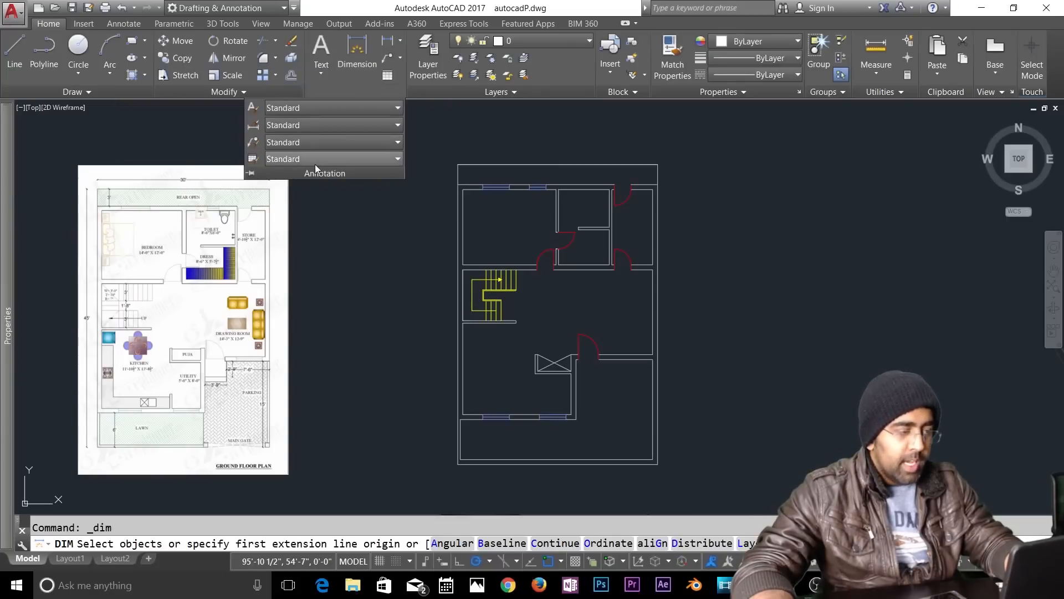
key("Escape")
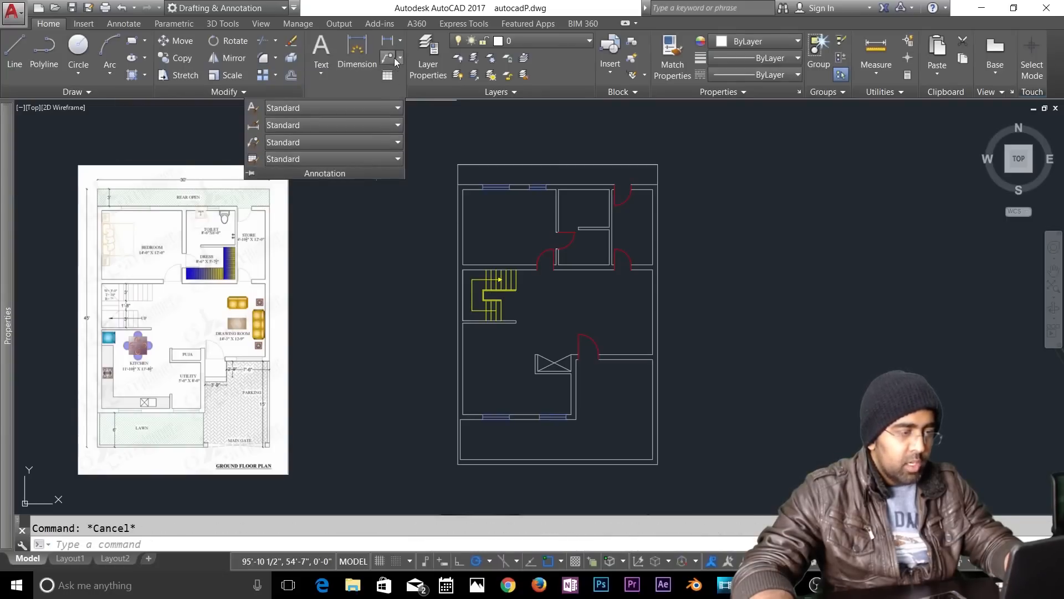
left_click(401, 43)
left_click(400, 42)
left_click(399, 59)
left_click(399, 62)
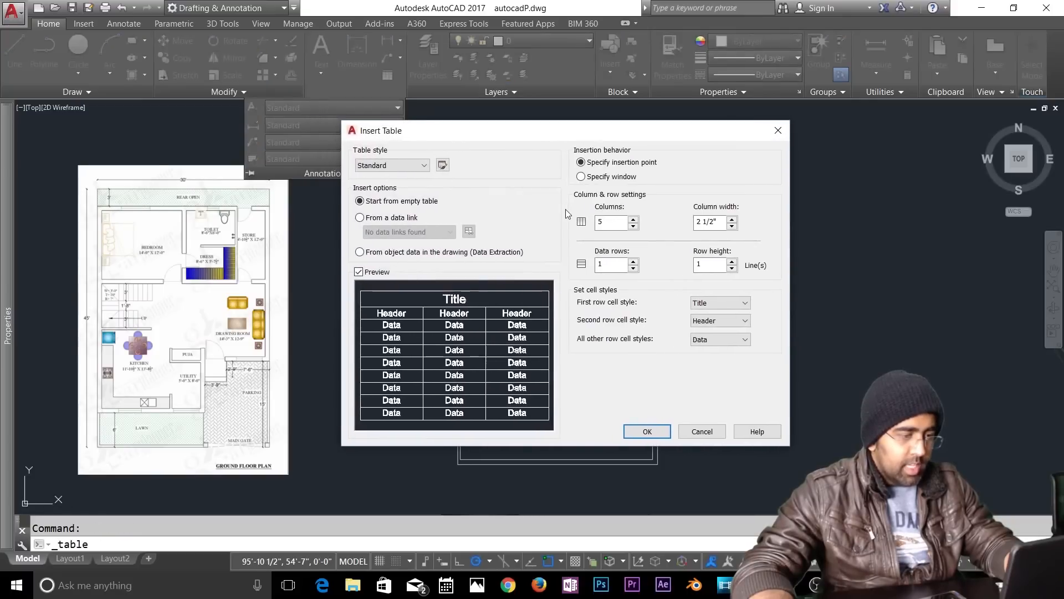
left_click(703, 432)
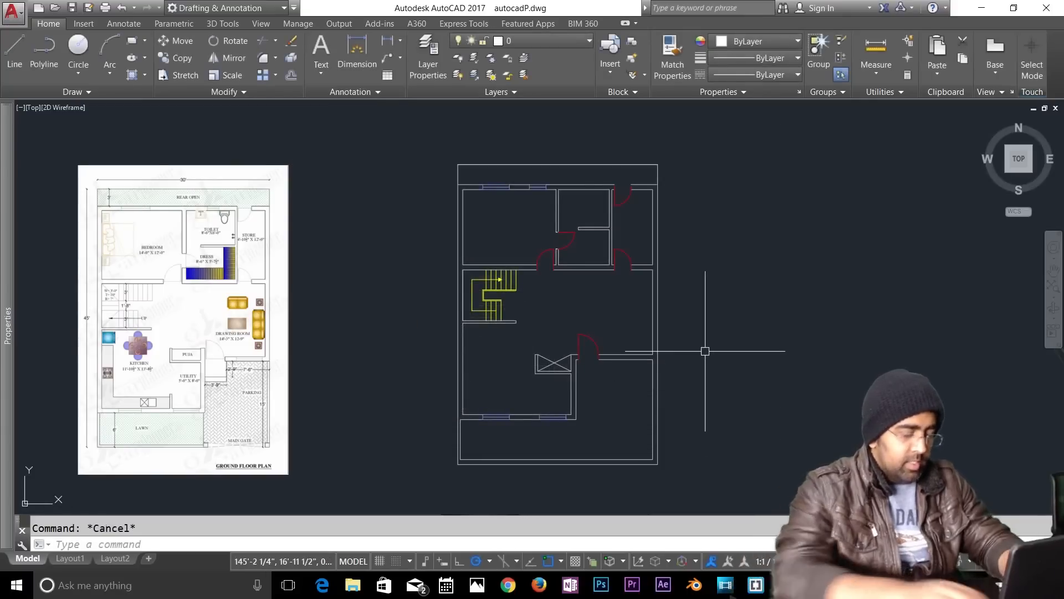
type("dtts")
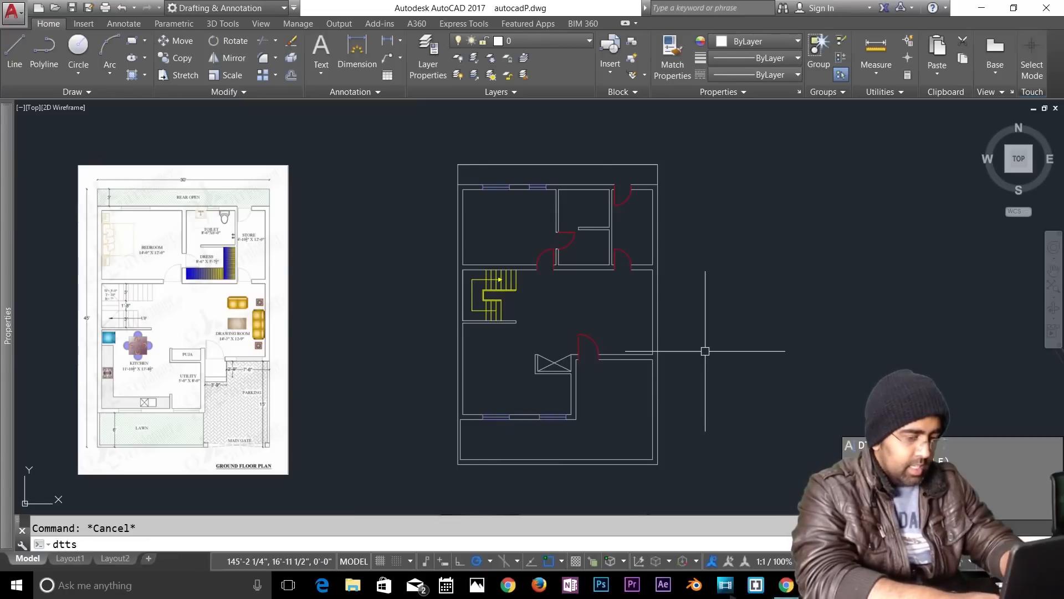
key("BackSpace")
key("BackSpace")
key("BackSpace")
key("BackSpace")
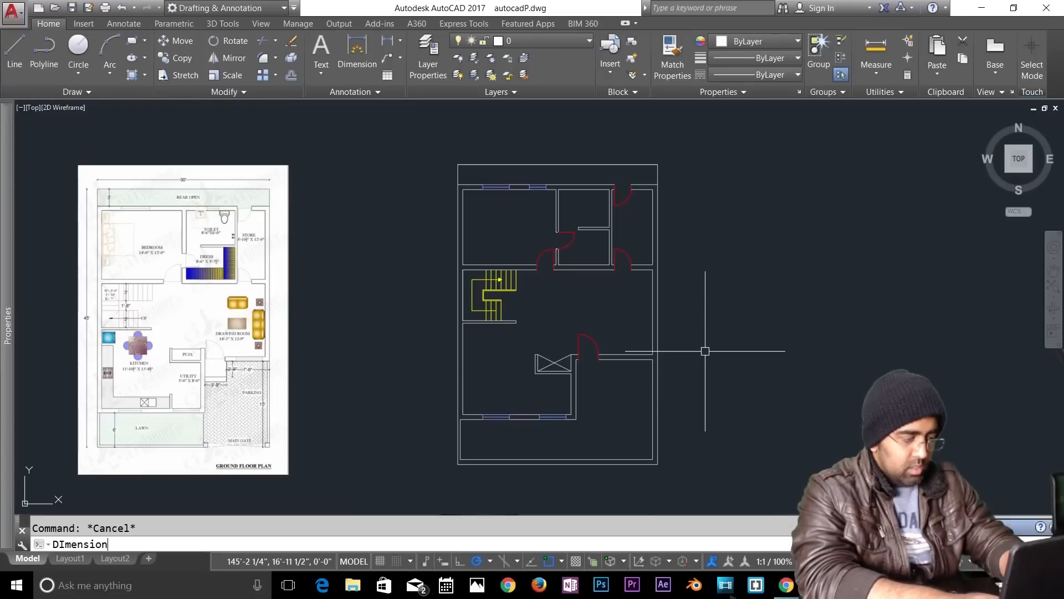
key("Return")
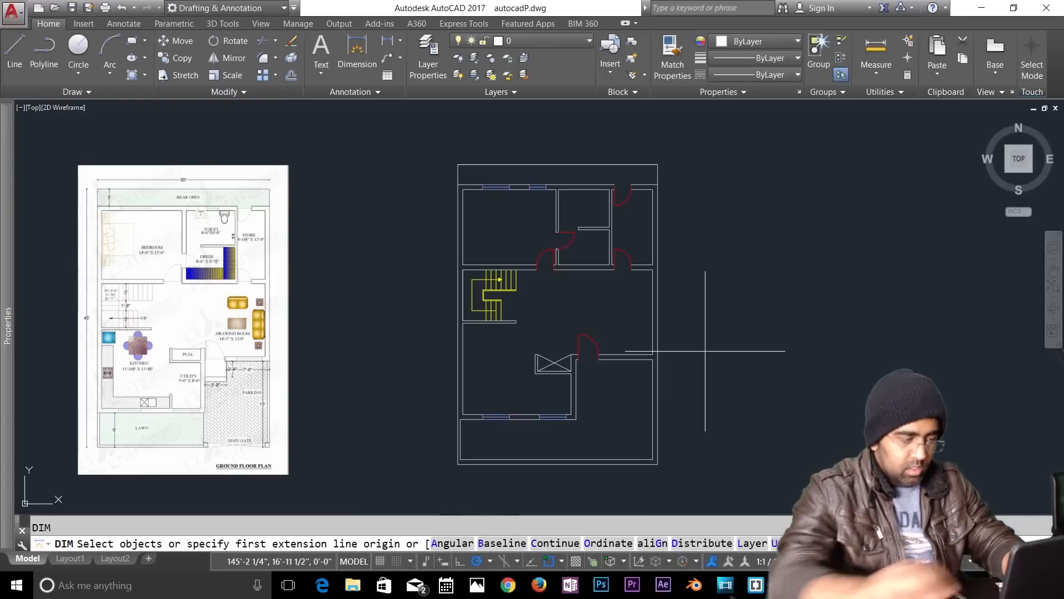
key("Return")
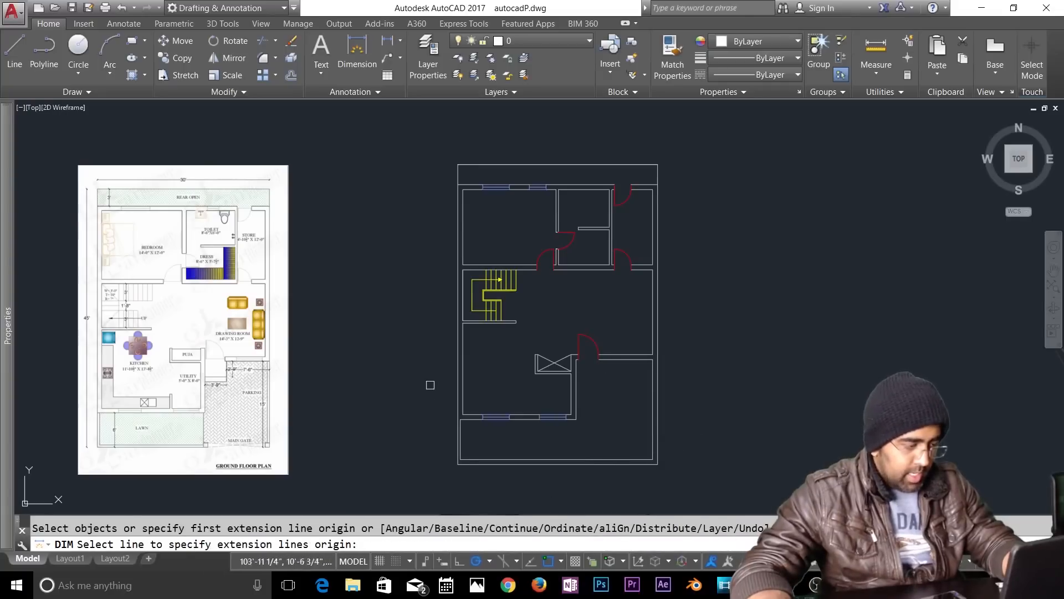
key("Escape")
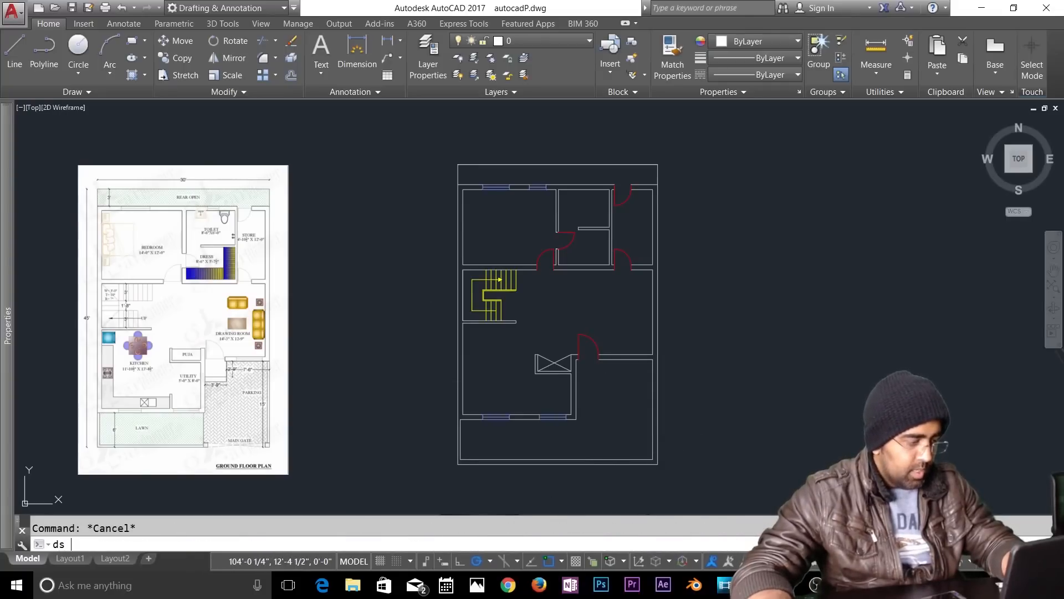
type("ds")
key("Return")
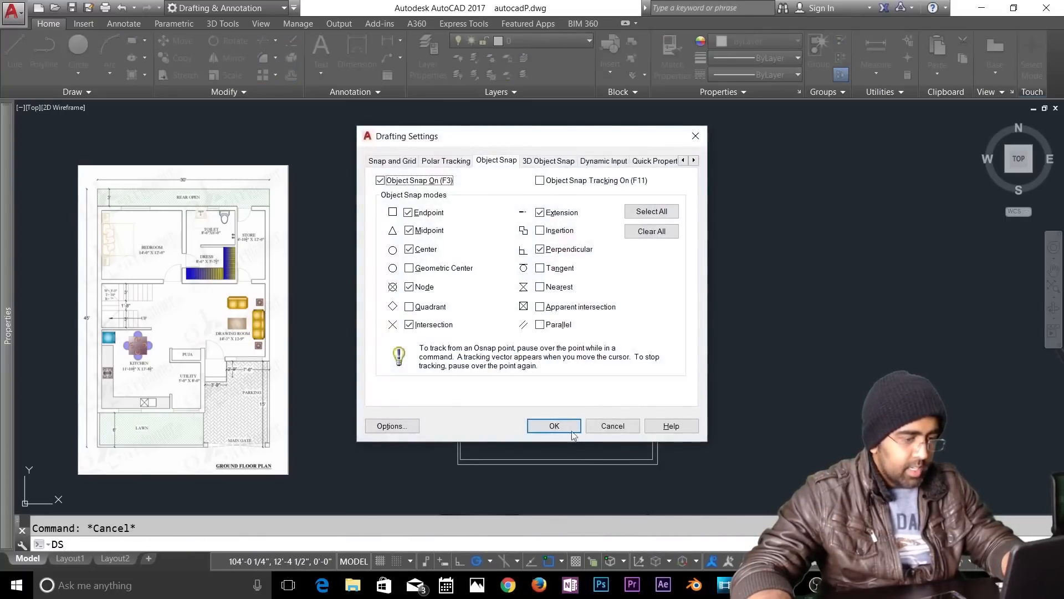
left_click(612, 425)
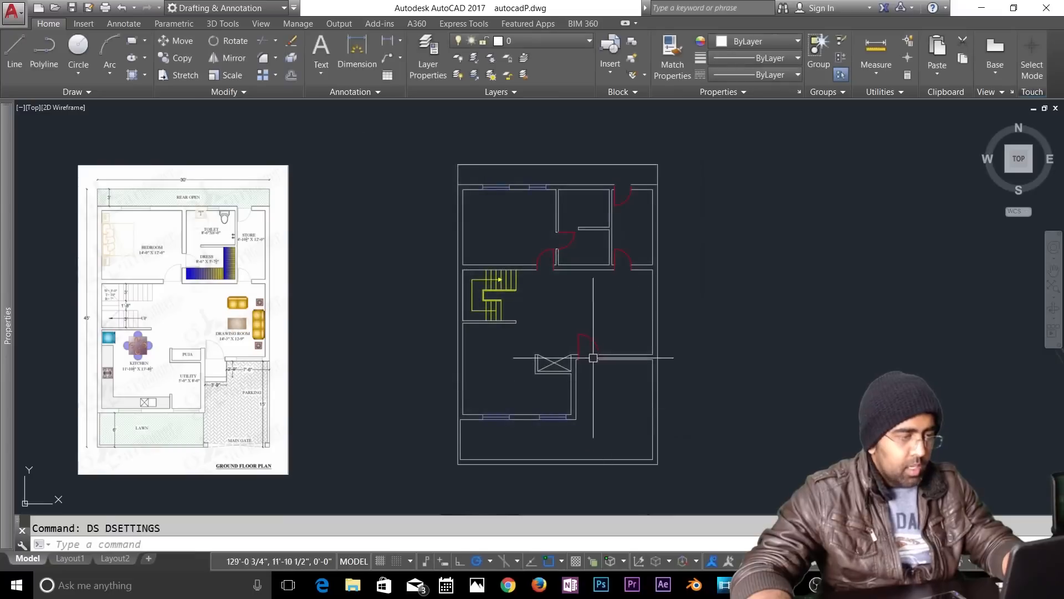
Step: Dimension the overall width of the plan along its rear boundary, placing the dimension line just above it
left_click(378, 92)
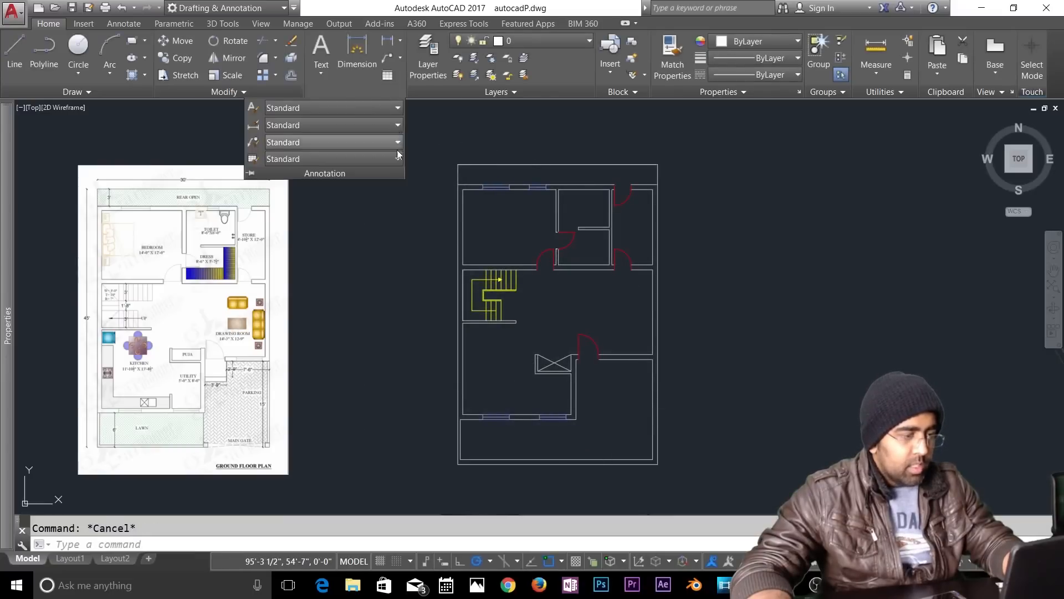
left_click(402, 45)
left_click(401, 44)
left_click(364, 50)
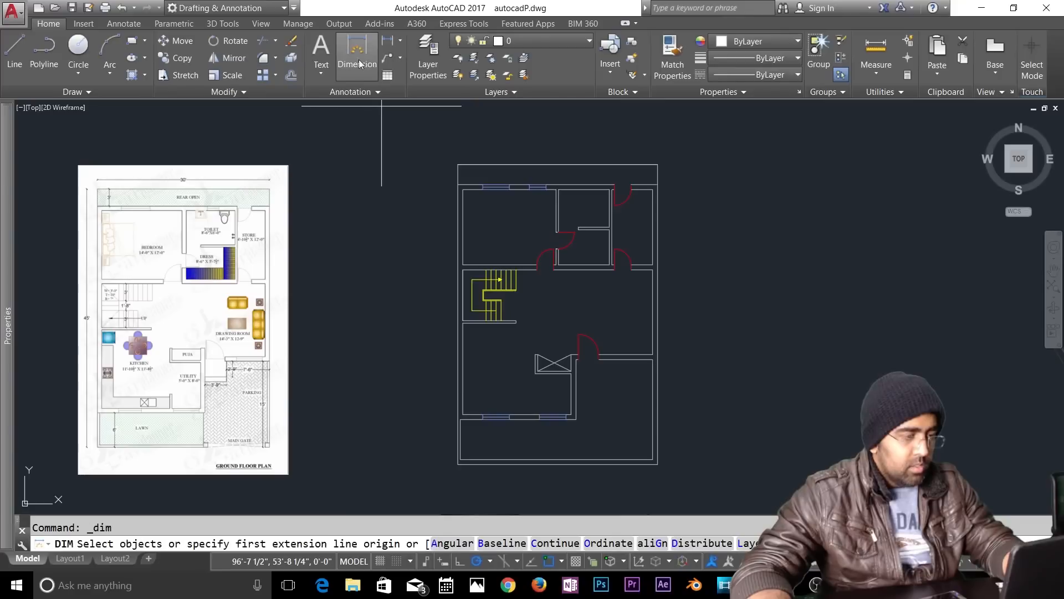
left_click(457, 165)
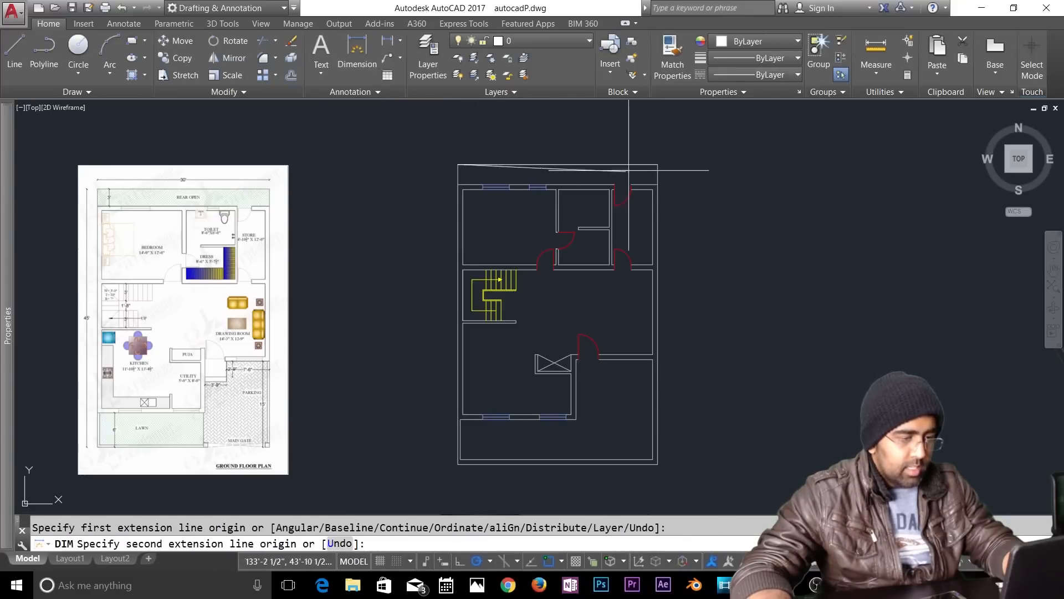
left_click(658, 164)
left_click(558, 148)
key("Escape")
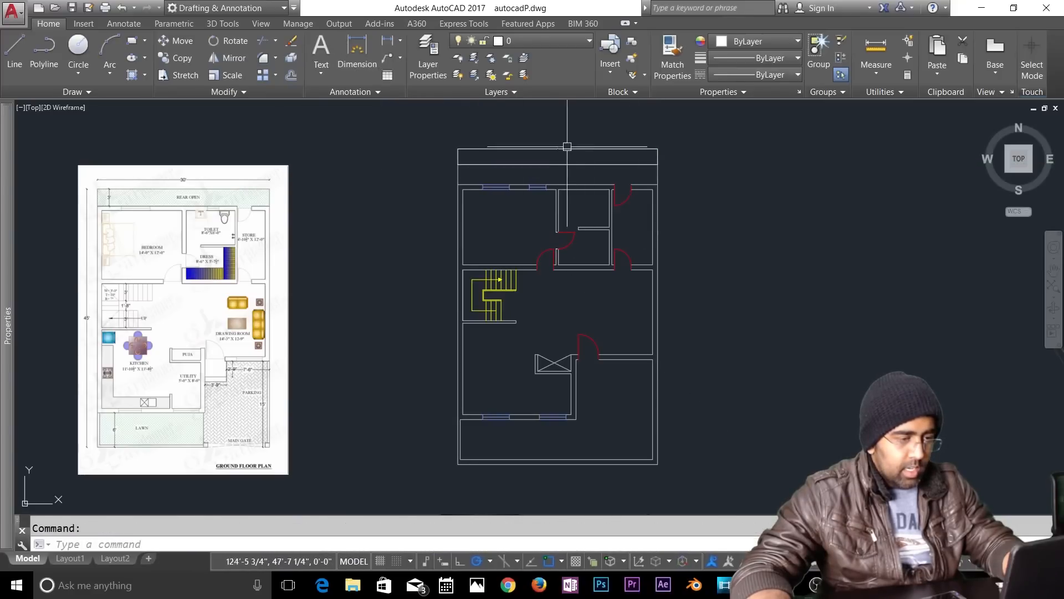
Step: Check the text of the overall width dimension above the rear boundary and delete that dimension
scroll(566, 146, "up", 4)
left_click(562, 152)
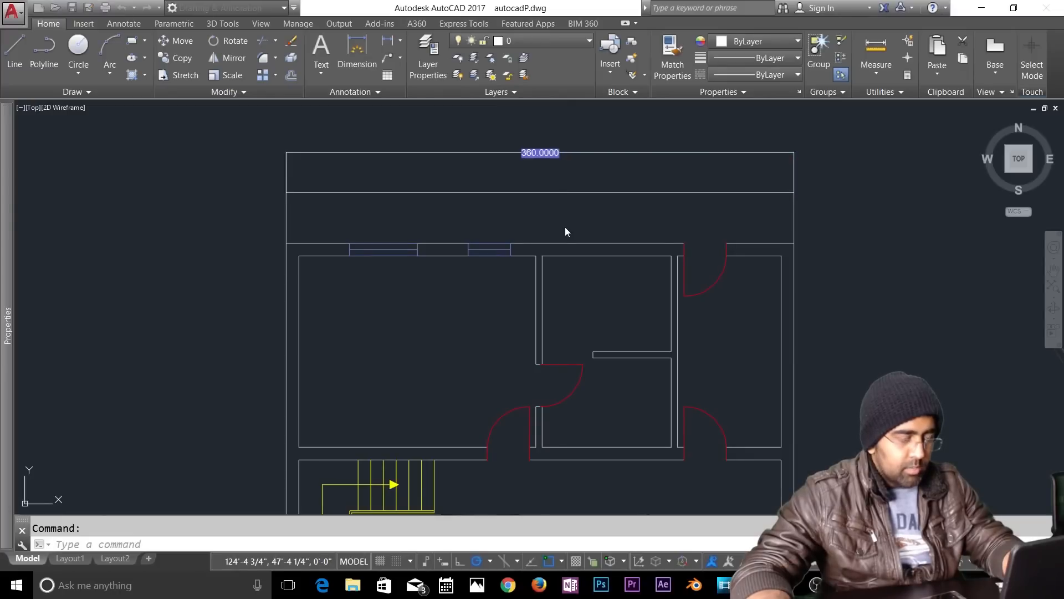
key("Escape")
key("Escape")
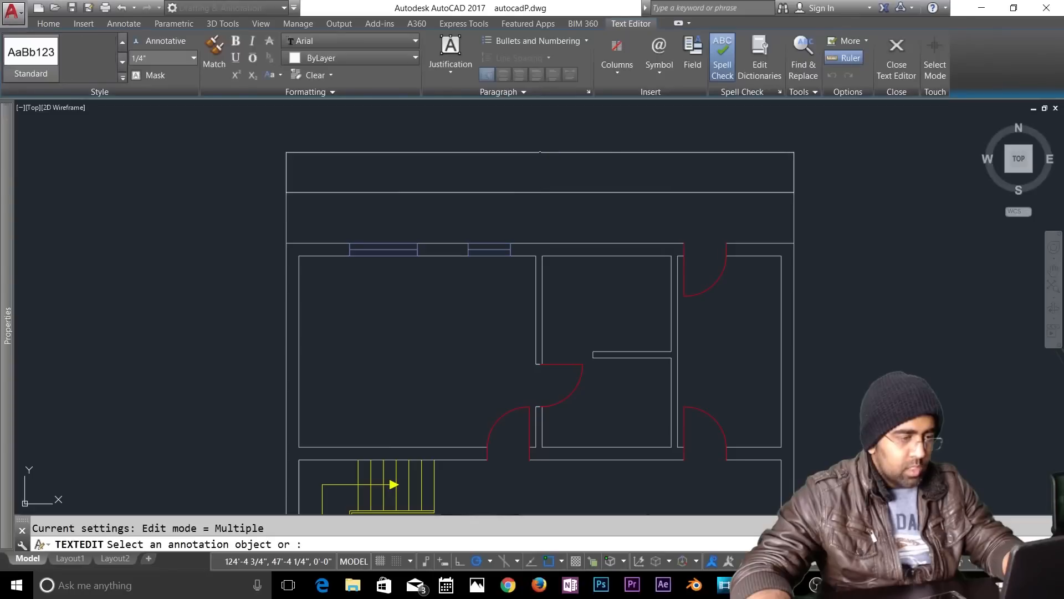
left_click(581, 140)
left_click(542, 160)
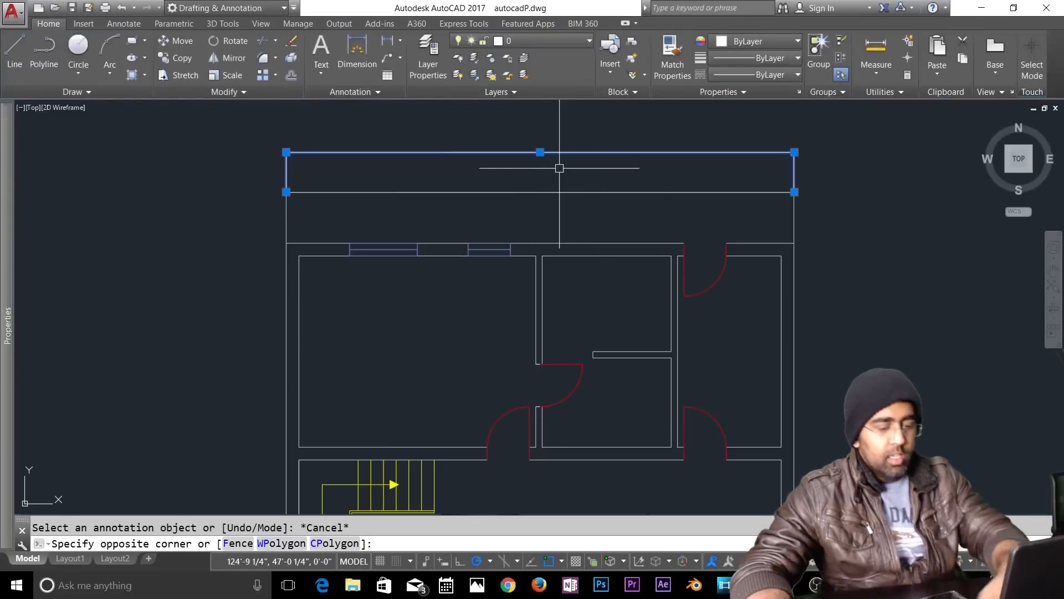
key("Delete")
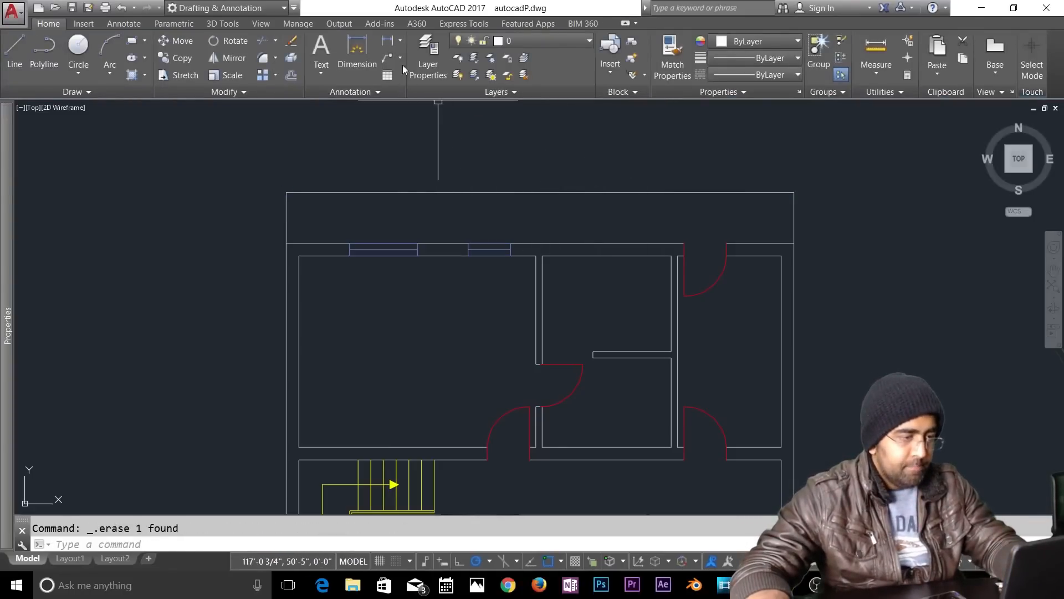
right_click(362, 52)
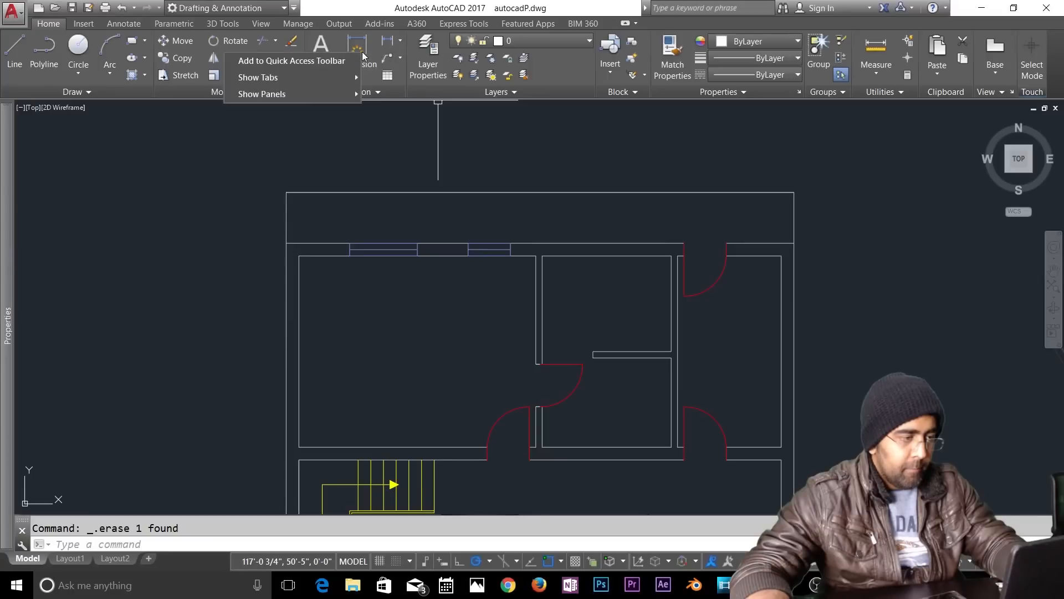
left_click(375, 89)
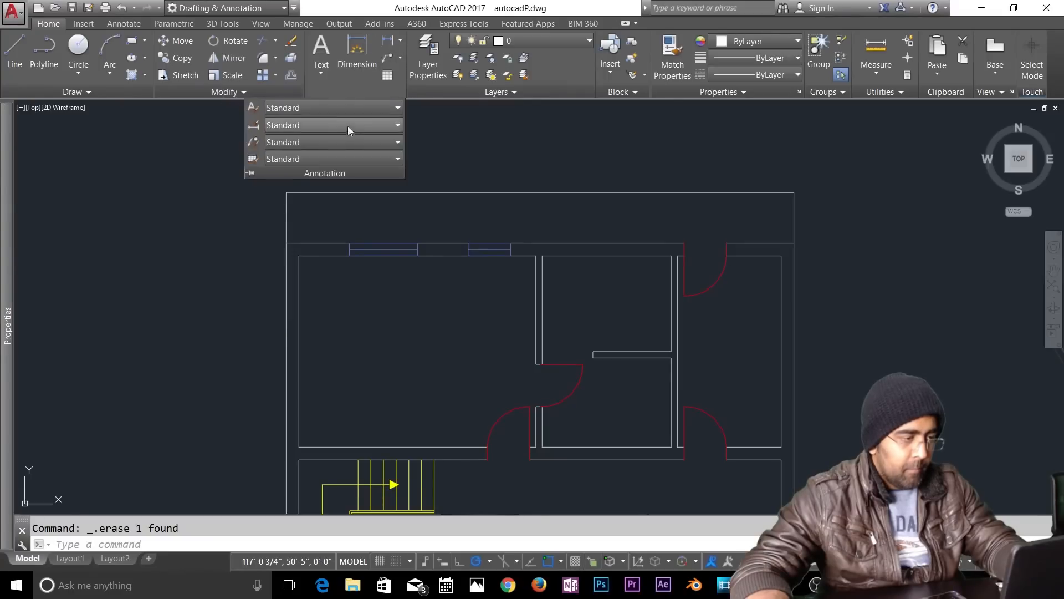
left_click(331, 108)
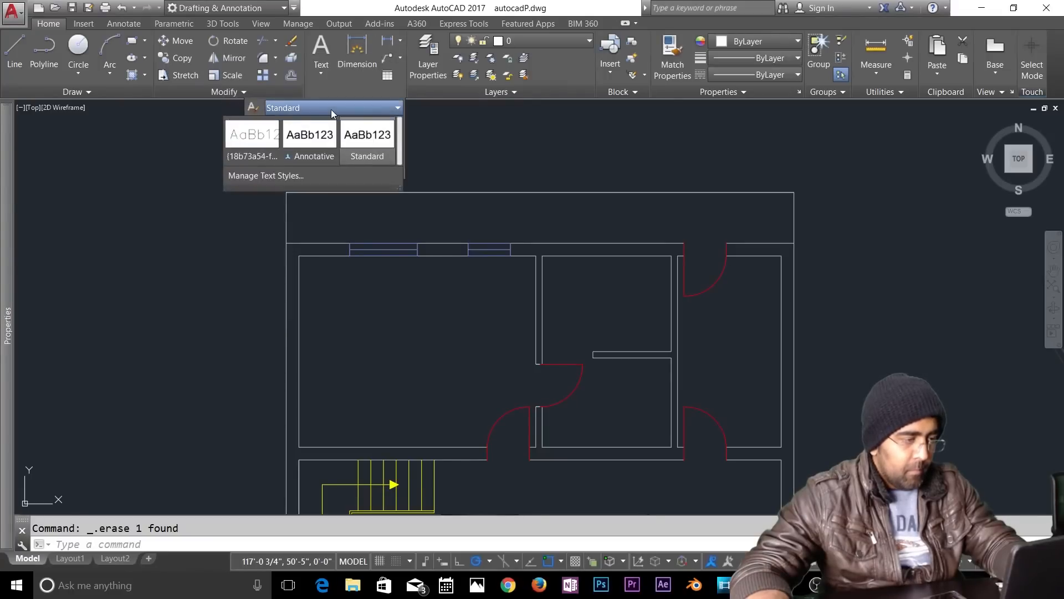
left_click(331, 108)
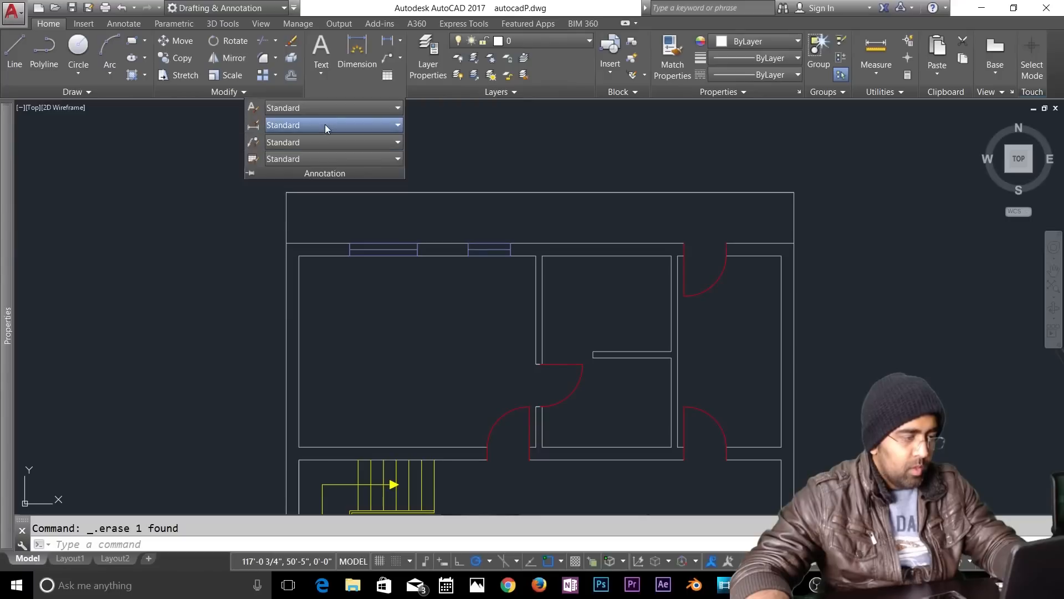
left_click(438, 132)
key("Escape")
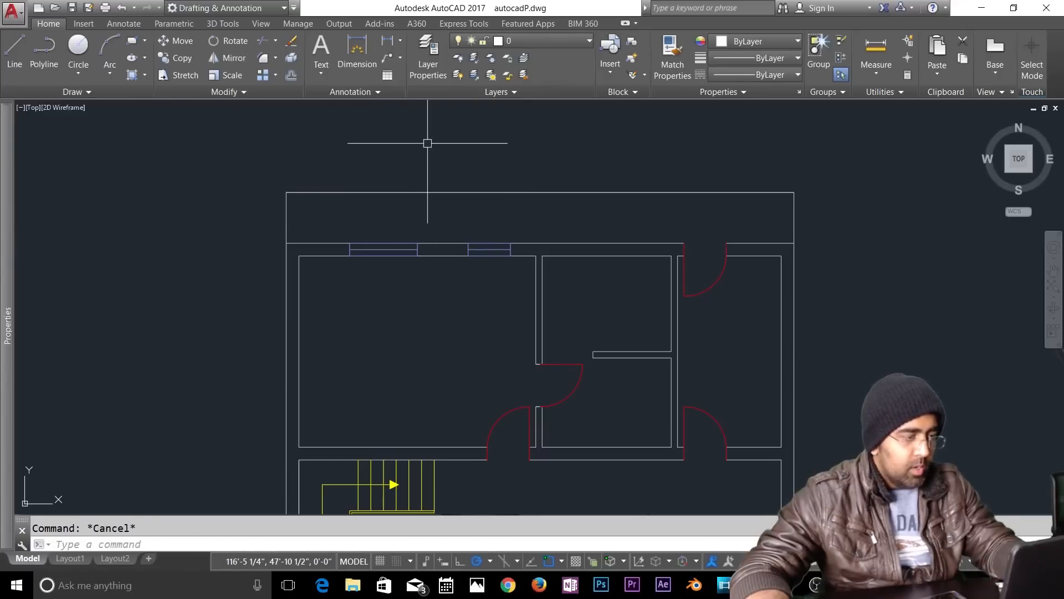
type("d")
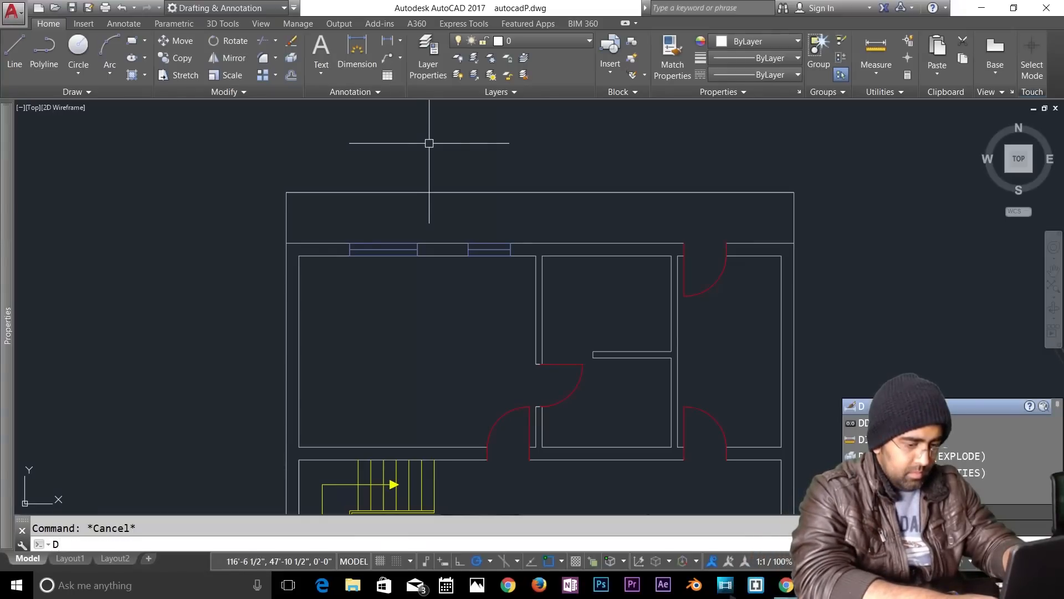
type("T")
key("BackSpace")
type("s")
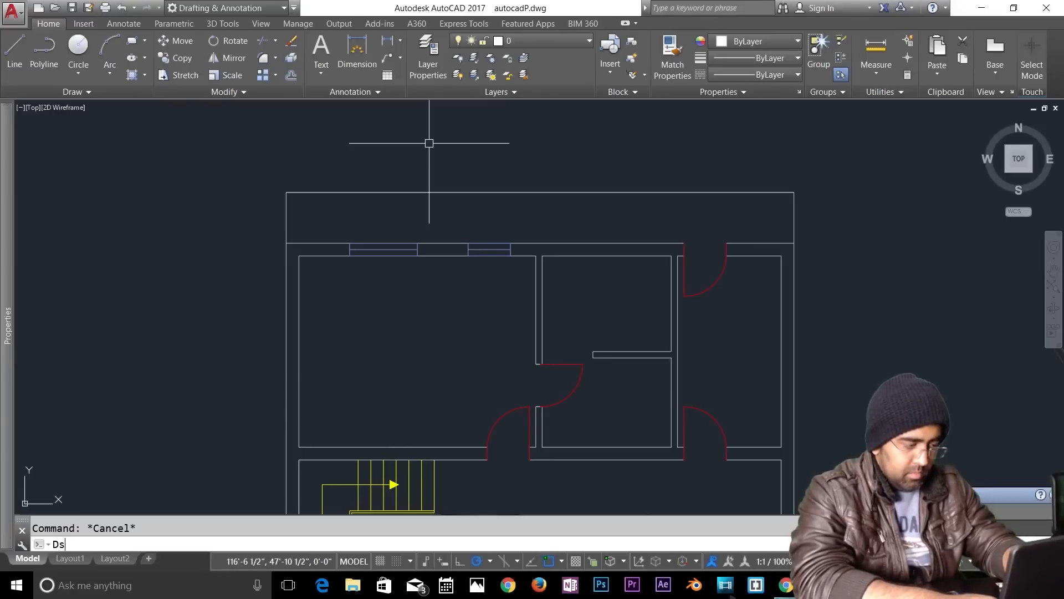
type("T")
key("BackSpace")
key("BackSpace")
key("BackSpace")
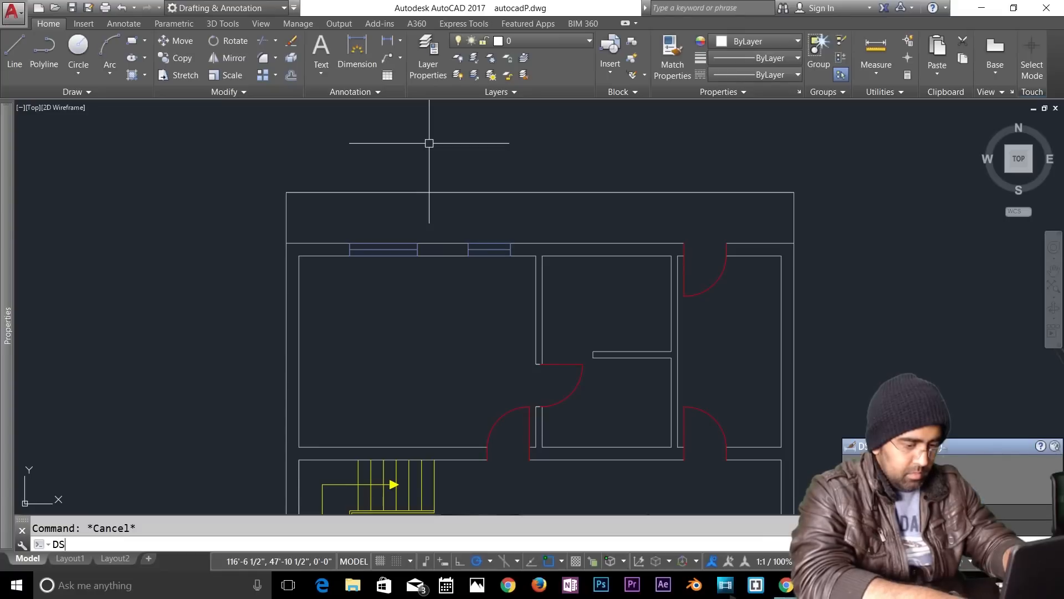
left_click(620, 163)
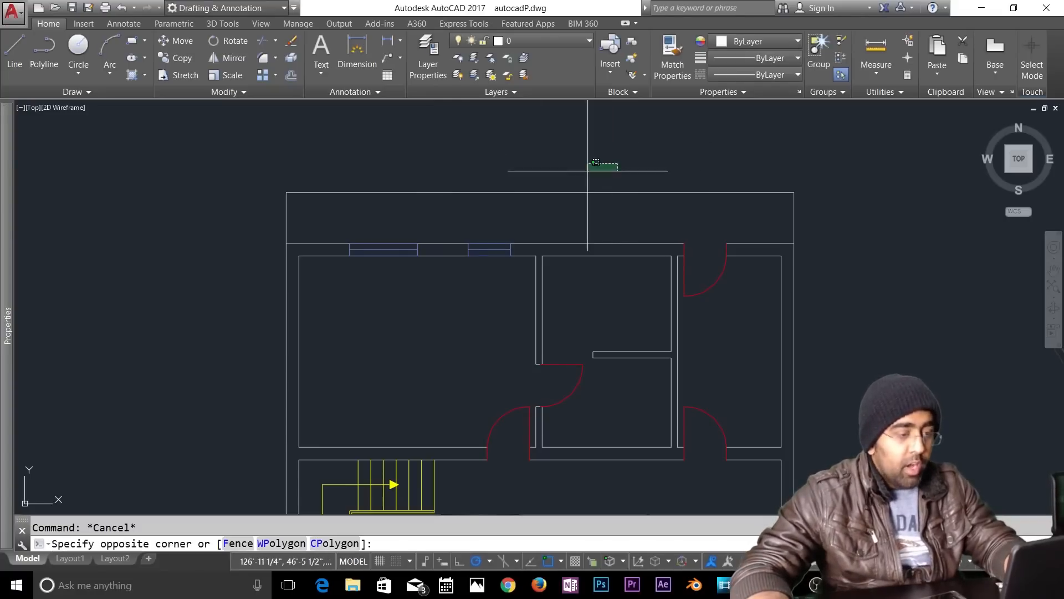
Step: Search the available commands for "dimension" and close the search
left_click(11, 12)
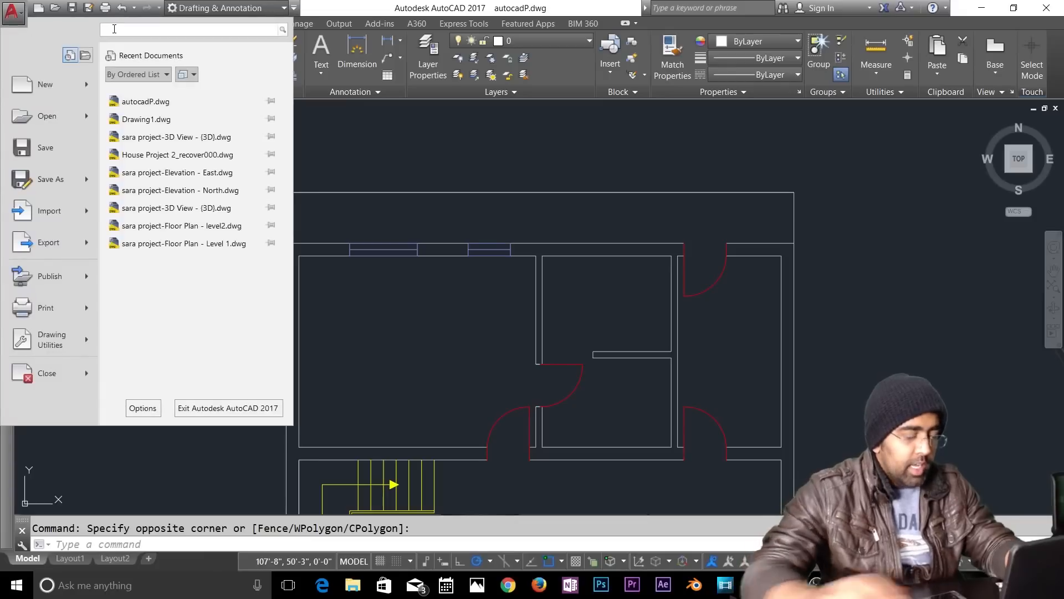
type("dimension")
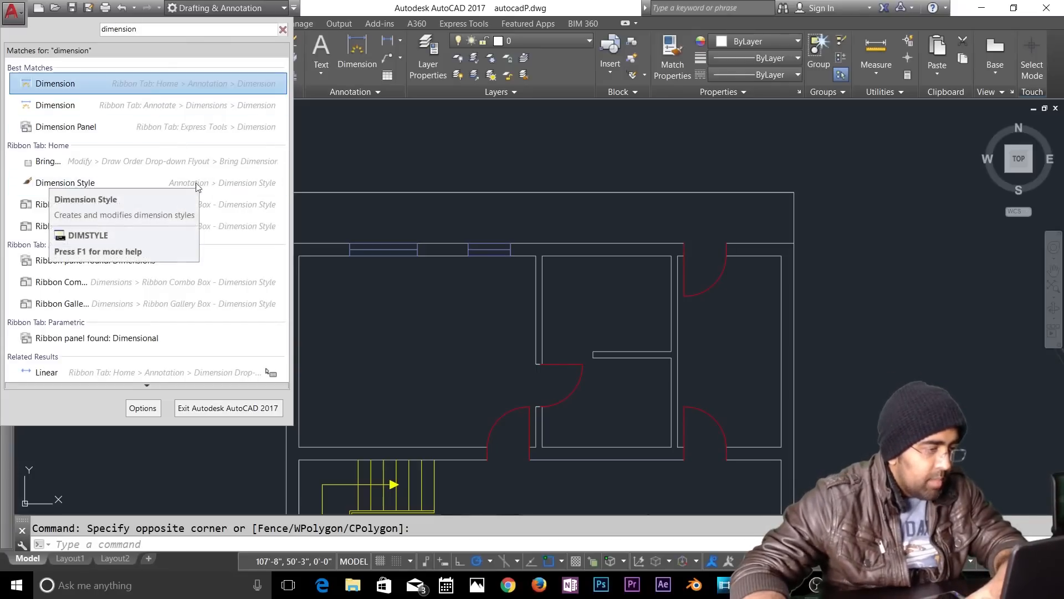
key("Escape")
key("Escape")
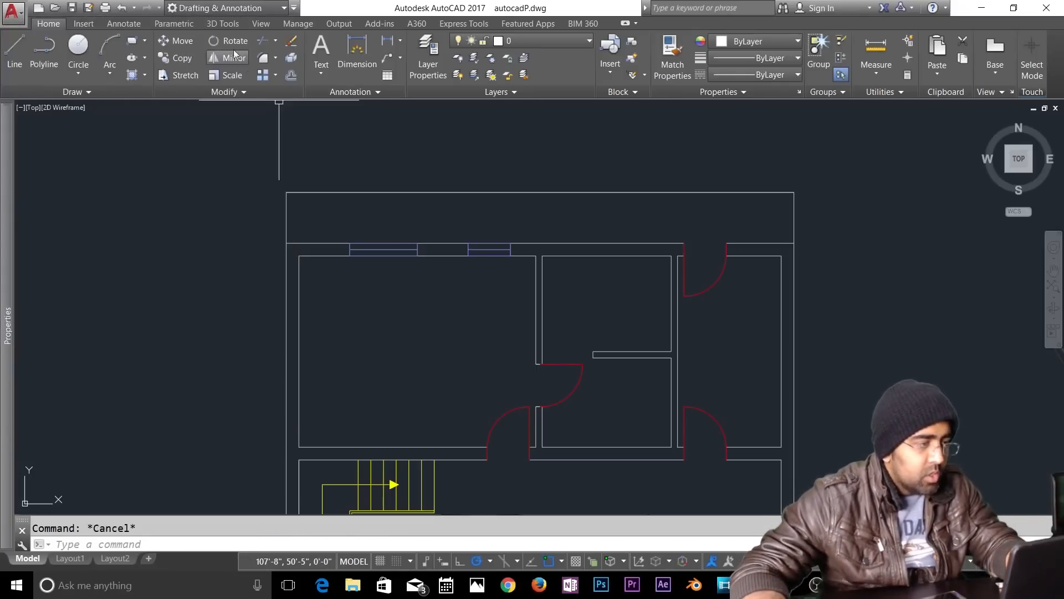
Step: View the Standard style in the Dimension Style Manager and close the manager without changing anything
left_click(135, 28)
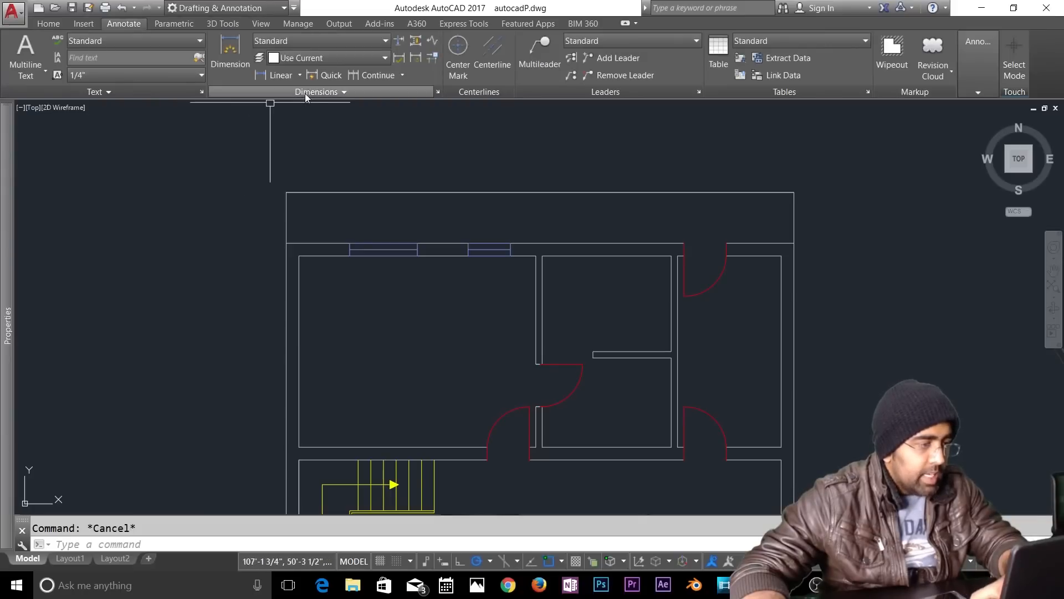
left_click(99, 92)
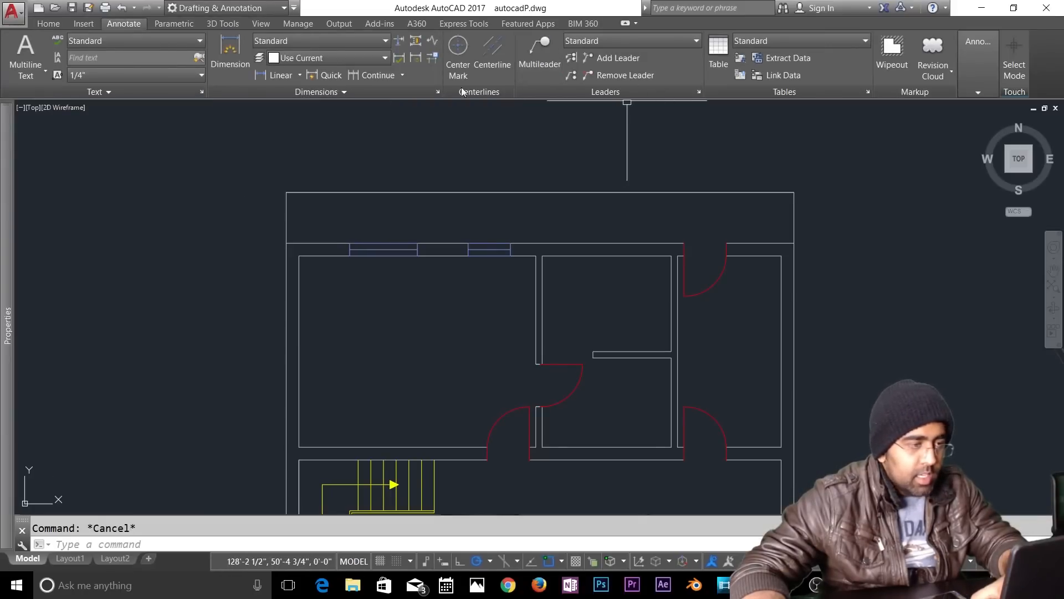
left_click(339, 45)
left_click(339, 45)
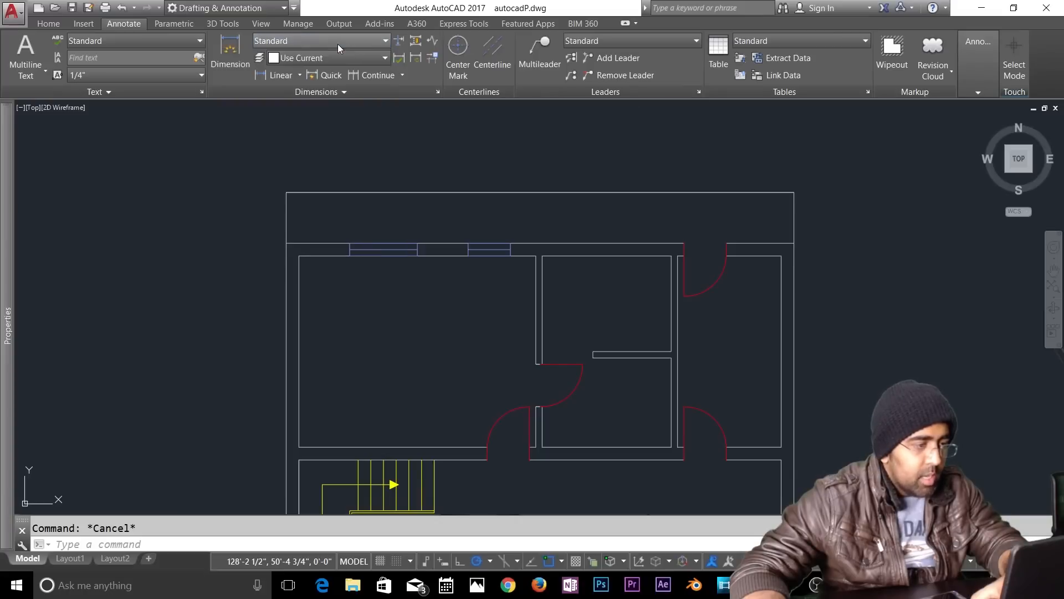
left_click(343, 94)
left_click(437, 123)
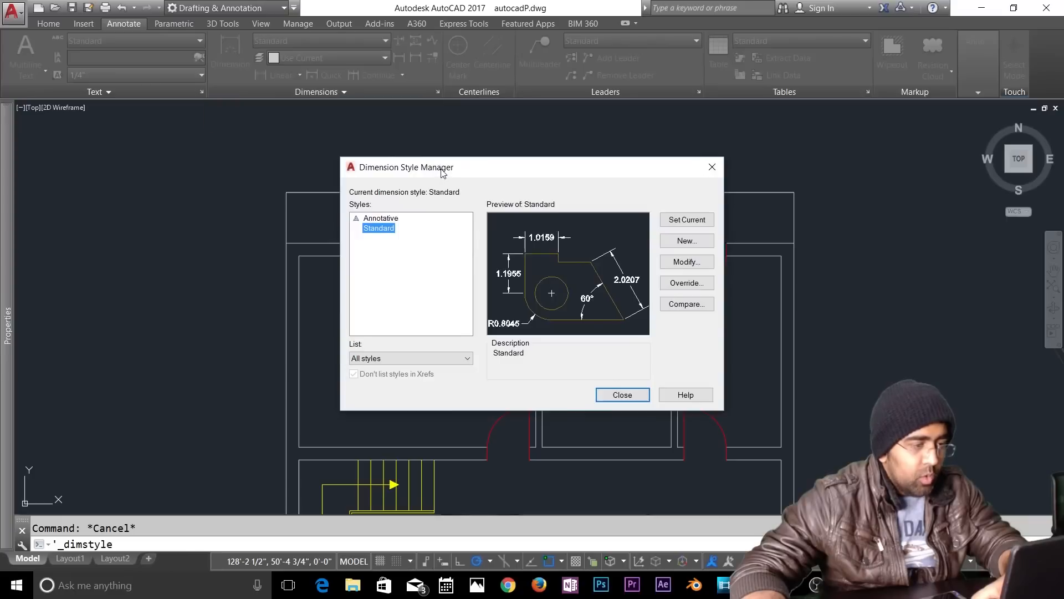
left_click_drag(441, 171, 426, 163)
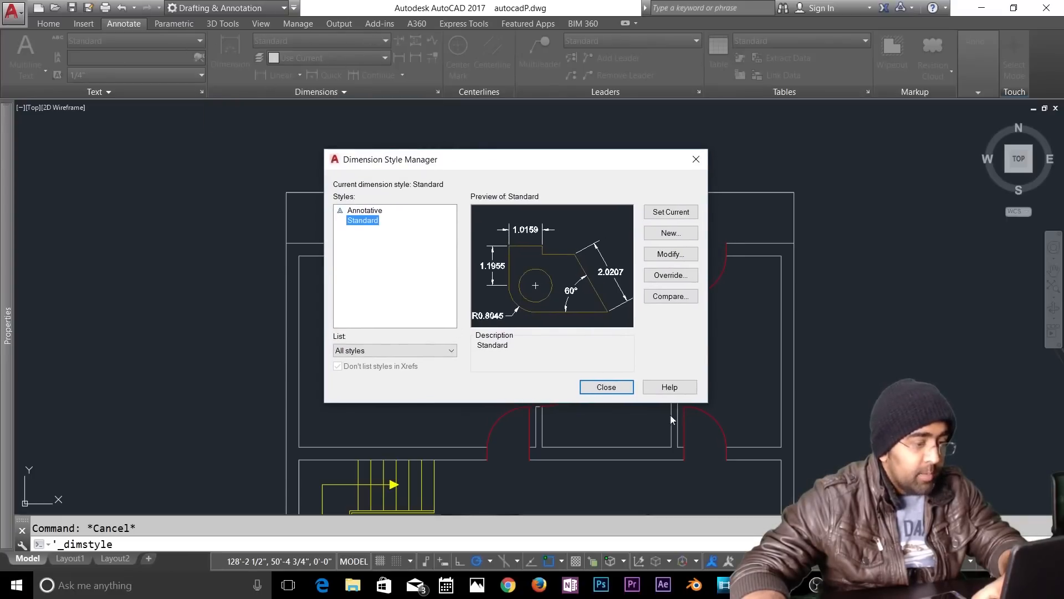
left_click(616, 387)
left_click(154, 46)
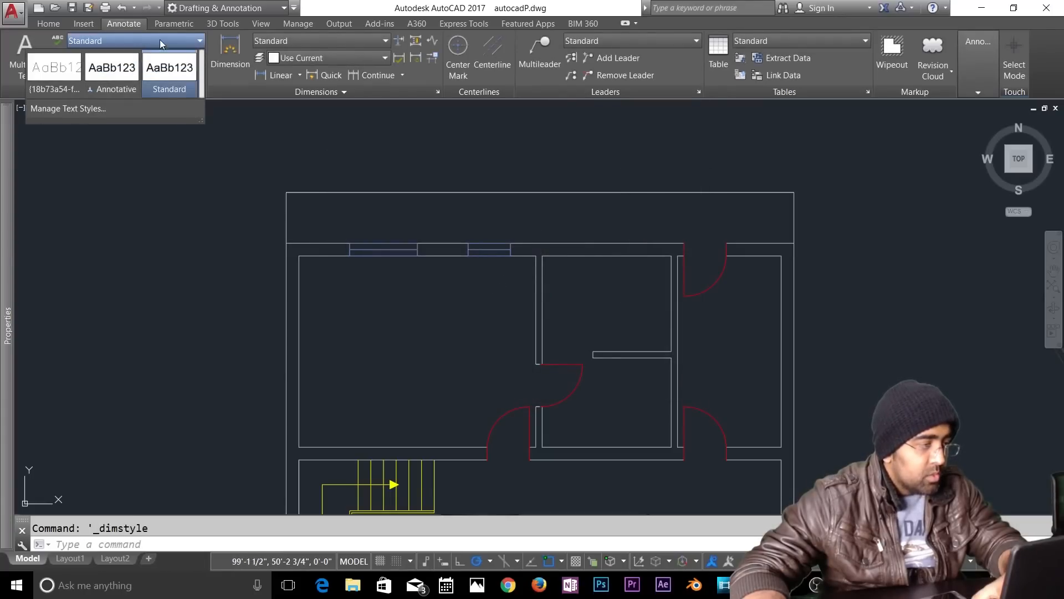
left_click(161, 44)
left_click(126, 75)
left_click(118, 91)
left_click(115, 77)
left_click(88, 79)
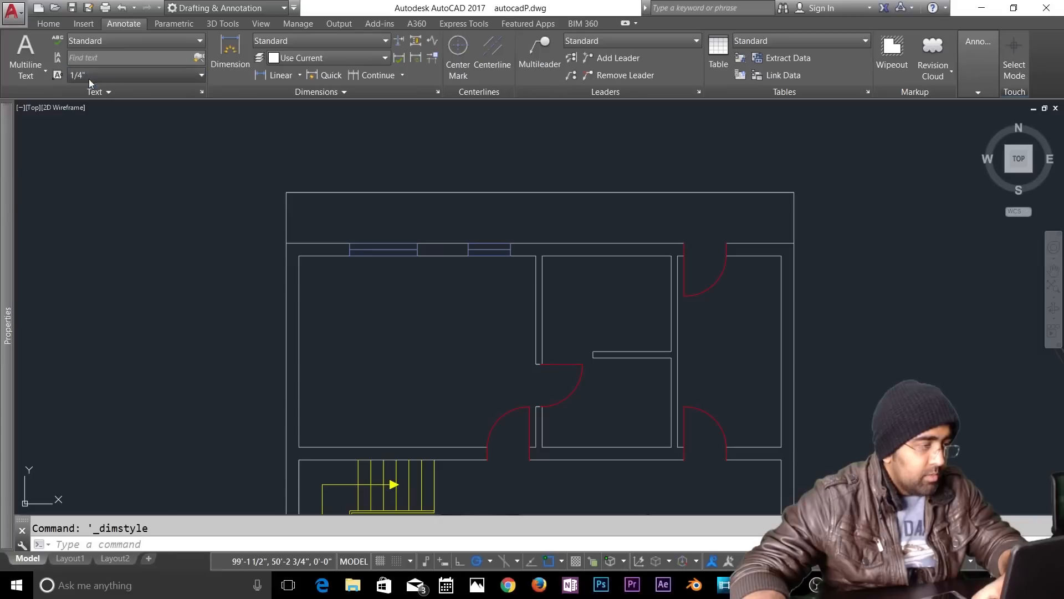
left_click(110, 79)
left_click(124, 67)
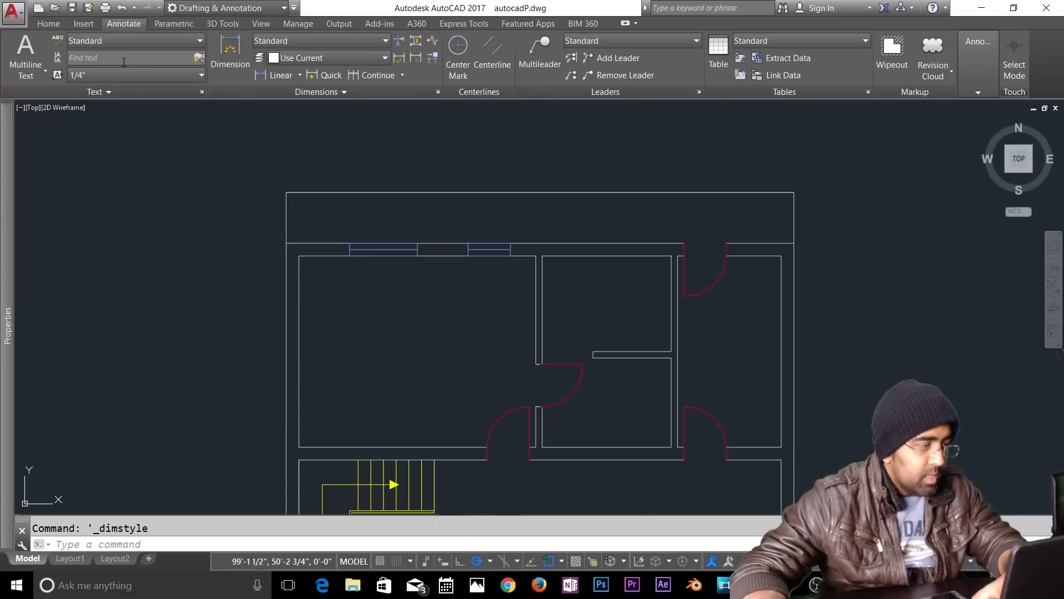
left_click(100, 91)
left_click(32, 109)
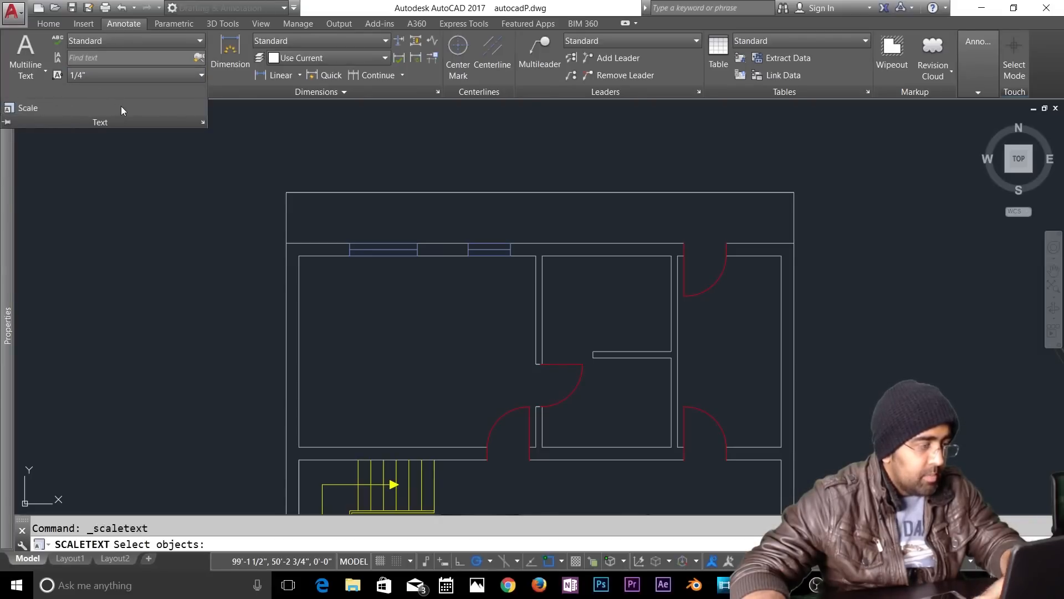
key("Escape")
Step: Modify the Standard dimension style's primary units to Architectural format with a precision of 0'-0 1/4"
left_click(333, 92)
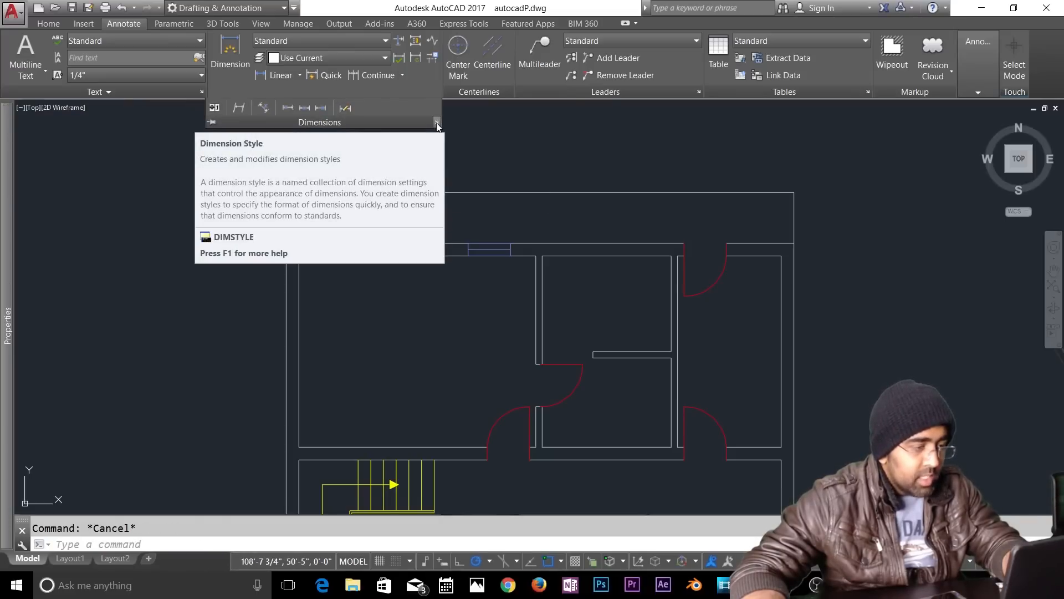
left_click(437, 123)
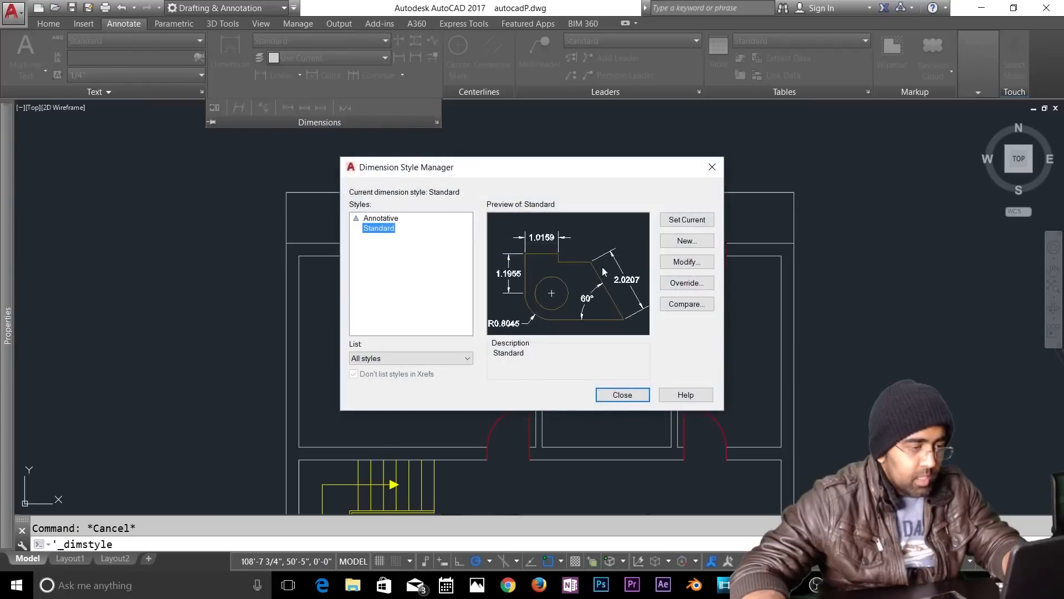
left_click(681, 266)
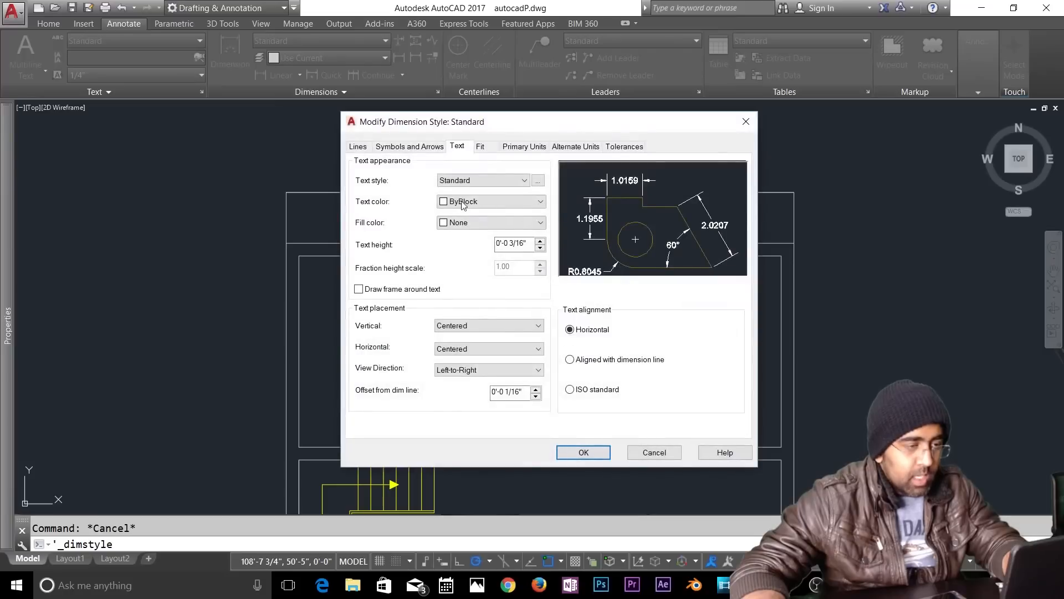
left_click_drag(466, 125, 506, 123)
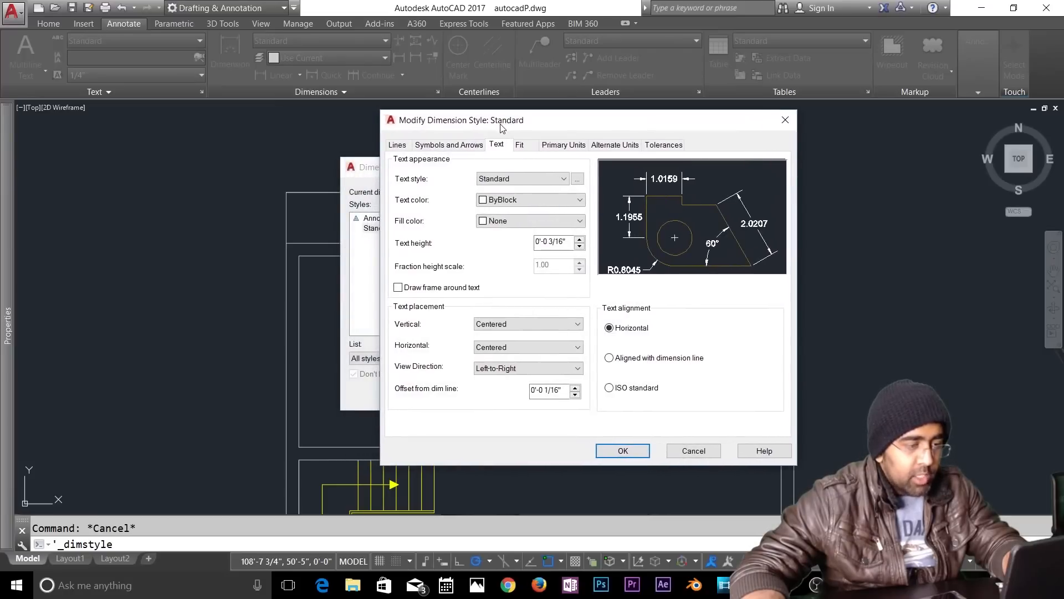
left_click(563, 146)
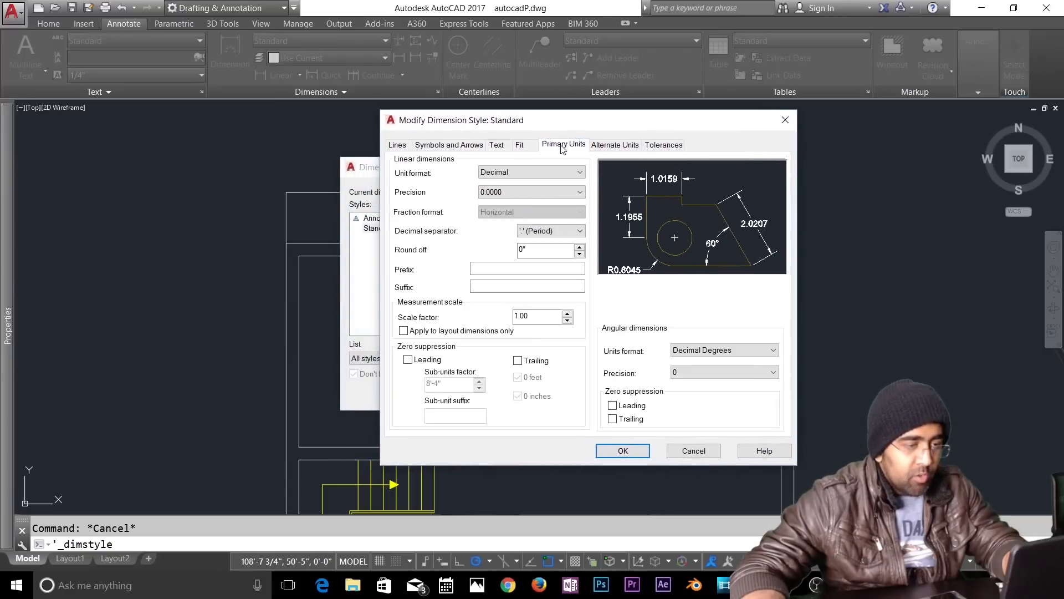
left_click(529, 173)
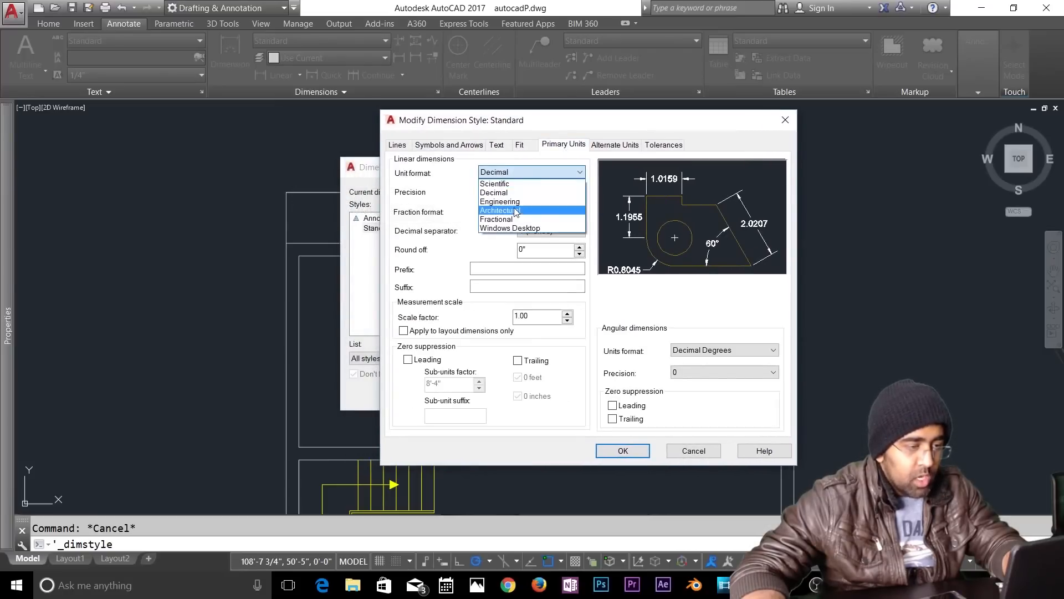
left_click(516, 211)
left_click(524, 193)
left_click(515, 222)
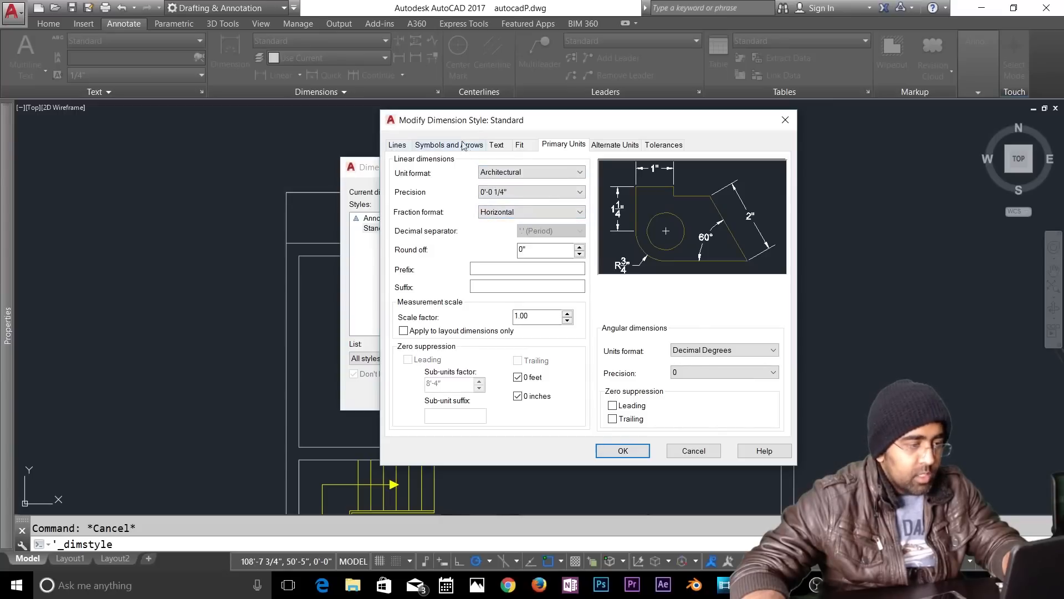
Step: Set the Standard dimension style's text height to 9", align its text with the dimension line and apply the changes
left_click(496, 144)
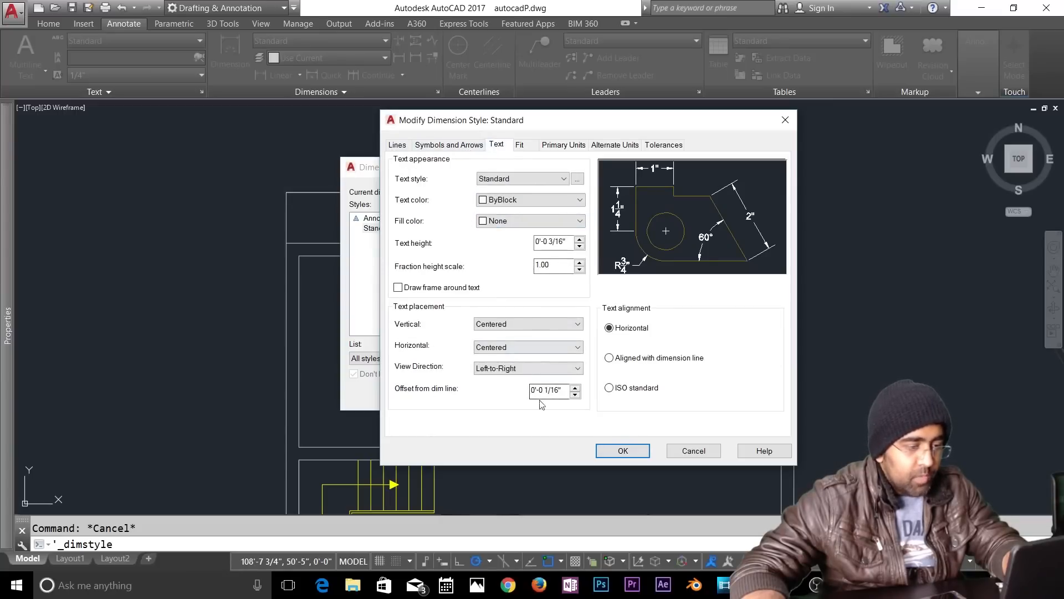
double_click(565, 240)
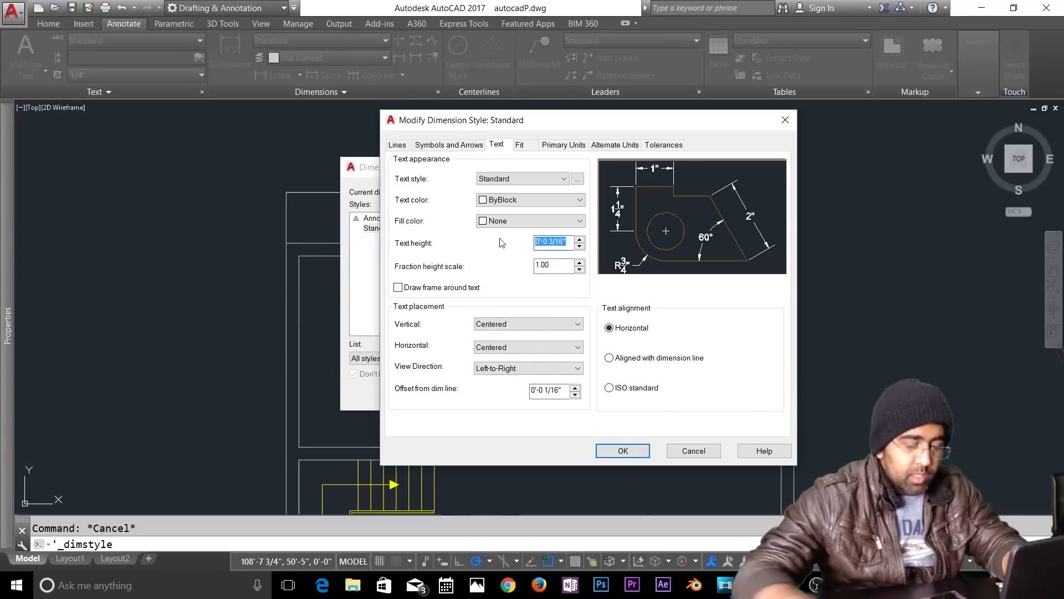
type("9\"")
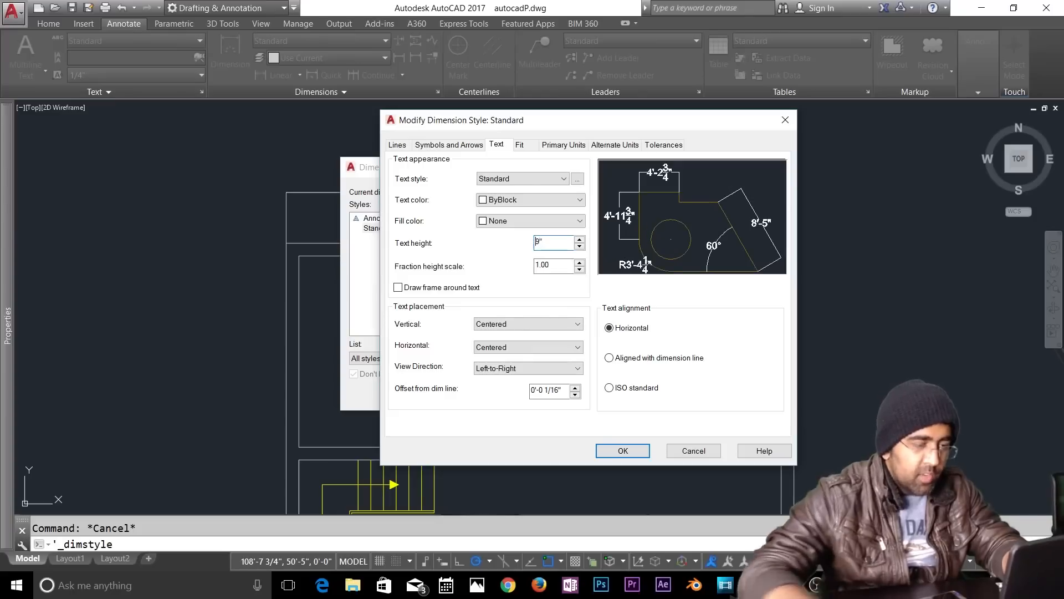
left_click(554, 178)
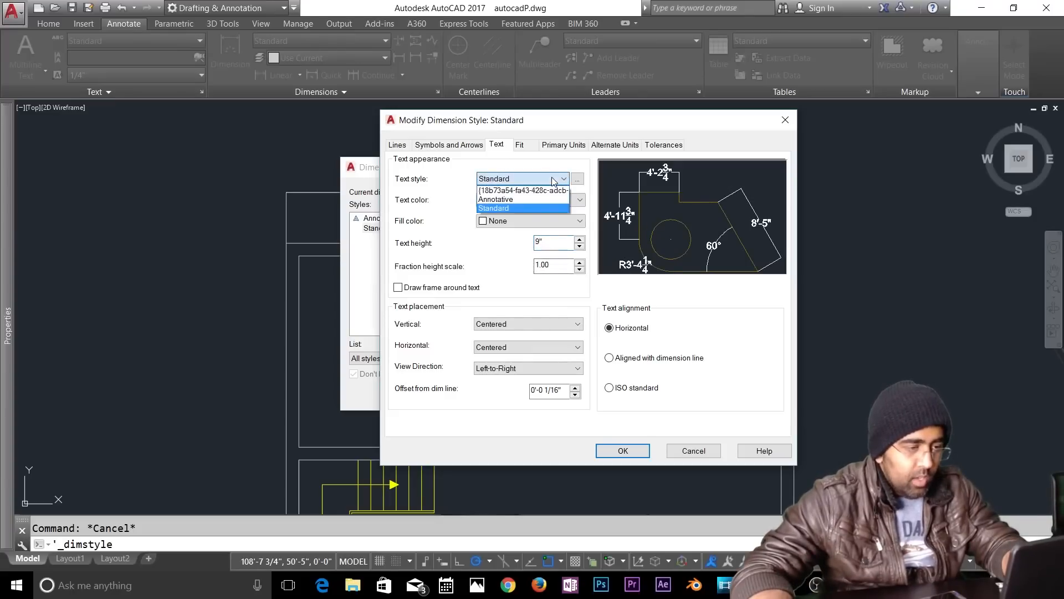
left_click(499, 240)
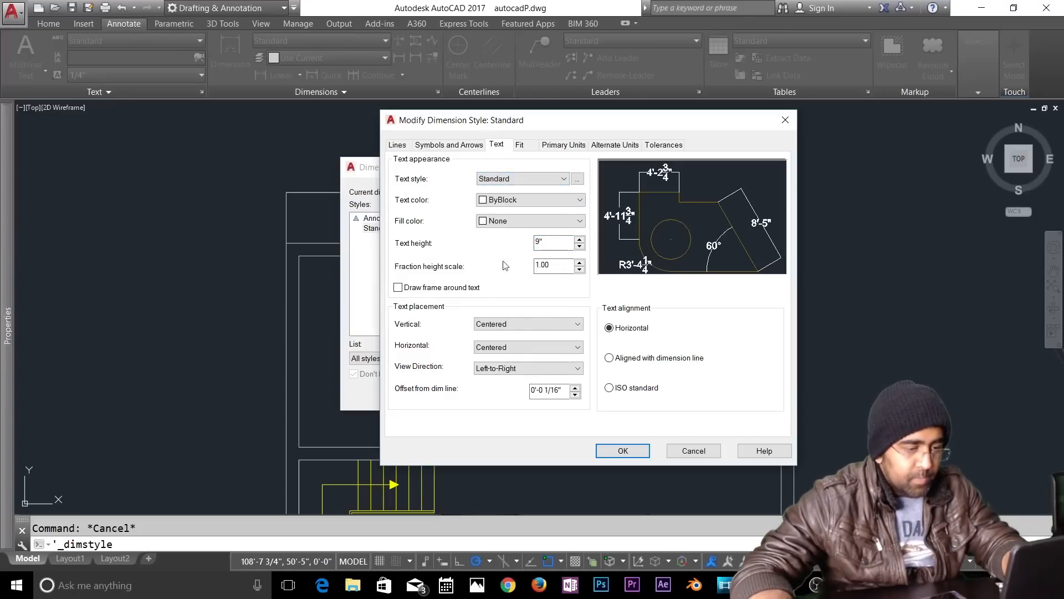
left_click(680, 358)
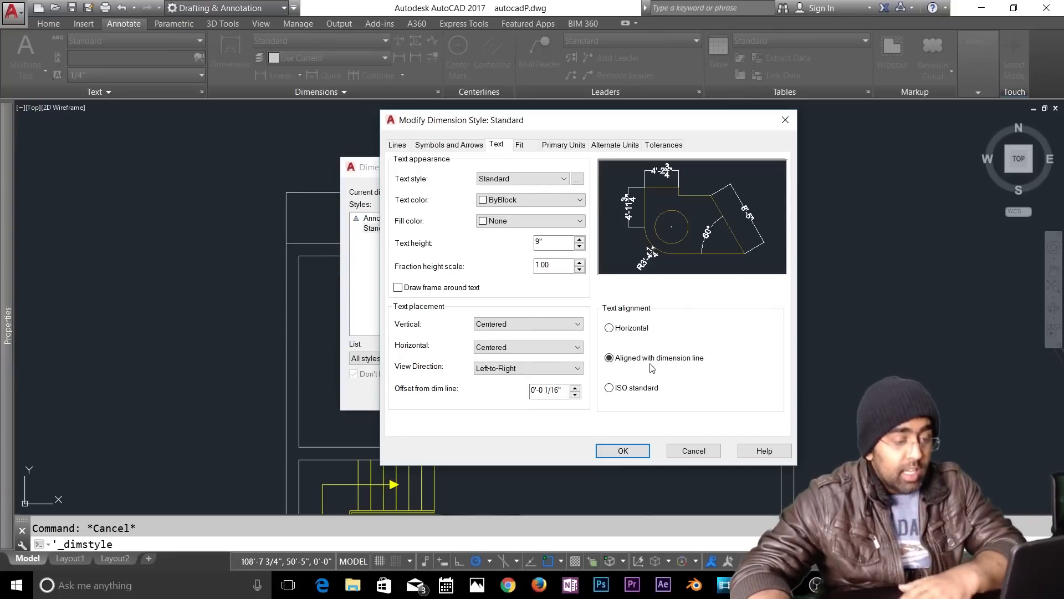
left_click(613, 451)
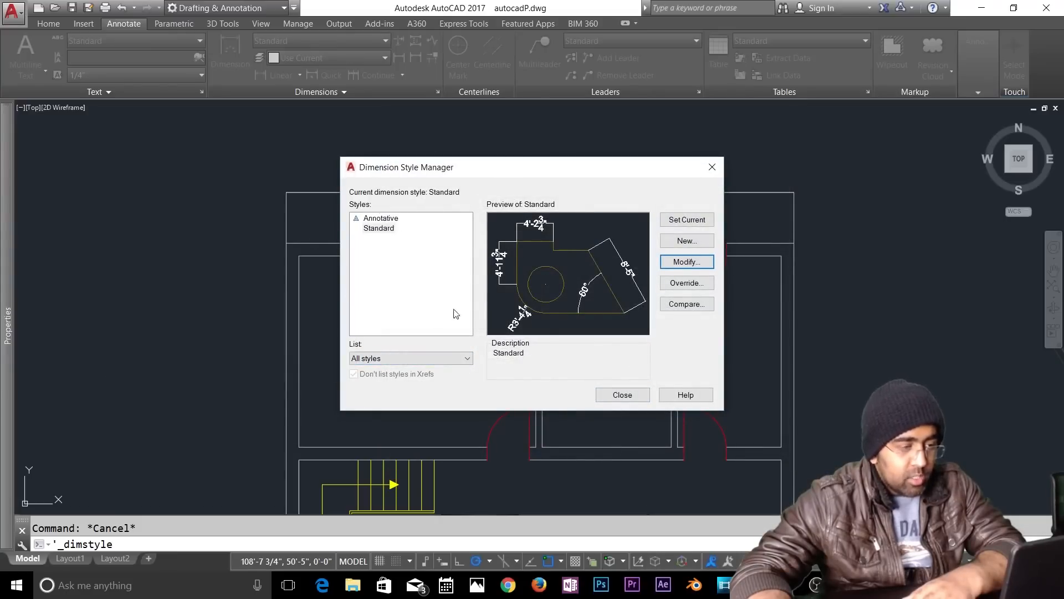
Step: Make the Standard dimension style current and close the Dimension Style Manager
left_click(699, 240)
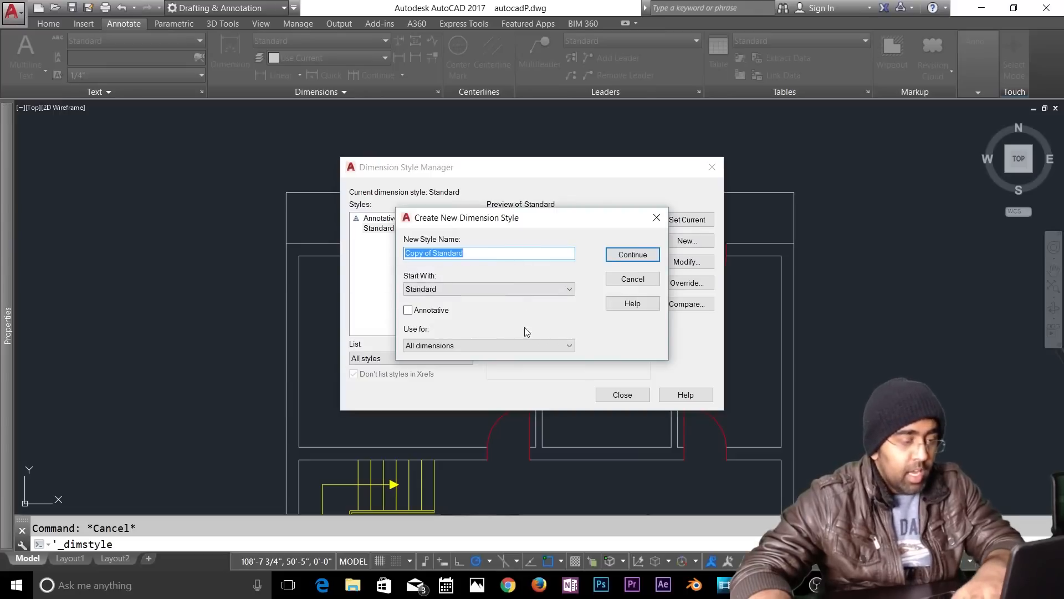
left_click(630, 279)
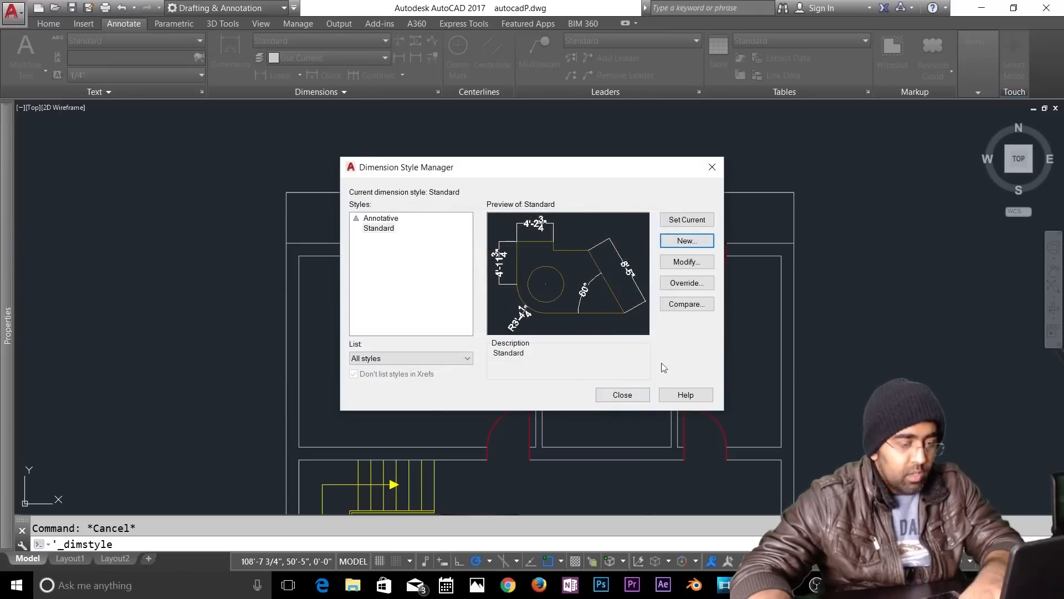
left_click(698, 220)
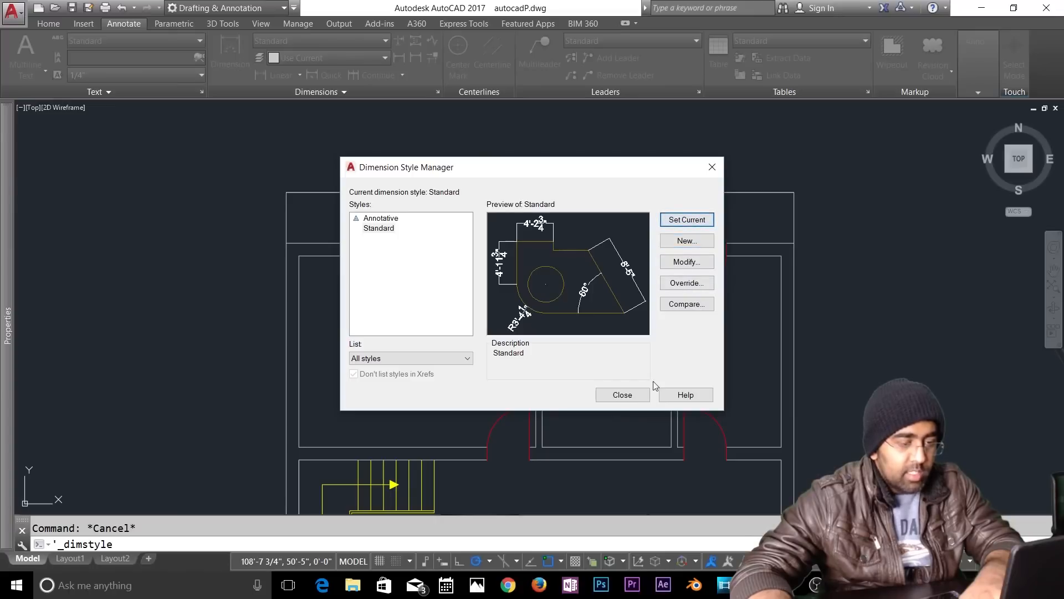
left_click(638, 395)
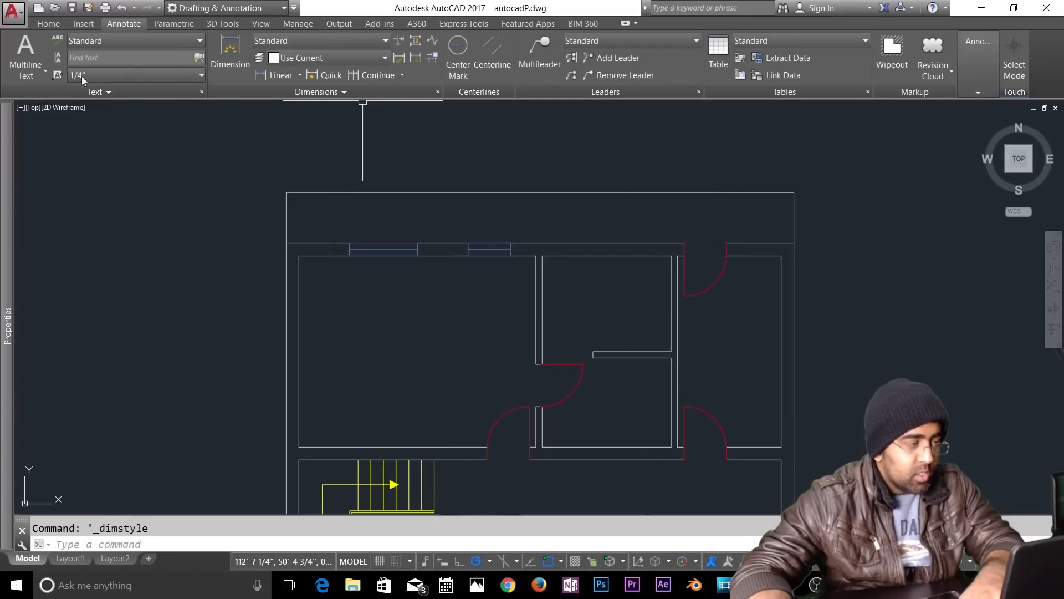
Step: Dimension the full width of the floor plan's top edge and place the dimension line just above it
left_click(49, 25)
left_click(121, 25)
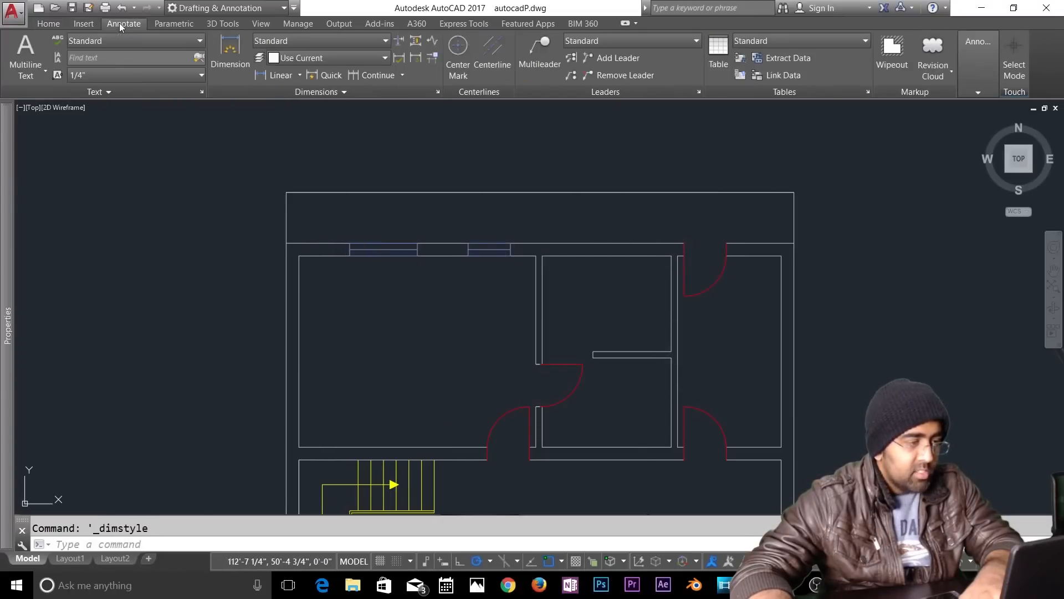
left_click(230, 53)
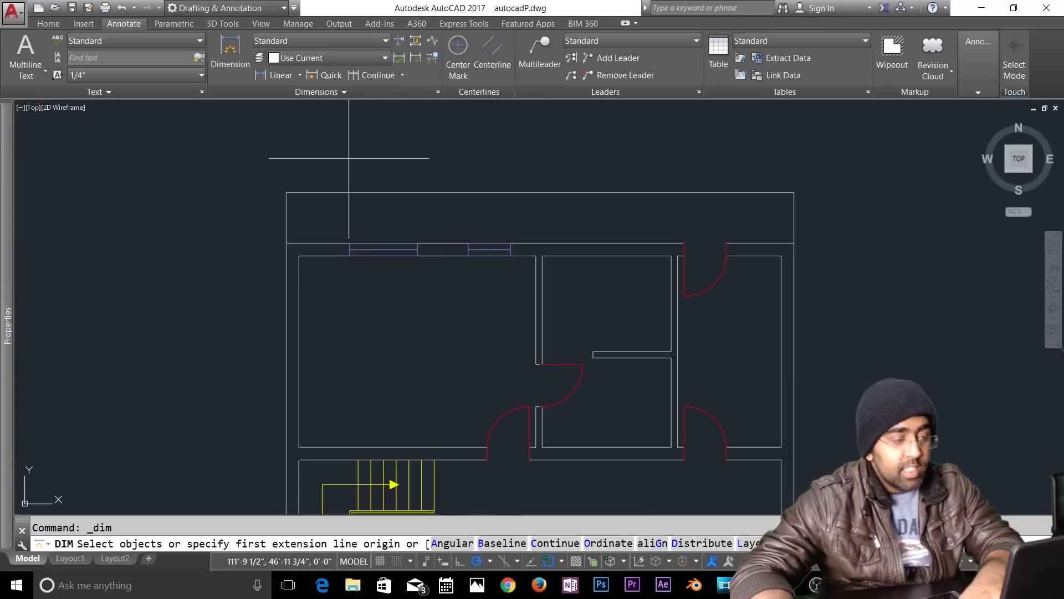
key("Return")
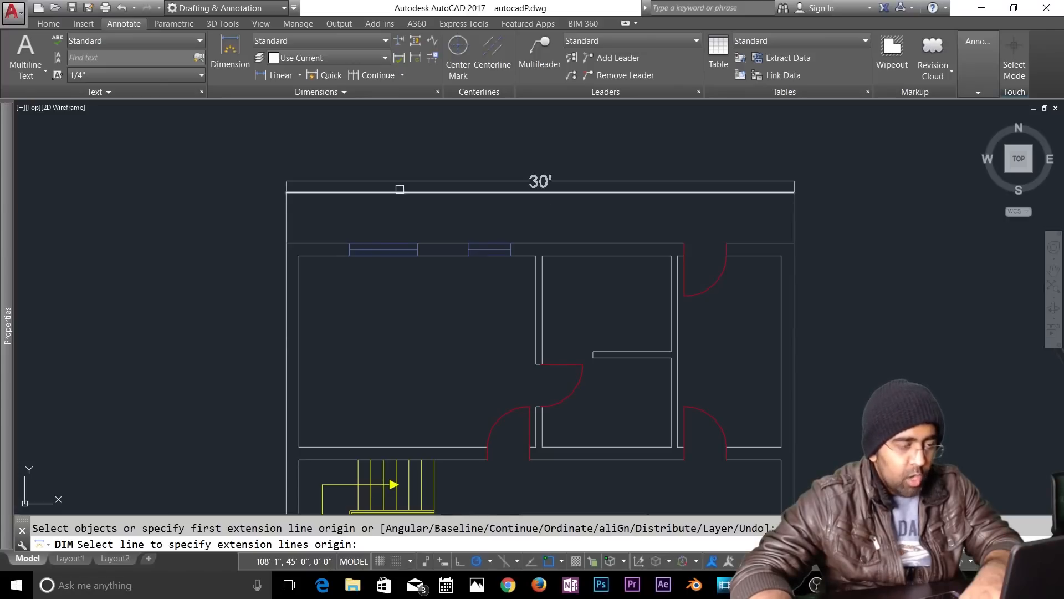
left_click(400, 189)
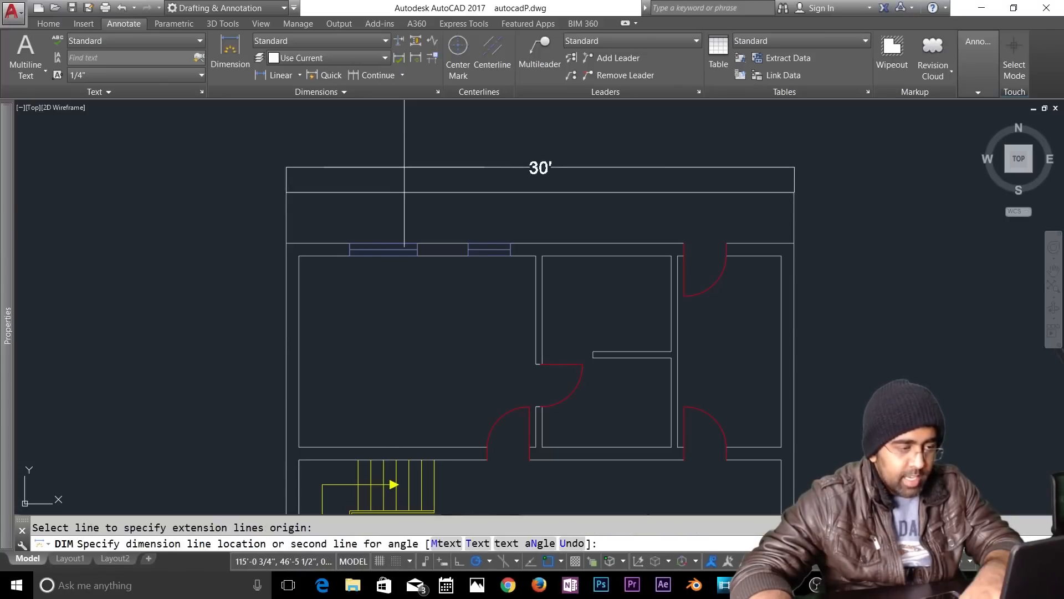
left_click(404, 166)
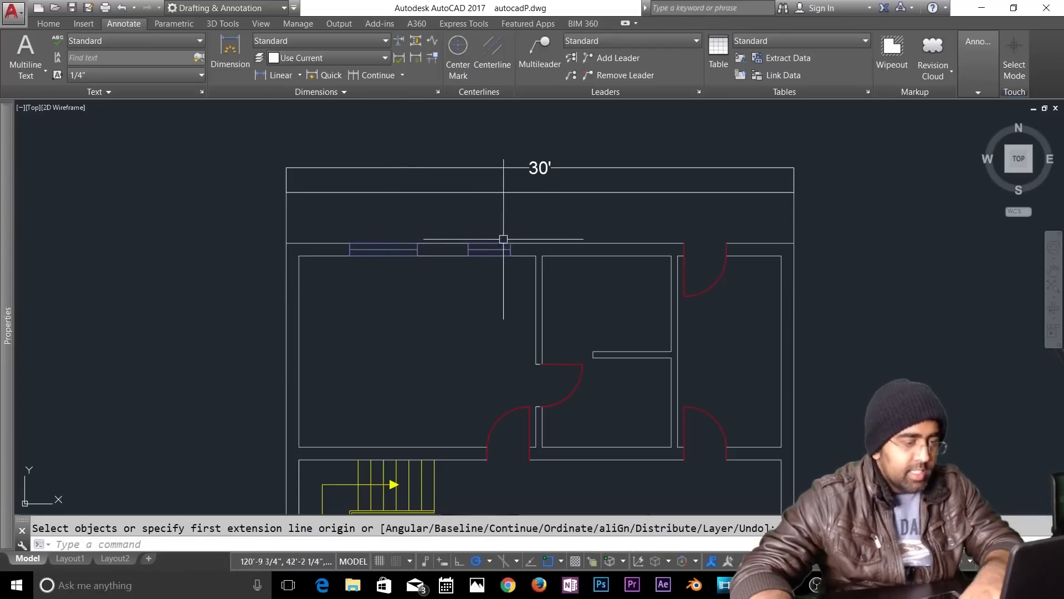
Step: Open the Standard dimension style for modification and review its fit, primary units and text placement settings
left_click(336, 95)
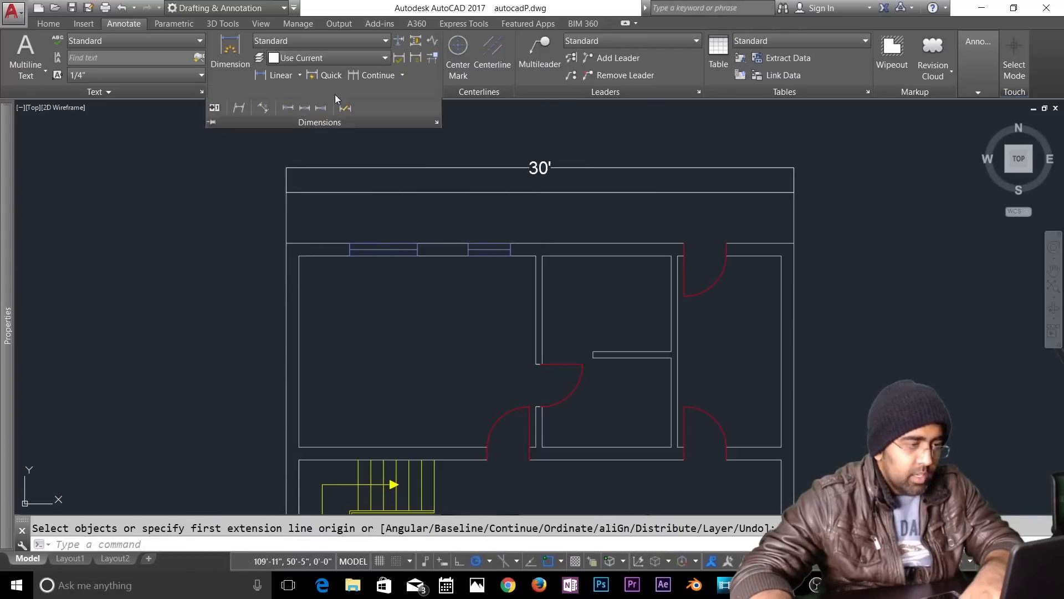
left_click(436, 122)
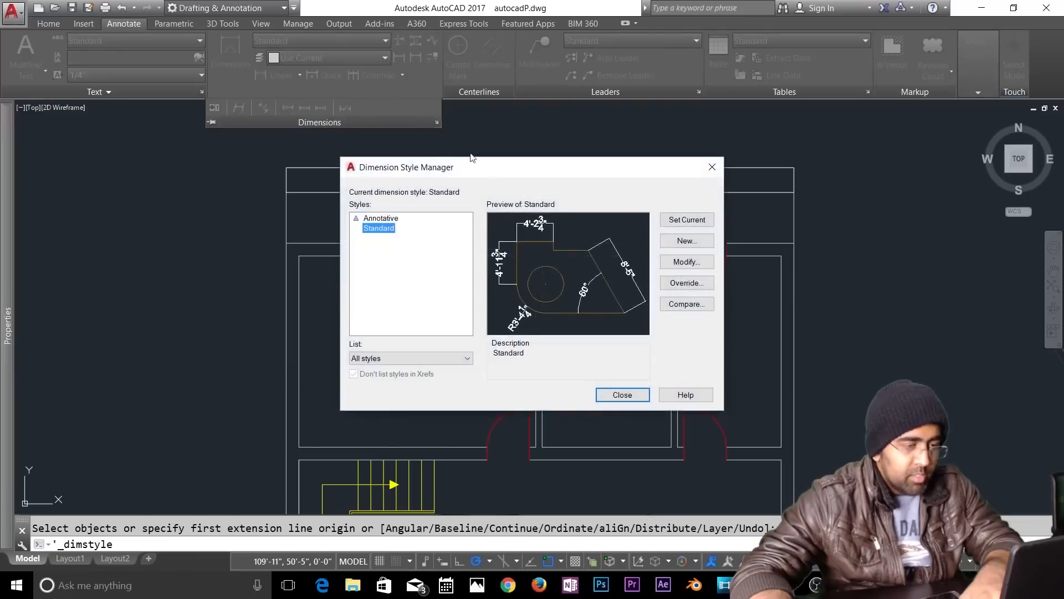
left_click(692, 258)
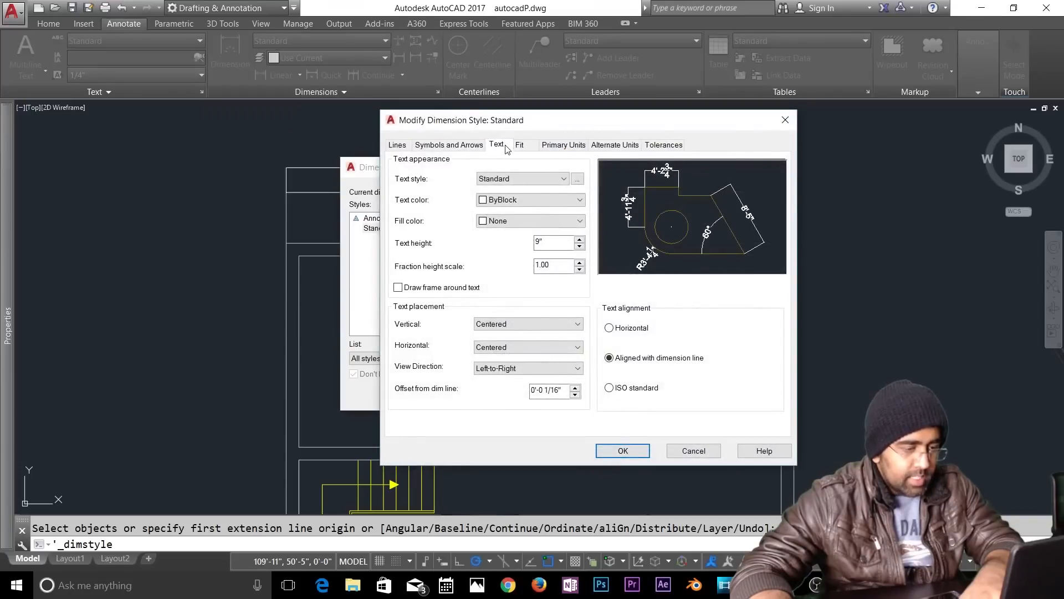
left_click(520, 145)
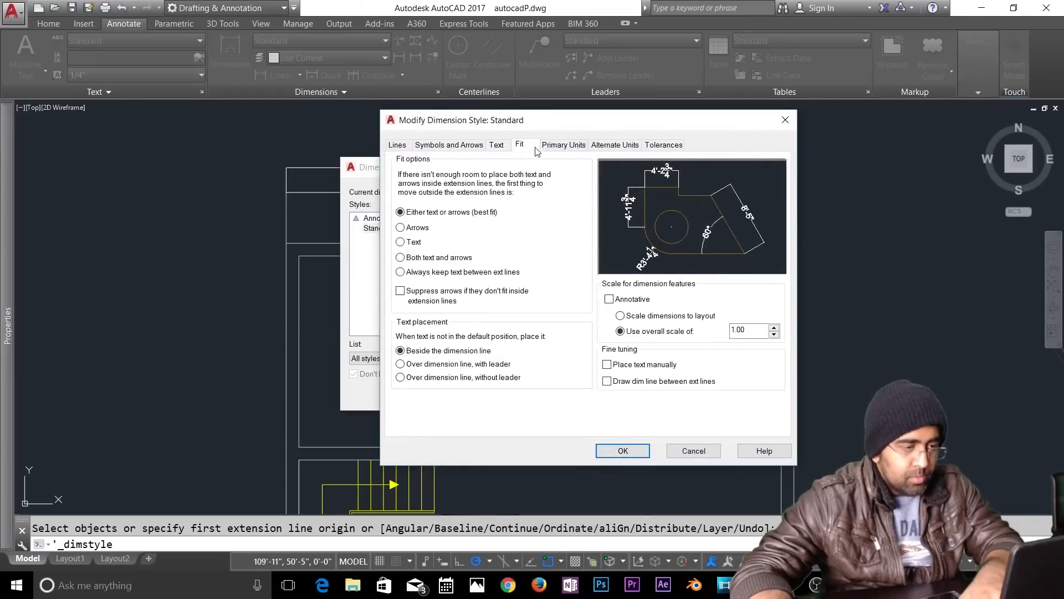
left_click(564, 146)
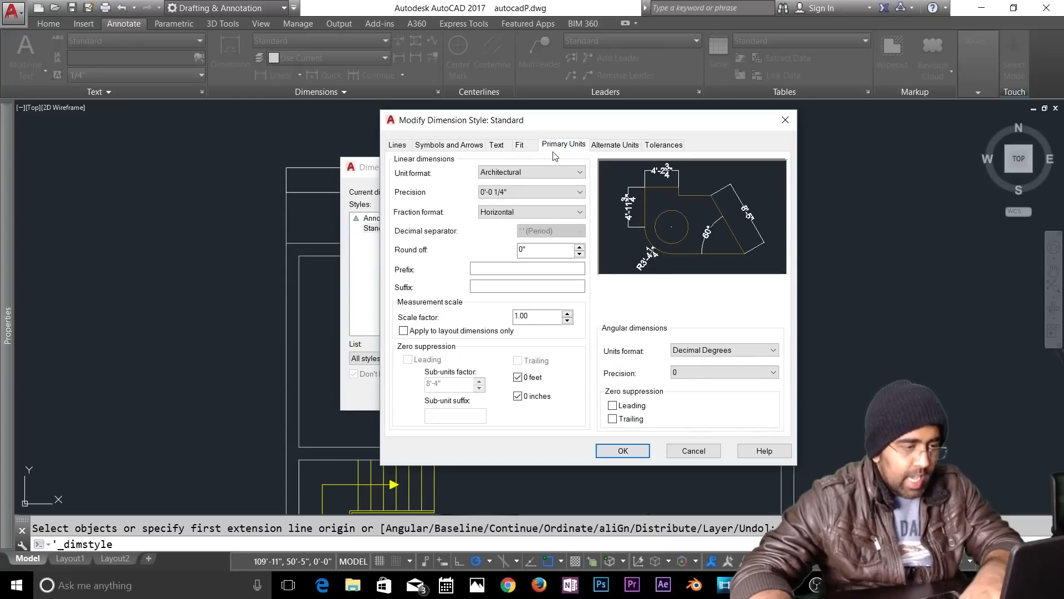
left_click(497, 145)
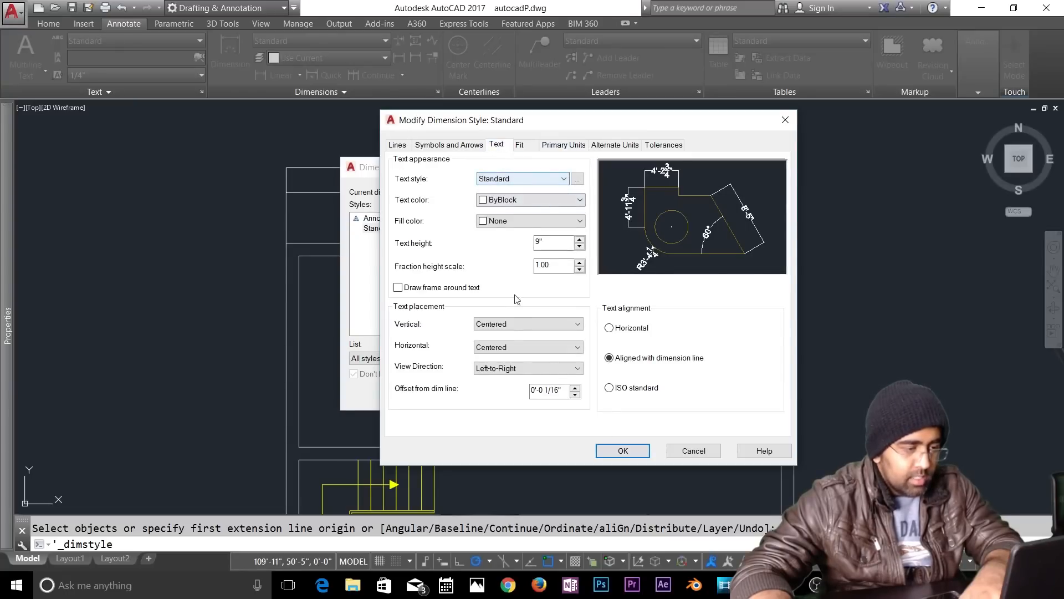
left_click(526, 324)
left_click(501, 330)
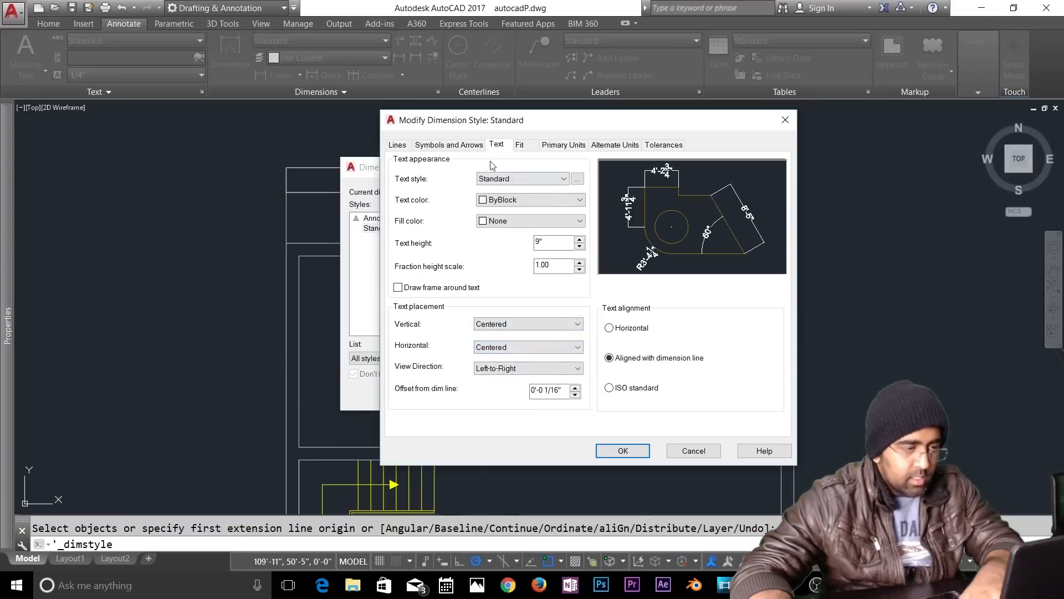
Step: Set the first and second arrowheads of the Standard dimension style to Dot small
left_click(459, 146)
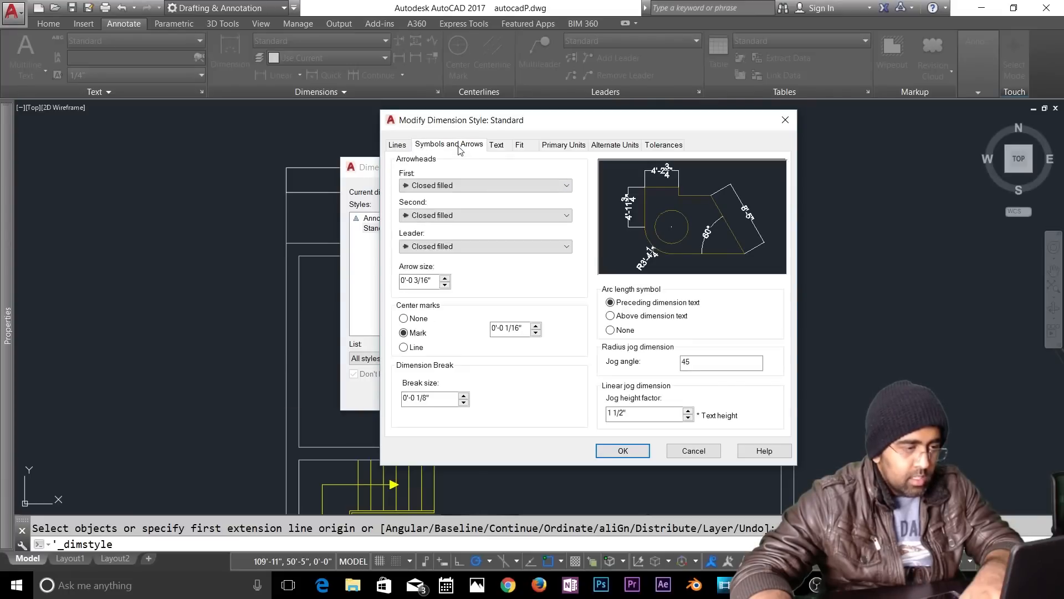
left_click(436, 188)
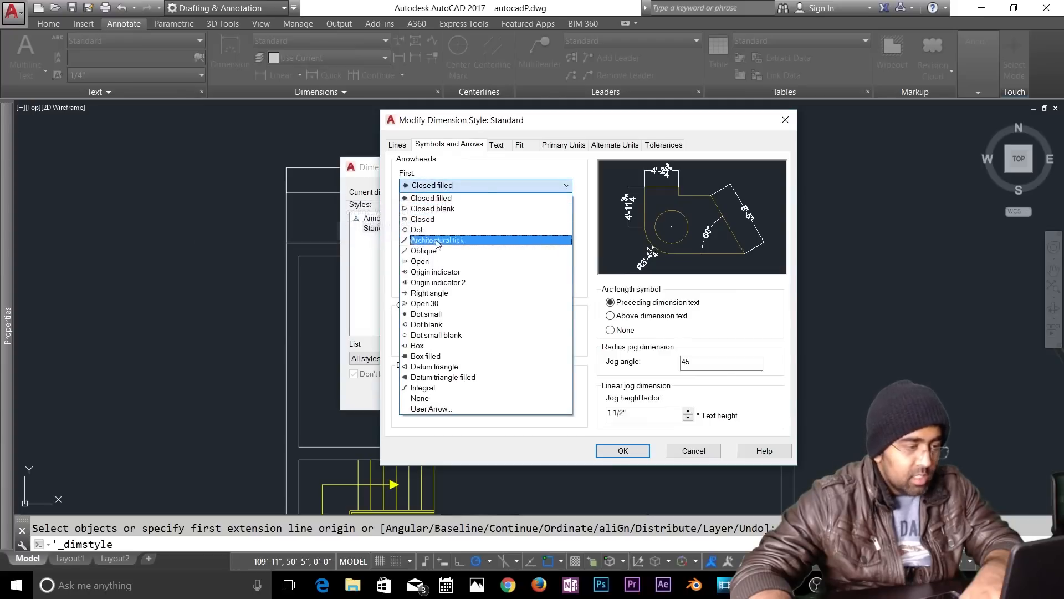
left_click(428, 314)
left_click(450, 214)
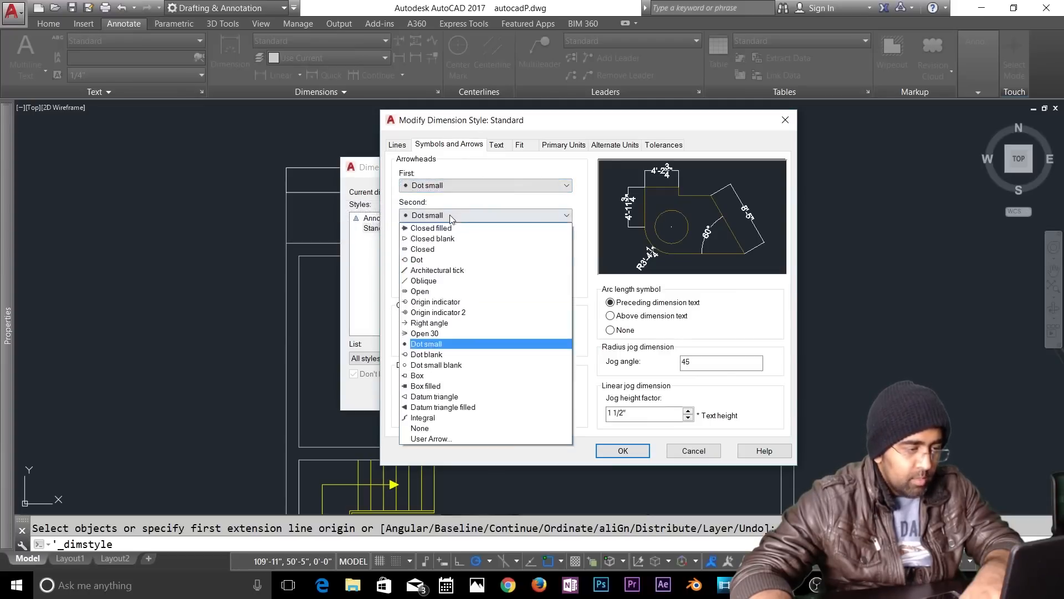
left_click(439, 343)
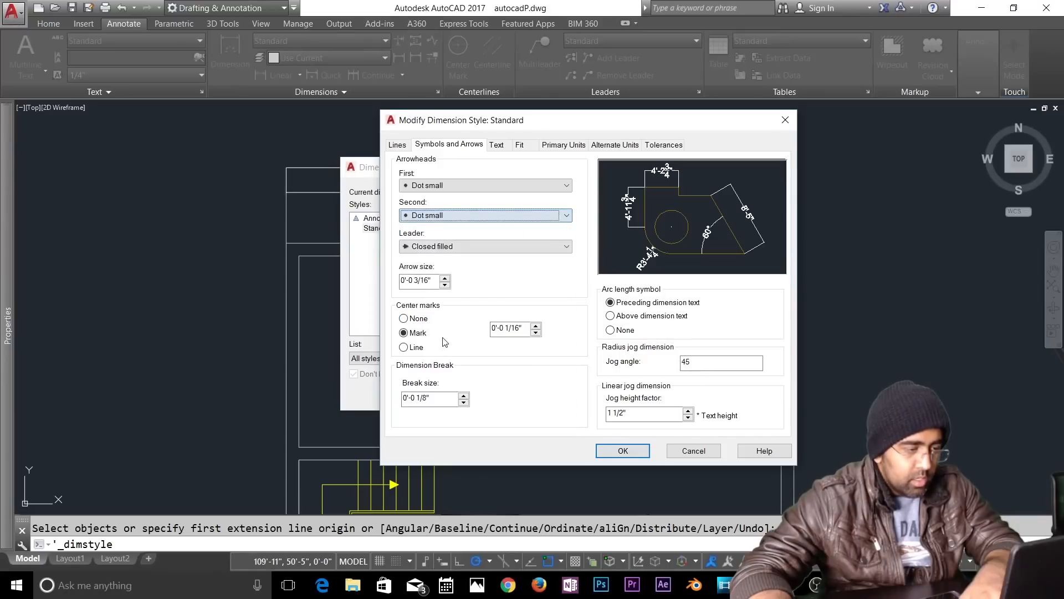
left_click(452, 218)
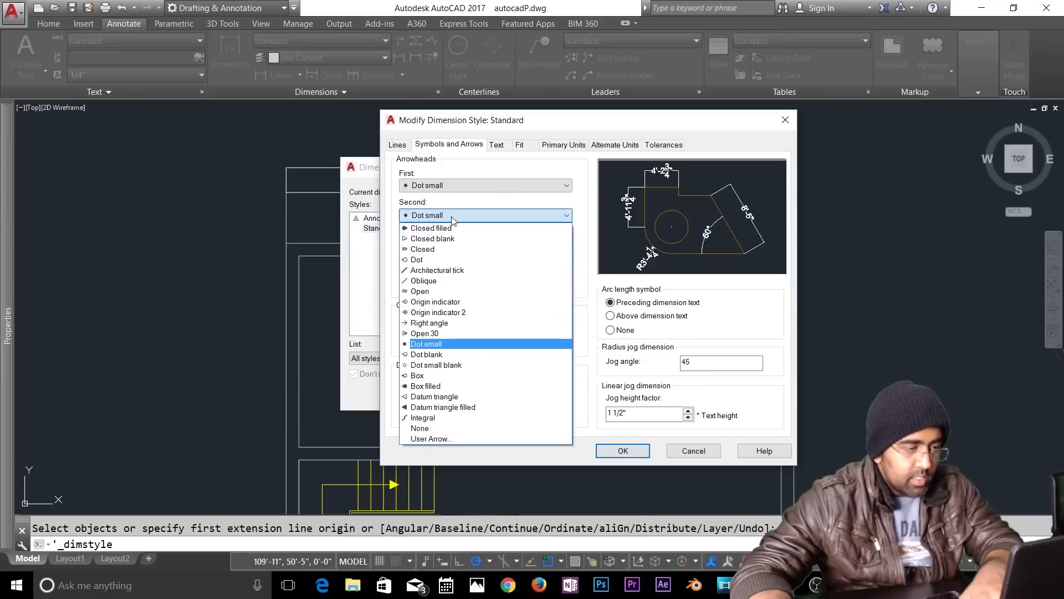
left_click(453, 218)
Step: Keep the leader arrowhead as Closed filled, set the arrow size to 6" and apply the changes to the Standard style
left_click(447, 246)
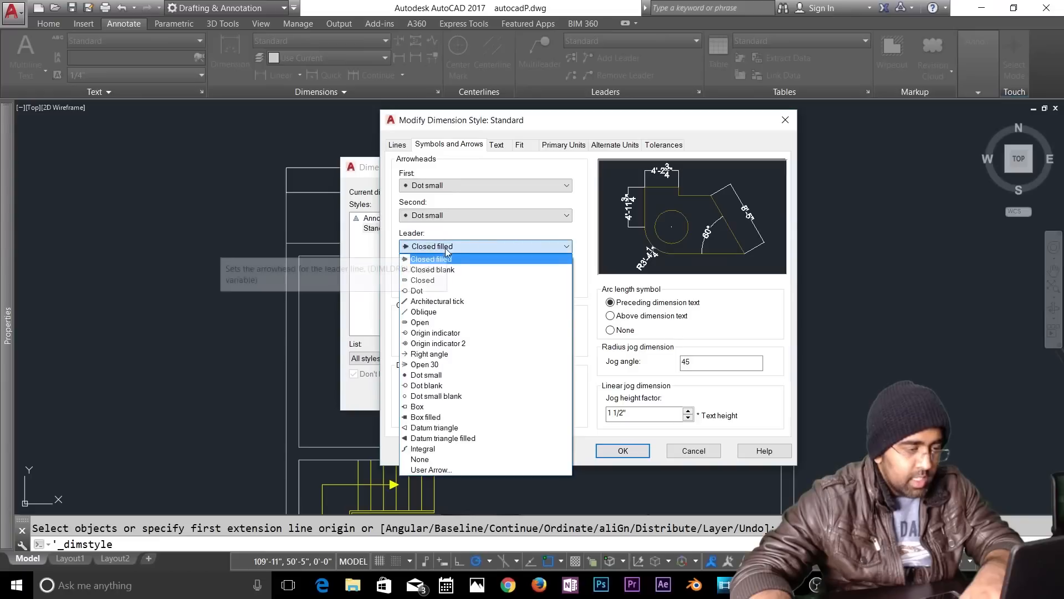
left_click(445, 260)
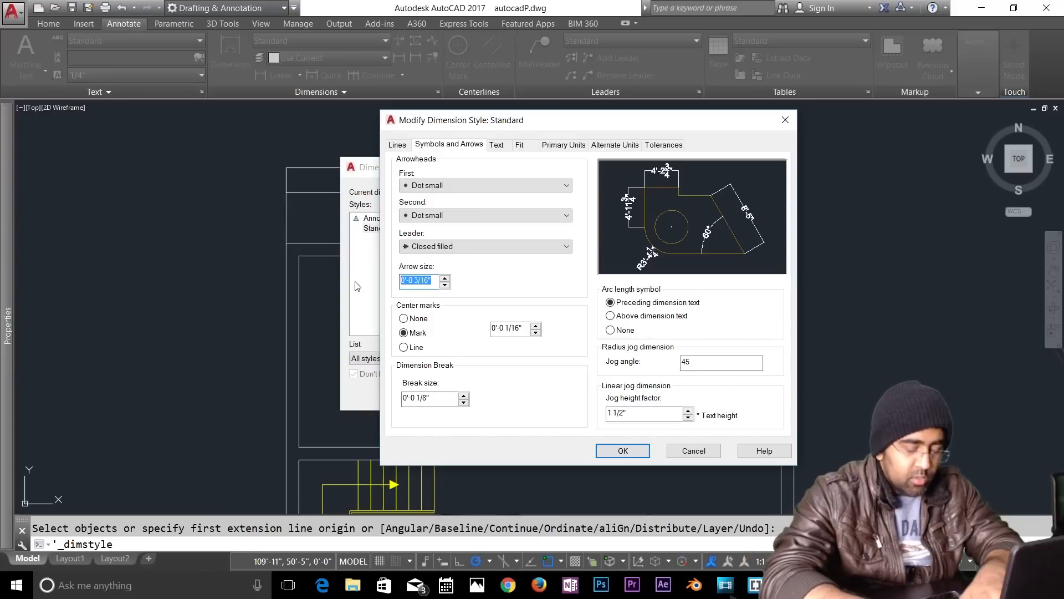
type("6\"")
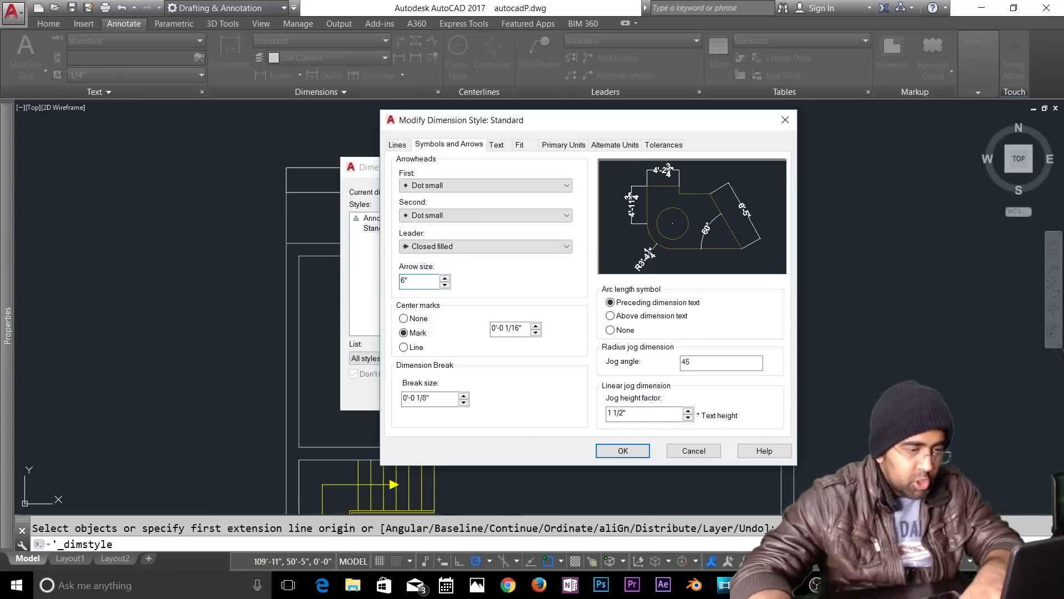
left_click(645, 451)
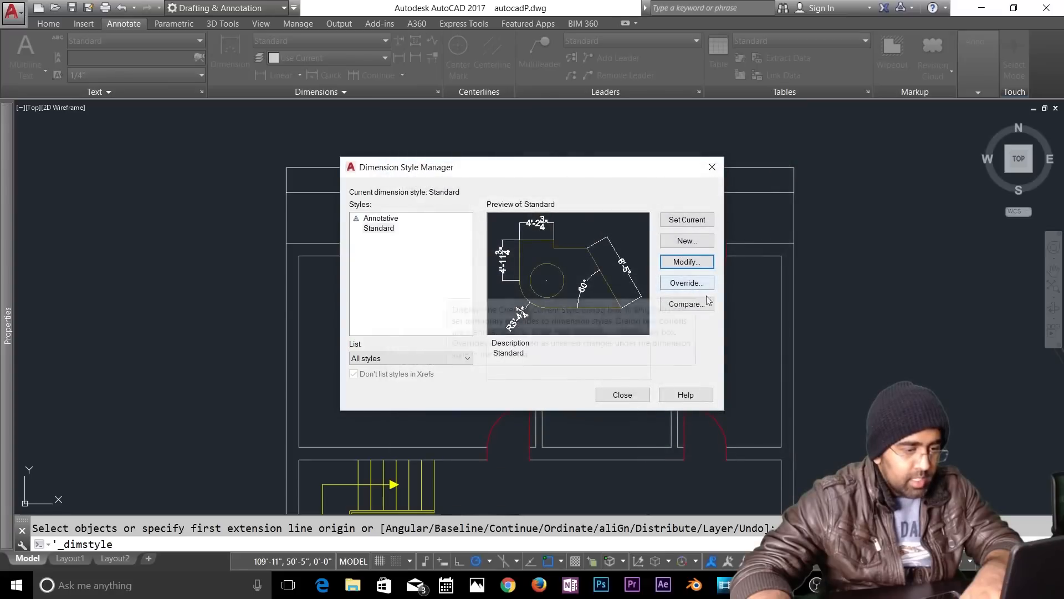
left_click(639, 397)
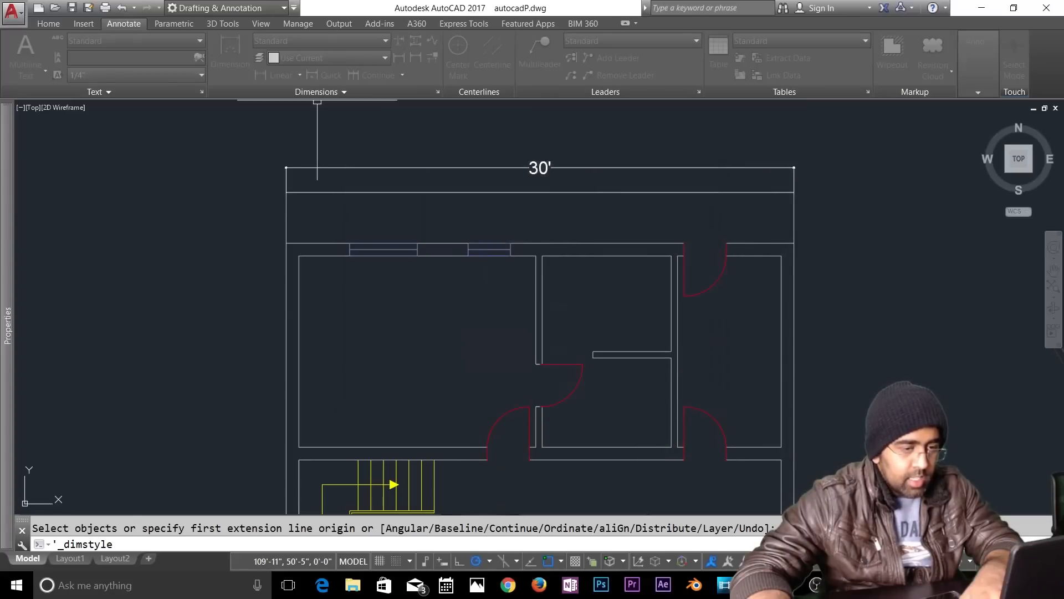
scroll(189, 183, "up", 5)
scroll(216, 194, "down", 4)
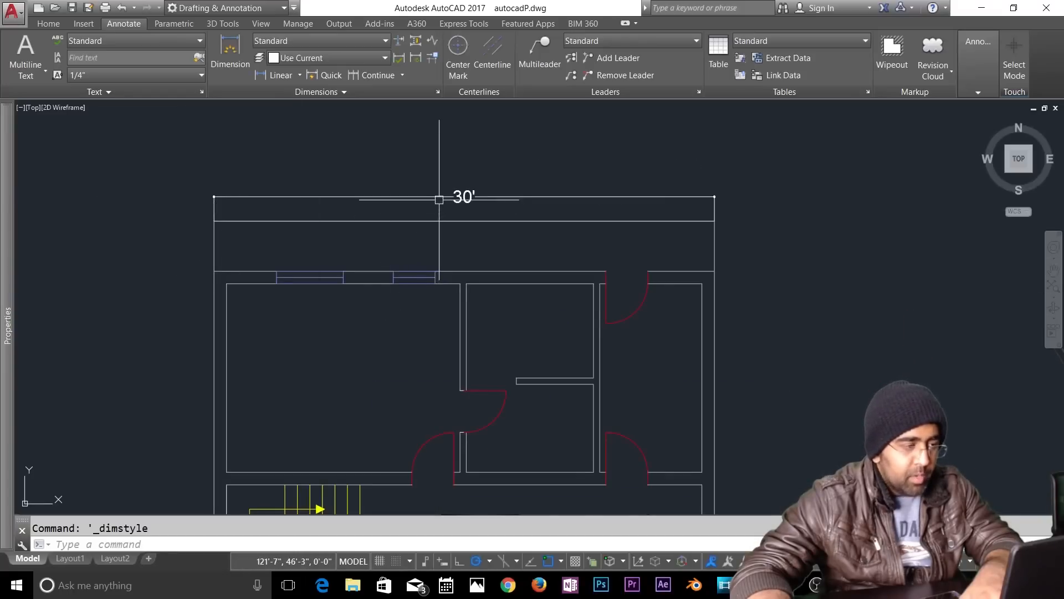
left_click(477, 197)
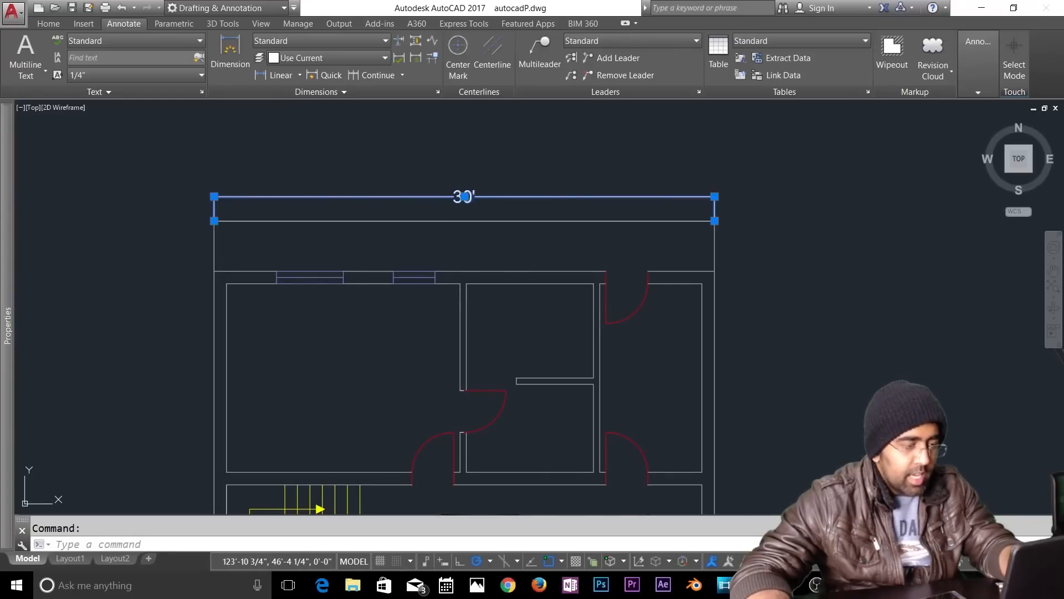
double_click(477, 197)
key("Escape")
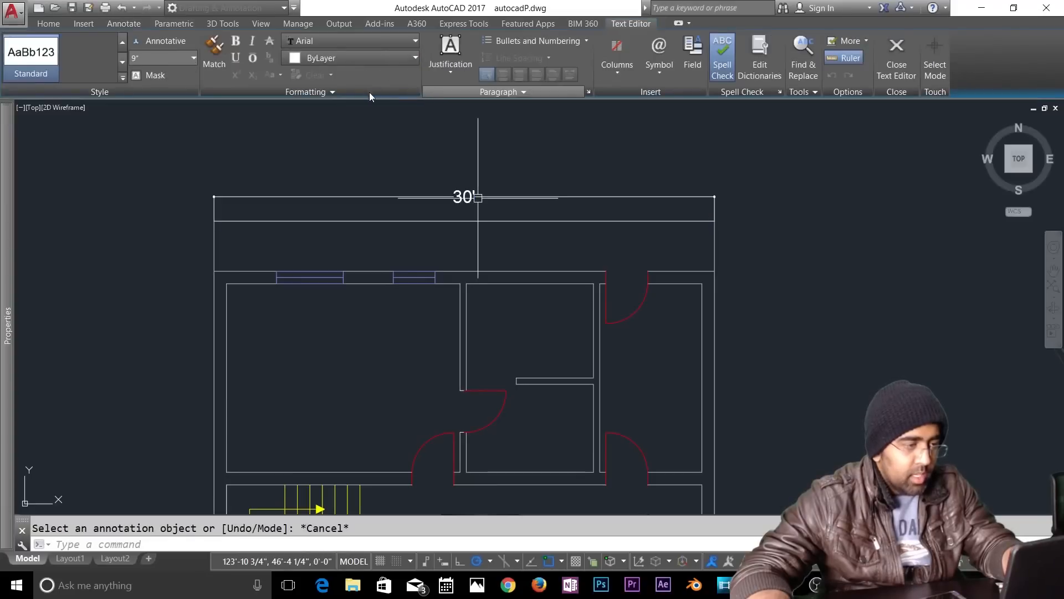
Step: Modify the Standard dimension style's arrow size to 9", apply it and return to the whole floor plan
left_click(438, 92)
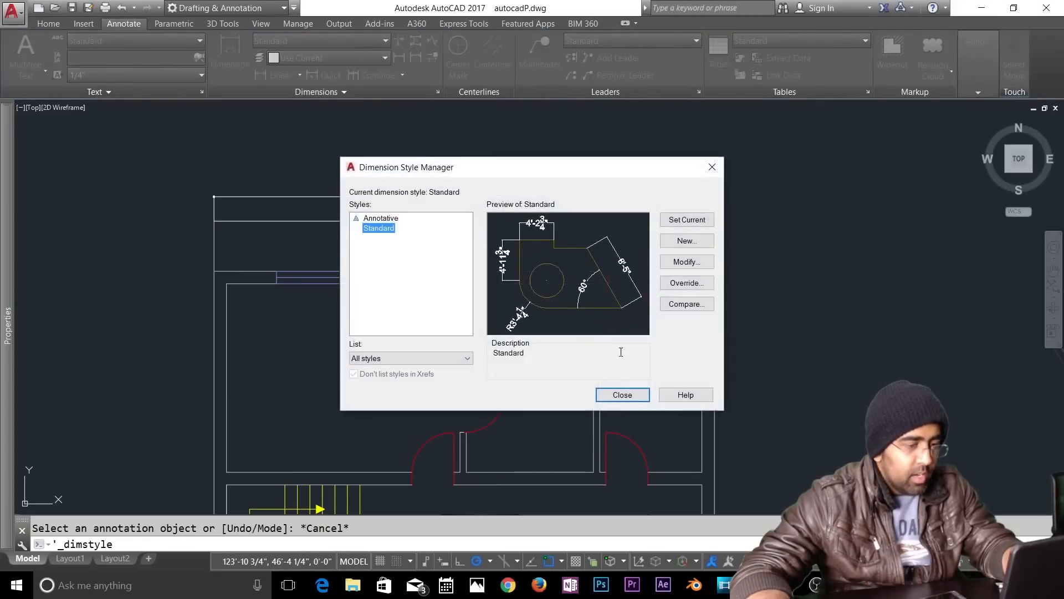
left_click(672, 266)
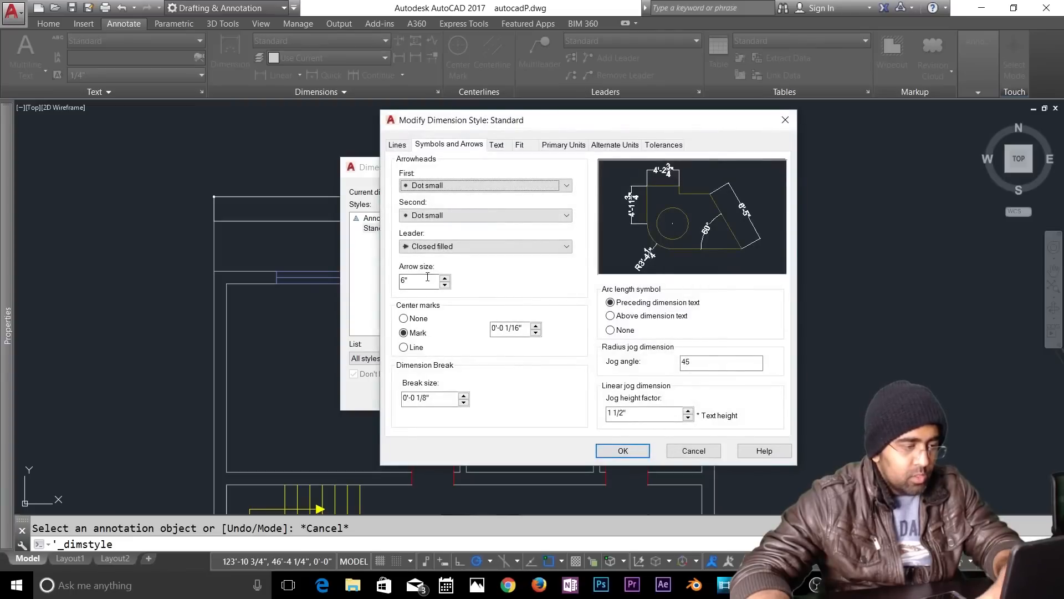
type("9")
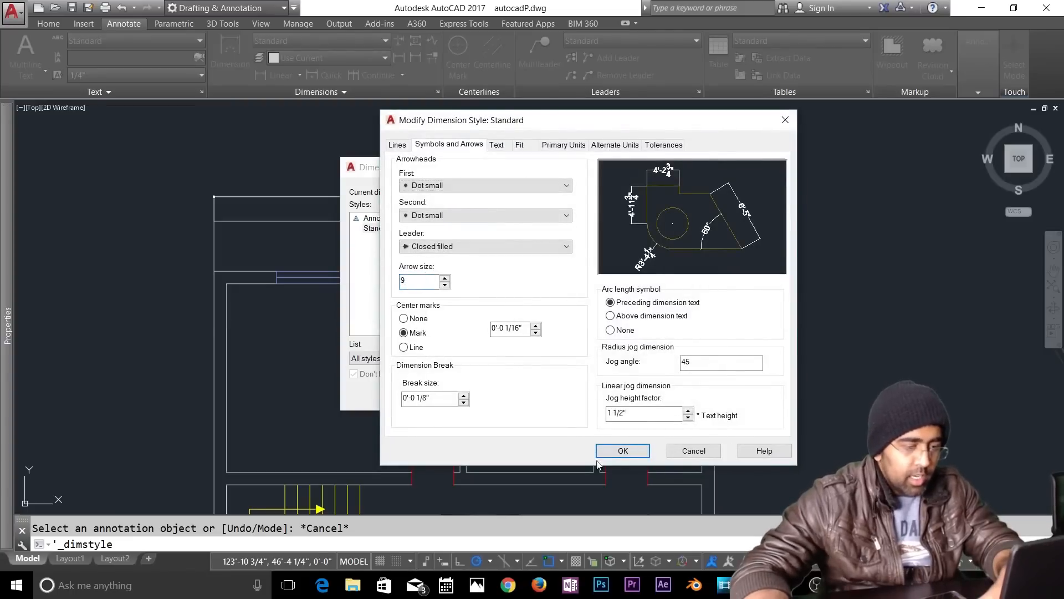
left_click(621, 452)
left_click(624, 395)
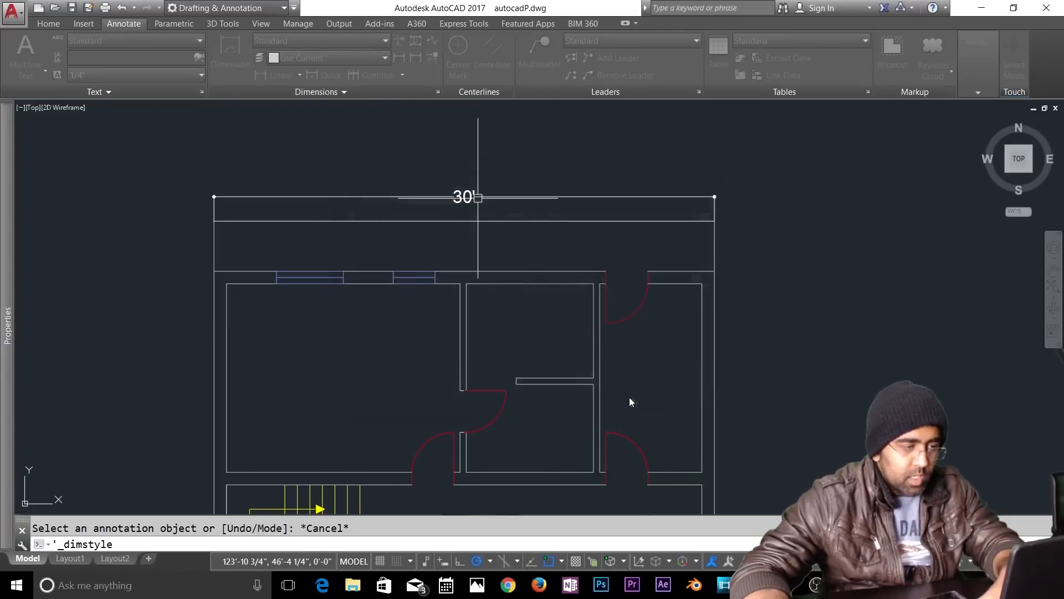
scroll(386, 239, "down", 4)
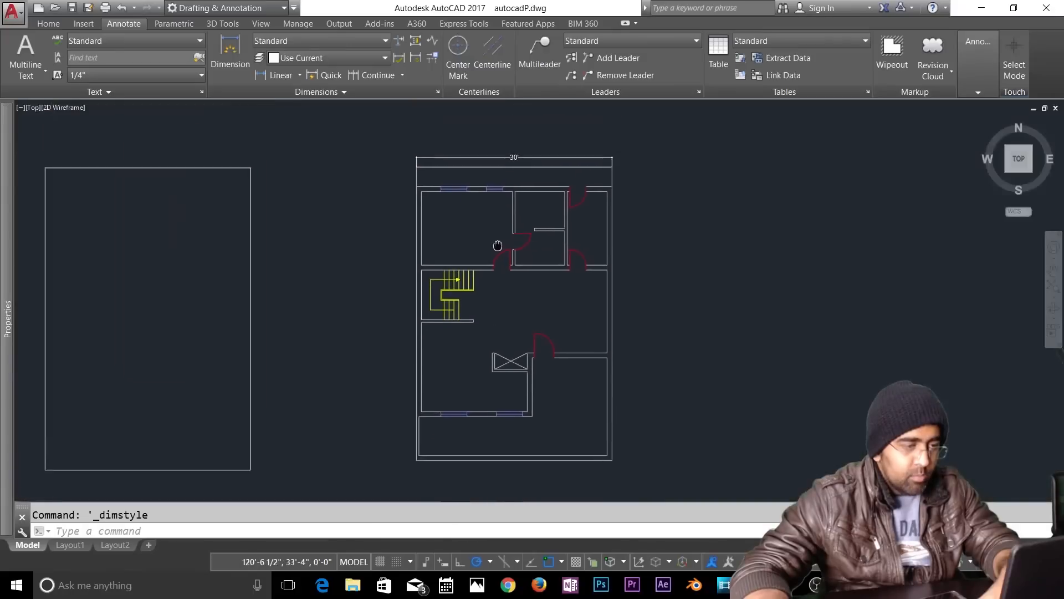
left_click(48, 23)
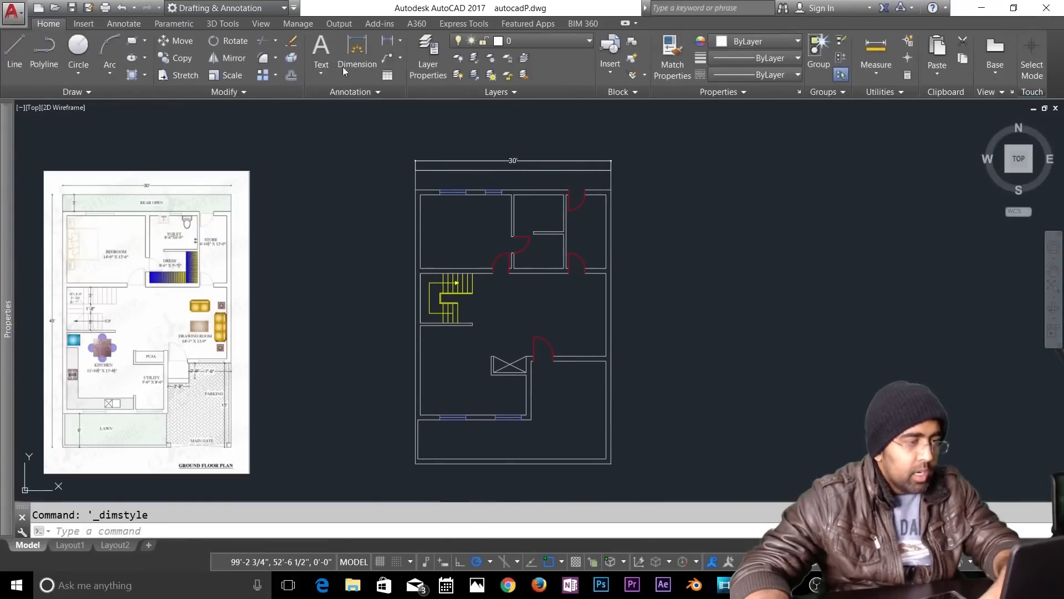
Step: Create a new layer named Dimensions in the layer manager
left_click(529, 45)
left_click(529, 45)
left_click(428, 66)
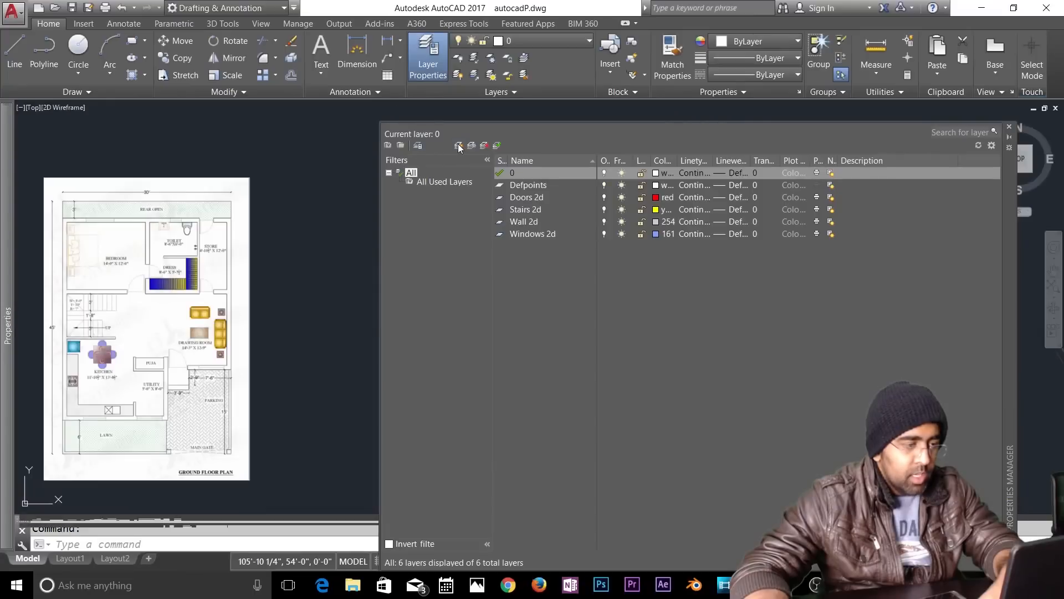
left_click(459, 146)
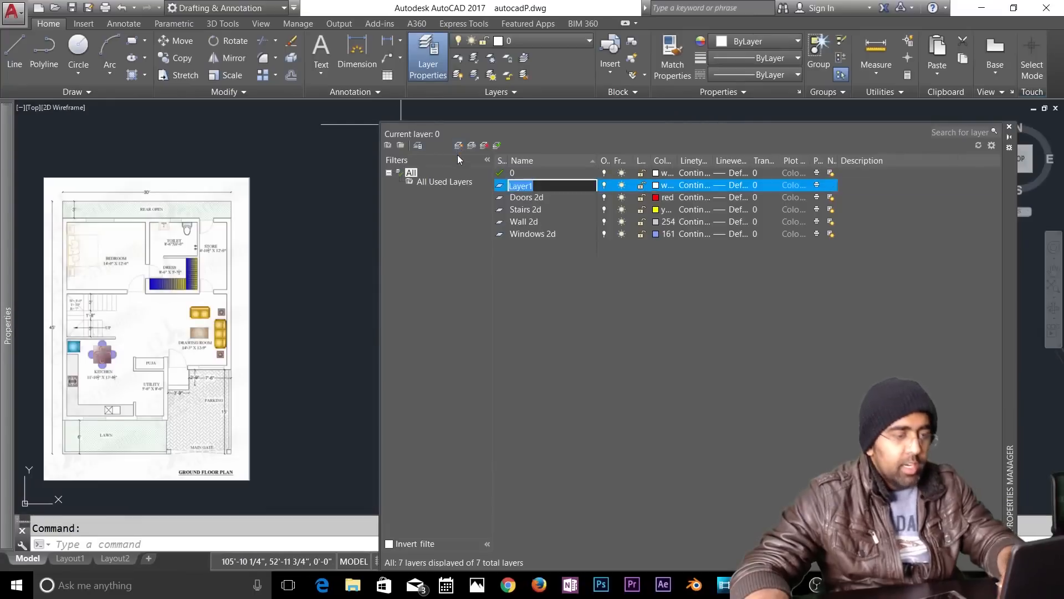
type("Dimesnio")
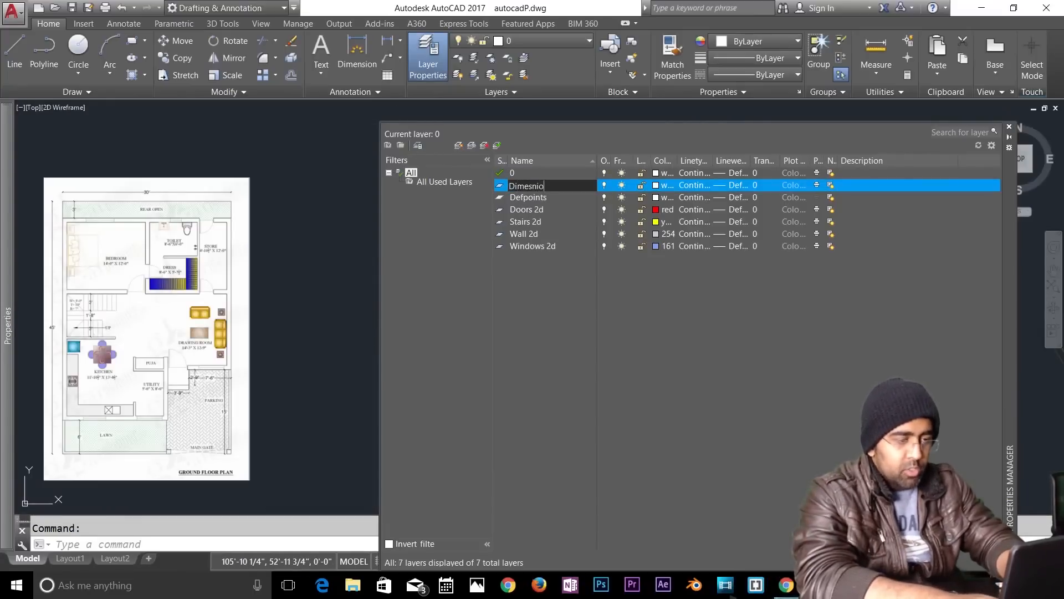
type("n")
key("BackSpace")
key("BackSpace")
key("BackSpace")
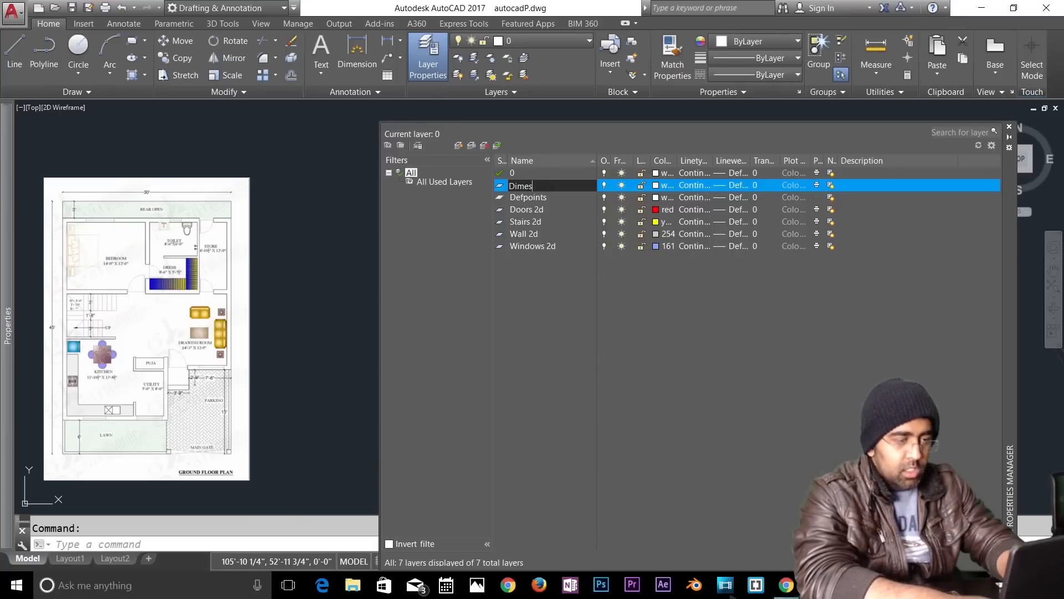
type("sions")
key("Return")
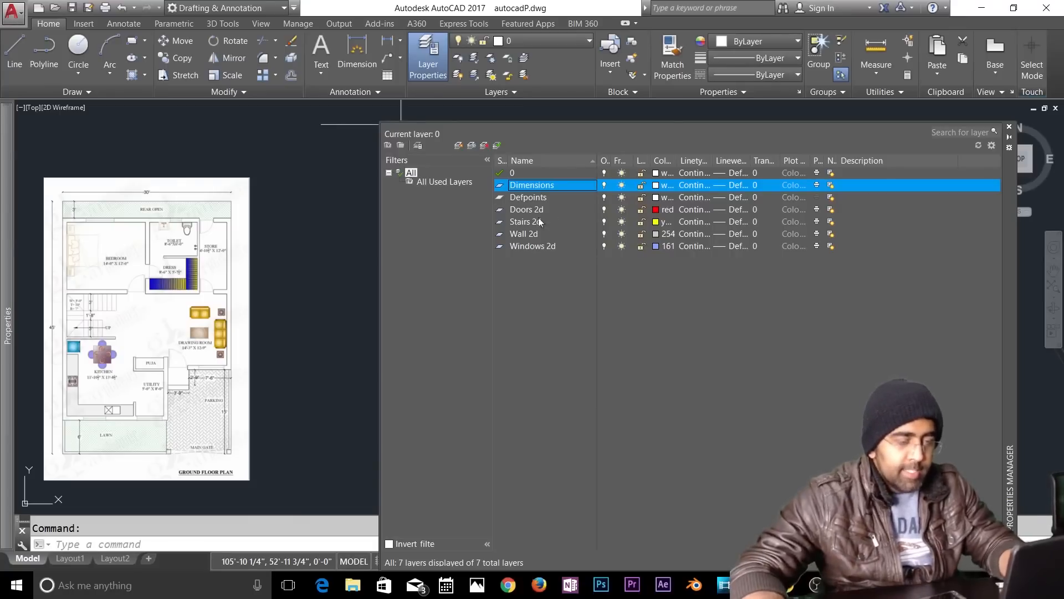
Step: Set the Dimensions layer's color to index color 201 and close the layer manager
left_click(657, 185)
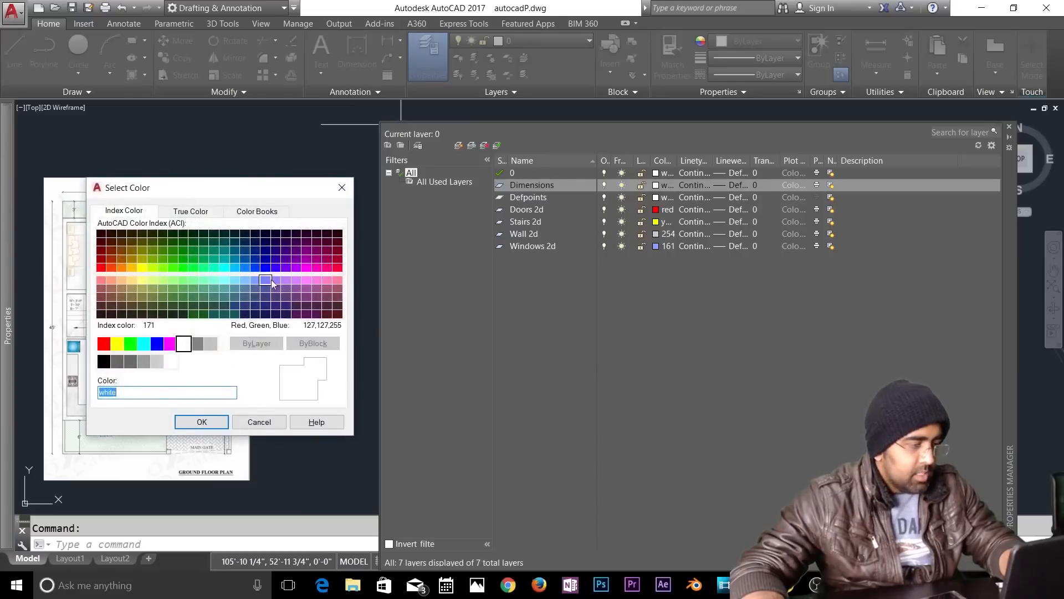
left_click(266, 281)
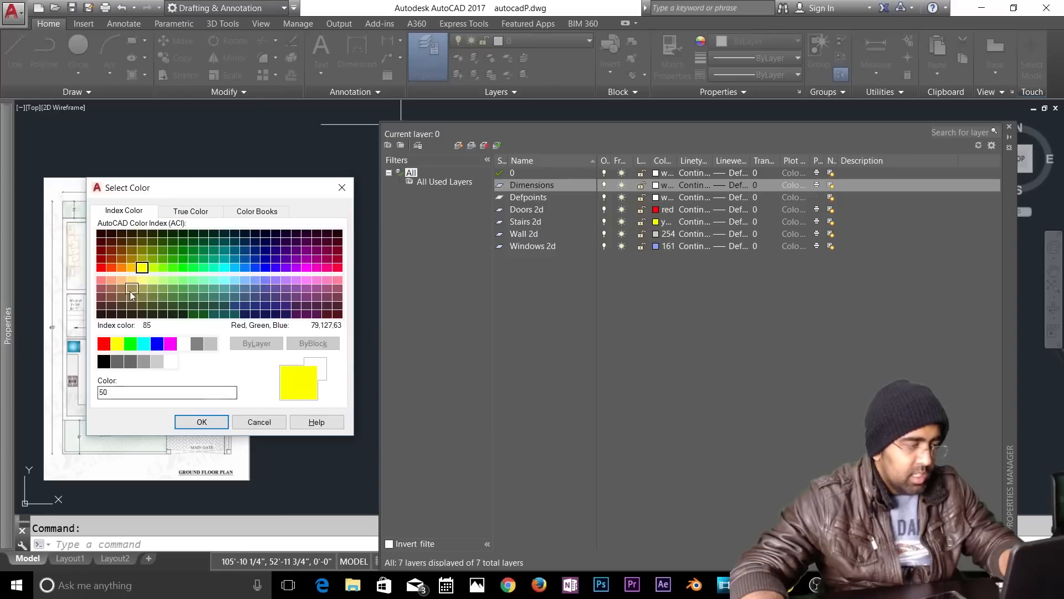
left_click(218, 423)
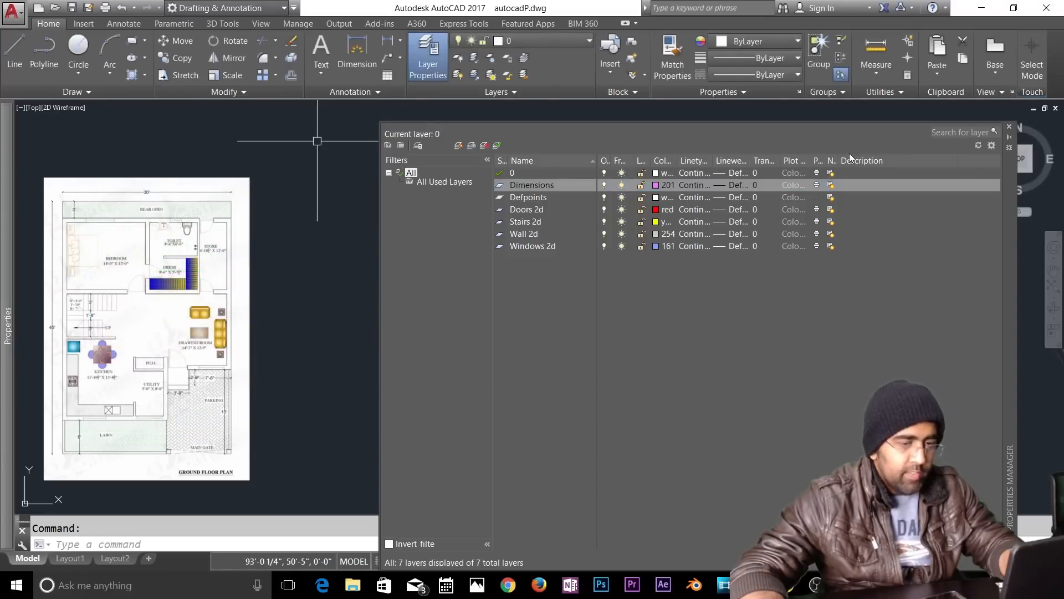
left_click(1009, 127)
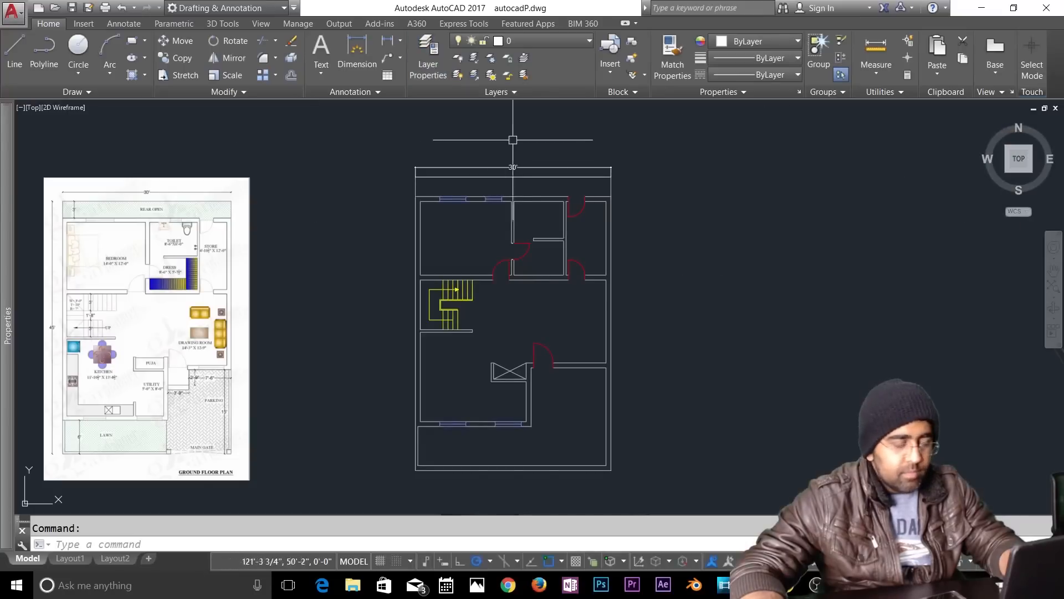
Step: Move the existing overall width dimension above the plan to the Dimensions layer and make that layer current
left_click(531, 167)
left_click(522, 162)
left_click(511, 166)
left_click(560, 41)
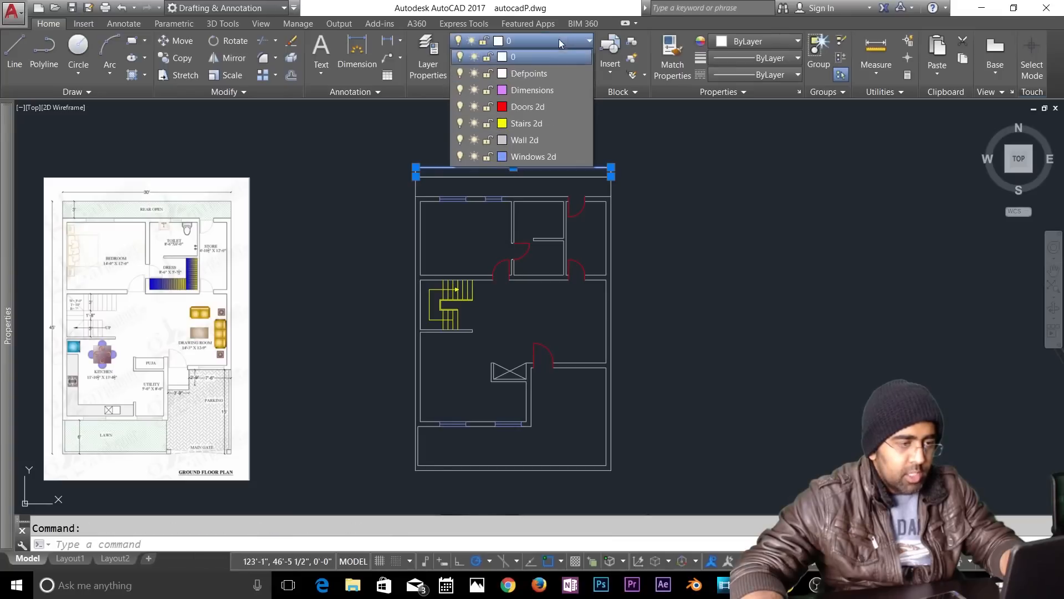
left_click(539, 77)
key("Escape")
left_click(717, 191)
key("Escape")
left_click(573, 41)
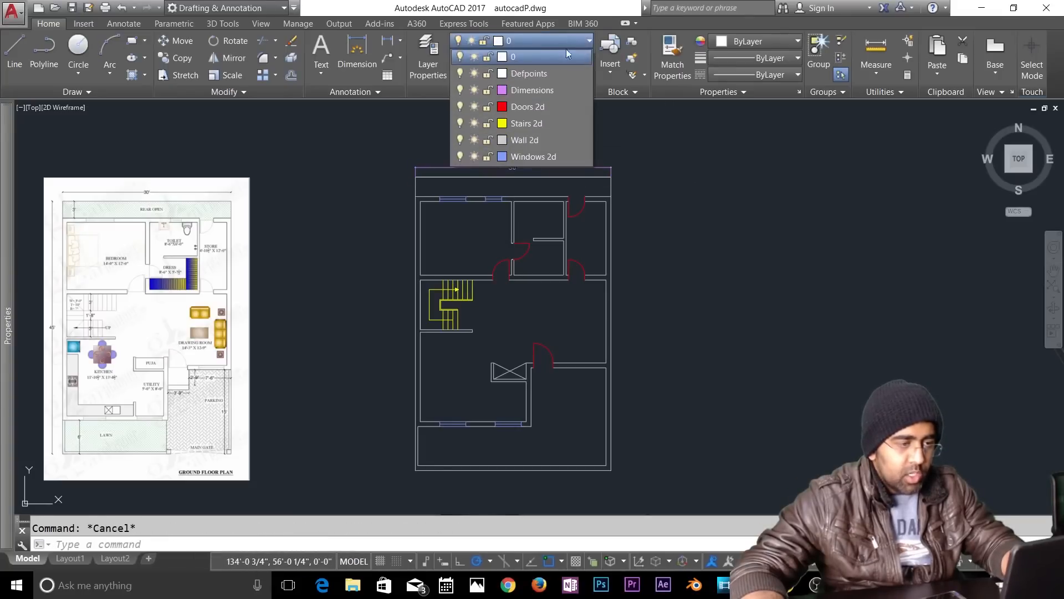
left_click(544, 90)
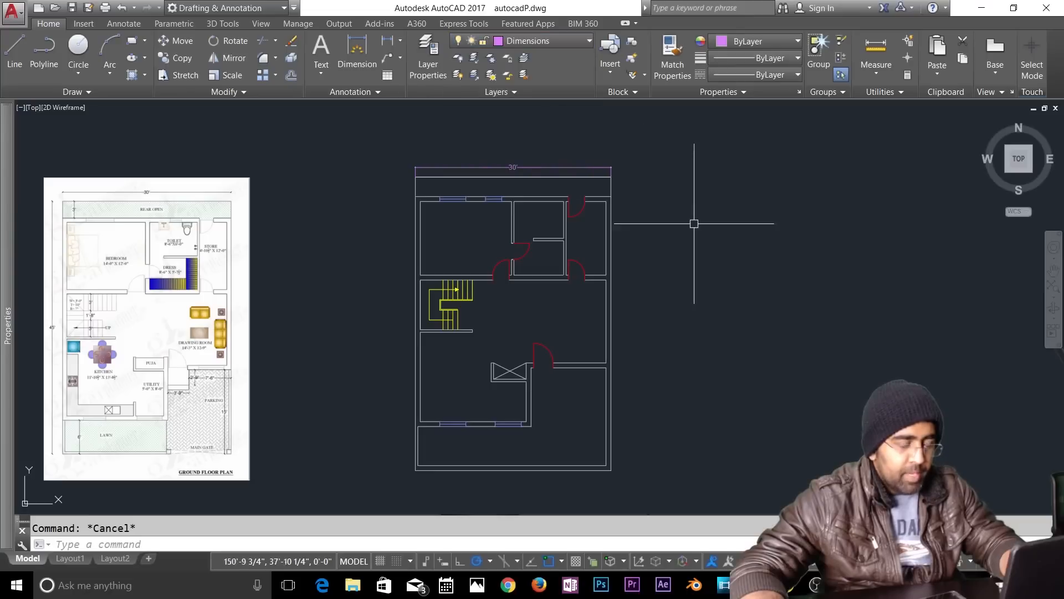
Step: Dimension the overall length of the plan's left outer wall, placing the dimension line just outside it
left_click(357, 53)
key("Return")
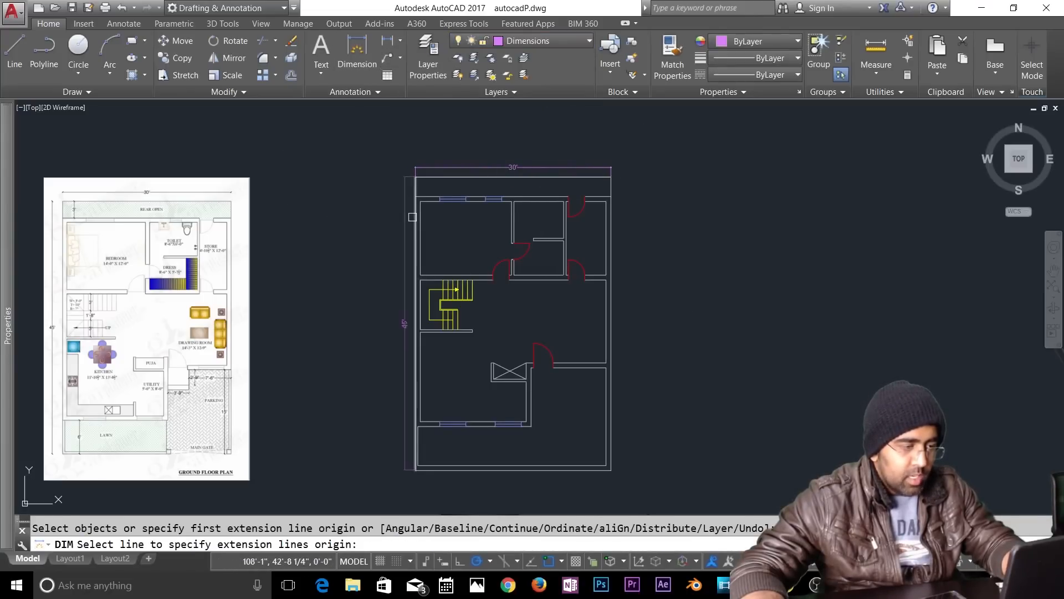
left_click(413, 216)
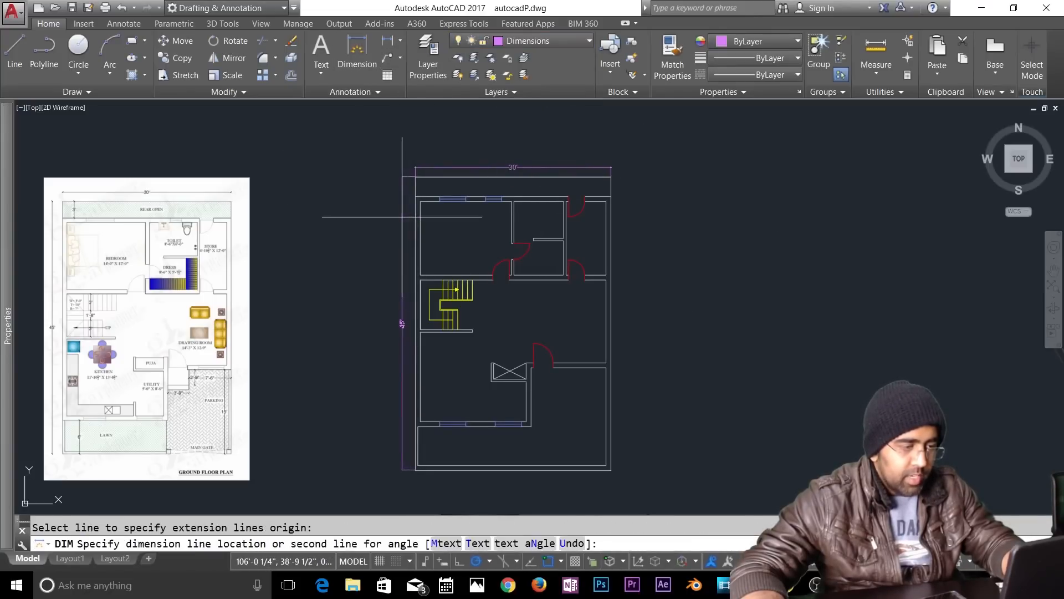
left_click(405, 217)
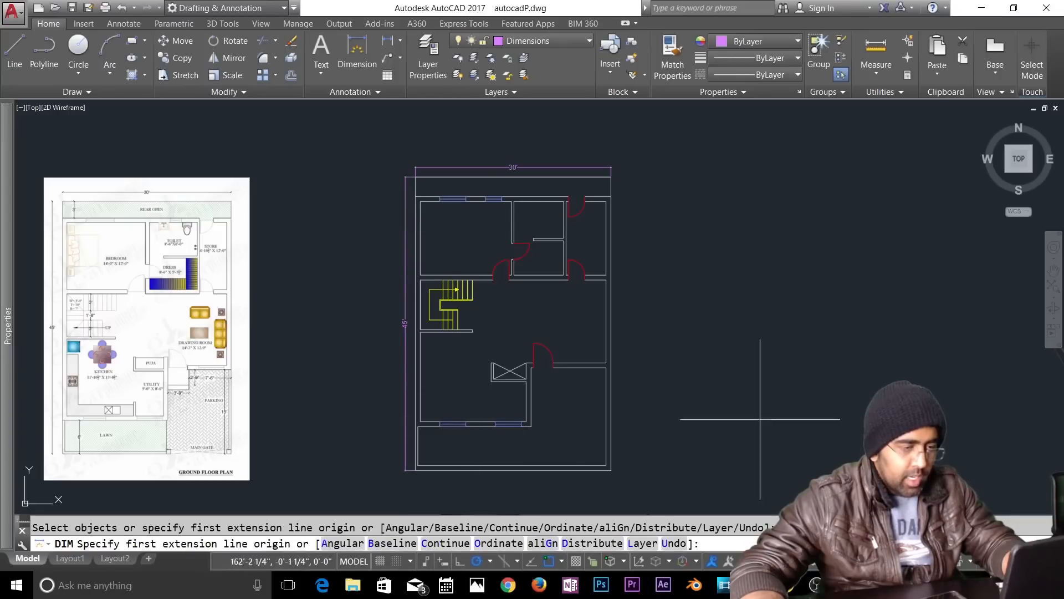
Step: Dimension the inner left wall of the upper-left bedroom, placing the dimension line inside the room
scroll(464, 190, "up", 5)
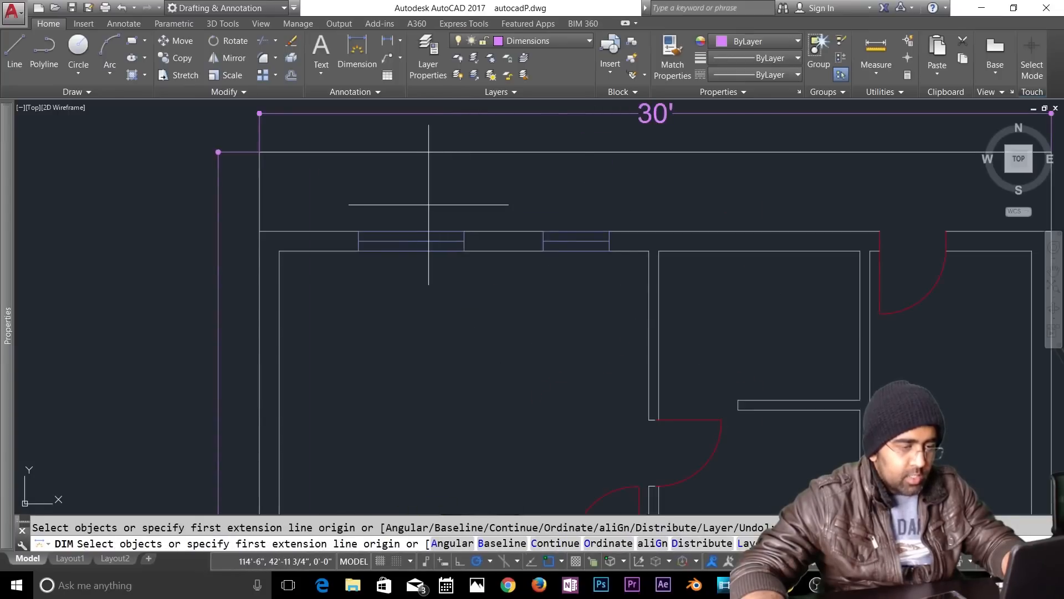
scroll(416, 209, "down", 3)
scroll(421, 233, "up", 3)
scroll(362, 256, "up", 2)
scroll(388, 208, "down", 2)
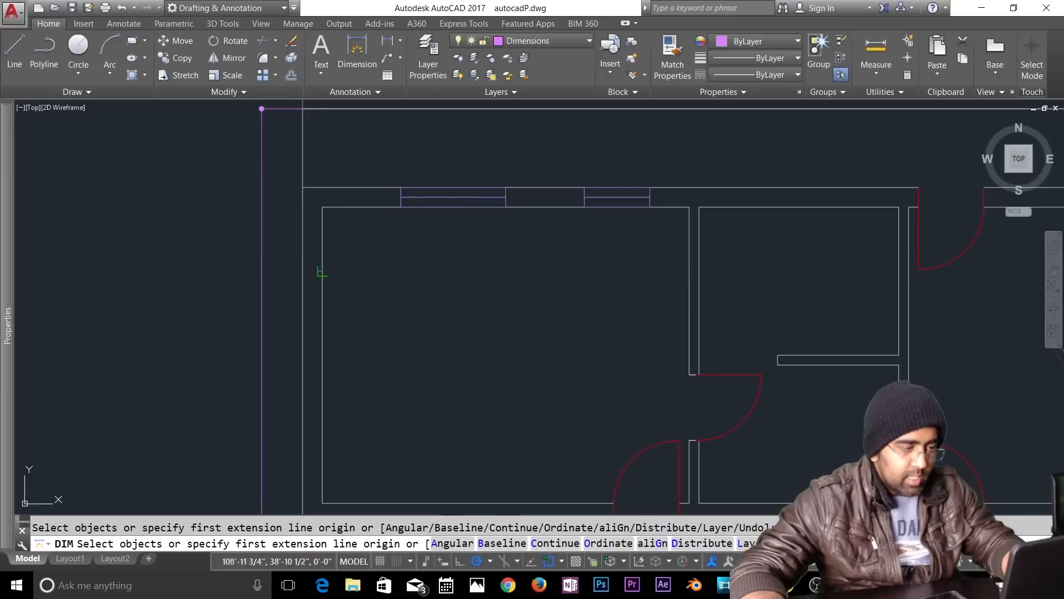
key("Return")
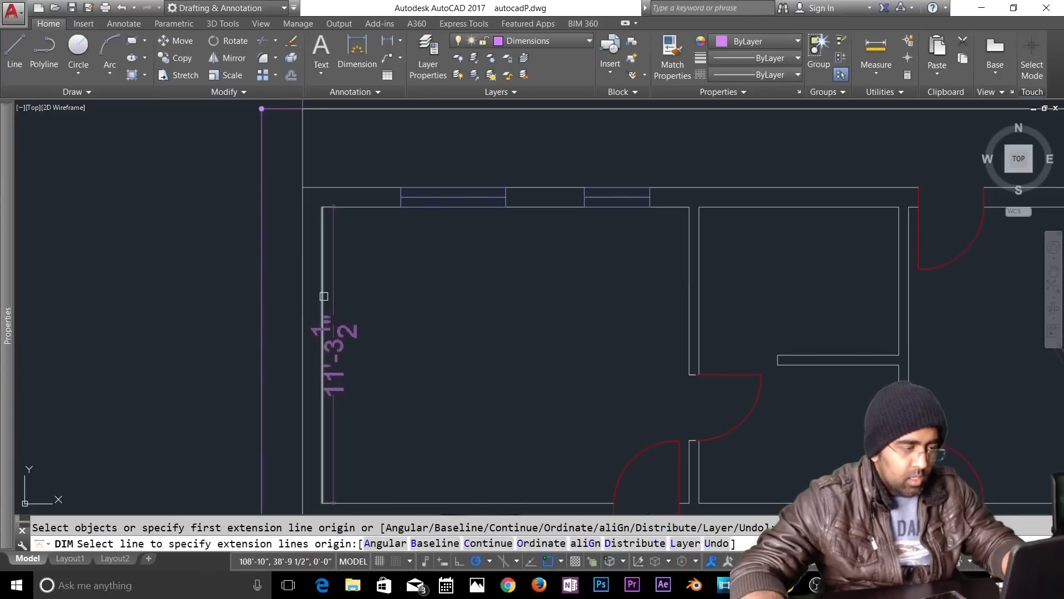
left_click(326, 297)
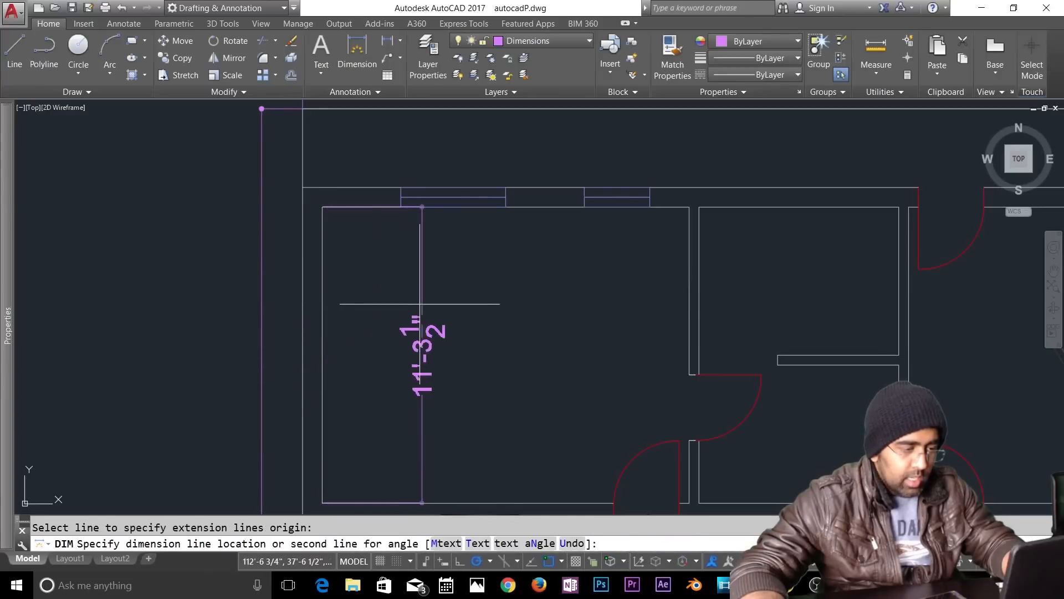
left_click(387, 300)
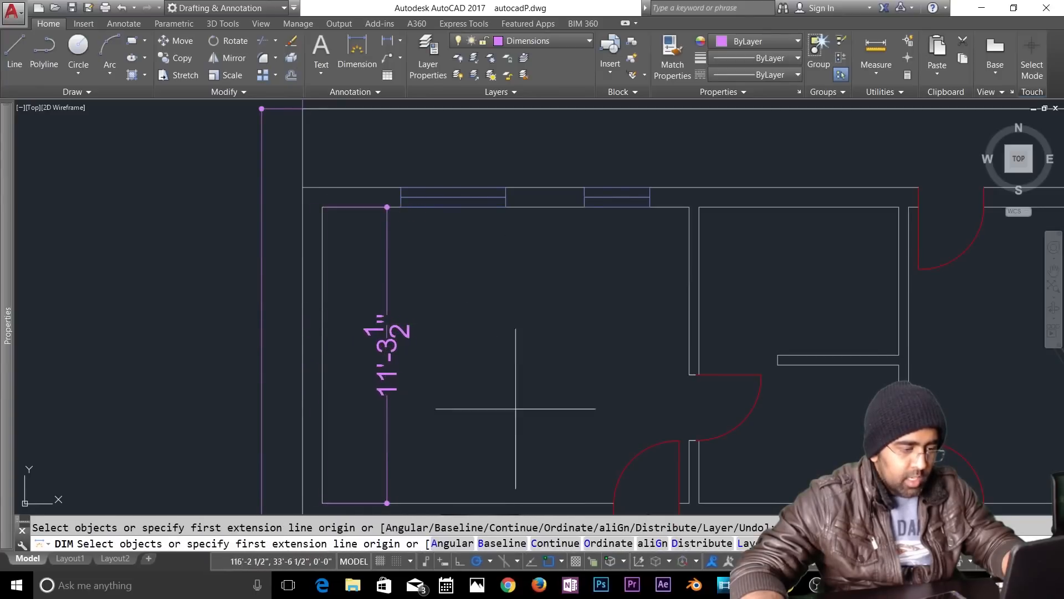
Step: Dimension the upper-left bedroom's width from its lower-left inner corner to the door jamb, placing the line across the room
middle_click_drag(518, 375, 523, 262)
left_click(330, 382)
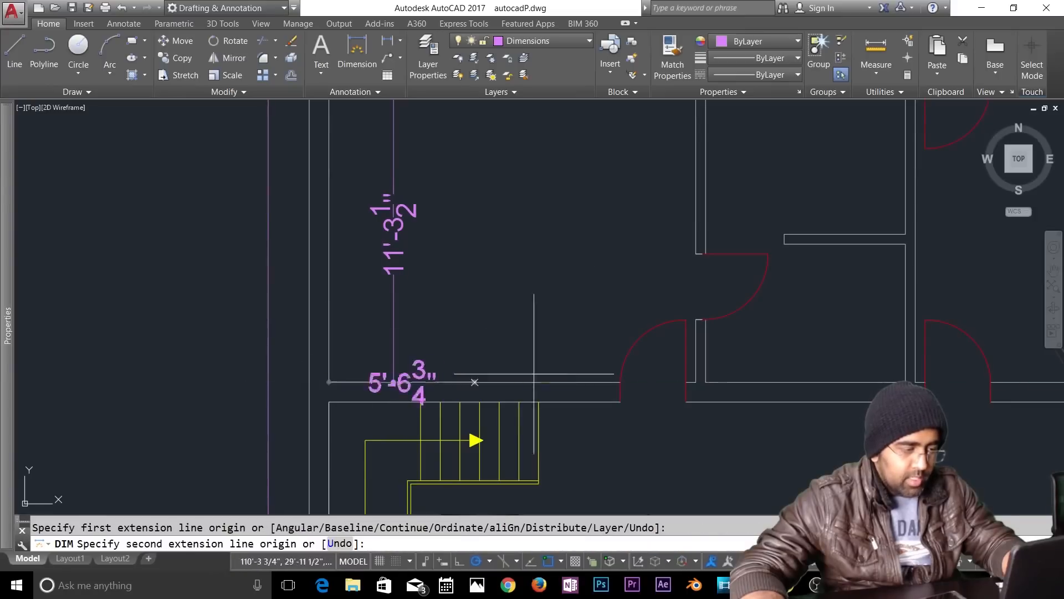
left_click(686, 382)
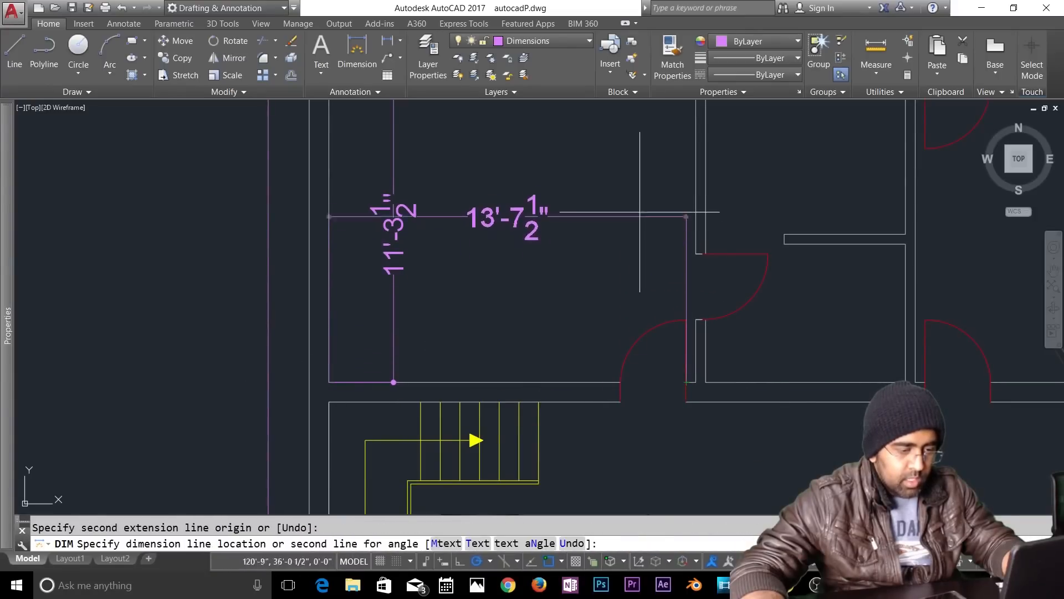
left_click(618, 169)
Step: Dimension the upper inner wall of the toilet beside the bedroom, placing the dimension line inside the room
scroll(551, 290, "down", 4)
scroll(654, 244, "up", 4)
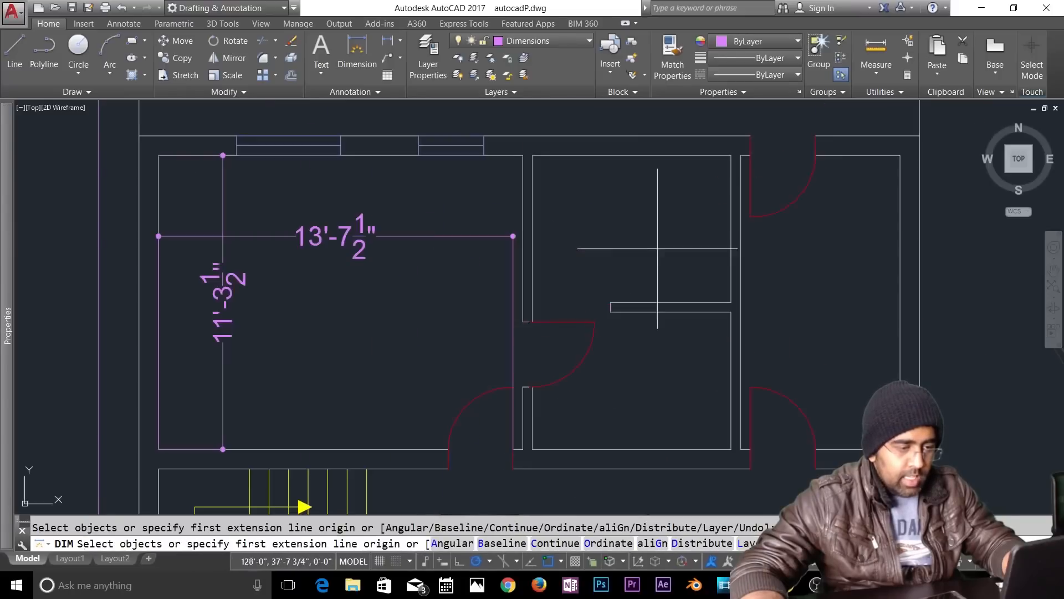
left_click(616, 155)
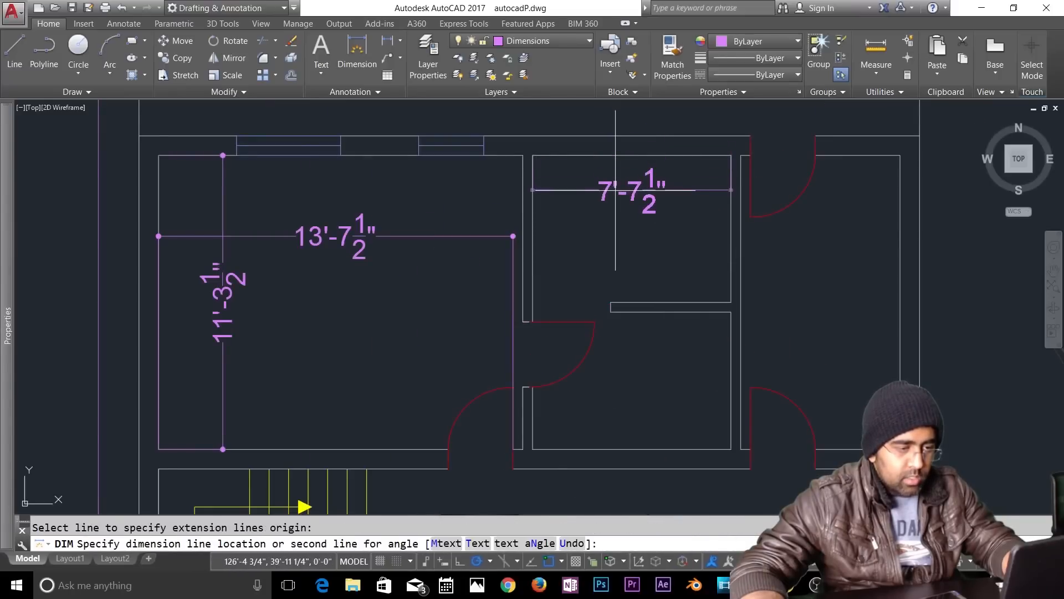
left_click(615, 190)
key("Escape")
scroll(567, 271, "down", 4)
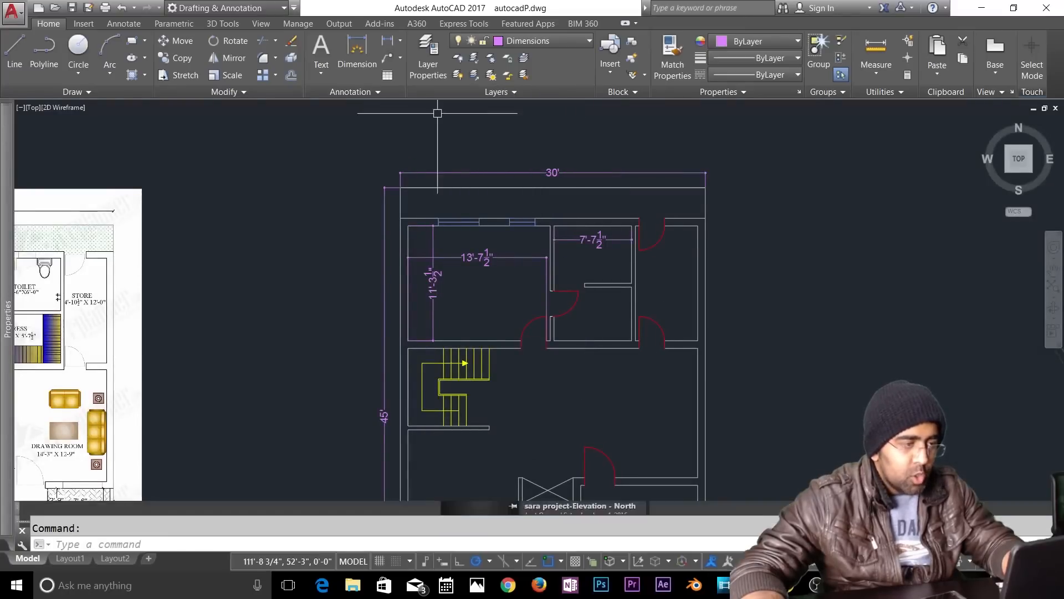
Step: Set the Standard dimension style's arrow size to 7" and apply the change to the drawing
left_click(379, 93)
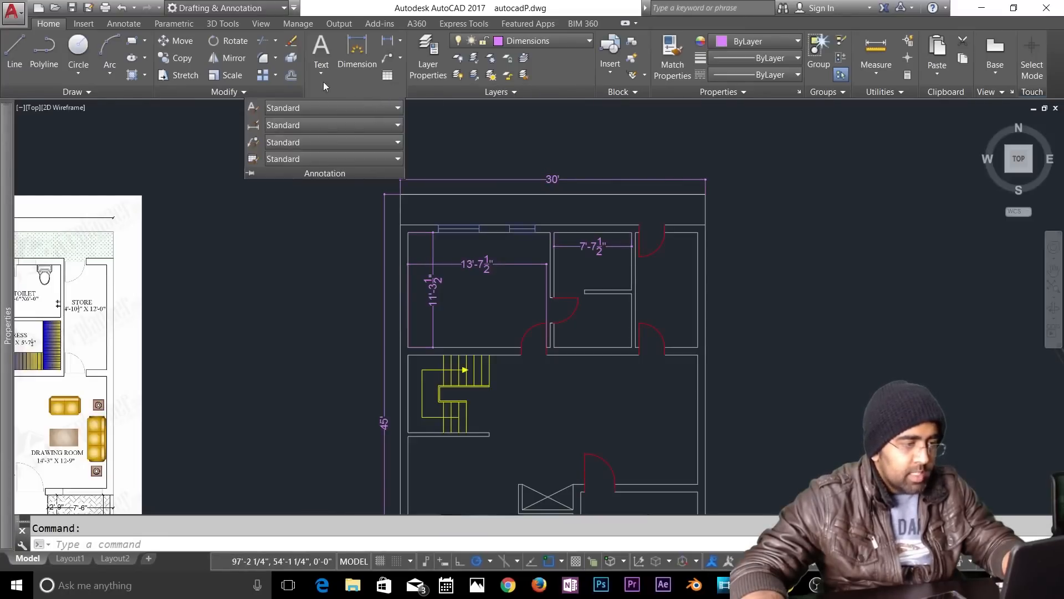
left_click(124, 24)
left_click(379, 94)
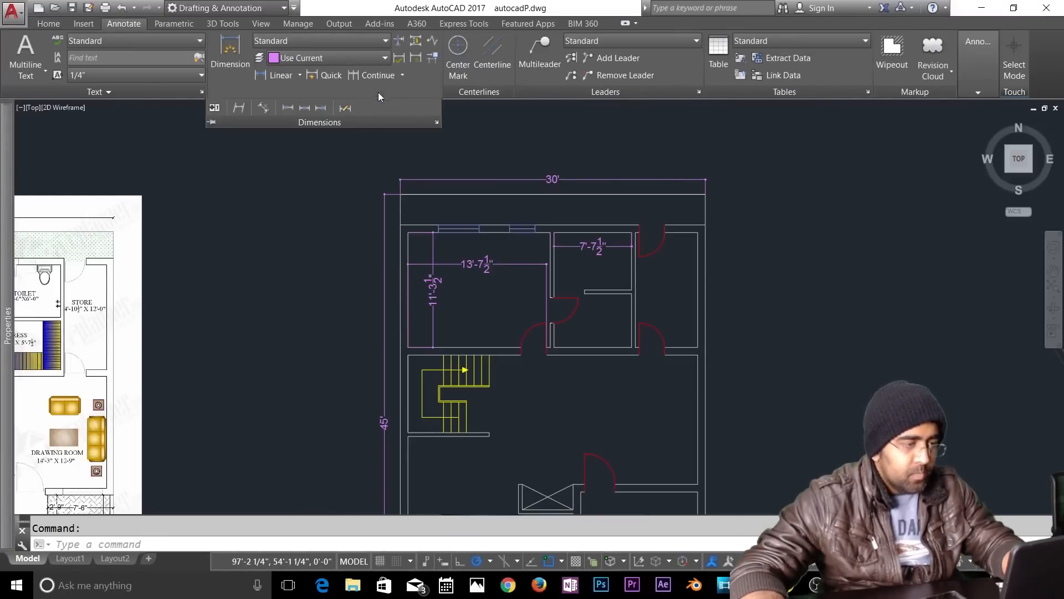
left_click(437, 123)
left_click(696, 265)
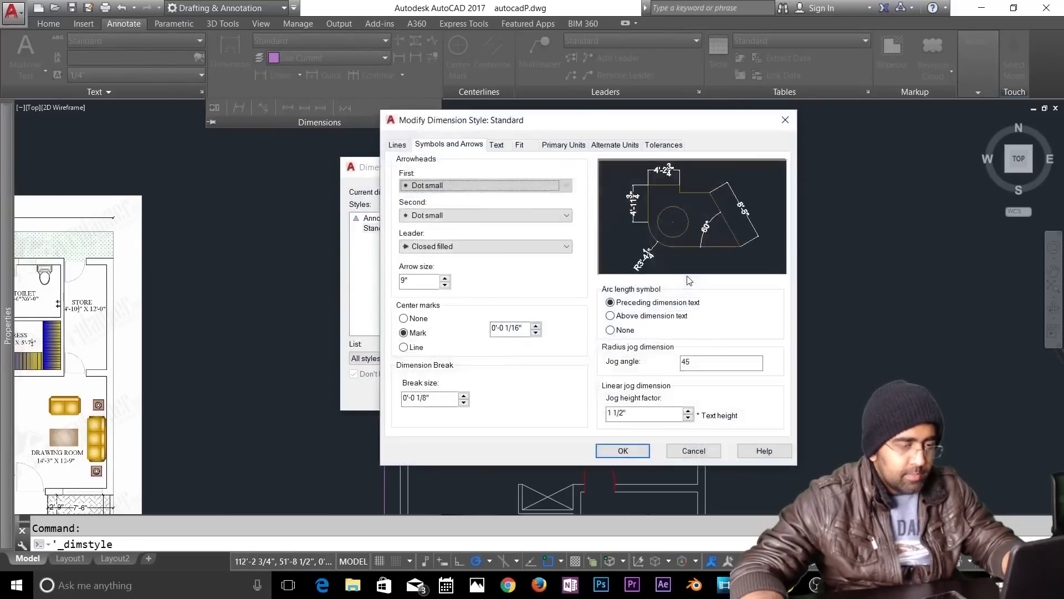
type("7")
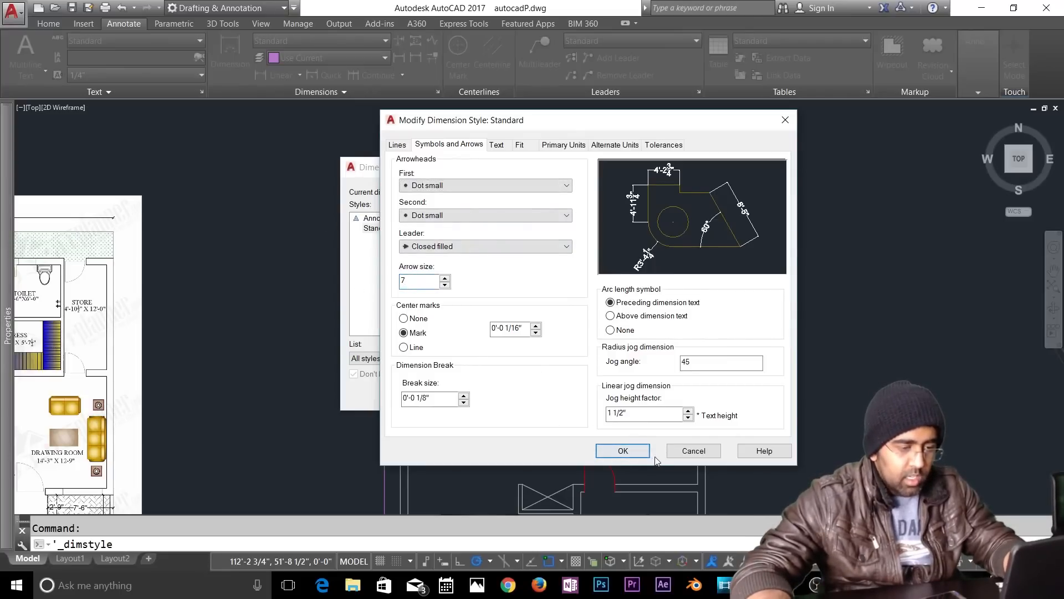
left_click(621, 450)
left_click(637, 397)
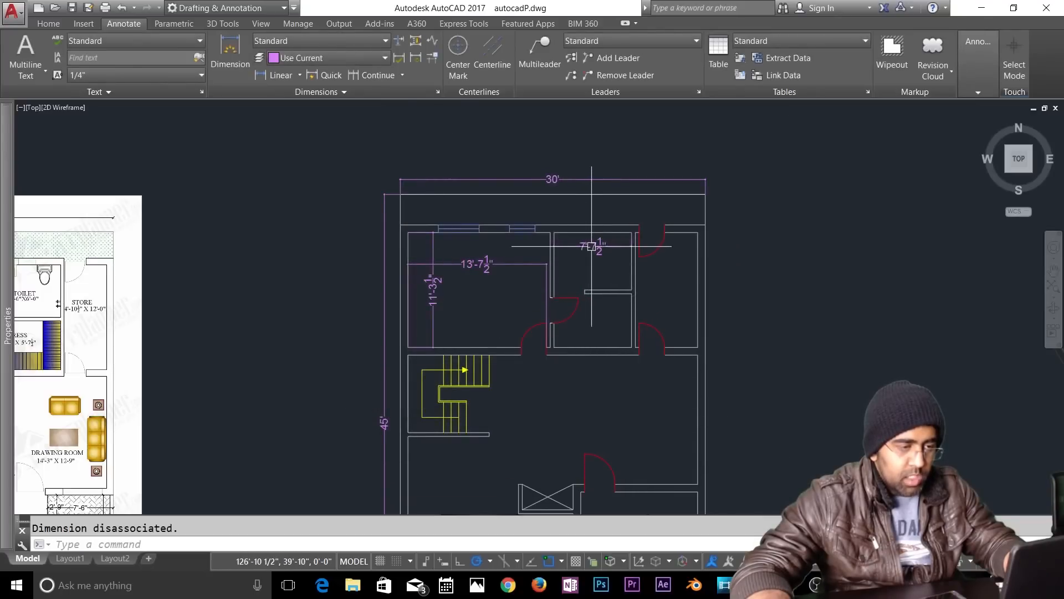
key("Escape")
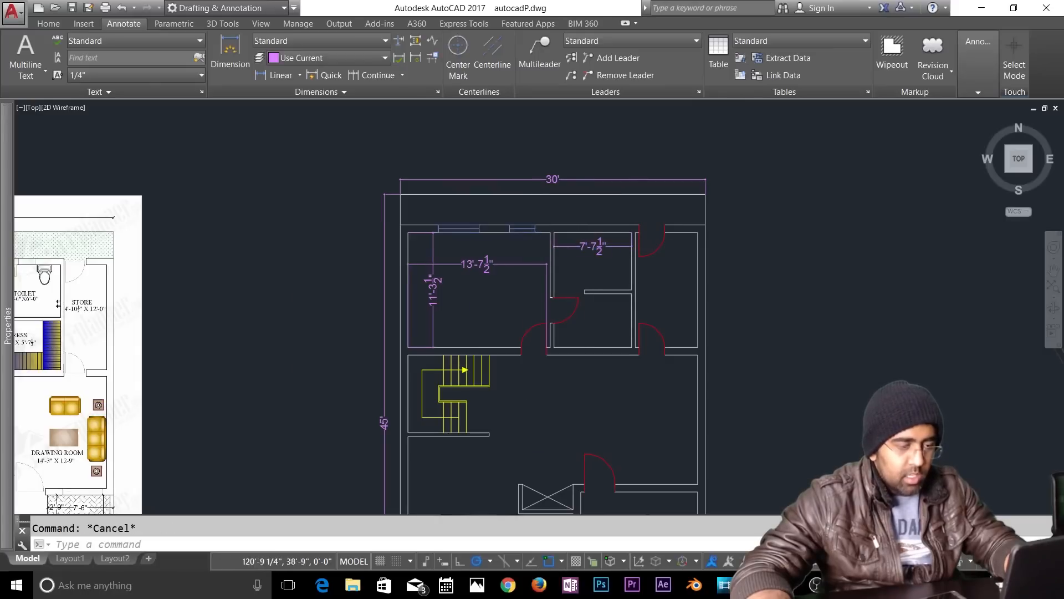
Step: Set the Standard dimension style's arrow size to 6 and apply the change to the drawing
scroll(560, 269, "down", 4)
scroll(538, 236, "up", 4)
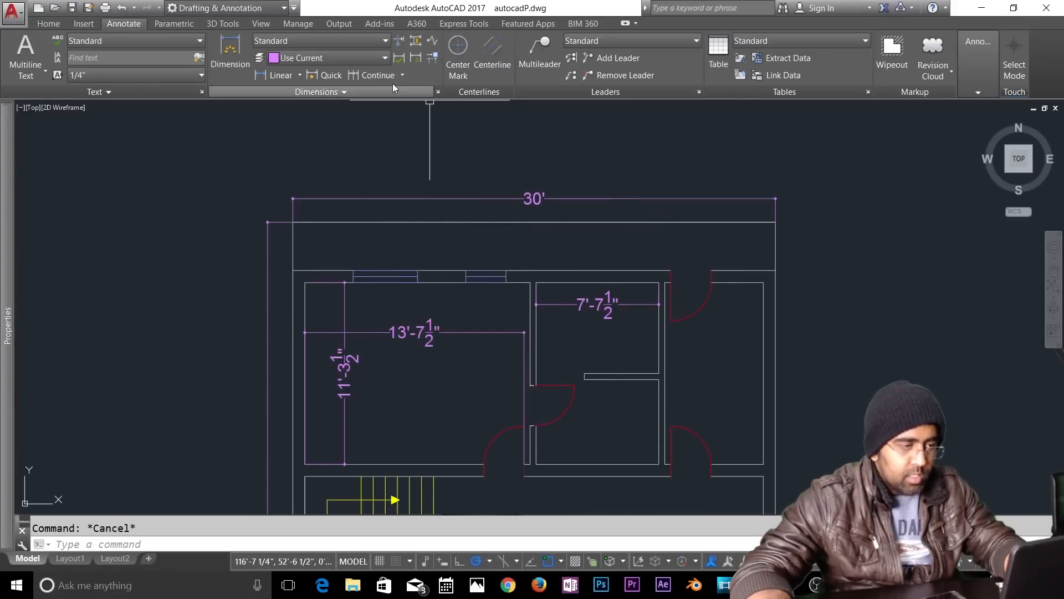
left_click(437, 93)
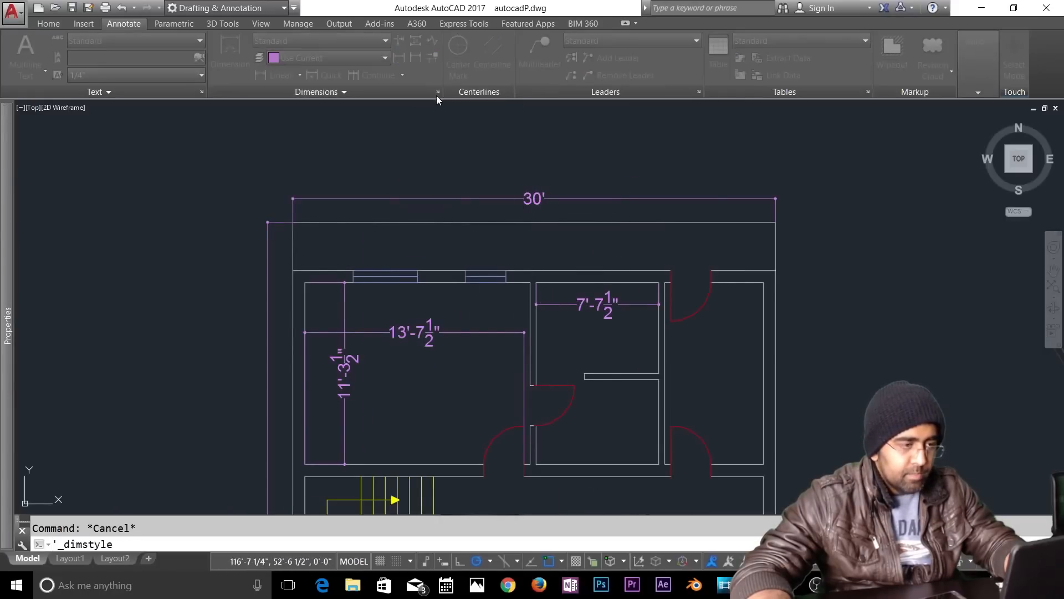
left_click(670, 263)
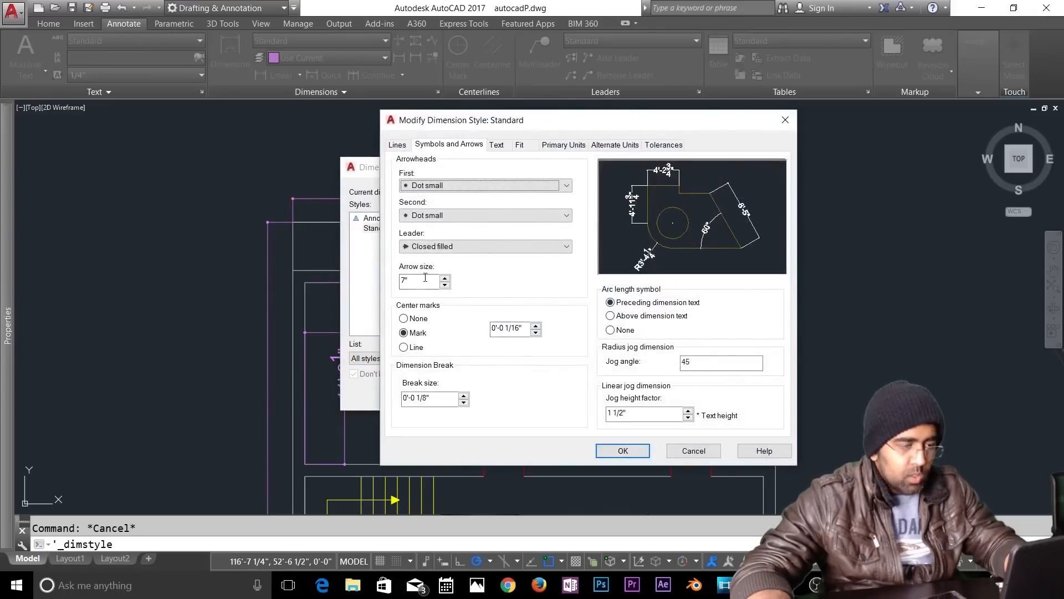
type("6")
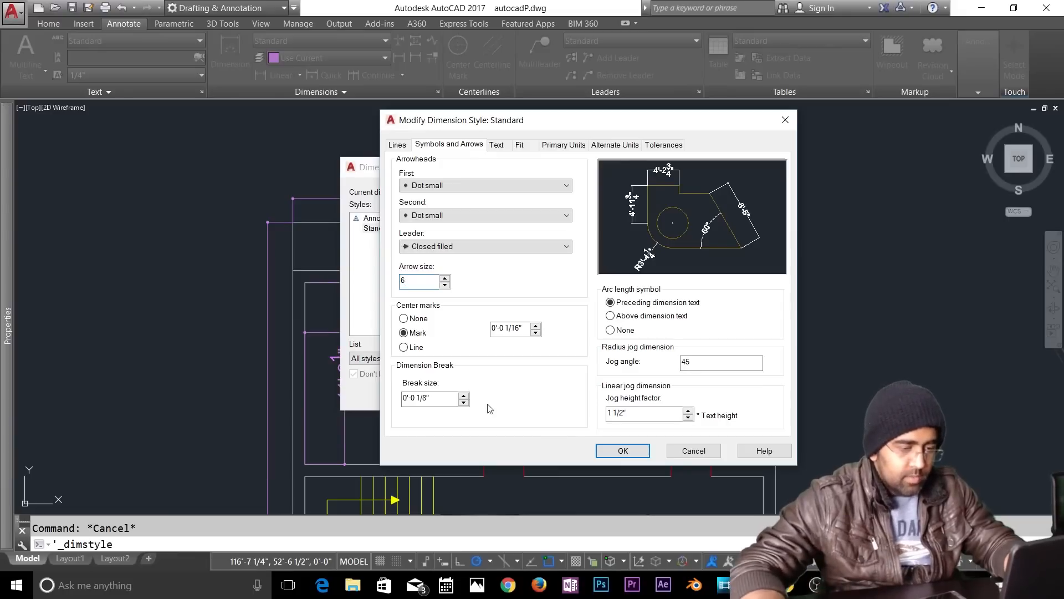
left_click(621, 452)
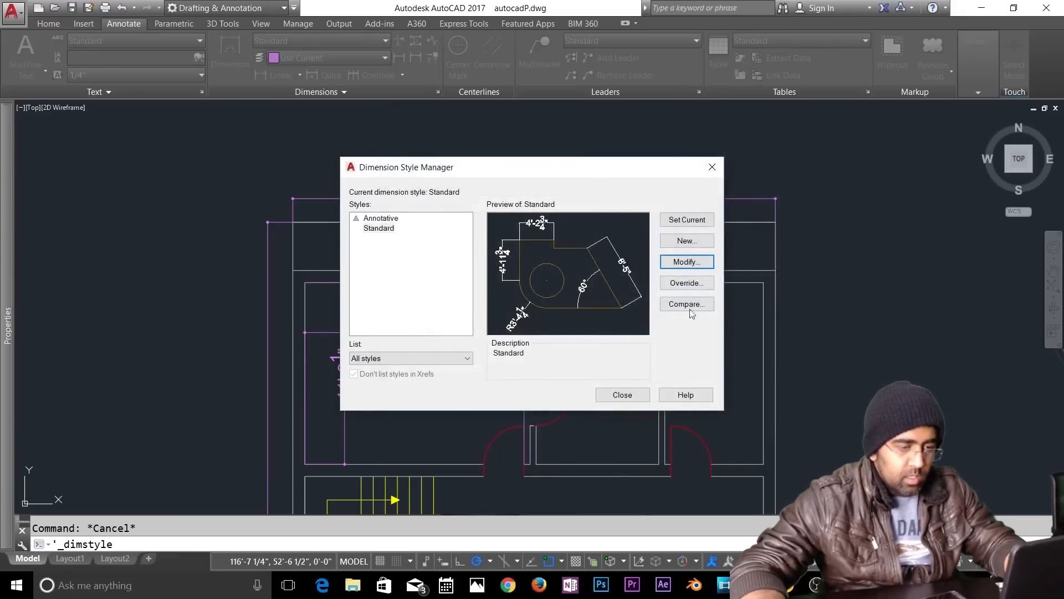
left_click(698, 287)
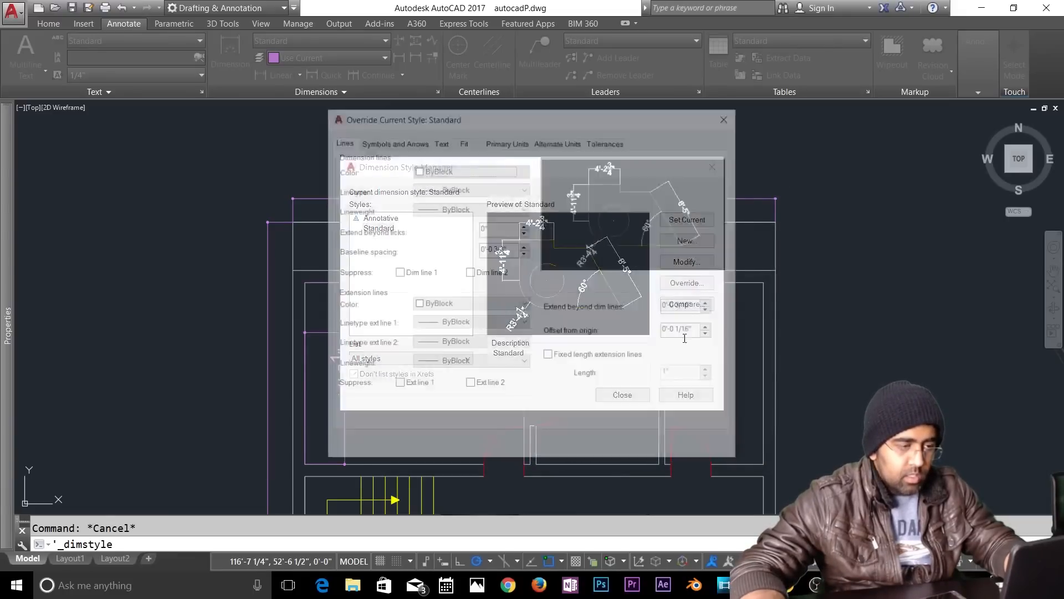
left_click(634, 443)
left_click(619, 397)
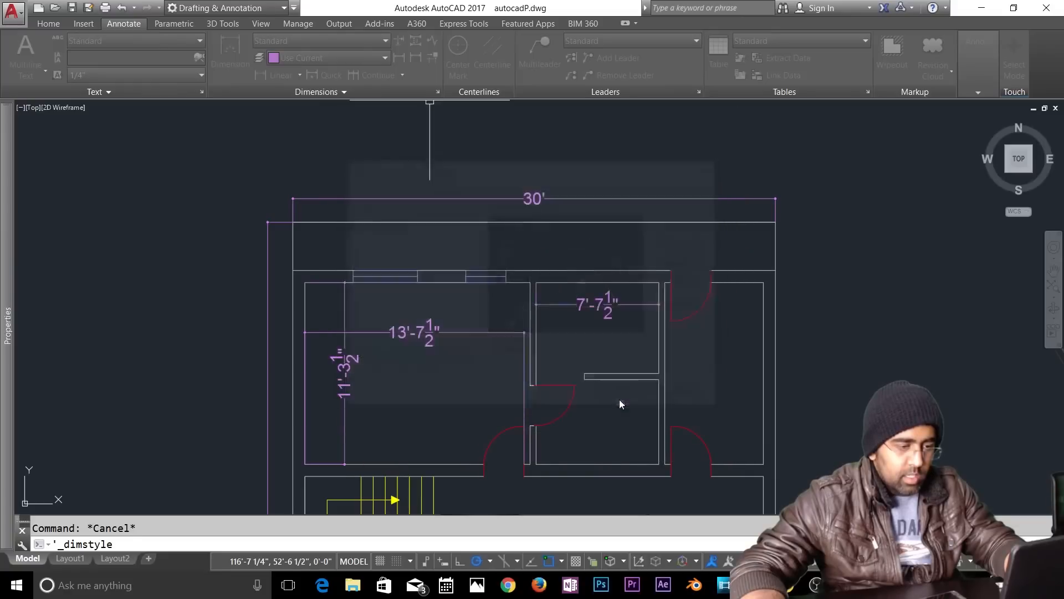
Step: Dimension the lower inner wall of the dressing room below the toilet, placing the dimension line inside the room
scroll(622, 380, "down", 2)
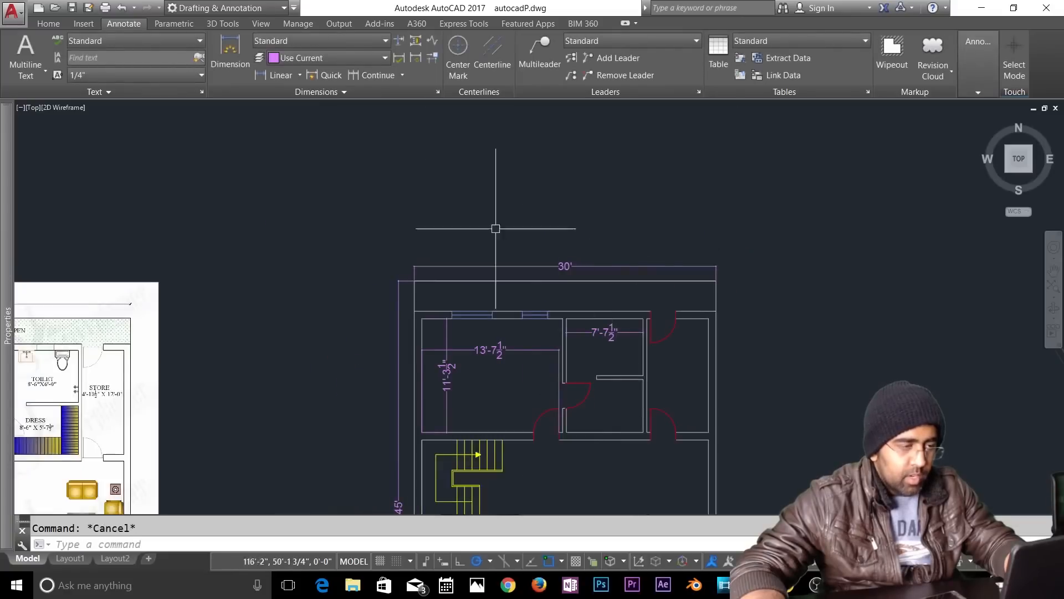
left_click(230, 55)
scroll(621, 443, "up", 4)
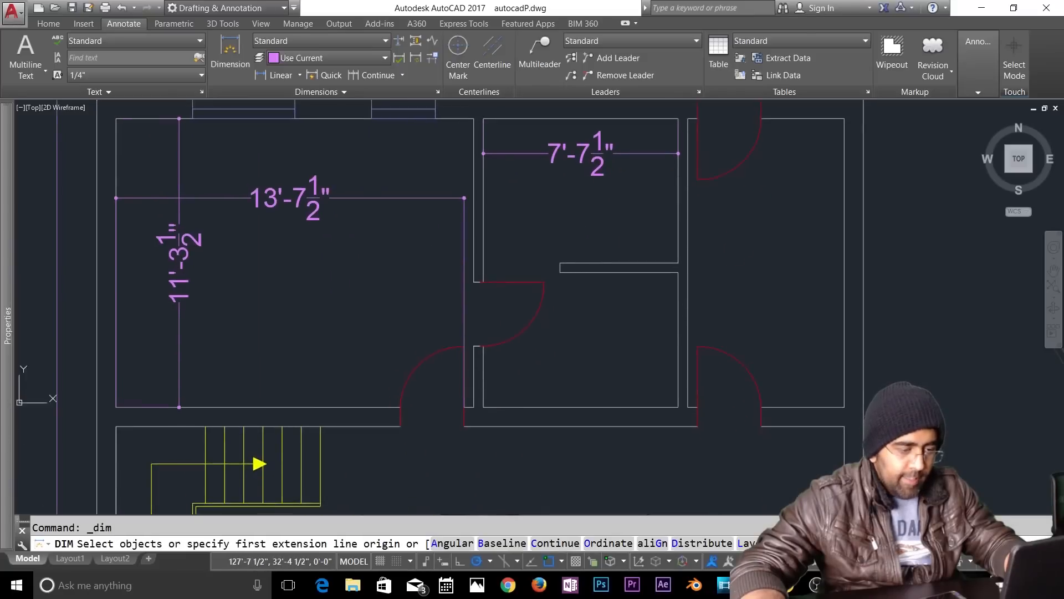
left_click(483, 407)
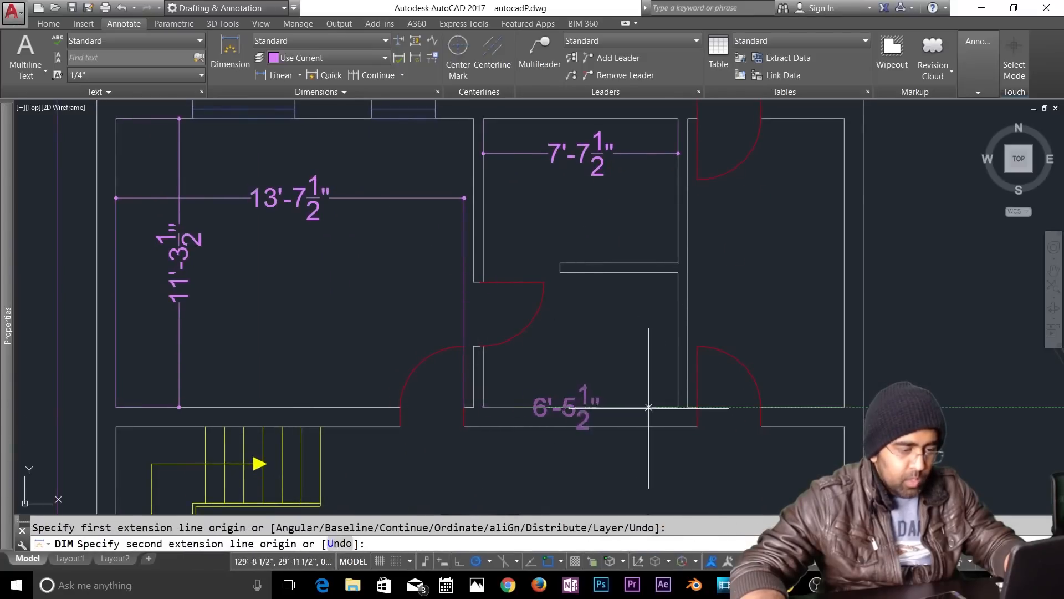
left_click(679, 407)
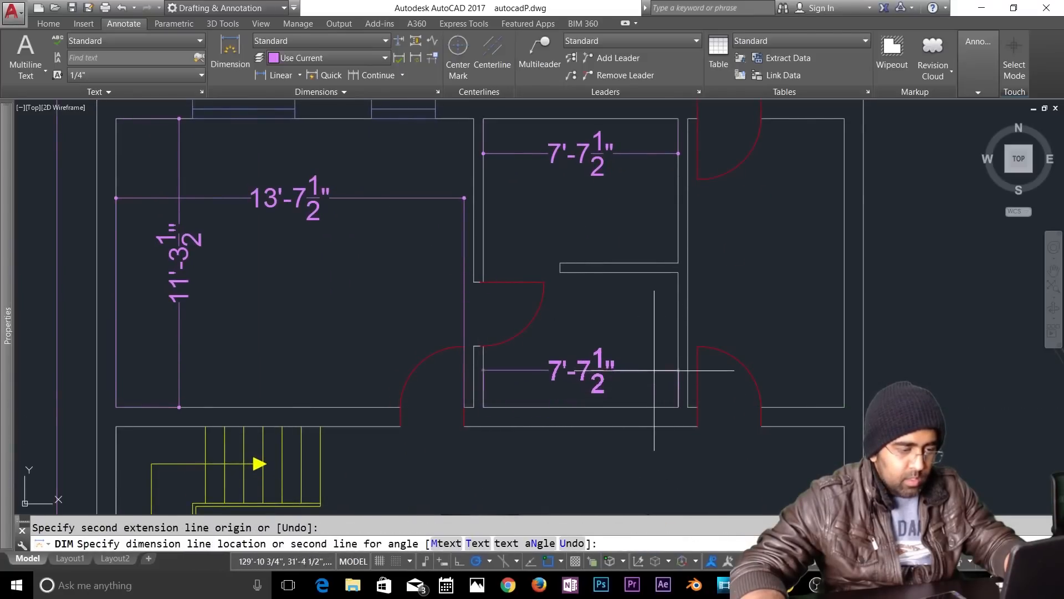
left_click(648, 370)
Step: Dimension the store room's right inner wall, placing the dimension line inside the room
scroll(676, 328, "down", 5)
scroll(676, 328, "up", 4)
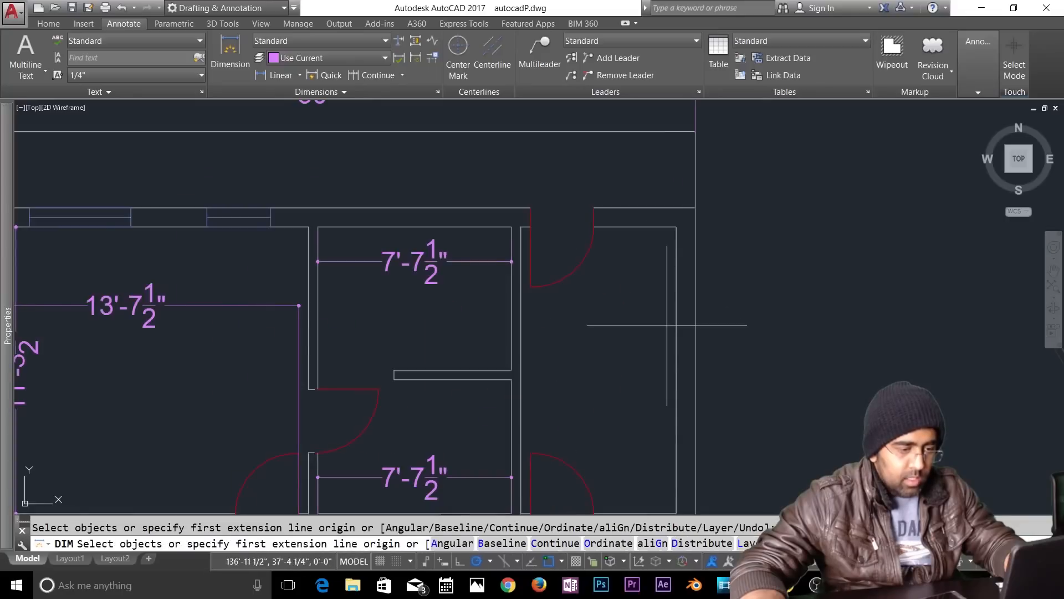
key("Return")
left_click(677, 327)
left_click(643, 327)
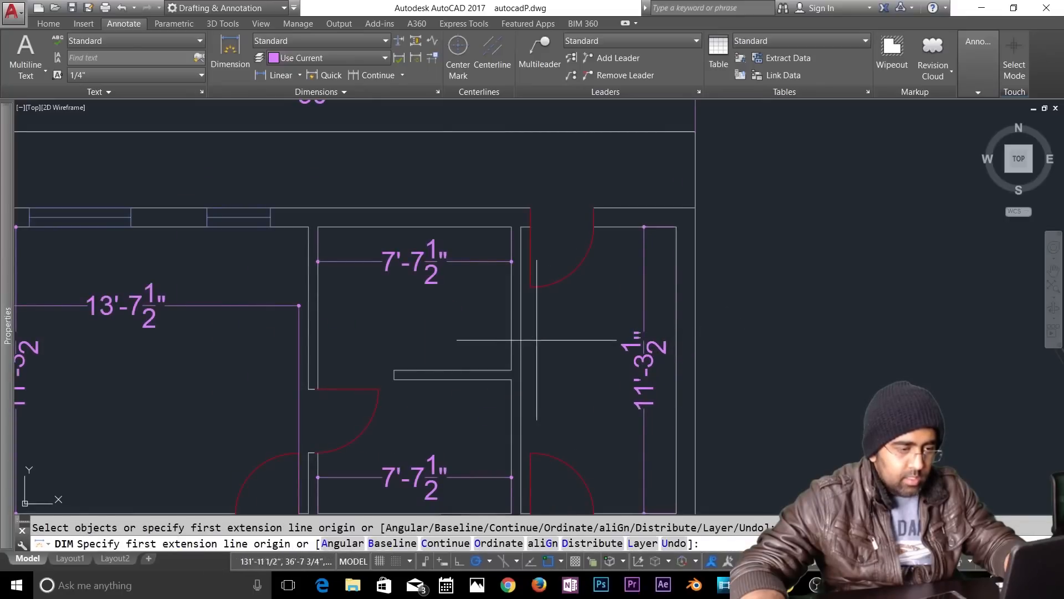
Step: Dimension the store room's width between its upper inner corners, placing the line across the middle of the room
left_click(517, 226)
key("Escape")
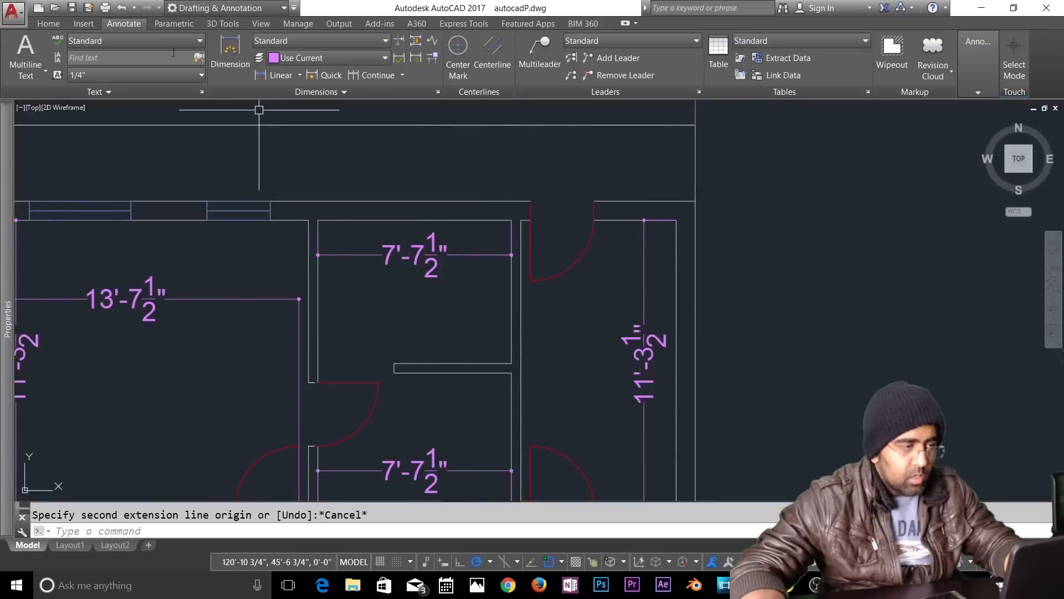
left_click(230, 53)
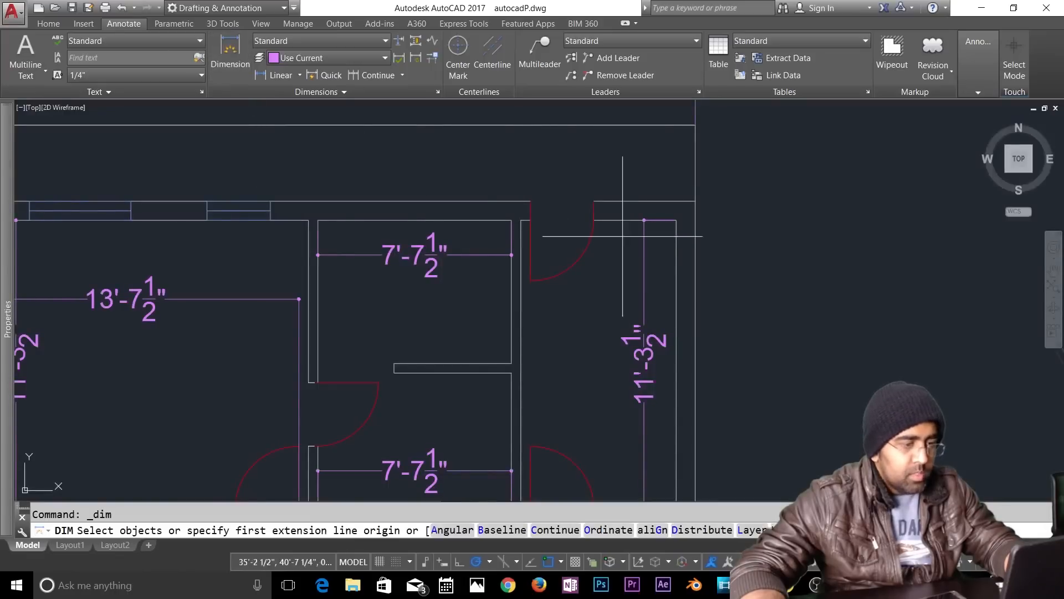
left_click(521, 220)
left_click(676, 220)
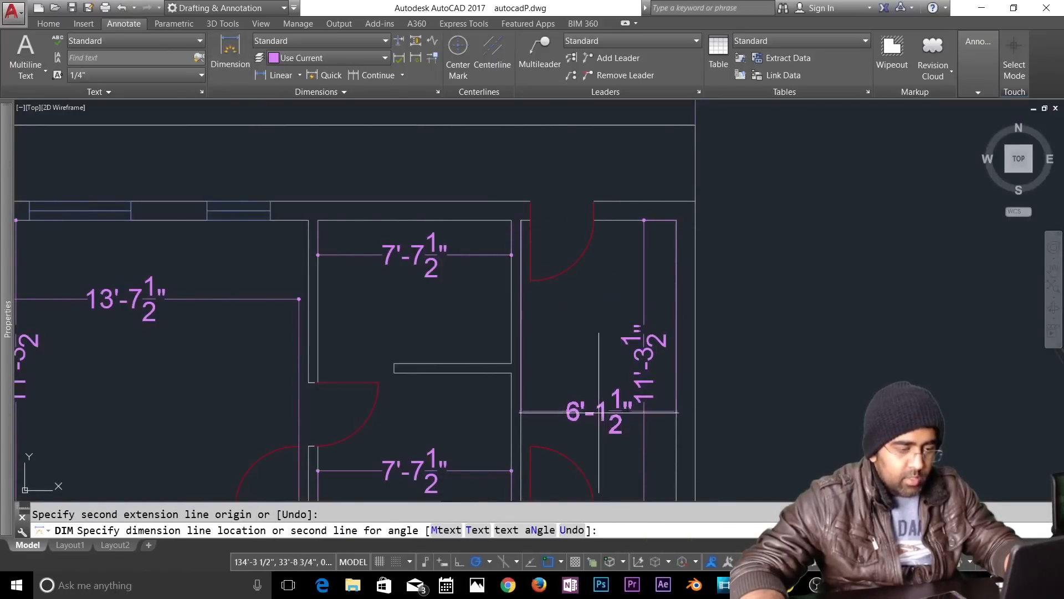
left_click(582, 359)
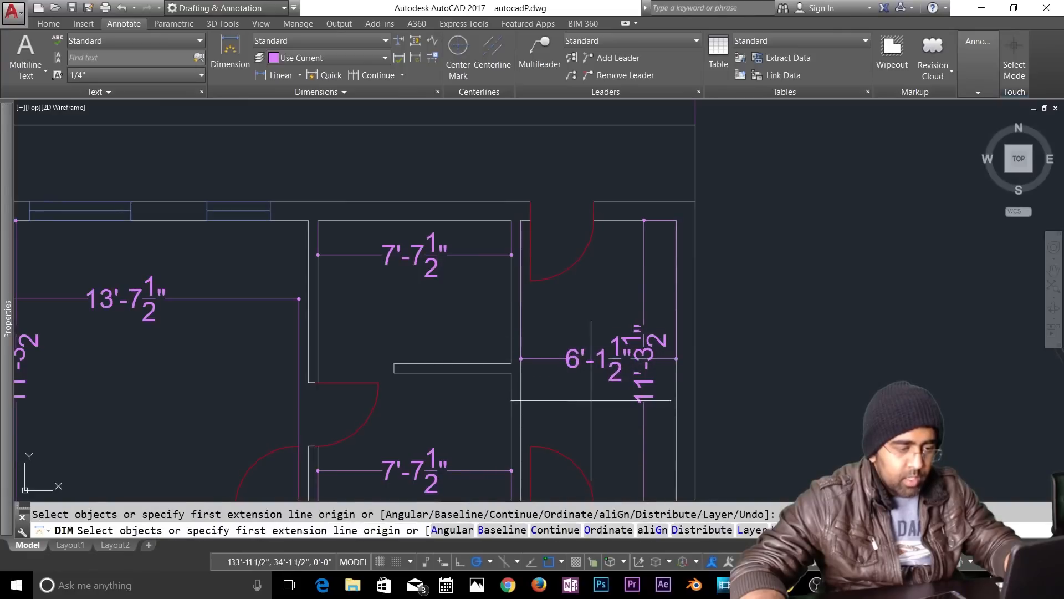
key("Escape")
Step: Shift the text of the store room's width dimension left, clear of the vertical dimension's text
left_click(593, 370)
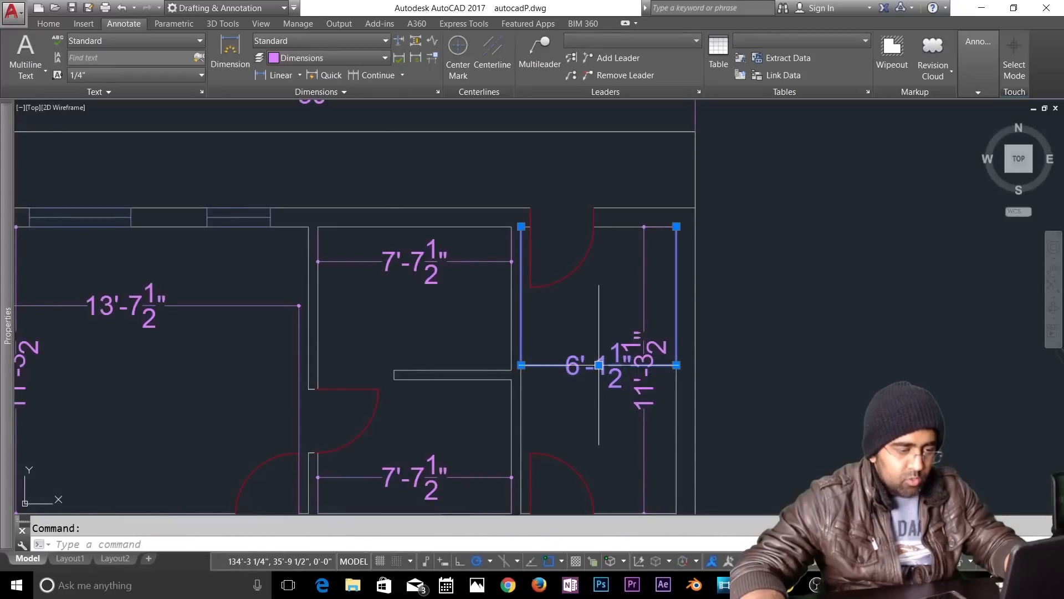
left_click(599, 365)
left_click(565, 366)
key("Escape")
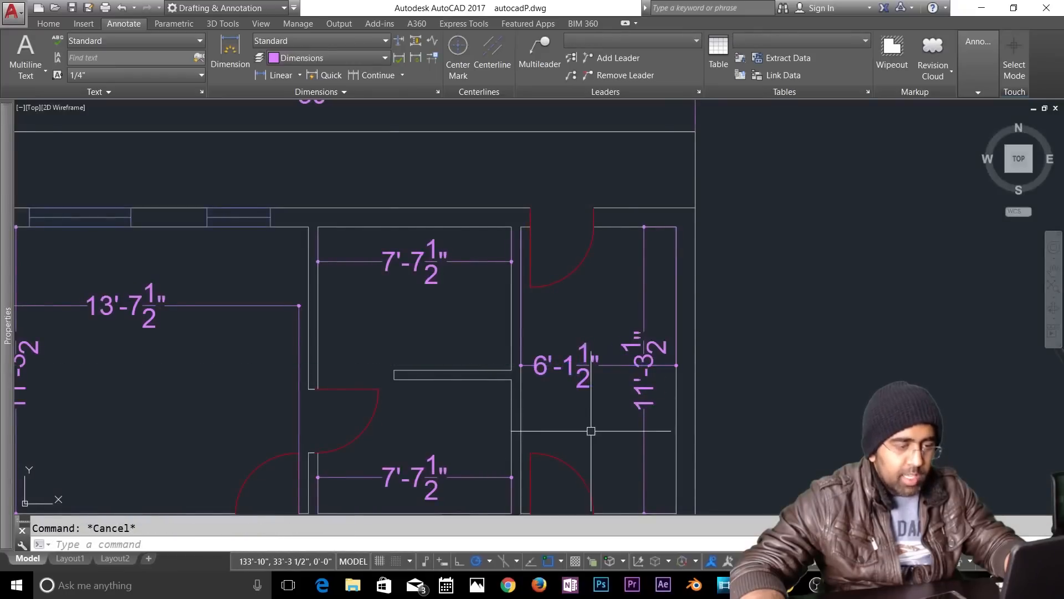
left_click(643, 274)
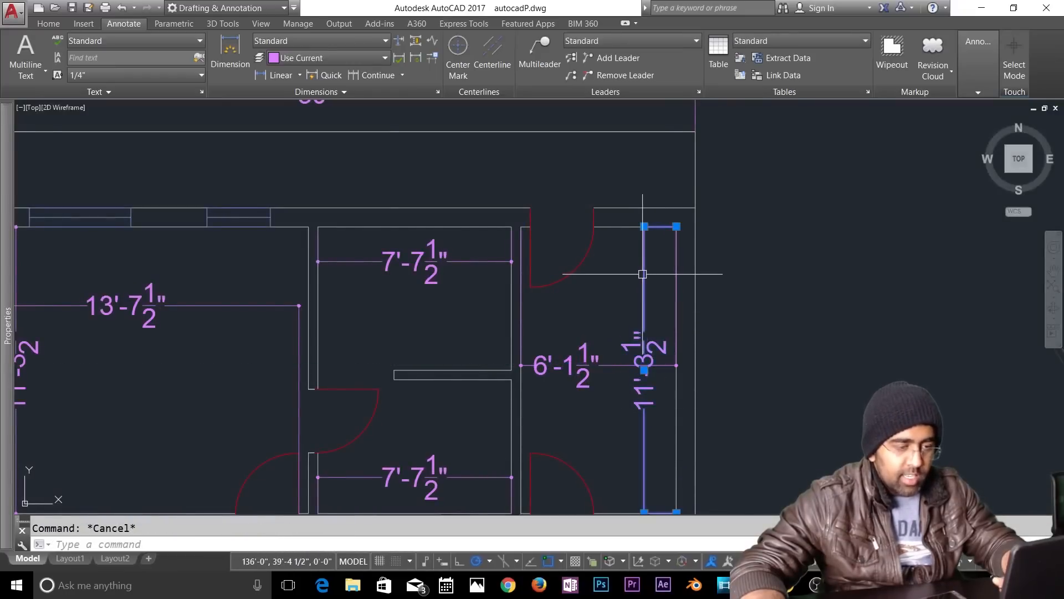
scroll(632, 380, "down", 2)
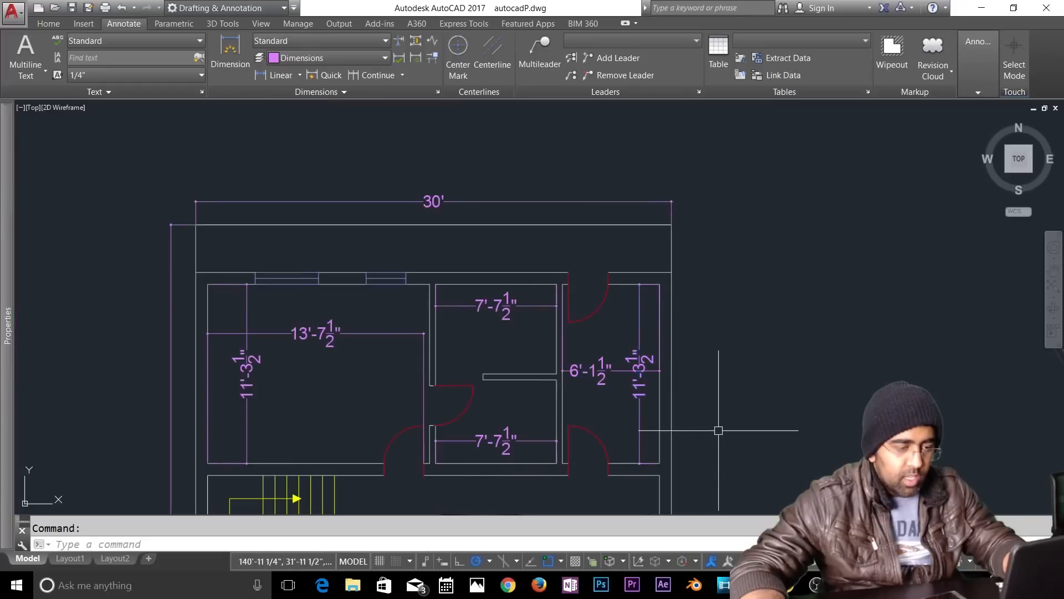
key("Escape")
scroll(687, 352, "down", 1)
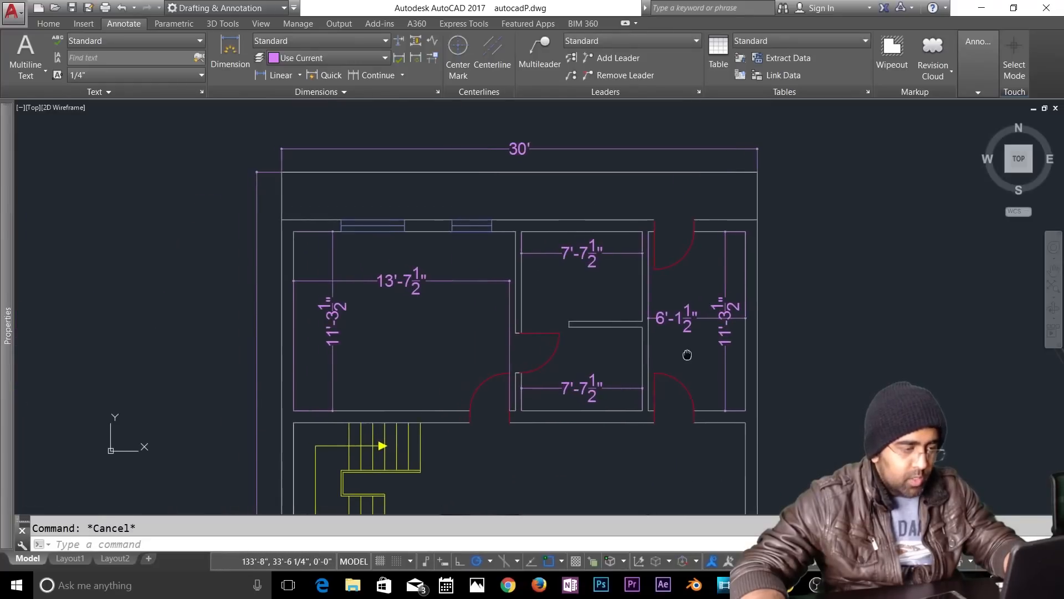
scroll(560, 442, "down", 3)
scroll(518, 447, "up", 4)
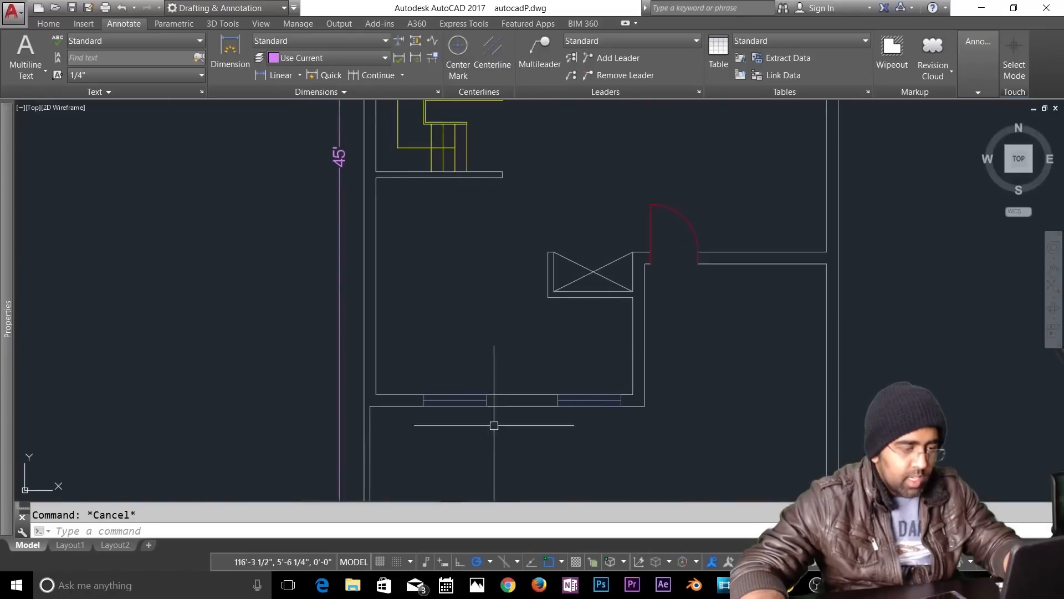
left_click(224, 62)
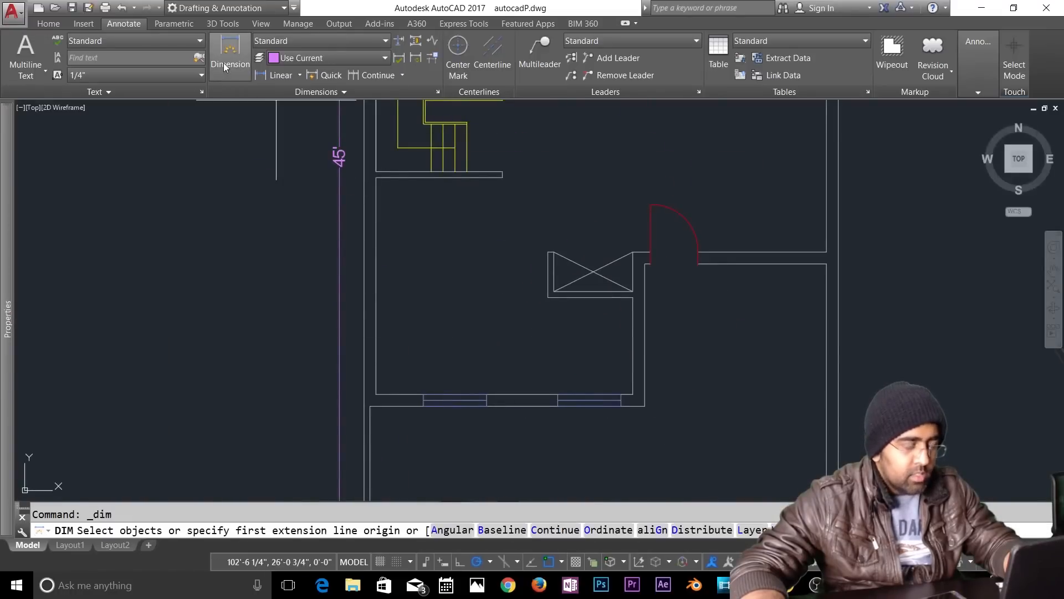
left_click(299, 75)
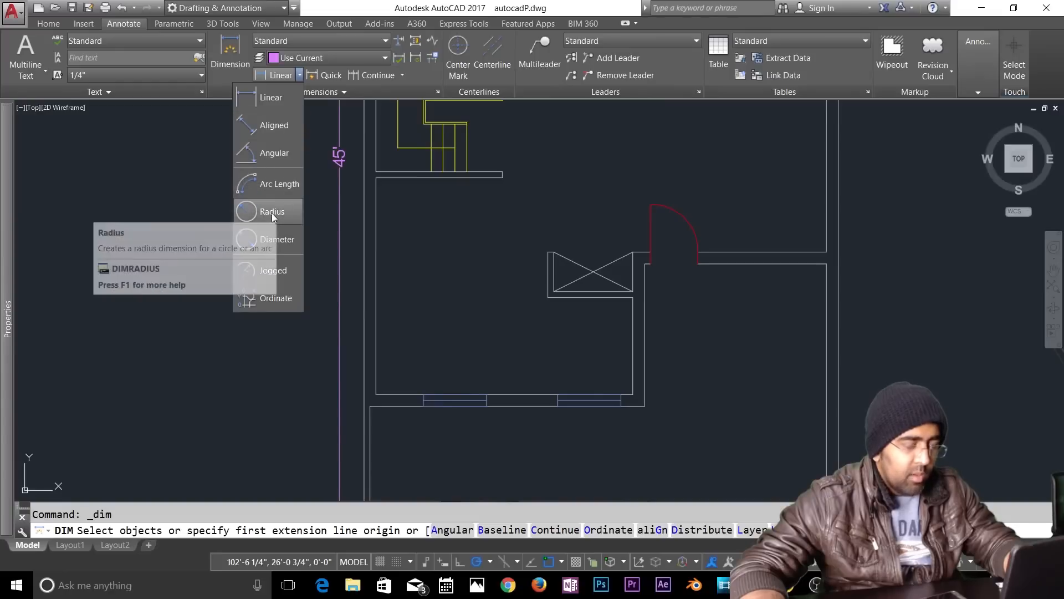
left_click(232, 62)
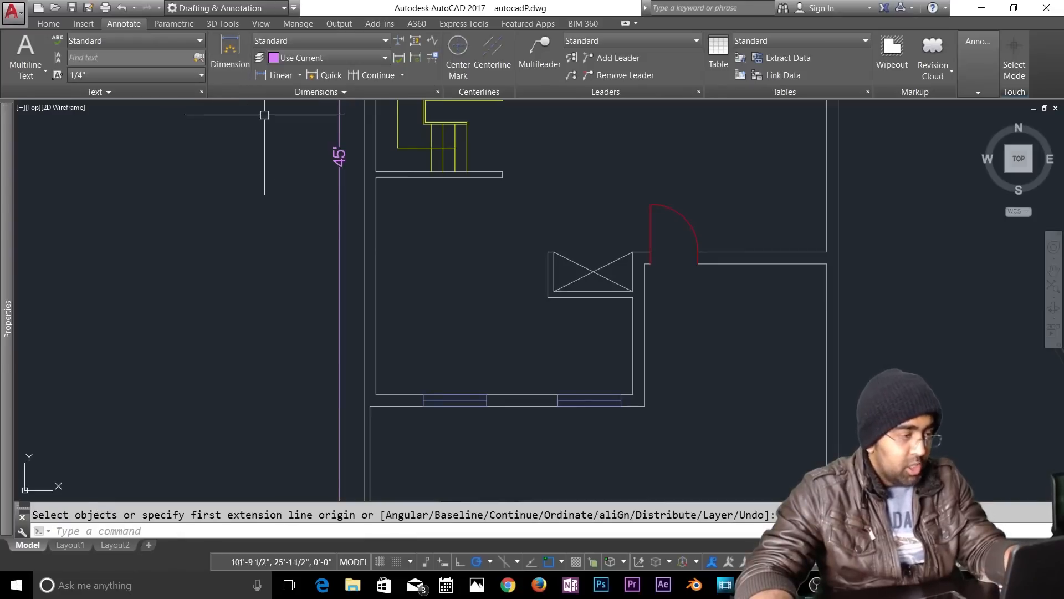
Step: Add an angular dimension to the swing arc of the door right of the crossed shaft, placing it outside the arc
left_click(300, 76)
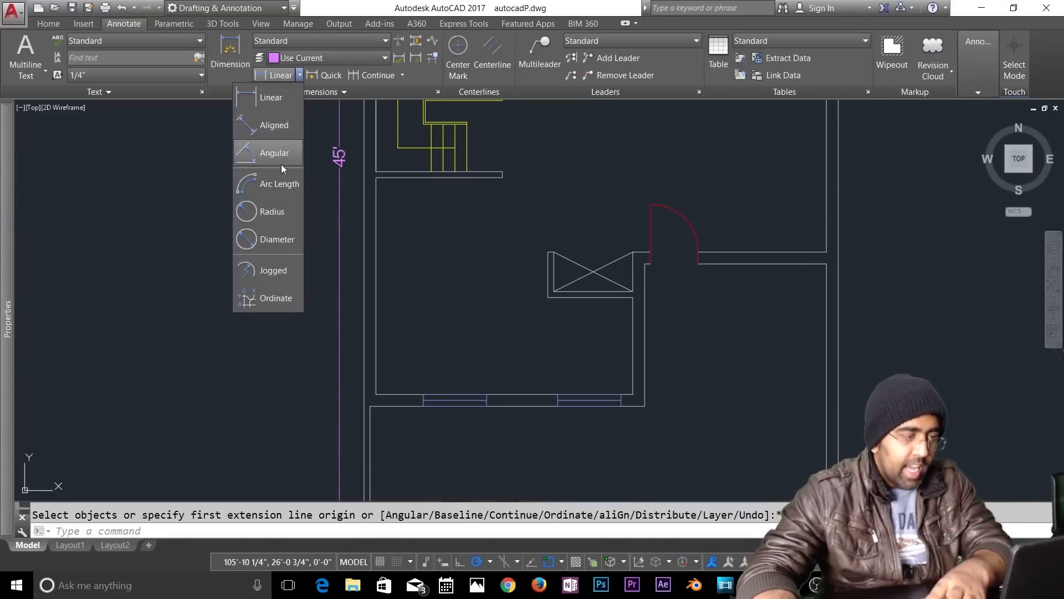
left_click(274, 153)
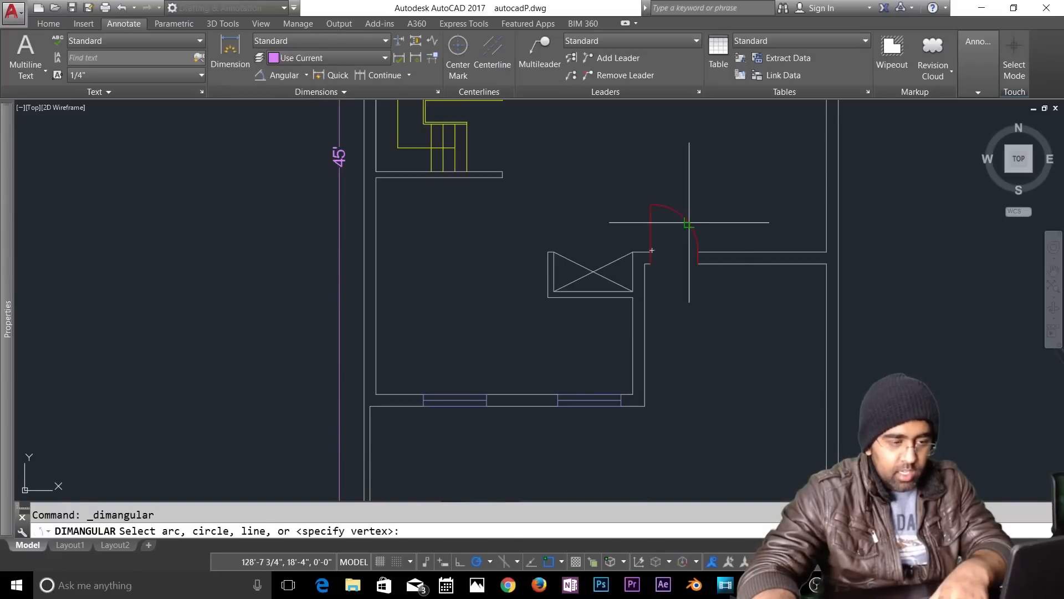
left_click(689, 222)
left_click(695, 203)
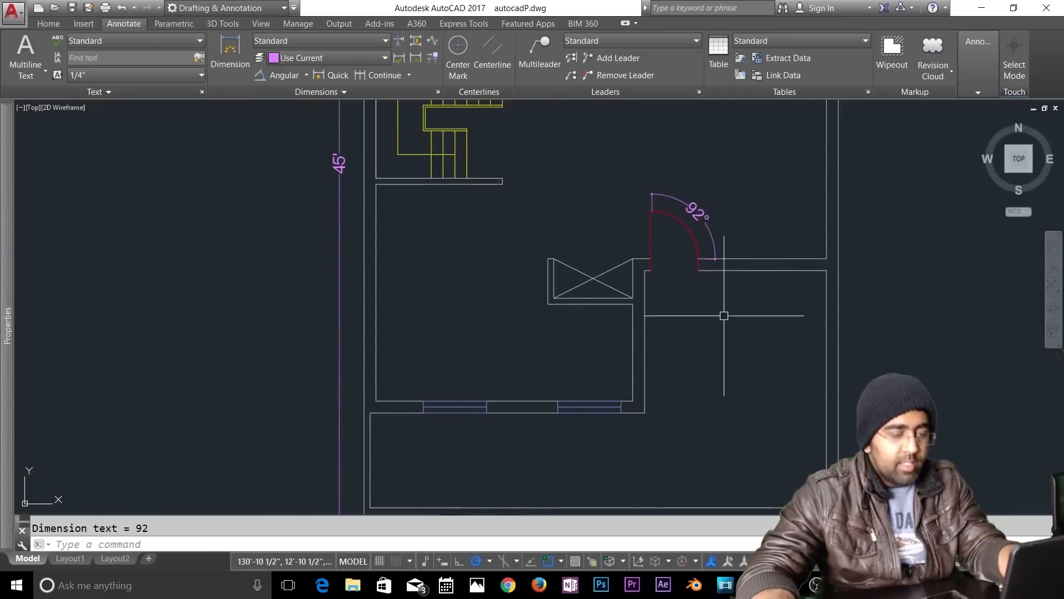
key("Escape")
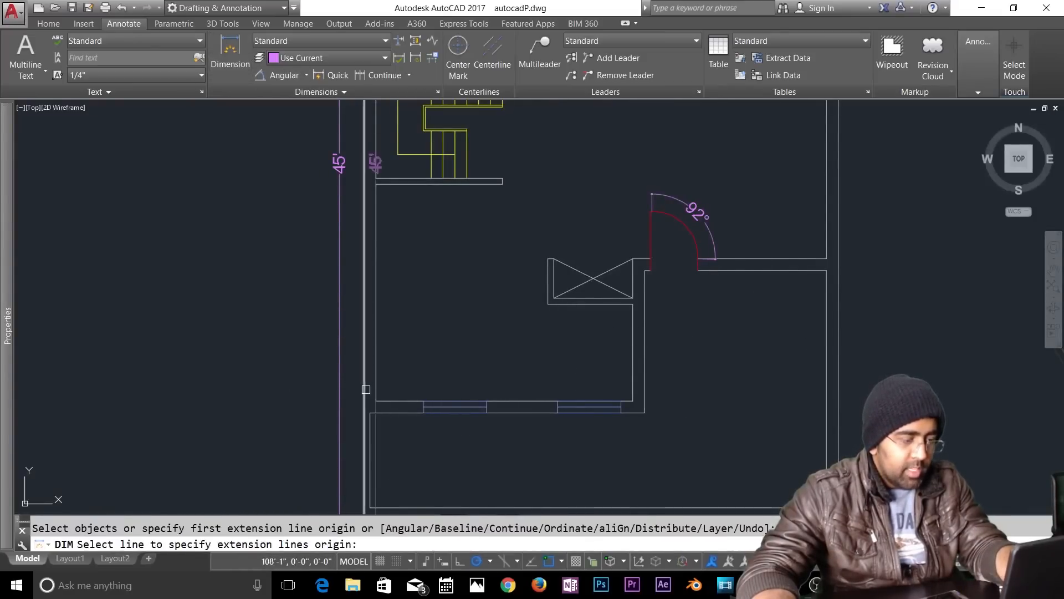
Step: Dimension the lower-left room's width between its lower inner corners, placing the dimension line inside the room above the windows
left_click(376, 399)
left_click(633, 399)
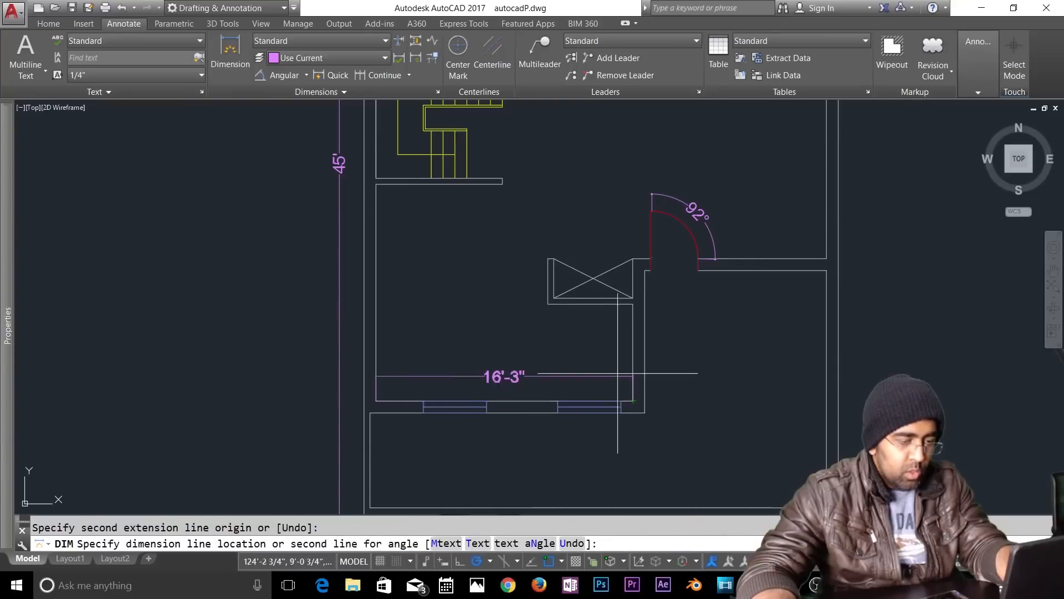
left_click(569, 348)
key("Escape")
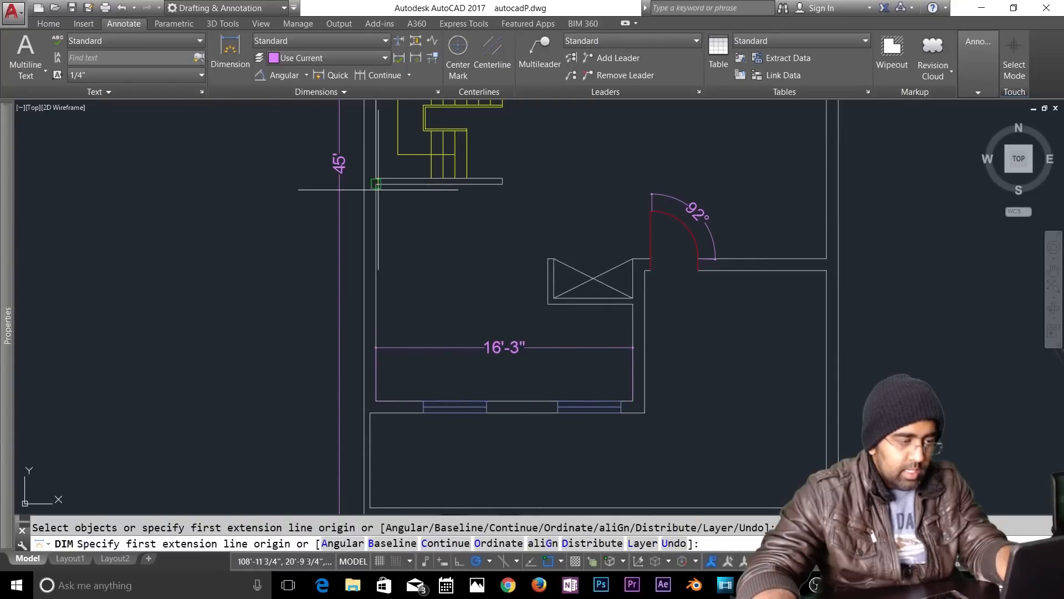
Step: Dimension the lower-left room's left inner wall from the partition below the stairs to the lower corner, placing the line inside
left_click(376, 185)
left_click(376, 399)
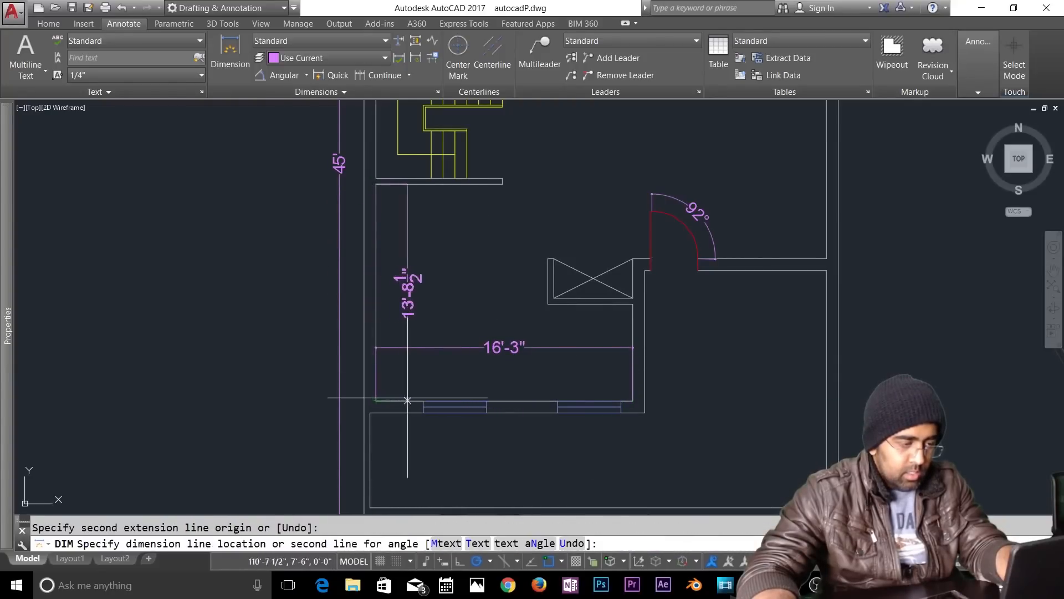
left_click(412, 408)
Step: Dimension the width of the left window in the lower-left room's bottom wall, placing the line just below the wall
left_click(422, 412)
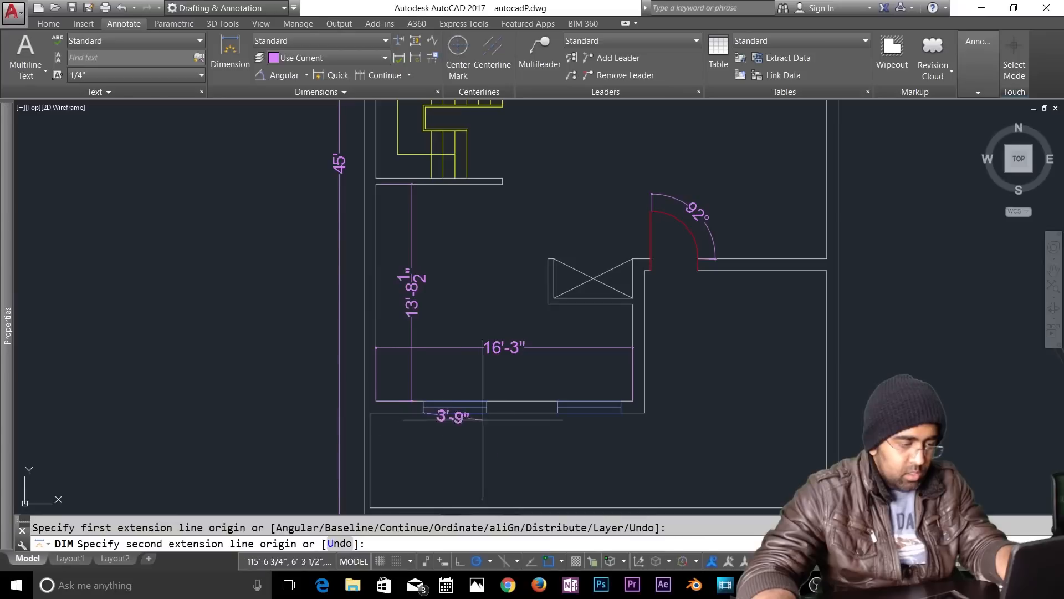
left_click(487, 412)
left_click(454, 433)
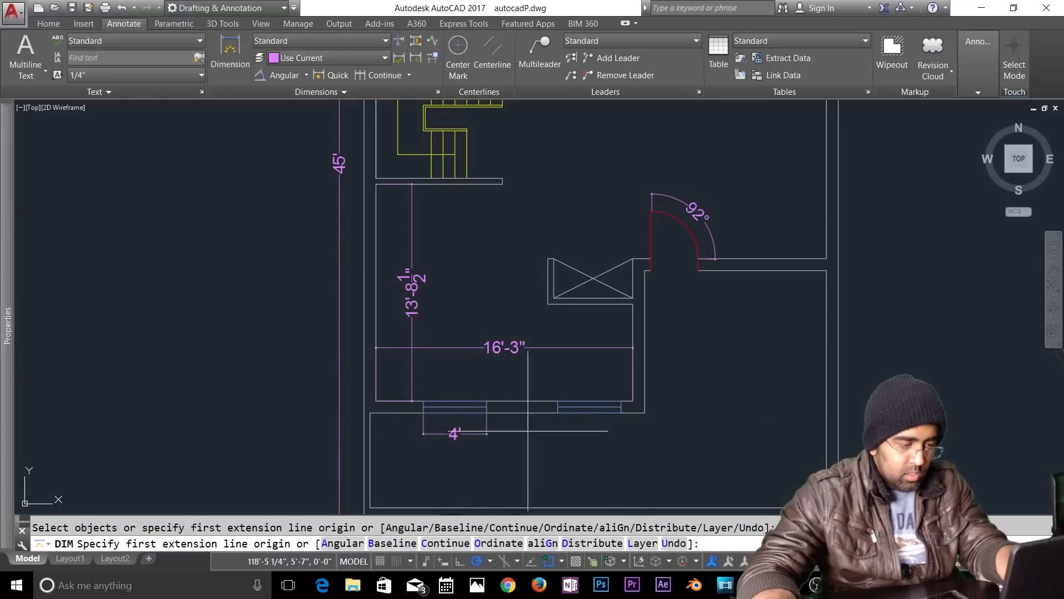
Step: Dimension the width of the right window in the lower-left room's bottom wall, placing the line just below the wall
left_click(558, 413)
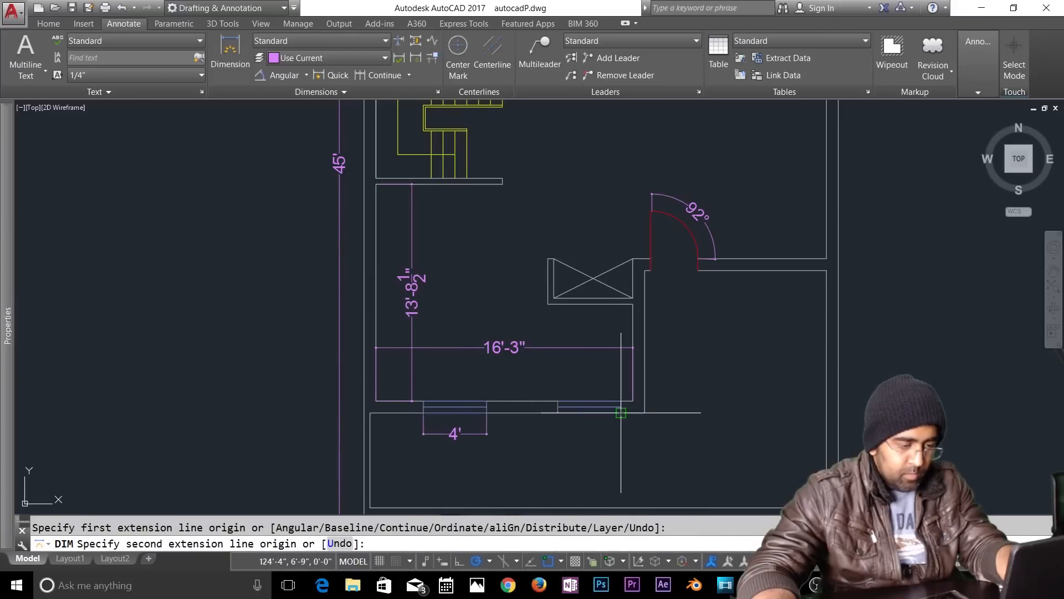
left_click(622, 413)
left_click(622, 431)
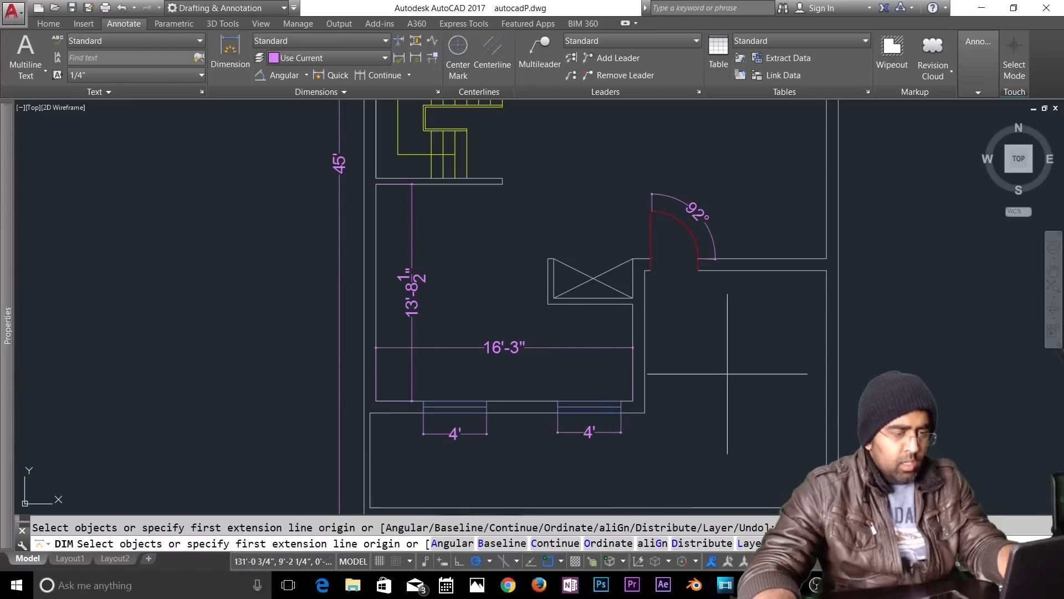
Step: Dimension the lower-right area's right inner wall from the partition down to the bottom wall, placing the line inside
scroll(732, 368, "down", 4)
left_click(696, 332)
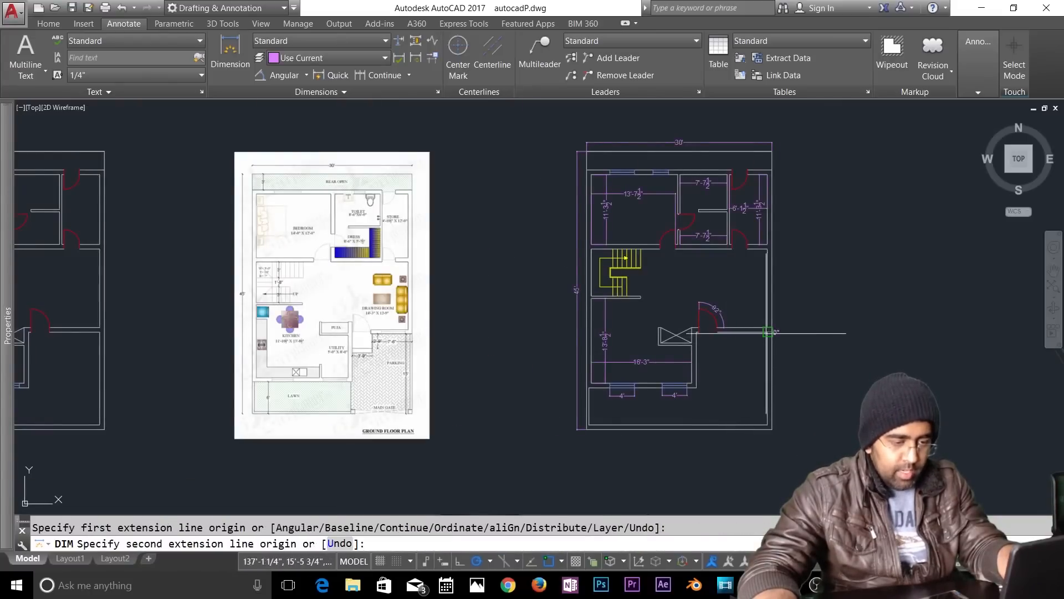
left_click(768, 424)
left_click(755, 411)
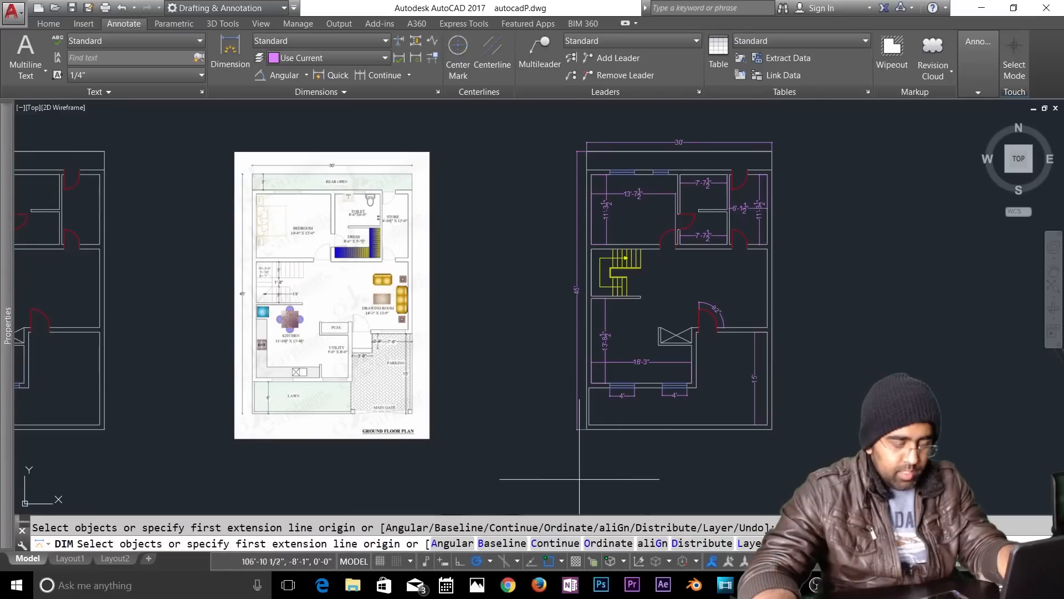
Step: Dimension the depth of the front strip below the windows at its left inner wall, placing the line inside
scroll(596, 434, "up", 5)
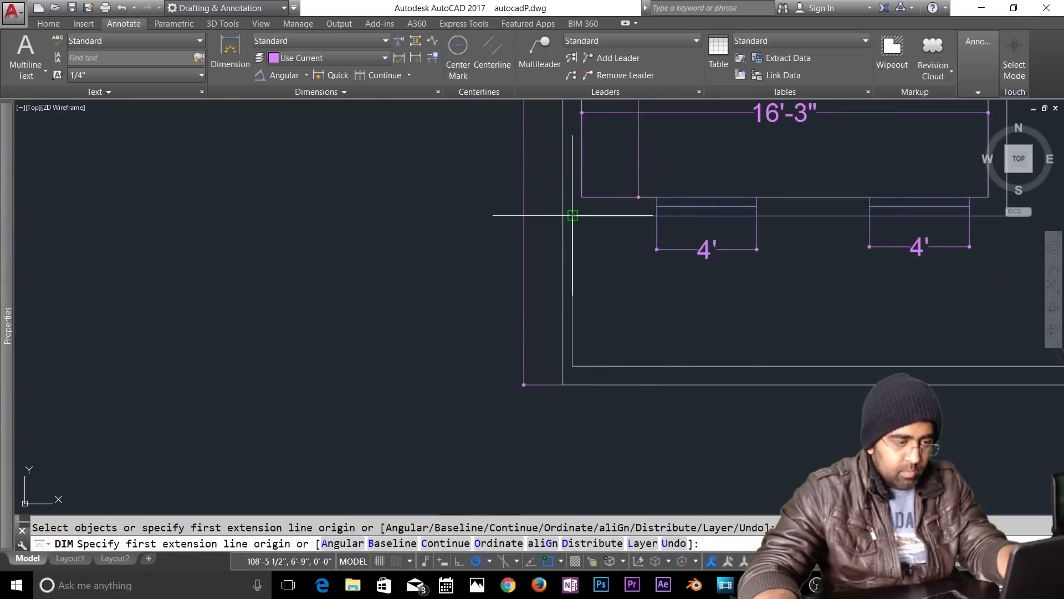
left_click(572, 216)
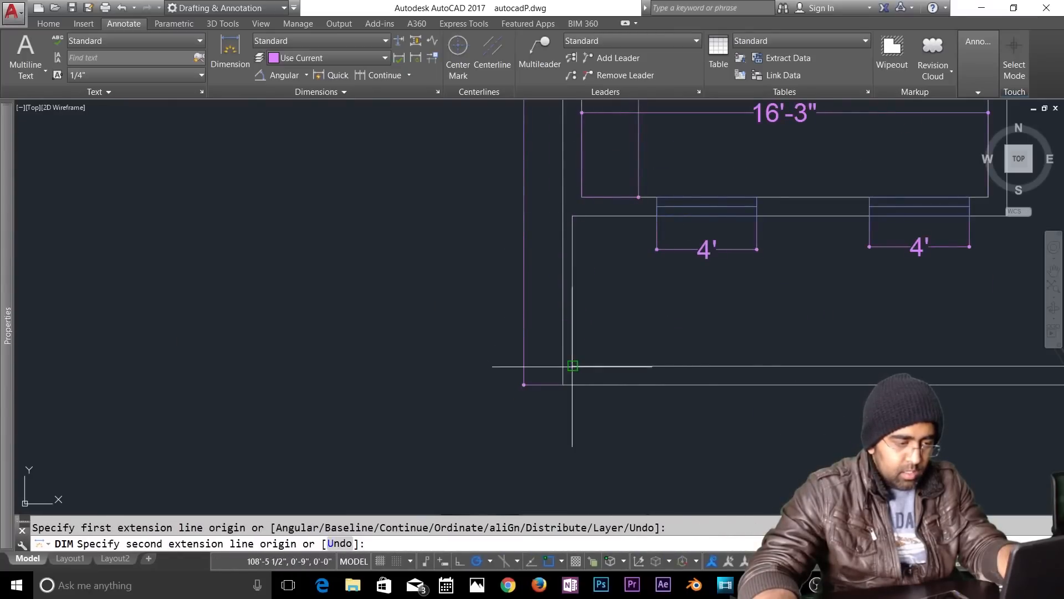
left_click(572, 366)
left_click(602, 363)
scroll(602, 366, "down", 6)
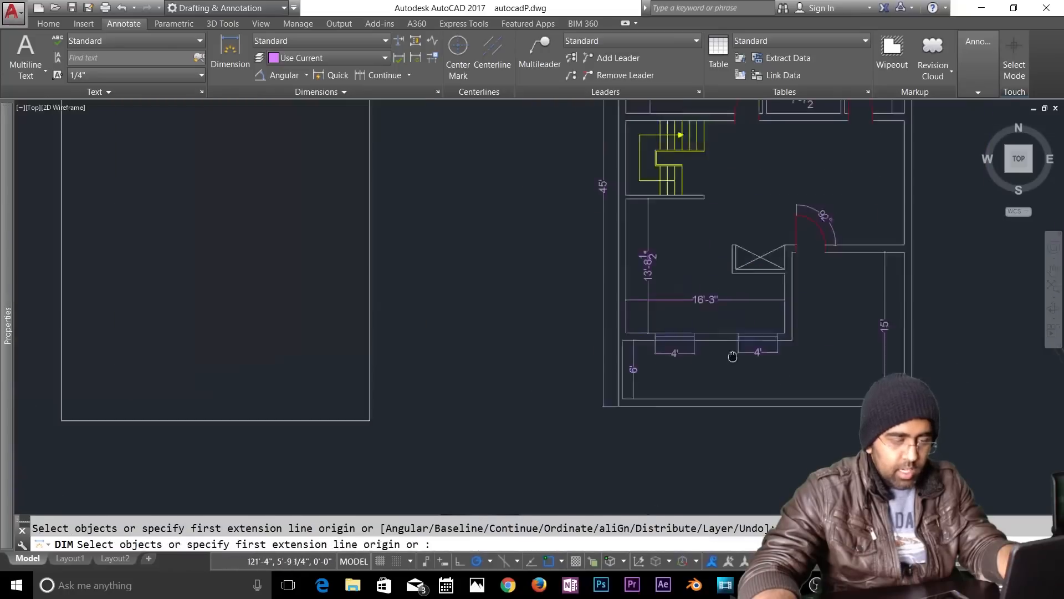
Step: Dimension the opening of the upper-right room's lower door, placing the dimension line within the wall thickness
scroll(619, 282, "up", 2)
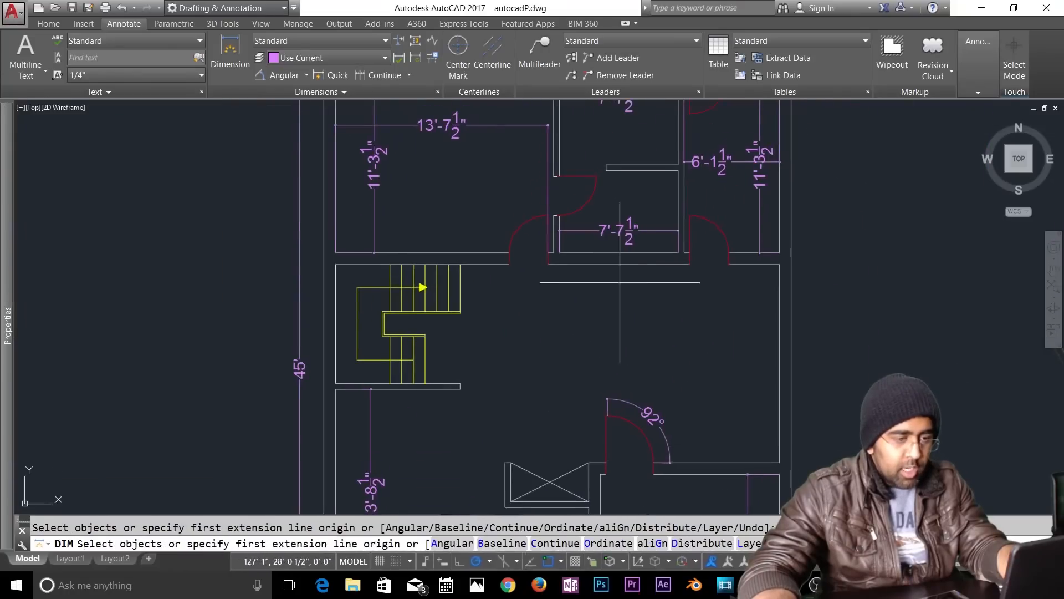
left_click(690, 265)
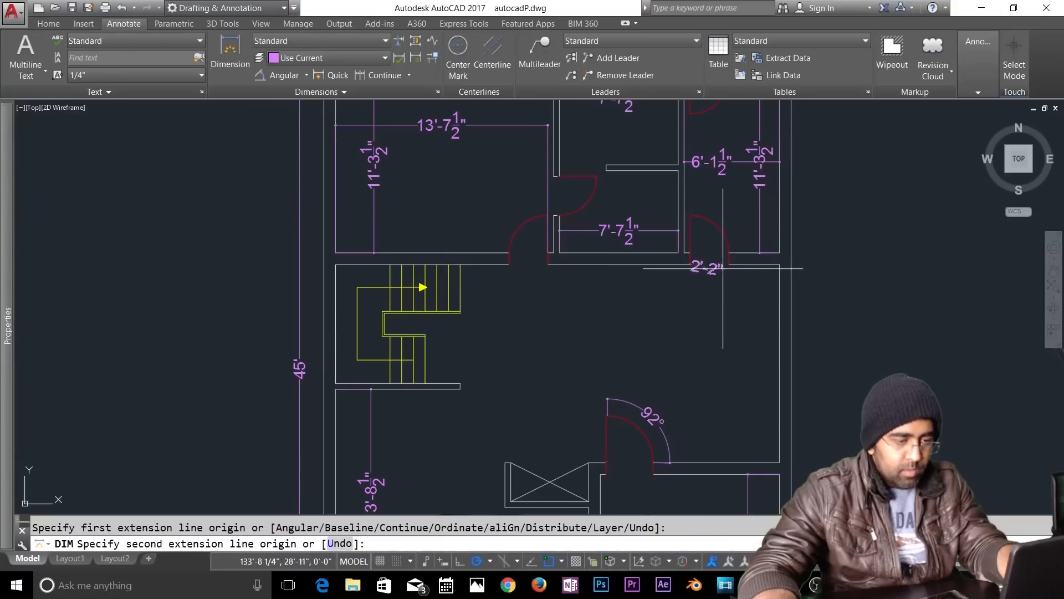
left_click(728, 265)
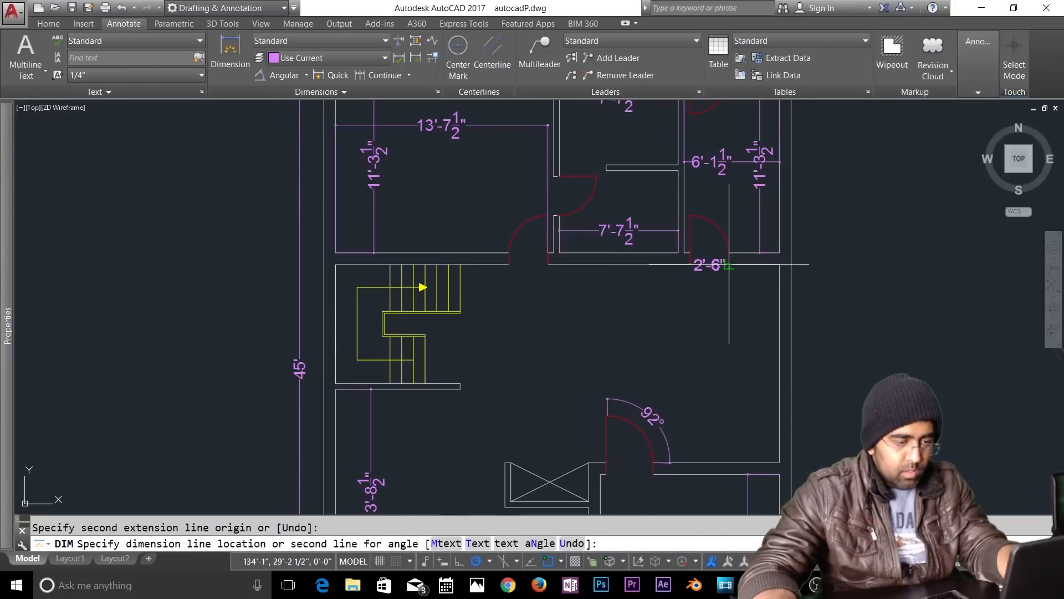
left_click(729, 259)
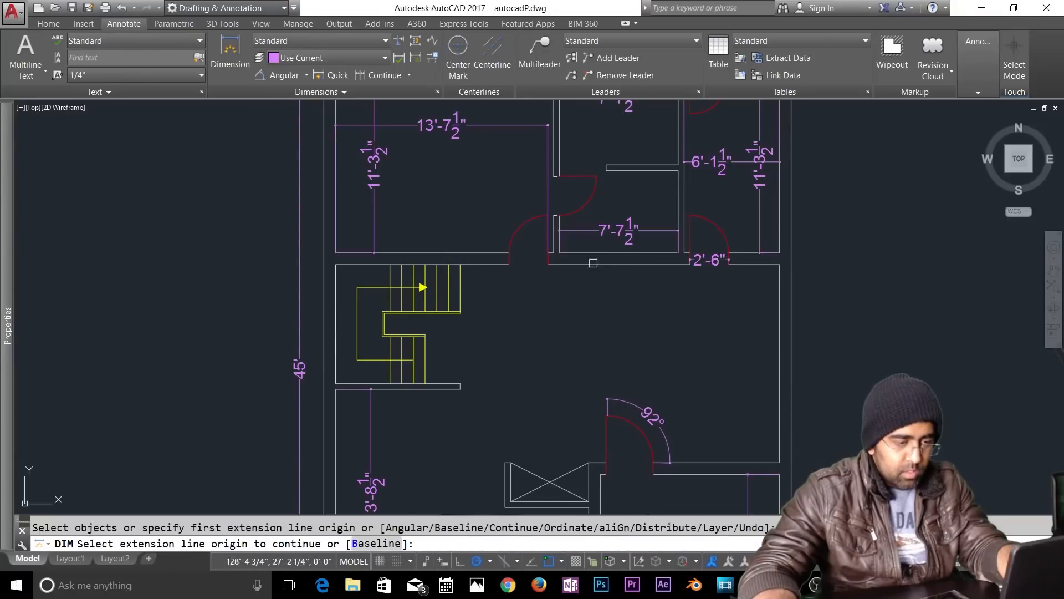
Step: Dimension the opening of the upper-left room's door in its bottom wall, placing the line within the wall thickness
scroll(518, 233, "up", 6)
left_click(479, 341)
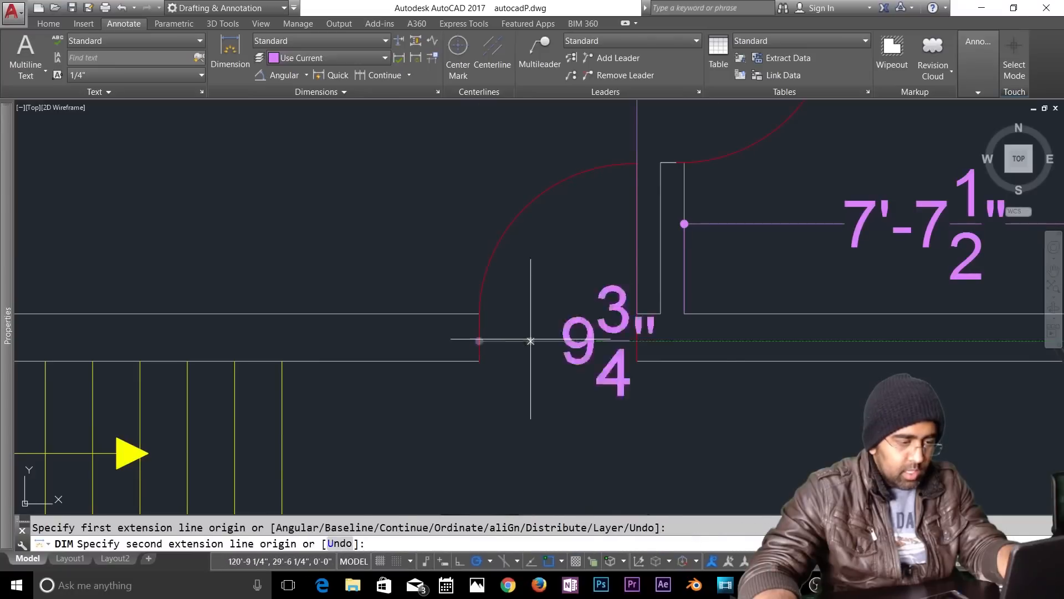
left_click(637, 341)
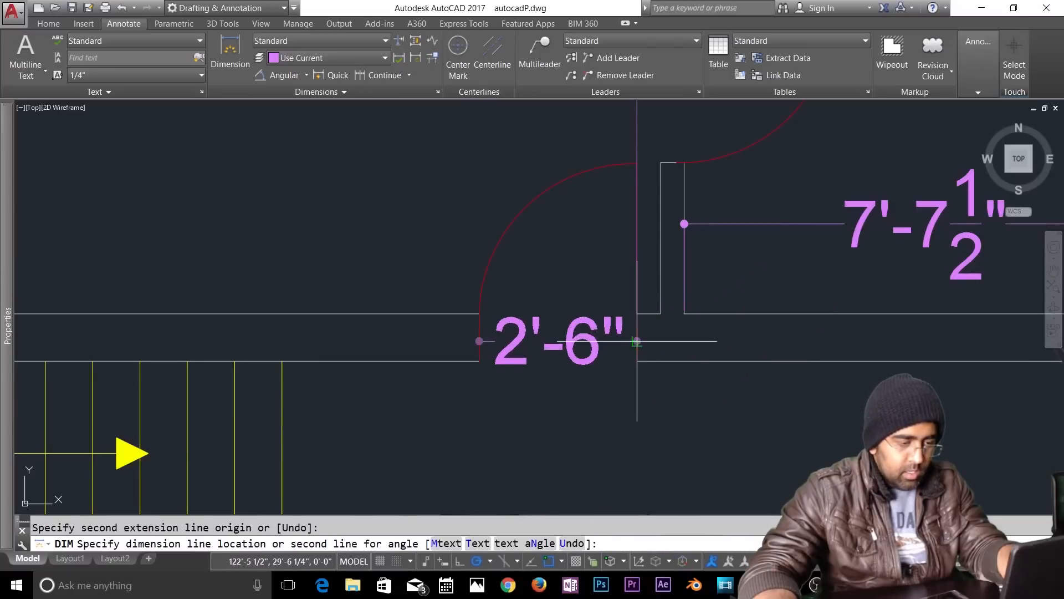
left_click(637, 321)
Step: Dimension the door opening in the partition right of the upper-left room, placing the line inside the wall, and end dimensioning
middle_click_drag(701, 178, 651, 327)
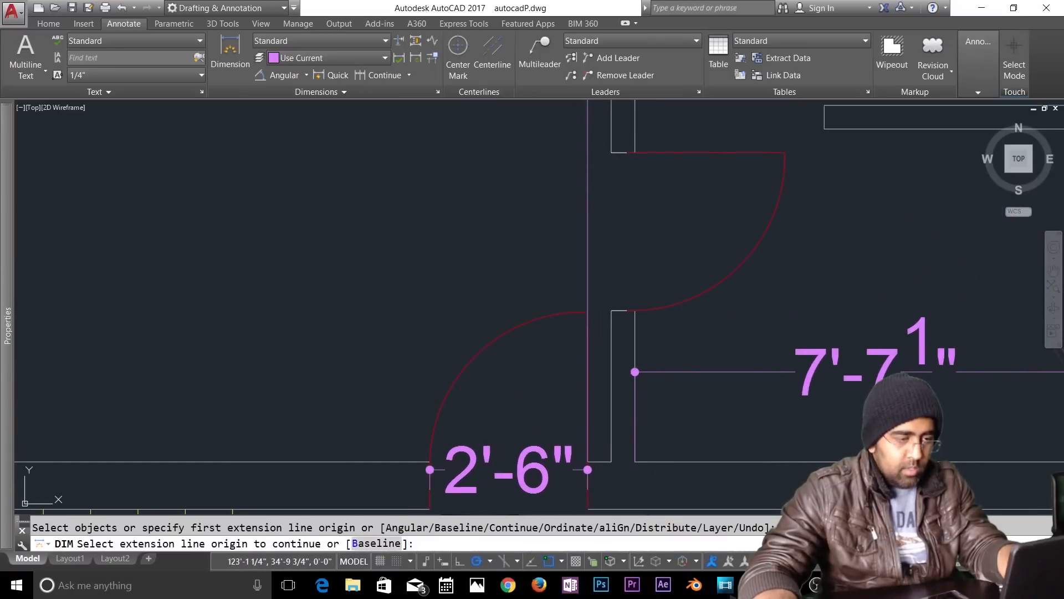
left_click(627, 152)
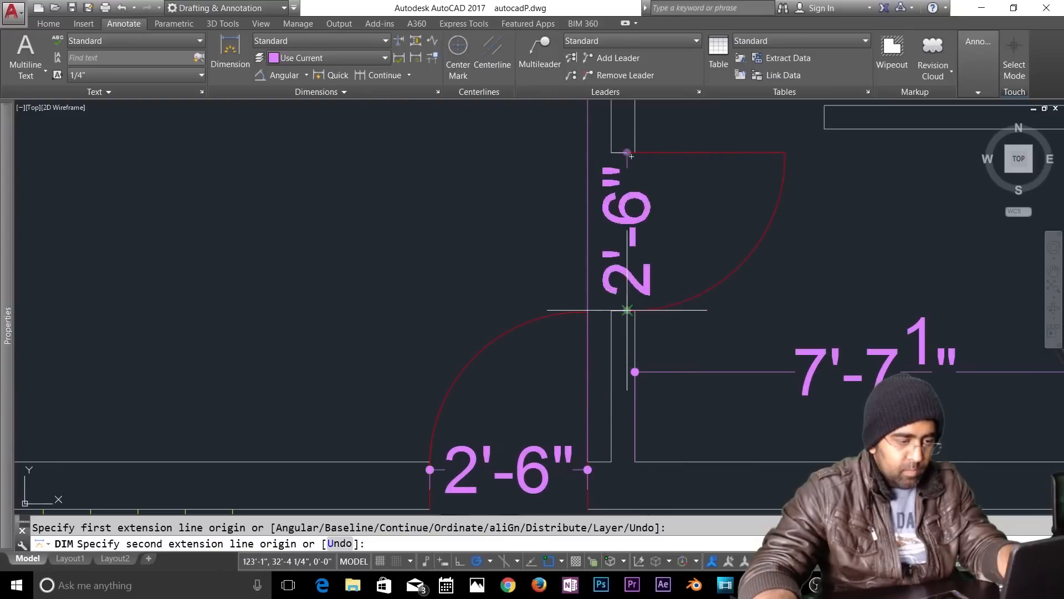
left_click(627, 310)
left_click(629, 299)
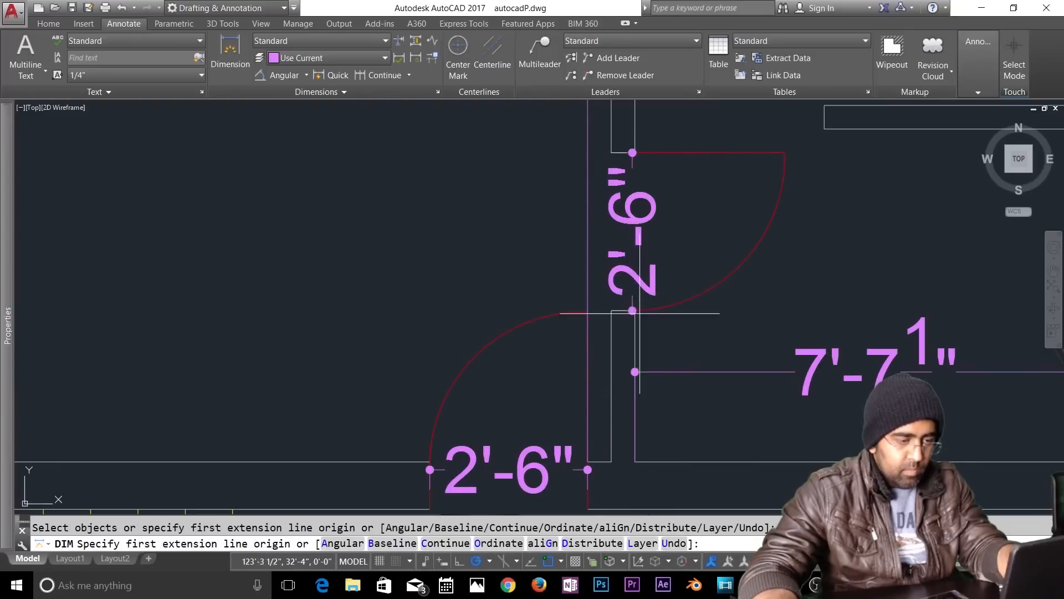
scroll(610, 310, "down", 3)
scroll(601, 312, "down", 4)
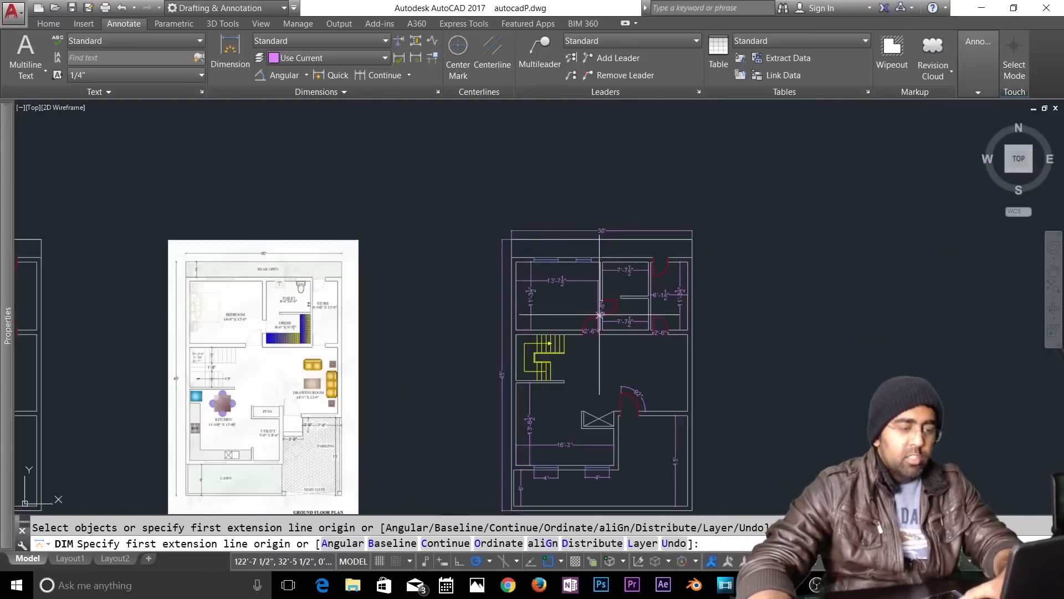
scroll(602, 302, "up", 3)
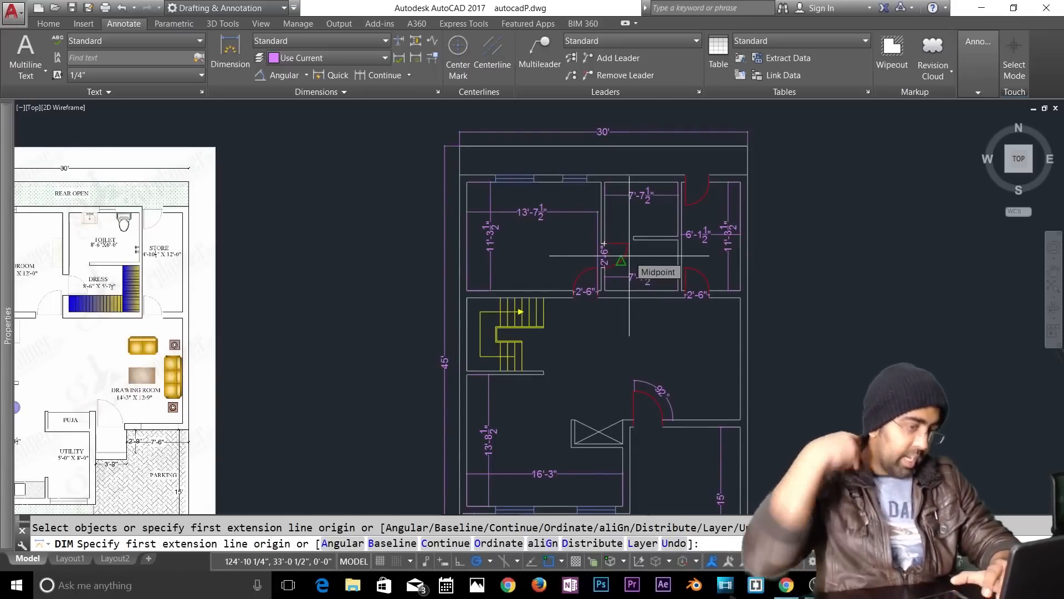
scroll(629, 256, "down", 5)
key("Escape")
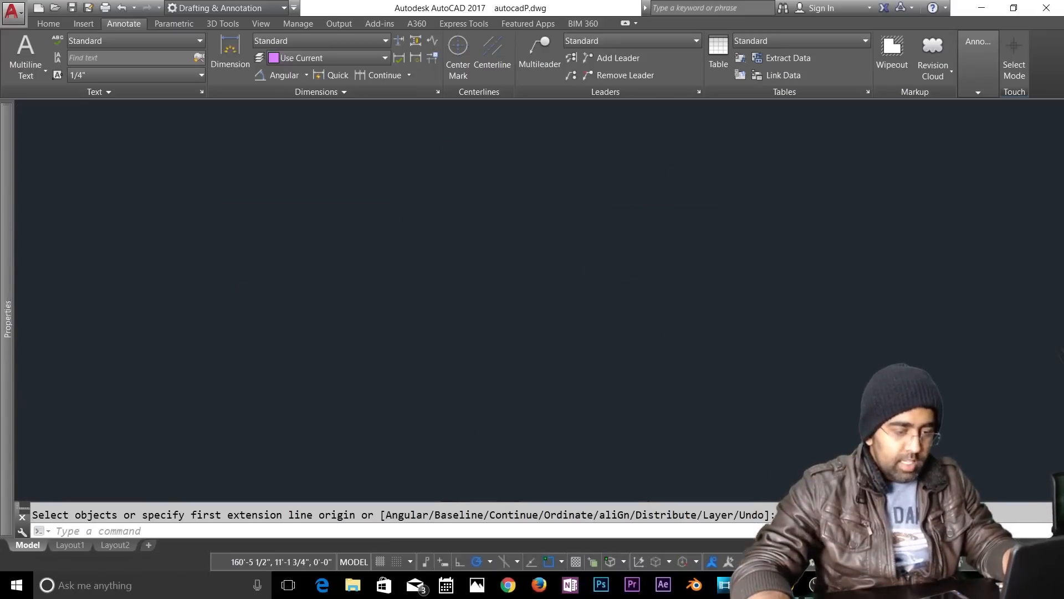
key("Escape")
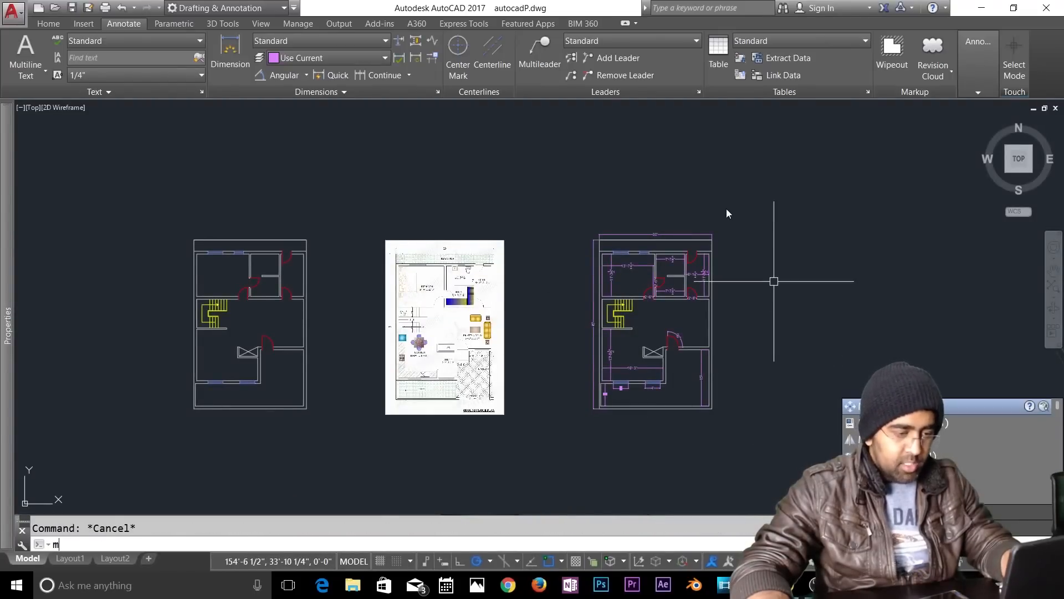
type("mm")
key("Return")
key("Escape")
Step: Move the whole dimensioned plan horizontally to the left of the undimensioned copy, leaving a gap between them
type("m")
key("Return")
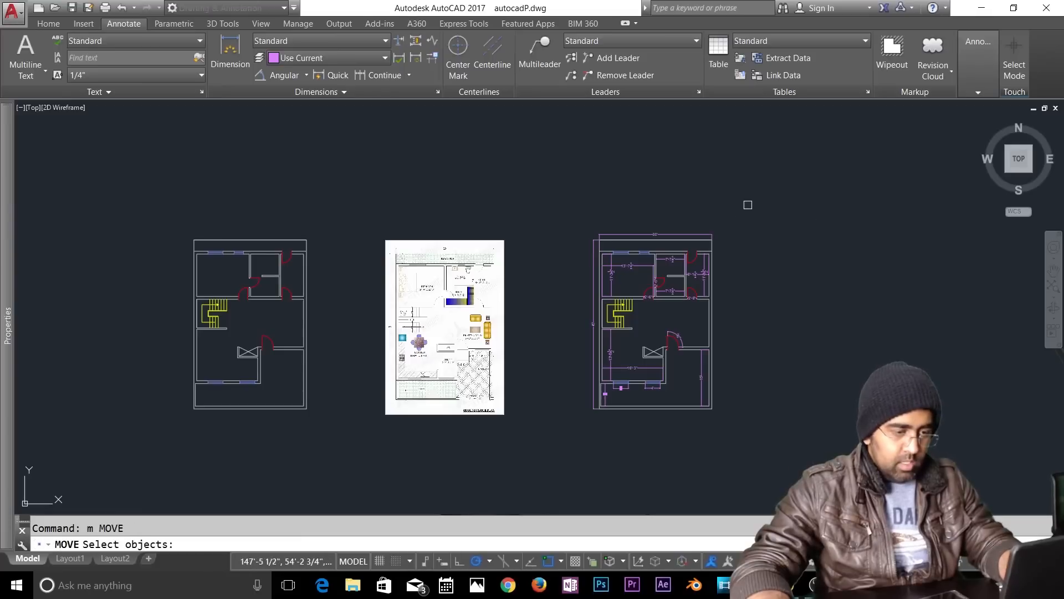
left_click(748, 204)
left_click(582, 430)
left_click(582, 431)
scroll(582, 431, "down", 2)
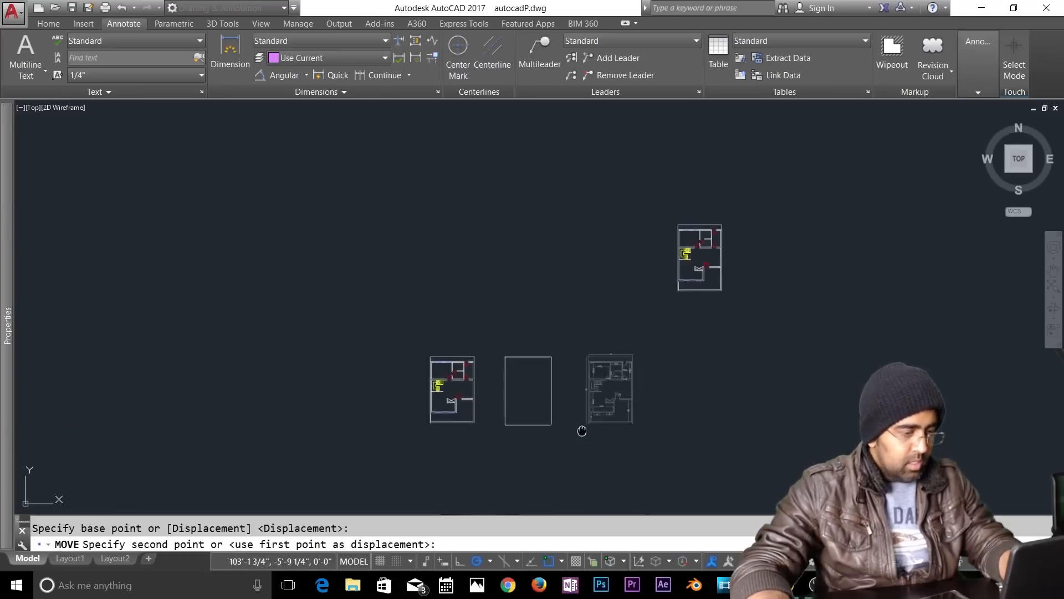
middle_click_drag(582, 430, 769, 414)
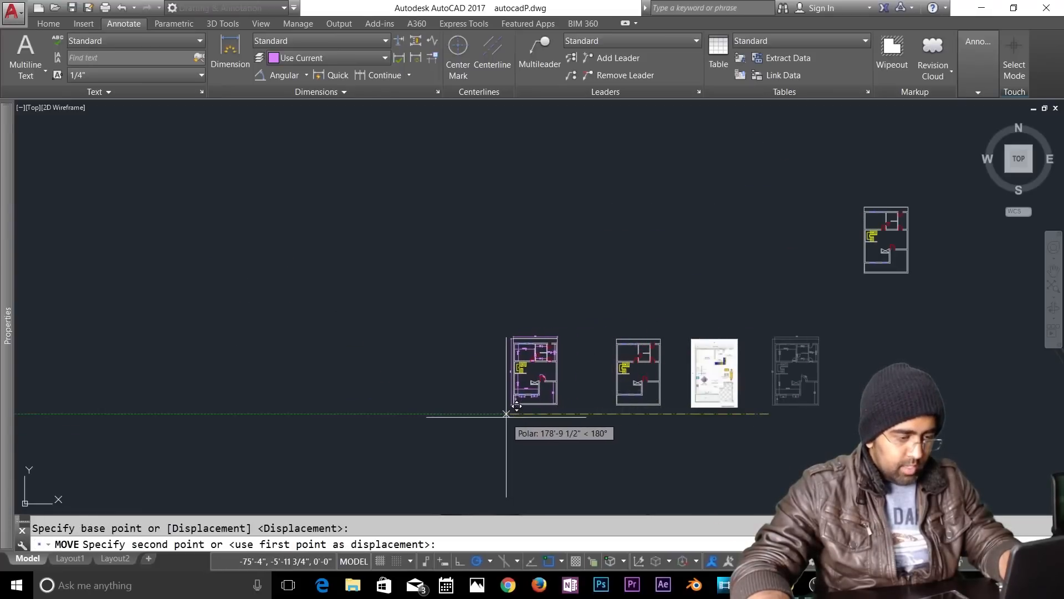
left_click(509, 413)
Step: Examine the room name and size labels on the reference floor plan image, especially the bedroom's
scroll(590, 381, "up", 4)
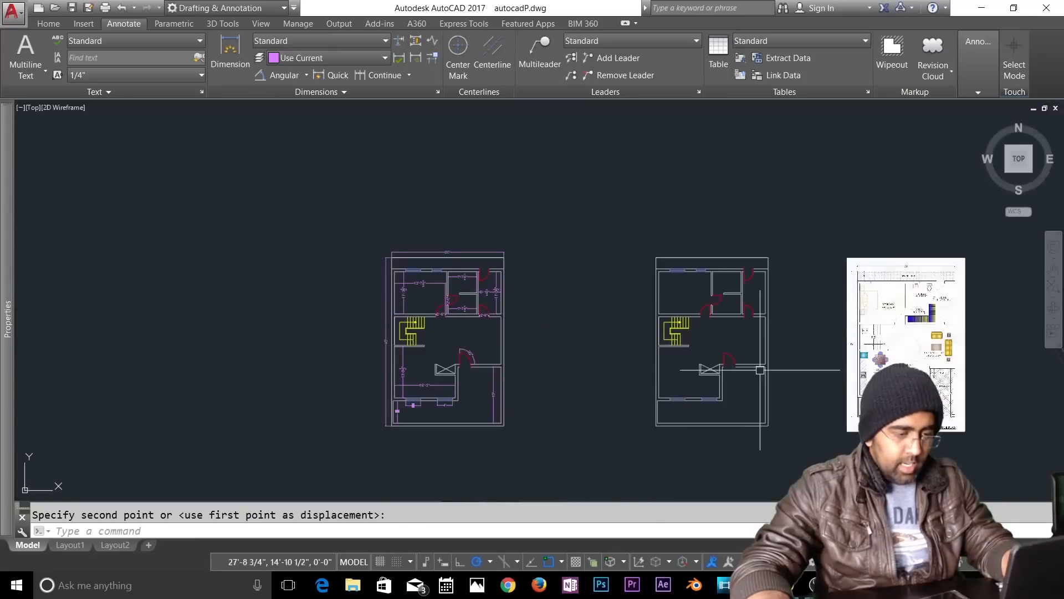
scroll(760, 366, "up", 2)
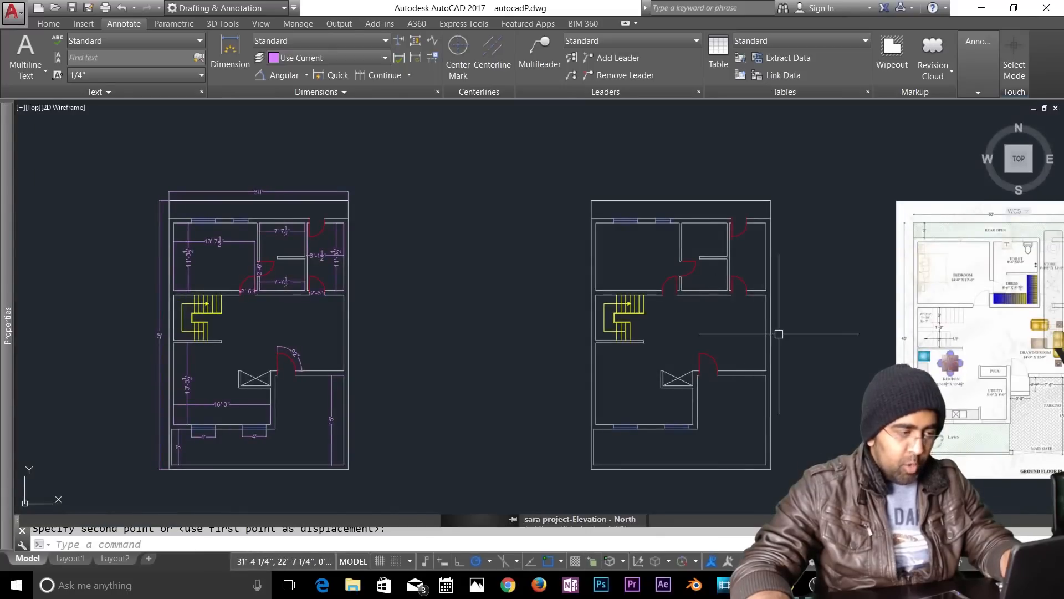
mouse_move(979, 339)
middle_mouse_down()
mouse_move(807, 322)
mouse_move(719, 337)
middle_mouse_up()
scroll(804, 326, "up", 4)
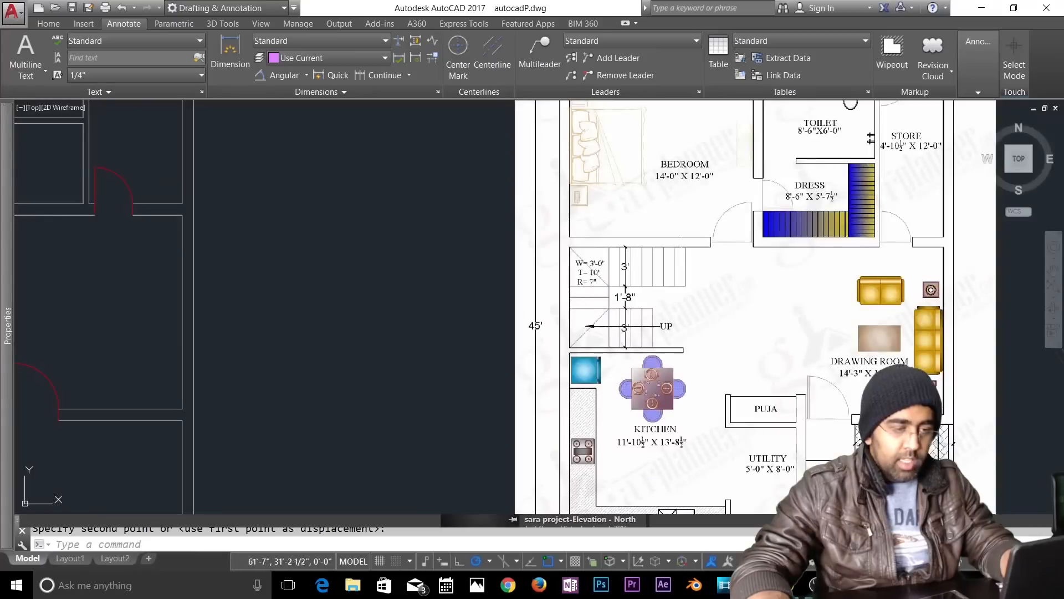
scroll(687, 166, "up", 6)
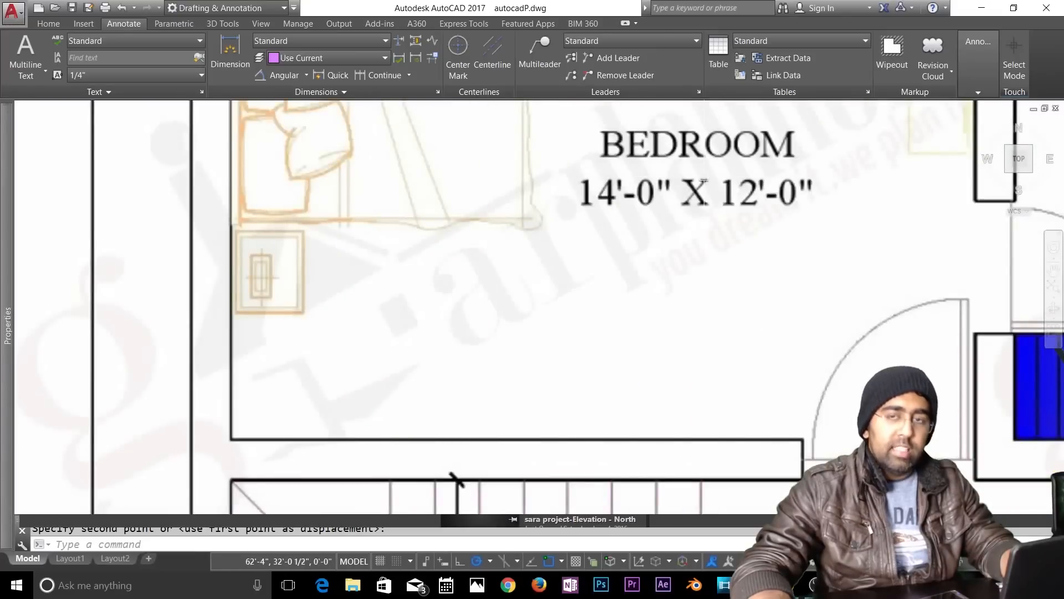
scroll(704, 180, "down", 4)
middle_click_drag(520, 258, 806, 264)
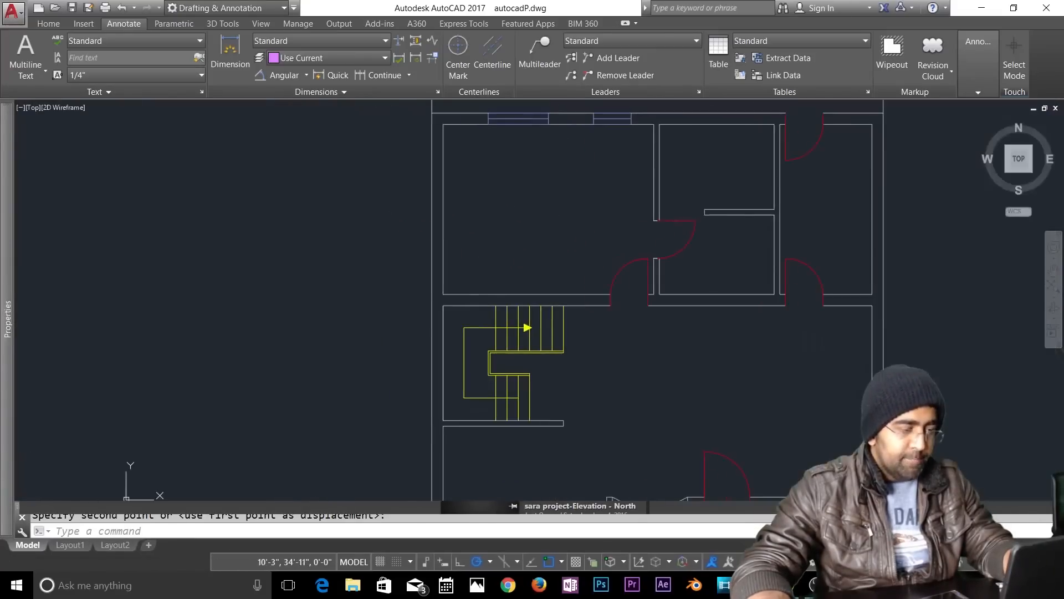
key("Escape")
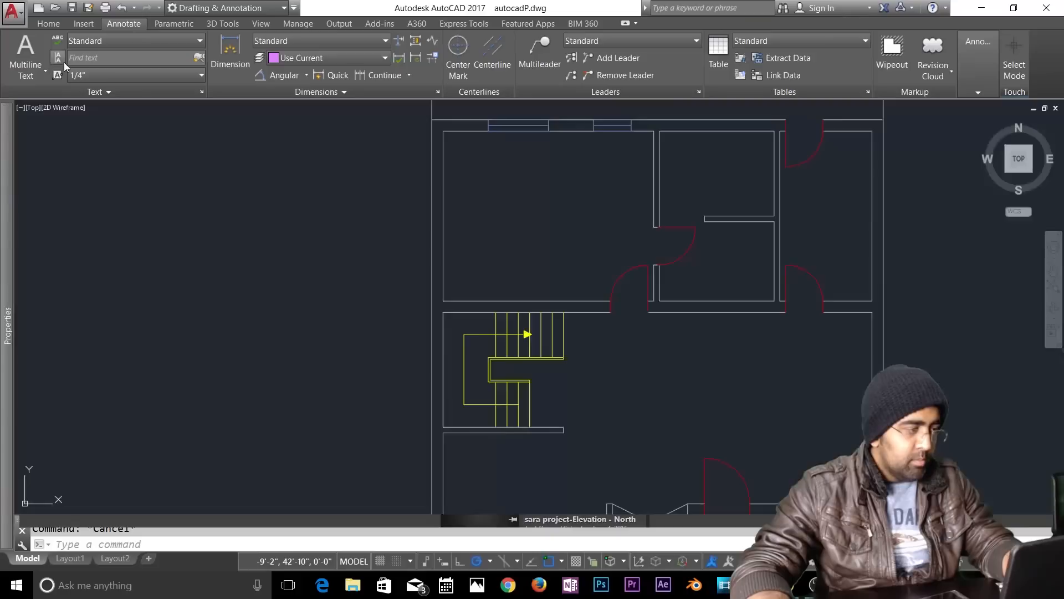
left_click(33, 69)
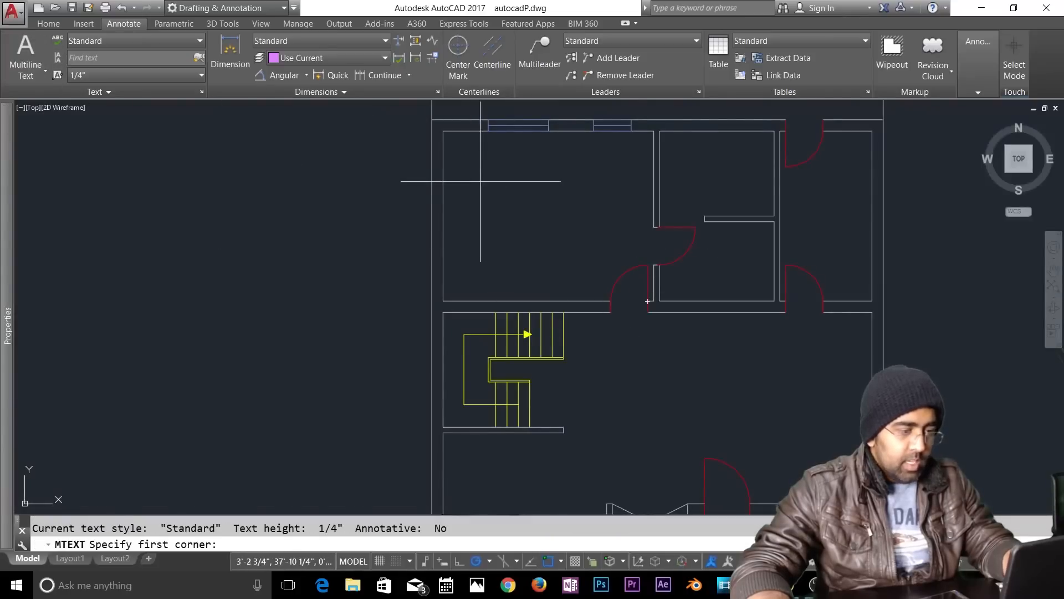
left_click(484, 194)
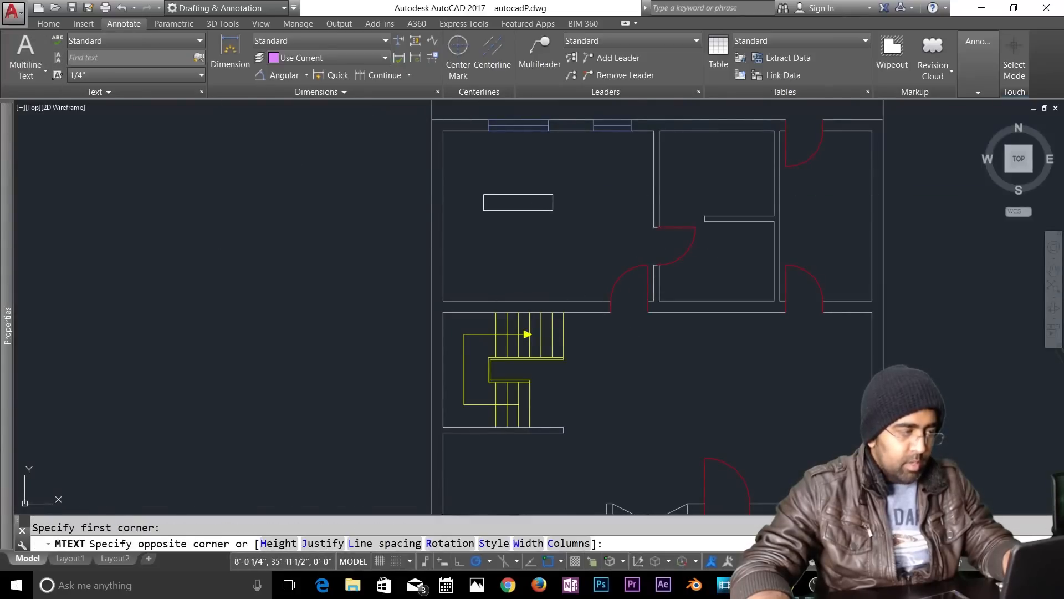
key("Escape")
Step: Add the single-line text "BEDROOM" inside the undimensioned copy's upper-left room, with a text height of 6" and 0 rotation
left_click(37, 72)
left_click(39, 123)
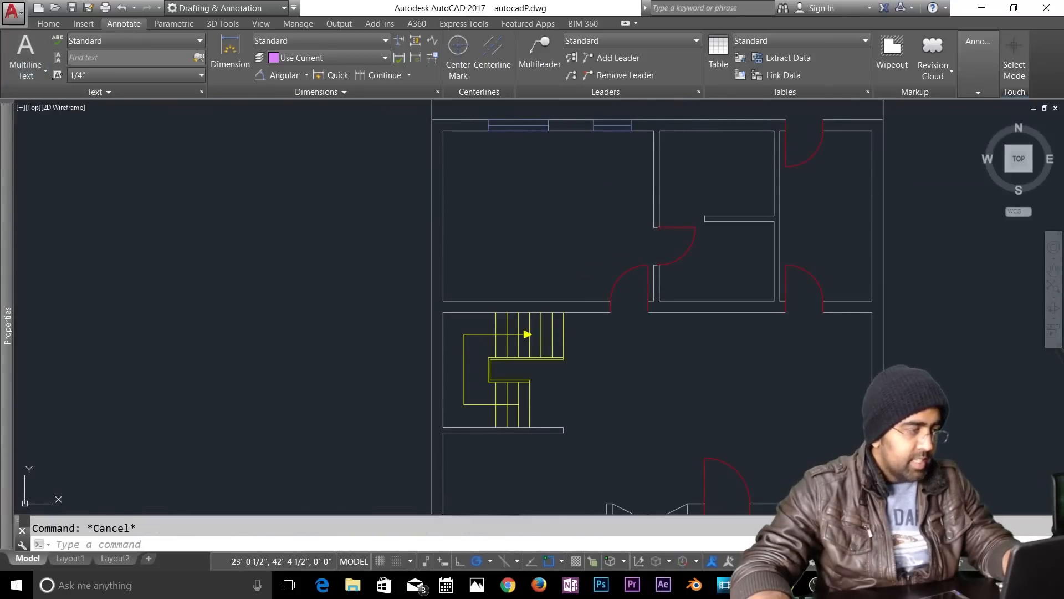
left_click(495, 211)
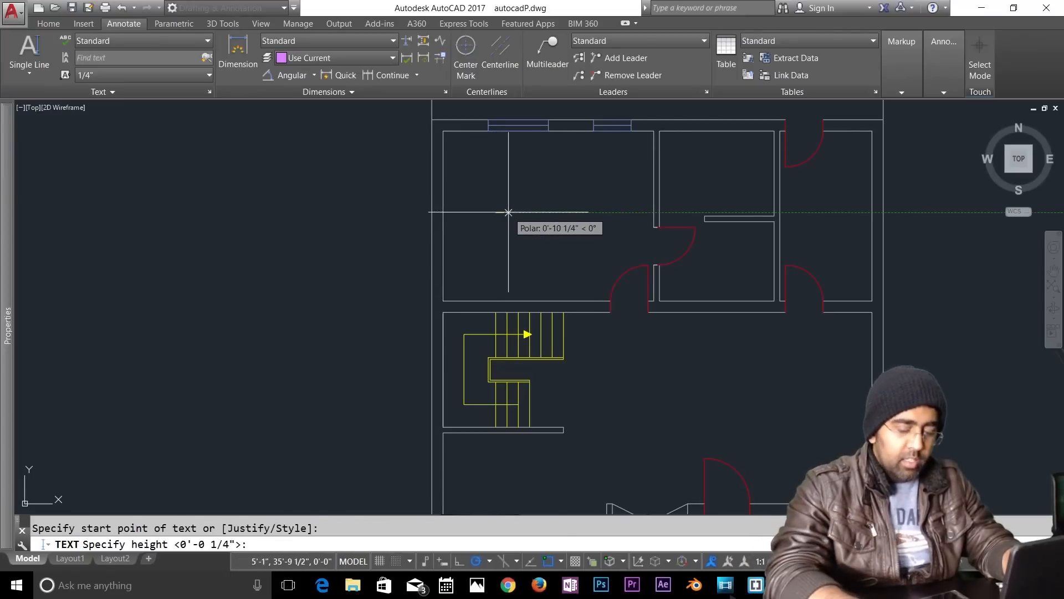
type("6")
key("Return")
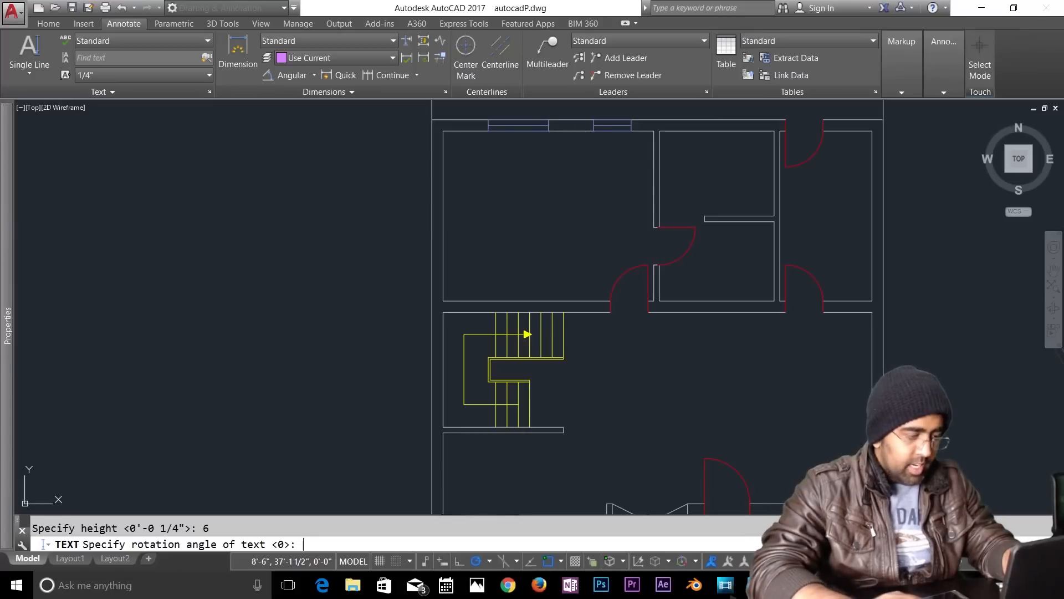
key("Return")
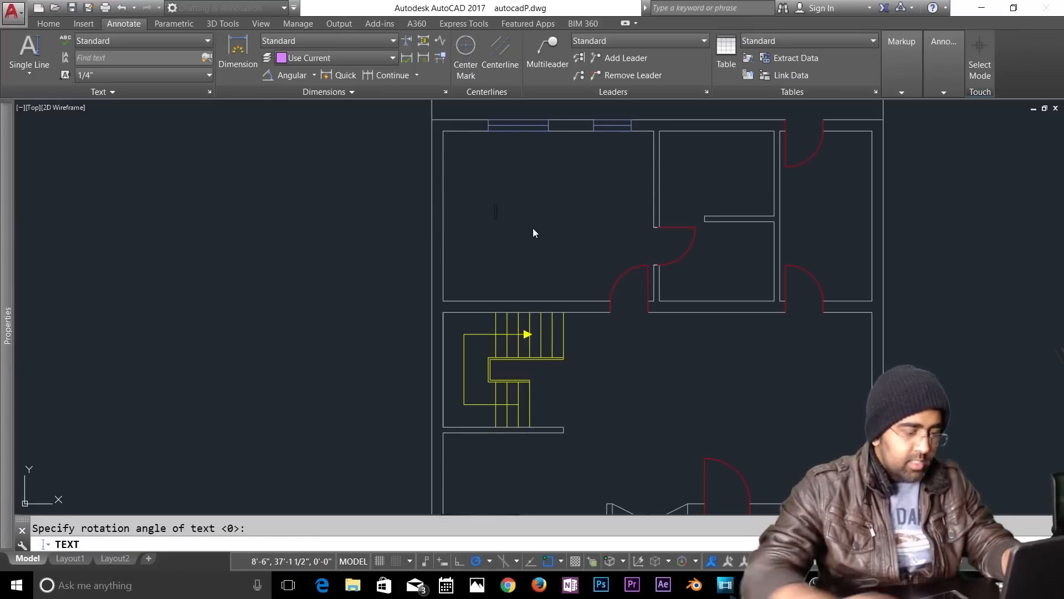
type("B")
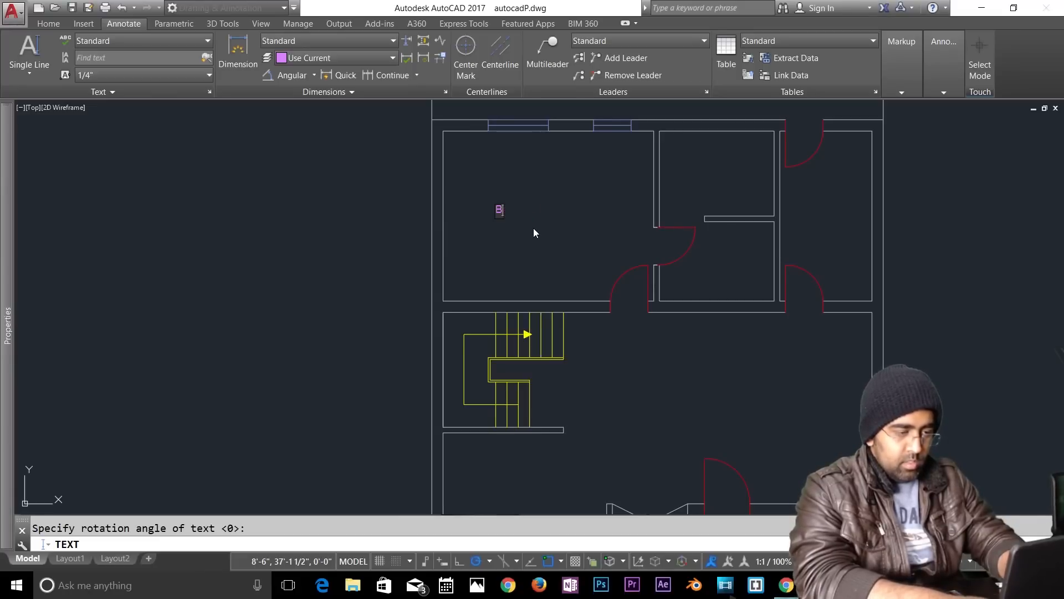
type("EDROOM")
key("Return")
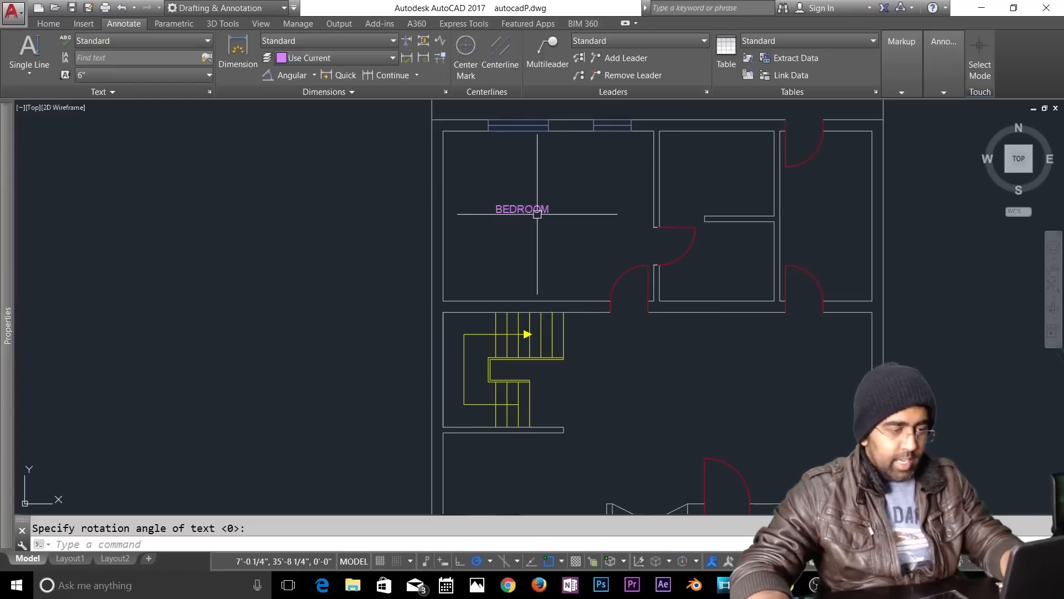
key("Escape")
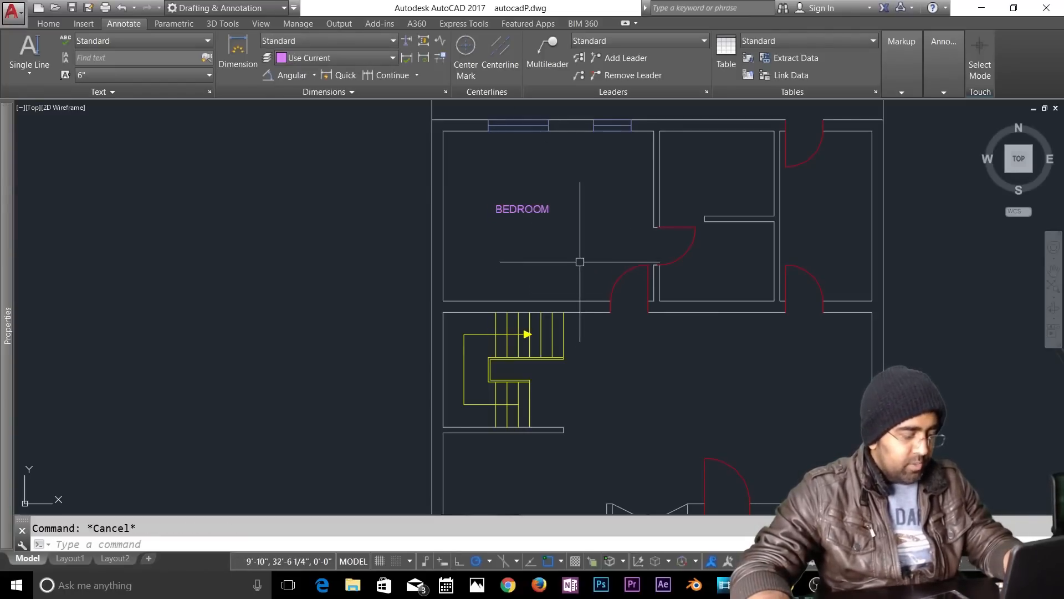
Step: Copy the BEDROOM text straight down to form a second line just beneath it
type("CO")
key("Return")
left_click(571, 182)
left_click(505, 233)
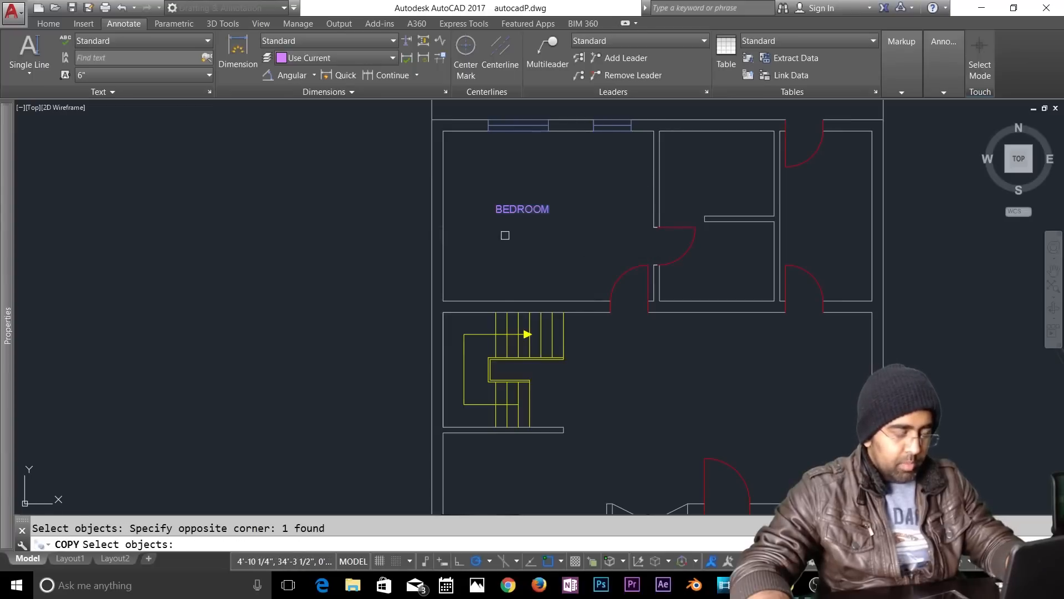
key("Return")
left_click(503, 251)
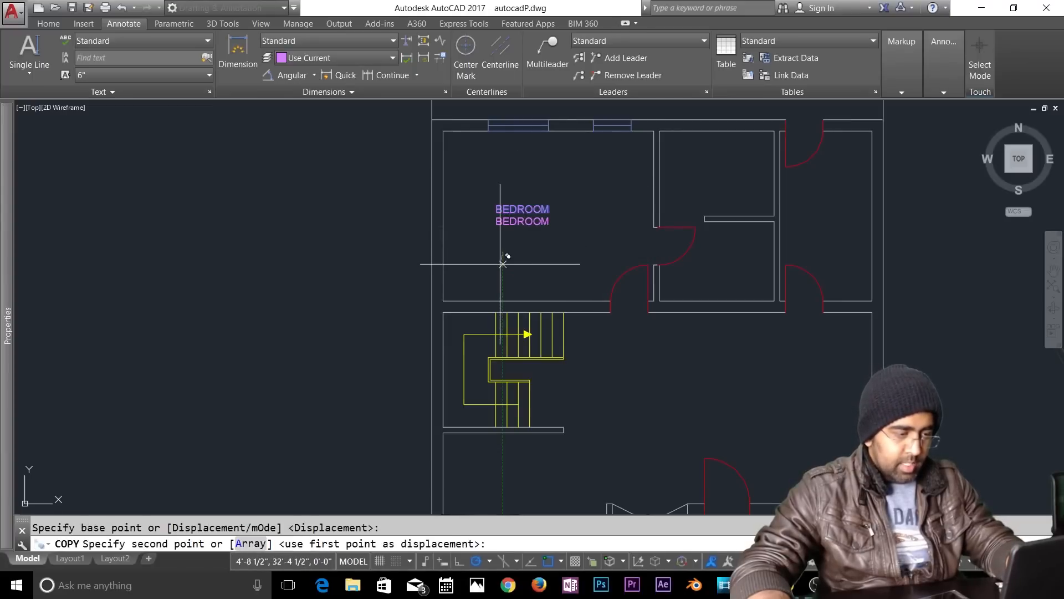
left_click(503, 263)
key("Escape")
Step: Copy the two-line BEDROOM label into both small middle rooms and the right-hand room in the plan's upper part
type("CO")
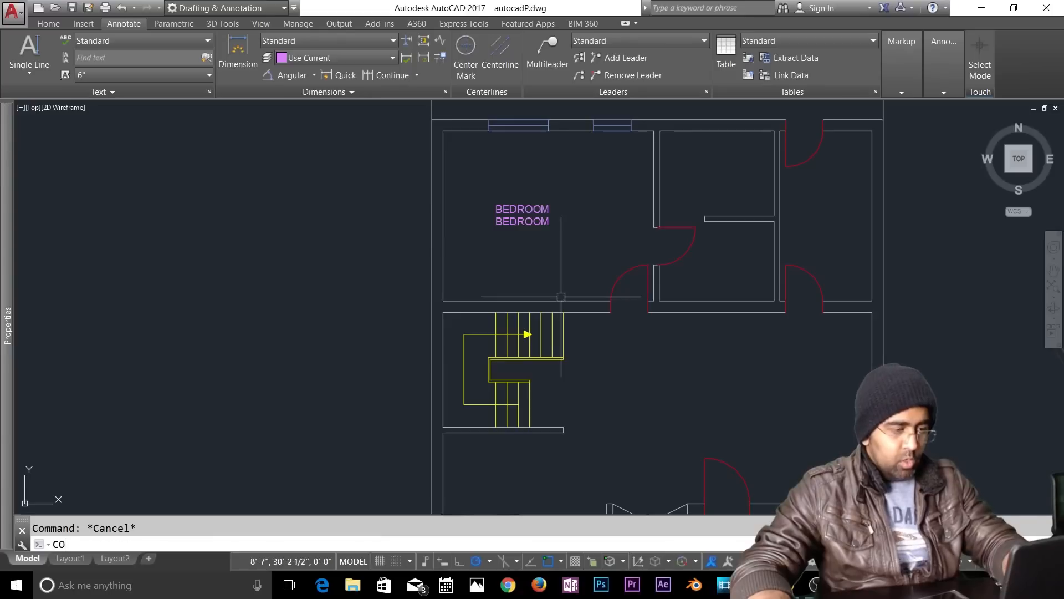
key("Return")
left_click(570, 190)
left_click(487, 235)
key("Return")
left_click(480, 252)
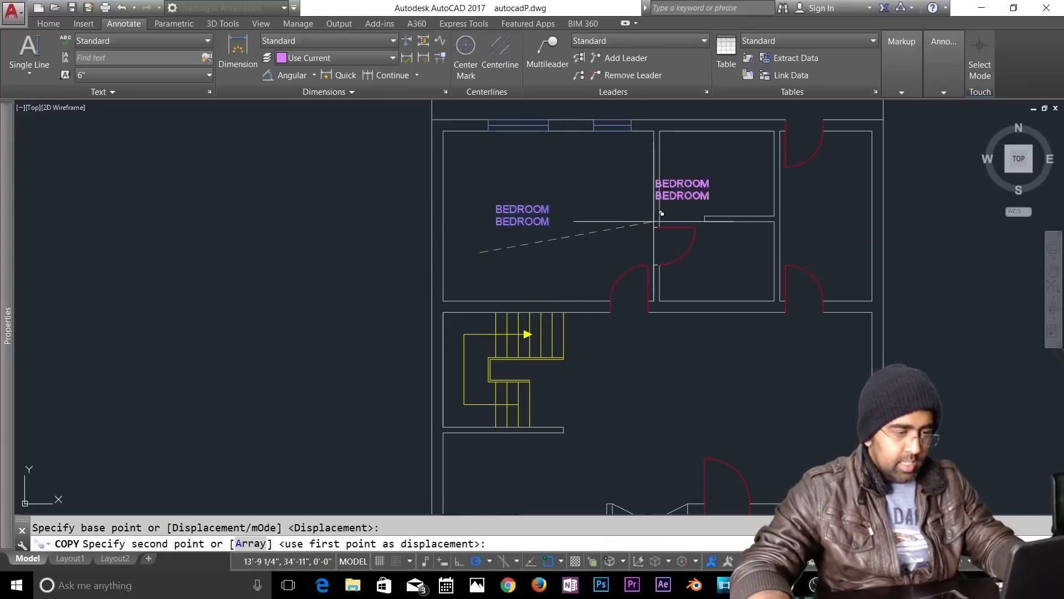
left_click(671, 206)
left_click(779, 253)
left_click(677, 303)
Step: Place further copies of the two-line label in the large central room and the lower-left room, and end copying
middle_click_drag(674, 319, 700, 163)
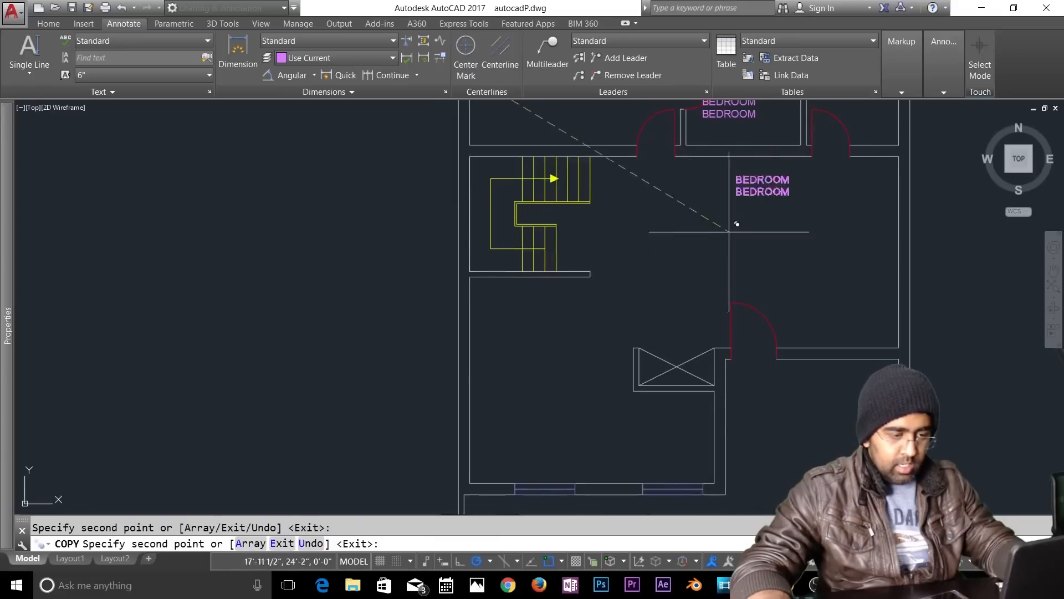
left_click(522, 428)
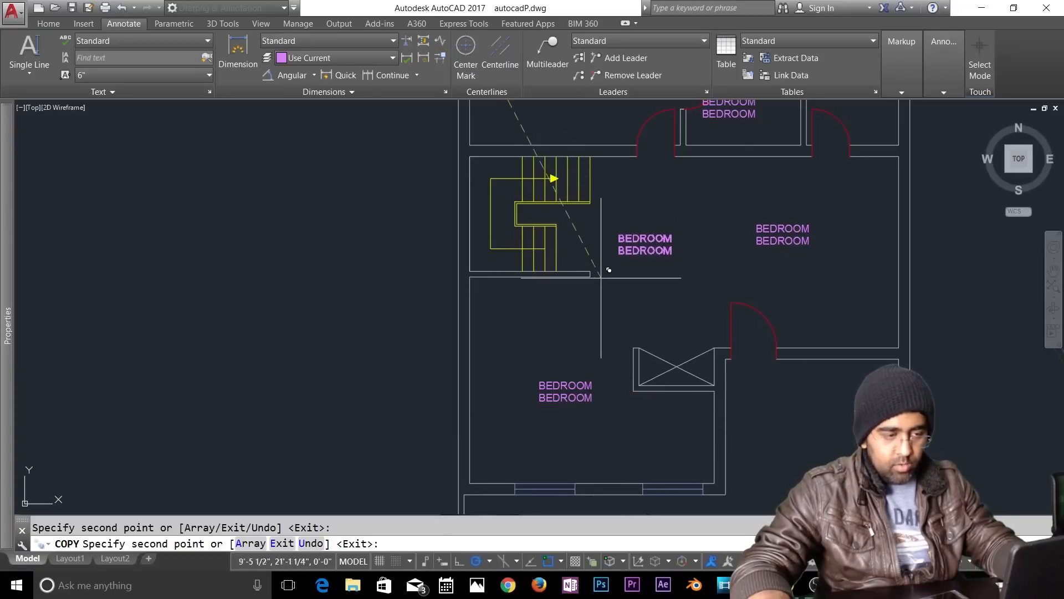
scroll(619, 307, "down", 4)
middle_click_drag(619, 380, 618, 307)
scroll(622, 361, "up", 4)
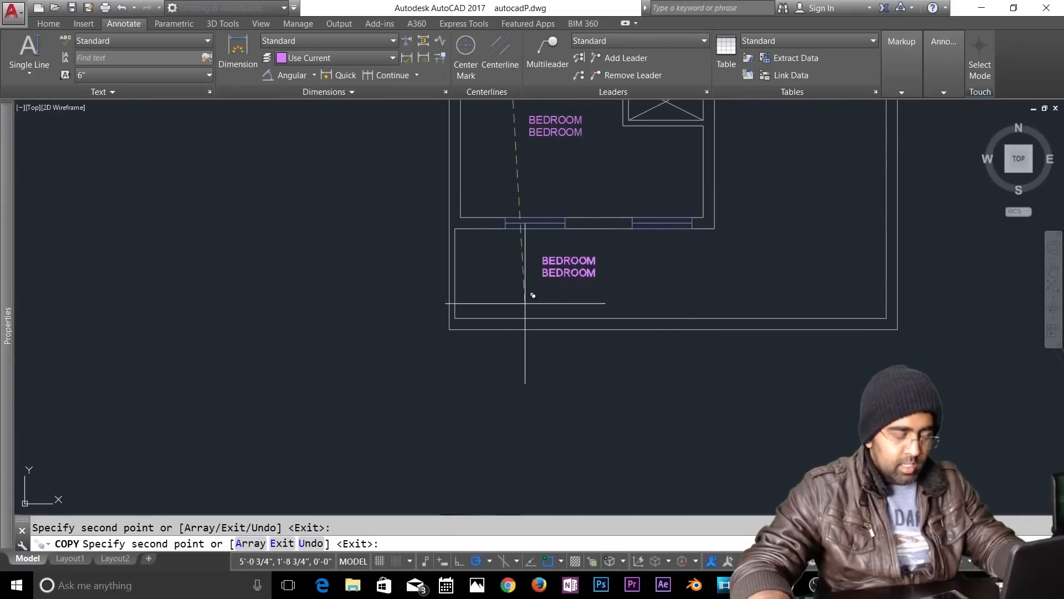
middle_click_drag(527, 297, 519, 391)
key("Return")
Step: Move the two-line label in the lower small middle room slightly to the right, clear of the door swing
scroll(563, 367, "down", 3)
scroll(723, 285, "up", 3)
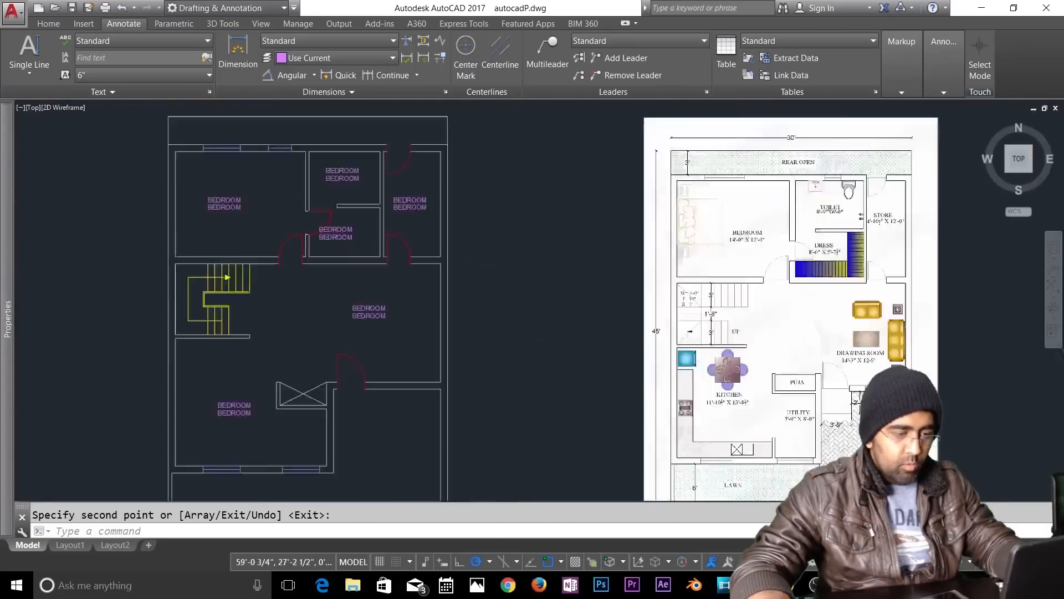
middle_click_drag(470, 292, 942, 346)
key("Escape")
type("m")
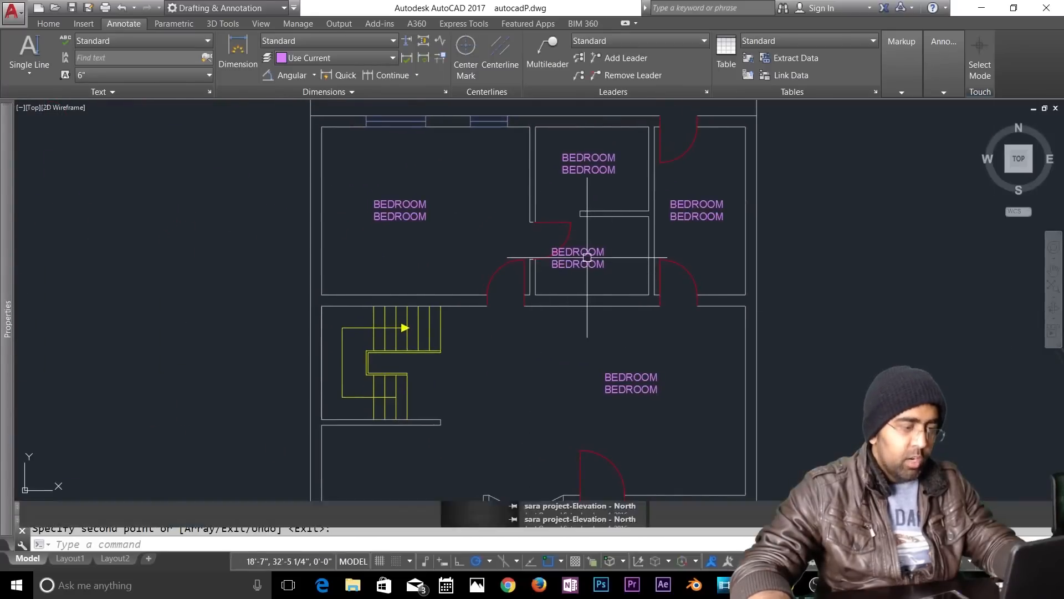
key("Return")
left_click(617, 250)
left_click(588, 278)
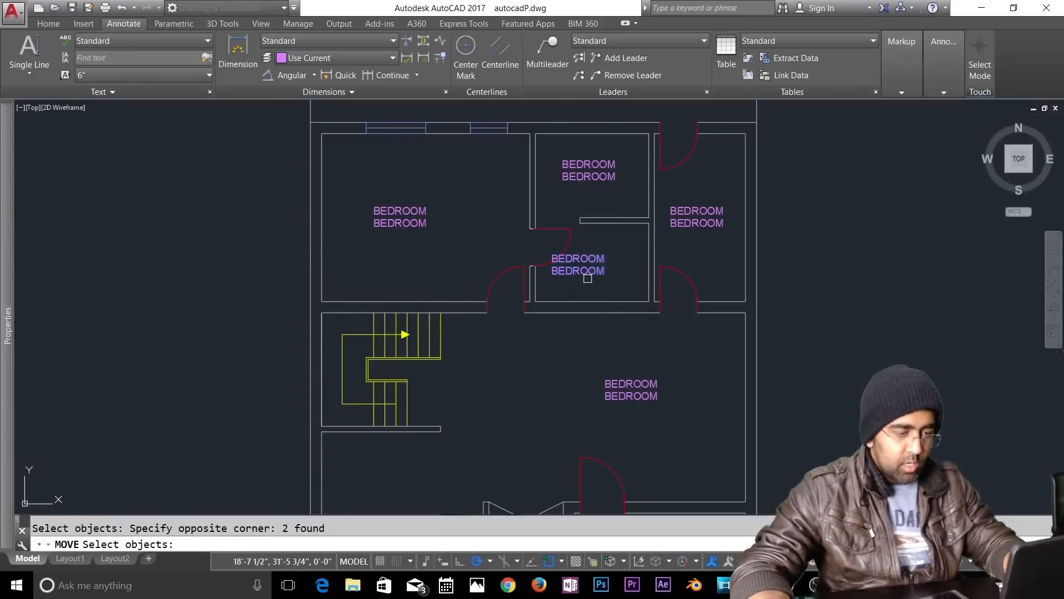
key("Return")
left_click(588, 278)
left_click(607, 278)
key("Escape")
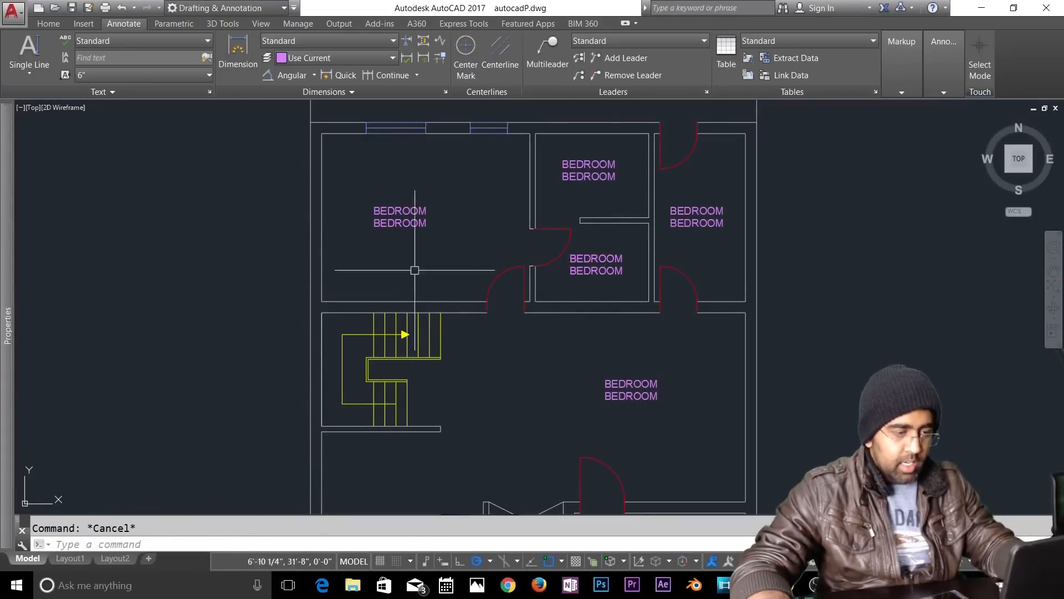
middle_click_drag(414, 265, 562, 371)
scroll(553, 351, "up", 2)
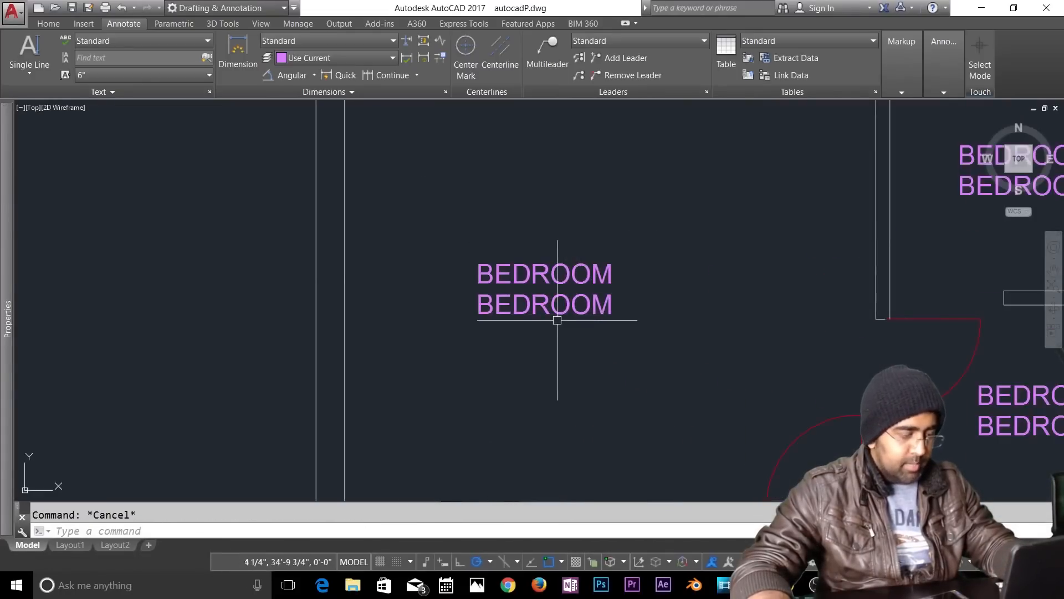
left_click(564, 308)
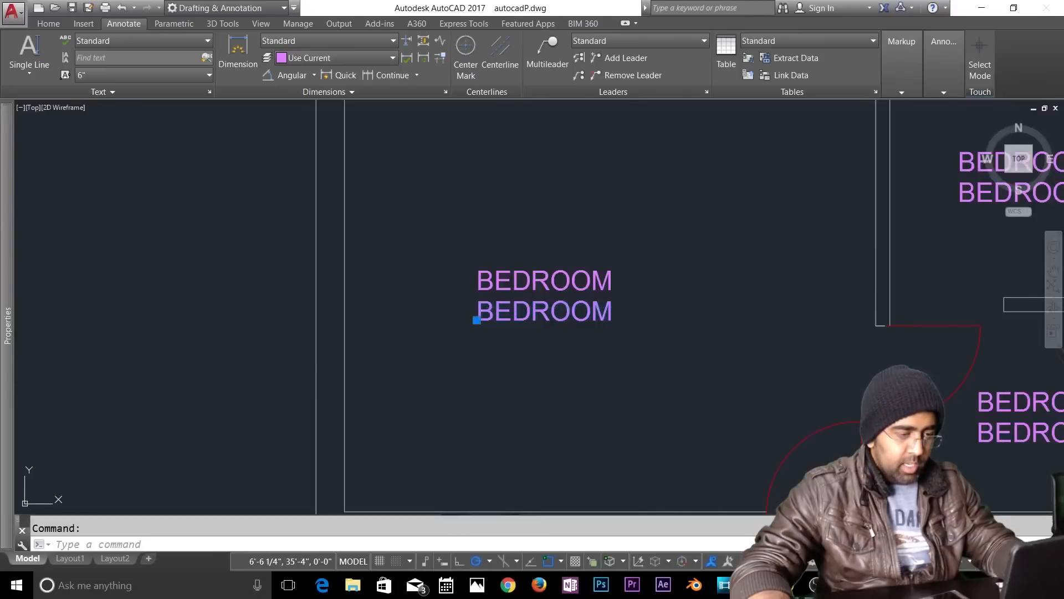
double_click(517, 314)
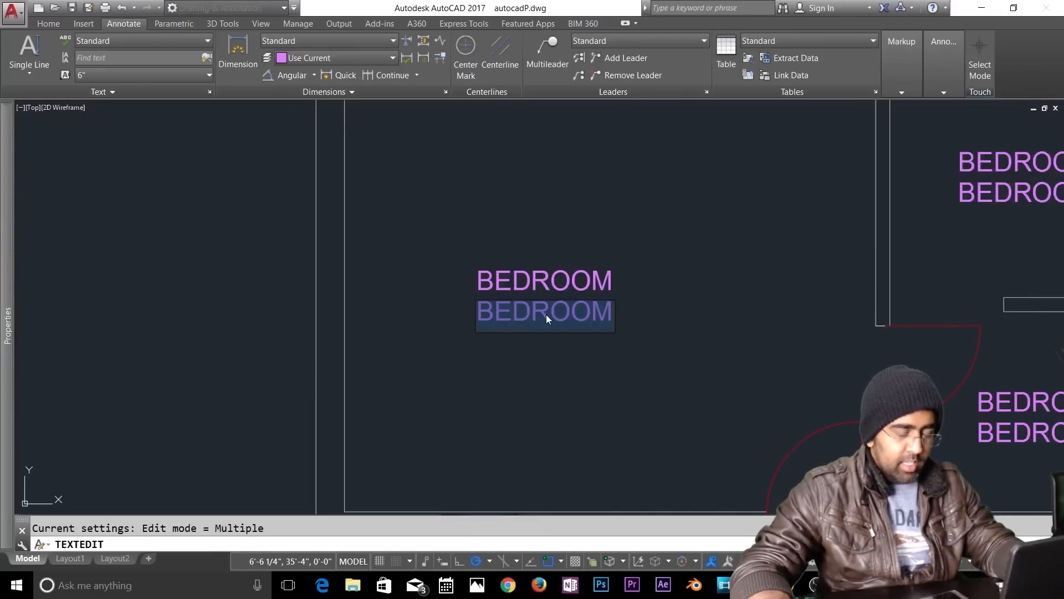
scroll(547, 314, "down", 8)
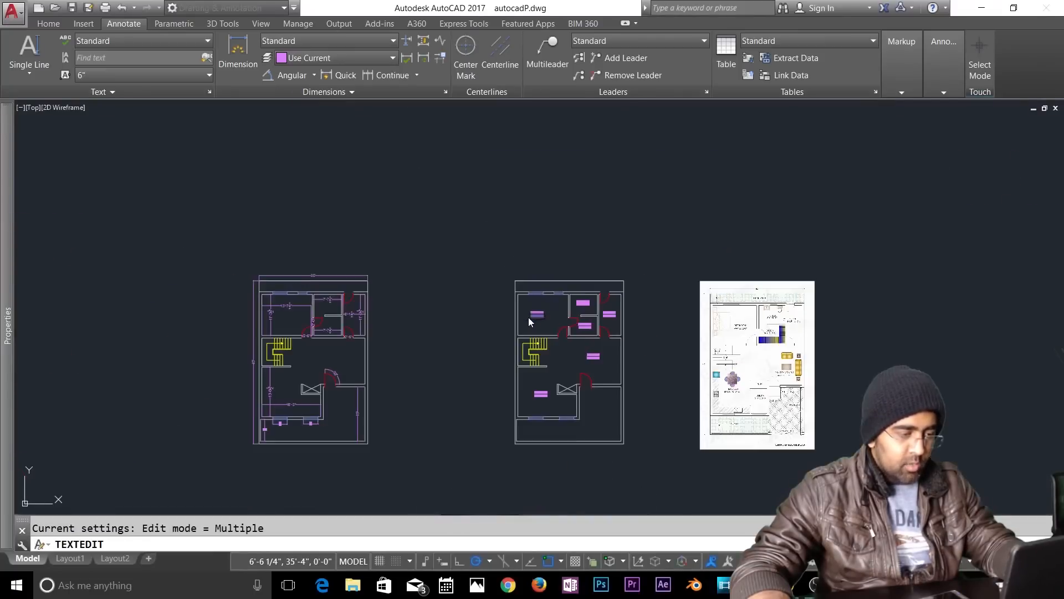
key("Escape")
Step: Move the whole dimensioned plan horizontally to the right, closer to the labelled copy
type("M")
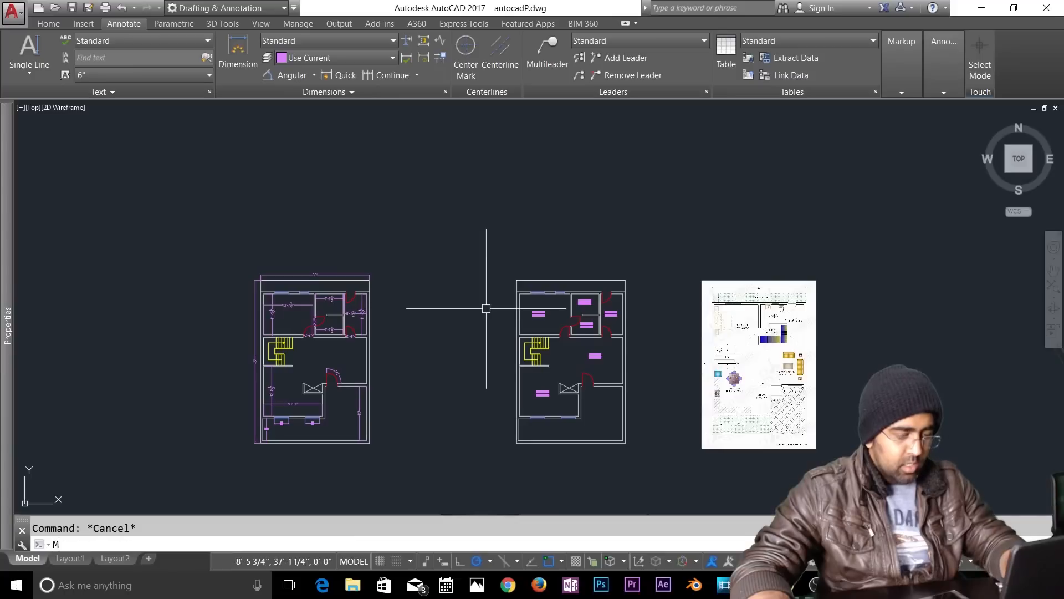
key("Return")
left_click(401, 231)
left_click(249, 463)
key("Return")
left_click(282, 469)
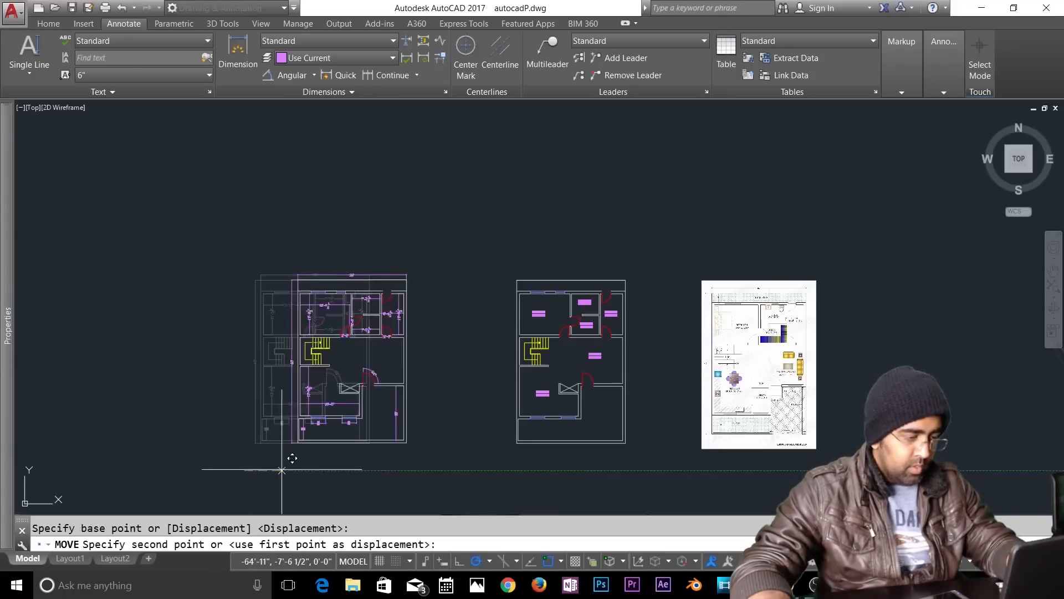
left_click(379, 470)
key("Escape")
Step: Change the second line of the upper-left room's label to 13'7.5" X 11'3.5"
scroll(506, 298, "up", 5)
mouse_move(506, 297)
middle_mouse_down()
mouse_move(542, 340)
mouse_move(604, 326)
middle_mouse_up()
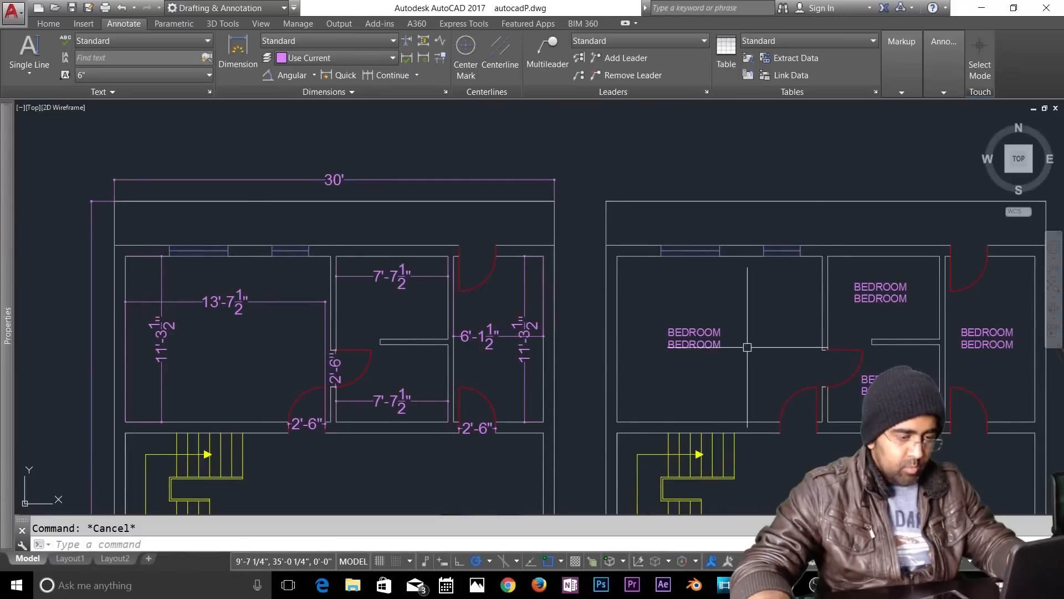
left_click(709, 345)
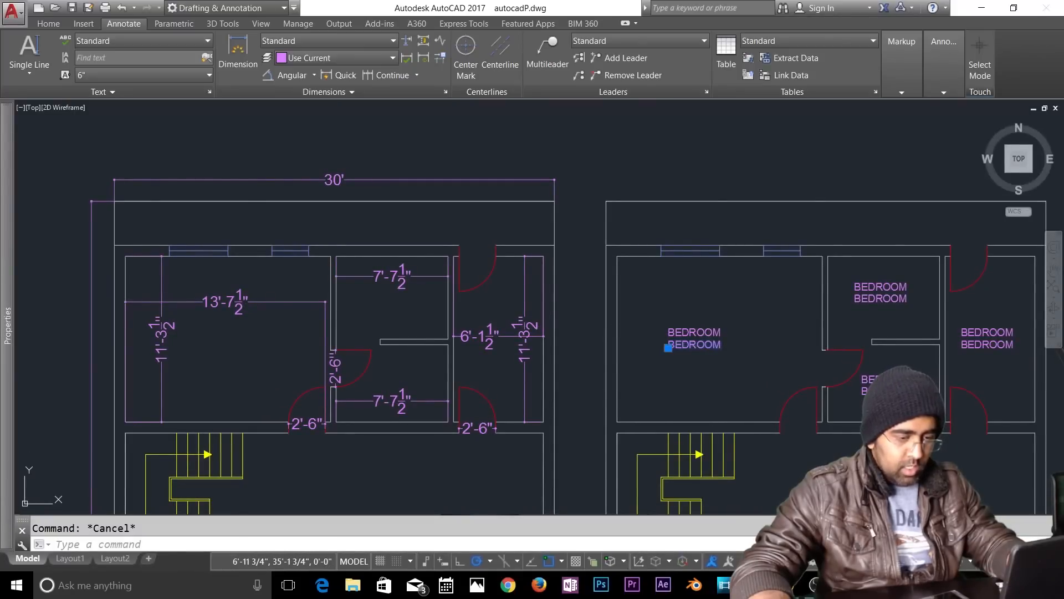
double_click(708, 345)
type("13")
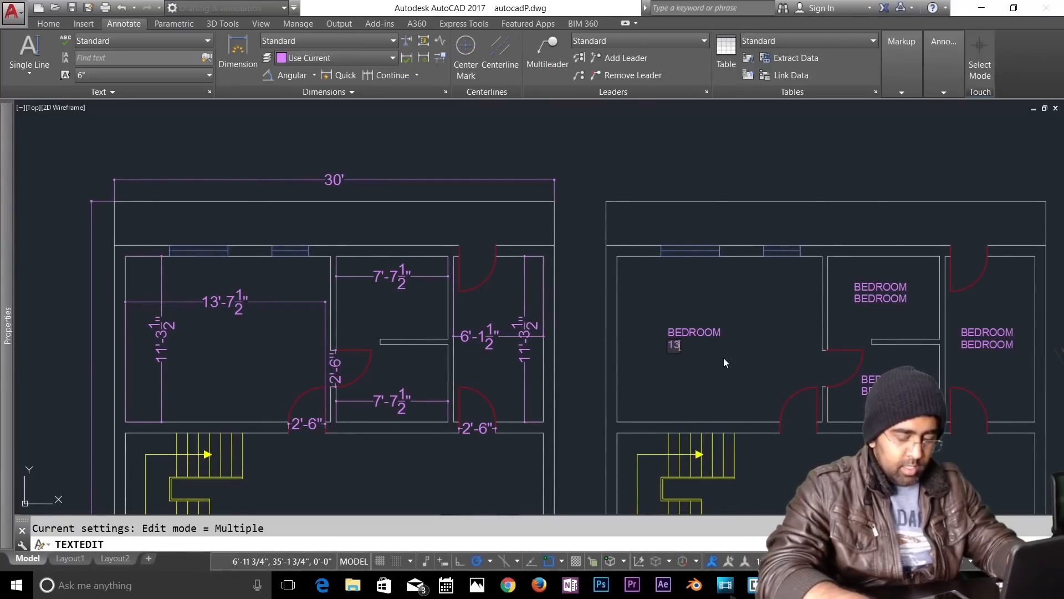
type("'")
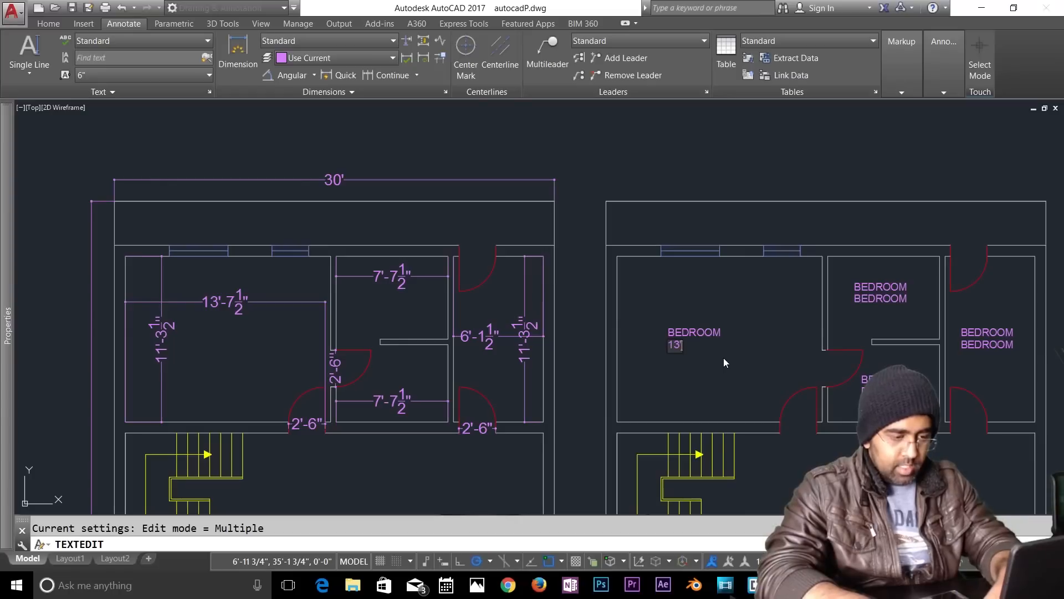
type("7.5\" X 11'3.5")
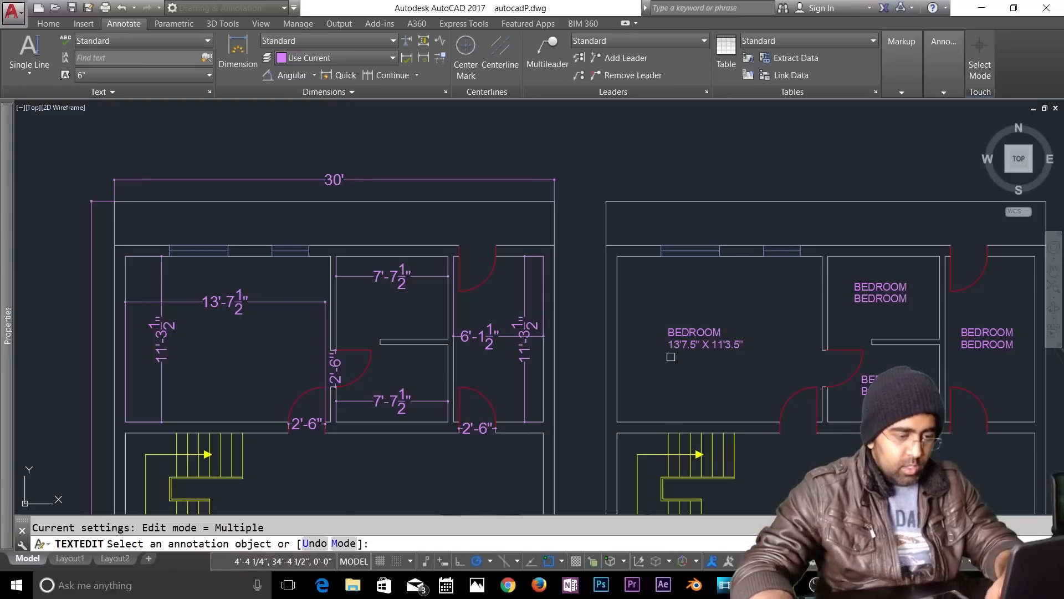
key("Escape")
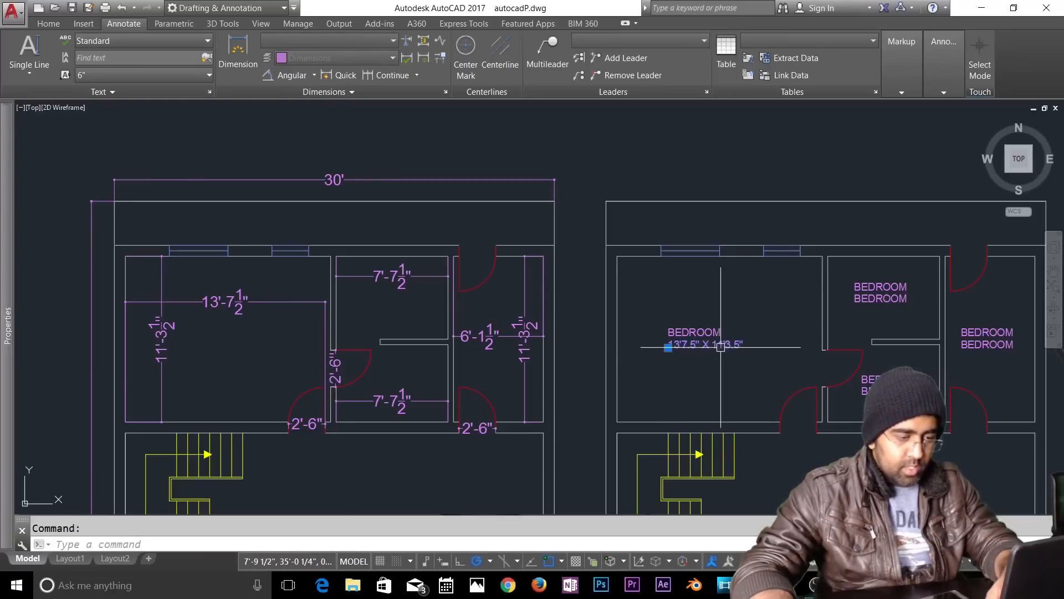
Step: Shift the upper-left room's size text slightly left to centre it beneath the word BEDROOM
left_click_drag(713, 349, 700, 349)
left_click(706, 364)
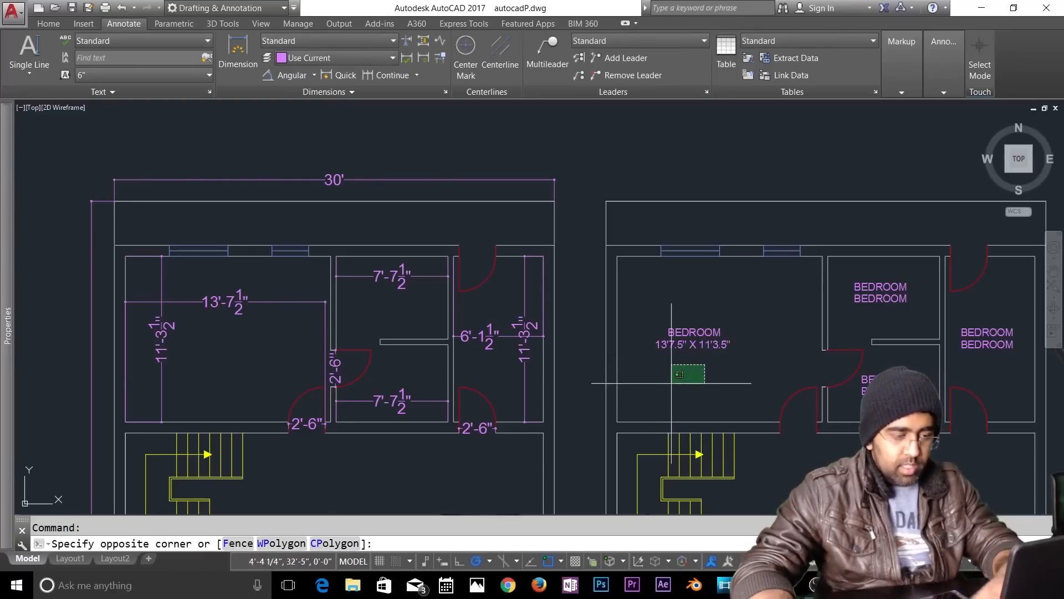
left_click(683, 391)
Step: Examine the room name and size labels on the reference image against the dimensioned plan and the labelled copy
middle_click_drag(683, 391, 459, 233)
scroll(458, 239, "down", 1)
middle_click_drag(933, 237, 710, 275)
scroll(795, 273, "up", 6)
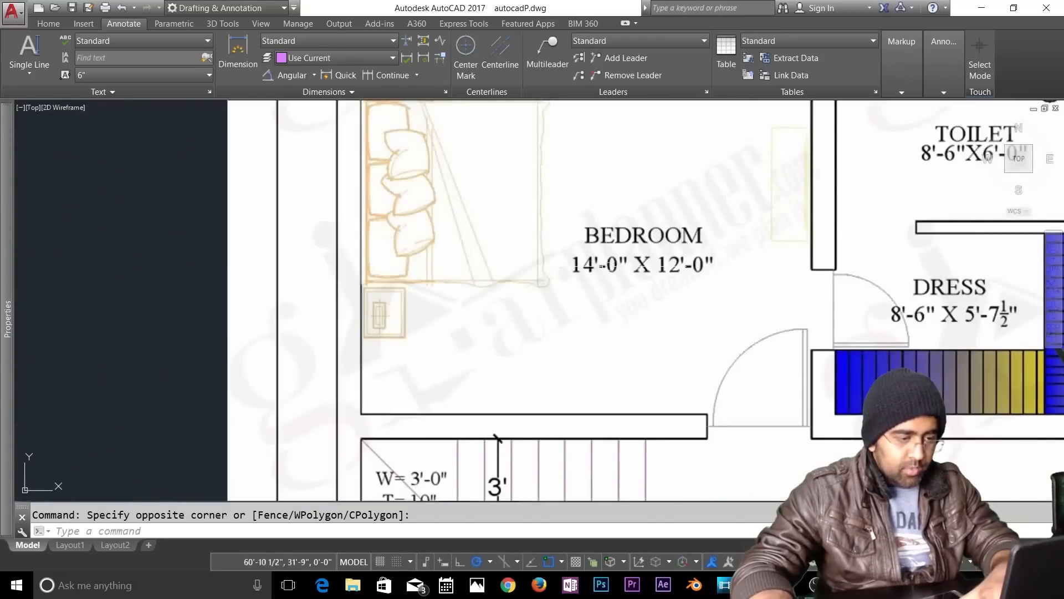
scroll(641, 264, "down", 3)
middle_click_drag(652, 264, 1053, 272)
scroll(544, 212, "up", 1)
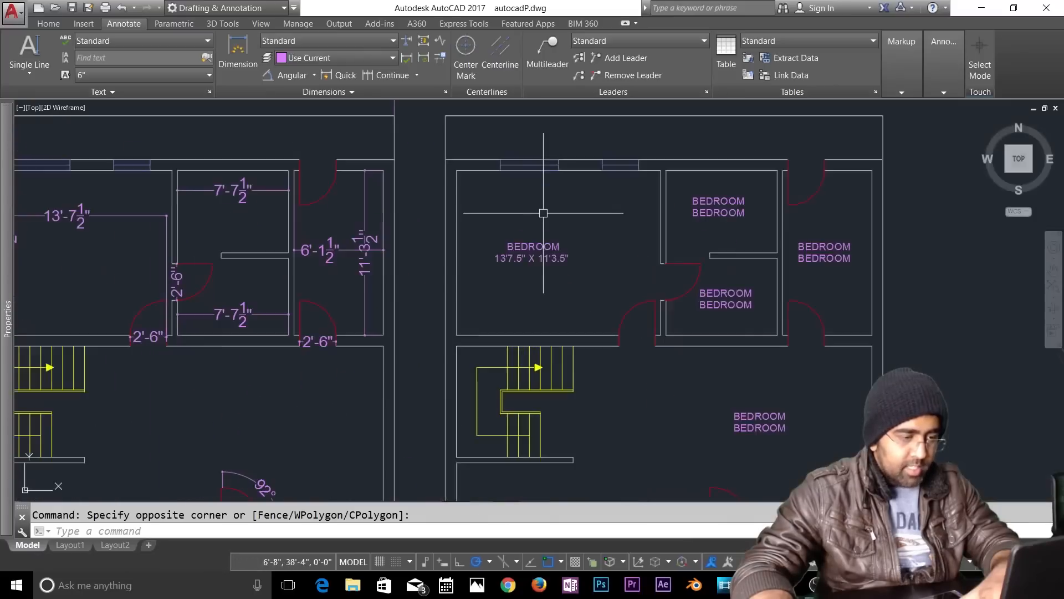
middle_click_drag(550, 212, 677, 232)
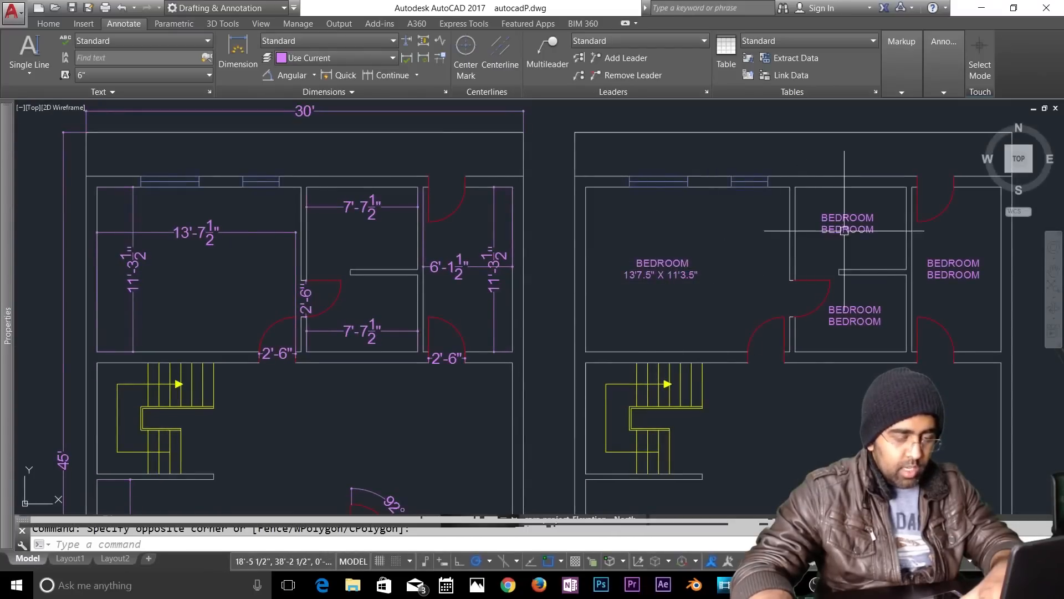
middle_click_drag(844, 224, 684, 271)
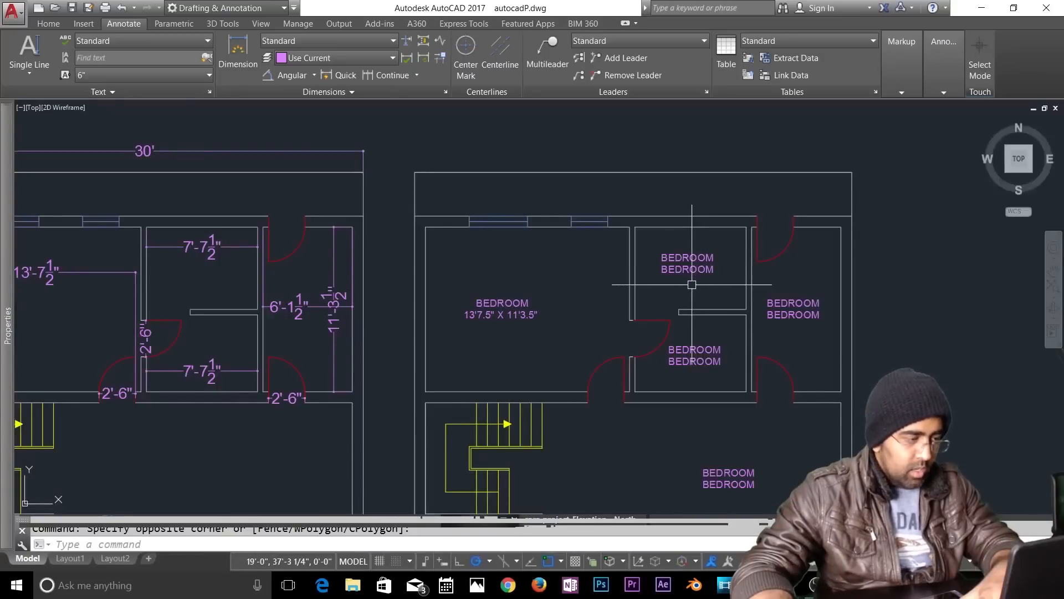
Step: Dimension the vertical clear length of the upper middle room, above its short partition, on the dimensioned plan
left_click(238, 65)
left_click(258, 392)
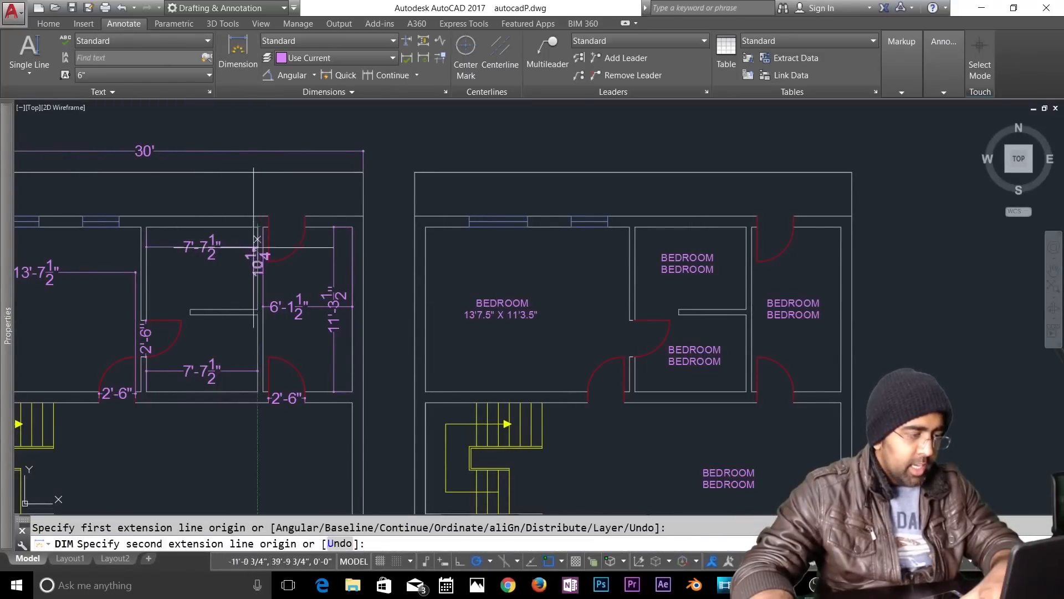
left_click(258, 227)
left_click(242, 299)
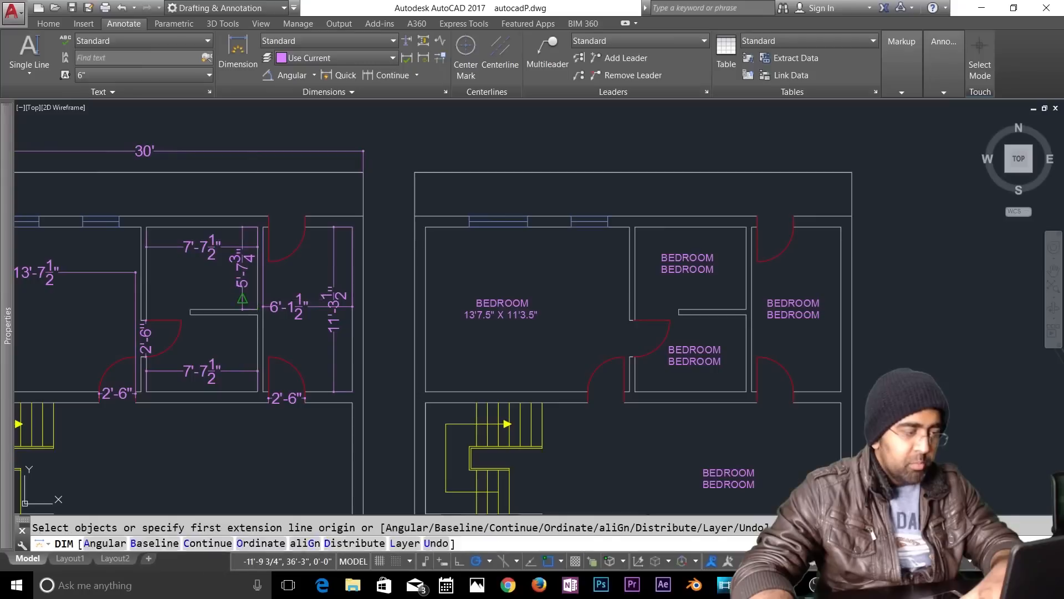
key("Escape")
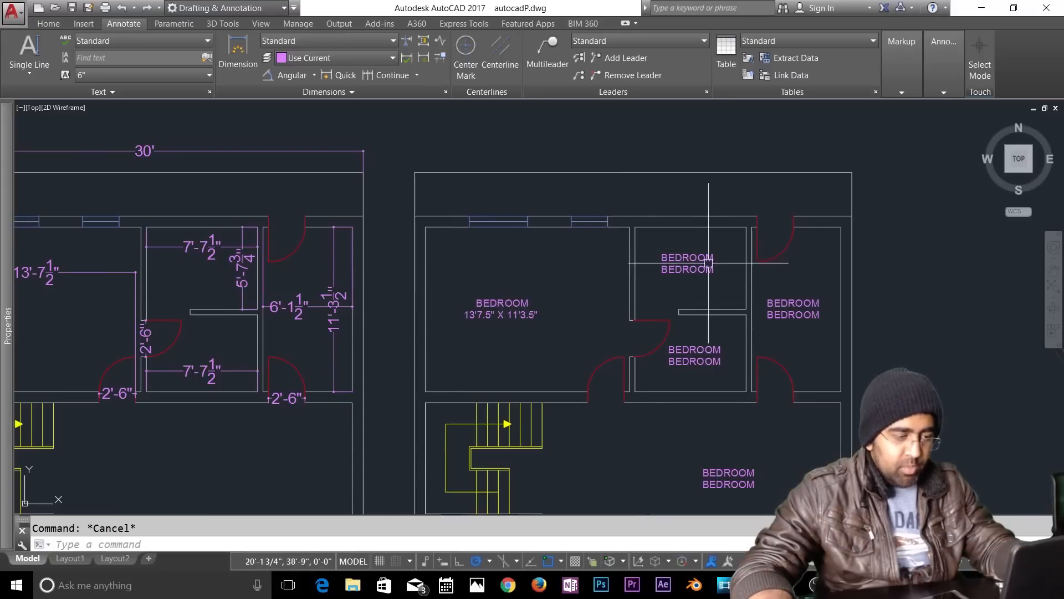
Step: Change the upper middle room's two label lines on the undimensioned copy to TOILET and 7'7.5"X5'7.5"
scroll(710, 268, "up", 5)
scroll(682, 277, "down", 5)
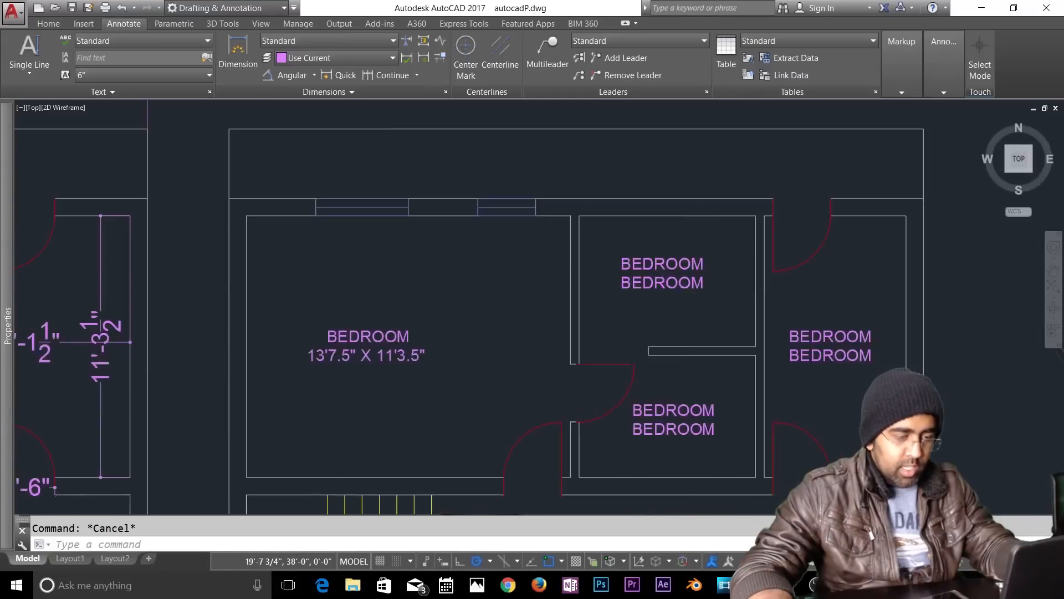
double_click(680, 273)
type("tO")
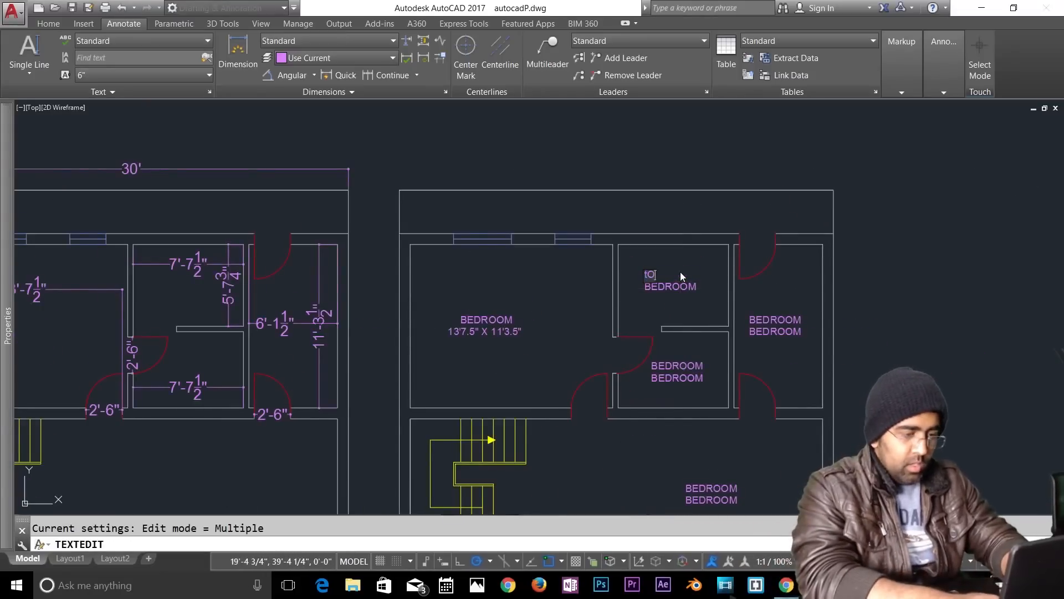
key("BackSpace")
key("BackSpace")
key("BackSpace")
key("BackSpace")
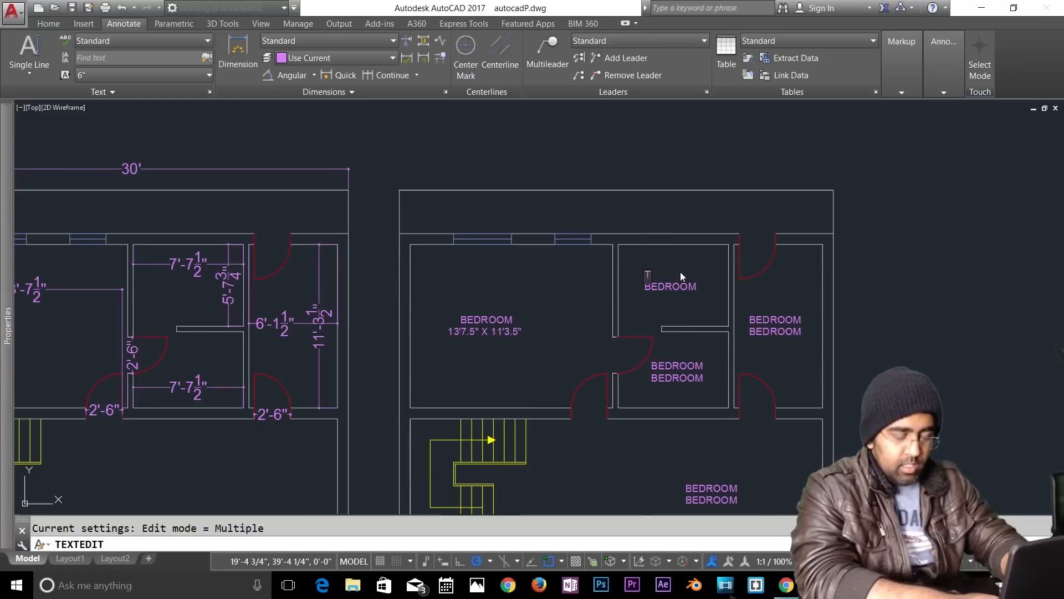
key("Return")
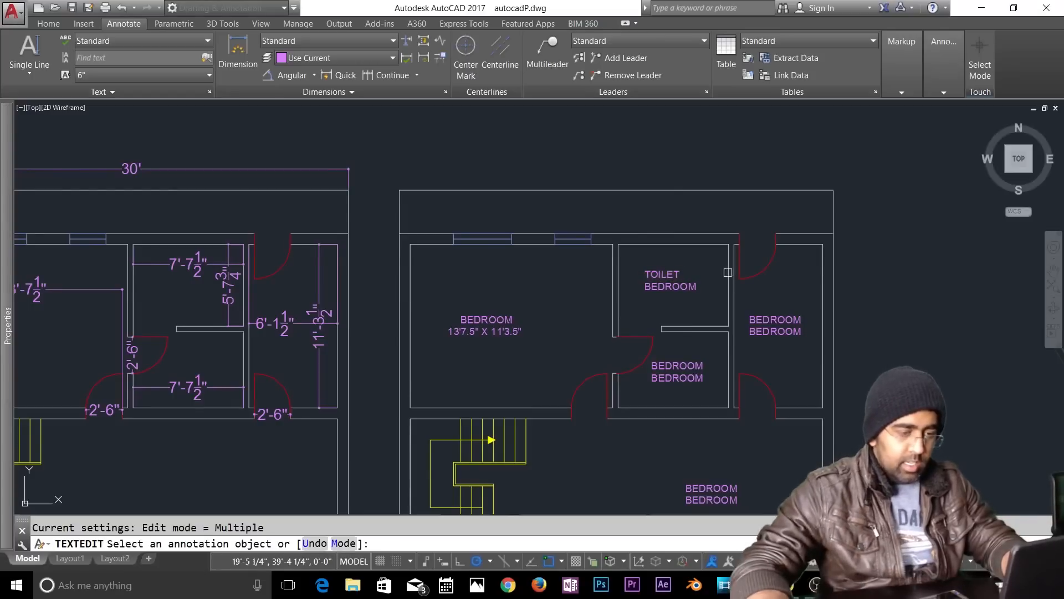
key("Return")
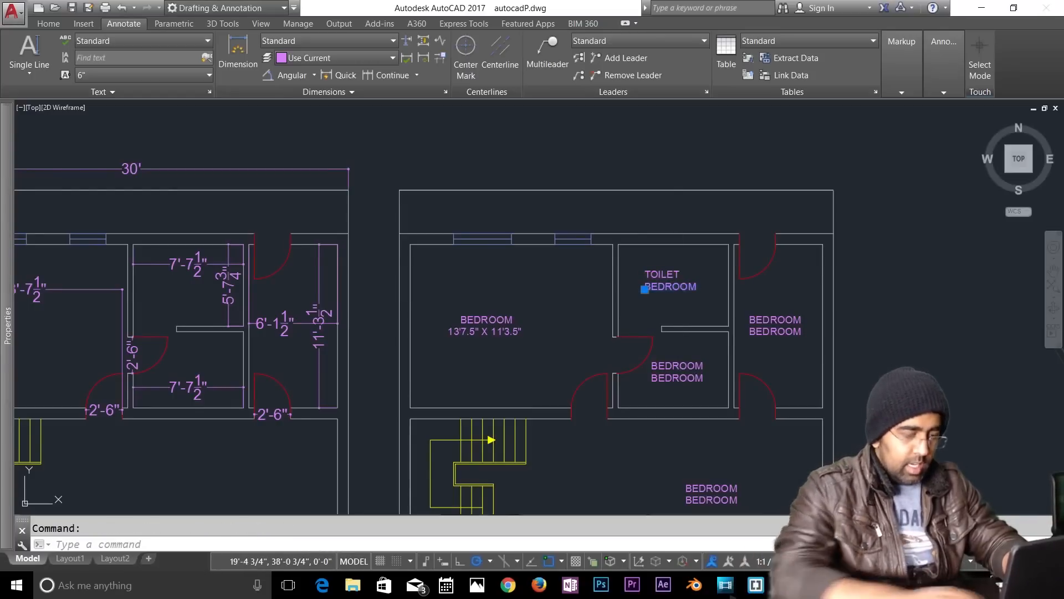
double_click(681, 291)
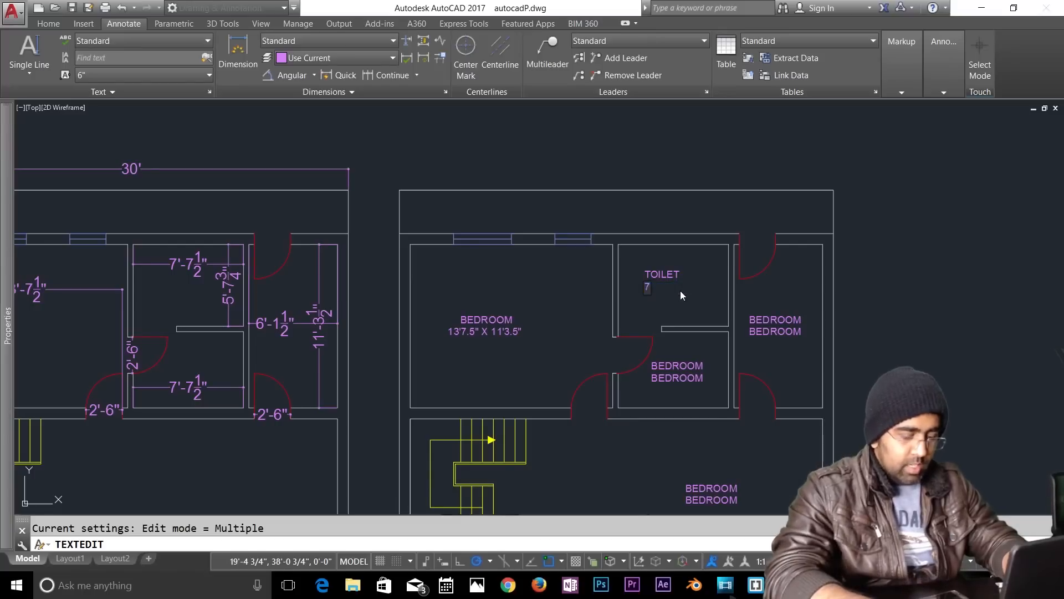
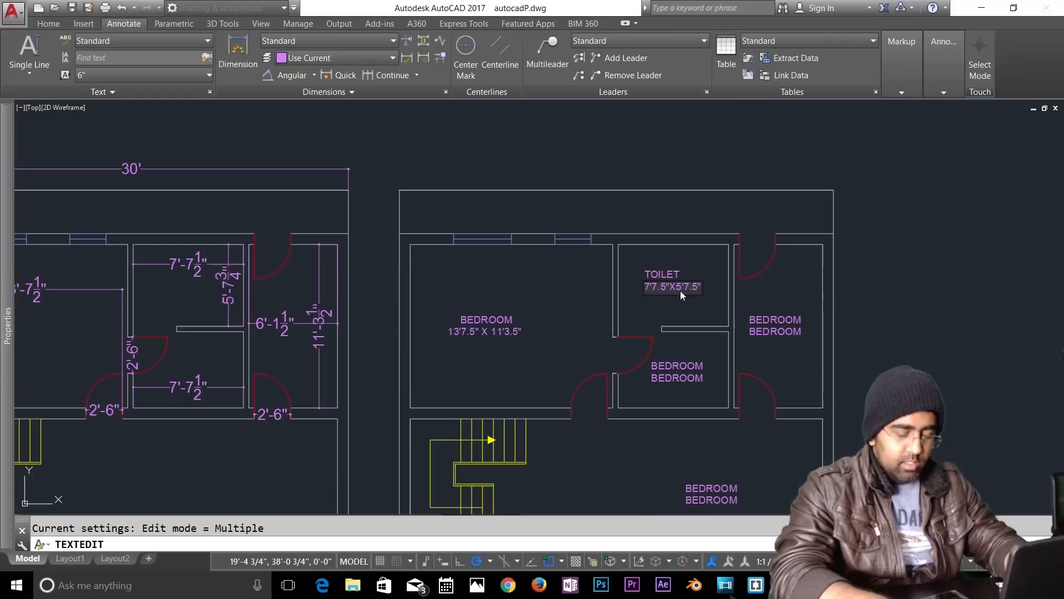
key("Return")
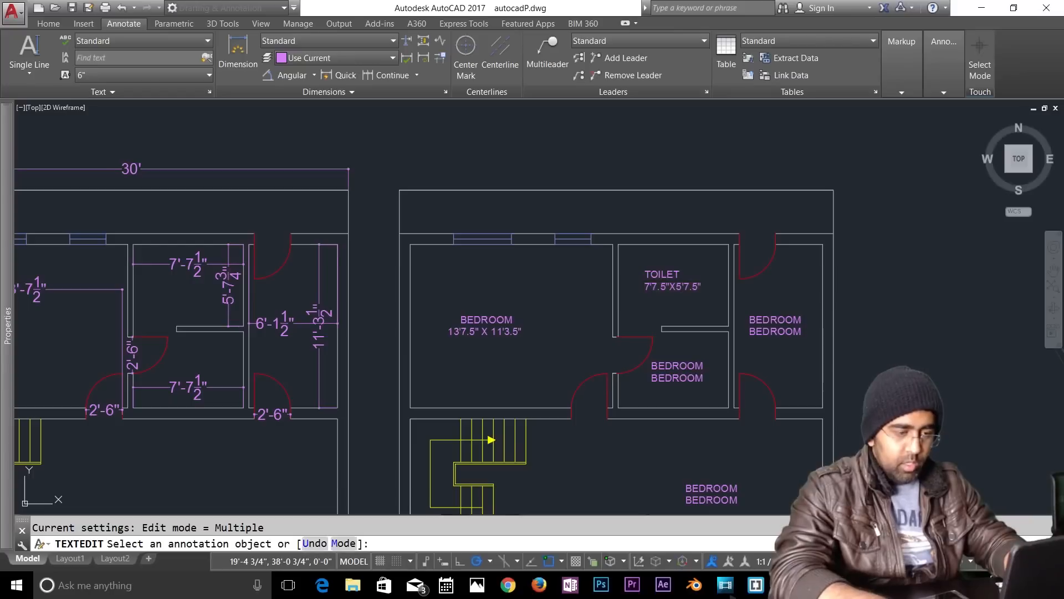
Step: Change the first label line of the upper-right room on the undimensioned copy to STORE
left_click(779, 321)
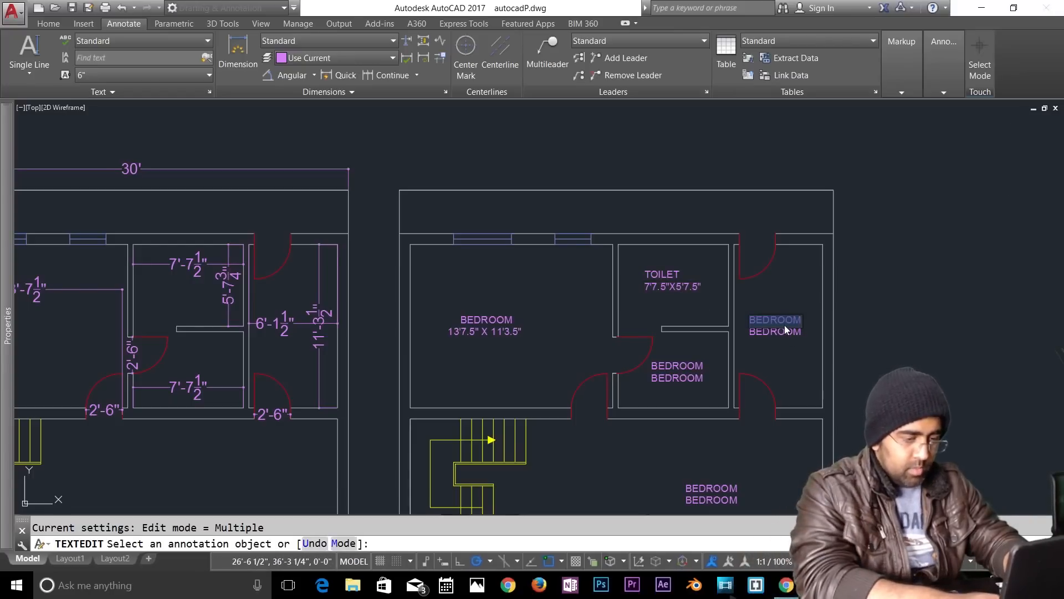
type("sT")
key("BackSpace")
key("BackSpace")
type("ST")
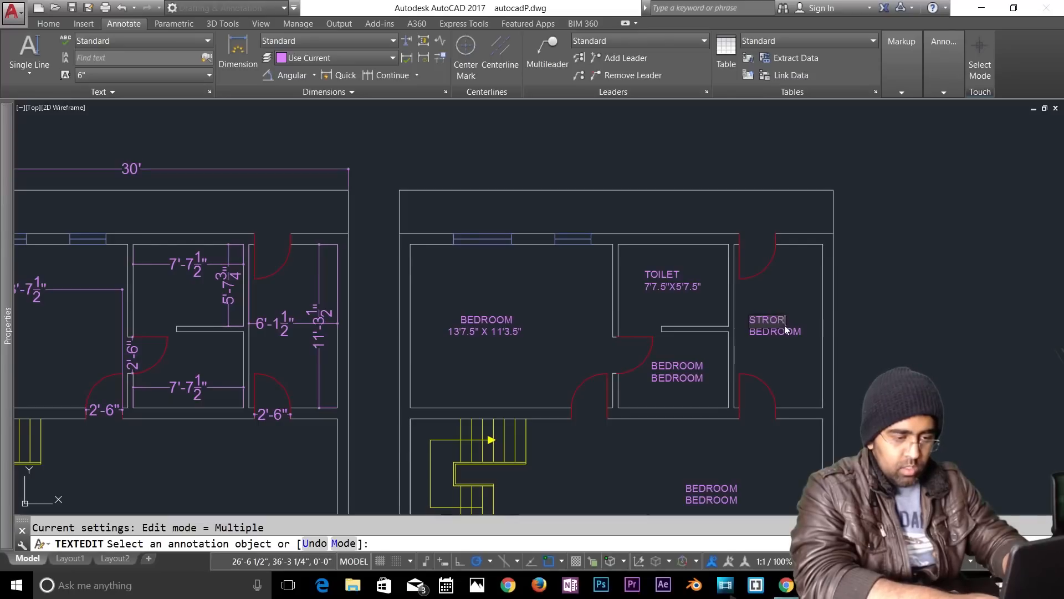
type("OORE")
key("Return")
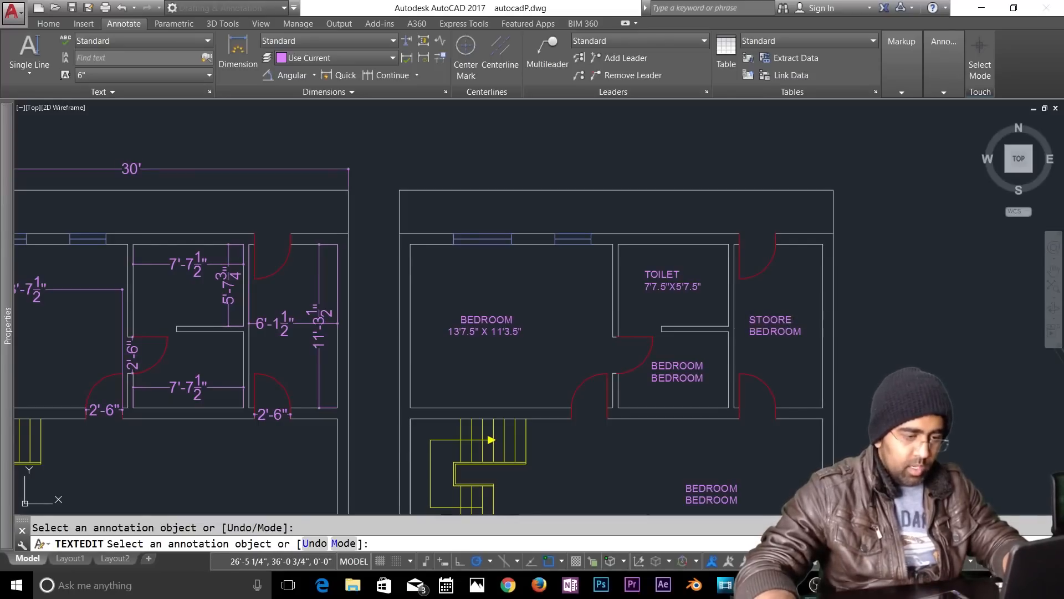
left_click(775, 322)
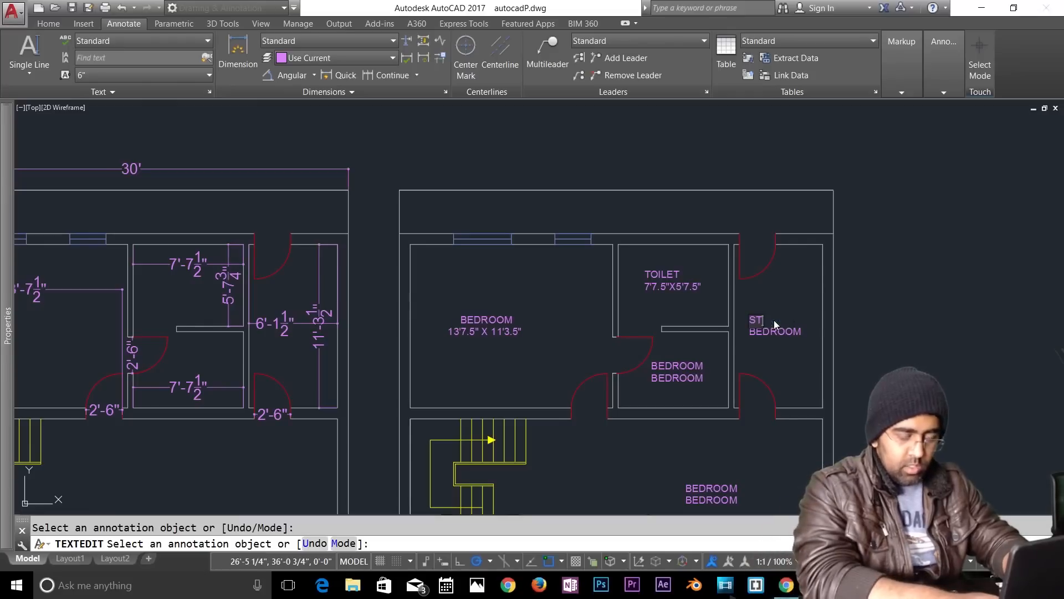
key("Return")
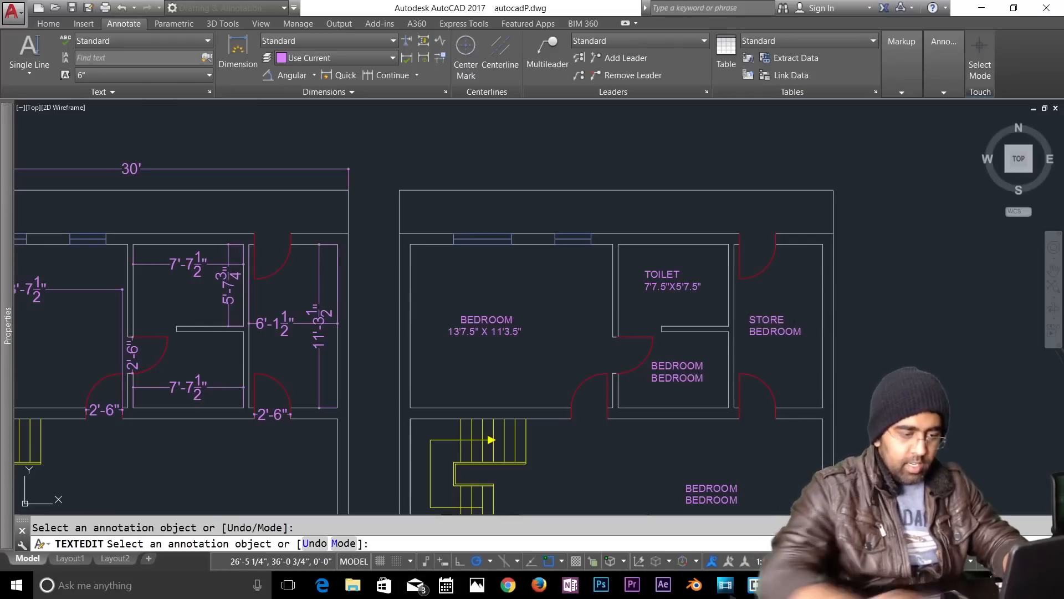
Step: Set the size line beneath the STORE label to 6'1.5"X11'3.5"
left_click(780, 338)
type("6'1.5\"")
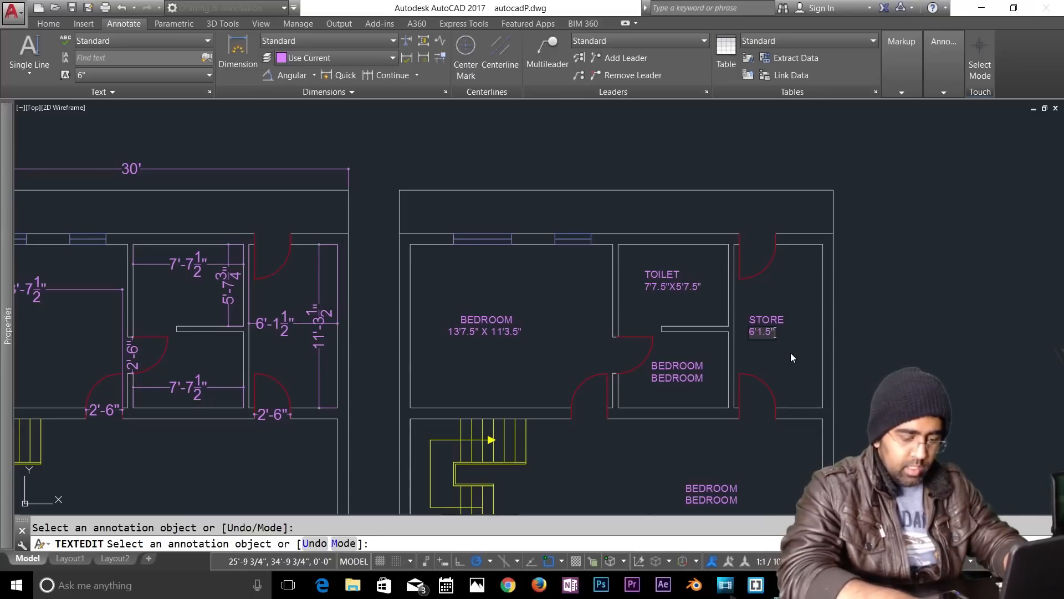
type("X11'3.5\"")
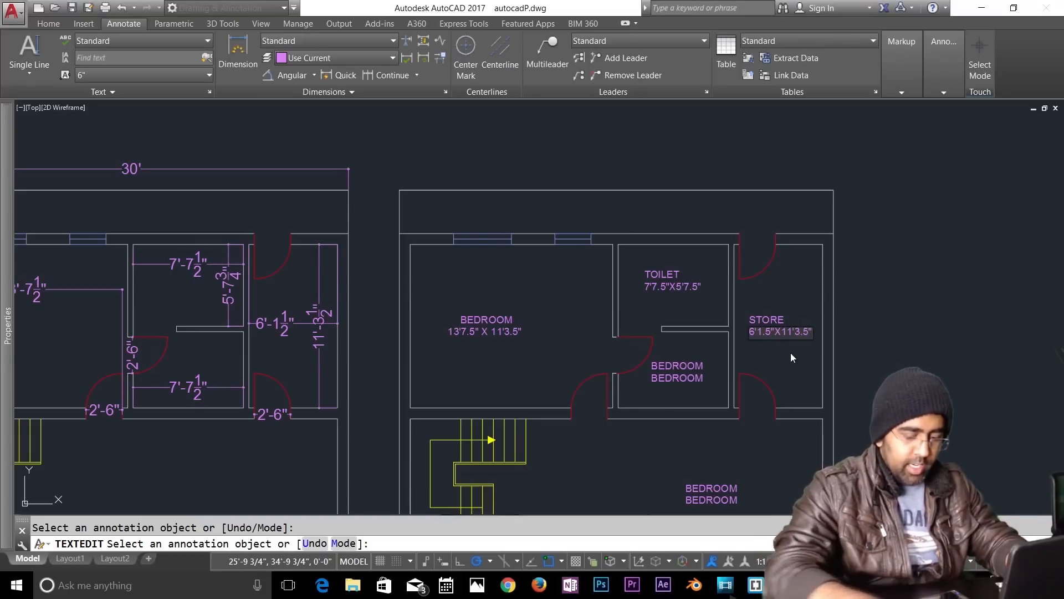
key("Return")
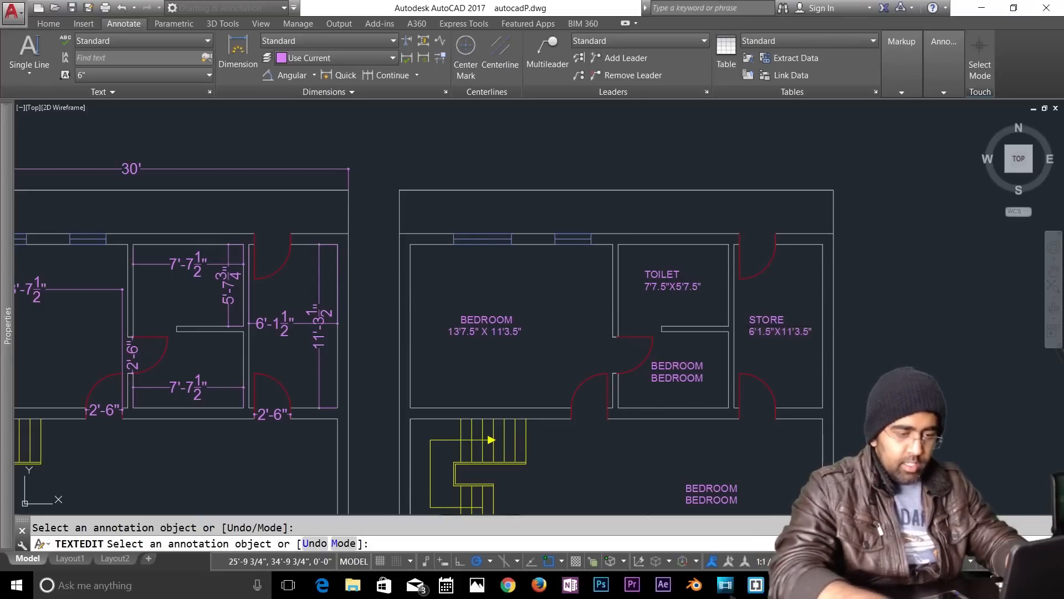
Step: Change the two label lines of the small room below the toilet to DRESS and 7'7.5"X5'5.5"
scroll(663, 379, "down", 4)
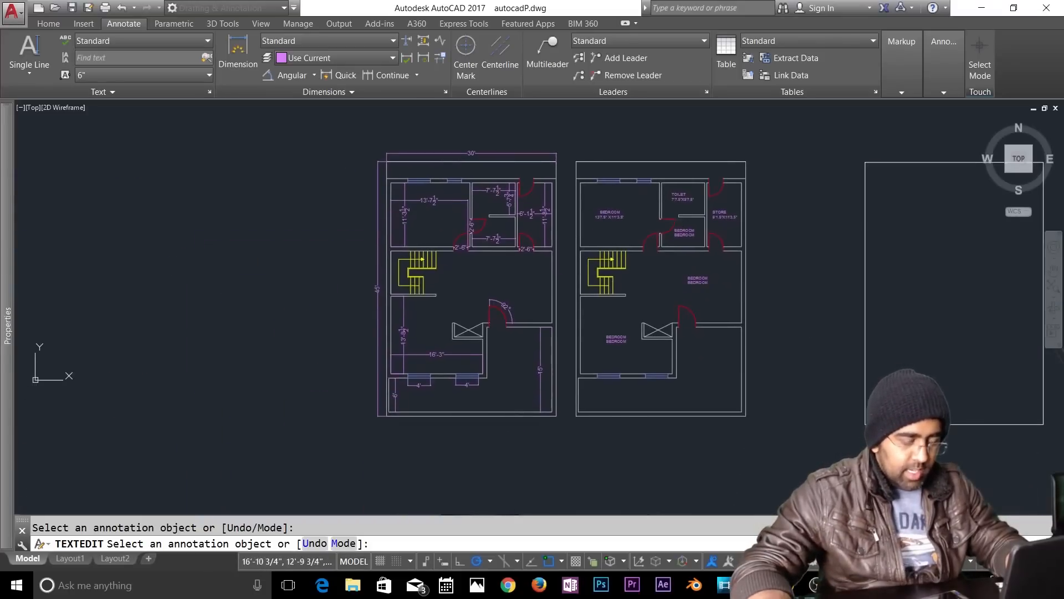
scroll(710, 233, "up", 2)
scroll(675, 231, "up", 2)
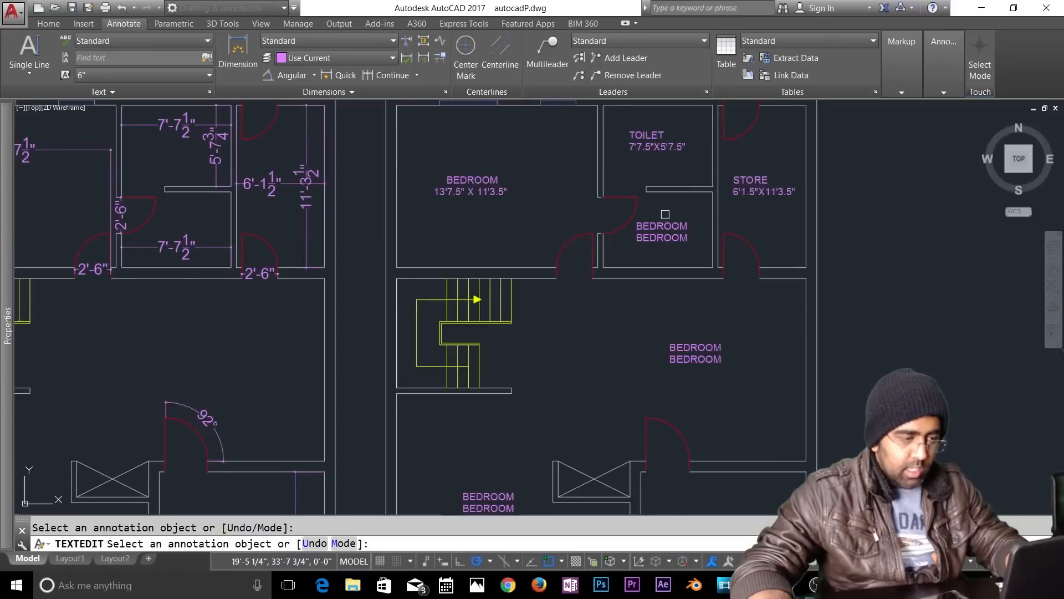
middle_click_drag(684, 211, 685, 274)
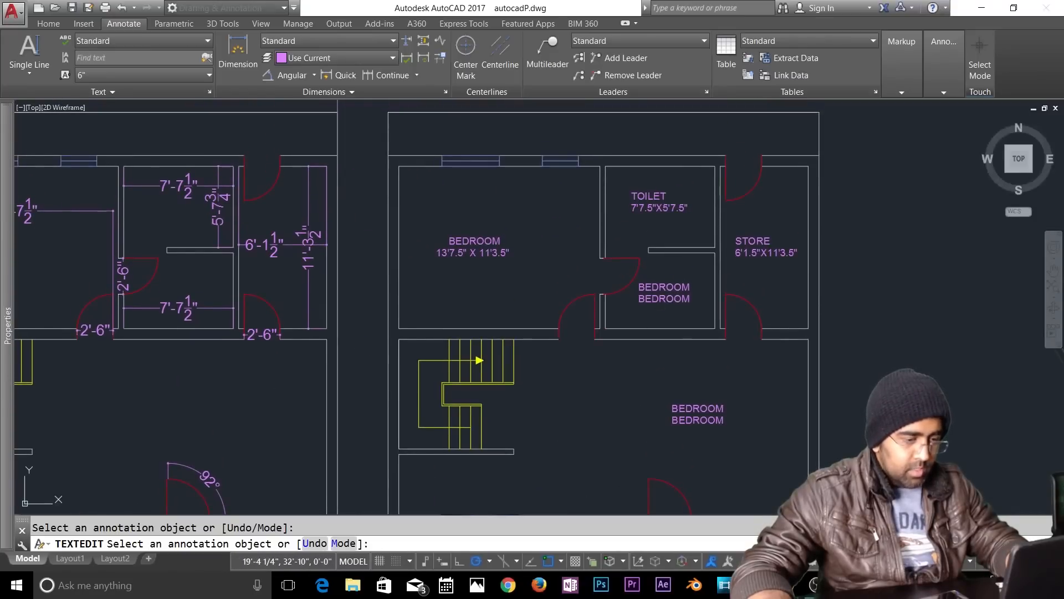
left_click(674, 290)
double_click(683, 302)
type("7'7.5\"X5")
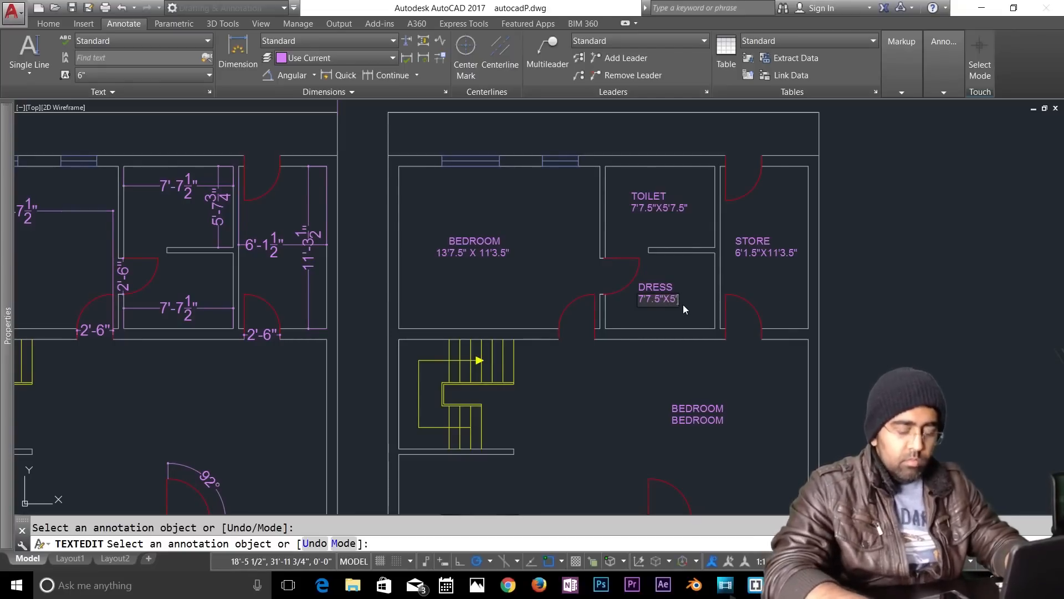
type("'5.5\"")
key("Return")
Step: Dimension the central living area's height and its width from the staircase edge to the right wall on the dimensioned plan
scroll(561, 436, "down", 1)
middle_click_drag(561, 435, 774, 260)
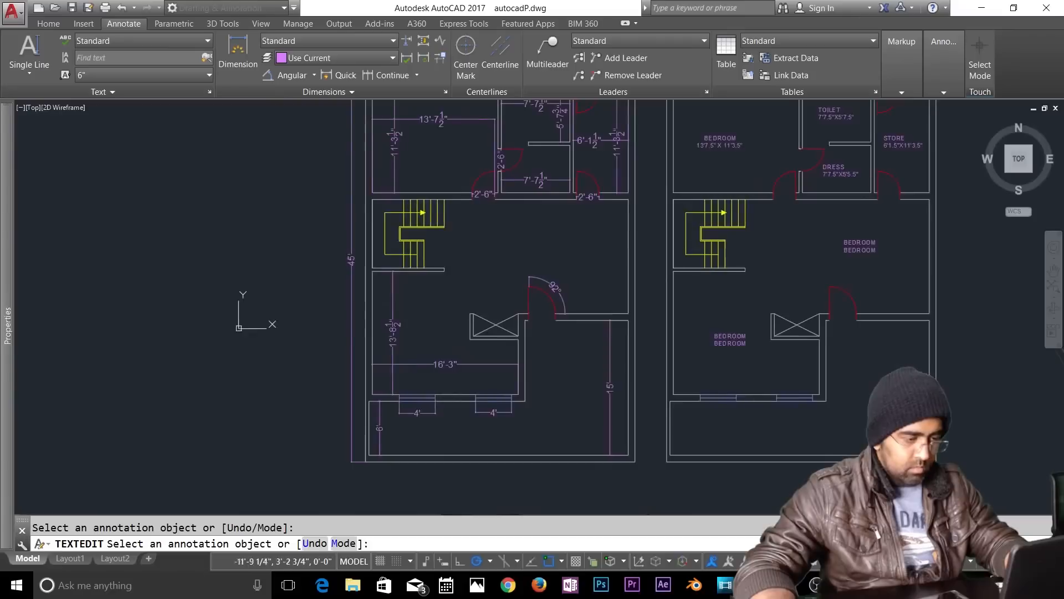
left_click(238, 52)
left_click(627, 242)
left_click(589, 243)
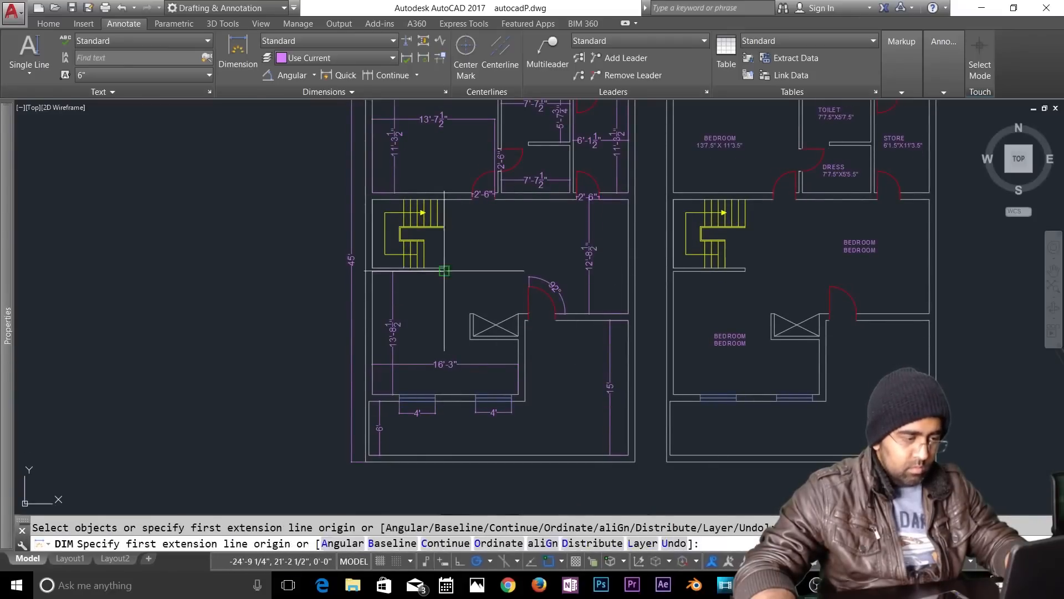
left_click(444, 257)
left_click(628, 257)
scroll(864, 263, "up", 1)
middle_click_drag(864, 264, 722, 302)
key("Escape")
Step: Change the central living area's two label lines on the undimensioned copy to LIVING ROOM and 20'6"X12'8.5"
double_click(714, 275)
type("20'6\"X12'8.5\"")
key("Return")
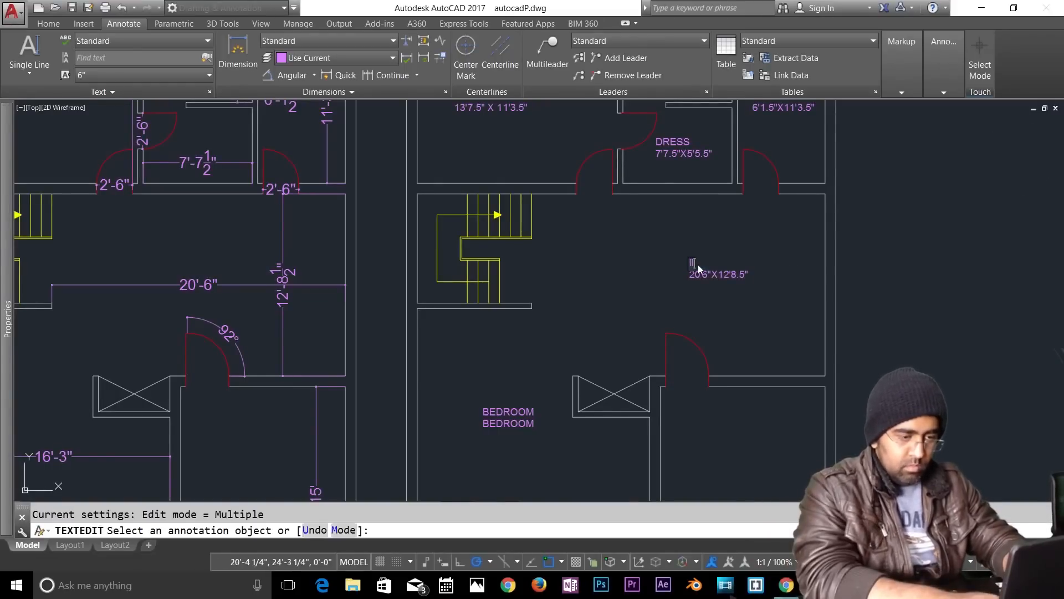
type("ROOM")
key("Return")
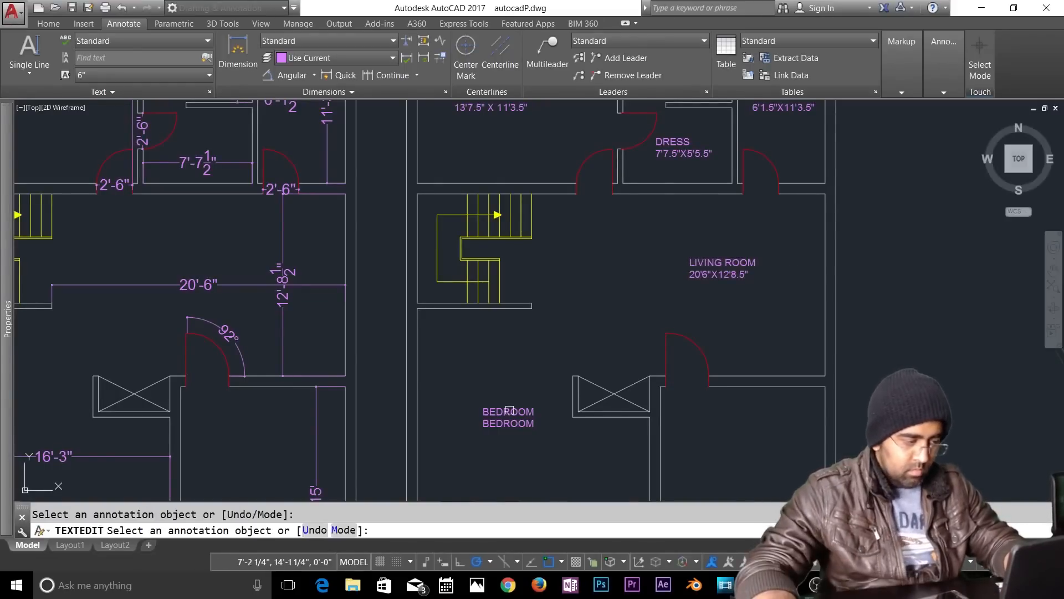
Step: Change the lower-left room's two label lines on the undimensioned copy to KITCHEN and 16'3"X13'8.5"
middle_click_drag(697, 264, 835, 177)
double_click(647, 324)
type("KITE")
type("HEN")
key("Return")
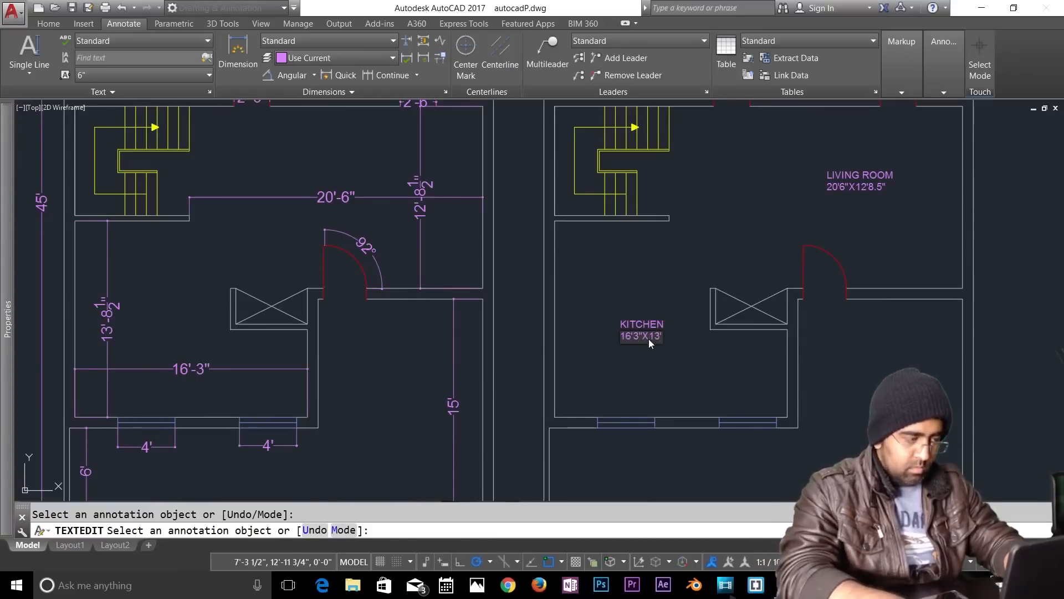
type("8.5\"")
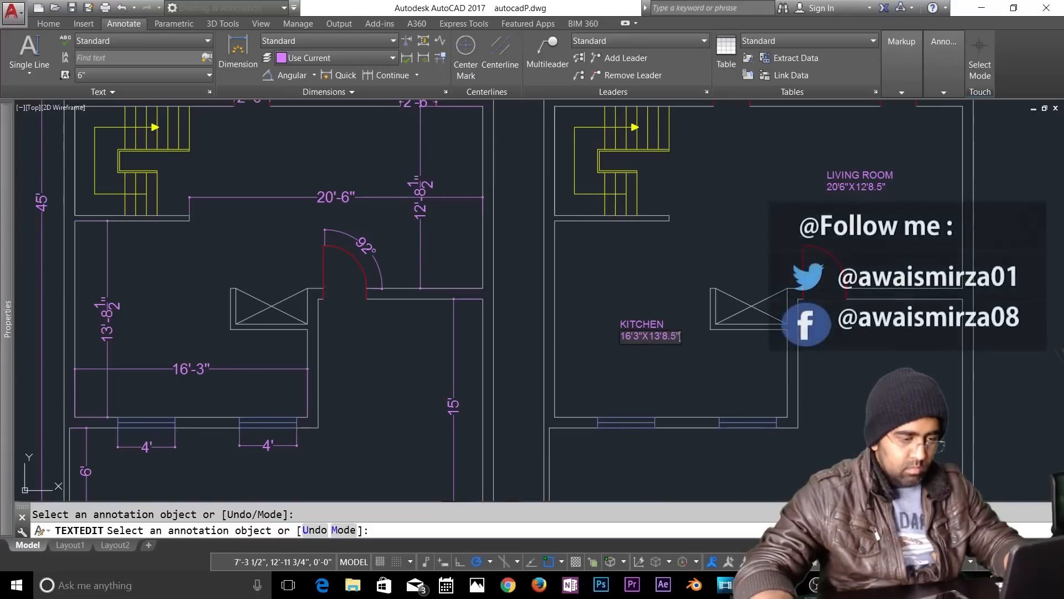
key("Return")
scroll(666, 364, "down", 8)
key("Escape")
Step: Compare the completed room names and sizes on the labelled copy with the reference image and the dimensioned plan
scroll(671, 329, "up", 6)
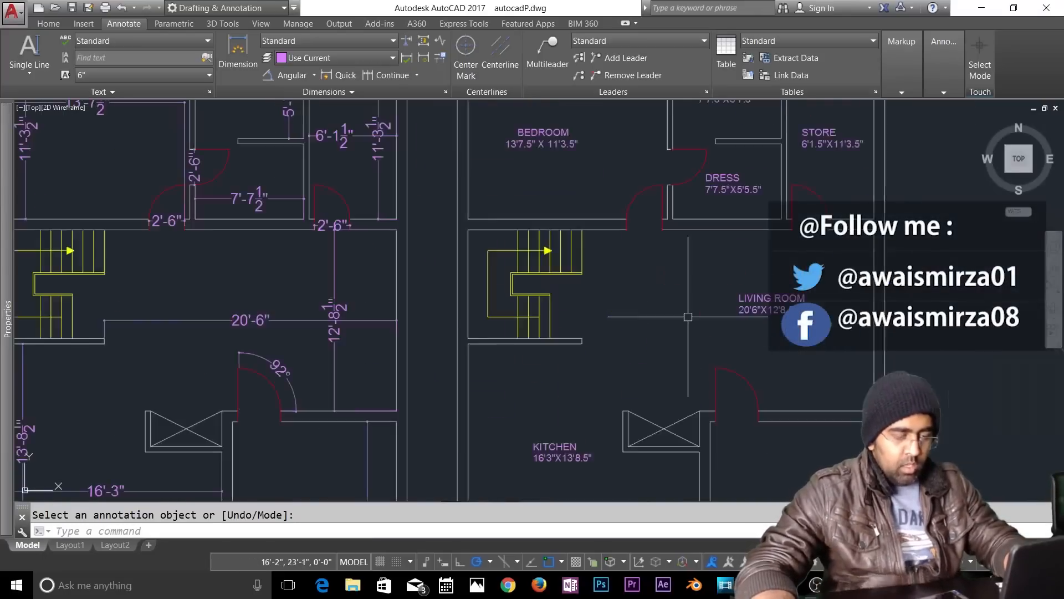
mouse_move(673, 319)
middle_mouse_down()
mouse_move(652, 302)
mouse_move(604, 302)
middle_mouse_up()
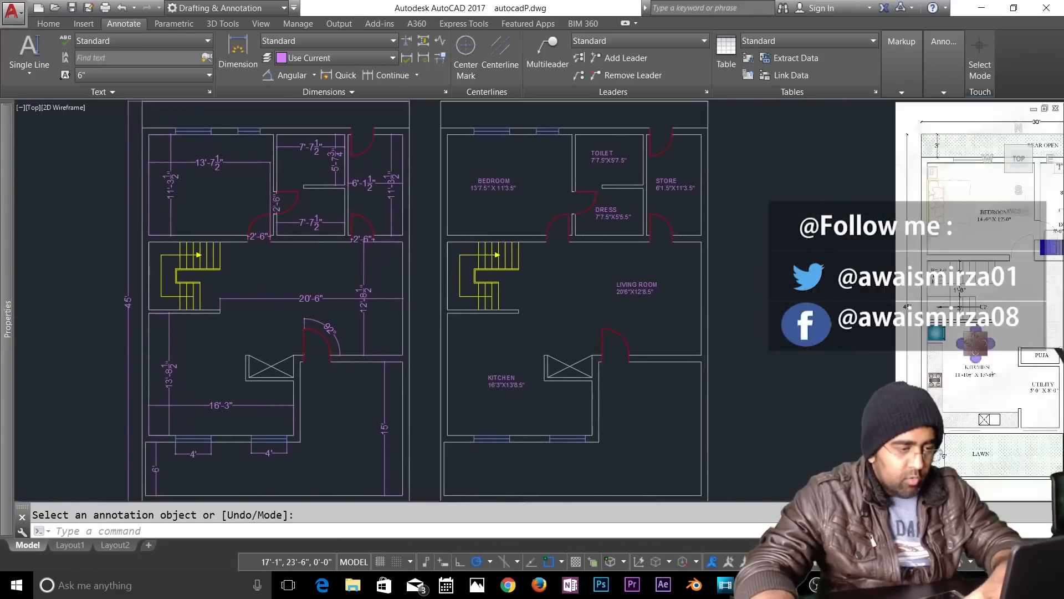
scroll(588, 266, "down", 2)
scroll(921, 265, "up", 5)
middle_click_drag(817, 297, 813, 421)
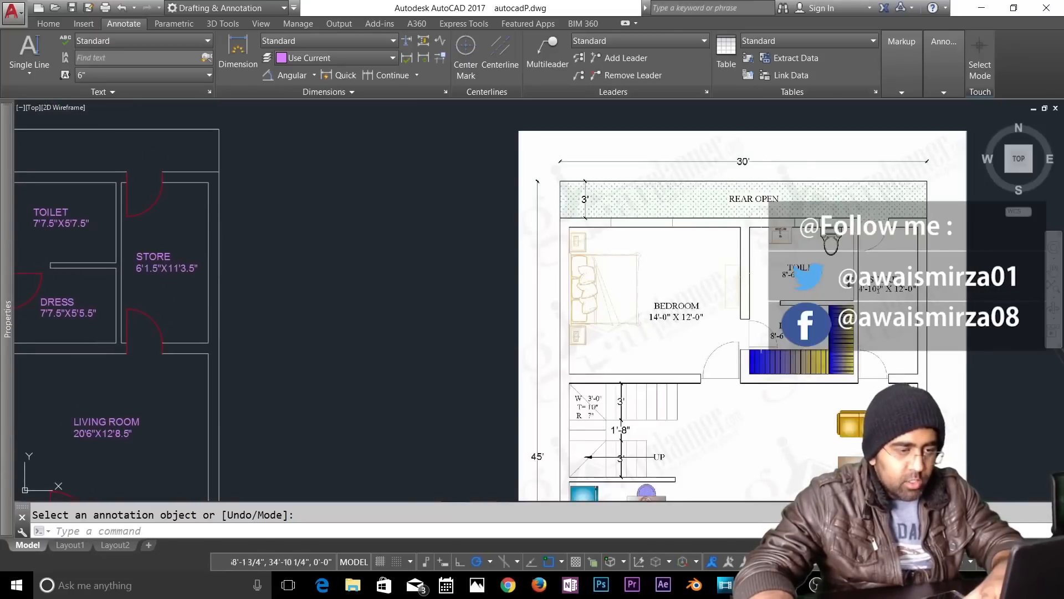
scroll(779, 306, "down", 5)
middle_click_drag(779, 306, 808, 213)
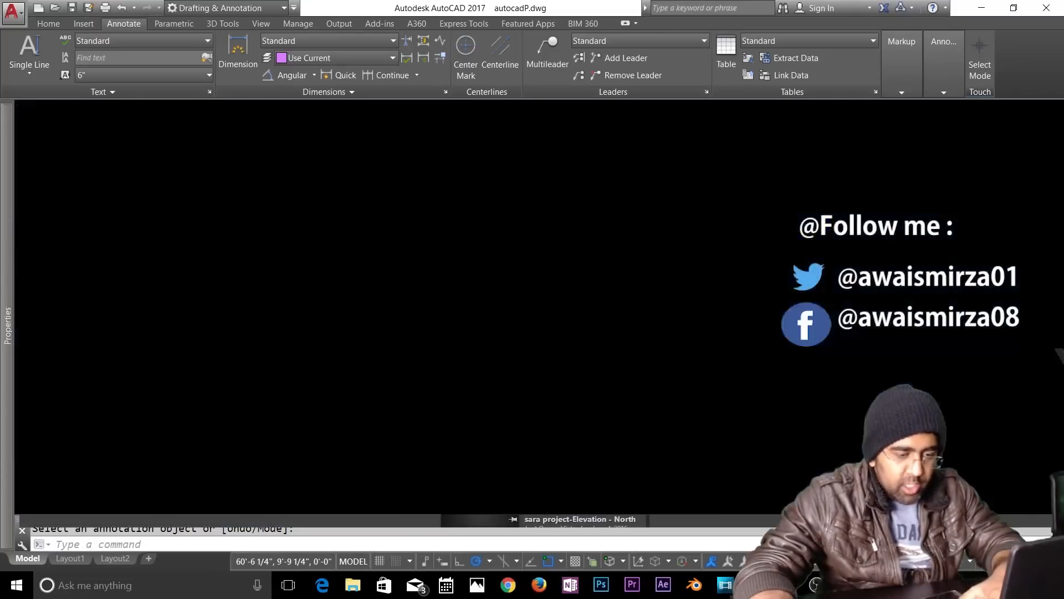
middle_click_drag(356, 390, 573, 377)
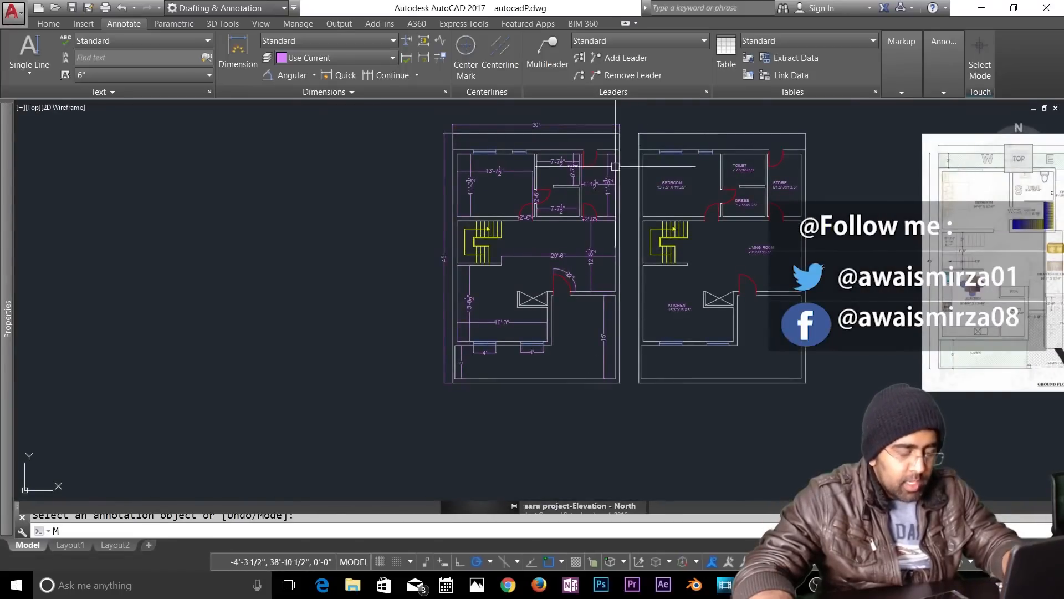
Step: Move the dimensioned plan farther left, leaving a wide gap beside the labelled copy, and save the drawing
key("Escape")
type("m")
key("Return")
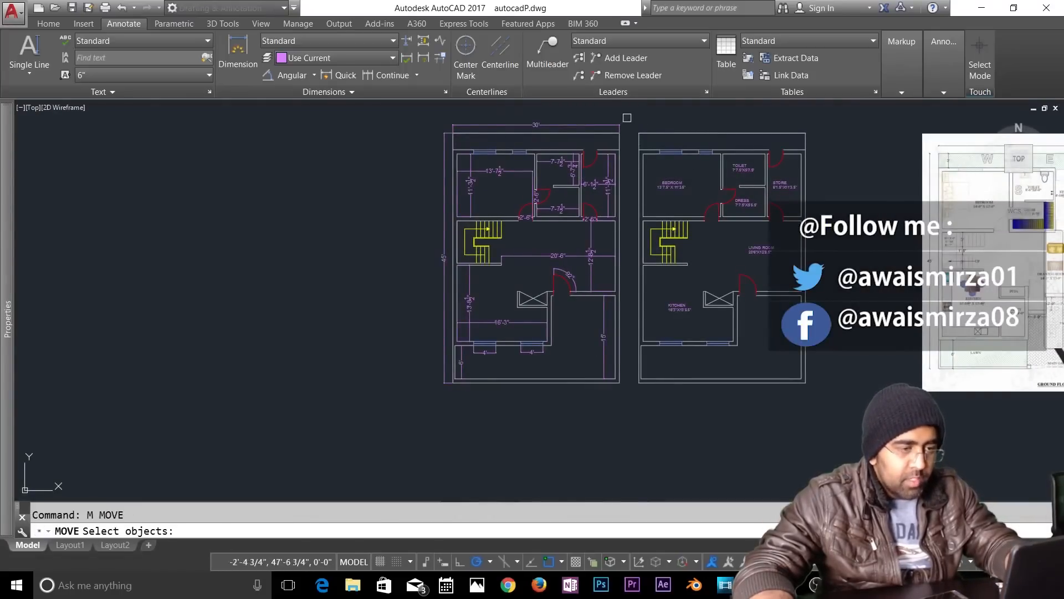
left_click(629, 115)
left_click(439, 395)
scroll(439, 395, "down", 4)
key("Return")
left_click(443, 387)
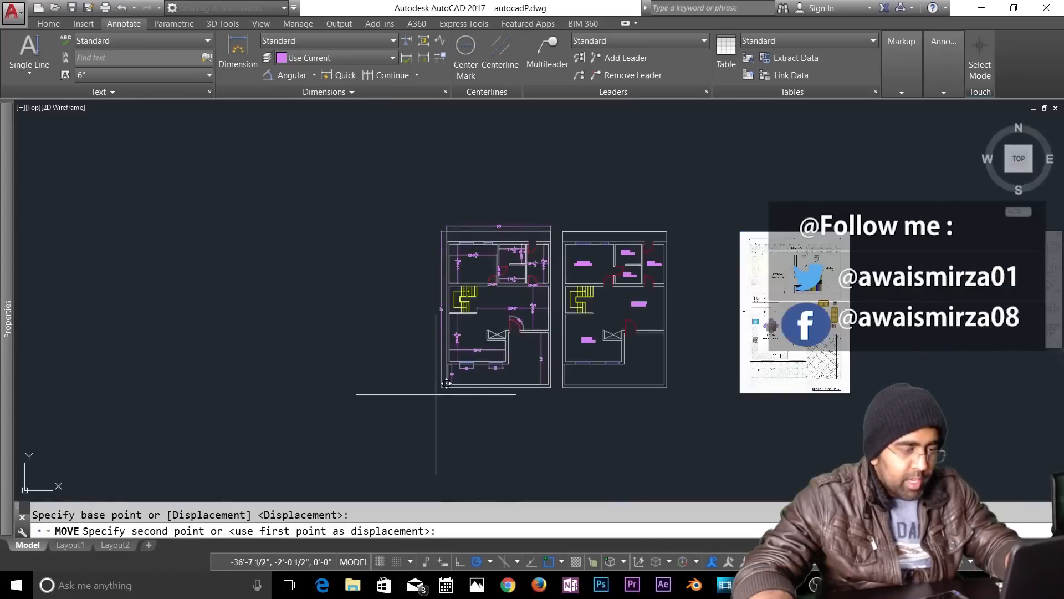
left_click(160, 390)
key("Escape")
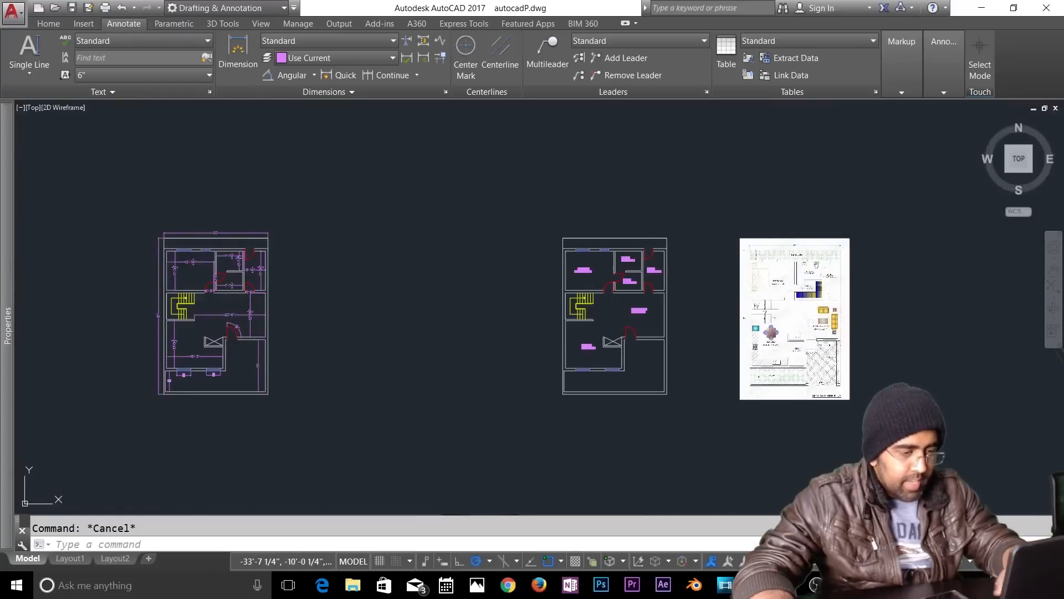
key("ctrl+s")
Step: Examine the parking, lawn, rear open area and room labels with their dimensions on the reference image
scroll(871, 378, "up", 3)
scroll(642, 361, "up", 2)
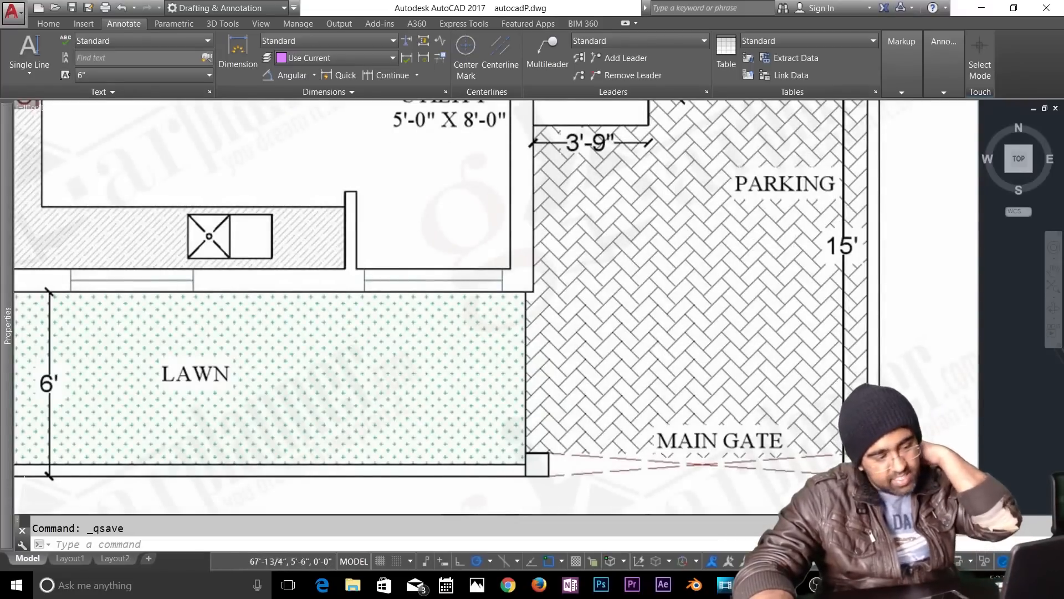
scroll(524, 350, "down", 2)
mouse_move(620, 280)
middle_mouse_down()
mouse_move(623, 290)
mouse_move(399, 349)
middle_mouse_up()
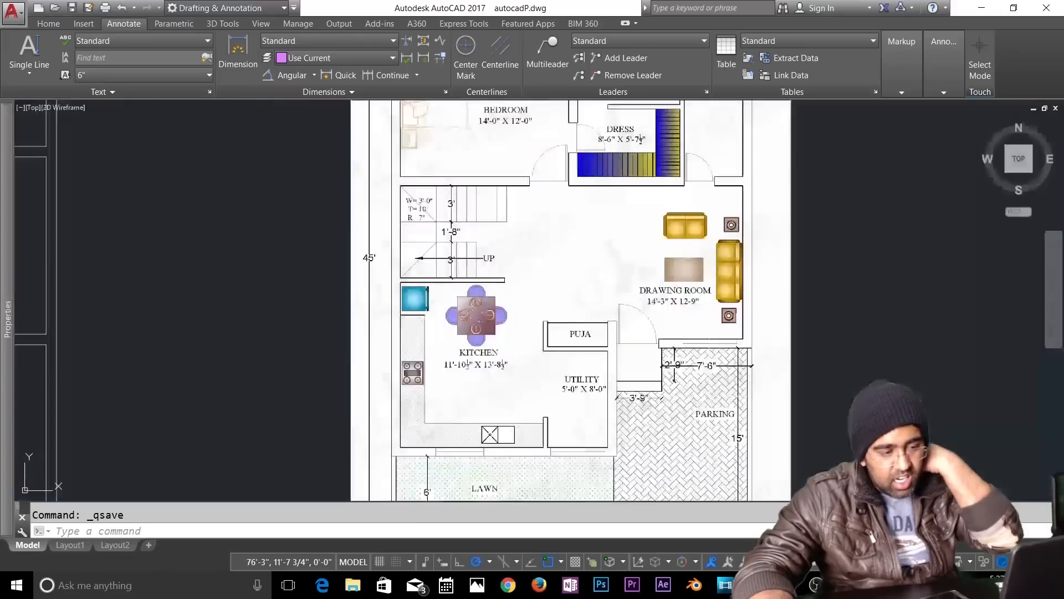
scroll(637, 239, "up", 5)
middle_click_drag(652, 239, 649, 292)
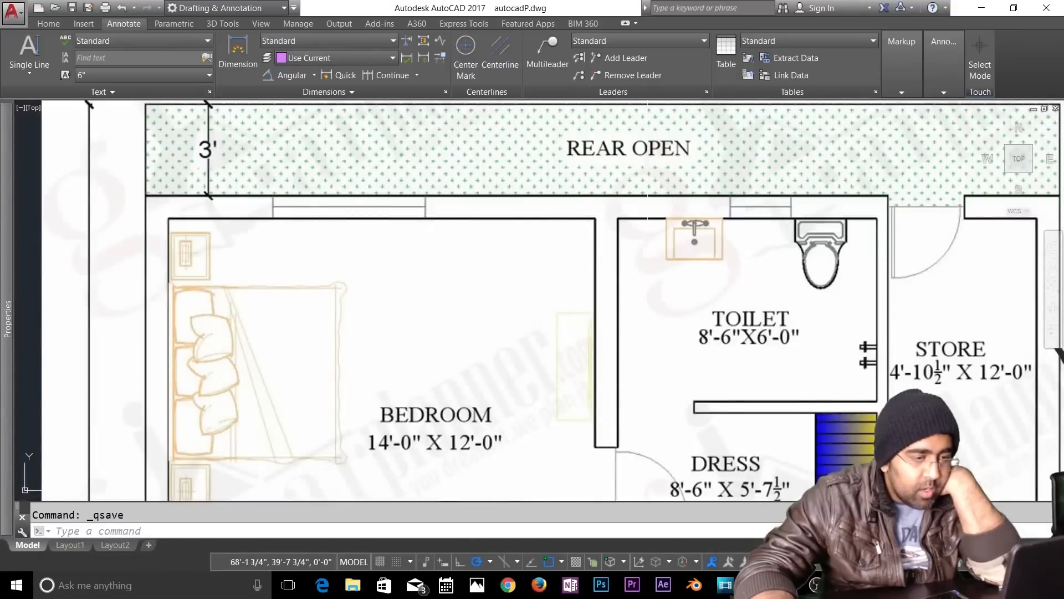
scroll(659, 165, "down", 2)
scroll(517, 295, "down", 1)
middle_click_drag(504, 308, 783, 256)
middle_click_drag(618, 284, 680, 272)
scroll(682, 267, "down", 2)
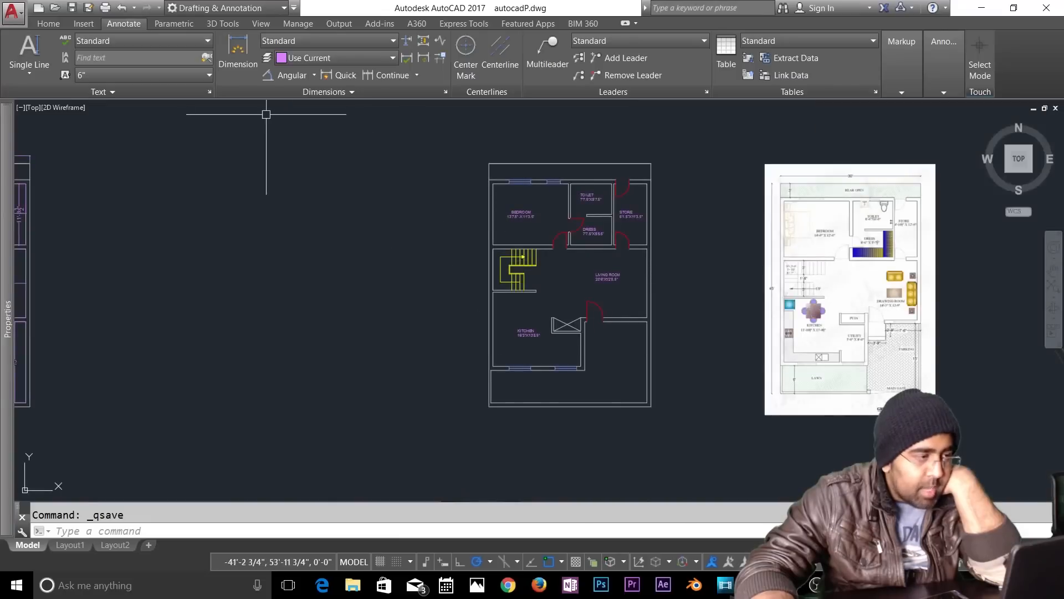
left_click(251, 57)
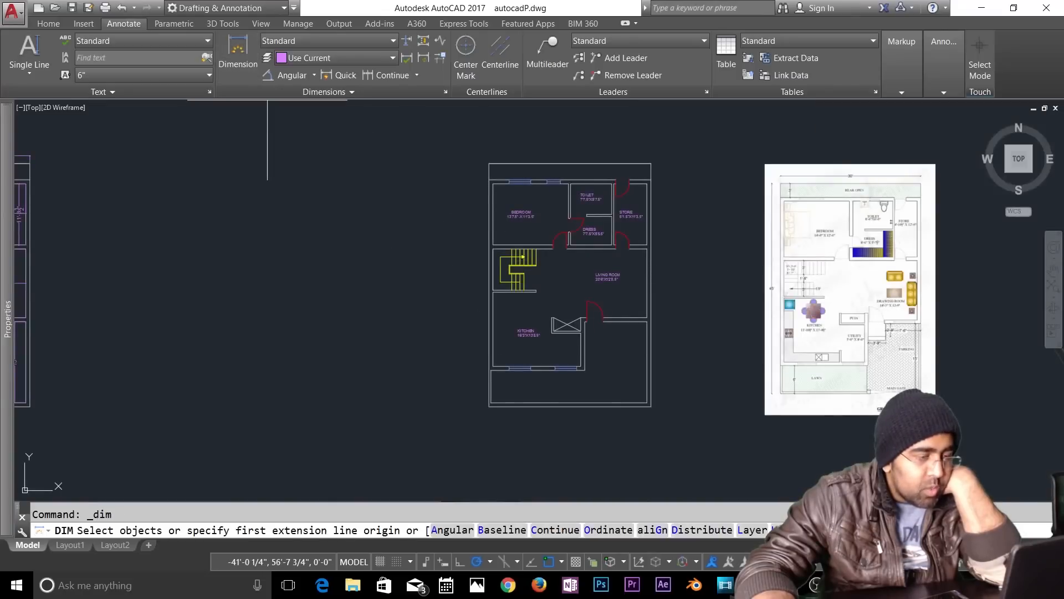
left_click(489, 163)
left_click(650, 163)
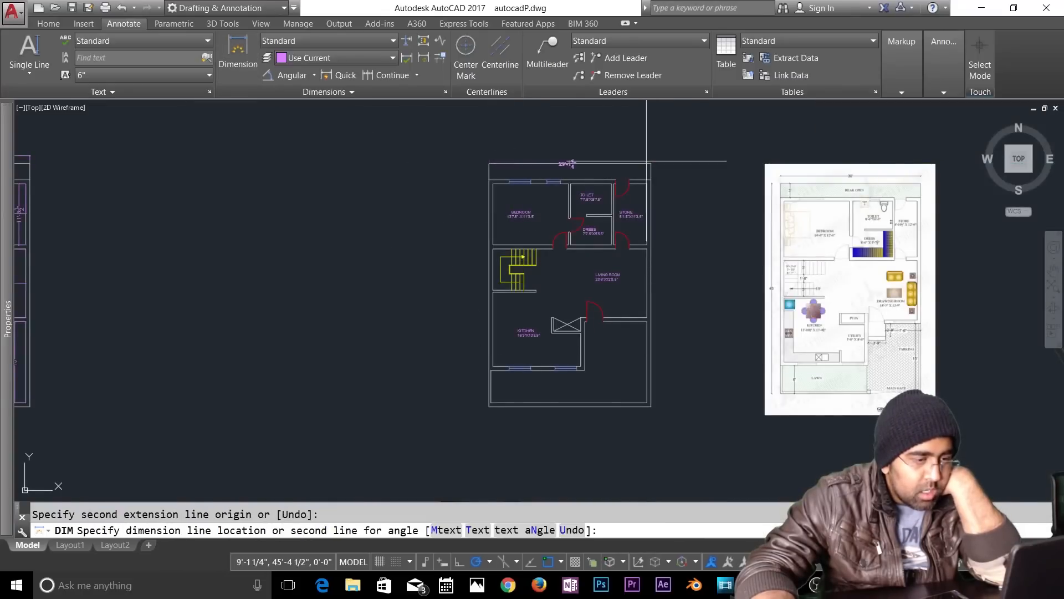
scroll(648, 148, "up", 6)
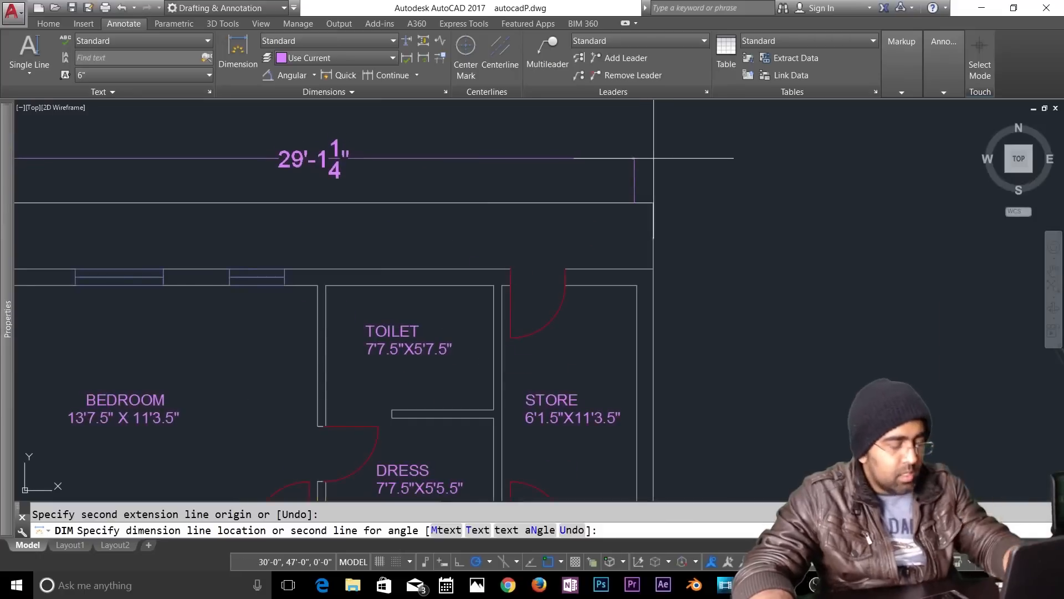
key("Escape")
Step: Dimension the labelled plan's overall width along its top outer edge, placing the dimension above the plan
key("Return")
key("Return")
left_click(550, 203)
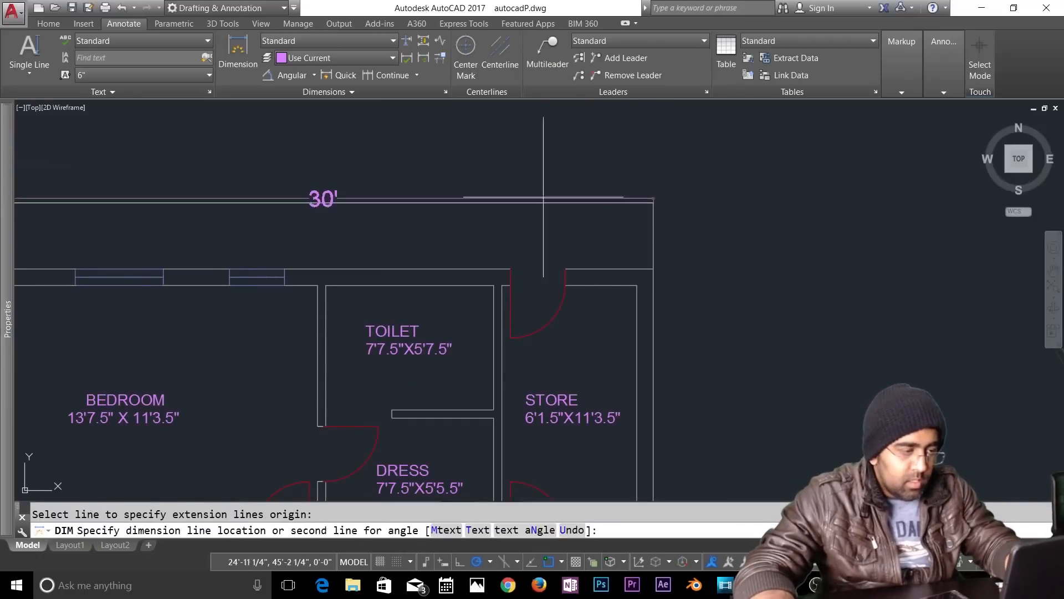
key("Escape")
scroll(887, 250, "down", 4)
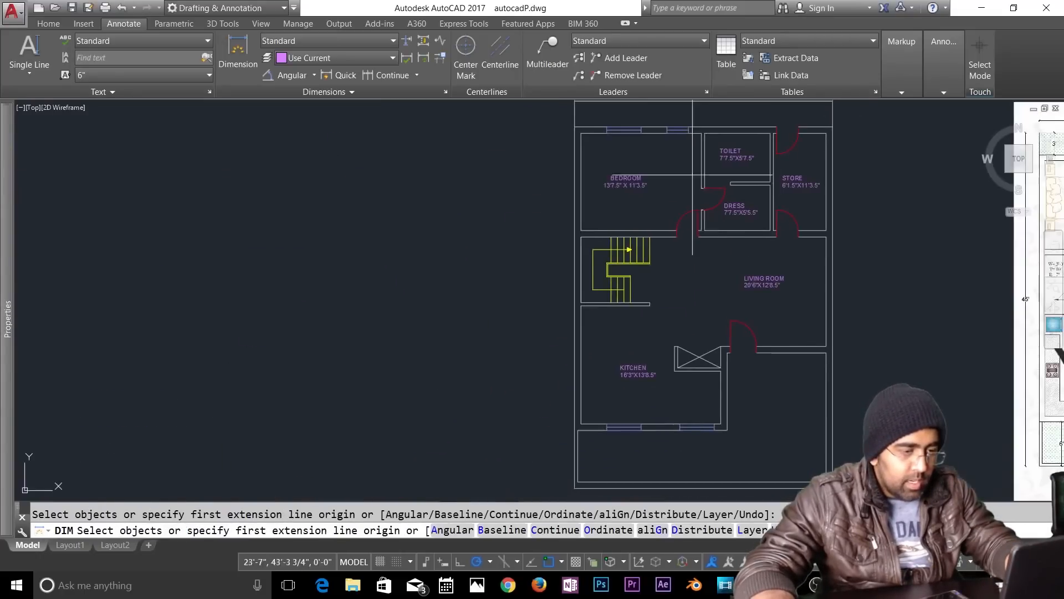
Step: Dimension the labelled plan's overall height along its left outer edge, placing the dimension outside the wall
key("Return")
key("Escape")
key("Return")
key("Return")
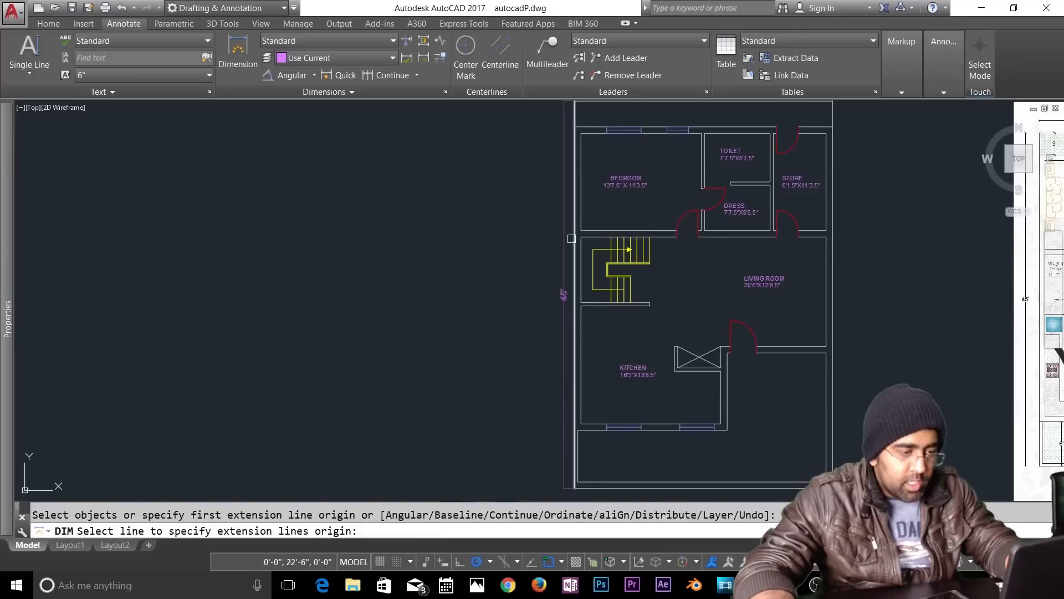
key("Escape")
key("Return")
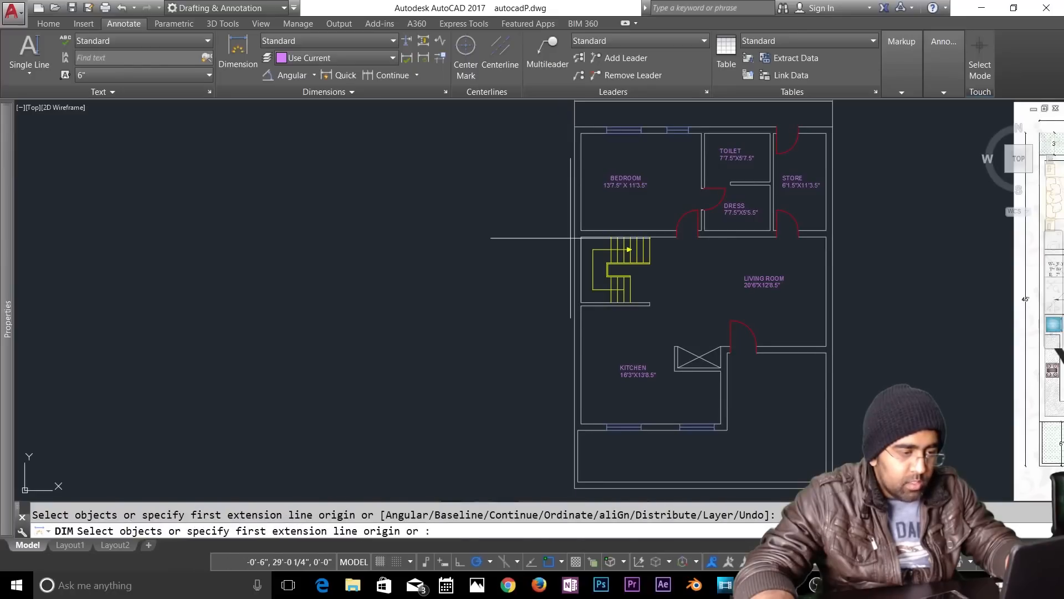
key("Return")
left_click(574, 239)
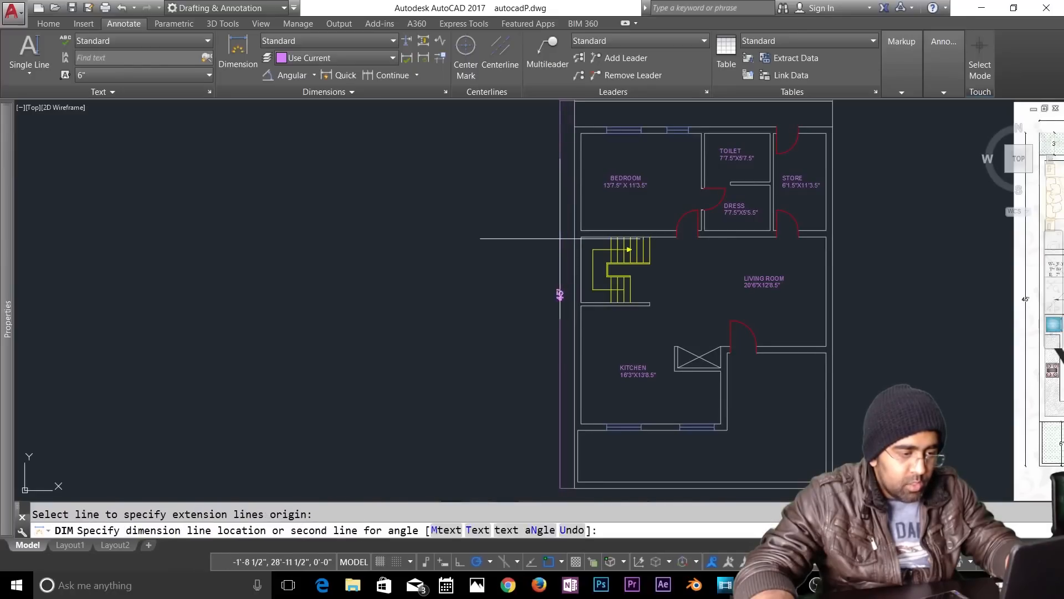
left_click(558, 239)
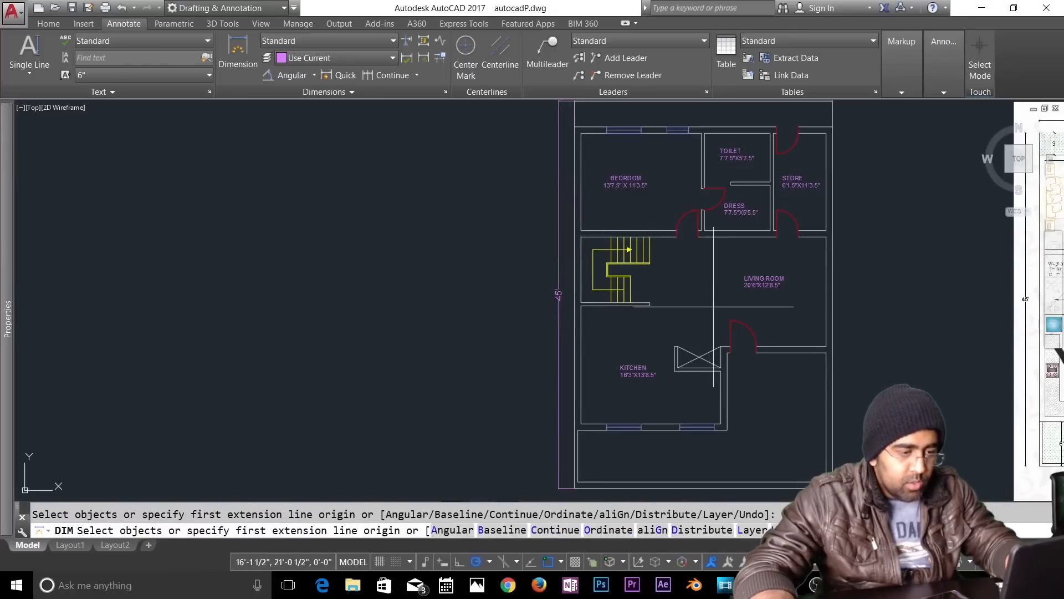
key("Escape")
Step: Dimension the depth of the rear open strip above the bedroom at the labelled plan's upper-left corner
scroll(256, 358, "down", 2)
scroll(589, 317, "up", 2)
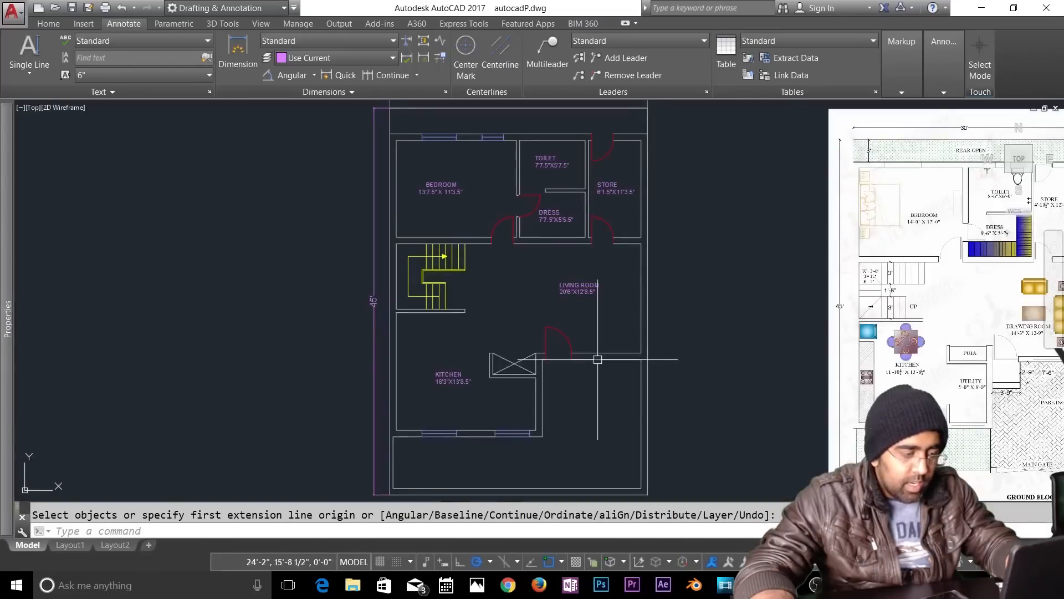
scroll(439, 282, "up", 4)
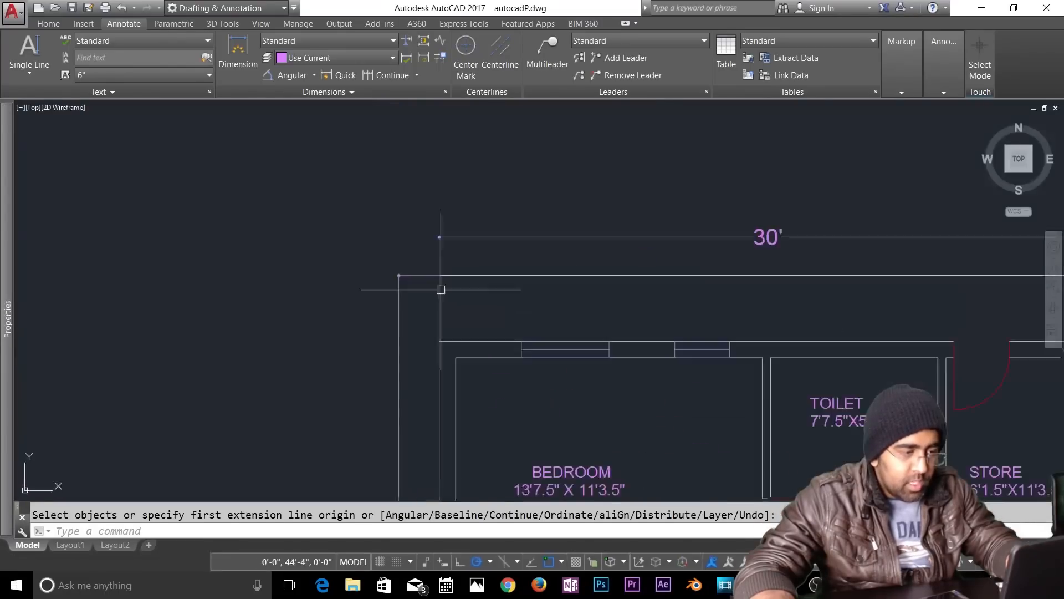
key("Return")
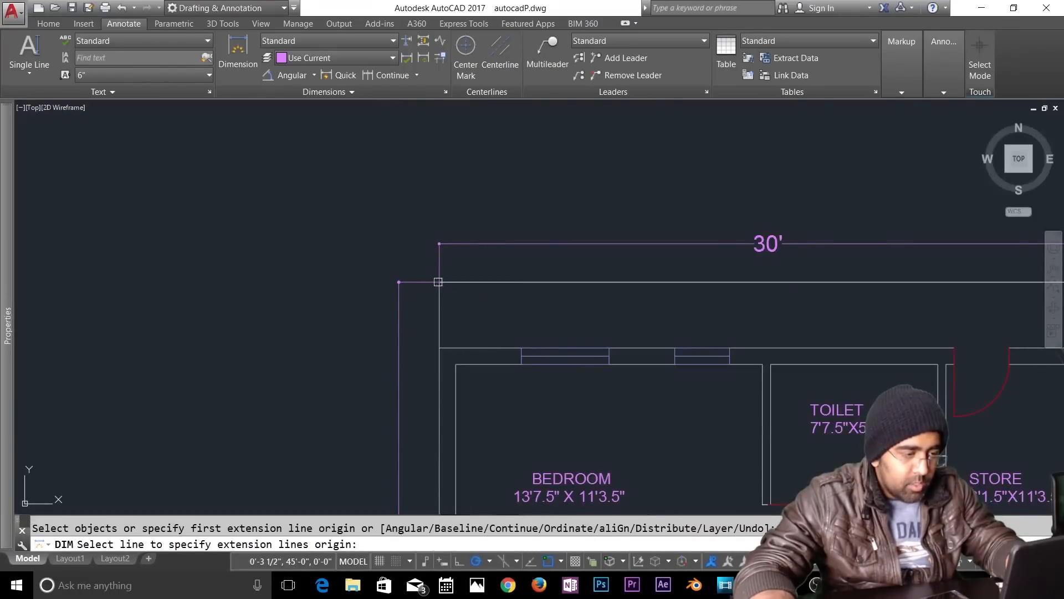
left_click(439, 282)
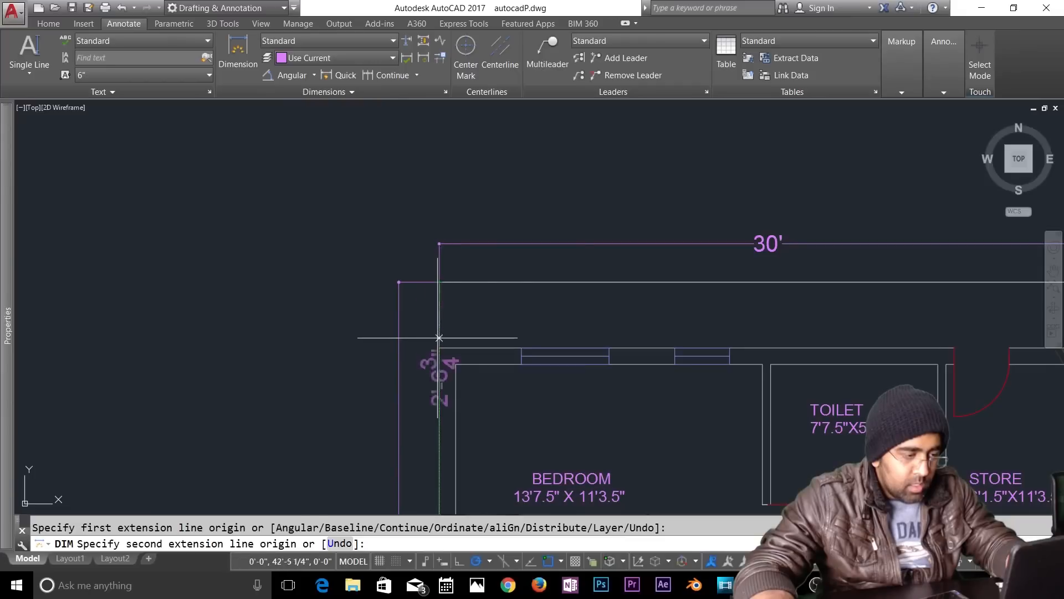
left_click(439, 349)
left_click(464, 341)
Step: Dimension the depth of the front lawn strip below the kitchen, just inside its left edge
scroll(467, 362, "down", 2)
middle_click_drag(466, 361, 475, 114)
scroll(471, 449, "up", 2)
key("Return")
key("Return")
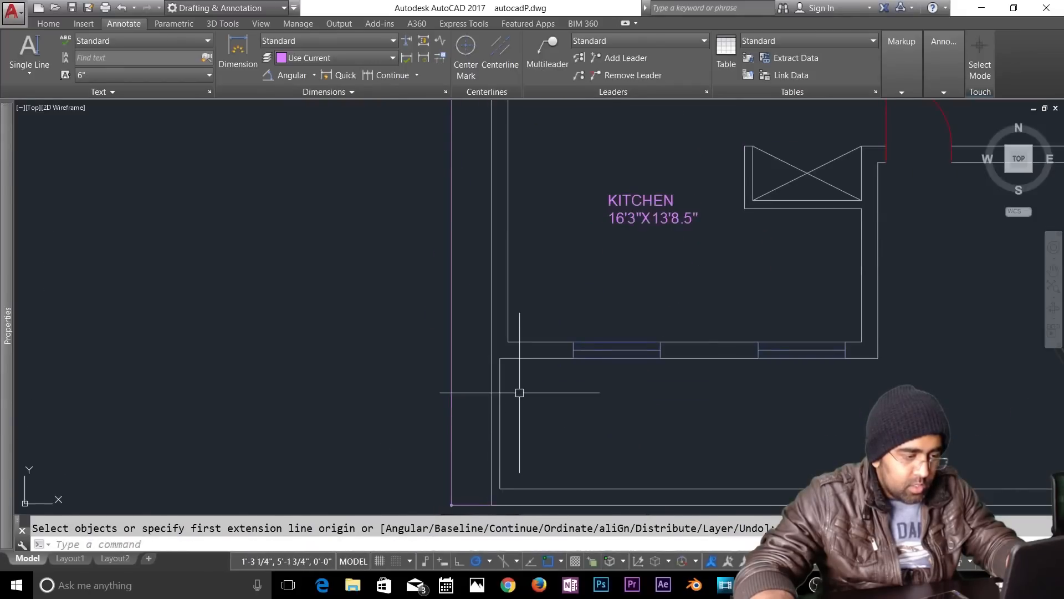
key("Return")
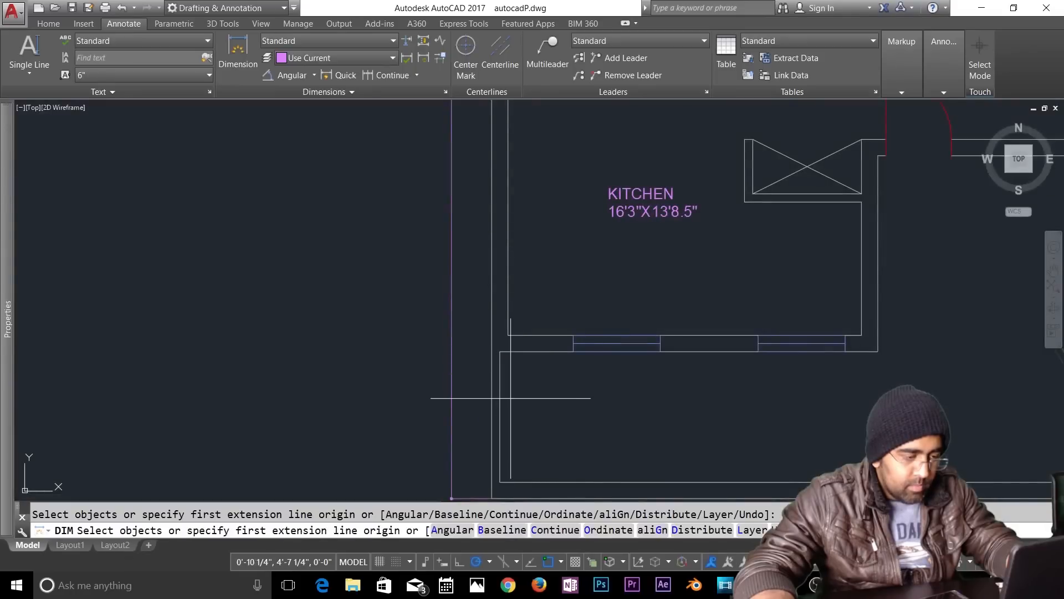
left_click(507, 398)
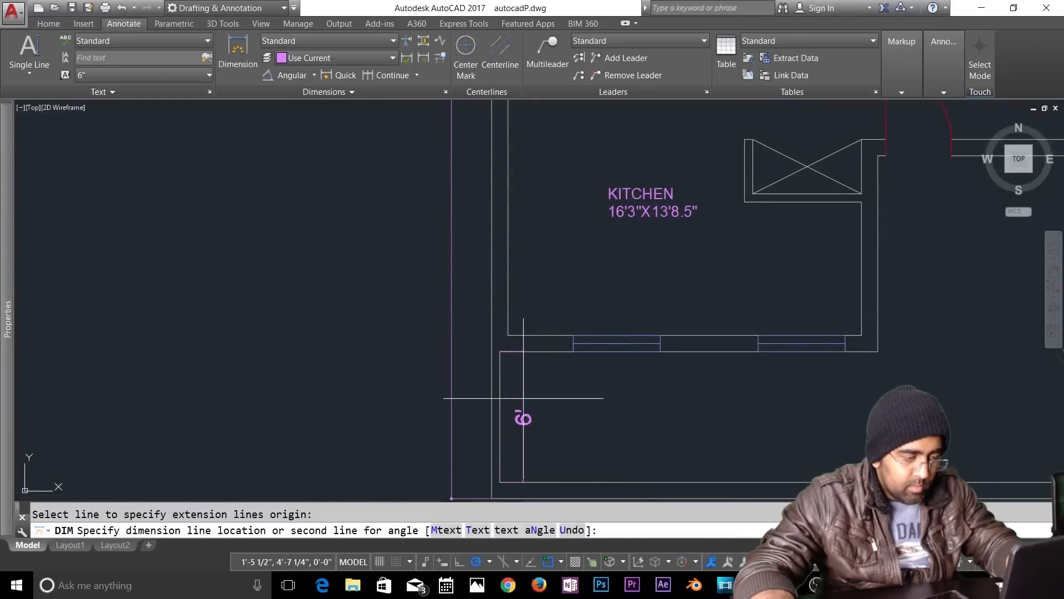
left_click(523, 419)
Step: Dimension the parking area's height along its right wall and its width from the kitchen's outer wall to the right boundary
scroll(578, 433, "down", 4)
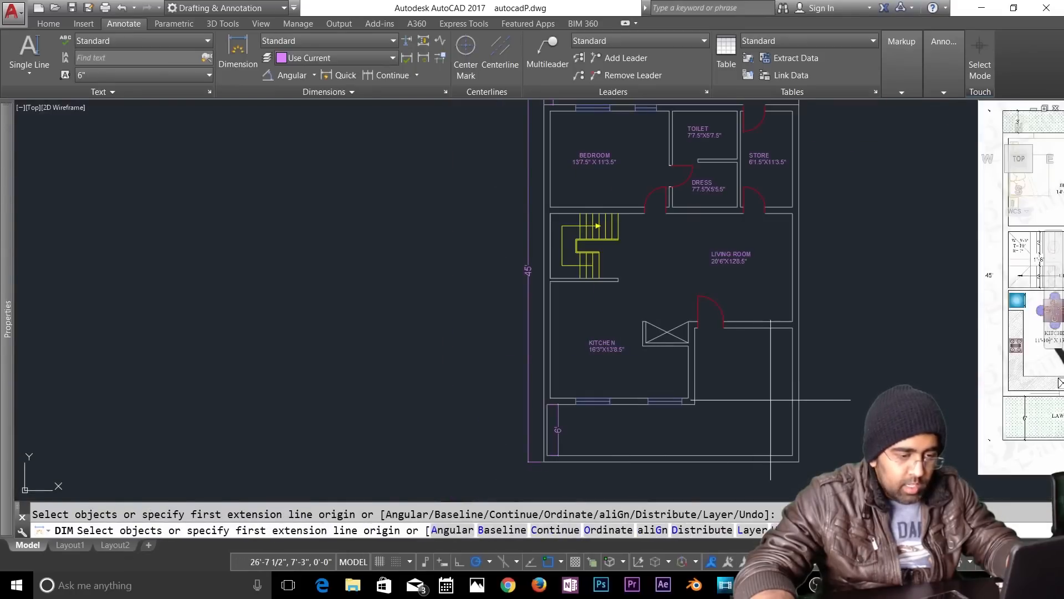
middle_click_drag(770, 399, 644, 360)
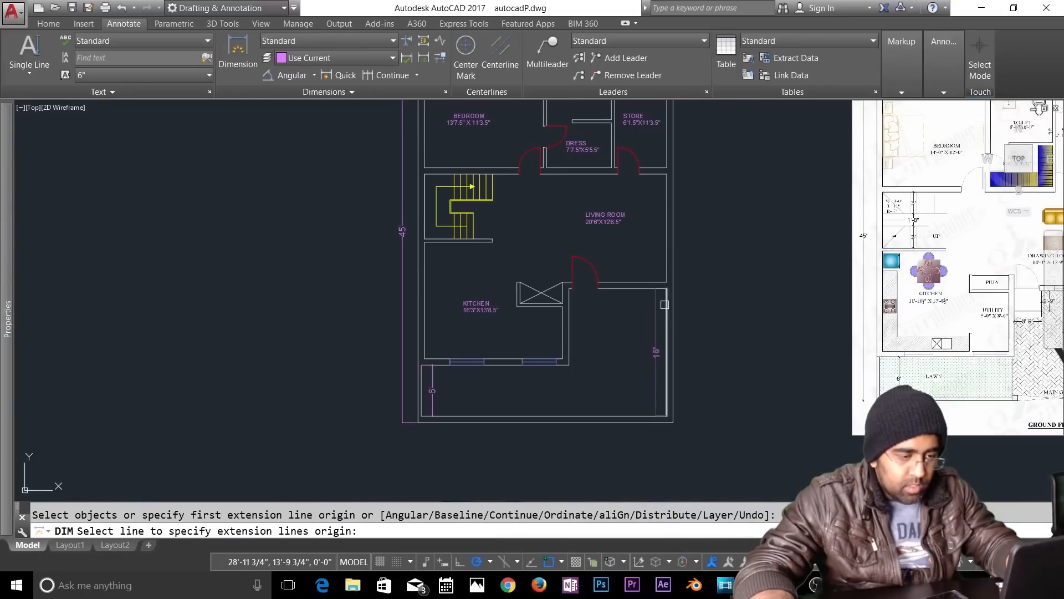
left_click(665, 304)
left_click(653, 333)
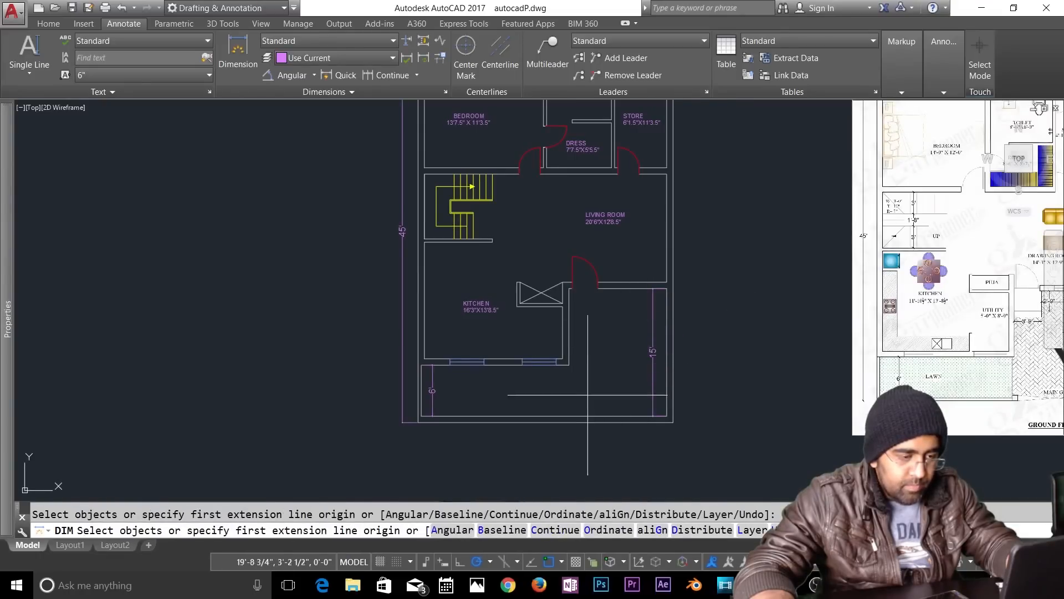
middle_click_drag(702, 364, 609, 372)
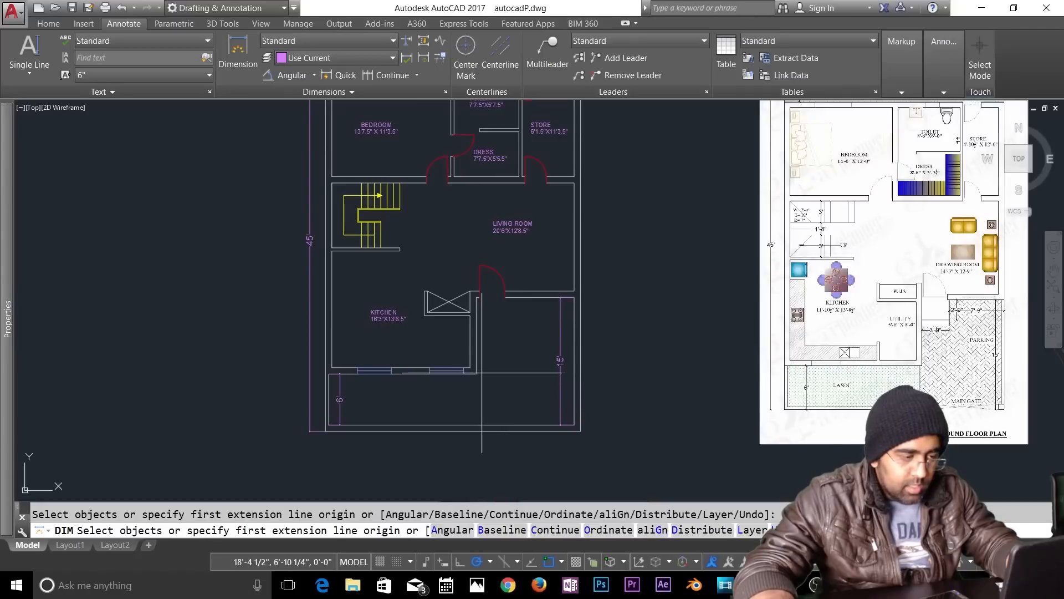
left_click(476, 372)
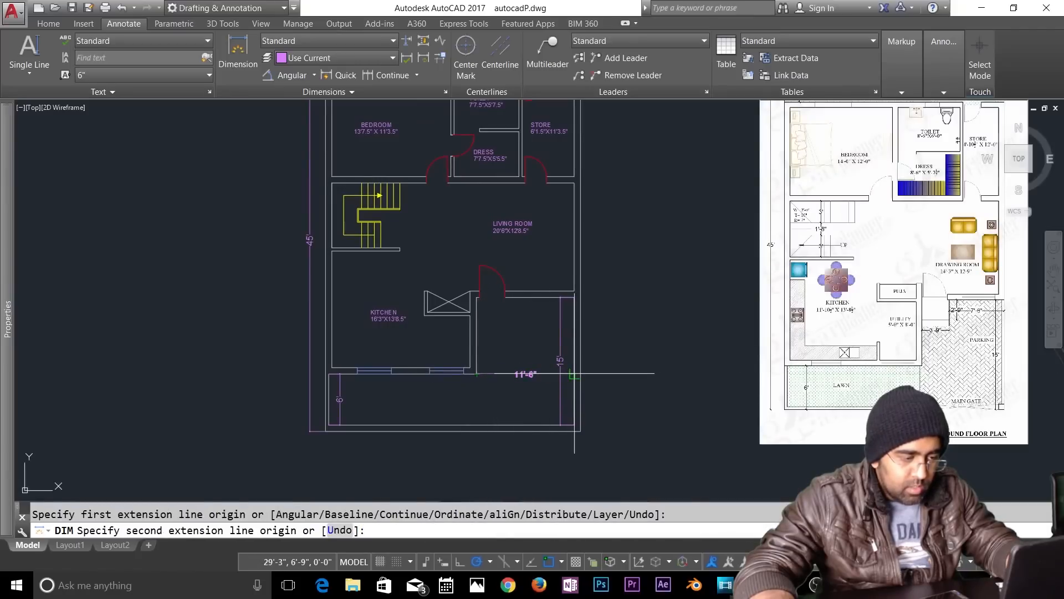
left_click(574, 374)
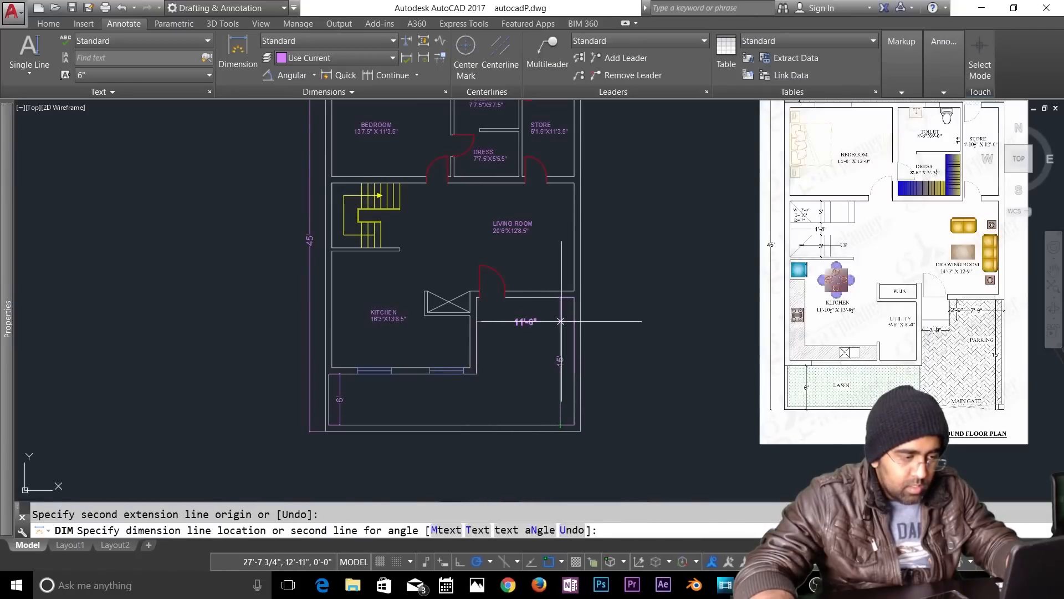
left_click(555, 409)
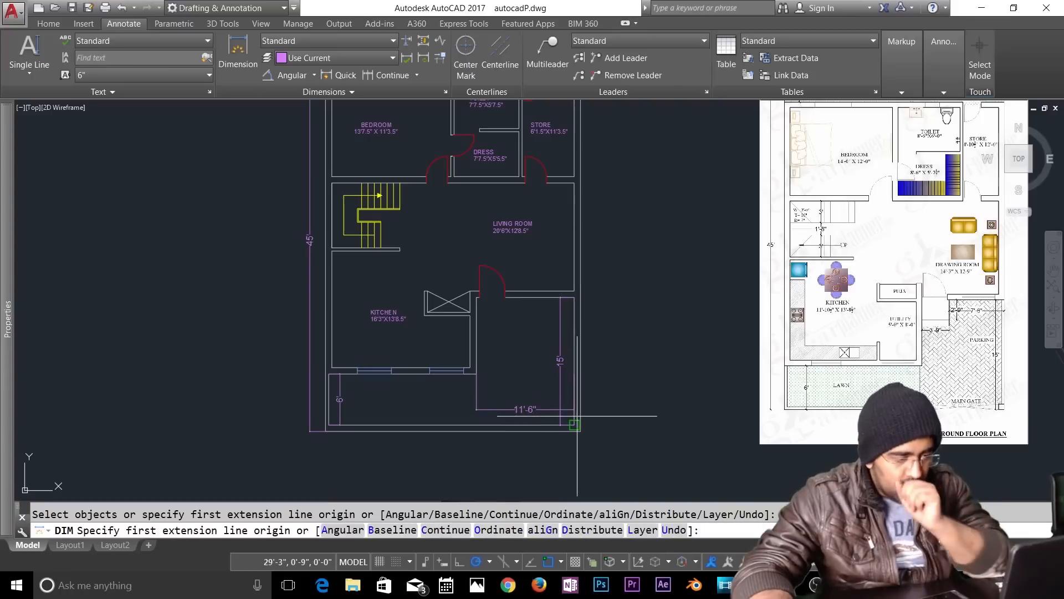
key("Escape")
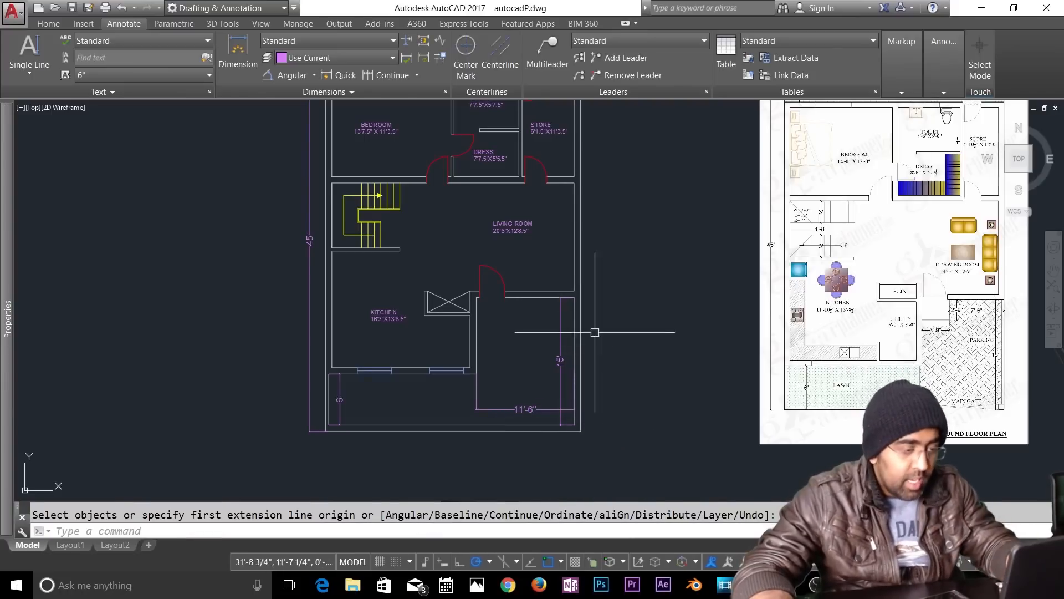
scroll(613, 344, "down", 5)
middle_click_drag(613, 341, 613, 344)
scroll(613, 344, "up", 2)
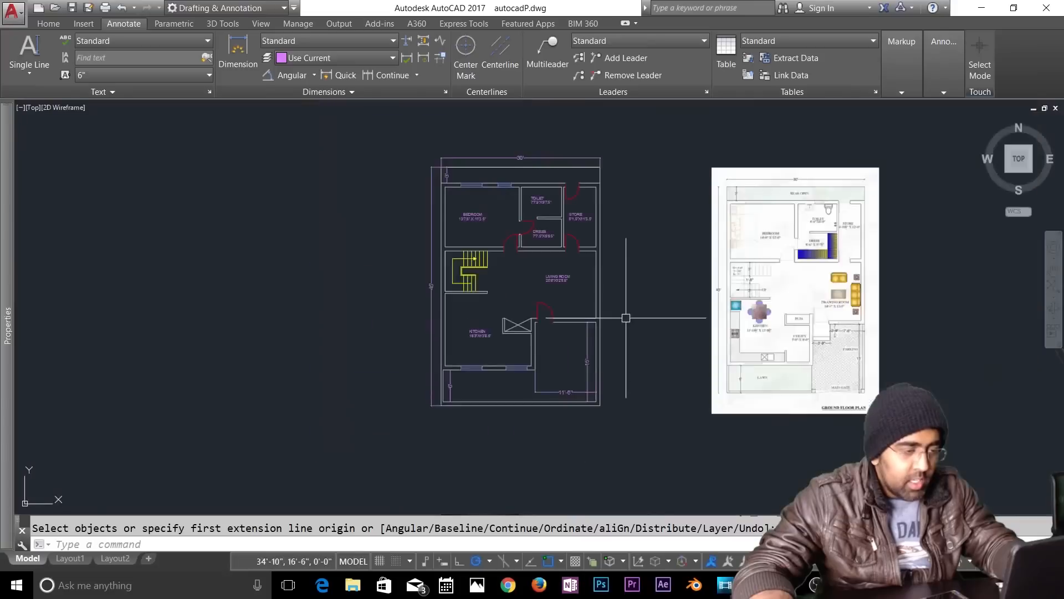
middle_click_drag(626, 318, 637, 357)
key("Escape")
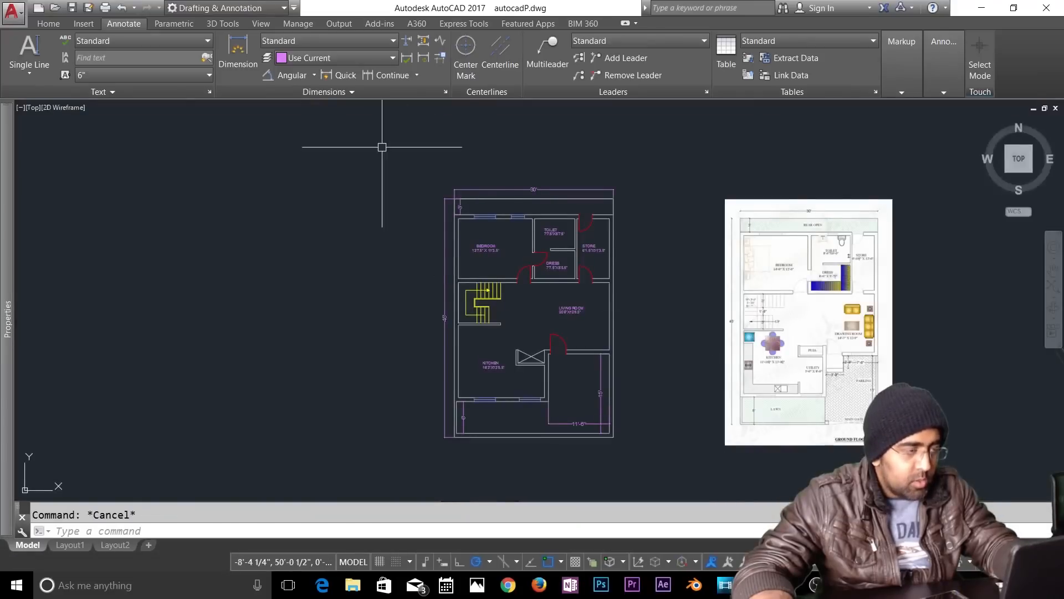
left_click(45, 26)
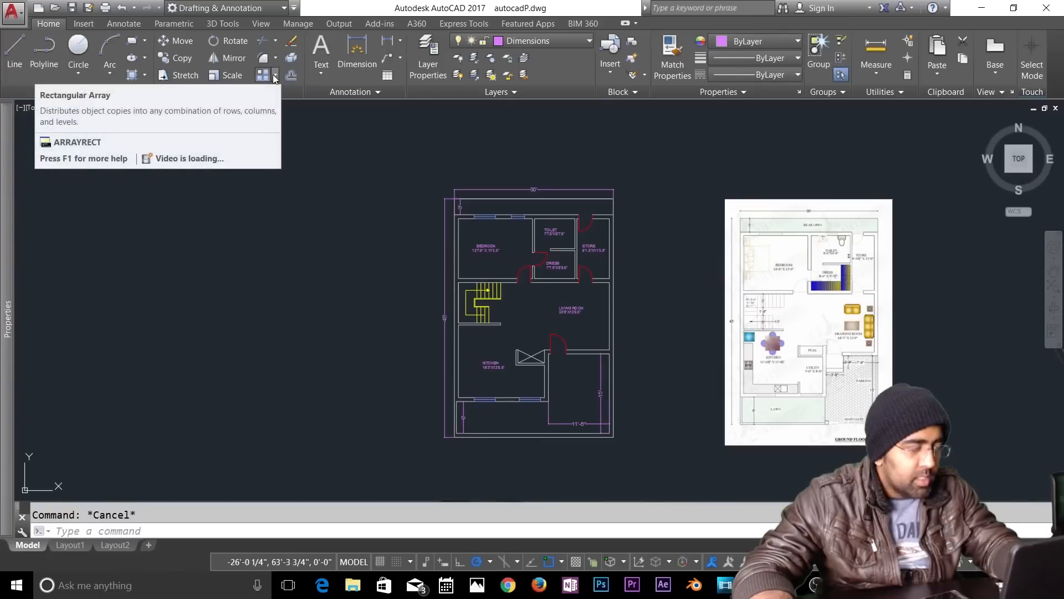
left_click(145, 75)
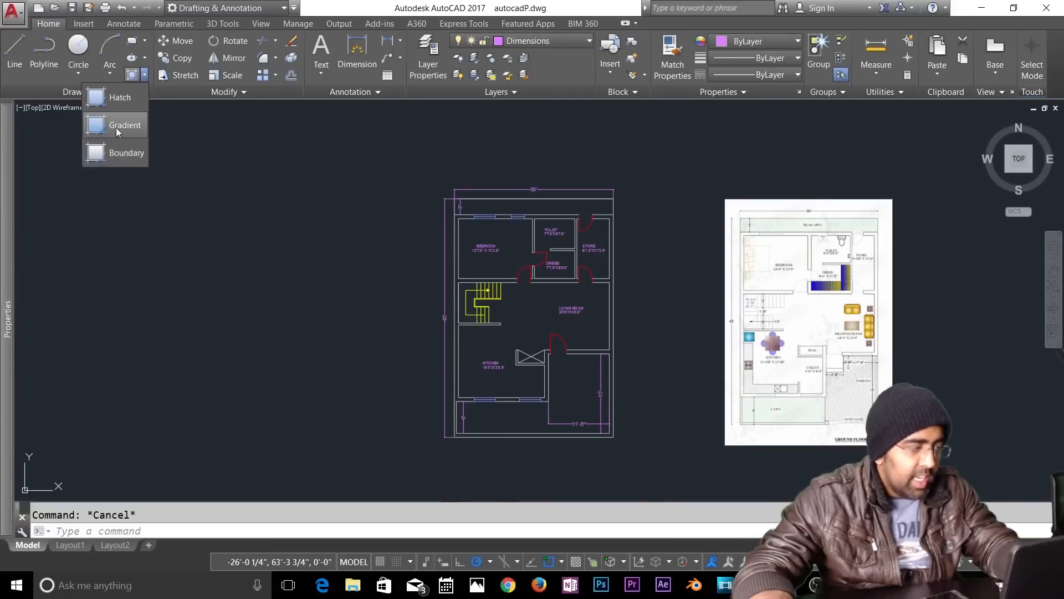
left_click(116, 105)
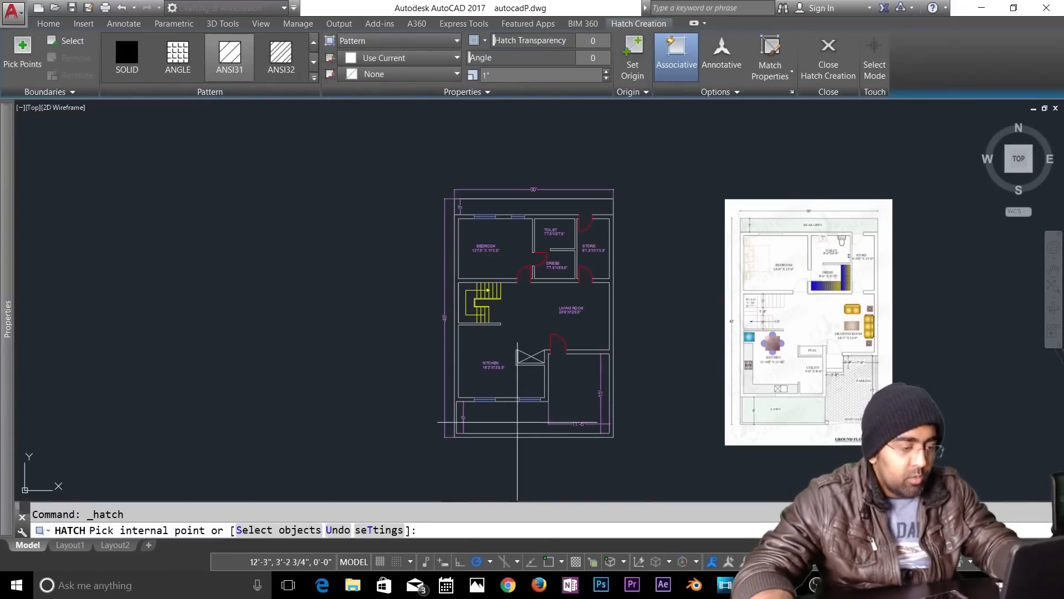
scroll(517, 423, "up", 2)
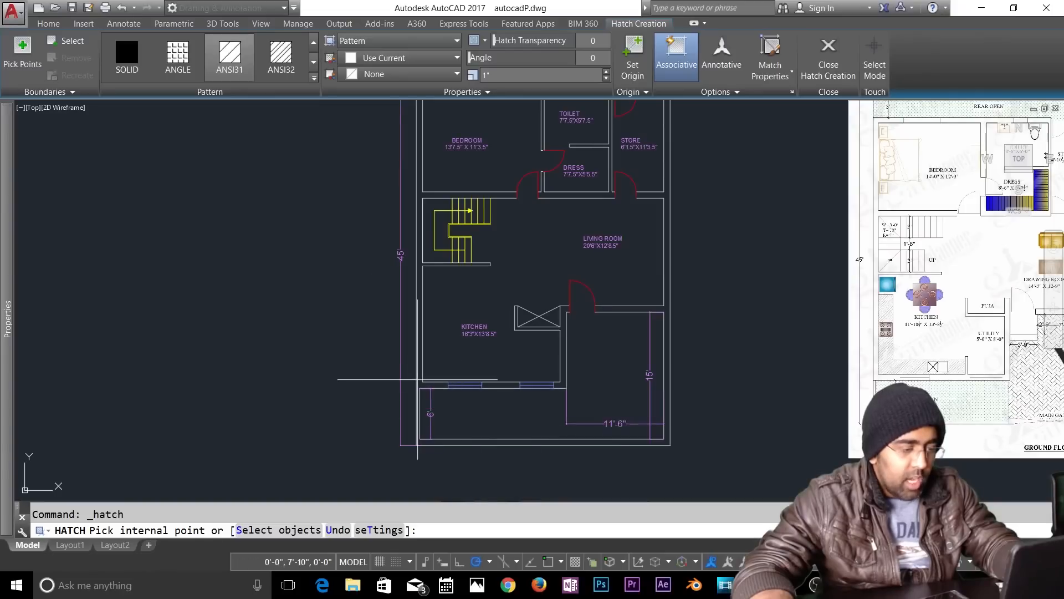
key("Escape")
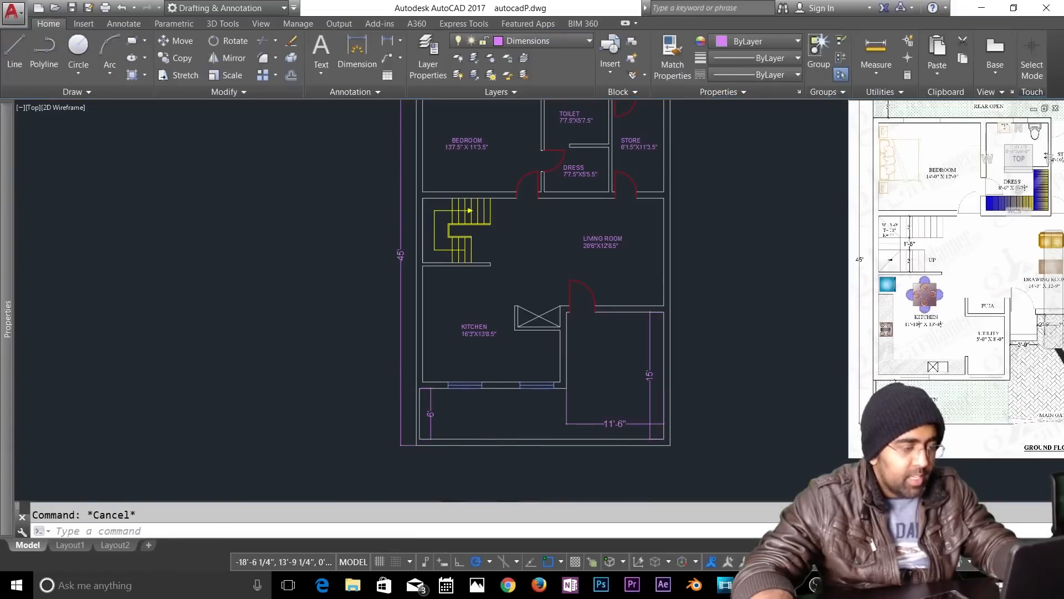
Step: Draw a closed irregular polygon of lines in the empty space between the two plans as a hatch test shape
scroll(465, 361, "down", 3)
type("l")
key("Return")
left_click(422, 369)
left_click(500, 292)
left_click(559, 257)
left_click(574, 326)
left_click(594, 347)
double_click(475, 383)
left_click(486, 432)
left_click(445, 432)
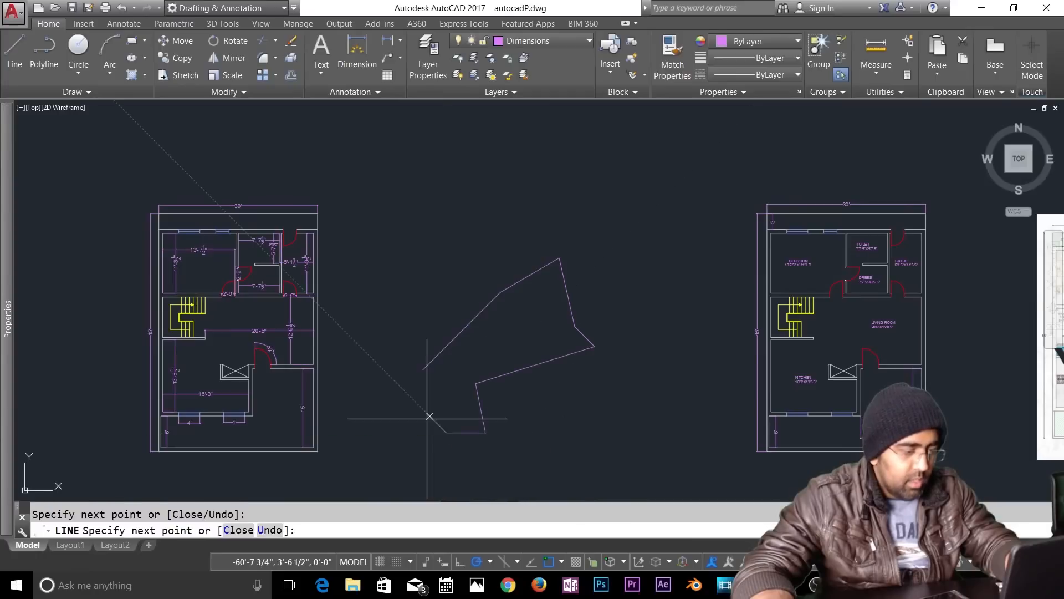
key("Return")
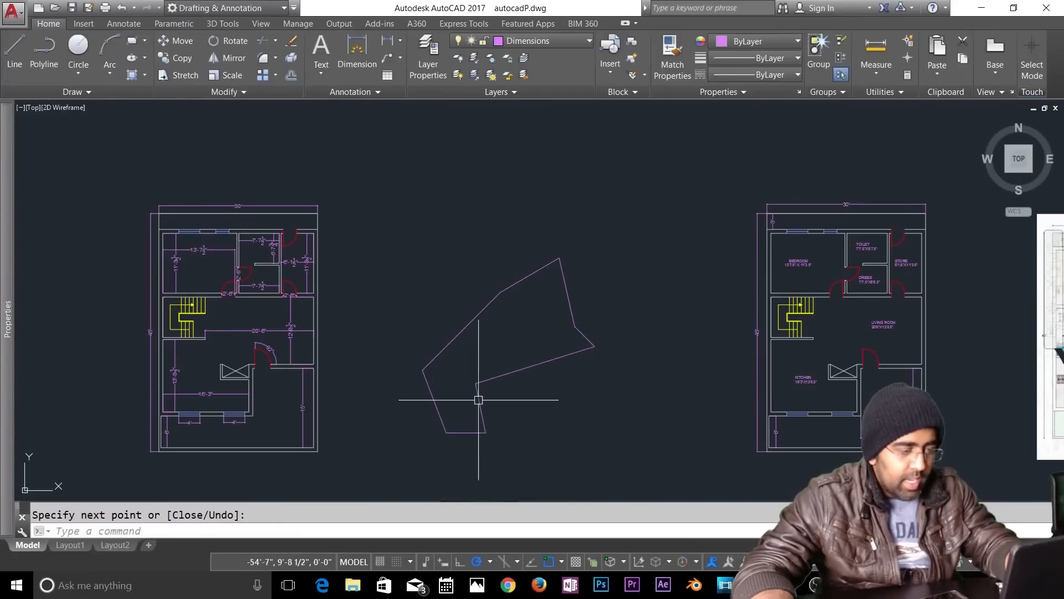
Step: Start a hatch and preview the AR-B816C brick pattern inside the test polygon
scroll(500, 378, "up", 2)
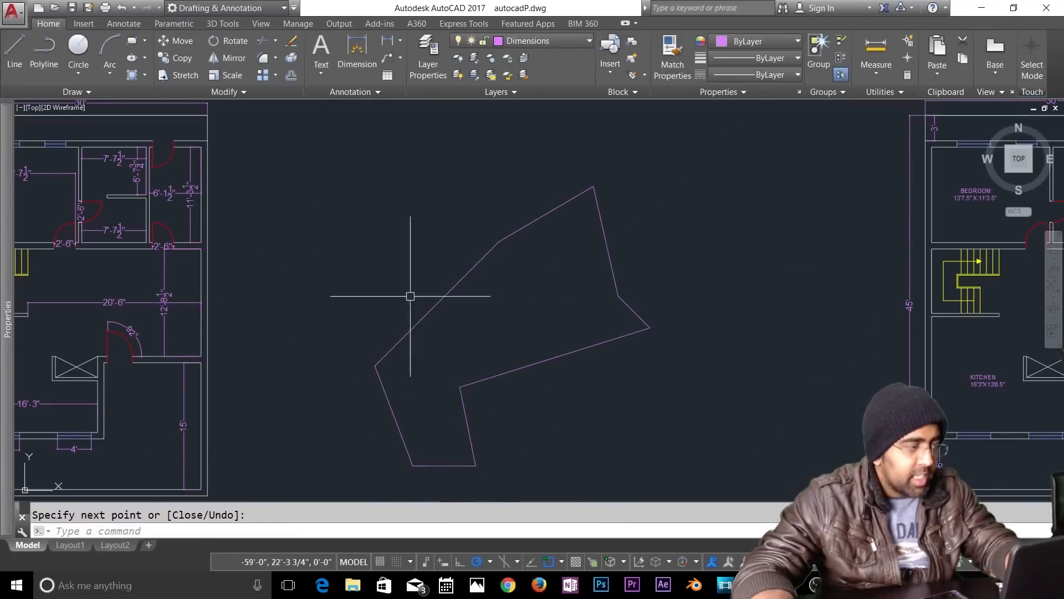
left_click(132, 58)
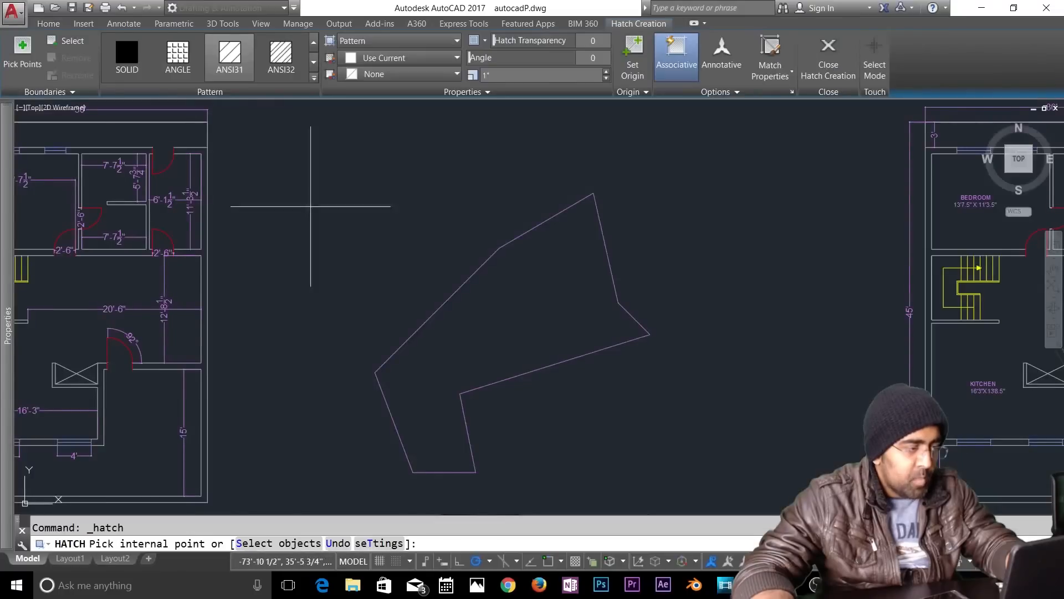
left_click(461, 295)
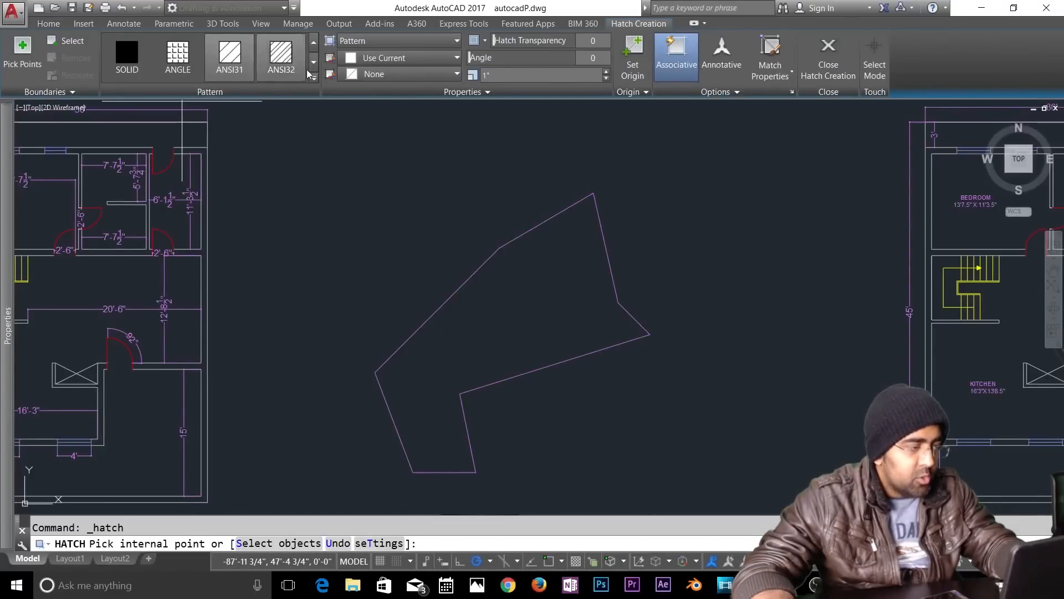
left_click(313, 62)
left_click(314, 61)
left_click(313, 61)
left_click(314, 44)
left_click(281, 55)
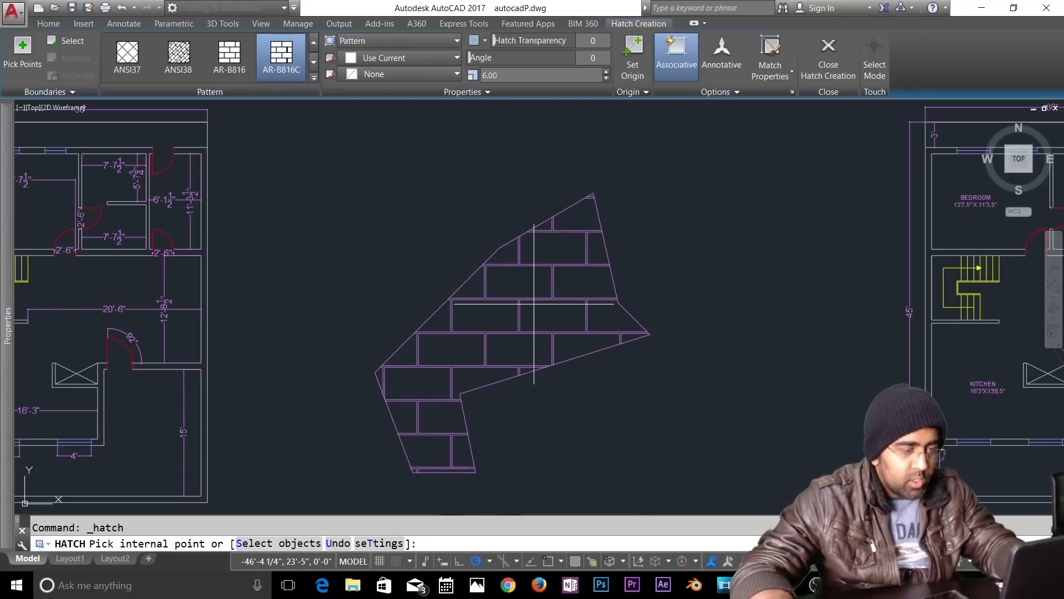
Step: Try hatch scales of 3, 1.5 and 1 for the AR-B816C pattern
left_click(502, 73)
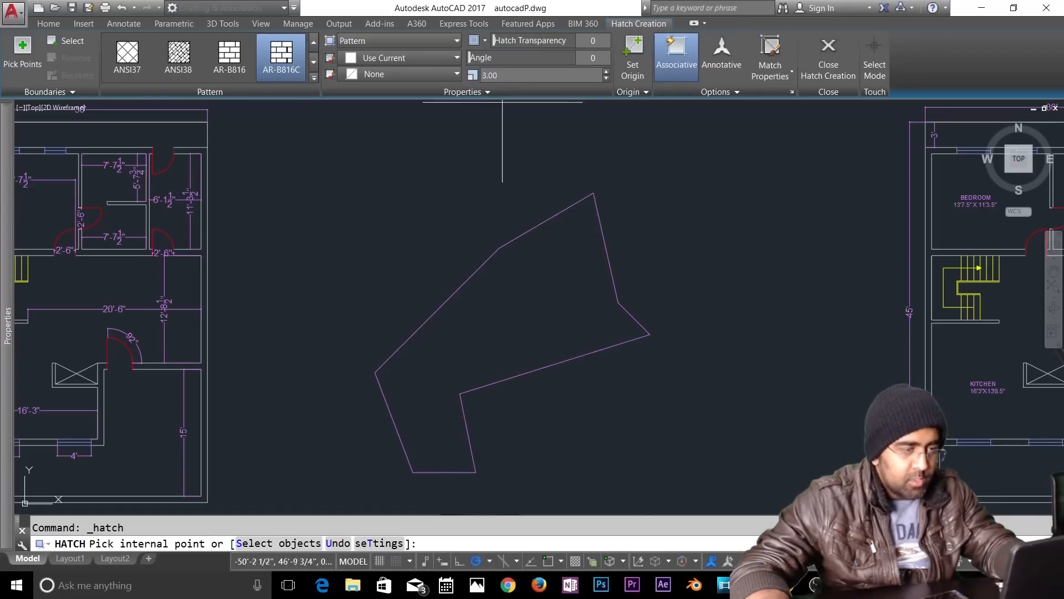
left_click(518, 79)
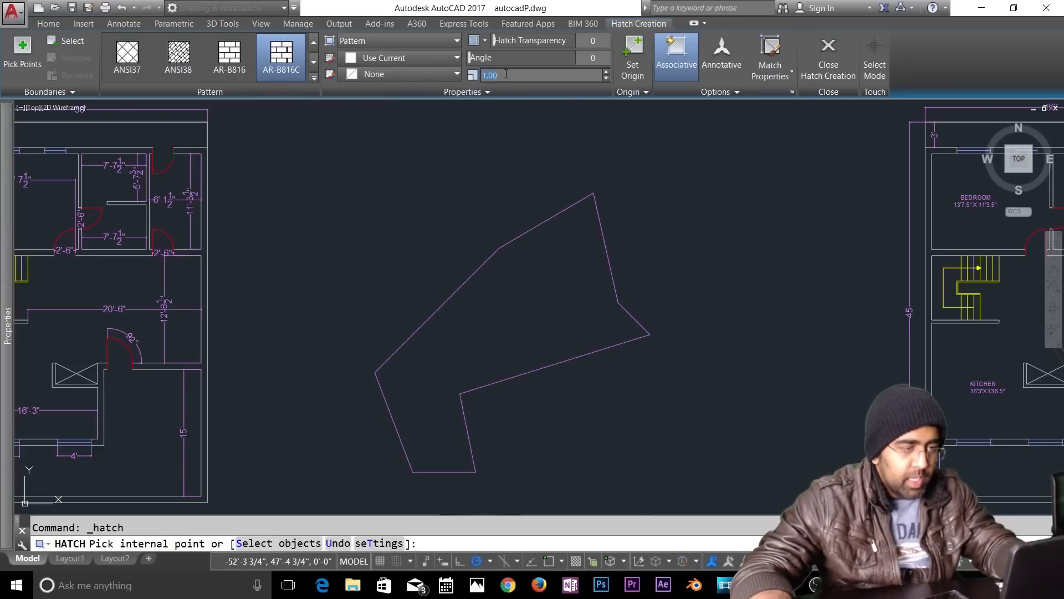
type("1.5")
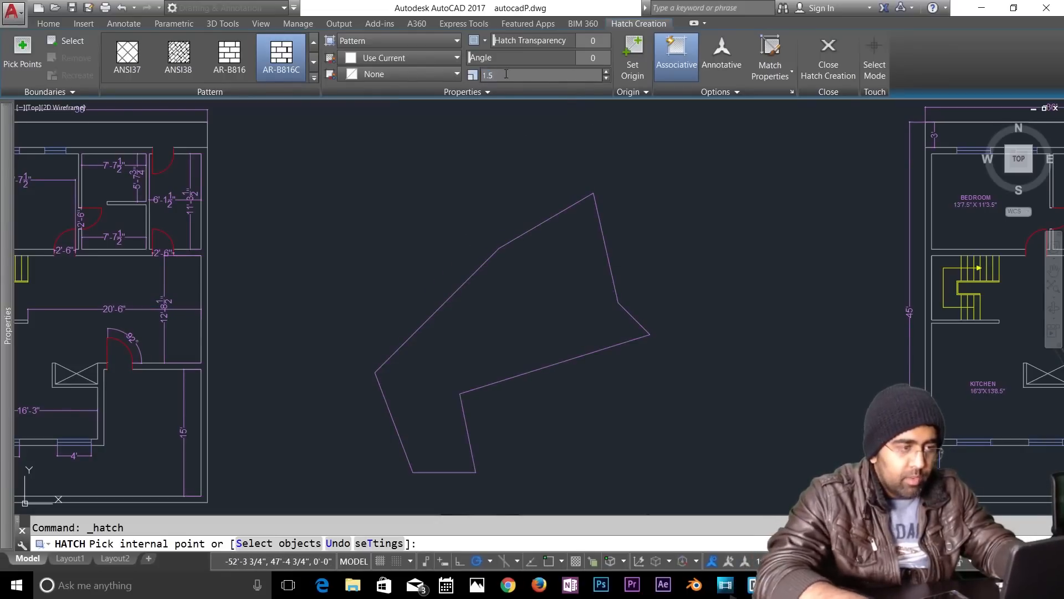
key("Return")
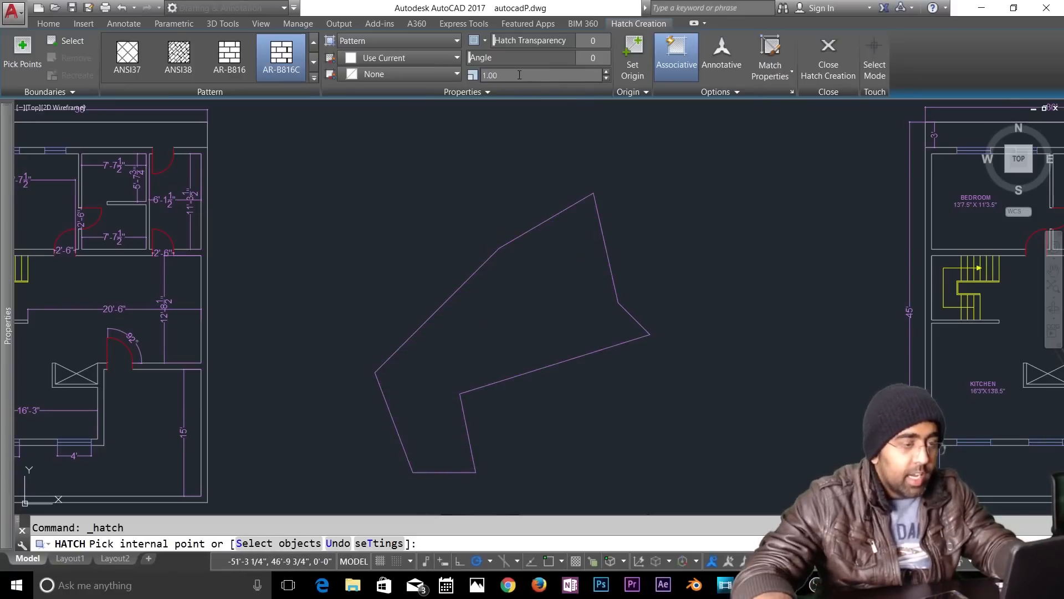
type("1")
key("Return")
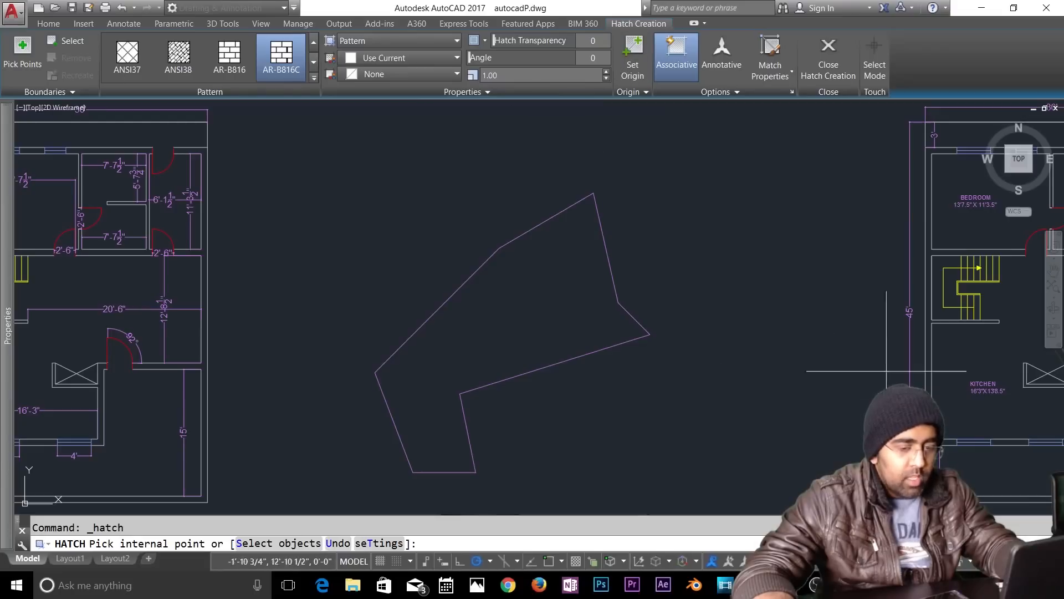
Step: Compare the reference plan's parking hatch, choose the AR-HBONE herringbone pattern at scale 1 and preview it on the test polygon
scroll(792, 334, "down", 2)
middle_click_drag(838, 321, 266, 309)
scroll(661, 396, "up", 4)
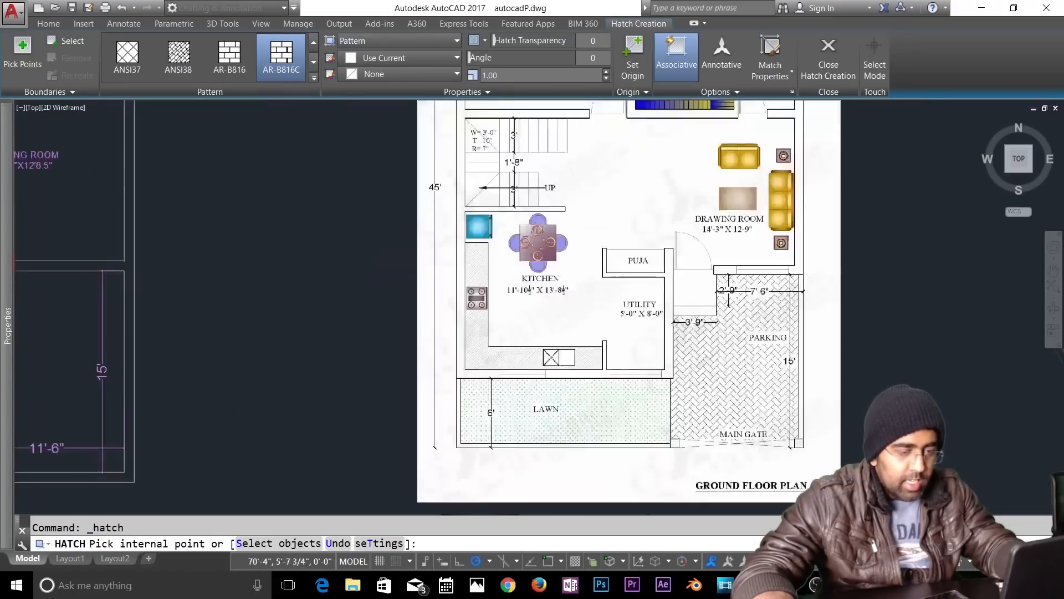
scroll(683, 406, "up", 2)
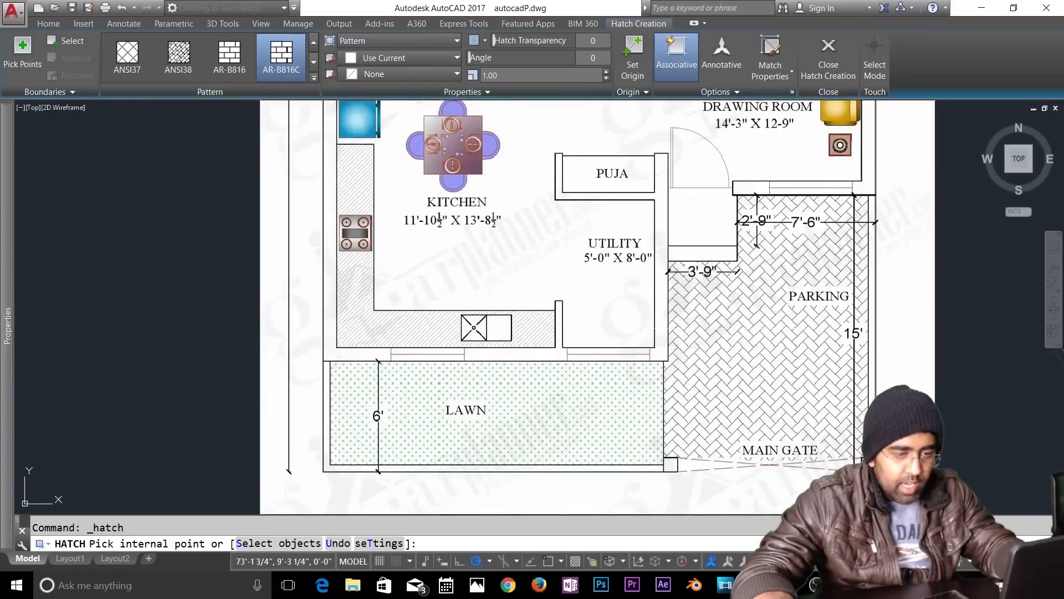
scroll(526, 322, "down", 5)
middle_click_drag(526, 321, 903, 345)
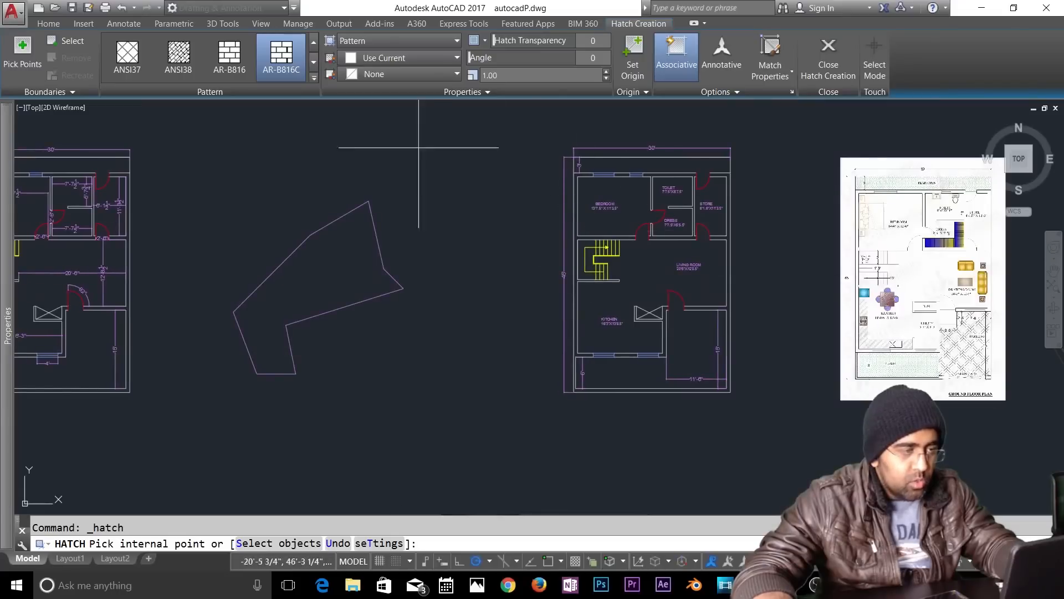
left_click(313, 65)
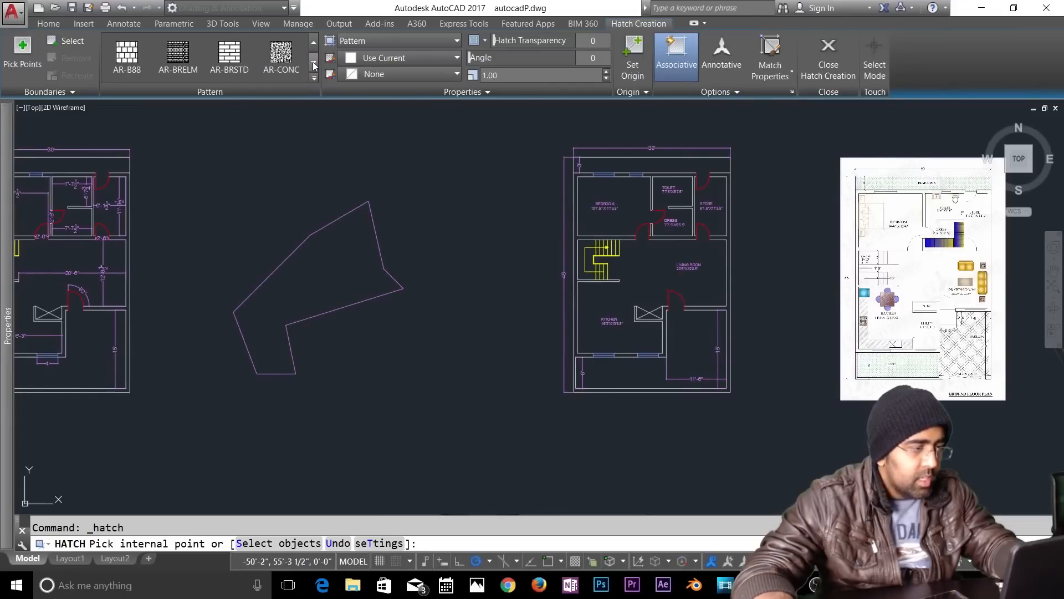
left_click(314, 65)
left_click(313, 65)
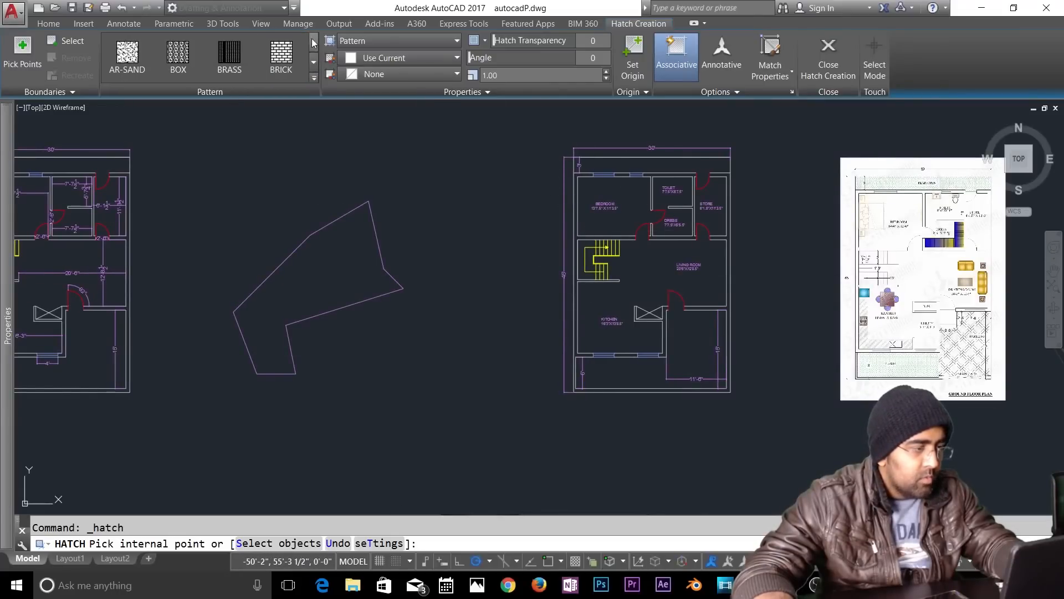
left_click(313, 43)
left_click(127, 56)
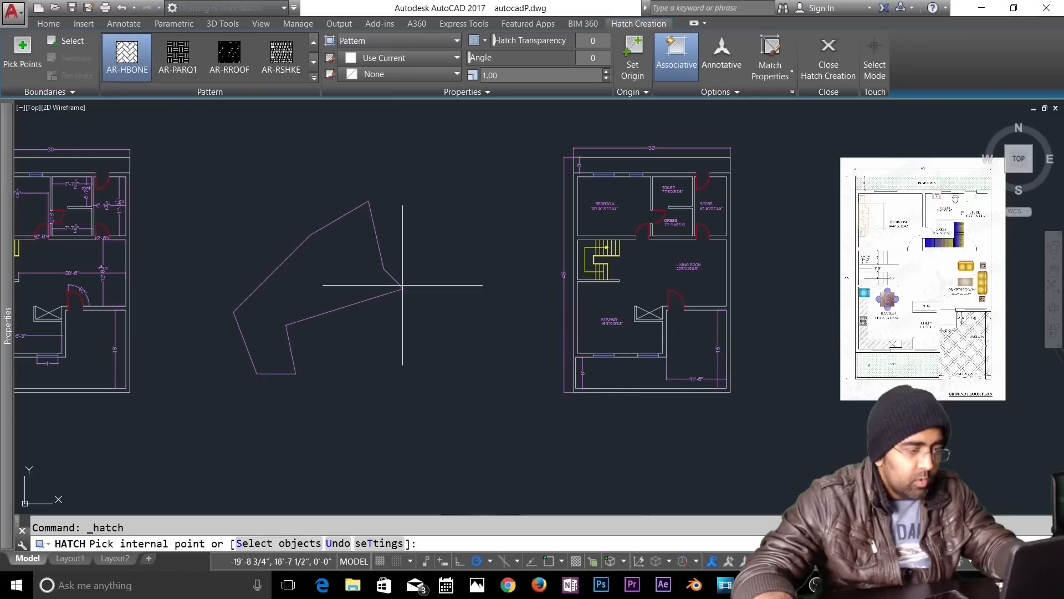
scroll(329, 302, "up", 5)
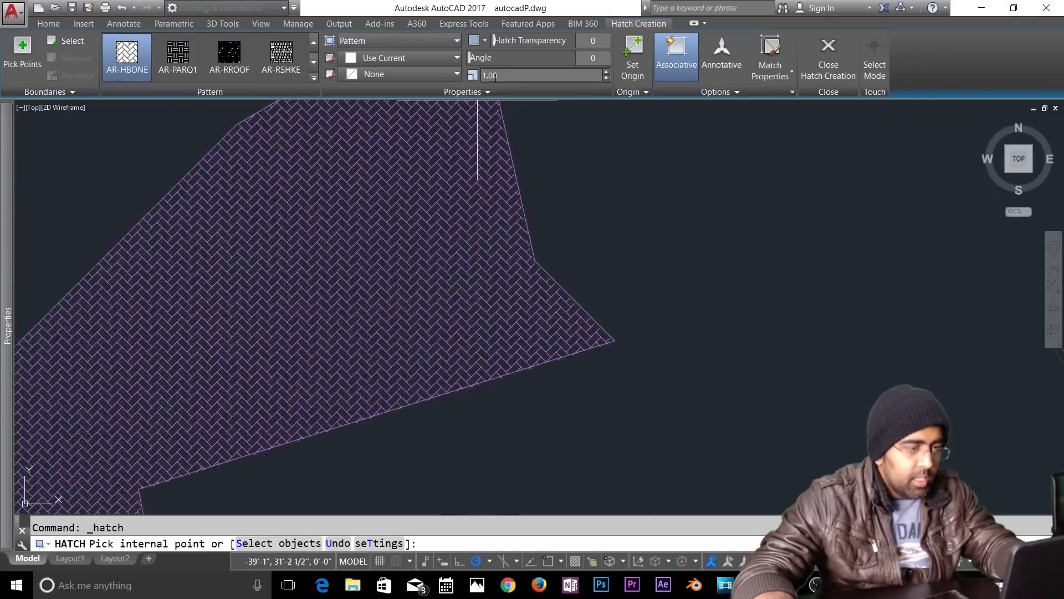
scroll(357, 272, "down", 4)
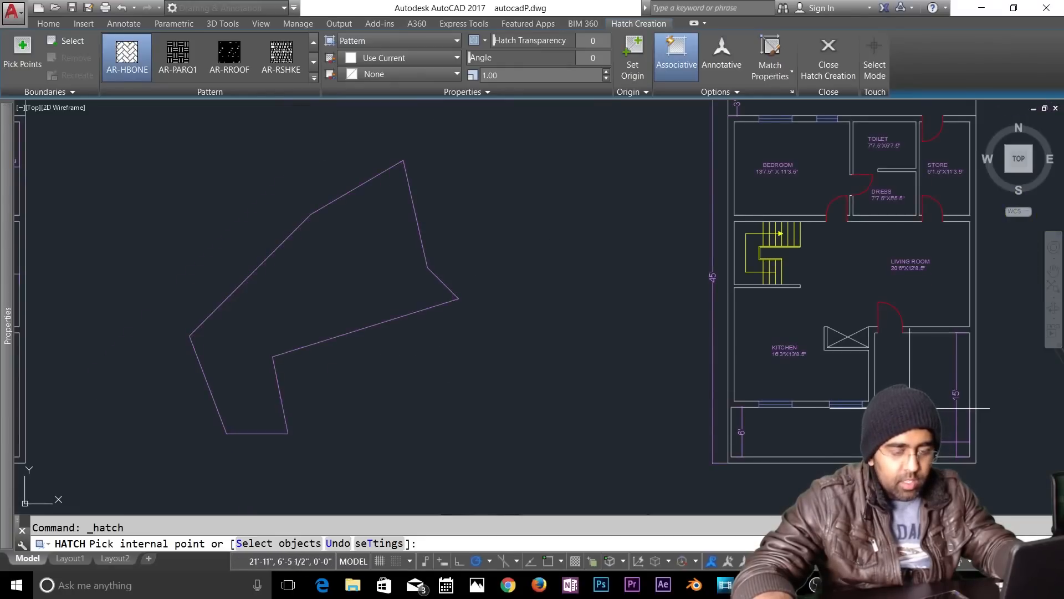
Step: Try to hatch the labelled plan's parking area with AR-HBONE at scale 1, and undo the hatch
middle_click_drag(912, 409, 580, 385)
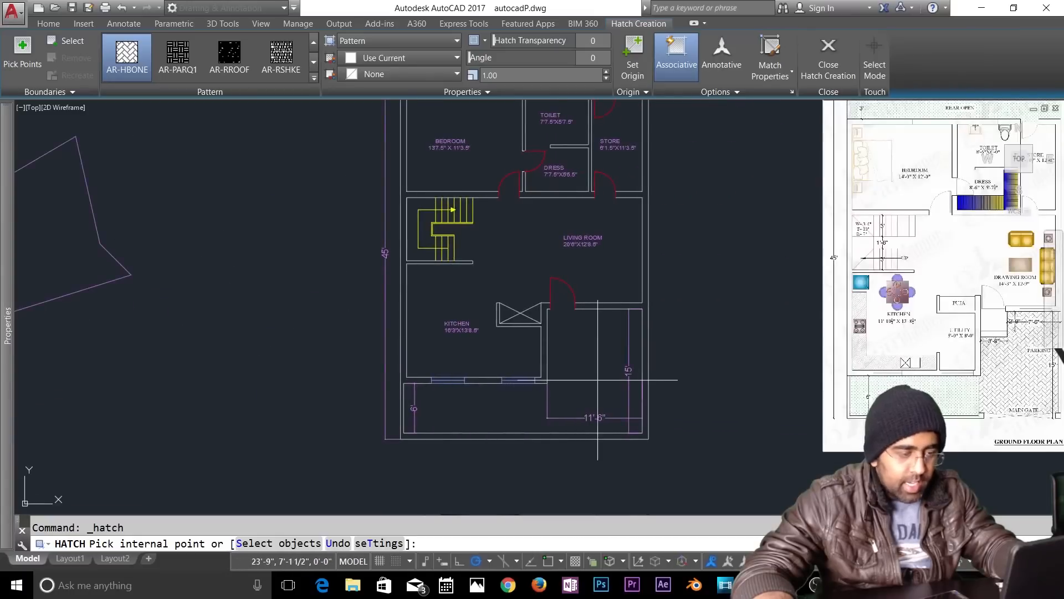
left_click(616, 382)
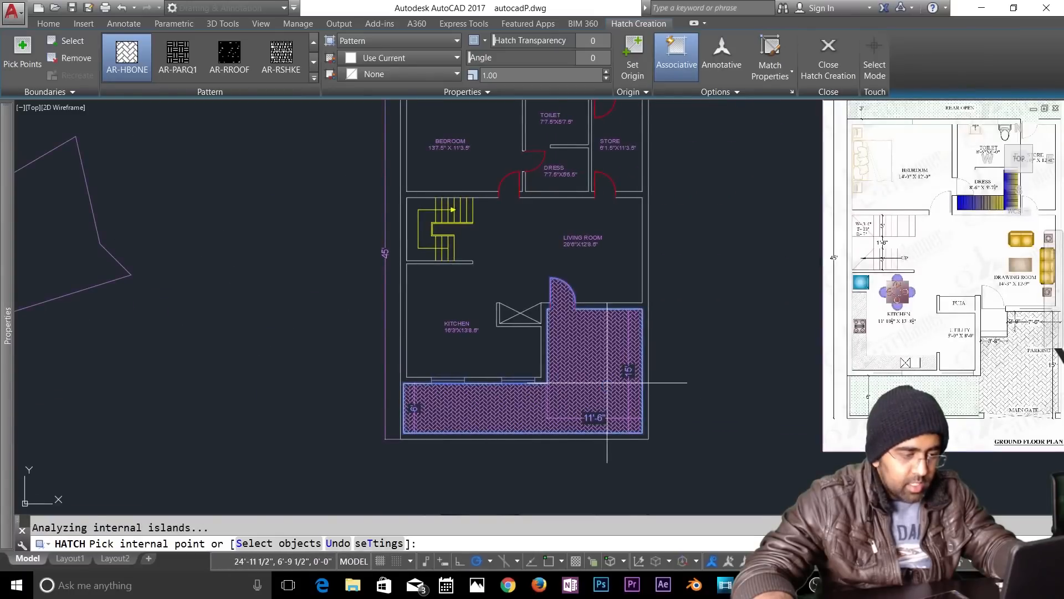
key("Escape")
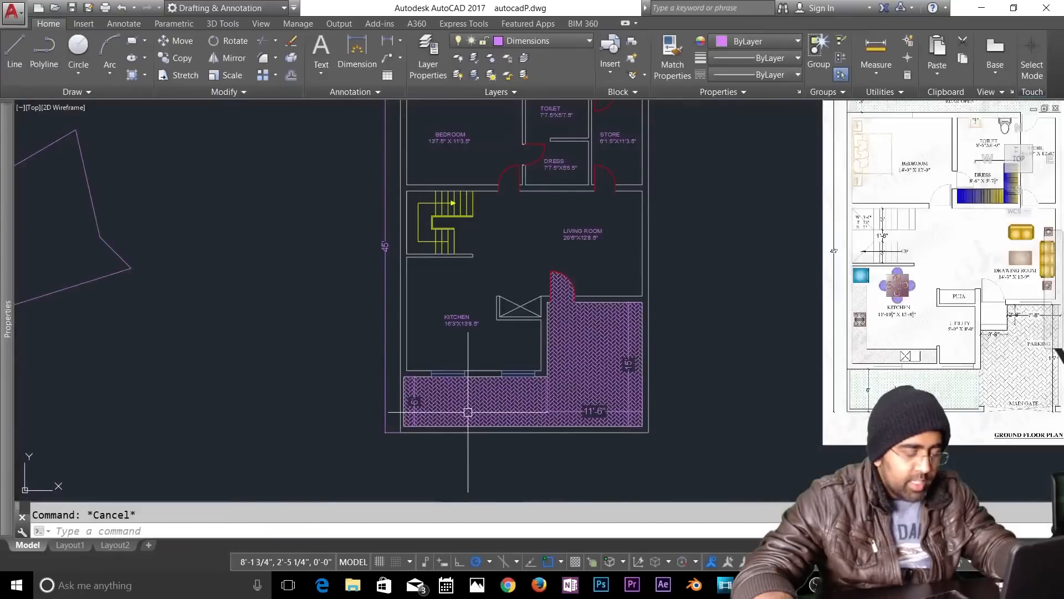
type("u")
key("Return")
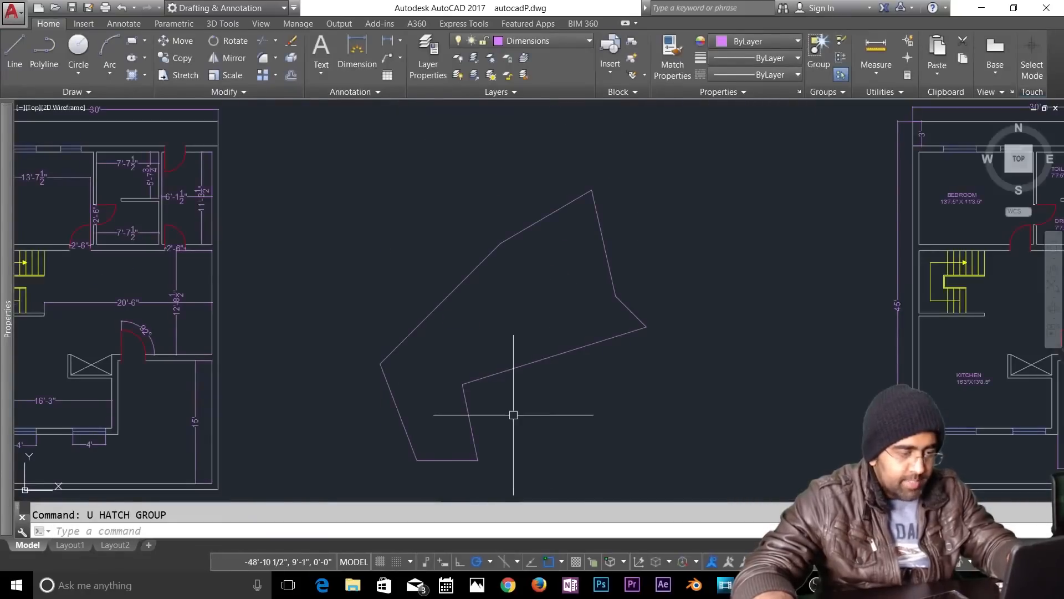
Step: Erase the irregular test polygon between the two plans
scroll(513, 414, "down", 2)
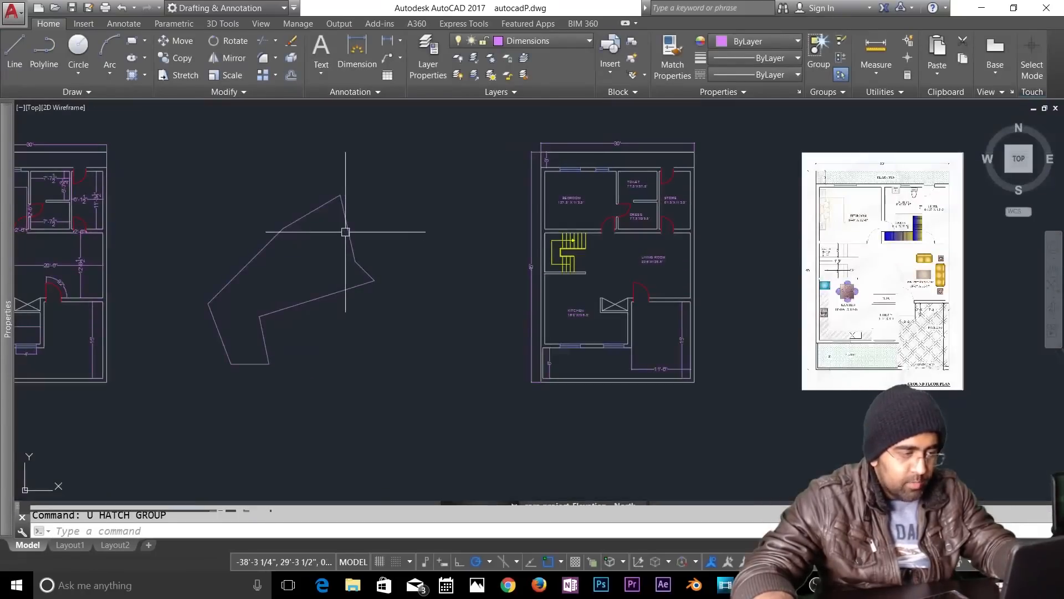
left_click(374, 190)
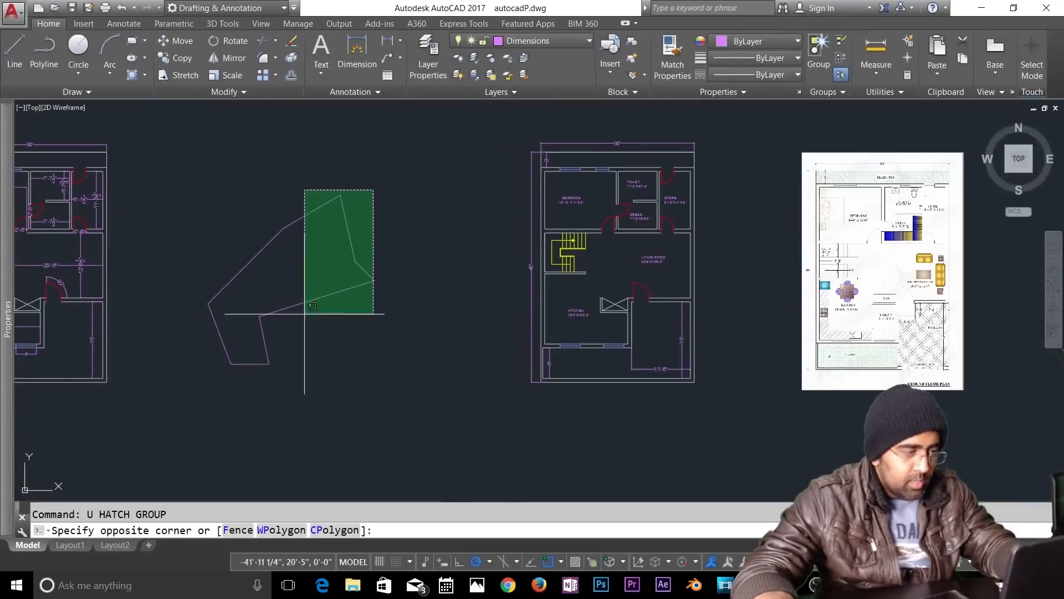
left_click(218, 370)
key("Delete")
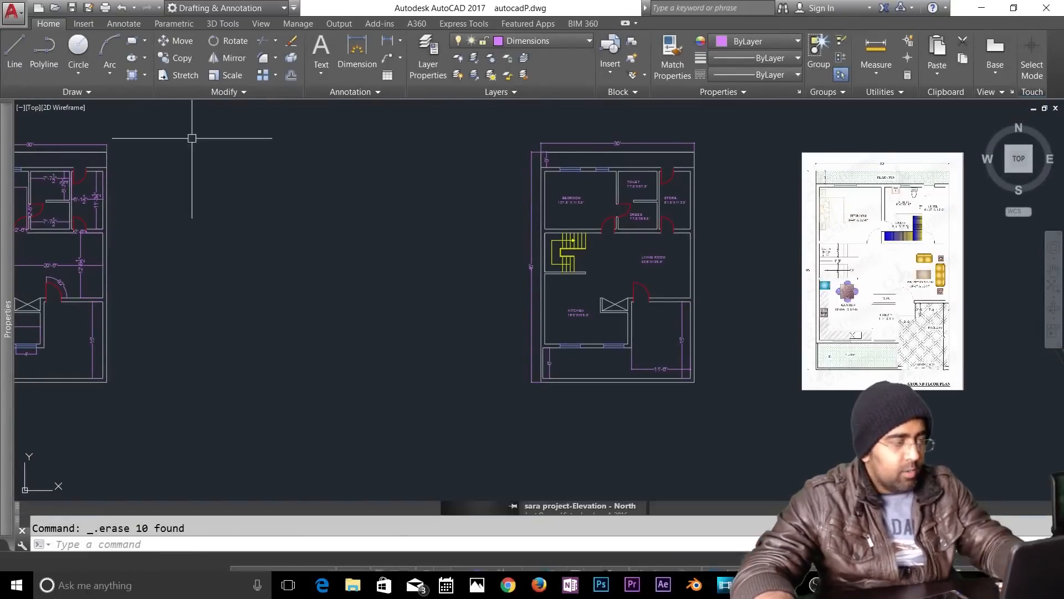
key("Escape")
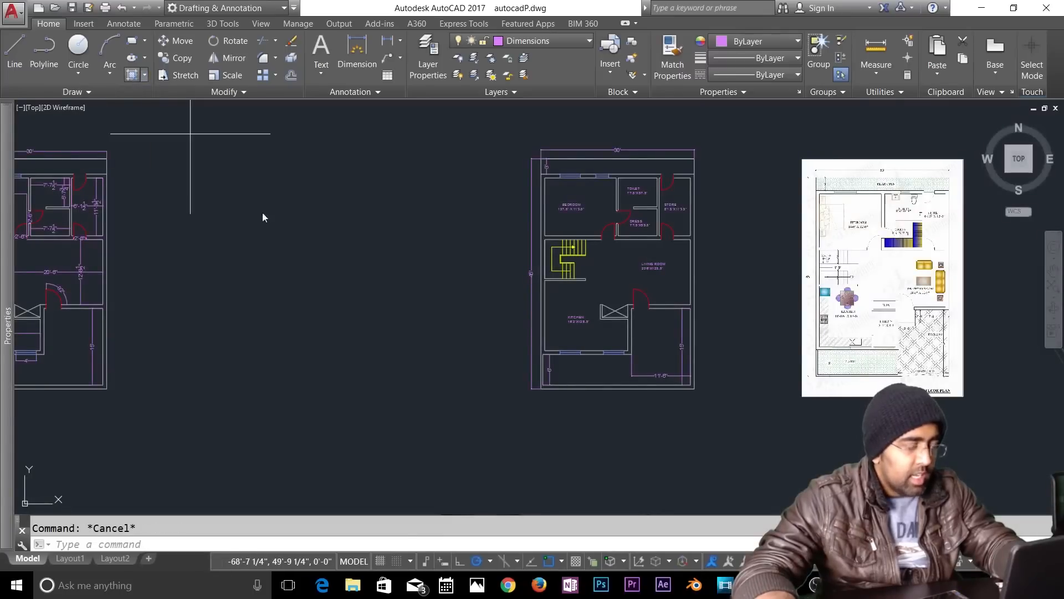
key("Escape")
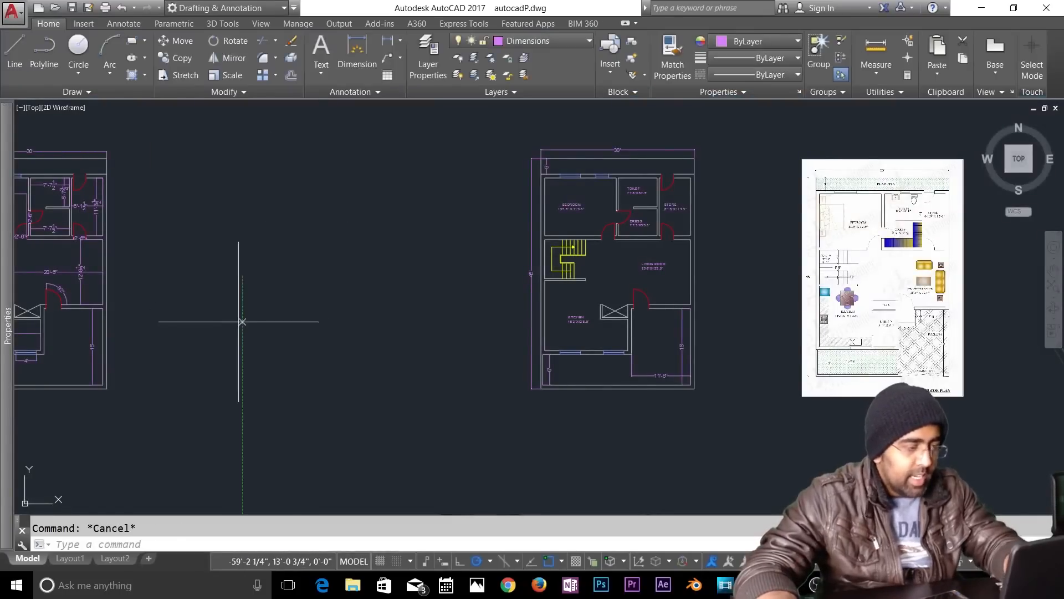
Step: Draw an irregular six-line test outline between the two plans, leaving a small gap between its start and end points
key("l")
key("Return")
left_click(242, 276)
left_click(321, 220)
left_click(371, 245)
left_click(352, 361)
left_click(311, 361)
left_click(276, 309)
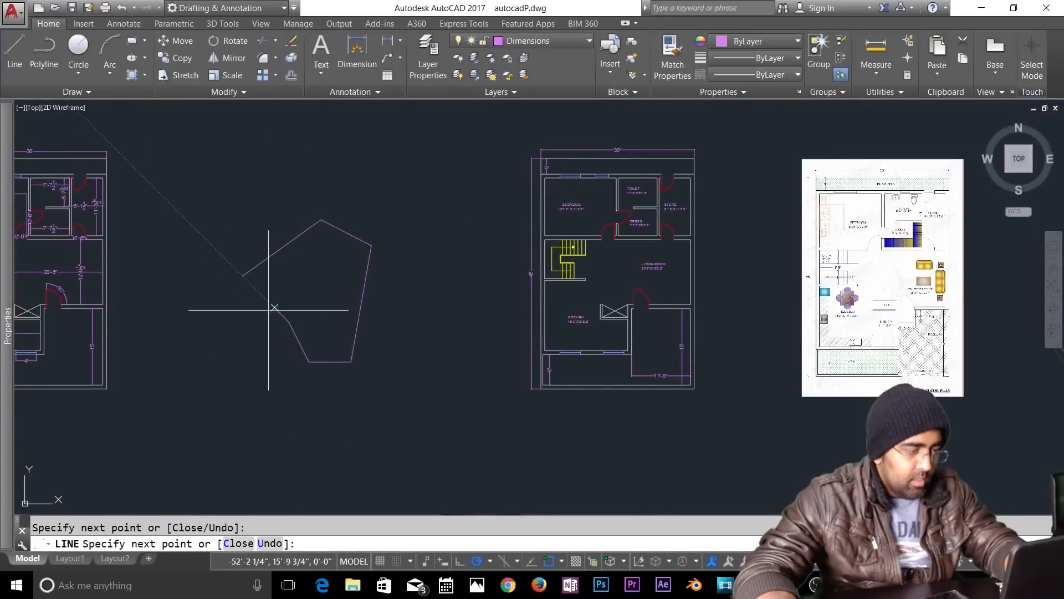
scroll(251, 299, "up", 6)
middle_click_drag(184, 236, 412, 437)
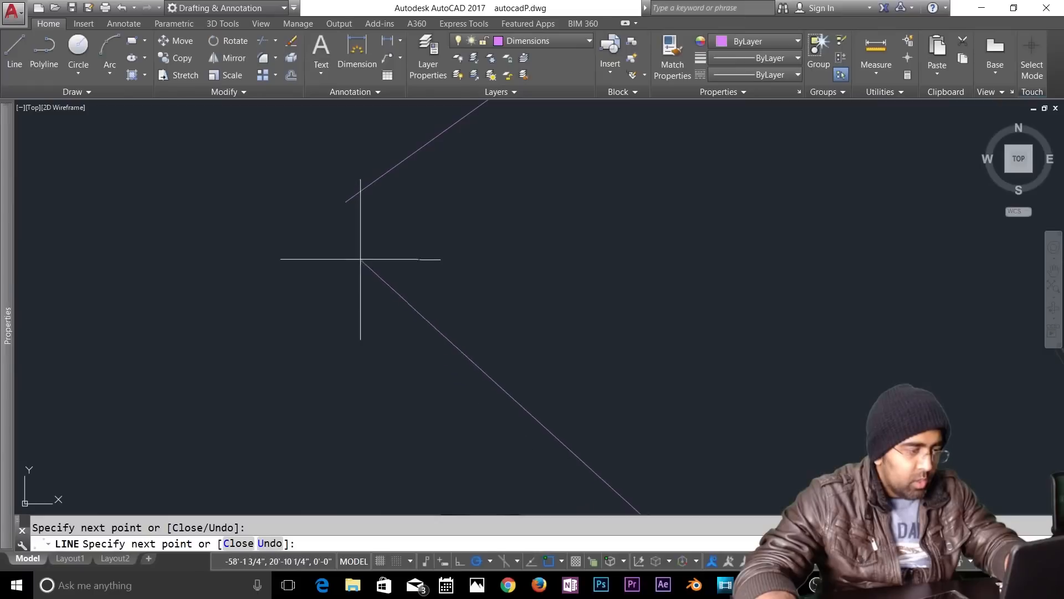
left_click(343, 218)
key("Return")
scroll(355, 313, "down", 3)
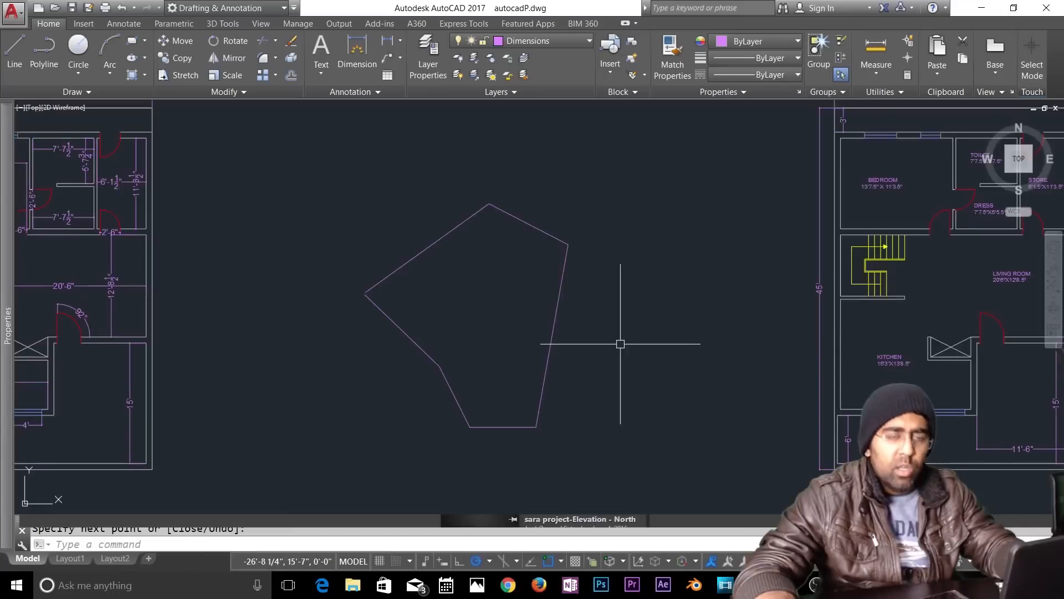
key("Escape")
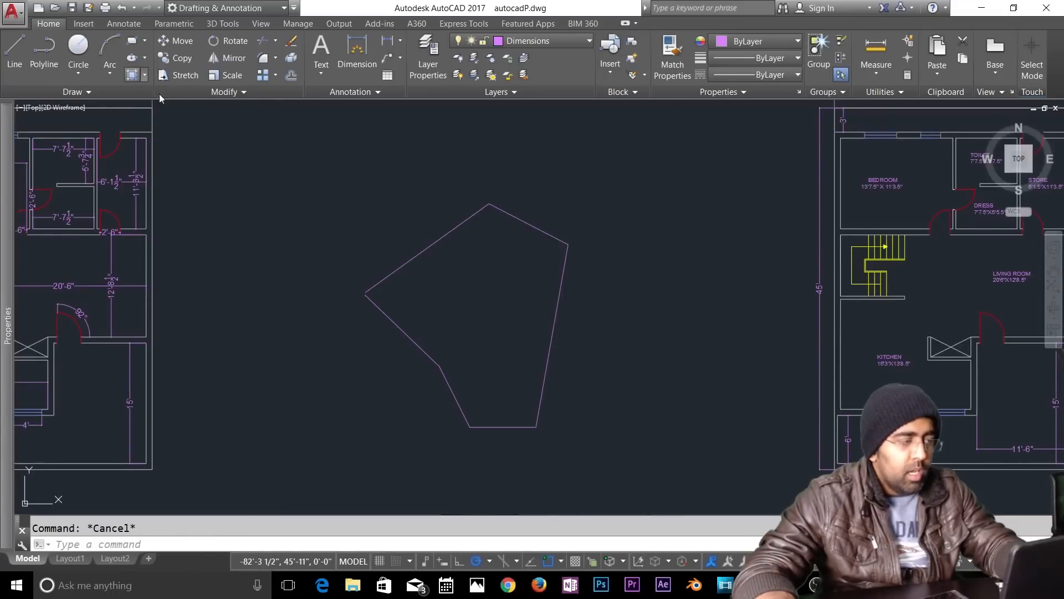
Step: Try to hatch the inside of the gapped test outline with the ANSI31 pattern
left_click(136, 78)
left_click(475, 285)
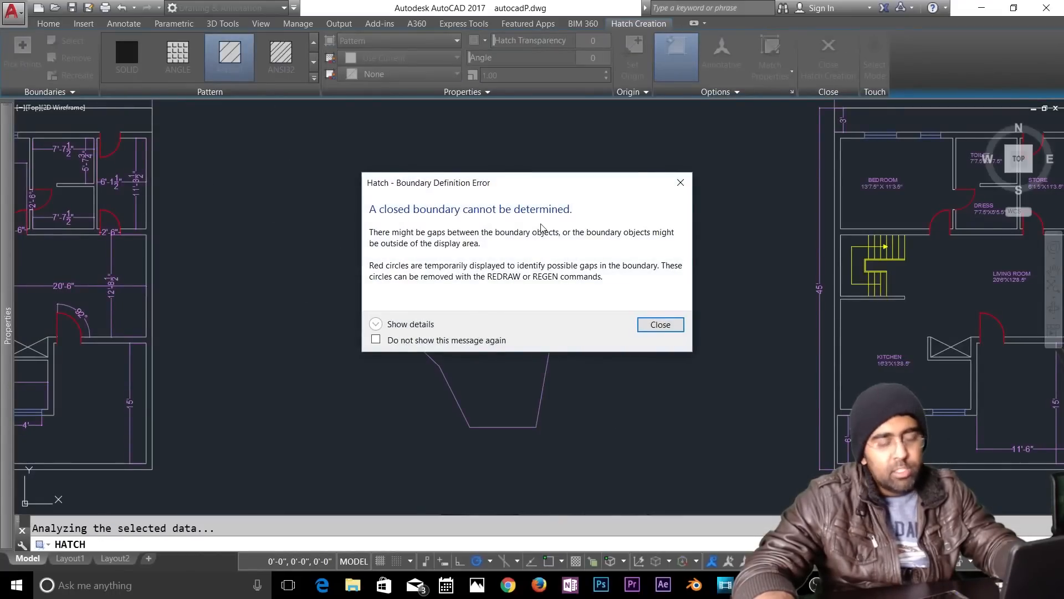
left_click(660, 324)
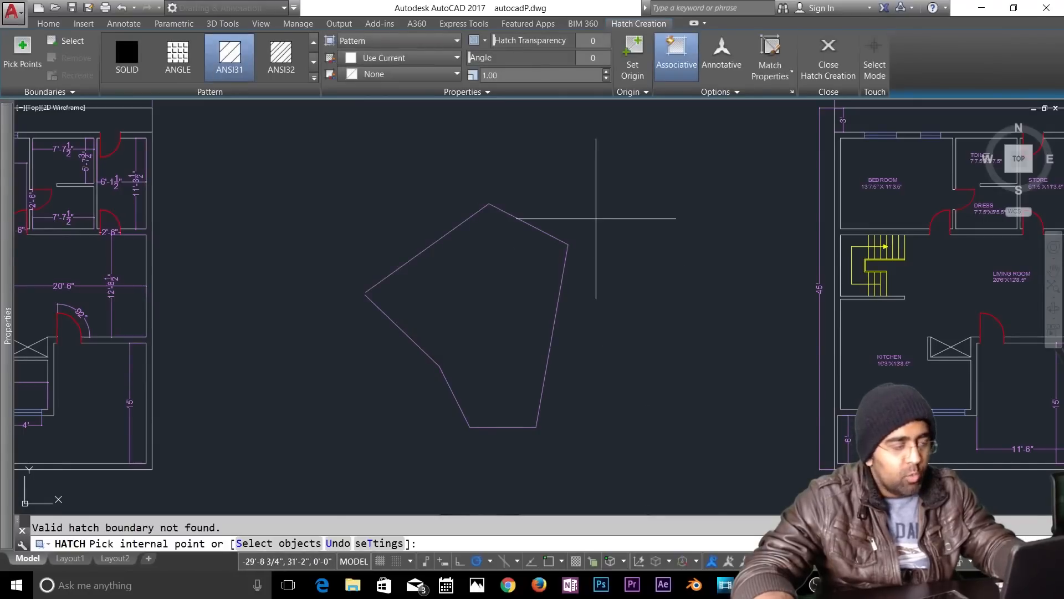
key("Escape")
Step: Erase all six lines of the gapped test outline
left_click(632, 176)
left_click(361, 435)
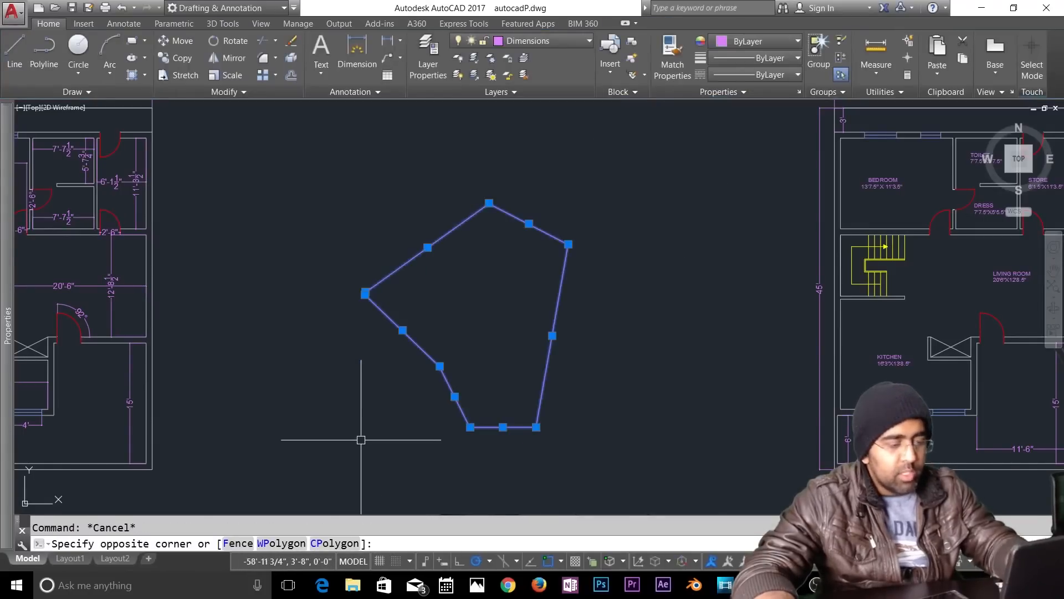
key("Delete")
Step: On layer 0, draw a line from the kitchen's outer wall corner down to the front boundary wall, separating the lawn from the parking
middle_click_drag(696, 467, 394, 468)
scroll(641, 407, "up", 5)
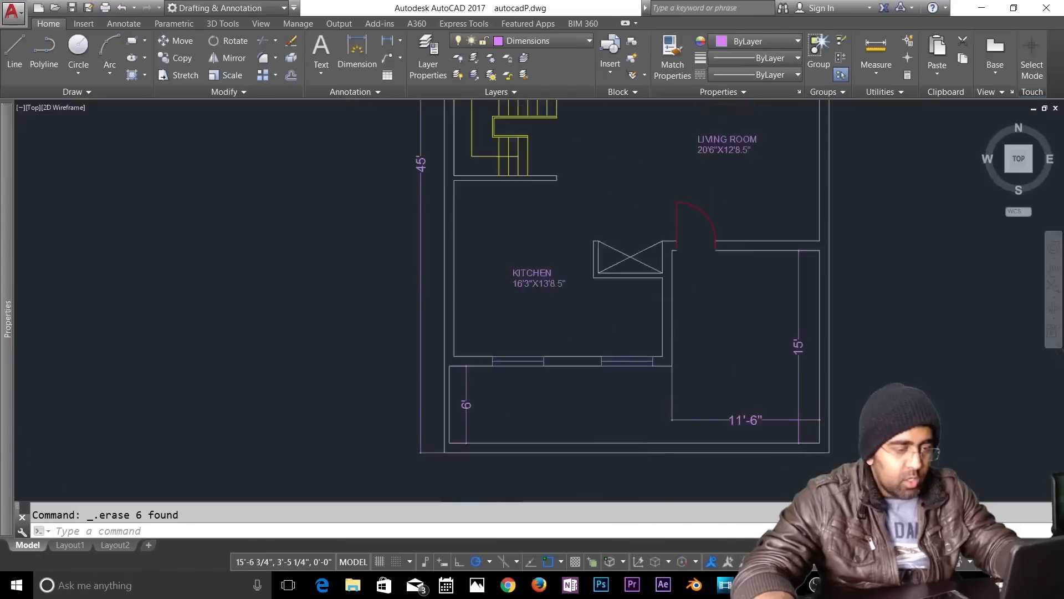
left_click(546, 42)
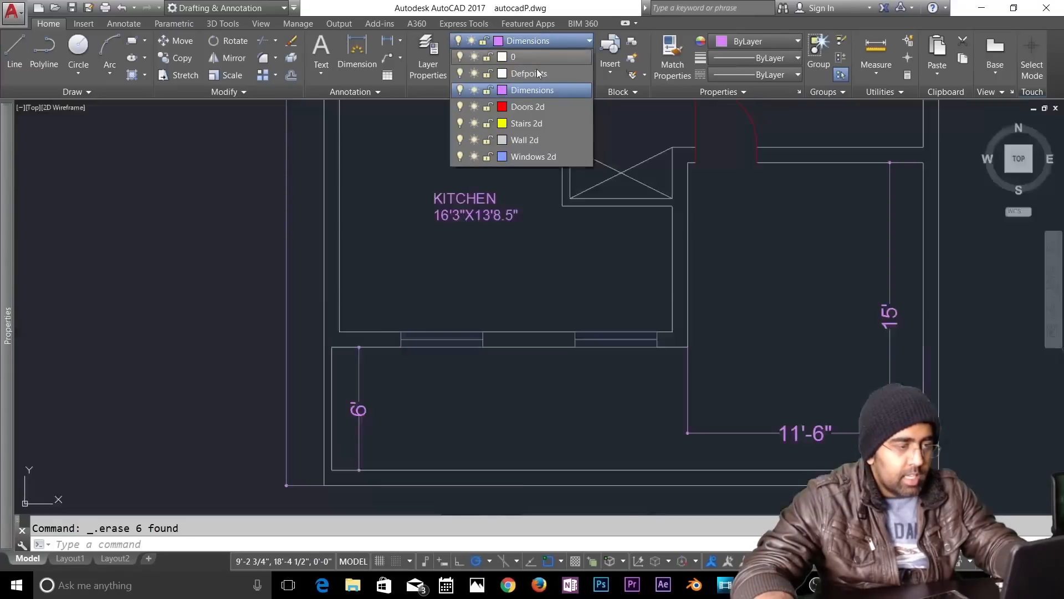
left_click(535, 55)
type("l")
key("Return")
left_click(688, 347)
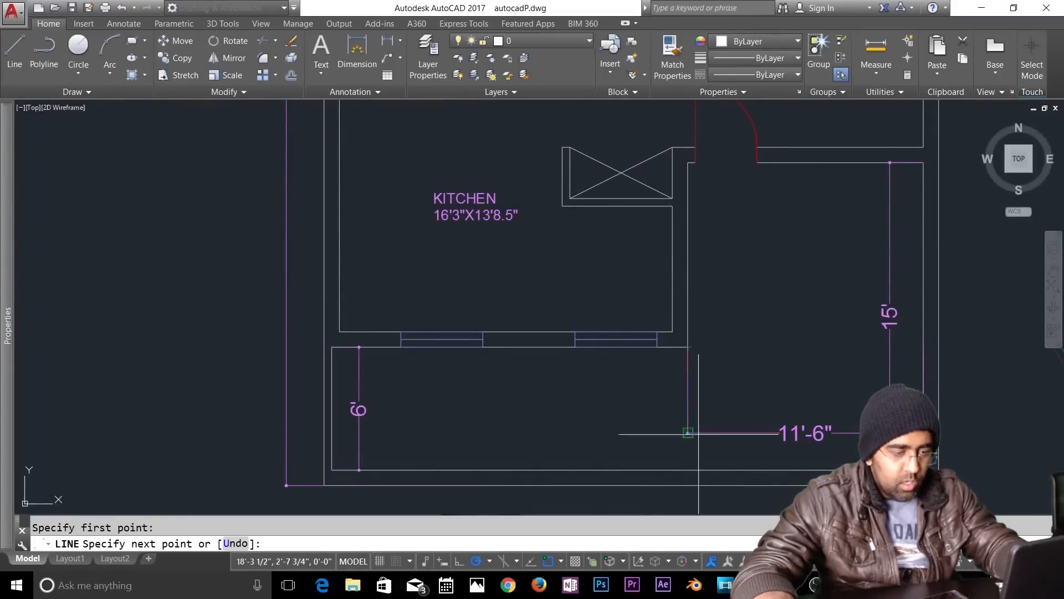
left_click(688, 471)
key("Escape")
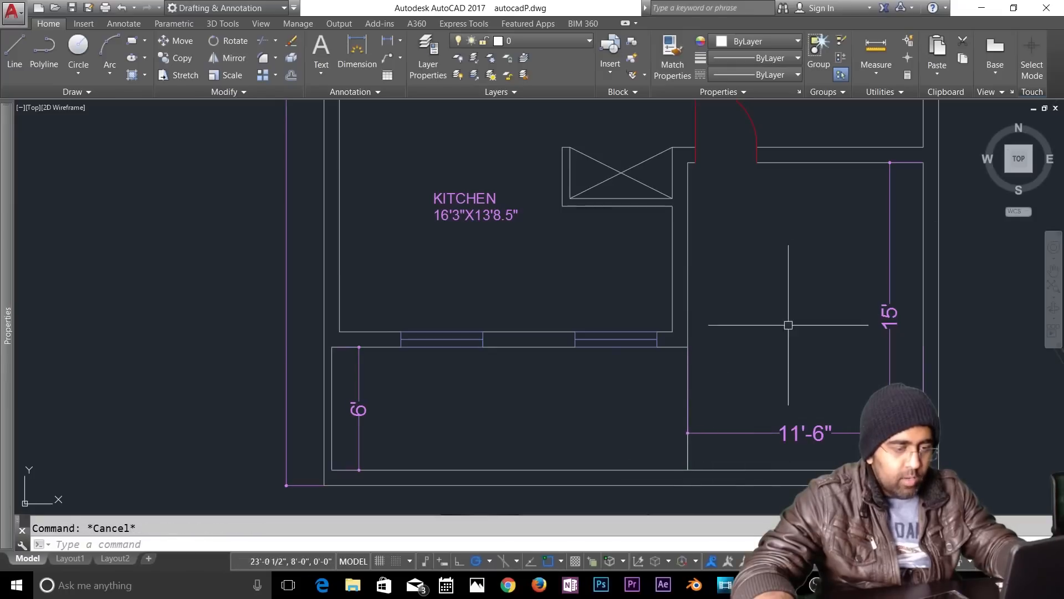
Step: Outline the entrance platform below the main door, starting 9 inches beyond the opening's edge, running 3.5' down and across to the kitchen-side wall
key("Return")
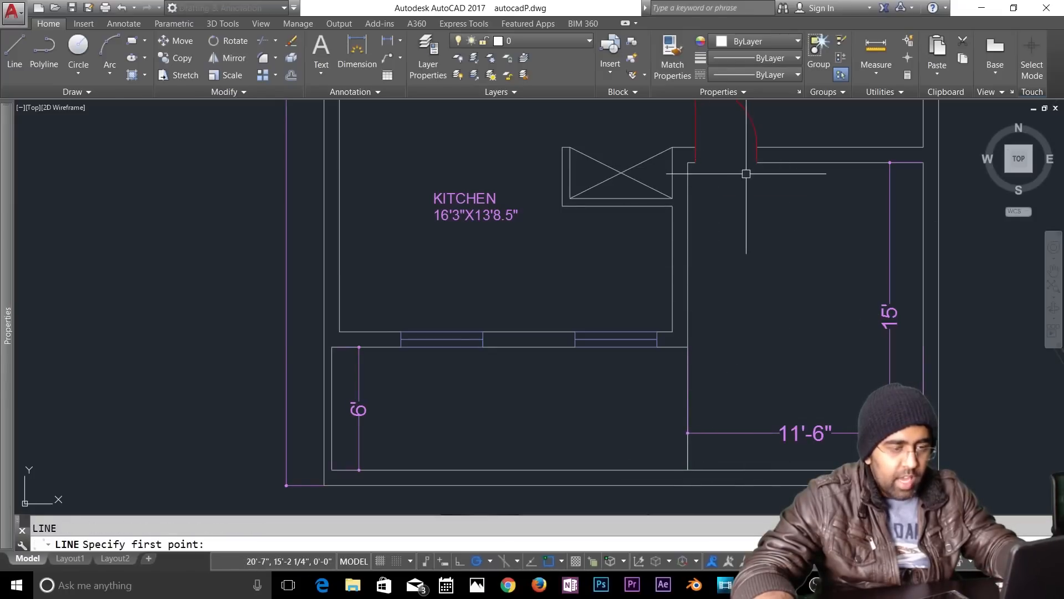
key("Escape")
mouse_move(778, 179)
middle_mouse_down()
mouse_move(739, 220)
mouse_move(280, 230)
middle_mouse_up()
scroll(704, 227, "down", 2)
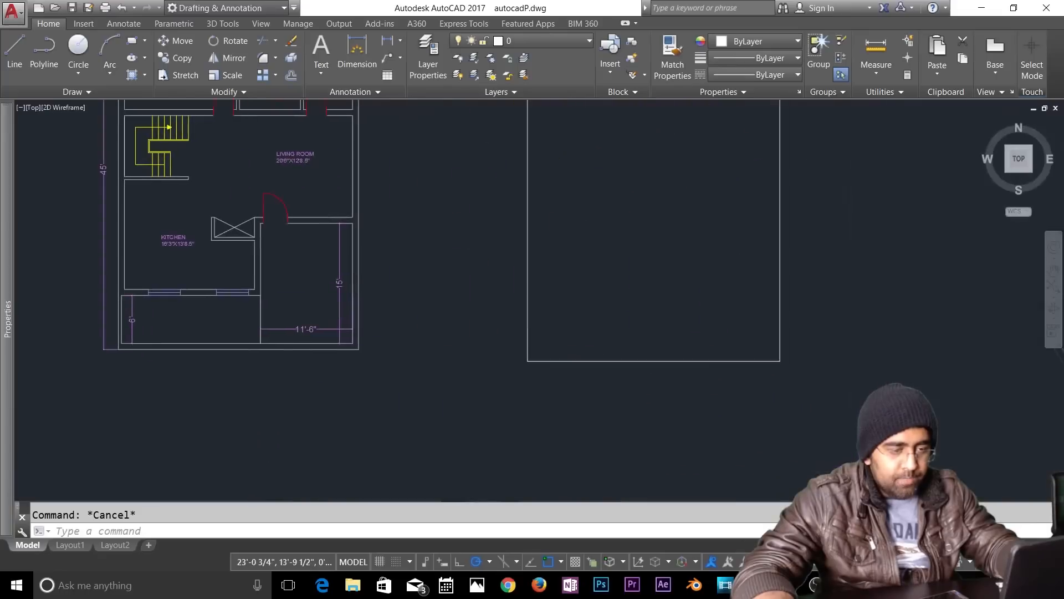
scroll(687, 247, "up", 3)
scroll(713, 264, "down", 4)
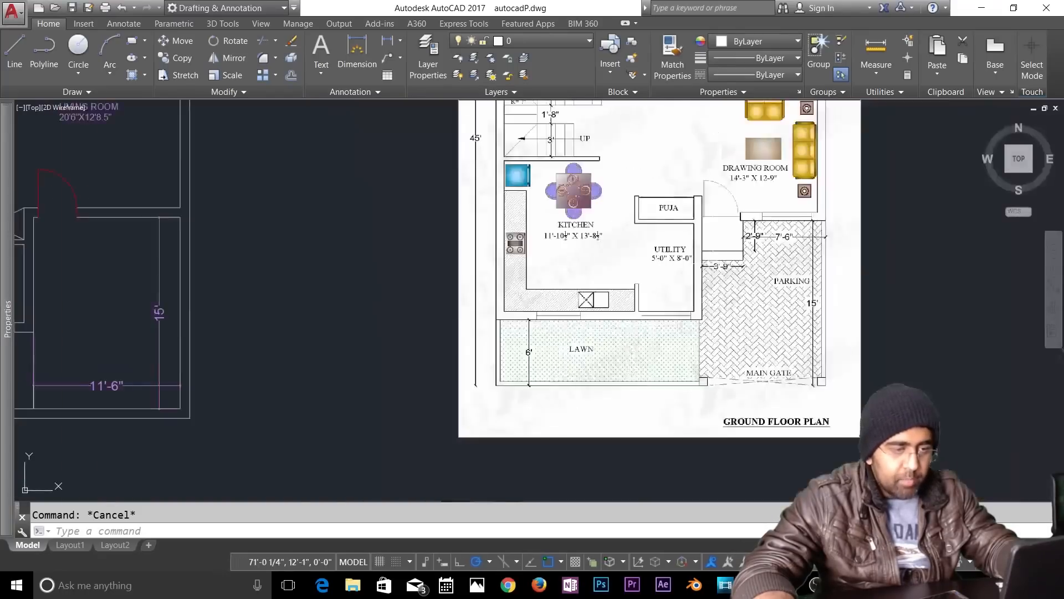
middle_click_drag(587, 217, 965, 345)
scroll(452, 344, "up", 2)
mouse_move(451, 345)
middle_mouse_down()
mouse_move(498, 339)
mouse_move(553, 270)
middle_mouse_up()
scroll(521, 342, "up", 1)
scroll(500, 345, "up", 1)
type("l")
key("Return")
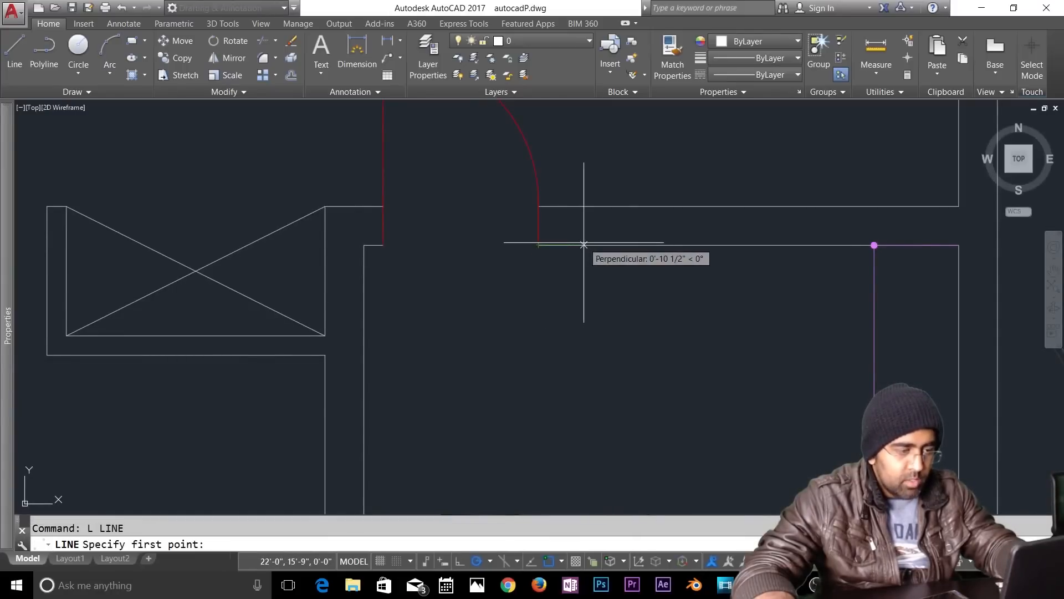
type("9")
key("Return")
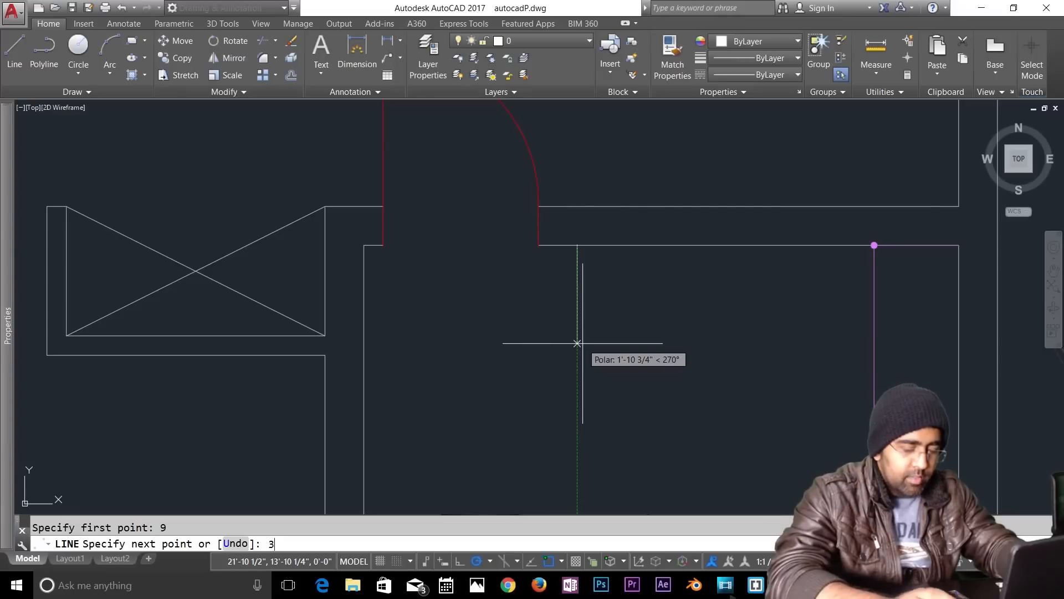
type("5")
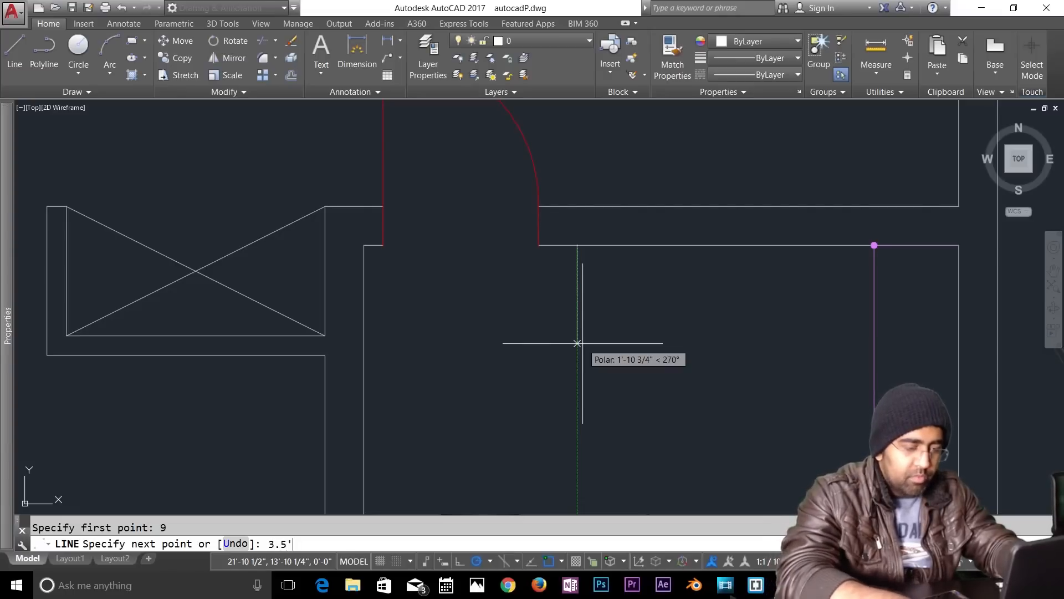
type("'")
key("Return")
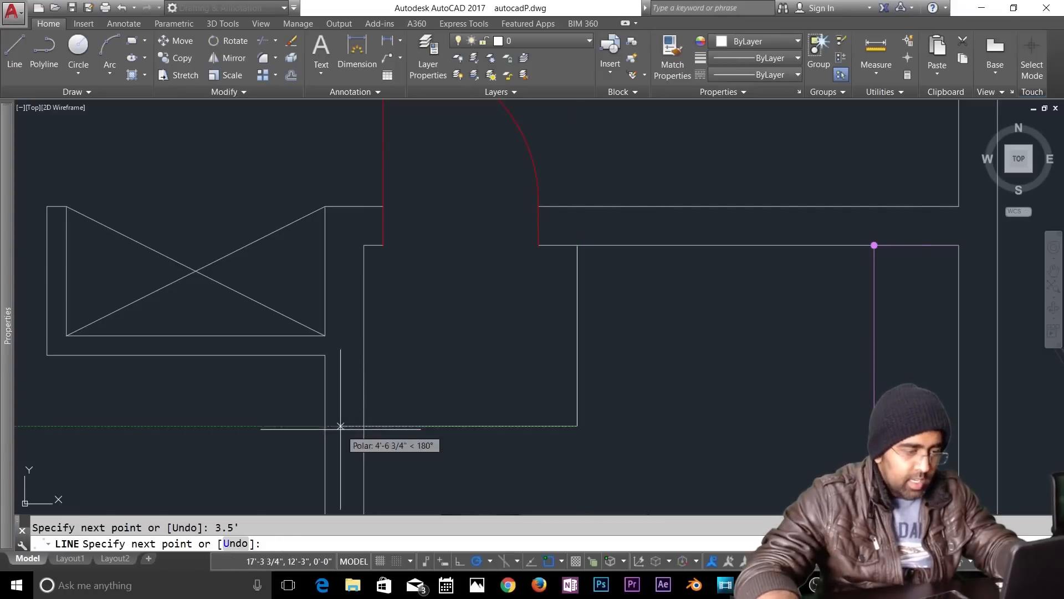
left_click(364, 426)
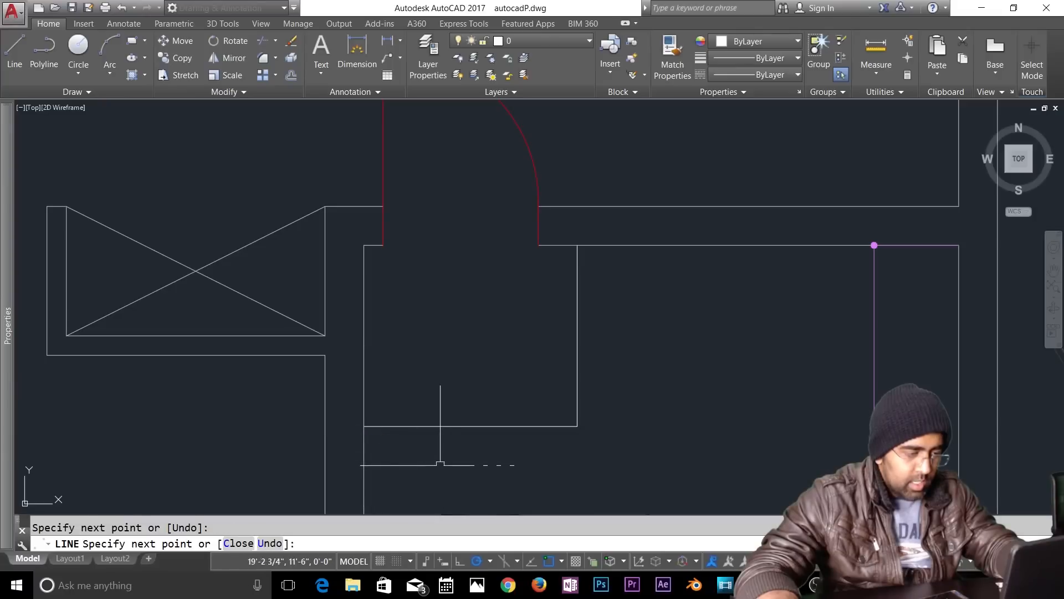
key("Escape")
Step: Offset the entrance platform's front edge 9 inches toward the parking to form a step
key("Return")
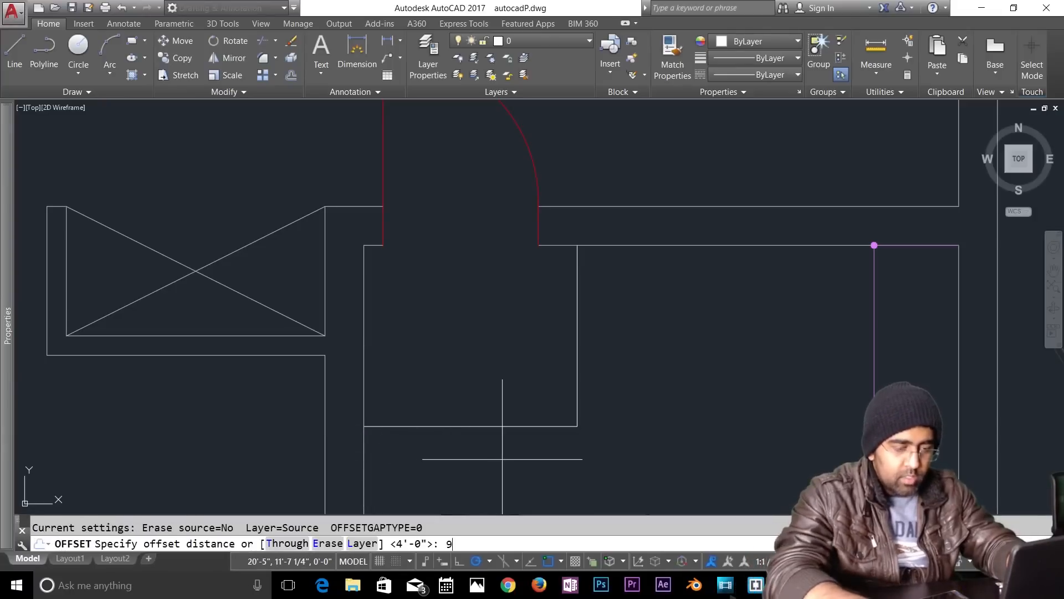
type("9")
key("Return")
left_click(550, 426)
left_click(537, 466)
key("Escape")
key("Escape")
Step: Stretch the platform's side line down to the end of the offset step line
left_click(605, 390)
left_click(555, 322)
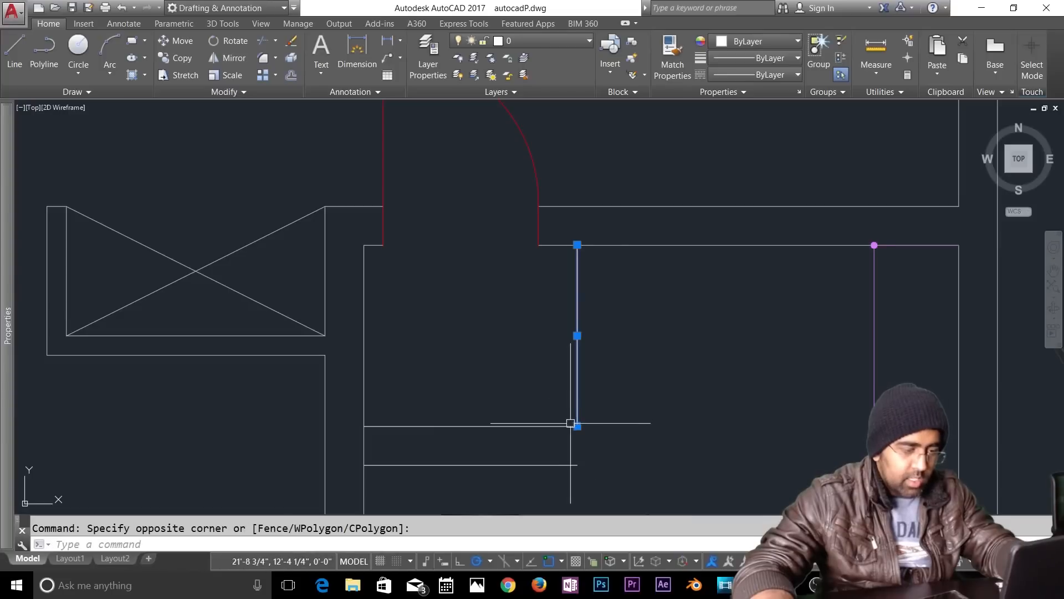
left_click(577, 426)
left_click(577, 464)
key("Escape")
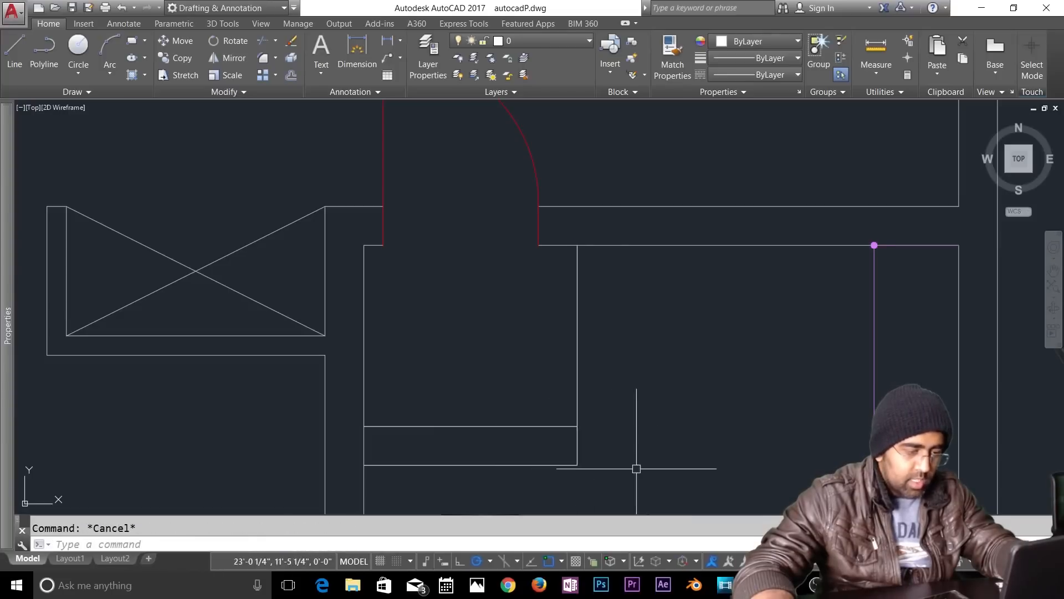
Step: Add a new layer to the drawing's layer list
left_click(419, 57)
left_click(457, 146)
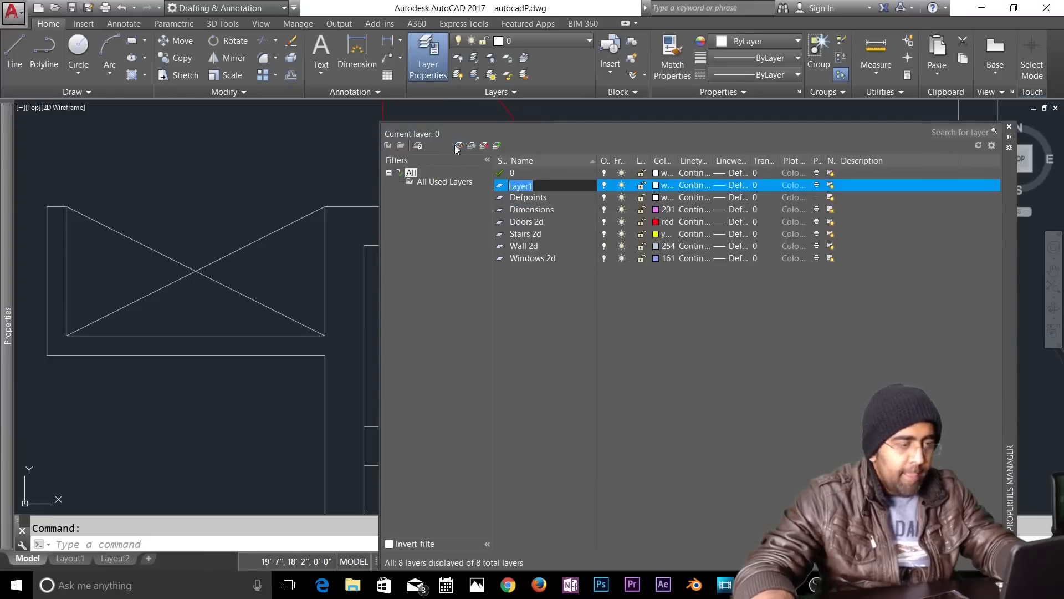
Step: Name the new layer "outside Step" and close the layer manager
type("sTA")
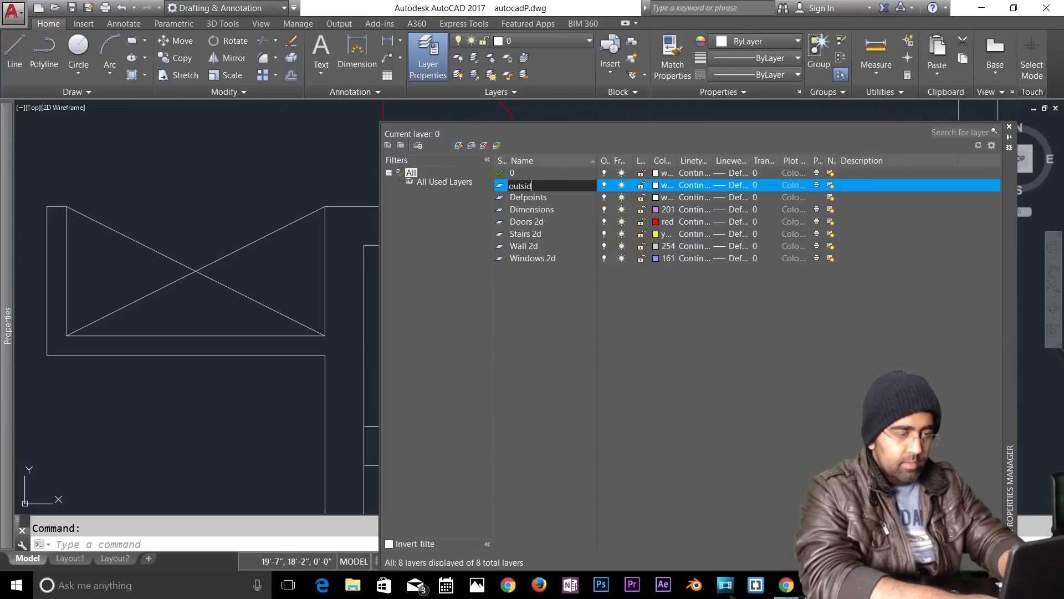
key("Return")
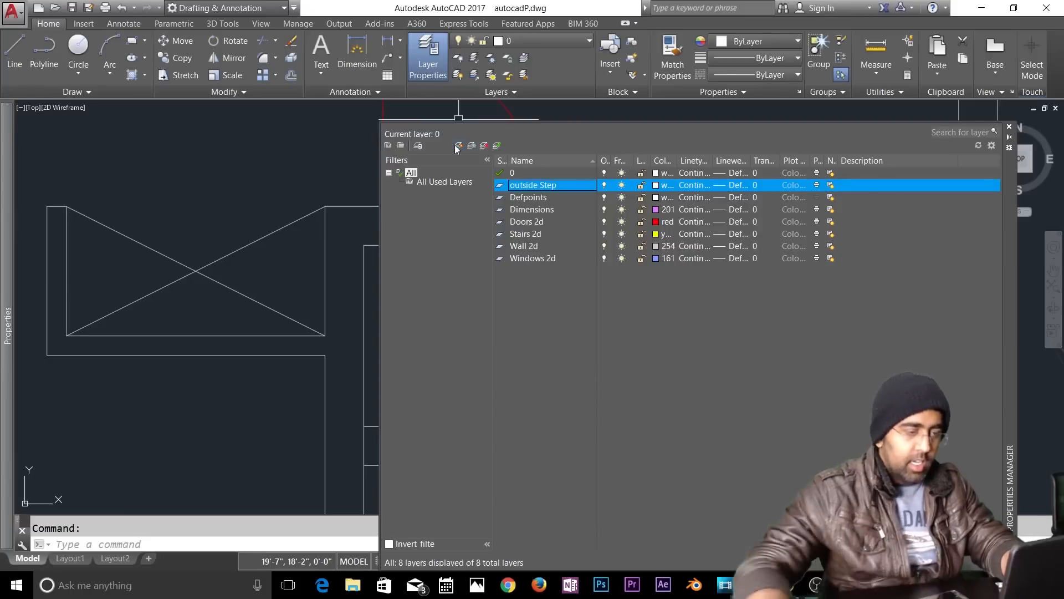
left_click(1009, 126)
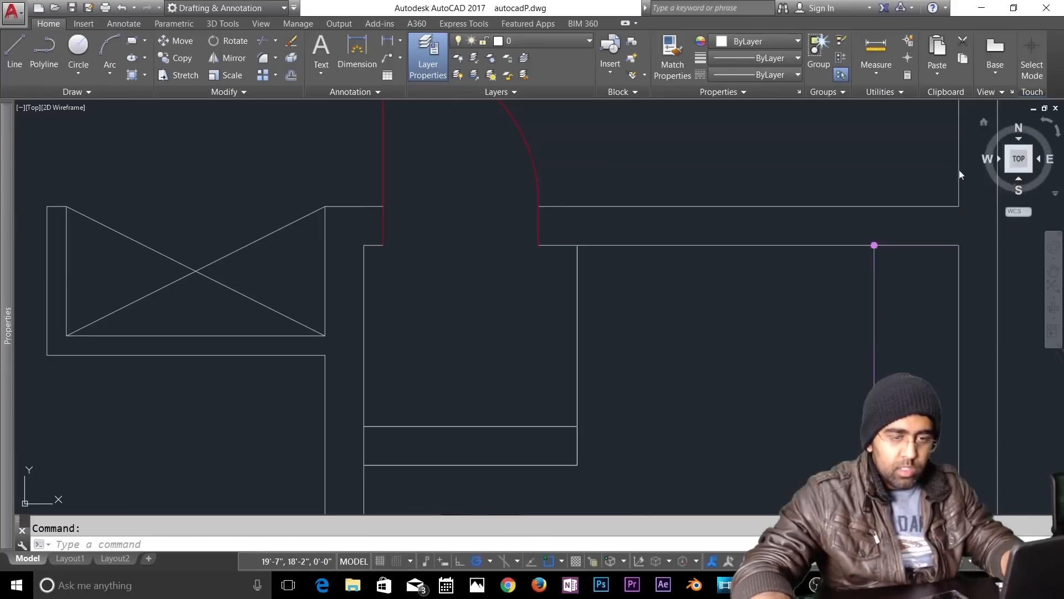
Step: Assign the entrance step lines below the living room door to the outside Step layer
left_click(663, 338)
left_click(459, 475)
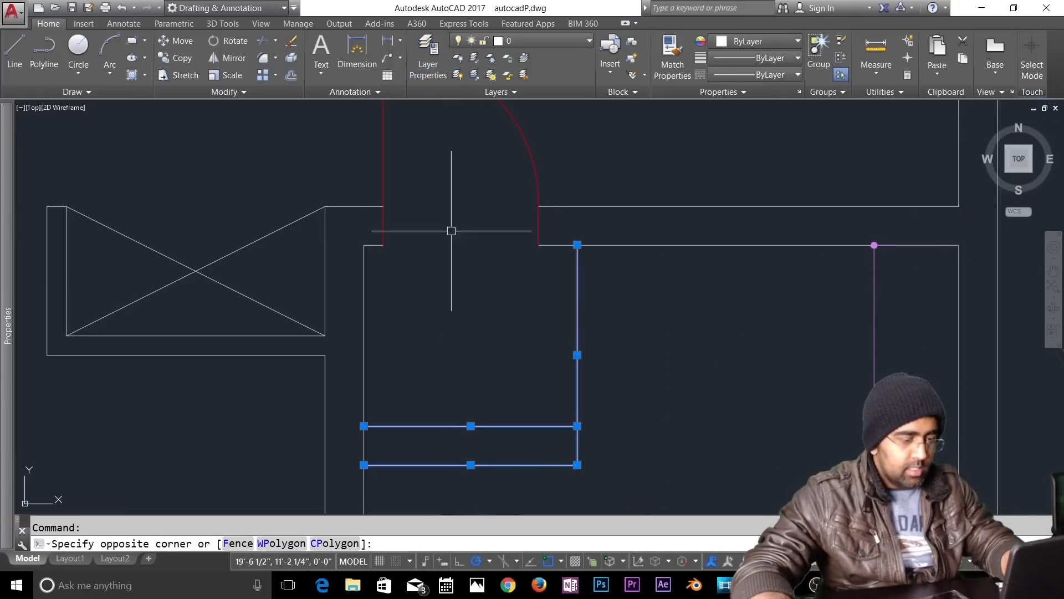
left_click(525, 42)
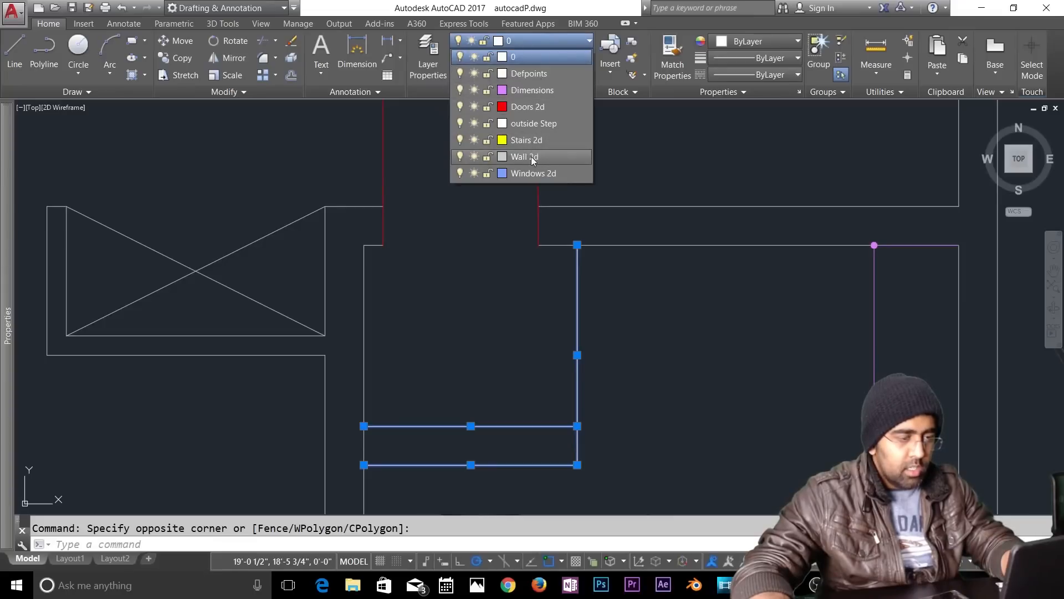
left_click(533, 124)
key("Escape")
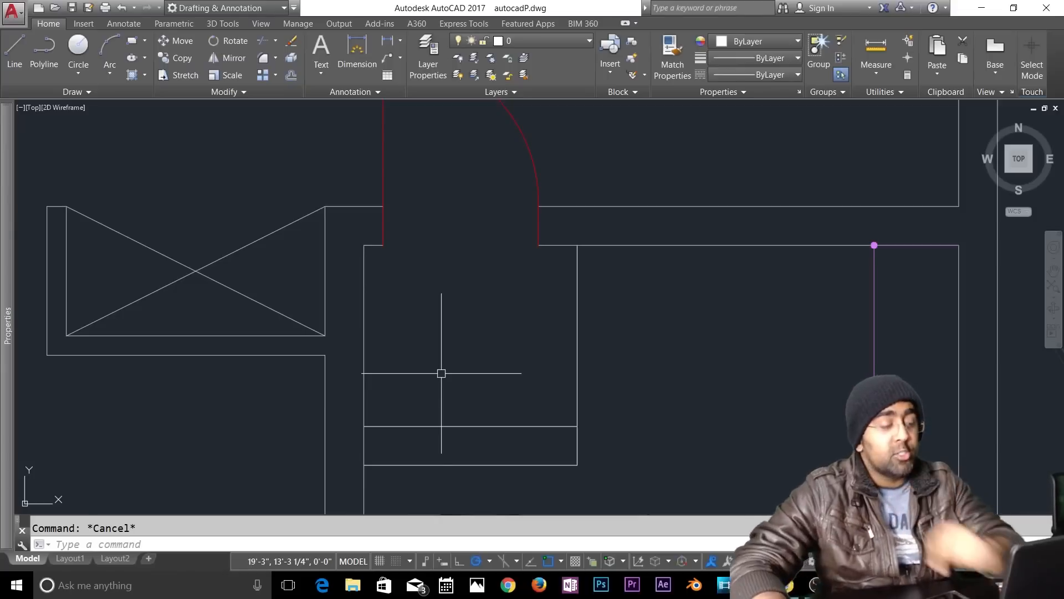
Step: Hatch the 11'-6" by 15' parking area around the entrance steps with the AR-HBONE pattern
scroll(442, 373, "down", 5)
scroll(523, 360, "down", 3)
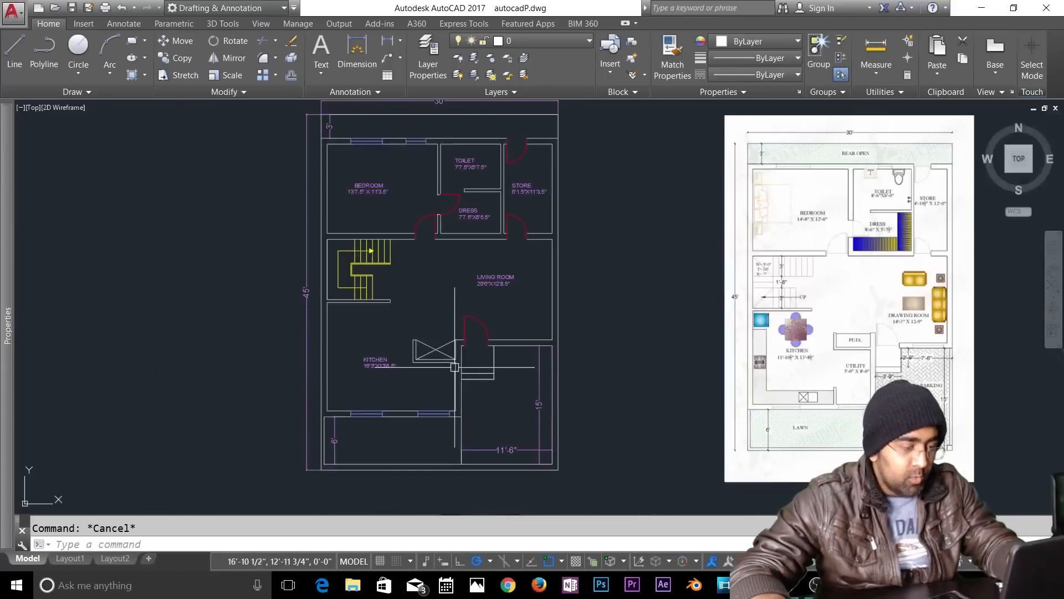
scroll(489, 370, "up", 2)
middle_click_drag(489, 370, 499, 288)
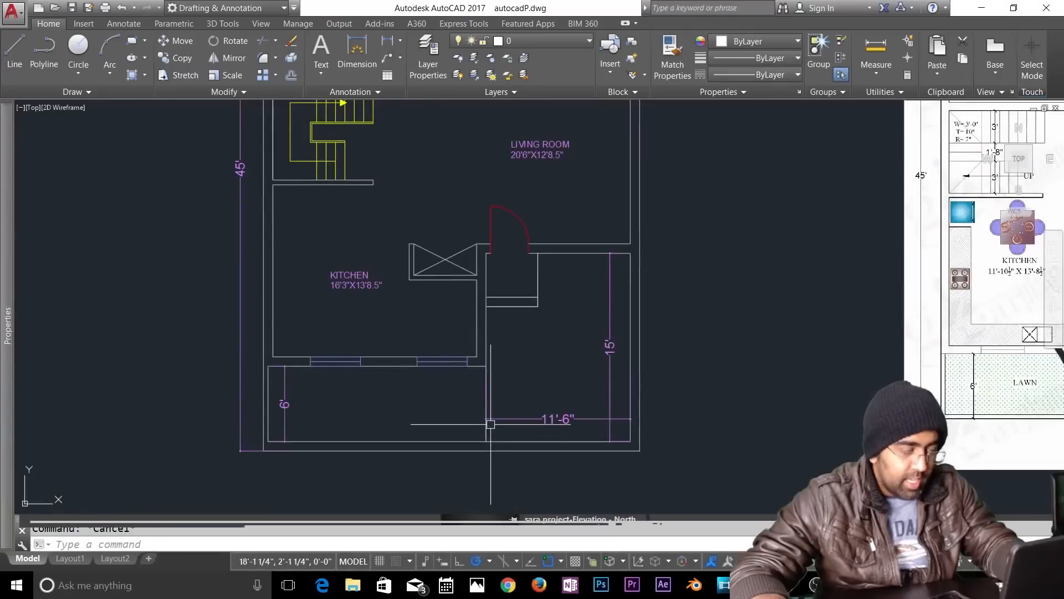
left_click(133, 75)
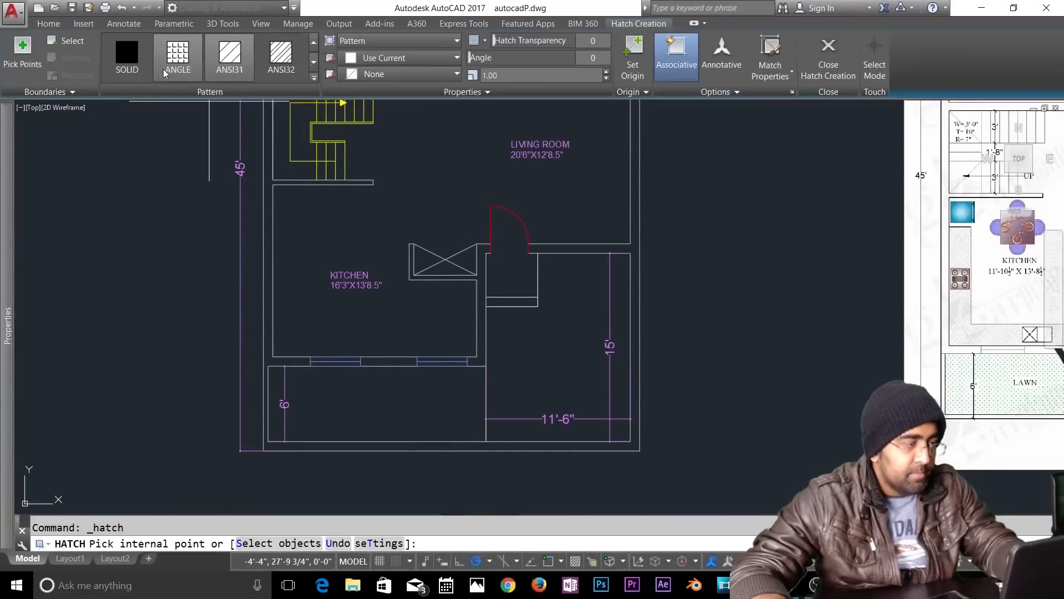
left_click(312, 62)
left_click(312, 62)
left_click(314, 63)
left_click(314, 78)
scroll(77, 161, "down", 1)
left_click(36, 151)
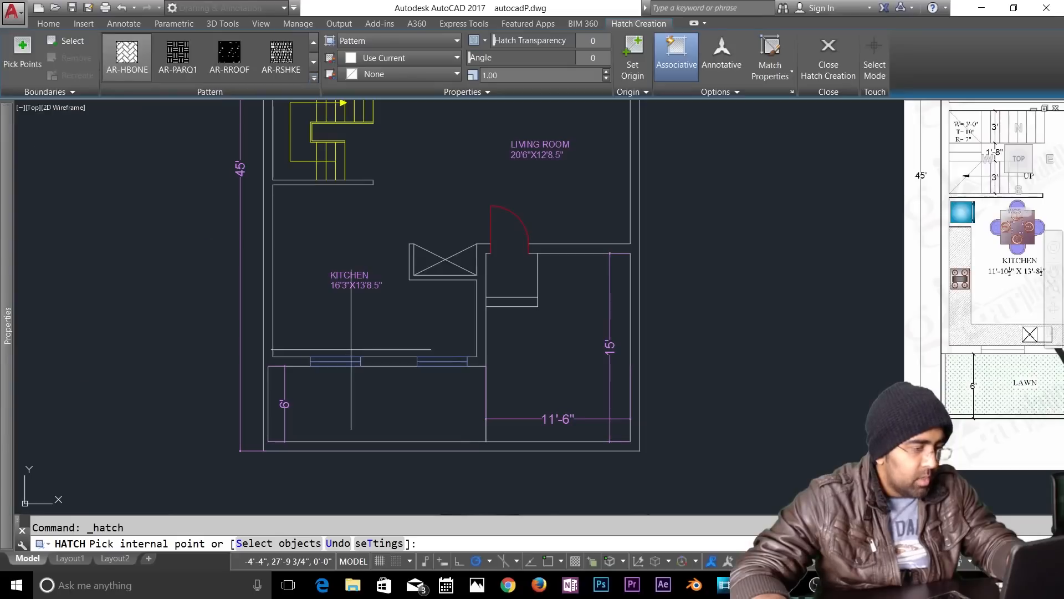
left_click(533, 368)
key("Escape")
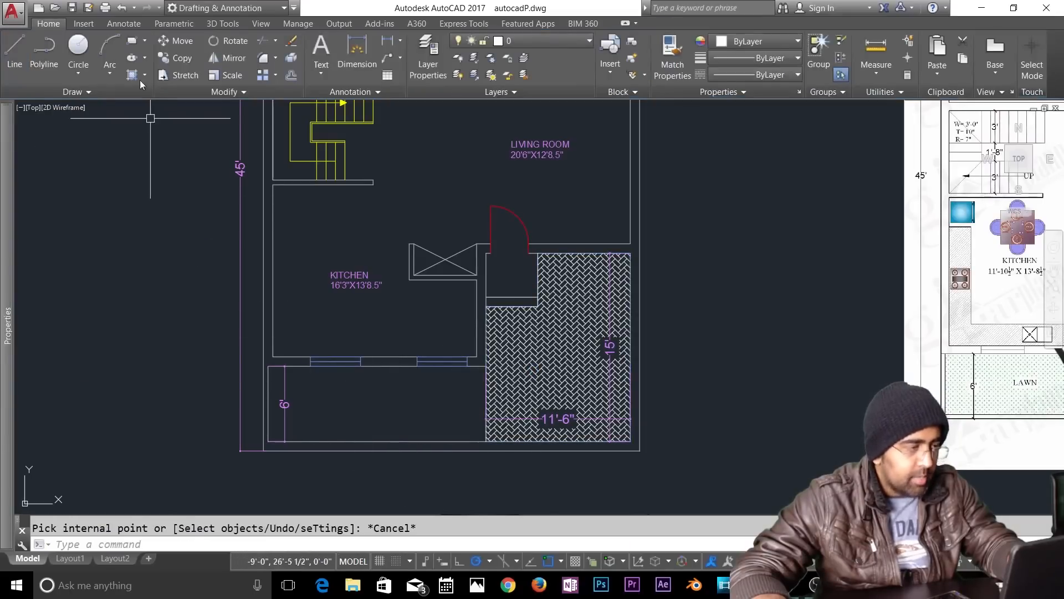
Step: Try the SWAMP hatch pattern on the 6' deep lawn area below the kitchen
left_click(133, 75)
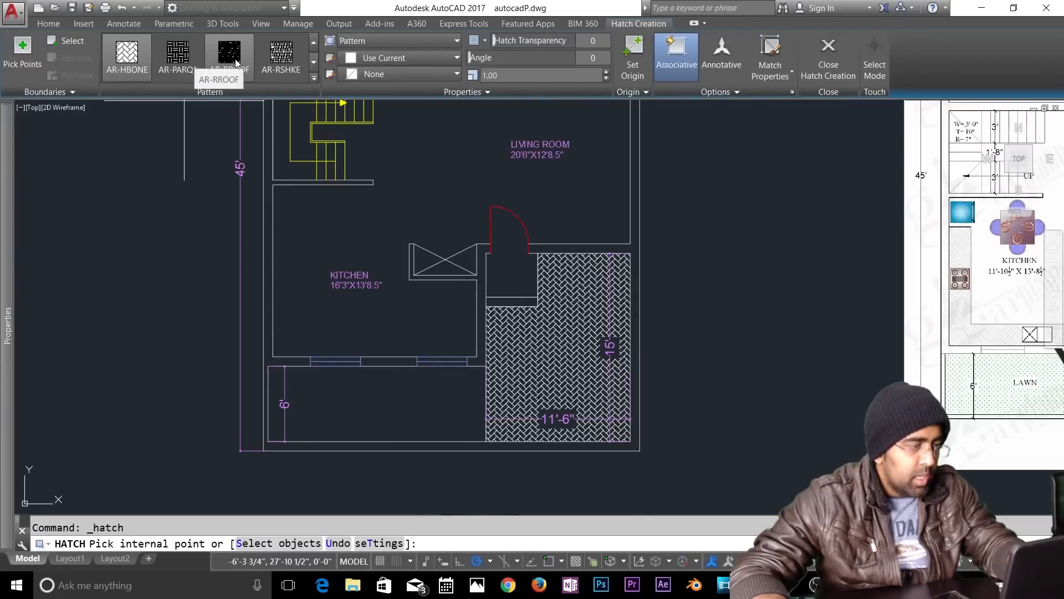
left_click(314, 79)
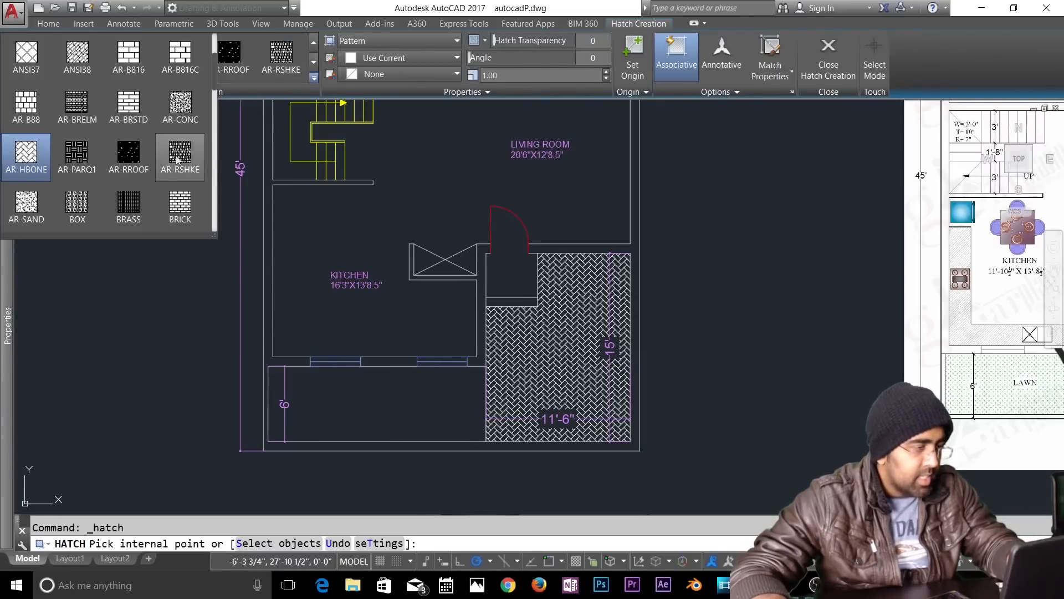
scroll(171, 127, "down", 2)
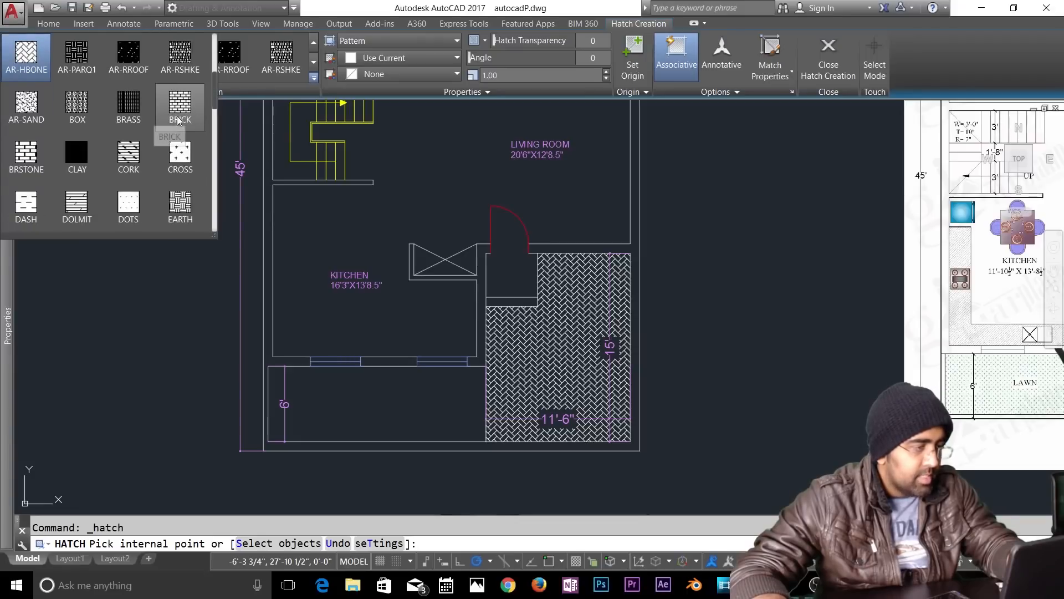
scroll(189, 159, "down", 1)
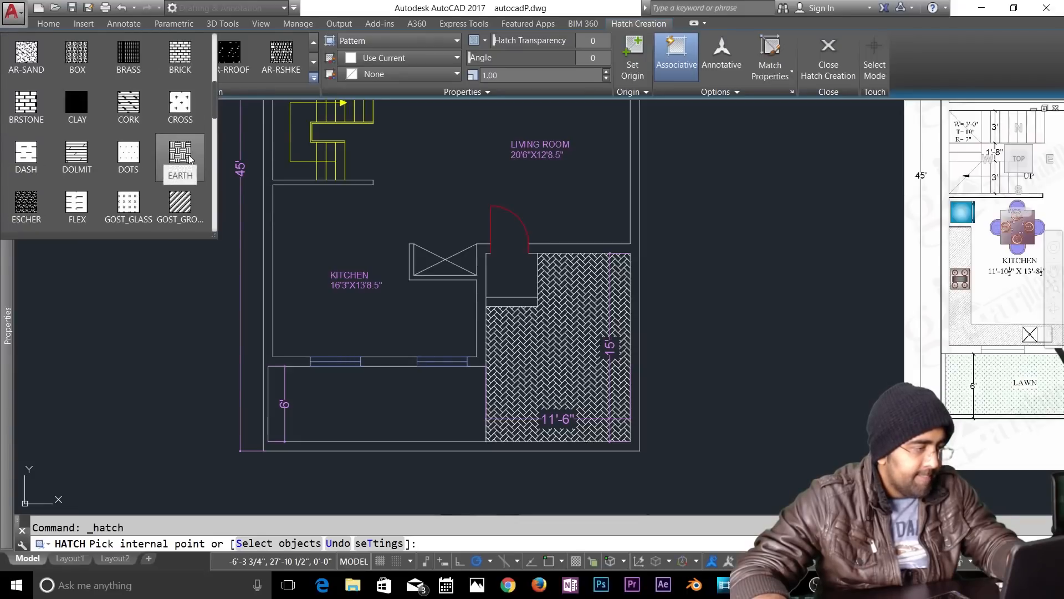
scroll(189, 159, "down", 6)
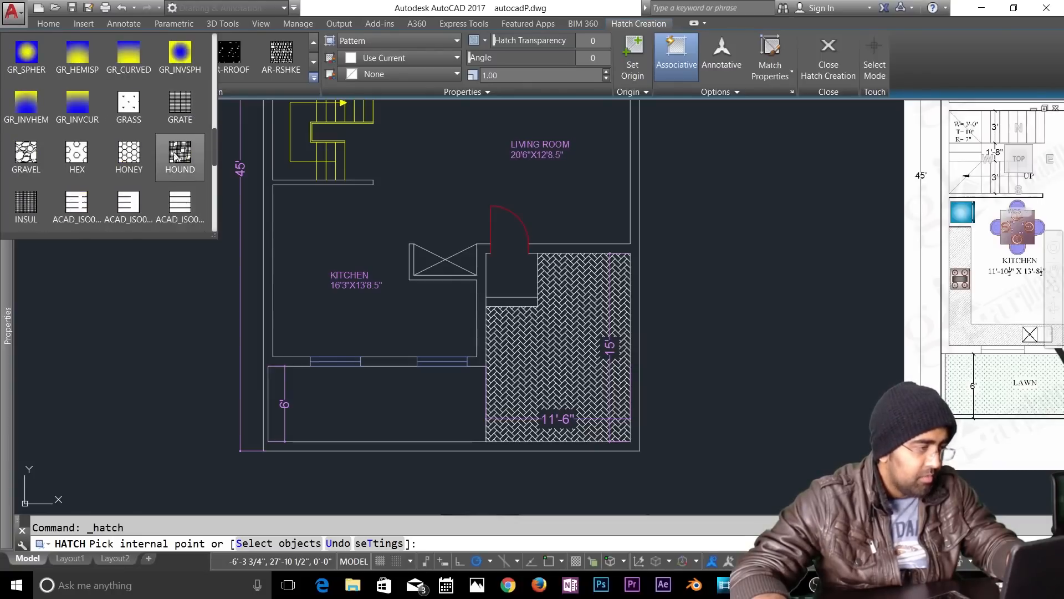
scroll(175, 155, "down", 6)
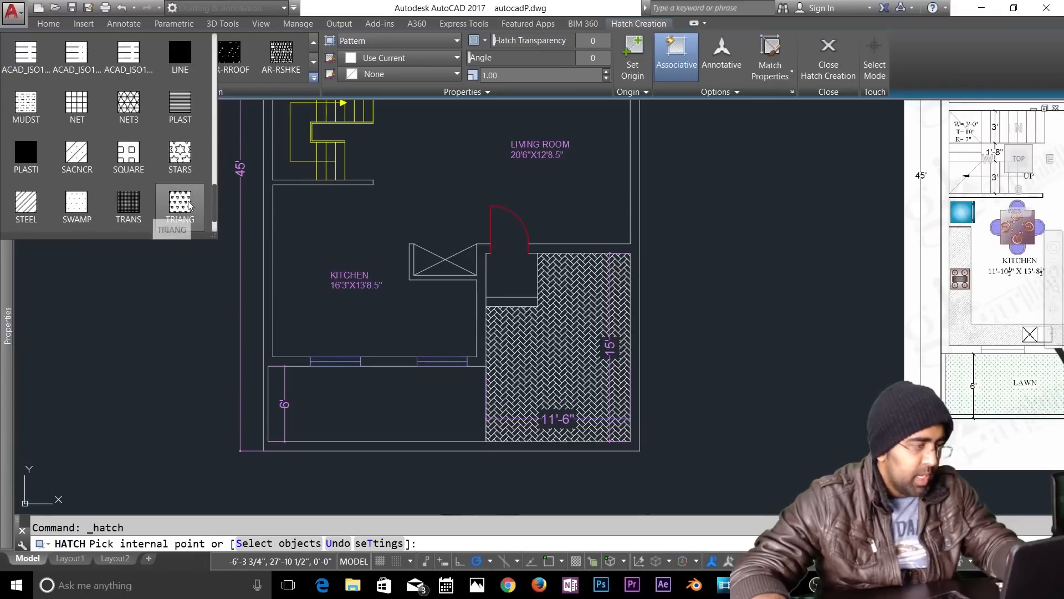
left_click(77, 205)
left_click(371, 392)
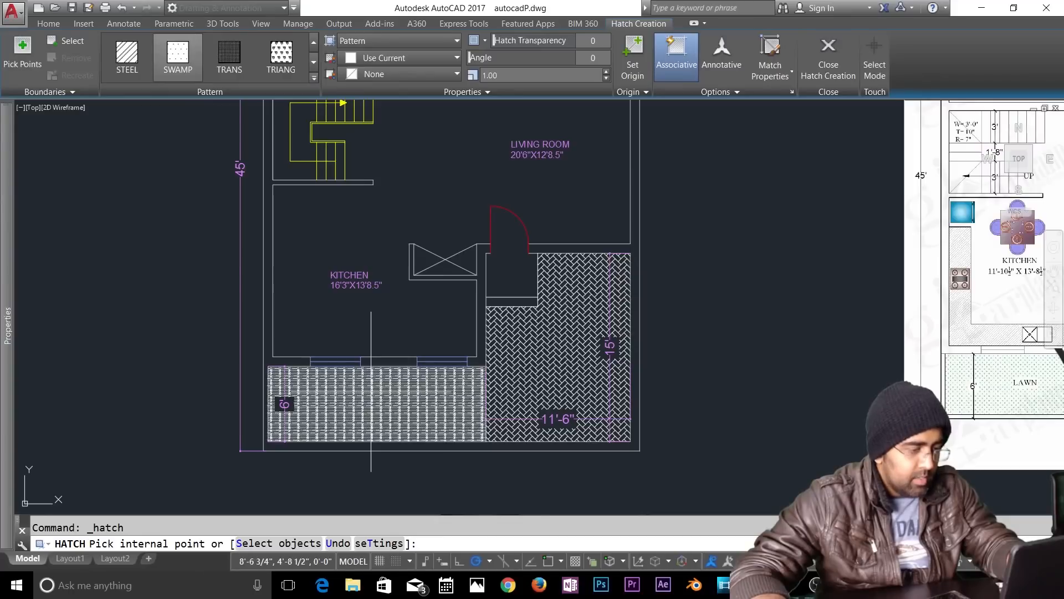
key("Escape")
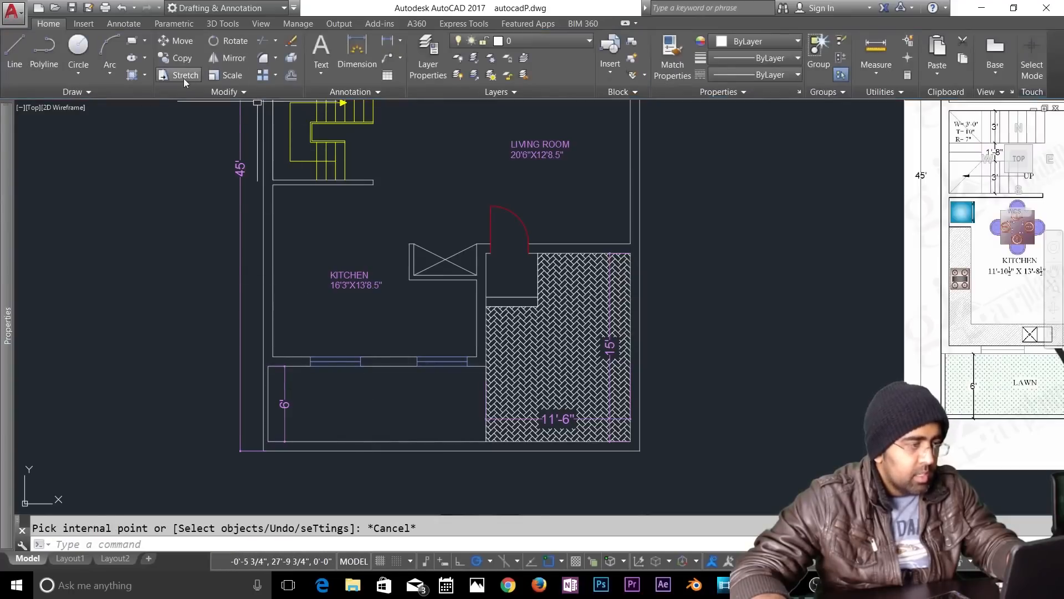
Step: Hatch the lawn area below the kitchen with the AR-RROOF pattern
left_click(146, 76)
left_click(123, 96)
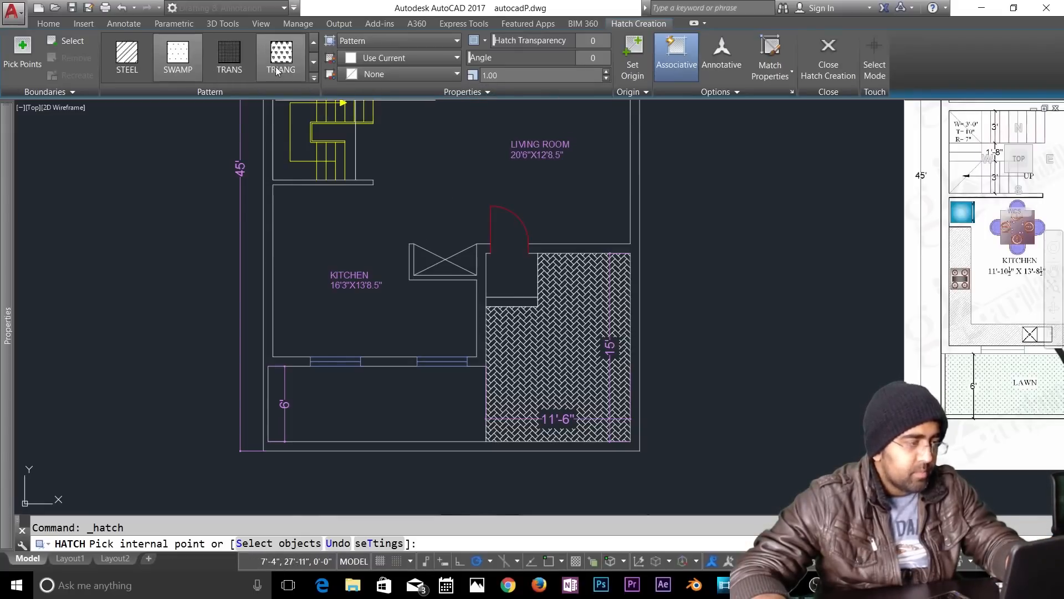
left_click(315, 78)
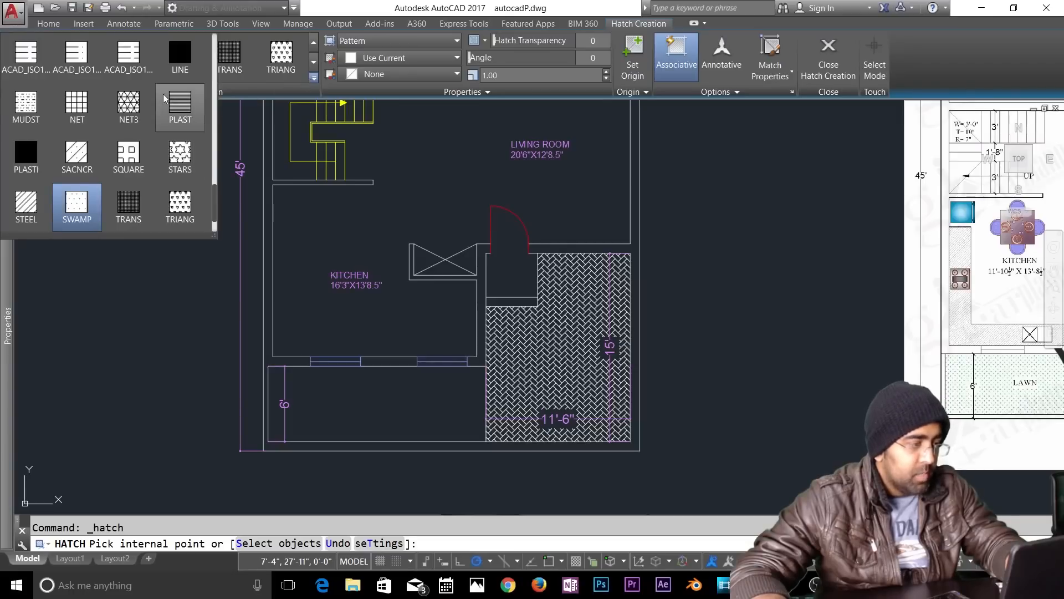
scroll(60, 134, "down", 1)
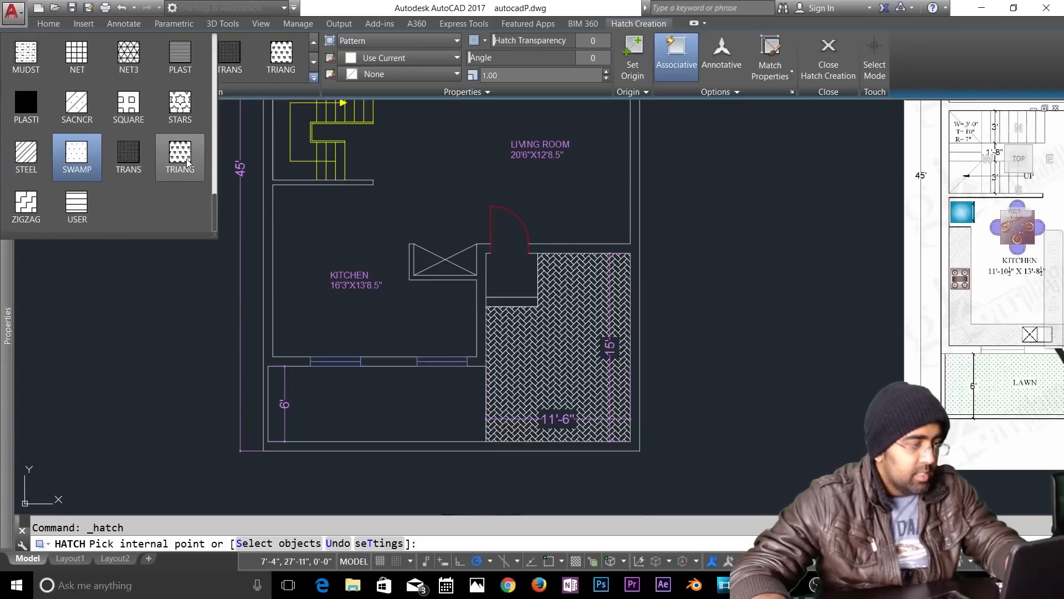
scroll(150, 111, "up", 2)
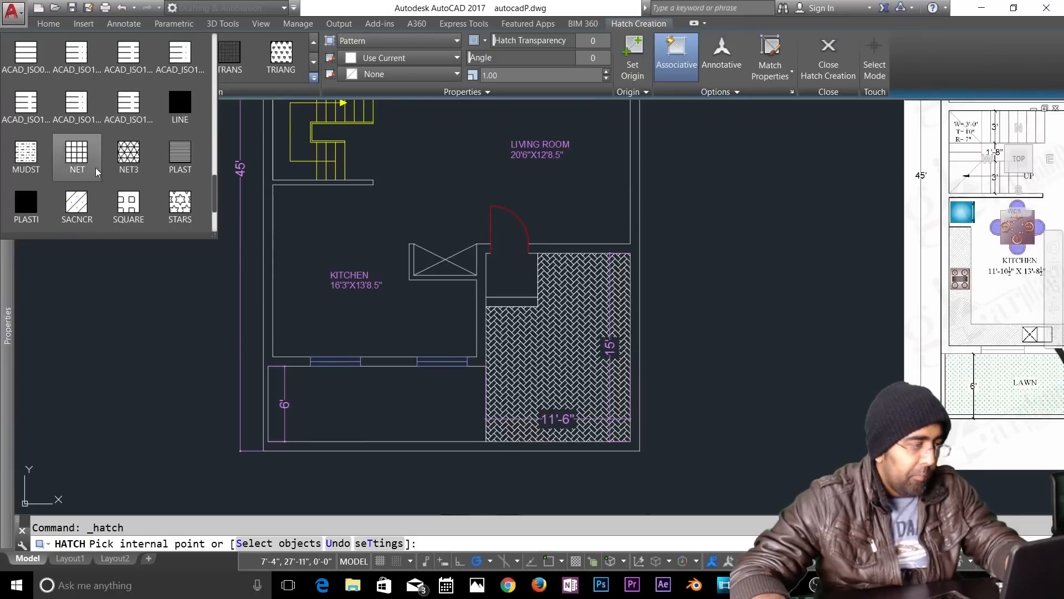
scroll(133, 133, "up", 2)
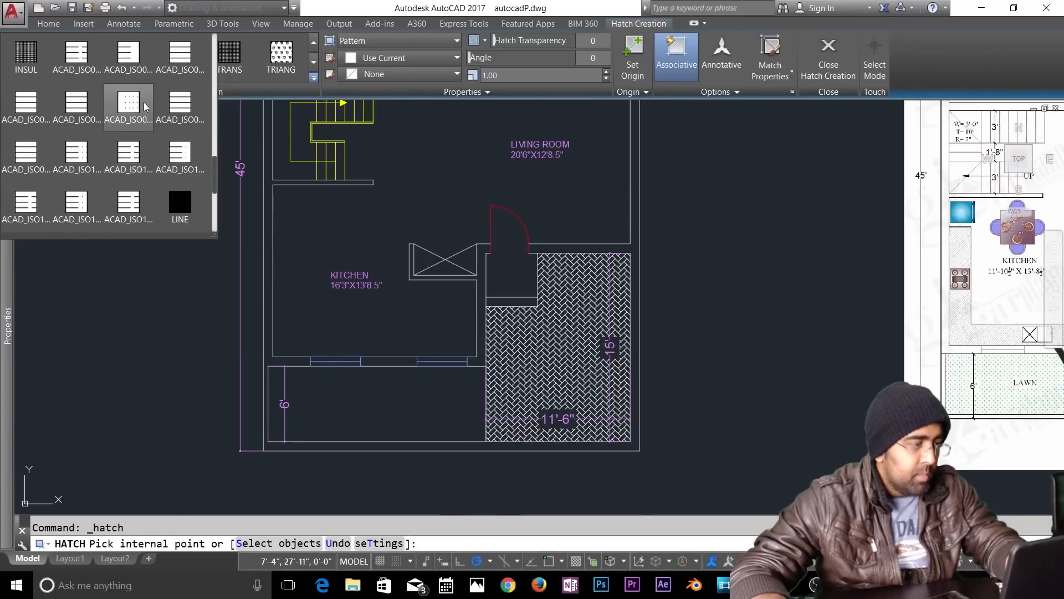
scroll(141, 118, "up", 5)
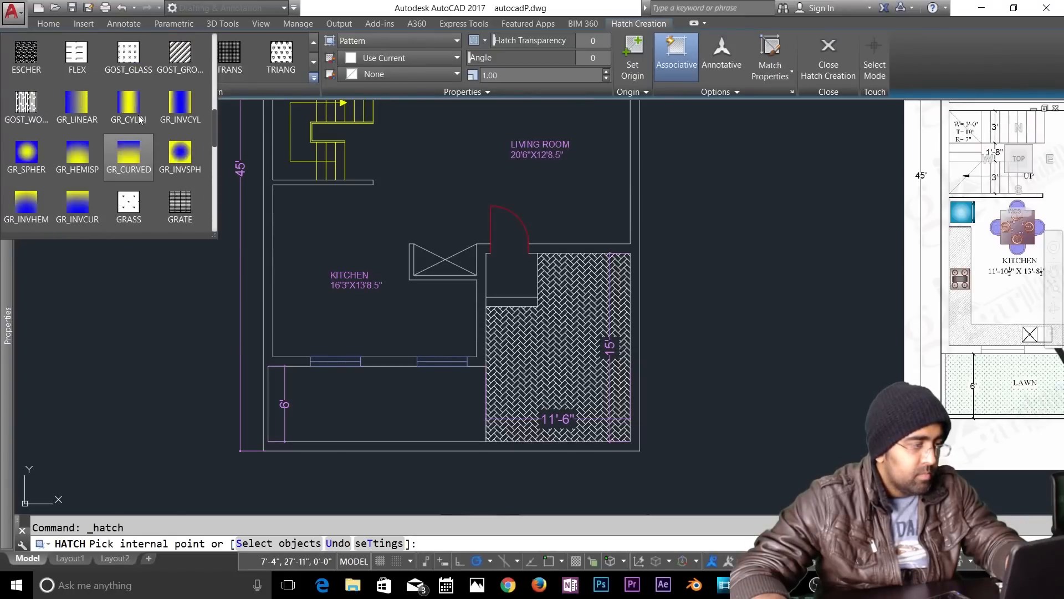
scroll(133, 125, "up", 2)
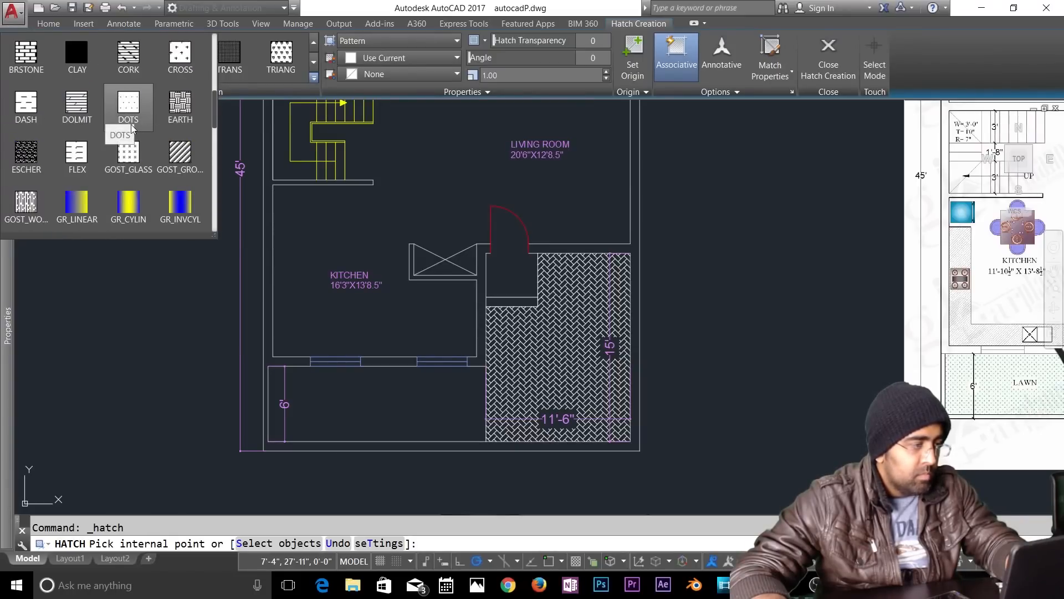
scroll(131, 128, "up", 3)
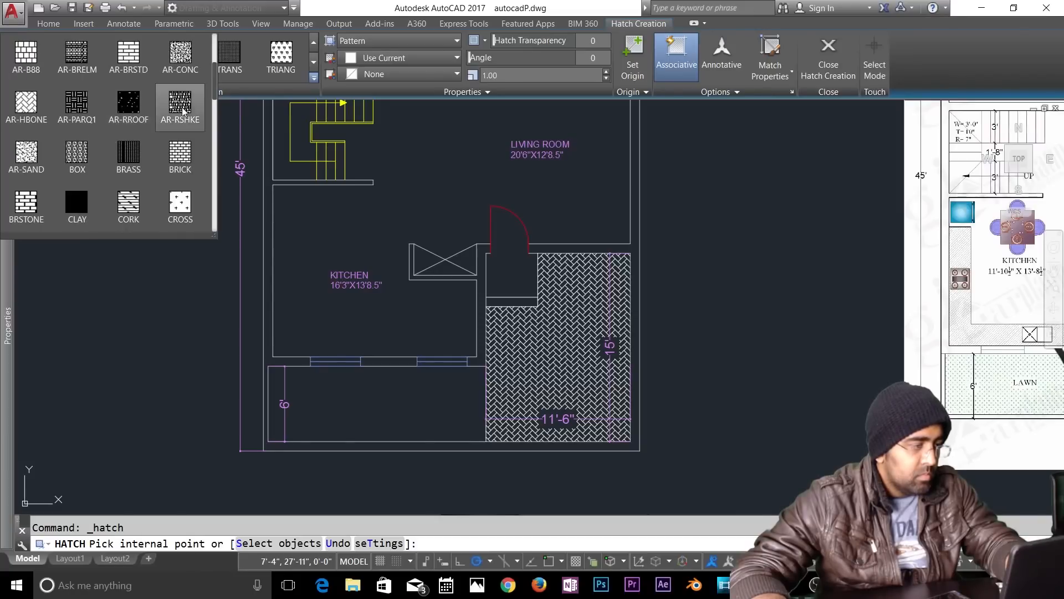
scroll(182, 113, "up", 2)
scroll(181, 124, "down", 1)
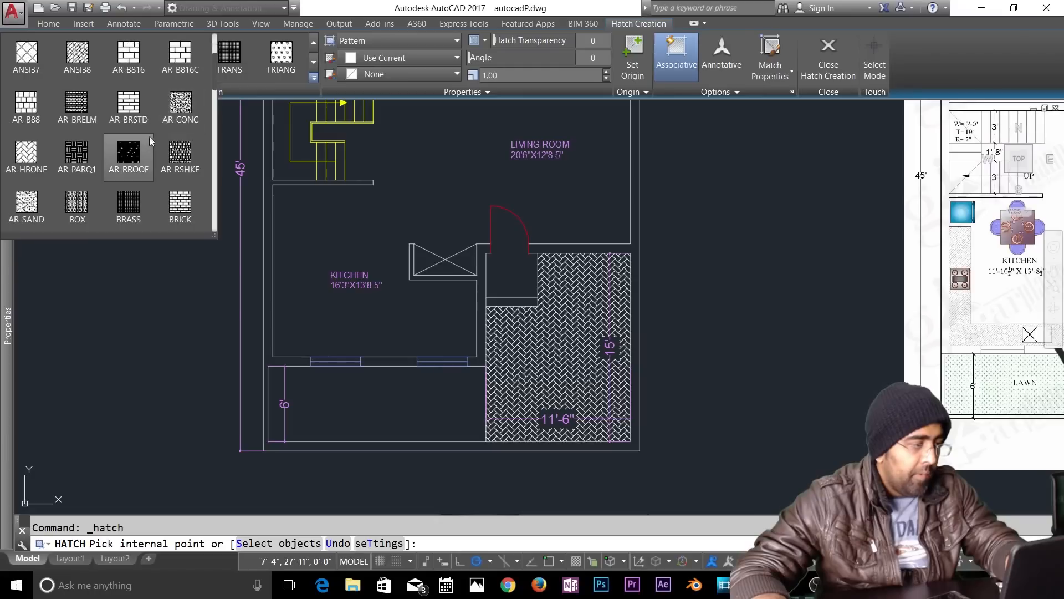
left_click(137, 147)
left_click(386, 397)
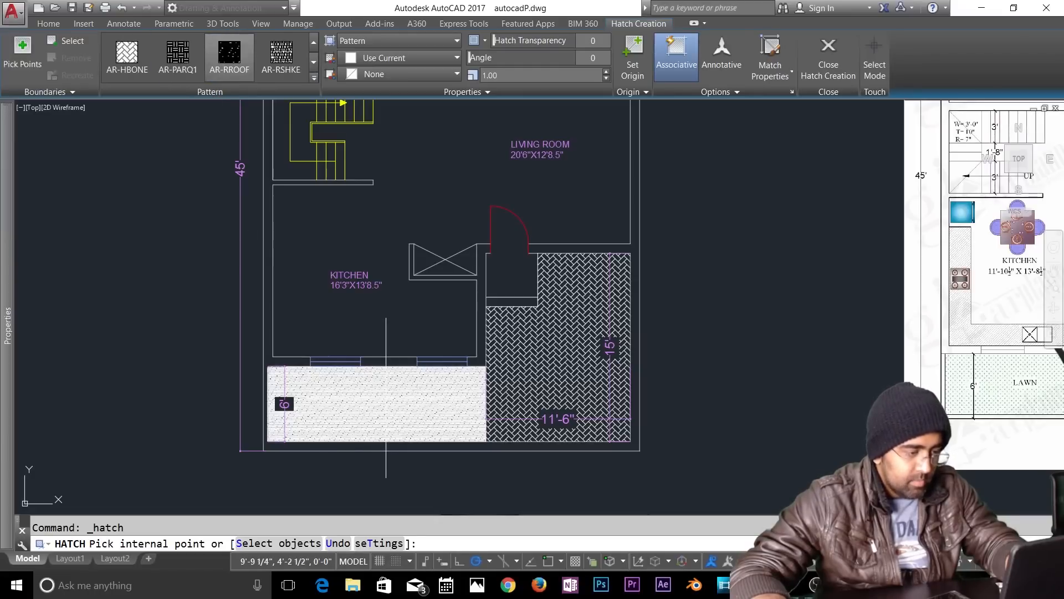
left_click(387, 397)
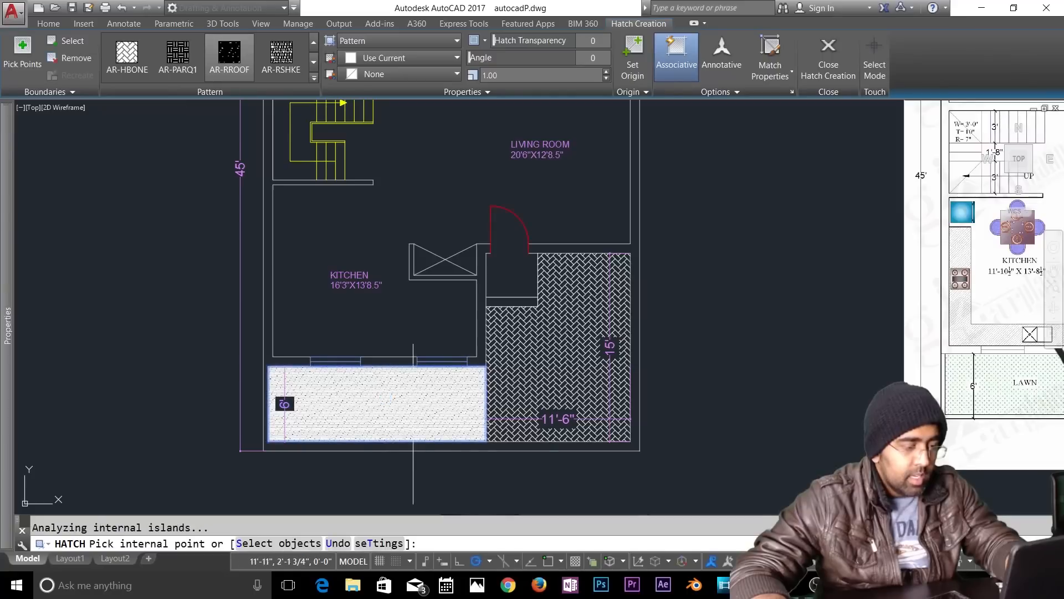
key("Return")
Step: Try scales of 3 and 6 on the lawn's AR-RROOF hatch and delete that hatch
left_click(400, 403)
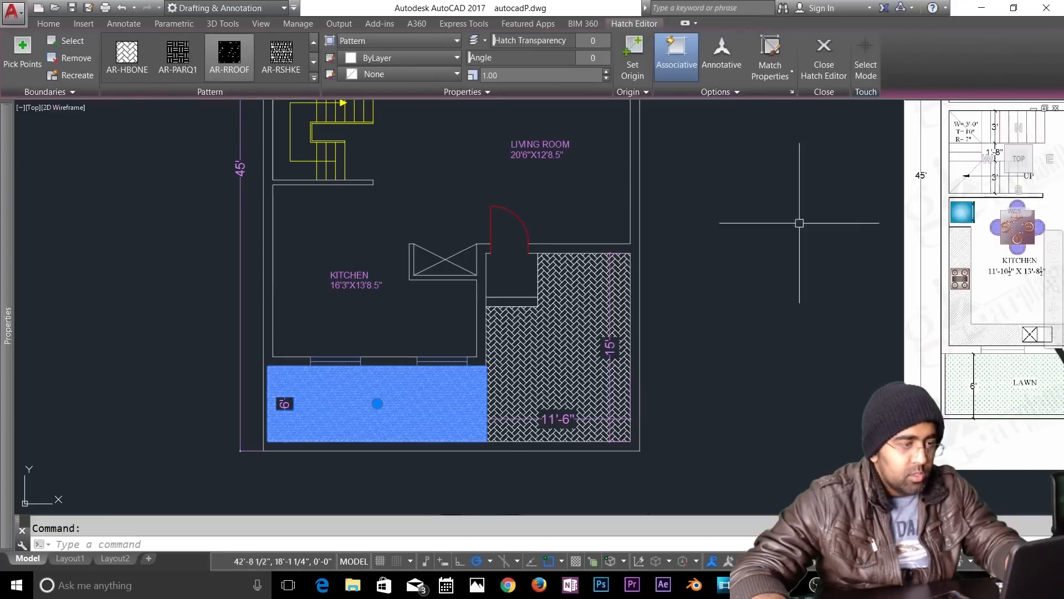
left_click(519, 75)
type("3")
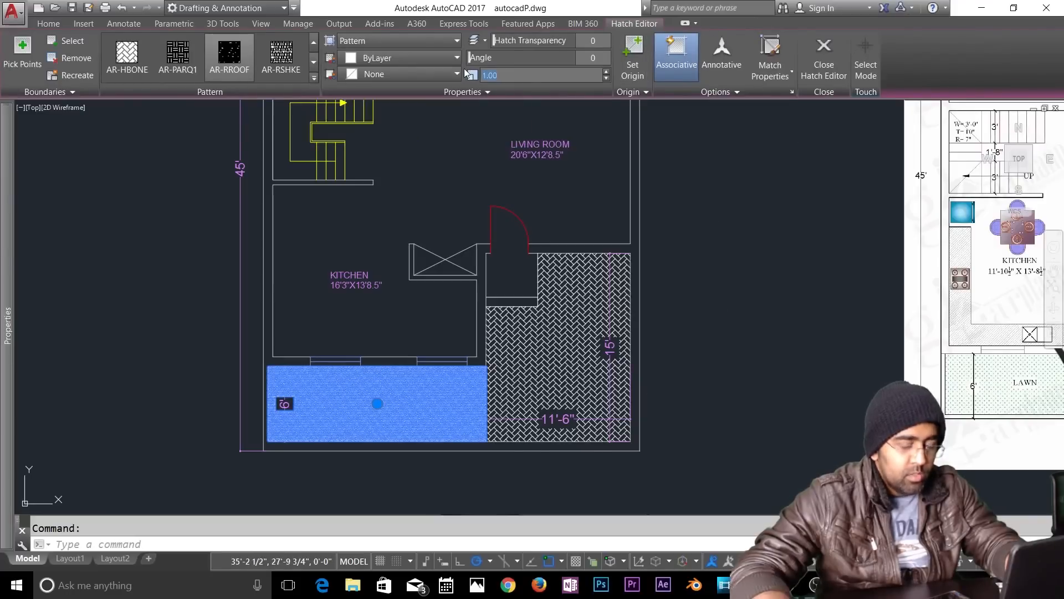
key("Return")
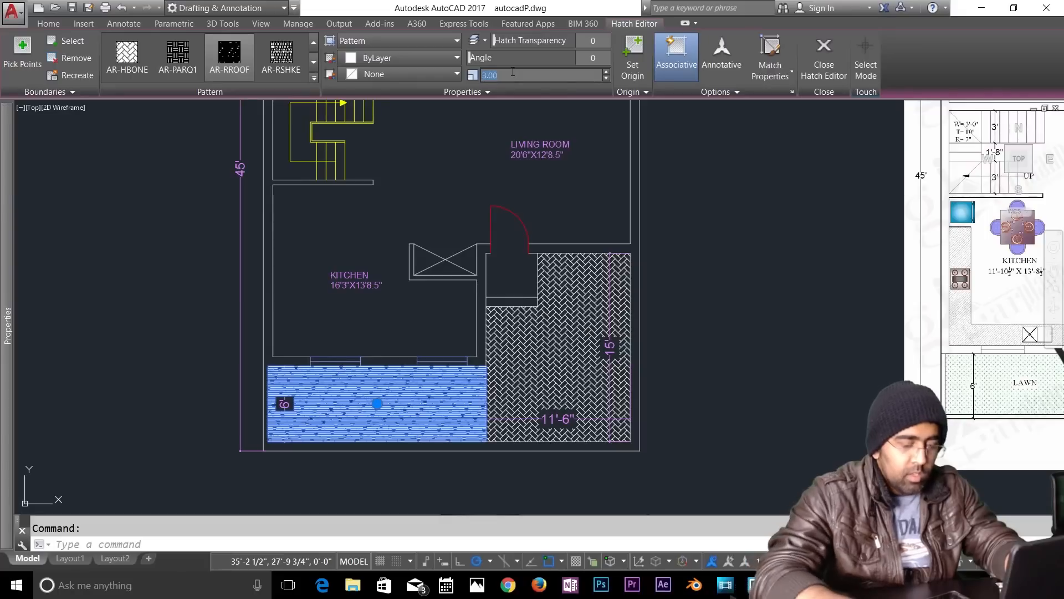
type("6")
key("Return")
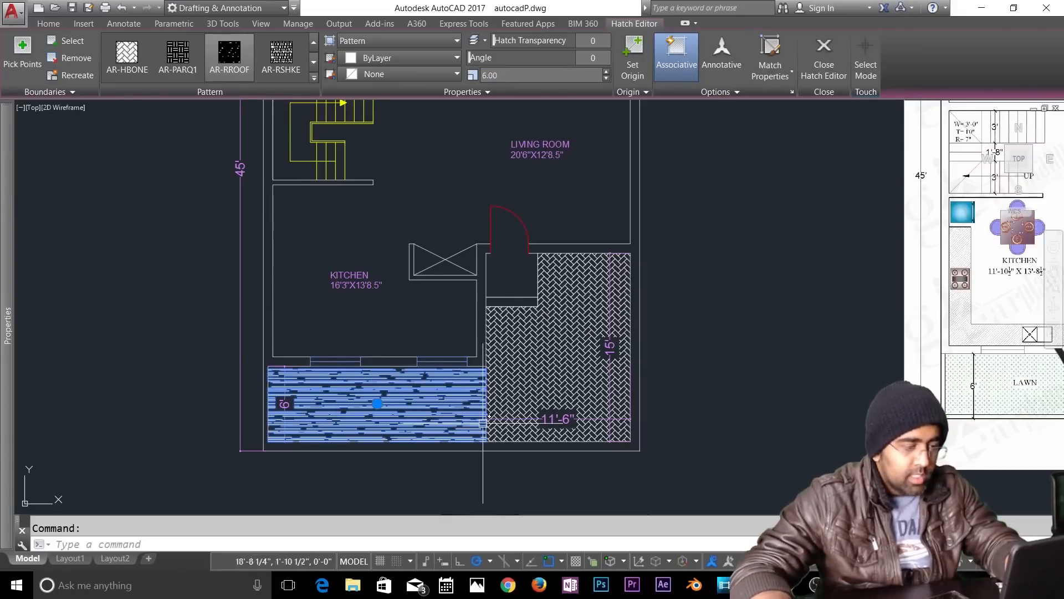
key("Delete")
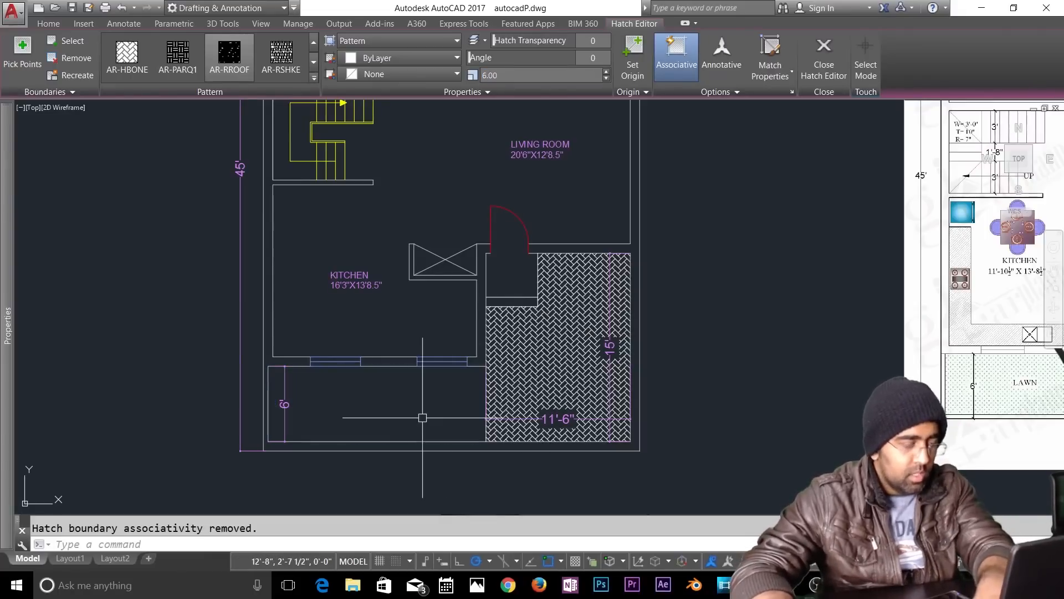
Step: Hatch the lawn area below the kitchen with the AR-CONC pattern
key("Escape")
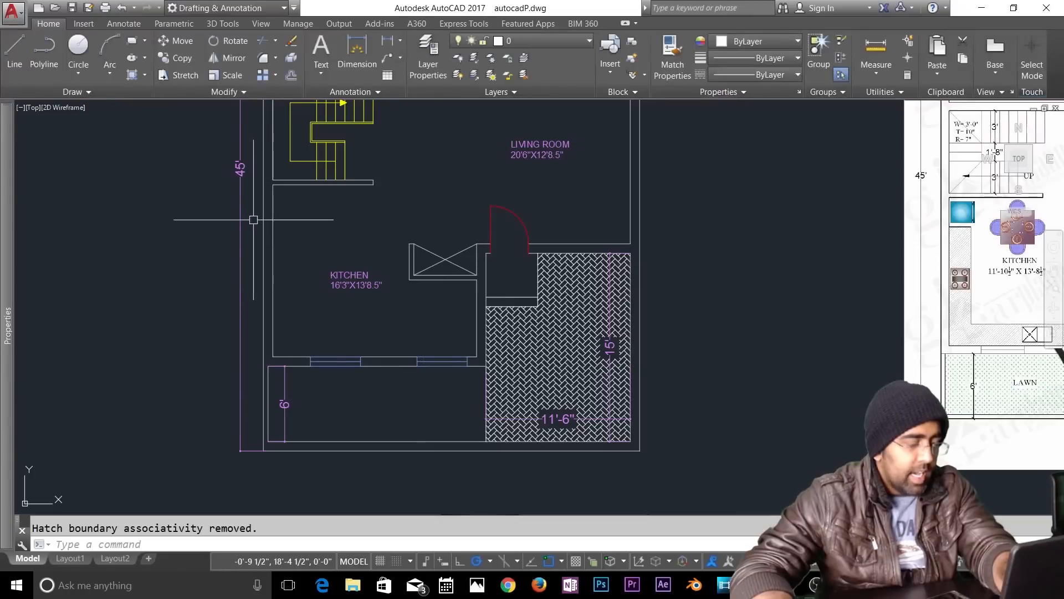
left_click(135, 76)
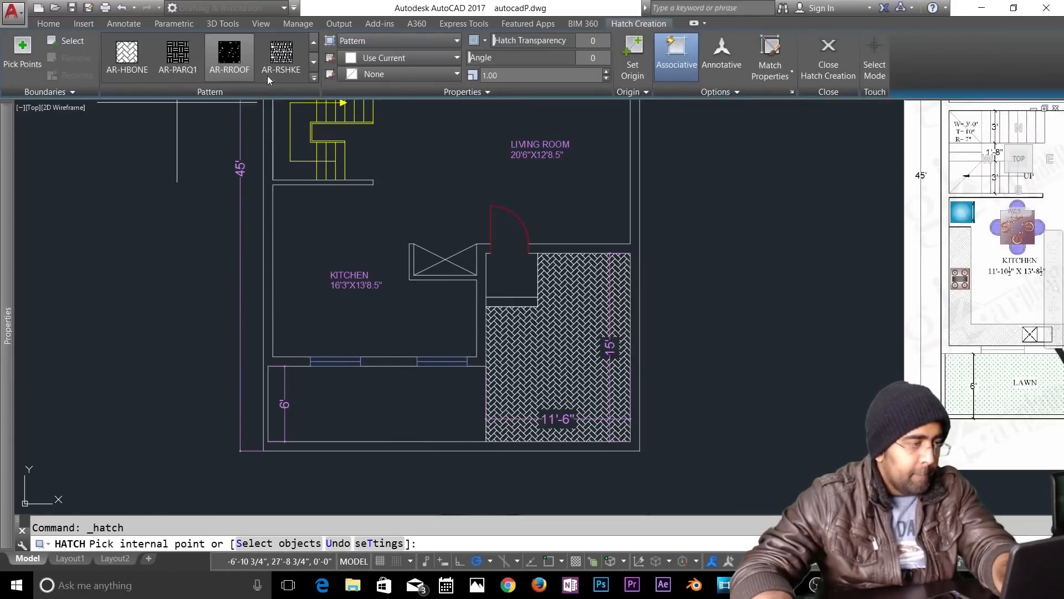
left_click(314, 63)
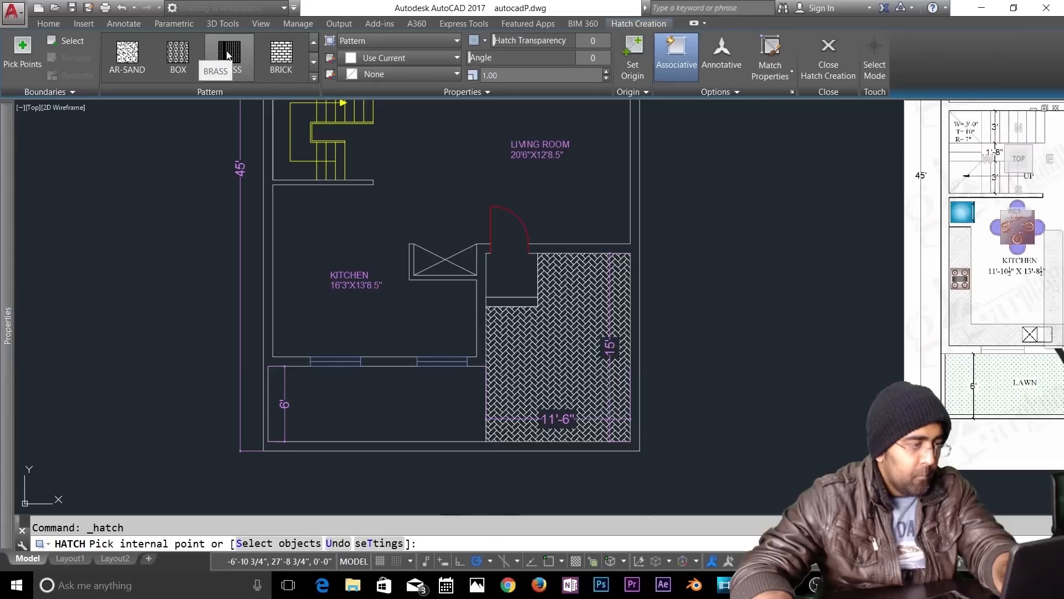
left_click(312, 64)
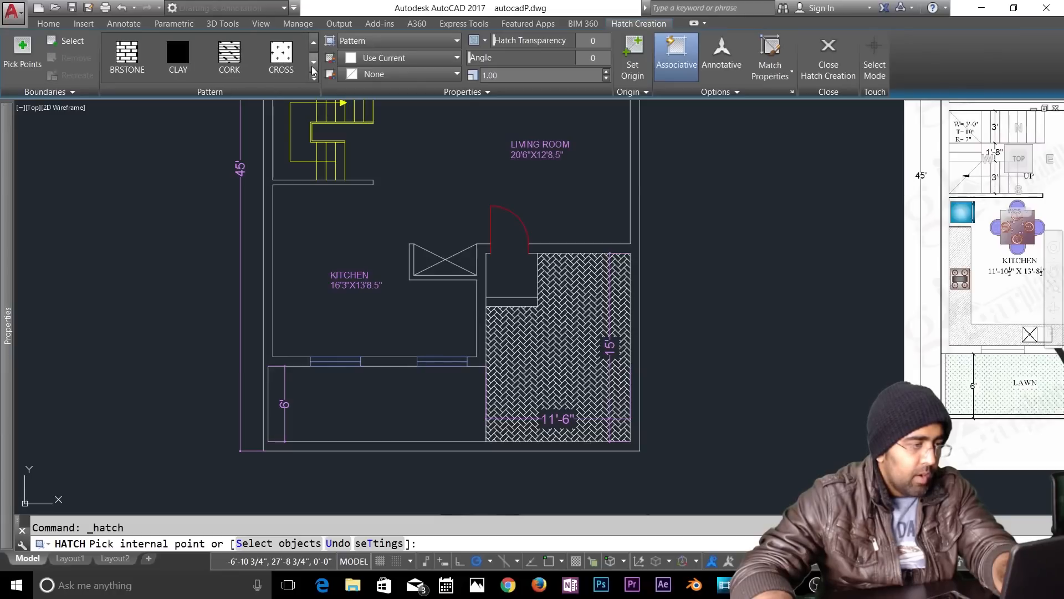
left_click(314, 64)
left_click(314, 63)
left_click(313, 64)
left_click(314, 64)
left_click(314, 63)
left_click(314, 64)
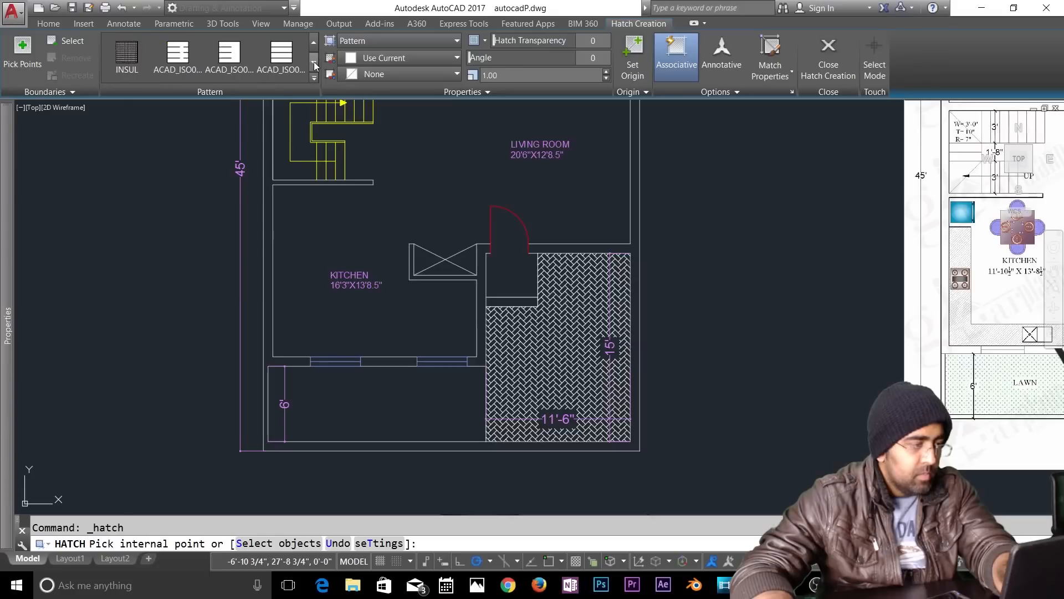
left_click(311, 78)
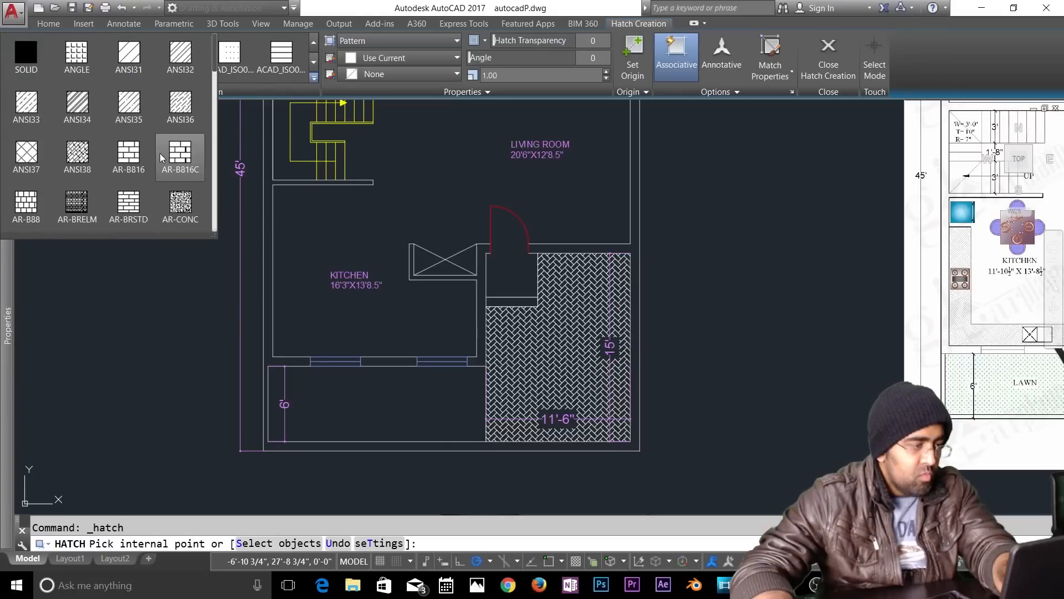
left_click(179, 207)
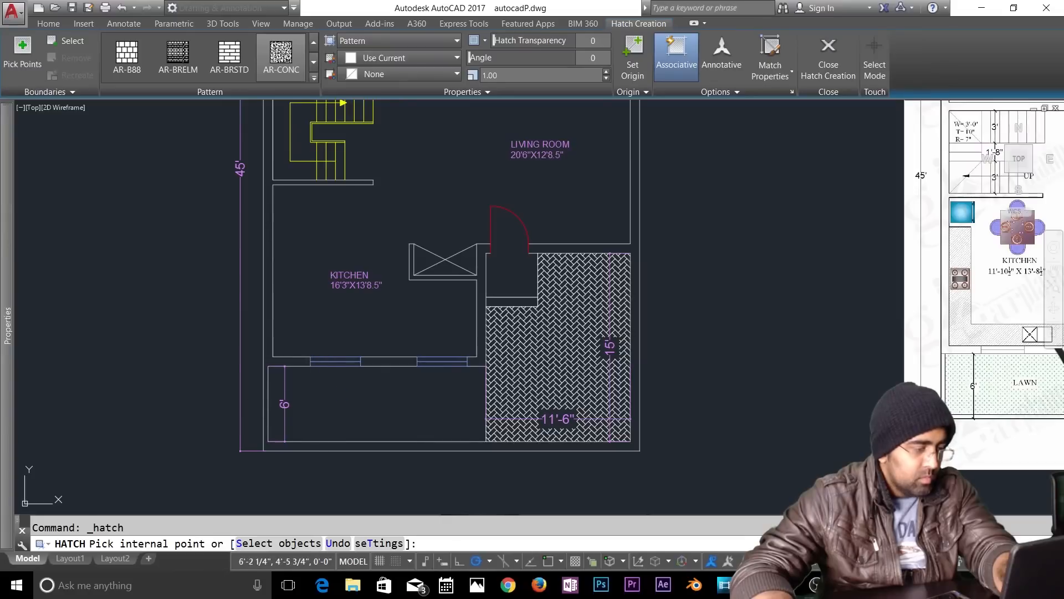
left_click(377, 404)
Step: Set the AR-CONC hatch scale to 2 and include the 3' deep rear strip behind the bedroom and store
right_click(498, 83)
left_click(501, 77)
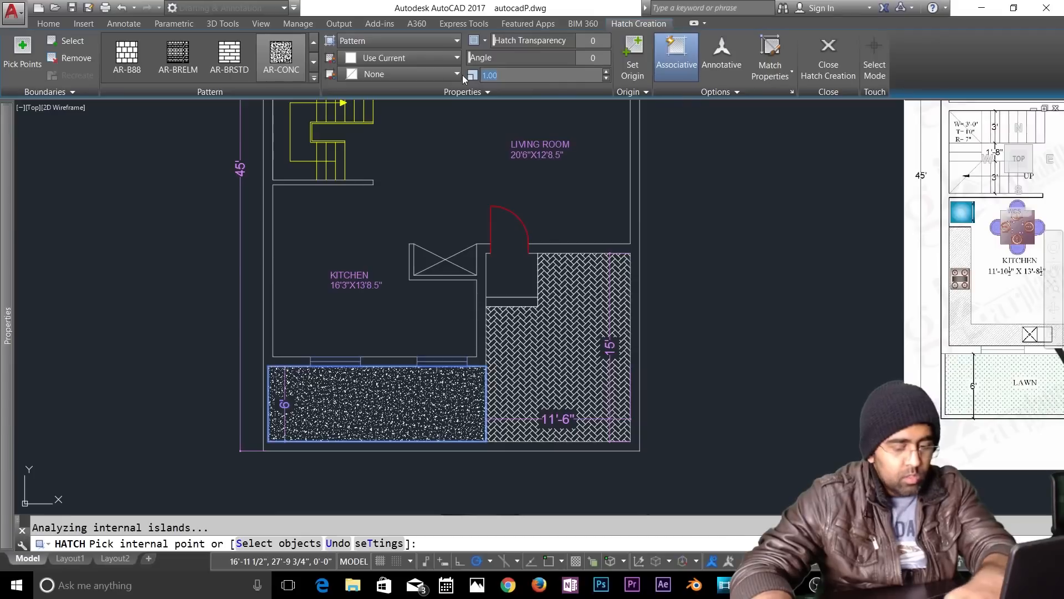
type("2")
key("Return")
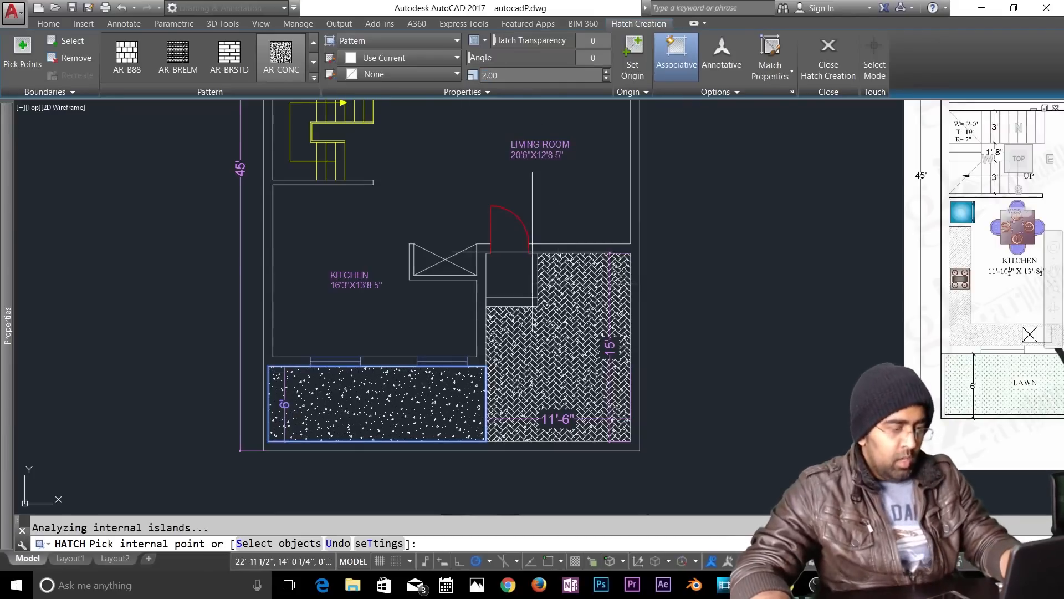
scroll(559, 284, "down", 3)
left_click(553, 169)
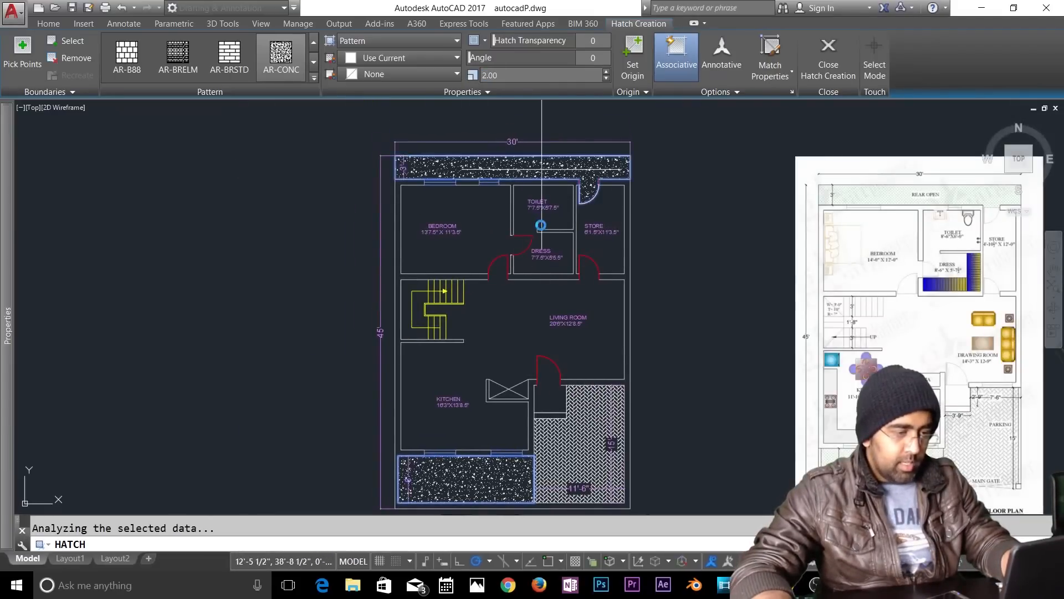
key("Return")
scroll(603, 183, "up", 4)
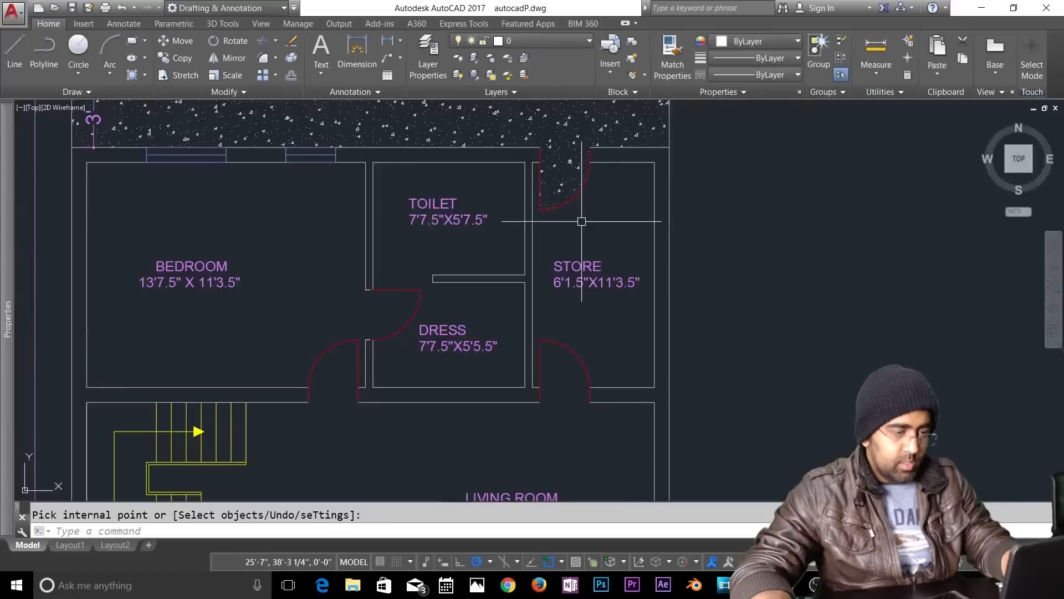
Step: Undo the AR-CONC hatch on the lawn and rear strip
type("u")
key("Return")
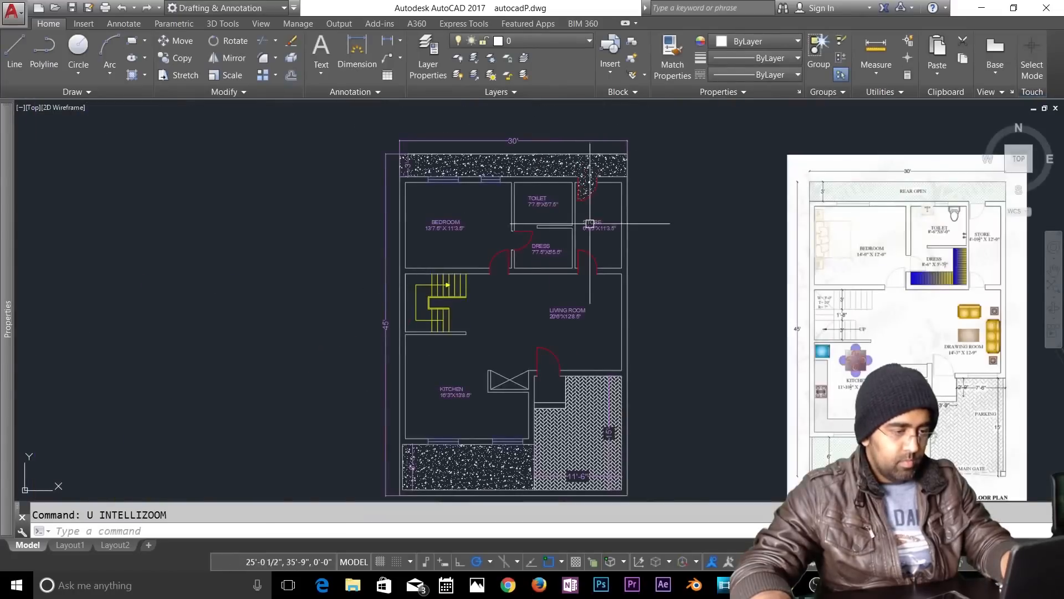
key("Return")
Step: Draw a line across the store's rear door opening from jamb to jamb, closing the edge of the rear strip
middle_click_drag(605, 209, 618, 300)
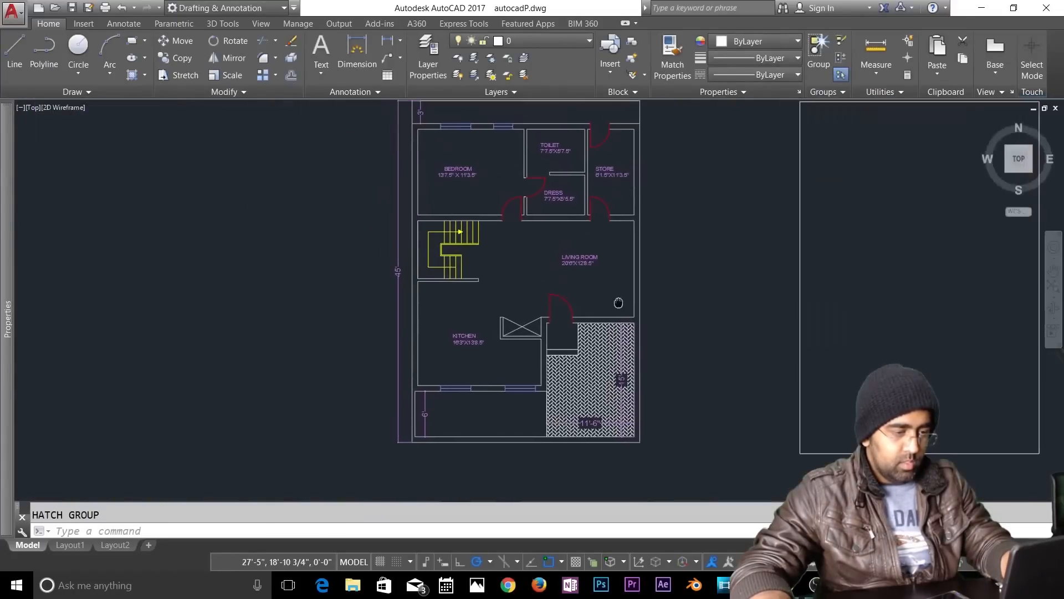
middle_click_drag(629, 138, 627, 276)
scroll(597, 260, "up", 1)
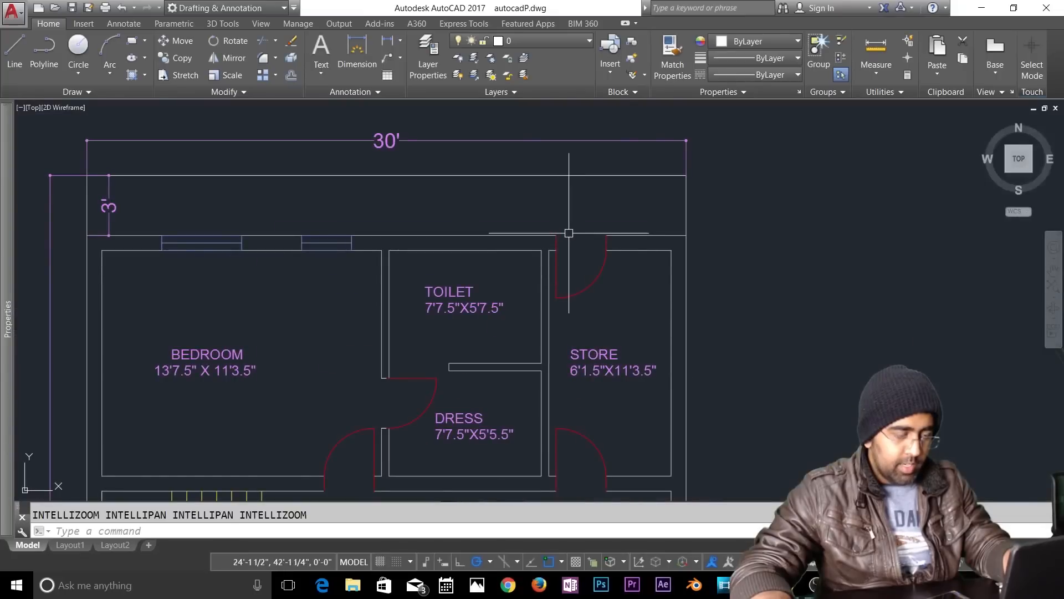
key("Escape")
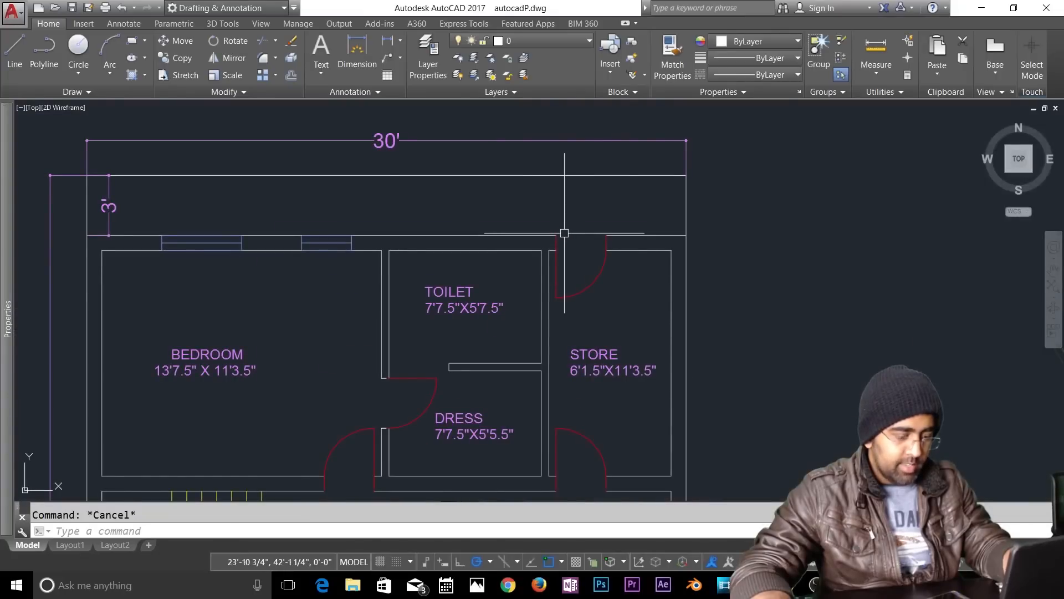
type("l")
key("Return")
left_click(557, 235)
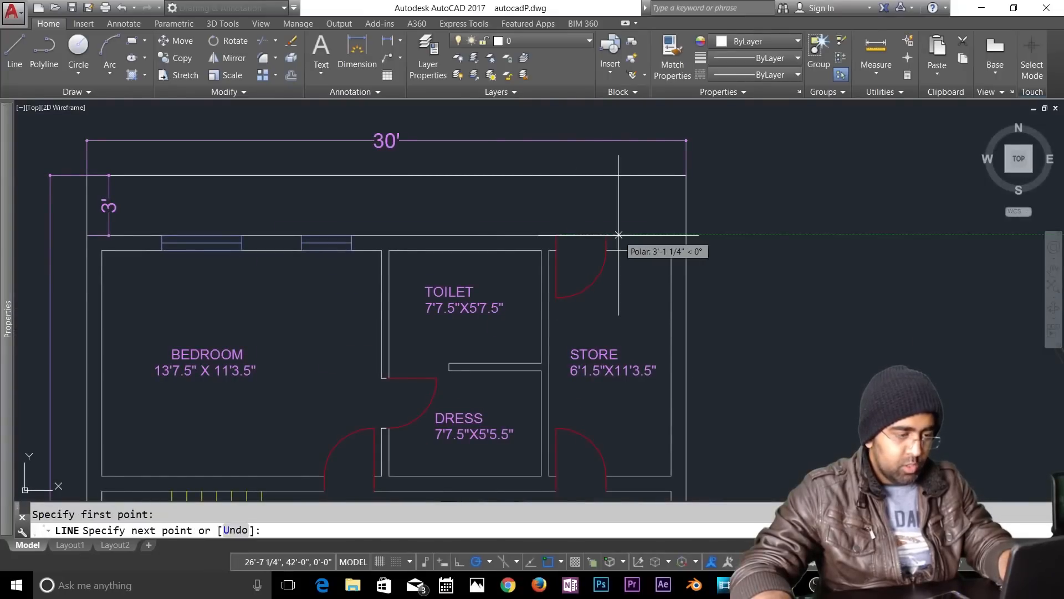
left_click(606, 235)
key("Escape")
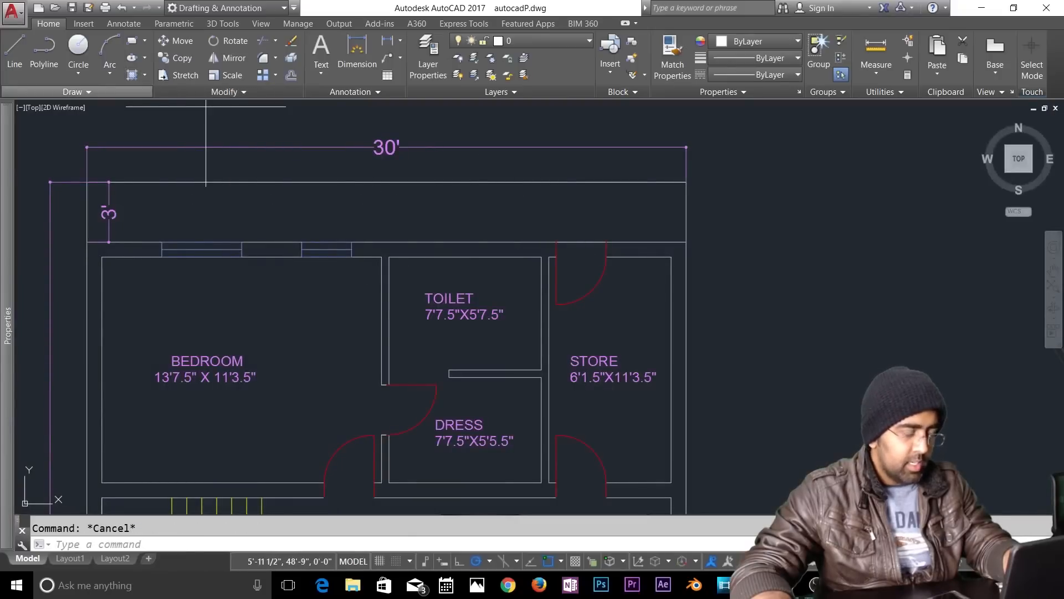
Step: Hatch the 3' deep rear strip with the AR-RROOF pattern
left_click(132, 40)
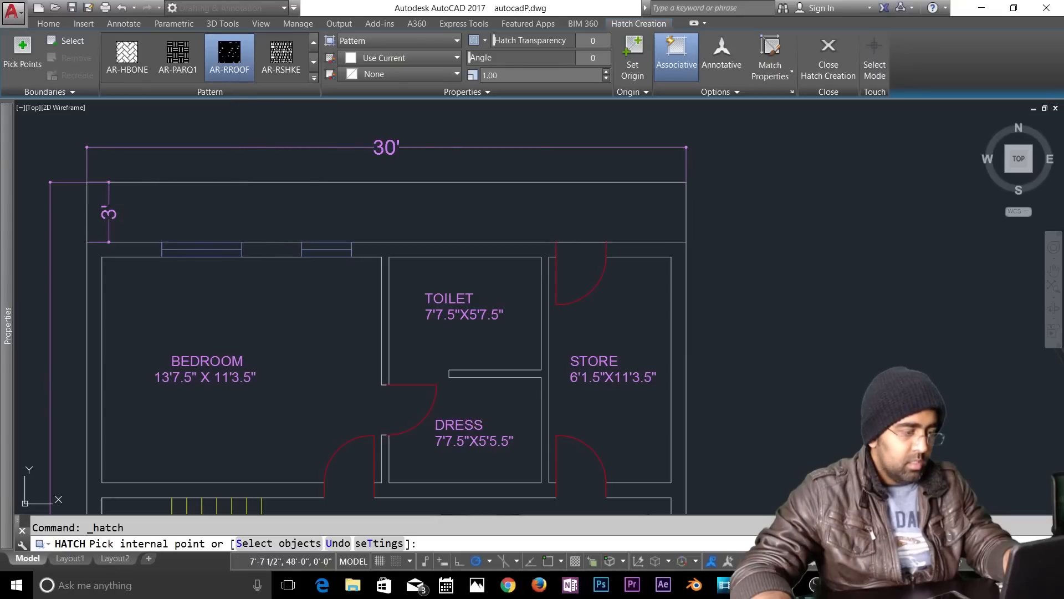
scroll(330, 203, "down", 4)
left_click(352, 189)
left_click(352, 188)
key("Return")
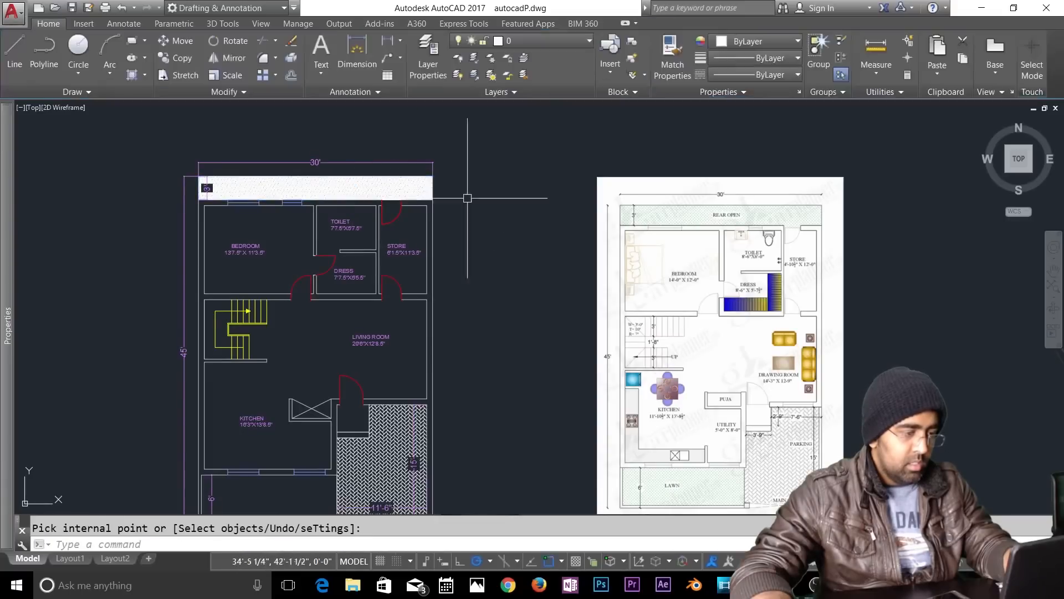
Step: Try a scale of 3 on the rear strip's AR-RROOF hatch and delete that hatch
left_click(398, 195)
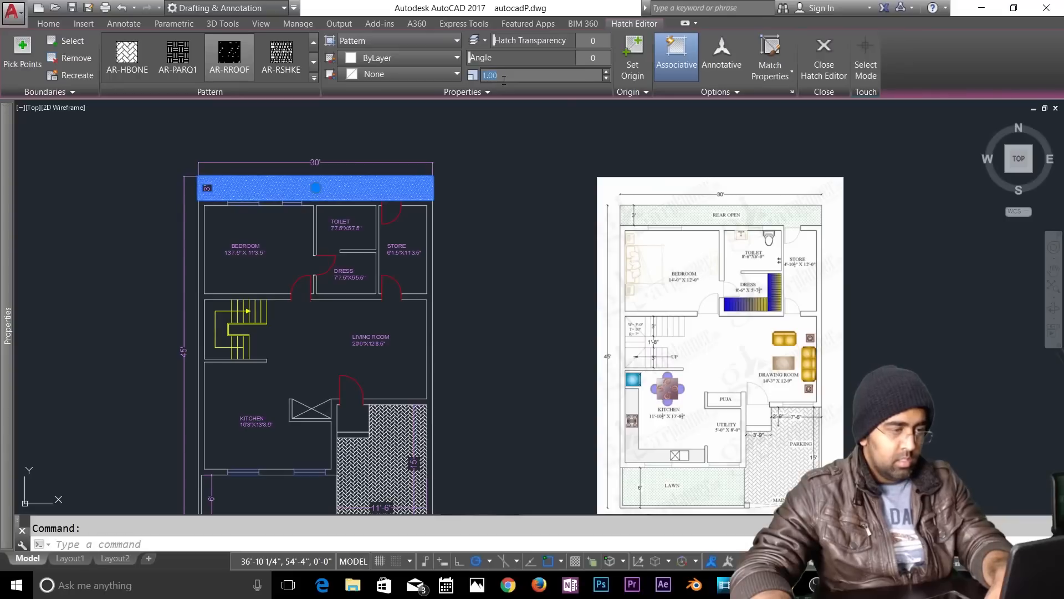
type("3")
key("Return")
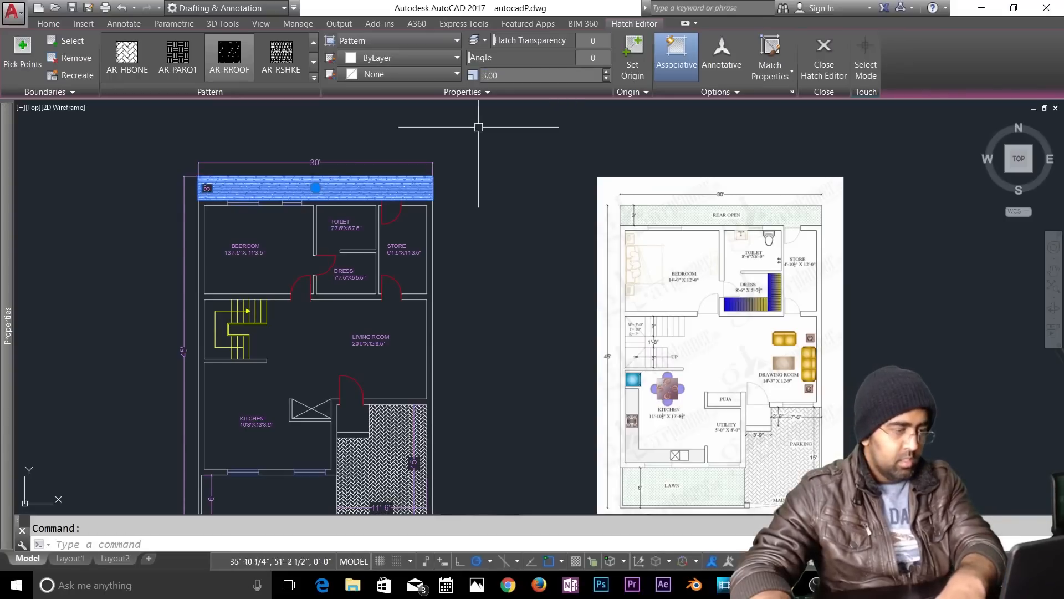
key("Delete")
scroll(475, 174, "down", 1)
mouse_move(447, 199)
middle_mouse_down()
mouse_move(548, 157)
mouse_move(425, 243)
middle_mouse_up()
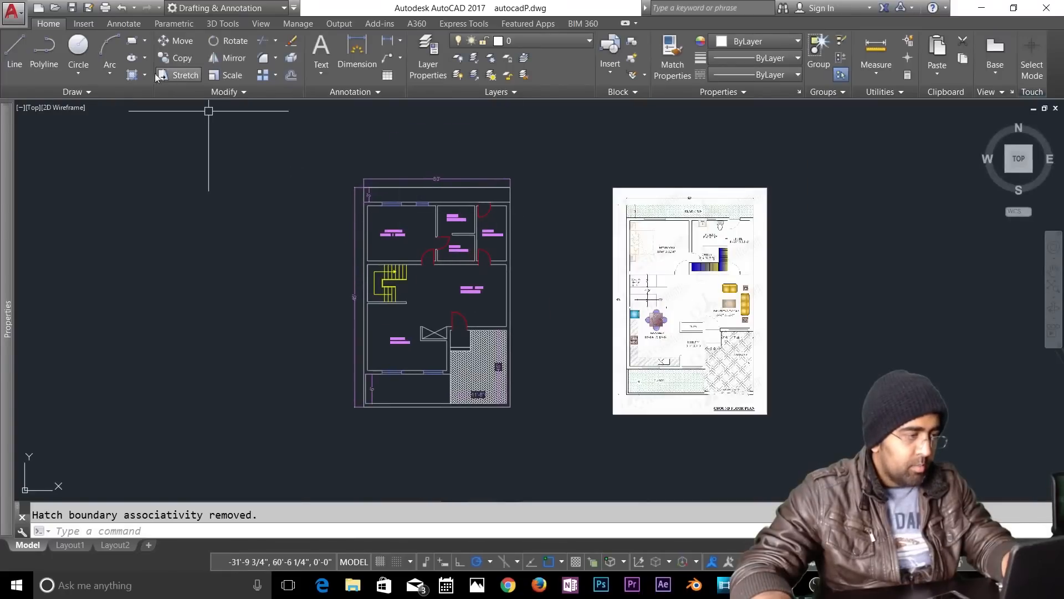
key("space")
scroll(424, 170, "up", 2)
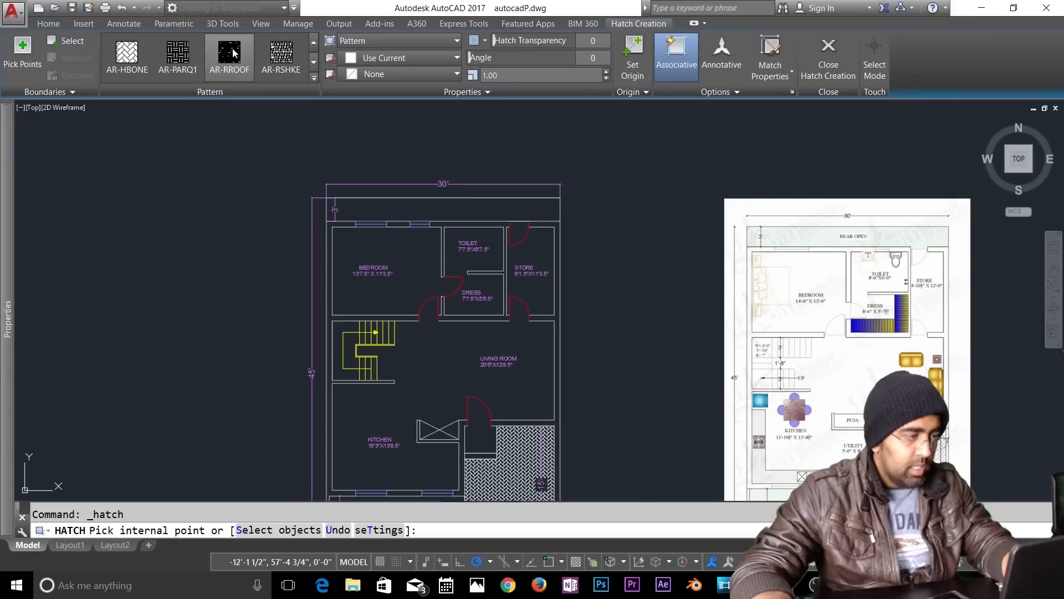
left_click(459, 213)
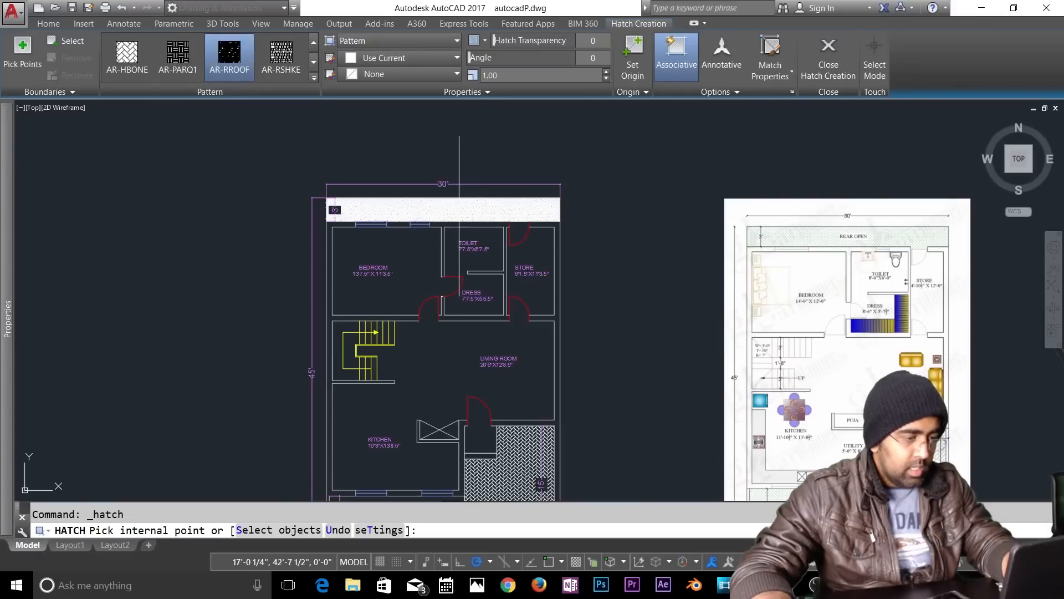
scroll(459, 213, "up", 8)
key("Escape")
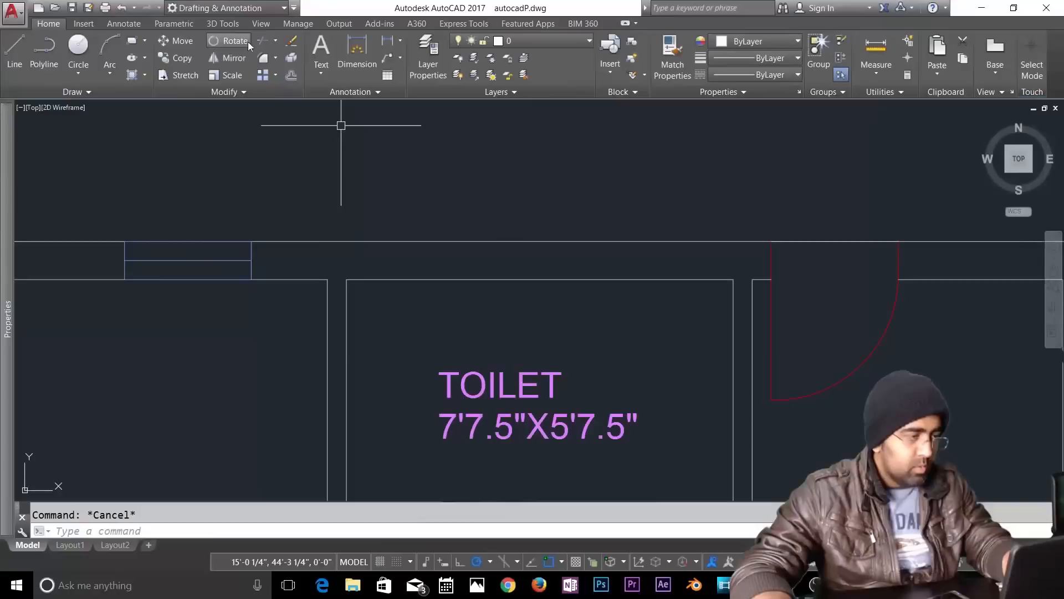
Step: Apply the AR-CONC hatch pattern to the 3' deep rear strip at scale 1
scroll(311, 206, "down", 3)
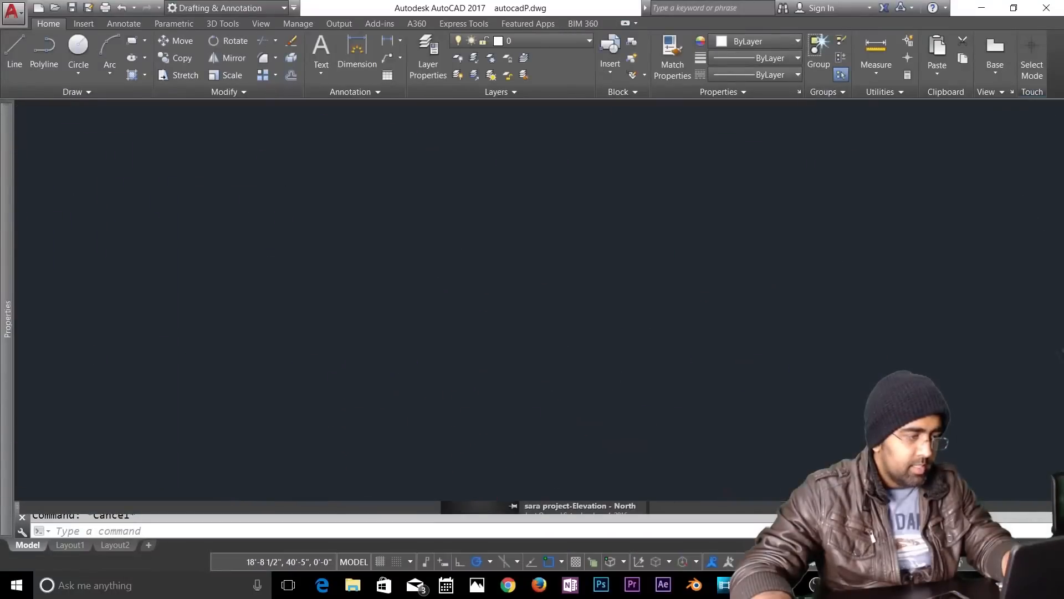
left_click(135, 75)
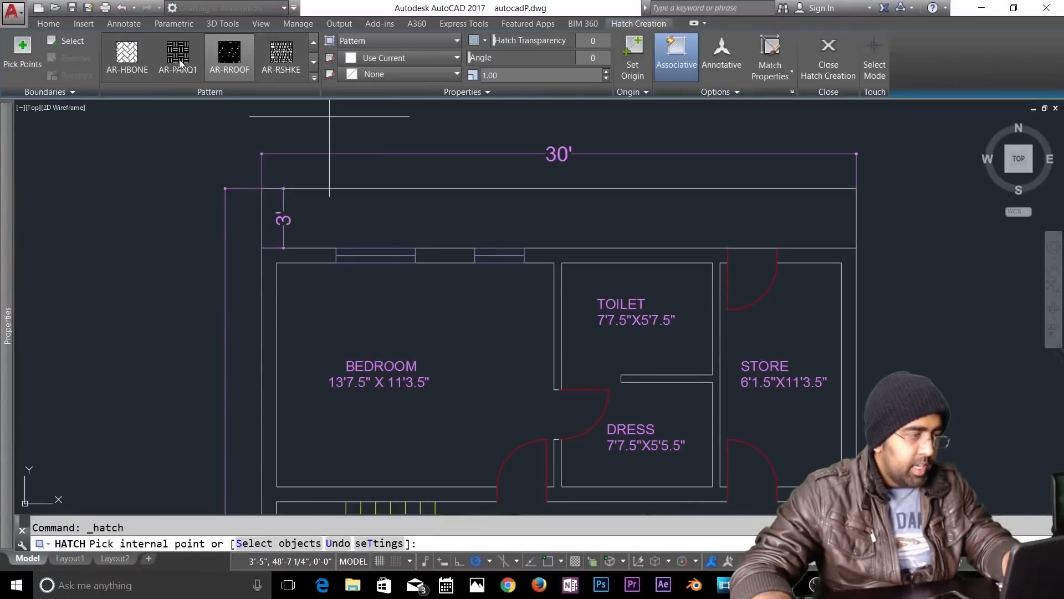
left_click(313, 78)
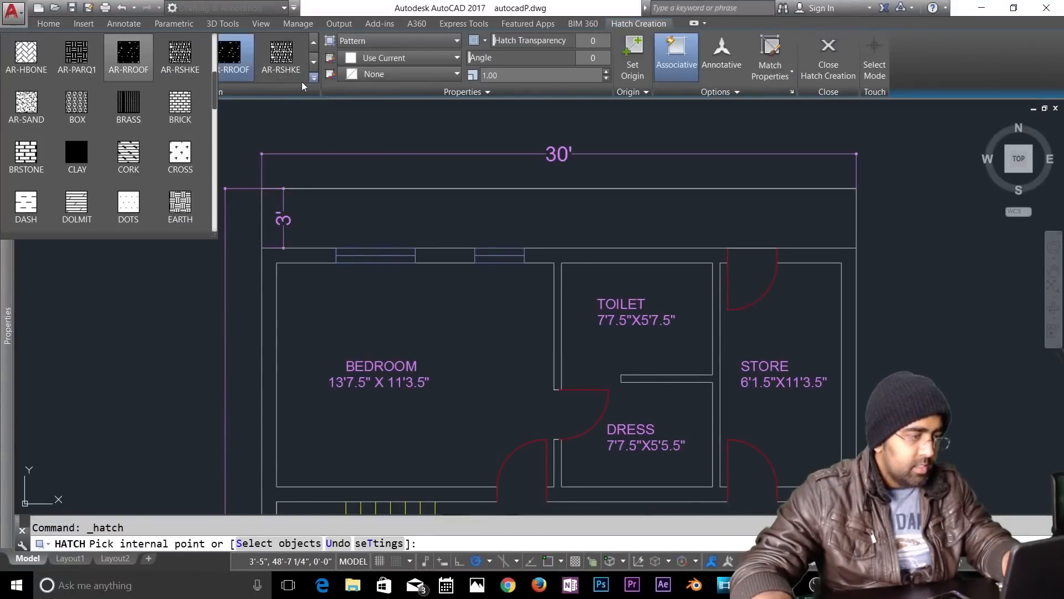
left_click(177, 147)
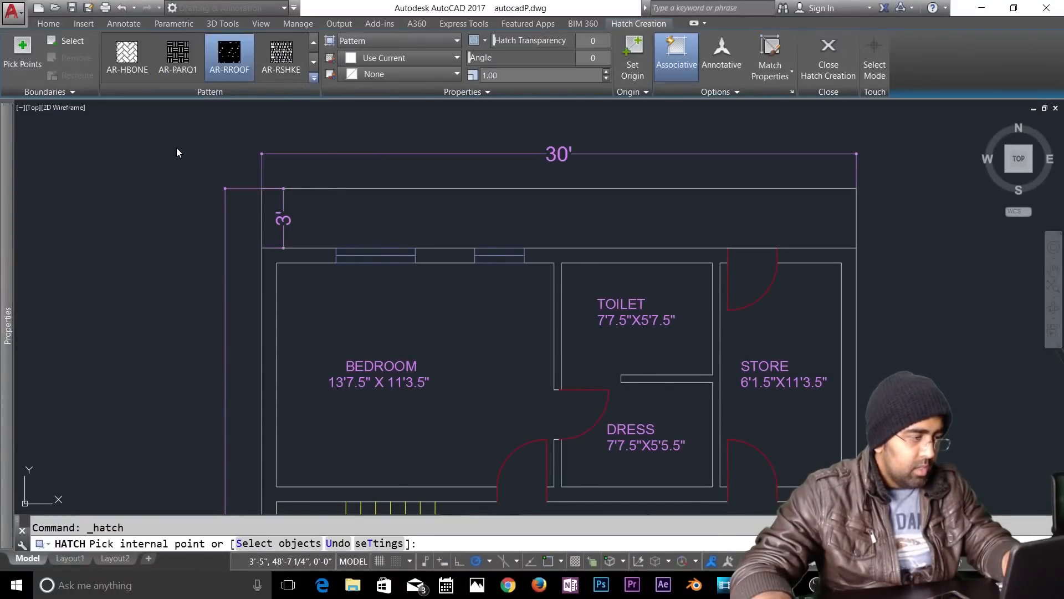
left_click(313, 79)
left_click(129, 54)
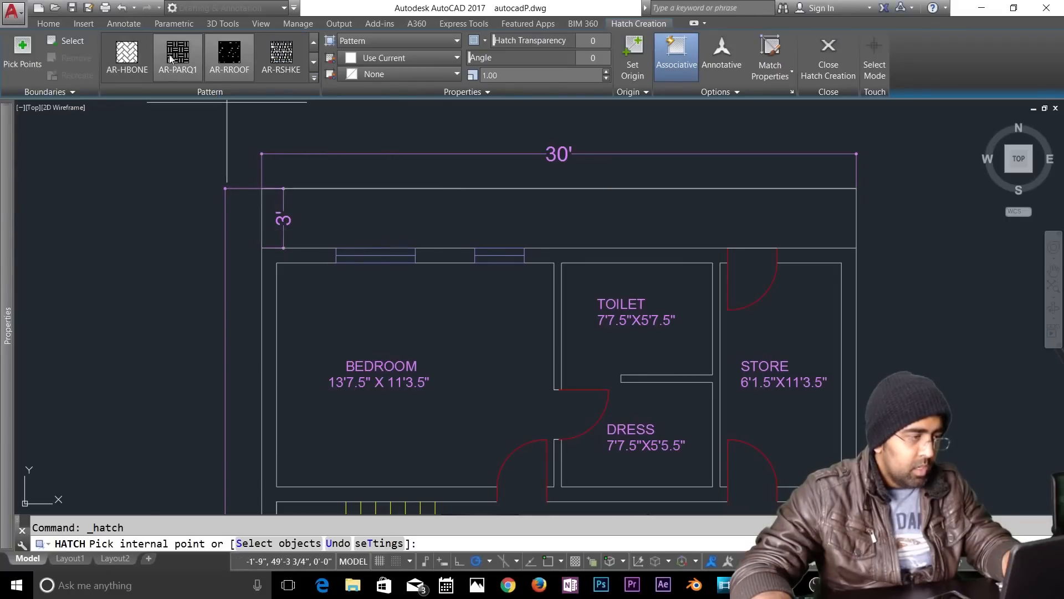
scroll(182, 62, "up", 3)
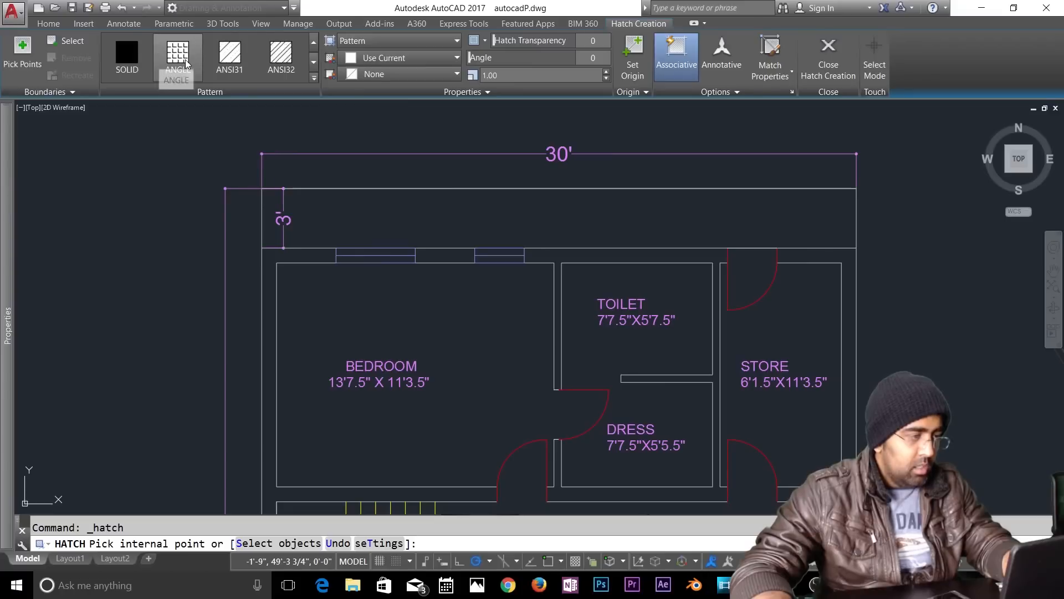
scroll(186, 64, "down", 2)
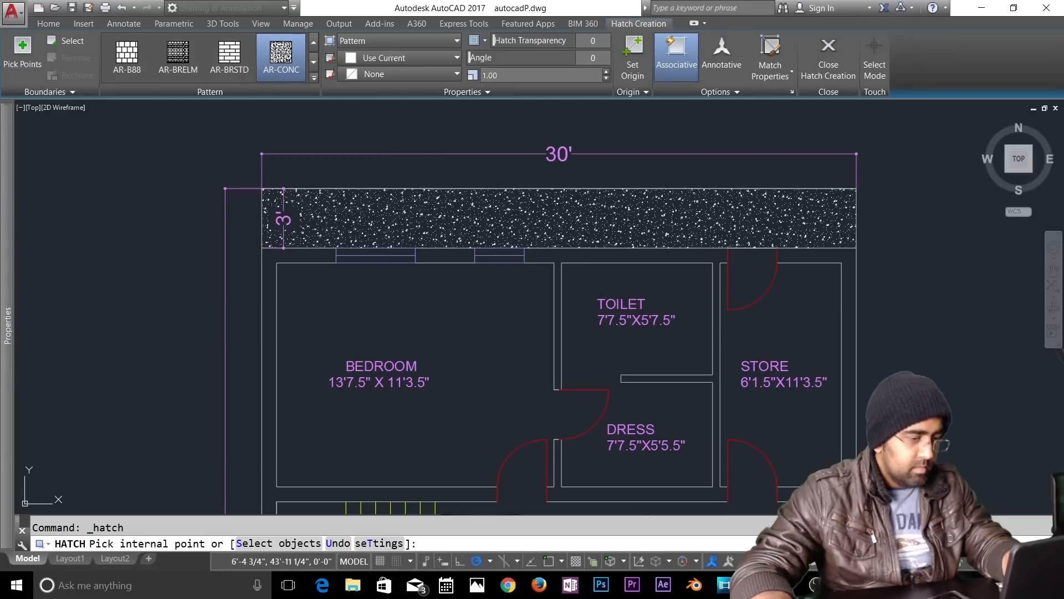
left_click(386, 227)
Step: Add the 6' deep lawn area below the kitchen to the same AR-CONC hatch and finish it
scroll(386, 227, "down", 2)
scroll(386, 228, "down", 1)
middle_click_drag(369, 465, 385, 301)
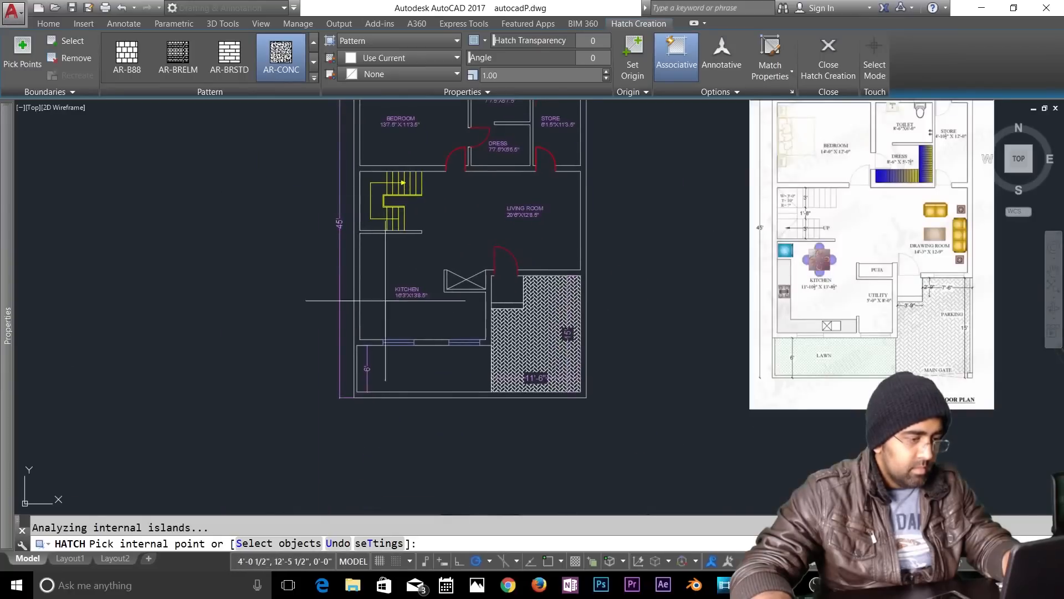
left_click(401, 359)
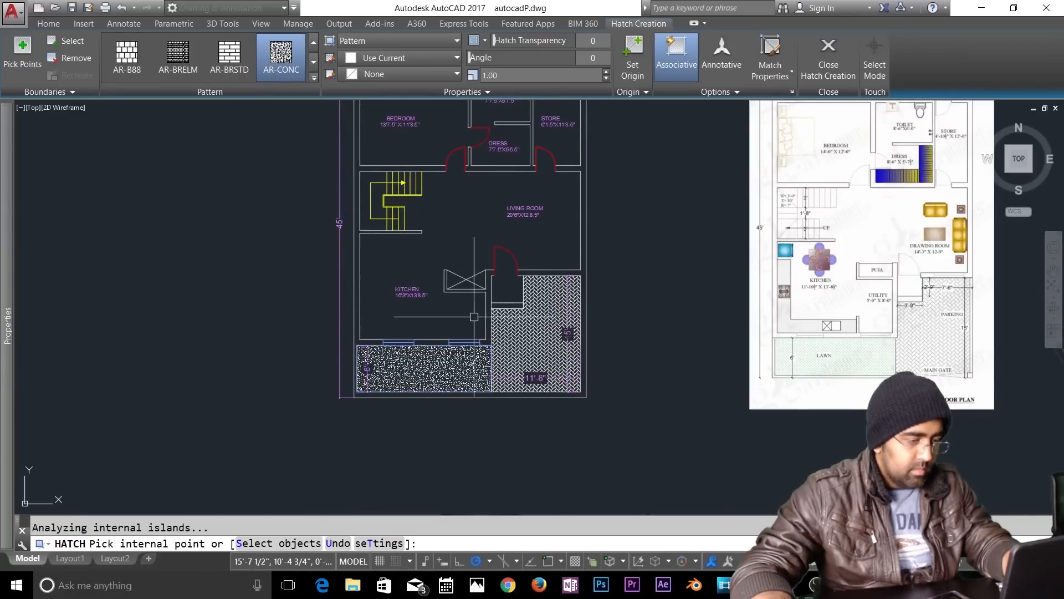
key("Return")
Step: Set the scale of the AR-CONC hatch on the lawn and rear strip to 3
left_click(460, 363)
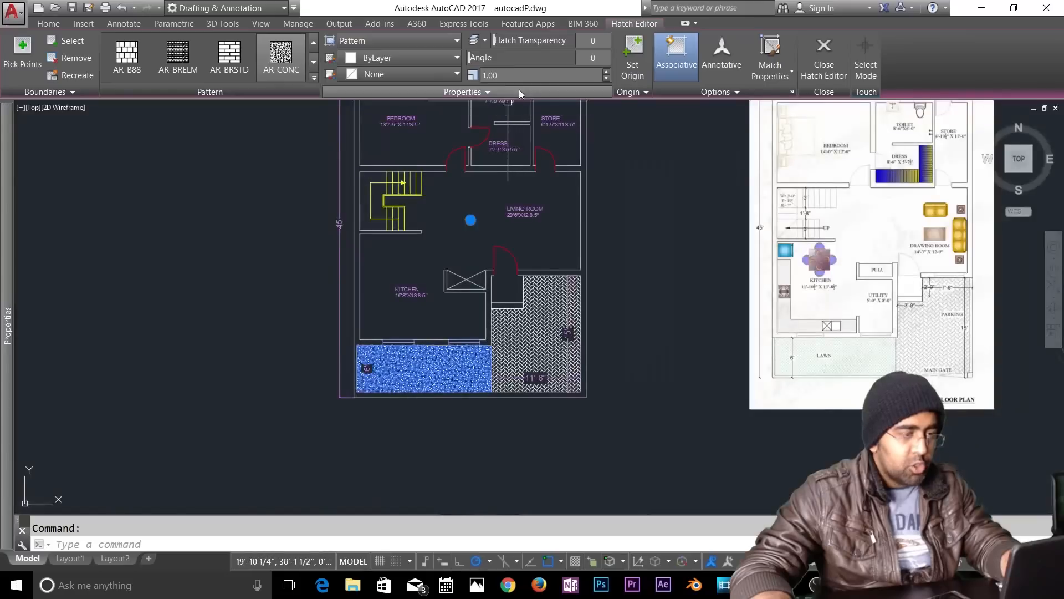
left_click(507, 75)
type("3")
key("Return")
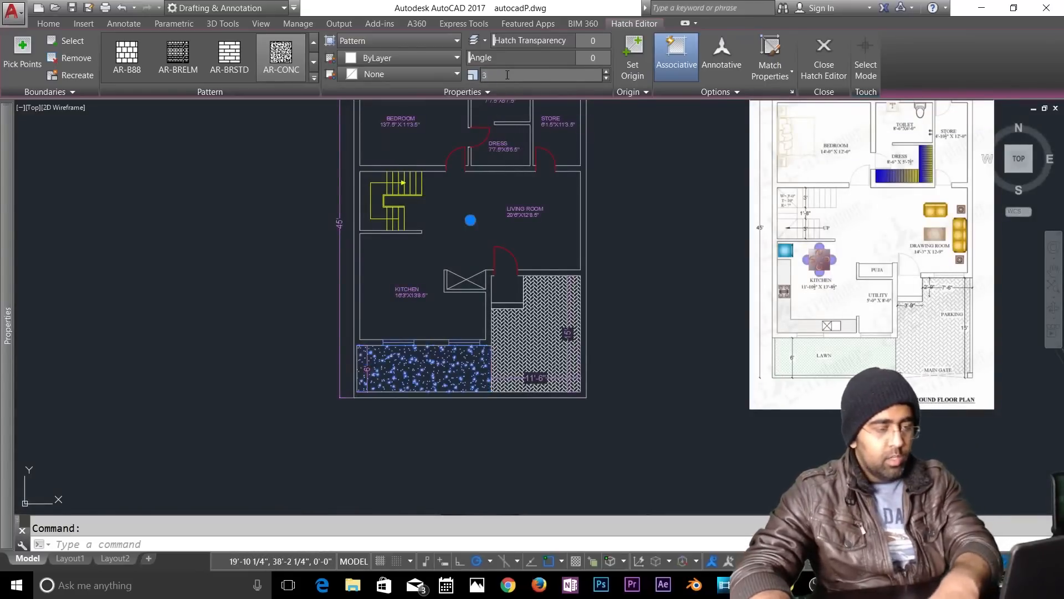
scroll(525, 185, "down", 2)
middle_click_drag(521, 188, 502, 294)
scroll(504, 254, "up", 3)
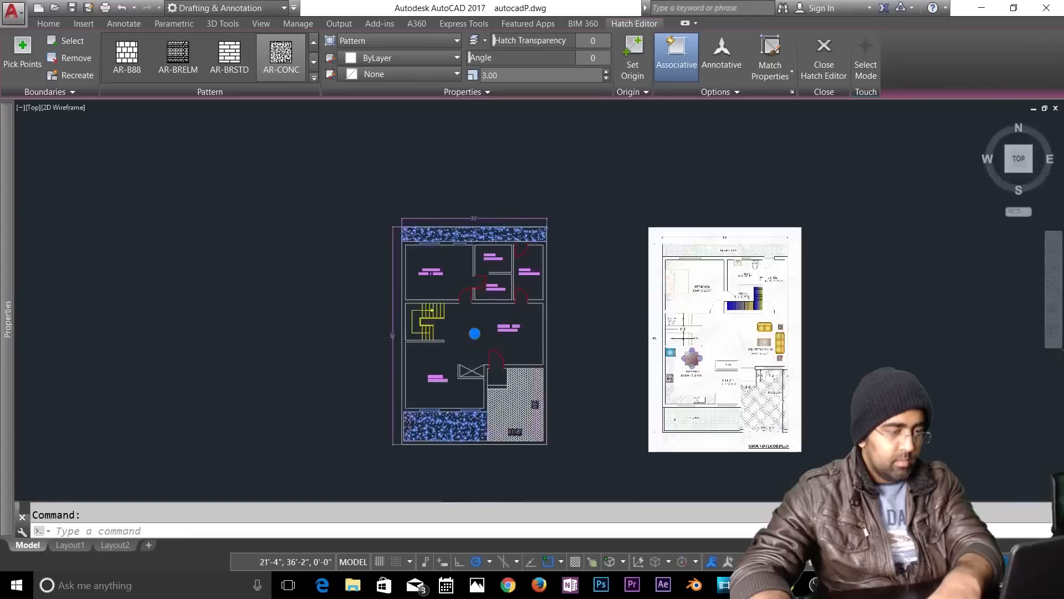
Step: Choose the SOLID pattern with ByLayer colour for a new hatch
key("Return")
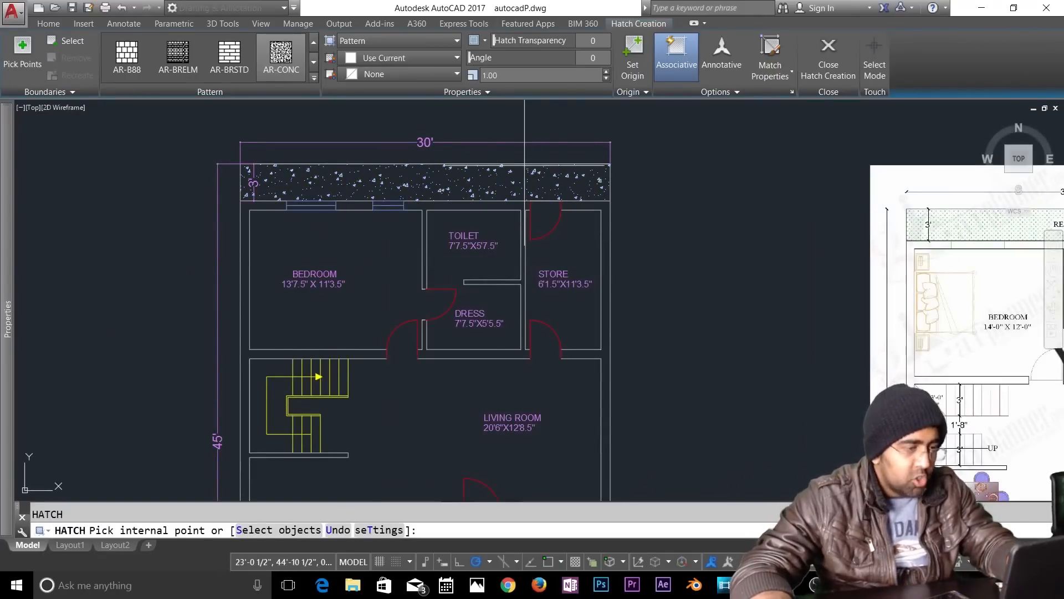
scroll(632, 210, "down", 2)
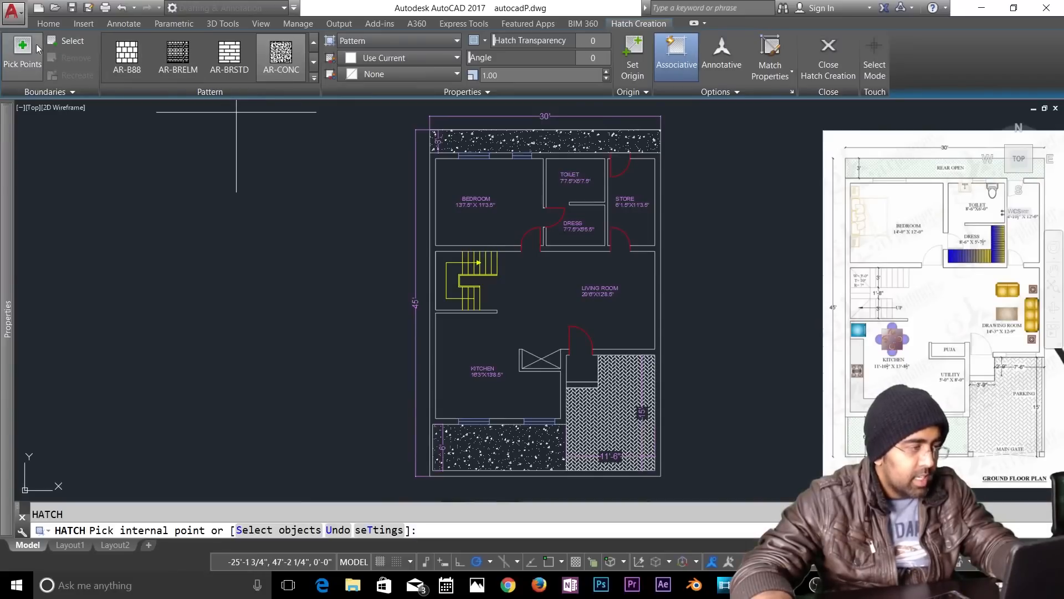
scroll(256, 73, "up", 3)
left_click(127, 57)
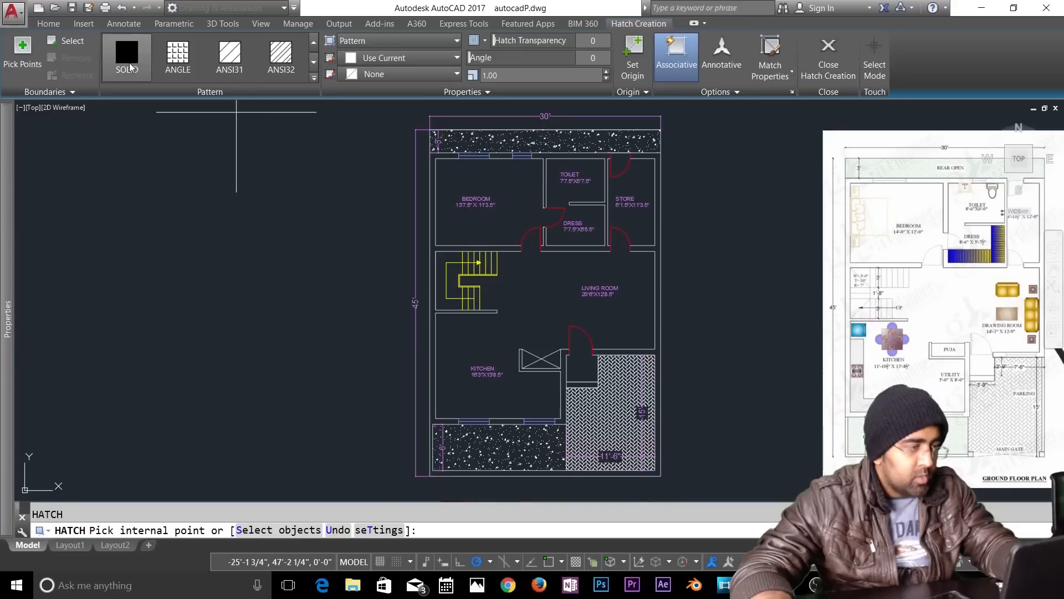
left_click(388, 57)
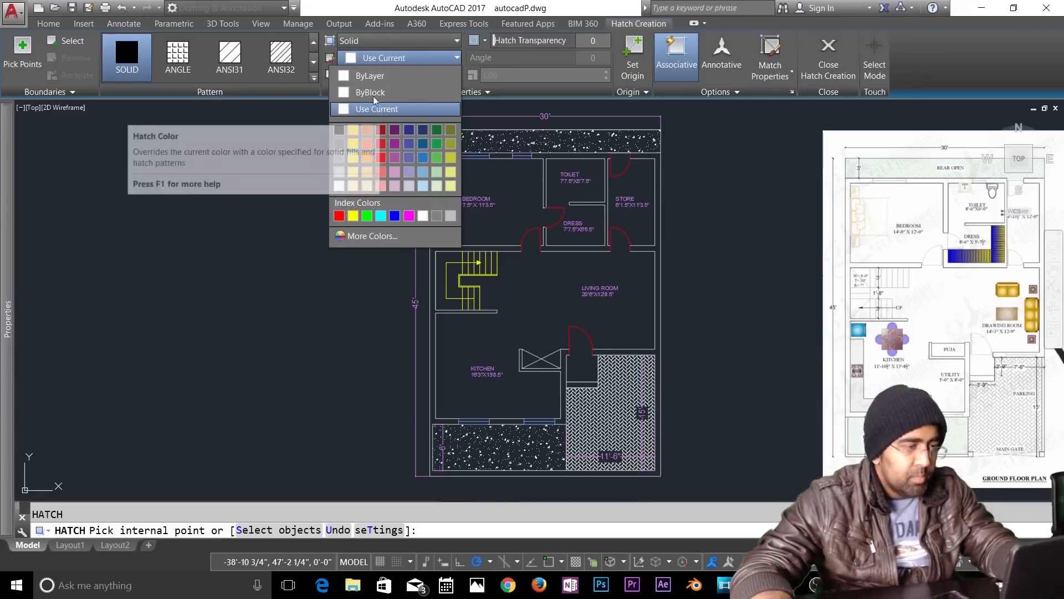
left_click(372, 76)
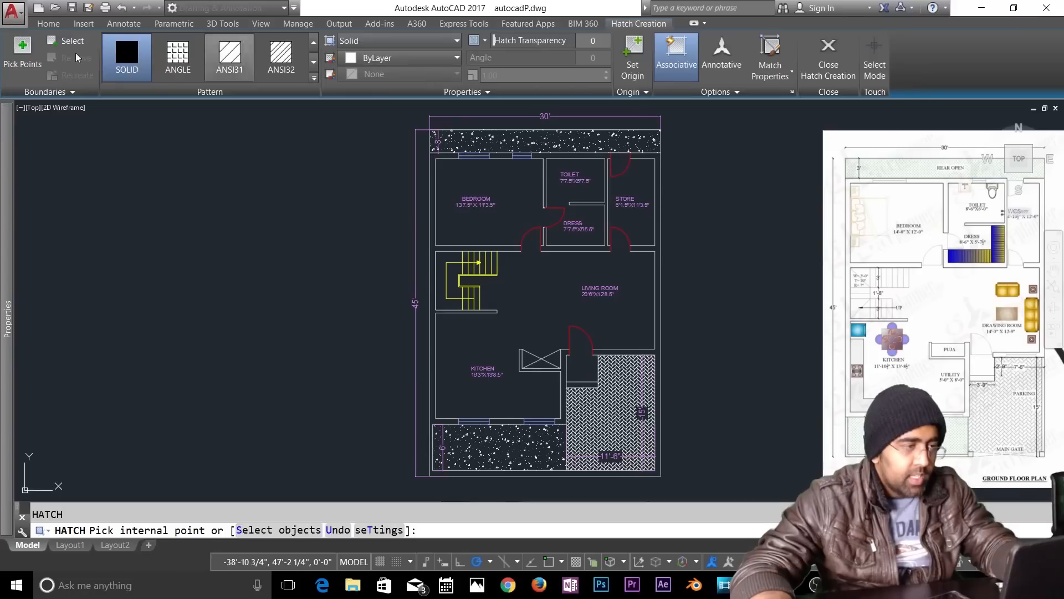
Step: Create a new layer named Hatch and make it the current layer
left_click(49, 23)
left_click(527, 41)
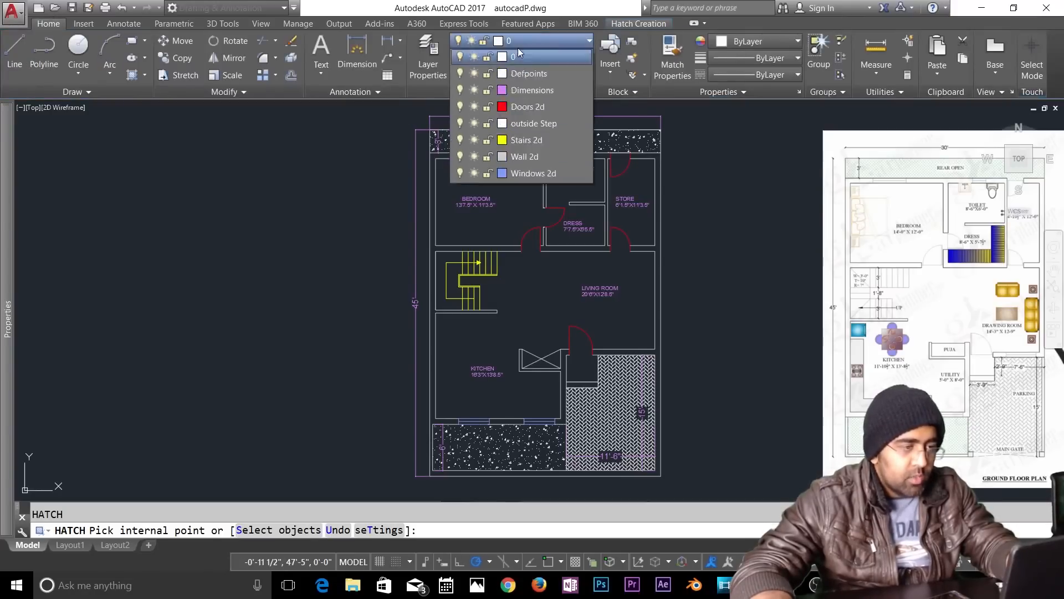
left_click(437, 51)
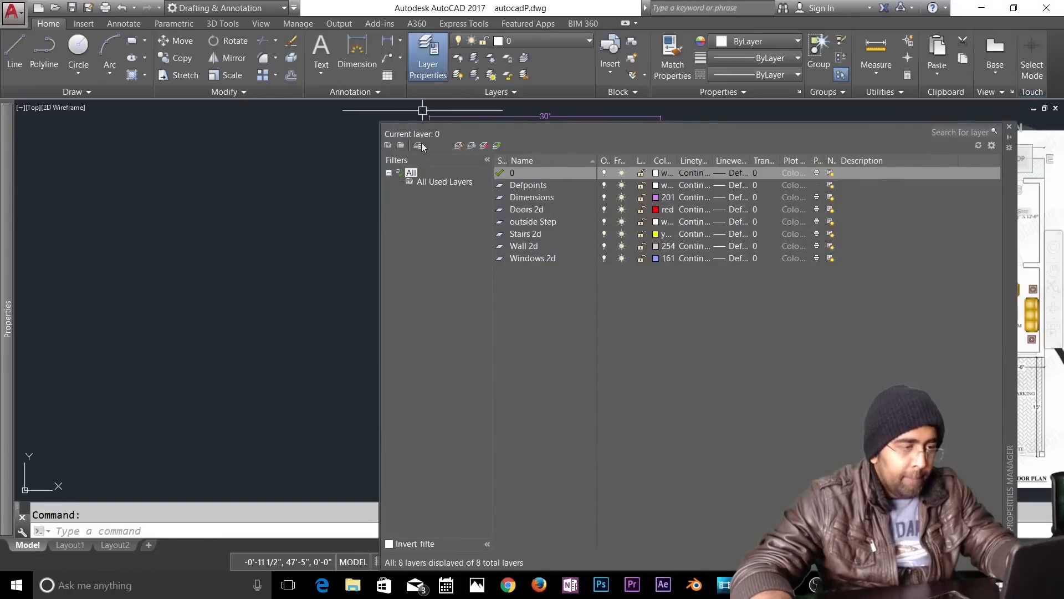
left_click(458, 145)
type("Hta")
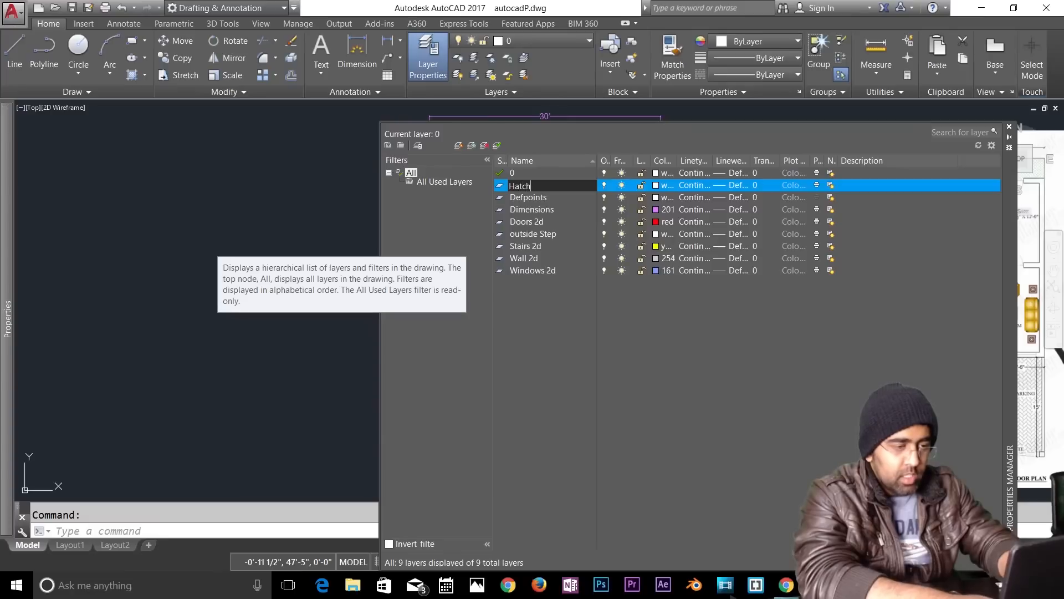
key("Return")
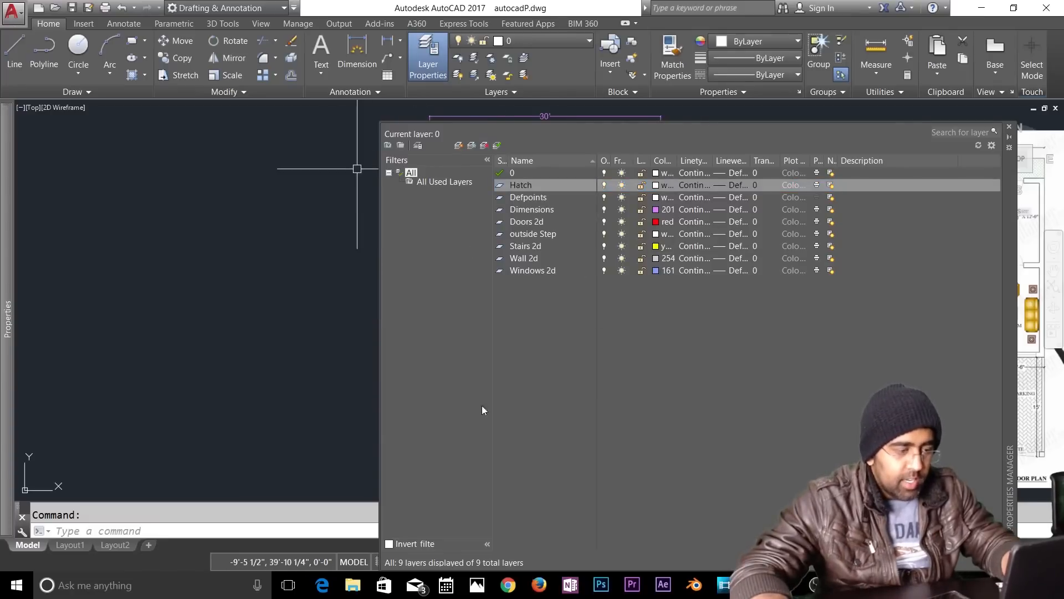
left_click(1009, 128)
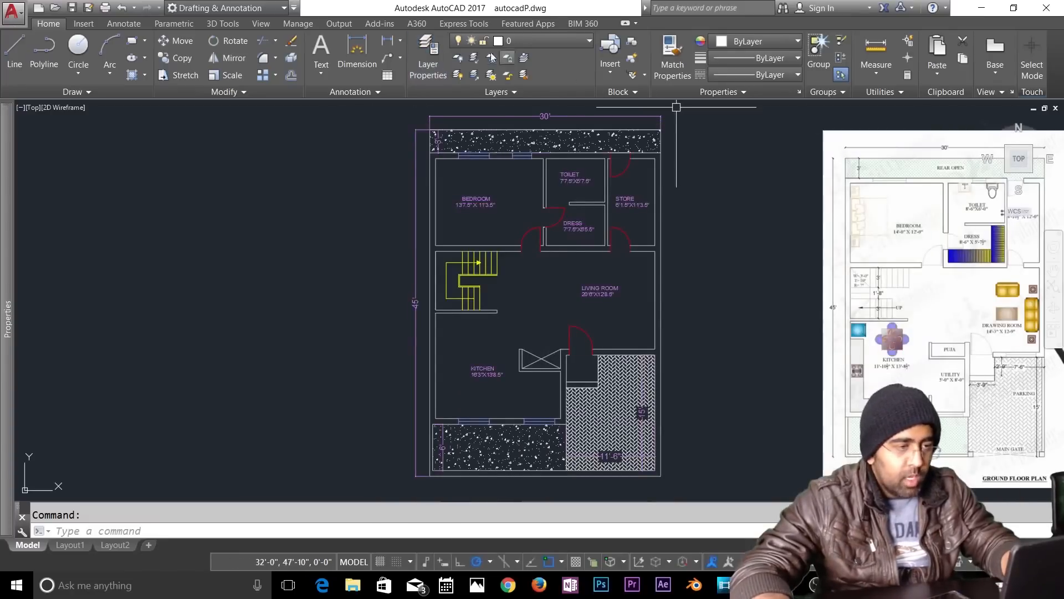
left_click(510, 44)
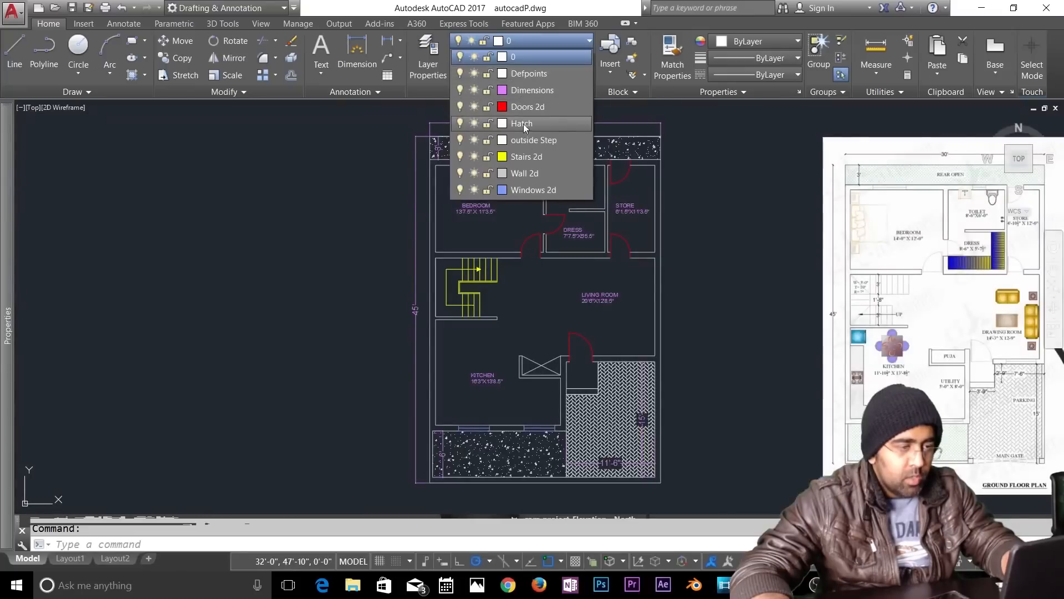
left_click(522, 123)
Step: Fill the walls around the toilet and dress rooms with the solid hatch
left_click(133, 75)
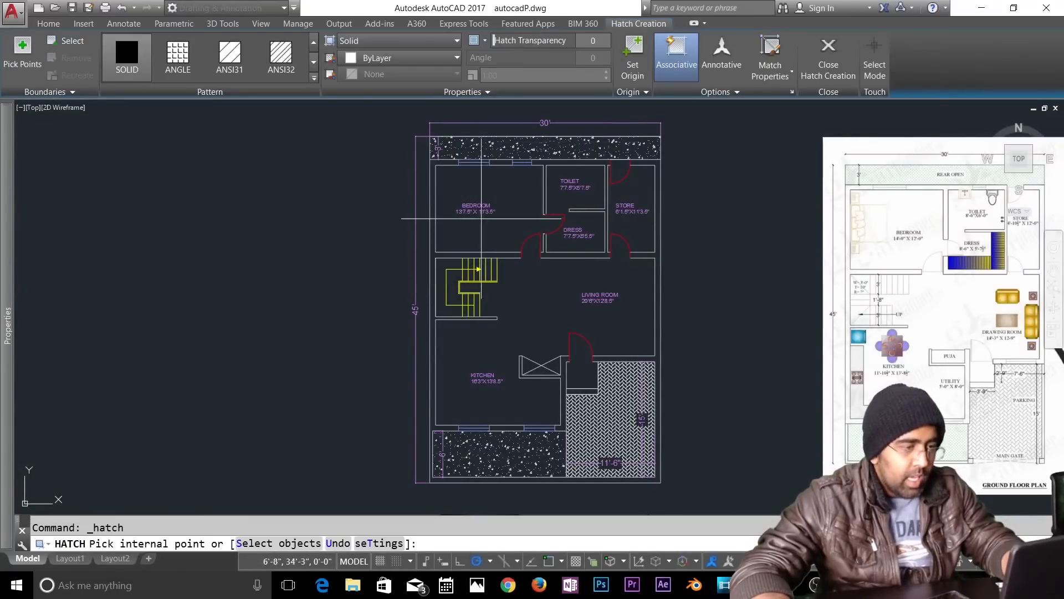
scroll(436, 256, "up", 2)
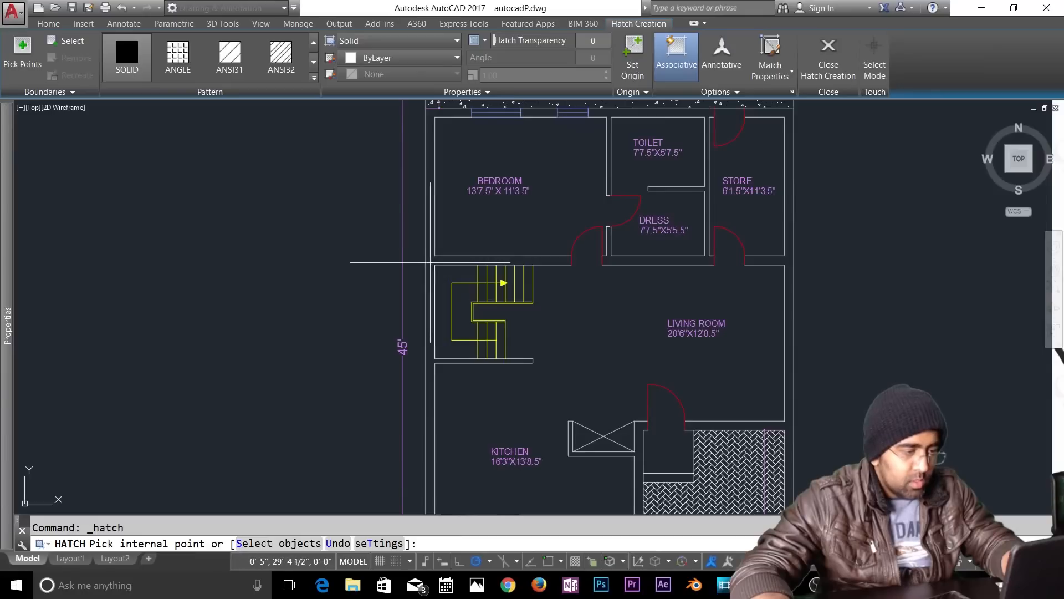
middle_click_drag(430, 262, 437, 250)
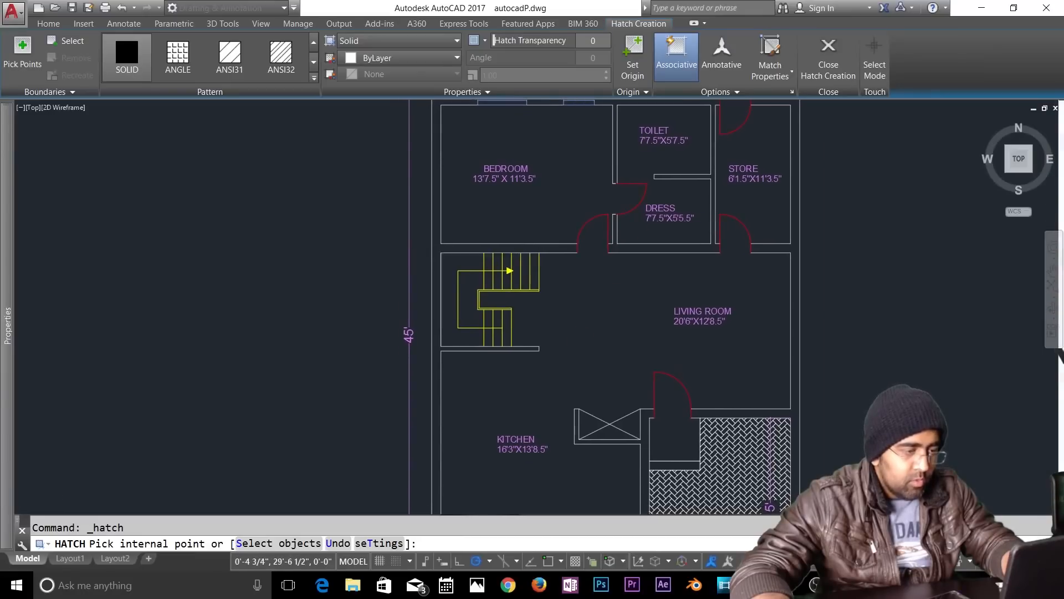
scroll(433, 270, "down", 3)
scroll(433, 269, "up", 3)
scroll(439, 270, "down", 2)
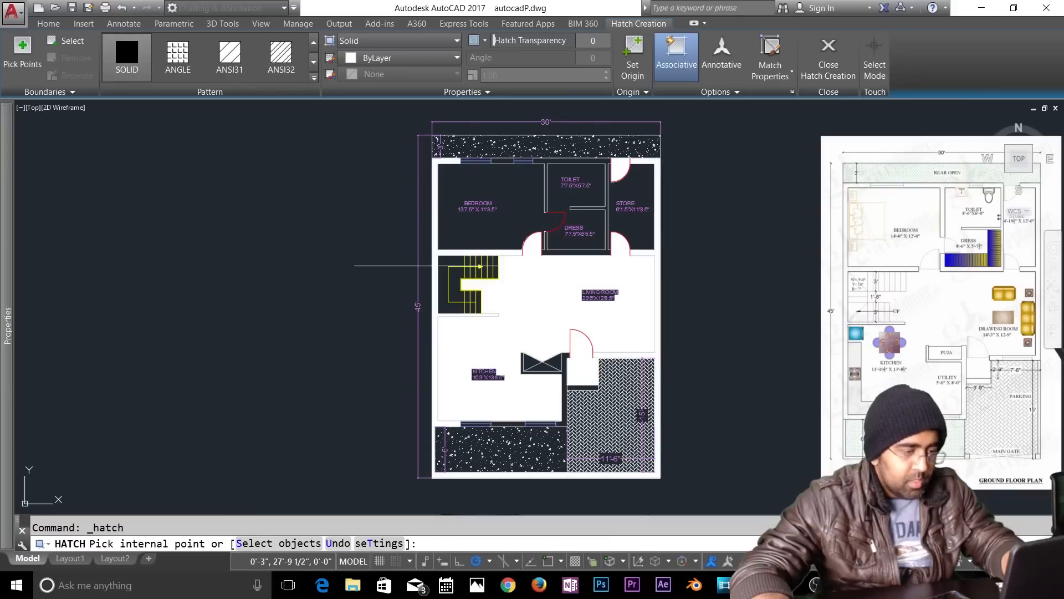
left_click(567, 252)
scroll(651, 261, "up", 2)
middle_click_drag(654, 256, 630, 306)
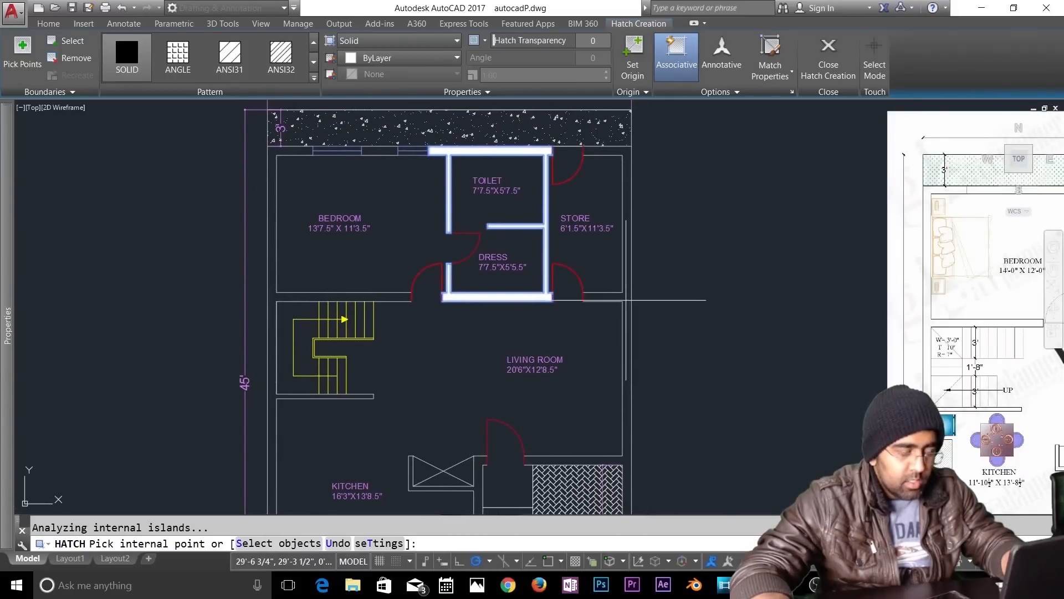
Step: Add the outer walls and the remaining bedroom, store, living room, stair and kitchen walls to the solid hatch and finish it
middle_click_drag(578, 328, 617, 349)
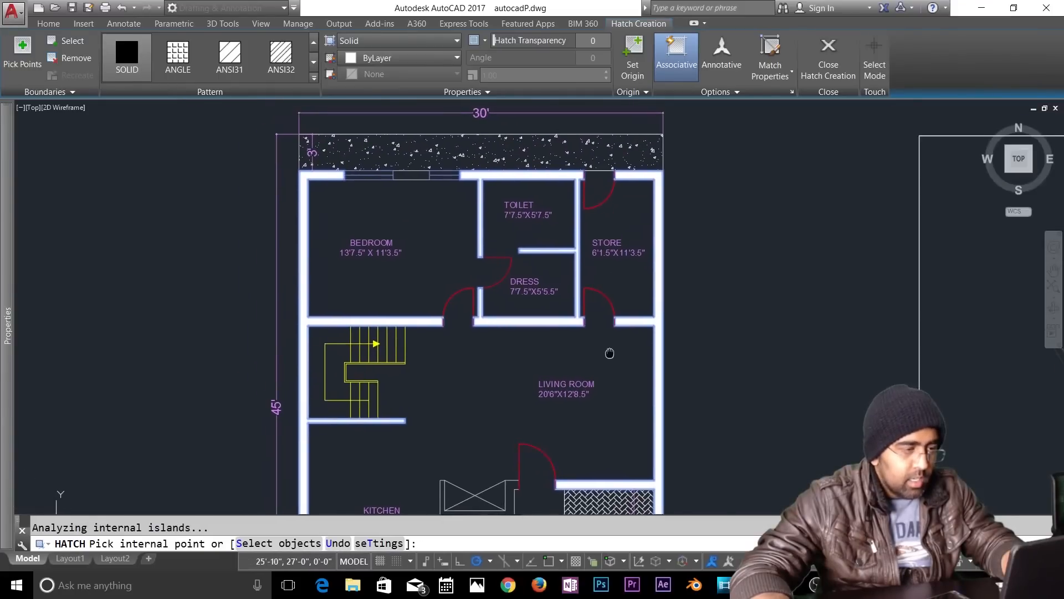
scroll(415, 176, "down", 4)
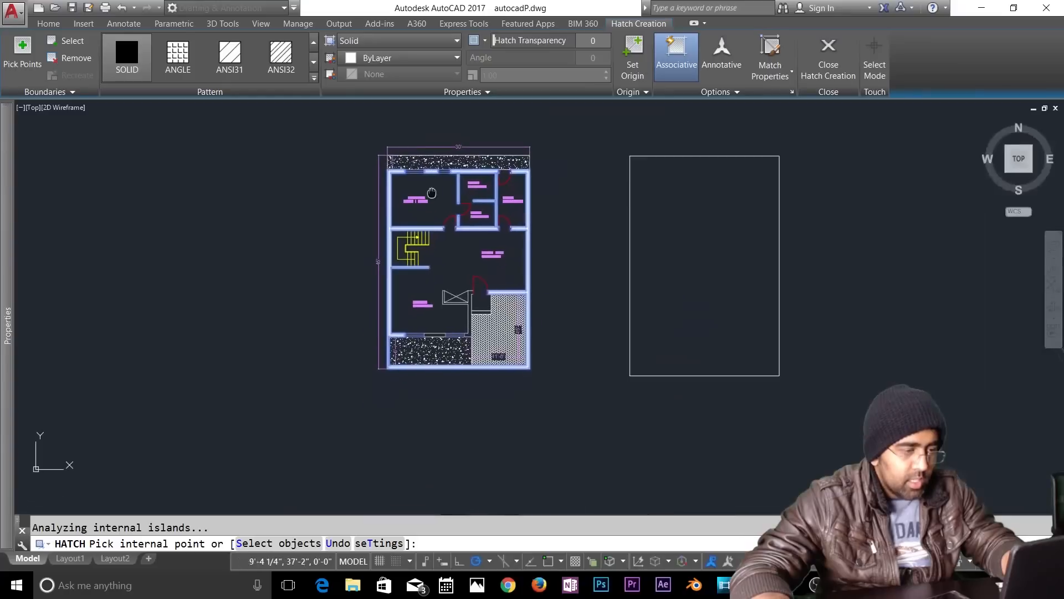
scroll(430, 321, "up", 6)
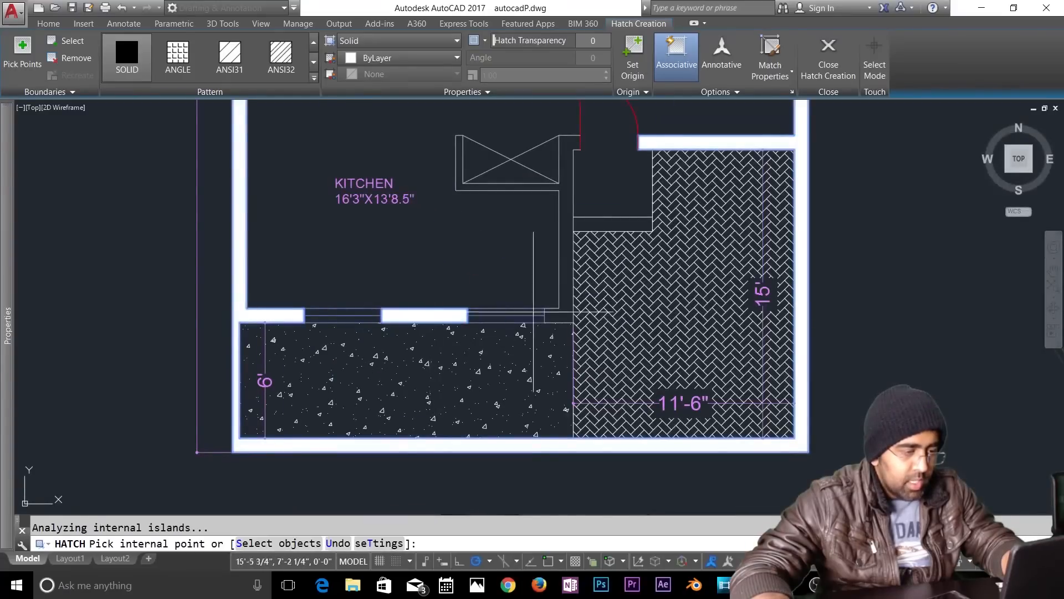
scroll(518, 328, "down", 3)
middle_click_drag(516, 327, 517, 388)
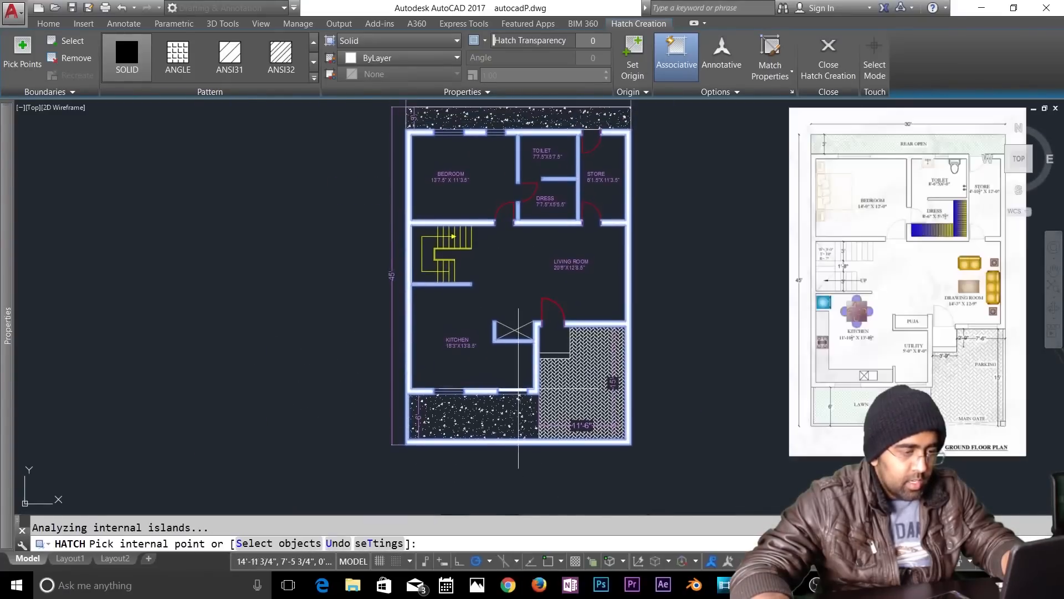
key("Return")
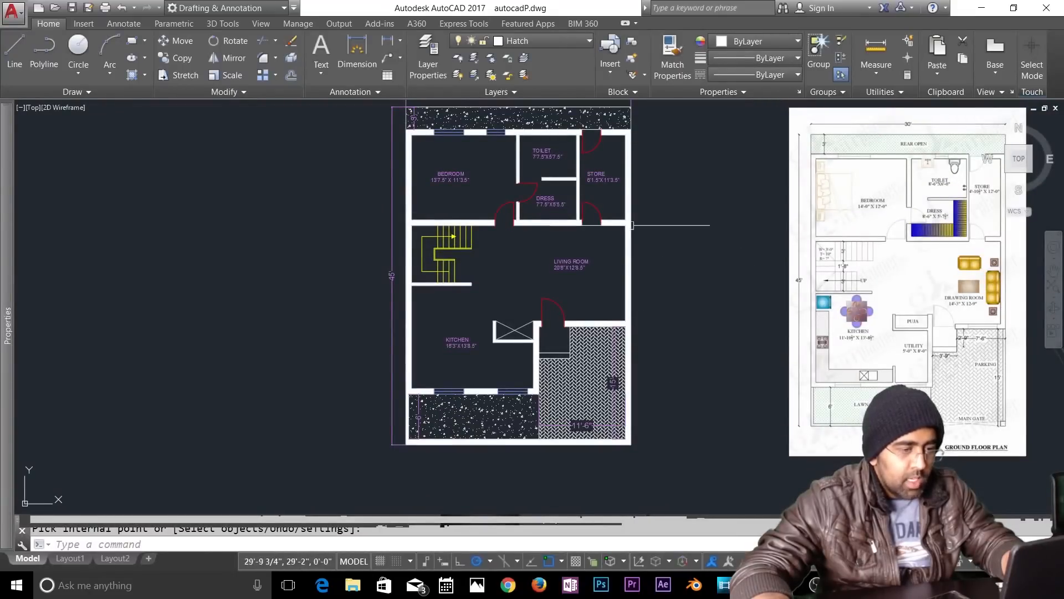
left_click(627, 225)
key("Escape")
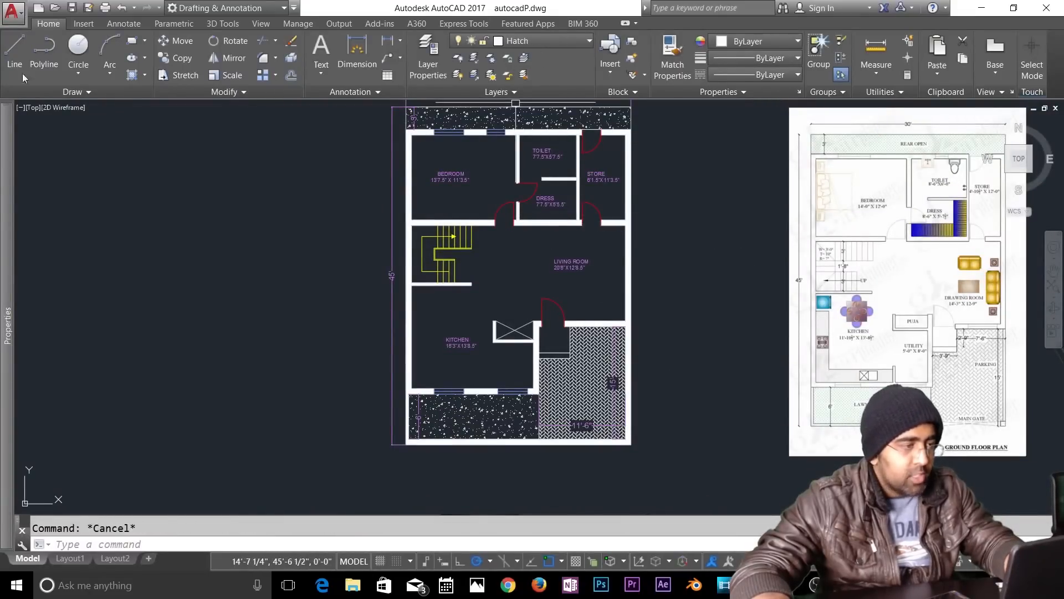
Step: Set the Hatch layer's colour to index colour 253
left_click(521, 42)
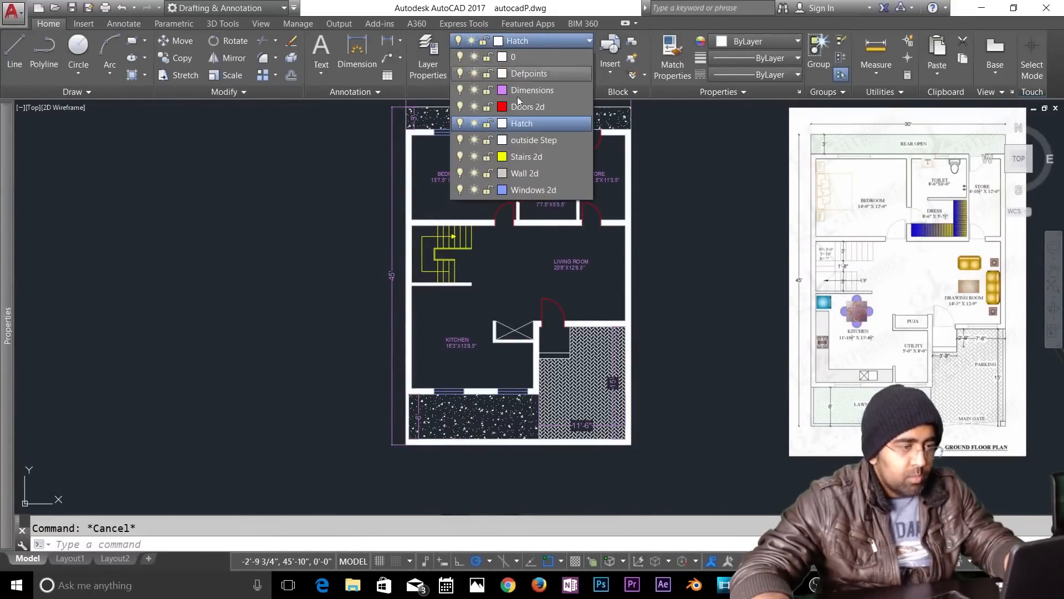
left_click(521, 123)
left_click(426, 59)
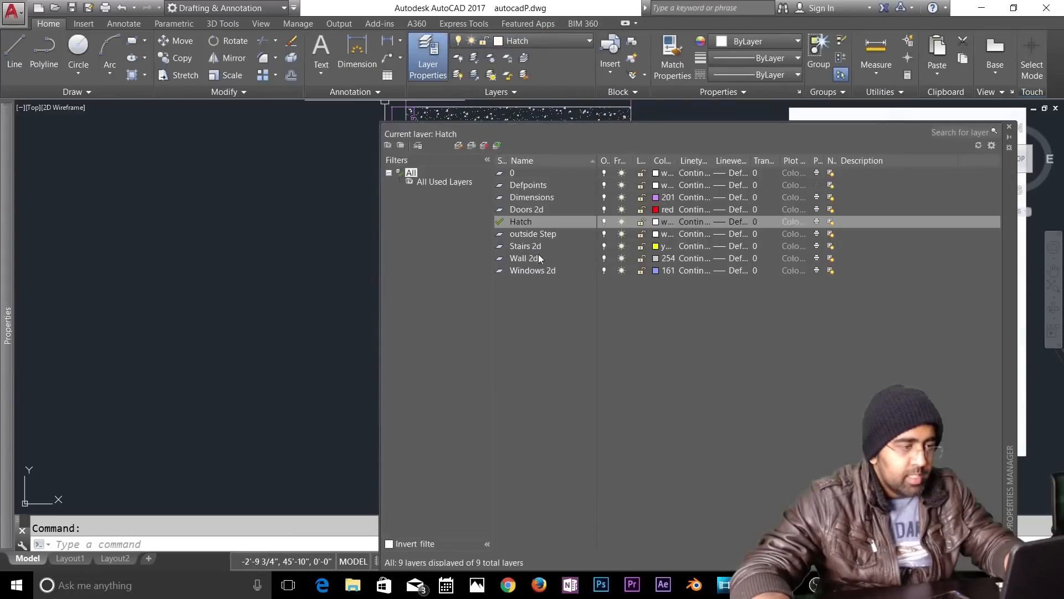
left_click(656, 222)
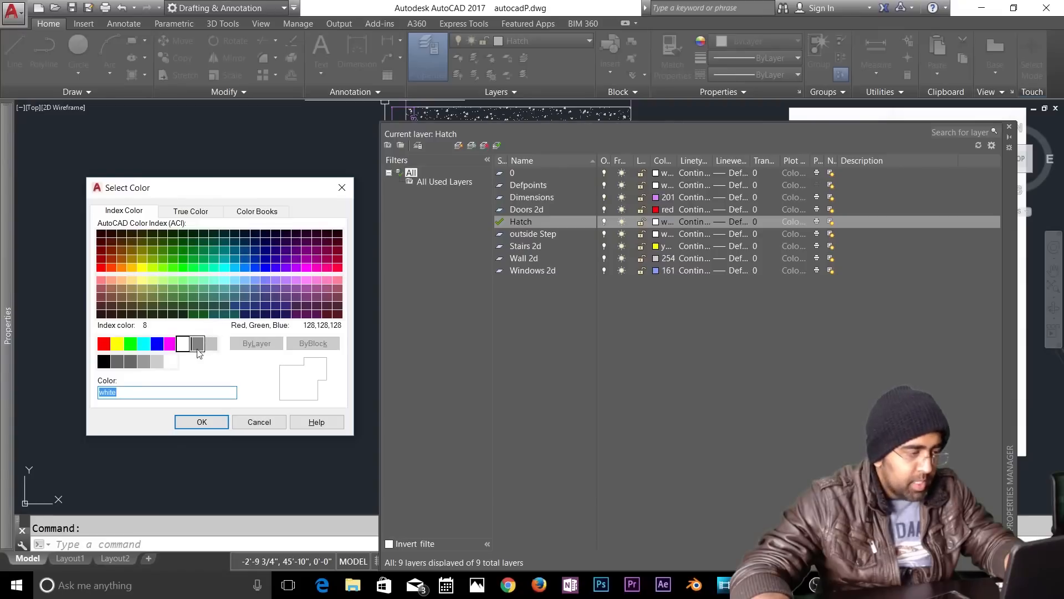
left_click(197, 345)
left_click(157, 361)
left_click(143, 362)
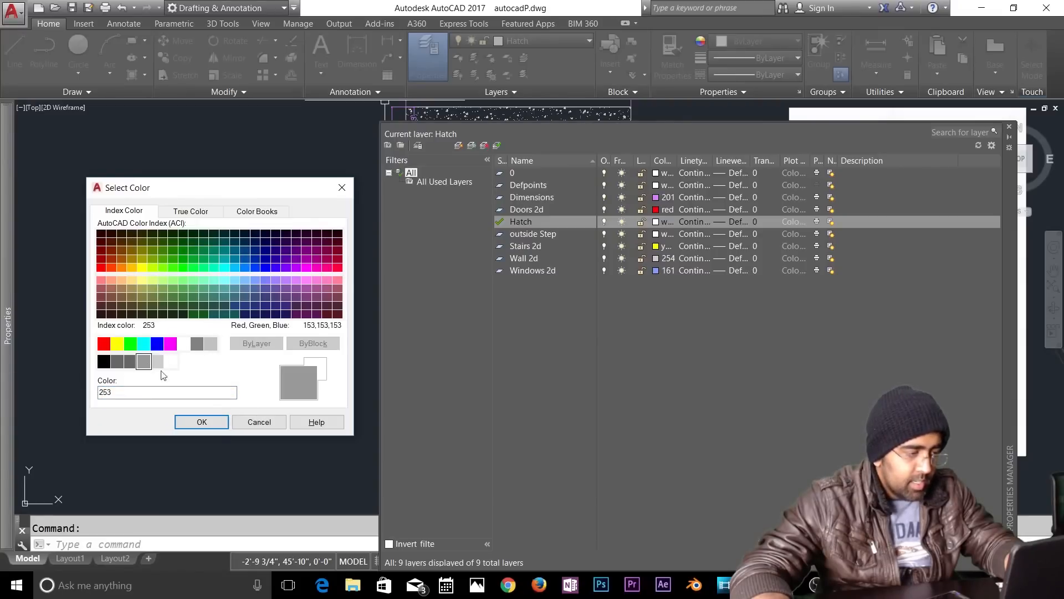
left_click(201, 423)
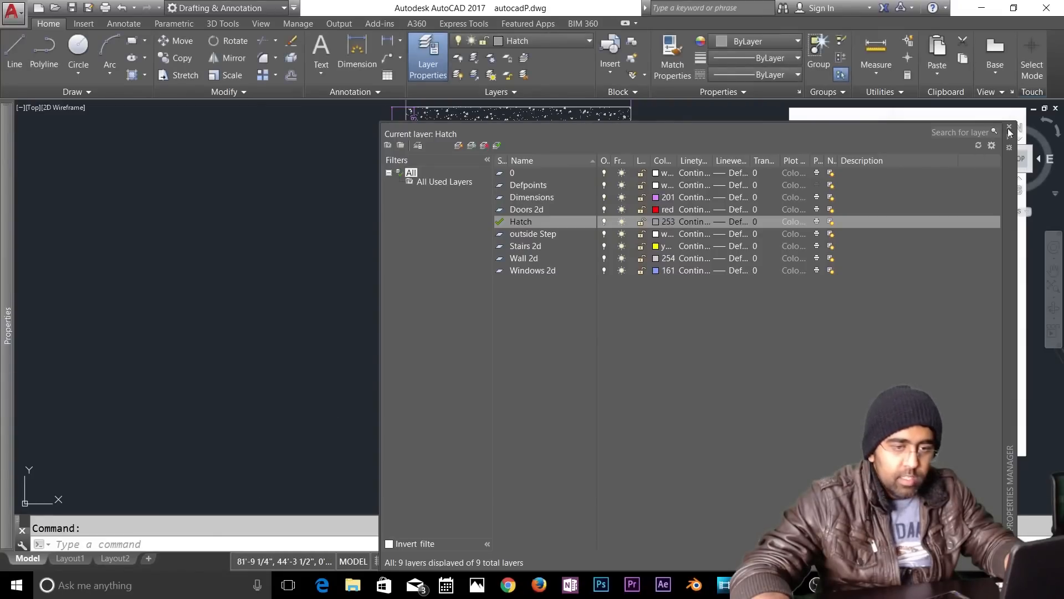
left_click(1009, 128)
Step: Set the Hatch layer's colour to index colour 254 and return to the drawing
scroll(741, 297, "up", 1)
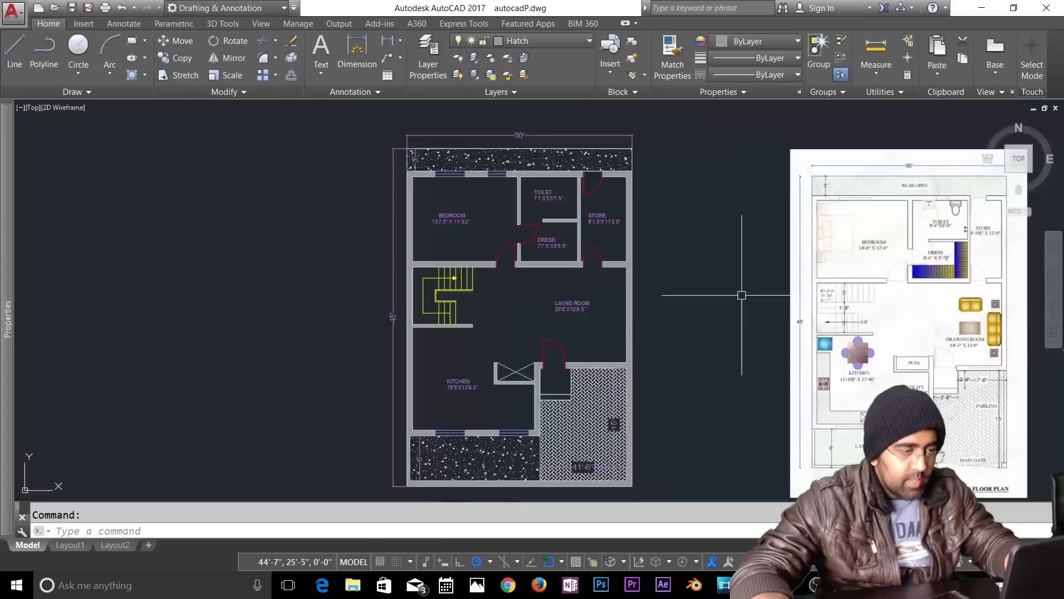
scroll(674, 330, "up", 2)
scroll(663, 243, "down", 2)
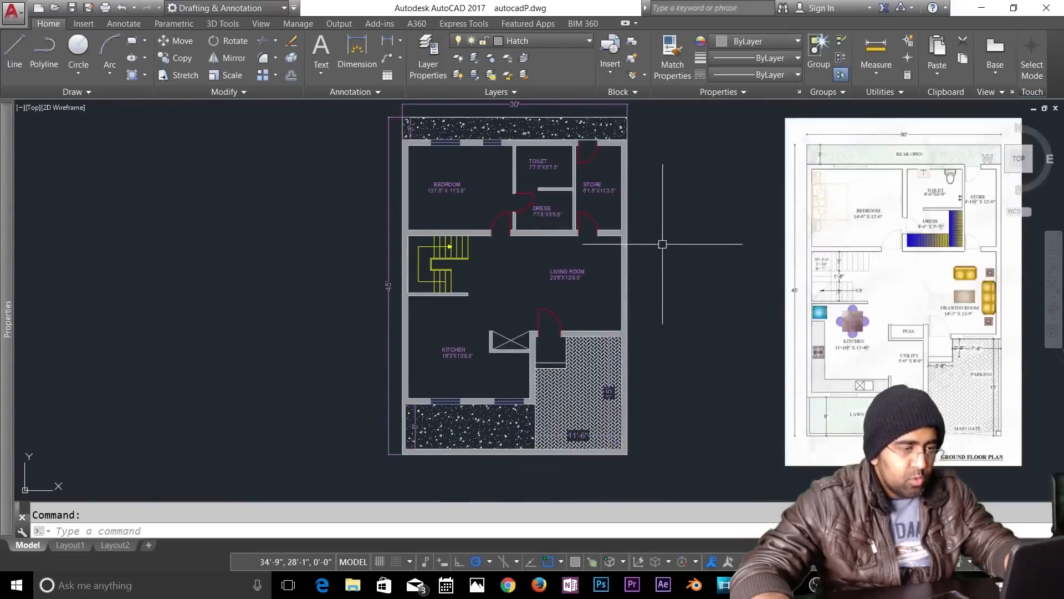
left_click(430, 67)
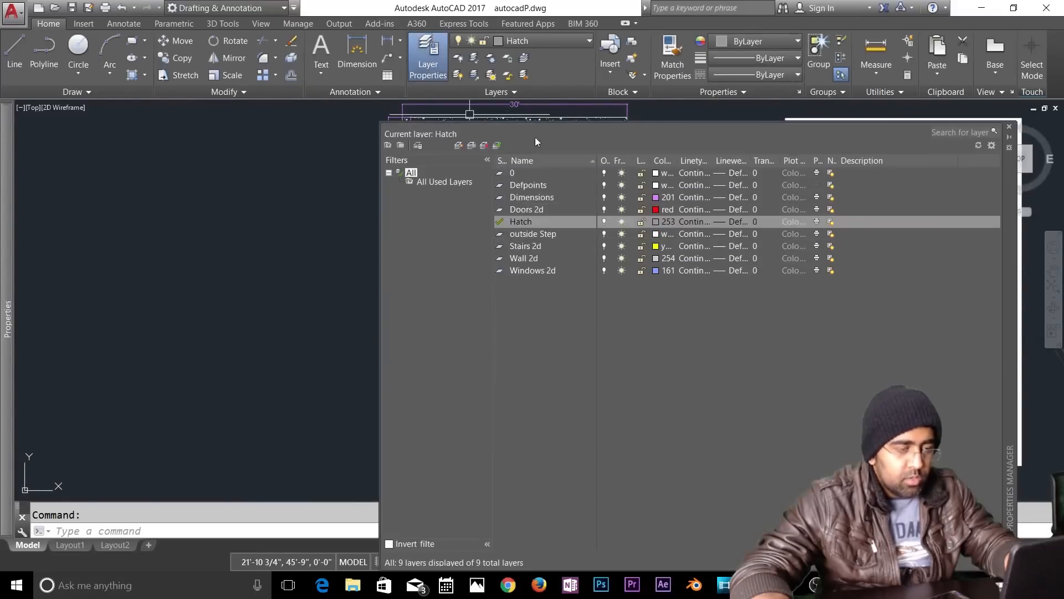
left_click(656, 222)
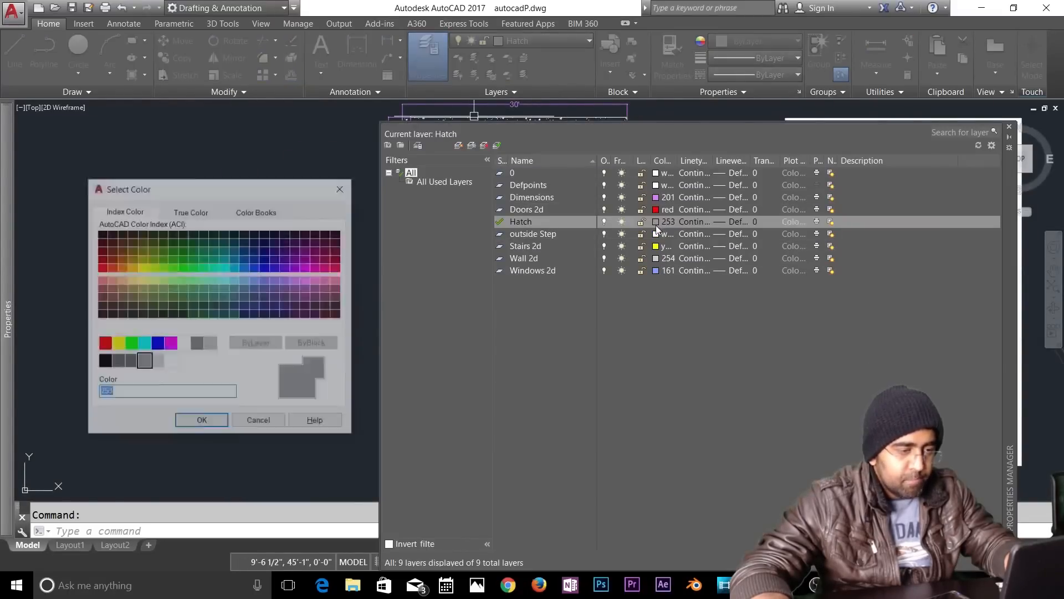
left_click(159, 362)
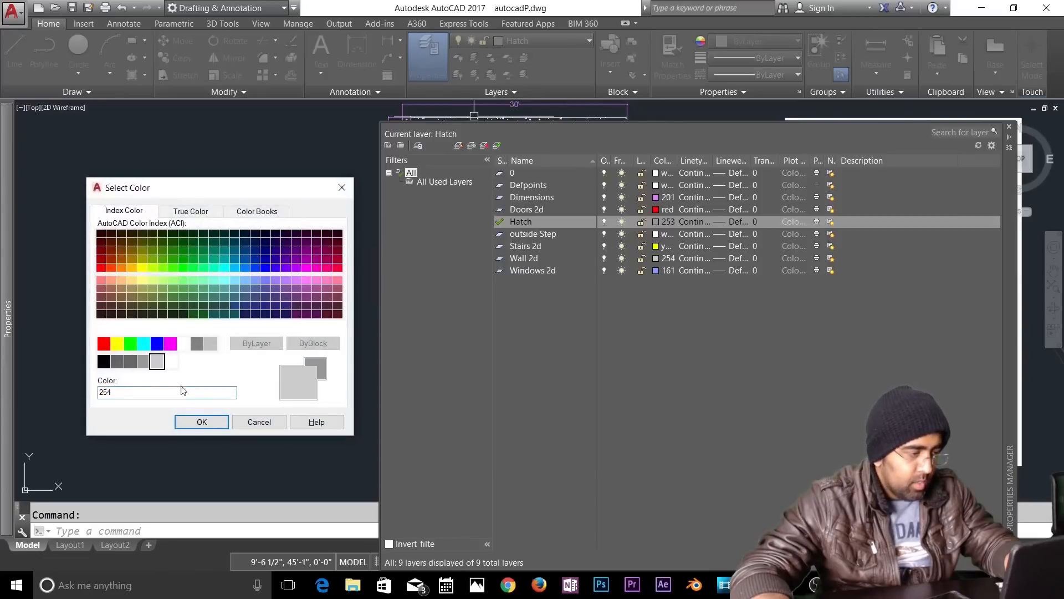
left_click(202, 422)
left_click(1010, 128)
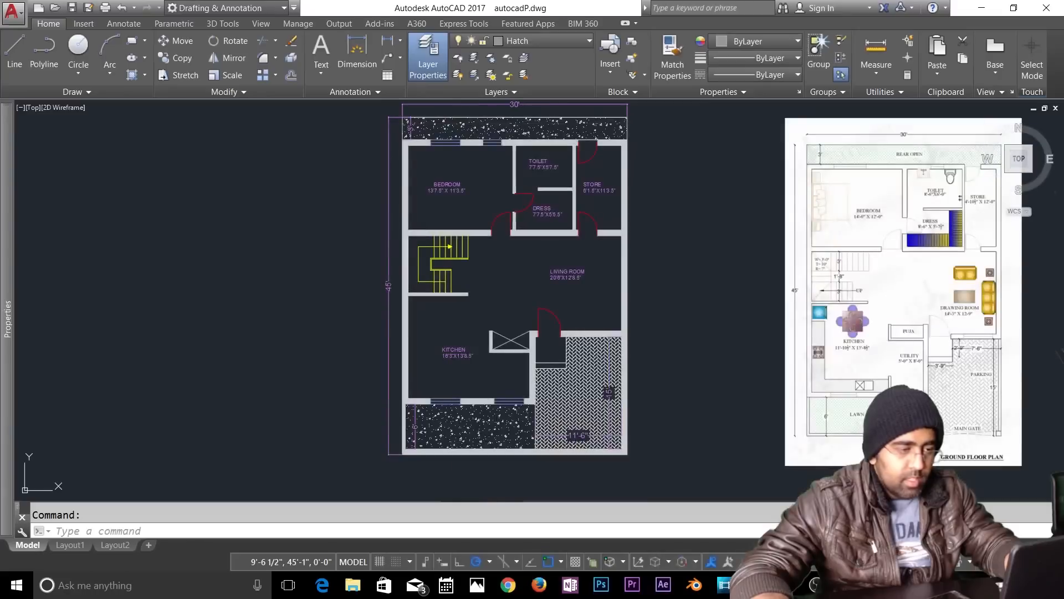
middle_click_drag(614, 252, 589, 272)
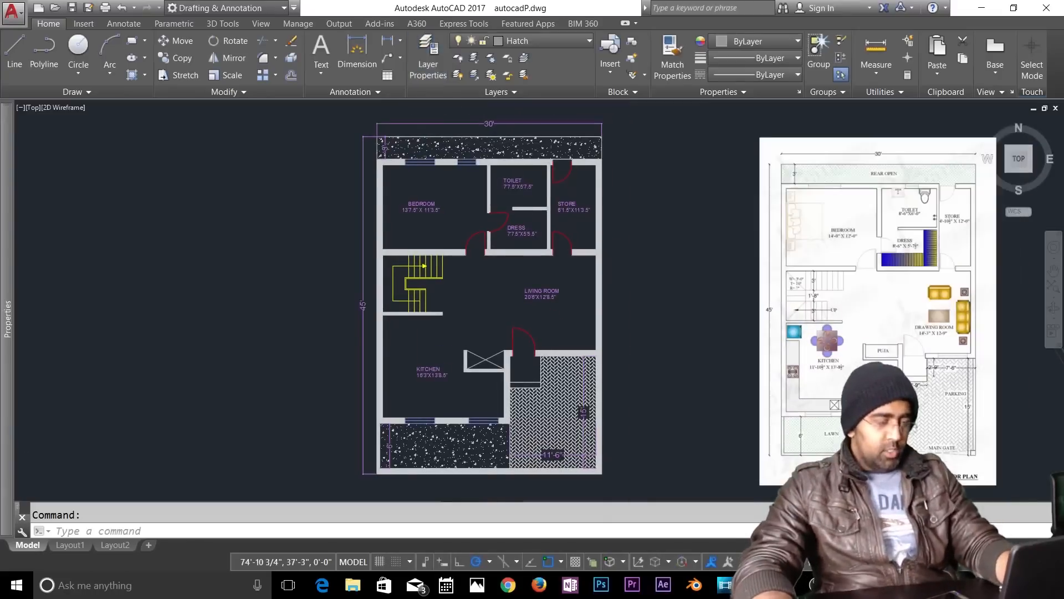
key("Escape")
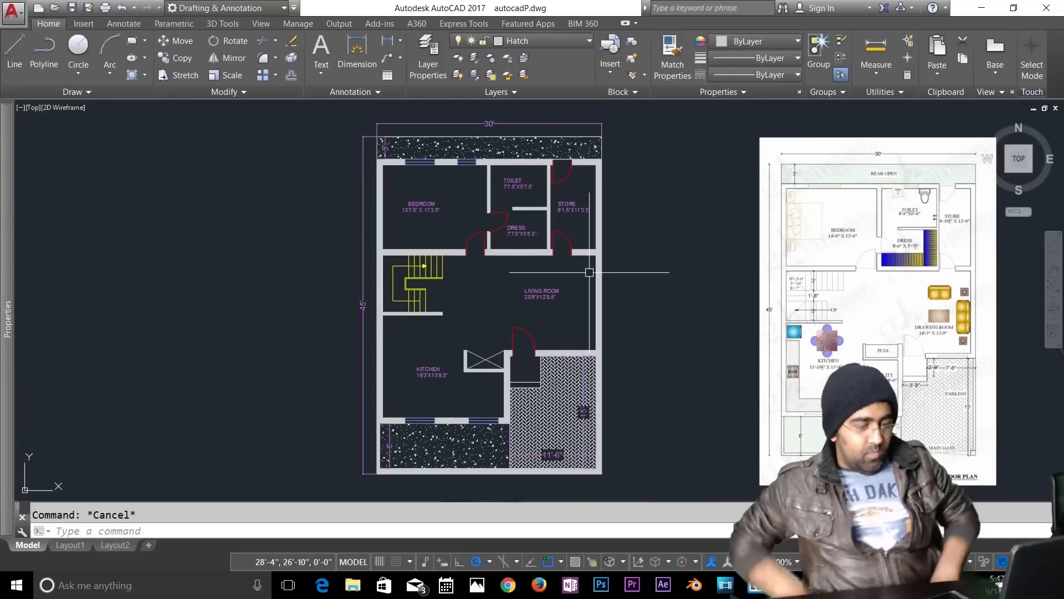
Step: View the drawing extents, and frame the hatched ground floor plan together with its reference image
type("z")
key("Return")
type("e")
key("space")
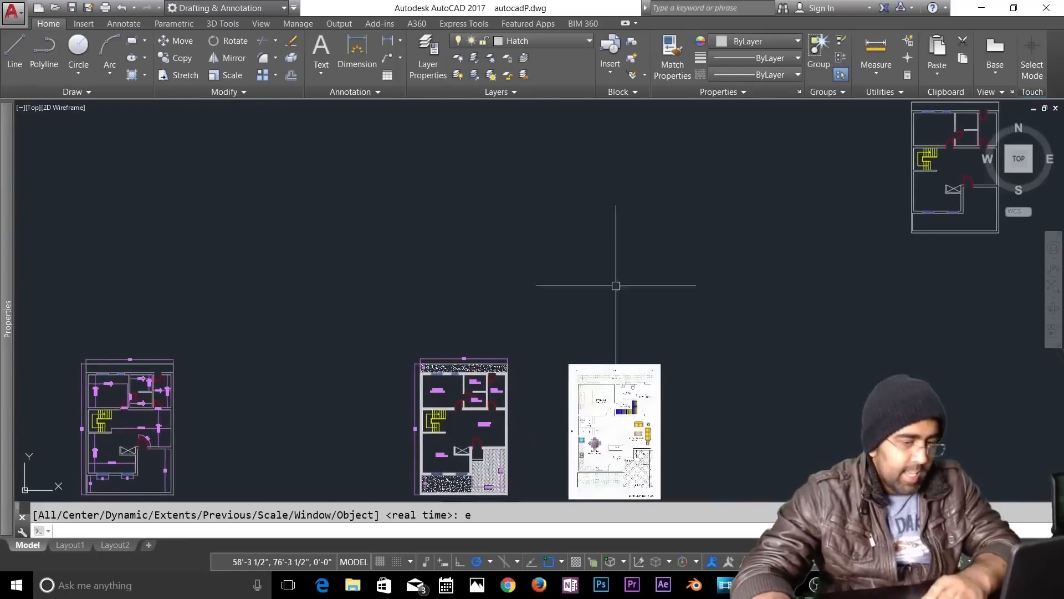
key("Return")
scroll(704, 344, "up", 4)
scroll(669, 372, "up", 2)
middle_click_drag(581, 361, 622, 301)
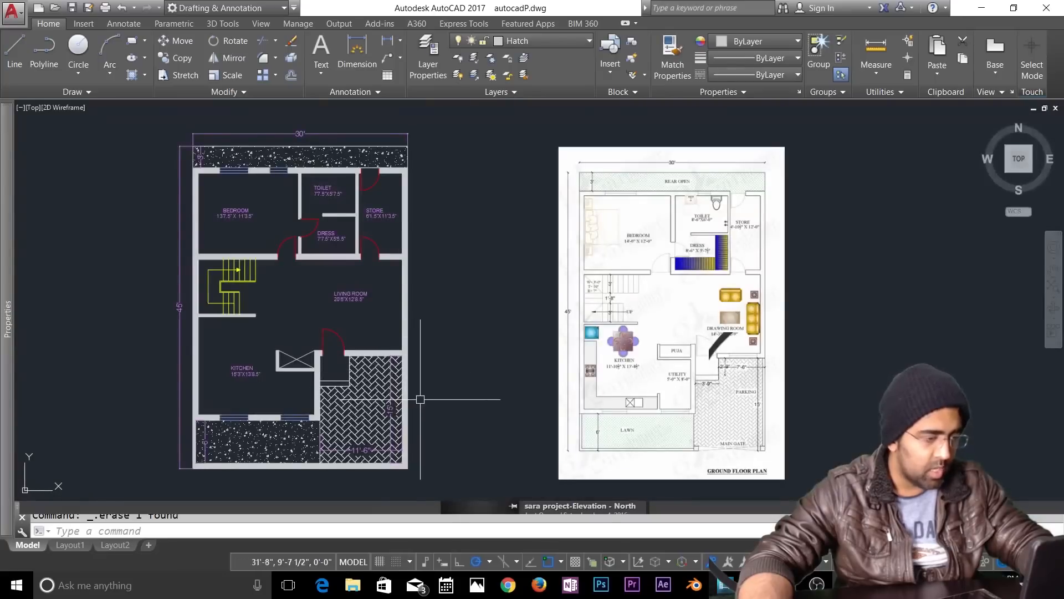
left_click(84, 23)
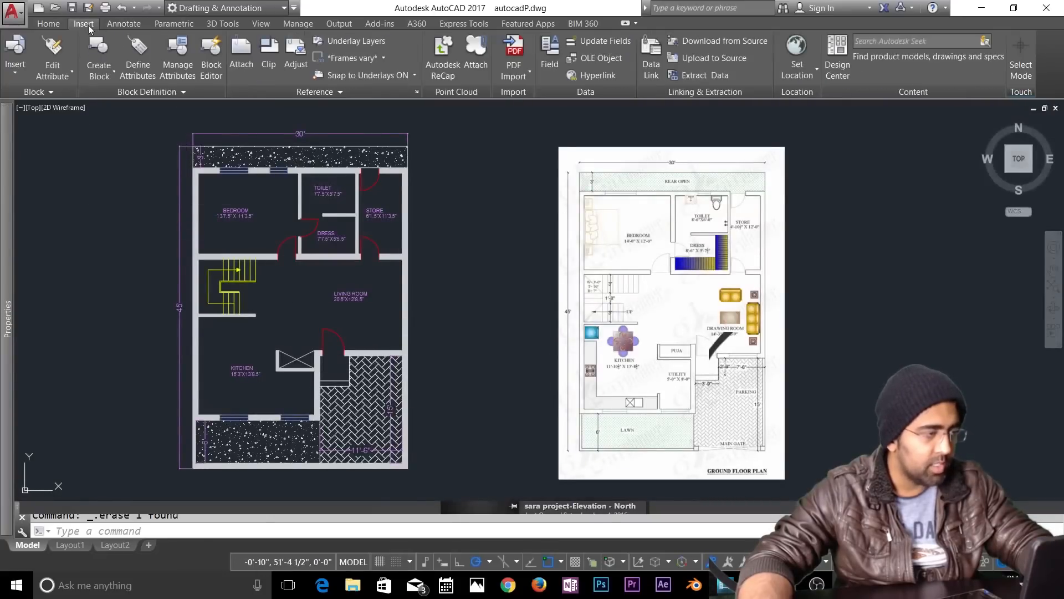
left_click(239, 61)
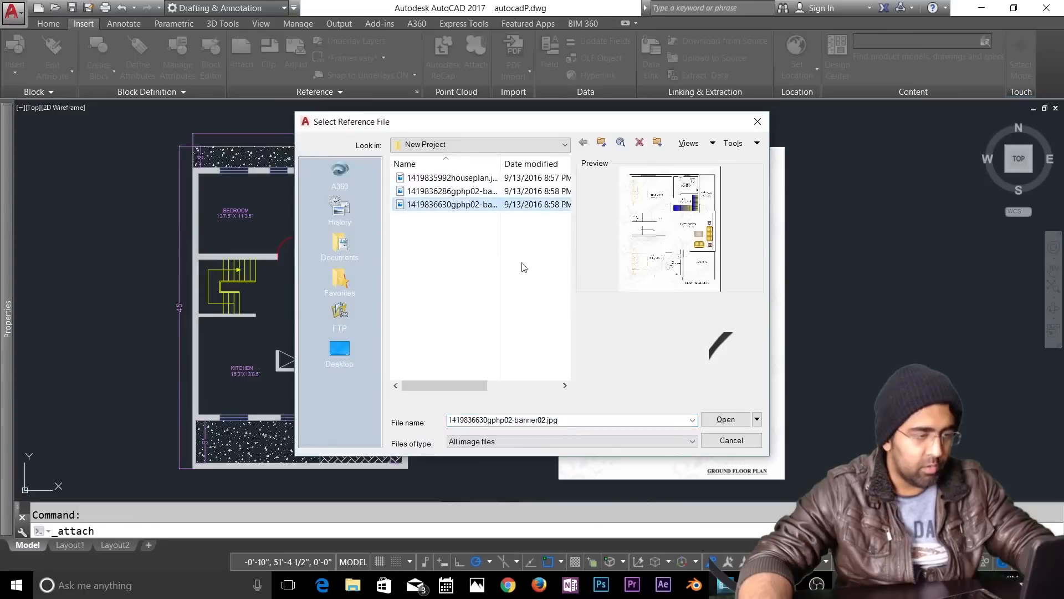
left_click(717, 421)
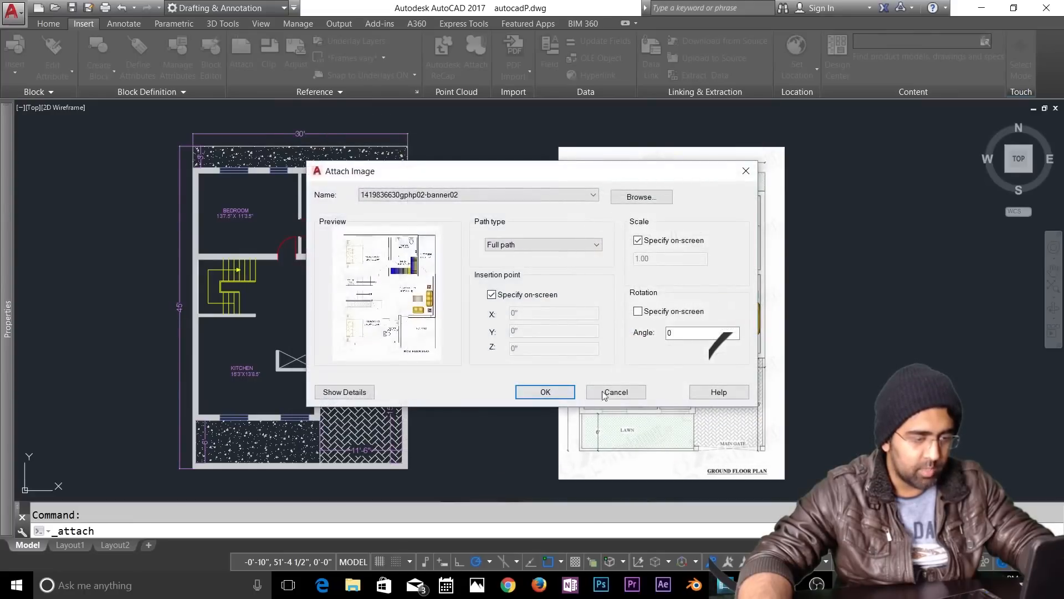
left_click(565, 396)
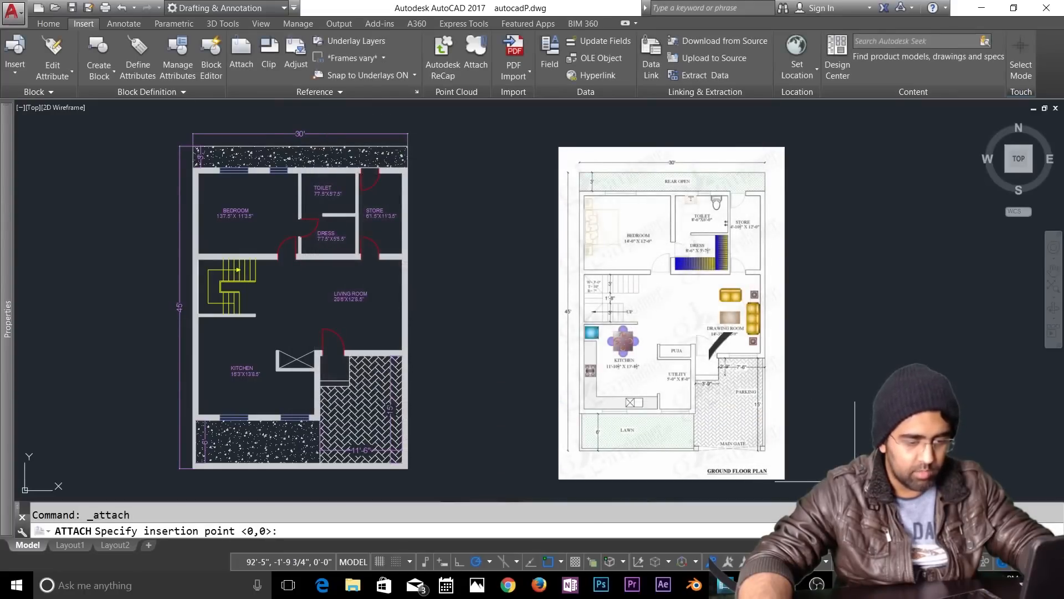
left_click(856, 481)
scroll(859, 468, "down", 2)
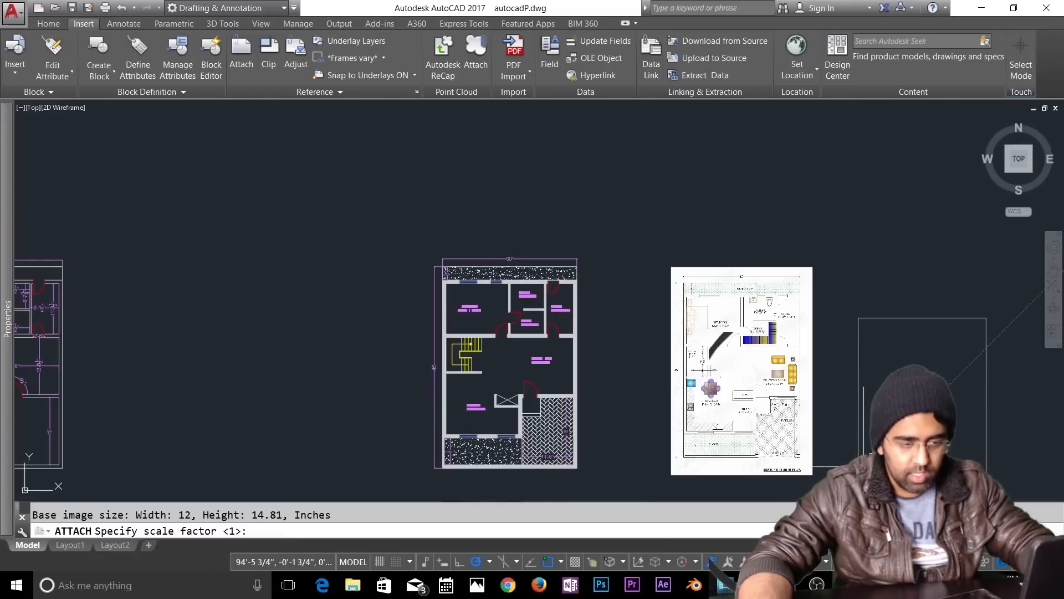
left_click(867, 464)
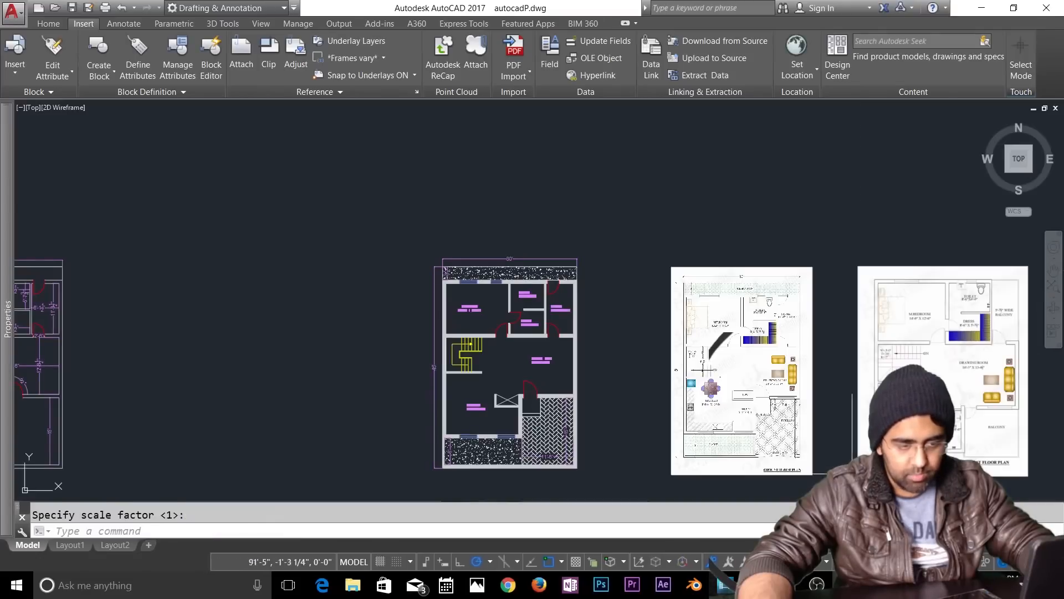
scroll(525, 346, "down", 1)
key("Escape")
Step: Copy the complete hatched floor plan with its dimensions and labels to the free space beside the first floor reference image
scroll(557, 356, "up", 2)
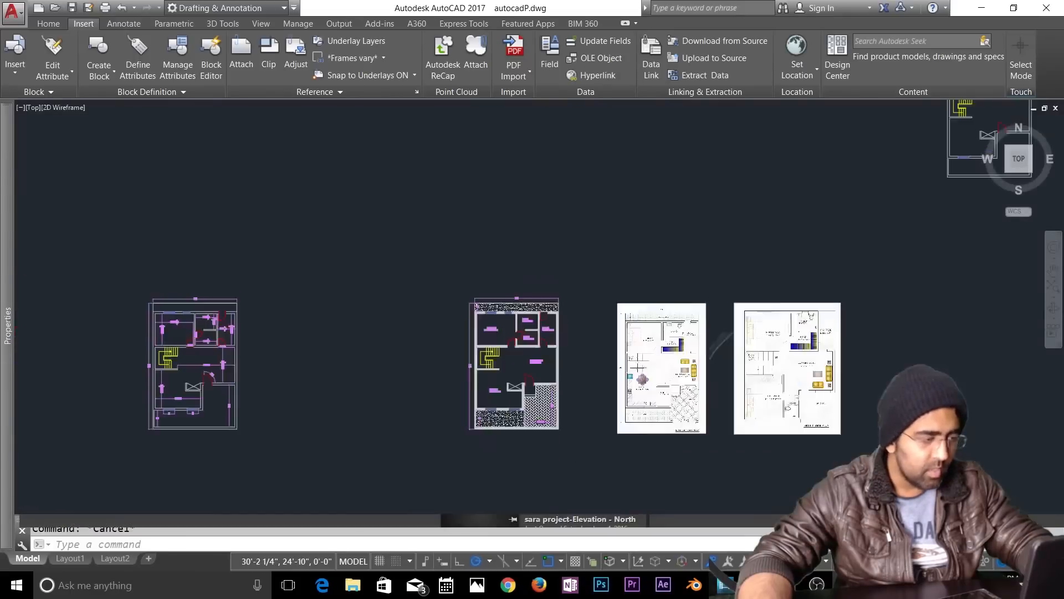
type("co")
key("Return")
left_click(596, 226)
left_click(379, 499)
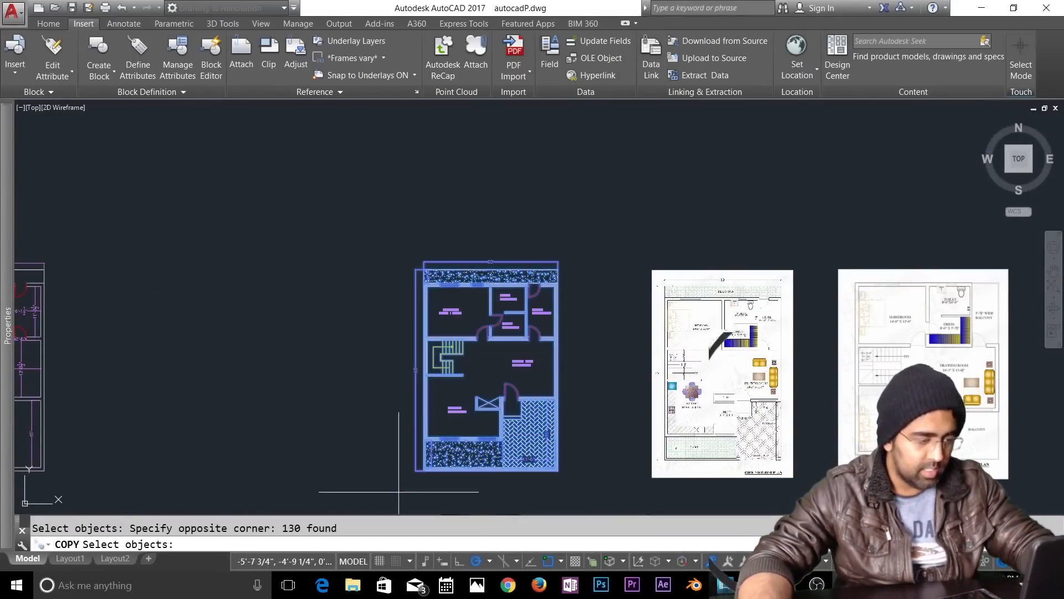
key("Return")
scroll(388, 491, "down", 2)
left_click(404, 486)
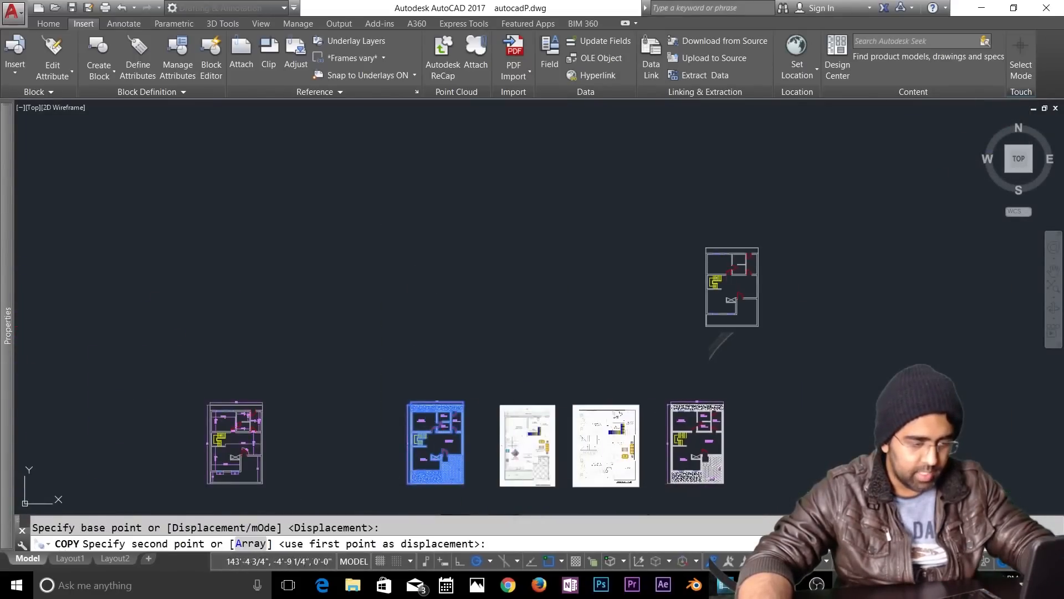
left_click(666, 492)
key("Return")
scroll(735, 489, "up", 5)
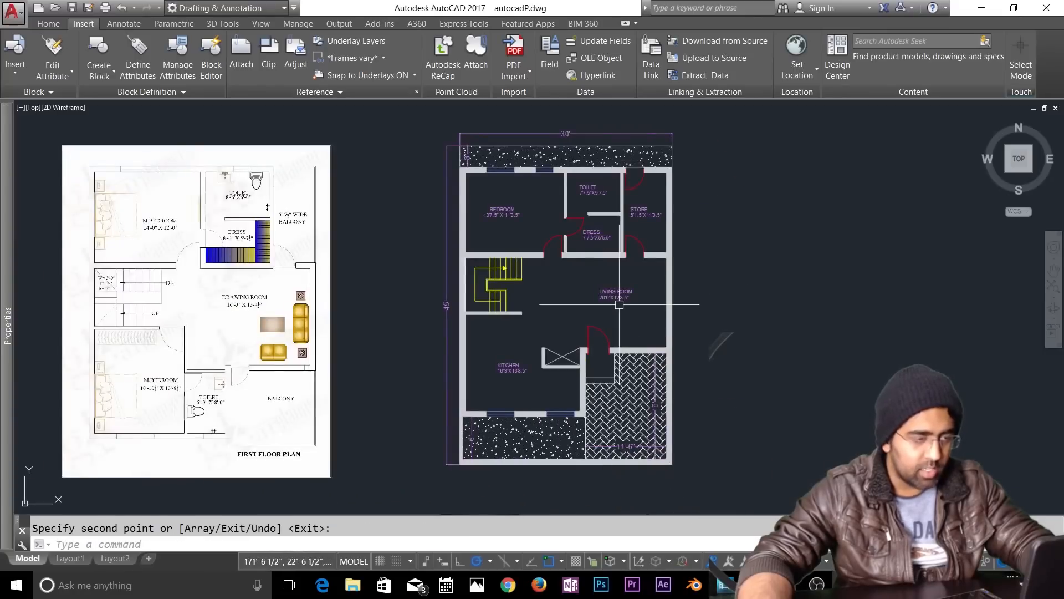
scroll(584, 314, "up", 2)
scroll(585, 314, "down", 2)
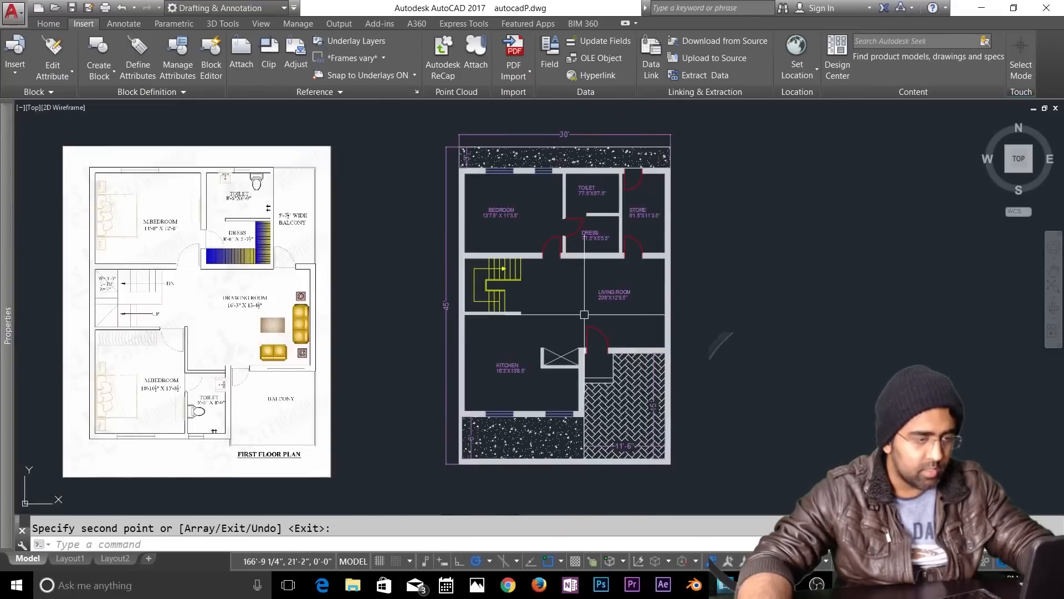
scroll(589, 305, "up", 2)
scroll(593, 302, "down", 2)
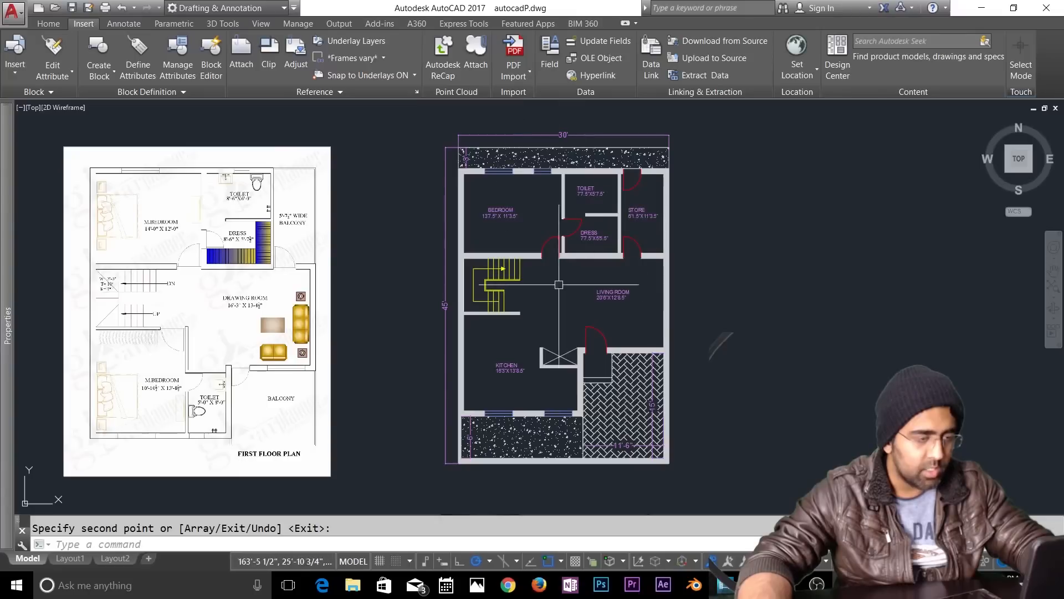
key("Escape")
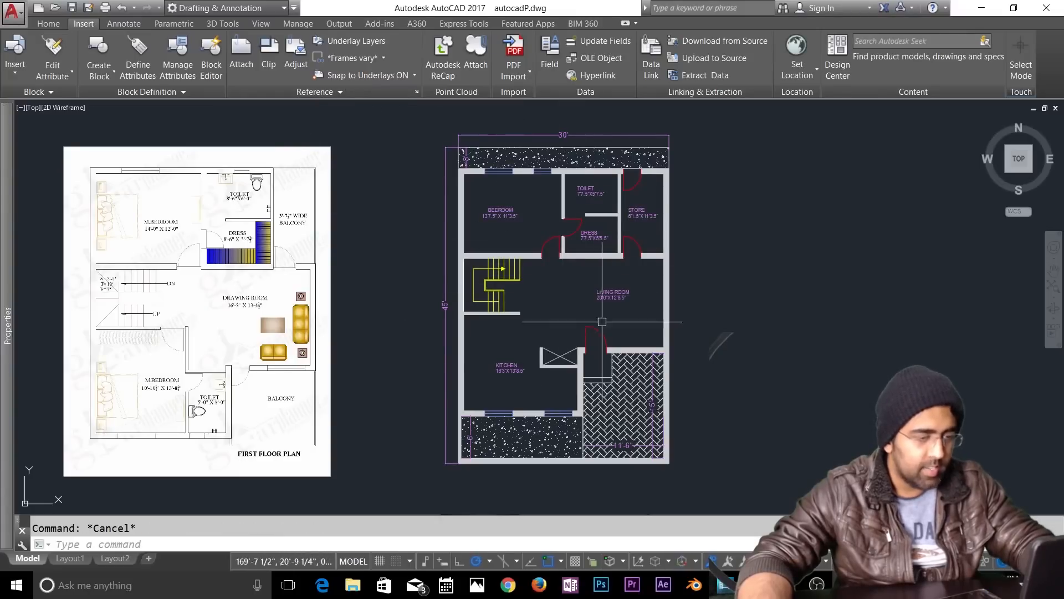
Step: Isolate the Dimensions layer, delete all dimensions and room labels of the copied plan, and restore the other layers
left_click(50, 26)
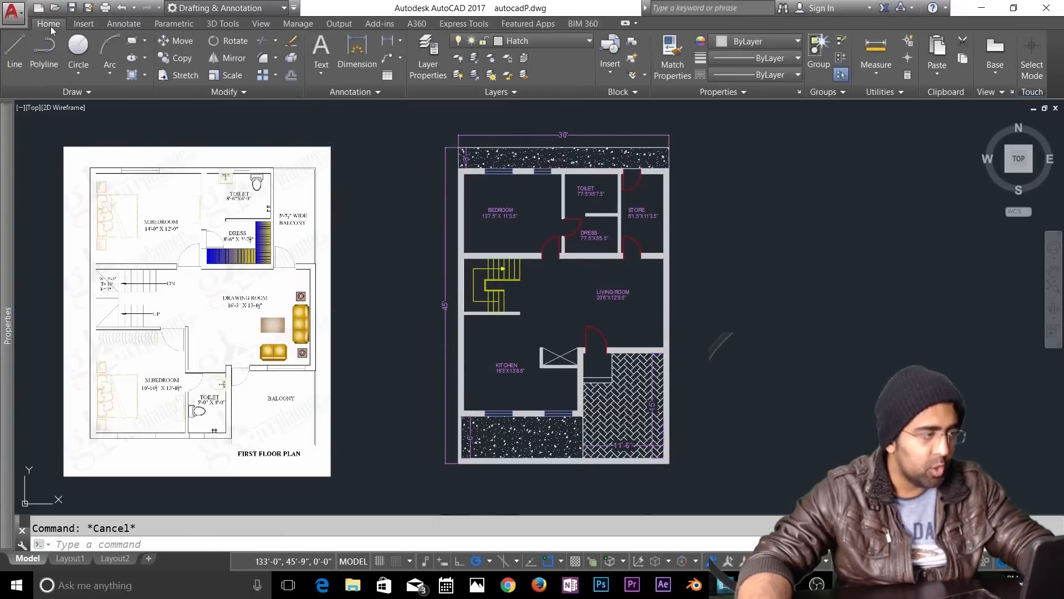
left_click(474, 63)
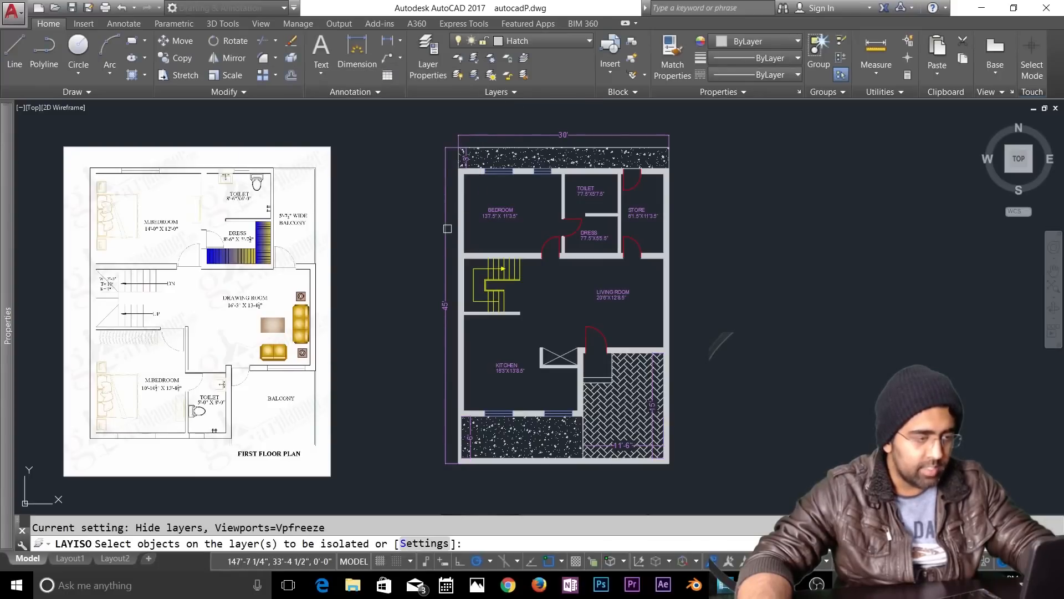
key("Return")
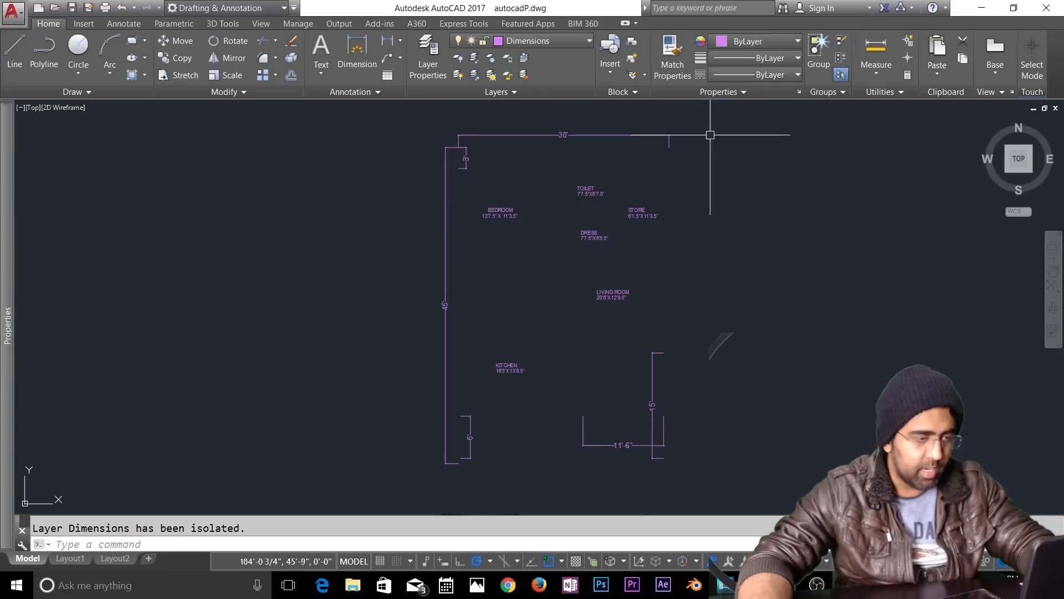
left_click(724, 116)
left_click(404, 481)
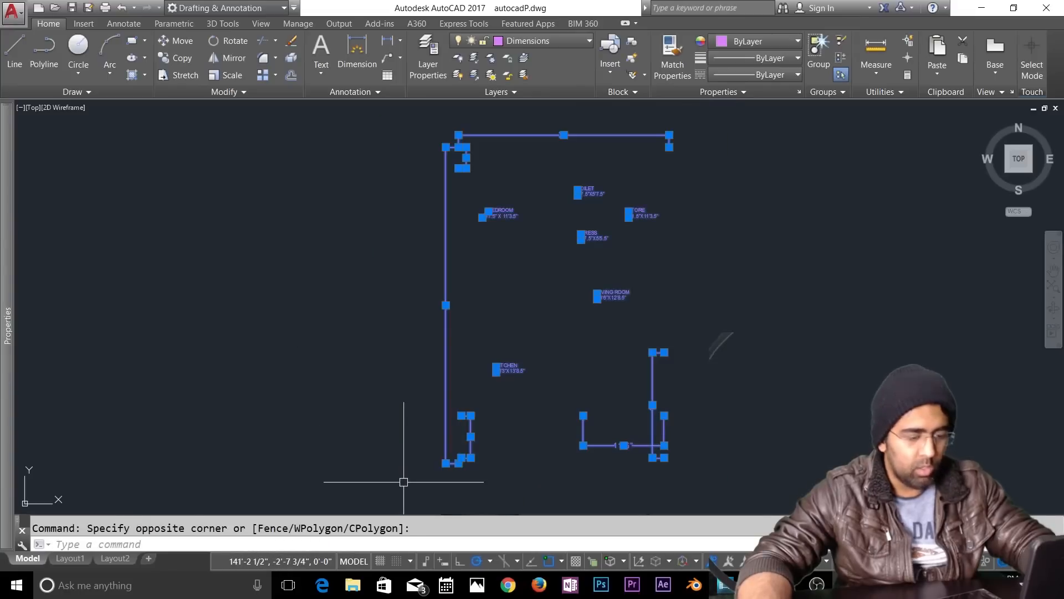
key("Delete")
left_click(476, 77)
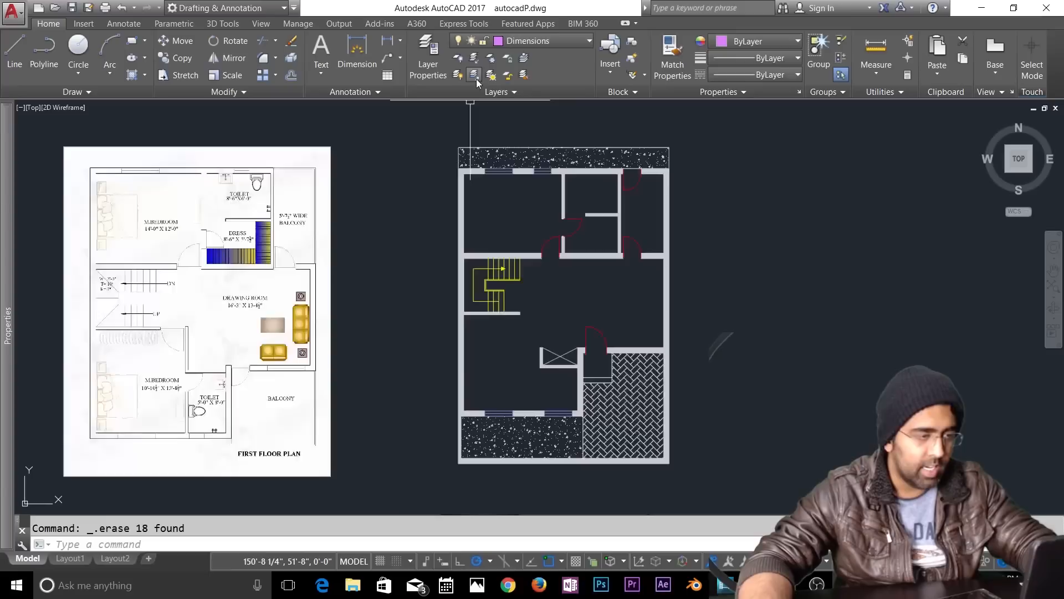
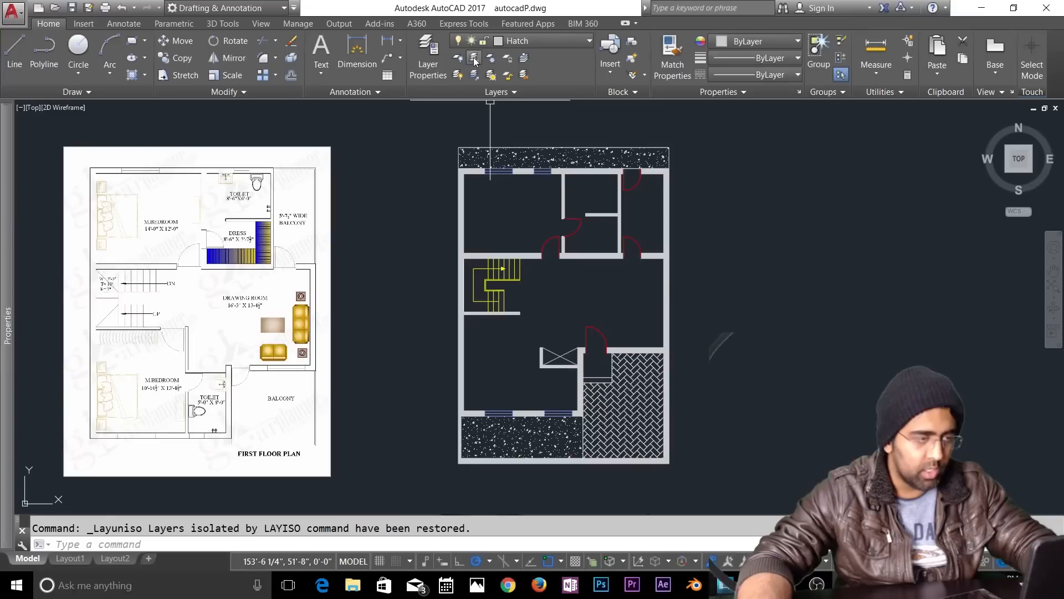
Step: Isolate layer 0, delete the copied plan's open-area hatches and stray lines, and restore the other layers
left_click(475, 61)
left_click(597, 416)
key("Return")
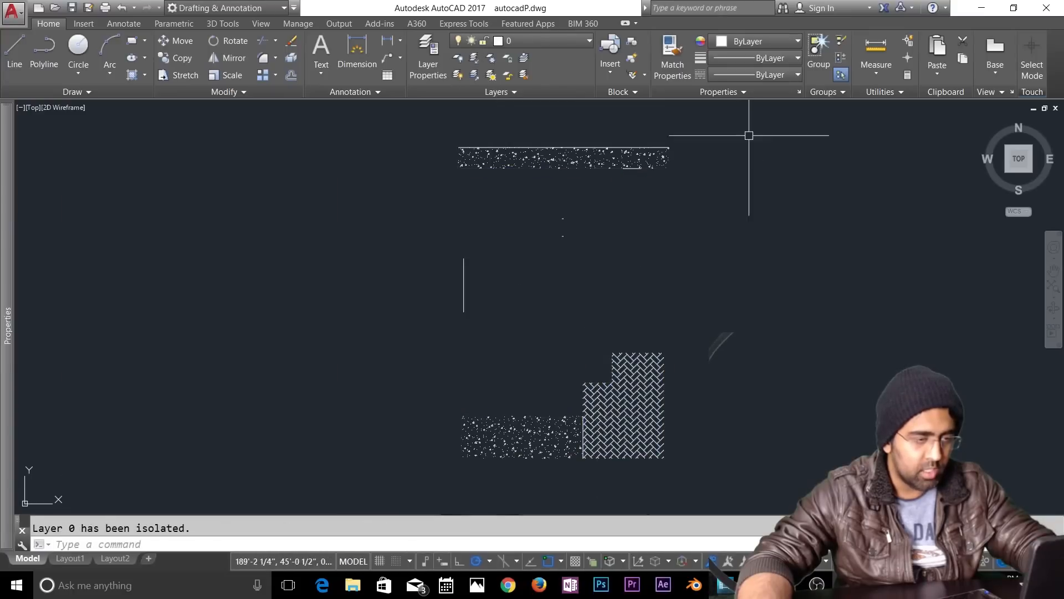
left_click(755, 122)
left_click(434, 470)
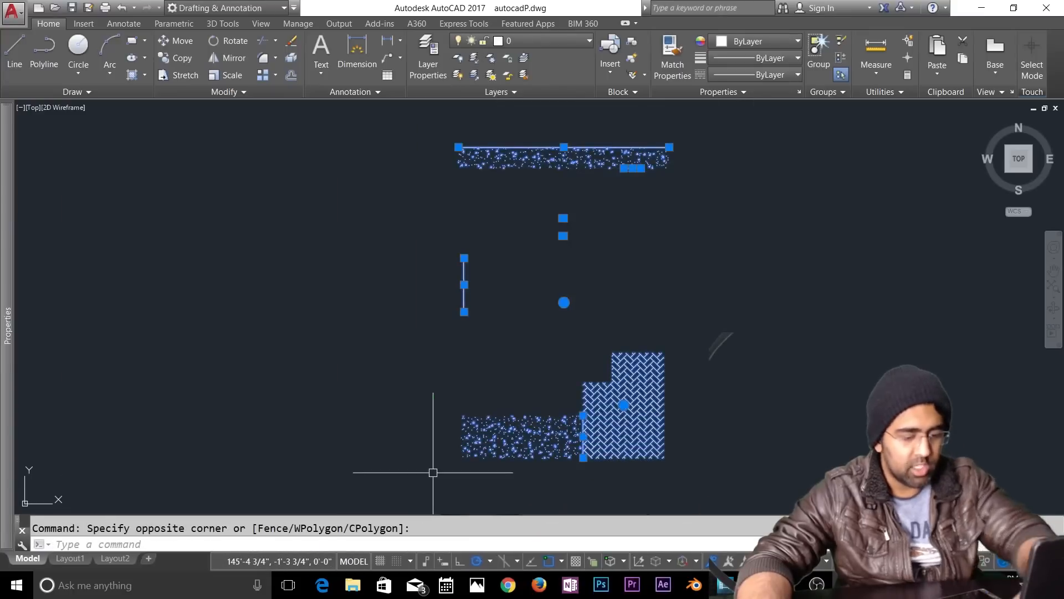
key("Delete")
left_click(475, 76)
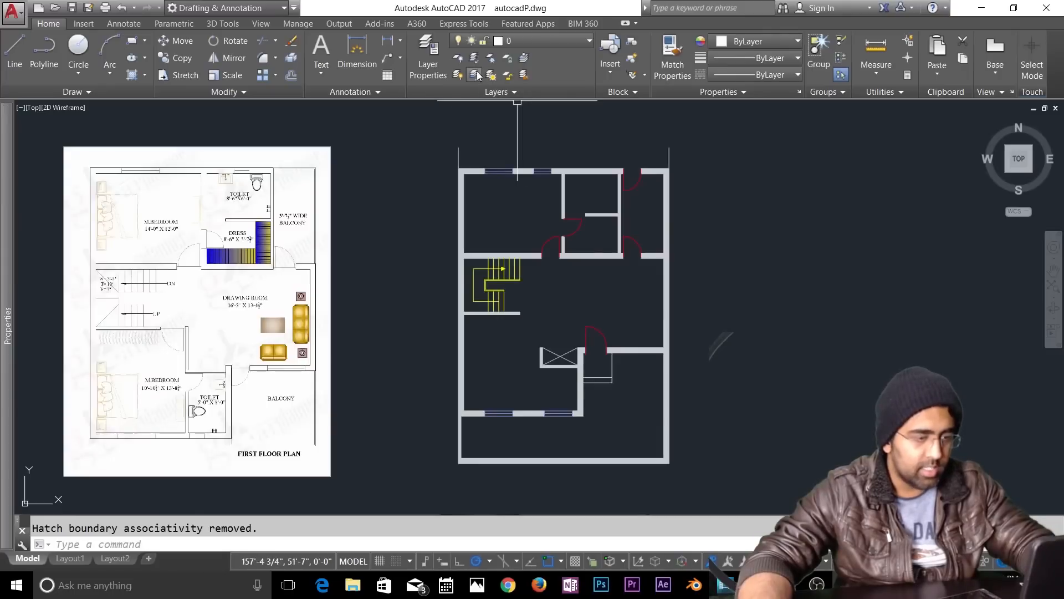
Step: Try to delete the leftover lines projecting beyond the copied plan's rear wall
left_click(668, 136)
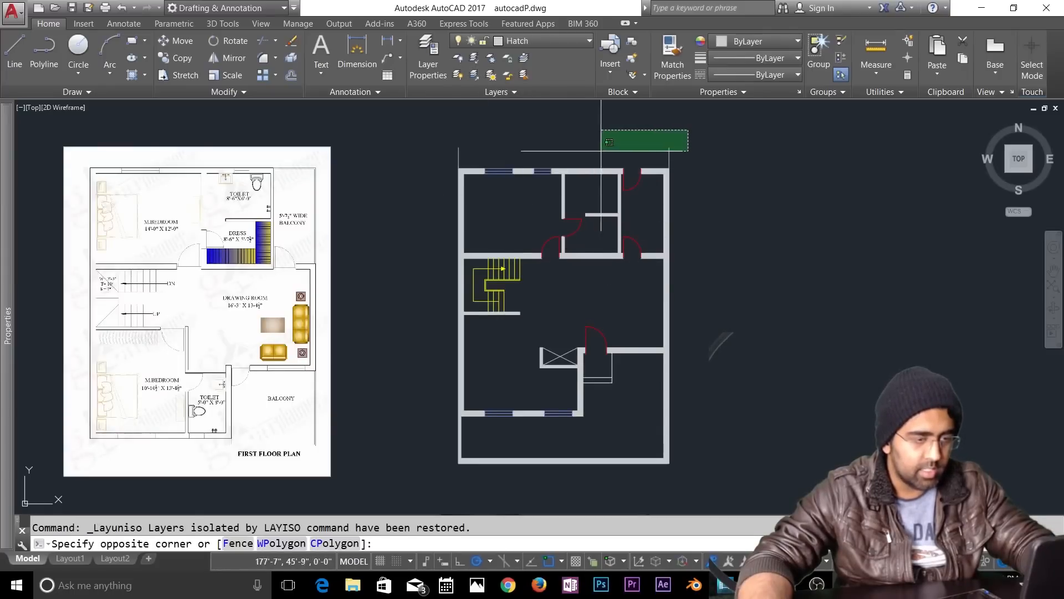
left_click(446, 149)
key("Delete")
type("u")
key("Return")
Step: Trim off the leftover line ends projecting beyond the copied plan's rear wall
type("t")
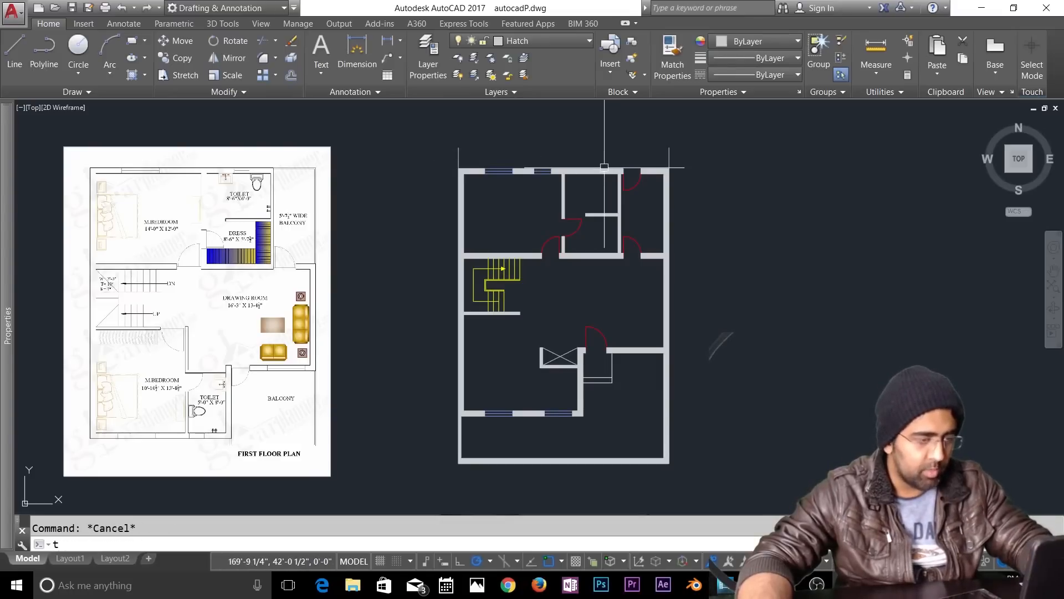
key("Return")
key("Return")
left_click(734, 134)
left_click(423, 155)
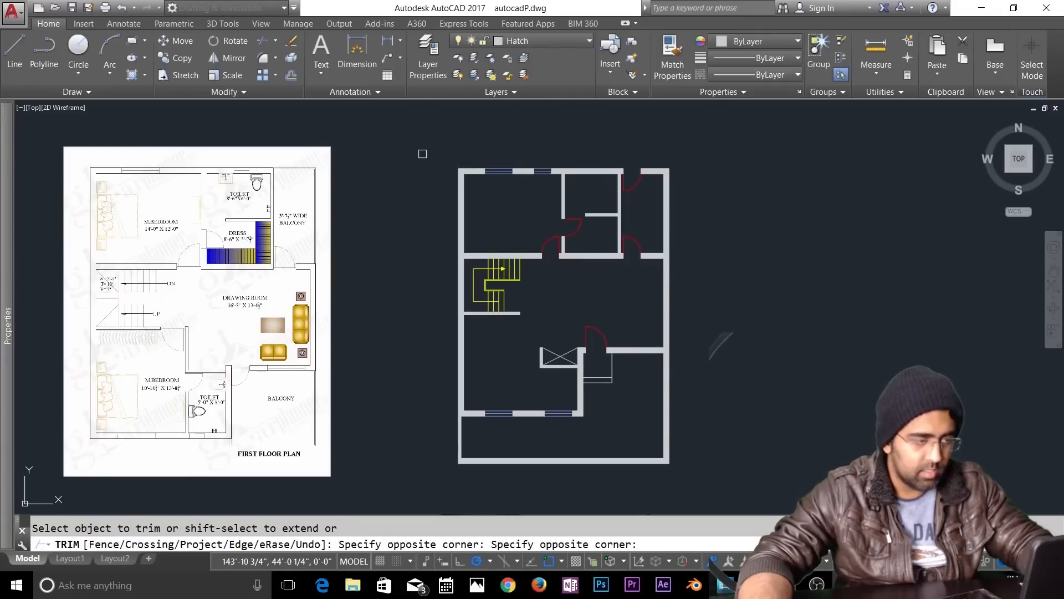
Step: Compare the first floor reference image with the copied plan, focusing on the front balcony, toilet and lower bedroom
key("Return")
key("Escape")
scroll(381, 272, "down", 1)
middle_click_drag(381, 271, 680, 284)
scroll(633, 328, "up", 2)
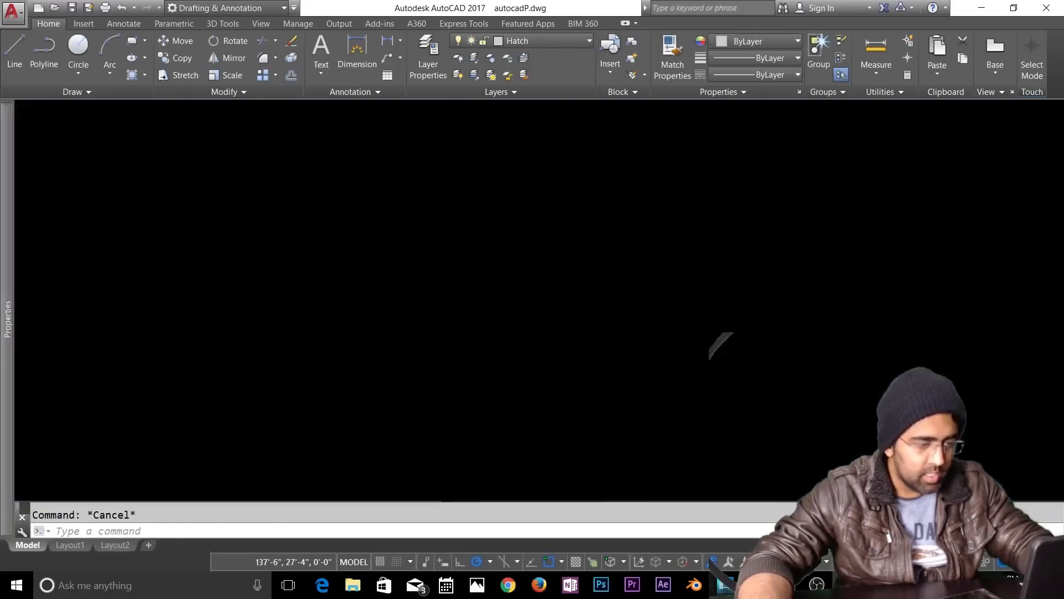
middle_click_drag(631, 321, 609, 242)
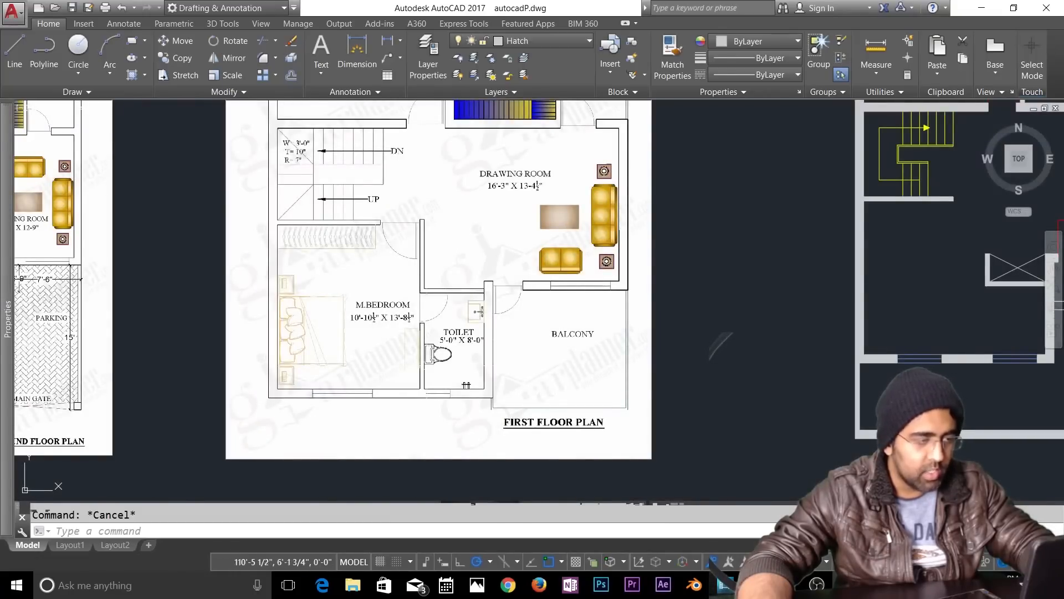
scroll(450, 343, "down", 2)
mouse_move(581, 303)
middle_mouse_down()
mouse_move(563, 337)
mouse_move(547, 335)
middle_mouse_up()
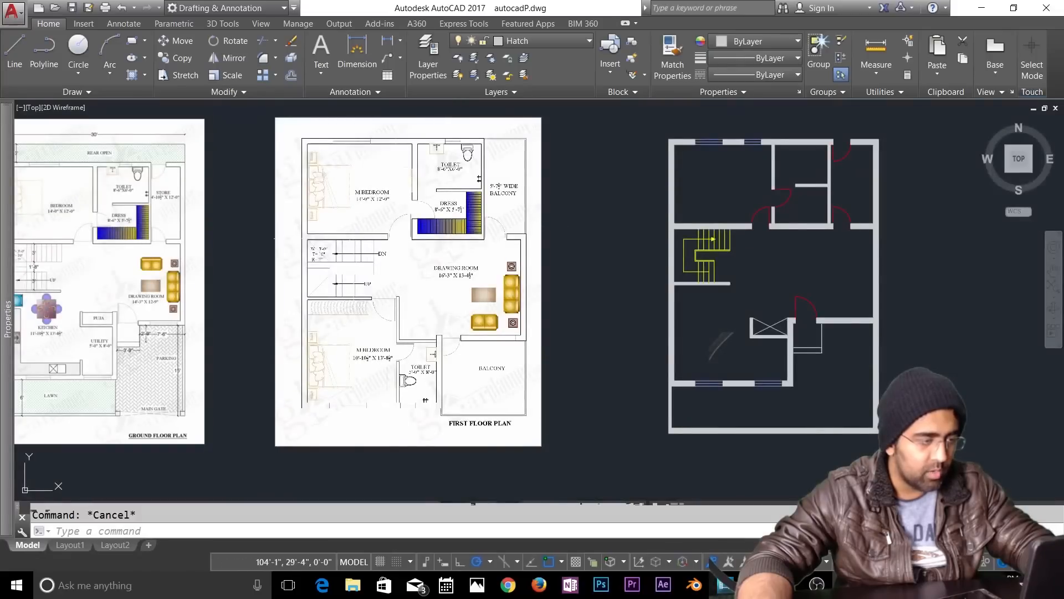
scroll(345, 352, "up", 2)
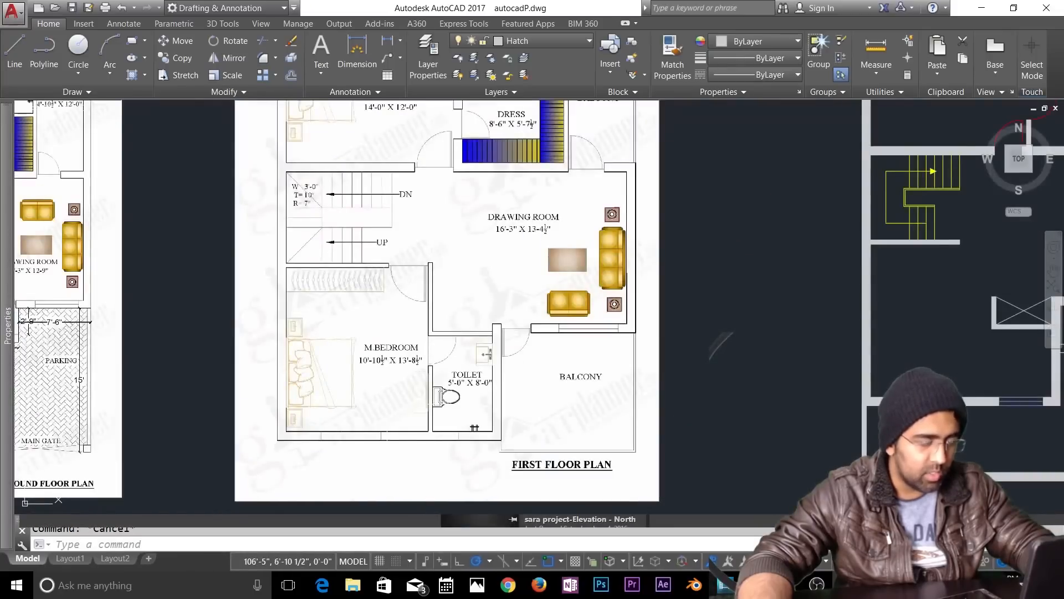
middle_click_drag(1043, 385, 746, 349)
left_click(474, 59)
left_click(567, 428)
left_click(567, 428)
scroll(567, 427, "up", 3)
left_click(612, 377)
left_click(424, 487)
key("Return")
scroll(584, 393, "down", 3)
key("ctrl+z")
key("ctrl+z")
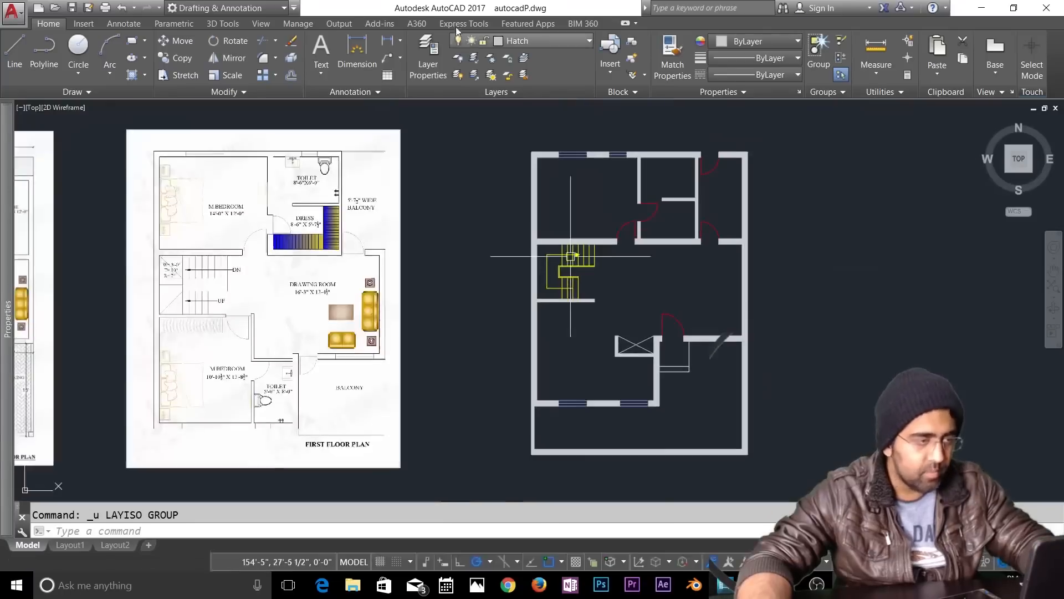
Step: Isolate the Hatch layer to delete the copied plan's wall hatching, and turn all layers back on
left_click(532, 41)
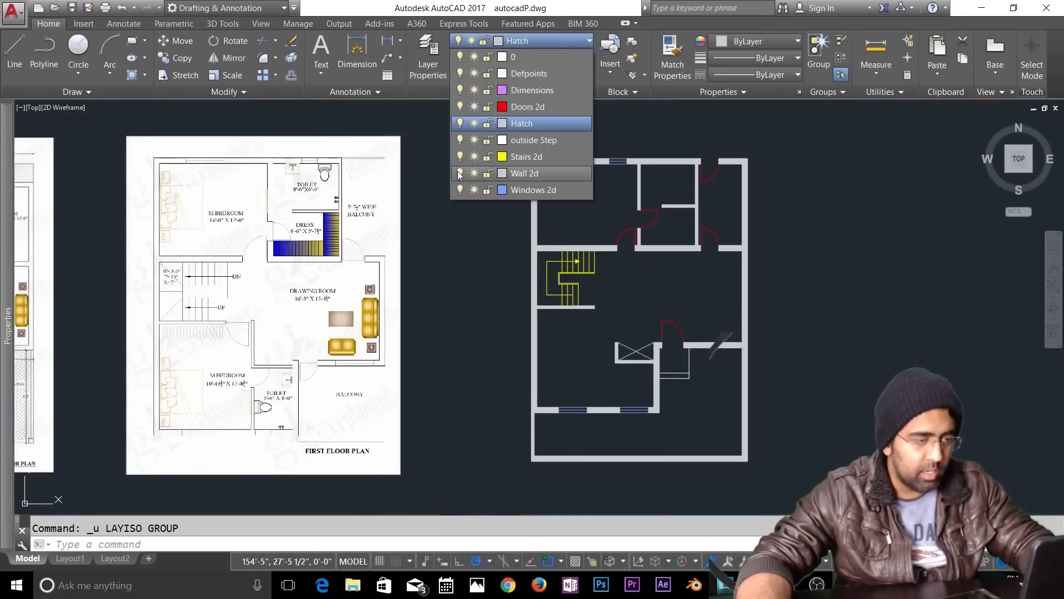
left_click(459, 174)
left_click(632, 466)
left_click(474, 58)
left_click(538, 449)
key("Return")
left_click(825, 155)
left_click(505, 487)
key("Delete")
left_click(532, 40)
left_click(471, 126)
left_click(506, 268)
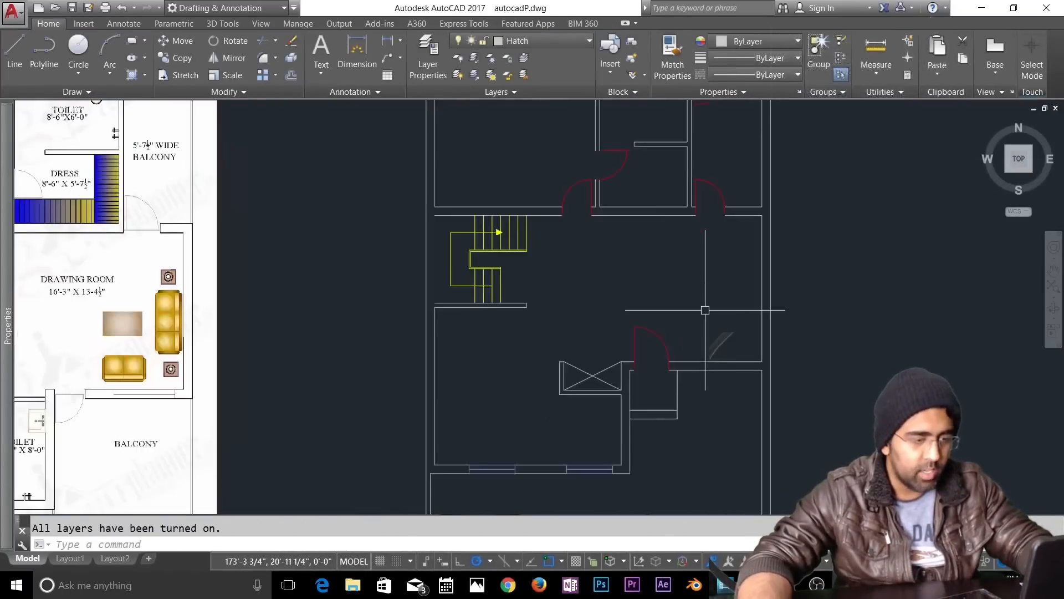
key("Escape")
scroll(428, 260, "up", 2)
Step: Set Wall 2d as the current layer and draw the missing inner wall line beside the staircase
type("l")
key("Return")
key("Escape")
left_click(521, 40)
left_click(518, 174)
type("l")
key("Return")
left_click(445, 147)
left_click(445, 370)
key("Return")
Step: Start the front balcony outline with a 1' line running forward from the front wall's outer corner
scroll(443, 373, "down", 6)
middle_click_drag(582, 411, 516, 261)
scroll(81, 352, "up", 4)
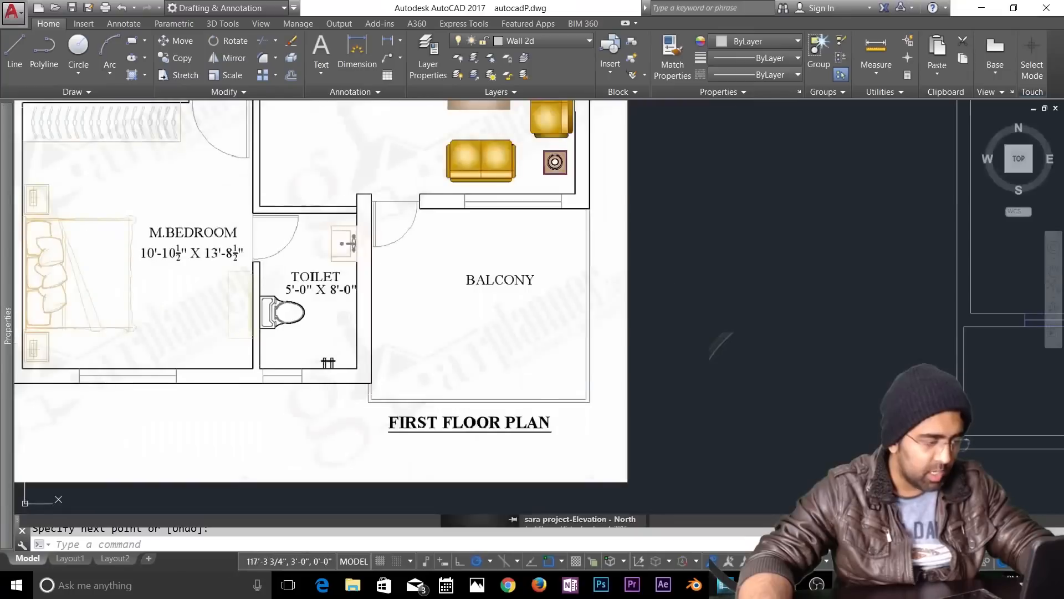
middle_click_drag(681, 437, 620, 440)
scroll(620, 439, "down", 4)
scroll(776, 436, "up", 4)
type("l")
key("Return")
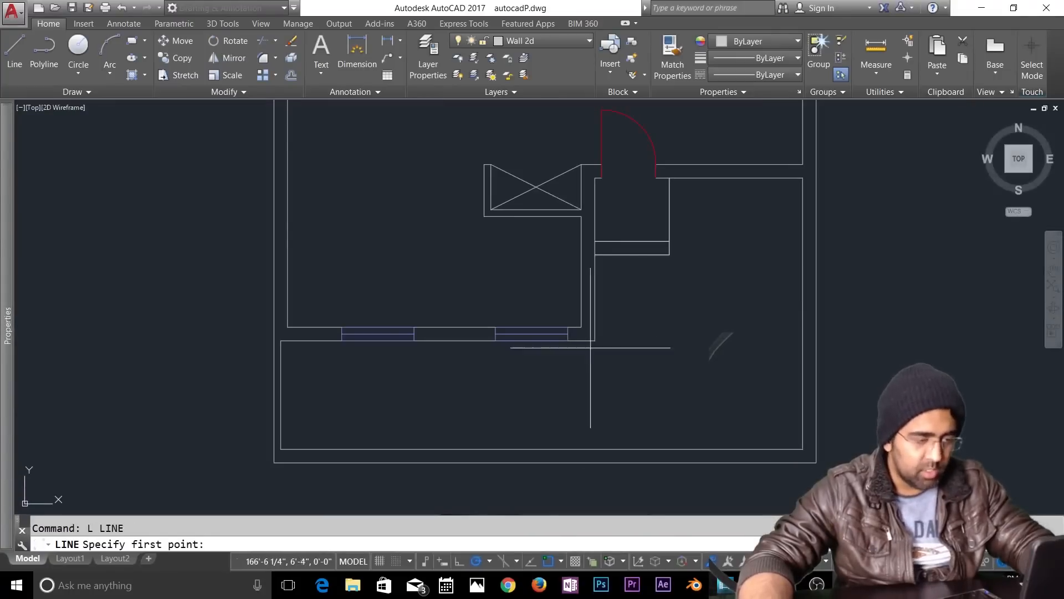
left_click(594, 340)
type("1'")
key("Return")
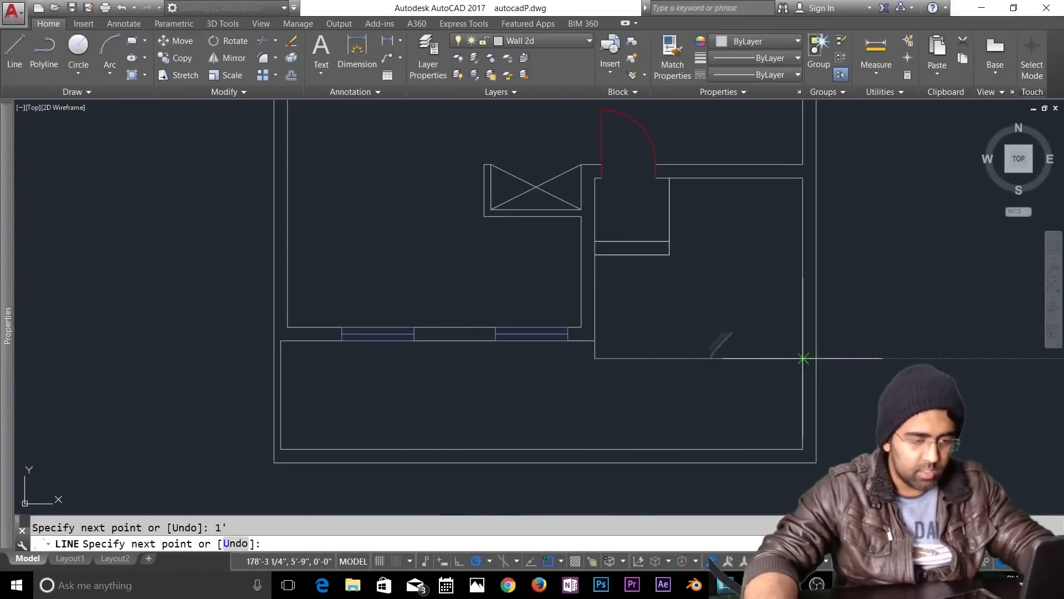
Step: Continue the balcony outline across to the side wall's outer face and back up to the drawing room's front wall
left_click(803, 178)
scroll(757, 262, "down", 2)
scroll(516, 225, "up", 2)
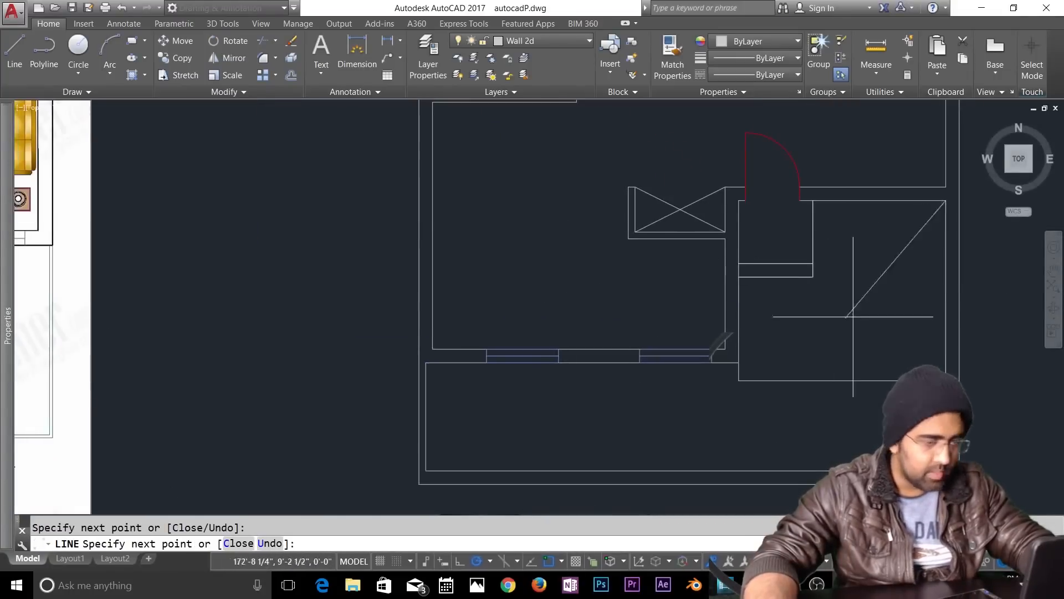
middle_click_drag(988, 350, 735, 375)
type("u")
key("Return")
left_click(708, 404)
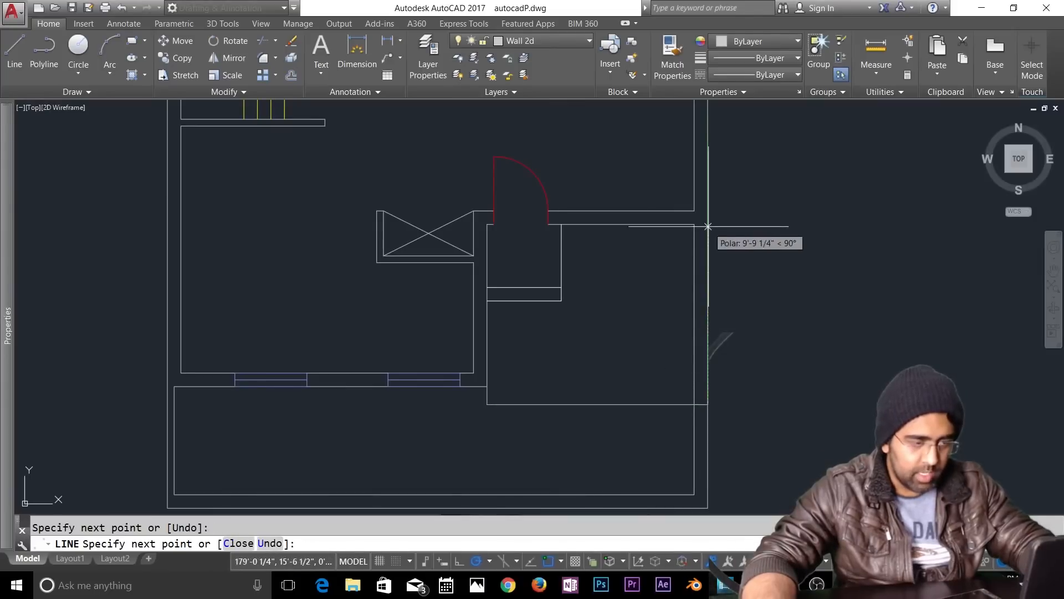
left_click(708, 224)
key("Escape")
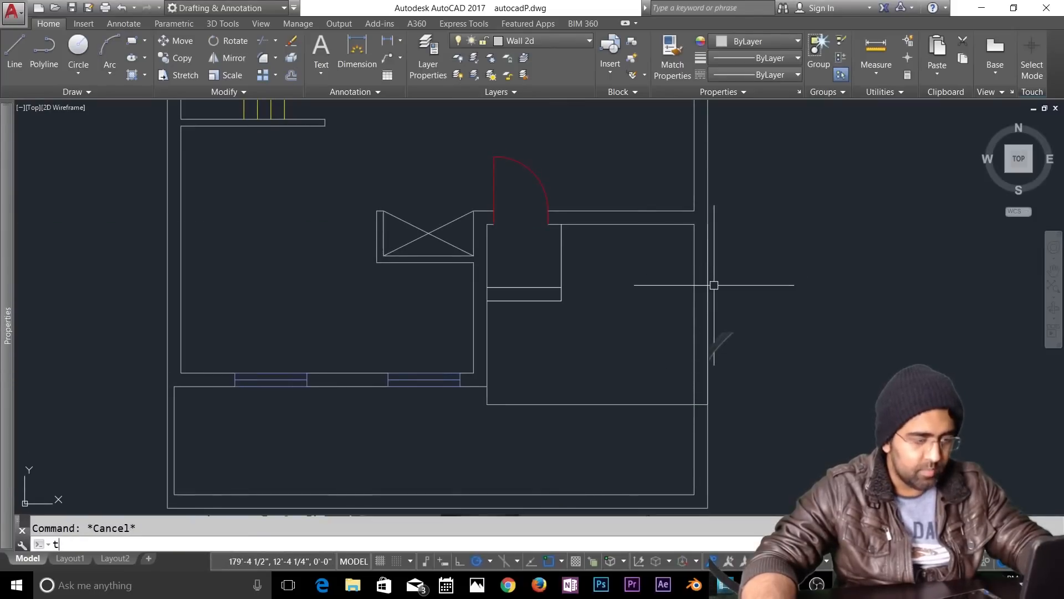
Step: Extend the drawing room's front wall line to the outer face and remove the old side wall line along the balcony
type("tr")
key("Return")
left_click(683, 223)
key("Escape")
scroll(692, 235, "up", 3)
left_click(756, 266)
key("Delete")
key("Escape")
scroll(799, 294, "down", 2)
middle_click_drag(855, 318, 794, 235)
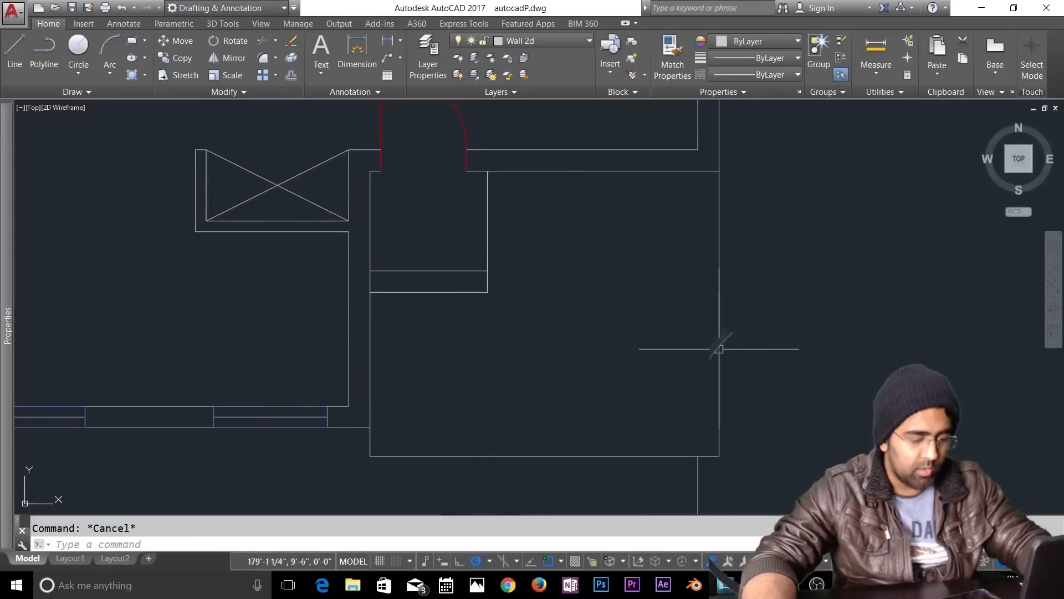
Step: Offset the balcony outline 2" inward and join the offset lines at their corners
type("o")
key("Return")
type("4.")
key("BackSpace")
type("o")
key("Return")
type("2")
key("Return")
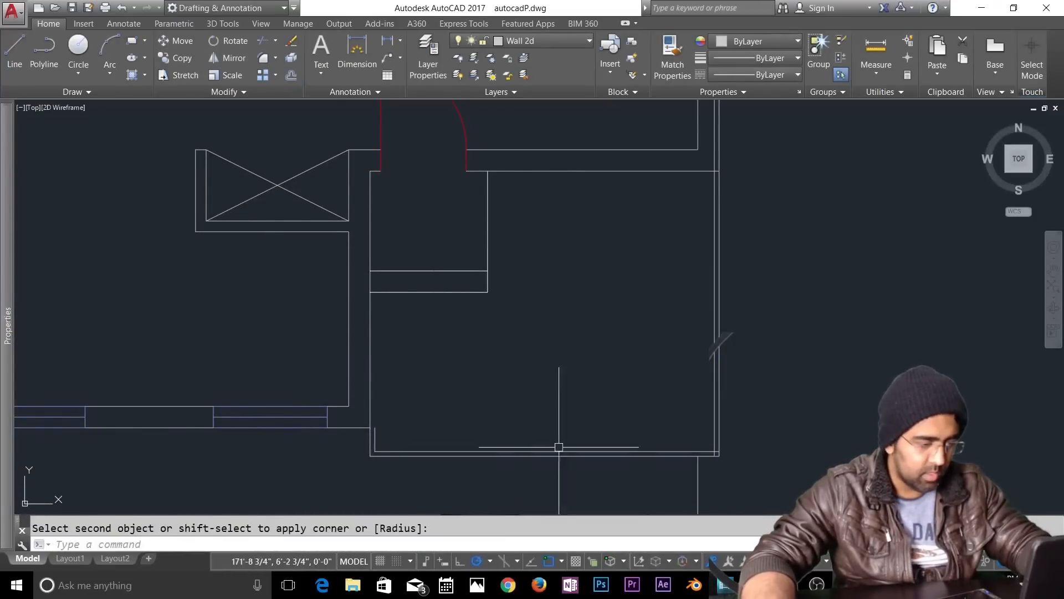
Step: Delete the entrance step outline in front of the drawing room door
left_click(512, 250)
left_click(440, 333)
key("Delete")
key("Escape")
type("ex")
key("Return")
key("Return")
scroll(376, 444, "up", 2)
key("Escape")
key("Escape")
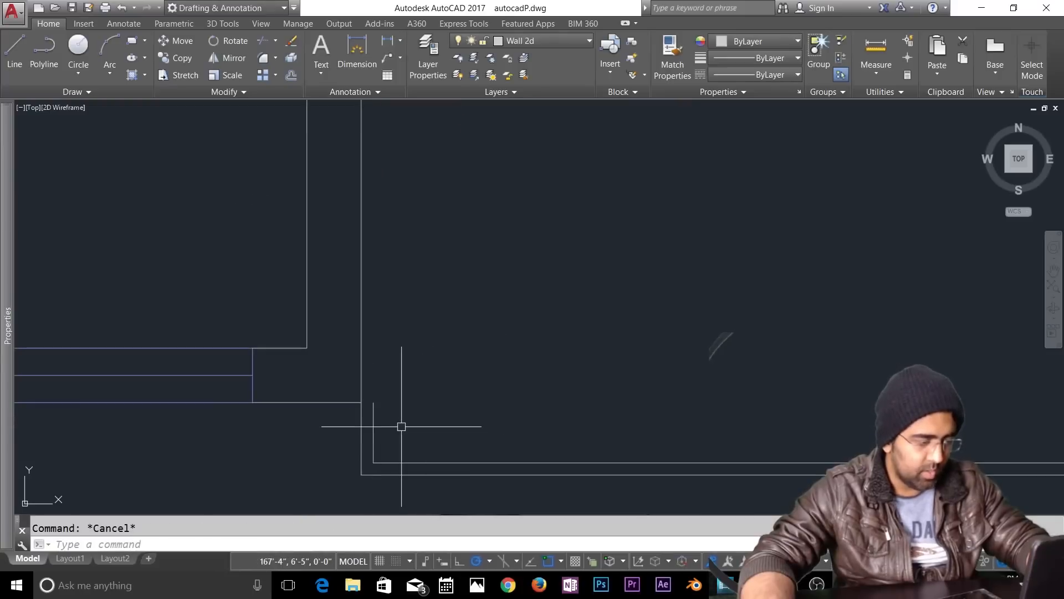
Step: Delete the short inner line at the balcony's wall-side corner and extend the inner parapet line to the wall line
scroll(396, 452, "down", 2)
scroll(421, 435, "up", 2)
left_click(373, 431)
key("Delete")
type("ex")
key("Return")
key("Return")
left_click(405, 435)
key("Escape")
key("Escape")
Step: Offset the short wall line at the balcony corner 2" outward and fillet it with the outer parapet line
type("o 2")
left_click(382, 416)
left_click(369, 423)
key("Escape")
key("Escape")
type("f")
key("Return")
left_click(387, 428)
left_click(371, 435)
key("Escape")
Step: Copy the front wall window nearest the balcony into the drawing room's front wall
scroll(371, 435, "down", 5)
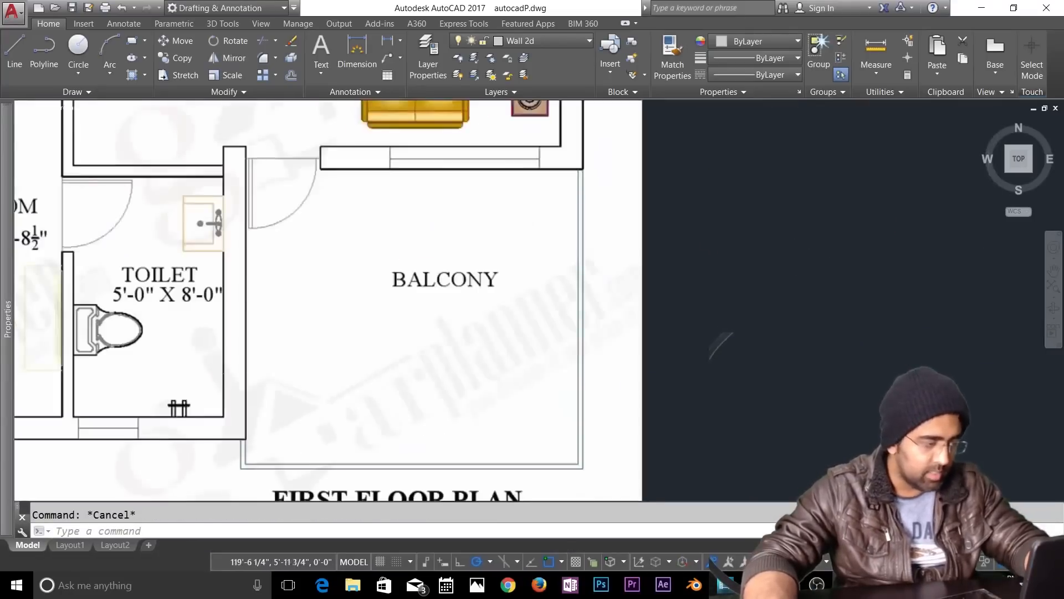
scroll(250, 409, "down", 2)
scroll(751, 372, "up", 2)
type("co")
left_click(751, 398)
key("Return")
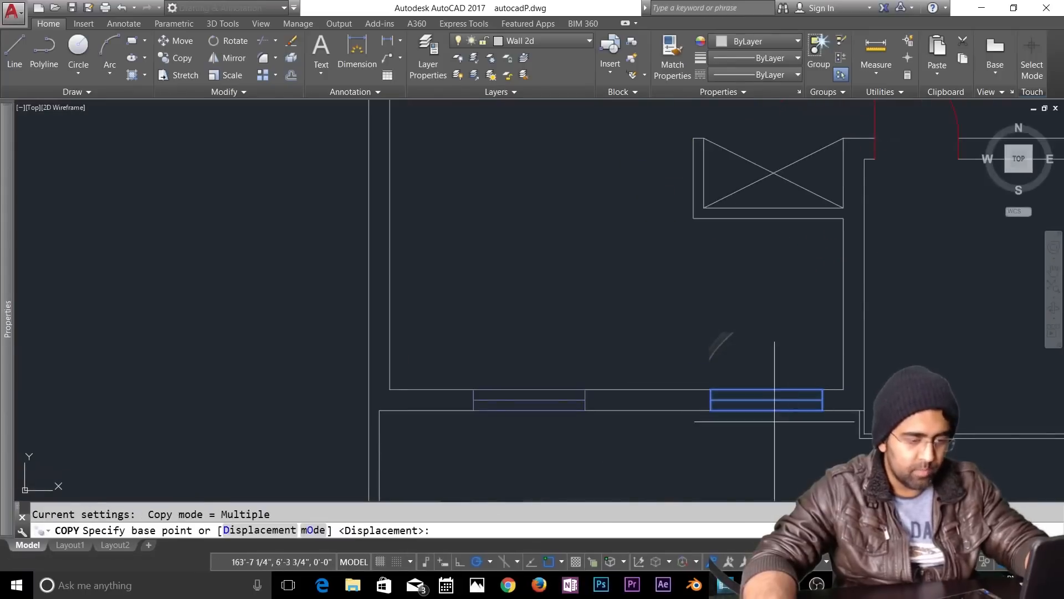
left_click(766, 411)
scroll(763, 420, "down", 3)
scroll(843, 350, "up", 3)
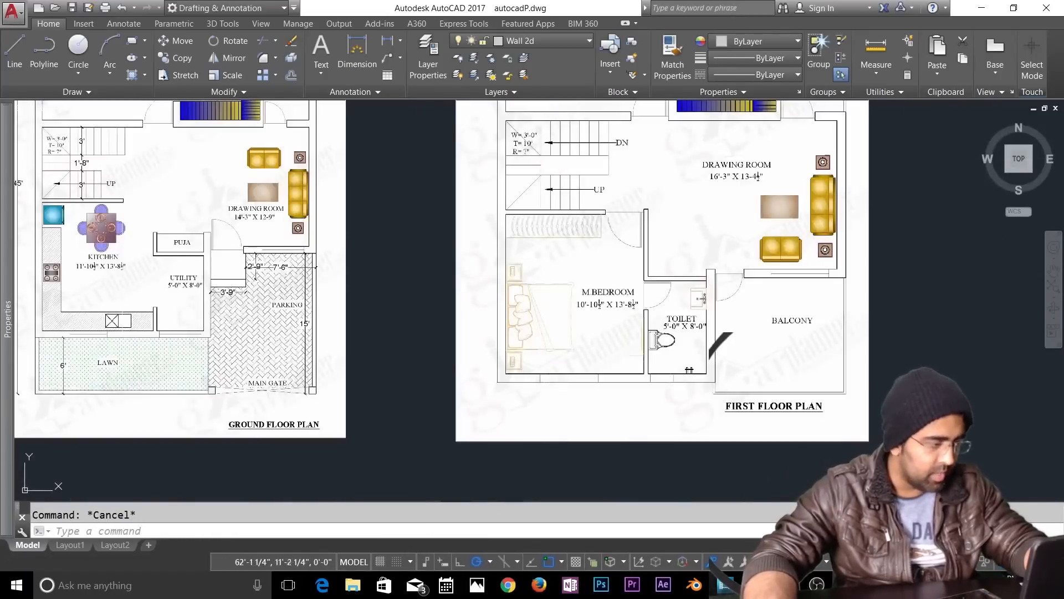
scroll(708, 387, "down", 2)
scroll(913, 365, "up", 6)
middle_click_drag(913, 365, 504, 326)
type("m")
left_click(537, 249)
left_click(677, 327)
key("space")
key("Escape")
key("Escape")
Step: Delete the front wall window nearest the balcony and extend the wall lines across its opening
left_click(544, 223)
left_click(677, 330)
key("Delete")
key("Escape")
left_click(684, 254)
left_click(661, 331)
key("Delete")
type("ex")
left_click(554, 272)
left_click(556, 292)
key("Escape")
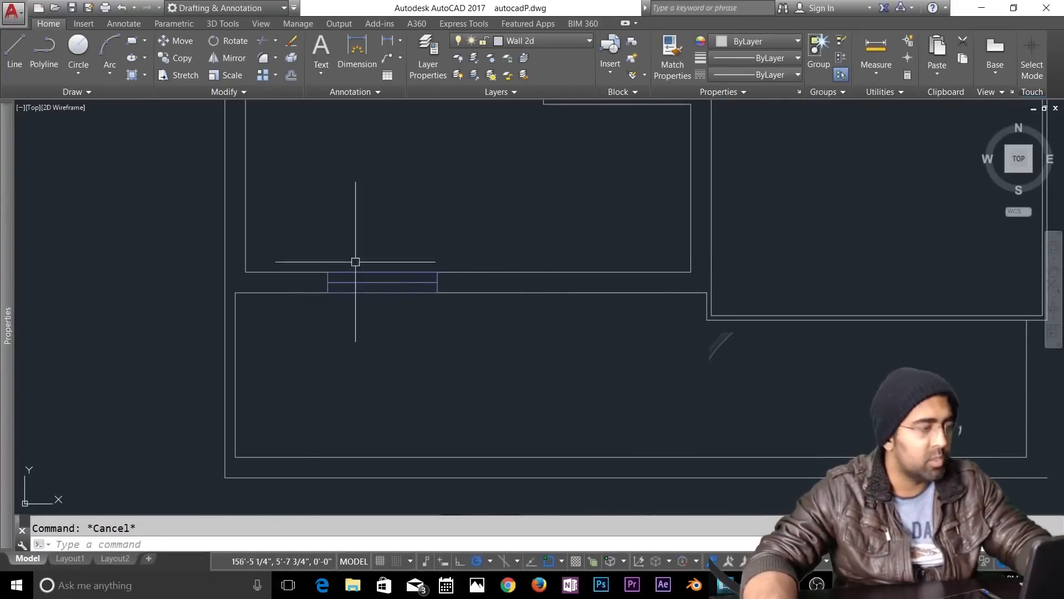
Step: Stretch the remaining front wall window sideways toward the middle of the front bedroom's wall
left_click(183, 75)
left_click(496, 220)
left_click(297, 358)
key("space")
left_click(369, 379)
left_click(451, 379)
key("Escape")
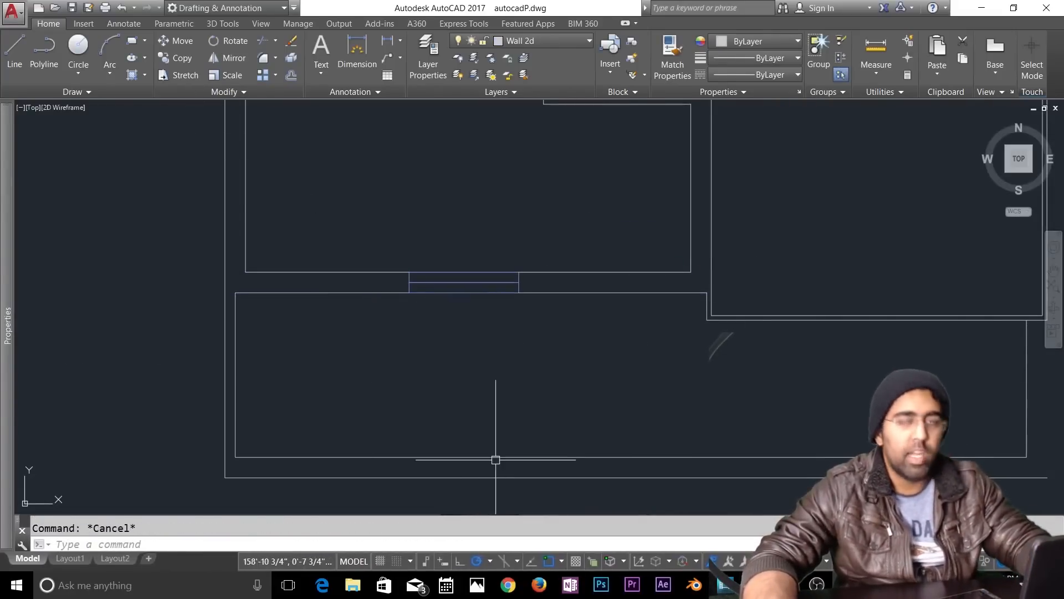
Step: Compare the whole modified plan with the first floor reference image
scroll(518, 162, "down", 2)
mouse_move(640, 239)
middle_mouse_down()
mouse_move(624, 310)
mouse_move(636, 388)
middle_mouse_up()
scroll(635, 388, "down", 1)
mouse_move(523, 190)
middle_mouse_down()
mouse_move(559, 368)
mouse_move(808, 274)
middle_mouse_up()
scroll(808, 274, "down", 1)
scroll(548, 238, "up", 1)
middle_click_drag(495, 264, 383, 266)
scroll(383, 266, "down", 1)
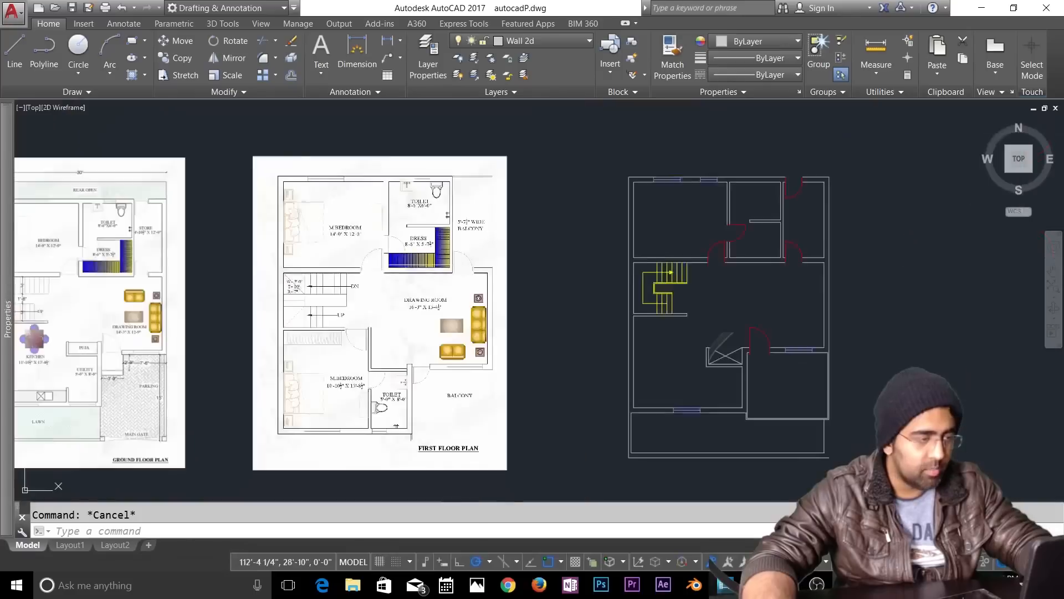
Step: Delete the store room's rear door and its inner rear and outer-side wall lines, leaving only the outer outline
scroll(383, 266, "up", 1)
middle_click_drag(617, 274, 499, 368)
middle_click_drag(687, 246, 303, 245)
scroll(302, 245, "up", 1)
left_click(687, 240)
key("Delete")
left_click(653, 221)
key("Escape")
left_click(649, 228)
left_click(649, 221)
left_click(649, 209)
key("Escape")
type("tr")
left_click(652, 209)
key("Escape")
left_click(737, 222)
key("Delete")
left_click(751, 265)
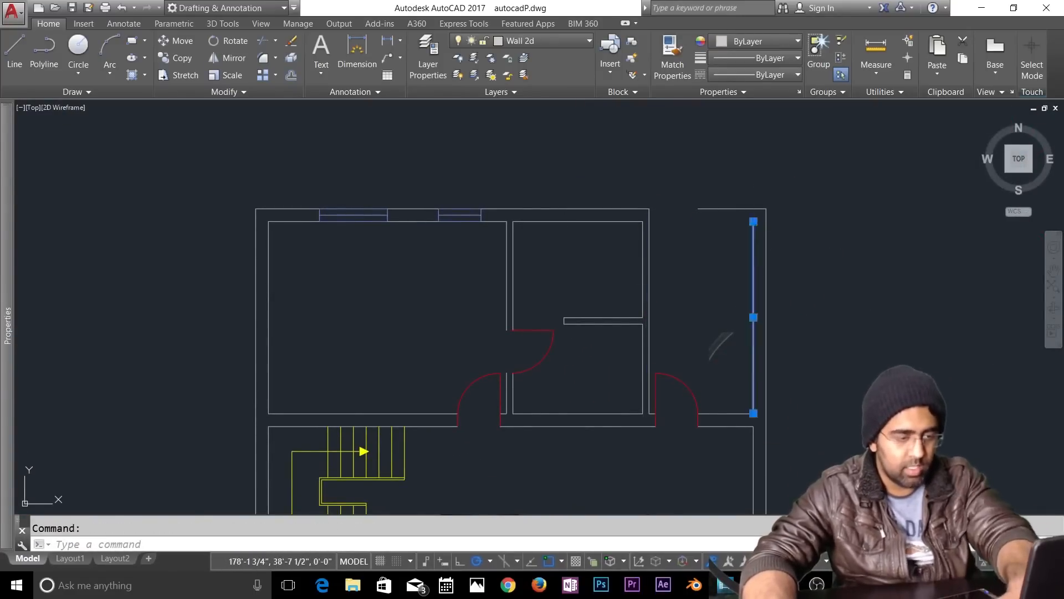
key("Delete")
Step: Offset the rear balcony's outer rear and side lines inward to form a thin parapet
key("Escape")
type("o")
left_click(729, 209)
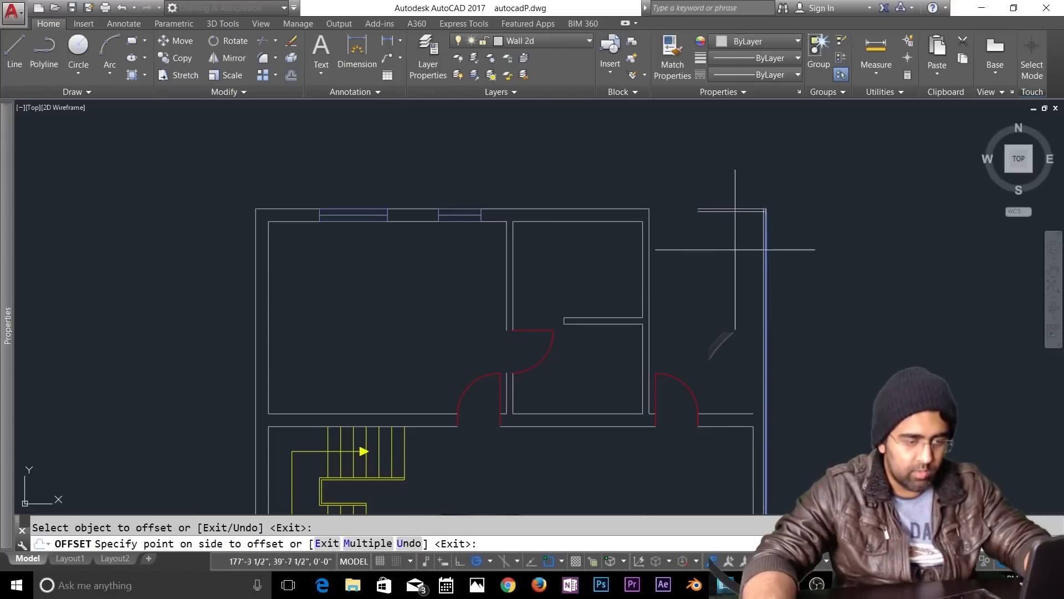
left_click(762, 398)
key("space")
Step: Join the parapet lines at the rear balcony's outer corner and extend the rear lines to the toilet wall
scroll(754, 221, "up", 4)
scroll(754, 221, "down", 2)
left_click(749, 205)
left_click(769, 225)
type("ex")
key("Escape")
scroll(715, 166, "down", 6)
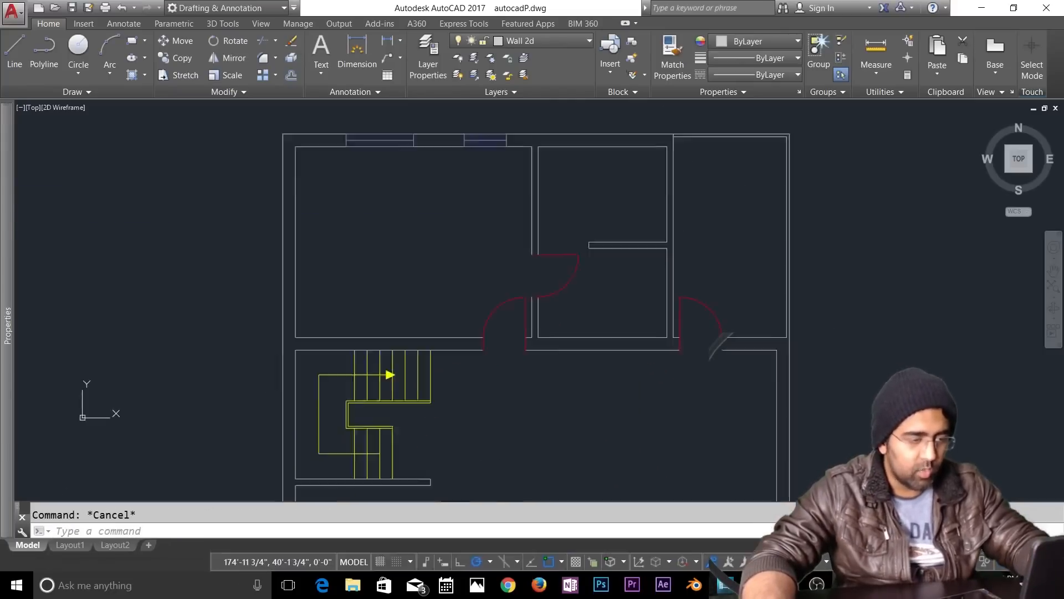
Step: Delete the leftover lawn boundary lines in front of the front bedroom wall
scroll(776, 333, "up", 5)
left_click(755, 389)
key("Delete")
key("Escape")
middle_click_drag(571, 423, 641, 430)
type("e")
key("Escape")
left_click(649, 396)
left_click(509, 444)
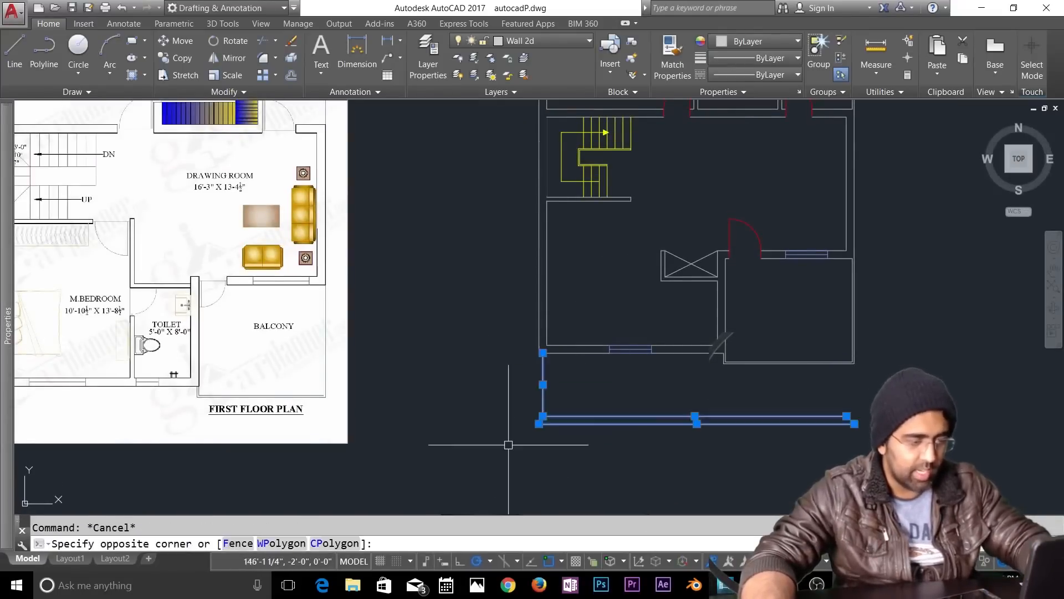
key("Delete")
scroll(721, 488, "down", 5)
Step: Isolate the Dimensions layer by picking the living room label in the ground floor plan
middle_click_drag(721, 487, 809, 441)
key("Escape")
left_click(475, 59)
left_click(219, 319)
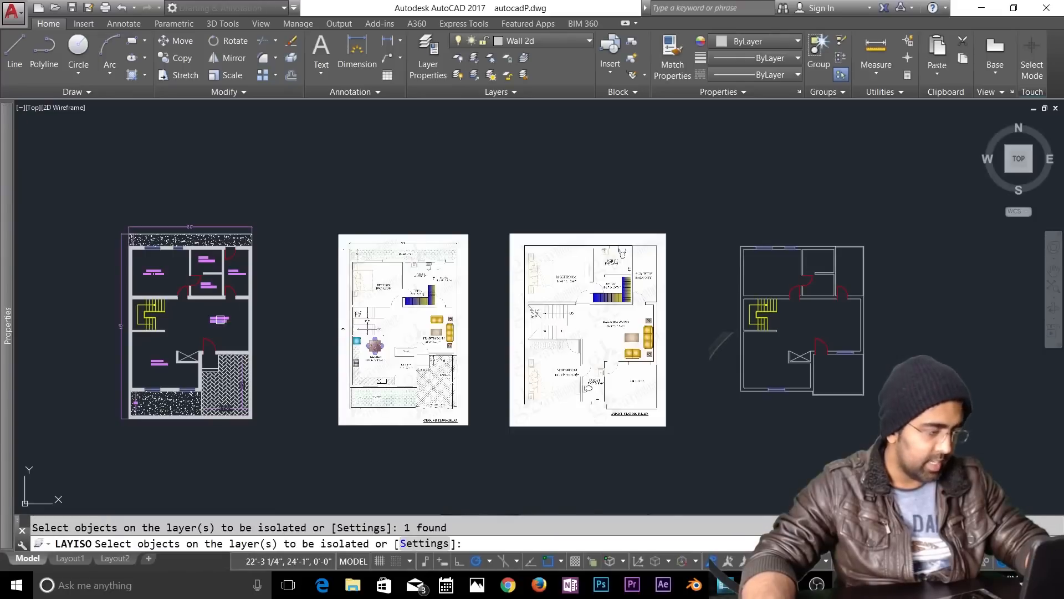
key("Return")
Step: Copy the ground floor room labels across to the first floor plan and restore the hidden layers
type("c")
left_click(158, 362)
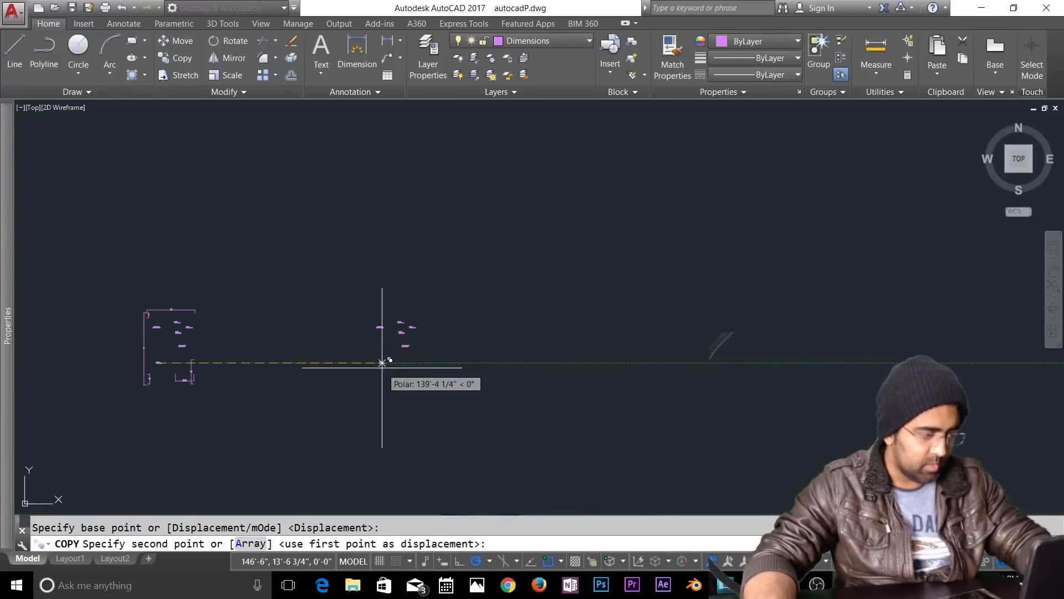
key("Escape")
left_click(474, 75)
left_click(460, 277)
left_click(399, 237)
left_click(375, 417)
key("Escape")
left_click(655, 185)
left_click(321, 466)
key("Escape")
left_click(644, 194)
left_click(333, 464)
left_click(536, 41)
key("Escape")
key("Escape")
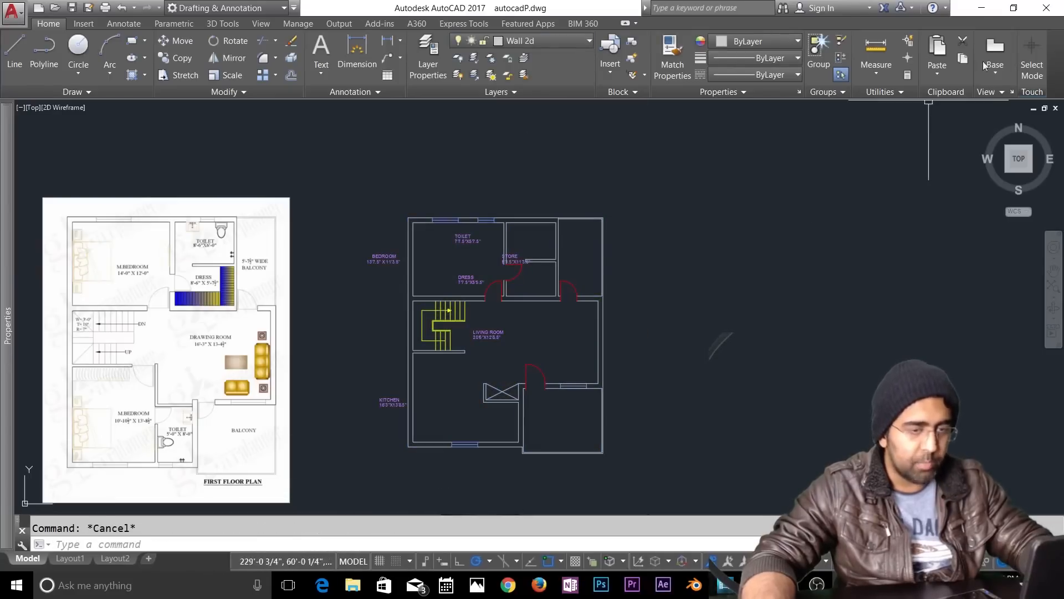
left_click(737, 166)
left_click(360, 442)
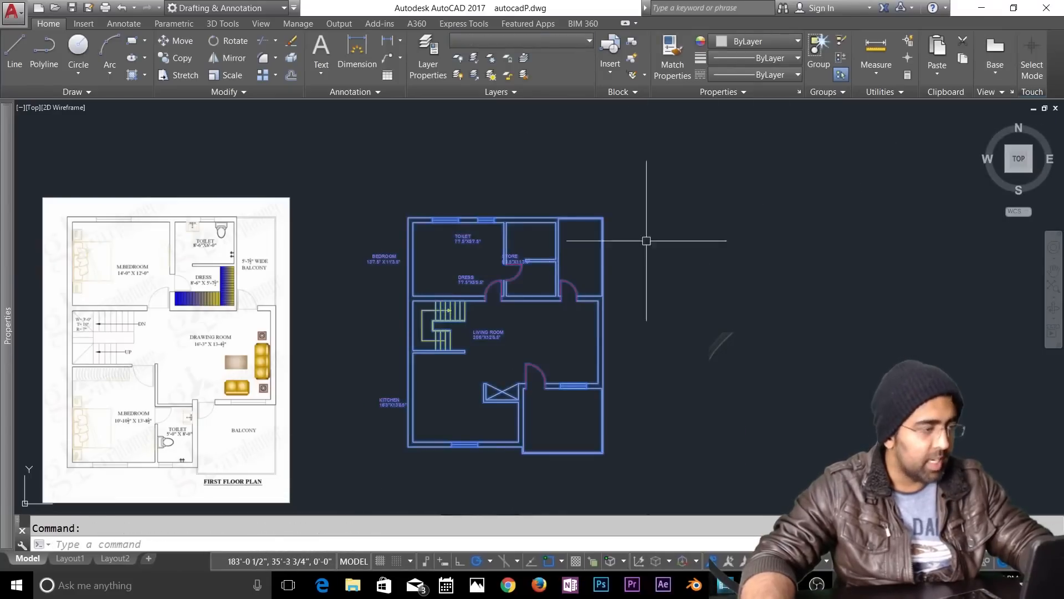
key("Escape")
Step: Move the copied room labels sideways so each one sits inside its room of the first floor plan
scroll(507, 344, "up", 2)
type("m")
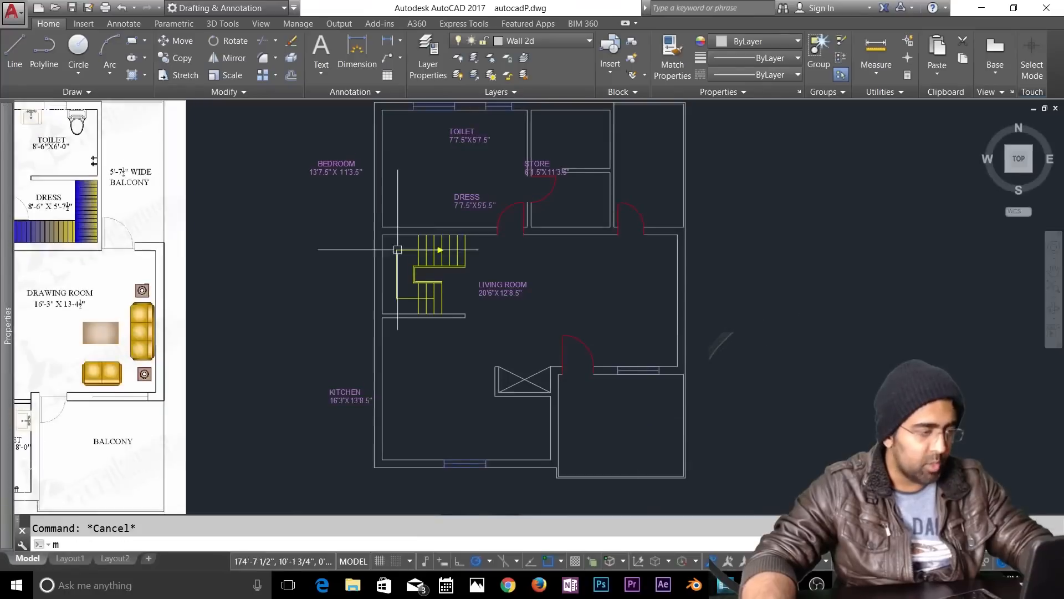
left_click(545, 164)
scroll(557, 159, "up", 2)
scroll(546, 235, "down", 3)
key("Return")
left_click(426, 485)
left_click(491, 485)
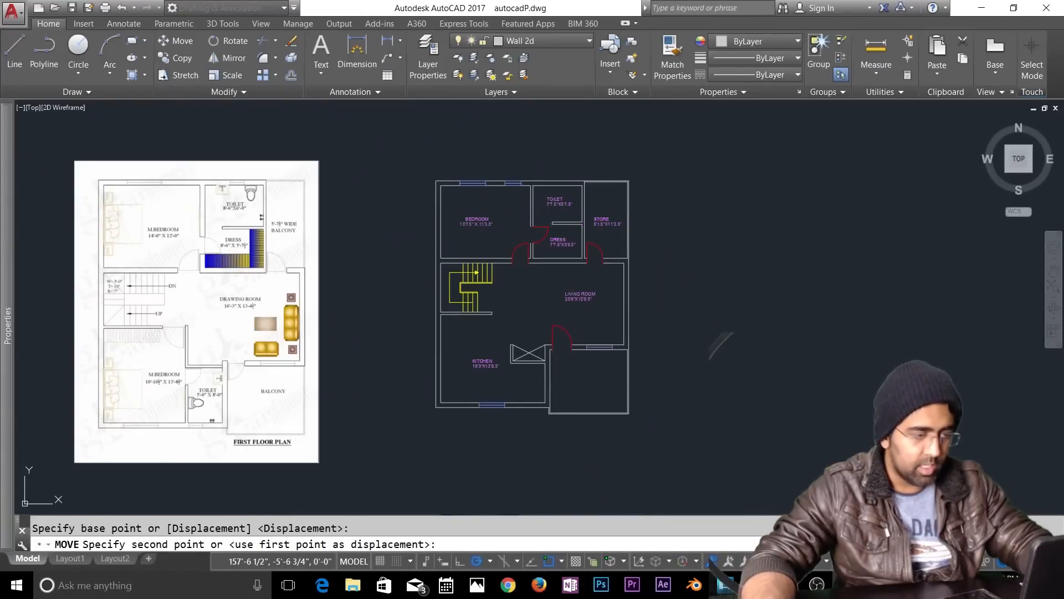
Step: Change the STORE label in the rear side room to Balcony
scroll(635, 186, "up", 3)
double_click(511, 325)
type("Balcony")
key("Return")
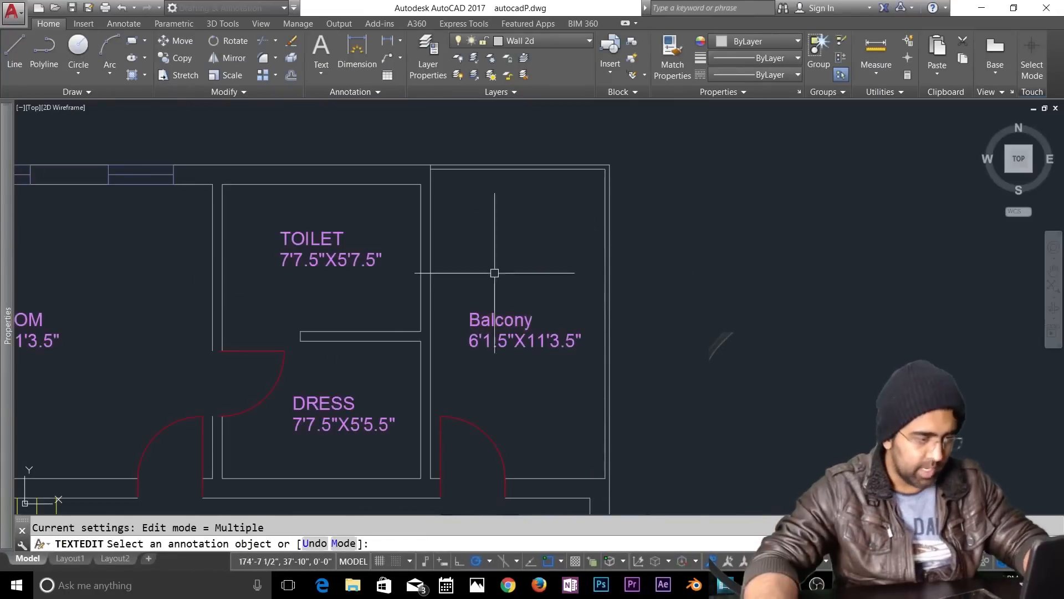
key("Return")
Step: Copy the kitchen's name and size labels into the front balcony
scroll(494, 273, "down", 1)
middle_click_drag(549, 493, 631, 230)
type("co")
left_click(321, 292)
left_click(280, 334)
left_click(286, 323)
left_click(551, 372)
key("Escape")
Step: Change the copied KITCHEN label in the front balcony to Balconi
double_click(561, 370)
type("Balconi")
key("Return")
key("Escape")
Step: Dimension the front balcony's inner depth and width
scroll(577, 430, "up", 2)
left_click(575, 365)
left_click(356, 53)
left_click(688, 356)
left_click(669, 358)
key("Escape")
key("Escape")
key("space")
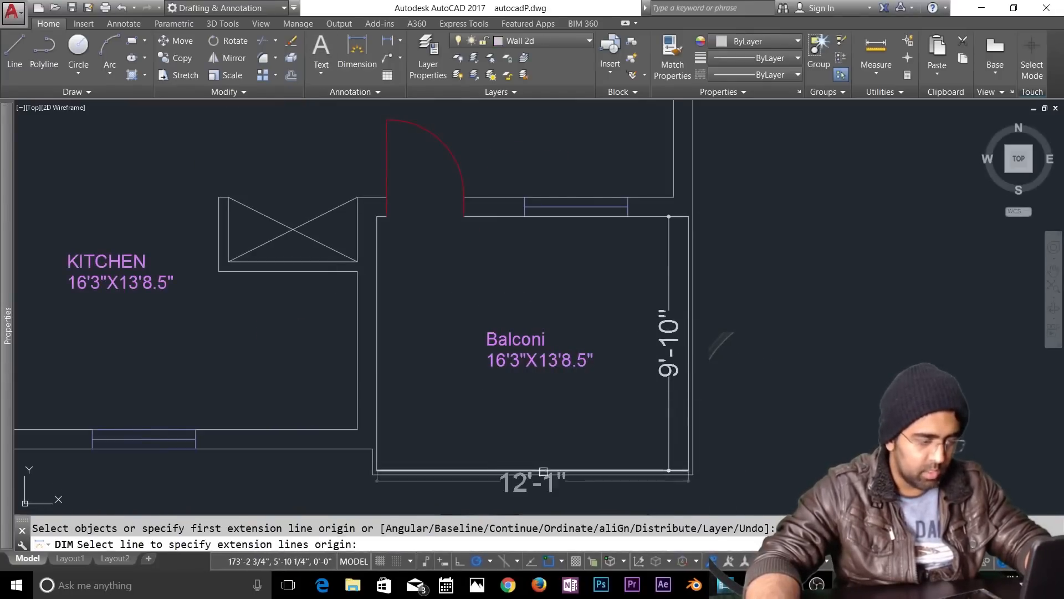
scroll(546, 468, "up", 3)
left_click(546, 475)
left_click(546, 374)
scroll(547, 357, "down", 2)
key("Escape")
Step: Set the front balcony's size label to 12'1"x9'10"
left_click(556, 234)
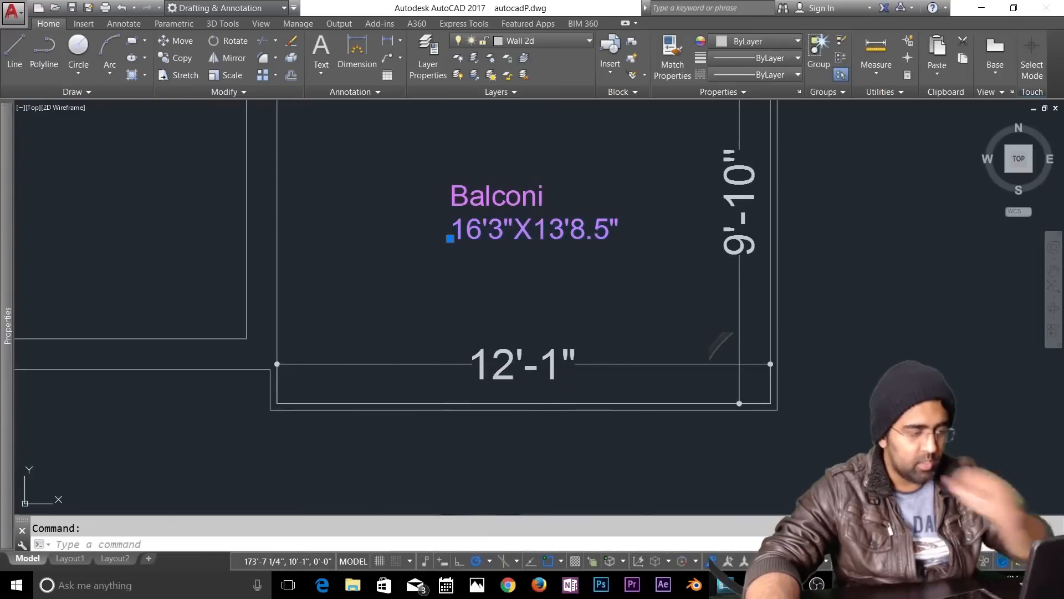
double_click(556, 234)
type("12'1\"x9'10\"")
key("Return")
key("Escape")
Step: Delete the depth and width dimensions inside the front balcony
left_click(729, 233)
key("Delete")
left_click(554, 373)
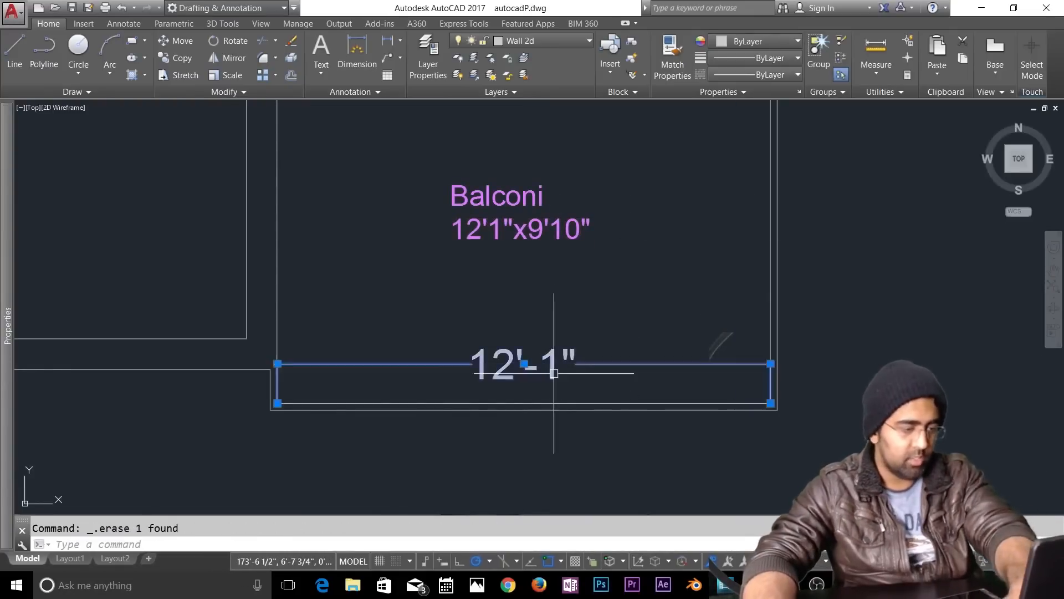
scroll(720, 306, "down", 8)
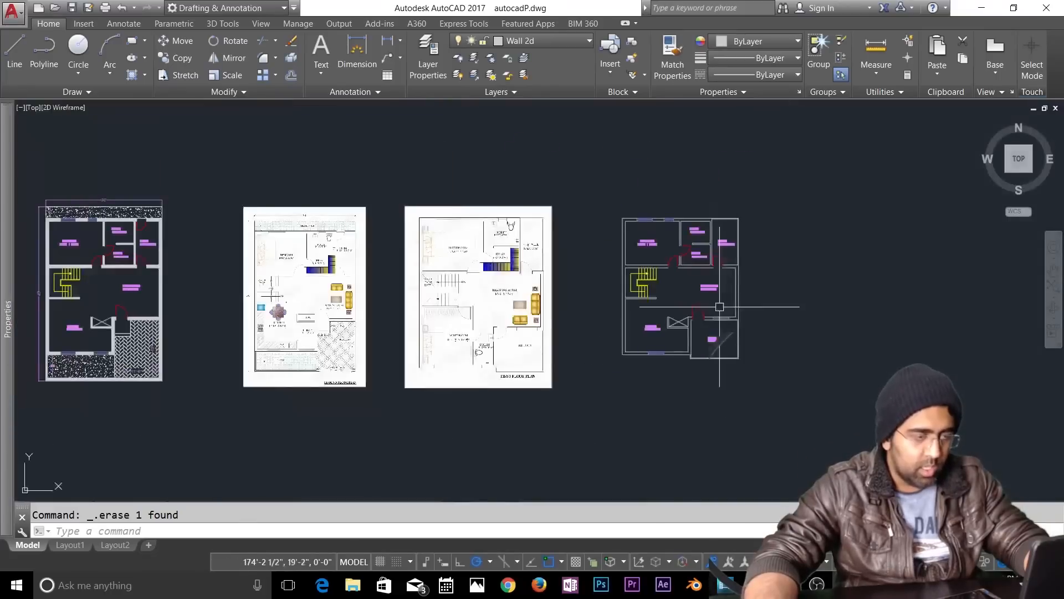
Step: Compare the labelled first floor plan with the ground floor plan and both reference images, including their furniture
scroll(715, 306, "up", 1)
scroll(567, 311, "down", 1)
middle_click_drag(568, 311, 781, 276)
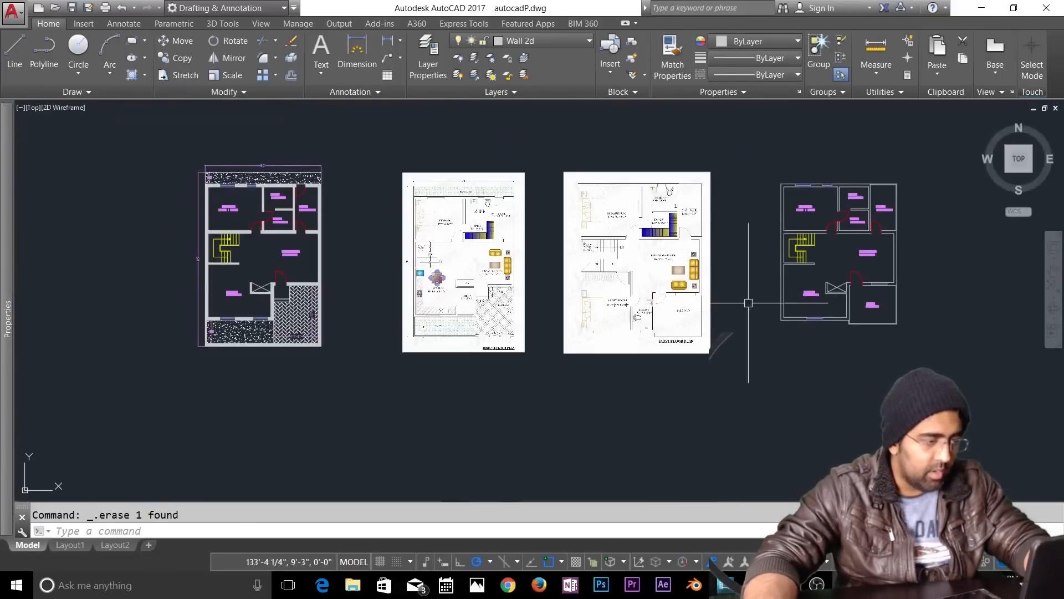
scroll(891, 237, "up", 4)
middle_click_drag(891, 237, 837, 256)
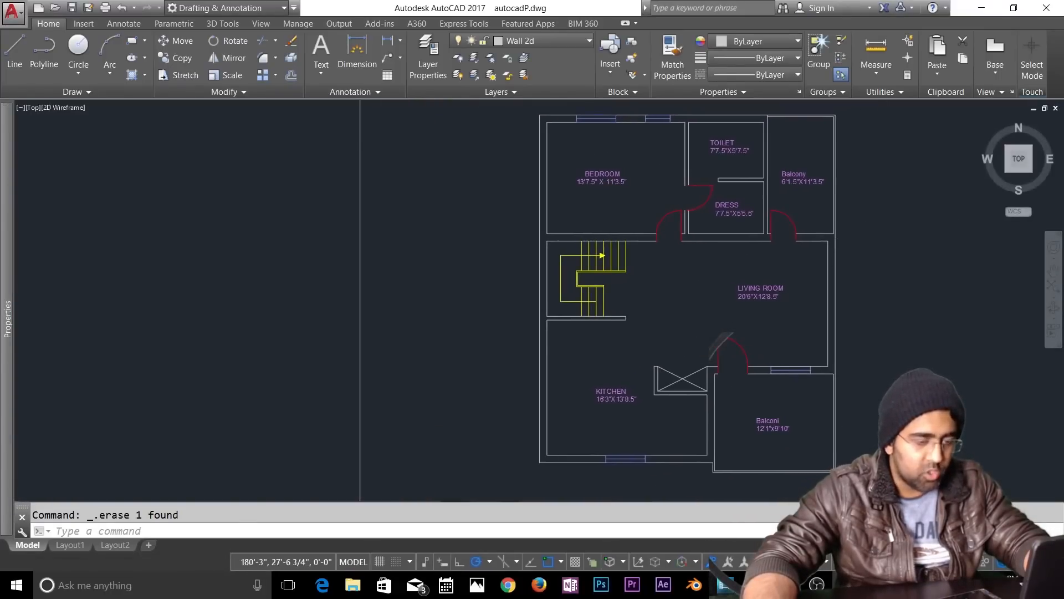
scroll(764, 351, "down", 4)
middle_click_drag(696, 352, 830, 302)
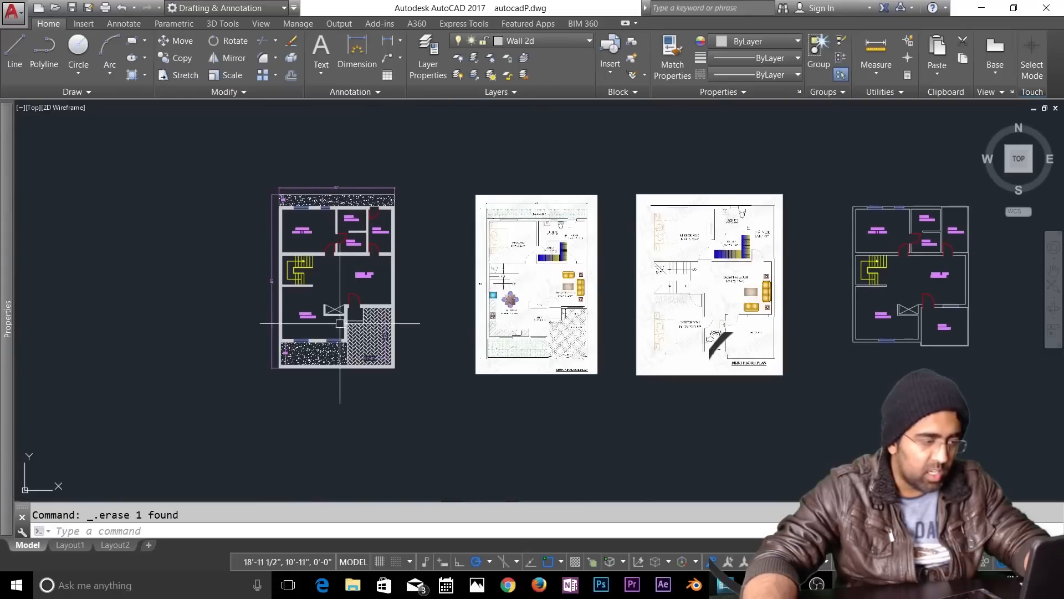
scroll(767, 321, "up", 4)
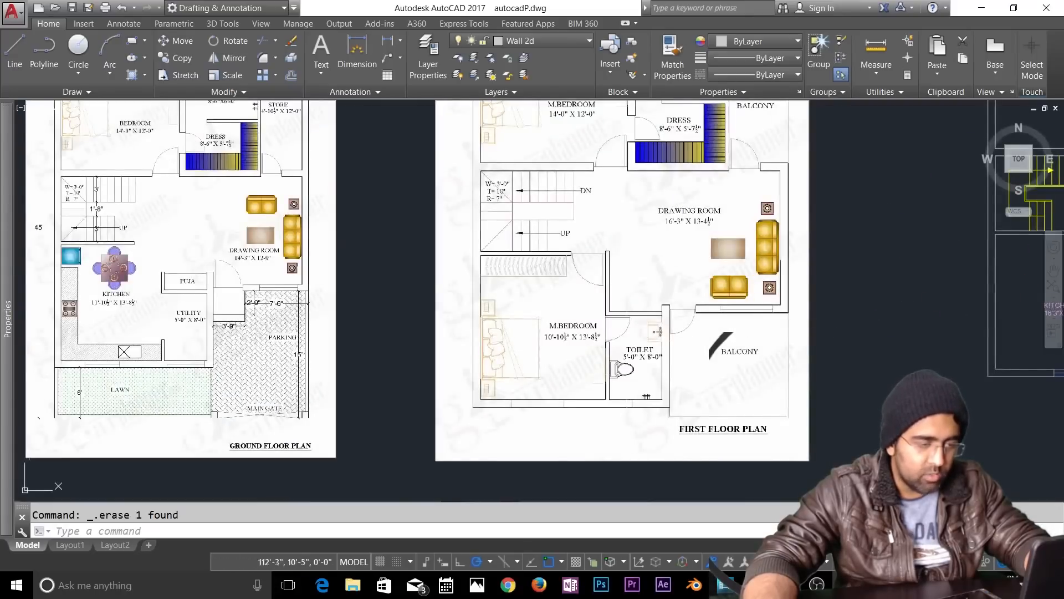
scroll(626, 365, "down", 4)
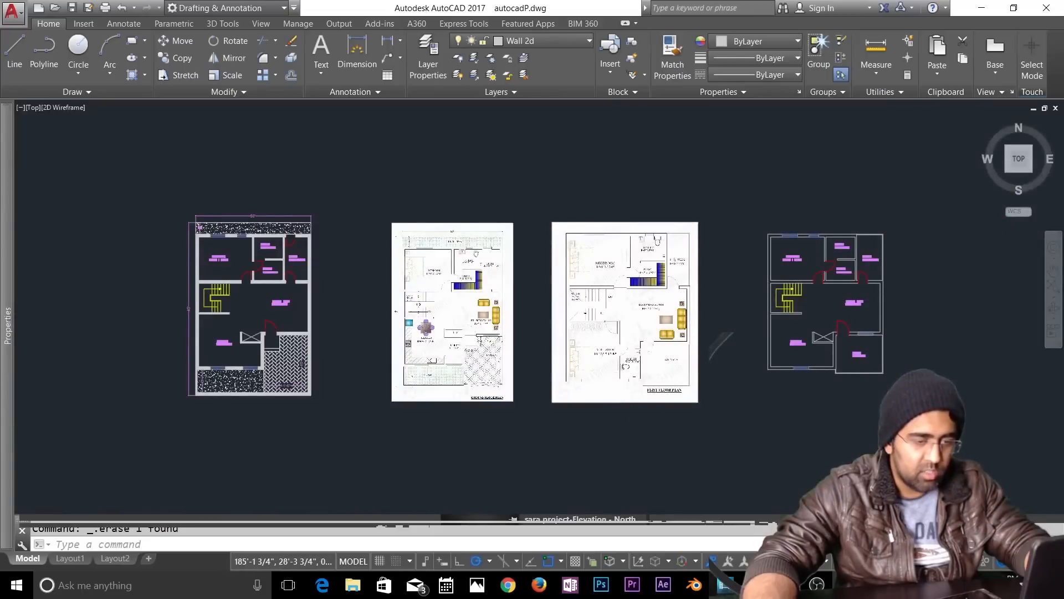
scroll(896, 302, "up", 4)
middle_click_drag(885, 297, 862, 278)
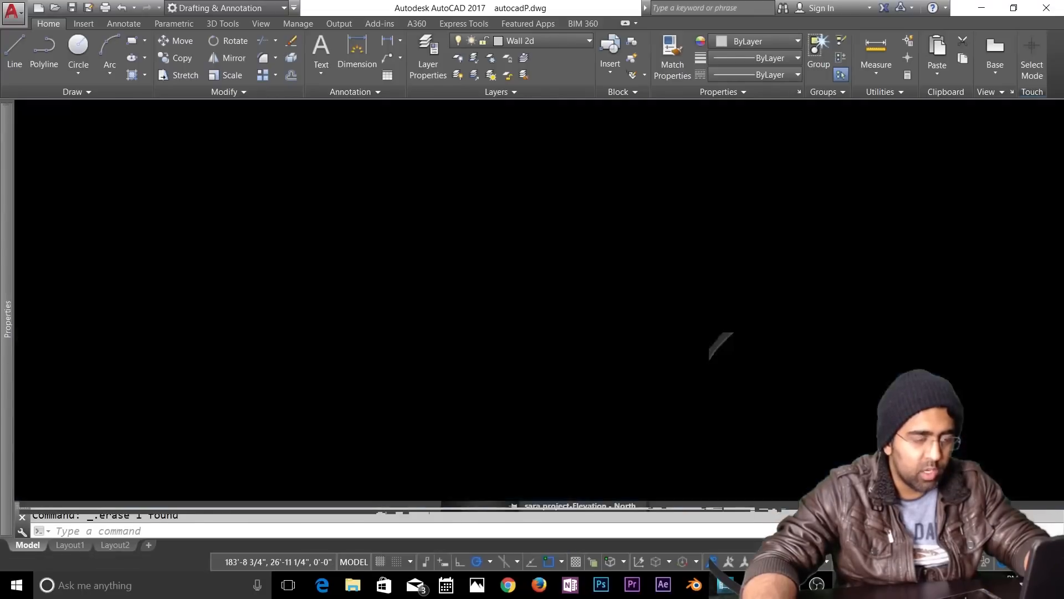
key("Escape")
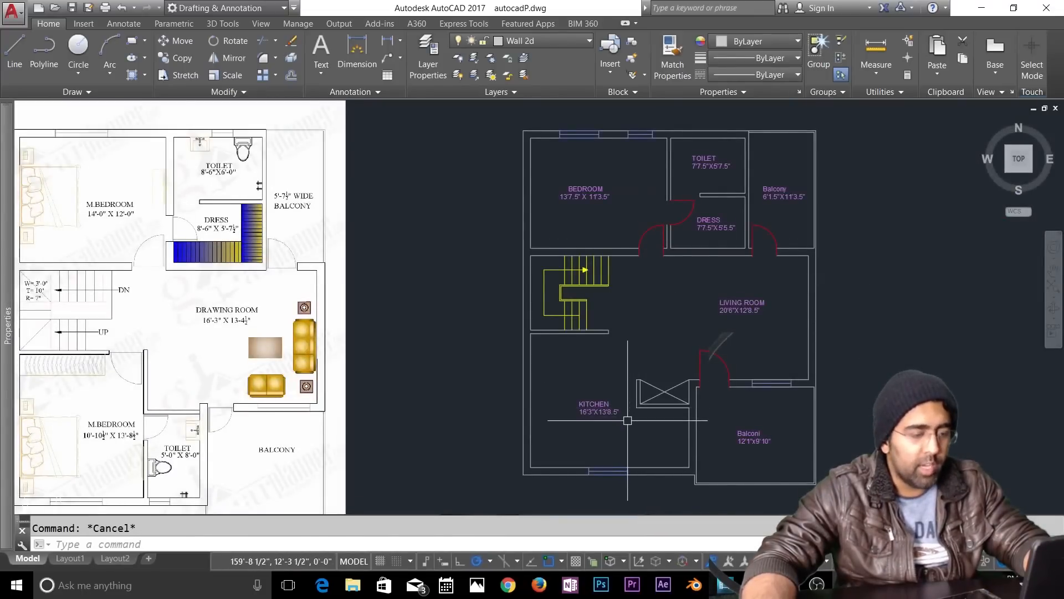
scroll(599, 334, "down", 5)
scroll(599, 334, "up", 8)
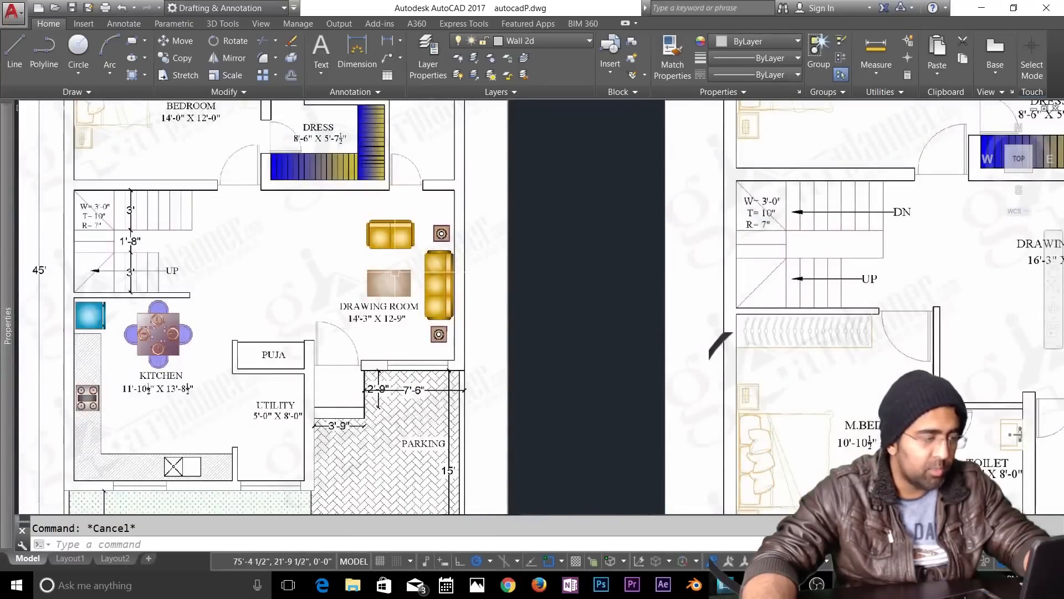
middle_click_drag(395, 273, 697, 237)
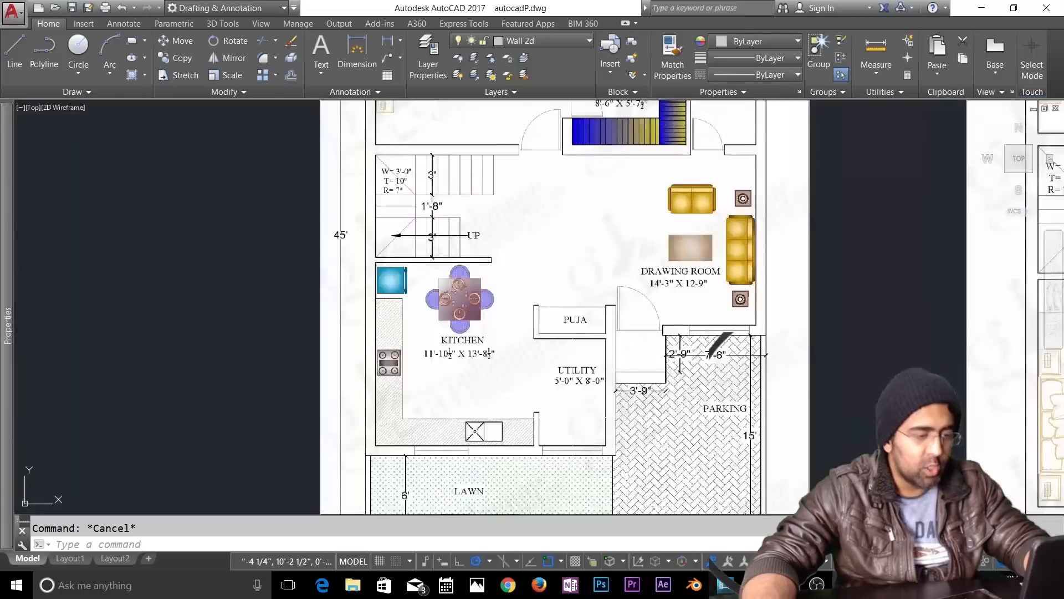
scroll(454, 298, "down", 2)
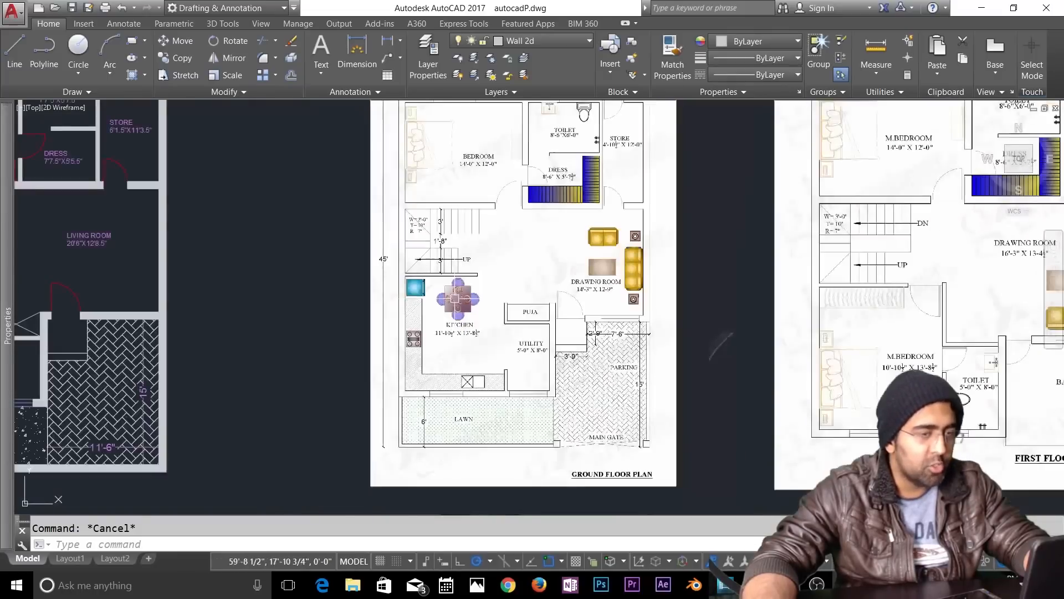
scroll(506, 388, "down", 3)
Step: Search the application commands for "d c" and open Design Center
left_click(12, 11)
type("d c")
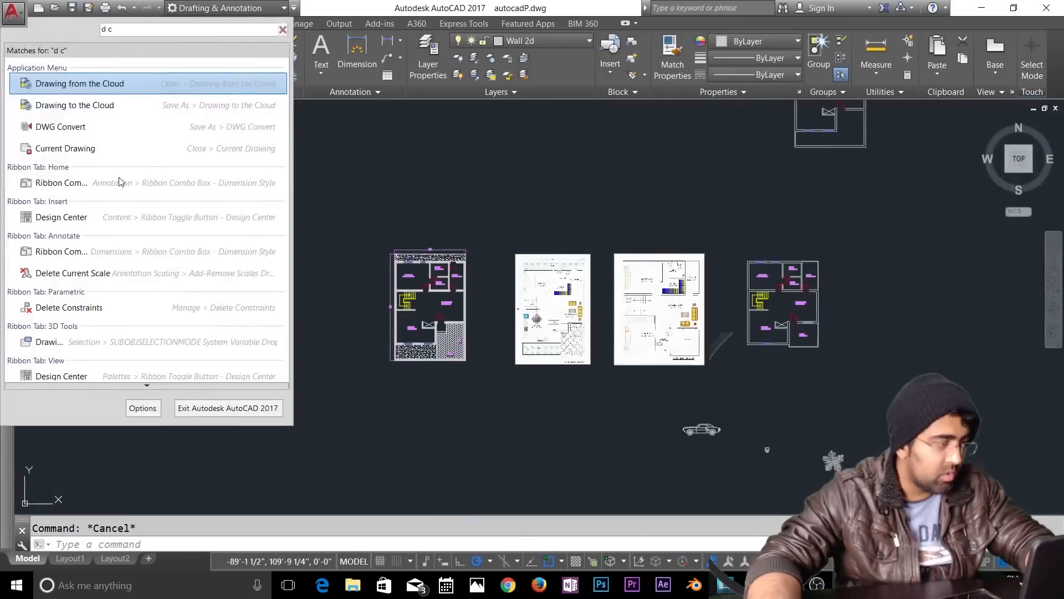
left_click(76, 222)
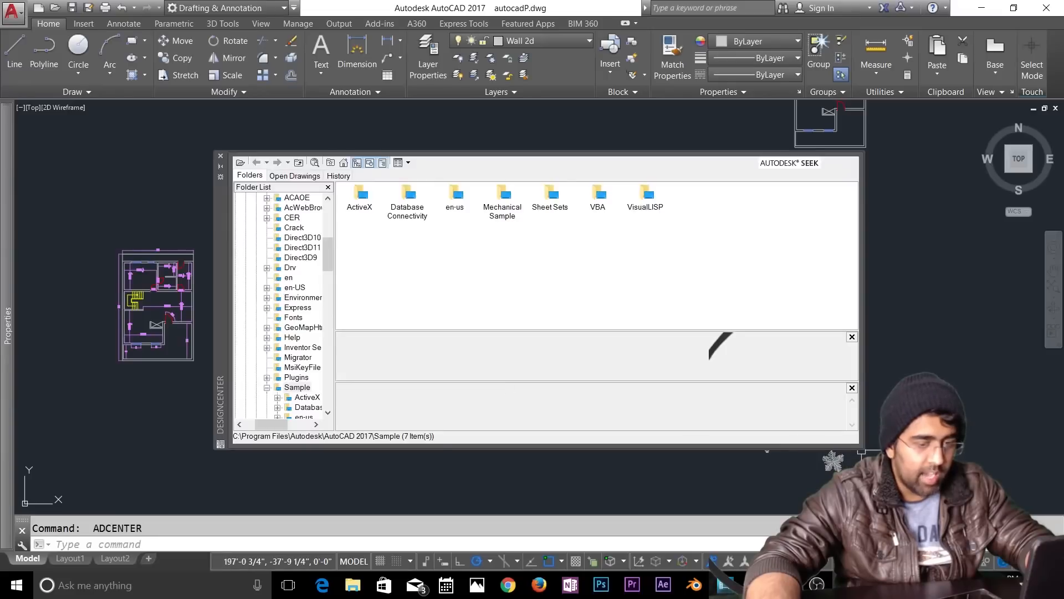
Step: Resize and move the DesignCenter palette clear of the first floor plan and widen its folder list
left_click_drag(862, 450, 625, 498)
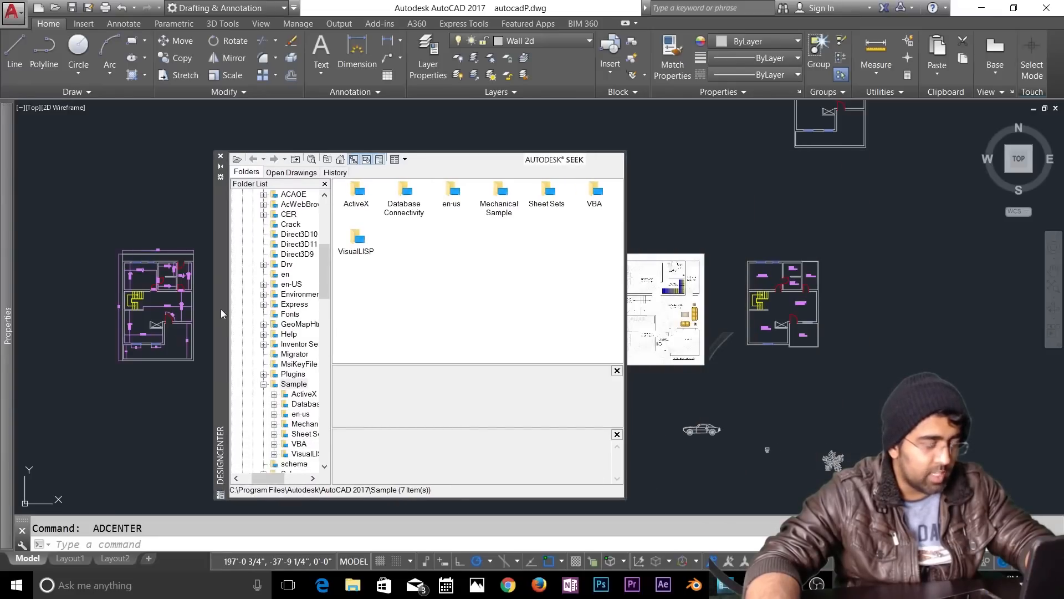
left_click_drag(221, 314, 62, 274)
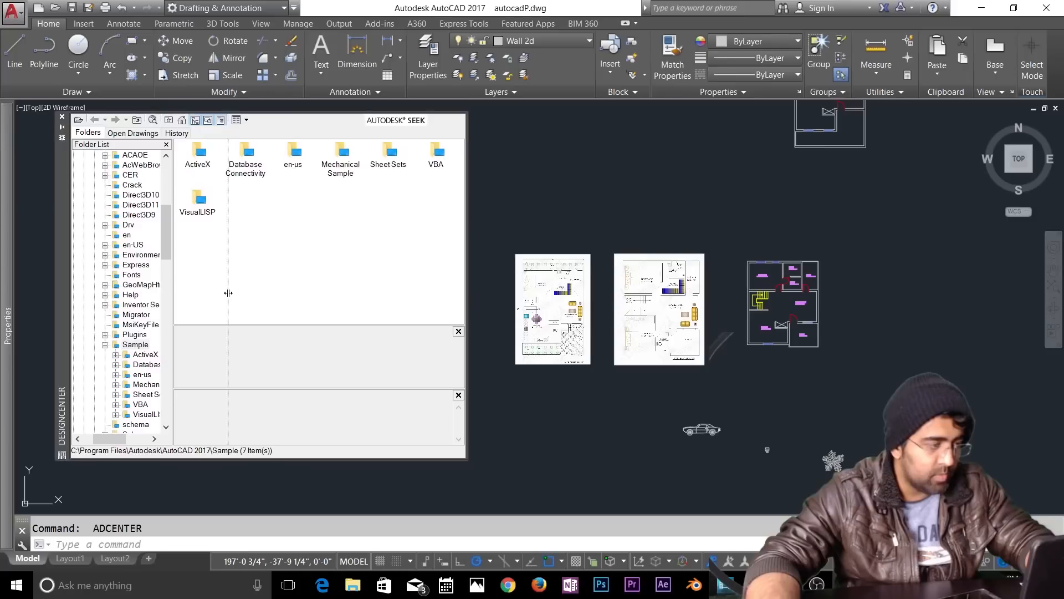
left_click_drag(228, 292, 228, 294)
scroll(164, 331, "down", 3)
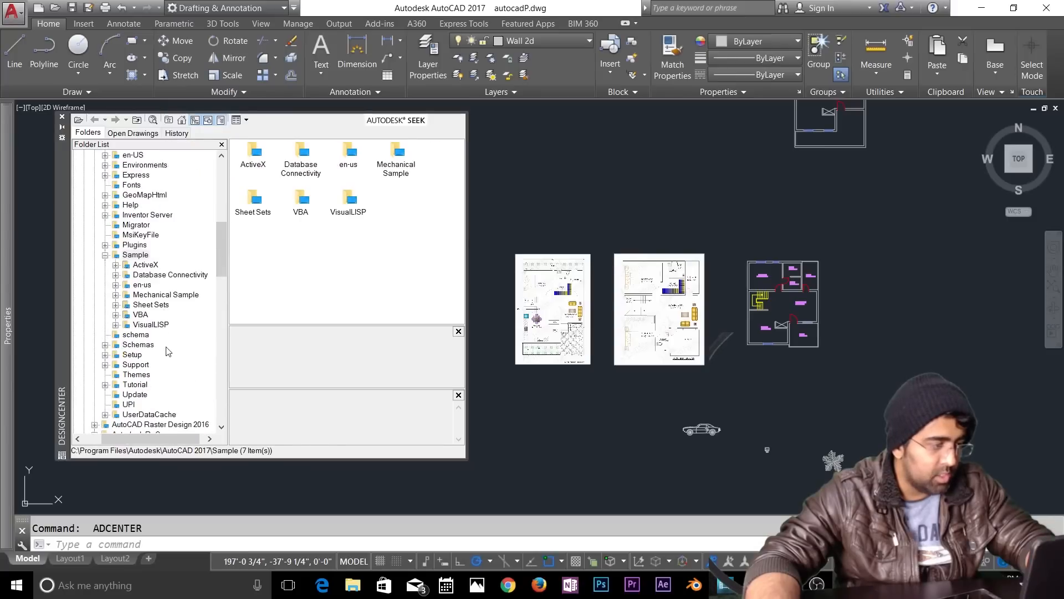
Step: Open the DesignCenter folder under Sample\en-us and widen the palette to read its sample drawing names
left_click(143, 285)
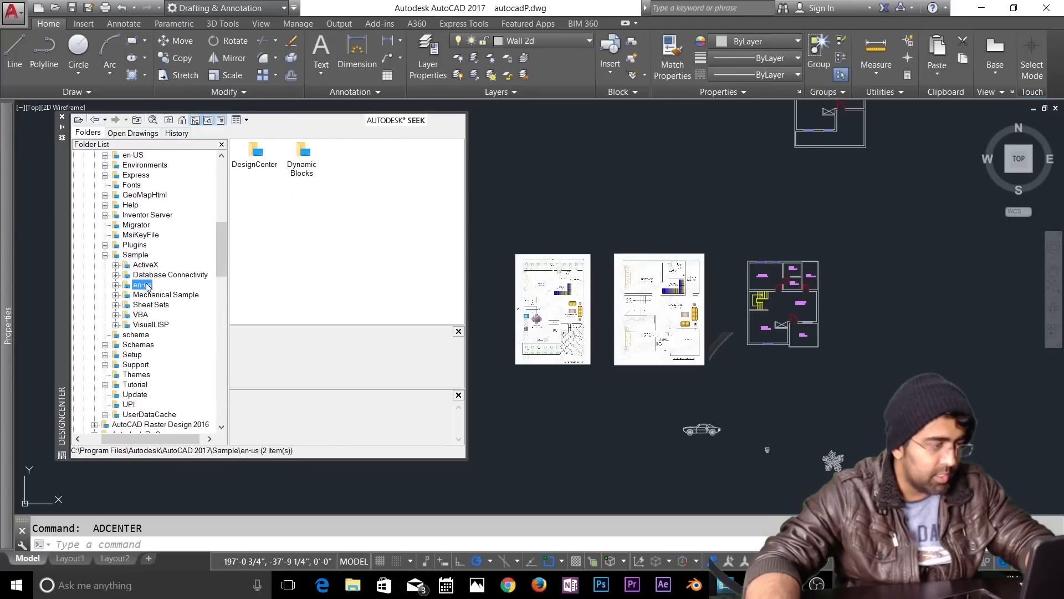
double_click(138, 285)
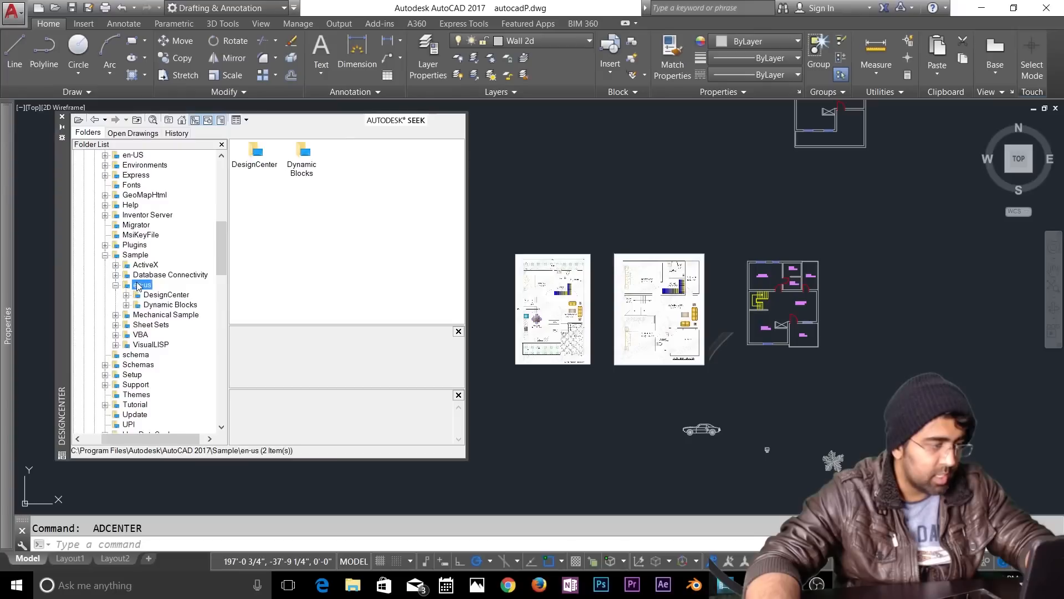
double_click(169, 294)
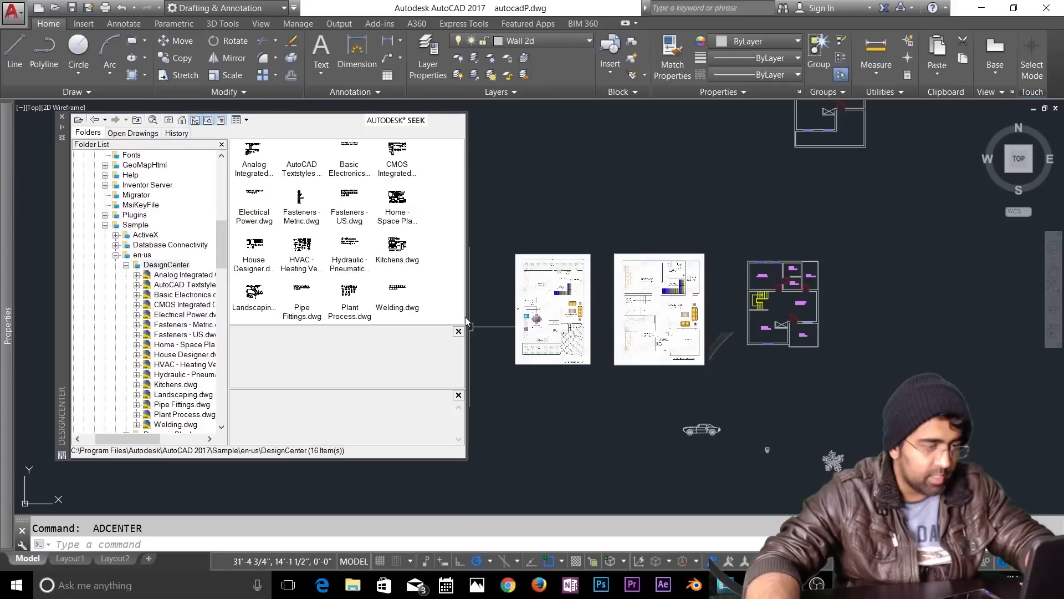
left_click_drag(467, 314, 616, 322)
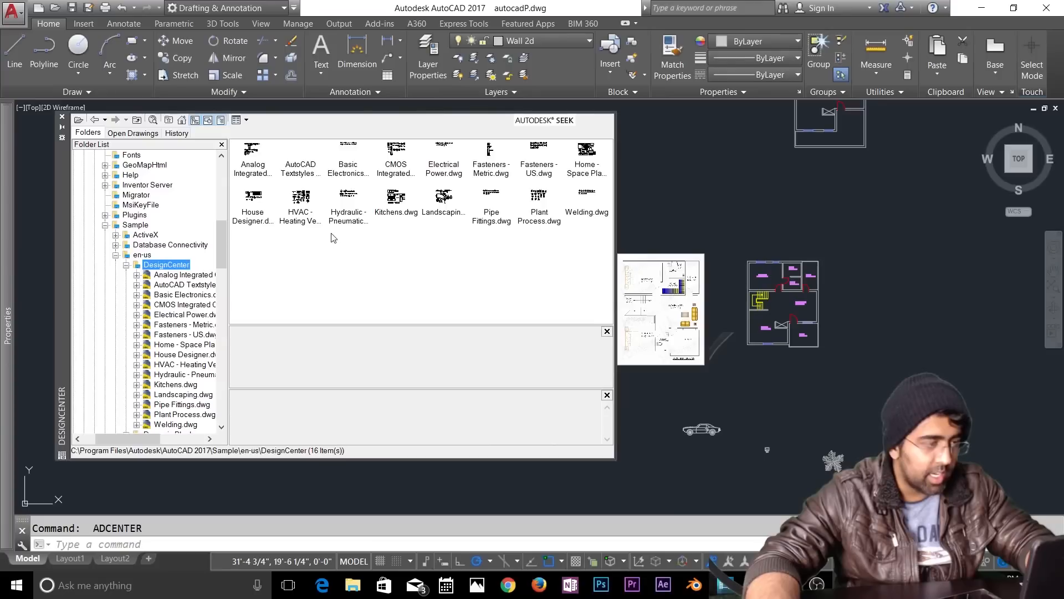
left_click_drag(161, 439, 177, 439)
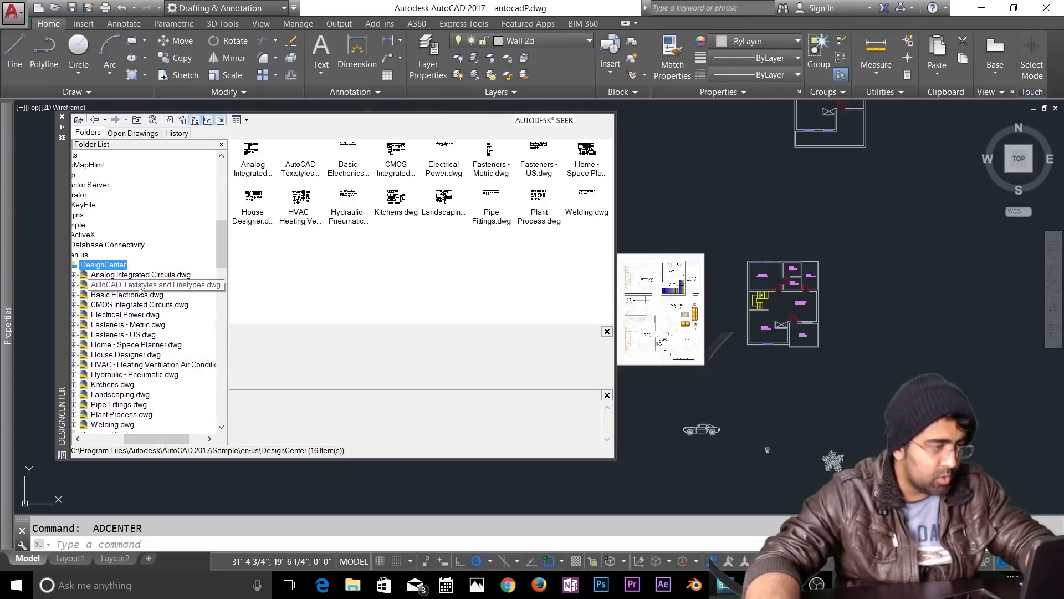
Step: Insert the Bed - Queen, Chair - Desk, Computer Terminal and Dining Set - 36 x 72 in. blocks from Home - Space Planner.dwg into empty drawing space
left_click(126, 345)
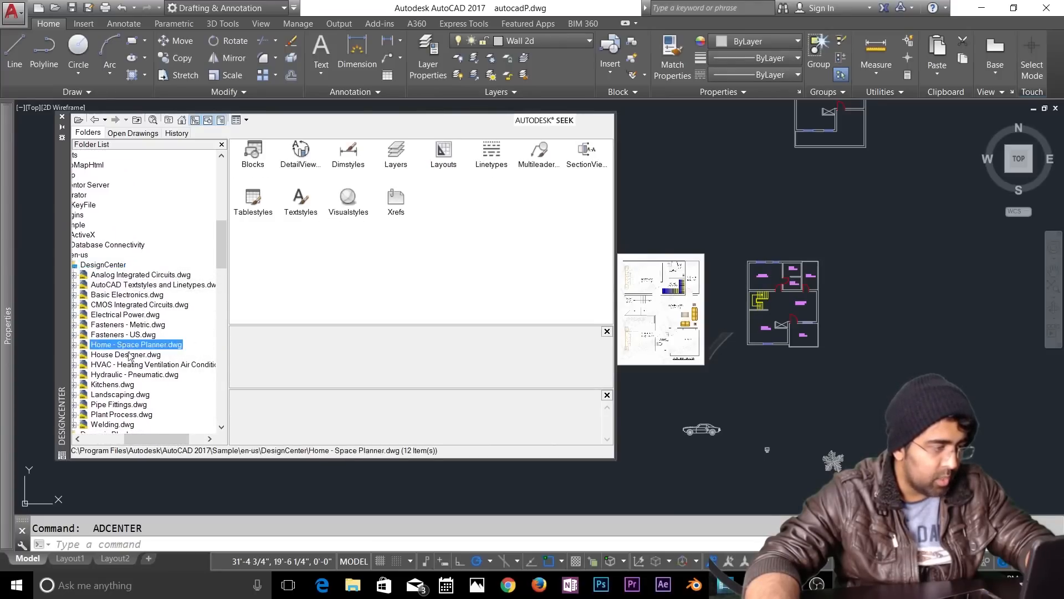
double_click(255, 161)
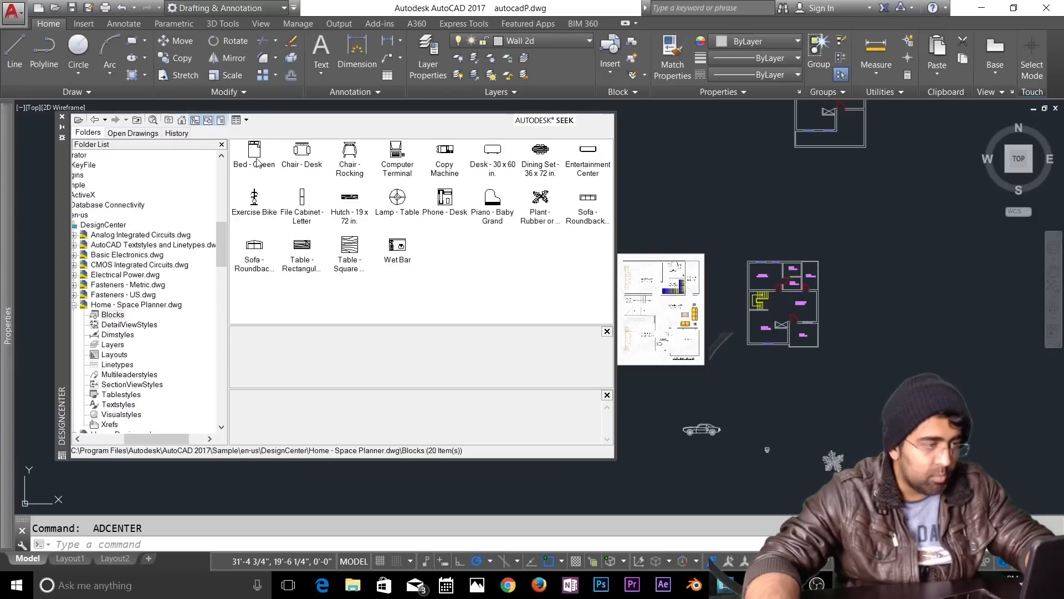
left_click_drag(253, 154, 707, 373)
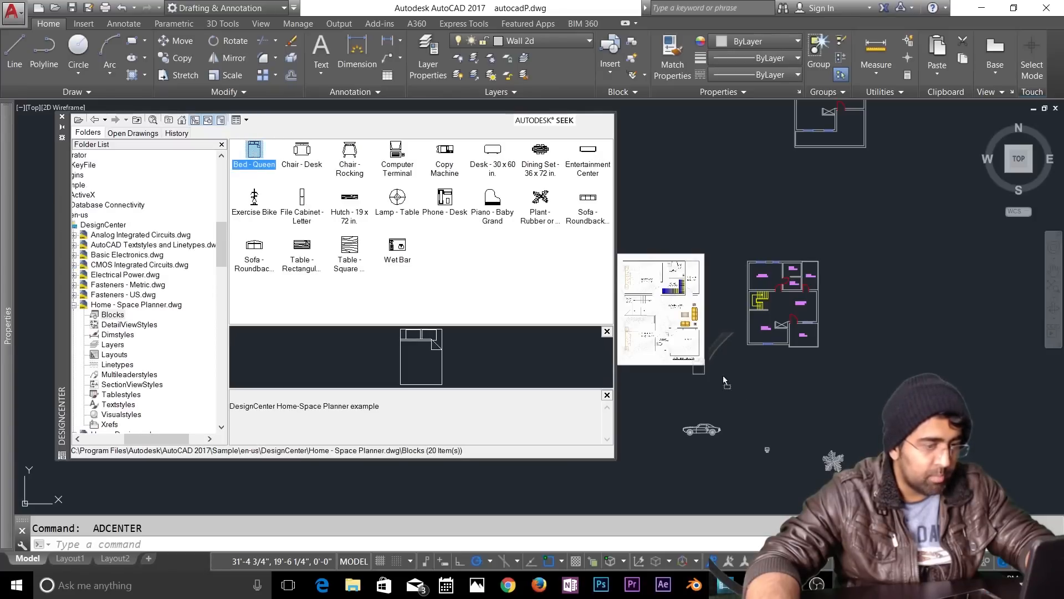
left_click(304, 162)
left_click_drag(845, 288, 894, 301)
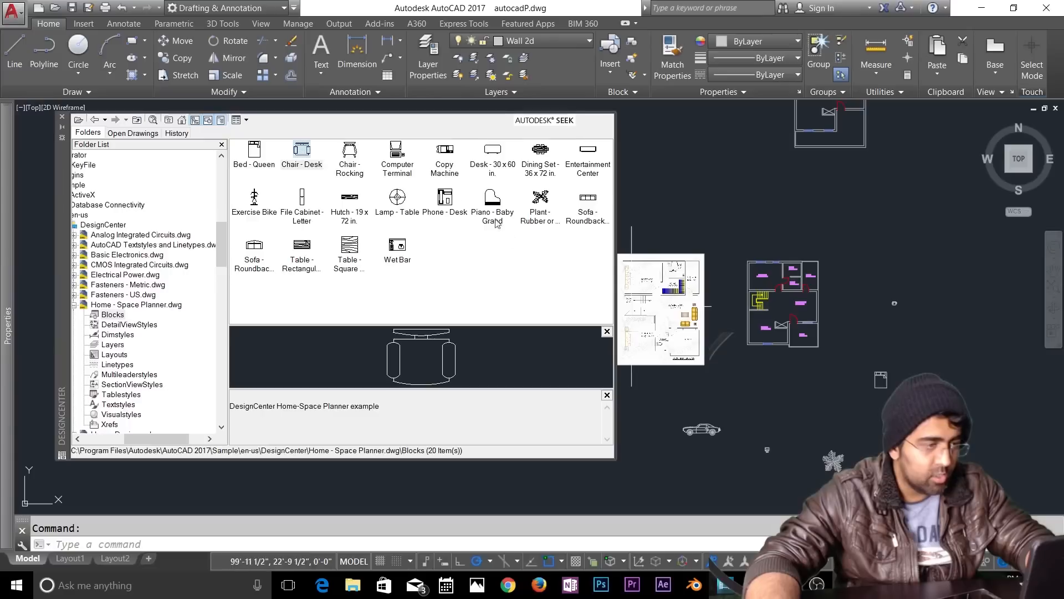
left_click_drag(404, 171, 887, 348)
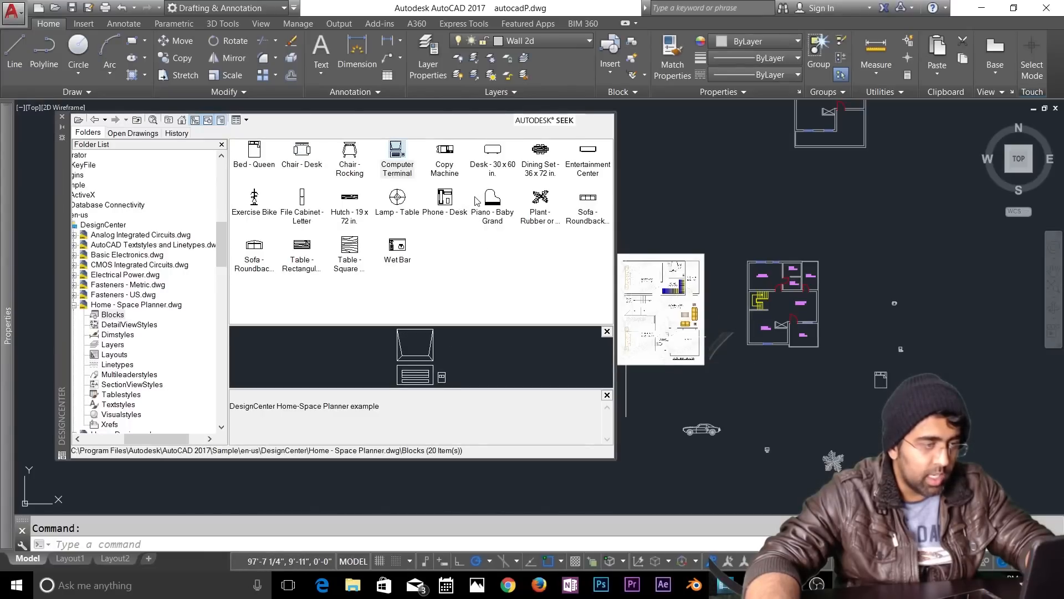
left_click_drag(534, 173, 772, 283)
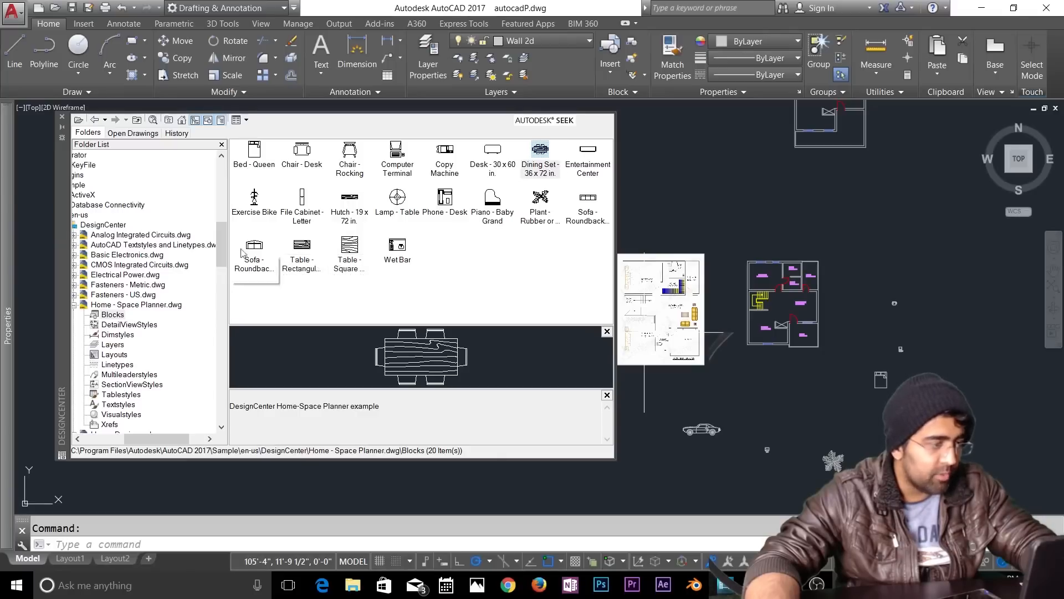
Step: Insert the Kitchen Layout, 36 in double sink, 30 in Range-Oven top and two-door refrigerator blocks from Kitchens.dwg, and close DesignCenter
left_click(74, 305)
left_click(120, 346)
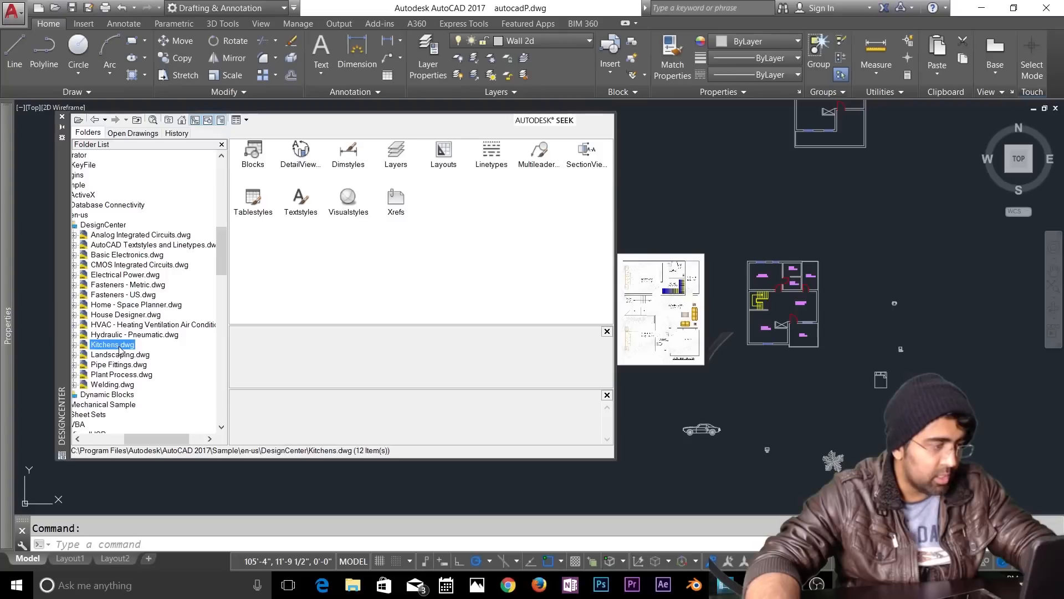
double_click(253, 153)
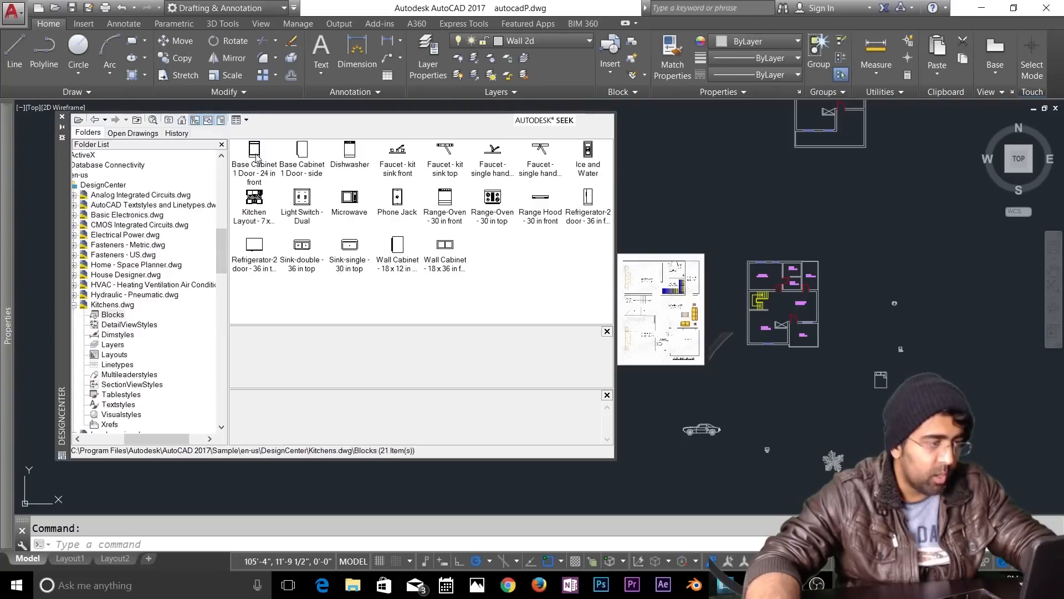
left_click_drag(256, 210, 810, 391)
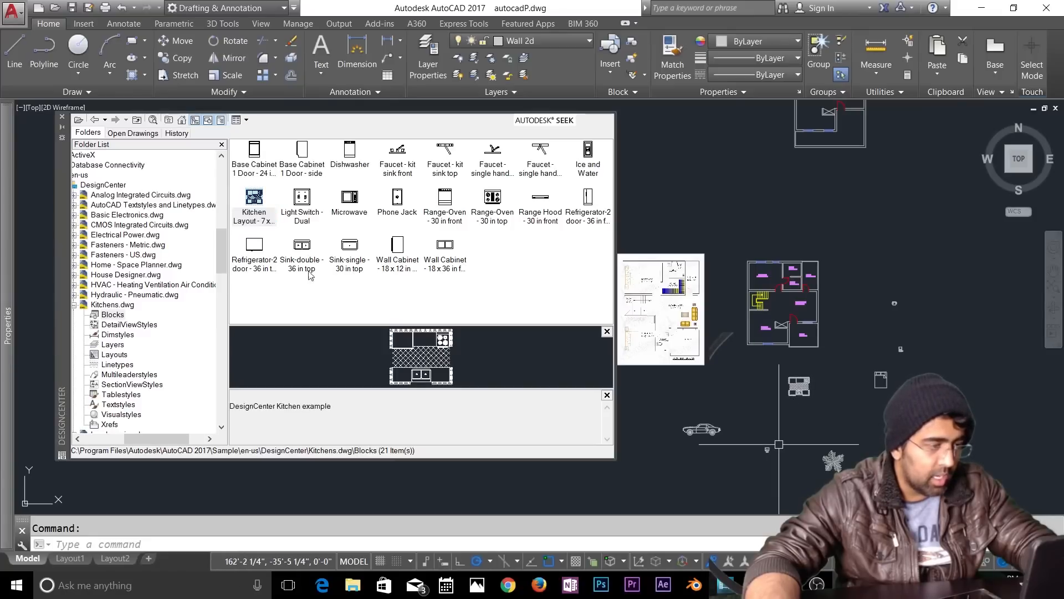
left_click_drag(302, 260, 647, 366)
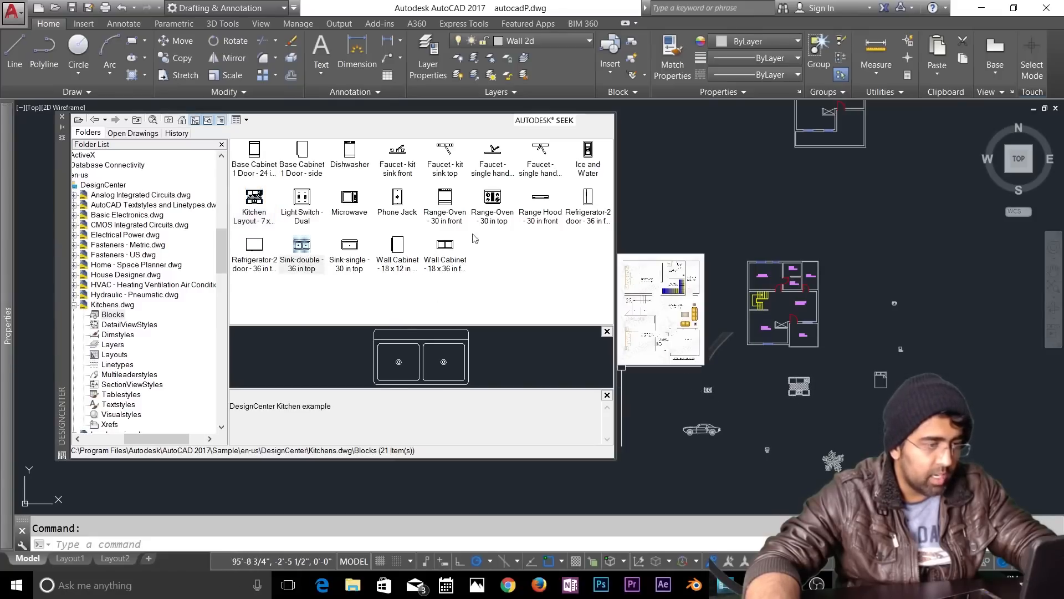
left_click_drag(500, 220, 693, 417)
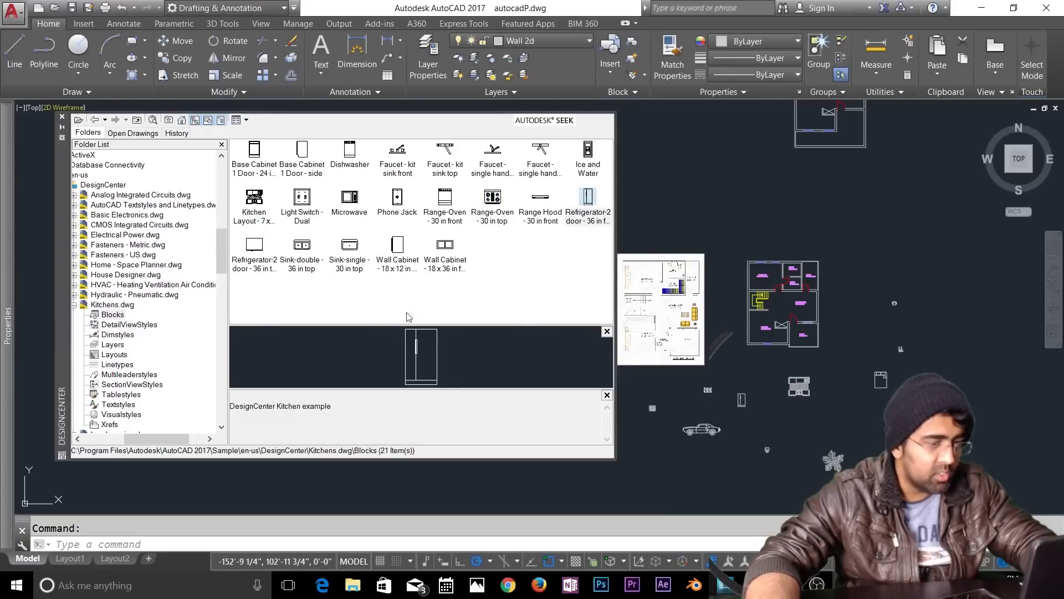
key("ctrl+2")
Step: Copy the star-shaped plant block to the empty space just below the ground floor plan's front wall
scroll(673, 433, "up", 6)
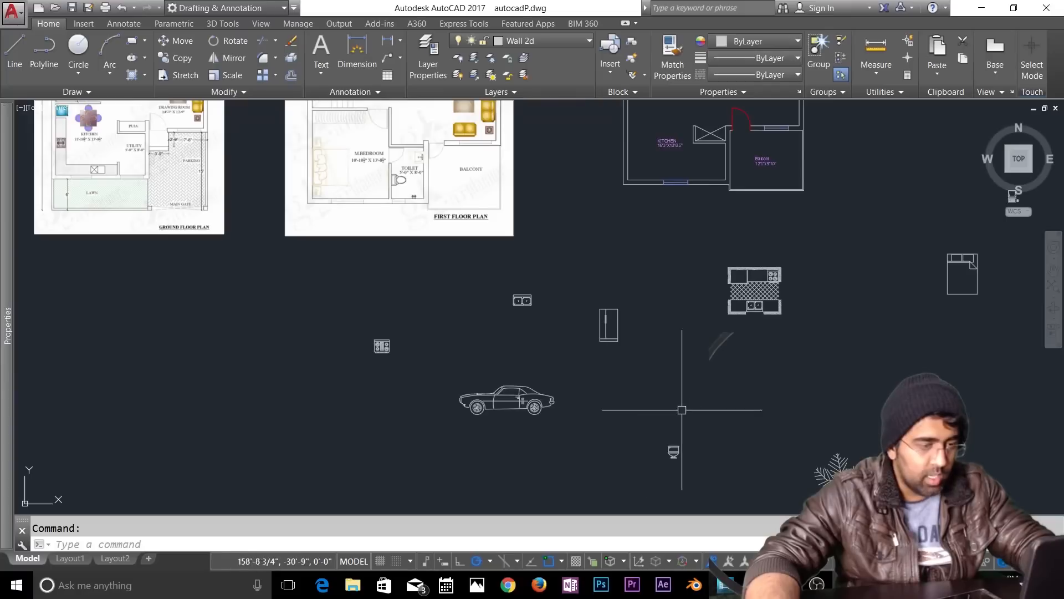
scroll(575, 389, "down", 2)
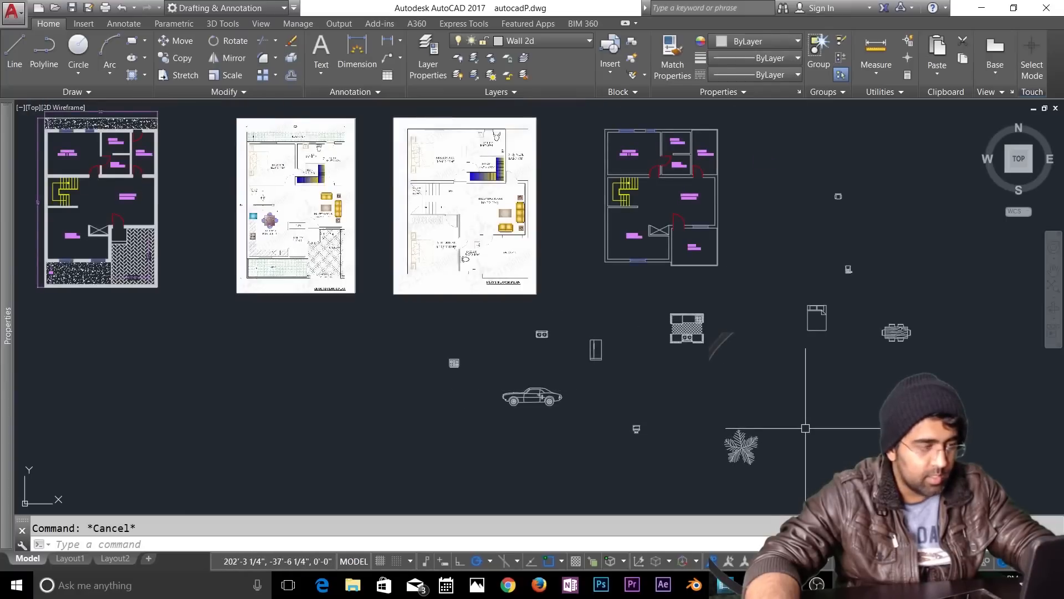
scroll(764, 460, "up", 2)
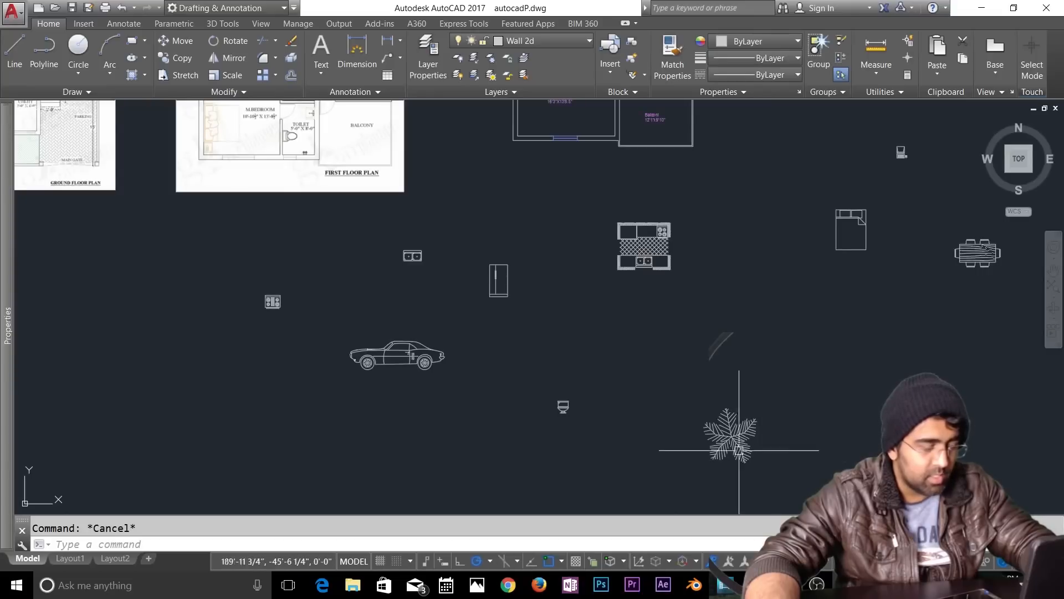
type("CO")
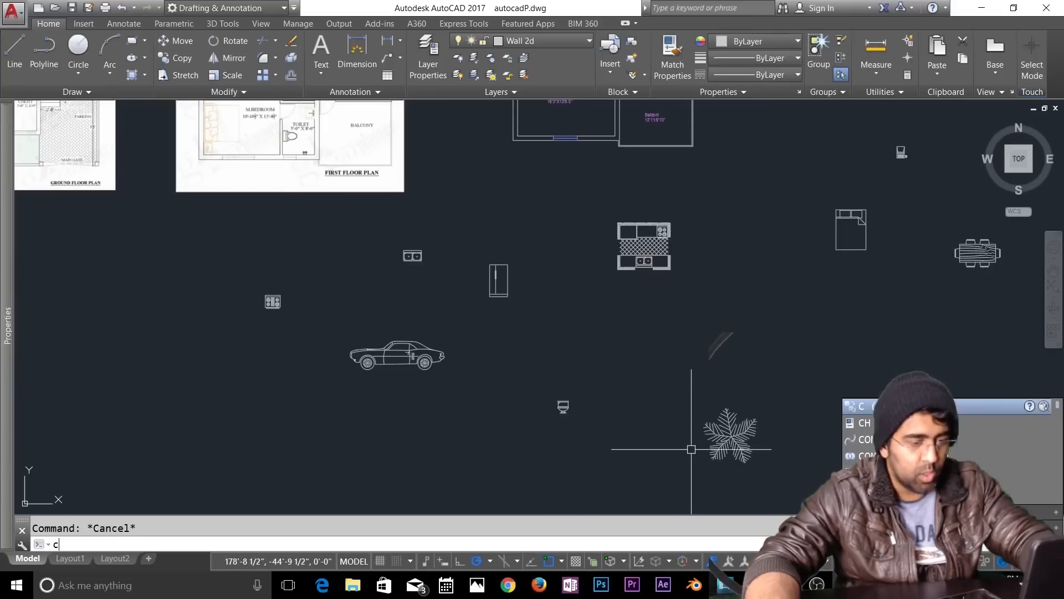
key("Return")
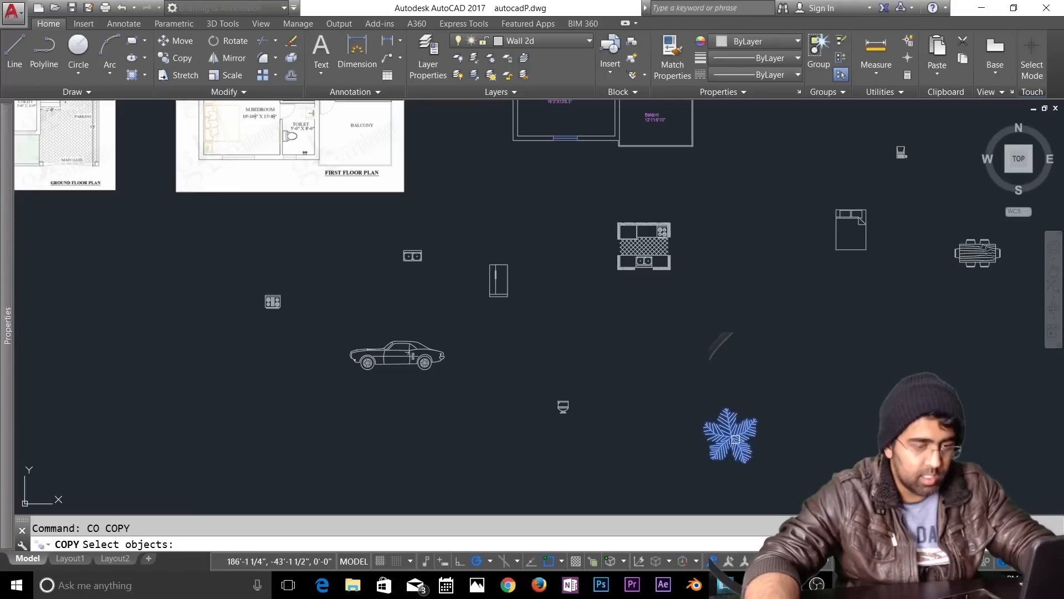
key("Return")
left_click(730, 441)
scroll(731, 440, "down", 6)
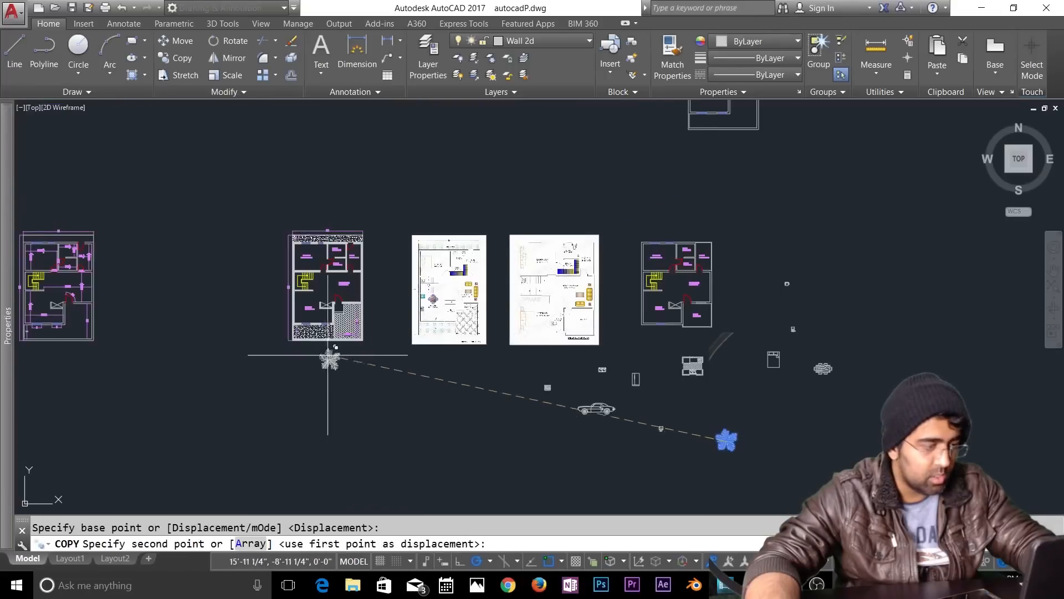
scroll(329, 355, "up", 6)
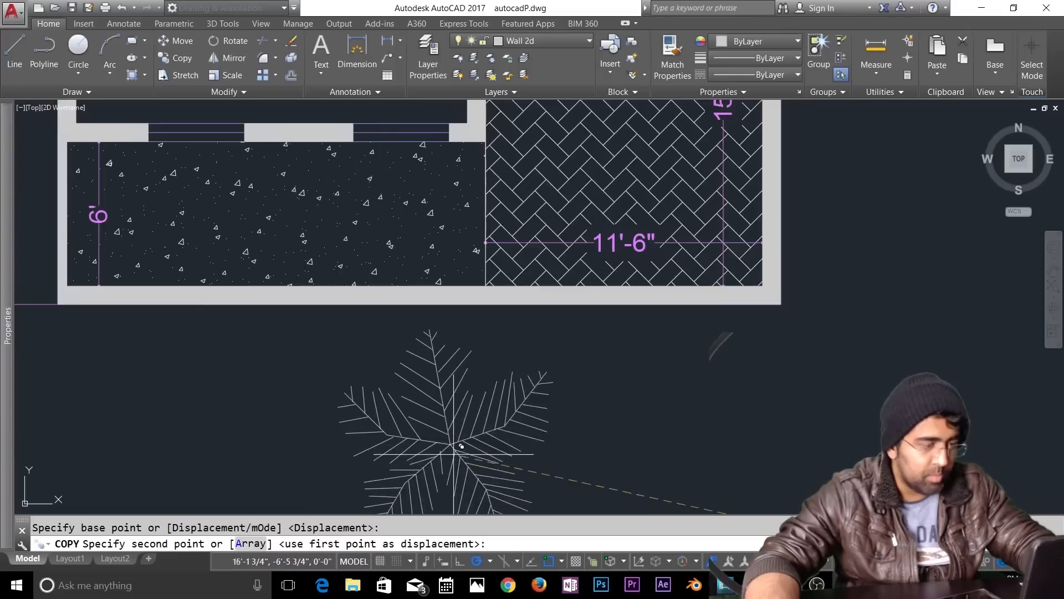
left_click(452, 413)
key("Escape")
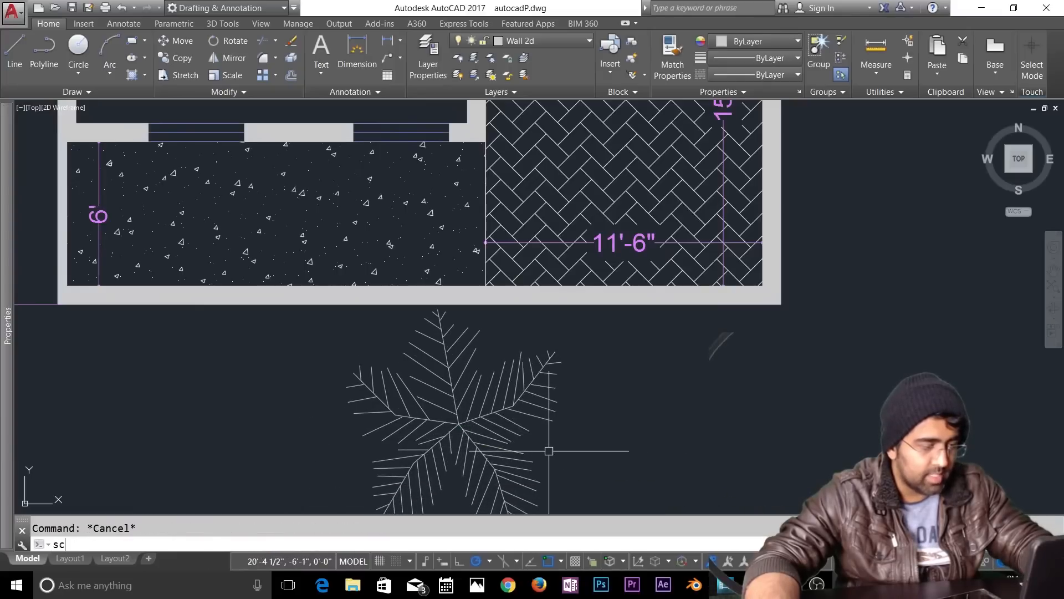
Step: Scale down the copied plant below the ground floor plan, using a factor of 0.6
key("Escape")
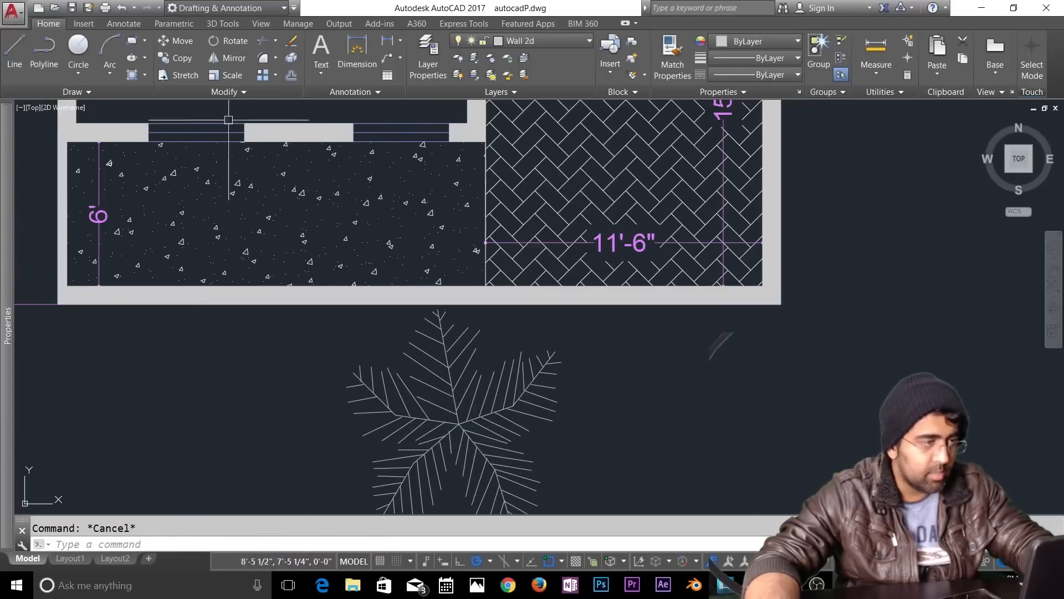
left_click(224, 76)
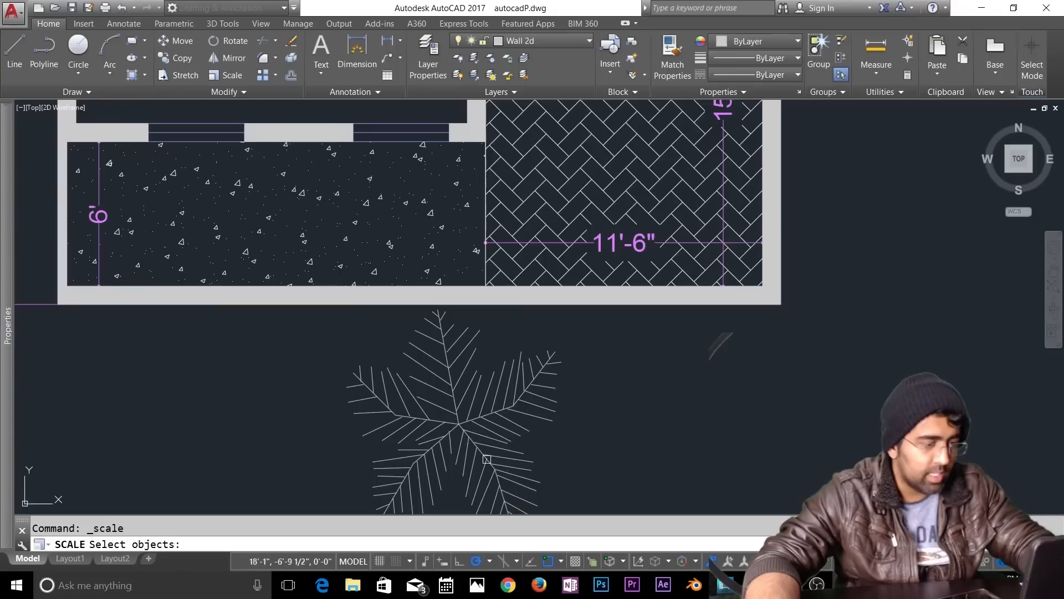
left_click(485, 452)
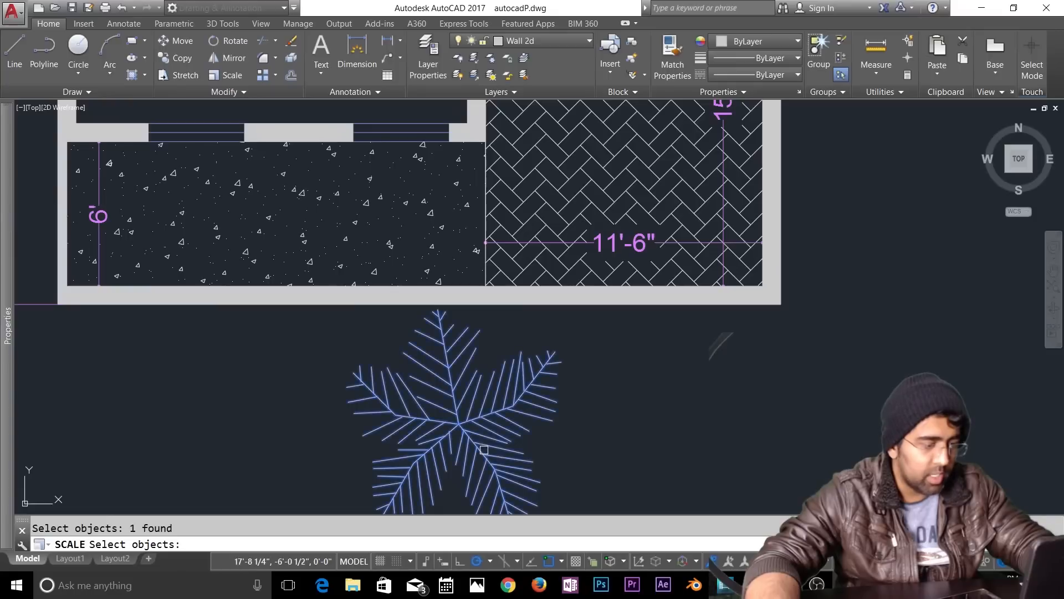
left_click(742, 452)
type(".4")
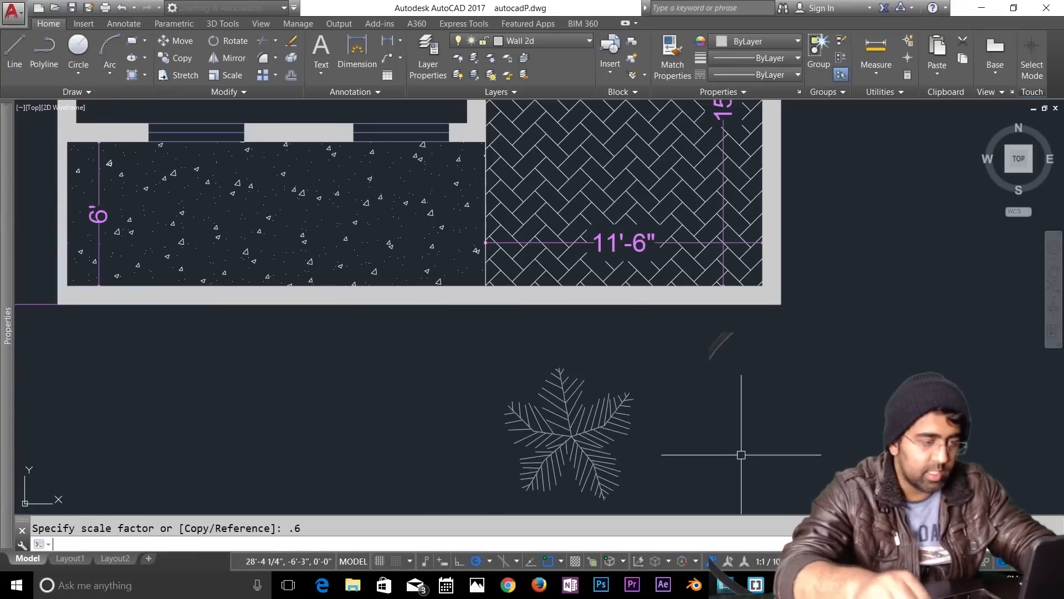
key("Return")
key("Escape")
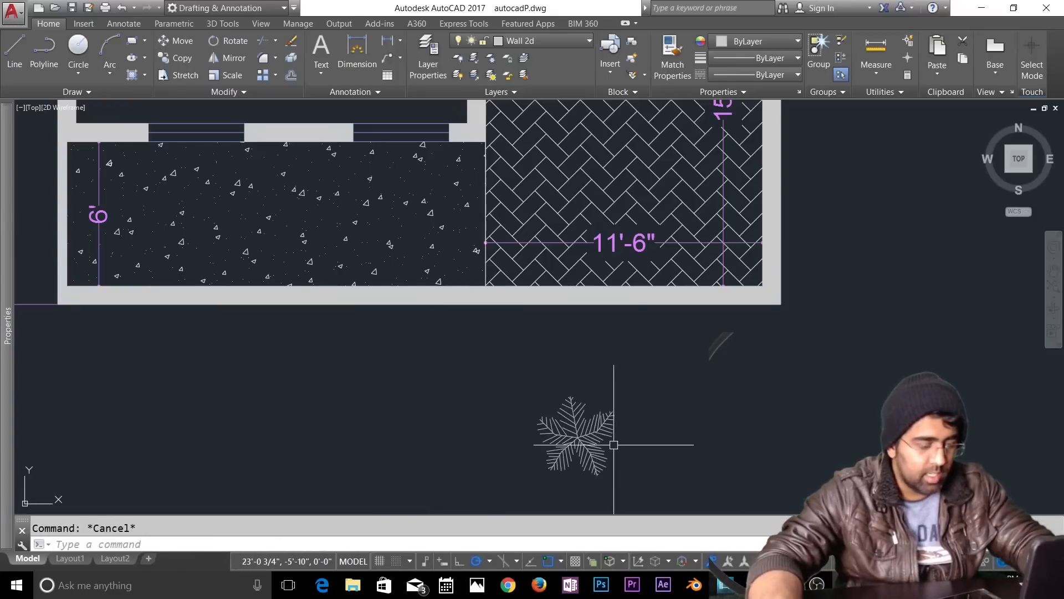
Step: Move the scaled plant into the speckled 6' deep strip in front of the kitchen, beside the strip's 6' dimension
type("m")
key("Return")
left_click(580, 447)
key("Return")
left_click(577, 438)
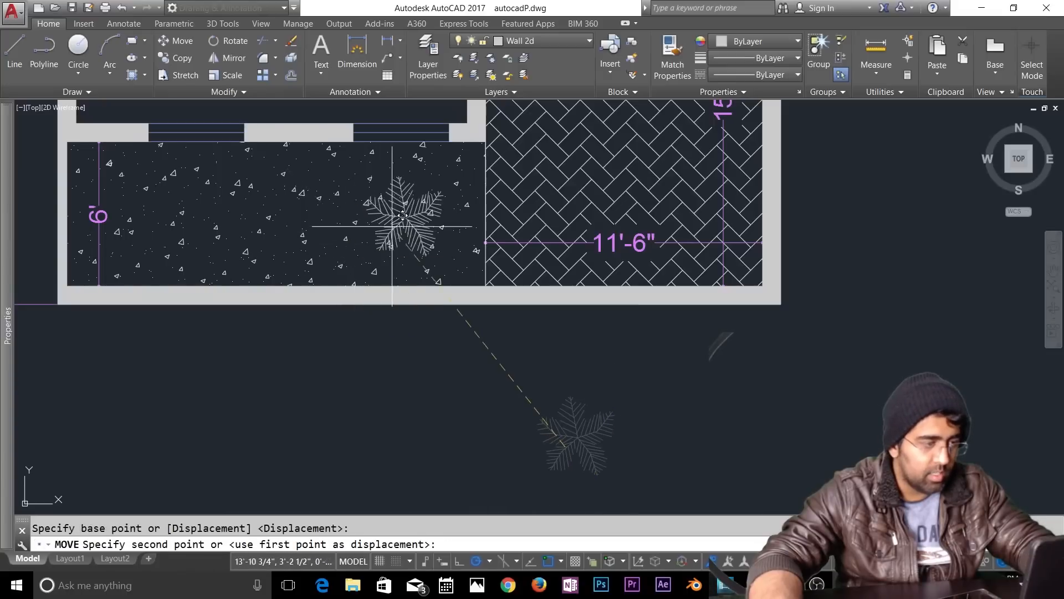
left_click(138, 220)
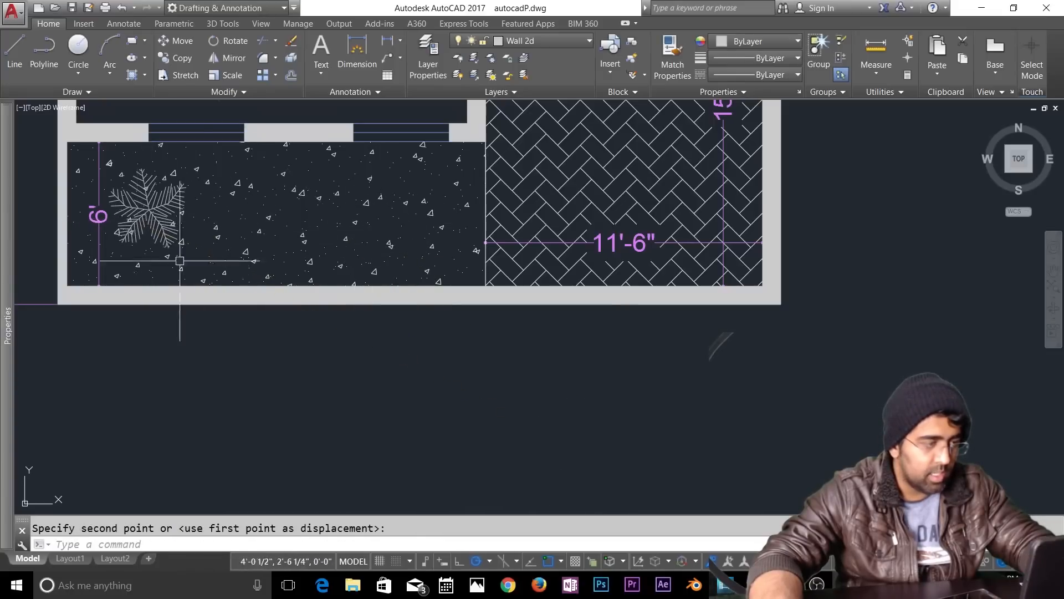
key("Escape")
Step: Move the Kitchen Layout block into the ground floor plan's kitchen, in the corner beside the outer wall and front window
scroll(432, 425, "down", 2)
middle_click_drag(691, 397, 288, 261)
scroll(397, 341, "down", 4)
scroll(698, 392, "up", 2)
middle_click_drag(743, 396, 674, 411)
scroll(845, 321, "up", 6)
left_click(826, 336)
key("Escape")
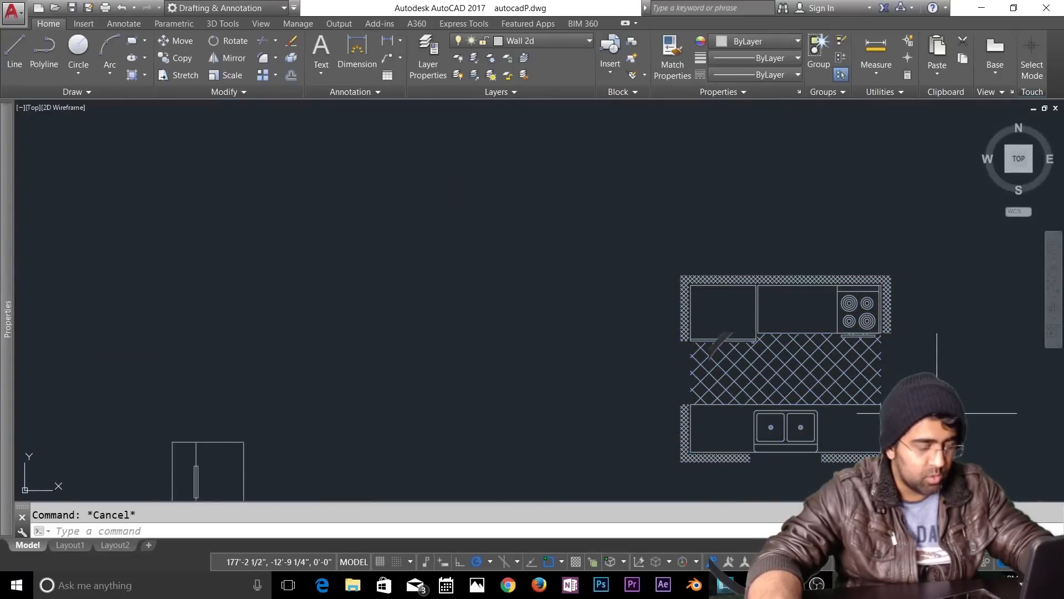
type("m")
key("Return")
left_click(881, 310)
key("Return")
left_click(885, 297)
scroll(885, 296, "down", 3)
middle_click_drag(160, 261, 1021, 428)
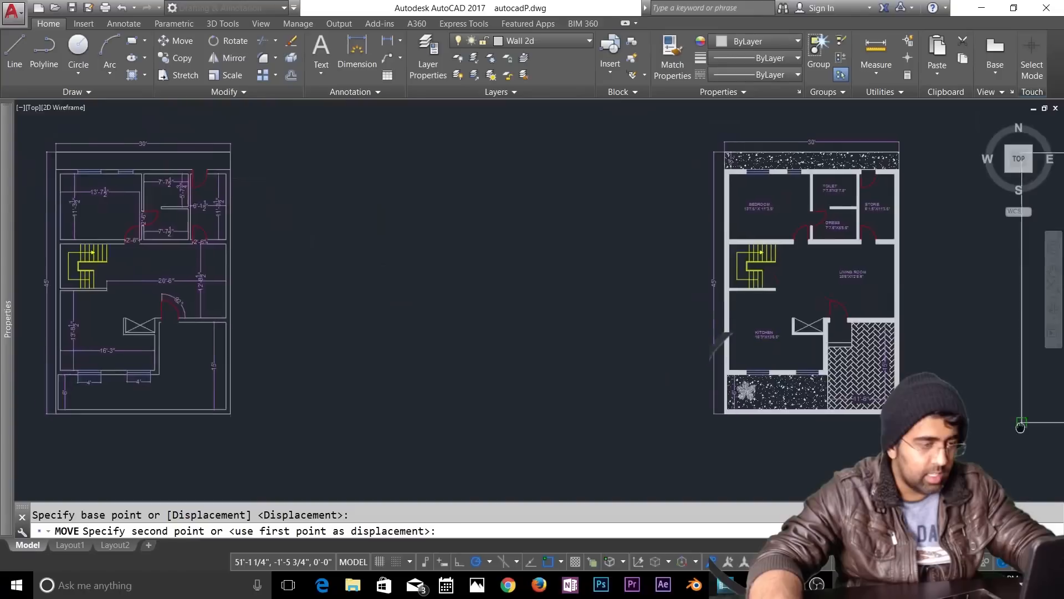
scroll(787, 353, "up", 3)
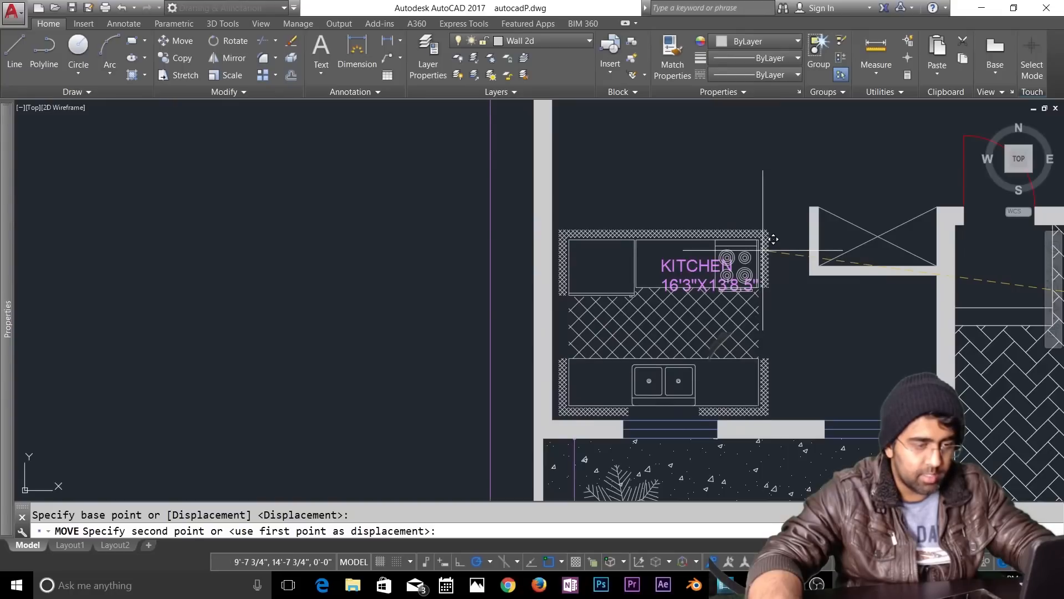
scroll(773, 239, "down", 5)
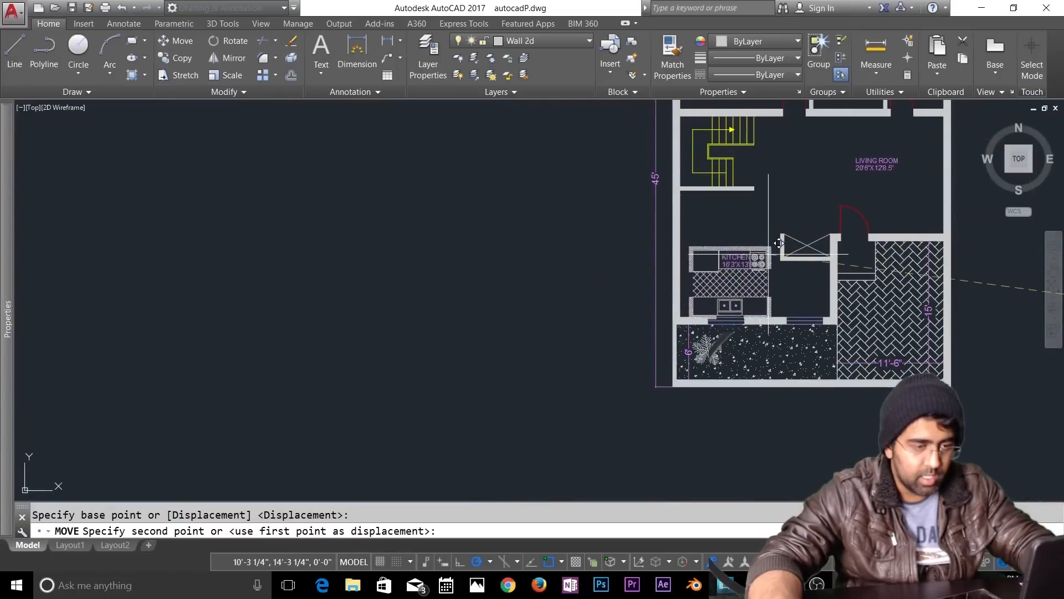
key("Escape")
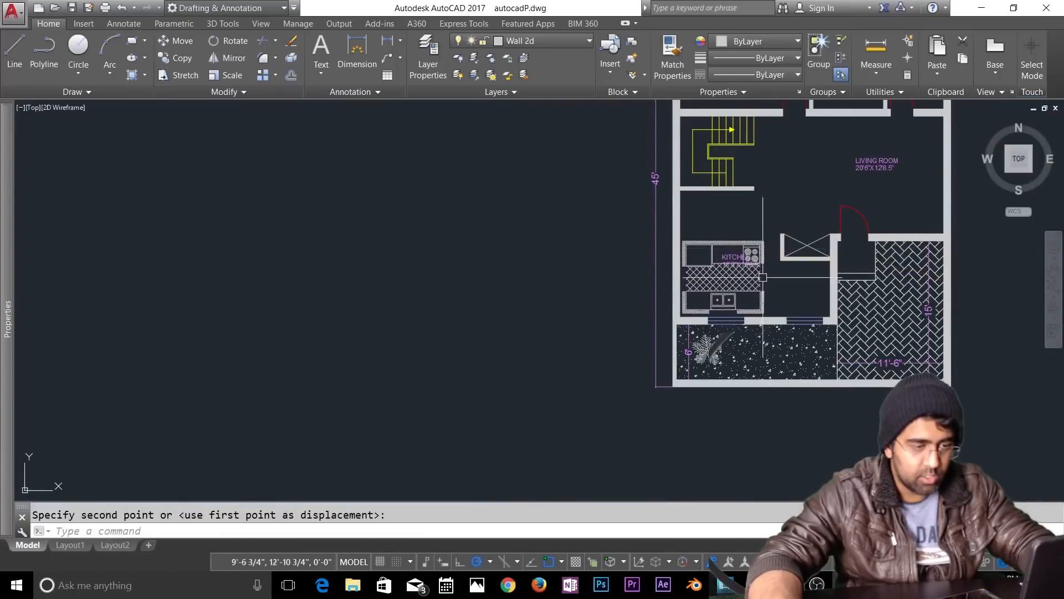
scroll(758, 273, "up", 2)
scroll(759, 273, "up", 2)
type("m")
key("Return")
key("Return")
left_click(673, 248)
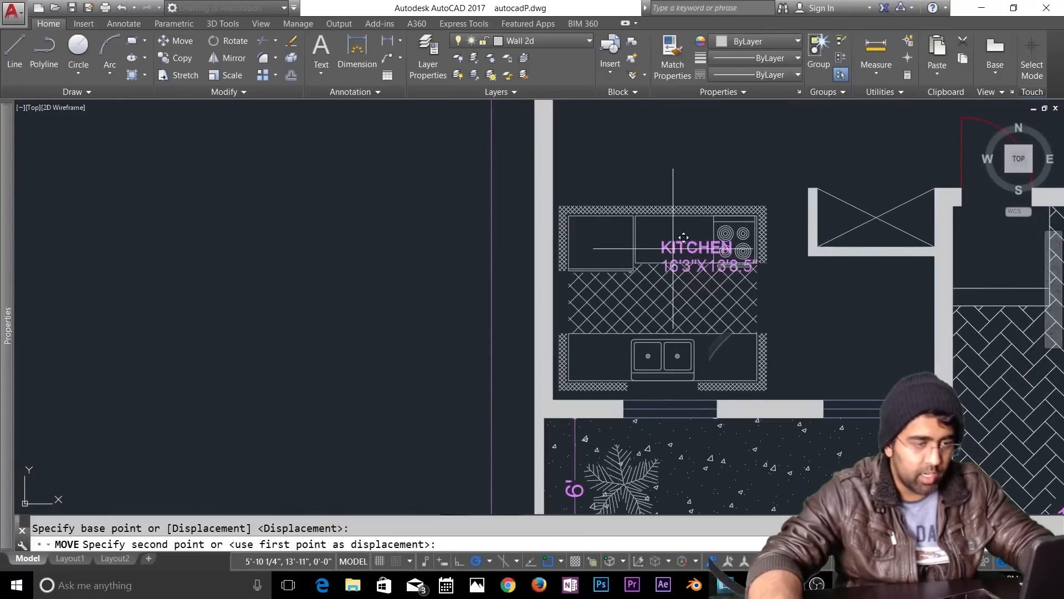
key("Escape")
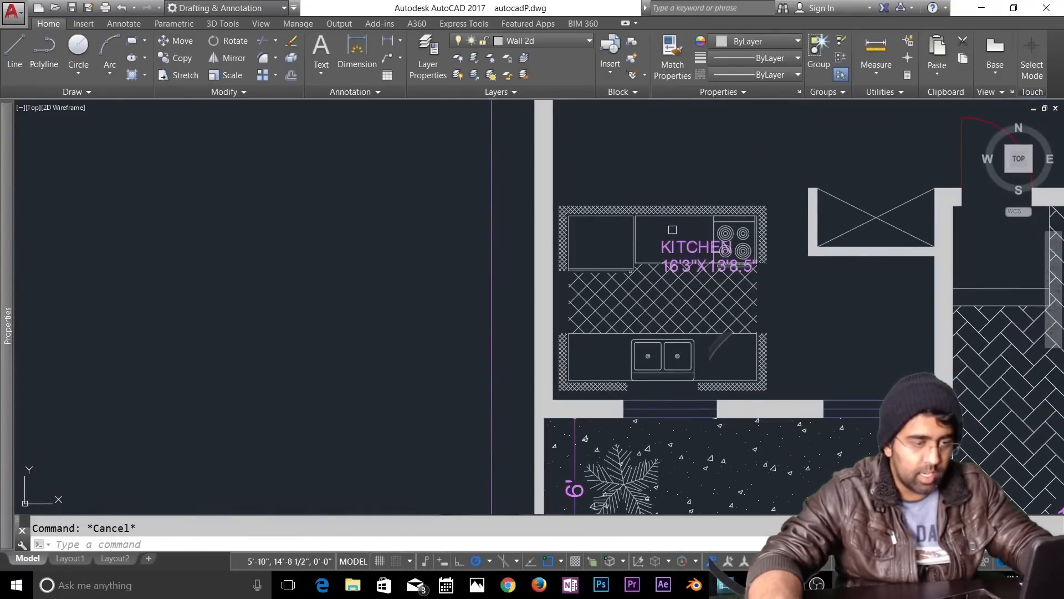
Step: Move the KITCHEN 16'3"X13'8.5" label off the kitchen fixtures into the clear space above them
type("m")
key("Return")
left_click(659, 207)
left_click(763, 287)
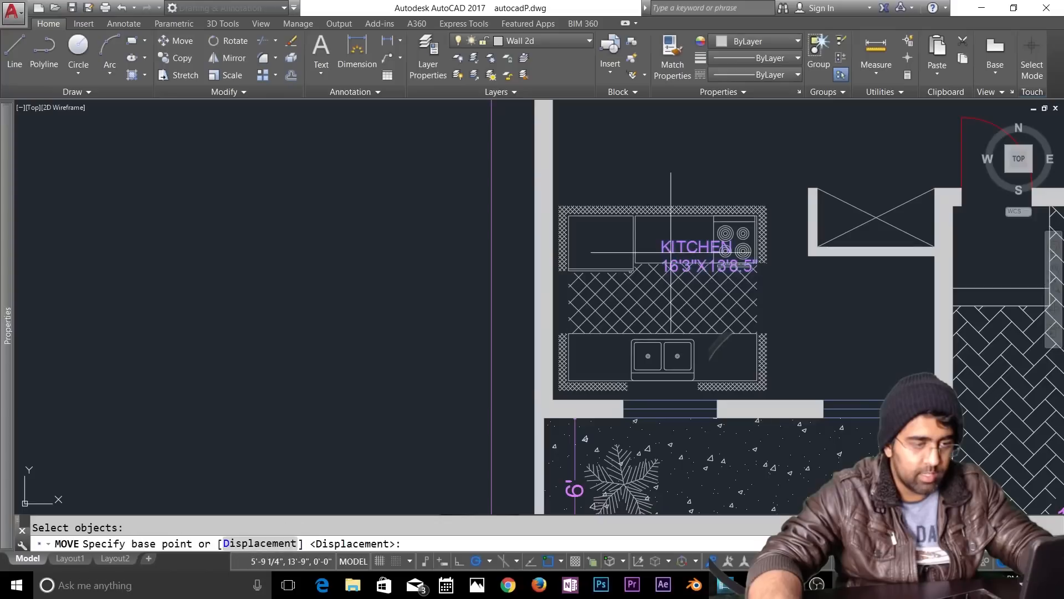
key("Return")
left_click(670, 247)
scroll(670, 246, "down", 2)
left_click(672, 181)
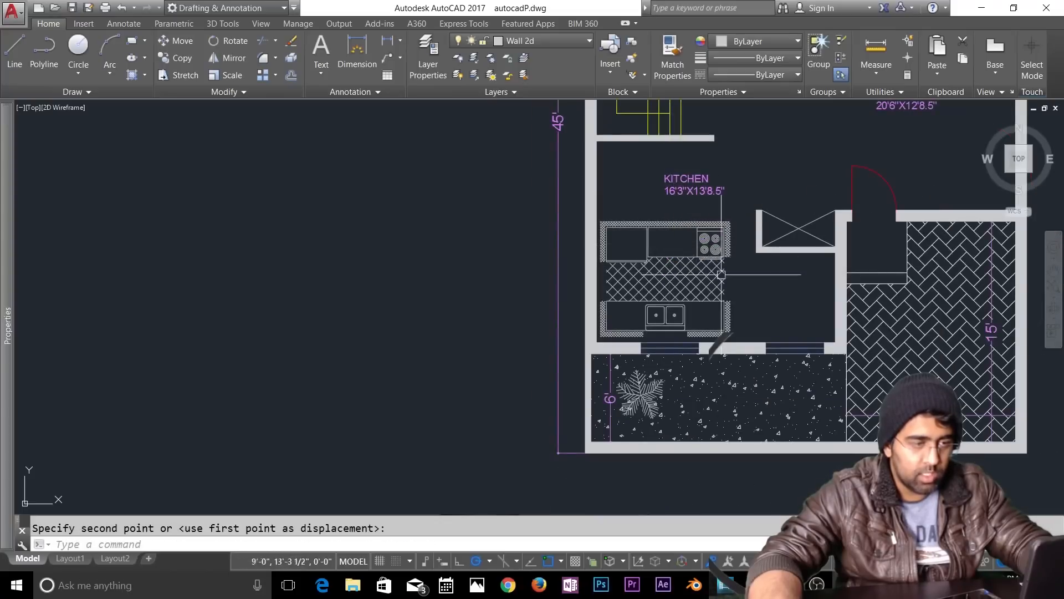
Step: Rotate the Kitchen Layout block in the ground floor kitchen 90° about its middle
key("Escape")
scroll(719, 298, "up", 2)
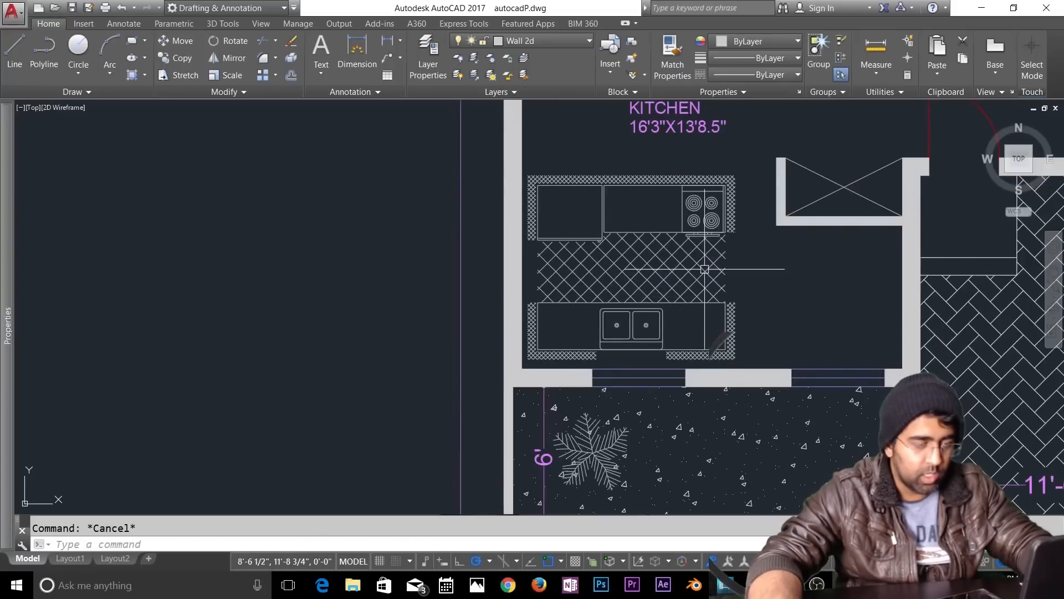
type("ro")
key("Return")
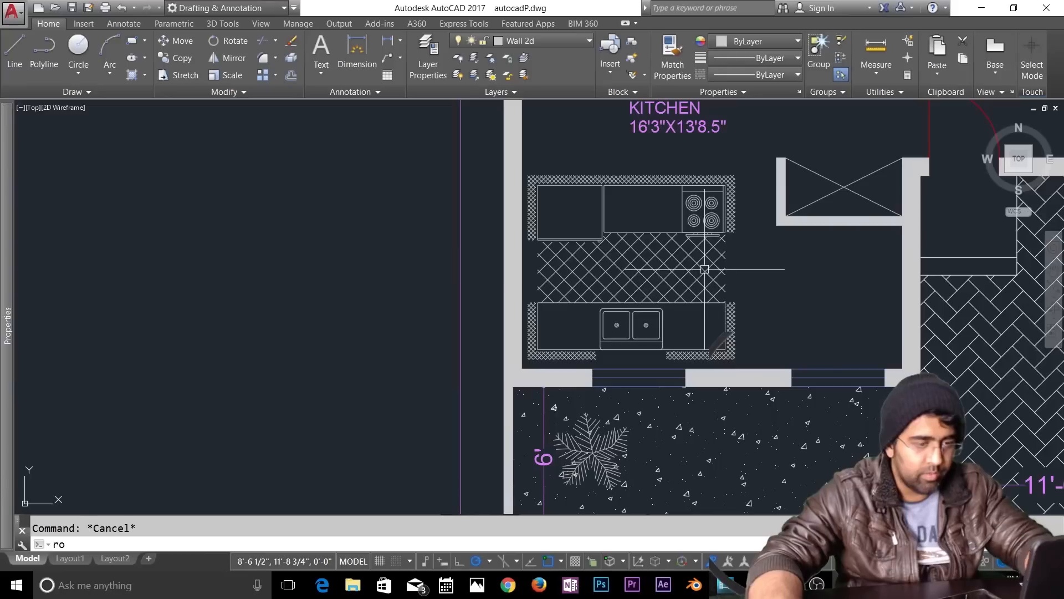
left_click(668, 275)
key("Return")
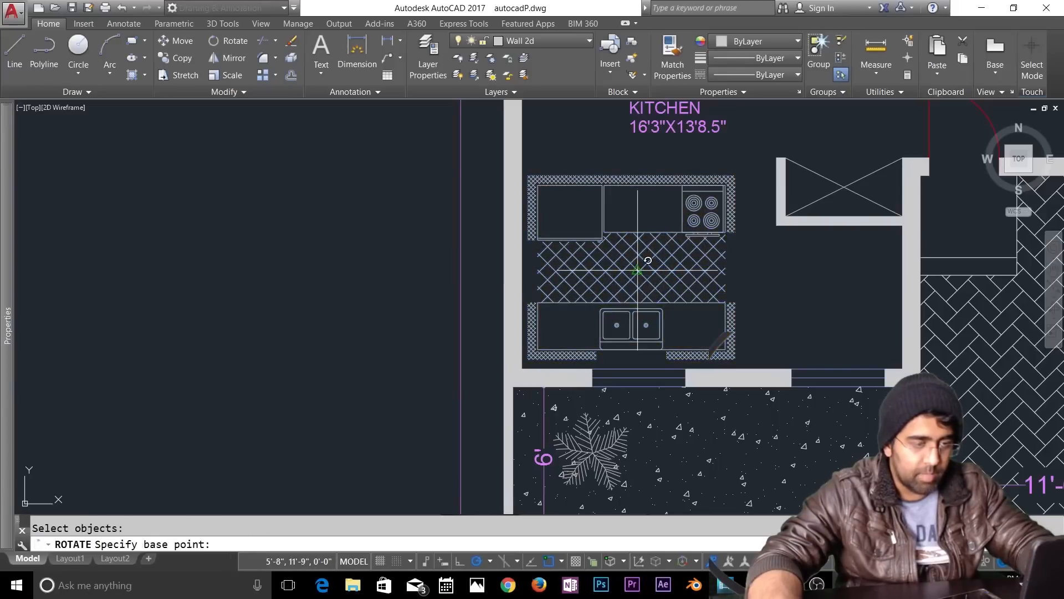
left_click(637, 270)
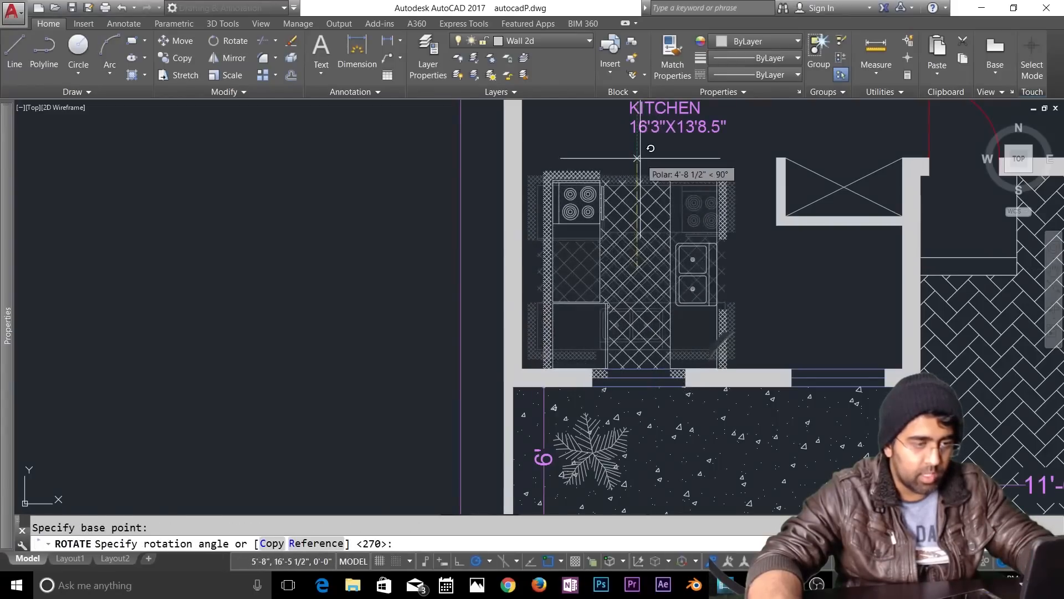
key("Escape")
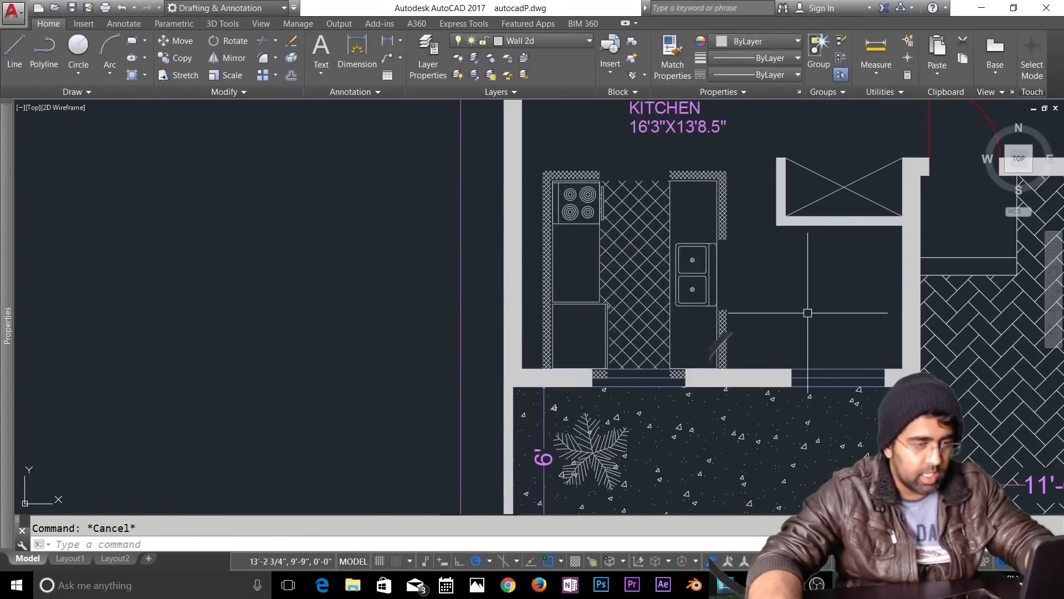
Step: Move the rotated Kitchen Layout block against the outer wall, clear of the front wall and window
type("m")
key("Return")
left_click(689, 295)
left_click(682, 296)
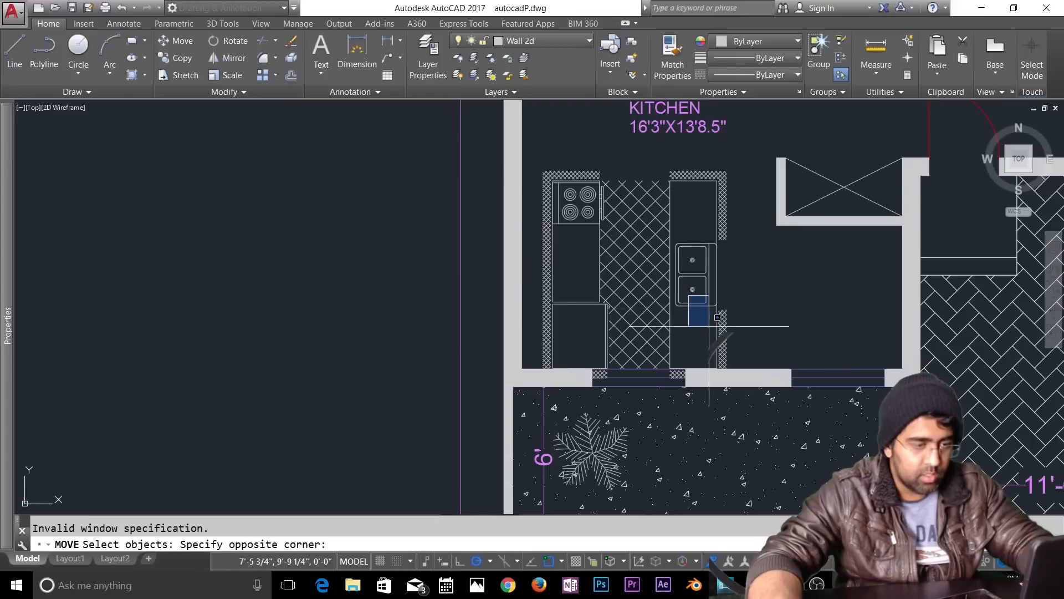
key("Escape")
key("Return")
left_click(697, 306)
key("Return")
left_click(698, 305)
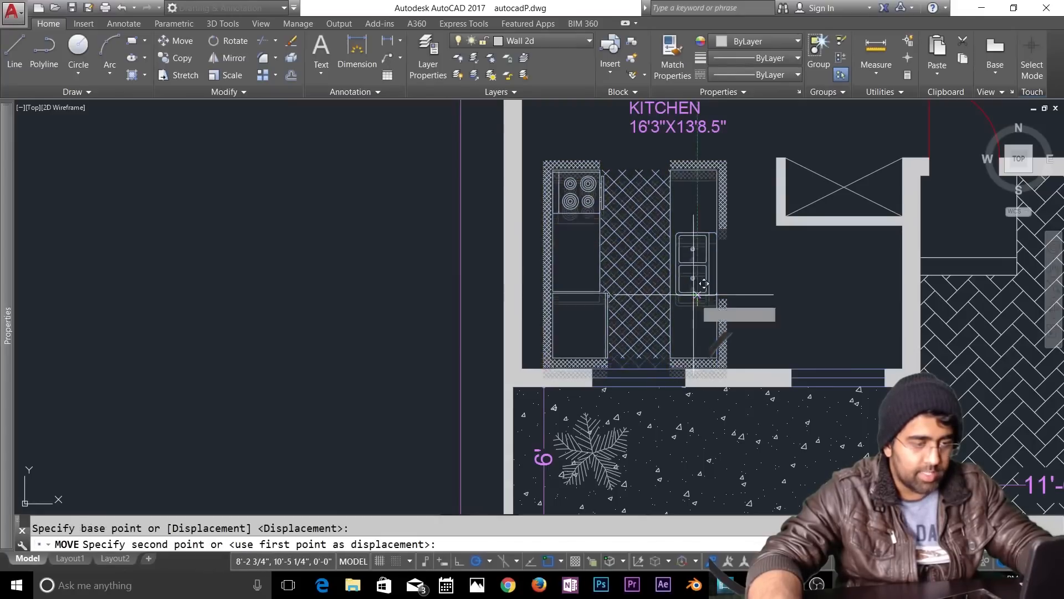
key("Escape")
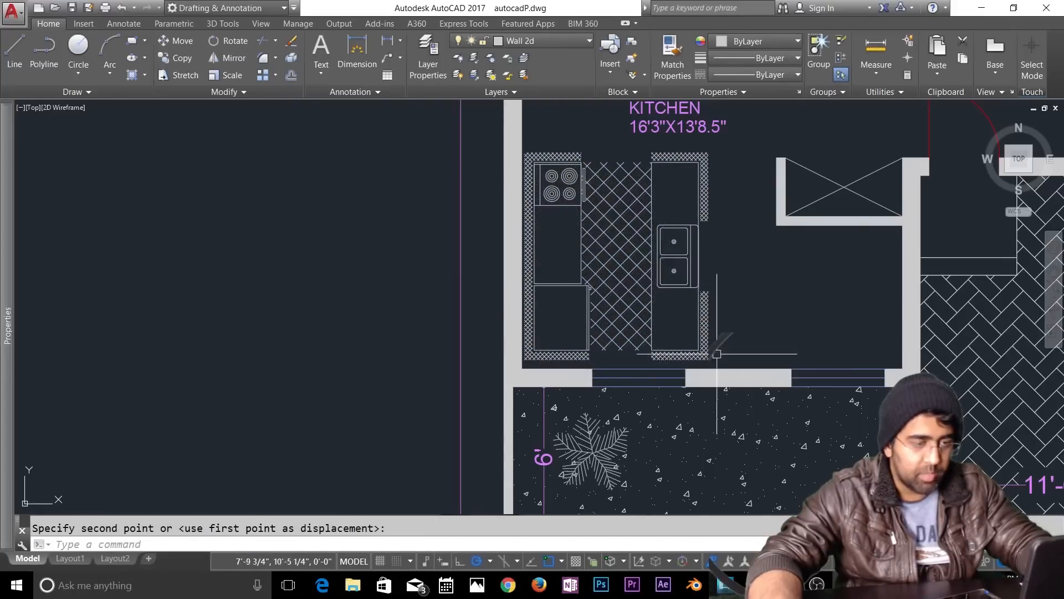
Step: Copy the double bed block from the loose furniture into the ground floor plan's BEDROOM
scroll(720, 407, "down", 4)
scroll(732, 407, "down", 4)
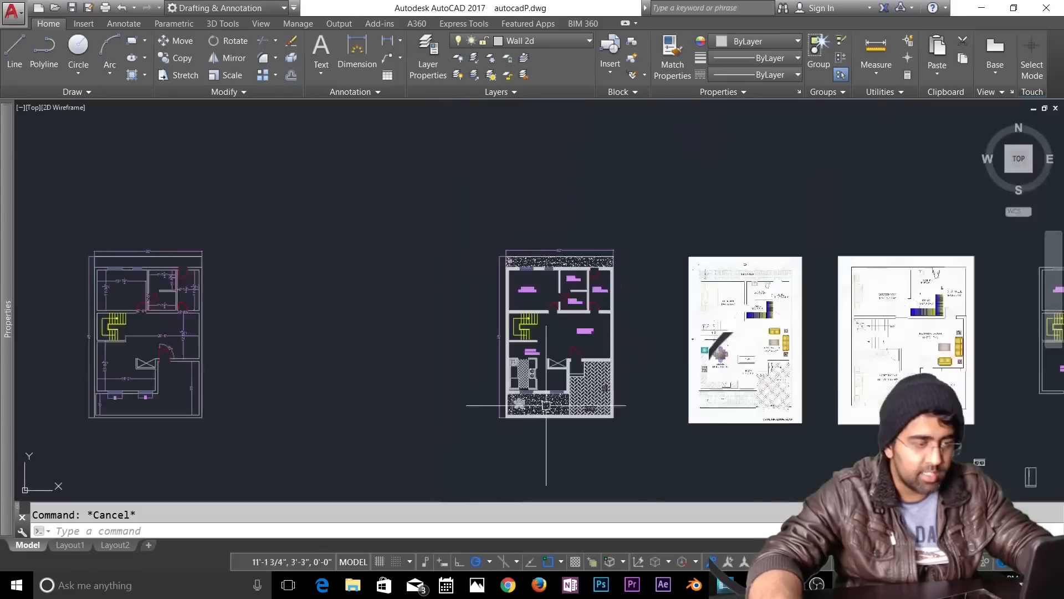
middle_click_drag(860, 437, 533, 294)
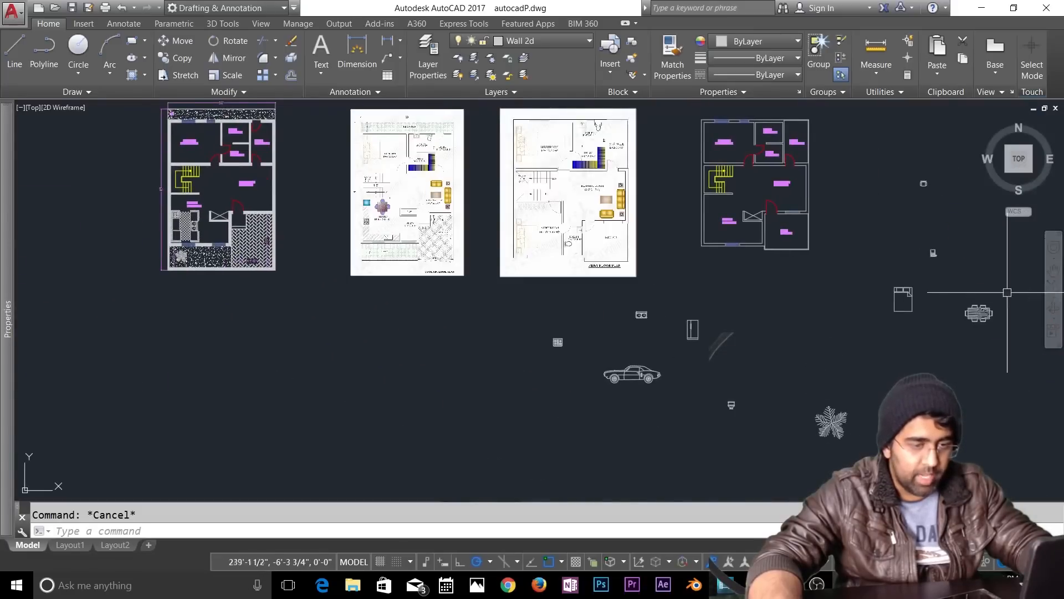
scroll(966, 295, "up", 4)
type("co")
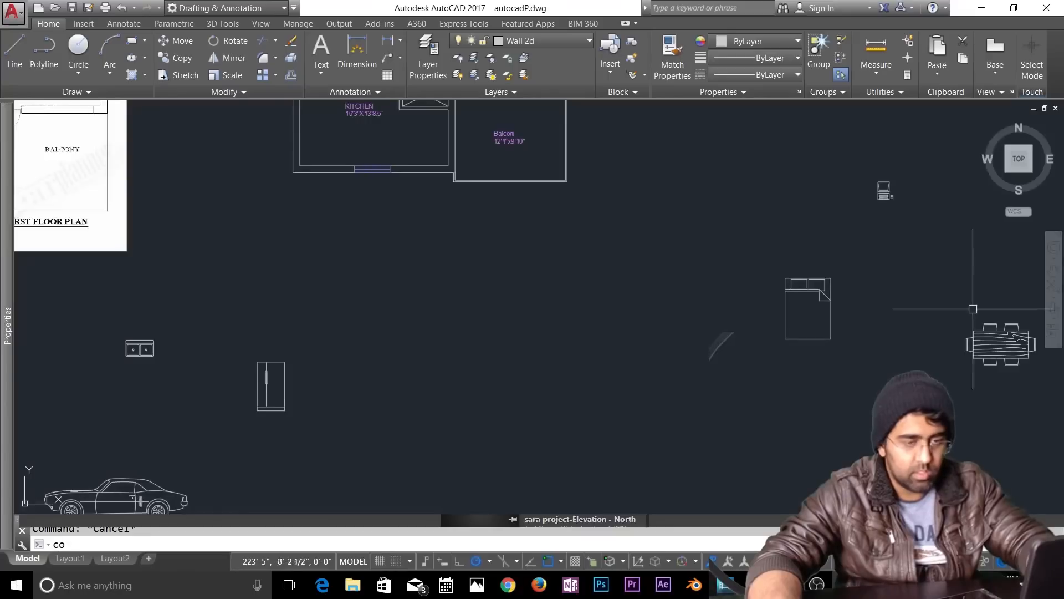
key("Return")
left_click(813, 298)
key("Return")
left_click(810, 298)
scroll(809, 299, "down", 5)
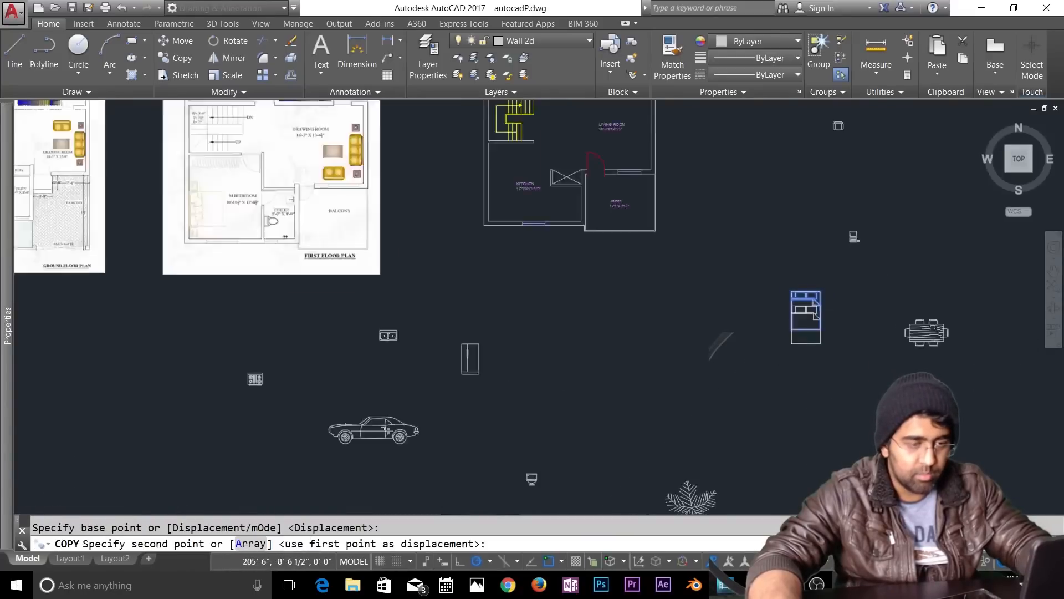
middle_click_drag(417, 150, 510, 273)
scroll(560, 250, "up", 4)
scroll(448, 207, "down", 2)
scroll(500, 240, "up", 2)
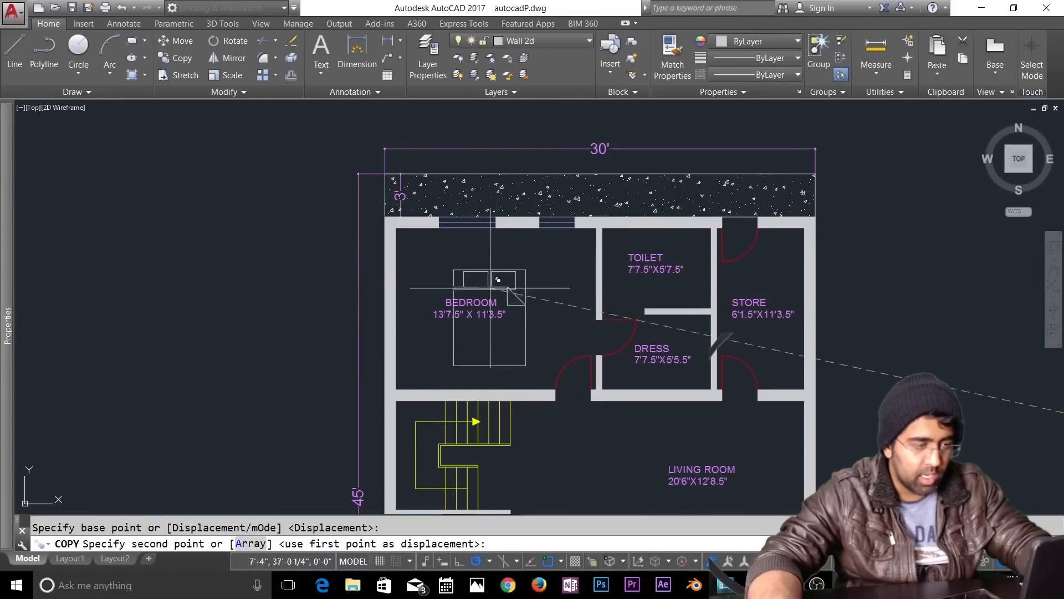
left_click(458, 285)
key("Escape")
Step: Rotate the copied bed a quarter turn so that its pillows face the outer wall
type("ro")
left_click(485, 351)
key("space")
left_click(485, 354)
key("space")
key("space")
key("Escape")
Step: Move the bed into the bedroom corner beside the outer wall and the wall above the staircase
type("m")
left_click(480, 354)
key("space")
left_click(479, 352)
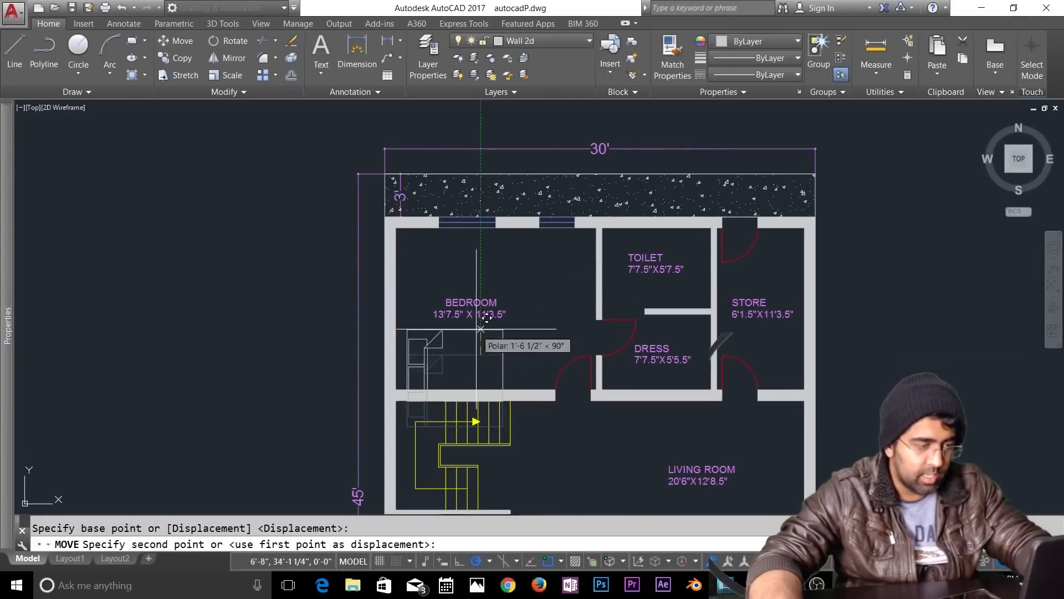
scroll(482, 317, "up", 2)
left_click(461, 302)
Step: Move the BEDROOM 13'7.5" X 11'3.5" label into the clear space above the bed
type("m")
left_click(342, 233)
left_click(546, 352)
key("space")
left_click(469, 352)
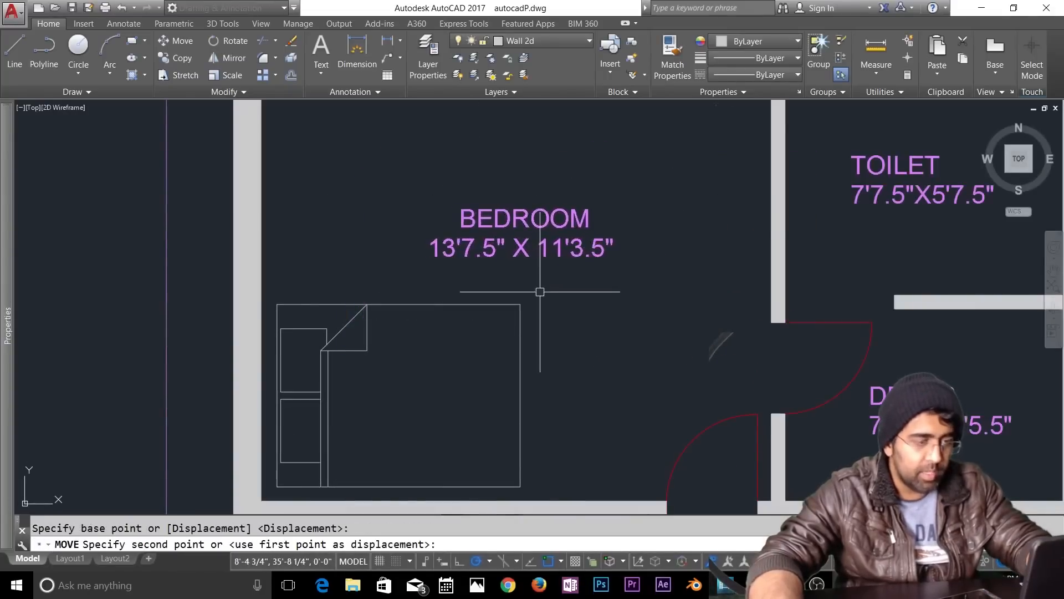
left_click(541, 288)
key("Escape")
Step: Move the six-seat dining table from the loose furniture into the ground floor plan's LIVING ROOM
scroll(576, 406, "down", 4)
middle_click_drag(545, 392, 513, 315)
middle_click_drag(873, 357, 777, 279)
scroll(583, 333, "down", 1)
mouse_move(986, 426)
middle_mouse_down()
mouse_move(820, 366)
mouse_move(447, 314)
middle_mouse_up()
scroll(686, 319, "up", 4)
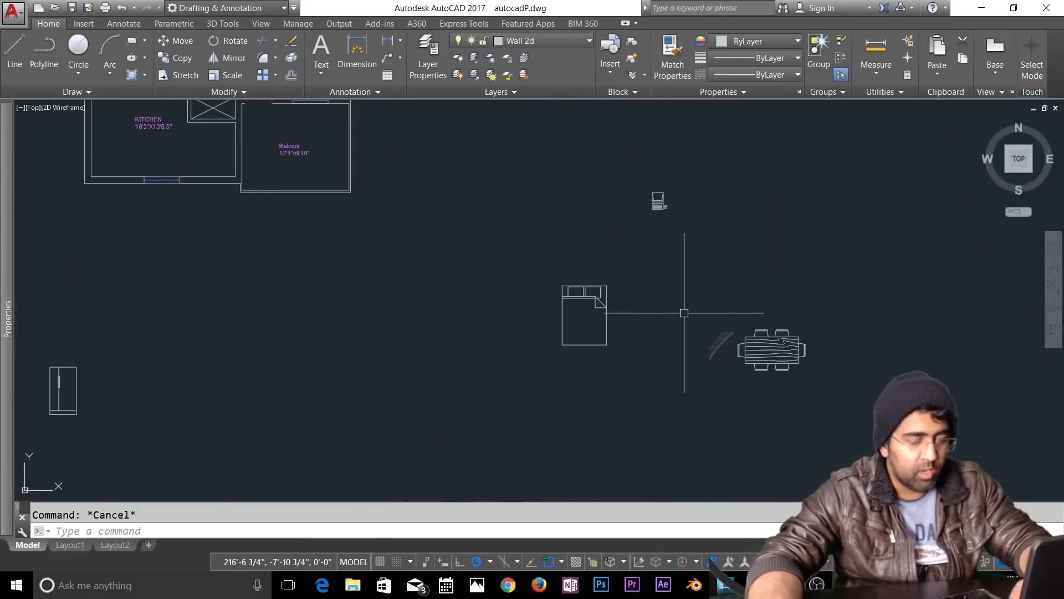
type("m")
left_click(815, 332)
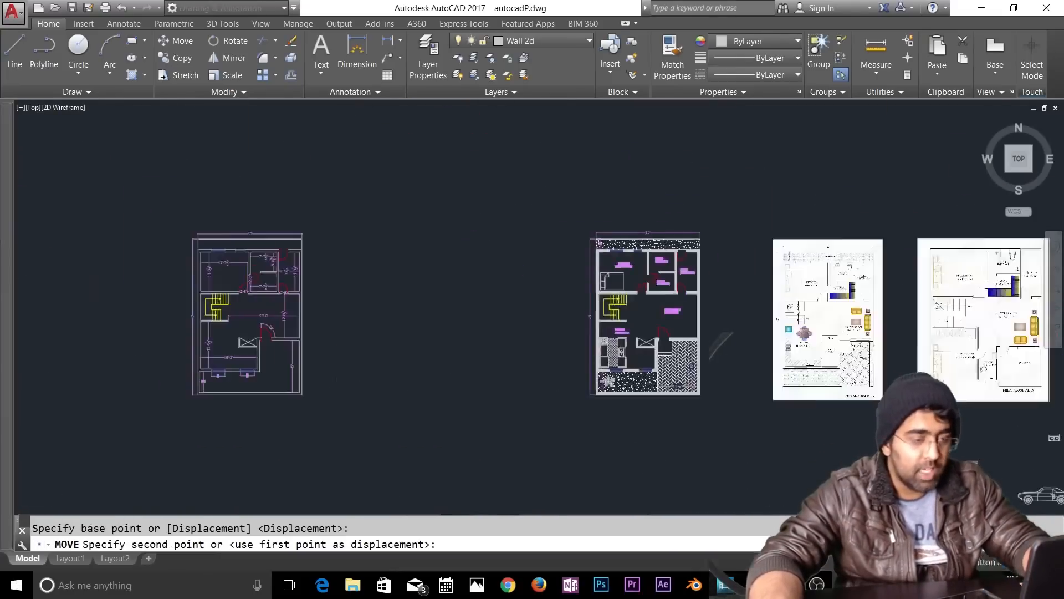
scroll(648, 292, "up", 4)
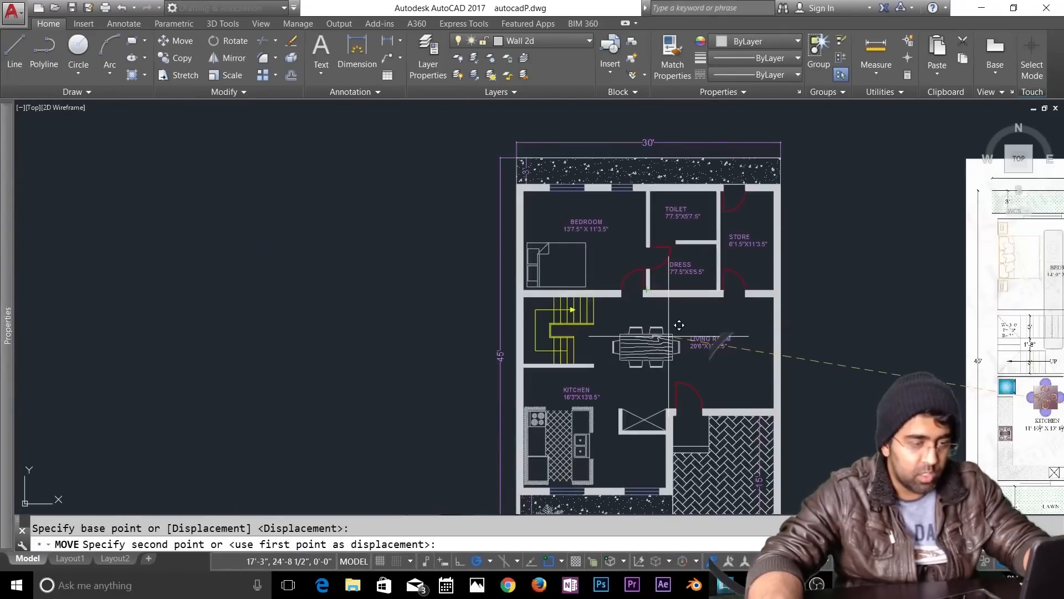
left_click(734, 335)
key("Escape")
Step: Rotate the dining table a quarter turn and position it near the living room's outer wall
type("ro")
left_click(732, 348)
key("space")
left_click(733, 349)
left_click(733, 381)
type("m")
left_click(736, 326)
left_click(733, 352)
scroll(728, 372, "up", 4)
Step: Move the LIVING ROOM 20'6"X12'8.5" label into the clear space between the staircase and the dining table
type("m")
left_click(640, 330)
left_click(493, 330)
key("Escape")
scroll(687, 383, "down", 5)
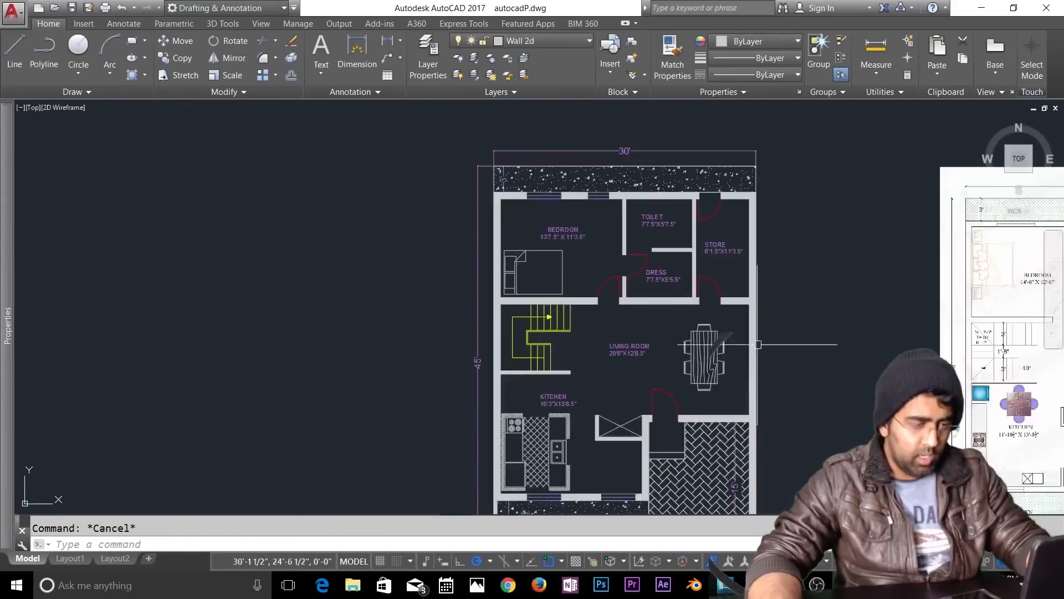
Step: Create a new layer named Interior for the furniture
scroll(394, 356, "up", 4)
scroll(530, 349, "down", 1)
left_click(435, 372)
scroll(468, 296, "down", 3)
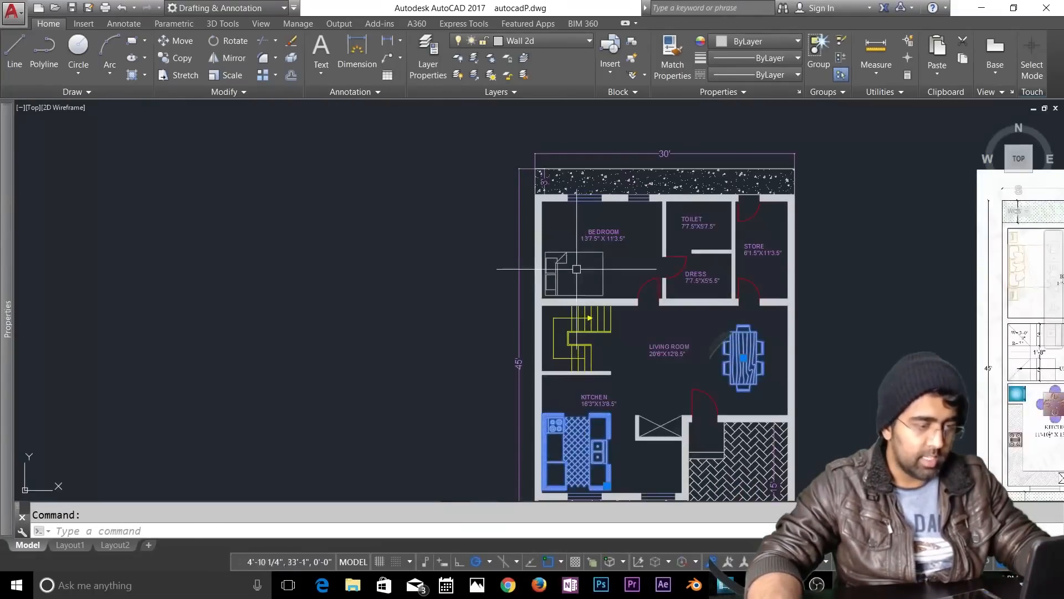
left_click(441, 55)
key("alt+n")
type("Interior")
key("Return")
left_click(1009, 127)
Step: Assign the ground floor bed, dining table, kitchen layout and plant to the Interior layer
left_click(566, 267)
left_click(742, 366)
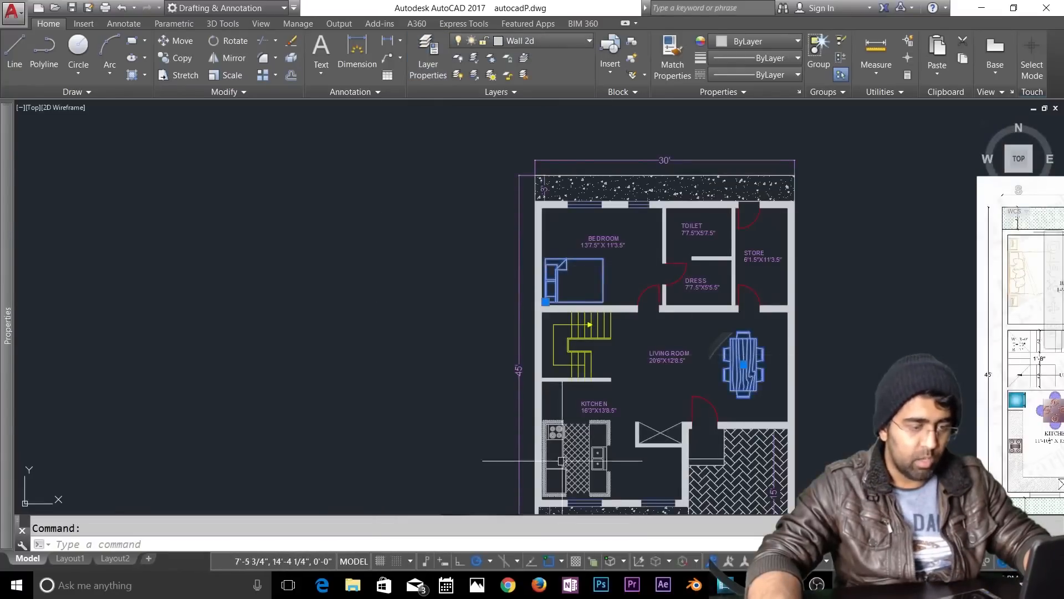
left_click(561, 459)
middle_click_drag(651, 456, 623, 357)
middle_click_drag(634, 430, 623, 463)
left_click(528, 463)
left_click(554, 41)
left_click(521, 190)
Step: Copy the toilet fixture from the loose blocks into the upper corner of the ground floor's TOILET room
scroll(820, 321, "down", 6)
scroll(949, 386, "up", 2)
middle_click_drag(949, 386, 816, 340)
middle_click_drag(360, 482, 605, 269)
scroll(743, 381, "up", 2)
key("Escape")
type("co")
left_click(716, 334)
left_click(664, 377)
key("space")
left_click(696, 353)
scroll(676, 366, "down", 2)
middle_click_drag(293, 114, 712, 283)
scroll(696, 293, "up", 5)
left_click(748, 263)
Step: Place another copy of the toilet fixture in the space below the crossed box beside the kitchen
scroll(699, 313, "down", 4)
middle_click_drag(721, 471, 723, 354)
scroll(715, 300, "up", 4)
scroll(718, 328, "down", 2)
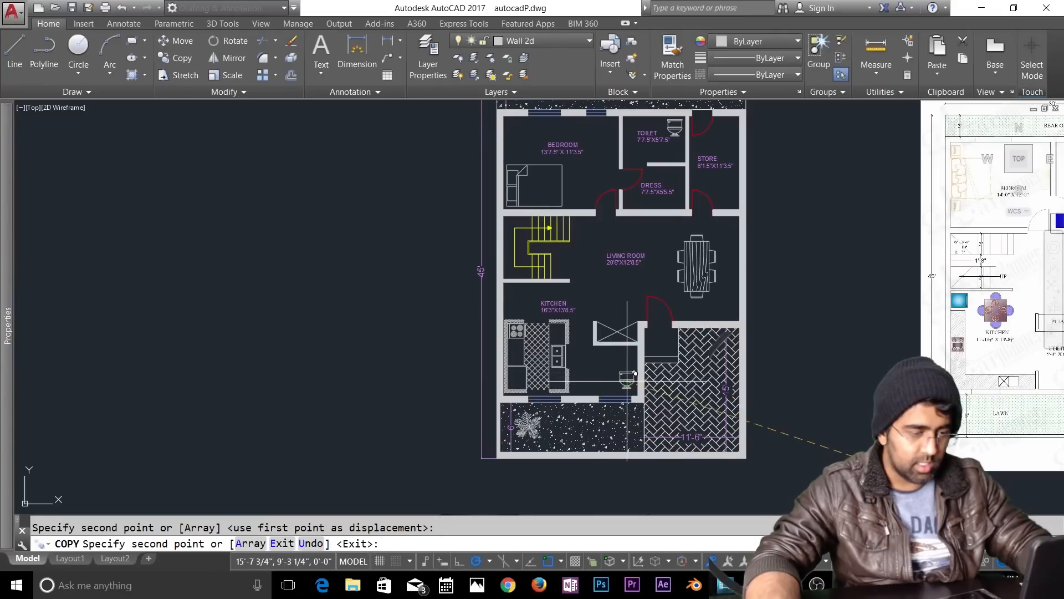
scroll(606, 388, "up", 5)
key("Escape")
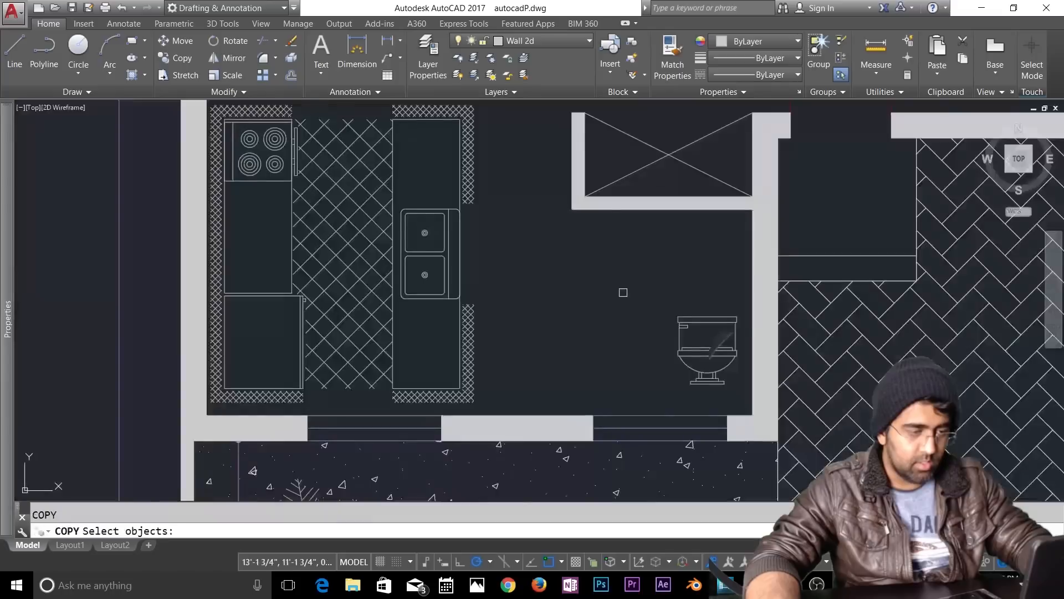
Step: Draw two parallel partition lines from the crossed box's wall corners down to the front wall, separating the toilet from the kitchen
type("l")
key("Return")
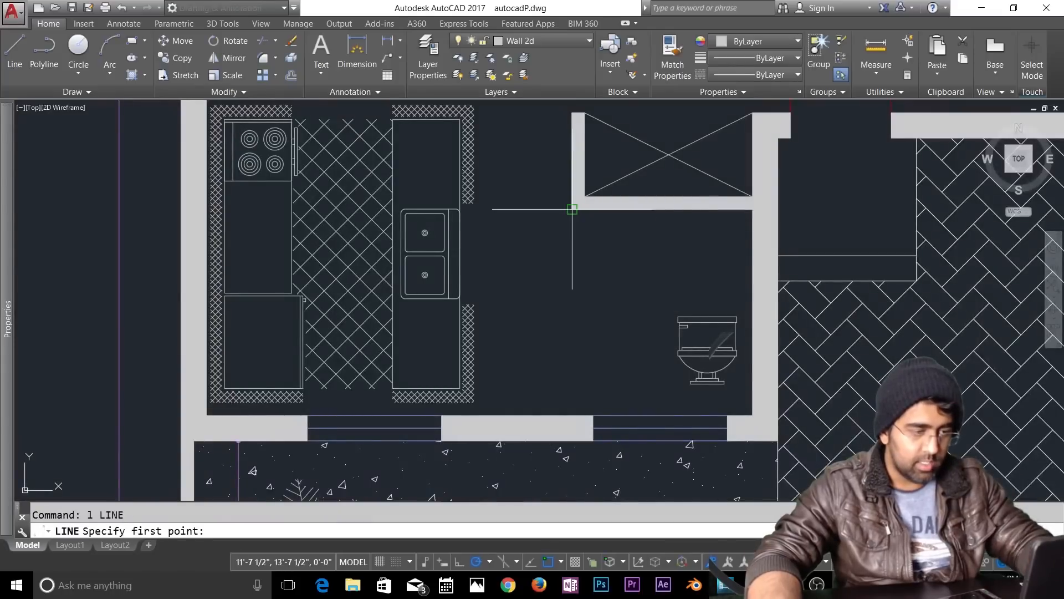
left_click(572, 210)
left_click(573, 416)
key("Return")
key("Return")
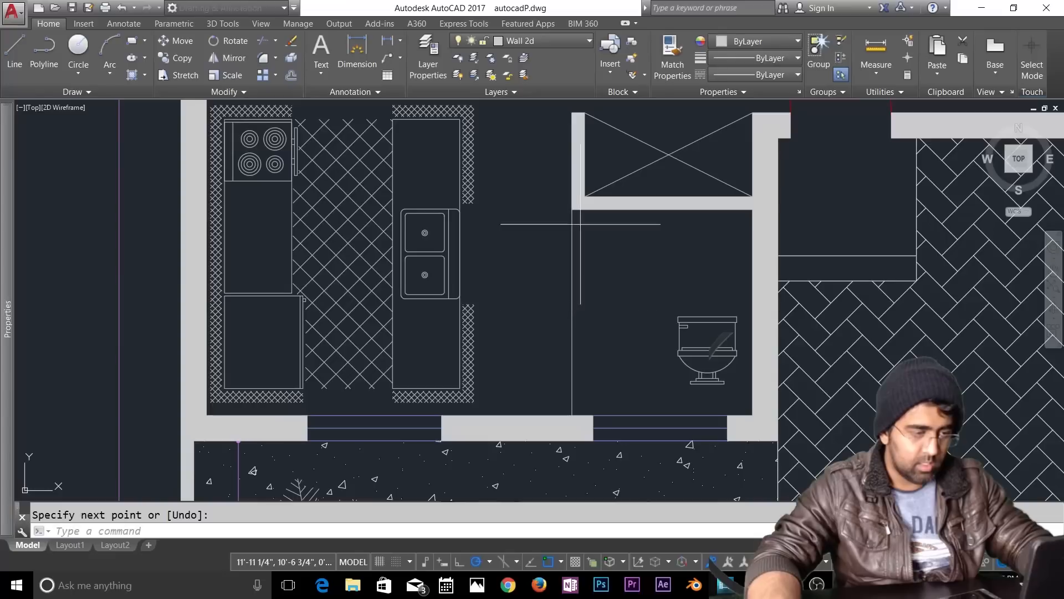
left_click(585, 197)
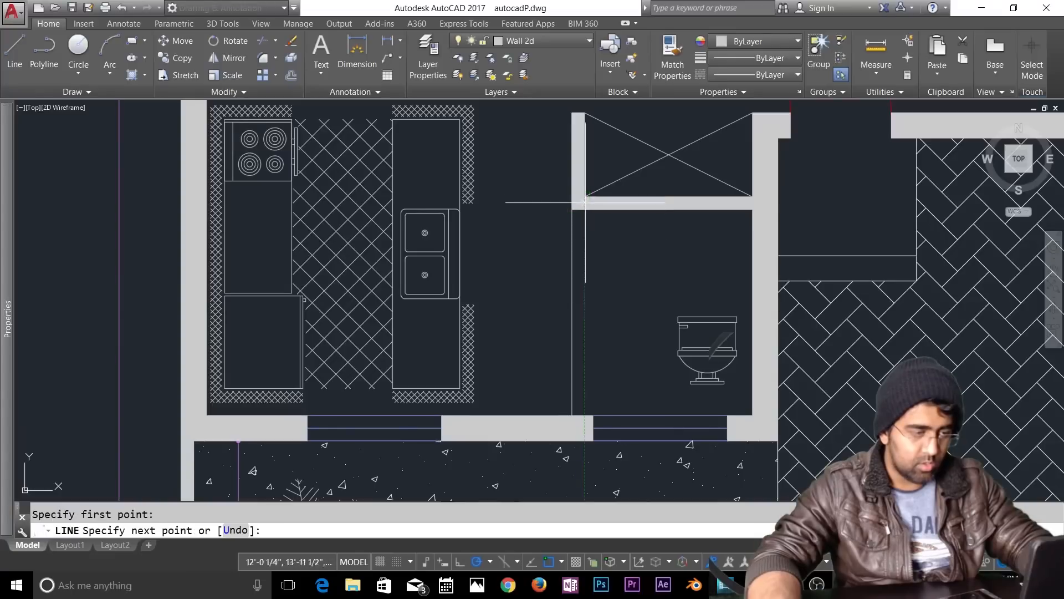
left_click(586, 413)
key("Escape")
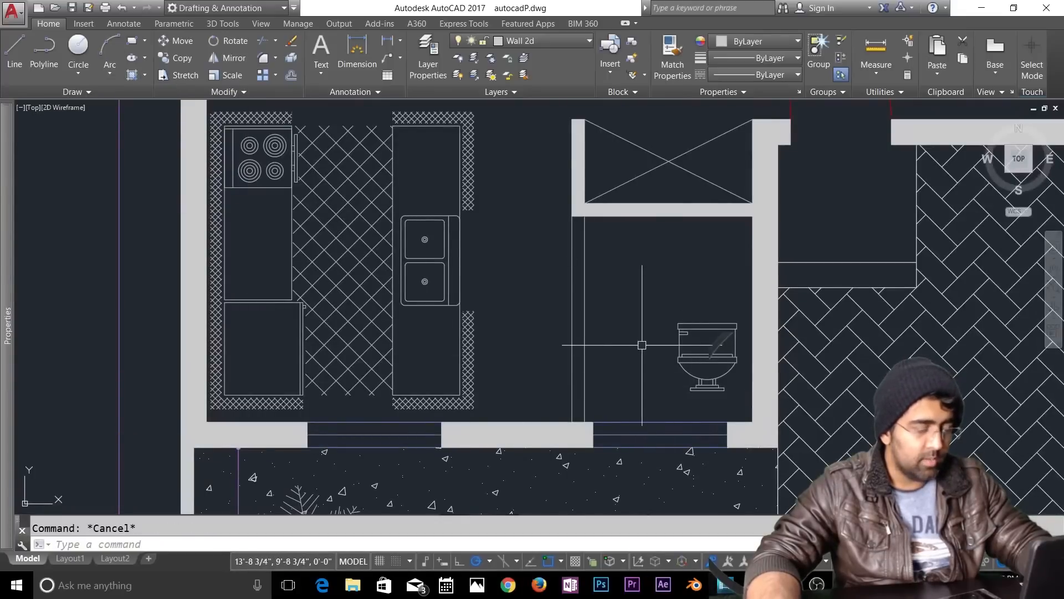
Step: Examine the whole furnished ground floor plan, including its dimensions, labels and new partition
scroll(575, 350, "down", 4)
scroll(610, 377, "up", 3)
scroll(660, 408, "down", 5)
scroll(661, 408, "up", 2)
scroll(649, 406, "down", 5)
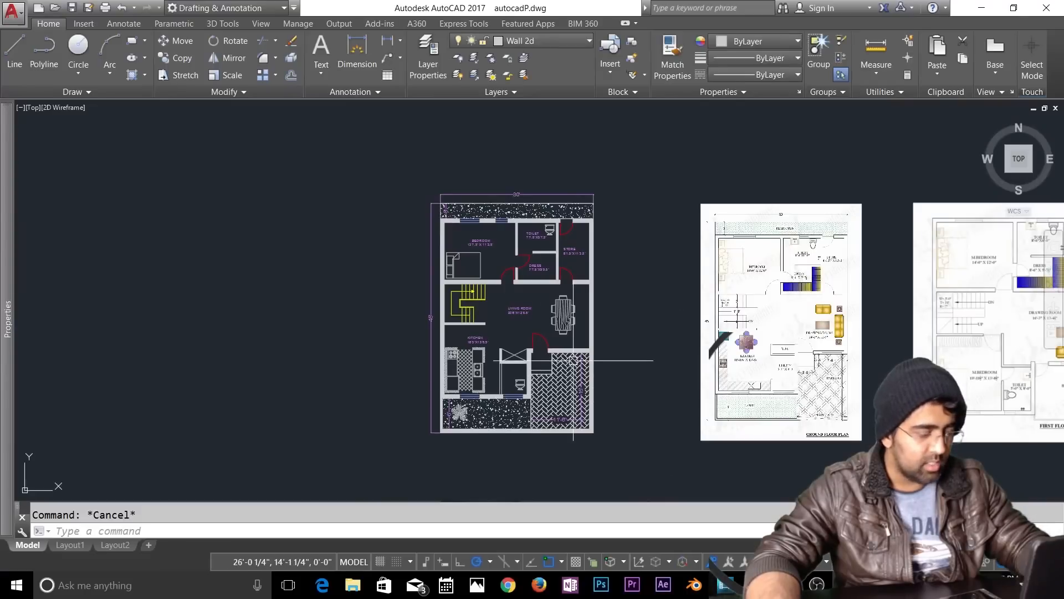
key("Return")
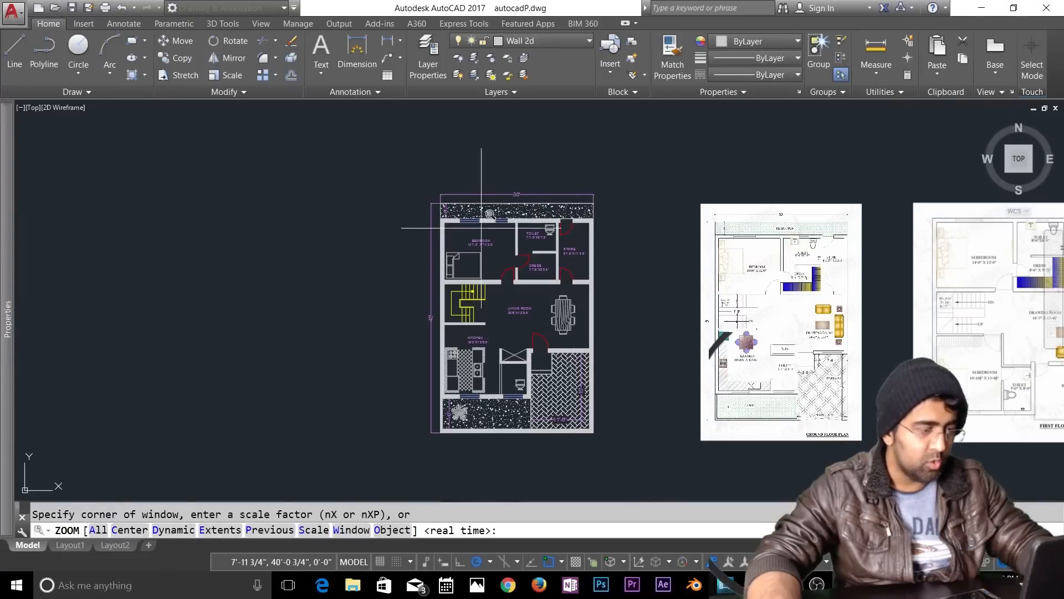
left_click(417, 189)
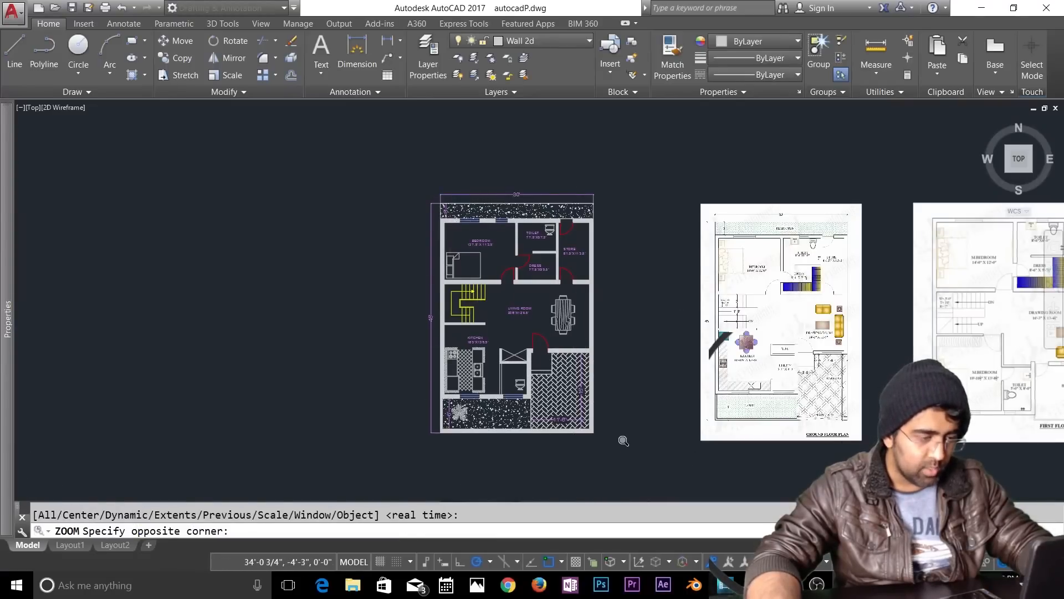
left_click(623, 439)
scroll(590, 348, "up", 4)
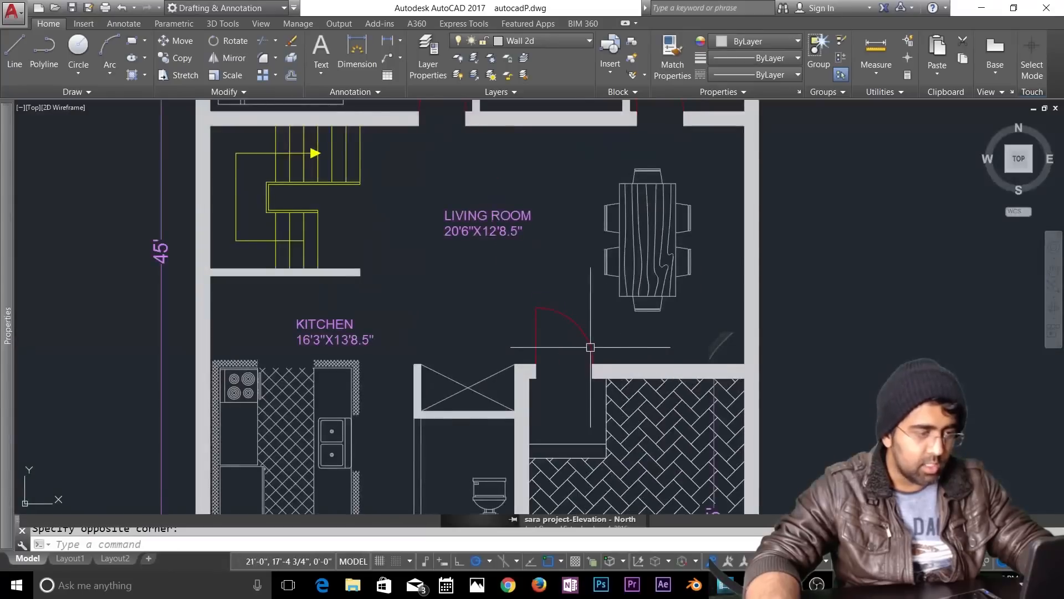
scroll(601, 344, "down", 4)
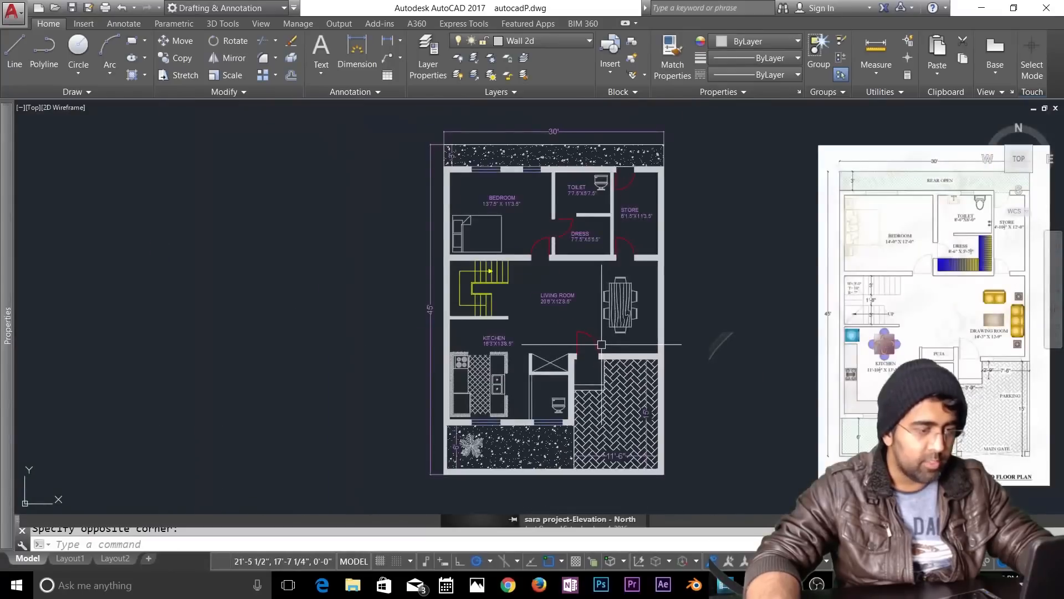
Step: Open Layout1 and examine how the ground floor plan is displayed on it
left_click(72, 558)
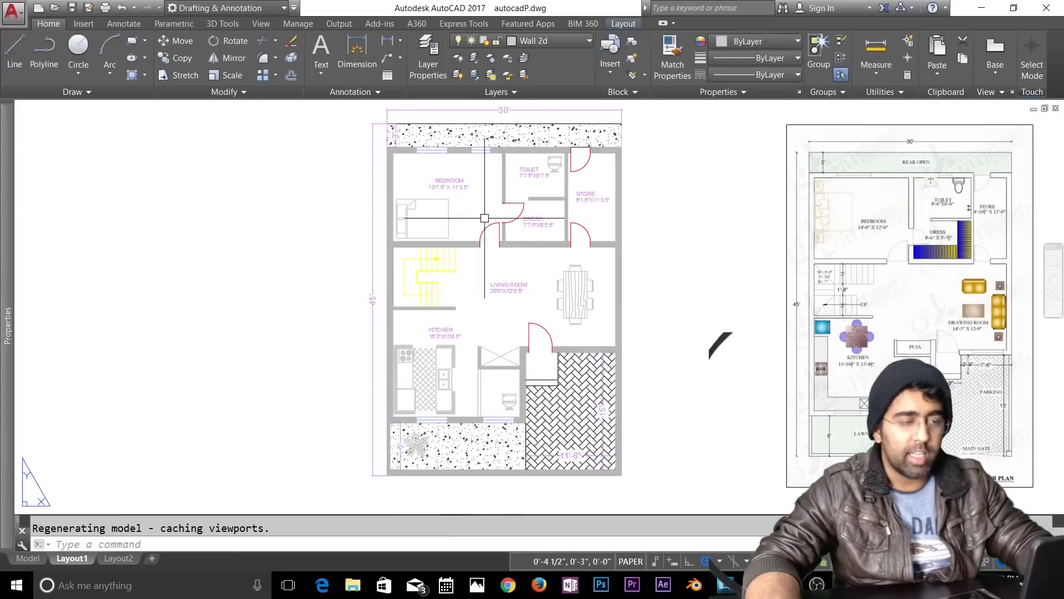
scroll(459, 365, "down", 2)
scroll(434, 257, "up", 2)
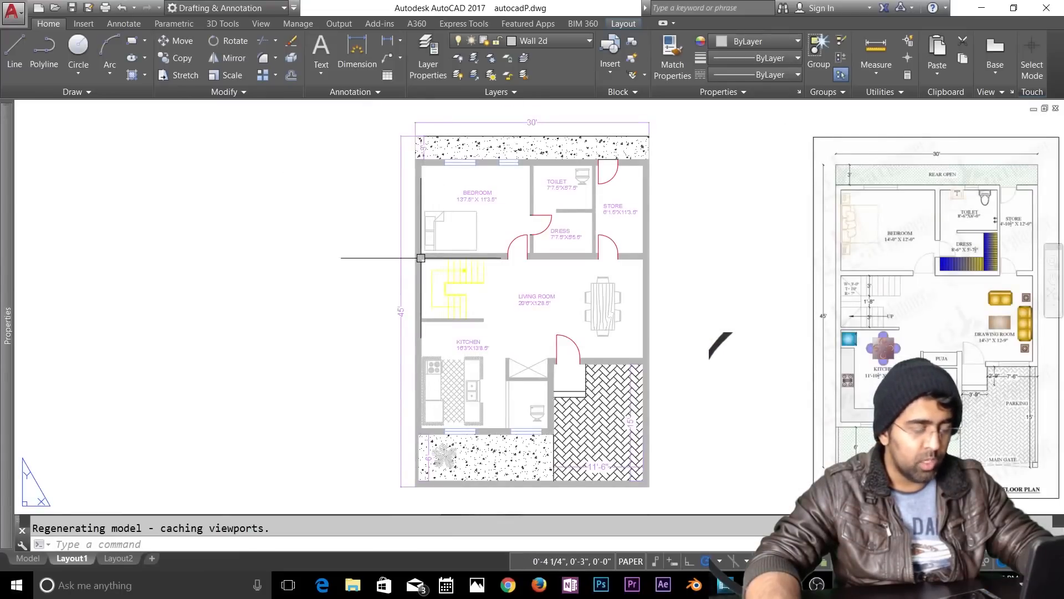
scroll(419, 269, "up", 2)
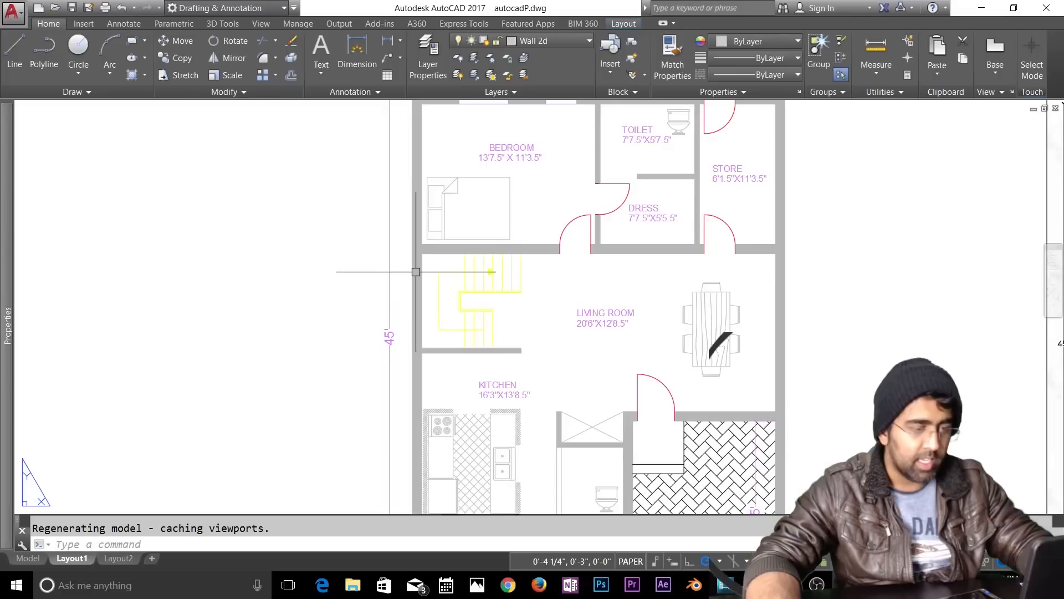
scroll(641, 245, "down", 3)
scroll(505, 171, "up", 3)
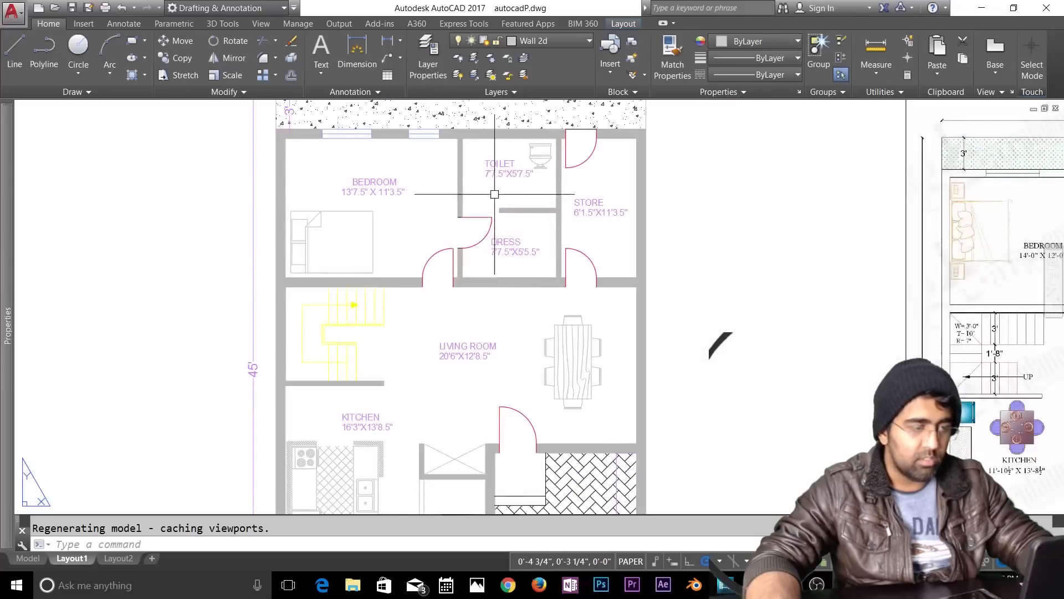
scroll(502, 240, "down", 2)
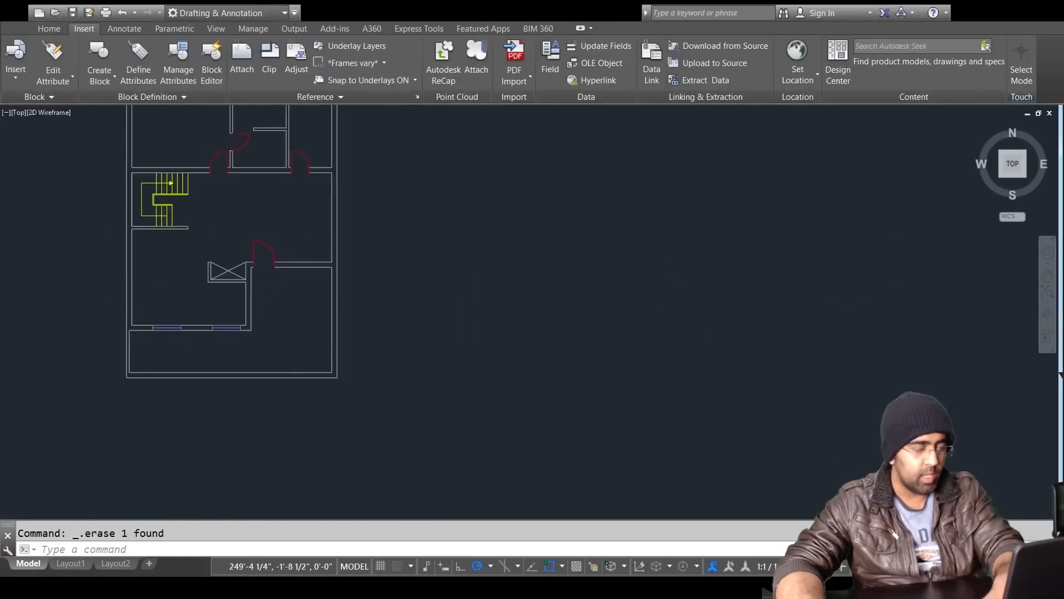
Step: Delete the two reference plan images standing between the furnished plans and the unfurnished ones in model space
scroll(658, 273, "down", 4)
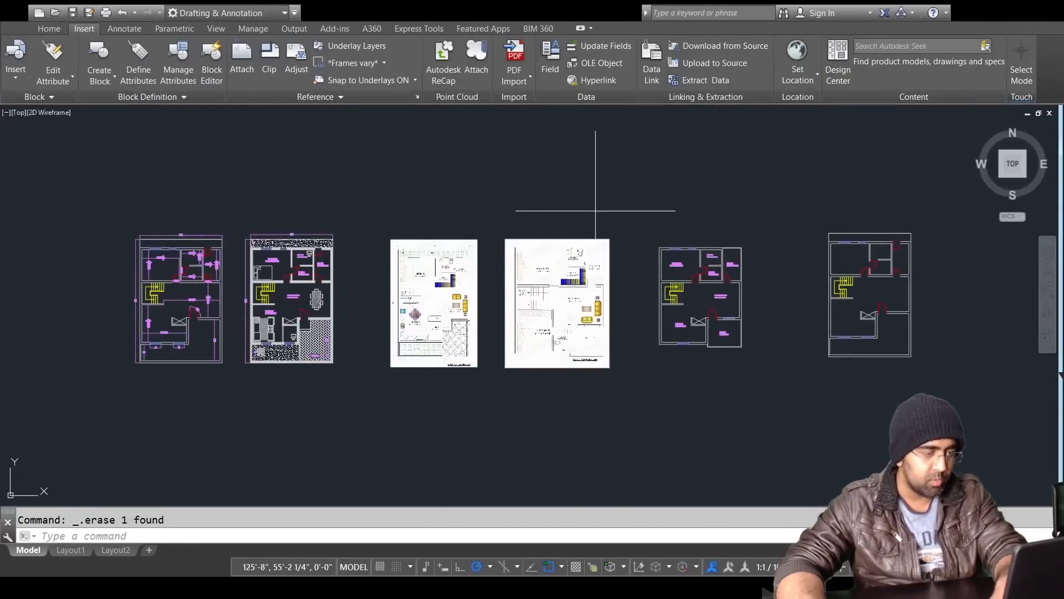
left_click(596, 211)
left_click(428, 375)
key("Delete")
key("Escape")
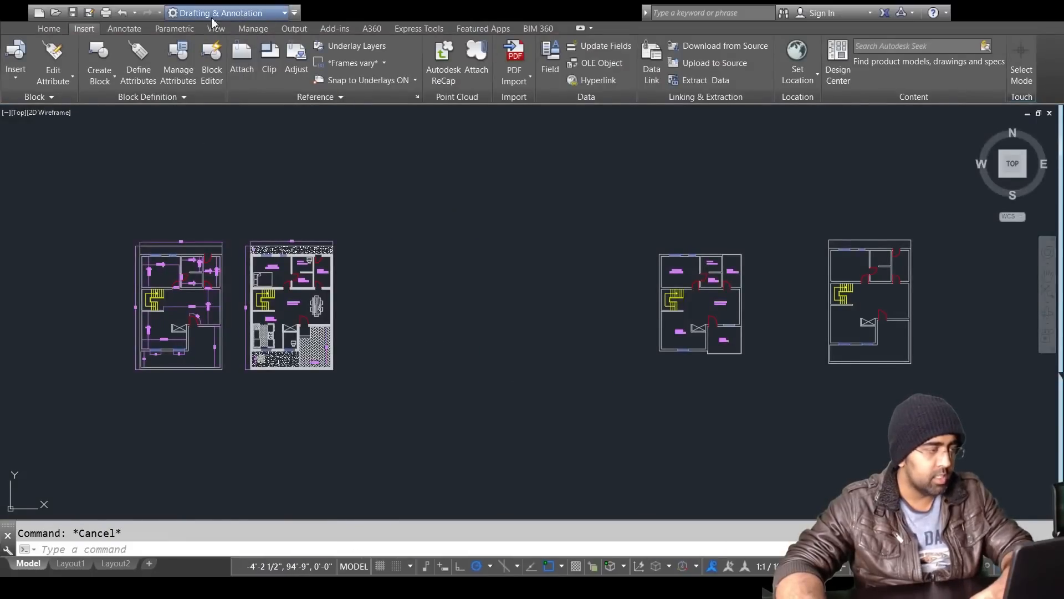
Step: Switch to the 3D Modeling workspace and view the plans in southwest isometric before returning to the top view
left_click(98, 61)
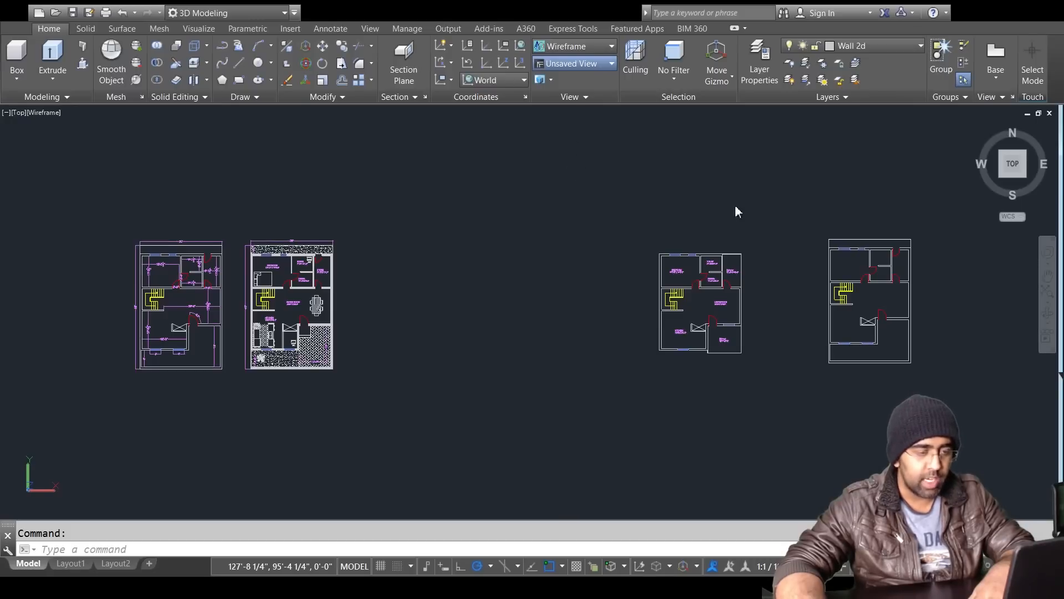
left_click(1001, 176)
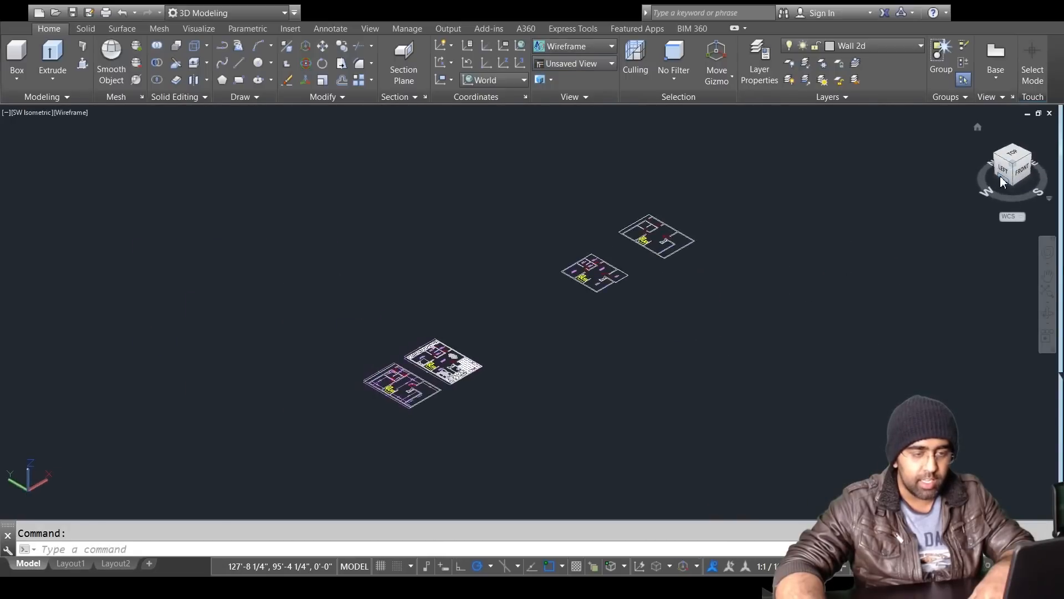
scroll(635, 243, "up", 10)
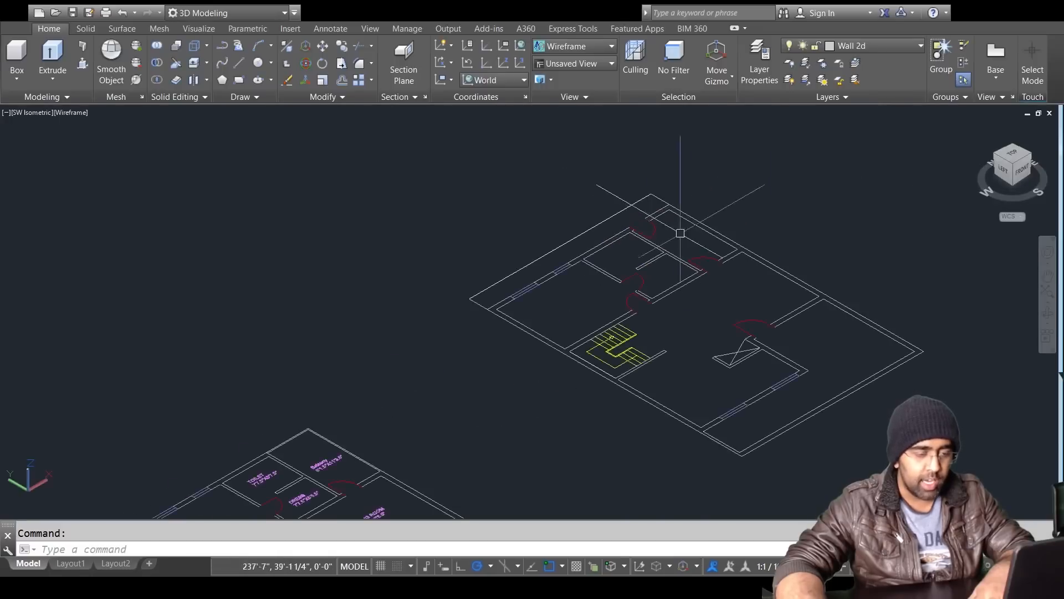
scroll(836, 264, "up", 2)
scroll(836, 264, "down", 3)
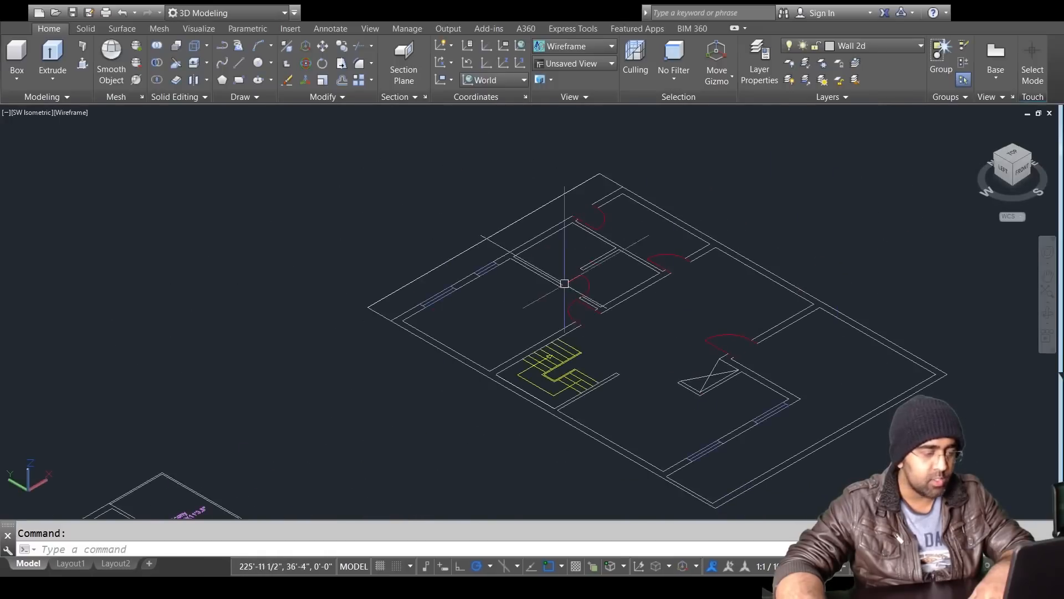
left_click(1013, 159)
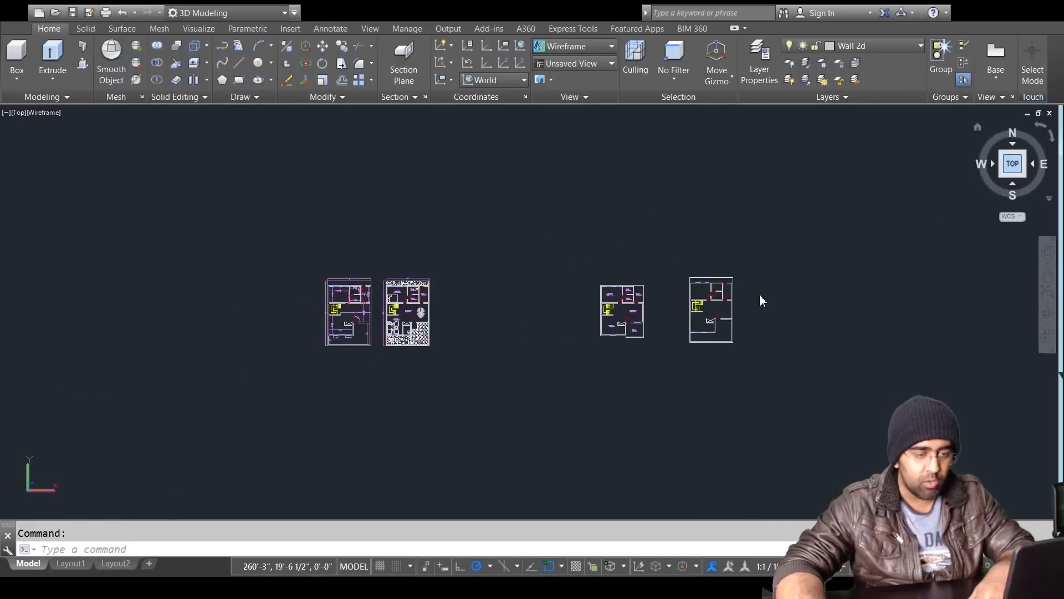
Step: Try the navigation wheel's zoom, orbit and pan functions on the floor plans, and restore the top view
left_click(1048, 255)
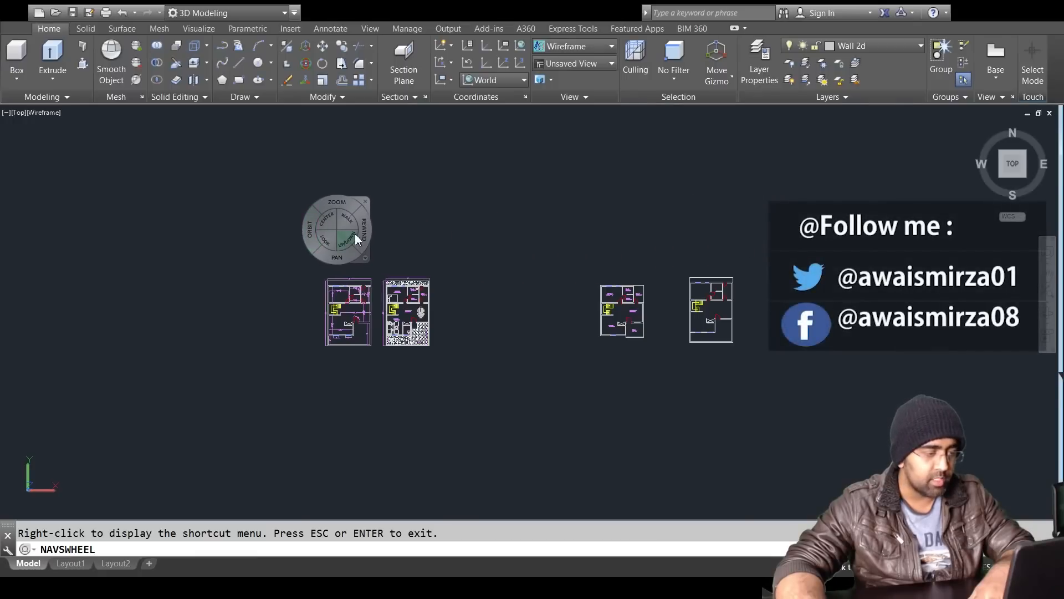
mouse_move(338, 204)
left_mouse_down()
mouse_move(649, 288)
mouse_move(681, 262)
left_mouse_up()
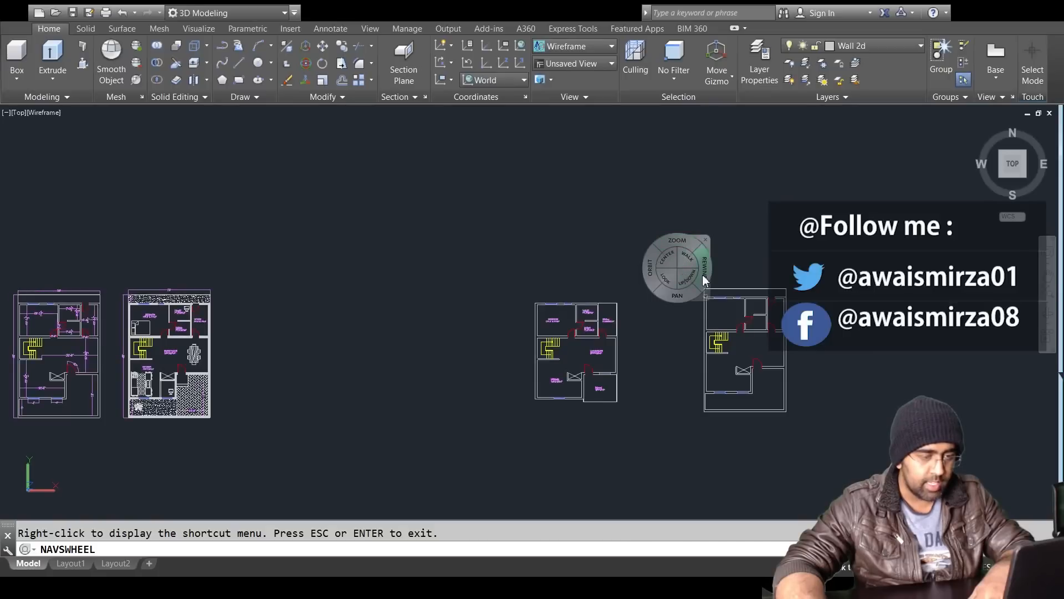
left_click_drag(652, 277, 683, 283)
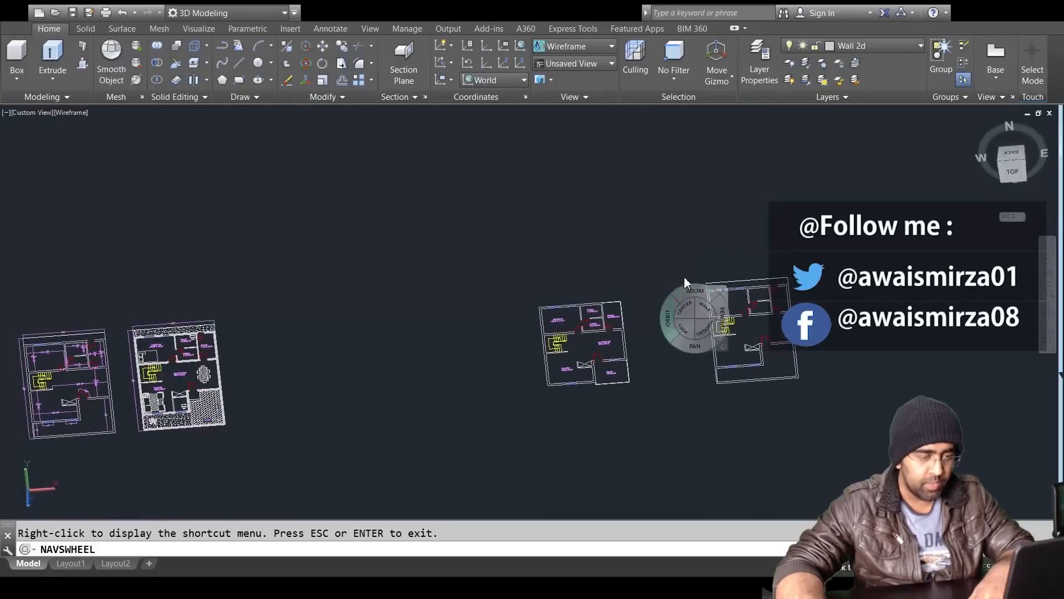
left_click_drag(690, 336, 651, 339)
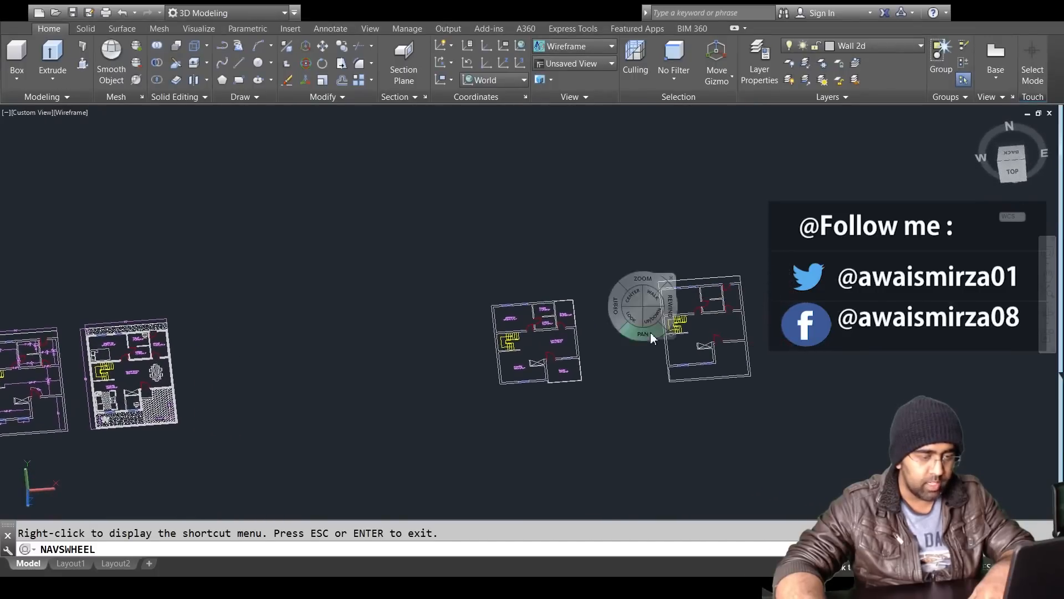
left_click(670, 281)
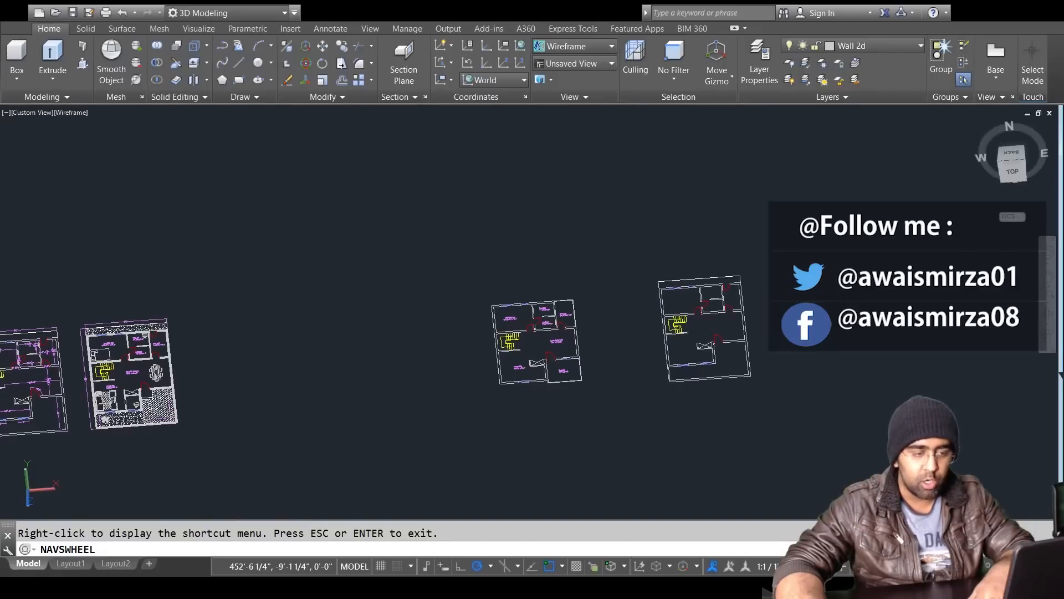
left_click(1012, 171)
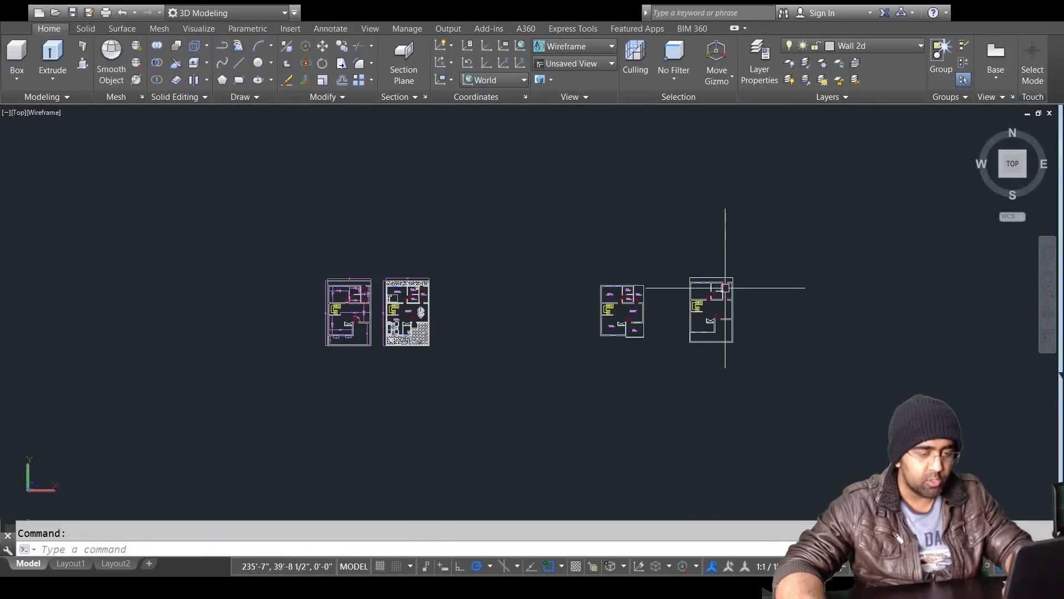
Step: Move the two unfurnished floor plans together horizontally, closer to the furnished plan
type("m")
key("Return")
left_click(775, 254)
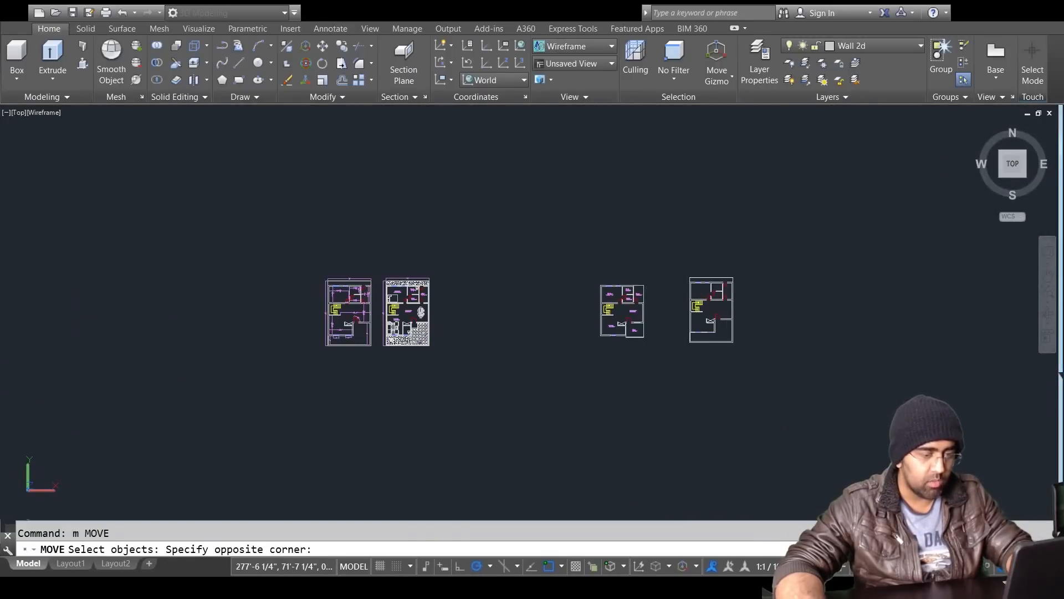
left_click(637, 360)
key("Return")
left_click(577, 375)
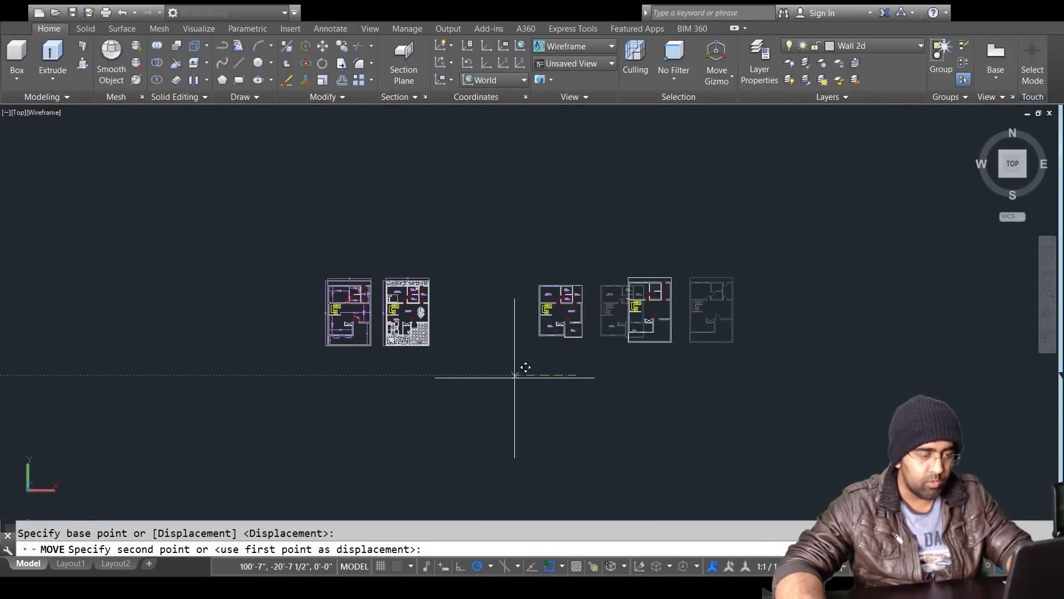
left_click(466, 375)
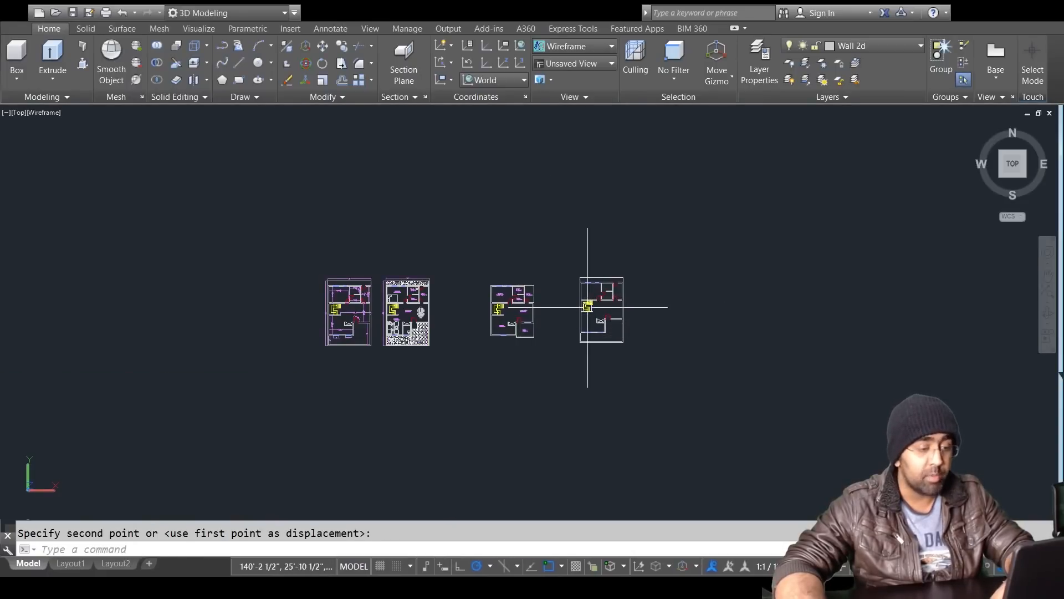
scroll(588, 307, "up", 8)
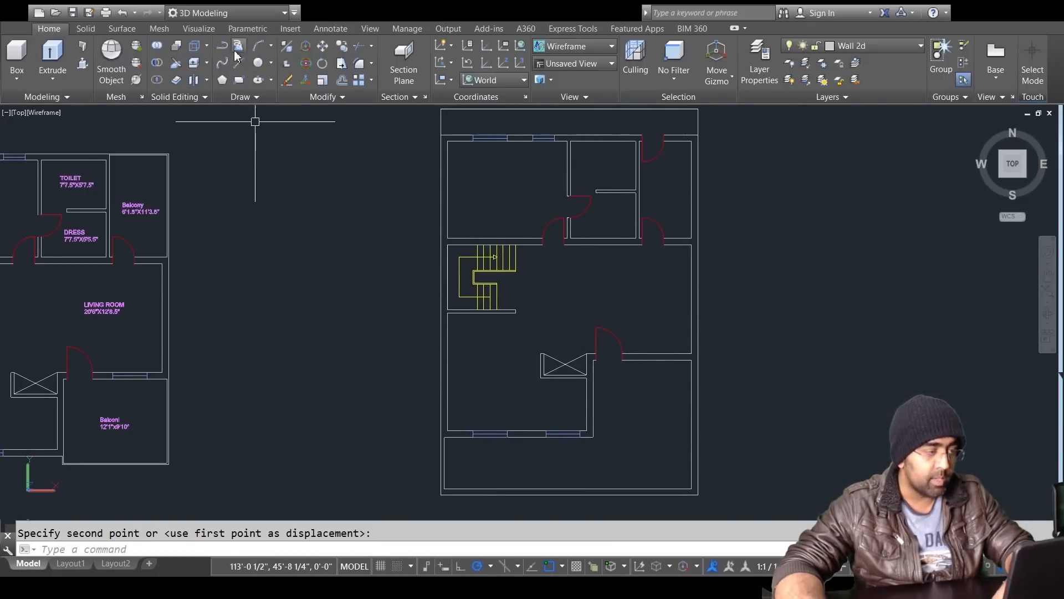
left_click(223, 48)
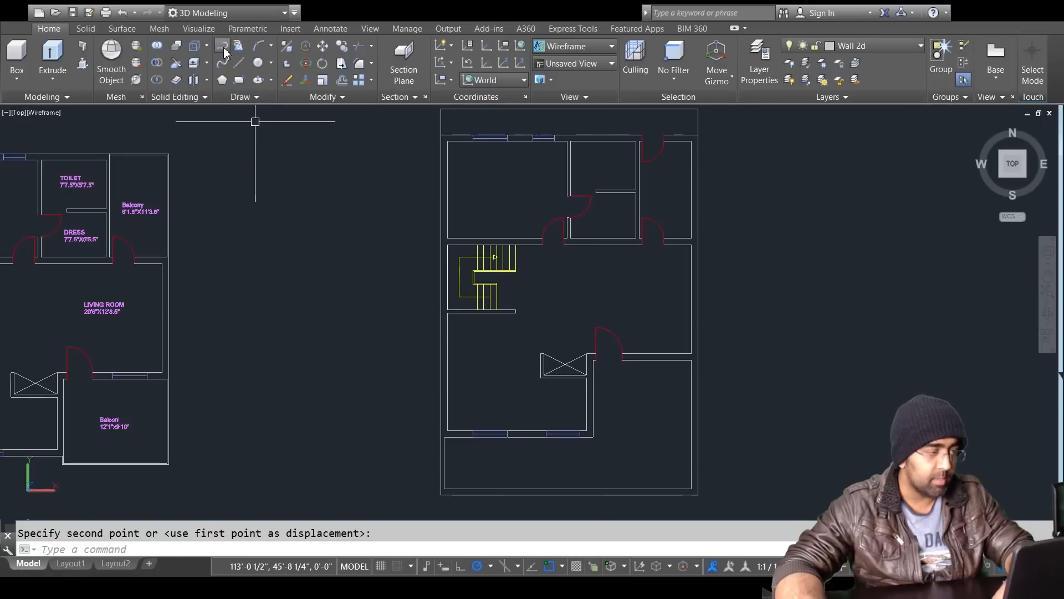
left_click(698, 134)
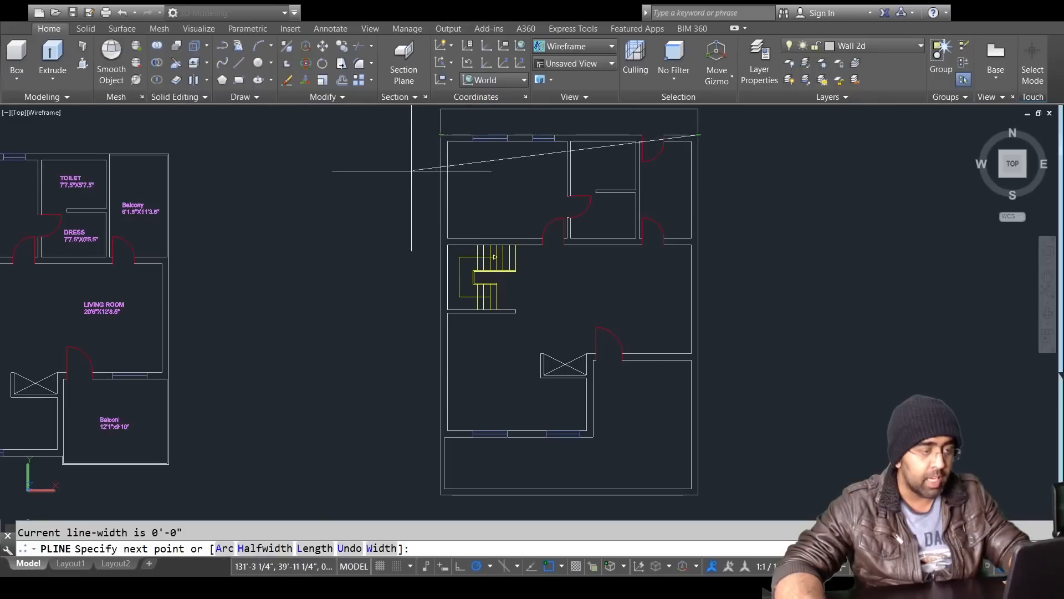
key("Escape")
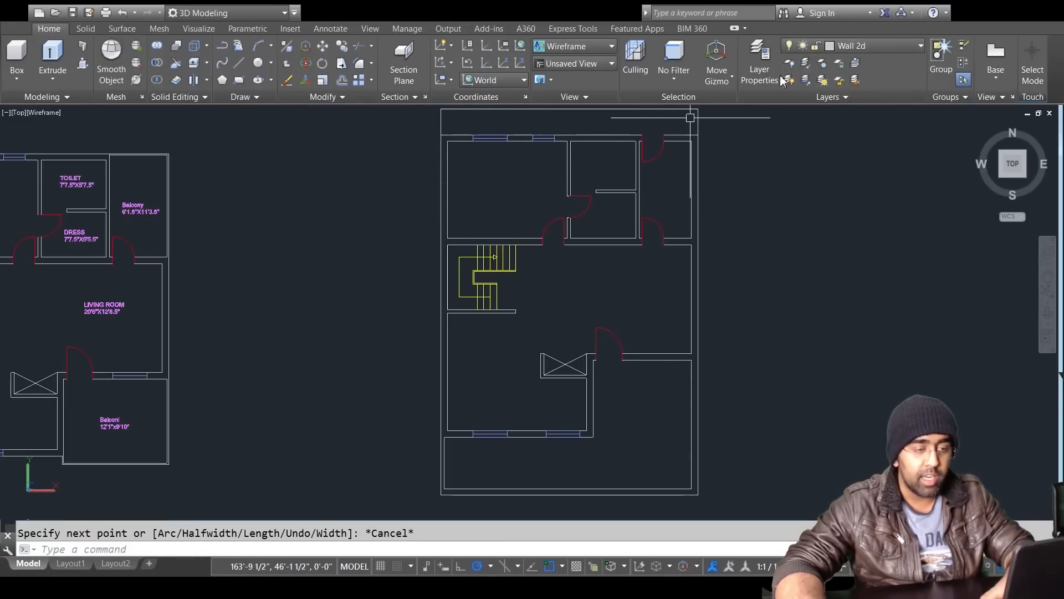
Step: Create layers for the 3D work named Wall 3d G, Door 3d and Windows 3d
left_click(751, 81)
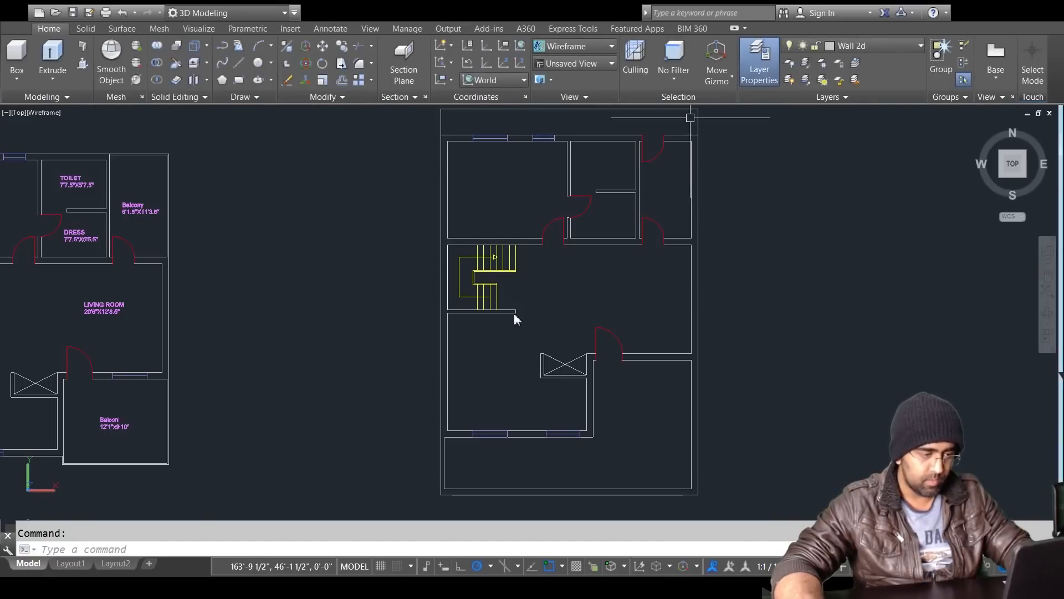
double_click(531, 253)
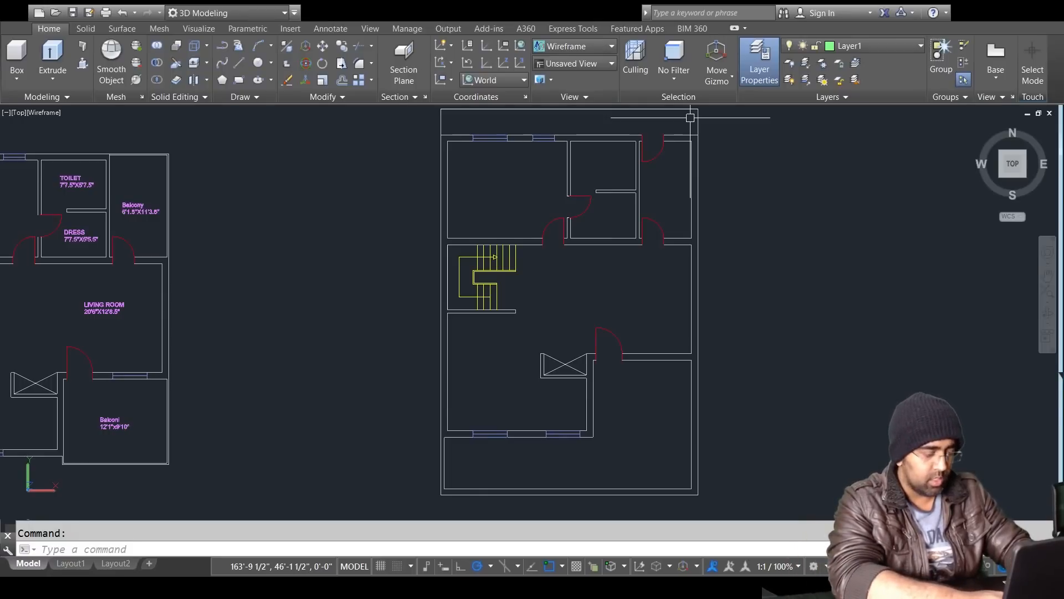
type("Door 3d")
key("Return")
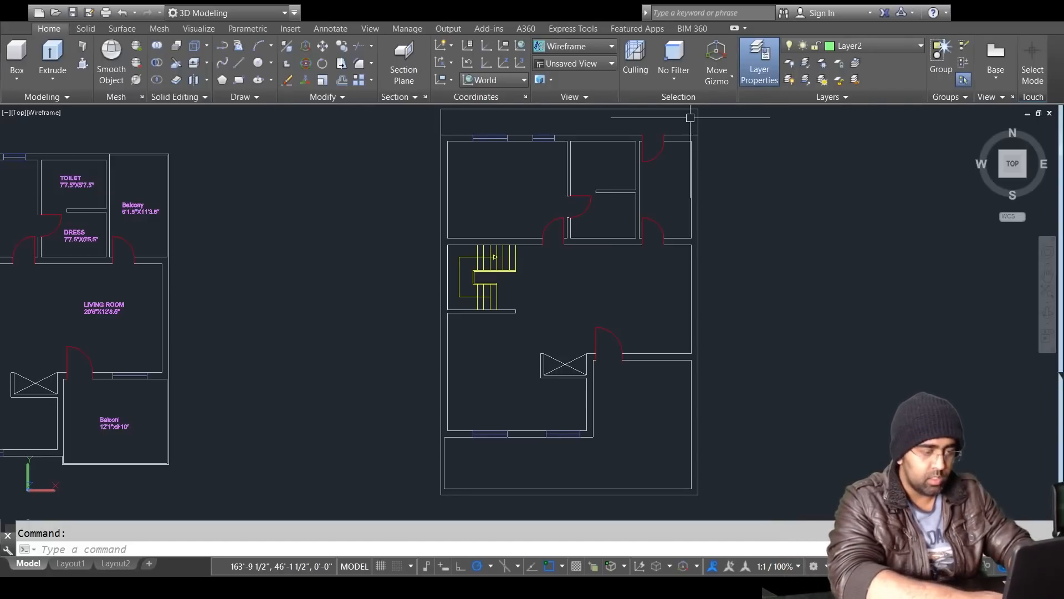
double_click(530, 262)
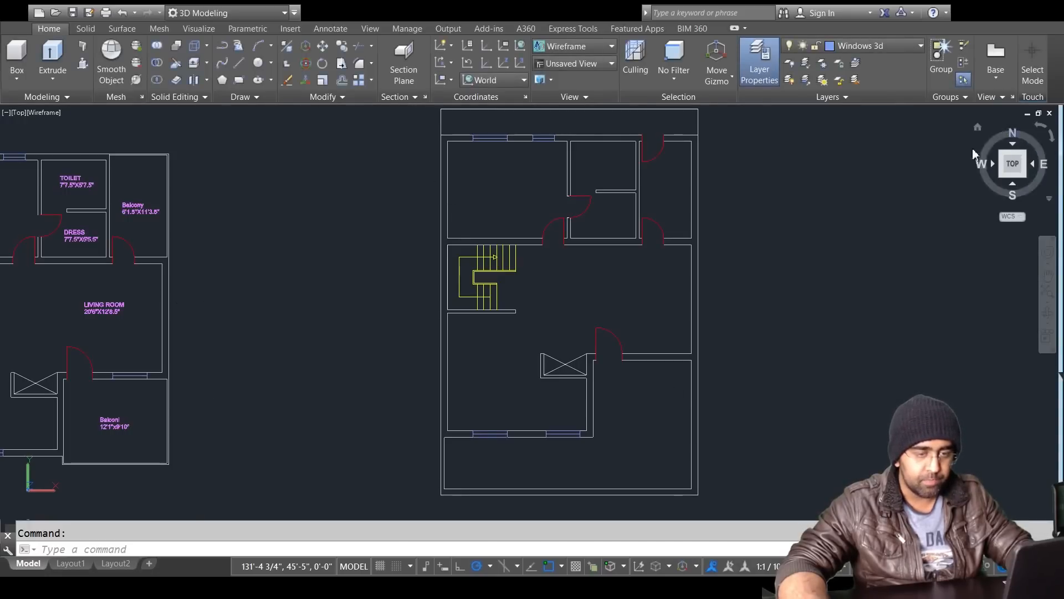
scroll(560, 343, "down", 3)
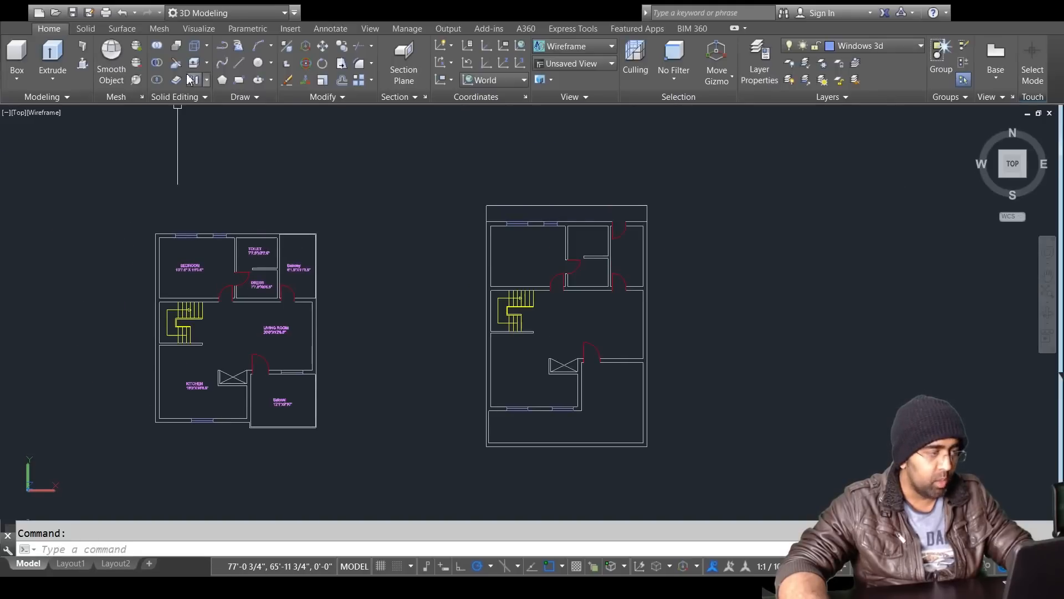
left_click(222, 47)
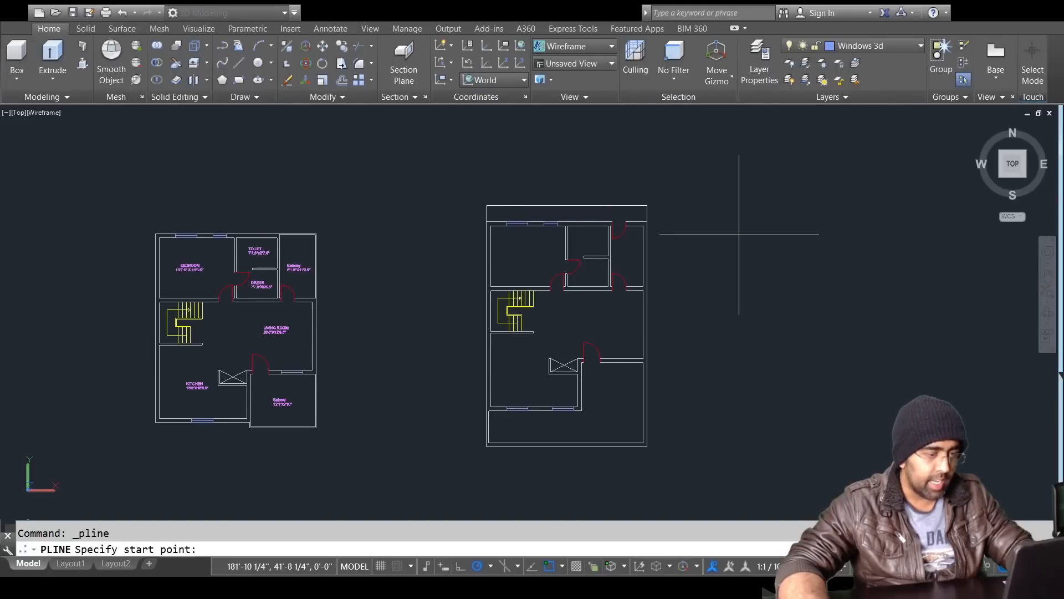
scroll(637, 221, "up", 3)
left_click(599, 219)
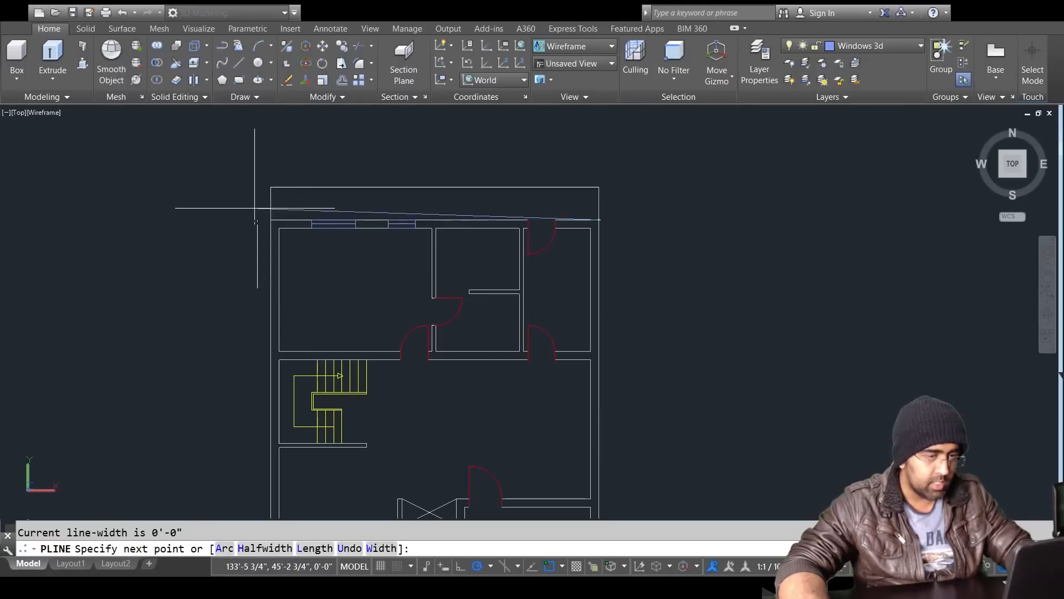
key("Escape")
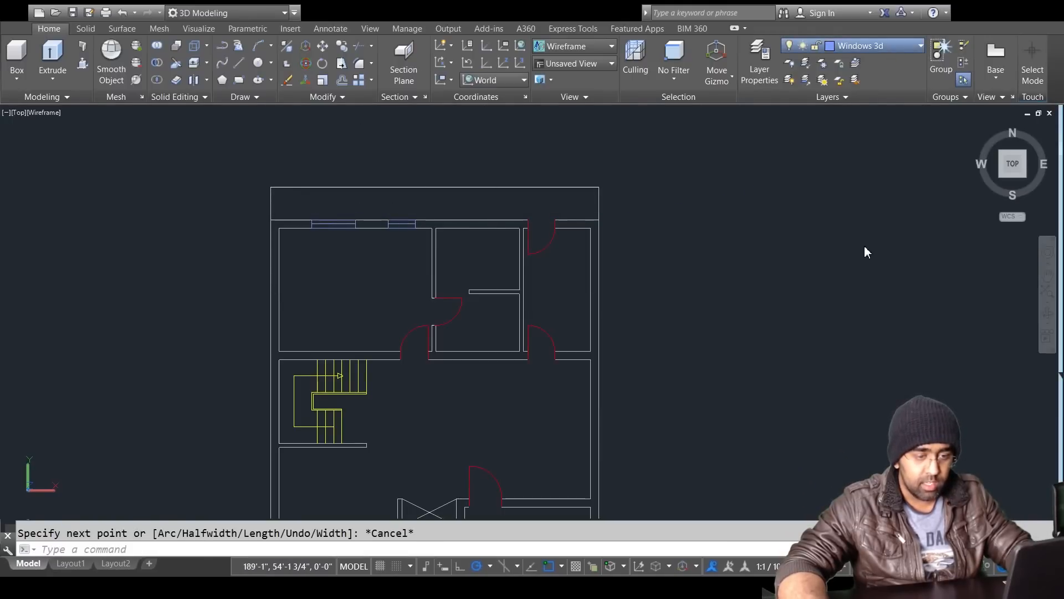
Step: On layer Wall 3d G, begin a polyline along the unlabelled plan's outer wall, tracing the north side and the west side to the kitchen's southwest corner
middle_click_drag(438, 289, 575, 193)
scroll(639, 192, "down", 4)
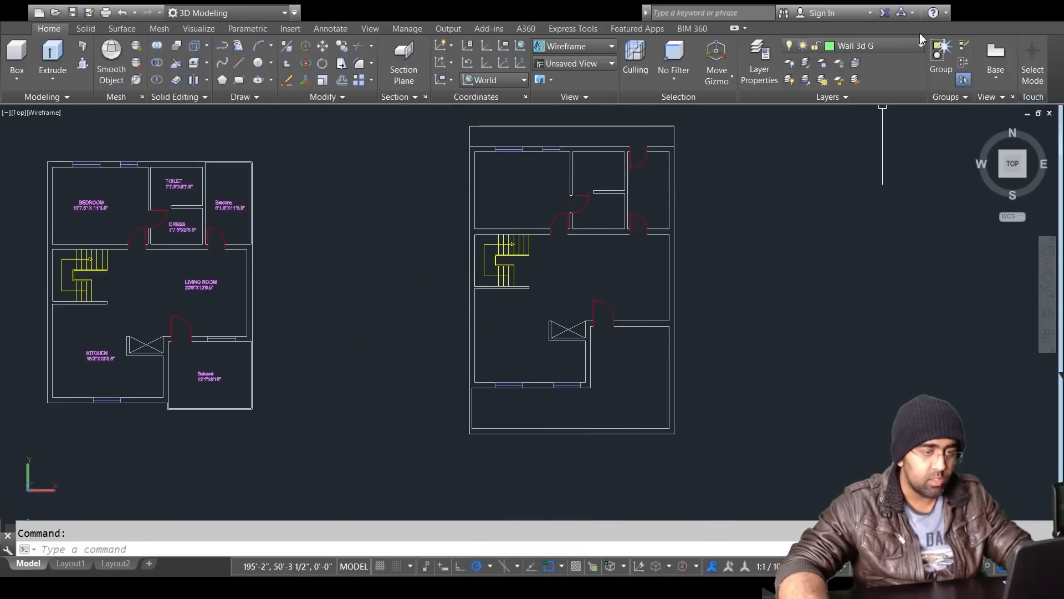
key("Escape")
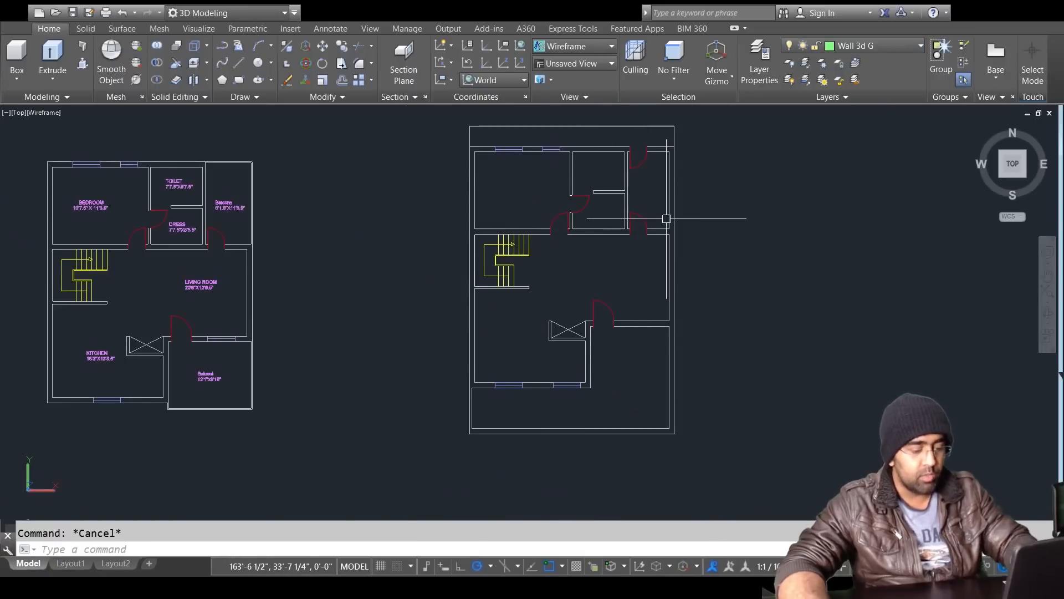
type("pl")
key("Return")
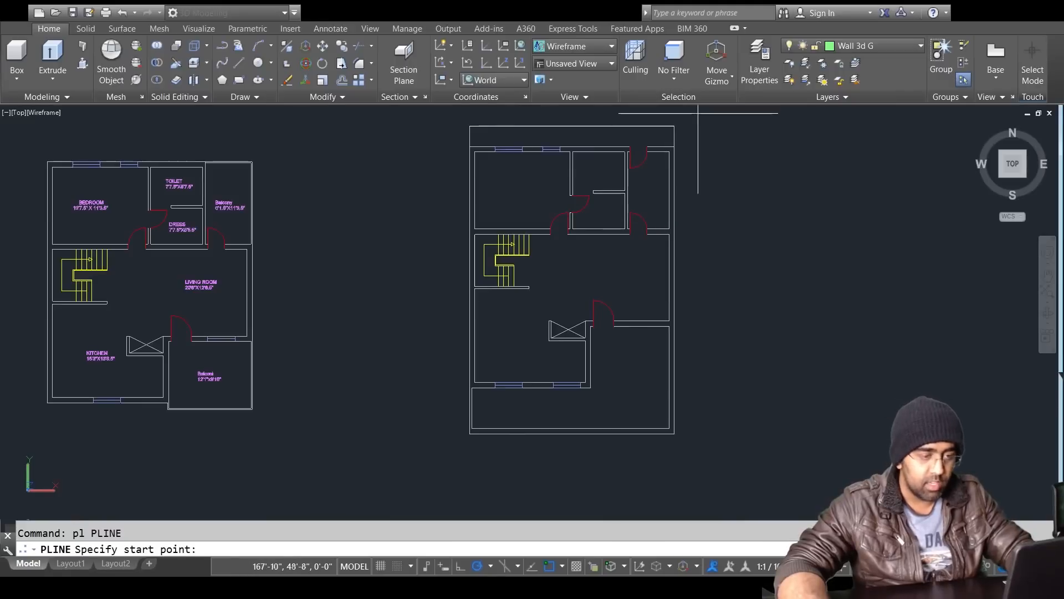
left_click(672, 148)
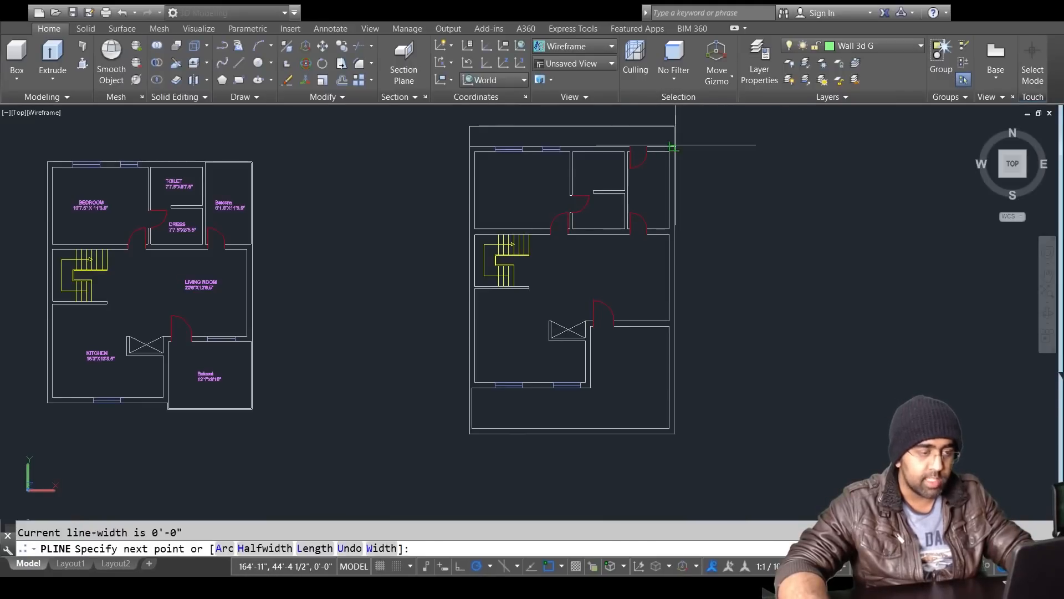
left_click(469, 145)
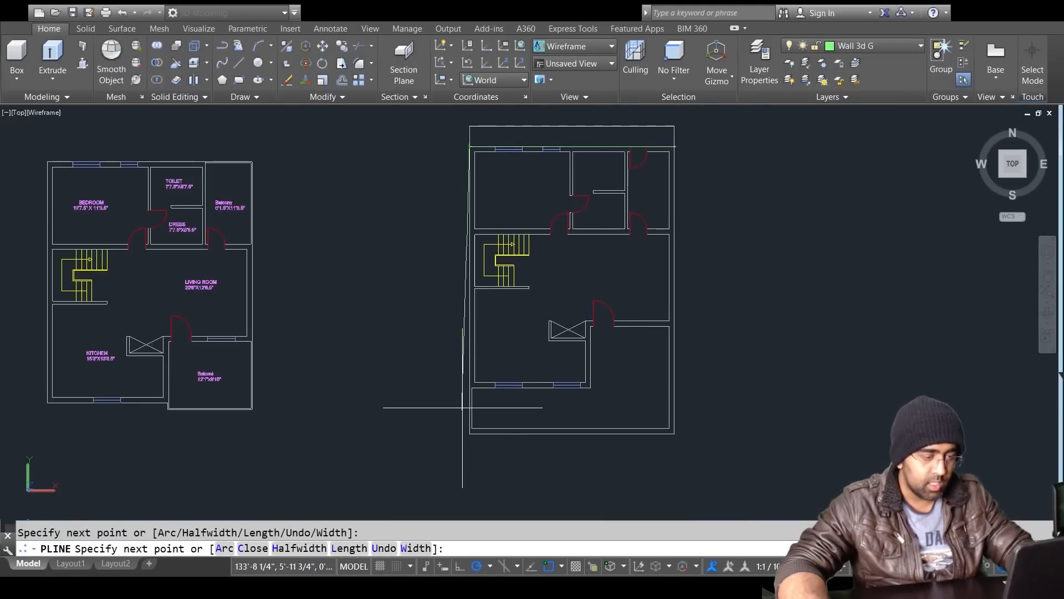
scroll(468, 387, "up", 6)
scroll(468, 387, "up", 3)
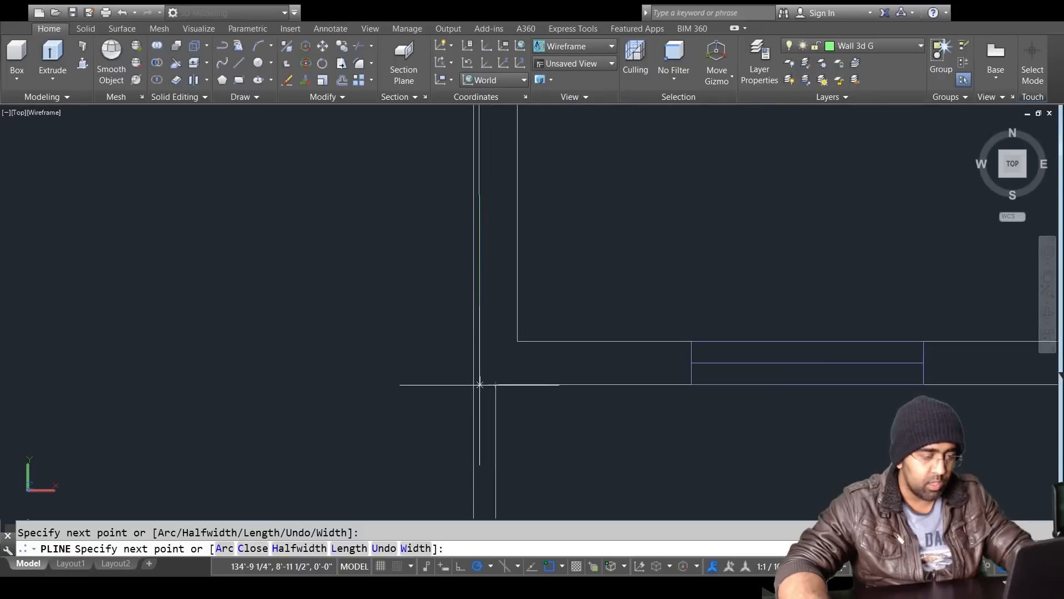
left_click(474, 384)
scroll(648, 379, "down", 3)
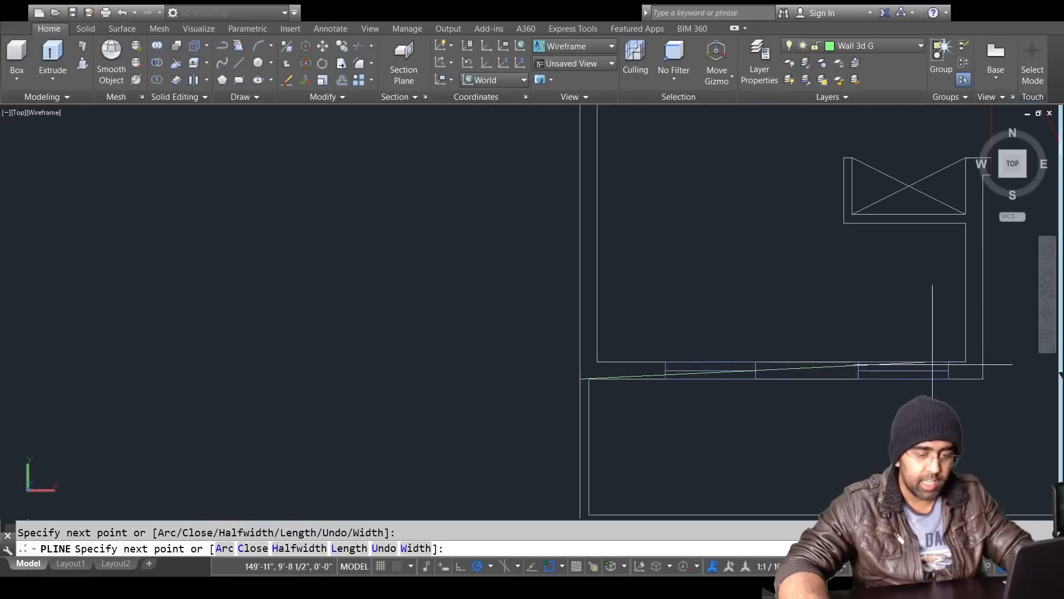
Step: Continue the polyline along the kitchen's south and east walls and the entrance wall, closing it at the northeast starting corner
scroll(885, 379, "down", 2)
middle_click_drag(892, 358, 516, 391)
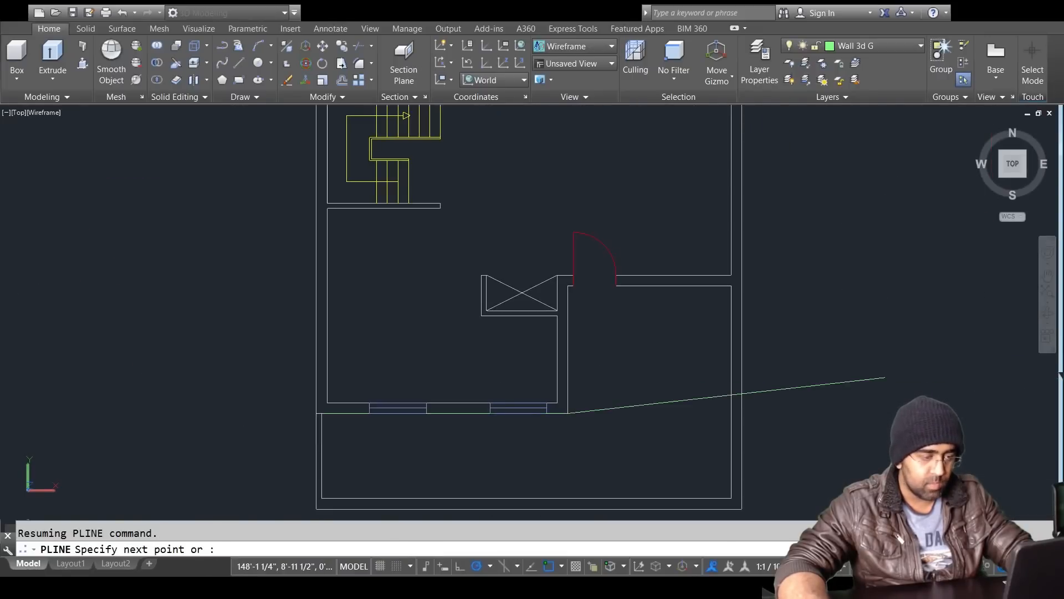
left_click(568, 284)
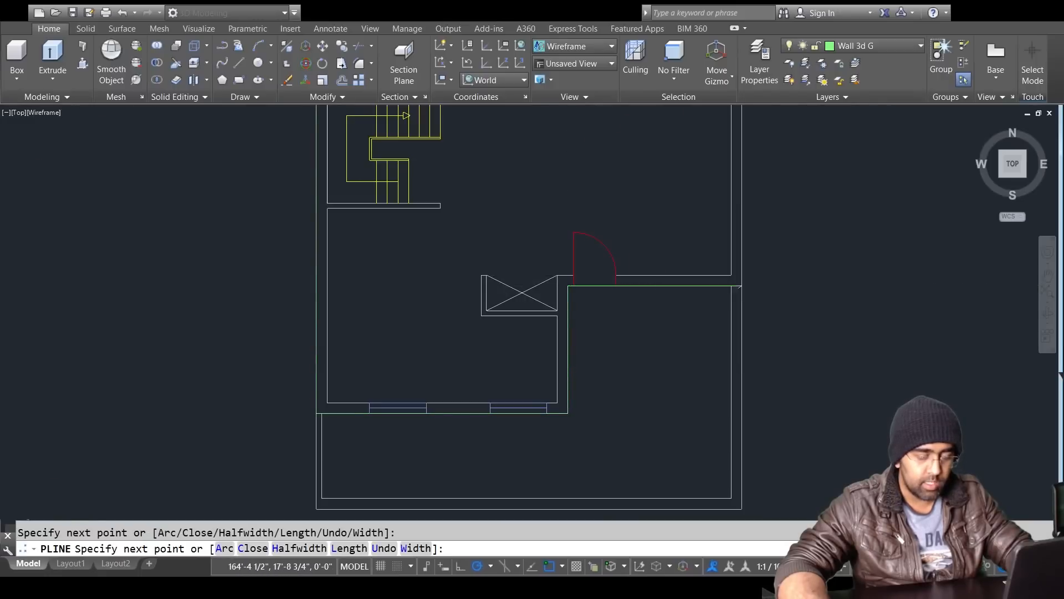
scroll(738, 288, "down", 5)
scroll(737, 289, "up", 5)
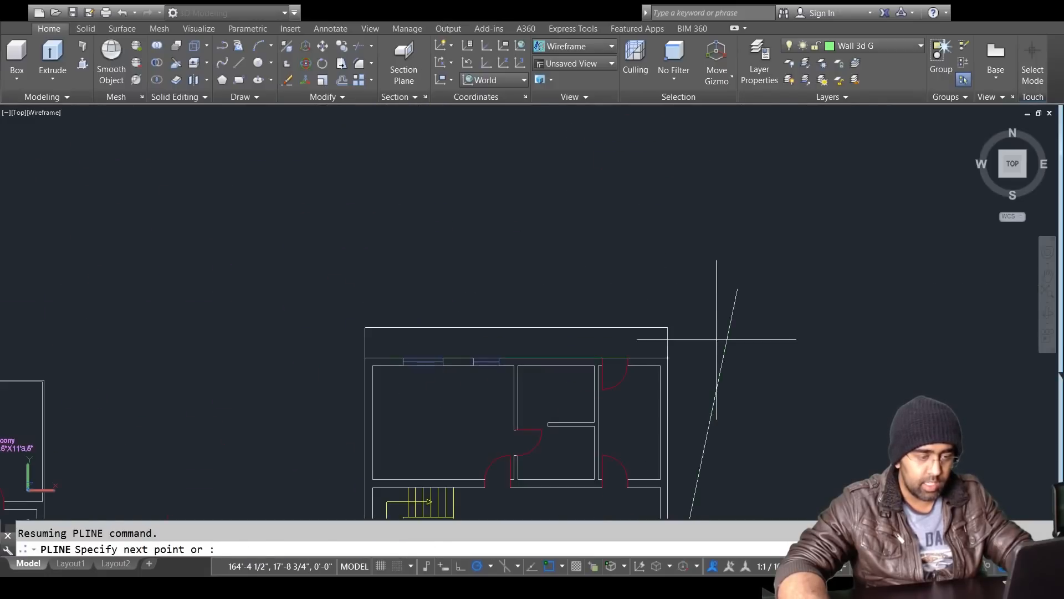
left_click(667, 358)
key("Return")
scroll(708, 393, "down", 4)
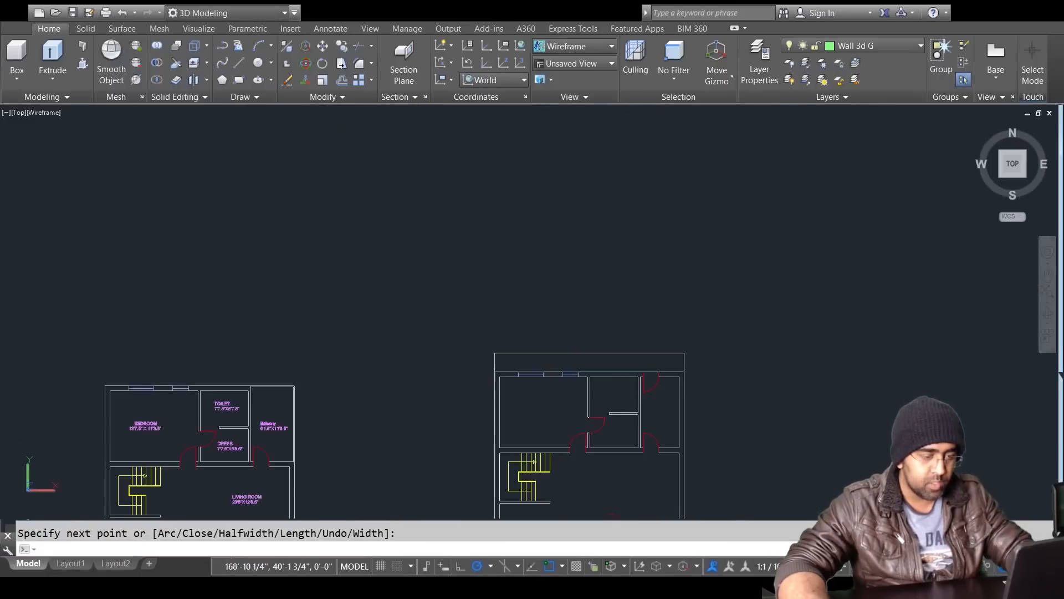
key("Return")
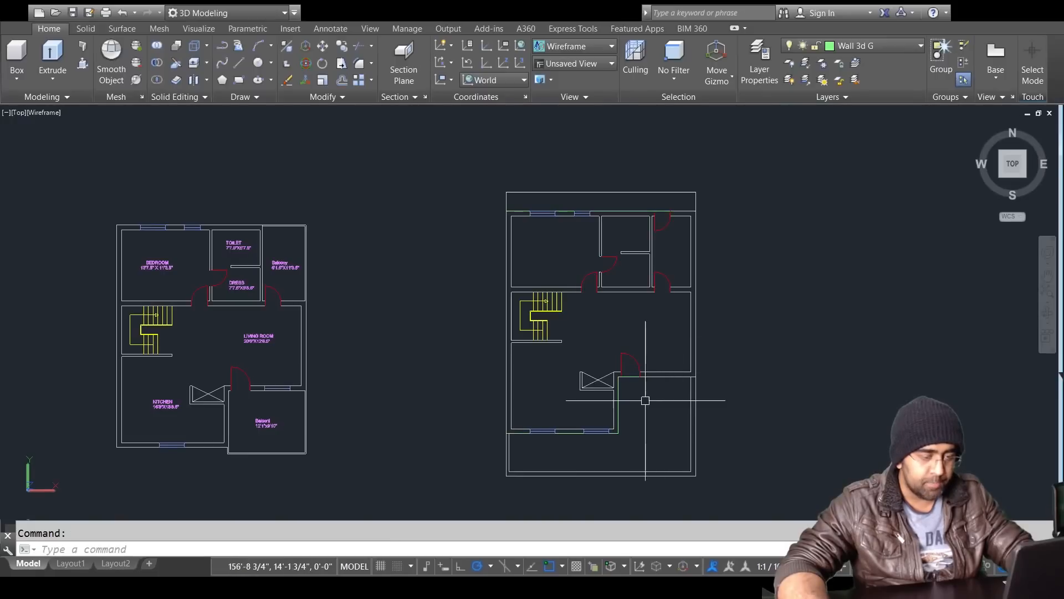
Step: Offset the traced outer wall polyline 9 inches inwards to form the inner wall face
scroll(641, 400, "up", 3)
type("o")
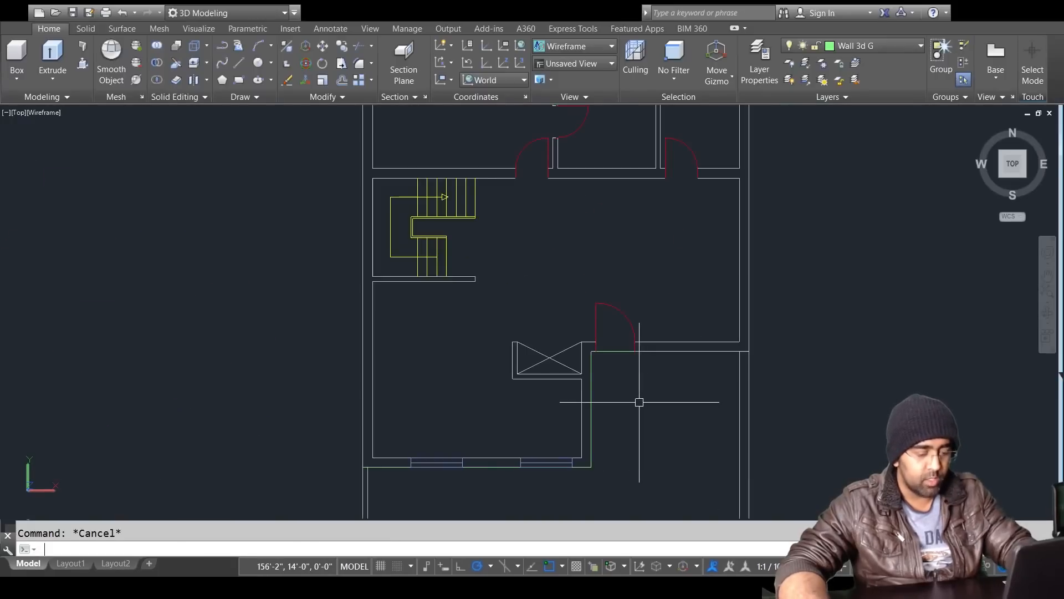
key("Return")
type("9")
key("Return")
left_click(590, 413)
key("Escape")
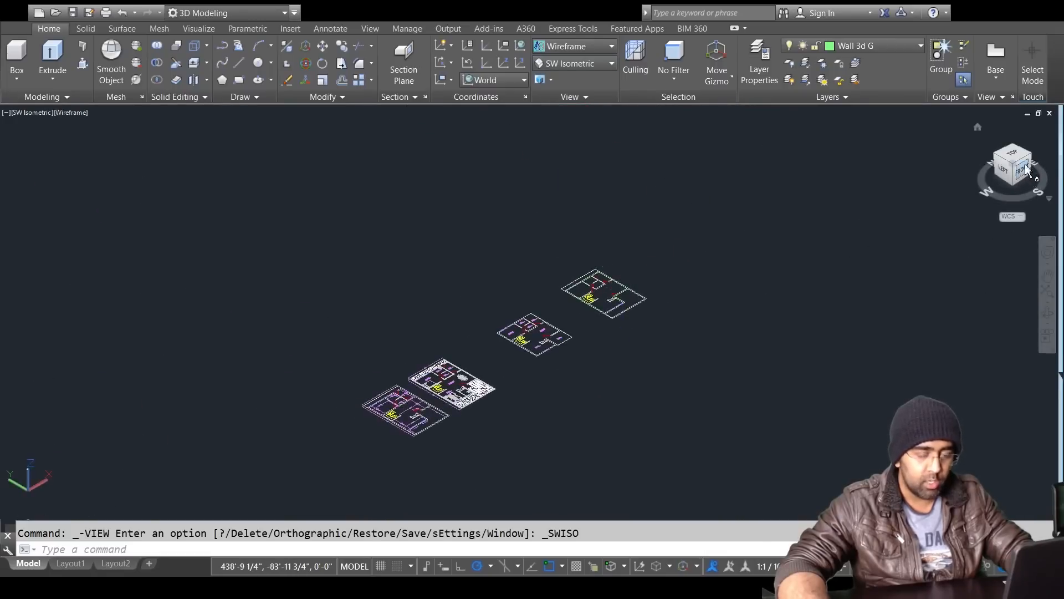
Step: View the plans in southwest isometric and delete all the door symbols from the traced plan
scroll(615, 283, "up", 5)
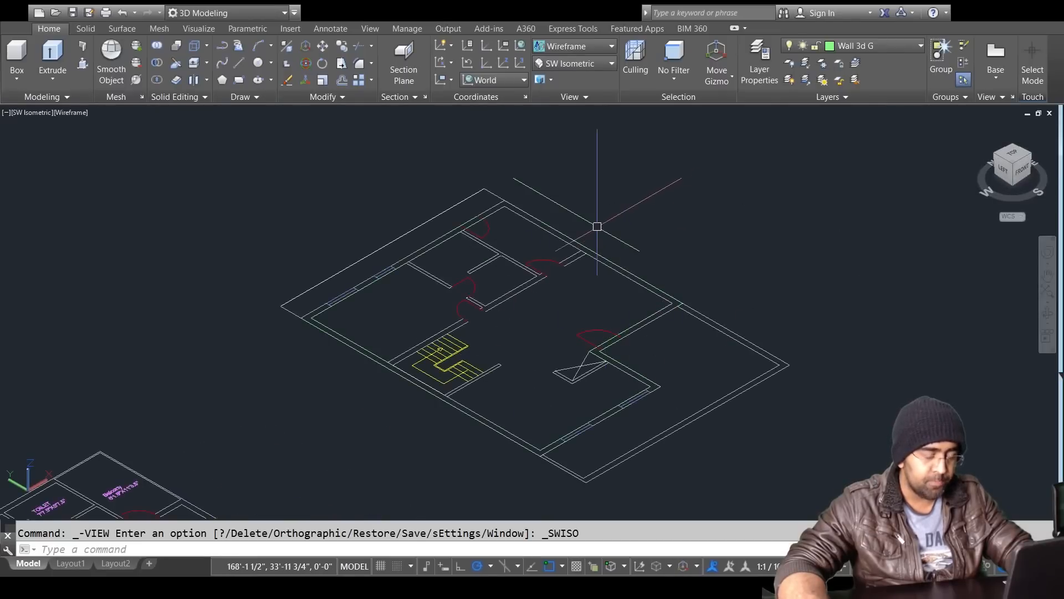
left_click(474, 290)
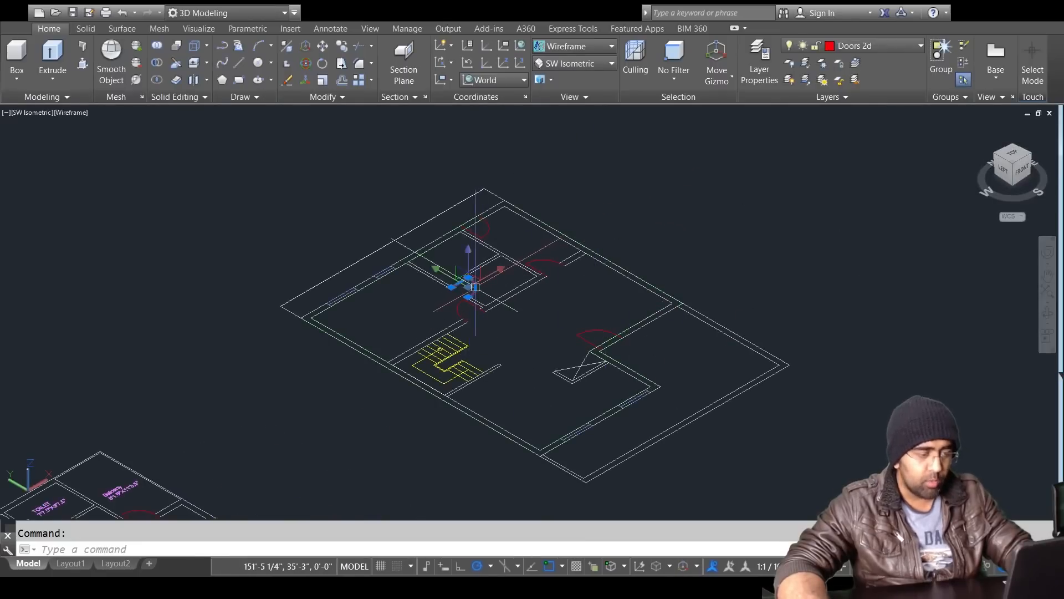
key("Delete")
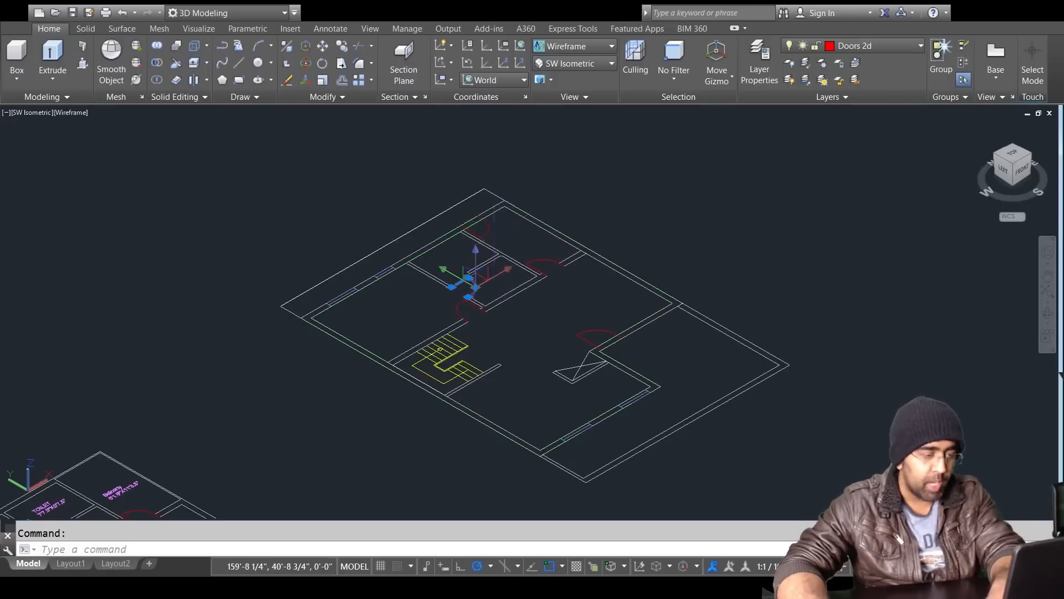
left_click(537, 256)
key("Delete")
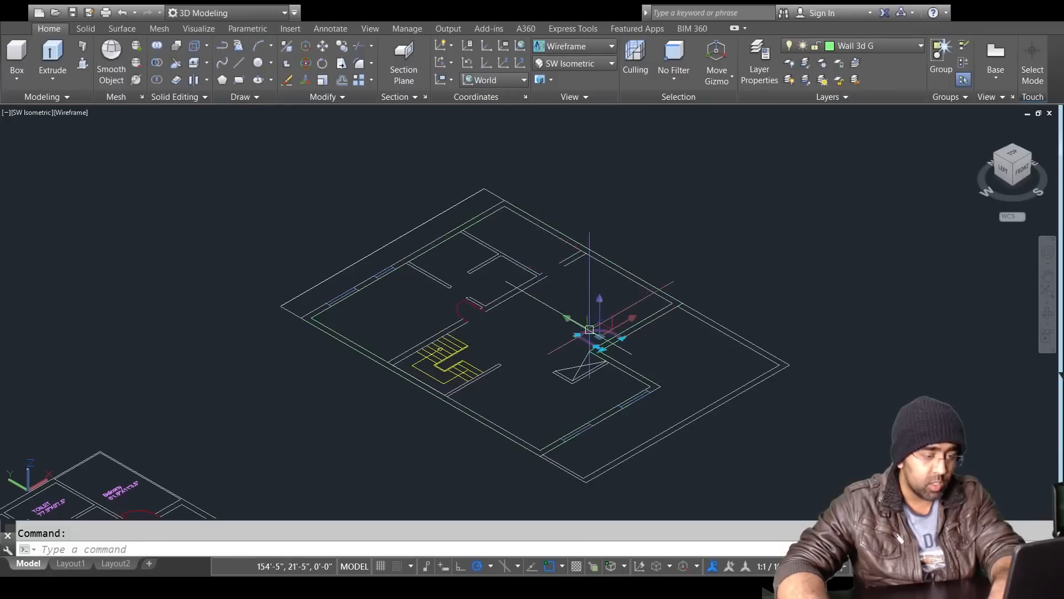
key("Delete")
left_click(461, 308)
key("Delete")
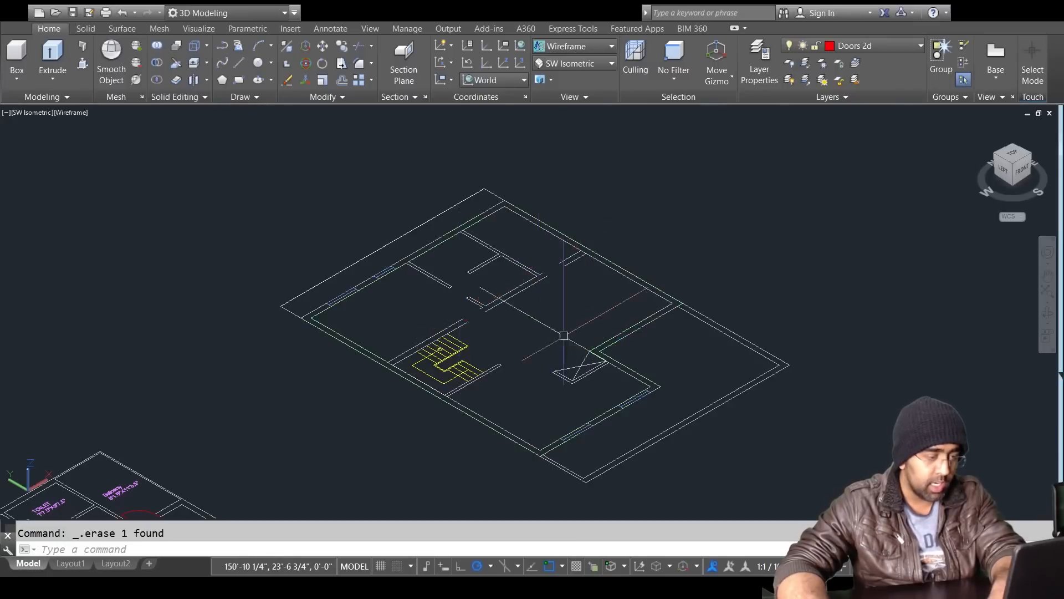
Step: Draw short lines closing both wall ends at the door opening between the northeast room and the living room
scroll(513, 311, "up", 7)
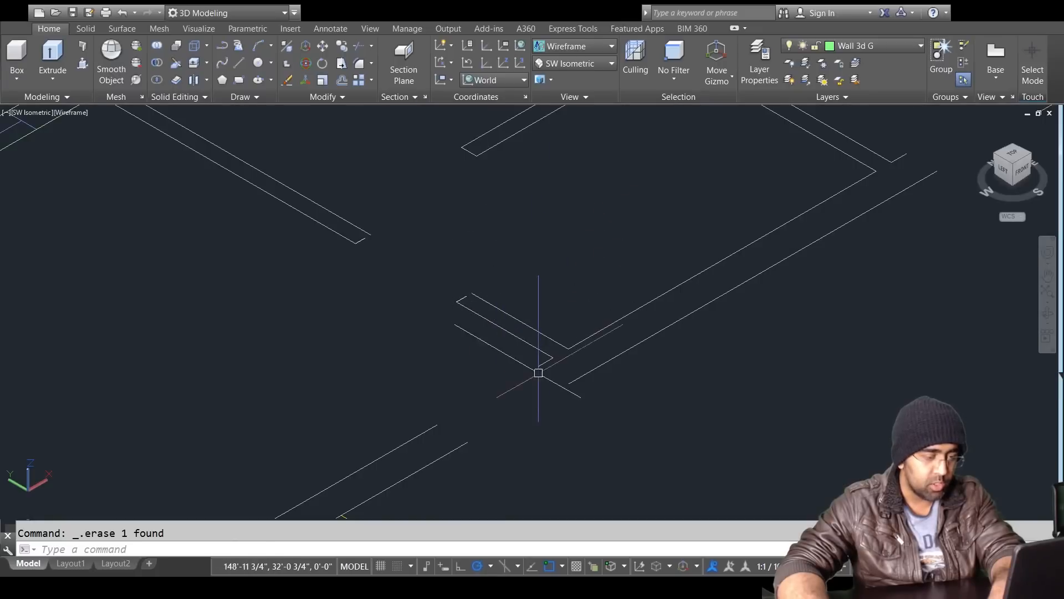
scroll(546, 409, "down", 5)
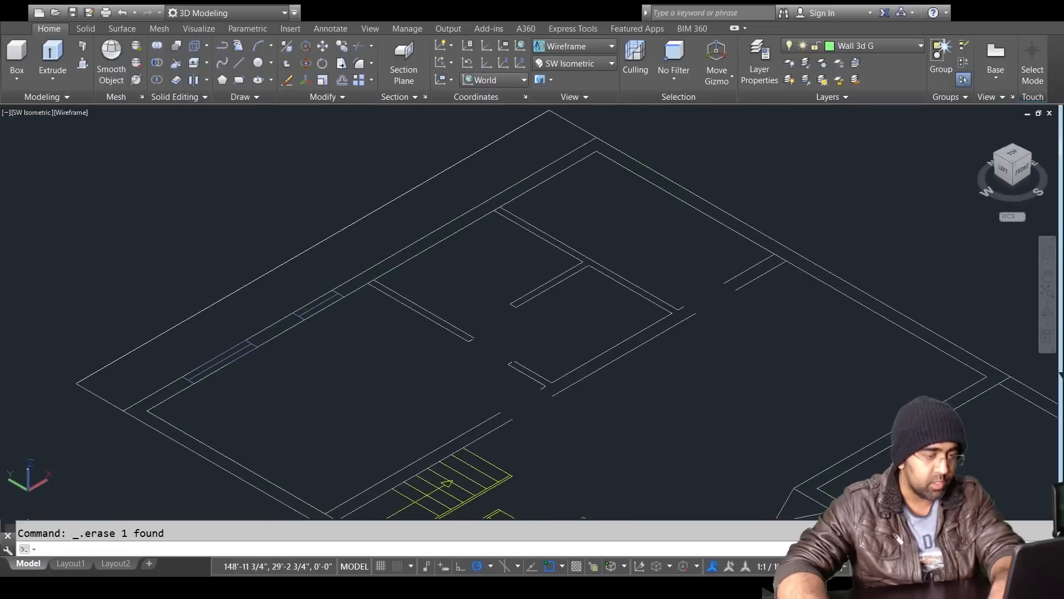
middle_click_drag(730, 314, 729, 270)
type("l")
key("Return")
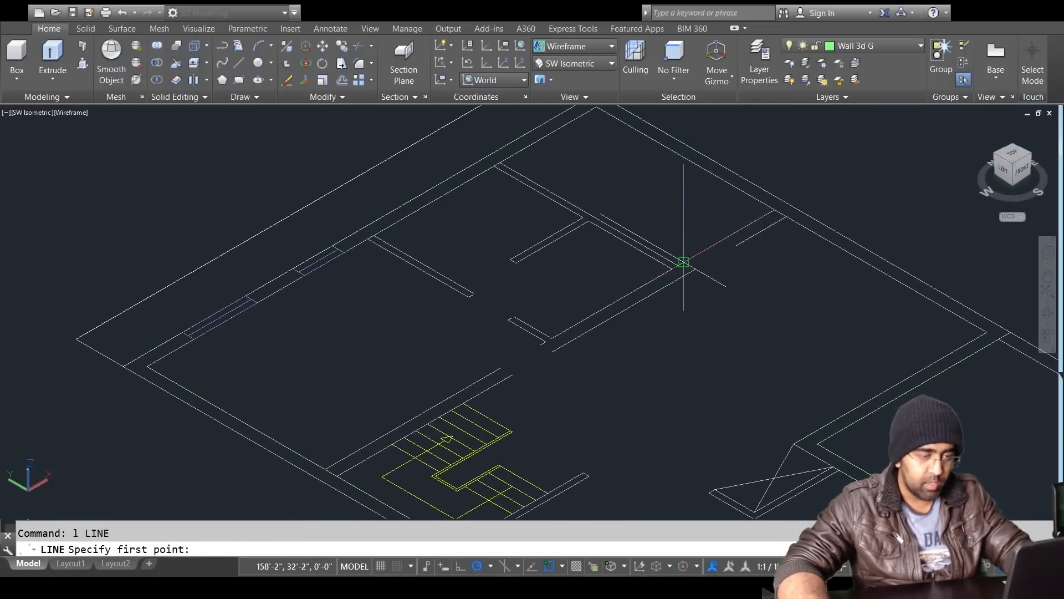
left_click(683, 261)
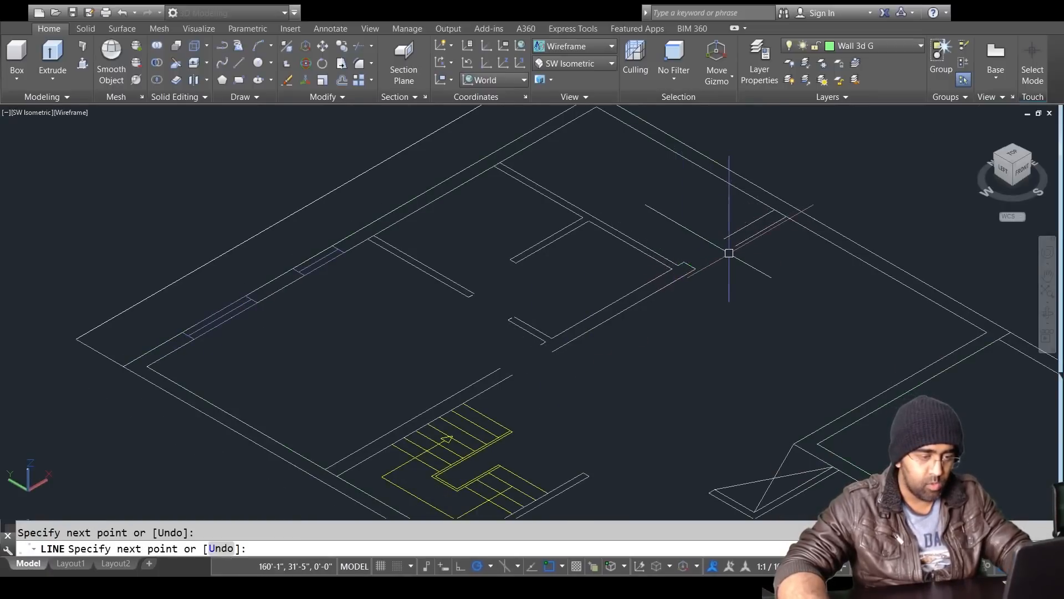
key("Return")
key("Return")
left_click(723, 238)
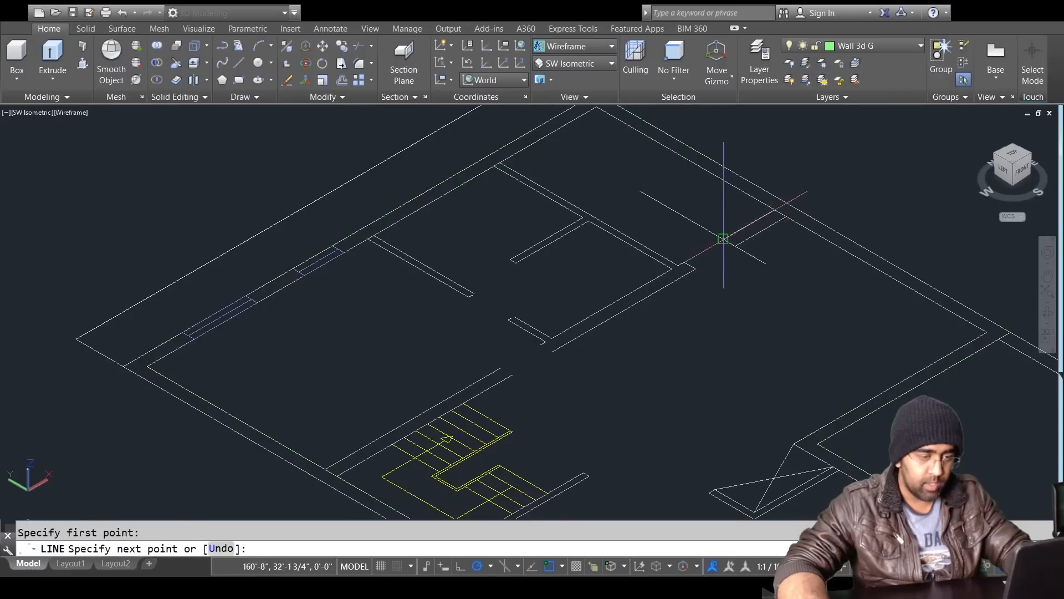
key("Return")
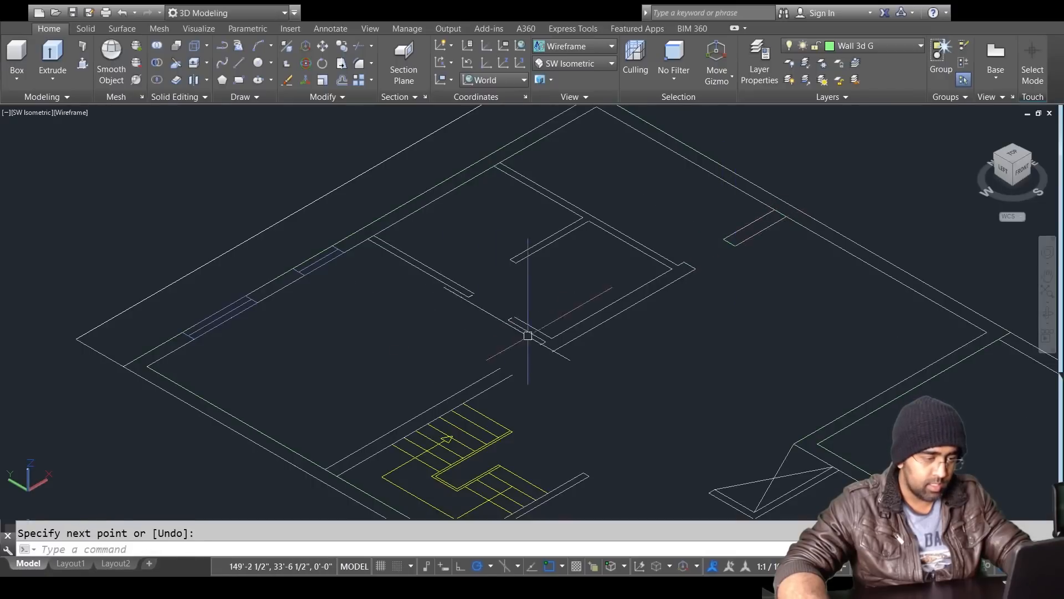
Step: Draw short lines closing both wall ends at the door opening between the bedroom and the living room
key("Return")
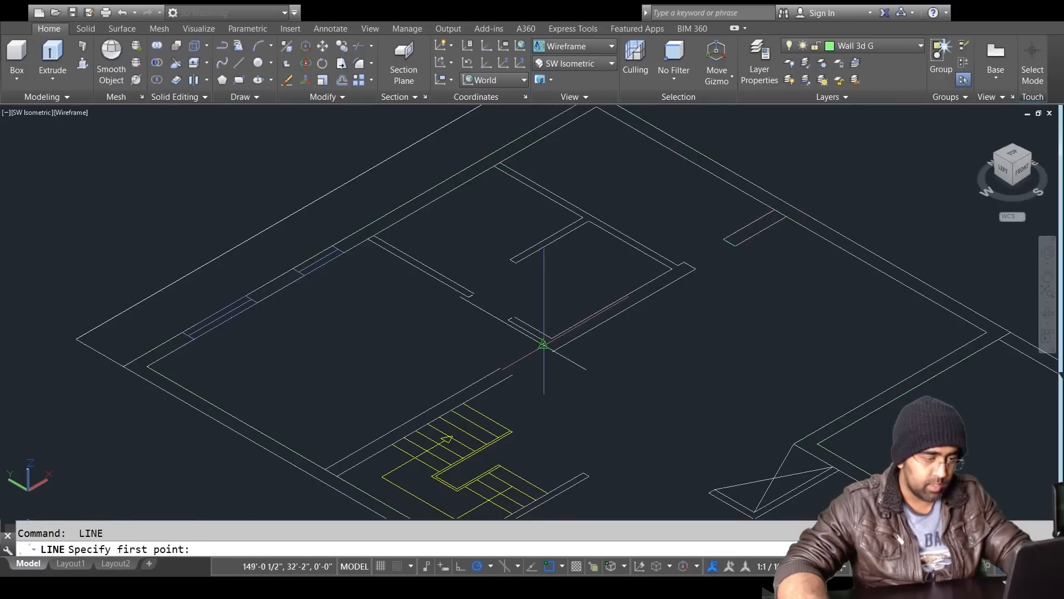
left_click(544, 344)
key("Return")
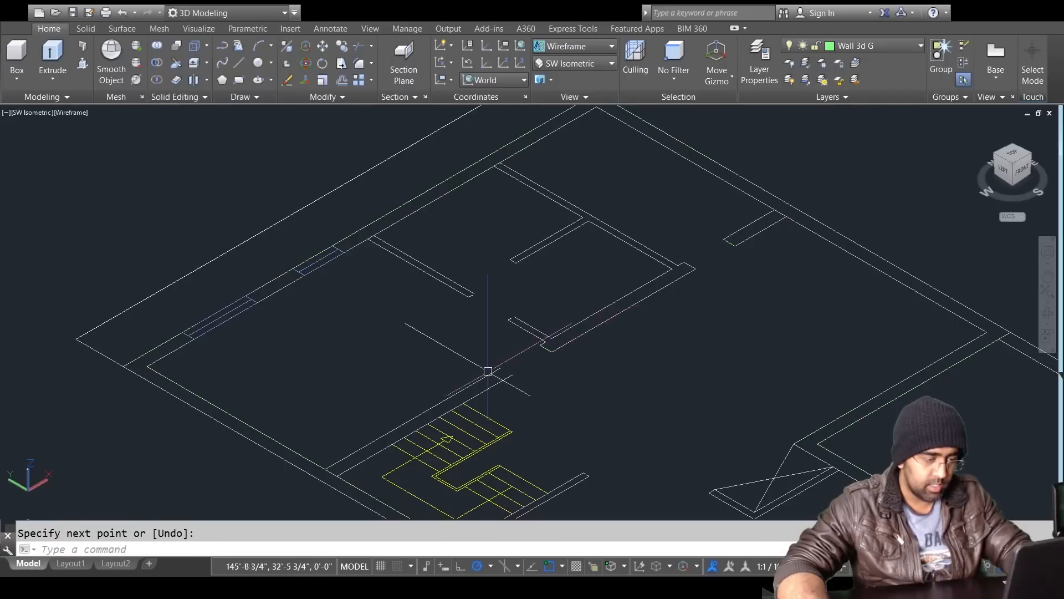
key("Return")
left_click(500, 368)
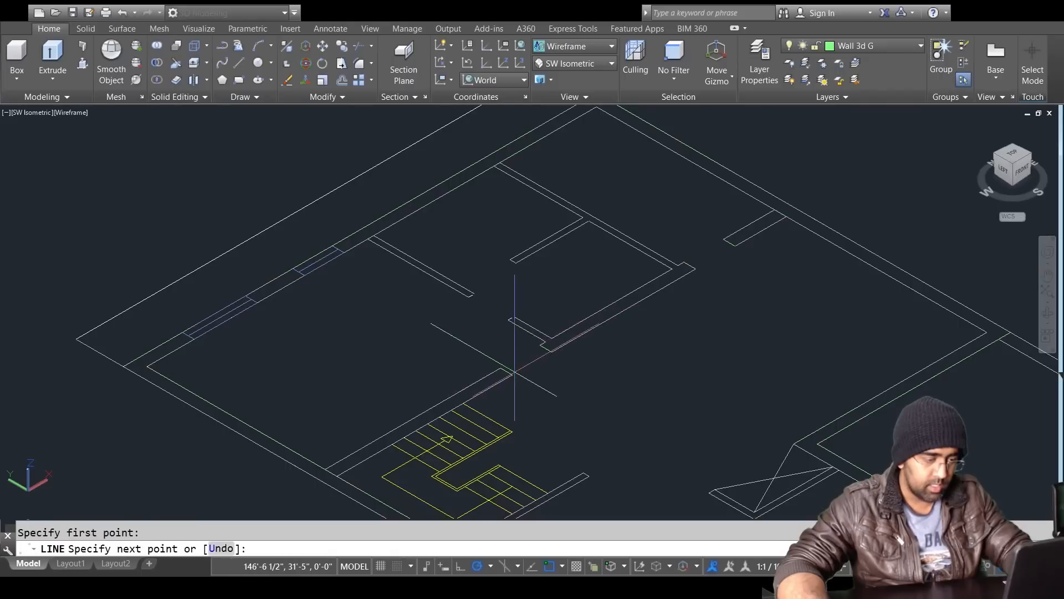
left_click(512, 373)
key("Return")
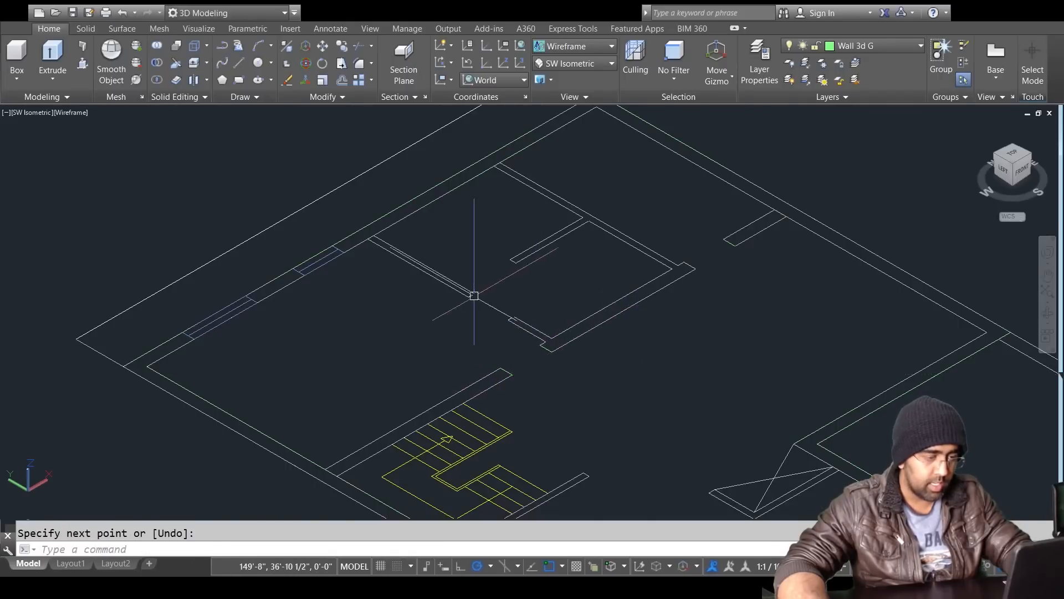
Step: Stretch the short end line on the northern side of the dressing room door opening to the wall's far face line
scroll(473, 296, "up", 5)
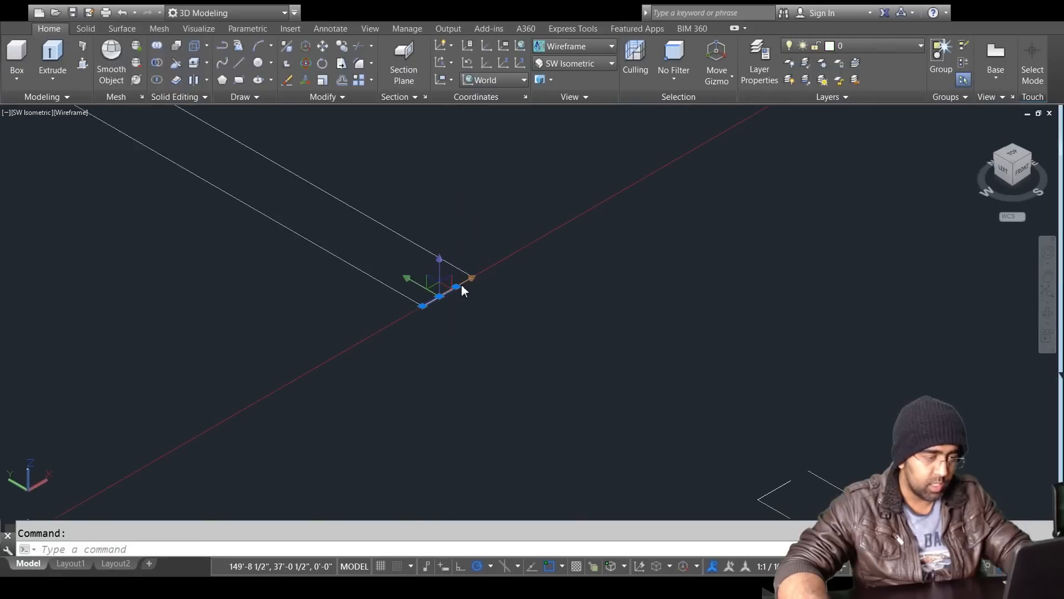
left_click(456, 286)
left_click(473, 277)
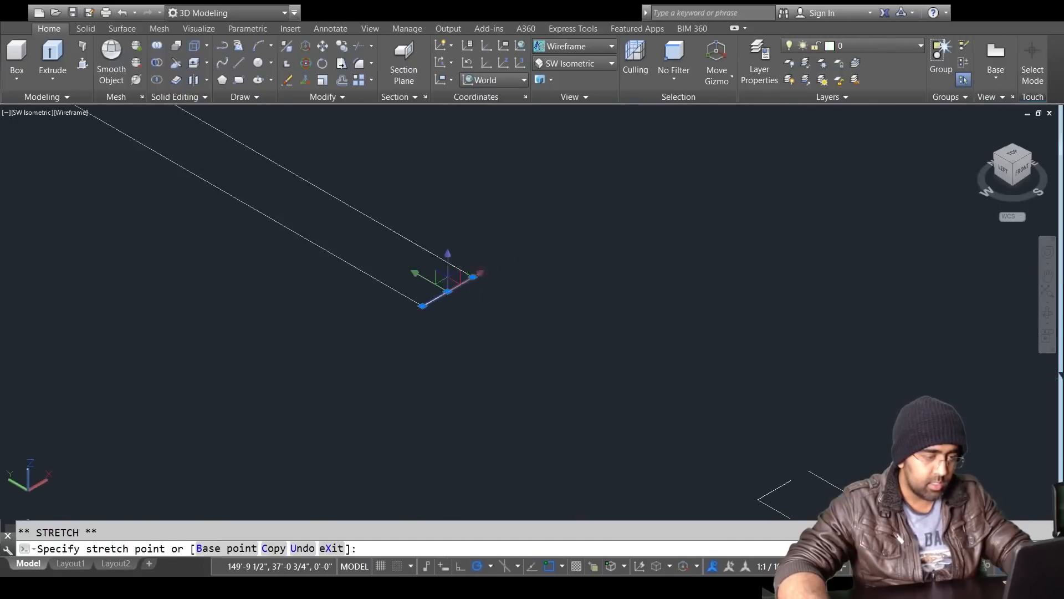
scroll(496, 312, "down", 4)
scroll(484, 303, "down", 5)
key("Escape")
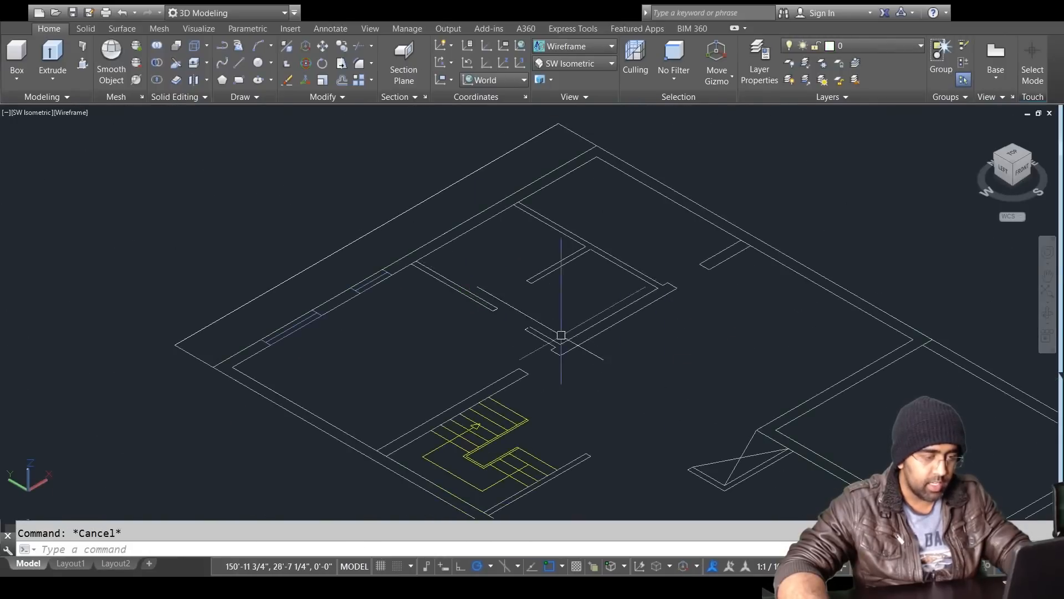
Step: Stretch the end line of the short wall on the southern side of the dressing room opening to the wall's other face
scroll(491, 334, "up", 5)
scroll(491, 334, "up", 2)
left_click(411, 301)
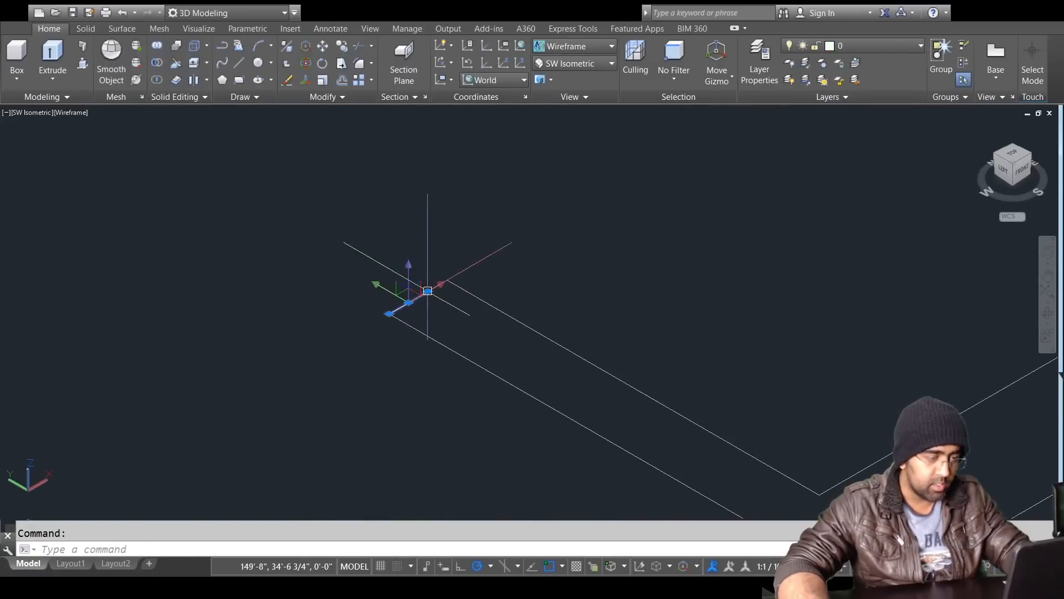
left_click(427, 291)
left_click(448, 281)
left_click(522, 253)
key("Escape")
scroll(523, 261, "down", 5)
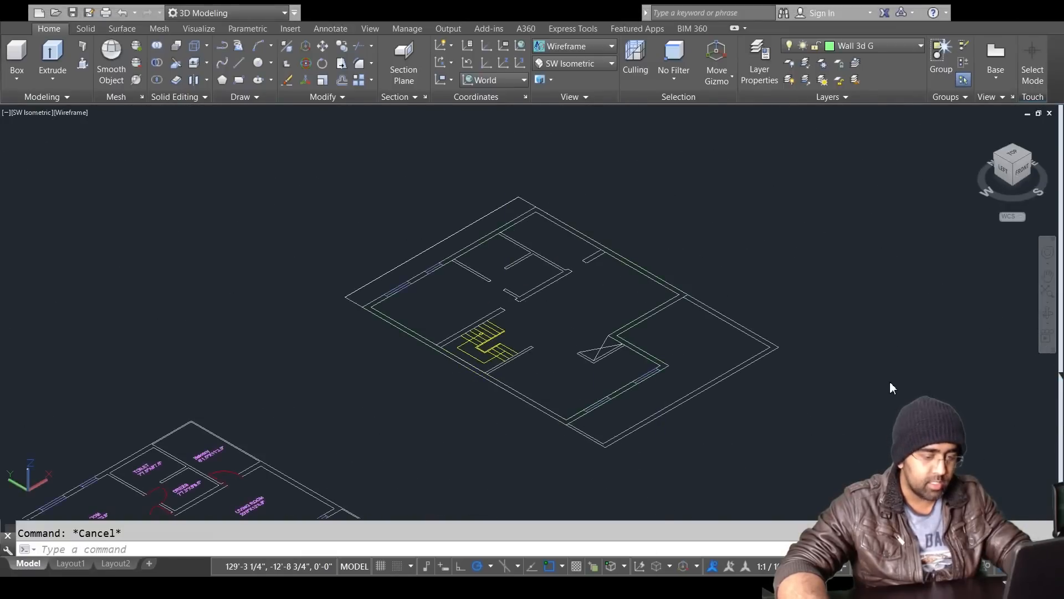
scroll(568, 261, "up", 5)
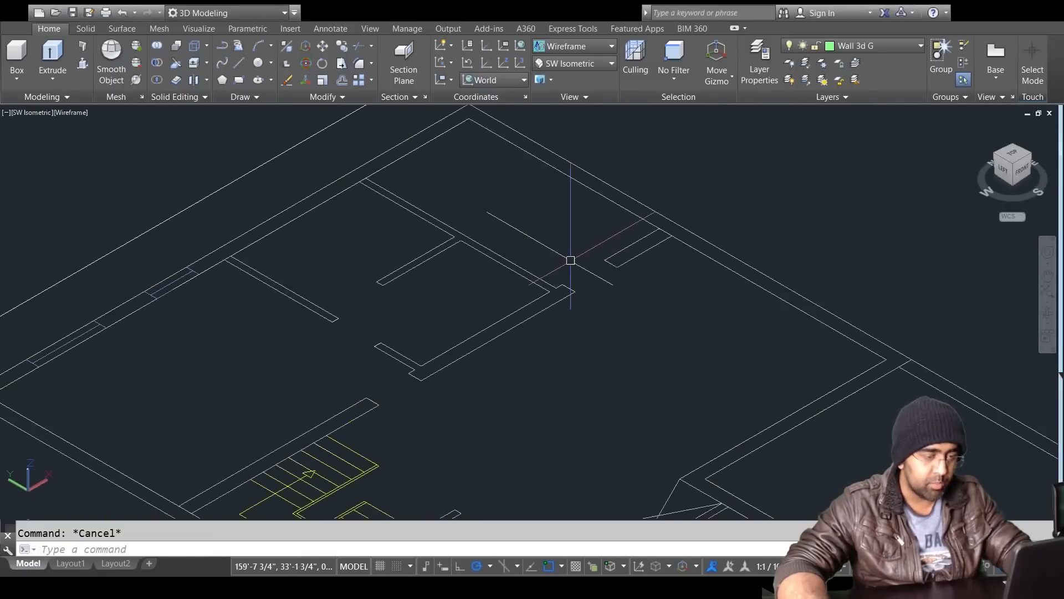
Step: Create closed boundary polylines on the Wall 3d G layer from the interior walls, including both staircase walls and the northeast room's short wall
scroll(532, 322, "down", 5)
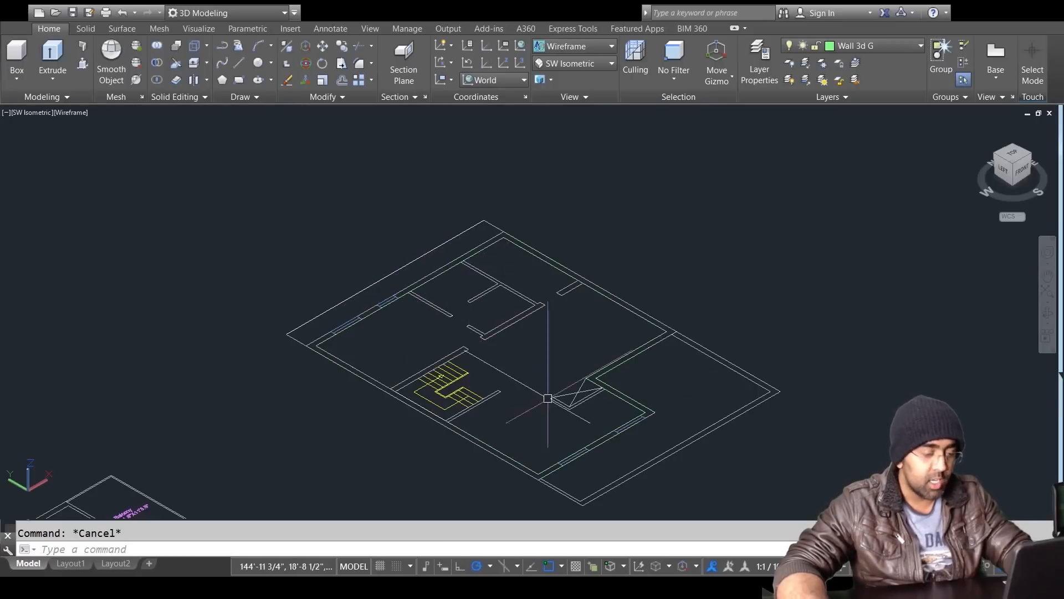
left_click(455, 298)
key("Escape")
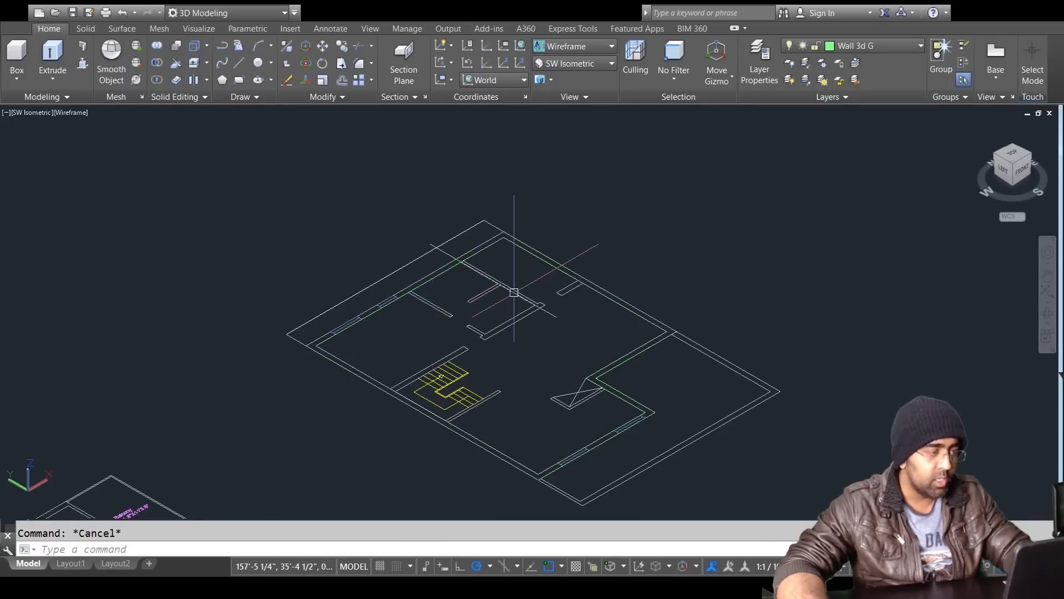
type("Bo")
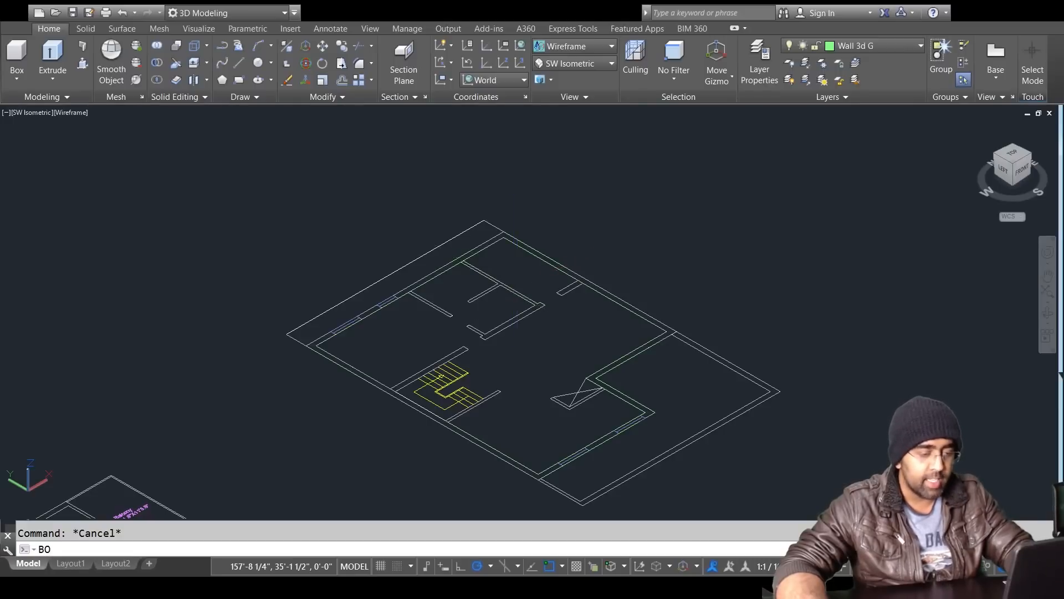
key("Return")
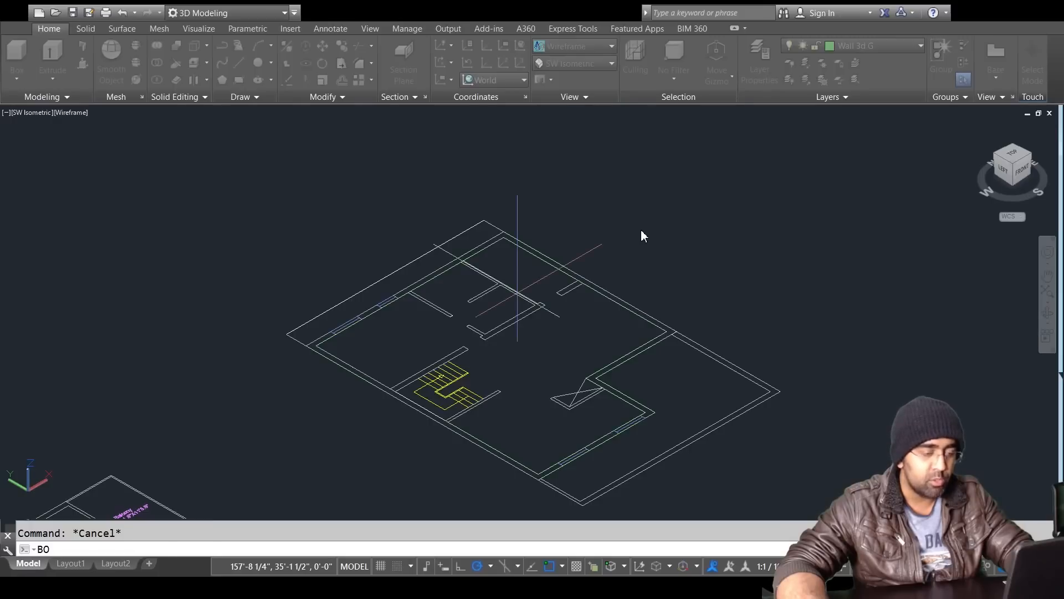
scroll(491, 338, "up", 4)
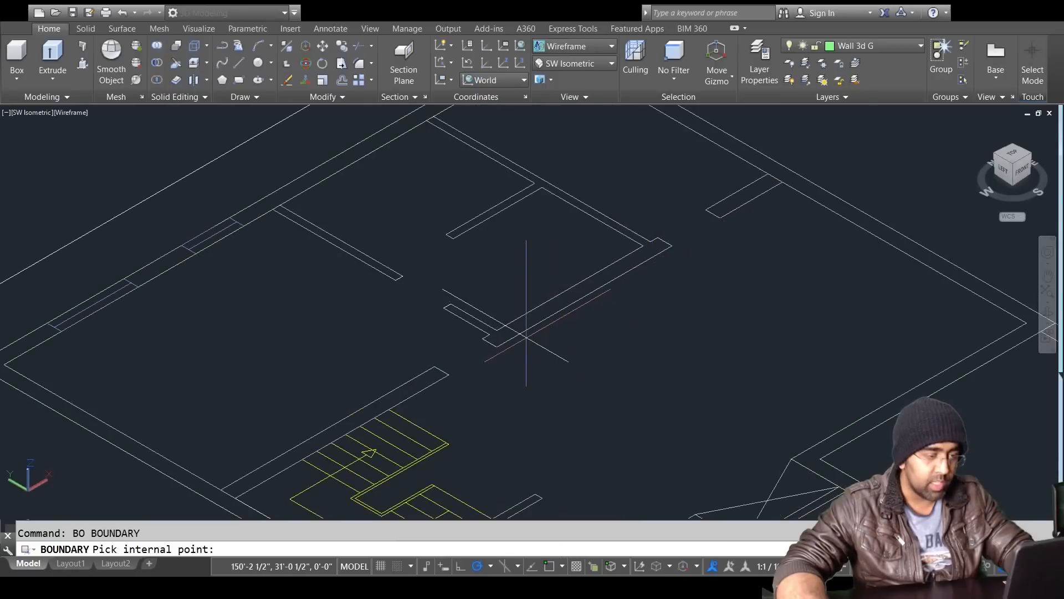
left_click(525, 324)
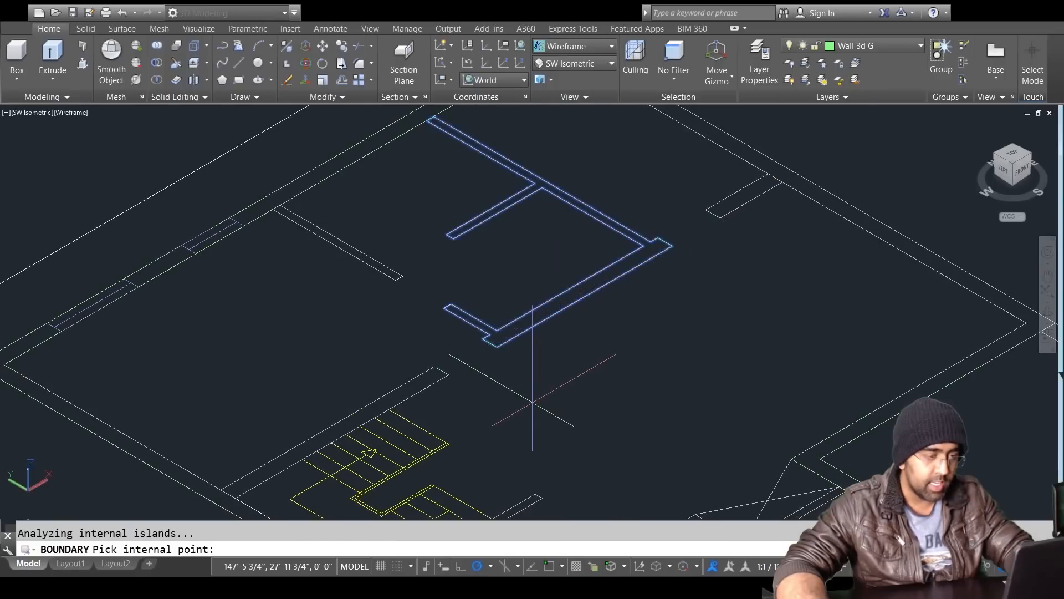
left_click(389, 288)
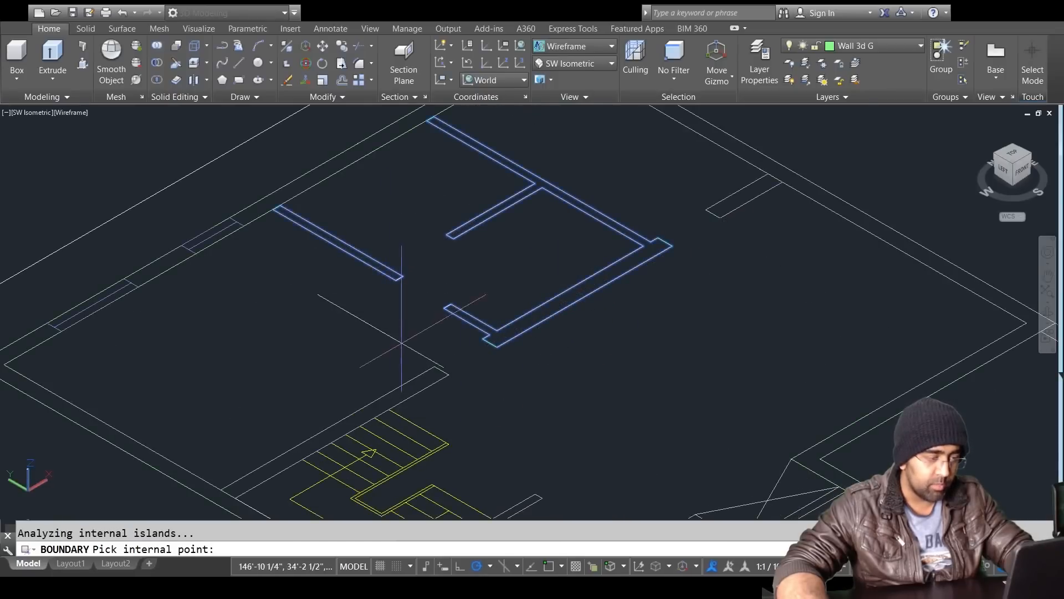
middle_click_drag(486, 357, 541, 178)
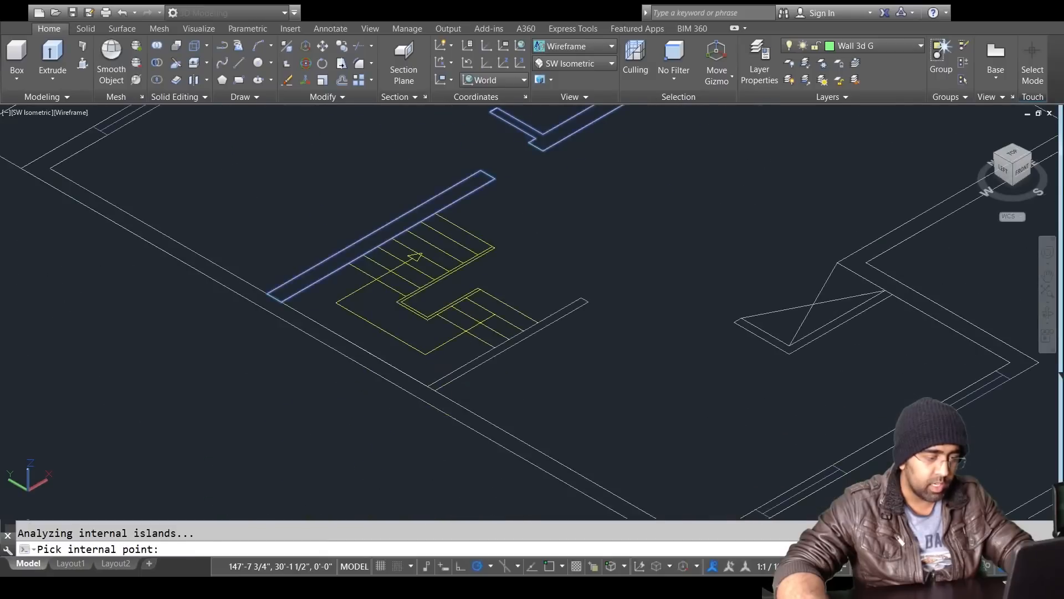
left_click(560, 314)
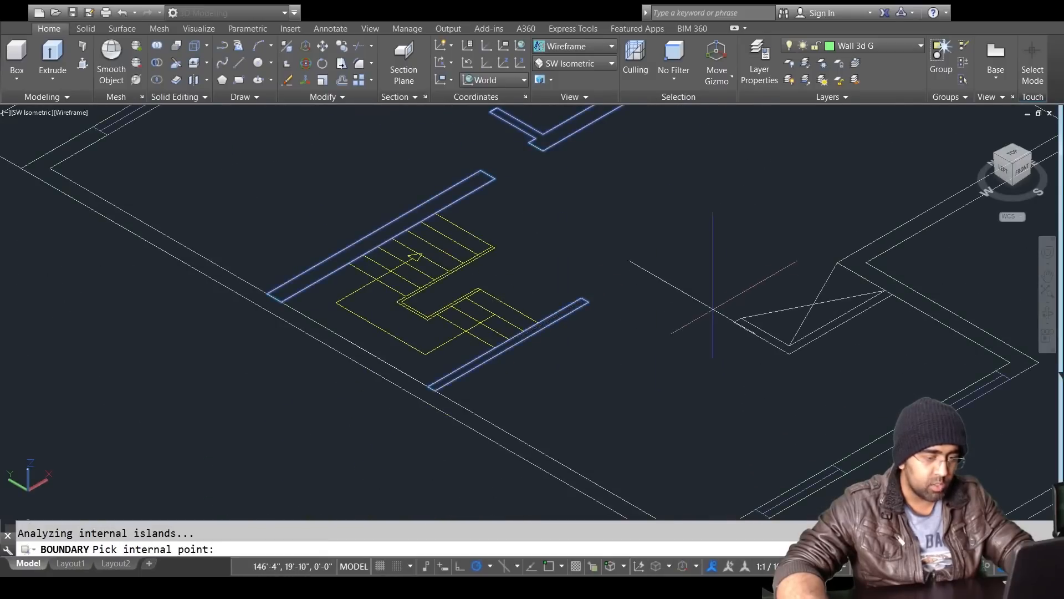
middle_click_drag(714, 306, 685, 560)
left_click(751, 260)
key("Return")
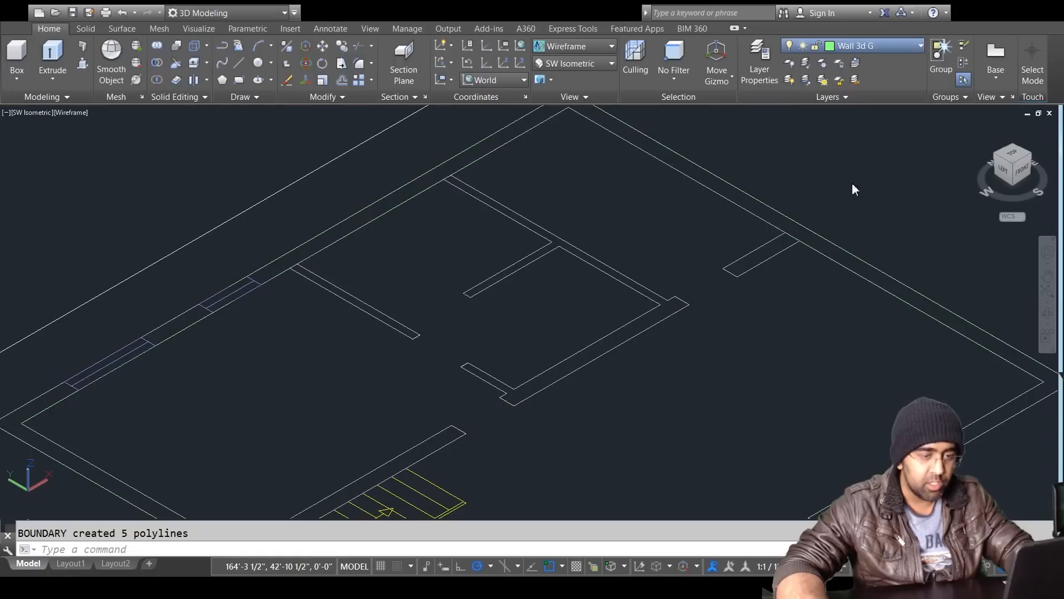
Step: Turn off the Wall 2d layer and move the leftover end lines at the dressing room opening onto it
left_click(789, 239)
left_click(739, 356)
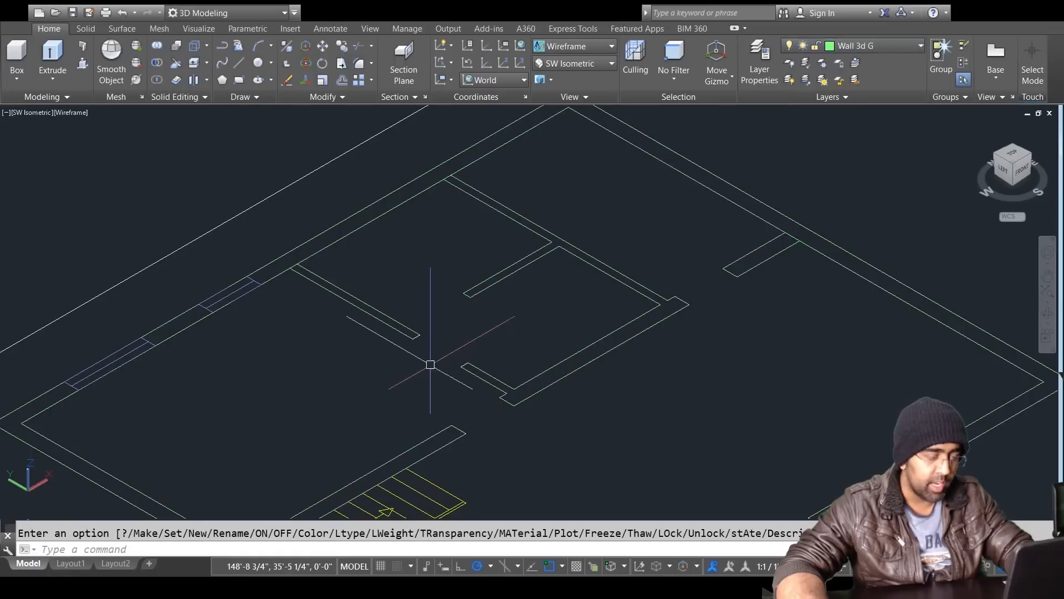
scroll(430, 364, "up", 3)
mouse_move(442, 280)
left_mouse_down()
mouse_move(610, 178)
mouse_move(555, 195)
left_mouse_up()
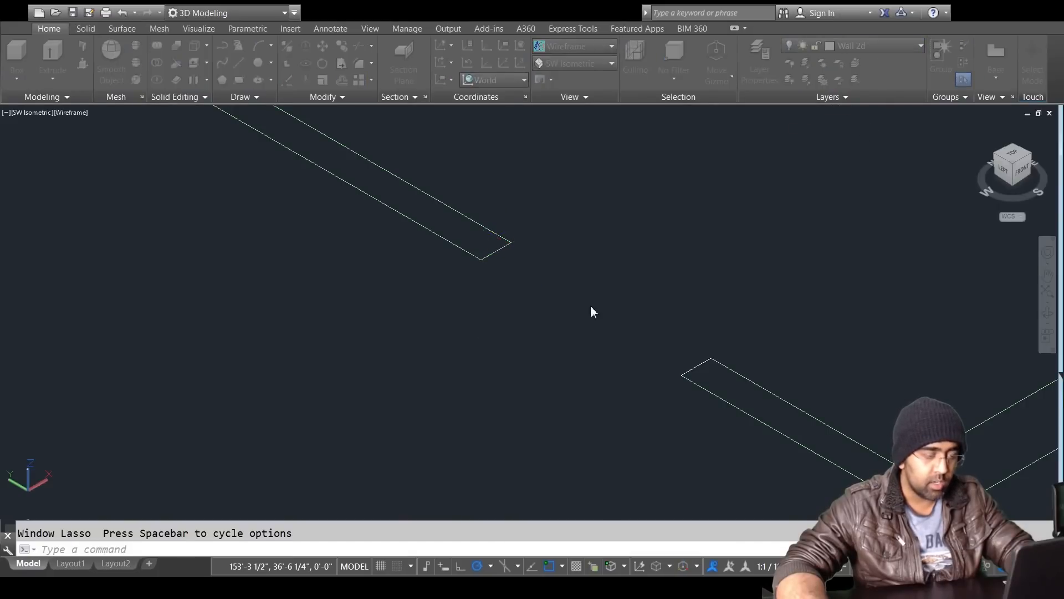
scroll(592, 292, "down", 2)
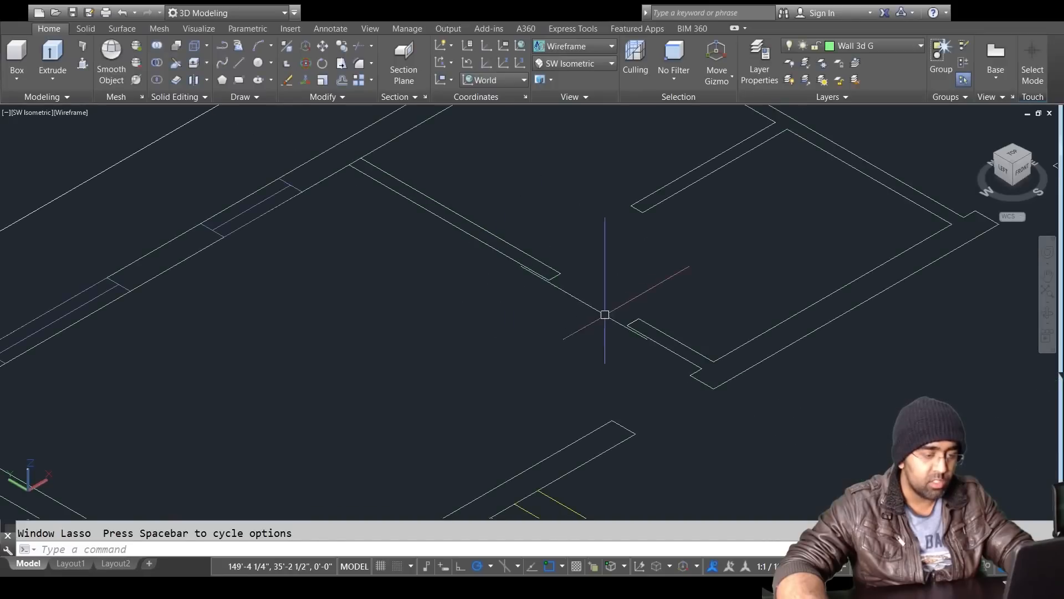
left_click(594, 332)
left_click(778, 117)
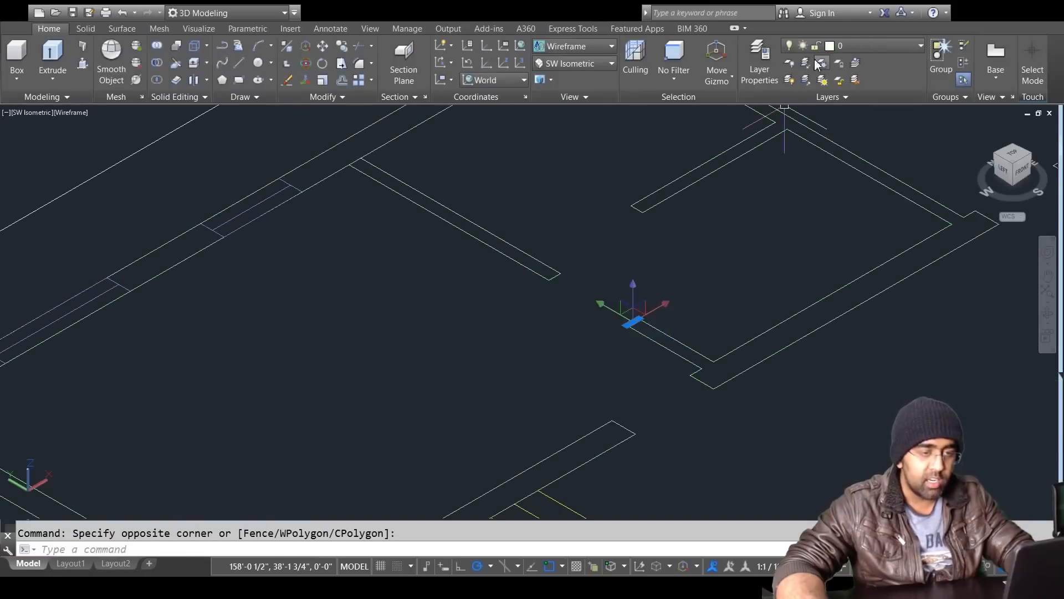
left_click(842, 225)
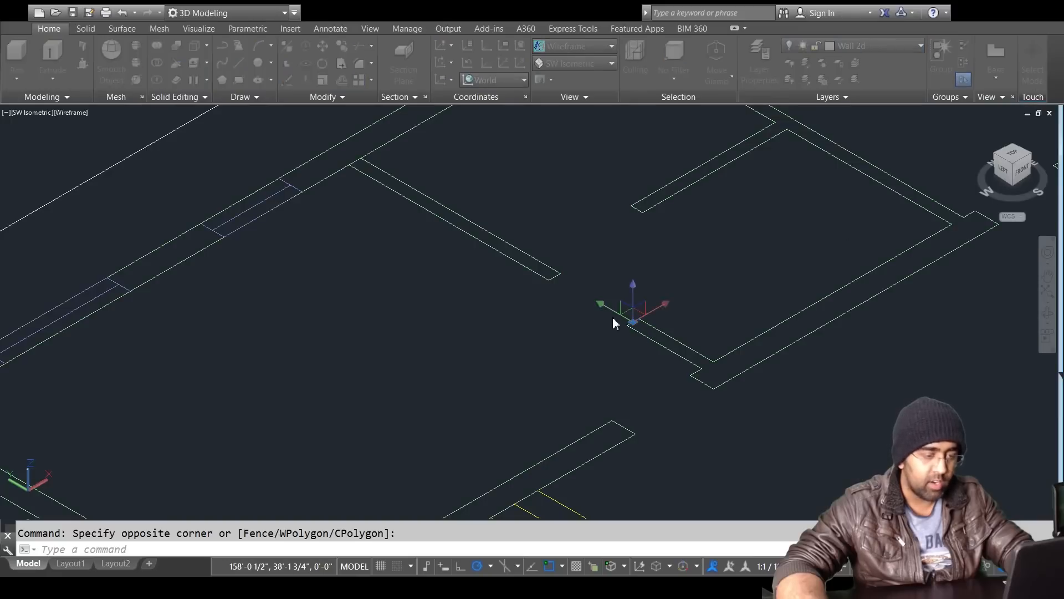
Step: Erase the leftover long line running outside and parallel to the house's outer wall
scroll(532, 289, "down", 8)
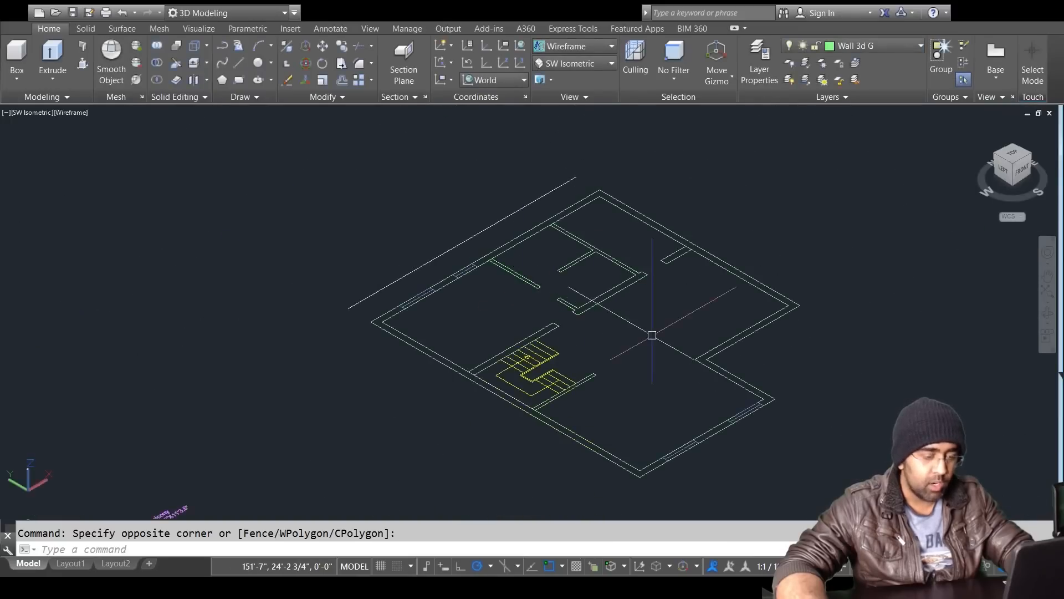
scroll(649, 335, "up", 2)
scroll(640, 332, "down", 1)
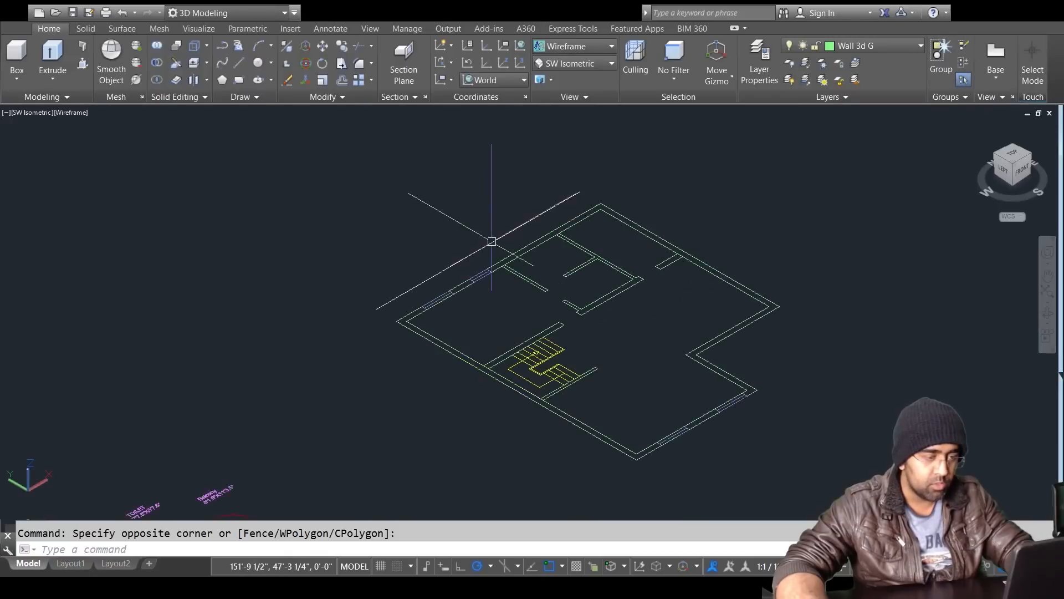
left_click(492, 242)
key("Delete")
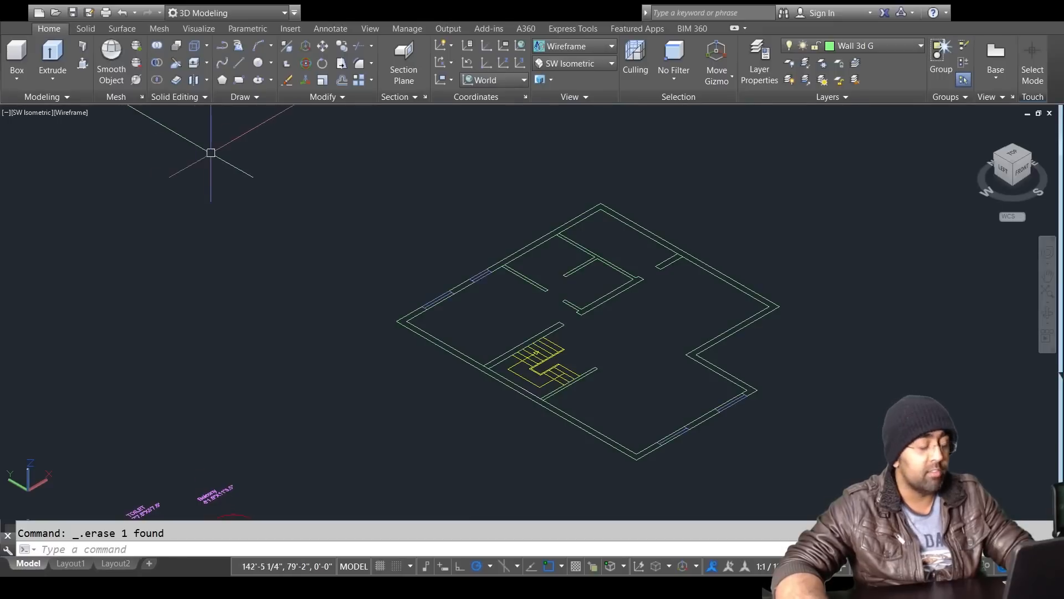
Step: Look through the available solid, surface and mesh modelling tools
left_click(84, 29)
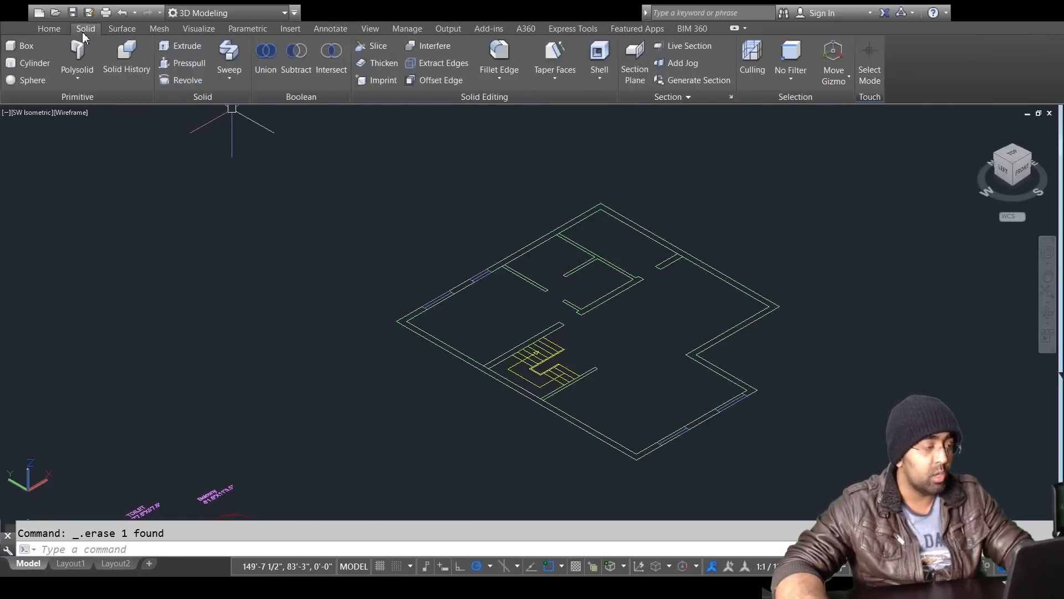
left_click(125, 30)
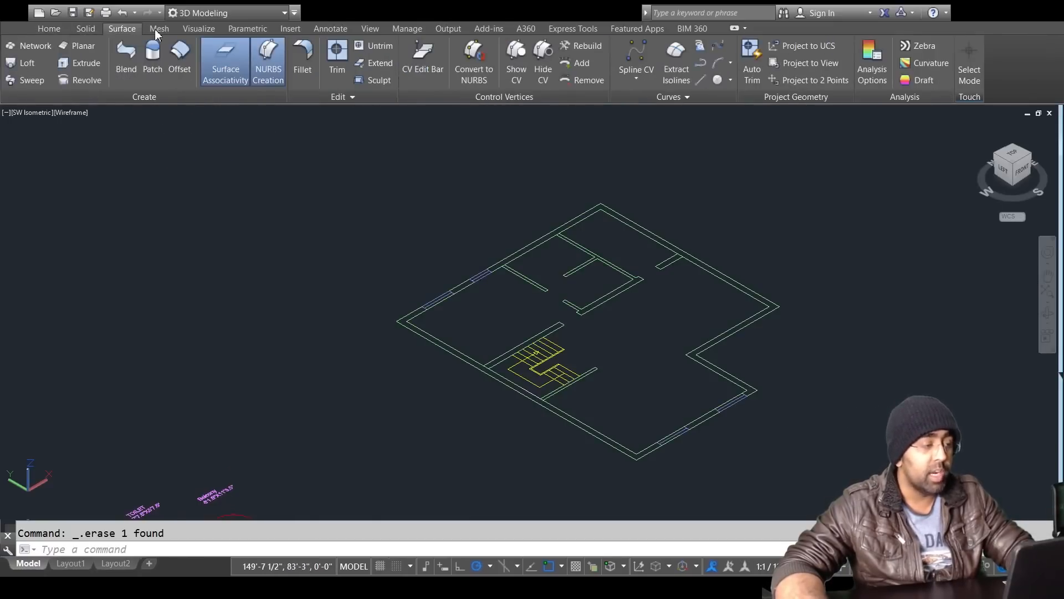
left_click(159, 30)
left_click(133, 34)
left_click(83, 33)
left_click(123, 31)
left_click(156, 32)
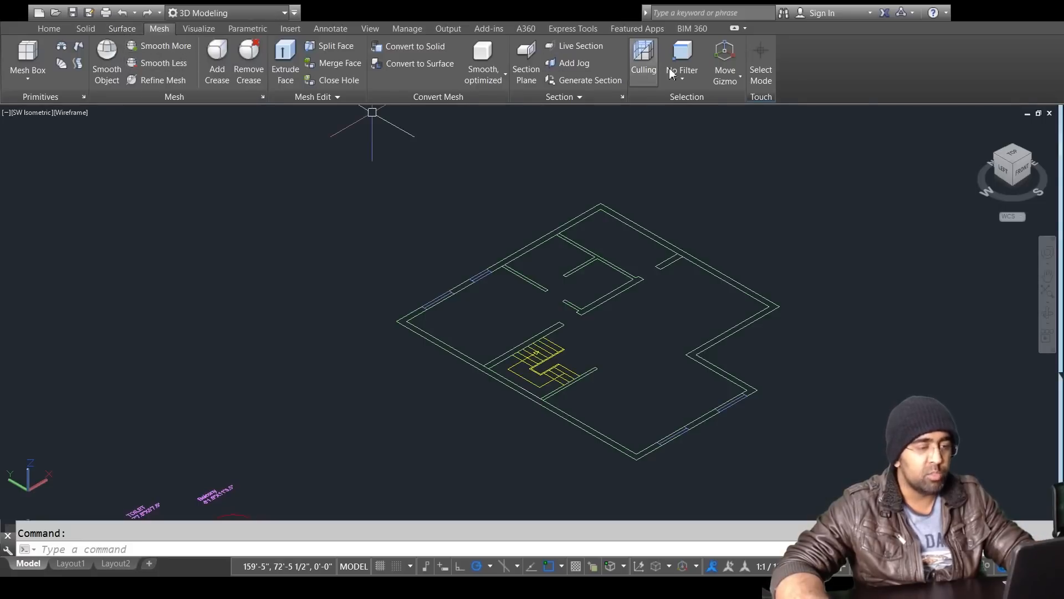
left_click(86, 29)
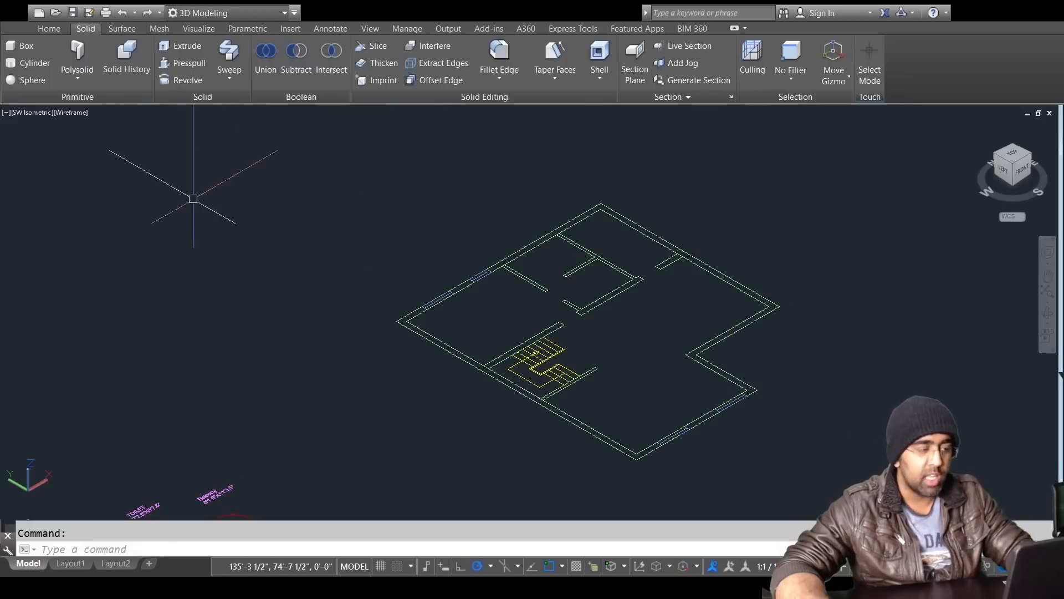
Step: Copy all exterior and interior ground floor wall outlines to the empty area west of the plan
scroll(190, 197, "down", 2)
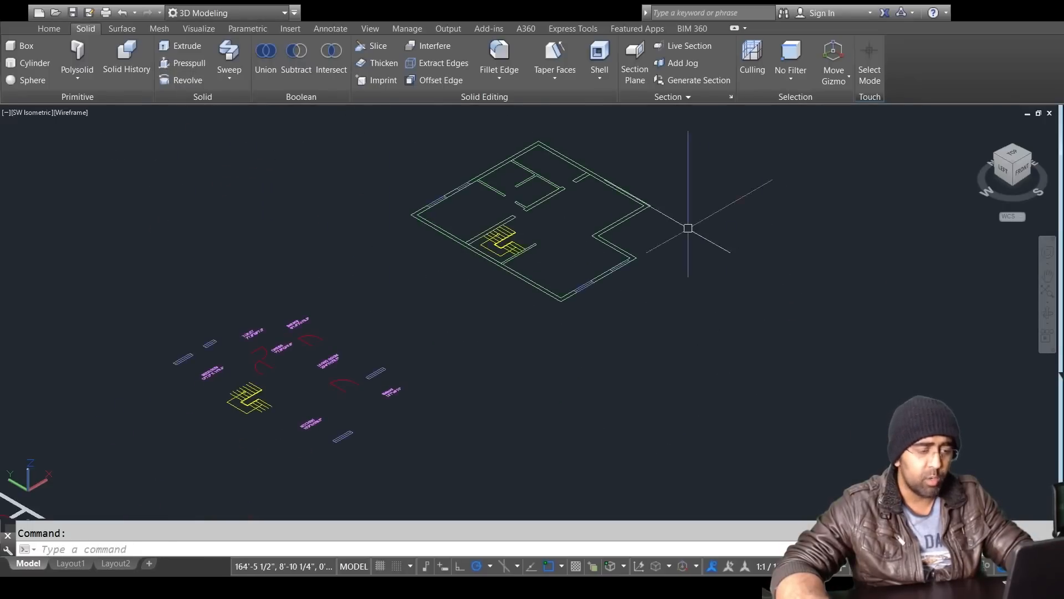
key("Escape")
scroll(575, 193, "up", 3)
middle_click_drag(592, 201, 611, 273)
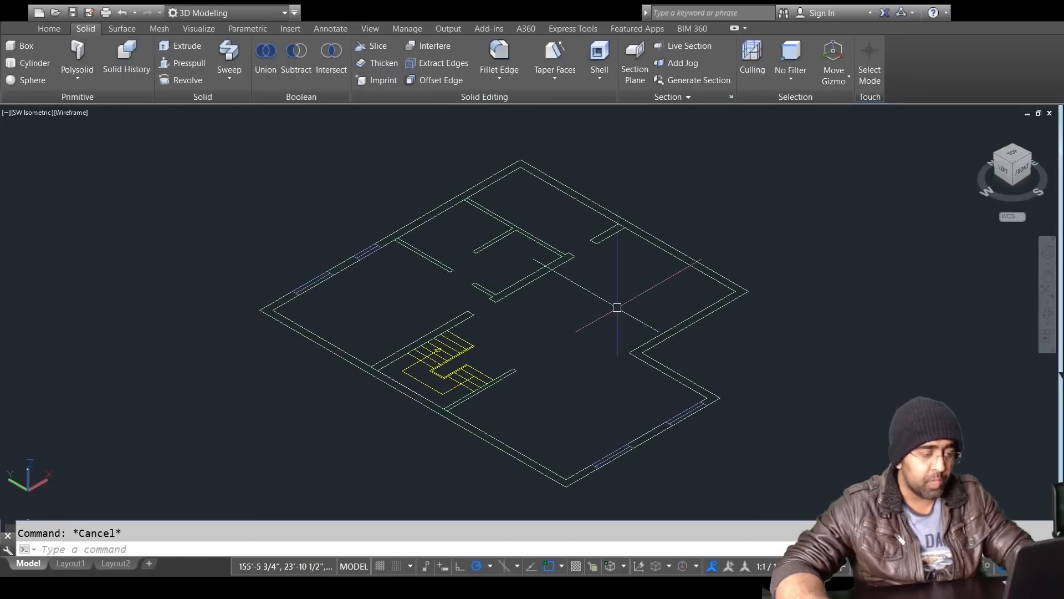
type("c")
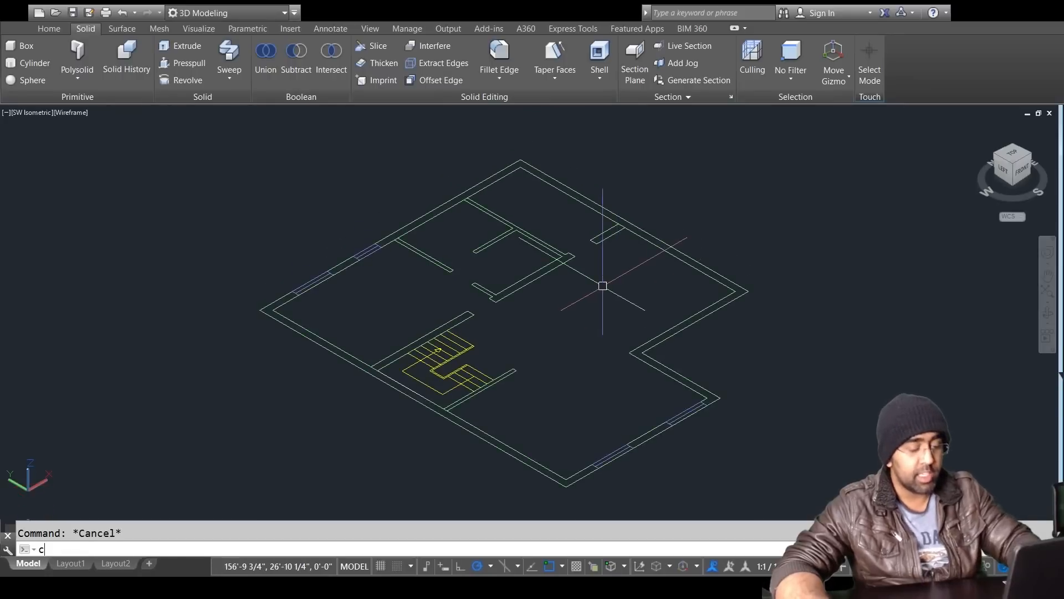
key("Return")
left_click(646, 285)
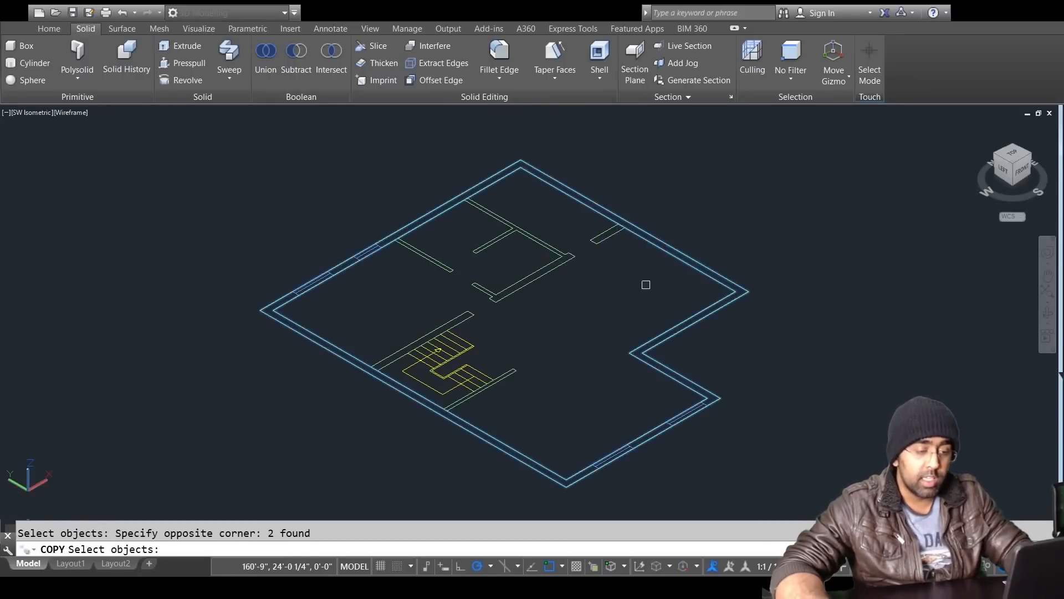
left_click(494, 229)
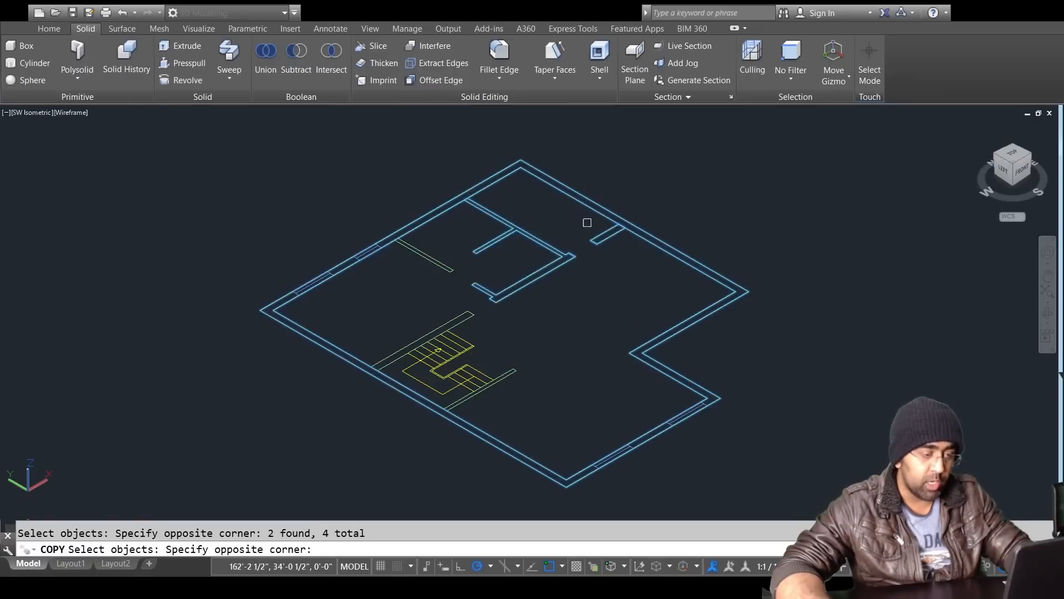
left_click(440, 246)
left_click(427, 268)
left_click(469, 317)
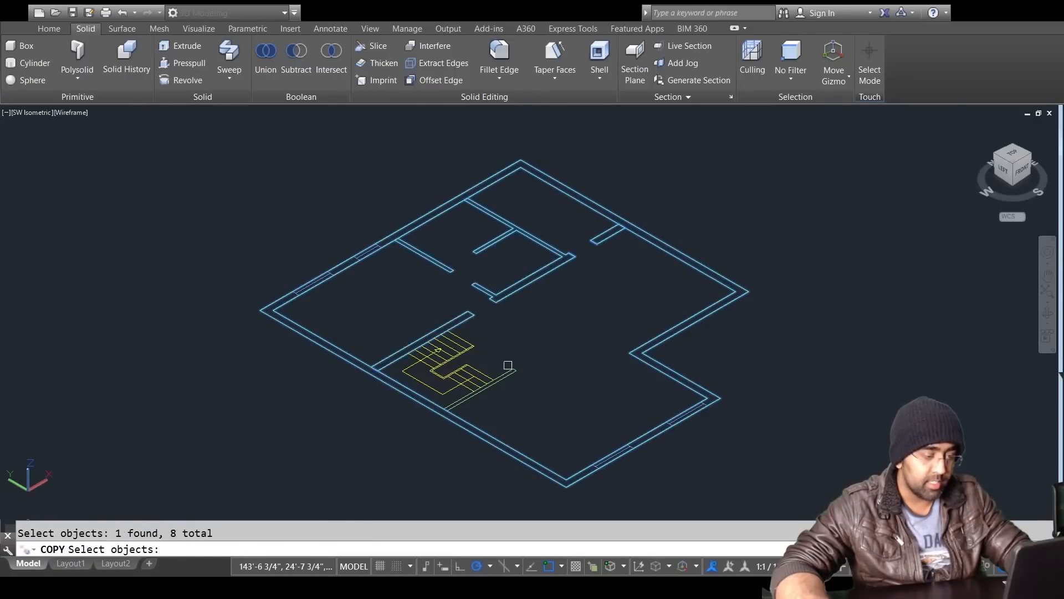
key("Return")
left_click(511, 369)
scroll(511, 369, "down", 4)
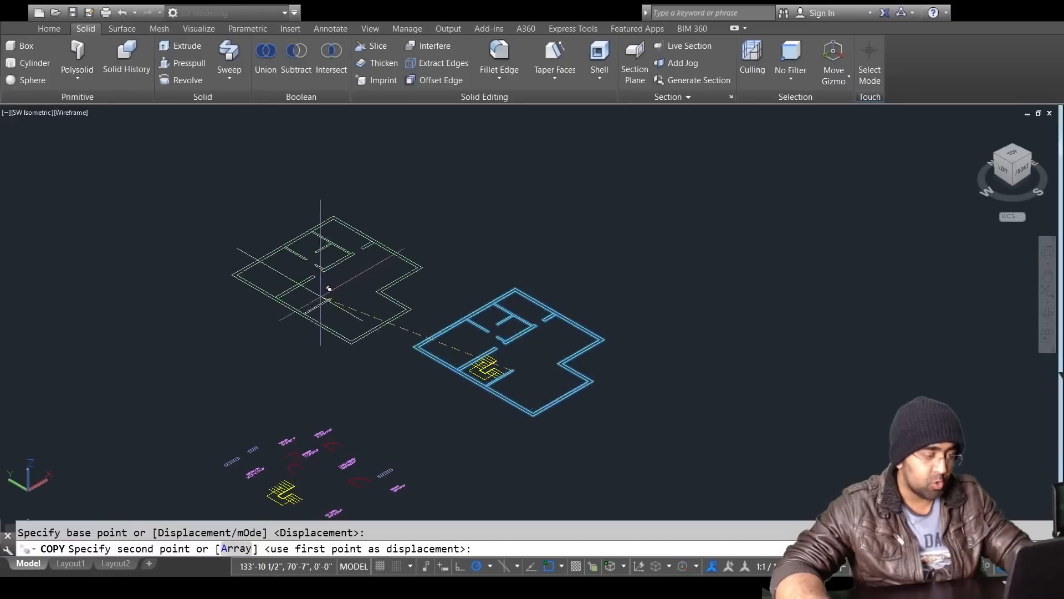
left_click(169, 261)
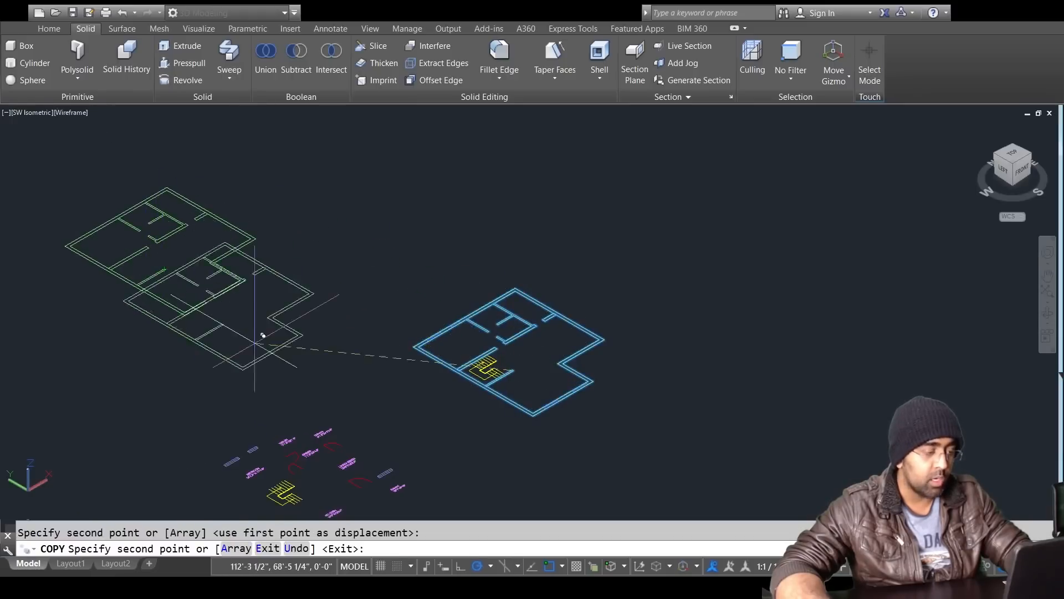
scroll(523, 388, "up", 3)
key("Escape")
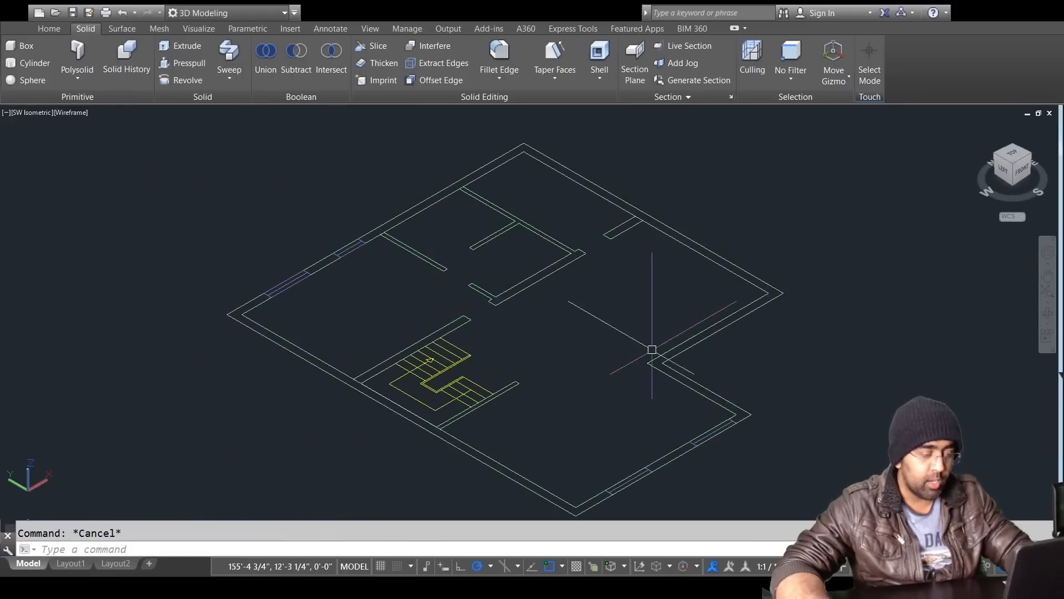
Step: Try extruding the outer outline of the exterior wall to a height of 11 feet, and undo it
middle_click_drag(643, 354, 641, 334)
type("ext")
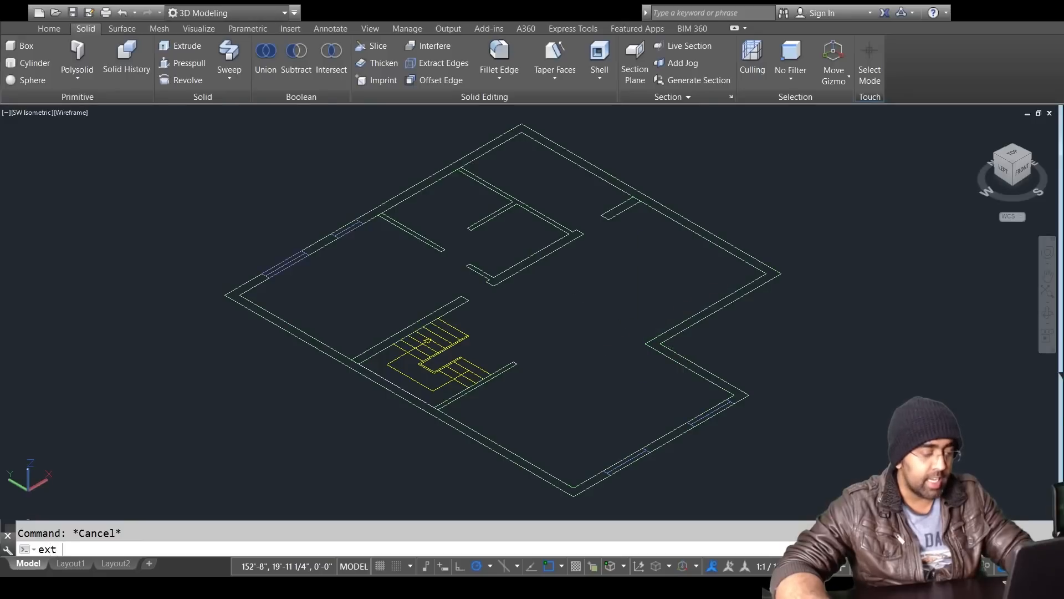
key("Return")
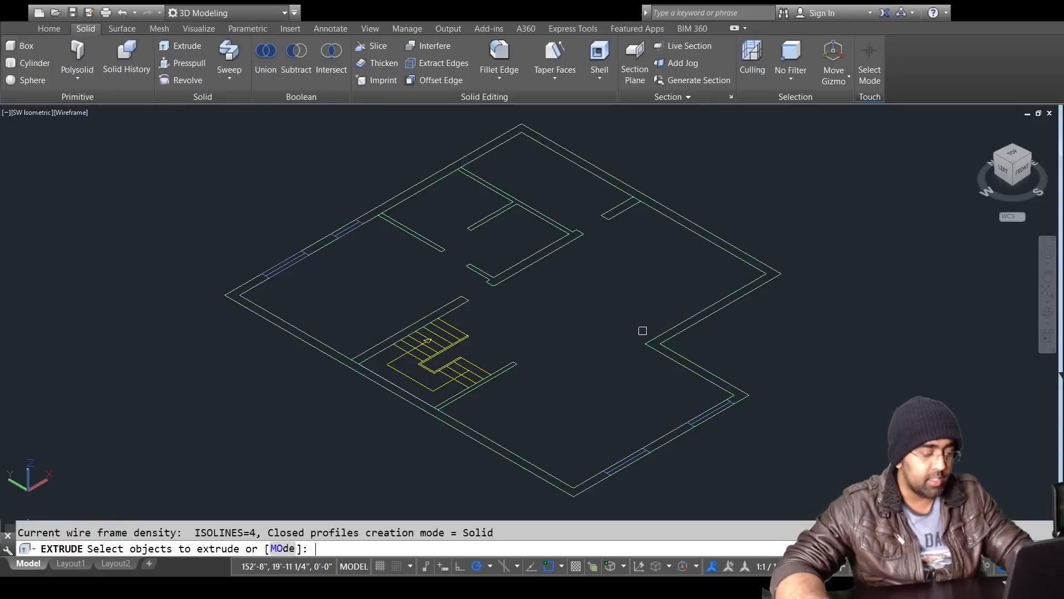
left_click(479, 442)
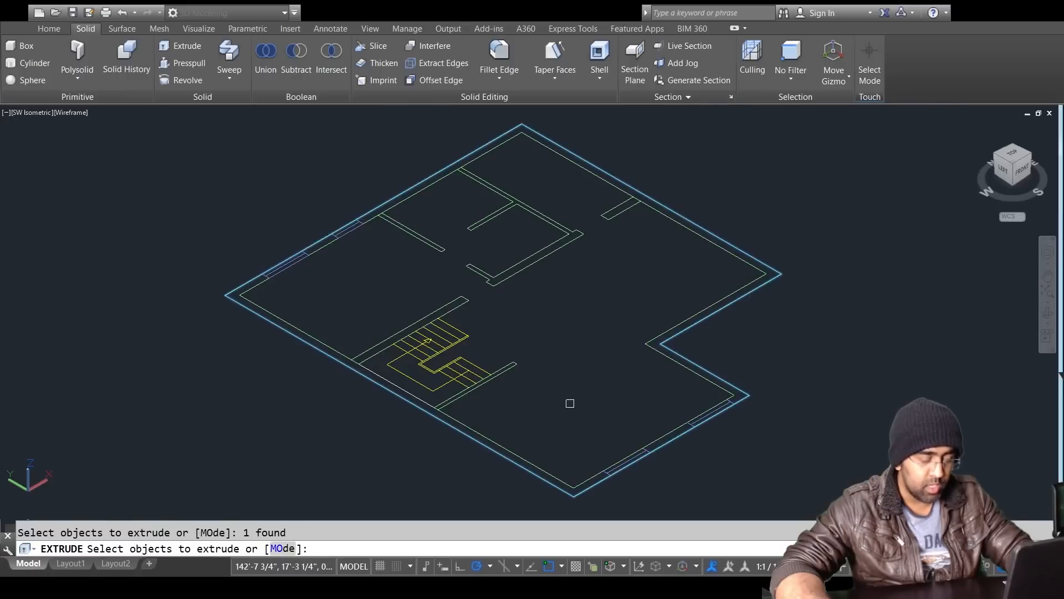
key("Return")
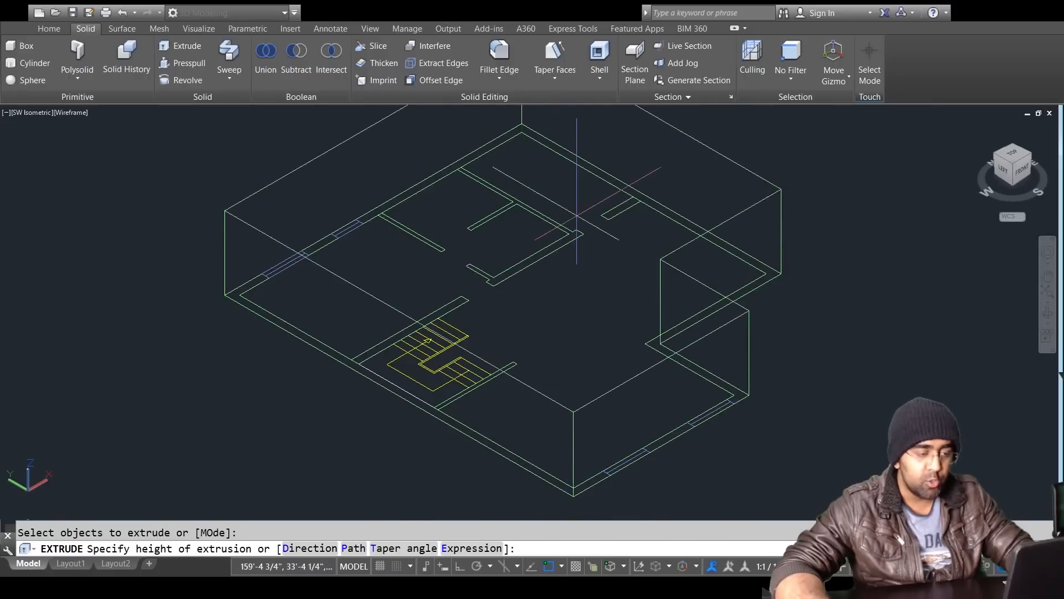
type("1")
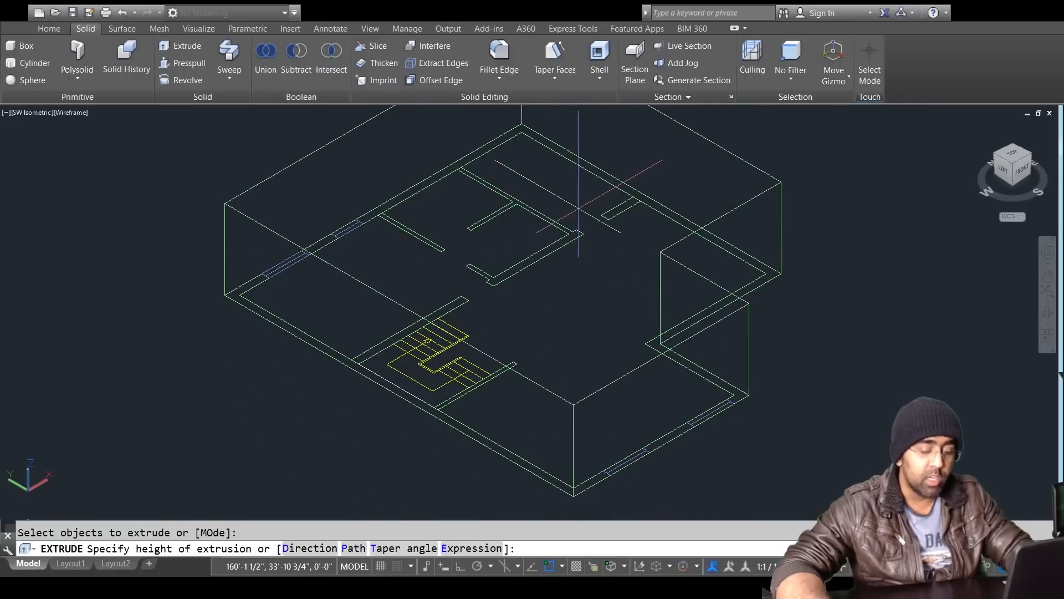
type("0")
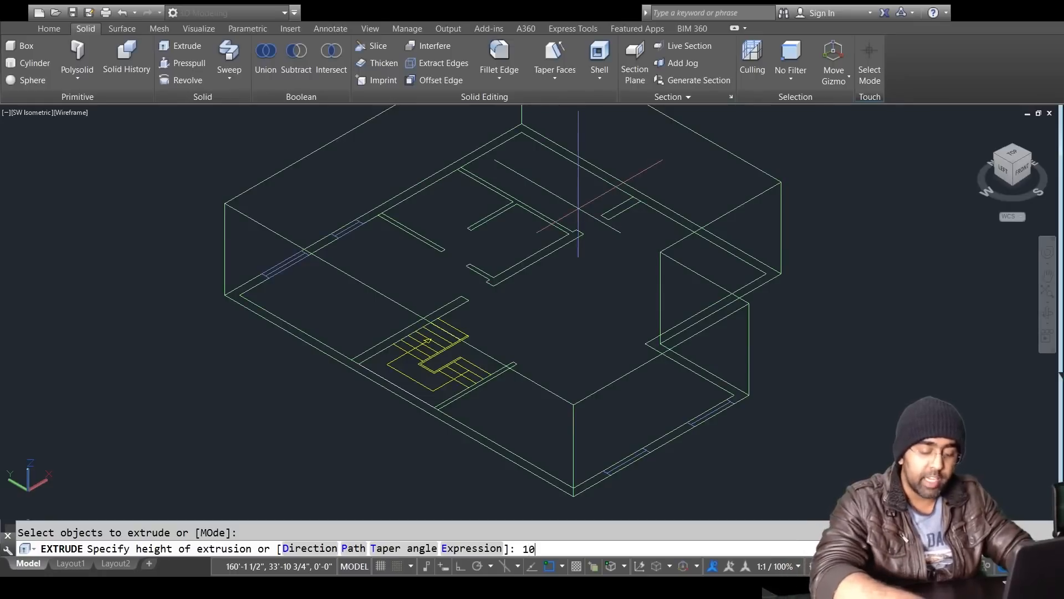
type("11'")
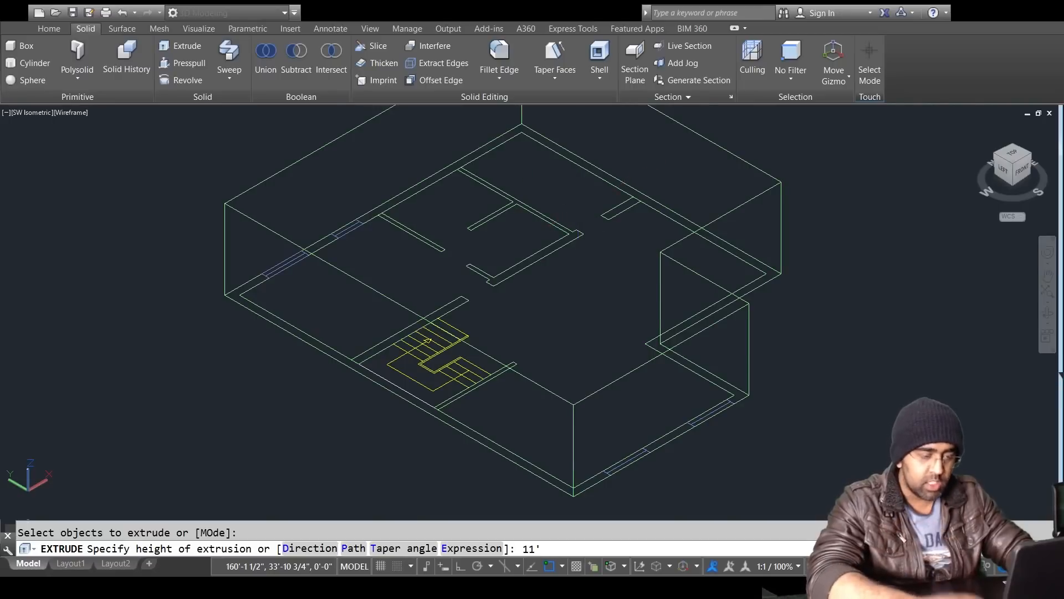
key("Return")
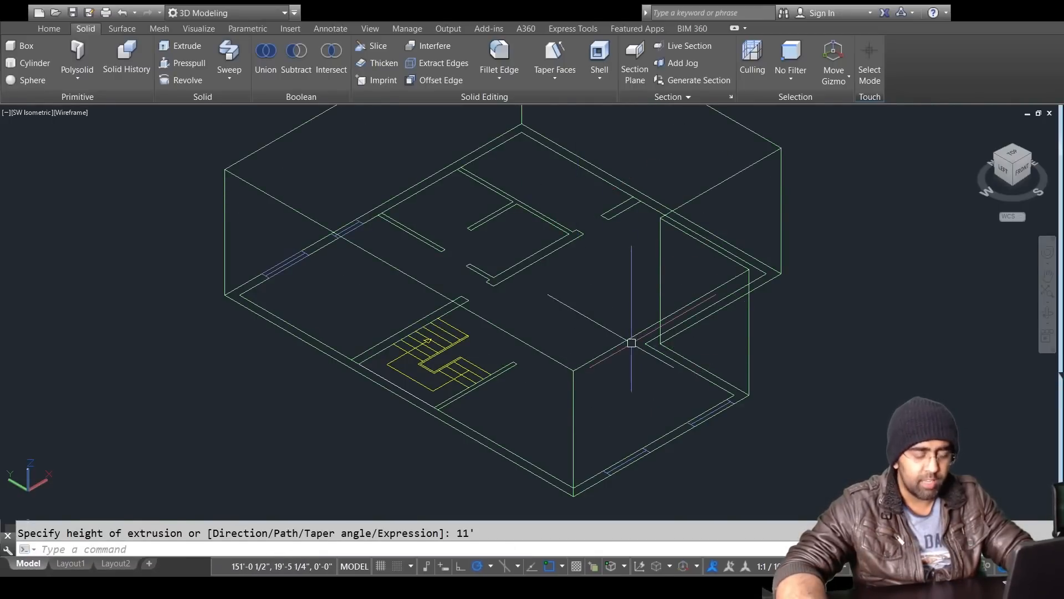
key("ctrl+z")
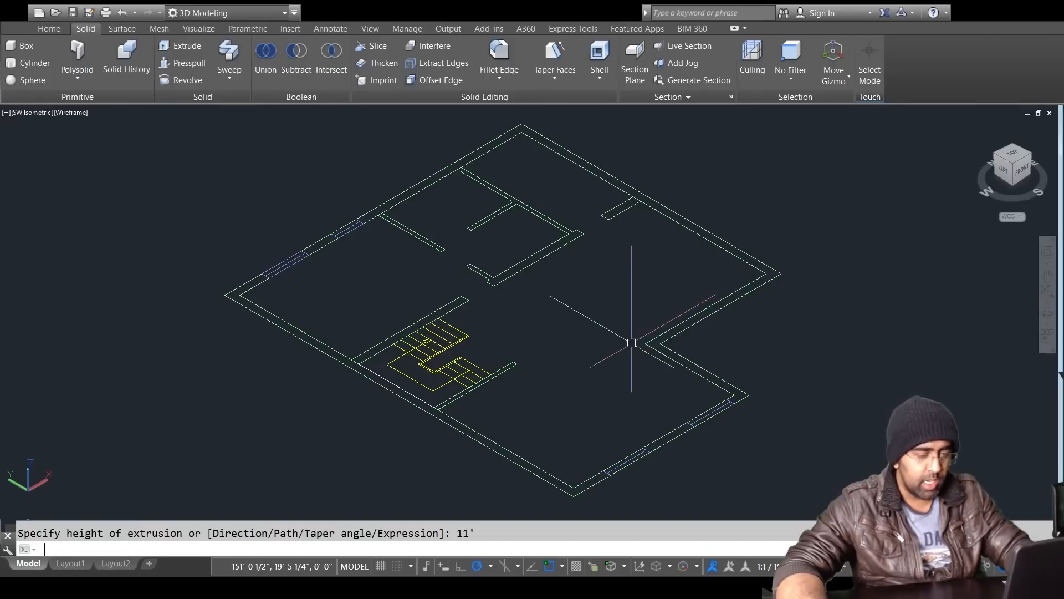
key("Escape")
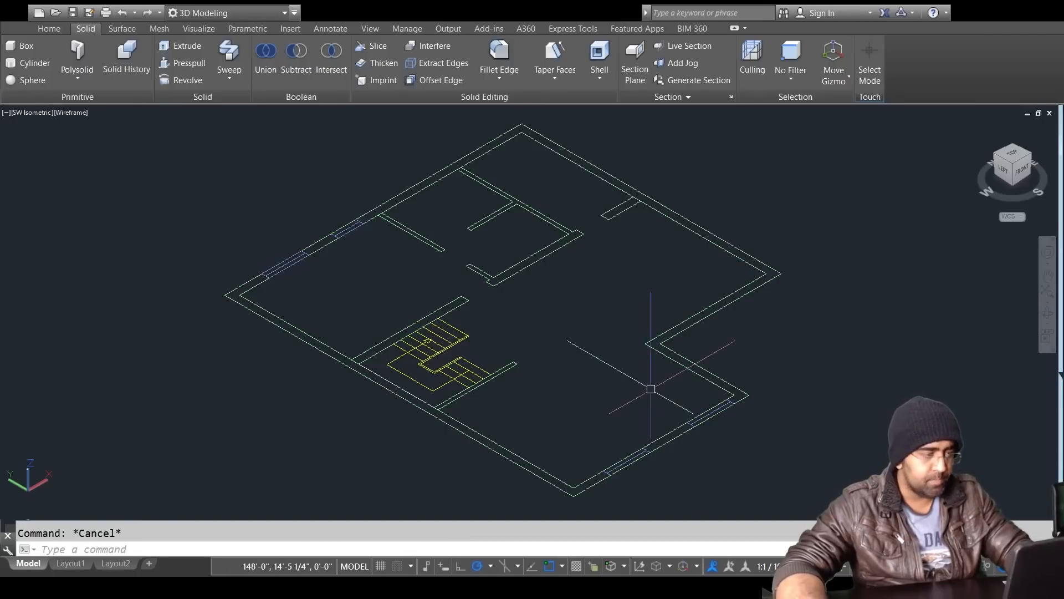
Step: Extrude the outer outline of the exterior wall to a height of 10 feet
left_click(332, 362)
key("Escape")
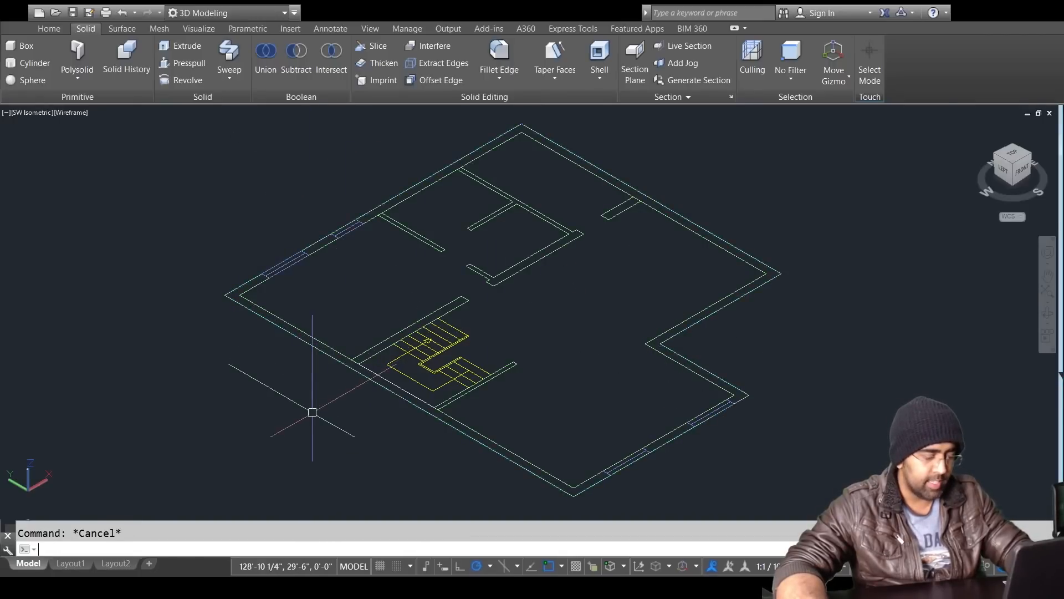
type("ext")
key("Return")
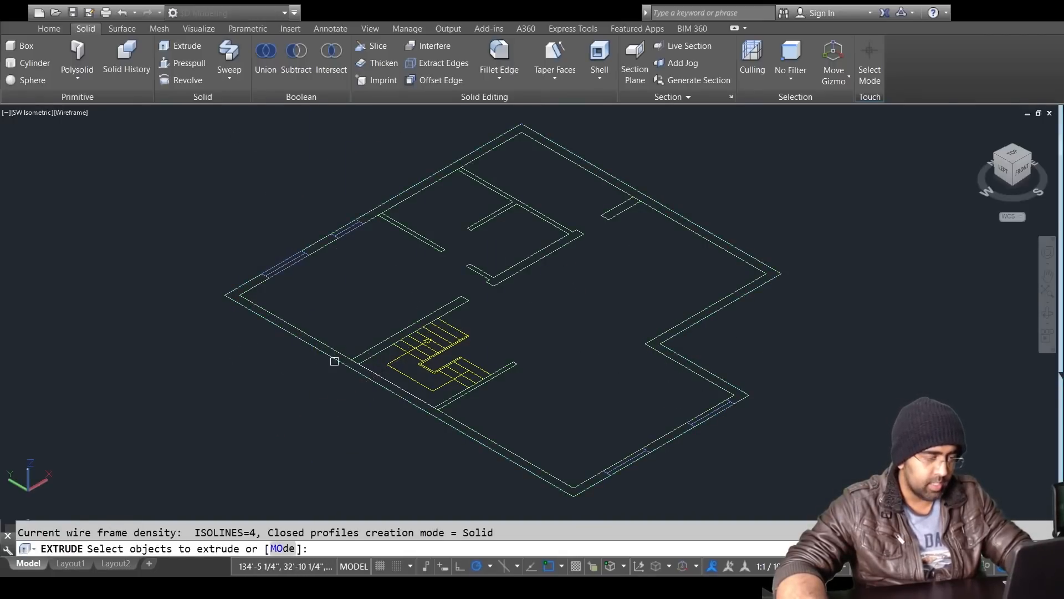
left_click(334, 361)
key("Return")
type("10'")
key("Return")
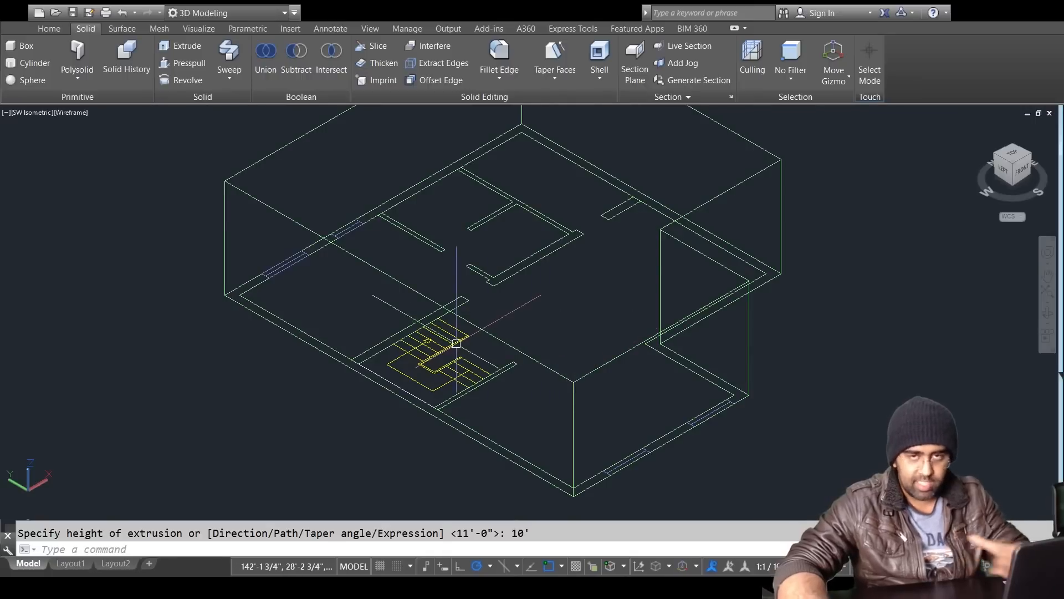
Step: Compare the copied flat wall outlines beside the plan with the extruded exterior block
scroll(443, 334, "down", 2)
middle_click_drag(330, 315, 590, 380)
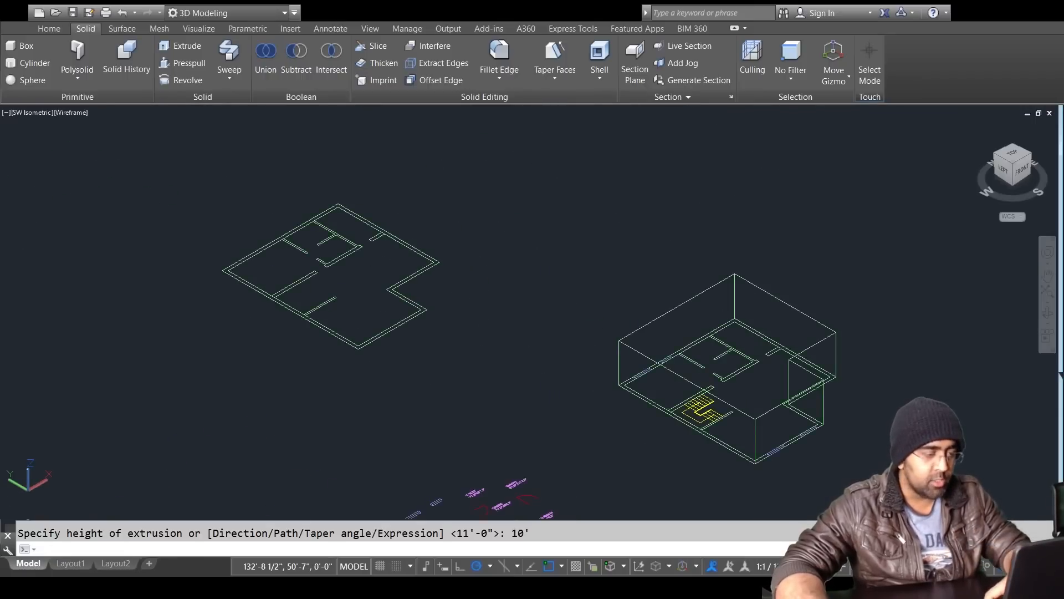
key("Return")
left_click(423, 254)
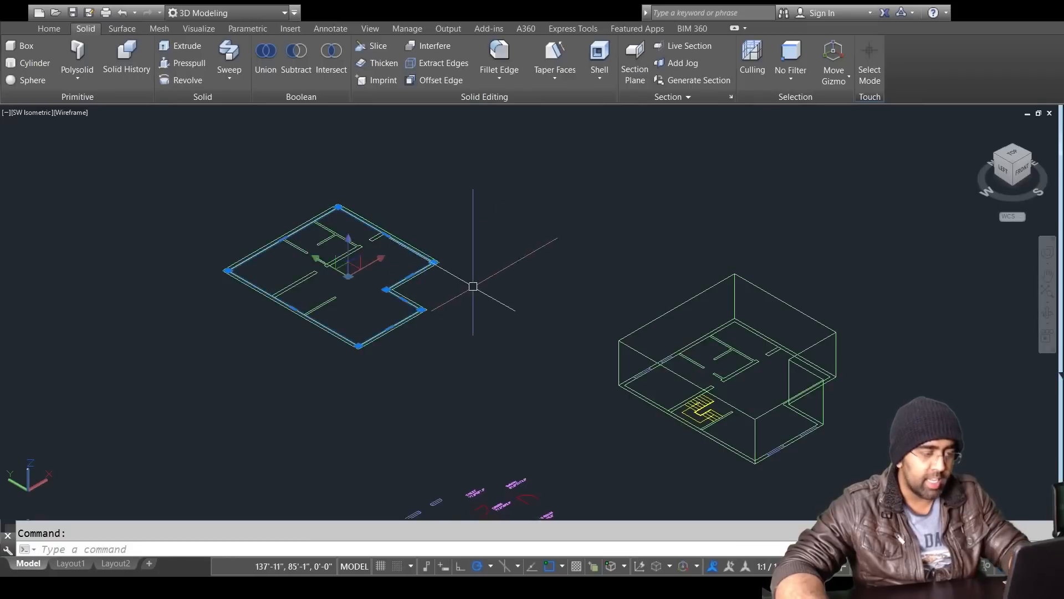
key("Escape")
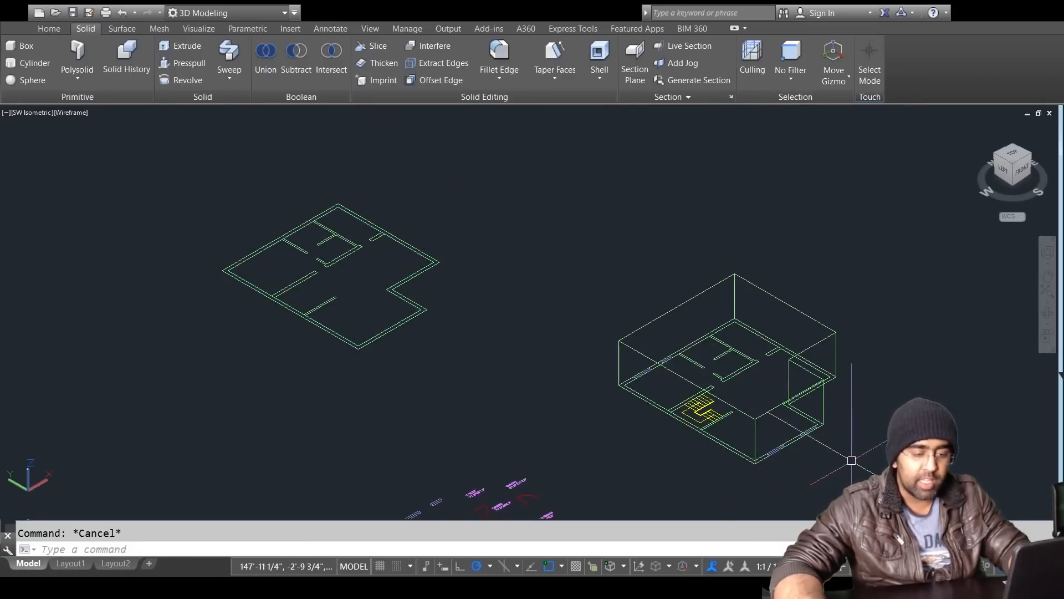
scroll(852, 460, "up", 3)
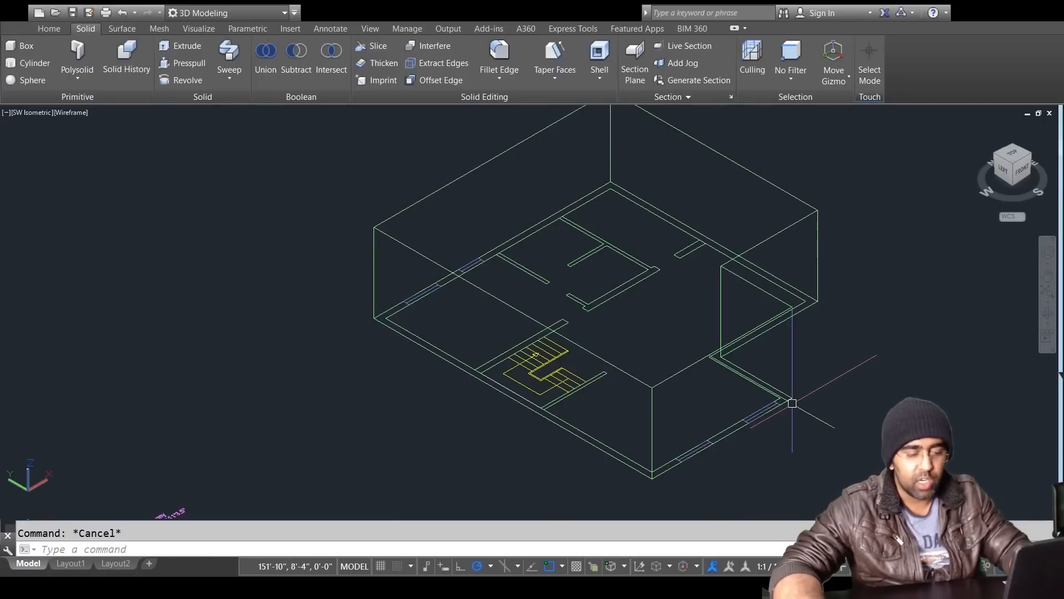
left_click(698, 365)
key("Escape")
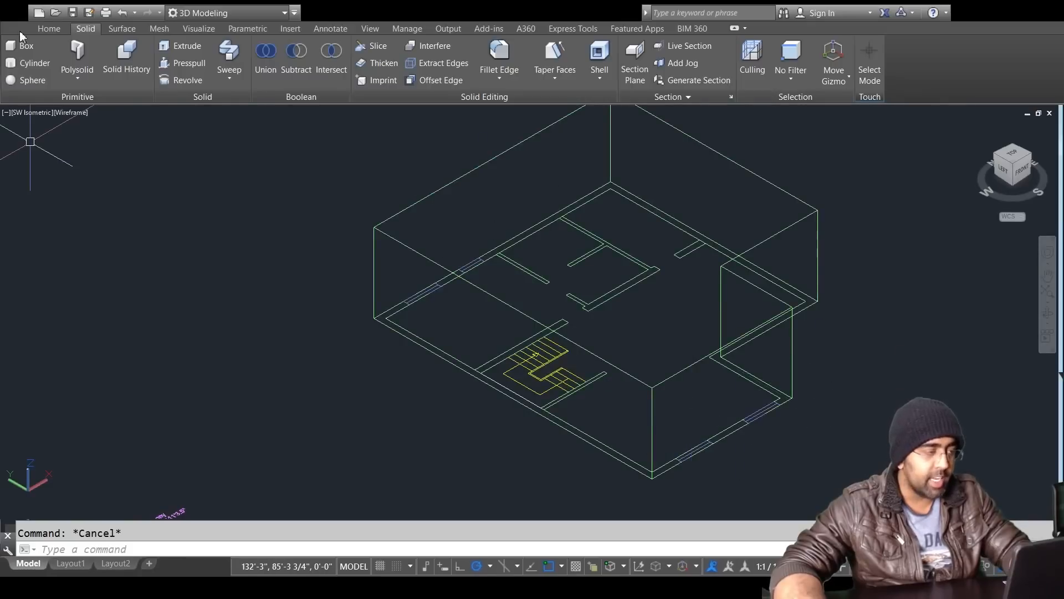
Step: Inspect the extruded exterior block in the Shaded visual style and return to Wireframe
left_click(47, 29)
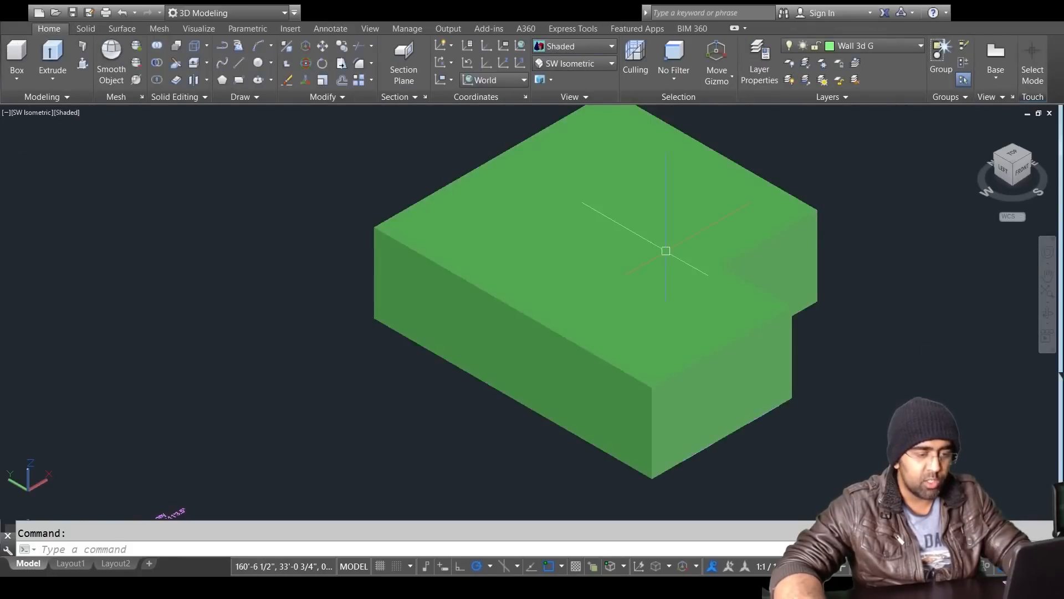
middle_click(665, 250)
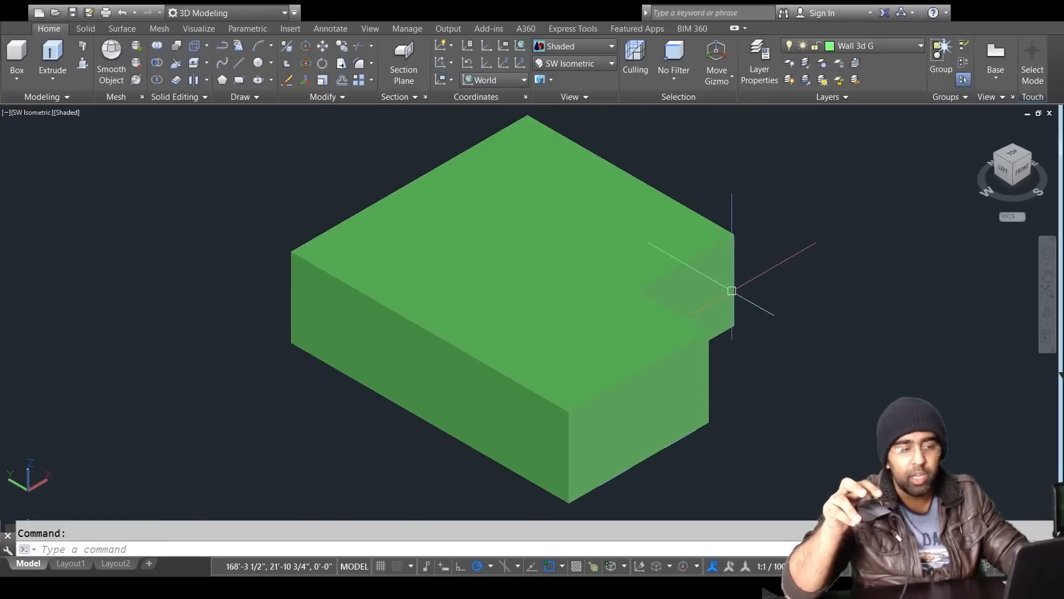
middle_click_drag(732, 290, 734, 293, "shift")
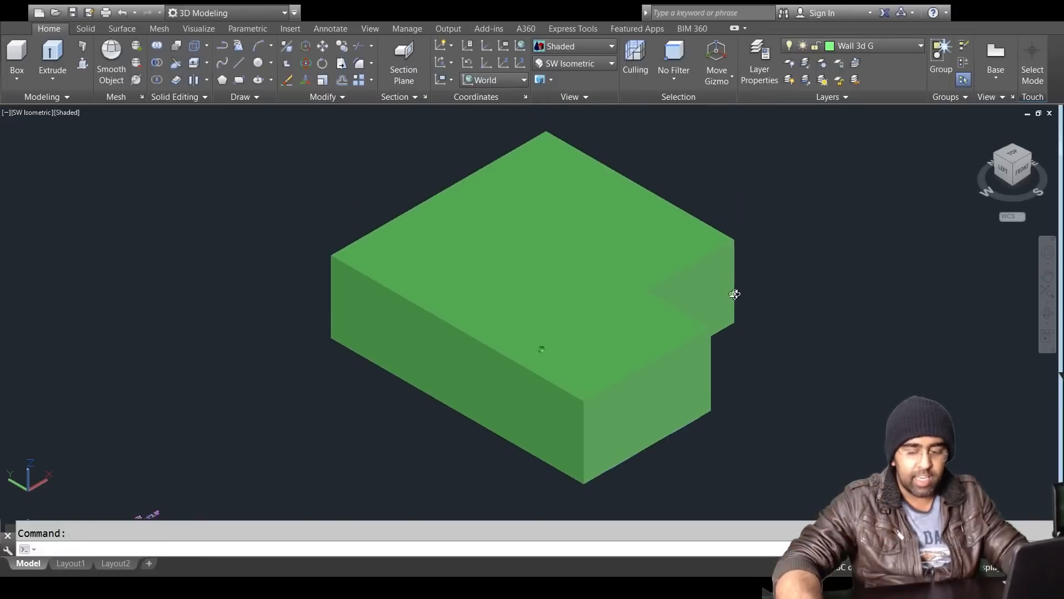
mouse_move(730, 288)
middle_mouse_down("shift")
mouse_move(810, 283)
mouse_move(734, 176)
mouse_move(654, 240)
mouse_move(666, 334)
mouse_move(793, 294)
mouse_move(763, 243)
mouse_move(727, 247)
mouse_move(673, 279)
mouse_move(689, 292)
mouse_move(765, 301)
mouse_move(720, 302)
mouse_move(716, 289)
mouse_move(724, 297)
middle_mouse_up("shift")
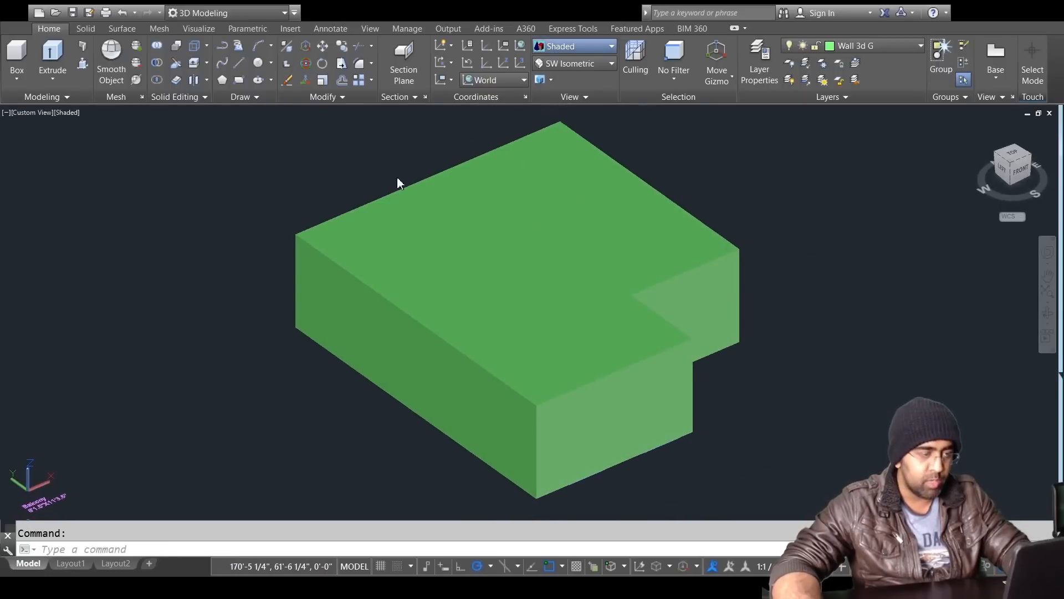
key("Escape")
type("ex")
key("Return")
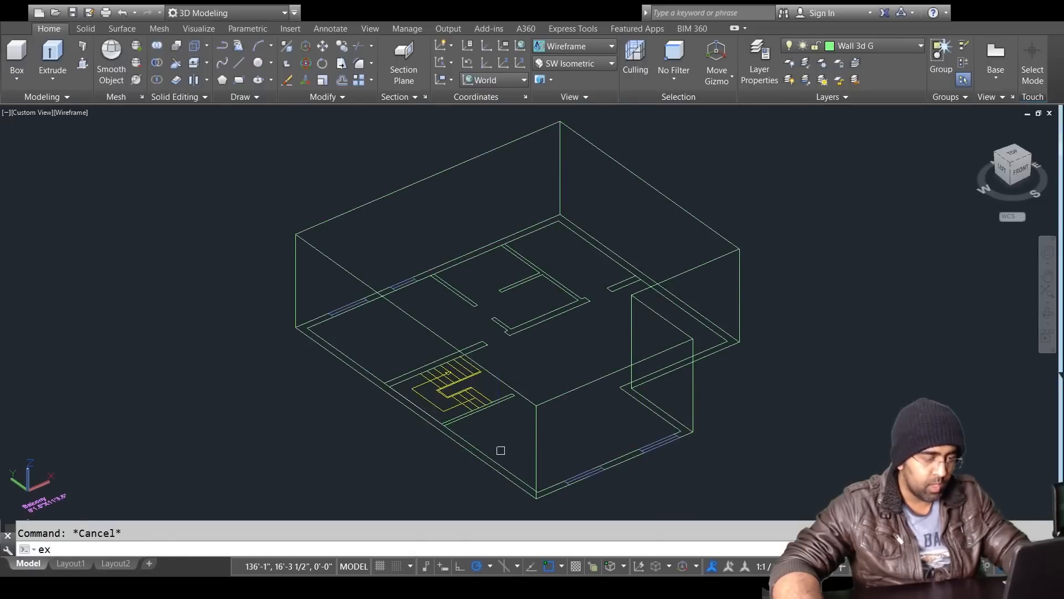
left_click(495, 461)
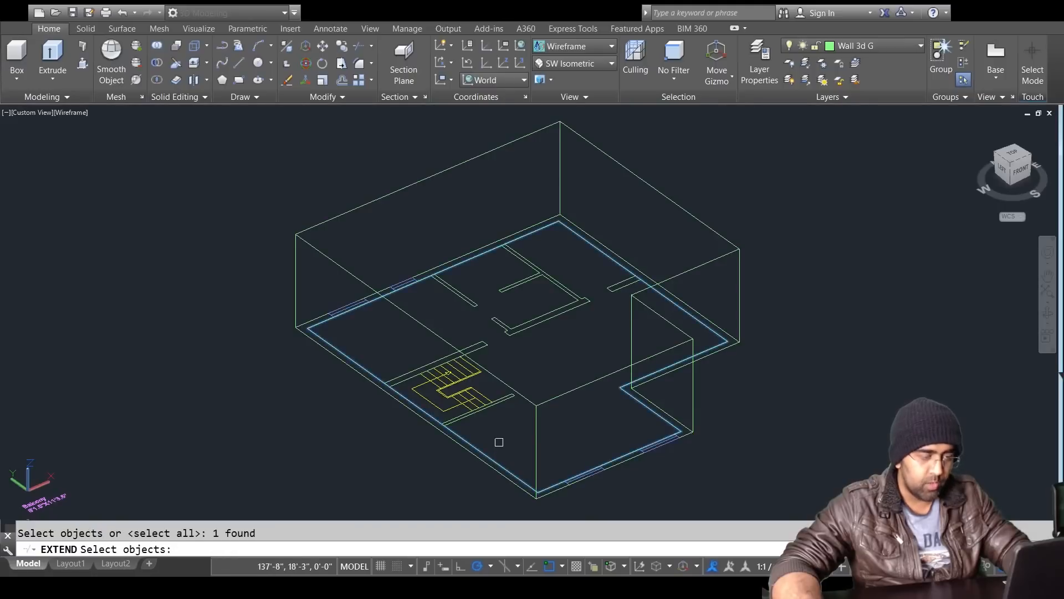
key("Return")
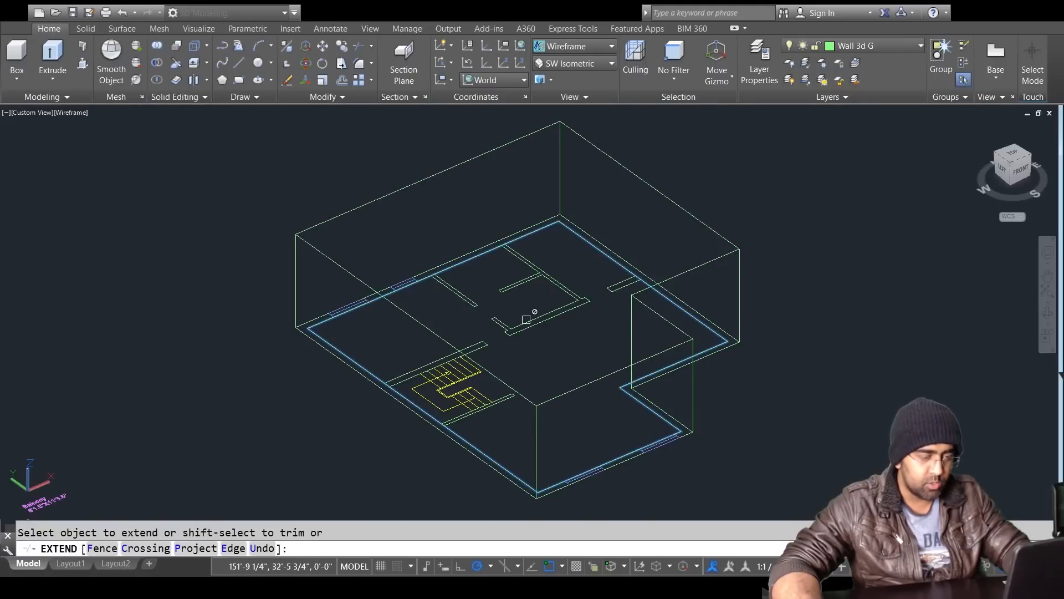
key("Escape")
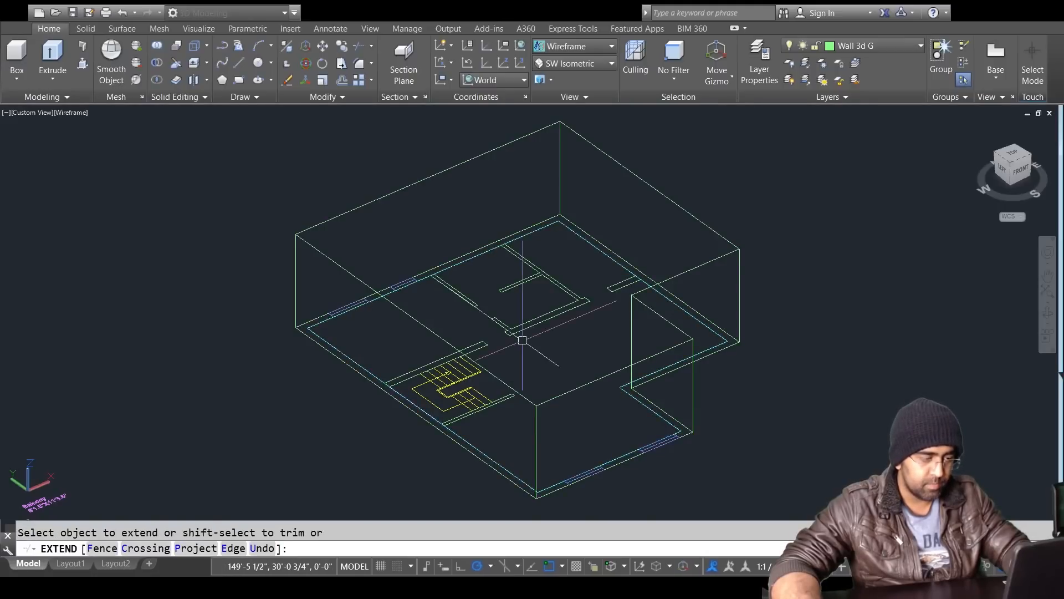
Step: Extrude the inner outline of the exterior wall to a height of 10 feet
type("ext")
key("Return")
key("Return")
key("Return")
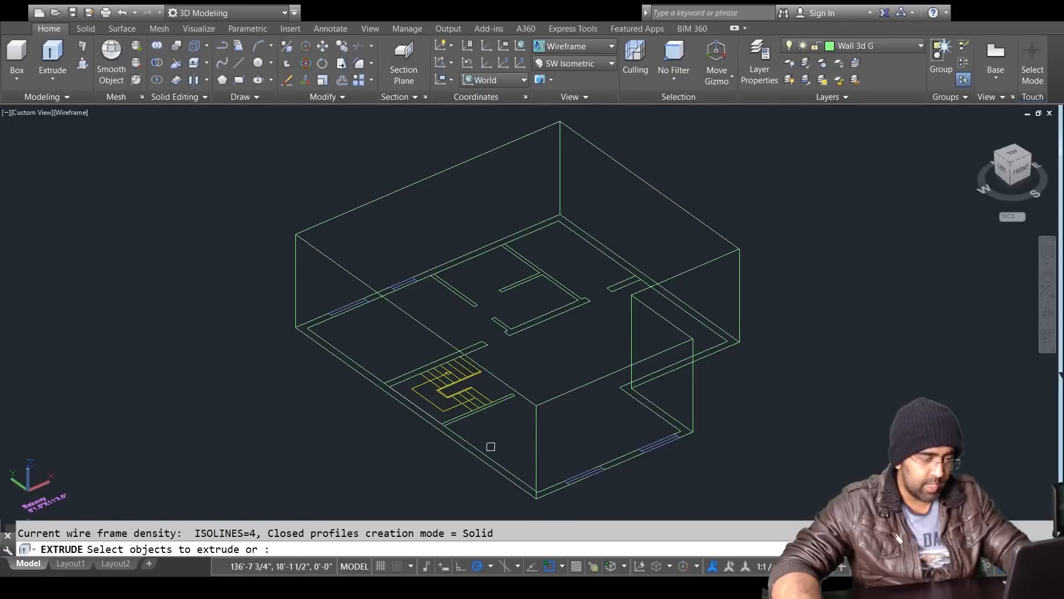
left_click(492, 459)
key("Return")
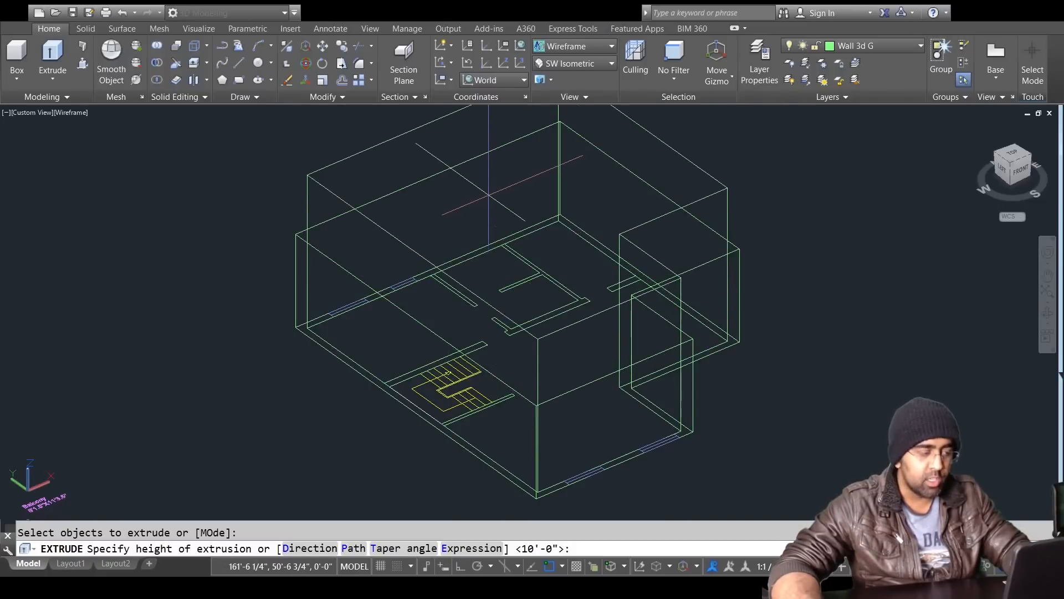
type("10'")
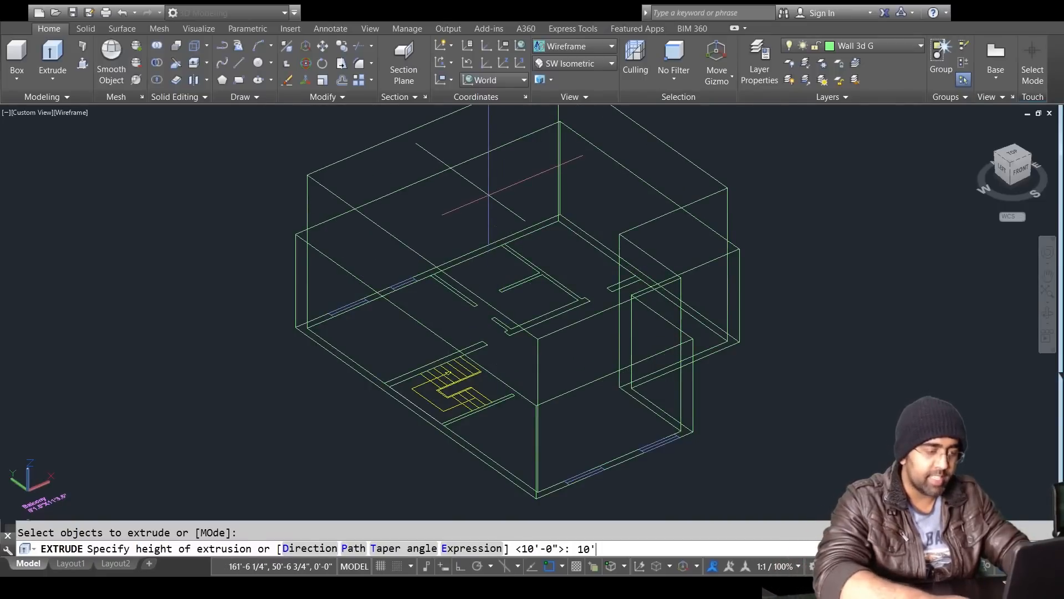
key("Return")
Step: Examine the inner and outer extruded blocks together in the Shaded visual style
middle_click_drag(7, 462, 285, 344)
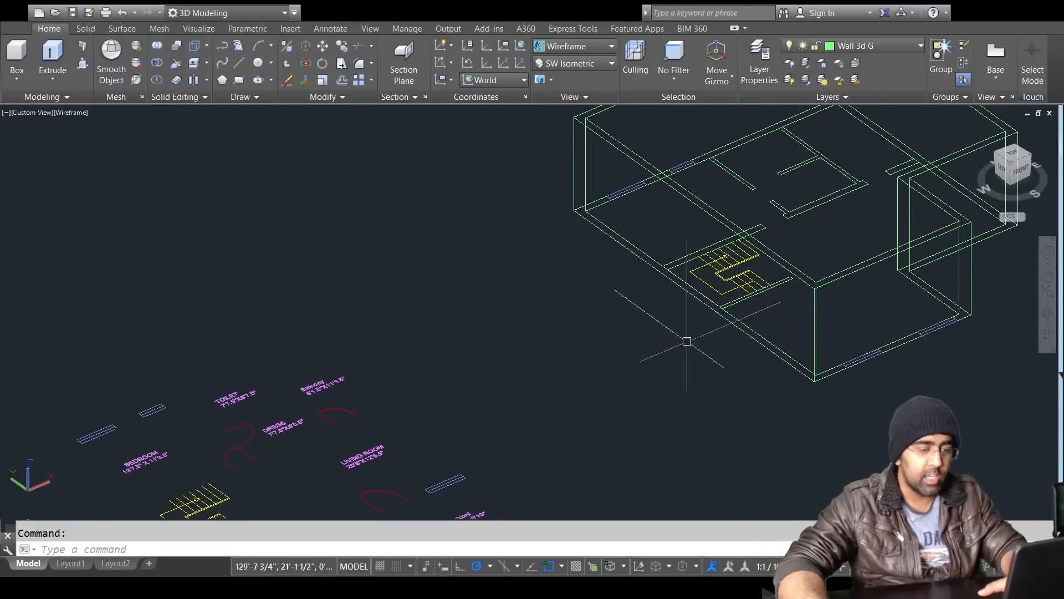
middle_click_drag(687, 340, 449, 433)
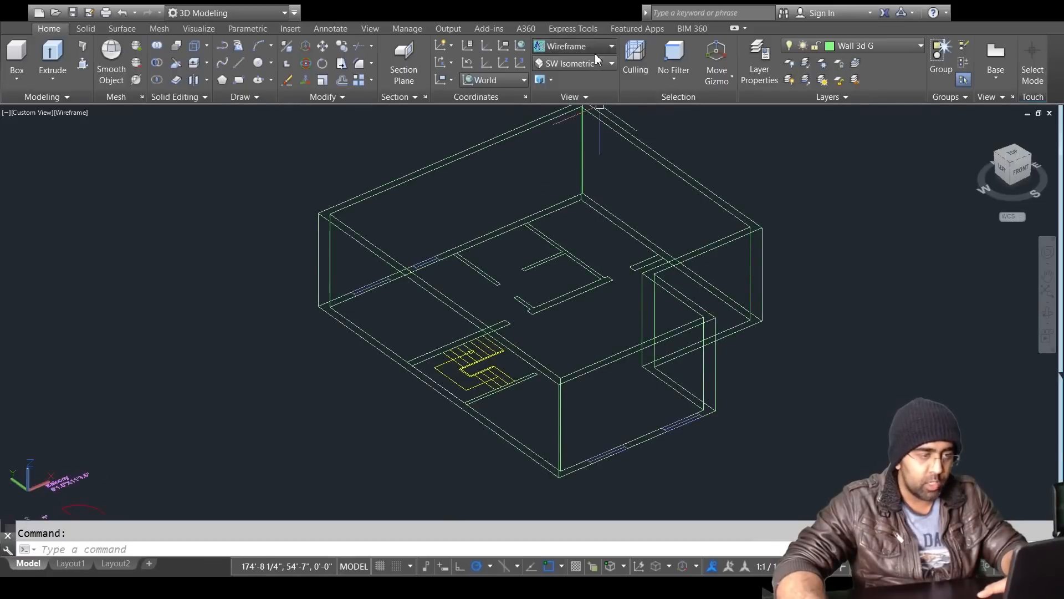
left_click(417, 131)
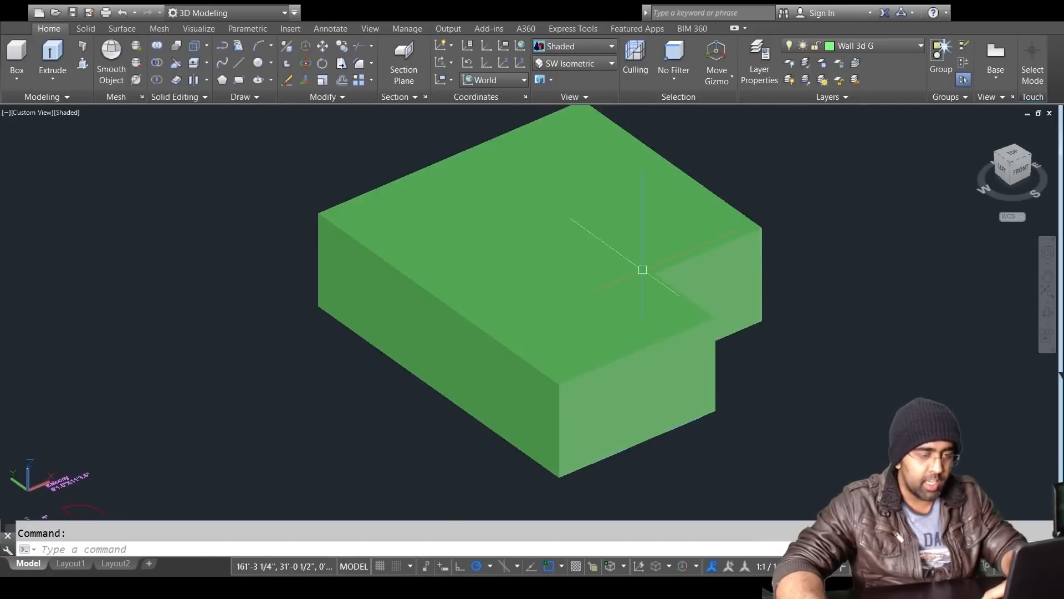
scroll(765, 239, "up", 5)
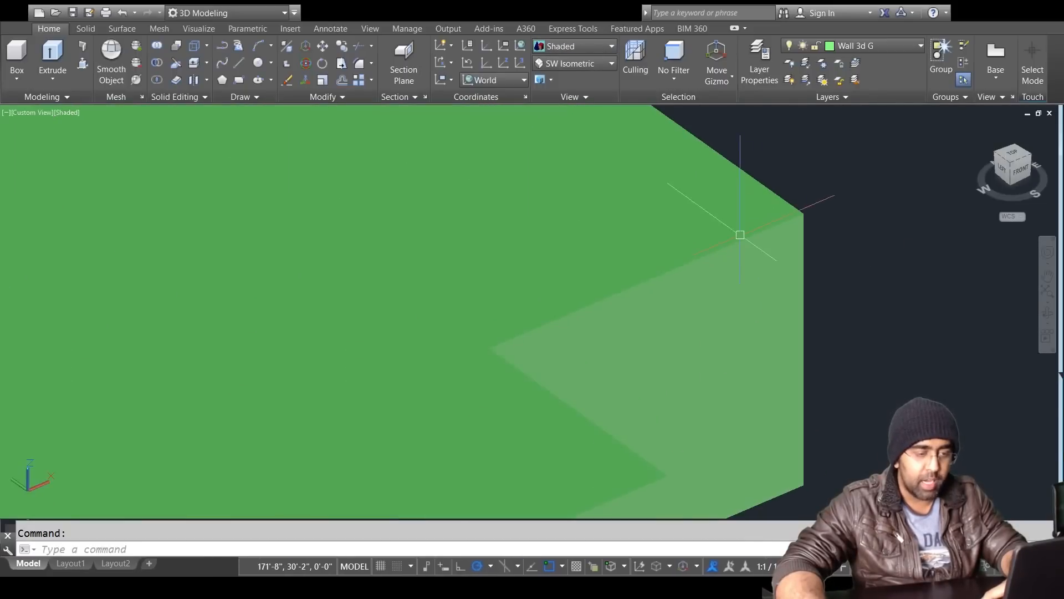
left_click(766, 219)
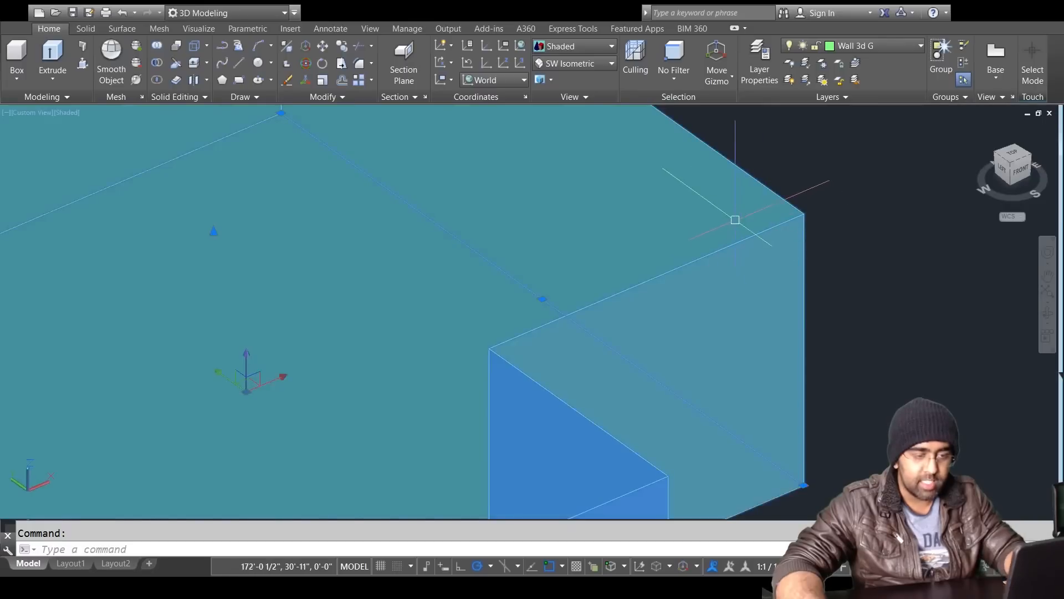
key("Escape")
scroll(734, 222, "down", 5)
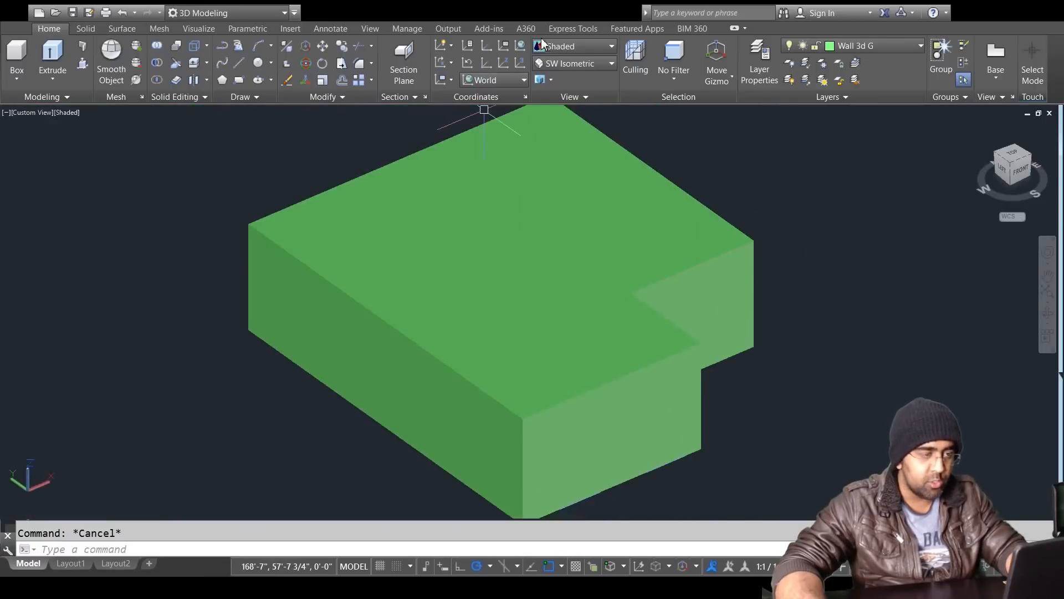
Step: Set the visual style back to Wireframe and select the outer extruded solid of the exterior wall
left_click(405, 167)
key("Escape")
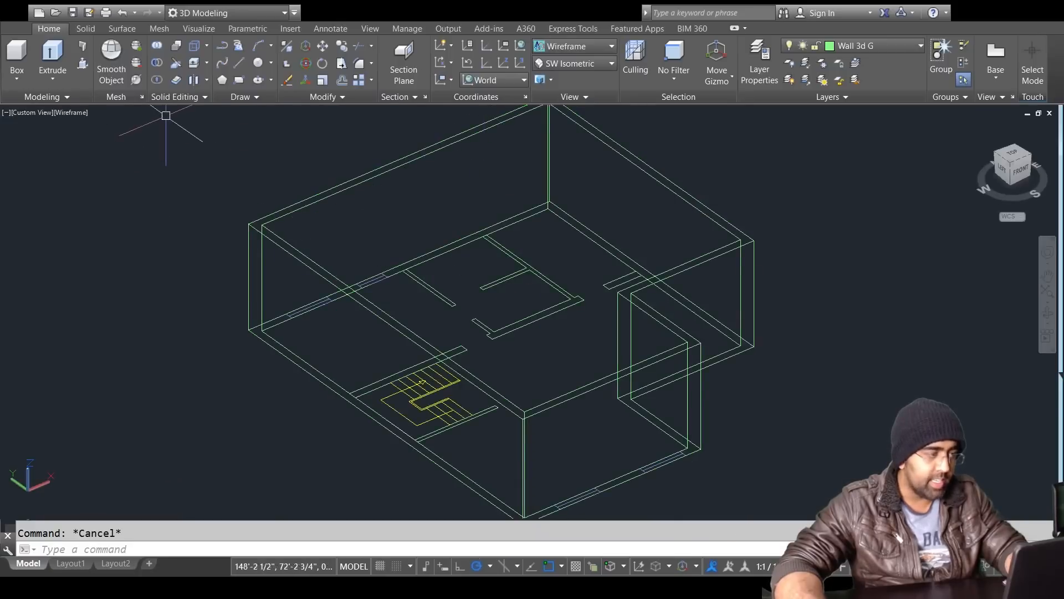
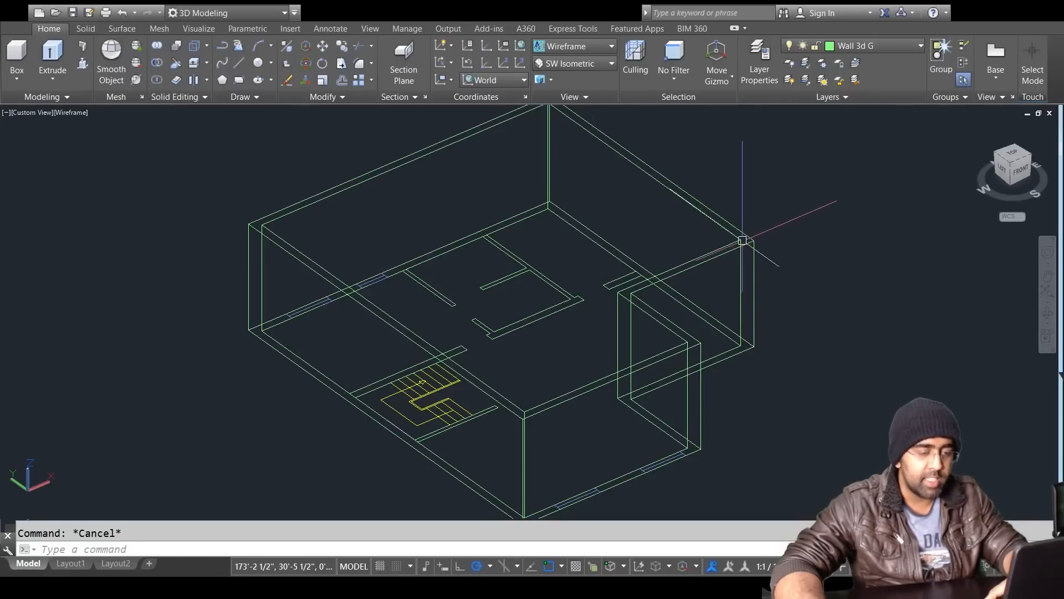
left_click(755, 244)
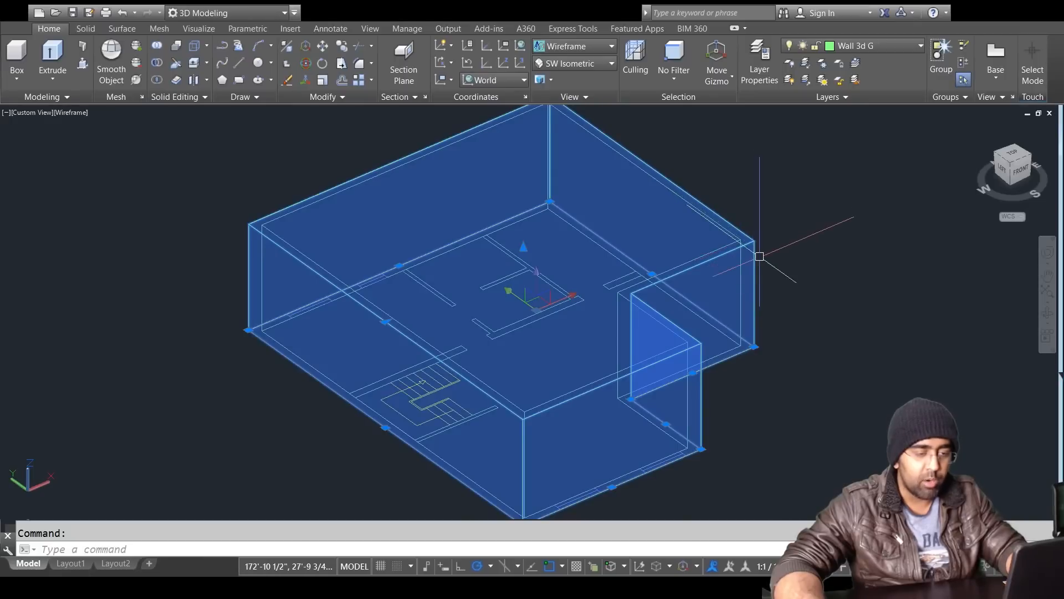
Step: Subtract the inner wall solid from the outer wall solid to leave a hollow exterior wall shell
key("Escape")
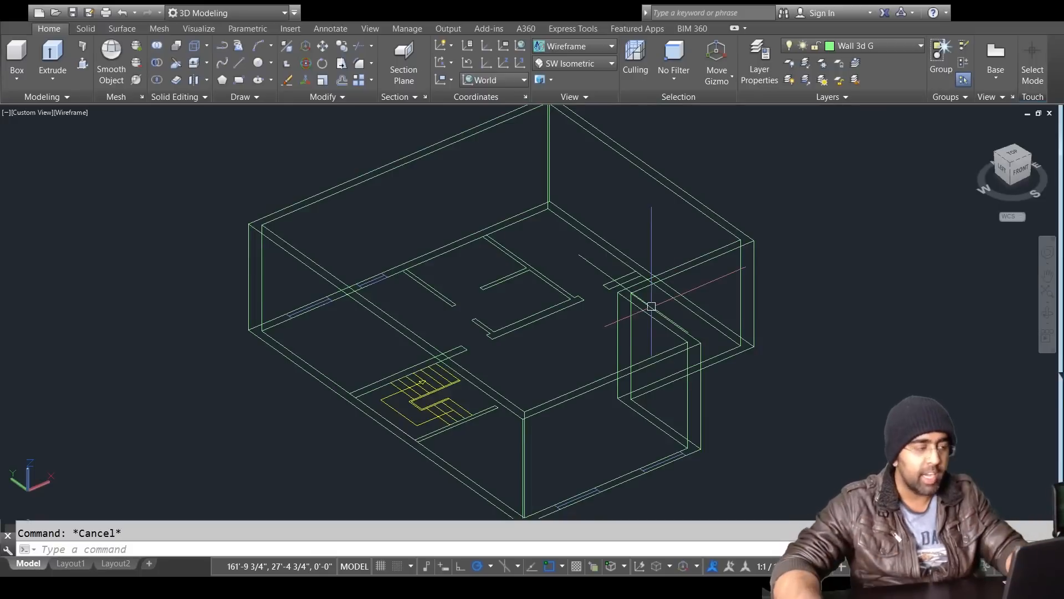
left_click(159, 82)
key("Escape")
key("Escape")
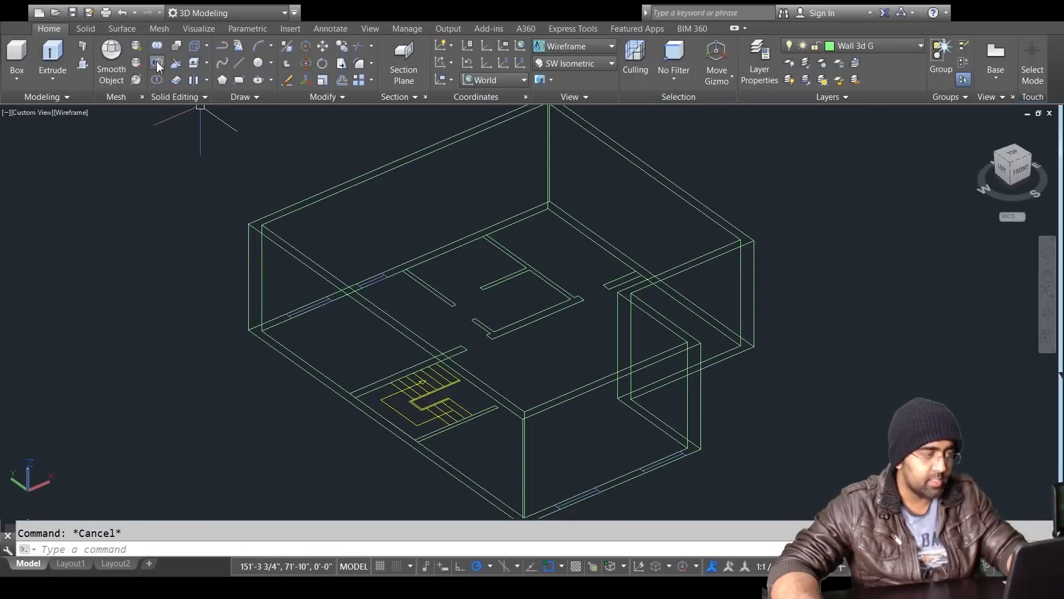
left_click(158, 63)
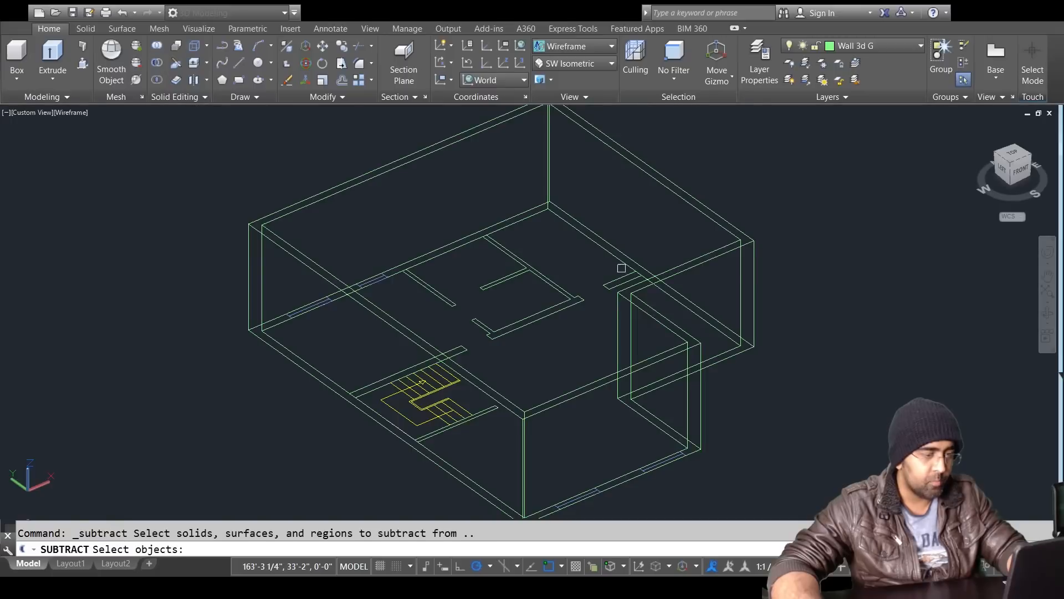
left_click(753, 259)
key("Return")
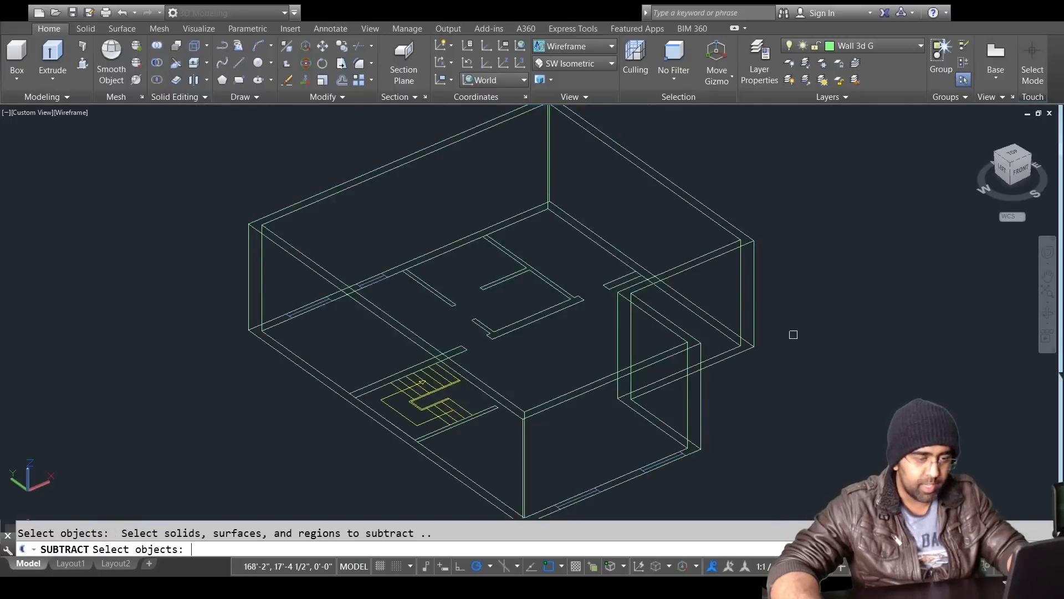
left_click(721, 245)
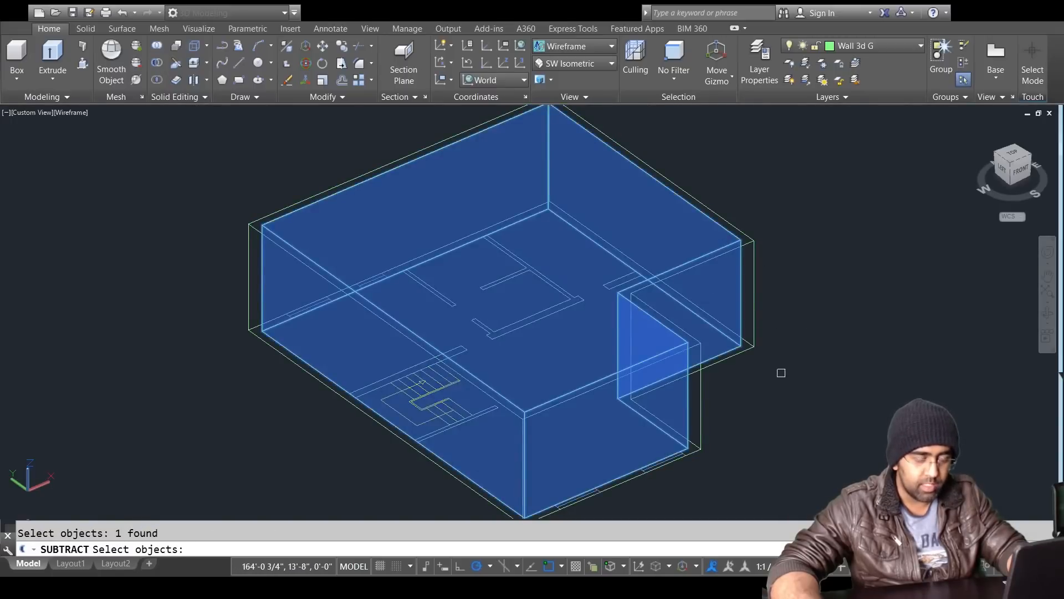
key("Return")
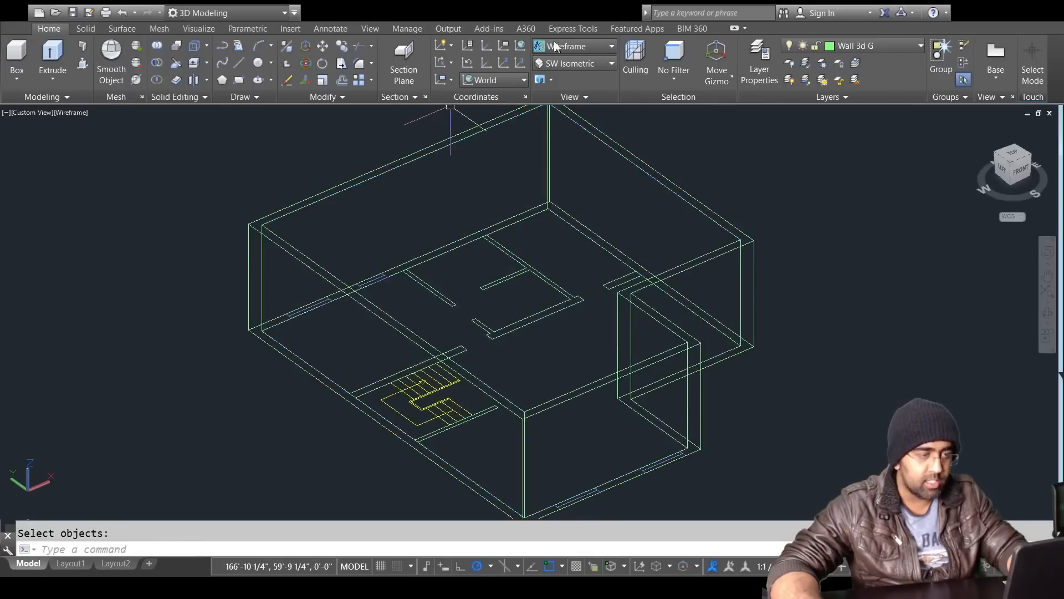
Step: Check the hollowed exterior walls in the Shaded visual style, and return to Wireframe
left_click(413, 121)
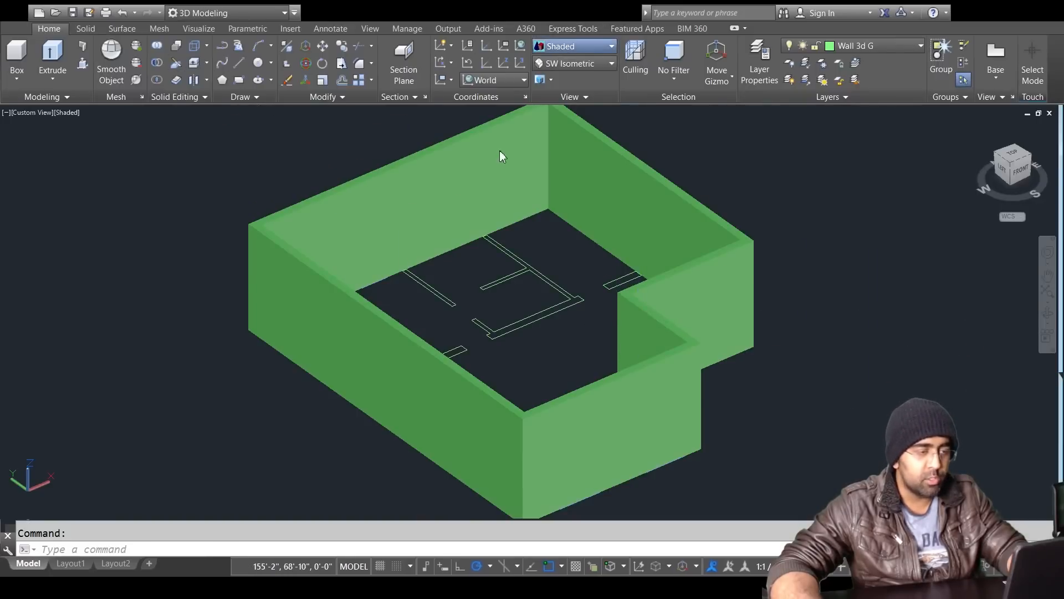
left_click(419, 165)
key("Escape")
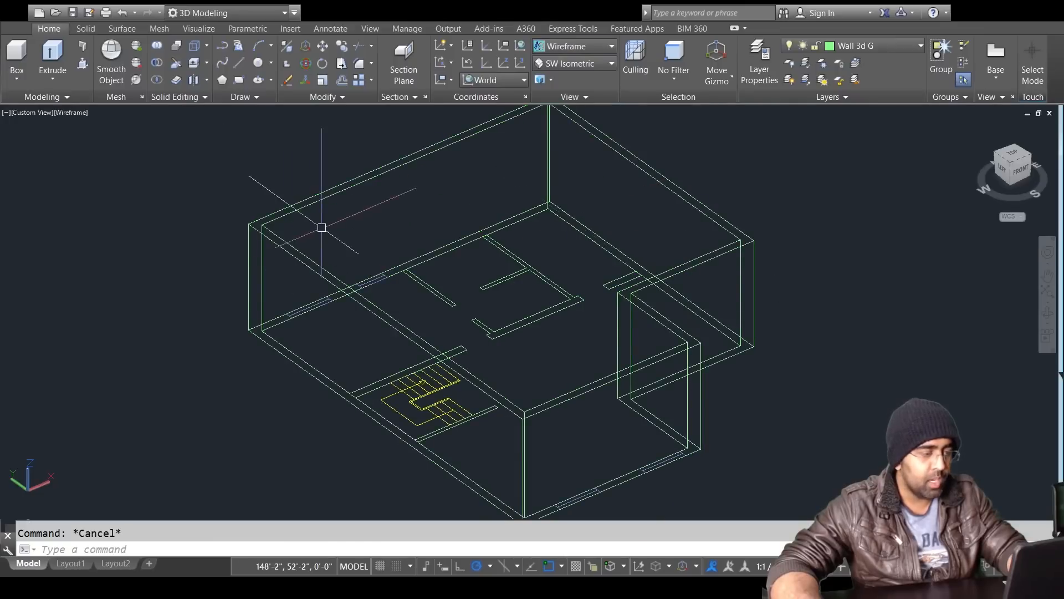
Step: Extrude all the interior wall outlines on the floor plan to a height of 10'
type("ext")
key("Return")
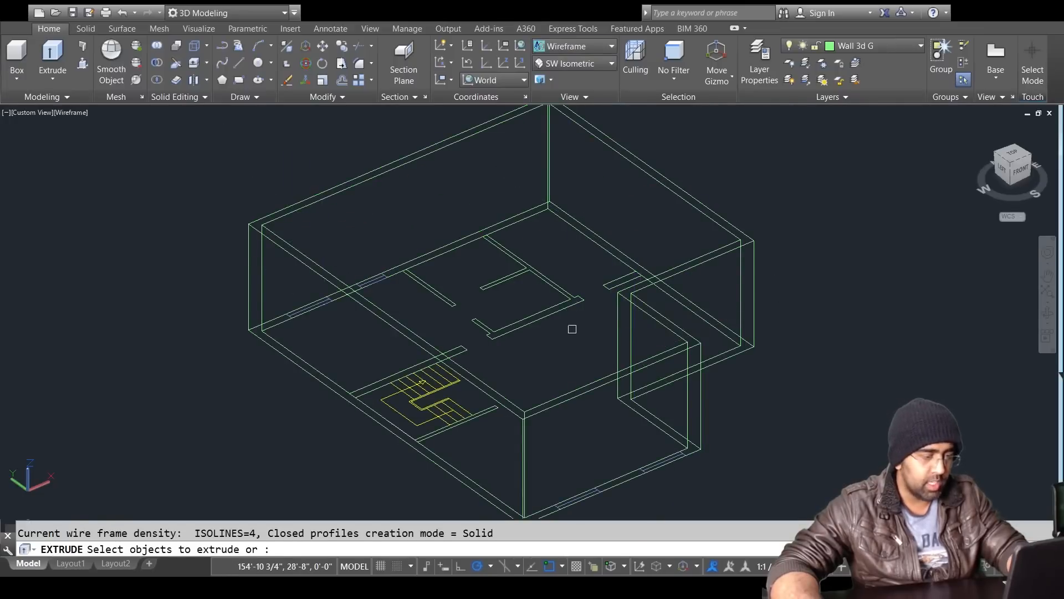
left_click(535, 303)
left_click(444, 303)
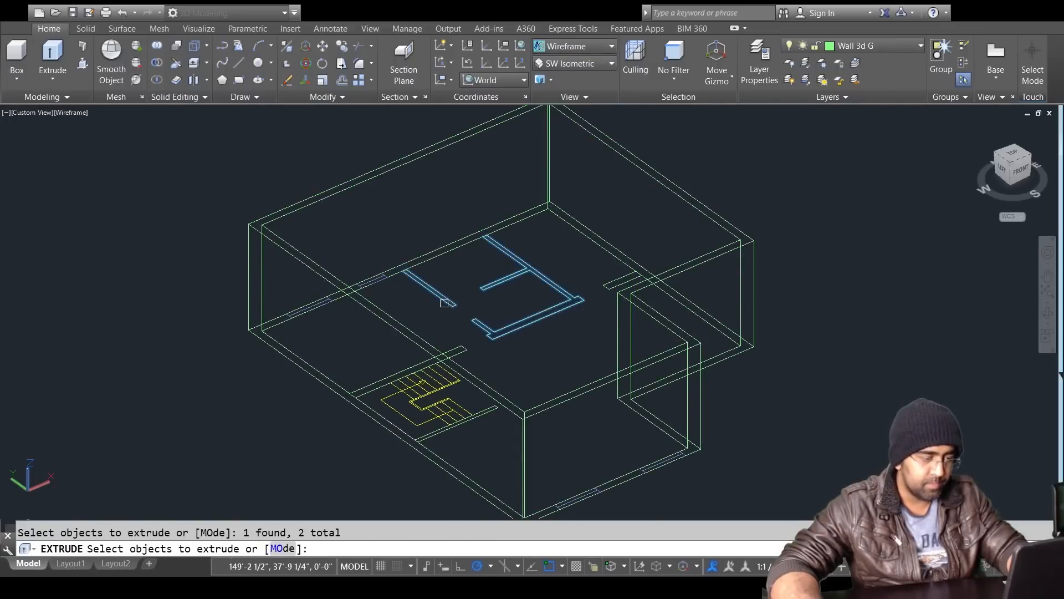
left_click(455, 351)
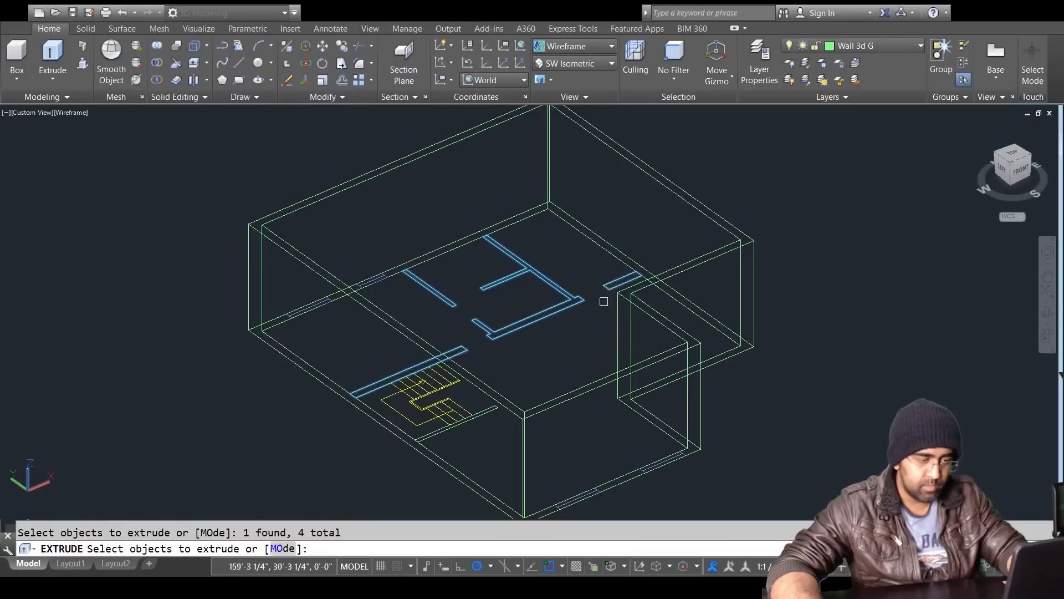
left_click(491, 413)
key("Return")
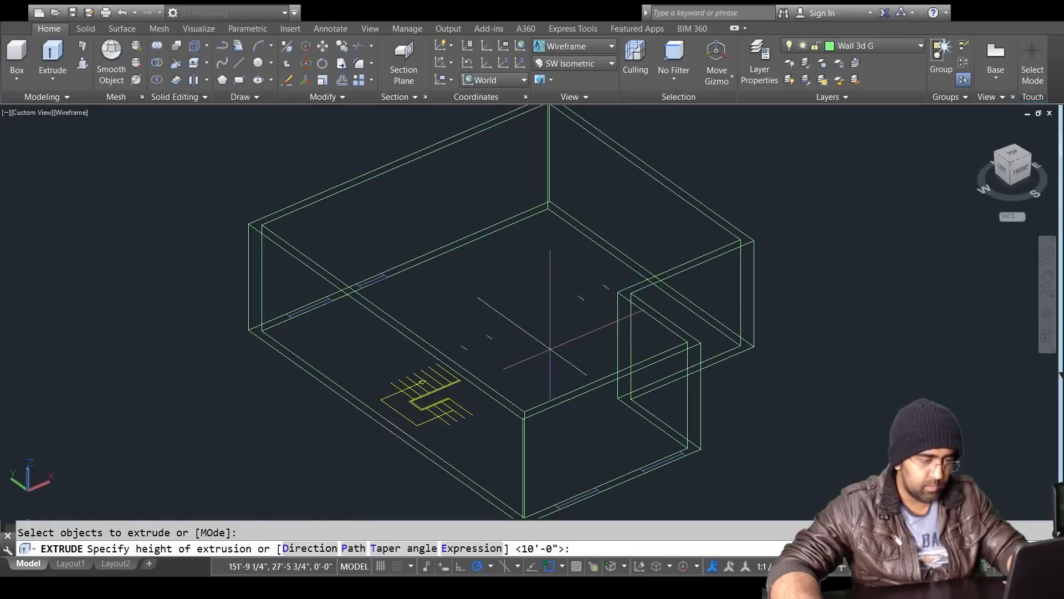
type("10'")
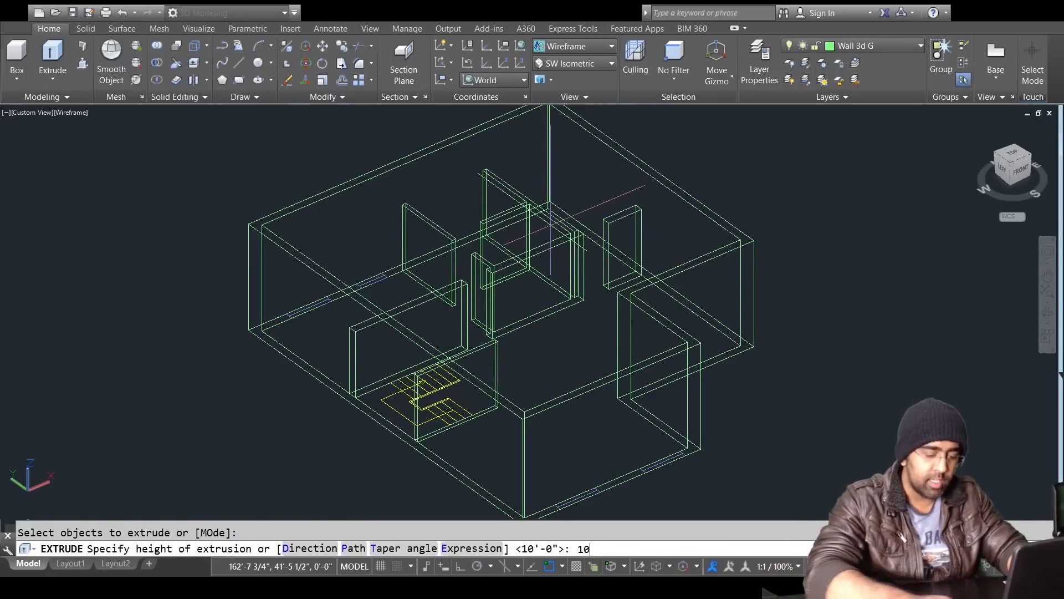
key("Return")
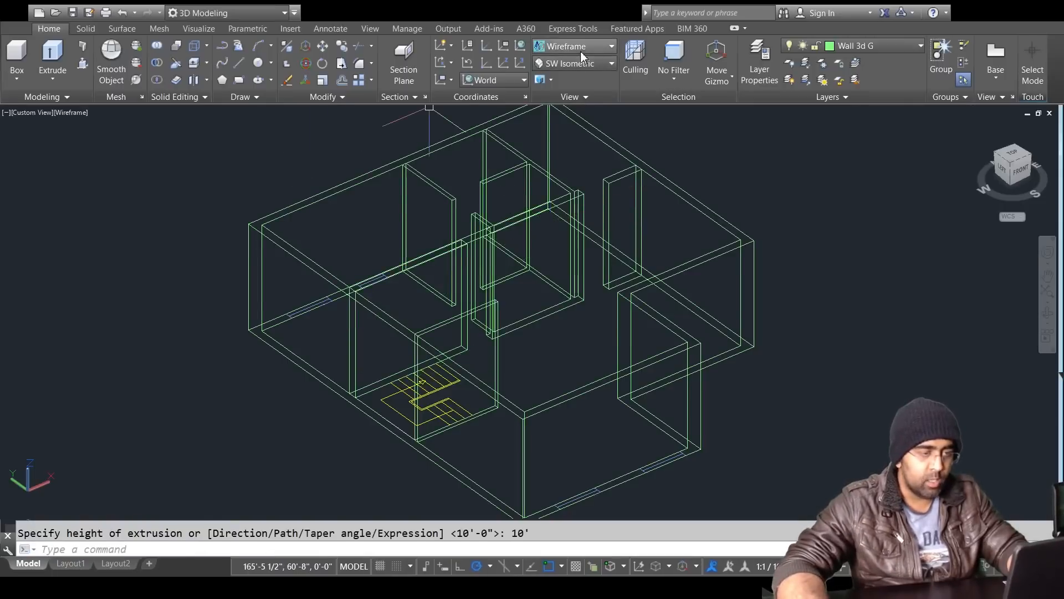
Step: Examine the interior walls in the Shaded visual style, and return to Wireframe
left_click(556, 171)
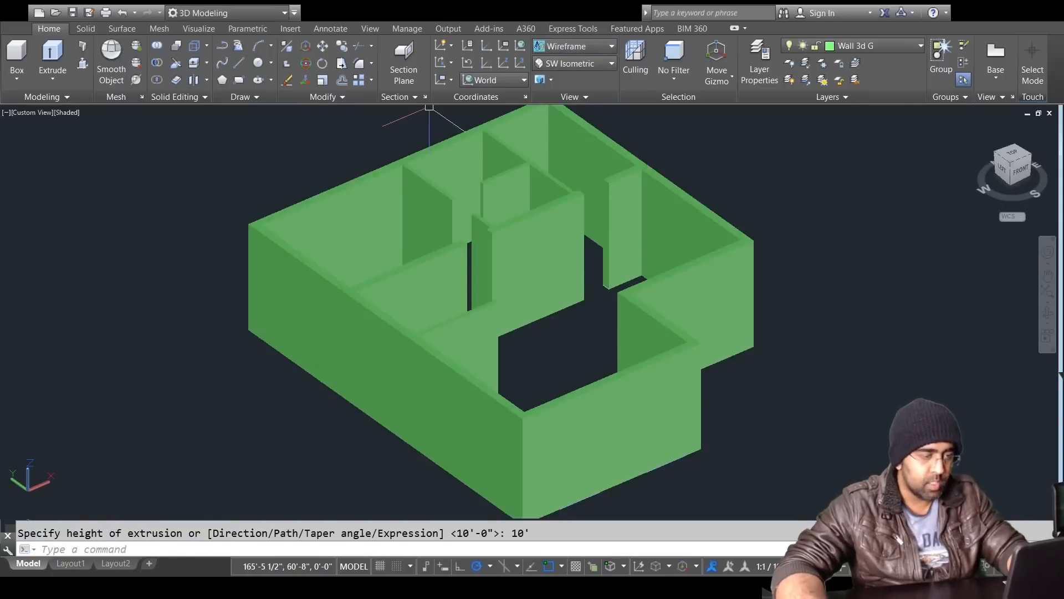
middle_click_drag(466, 259, 501, 350)
scroll(501, 349, "up", 4)
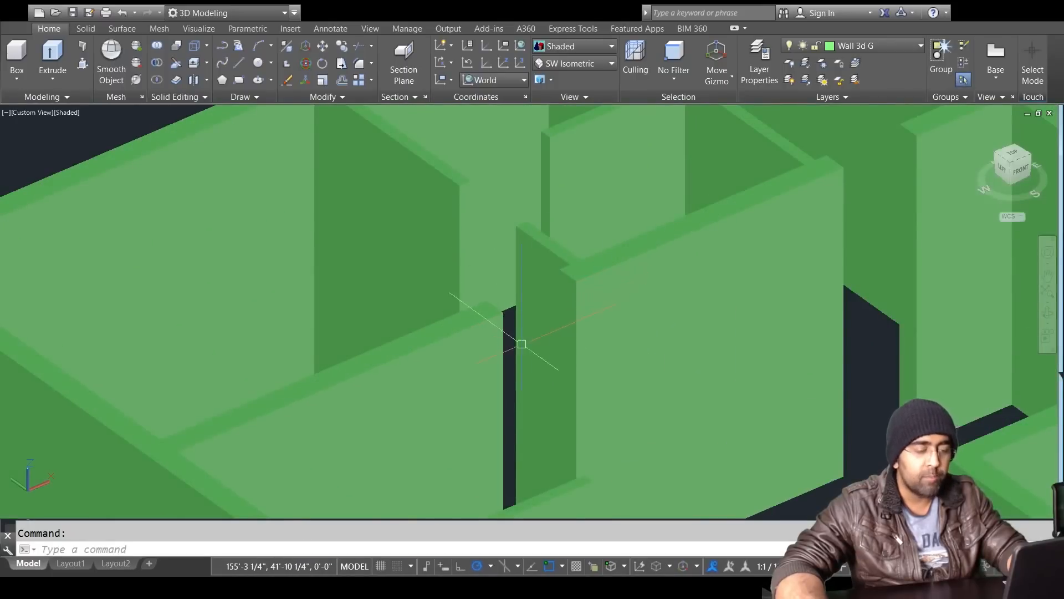
scroll(541, 340, "down", 5)
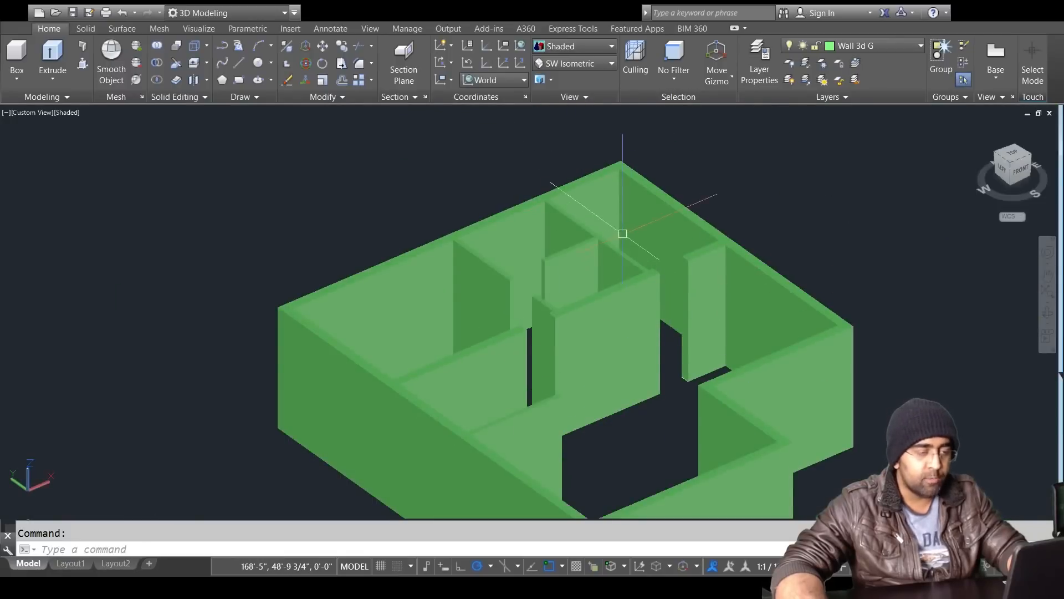
middle_click_drag(623, 231, 589, 190)
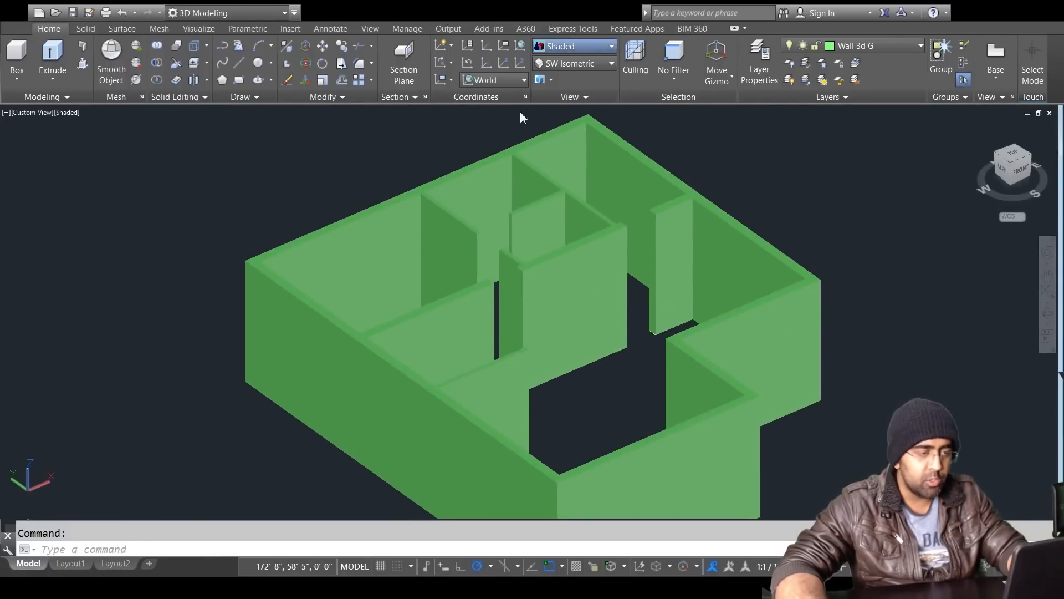
left_click(405, 168)
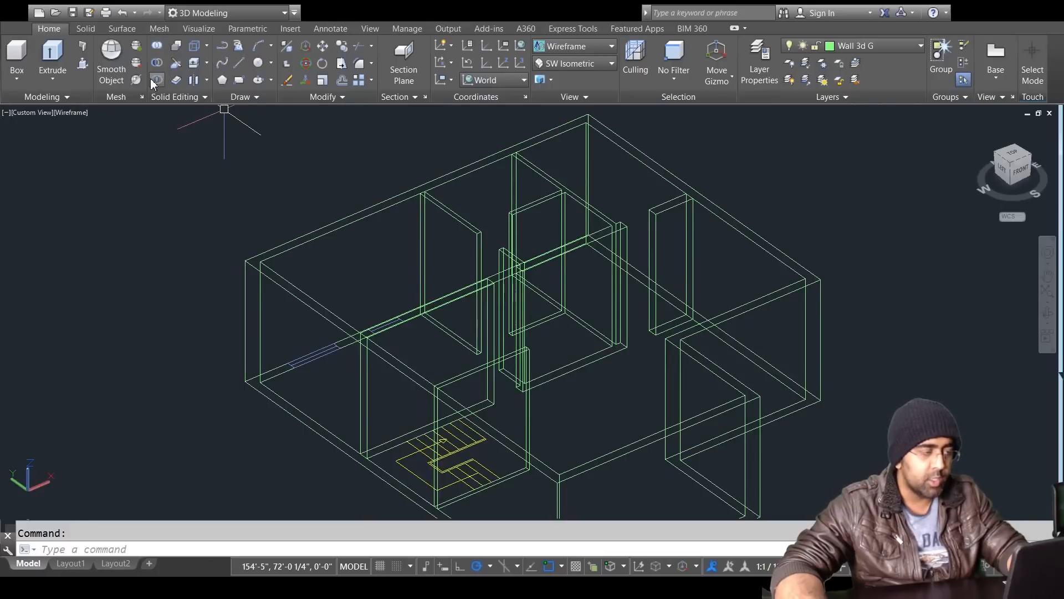
Step: Draw a practice box about 4'-3" high in the empty space beside the house model
scroll(271, 220, "down", 3)
middle_click_drag(266, 221, 715, 159)
key("Escape")
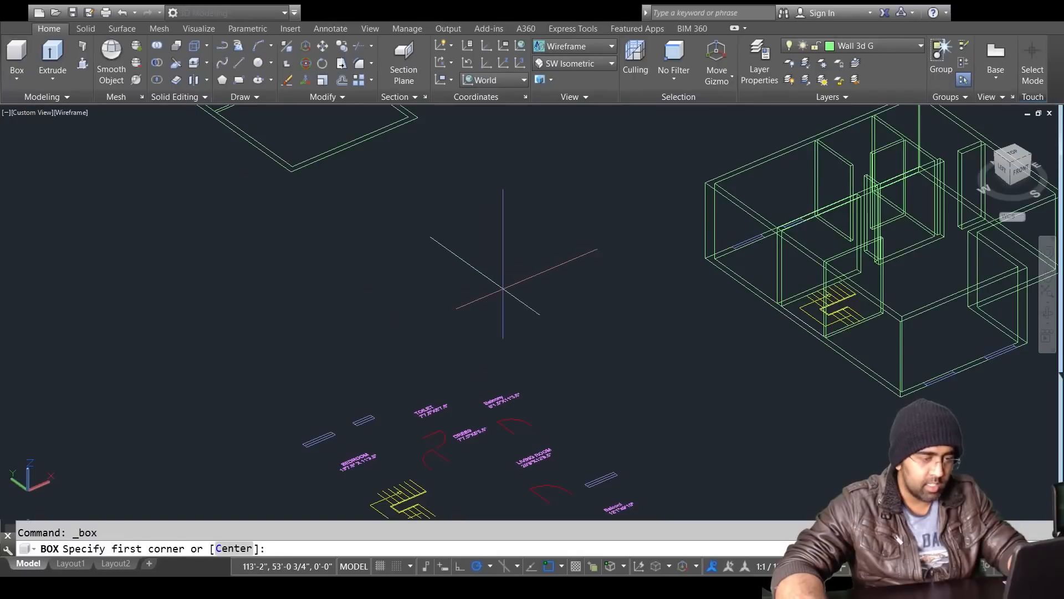
left_click(502, 288)
left_click(570, 300)
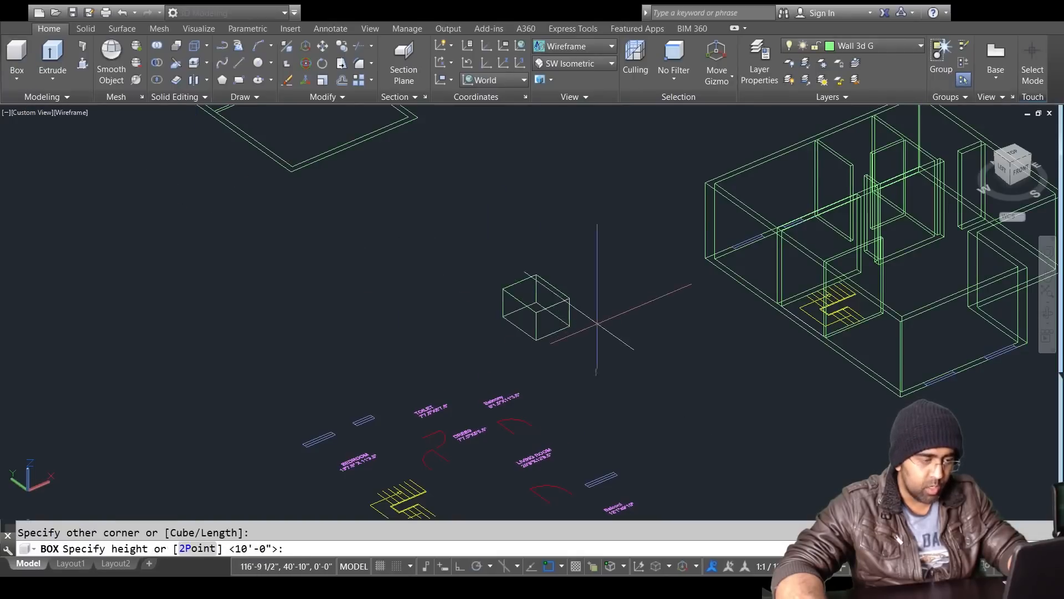
left_click(588, 259)
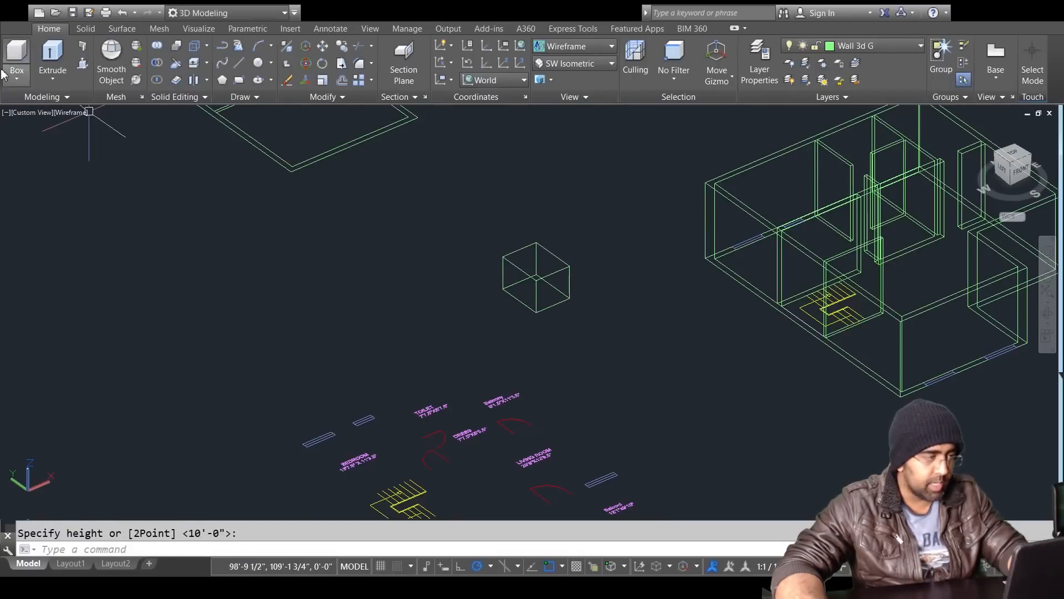
Step: Draw a second, longer box that overlaps one corner of the first practice box
left_click(19, 71)
left_click(613, 276)
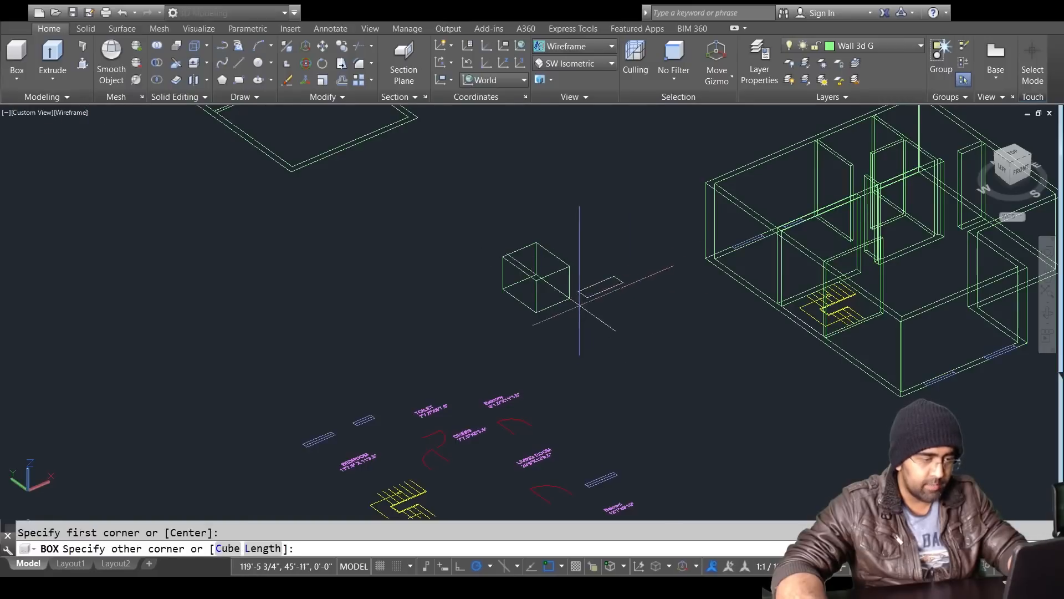
left_click(582, 315)
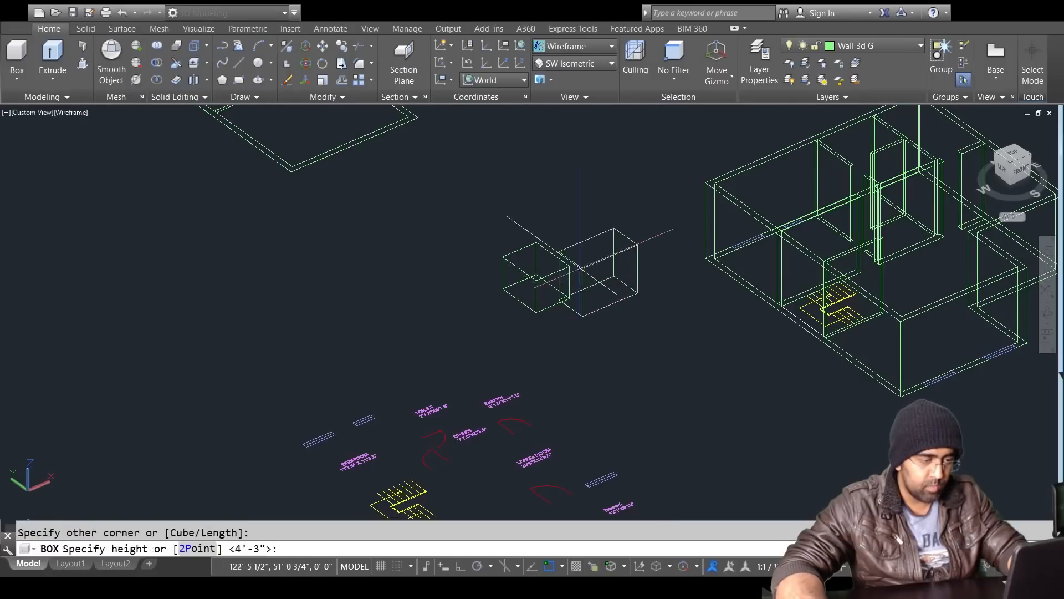
left_click(590, 311)
Step: Try the Intersect operation on the two overlapping boxes, and undo it
scroll(604, 330, "up", 6)
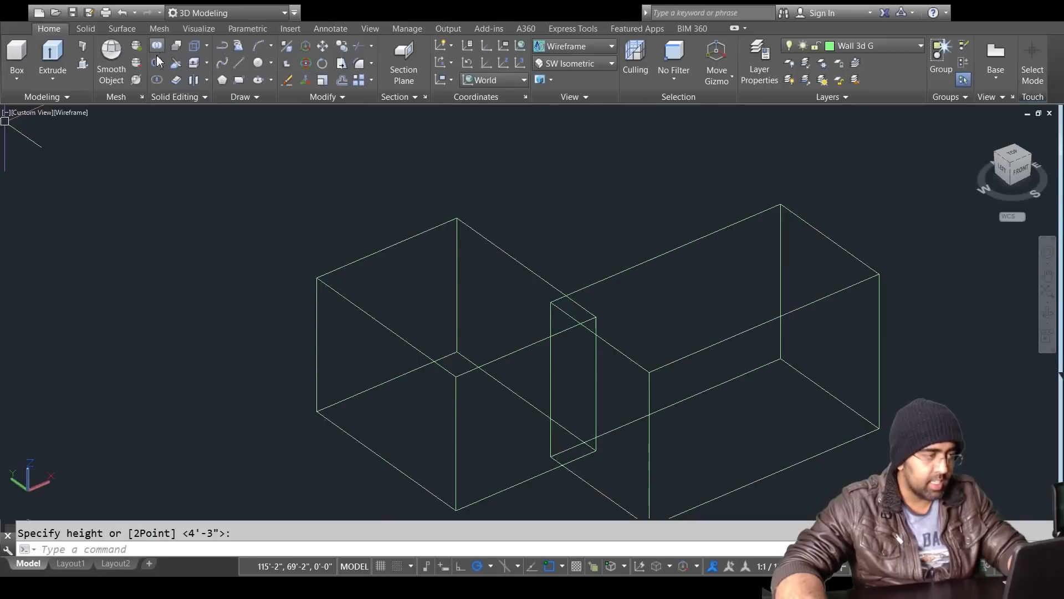
left_click(155, 83)
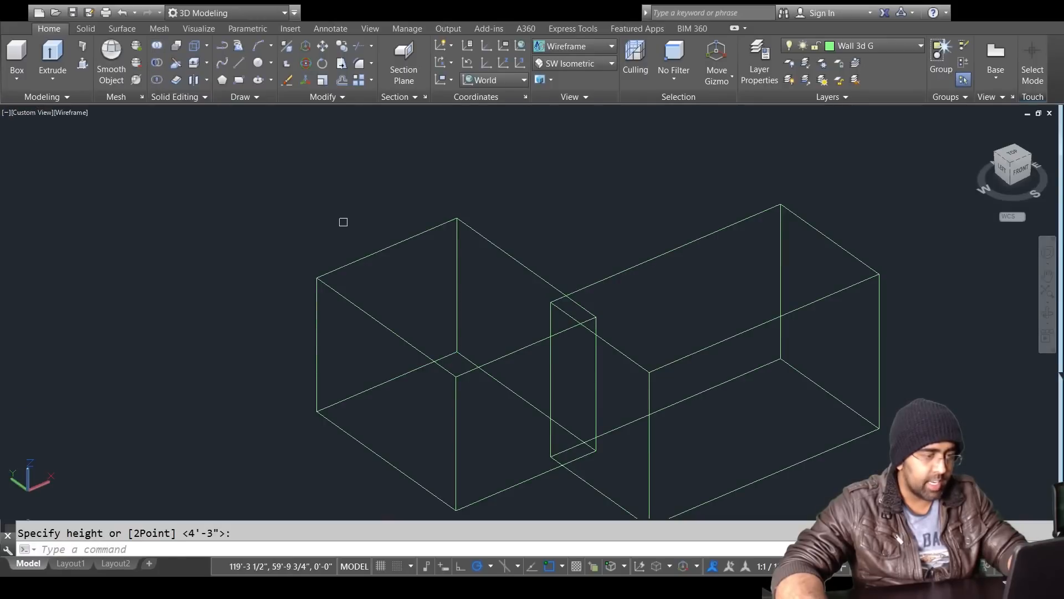
left_click(667, 215)
left_click(503, 358)
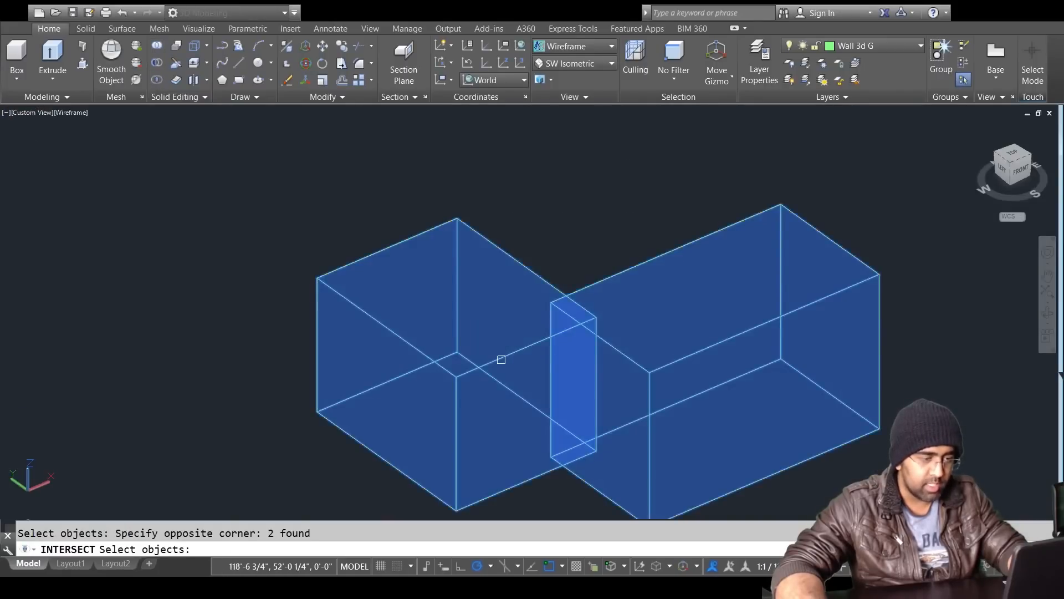
key("Return")
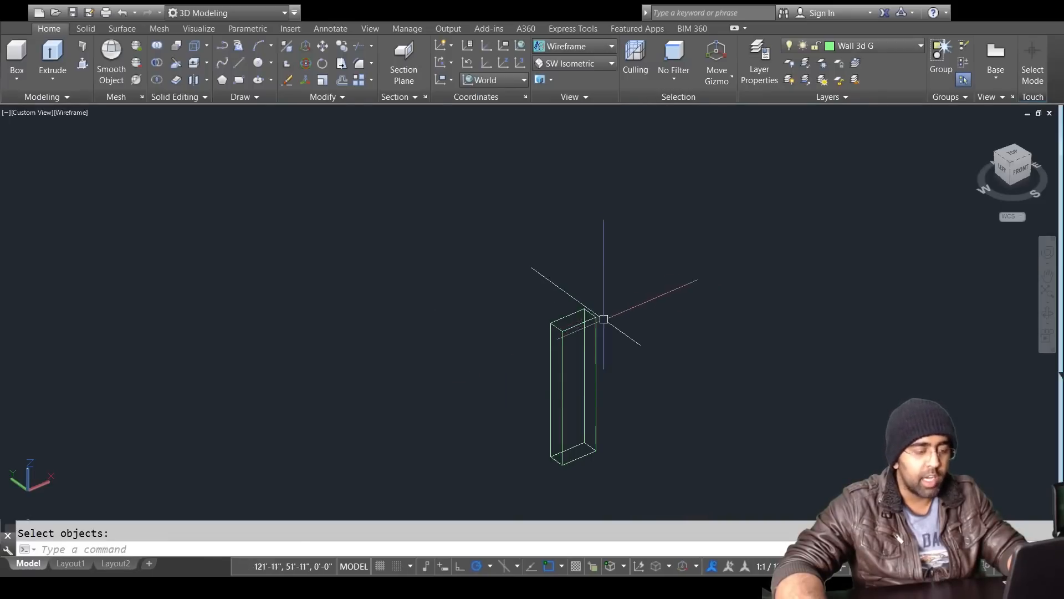
type("u")
key("Return")
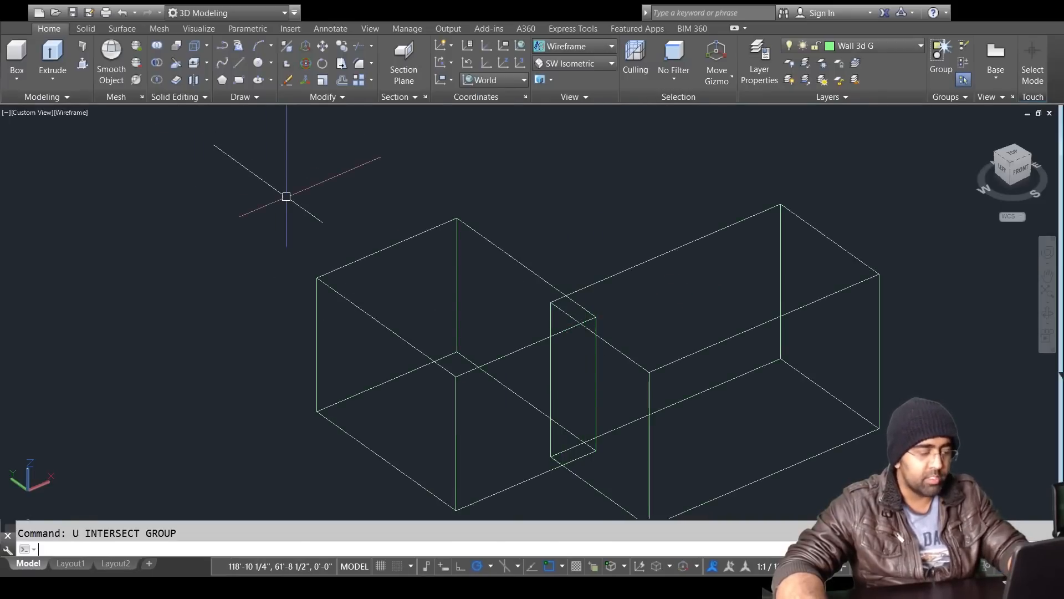
Step: Join the two overlapping boxes into one solid with Union
left_click(157, 45)
left_click(608, 253)
left_click(499, 347)
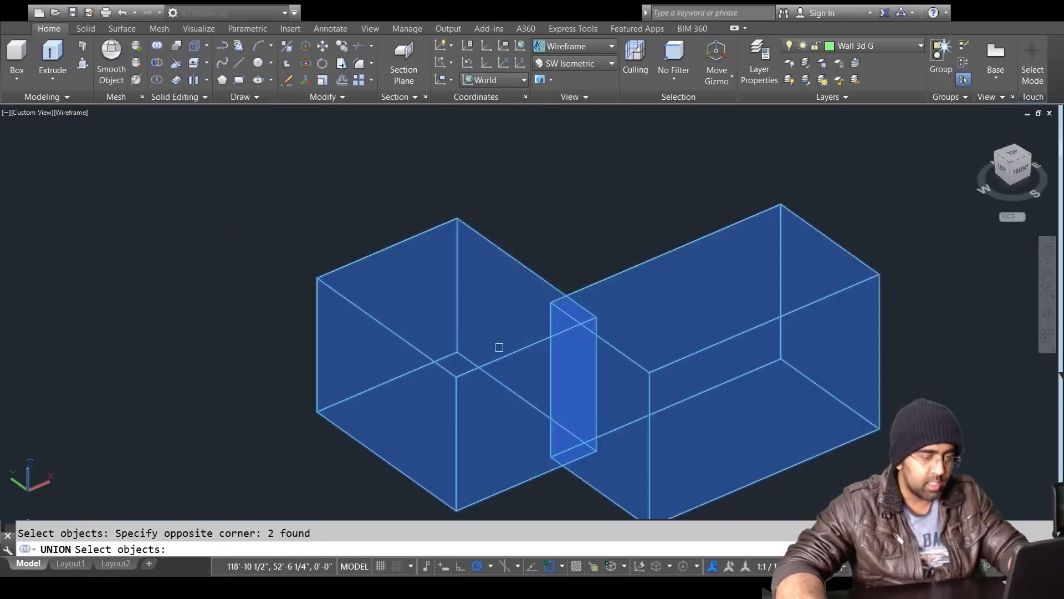
key("Return")
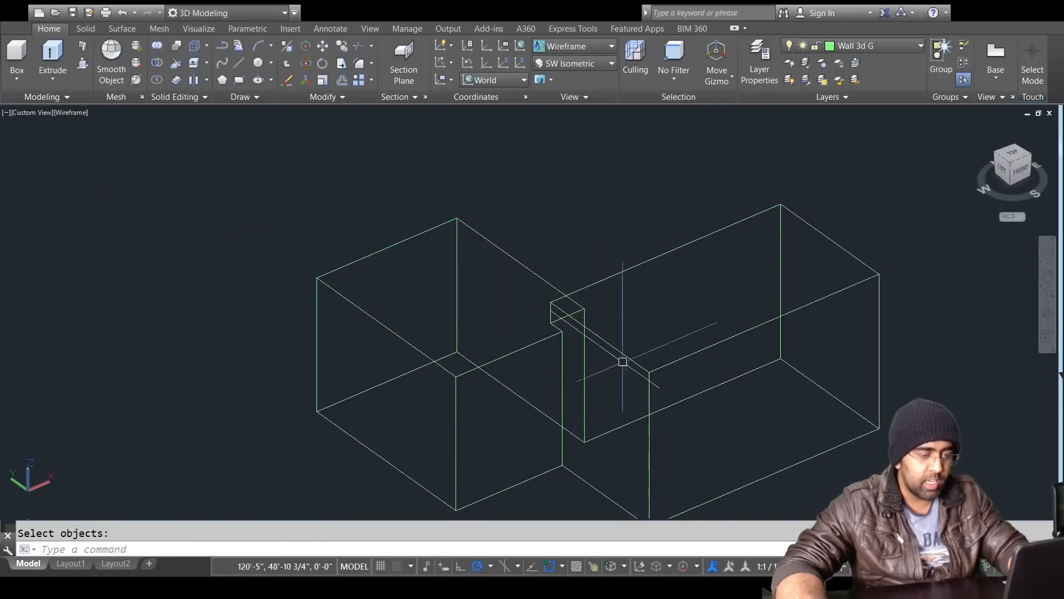
Step: Inspect the joined boxes from another angle in the Shaded visual style, selecting the solid to check that it is one object
scroll(561, 330, "up", 5)
middle_click_drag(583, 365, 620, 336, "shift")
scroll(606, 316, "down", 5)
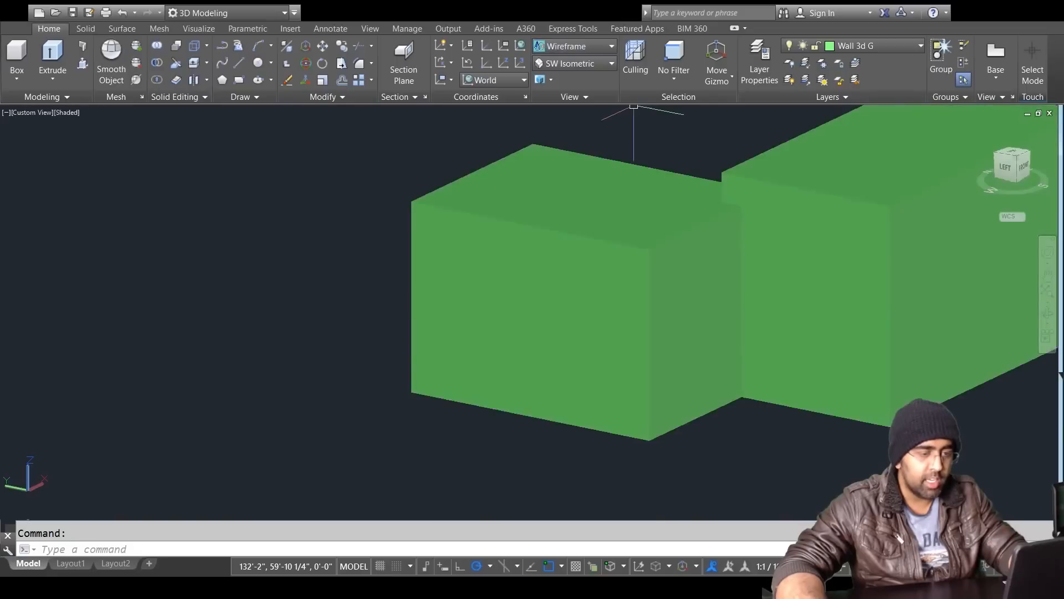
middle_click_drag(878, 286, 751, 347)
left_click(735, 272)
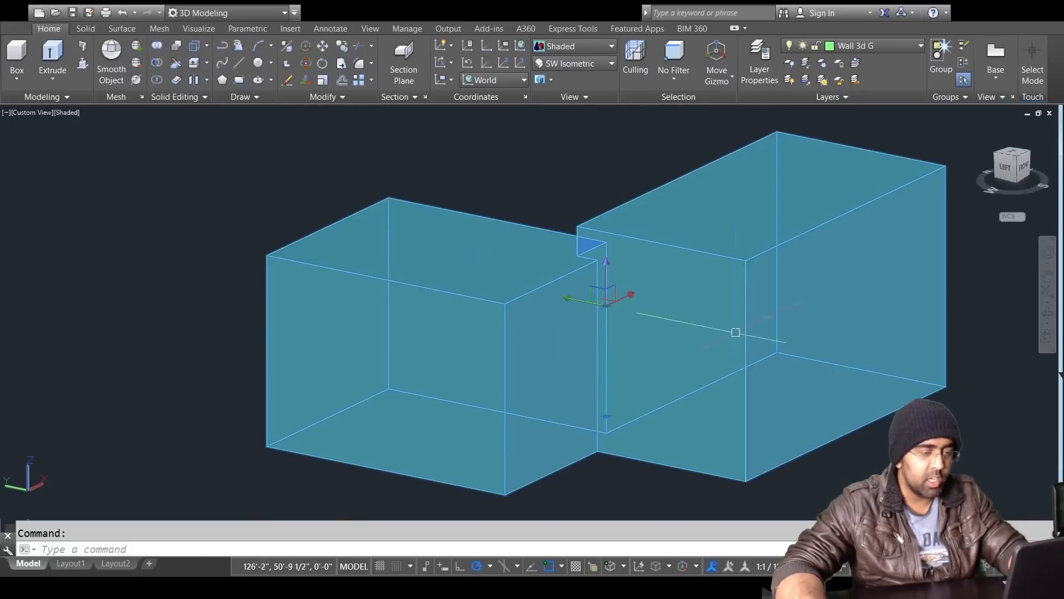
key("Escape")
Step: Undo the Shaded visual style and the view changes made around the joined boxes
type("u")
key("Return")
key("Return")
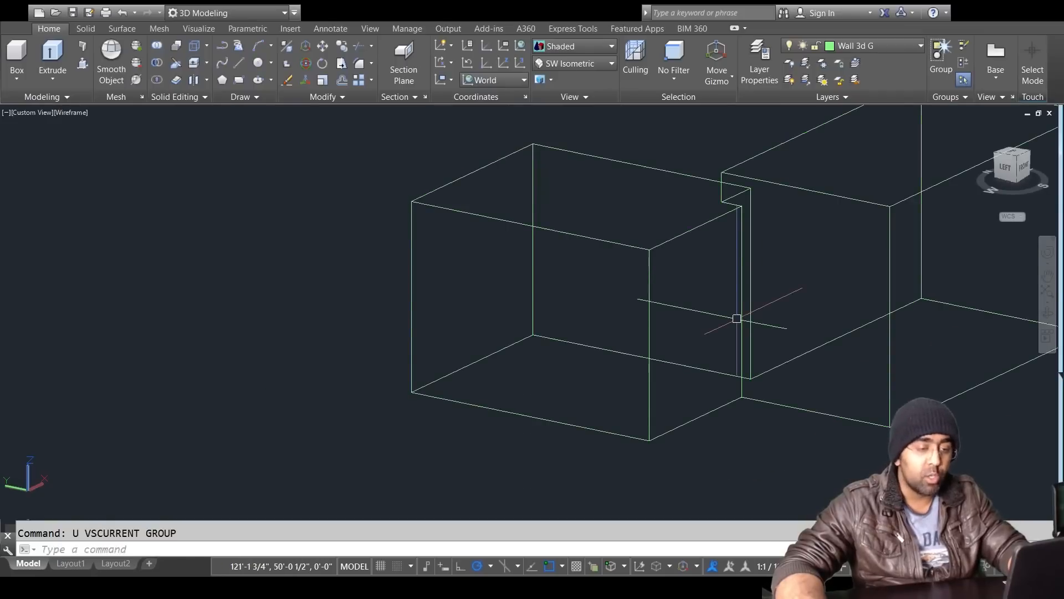
key("Return")
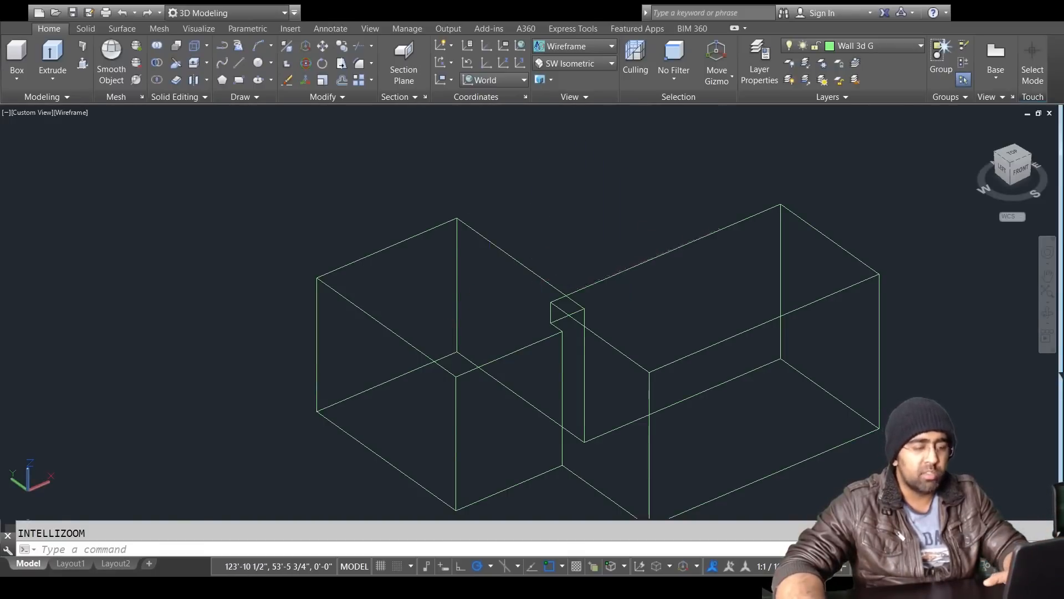
Step: Delete the solid made from the two joined boxes
left_click(600, 281)
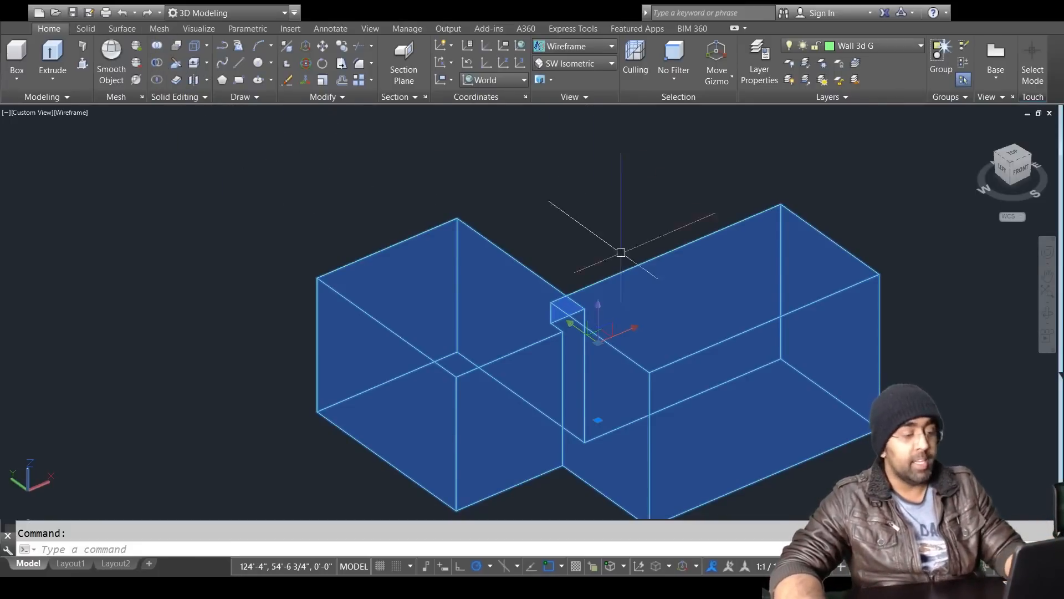
key("Delete")
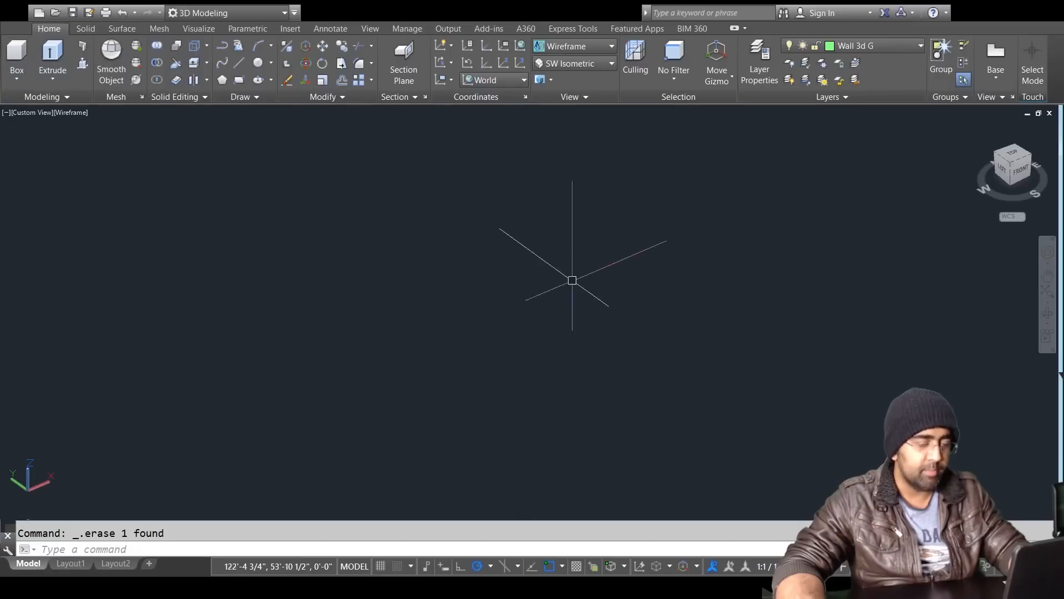
key("ctrl+z")
Step: On the Windows 3d layer, draw a rectangle over each of the two windows in the 3D house's front wall
scroll(517, 255, "down", 3)
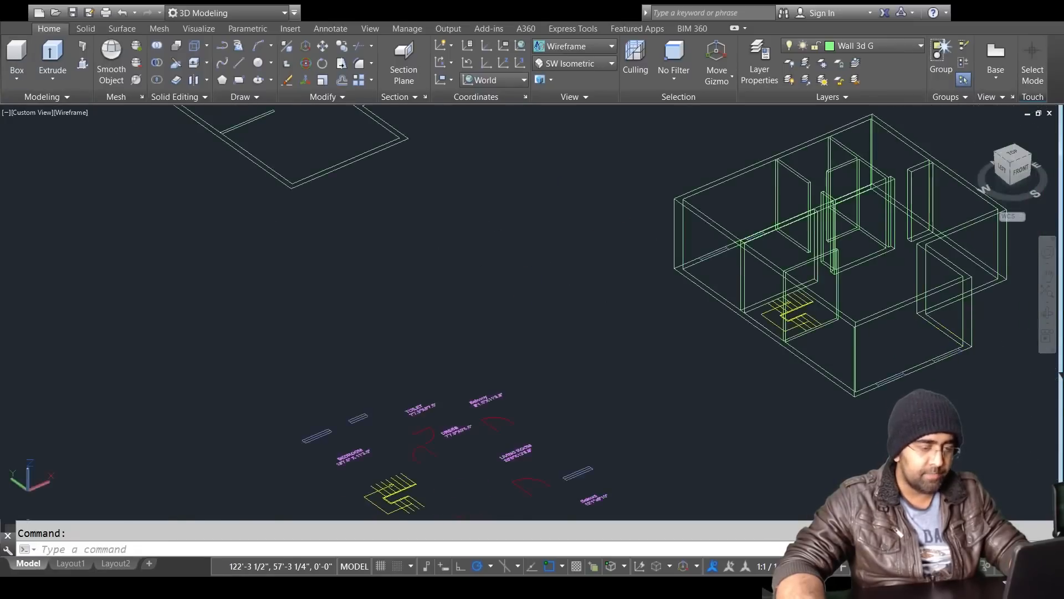
middle_click_drag(1007, 288, 803, 307)
scroll(760, 366, "up", 3)
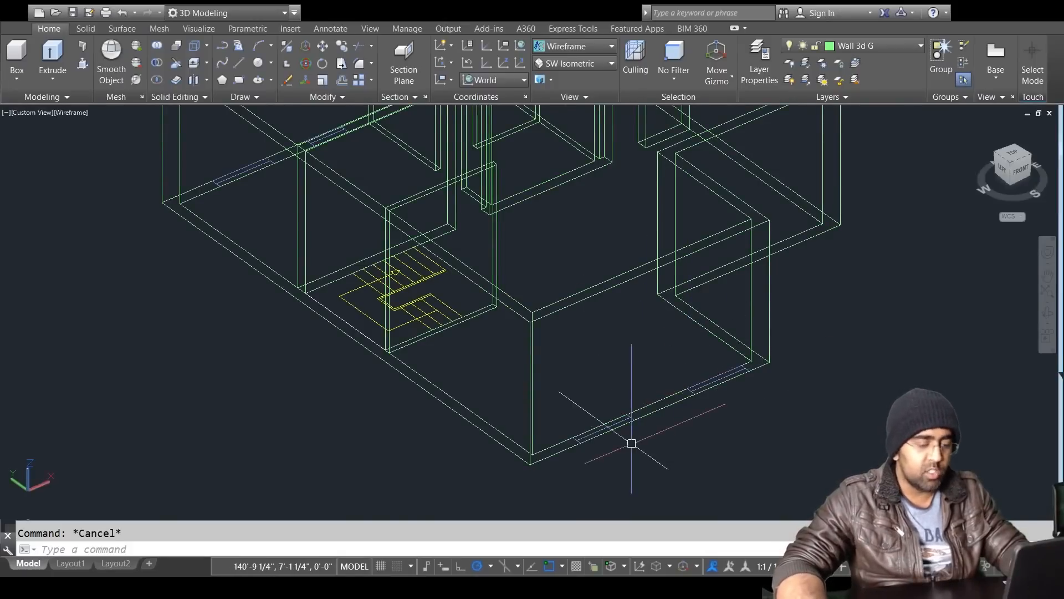
scroll(631, 443, "up", 3)
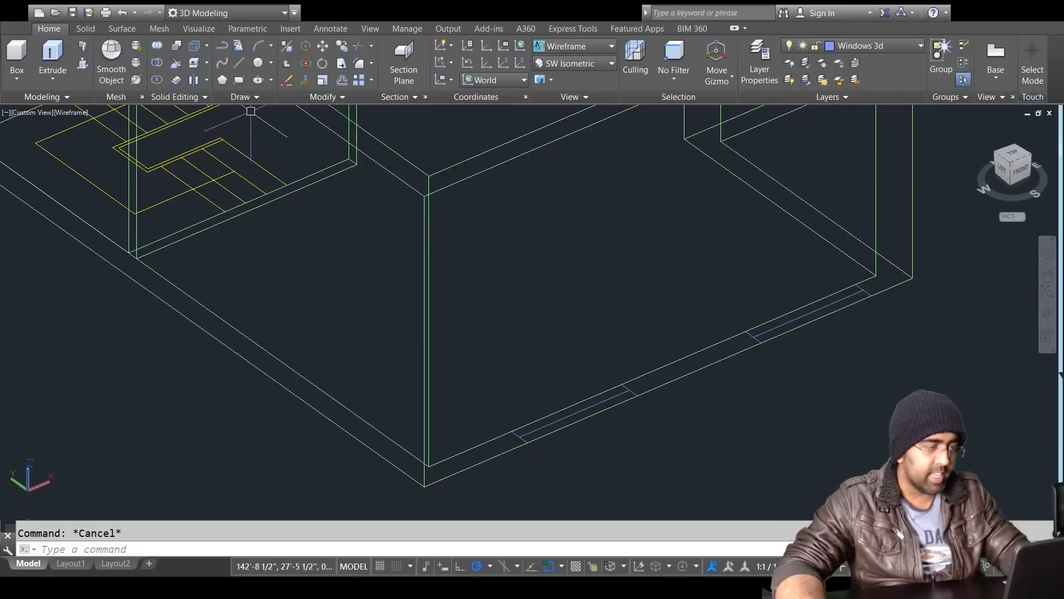
type("t")
key("BackSpace")
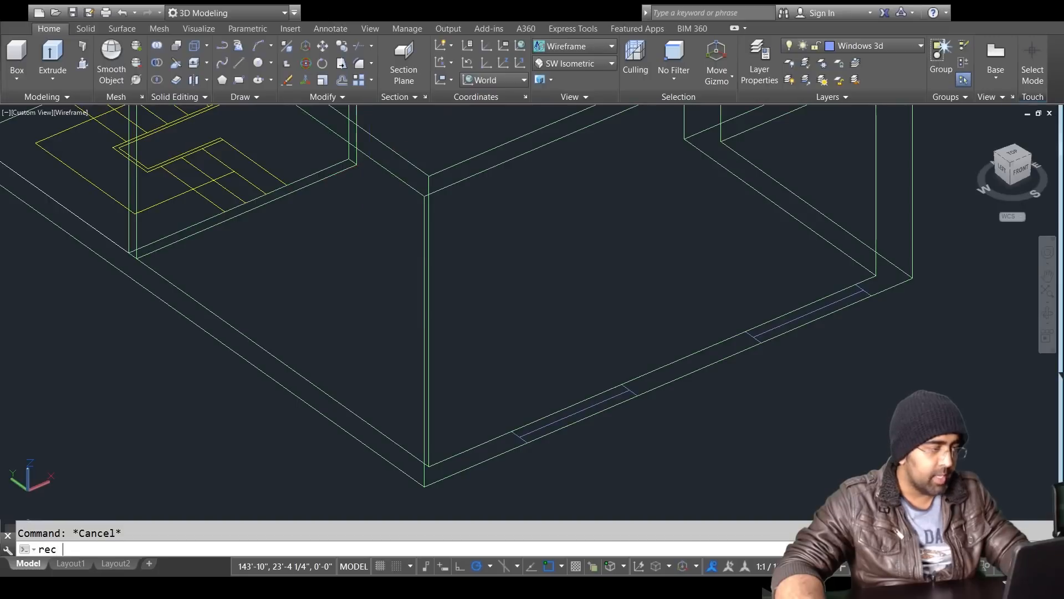
key("Return")
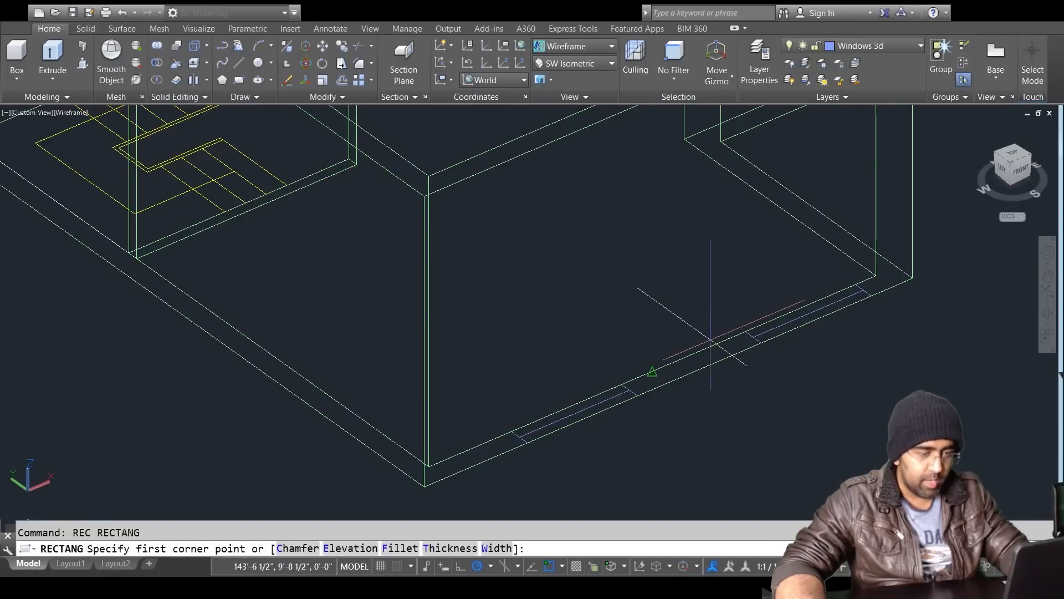
left_click(621, 384)
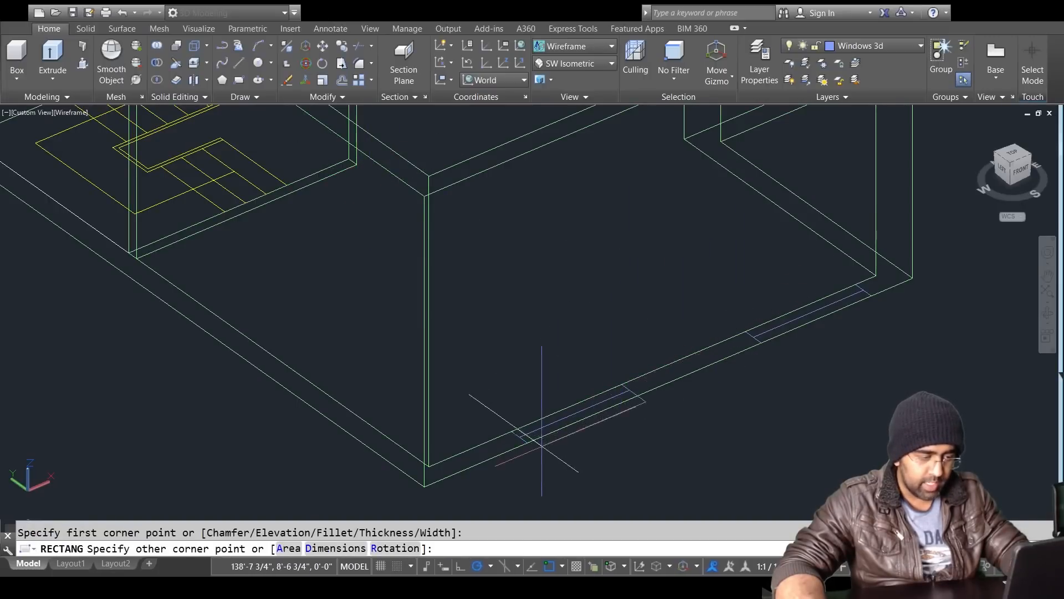
left_click(527, 443)
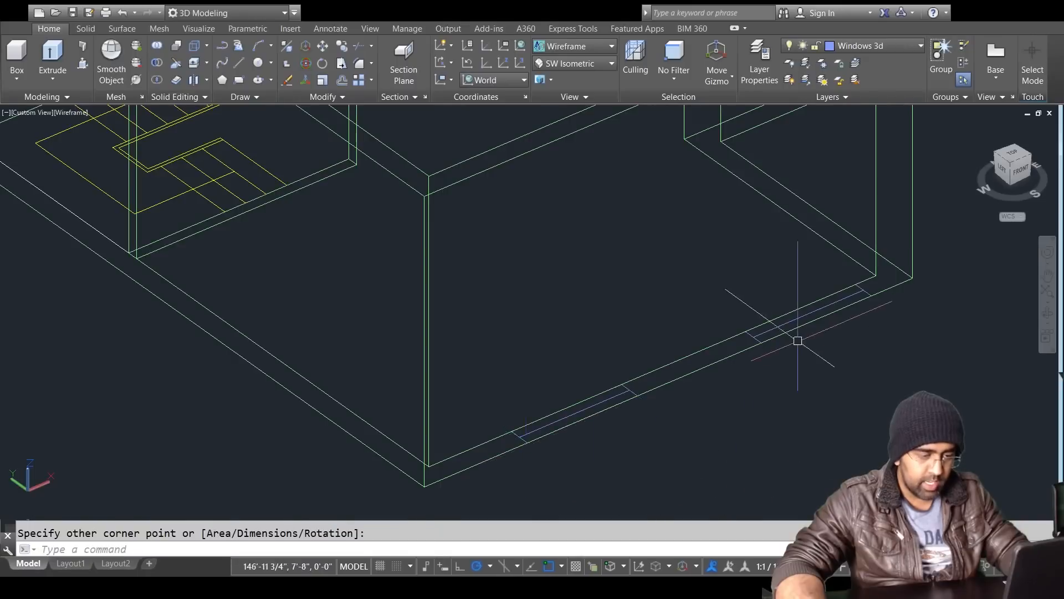
key("Return")
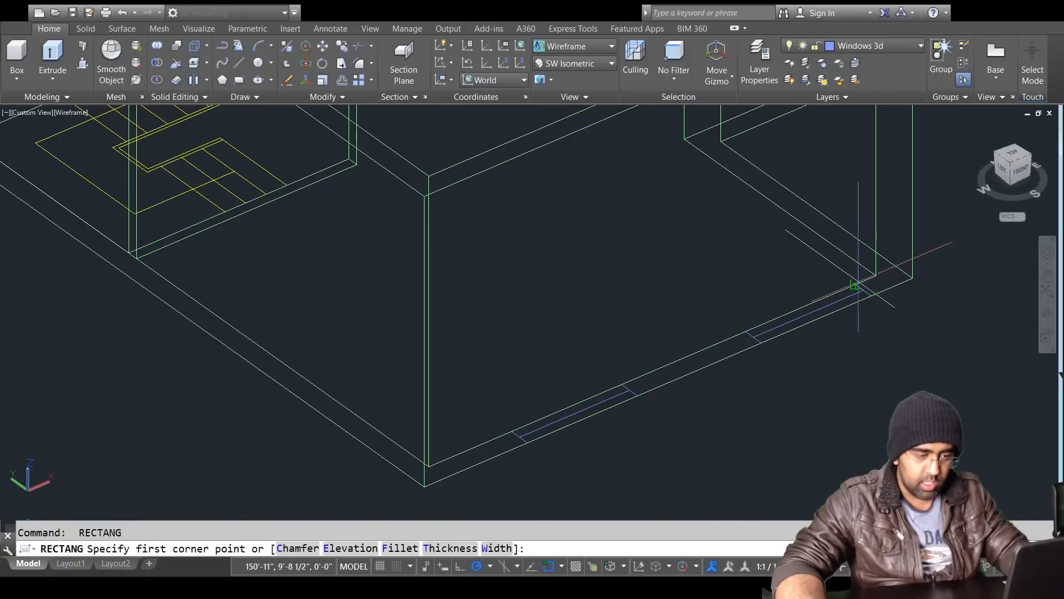
left_click(856, 287)
left_click(760, 341)
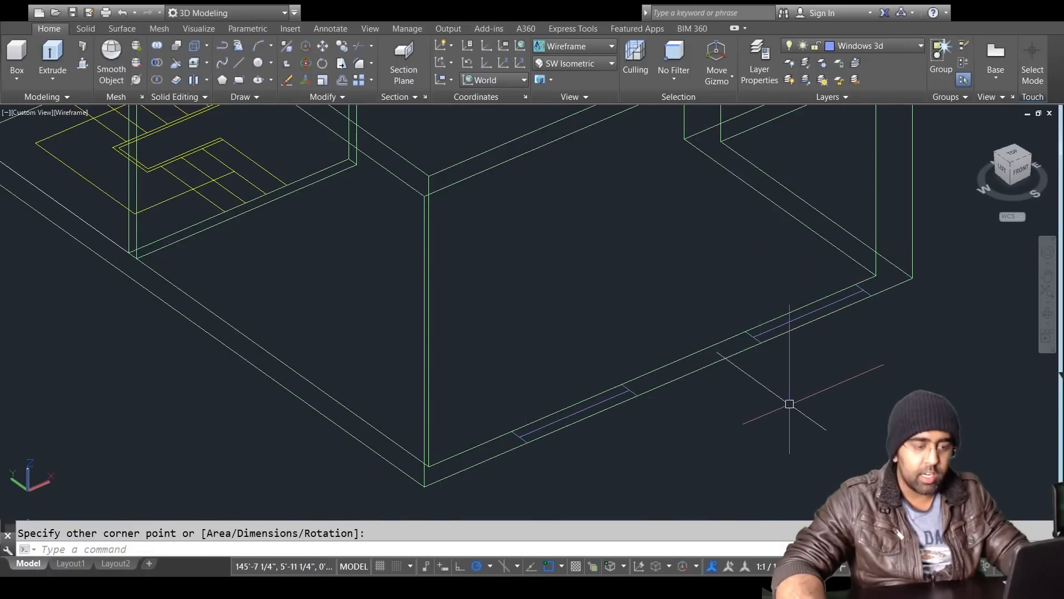
Step: Draw a rectangle over each of the two windows in the back wall of the 3D house
scroll(582, 290, "down", 4)
middle_click_drag(471, 287, 649, 398)
scroll(547, 317, "up", 3)
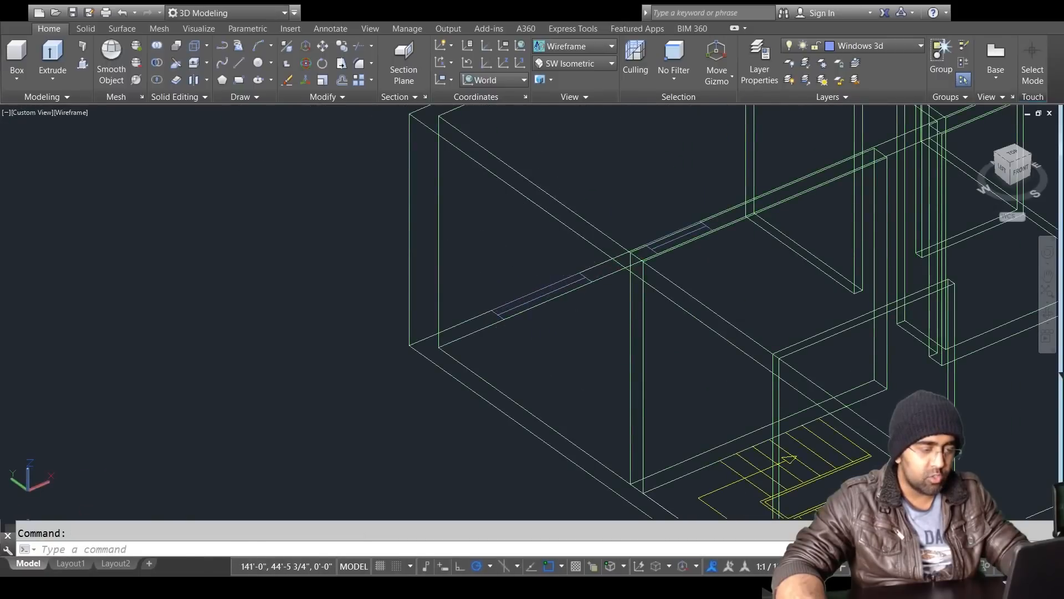
key("Return")
left_click(582, 275)
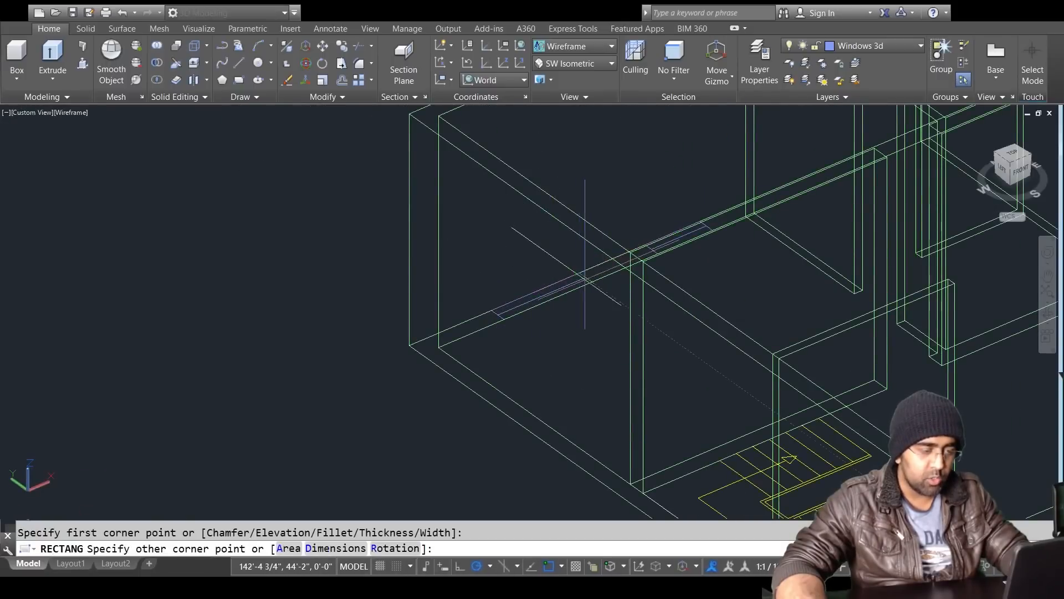
left_click(504, 318)
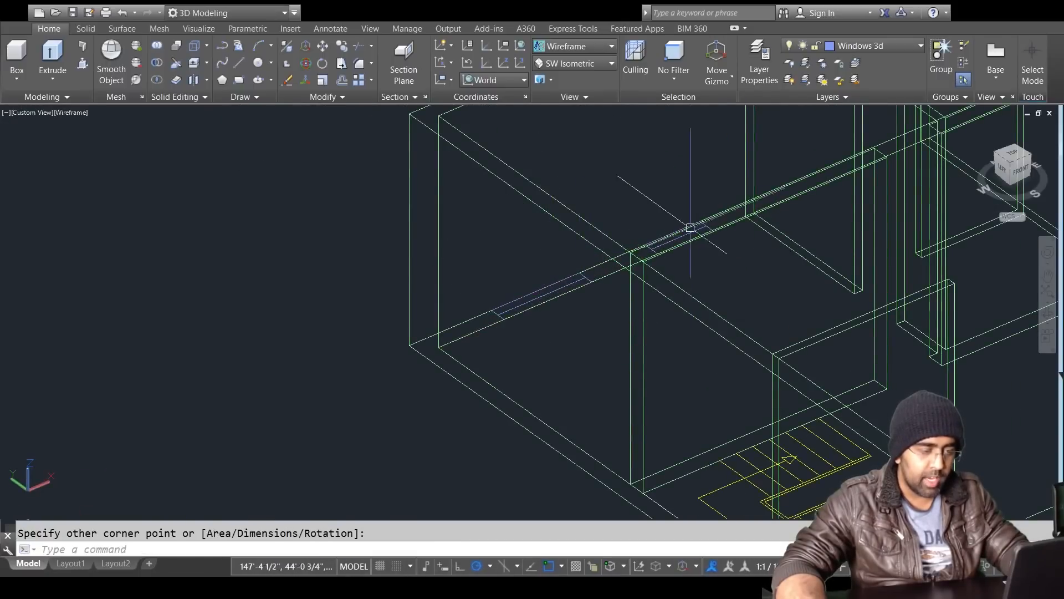
key("Return")
left_click(655, 258)
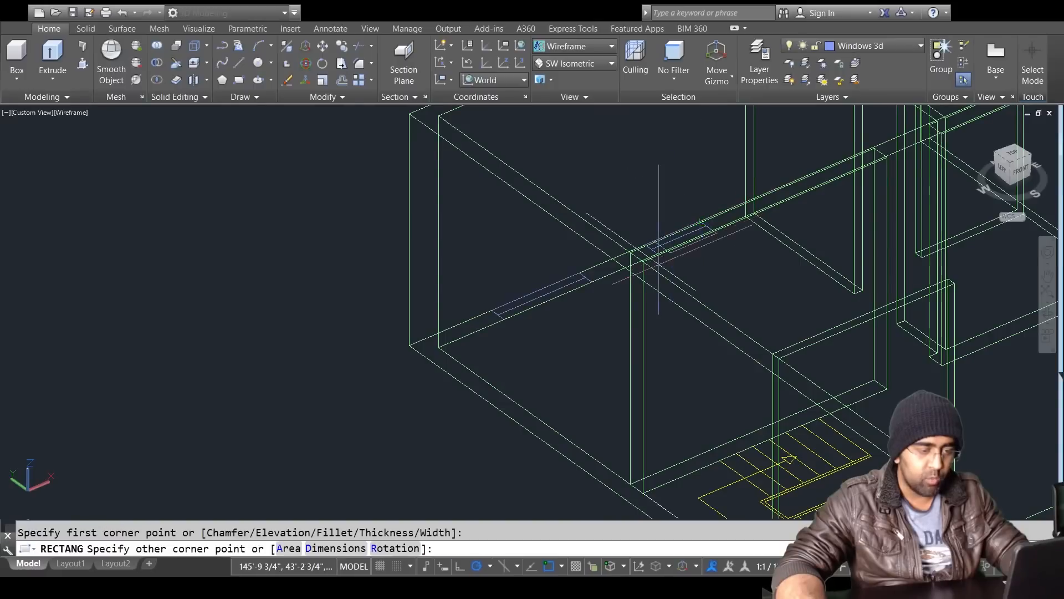
Step: Turn off the layer that holds the original floor plan windows
scroll(655, 255, "down", 8)
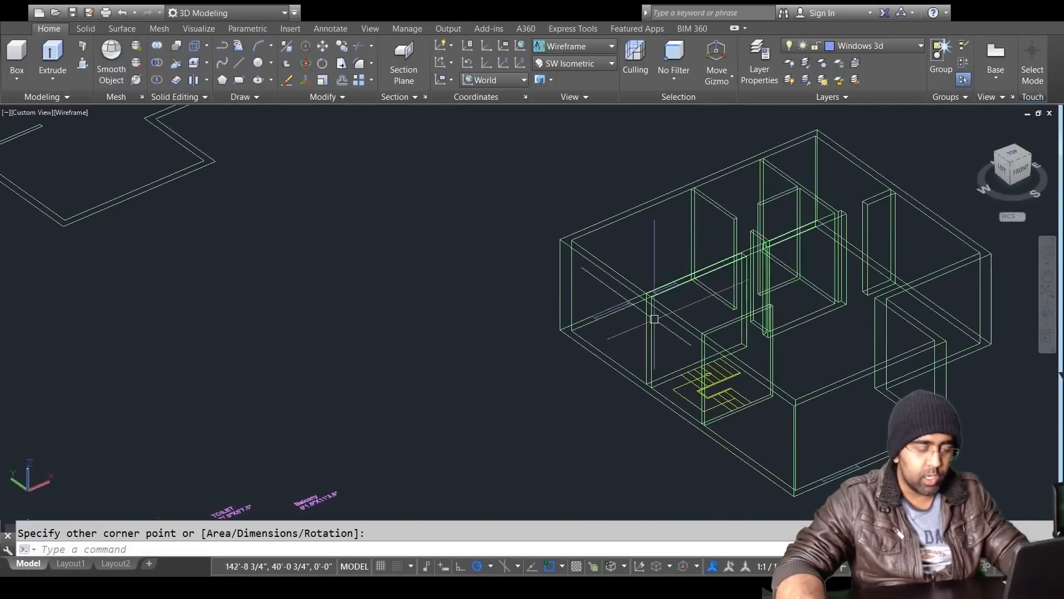
middle_click_drag(741, 336, 608, 336)
key("Escape")
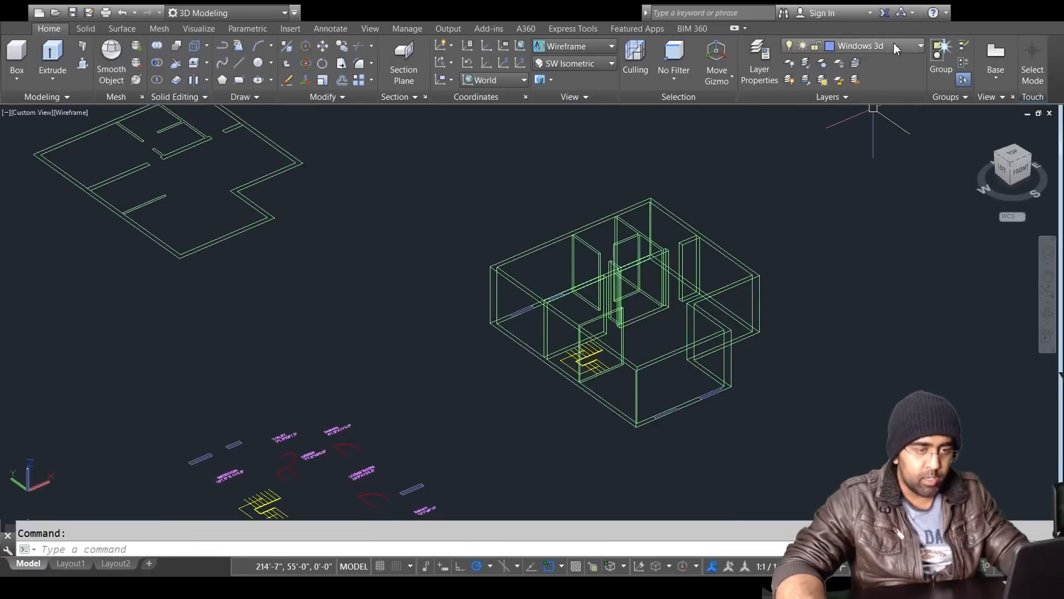
left_click(790, 262)
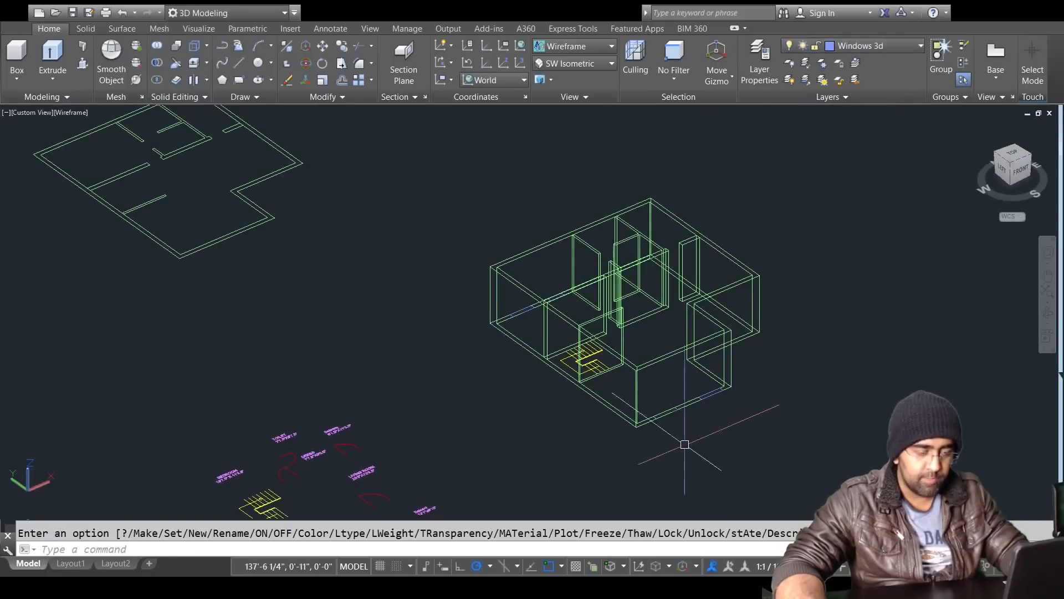
scroll(693, 418, "up", 4)
scroll(612, 365, "up", 2)
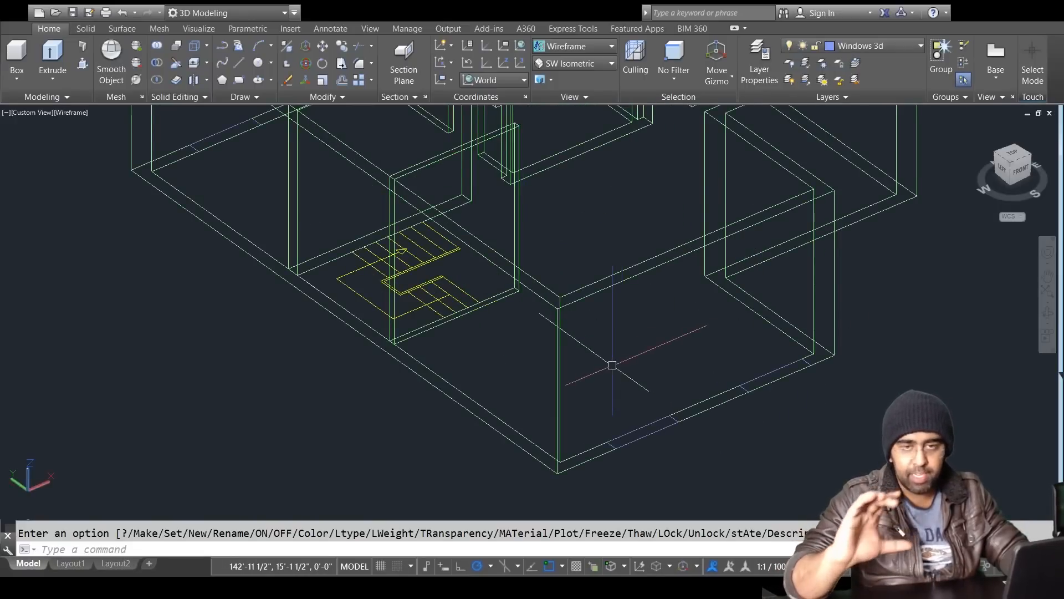
key("Escape")
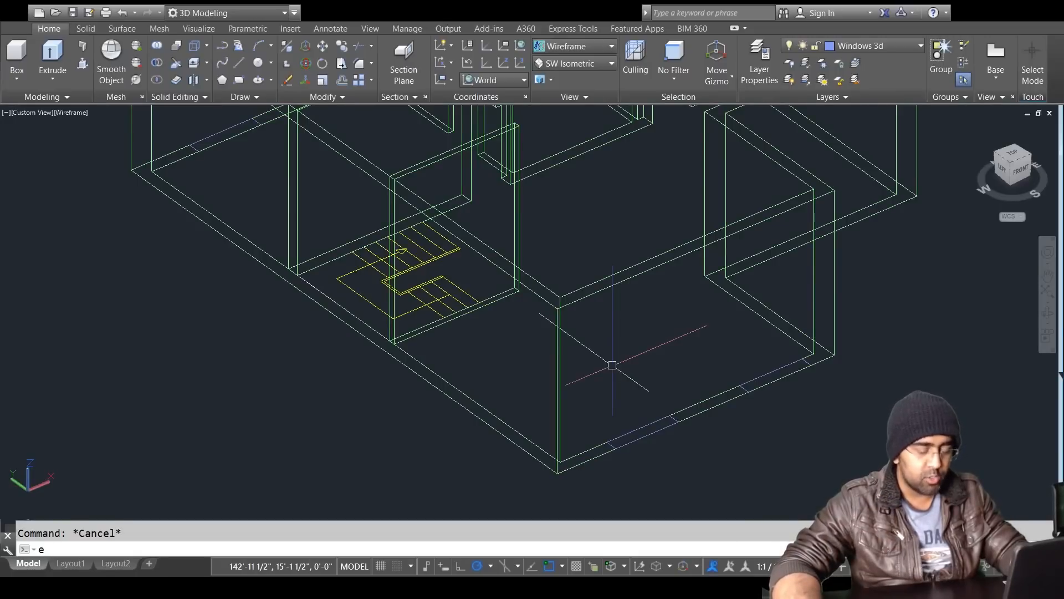
type("m")
key("Return")
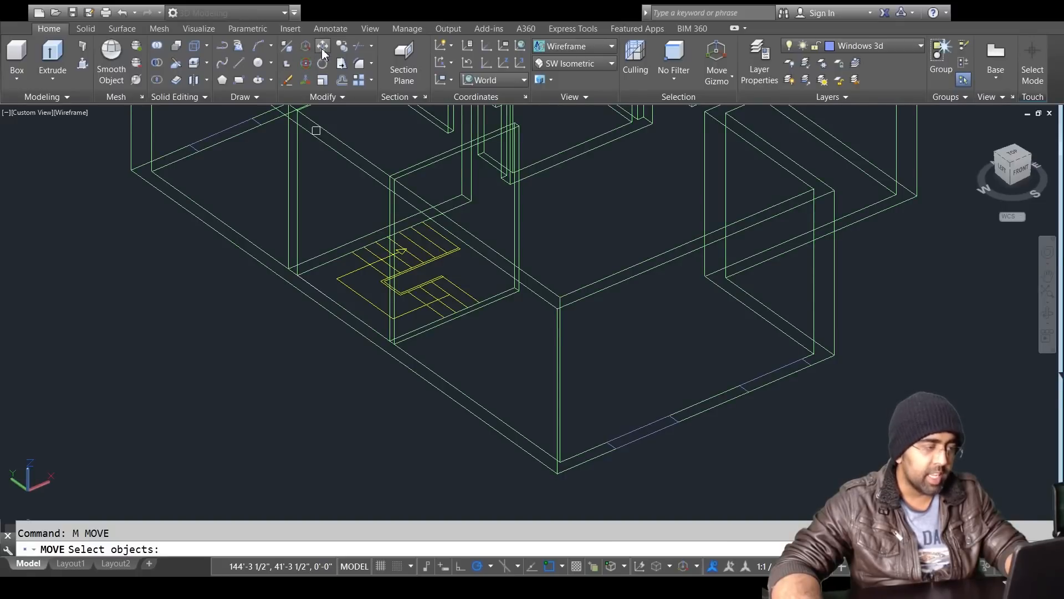
left_click(764, 376)
key("Escape")
Step: Try to move the four window rectangles using the Displacement option, and cancel the command
key("space")
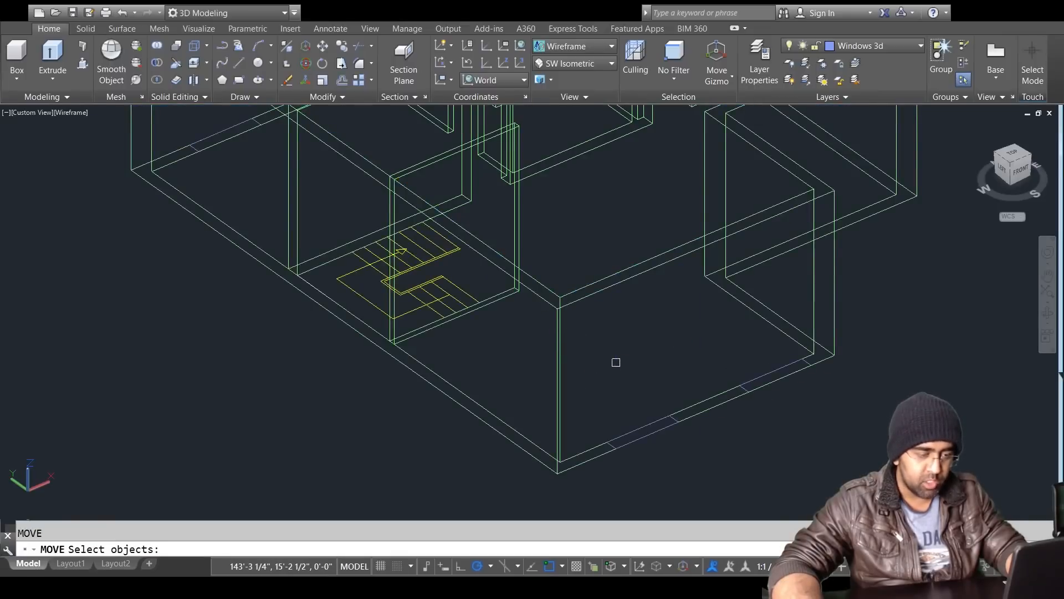
left_click(584, 333)
left_click(694, 428)
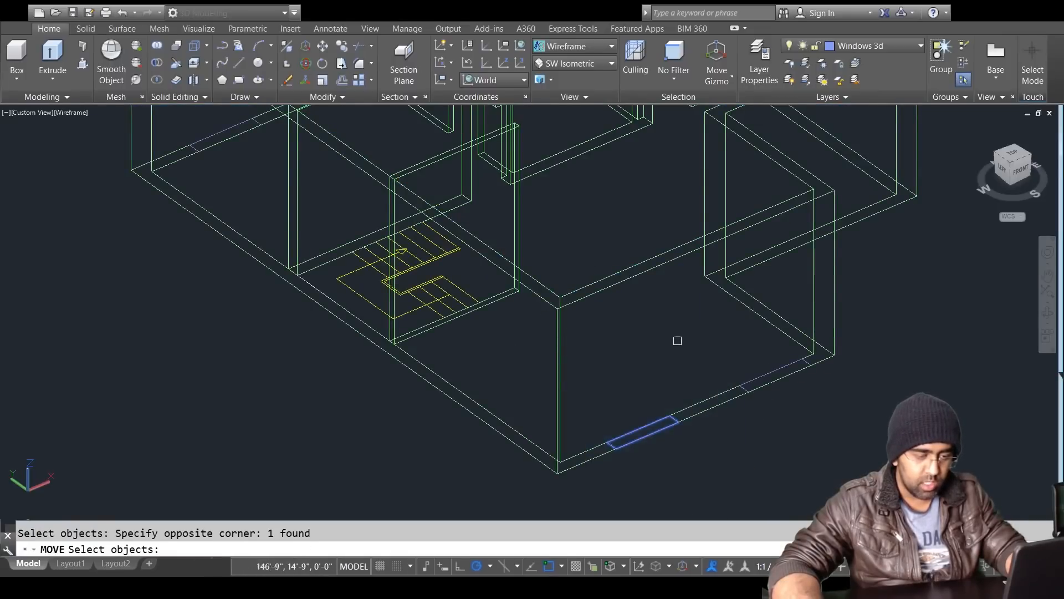
left_click(690, 324)
left_click(857, 423)
scroll(403, 310, "down", 3)
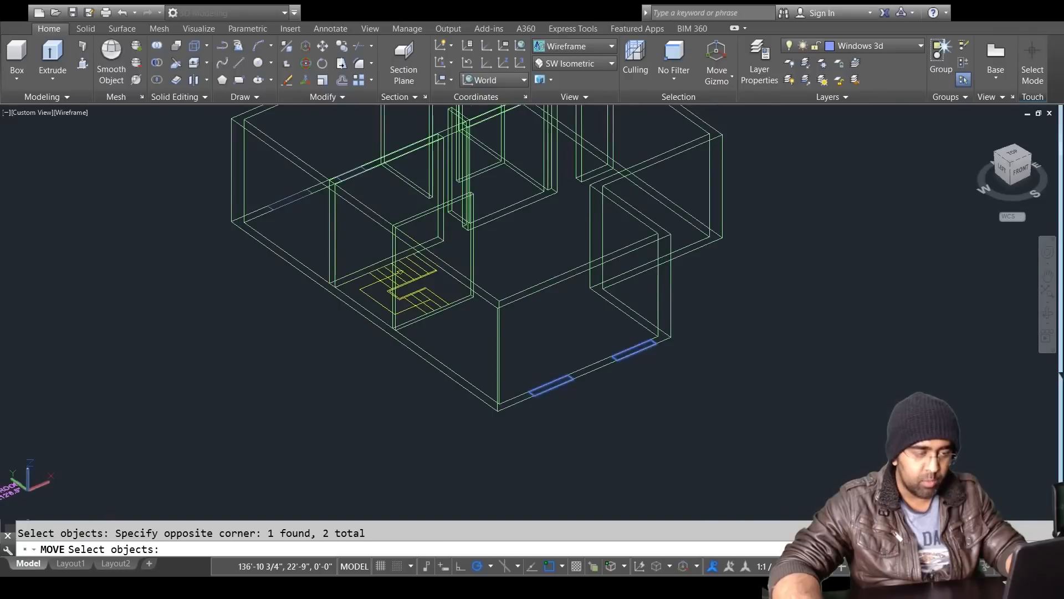
middle_click_drag(244, 148, 532, 287)
left_click(539, 277)
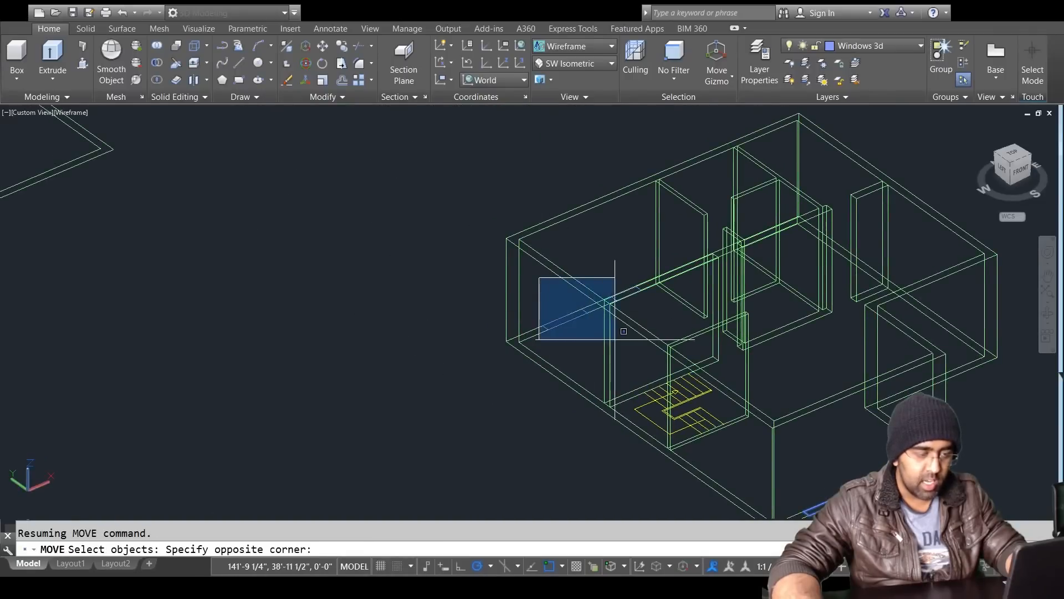
left_click(621, 350)
left_click(602, 263)
left_click(653, 326)
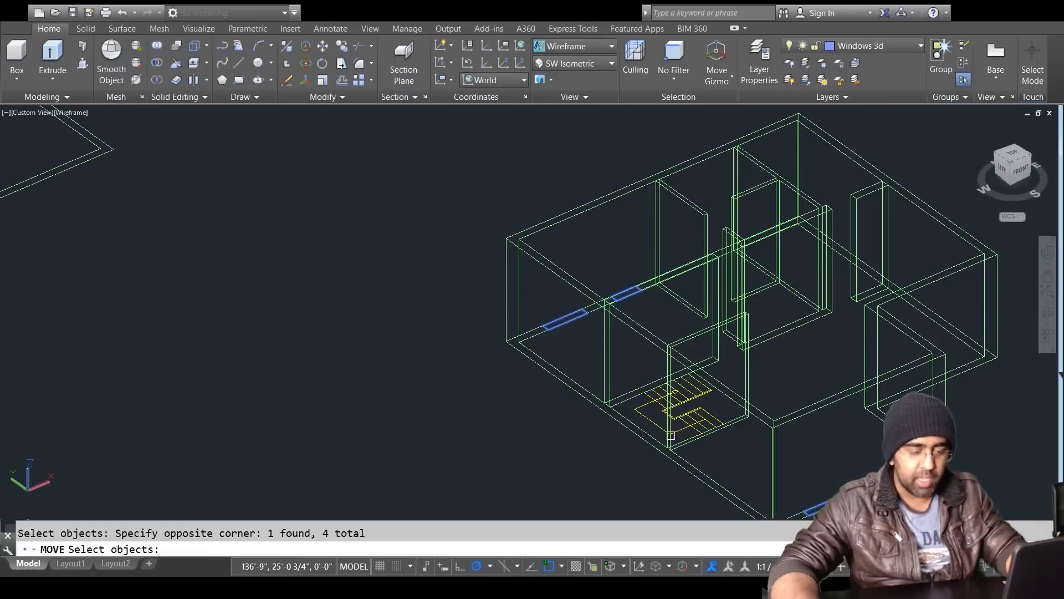
key("Return")
key("Return")
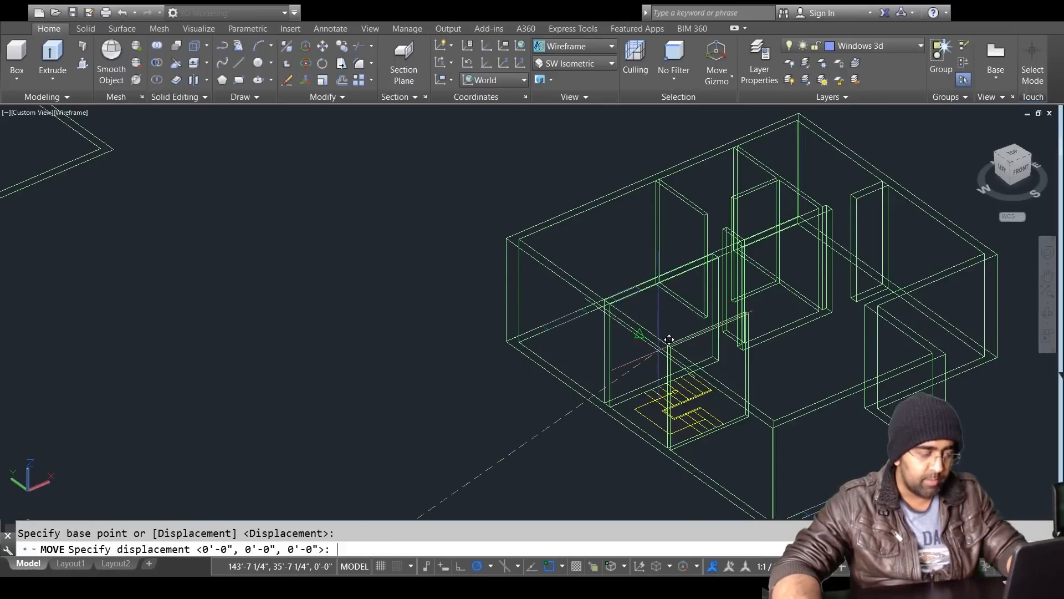
scroll(512, 355, "down", 2)
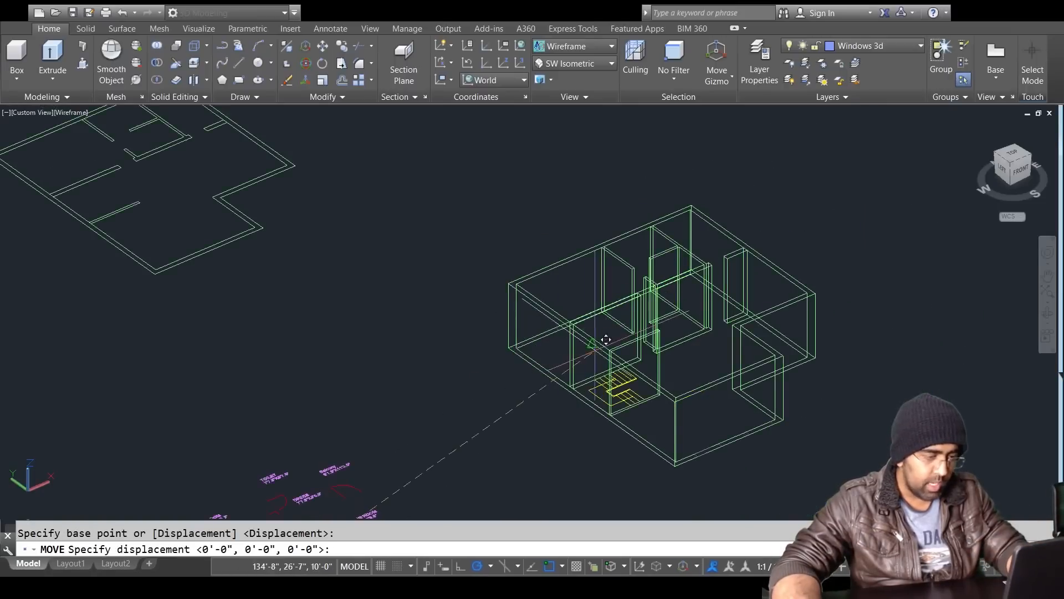
scroll(770, 443, "up", 4)
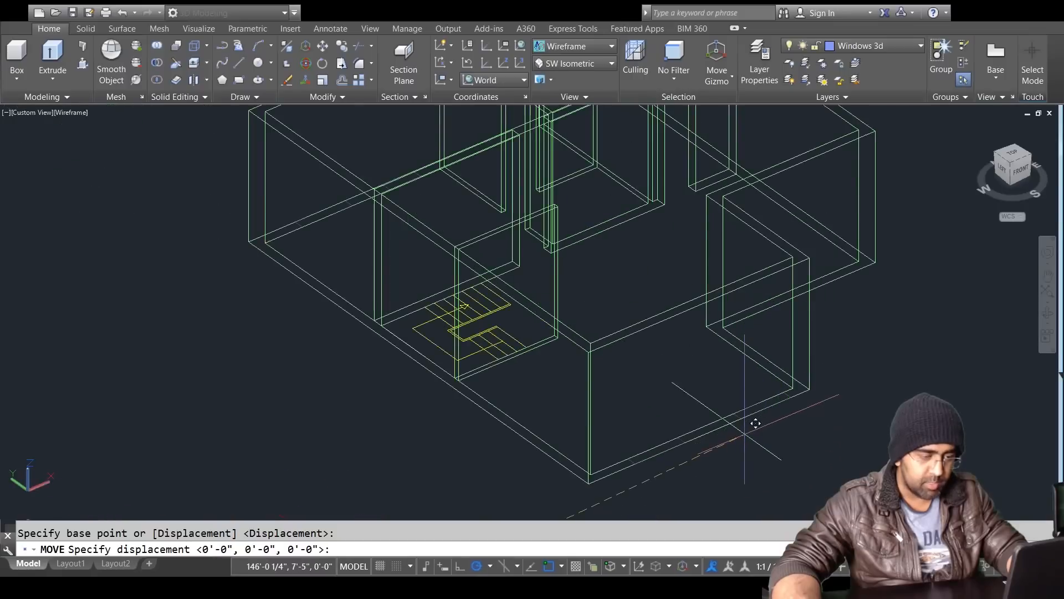
key("Escape")
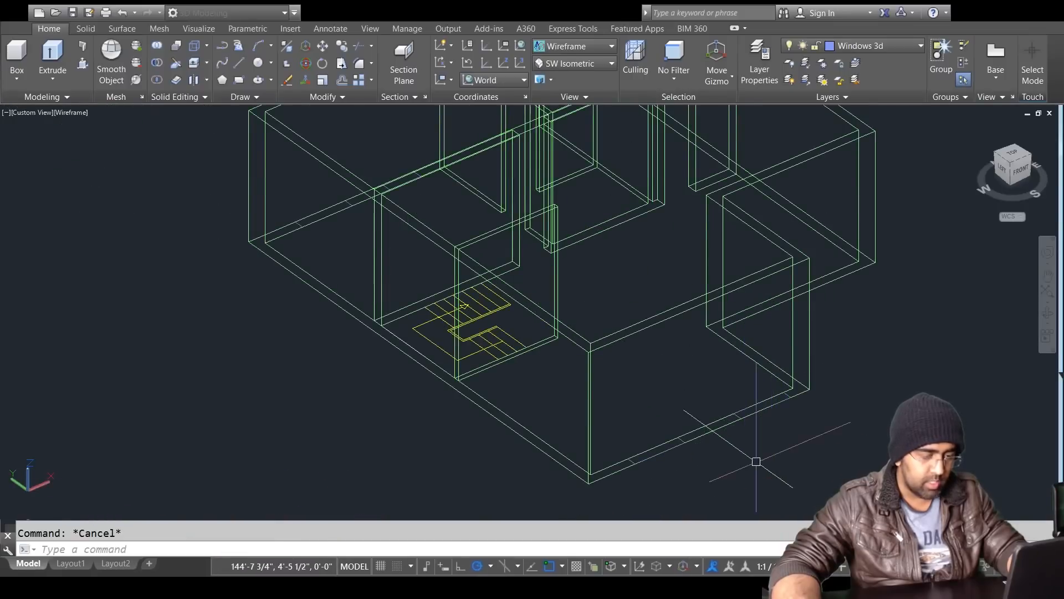
key("Return")
left_click(583, 299)
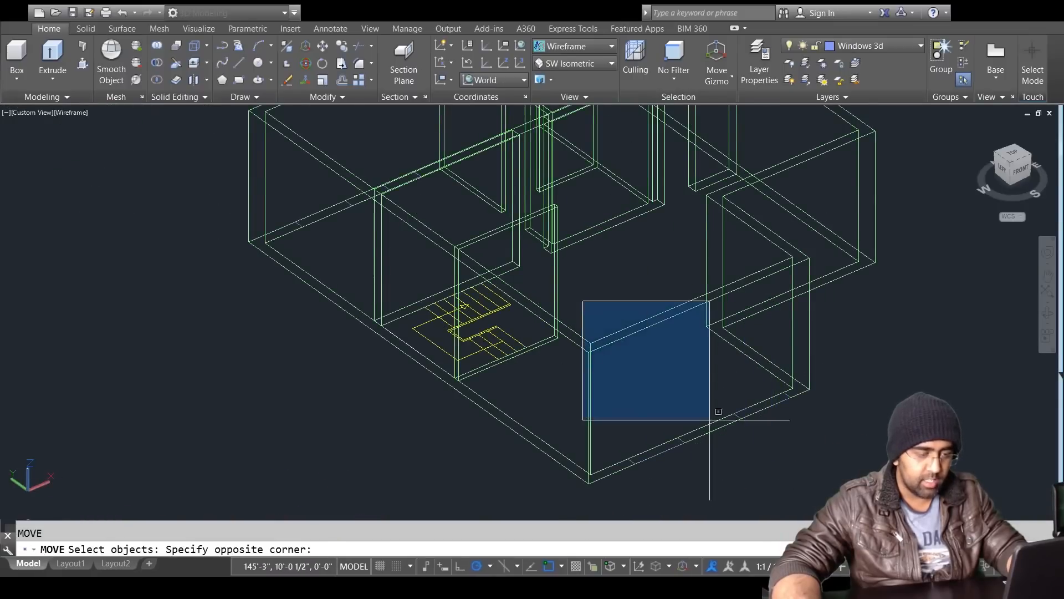
left_click(819, 519)
scroll(228, 226, "down", 2)
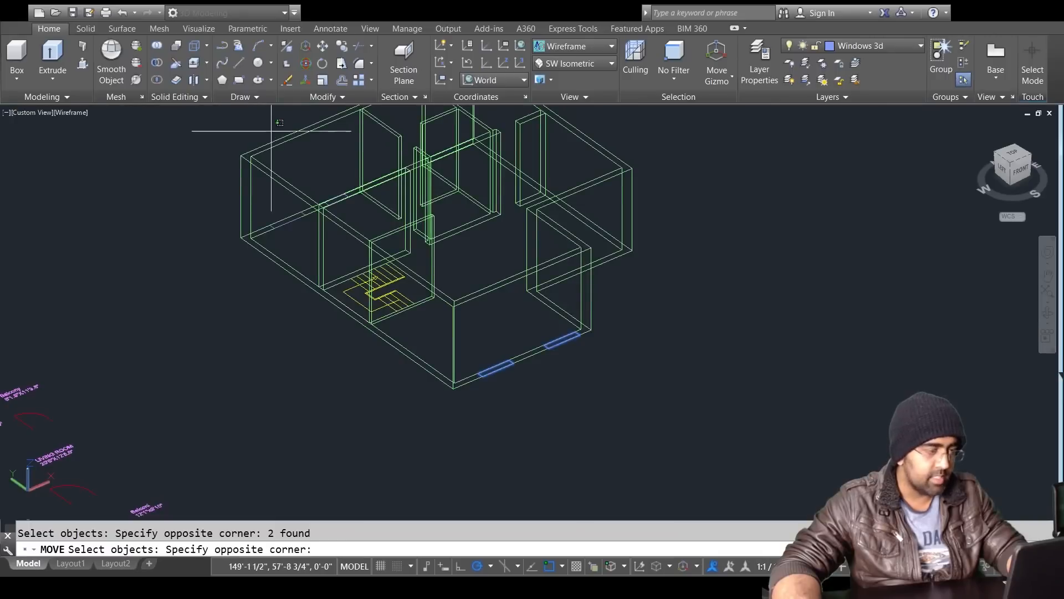
left_click(349, 244)
scroll(287, 272, "up", 3)
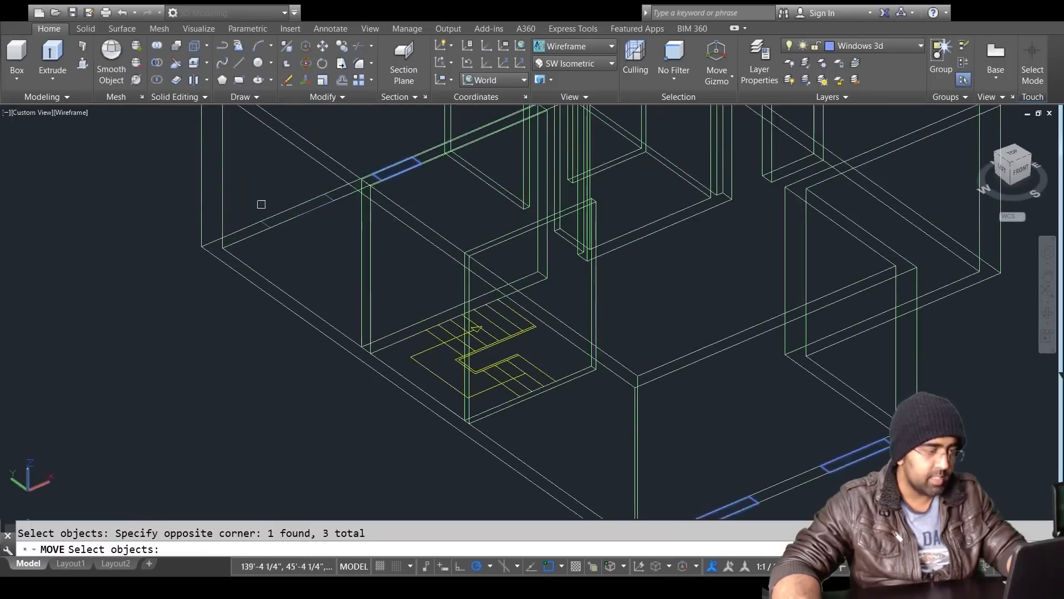
left_click(348, 253)
scroll(544, 367, "down", 2)
middle_click_drag(544, 367, 414, 309)
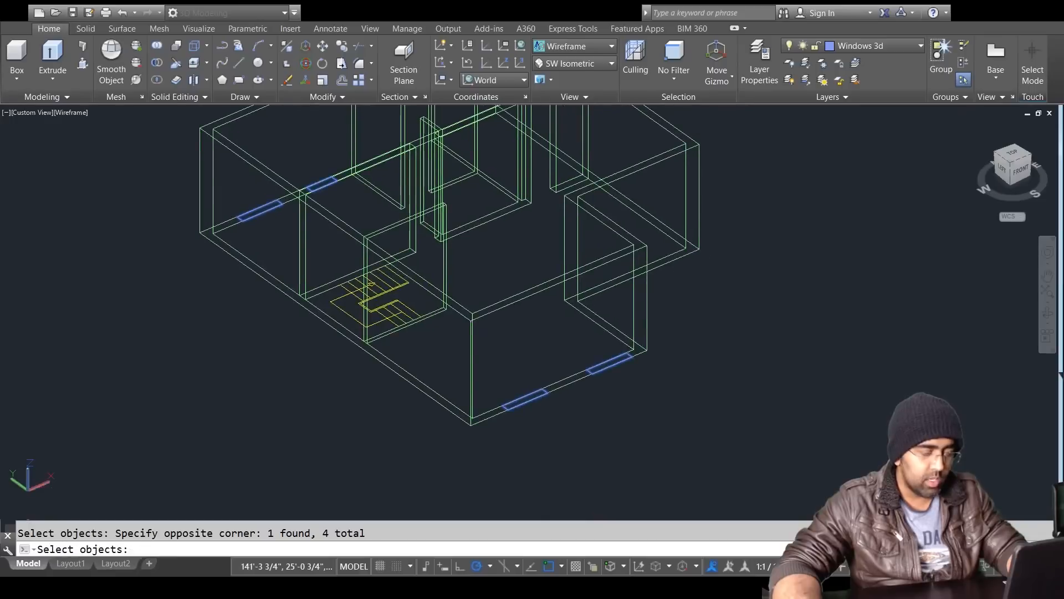
middle_click_drag(557, 386, 597, 467)
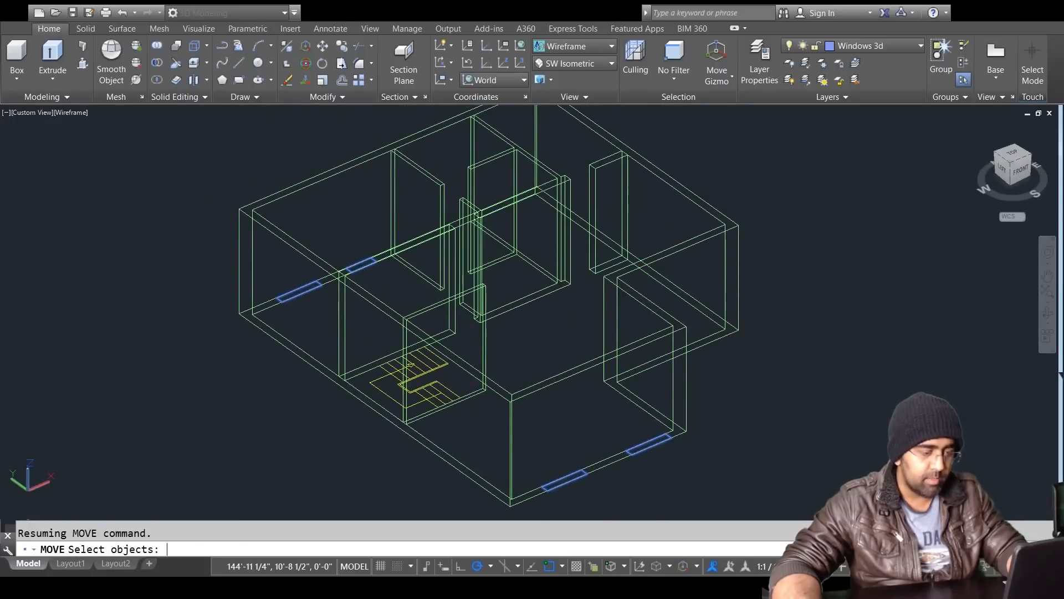
key("Return")
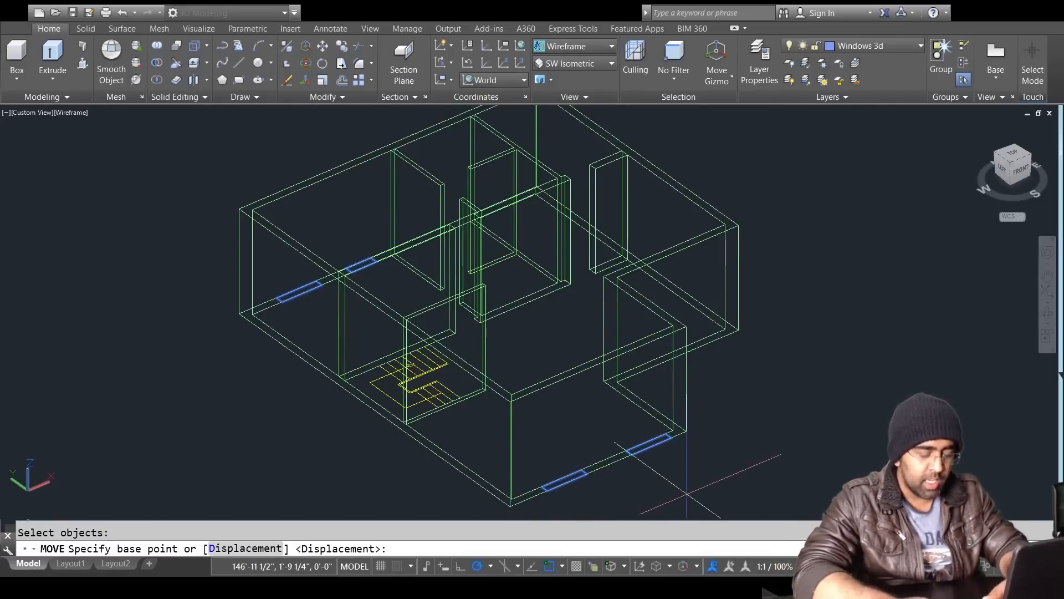
type("0,0,0")
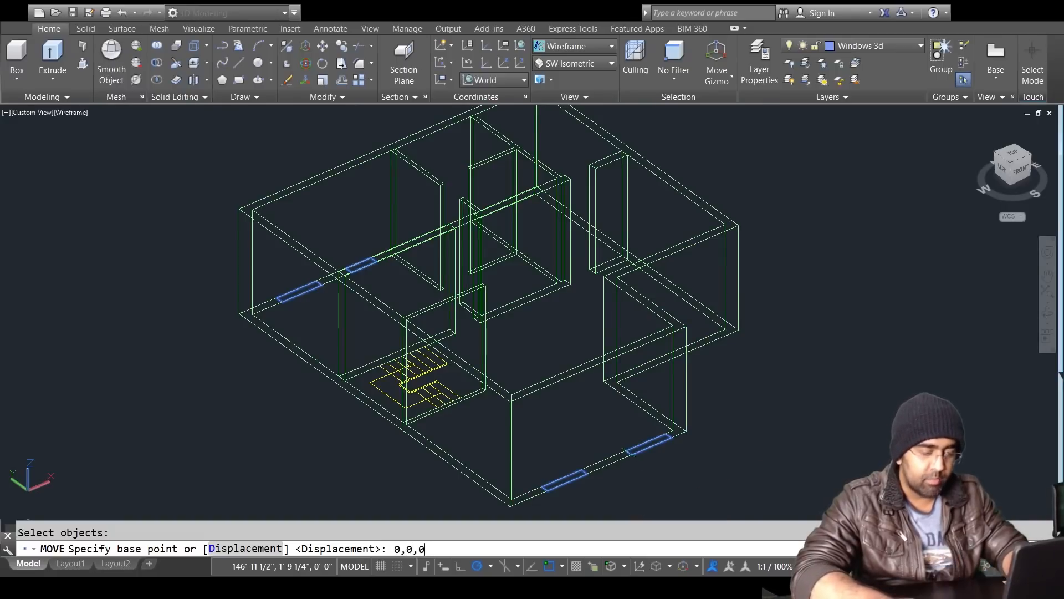
key("Return")
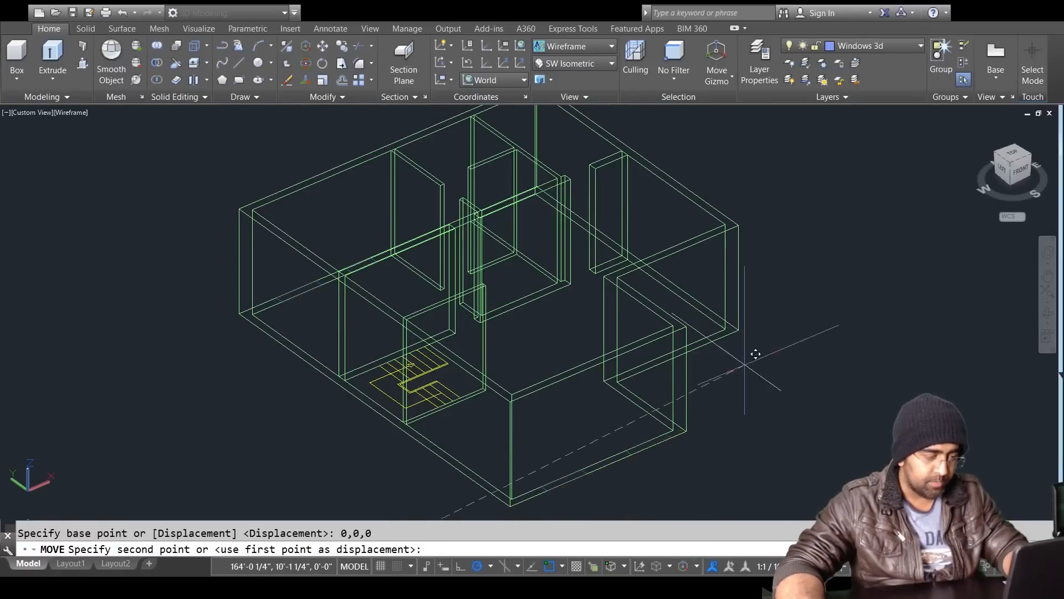
scroll(756, 351, "down", 6)
middle_click_drag(537, 404, 647, 248)
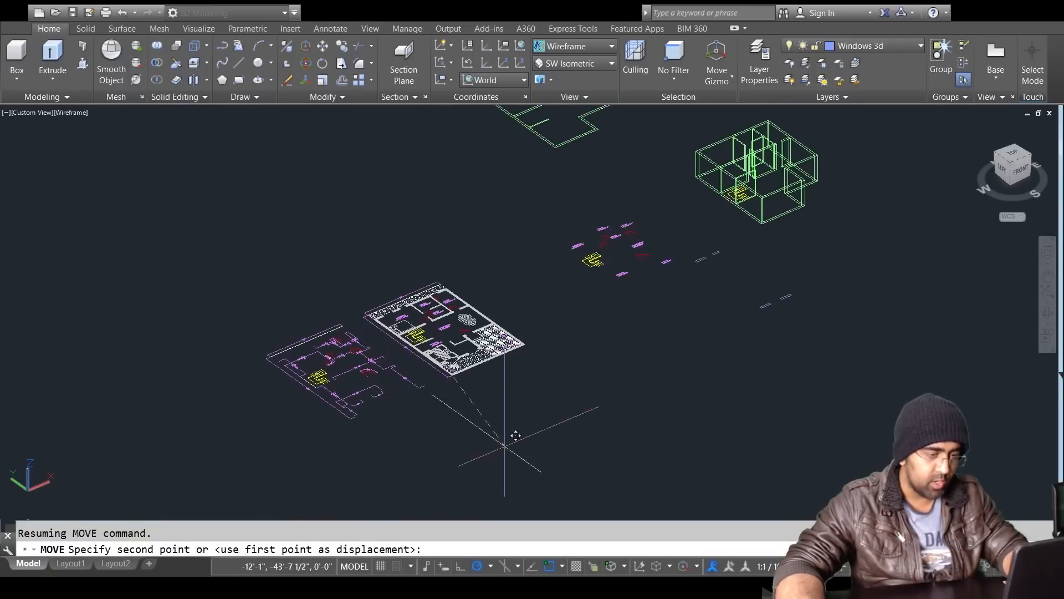
middle_click_drag(828, 203, 713, 332)
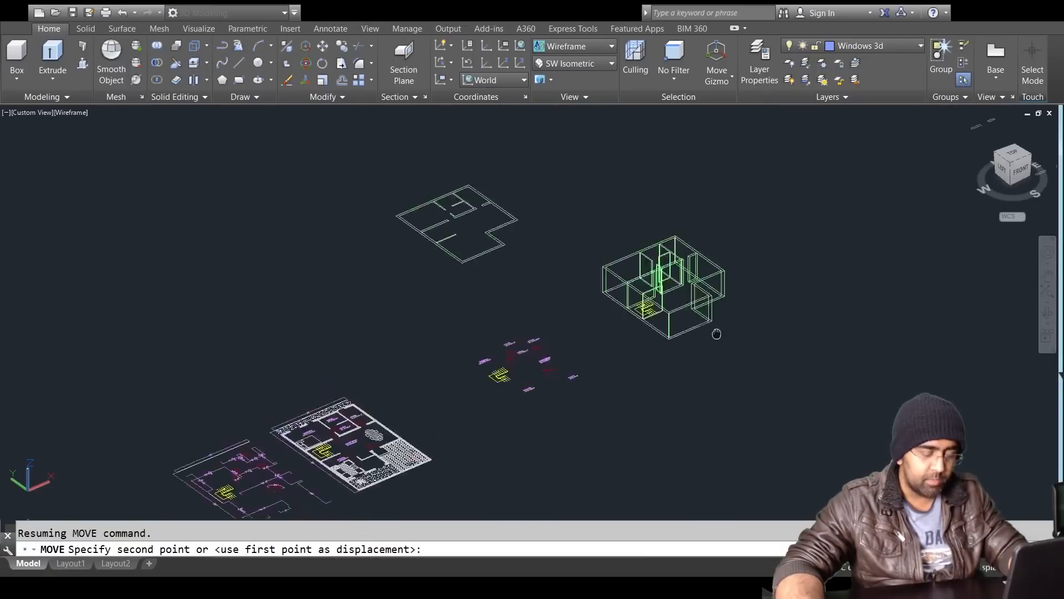
scroll(700, 356, "up", 4)
key("Escape")
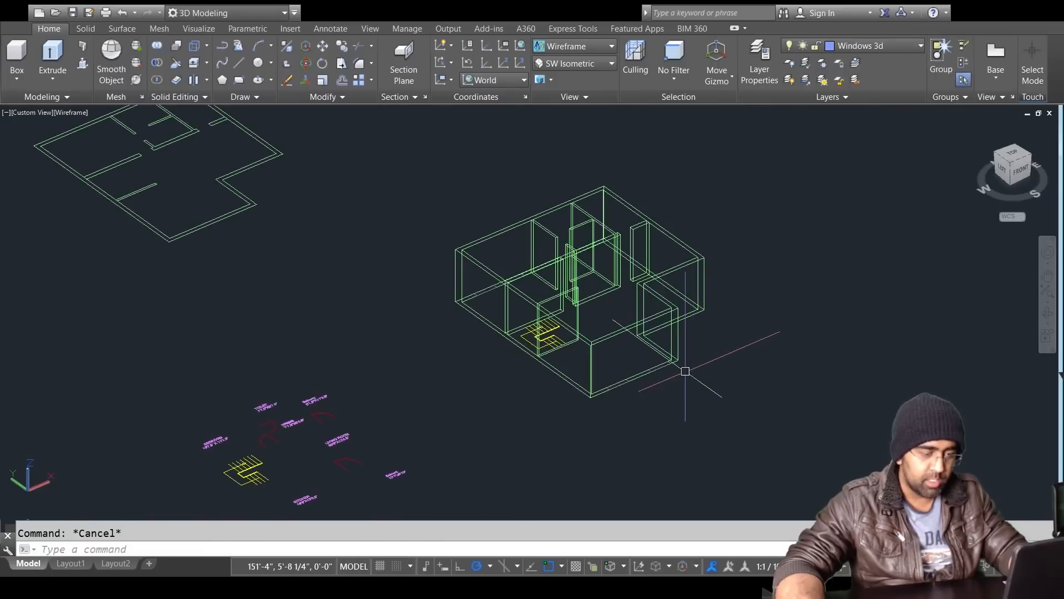
Step: Raise the four window rectangles in the front and back walls 2' along the Z axis with 3D Move
scroll(685, 367, "up", 5)
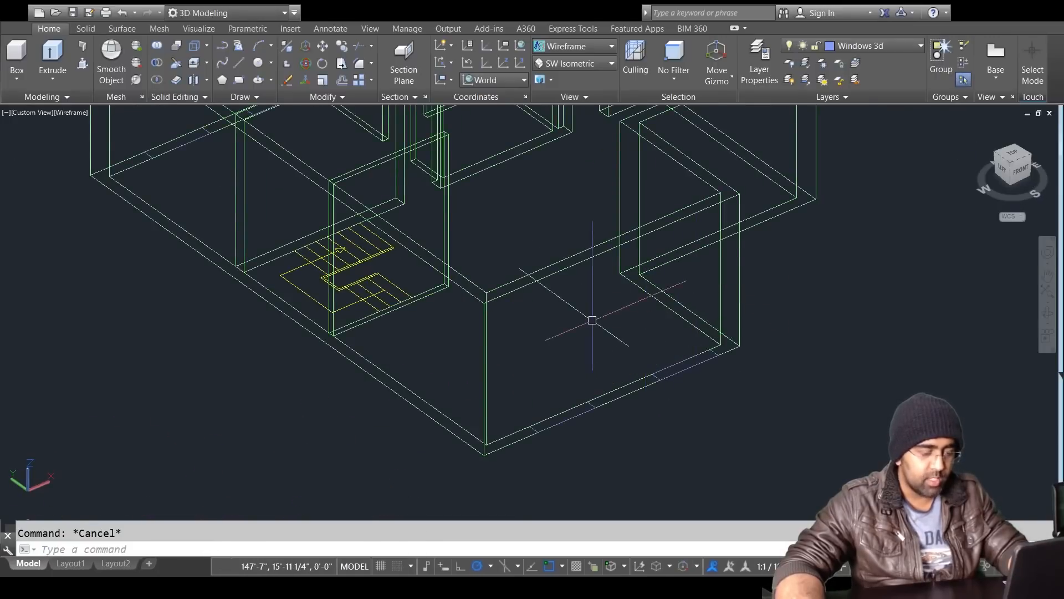
left_click(322, 45)
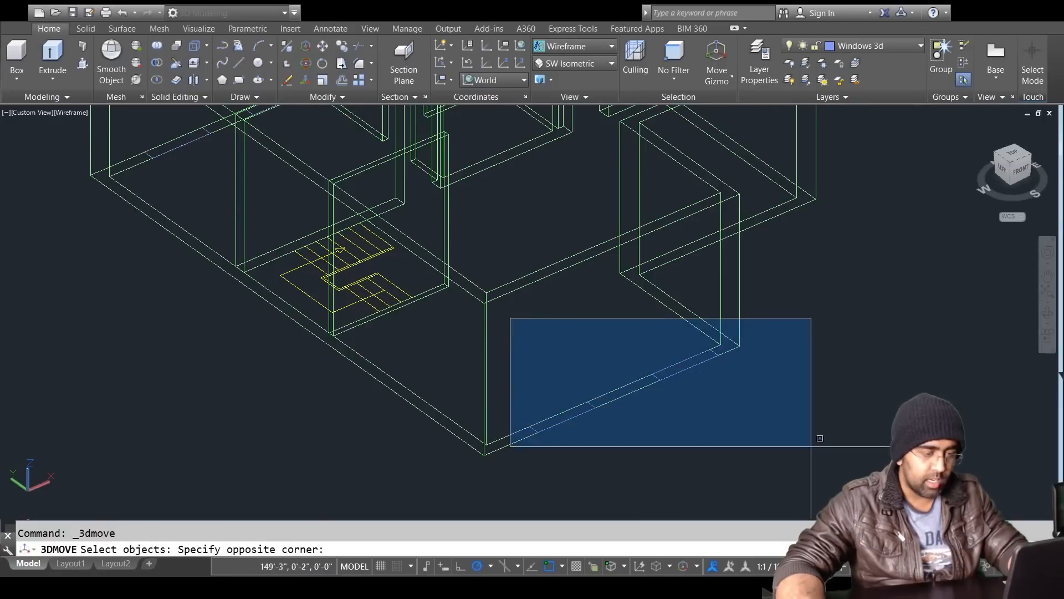
left_click(805, 493)
middle_click_drag(209, 240, 471, 423)
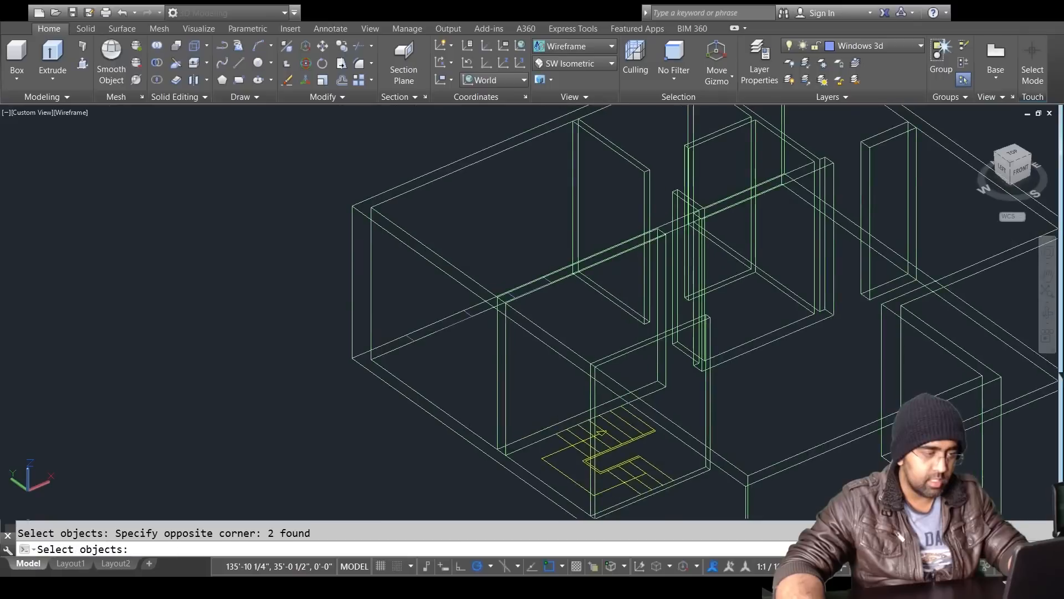
left_click(405, 270)
left_click(486, 338)
left_click(567, 312)
key("Return")
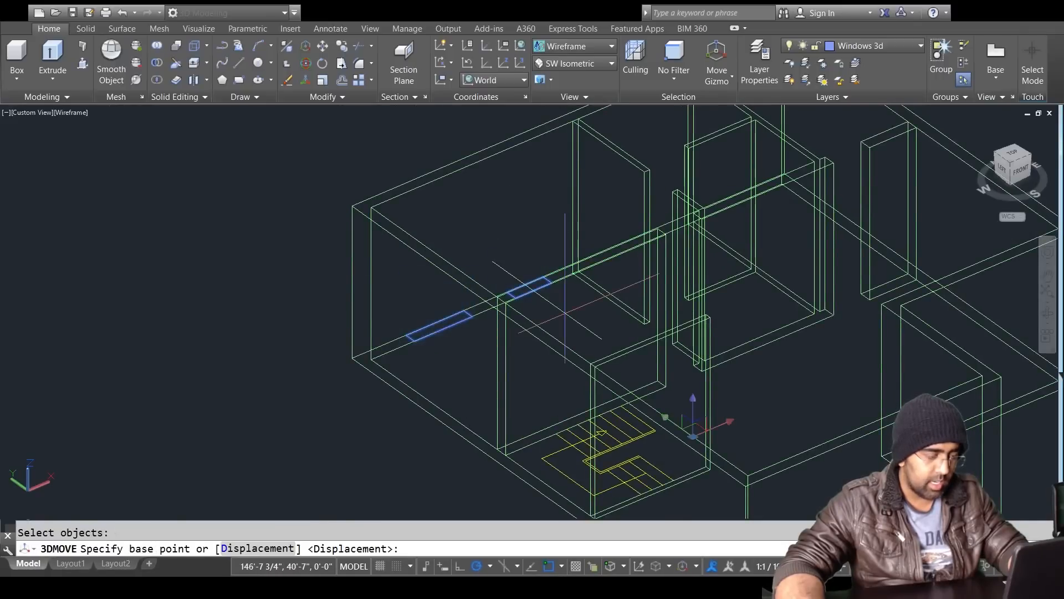
scroll(565, 312, "down", 3)
middle_click_drag(646, 350, 635, 267)
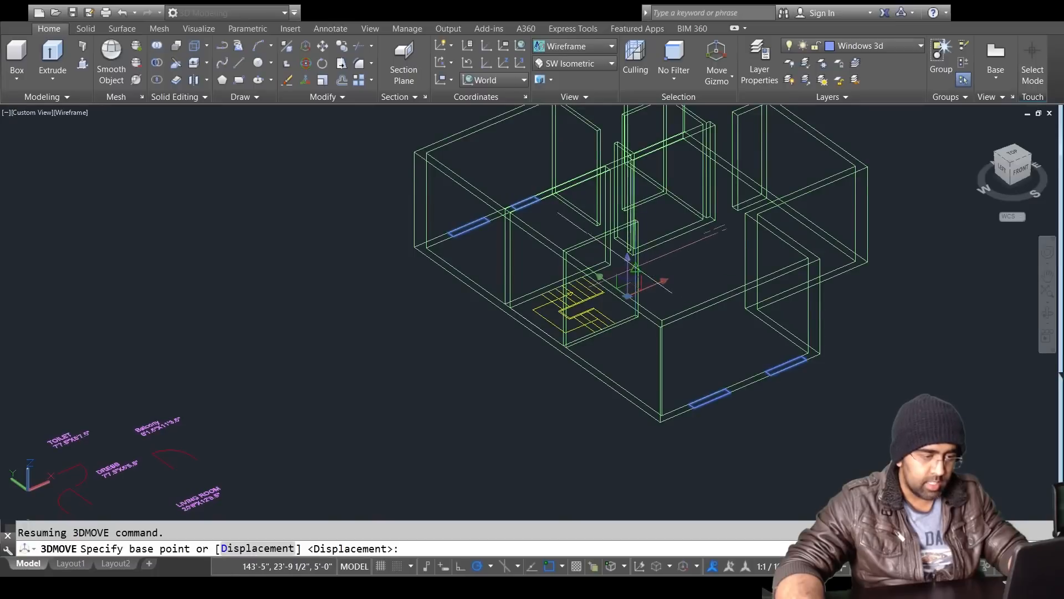
left_click(627, 264)
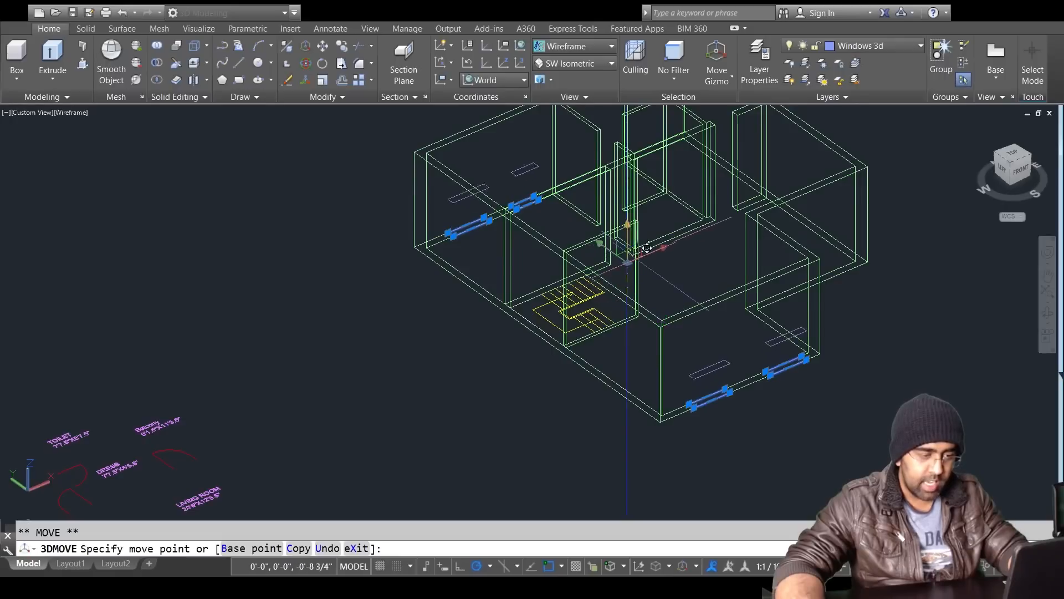
scroll(644, 236, "down", 2)
middle_click_drag(627, 288, 618, 356)
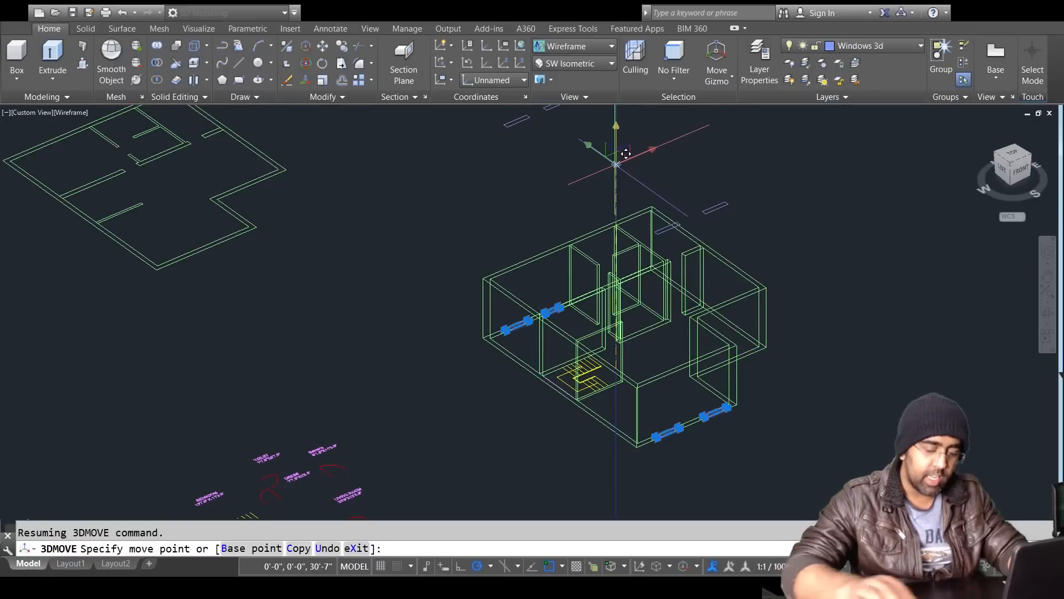
type("2")
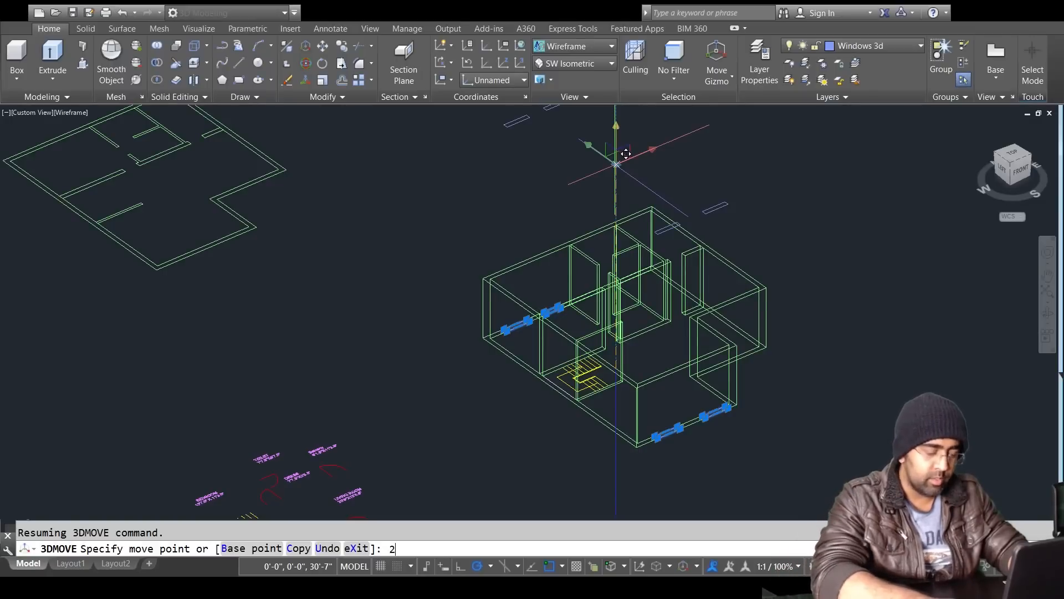
type("'")
key("Return")
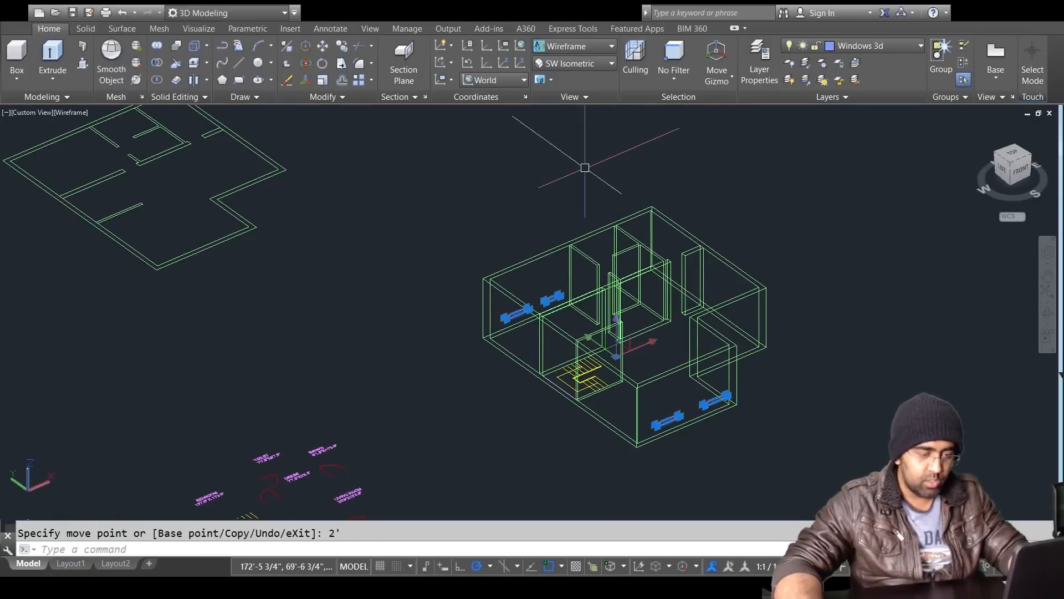
key("Escape")
scroll(703, 427, "up", 4)
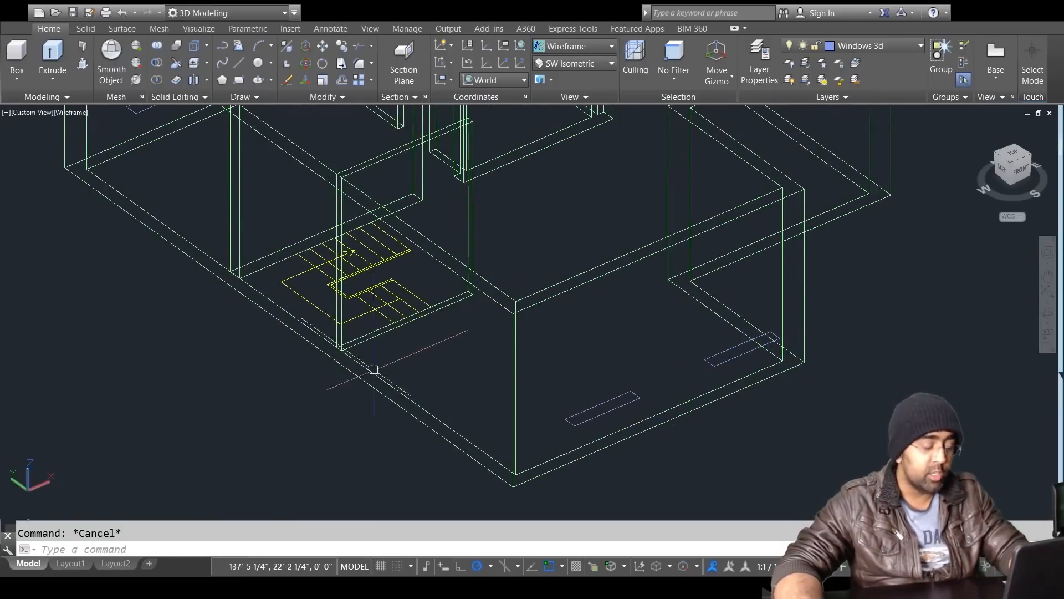
Step: Move the door symbol below the Balcony label in the floor plan copy, using 0,0,2' as the second point
scroll(373, 366, "down", 3)
mouse_move(373, 366)
middle_mouse_down()
mouse_move(471, 348)
mouse_move(804, 353)
middle_mouse_up()
scroll(311, 447, "up", 3)
key("Escape")
key("Return")
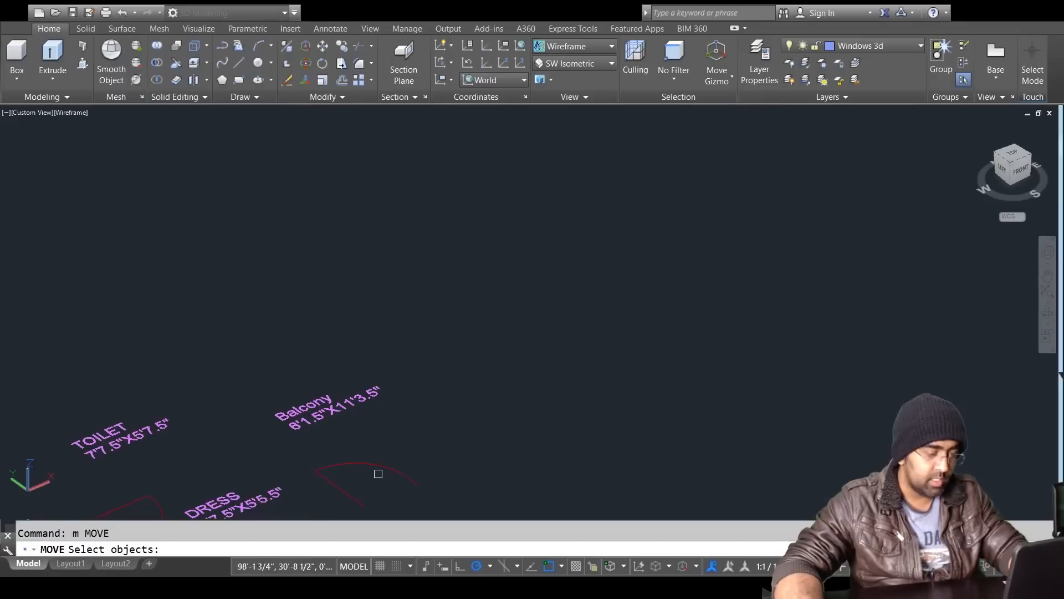
key("Return")
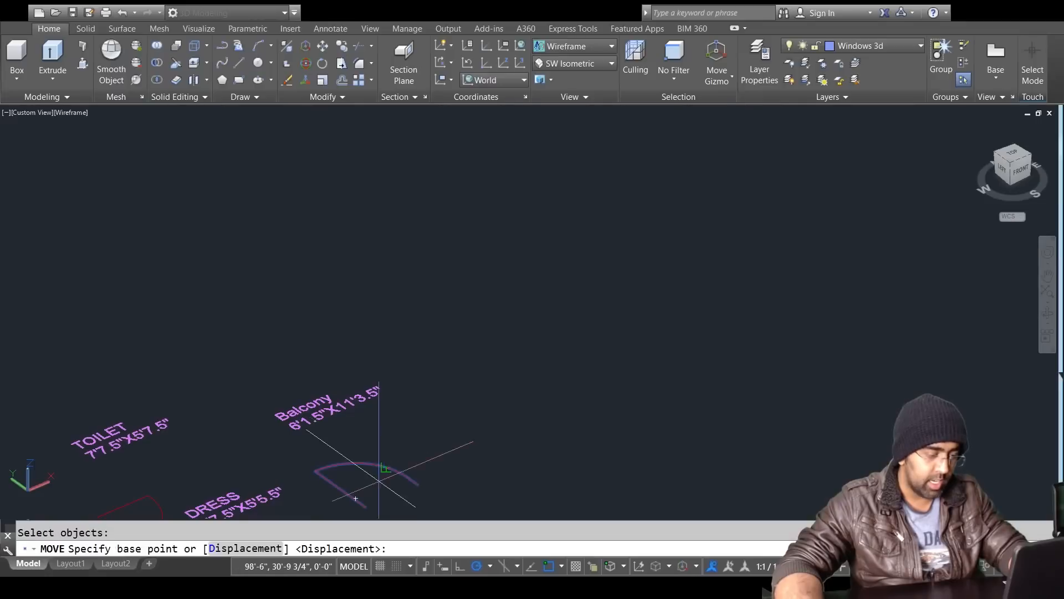
left_click(355, 498)
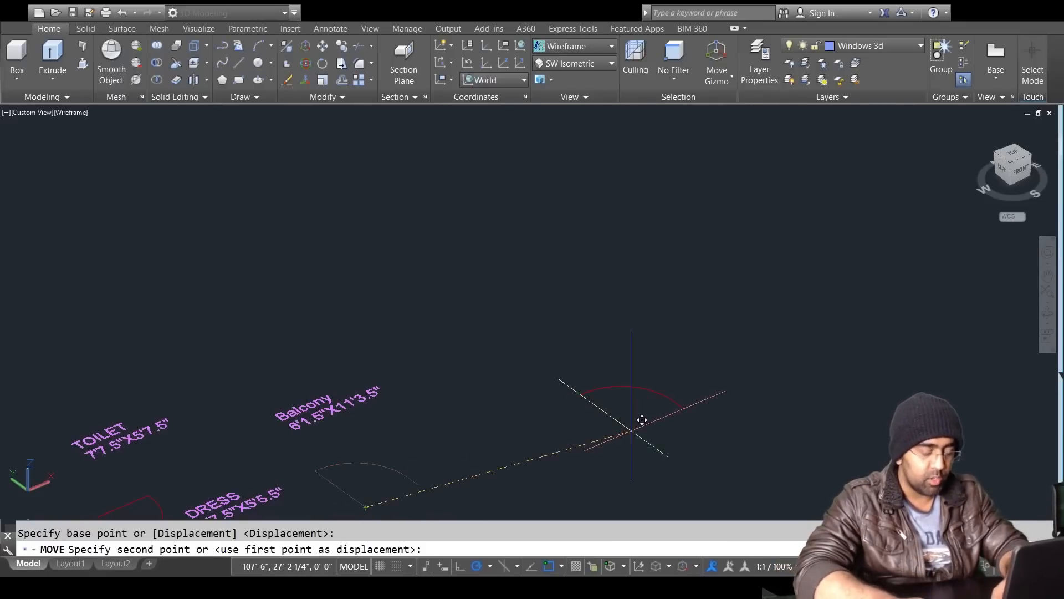
type("0,0,0")
key("BackSpace")
type("2")
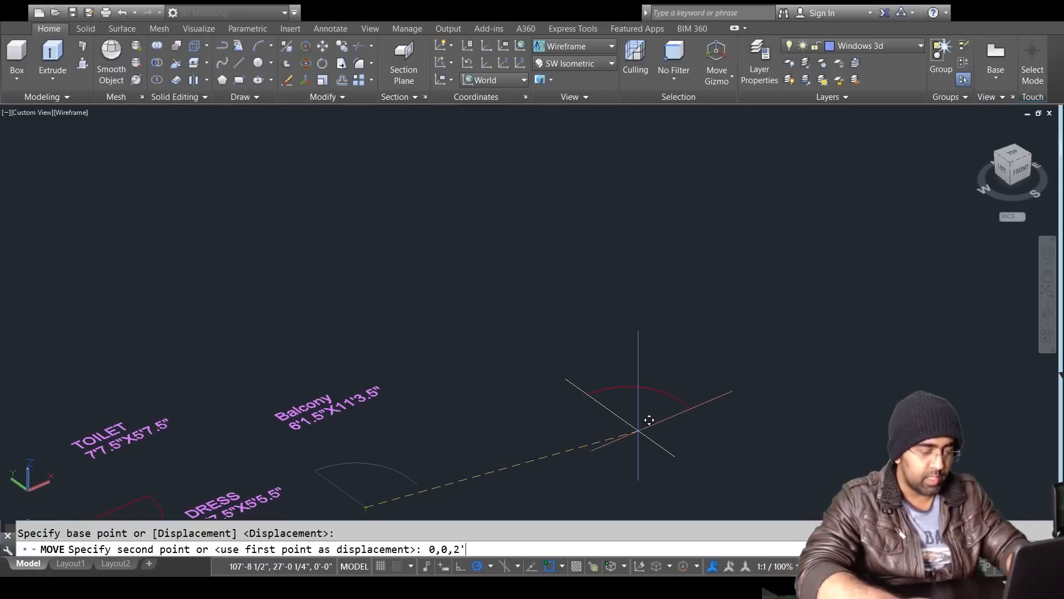
type("'")
key("Return")
key("Return")
scroll(589, 437, "down", 5)
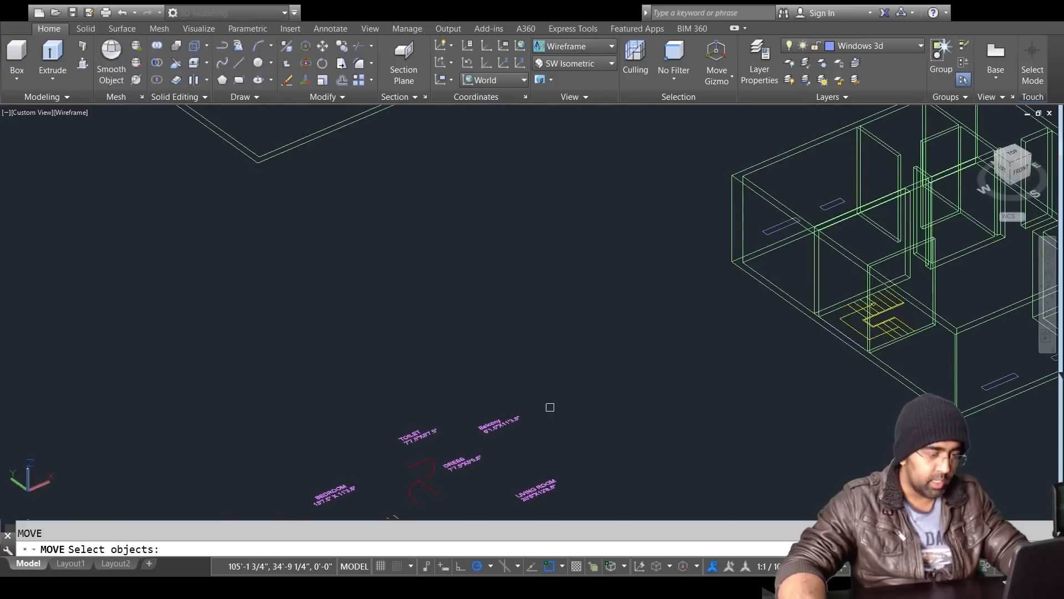
key("Return")
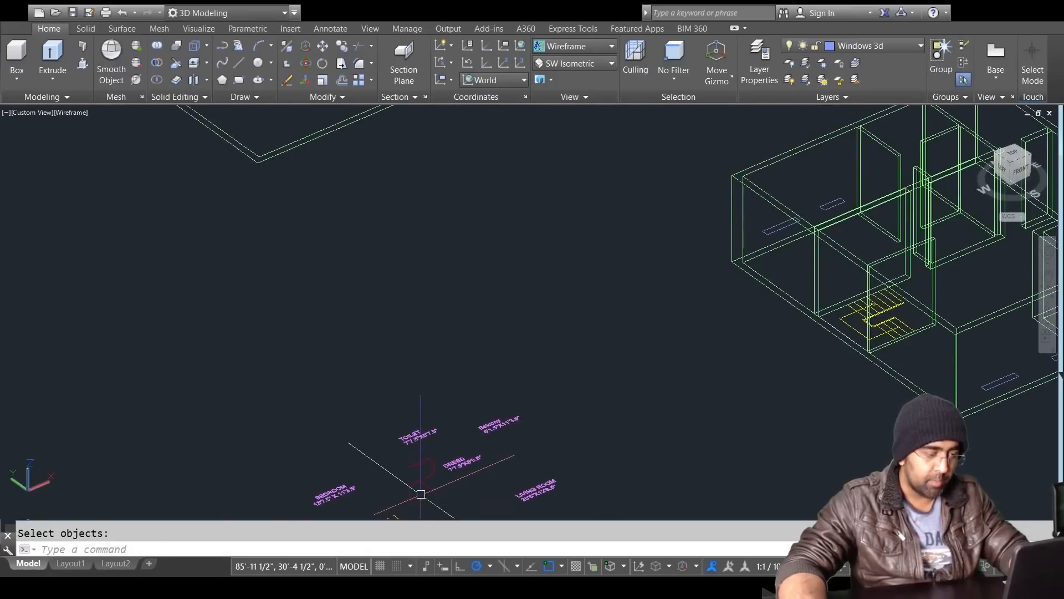
Step: Extrude the four raised window rectangles in the 3D house to a height of 5'
scroll(836, 373, "down", 5)
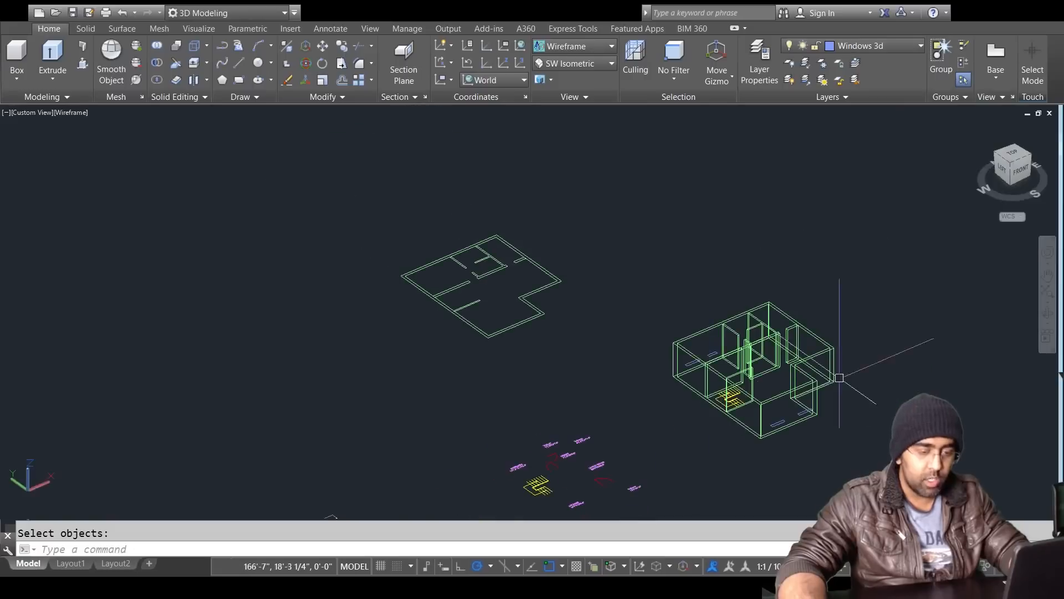
scroll(891, 368, "up", 5)
middle_click_drag(586, 428, 677, 367)
scroll(720, 372, "down", 3)
key("Escape")
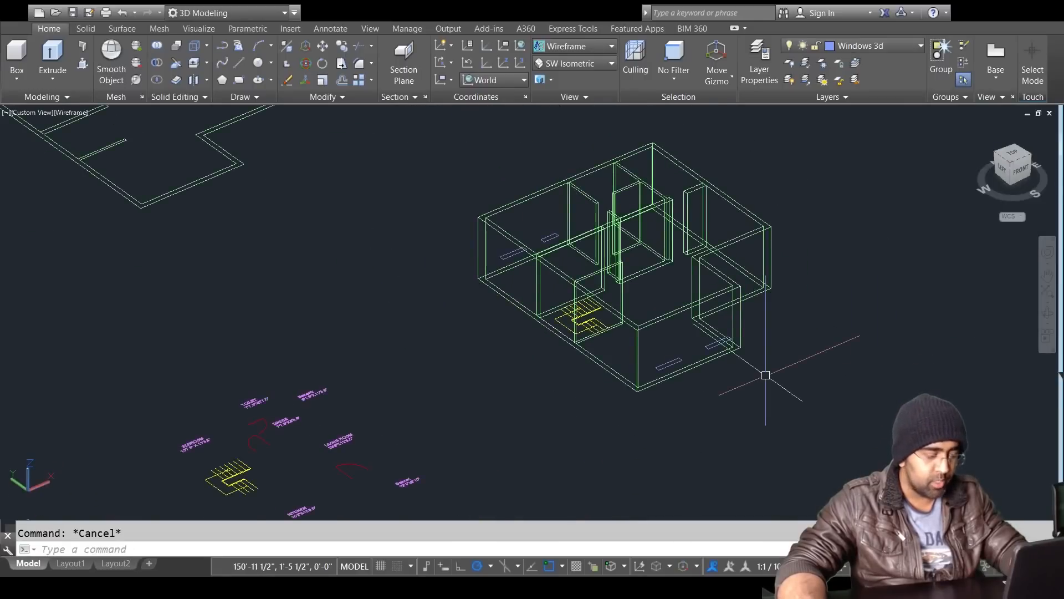
key("Return")
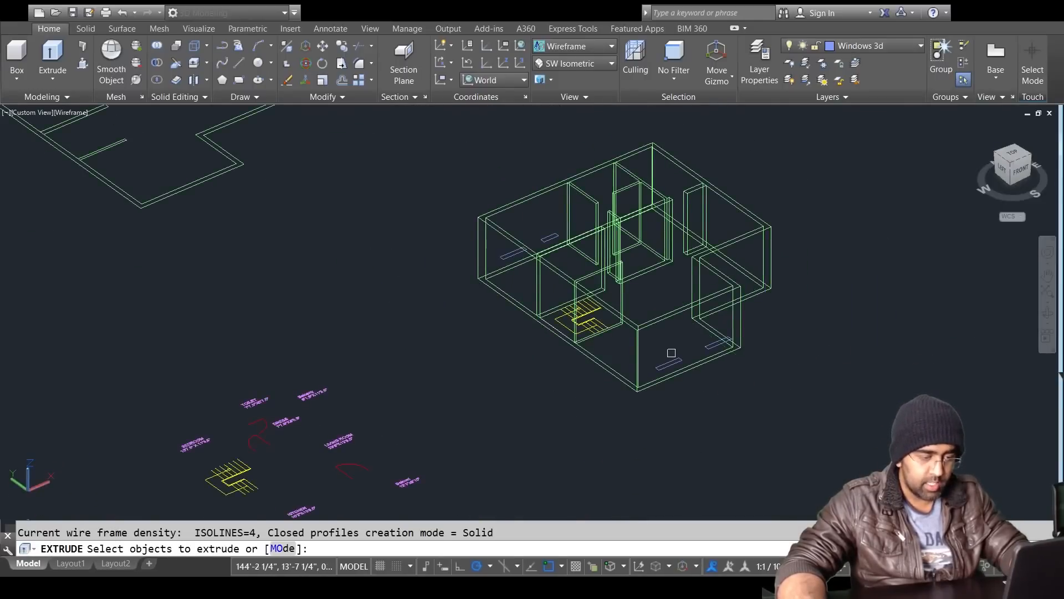
left_click(670, 355)
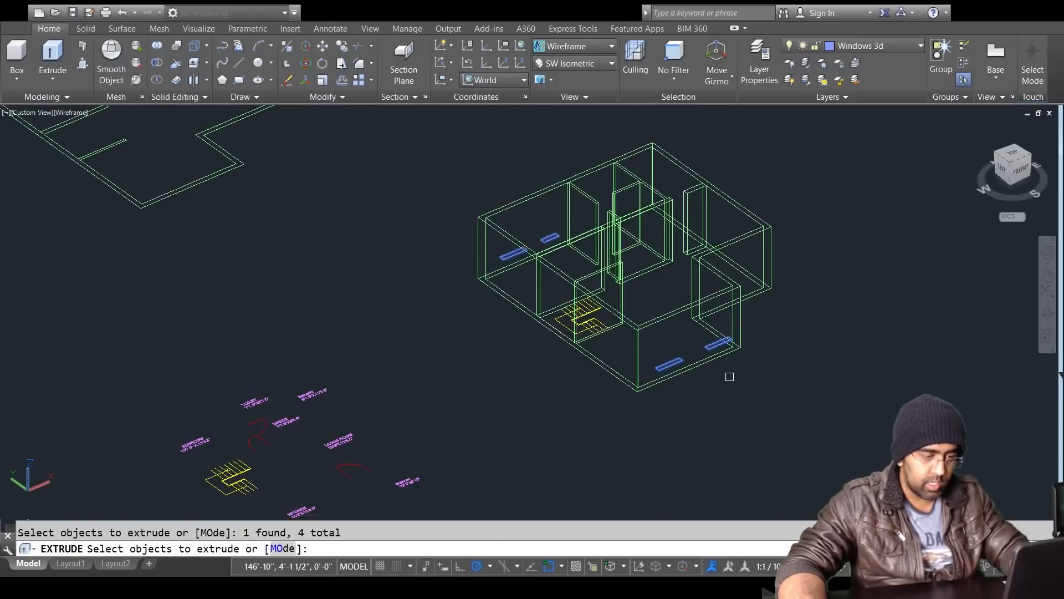
key("Return")
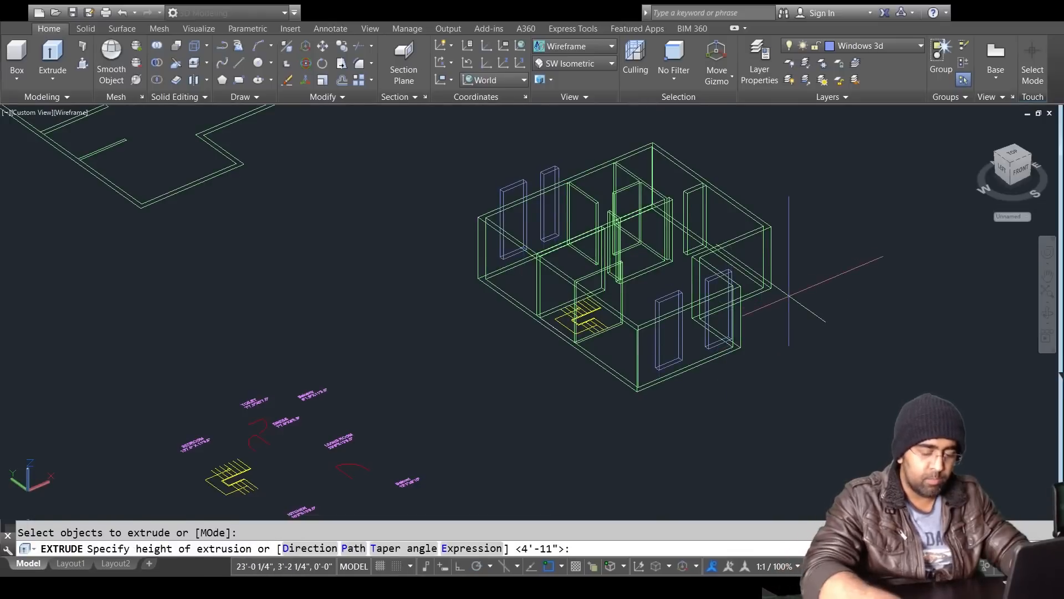
type("5'")
key("Return")
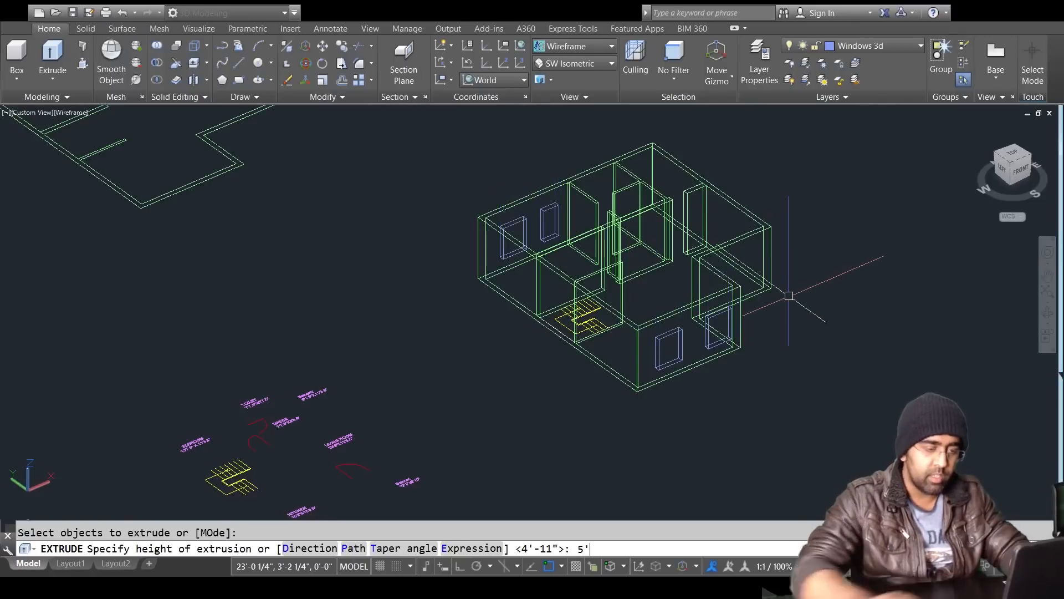
scroll(748, 288, "up", 3)
key("Escape")
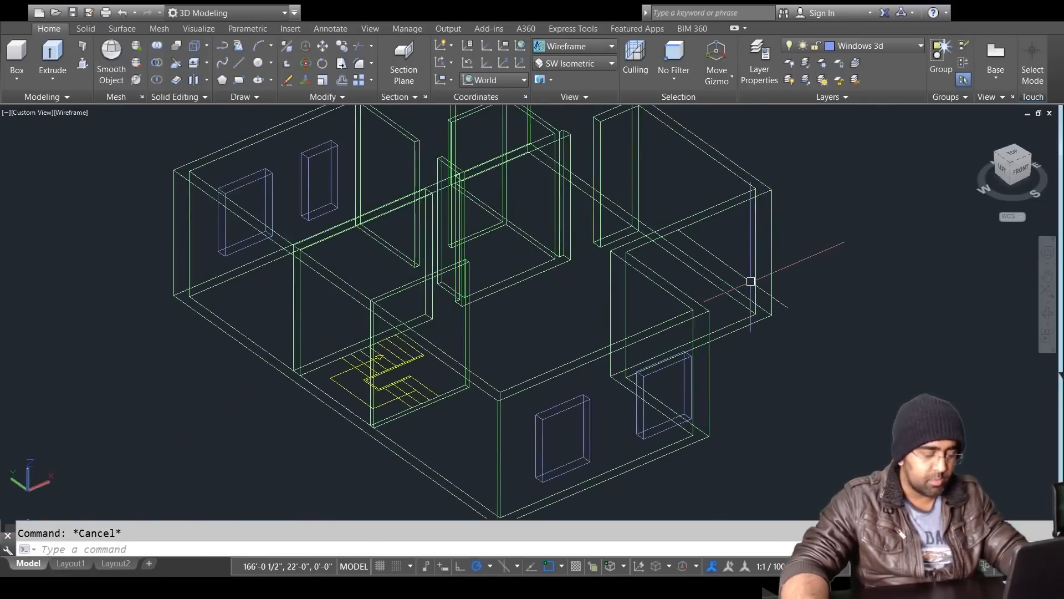
Step: Subtract the four extruded window solids from the outer wall solid of the 3D house, and set the visual style back to Wireframe
type("su")
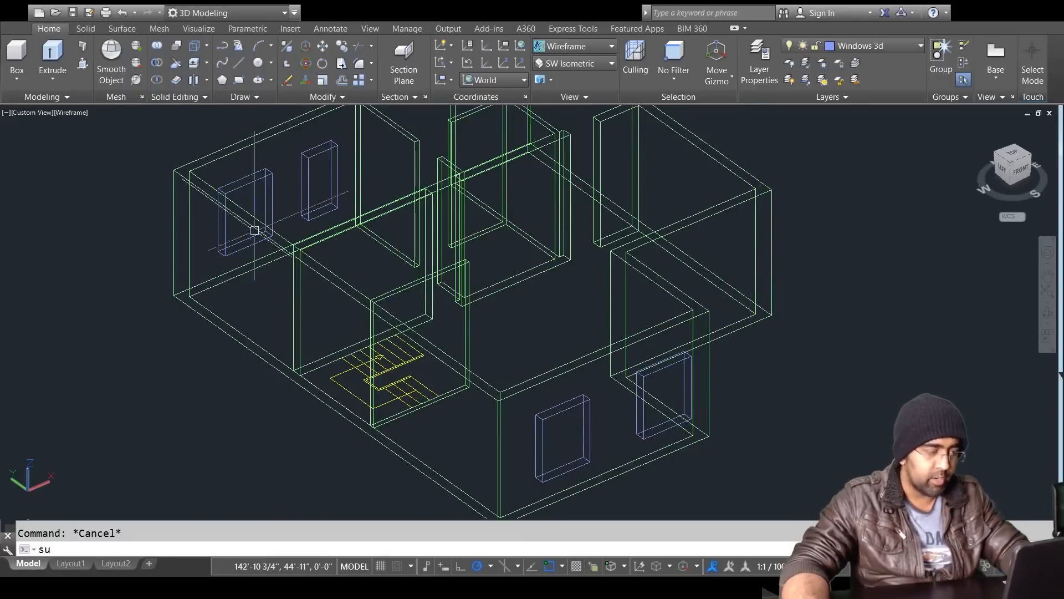
key("Return")
left_click(191, 187)
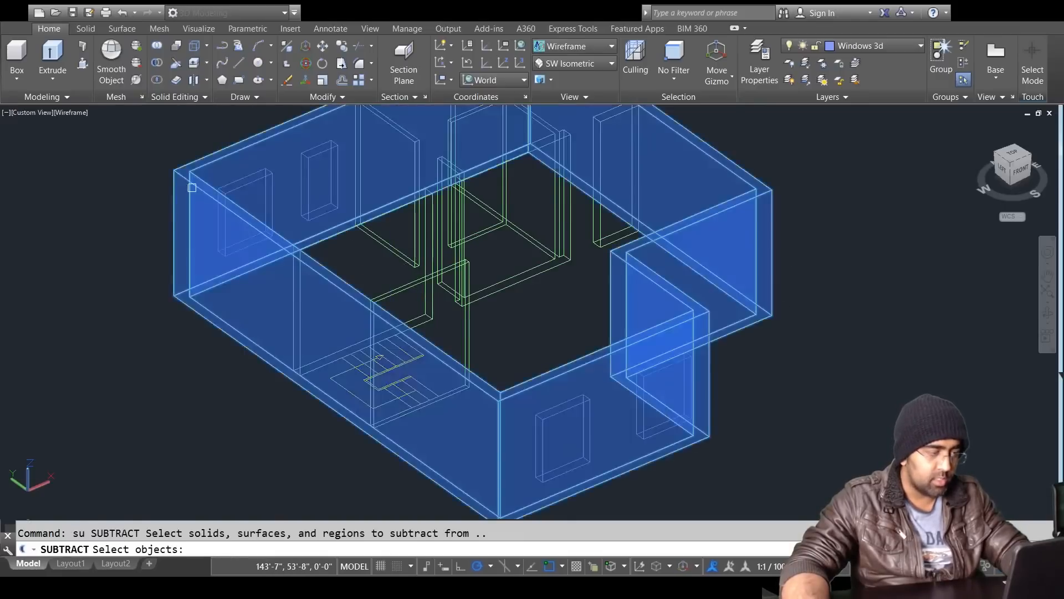
key("Return")
left_click(306, 190)
left_click(264, 183)
left_click(536, 420)
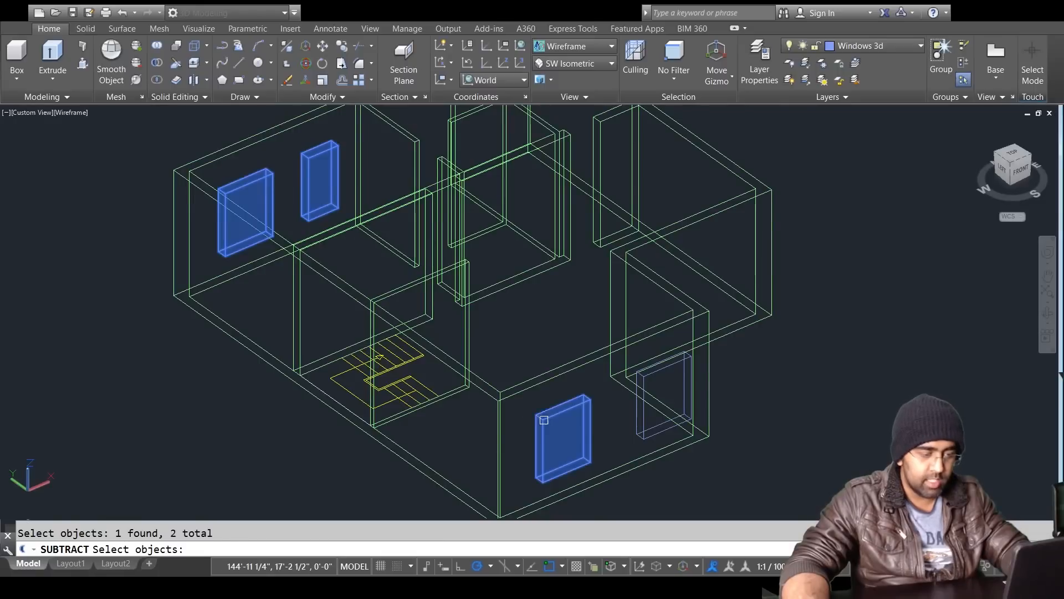
left_click(644, 410)
key("Return")
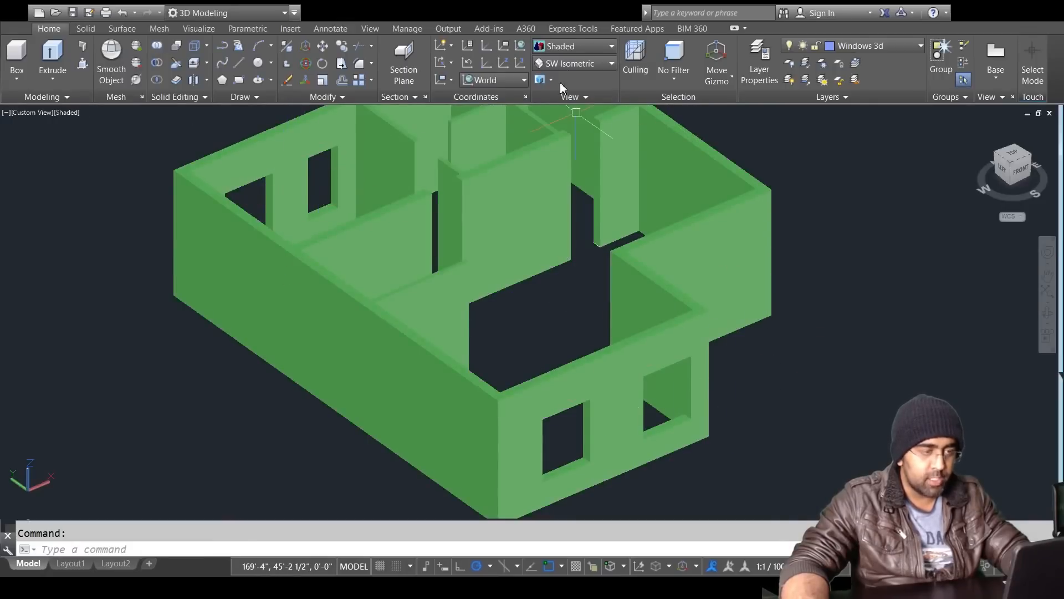
left_click(398, 172)
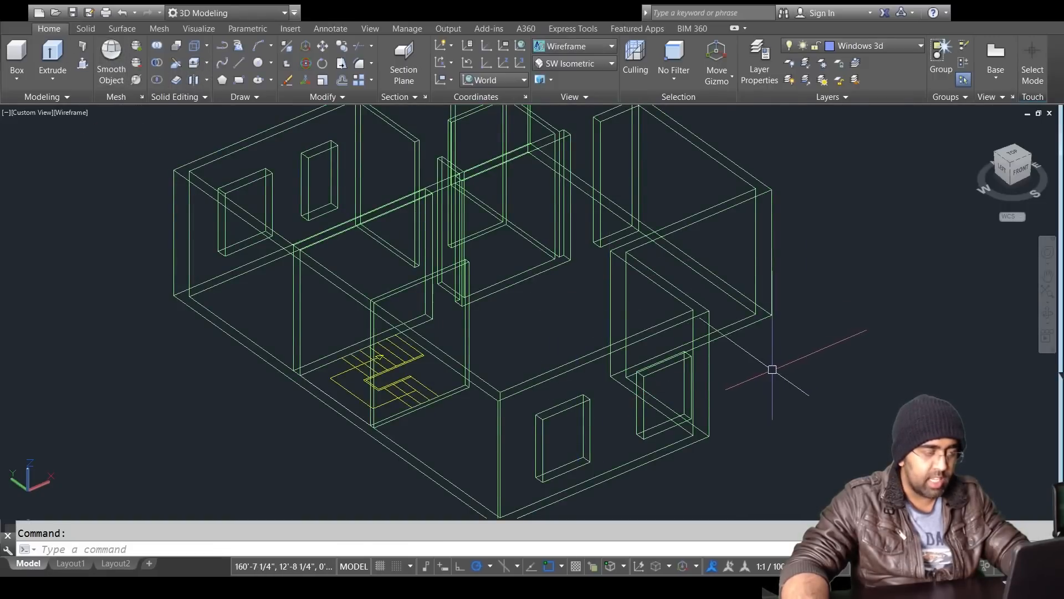
Step: Turn on the layer of the red door symbols in the floor plans
middle_click_drag(784, 373, 660, 385, "shift")
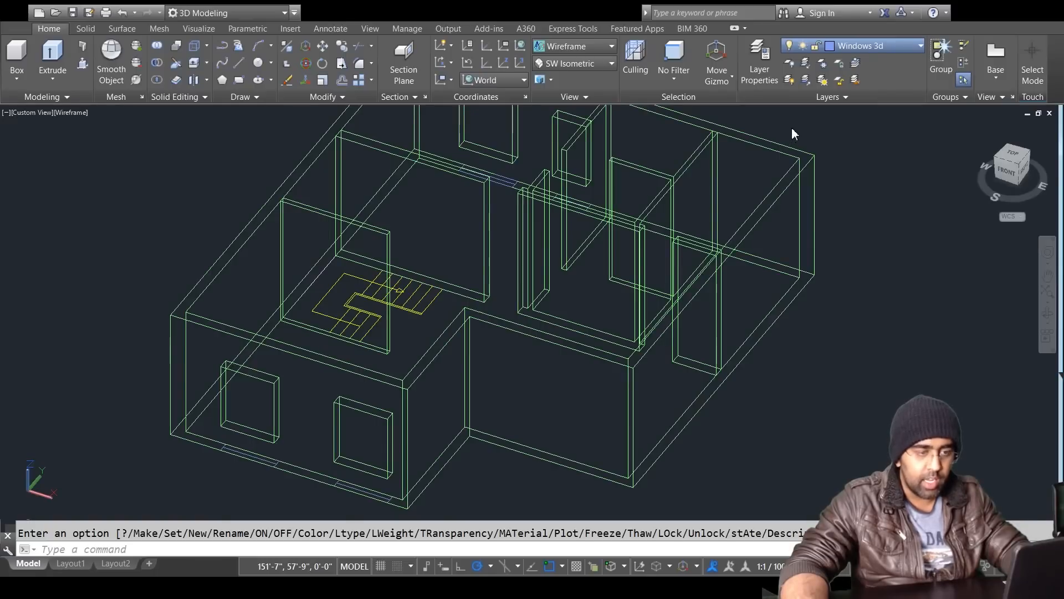
scroll(514, 289, "down", 3)
middle_click_drag(504, 288, 488, 452)
key("Escape")
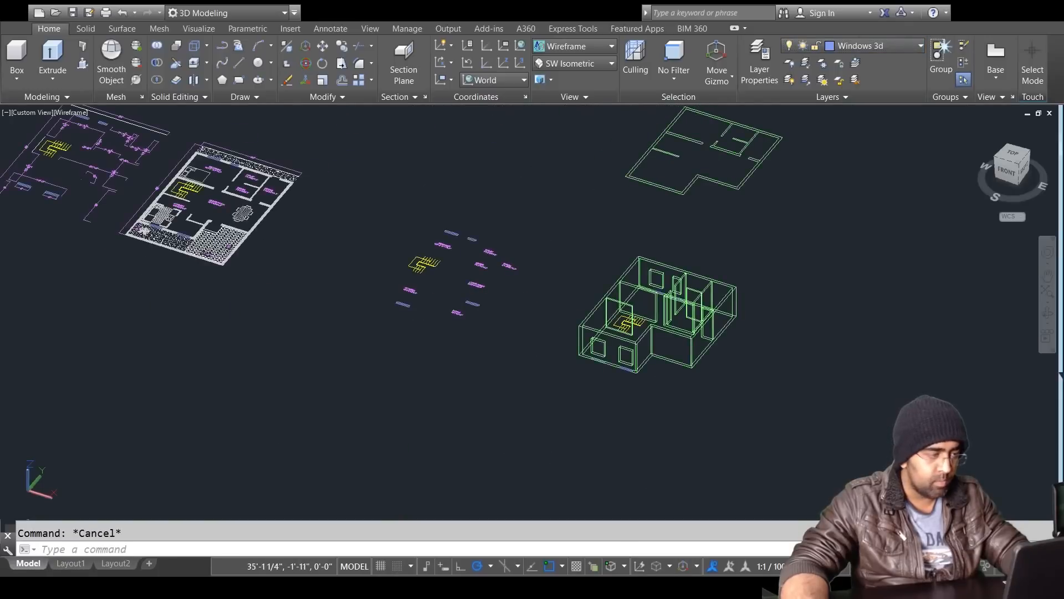
middle_click_drag(236, 274, 449, 357)
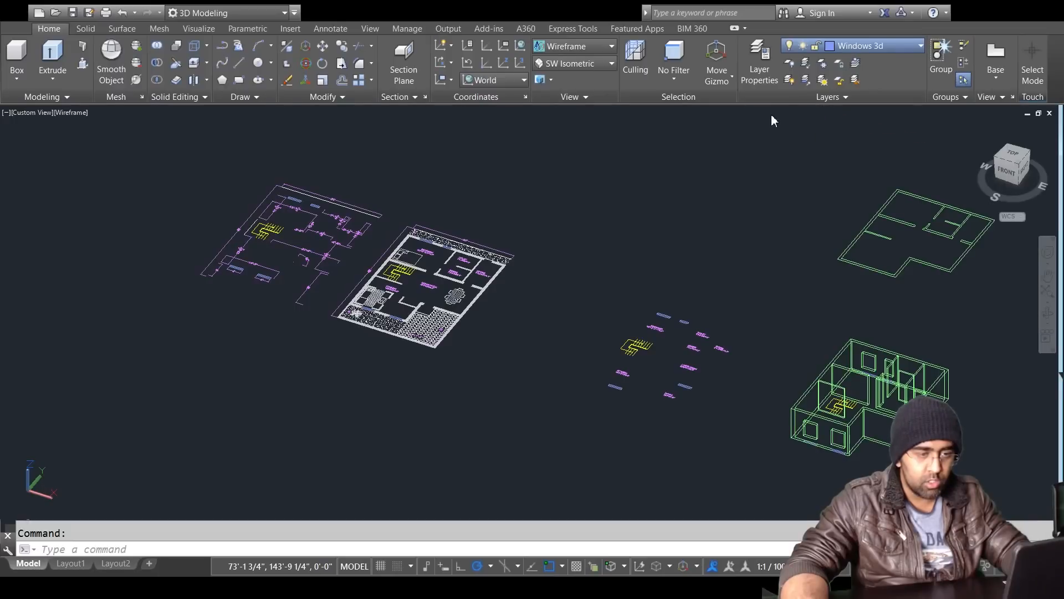
left_click(788, 130)
left_click(670, 148)
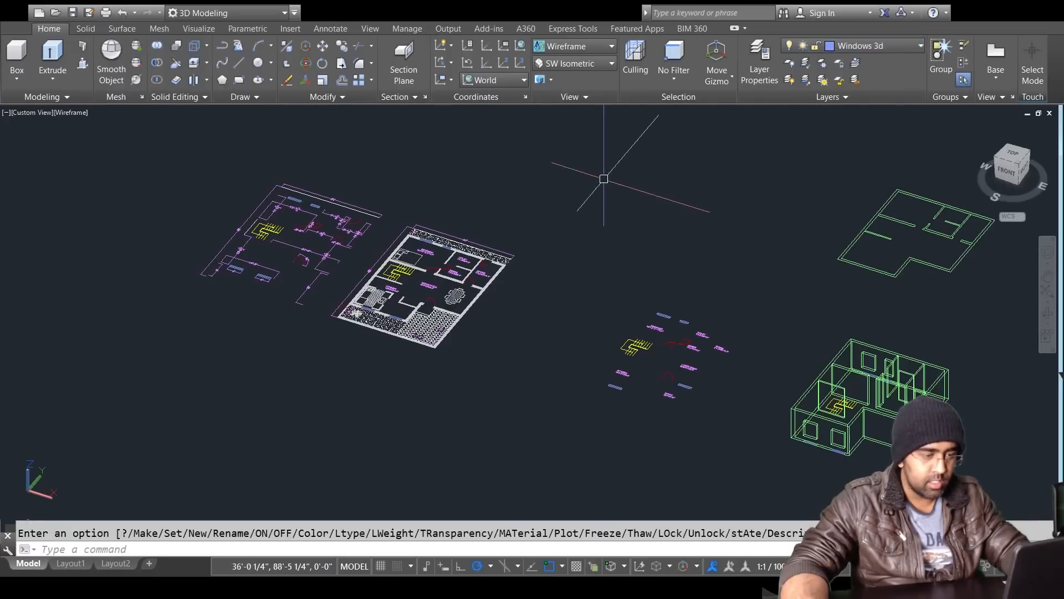
key("Escape")
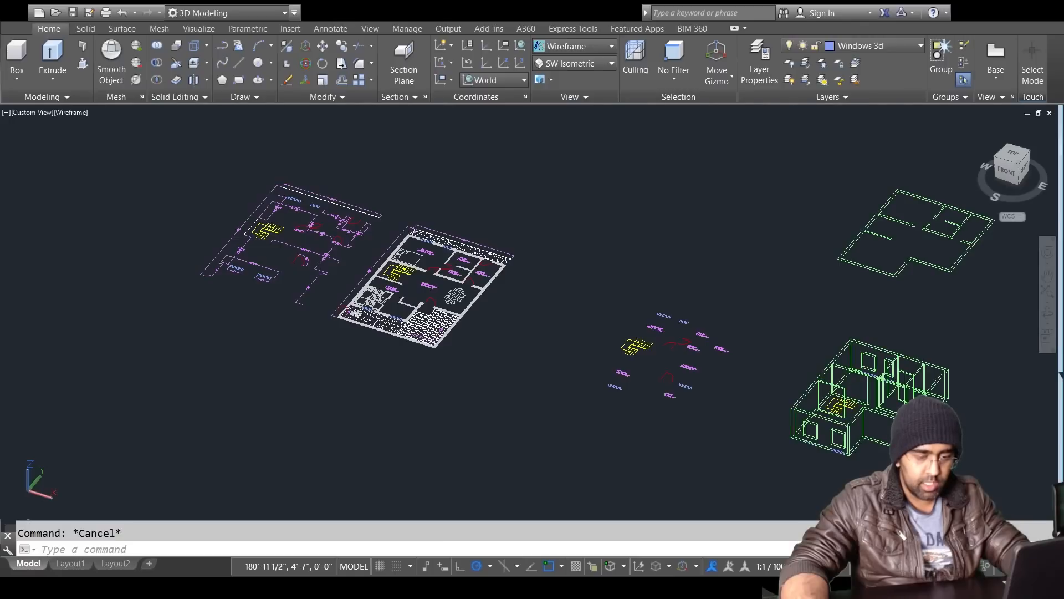
key("Escape")
key("Escape")
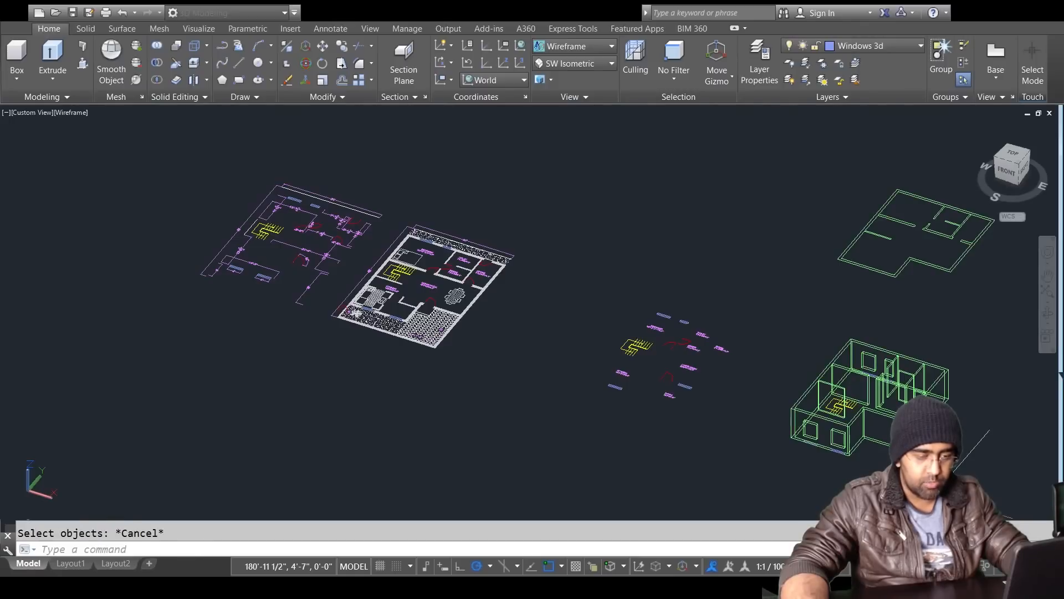
Step: Turn on the layer holding the white wall lines of the dimensioned floor plan
scroll(244, 249, "up", 4)
scroll(245, 259, "up", 2)
middle_click_drag(506, 292, 502, 348)
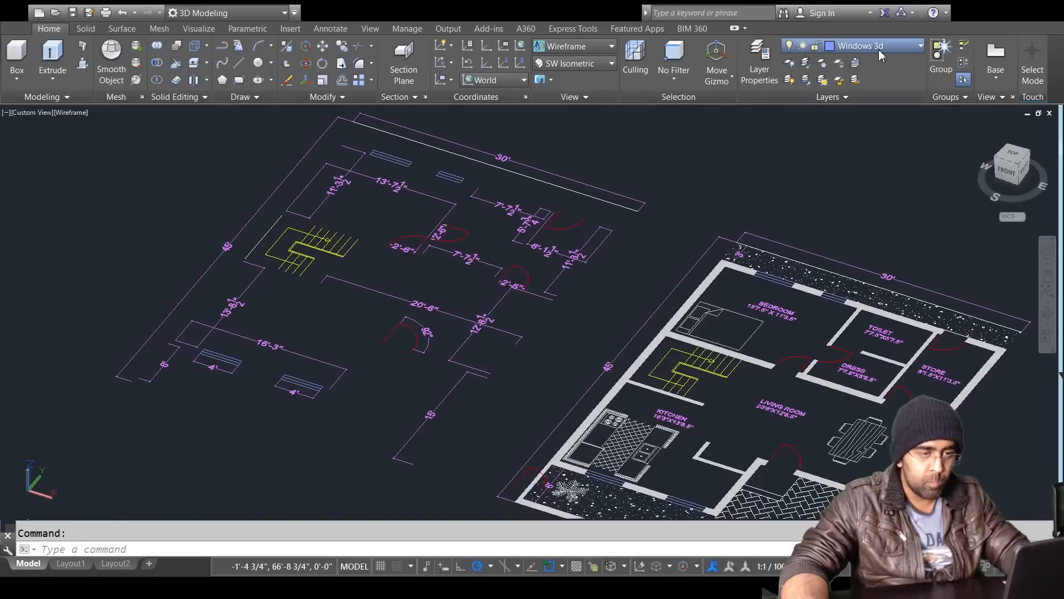
left_click(793, 230)
left_click(397, 346)
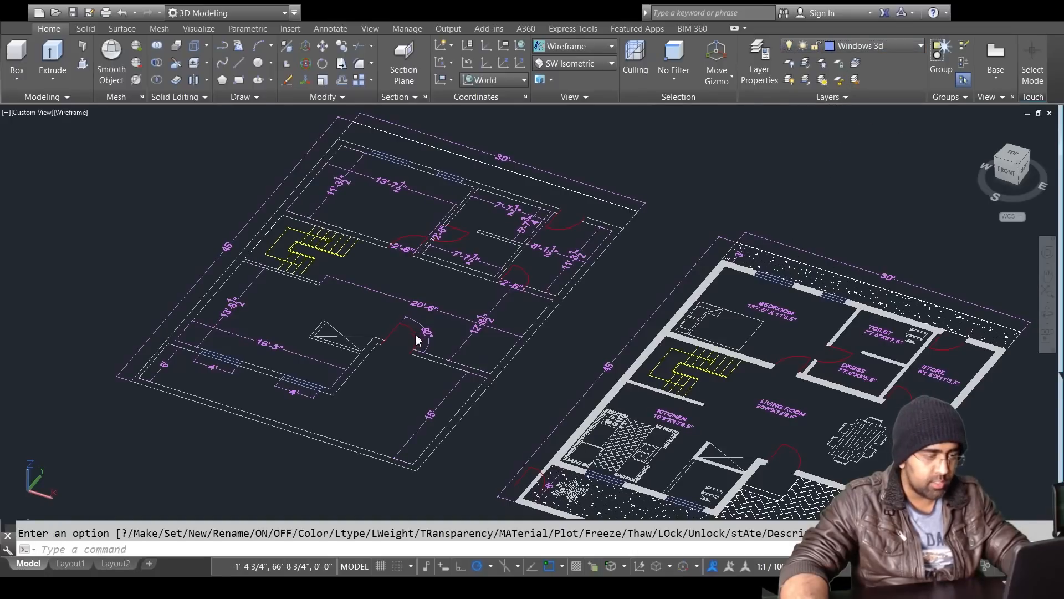
key("Escape")
Step: Draw a rectangle across the front entrance door opening of the living room in the dimensioned floor plan, spanning the wall thickness
scroll(379, 364, "up", 4)
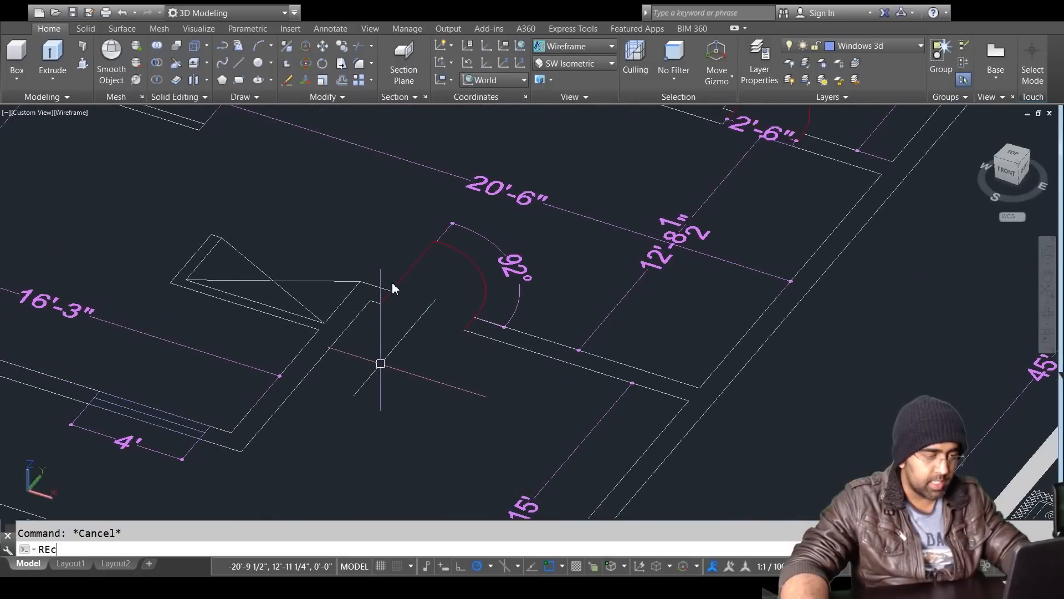
key("Return")
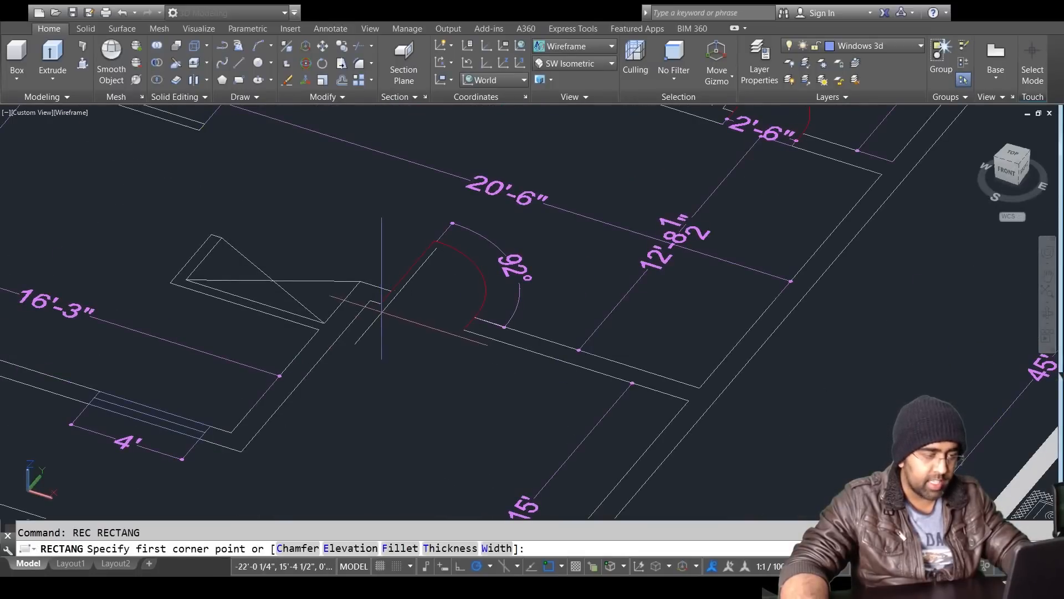
left_click(382, 299)
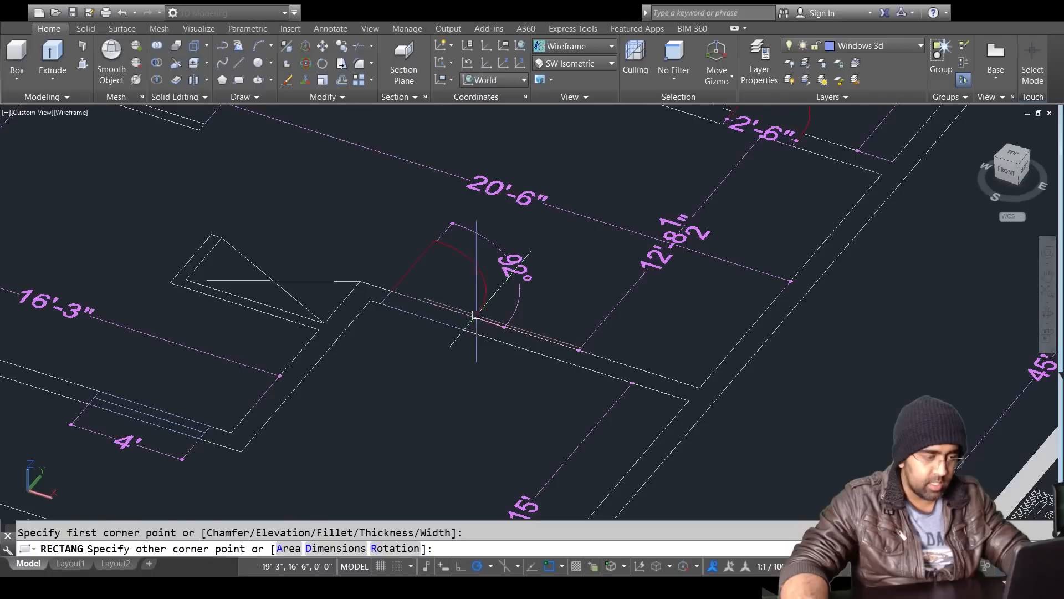
left_click(475, 318)
scroll(432, 361, "down", 4)
scroll(554, 223, "up", 3)
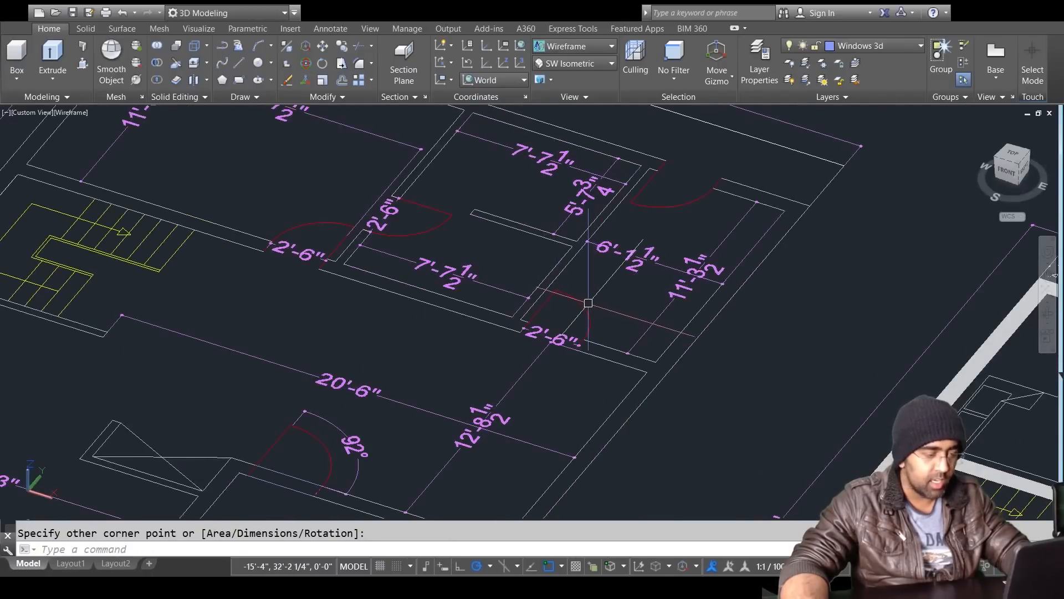
middle_click_drag(333, 369, 421, 327)
key("Escape")
type("co")
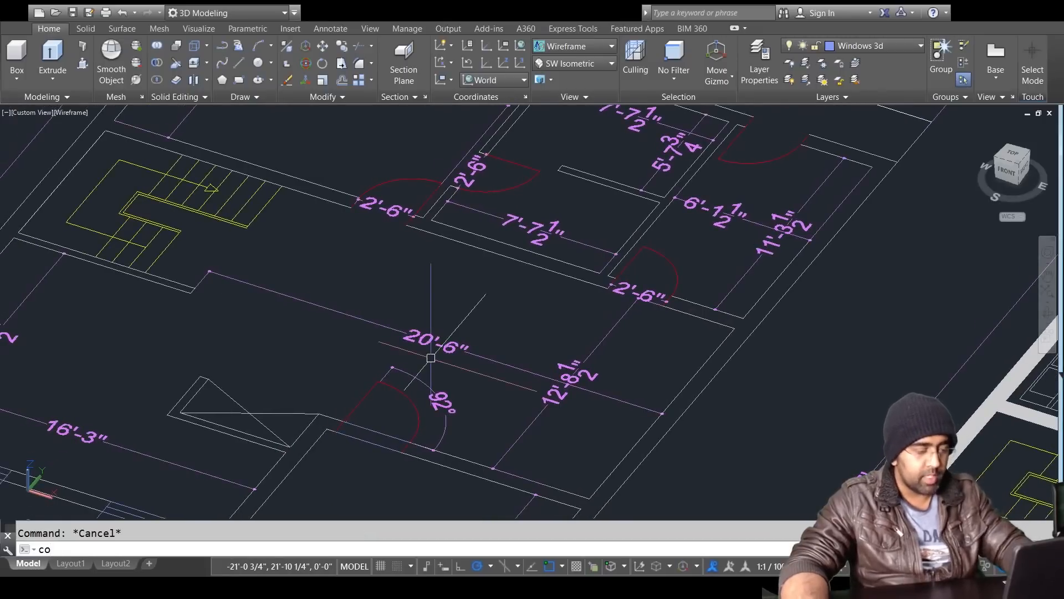
key("Return")
scroll(468, 360, "down", 5)
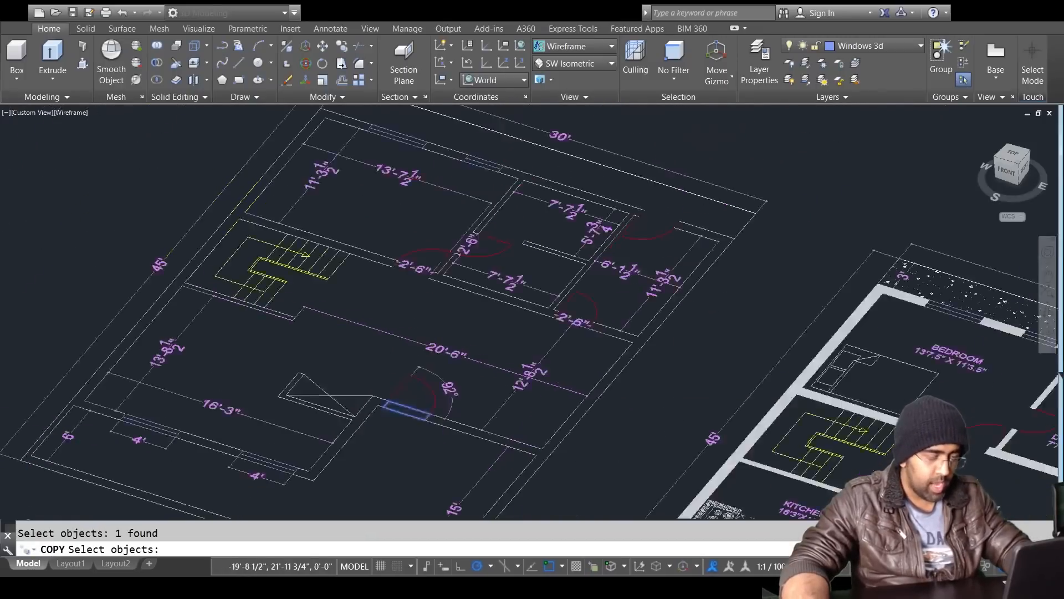
scroll(492, 434, "up", 3)
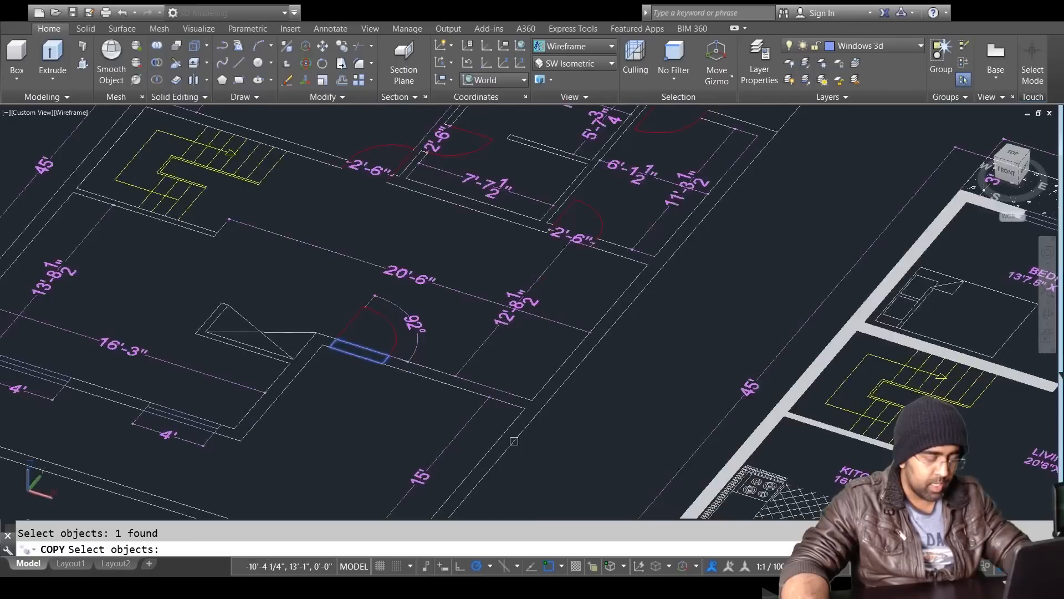
key("Escape")
Step: Turn off the dimension layer in the floor plan
middle_click_drag(397, 385, 429, 489)
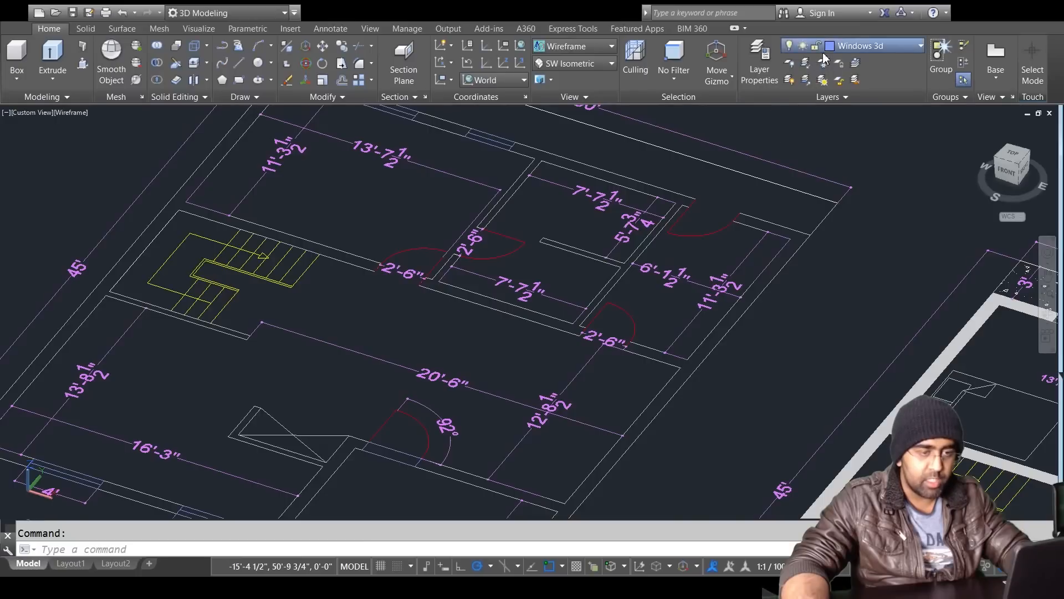
left_click(791, 92)
left_click(443, 342)
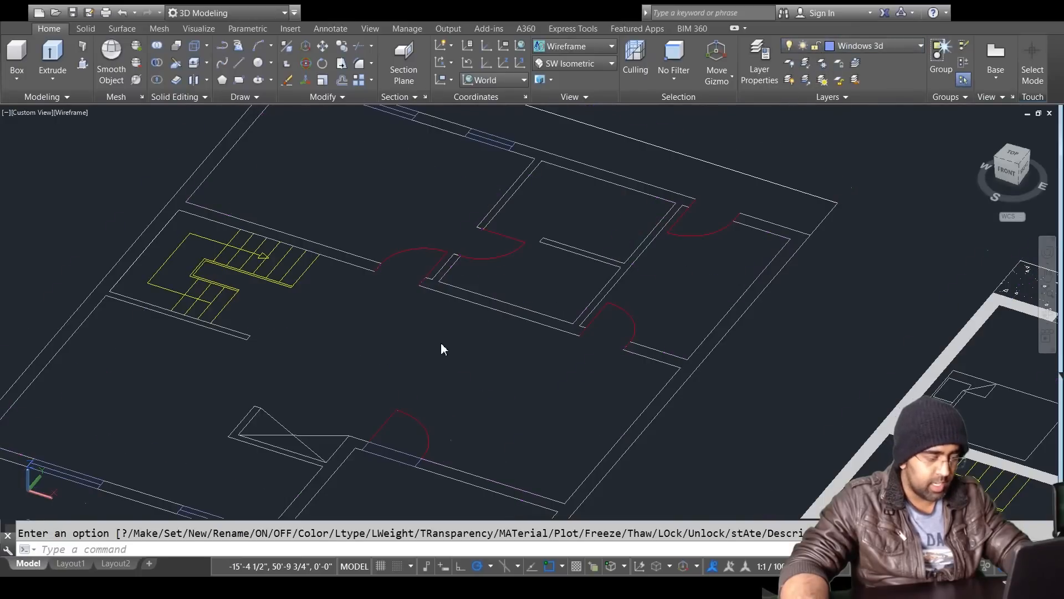
Step: Draw rectangles across the bedroom's door opening to the living room and the neighbouring door opening between bedroom and dressing area
type("rec")
key("Return")
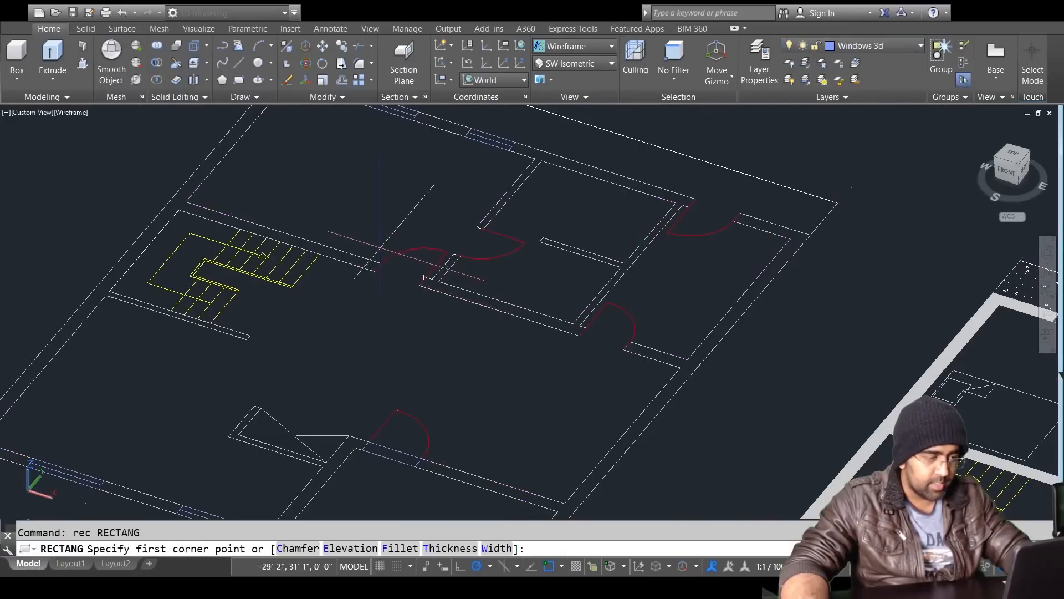
left_click(422, 279)
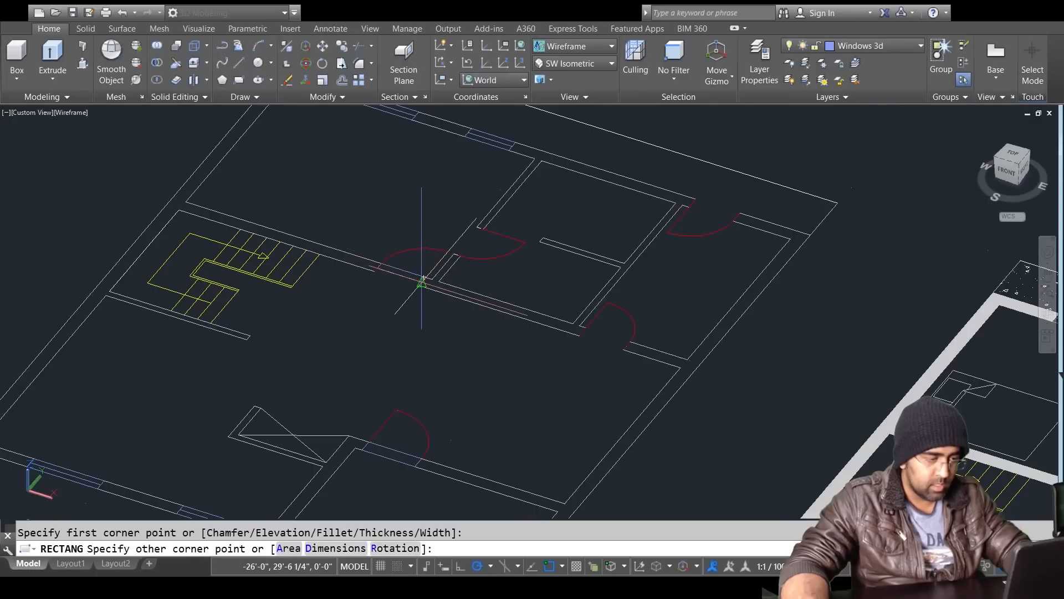
left_click(419, 285)
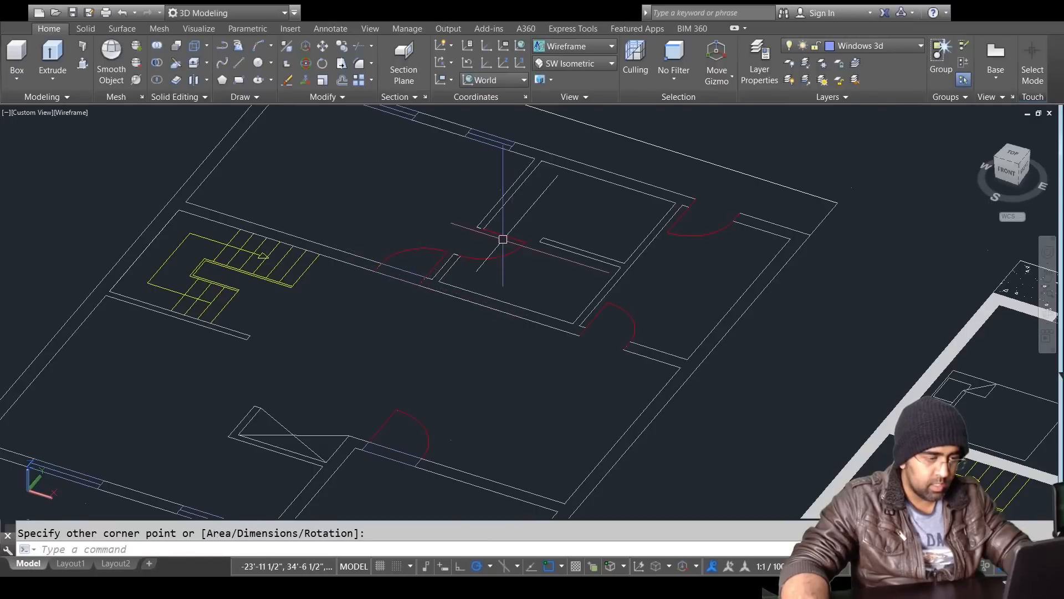
key("Return")
left_click(475, 227)
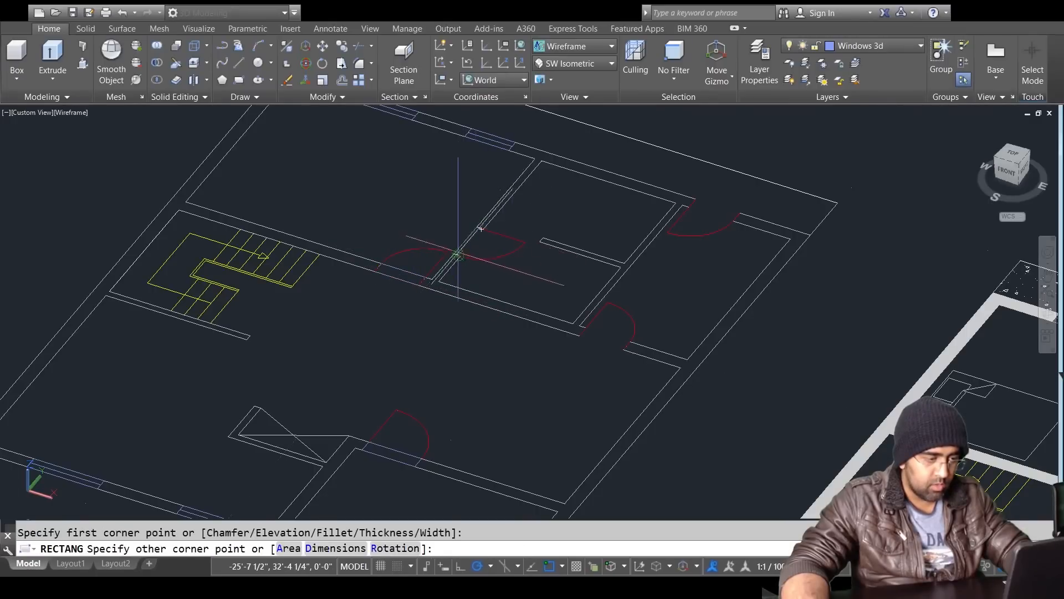
scroll(458, 255, "up", 3)
left_click(635, 319)
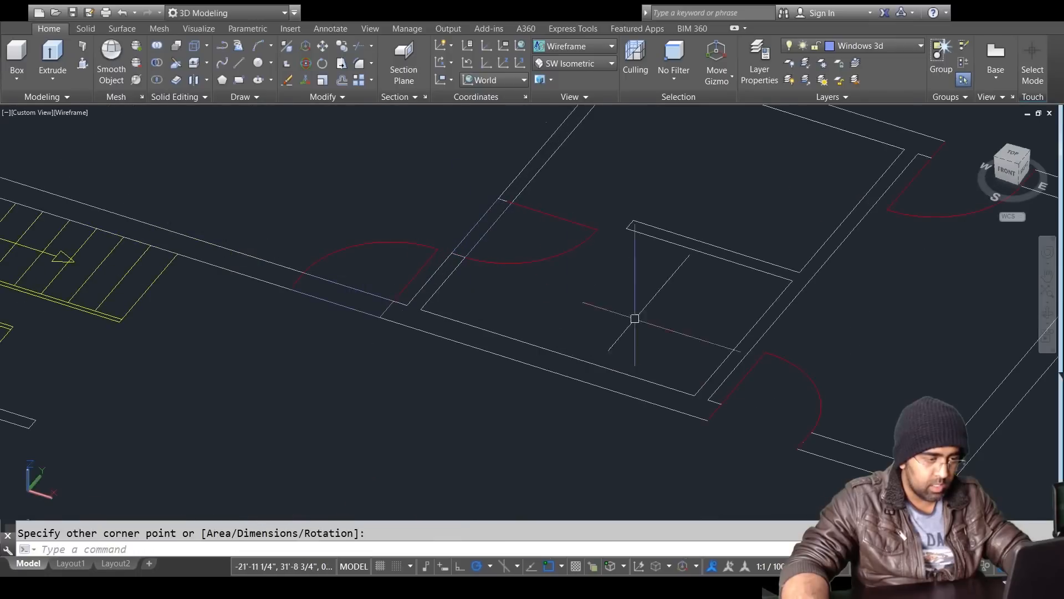
Step: Draw rectangles across the store room's two door openings, one in the living room wall and one in the rear outer wall
key("Return")
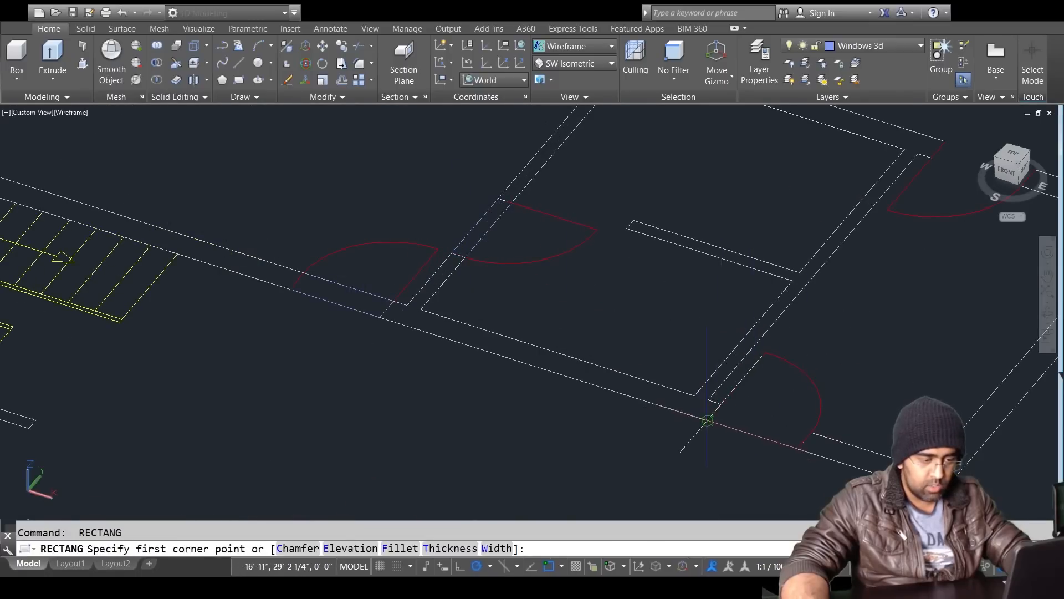
left_click(705, 420)
left_click(804, 441)
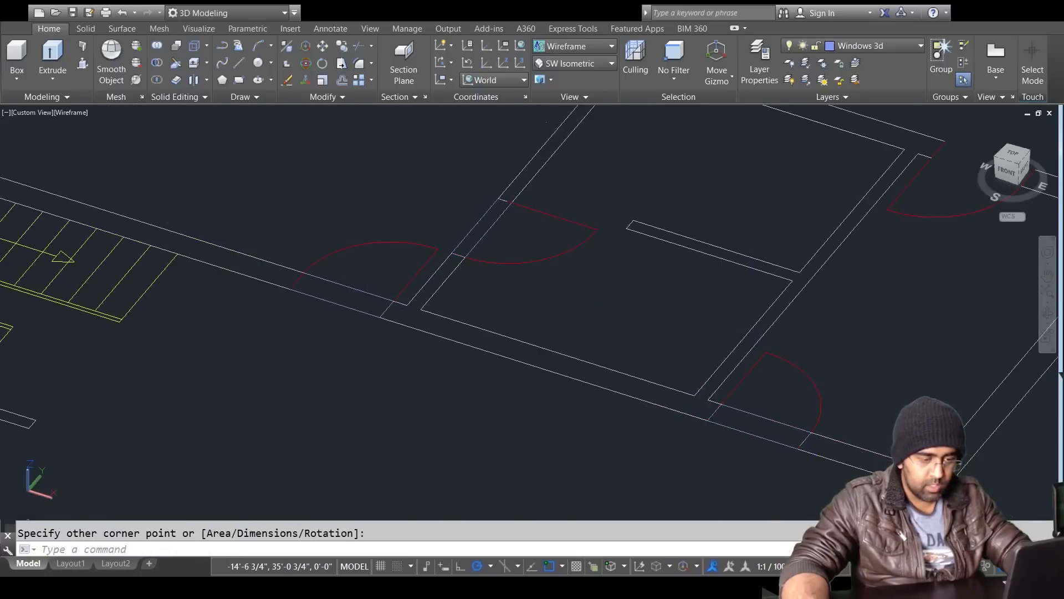
middle_click_drag(900, 318, 634, 416)
key("Return")
left_click(680, 241)
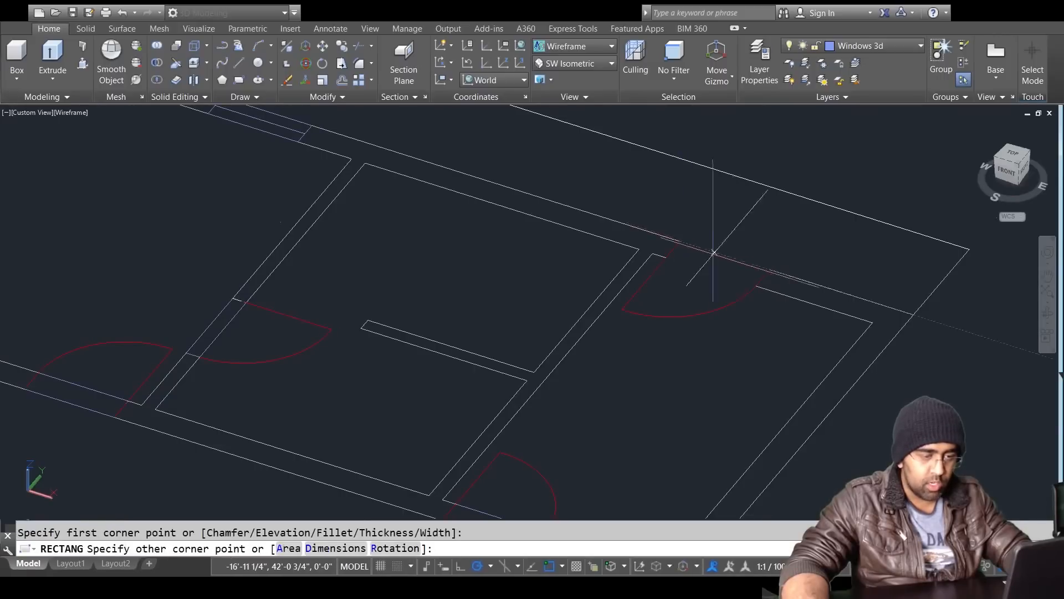
left_click(765, 281)
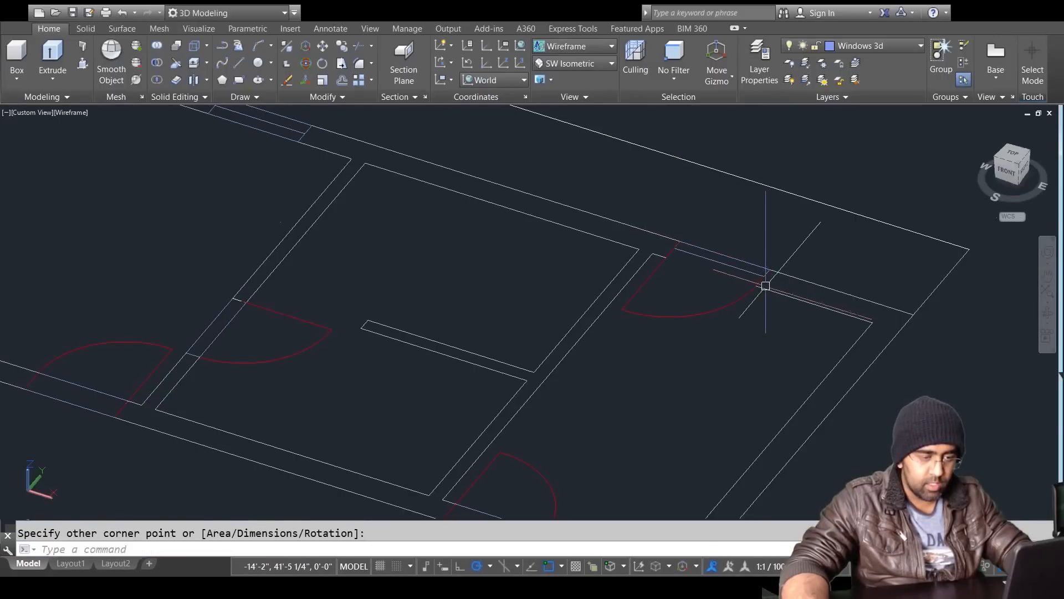
Step: Stretch the two inner corners of the rear door rectangle to the inner wall face so it spans the full wall thickness
left_click(737, 270)
scroll(755, 253, "up", 3)
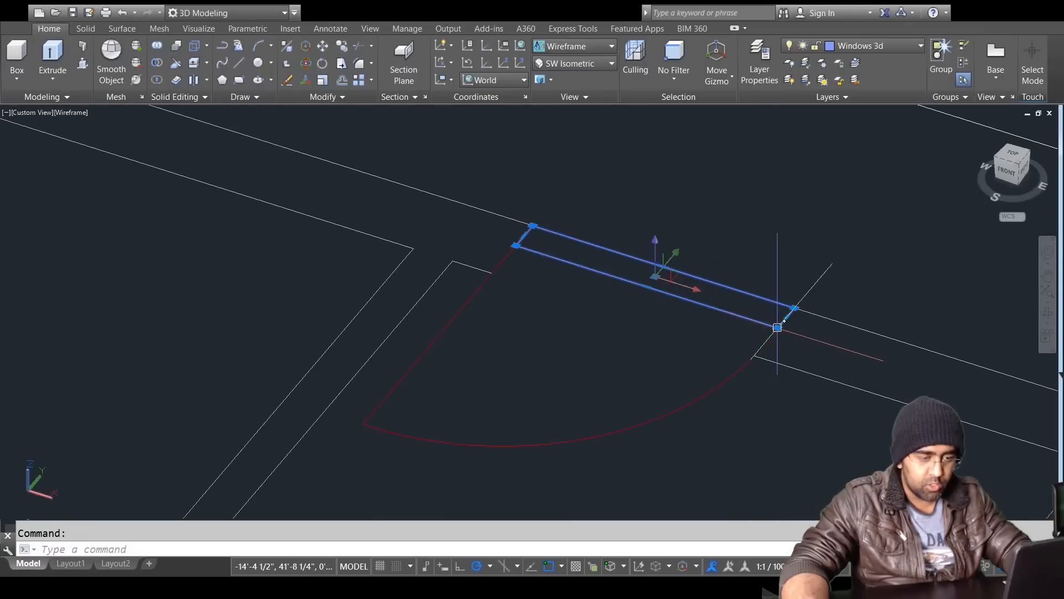
left_click(777, 327)
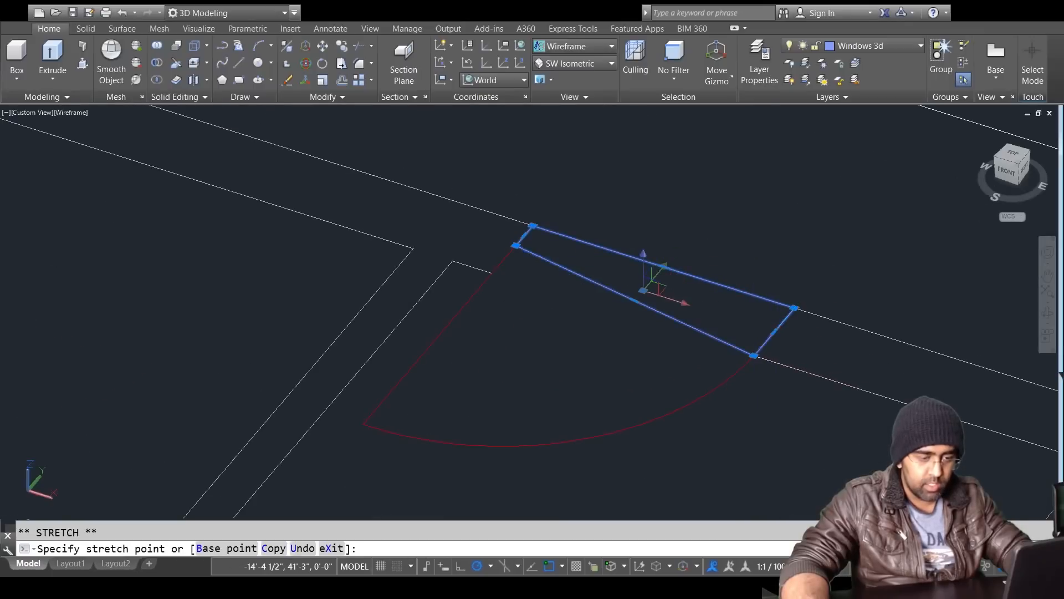
left_click(754, 355)
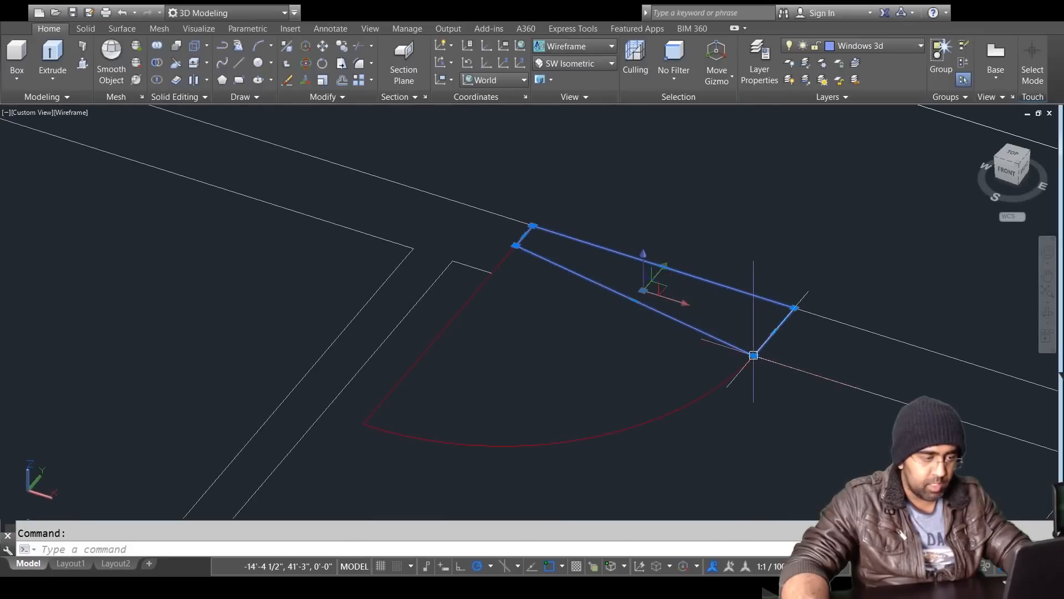
left_click(515, 245)
left_click(493, 273)
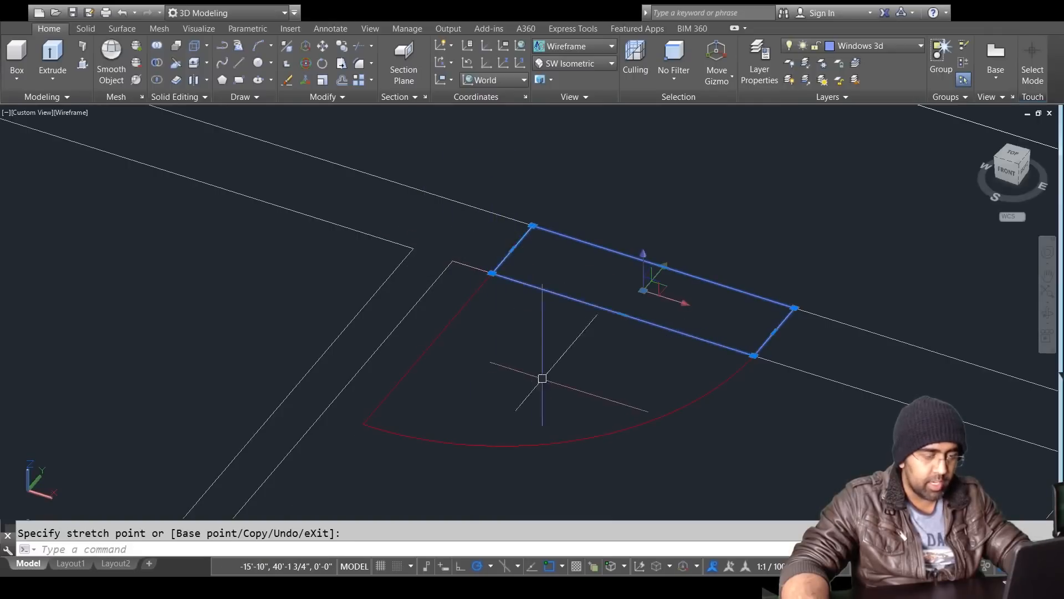
Step: Copy the five door rectangles from the floor plan onto the 3D wall model, matching the rear outer wall corner
key("Escape")
scroll(542, 378, "down", 6)
middle_click_drag(491, 349, 641, 272)
scroll(641, 278, "up", 3)
type("co")
key("Return")
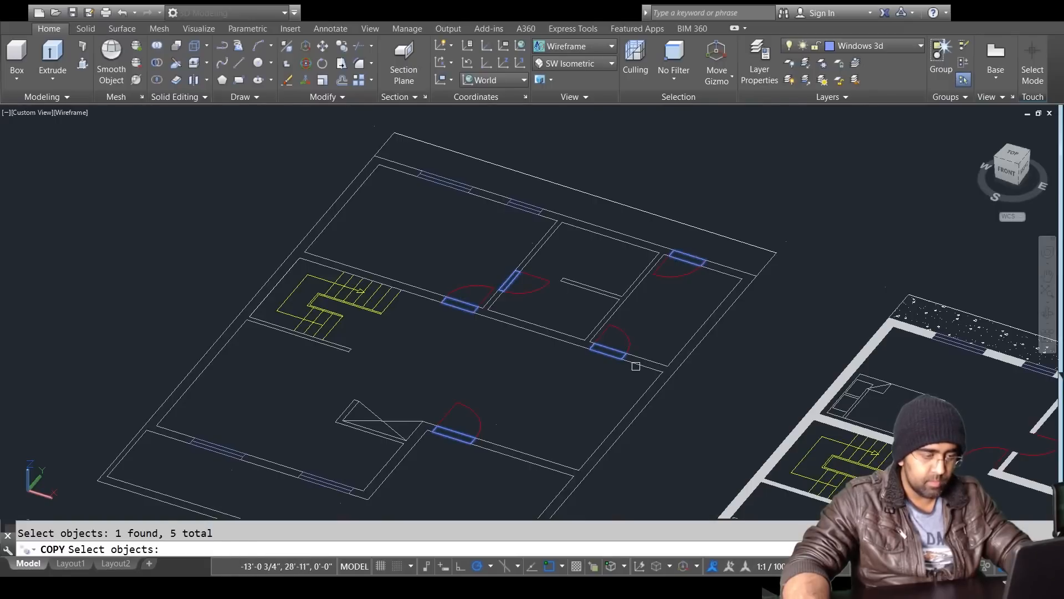
key("Return")
left_click(756, 275)
scroll(756, 277, "down", 8)
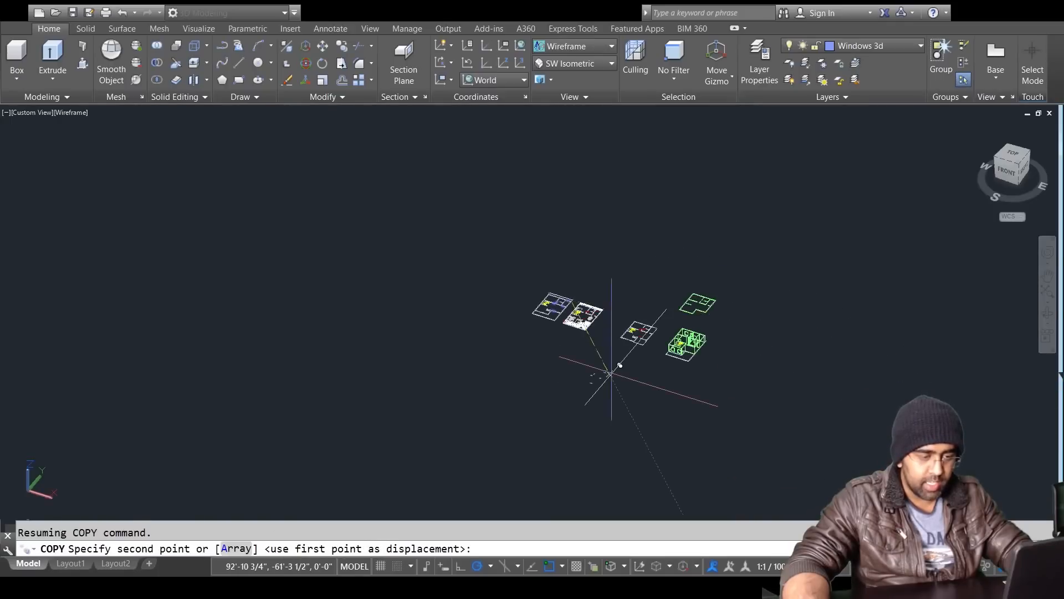
scroll(681, 332, "up", 8)
scroll(693, 333, "up", 3)
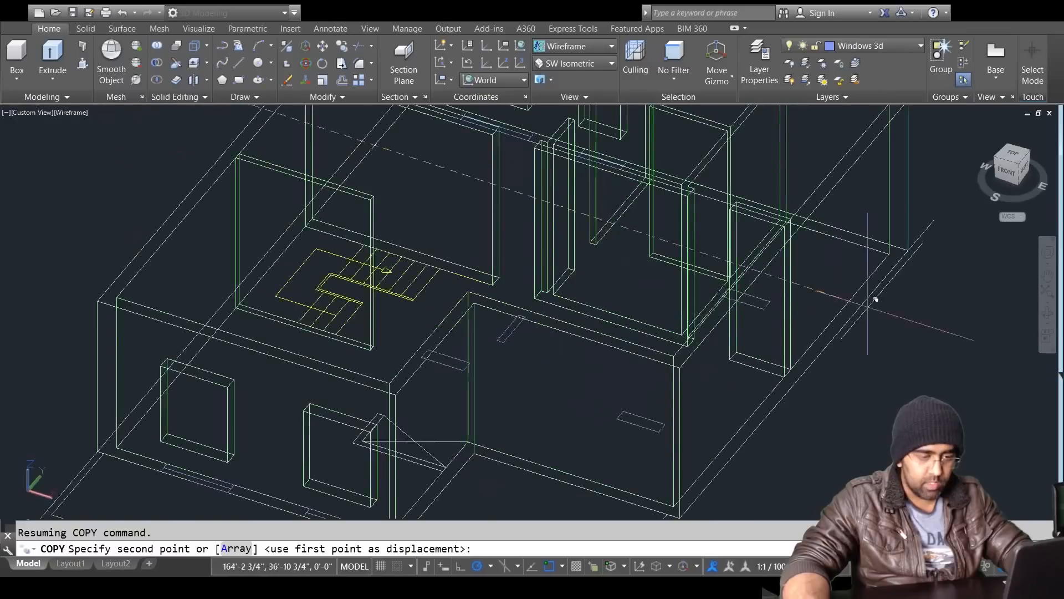
left_click(912, 249)
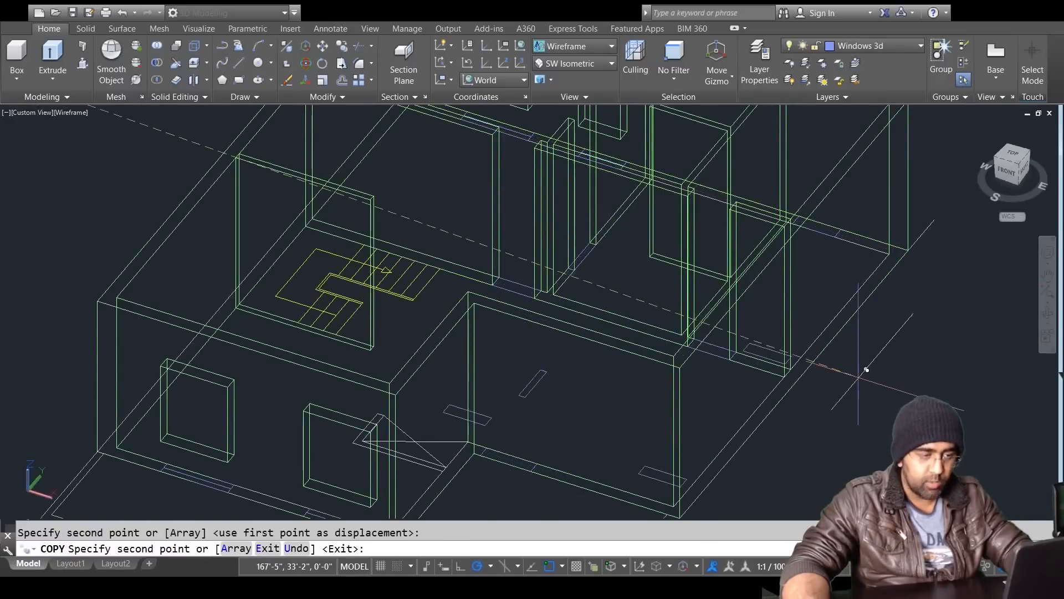
key("Escape")
scroll(738, 428, "down", 4)
scroll(737, 428, "up", 4)
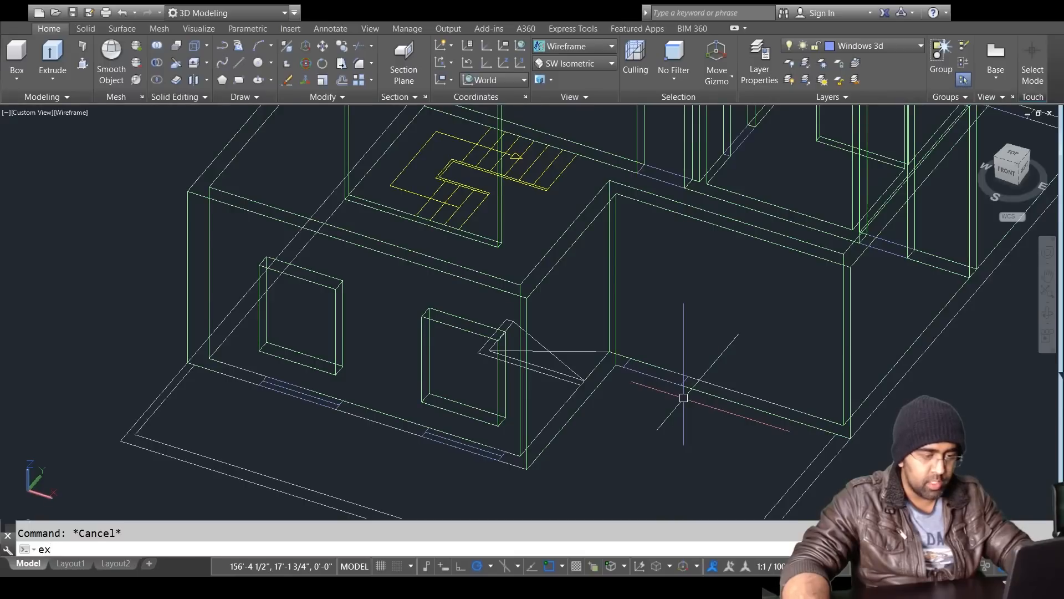
type("ex")
key("Return")
left_click(680, 380)
key("Escape")
key("Return")
key("Escape")
key("Escape")
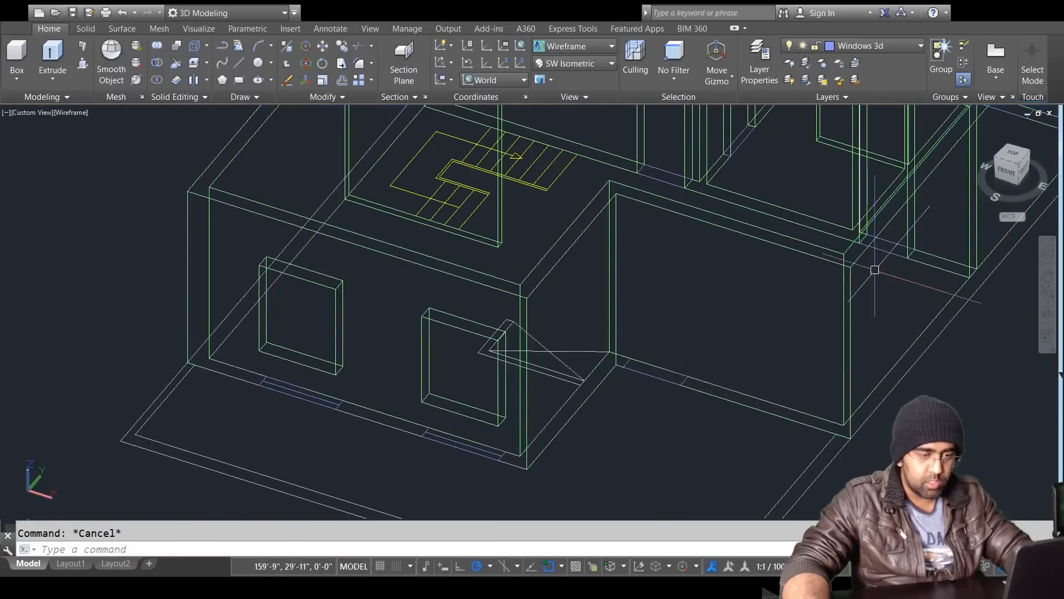
Step: Lock the layer that holds the 3D walls
left_click(832, 245)
key("Escape")
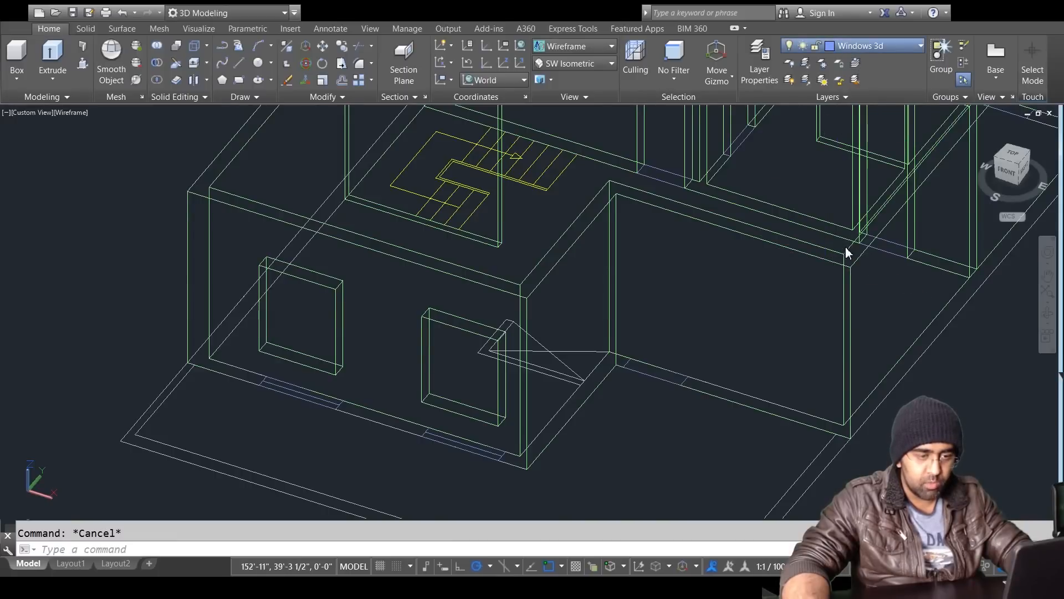
left_click(807, 246)
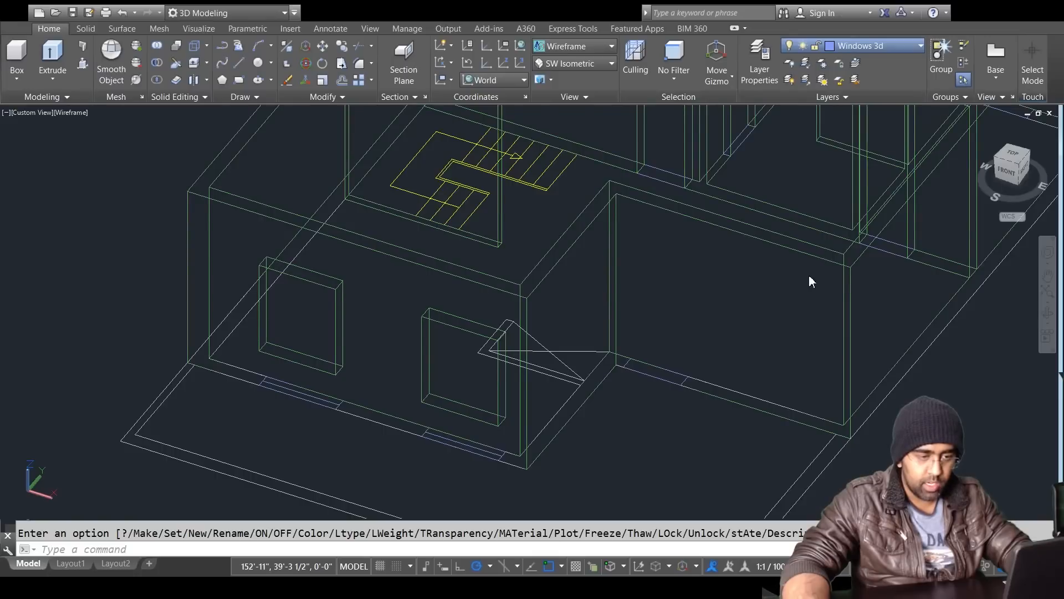
key("Escape")
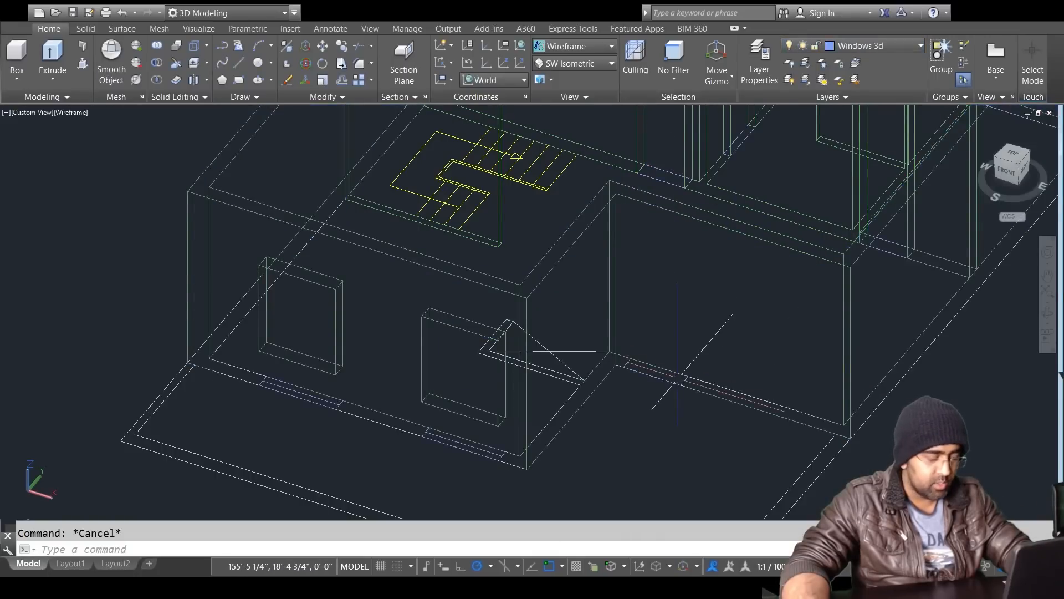
Step: Extrude the door rectangle in the front entrance wall to a height of 7'
type("ext")
key("Return")
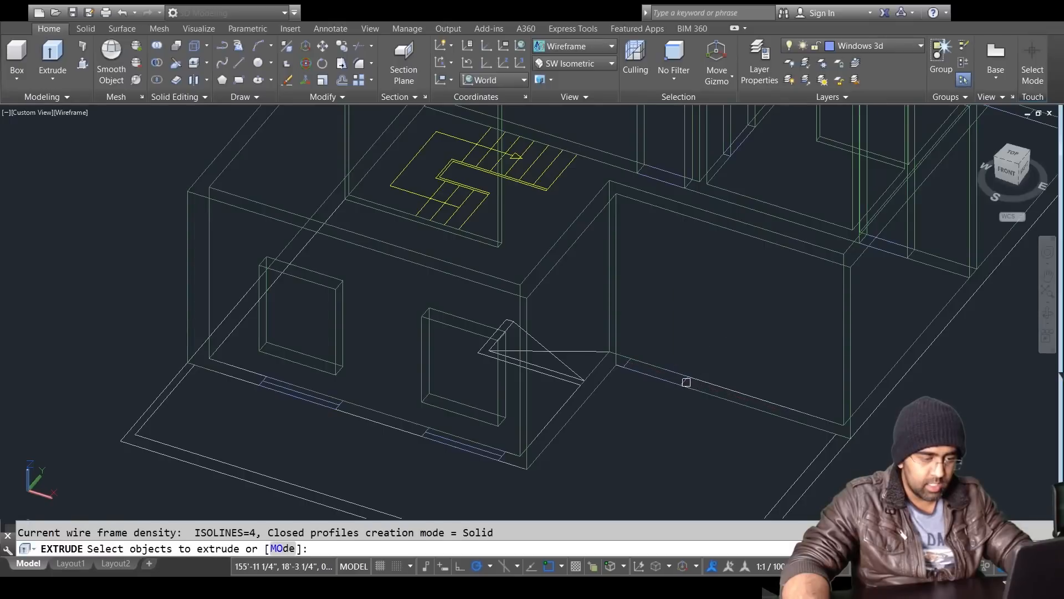
left_click(685, 380)
left_click(682, 383)
left_click(668, 396)
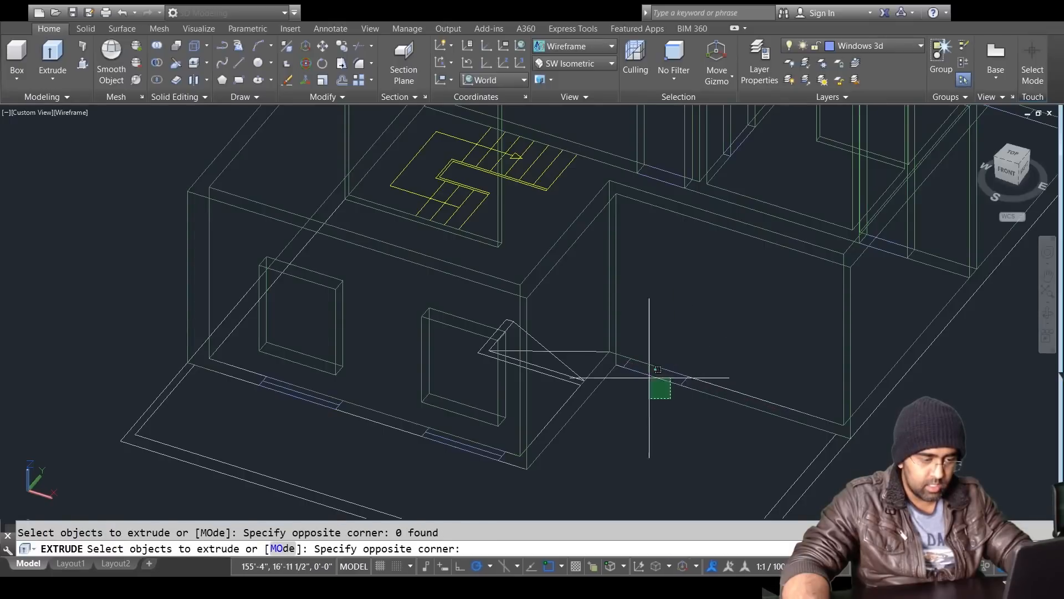
left_click(647, 385)
key("Return")
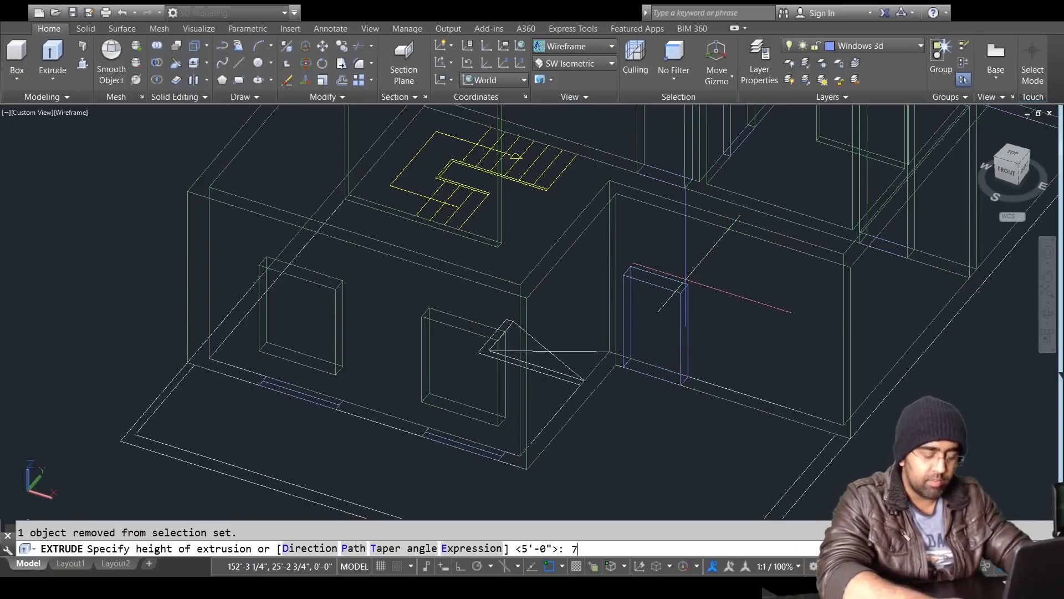
key("Return")
key("Escape")
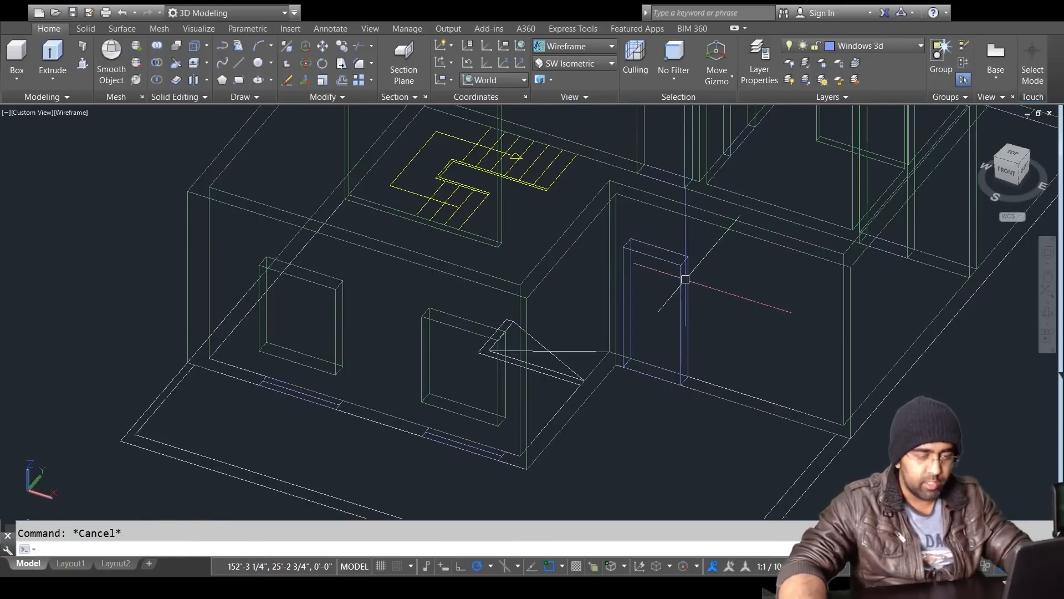
type("ext")
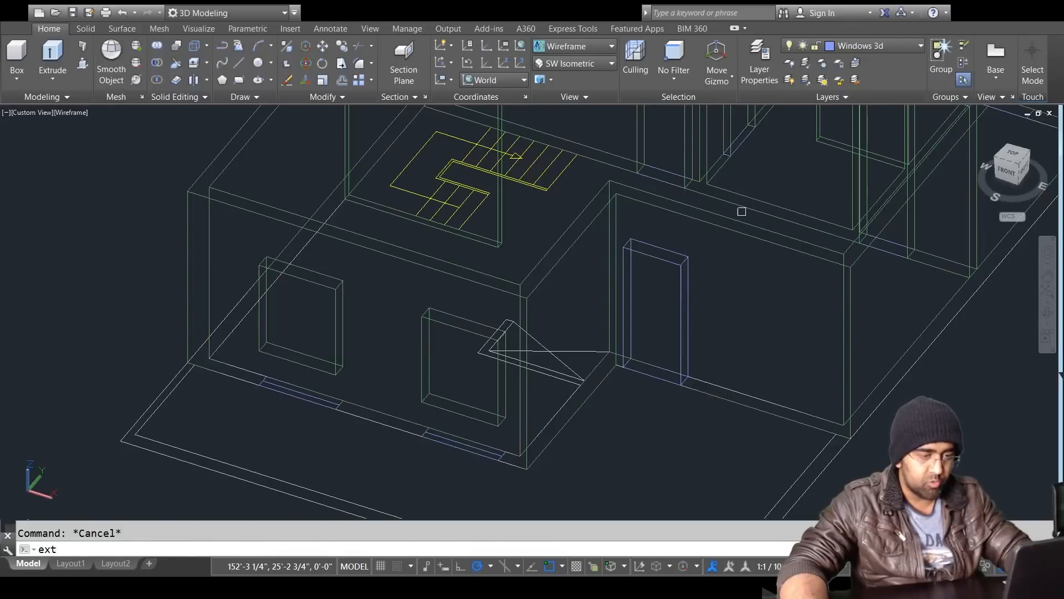
key("Return")
left_click(725, 231)
left_click(671, 285, "shift")
left_click(686, 271)
left_click(685, 270, "shift")
scroll(696, 275, "down", 5)
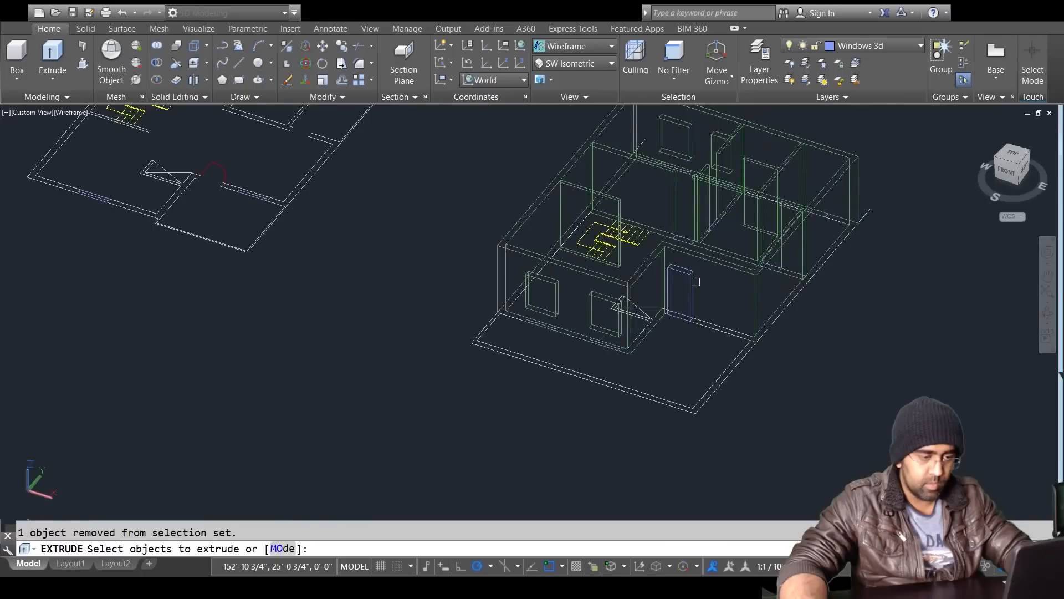
key("Return")
Step: Move the four door rectangles of the bedroom, dressing area and store room straight up by 7'
scroll(697, 301, "up", 5)
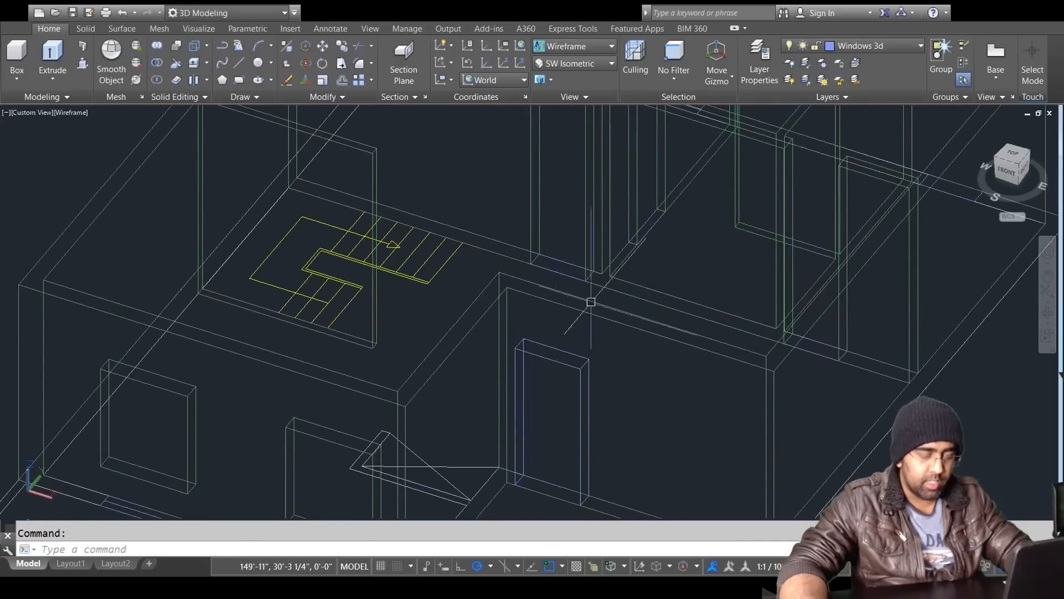
middle_click_drag(575, 237, 559, 368)
type("m")
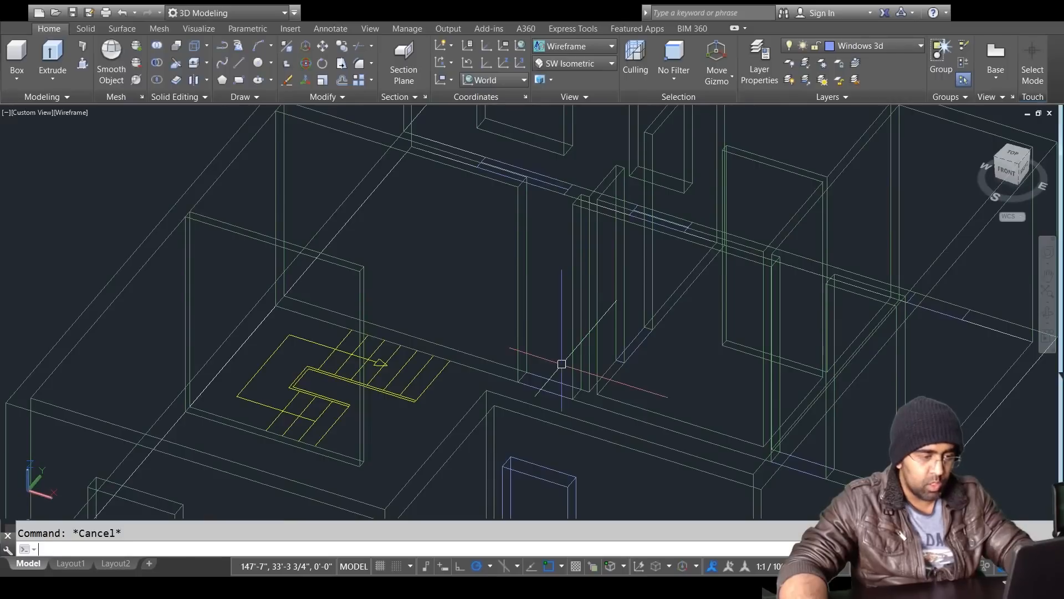
key("Return")
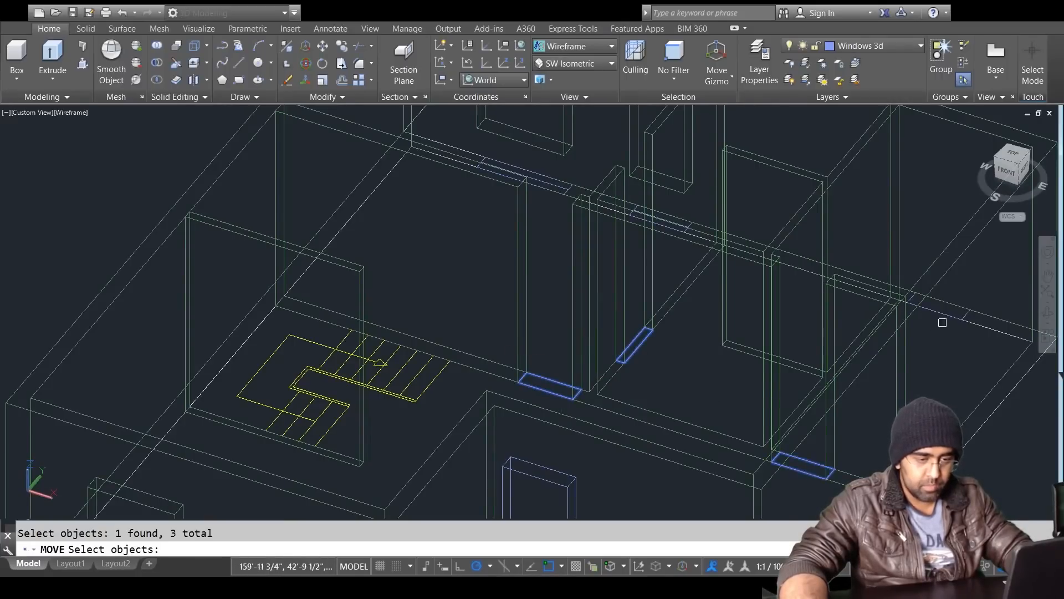
scroll(928, 335, "down", 5)
scroll(936, 329, "up", 5)
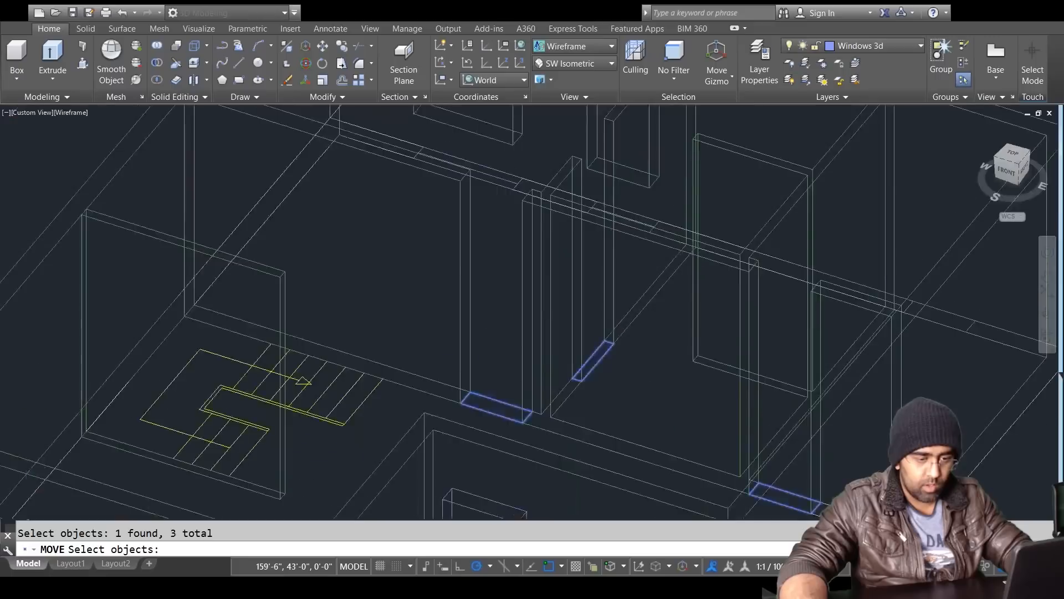
left_click(965, 325)
key("Return")
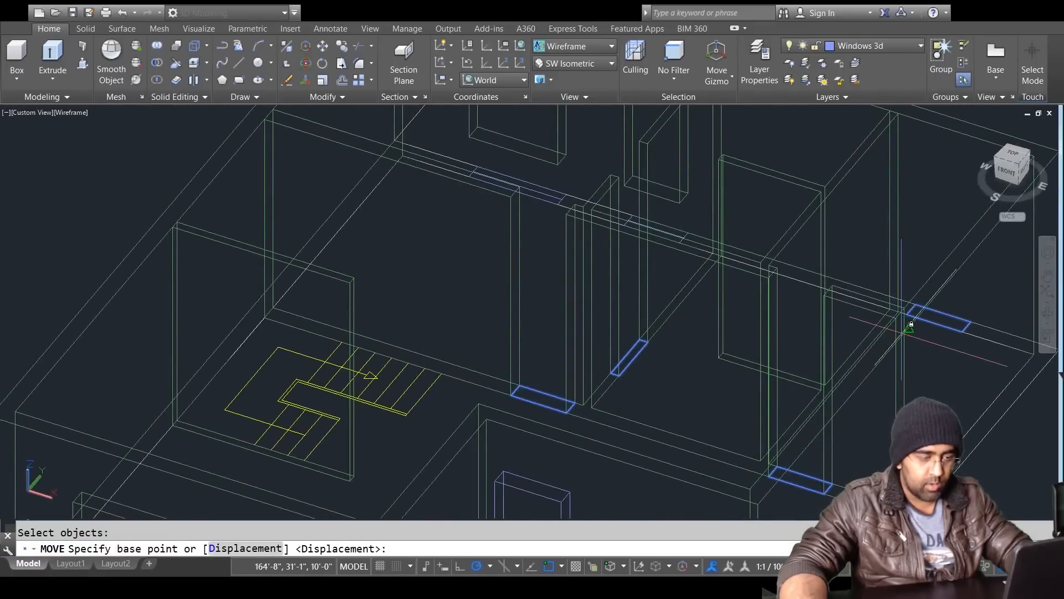
scroll(904, 324, "down", 5)
scroll(798, 385, "up", 4)
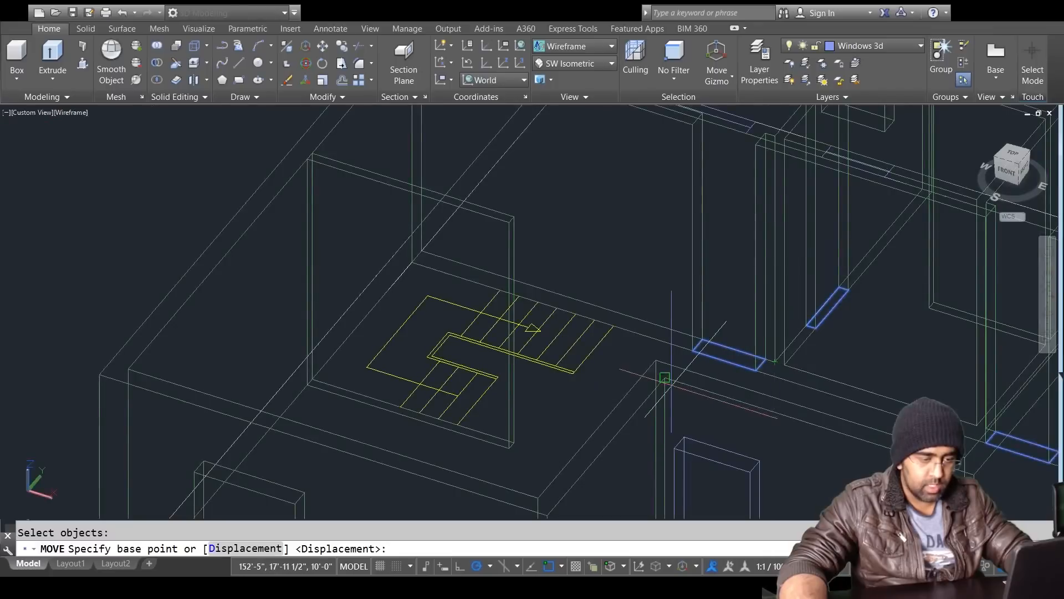
left_click(692, 350)
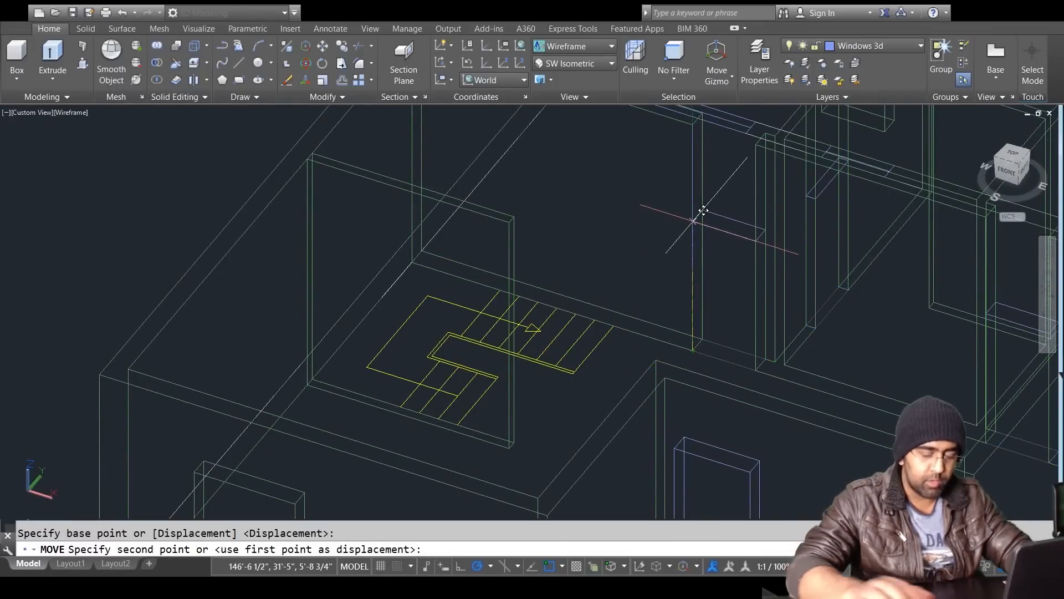
type("7'")
key("Return")
key("Escape")
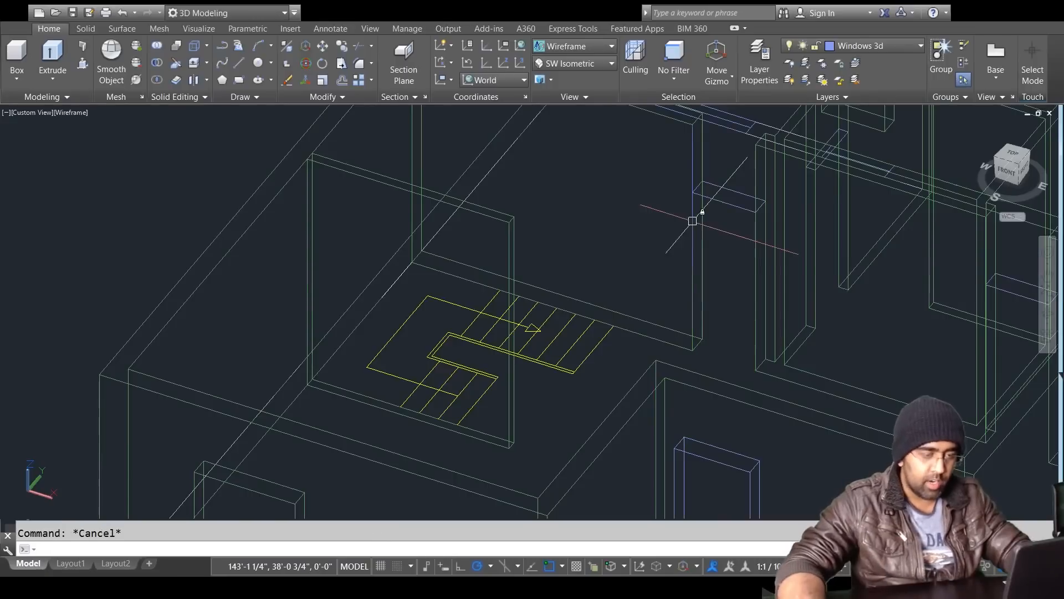
Step: Extrude the four raised door rectangles 3' upward to fill the wall above the door openings
type("ext")
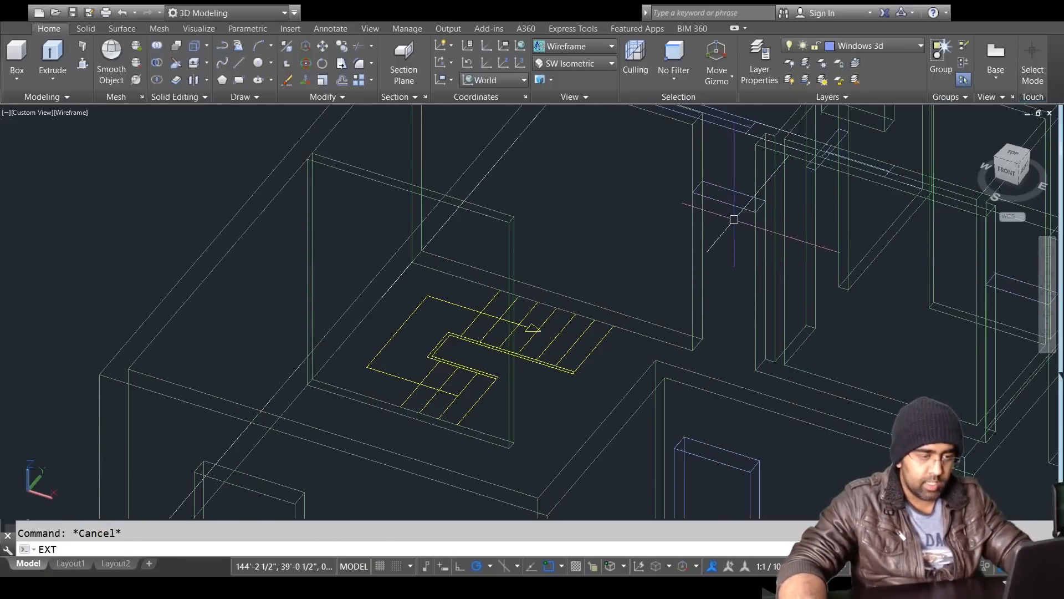
key("Escape")
type("ext")
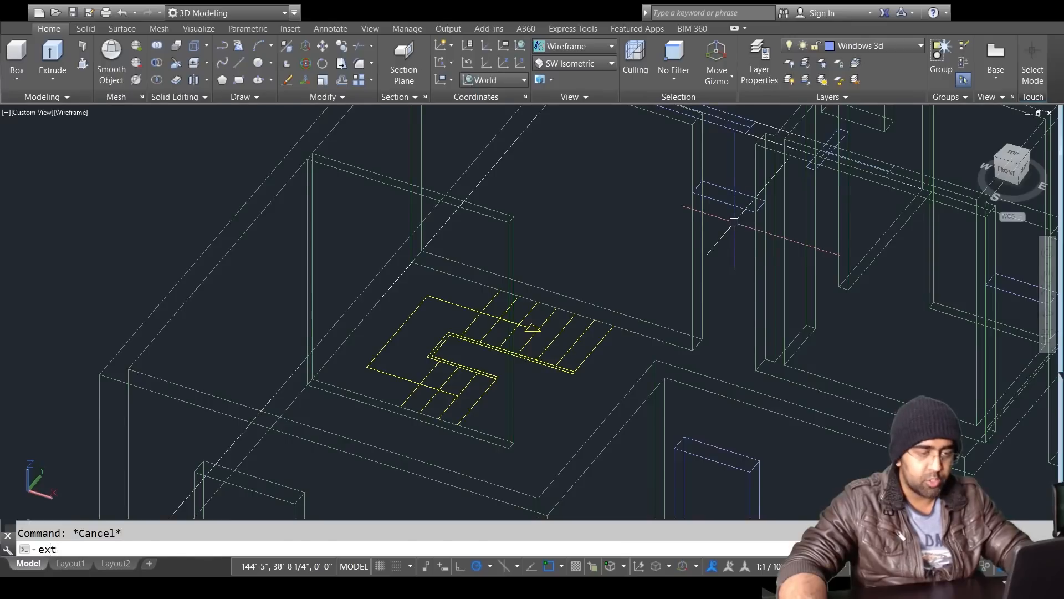
key("Return")
left_click(742, 198)
left_click(730, 208)
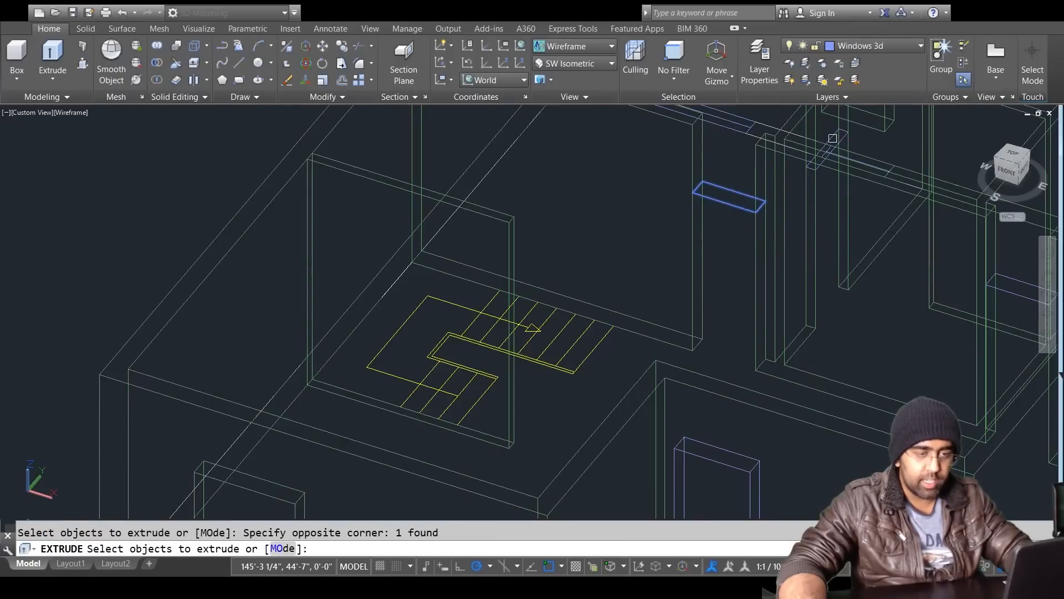
middle_click_drag(948, 289, 783, 336)
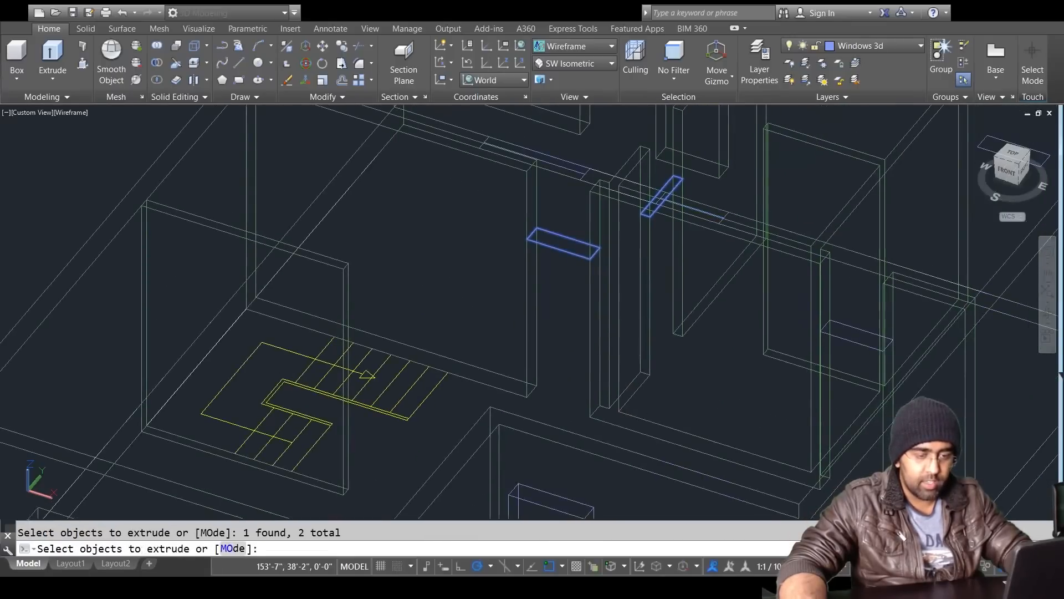
left_click(858, 341)
middle_click_drag(858, 342, 690, 427)
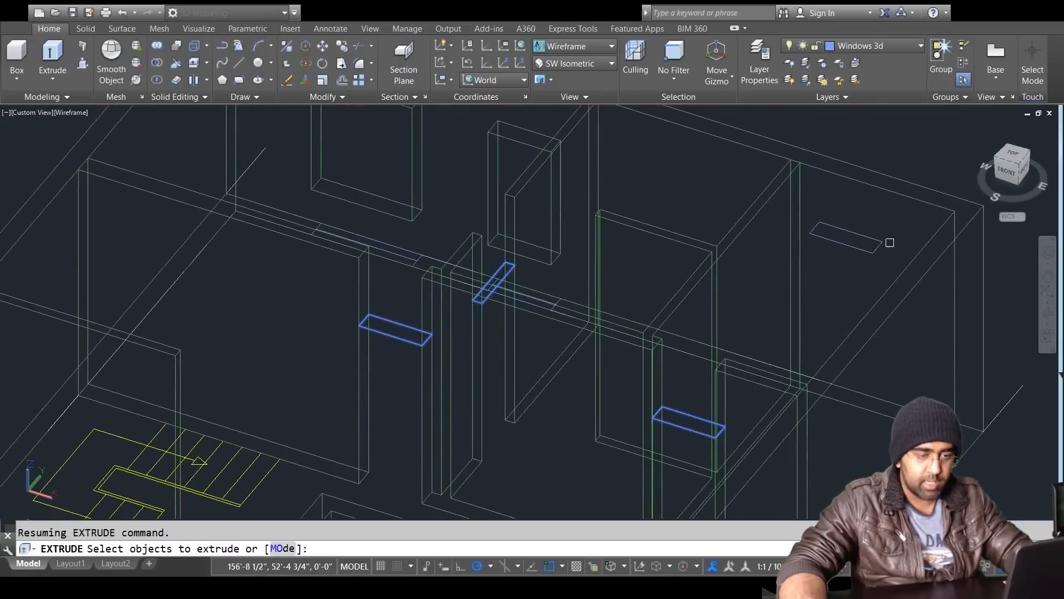
left_click(871, 249)
scroll(634, 293, "down", 2)
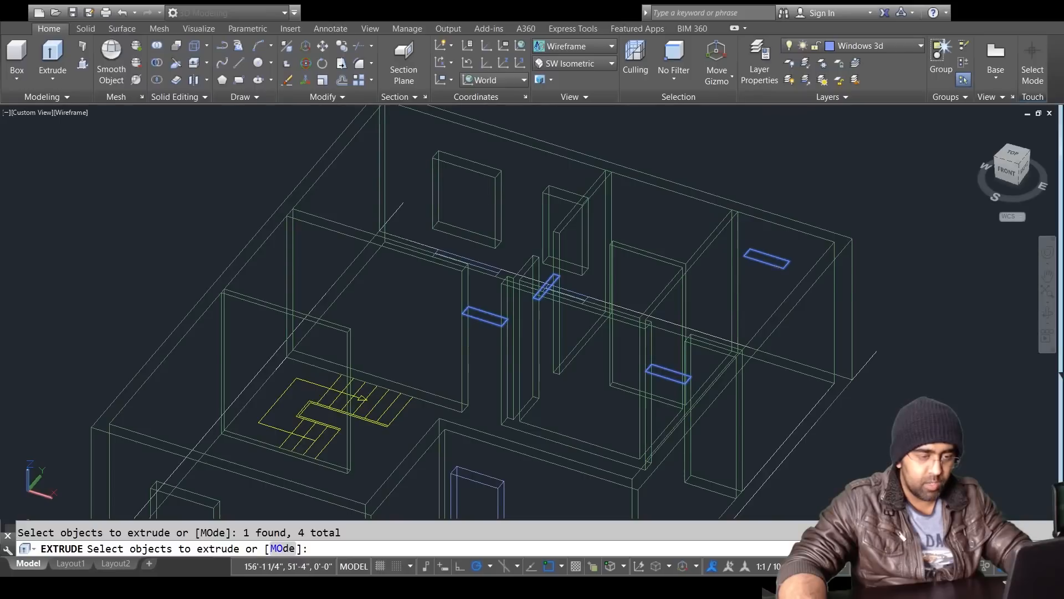
key("Return")
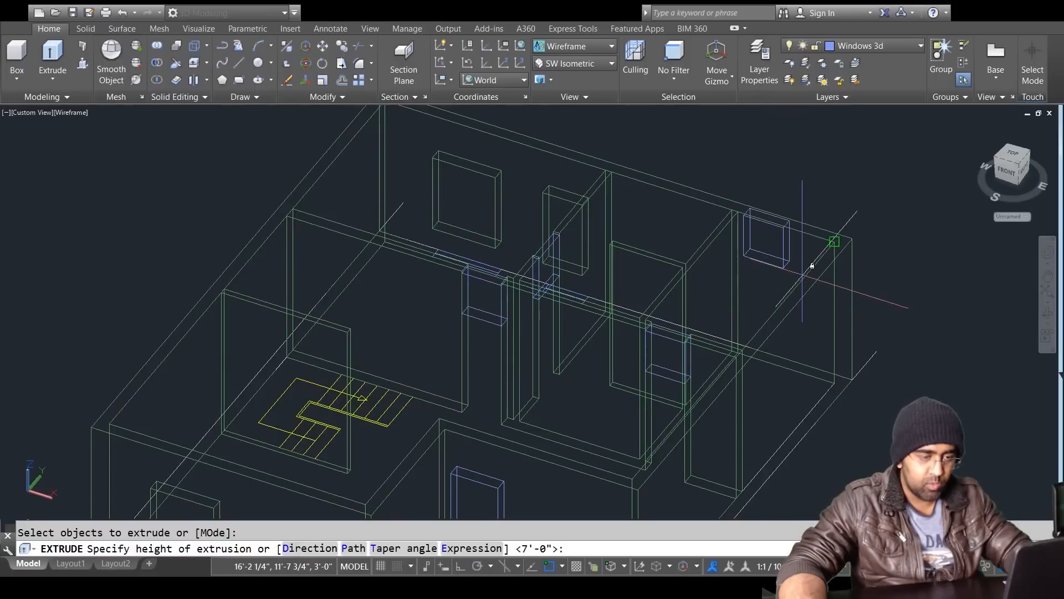
type("3'")
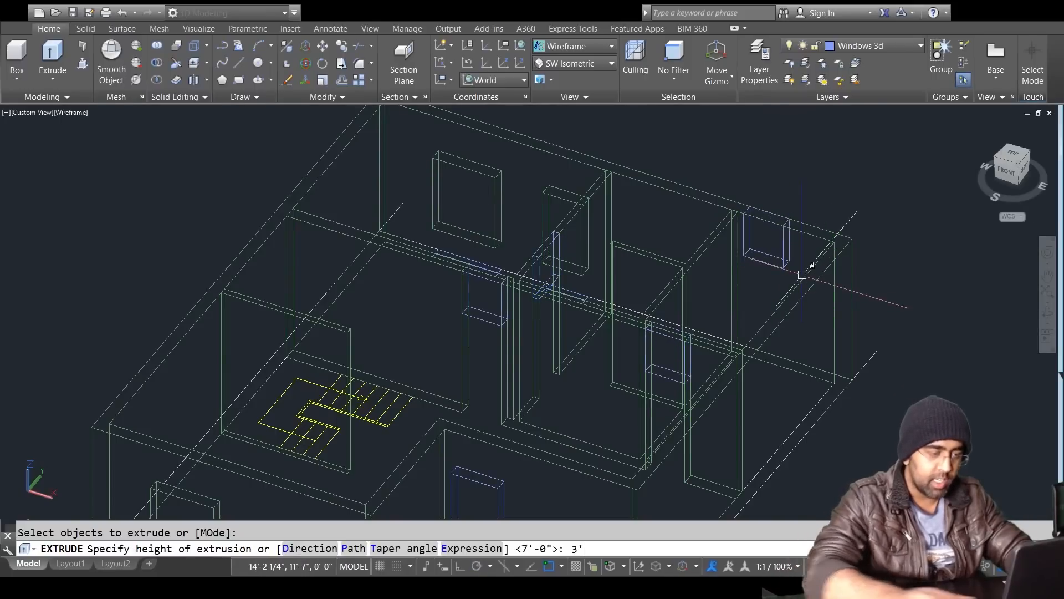
key("Return")
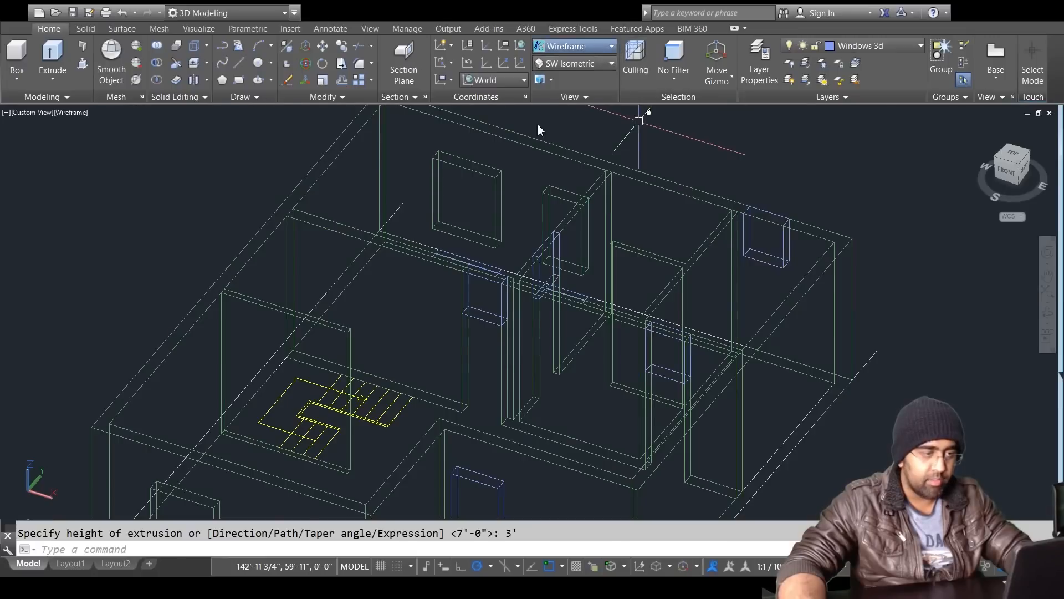
Step: Show the model in the Shaded visual style and delete the surplus filler block at the rear outer wall
left_click(428, 134)
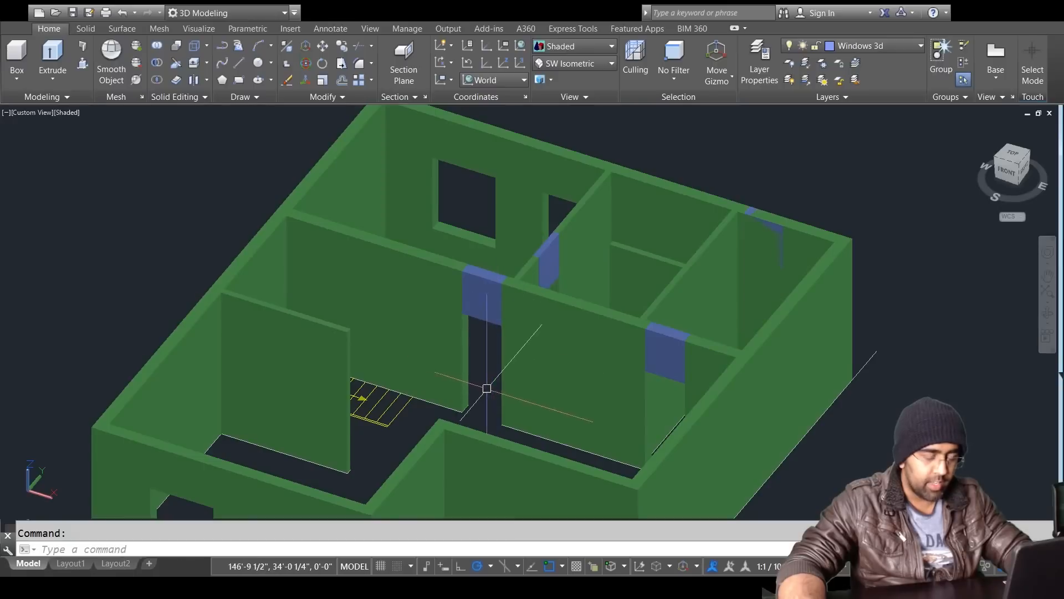
key("Escape")
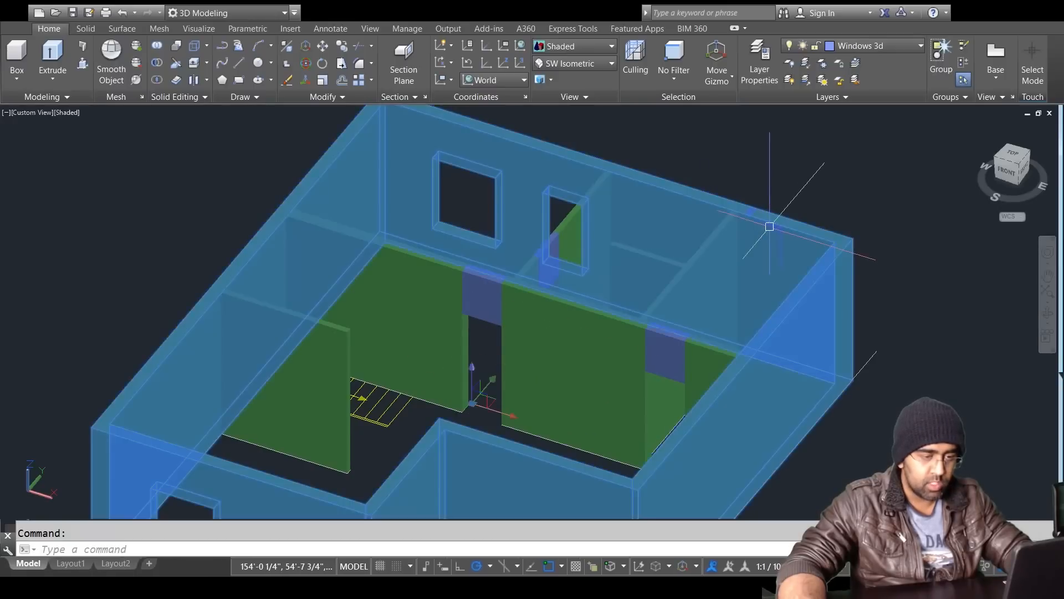
left_click(739, 173)
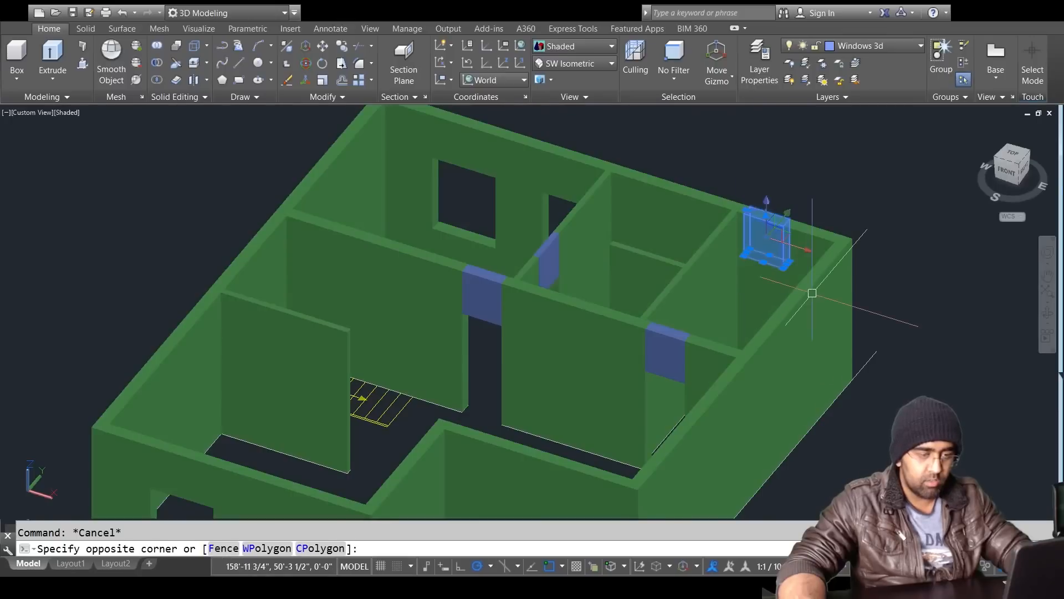
left_click(813, 289)
key("Delete")
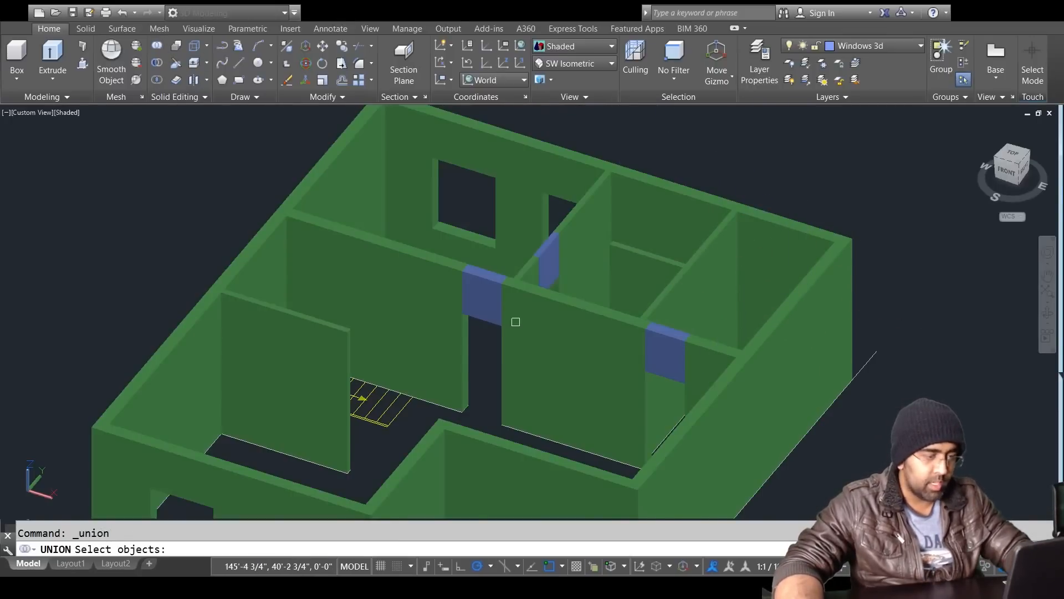
Step: Unlock the layer that holds the 3D walls so they can be joined with Union
left_click(456, 279)
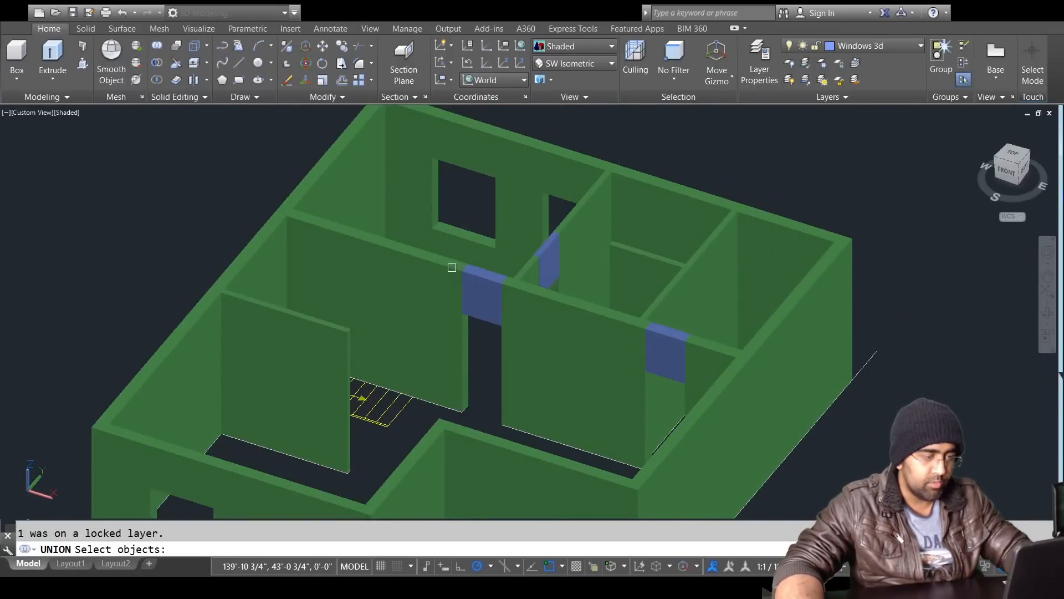
key("Escape")
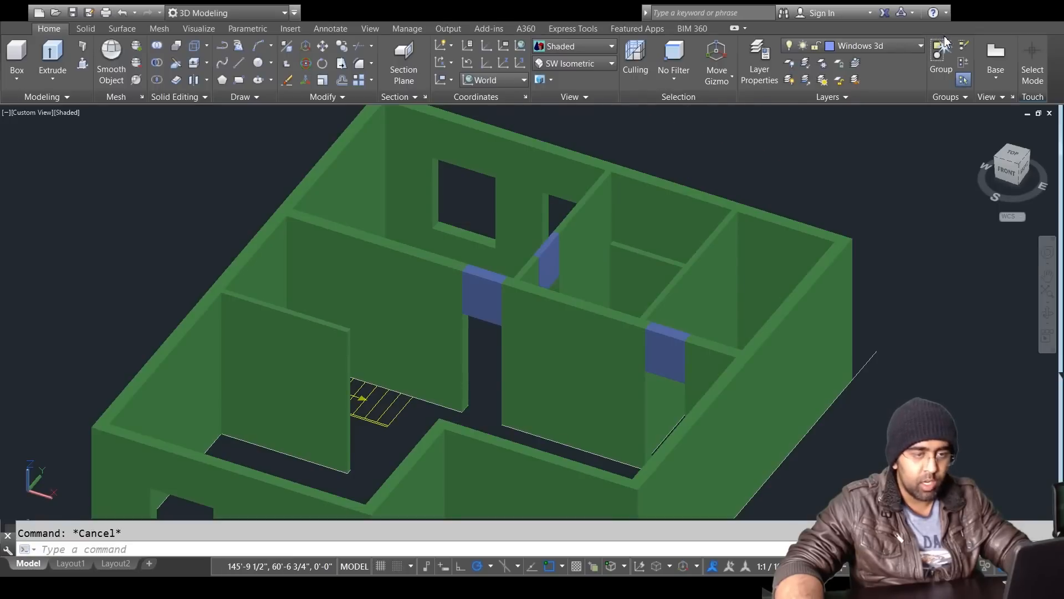
left_click(817, 242)
left_click(959, 325)
key("Escape")
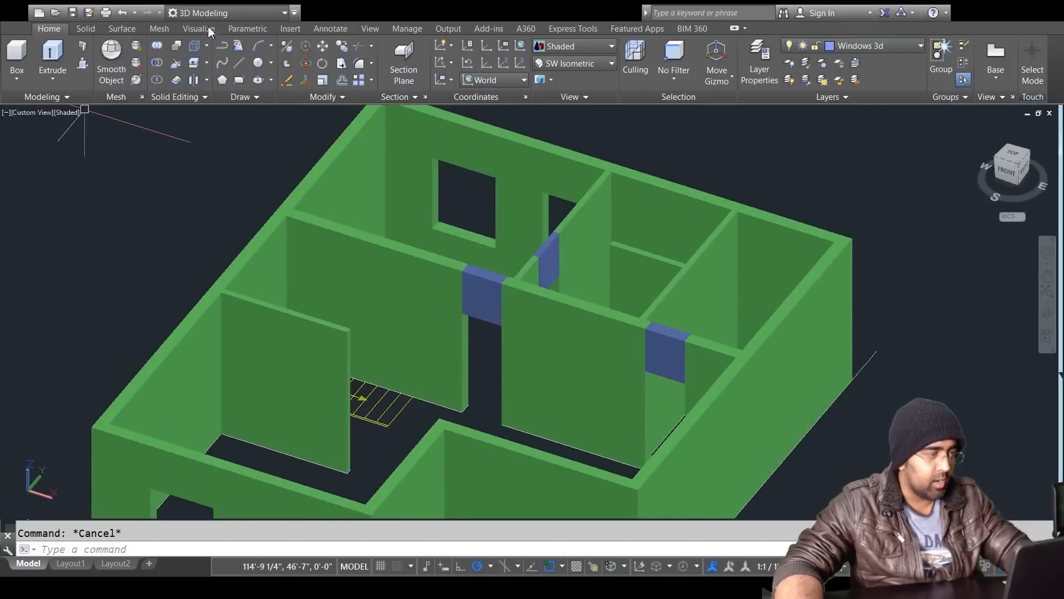
Step: Union the interior walls with the three filler blocks above the door openings
left_click(406, 257)
left_click(474, 274)
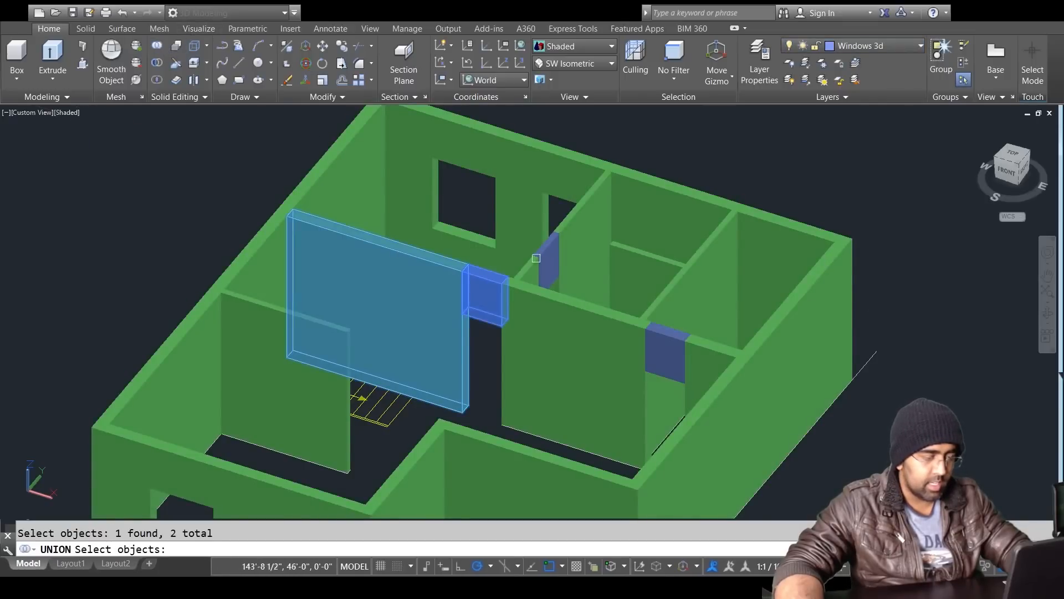
left_click(659, 333)
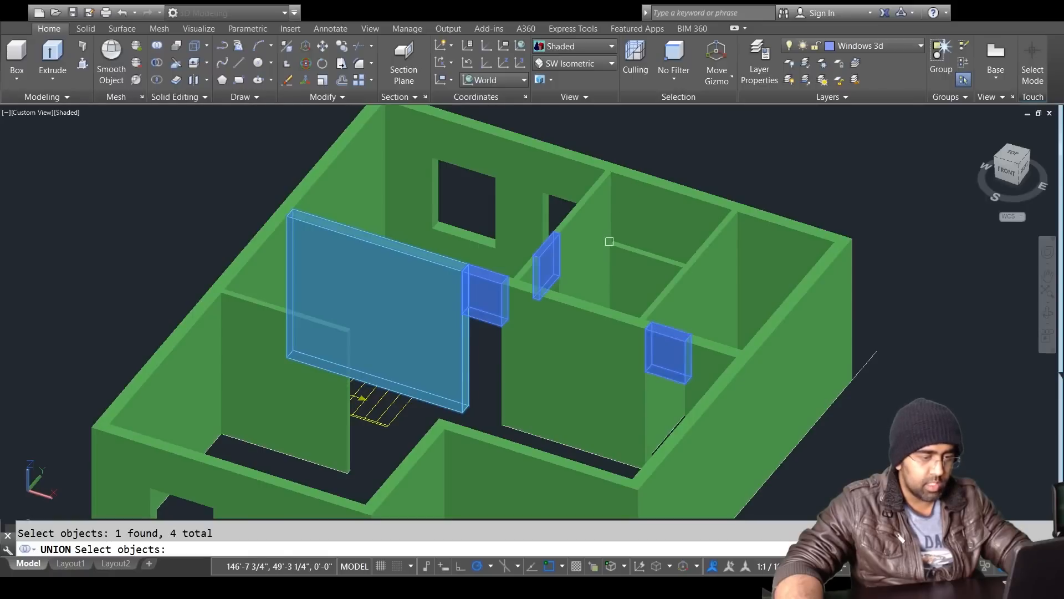
key("Return")
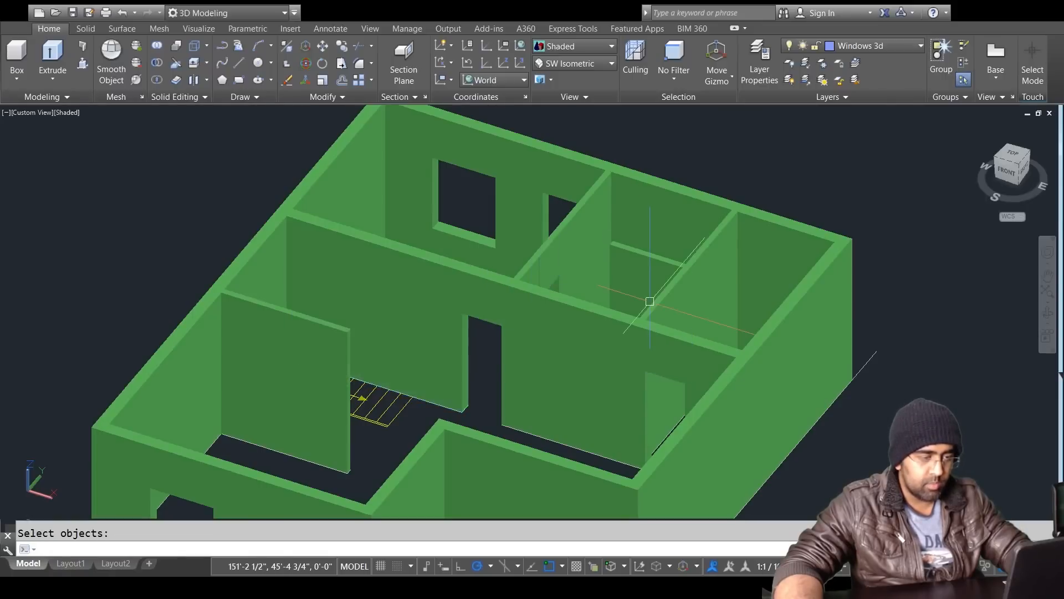
scroll(545, 277, "up", 5)
scroll(579, 304, "down", 12)
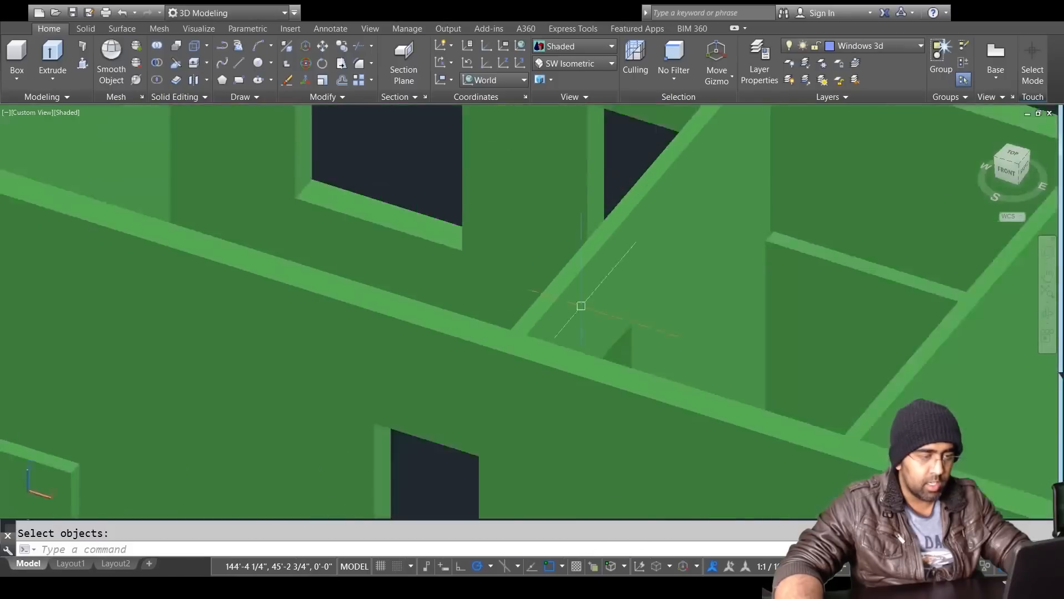
scroll(660, 338, "up", 3)
key("Escape")
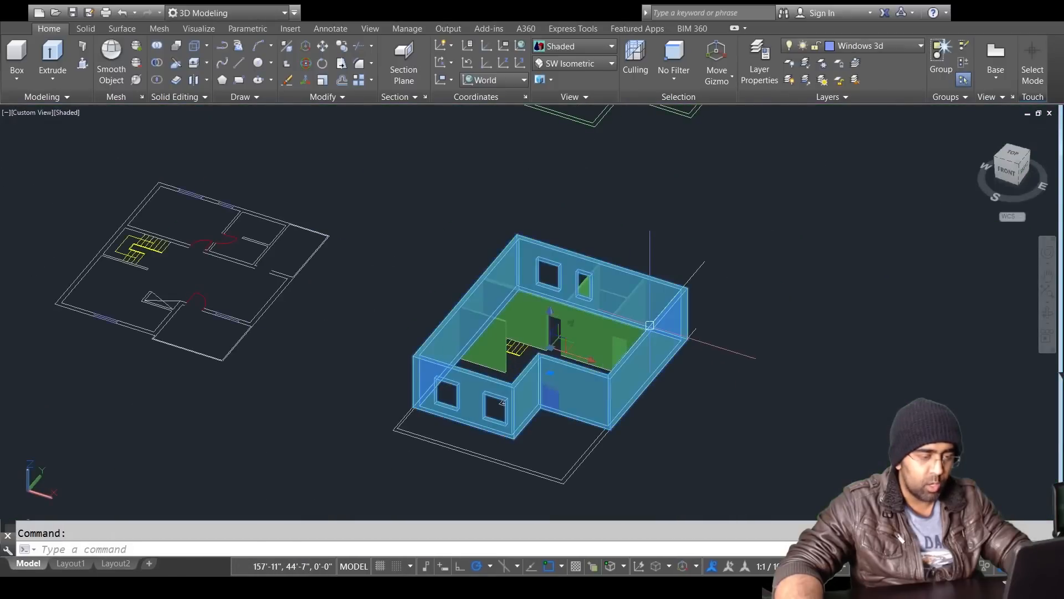
Step: Subtract the door solid from the outer walls to cut the front entrance opening
scroll(610, 360, "up", 4)
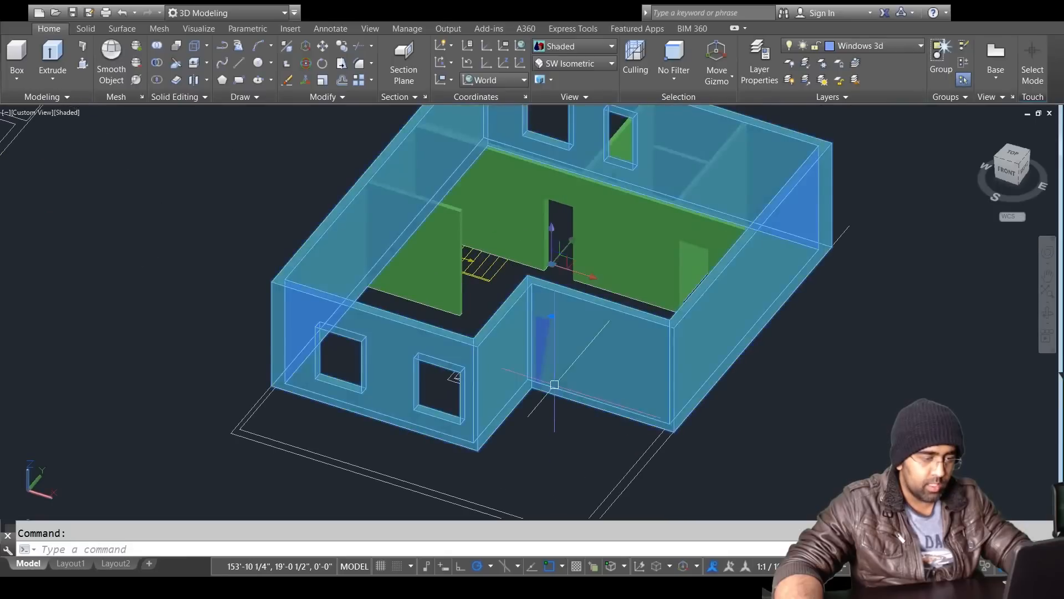
left_click(545, 355)
key("Escape")
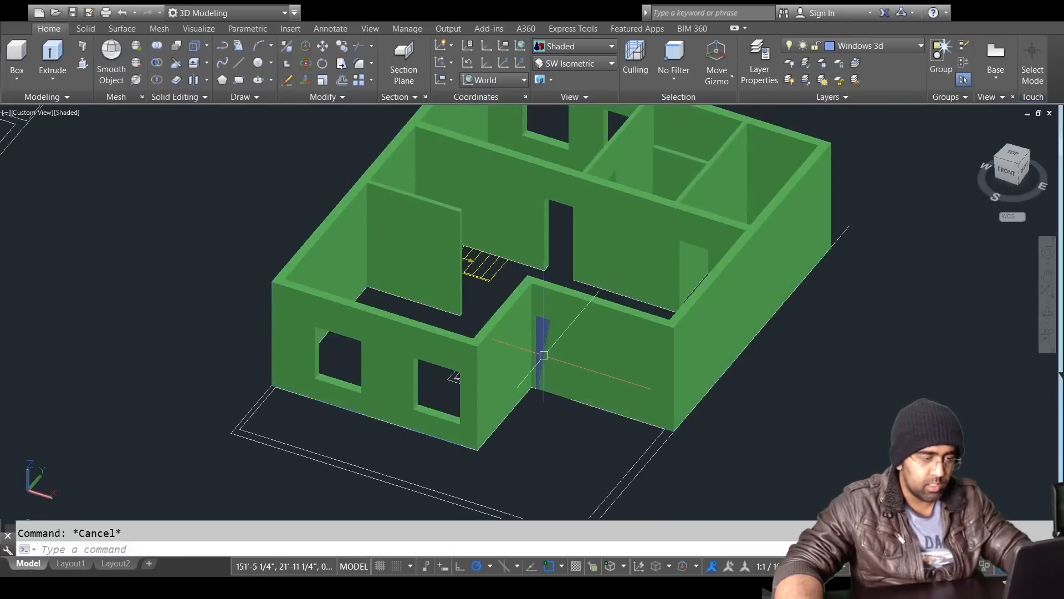
type("su")
key("Return")
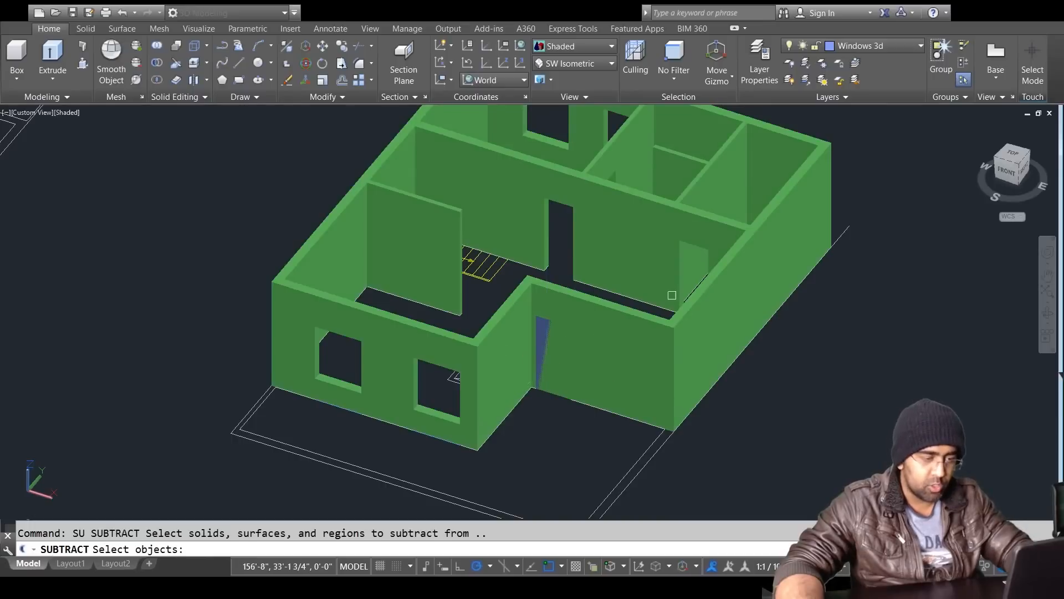
left_click(659, 318)
key("Return")
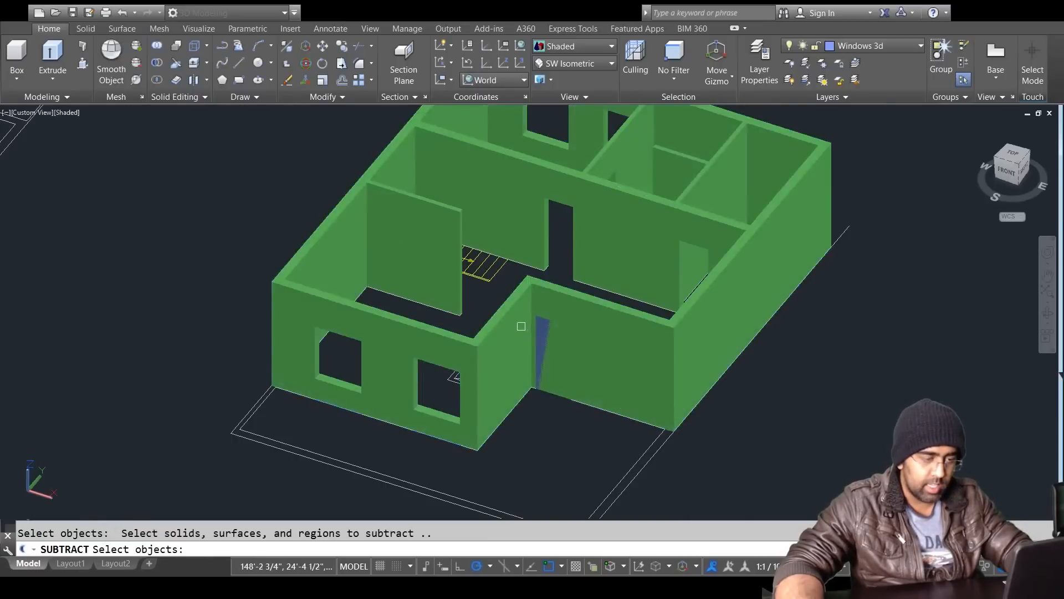
left_click(550, 328)
left_click(552, 326)
left_click(553, 322)
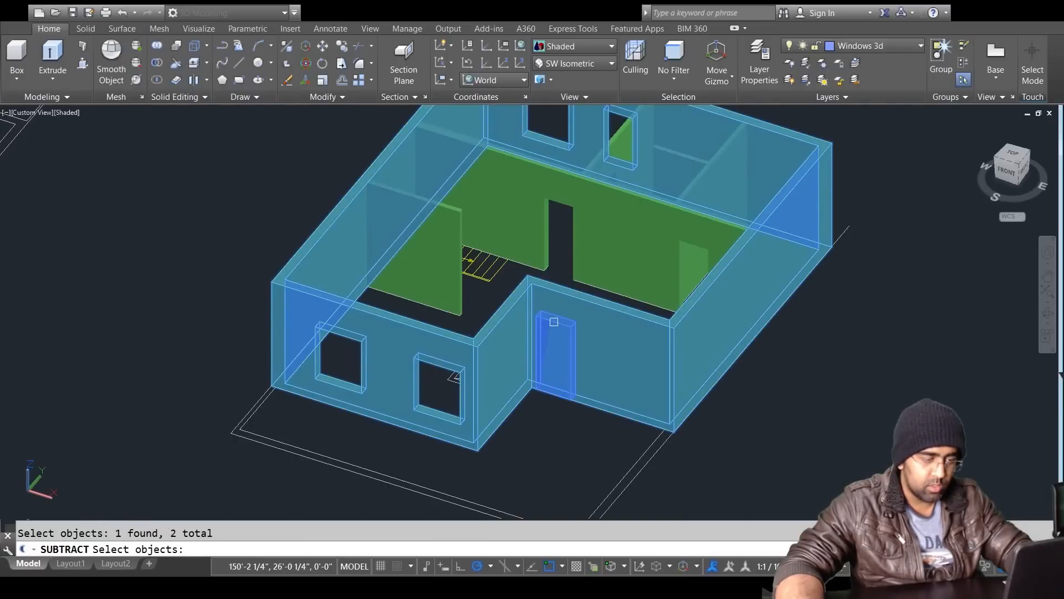
key("Return")
scroll(565, 354, "up", 3)
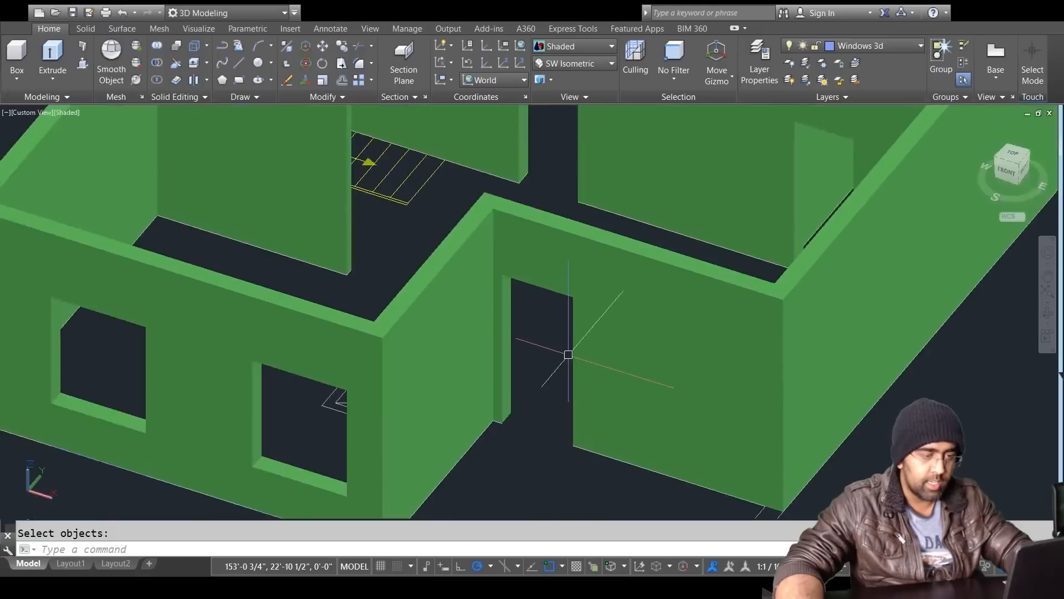
Step: Examine the wall model's door and window openings from several angles
scroll(574, 338, "down", 5)
scroll(499, 265, "up", 3)
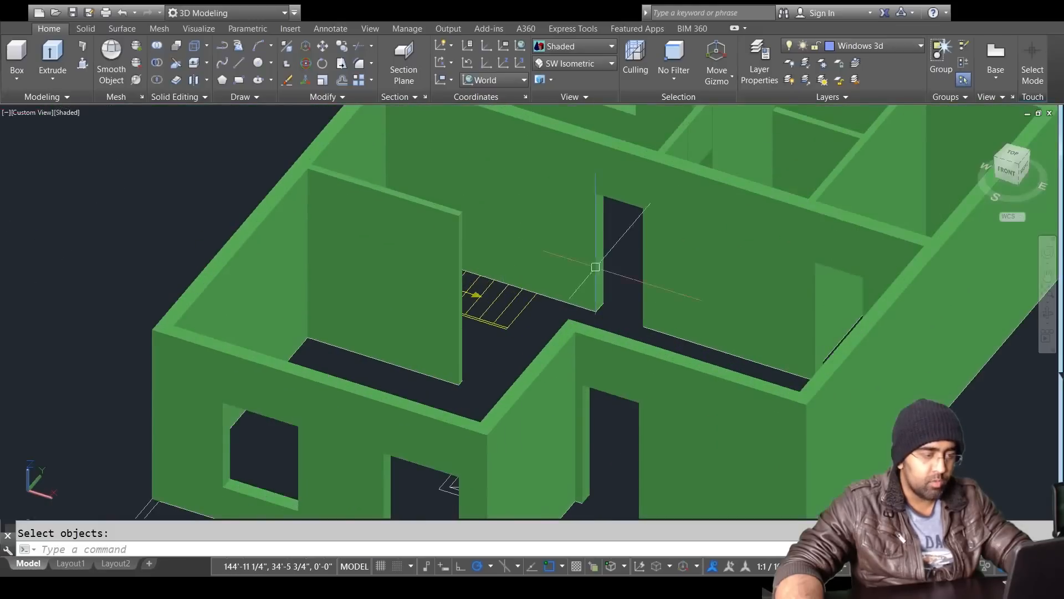
scroll(553, 380, "down", 3)
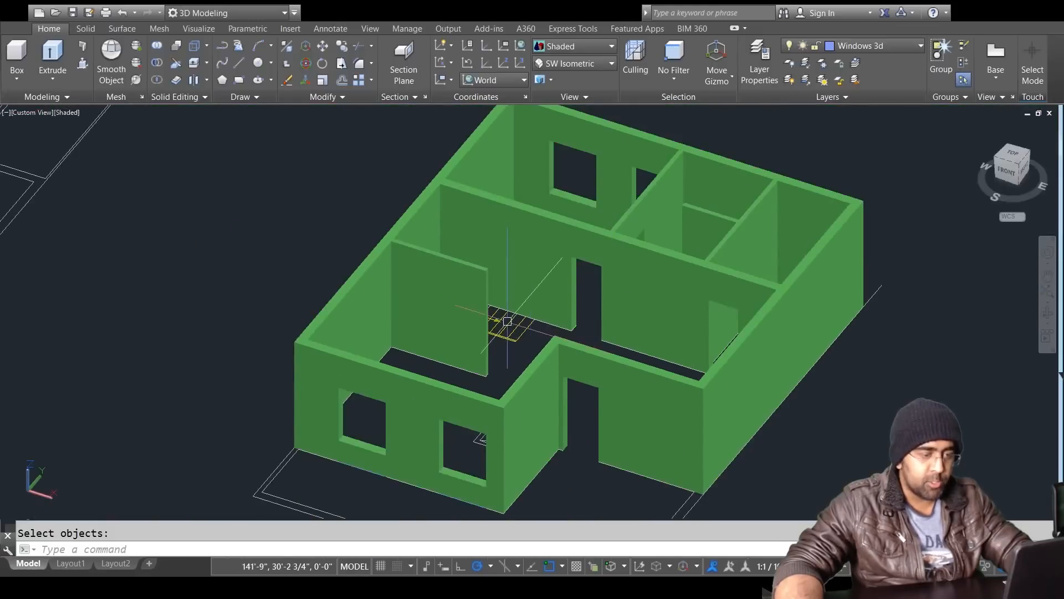
key("Escape")
middle_click_drag(532, 361, 613, 347, "shift")
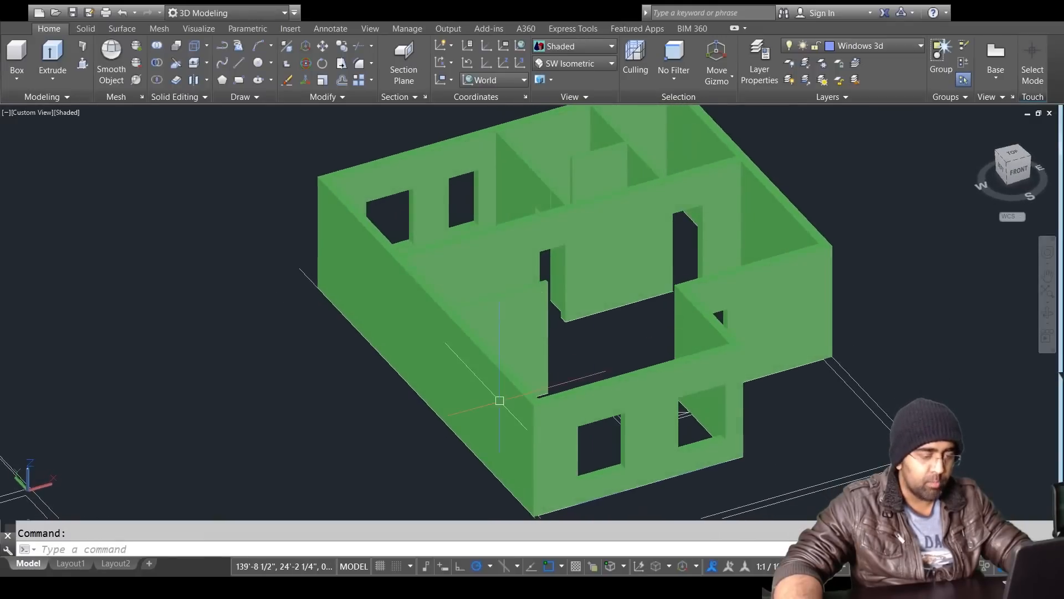
scroll(491, 414, "down", 5)
scroll(504, 408, "up", 8)
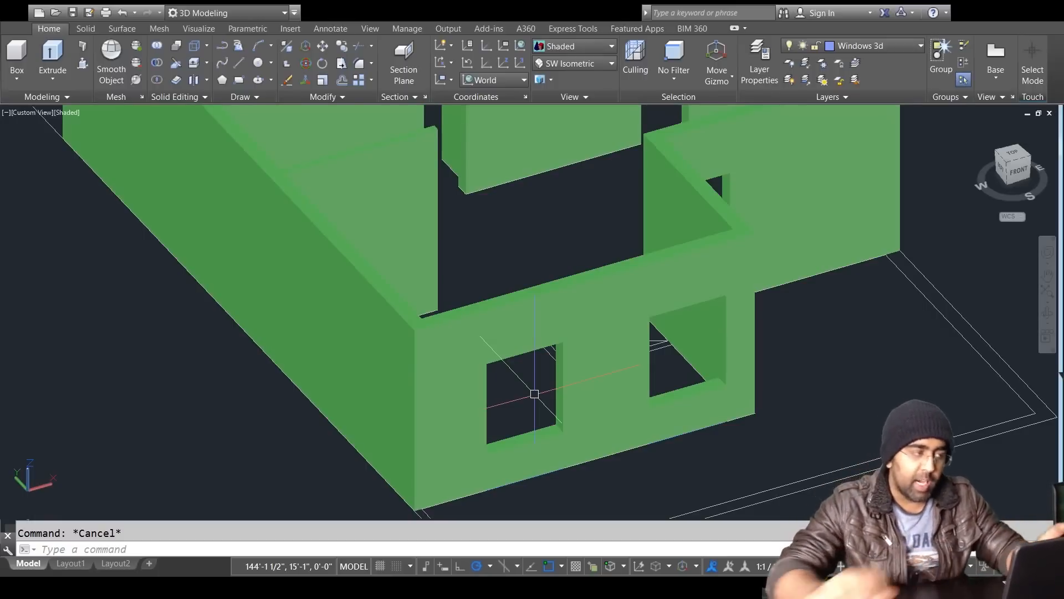
scroll(534, 393, "down", 2)
scroll(273, 370, "down", 2)
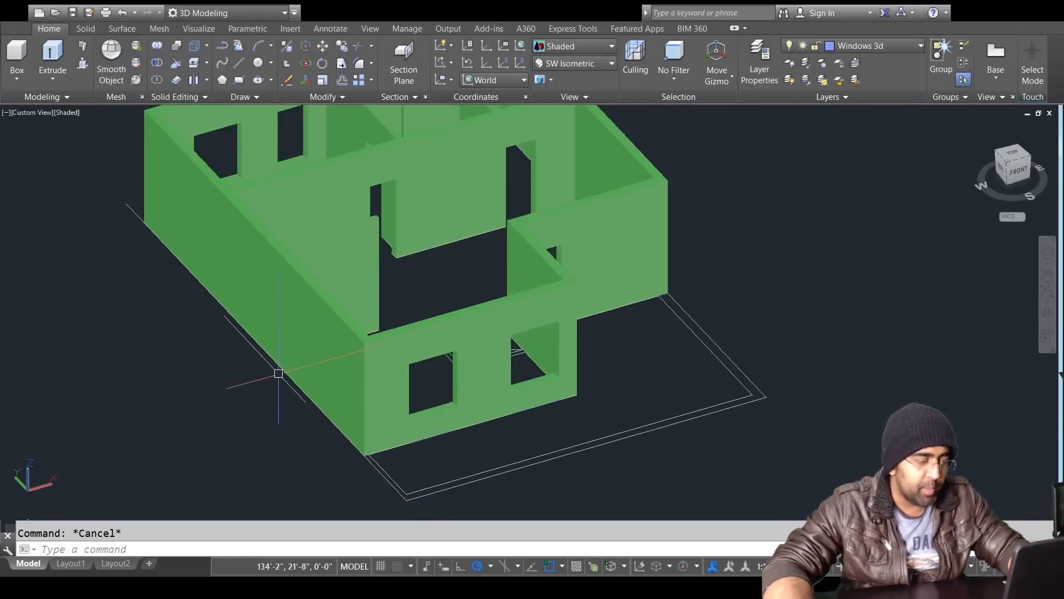
Step: Draw a trial rectangle on the ground beside the house and erase it
scroll(588, 335, "up", 4)
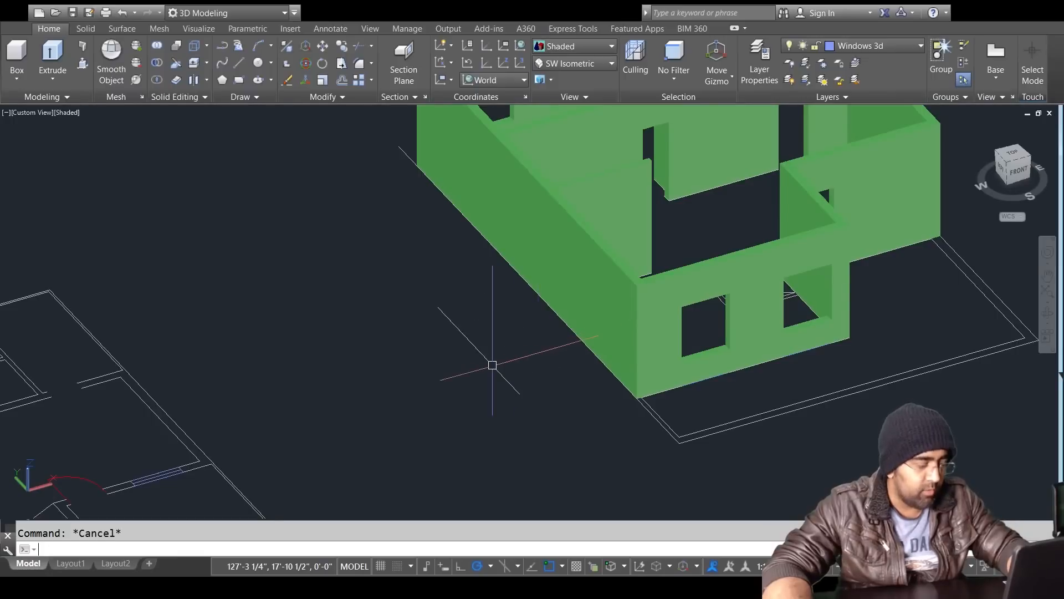
key("Return")
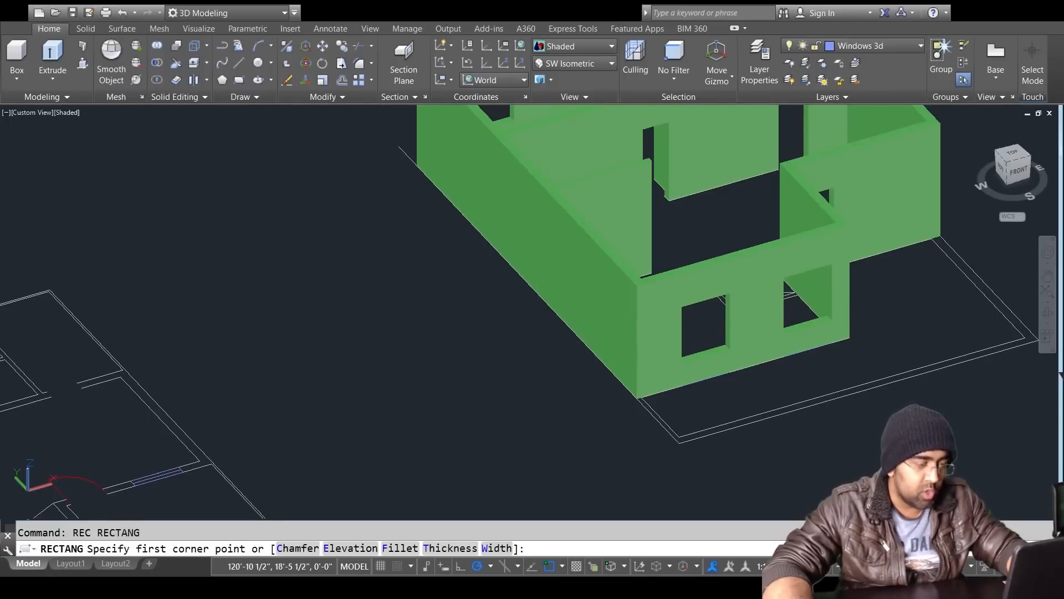
left_click(413, 383)
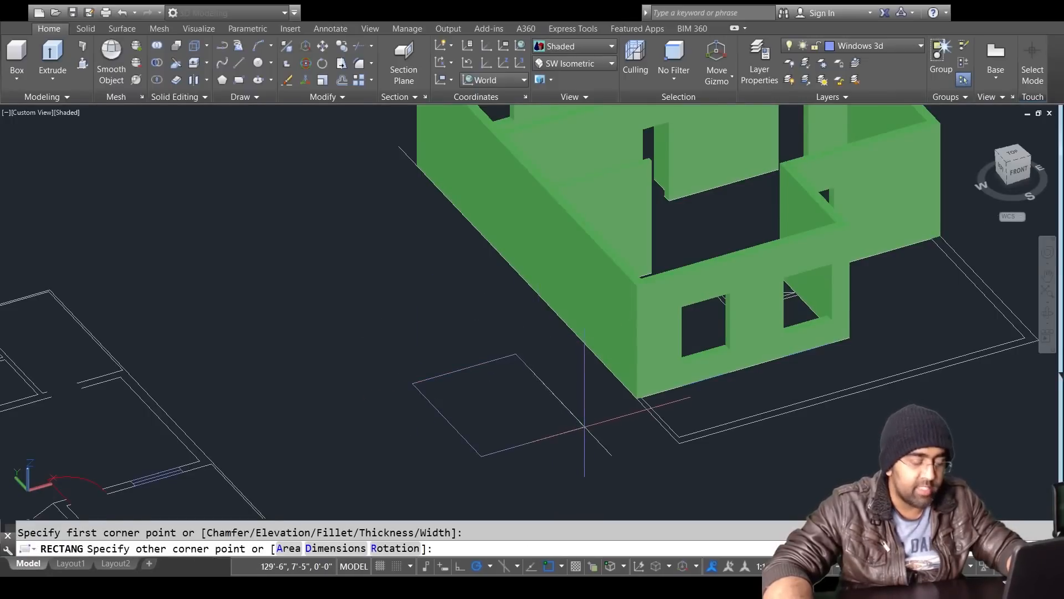
left_click(584, 427)
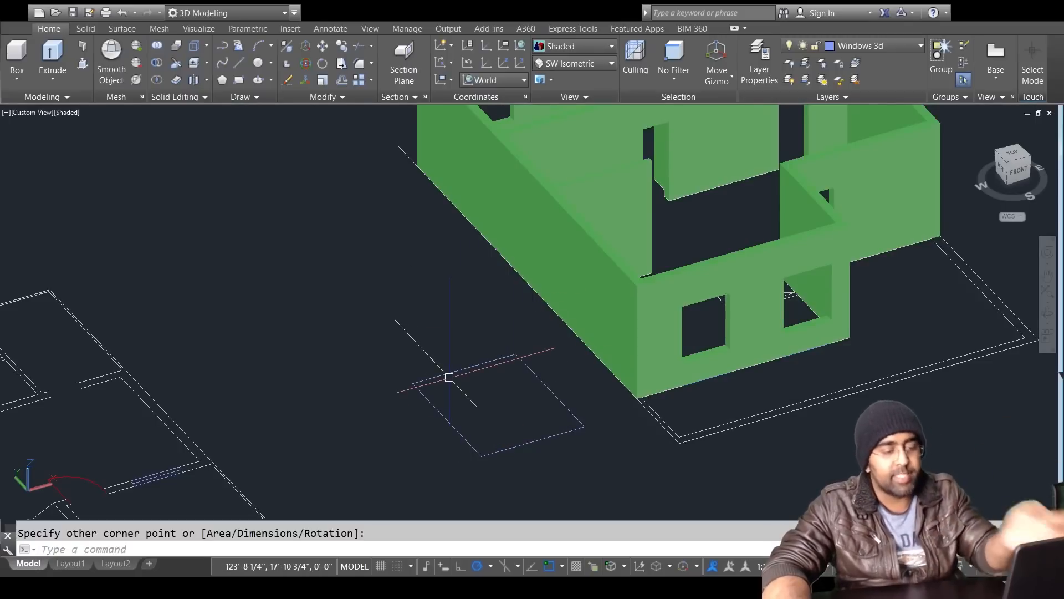
key("Escape")
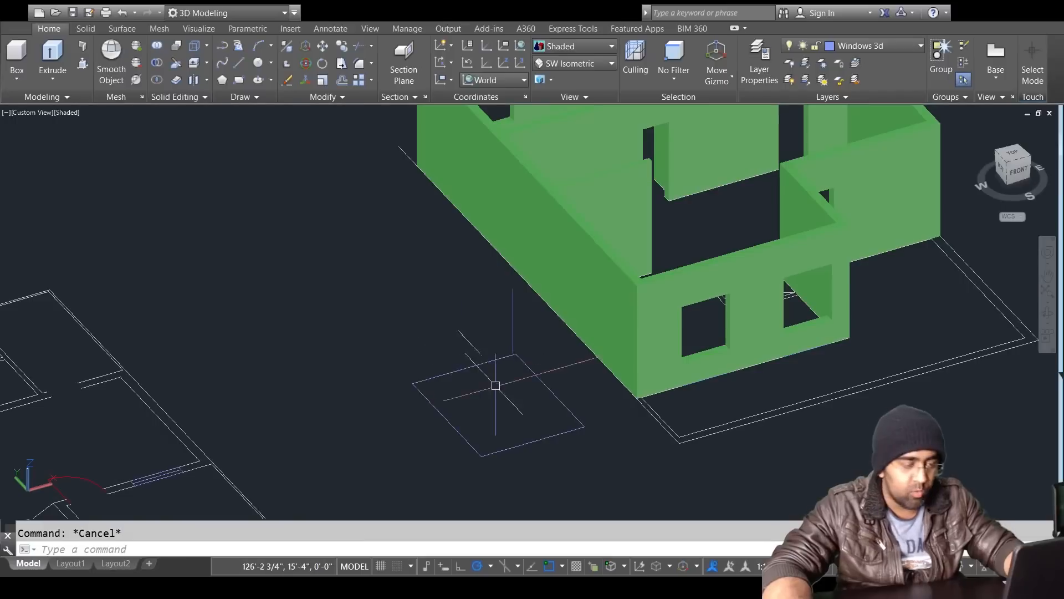
left_click(545, 383)
key("Delete")
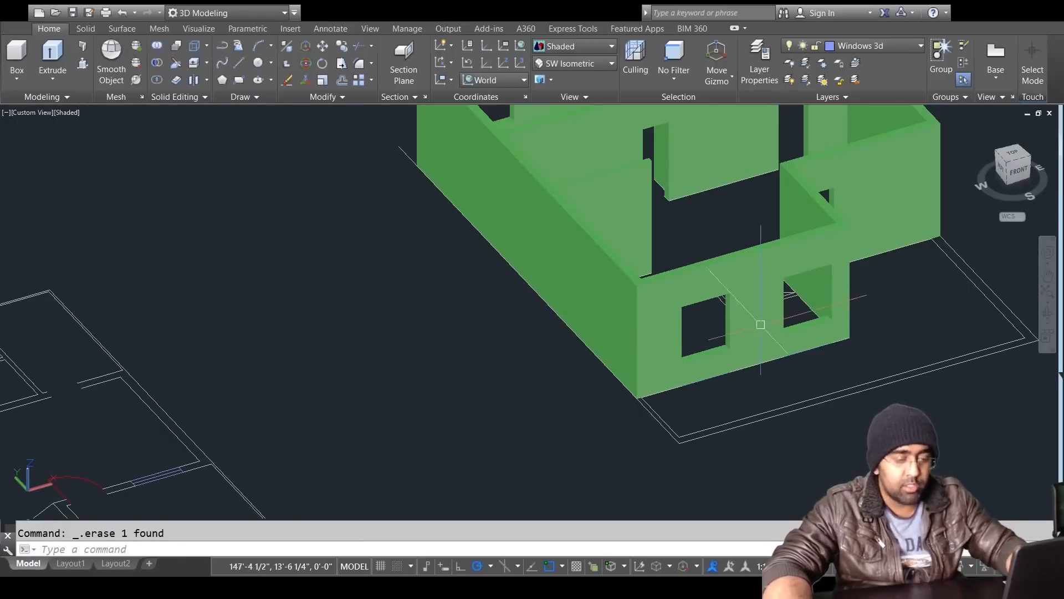
Step: Switch to the Wireframe visual style and the southwest isometric view, framing the front wall's window opening
scroll(788, 299, "up", 4)
key("Escape")
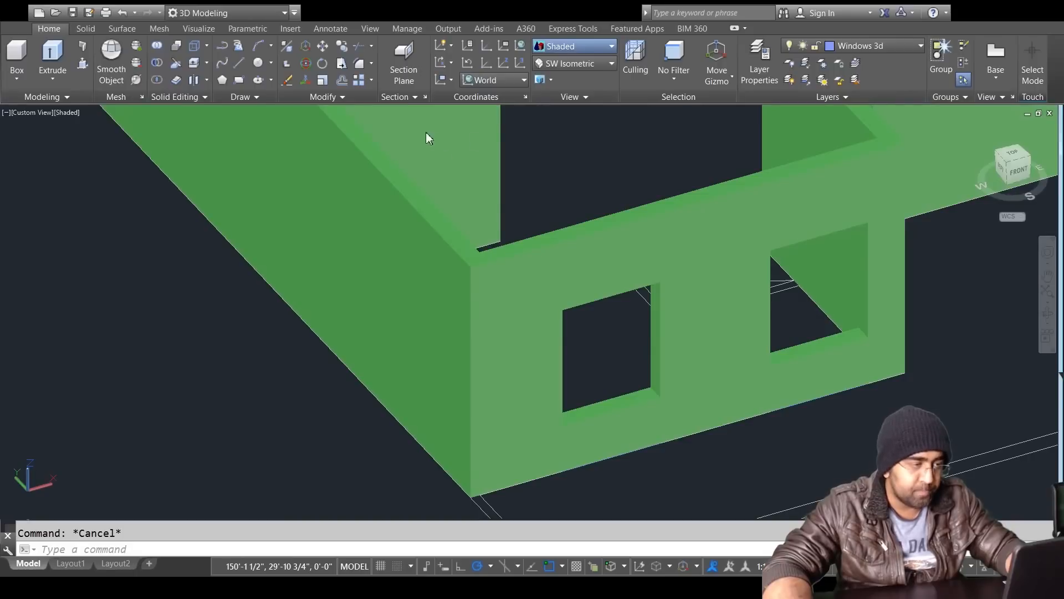
key("Escape")
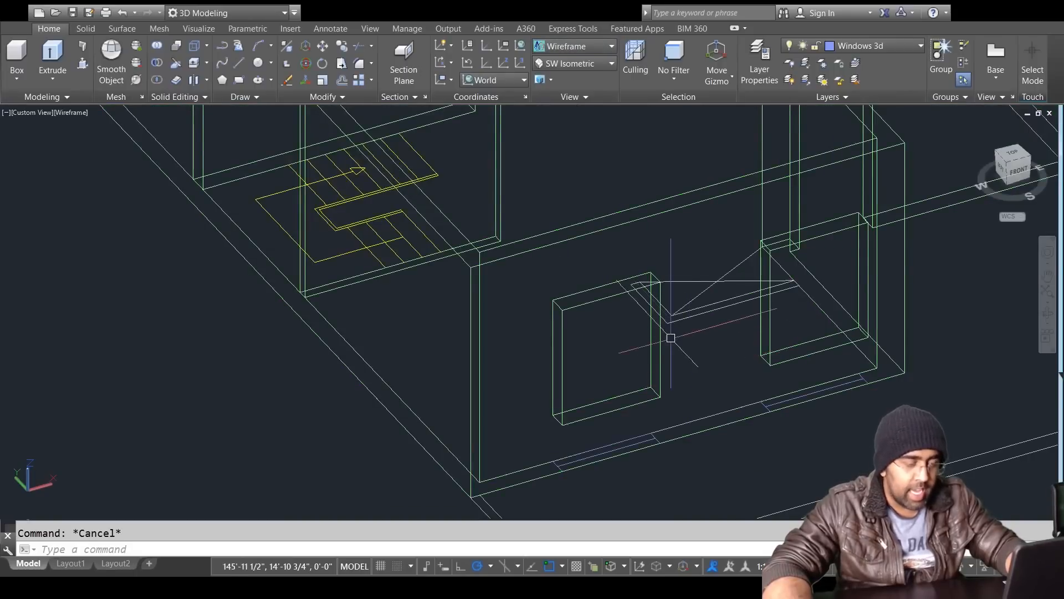
left_click(1021, 173)
scroll(676, 312, "up", 8)
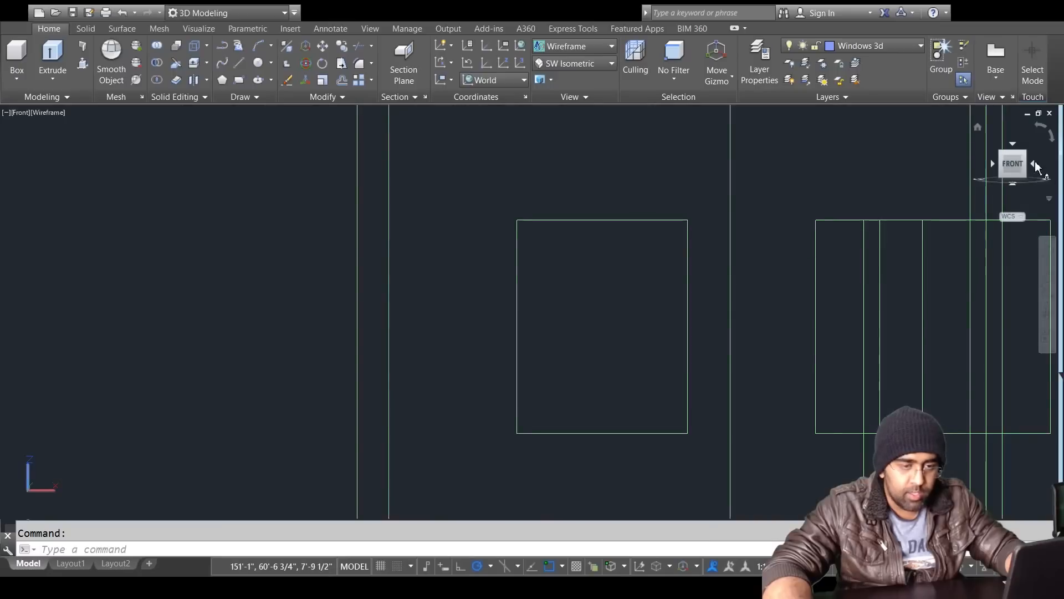
left_click(1004, 158)
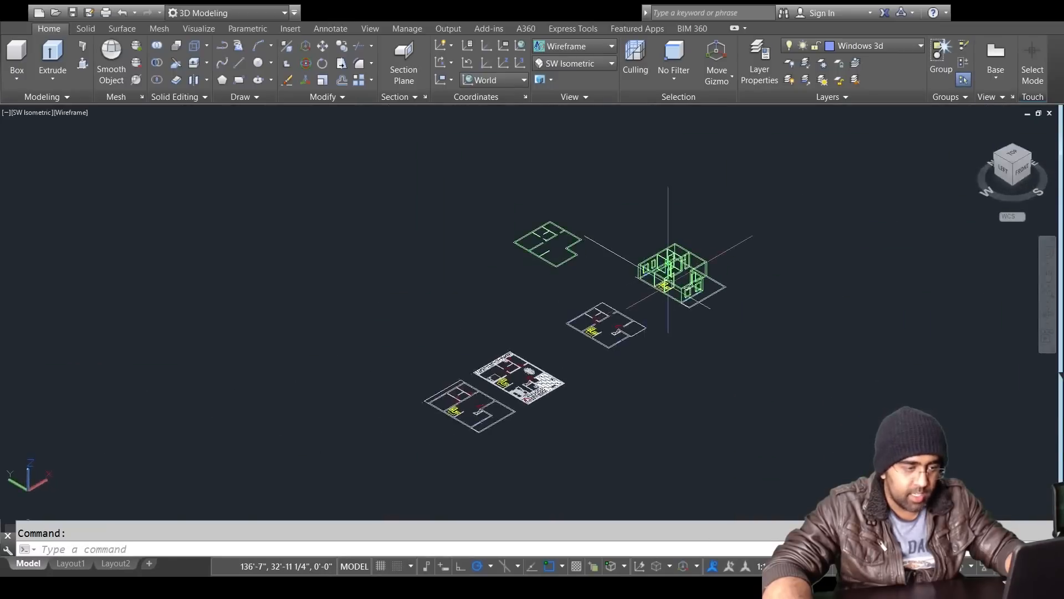
scroll(689, 277, "up", 6)
scroll(677, 171, "up", 1)
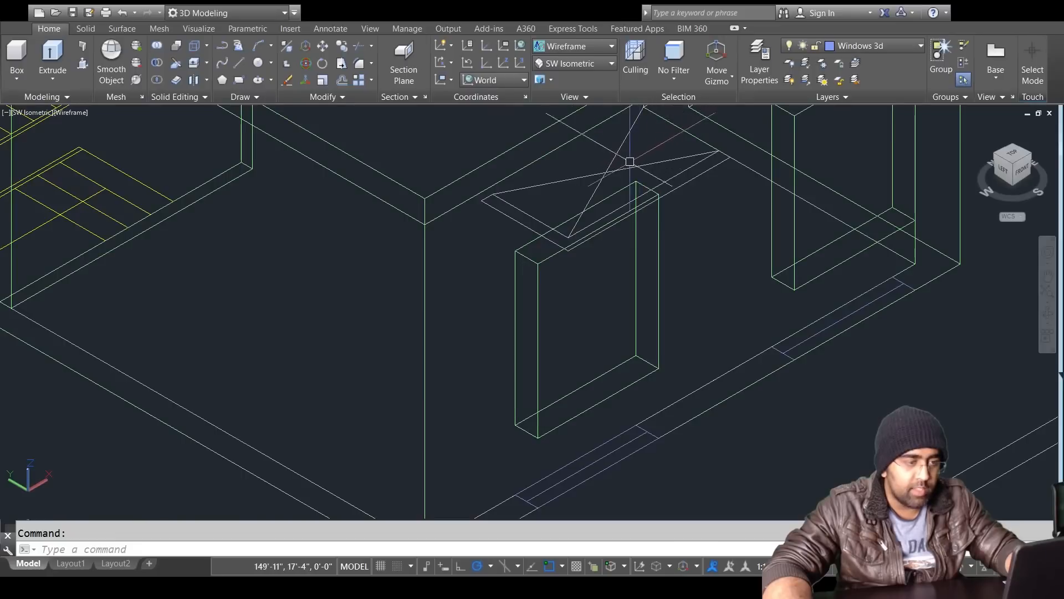
left_click(622, 161)
key("Escape")
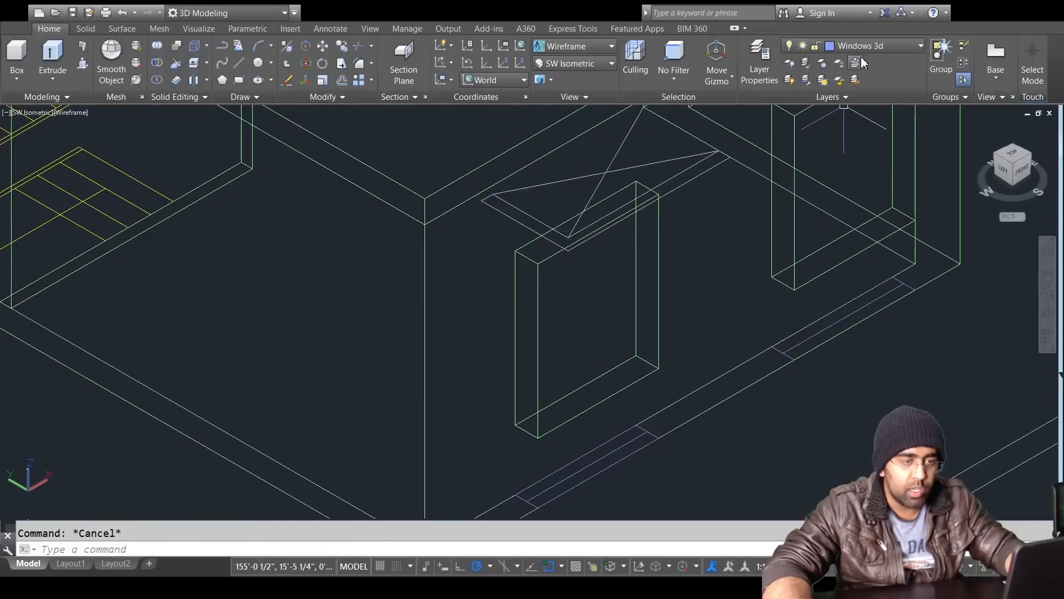
left_click(859, 58)
key("Escape")
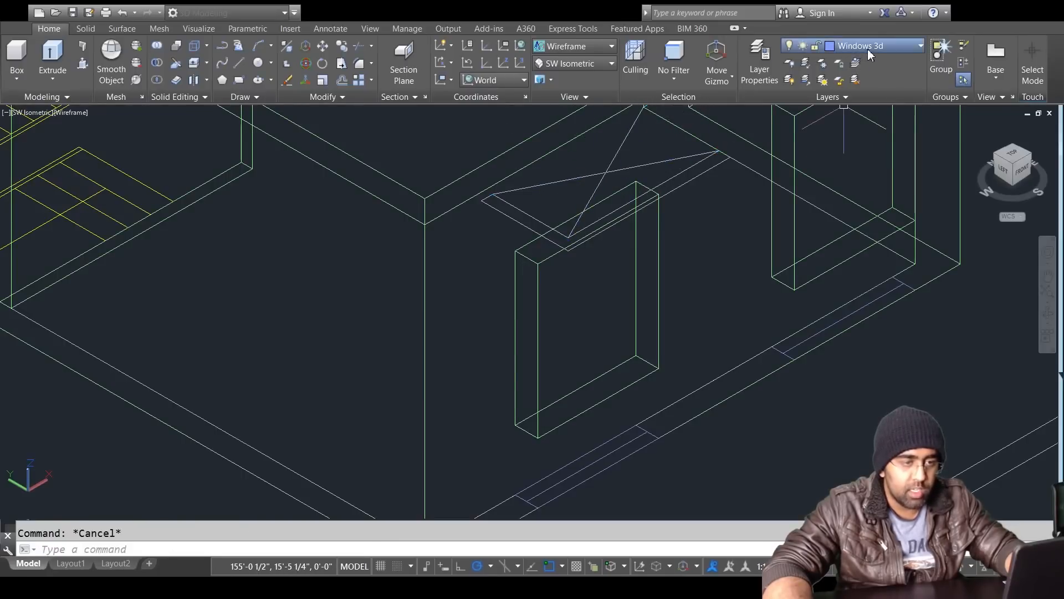
left_click(792, 227)
left_click(697, 327)
key("Escape")
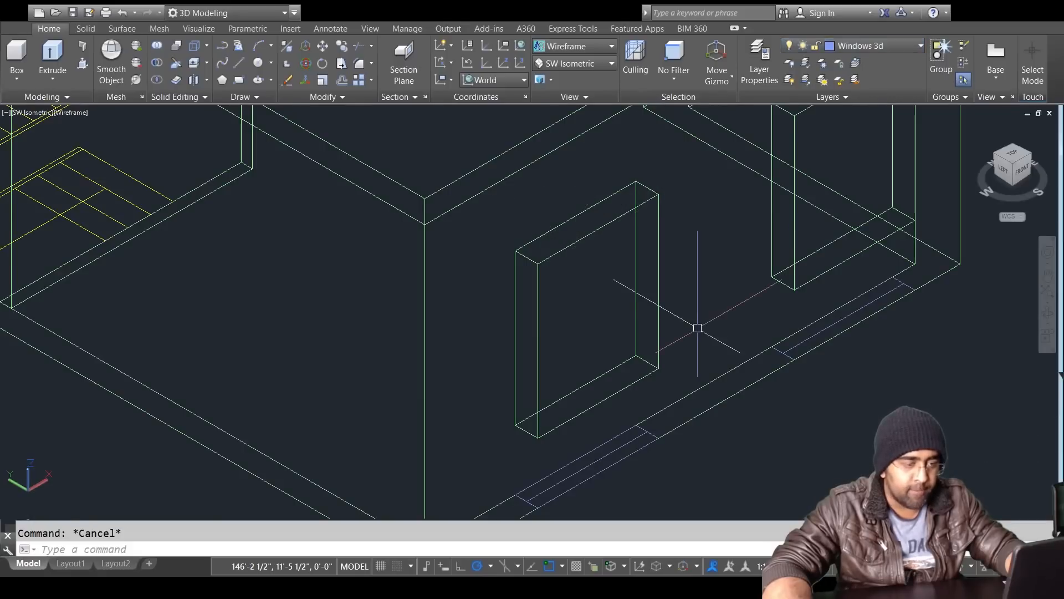
Step: Move the UCS origin to the lower outer corner of the front window opening, aligned with the wall face, and regenerate the drawing
left_click(32, 490)
left_click(30, 494)
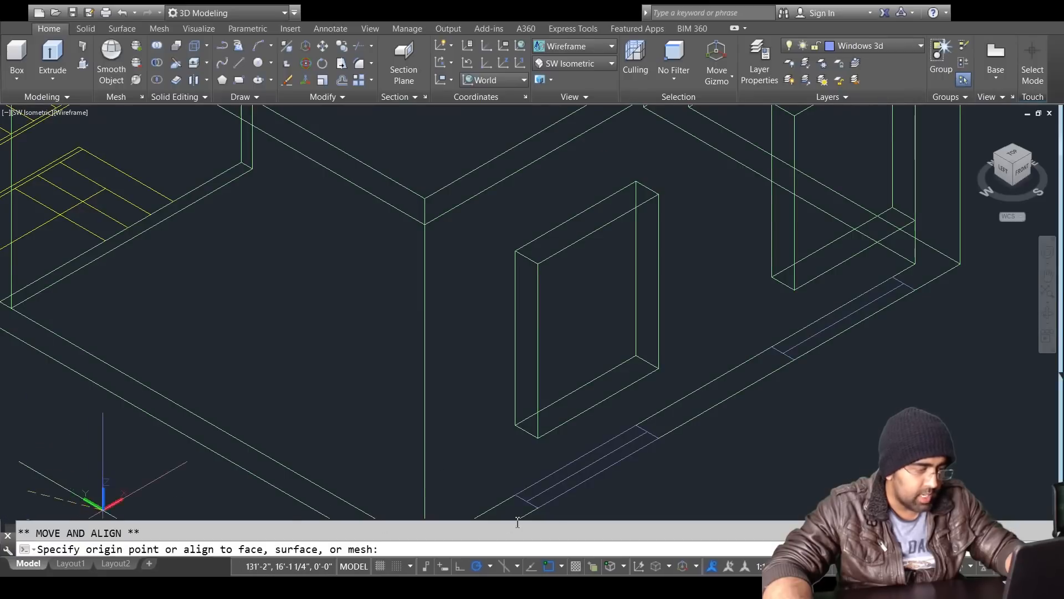
left_click(542, 438)
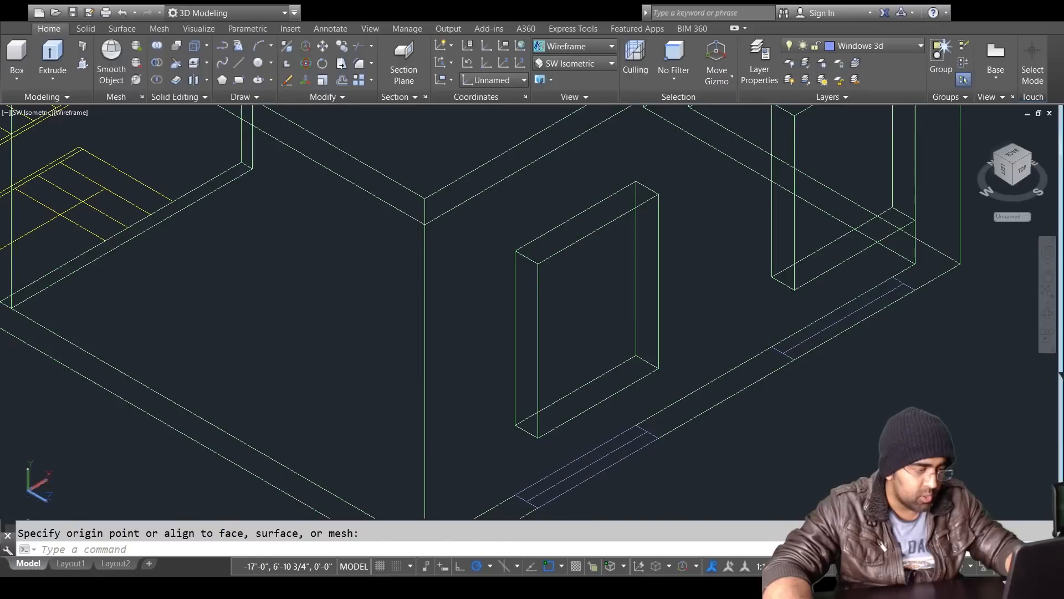
left_click(161, 487)
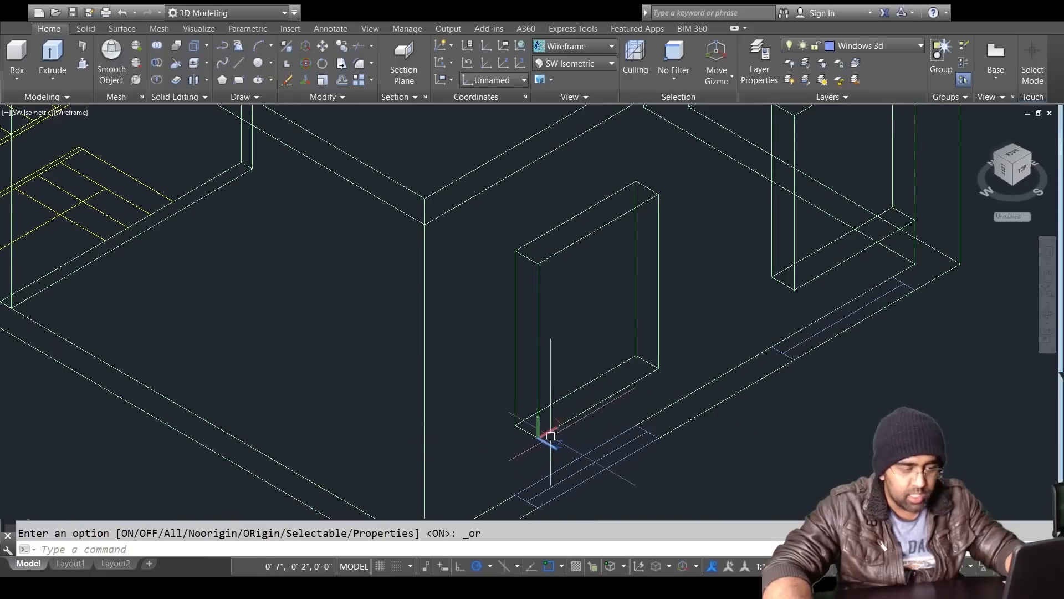
key("Escape")
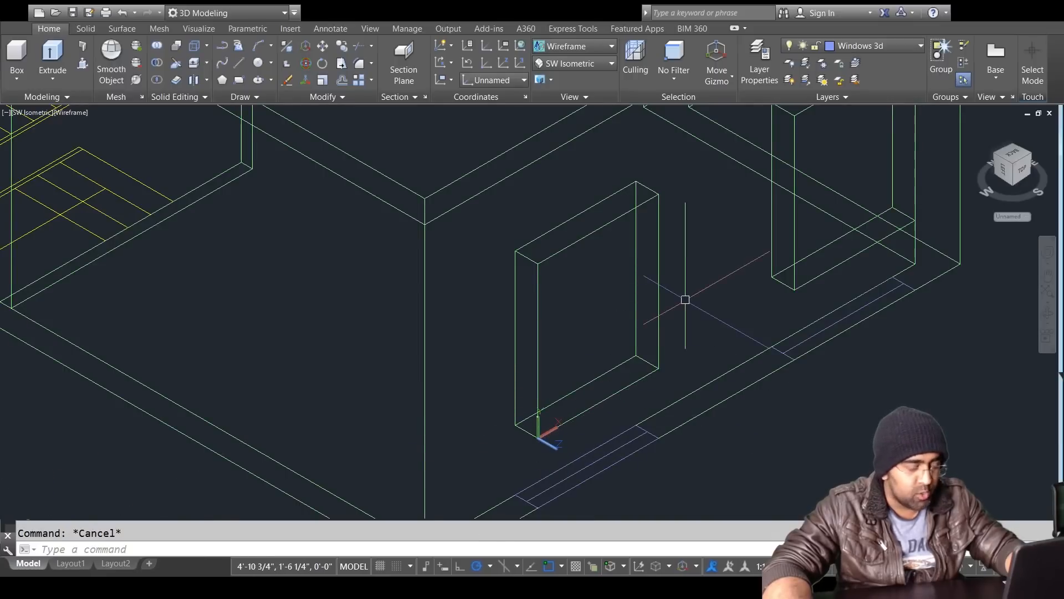
key("Return")
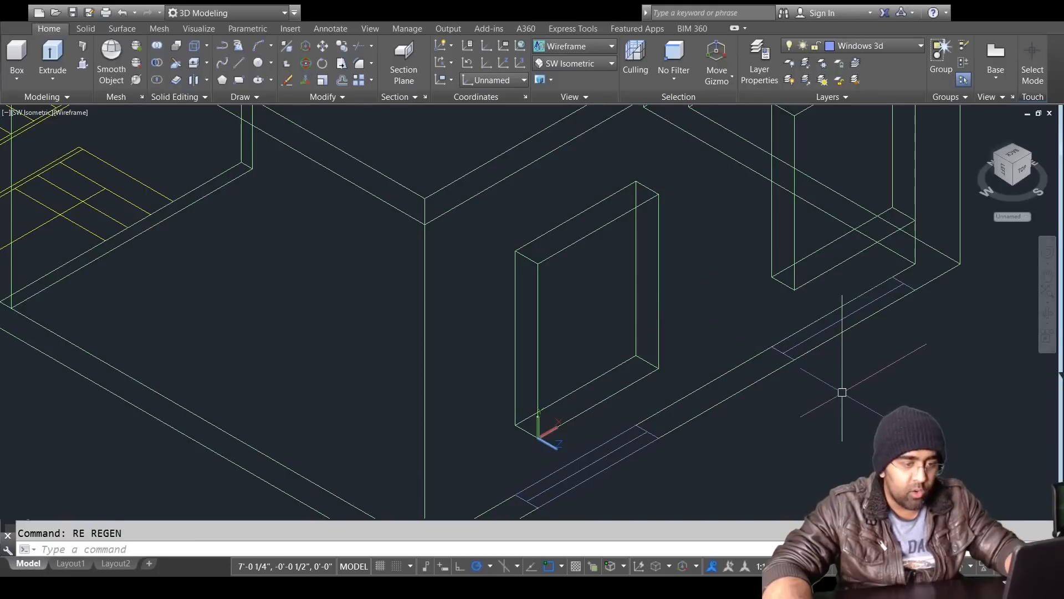
left_click(855, 415)
key("Escape")
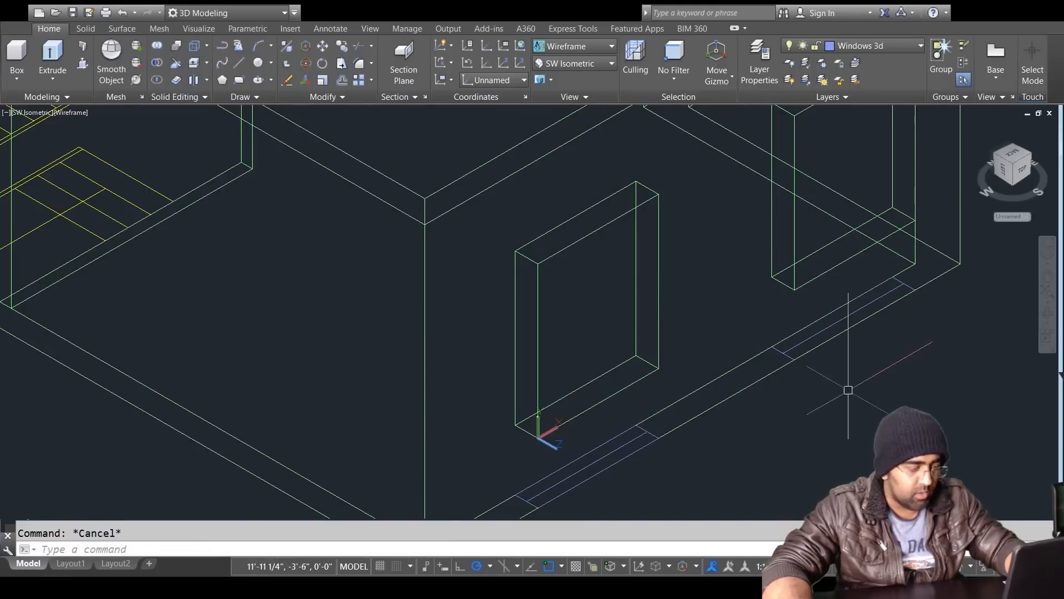
type("rec")
key("Return")
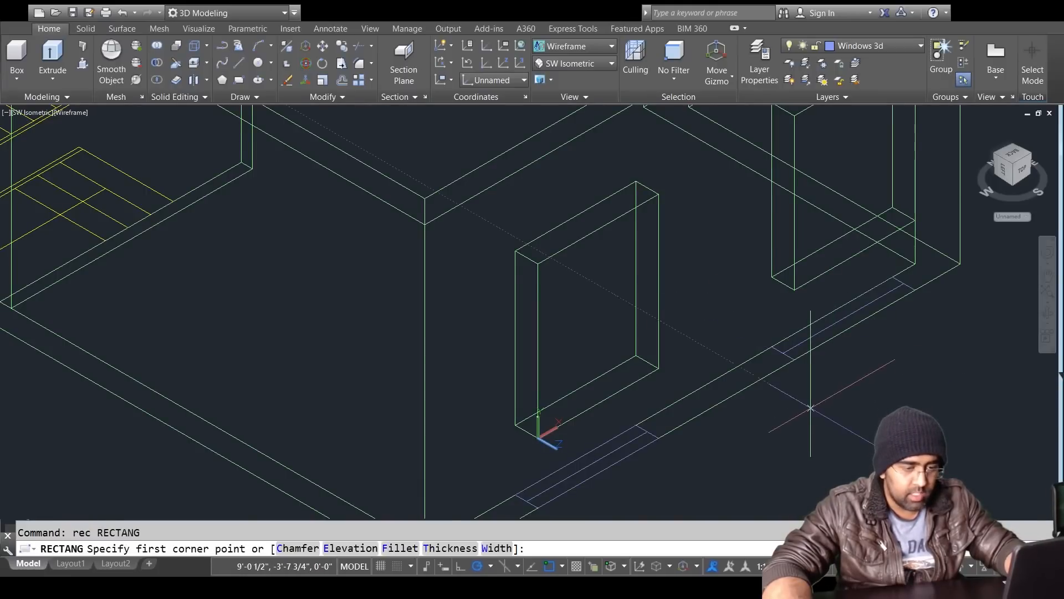
left_click(811, 408)
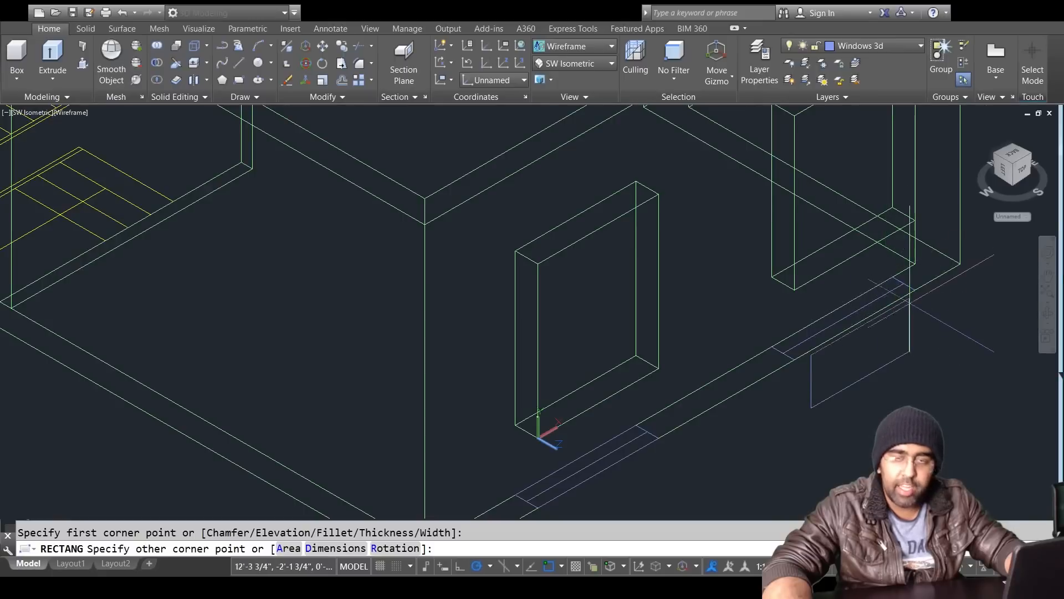
key("Escape")
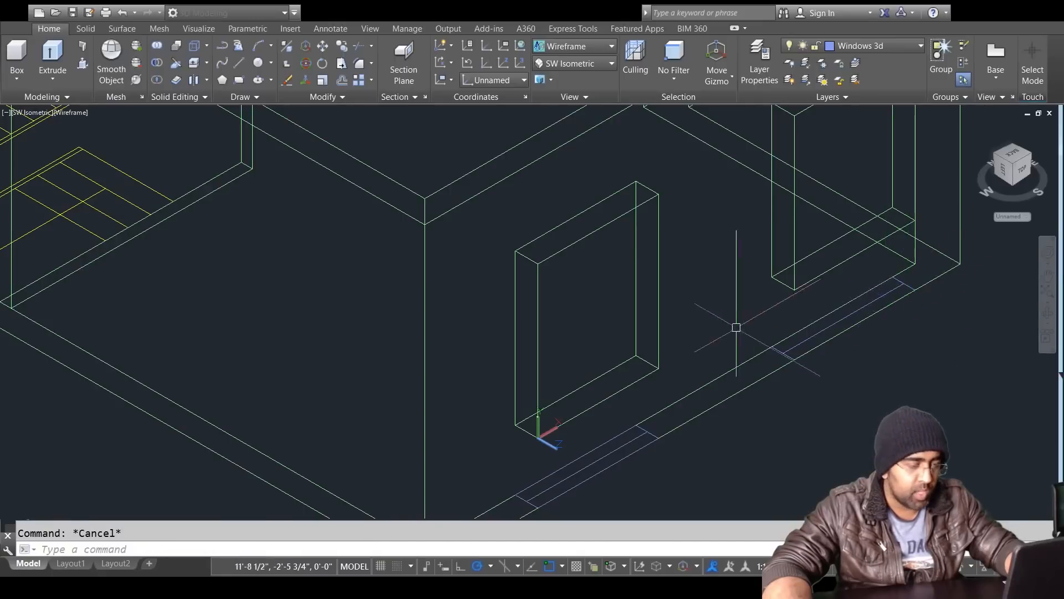
Step: Draw a rectangle over the front window opening's outer face, from its upper corner to the diagonally opposite corner at the UCS origin
scroll(696, 321, "up", 2)
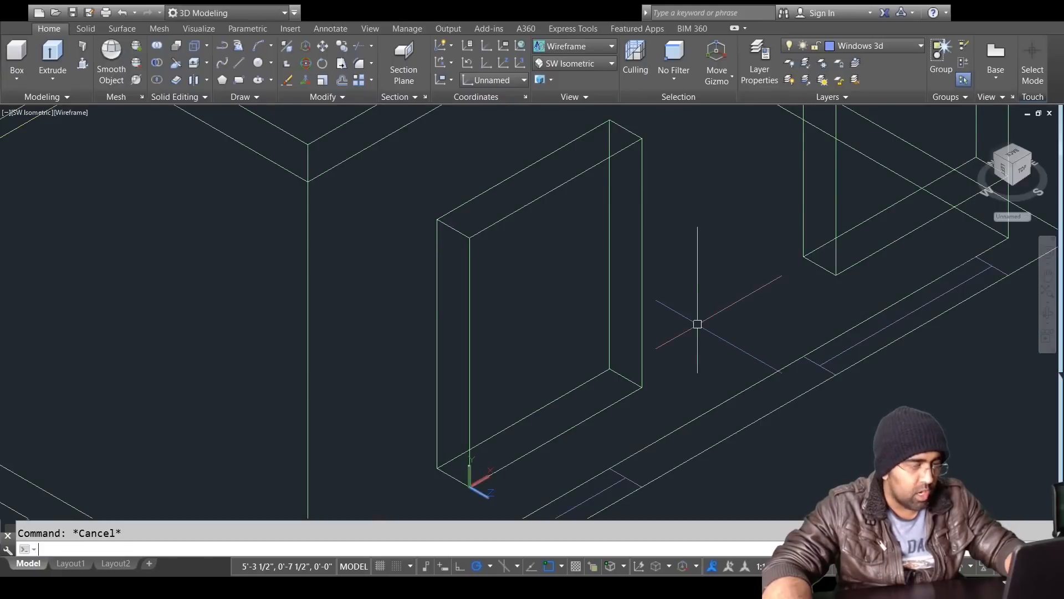
type("re")
key("Escape")
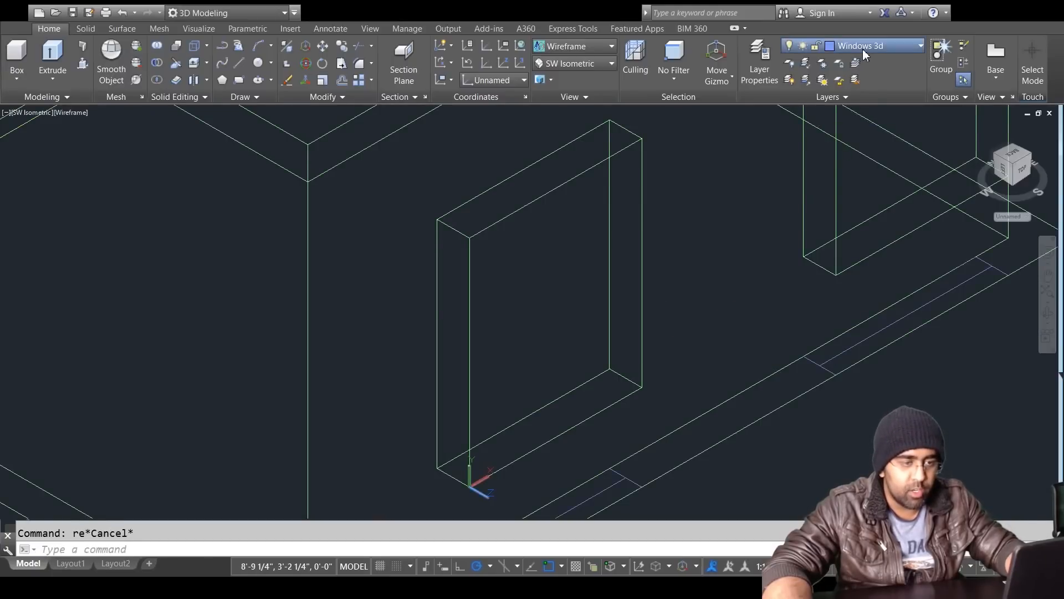
key("Escape")
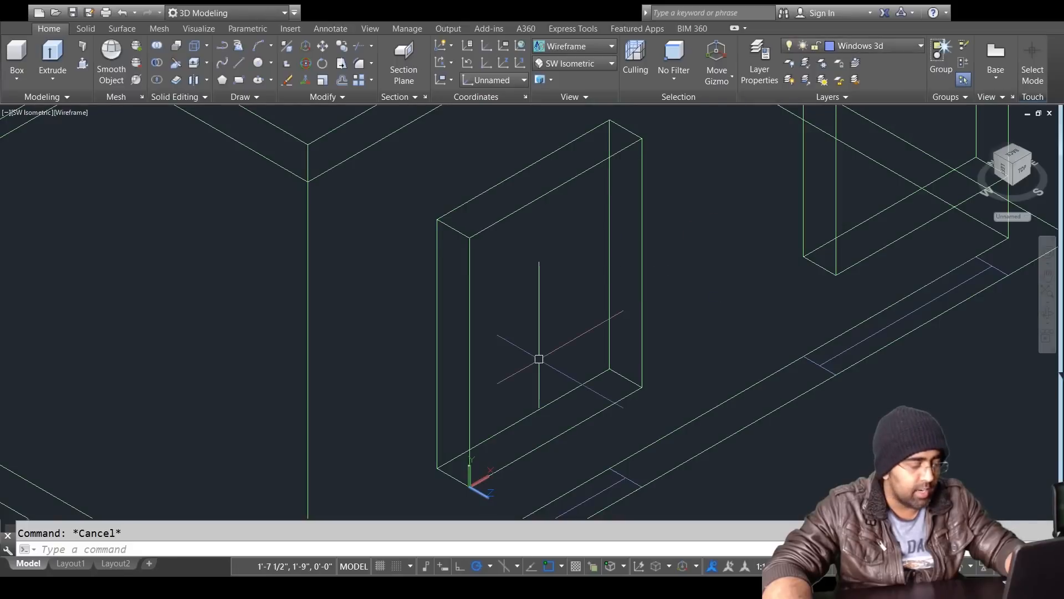
type("rec")
key("Return")
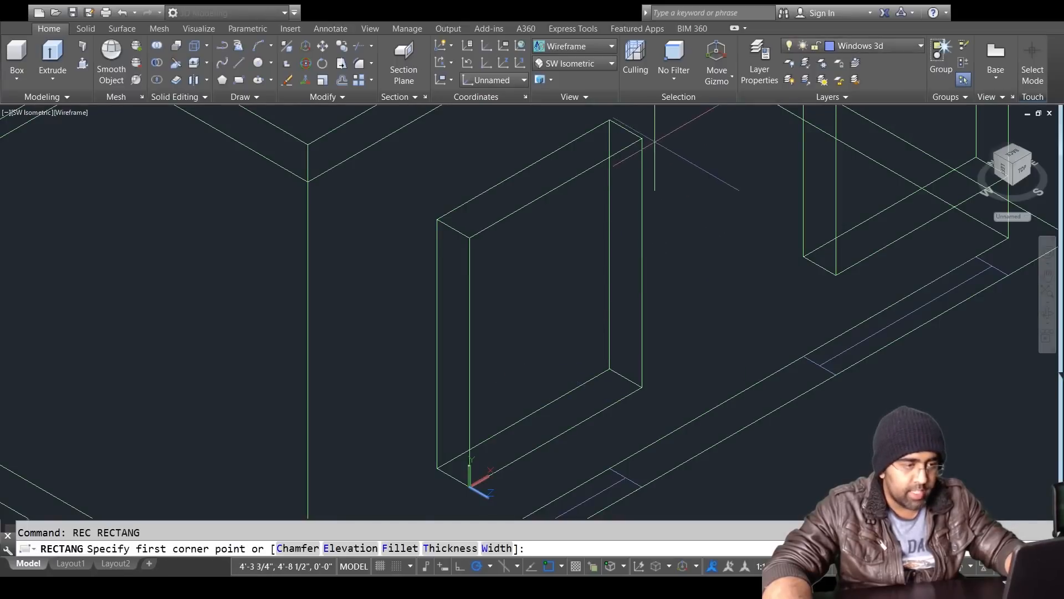
left_click(641, 139)
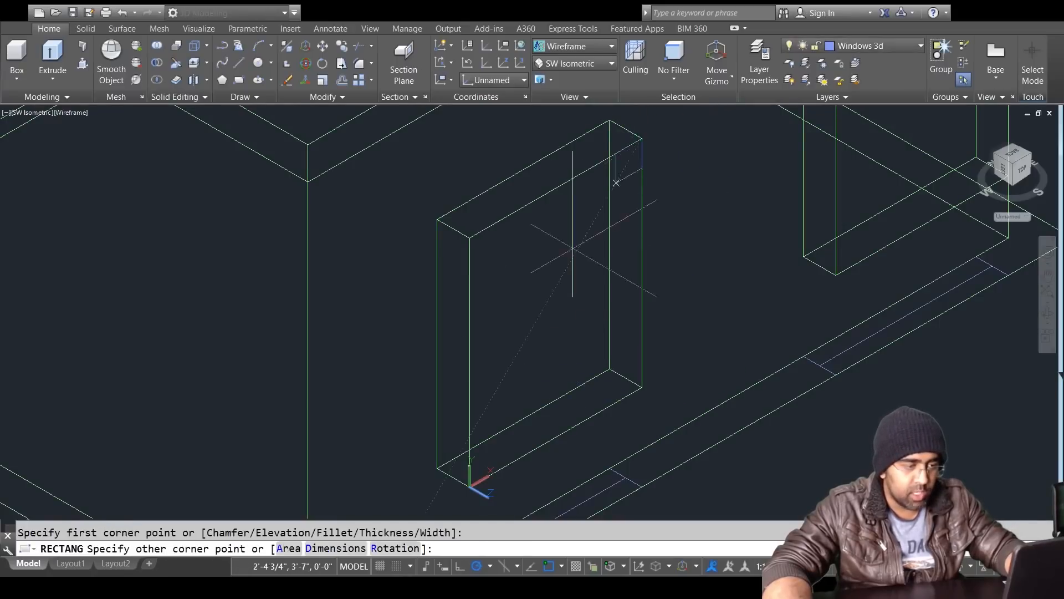
left_click(469, 482)
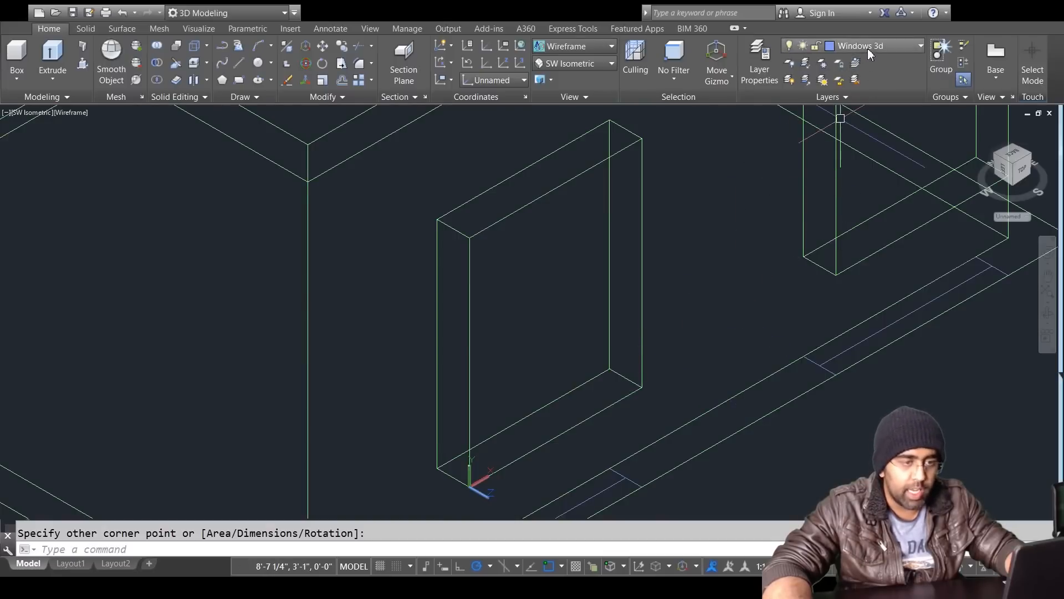
Step: Hide the Wall 3d G layer and the other wall linework around the window rectangle
left_click(819, 245)
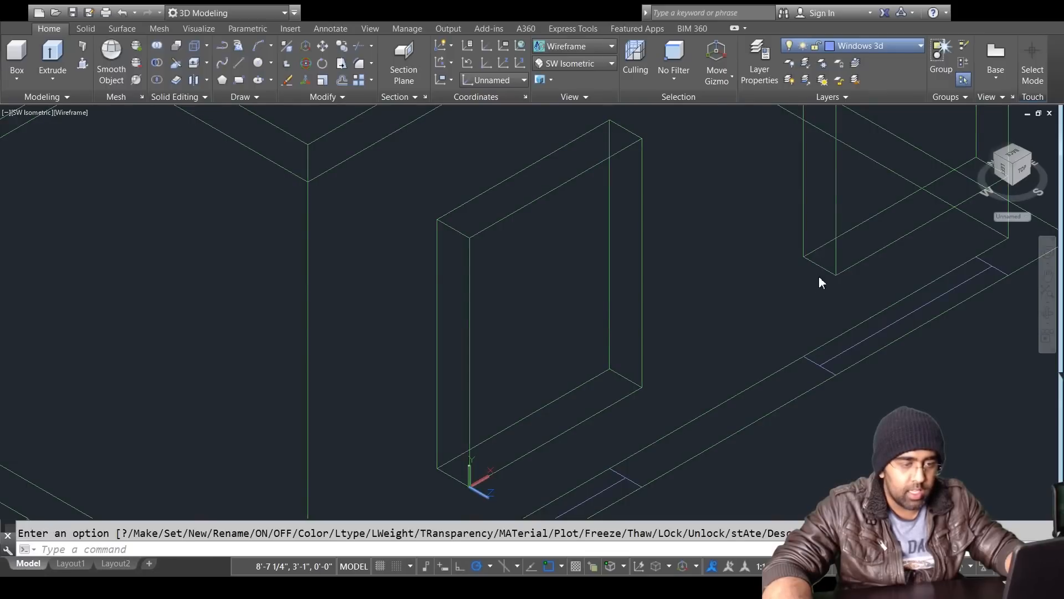
key("Escape")
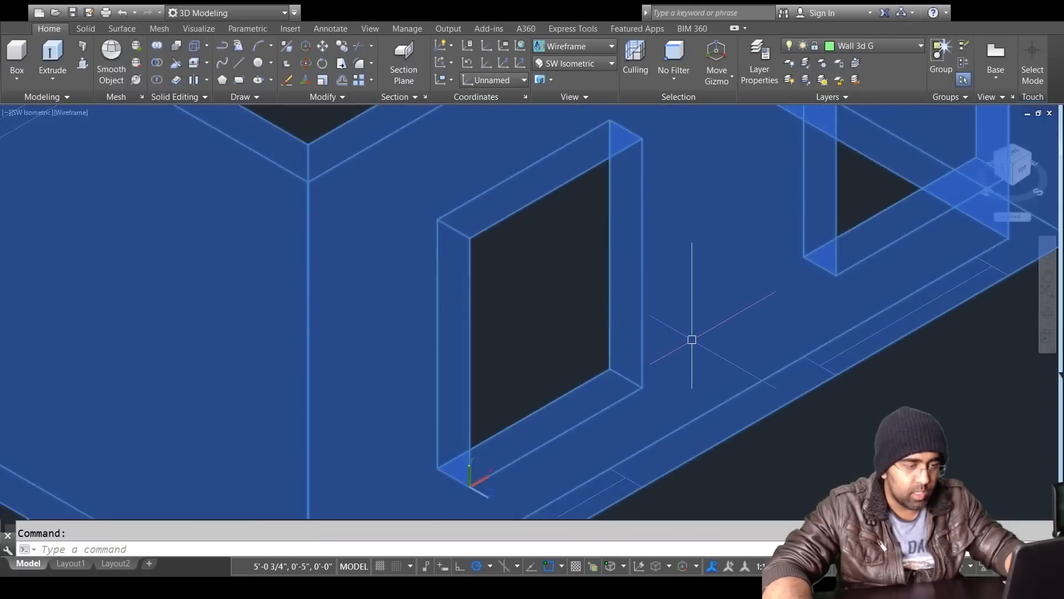
left_click(873, 46)
left_click(872, 78)
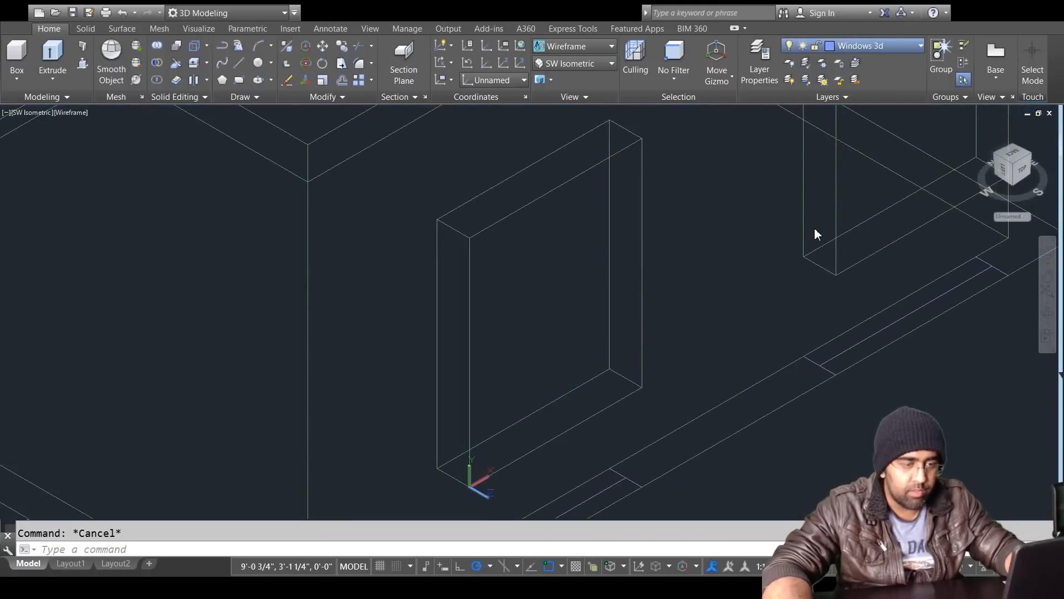
key("Return")
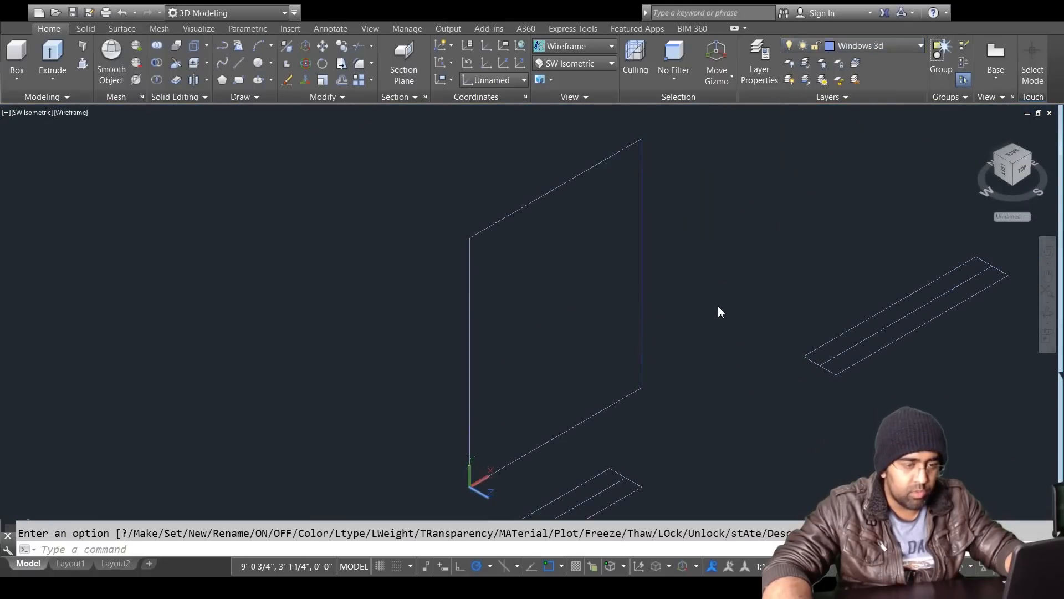
key("Escape")
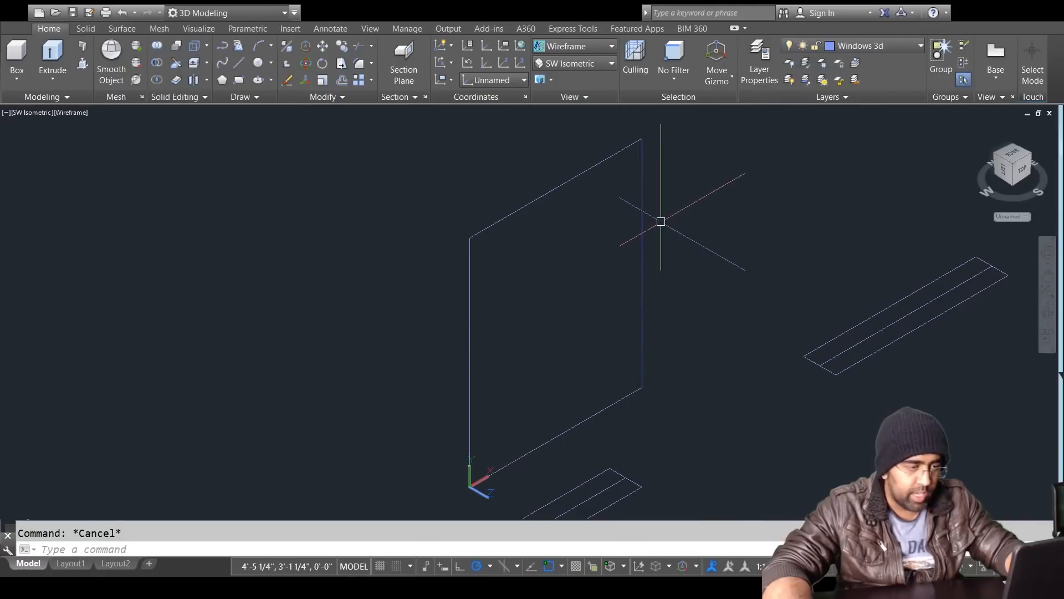
Step: Offset the window rectangle 3 inches inward to outline the frame
type("o")
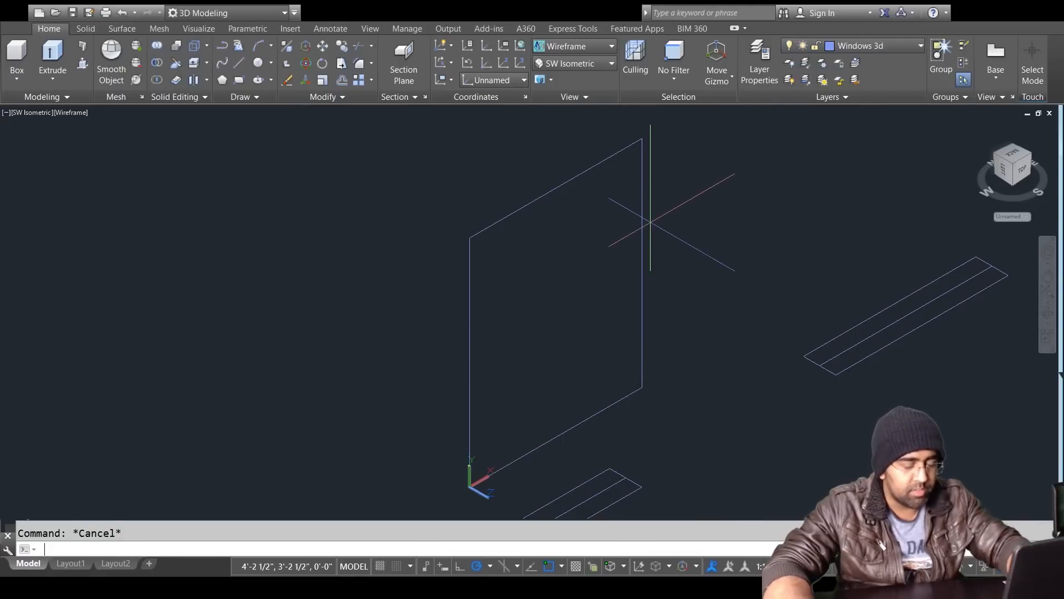
key("Return")
type("3")
key("Return")
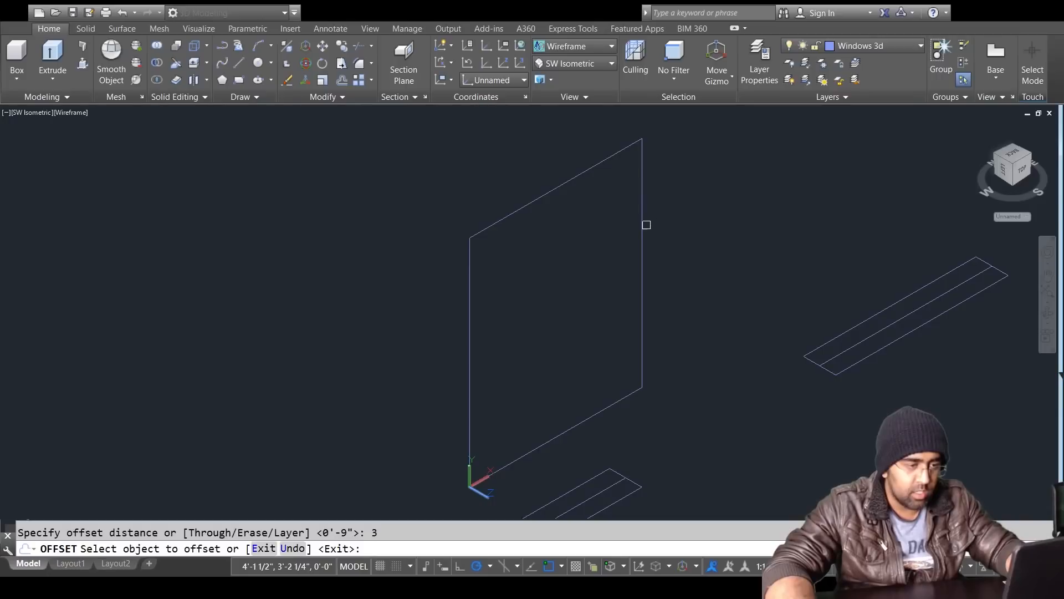
left_click(643, 224)
left_click(580, 264)
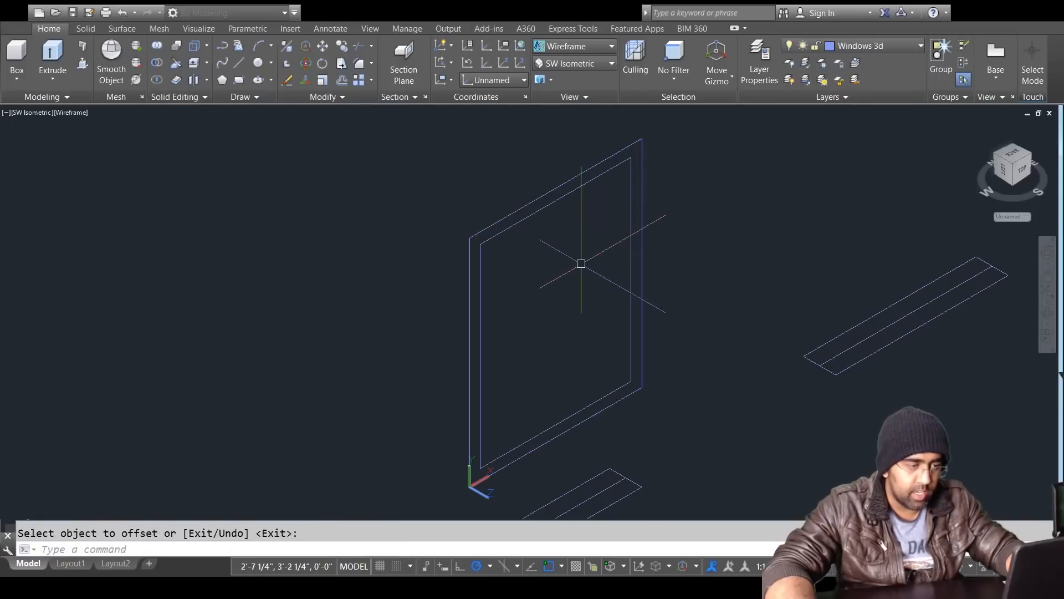
key("Escape")
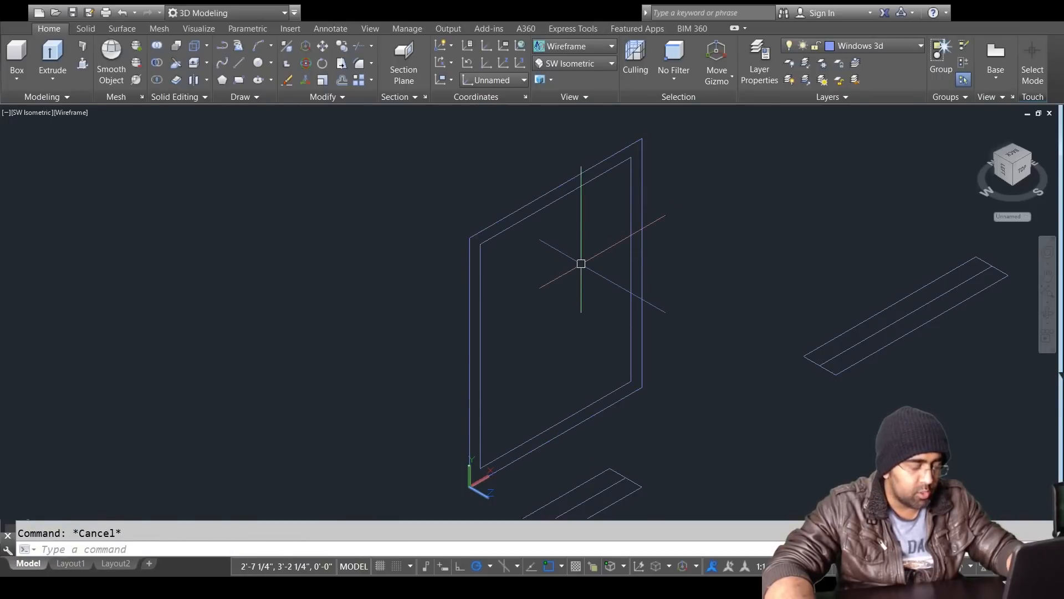
Step: Copy the inner window rectangle to an empty spot away from the front wall
type("co")
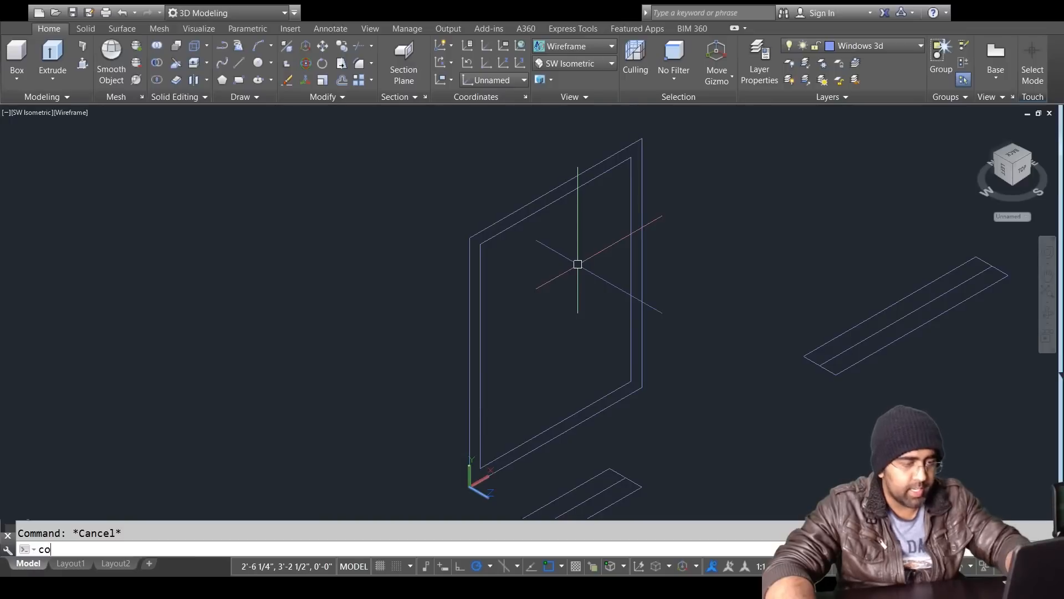
key("Return")
left_click(631, 249)
key("Return")
left_click(631, 249)
scroll(629, 250, "down", 6)
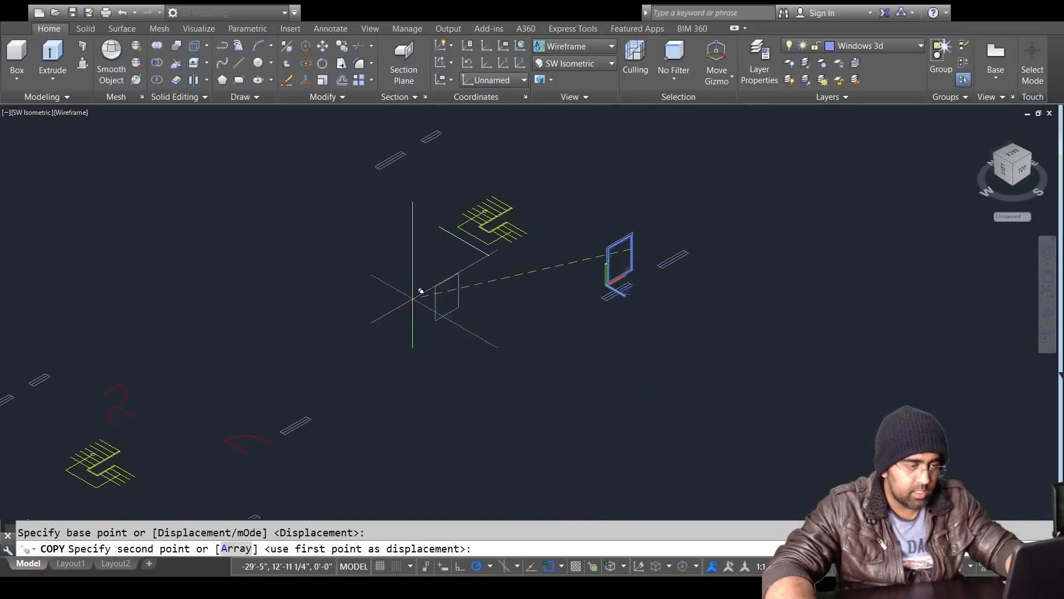
left_click(416, 291)
key("Escape")
Step: Switch to the plan view of the current UCS and frame the two nested window rectangles
scroll(658, 253, "up", 4)
scroll(411, 268, "up", 3)
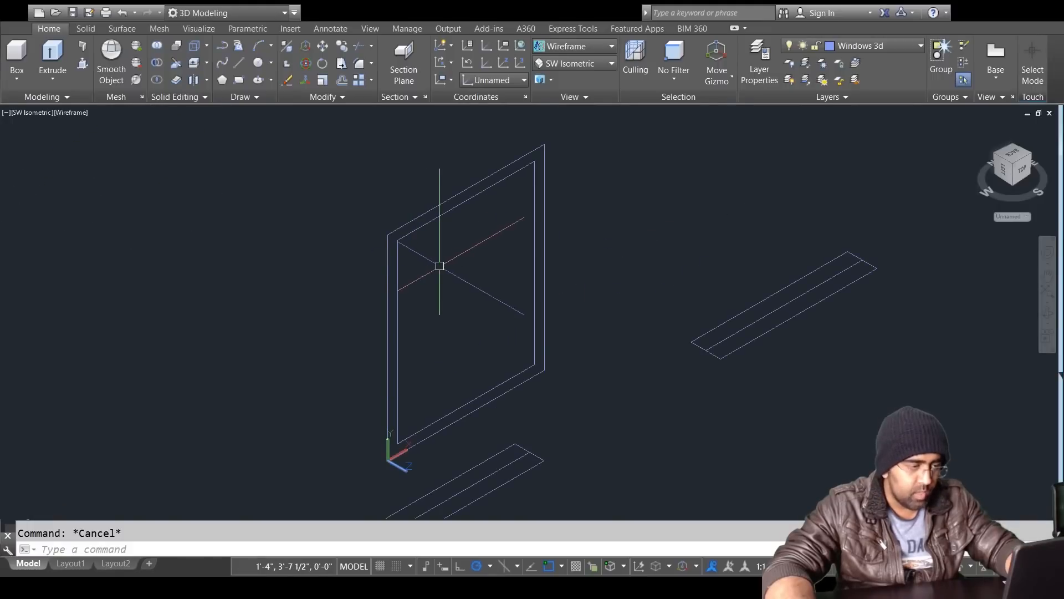
key("Escape")
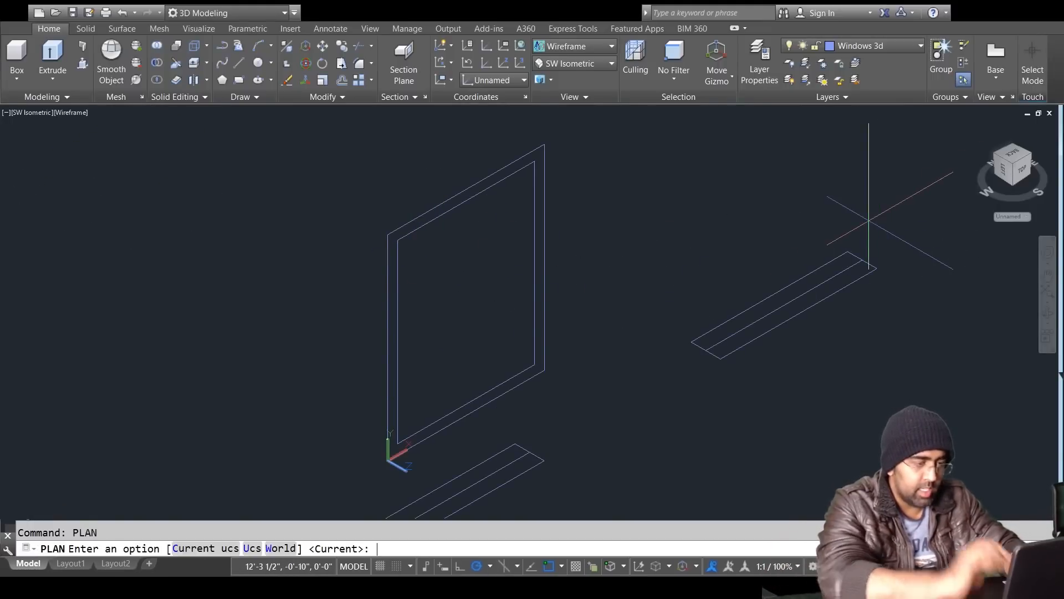
key("Return")
key("Return")
scroll(931, 332, "up", 8)
middle_click_drag(984, 356, 857, 350)
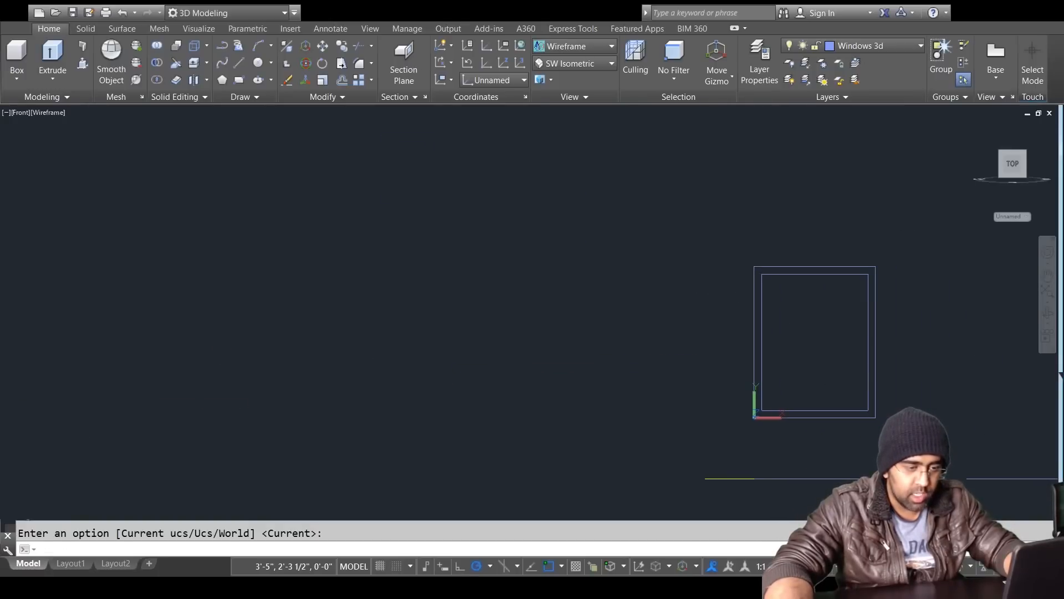
scroll(954, 355, "up", 2)
key("Escape")
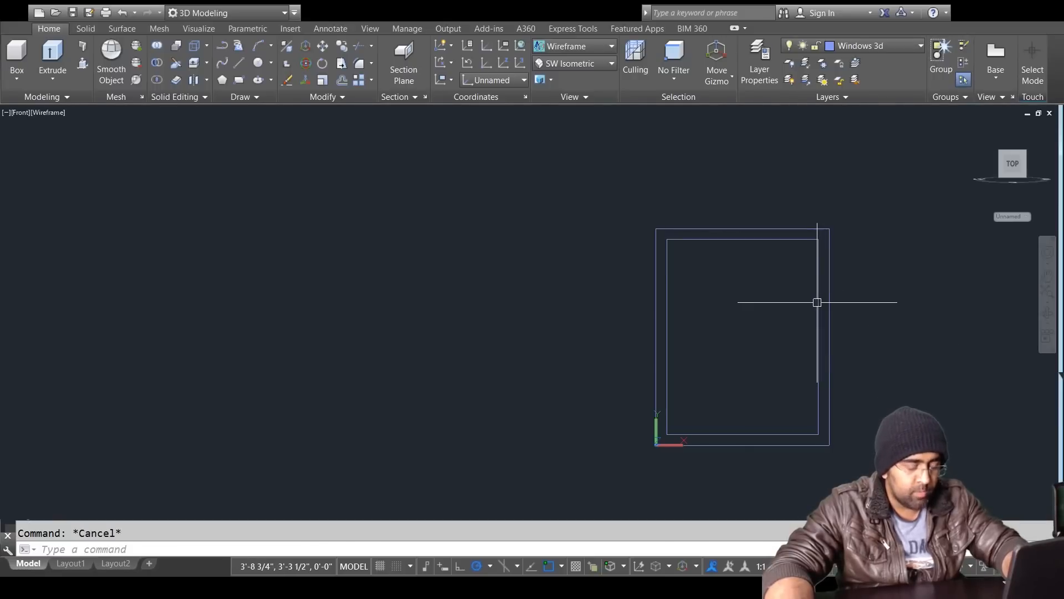
type("l")
key("Return")
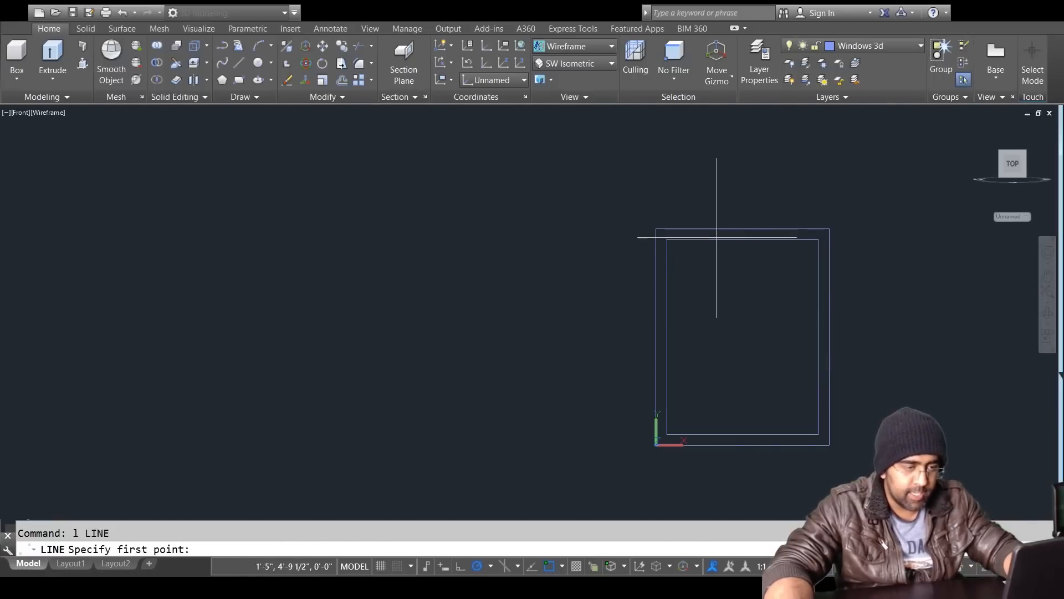
key("Escape")
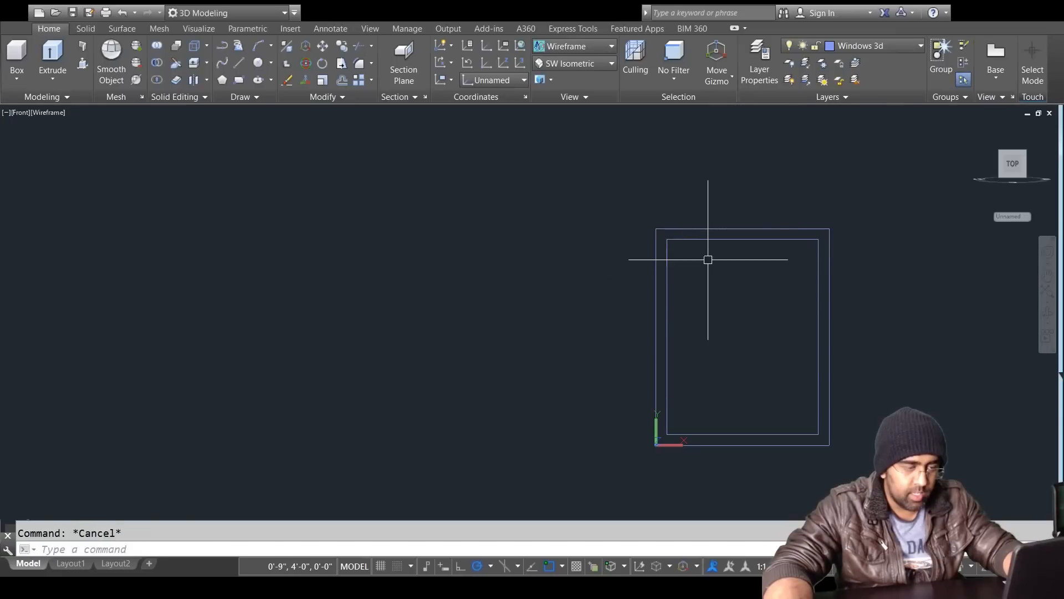
Step: Draw a vertical centre line between the midpoints of the inner window rectangle's upper and lower edges
type("l")
key("Return")
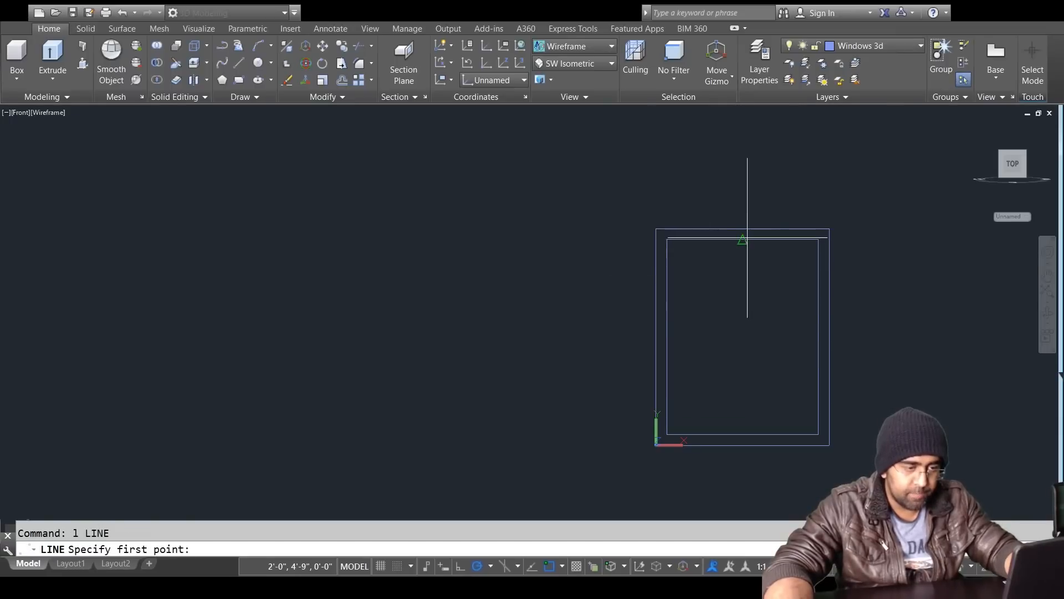
left_click(742, 239)
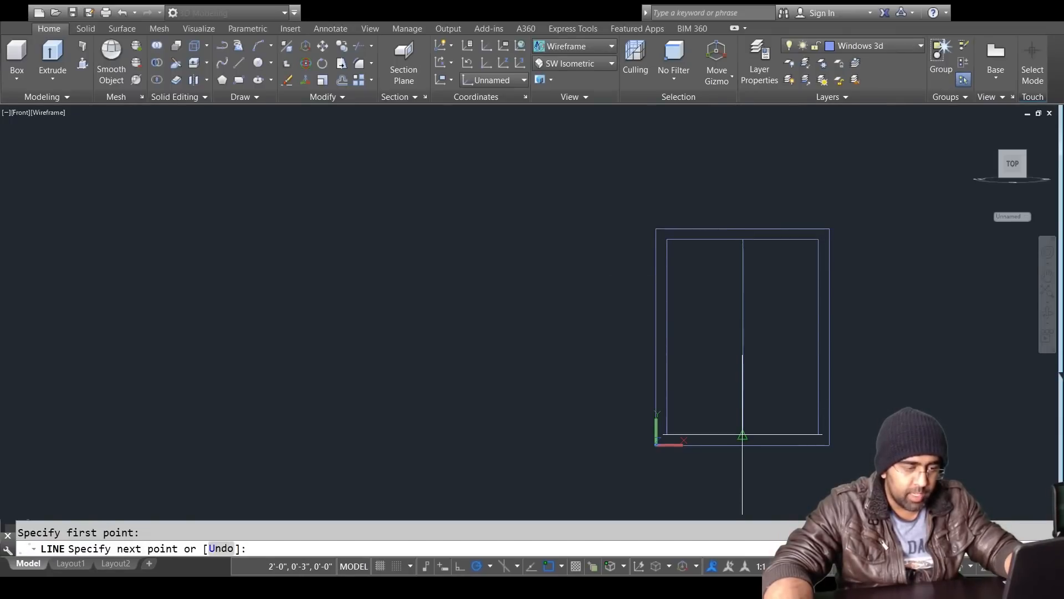
left_click(743, 434)
key("Escape")
type("o")
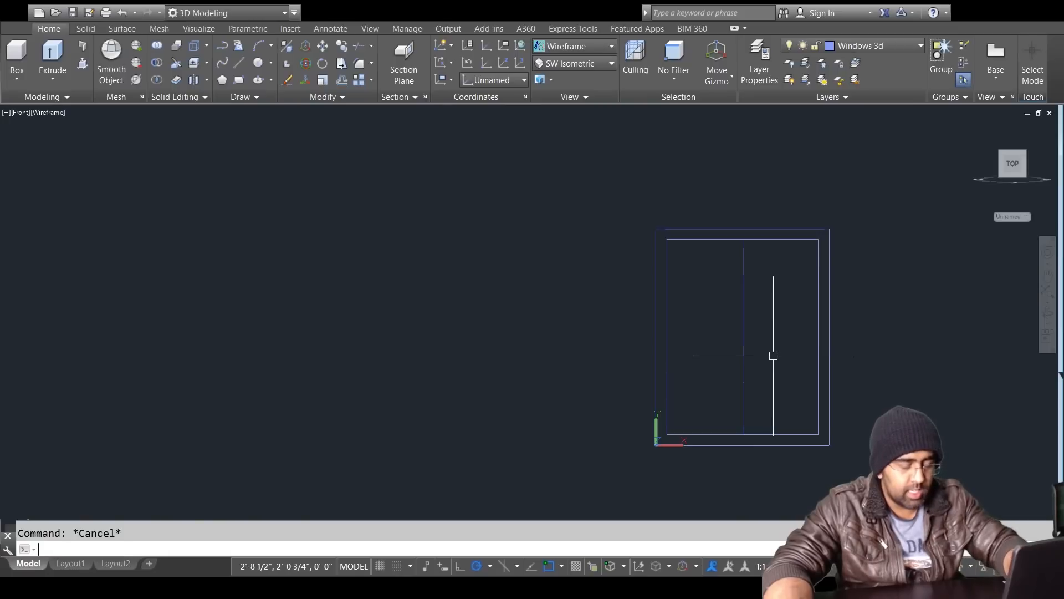
key("Return")
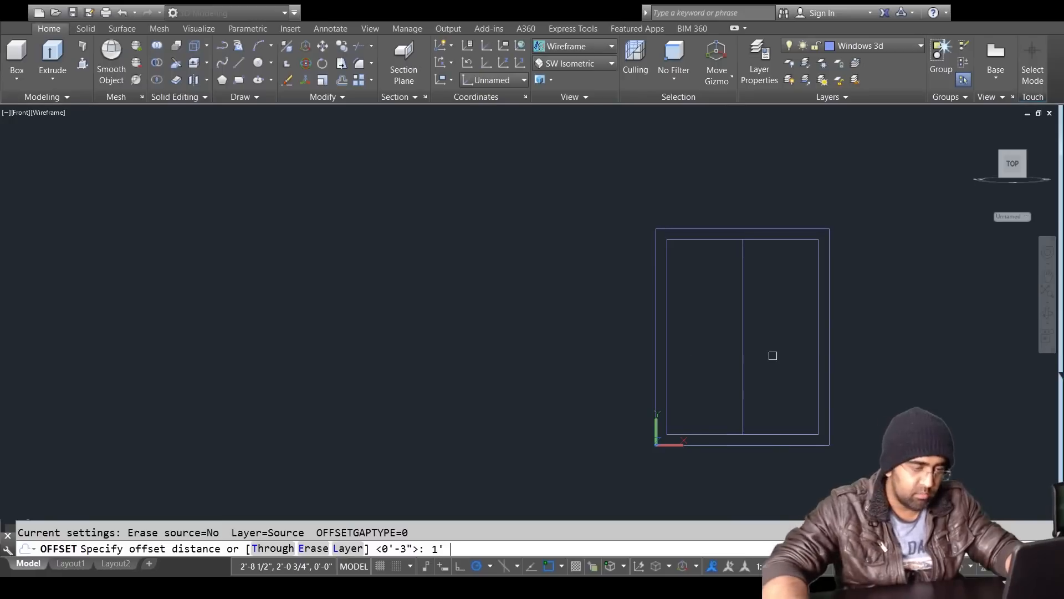
key("Return")
left_click(741, 334)
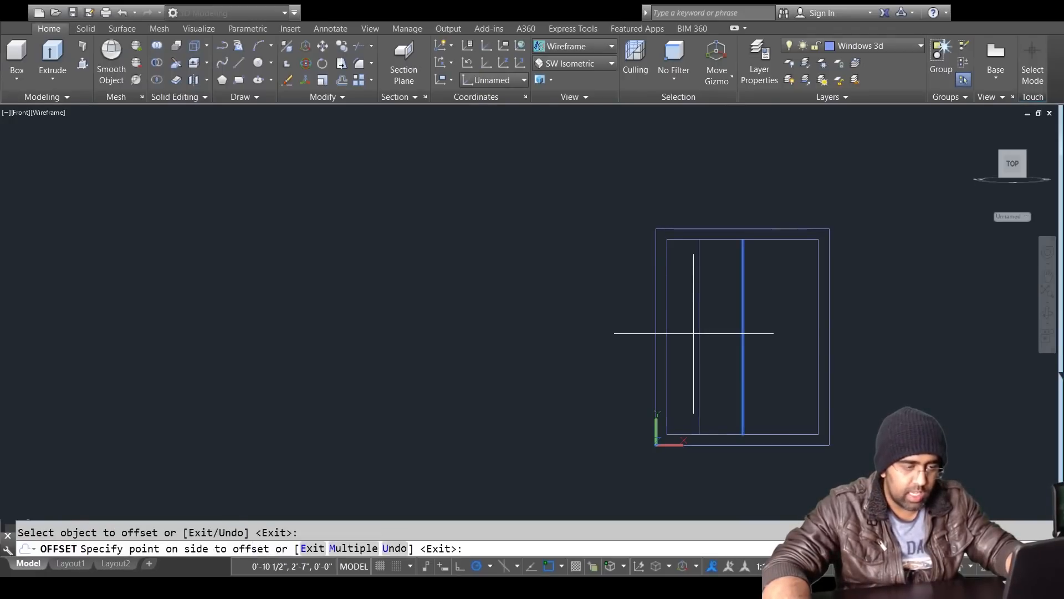
key("Escape")
Step: Offset the vertical centre line 6 inches to its left inside the window
type("o")
key("Return")
type("6")
key("Return")
left_click(743, 332)
left_click(692, 334)
key("Escape")
key("Escape")
type("o")
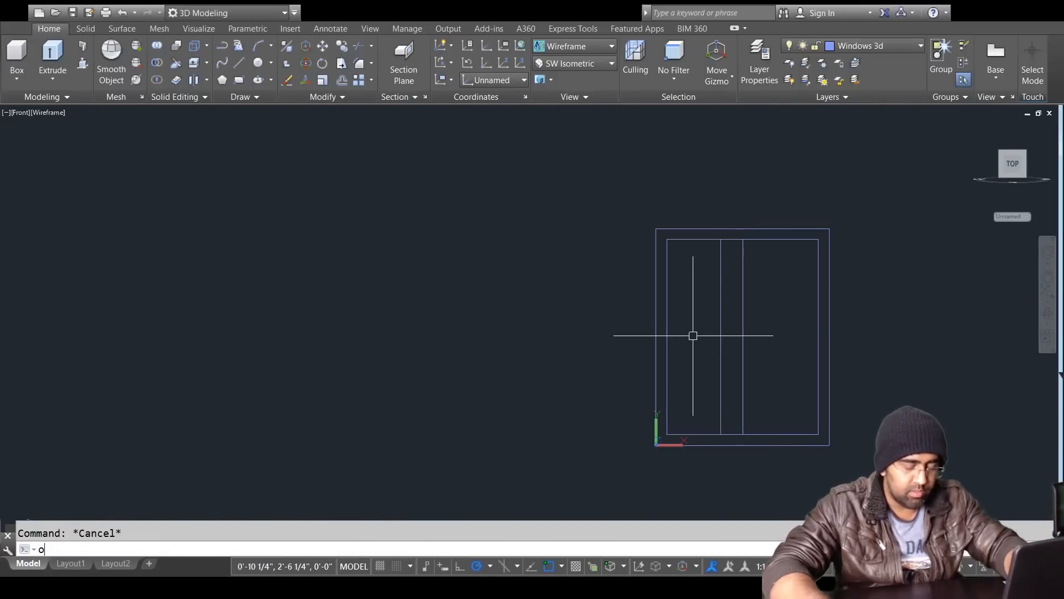
key("Return")
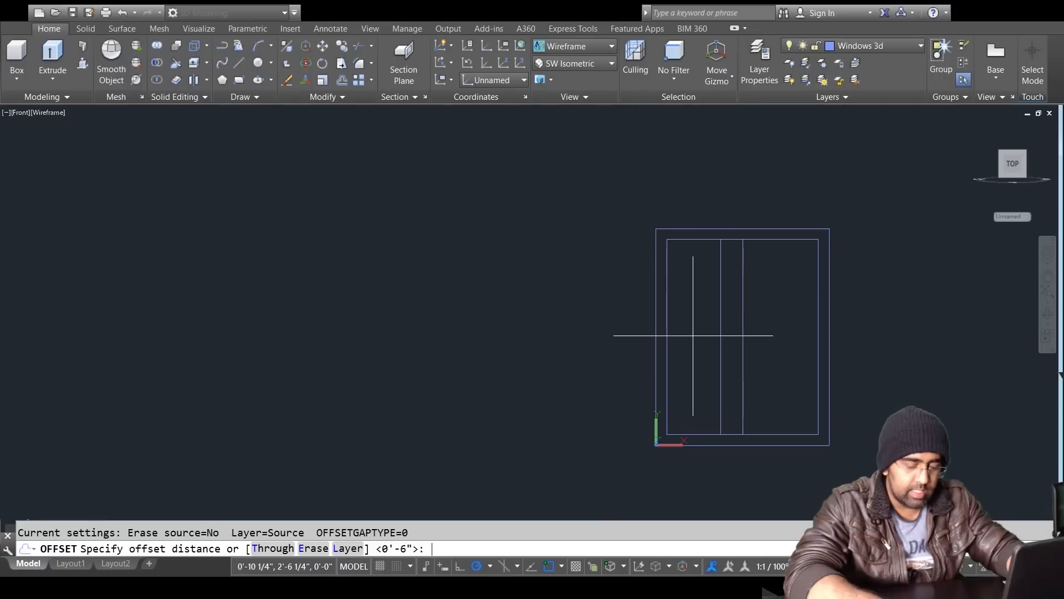
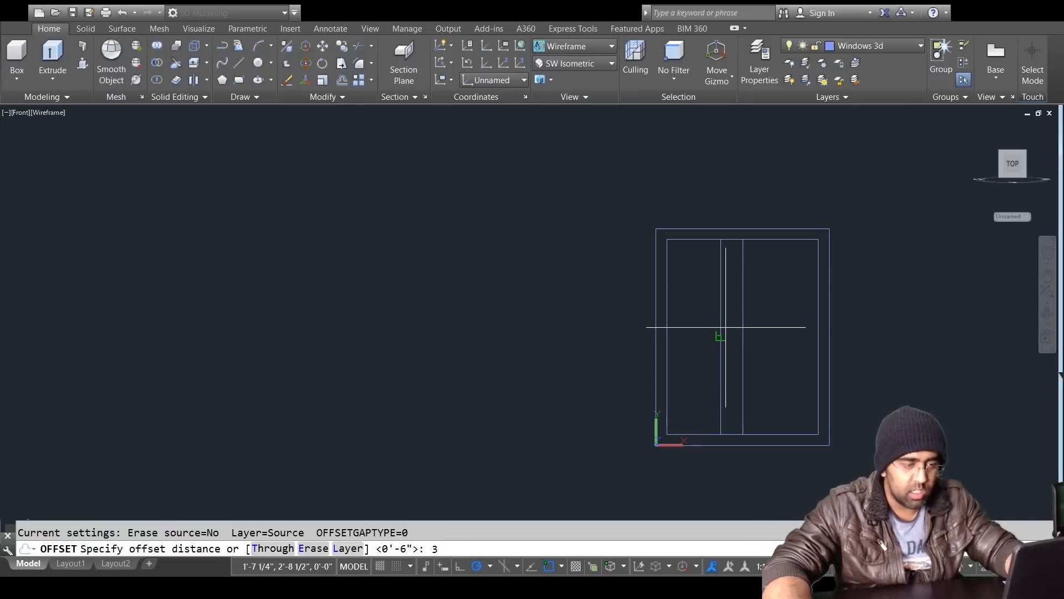
key("Escape")
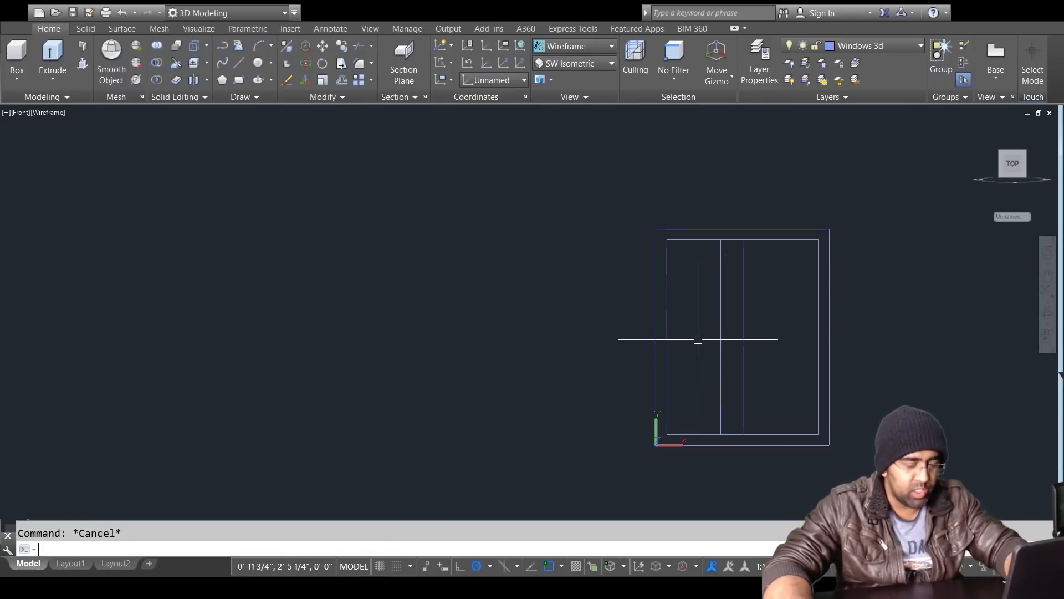
key("space")
type("1.5")
key("Return")
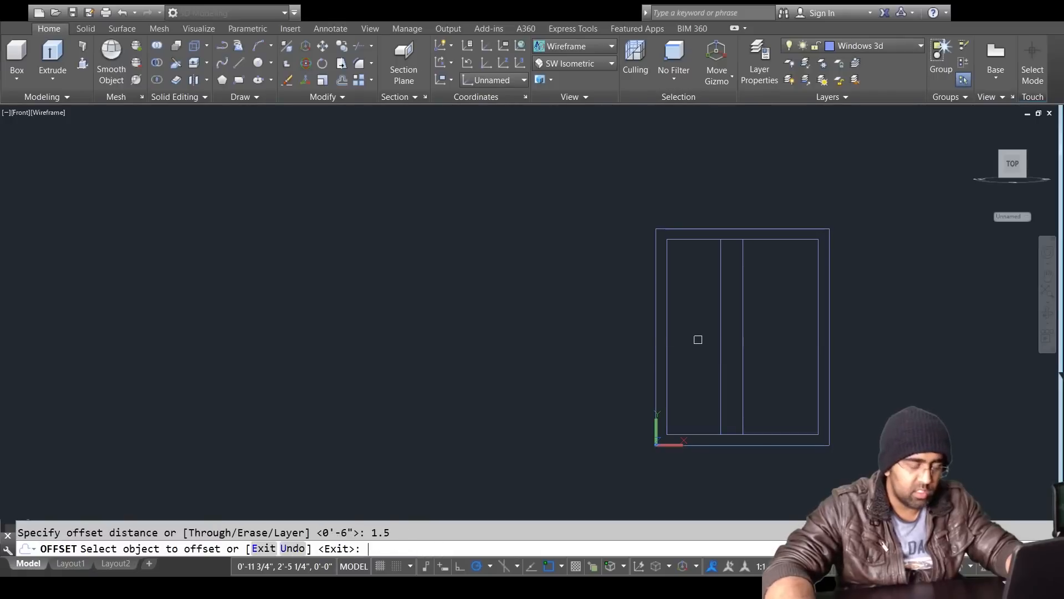
key("Escape")
key("Escape")
Step: Offset the off-centre vertical line 2 inches to its left to form the mullion's second edge
key("space")
type("2")
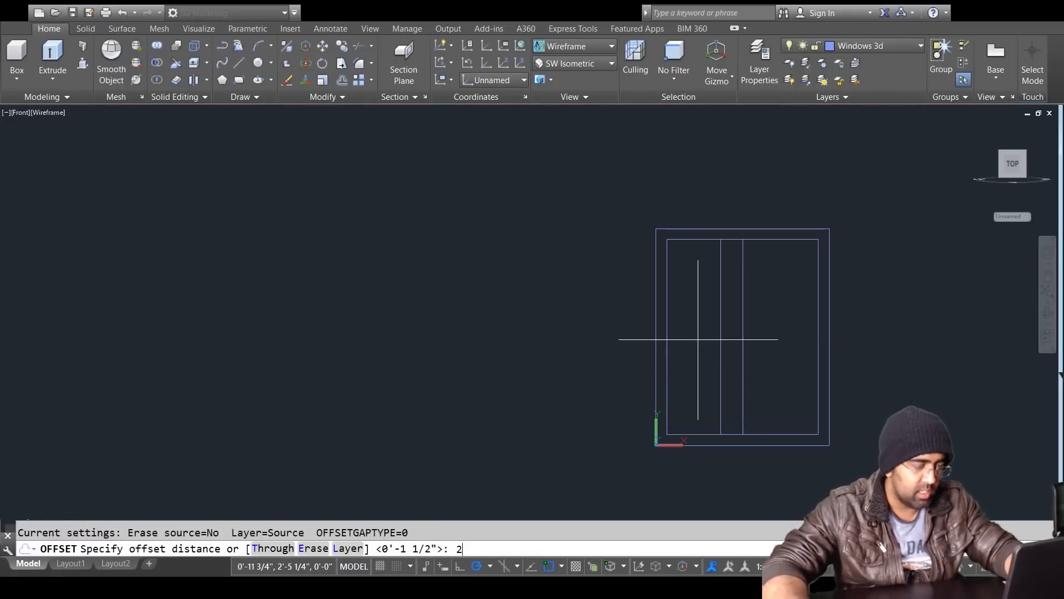
key("Return")
left_click(722, 349)
left_click(690, 351)
key("Escape")
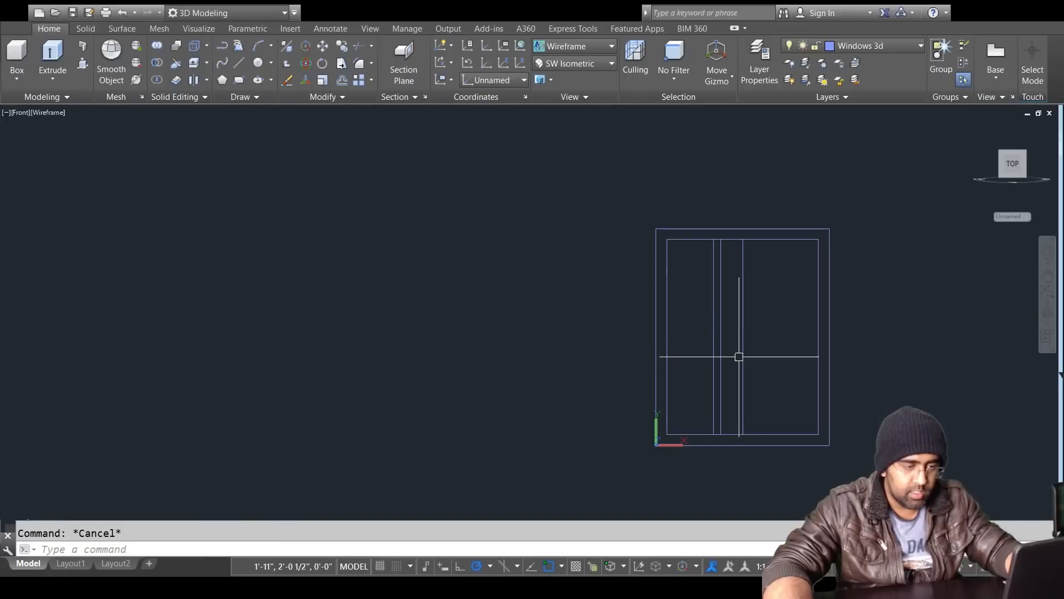
Step: Delete the vertical centre line and the inner window rectangle, keeping the two mullion lines
left_click(744, 357)
key("Delete")
key("Escape")
left_click(821, 320)
key("Delete")
key("Escape")
Step: Offset the outer window rectangle 2 inches inward to outline a narrower frame
type("o")
key("Return")
key("Return")
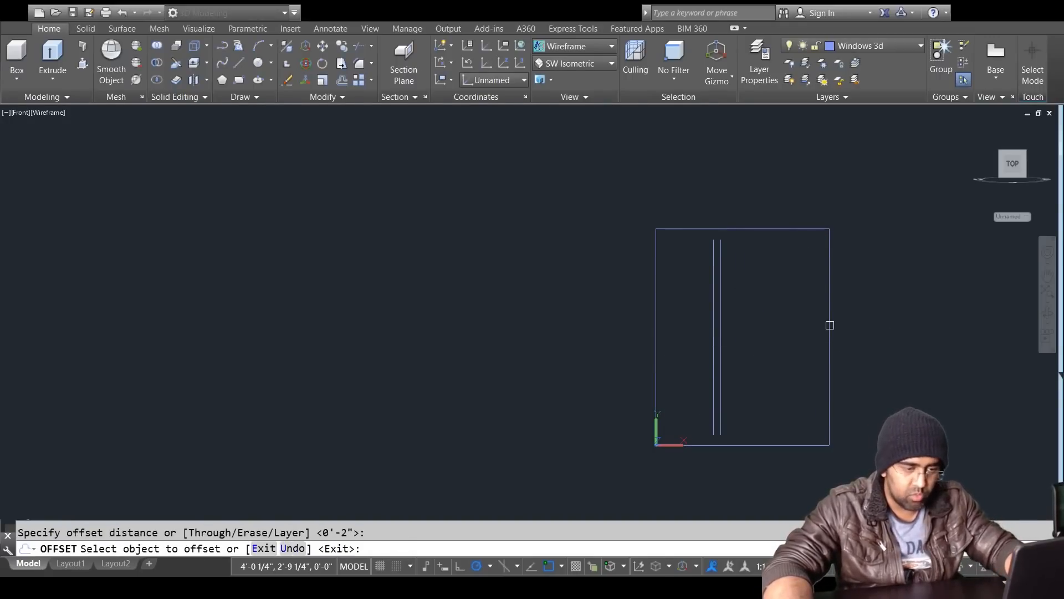
left_click(830, 325)
left_click(784, 328)
key("Return")
key("Escape")
Step: Extend both mullion lines to the upper and lower edges of the new inner rectangle
type("ex")
key("Return")
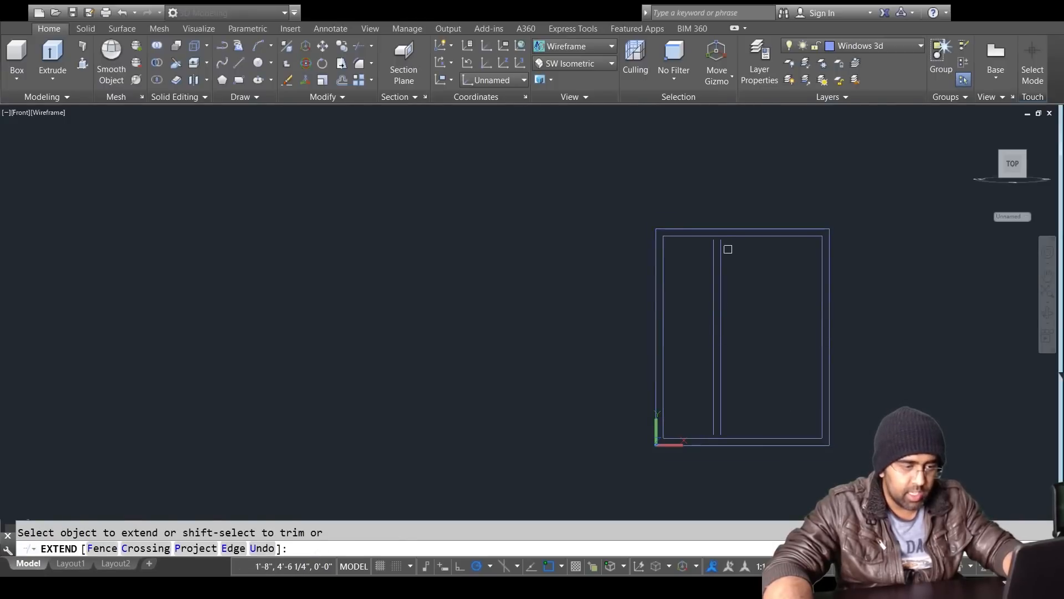
left_click(721, 250)
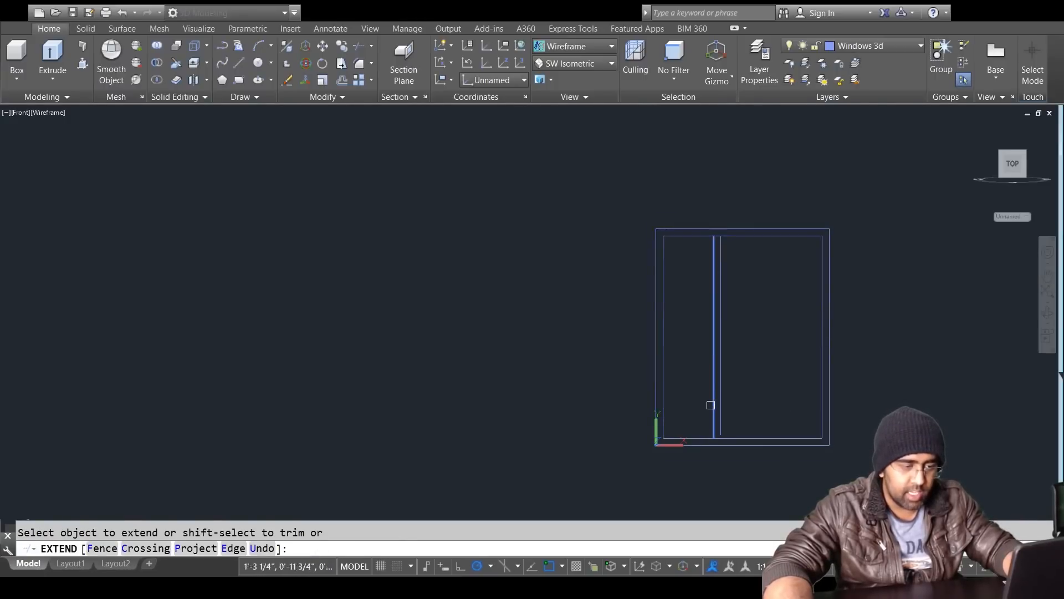
left_click(722, 425)
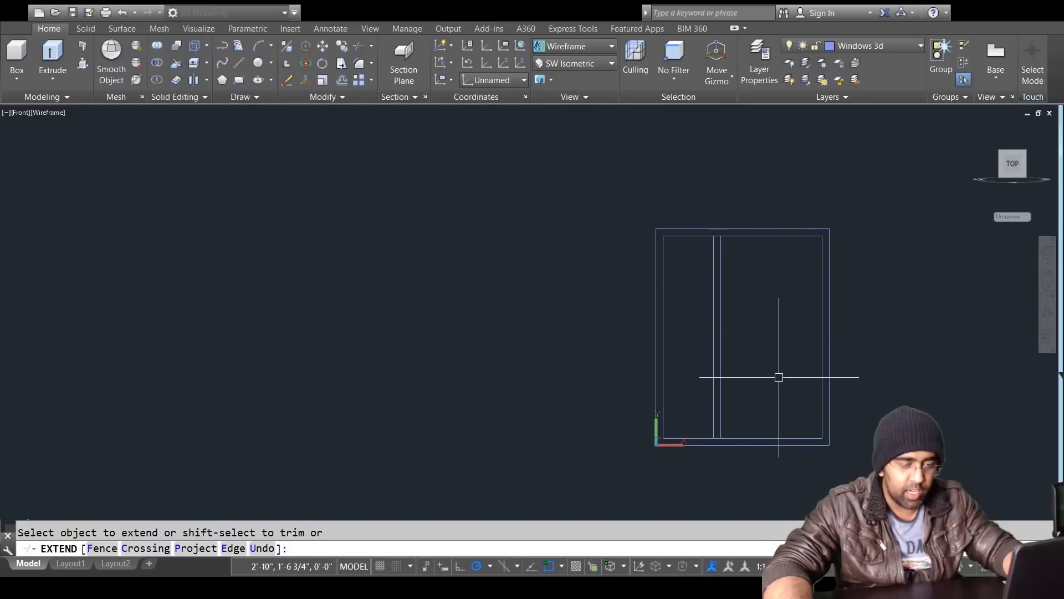
key("Escape")
Step: Try to trim the inner rectangle's lower edge between the two mullion lines
scroll(755, 273, "up", 2)
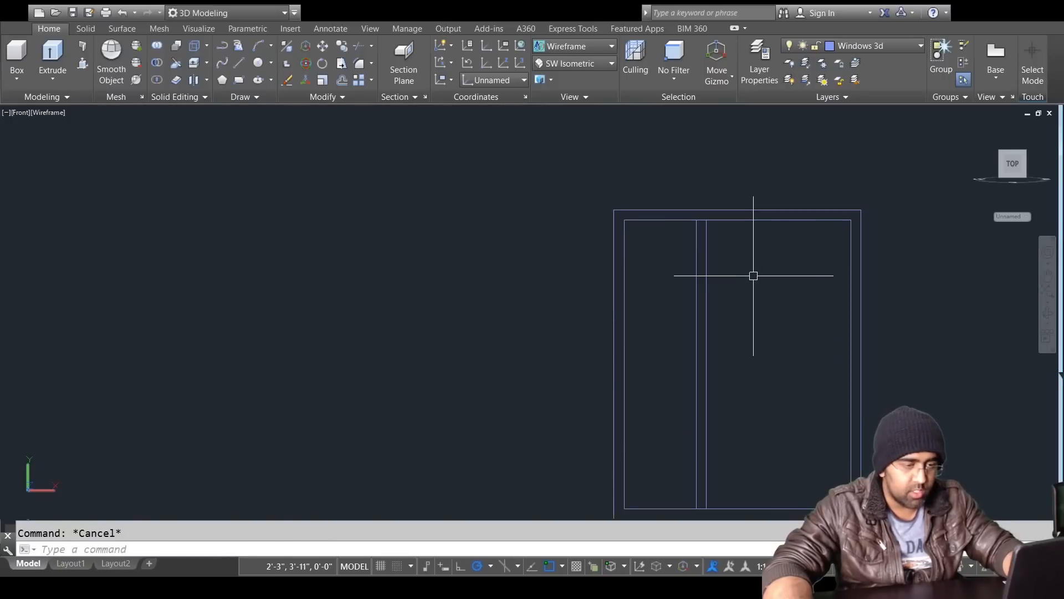
type("tr")
key("Return")
scroll(704, 210, "up", 3)
scroll(710, 256, "down", 6)
scroll(686, 310, "up", 4)
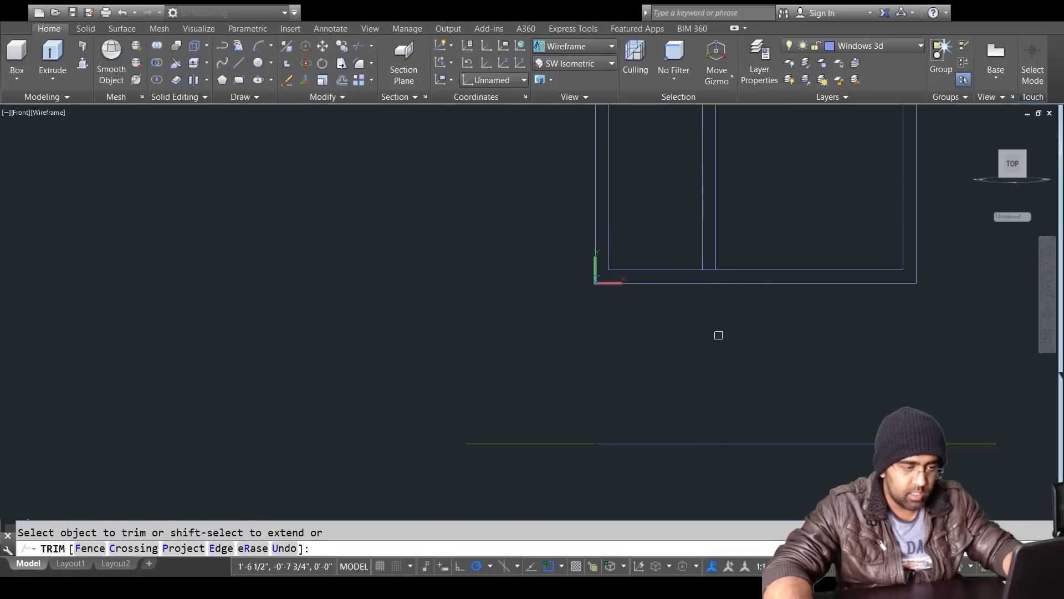
scroll(706, 274, "up", 4)
left_click(714, 263)
key("Escape")
Step: Delete the inner frame rectangle and undo the deletion
scroll(715, 306, "down", 2)
left_click(715, 288)
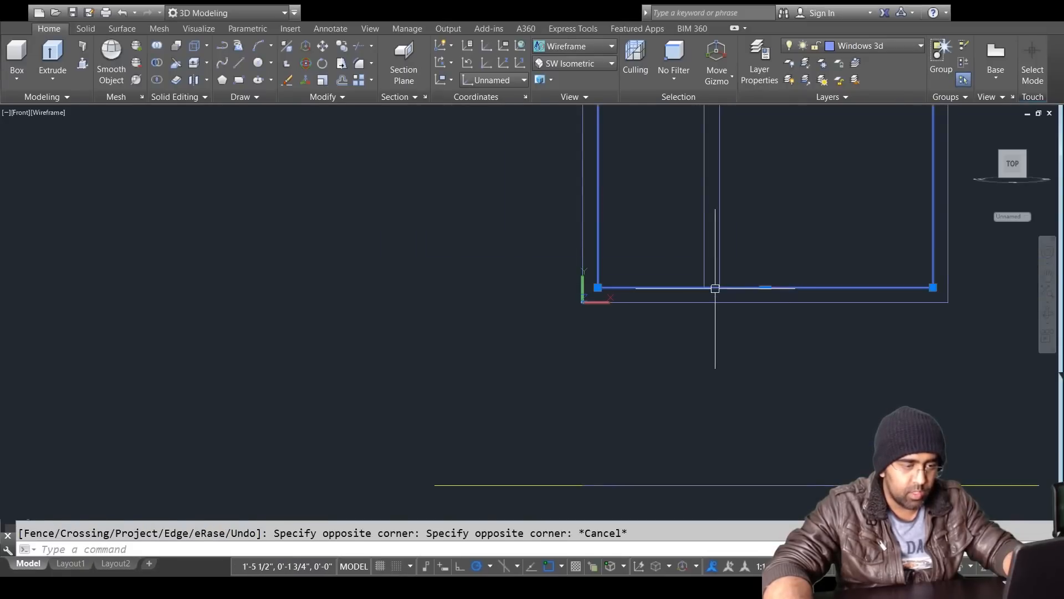
key("Delete")
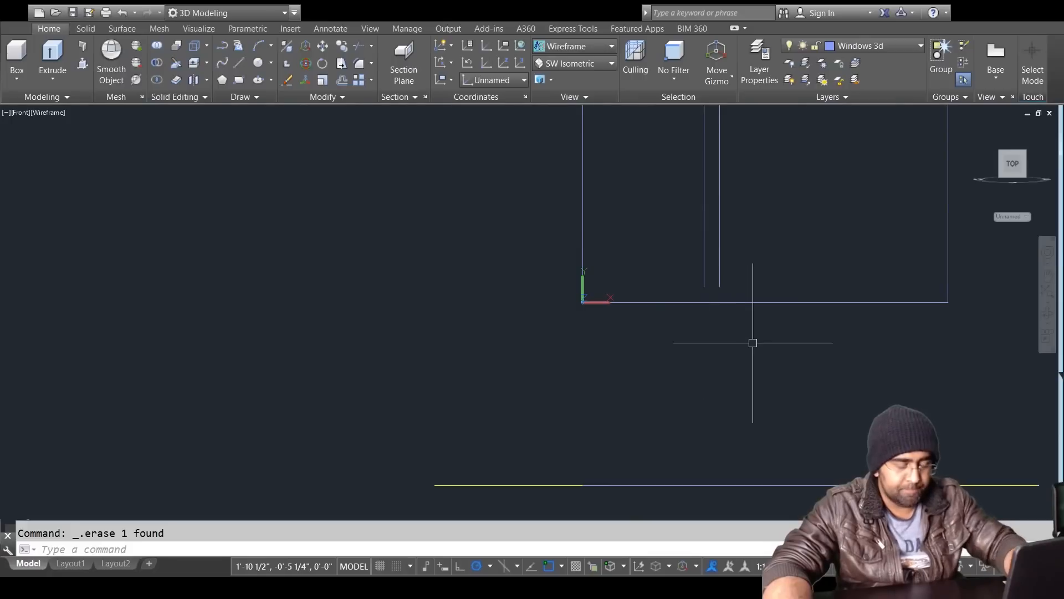
type("u")
key("Return")
scroll(753, 343, "down", 2)
middle_click_drag(703, 332, 629, 486)
key("Escape")
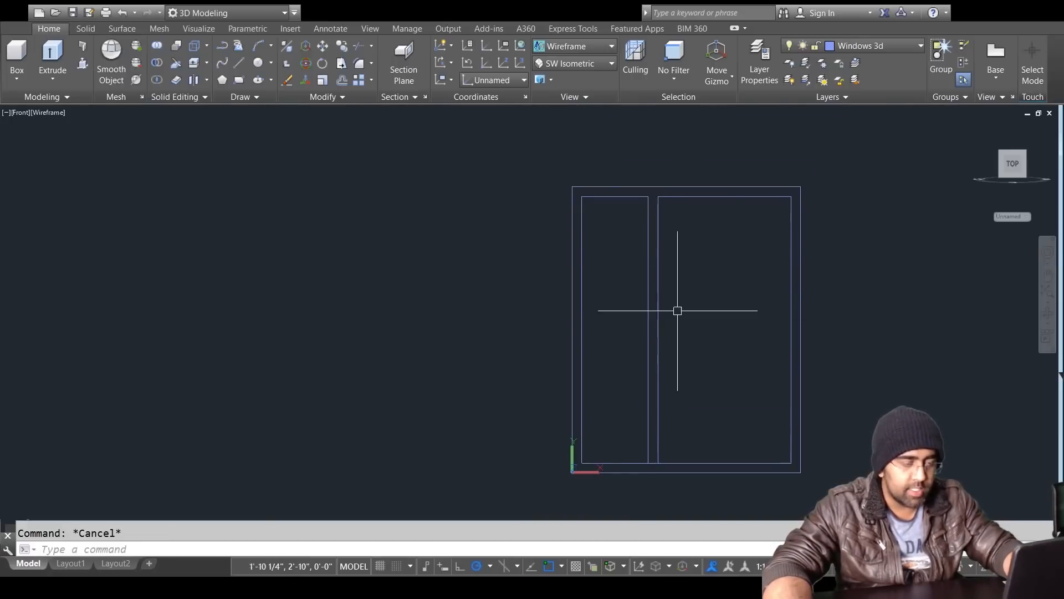
Step: Create boundary polylines inside the wide and the narrow window panes
type("bo")
key("Return")
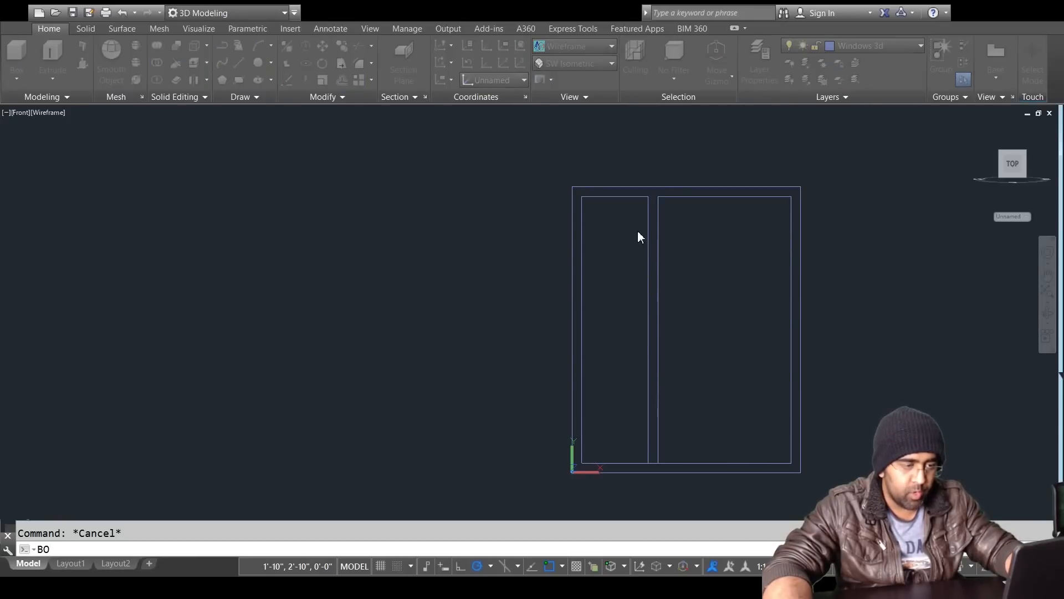
key("Return")
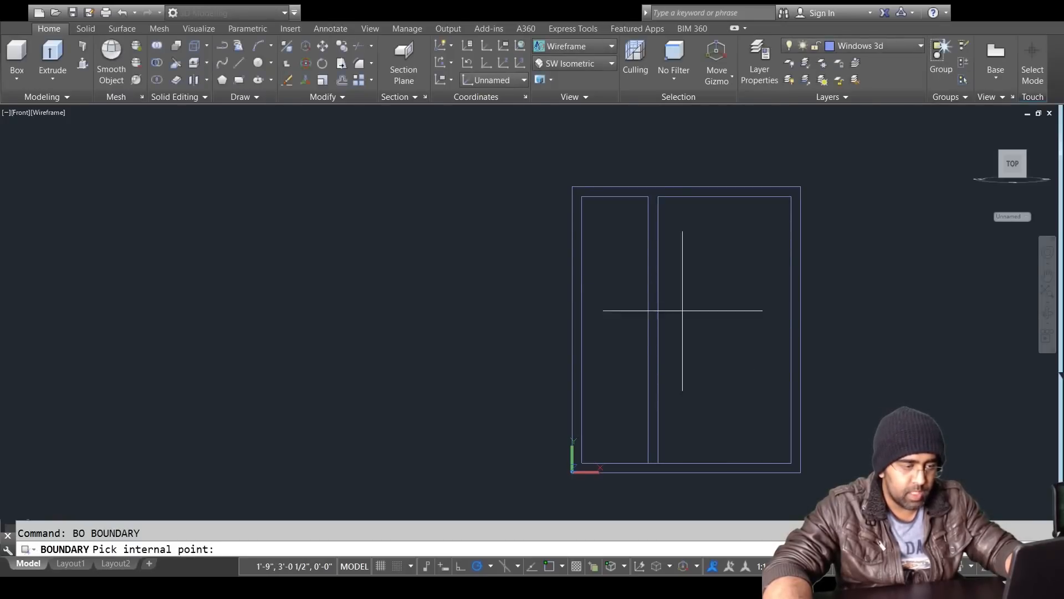
left_click(706, 326)
left_click(631, 339)
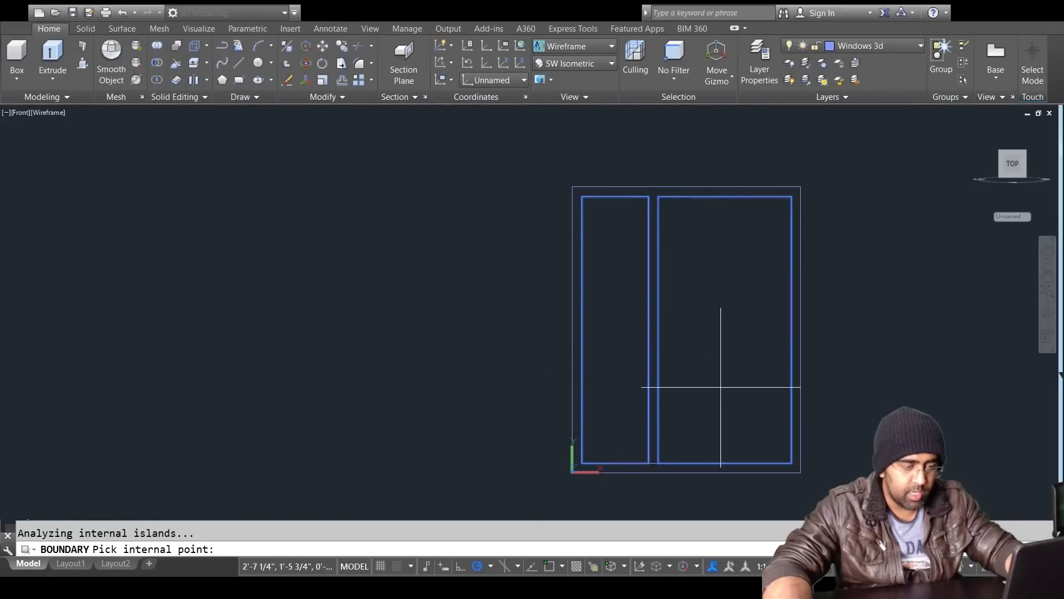
key("Return")
Step: Delete the original inner rectangle and the leftover mullion line along the wide pane
scroll(655, 466, "up", 5)
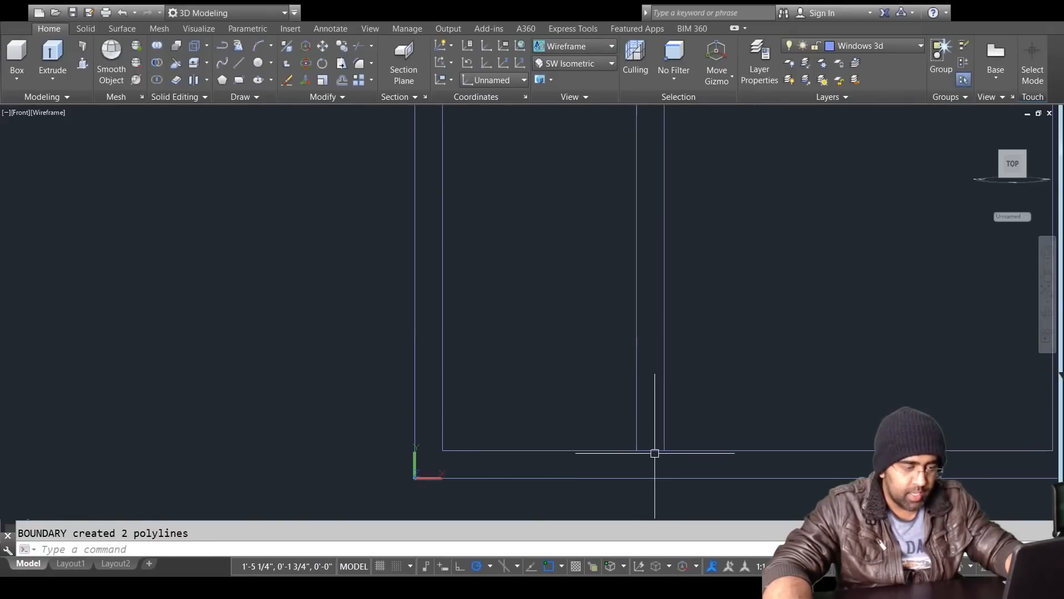
left_click(655, 451)
key("Delete")
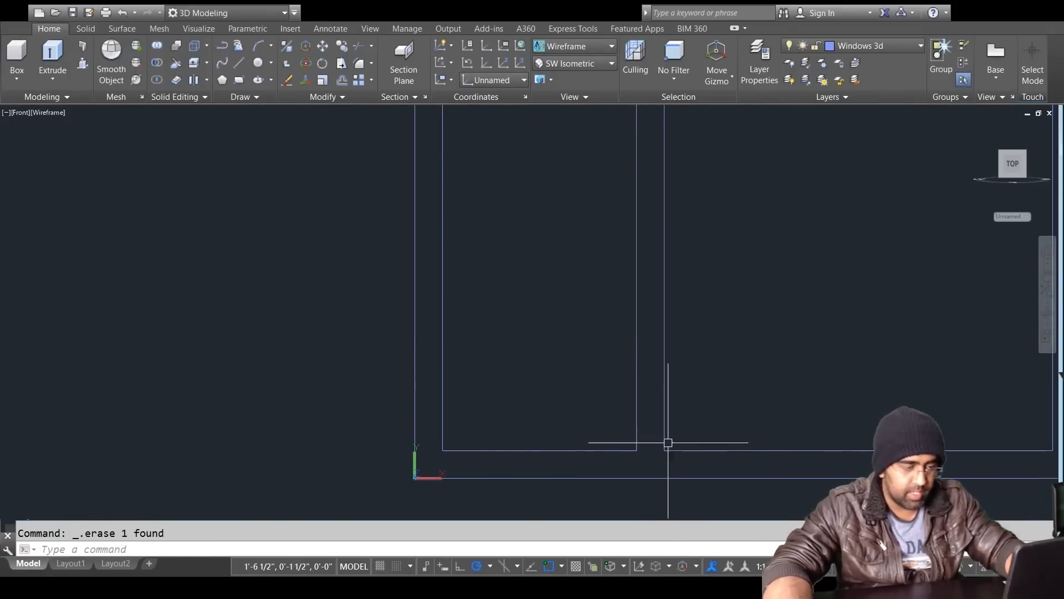
left_click(635, 398)
key("Escape")
left_click(664, 418)
scroll(691, 475, "down", 2)
key("Escape")
left_click(699, 396)
key("Delete")
Step: Delete the wide pane's boundary polyline and undo that deletion
left_click(700, 430)
key("Delete")
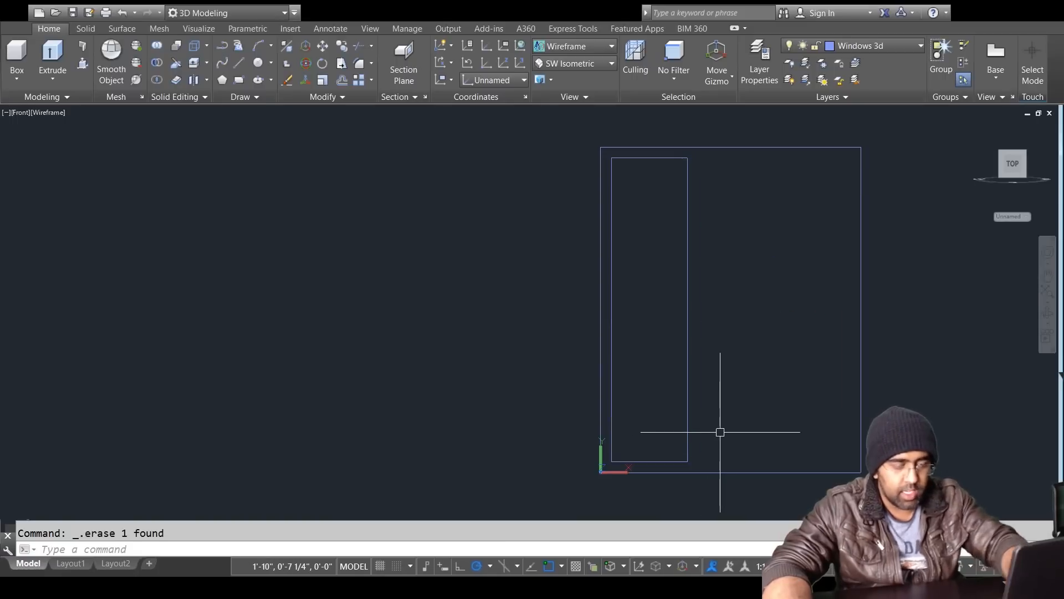
type("u")
key("Return")
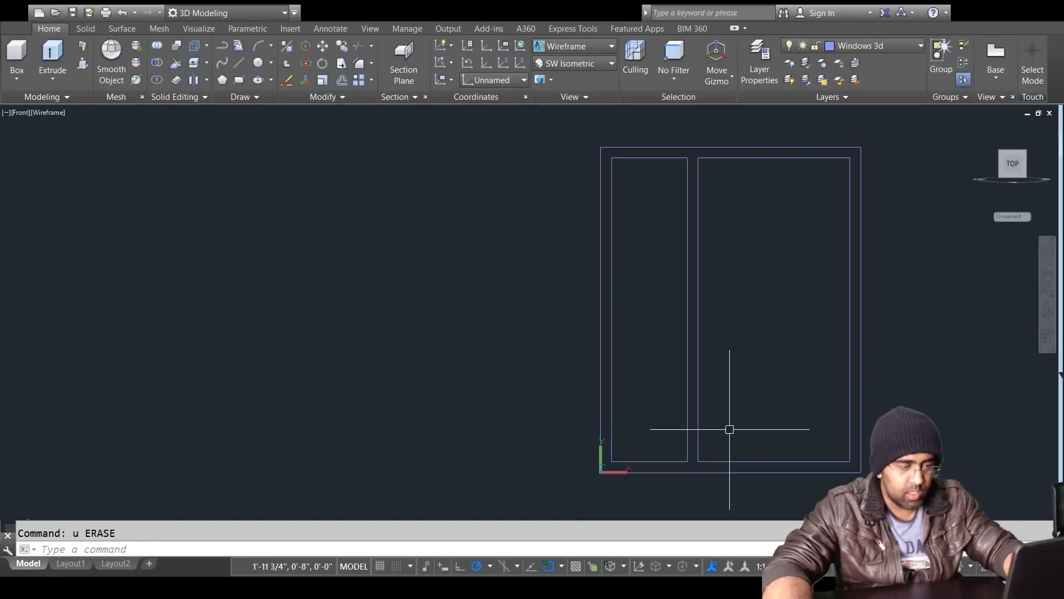
left_click(1000, 159)
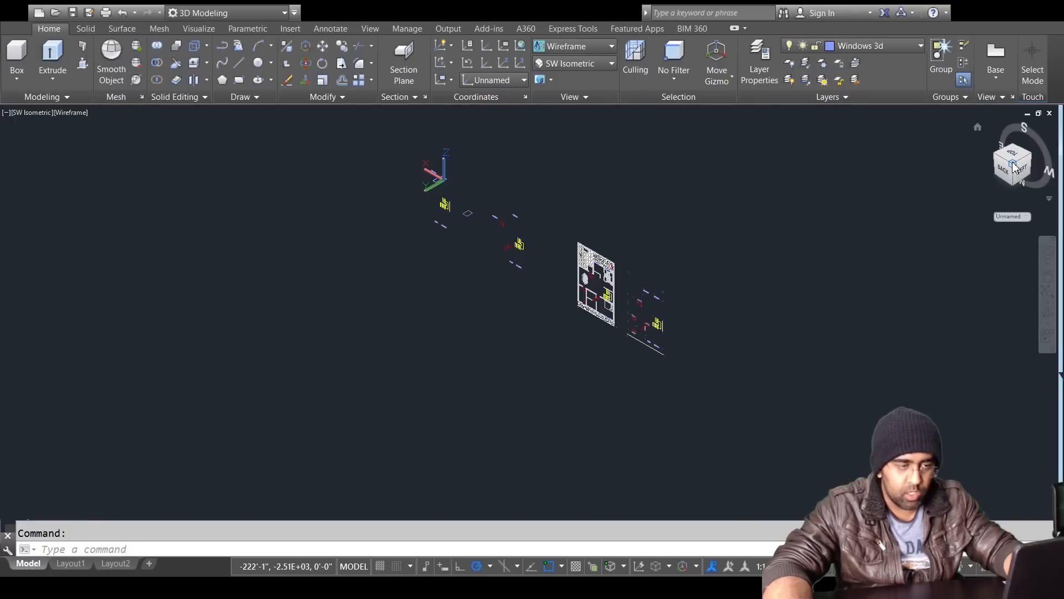
scroll(426, 176, "up", 3)
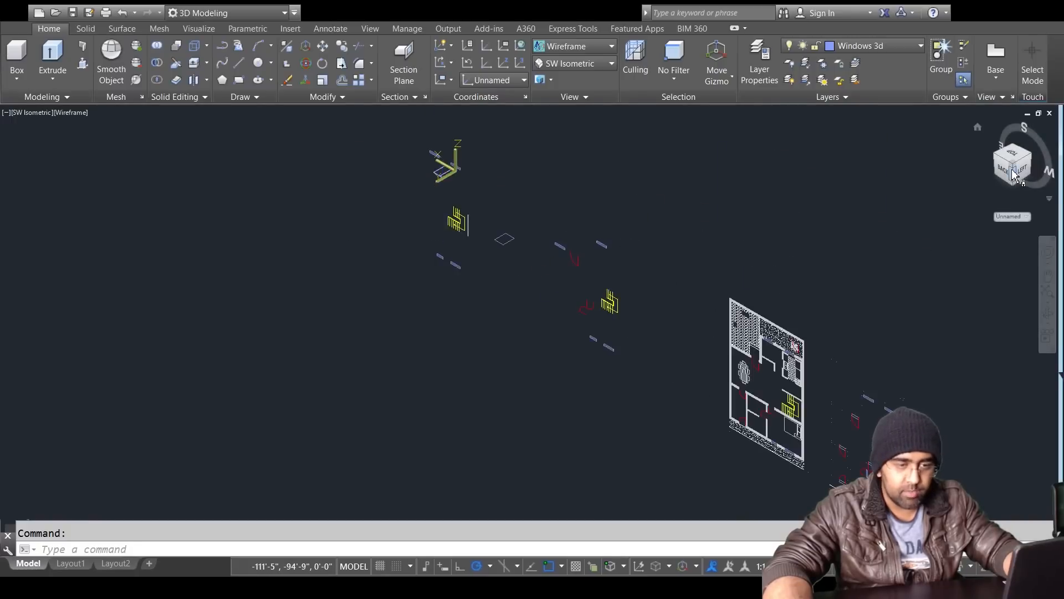
scroll(506, 216, "up", 5)
scroll(458, 222, "down", 2)
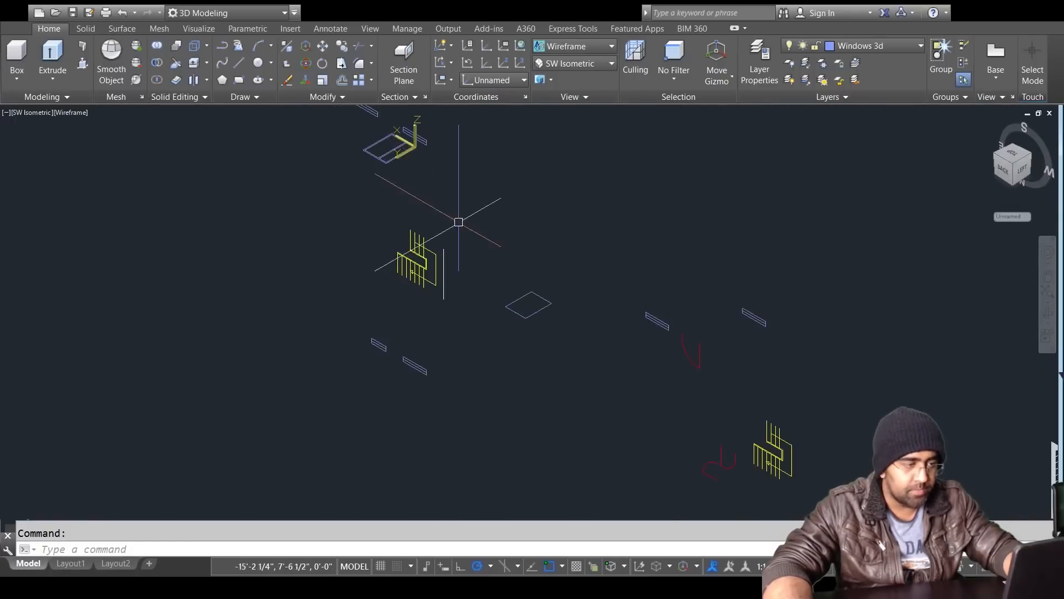
scroll(477, 277, "up", 6)
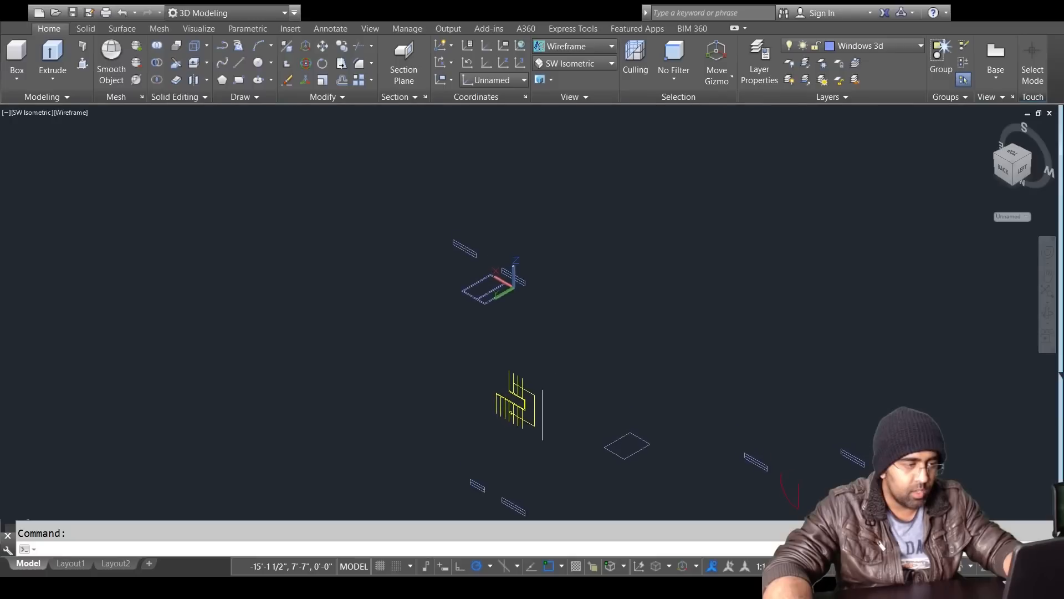
left_click(1026, 155)
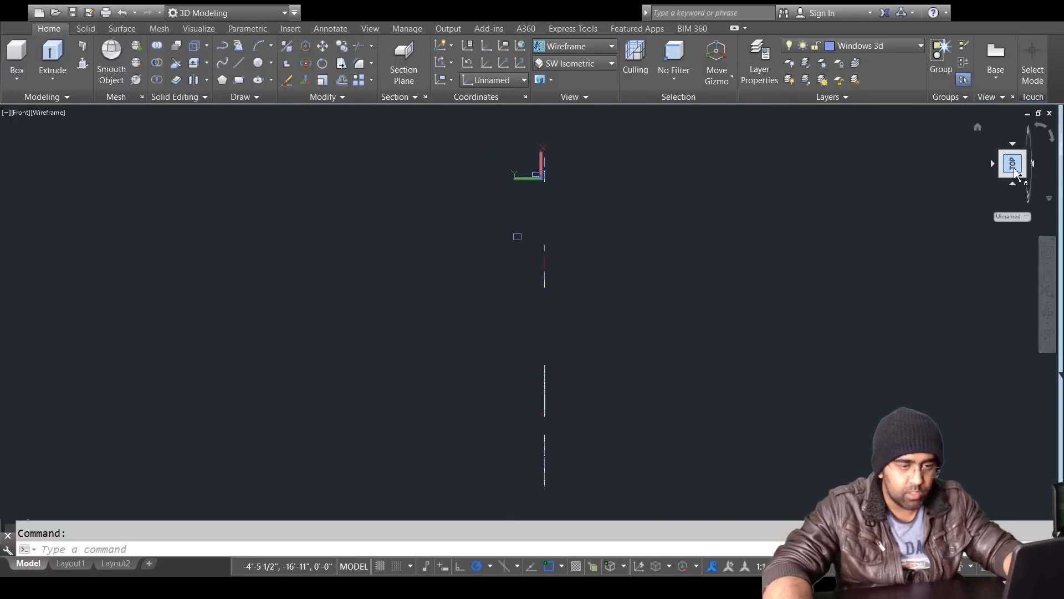
left_click(1008, 177)
left_click(1016, 178)
left_click(1021, 179)
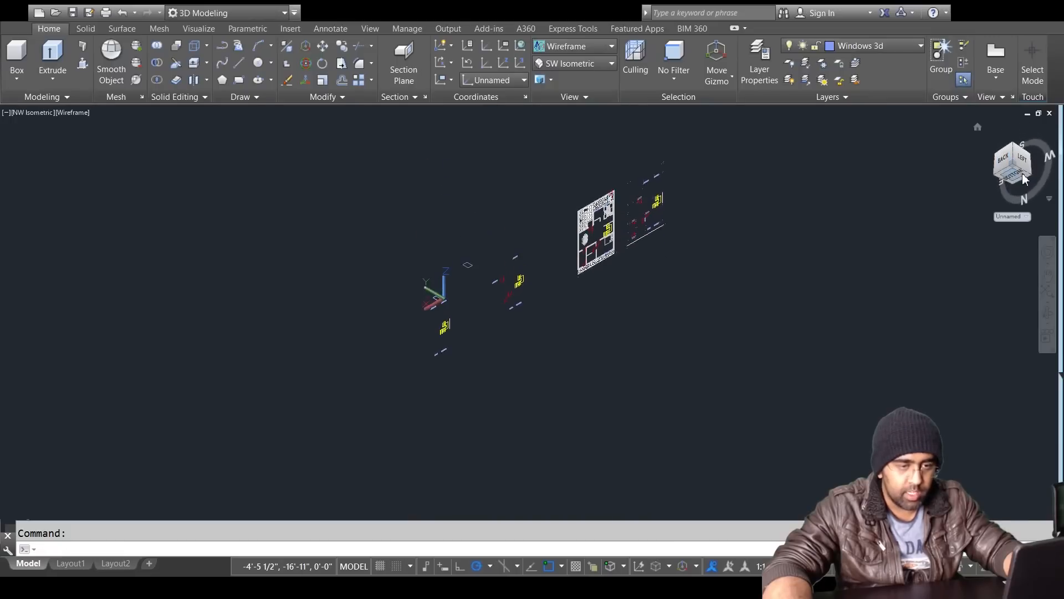
left_click(1026, 173)
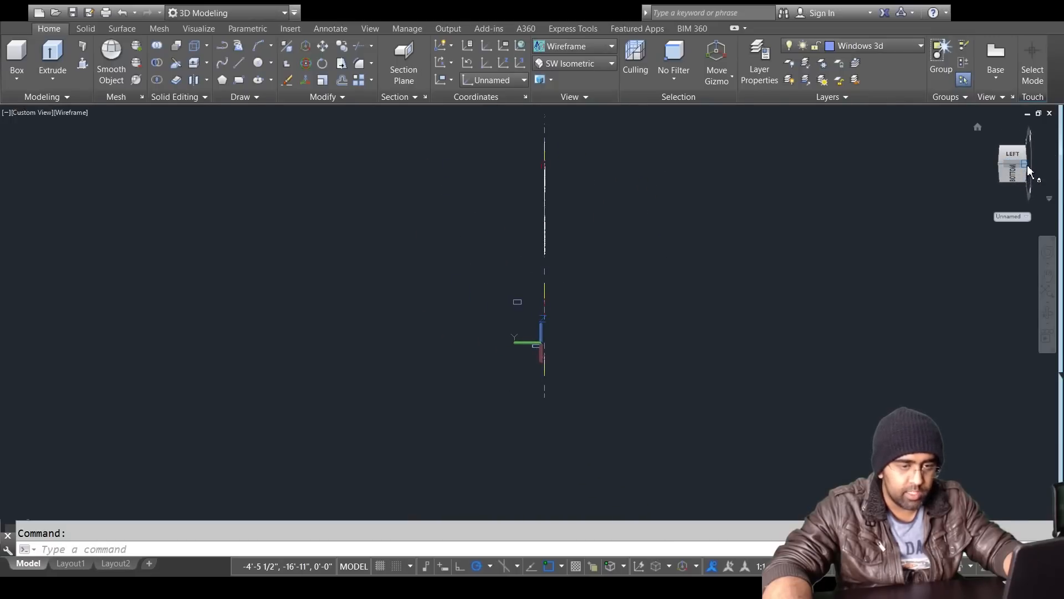
left_click(1027, 170)
key("Escape")
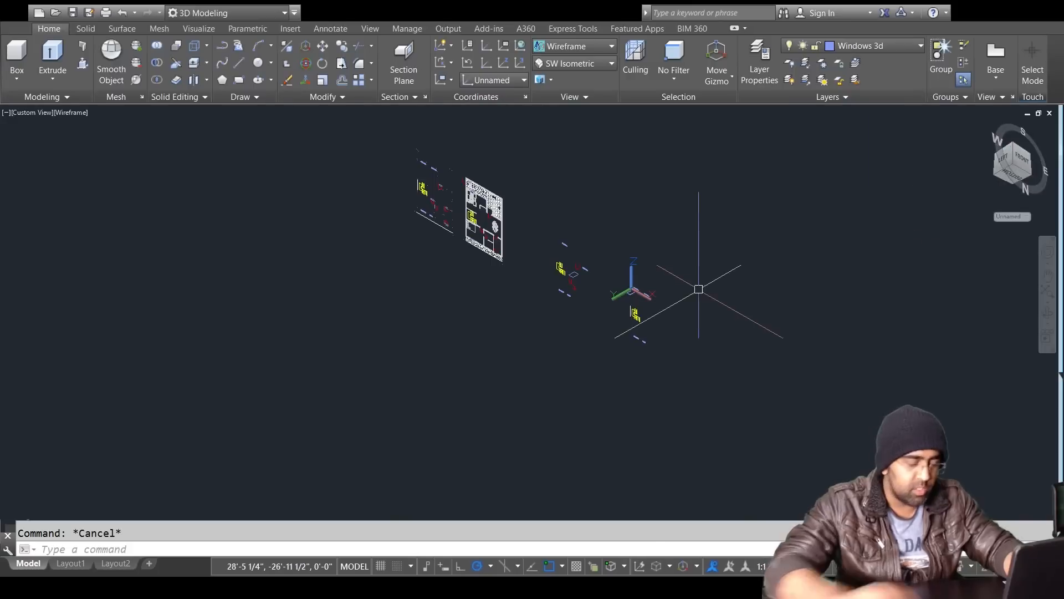
Step: Restore the World UCS and set a southwest isometric view of the two-pane window outlines
type("ucs")
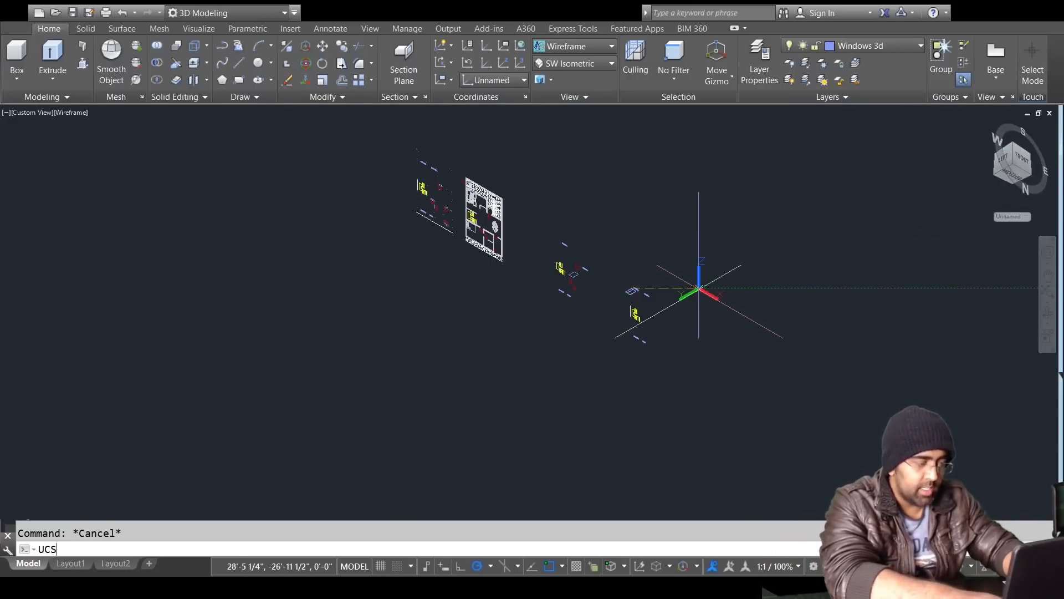
key("Return")
key("Return")
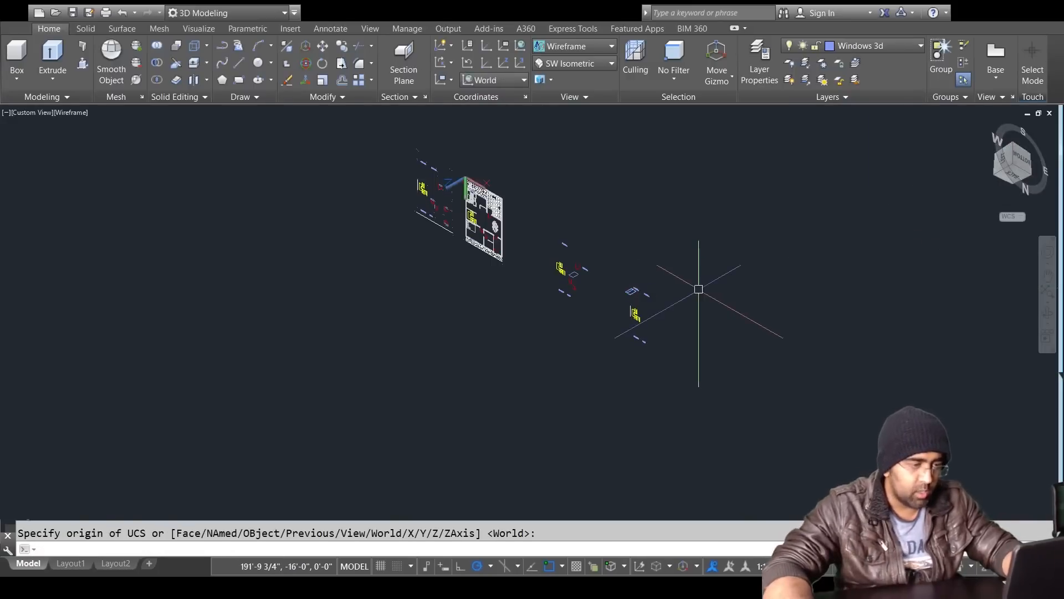
left_click(1014, 168)
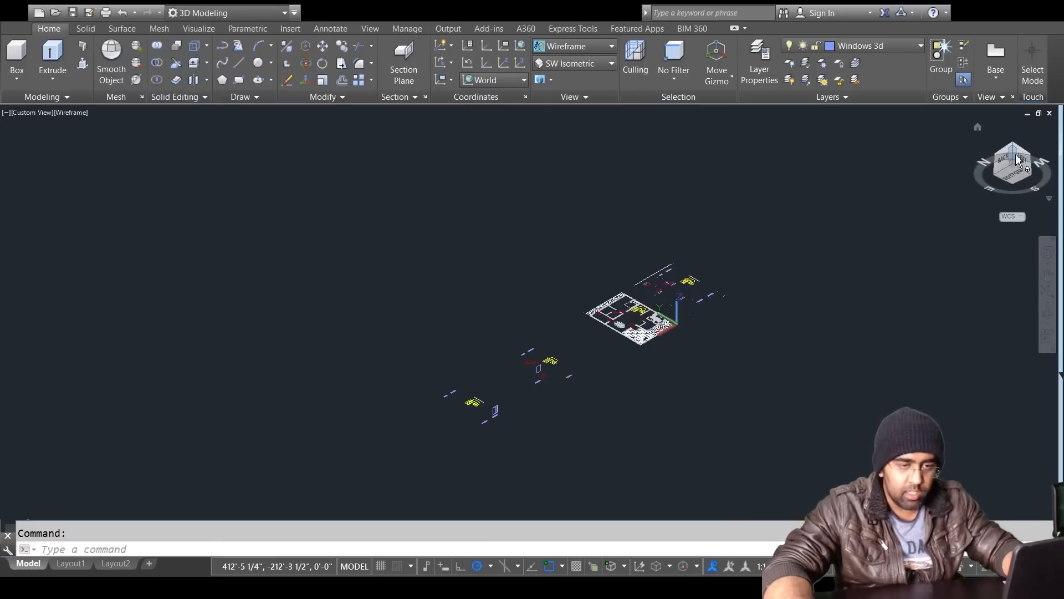
left_click_drag(1008, 177, 1015, 161)
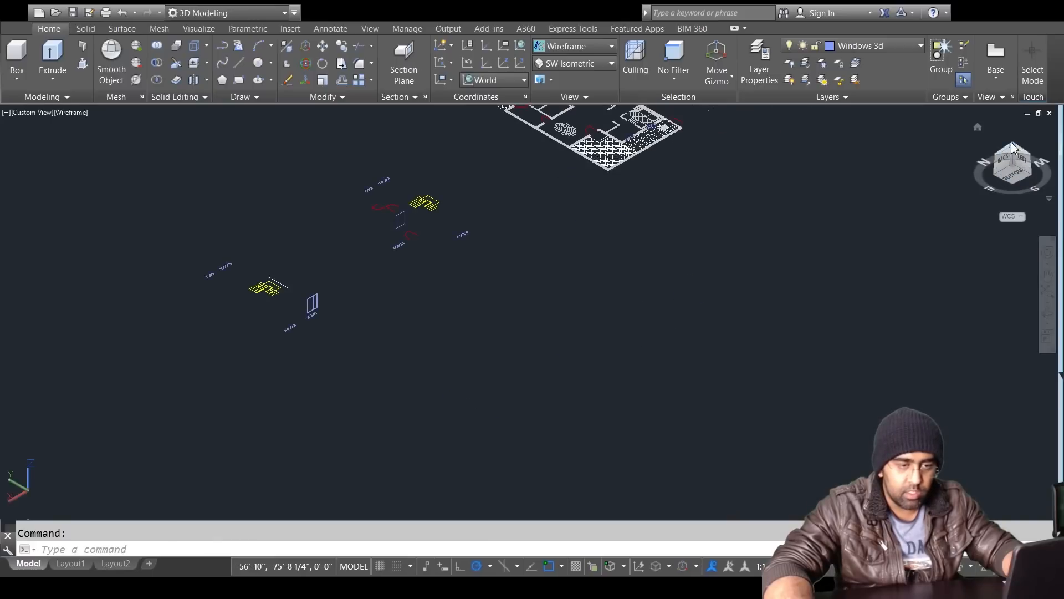
left_click(1012, 147)
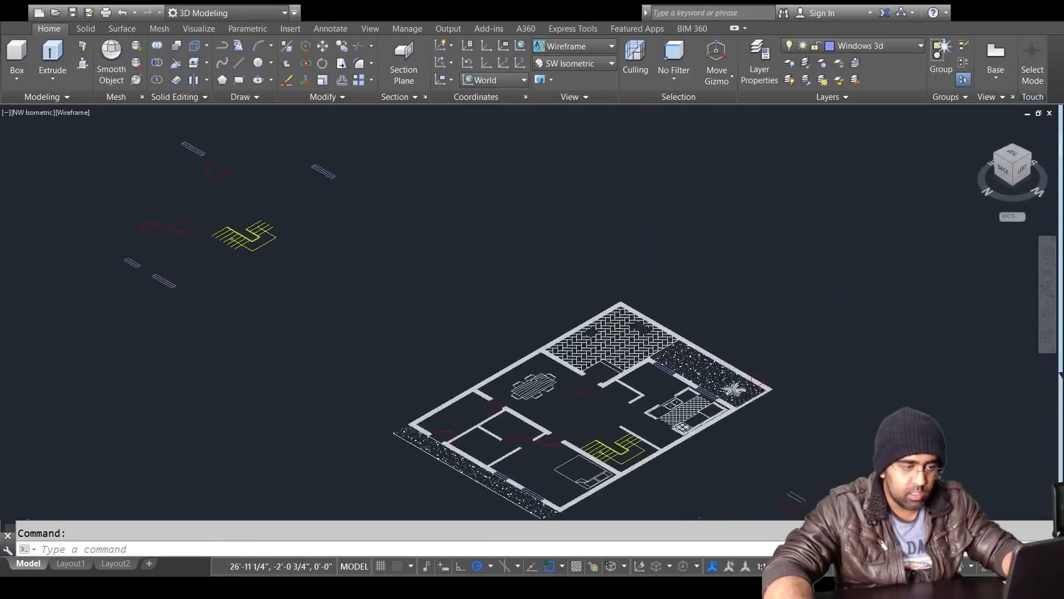
middle_click_drag(475, 262, 784, 417)
middle_click_drag(479, 237, 775, 463)
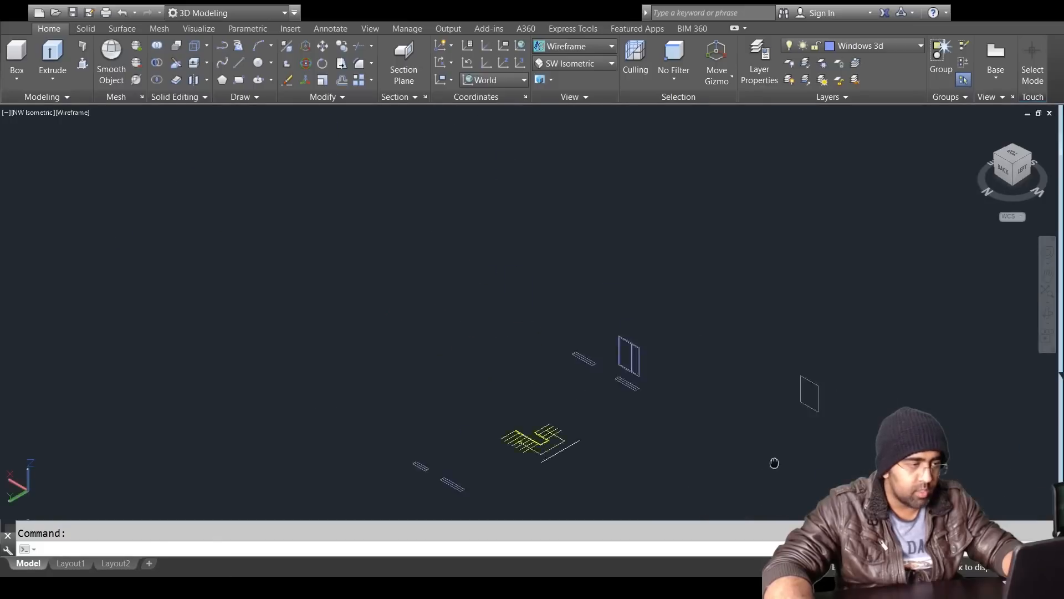
scroll(601, 345, "up", 5)
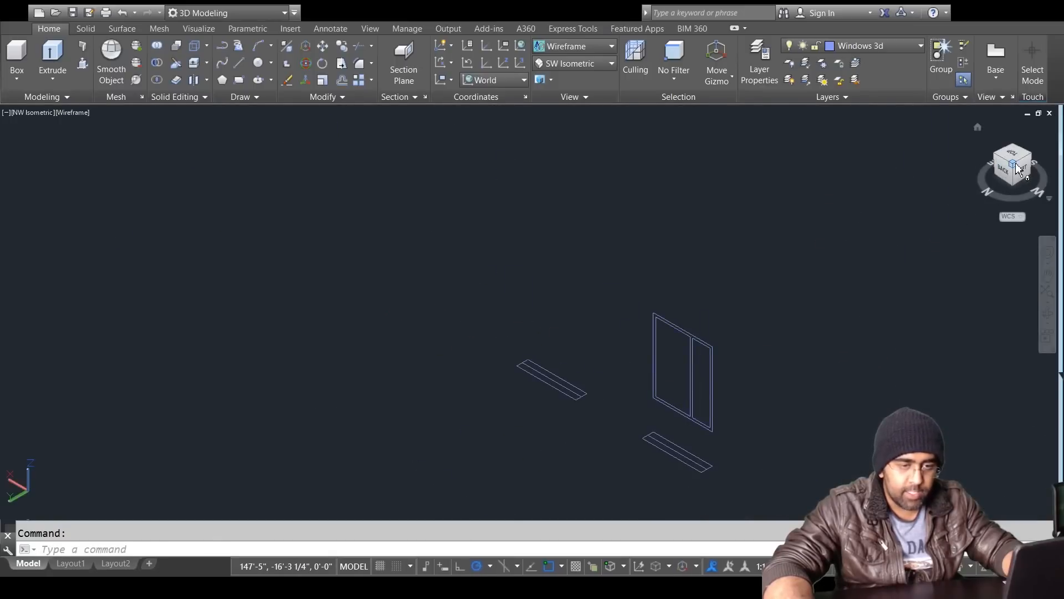
left_click(1032, 159)
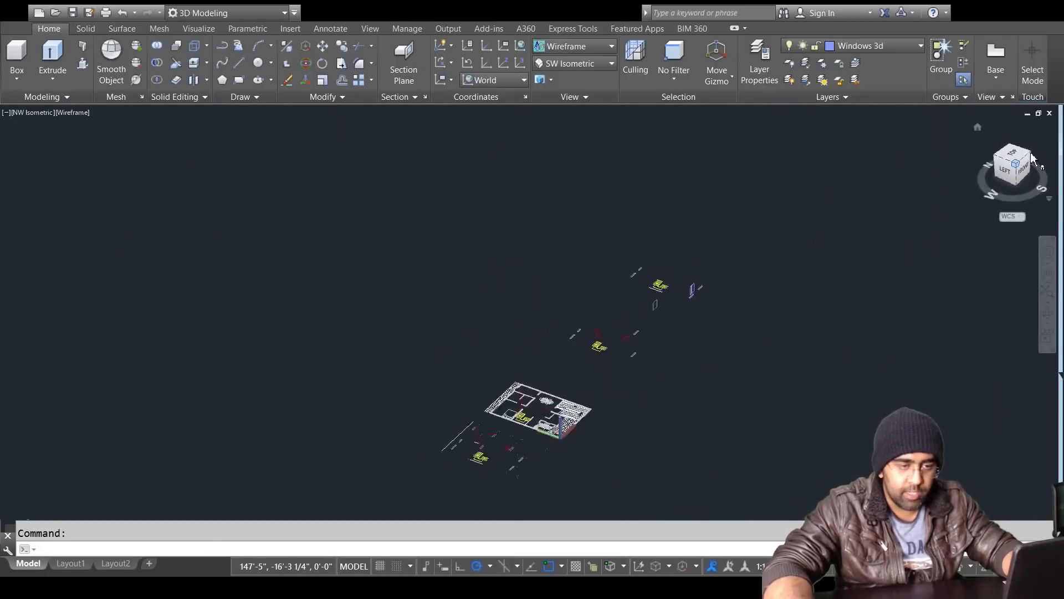
key("Escape")
scroll(700, 289, "up", 12)
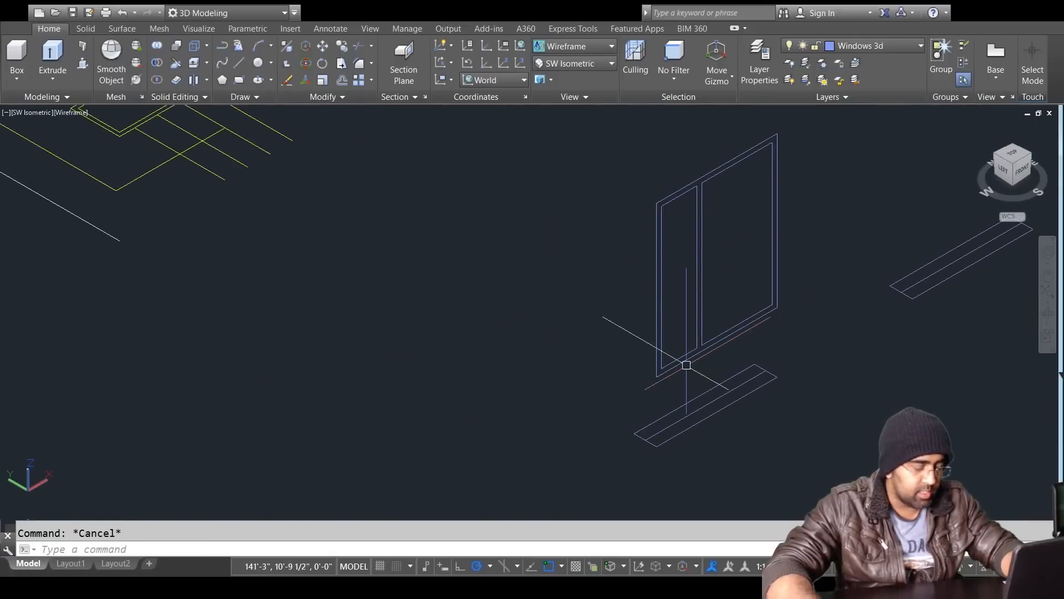
Step: Align the UCS with the window outline: origin at its lower-left corner, X along the bottom edge, Y toward the upper-left corner
type("ucs")
key("Return")
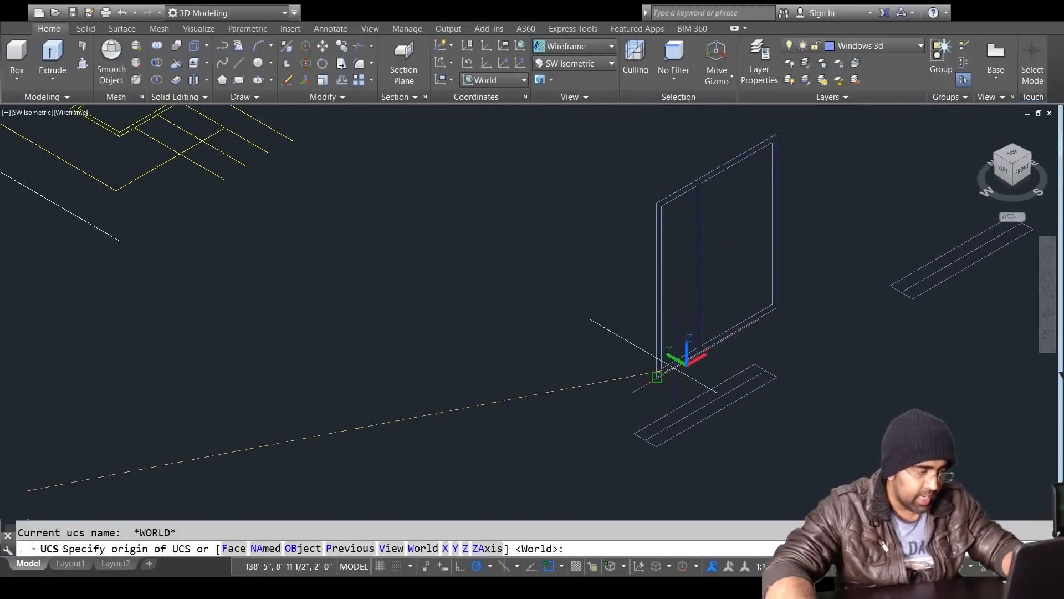
left_click(657, 375)
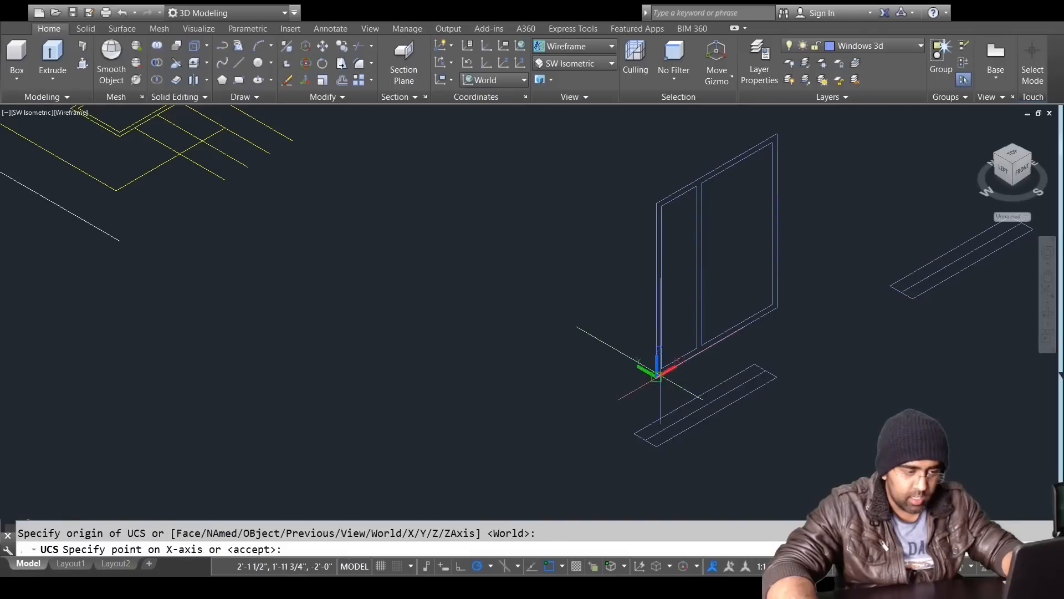
left_click(777, 308)
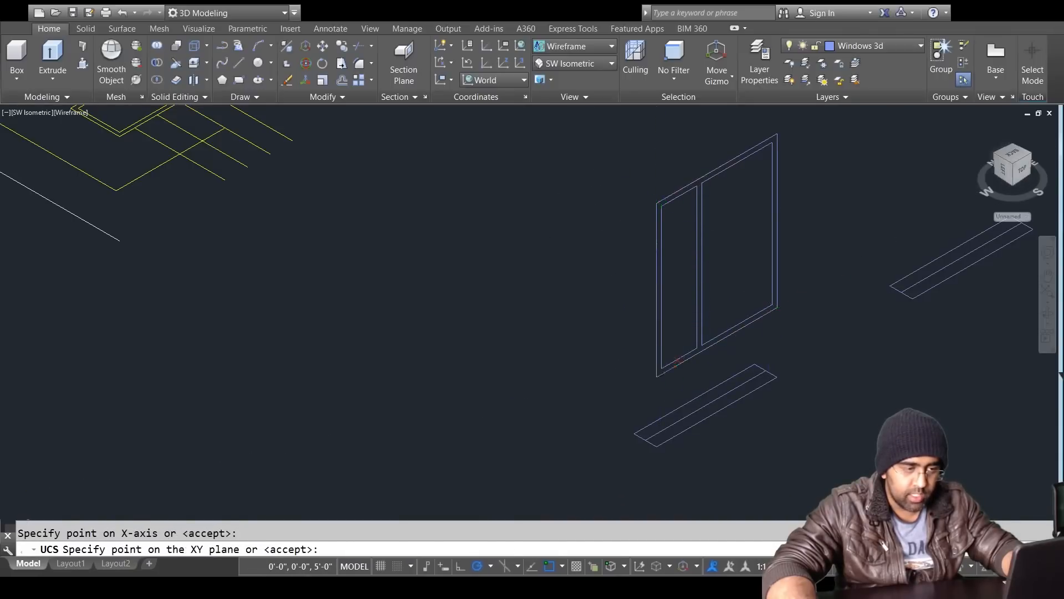
left_click(657, 203)
scroll(769, 343, "up", 3)
scroll(660, 364, "down", 2)
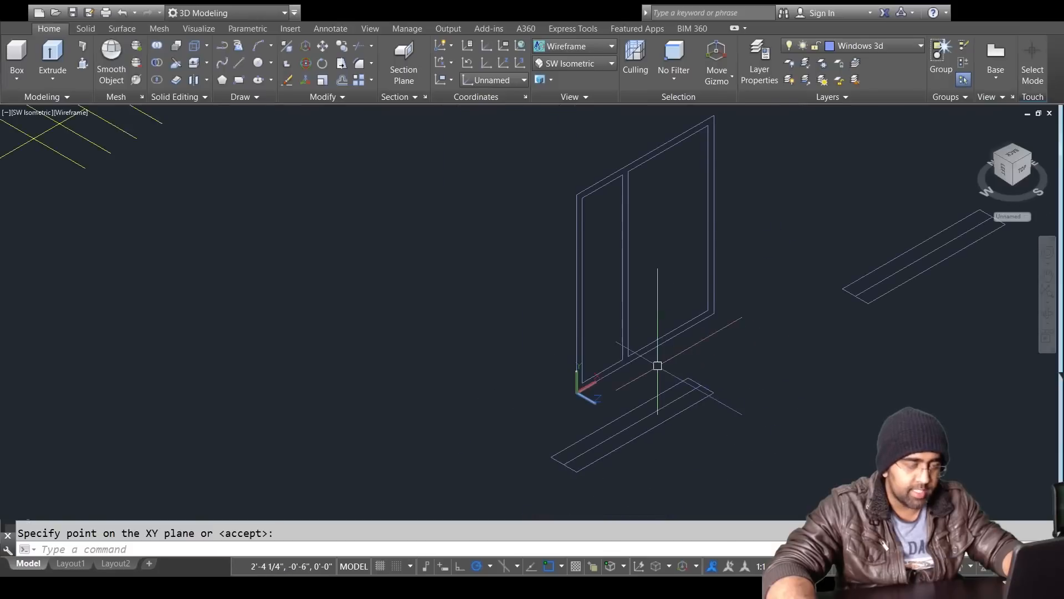
Step: Extrude the outer window rectangle by 3 inches
key("Escape")
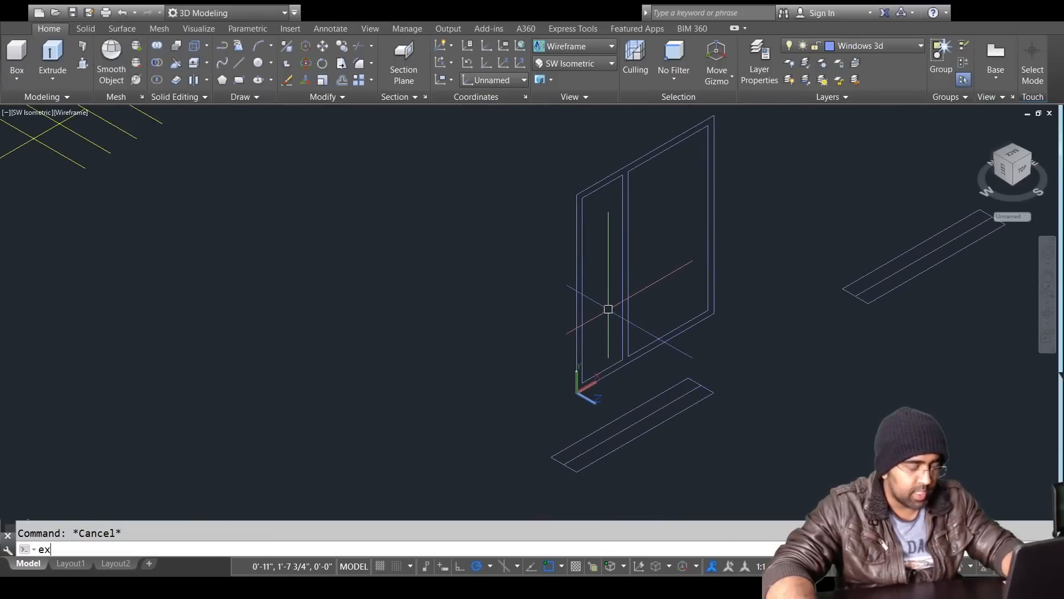
type("ext")
key("Return")
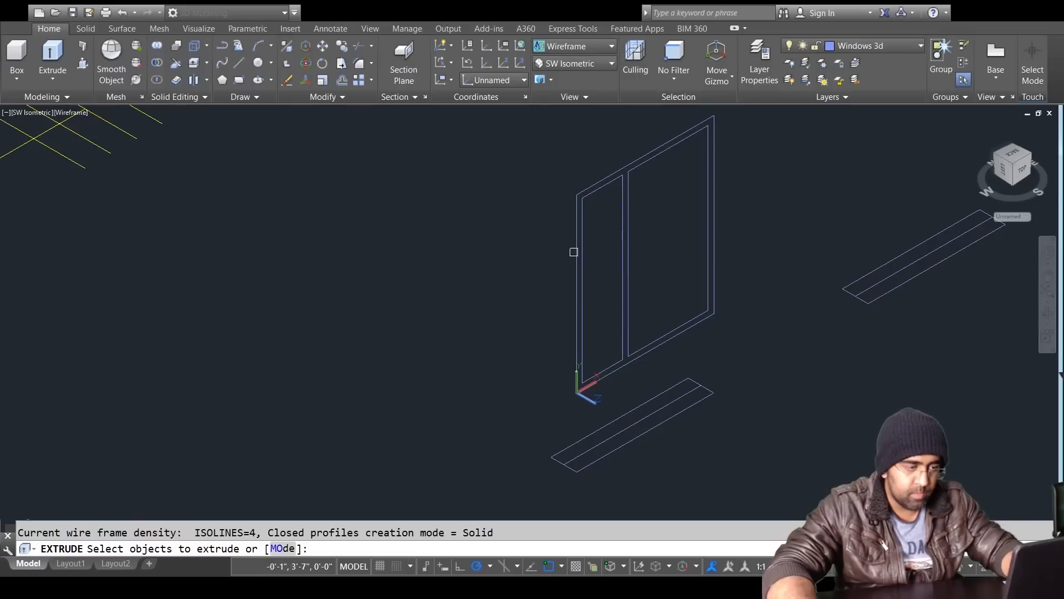
left_click(574, 251)
key("Return")
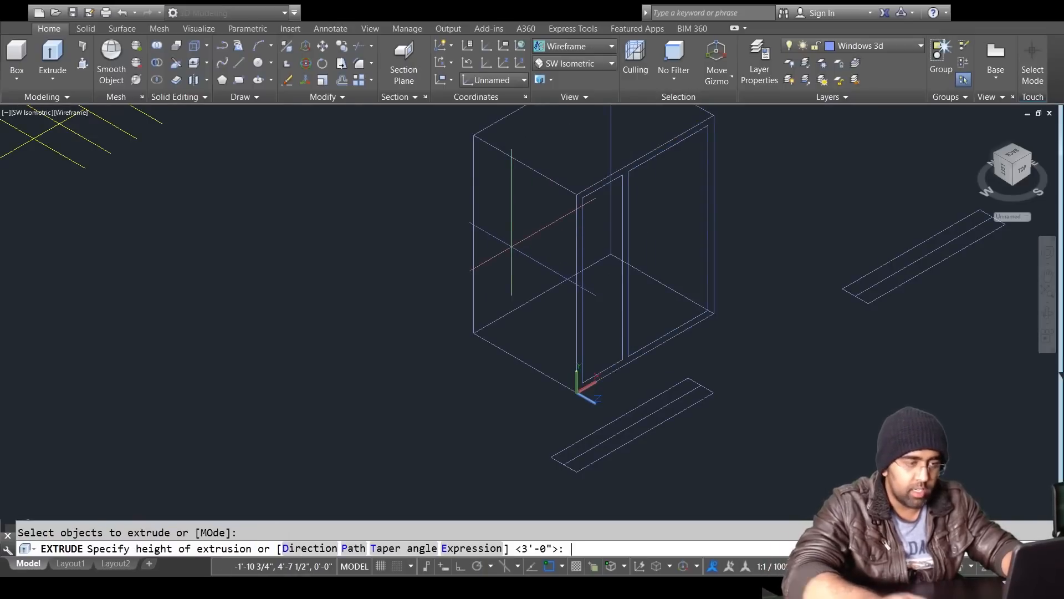
type("3")
key("Return")
scroll(678, 244, "up", 5)
key("Escape")
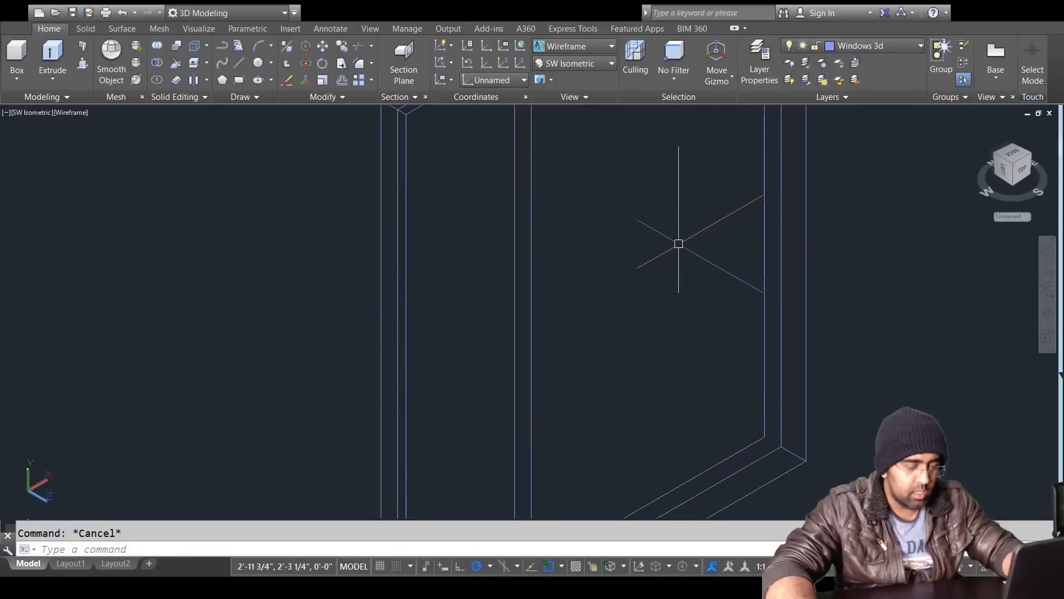
Step: Undo the extrusion of the outer window rectangle
type("u")
key("Return")
scroll(639, 281, "up", 3)
key("Escape")
type("u")
key("Return")
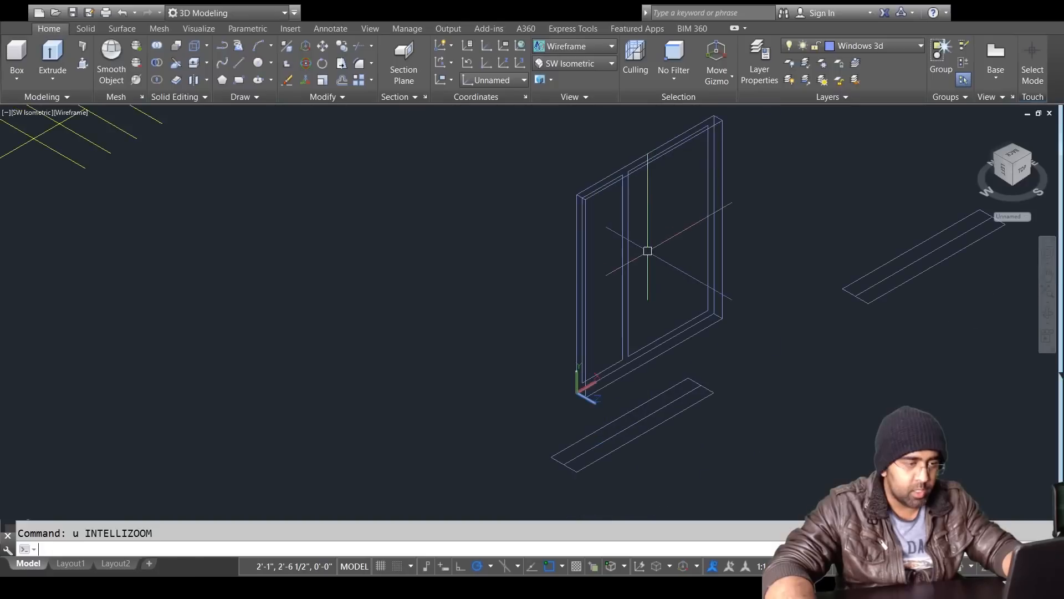
type("u")
key("Return")
key("Escape")
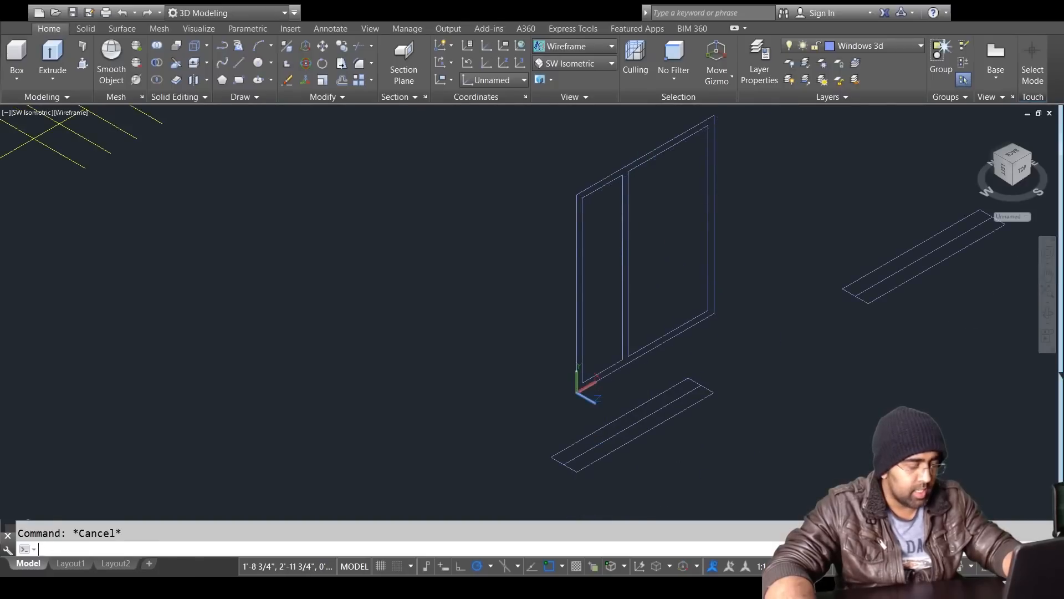
type("ex")
key("Return")
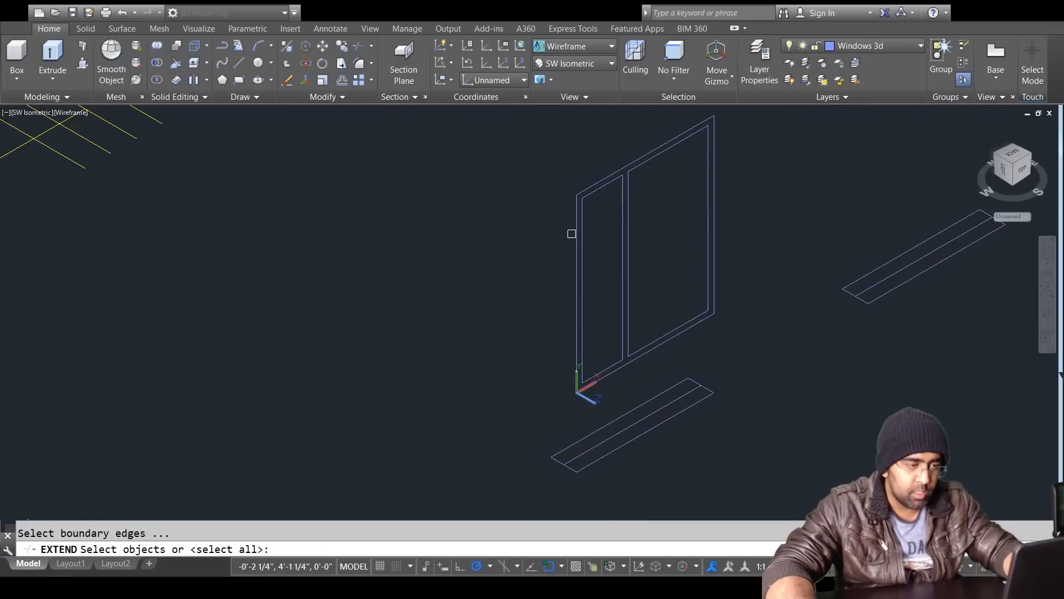
left_click(577, 233)
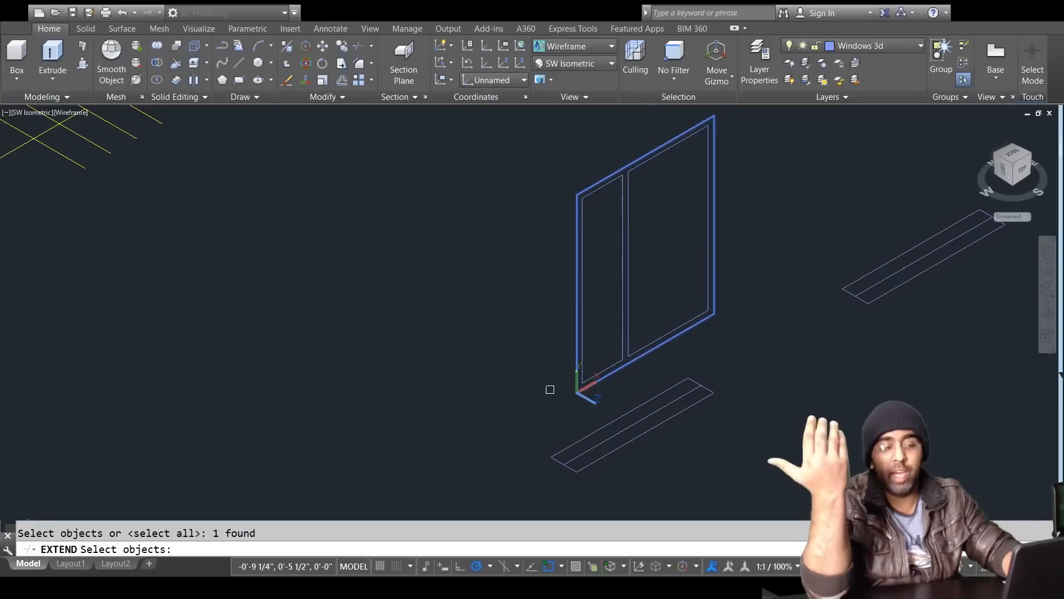
key("Return")
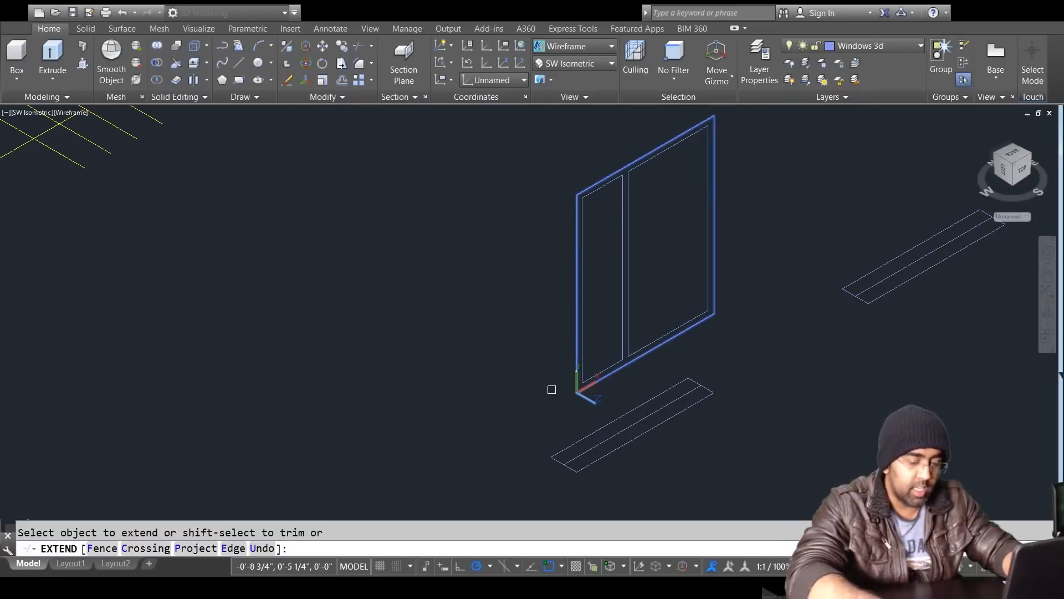
type("-3'")
key("Return")
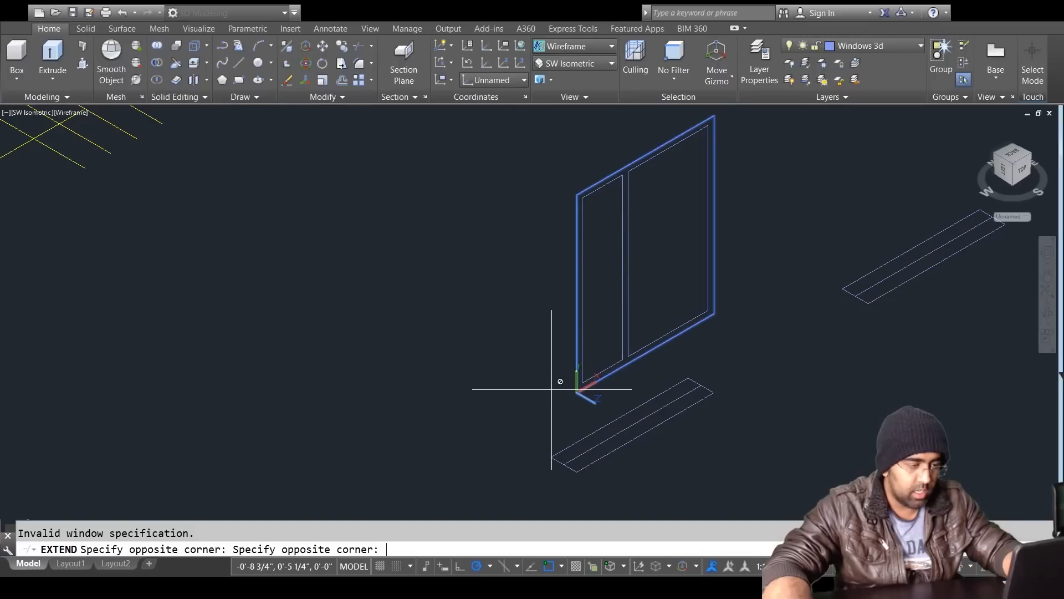
key("Escape")
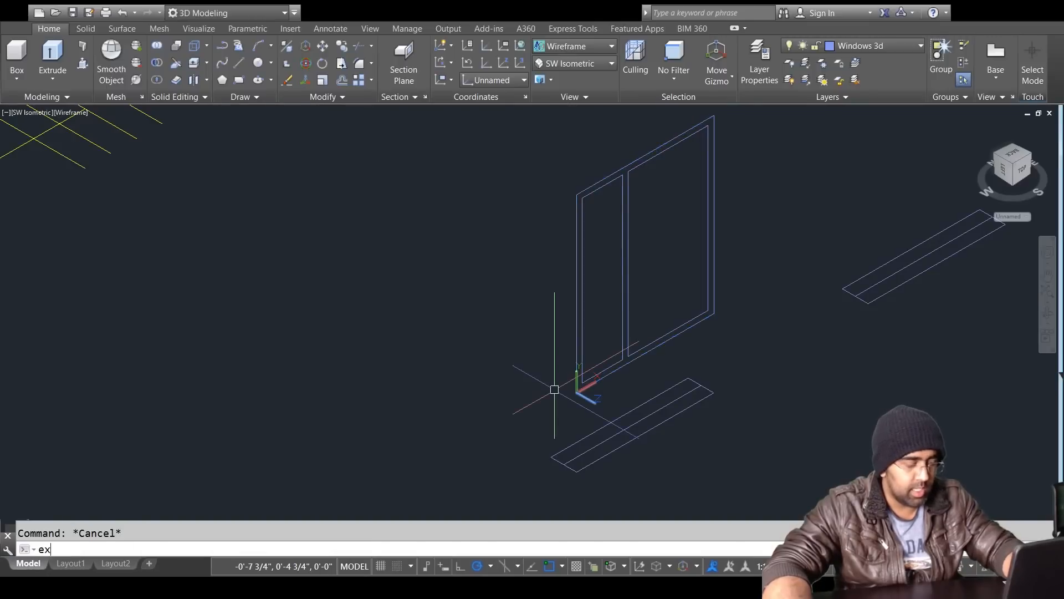
Step: Try to extrude the outer window rectangle by -3 feet
type("ext")
key("Return")
left_click(577, 290)
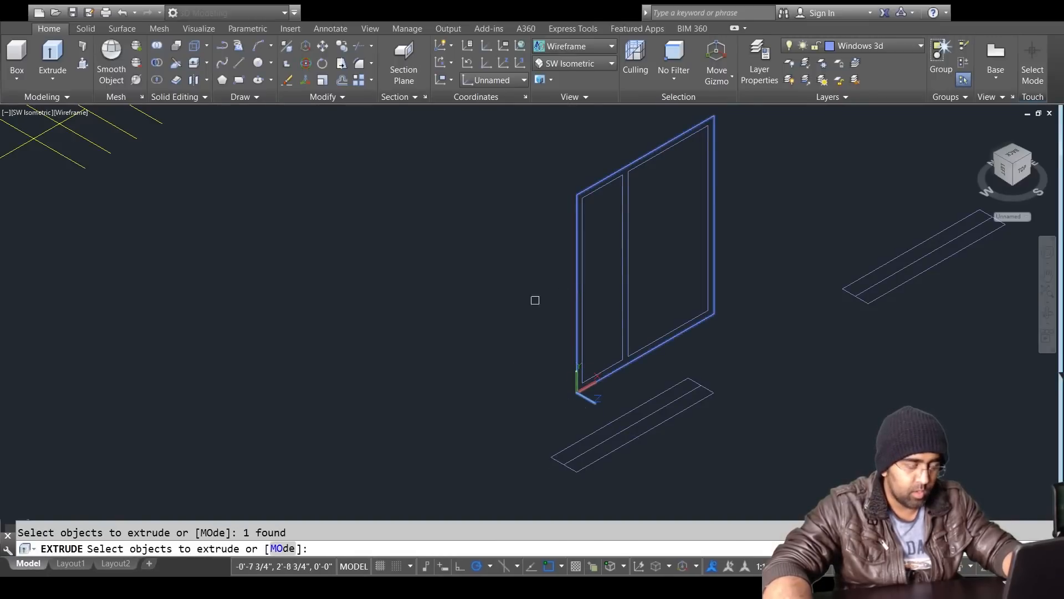
key("Return")
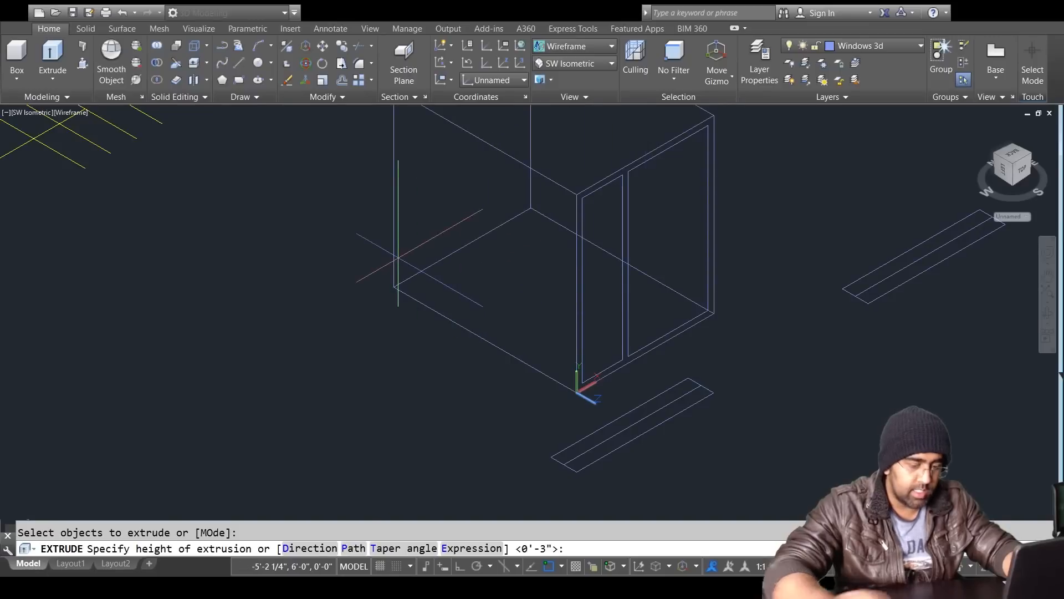
type("-3'")
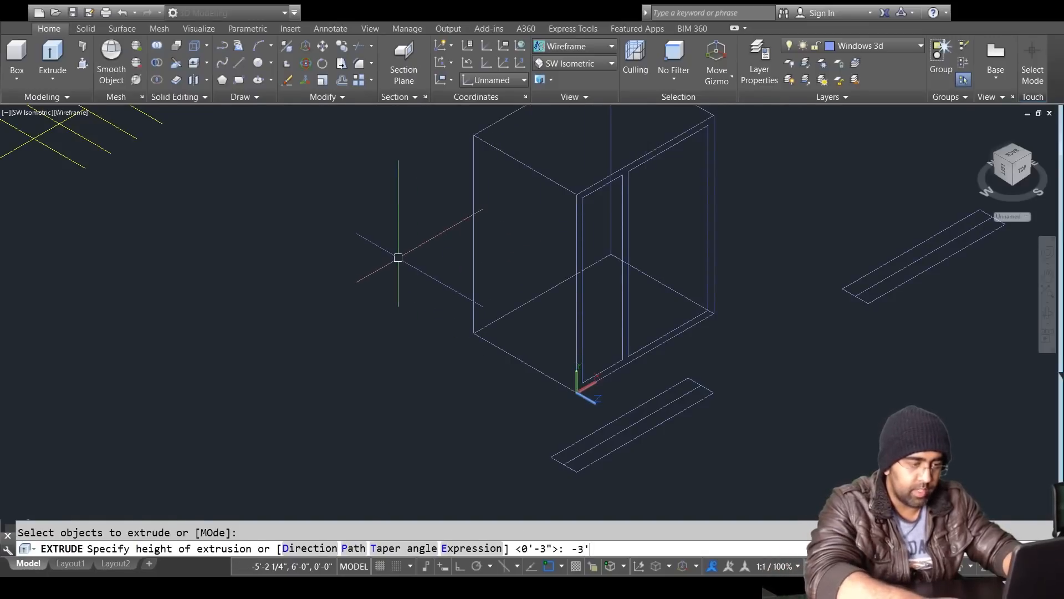
key("Return")
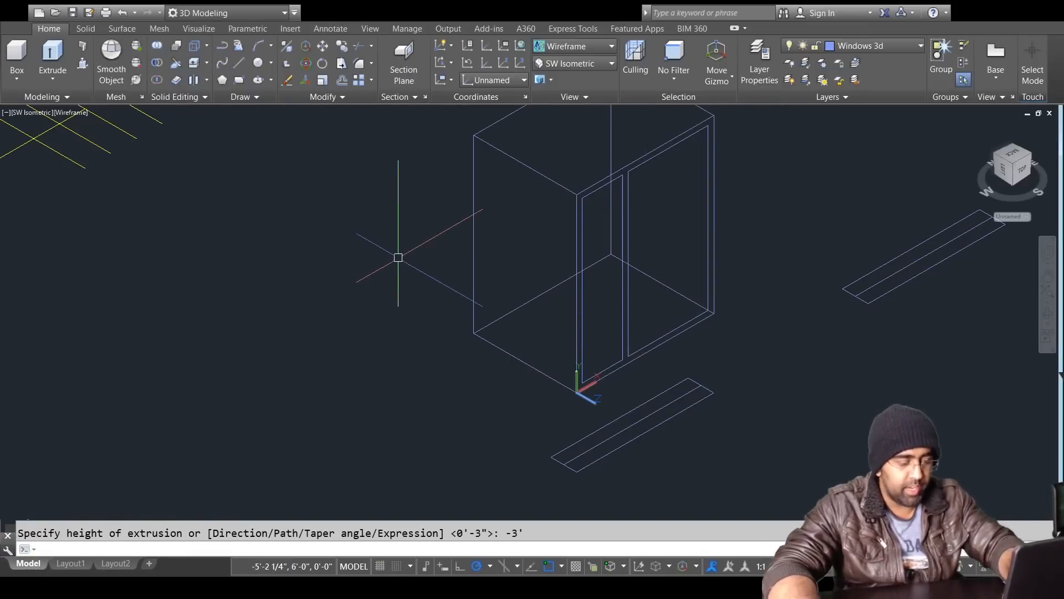
Step: Undo the -3 foot extrusion of the outer window rectangle
type("u")
key("Return")
key("Escape")
Step: Extrude the outer window rectangle by -3 inches
type("ext")
key("Return")
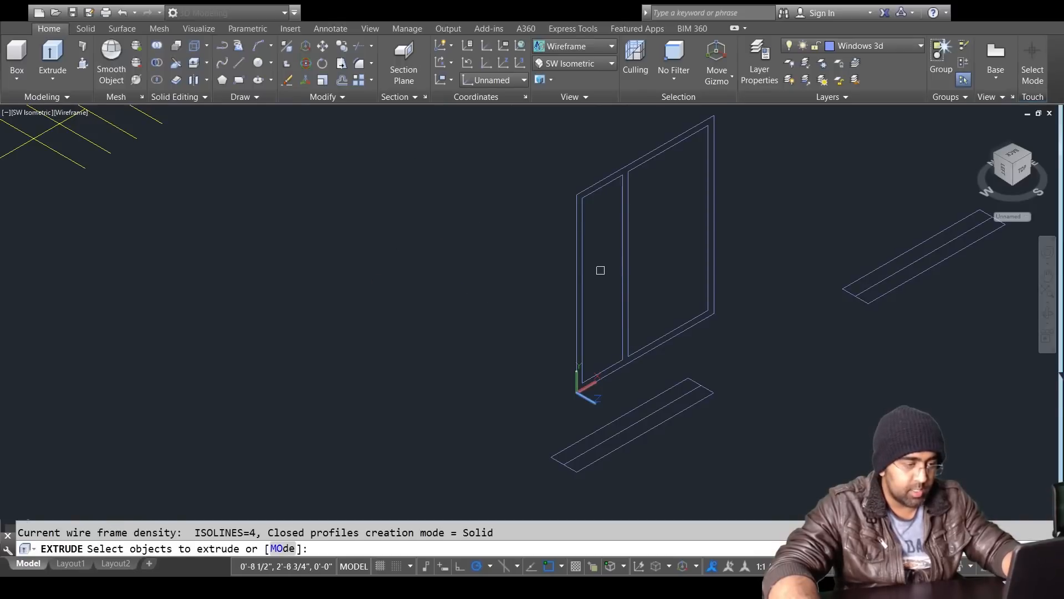
left_click(575, 274)
key("Return")
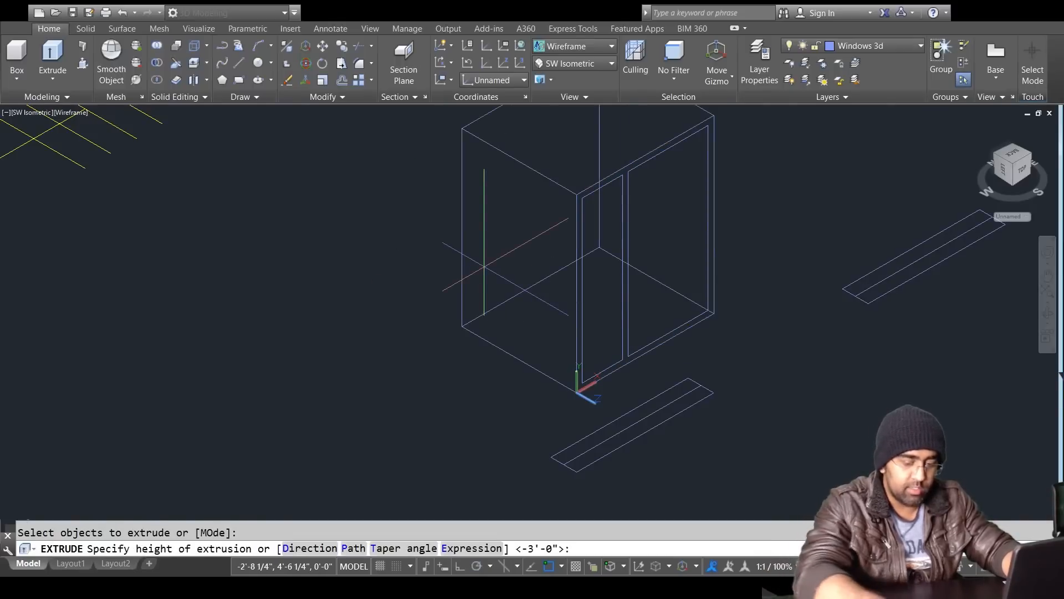
type("-3")
key("Escape")
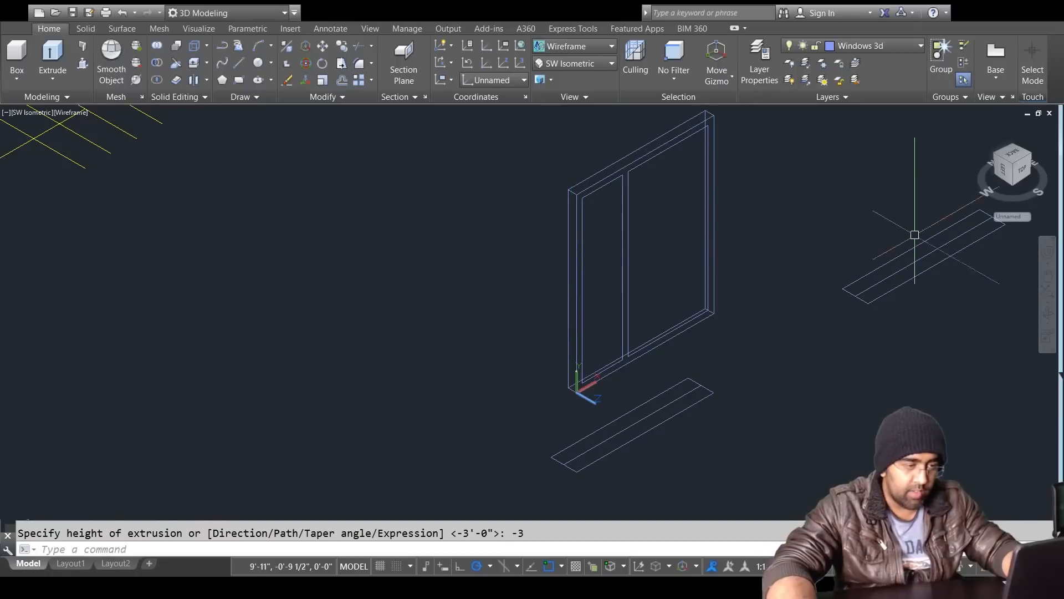
Step: Extrude both inner pane outlines and the mullion linework between them by -3 inches
key("Return")
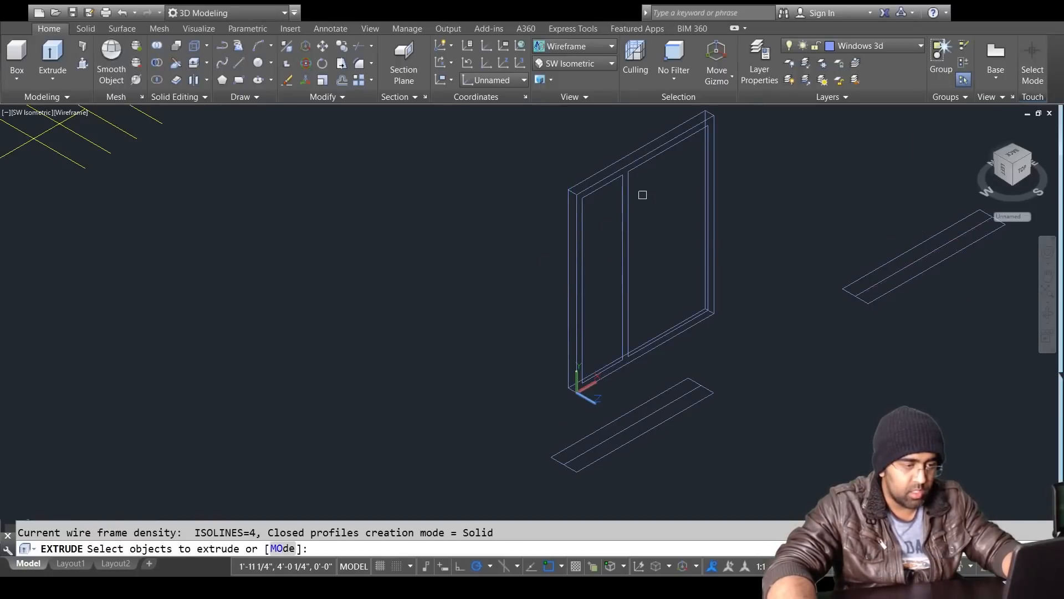
left_click(622, 201)
left_click(613, 186)
left_click(645, 164)
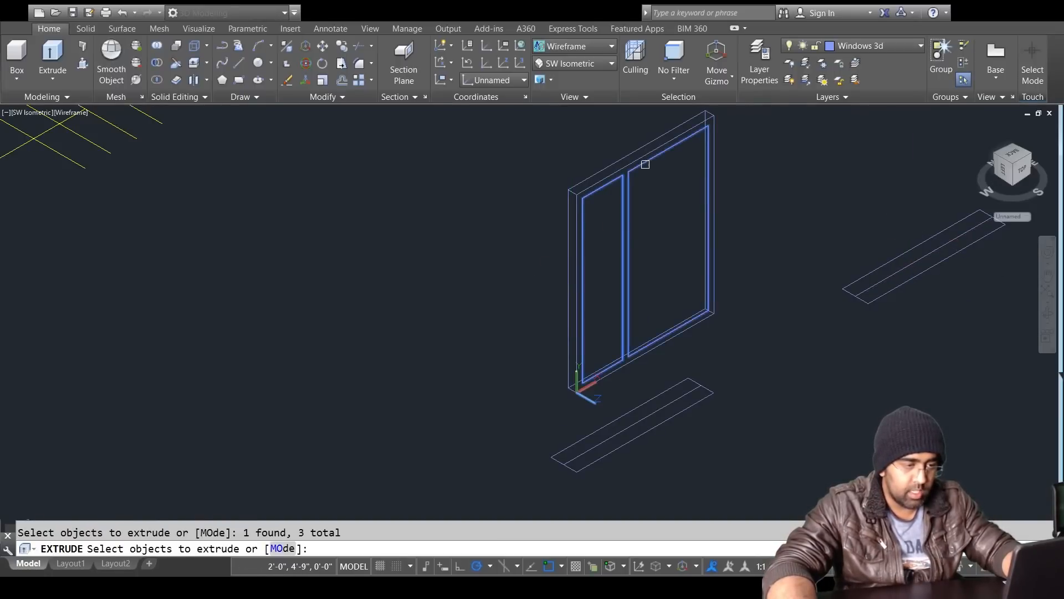
key("Return")
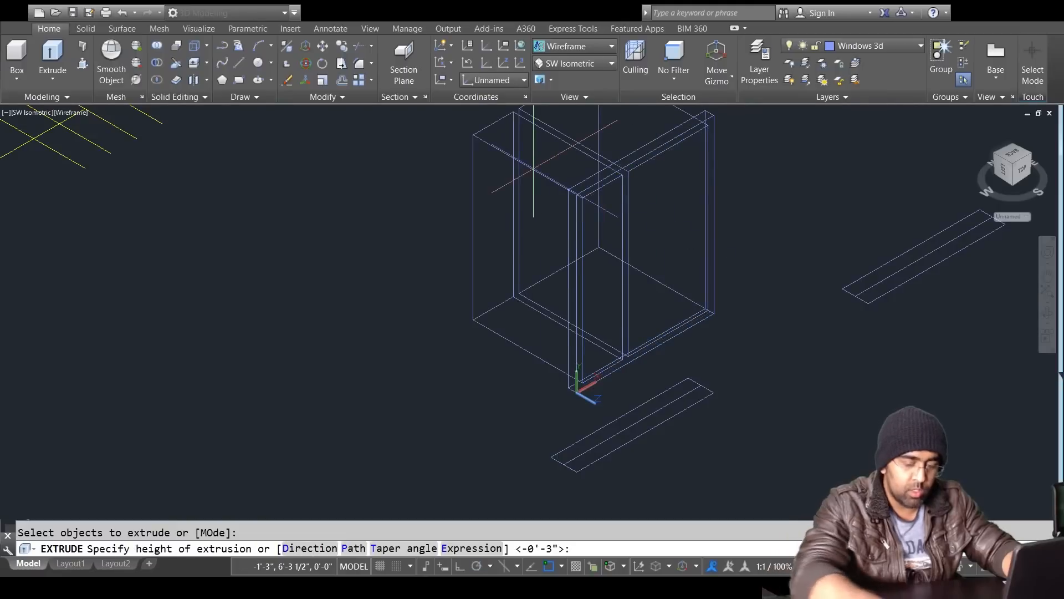
key("Return")
key("Escape")
Step: Subtract the two extruded pane solids from the outer window solid to form the frame openings
scroll(724, 216, "up", 3)
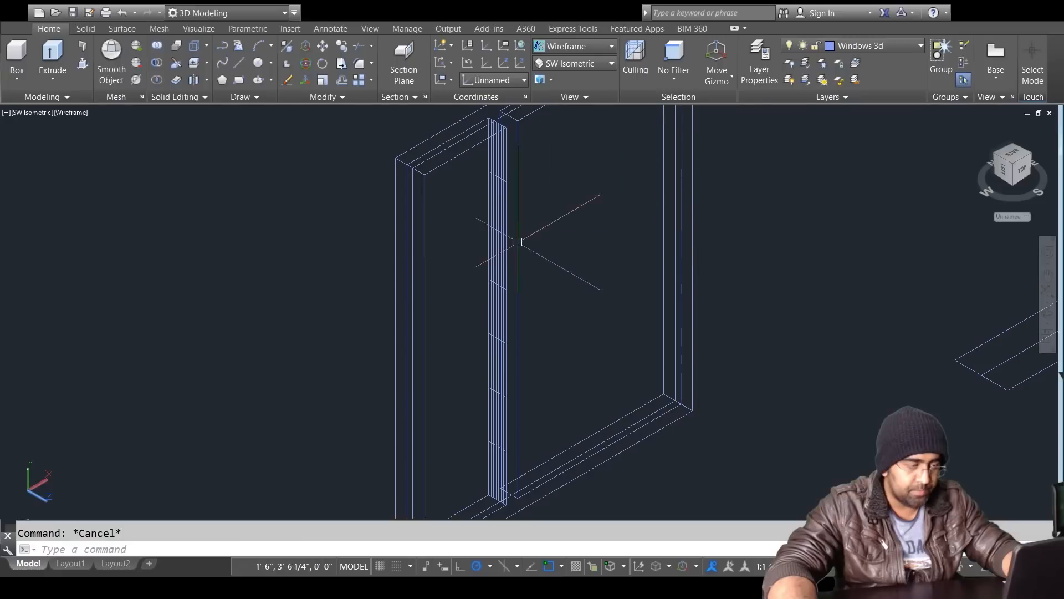
type("su")
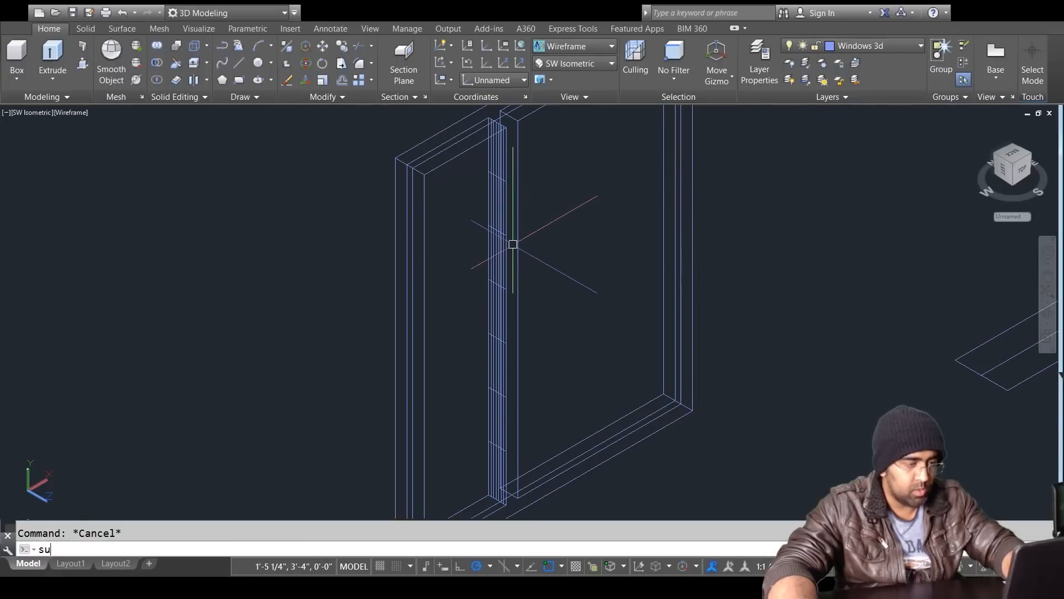
key("Return")
left_click(405, 148)
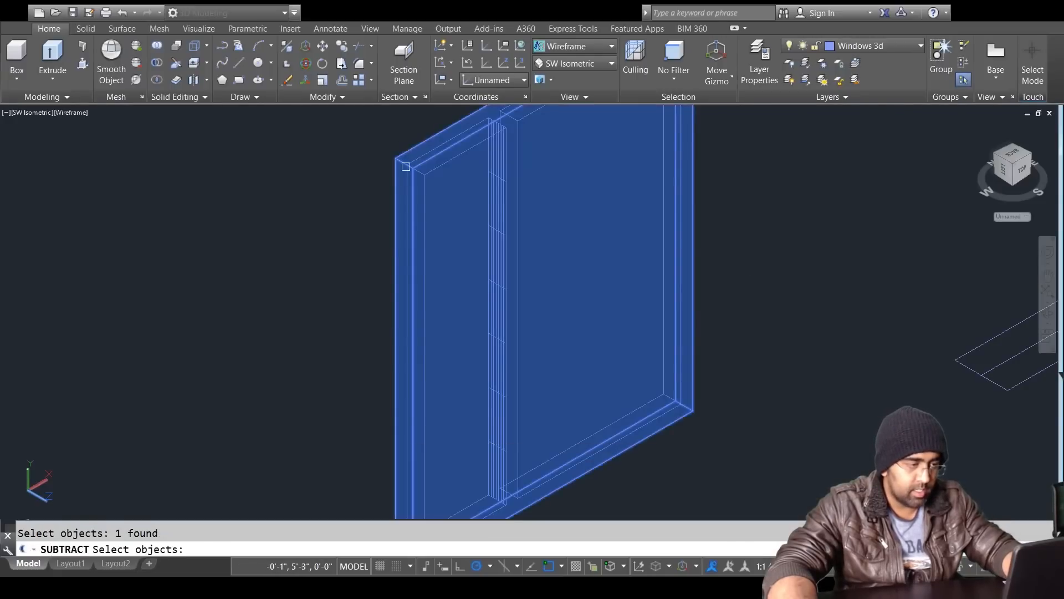
key("Return")
left_click(497, 217)
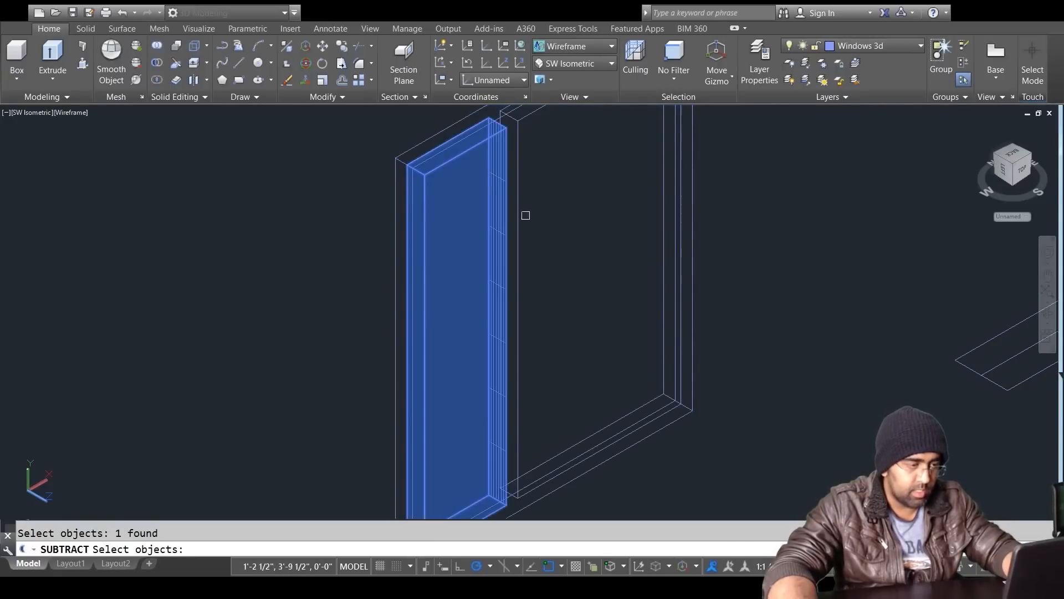
left_click(536, 115)
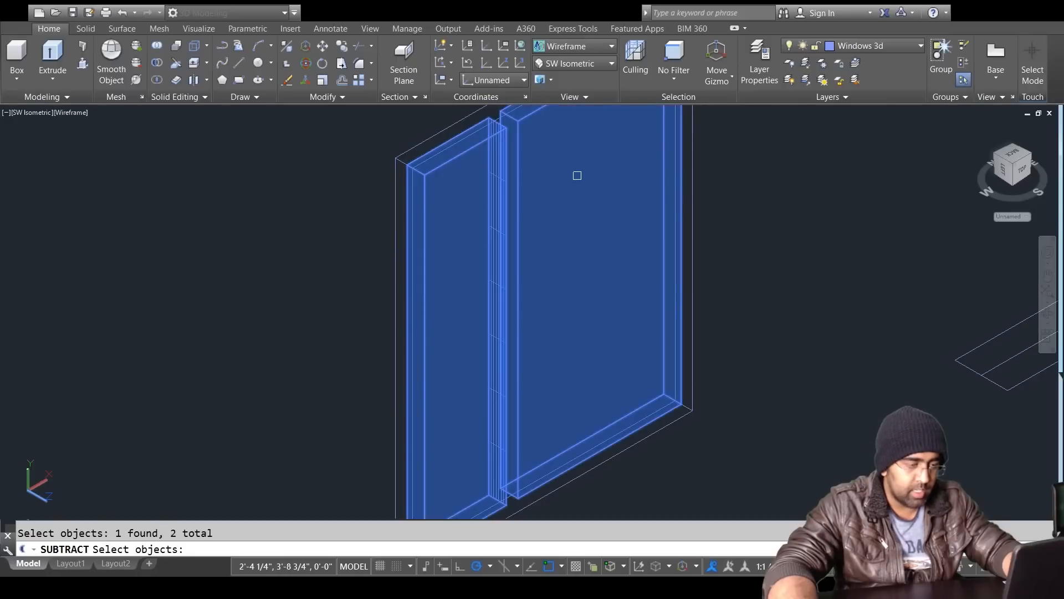
key("Return")
Step: Erase the leftover extruded strip at the mullion and set the visual style to Shaded
left_click(490, 213)
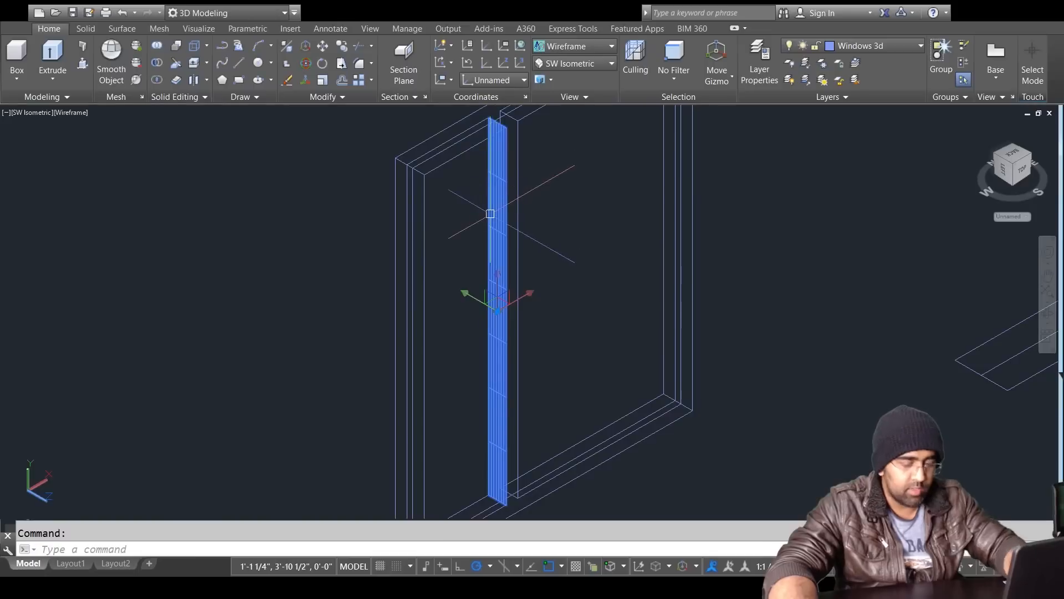
key("Delete")
scroll(521, 240, "down", 2)
key("Escape")
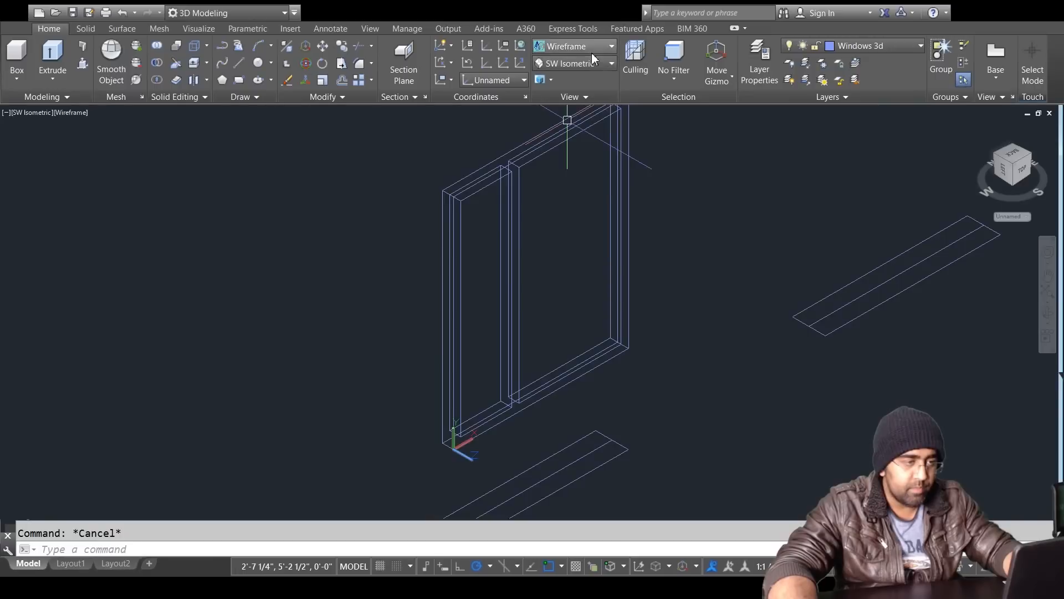
left_click(414, 127)
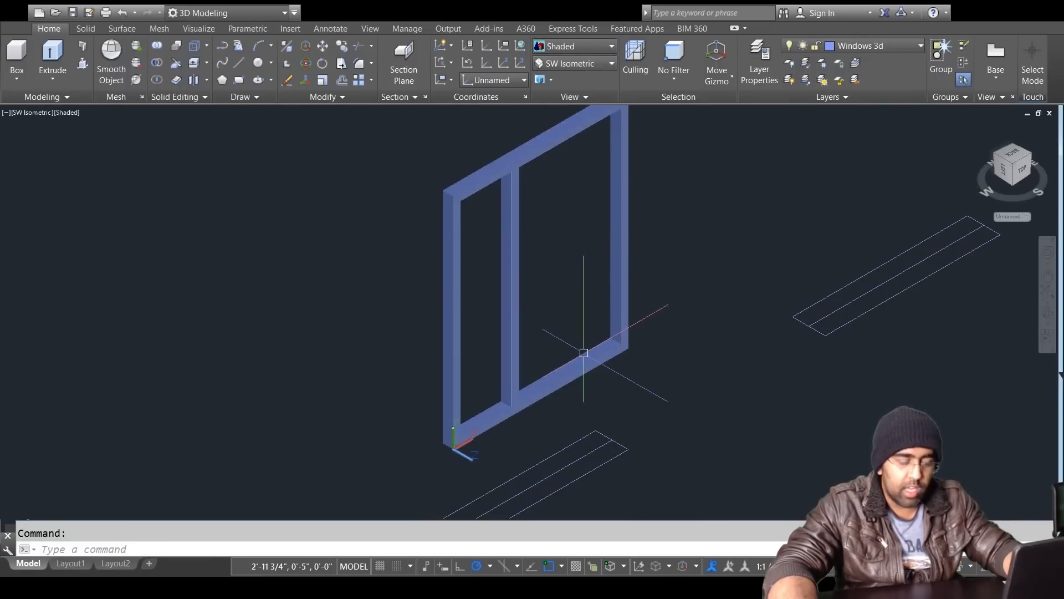
Step: Erase the remaining leftover object at the mullion and check that the window frame selects as one solid
scroll(565, 309, "up", 3)
scroll(464, 313, "up", 2)
left_click(458, 310)
key("Delete")
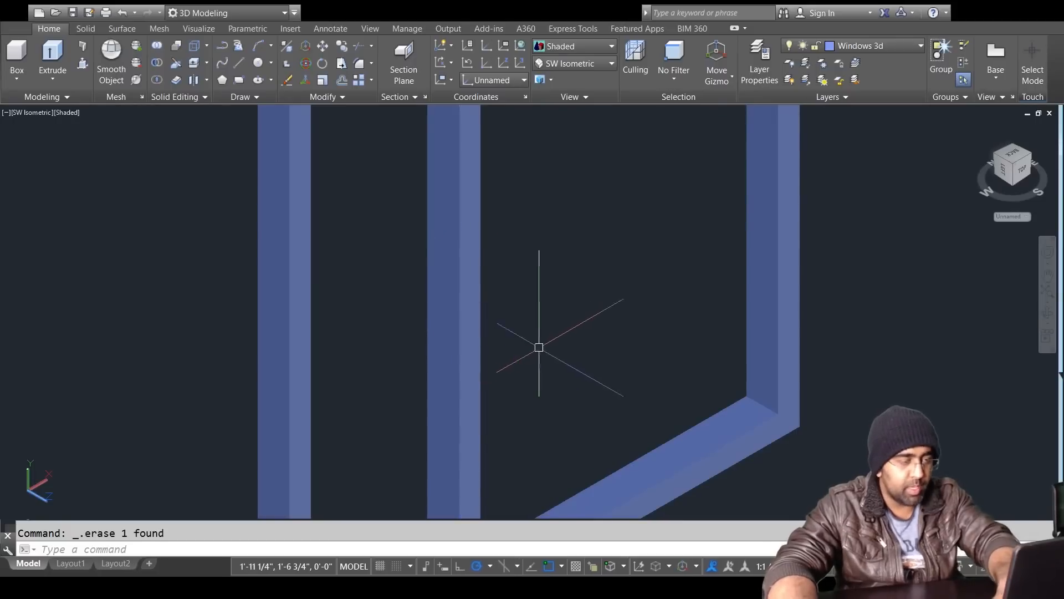
left_click(781, 328)
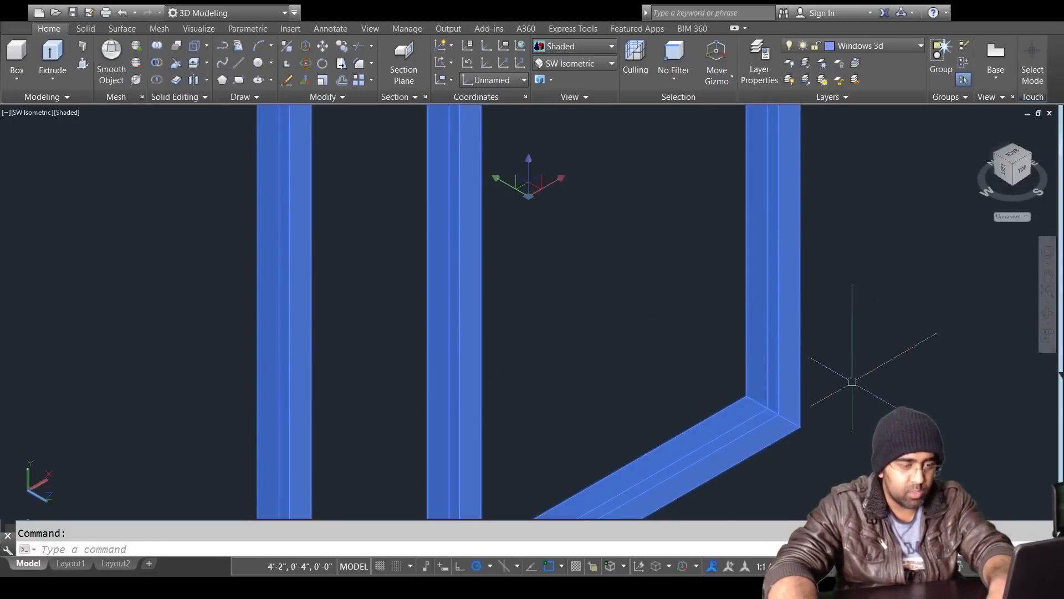
key("Escape")
scroll(637, 352, "down", 2)
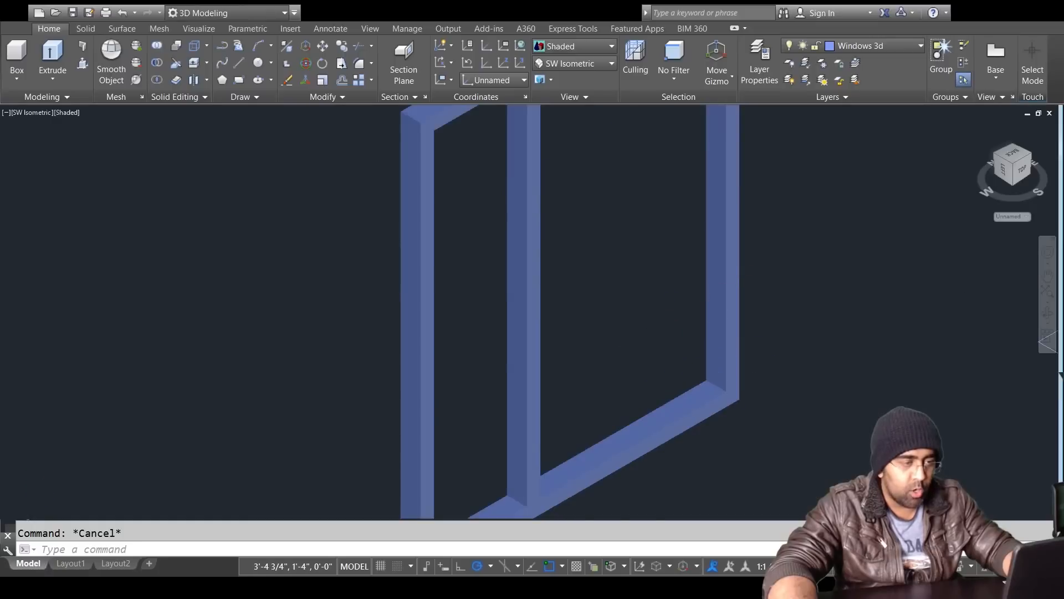
scroll(676, 261, "down", 2)
middle_click_drag(724, 247, 696, 273)
key("Escape")
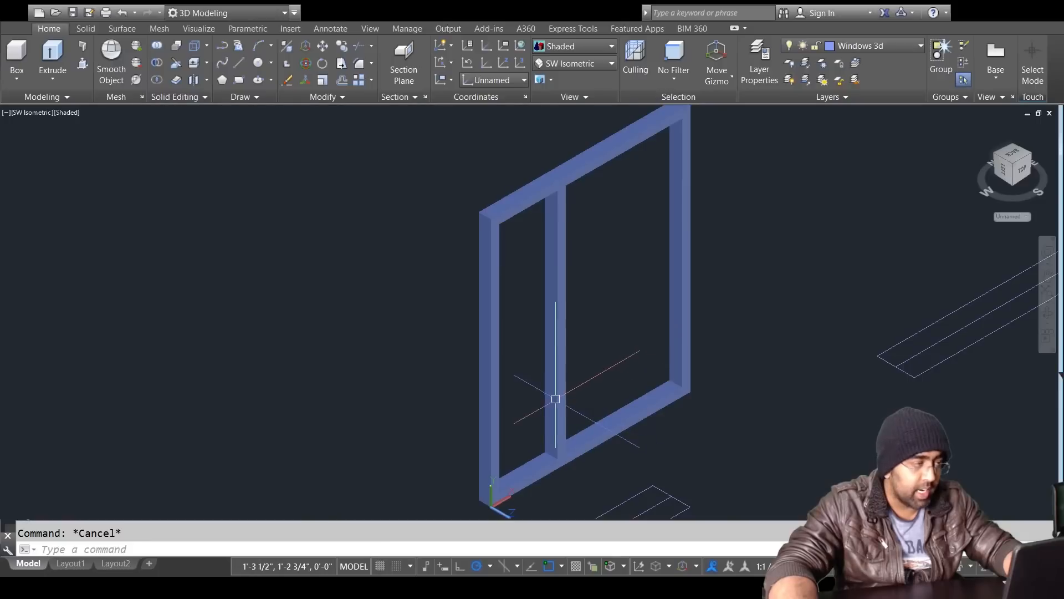
Step: Fillet the front inner edge of the bottom rail in the large pane opening with a 0.5 inch radius
scroll(549, 350, "up", 3)
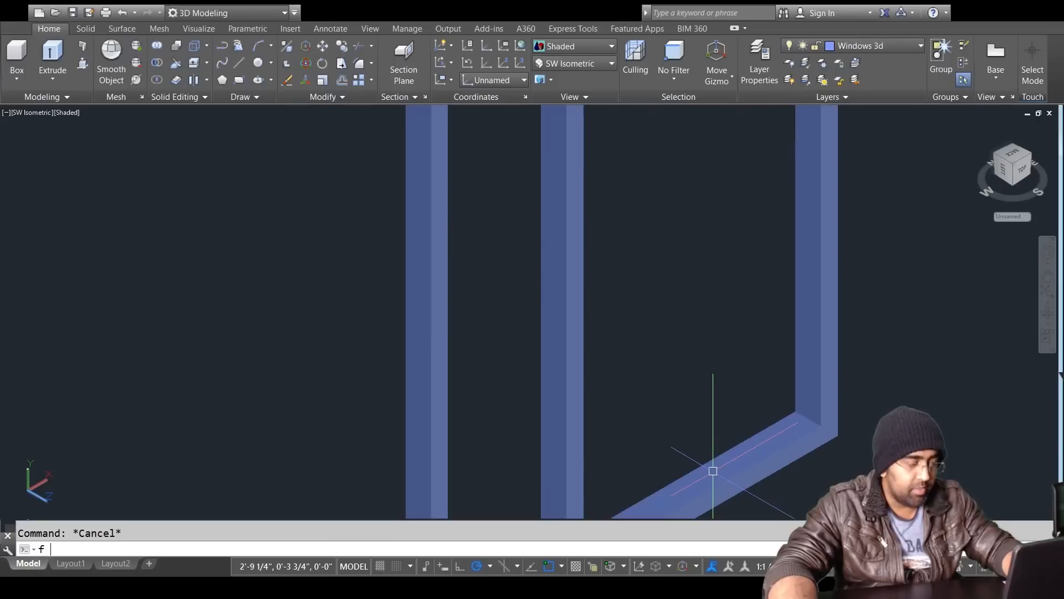
key("Return")
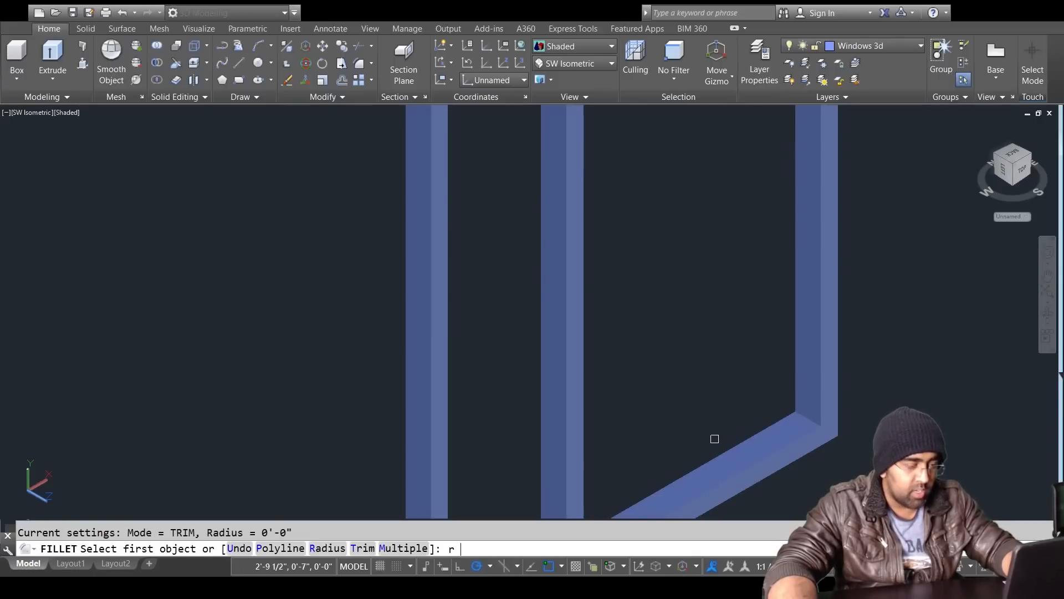
key("Return")
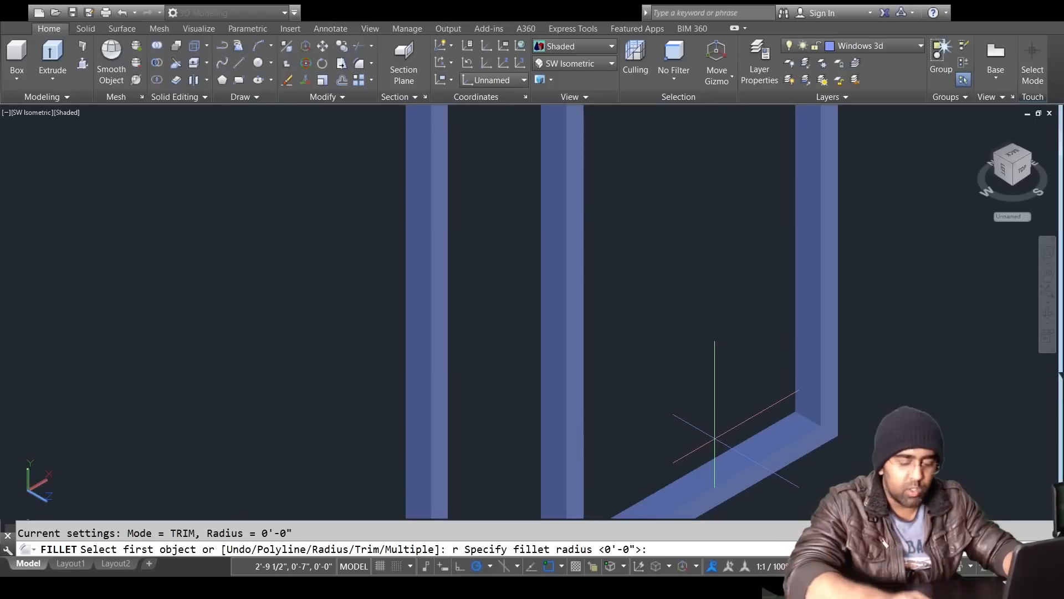
type("5")
key("Return")
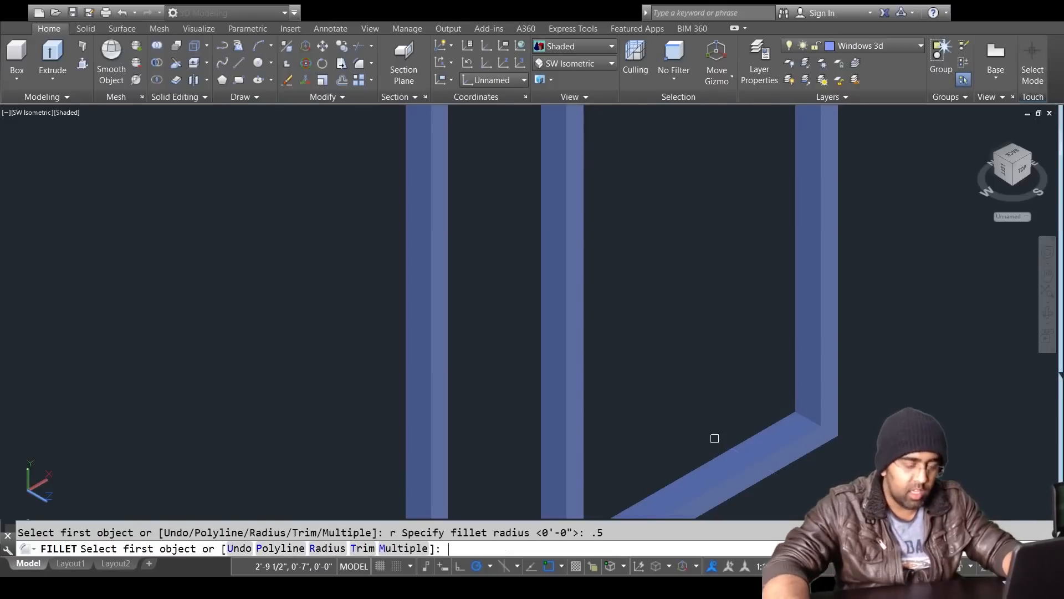
left_click(762, 459)
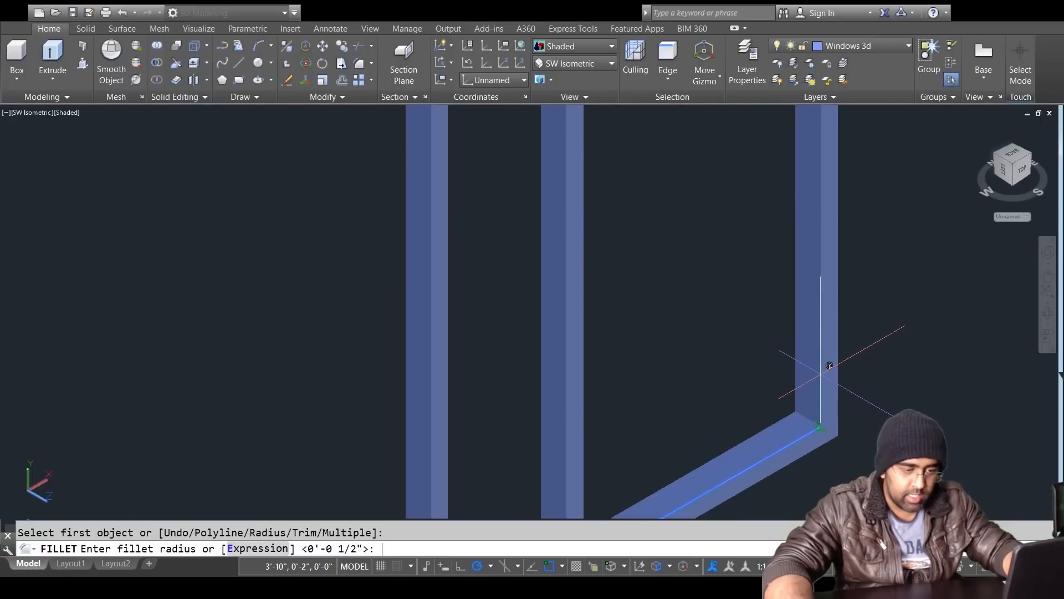
key("Return")
key("Return")
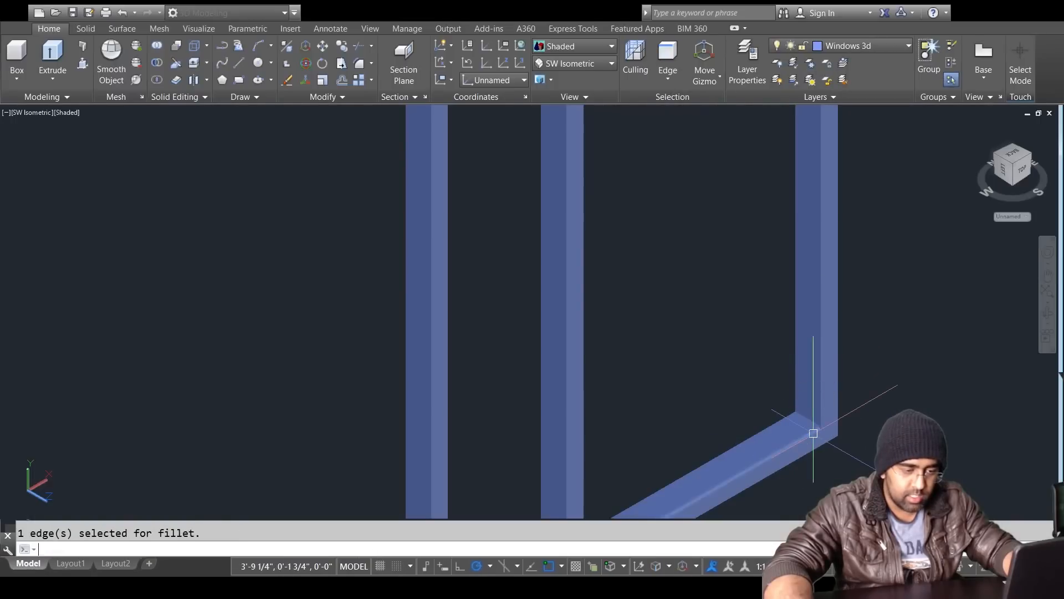
scroll(813, 429, "up", 6)
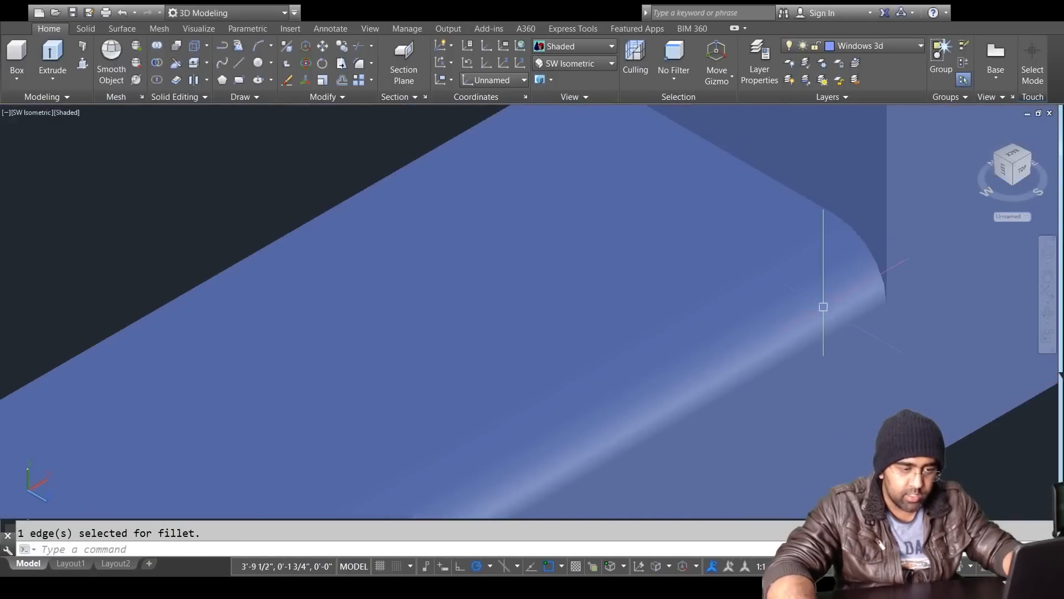
scroll(838, 303, "down", 10)
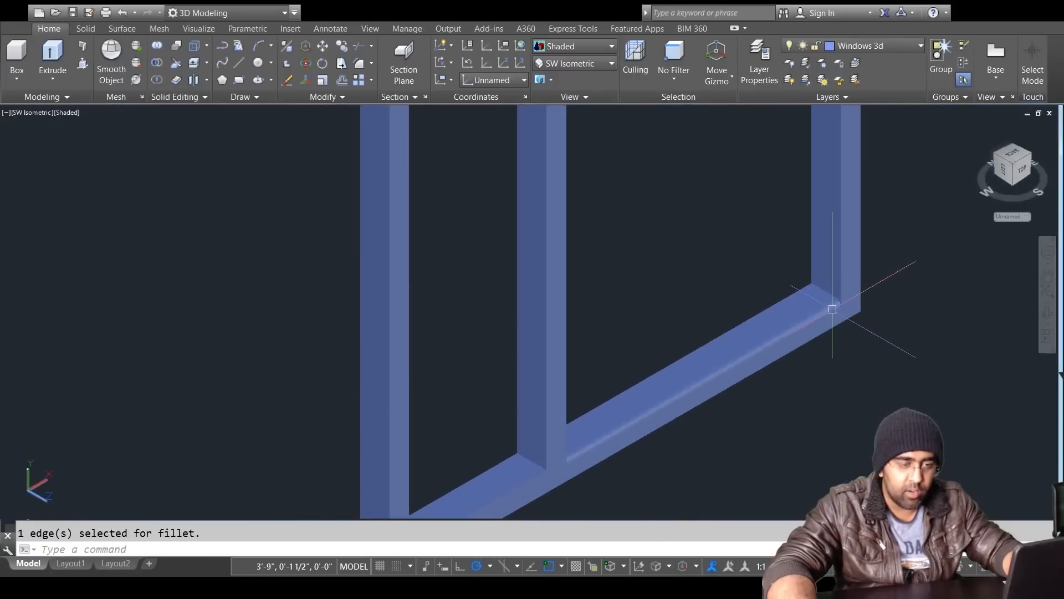
middle_click_drag(834, 333, 761, 413)
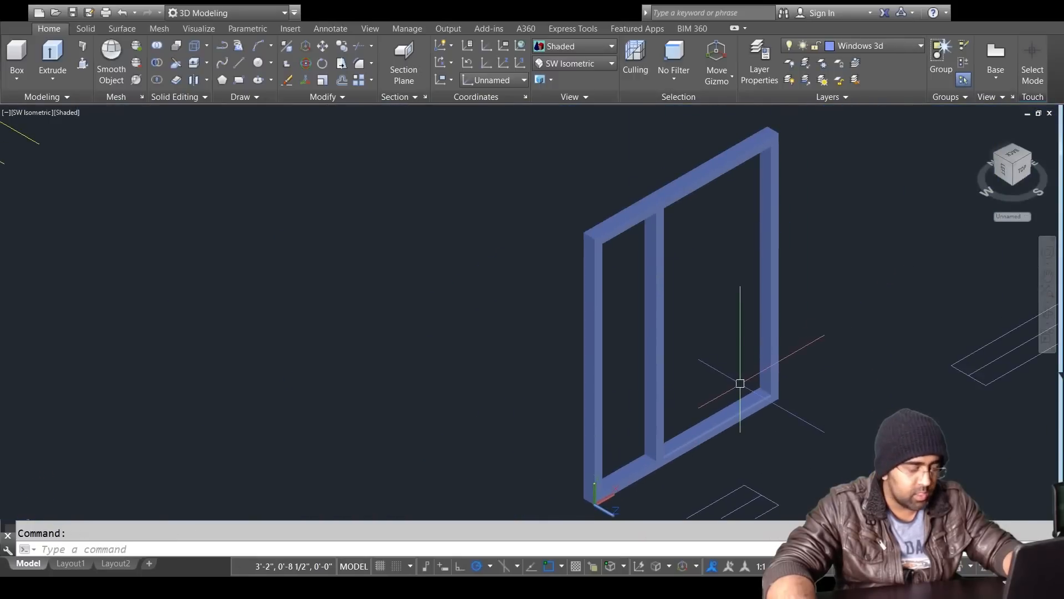
Step: Fillet the front inner edge of the large pane's outer side jamb with a 1/2 inch radius
type("f")
key("Return")
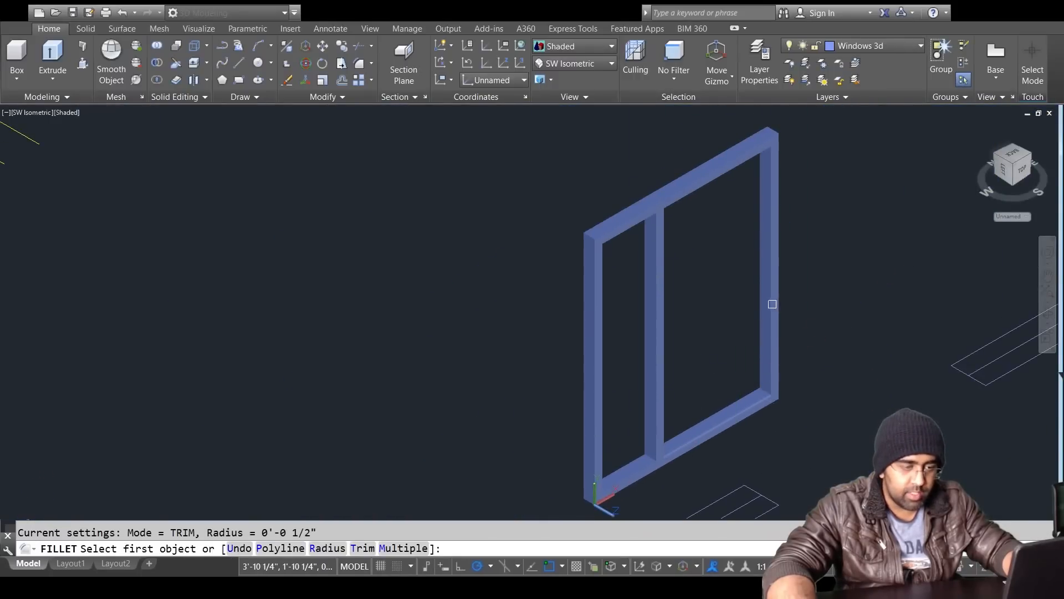
type("r")
key("Return")
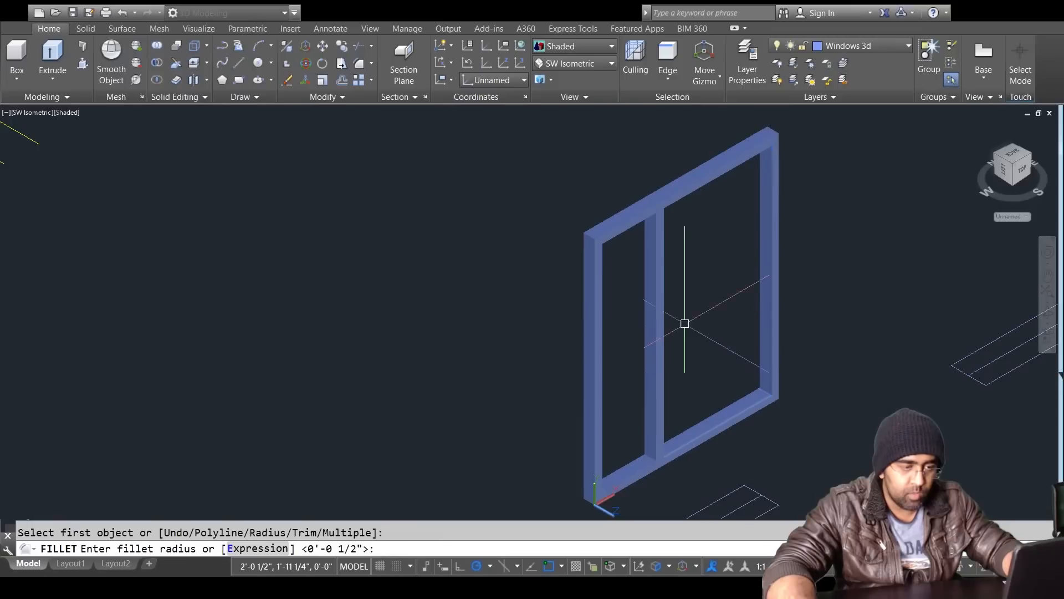
key("Return")
key("Return")
Step: Fillet the front inner edge of the top rail in the large pane opening with a 1/2 inch radius
scroll(737, 174, "up", 3)
scroll(701, 230, "down", 2)
scroll(686, 197, "up", 4)
type("f")
key("Return")
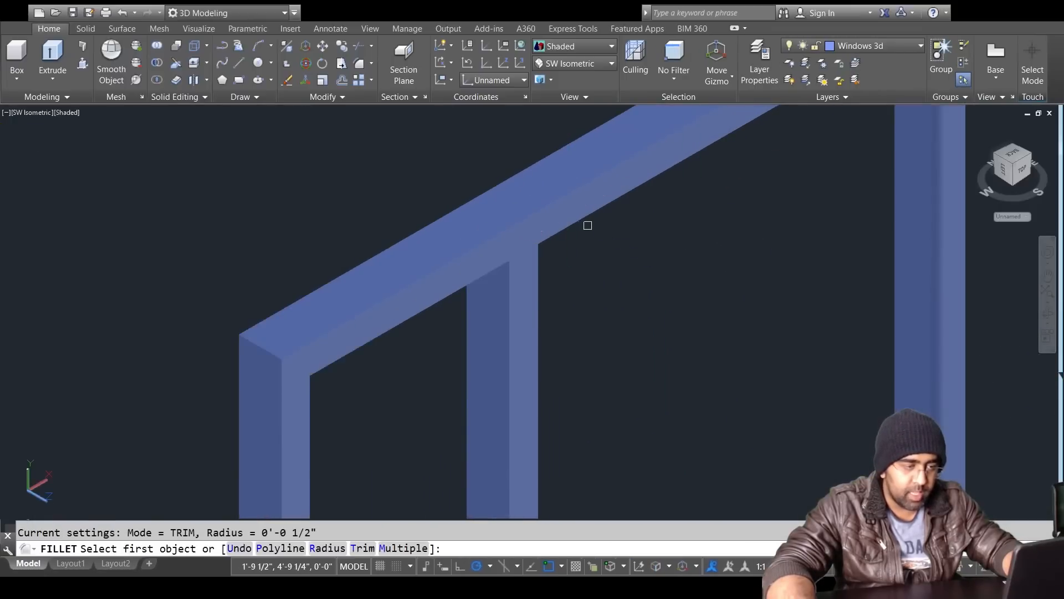
left_click(593, 216)
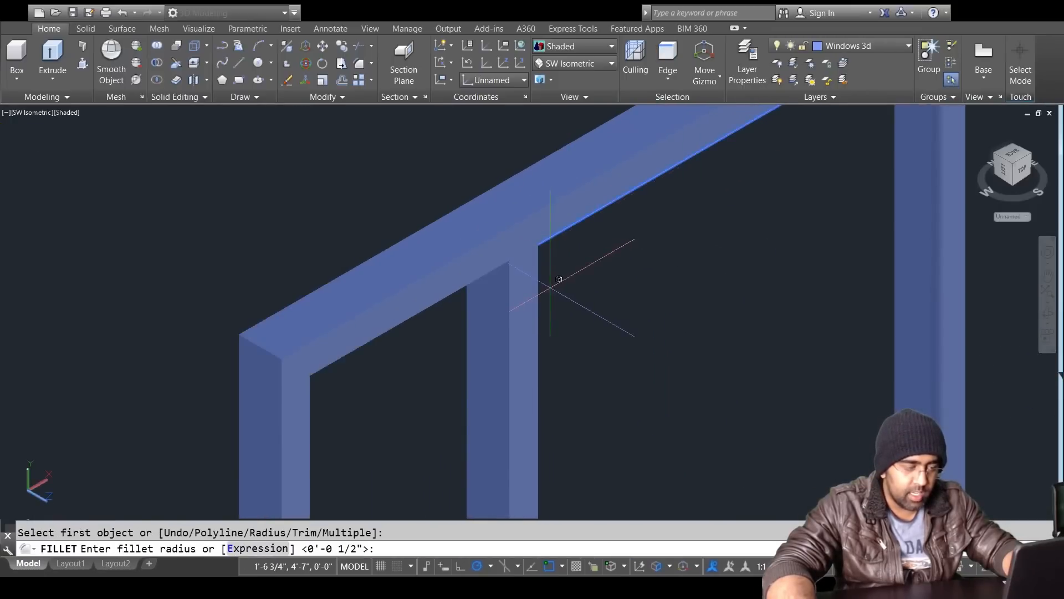
key("Escape")
Step: Fillet both front vertical edges of the mullion with a 1/2 inch radius
key("Return")
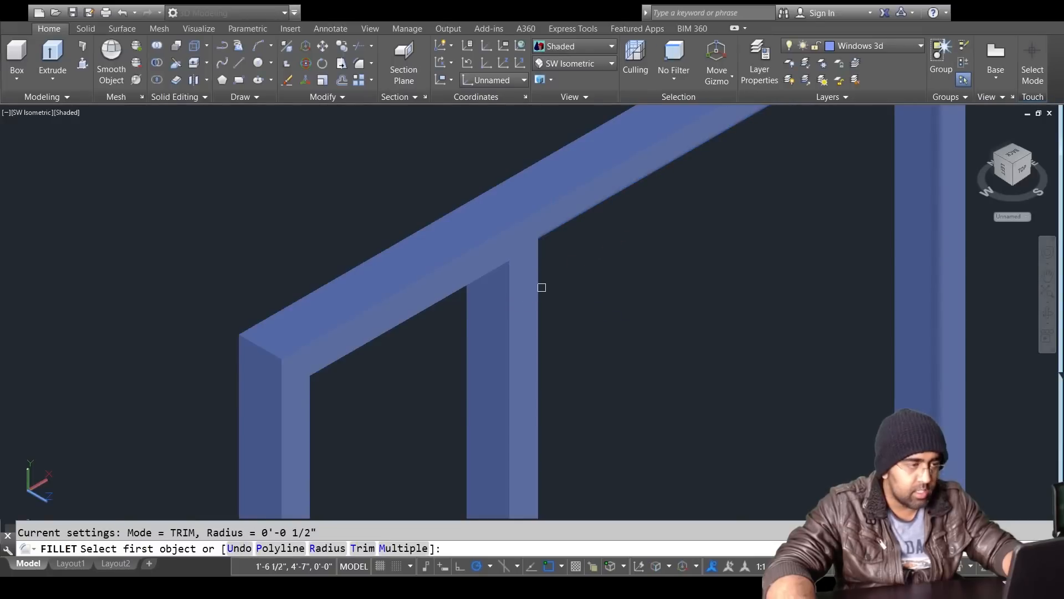
left_click(540, 287)
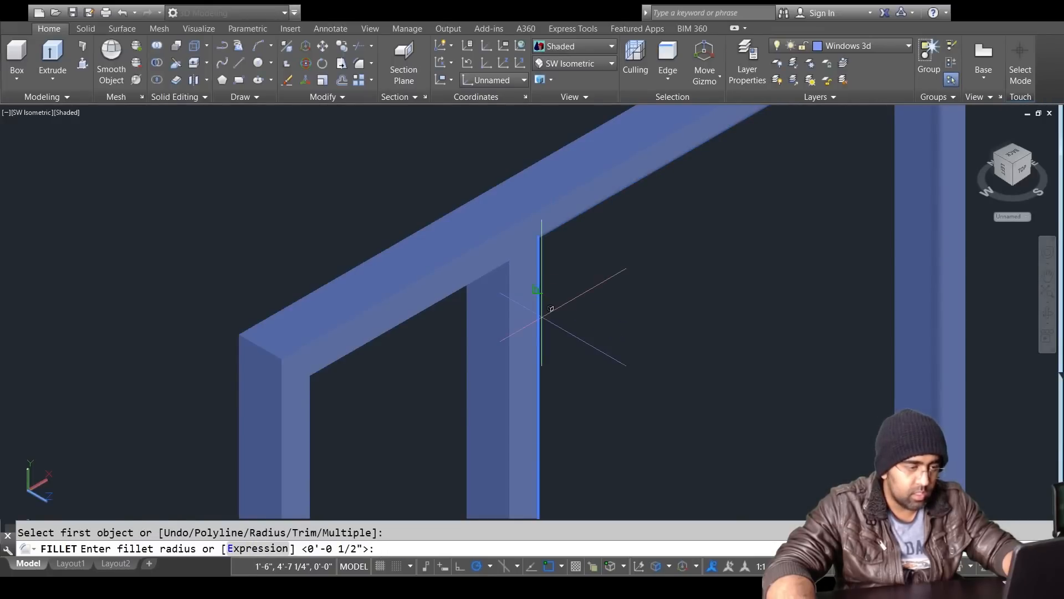
key("Escape")
key("Return")
left_click(508, 338)
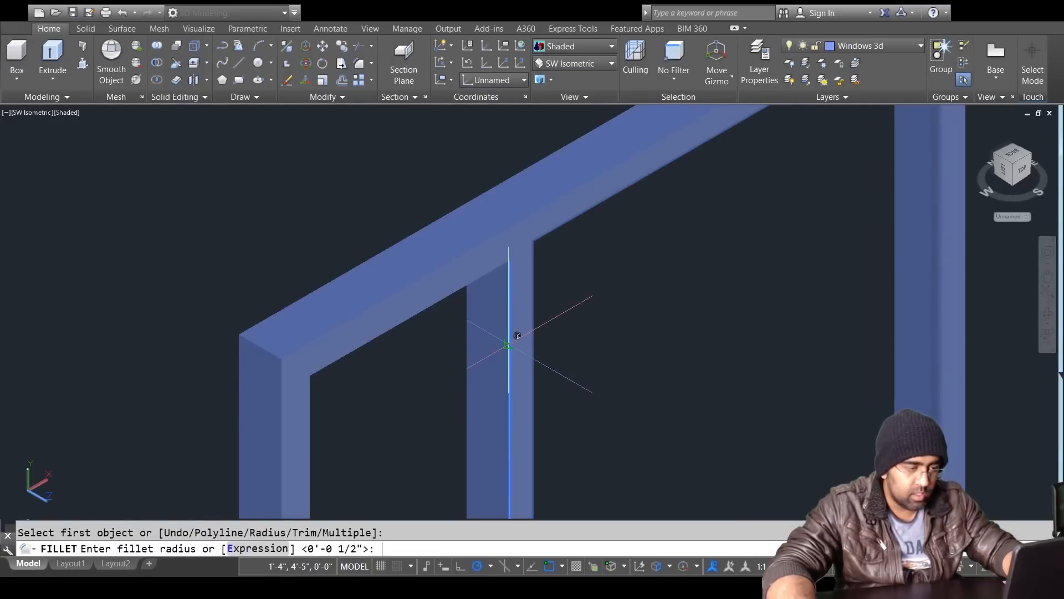
key("Return")
key("Return")
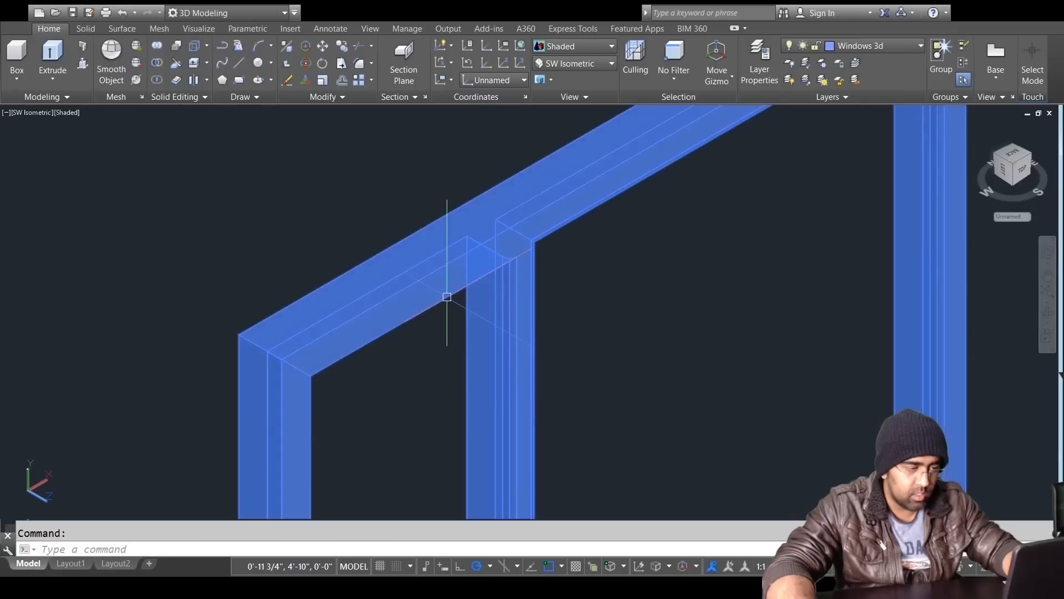
key("Escape")
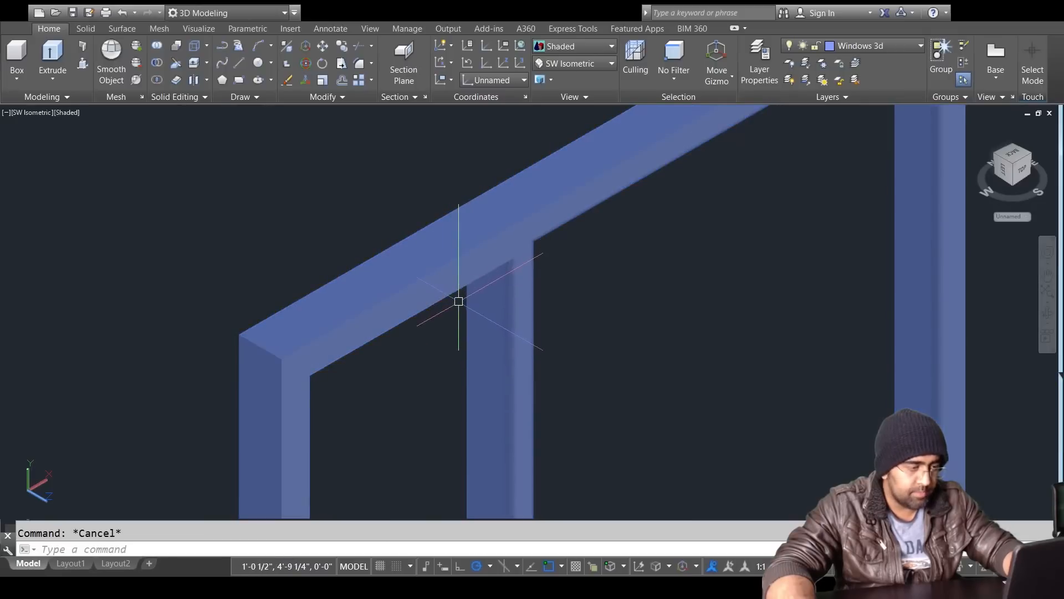
Step: Fillet the front inner edge of the top rail in the narrow pane opening with a 1/2 inch radius
type("f")
key("Return")
type("r")
key("Return")
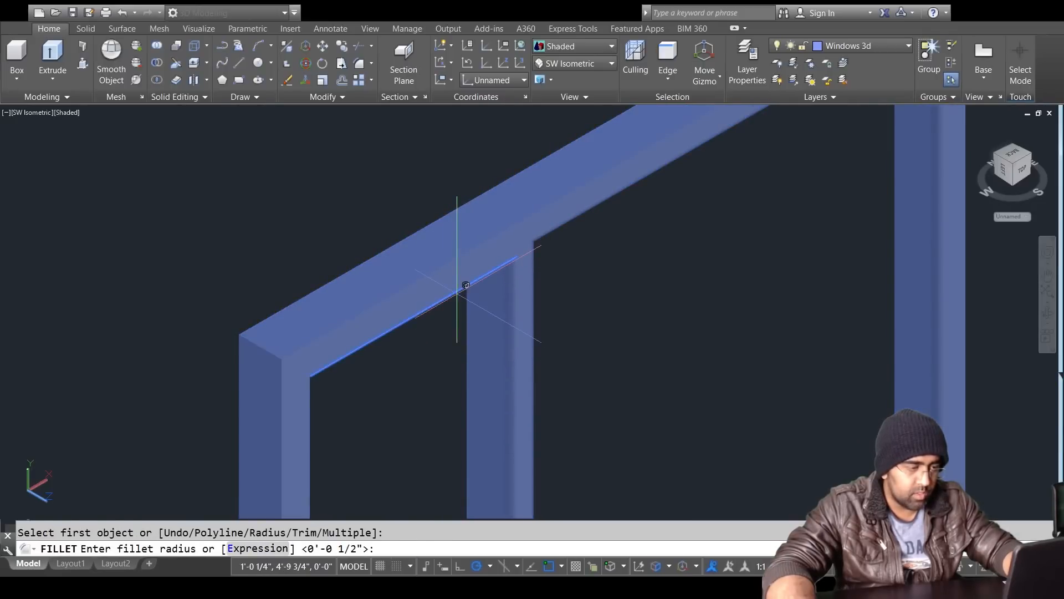
key("Escape")
scroll(463, 379, "down", 1)
middle_click_drag(405, 464, 421, 329)
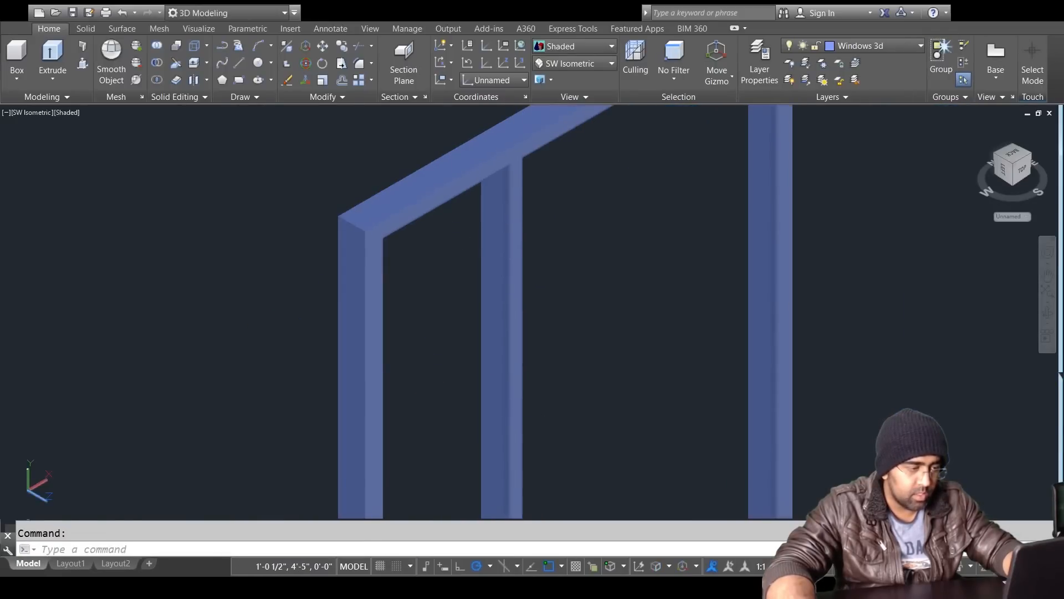
Step: Fillet the front inner edge of the narrow pane's outer side jamb with a 1/2 inch radius
key("Return")
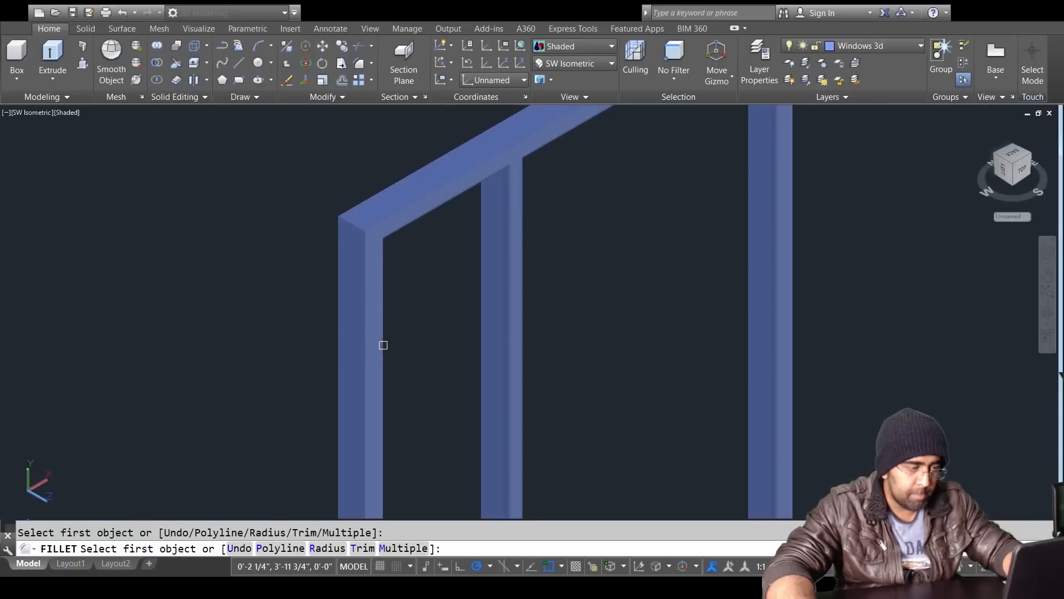
type("r")
key("Return")
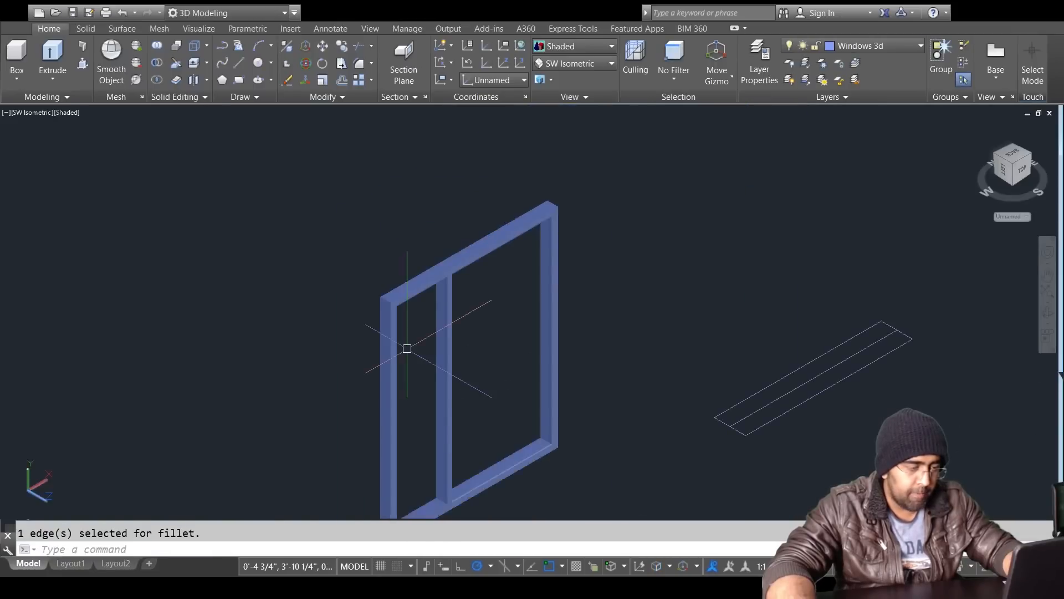
Step: Fillet the front inner edge of the bottom rail in the narrow pane opening with a 1/2 inch radius and end the command
scroll(426, 325, "up", 5)
middle_click_drag(456, 416, 484, 299)
key("Return")
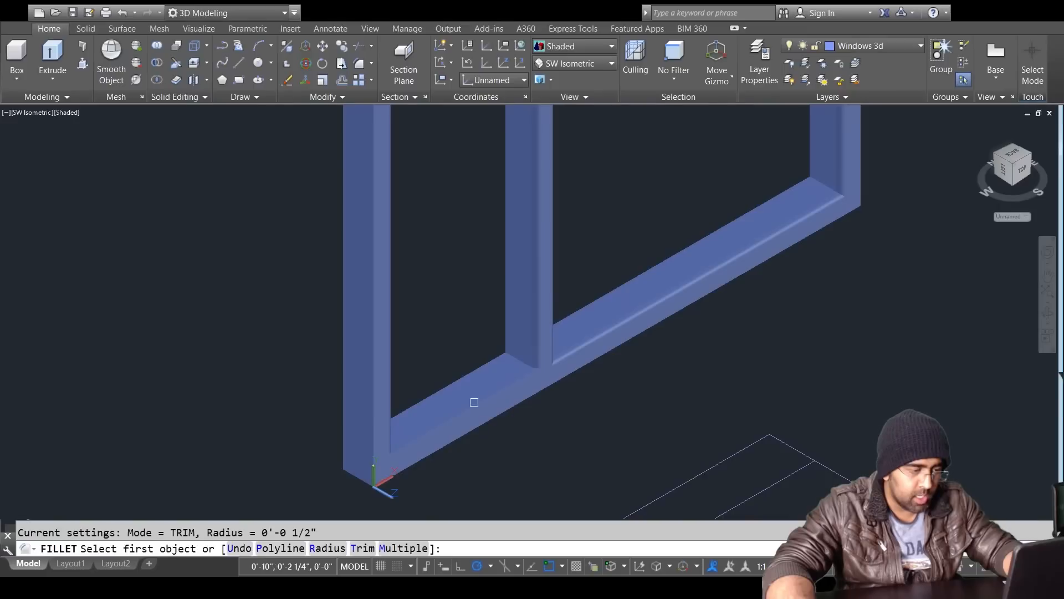
left_click(473, 402)
key("Return")
key("Return")
middle_click_drag(821, 286, 722, 566)
middle_click_drag(762, 234, 737, 363)
key("Return")
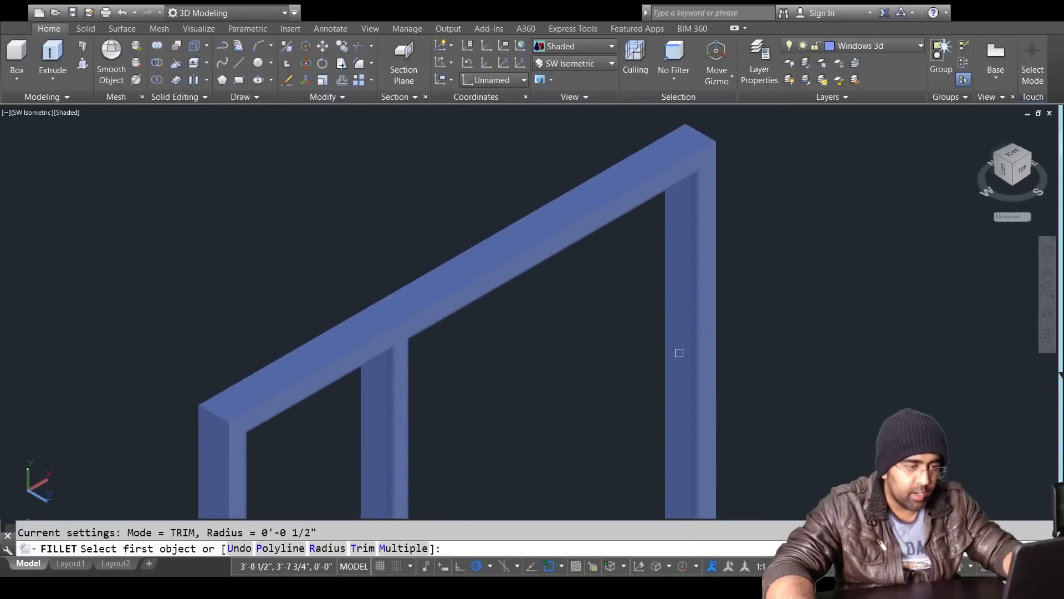
scroll(666, 357, "down", 4)
key("Escape")
Step: Erase the leftover rectangular window outline standing apart from the finished window frame
scroll(634, 368, "down", 2)
middle_click_drag(633, 367, 693, 259)
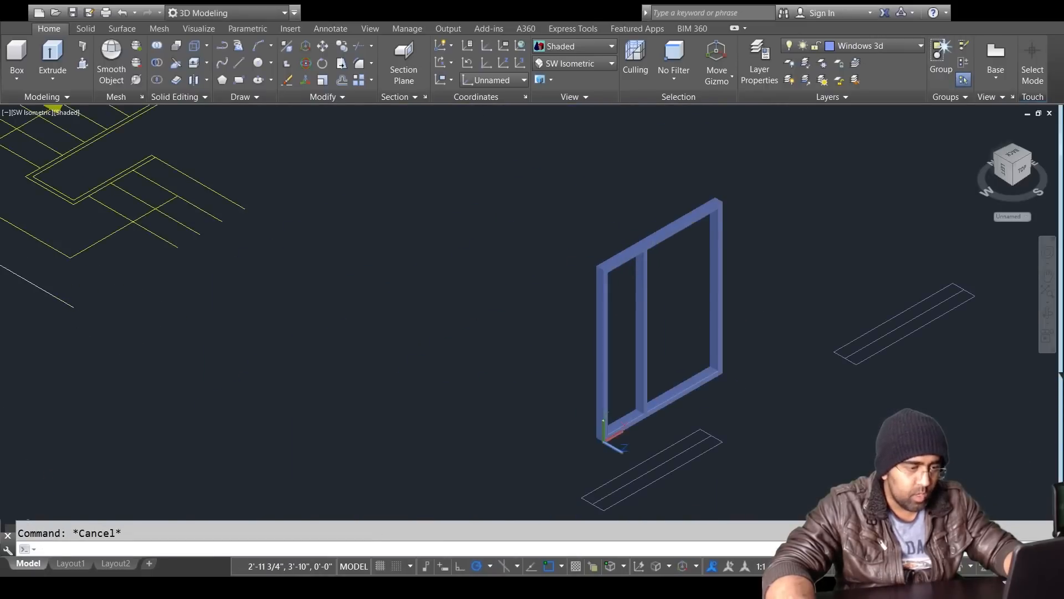
scroll(662, 288, "down", 2)
middle_click_drag(422, 208, 664, 442)
scroll(664, 442, "down", 1)
scroll(544, 340, "down", 4)
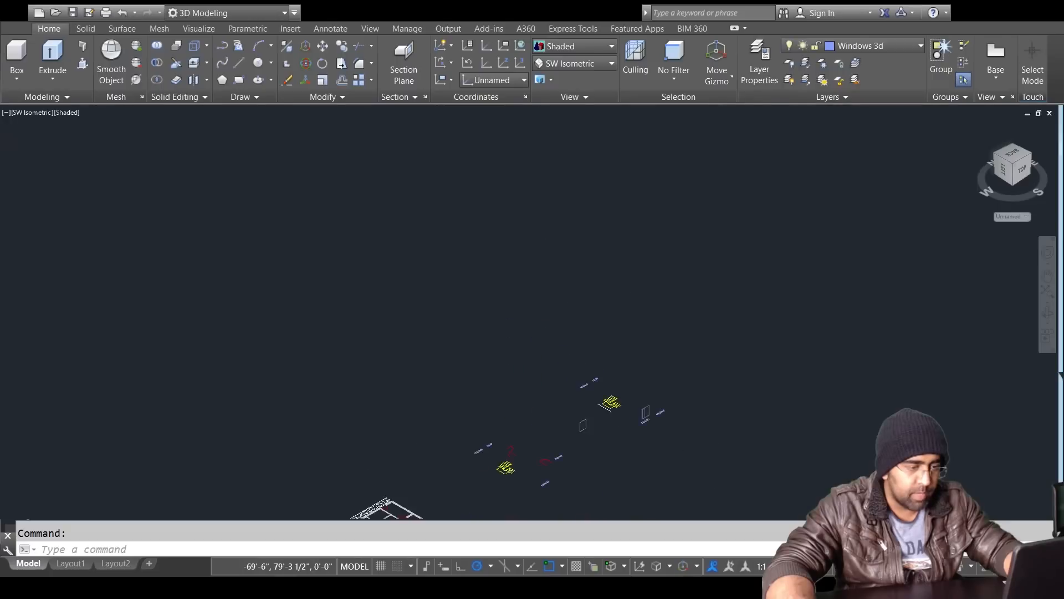
scroll(544, 367, "up", 3)
scroll(633, 443, "up", 2)
scroll(654, 482, "up", 4)
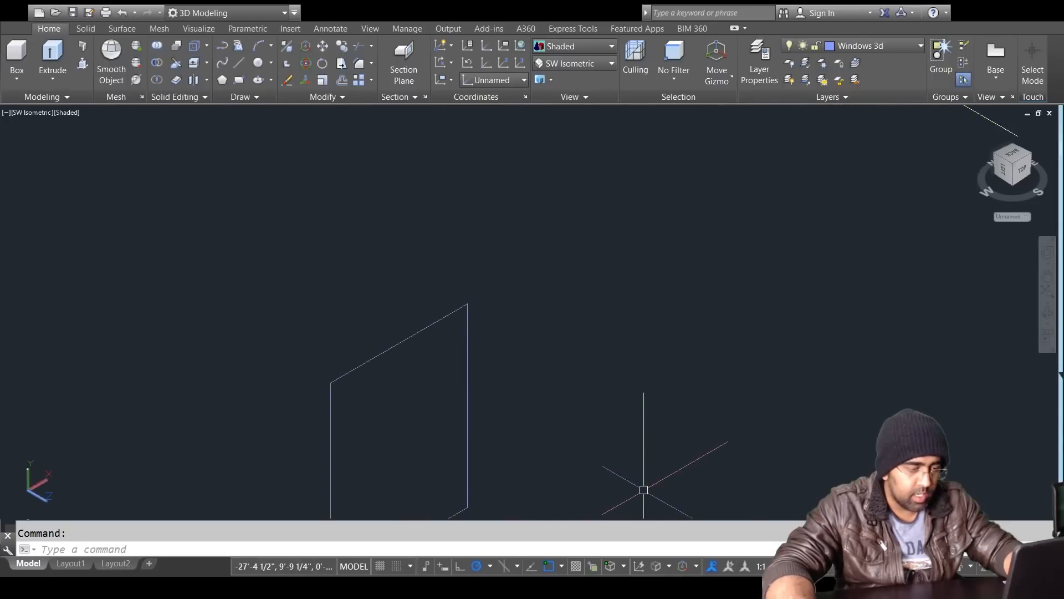
left_click(462, 320)
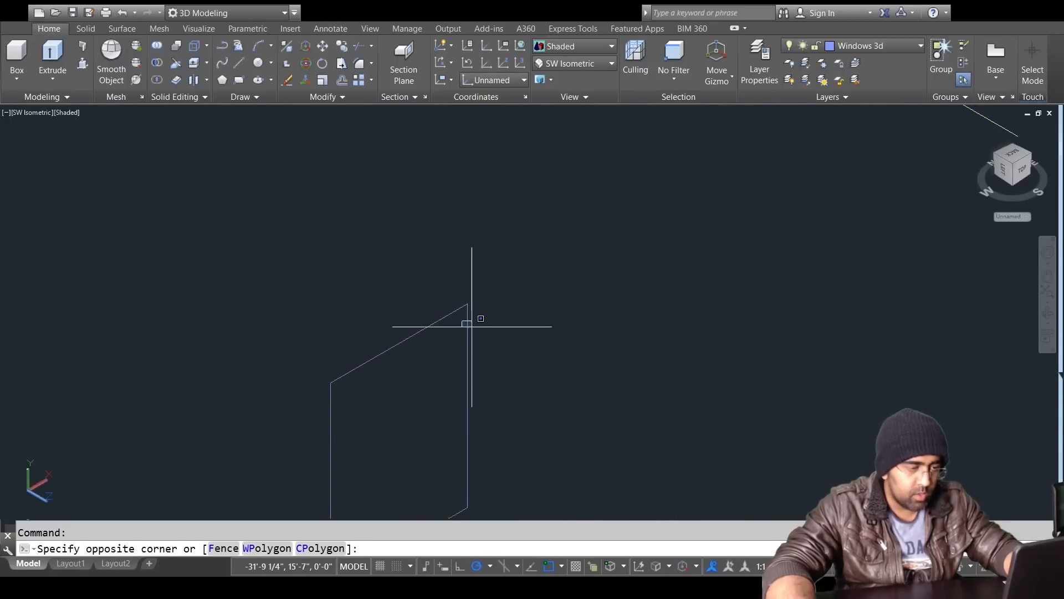
left_click(467, 337)
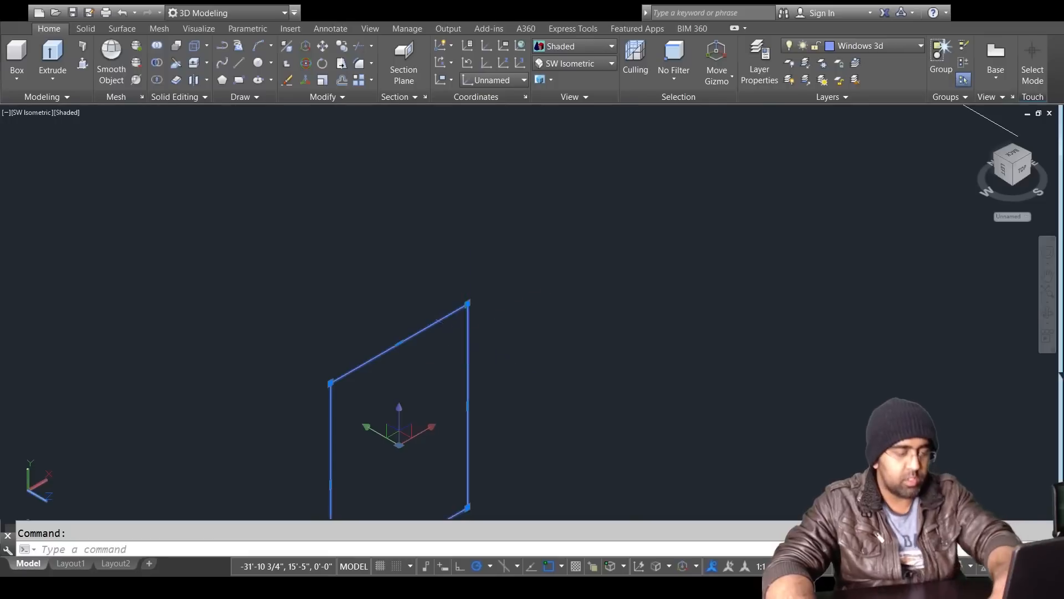
key("Delete")
scroll(825, 352, "down", 4)
scroll(871, 282, "up", 4)
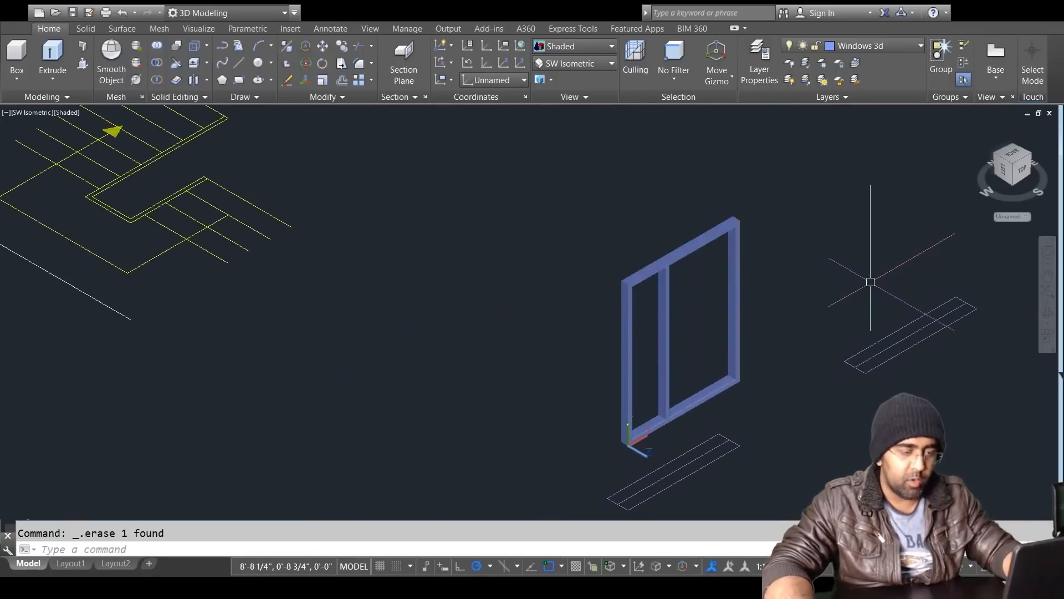
key("Escape")
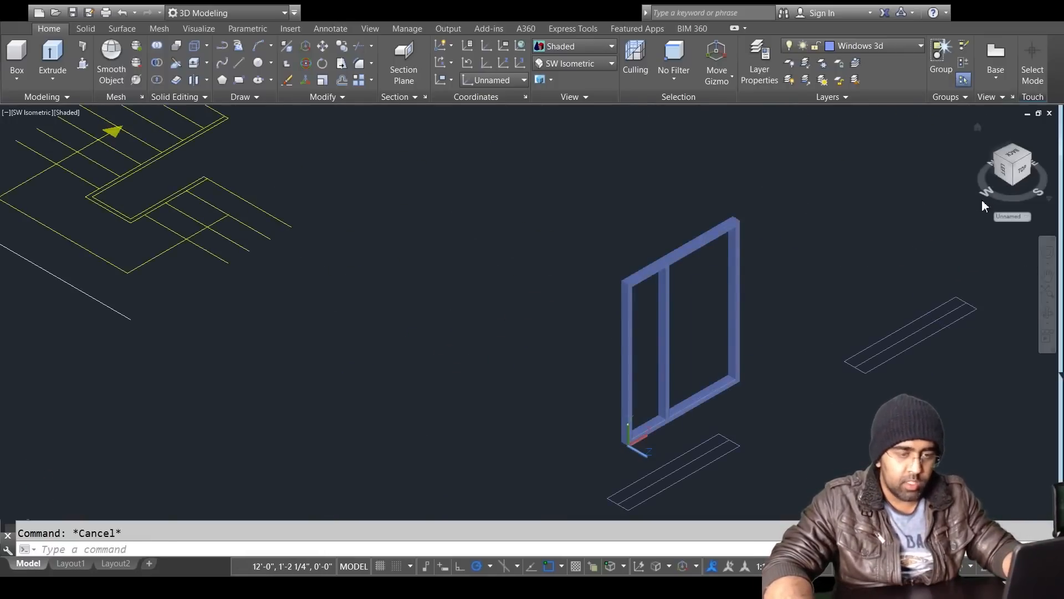
Step: Switch to the NW Isometric view and copy the frame's unfilleted back face, with the adjoining rail face, to a spot below the frame
left_click(998, 159)
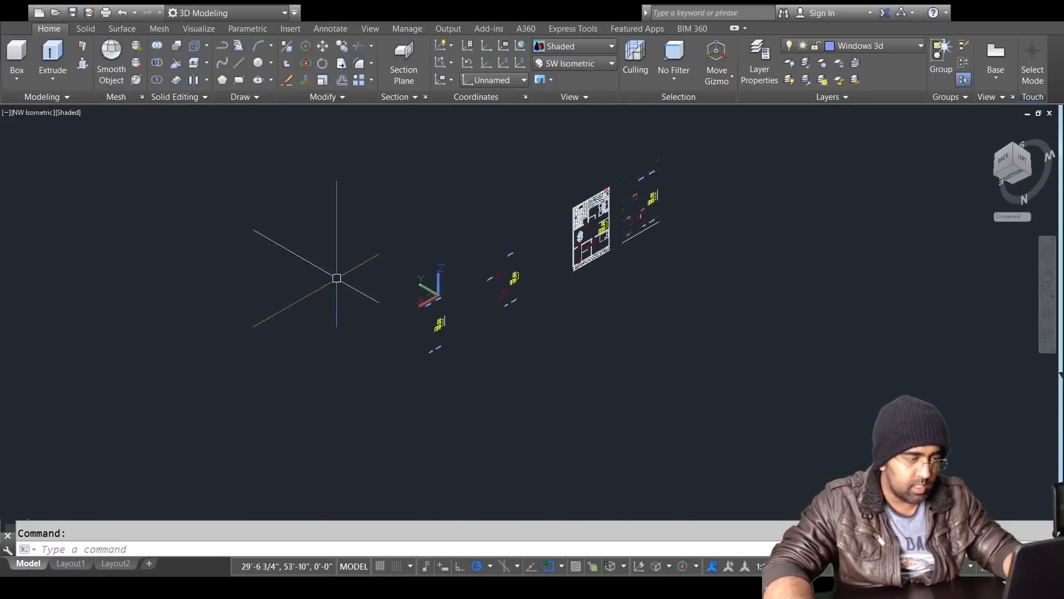
scroll(368, 237, "up", 5)
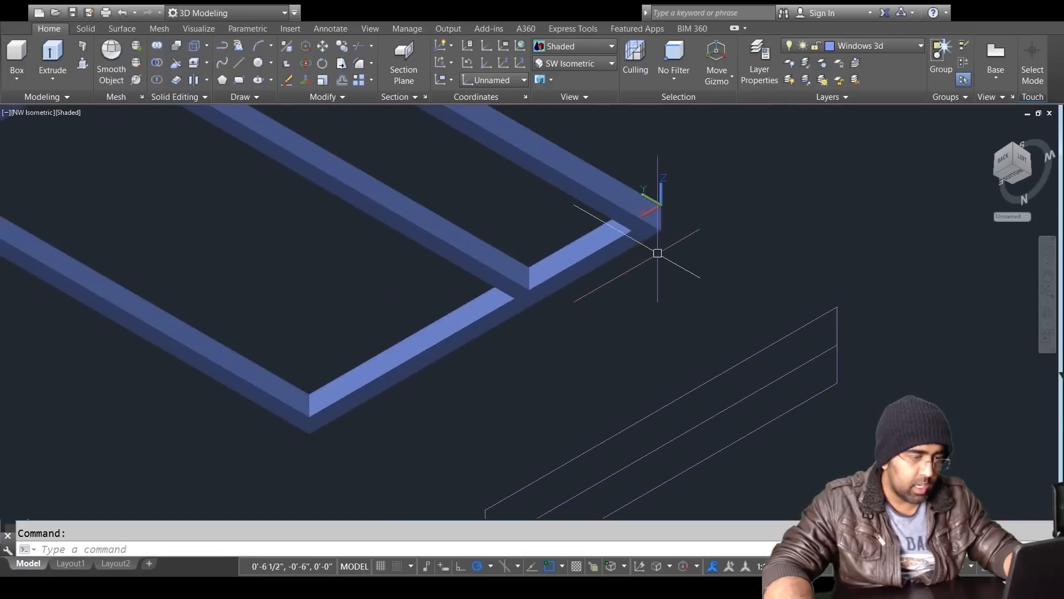
middle_click_drag(659, 296, 888, 369)
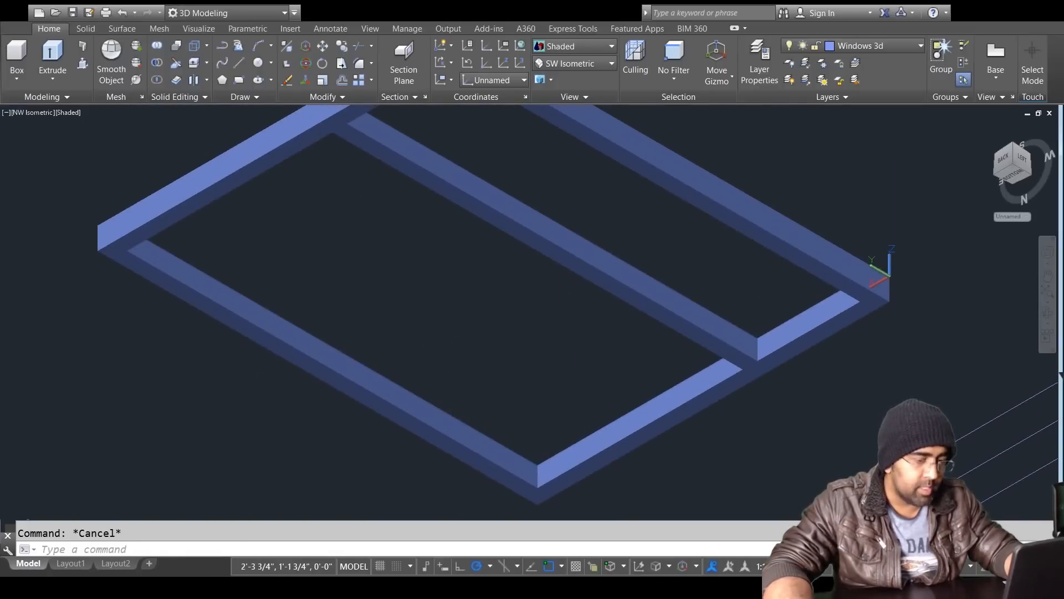
middle_click_drag(586, 339, 638, 391)
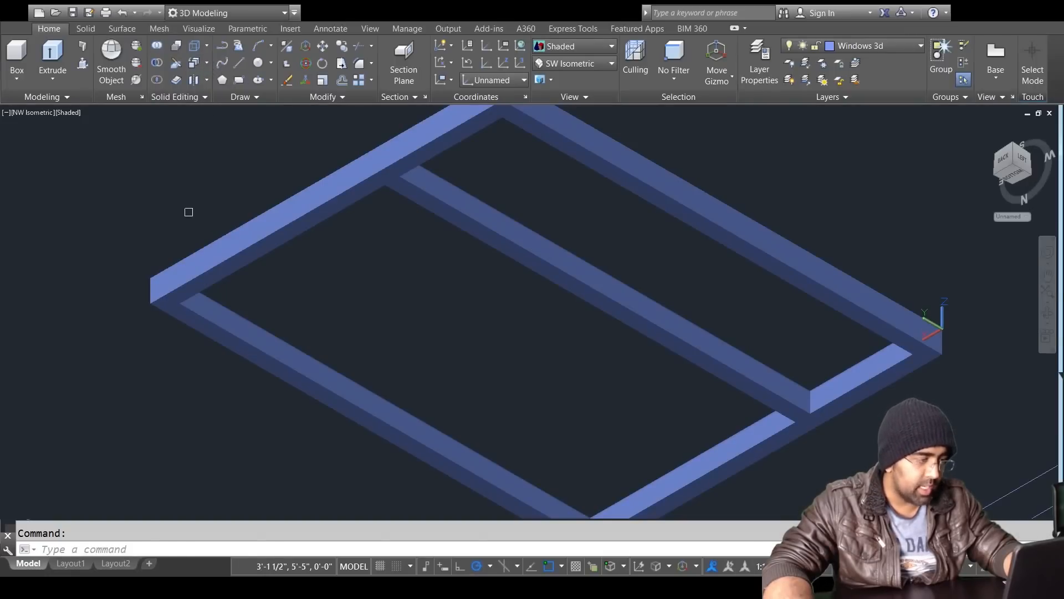
left_click(190, 301)
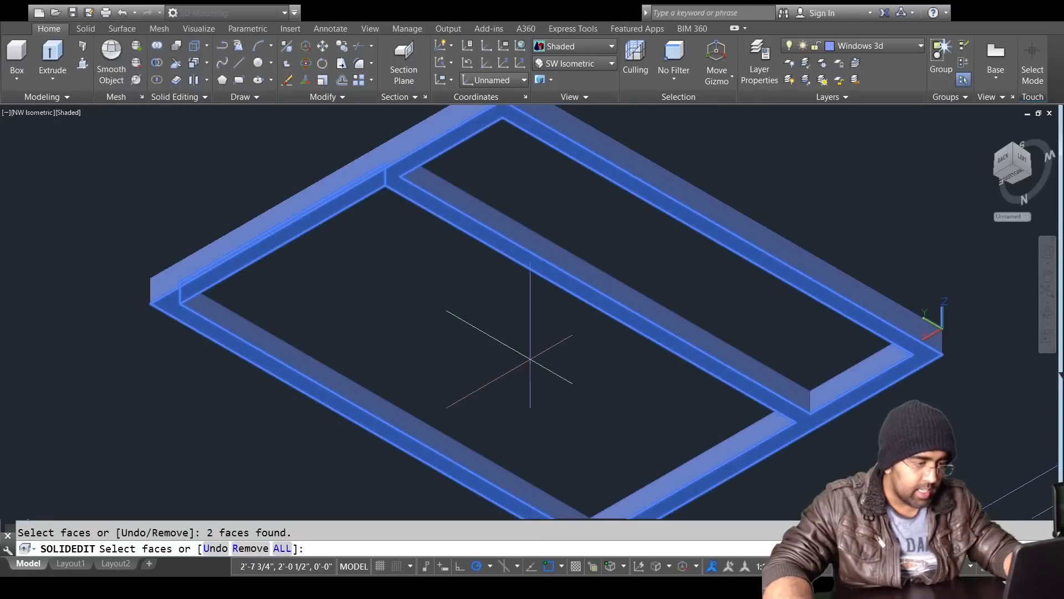
key("Return")
left_click(530, 359)
scroll(514, 382, "down", 2)
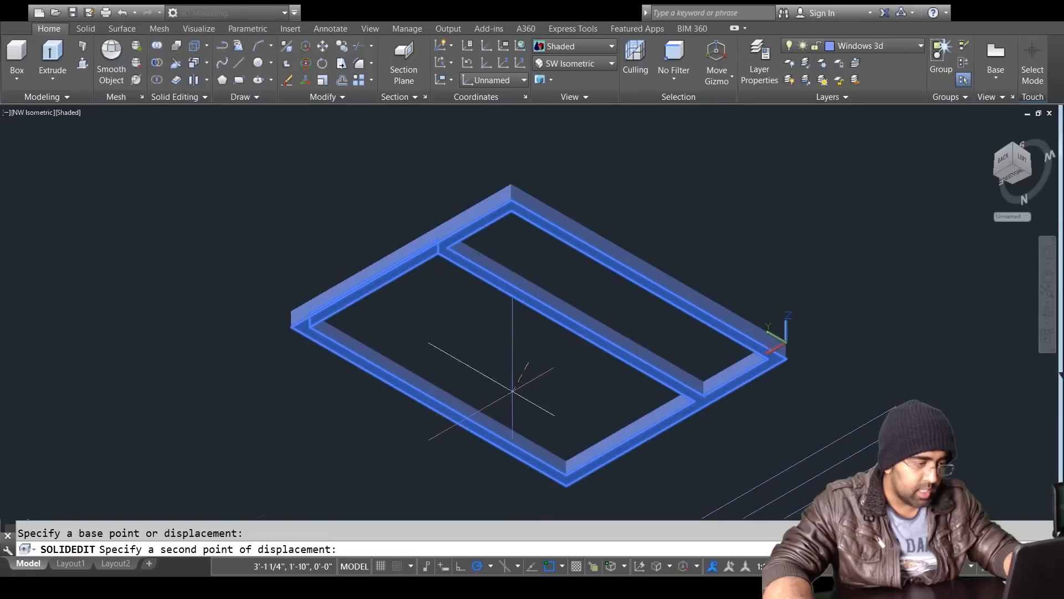
left_click(500, 474)
key("Escape")
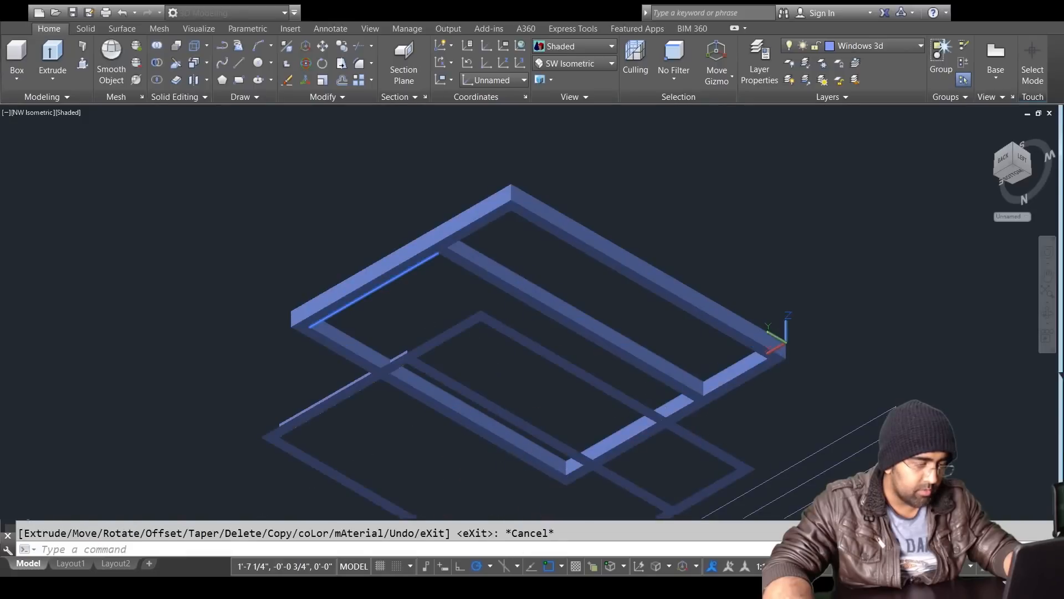
Step: Erase the extra rail face strip that was copied along with the frame's back face
scroll(388, 360, "up", 5)
left_click(385, 332)
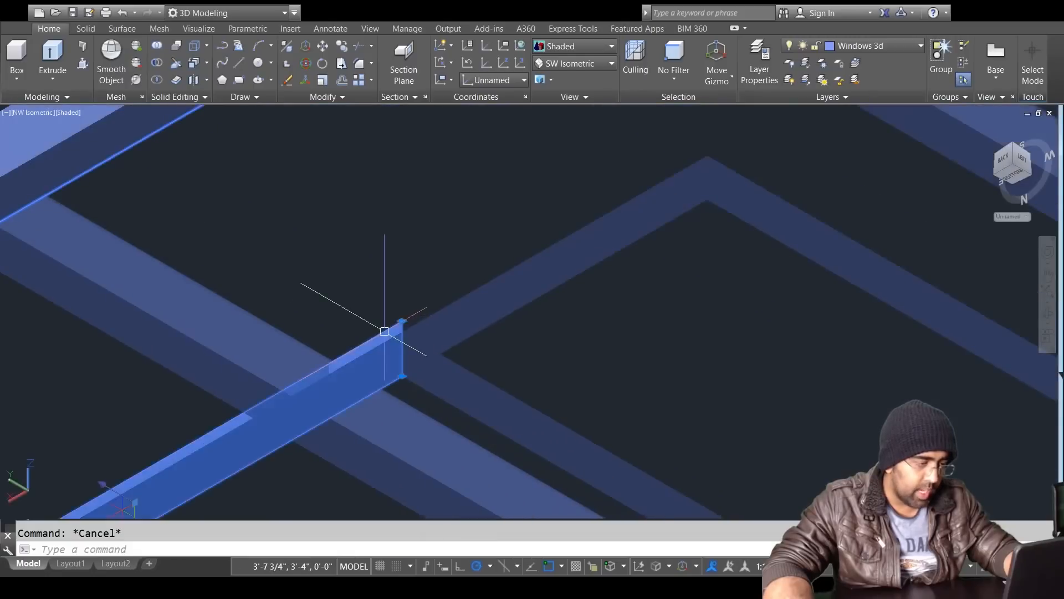
key("Delete")
scroll(385, 333, "down", 5)
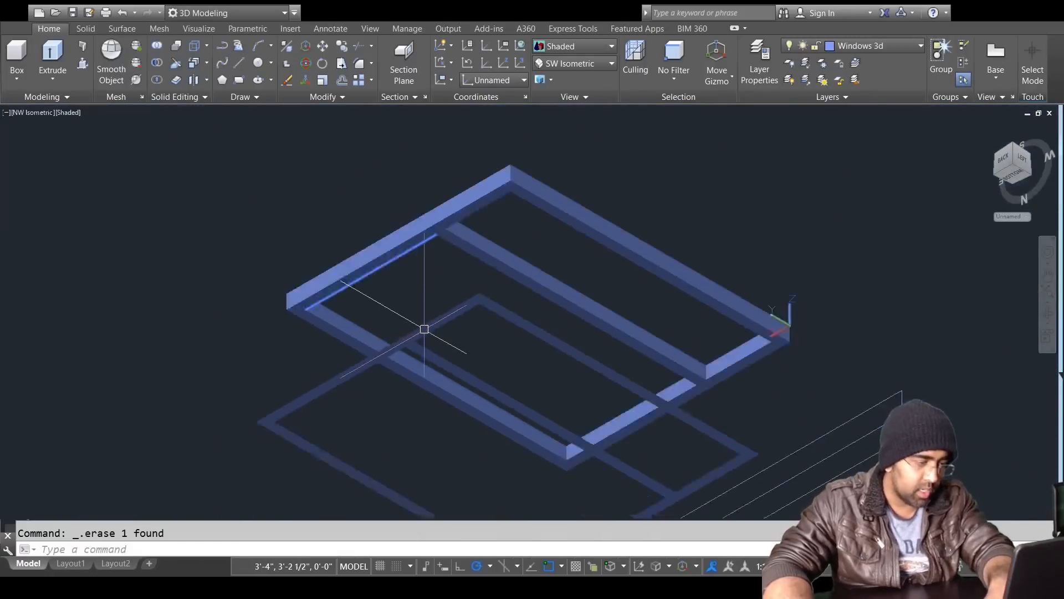
scroll(490, 362, "up", 3)
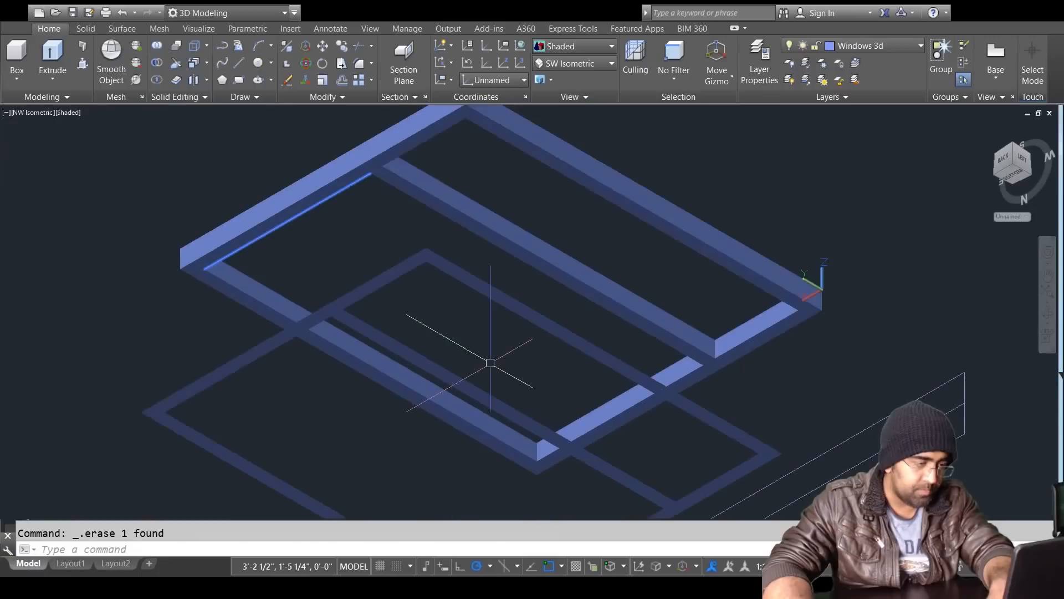
Step: Try to create a boundary inside the narrow pane opening of the copied frame face
left_click(482, 347)
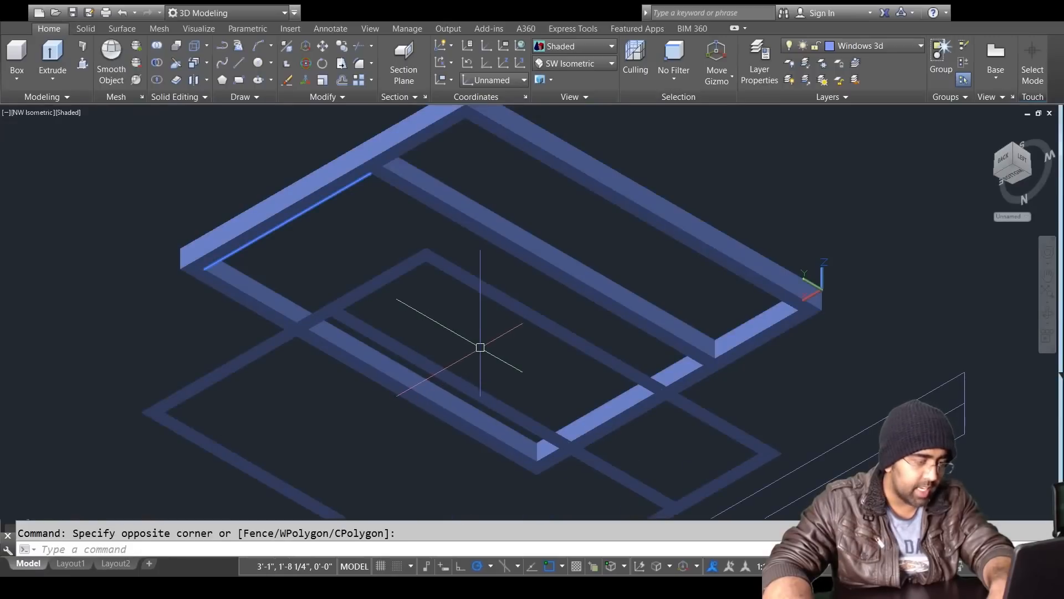
key("Escape")
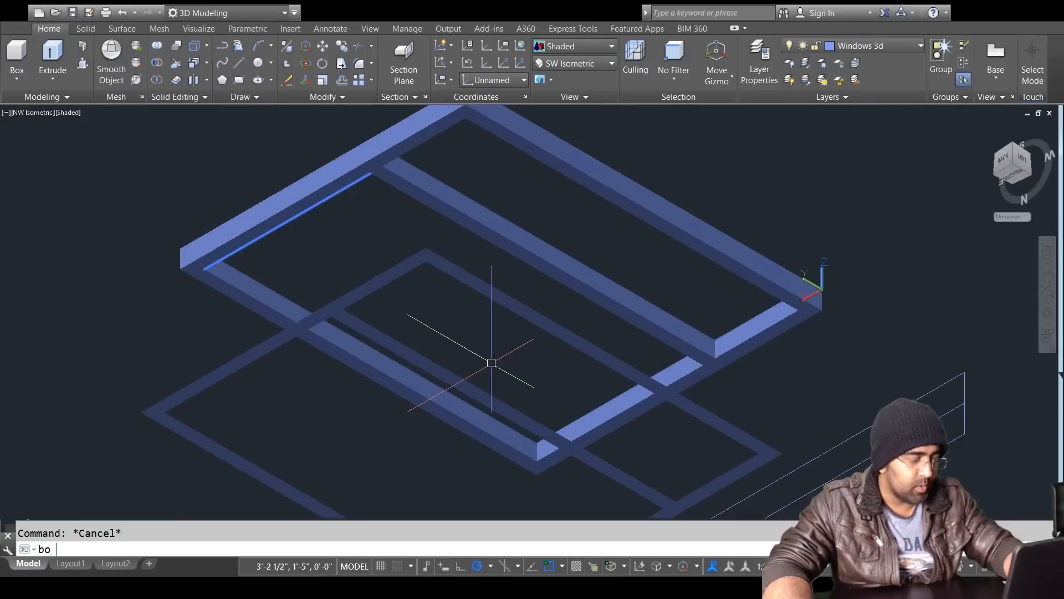
type("bo")
key("Return")
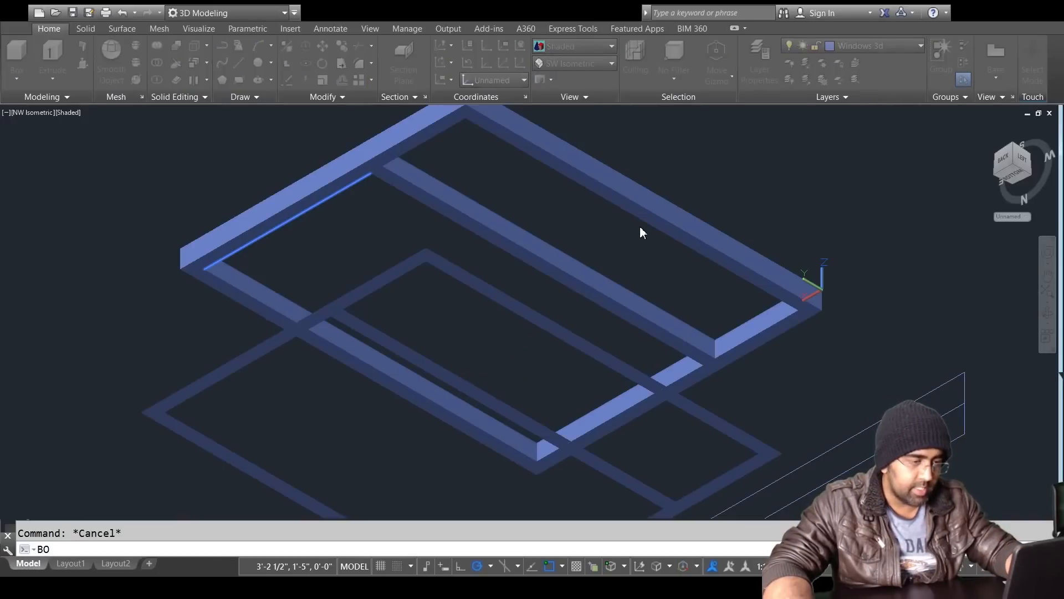
left_click(505, 344)
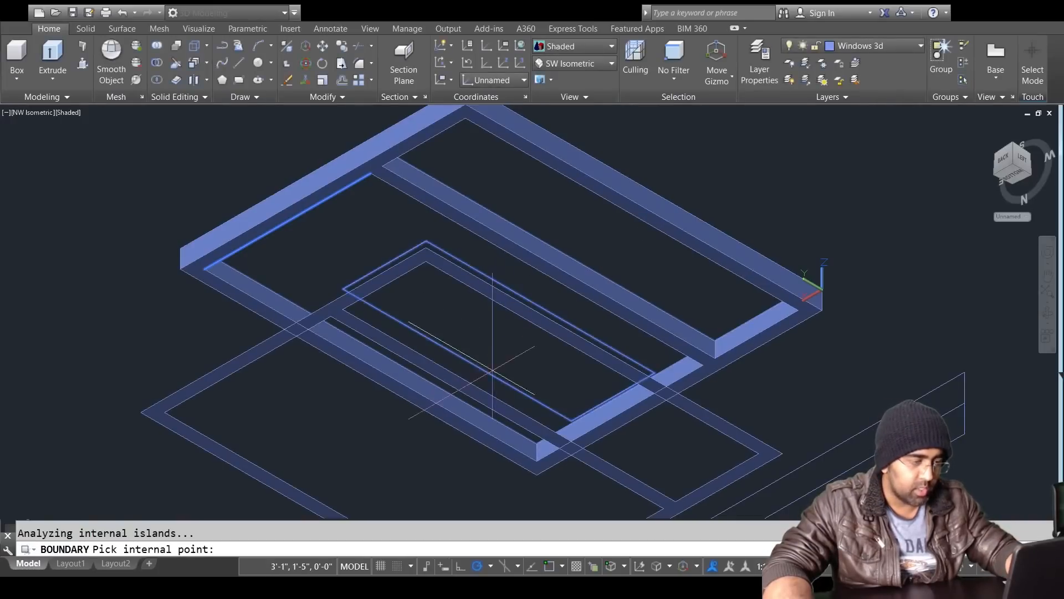
key("Escape")
Step: Erase the copied frame face, and undo that erasure together with the boundary attempt
left_click(615, 357)
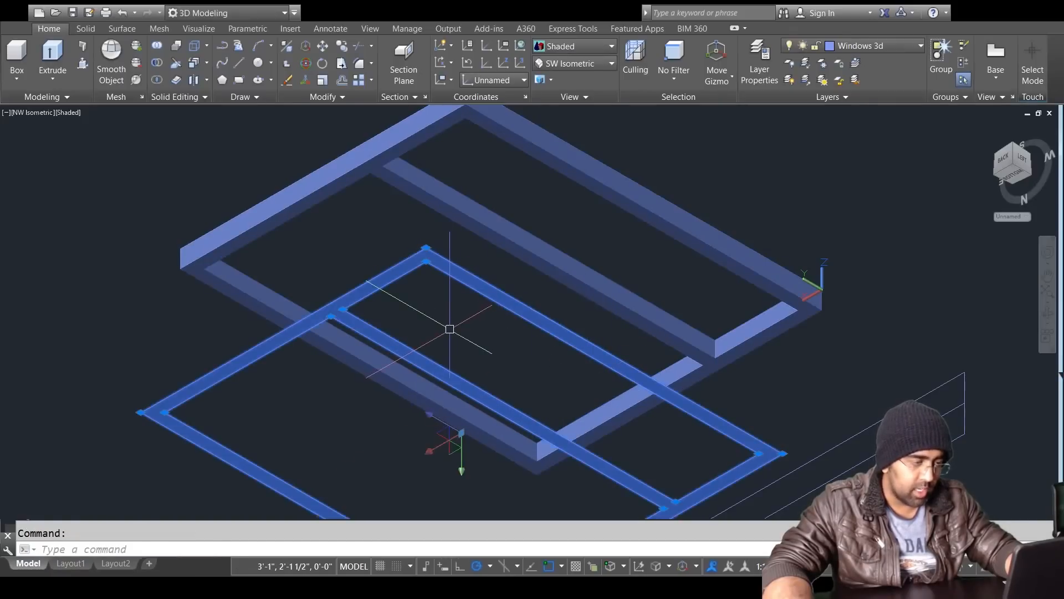
key("Delete")
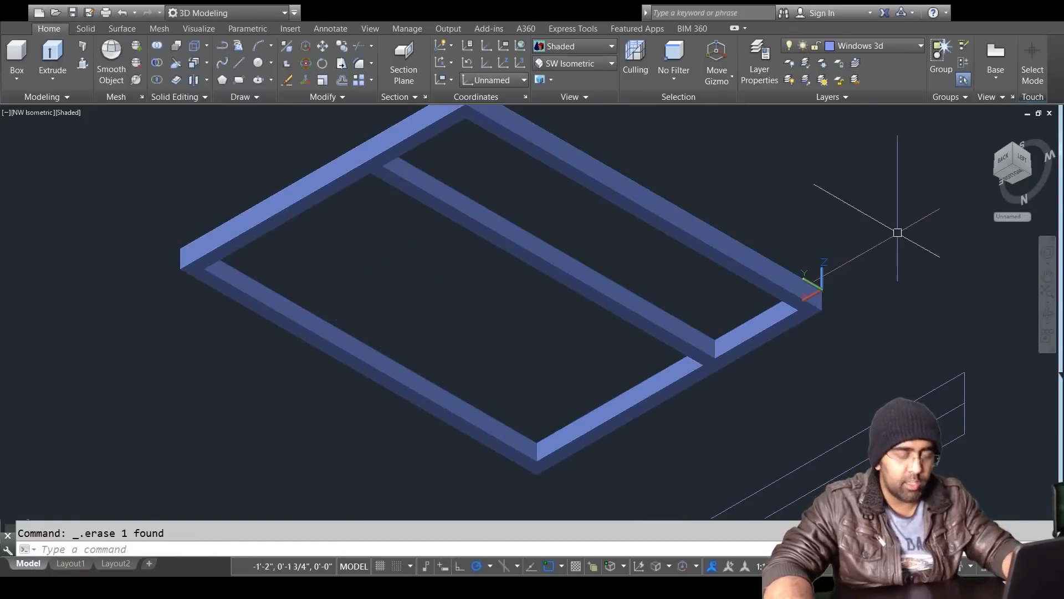
key("Escape")
type("u")
key("Return")
key("Return")
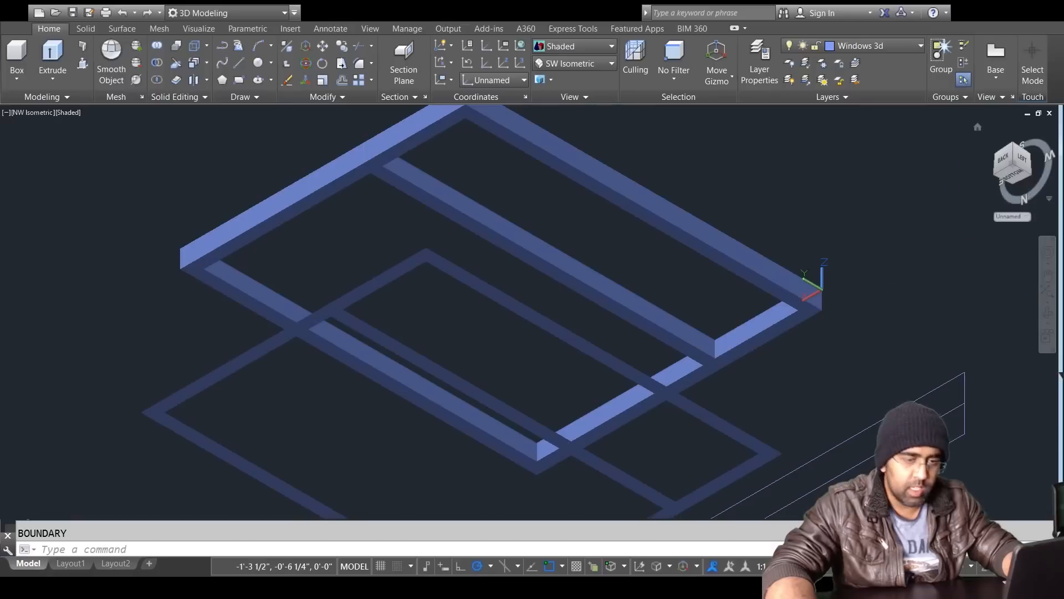
left_click_drag(1007, 158, 1010, 175)
left_click(1012, 174)
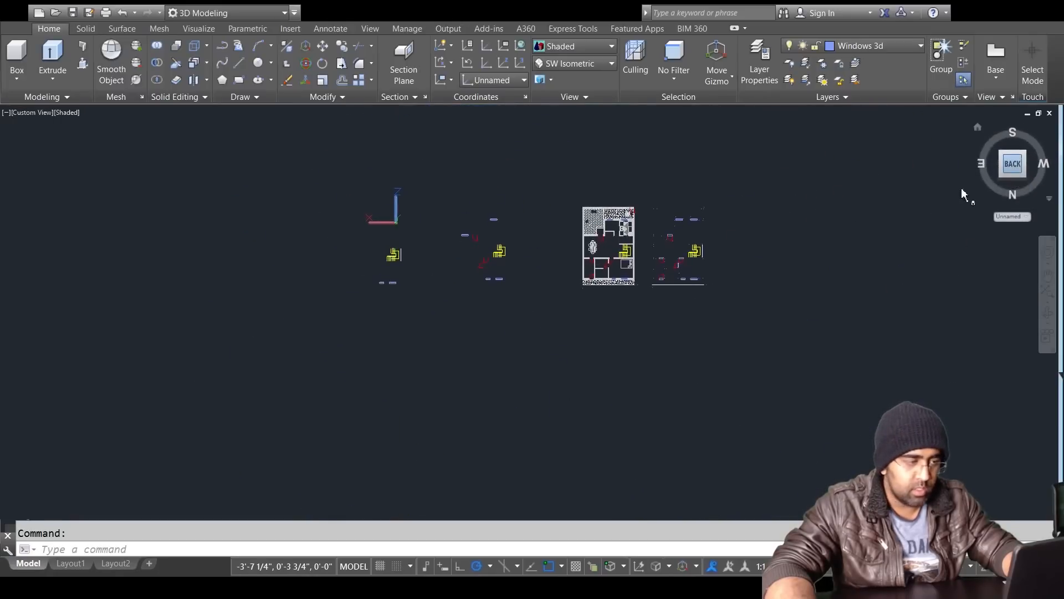
scroll(351, 408, "up", 5)
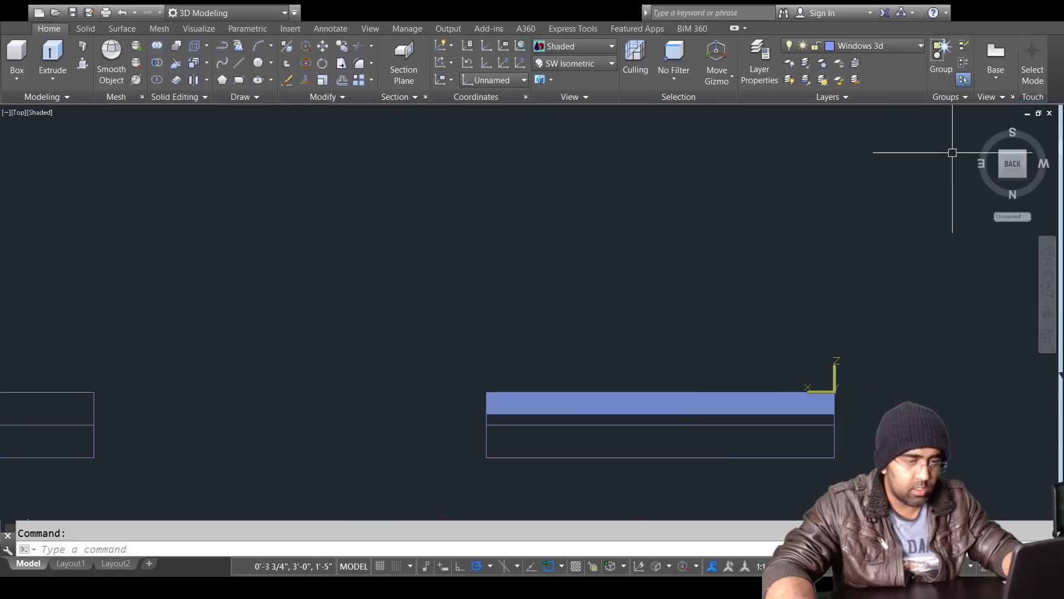
left_click(1005, 154)
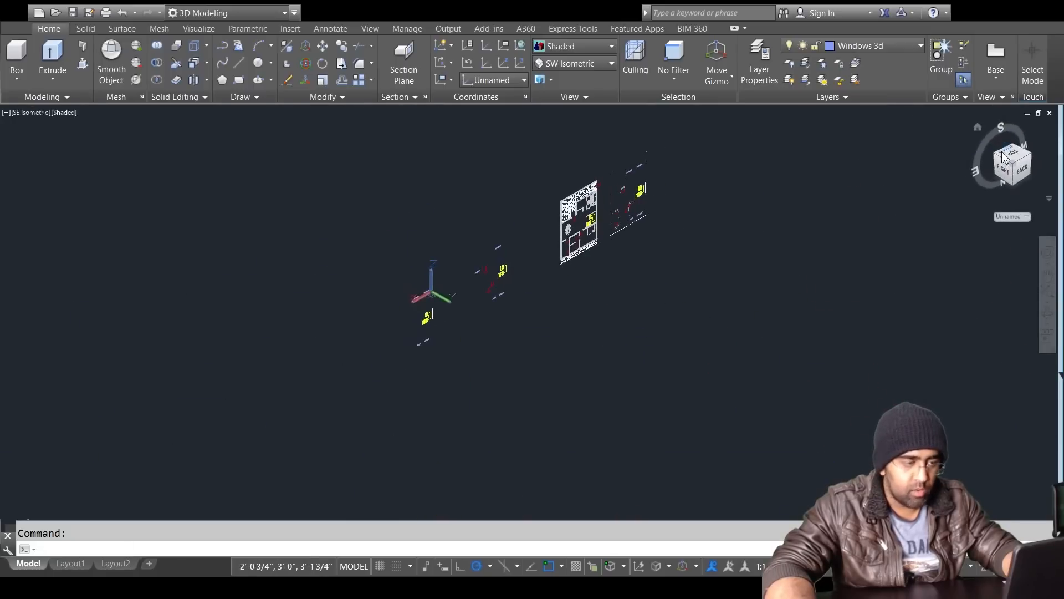
left_click_drag(996, 159, 1029, 164)
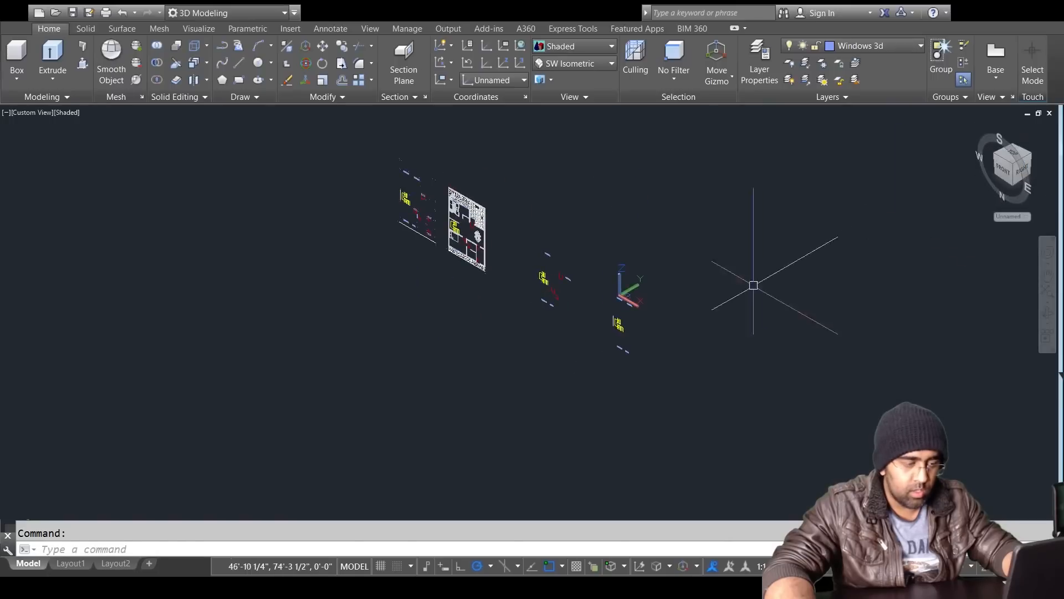
key("Escape")
type("u")
key("Return")
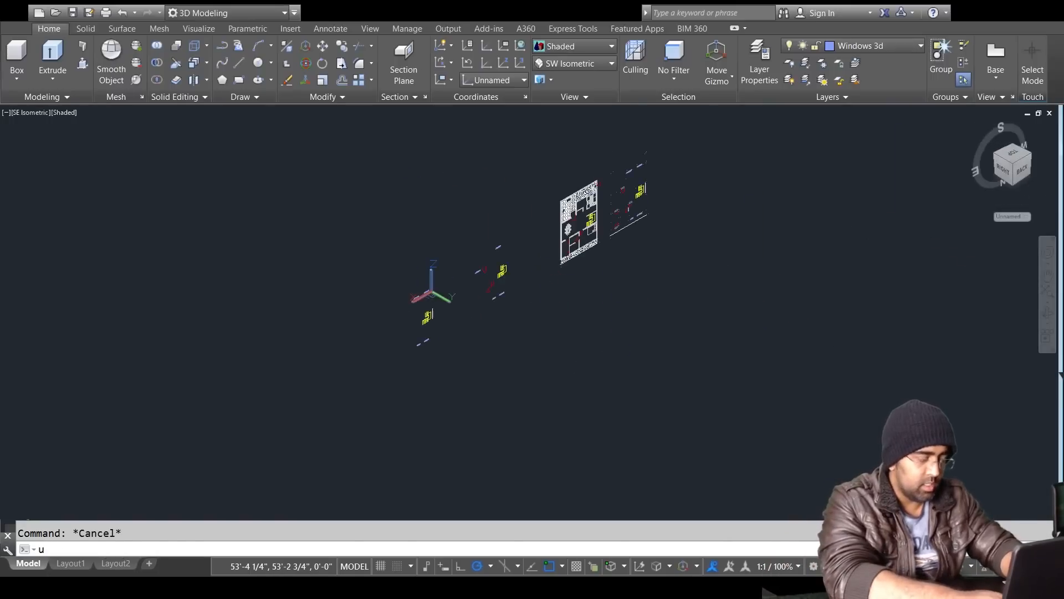
Step: Reset the UCS to World and show the window frame and its copied face in the SE Isometric view
type("uc")
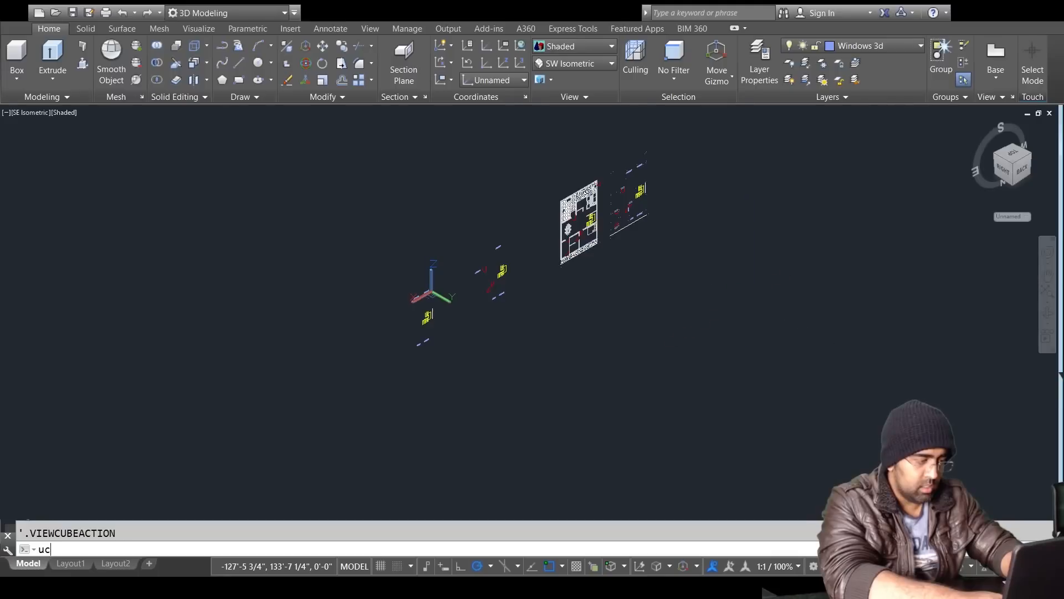
type("s")
key("Return")
key("Return")
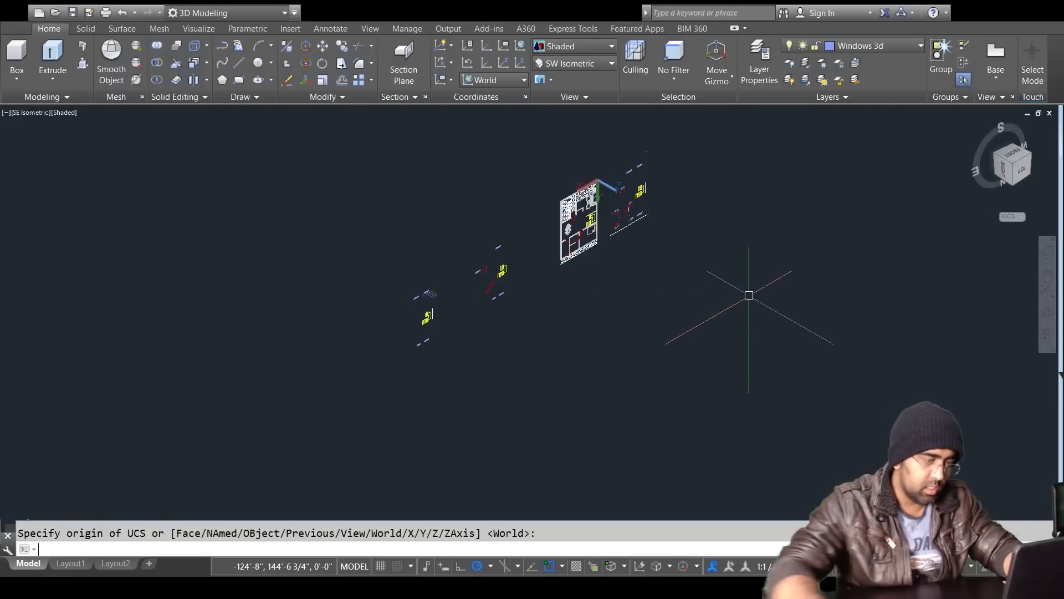
left_click(1011, 169)
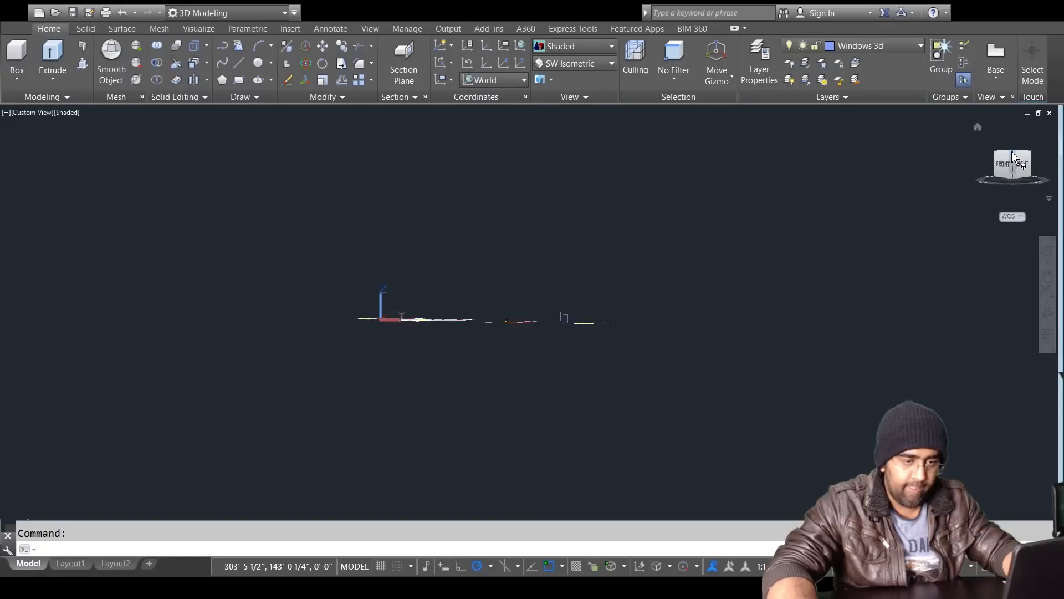
left_click(1012, 158)
scroll(386, 308, "up", 4)
middle_click_drag(543, 336, 299, 138)
middle_click_drag(643, 439, 300, 151)
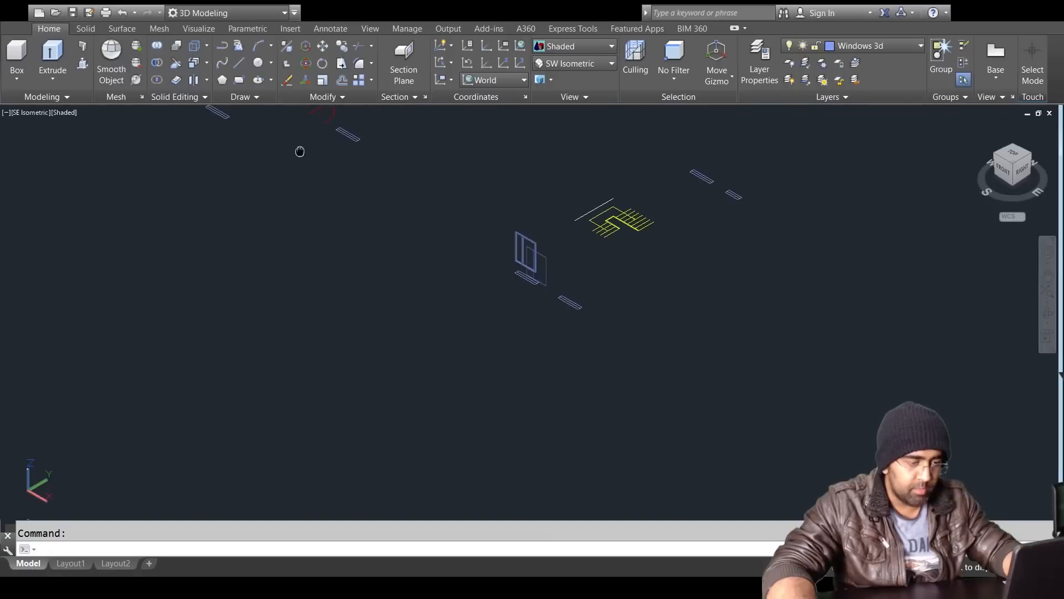
scroll(499, 238, "up", 5)
scroll(770, 342, "up", 3)
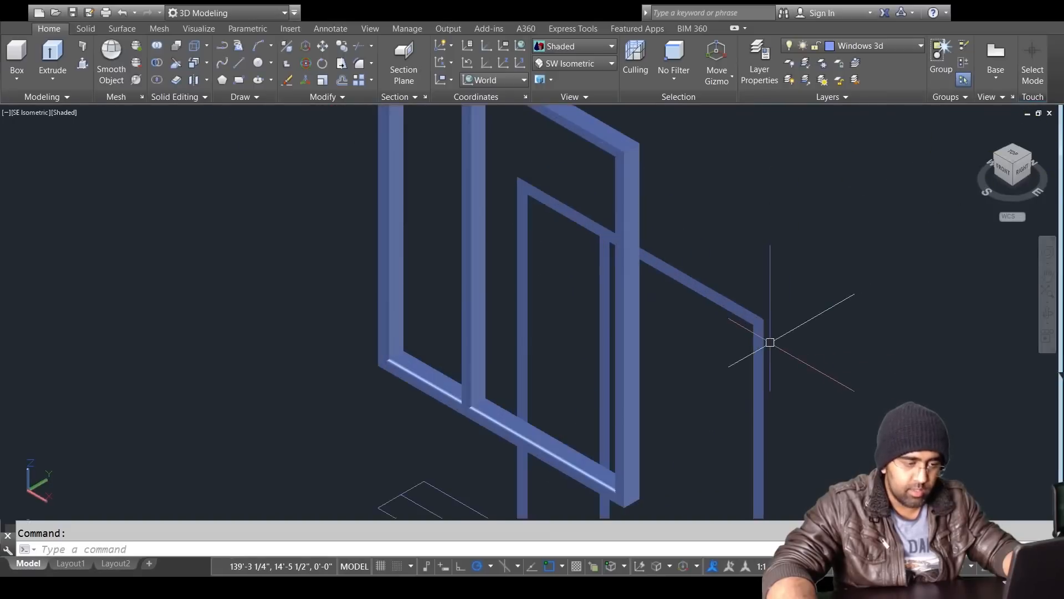
Step: Move the copied frame face away from the 3D window frame into the open space beside it
left_click(768, 343)
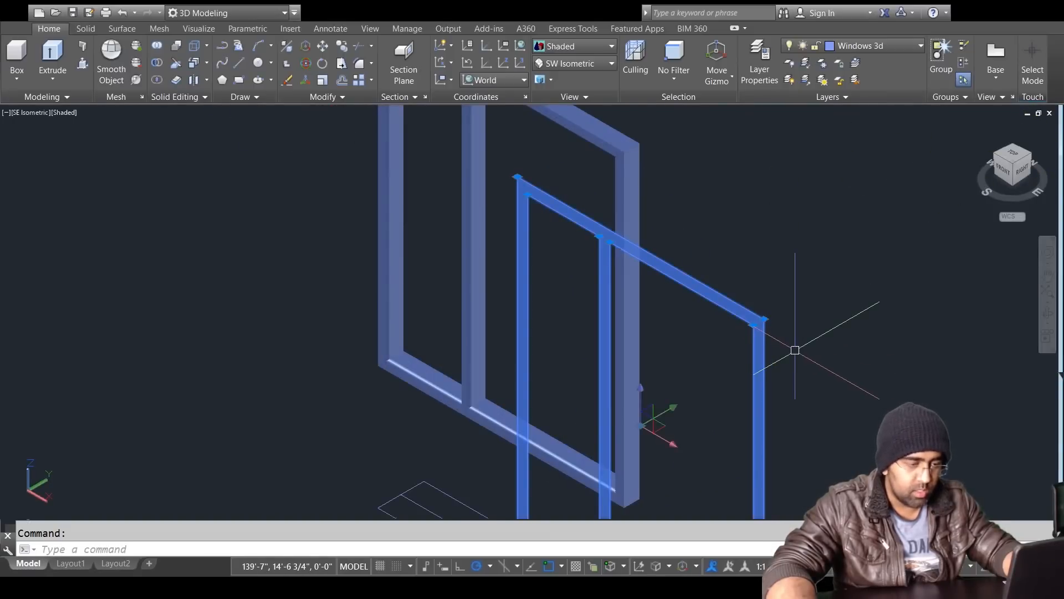
key("Escape")
scroll(776, 350, "down", 1)
middle_click_drag(776, 351, 759, 231)
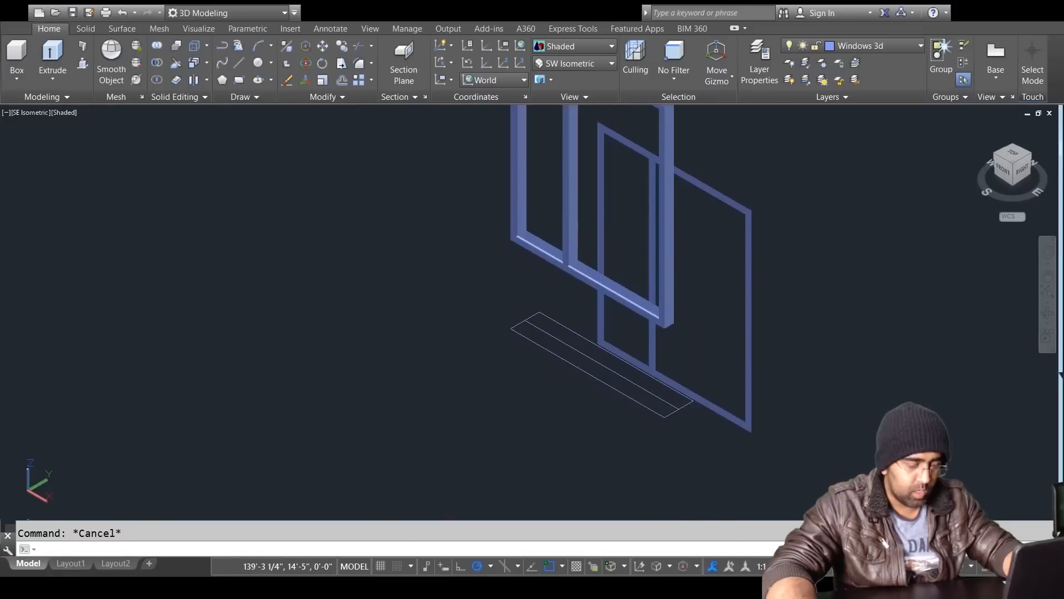
scroll(755, 231, "down", 1)
type("m")
key("Return")
key("Return")
left_click(748, 279)
key("Return")
left_click(751, 281)
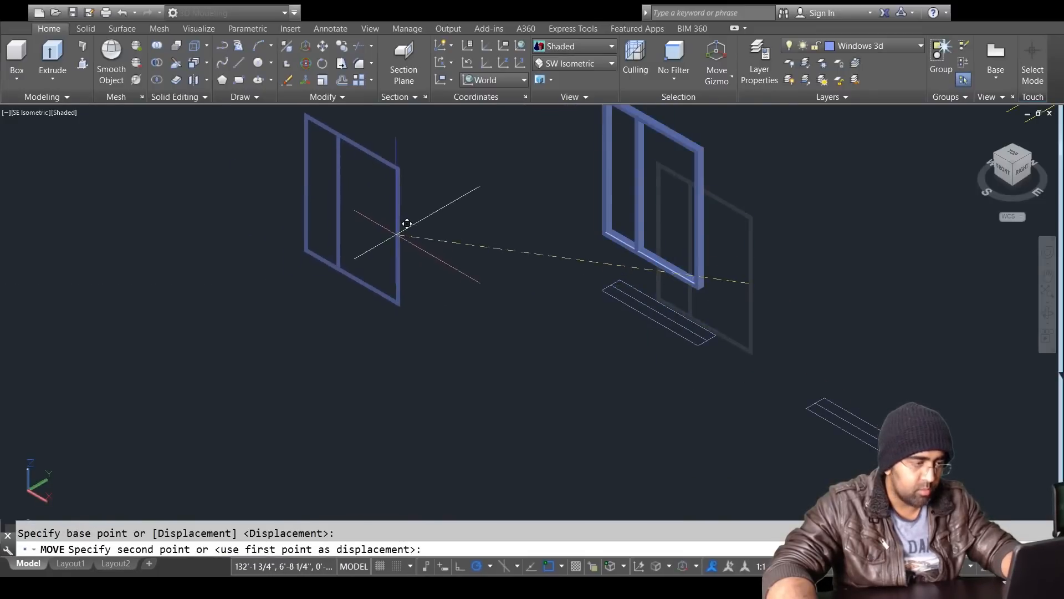
left_click(397, 234)
key("Escape")
Step: Explode the copied frame face into separate lines
middle_click_drag(291, 268, 458, 400)
scroll(459, 400, "up", 2)
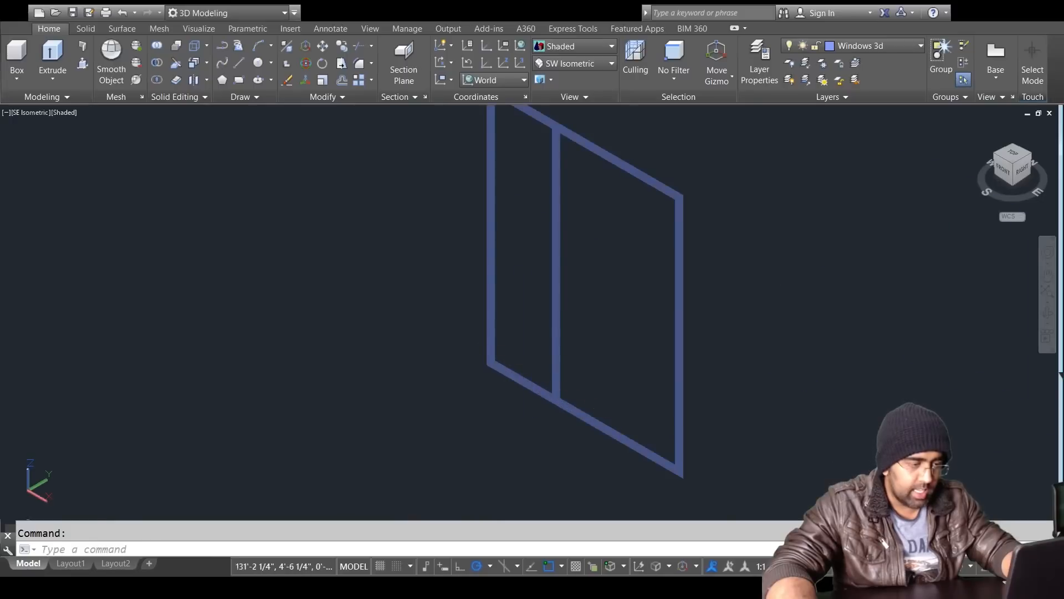
type("x")
key("Return")
left_click(607, 285)
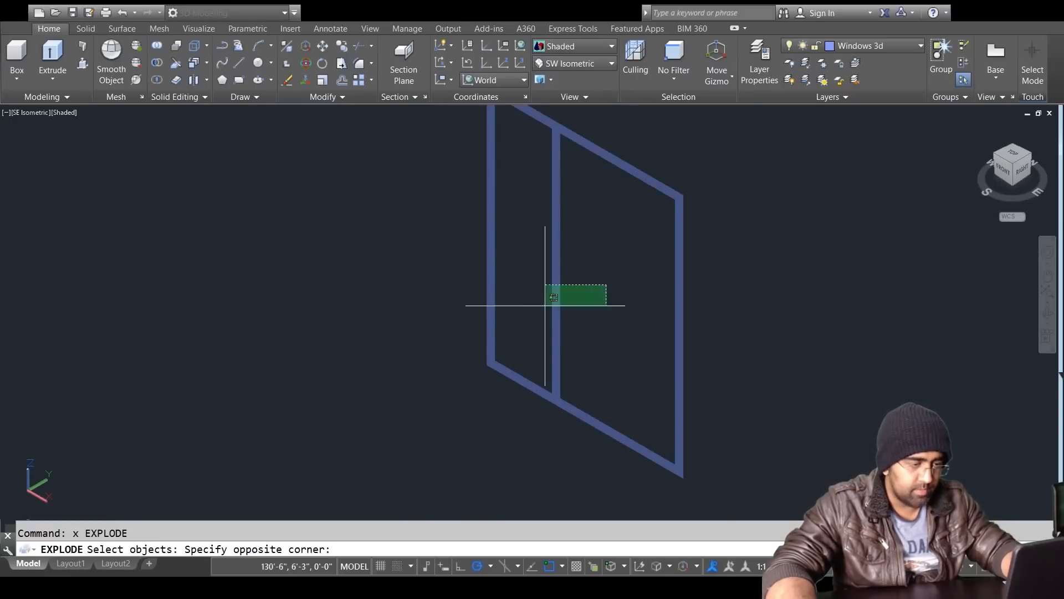
left_click(528, 313)
key("Return")
left_click(560, 360)
key("Escape")
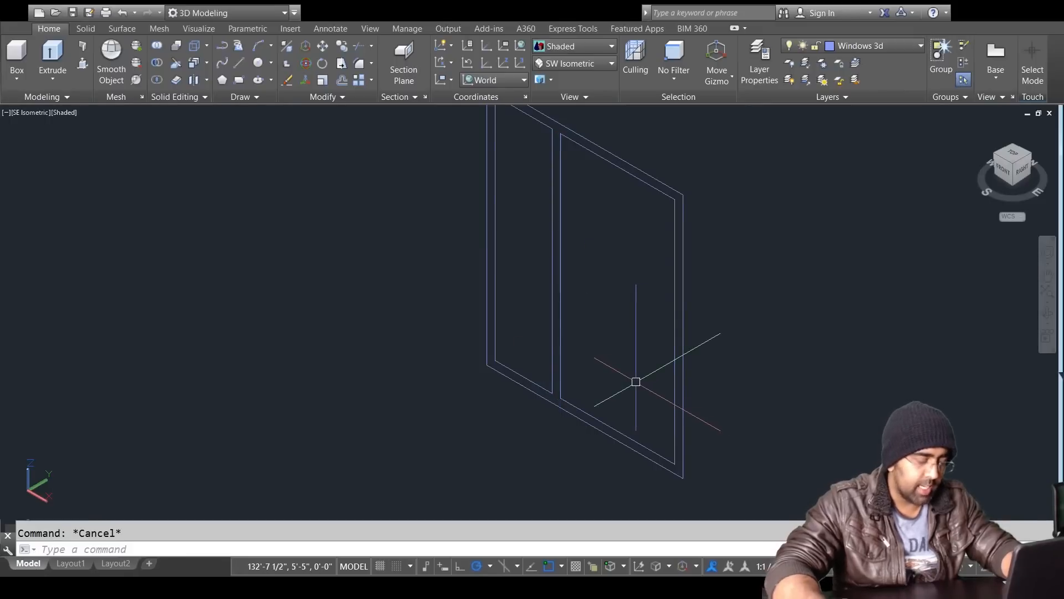
Step: Erase the four outer border lines of the exploded face, keeping only the two inner pane outlines
left_click(686, 307)
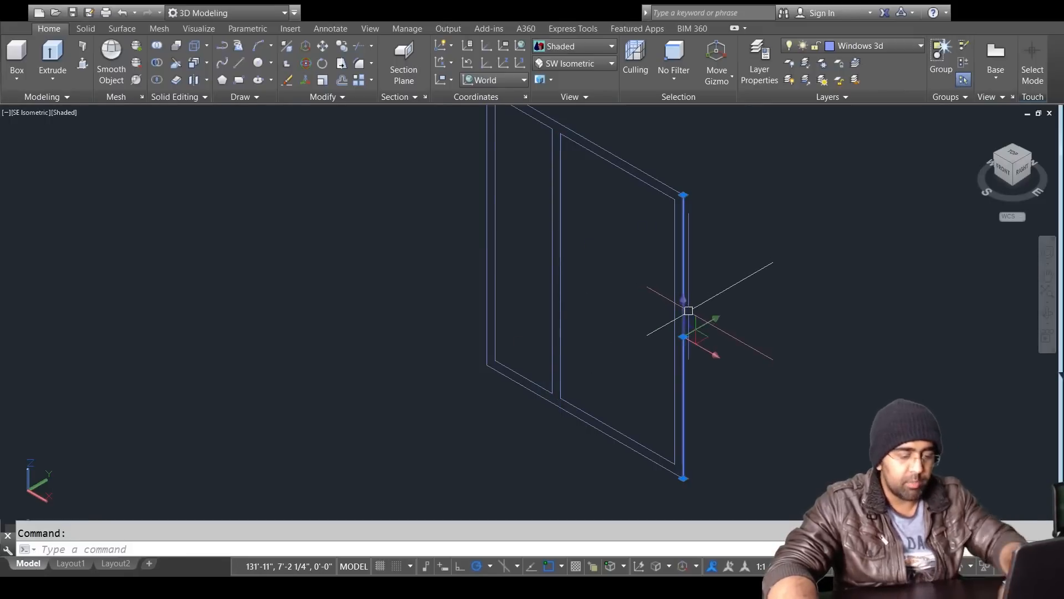
key("Delete")
left_click(683, 194)
key("Delete")
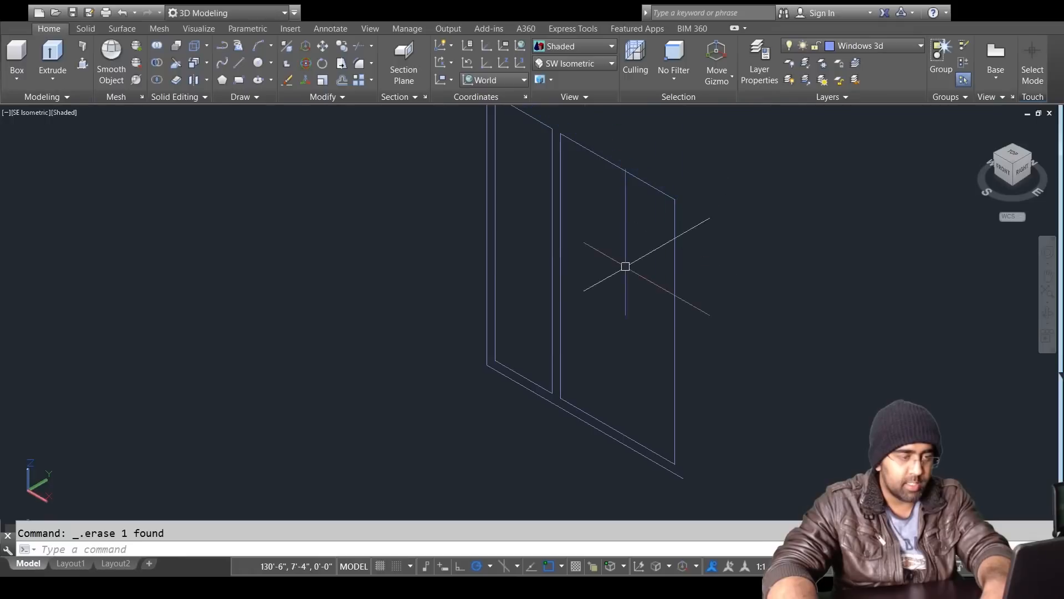
key("Delete")
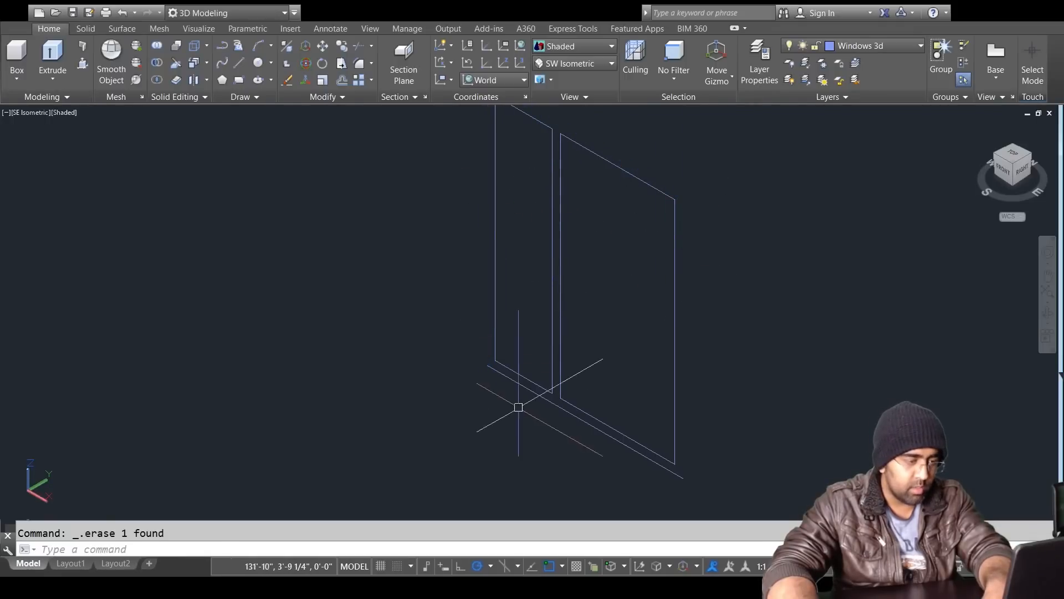
key("Delete")
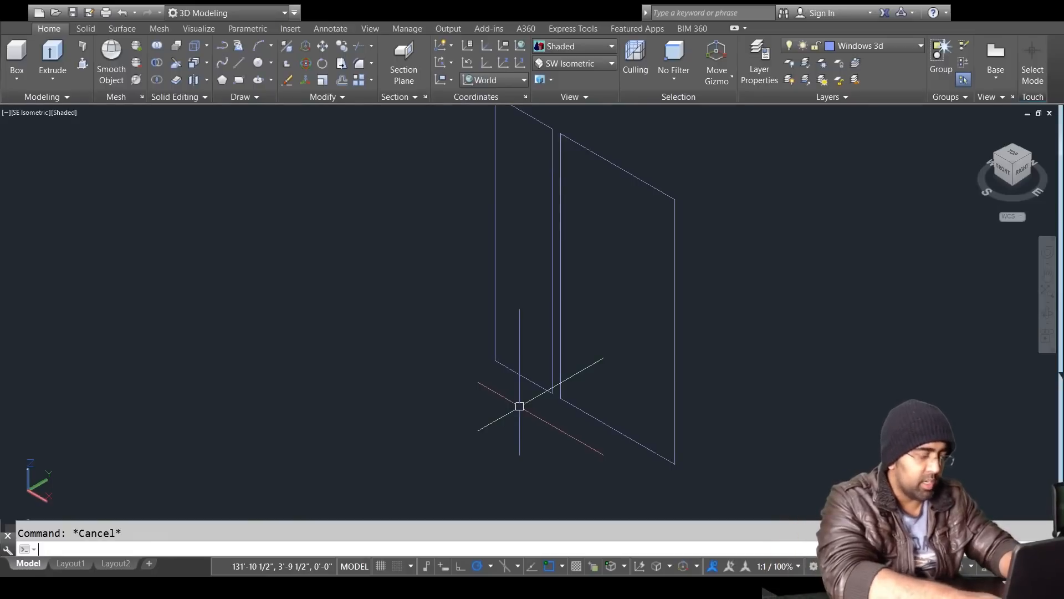
Step: Join the lines of the narrow and wide pane outlines into closed polylines
type("join")
key("Return")
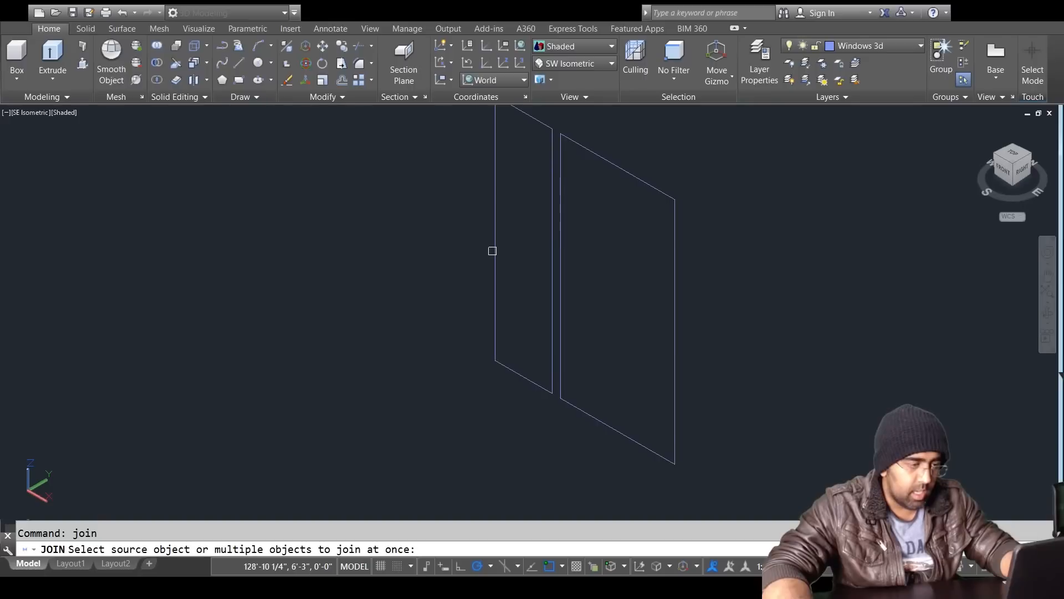
left_click(494, 250)
scroll(521, 341, "down", 2)
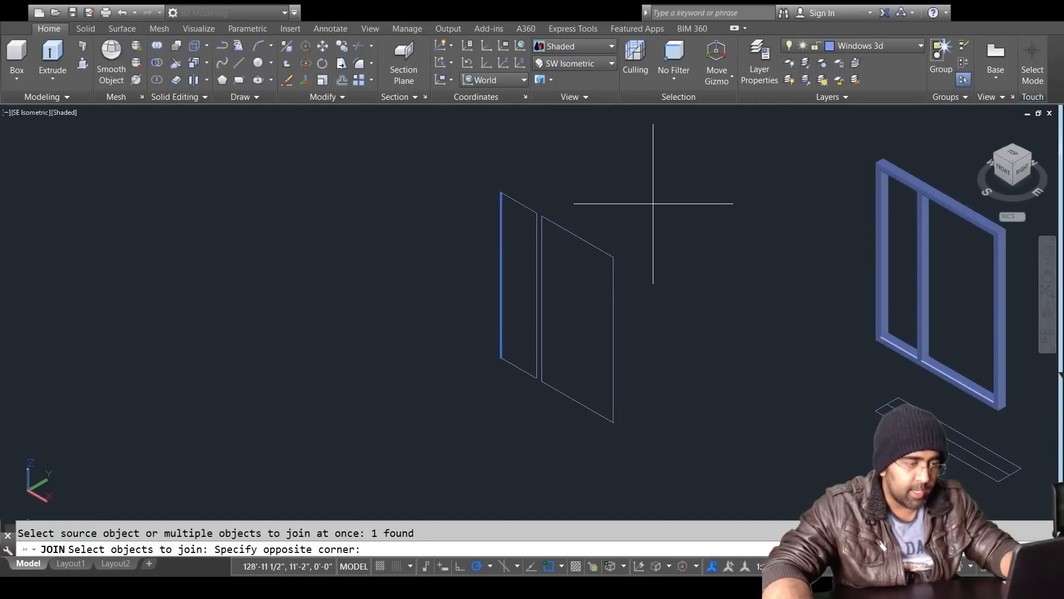
left_click(456, 404)
key("Return")
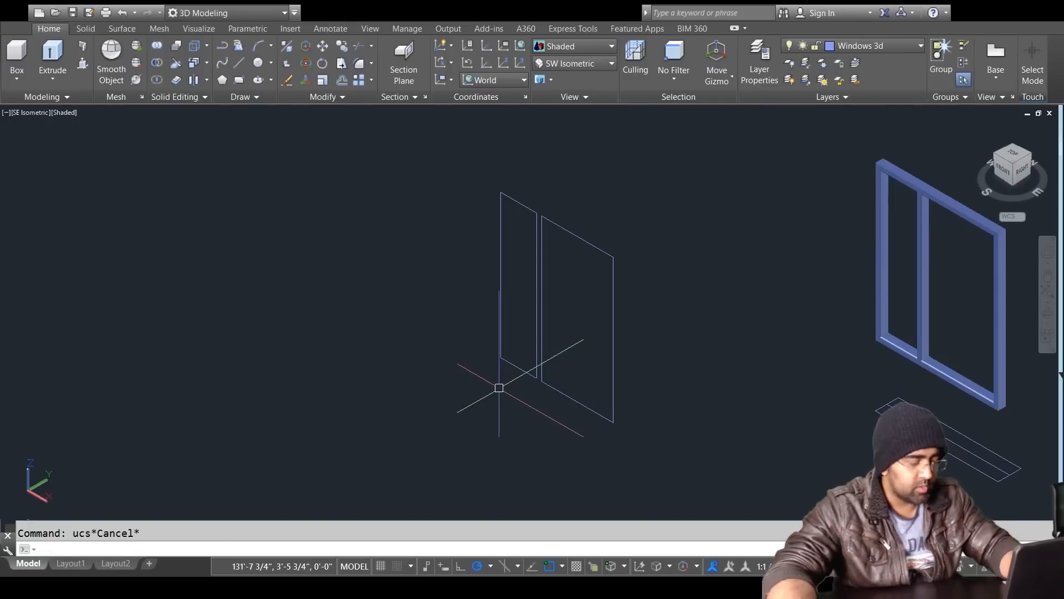
Step: Extrude both closed pane outlines into thin solid glass panes
type("ext")
key("Return")
left_click(520, 247)
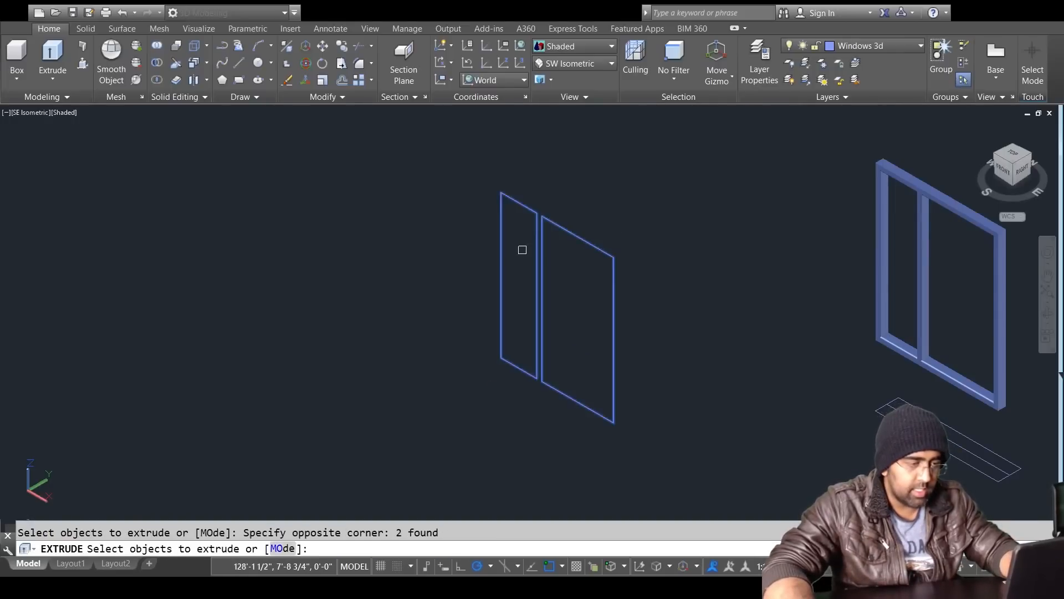
key("Return")
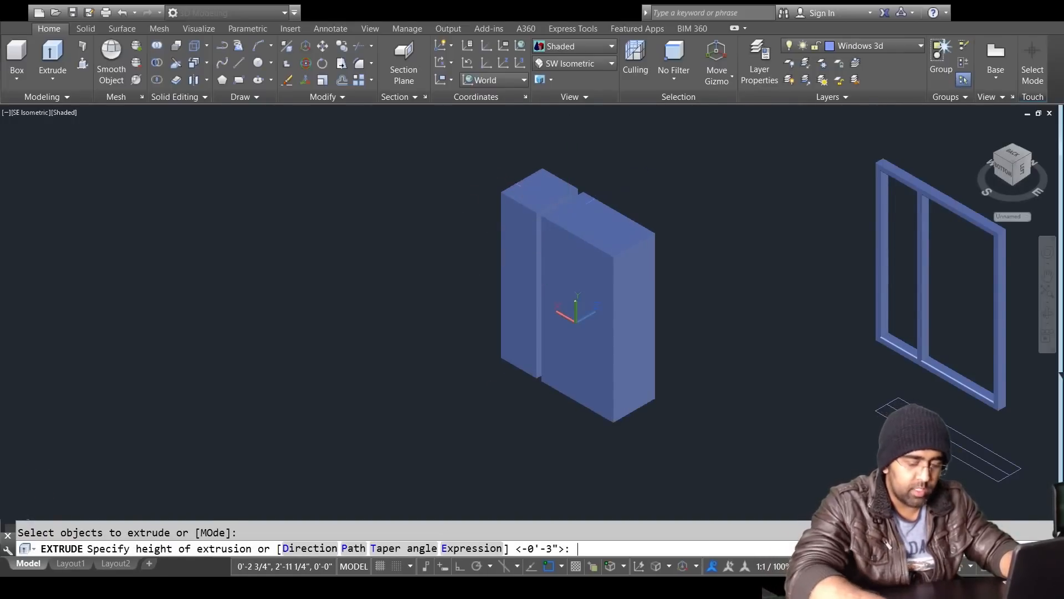
key("Return")
key("Escape")
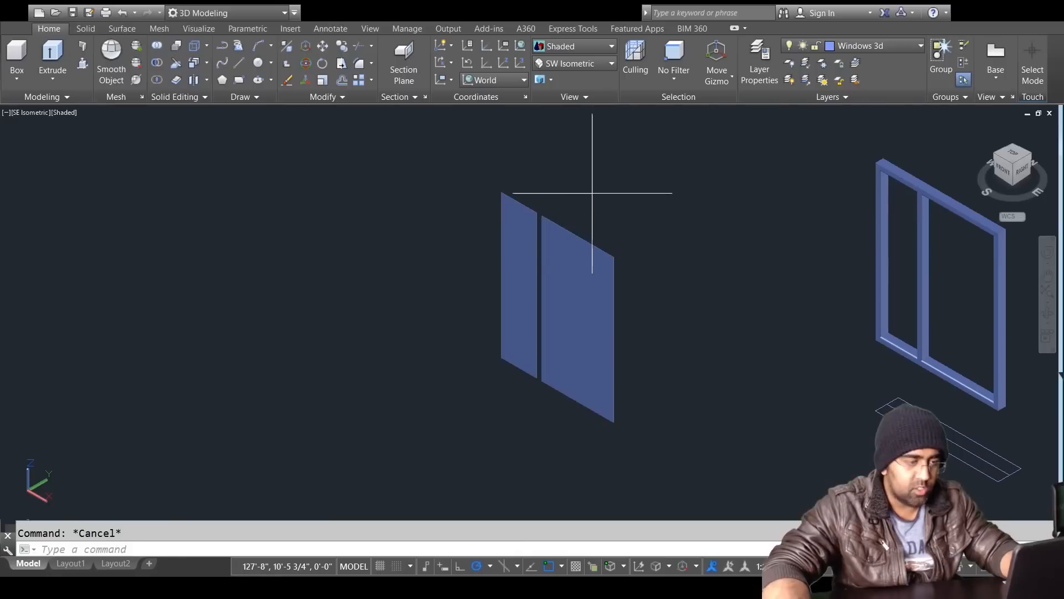
Step: Put both extruded panes on the Glass layer
left_click(592, 194)
left_click(513, 260)
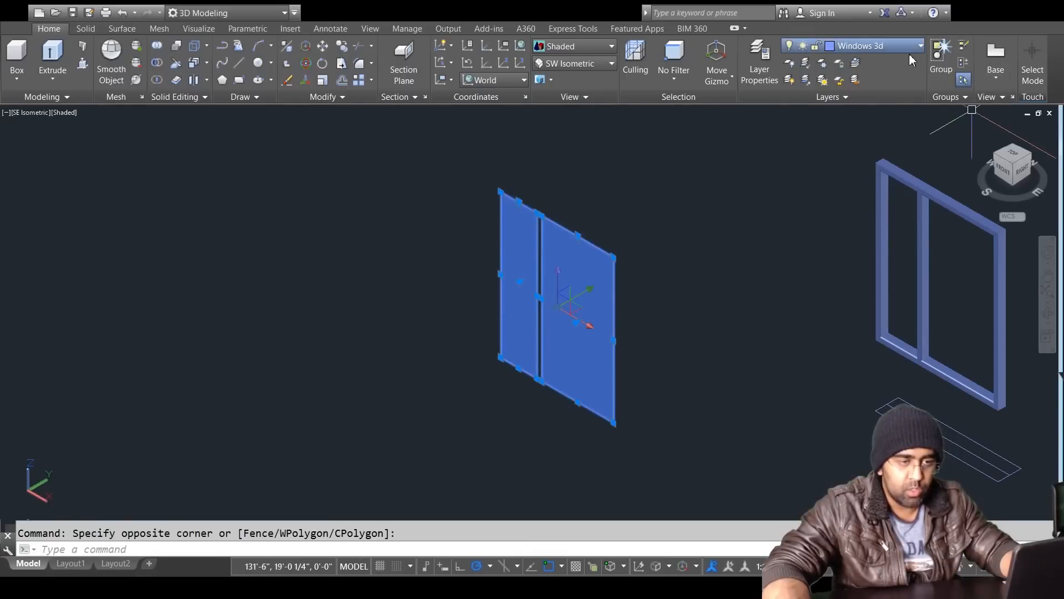
left_click(859, 153)
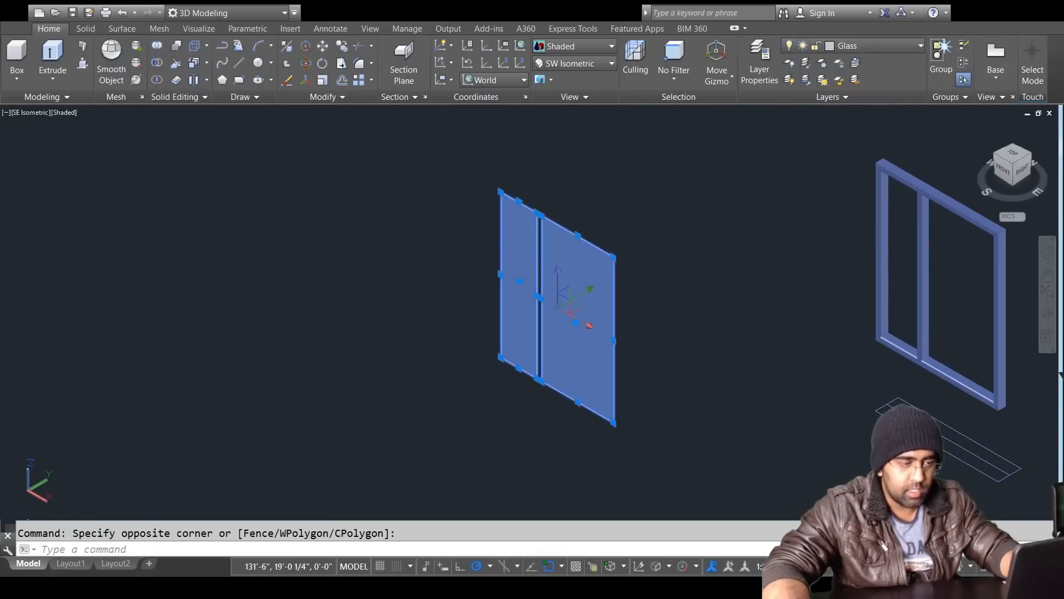
key("Escape")
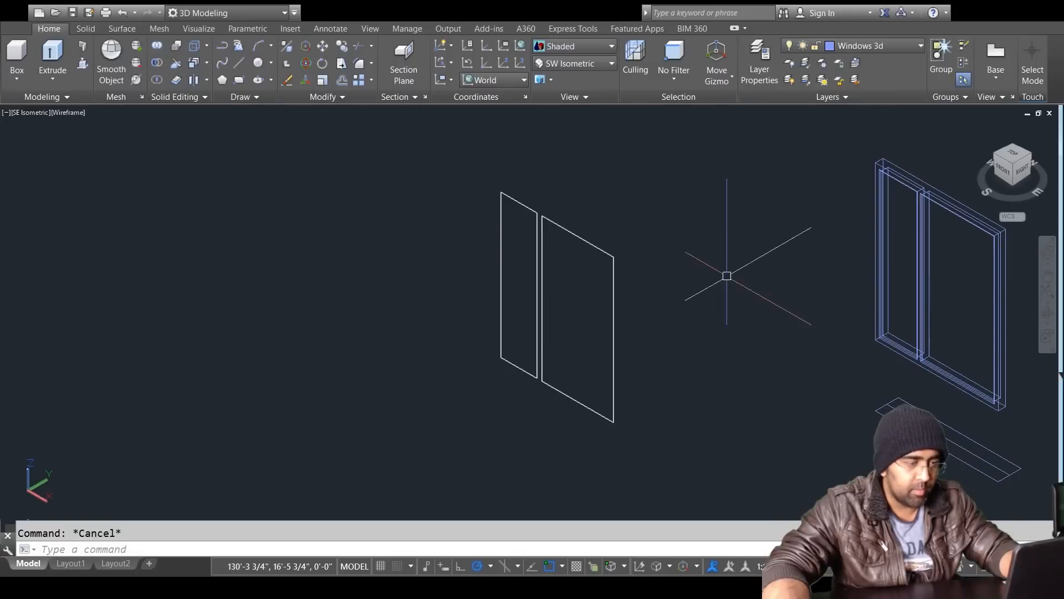
Step: Switch to the Wireframe visual style and move both glass panes by the wide pane's lower outer corner
type("m")
key("Return")
left_click(654, 178)
left_click(519, 320)
key("Return")
scroll(610, 426, "up", 6)
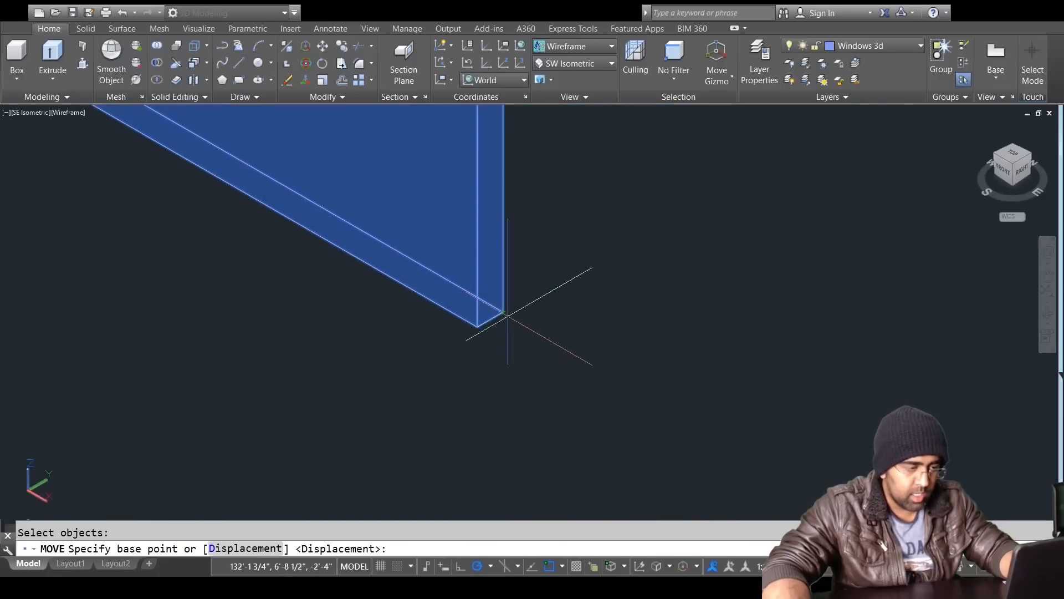
Step: Move the glass panes from their lower outer corner to the midpoint of the window frame's lower edge
scroll(505, 307, "down", 2)
left_click(506, 305)
scroll(533, 316, "down", 5)
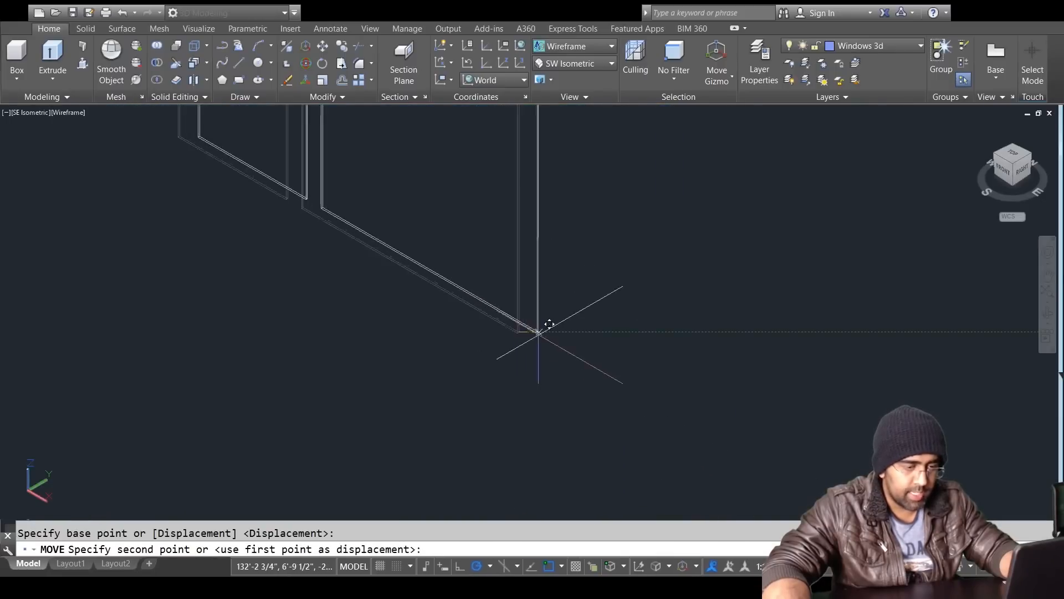
scroll(550, 322, "up", 8)
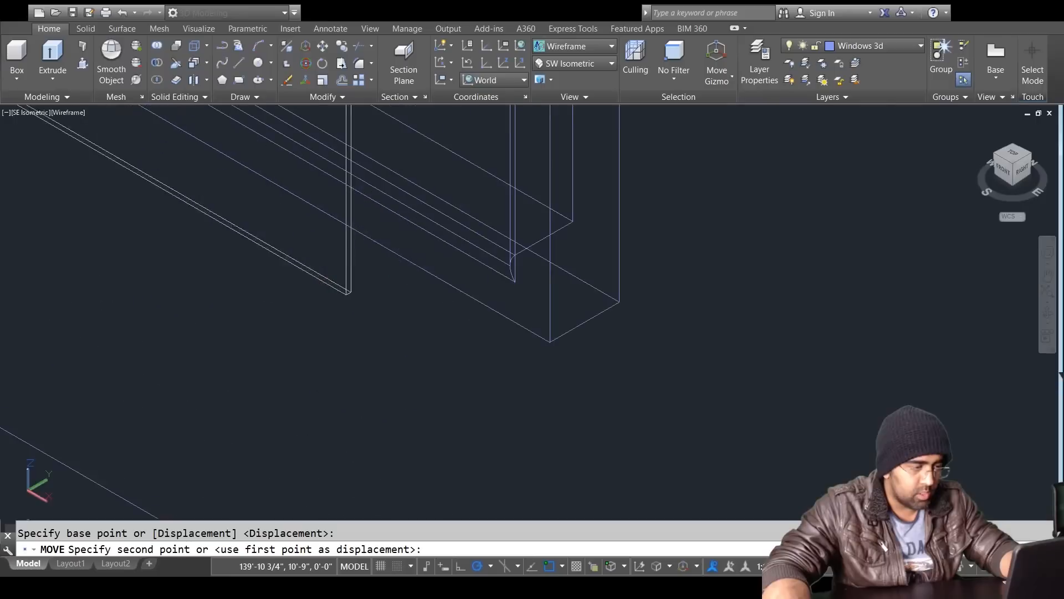
scroll(571, 255, "up", 5)
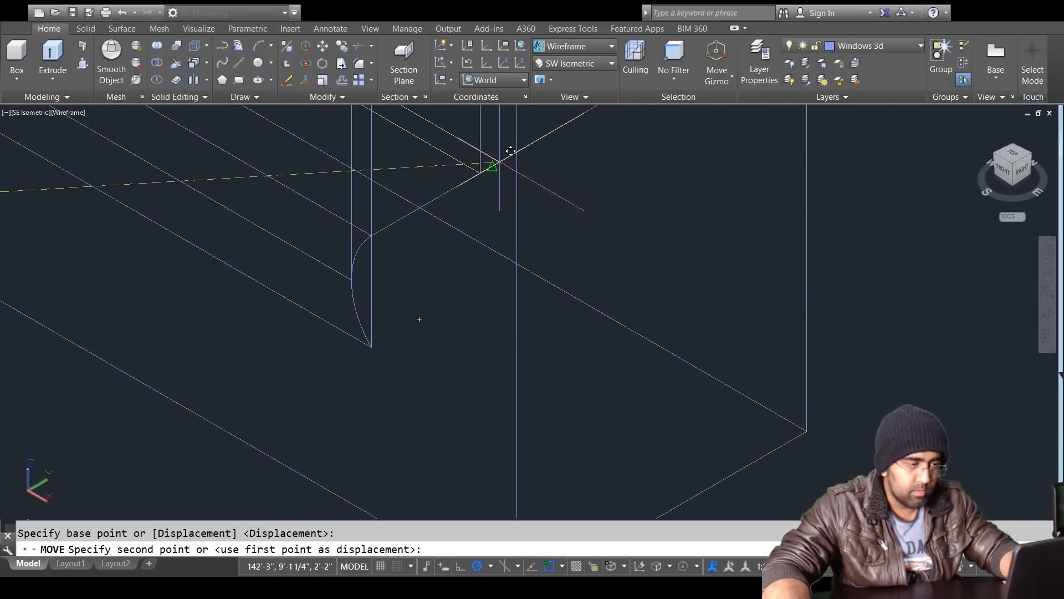
left_click(491, 165)
key("Escape")
scroll(506, 251, "down", 8)
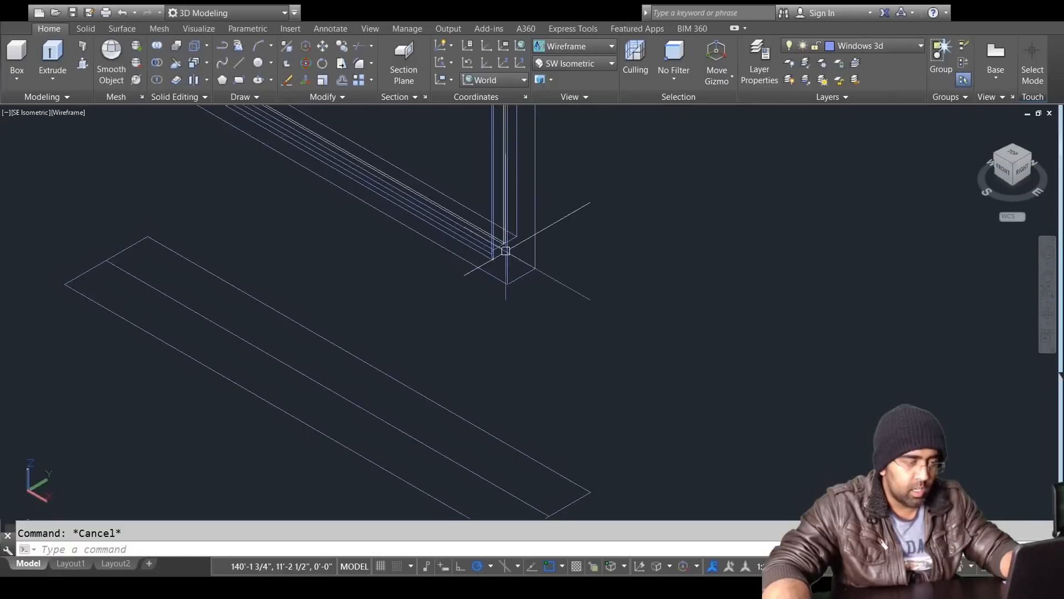
Step: Turn on all layers and display the model in the Shaded visual style to check the window in the wall
middle_click_drag(468, 273, 623, 502)
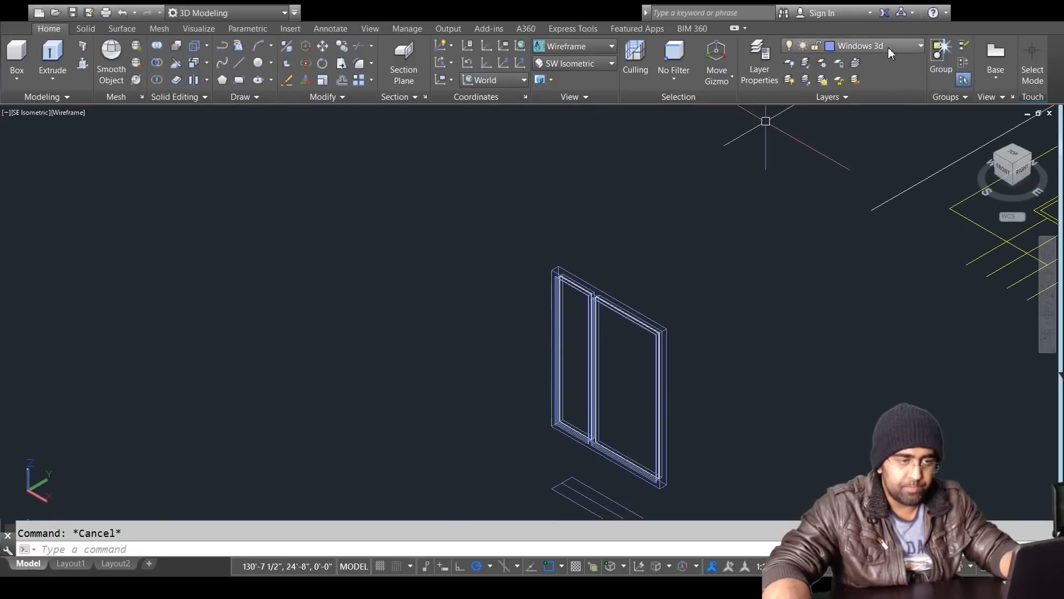
left_click(790, 81)
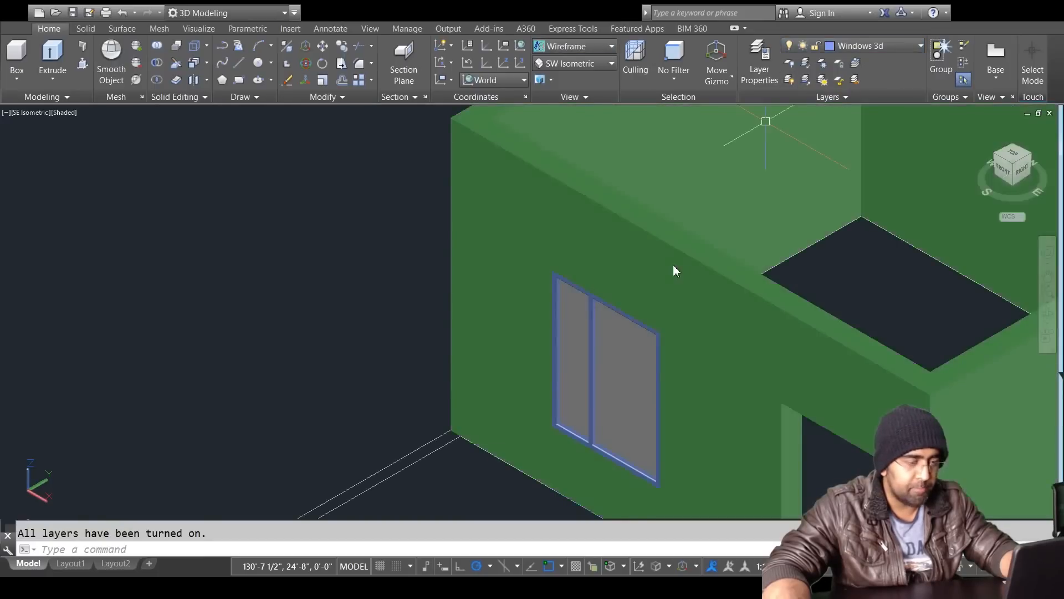
scroll(672, 265, "down", 3)
key("Escape")
scroll(665, 266, "up", 6)
scroll(492, 388, "up", 5)
scroll(509, 347, "down", 5)
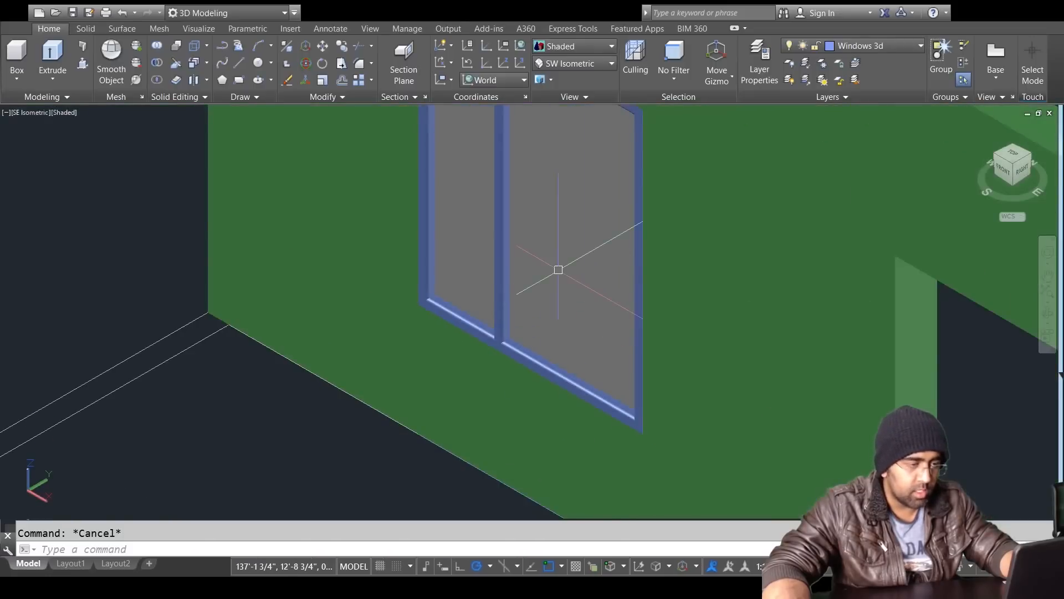
scroll(557, 269, "down", 3)
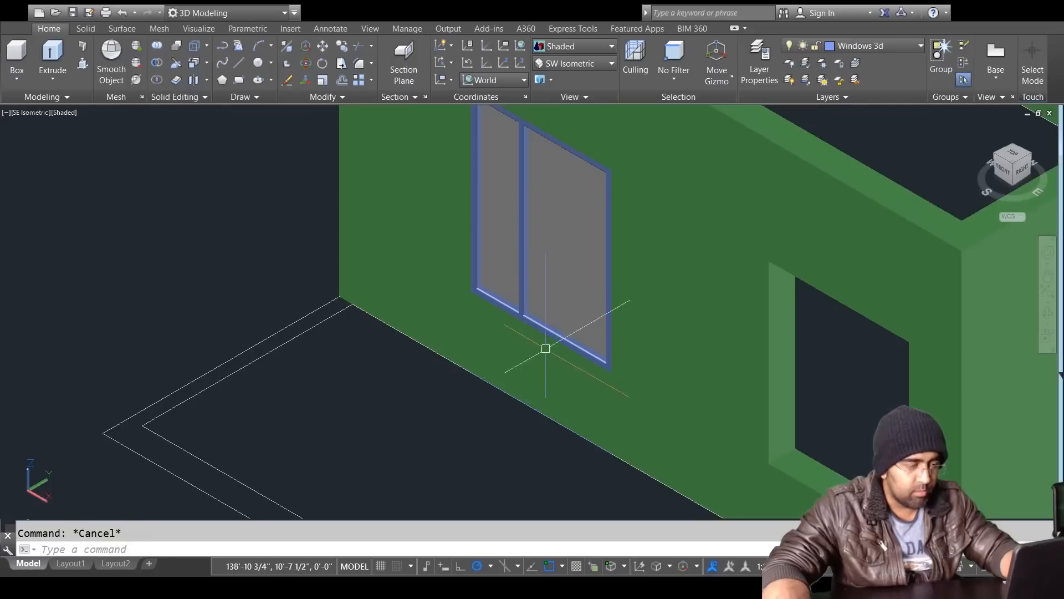
scroll(567, 350, "up", 3)
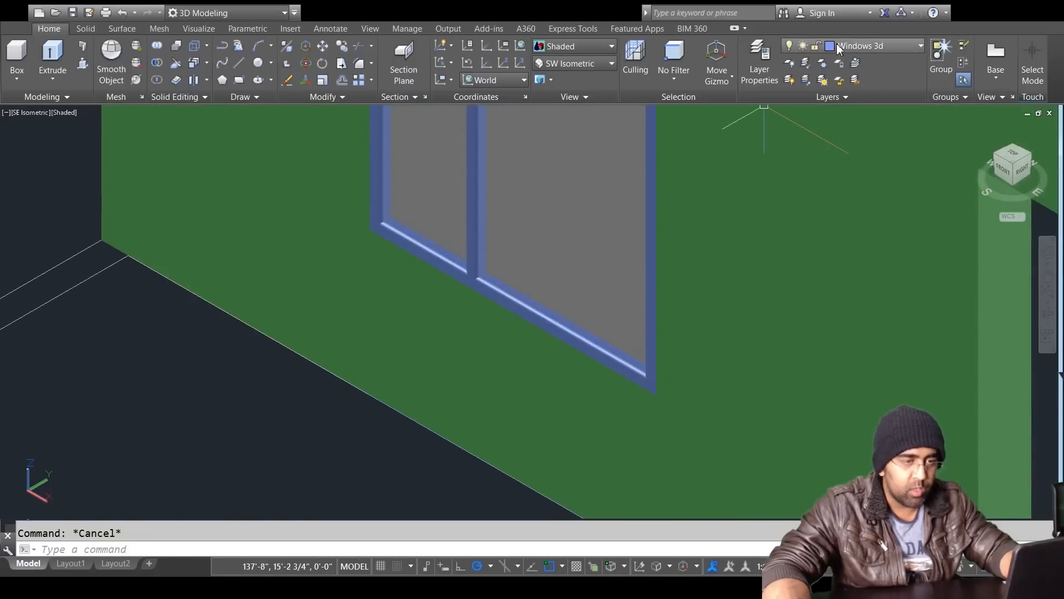
Step: Turn off the layer of the green 3D walls so the window stands alone above the floor plan
left_click(818, 245)
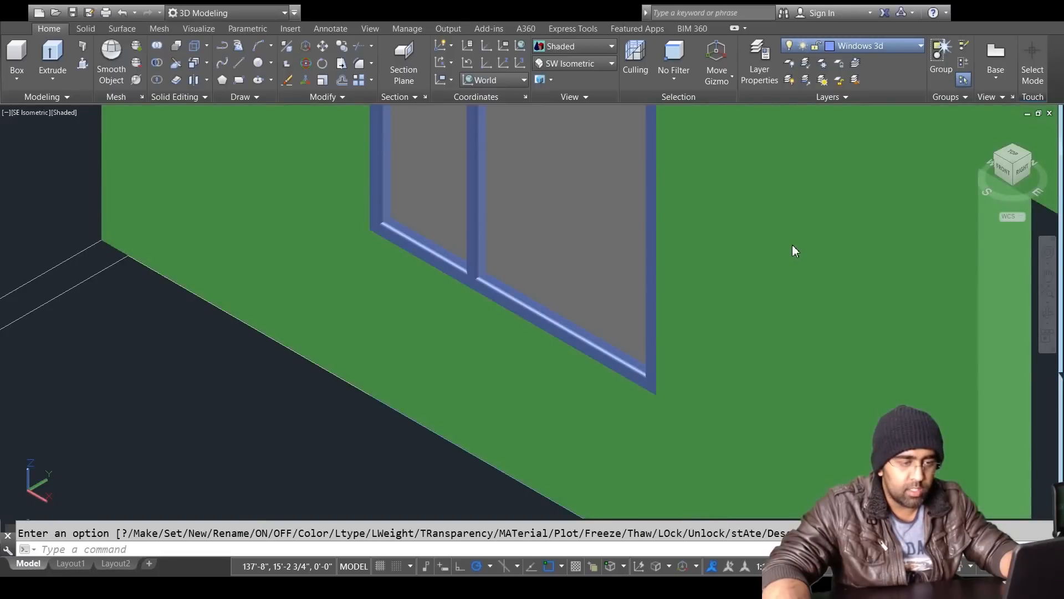
left_click(789, 245)
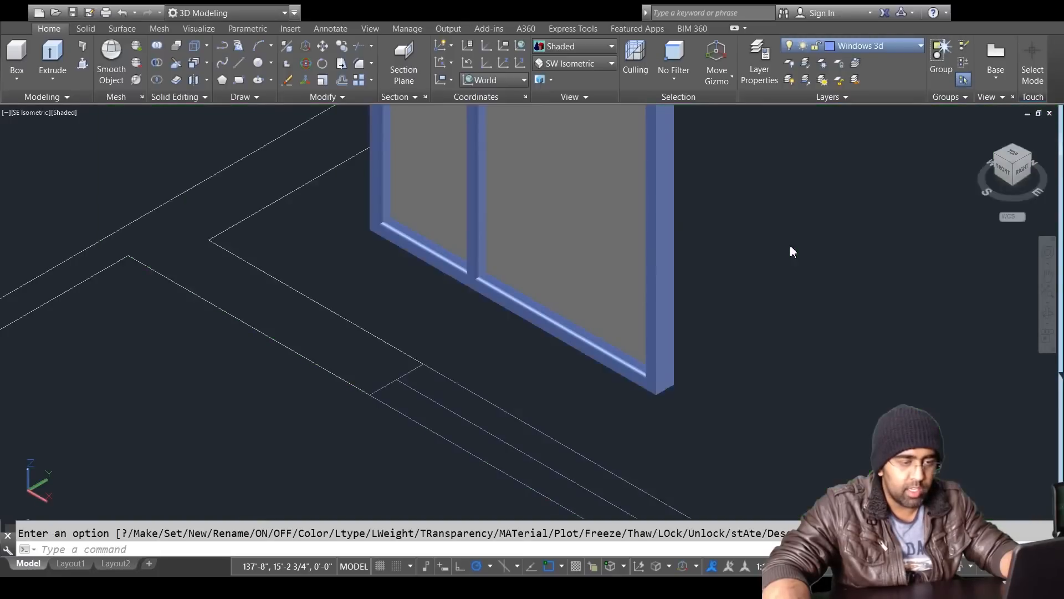
left_click(724, 322)
scroll(724, 321, "down", 4)
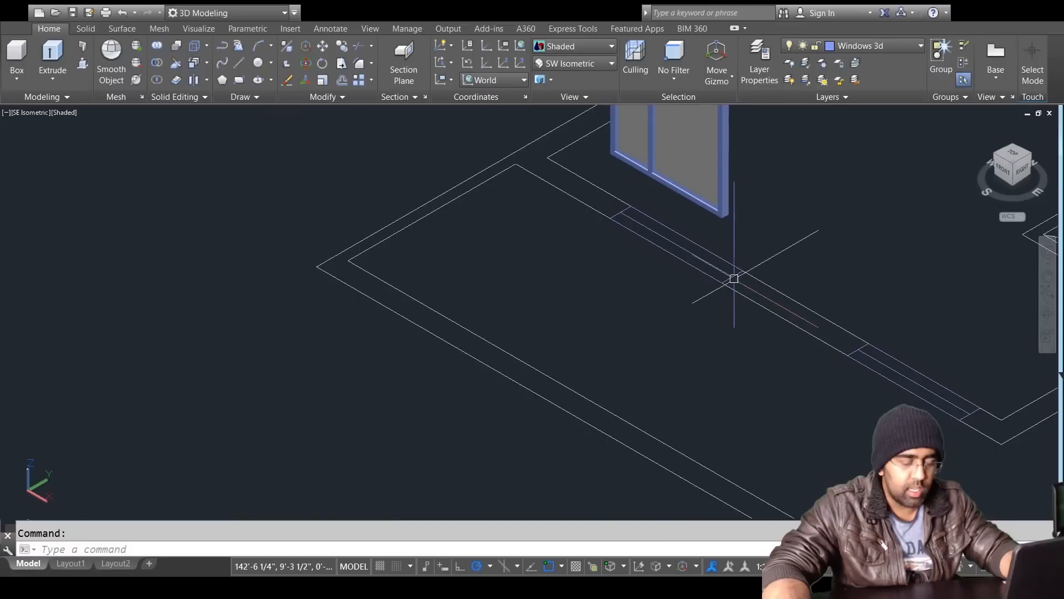
key("Escape")
scroll(734, 278, "down", 2)
middle_click_drag(732, 278, 679, 347)
key("Escape")
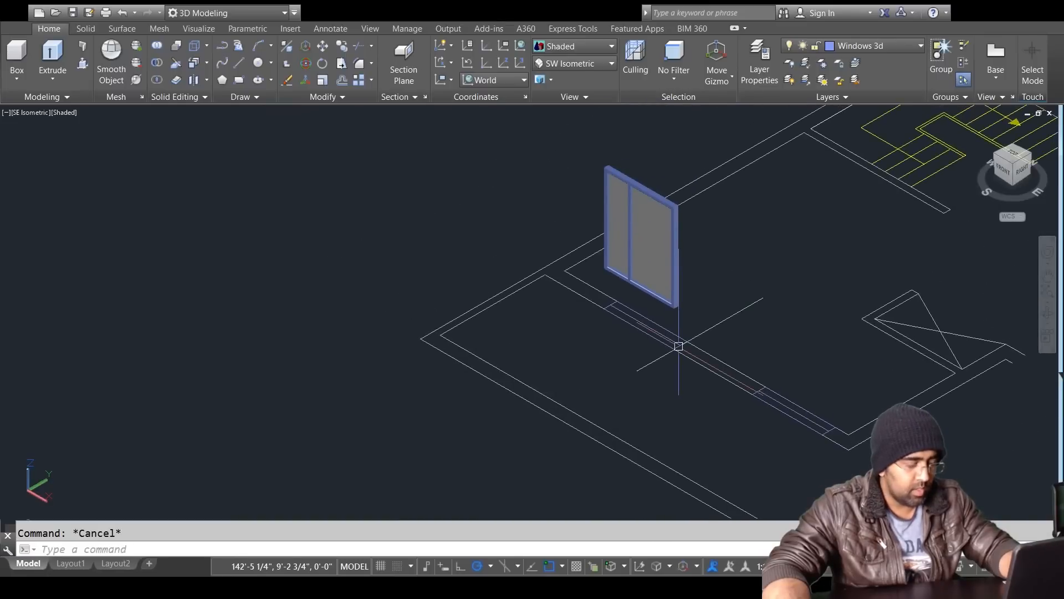
left_click(744, 232)
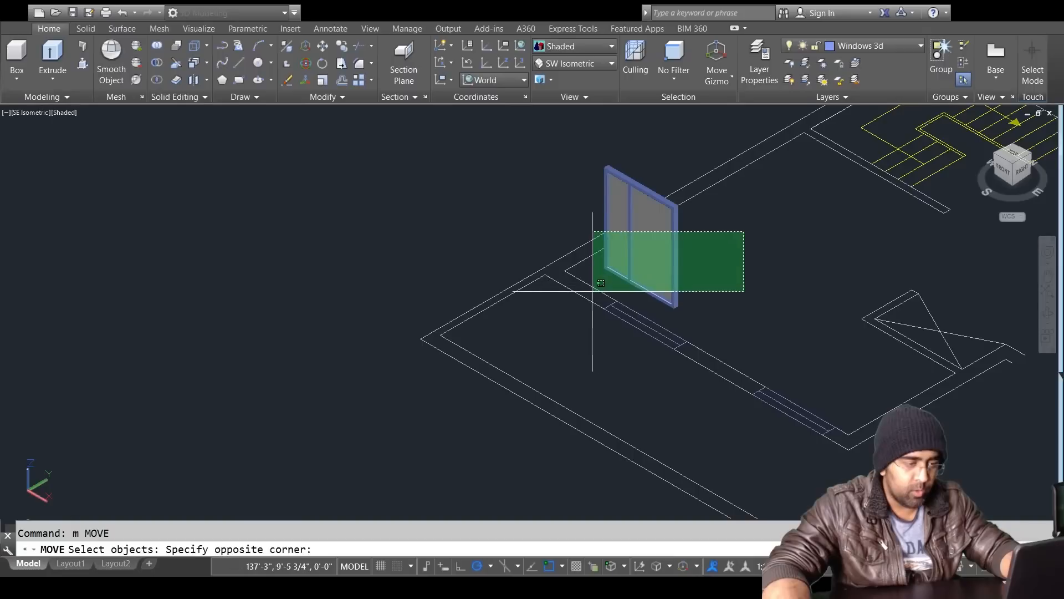
left_click(625, 286)
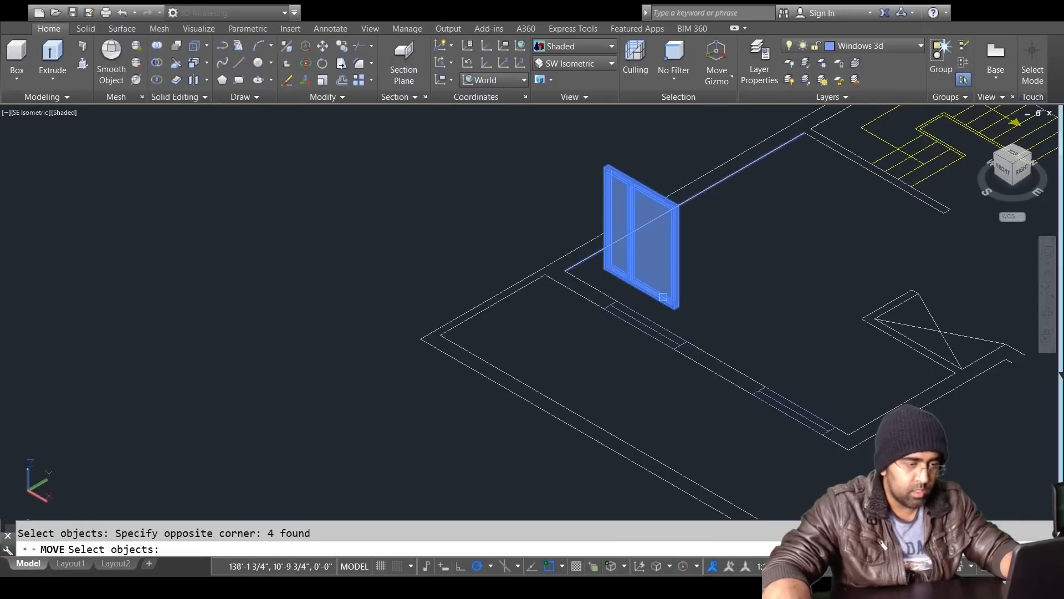
left_click(731, 176, "shift")
key("Return")
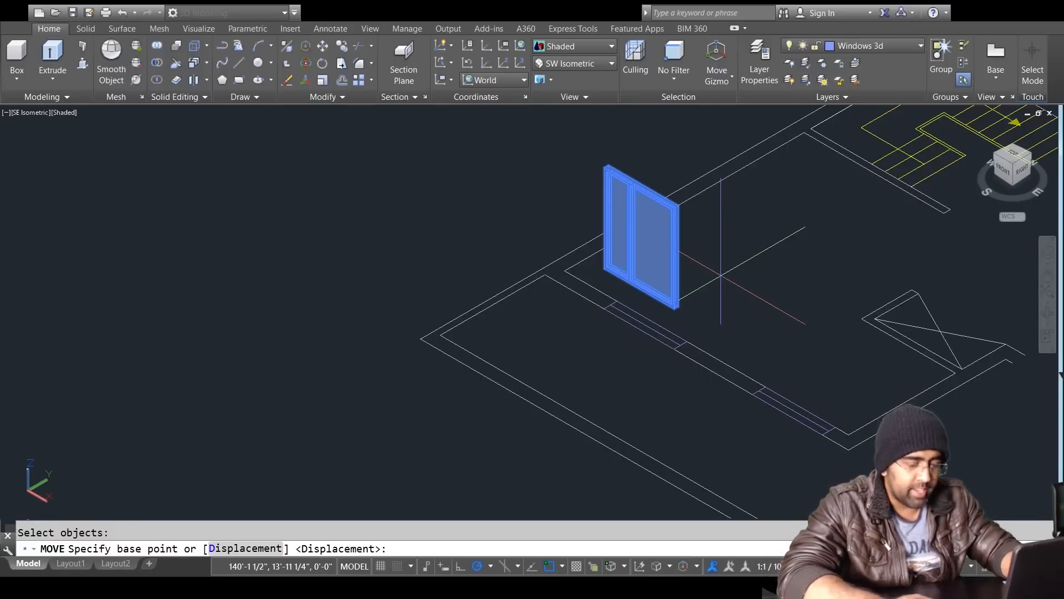
type("0")
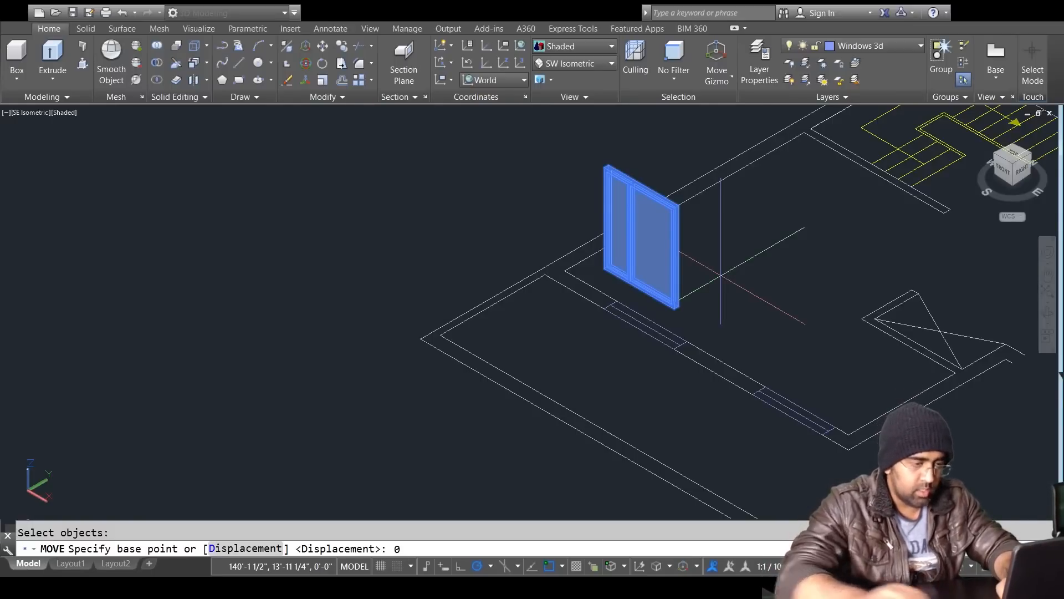
key("Return")
key("Escape")
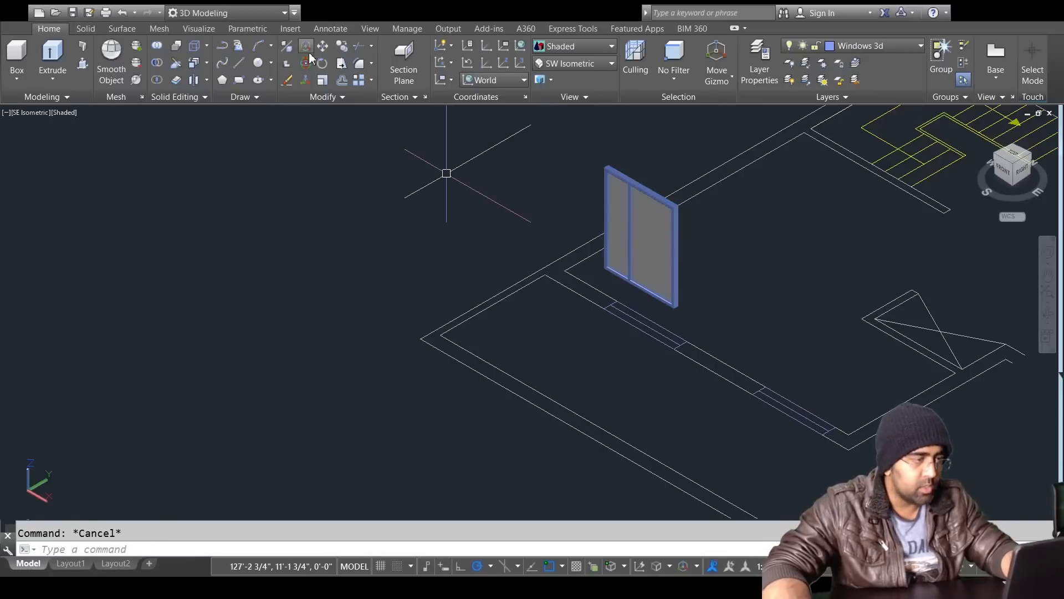
Step: Move the window frame and its glass panes 3 inches along the Y axis into the wall thickness with 3D Move
left_click(730, 260)
left_click(619, 280)
key("Return")
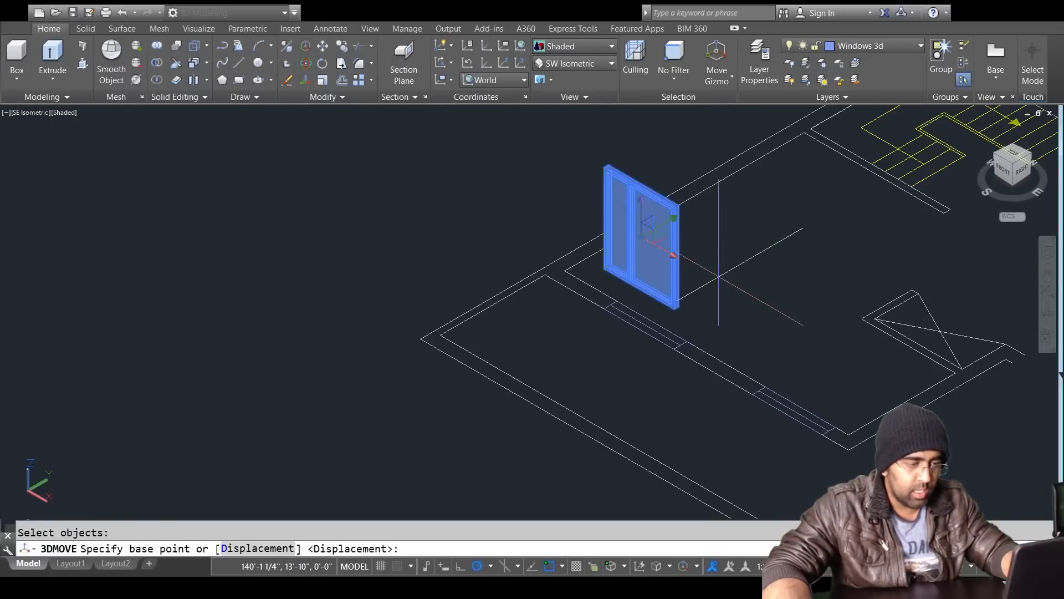
left_click(673, 219)
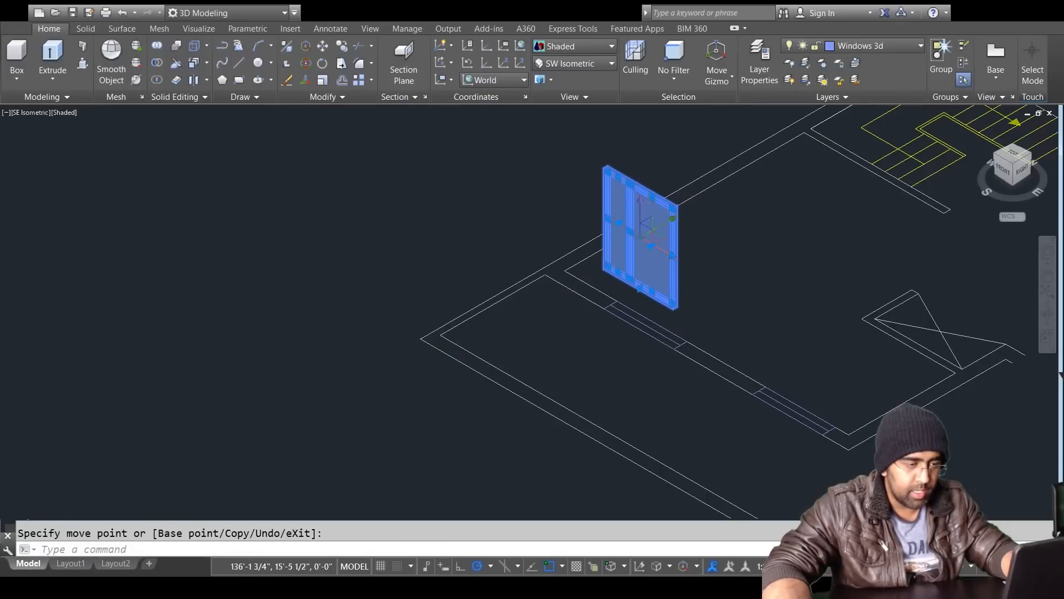
left_click(674, 213)
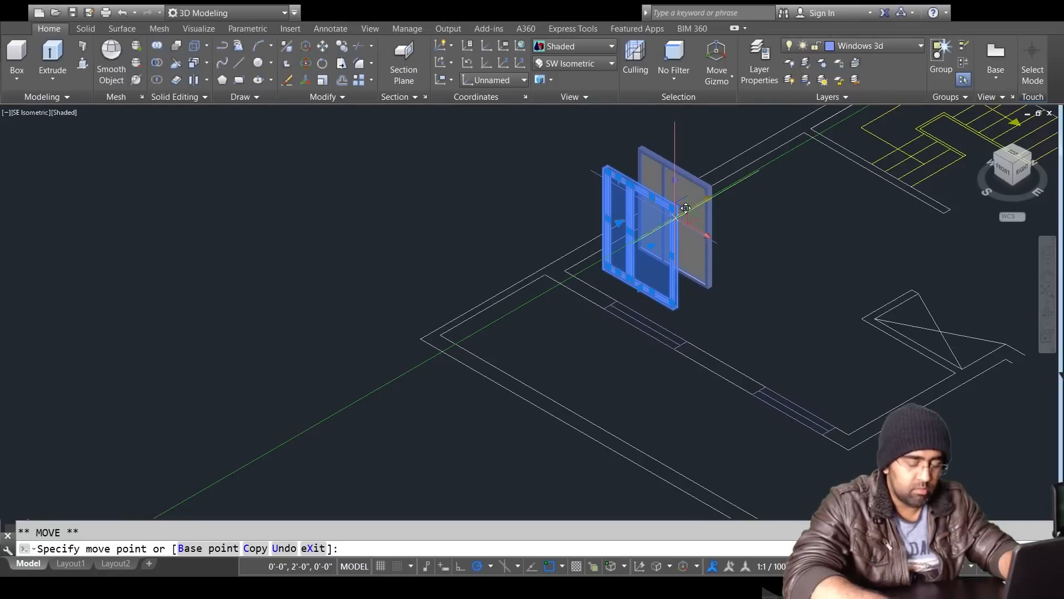
type("3")
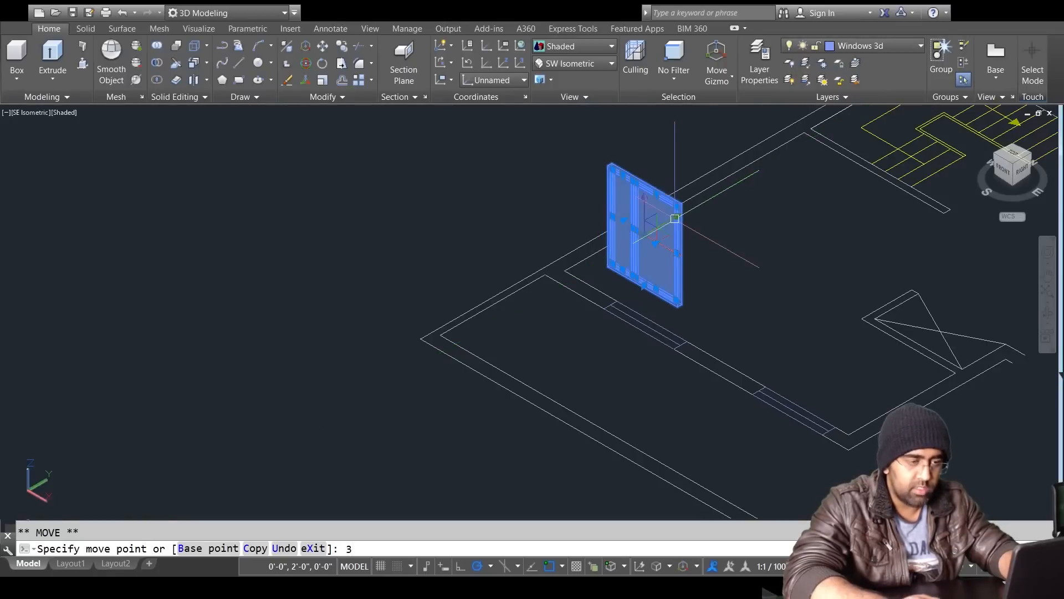
key("Return")
key("Escape")
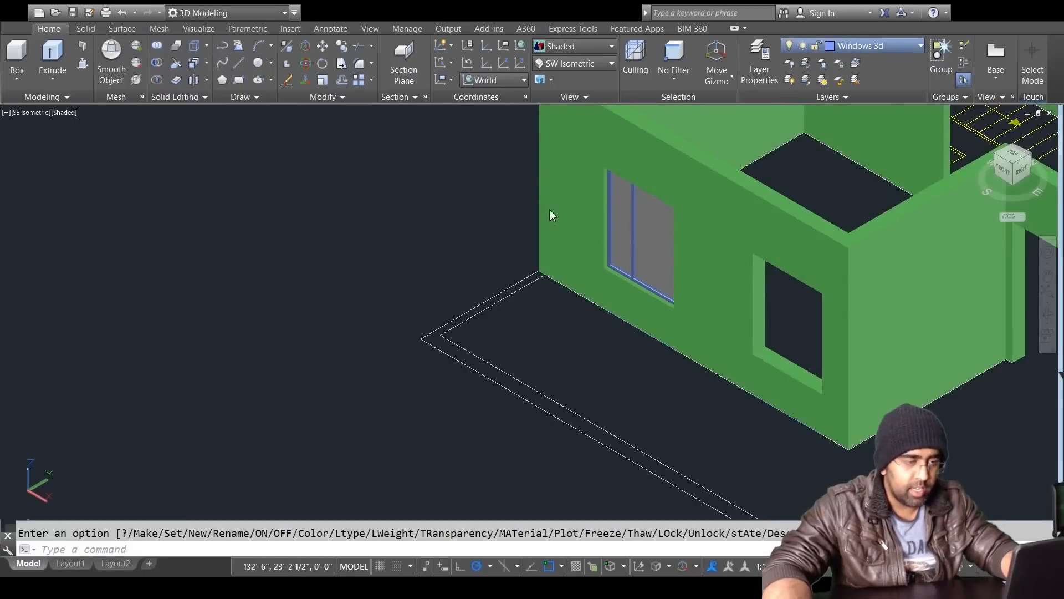
Step: Turn the 3D wall layer back on and examine the window's recess in the opening from the other side
key("Escape")
scroll(628, 212, "up", 7)
middle_click_drag(700, 340, 900, 366, "shift")
scroll(855, 319, "down", 4)
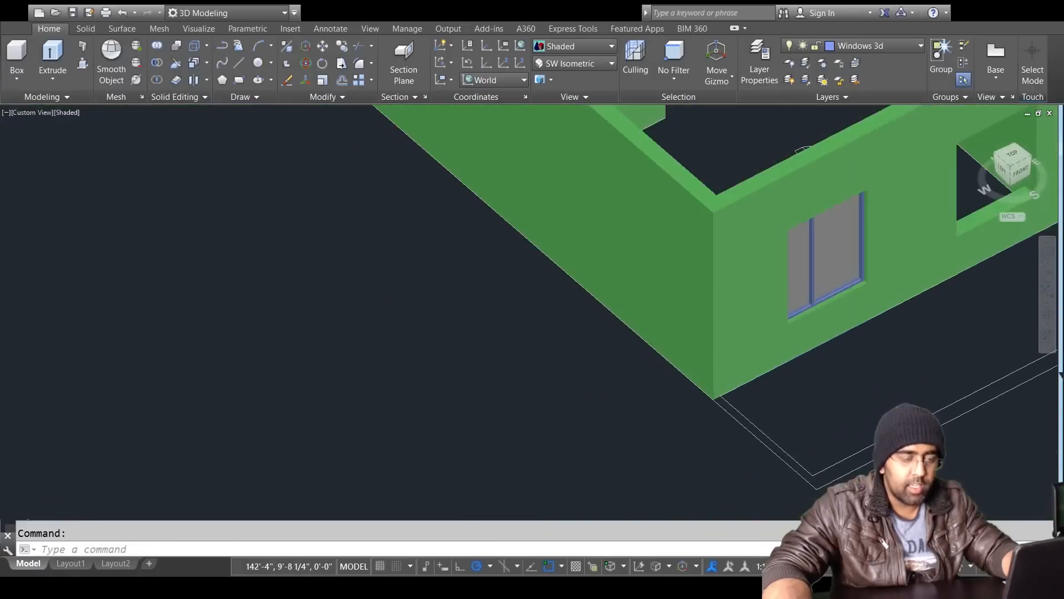
middle_click_drag(843, 342, 797, 348)
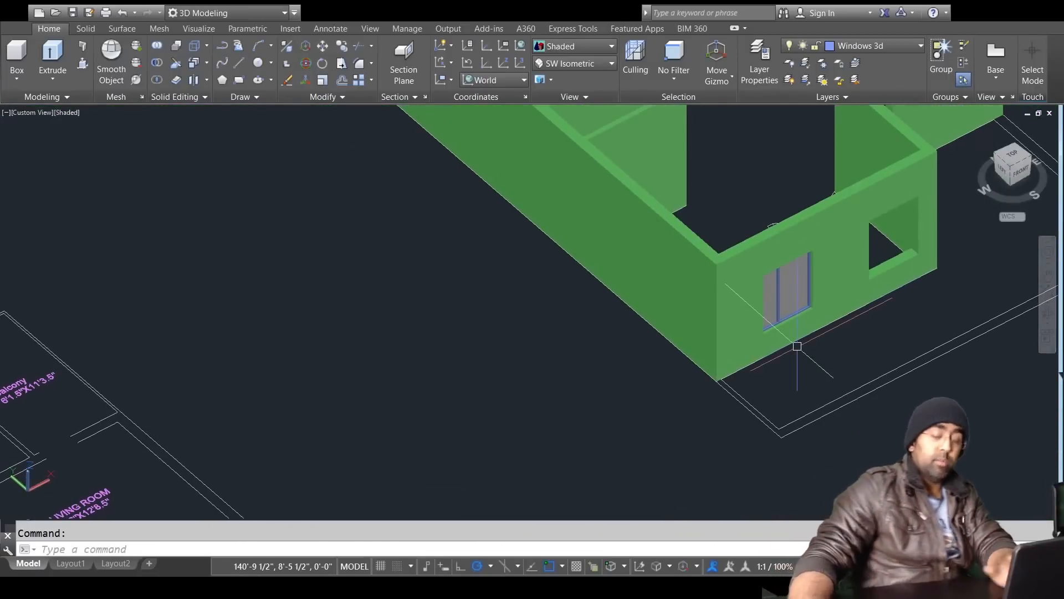
key("Escape")
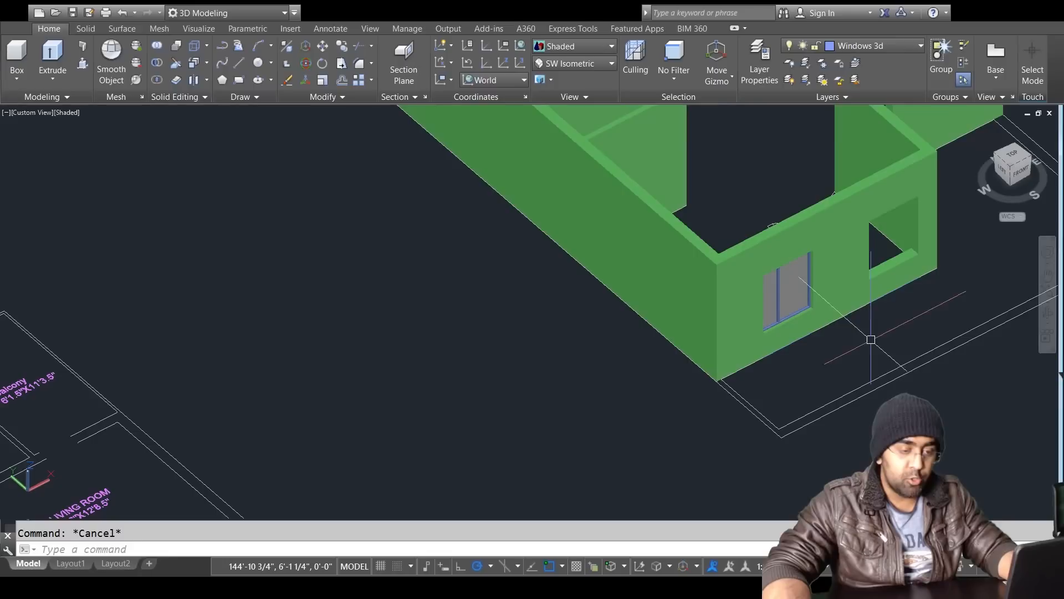
Step: Copy the window frame with both glass panes from its lower outer opening corner to the matching corner of the neighbouring front-wall opening
scroll(851, 316, "up", 5)
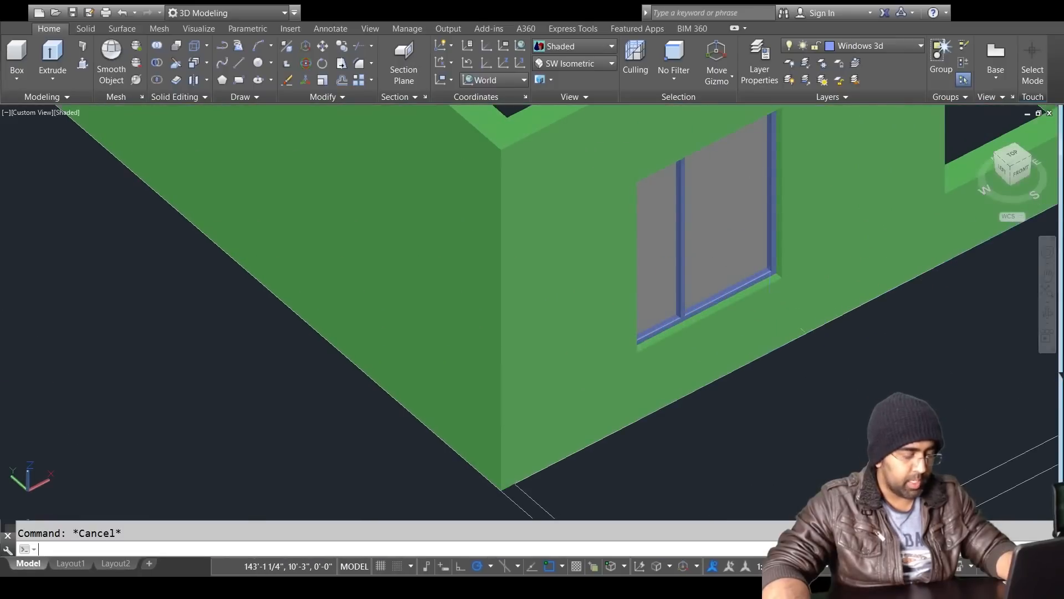
type("co")
key("Return")
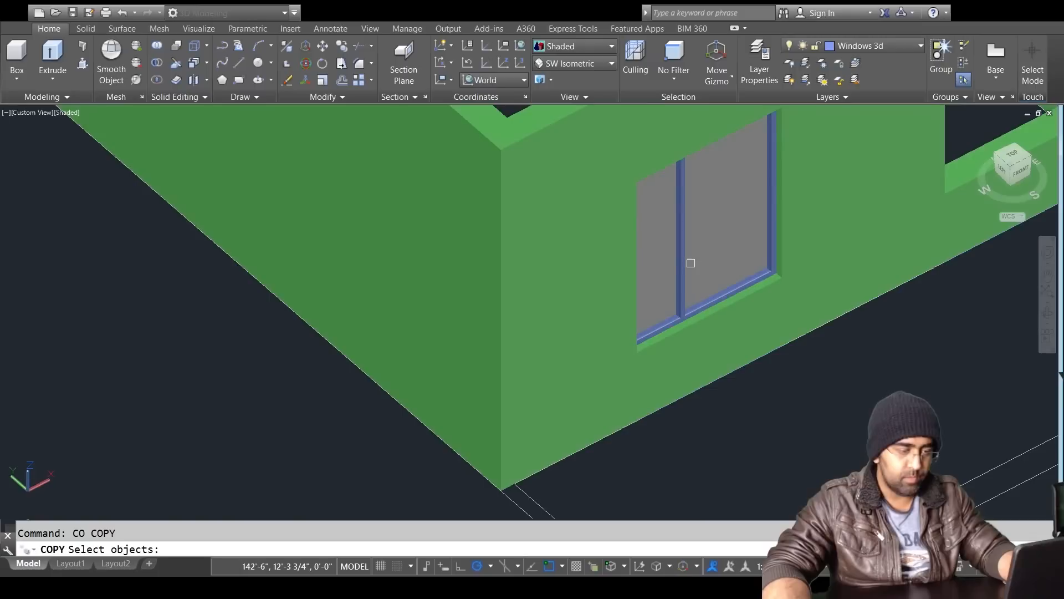
left_click(684, 262)
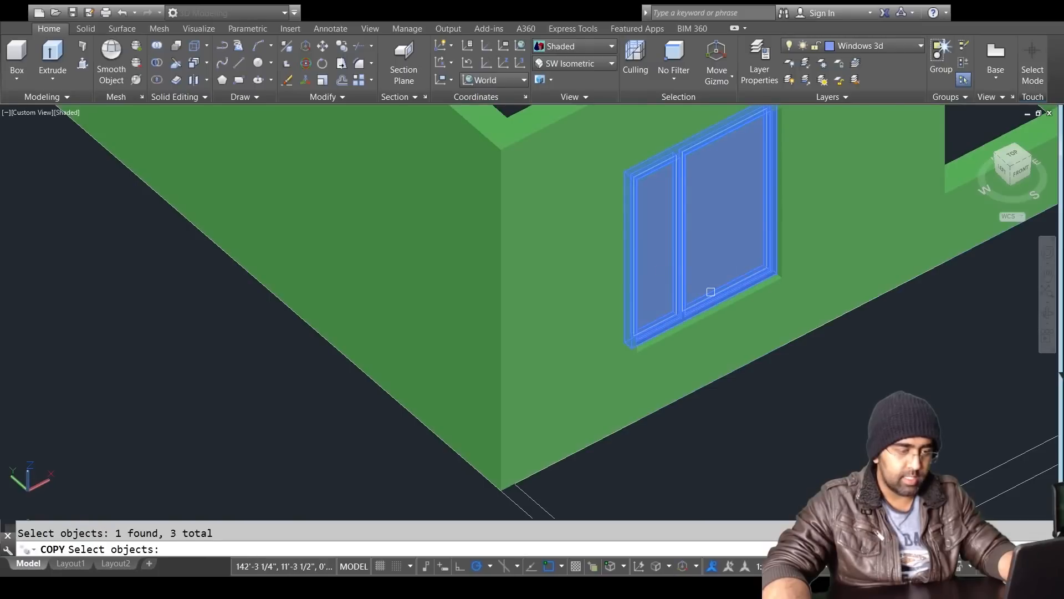
scroll(773, 278, "up", 4)
key("Return")
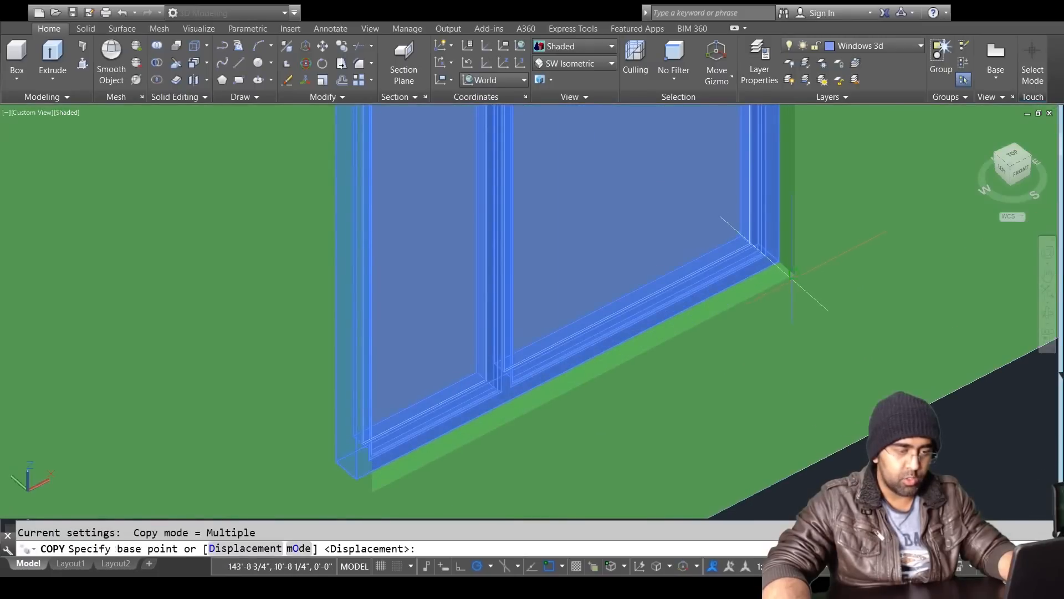
left_click(793, 276)
scroll(793, 276, "down", 4)
scroll(798, 276, "up", 1)
middle_click_drag(798, 276, 489, 494)
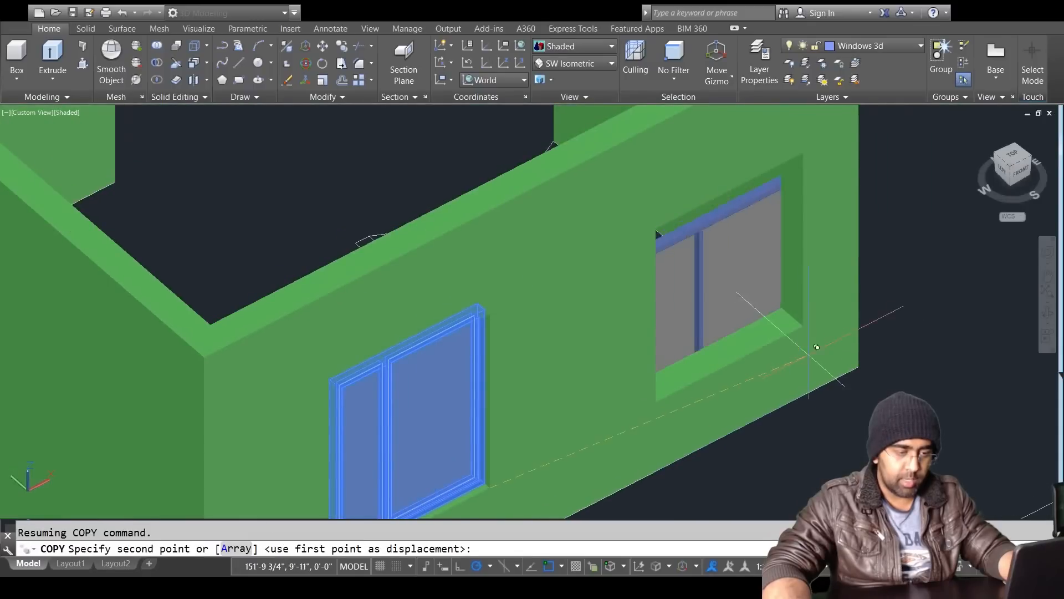
scroll(802, 325, "up", 4)
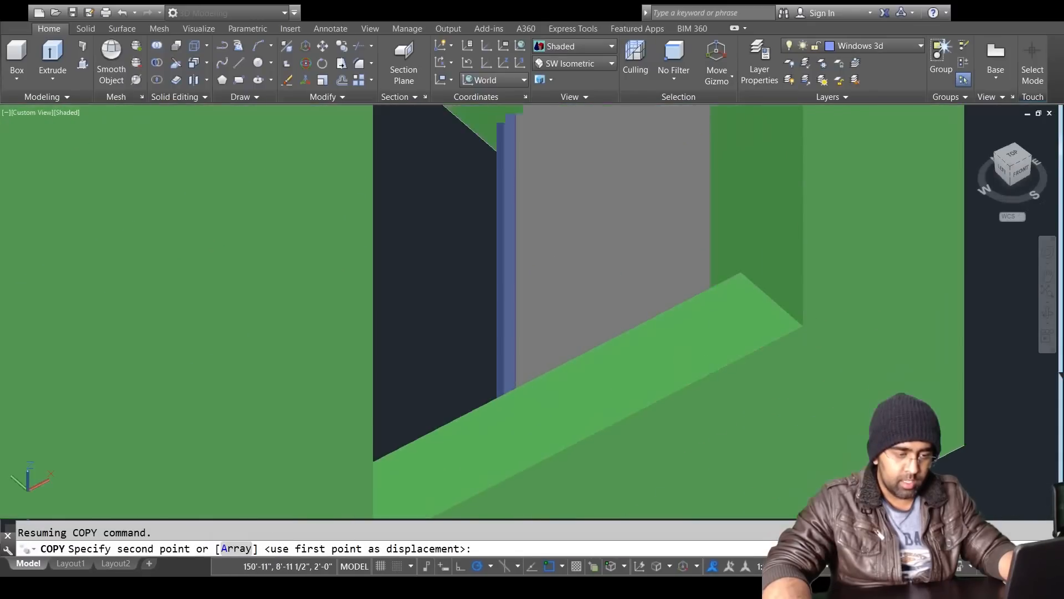
middle_click_drag(817, 327, 817, 327)
scroll(798, 344, "down", 1)
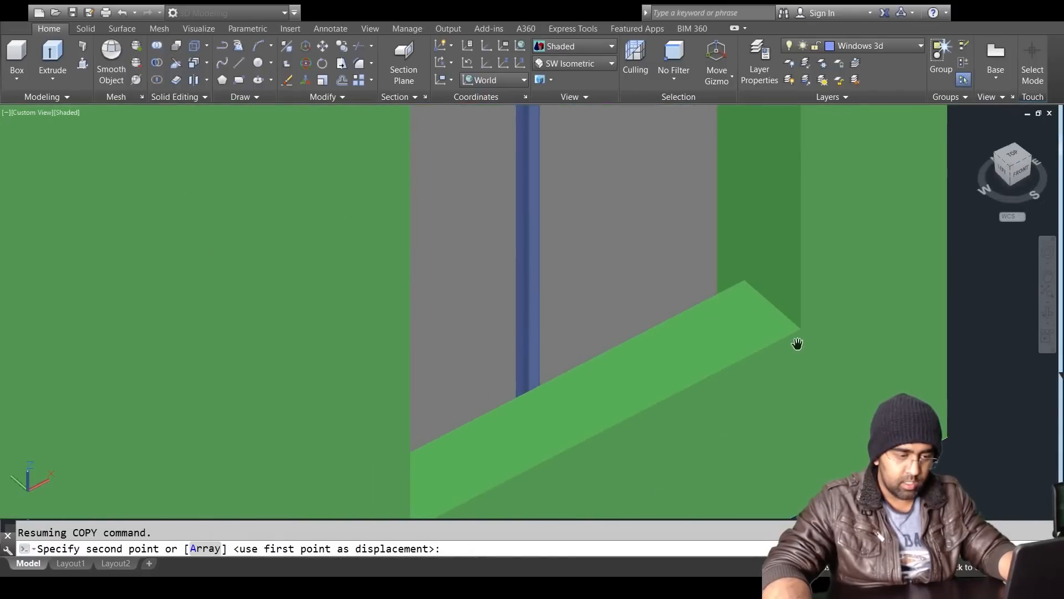
scroll(798, 347, "up", 2)
scroll(781, 332, "down", 1)
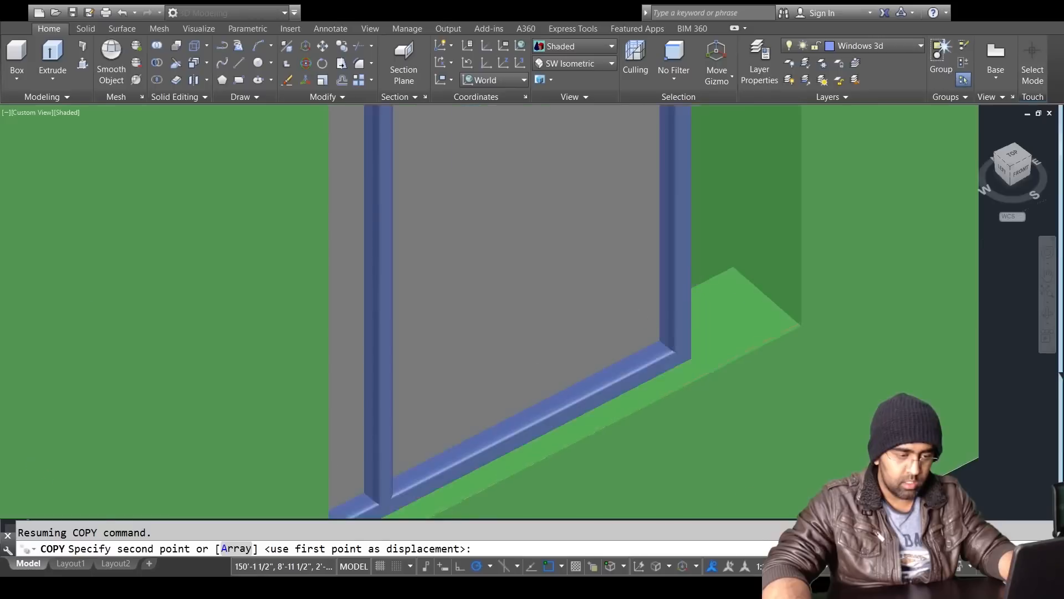
scroll(778, 334, "up", 2)
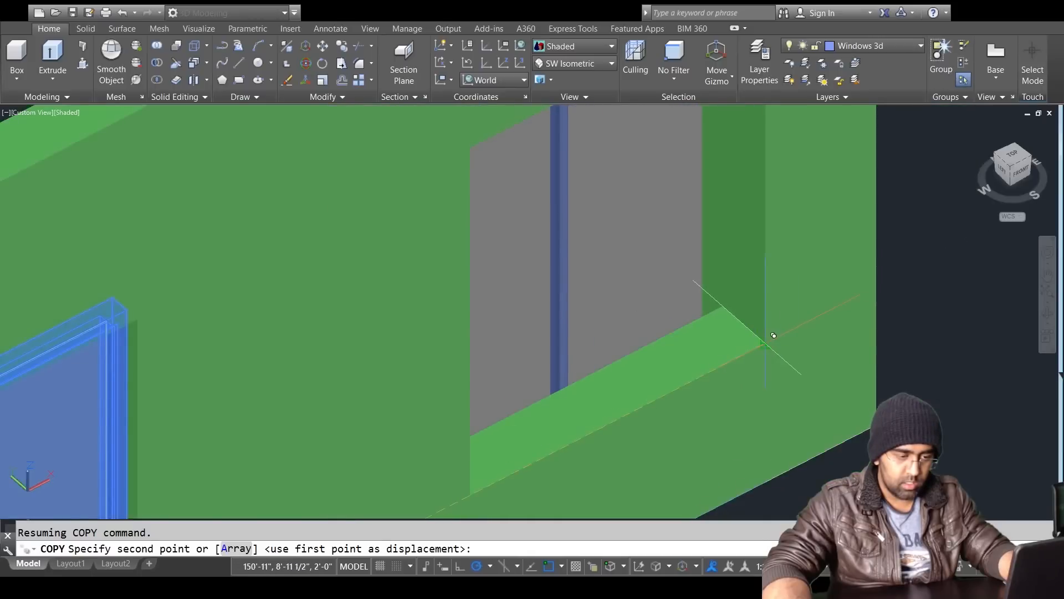
left_click(766, 334)
scroll(747, 396, "down", 2)
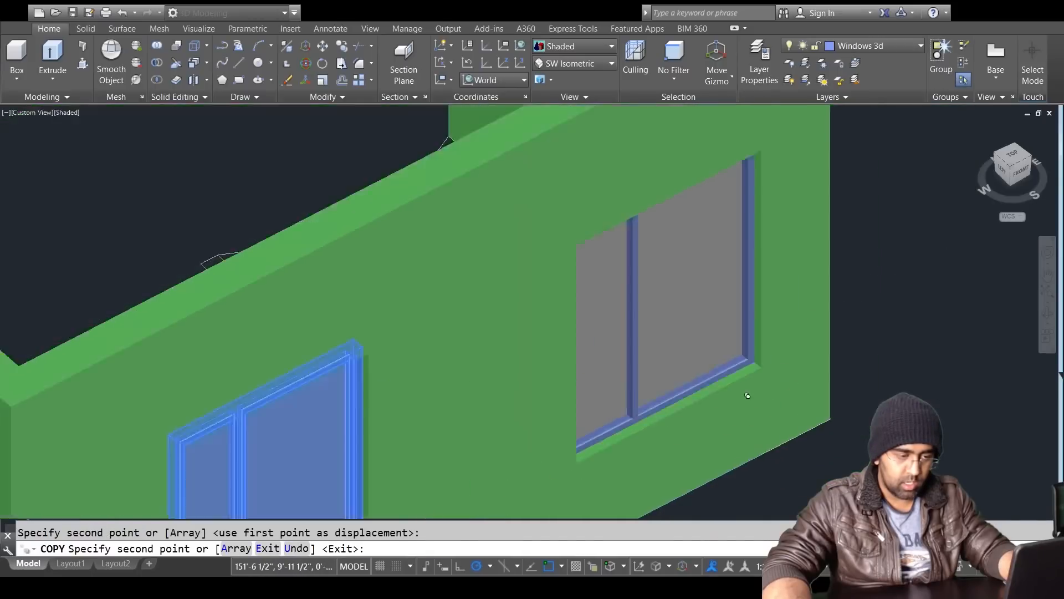
Step: Place another copy of the window in the empty space behind the house and end the Copy command
scroll(423, 289, "down", 4)
middle_click_drag(291, 236, 782, 475)
scroll(285, 234, "up", 2)
scroll(718, 370, "down", 5)
middle_click_drag(820, 423, 586, 269)
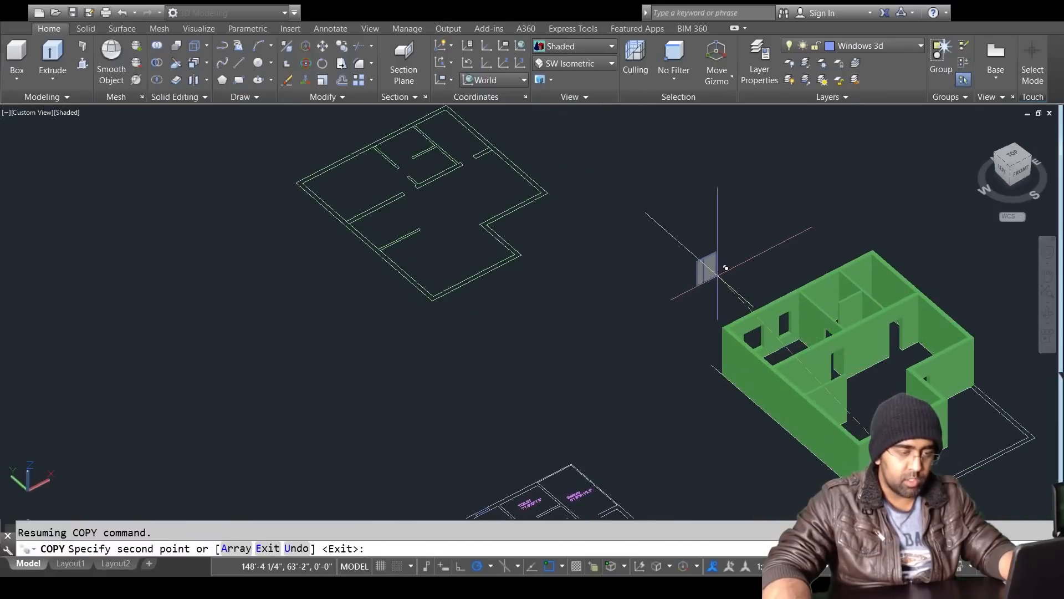
key("Escape")
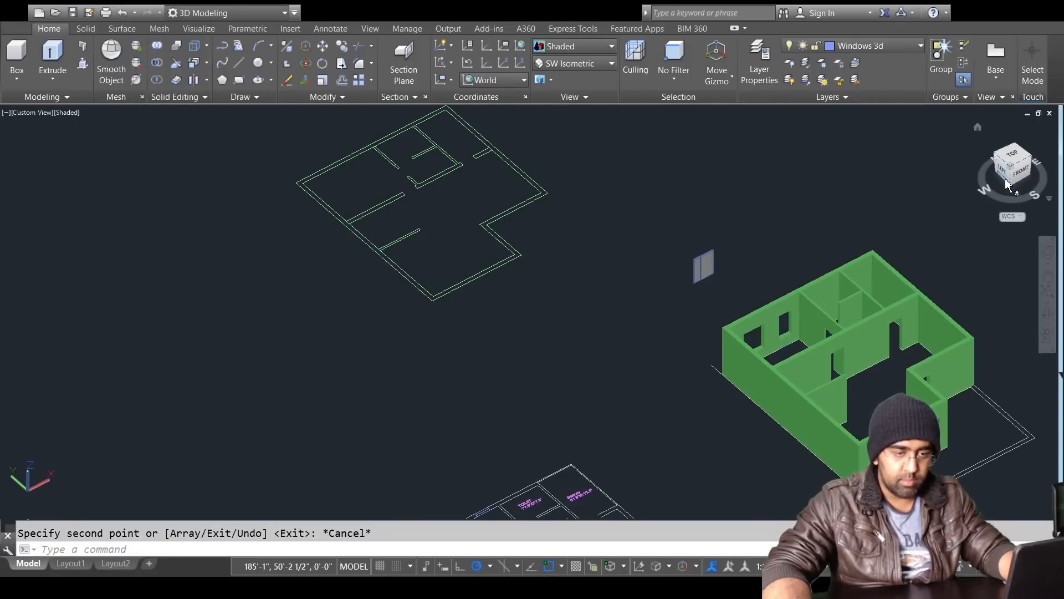
Step: From the NW isometric view, rotate the loose window copy 180 degrees about the Z axis at its lower frame corner with 3D Rotate
left_click(998, 156)
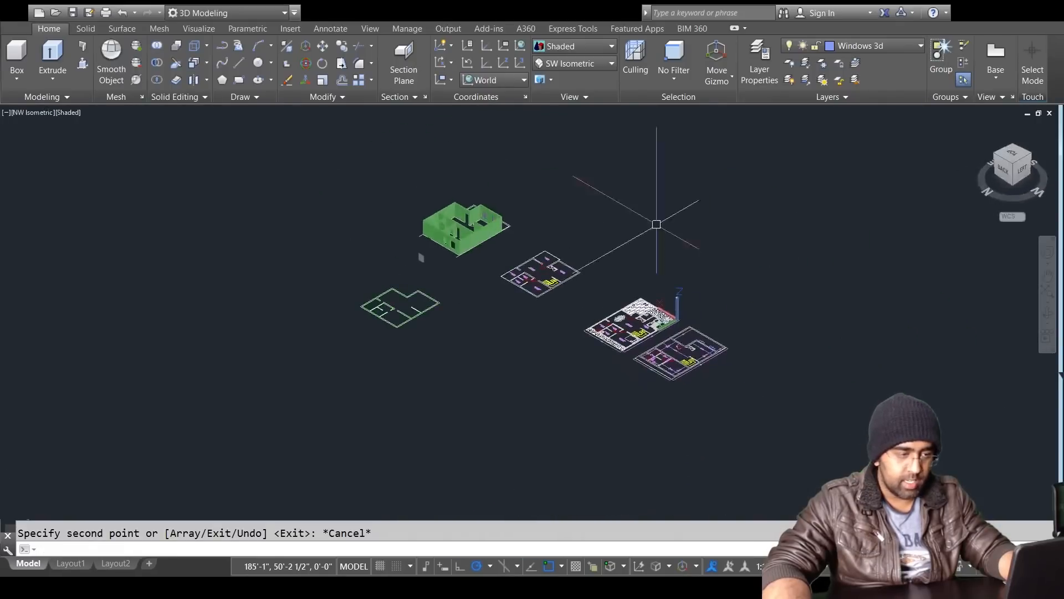
scroll(826, 320, "up", 6)
scroll(416, 216, "up", 4)
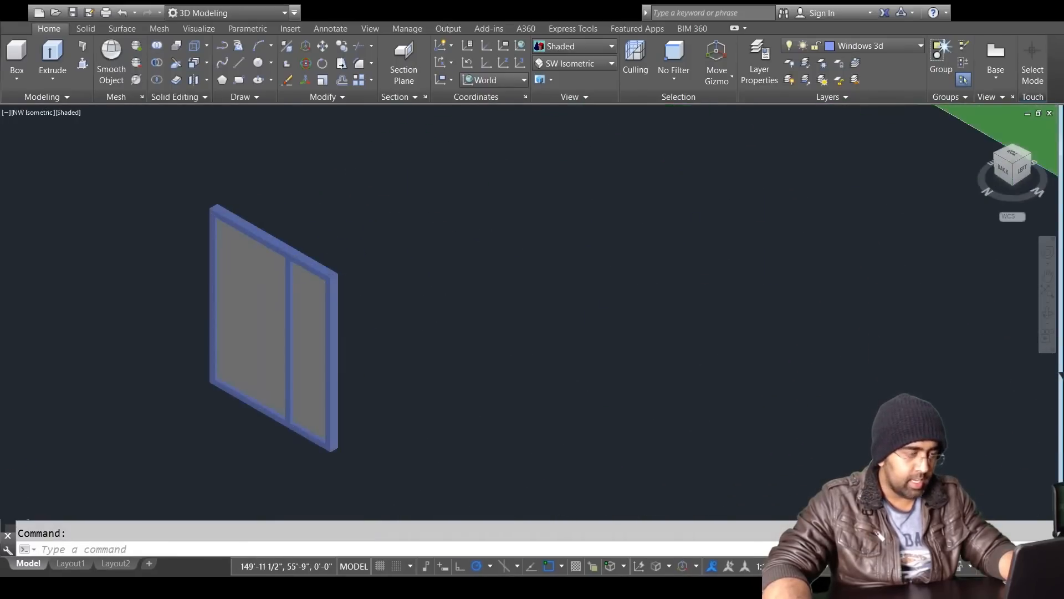
middle_click_drag(350, 238, 543, 239)
key("Escape")
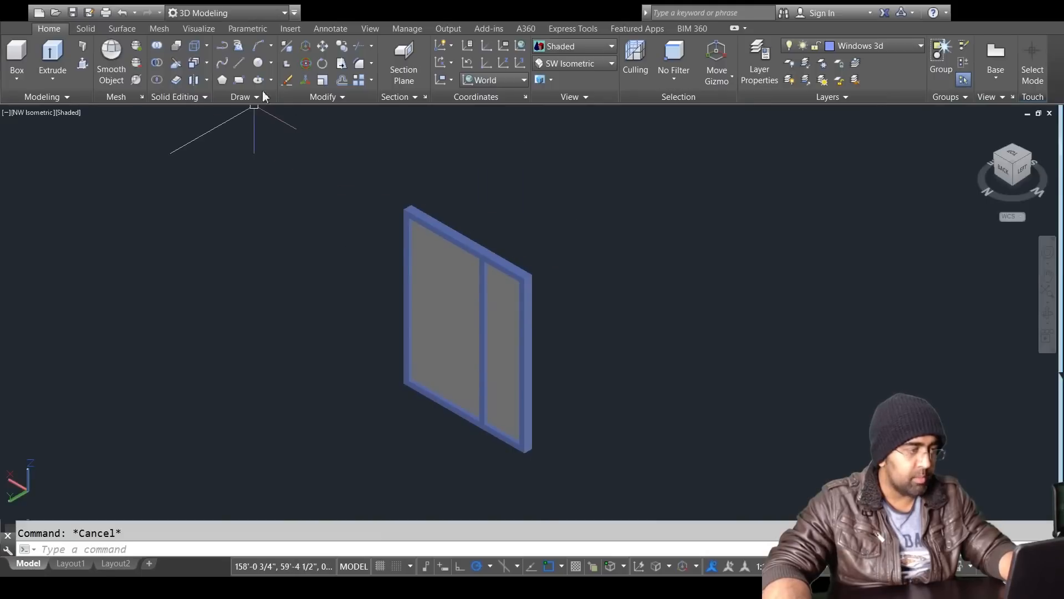
left_click(306, 63)
left_click(582, 206)
left_click(429, 421)
key("Return")
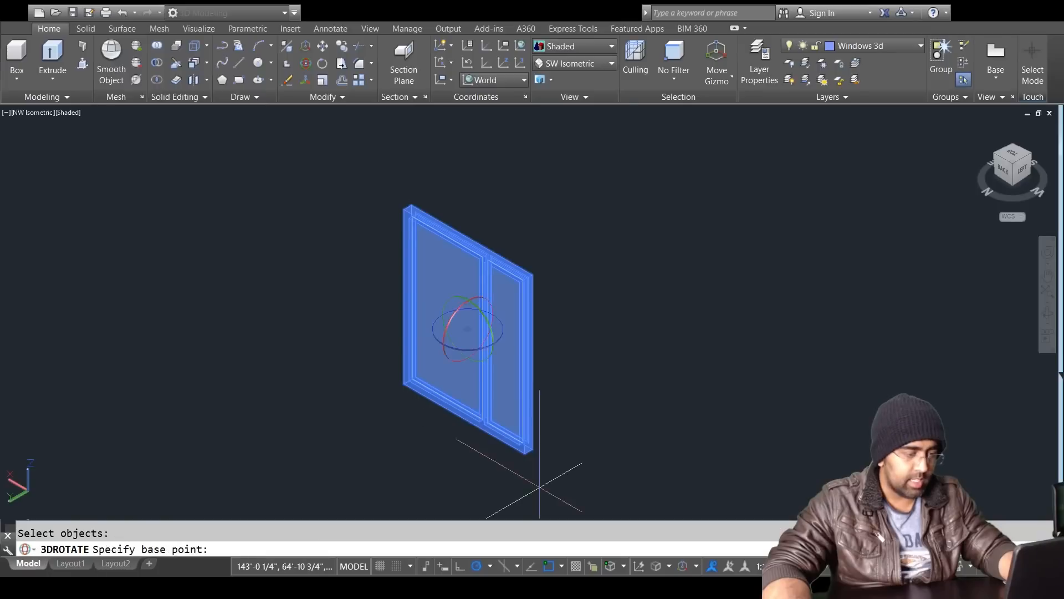
left_click(524, 454)
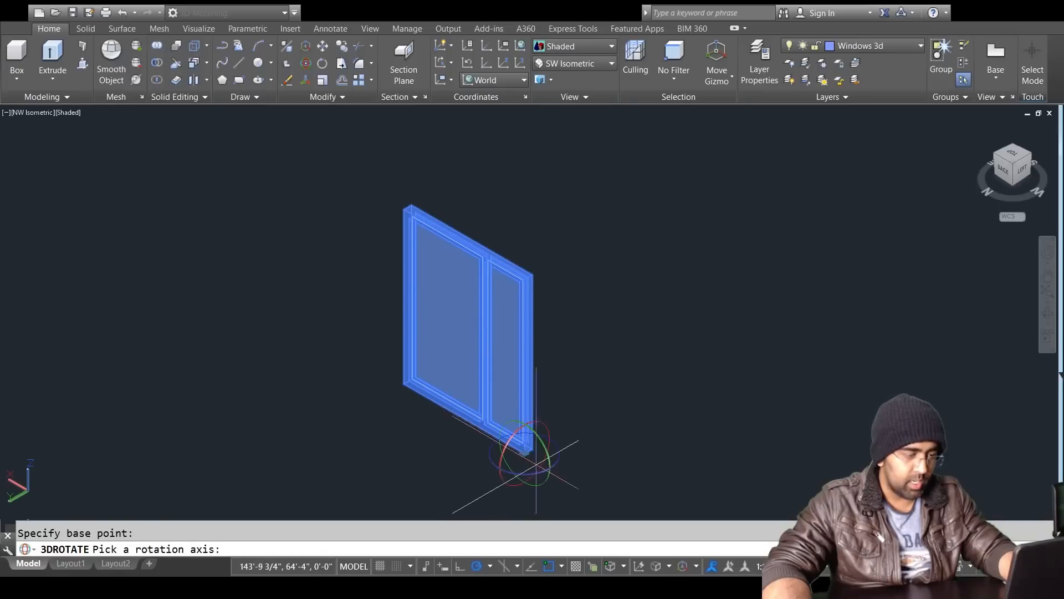
left_click(556, 462)
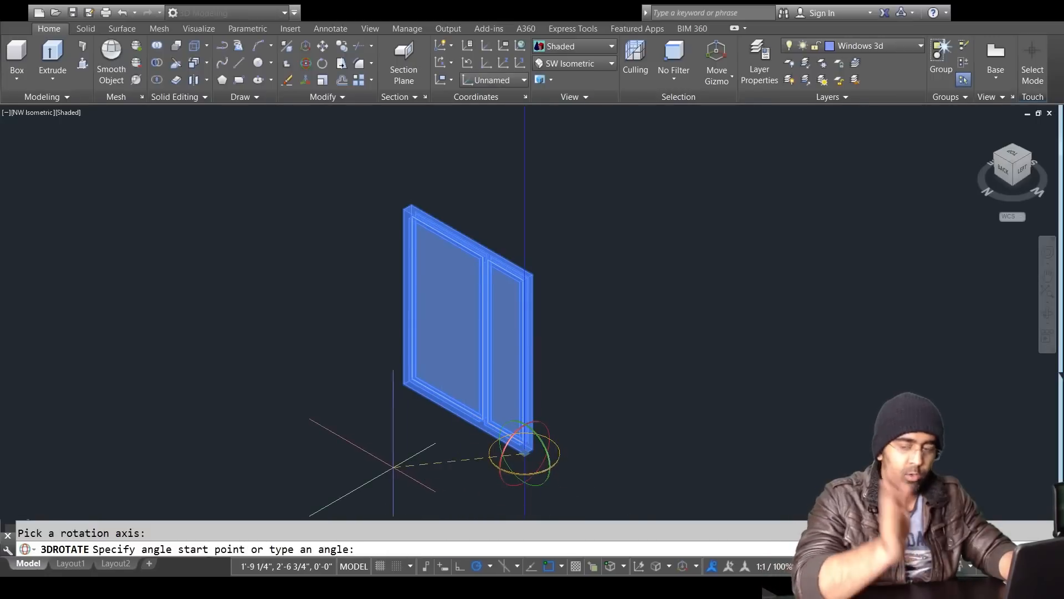
type("180")
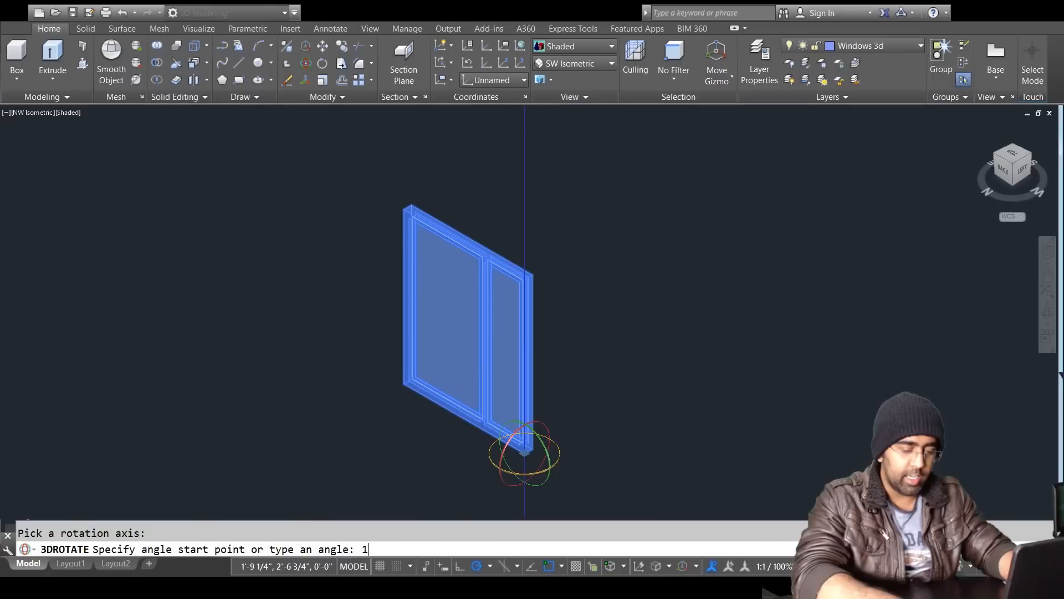
key("Return")
key("Escape")
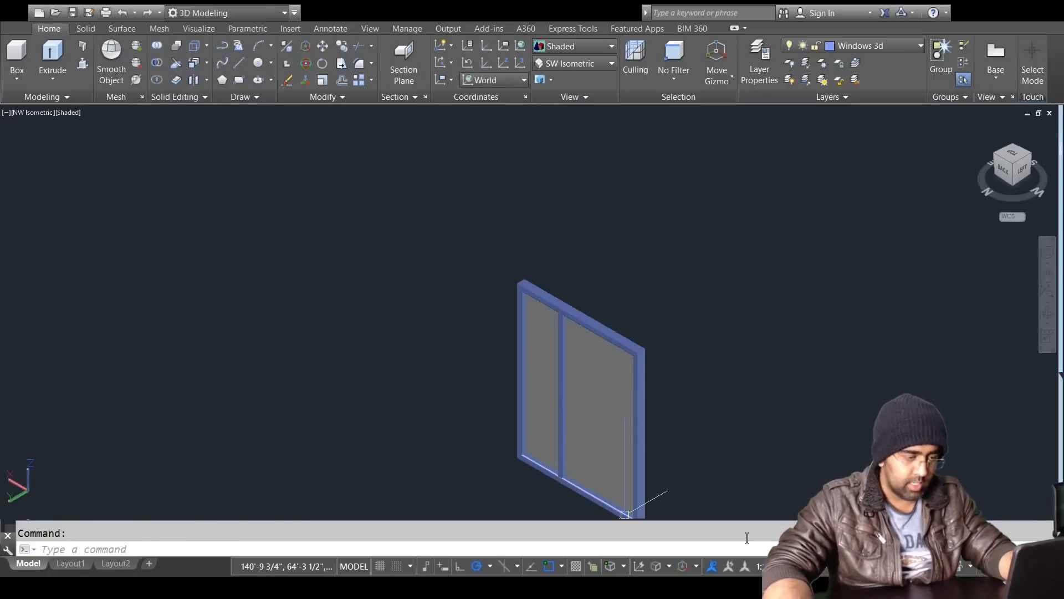
Step: Move the rotated window by its lower outer frame corner onto the matching outer corner of the rear wall's window opening
scroll(610, 488, "up", 3)
scroll(610, 391, "down", 3)
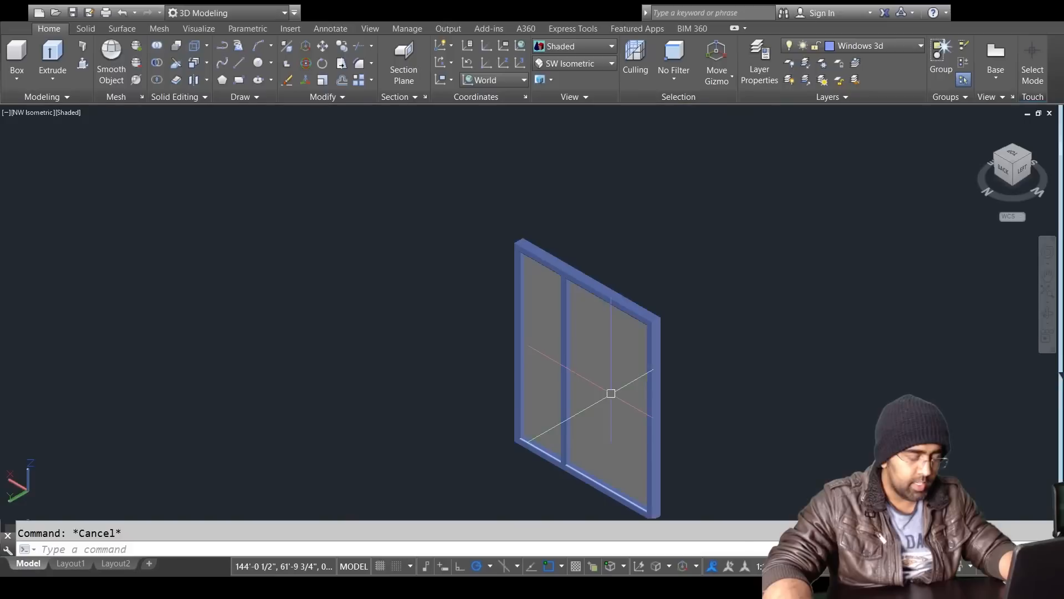
type("m")
key("Return")
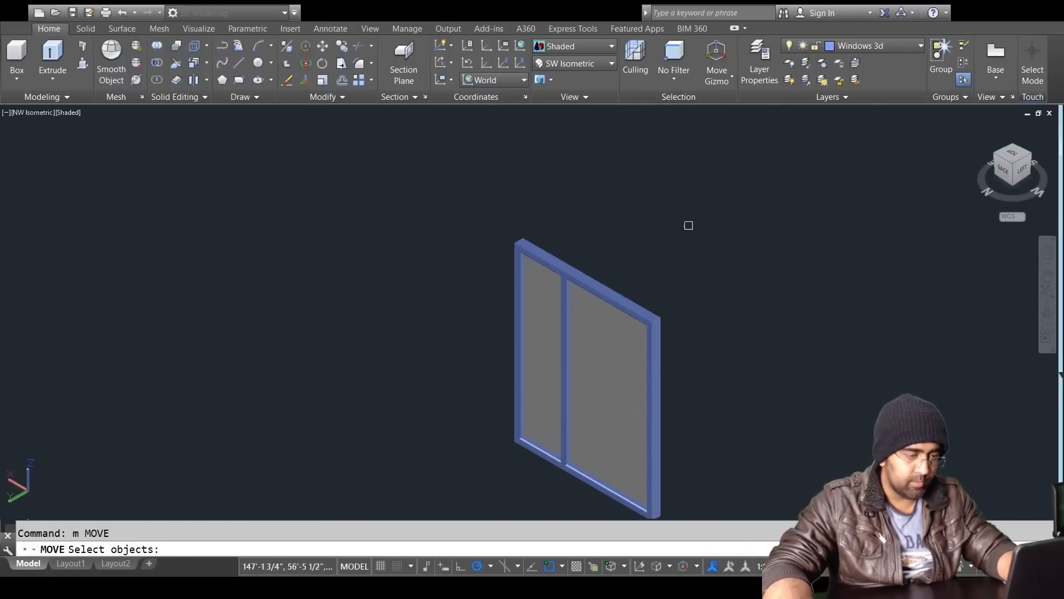
left_click(684, 232)
left_click(541, 310)
middle_click_drag(523, 398, 499, 242)
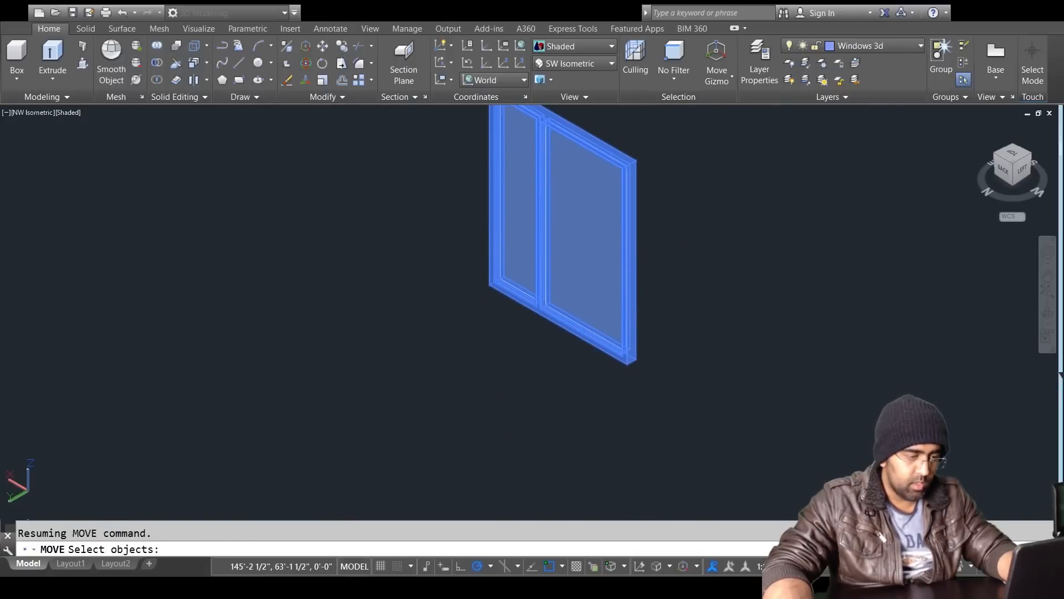
scroll(584, 398, "up", 3)
key("Return")
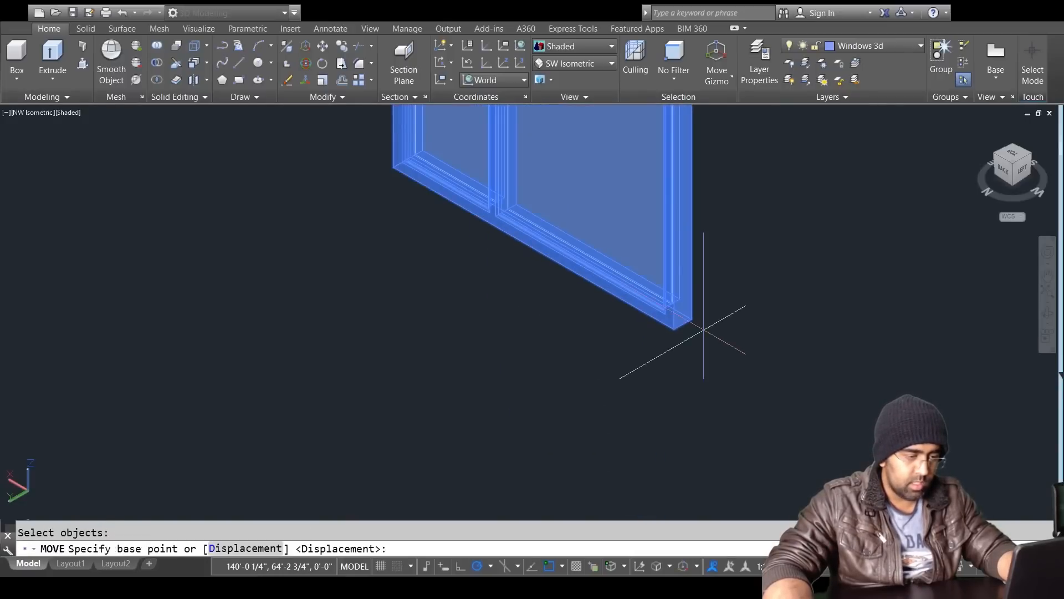
left_click(674, 329)
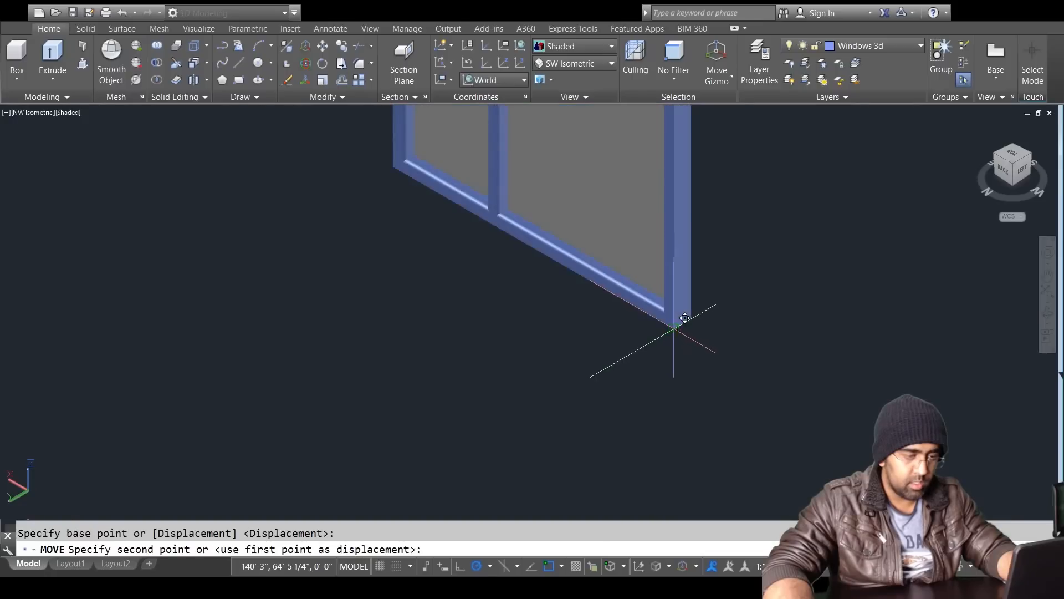
scroll(698, 315, "down", 5)
middle_click_drag(915, 215, 730, 533)
scroll(902, 249, "up", 10)
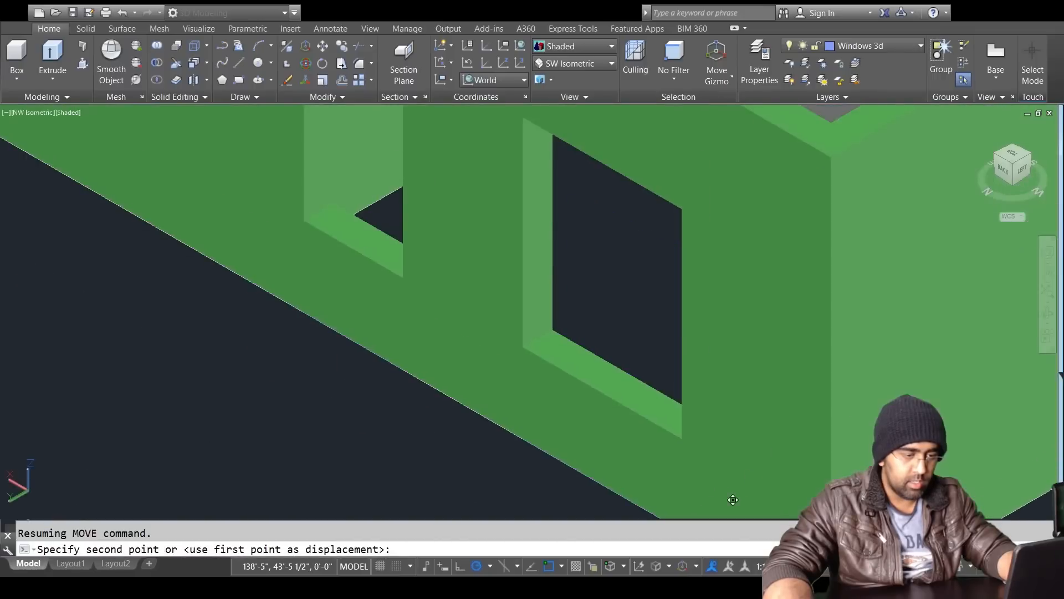
left_click(697, 470)
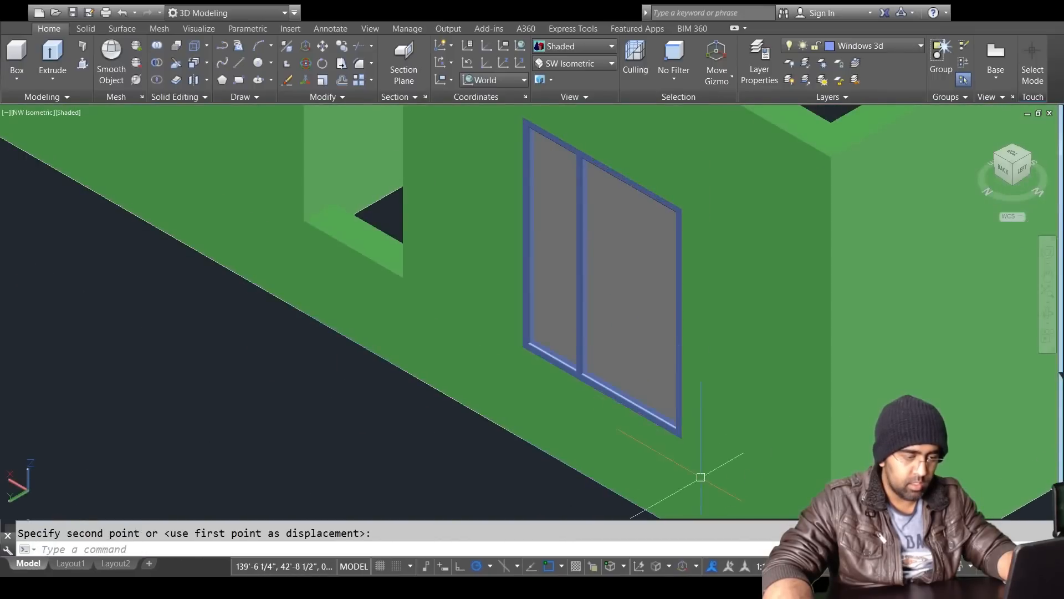
Step: Switch to the Wireframe visual style and move the rear window inward so its inner lower frame corner meets the middle of the wall thickness
key("Escape")
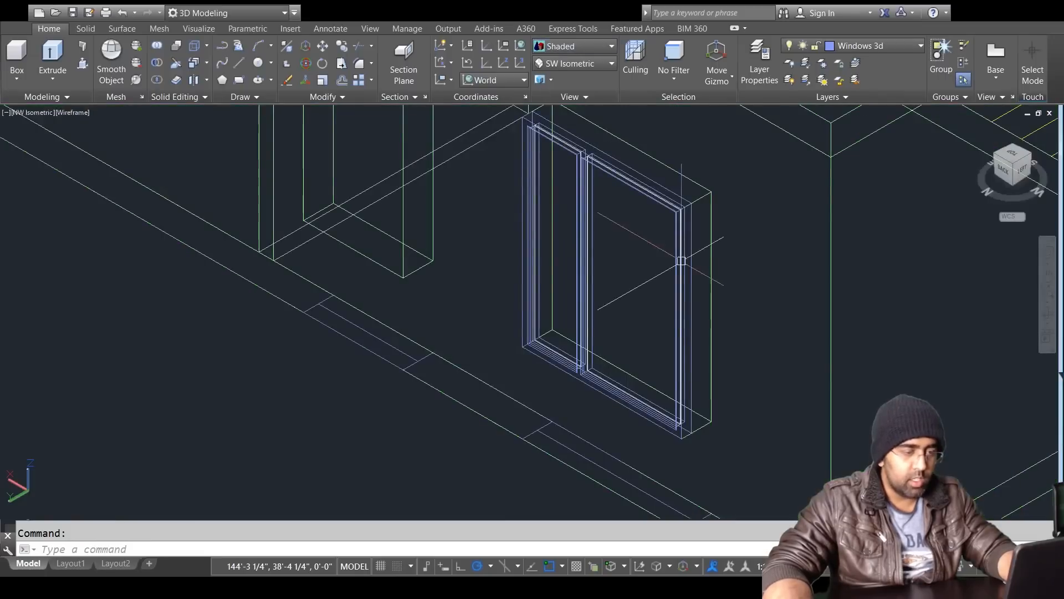
key("Escape")
type("m")
key("Return")
left_click(578, 270)
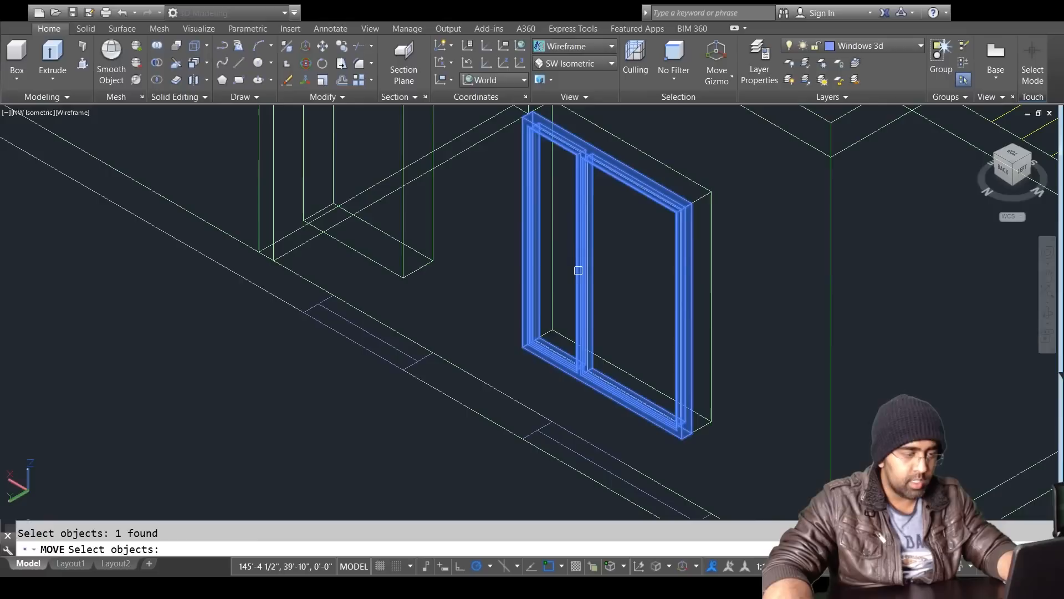
left_click(637, 288)
left_click(636, 307)
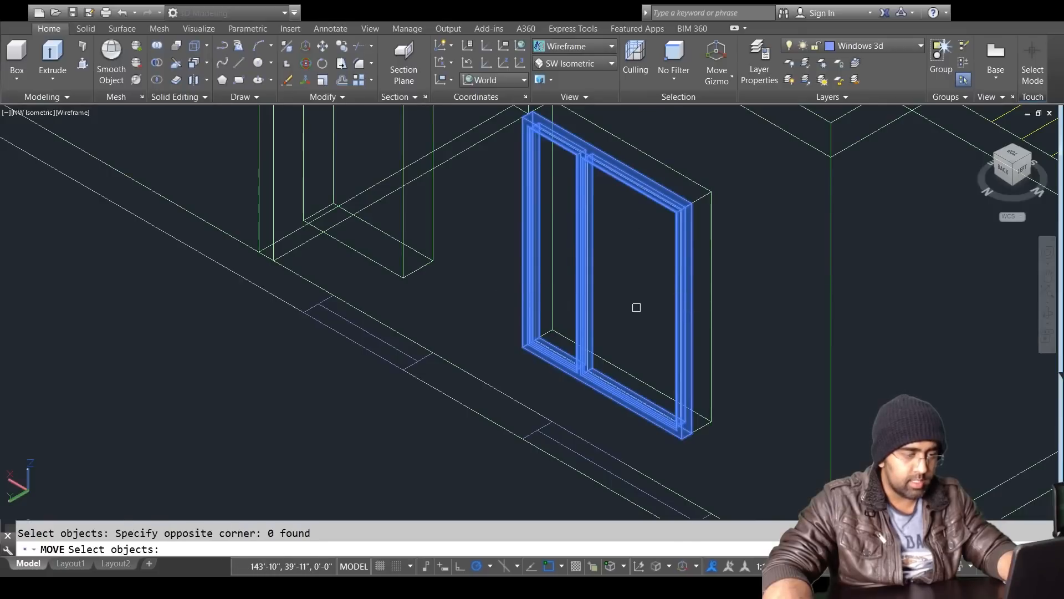
left_click(588, 295)
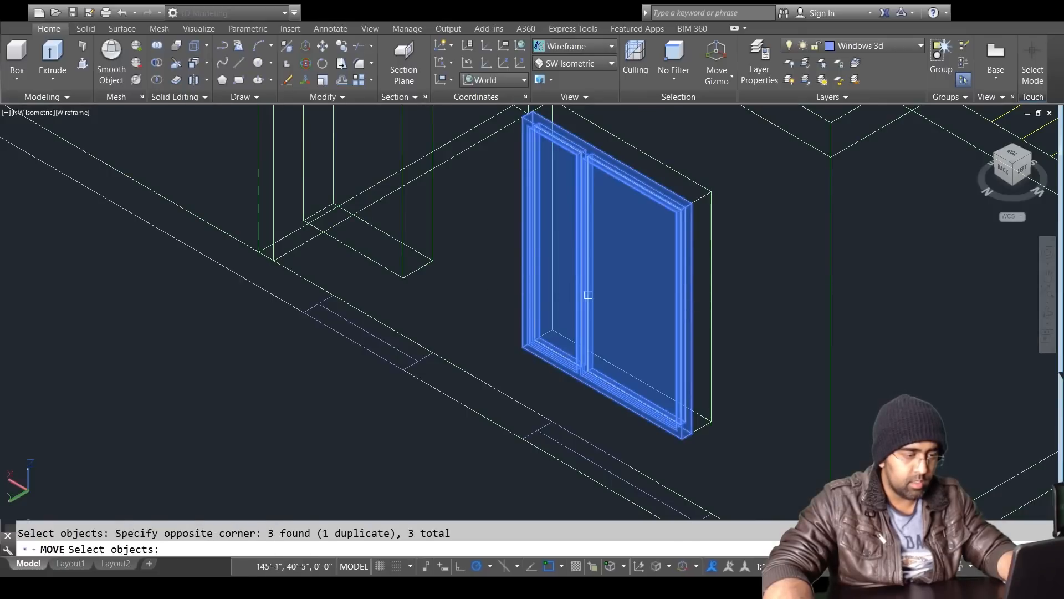
key("Return")
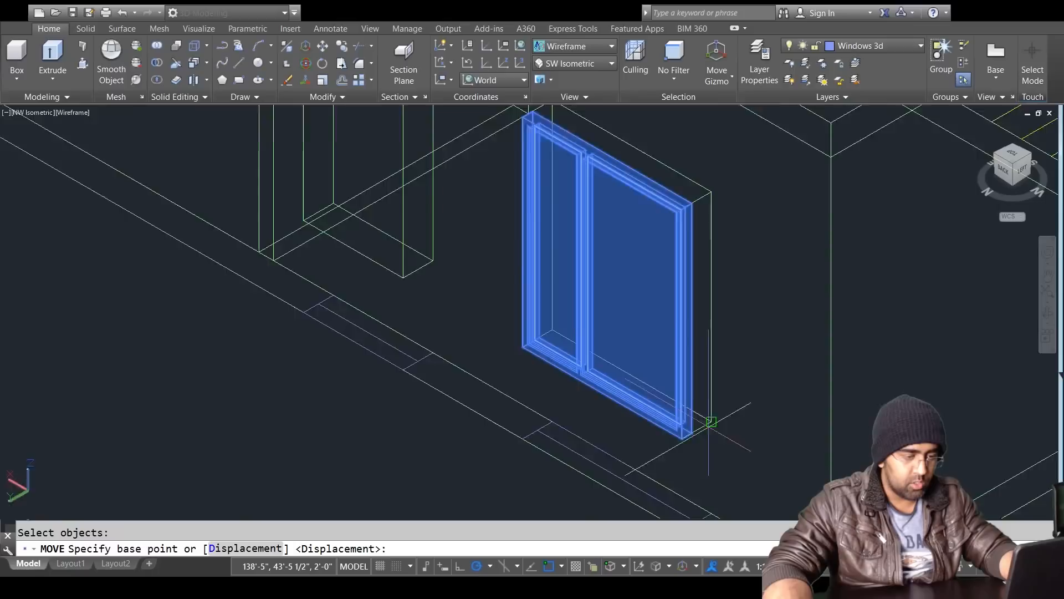
scroll(659, 459, "up", 5)
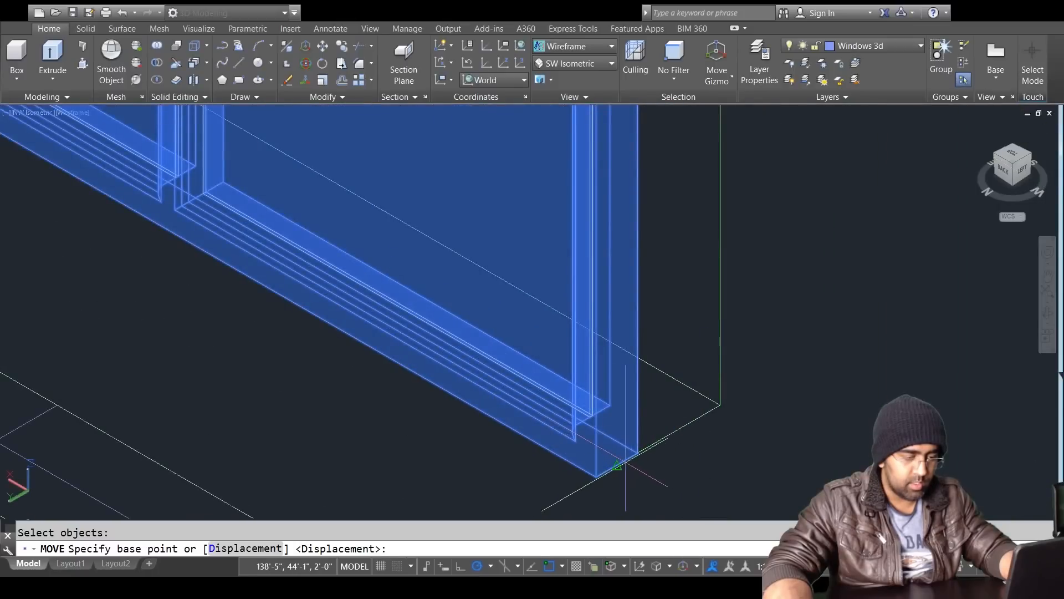
left_click(635, 454)
left_click(672, 446)
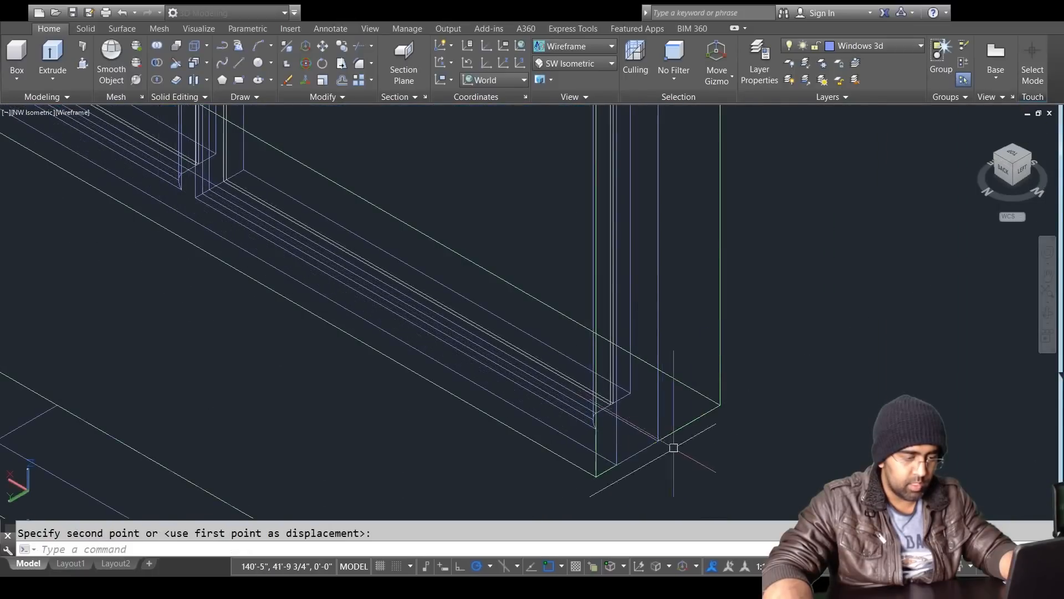
key("Escape")
scroll(706, 388, "down", 3)
middle_click_drag(428, 208, 722, 439)
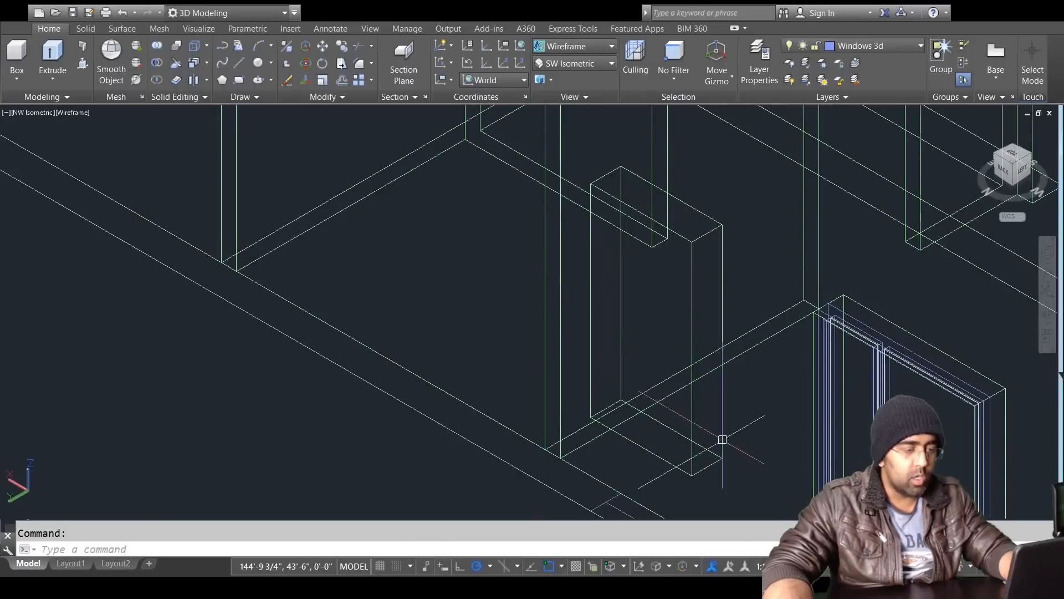
Step: Copy the seated rear window from its opening's lower outer corner to the matching corner of the neighbouring narrower opening in the rear wall
scroll(699, 377, "down", 1)
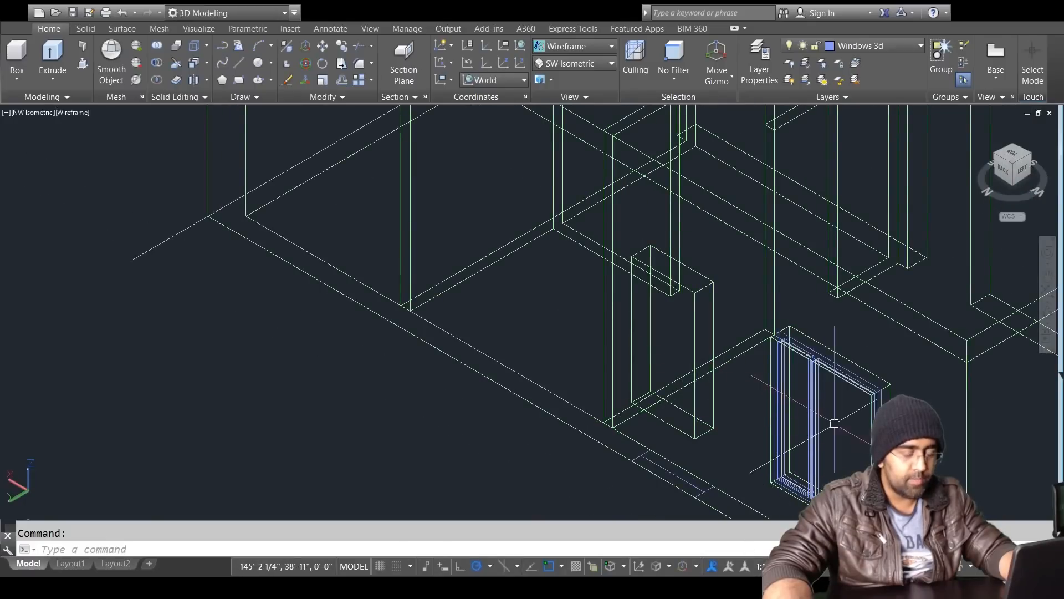
middle_click_drag(835, 423, 659, 327)
key("Escape")
type("co")
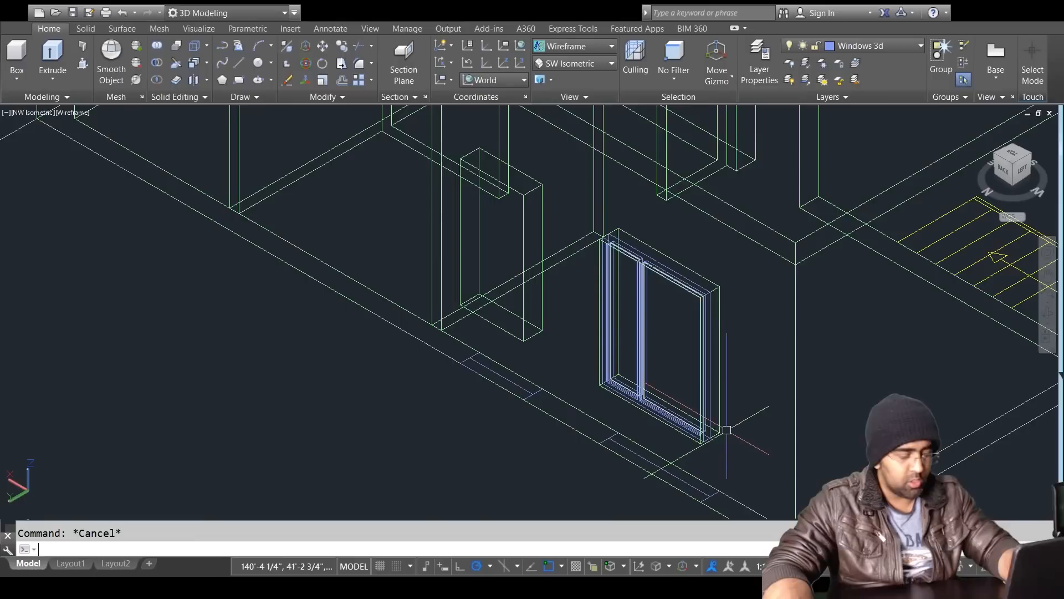
key("Return")
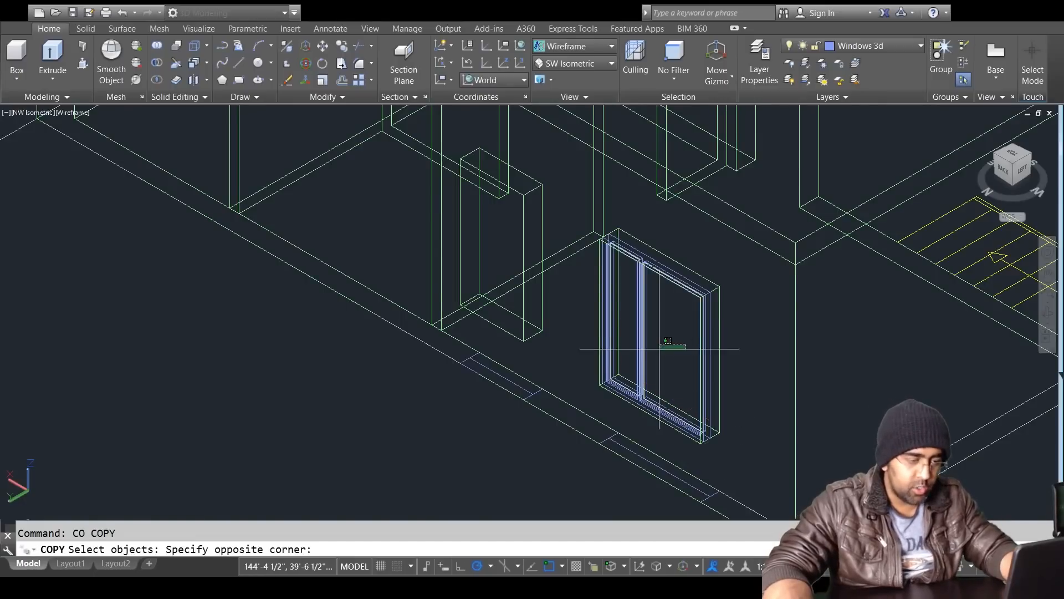
left_click(642, 351)
key("Return")
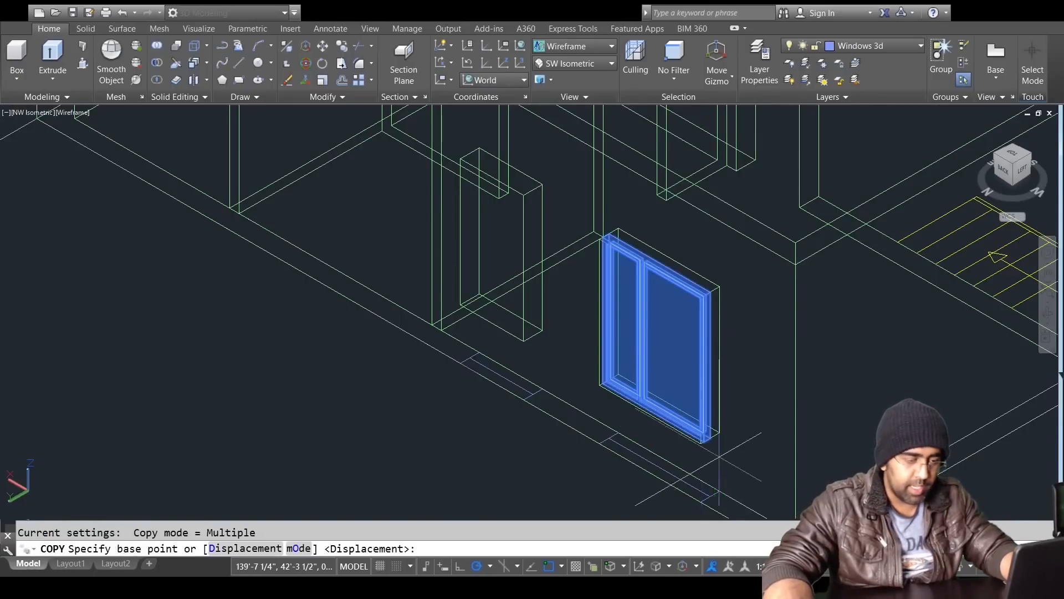
scroll(704, 466, "up", 3)
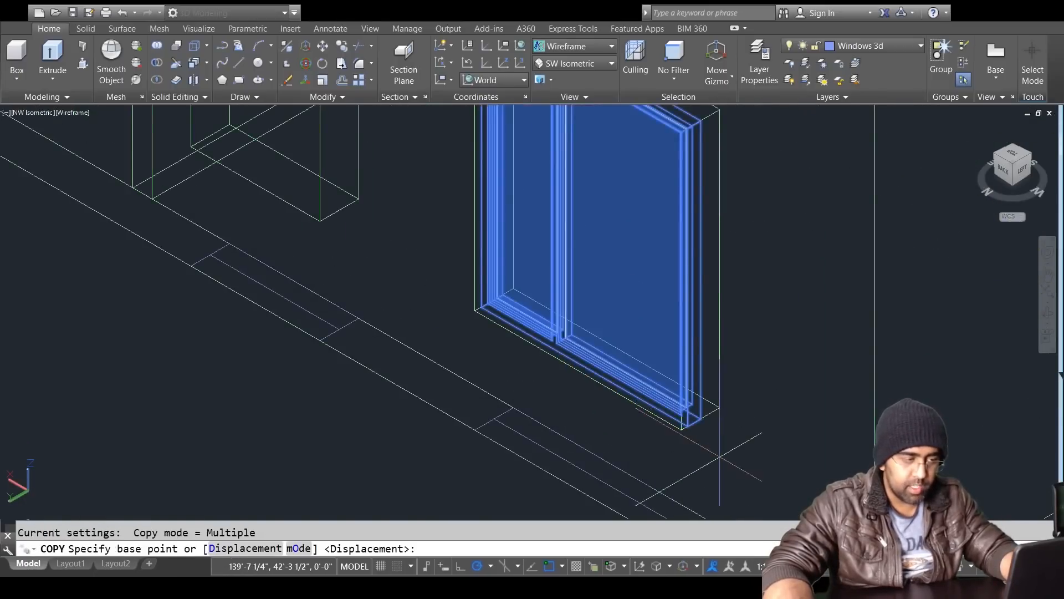
left_click(475, 310)
scroll(474, 310, "down", 4)
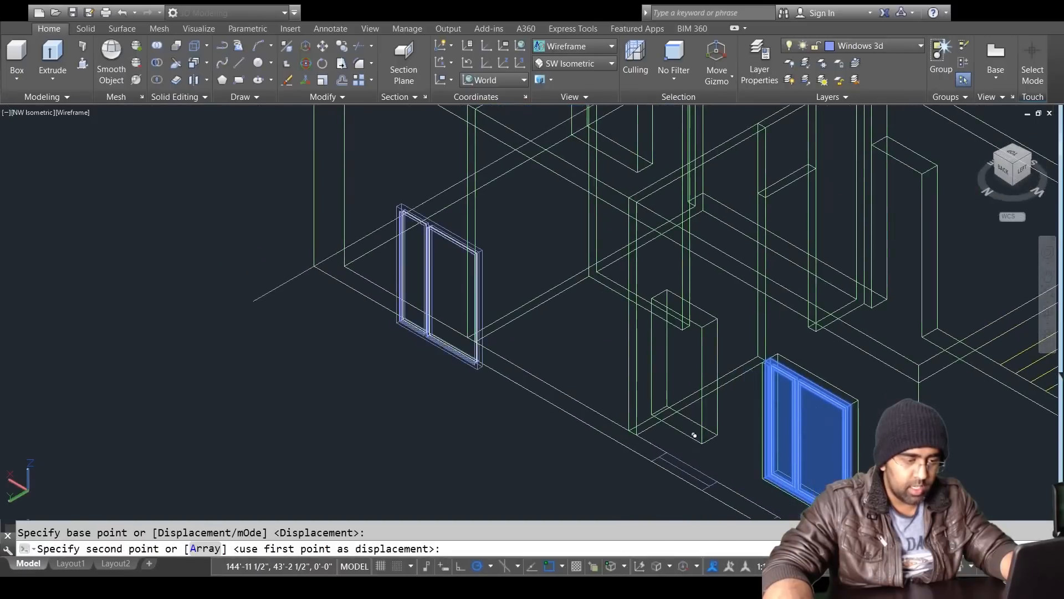
scroll(672, 413, "up", 4)
scroll(825, 453, "down", 2)
middle_click_drag(824, 447, 644, 361)
scroll(826, 454, "up", 4)
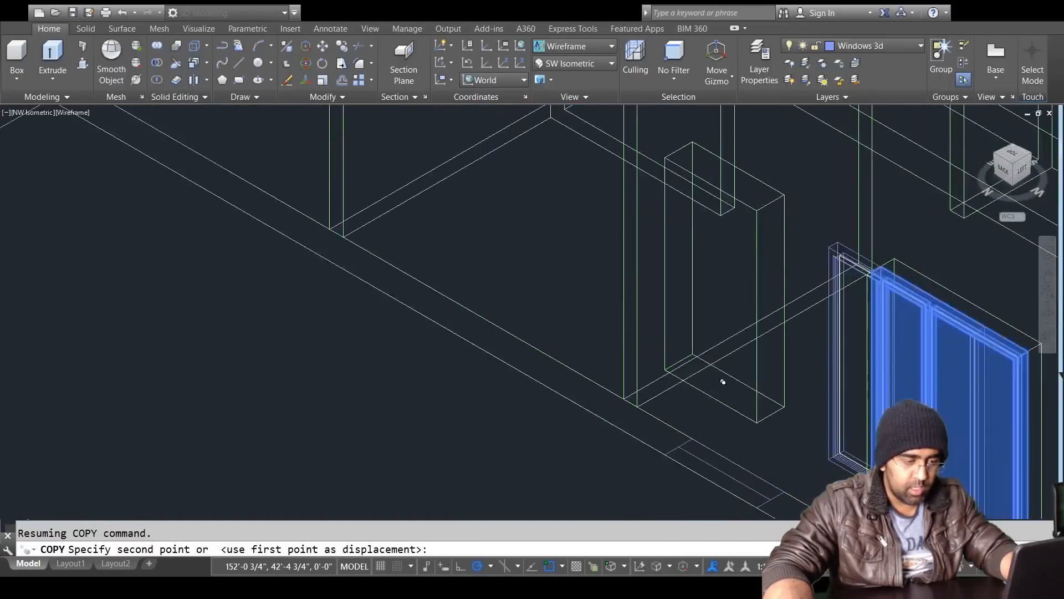
left_click(501, 272)
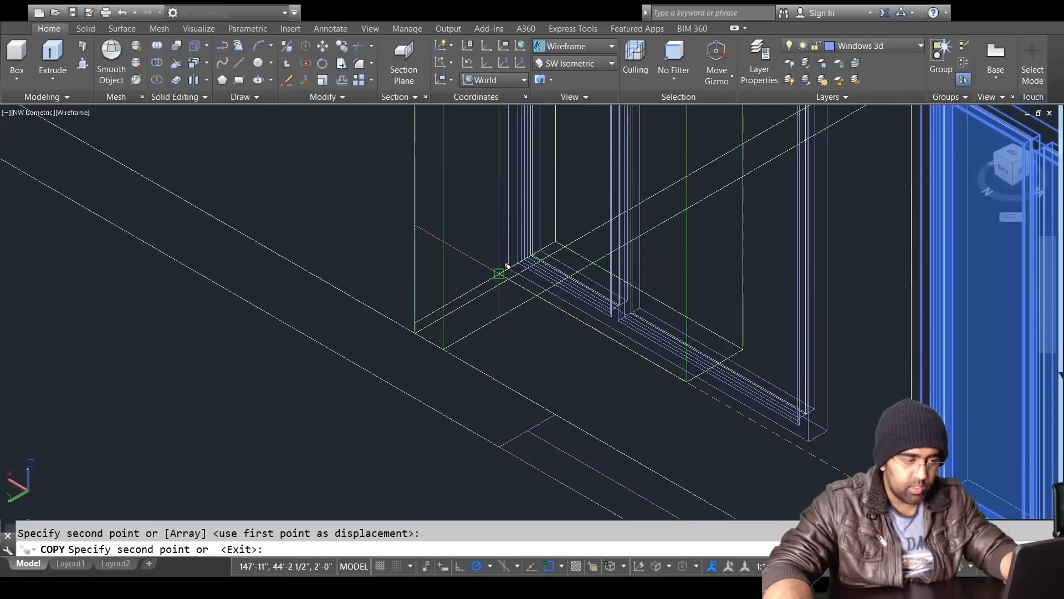
key("Escape")
Step: Examine in the Shaded visual style how the new window copy fits the narrower rear opening, including its lower frame edge
scroll(615, 397, "down", 3)
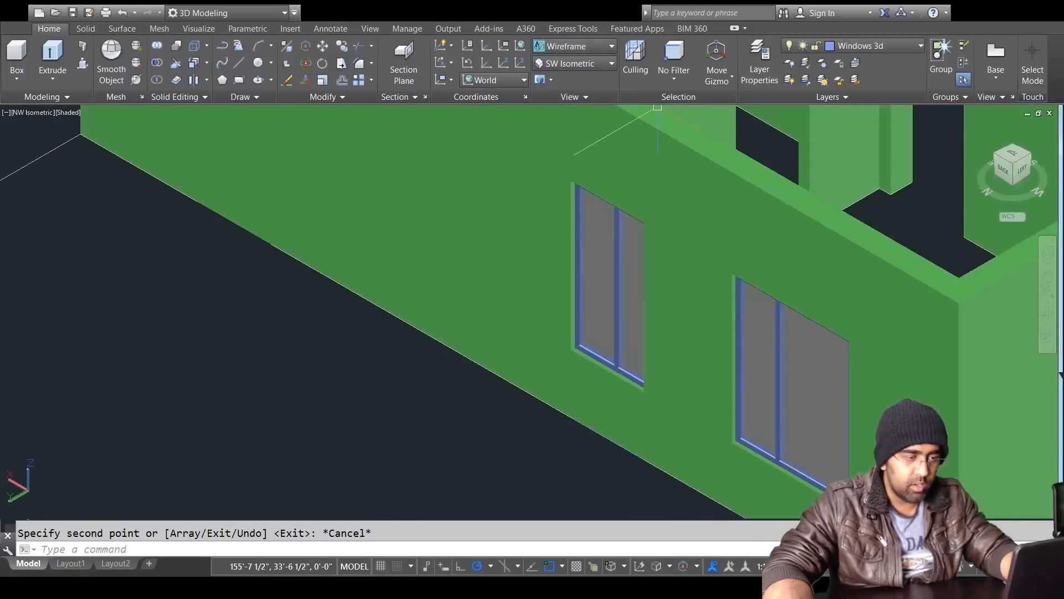
scroll(740, 310, "up", 2)
mouse_move(575, 373)
middle_mouse_down("shift")
mouse_move(606, 383)
mouse_move(701, 368)
mouse_move(745, 261)
middle_mouse_up("shift")
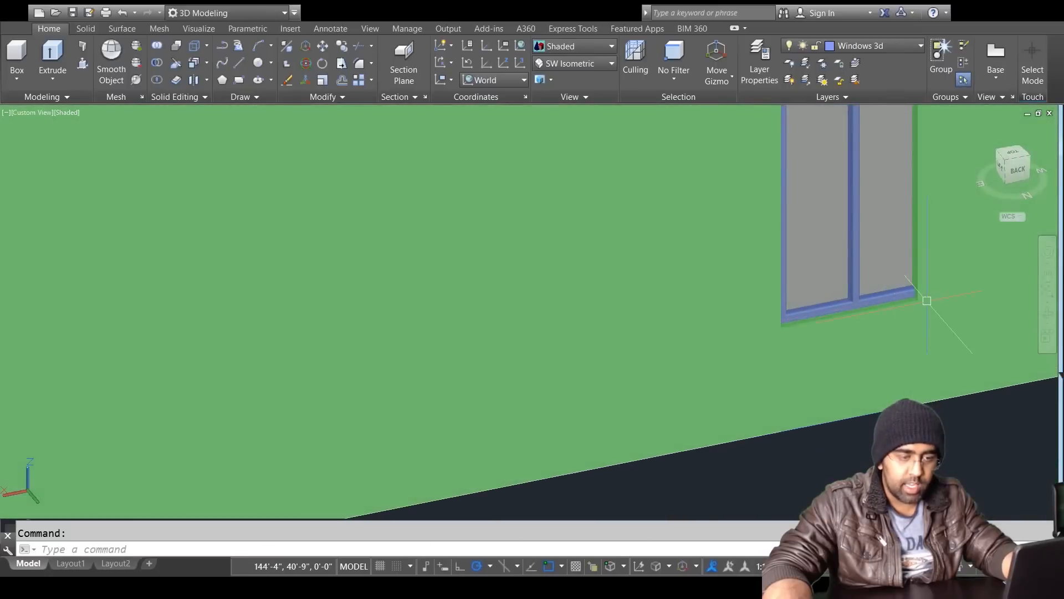
scroll(926, 300, "up", 2)
scroll(872, 286, "up", 2)
key("Escape")
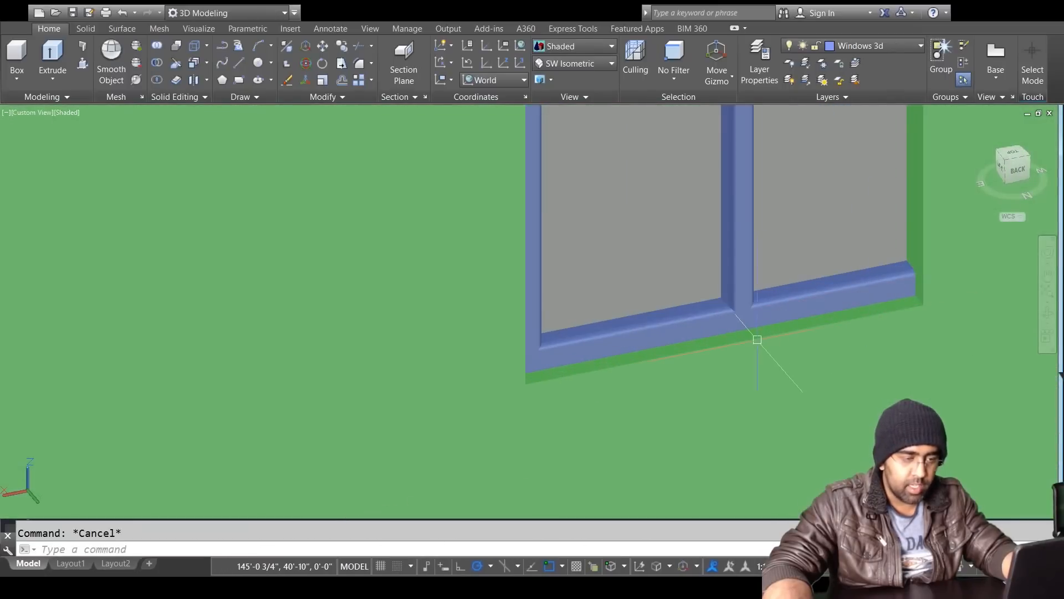
scroll(778, 322, "up", 2)
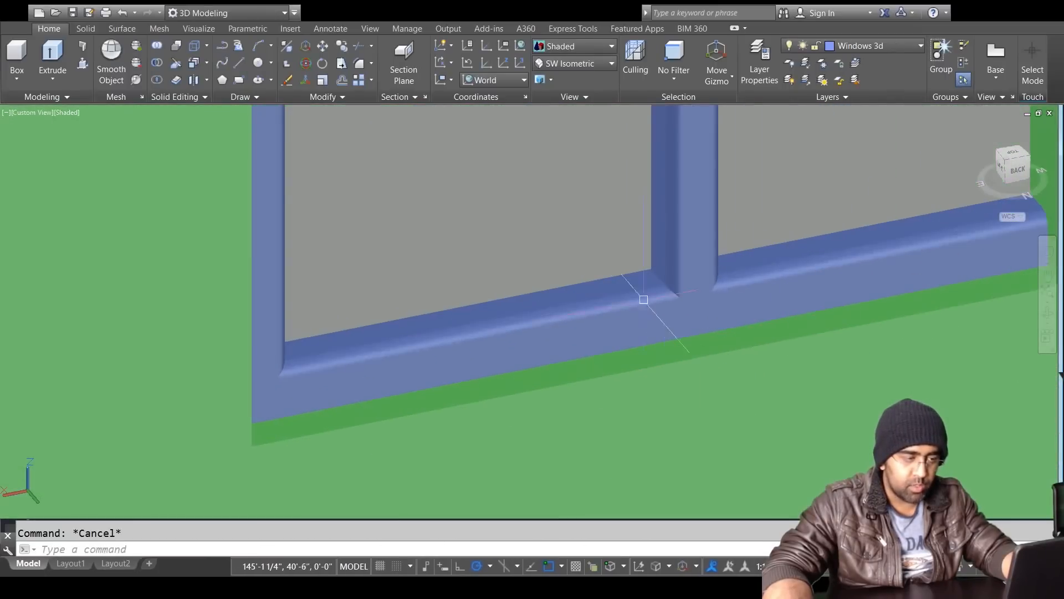
mouse_move(634, 316)
middle_mouse_down("shift")
mouse_move(572, 413)
mouse_move(544, 424)
mouse_move(637, 127)
middle_mouse_up("shift")
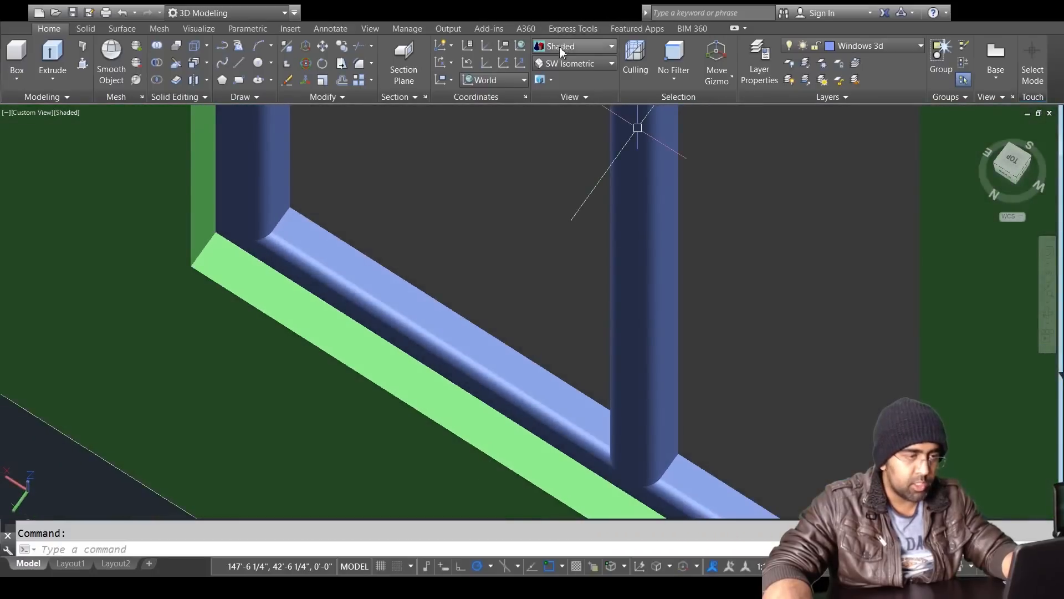
Step: Switch to the Wireframe visual style and measure the clear width of the copied window's smaller pane along its lower edge
left_click(412, 172)
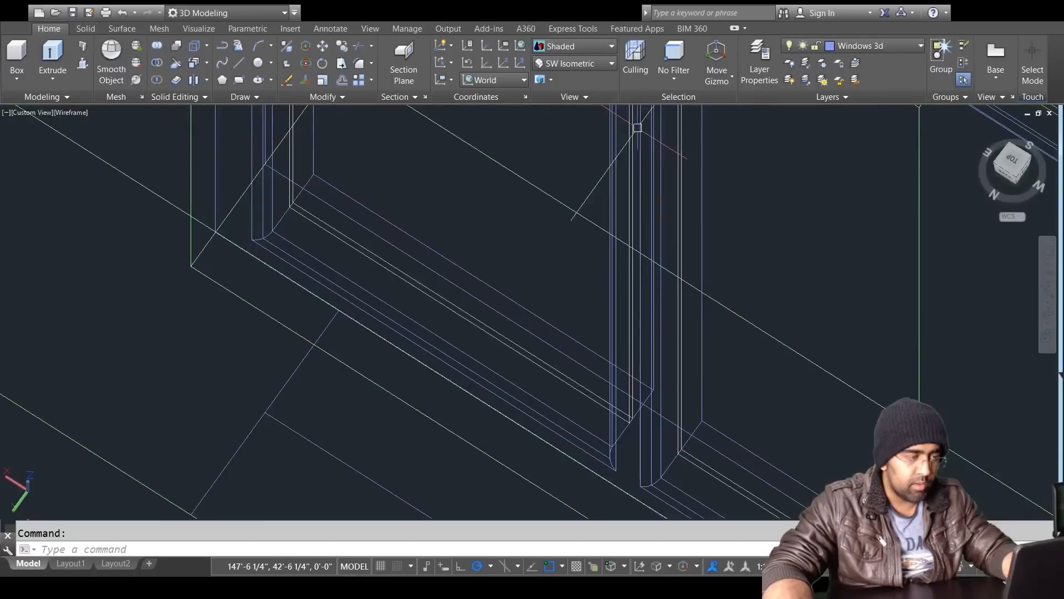
key("Escape")
scroll(404, 356, "down", 2)
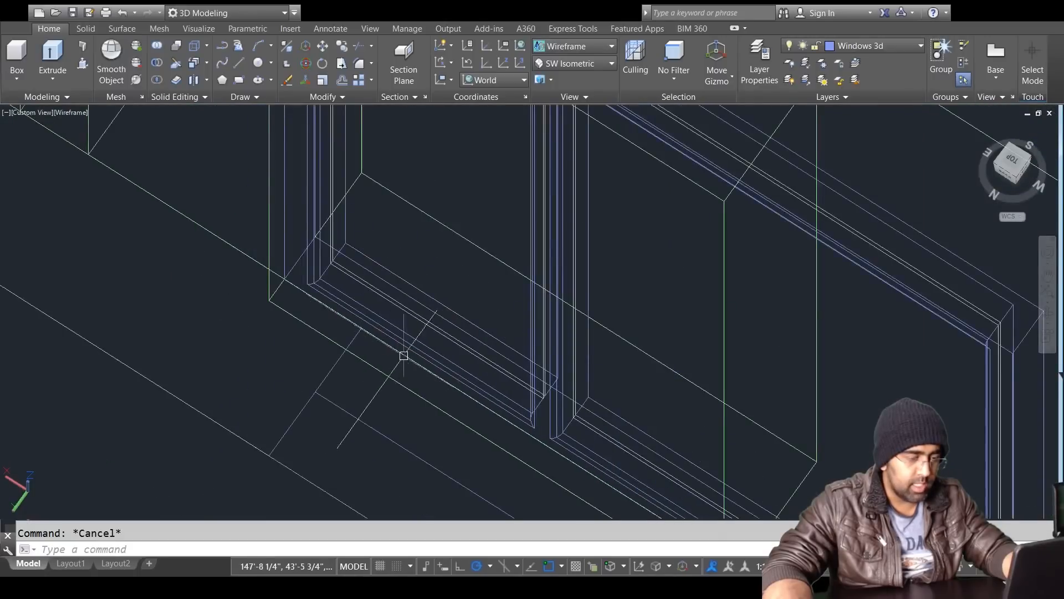
middle_click_drag(516, 368, 680, 370, "shift")
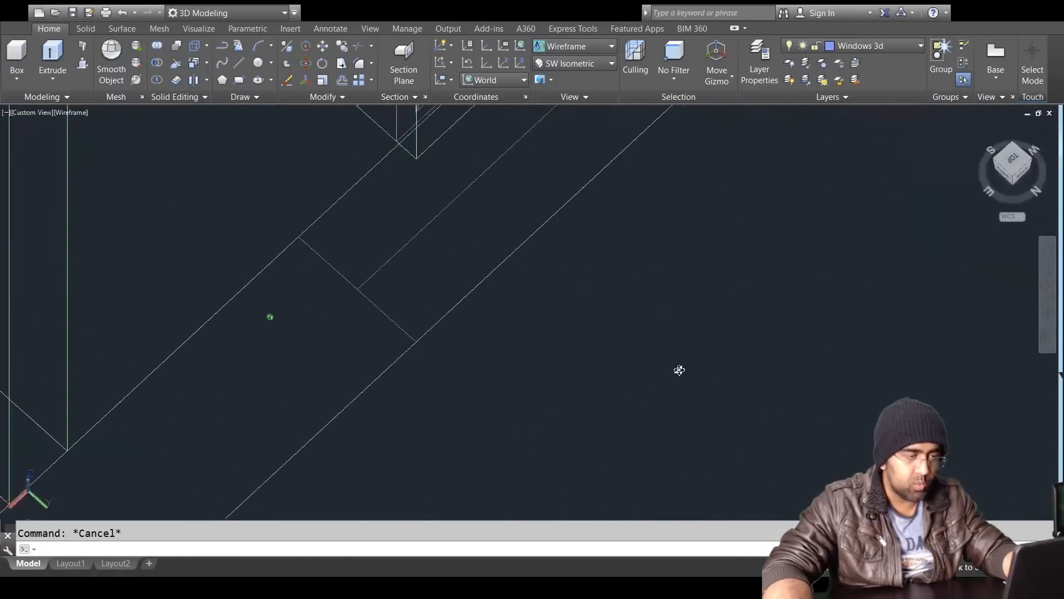
middle_click_drag(585, 178, 671, 513)
middle_click_drag(722, 327, 643, 441, "shift")
scroll(689, 244, "down", 3)
scroll(643, 441, "up", 2)
key("Escape")
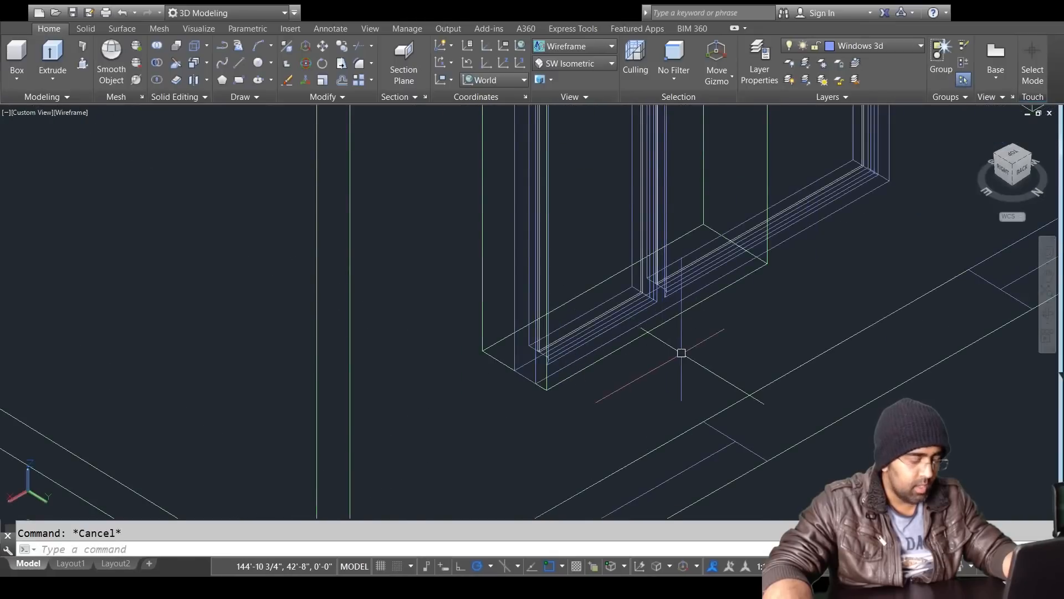
type("di")
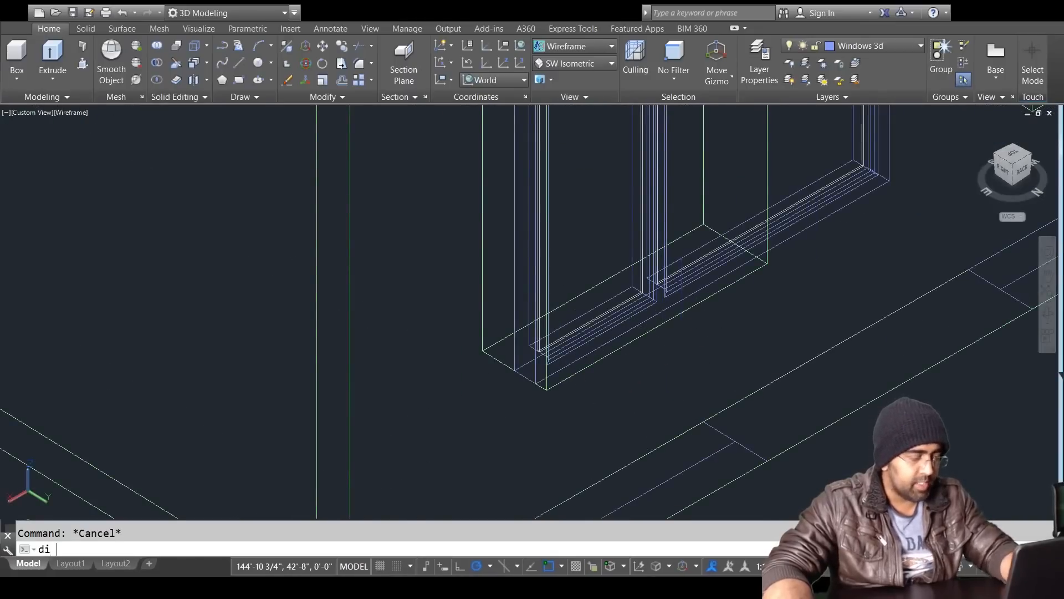
key("Return")
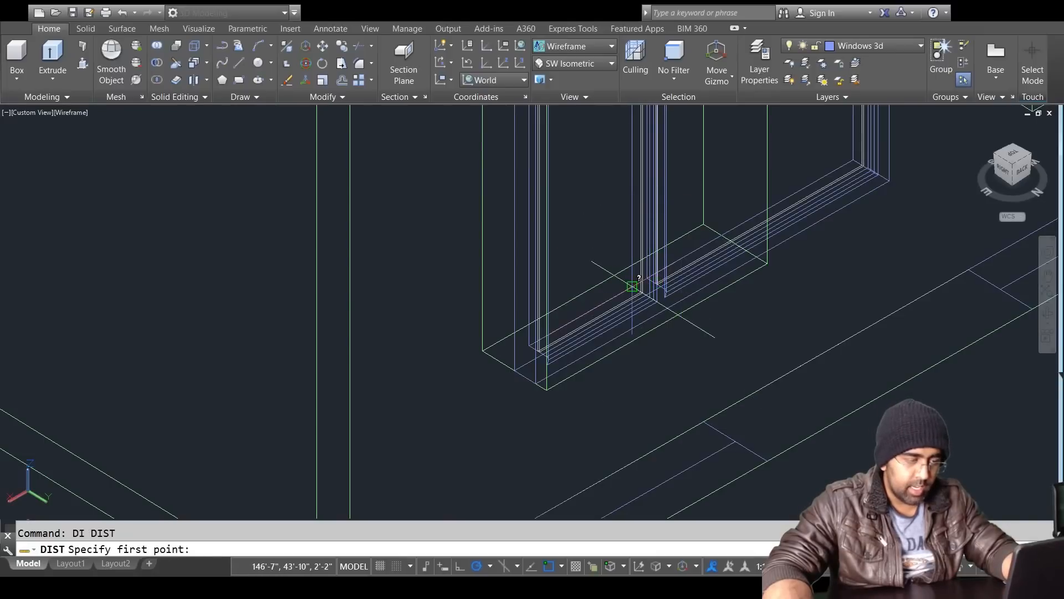
left_click(632, 286)
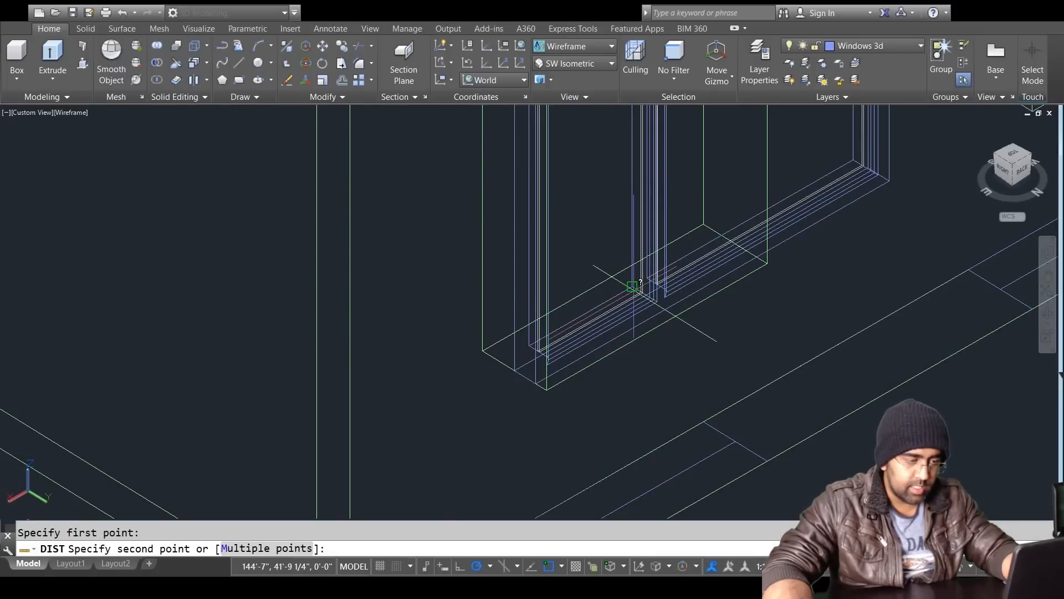
scroll(518, 352, "up", 2)
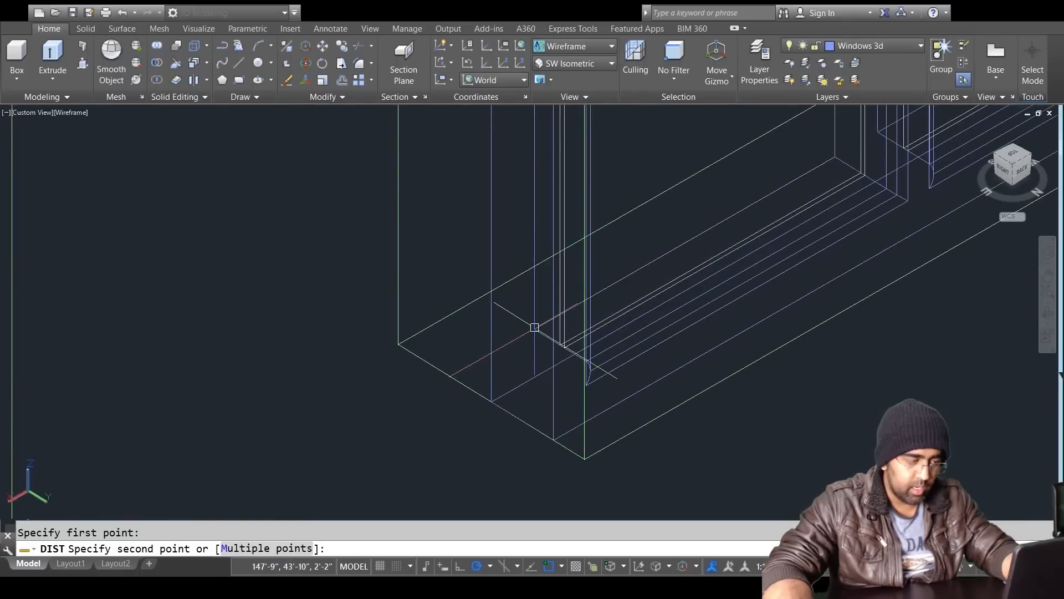
left_click(535, 328)
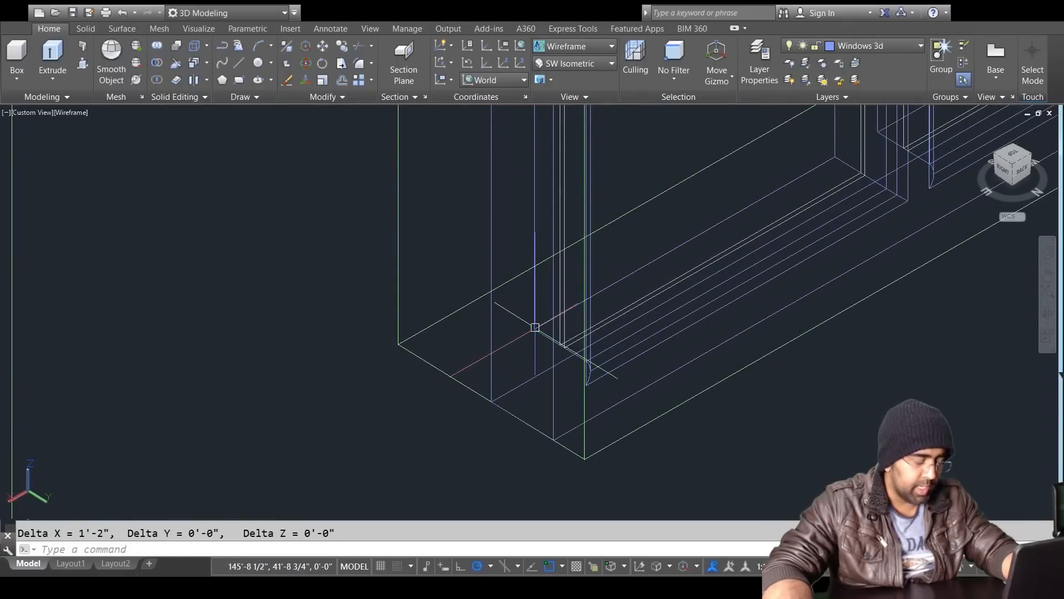
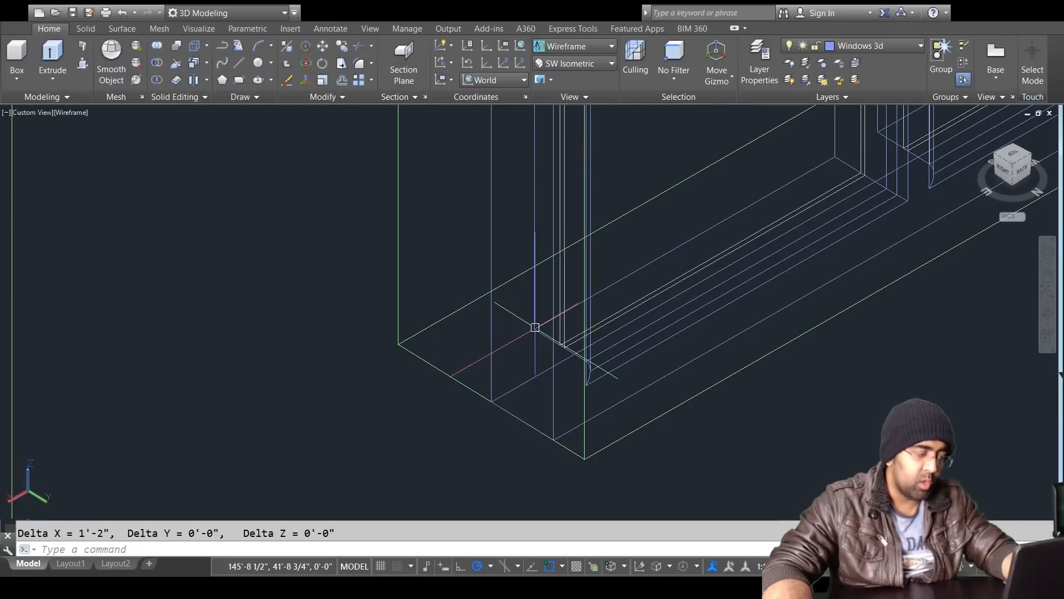
Step: Measure the width of the narrower rear wall opening along its upper edge
scroll(755, 434, "down", 3)
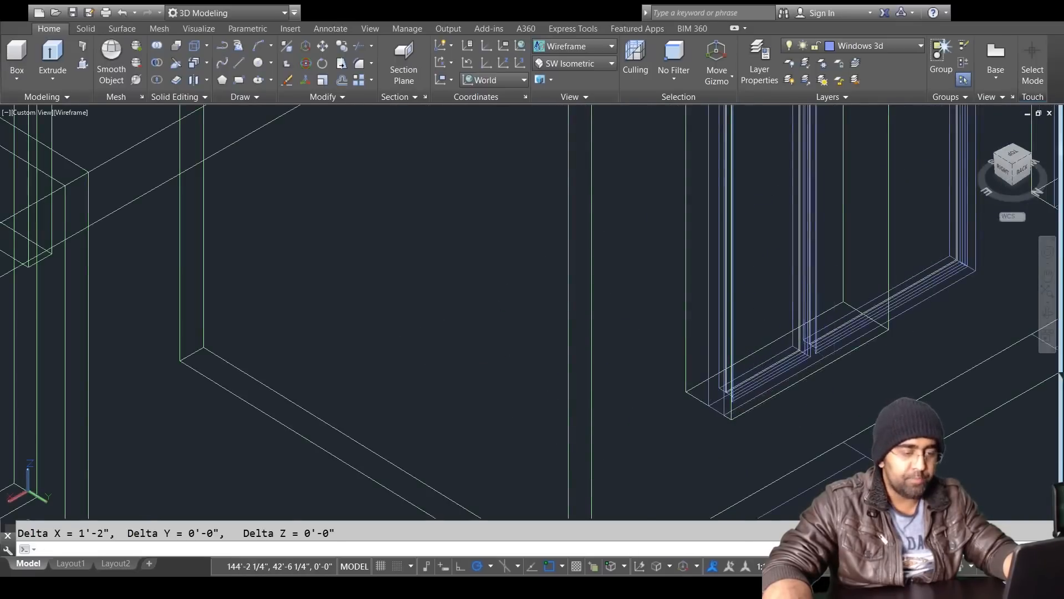
middle_click_drag(806, 111, 587, 332)
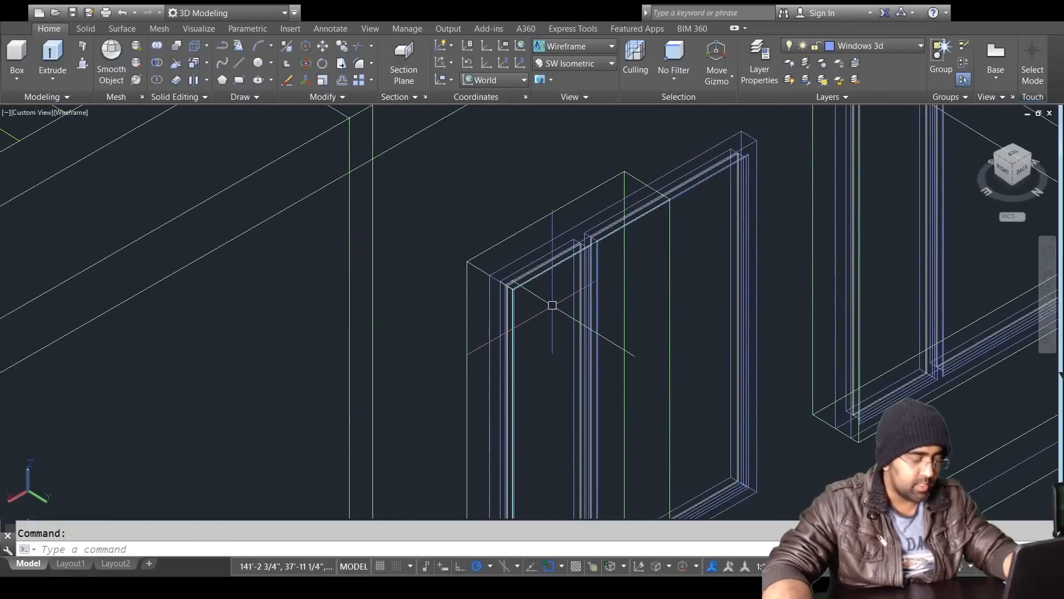
type("DI")
key("Return")
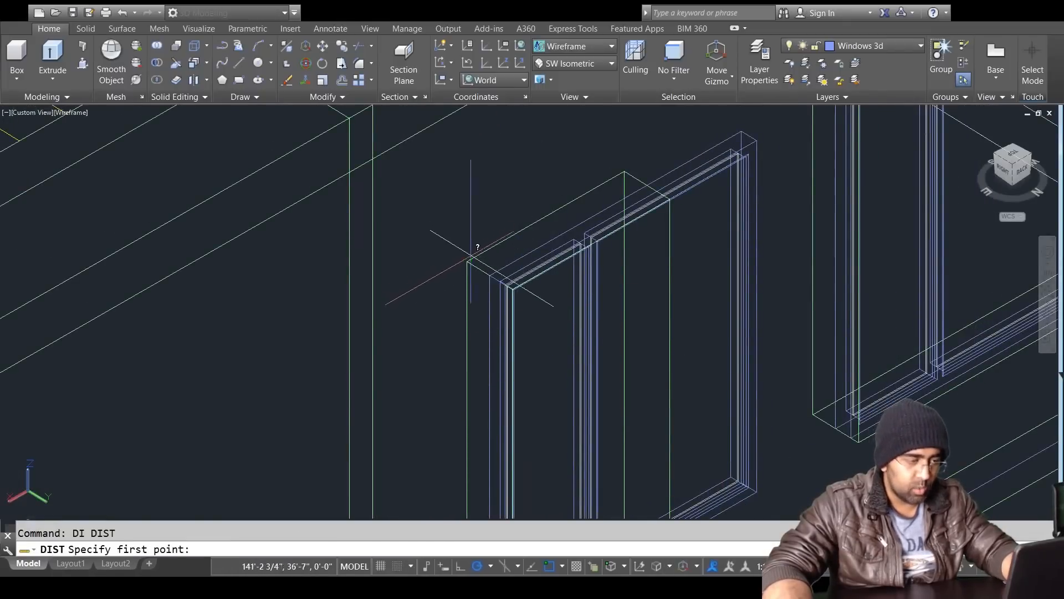
left_click(468, 260)
left_click(625, 171)
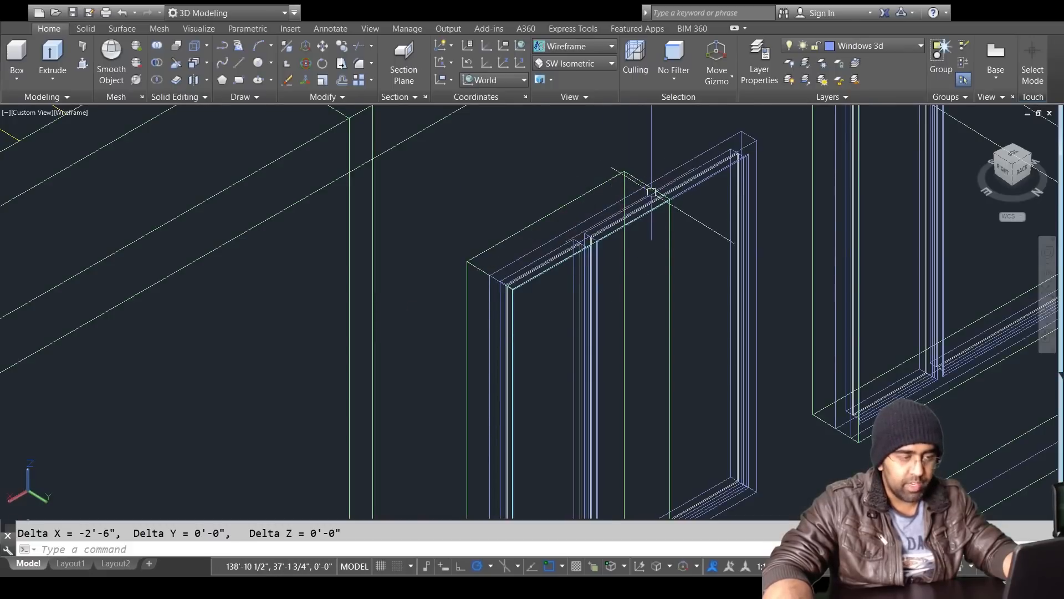
key("Escape")
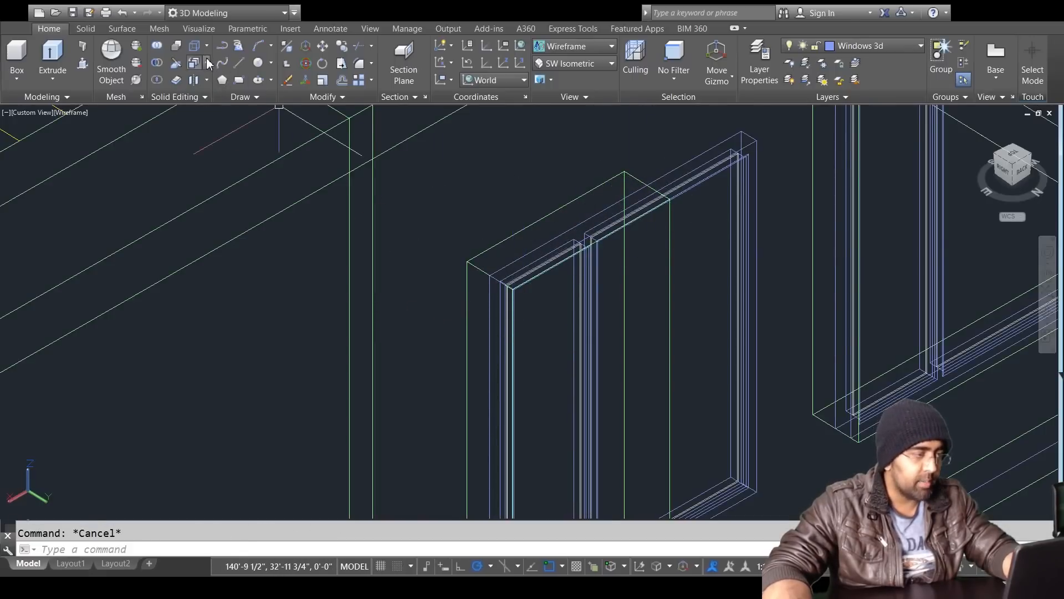
Step: Try to extrude the side face of the narrower rear opening by 1' with a taper angle of 1
left_click(190, 83)
left_click(657, 301)
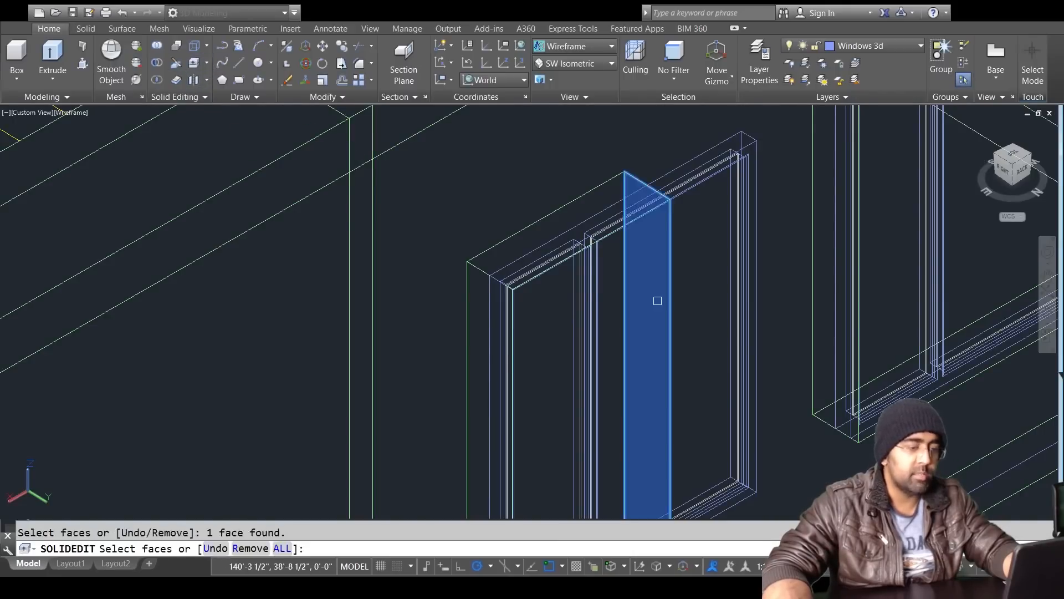
key("Return")
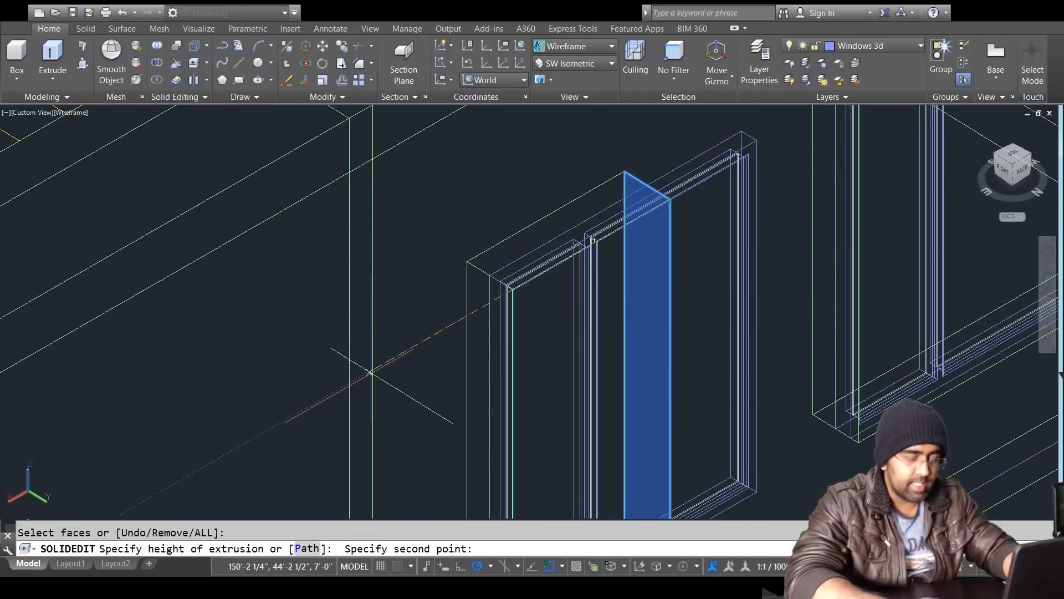
type("1'")
key("Return")
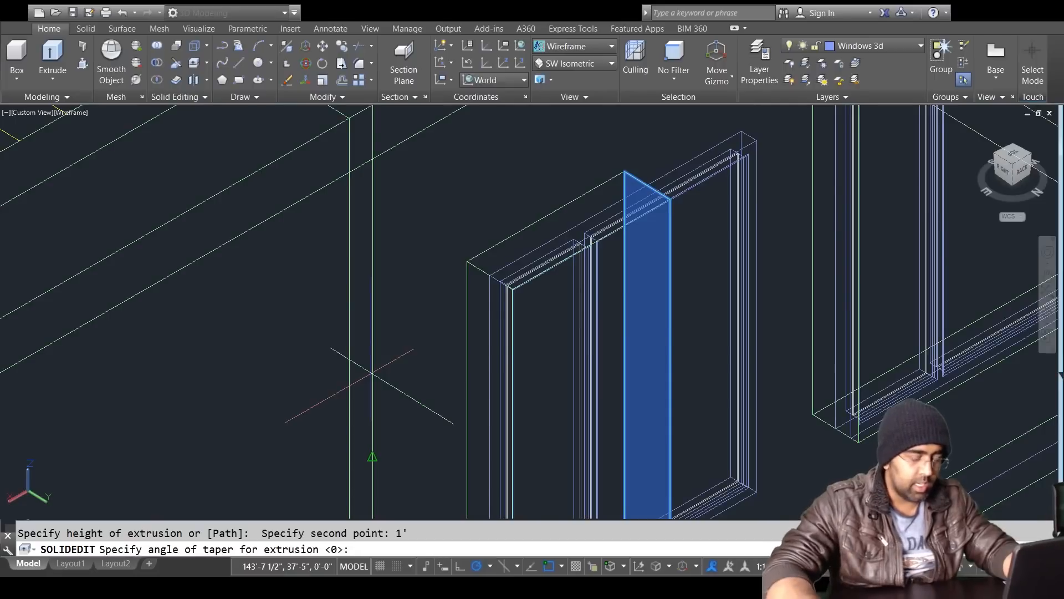
type("1")
key("Return")
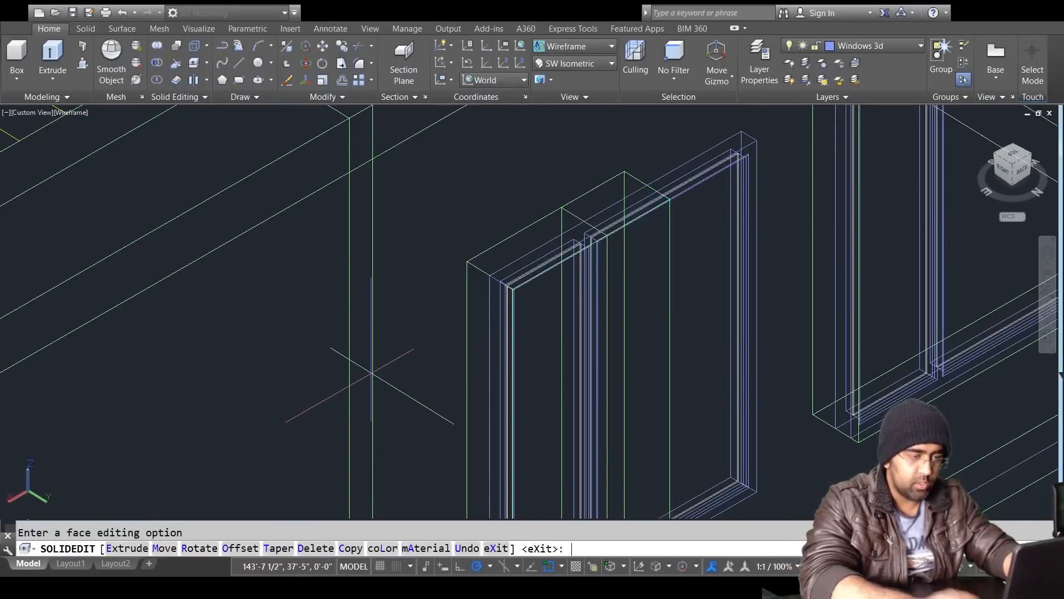
key("Escape")
key("Escape")
left_click(606, 259)
key("Escape")
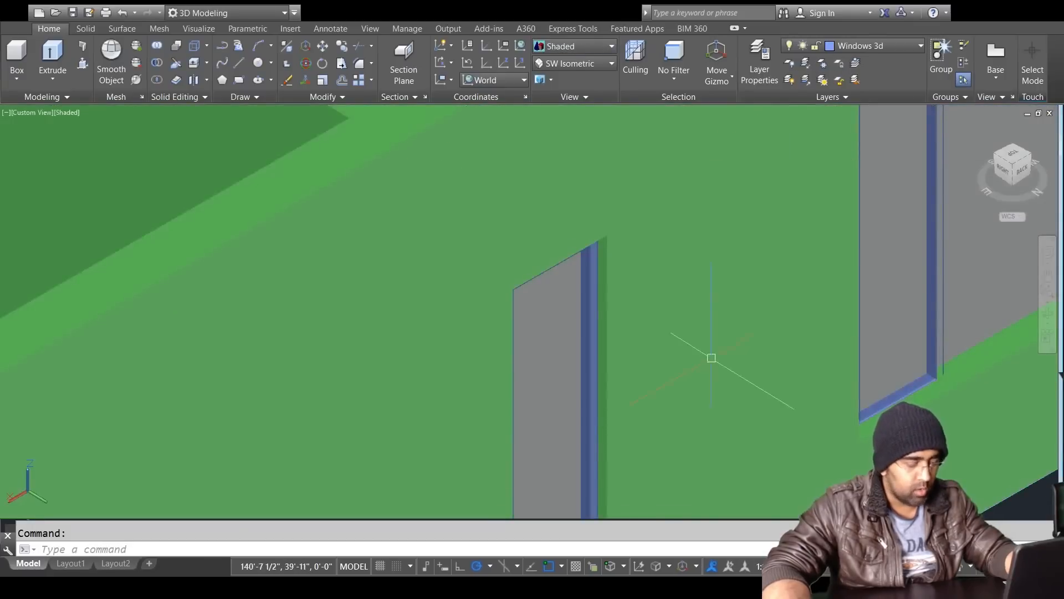
Step: Inspect the extruded opening in the Shaded style, return to Wireframe and undo the face extrusion
mouse_move(709, 355)
middle_mouse_down("shift")
mouse_move(697, 375)
mouse_move(676, 321)
mouse_move(634, 331)
mouse_move(680, 343)
mouse_move(668, 383)
middle_mouse_up("shift")
scroll(681, 342, "down", 1)
scroll(632, 368, "down", 1)
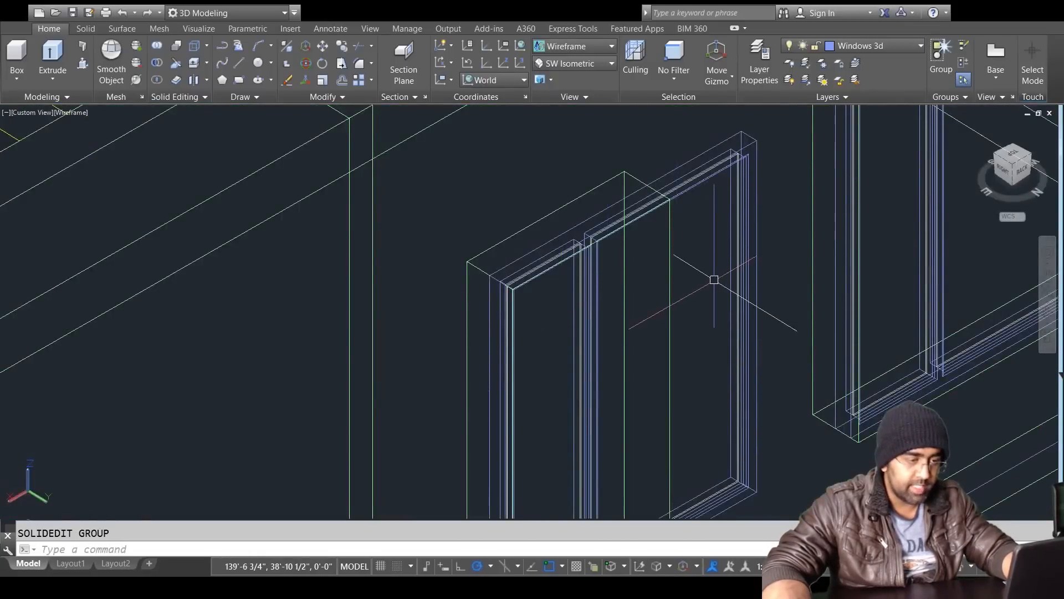
left_click(671, 271)
key("Escape")
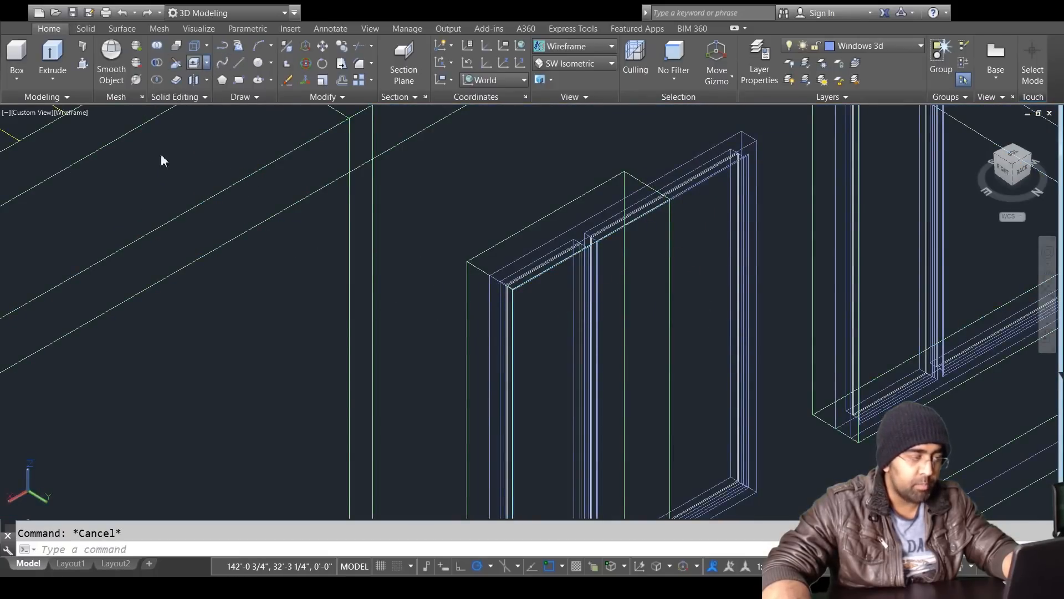
Step: Move the side face of the narrower rear wall opening inward by 1' to narrow the opening
left_click(670, 239)
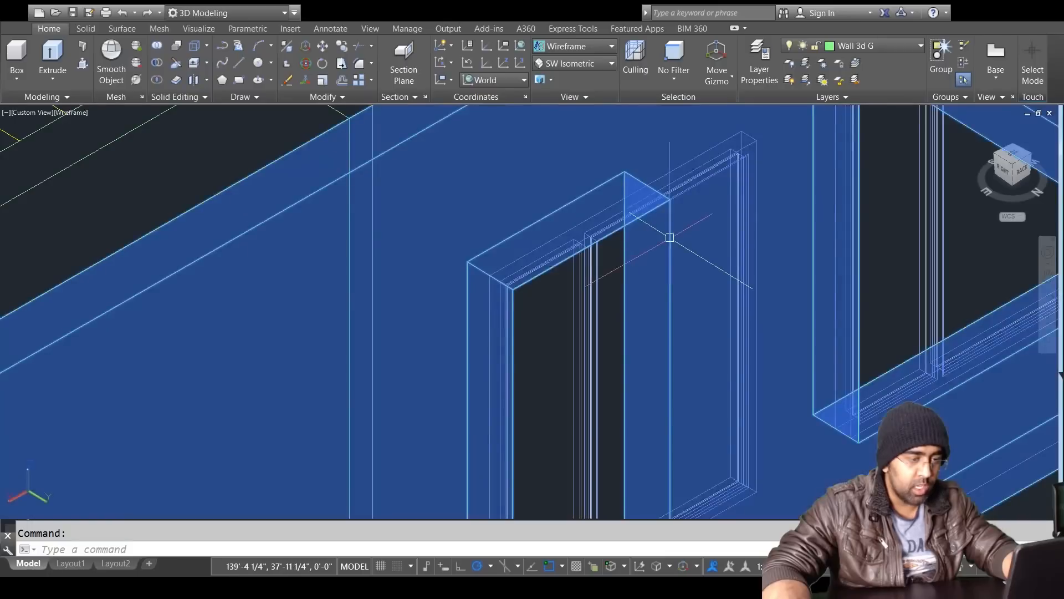
key("Escape")
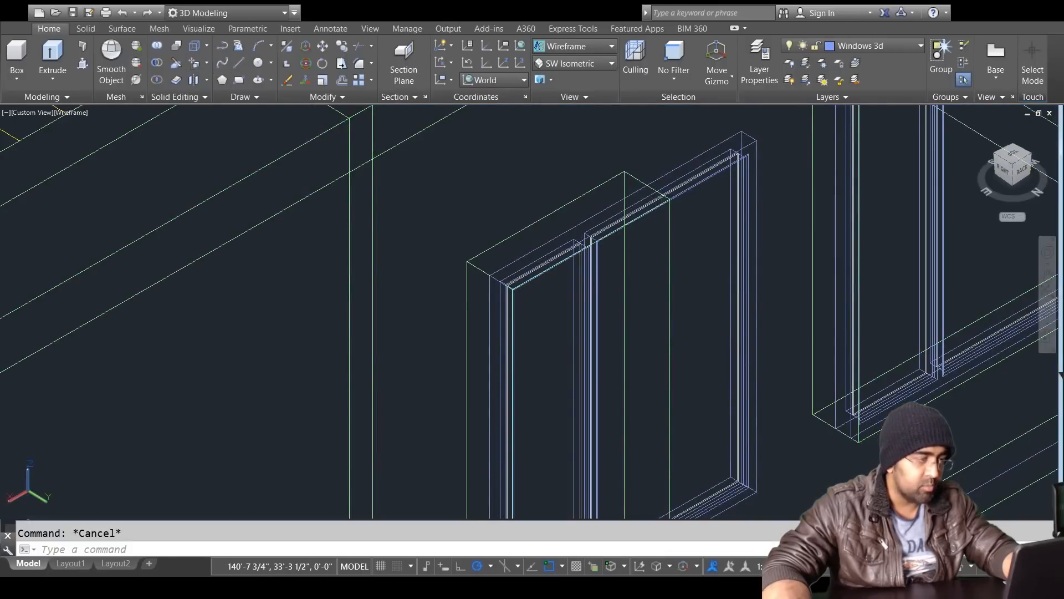
left_click(194, 63)
left_click(663, 247)
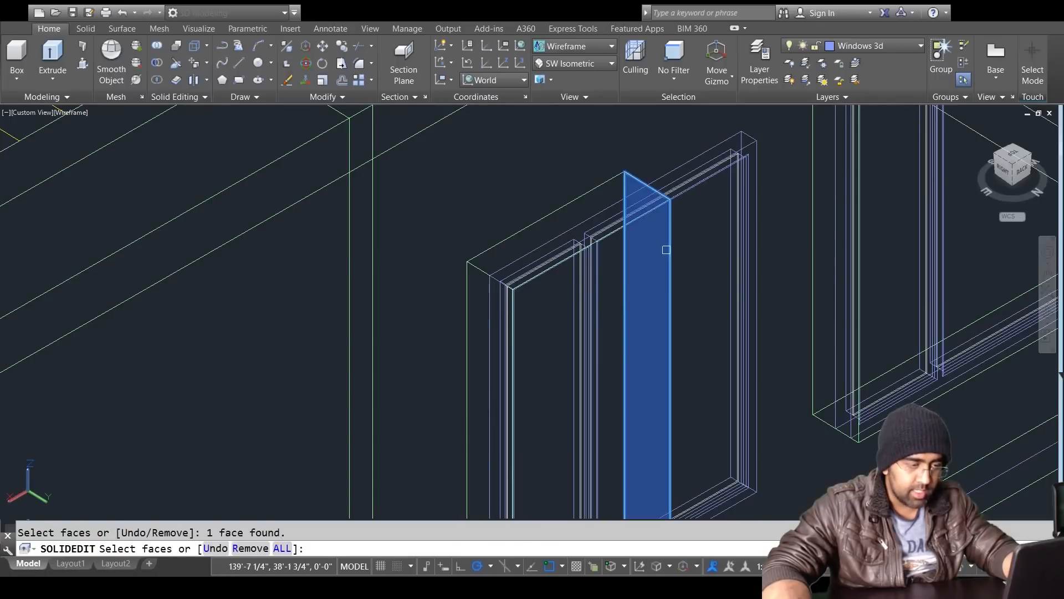
key("Return")
left_click(669, 198)
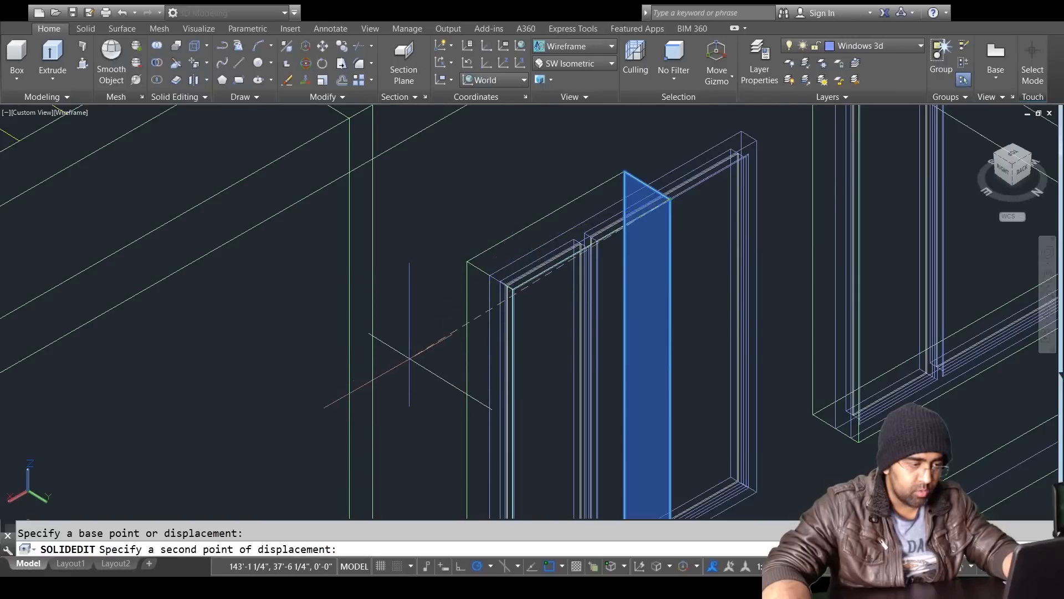
type("1'")
key("Return")
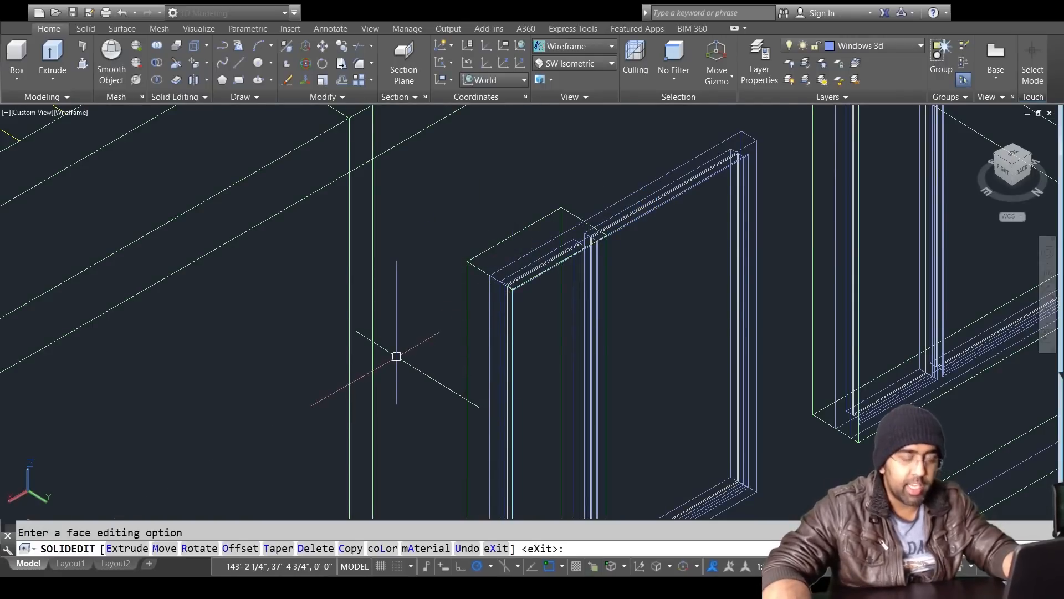
key("Escape")
Step: Delete the glass pane from the larger section of the window copy in the narrowed rear opening
scroll(741, 276, "down", 3)
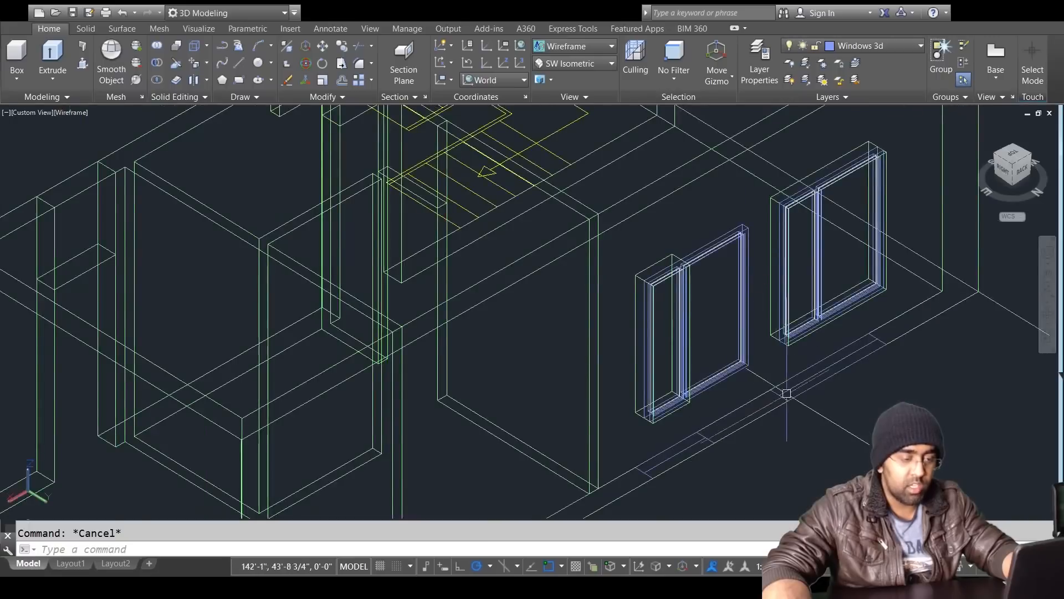
scroll(784, 388, "up", 2)
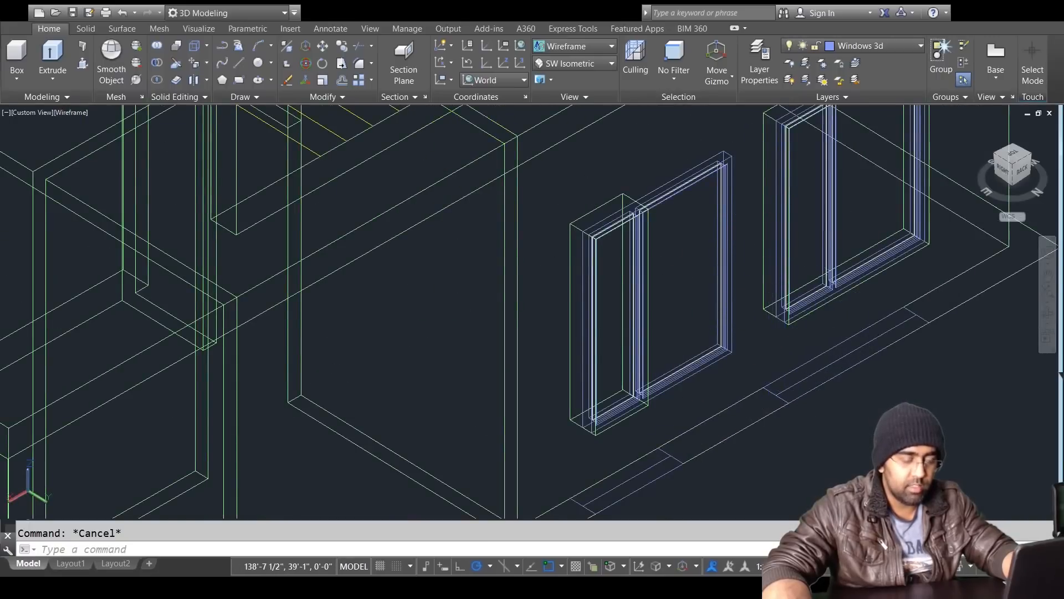
left_click(723, 224)
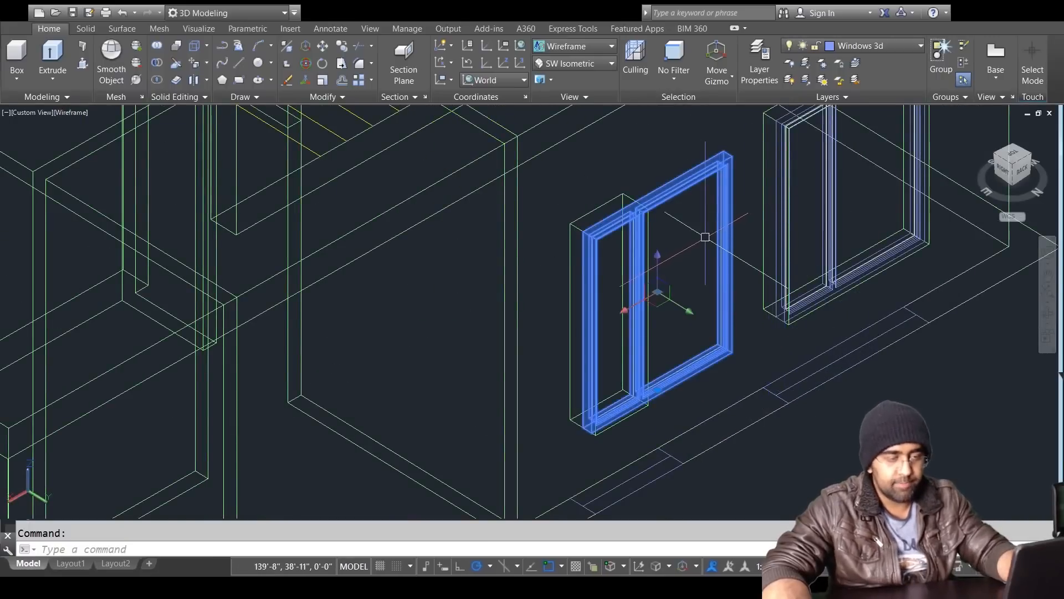
key("Escape")
scroll(755, 301, "up", 3)
scroll(654, 410, "up", 3)
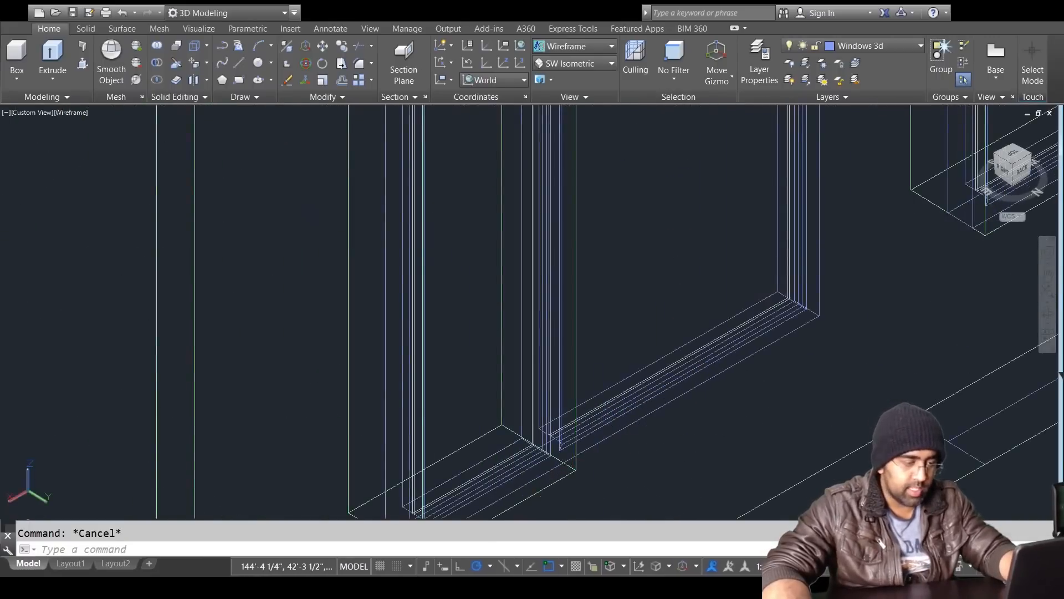
left_click(788, 231)
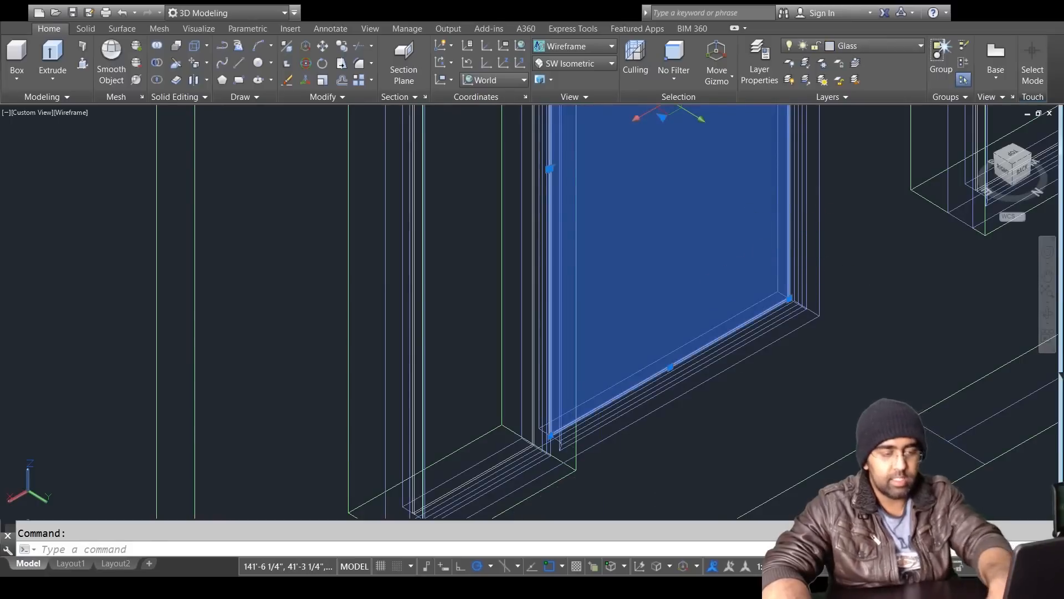
key("Delete")
Step: Draw a rectangle from the narrowed opening's outer lower corner to beyond the overhanging end of the window frame
scroll(740, 283, "down", 3)
key("Escape")
middle_click_drag(755, 349, 567, 388)
scroll(567, 388, "up", 3)
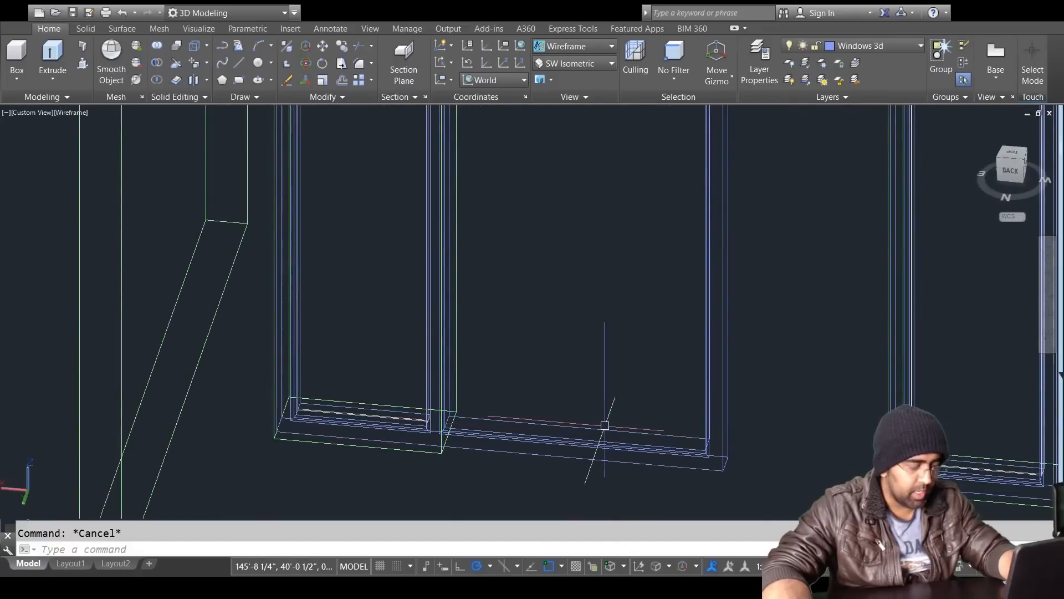
type("rec")
key("Return")
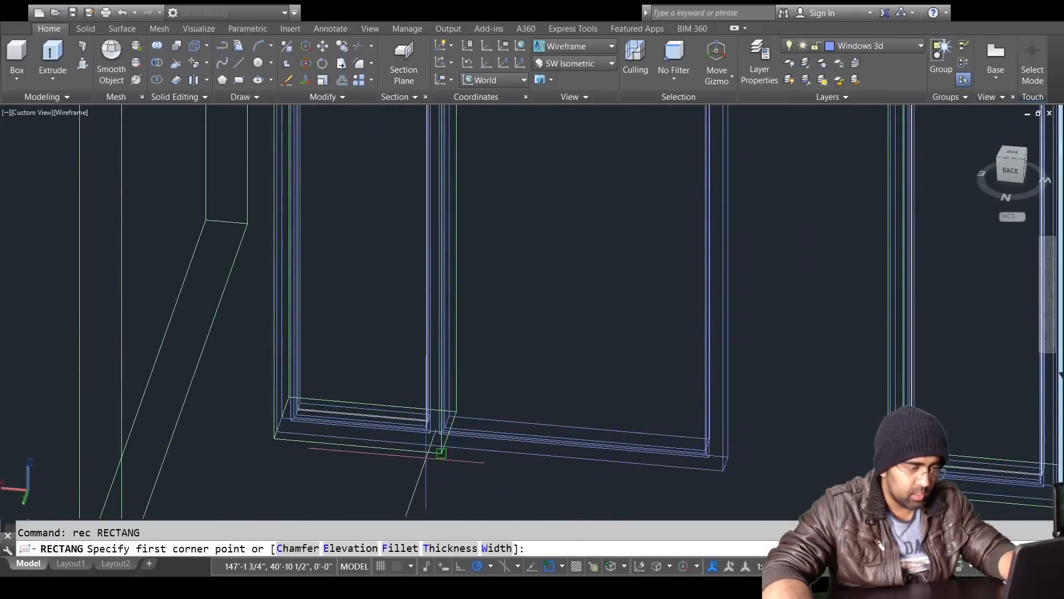
left_click(441, 454)
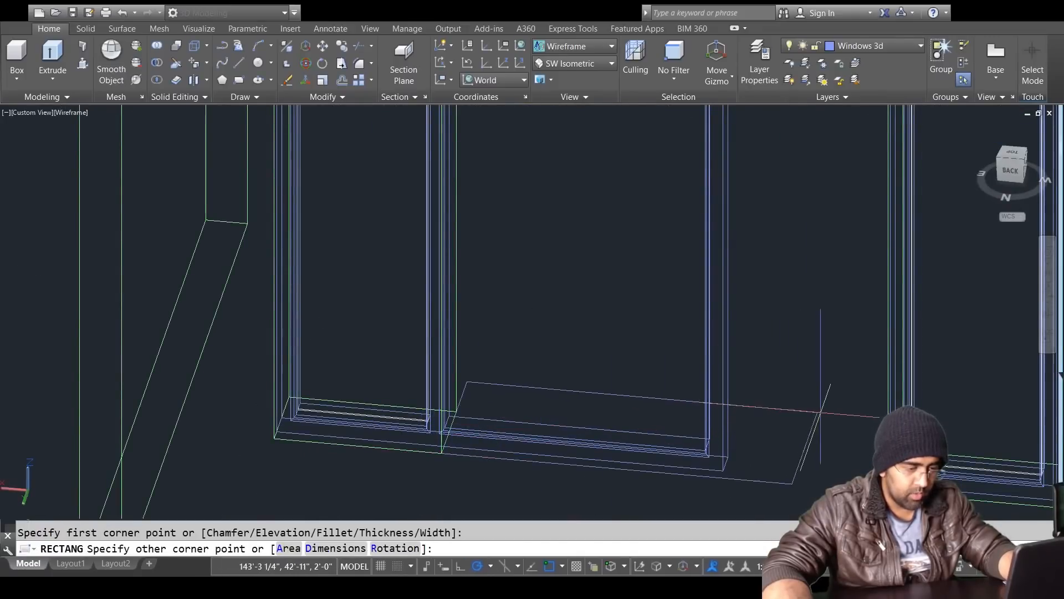
left_click(823, 412)
key("Escape")
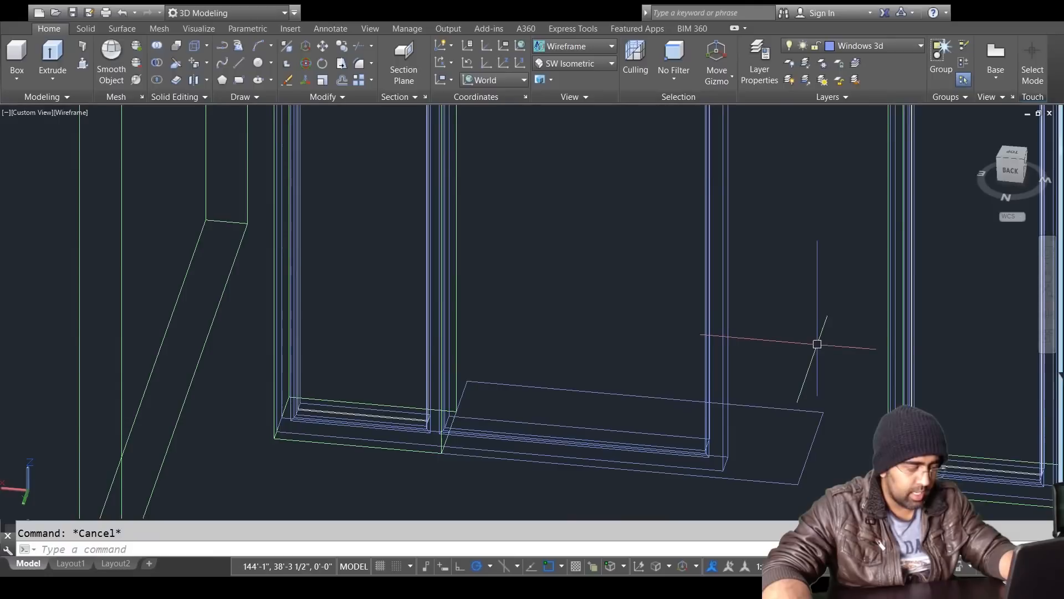
Step: Try to extrude the rectangle beneath the overhanging window section into a block about 2' deep
type("ext")
key("Return")
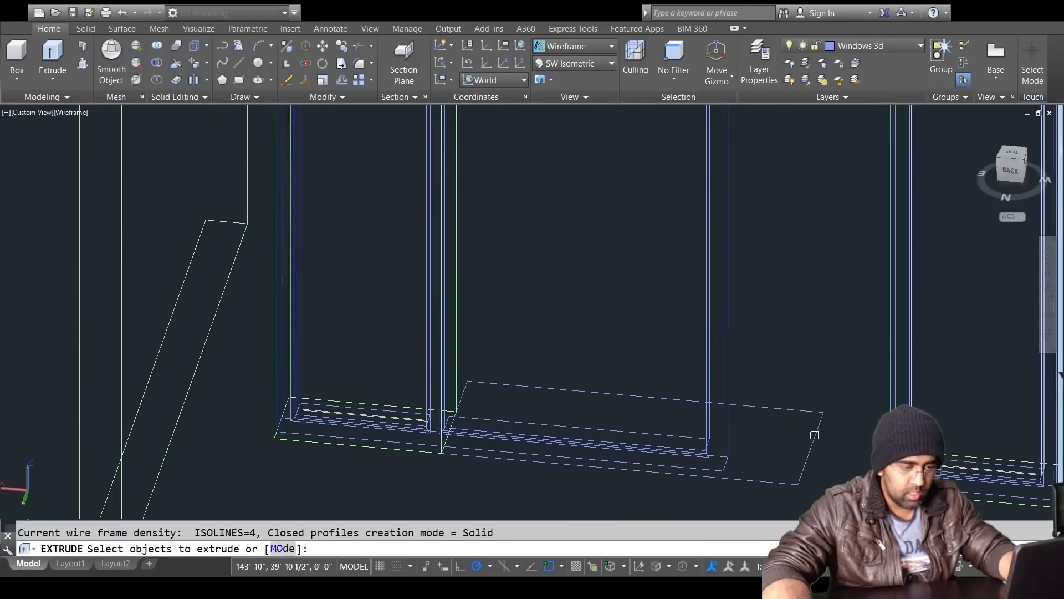
left_click(814, 435)
key("Return")
scroll(606, 430, "up", 3)
middle_click_drag(816, 209, 828, 293)
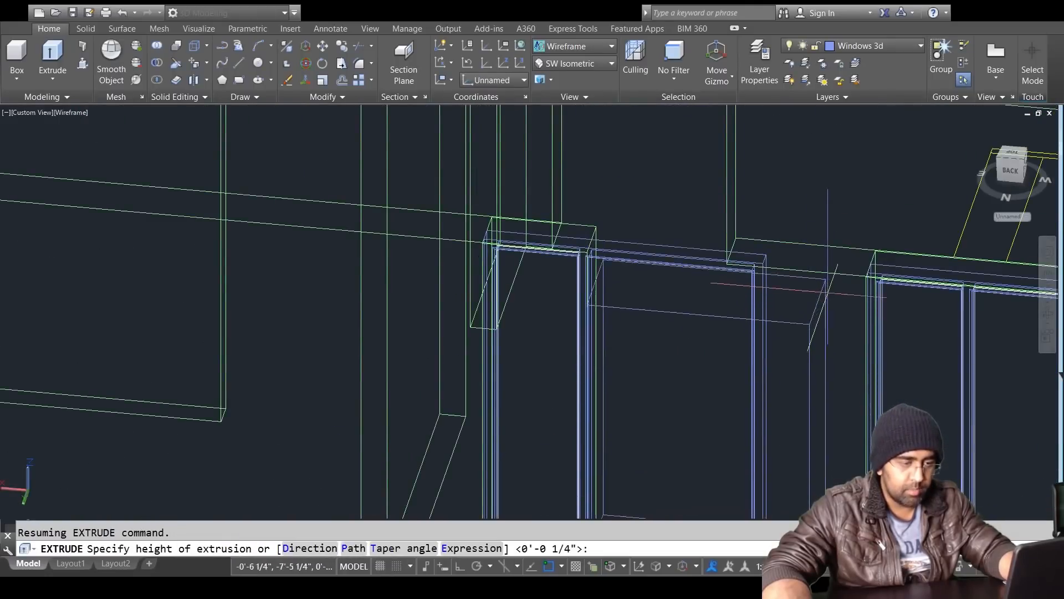
key("Return")
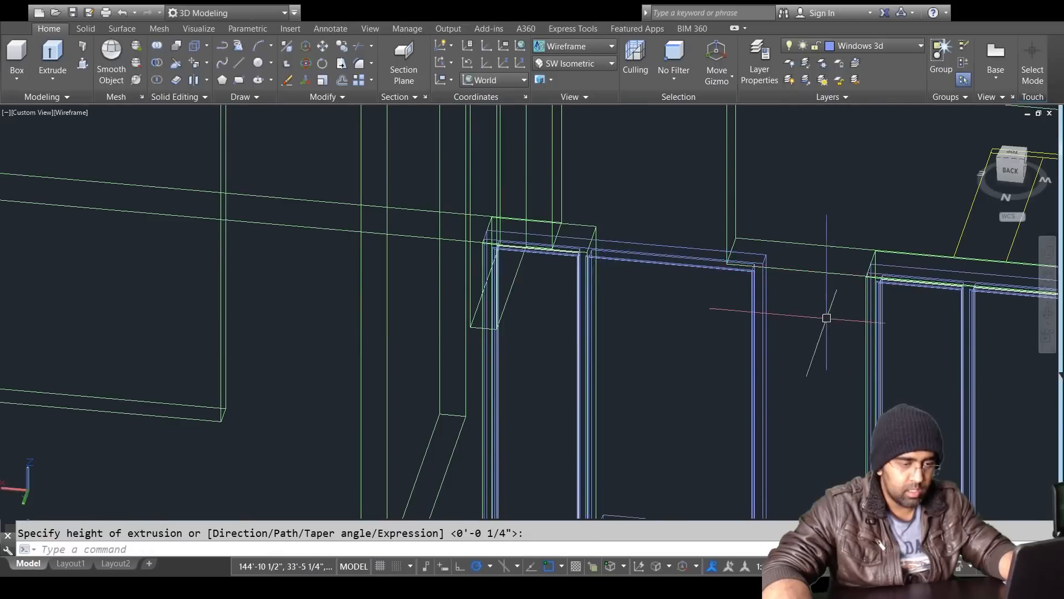
key("Return")
key("Escape")
scroll(776, 347, "down", 4)
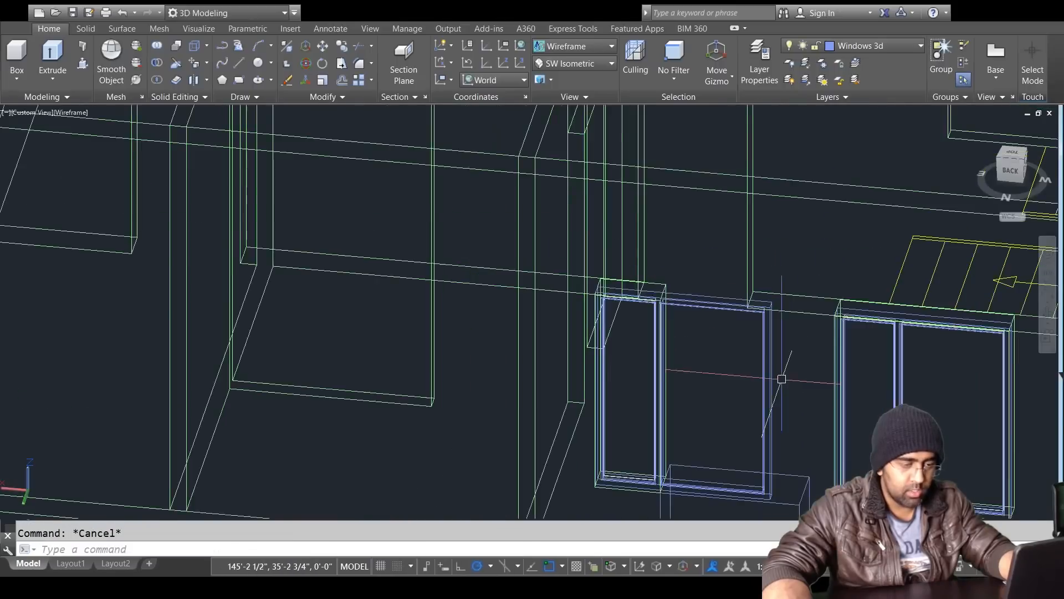
middle_click_drag(785, 405, 787, 345)
scroll(788, 346, "up", 2)
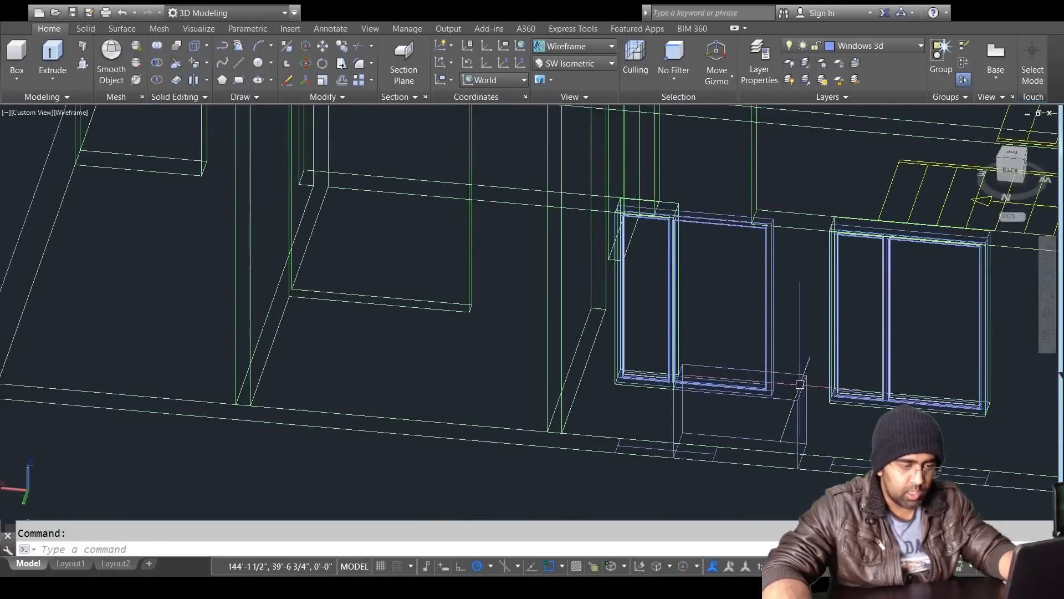
Step: Undo the block extrusion to restore the flat rectangle under the window
type("u")
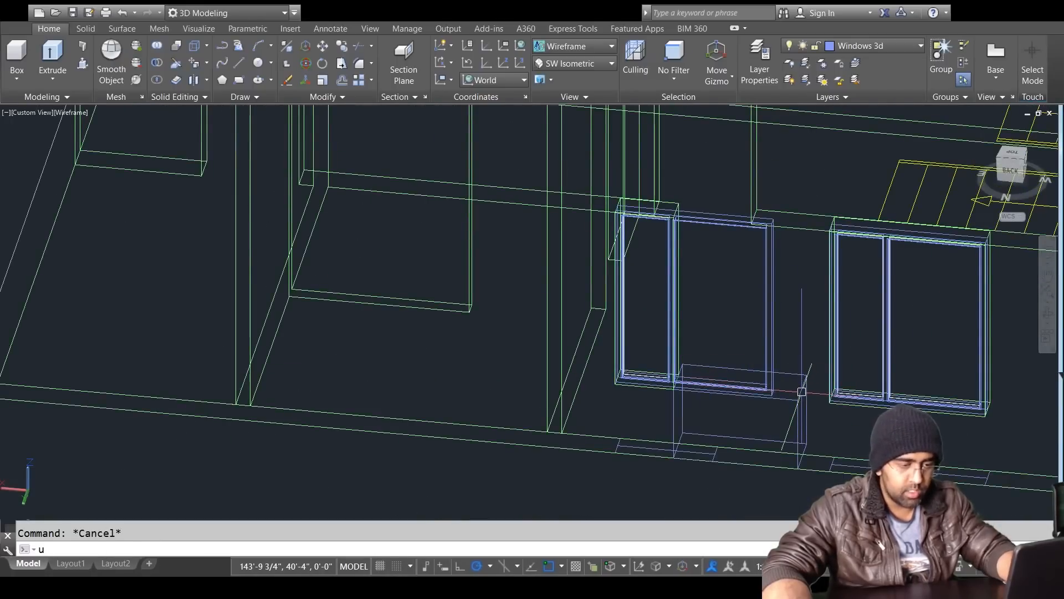
scroll(803, 391, "down", 2)
key("Return")
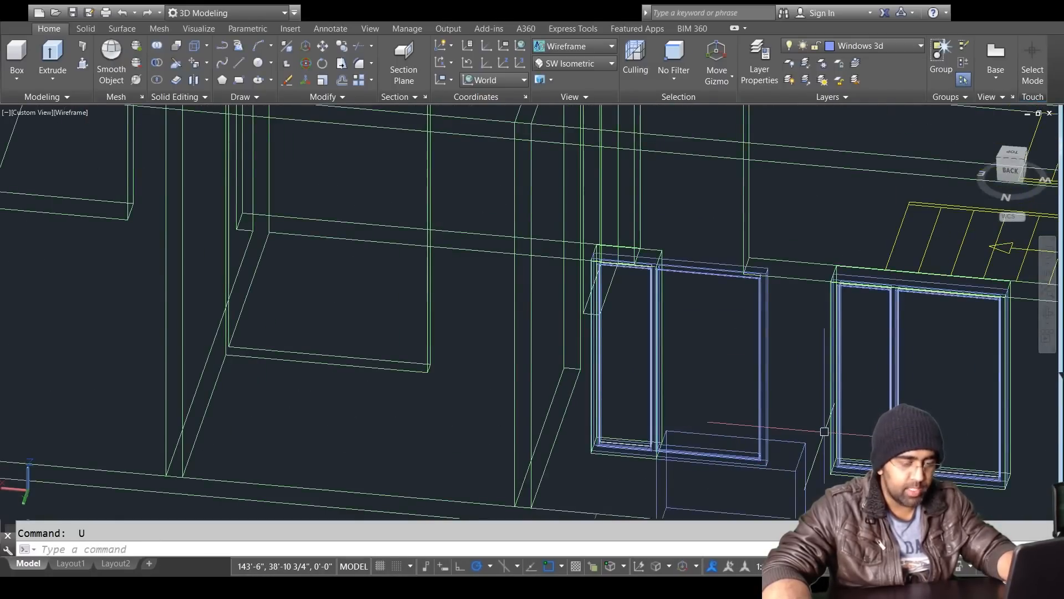
key("Return")
key("Return")
scroll(772, 297, "up", 4)
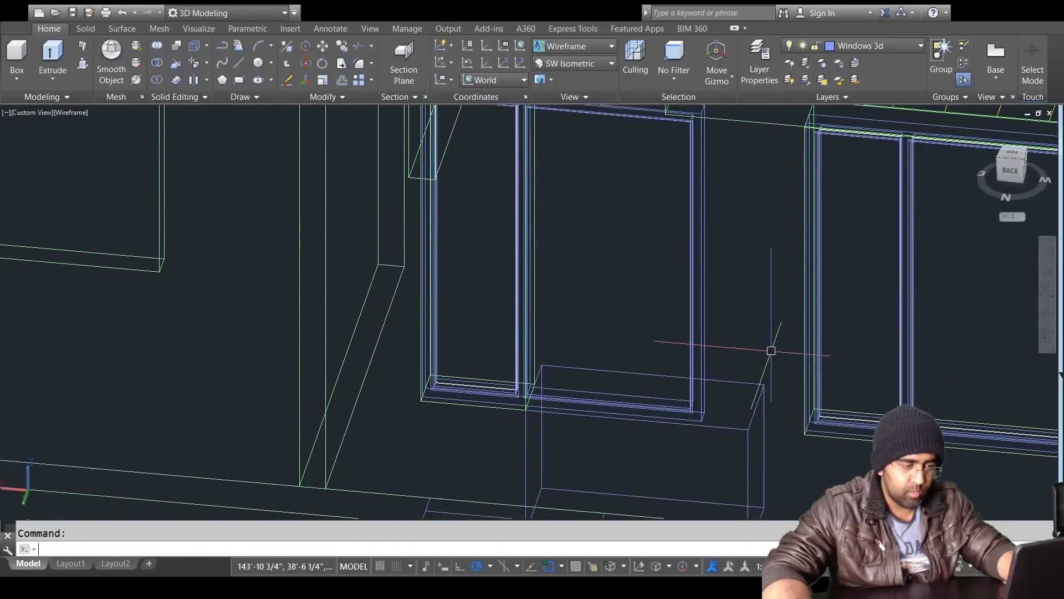
middle_click_drag(710, 201, 772, 350)
scroll(771, 350, "down", 5)
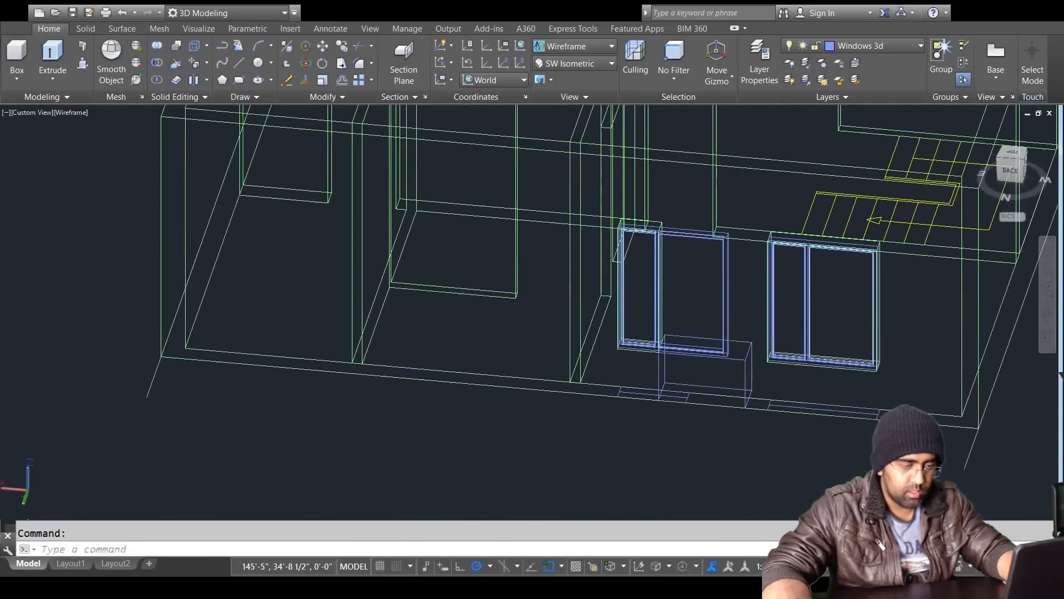
scroll(749, 347, "up", 1)
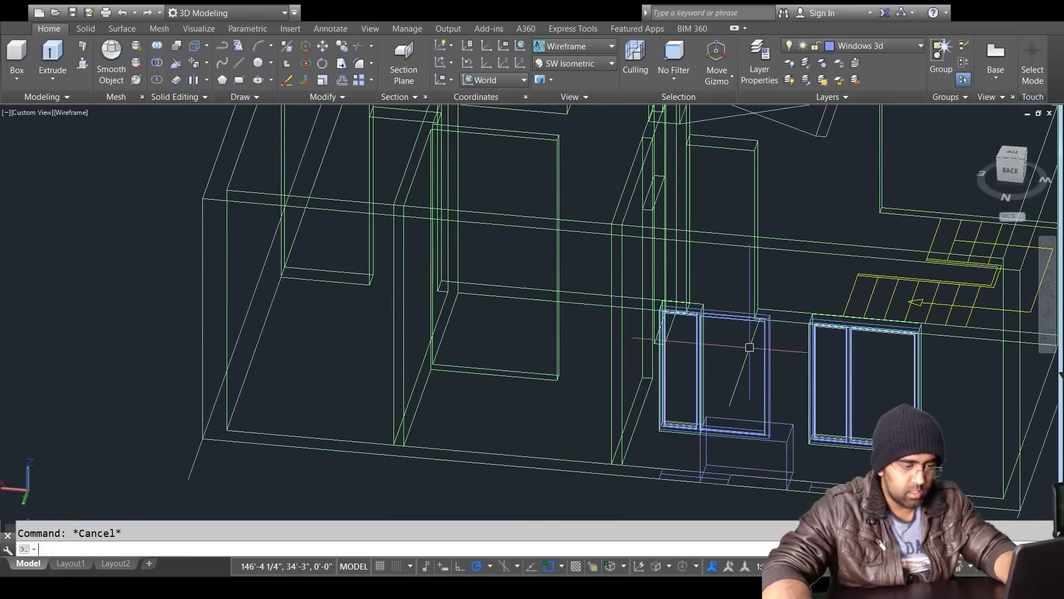
scroll(749, 348, "up", 3)
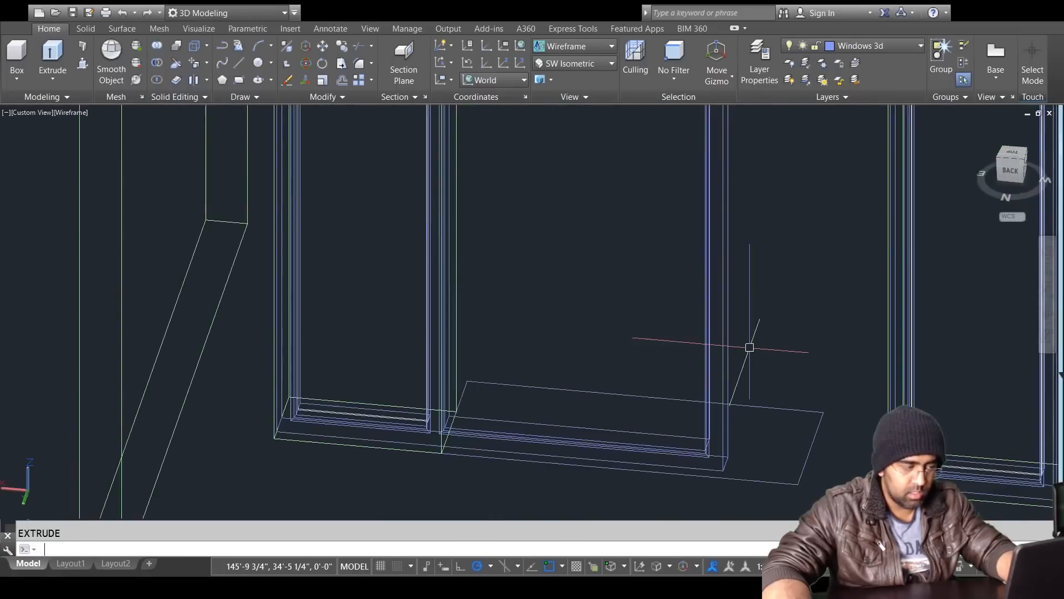
Step: Extrude the rectangle upward into a block that rises above the top of the window frame
key("Escape")
type("ext")
key("Return")
left_click_drag(796, 446, 799, 468)
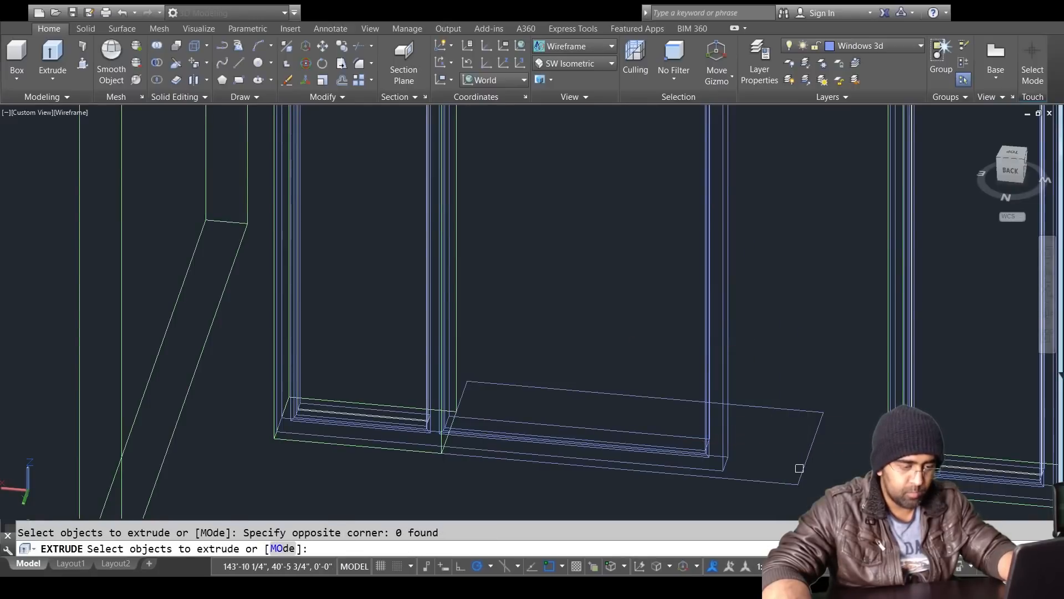
left_click(776, 478)
key("Return")
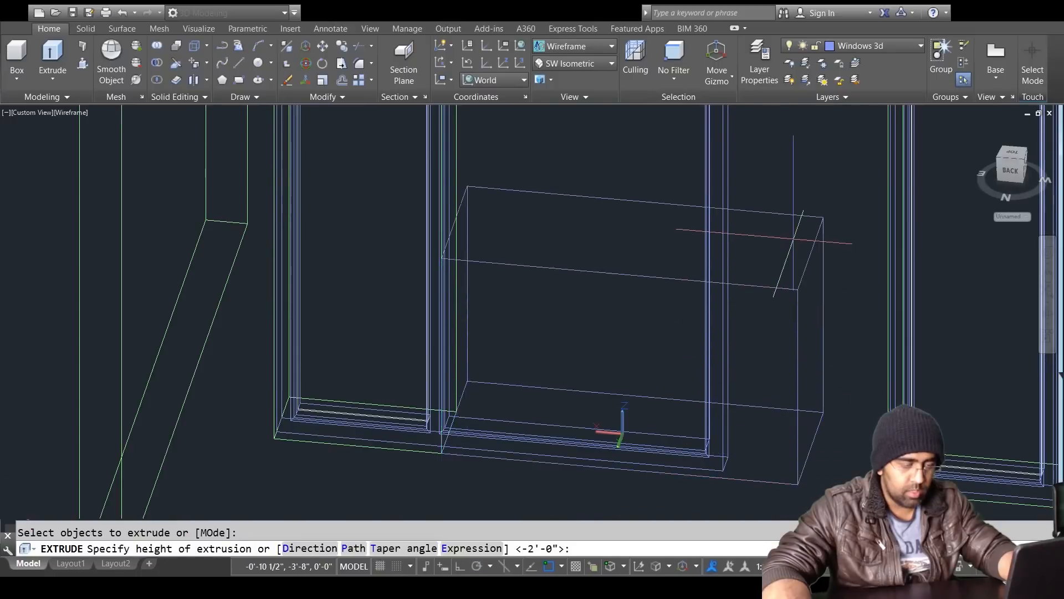
scroll(794, 240, "down", 3)
middle_click_drag(793, 239, 772, 337)
middle_click_drag(782, 300, 770, 598)
middle_click_drag(749, 147, 774, 275)
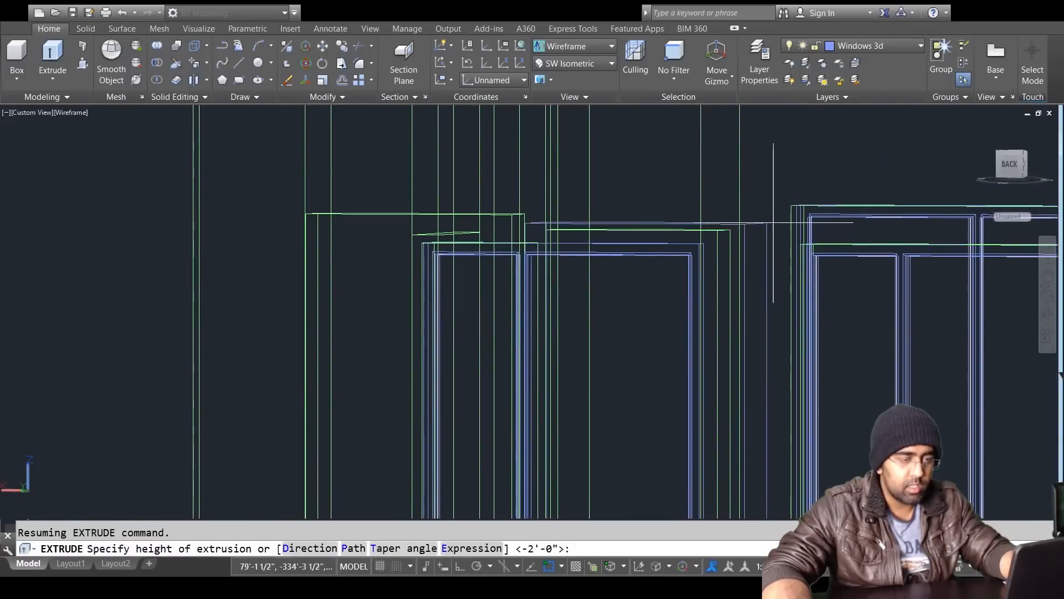
key("Escape")
Step: Subtract the extruded block from the window frame to cut off the section overhanging the narrowed rear opening
middle_click_drag(743, 345, 784, 430, "shift")
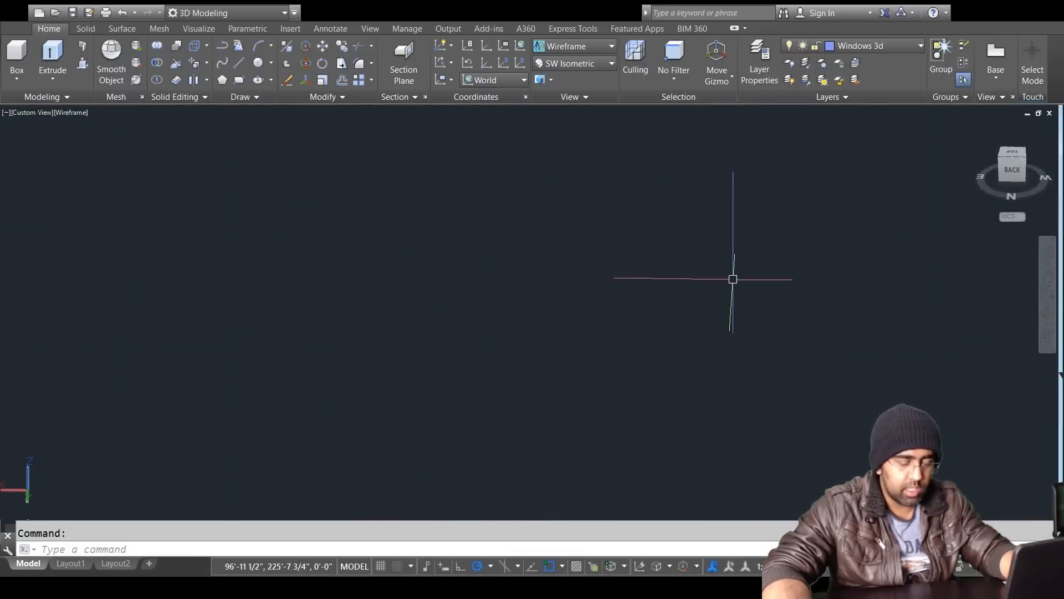
scroll(701, 349, "down", 5)
scroll(738, 260, "up", 3)
scroll(737, 260, "up", 5)
middle_click_drag(799, 272, 1063, 367)
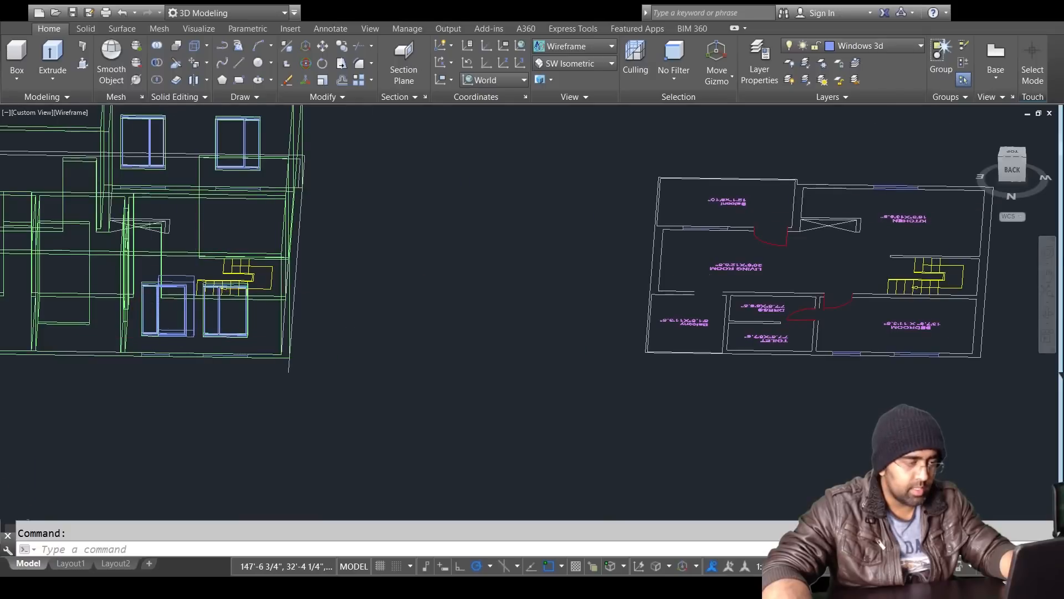
scroll(150, 298, "up", 3)
scroll(255, 359, "down", 1)
middle_click_drag(254, 359, 403, 382)
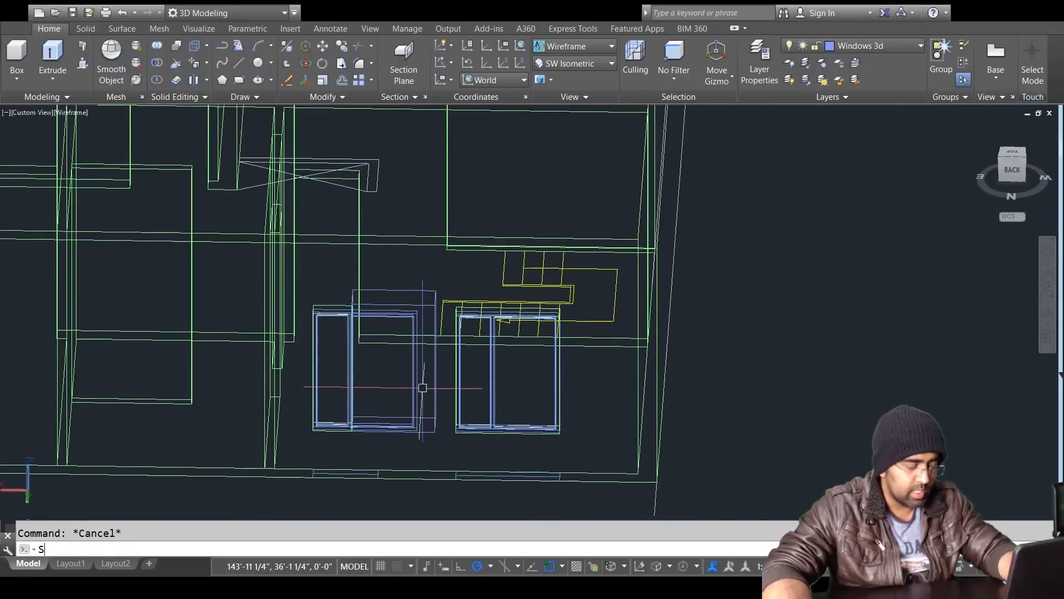
type("U")
key("Return")
scroll(359, 383, "up", 4)
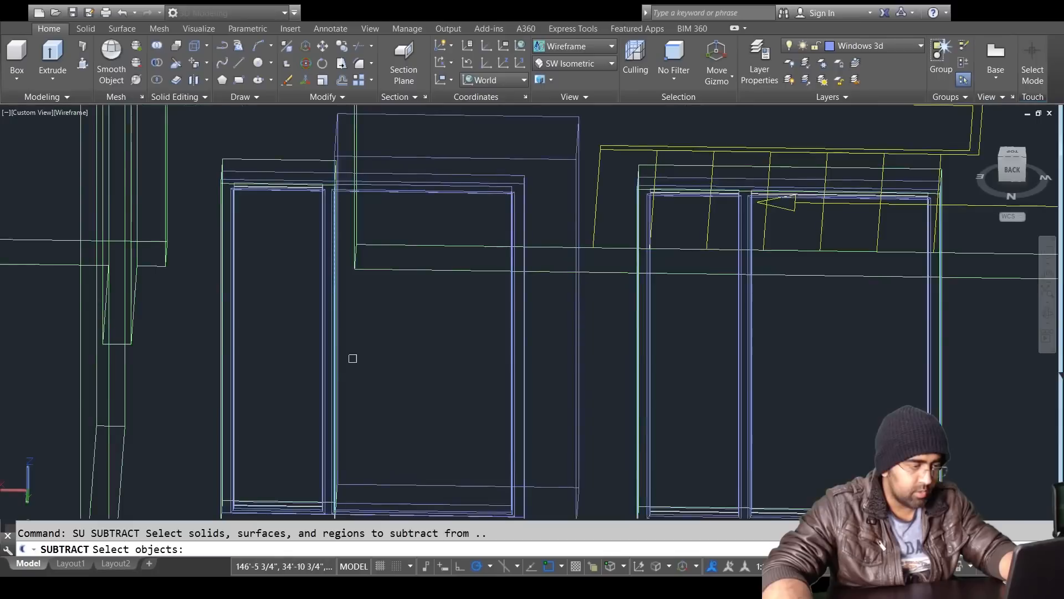
left_click(524, 343)
key("Return")
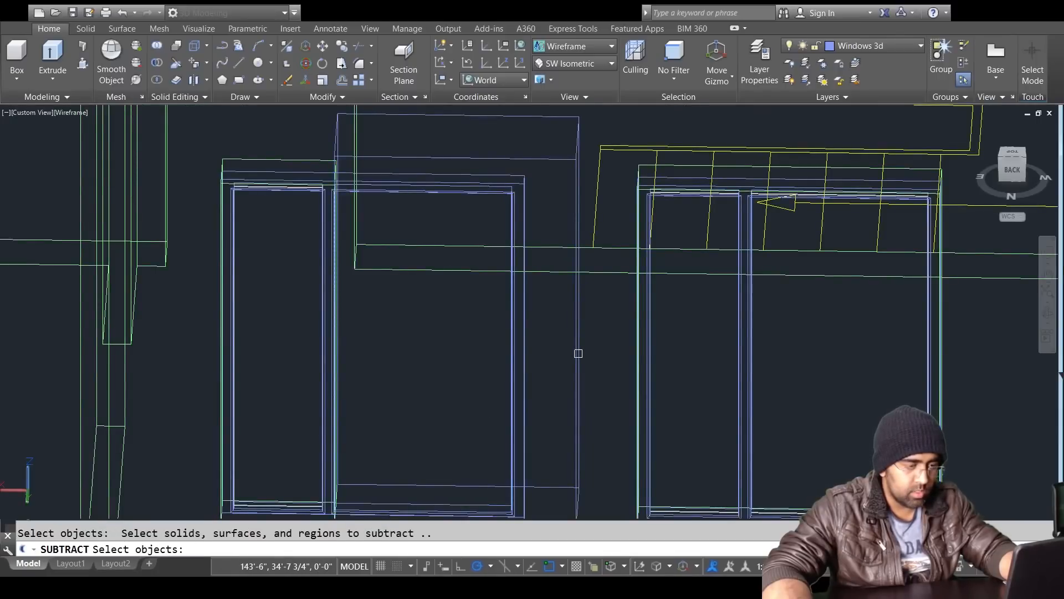
left_click(578, 353)
key("Return")
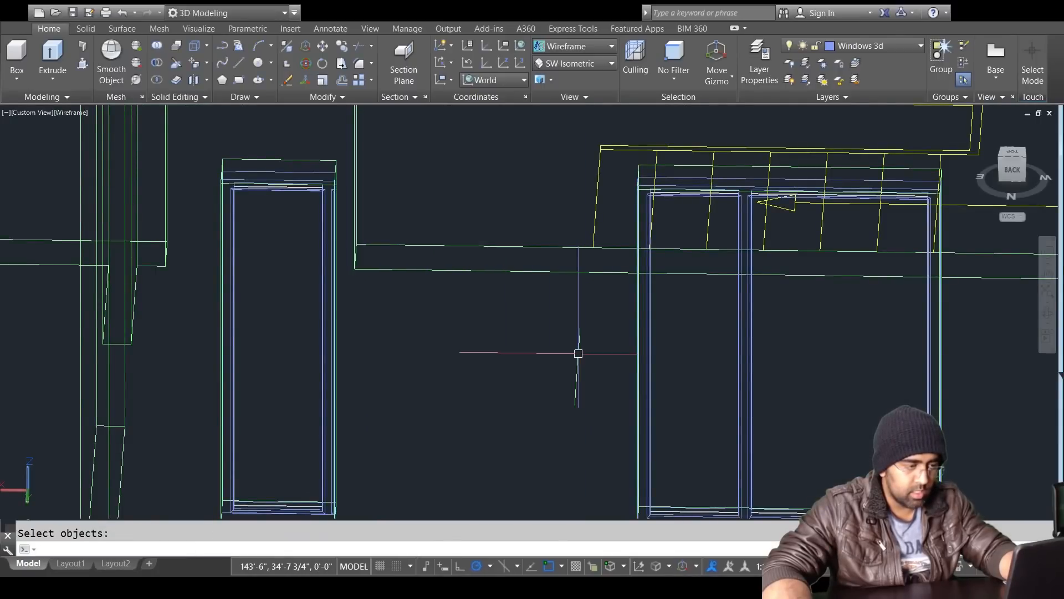
key("Escape")
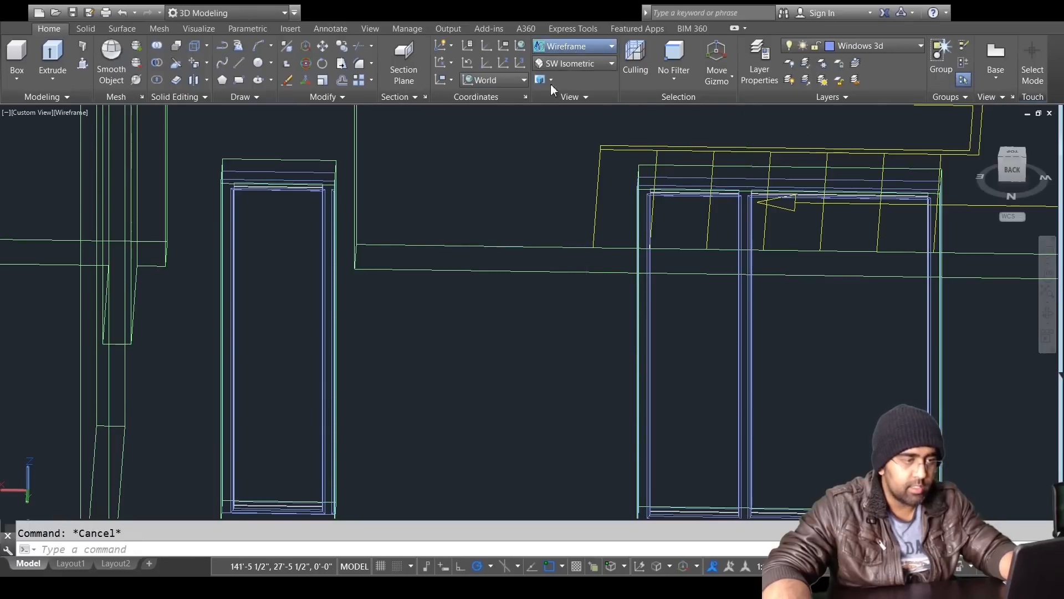
Step: Switch to the Shaded visual style and examine how the windows fit the rear and front walls of the house
left_click(415, 138)
scroll(386, 382, "down", 1)
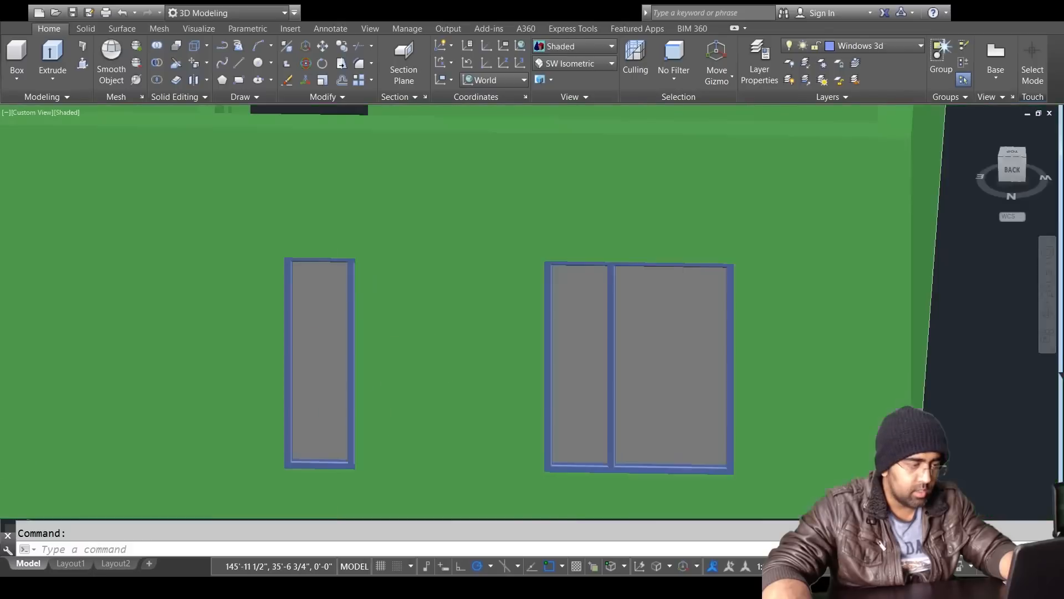
mouse_move(377, 385)
middle_mouse_down("shift")
mouse_move(440, 392)
mouse_move(456, 381)
mouse_move(525, 414)
mouse_move(580, 418)
mouse_move(615, 371)
mouse_move(635, 373)
middle_mouse_up("shift")
middle_click_drag(406, 394, 505, 410, "shift")
scroll(505, 409, "down", 1)
middle_click_drag(723, 424, 588, 356)
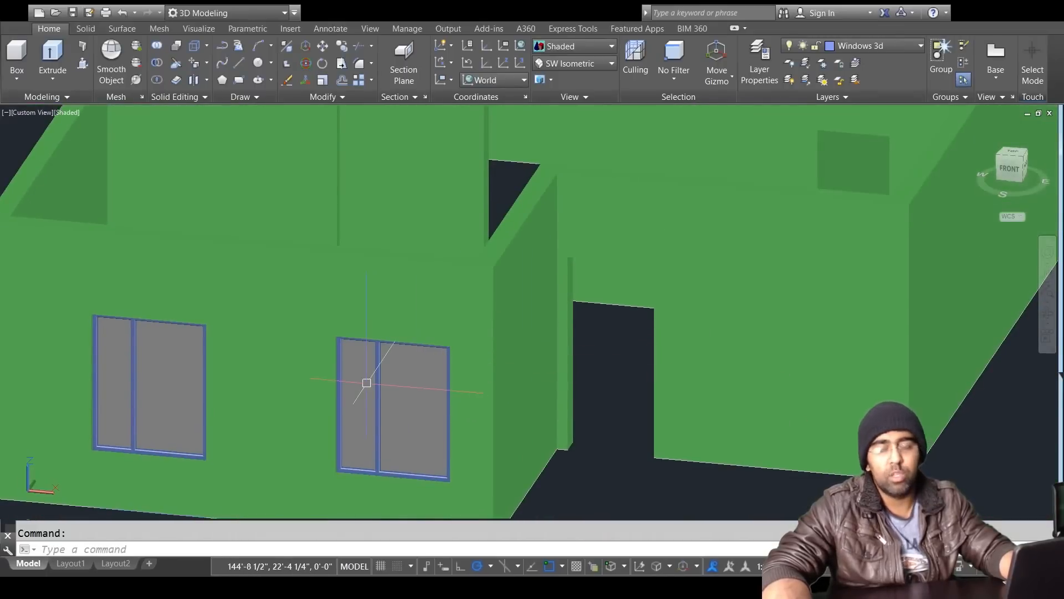
key("Escape")
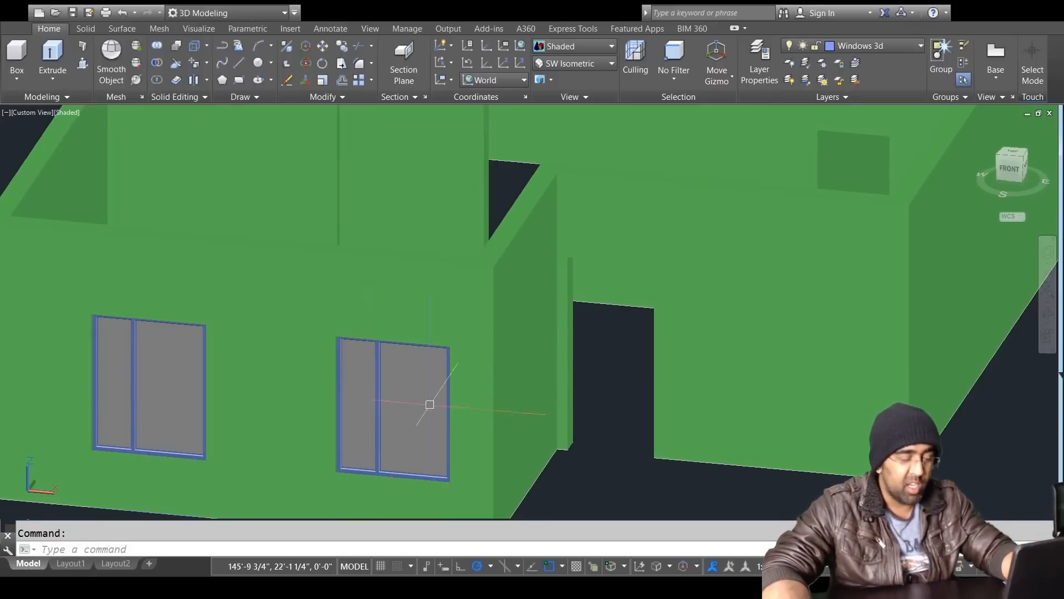
Step: Show the front doorway in wireframe and make Door 3d the current layer
scroll(646, 448, "up", 3)
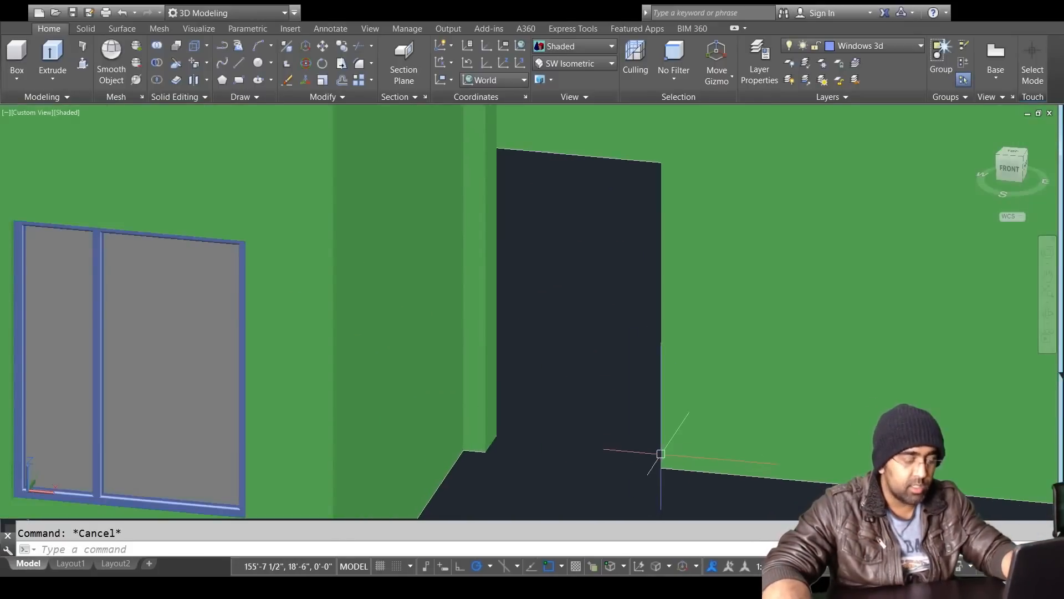
middle_click_drag(653, 459, 627, 482, "shift")
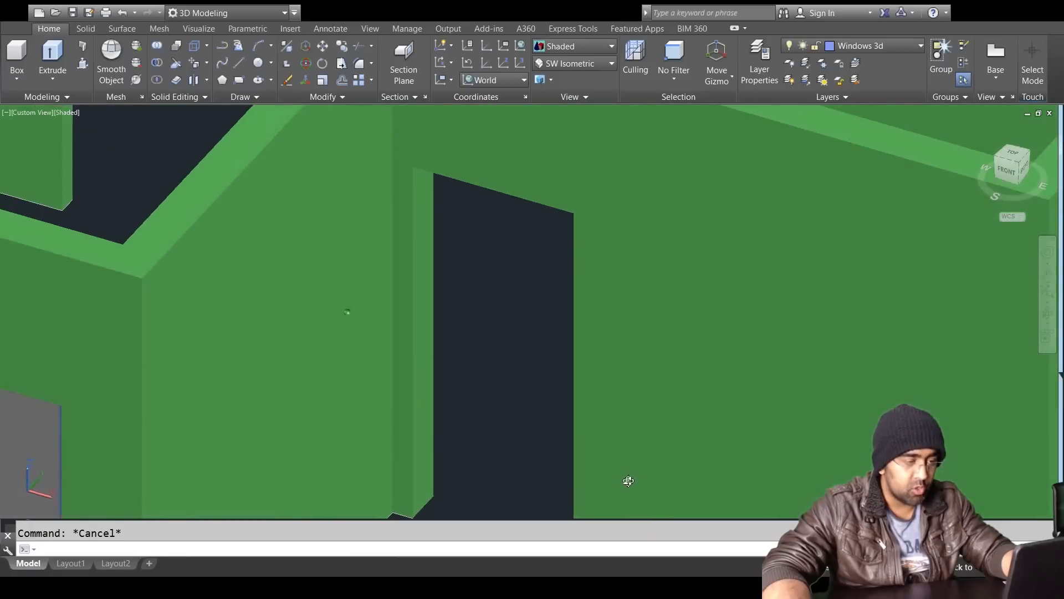
key("Escape")
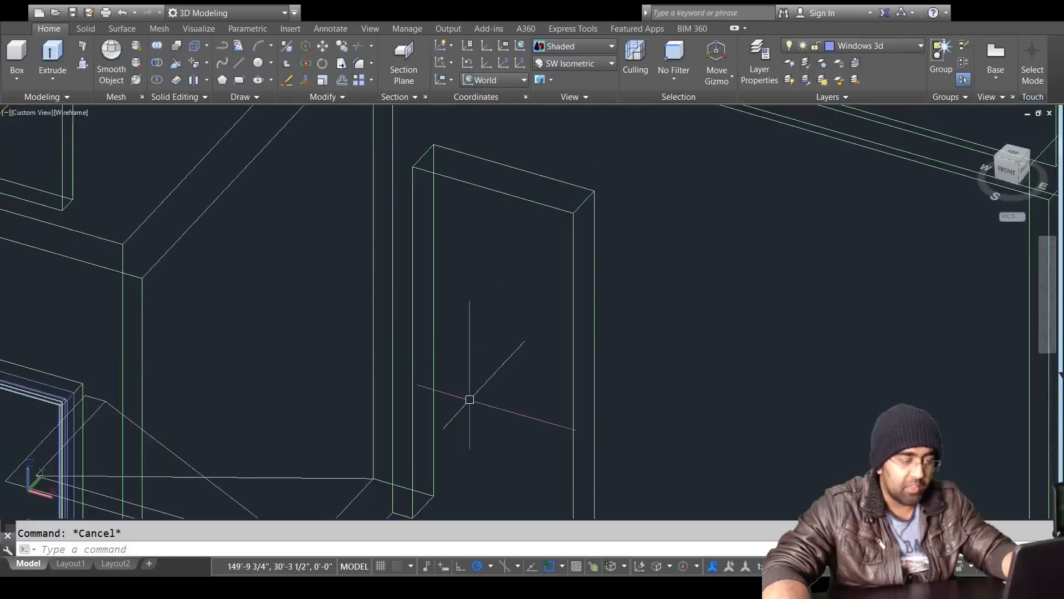
scroll(499, 360, "up", 2)
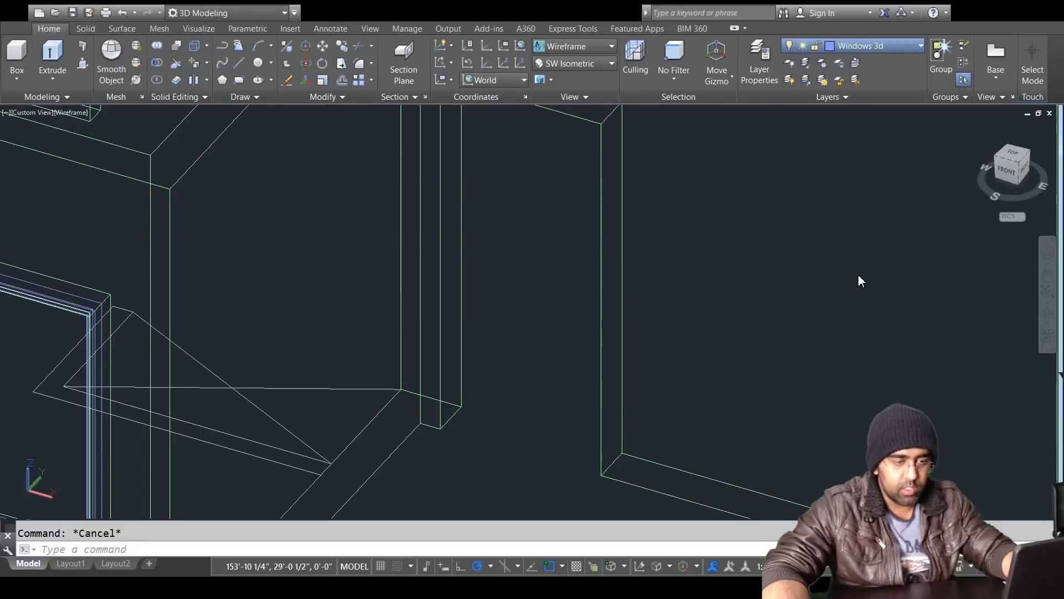
left_click(872, 114)
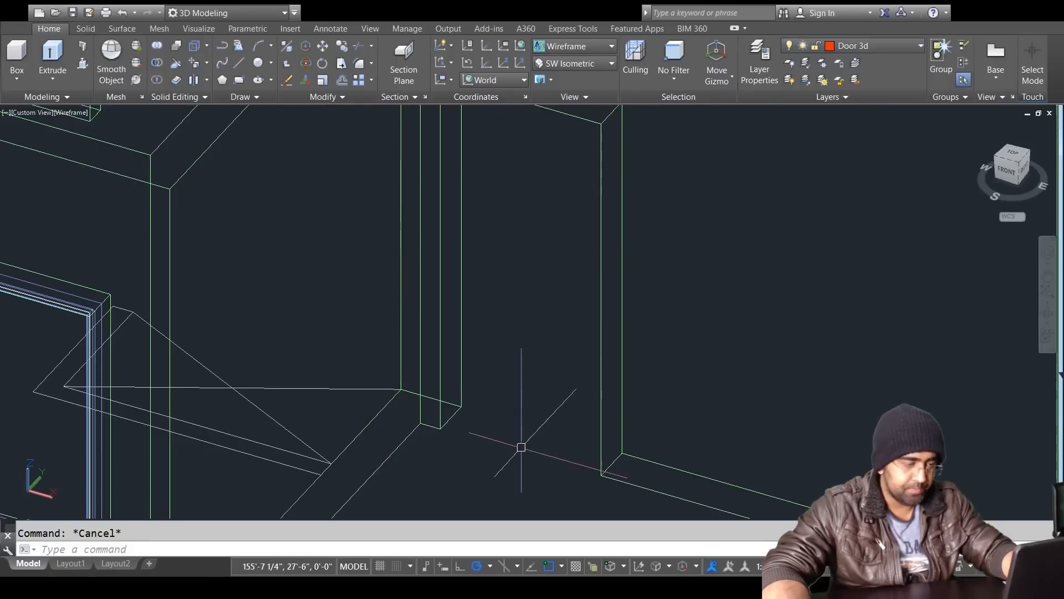
Step: Draw a line across the base of the front doorway between the midpoints of its two jambs
type("l")
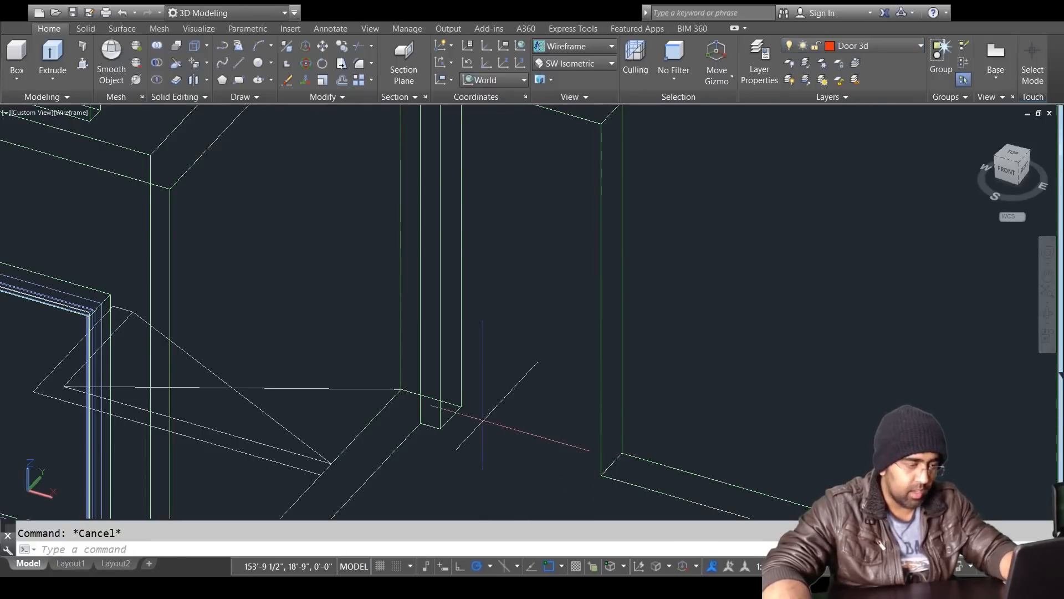
key("Return")
left_click(451, 418)
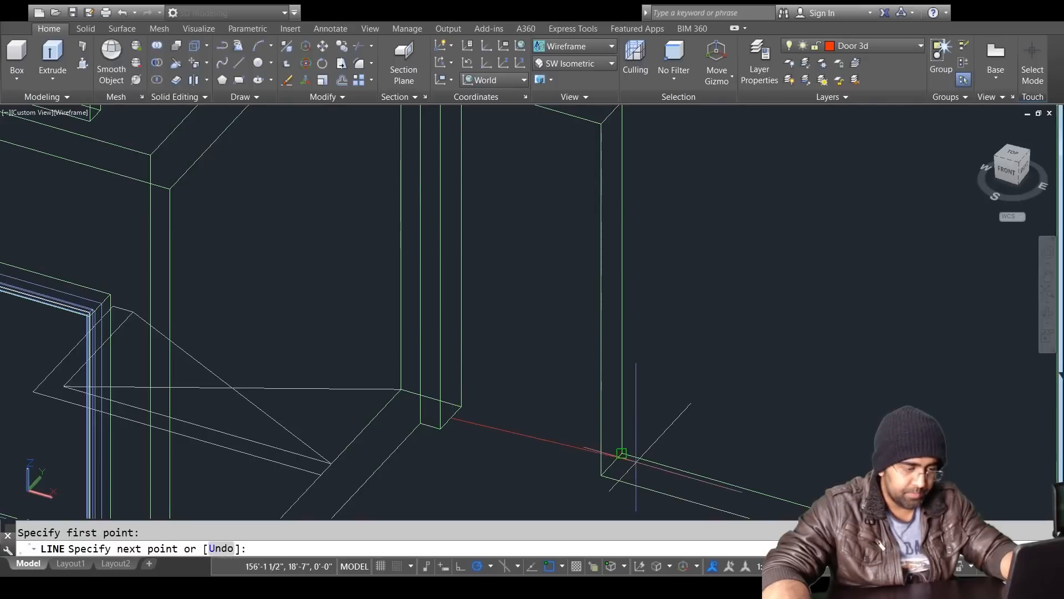
left_click(612, 465)
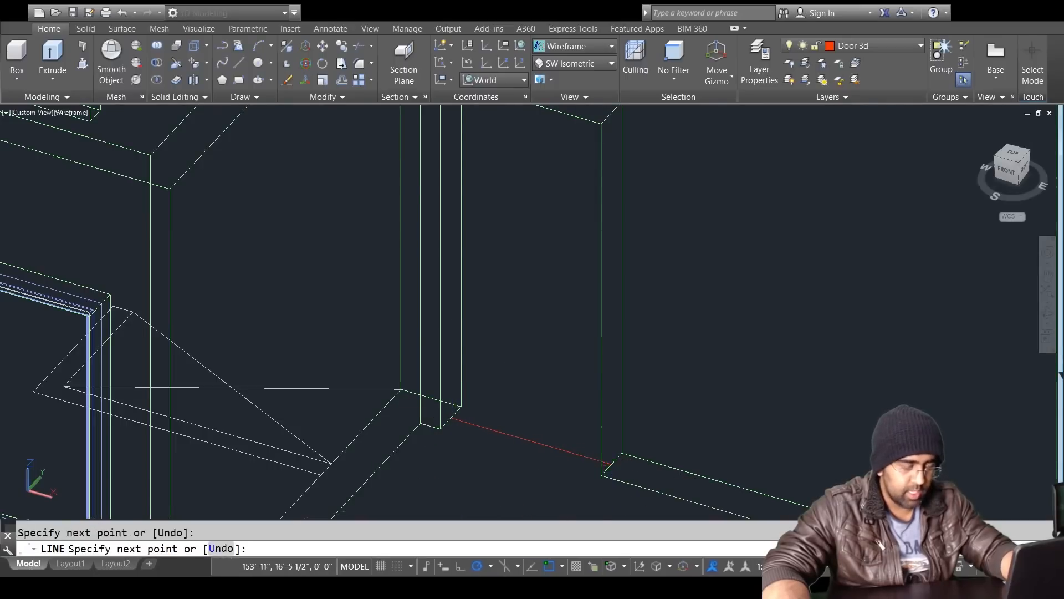
key("Escape")
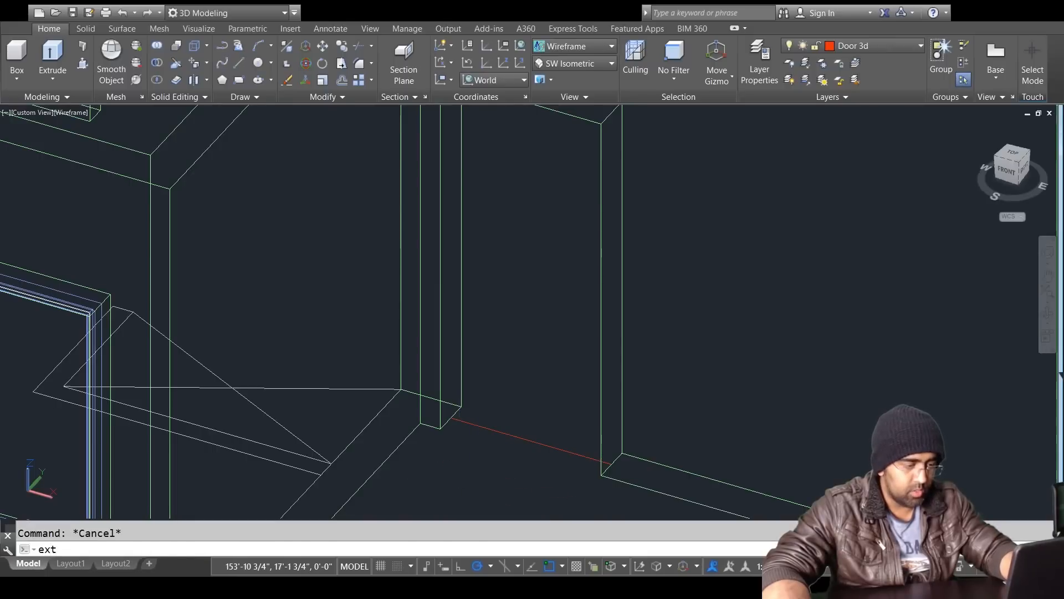
Step: Extrude the doorway line 7' upward into a door panel and display the model shaded
type("ext")
key("Return")
left_click(537, 439)
key("Return")
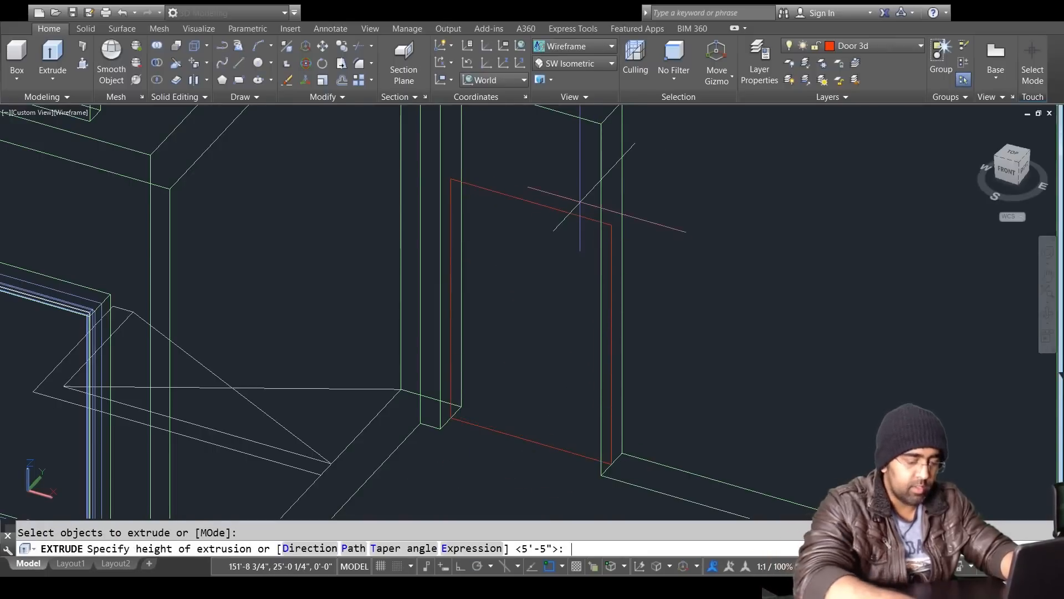
type("7'")
key("Return")
key("Escape")
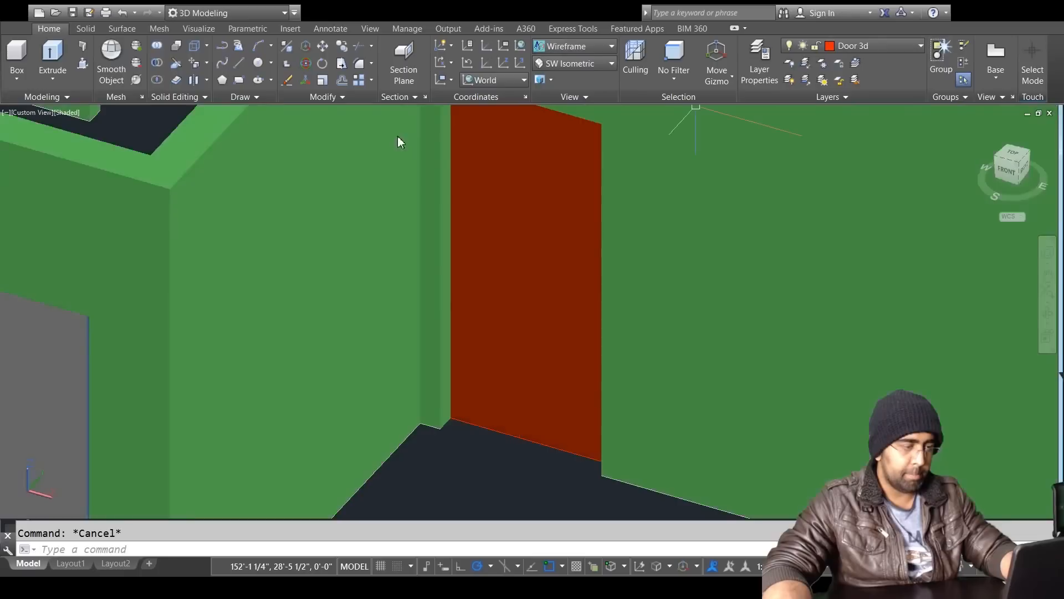
Step: Start a polyline around the labelled floor plan's outer edge, from the Balcony corner through the bedroom corner to the kitchen corner
scroll(400, 143, "down", 3)
scroll(546, 285, "up", 3)
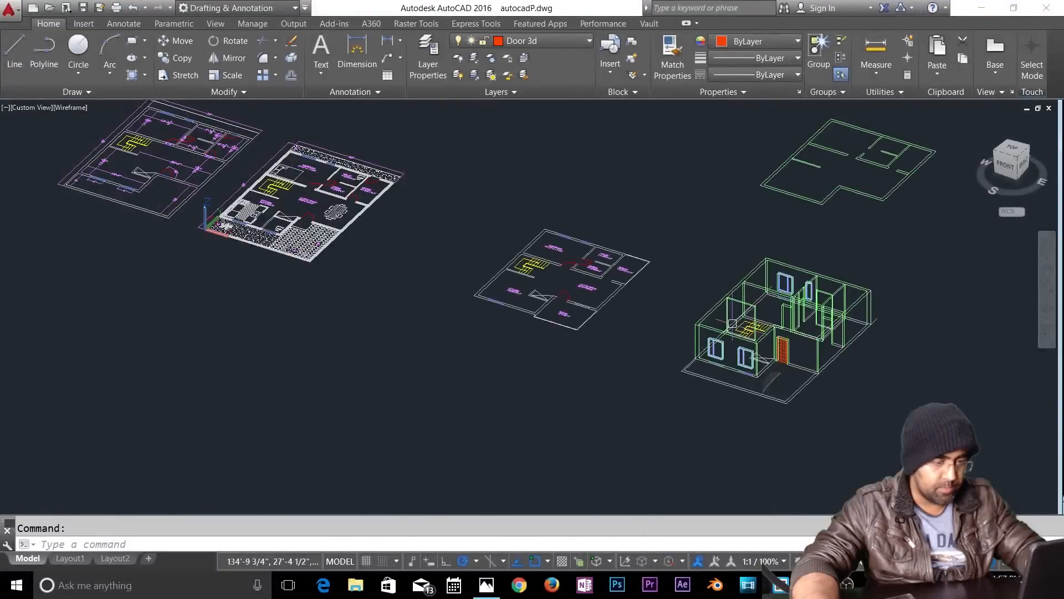
scroll(642, 431, "up", 4)
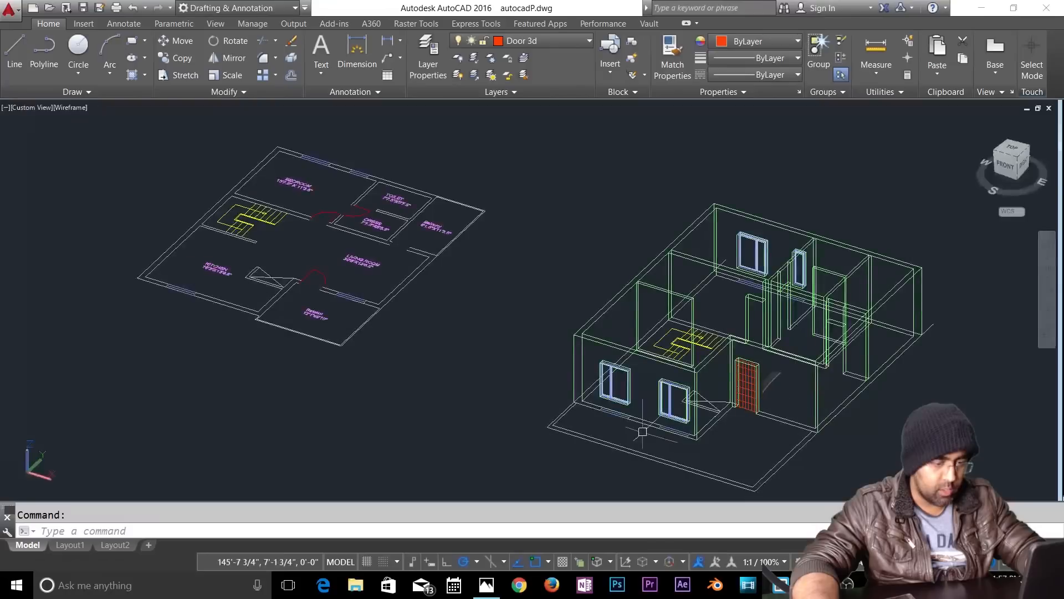
middle_click_drag(418, 361, 689, 408)
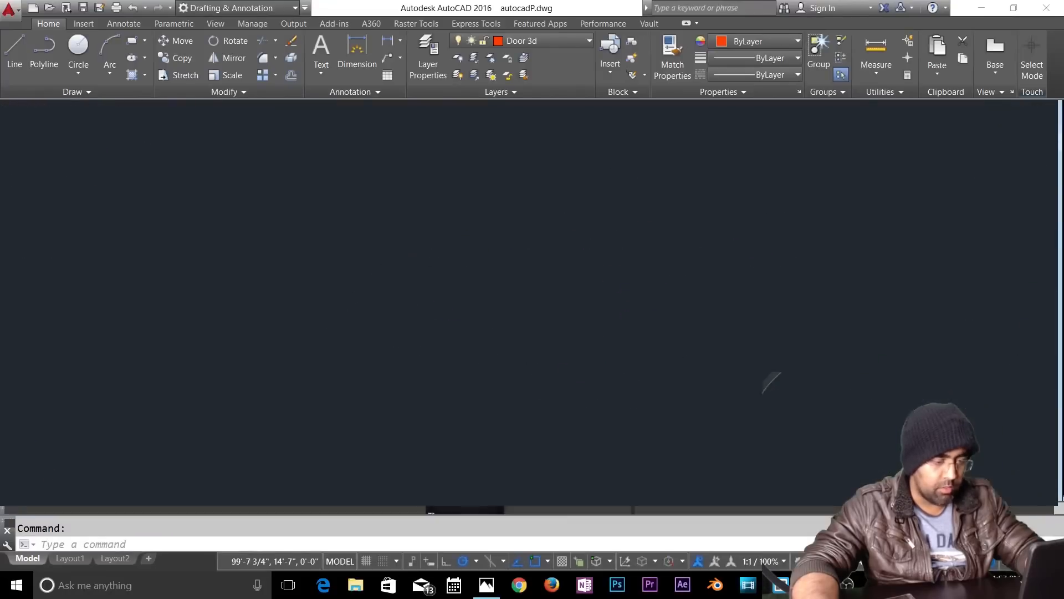
key("Escape")
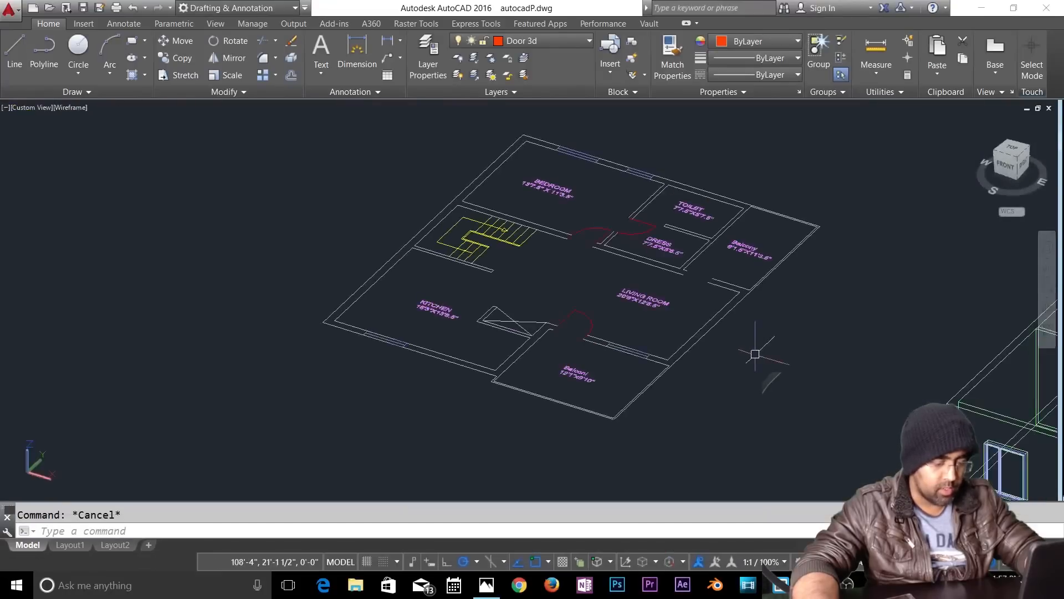
type("pl")
key("Return")
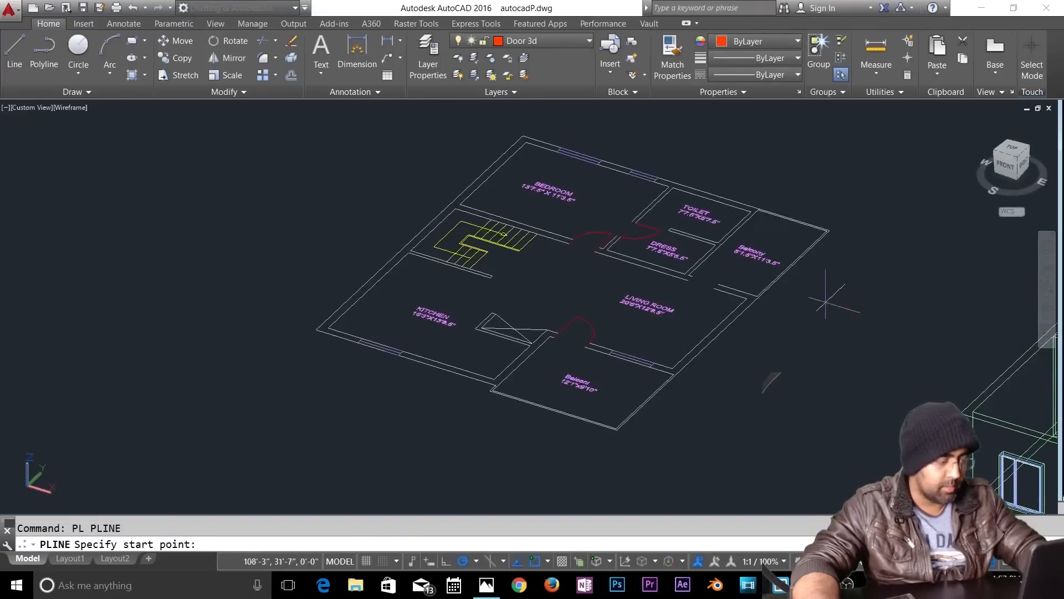
left_click(829, 230)
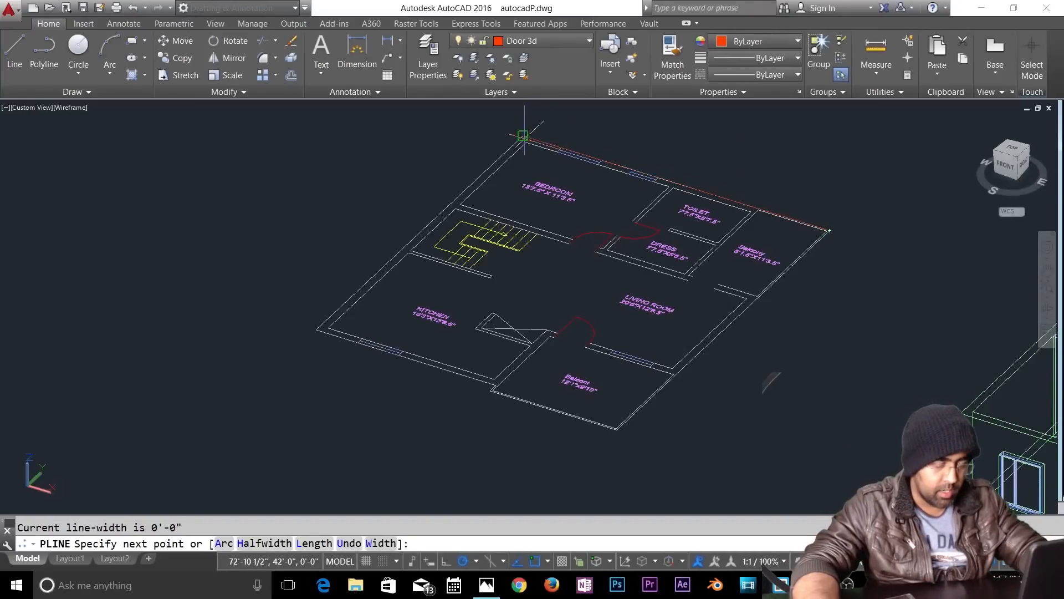
left_click(524, 136)
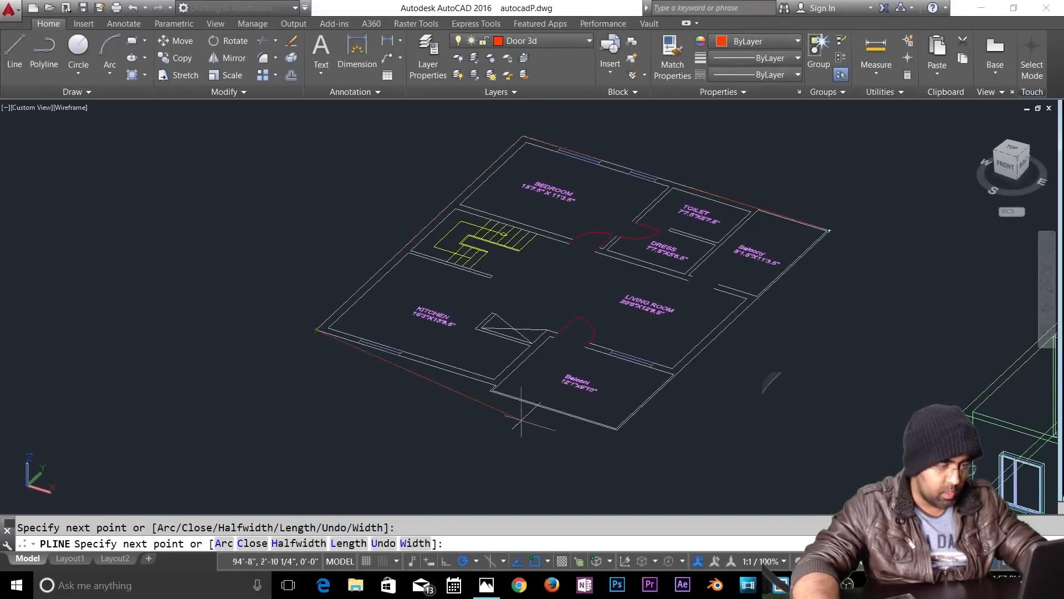
Step: Continue the polyline along the kitchen's front wall and around the Balconi's front edge, undoing the misplaced outer corner point
scroll(521, 420, "up", 5)
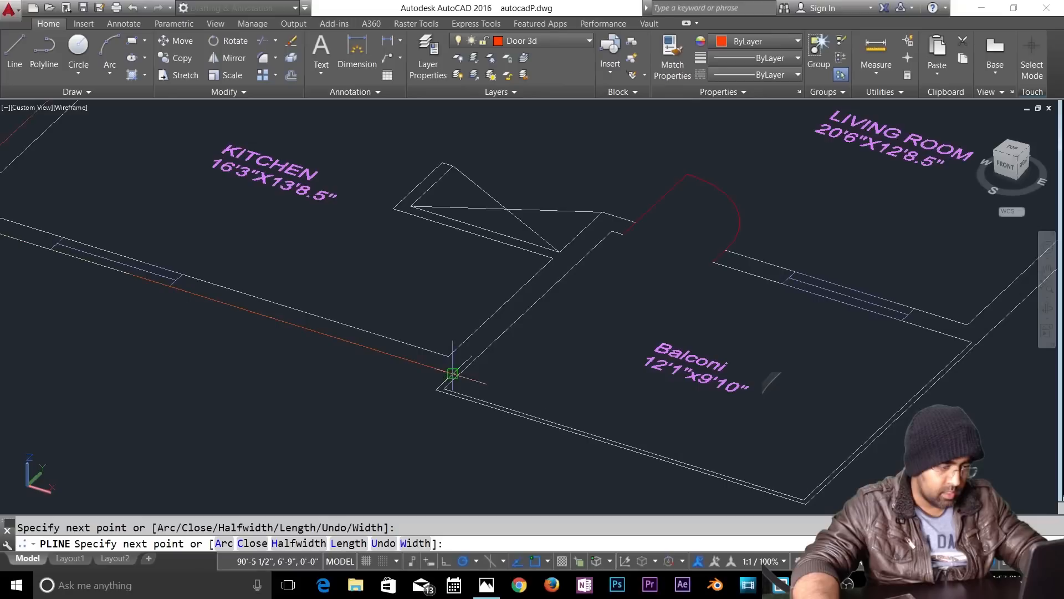
mouse_move(722, 482)
middle_mouse_down()
mouse_move(698, 423)
mouse_move(685, 422)
middle_mouse_up()
left_click(698, 403)
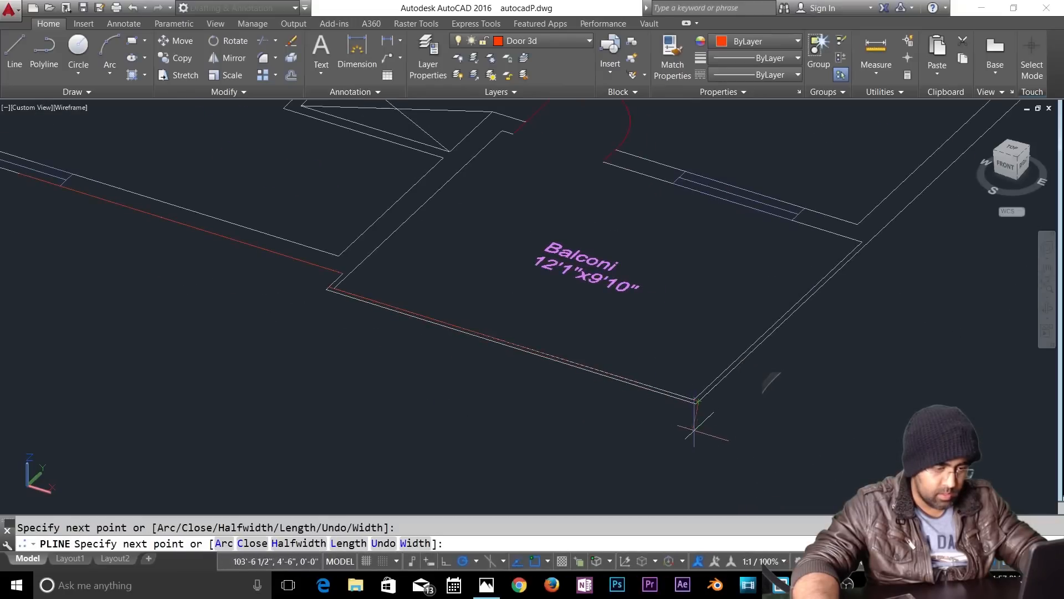
type("u")
key("Return")
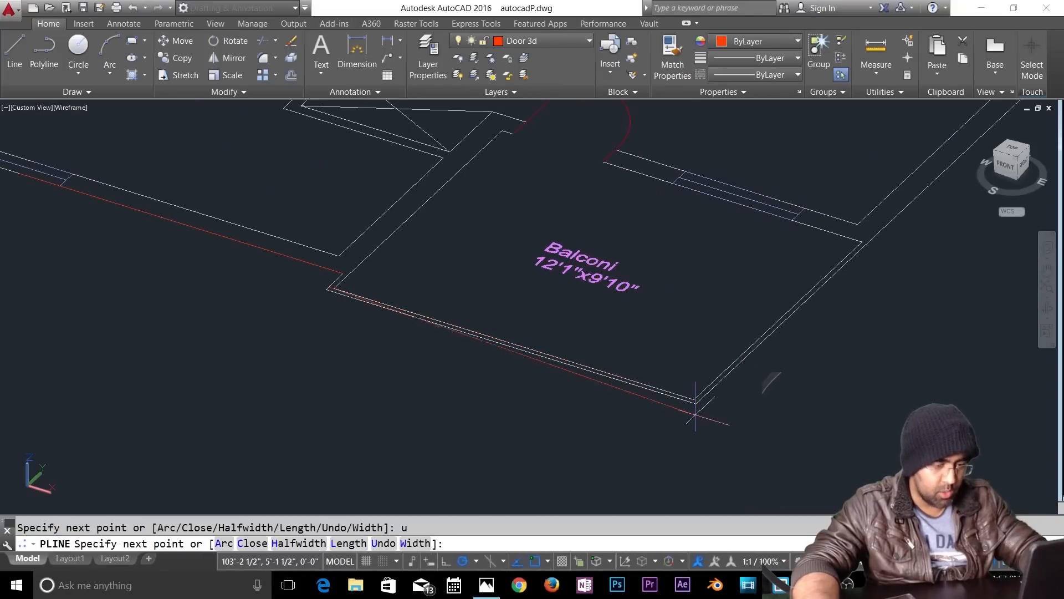
Step: Continue the polyline from the Balconi's outer corner along the side wall to its starting corner and end it
scroll(698, 409, "down", 10)
scroll(846, 272, "up", 10)
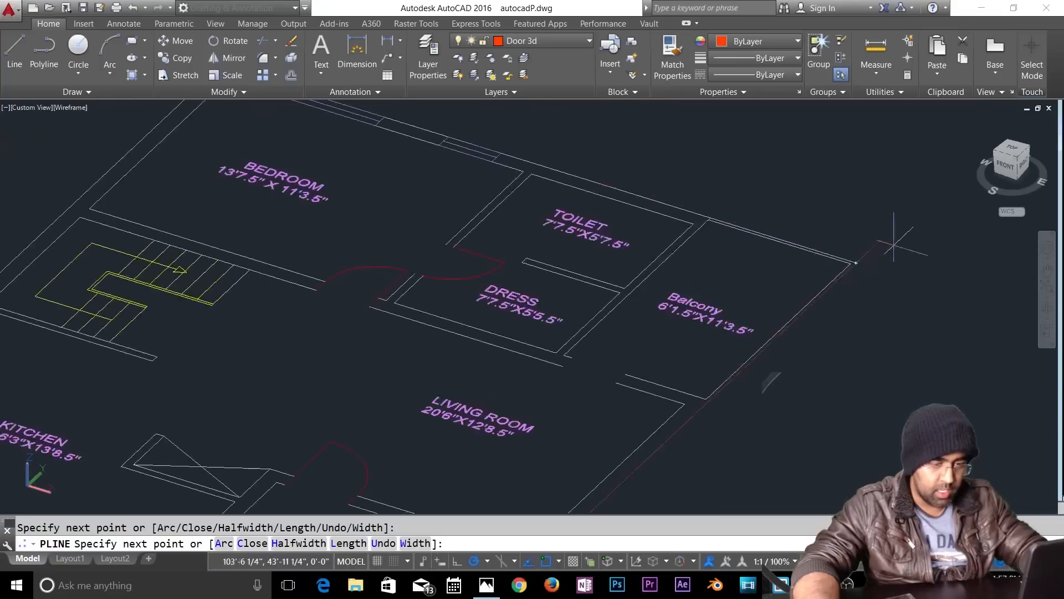
middle_click_drag(589, 324, 876, 522)
scroll(630, 409, "down", 5)
scroll(824, 362, "down", 5)
middle_click_drag(822, 359, 815, 273)
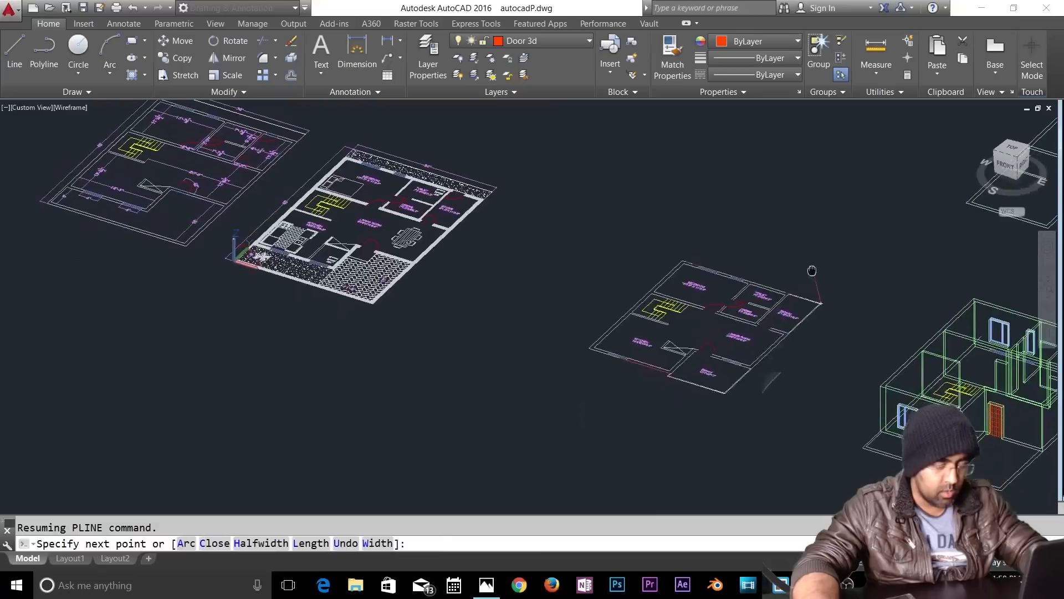
scroll(807, 312, "up", 4)
key("Return")
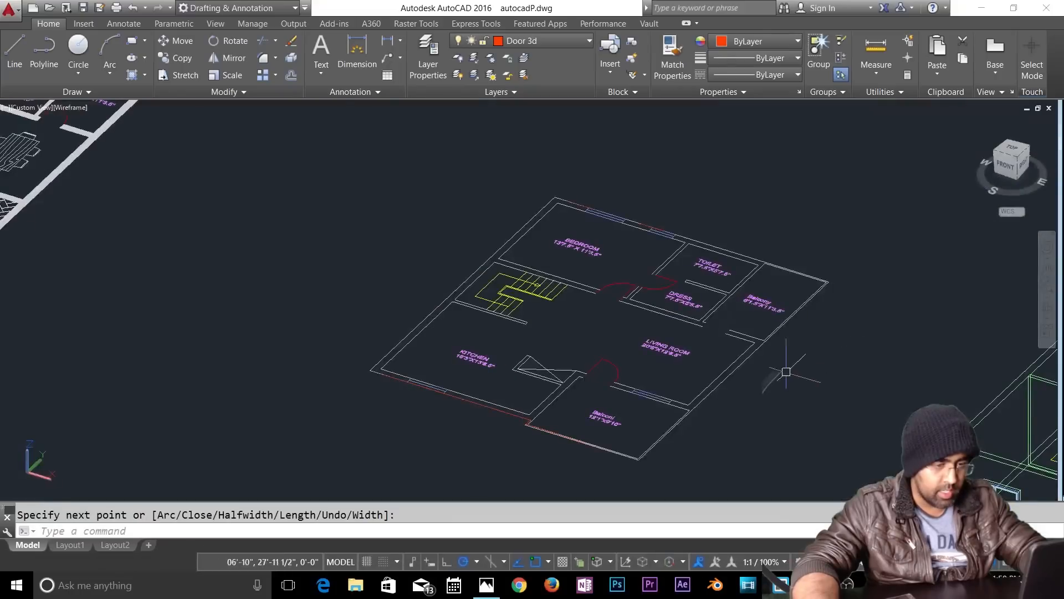
Step: Measure the short wall offset where the kitchen's front wall meets the Balconi
scroll(574, 451, "up", 7)
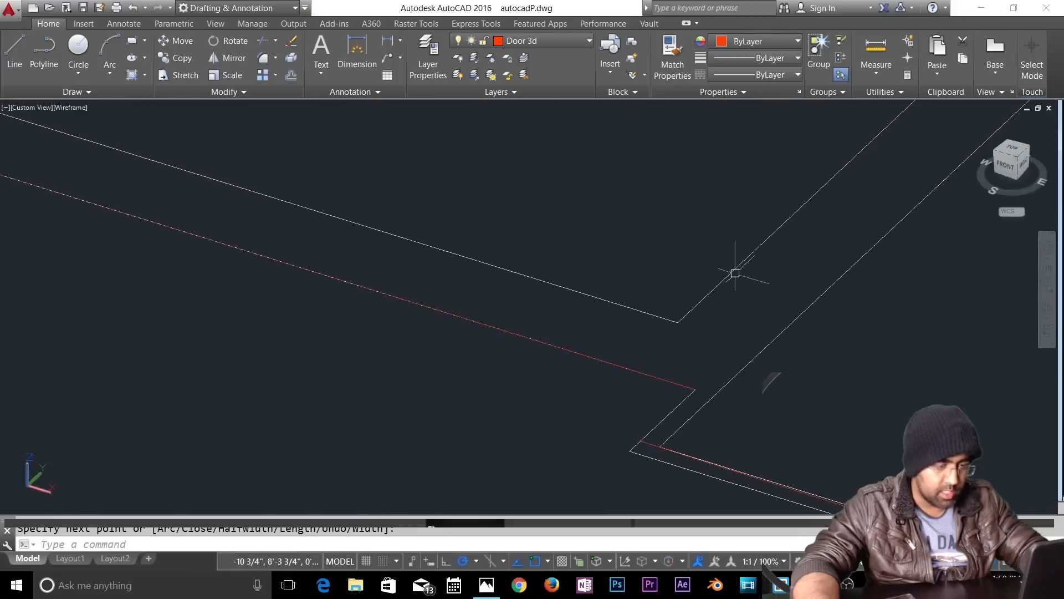
left_click(691, 389)
left_click(627, 451)
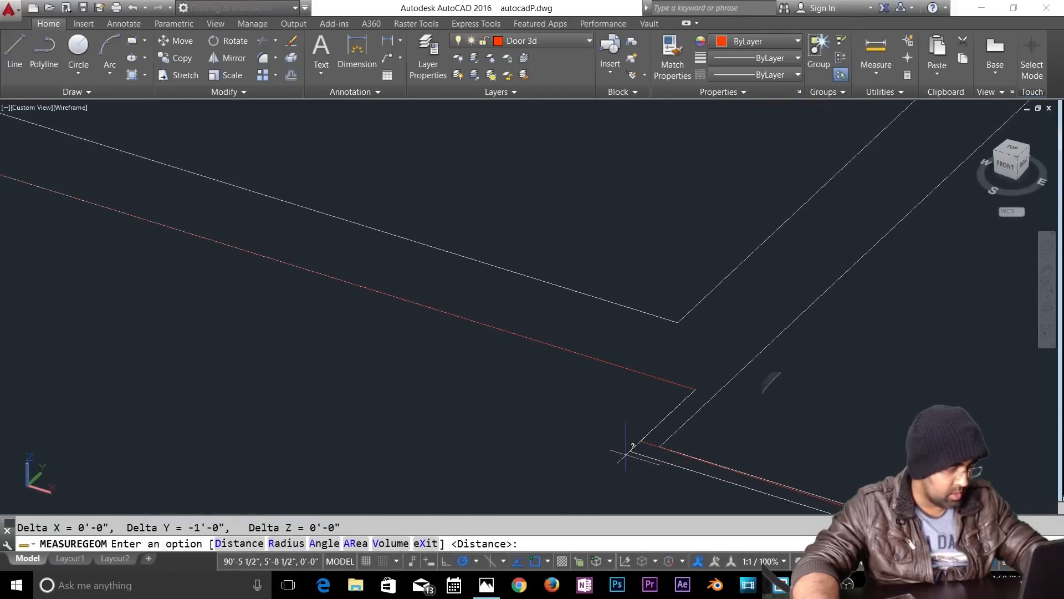
key("Escape")
Step: Move the polyline's misplaced vertex at the Balconi's inner front corner onto the wall's outer corner
scroll(750, 390, "down", 2)
middle_click_drag(750, 389, 613, 155)
left_click(563, 180)
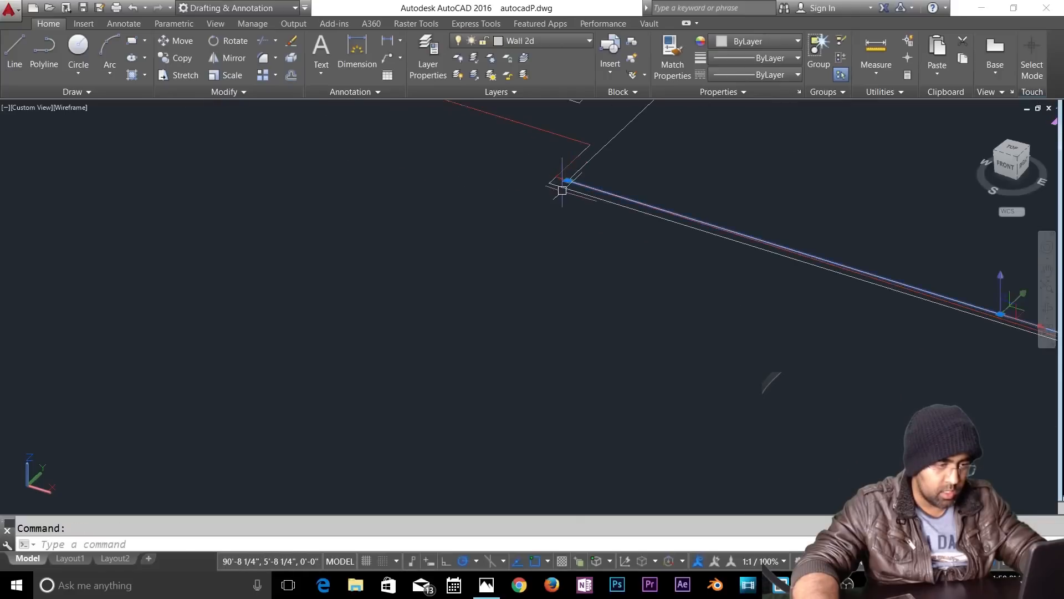
key("Escape")
scroll(567, 187, "up", 2)
left_click(554, 164)
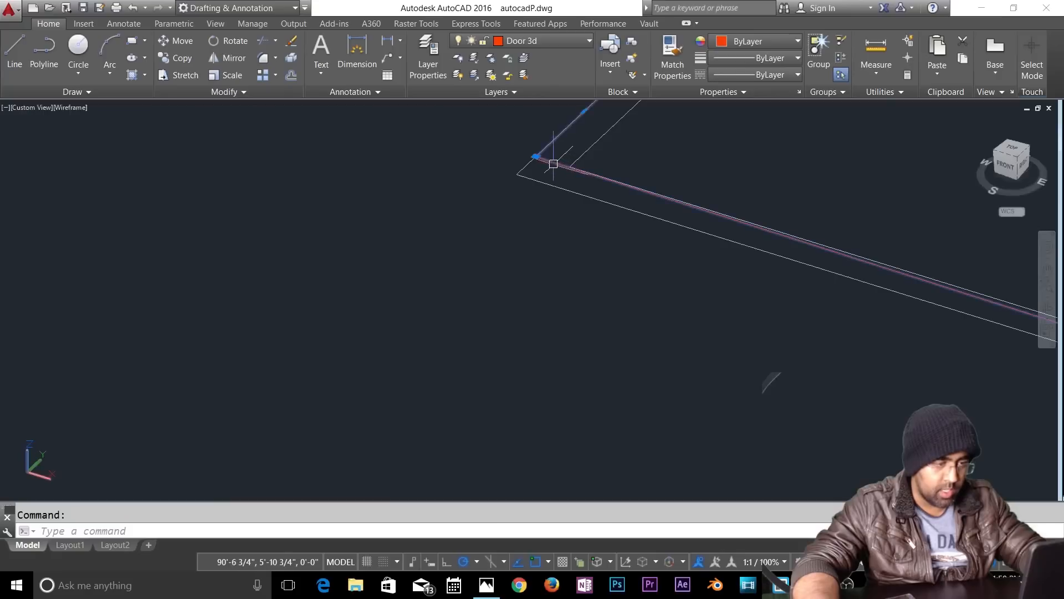
left_click(536, 155)
left_click(517, 174)
key("Escape")
Step: Stretch the polyline vertex at the Balconi's corner beside the kitchen outward by 1'
scroll(539, 259, "down", 5)
middle_click_drag(787, 324, 224, 214)
scroll(410, 258, "down", 3)
scroll(447, 288, "up", 4)
middle_click_drag(439, 290, 821, 385)
scroll(490, 288, "down", 4)
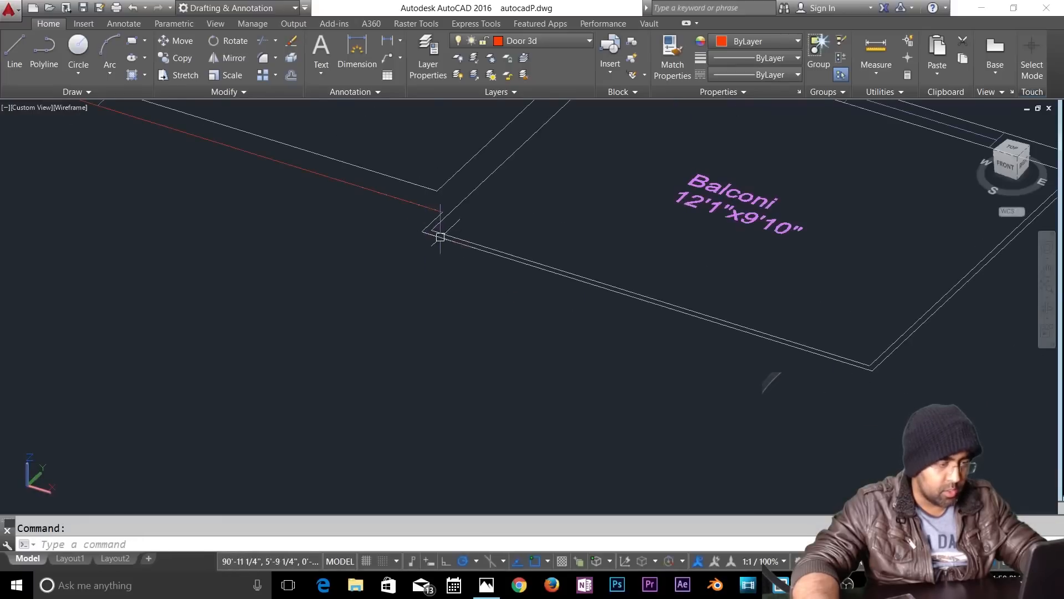
key("Escape")
scroll(421, 244, "up", 3)
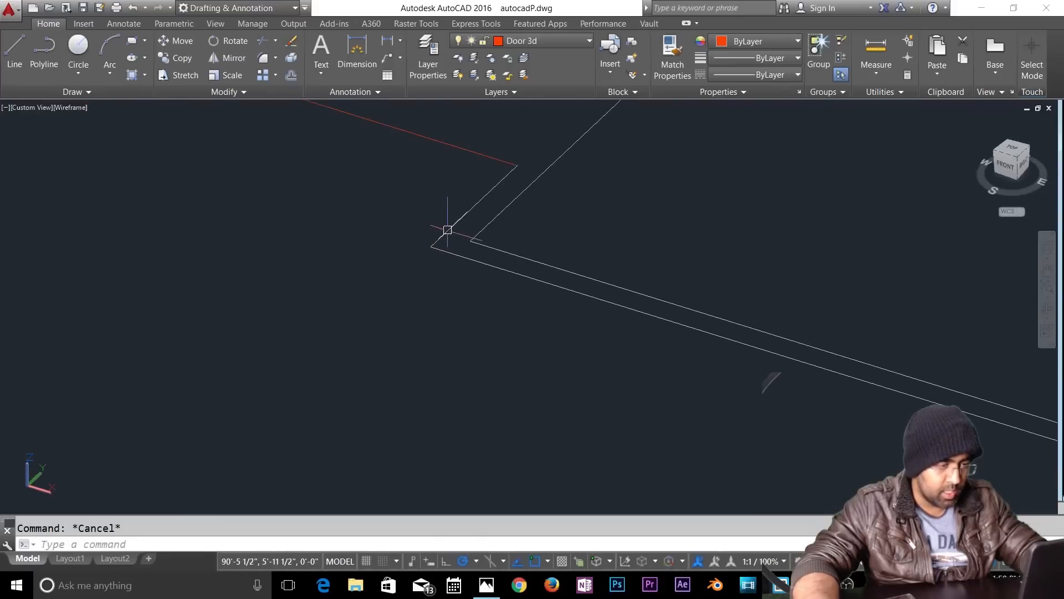
left_click(480, 156)
left_click(431, 245)
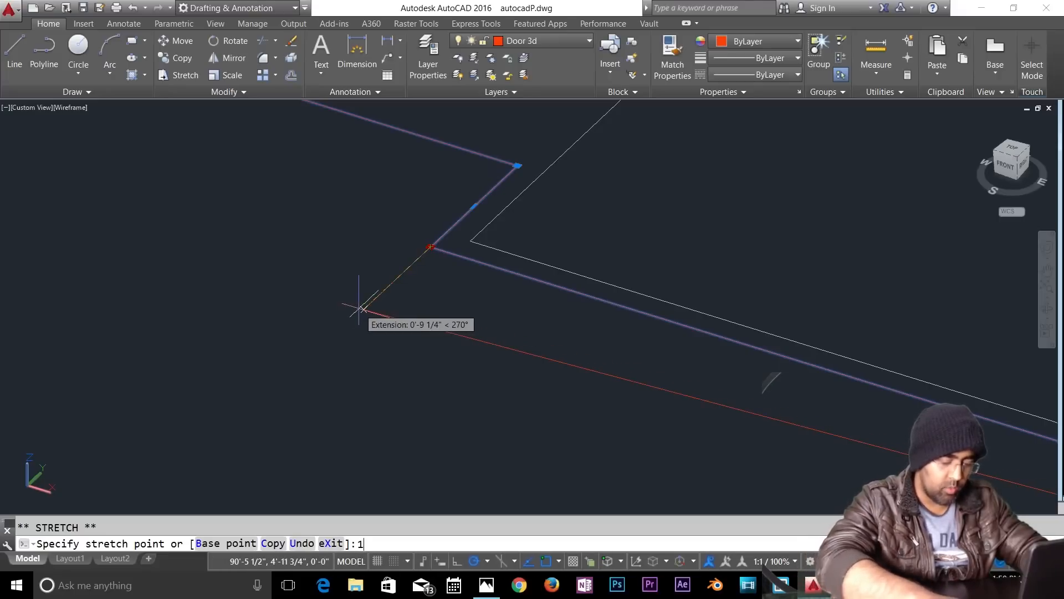
type("1'")
key("Return")
scroll(360, 308, "down", 5)
scroll(360, 308, "down", 5)
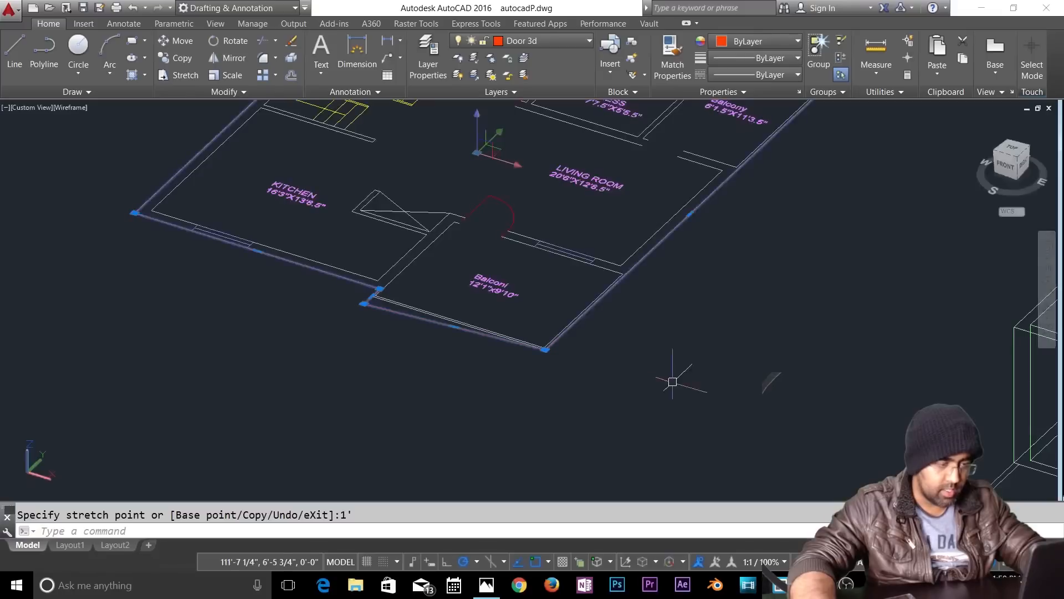
Step: Stretch the polyline vertex at the Balconi's outer front corner outward by 1' along the side wall line
scroll(571, 367, "up", 5)
left_click(510, 317)
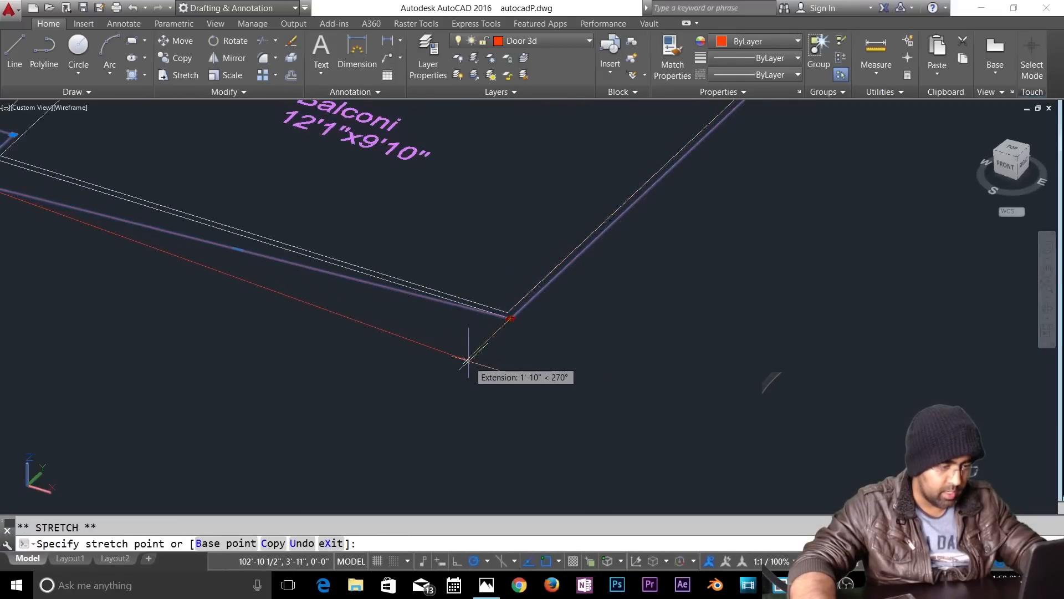
type("1")
key("Return")
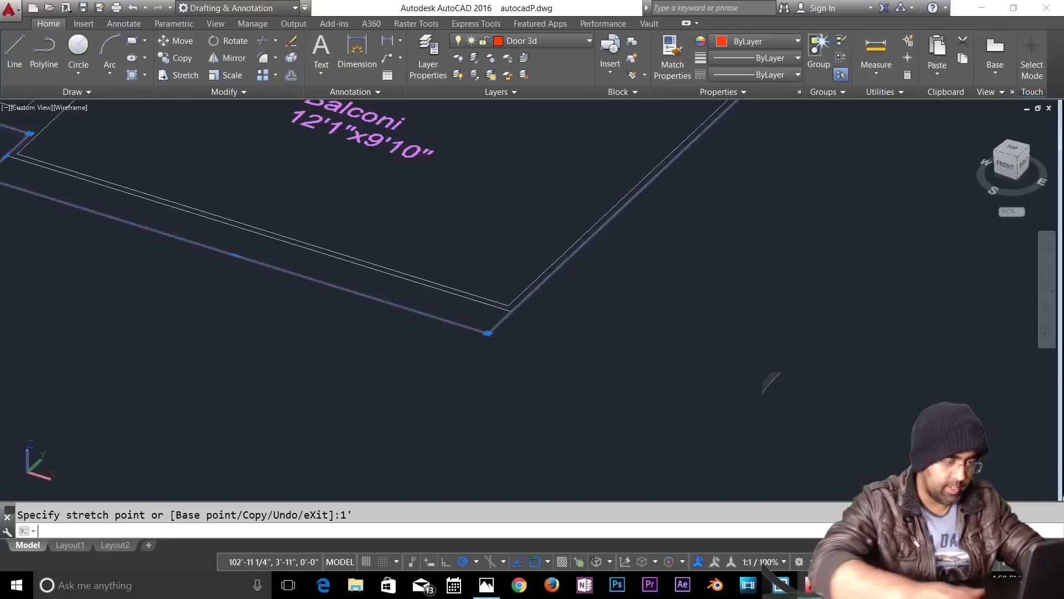
scroll(465, 381, "down", 5)
key("Escape")
middle_click_drag(500, 378, 676, 408)
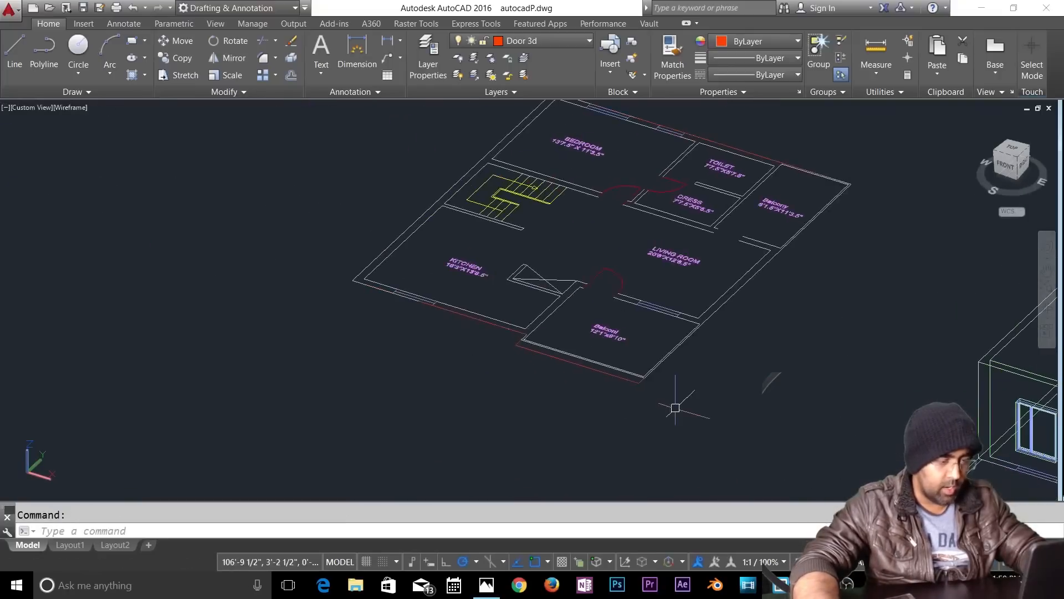
Step: Copy the floor plan's boundary polyline to the empty area in front of the plan
key("Return")
left_click(582, 367)
key("Return")
left_click(580, 375)
scroll(578, 375, "down", 4)
middle_click_drag(575, 372, 547, 165)
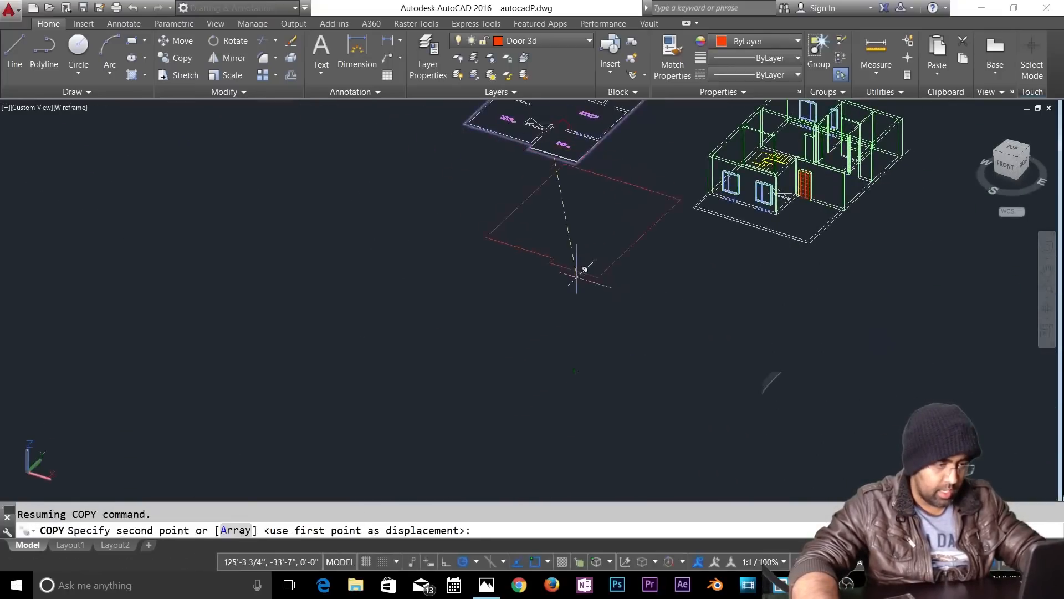
left_click(610, 323)
key("Escape")
Step: Offset the copied boundary outline 9" to the inside
type("o")
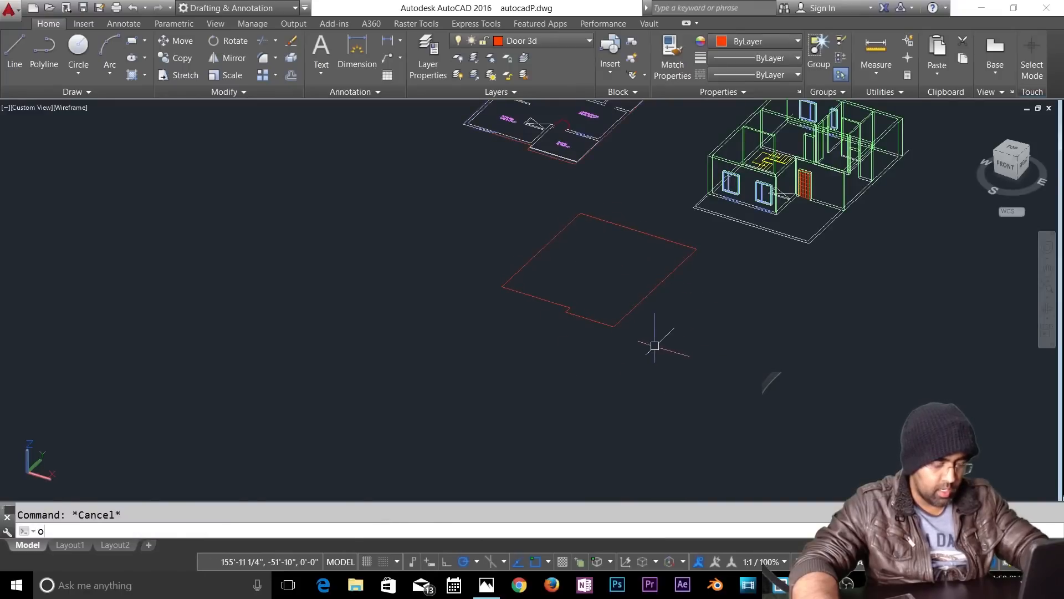
key("Return")
type("9")
key("Return")
left_click(644, 299)
left_click(622, 270)
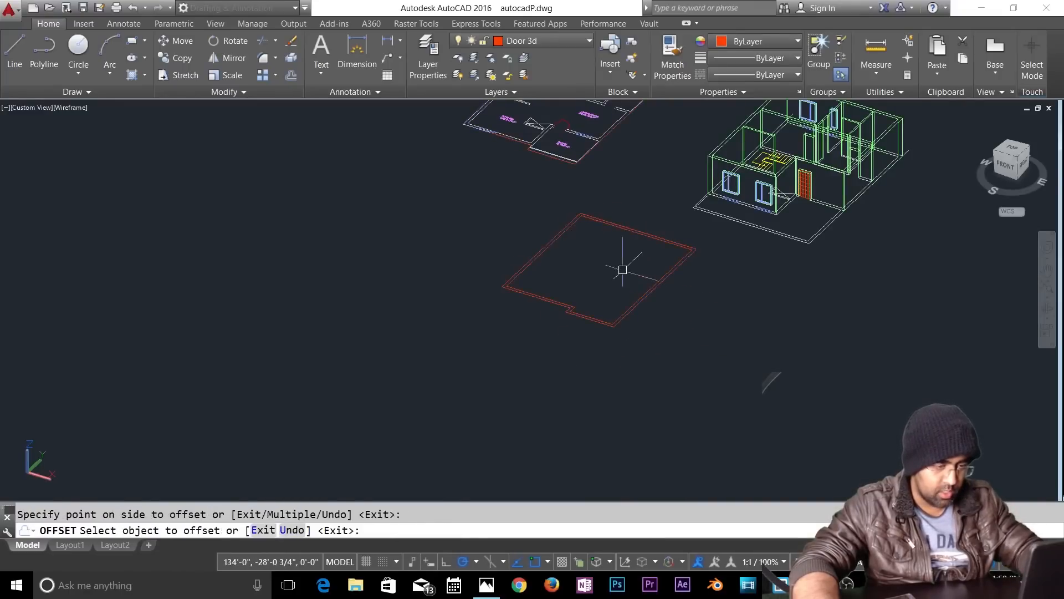
key("Escape")
Step: Extrude both the outer and the inner boundary outline to a height of 10'
scroll(622, 270, "up", 5)
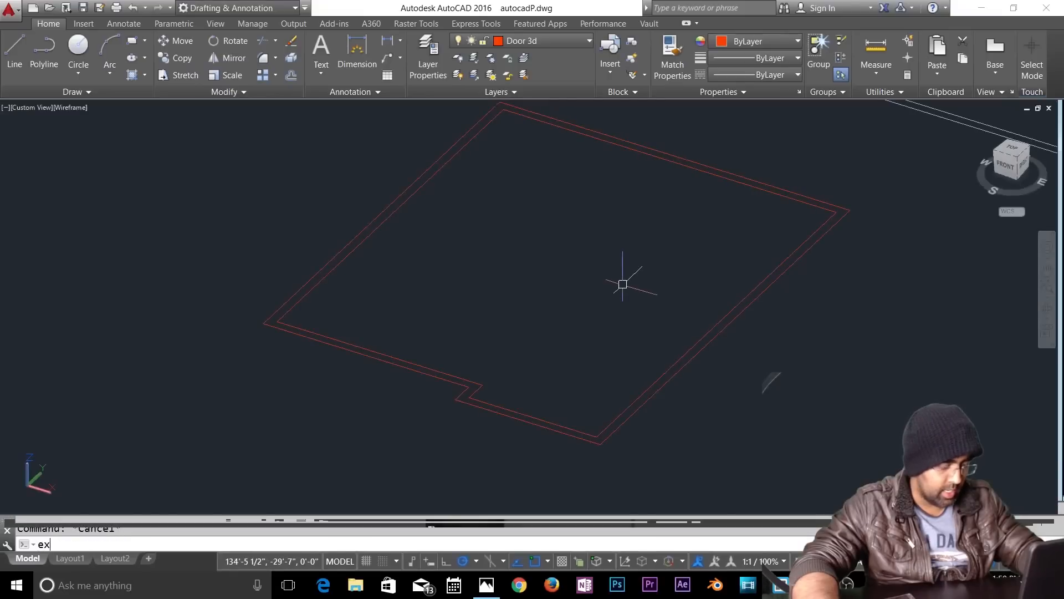
type("ext")
key("Return")
left_click(565, 290)
left_click(402, 413)
key("Return")
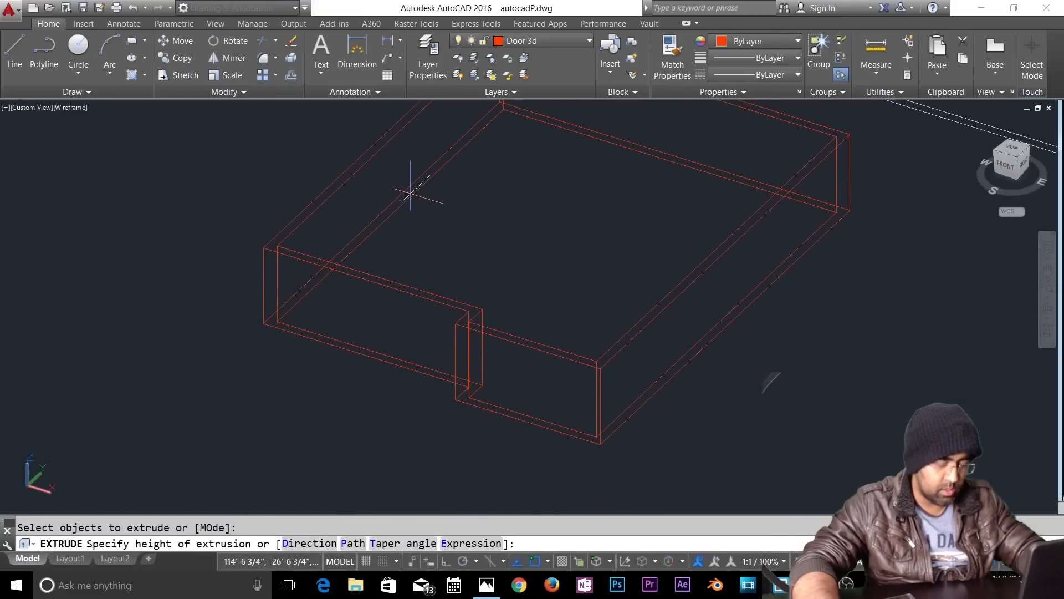
type("10'")
key("Escape")
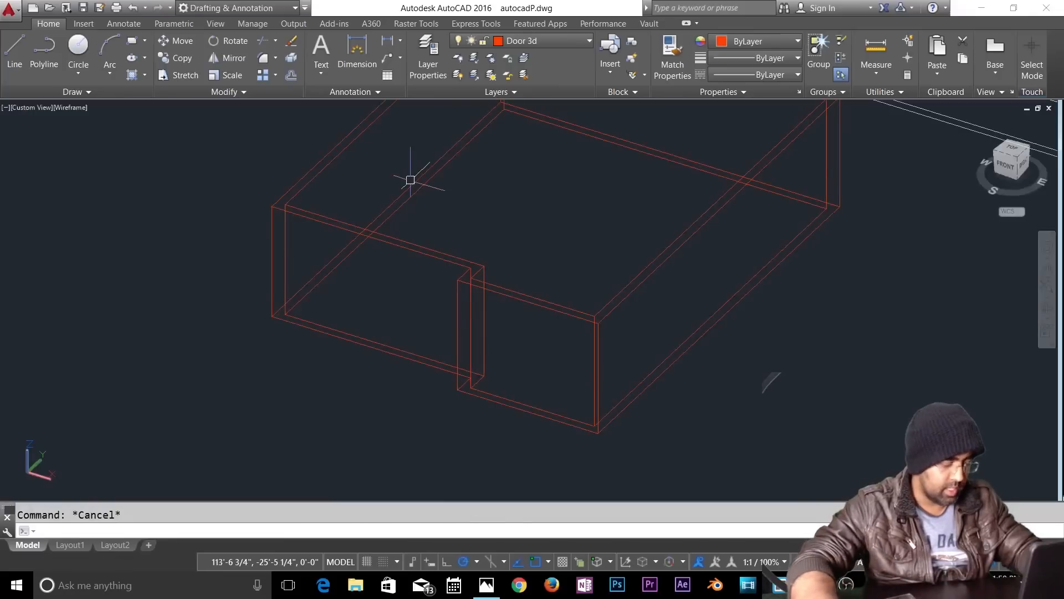
Step: Switch to the 3D Modeling workspace
left_click(237, 12)
left_click(224, 61)
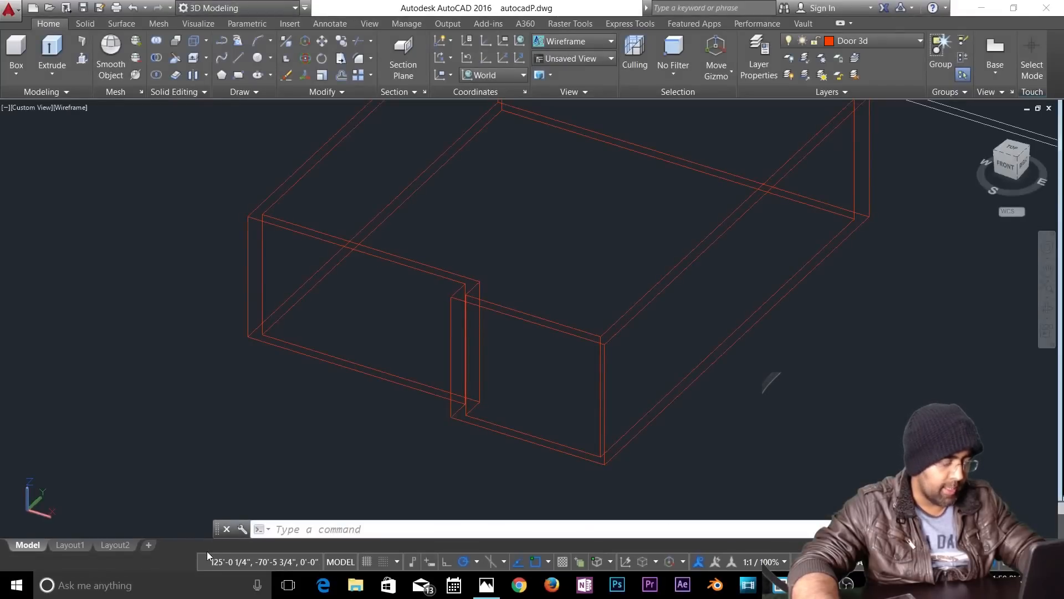
key("Escape")
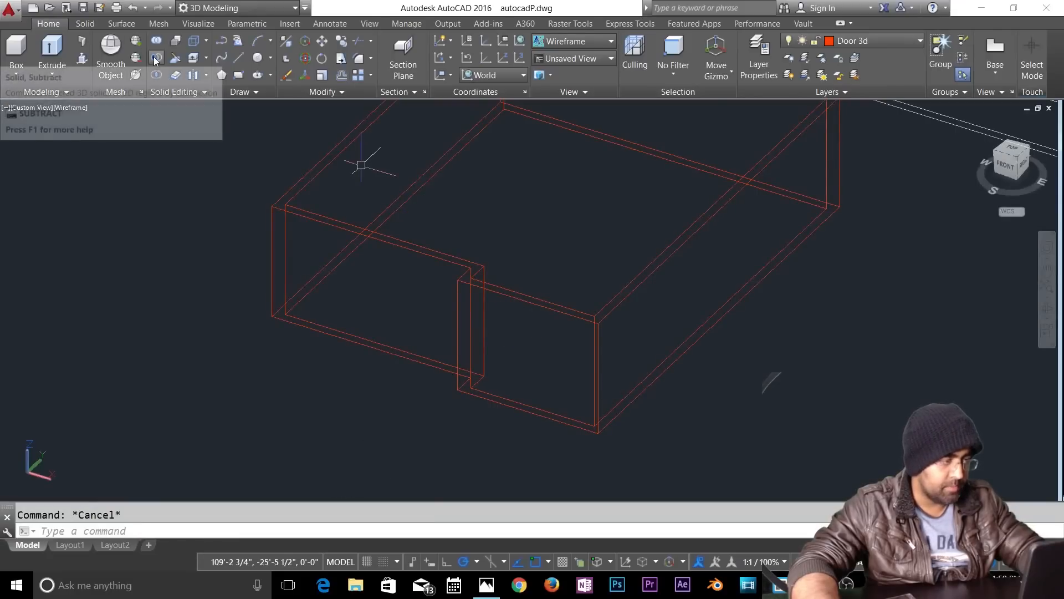
Step: Subtract the inner extruded solid from the outer one to leave a hollow ring of walls
left_click(158, 75)
left_click(272, 212)
key("Return")
left_click(289, 203)
key("Return")
scroll(294, 213, "down", 3)
key("Escape")
middle_click_drag(373, 235, 394, 368)
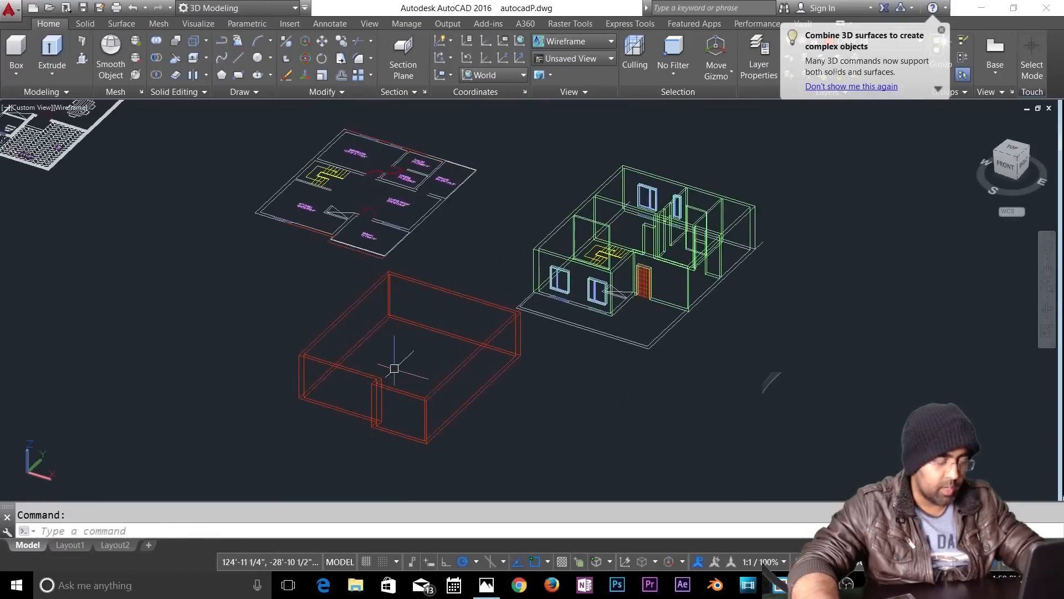
left_click(477, 357)
key("Escape")
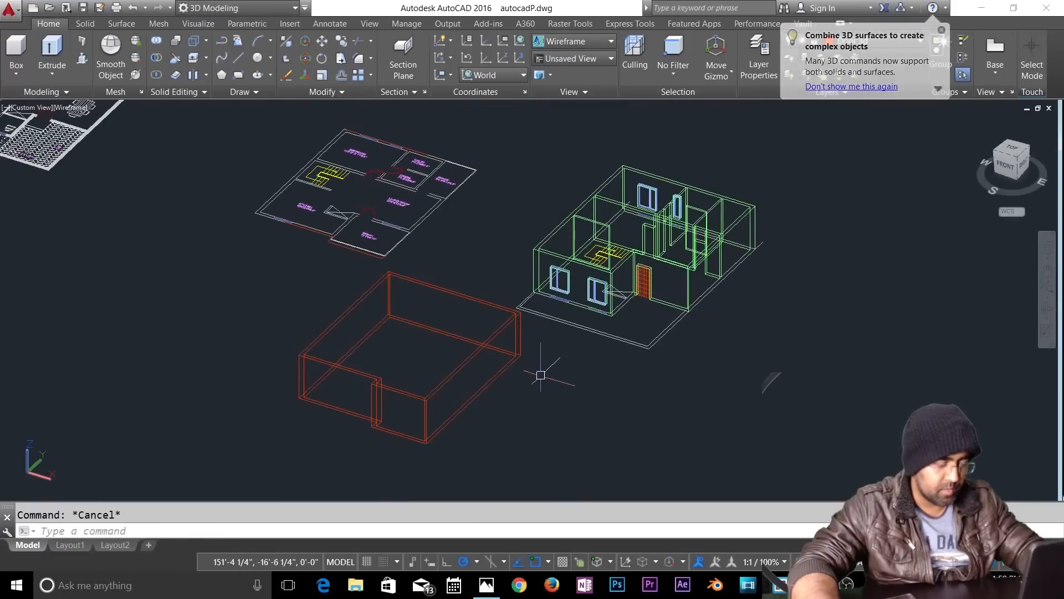
Step: Put the hollow wall solid on the Wall 3d G layer
scroll(540, 375, "up", 2)
scroll(500, 316, "up", 1)
left_click(500, 316)
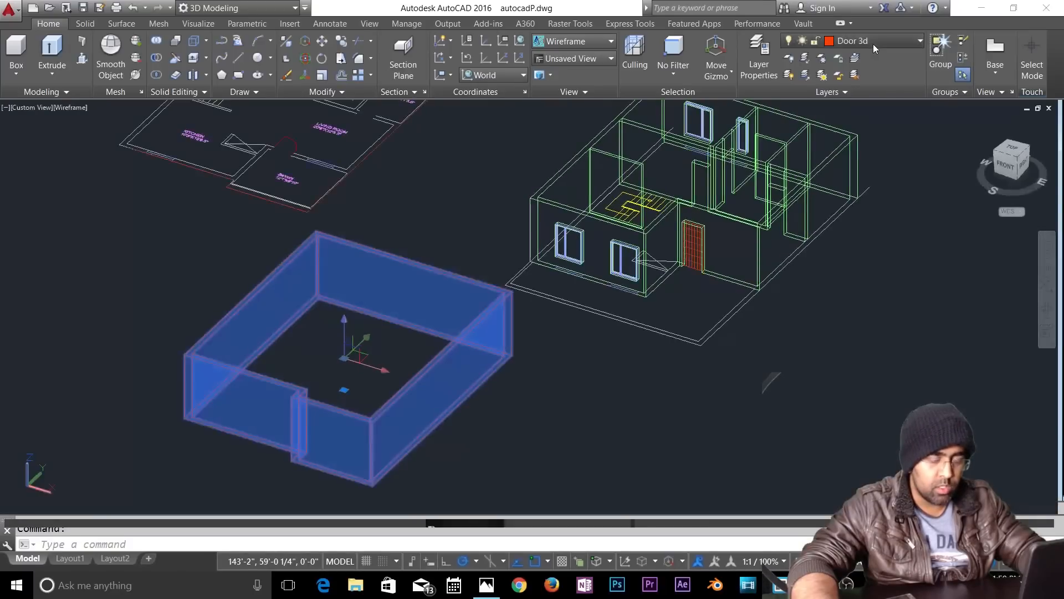
left_click(873, 43)
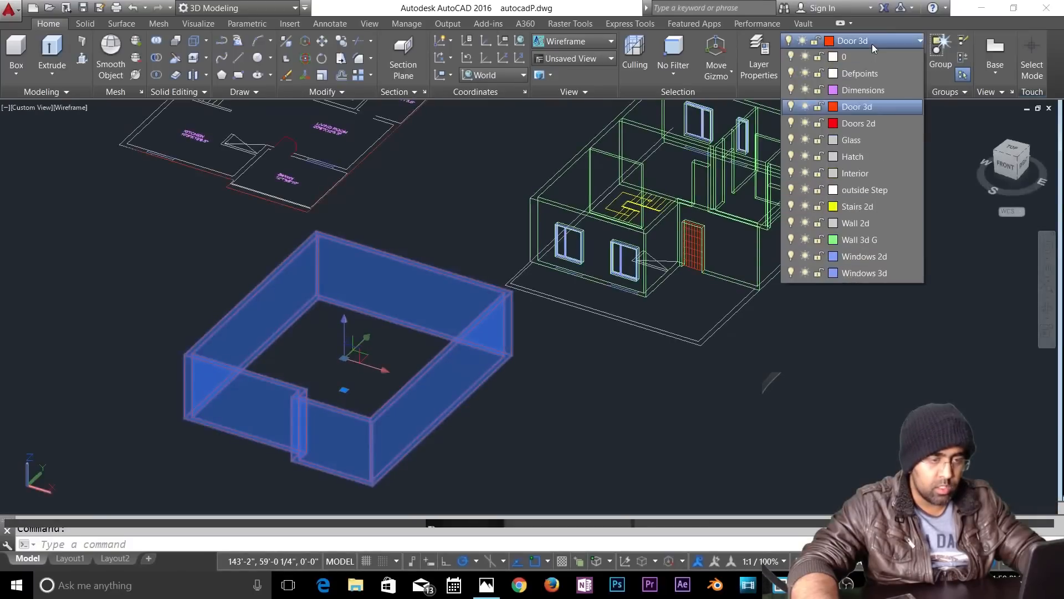
left_click(872, 240)
key("Escape")
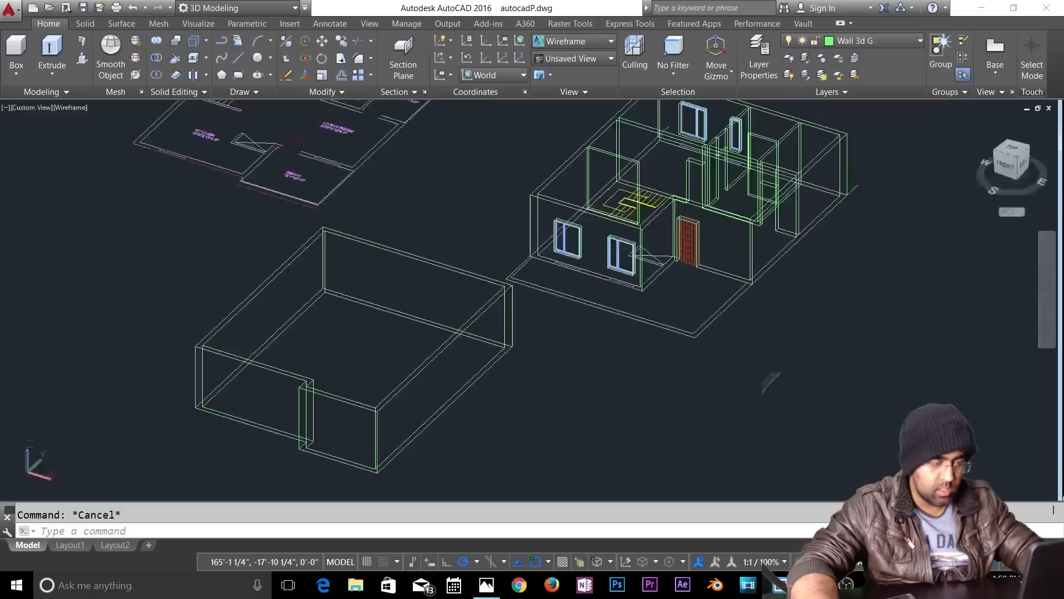
Step: Move the hollow wall solid by its back bottom corner onto the top back corner of the 3D house walls
type("m")
key("Return")
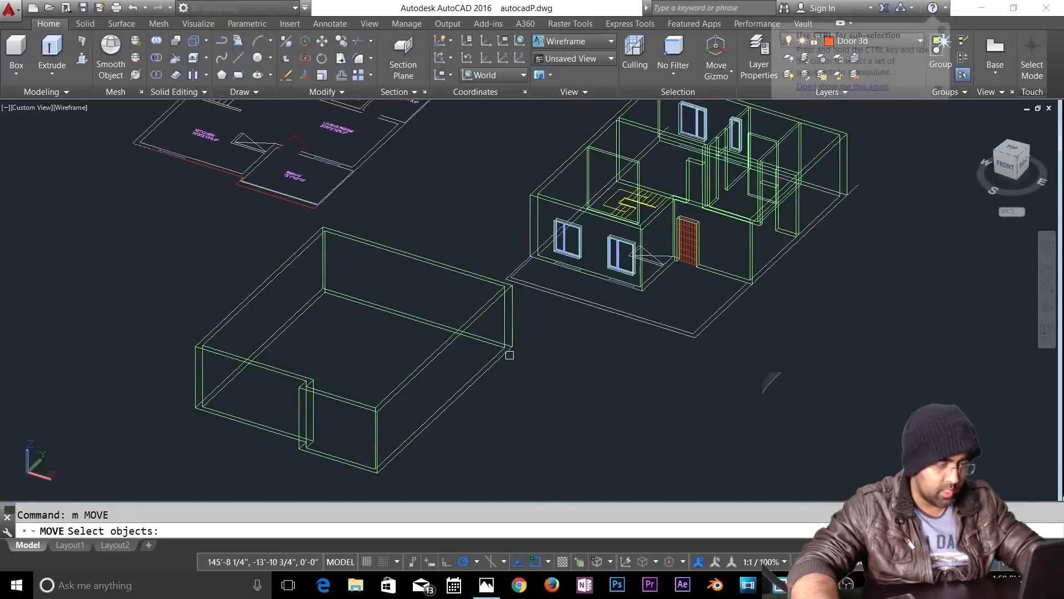
left_click(514, 350)
key("Return")
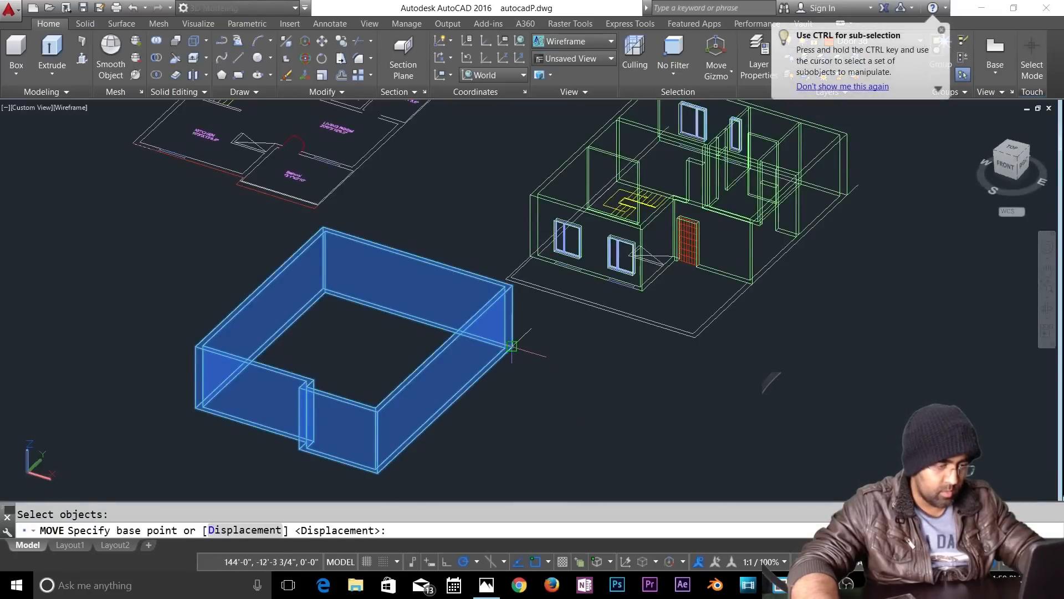
left_click(512, 346)
scroll(667, 348, "up", 5)
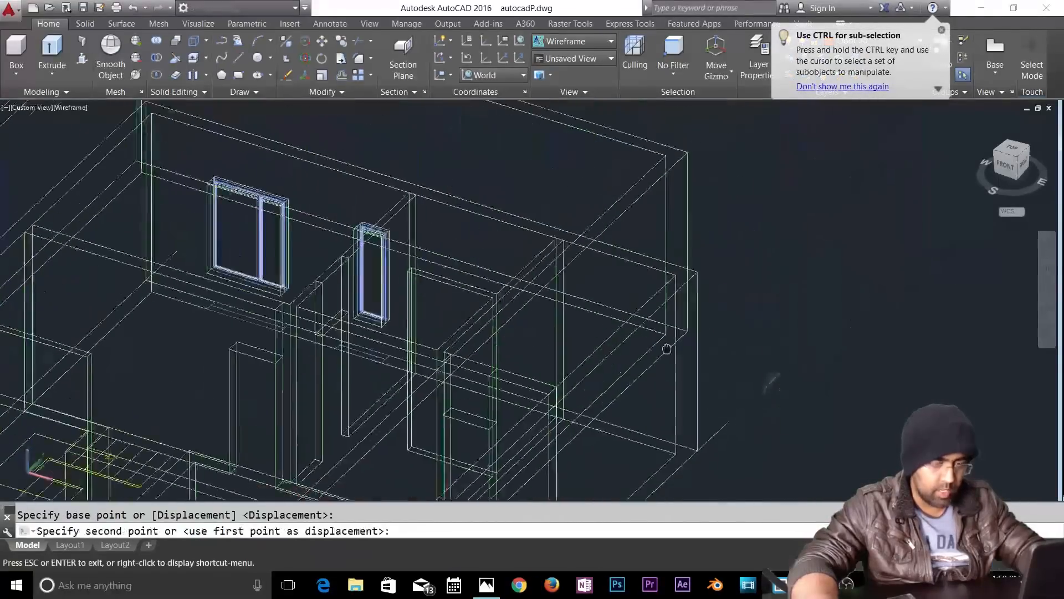
middle_click_drag(667, 348, 634, 316)
key("Escape")
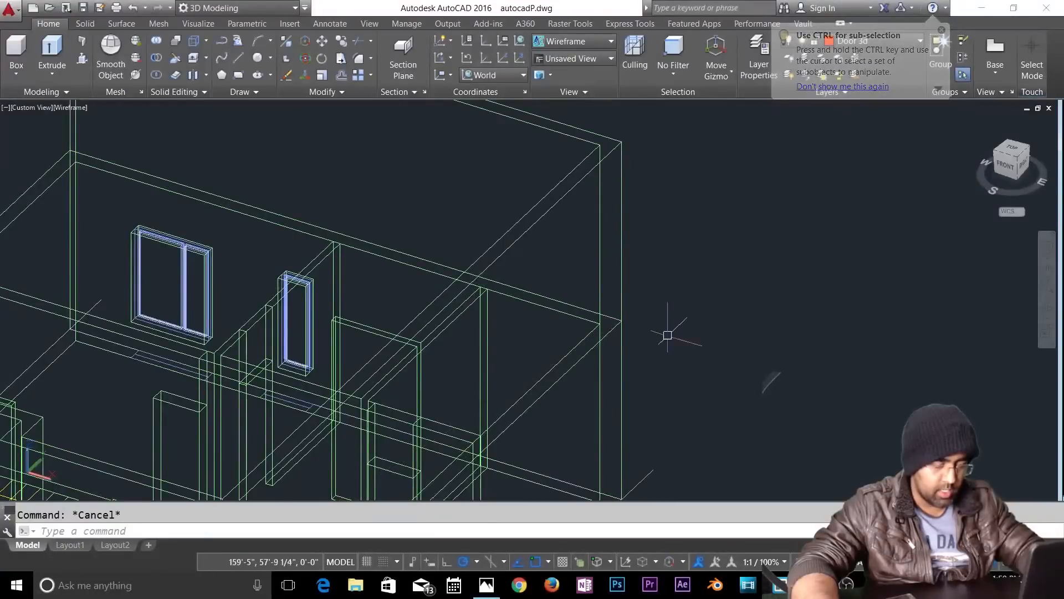
scroll(668, 336, "down", 5)
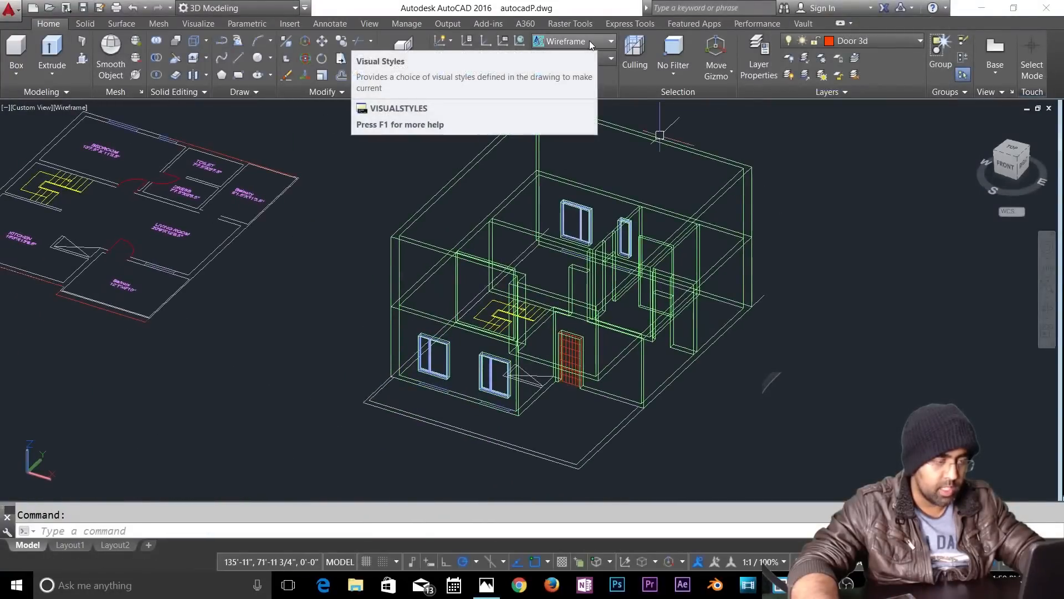
Step: Set the visual style to Shaded and examine how the upper walls sit above the front door and windows
left_click(590, 41)
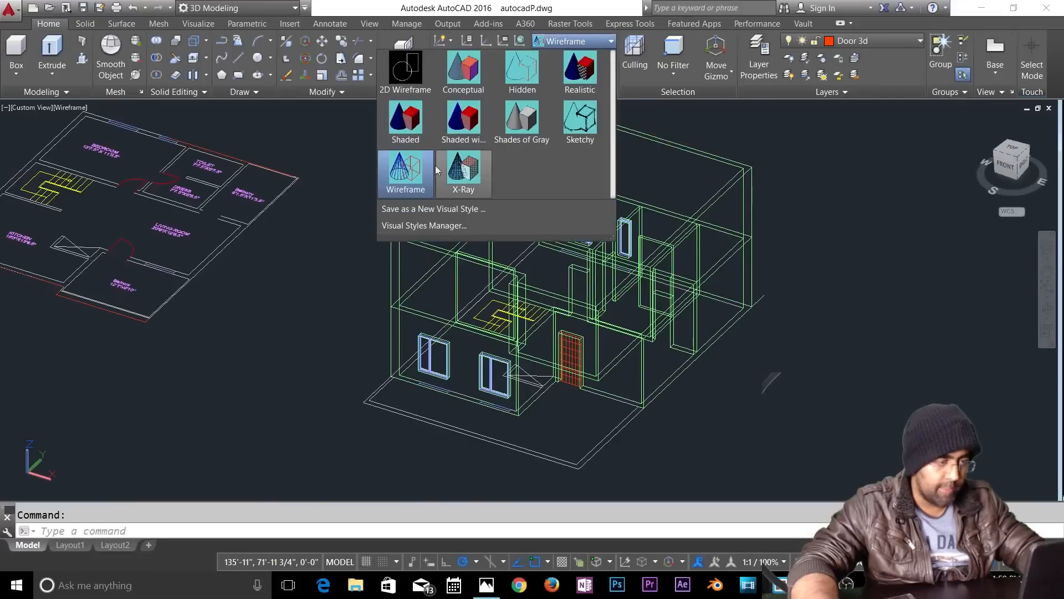
left_click(405, 117)
scroll(599, 307, "up", 4)
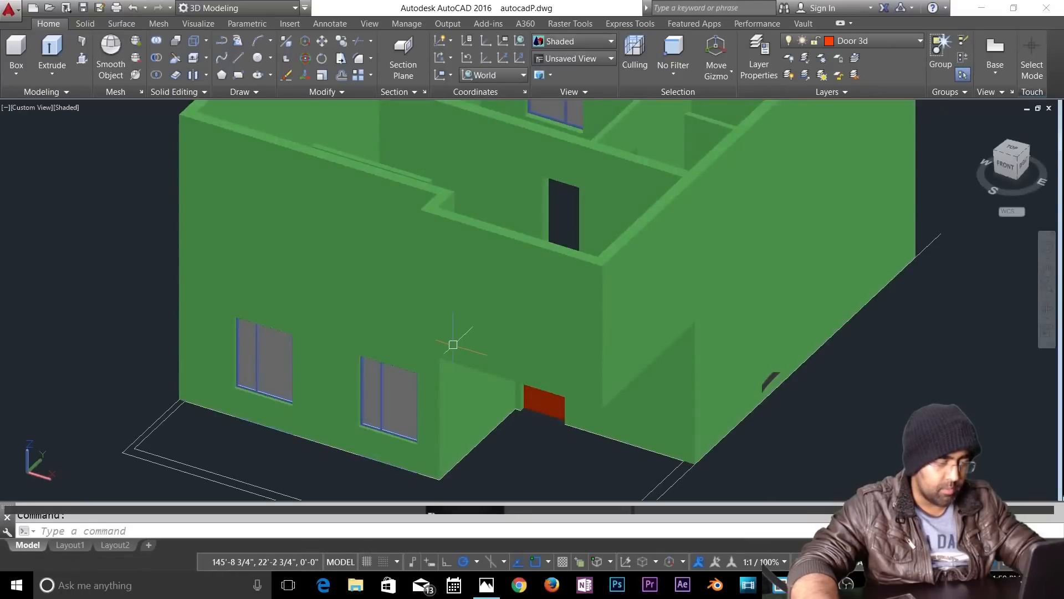
scroll(453, 344, "down", 2)
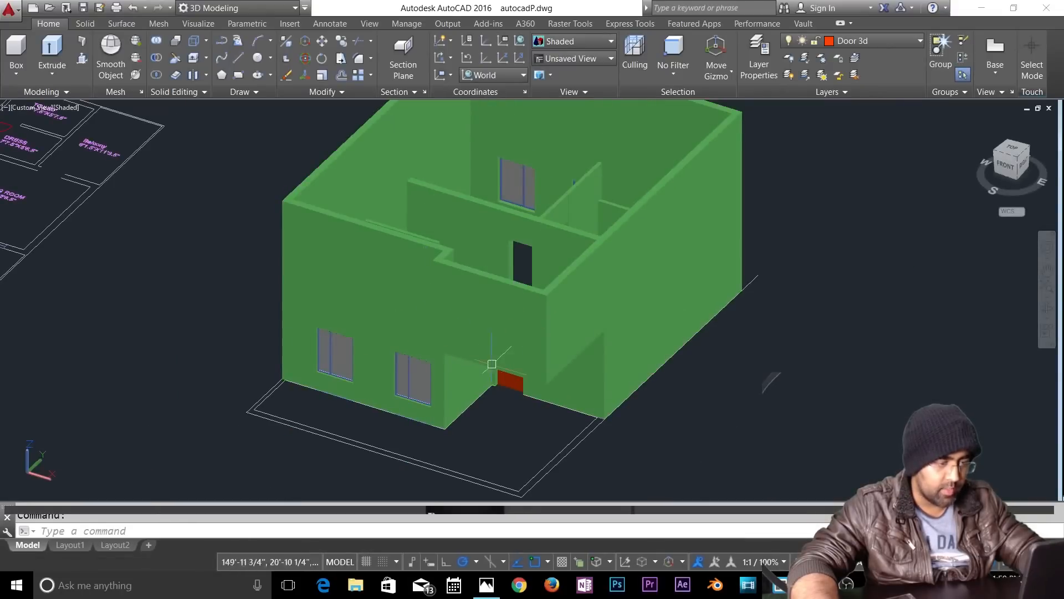
key("Escape")
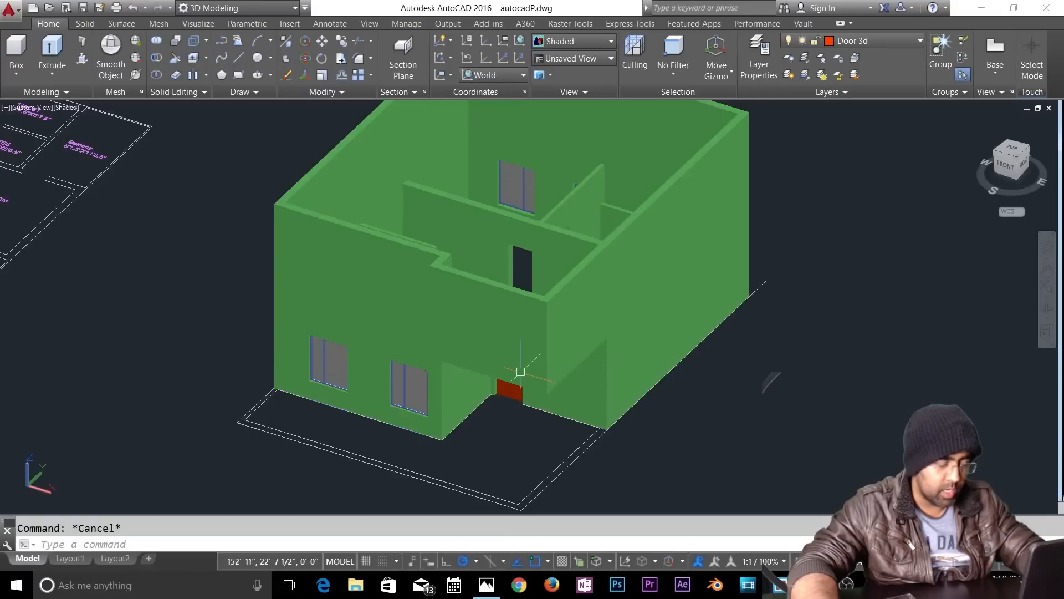
Step: Undo the visual style change, the move, the layer change, the subtraction and the workspace switch
key("ctrl+z")
key("ctrl+z")
key("ctrl+z")
key("ctrl+z")
key("ctrl+z")
key("ctrl+z")
key("ctrl+z")
key("ctrl+z")
key("ctrl+z")
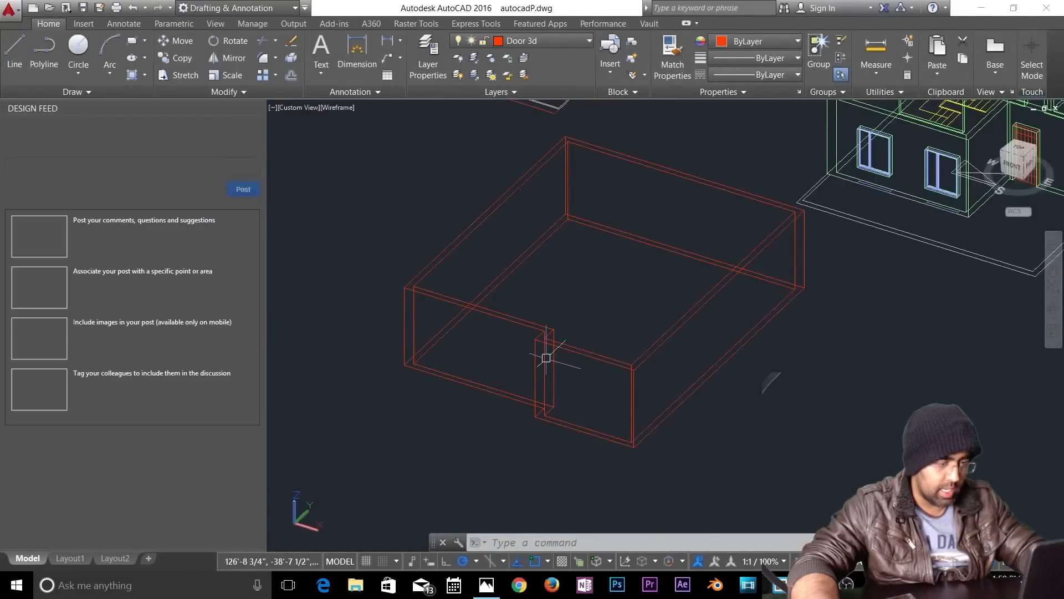
Step: Erase the two extruded boundary solids in front of the plan
left_click(582, 308)
left_click(500, 367)
key("Delete")
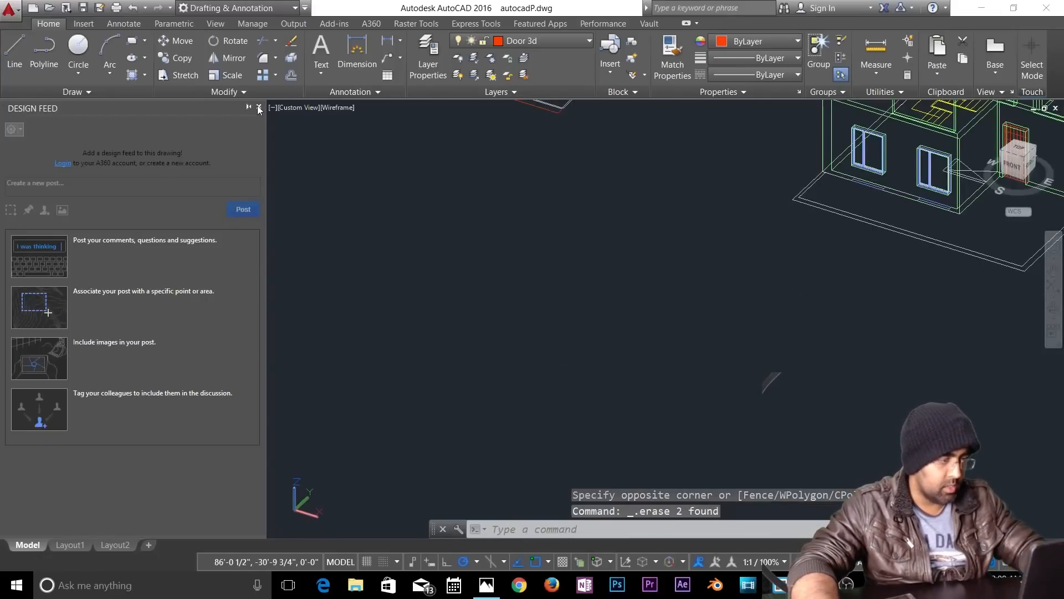
Step: Switch to the 3D Modeling workspace and dock the floating command line along the drawing area's edge
left_click(238, 8)
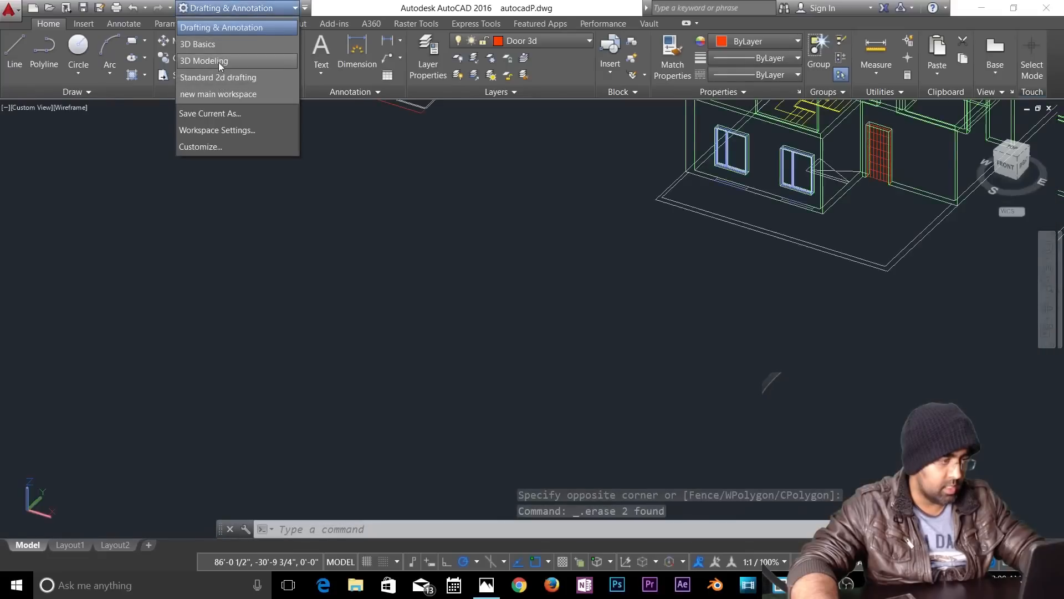
left_click(218, 61)
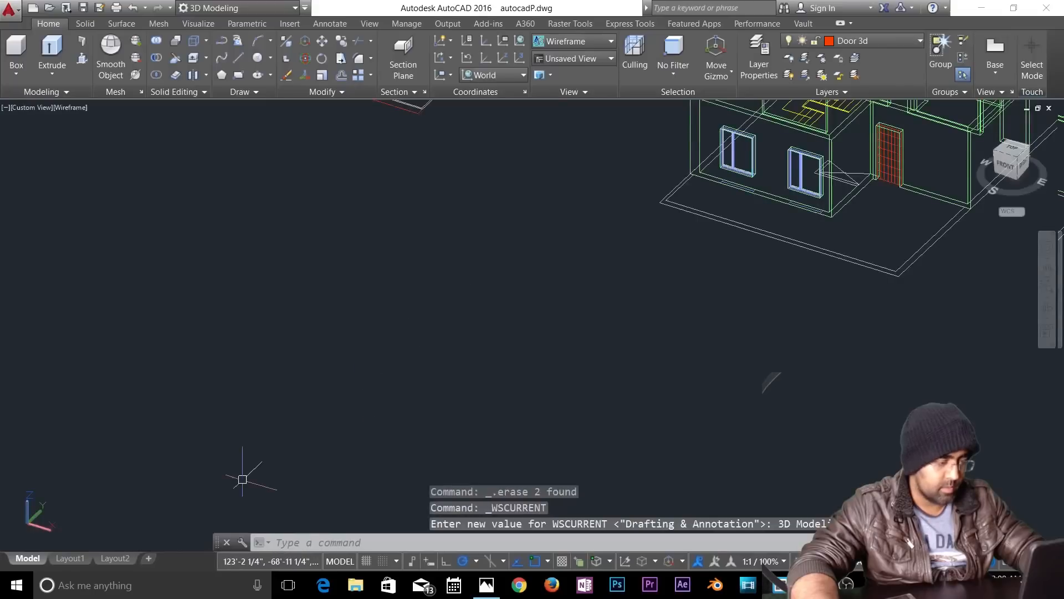
left_click_drag(213, 543, 210, 556)
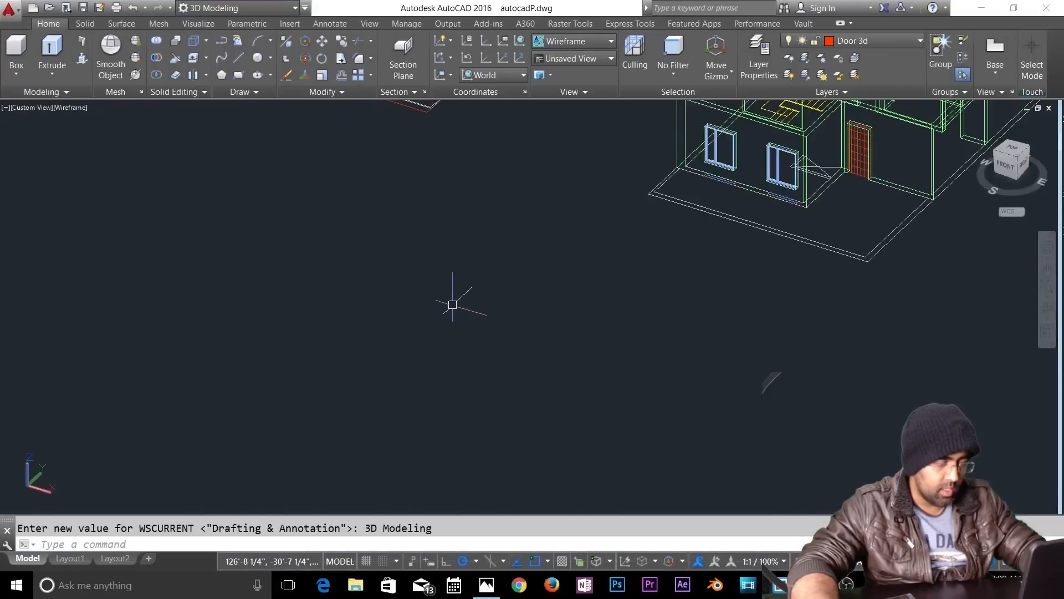
Step: Erase the red boundary polyline around the floor plan
scroll(453, 304, "down", 2)
middle_click_drag(452, 307, 542, 475)
scroll(547, 311, "up", 3)
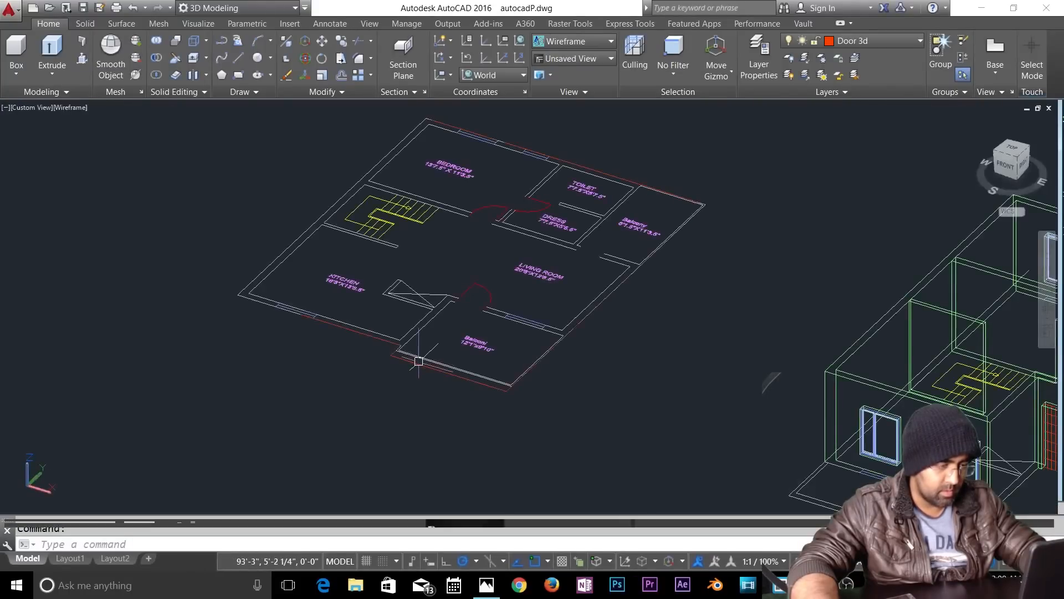
left_click(419, 361)
key("Delete")
scroll(742, 381, "down", 3)
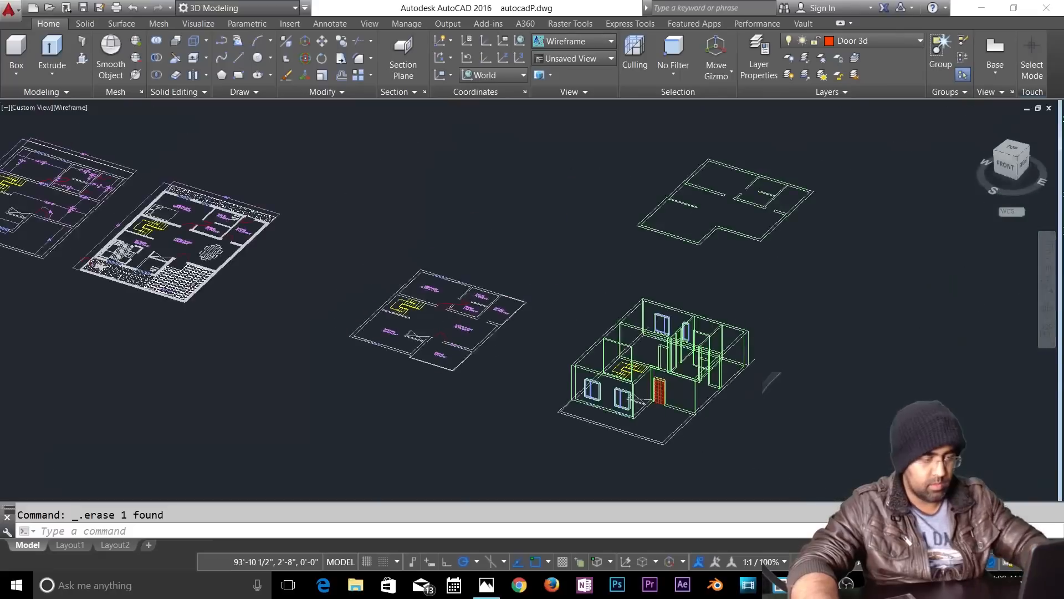
scroll(647, 357, "down", 3)
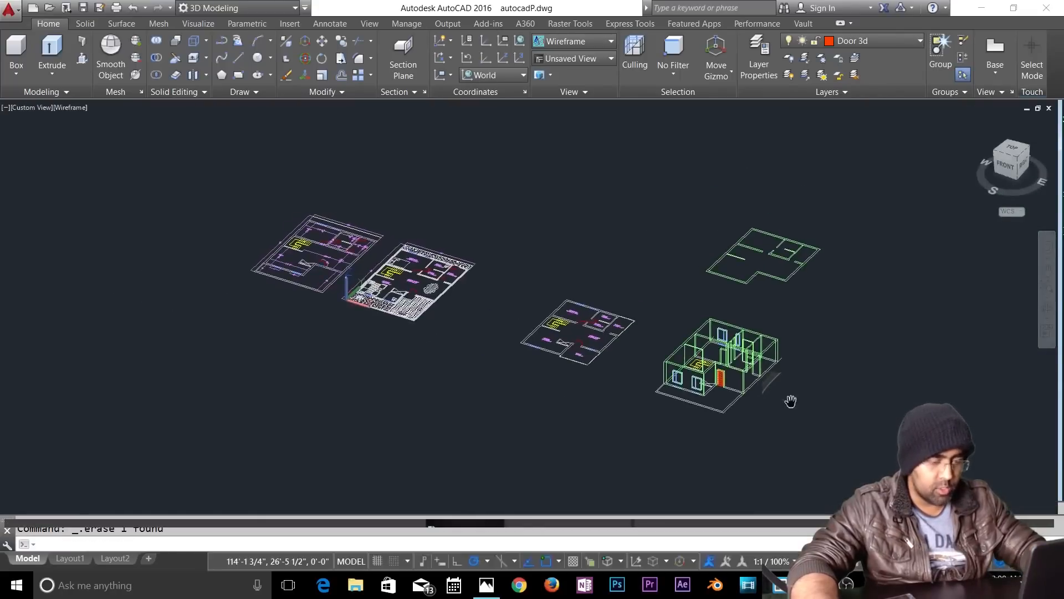
scroll(736, 384, "up", 3)
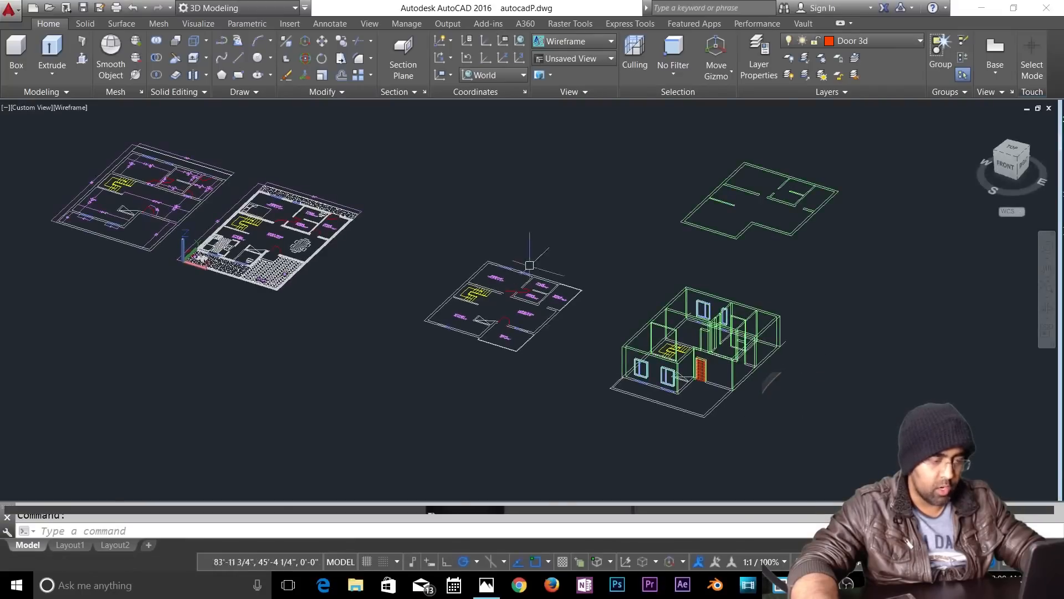
scroll(530, 265, "up", 5)
middle_click_drag(561, 323, 575, 239)
key("Escape")
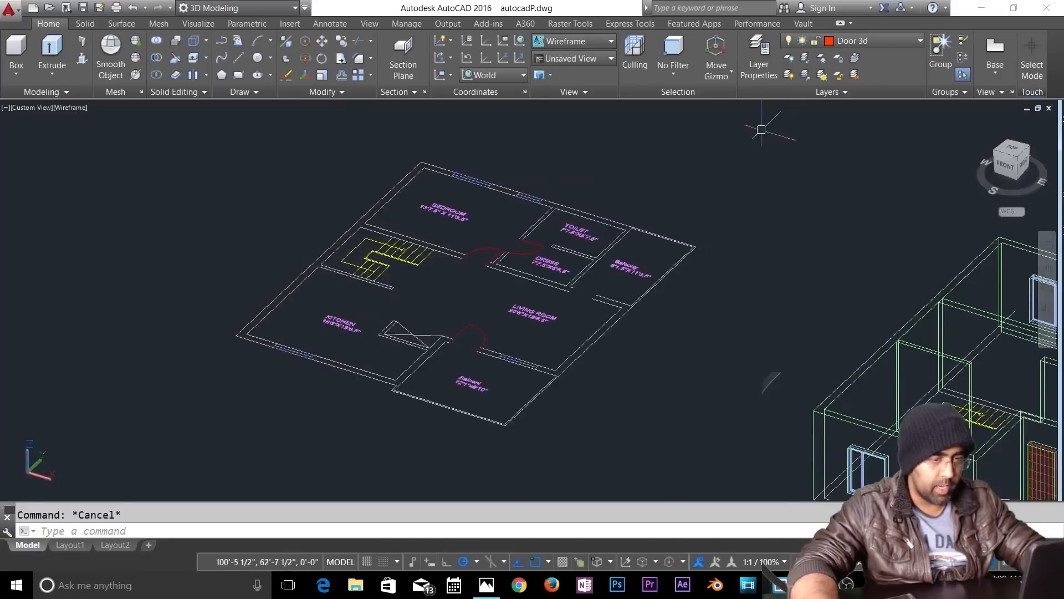
Step: On layer Wall 3d G, trace a polyline from the rear balcony's outer corner around the bedroom and kitchen to the front balcony's inner corner
left_click(878, 42)
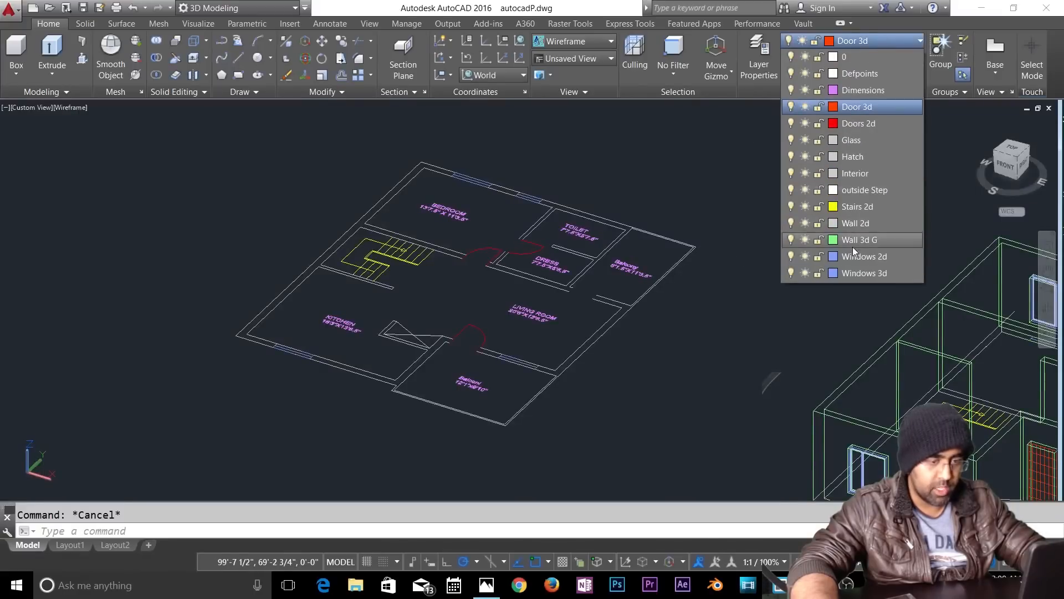
left_click(854, 247)
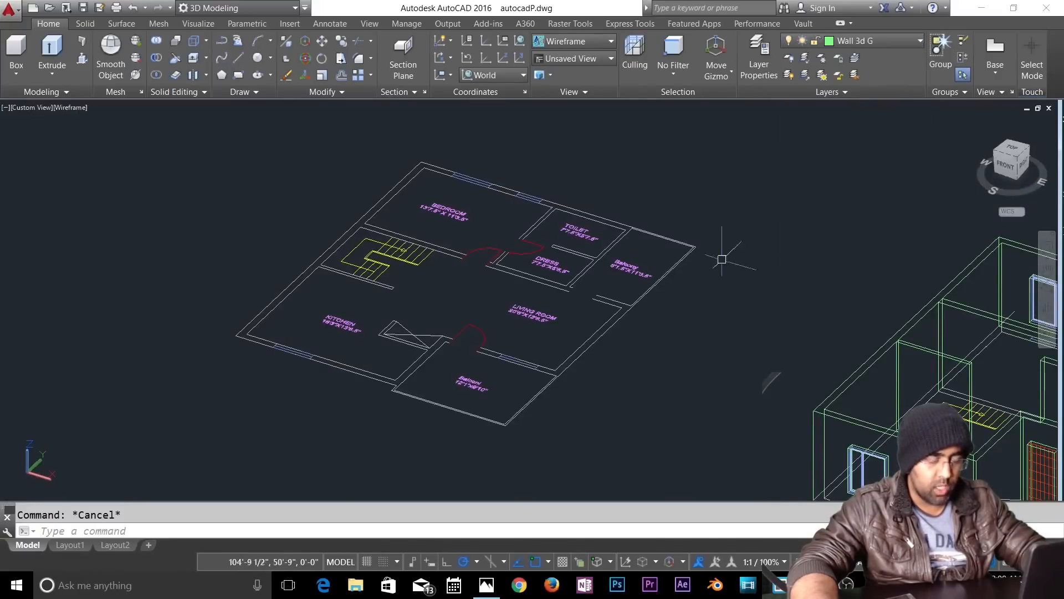
type("pl")
key("Return")
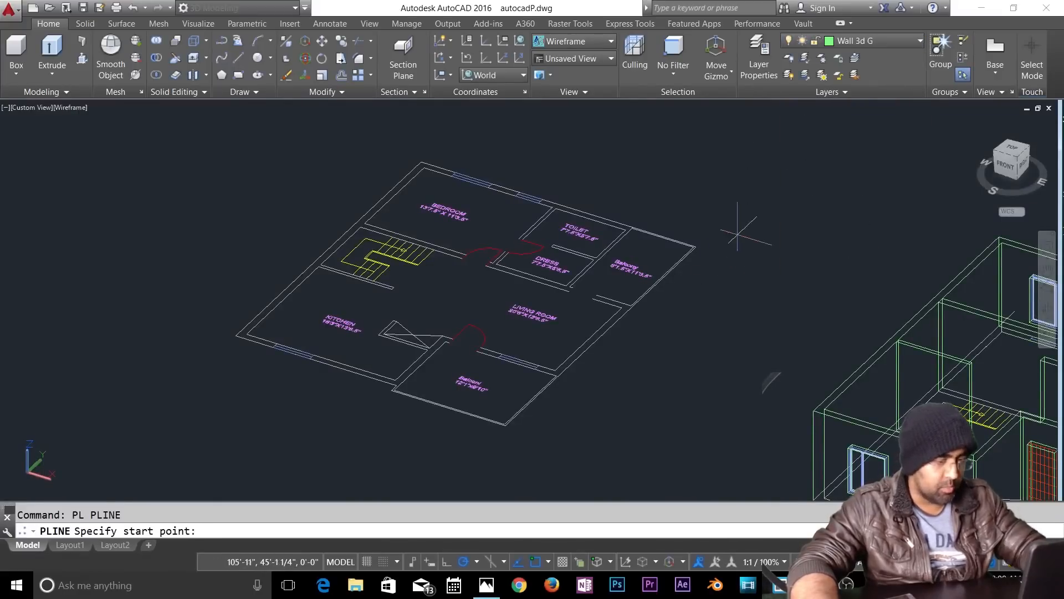
left_click(696, 246)
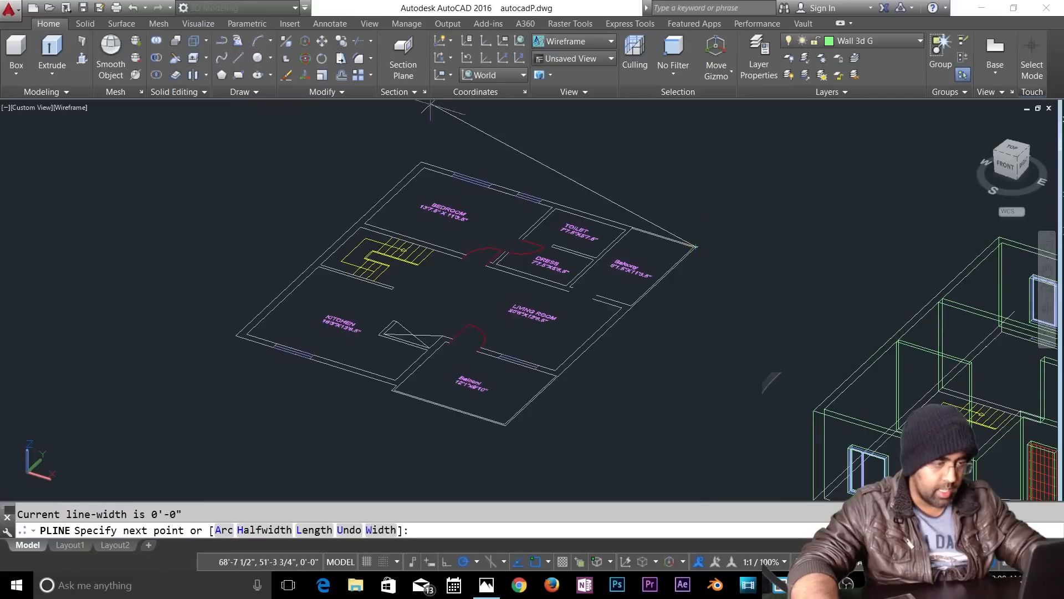
left_click(423, 162)
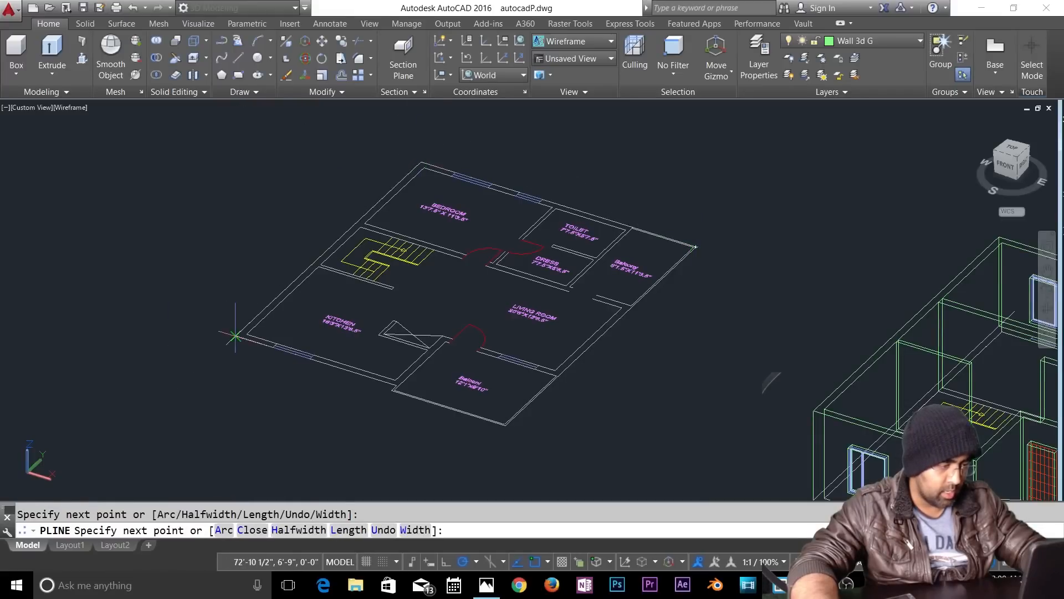
scroll(335, 361, "up", 7)
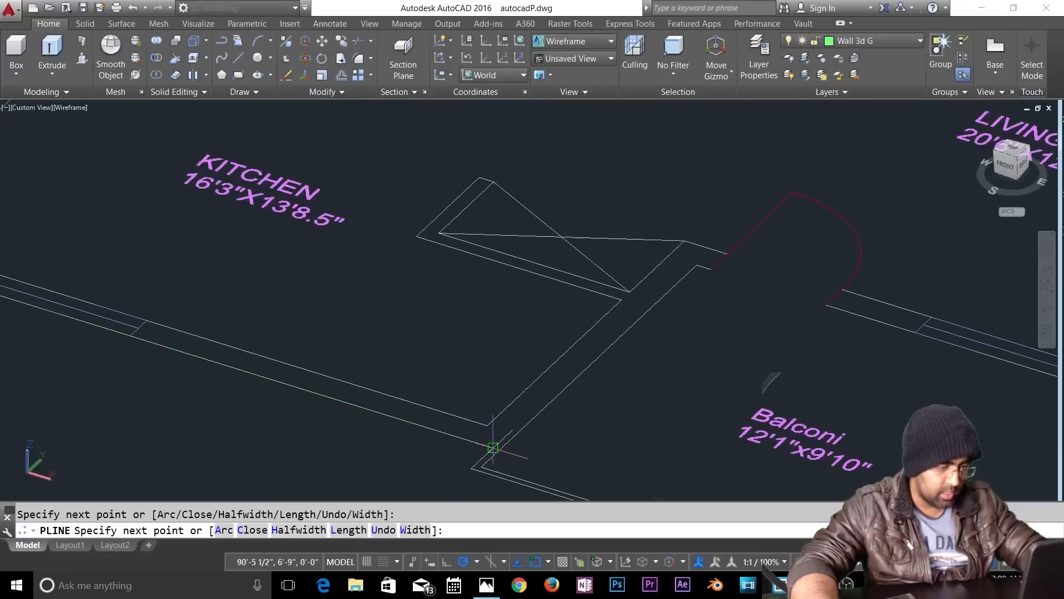
left_click(696, 265)
Step: Continue the outline polyline along the living room's front wall to its outer corner and back to the starting point
scroll(696, 265, "down", 5)
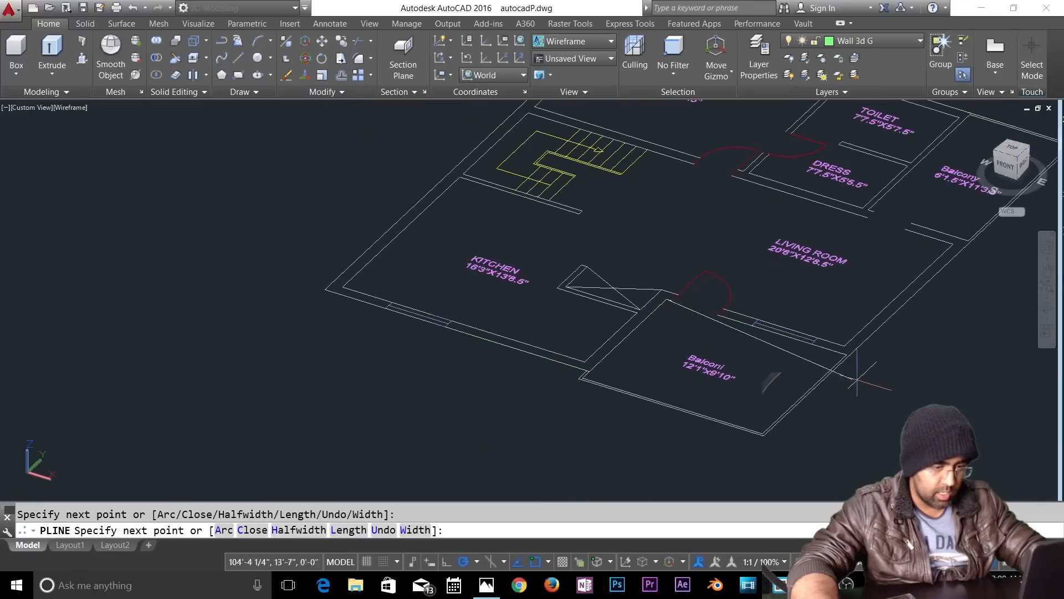
scroll(854, 362, "up", 7)
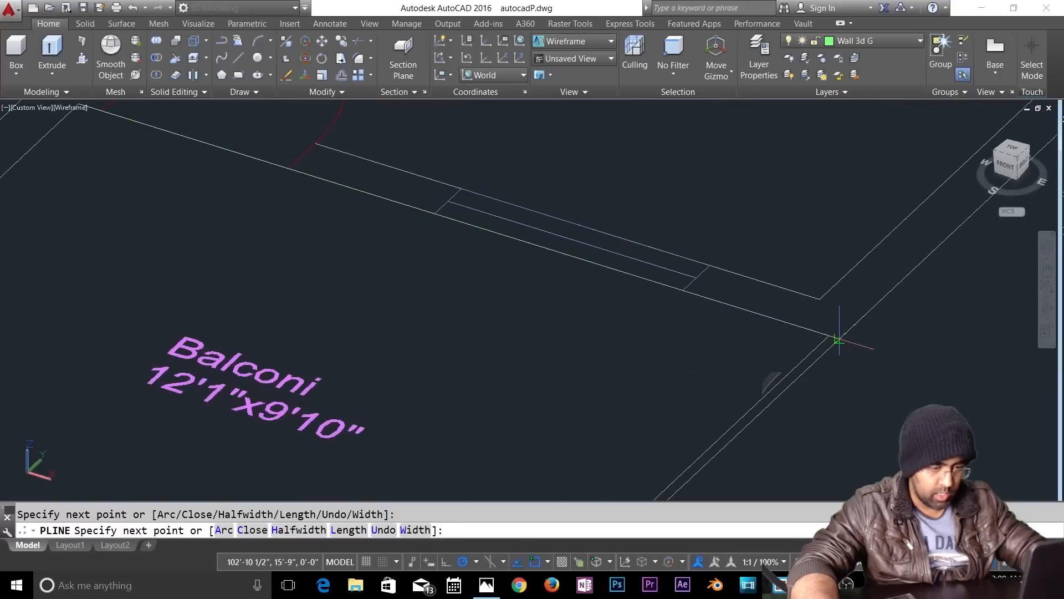
left_click(837, 339)
scroll(828, 367, "down", 7)
scroll(821, 355, "down", 5)
scroll(722, 329, "up", 5)
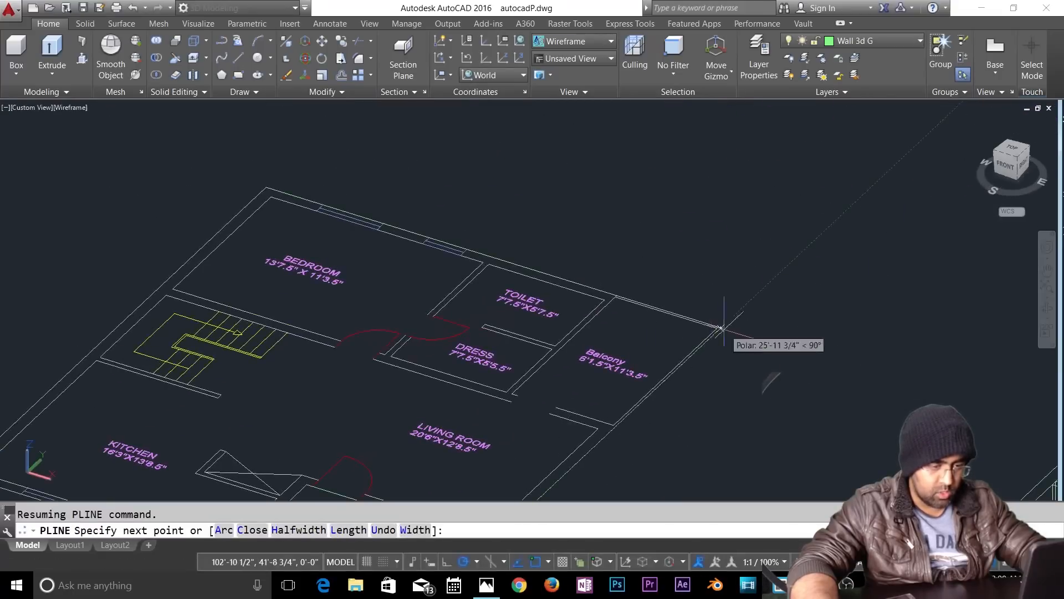
left_click(720, 328)
key("Return")
scroll(687, 404, "down", 5)
middle_click_drag(687, 404, 735, 263)
scroll(588, 366, "up", 5)
key("Escape")
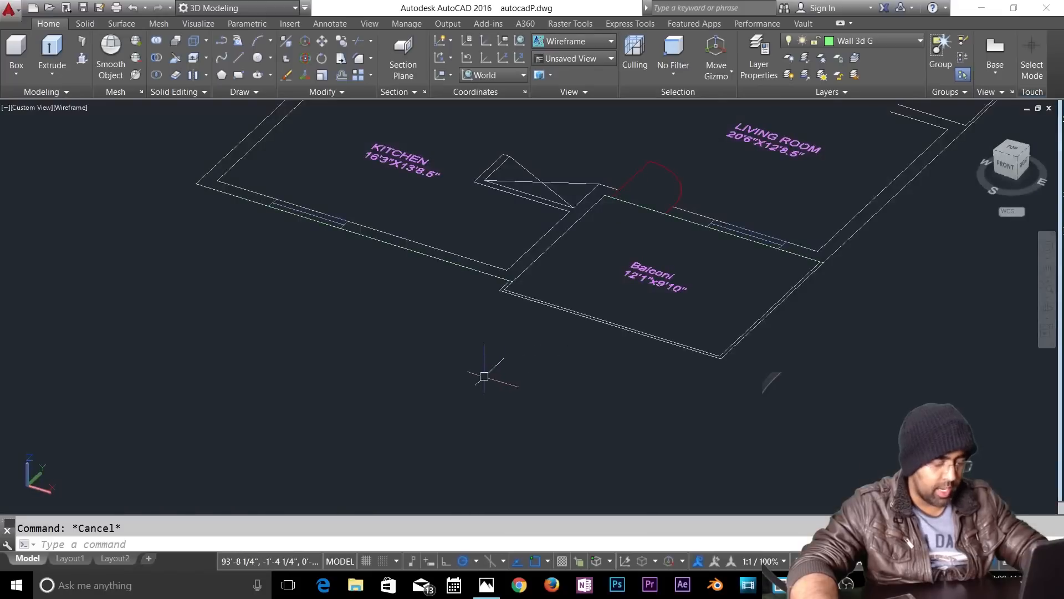
Step: Copy the traced outline to the empty area in front of the floor plan
type("co")
key("Return")
left_click(495, 277)
key("Return")
left_click(498, 273)
scroll(498, 274, "down", 5)
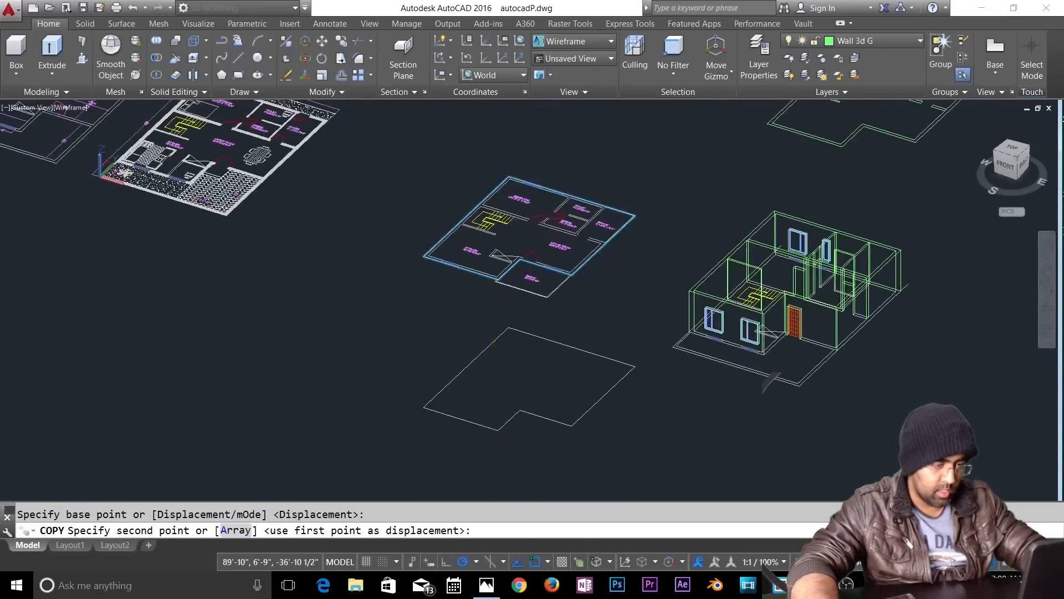
left_click(495, 428)
key("Escape")
Step: Offset the copied outline 9 inches inward
type("o")
key("Return")
type("9")
key("Return")
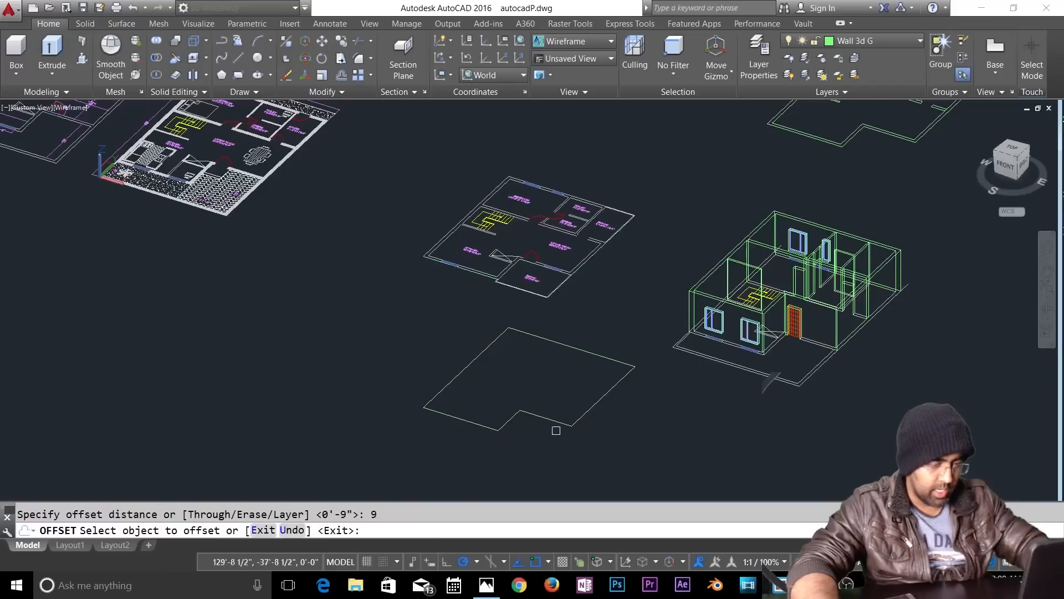
left_click(567, 426)
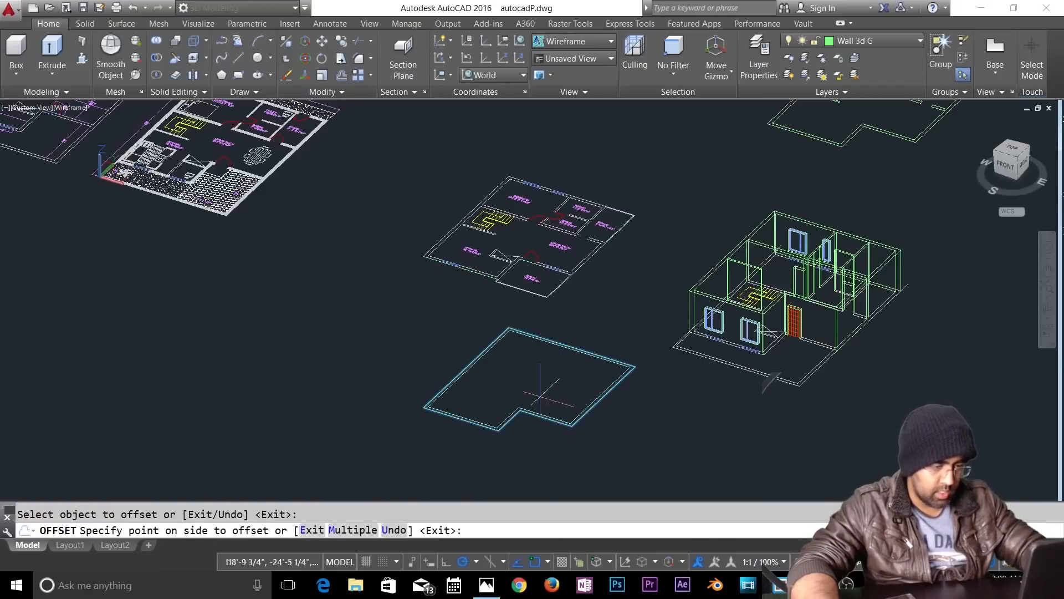
left_click(549, 391)
key("Escape")
Step: Extrude the copied outline and its inner offset to a height of 10 feet
type("ext")
key("Return")
left_click(547, 404)
left_click(527, 447)
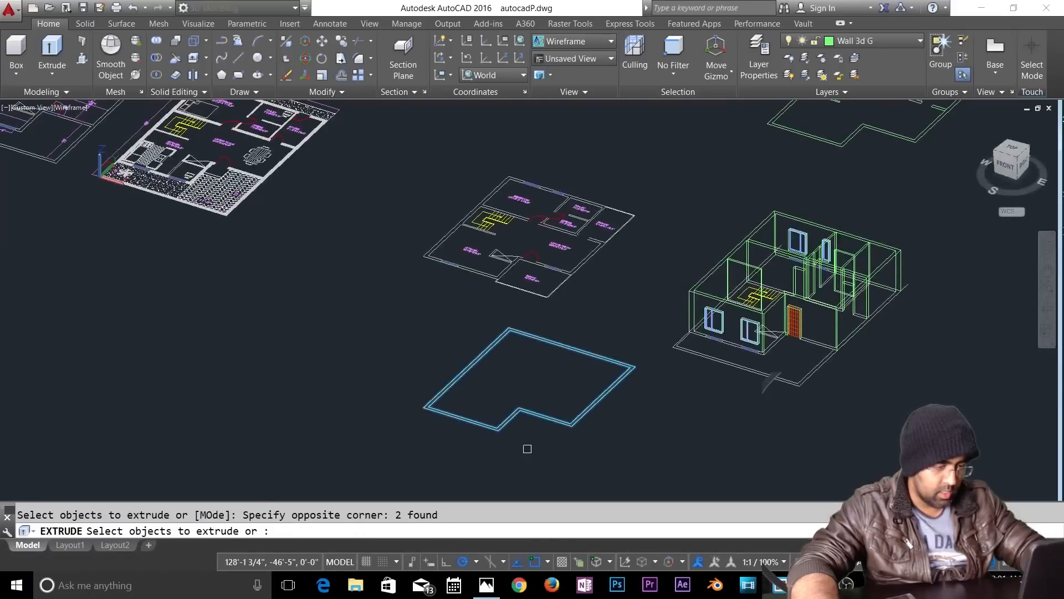
key("Return")
type("10'")
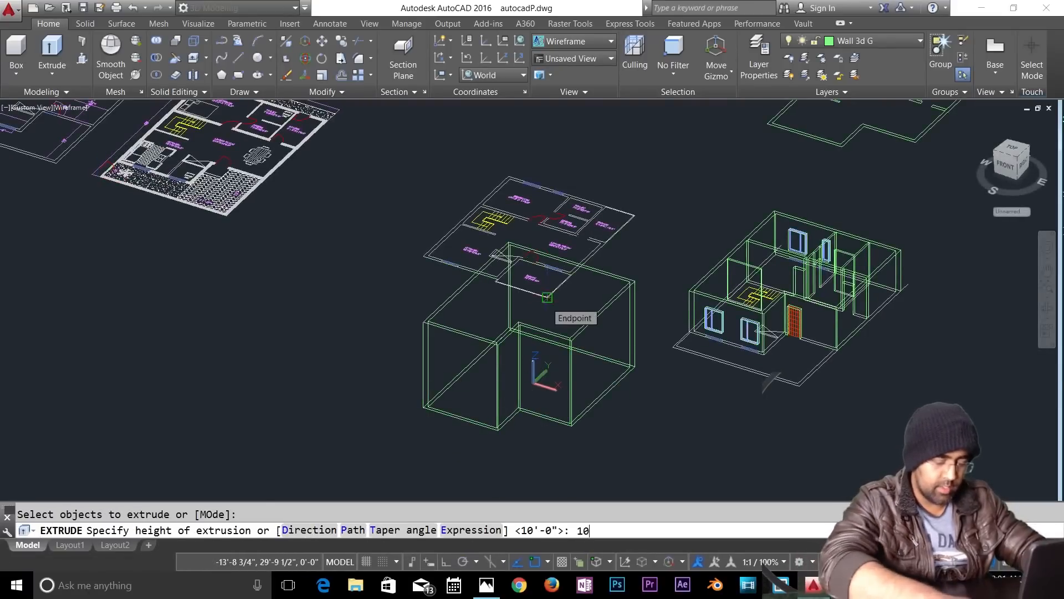
key("Return")
key("Escape")
Step: Subtract the inner extruded solid from the outer one to form hollow perimeter walls
scroll(593, 358, "up", 3)
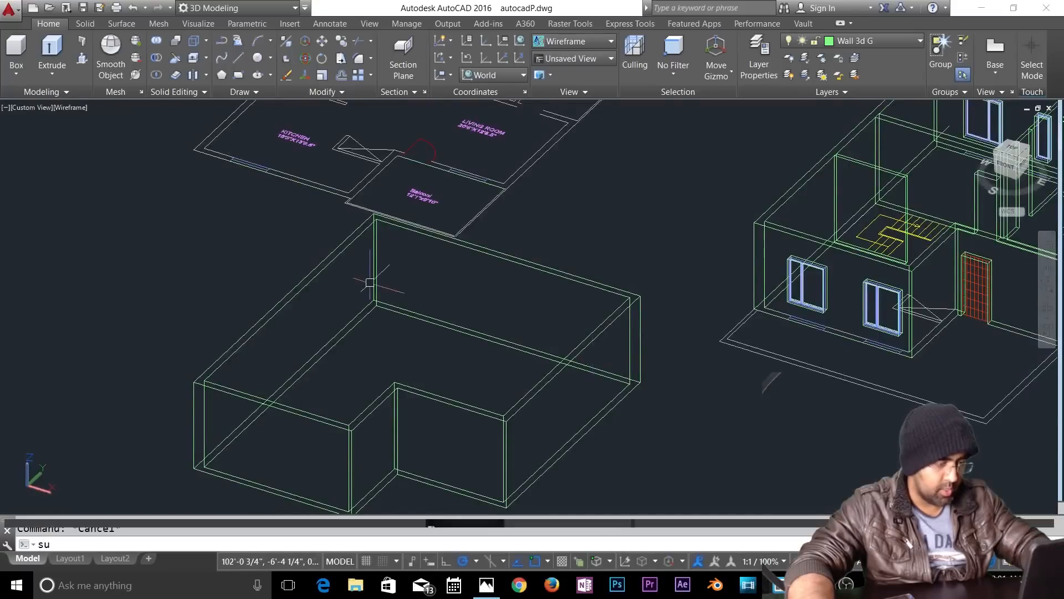
type("su")
key("Return")
left_click(191, 378)
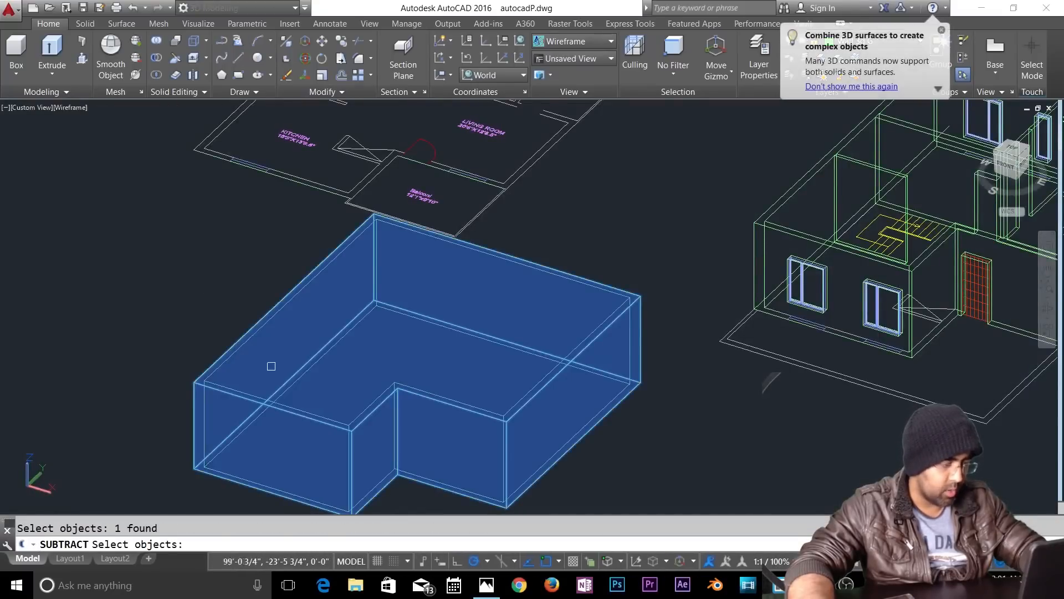
key("Return")
left_click(220, 382)
key("Return")
scroll(359, 369, "down", 3)
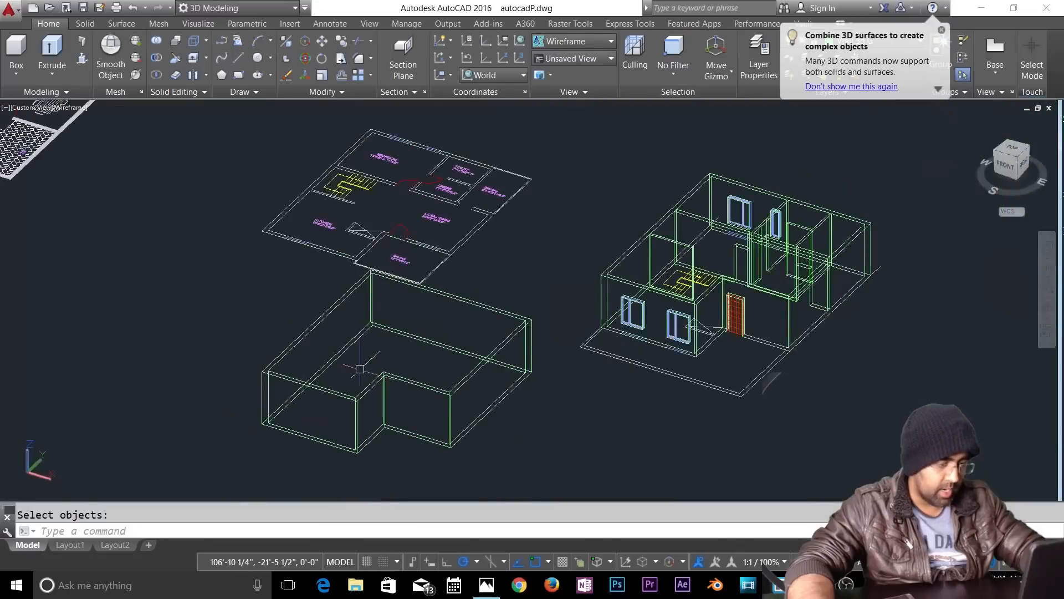
Step: Move the hollow wall solid by its lower outer corner onto the matching top corner of the 3D house
key("Escape")
type("m")
key("Return")
left_click(527, 367)
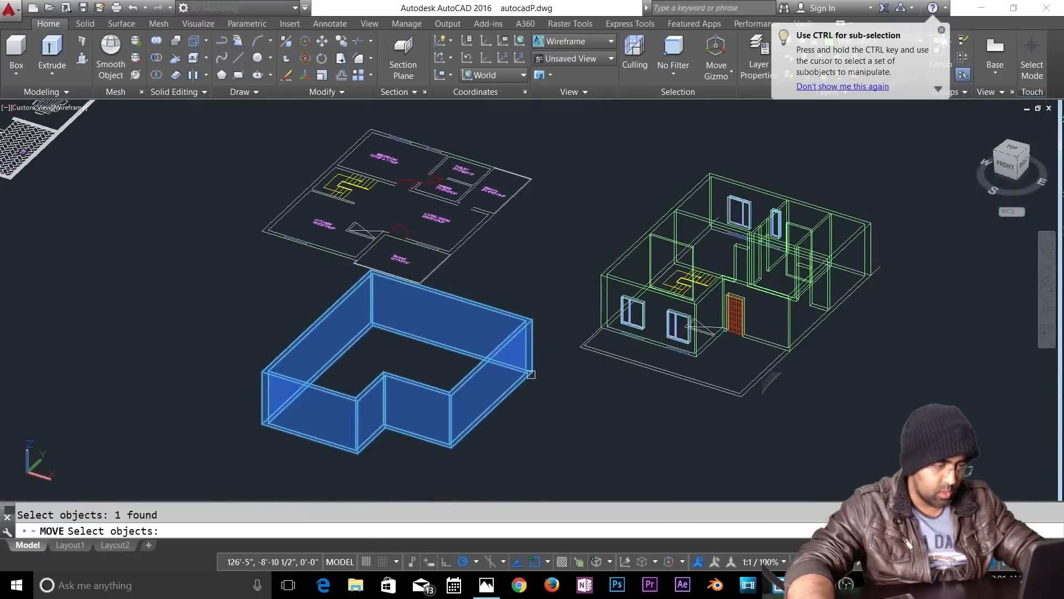
key("Return")
left_click(531, 371)
scroll(771, 168, "up", 5)
key("Escape")
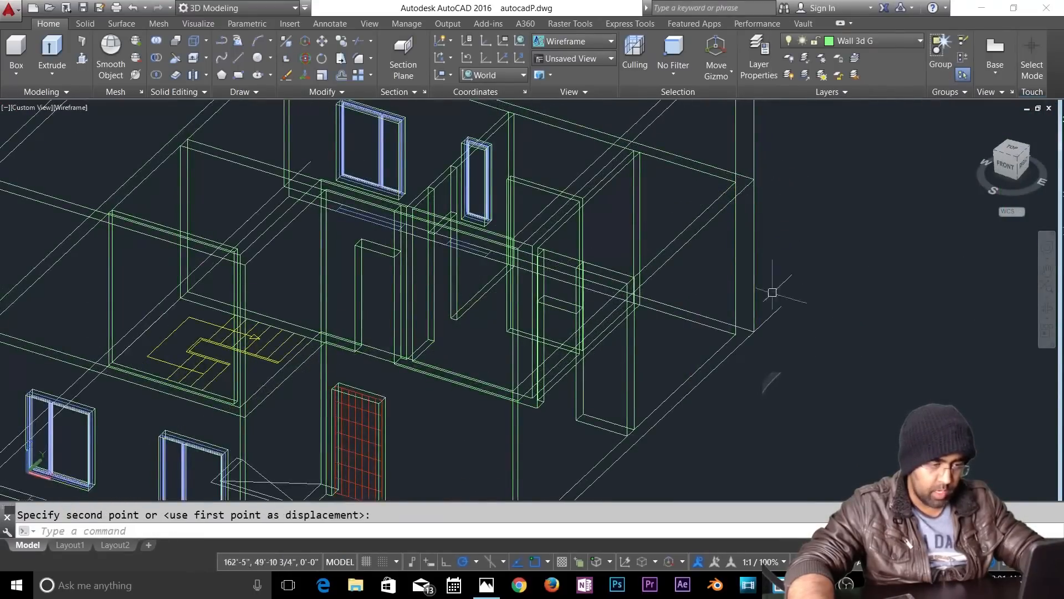
Step: Inspect the stacked upper-storey walls in the Shaded visual style and return to Wireframe
left_click(583, 45)
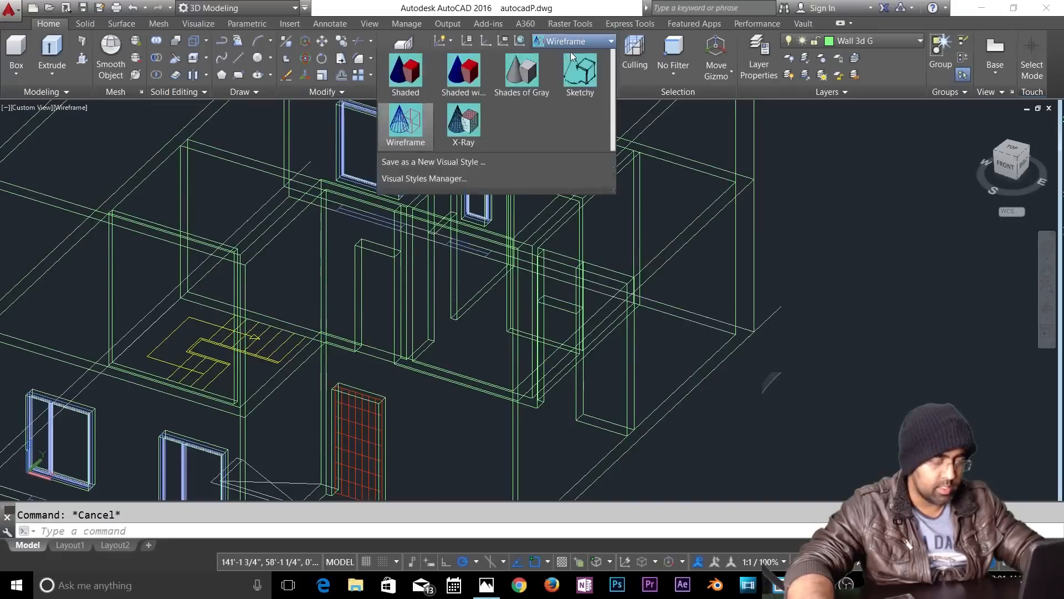
left_click(414, 134)
scroll(463, 176, "down", 5)
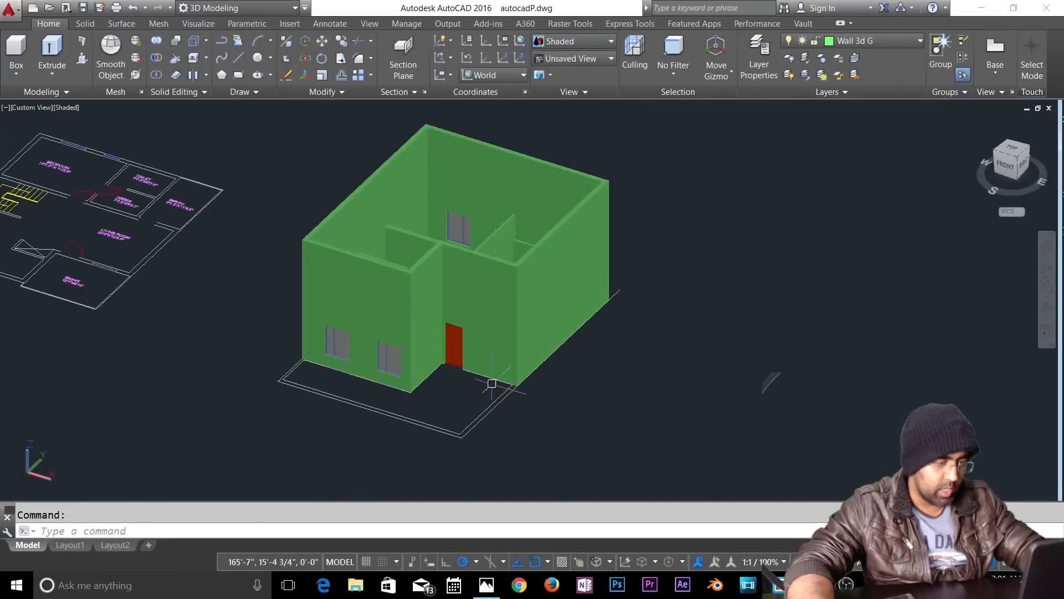
scroll(454, 331, "up", 4)
key("Escape")
scroll(415, 327, "down", 4)
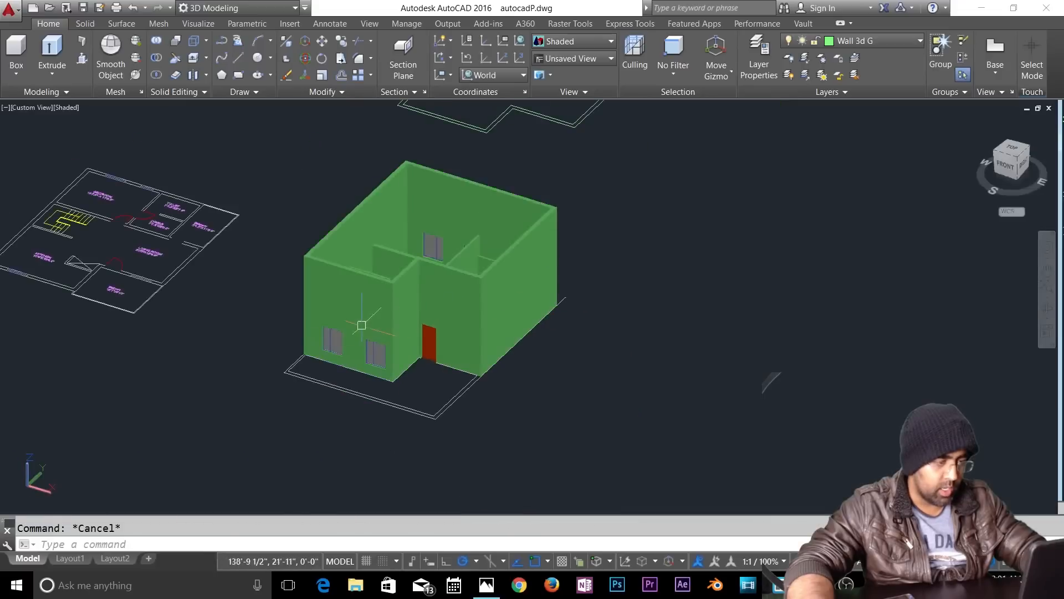
middle_click_drag(361, 323, 629, 380)
left_click(577, 45)
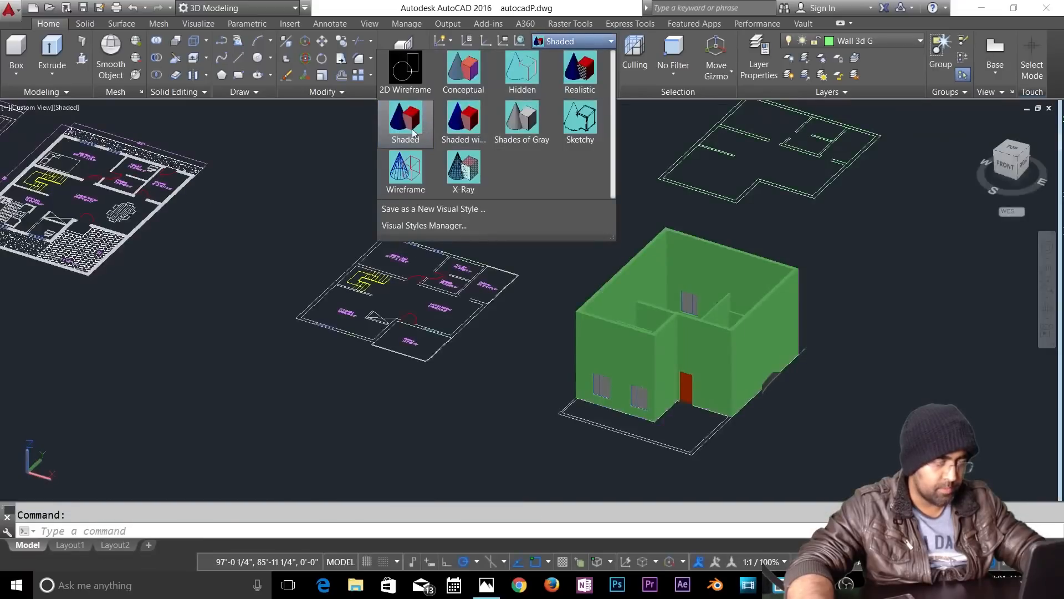
left_click(406, 174)
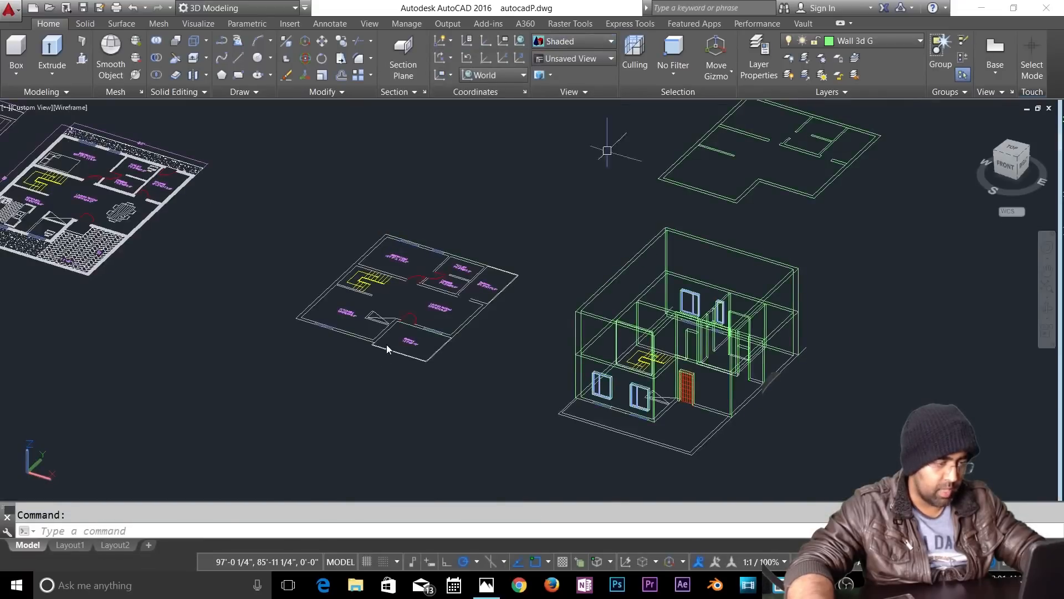
Step: Draw a rectangle over the front balcony, from its outer front corner to the living room's outer wall corner
scroll(387, 345, "up", 6)
key("Escape")
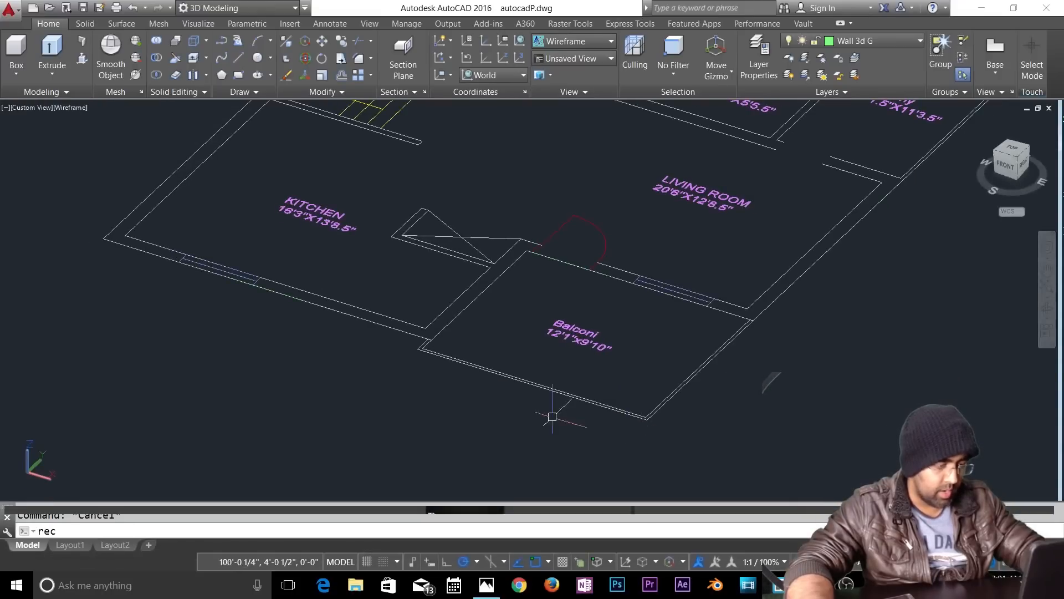
type("rec")
key("Return")
left_click(420, 348)
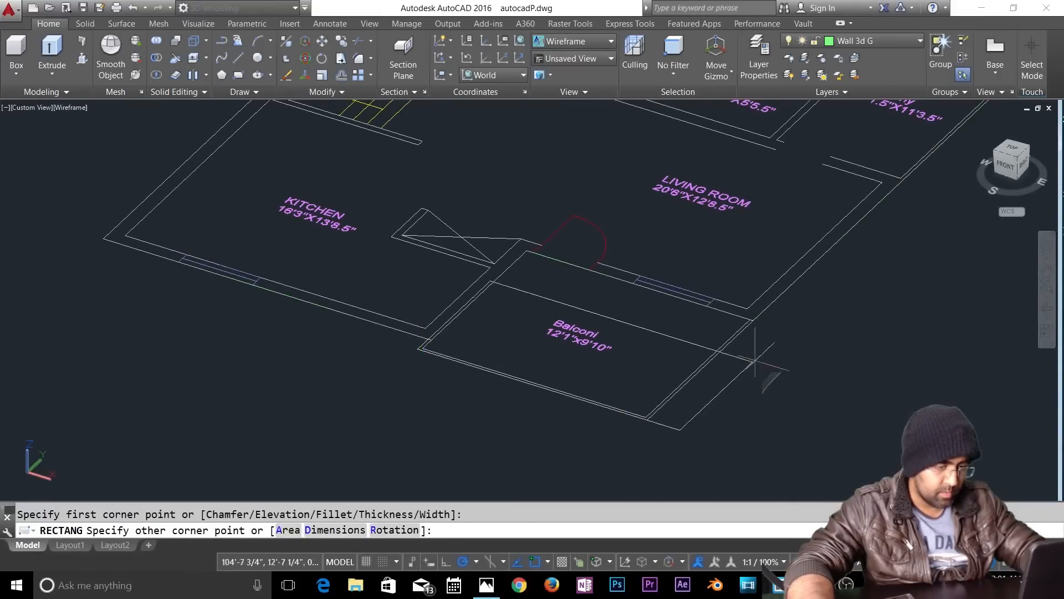
scroll(580, 378, "down", 4)
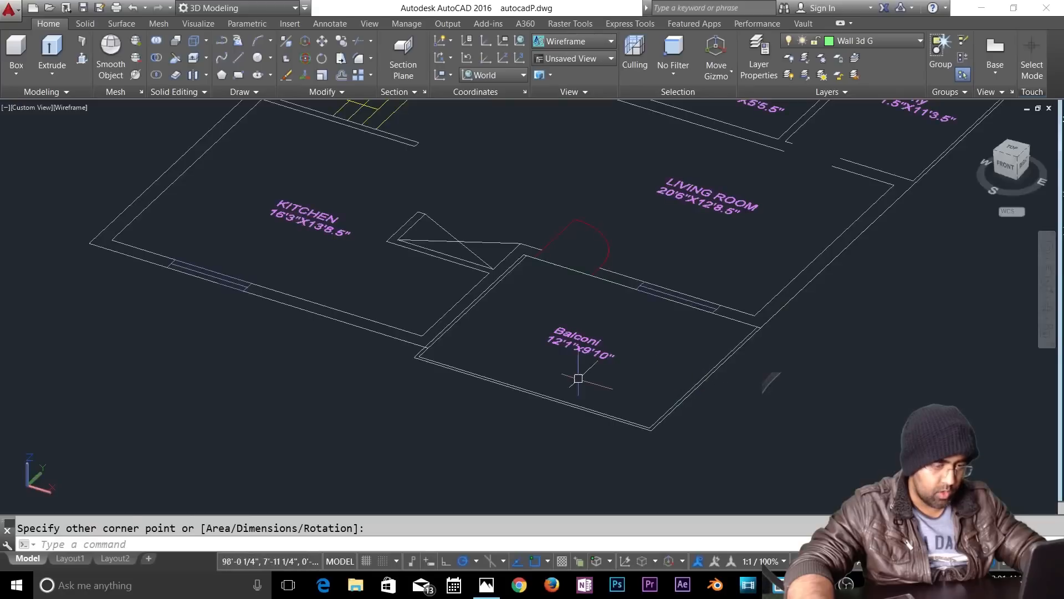
key("Escape")
Step: Copy the balcony rectangle to the empty area in front of the floor plan
type("co")
key("Return")
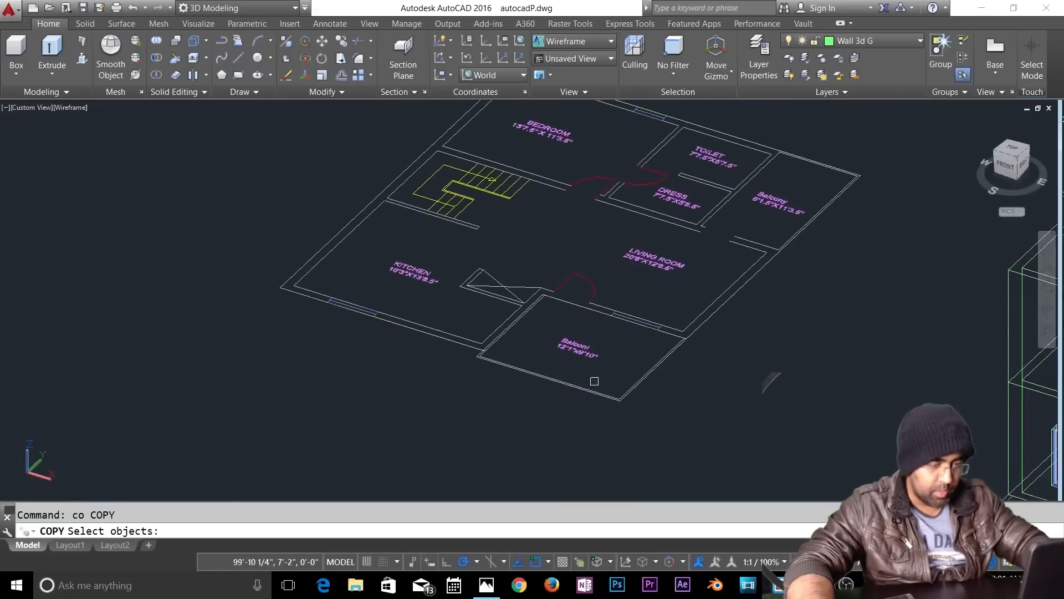
left_click(635, 388)
scroll(648, 375, "up", 8)
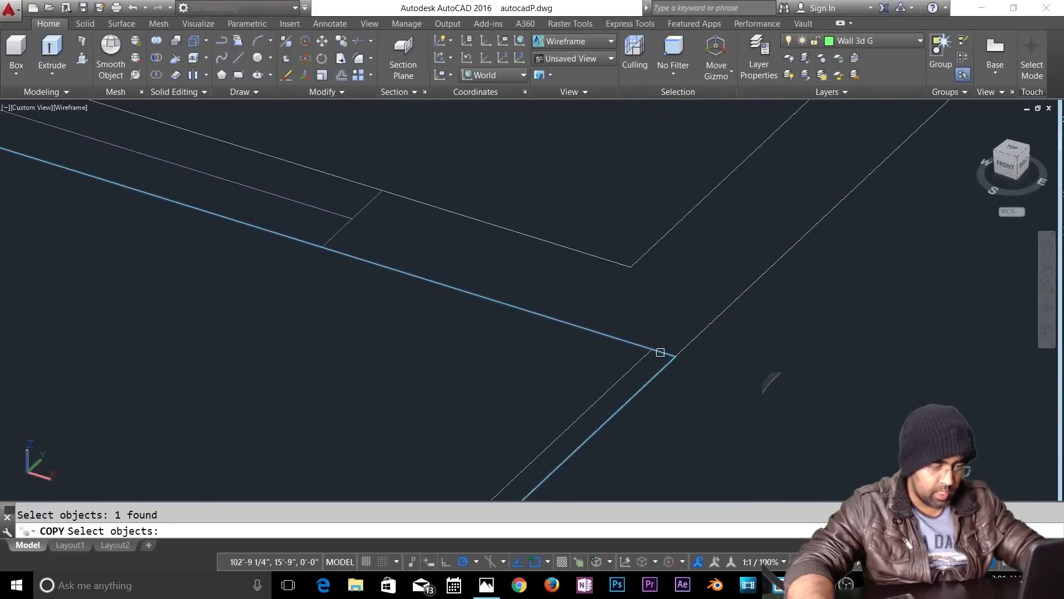
key("Return")
left_click(660, 352)
scroll(662, 354, "down", 10)
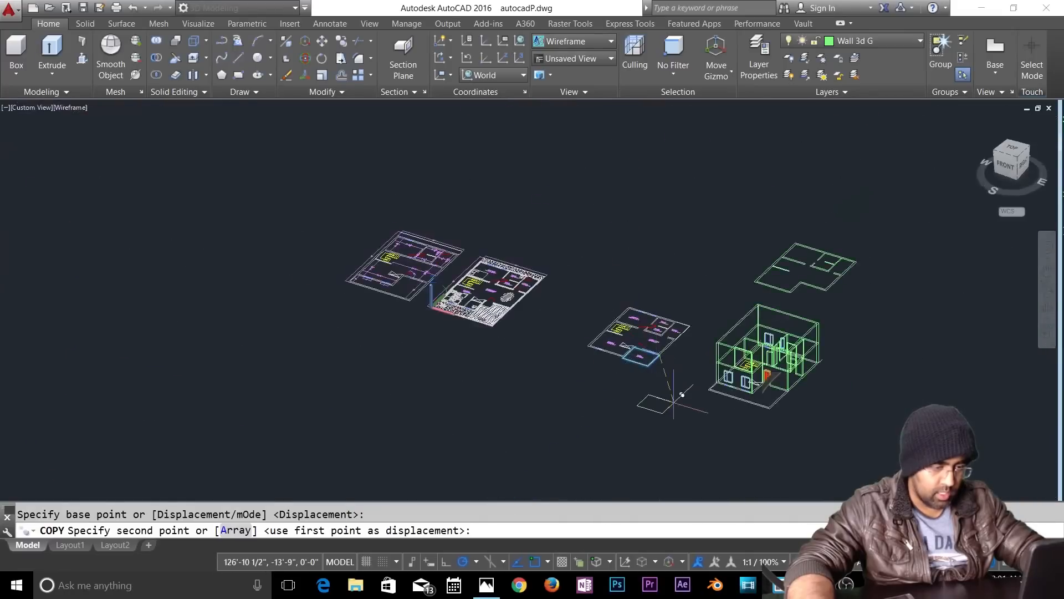
left_click(681, 394)
key("Escape")
scroll(668, 401, "up", 4)
type("ex")
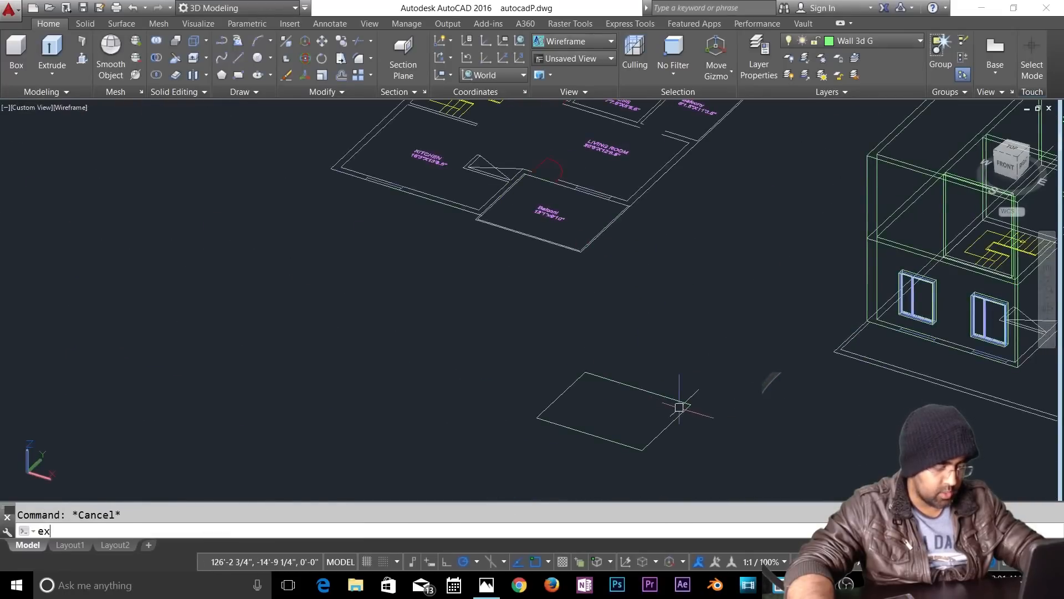
type("t")
key("Return")
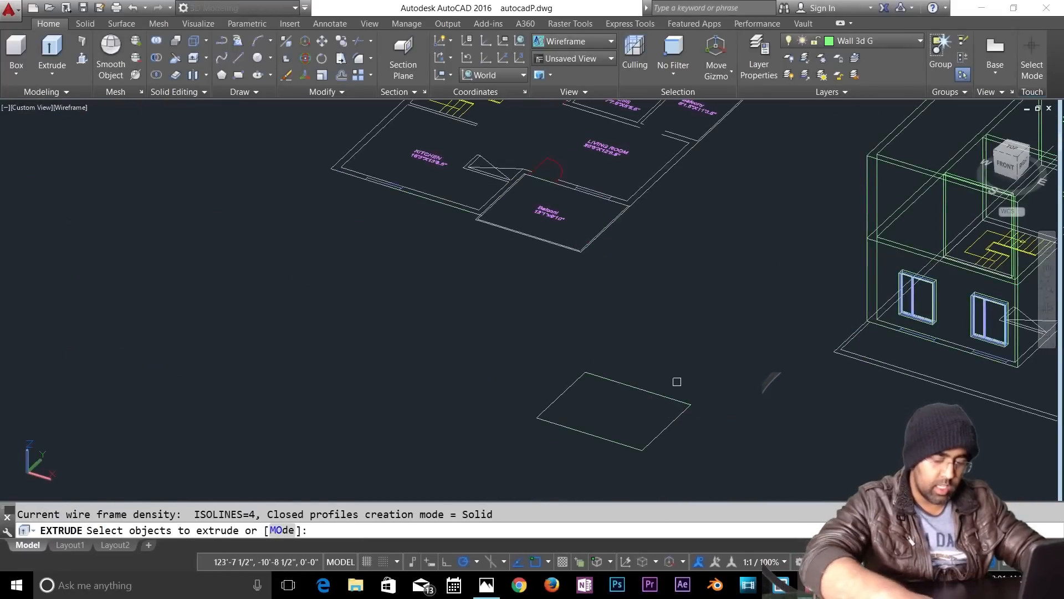
type("l")
key("Return")
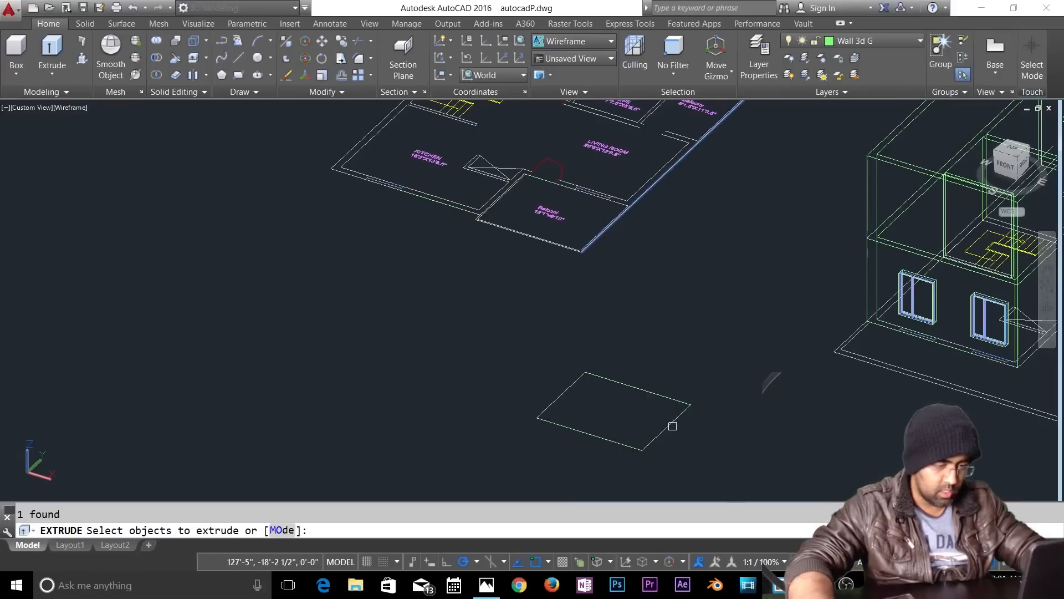
key("Return")
key("Escape")
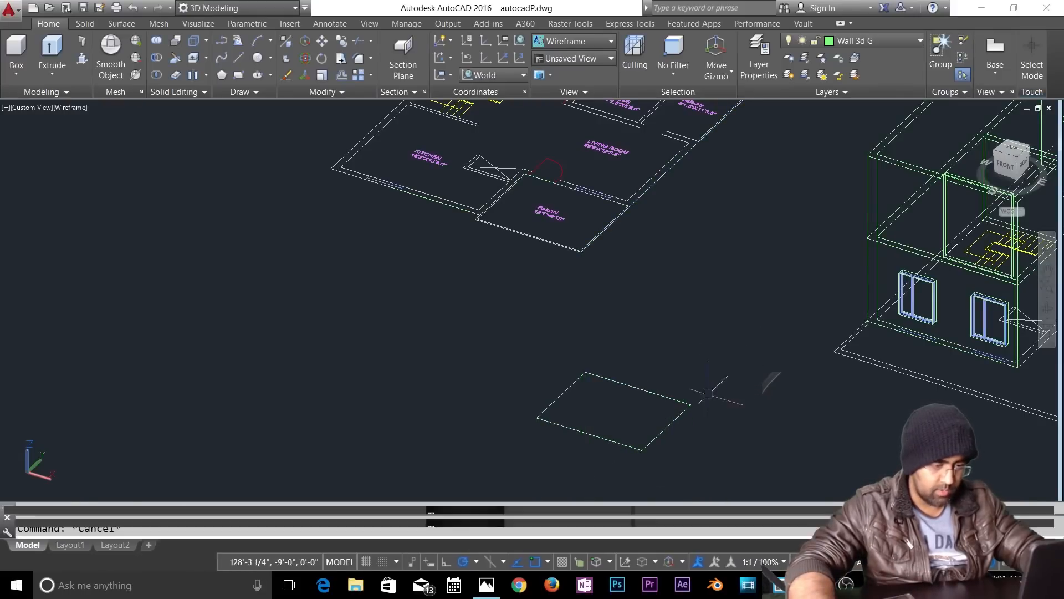
Step: Extrude the copied balcony rectangle in front of the floor plan to a height of 6 inches
type("ex")
key("Return")
left_click(677, 430)
key("Return")
type("6")
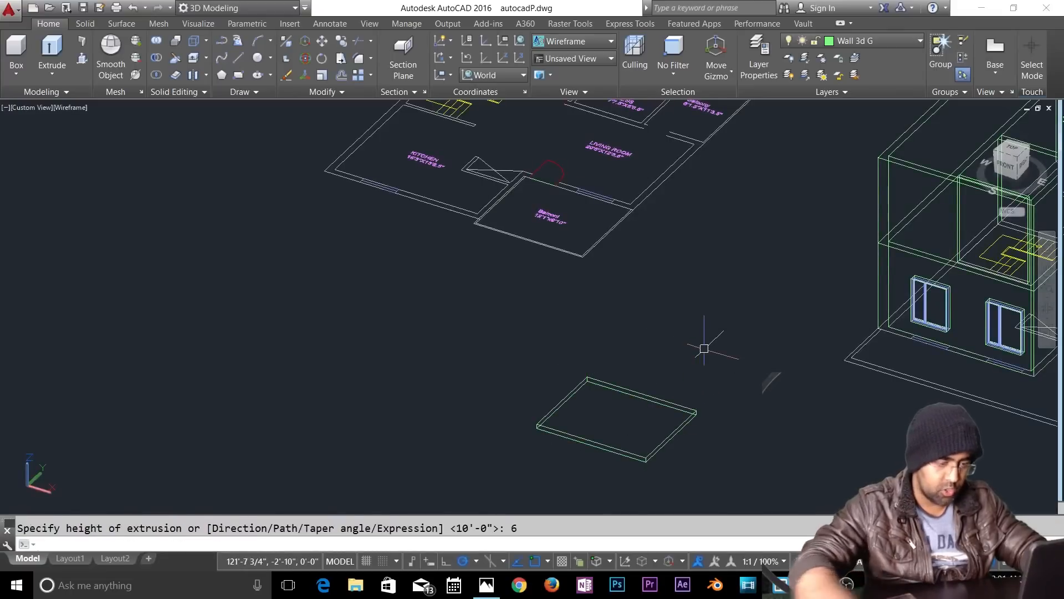
key("Return")
key("Escape")
scroll(689, 363, "up", 3)
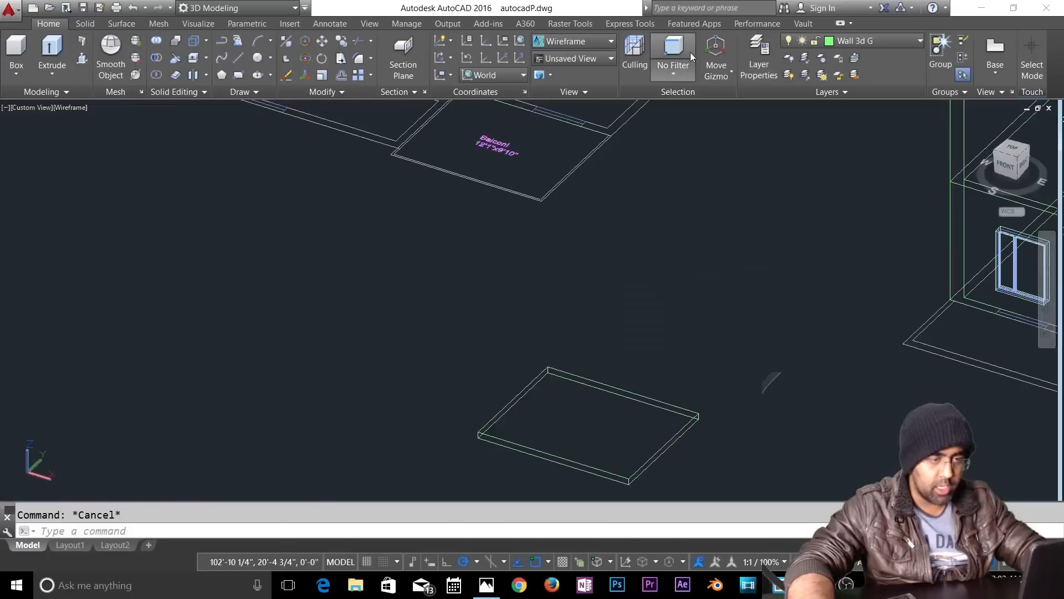
Step: Create a new layer named "Porch Roof"
left_click(755, 55)
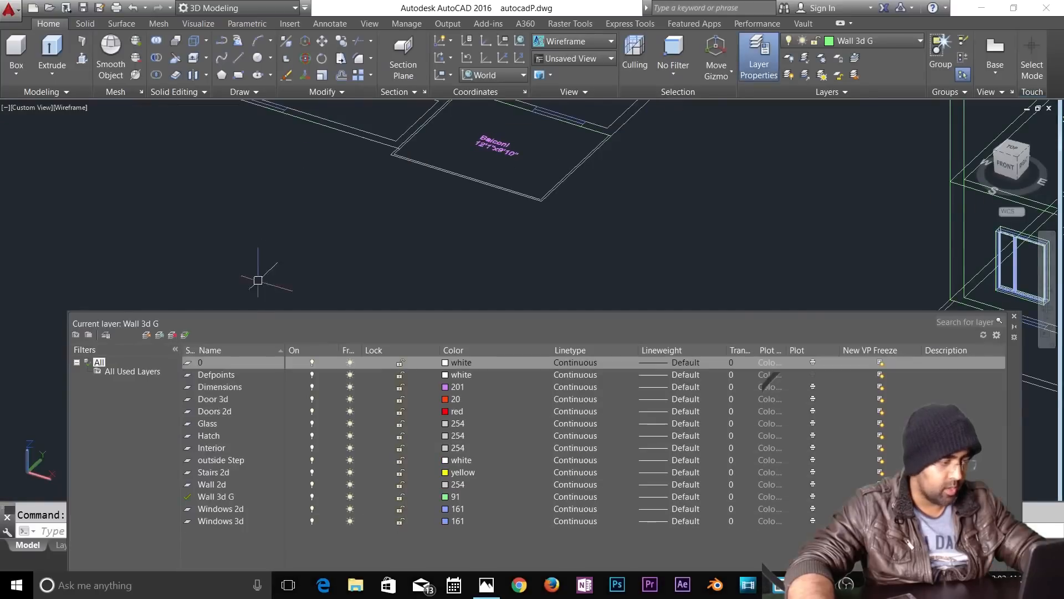
left_click(146, 334)
type("Porch")
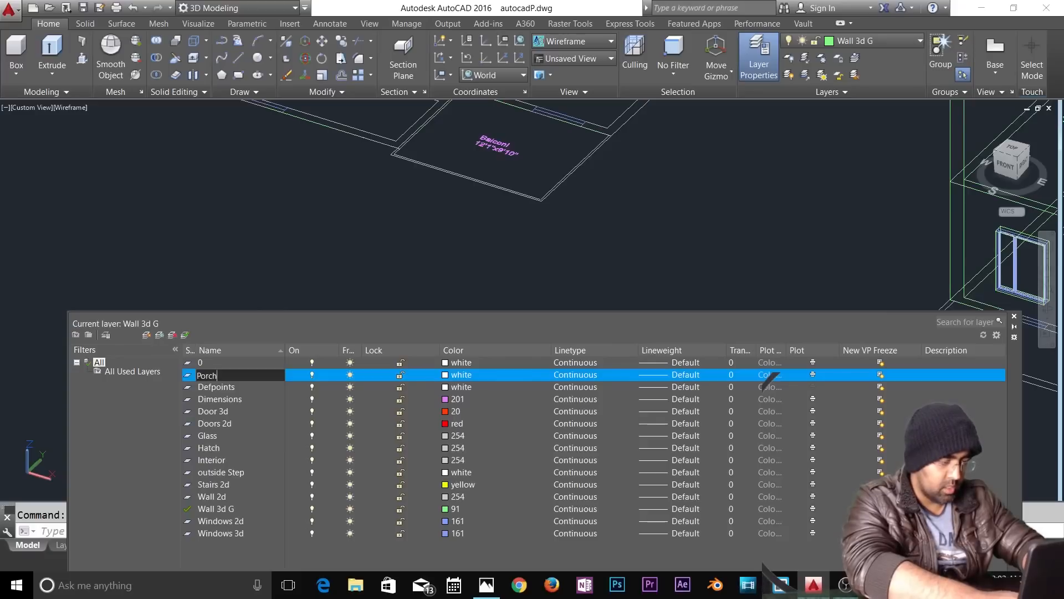
type(" Roof")
key("Return")
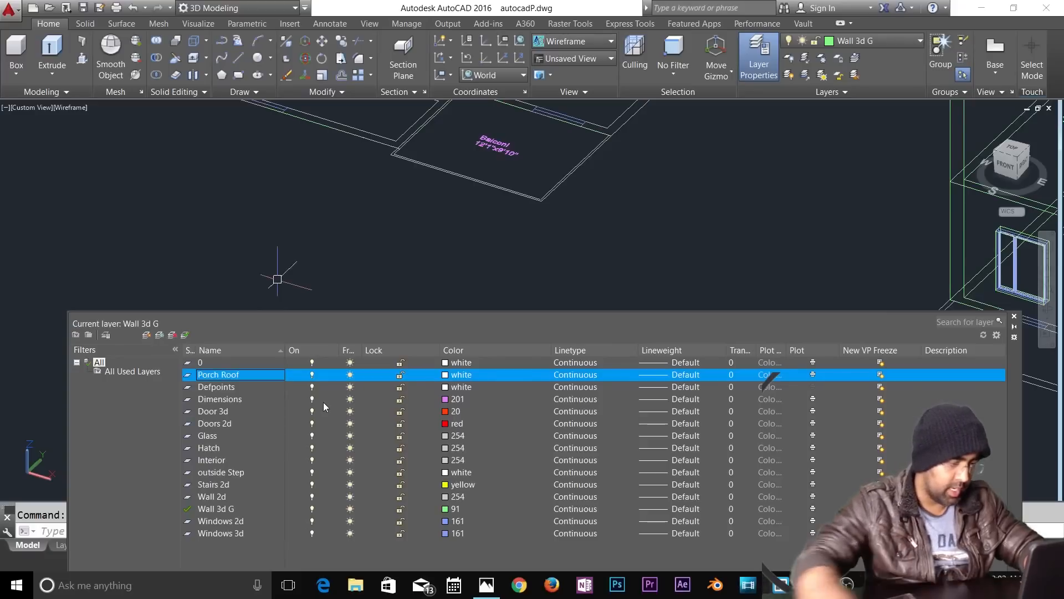
left_click(1014, 317)
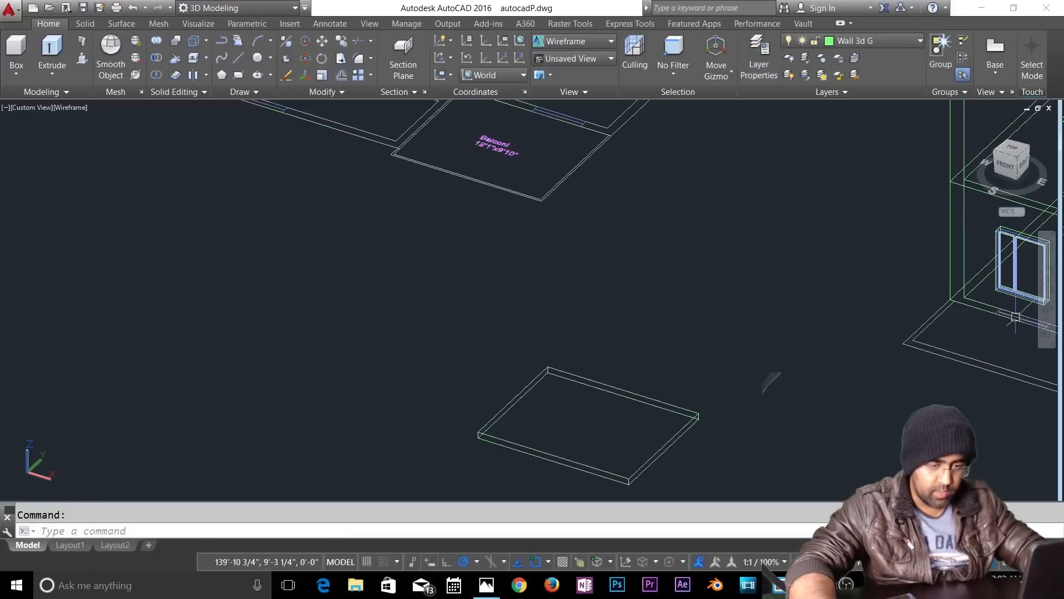
Step: Assign the extruded balcony slab to the Porch Roof layer
left_click(683, 432)
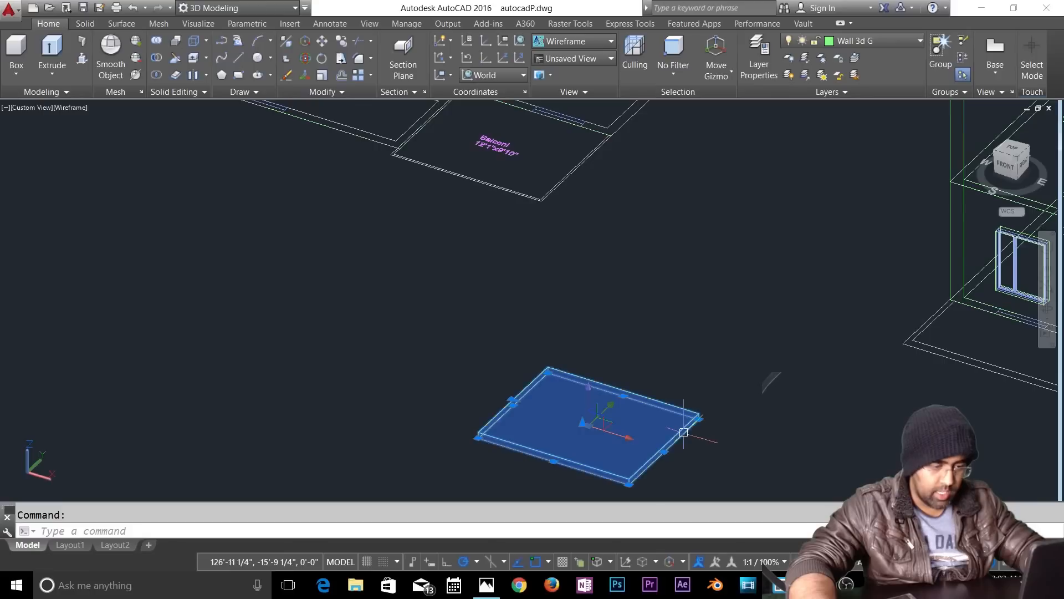
left_click(876, 43)
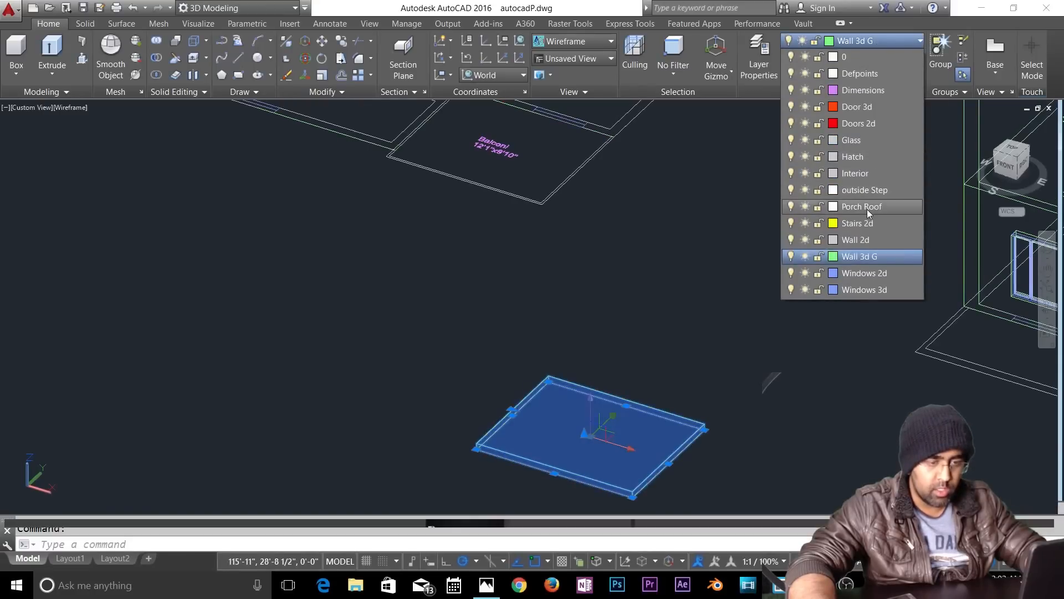
left_click(867, 208)
key("Escape")
key("Escape")
Step: Move the porch slab by its lower rear corner onto the house's outer wall corner beside the front door, at the base of the upper storey
scroll(696, 463, "up", 3)
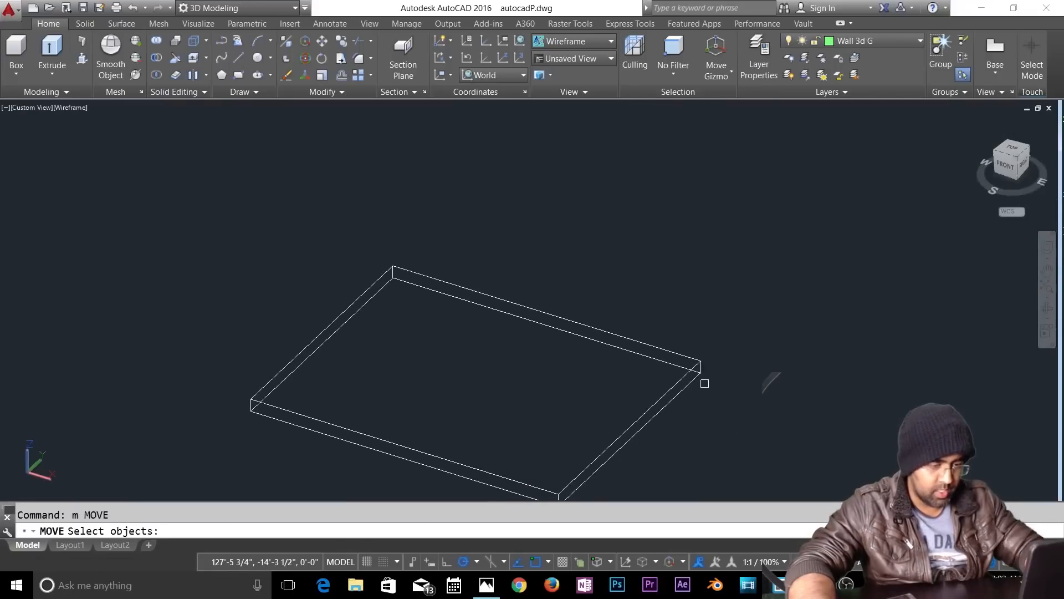
left_click(699, 372)
key("Return")
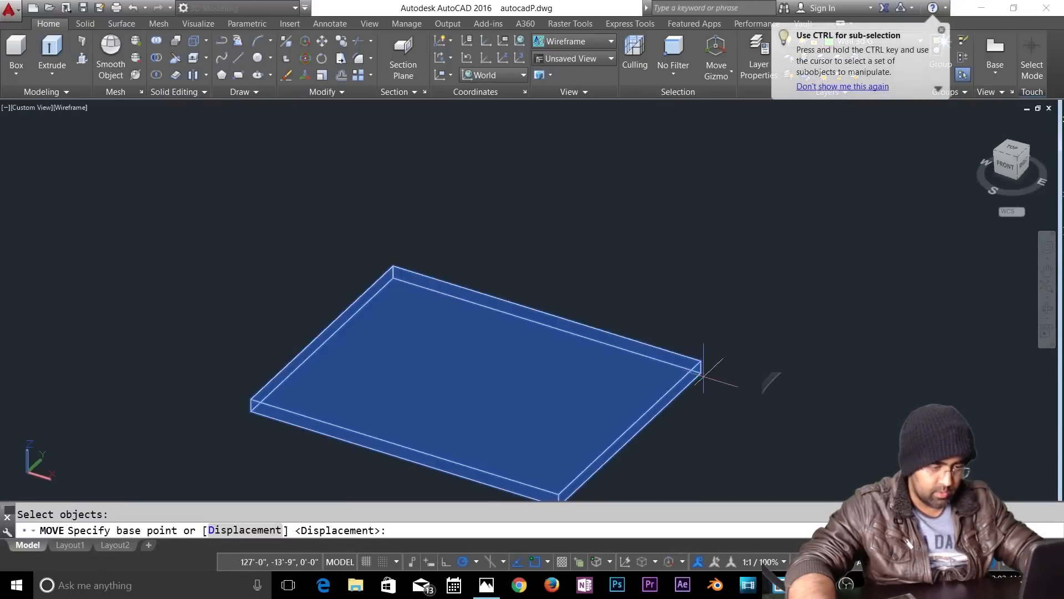
scroll(700, 372, "down", 3)
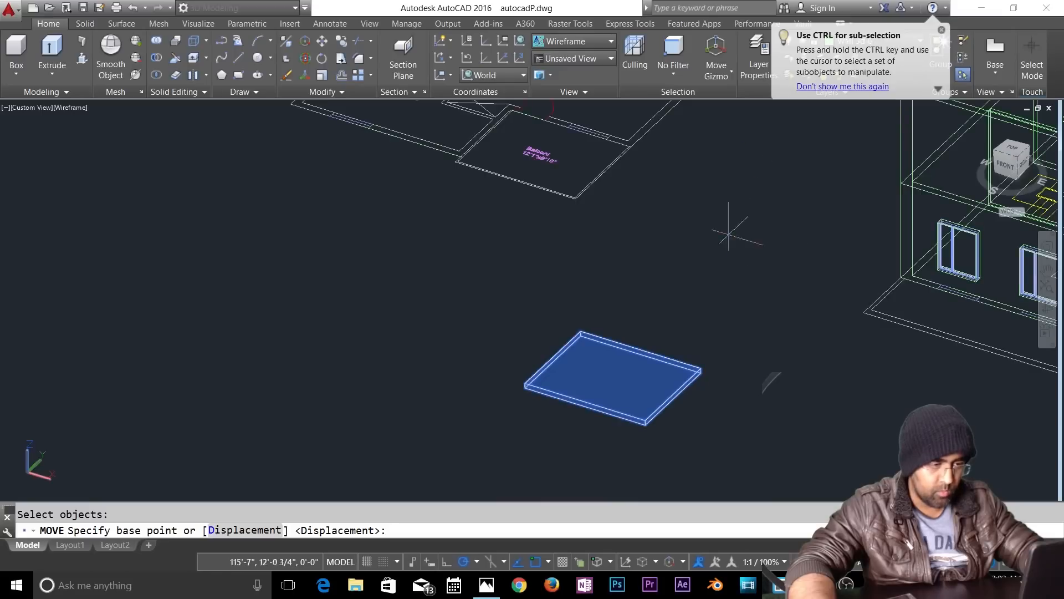
scroll(700, 372, "up", 5)
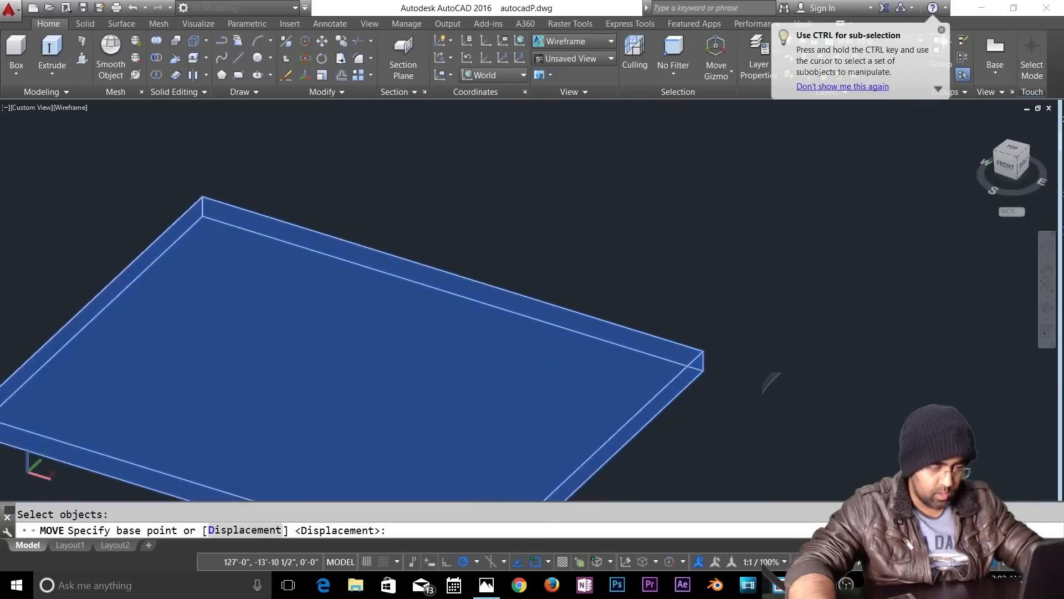
left_click(702, 370)
scroll(702, 369, "down", 4)
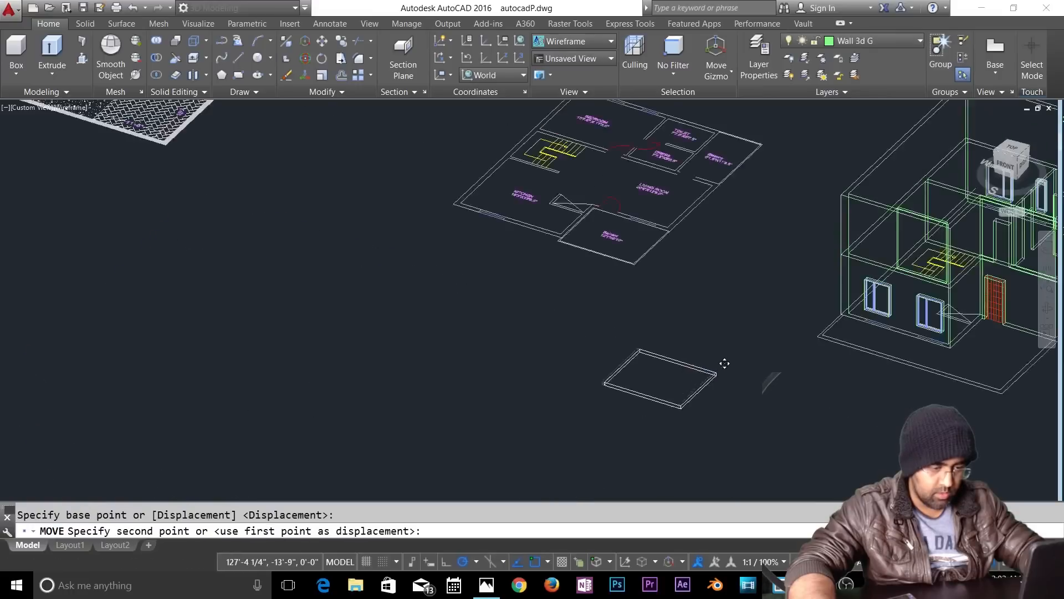
scroll(782, 368, "up", 5)
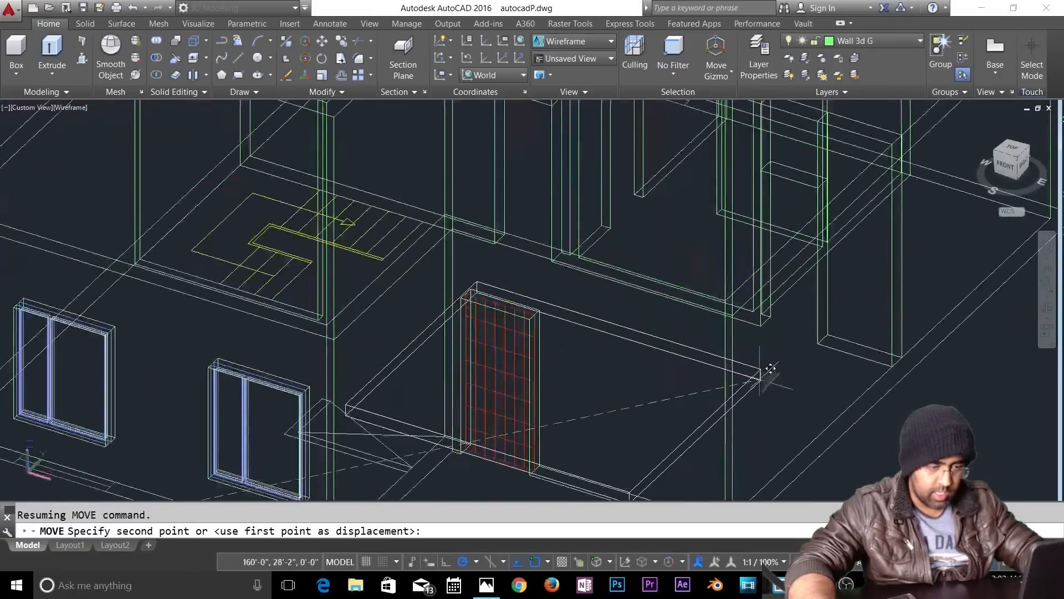
middle_click_drag(785, 368, 710, 383, "shift")
scroll(521, 418, "up", 2)
scroll(524, 420, "up", 3)
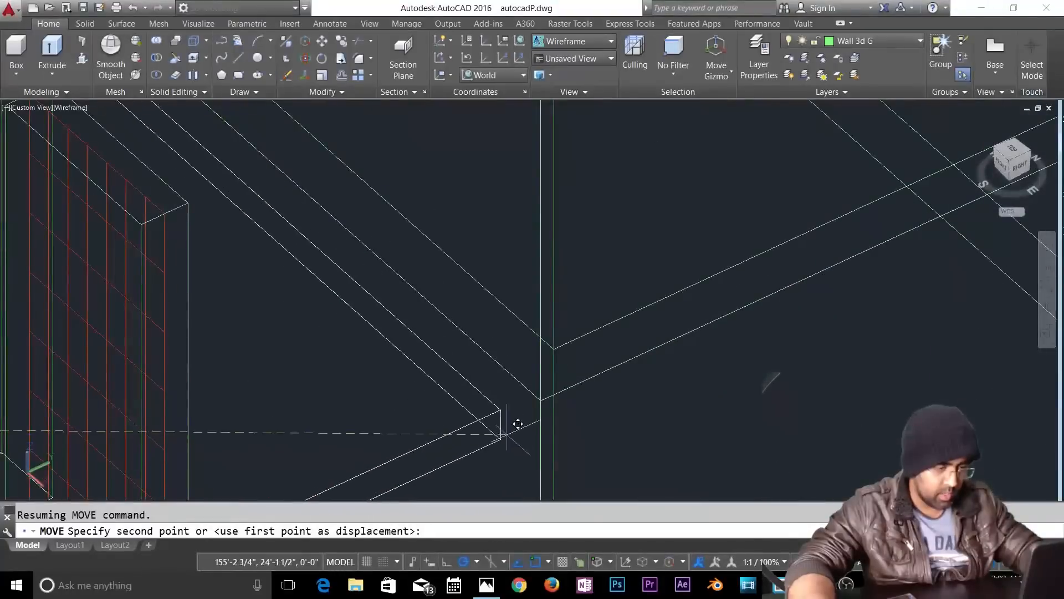
left_click(552, 390)
Step: Switch to the Shaded visual style and inspect how the porch slab meets the walls above the front door
scroll(569, 379, "down", 8)
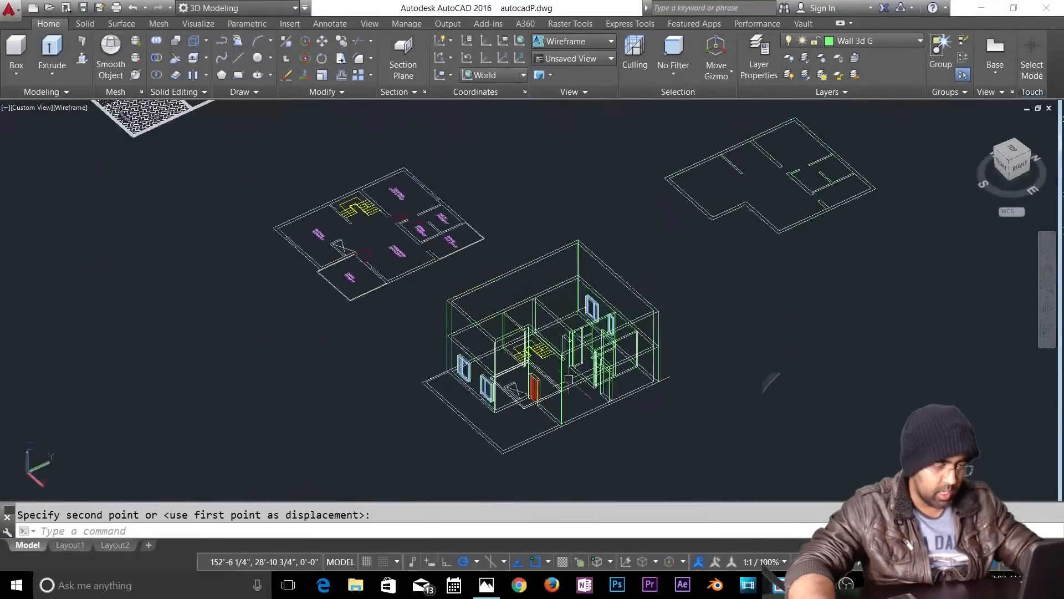
middle_click_drag(535, 411, 629, 312, "shift")
scroll(567, 393, "up", 5)
middle_click_drag(567, 393, 615, 324)
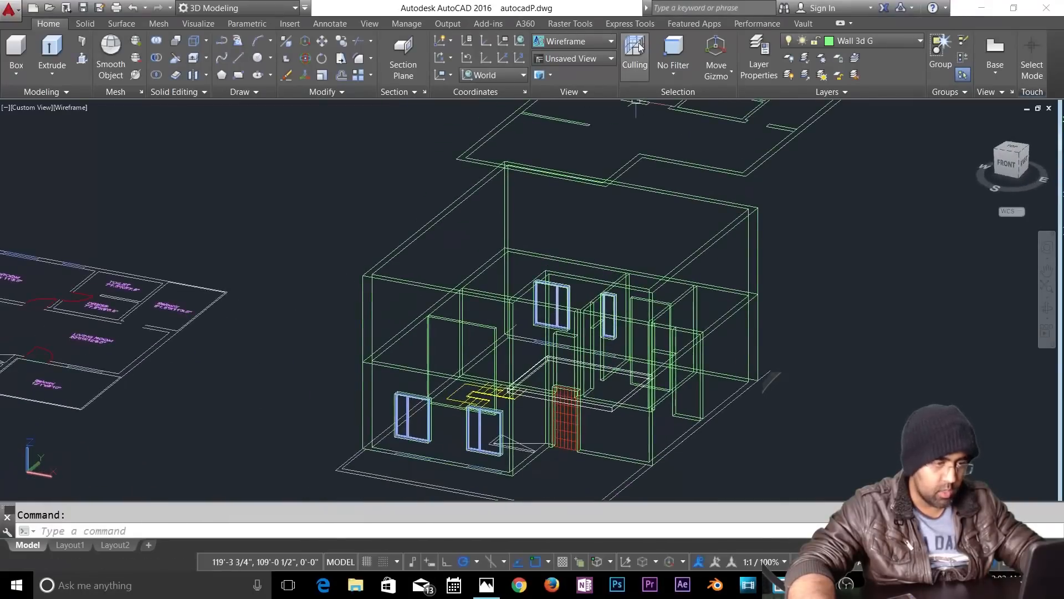
left_click(809, 41)
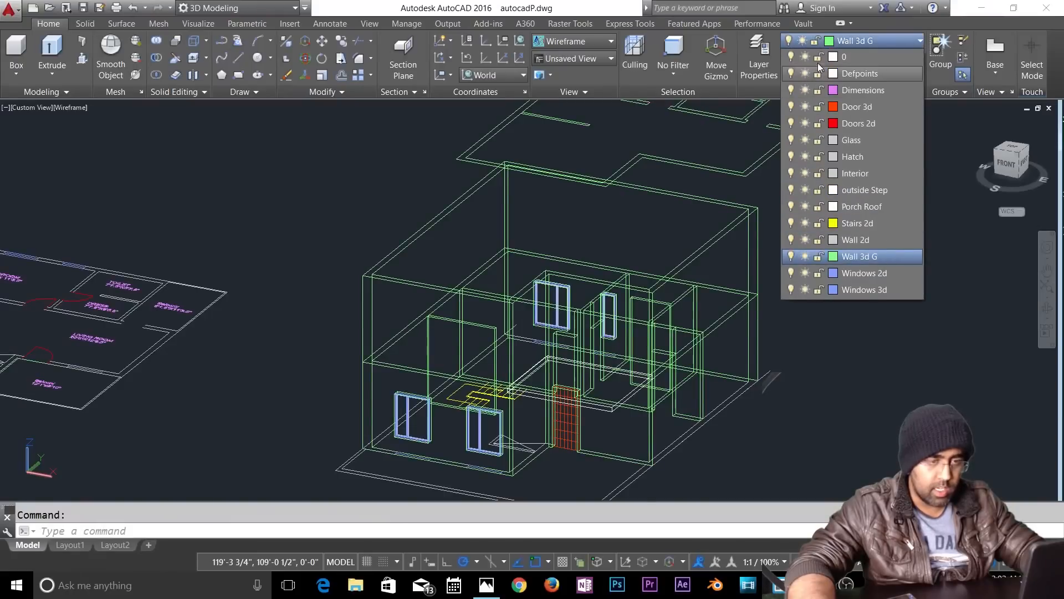
left_click(590, 44)
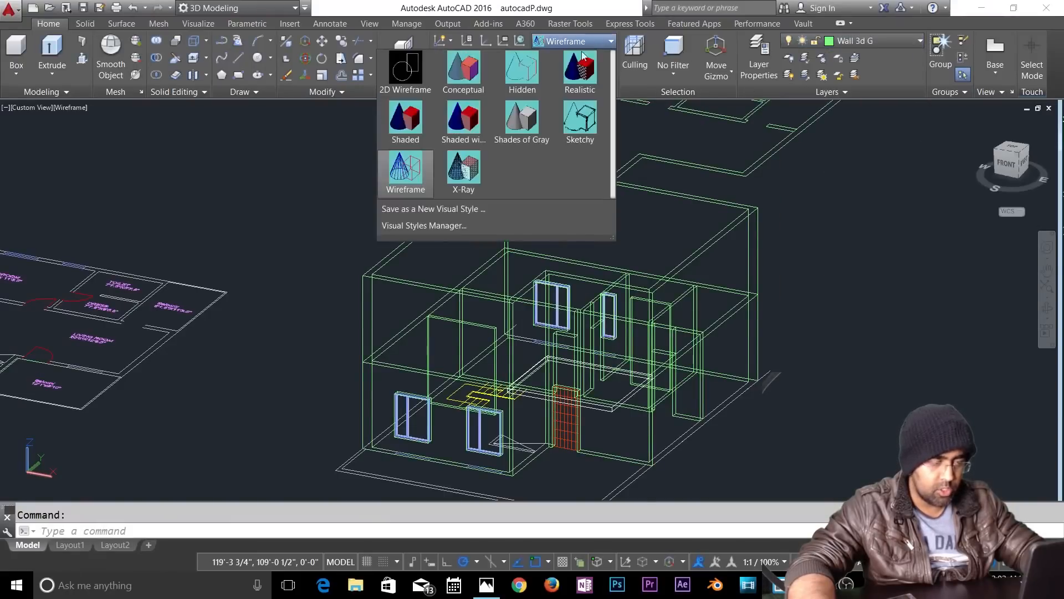
left_click(404, 131)
scroll(594, 397, "up", 5)
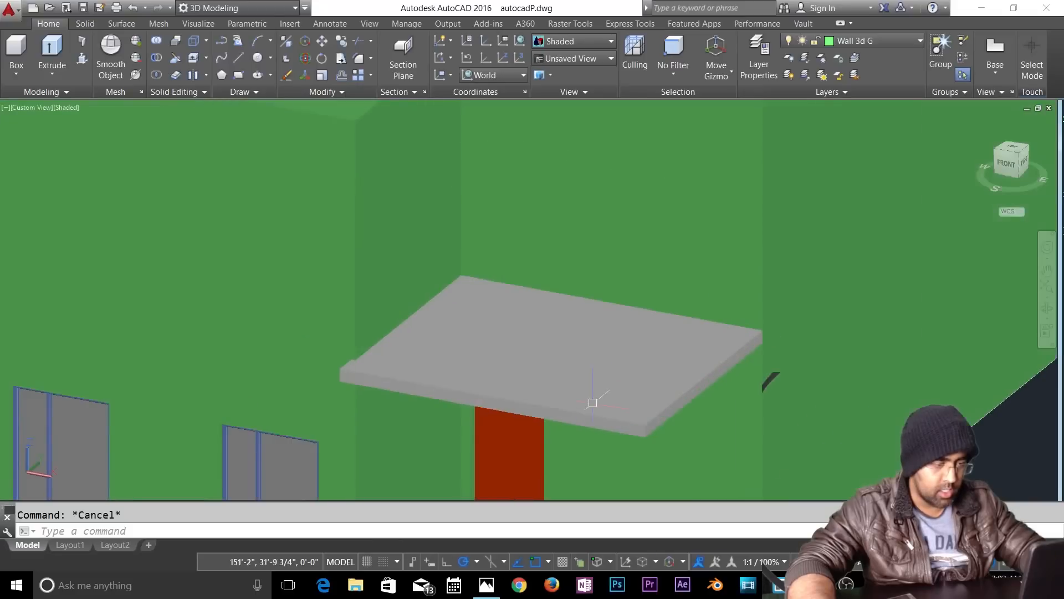
scroll(361, 388, "up", 5)
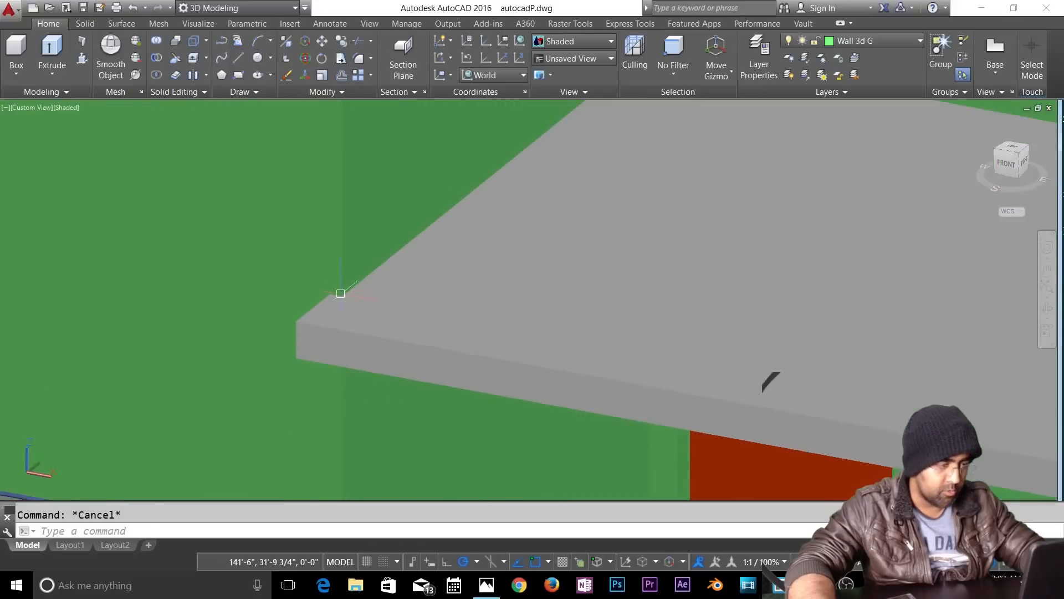
Step: Examine the furnished floor plan with its room labels and overall dimensions
scroll(359, 312, "down", 5)
middle_click_drag(466, 404, 548, 271)
scroll(554, 327, "down", 4)
middle_click_drag(381, 337, 598, 406)
scroll(709, 382, "down", 4)
scroll(710, 411, "up", 6)
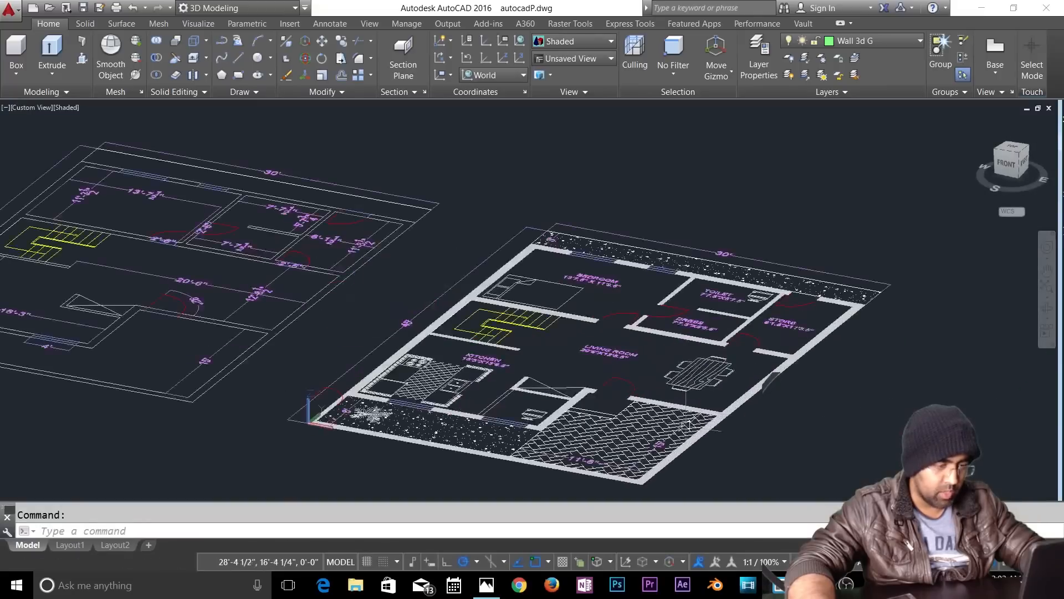
middle_click_drag(733, 362, 720, 426, "shift")
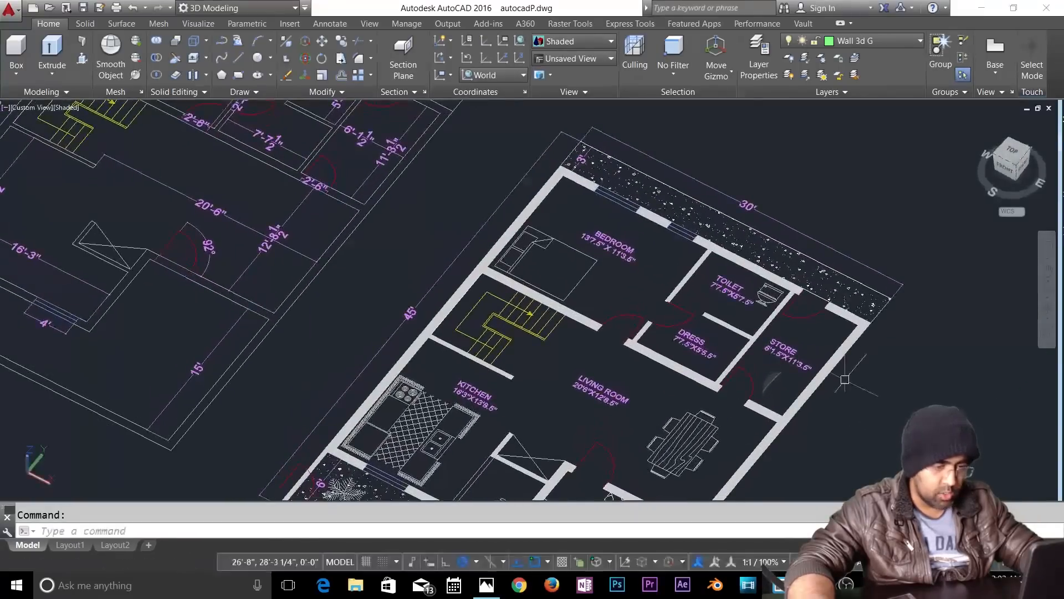
scroll(854, 360, "down", 4)
middle_click_drag(855, 360, 399, 293)
Step: Copy the outer outline of the separate 2D wall plan to the empty area beside the 3D house
scroll(589, 320, "up", 3)
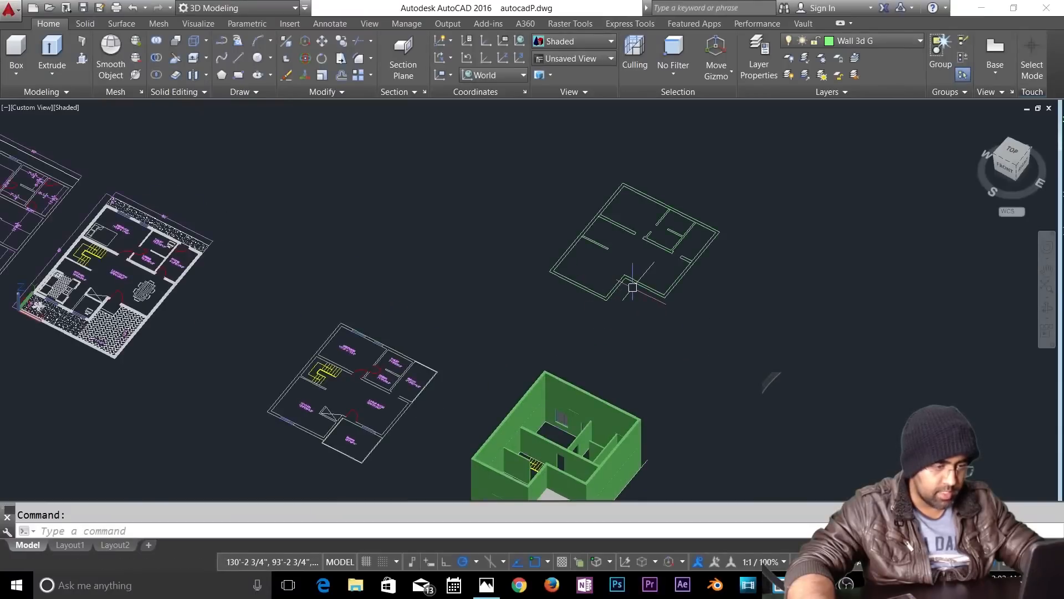
scroll(627, 304, "up", 4)
key("Escape")
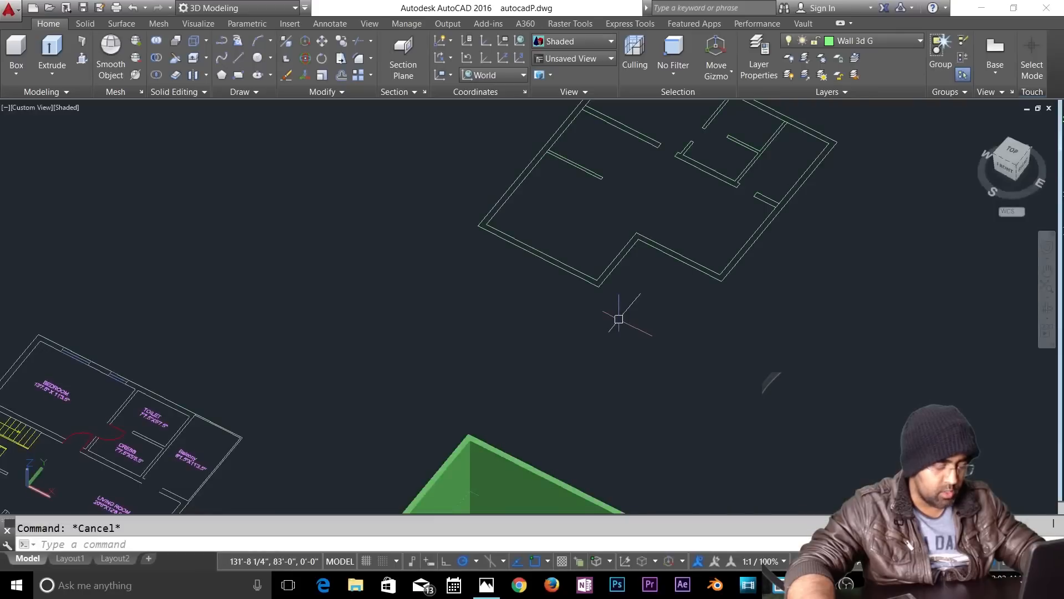
type("co")
key("Return")
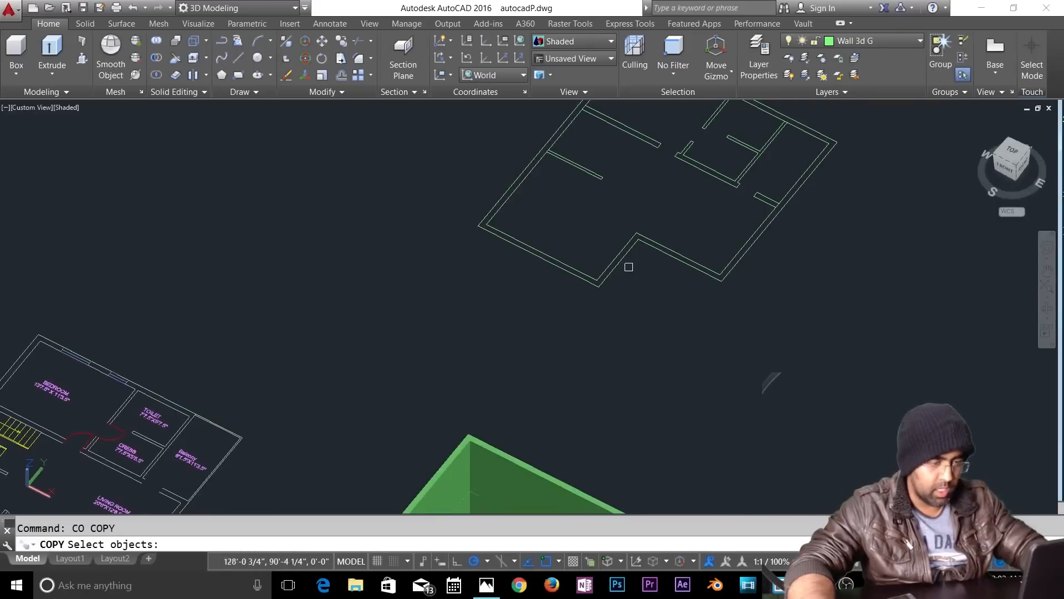
left_click(621, 265)
key("Return")
left_click(619, 261)
scroll(623, 261, "down", 4)
middle_click_drag(624, 260, 618, 143)
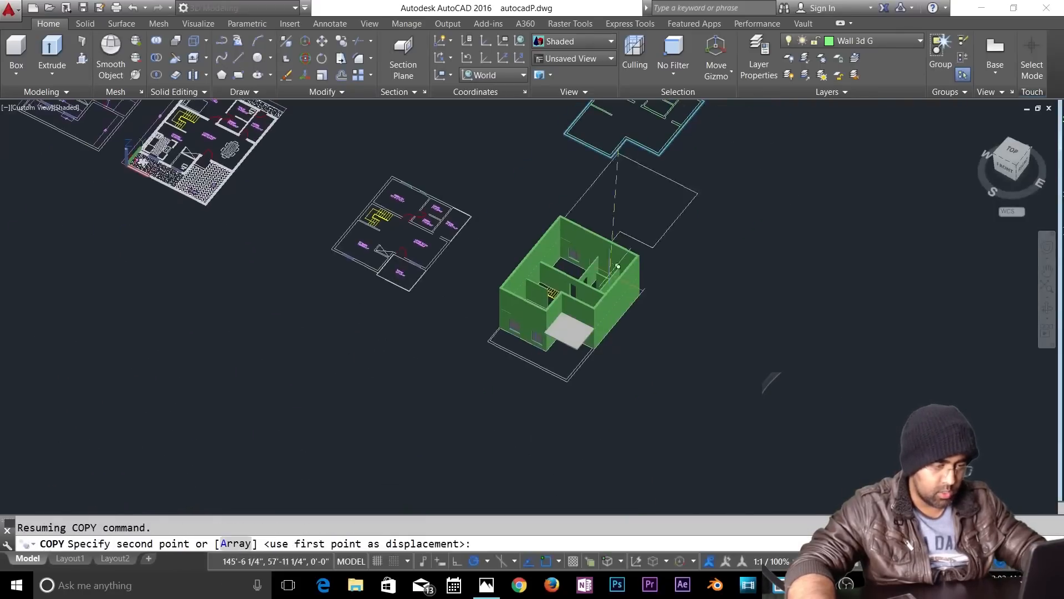
left_click(719, 434)
scroll(743, 438, "up", 5)
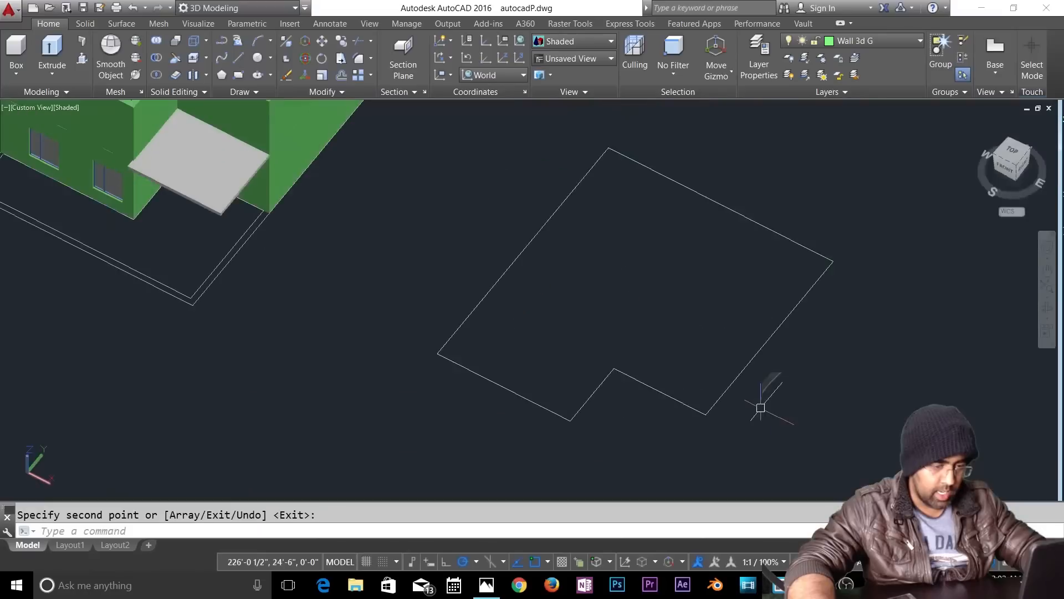
Step: Extrude the copied house outline to a height of 6 inches to form a floor slab
middle_click_drag(731, 422, 716, 379, "shift")
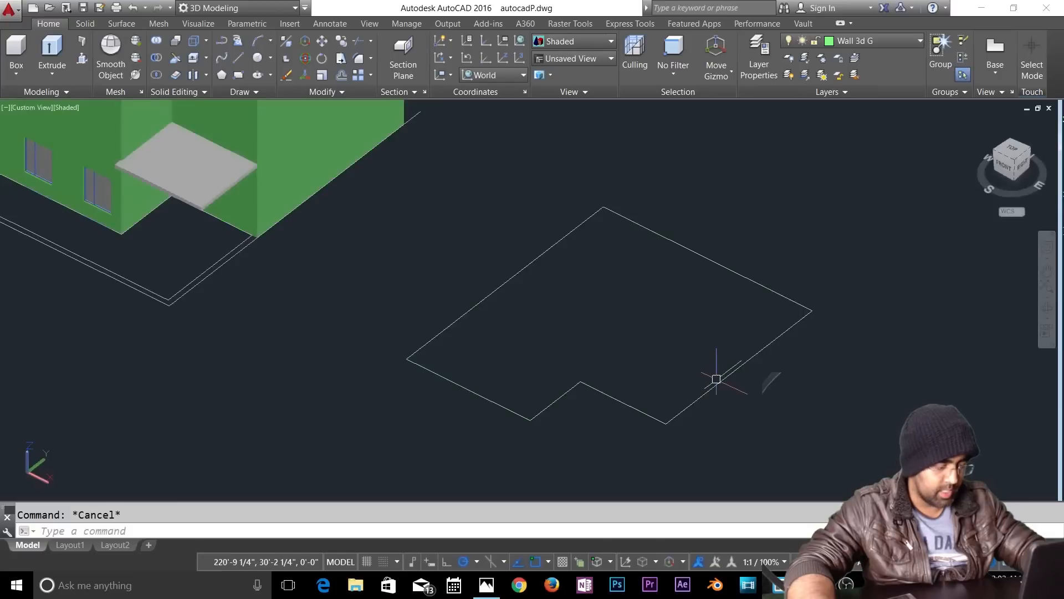
key("Return")
left_click(718, 386)
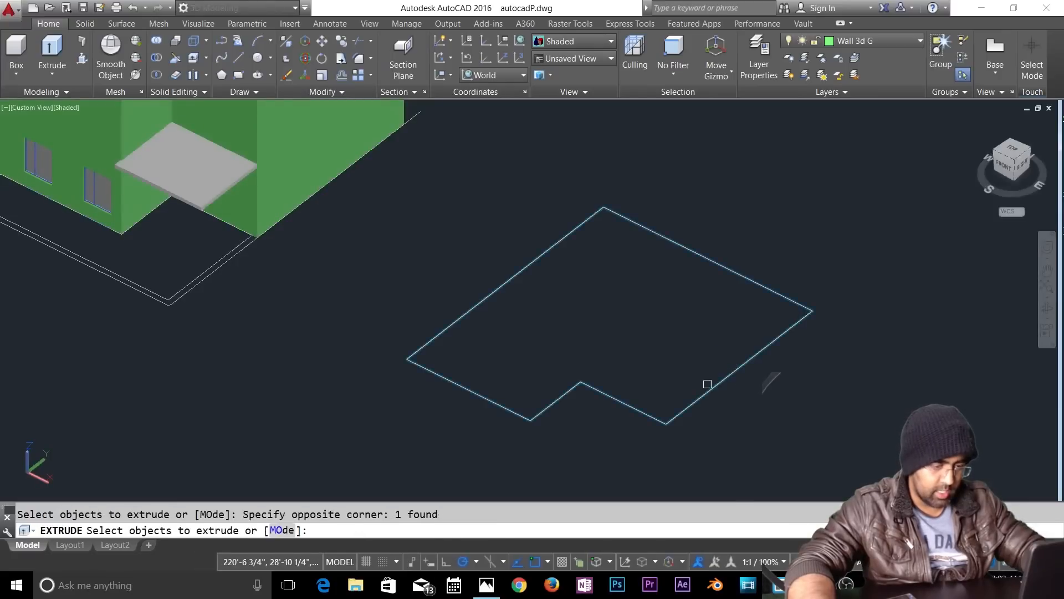
key("Return")
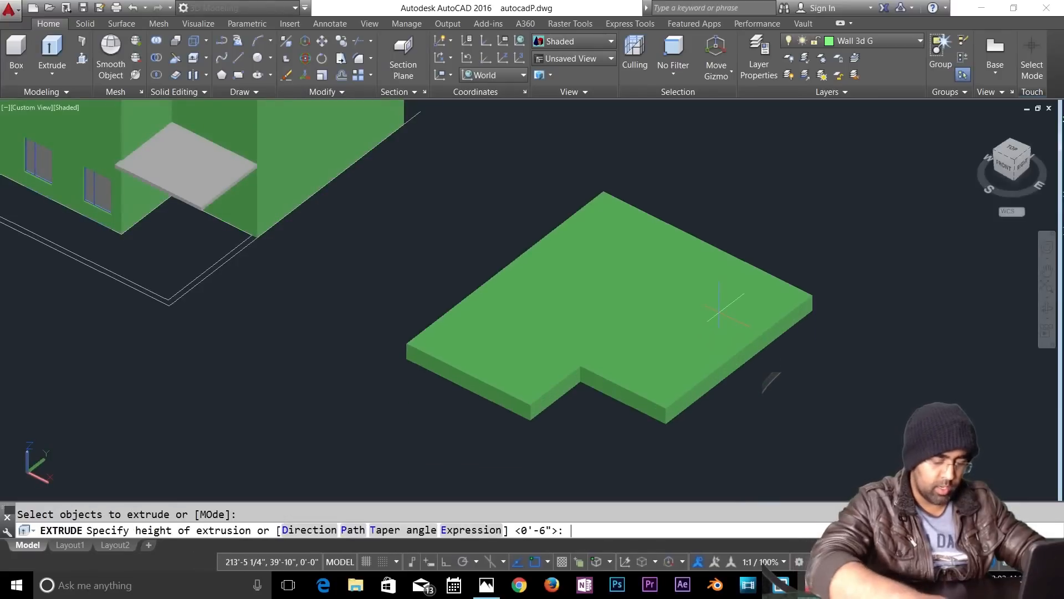
key("Return")
key("Escape")
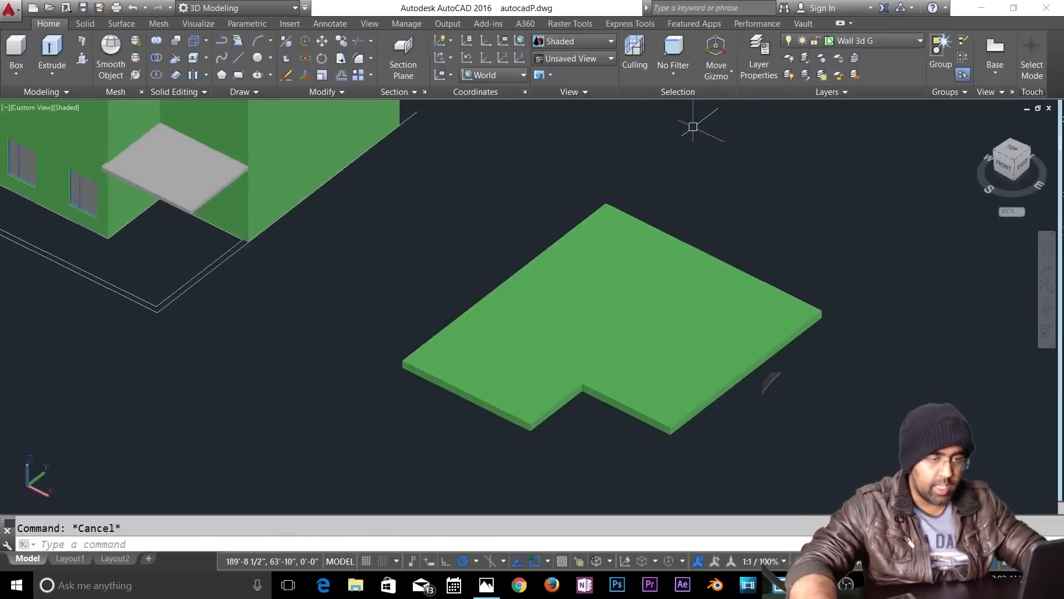
Step: Create a new layer named "Ground Slab"
left_click(757, 54)
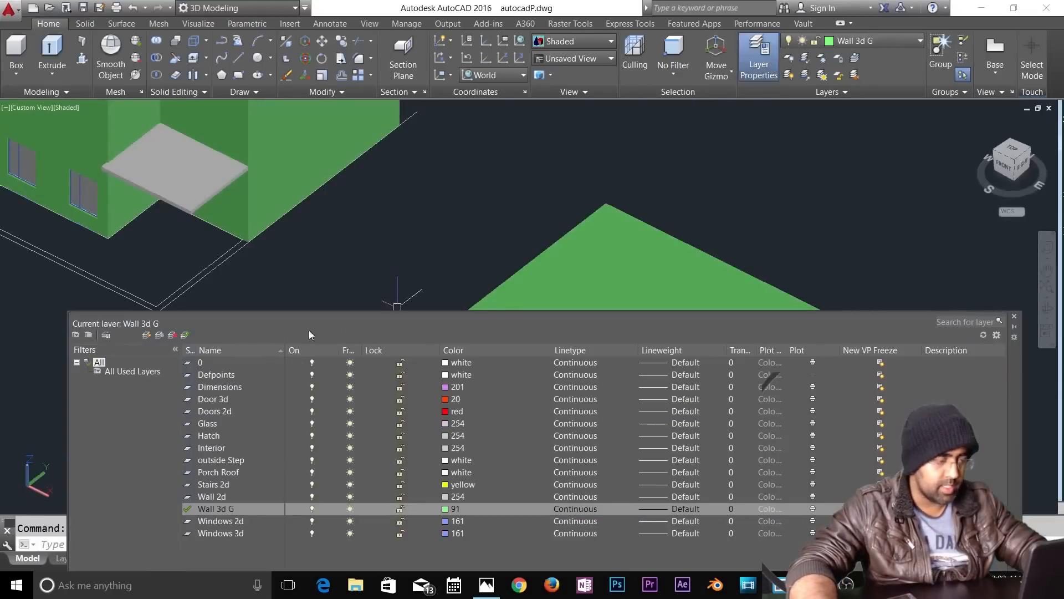
key("alt+n")
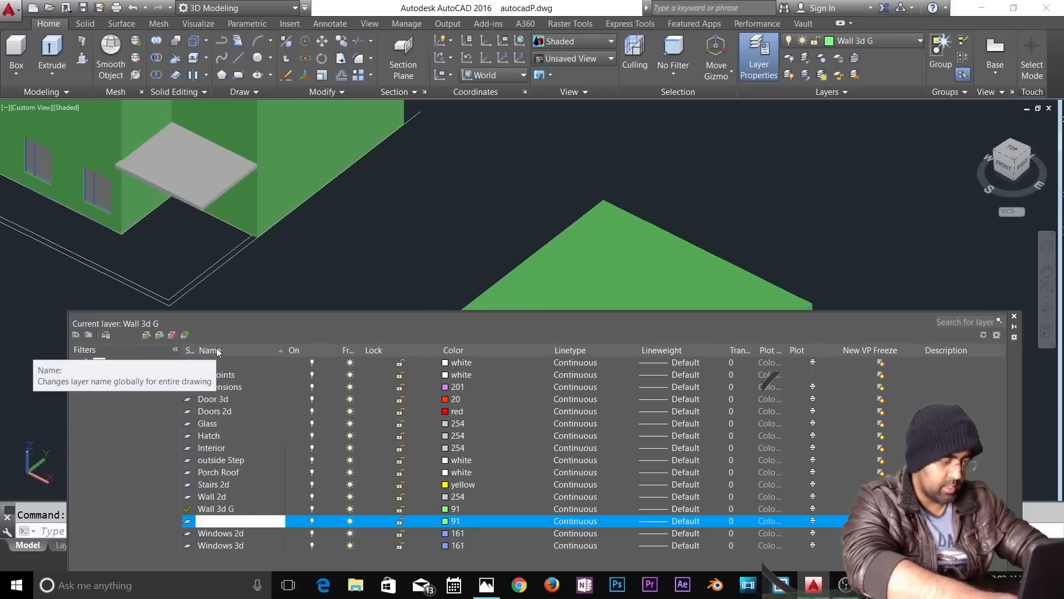
type("Ground Slab")
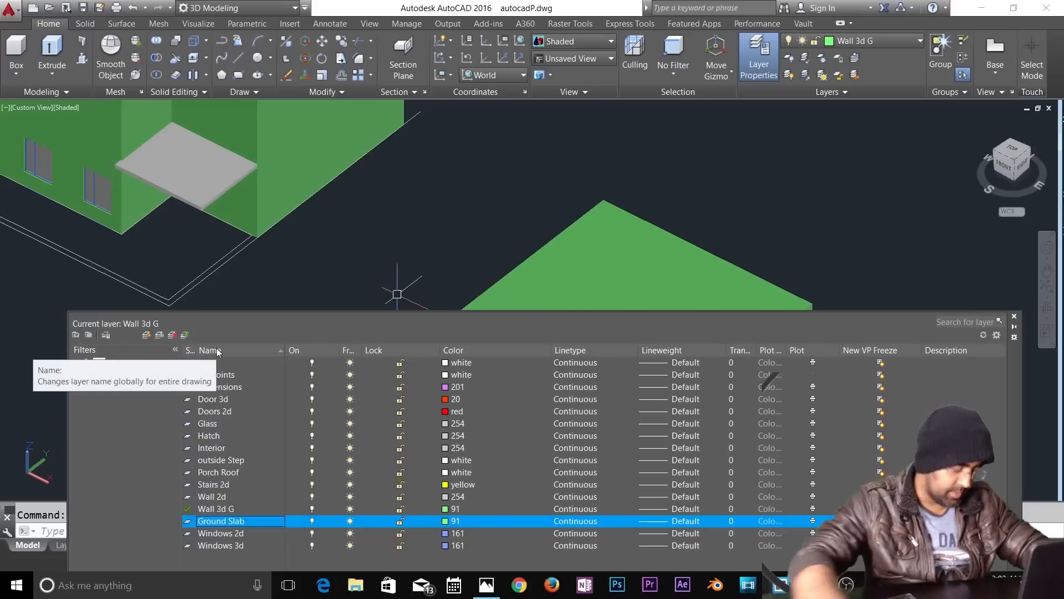
Step: Set the Ground Slab layer's colour to index 173 and assign the extruded floor slab to that layer
left_click(447, 523)
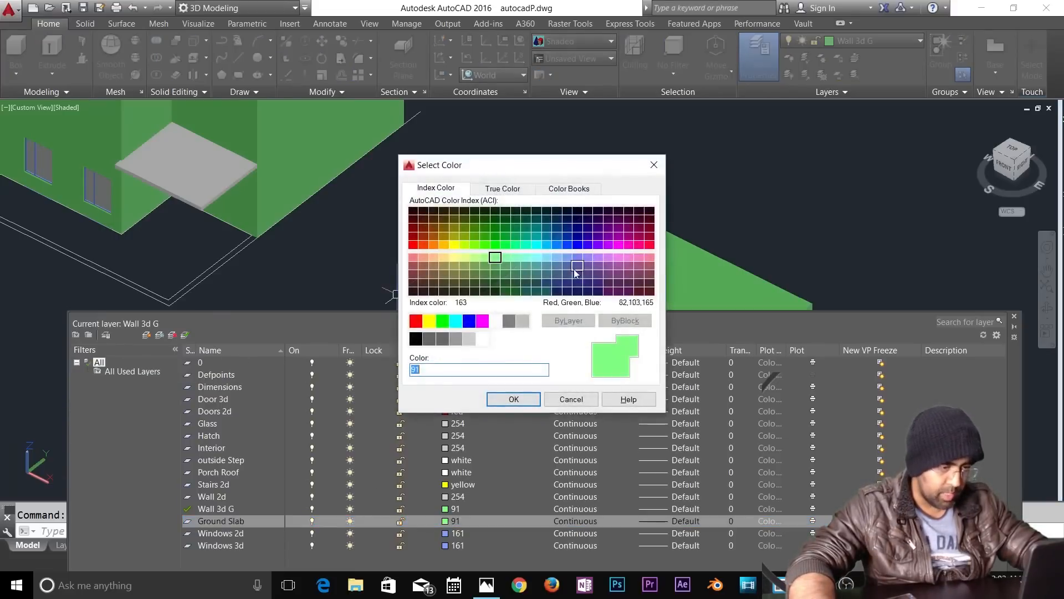
left_click(511, 399)
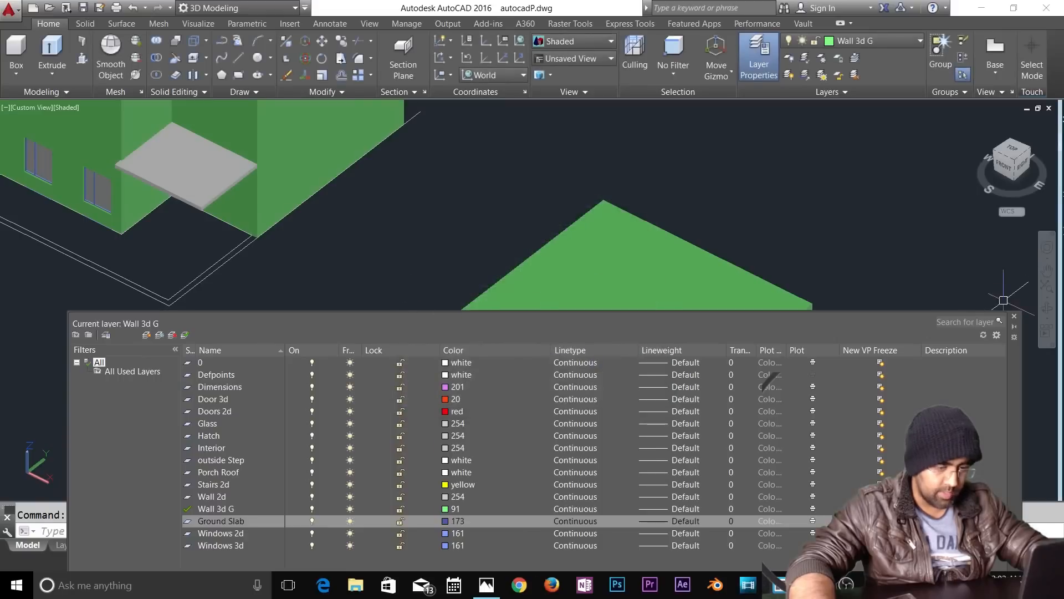
left_click(1014, 317)
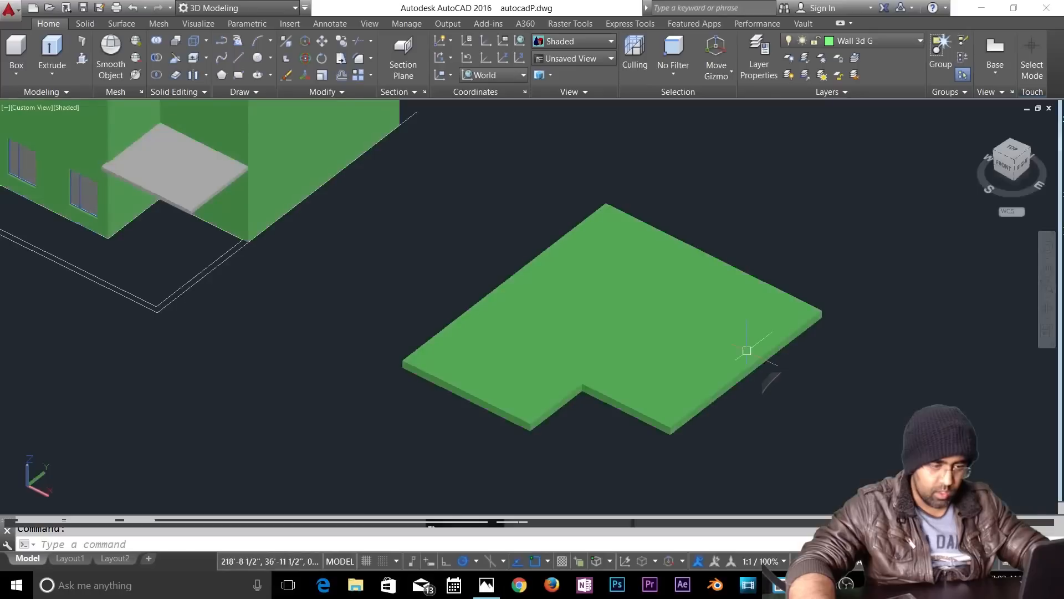
left_click(751, 346)
left_click(865, 43)
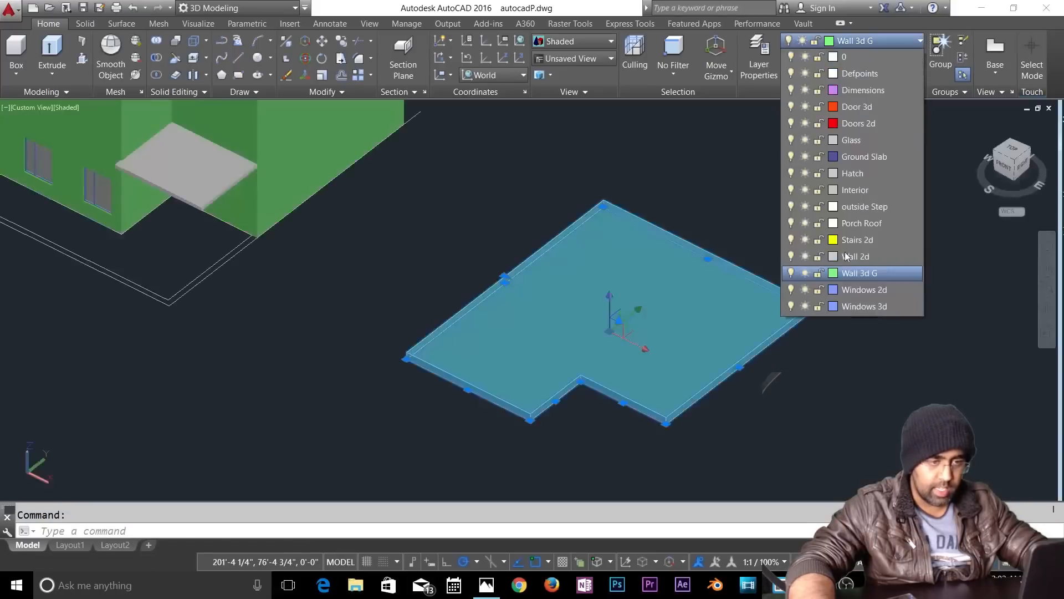
left_click(865, 157)
key("Escape")
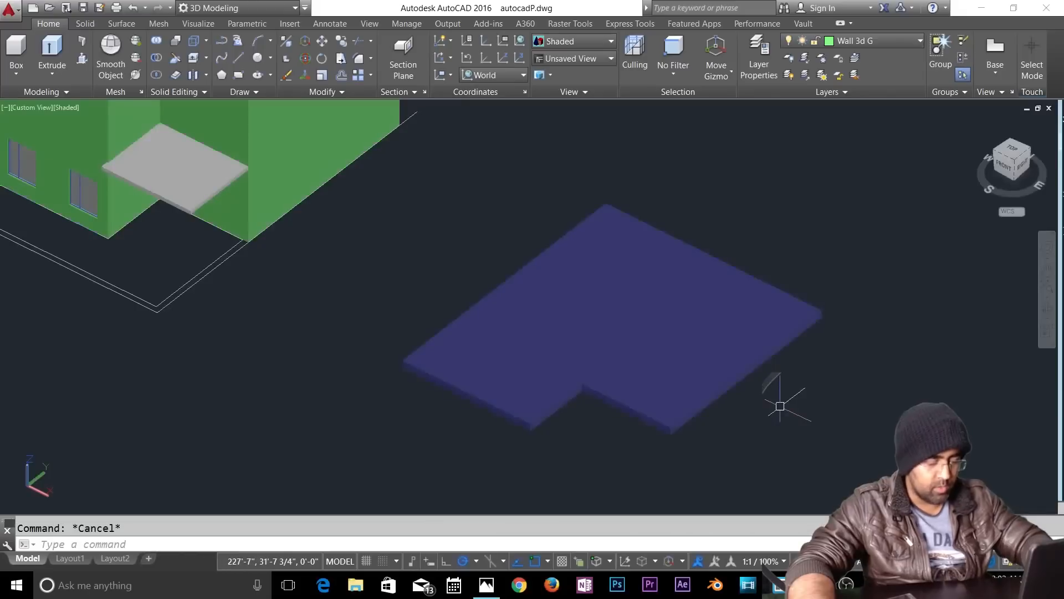
Step: Move the floor slab by its lower outer corner onto the matching bottom corner of the 3D house
left_click(808, 332)
key("Return")
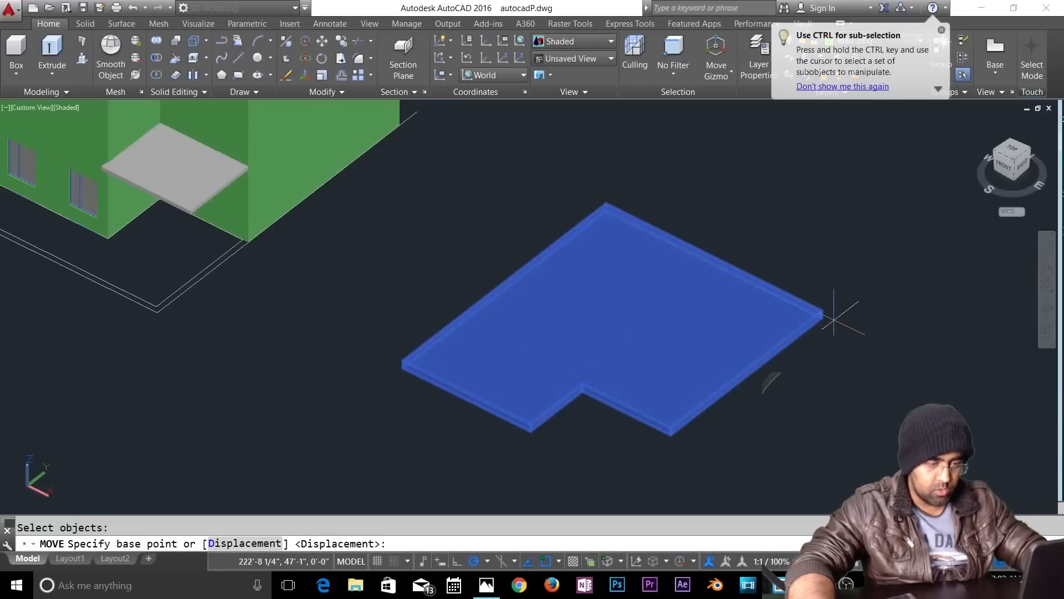
scroll(815, 309, "up", 3)
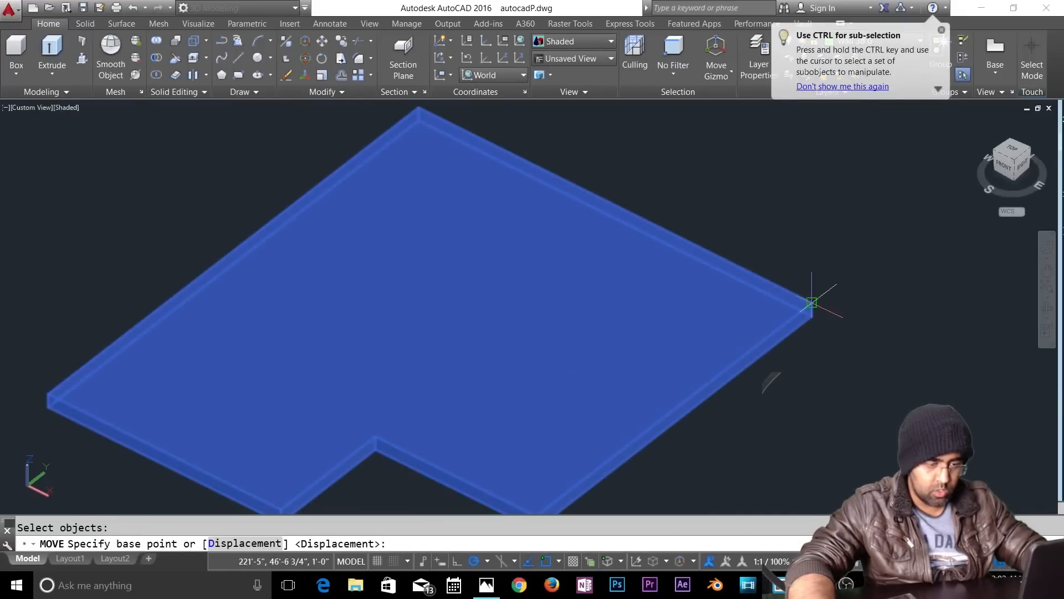
left_click(811, 316)
scroll(363, 244, "down", 3)
middle_click_drag(371, 258, 647, 362)
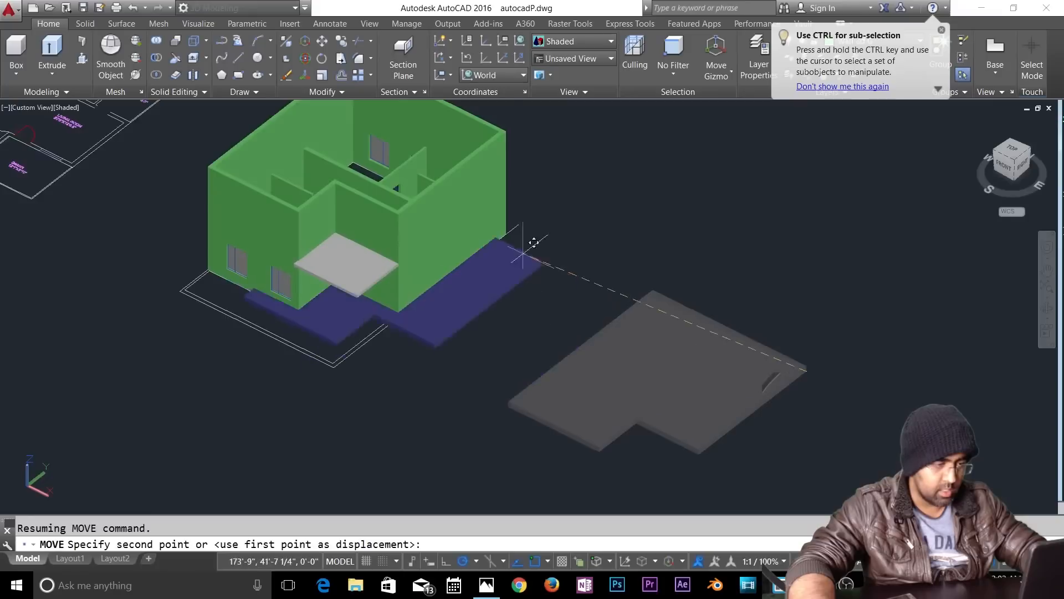
scroll(515, 242, "up", 3)
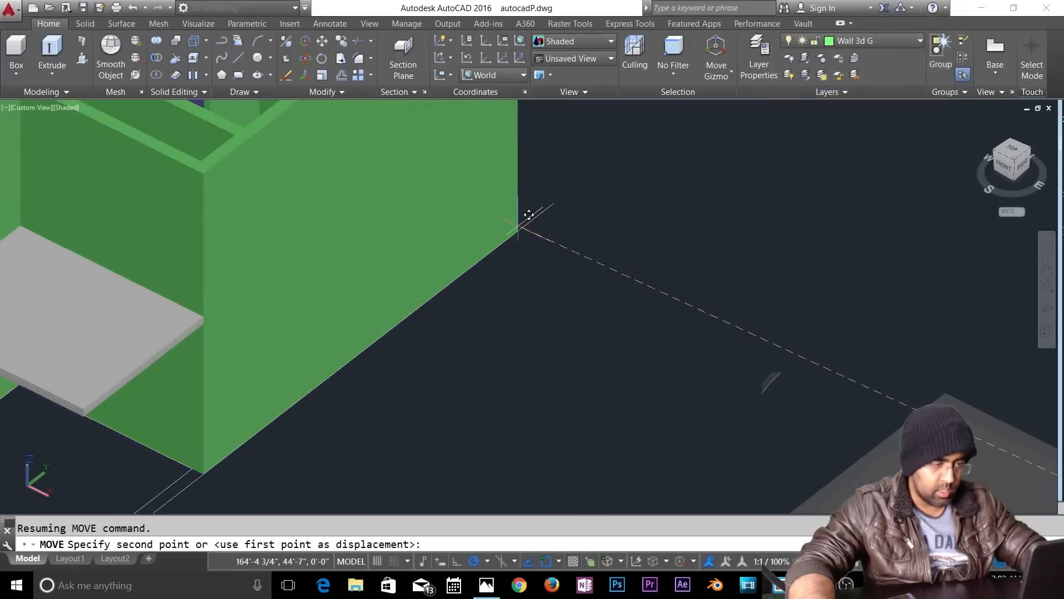
left_click(528, 220)
Step: Measure the floor slab's vertical thickness at the front corner of the house
middle_click_drag(398, 344, 667, 231)
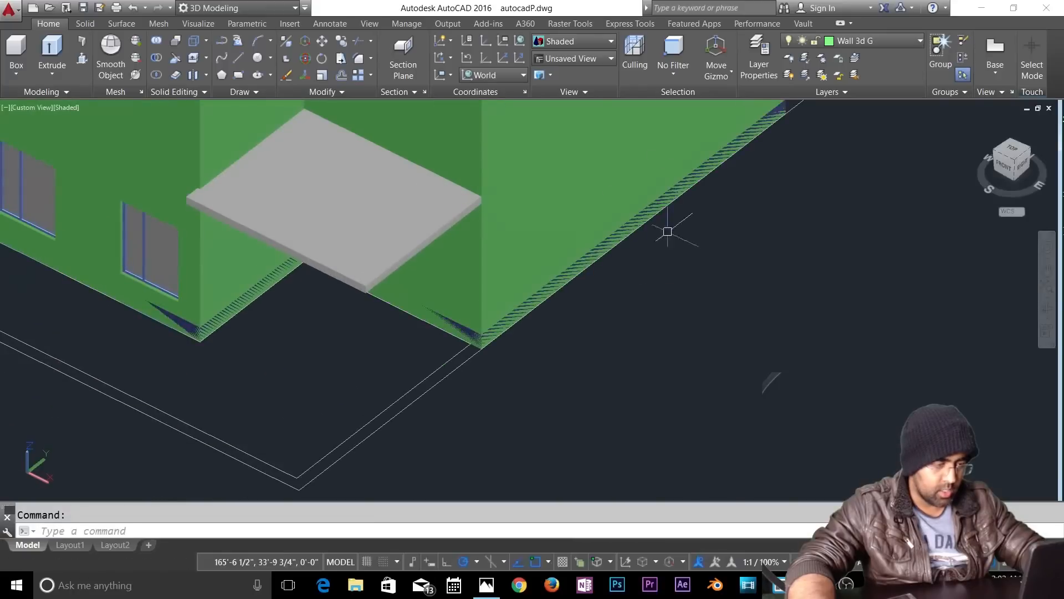
scroll(497, 342, "up", 3)
scroll(461, 347, "up", 4)
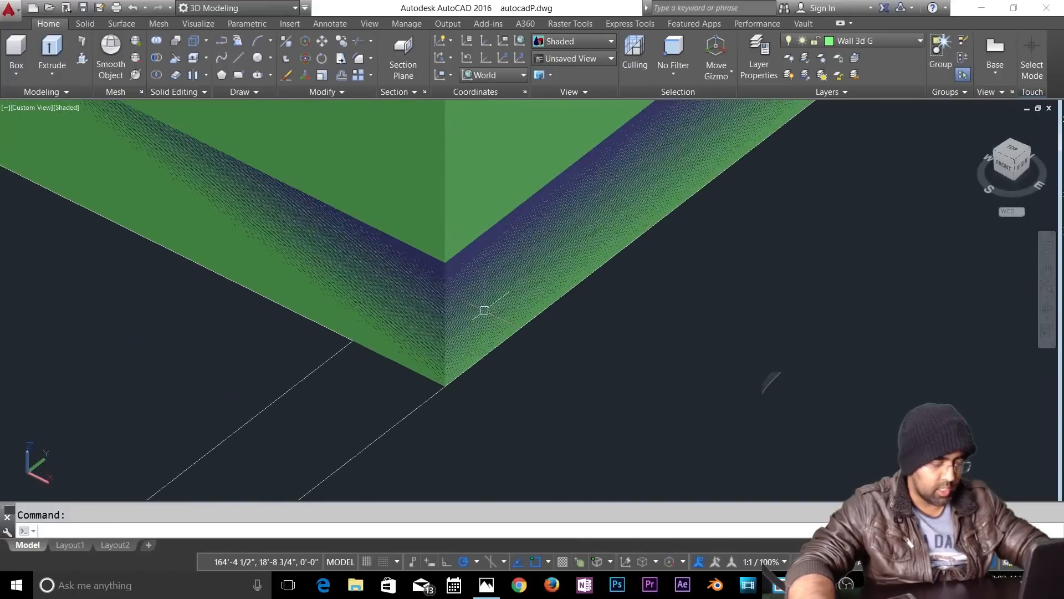
left_click(445, 386)
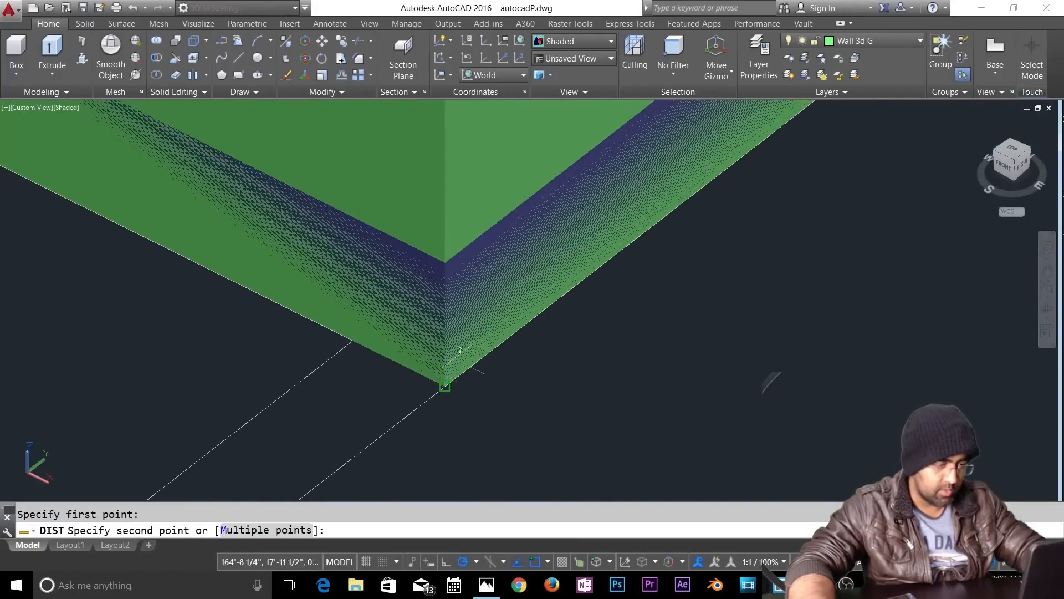
left_click(445, 264)
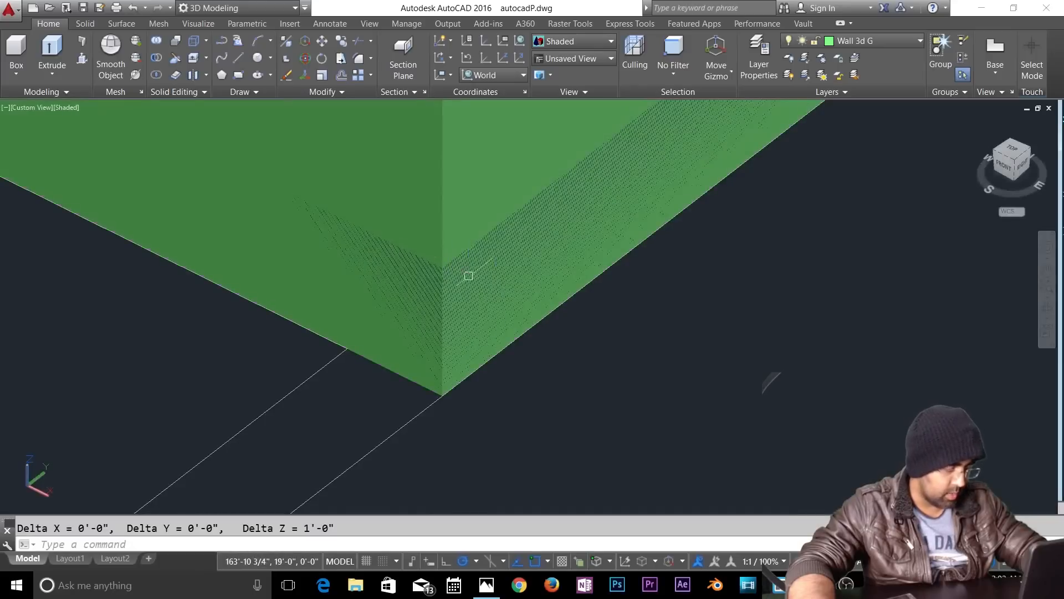
Step: Try to move the whole house above the slab from its front bottom corner using the coordinates 0,0,1
scroll(583, 346, "down", 6)
middle_click_drag(645, 431, 658, 344, "shift")
key("Escape")
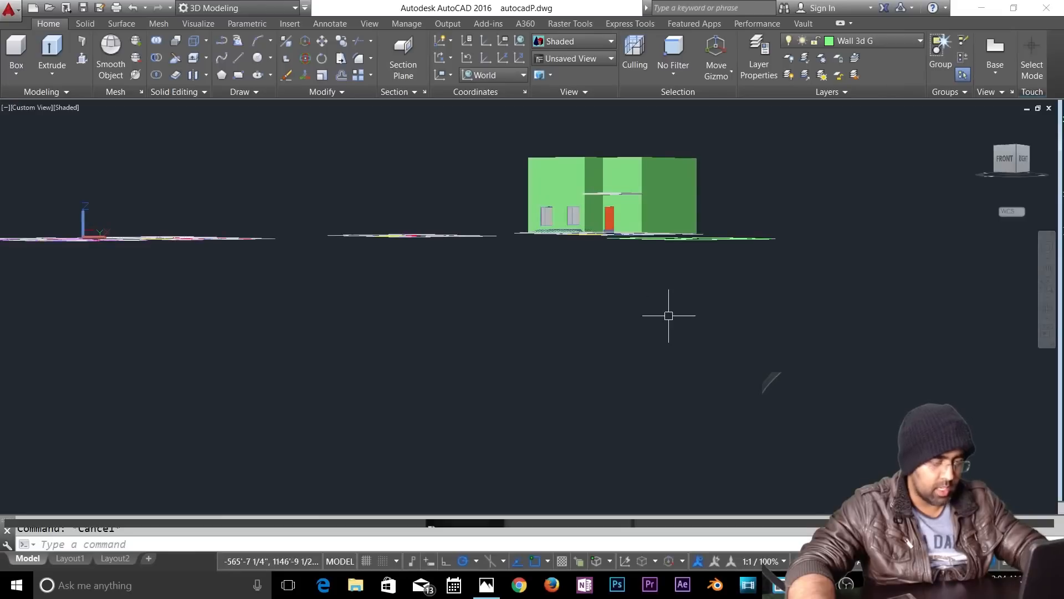
type("m")
key("Return")
left_click(751, 128)
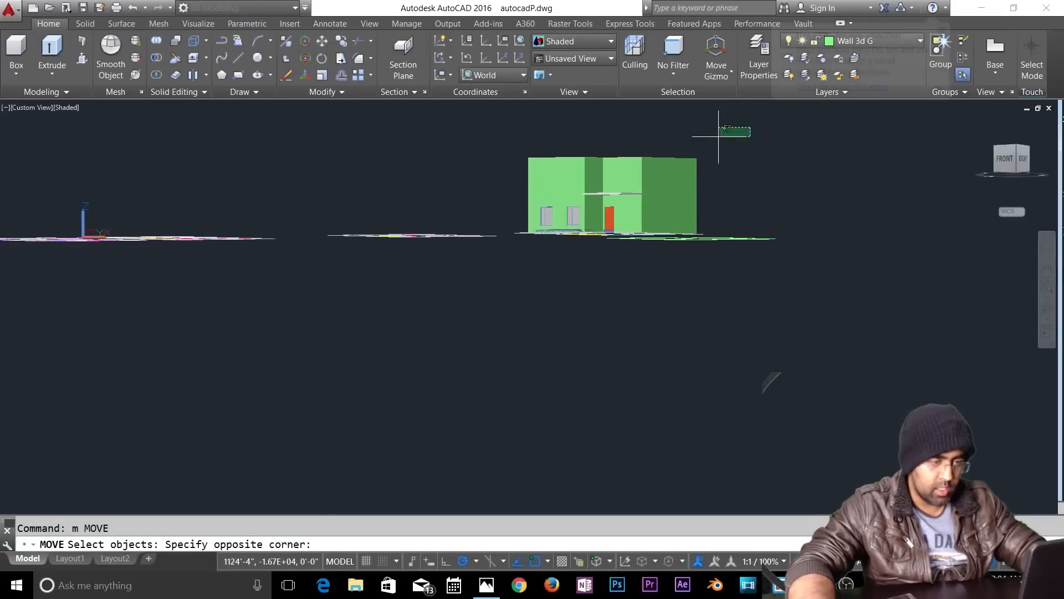
left_click(527, 217)
key("Return")
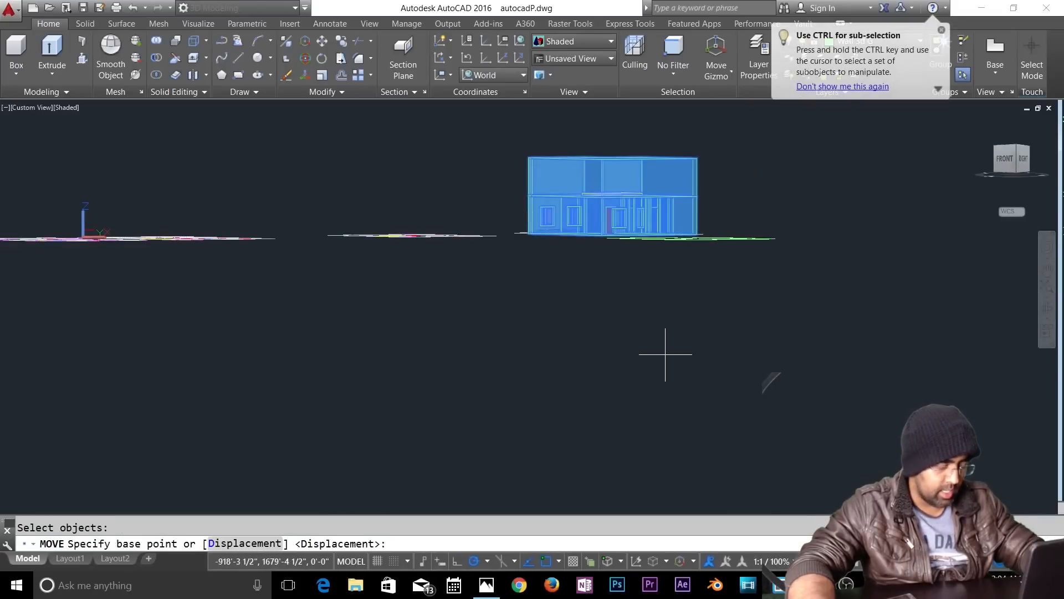
middle_click_drag(665, 352, 637, 444, "shift")
scroll(589, 462, "up", 5)
left_click(542, 470)
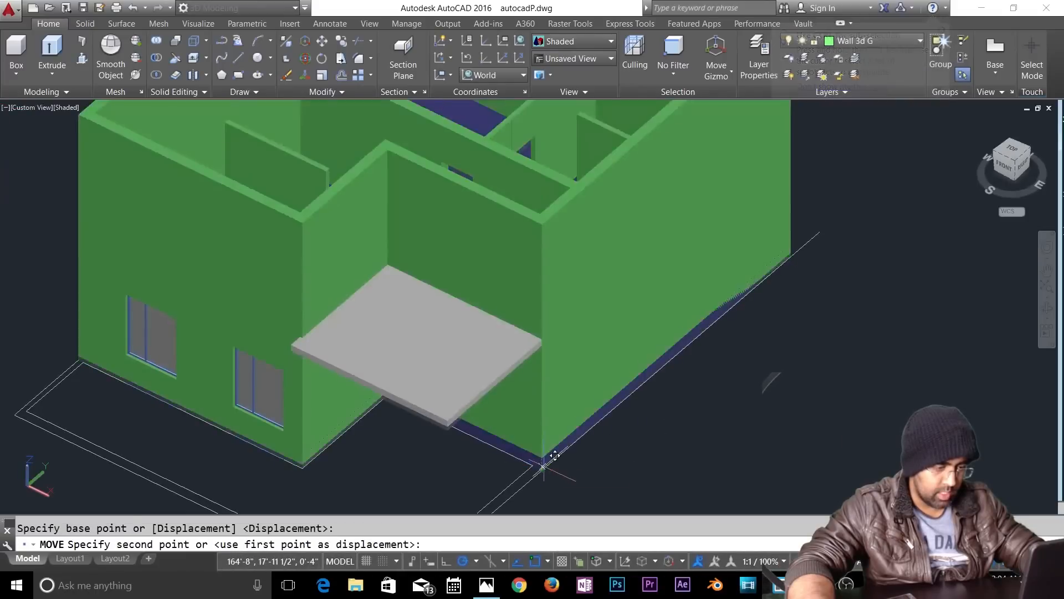
type("0,0,1")
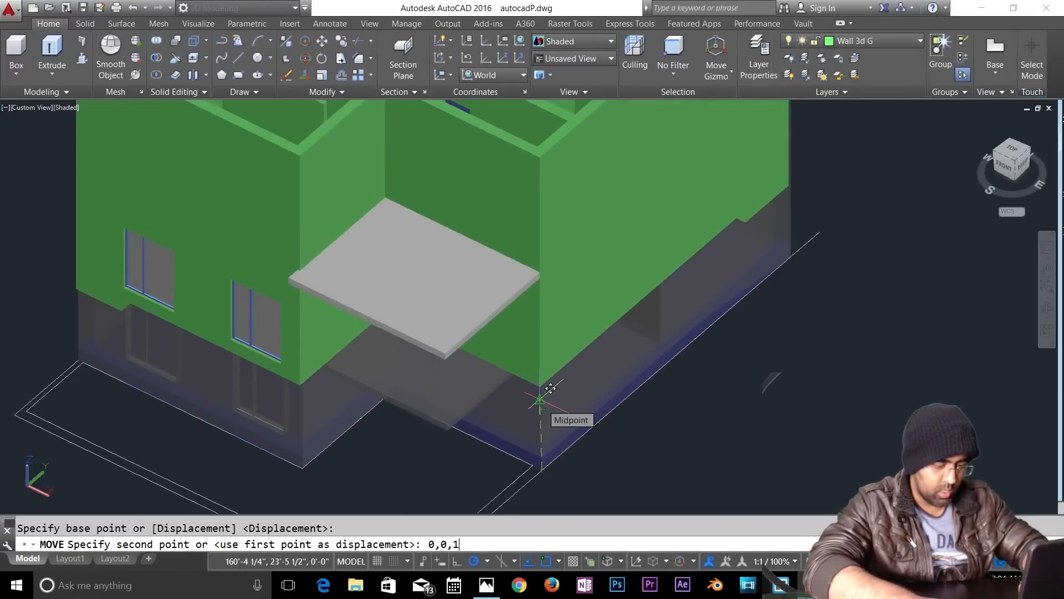
key("Return")
key("Return")
key("Escape")
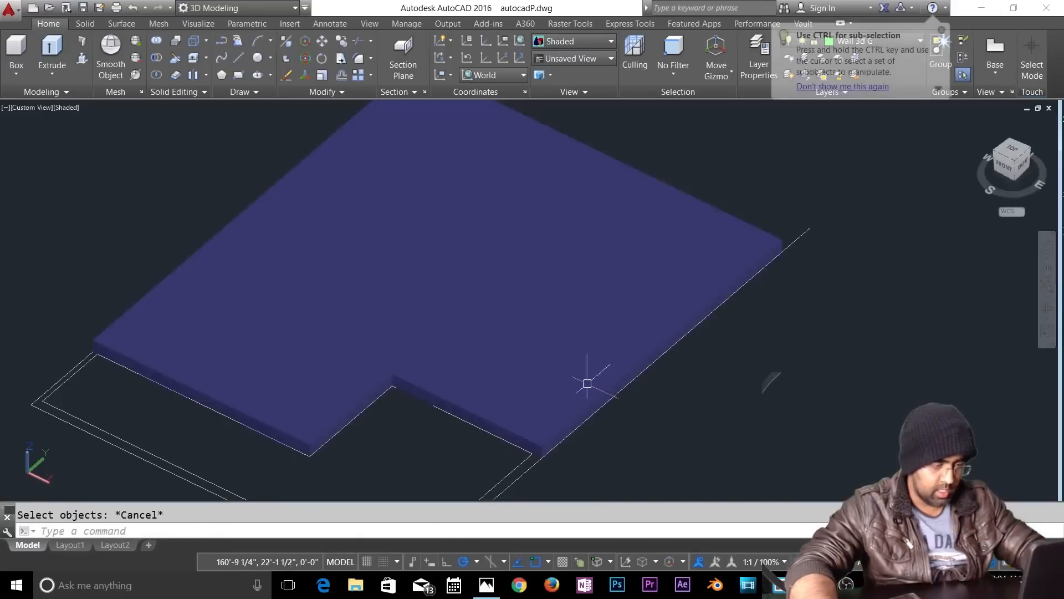
Step: Undo the last move of the house
scroll(626, 382, "down", 3)
scroll(626, 381, "down", 4)
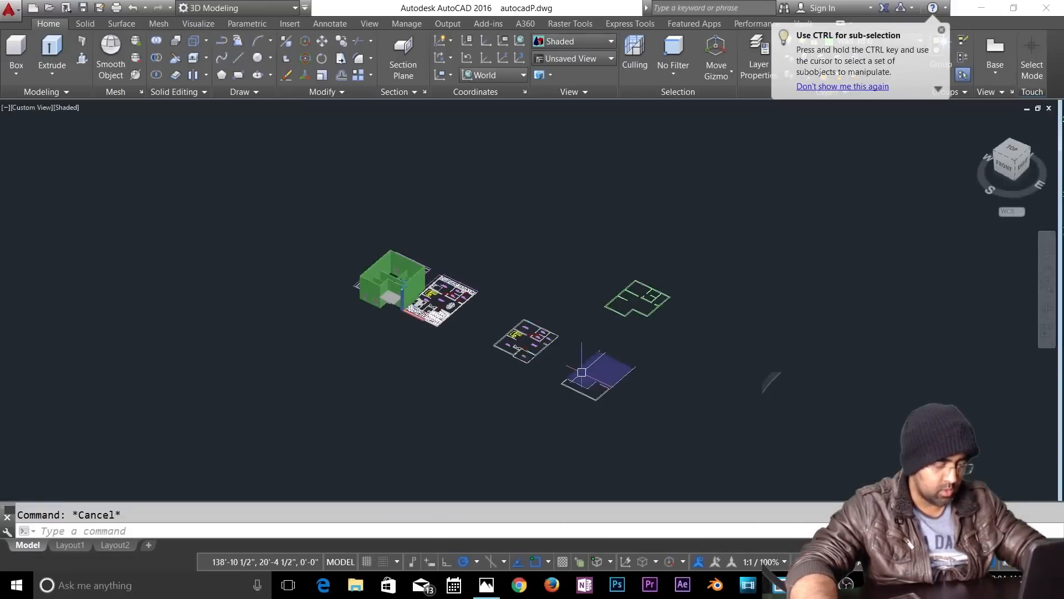
type("u")
key("Return")
key("Return")
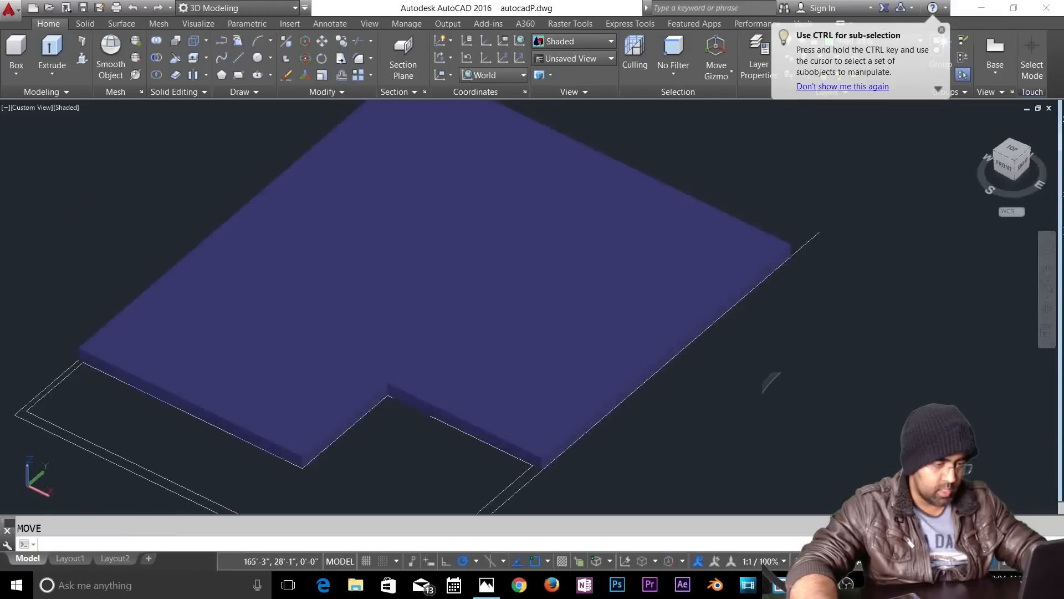
middle_click_drag(688, 275, 698, 249, "shift")
scroll(664, 373, "up", 4)
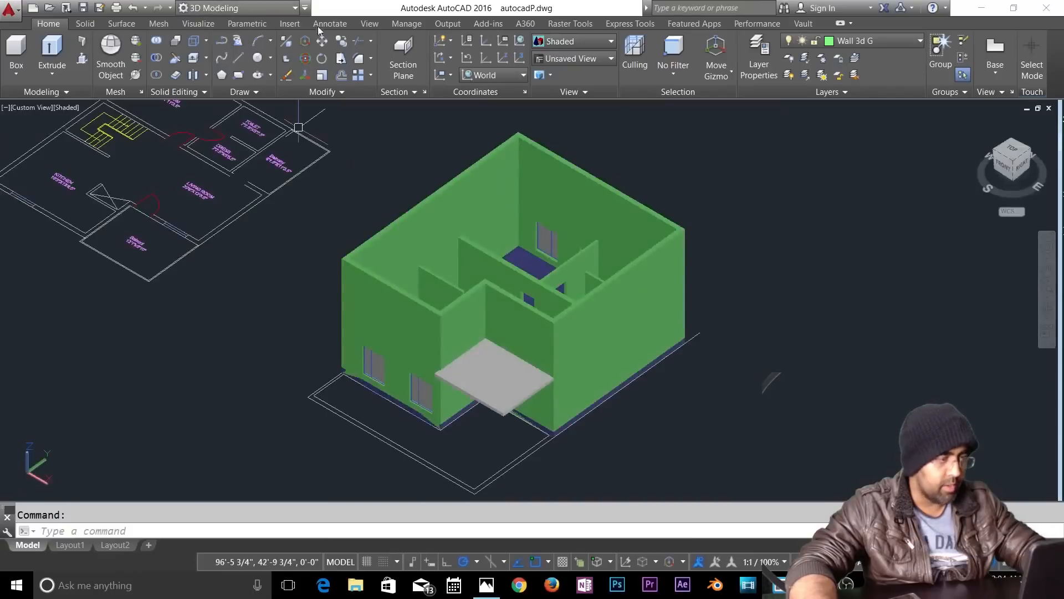
left_click(305, 58)
middle_click_drag(744, 328, 743, 261, "shift")
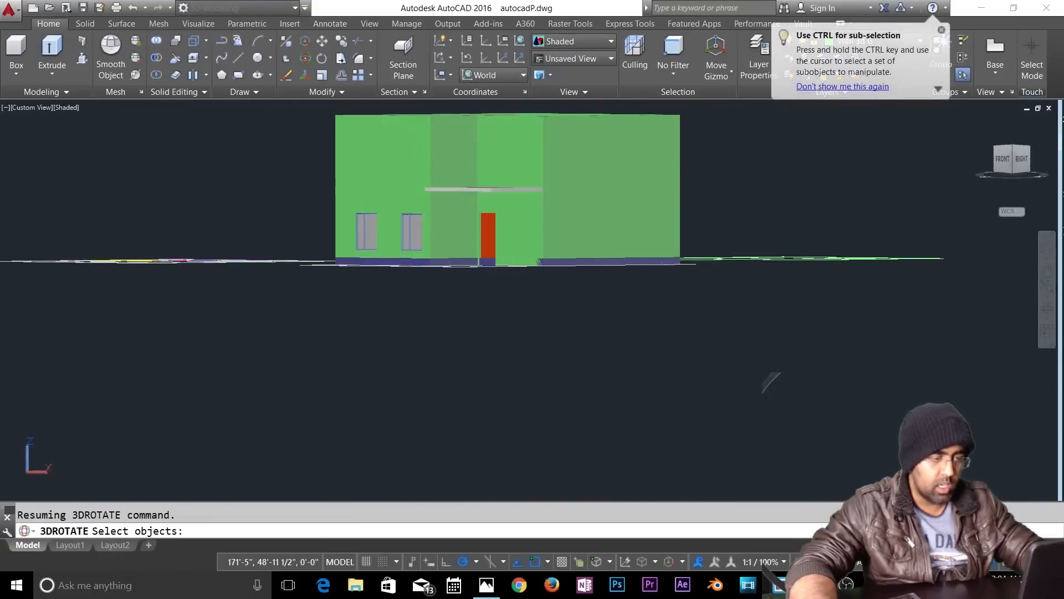
left_click(738, 132)
left_click(326, 211)
left_click(752, 156)
left_click(334, 219)
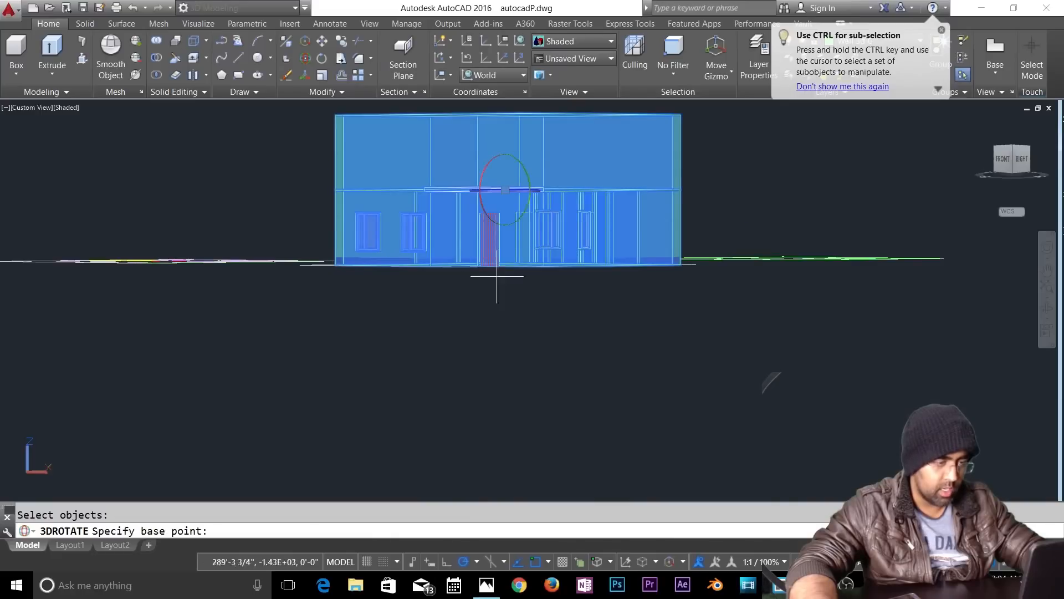
middle_click_drag(505, 271, 514, 335, "shift")
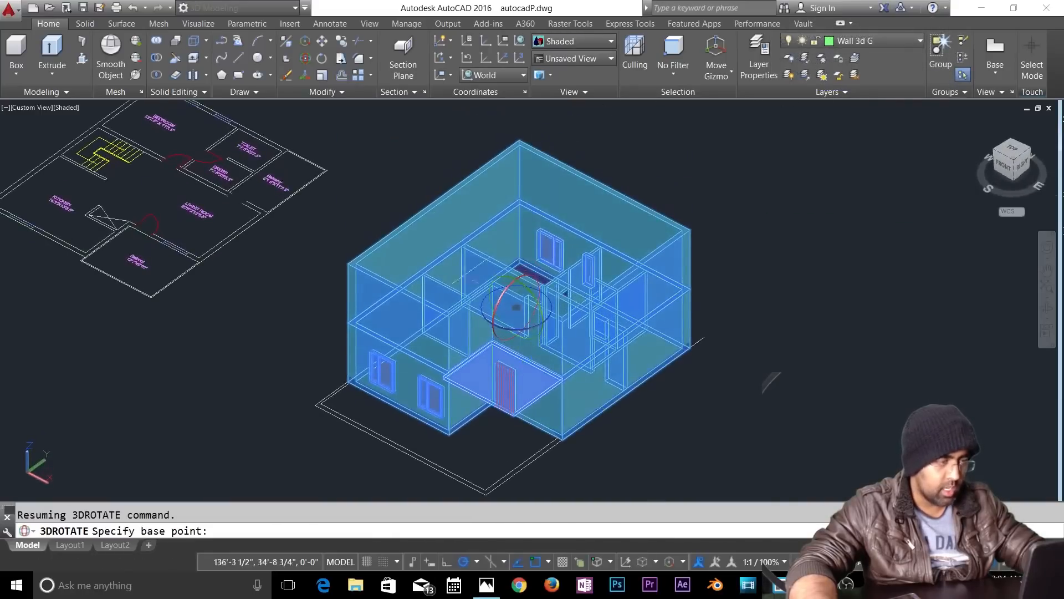
key("Escape")
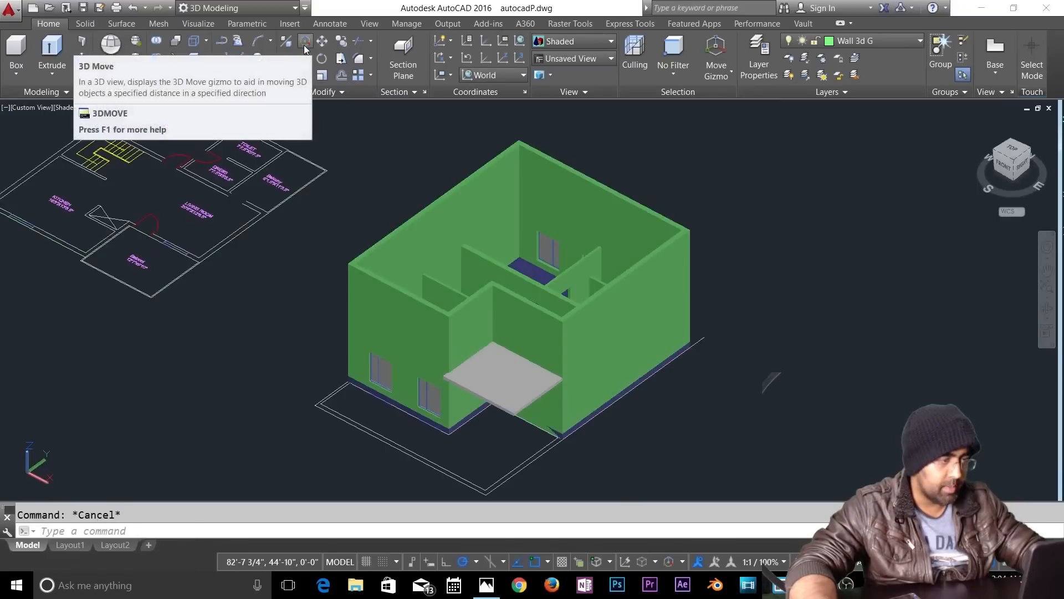
Step: Use 3D Move on the house walls, door, windows and porch roof to raise them 1' along the Z axis
middle_click_drag(686, 314, 676, 206, "shift")
left_click(305, 225)
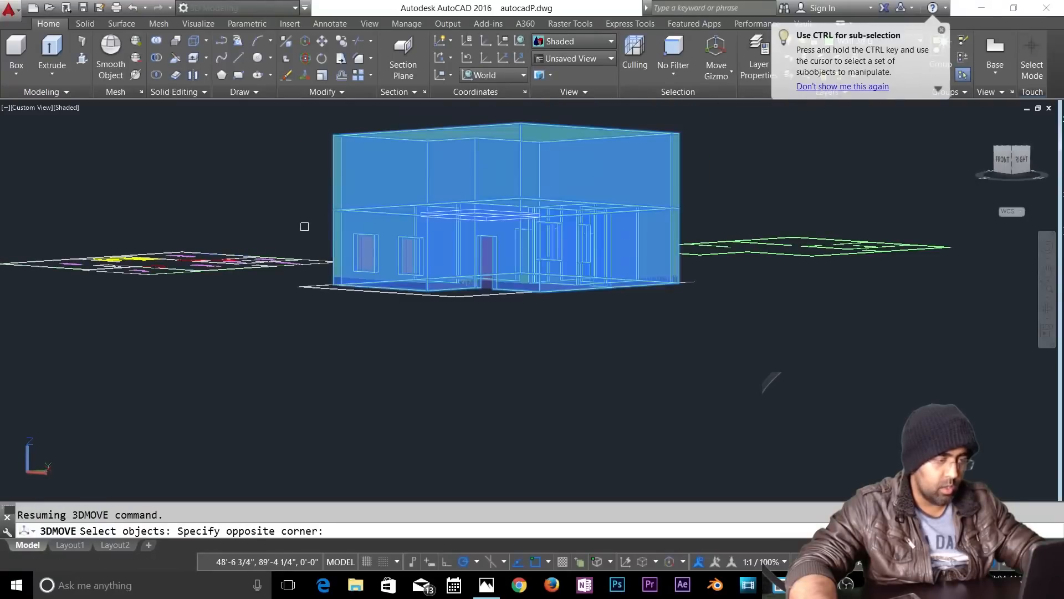
middle_click_drag(382, 334, 422, 316, "shift")
left_click(763, 149)
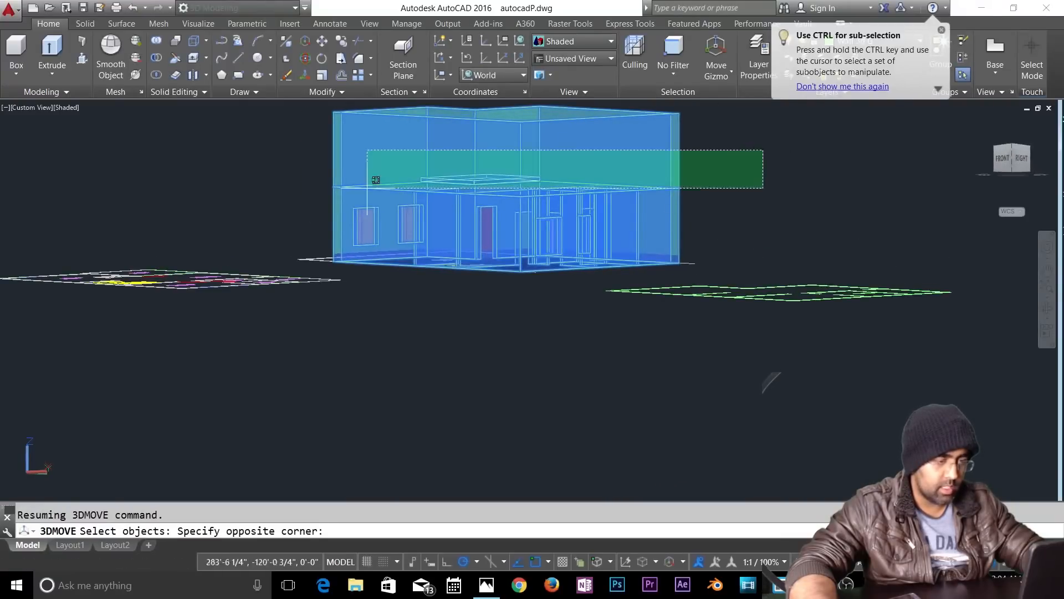
left_click(297, 218)
middle_click_drag(460, 353, 477, 407, "shift")
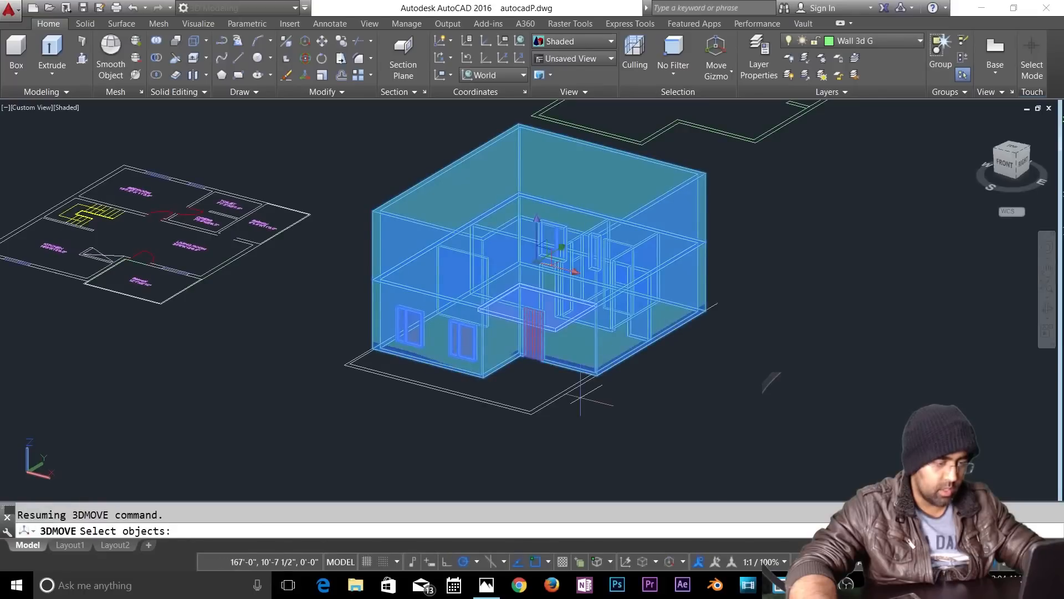
key("Return")
left_click(540, 216)
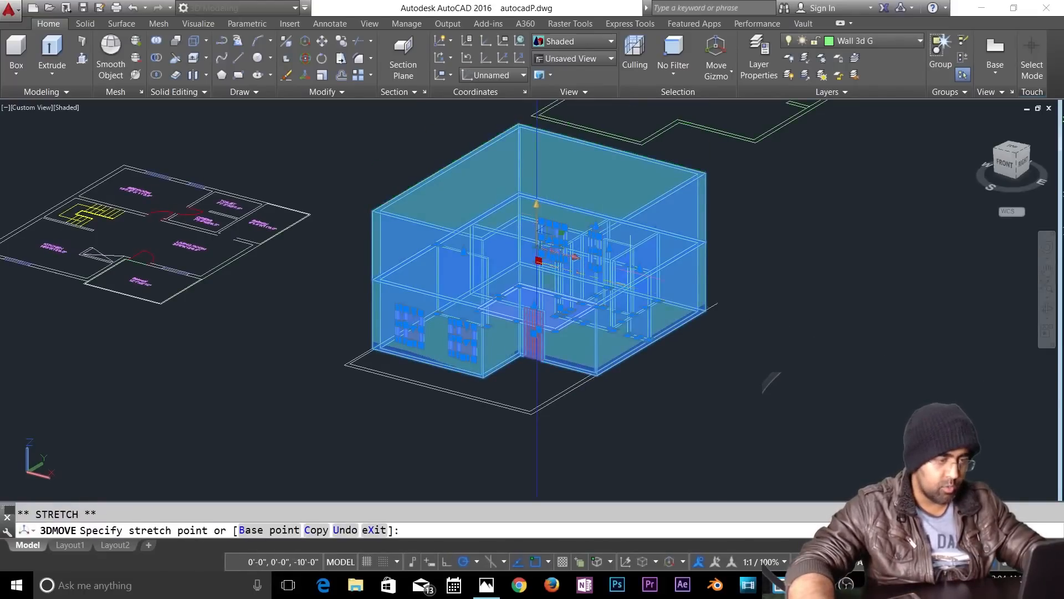
type("1'")
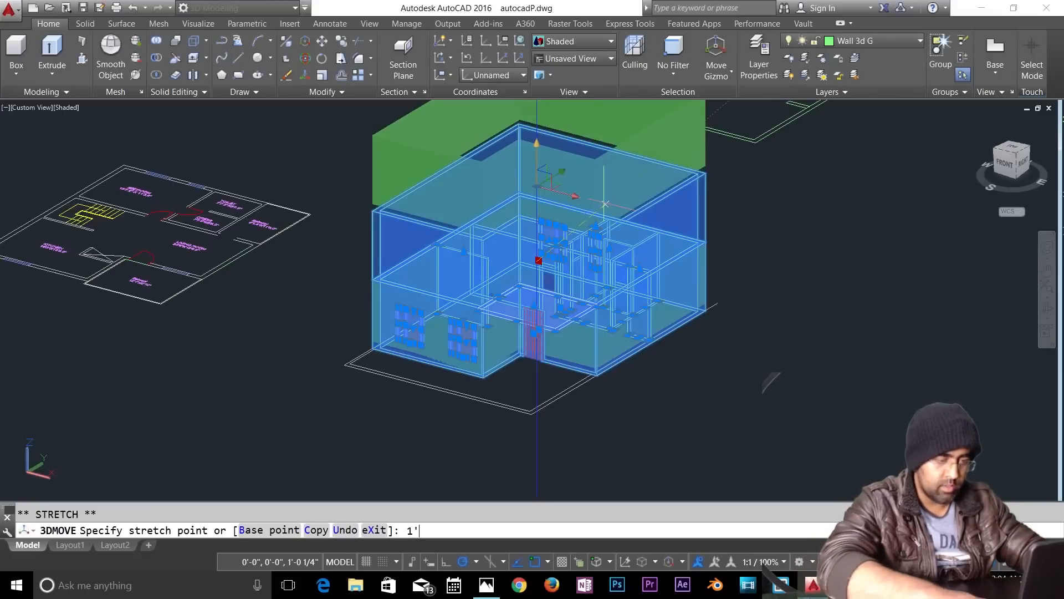
key("Return")
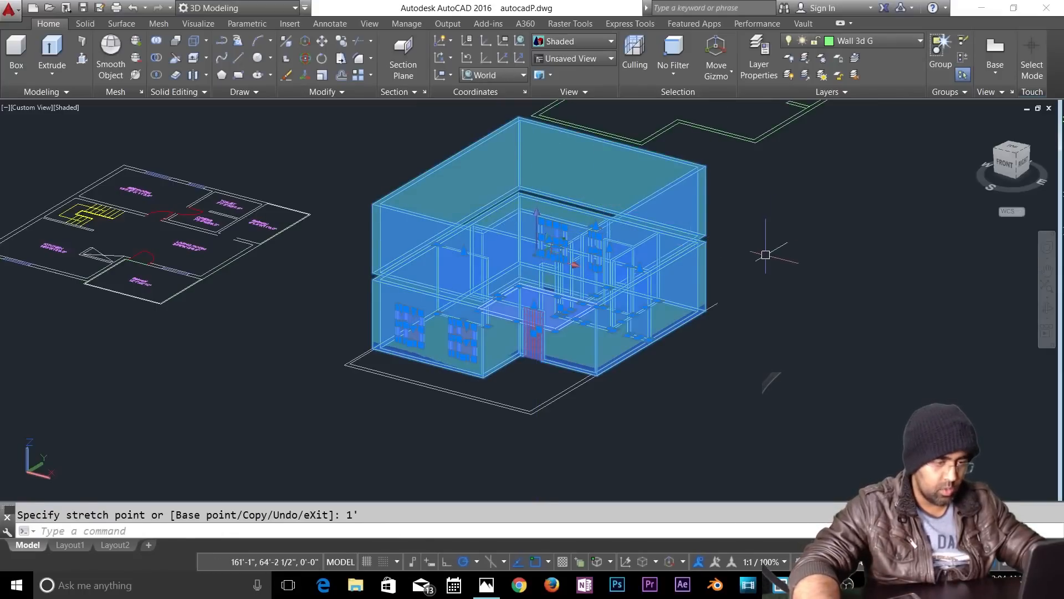
key("Return")
scroll(767, 254, "up", 3)
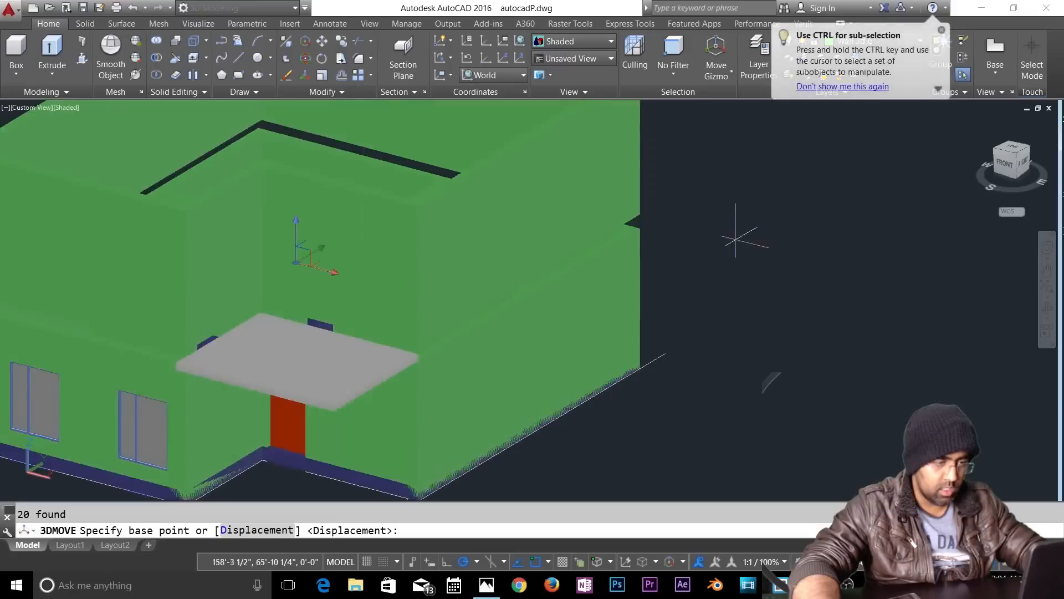
middle_click_drag(730, 292, 778, 265, "shift")
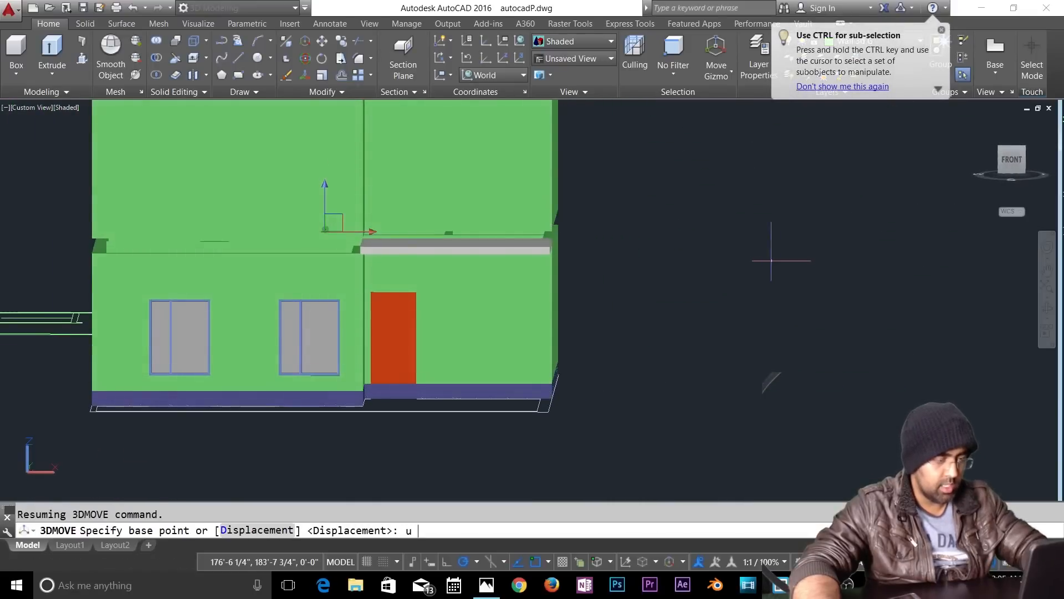
key("BackSpace")
key("Return")
key("Return")
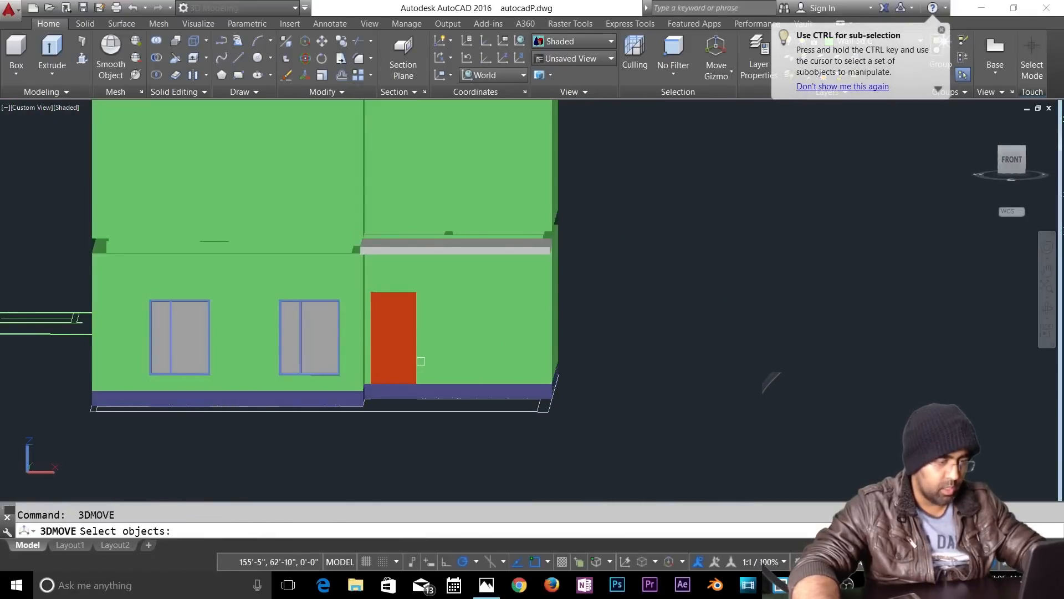
key("Return")
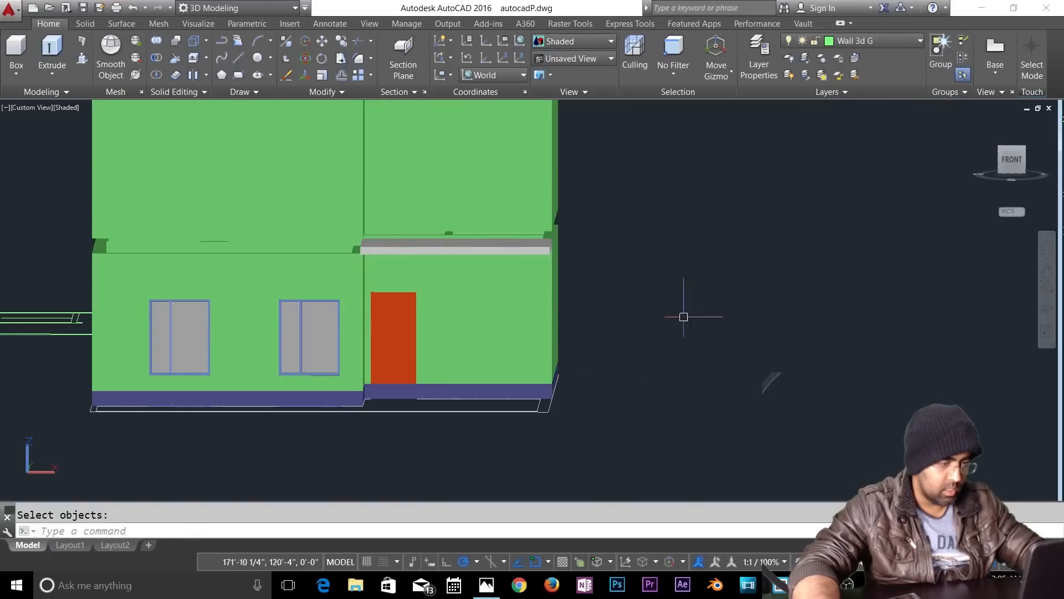
Step: Undo the last 3D move that raised the house walls, door, windows and porch roof
middle_click_drag(573, 329, 476, 351, "shift")
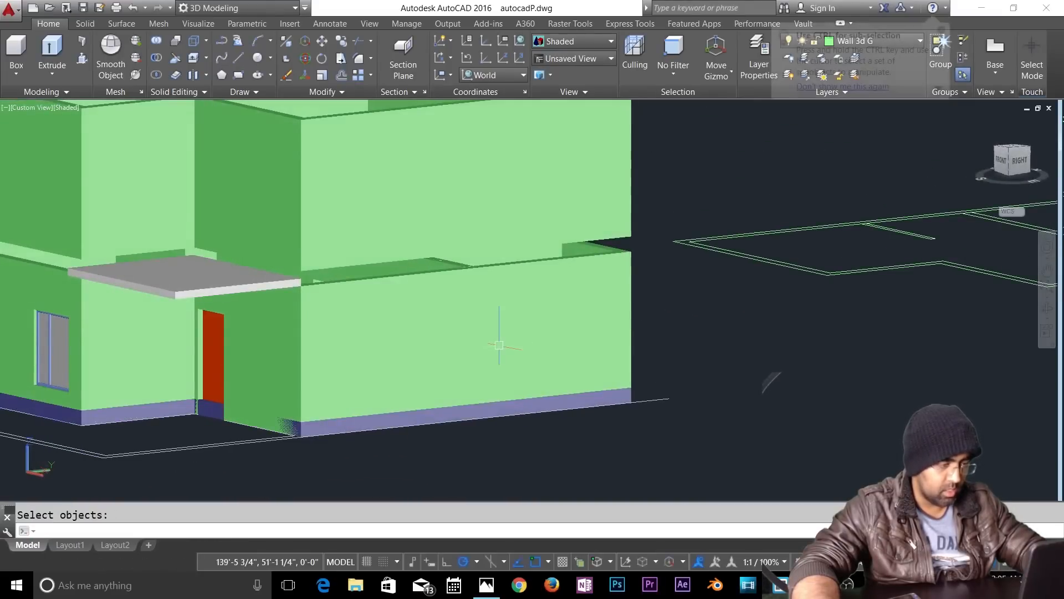
key("ctrl+z")
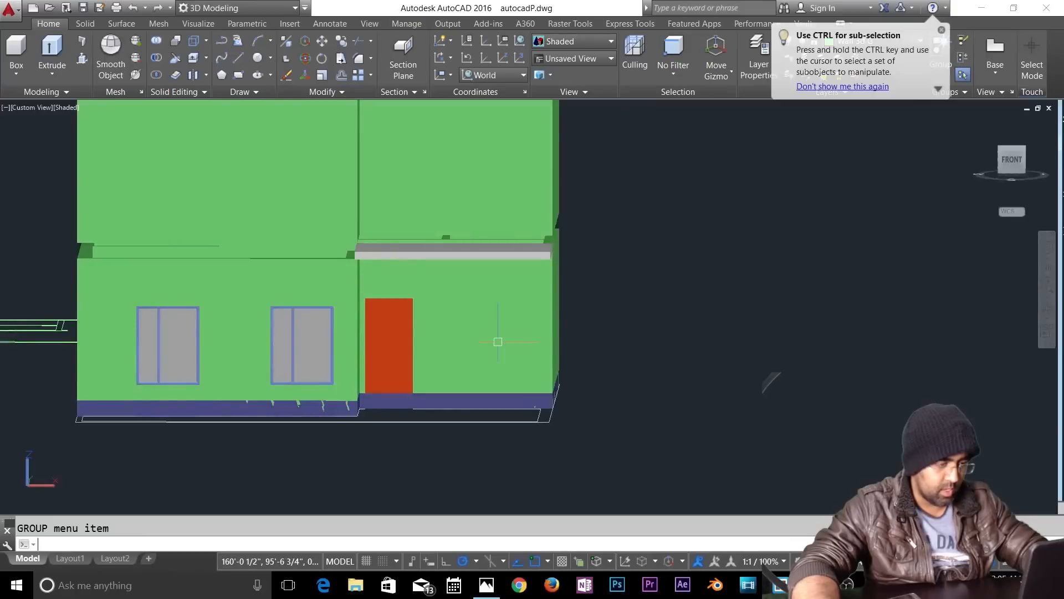
key("ctrl+z")
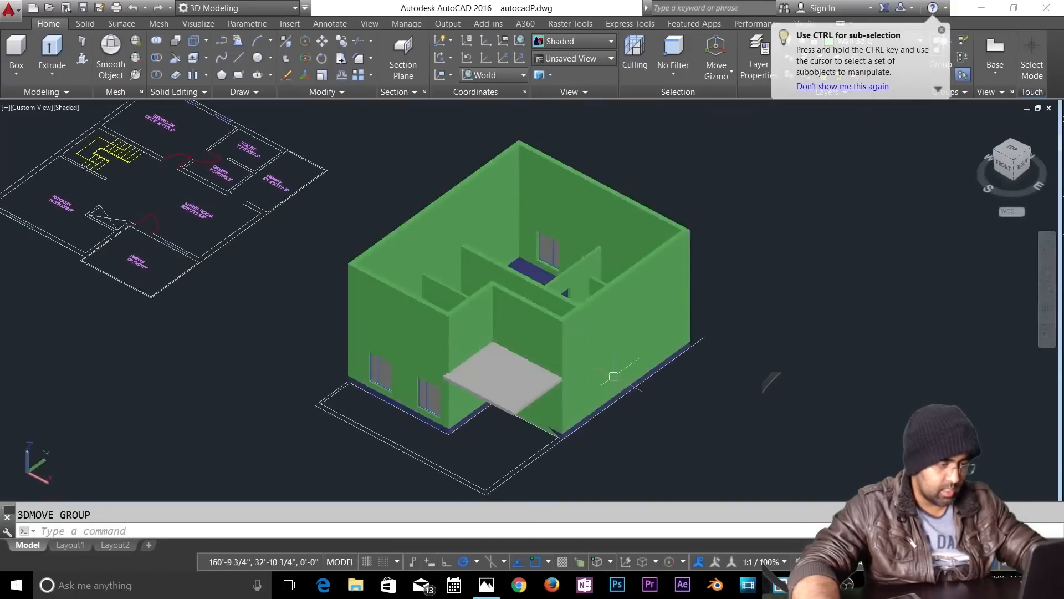
key("Escape")
scroll(706, 377, "up", 2)
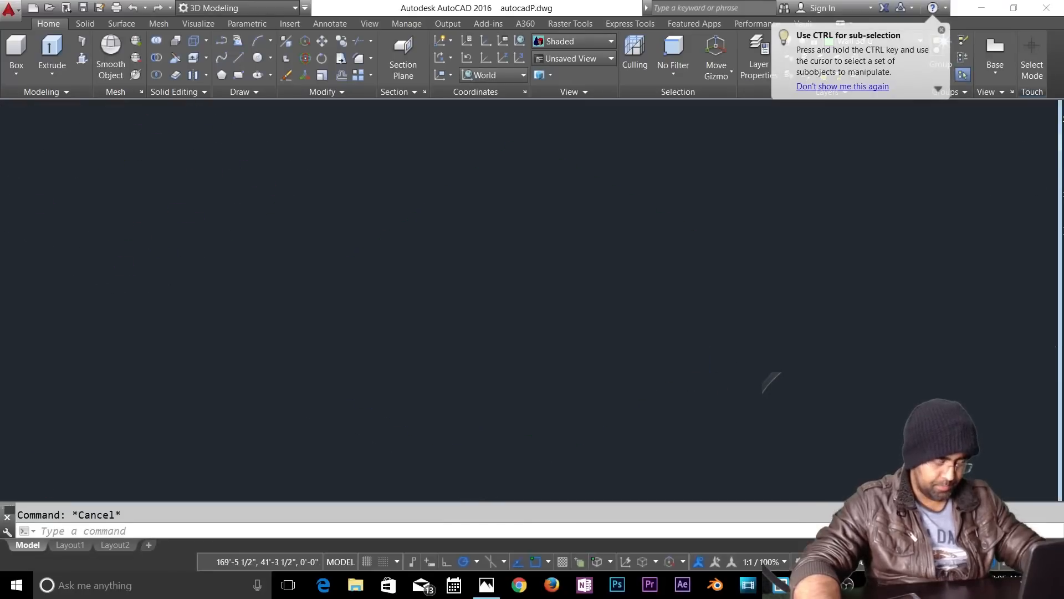
middle_click_drag(691, 385, 688, 307, "shift")
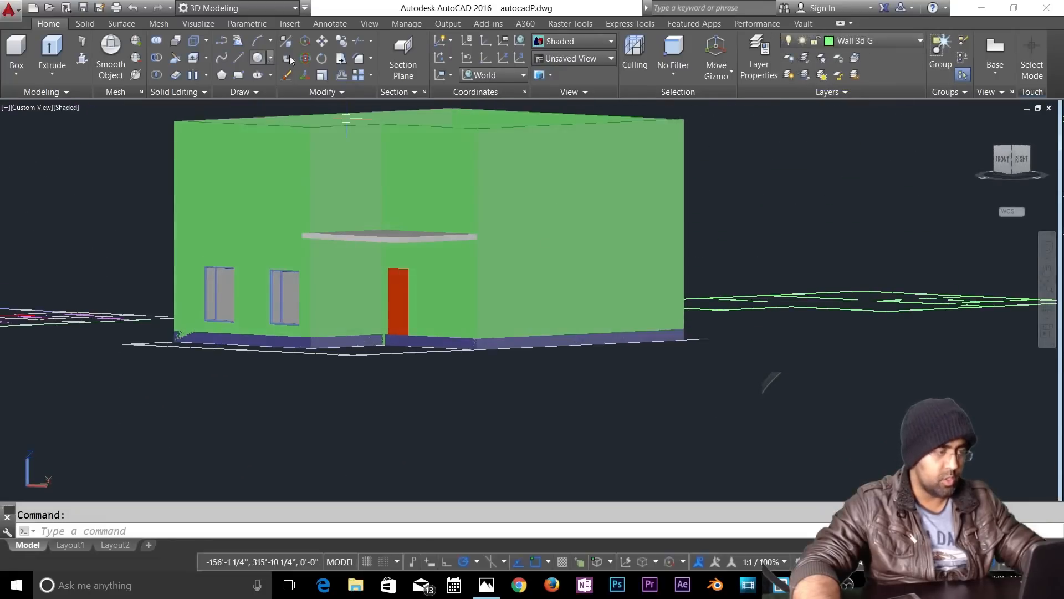
Step: Select the walls, doors, windows and porch roof with 3D Move and try to shift them along the Z axis
left_click(308, 46)
left_click(740, 136)
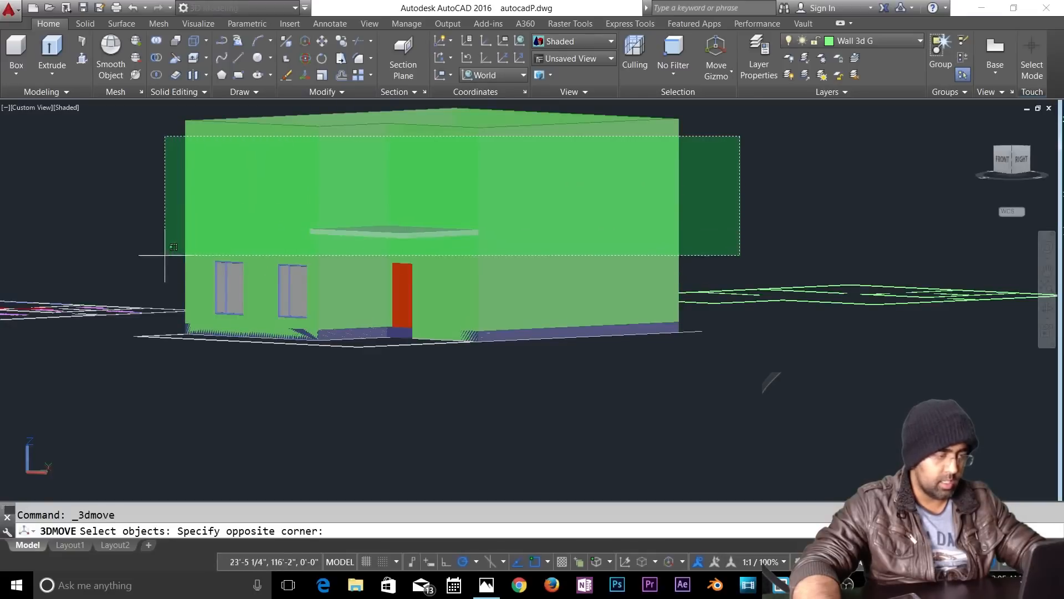
left_click(131, 258)
middle_click_drag(455, 306, 463, 278, "shift")
left_click(736, 160)
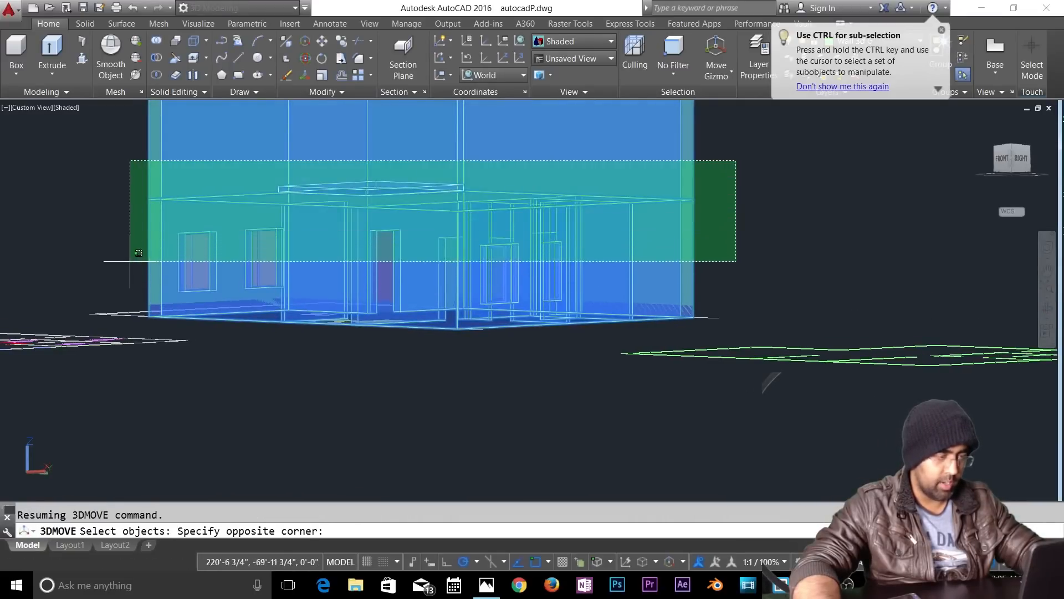
left_click(129, 264)
key("Return")
middle_click_drag(482, 364, 424, 332, "shift")
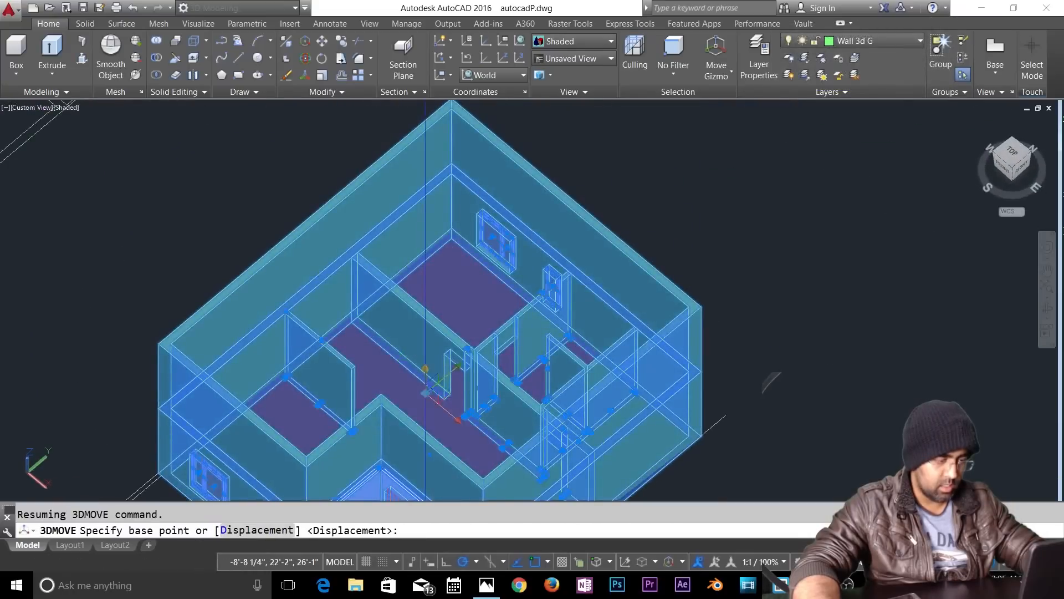
left_click(427, 390)
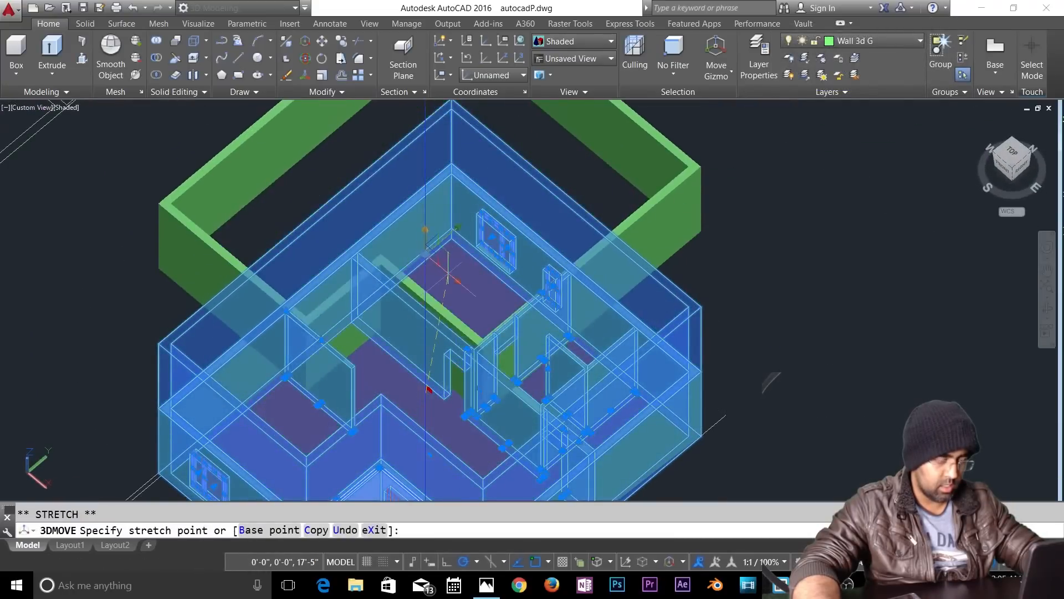
key("Escape")
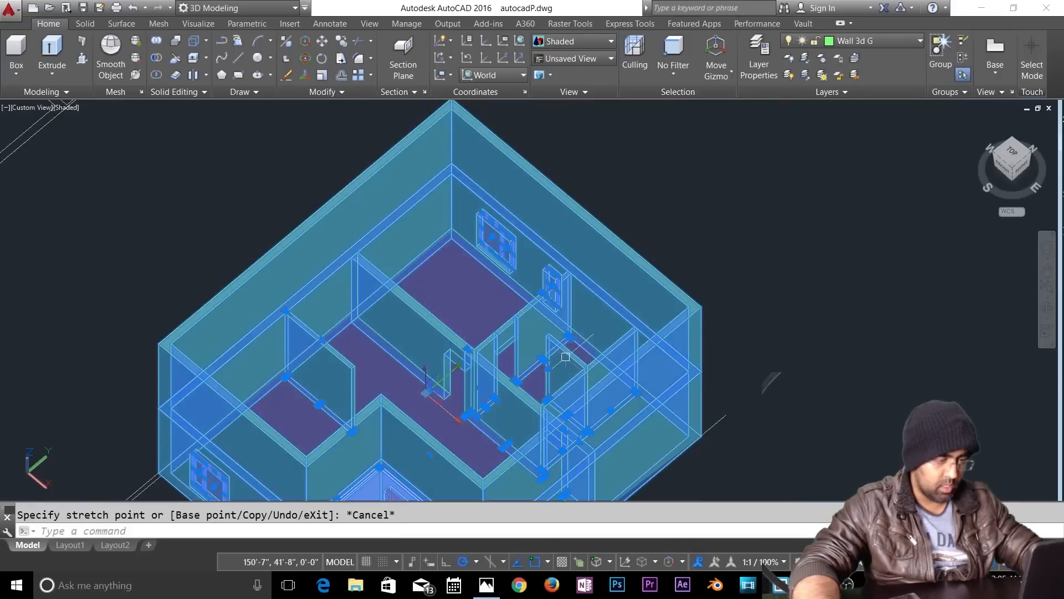
Step: Raise the selected house parts 1' along the Z axis and clear the selection
middle_click_drag(564, 358, 554, 324, "shift")
middle_click_drag(545, 269, 540, 244, "shift")
left_click(427, 357)
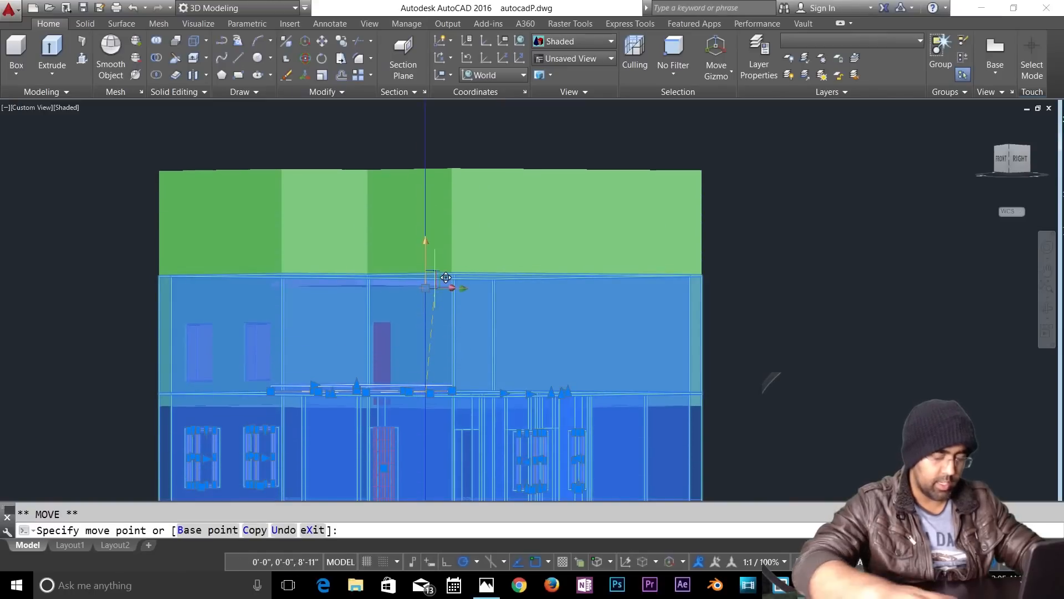
type("1'")
key("Return")
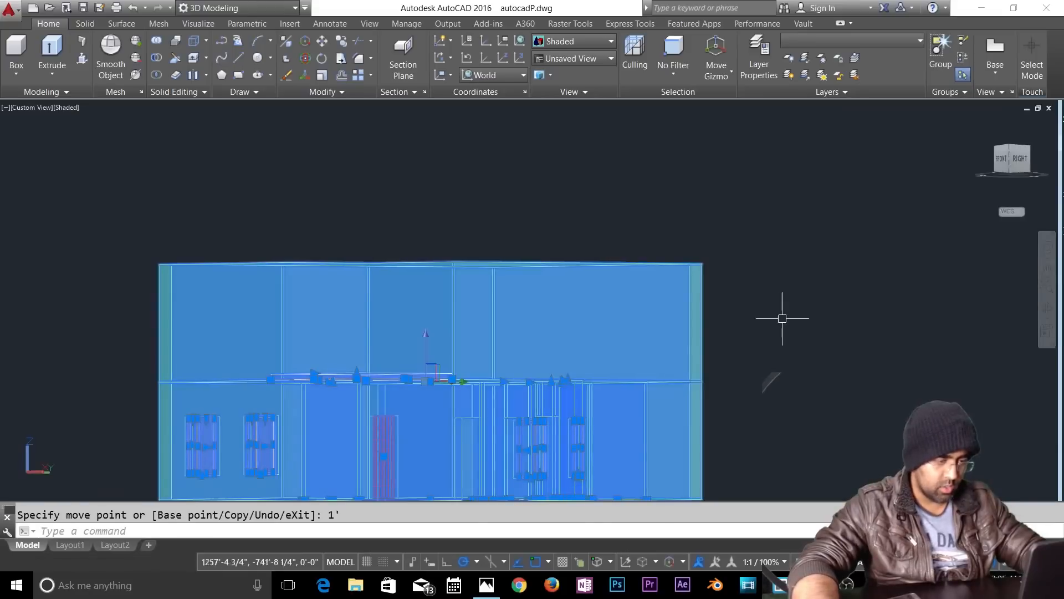
left_click(784, 314)
key("Escape")
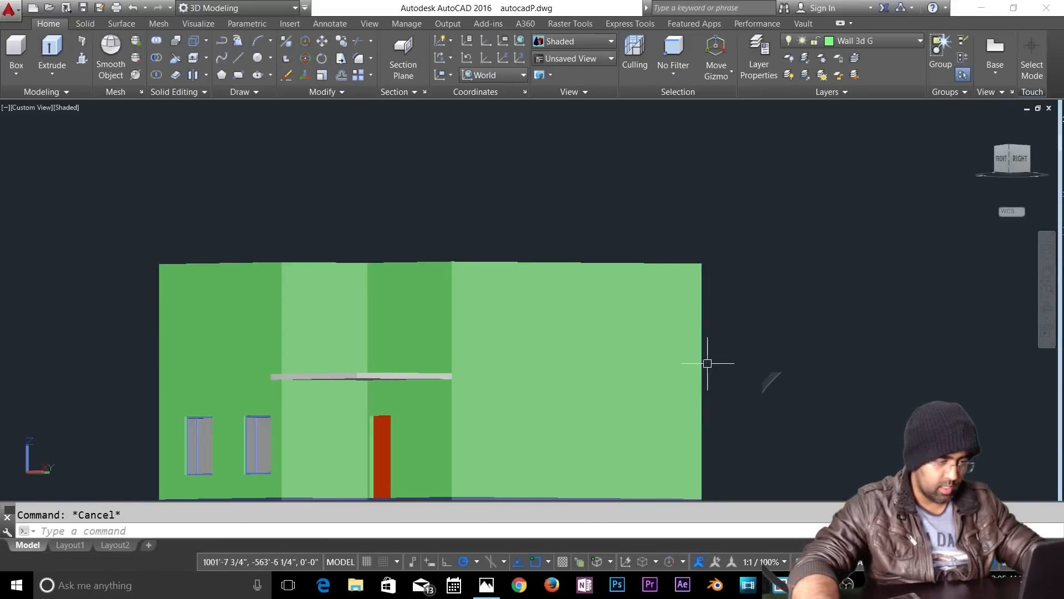
Step: Try removing the herringbone hatch from the porch floor in the furnished plan
middle_click_drag(658, 423, 653, 324, "shift")
middle_click_drag(288, 277, 750, 410)
middle_click_drag(195, 294, 708, 387)
left_click(570, 404)
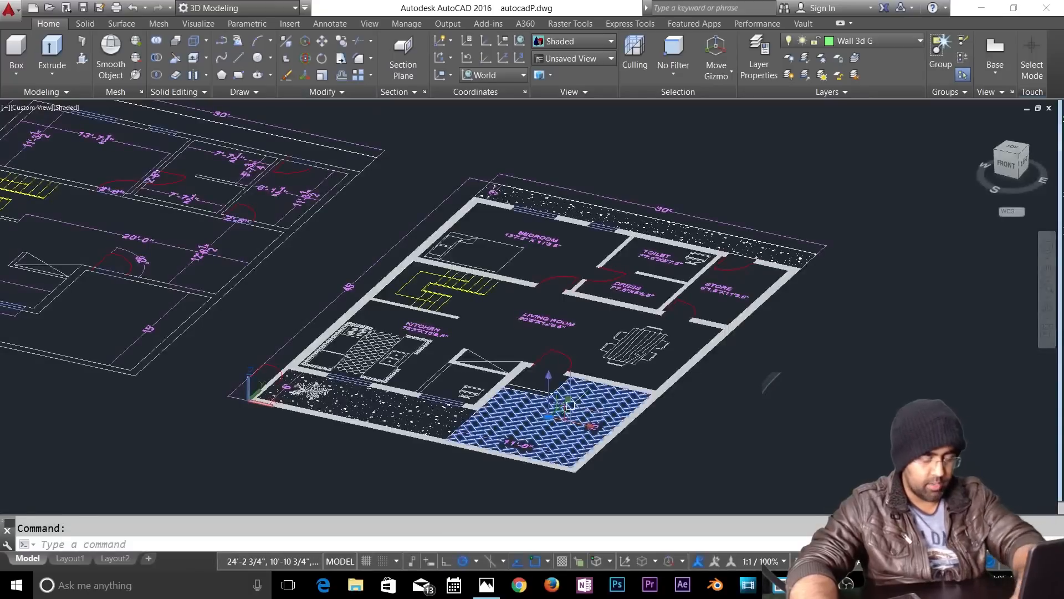
key("Delete")
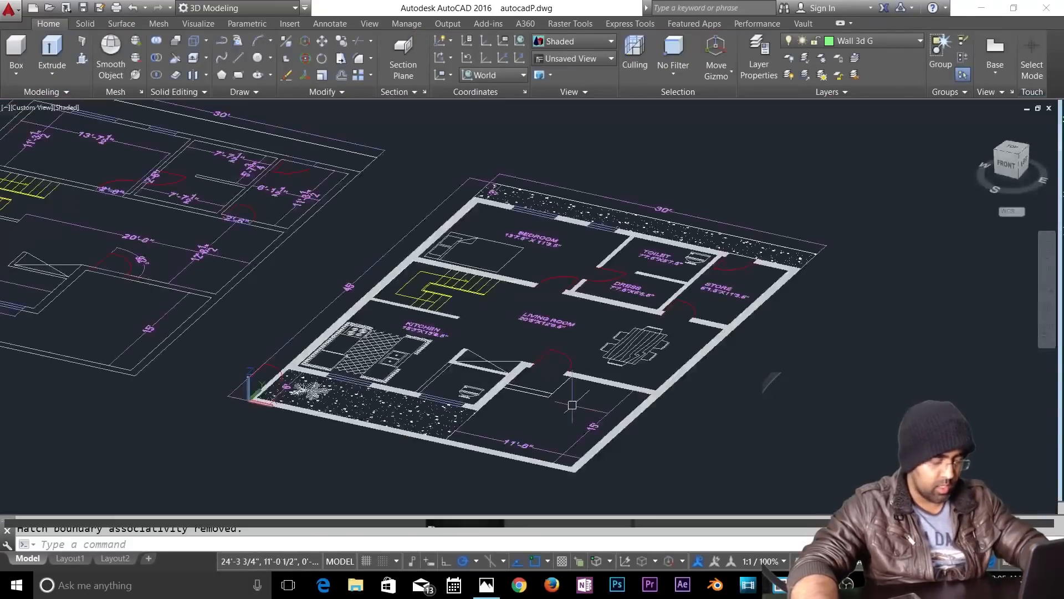
key("Return")
Step: Draw a line across the entrance door opening between the living room and the porch in the furnished plan
scroll(572, 406, "up", 5)
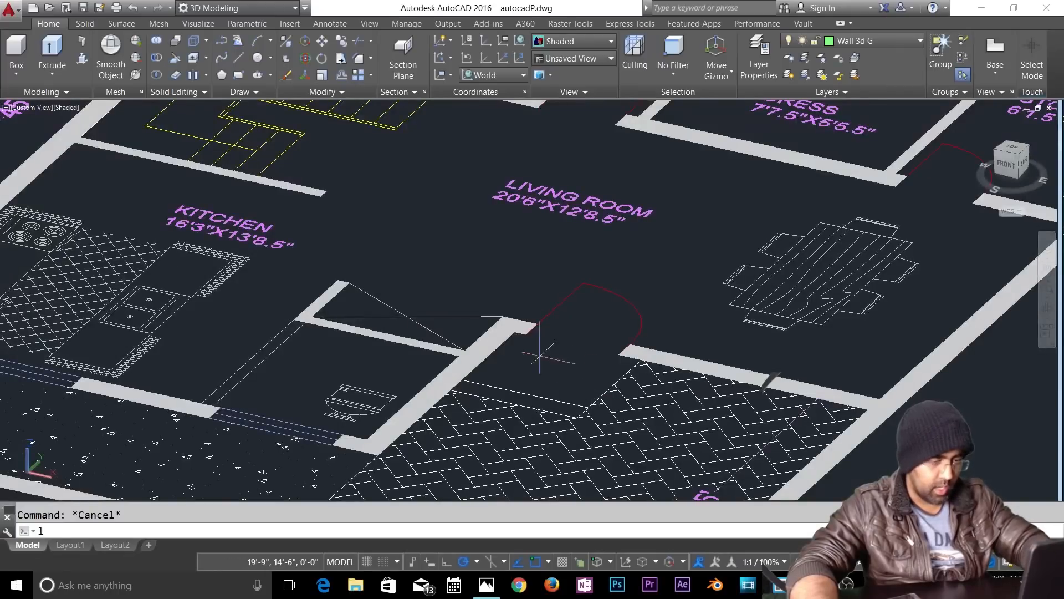
key("Return")
left_click(524, 334)
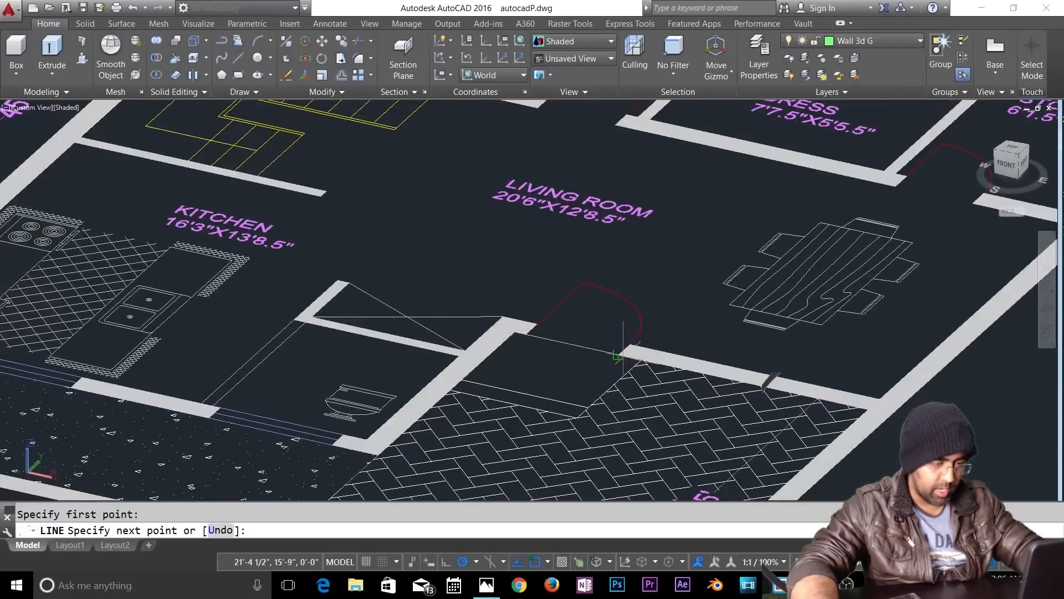
key("Escape")
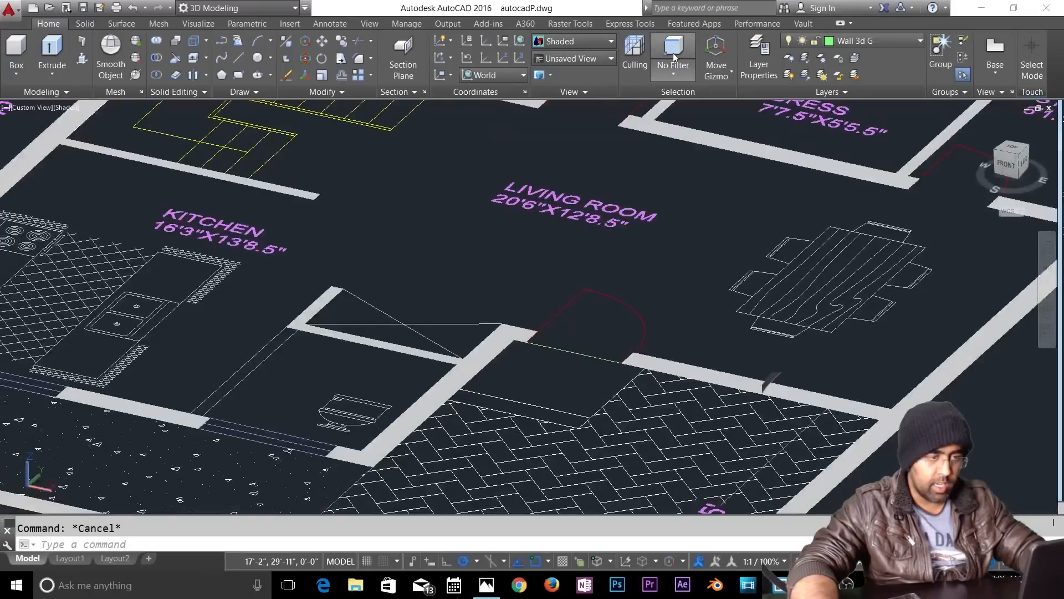
Step: Create a layer named Ground Steps with index colour 203 and make it the current layer
left_click(763, 72)
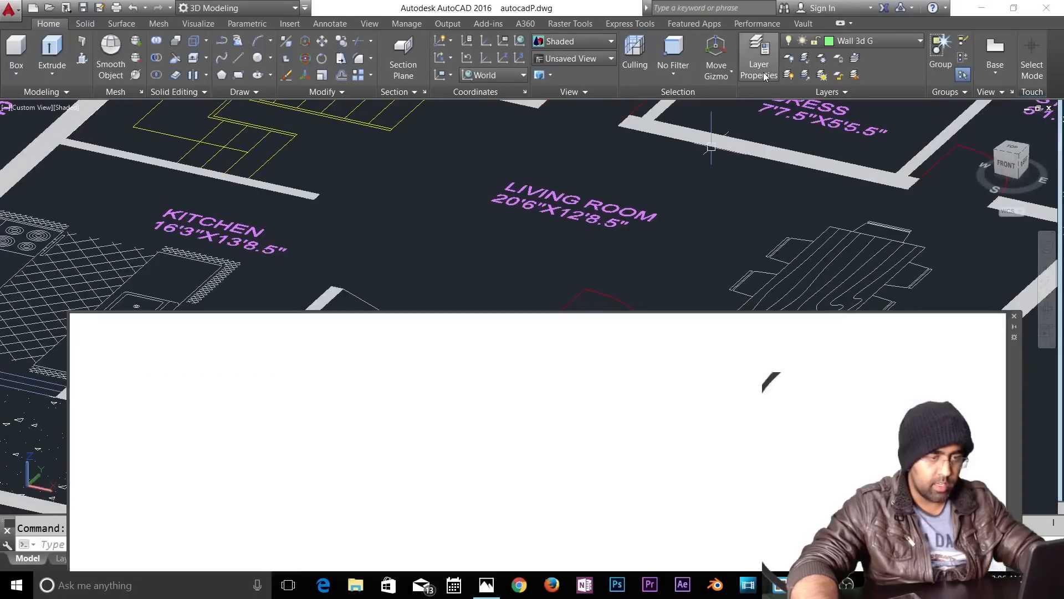
left_click(146, 335)
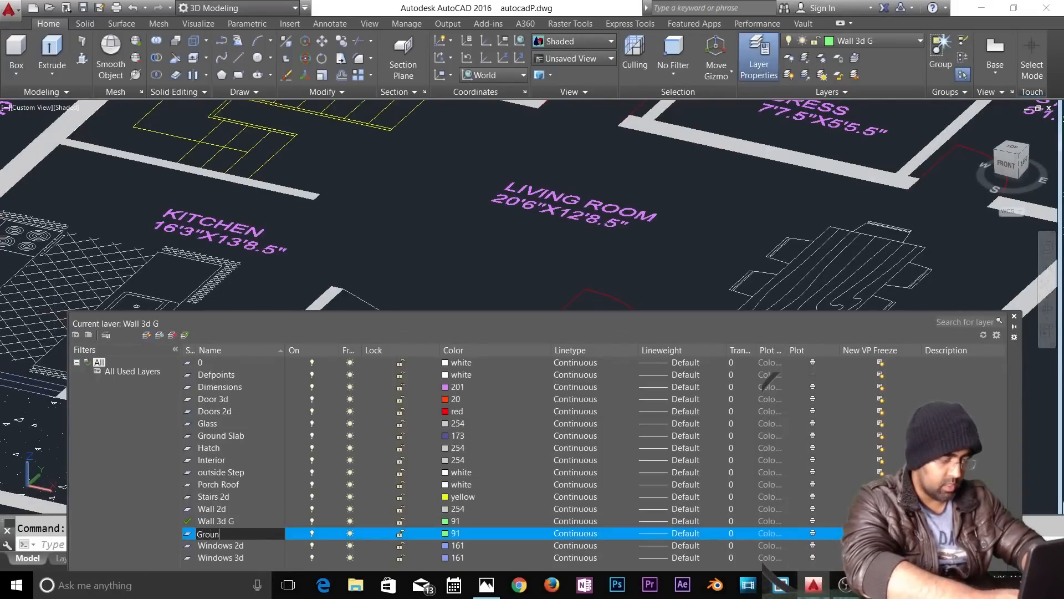
type("Ground Steps")
key("Return")
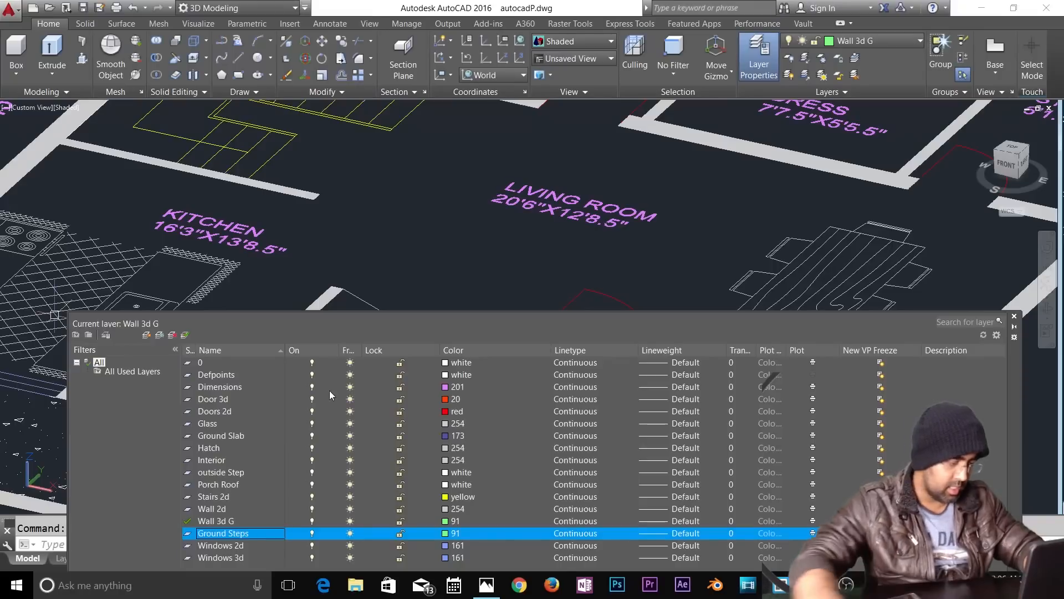
left_click(450, 534)
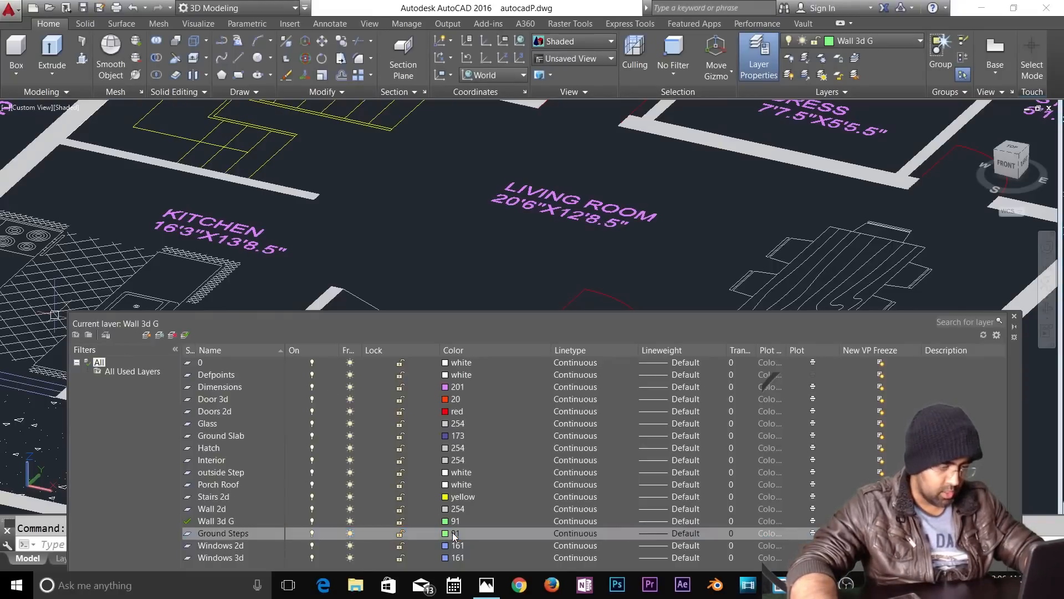
left_click(608, 266)
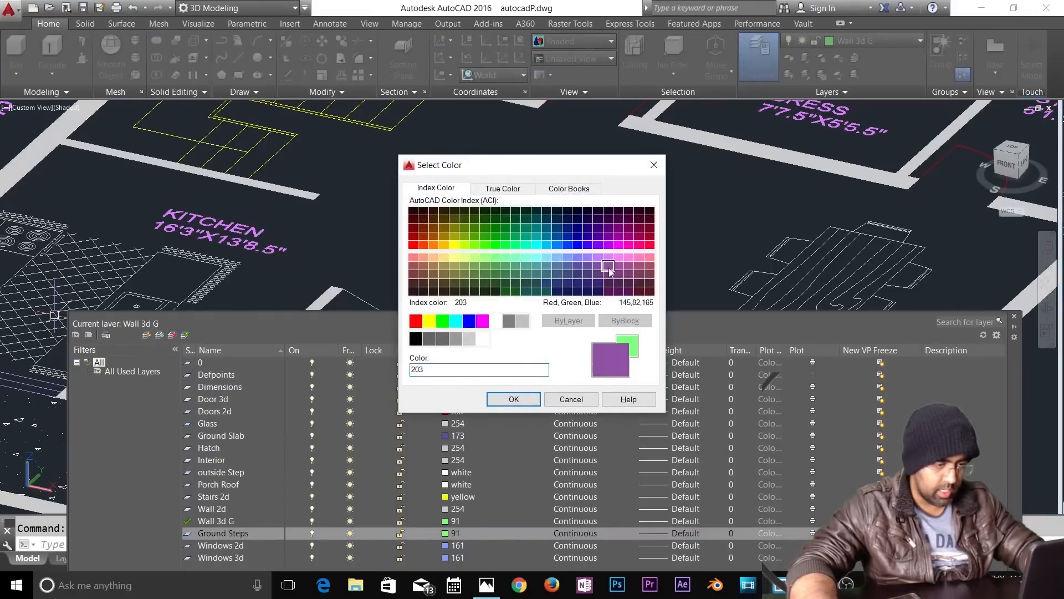
left_click(536, 397)
left_click(1015, 318)
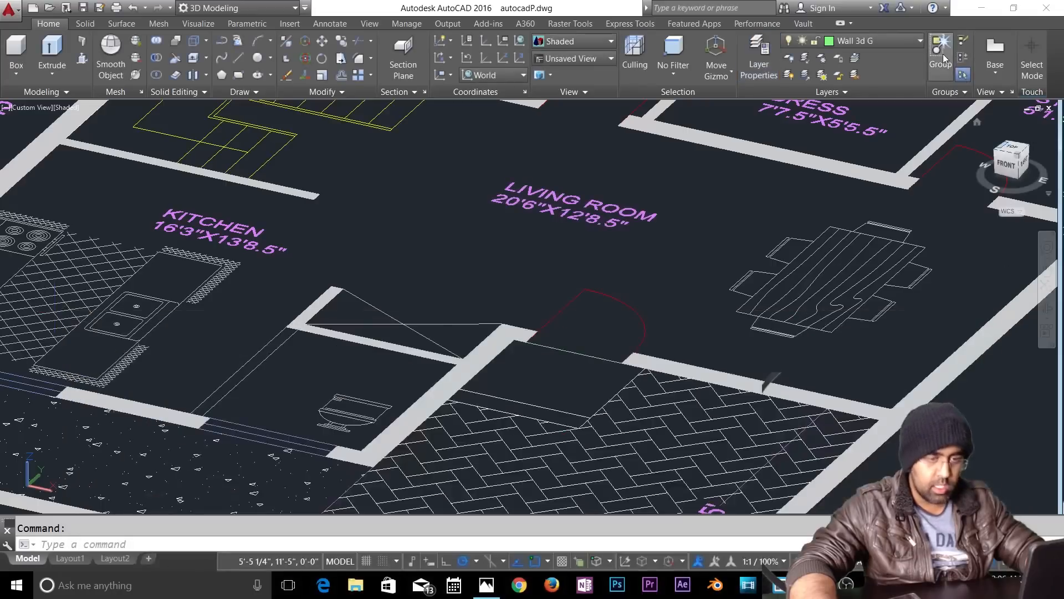
left_click(867, 44)
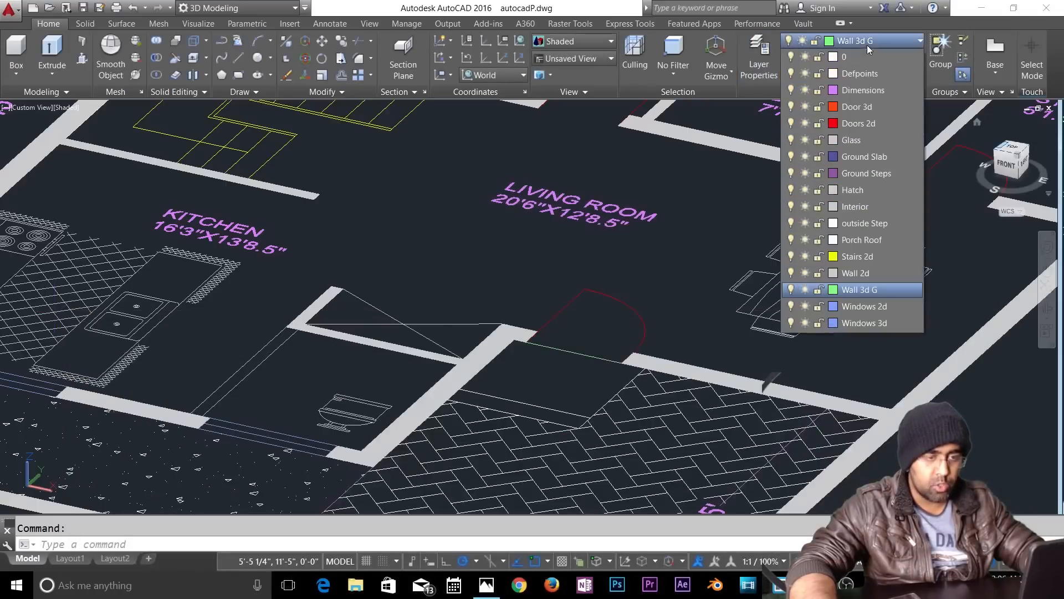
left_click(860, 174)
key("Escape")
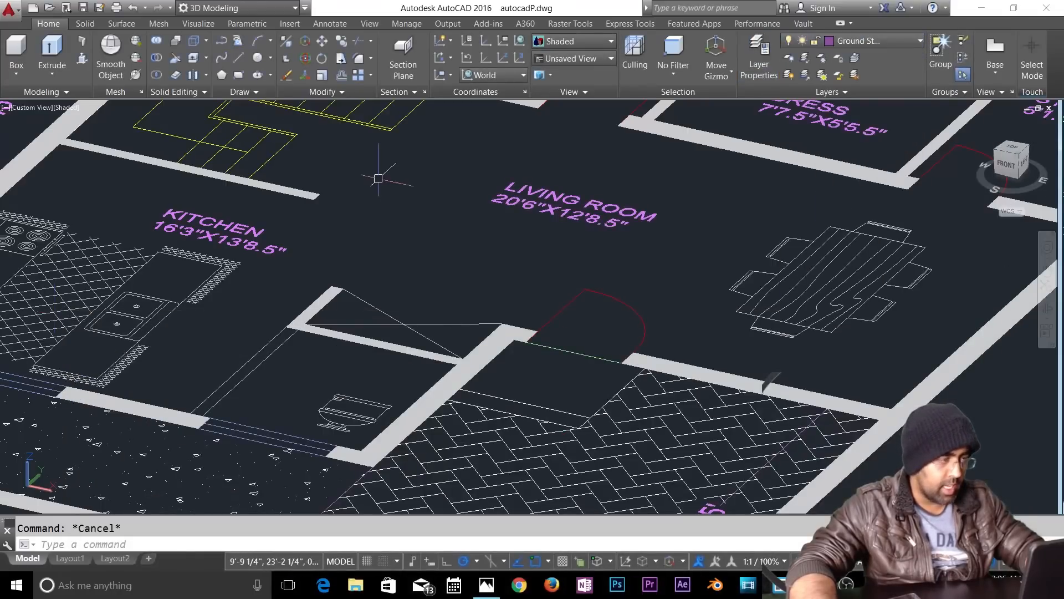
Step: Create boundary polylines from the two entrance step outlines in front of the door in the furnished plan
type("bo")
key("Return")
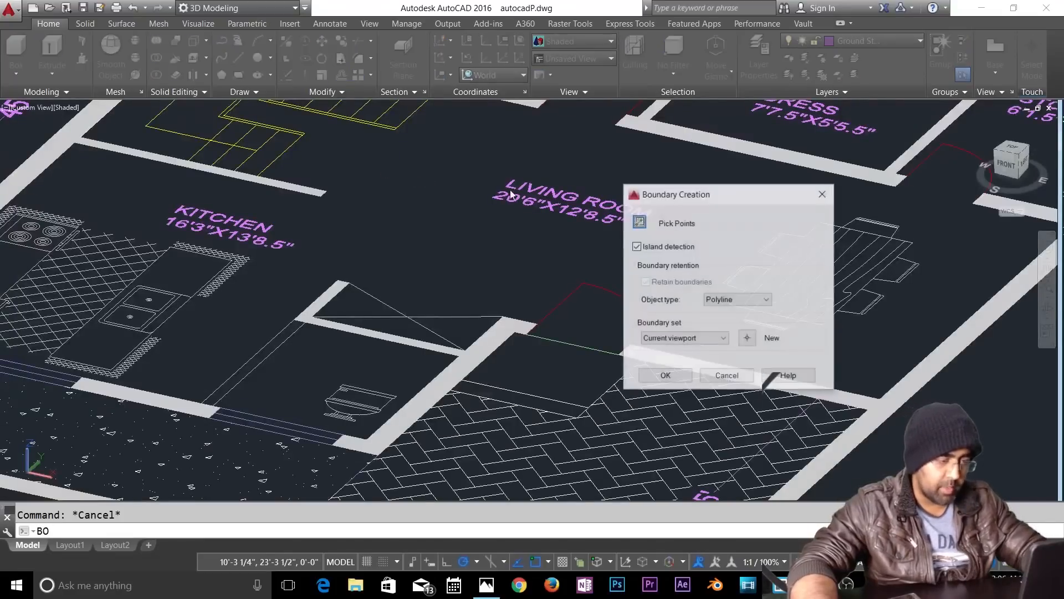
left_click(639, 222)
left_click(561, 368)
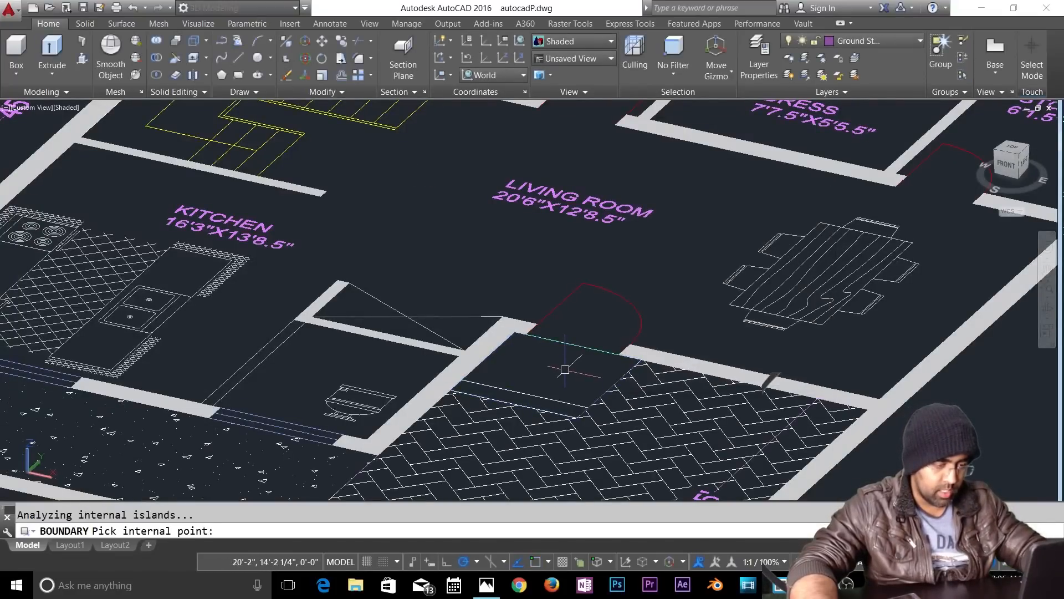
key("Return")
scroll(561, 373, "up", 2)
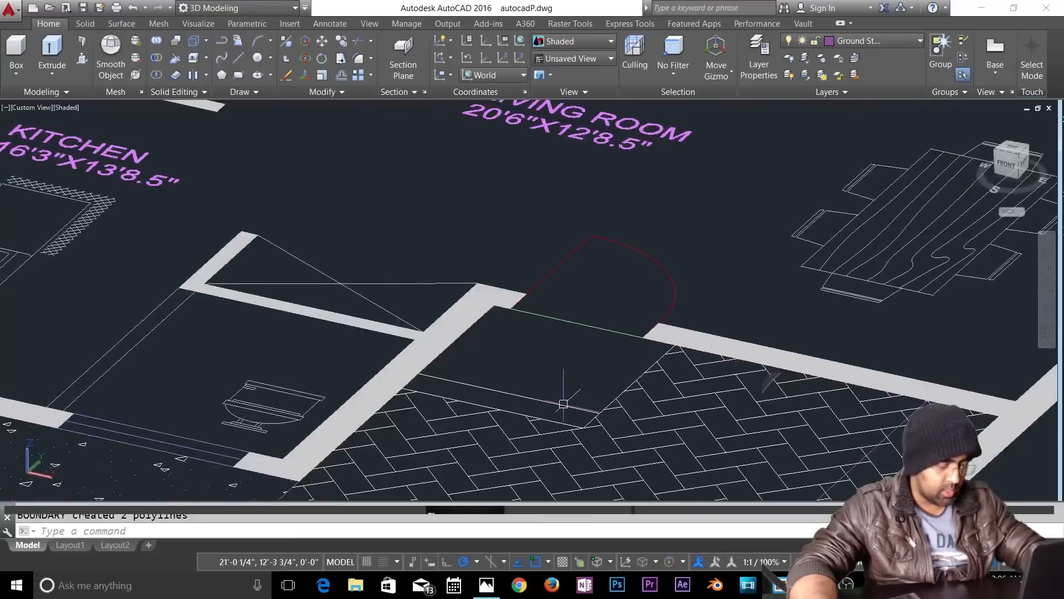
Step: Copy the upper entrance step outline from the furnished plan to the free space in front of the 3D house, deleting the stray line copied with it
type("co")
key("Return")
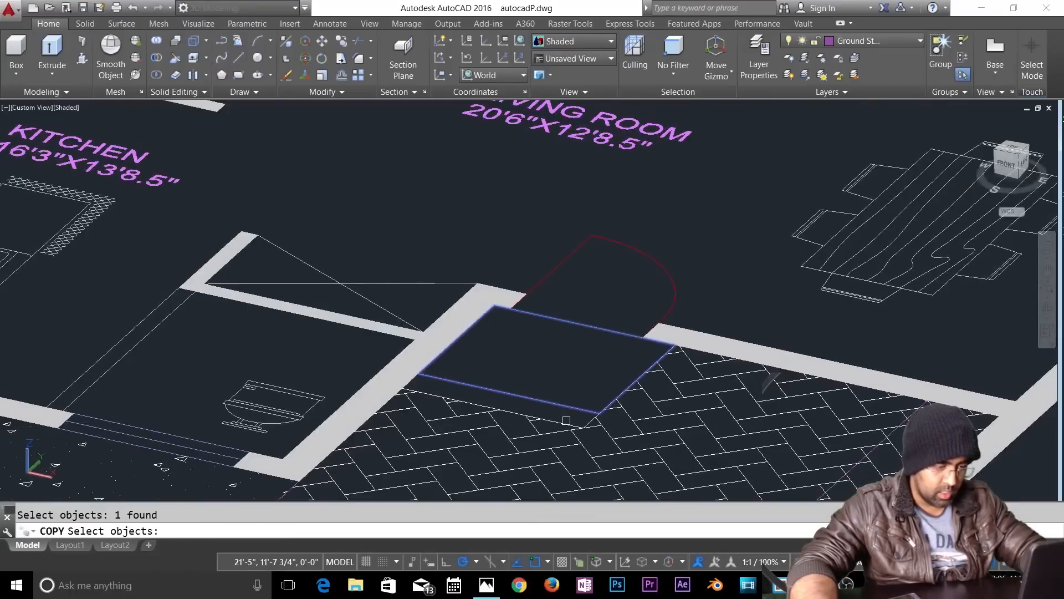
key("Return")
left_click(564, 421)
scroll(568, 415, "down", 6)
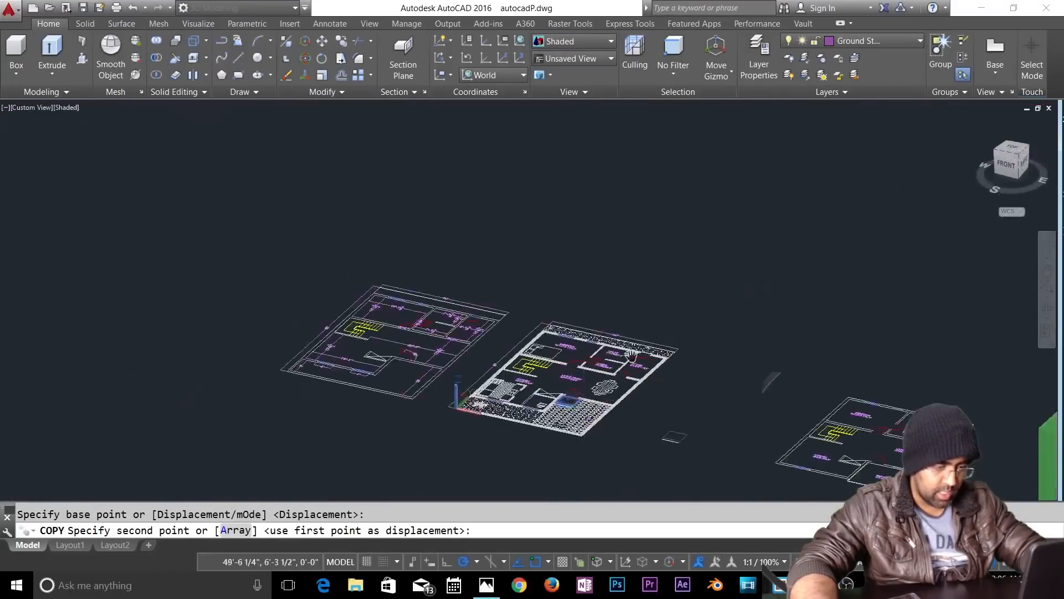
middle_click_drag(555, 404, 429, 174)
left_click(819, 302)
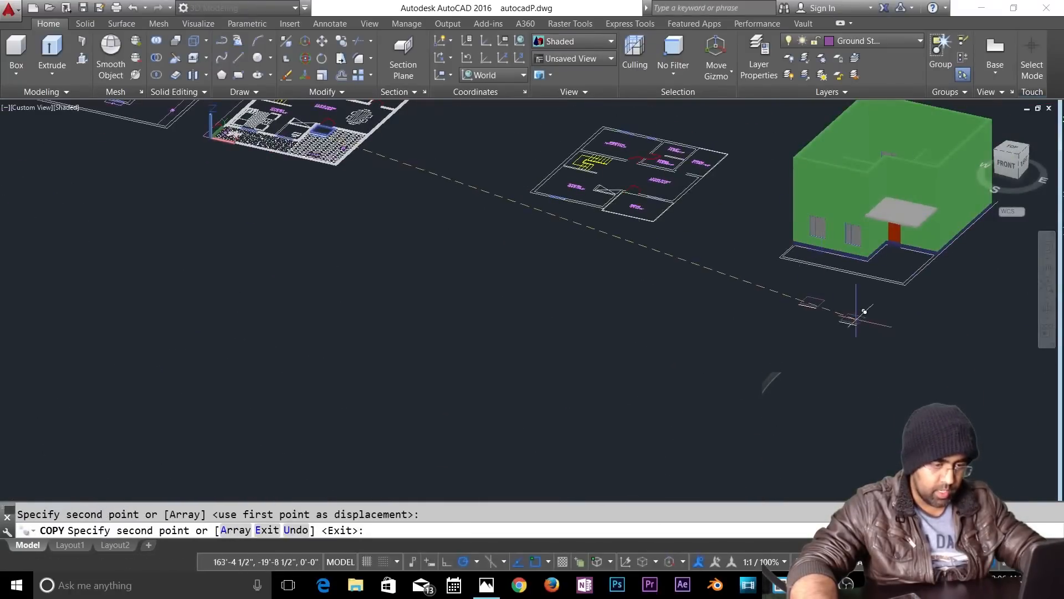
key("Return")
scroll(665, 277, "up", 8)
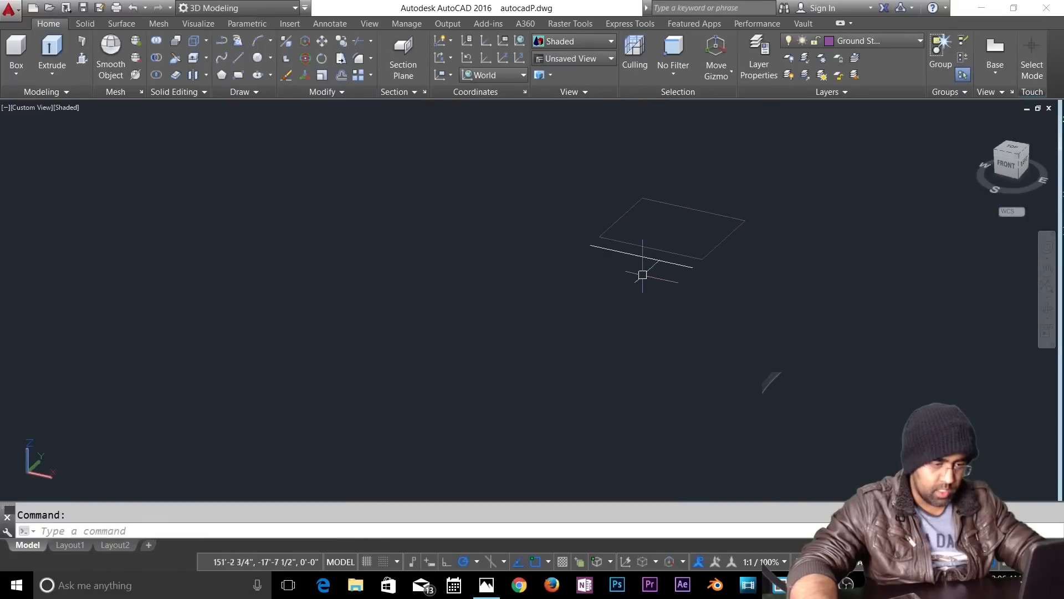
key("Delete")
key("Escape")
Step: Extrude the copied upper step outline to a height of 1'
type("ext")
key("Return")
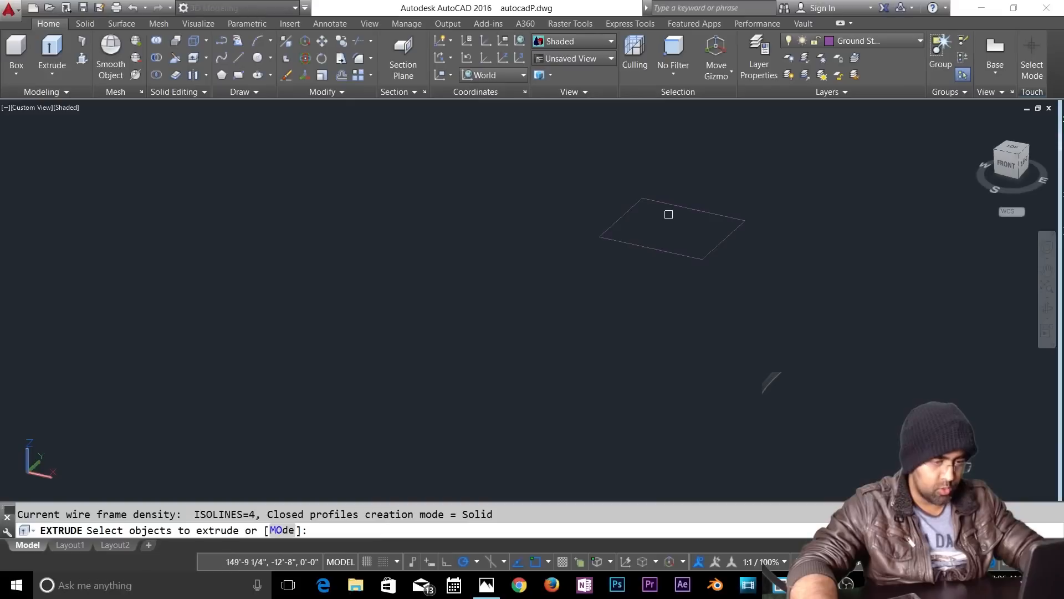
left_click(676, 249)
key("Return")
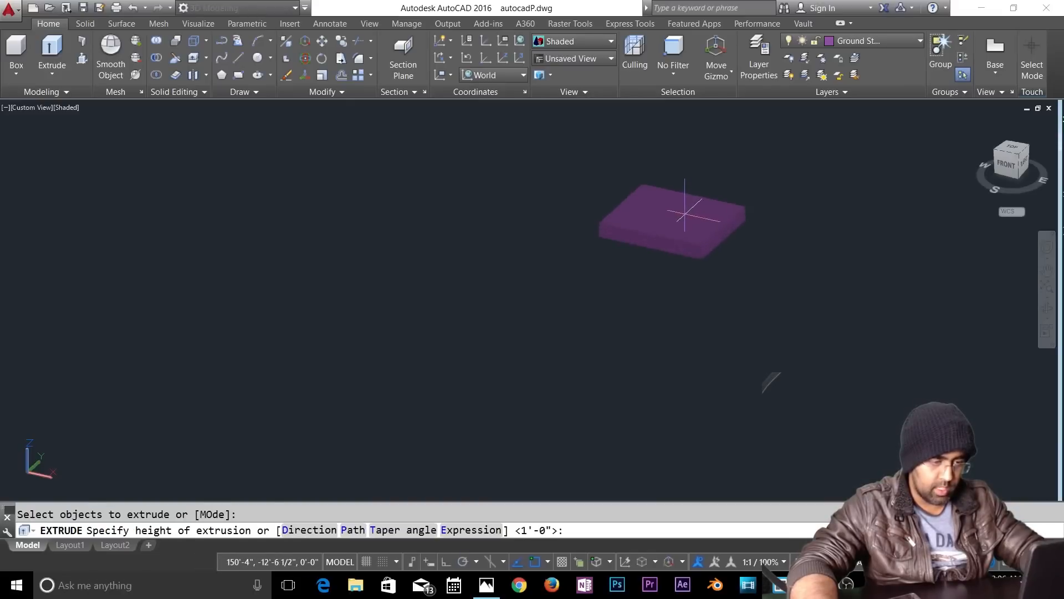
type("1'")
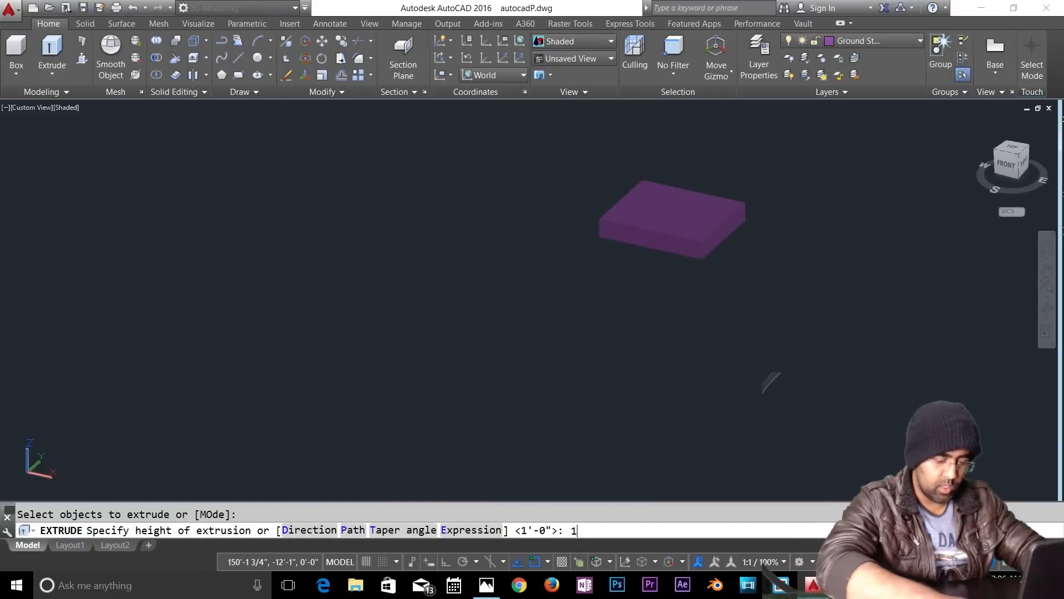
key("Return")
key("Escape")
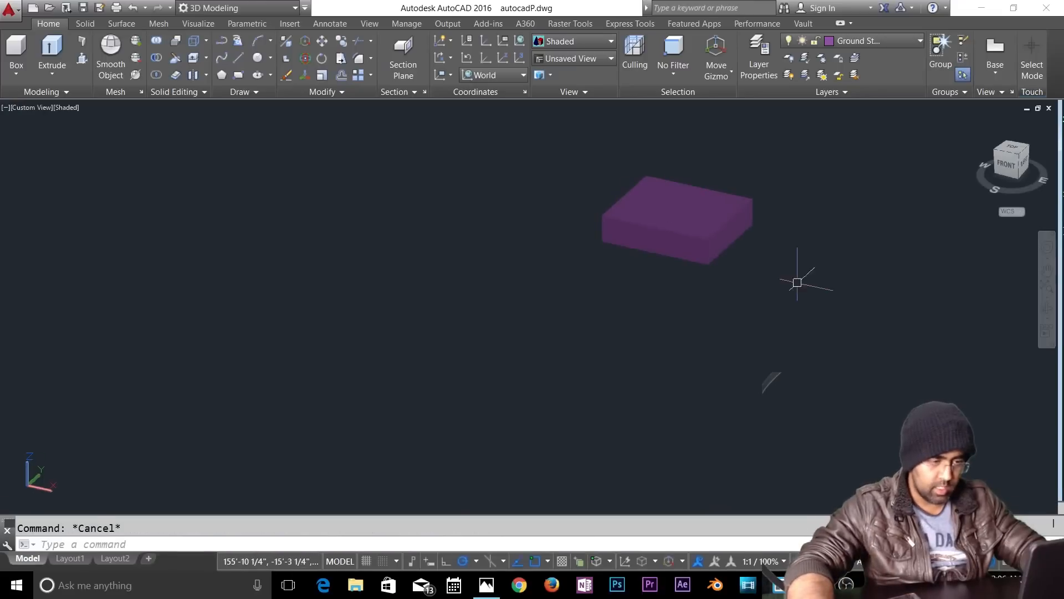
Step: Delete the line overlapping the front edge of the lower step outline in the furnished plan
scroll(654, 264, "up", 3)
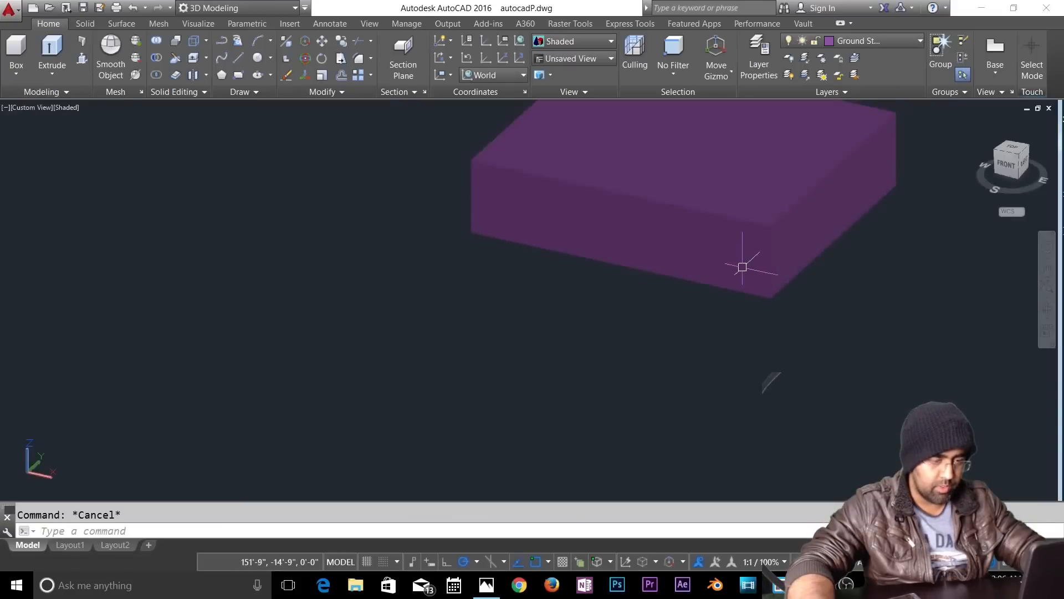
scroll(437, 214, "down", 3)
middle_click_drag(216, 192, 667, 338)
scroll(668, 337, "down", 3)
middle_click_drag(446, 242, 460, 294)
scroll(460, 294, "up", 6)
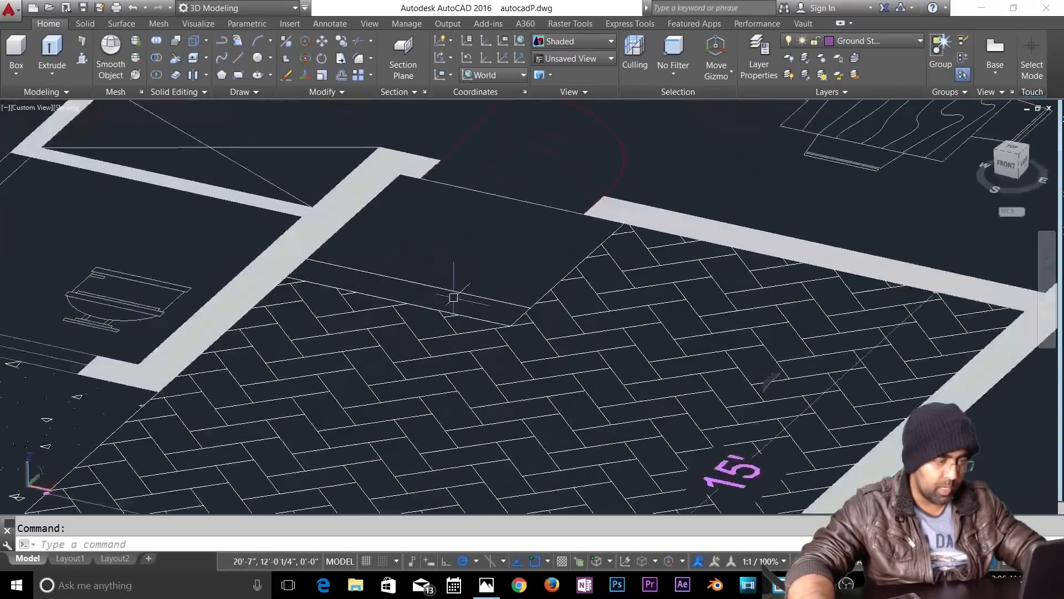
left_click(430, 309)
key("Escape")
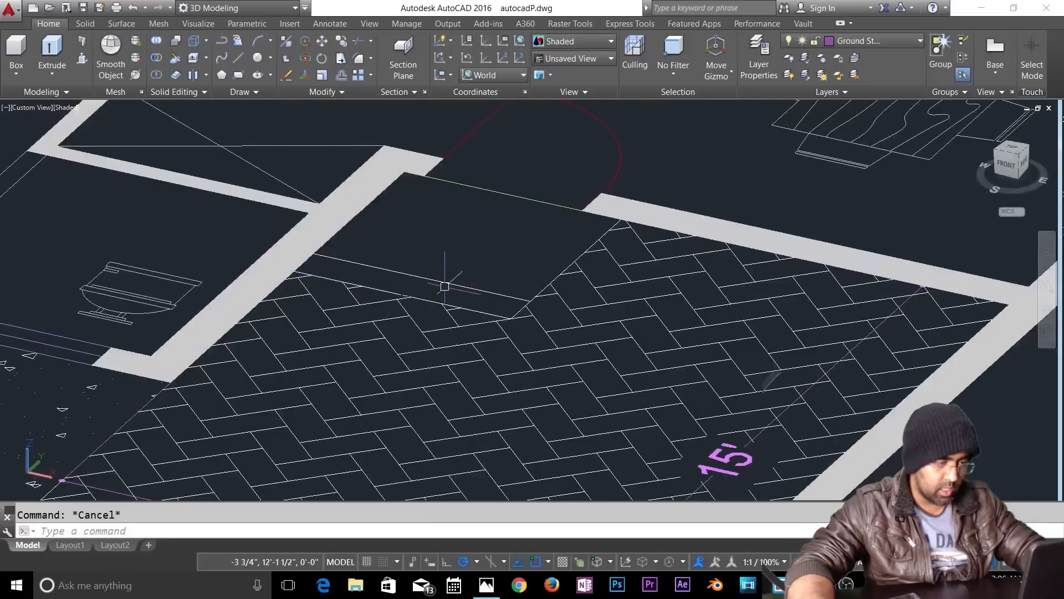
key("Delete")
key("Escape")
Step: Copy the narrow lower step outline from the furnished plan to the free space beside the extruded upper step
type("co")
key("Return")
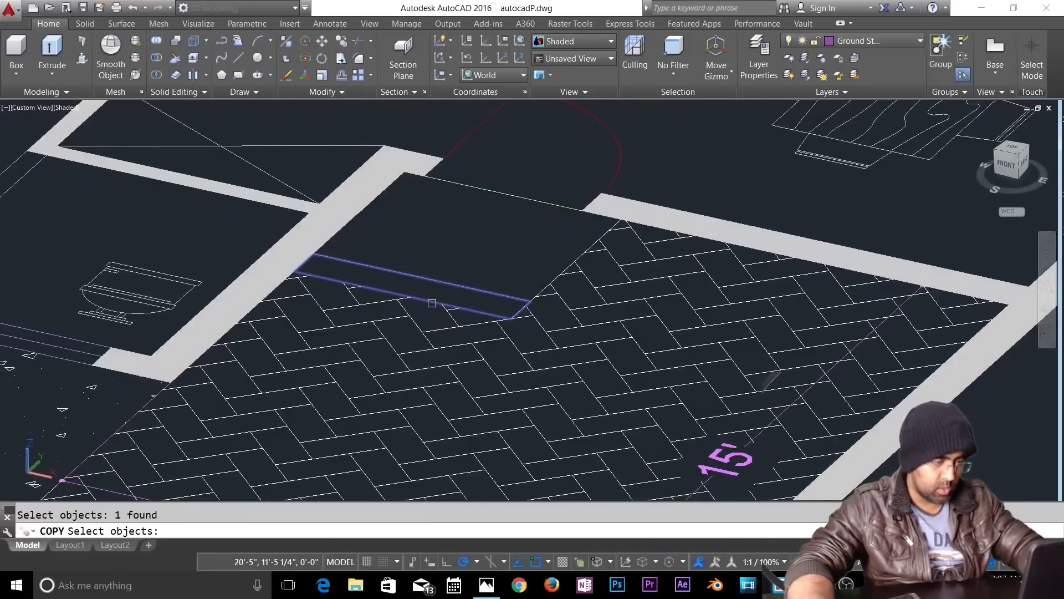
left_click(431, 302)
key("Return")
left_click(436, 303)
scroll(439, 302, "down", 8)
middle_click_drag(646, 304, 220, 148)
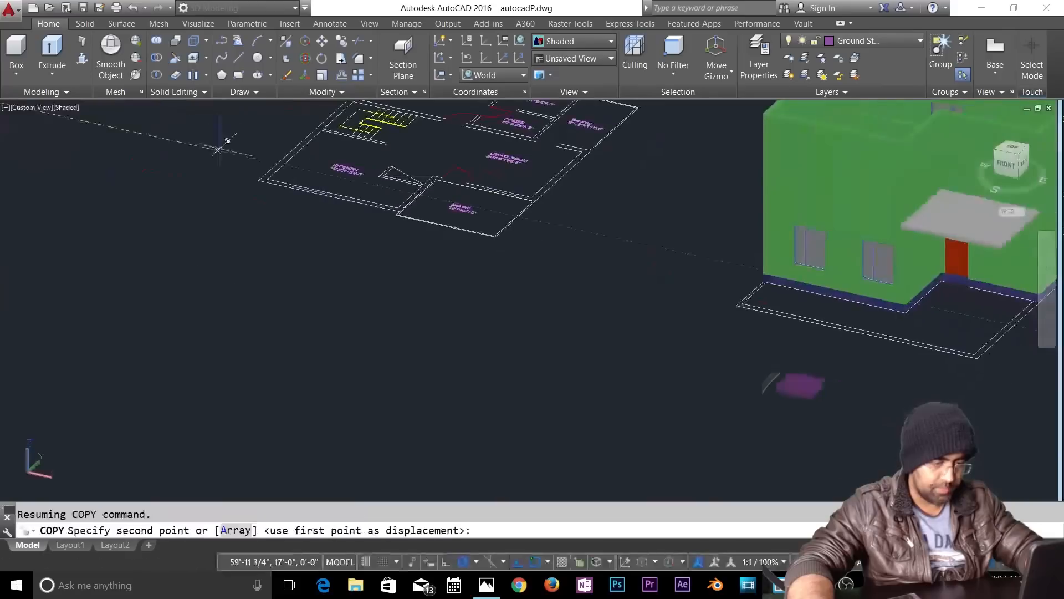
left_click(774, 424)
key("Return")
scroll(831, 434, "up", 5)
Step: Extrude the copied lower step outline to a height of 6 inches
key("Escape")
type("ext")
key("Return")
left_click(645, 372)
key("Return")
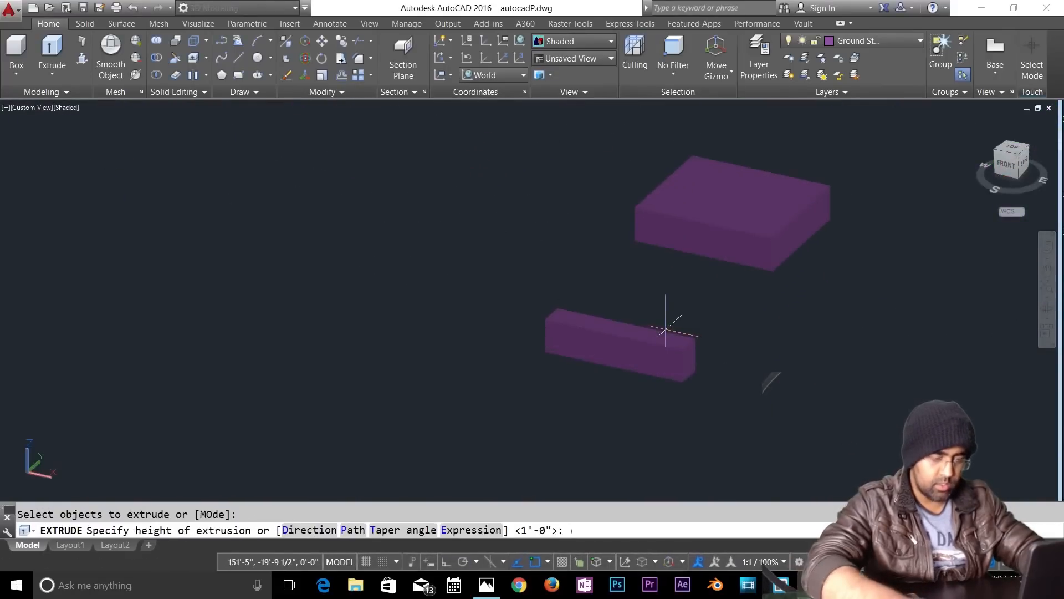
type("6")
key("Escape")
Step: Move the lower step by its rear bottom corner to the front bottom corner of the upper step
type("m")
key("Return")
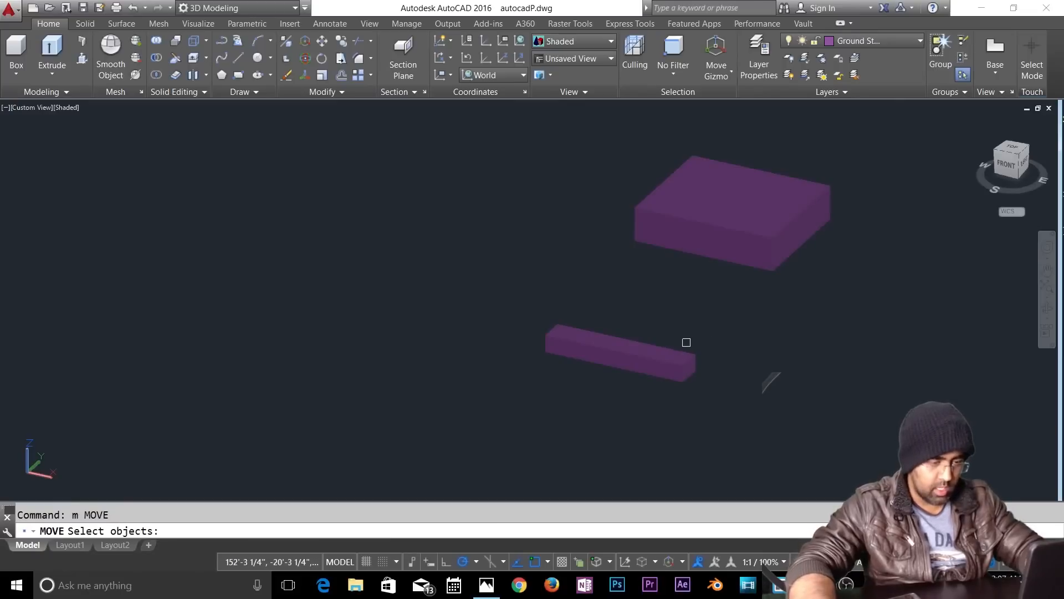
left_click(690, 363)
key("Return")
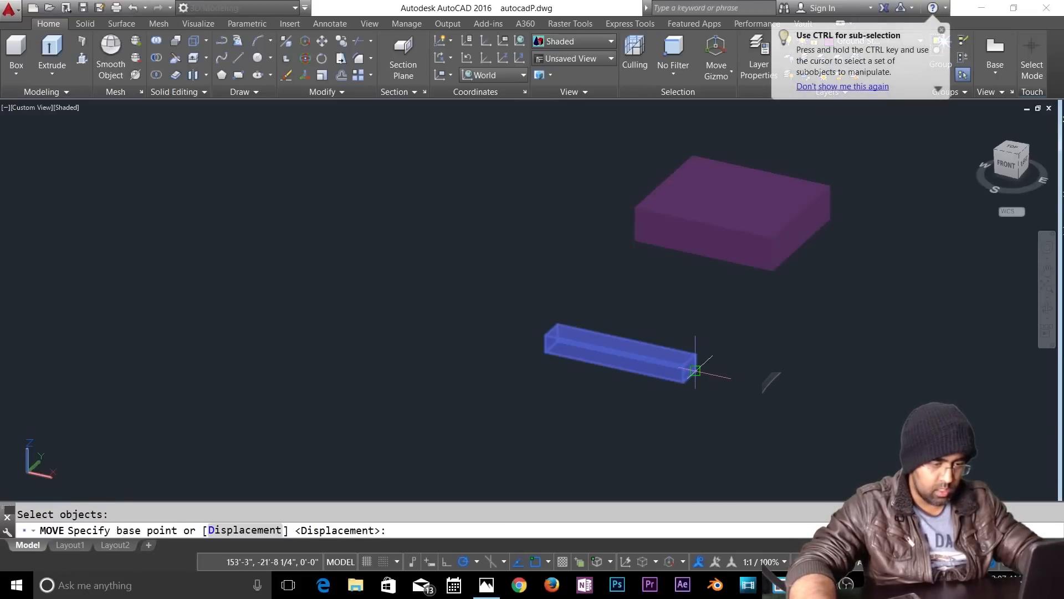
left_click(696, 369)
left_click(773, 271)
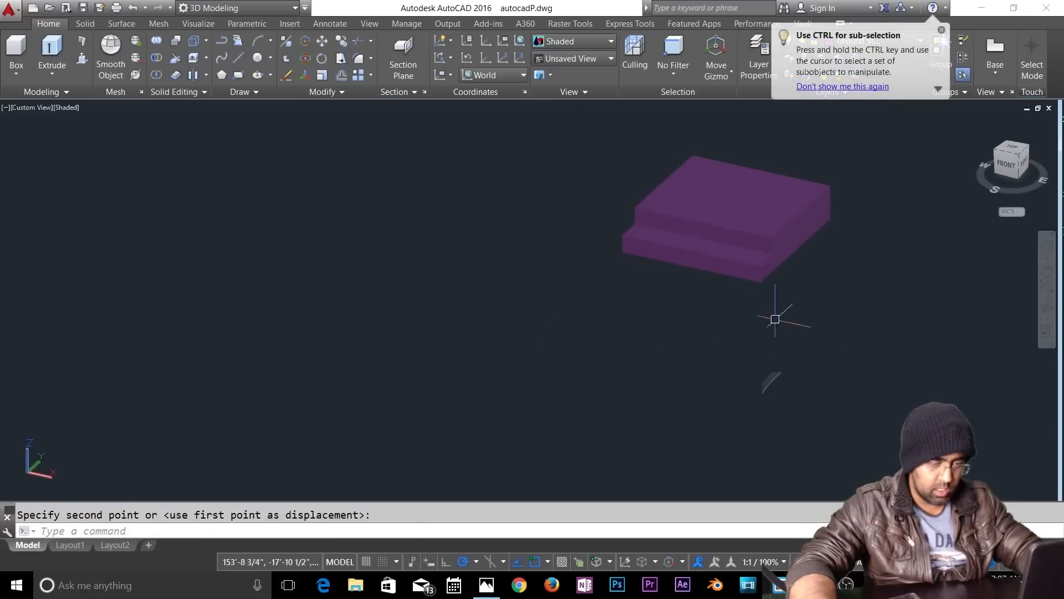
key("Escape")
scroll(793, 197, "up", 5)
type("f")
key("Return")
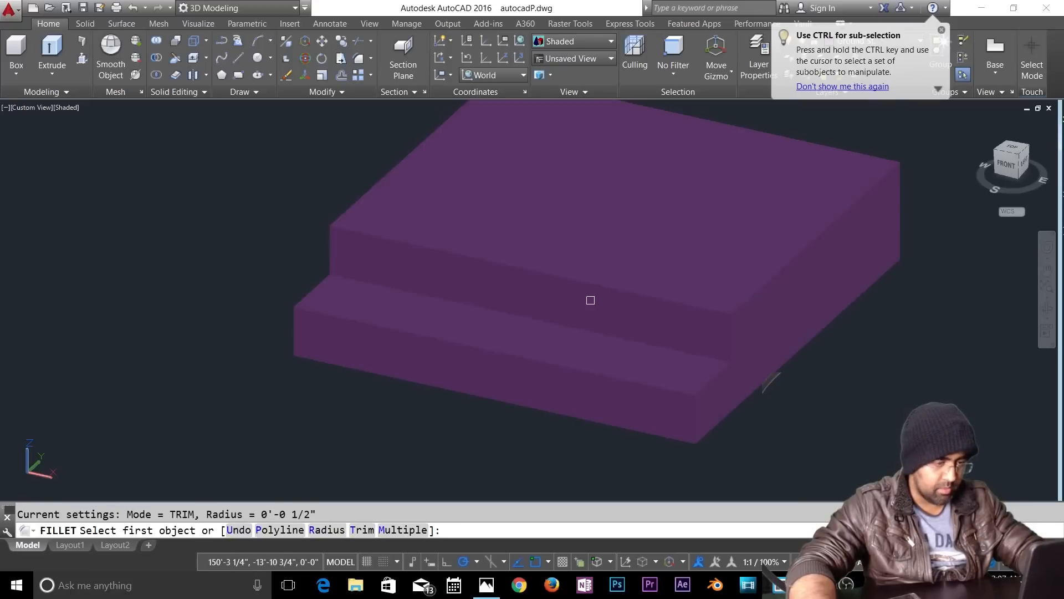
type("r")
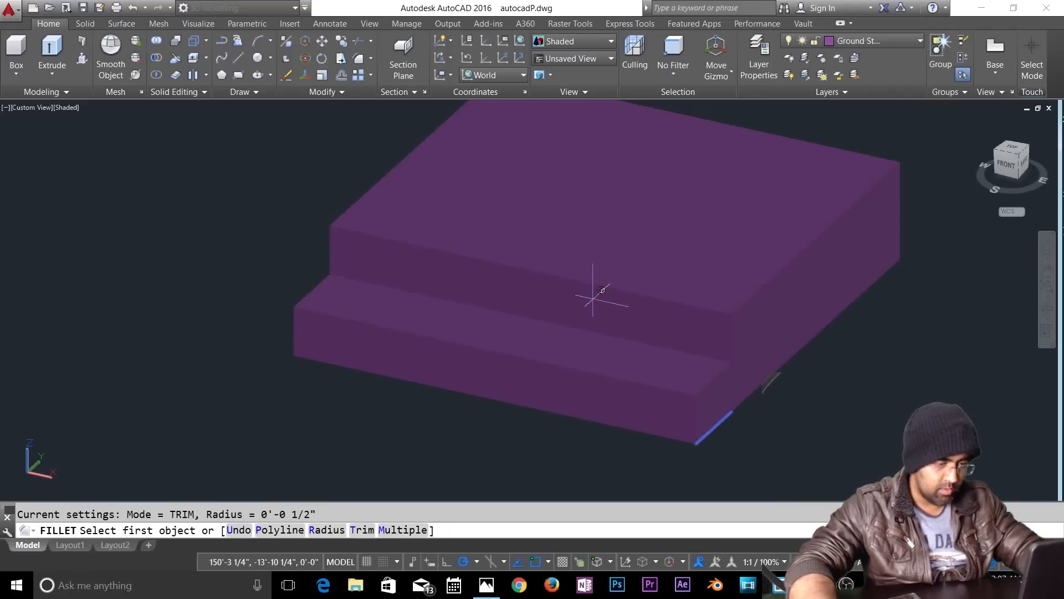
key("Return")
key("Return")
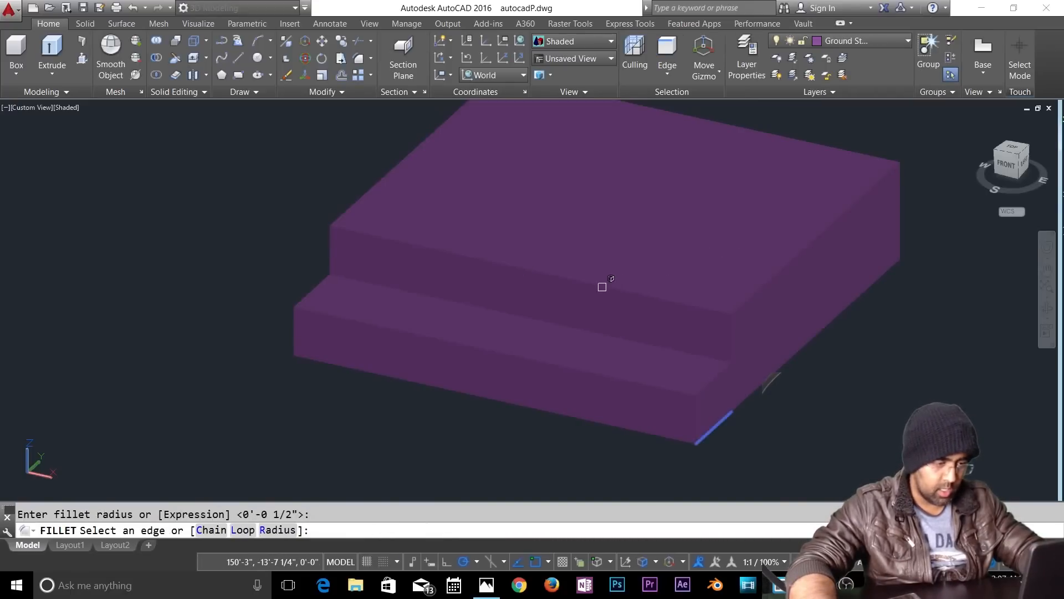
key("Escape")
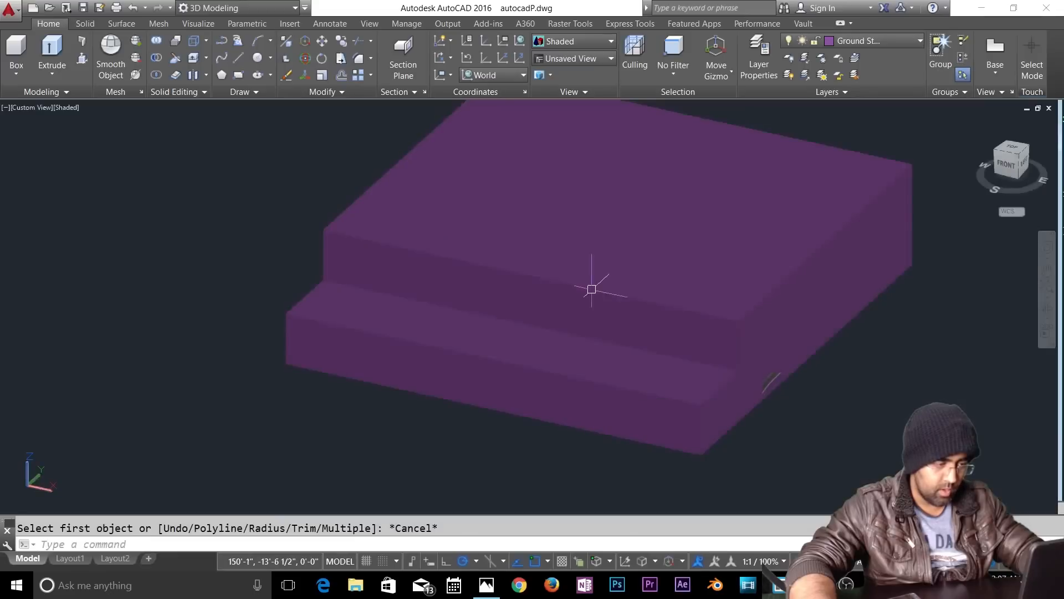
Step: Fillet the top front edge of the upper step with a 1-inch radius
type("f")
key("Return")
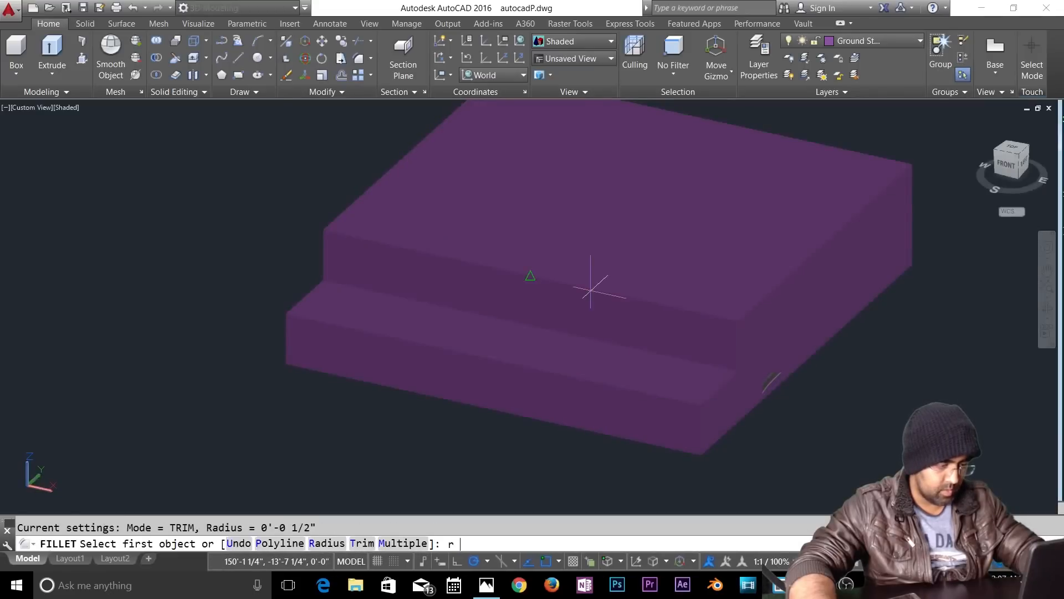
key("Return")
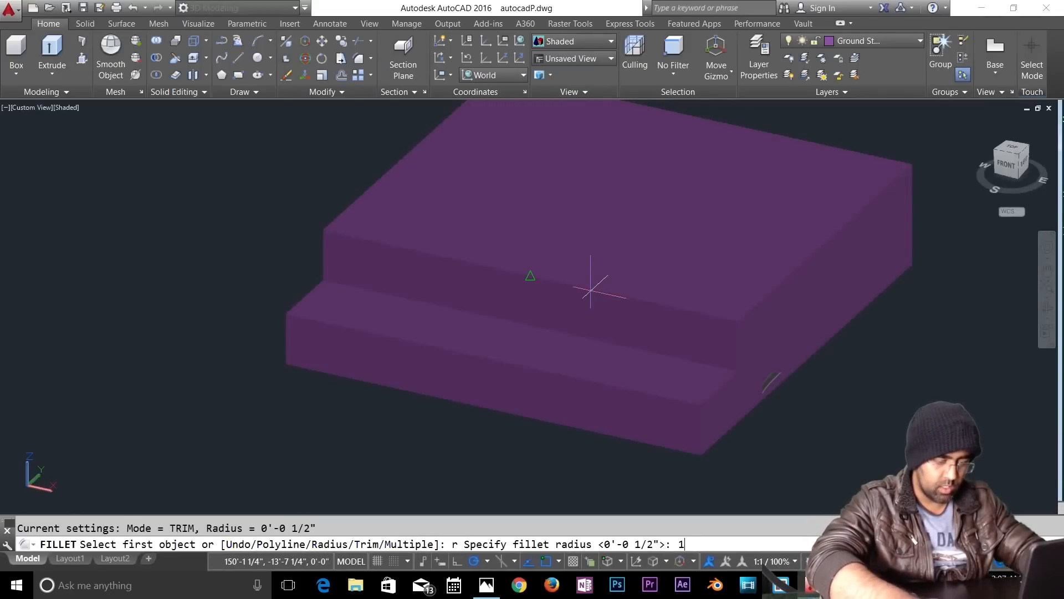
type("1")
key("Return")
left_click(591, 288)
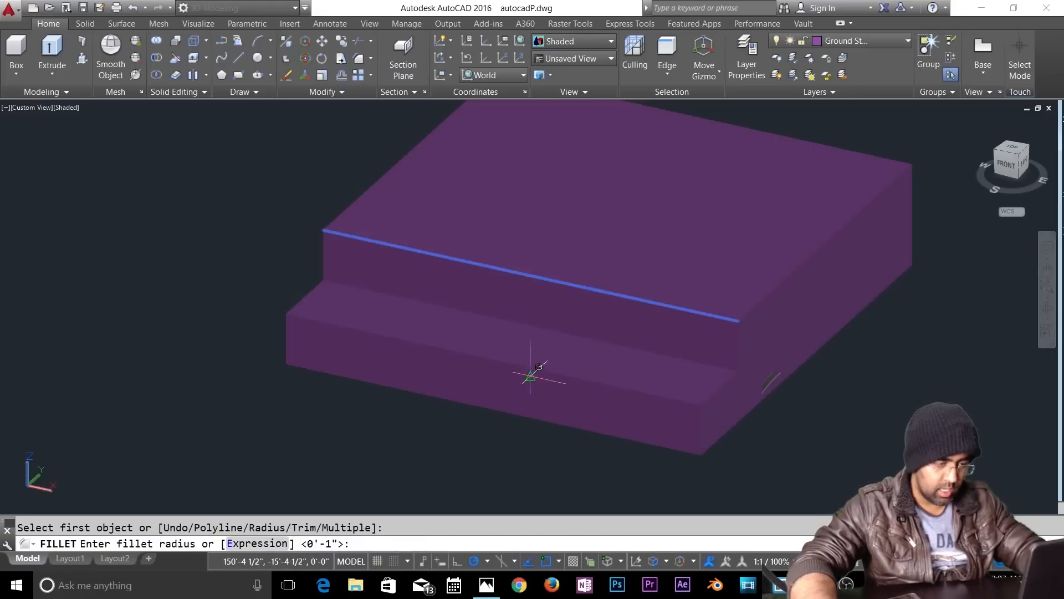
key("Return")
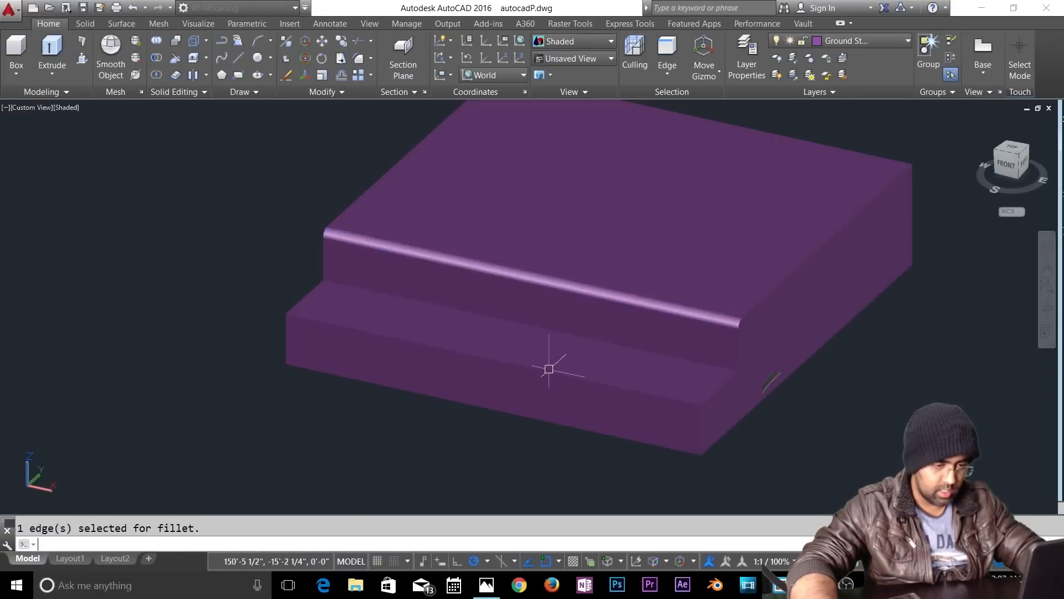
Step: Fillet the top front edge of the lower step with the same 1-inch radius
key("Return")
key("Return")
left_click(543, 358)
key("Return")
key("Return")
key("Escape")
Step: Move both steps by the upper step's rear corner to the house's inner base corner in front of the entrance door
scroll(737, 350, "down", 6)
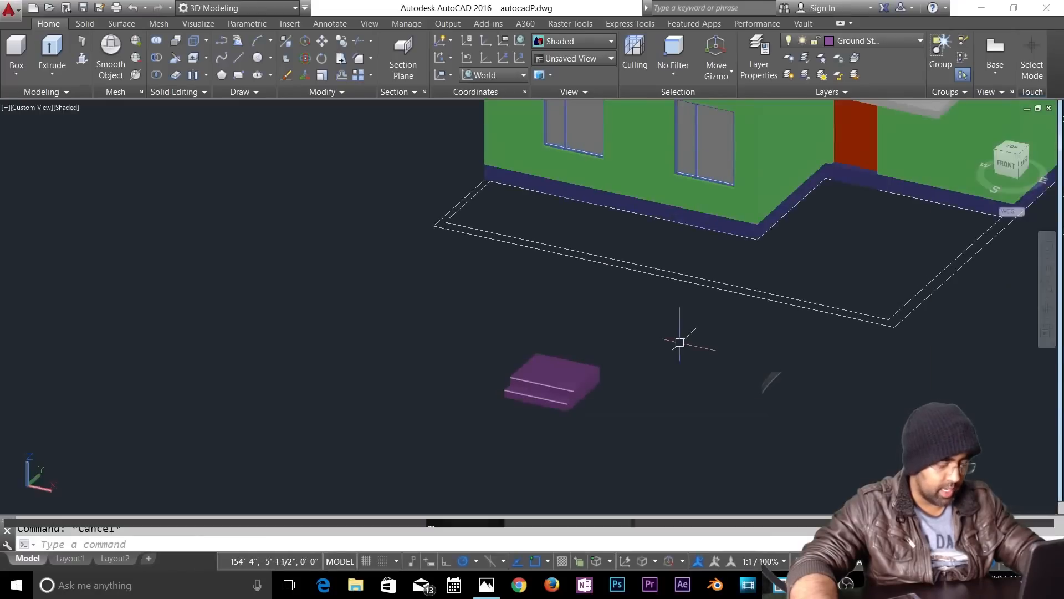
type("m")
key("Return")
left_click(634, 347)
left_click(516, 425)
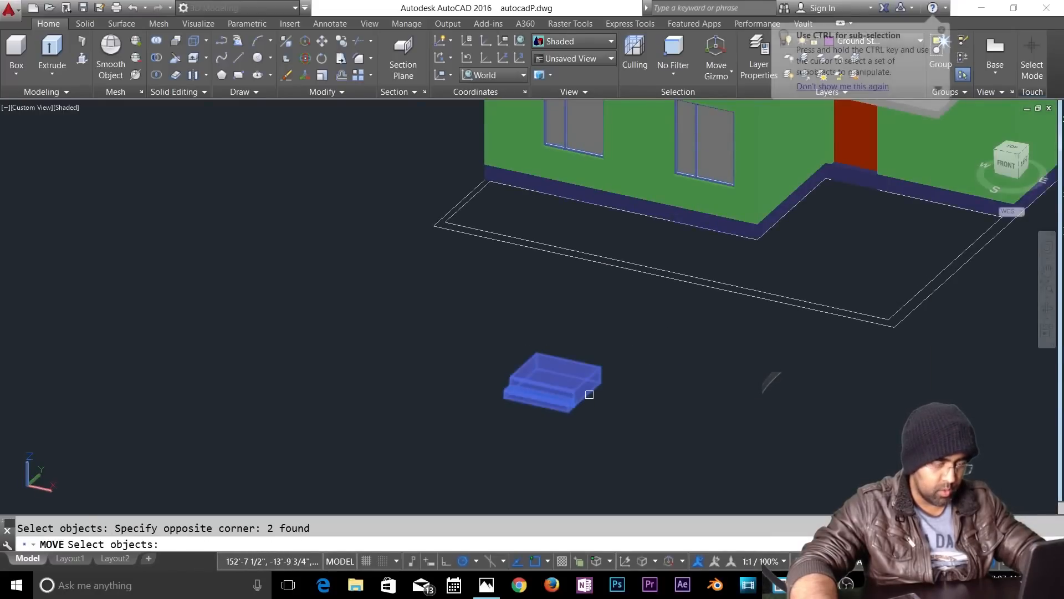
key("Return")
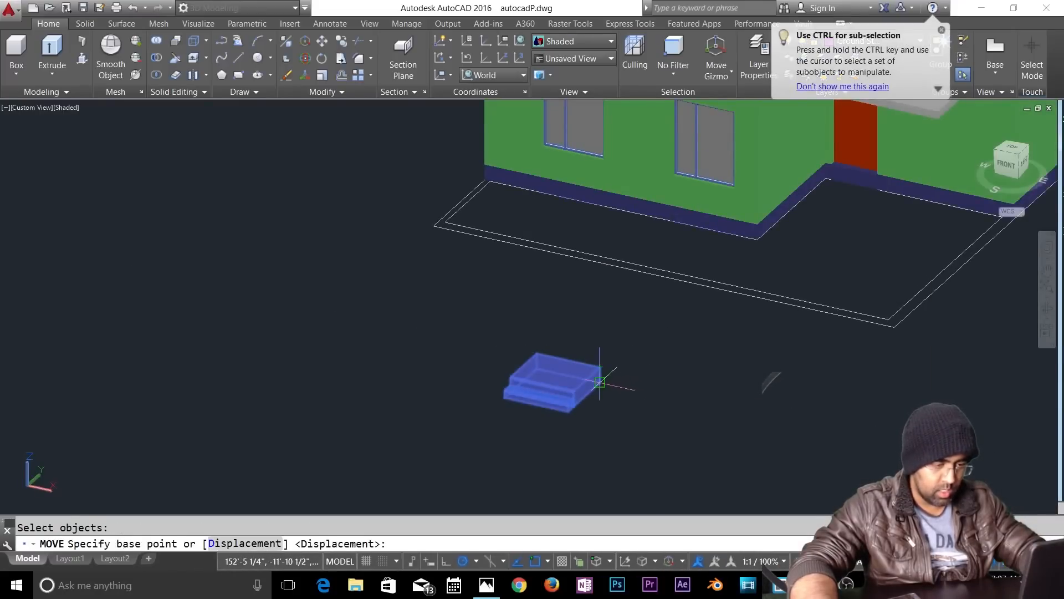
scroll(560, 360, "up", 4)
left_click(547, 369)
scroll(561, 359, "down", 6)
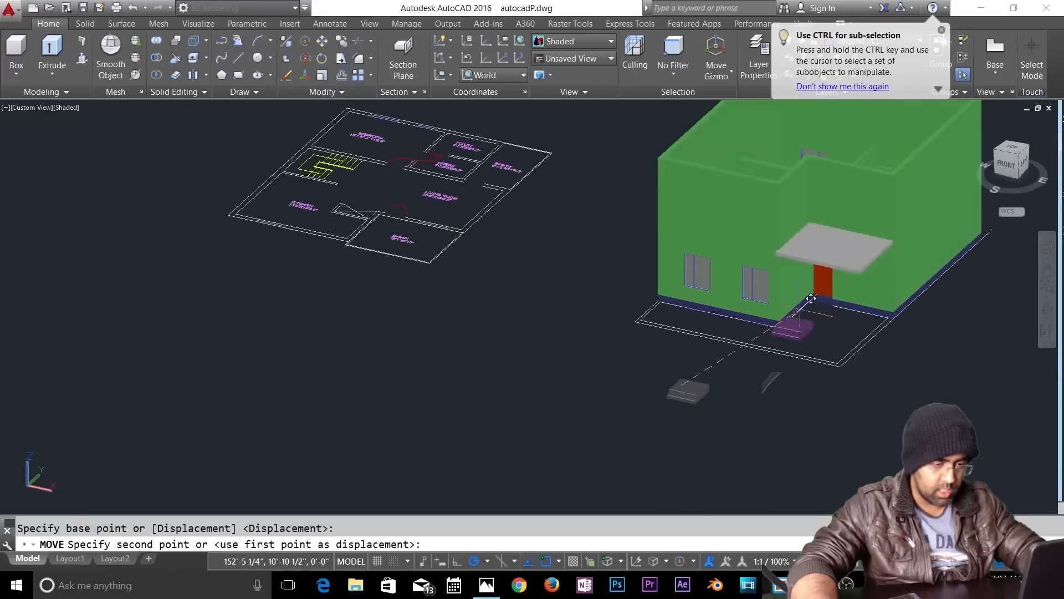
scroll(706, 413, "up", 8)
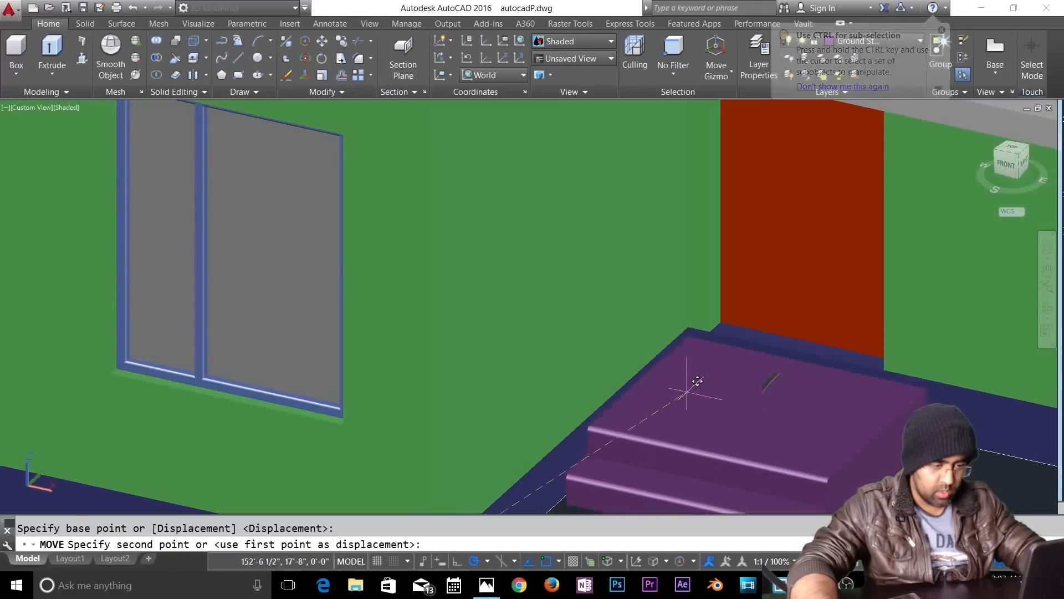
left_click(691, 372)
scroll(744, 430, "down", 5)
key("Escape")
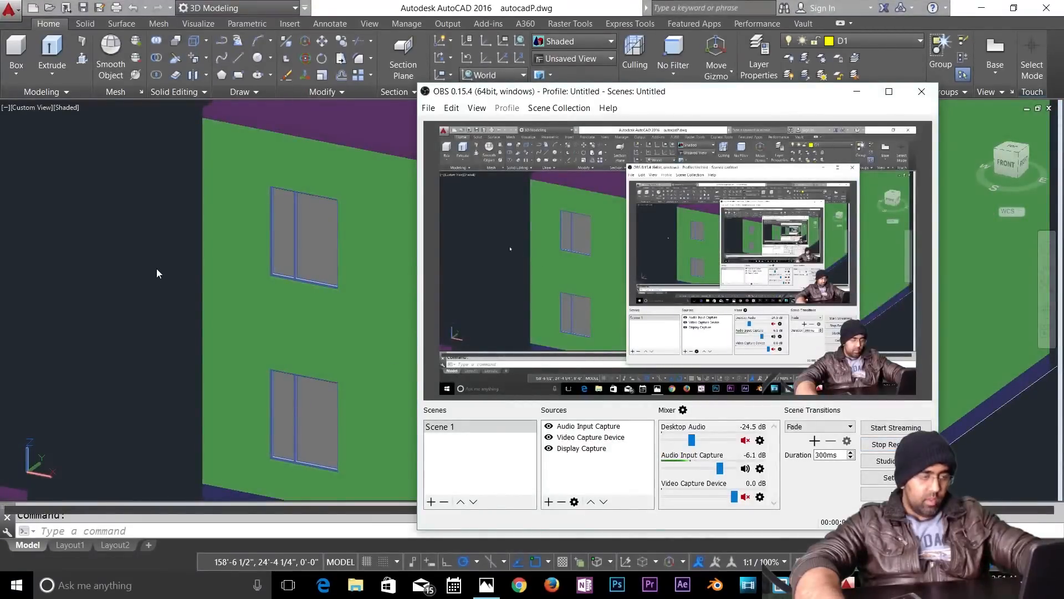
left_click(156, 268)
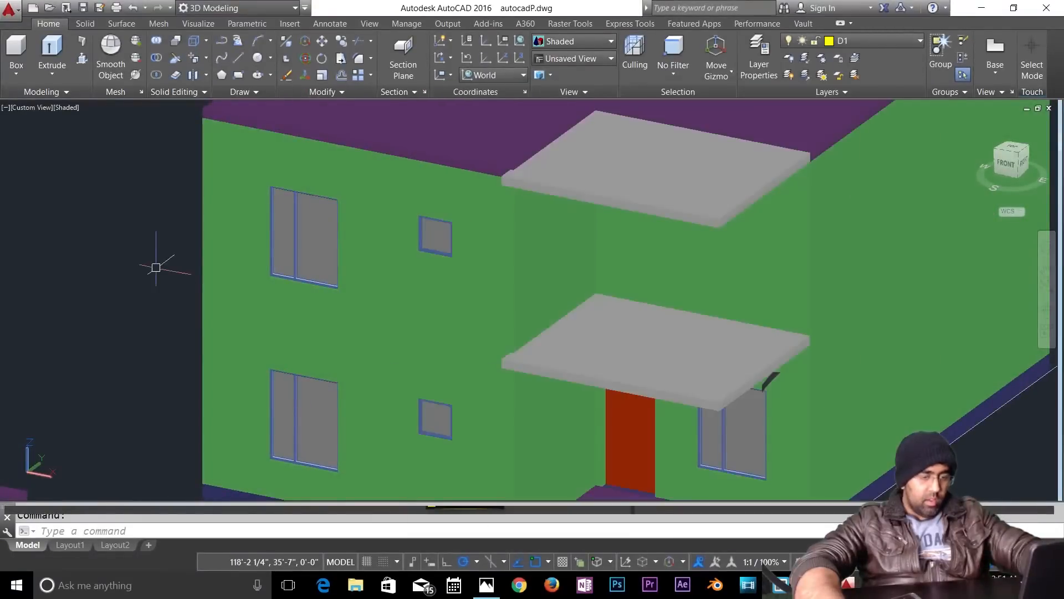
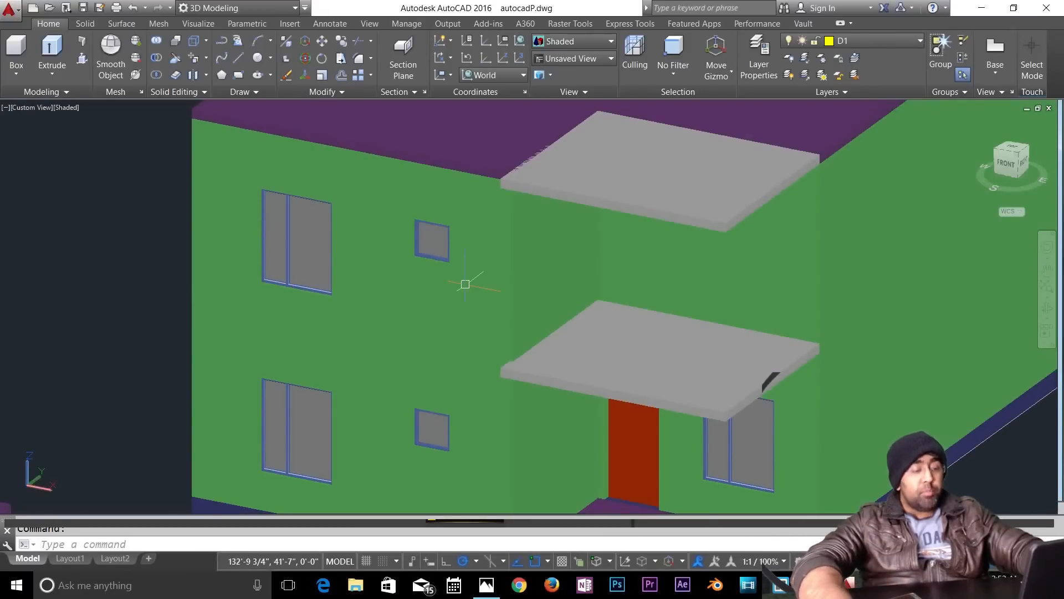
scroll(372, 245, "down", 5)
middle_click_drag(471, 287, 512, 319)
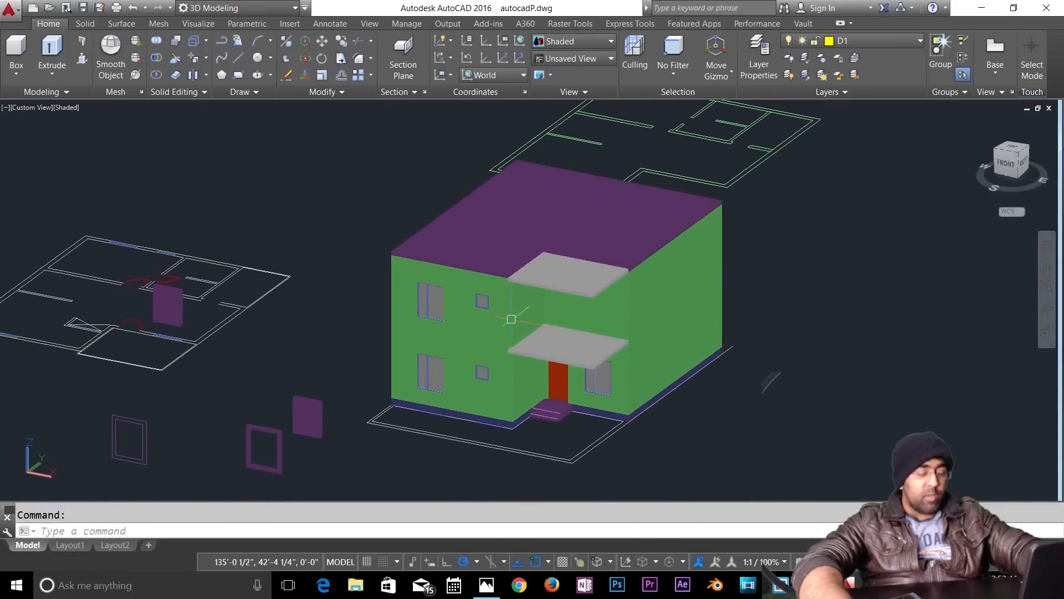
scroll(467, 295, "up", 3)
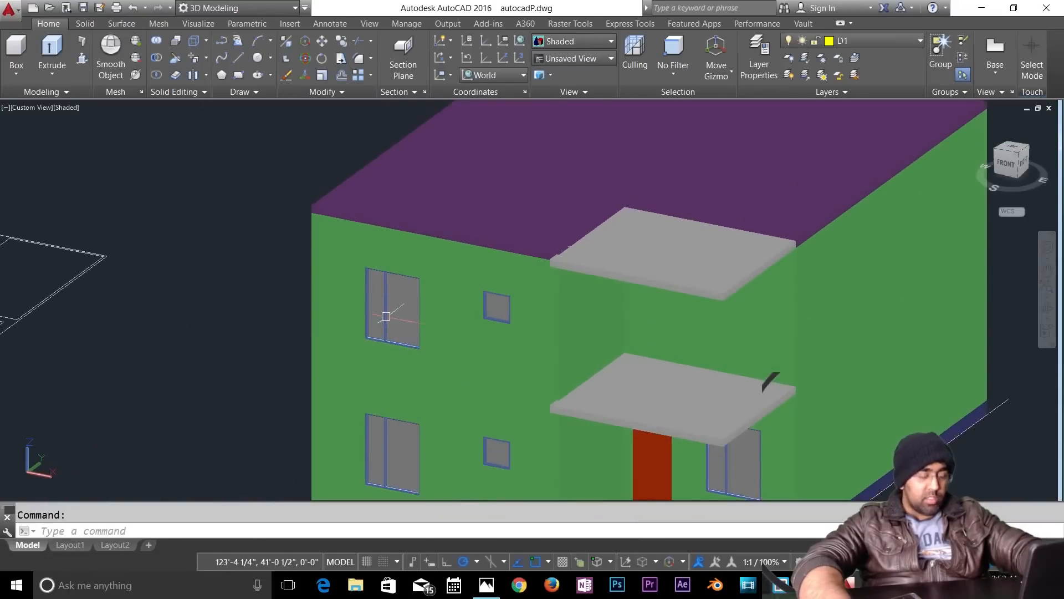
Step: Switch the model's visual style from Shaded to Wireframe
scroll(507, 438, "up", 6)
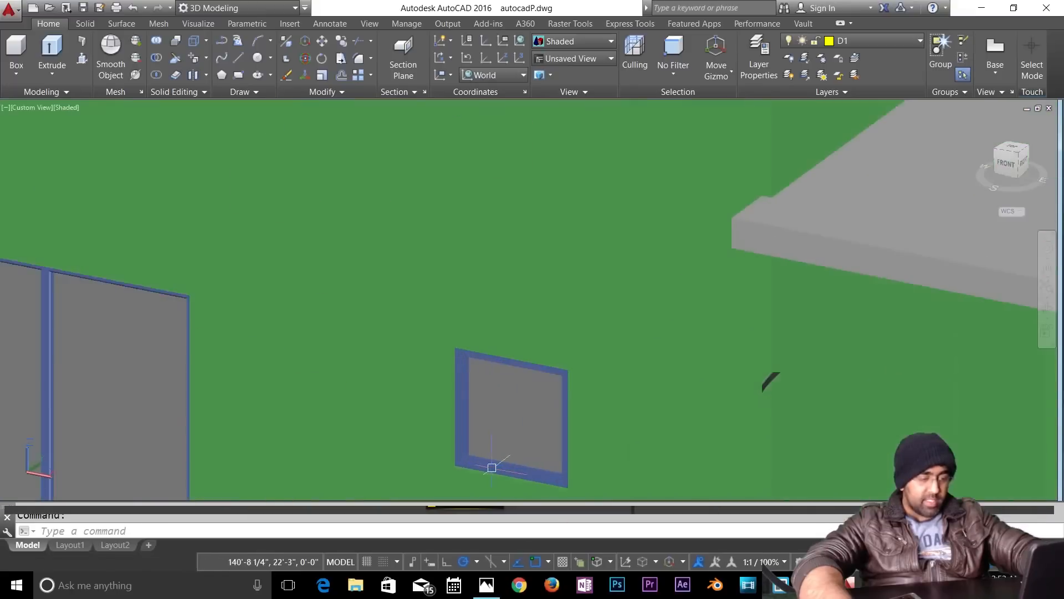
scroll(597, 340, "down", 8)
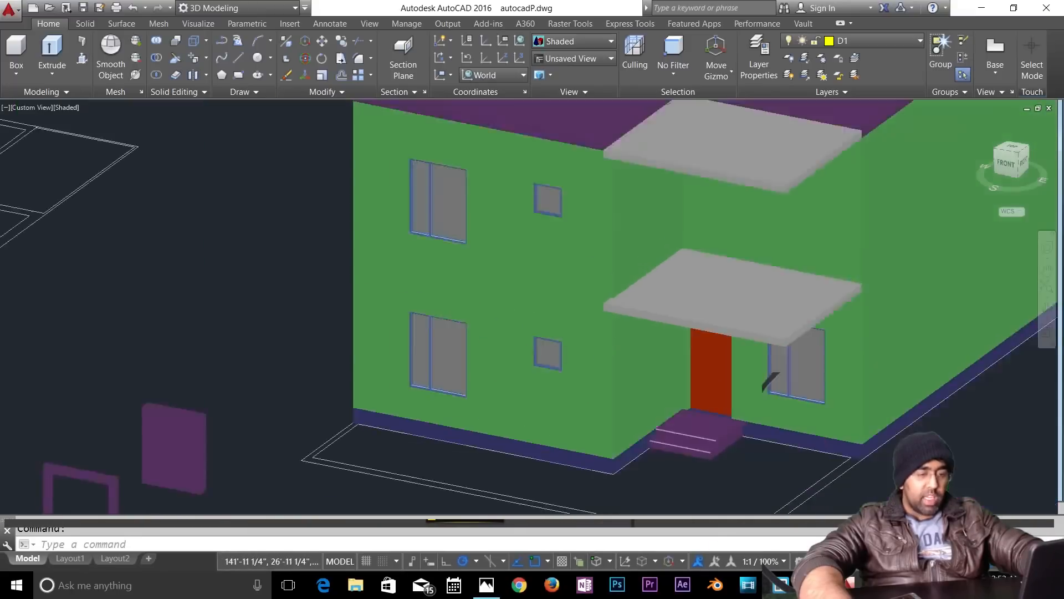
scroll(697, 332, "up", 4)
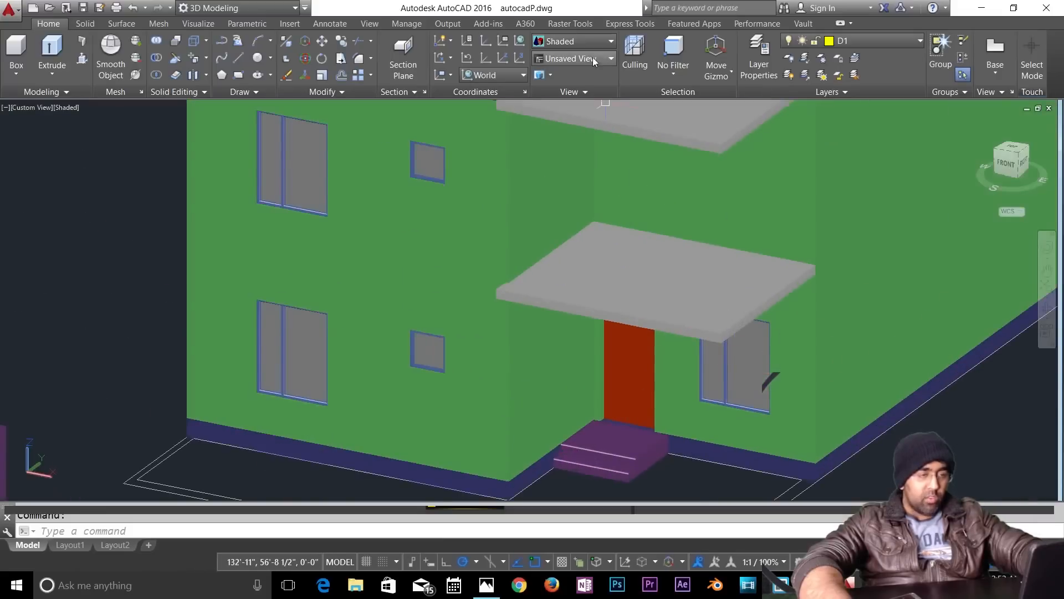
left_click(593, 42)
left_click(413, 169)
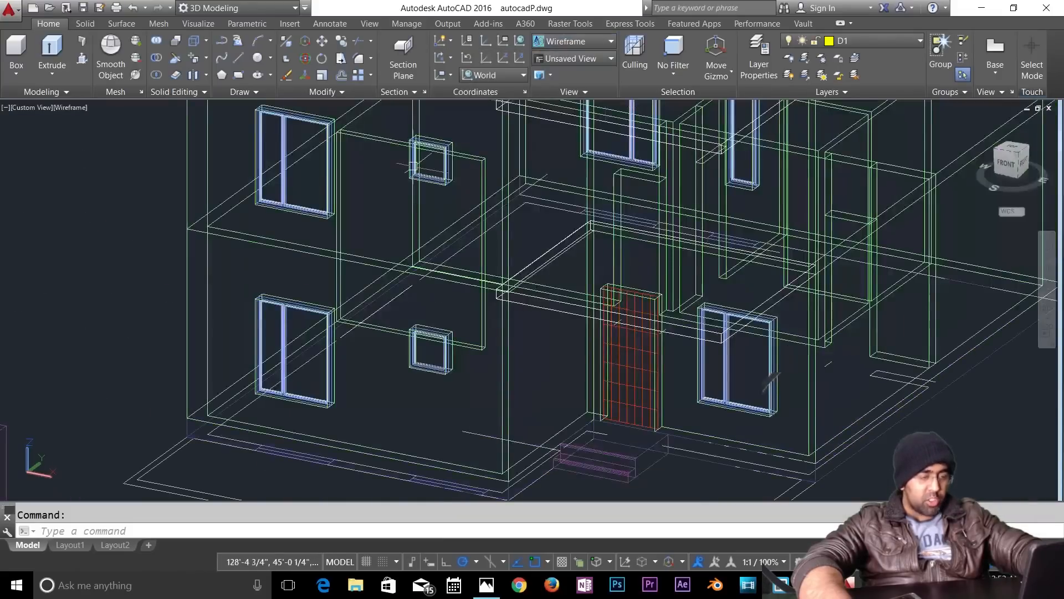
Step: Delete the two leftover 2D window symbols along the base of the house's front wall
scroll(519, 302, "down", 2)
left_click(351, 422)
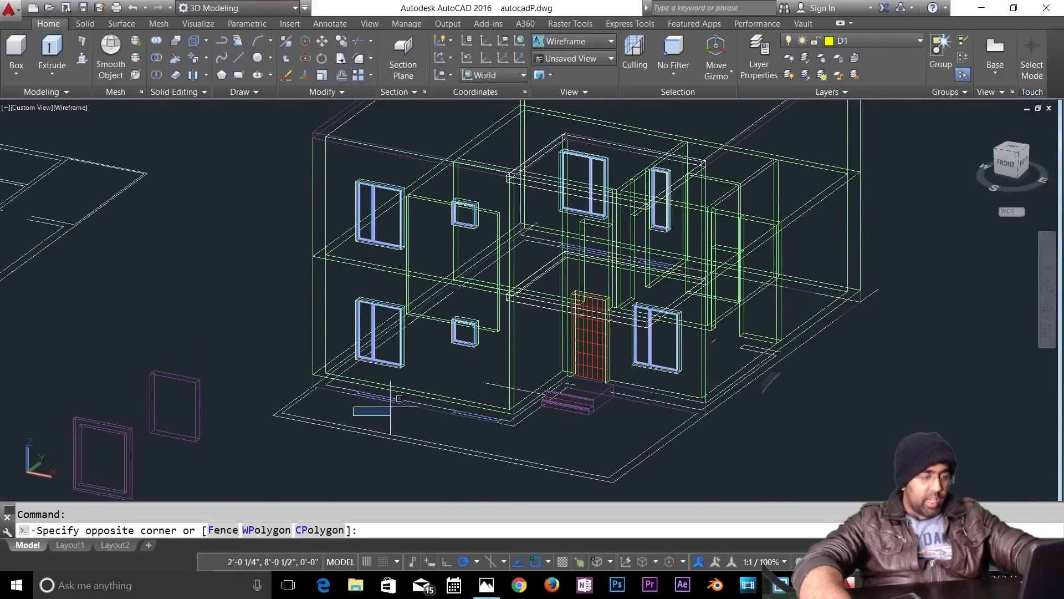
left_click(422, 387)
key("Delete")
left_click(440, 428)
left_click(509, 413)
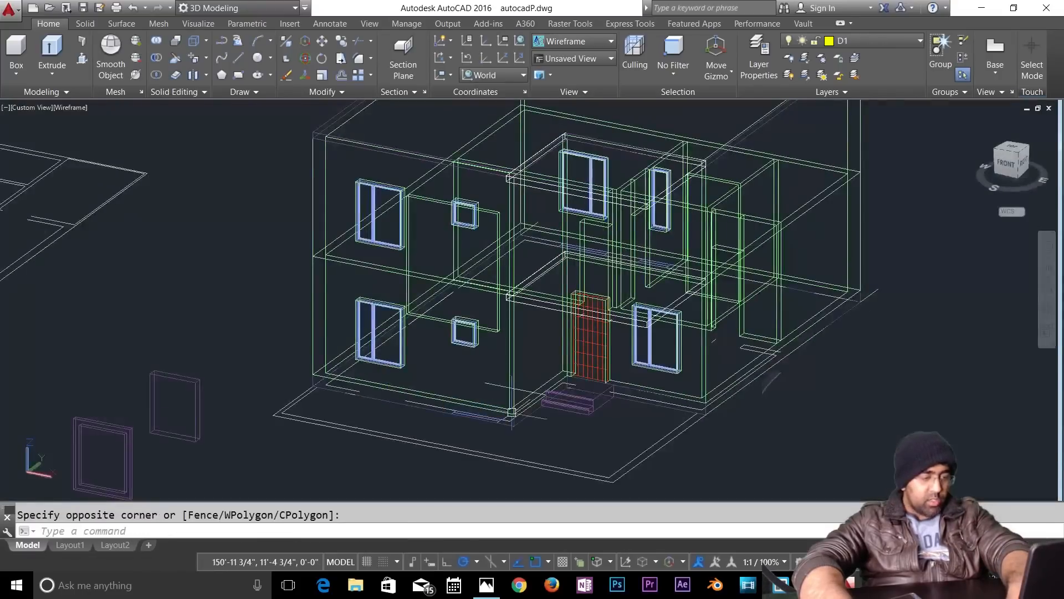
left_click(446, 435)
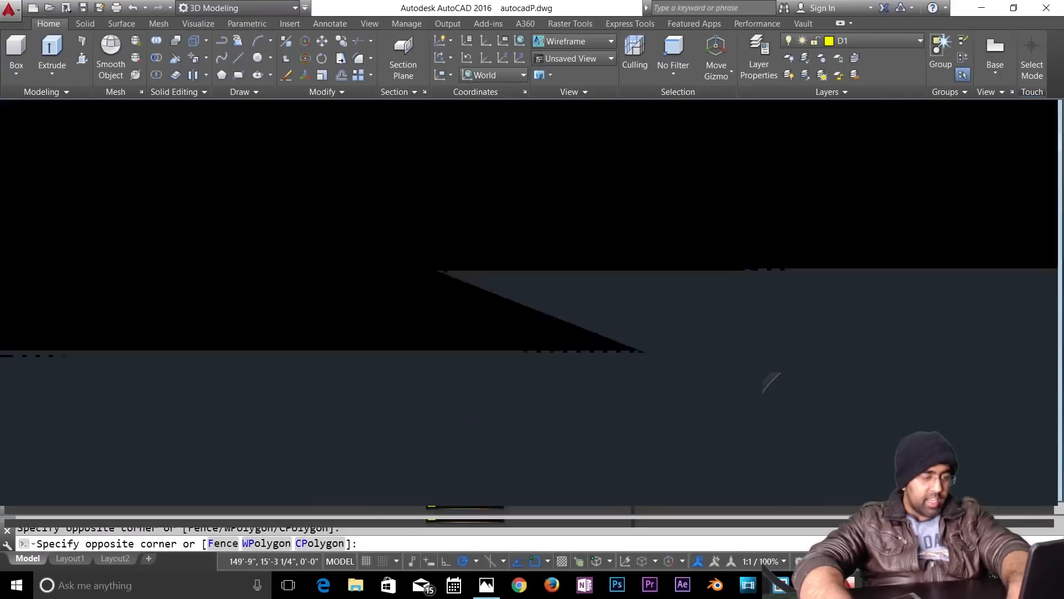
left_click(522, 392)
key("Delete")
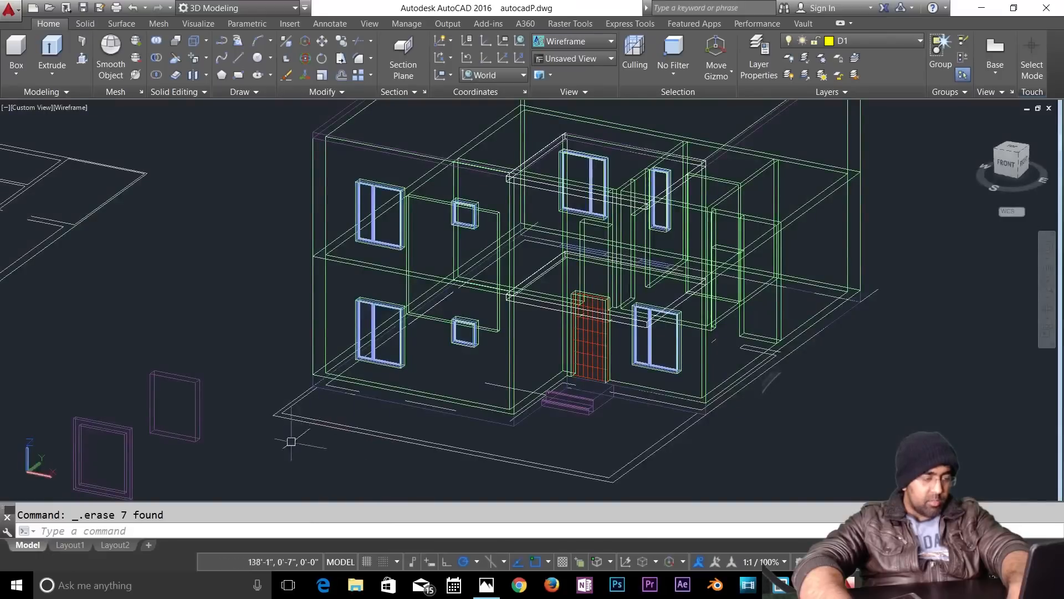
Step: Delete the leftover Wall 2d line segment between the former 2D window symbols at the front wall's base
left_click(318, 413)
left_click(413, 374)
key("Delete")
left_click(377, 423)
left_click(469, 406)
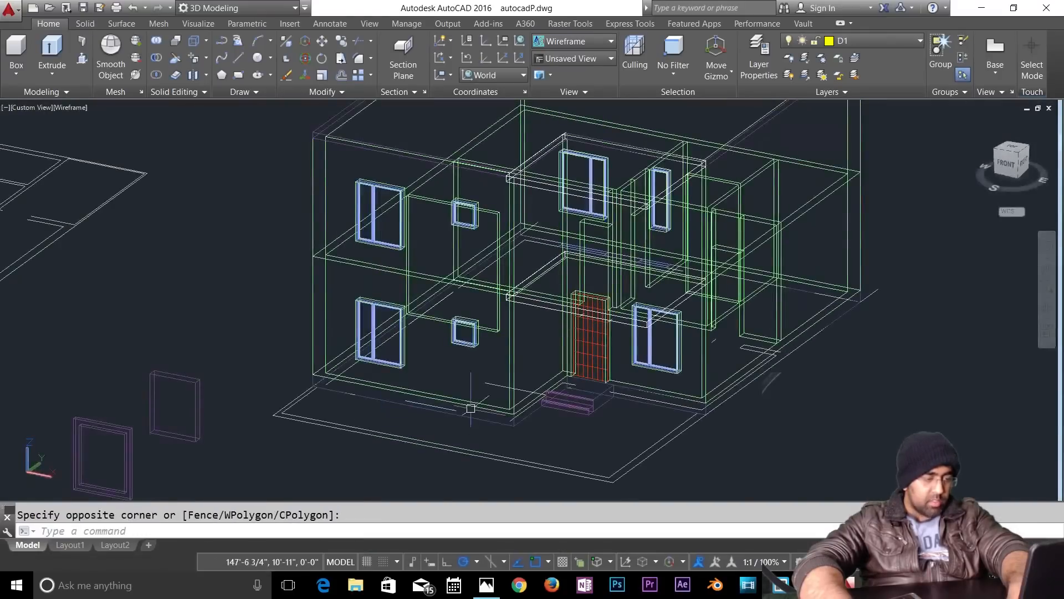
left_click(443, 408)
scroll(447, 403, "up", 5)
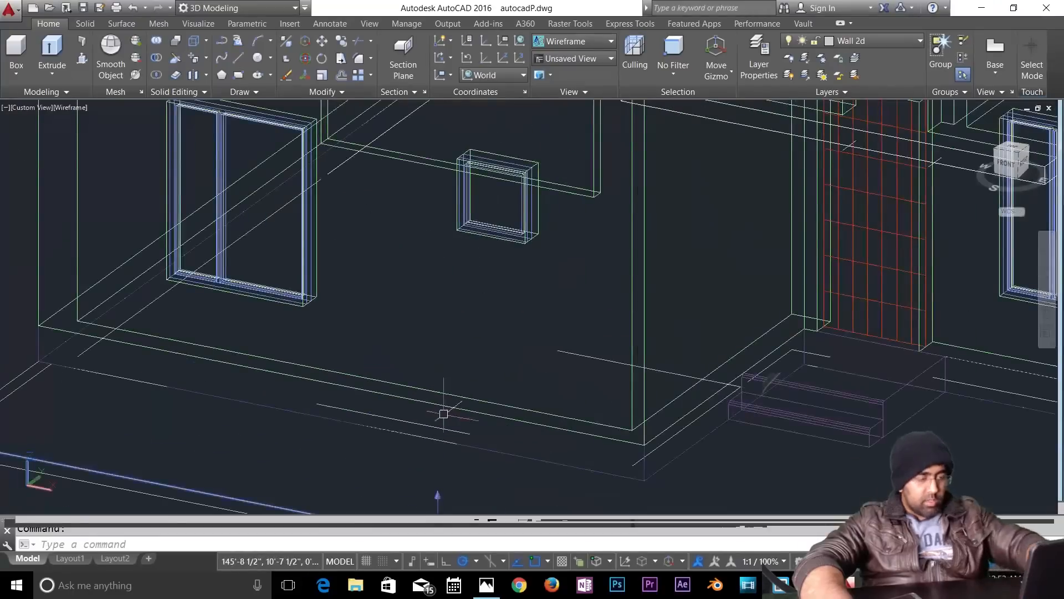
key("Escape")
left_click(416, 412)
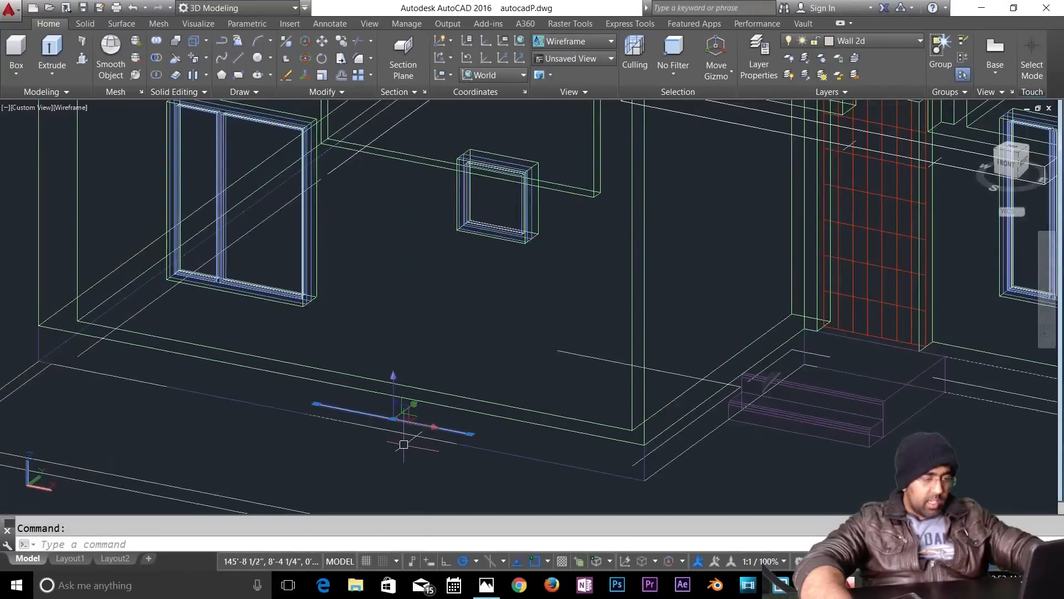
key("Delete")
Step: Make layer 0 the current layer
scroll(403, 443, "down", 3)
key("Escape")
mouse_move(365, 347)
middle_mouse_down()
mouse_move(376, 357)
mouse_move(487, 361)
middle_mouse_up()
scroll(454, 383, "up", 3)
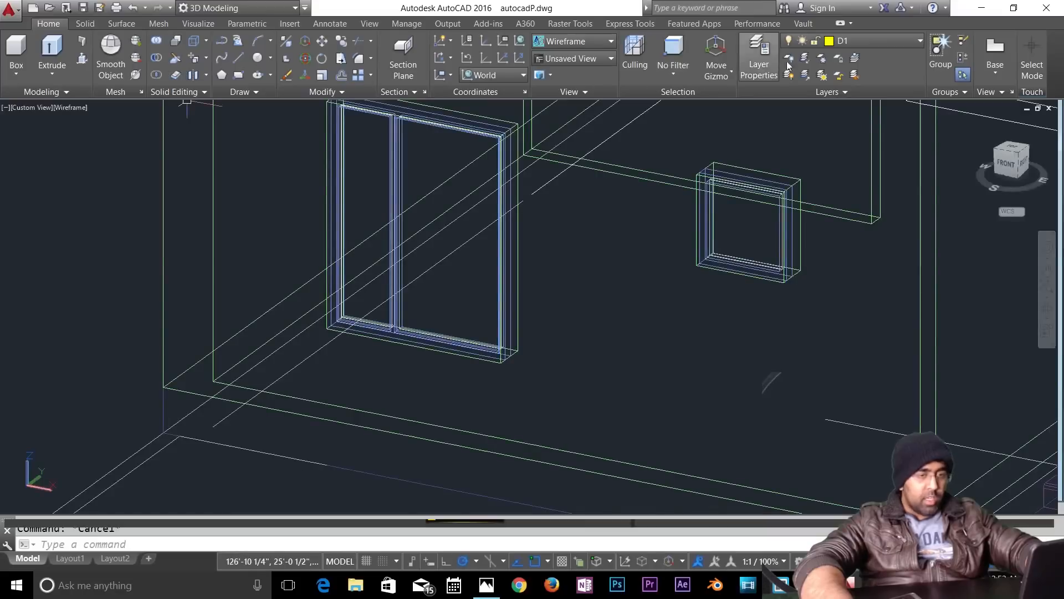
left_click(837, 41)
left_click(833, 57)
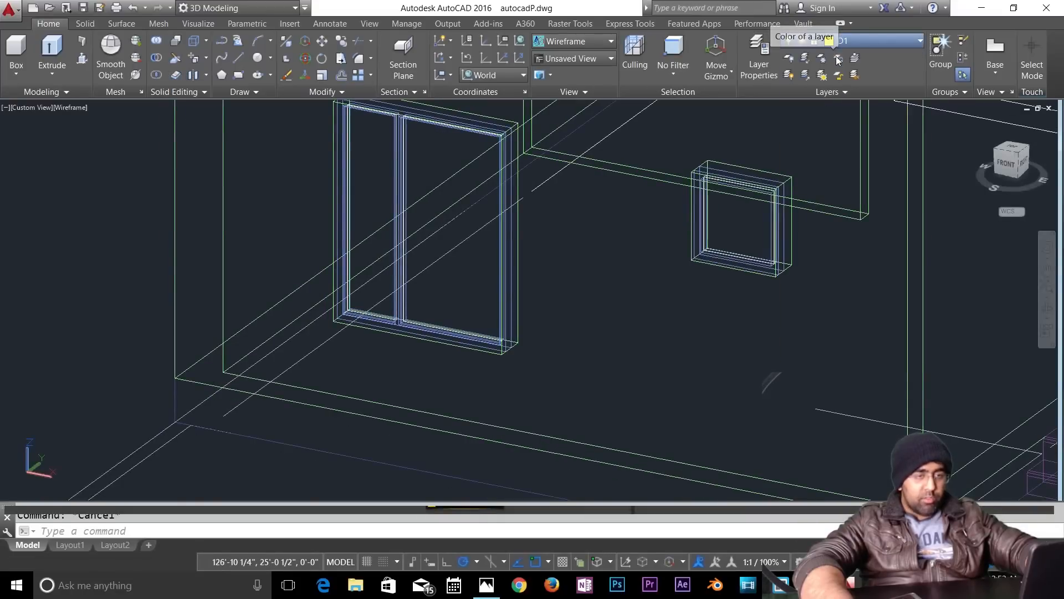
left_click(549, 400)
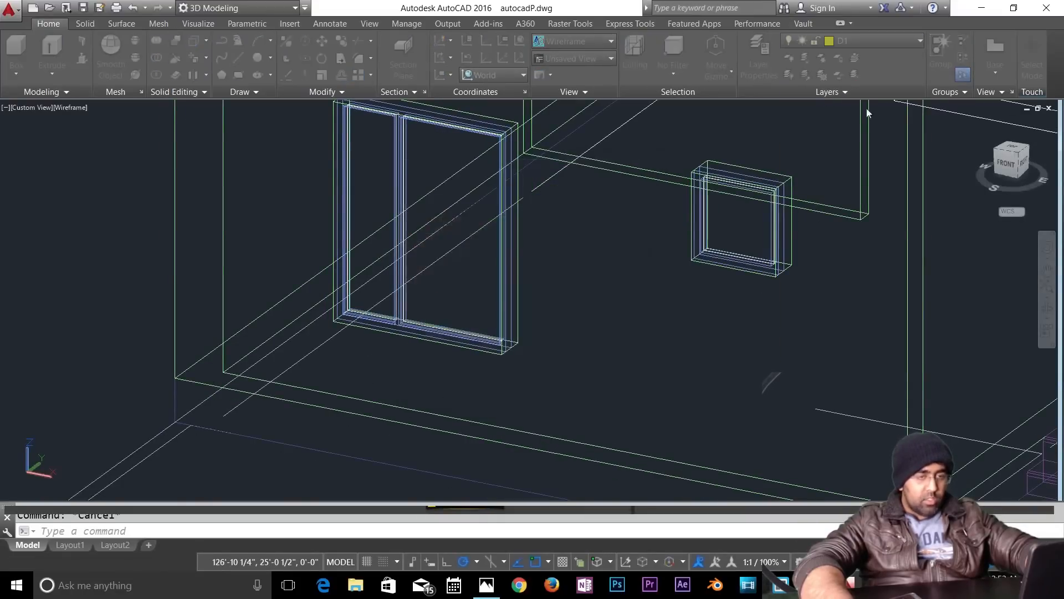
left_click(876, 41)
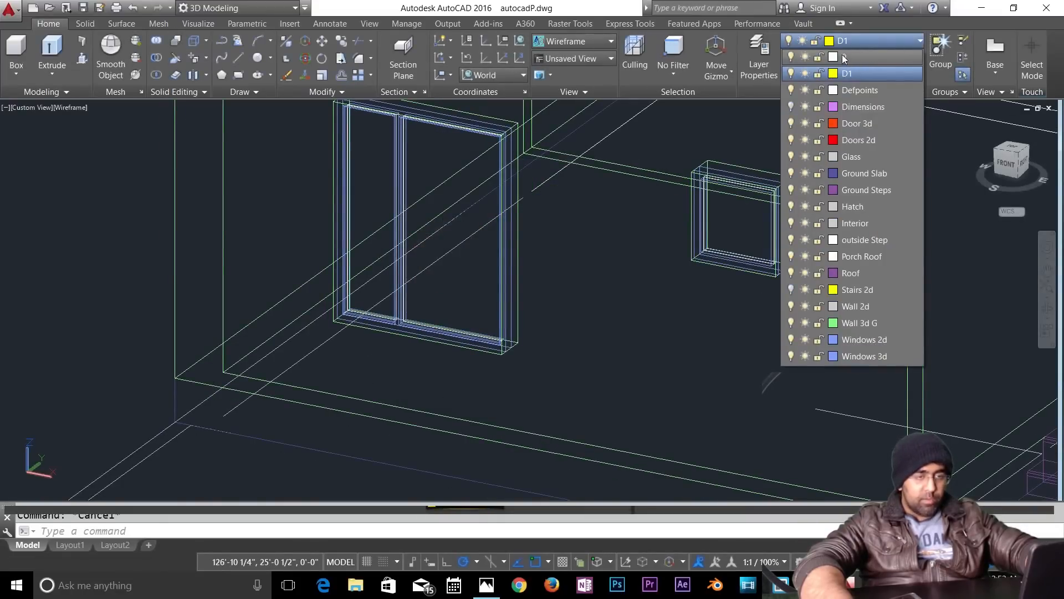
left_click(845, 57)
left_click(852, 41)
left_click(850, 38)
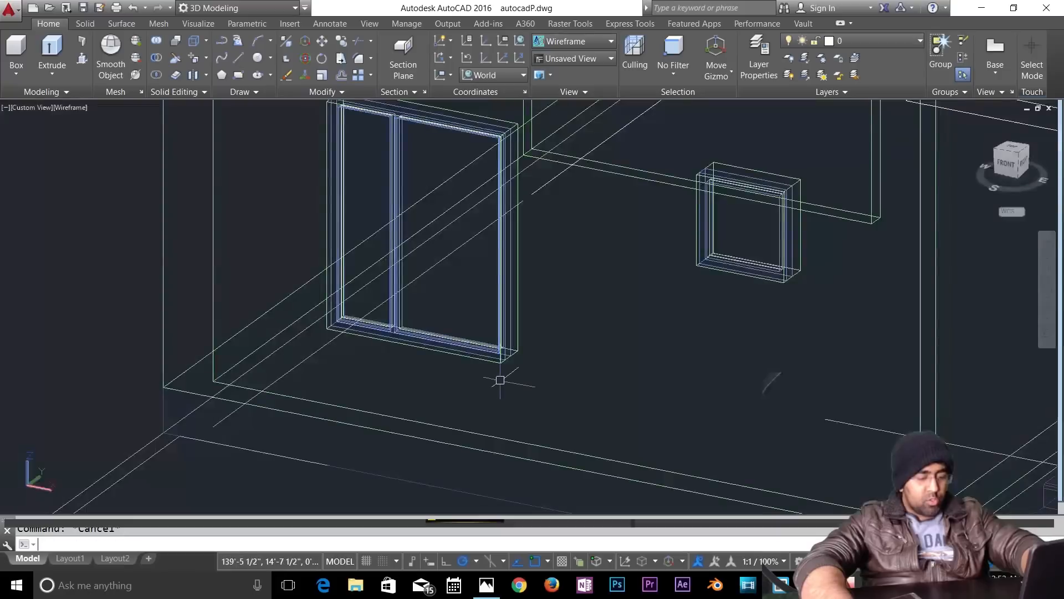
Step: Start a polyline along the front bottom edge of the lower-left window opening, from its right corner to its left corner
type("P")
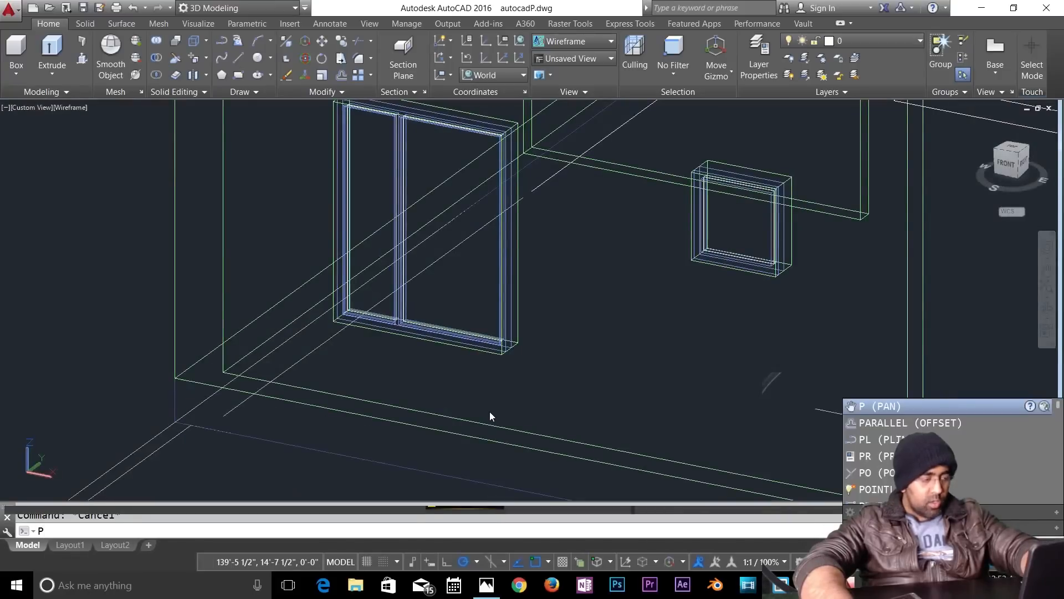
type("L")
key("Return")
scroll(500, 391, "up", 4)
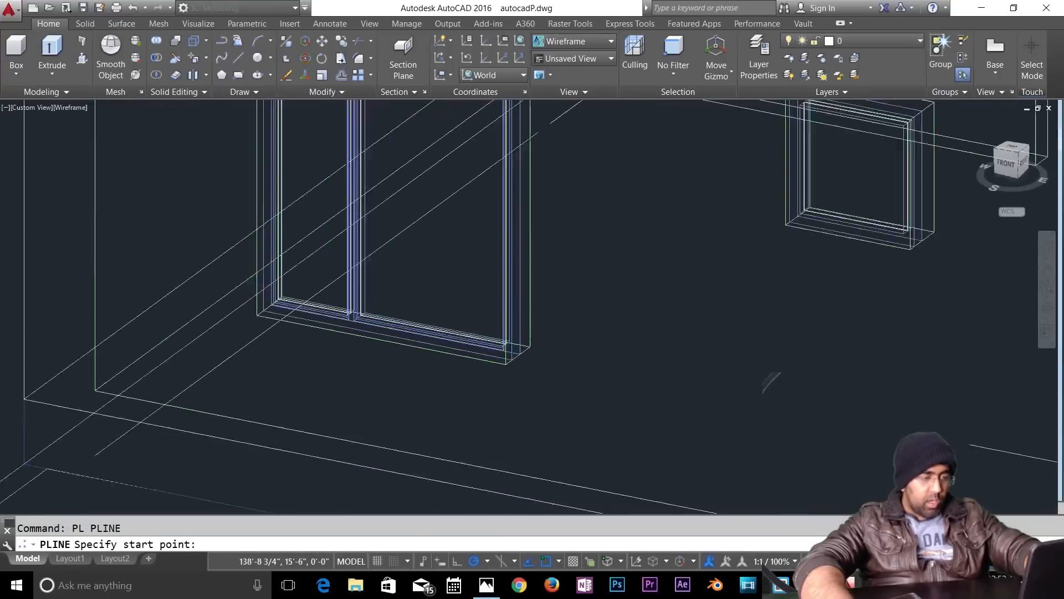
left_click(513, 367)
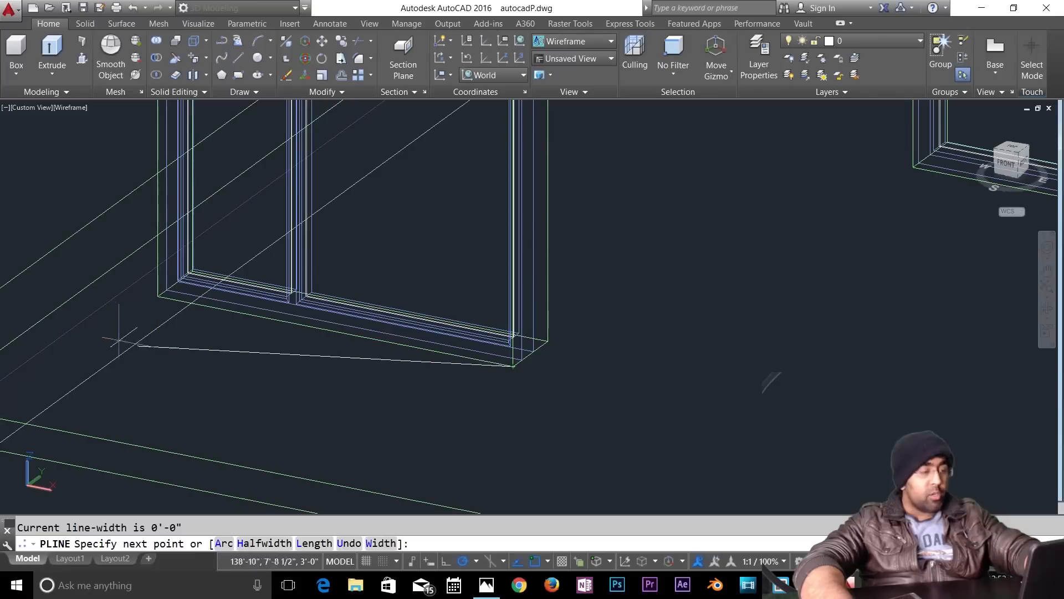
left_click(158, 296)
scroll(148, 348, "down", 3)
middle_click_drag(220, 401, 559, 557)
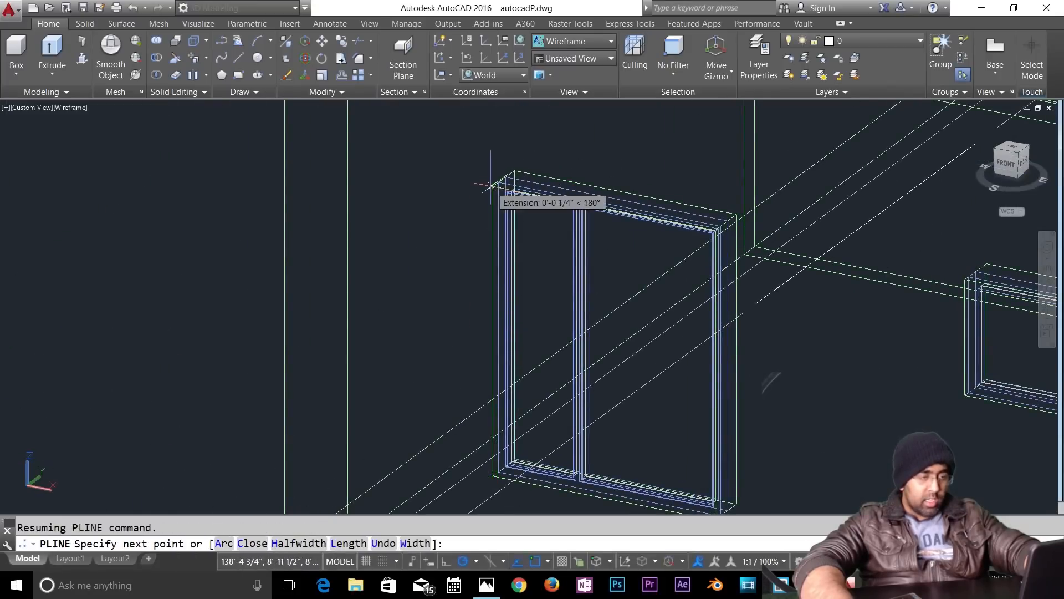
scroll(488, 174, "up", 5)
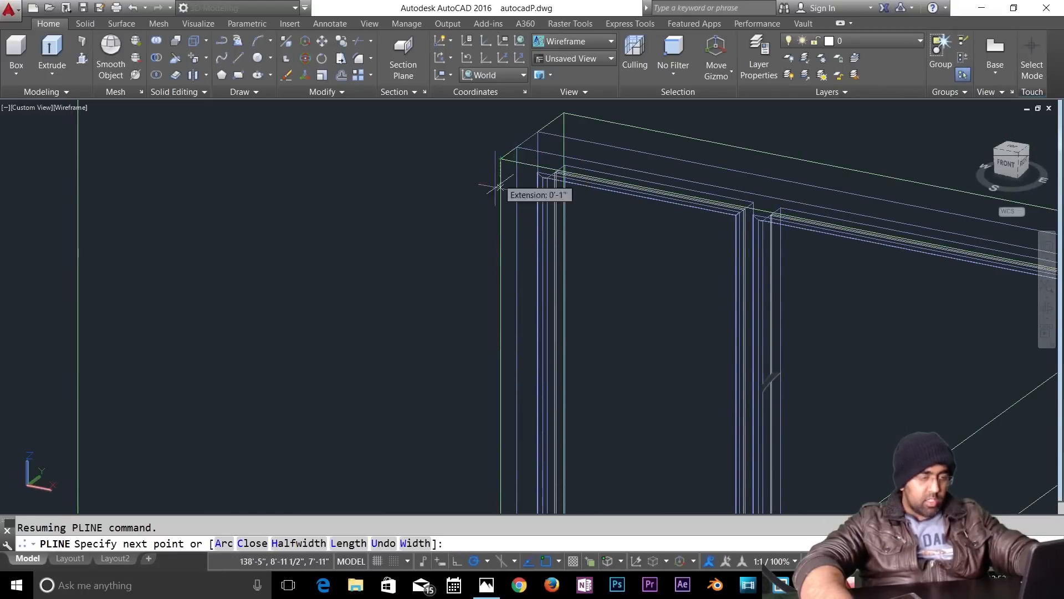
scroll(501, 175, "down", 4)
scroll(463, 297, "up", 6)
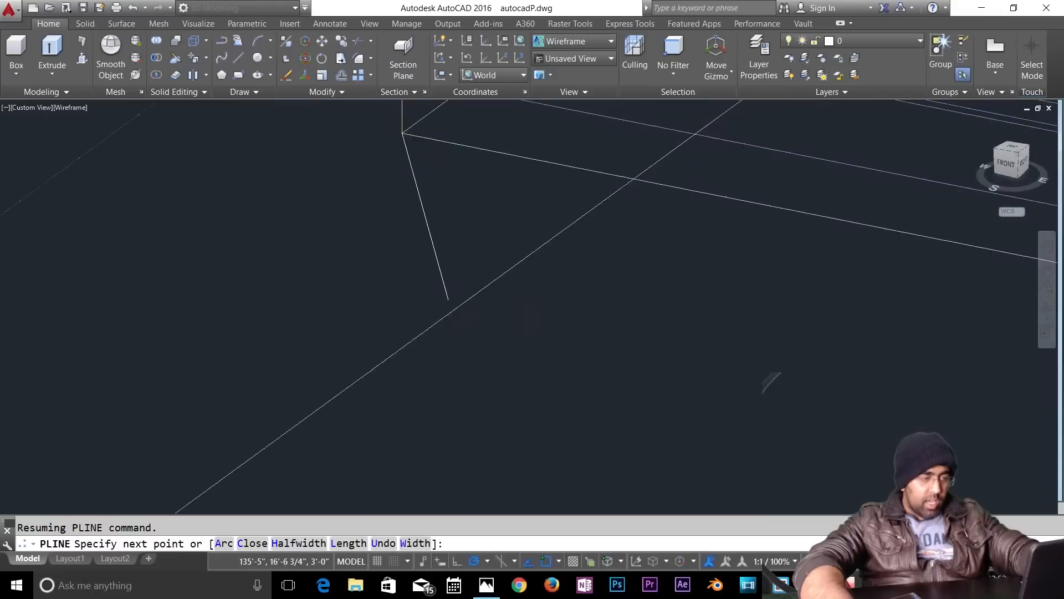
scroll(448, 299, "down", 3)
scroll(471, 341, "up", 3)
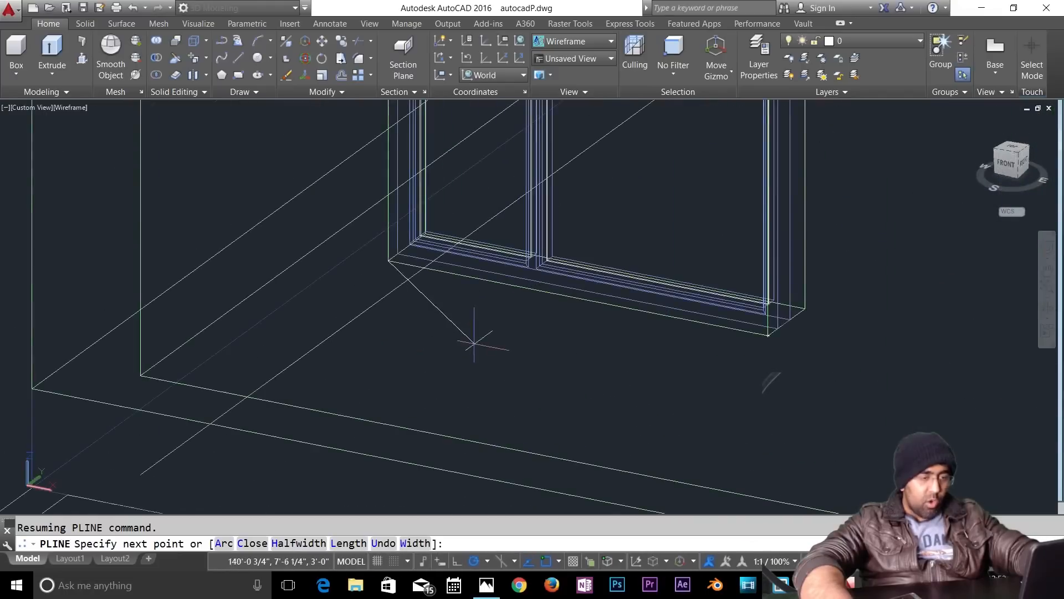
key("Escape")
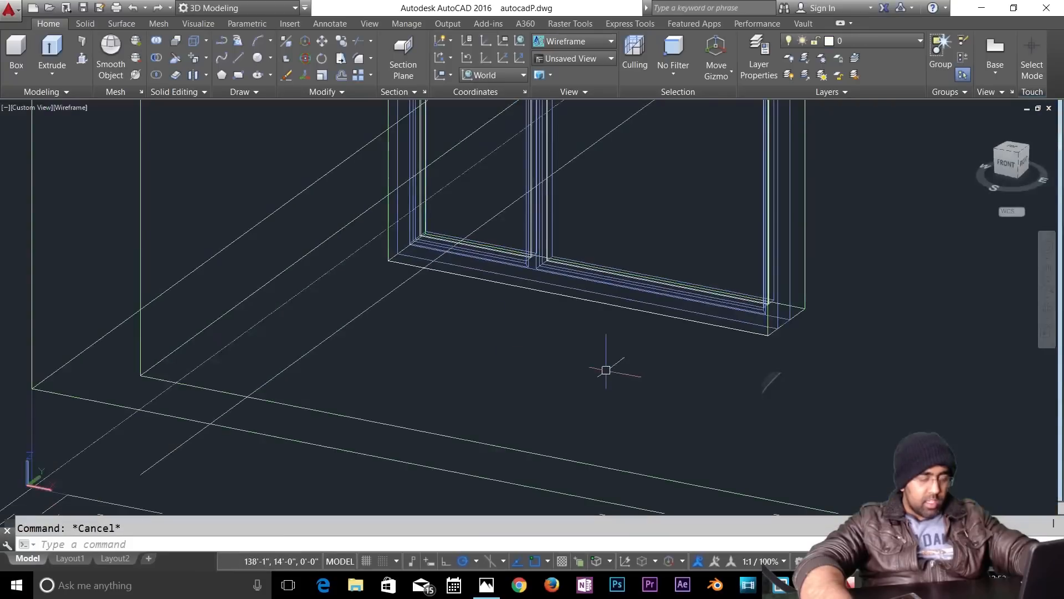
type("pl")
key("Return")
key("Escape")
type("ucs")
key("Return")
key("Escape")
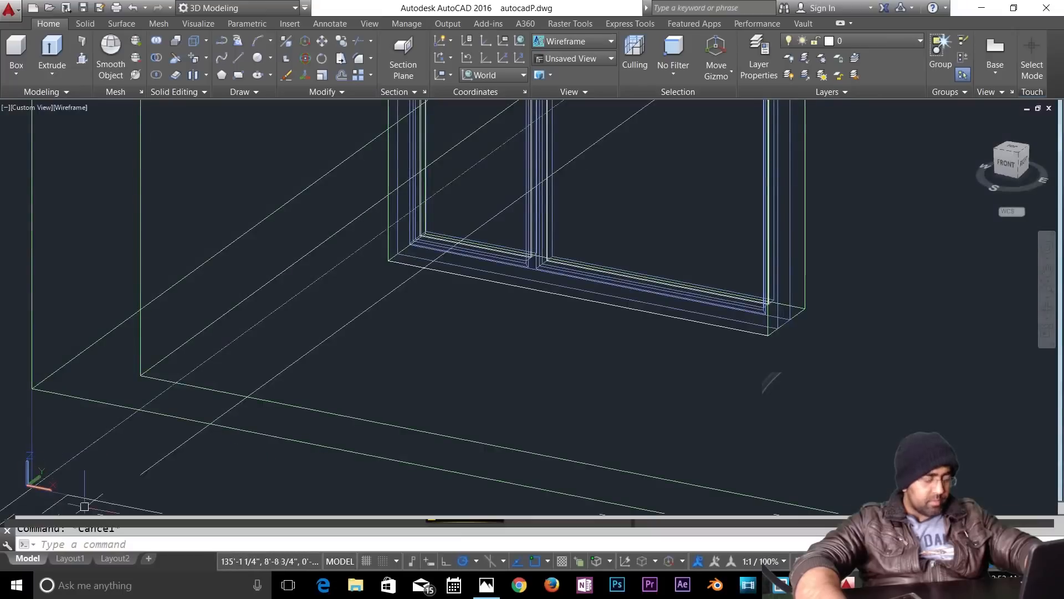
Step: Move the UCS origin to the tall window's lower corner nearest the small window, aligned with the wall face
left_click(27, 486)
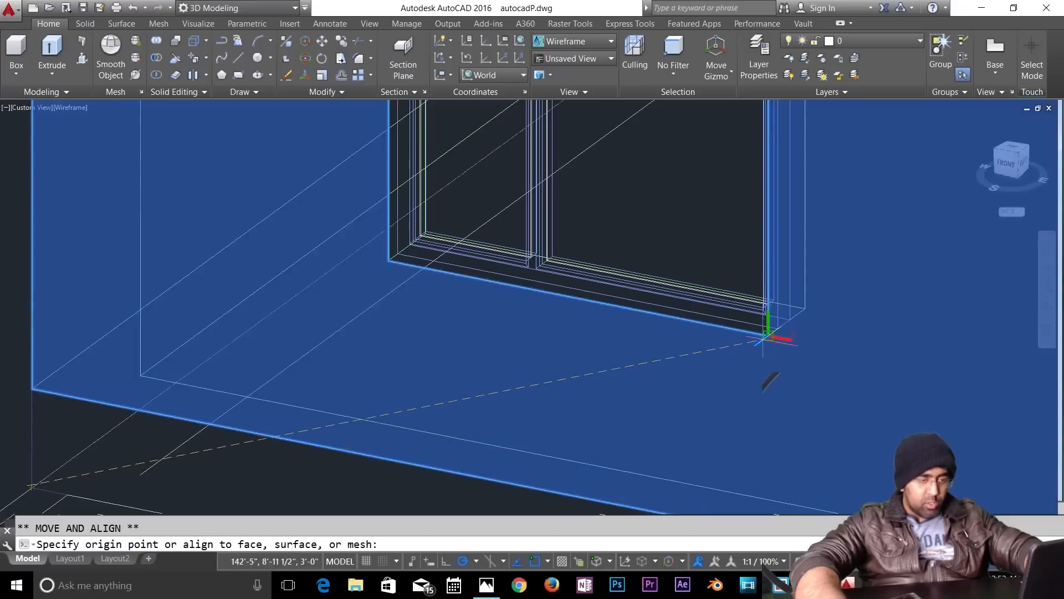
left_click(768, 334)
key("Escape")
Step: Start a polyline at the UCS origin, following the tall window's bottom edge and far side up to its top corner
type("PL")
key("Return")
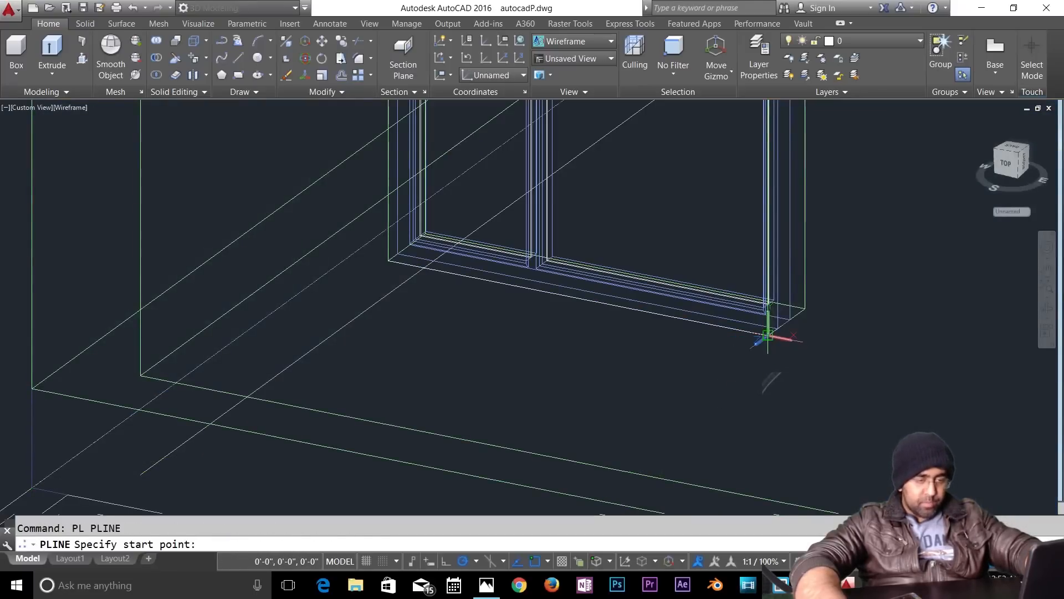
left_click(768, 334)
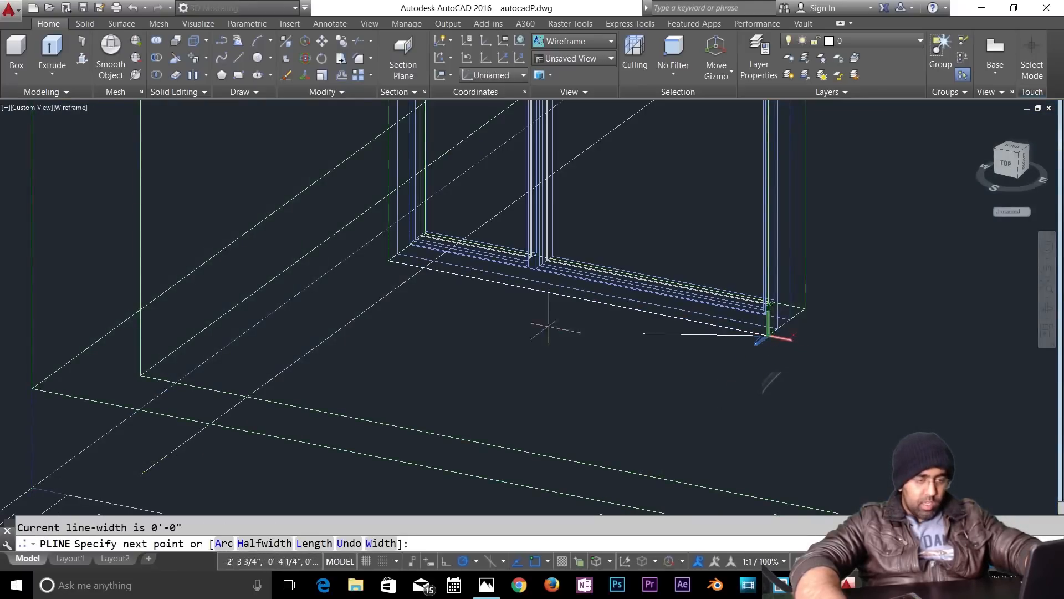
left_click(388, 259)
mouse_move(388, 259)
middle_mouse_down()
mouse_move(357, 309)
mouse_move(416, 499)
middle_mouse_up()
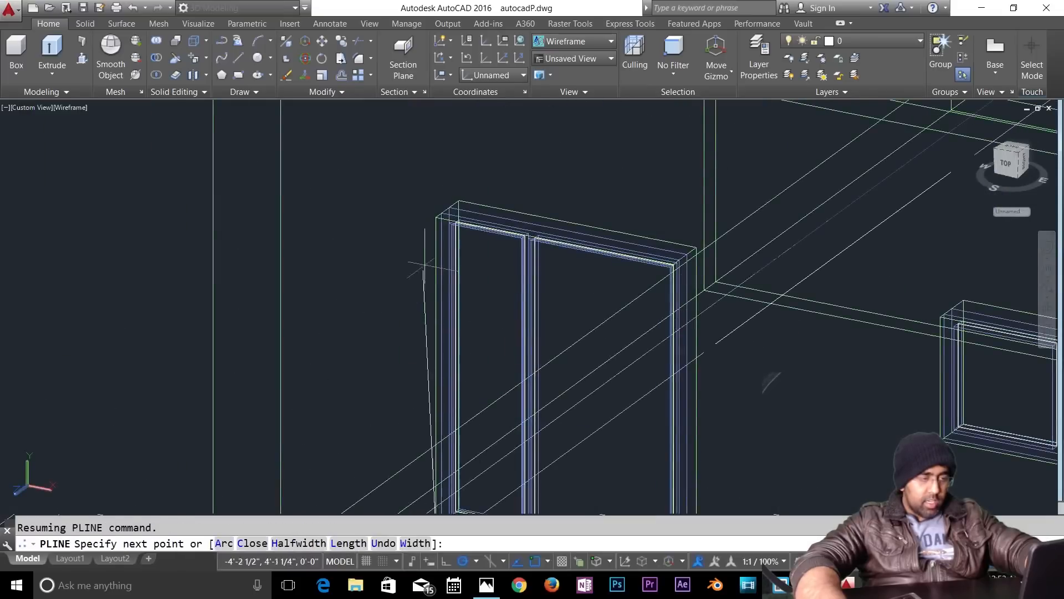
left_click(435, 219)
Step: Extend the polyline across the wall to the small window's far top corner and finish it
scroll(841, 355, "down", 4)
middle_click_drag(826, 347, 625, 270)
scroll(717, 211, "up", 6)
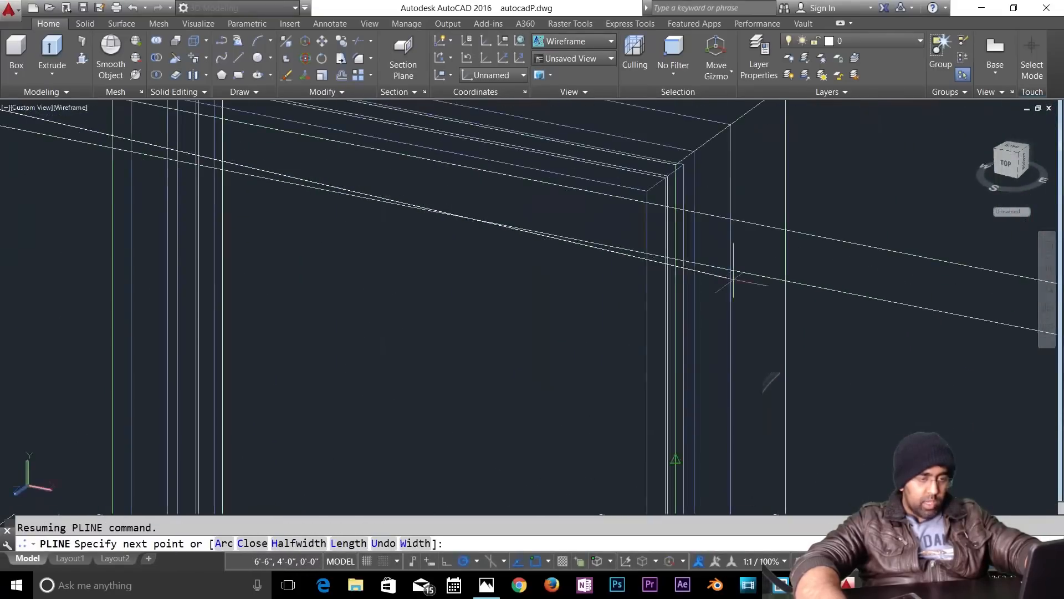
middle_click_drag(681, 310, 686, 275, "shift")
scroll(725, 347, "down", 6)
scroll(637, 283, "up", 8)
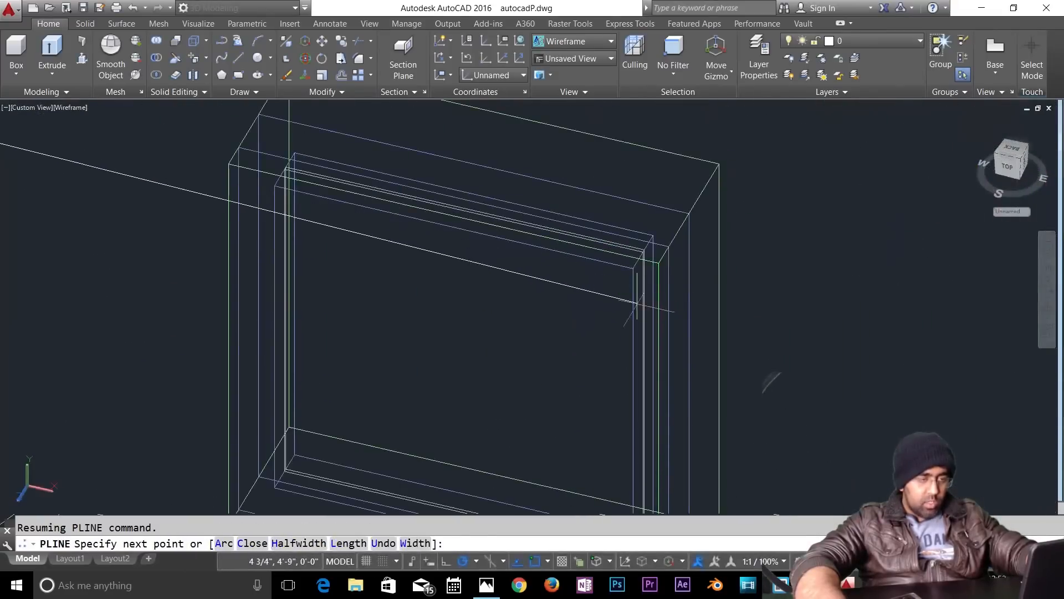
left_click(658, 262)
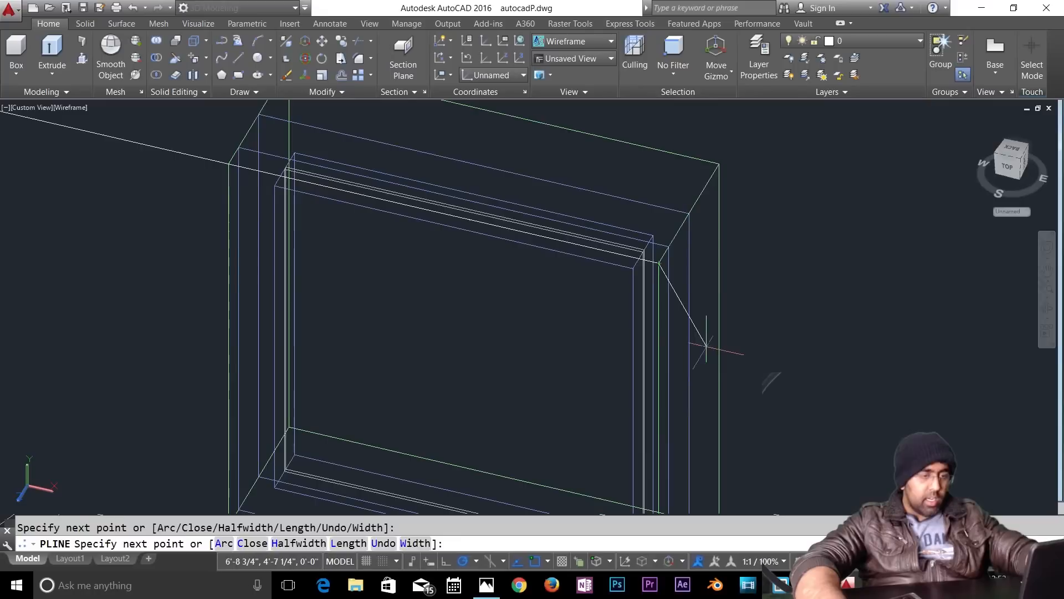
scroll(610, 355, "down", 8)
middle_click_drag(586, 405, 687, 272)
key("Return")
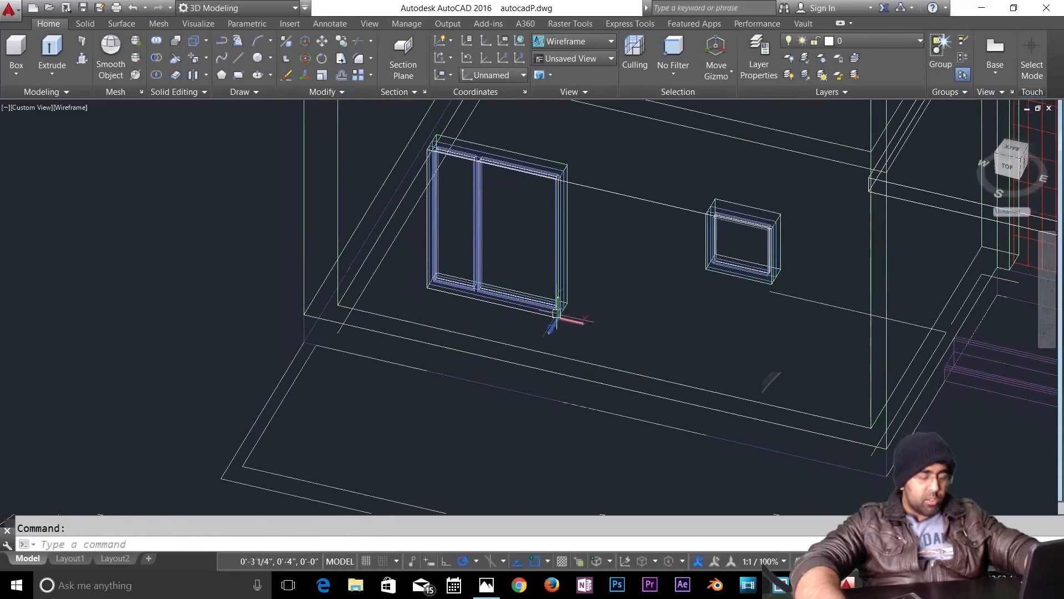
Step: Reset the UCS to World
scroll(527, 325, "up", 5)
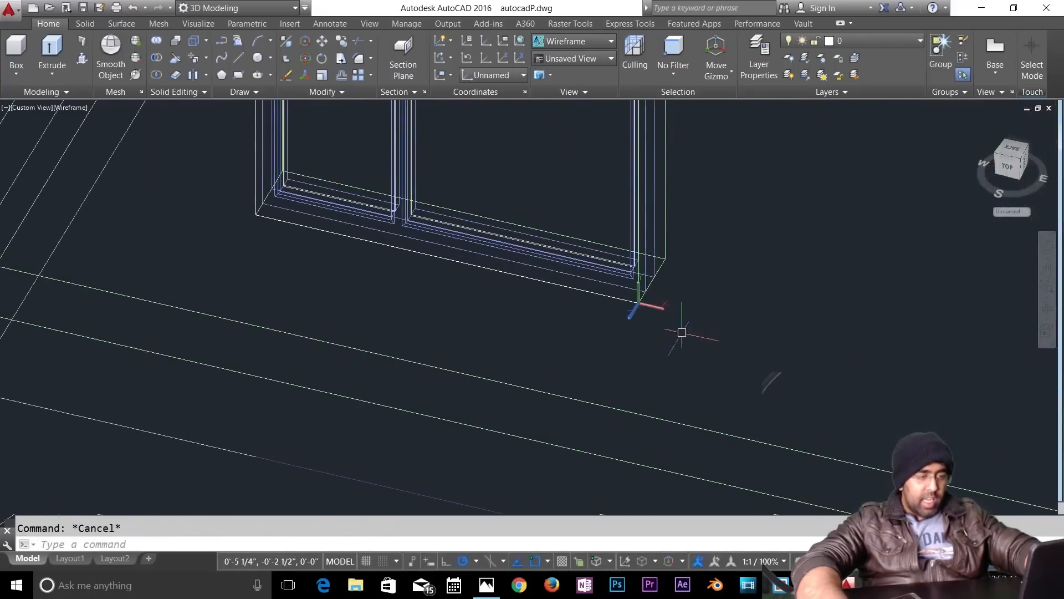
scroll(632, 295, "up", 4)
type("ucs")
key("Return")
key("Return")
key("Escape")
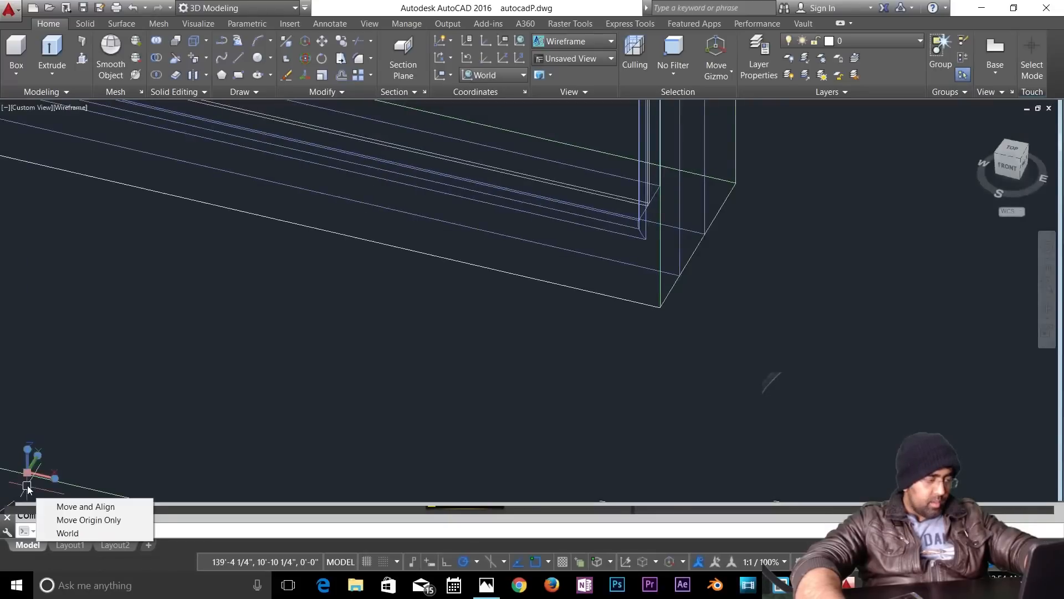
Step: Place the UCS on the wall face at the tall window's lower corner, with its X axis along the opening's depth edge
left_click(24, 475)
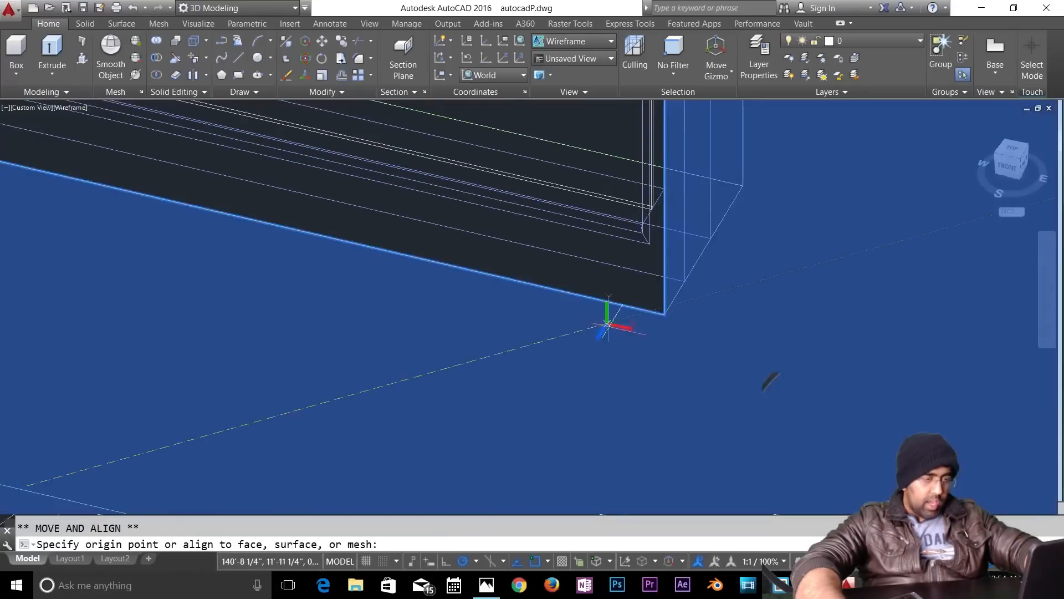
left_click(665, 315)
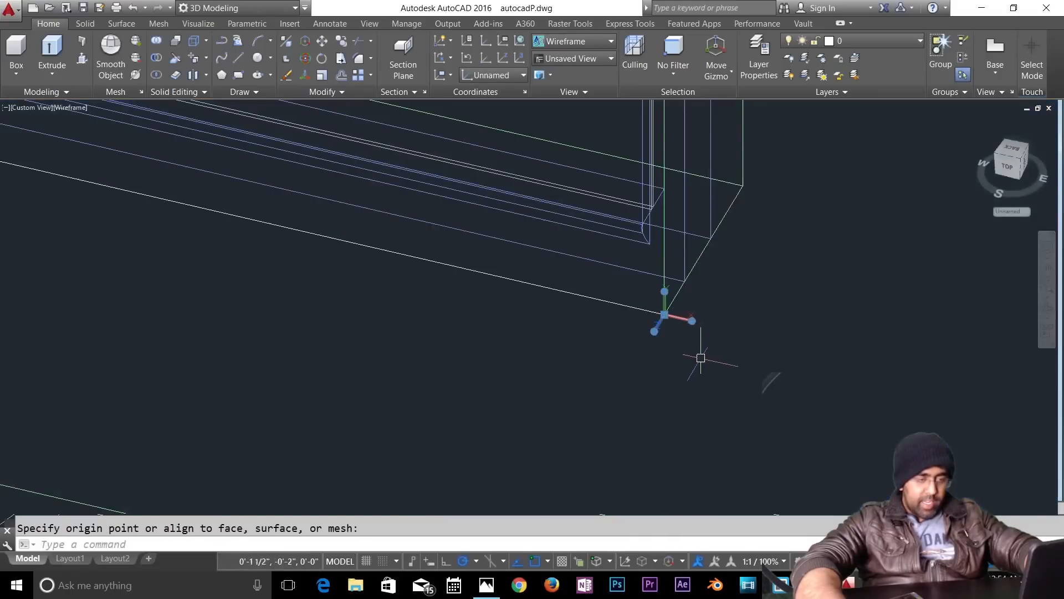
left_click(691, 321)
left_click(684, 282)
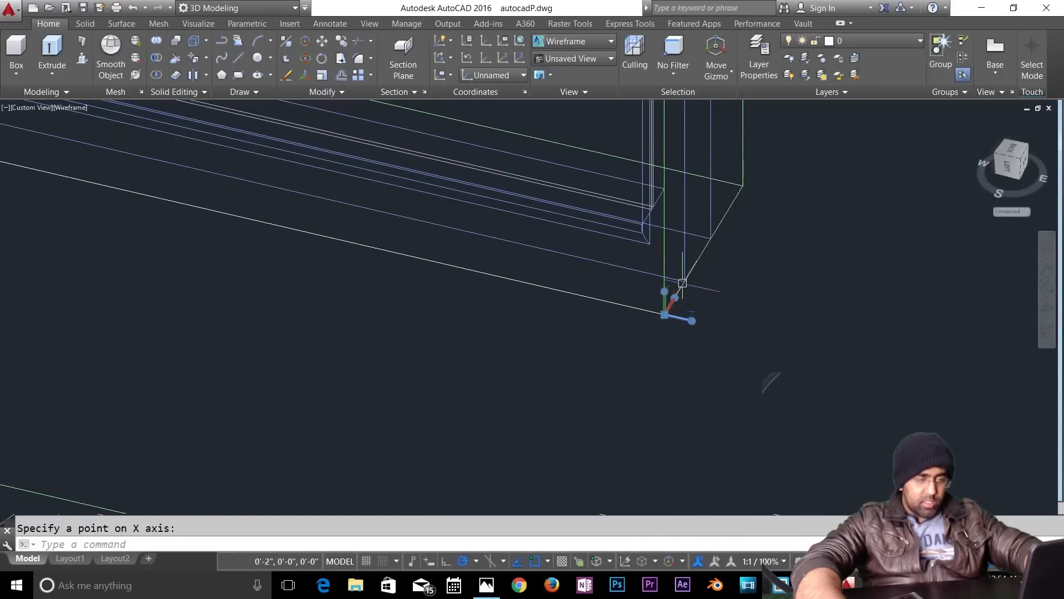
key("Escape")
middle_click_drag(726, 359, 578, 387)
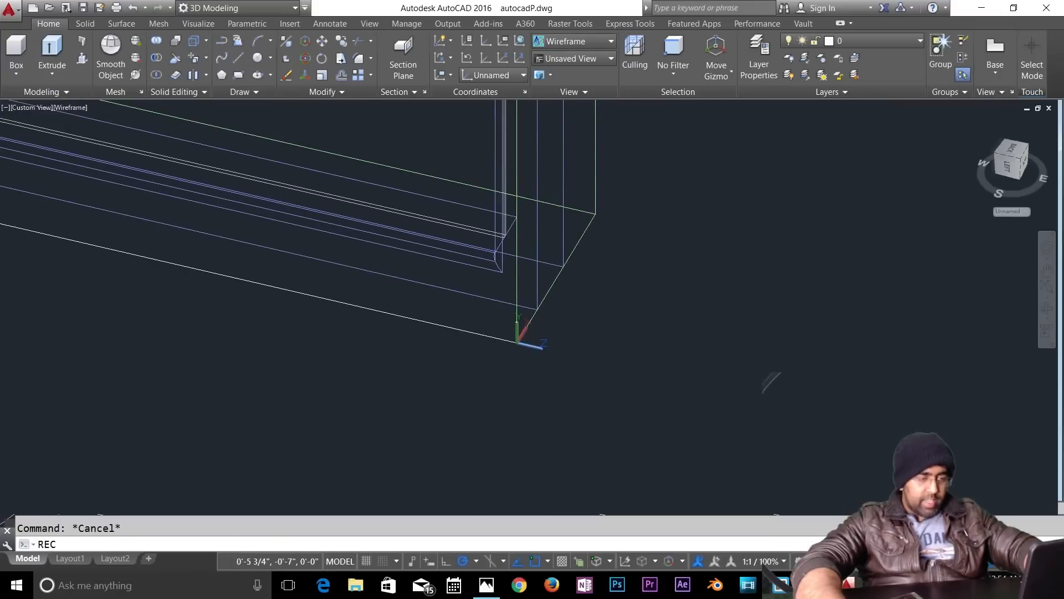
type("REC")
key("Return")
left_click(517, 342)
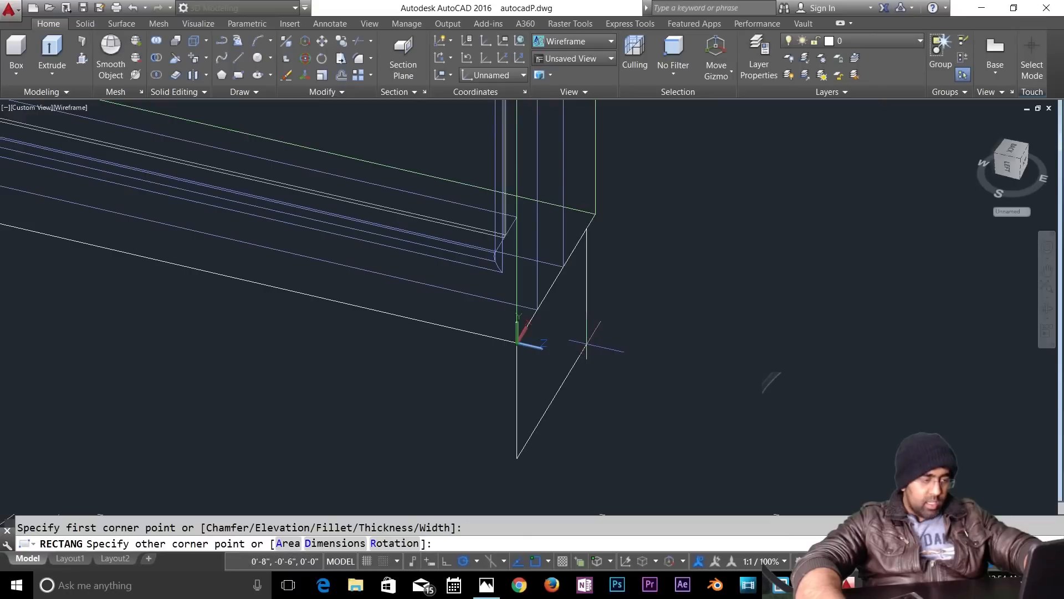
type("D")
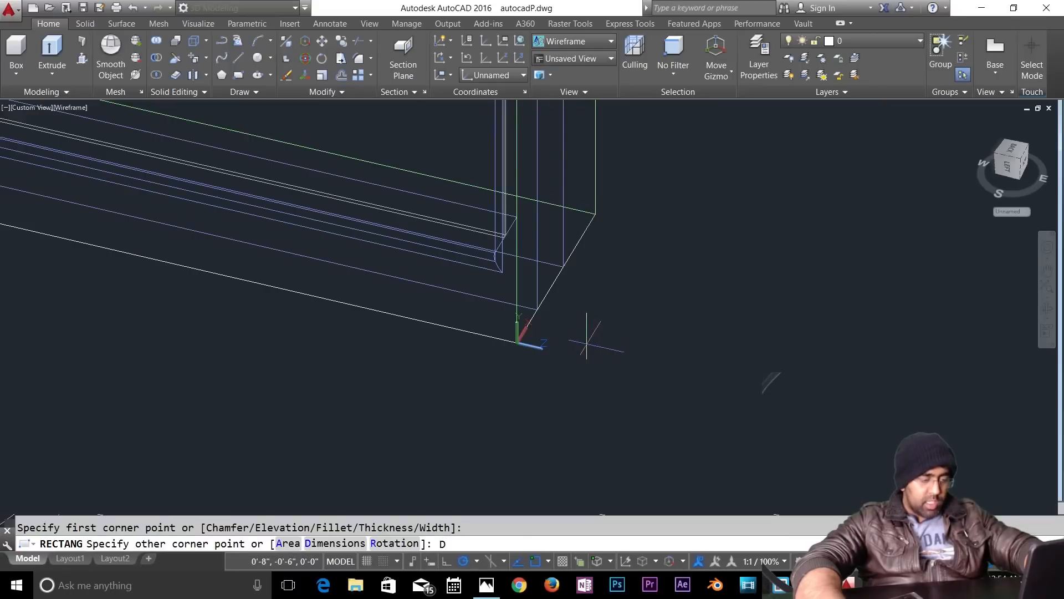
key("Return")
type("3")
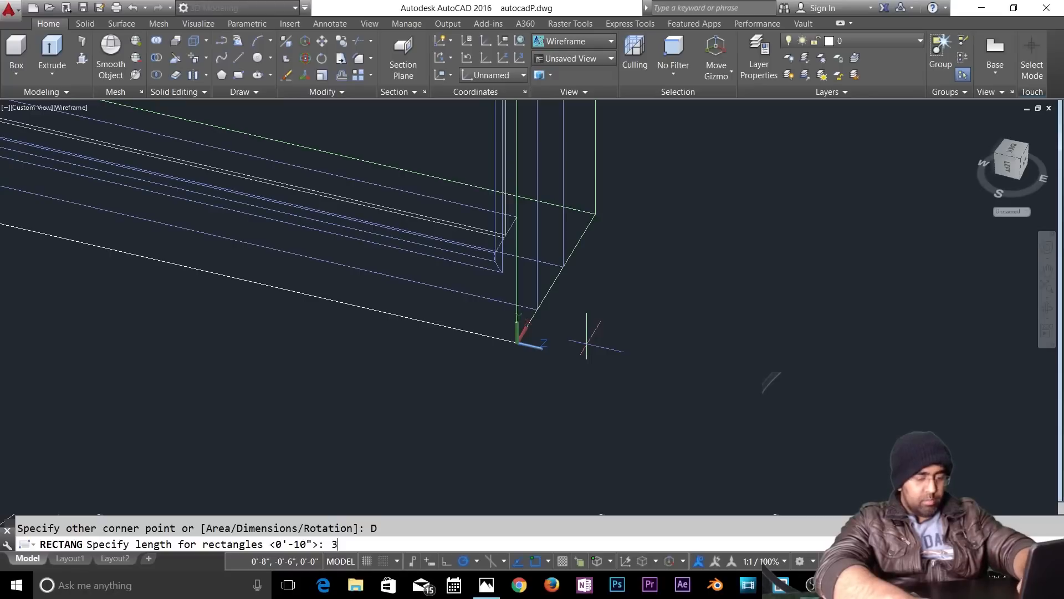
type(",'")
key("BackSpace")
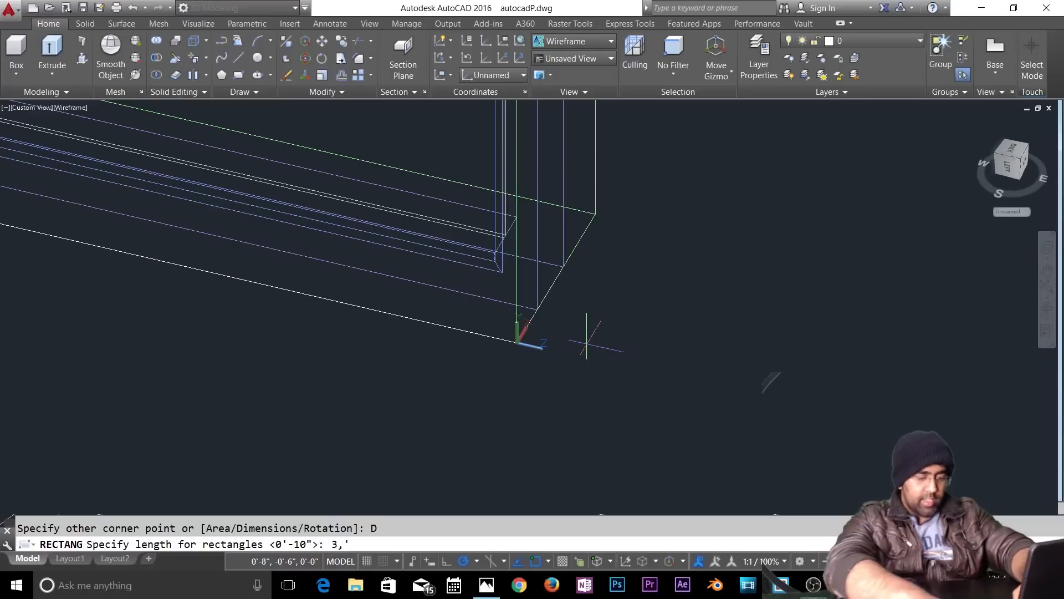
type("3")
key("Return")
key("Return")
key("Escape")
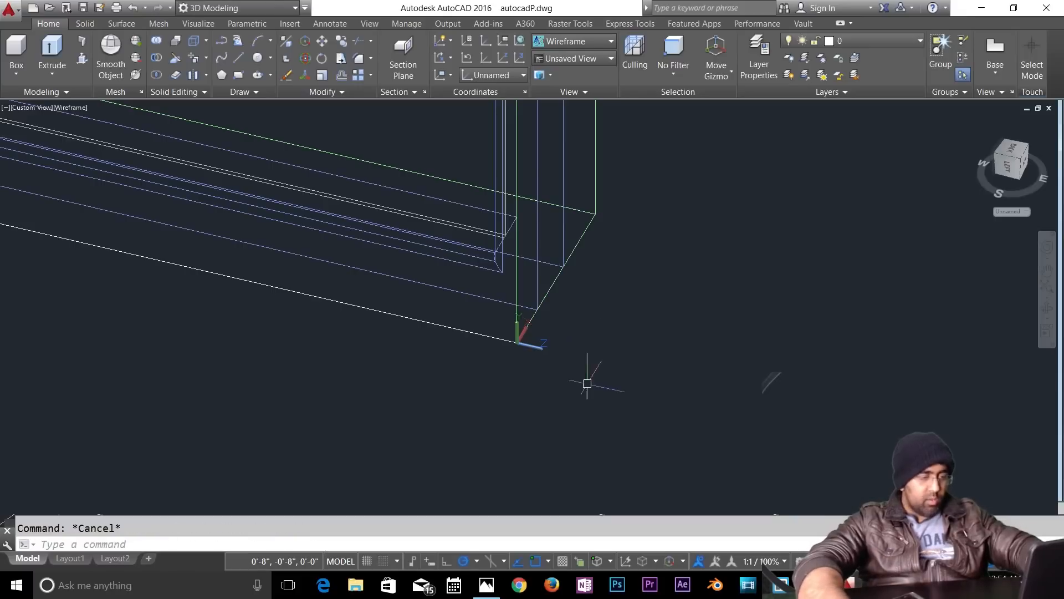
Step: Draw a small rectangular sill profile from the tall window's lower corner, projecting outward from the wall and downward
scroll(554, 377, "down", 6)
scroll(442, 382, "down", 4)
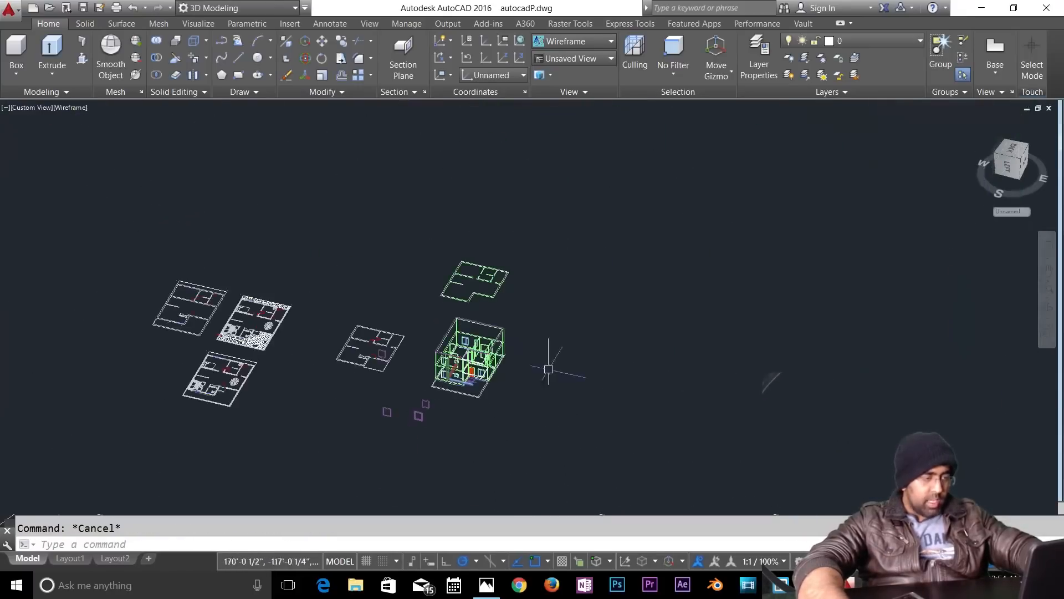
scroll(549, 370, "up", 6)
middle_click_drag(269, 419, 582, 376)
scroll(541, 382, "up", 5)
scroll(452, 297, "up", 3)
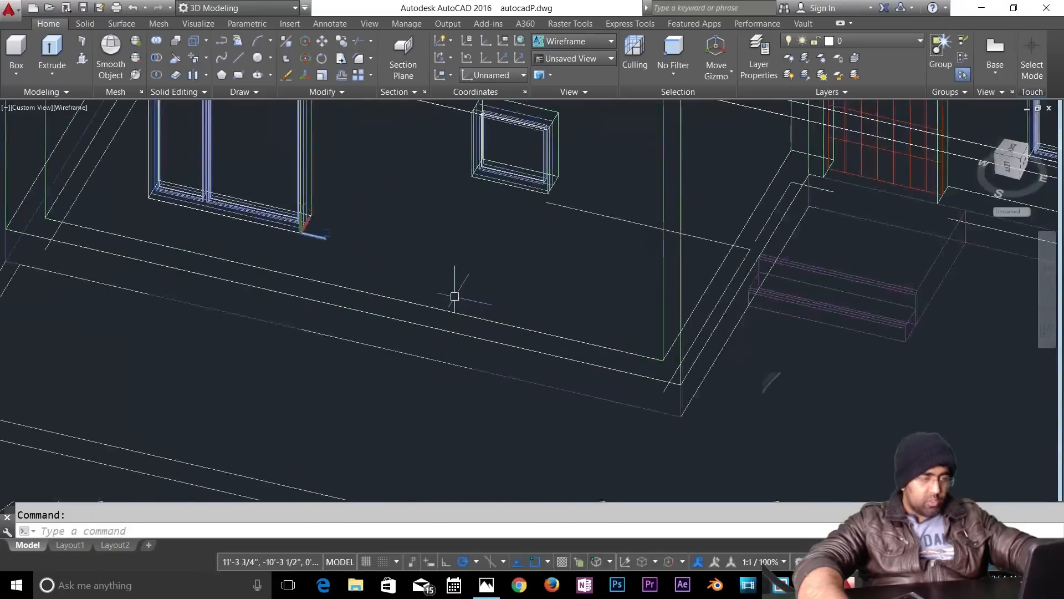
scroll(451, 297, "up", 3)
key("Escape")
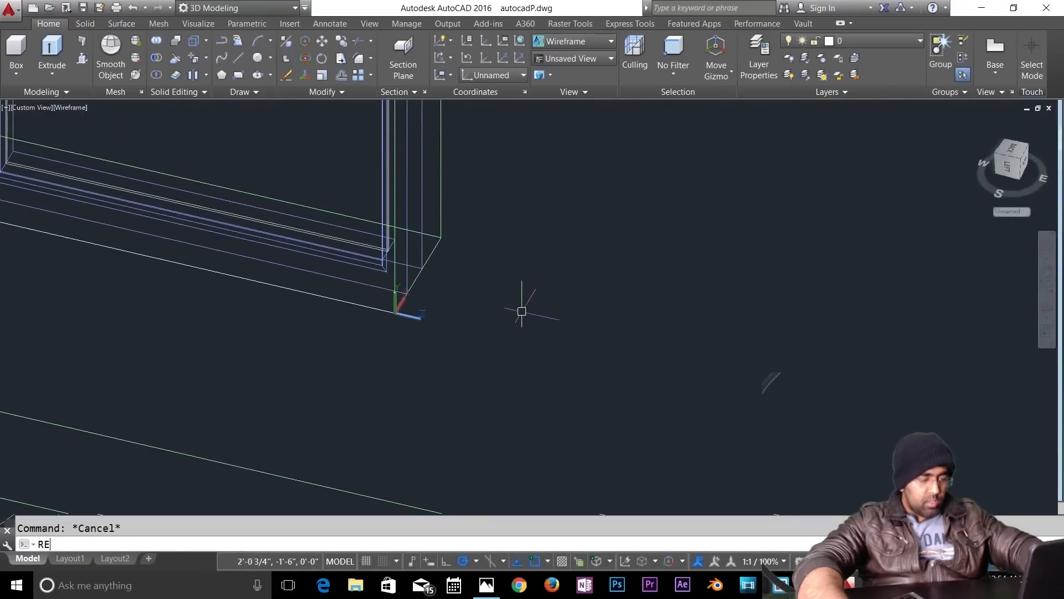
left_click(395, 313)
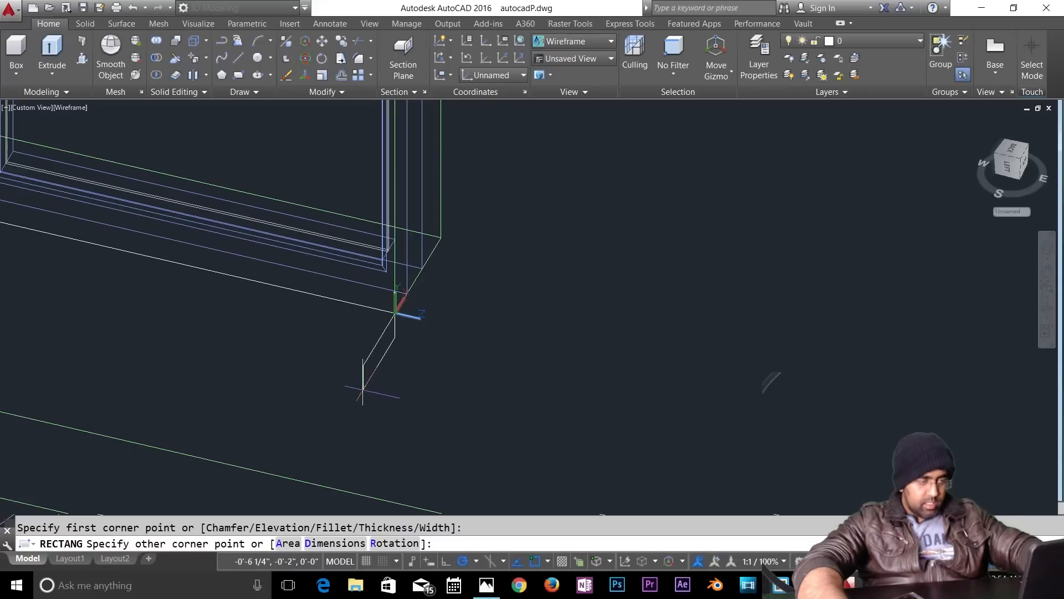
middle_click_drag(372, 383, 249, 330, "shift")
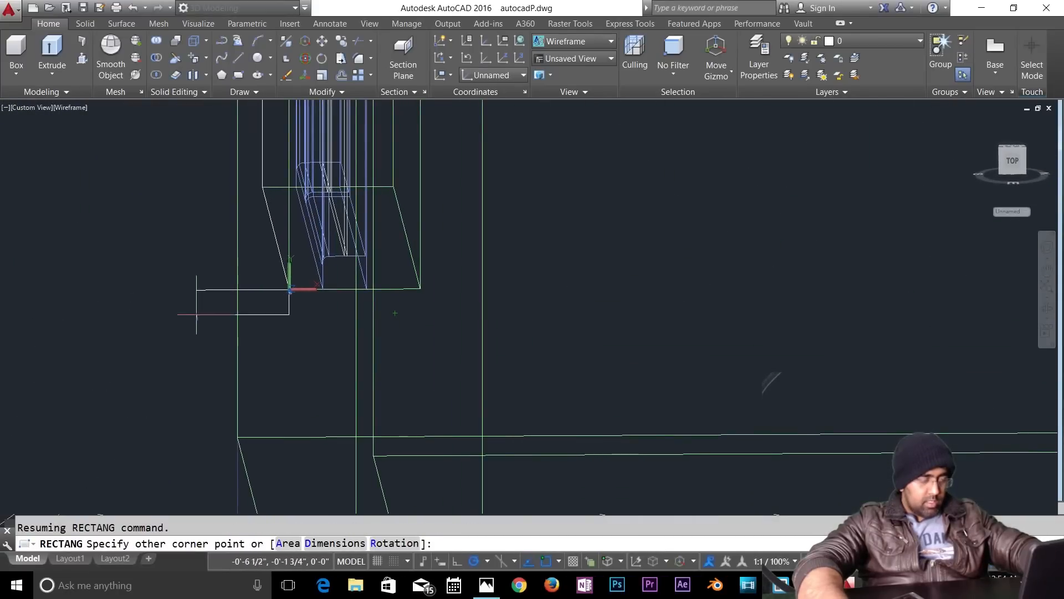
left_click(211, 320)
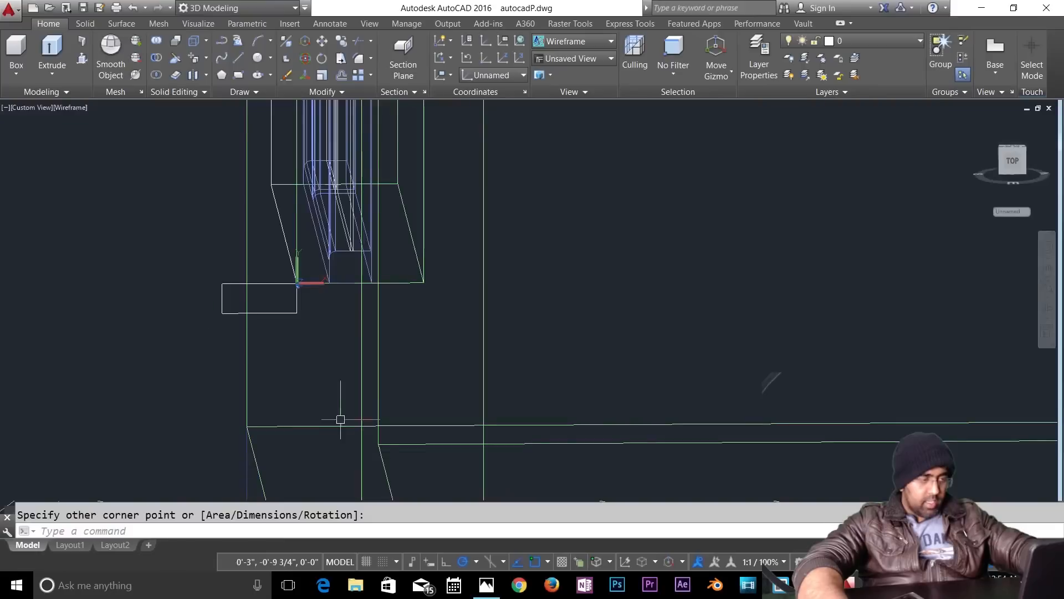
Step: Extrude the rectangular profile along the path on the tall window's bottom edge to form a sill
scroll(276, 339, "down", 2)
middle_click_drag(317, 396, 381, 390, "shift")
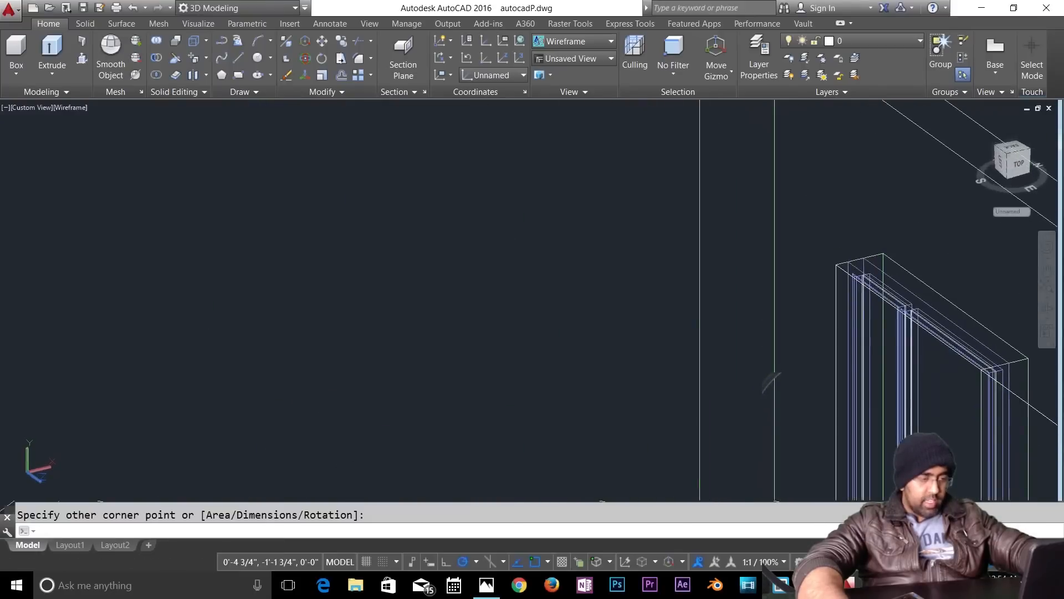
scroll(382, 390, "down", 3)
scroll(572, 470, "down", 1)
scroll(556, 453, "up", 6)
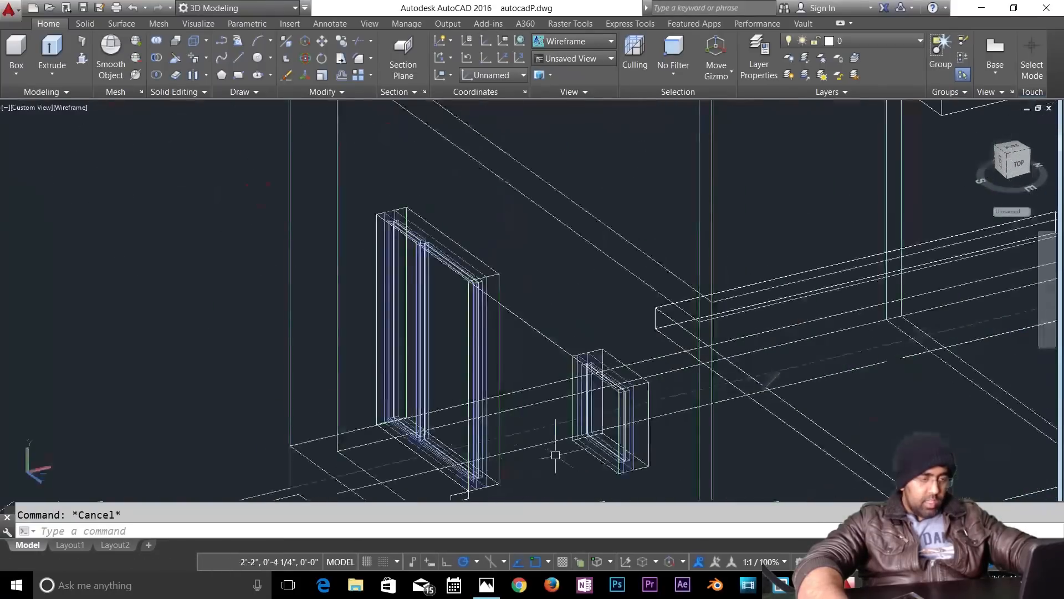
mouse_move(530, 459)
middle_mouse_down("shift")
mouse_move(553, 457)
mouse_move(530, 474)
middle_mouse_up("shift")
scroll(521, 432, "up", 5)
middle_click_drag(511, 380, 563, 459, "shift")
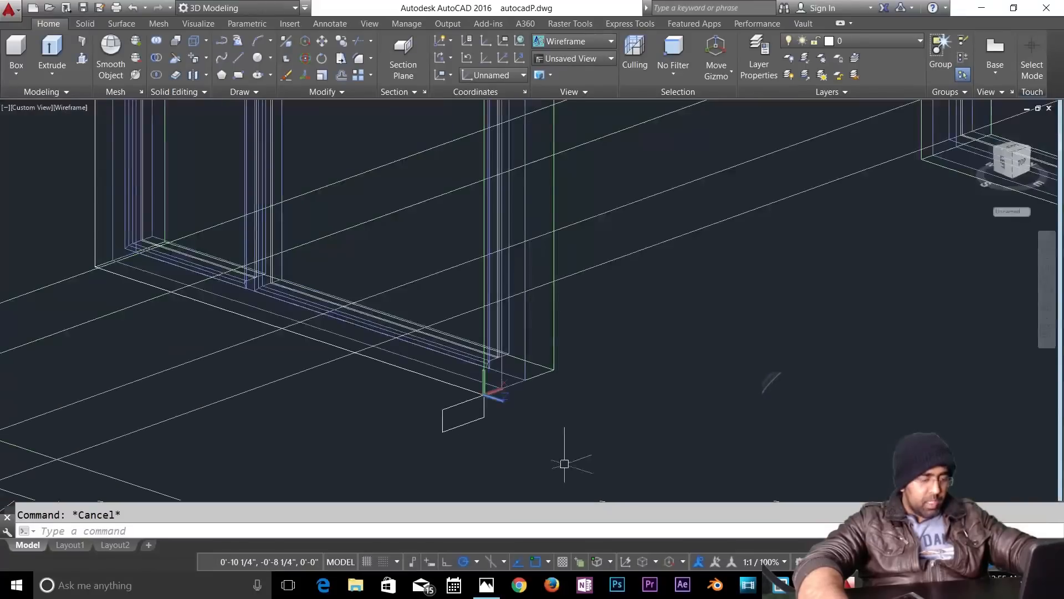
type("ext")
key("Return")
left_click(445, 441)
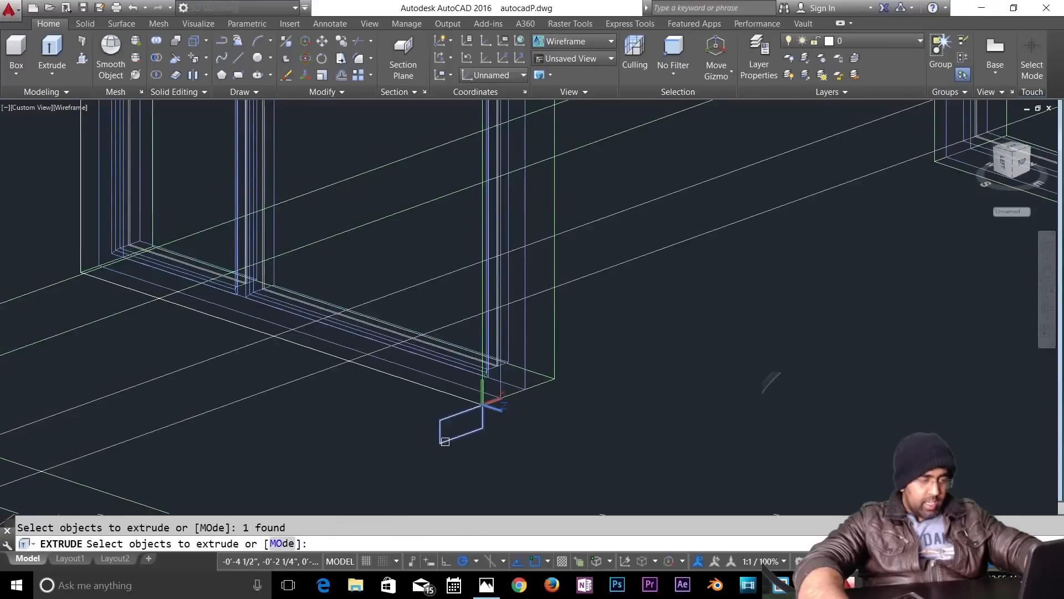
key("Return")
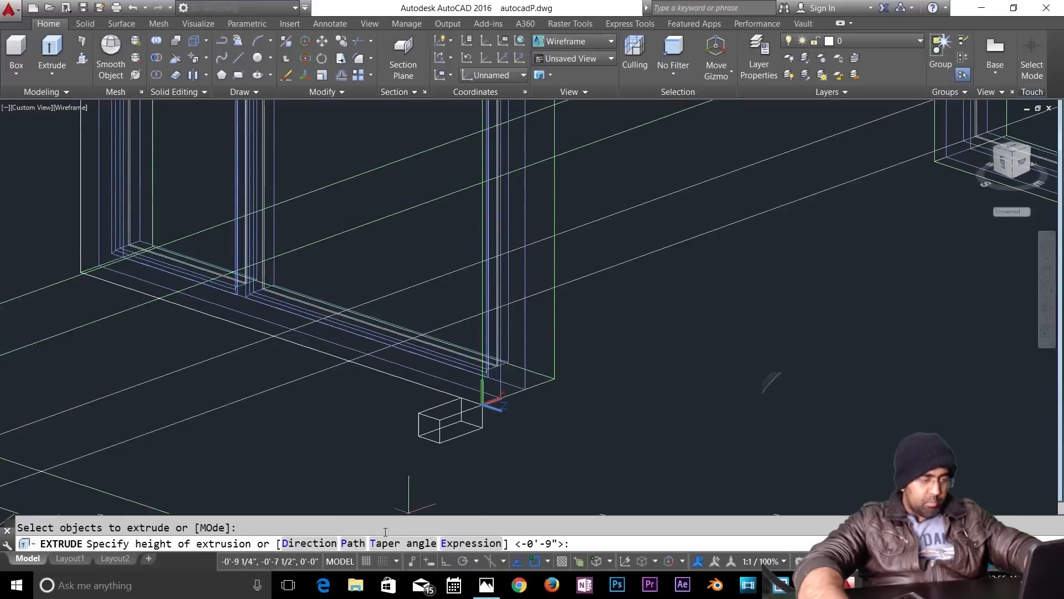
left_click(352, 544)
left_click(431, 387)
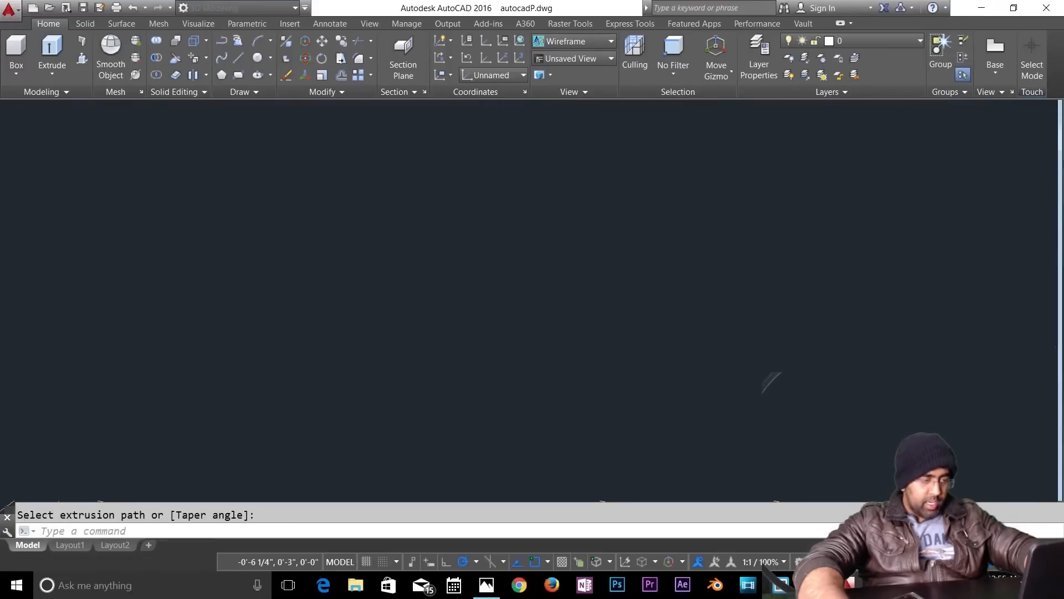
scroll(419, 424, "down", 1)
scroll(307, 375, "down", 2)
middle_click_drag(368, 421, 475, 478)
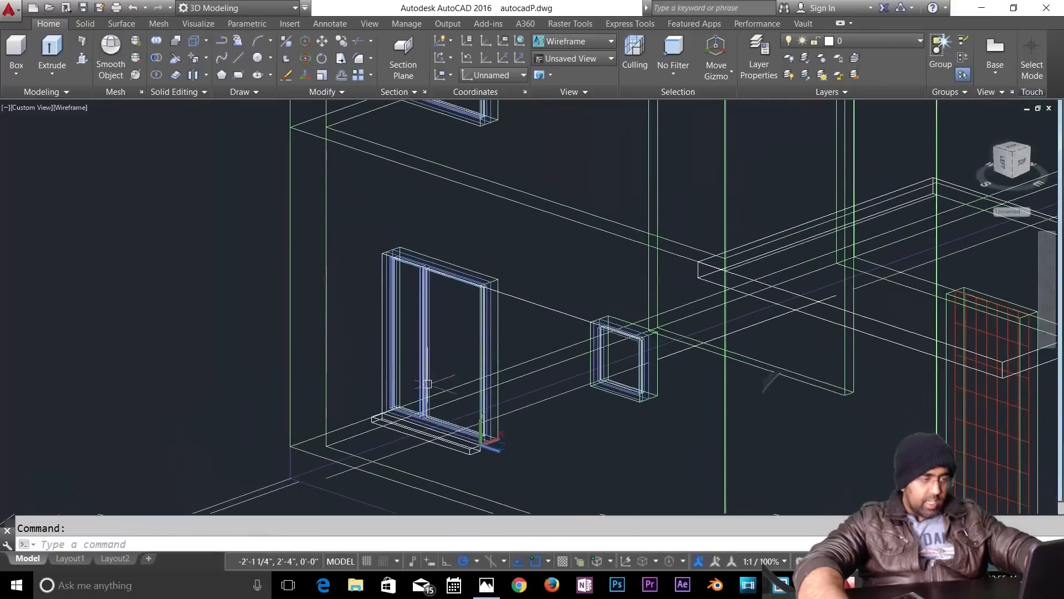
scroll(380, 369, "up", 3)
left_click(387, 380)
key("Escape")
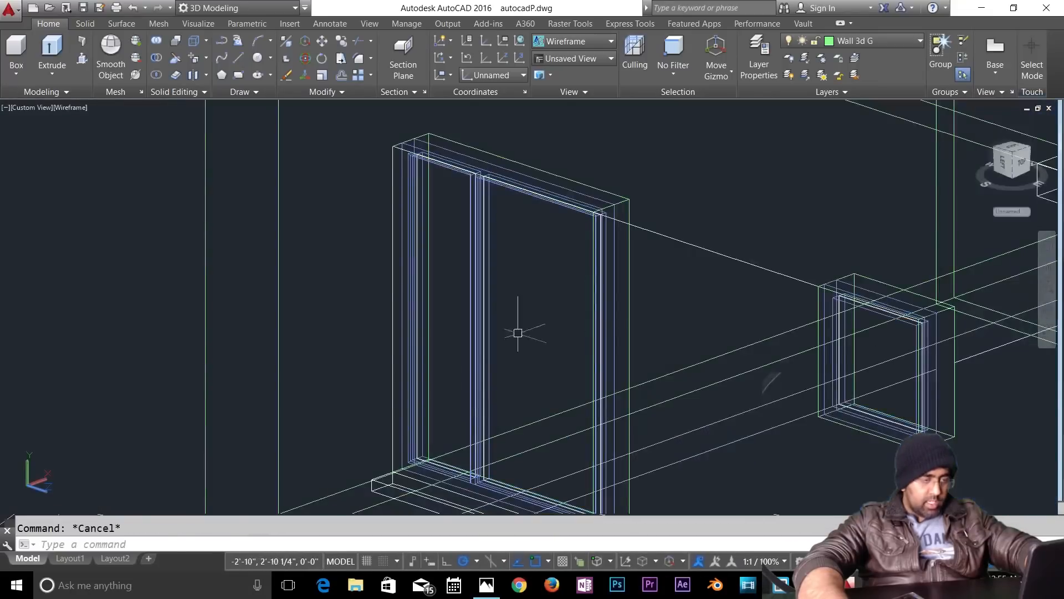
Step: Undo the last sill extrusion to recover the rectangular profile at the tall window's lower corner
left_click(731, 258)
key("Escape")
type("U")
scroll(708, 373, "up", 4)
key("Return")
key("Escape")
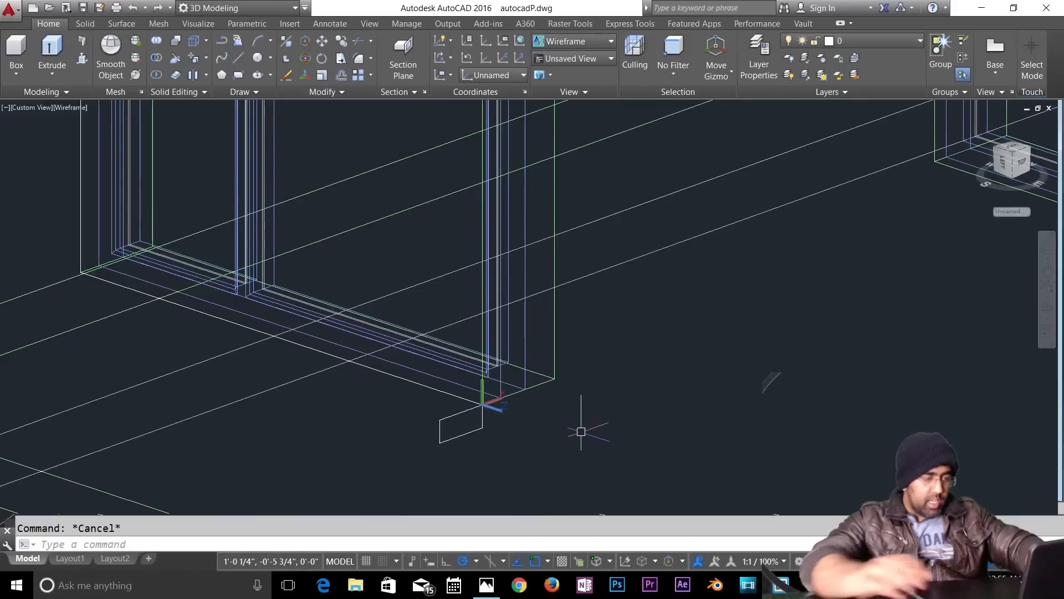
Step: Reset the UCS to World while keeping the small rectangular profile at the tall window's corner
type("UCS")
key("Return")
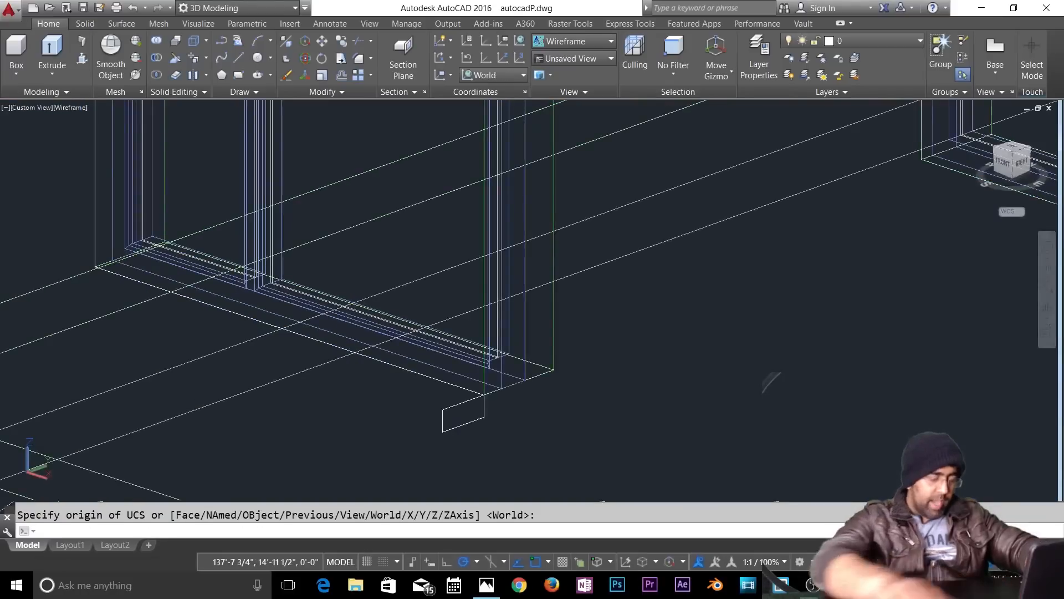
key("Escape")
type("P")
key("BackSpace")
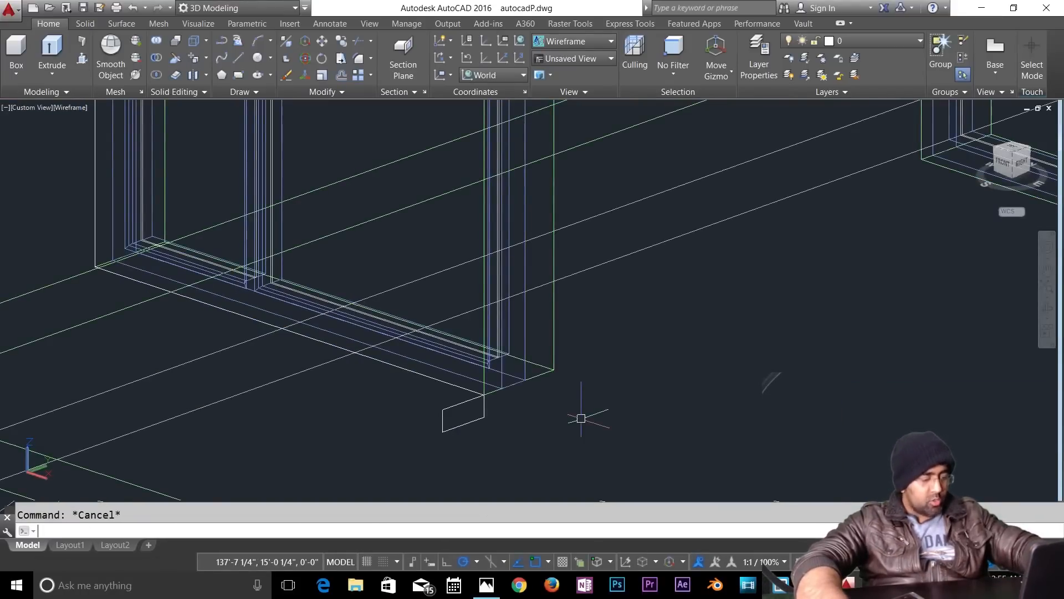
Step: Extrude the rectangular profile along the path that follows the tall window's bottom, side and top edges over to the small window
type("EXT")
key("Return")
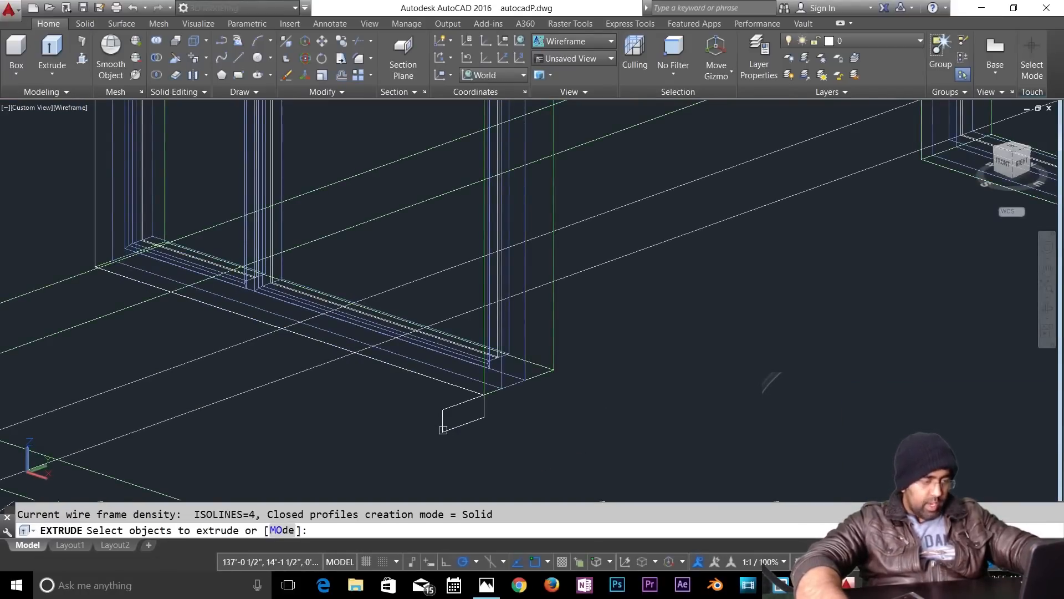
left_click(442, 427)
key("Return")
left_click(353, 530)
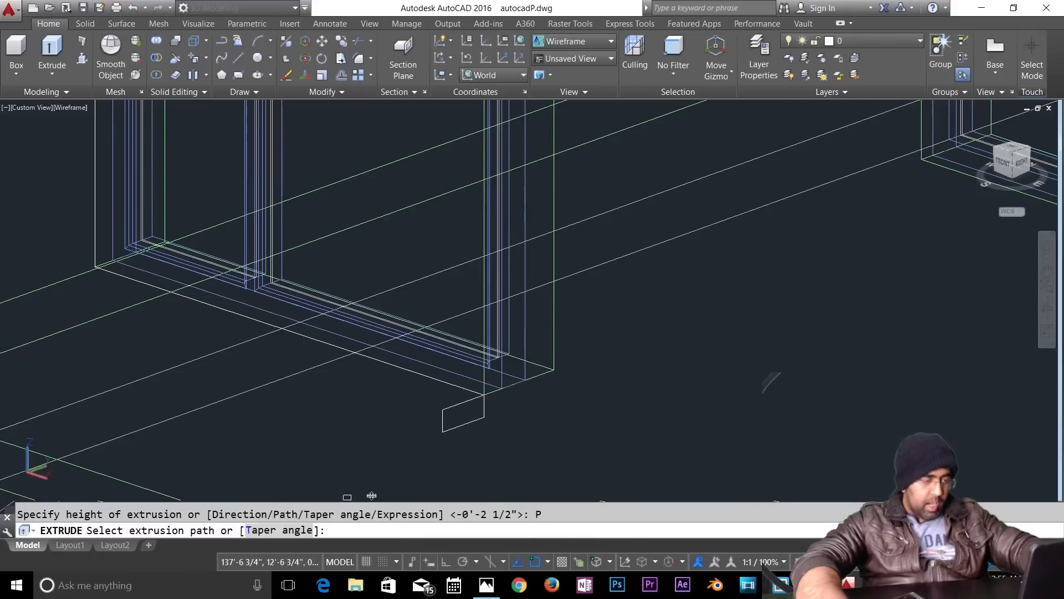
left_click(404, 369)
scroll(482, 408, "down", 3)
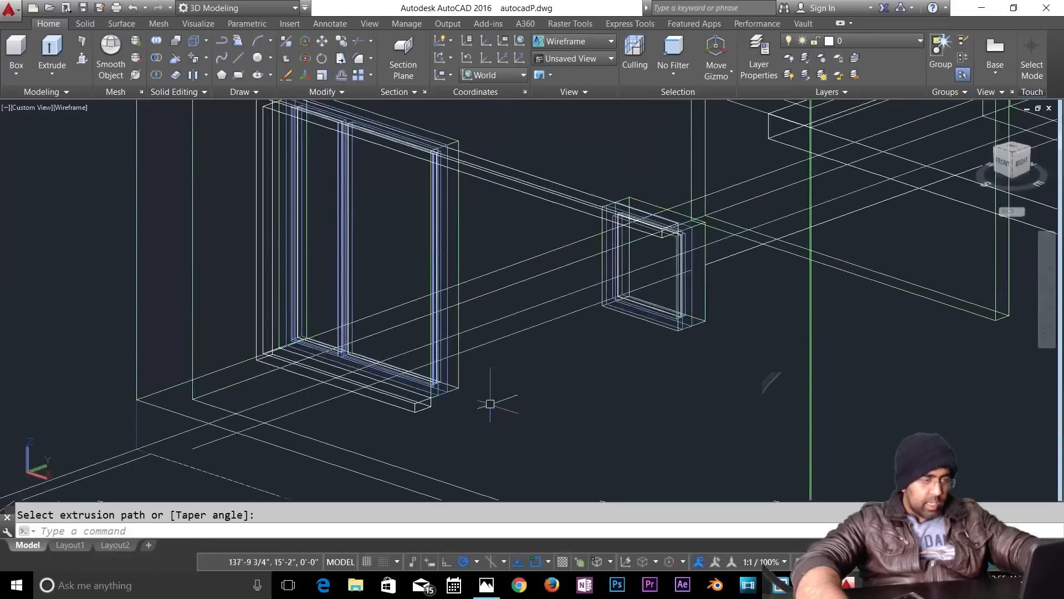
Step: Display the model in the Shaded visual style and examine the trim around the tall window, especially its lower corner
left_click(586, 41)
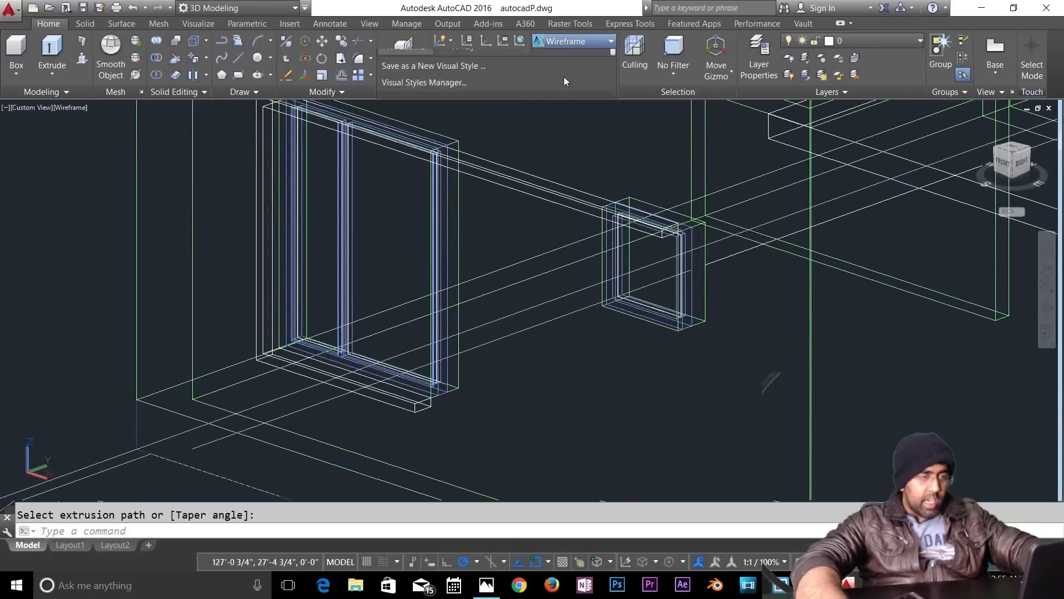
left_click(404, 124)
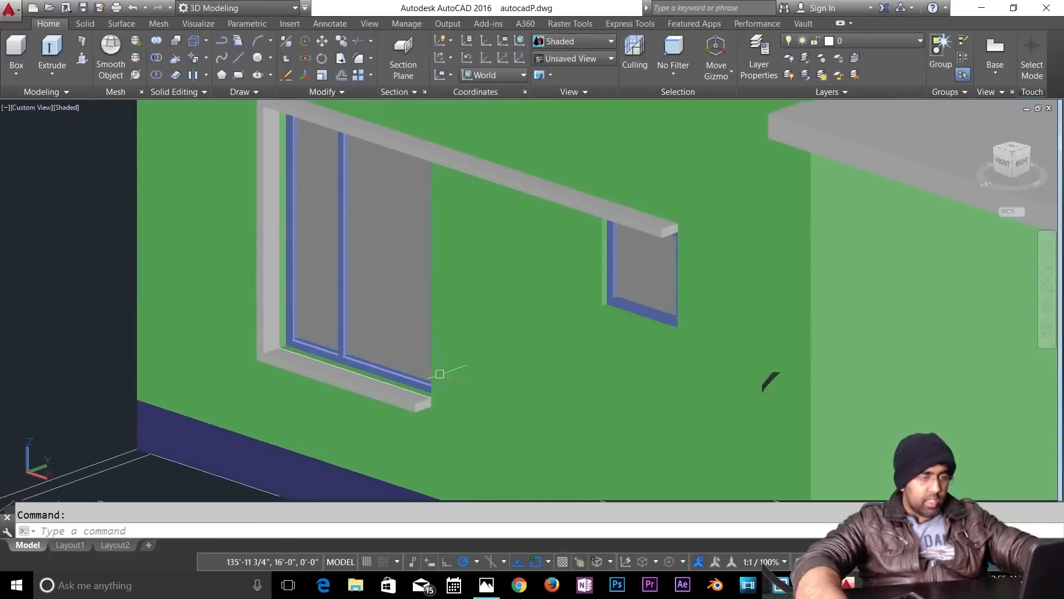
scroll(449, 372, "down", 2)
scroll(327, 284, "up", 3)
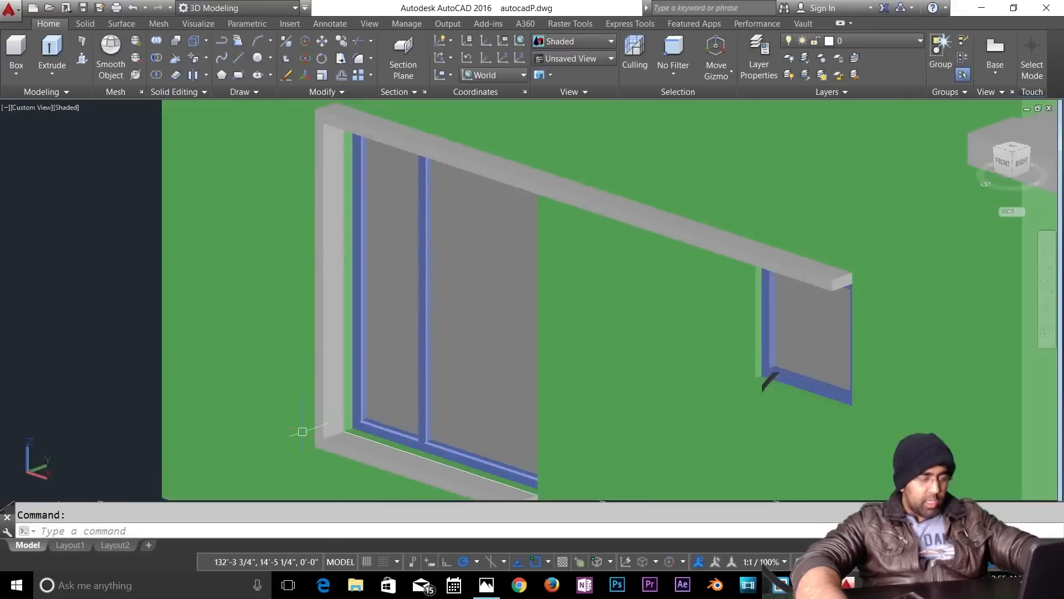
scroll(302, 431, "up", 2)
left_click(329, 360)
key("Escape")
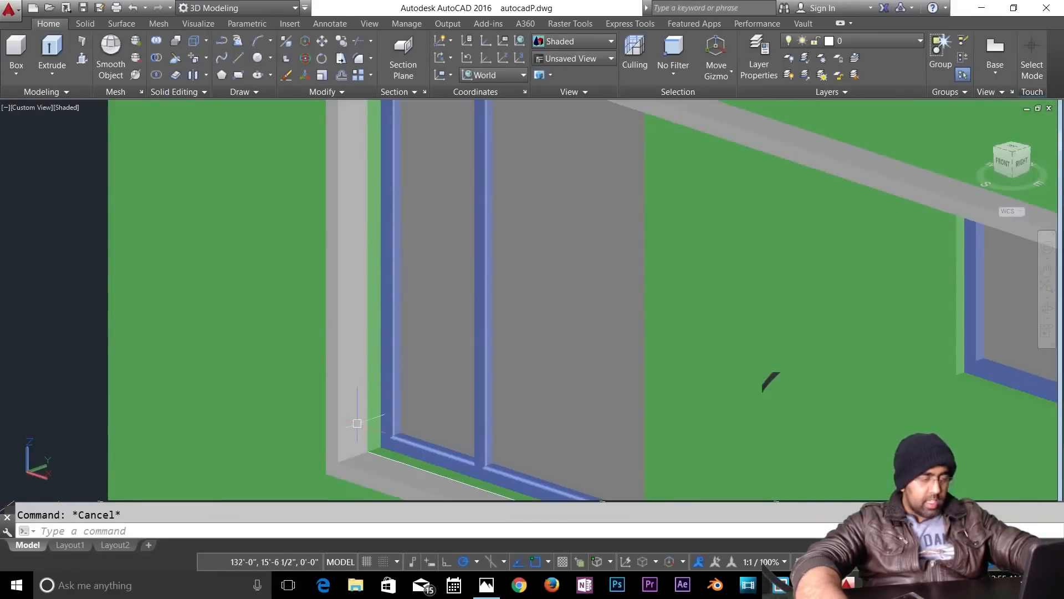
scroll(322, 338, "down", 3)
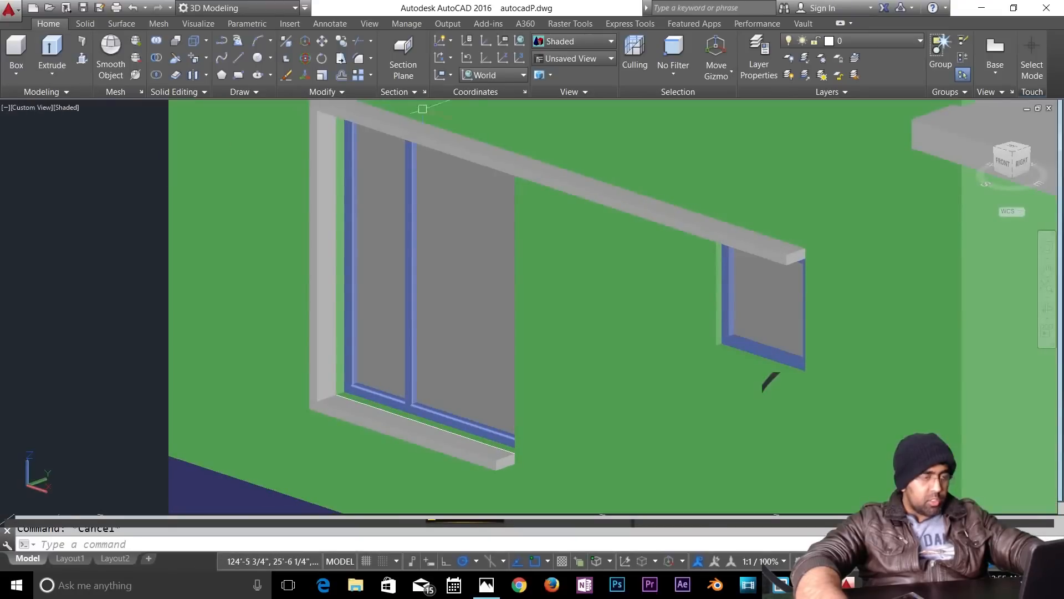
Step: Return to Wireframe display and draw a small rectangle from the lower inside corner of the trim's vertical leg, extending past its outer side
left_click(557, 42)
left_click(404, 163)
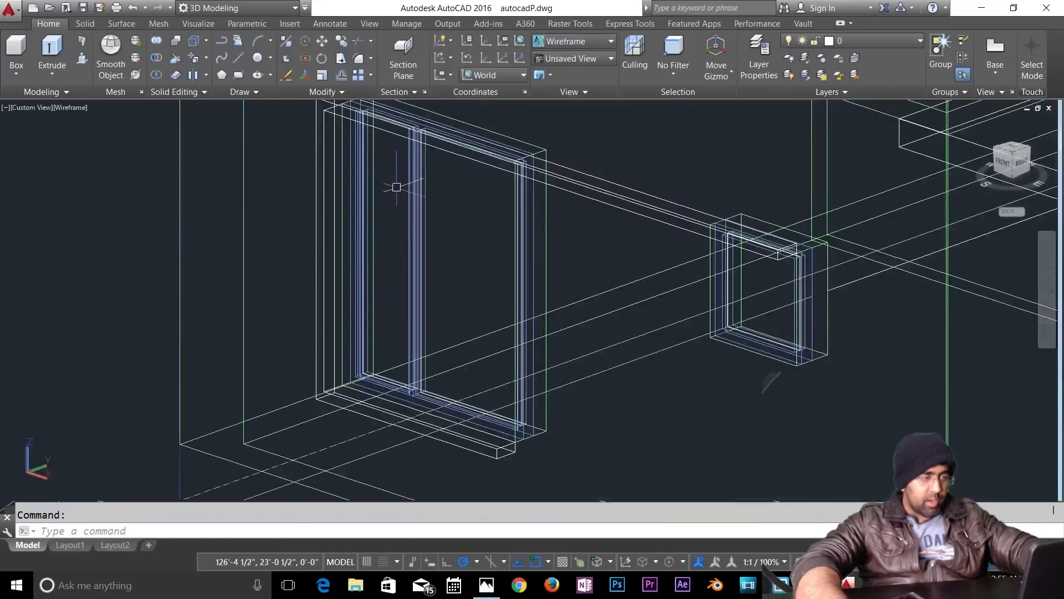
key("Escape")
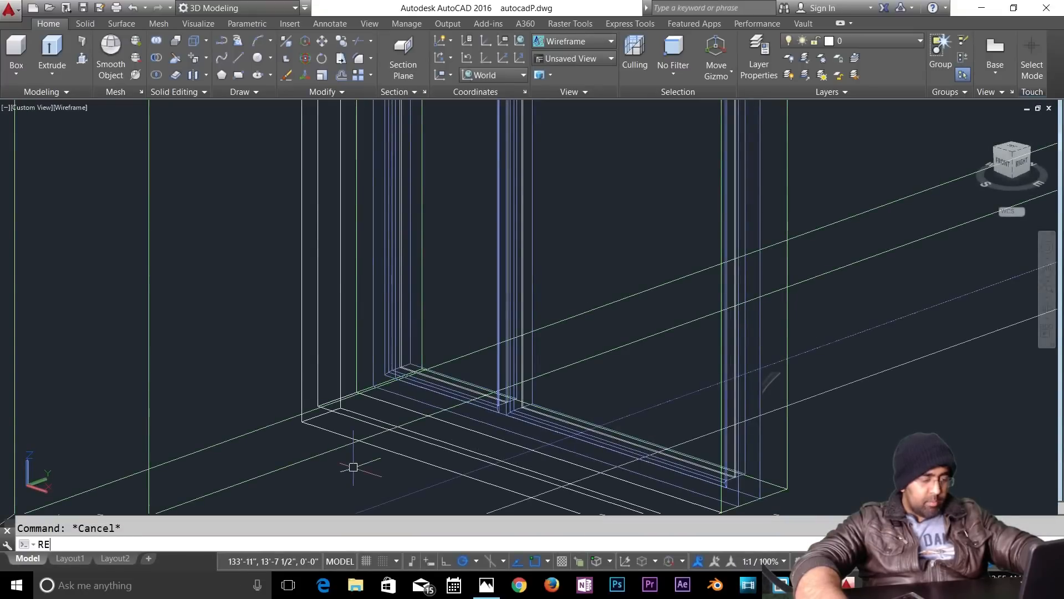
key("Return")
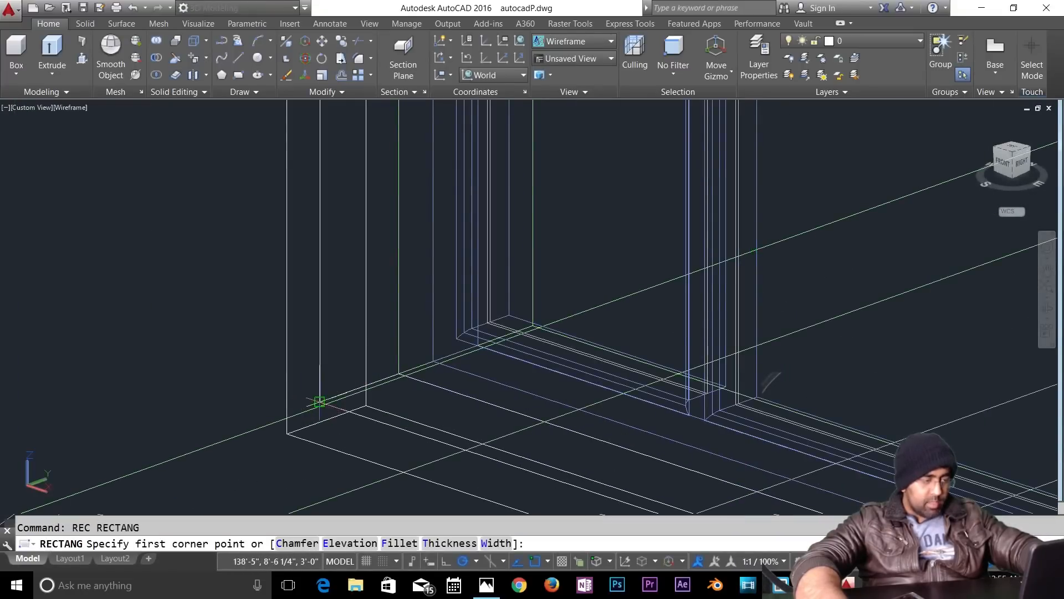
left_click(319, 400)
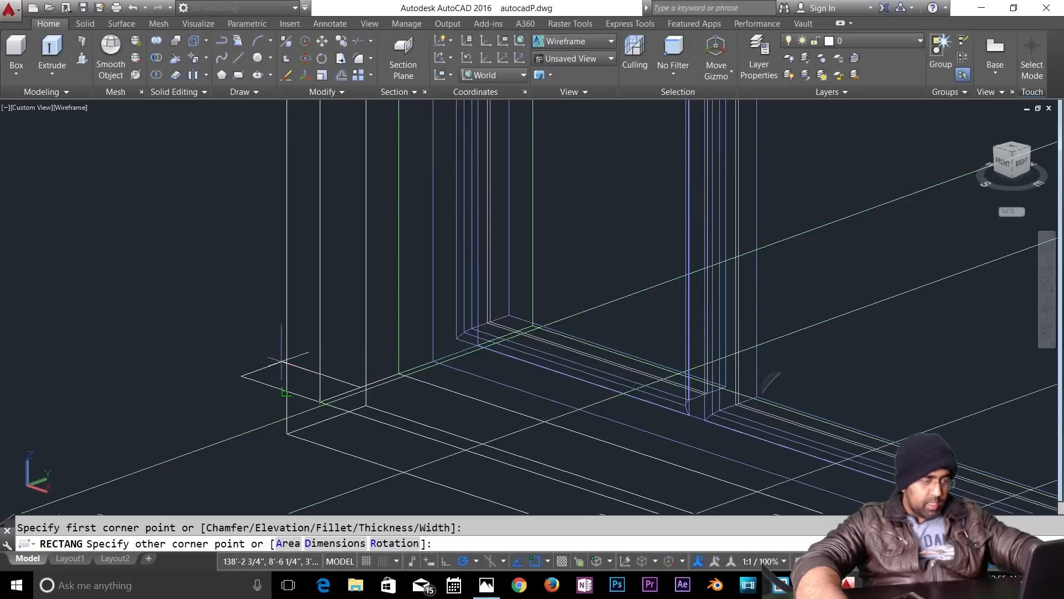
key("Escape")
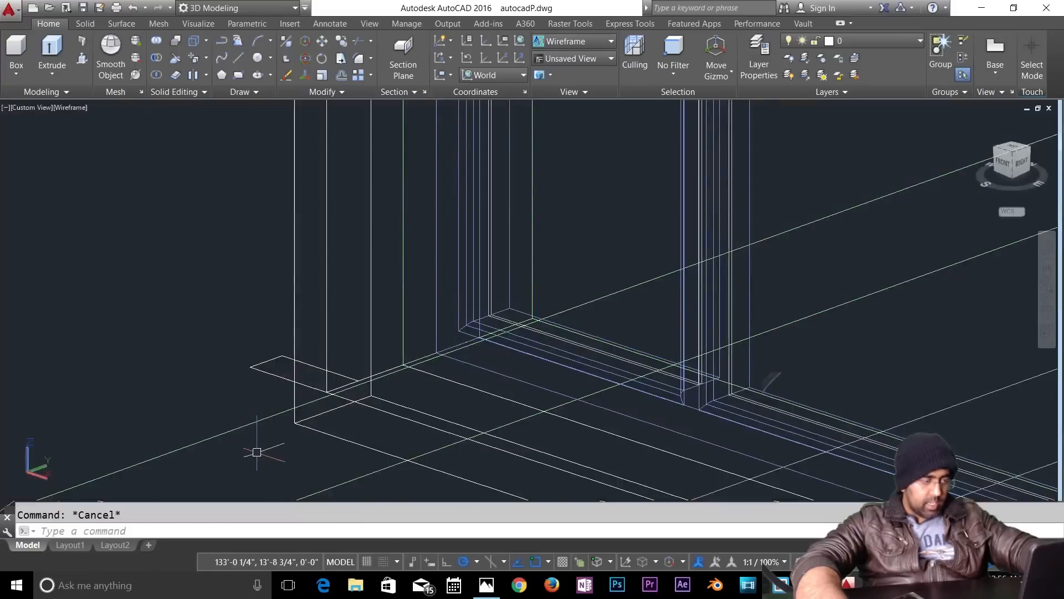
Step: Extrude the small rectangle upward as a cutting block to the underside of the trim's top band
type("EXT")
key("Return")
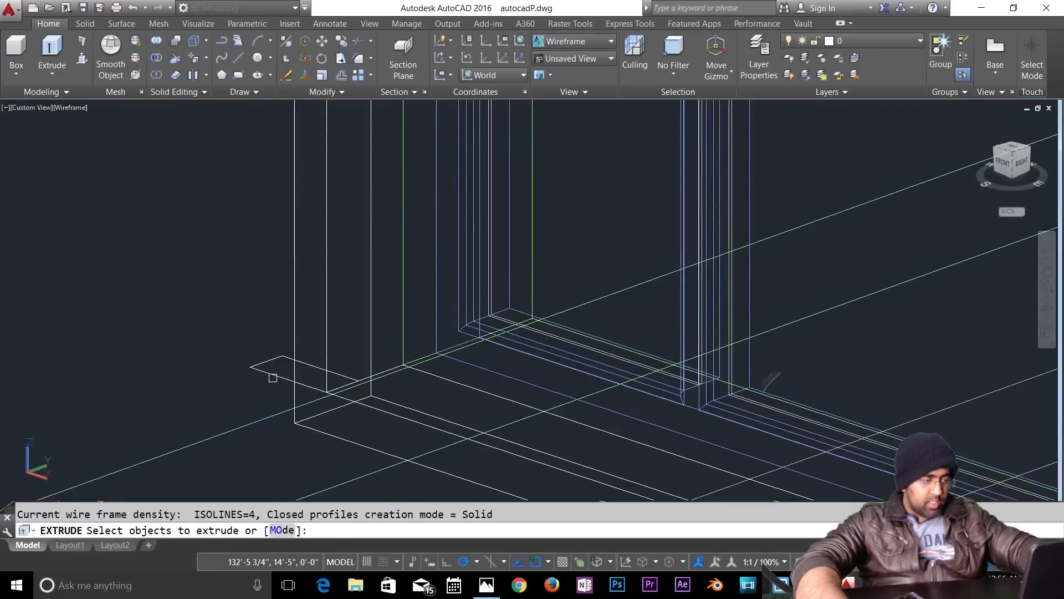
left_click(275, 375)
key("Return")
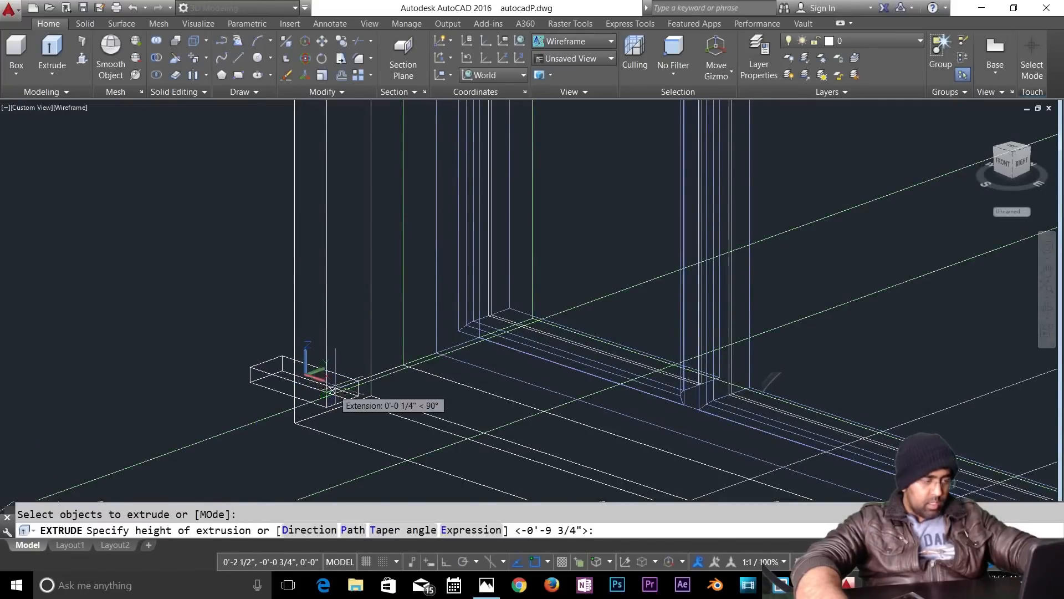
scroll(361, 277, "down", 3)
middle_click_drag(361, 276, 412, 543)
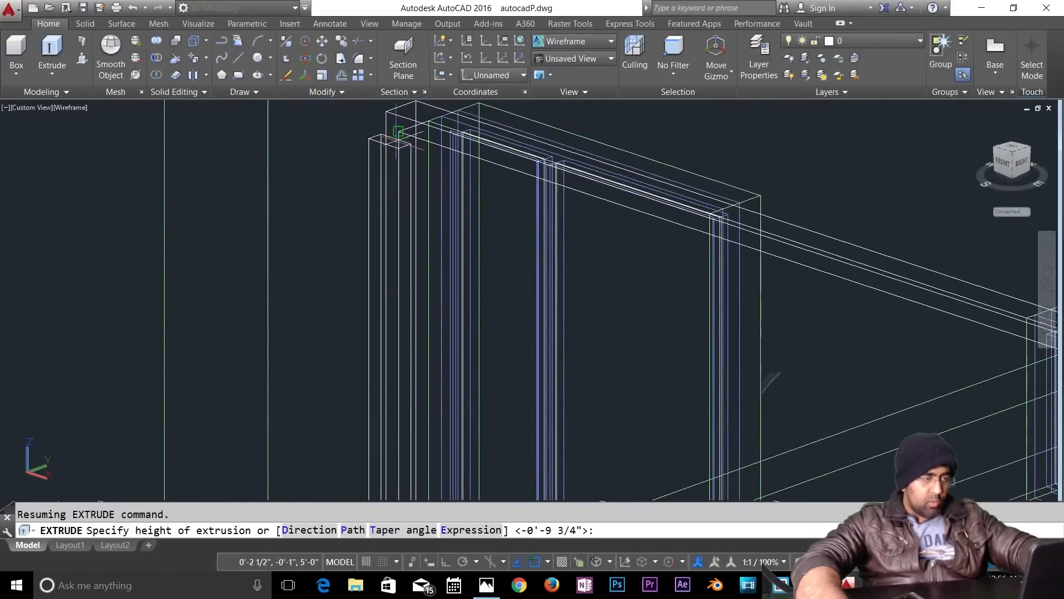
key("Escape")
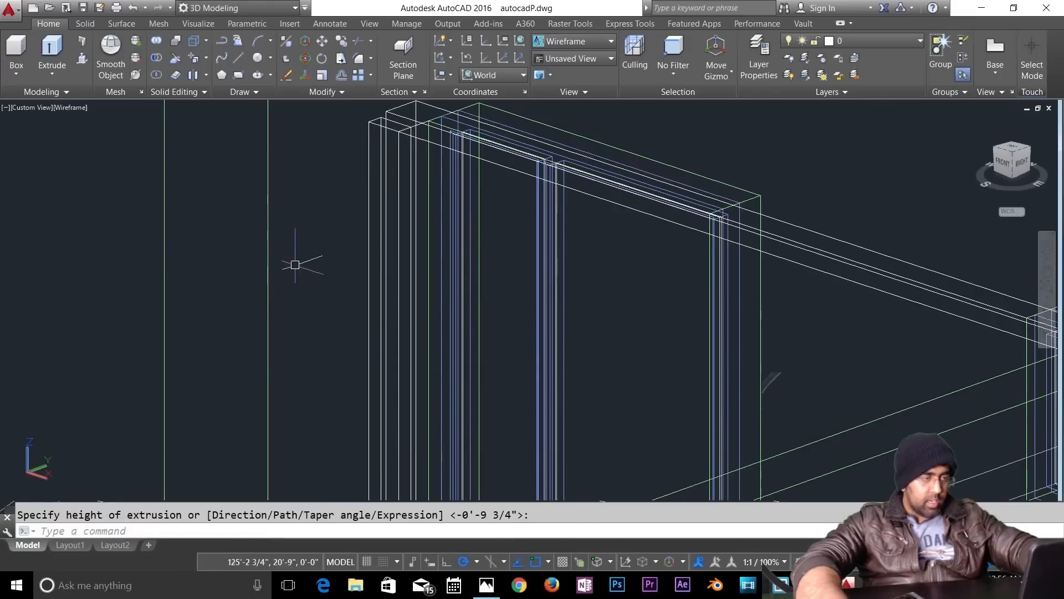
type("s")
key("Return")
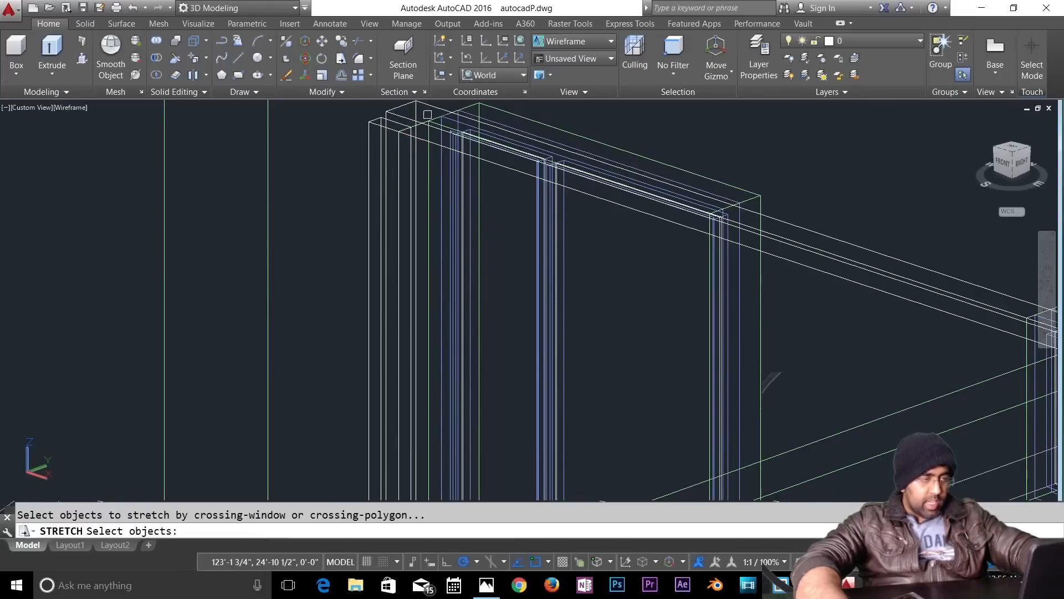
left_click(421, 105)
key("Return")
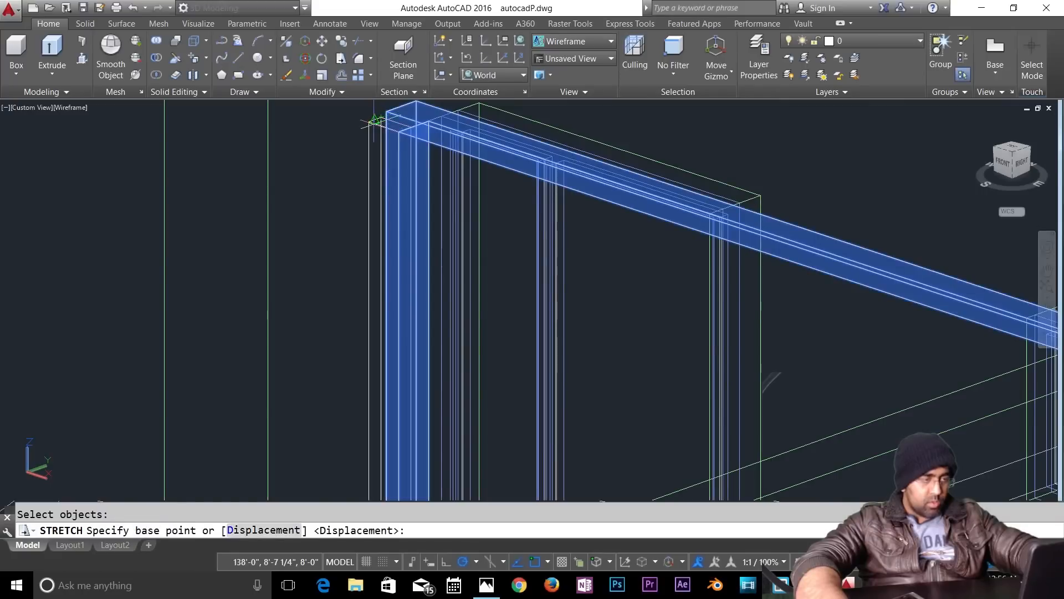
key("Return")
key("Escape")
key("Escape")
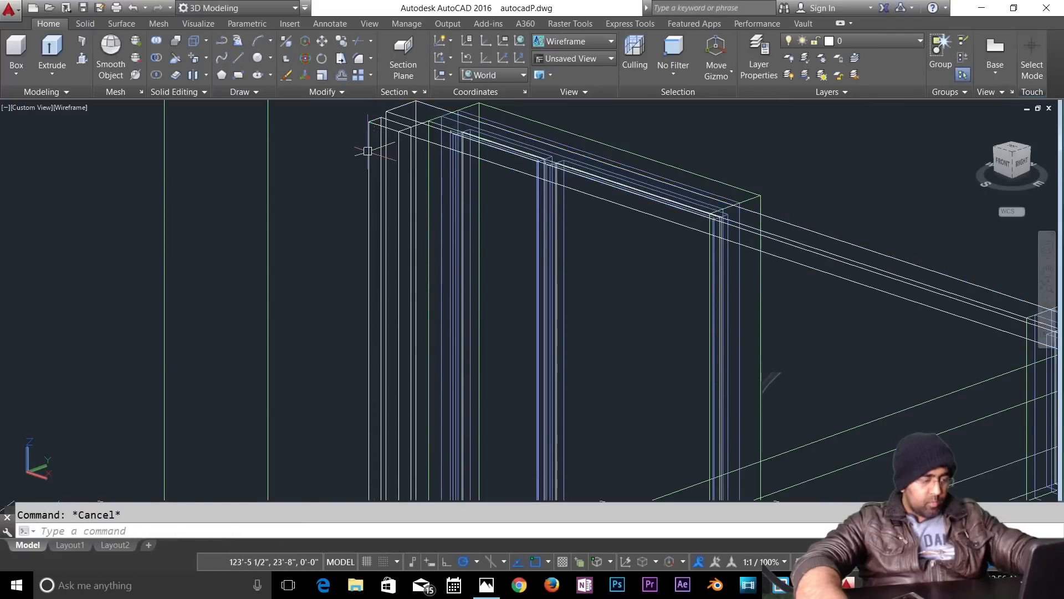
Step: Subtract the tall cutting block from the window trim to narrow its vertical leg
type("su")
key("Return")
left_click(424, 103)
key("Return")
left_click(369, 125)
key("Return")
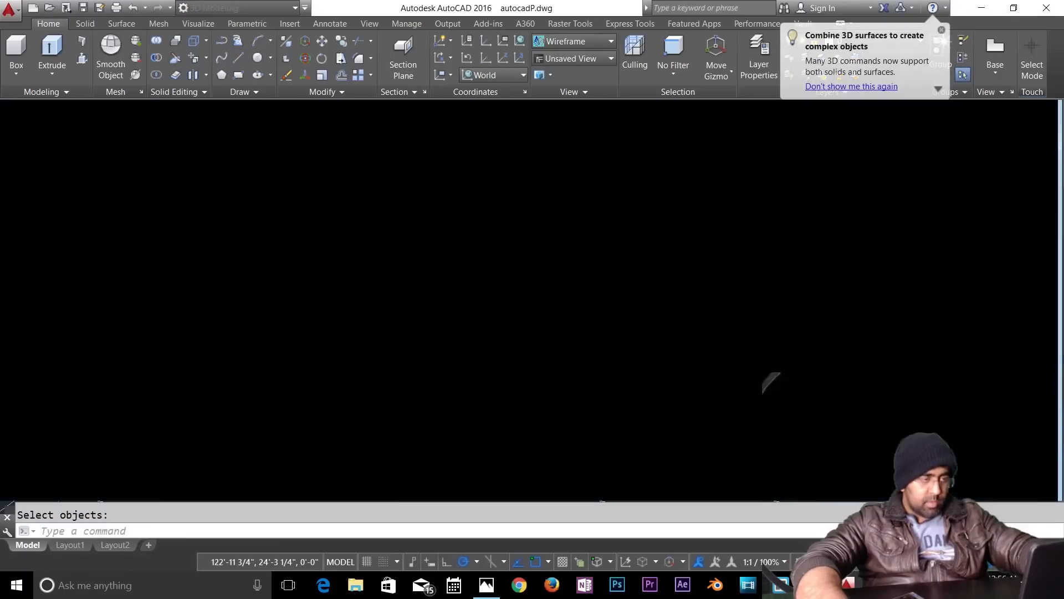
Step: Switch to the Shaded visual style and inspect the narrowed vertical leg and the protruding sill of the trim
left_click(572, 43)
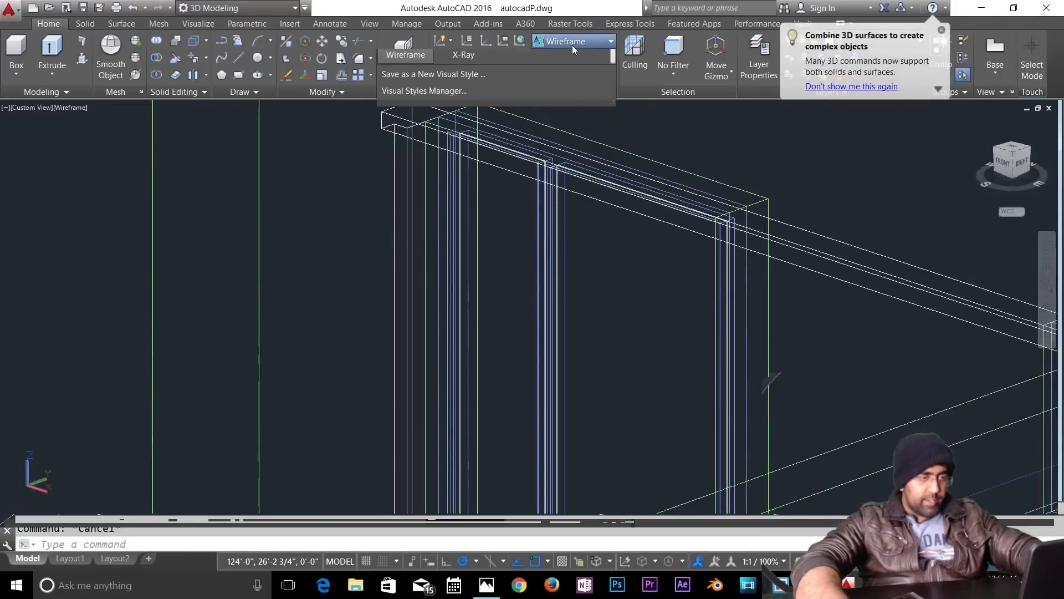
left_click(394, 138)
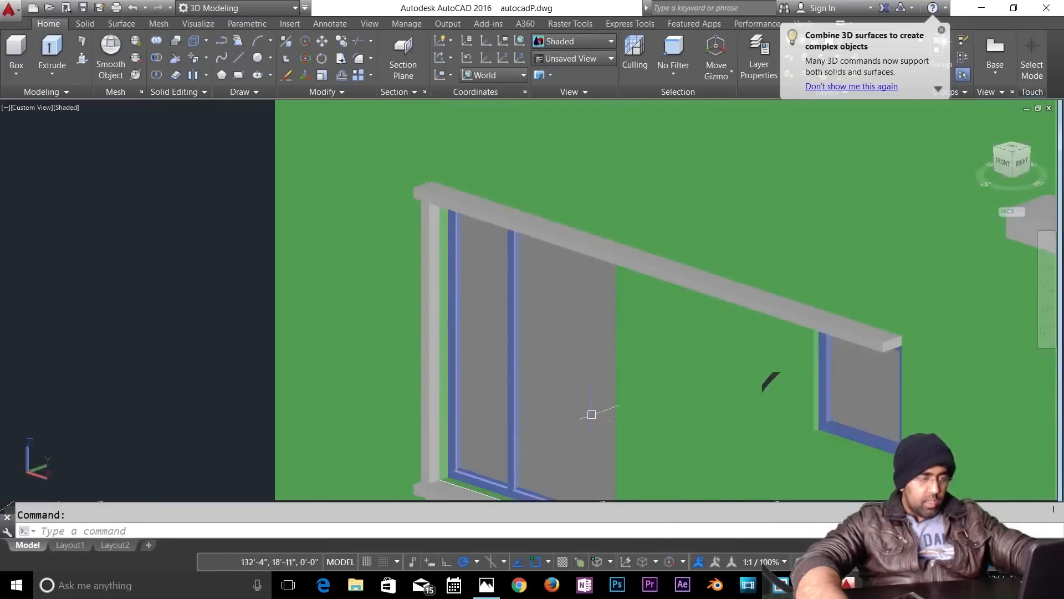
scroll(598, 434, "down", 2)
middle_click_drag(622, 463, 552, 321)
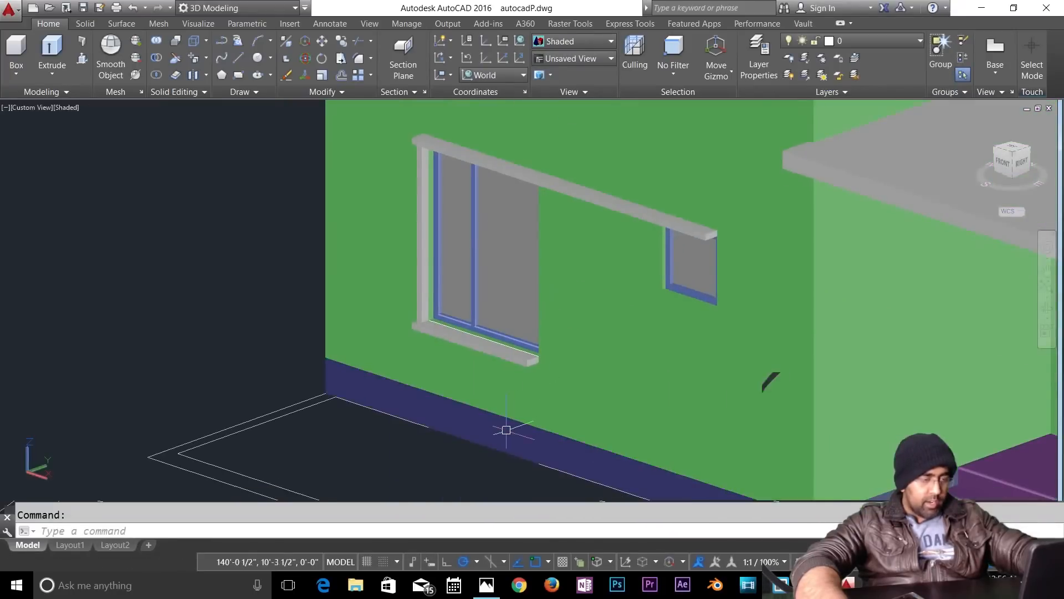
scroll(499, 423, "up", 2)
scroll(468, 365, "up", 2)
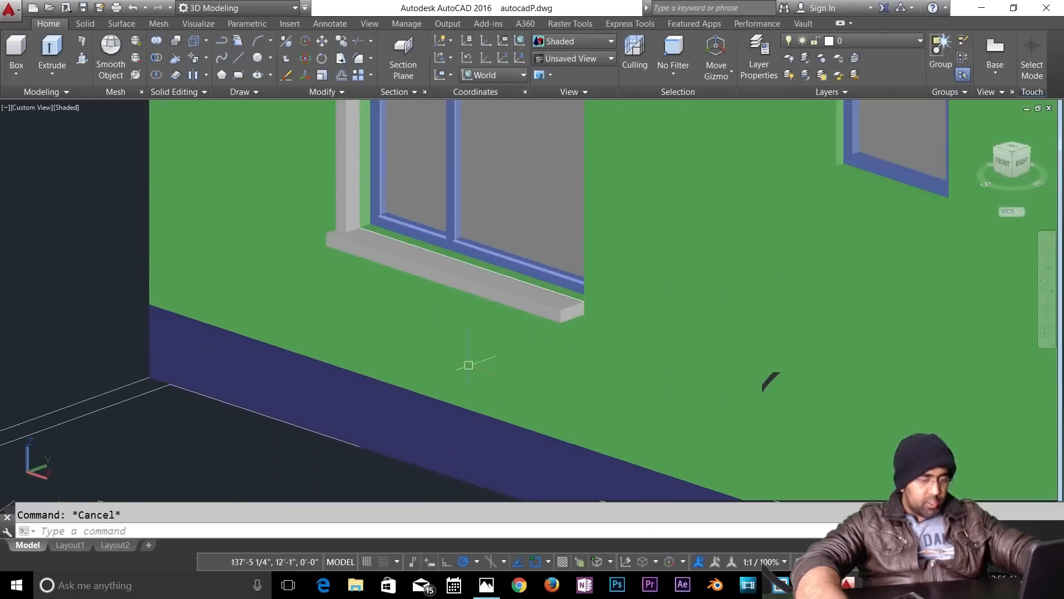
Step: Draw a rectangle covering the underside of the tall window's sill between its opposite corners
middle_click_drag(549, 380, 533, 361, "shift")
middle_click_drag(449, 342, 574, 551)
type("REC")
key("Return")
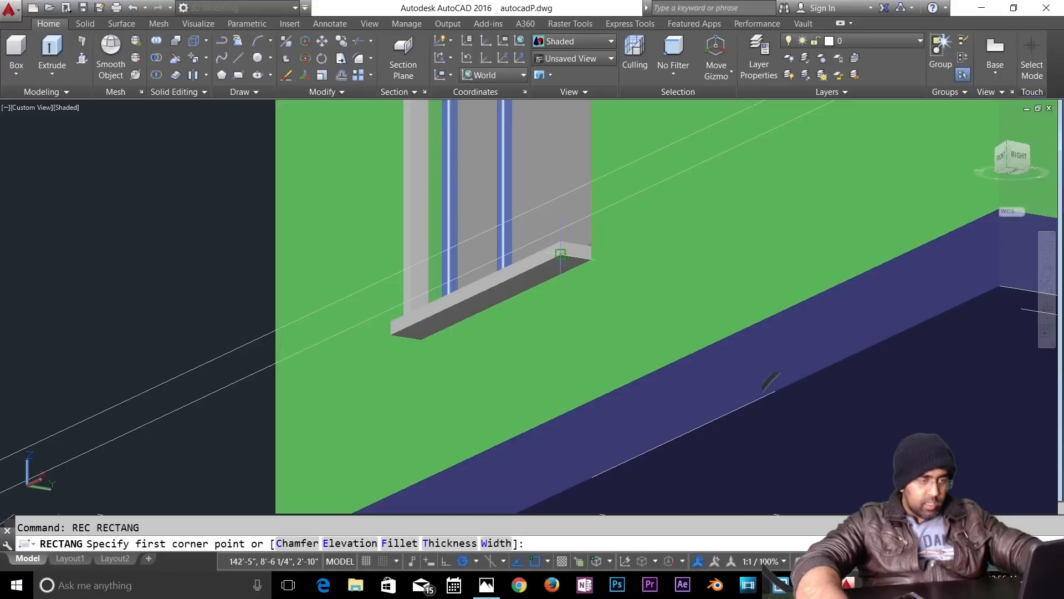
left_click(561, 253)
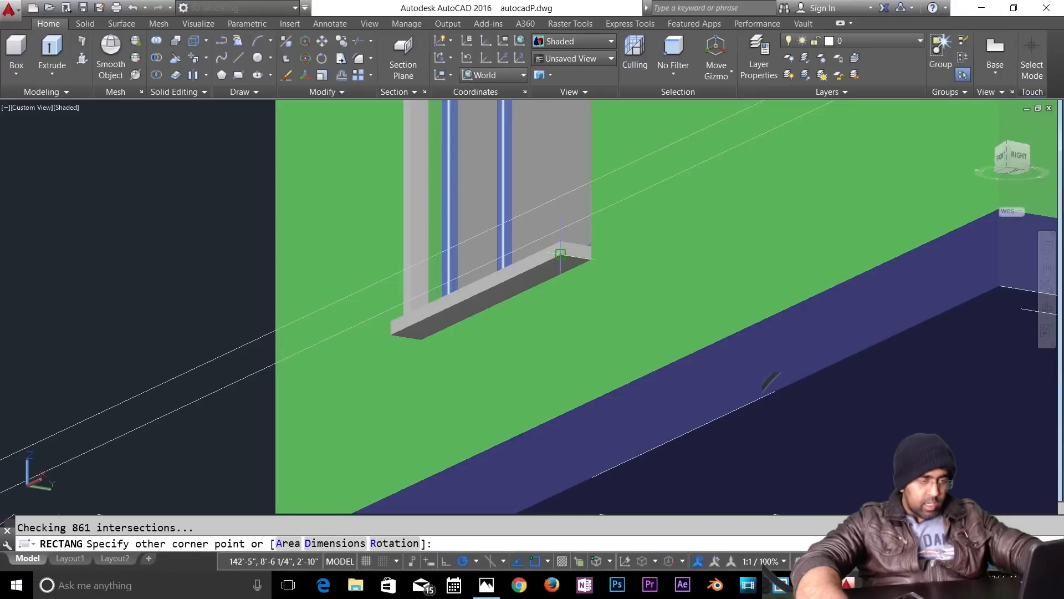
left_click(421, 339)
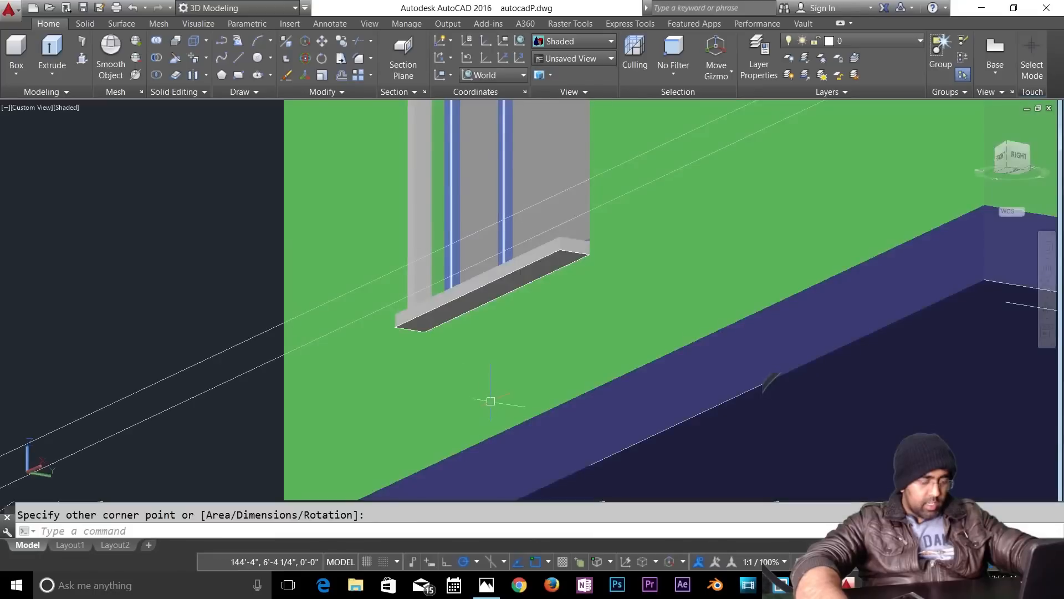
type("EXT")
key("Return")
left_click(403, 328)
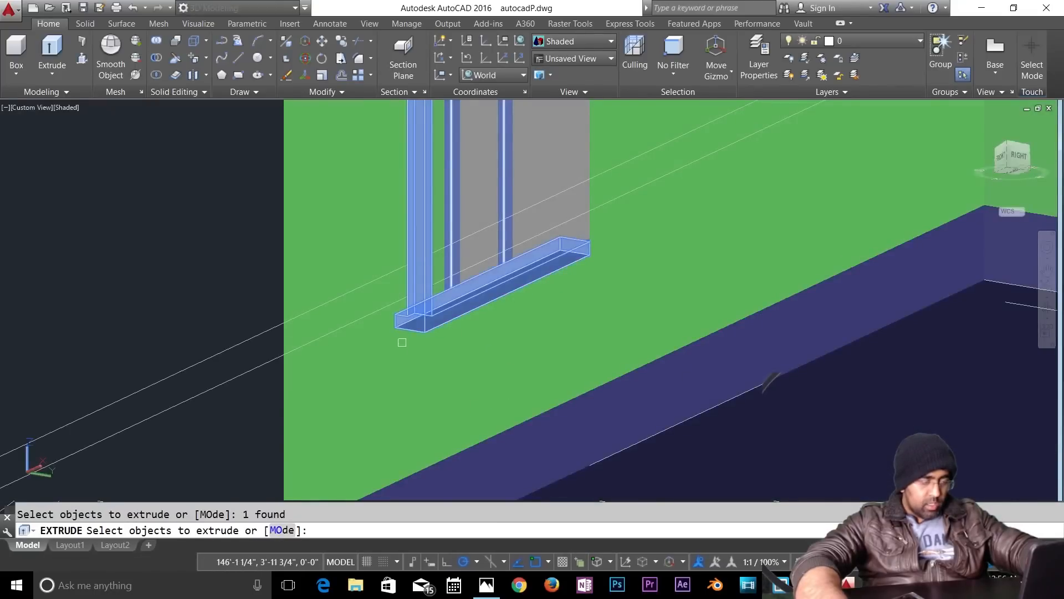
key("Escape")
scroll(402, 329, "up", 5)
type("ext")
key("Return")
left_click(392, 318)
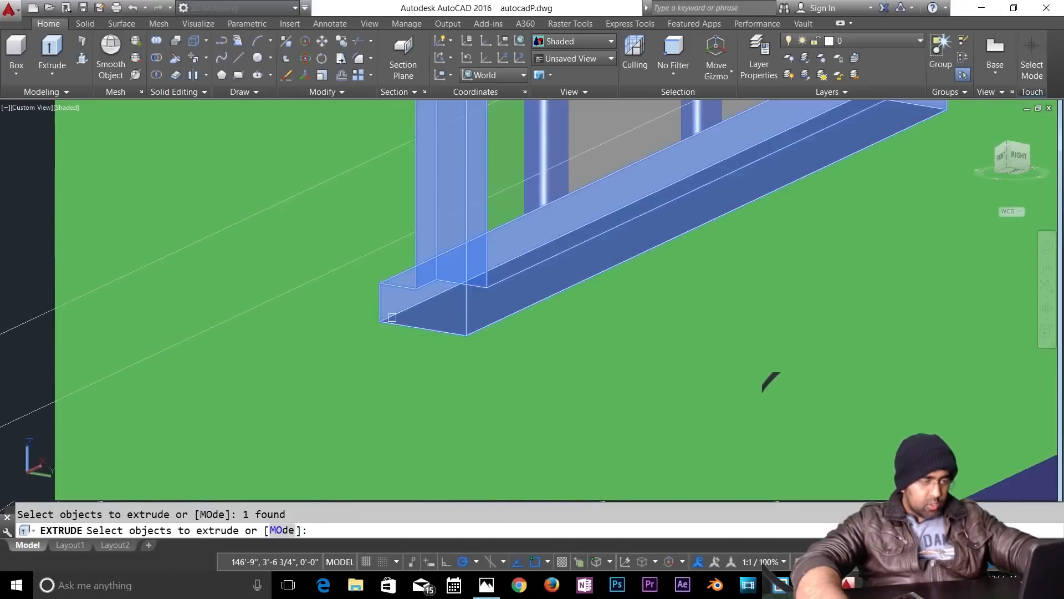
key("Escape")
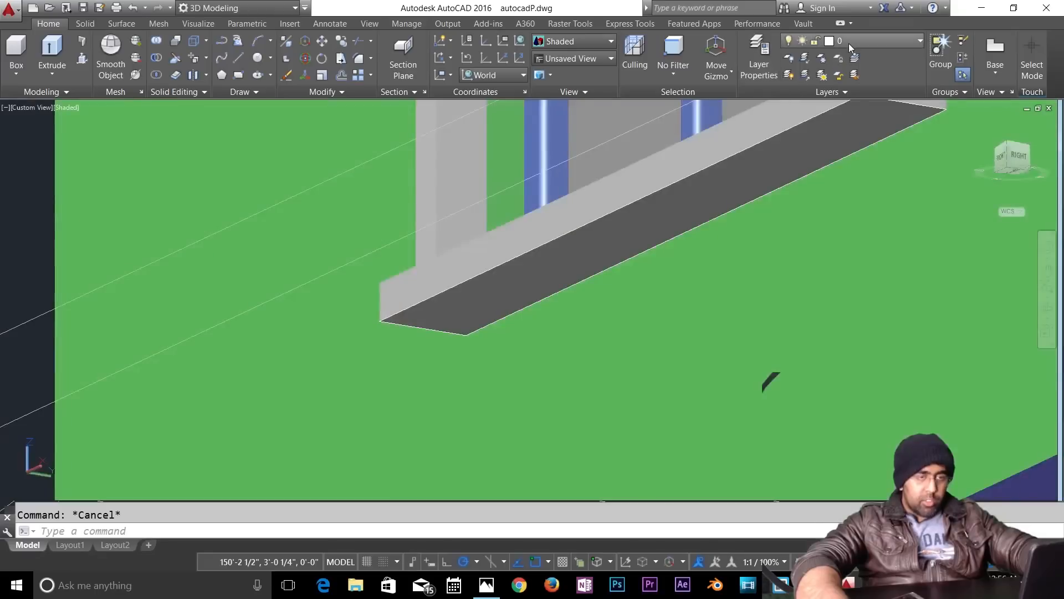
Step: Create a new layer named Front Design in the layer list
left_click(853, 41)
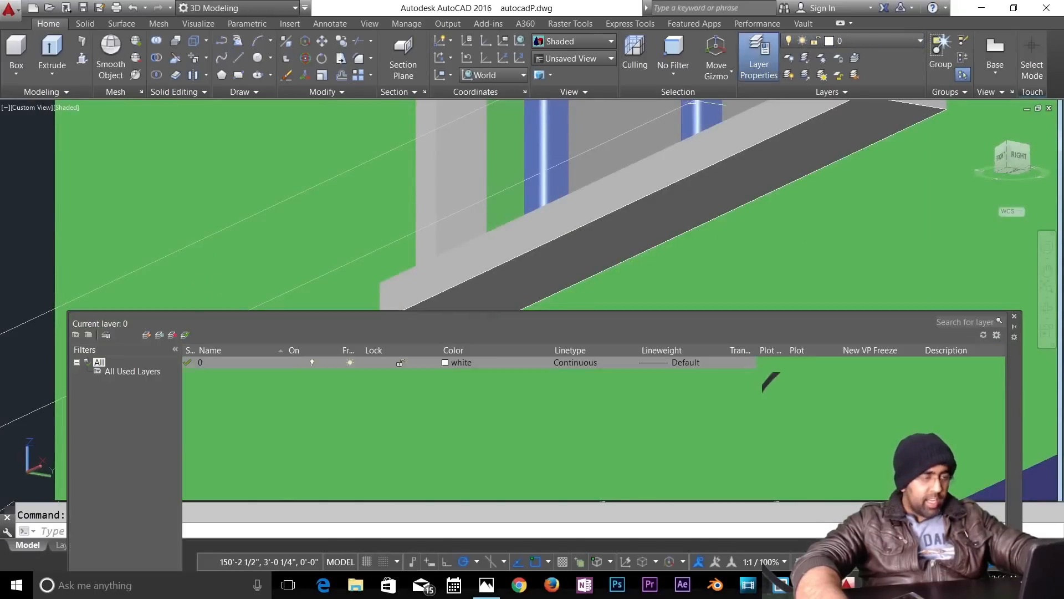
left_click(146, 335)
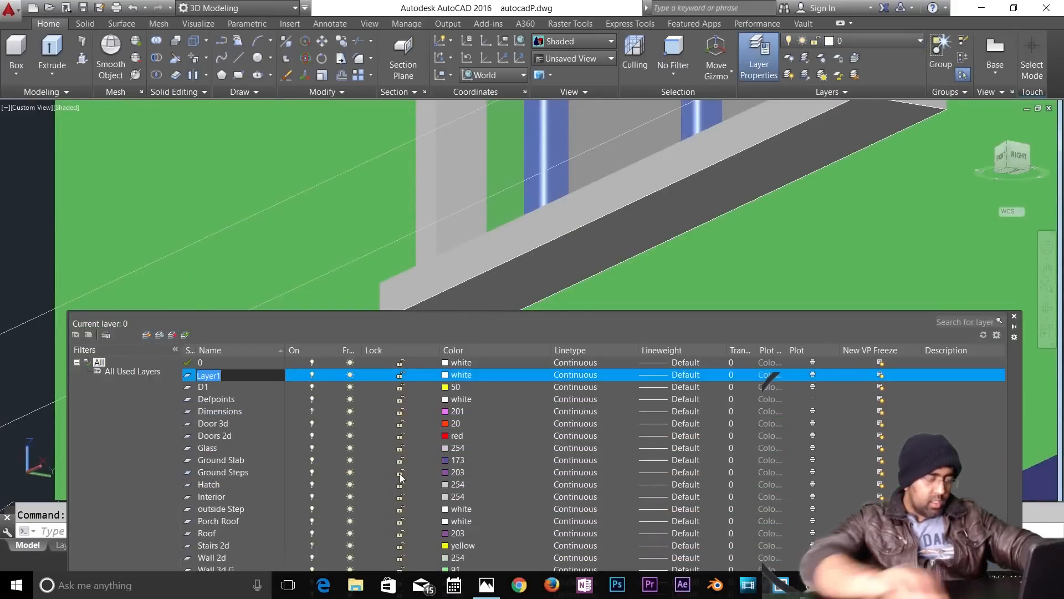
type("Front De")
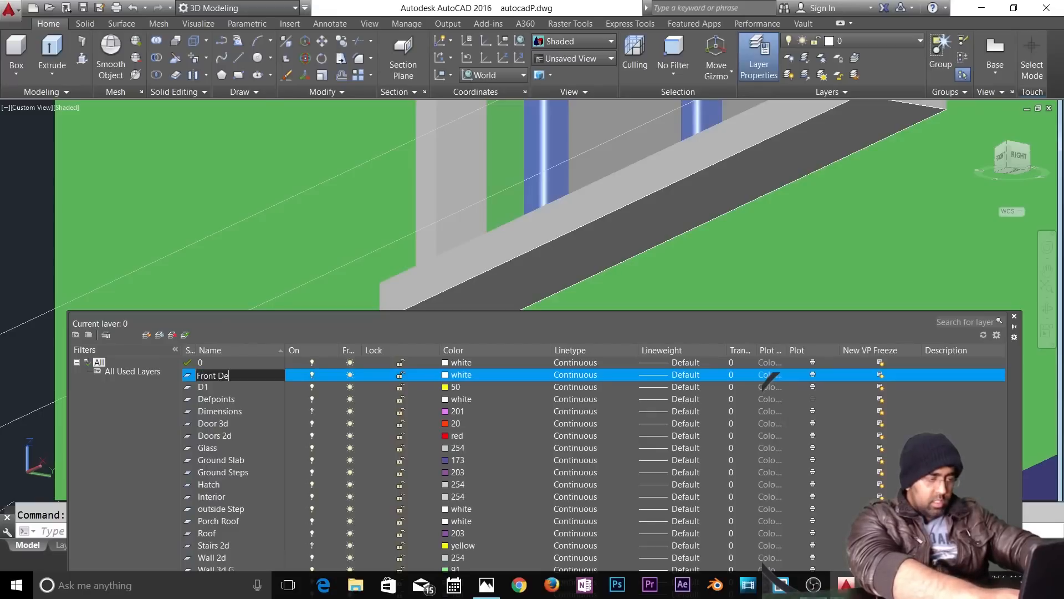
type("sign")
key("Return")
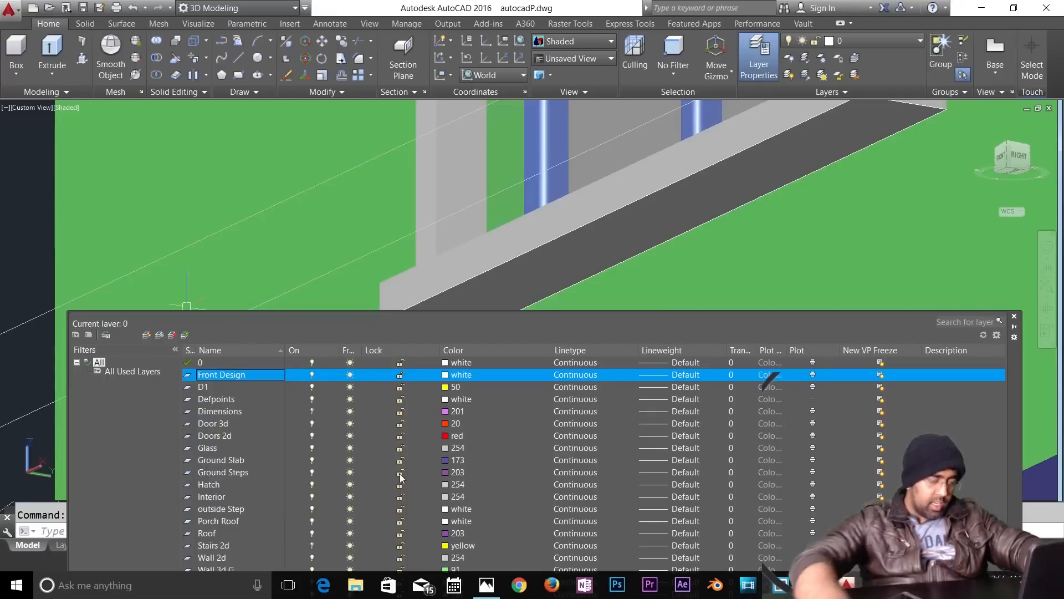
Step: Set the Front Design layer's color to blue and close the layer properties
left_click(448, 375)
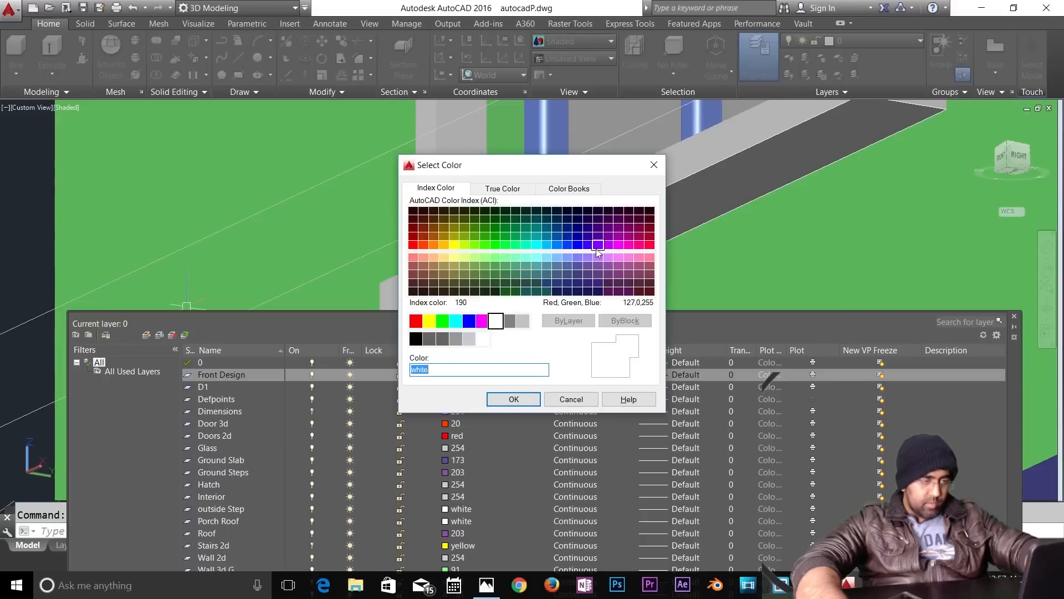
left_click(567, 245)
left_click(513, 399)
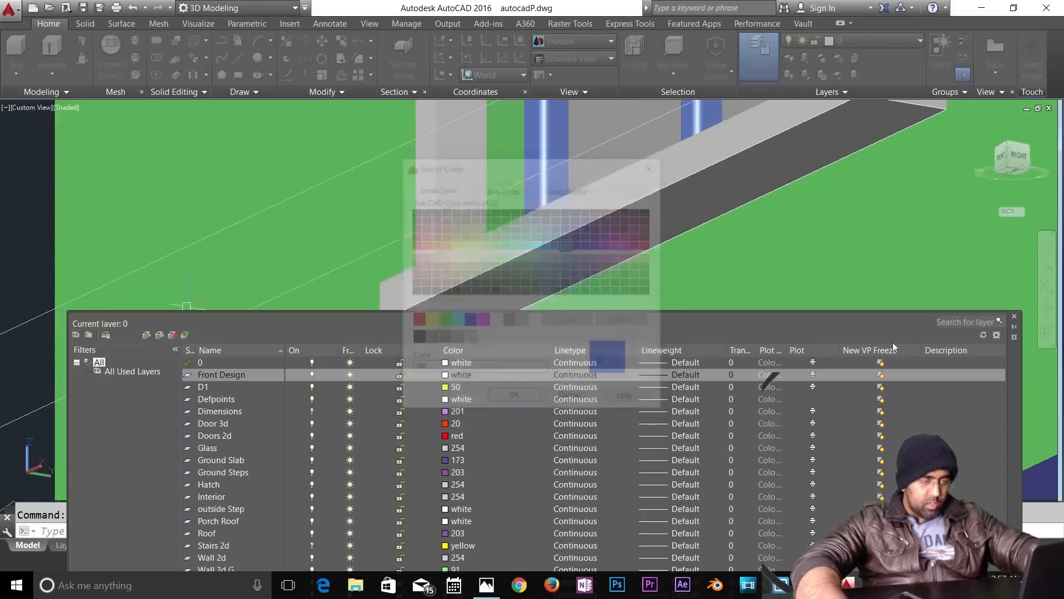
left_click(1014, 317)
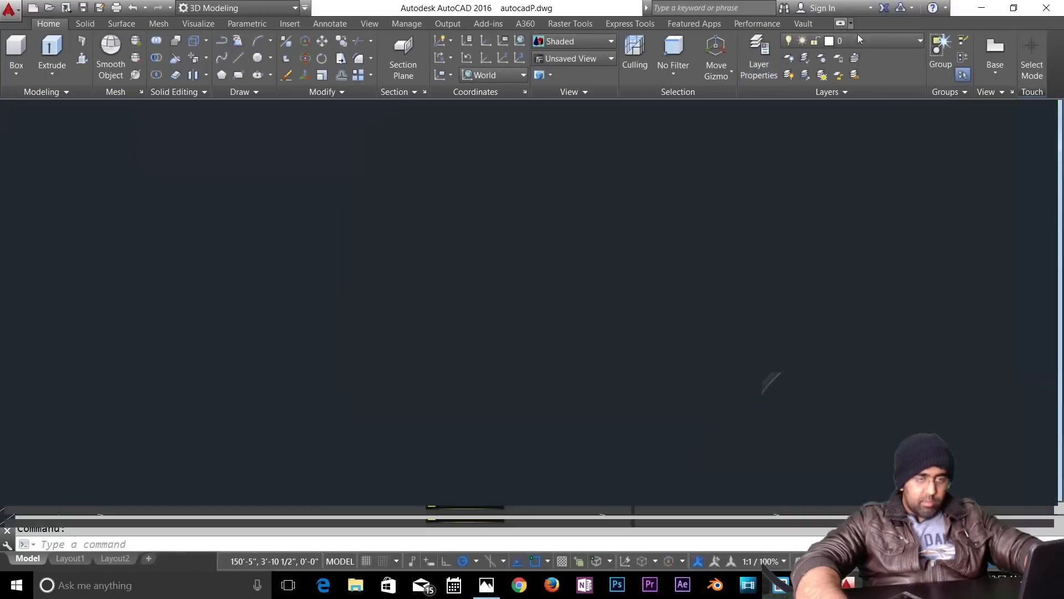
Step: Turn layer 0 off and back on to check which objects belong to it
left_click(860, 45)
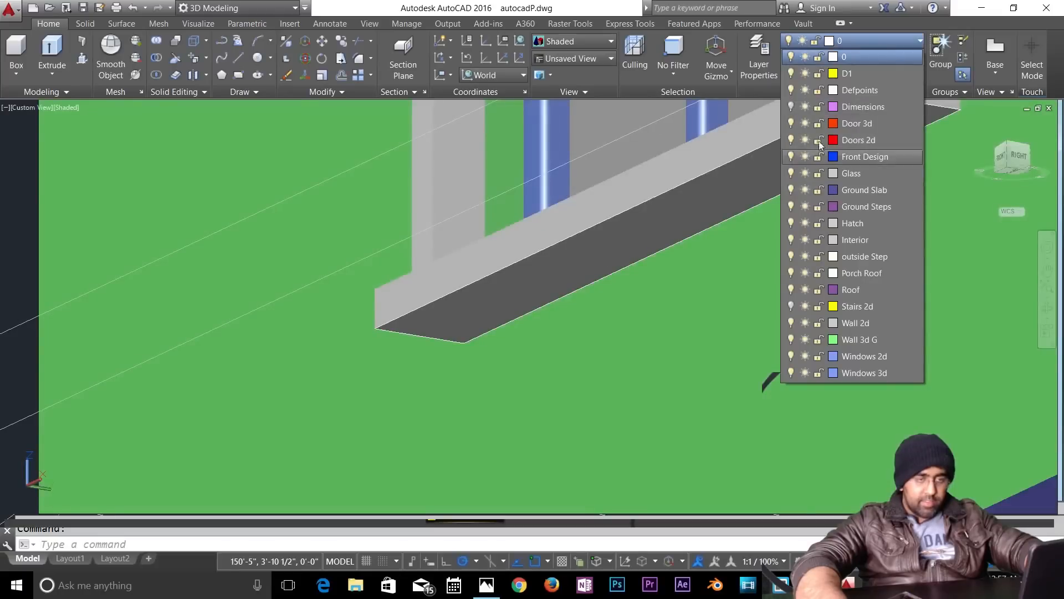
left_click(791, 57)
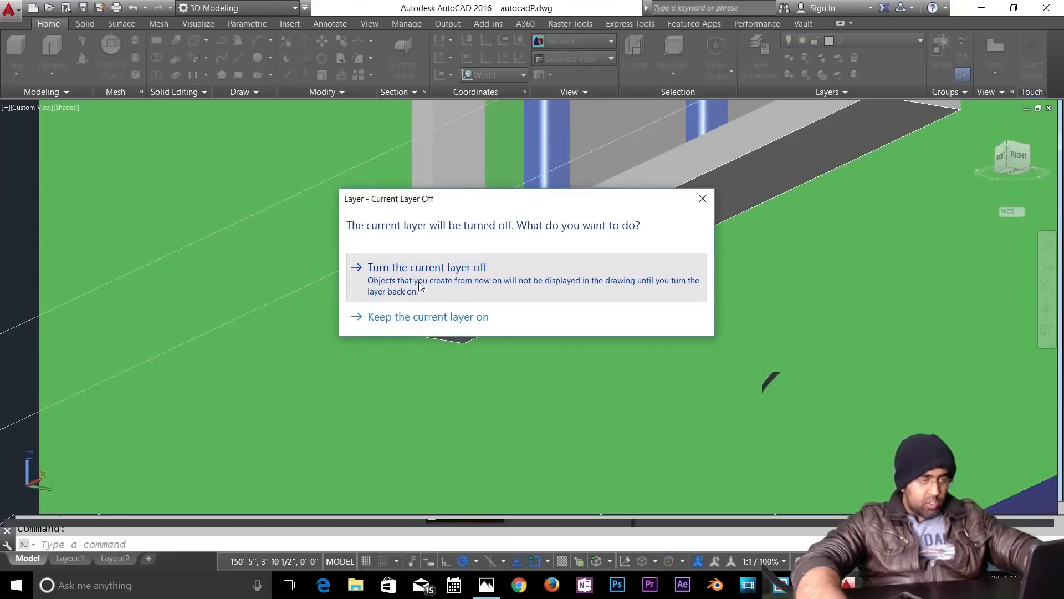
left_click(419, 288)
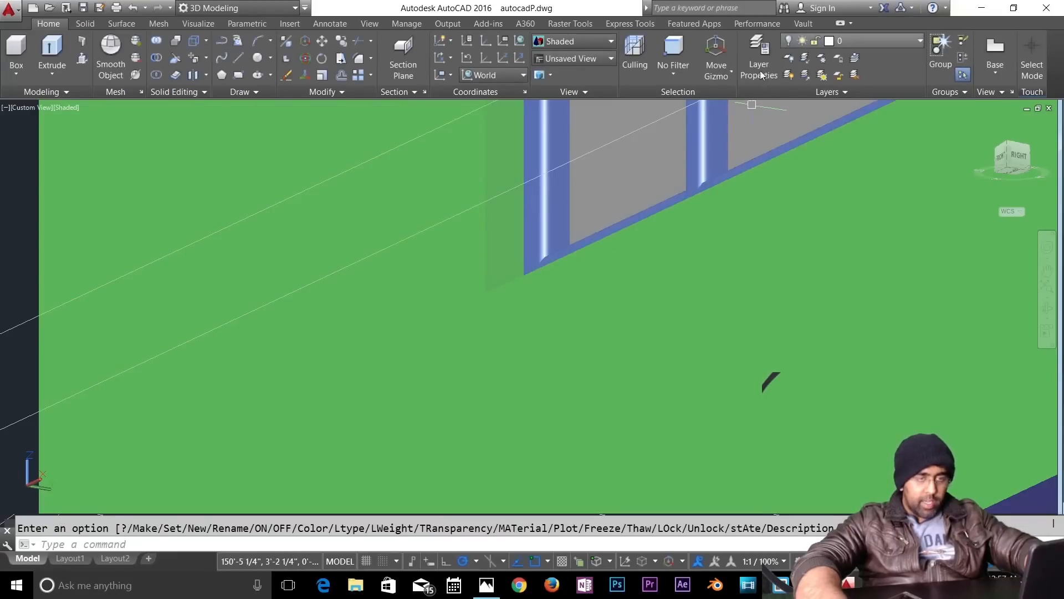
left_click(871, 46)
left_click(790, 58)
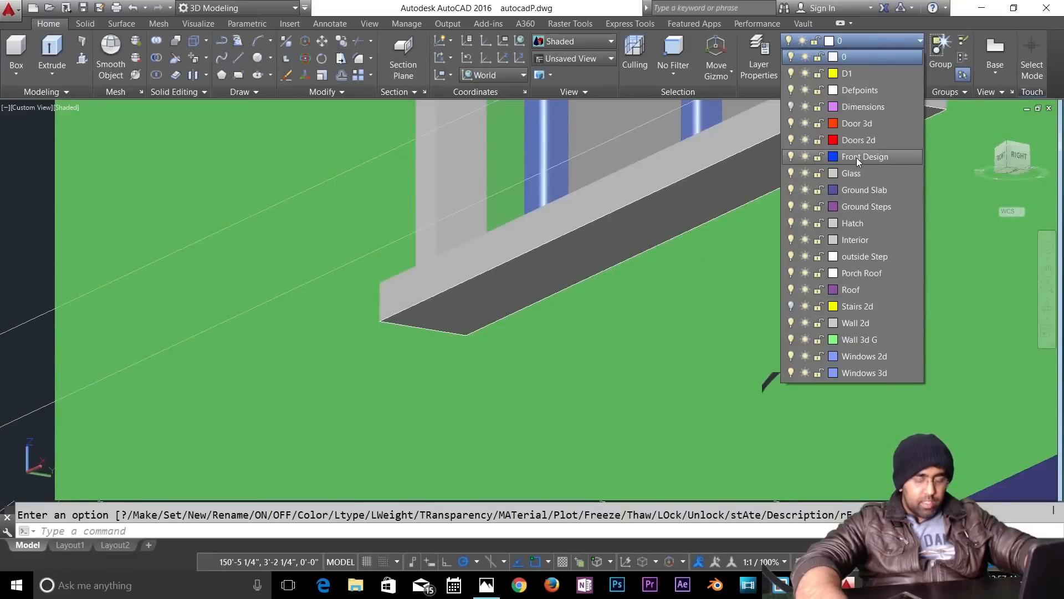
key("Escape")
key("Escape")
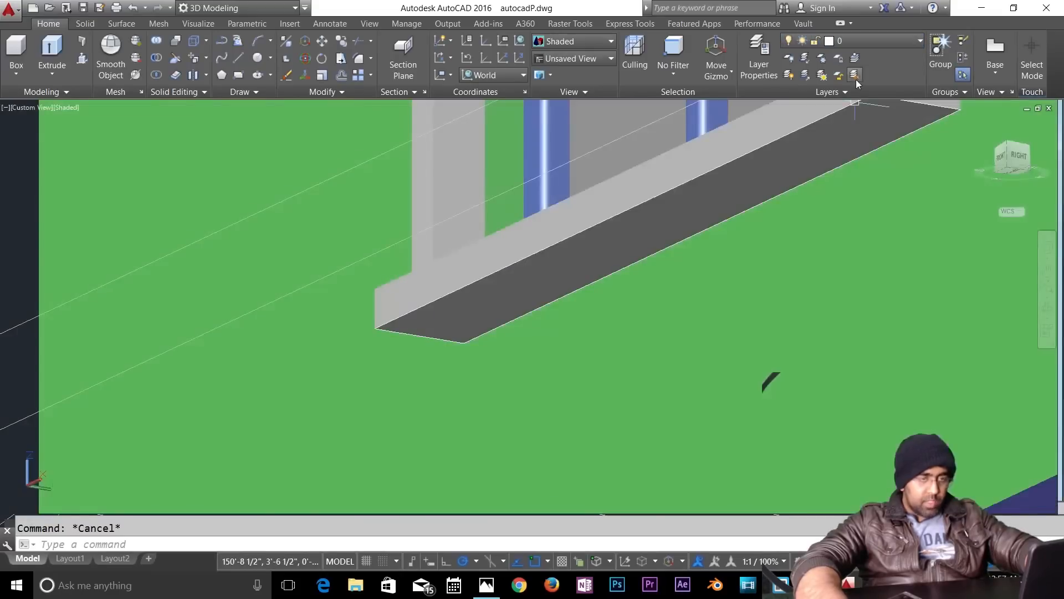
Step: Make Front Design the current layer
left_click(854, 45)
left_click(848, 161)
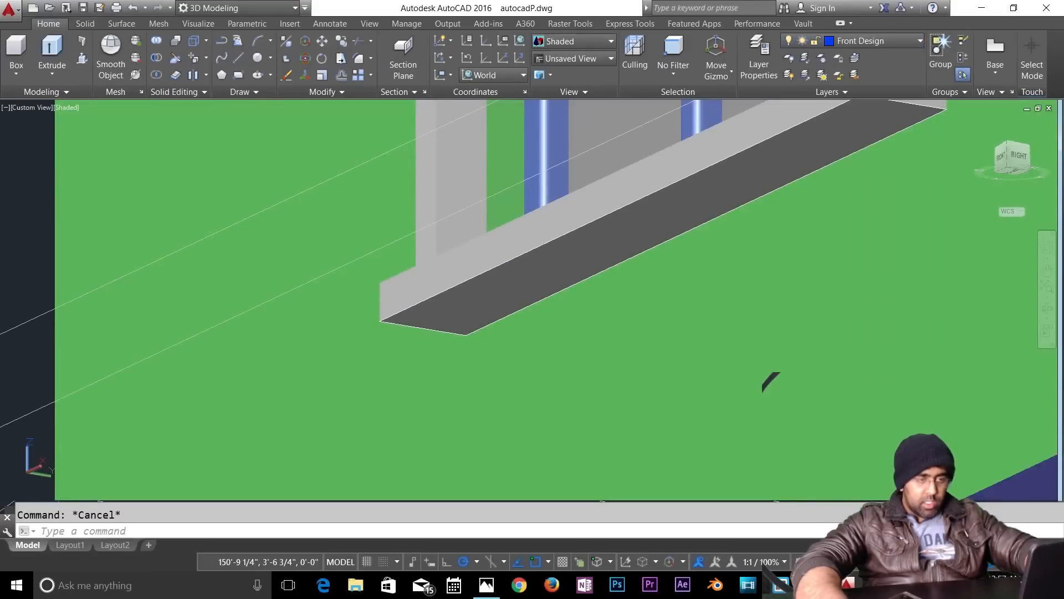
type("ext")
key("Return")
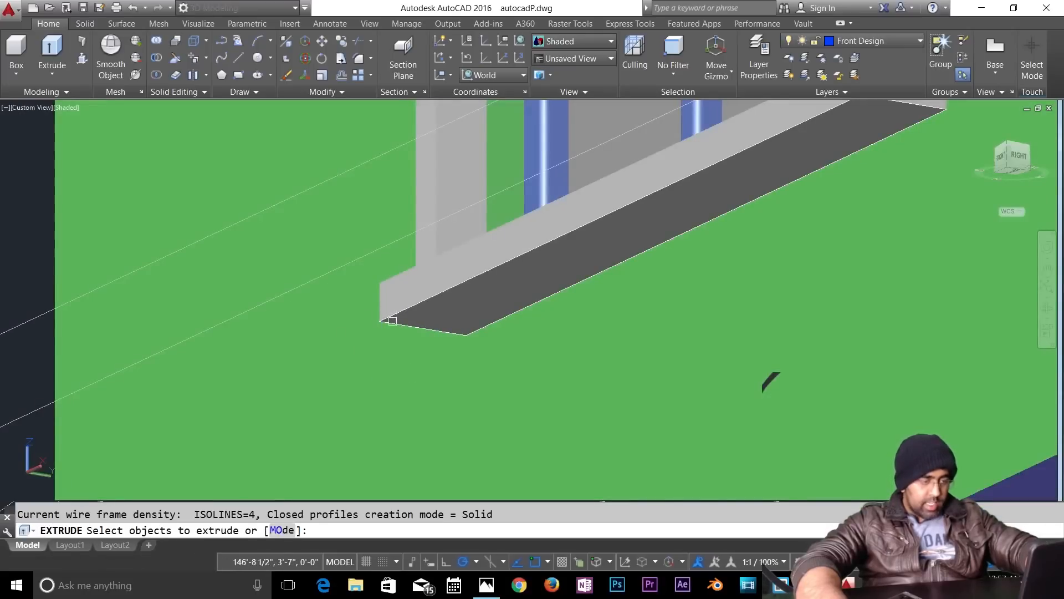
type("p")
key("Return")
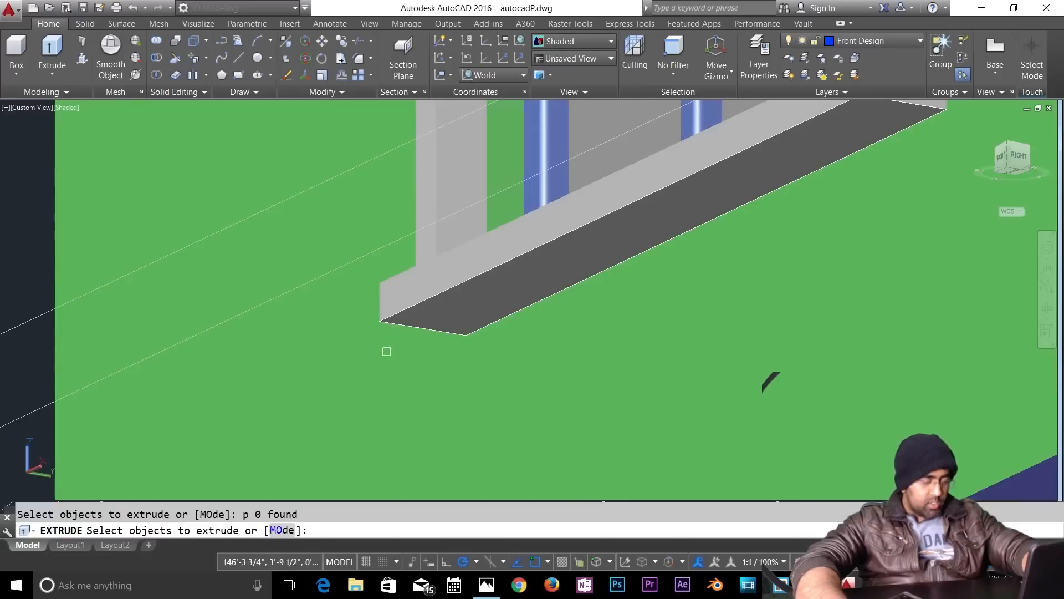
left_click(383, 318)
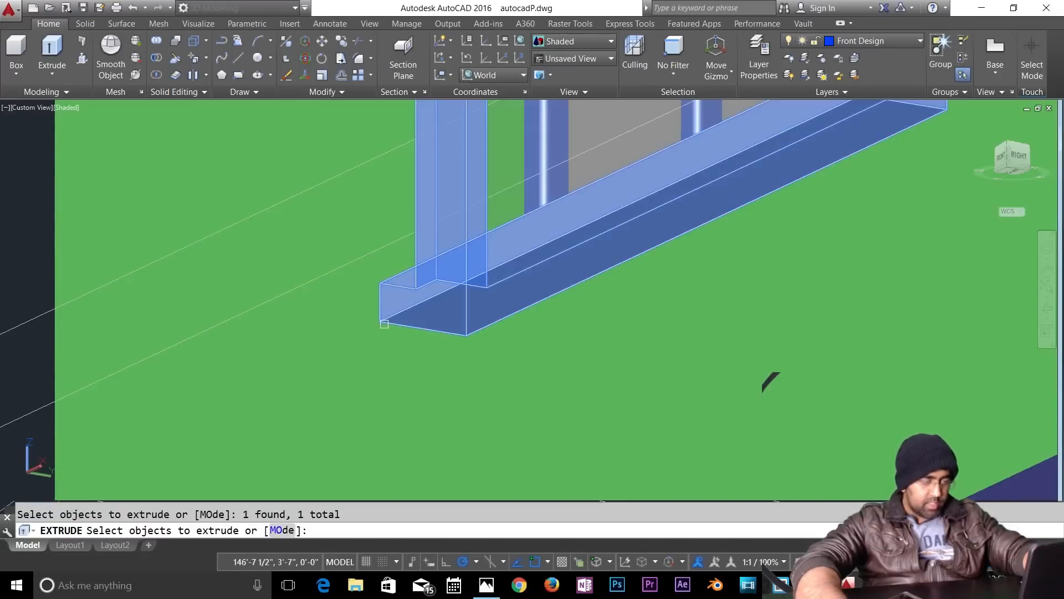
left_click(388, 337)
scroll(380, 334, "down", 3)
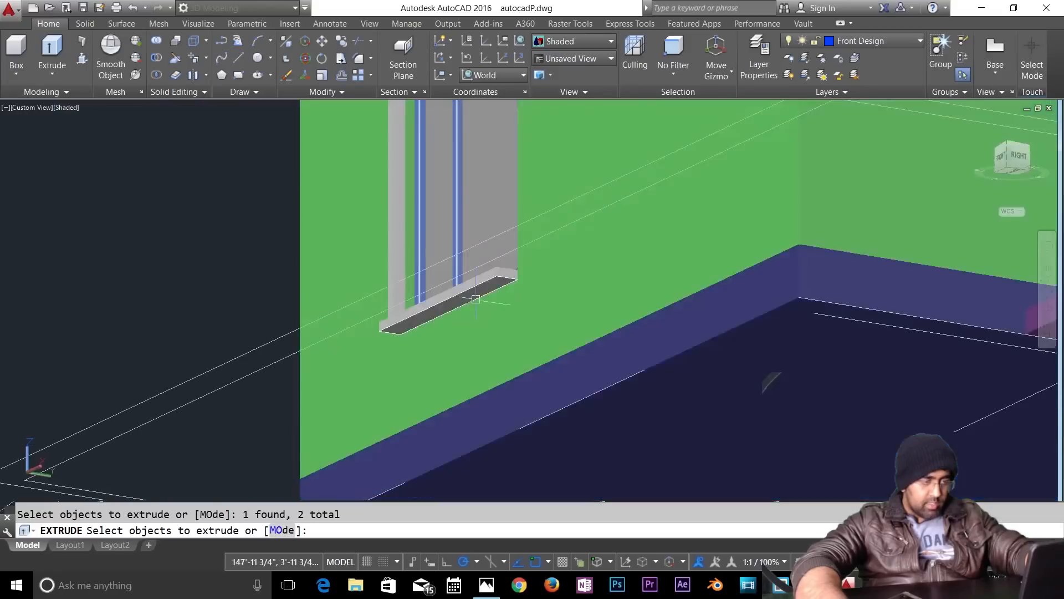
key("Escape")
key("Escape")
Step: Turn off the Wall 3d G layer to hide the walls around the window sill
left_click(869, 43)
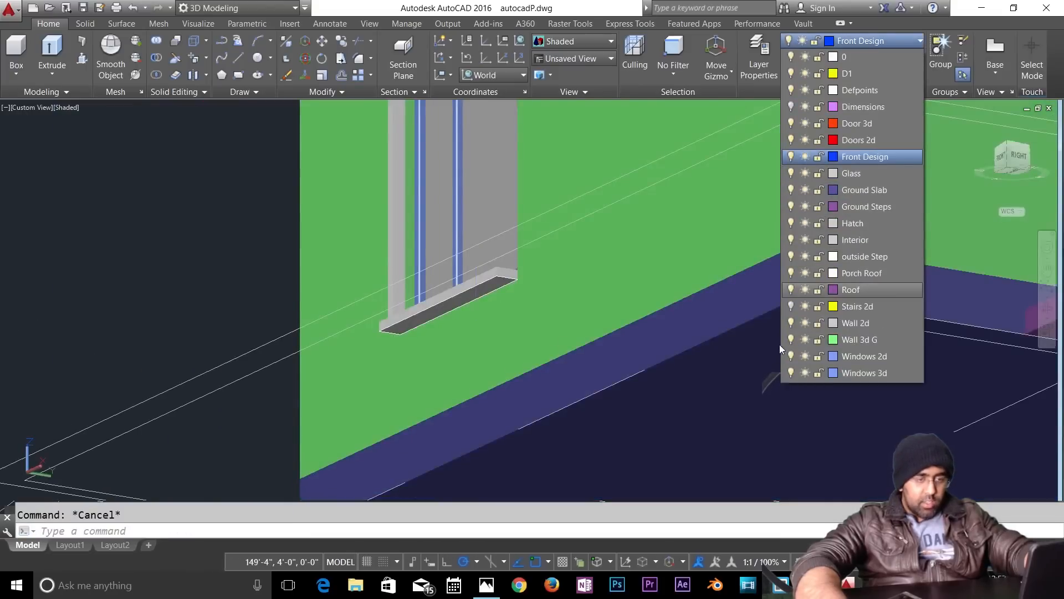
left_click(790, 341)
scroll(382, 355, "up", 3)
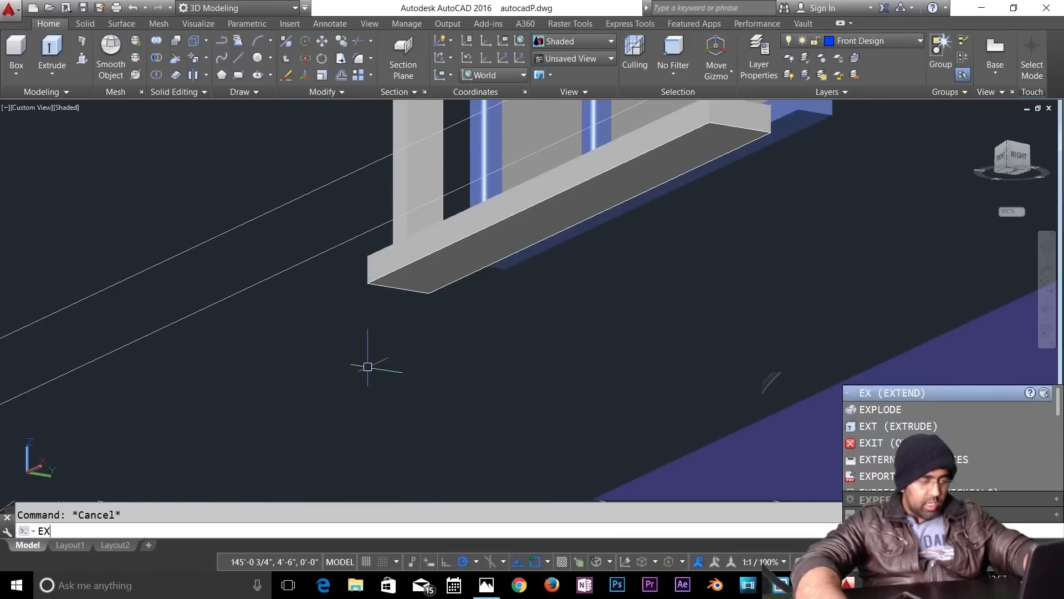
Step: Extrude only the rectangle under the window sill by -3', leaving the trim solid out of the selection
type("t")
key("Return")
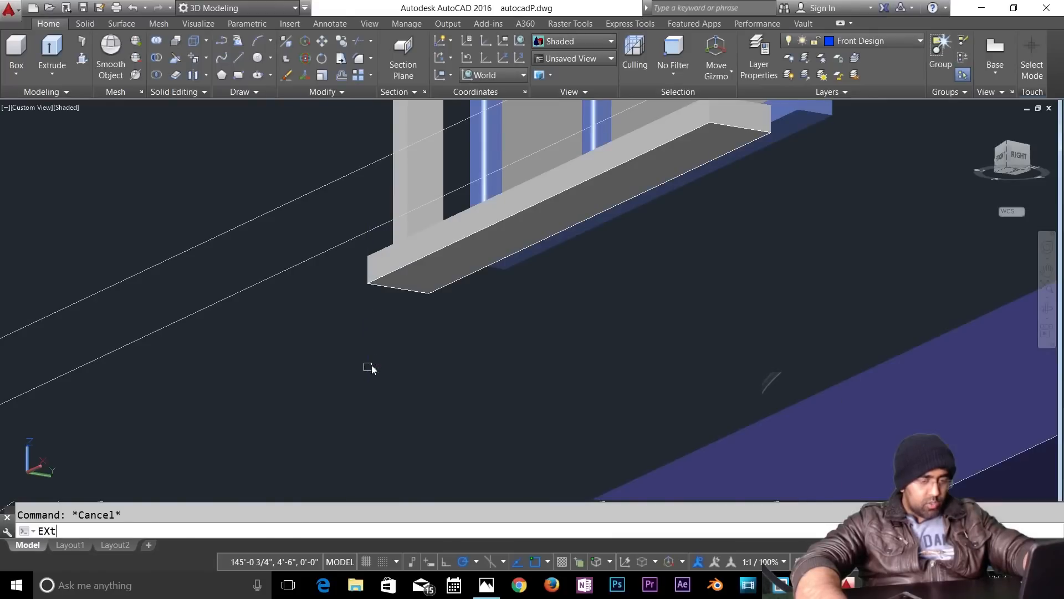
left_click(377, 276)
left_click(380, 300)
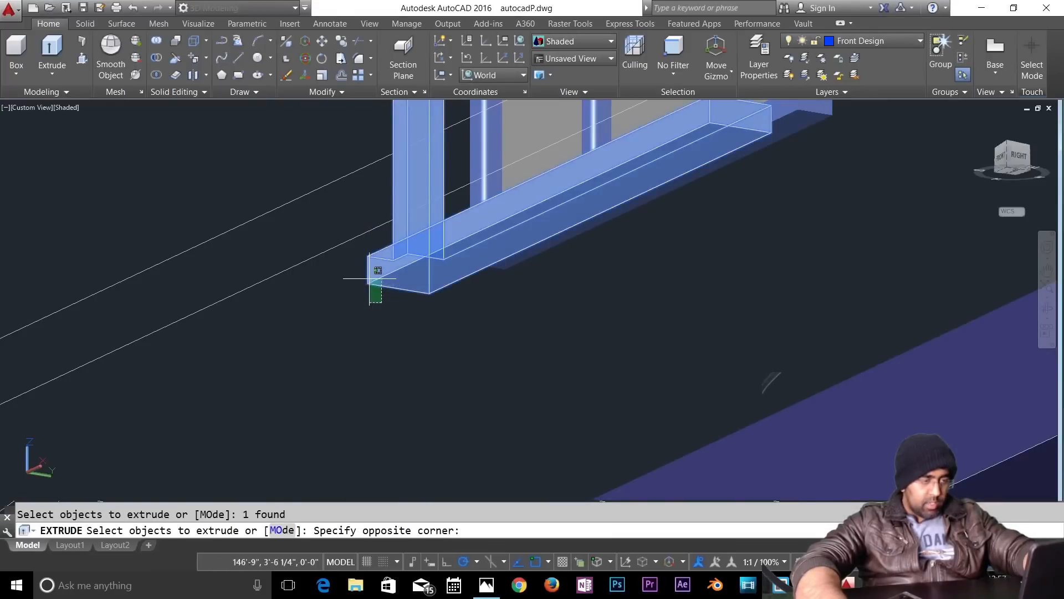
left_click(373, 265)
left_click(400, 189, "shift")
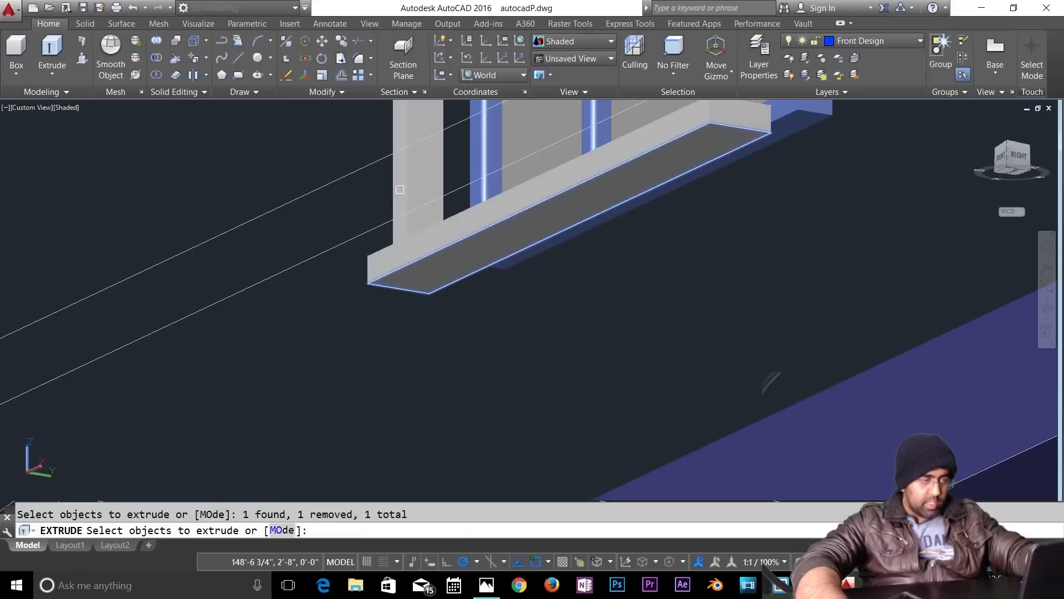
key("Return")
scroll(409, 364, "down", 3)
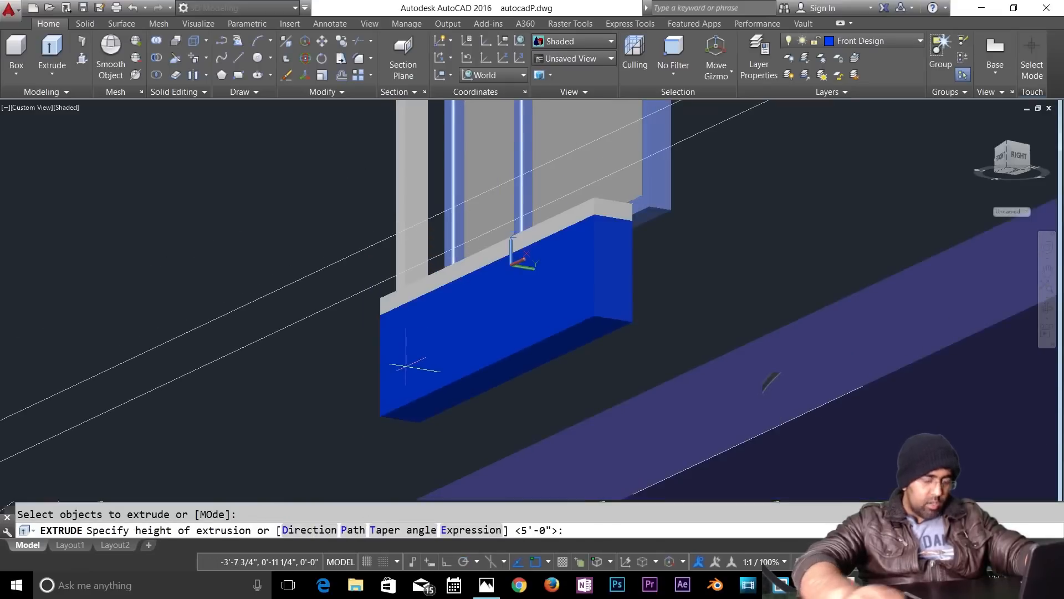
type("-")
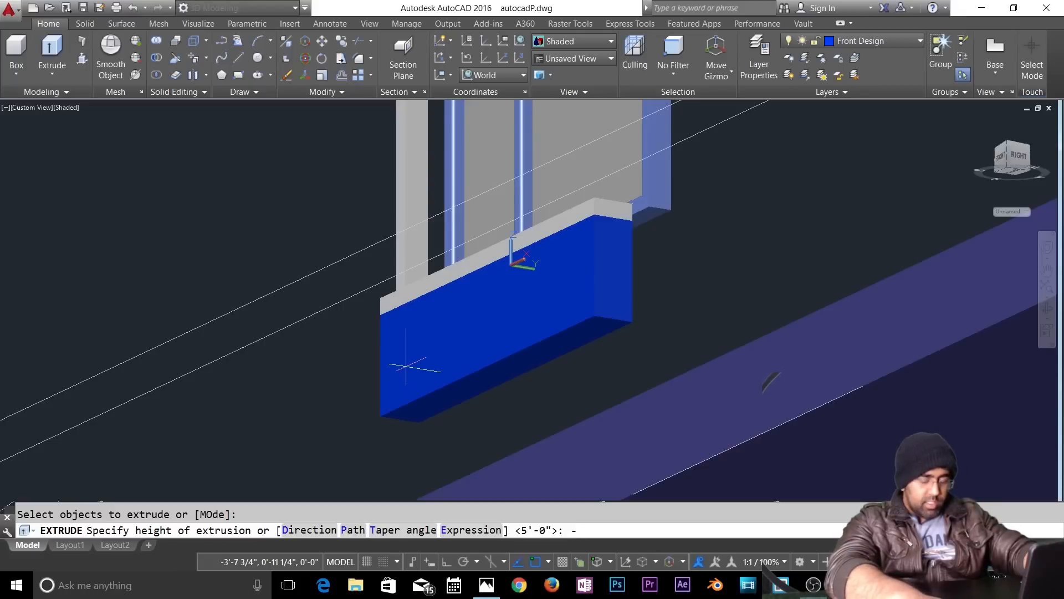
type("3'")
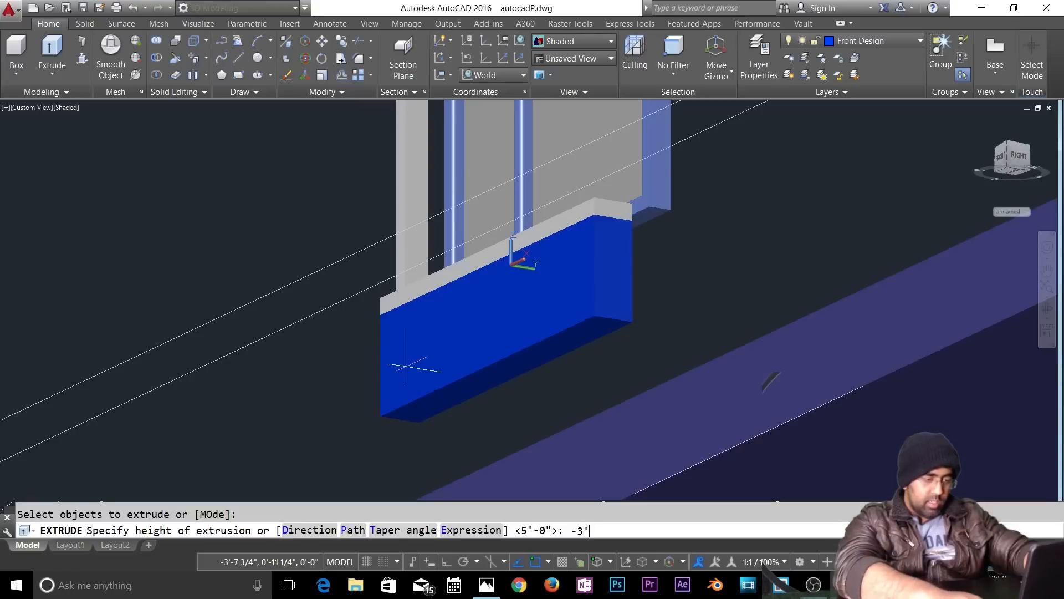
key("Return")
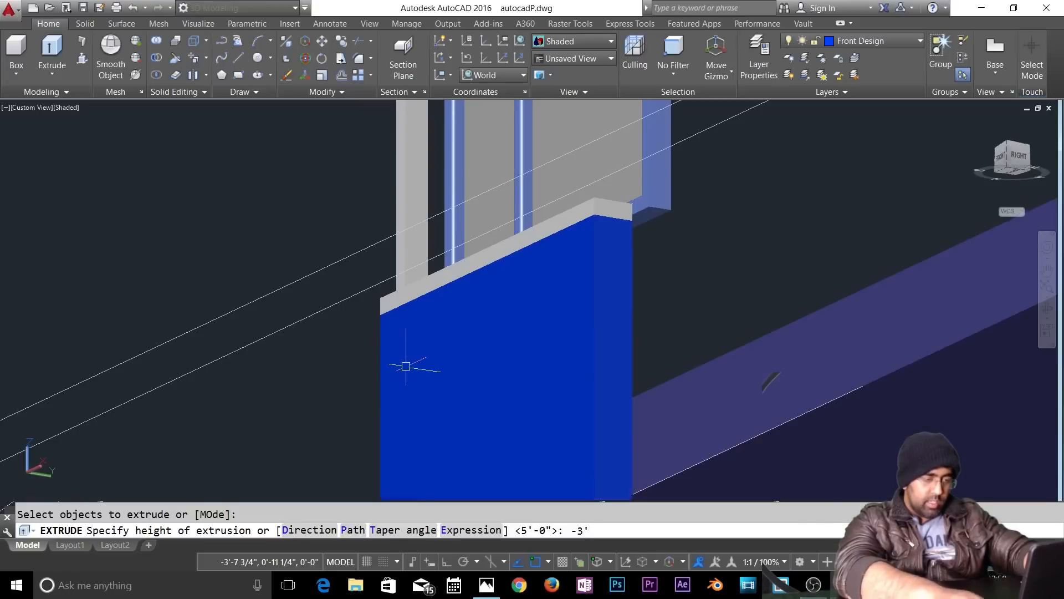
Step: Move the bottom face of the blue panel up to the top edge of the ground slab
middle_click_drag(428, 383, 548, 306, "shift")
middle_click_drag(551, 225, 588, 513)
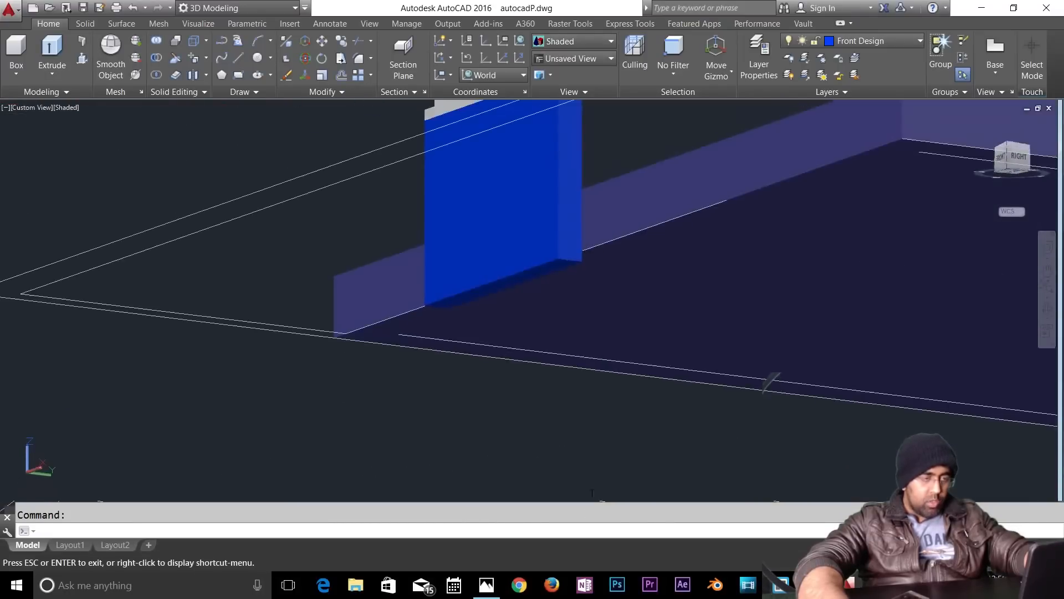
scroll(577, 269, "up", 4)
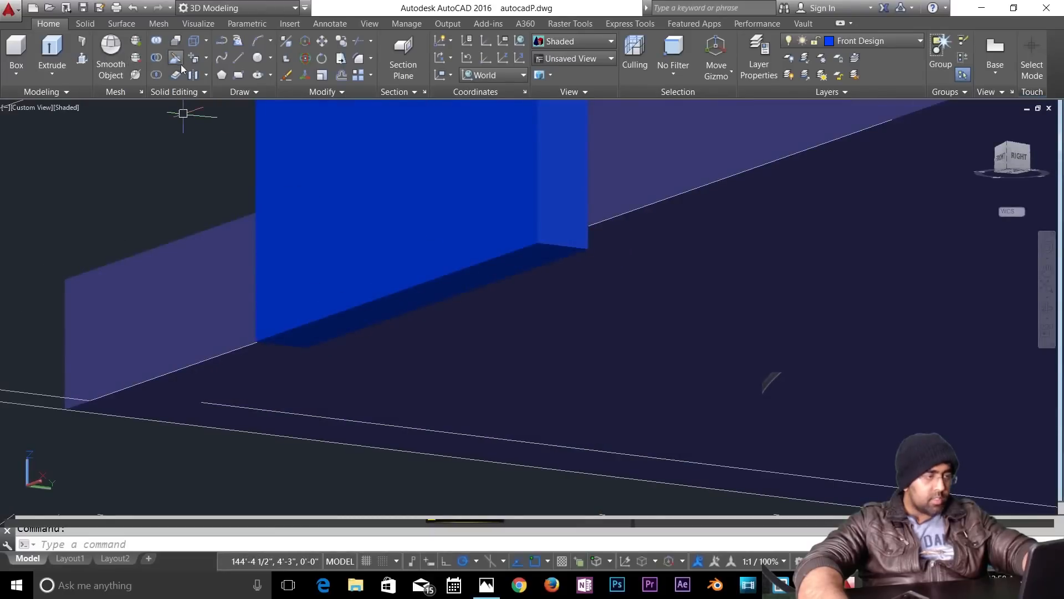
left_click(194, 60)
left_click(519, 263)
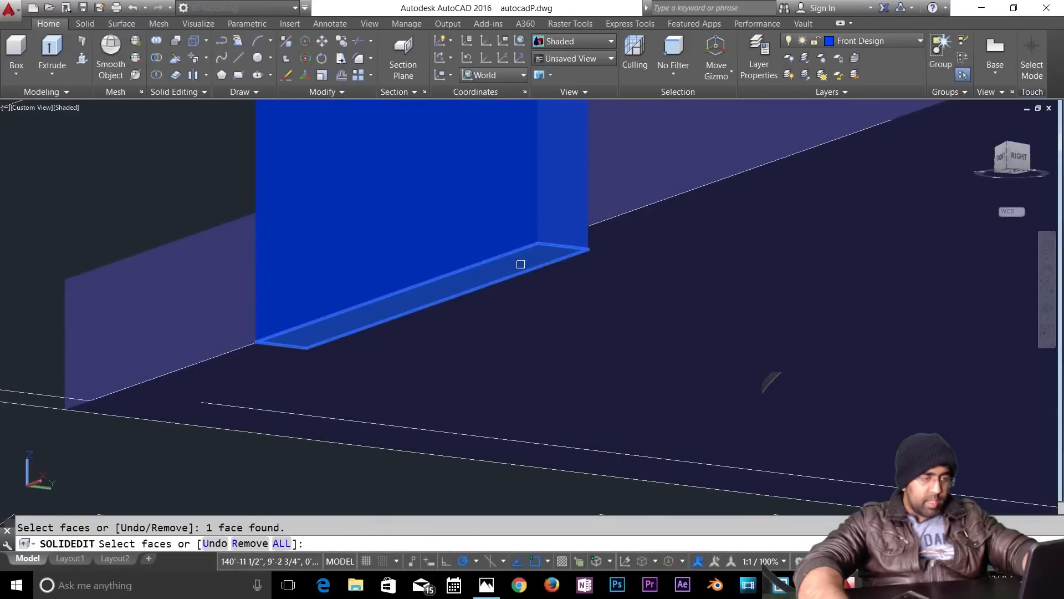
key("Return")
left_click(587, 250)
middle_click_drag(587, 205, 575, 323)
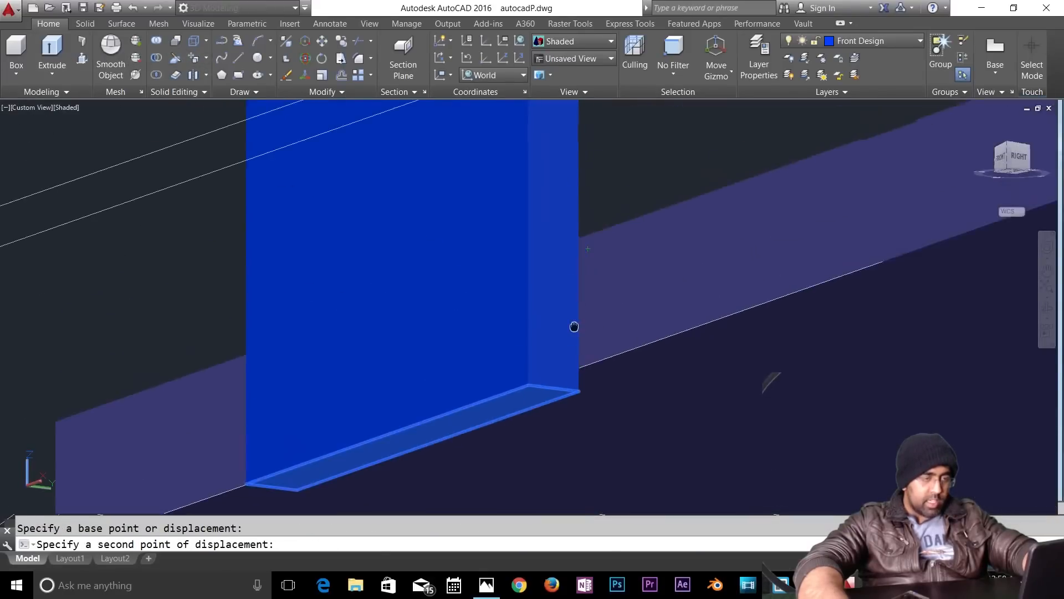
left_click(578, 248)
scroll(560, 278, "down", 2)
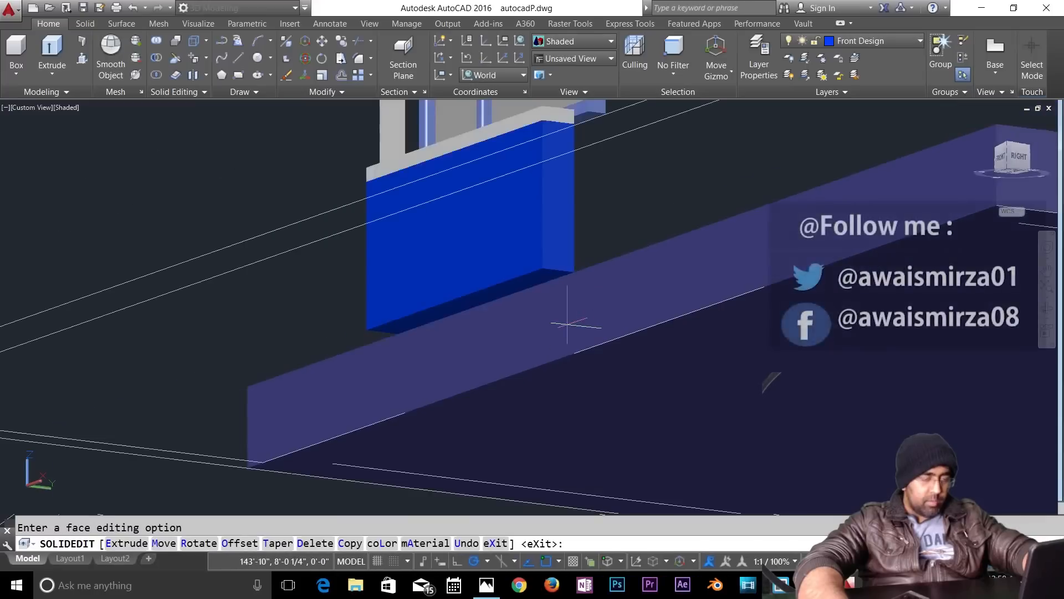
Step: Move the blue panel's bottom face straight down to the bottom edge of the ground slab
scroll(509, 298, "up", 2)
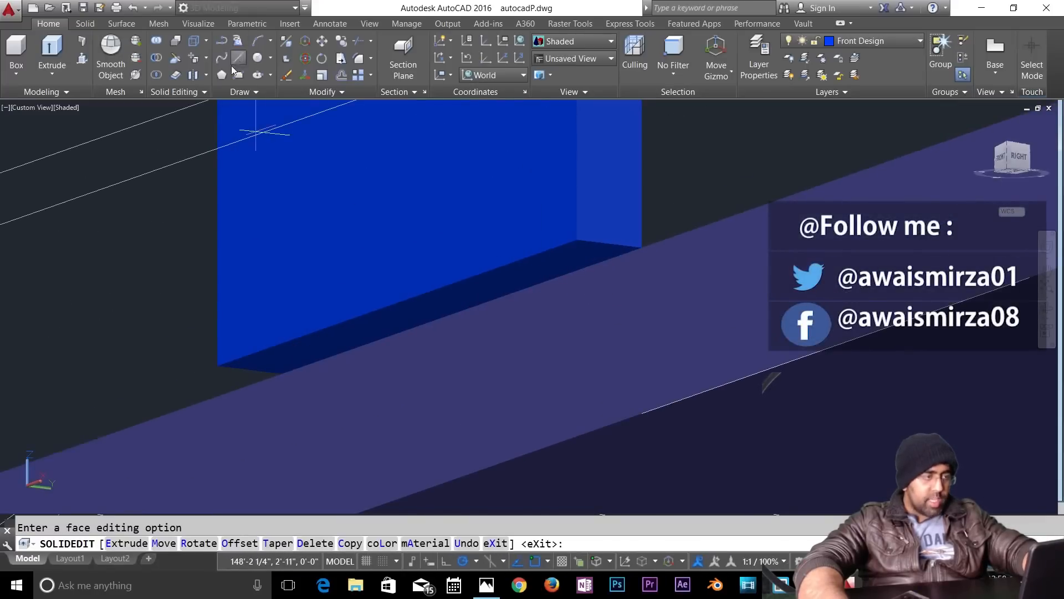
left_click(197, 59)
left_click(547, 261)
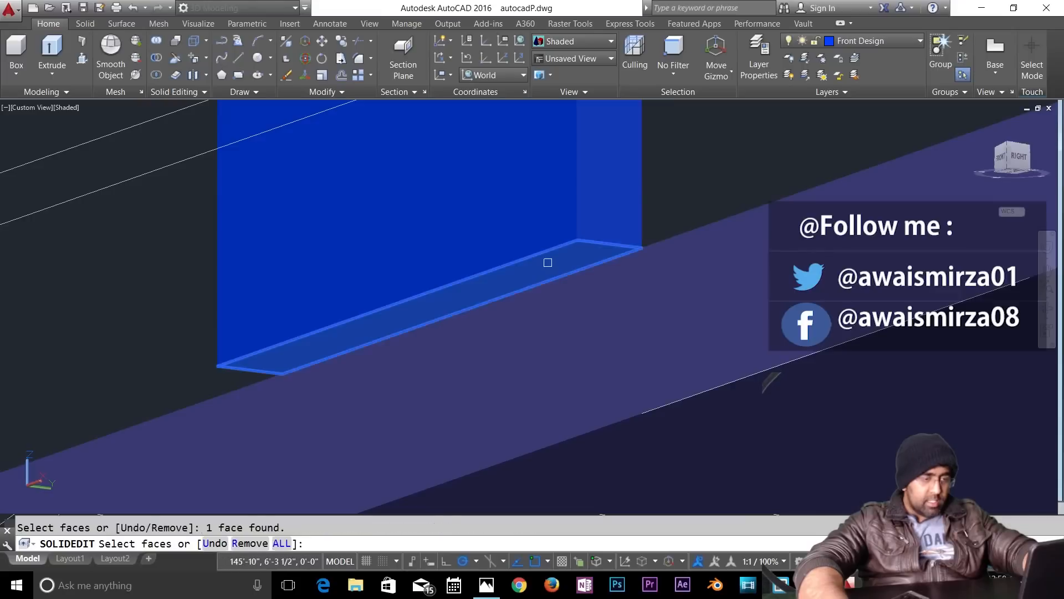
key("Return")
left_click(641, 248)
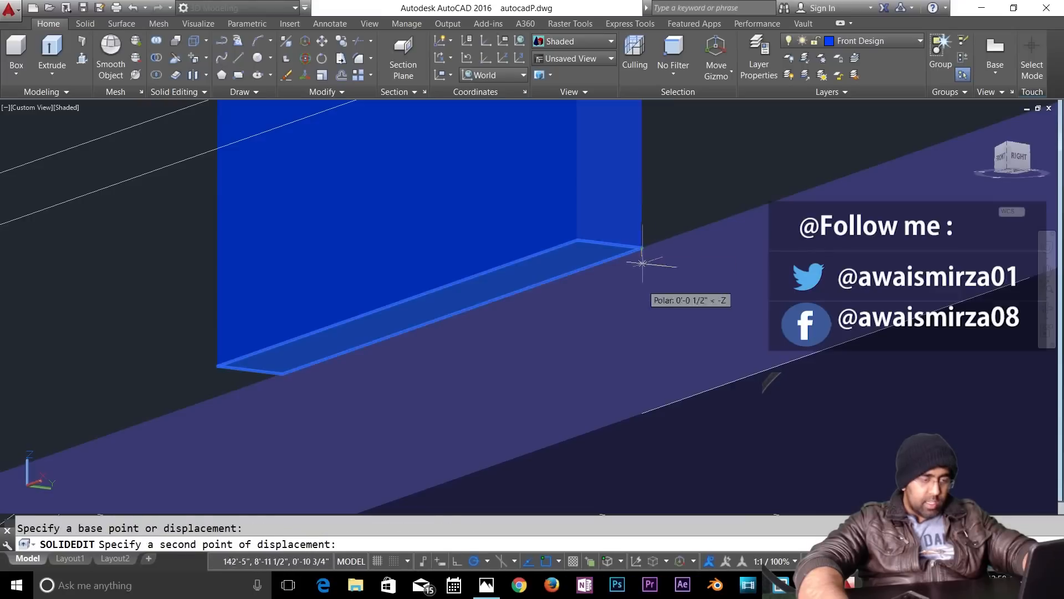
left_click(642, 414)
scroll(643, 415, "down", 4)
key("Escape")
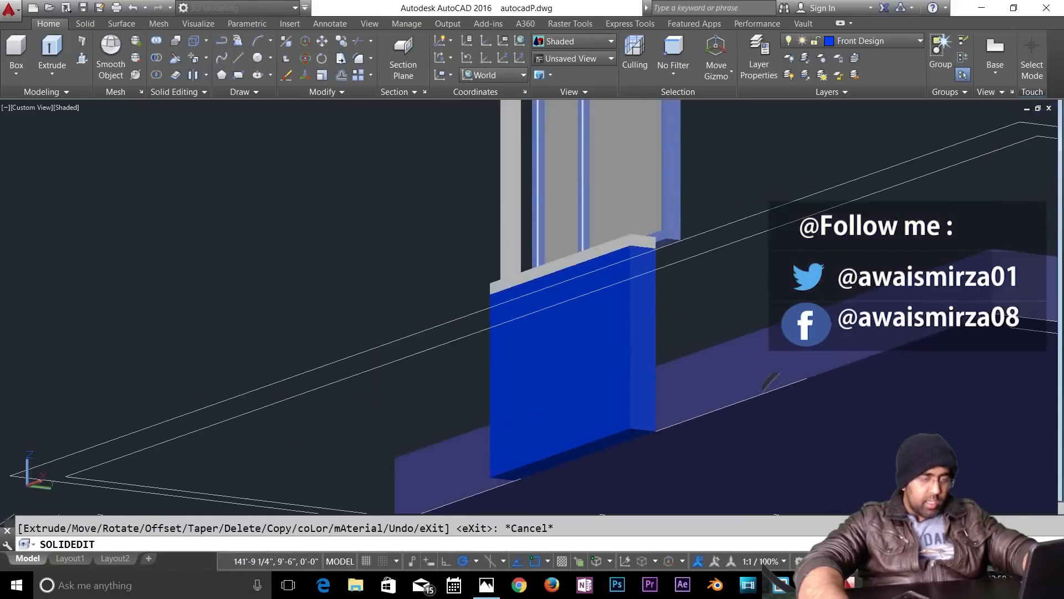
Step: Copy the blue panel and the window trim solid from the ground-floor window to the first-floor window, using the window's lower corner as reference
middle_click_drag(633, 413, 691, 463, "shift")
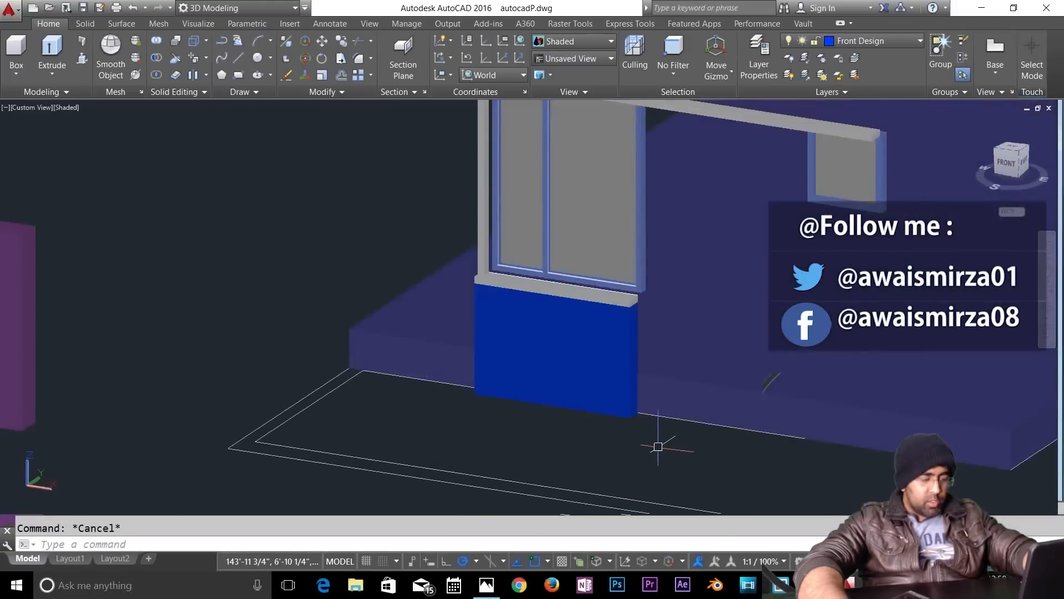
type("ct ")
type("o")
key("Return")
left_click(489, 317)
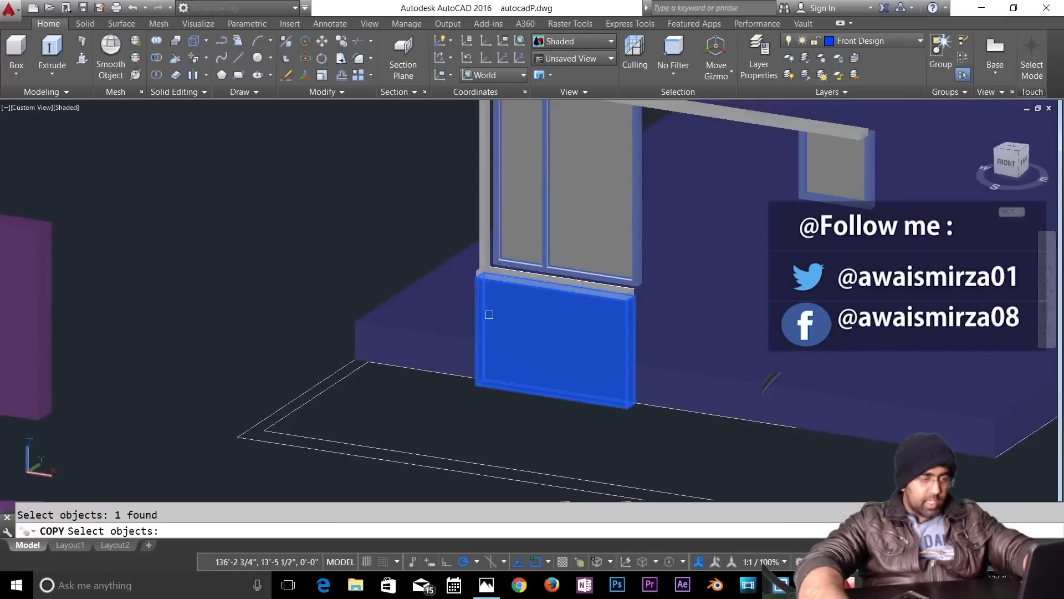
left_click(482, 249)
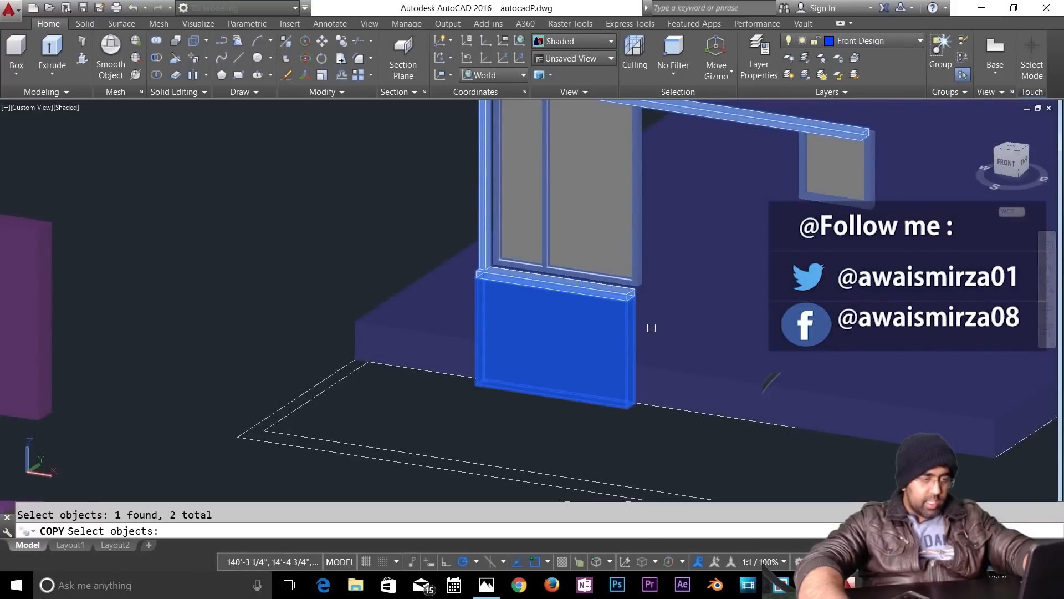
scroll(710, 323, "up", 4)
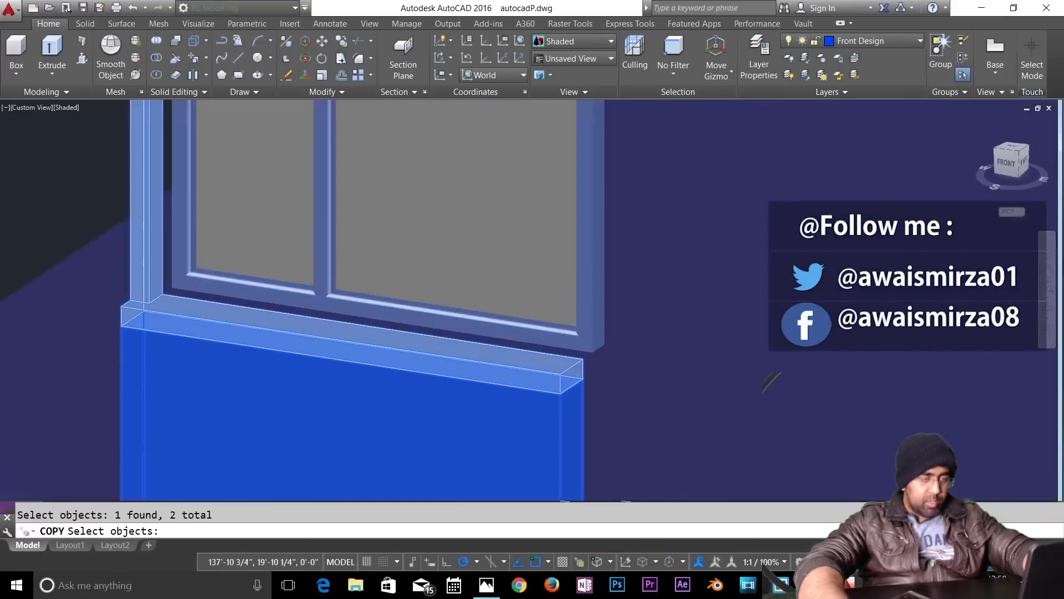
key("Return")
left_click(604, 344)
scroll(613, 340, "down", 3)
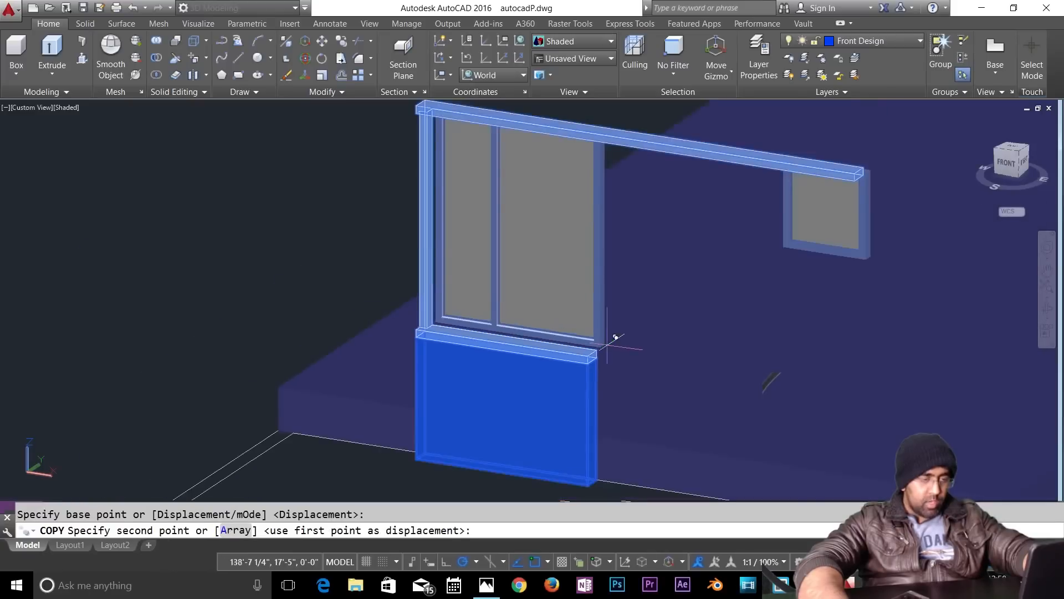
scroll(560, 360, "up", 5)
scroll(551, 327, "up", 5)
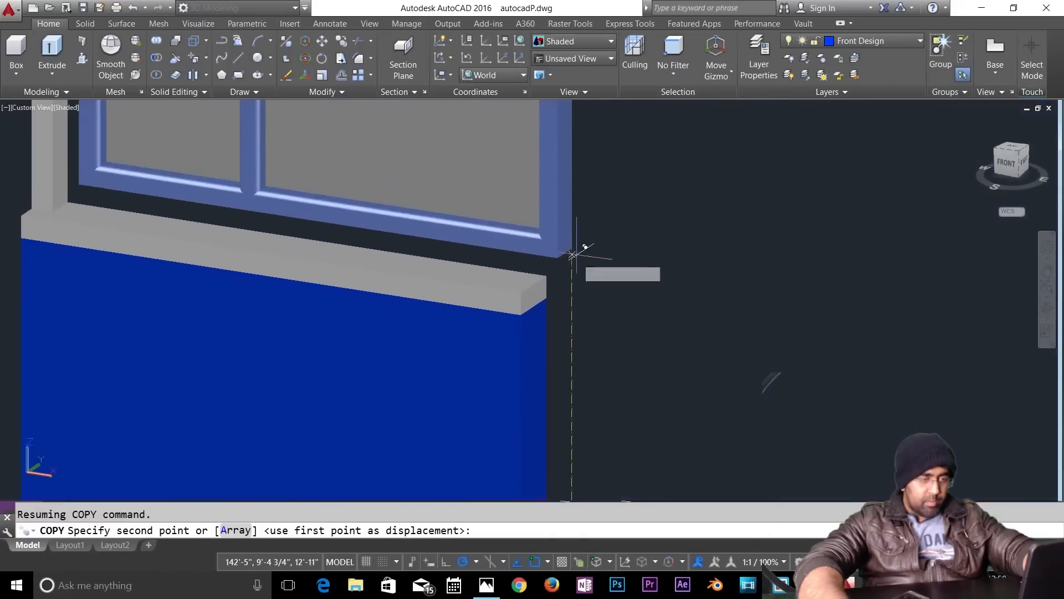
left_click(572, 260)
scroll(579, 299, "down", 3)
key("Return")
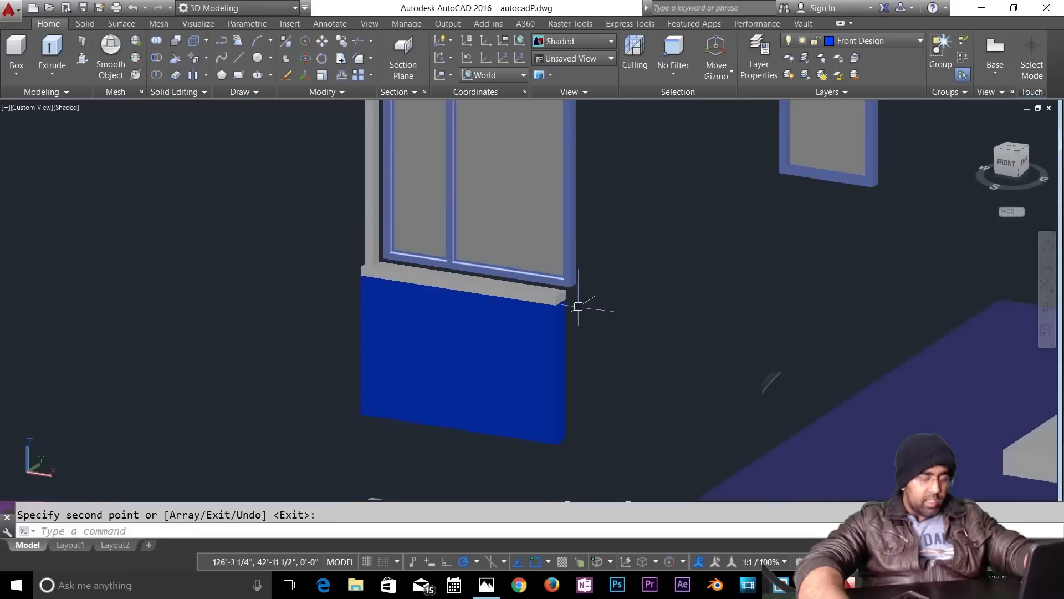
Step: Turn the Wall 3d G layer back on to show the walls
scroll(647, 336, "down", 3)
left_click(856, 41)
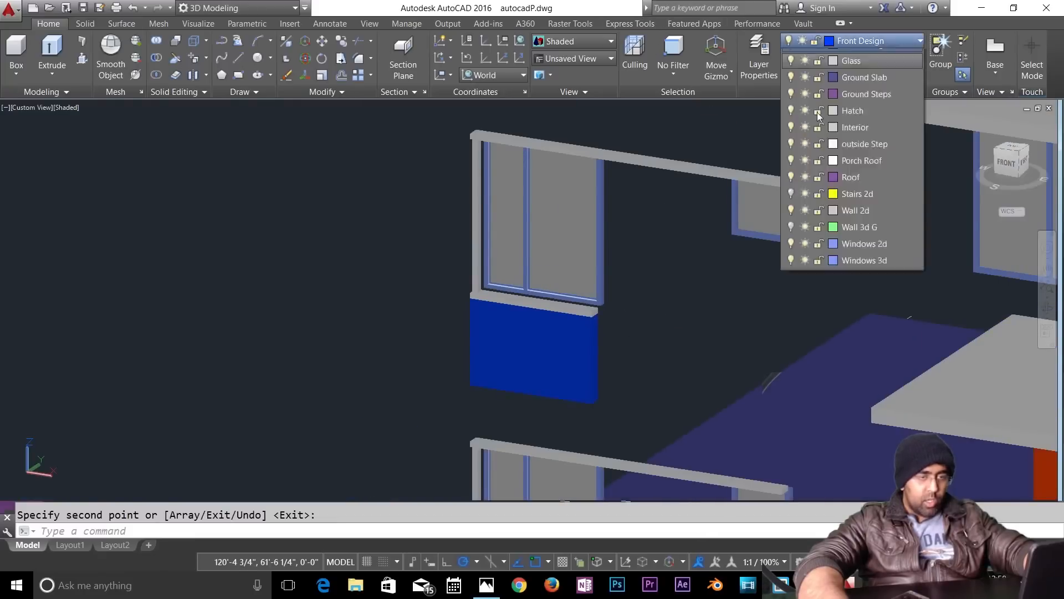
left_click(791, 339)
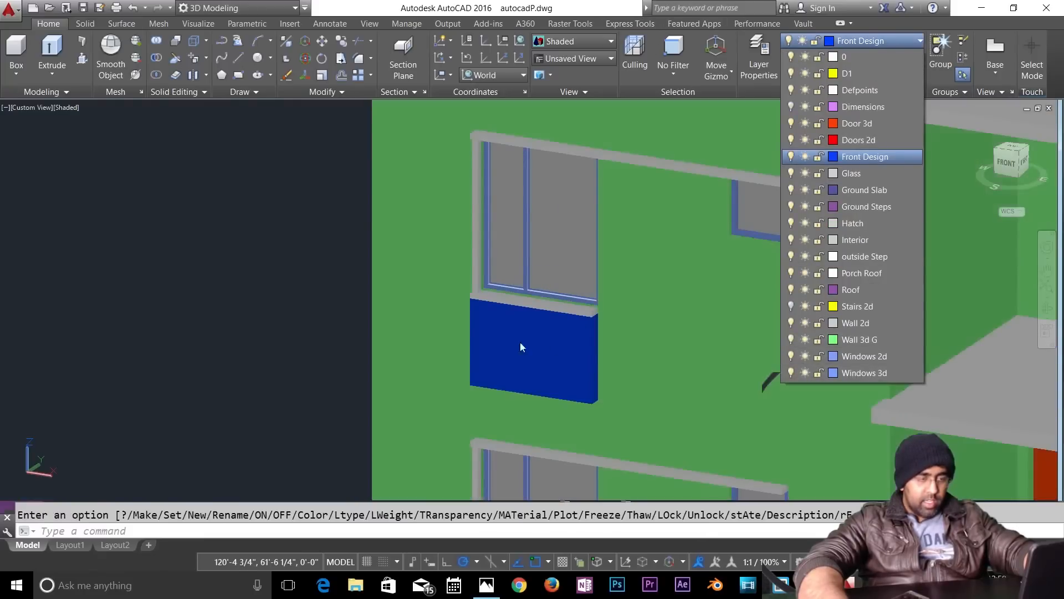
Step: Examine the front facade from several angles, looking at the panels and trim on both floors and the ground slab
middle_click_drag(637, 336, 754, 366, "shift")
scroll(754, 366, "down", 2)
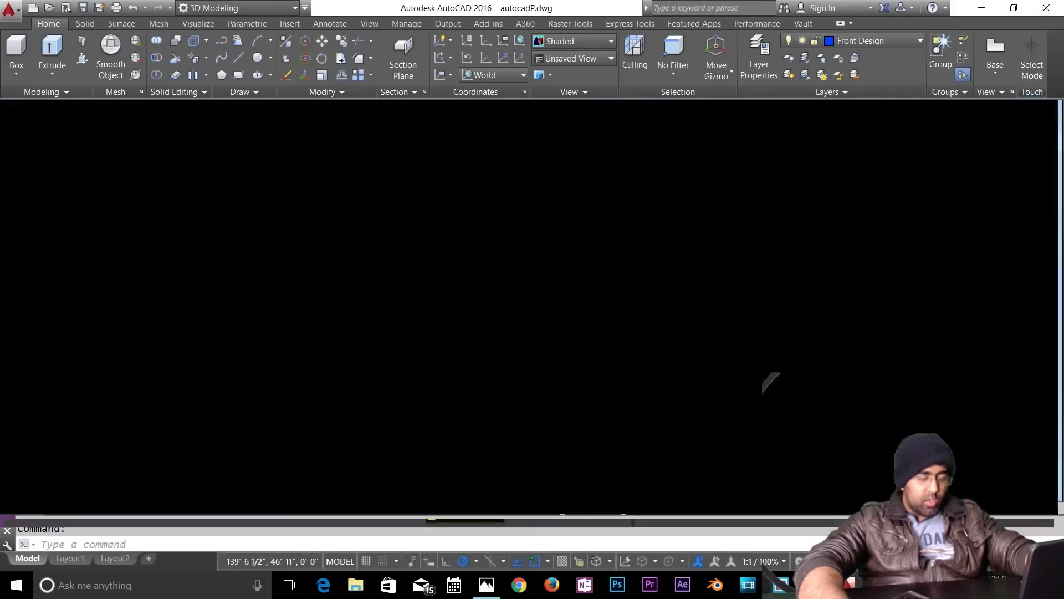
middle_click_drag(794, 331, 753, 311, "shift")
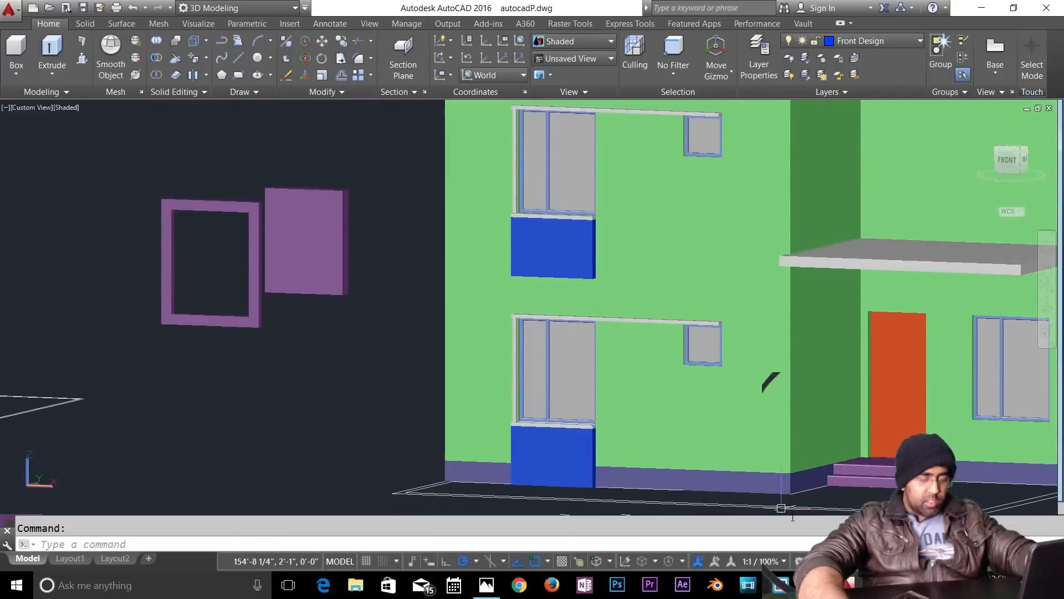
middle_click_drag(748, 312, 648, 294, "shift")
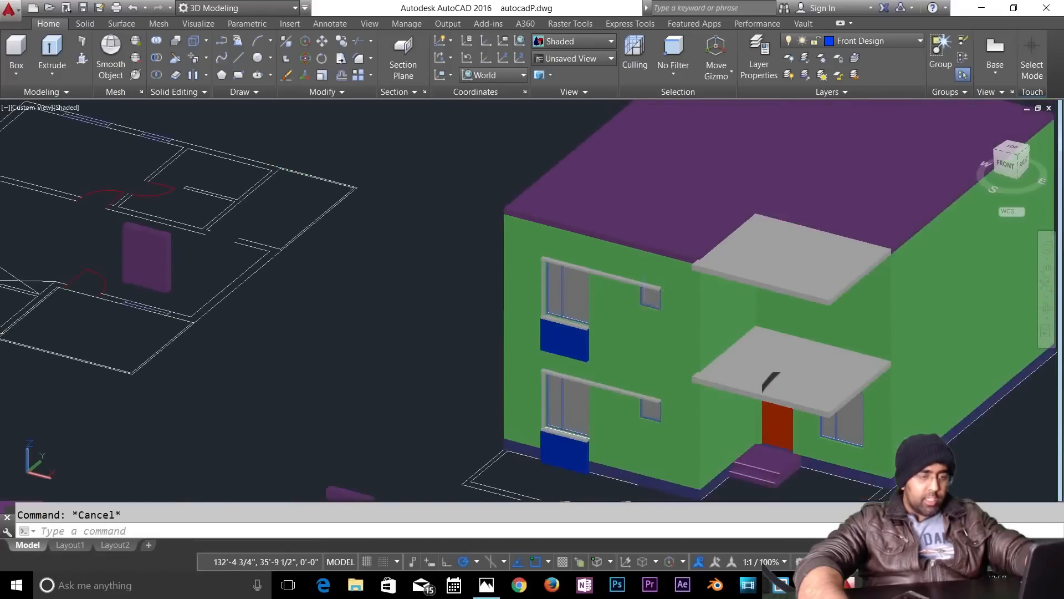
scroll(706, 374, "up", 2)
scroll(697, 348, "up", 2)
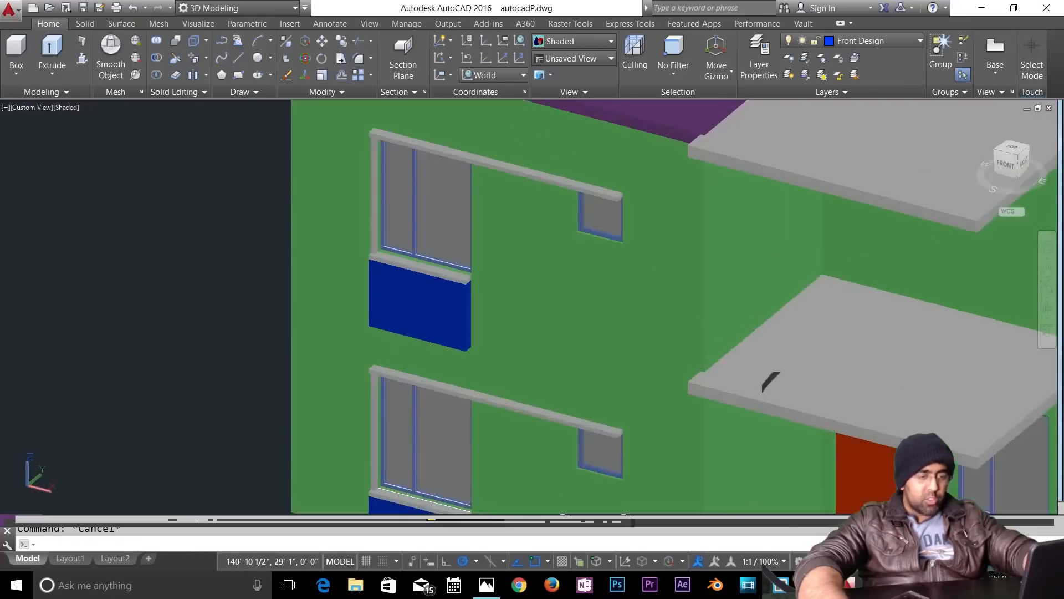
middle_click_drag(696, 356, 625, 159)
scroll(625, 159, "down", 2)
key("Escape")
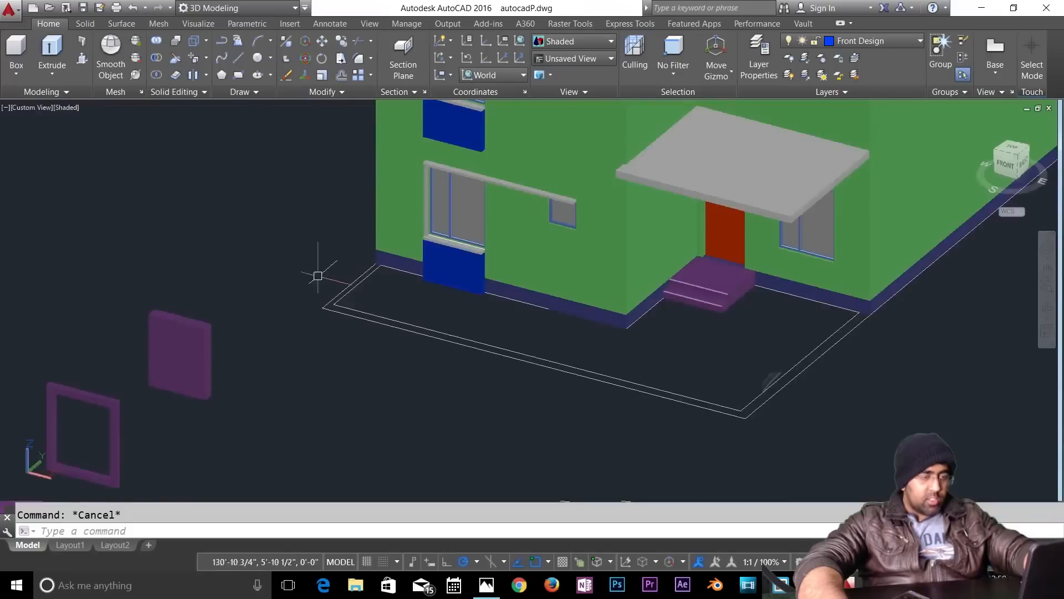
scroll(551, 308, "up", 2)
scroll(547, 316, "up", 2)
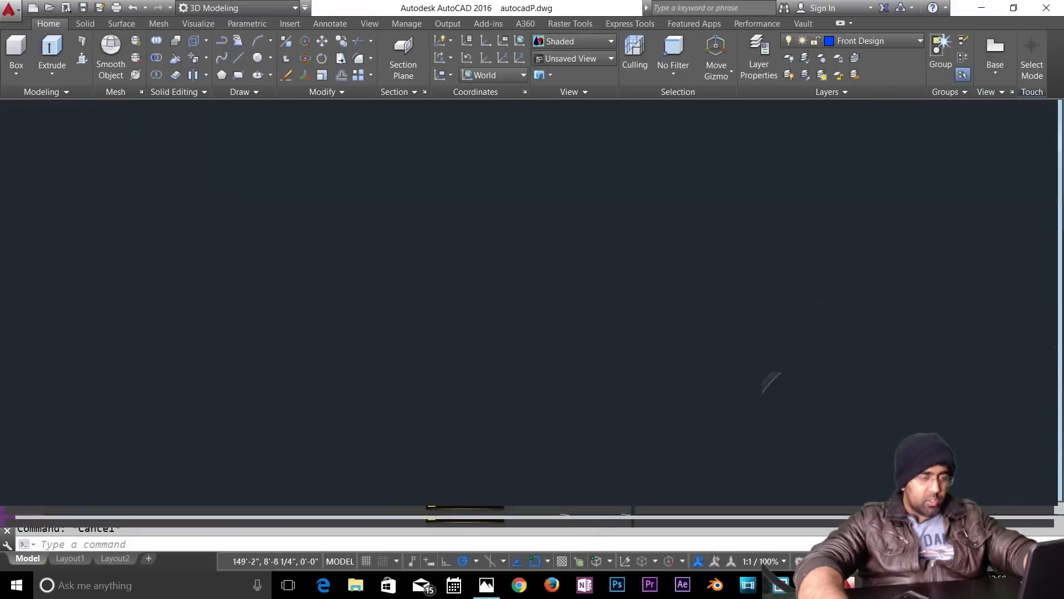
Step: Switch the model's visual style to Wireframe
left_click(574, 41)
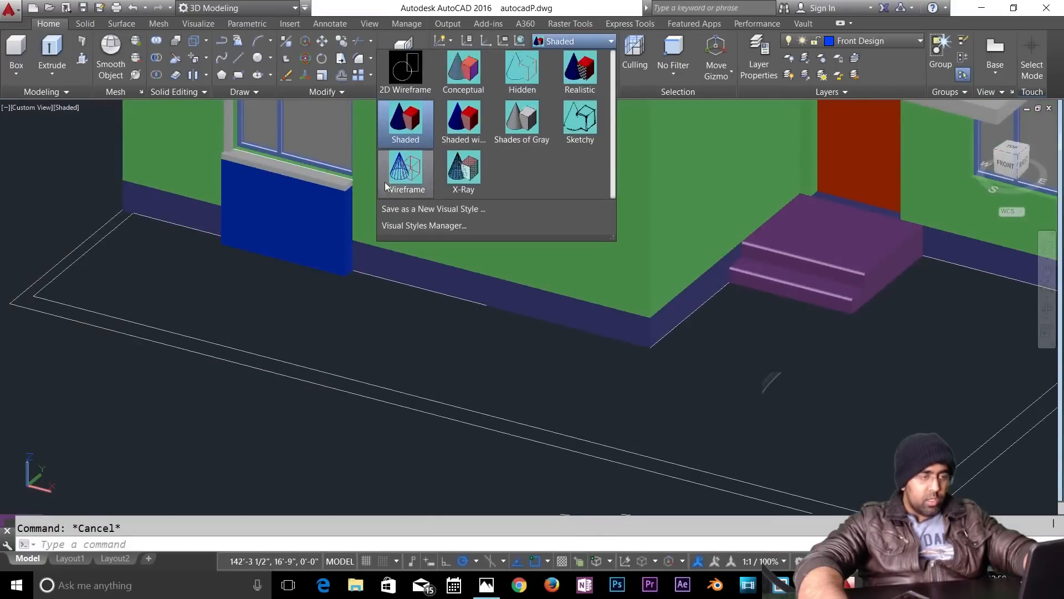
left_click(404, 158)
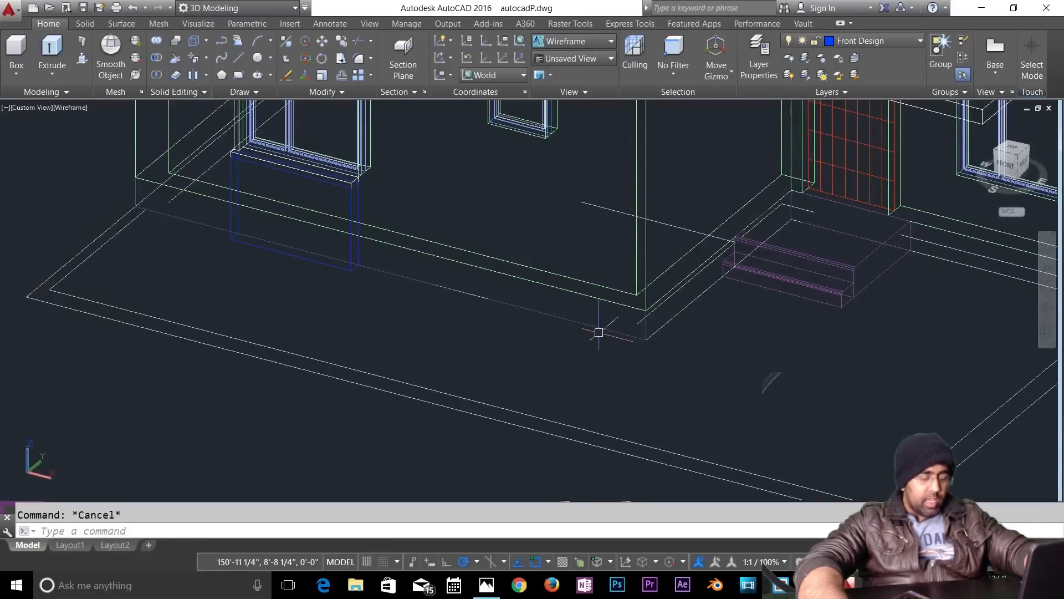
scroll(587, 327, "up", 1)
Step: Draw a rectangle from the lower outer corner of the small ground-floor window to the vertical wall corner edge
type("rec")
key("Return")
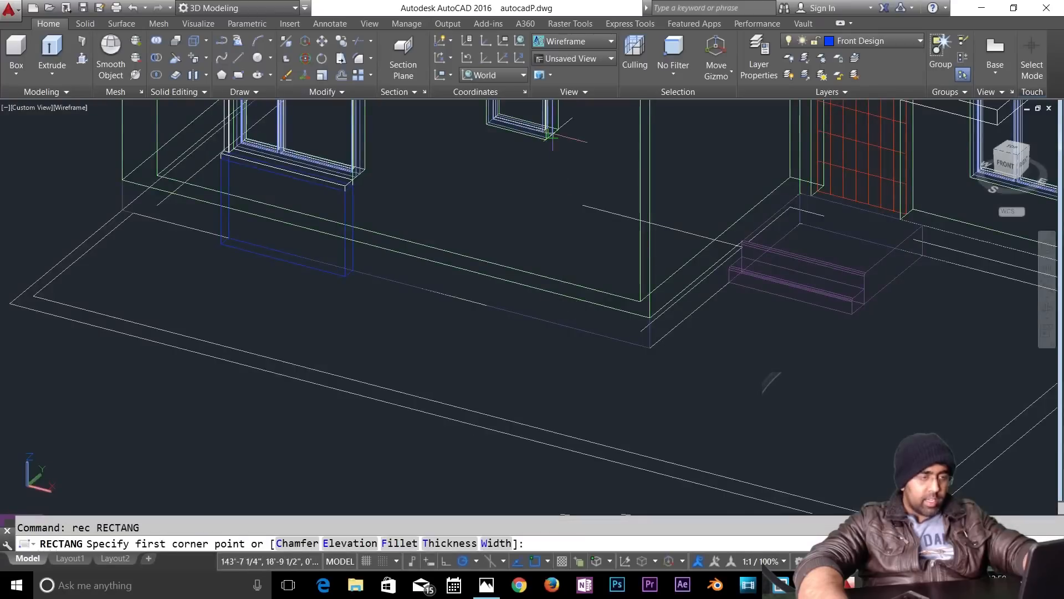
scroll(549, 140, "up", 3)
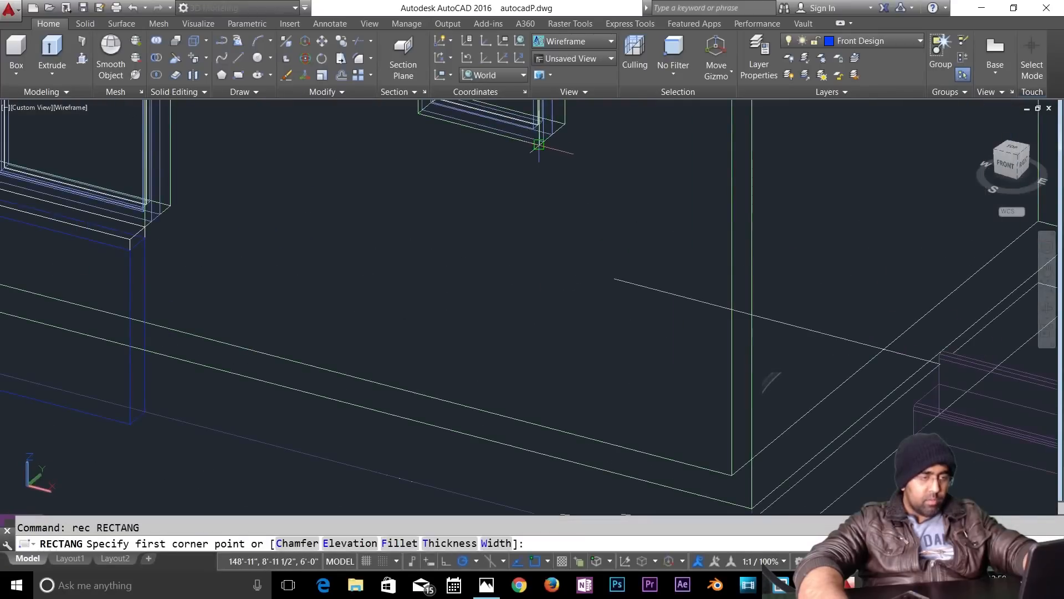
left_click(538, 146)
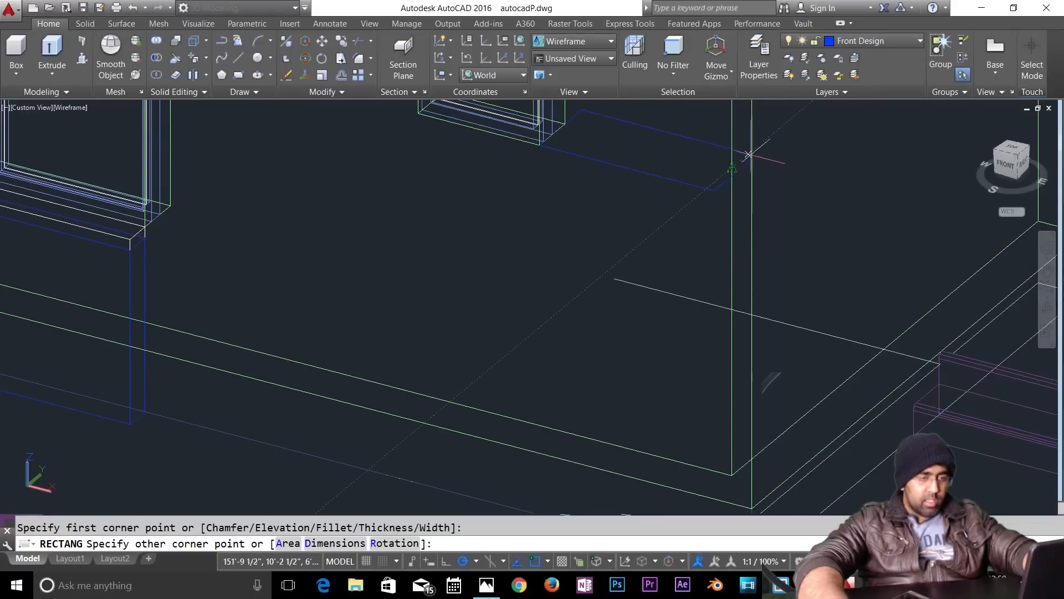
left_click(732, 167)
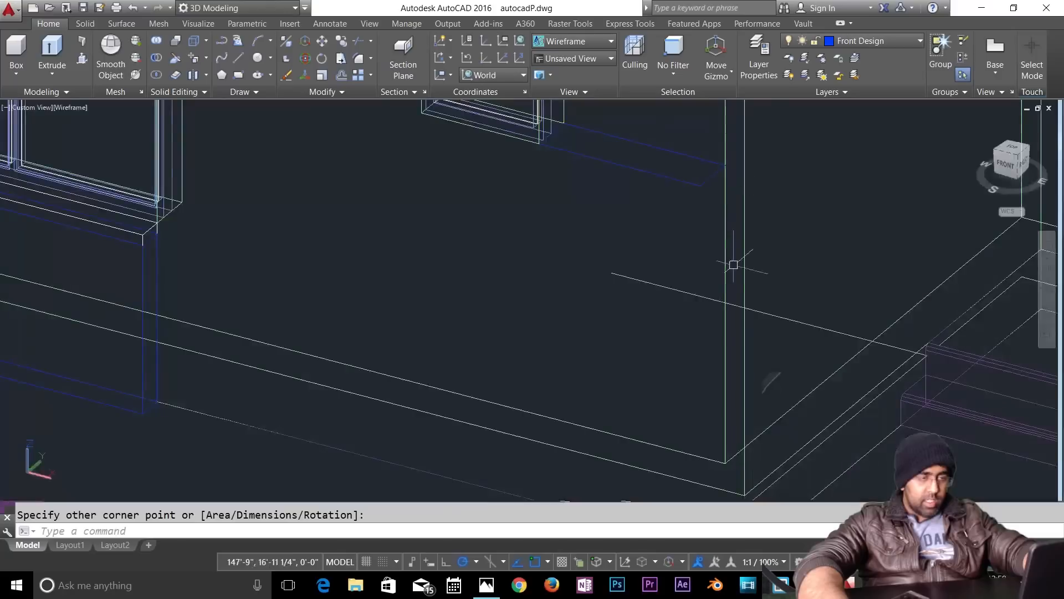
key("Escape")
mouse_move(639, 247)
middle_mouse_down("shift")
mouse_move(635, 296)
mouse_move(623, 309)
mouse_move(632, 249)
mouse_move(629, 260)
middle_mouse_up("shift")
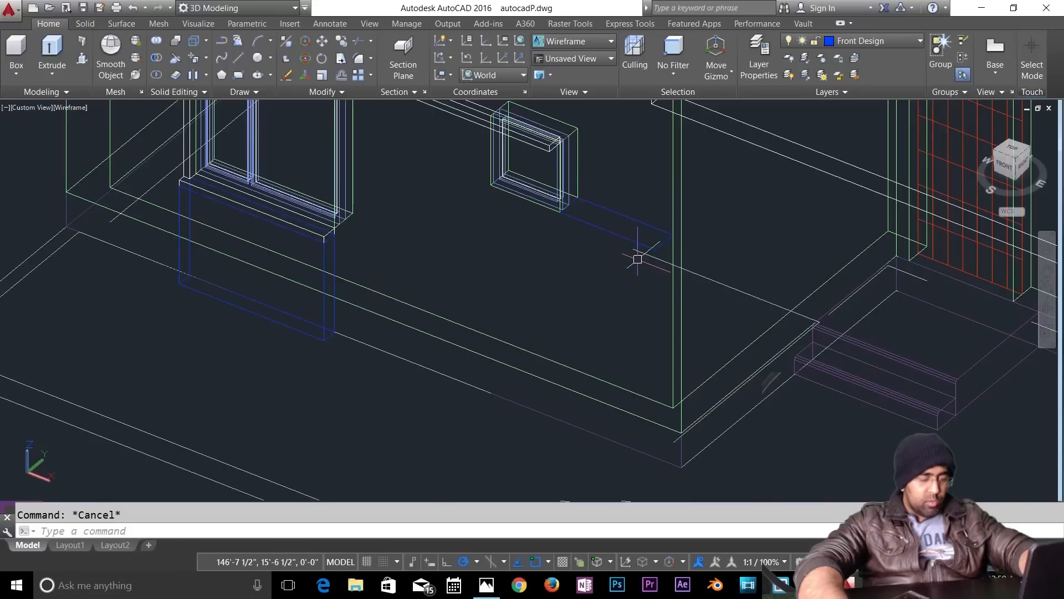
type("m")
key("Return")
left_click(622, 237)
key("Return")
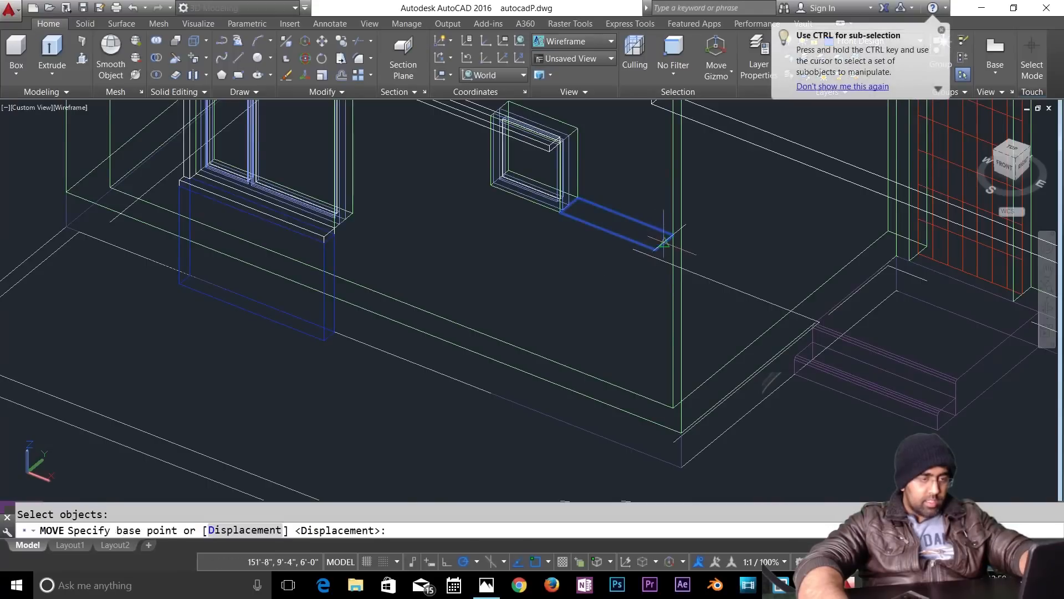
left_click(673, 235)
scroll(671, 244, "up", 4)
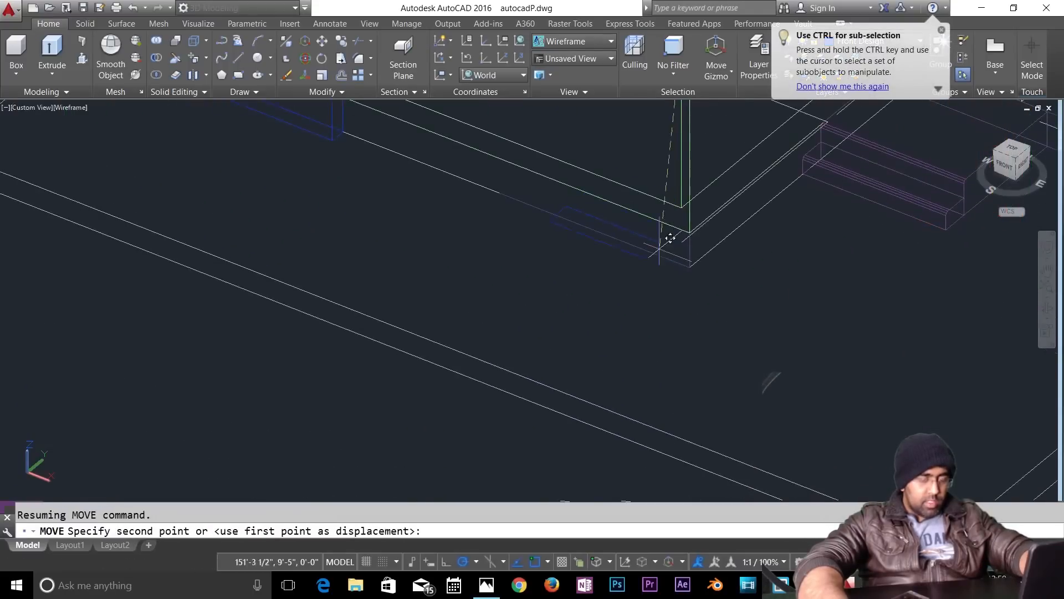
middle_click_drag(713, 191, 730, 393)
scroll(729, 394, "down", 3)
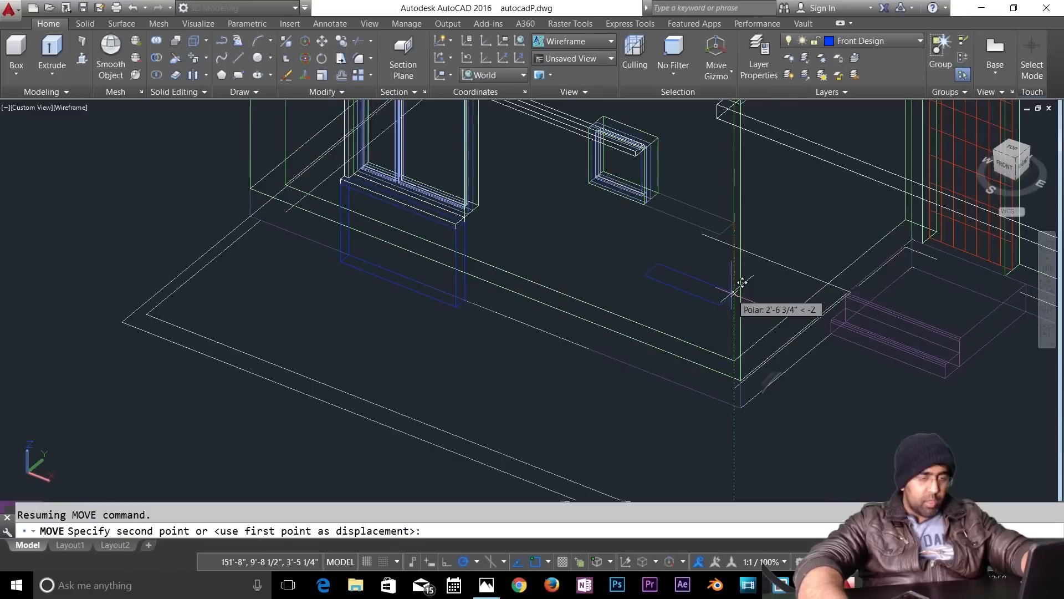
key("Escape")
Step: Delete the rectangle beside the small window and the stray Wall 2d line below it
left_click(685, 218)
key("Escape")
left_click(681, 216)
left_click(668, 224)
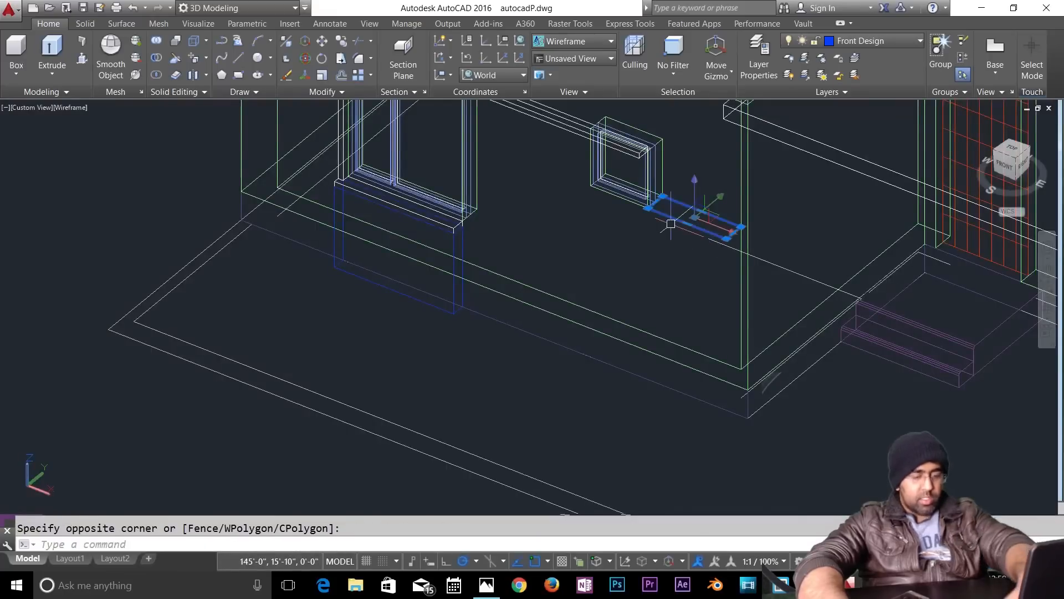
key("Delete")
left_click(711, 249)
left_click(680, 241)
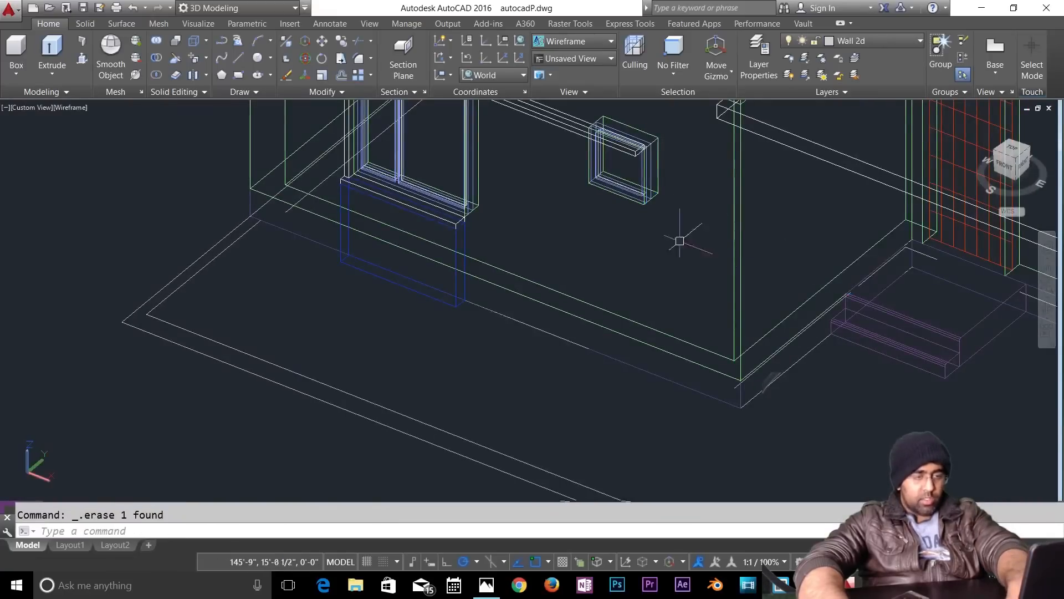
Step: Draw a vertical line from the small window's lower corner down to the bottom edge of the ground slab
type("l")
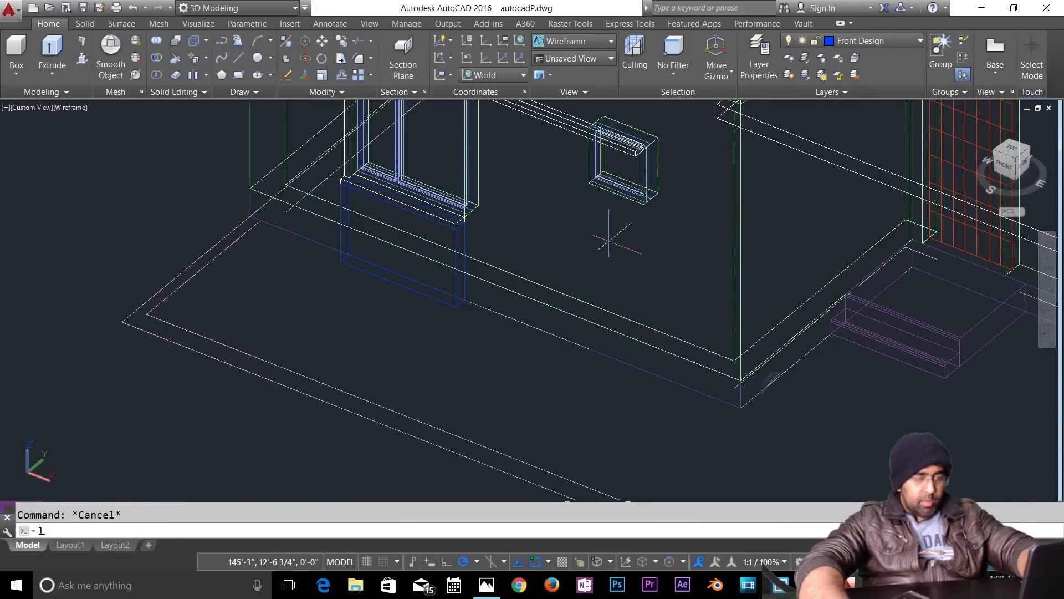
key("Return")
left_click(643, 204)
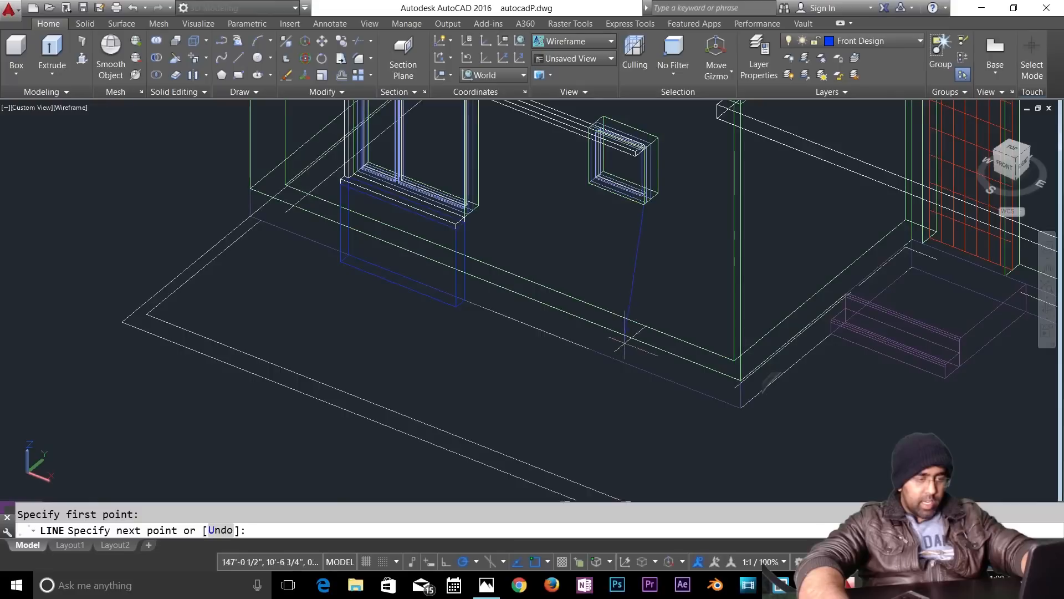
left_click(643, 370)
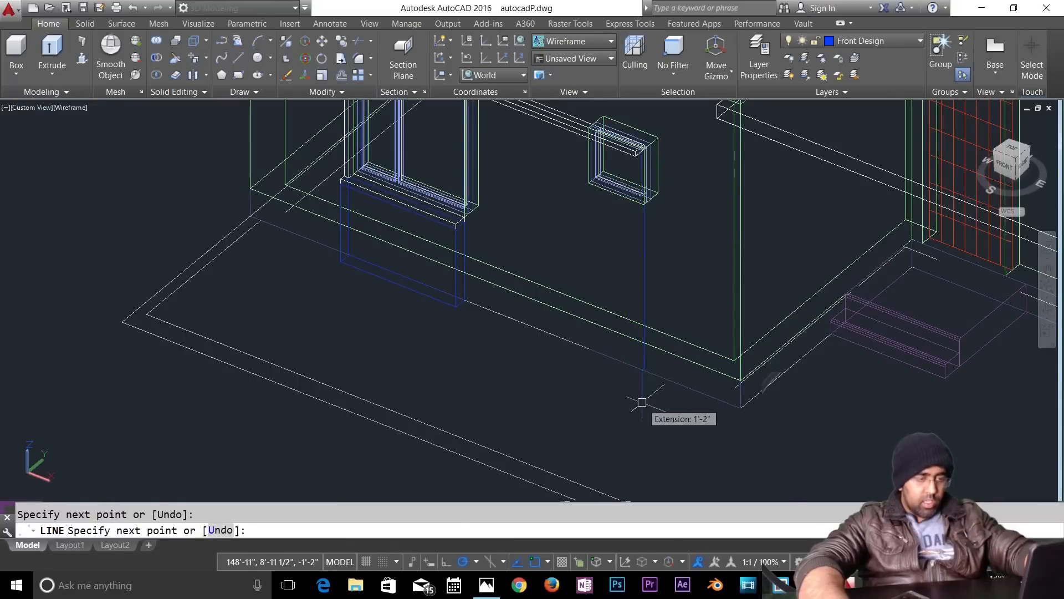
key("Escape")
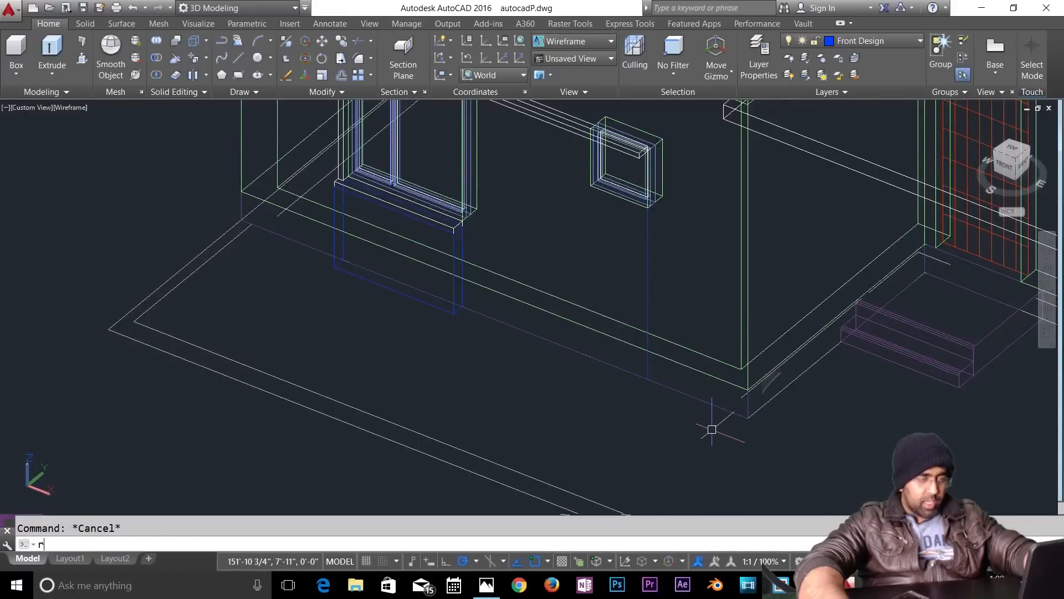
Step: Measure the depth of the large window's sill from its back corner to its front corner
key("BackSpace")
scroll(542, 197, "up", 5)
scroll(277, 339, "up", 2)
type("di")
key("Return")
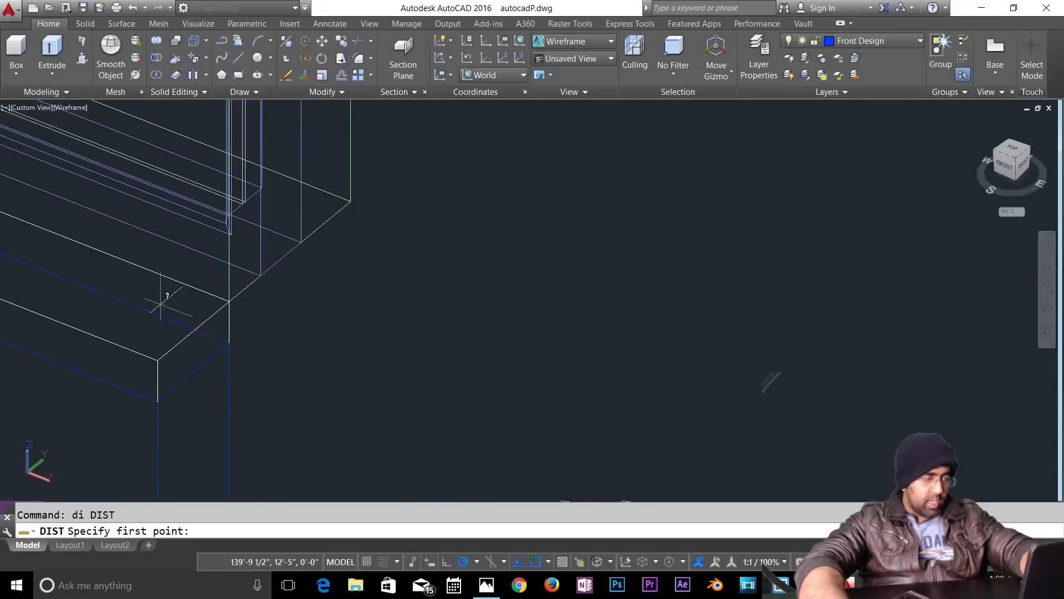
left_click(229, 301)
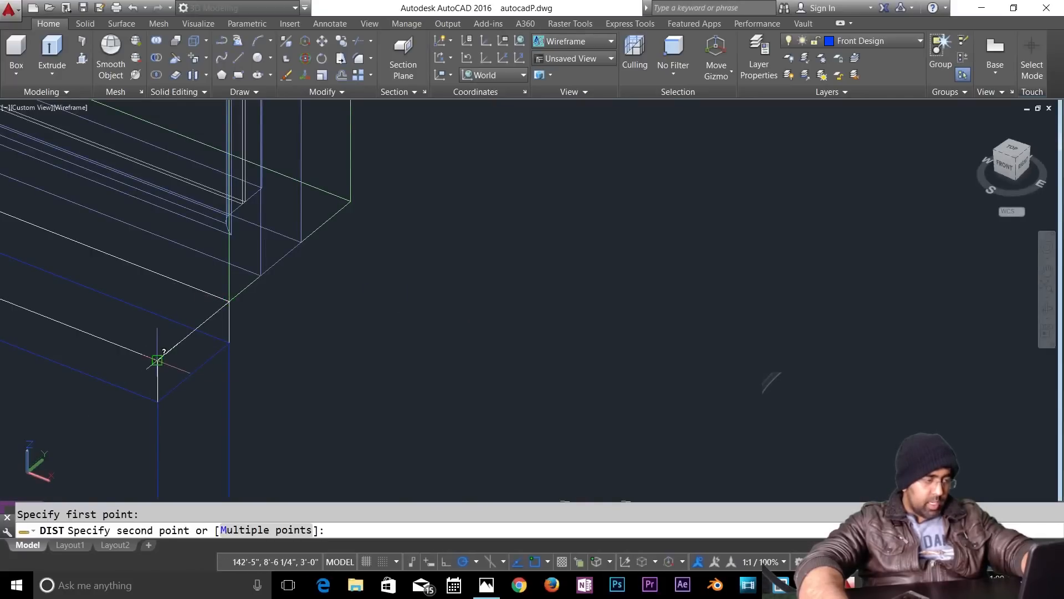
left_click(153, 365)
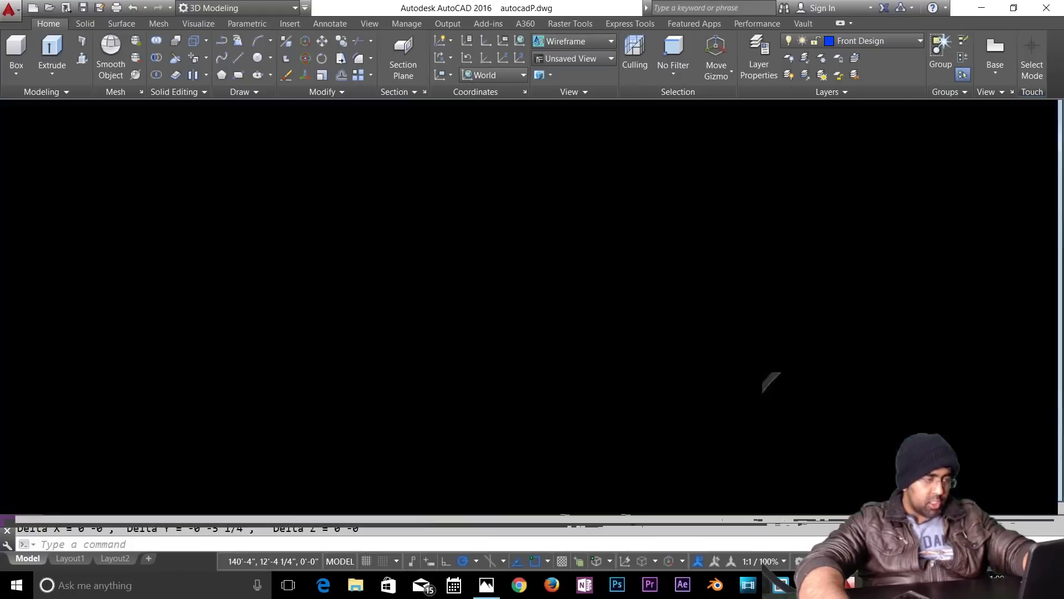
key("Escape")
scroll(290, 360, "down", 4)
scroll(409, 360, "down", 1)
middle_click_drag(410, 360, 394, 217)
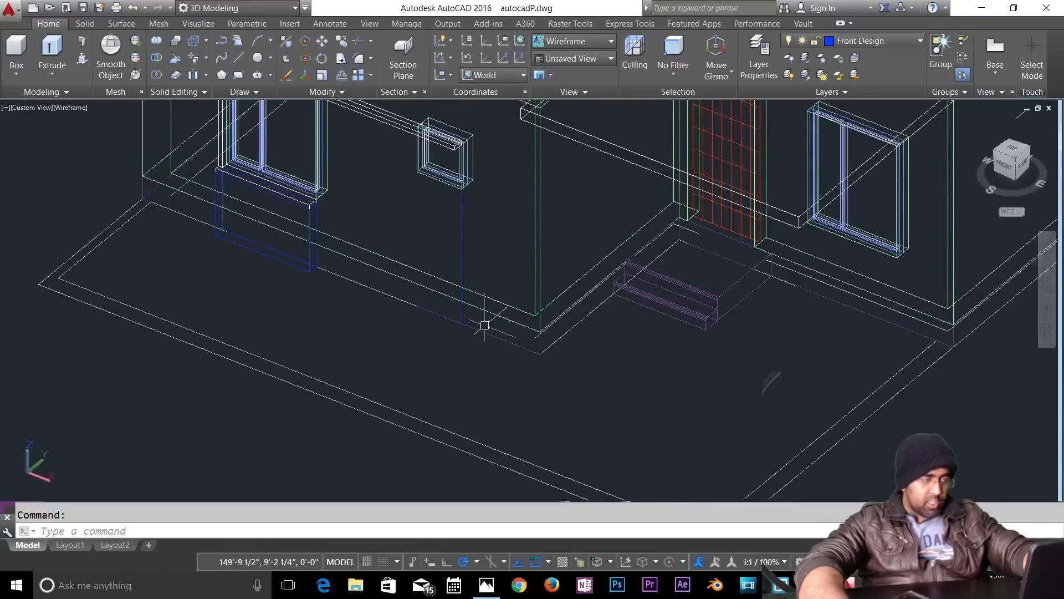
Step: Draw a 5.5 by 5.5 inch rectangle starting at the lower end of the vertical line below the small window
scroll(345, 297, "up", 2)
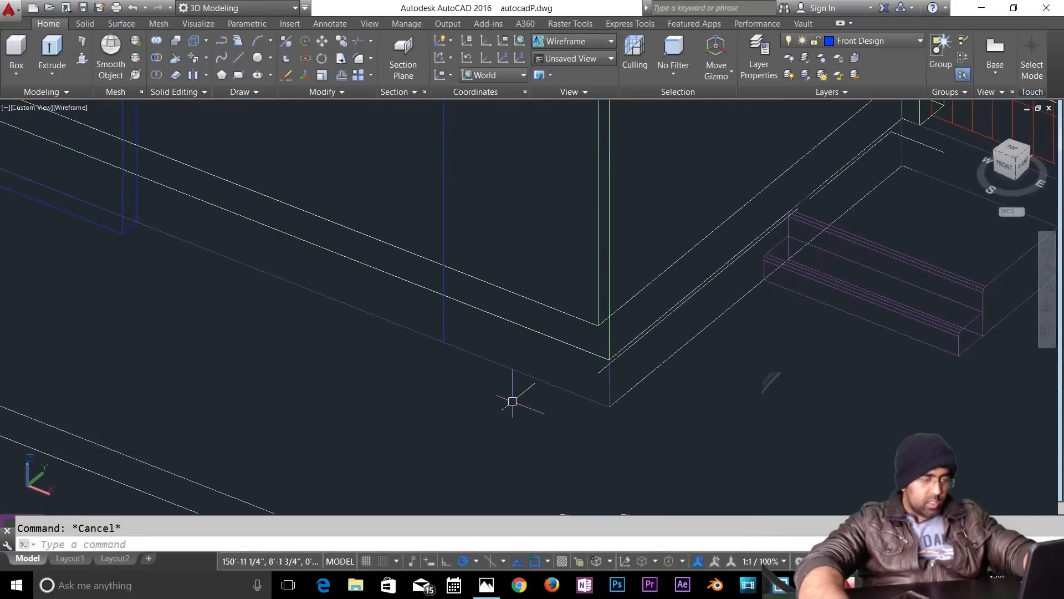
type("c")
key("Return")
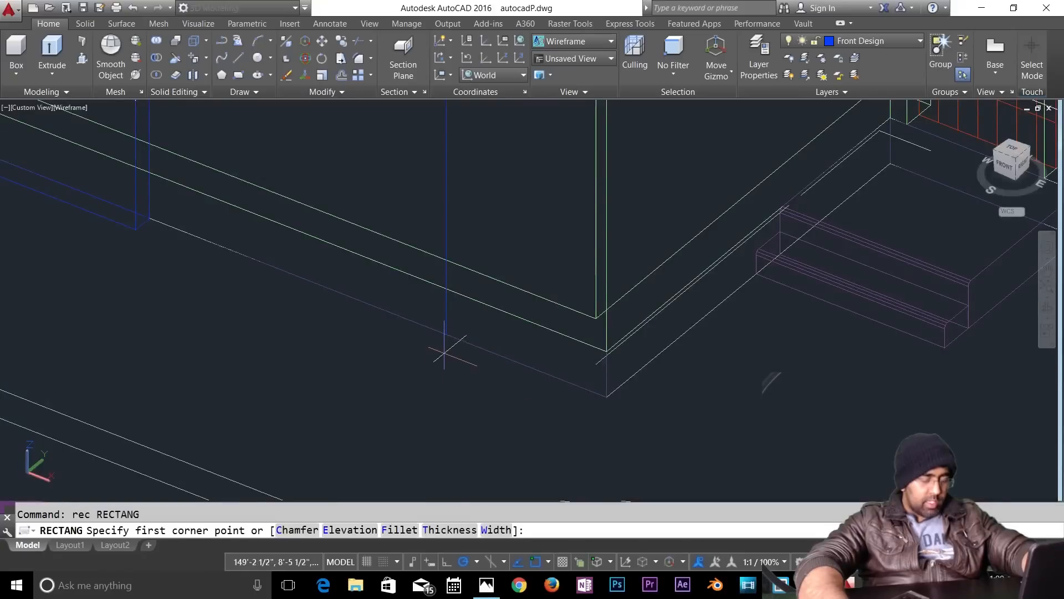
left_click(447, 334)
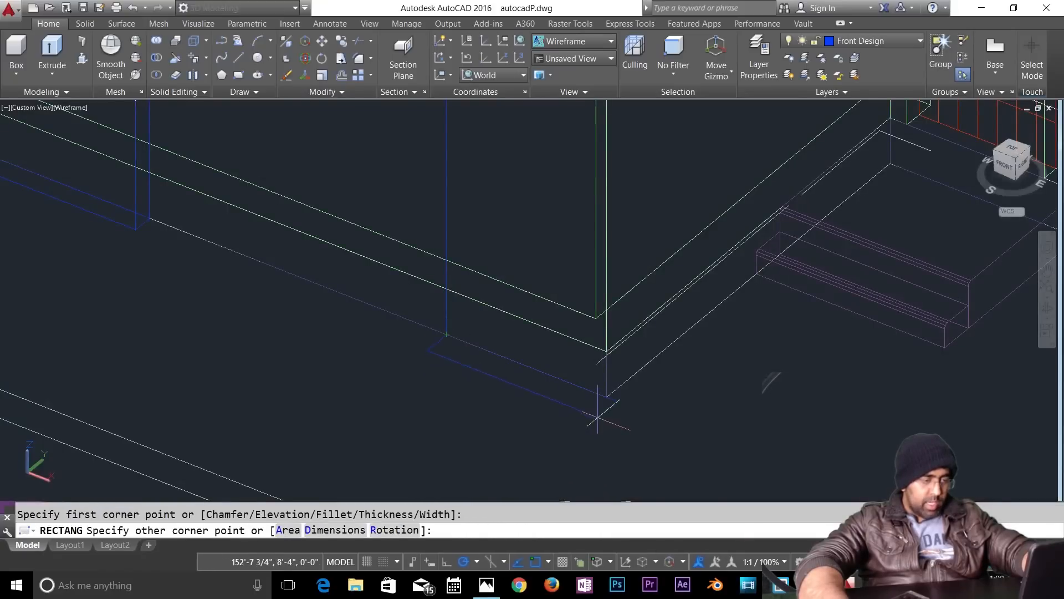
left_click(335, 530)
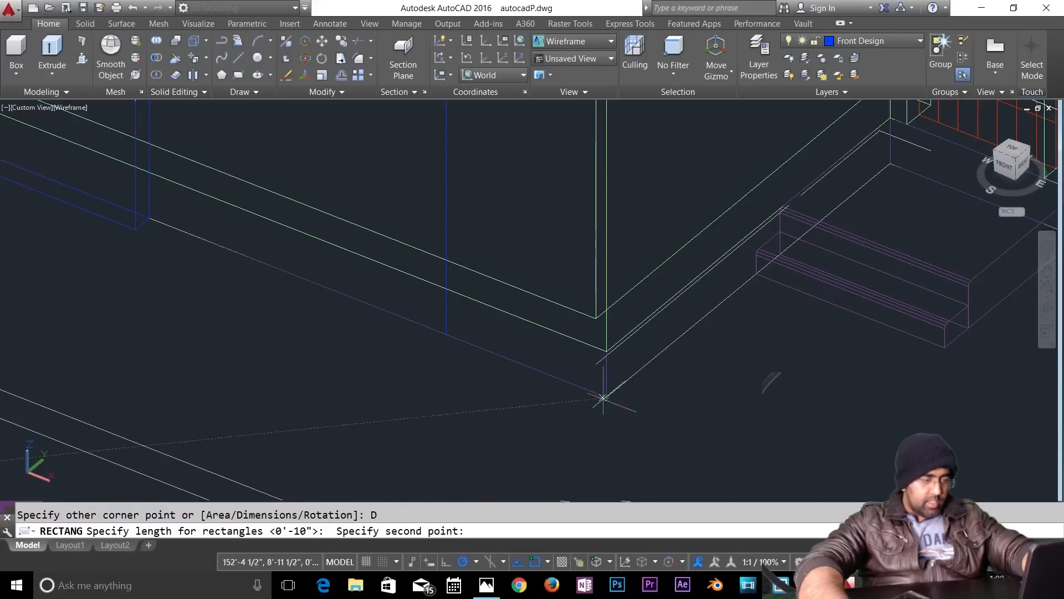
type("5")
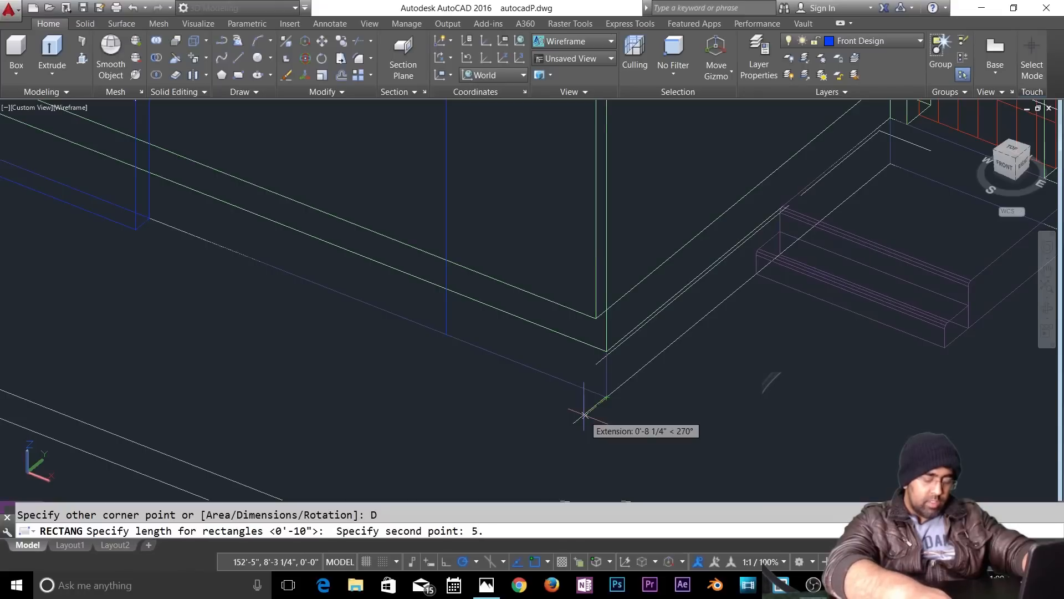
type(".5")
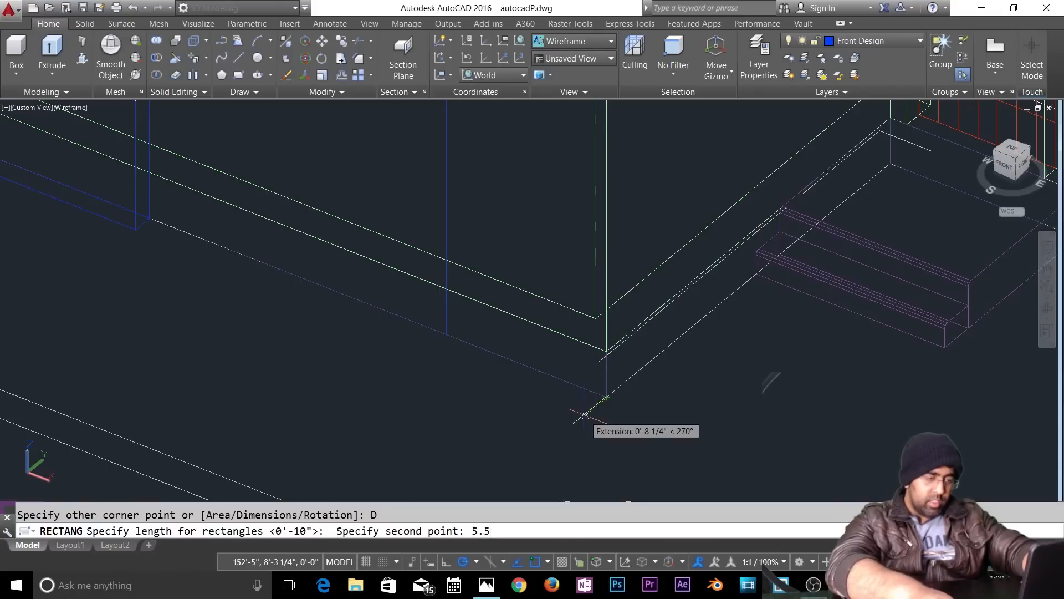
key("Return")
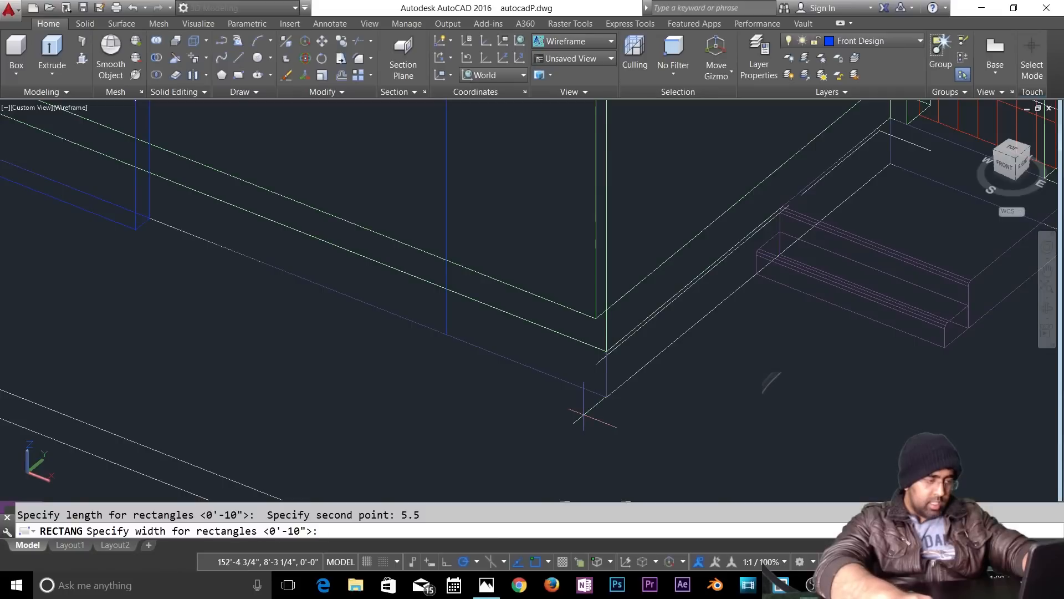
left_click(606, 397)
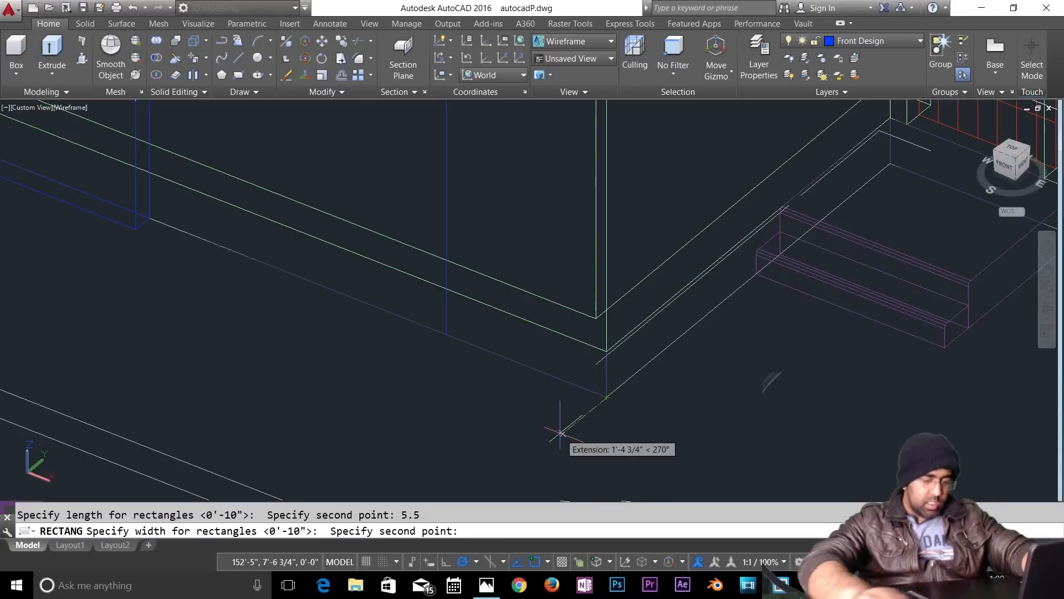
type("5.5")
key("Return")
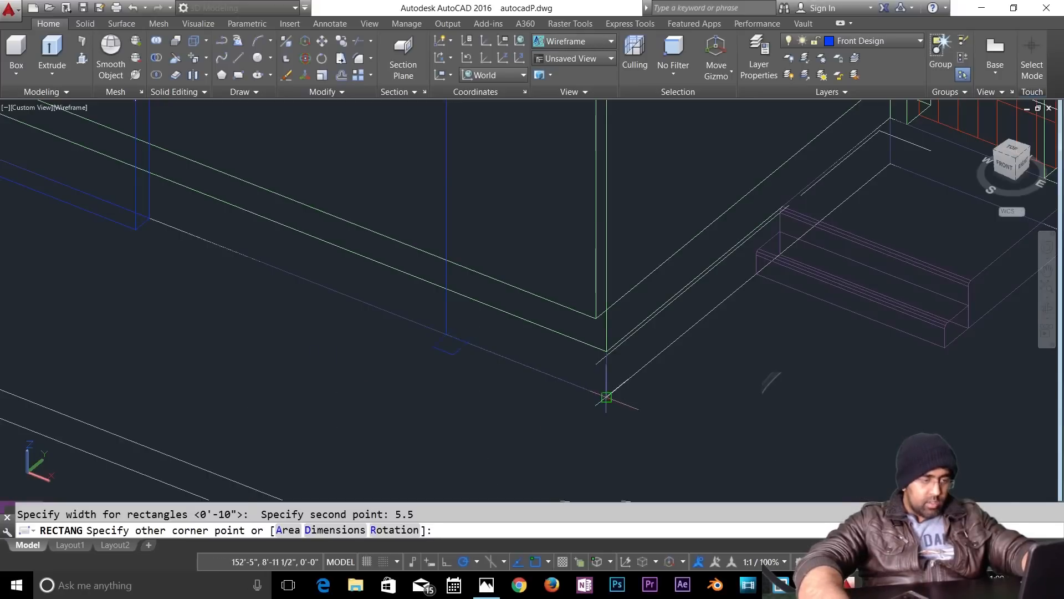
left_click(606, 397)
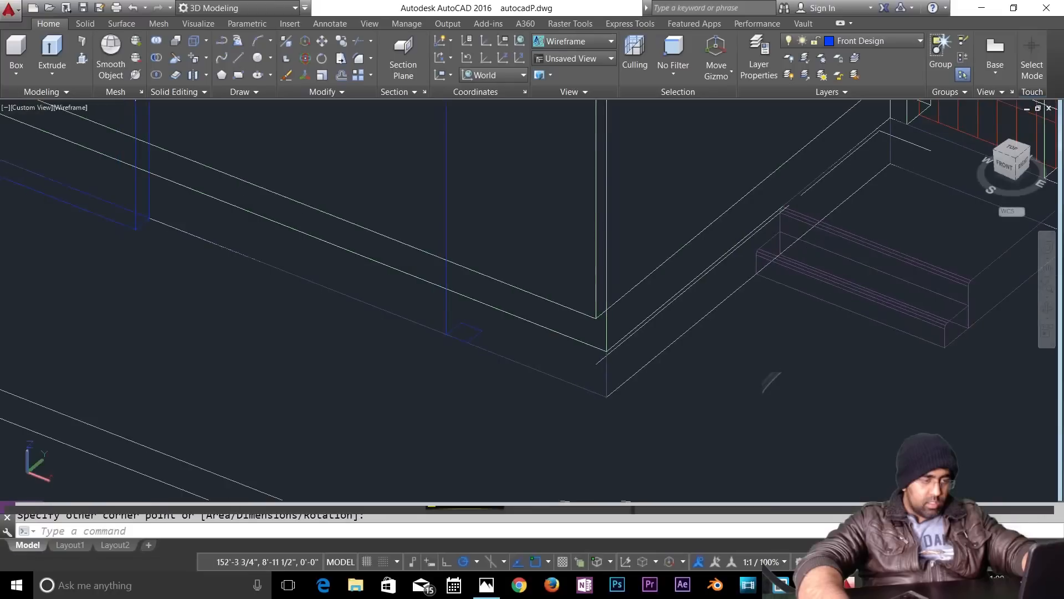
key("Escape")
type("m")
key("Return")
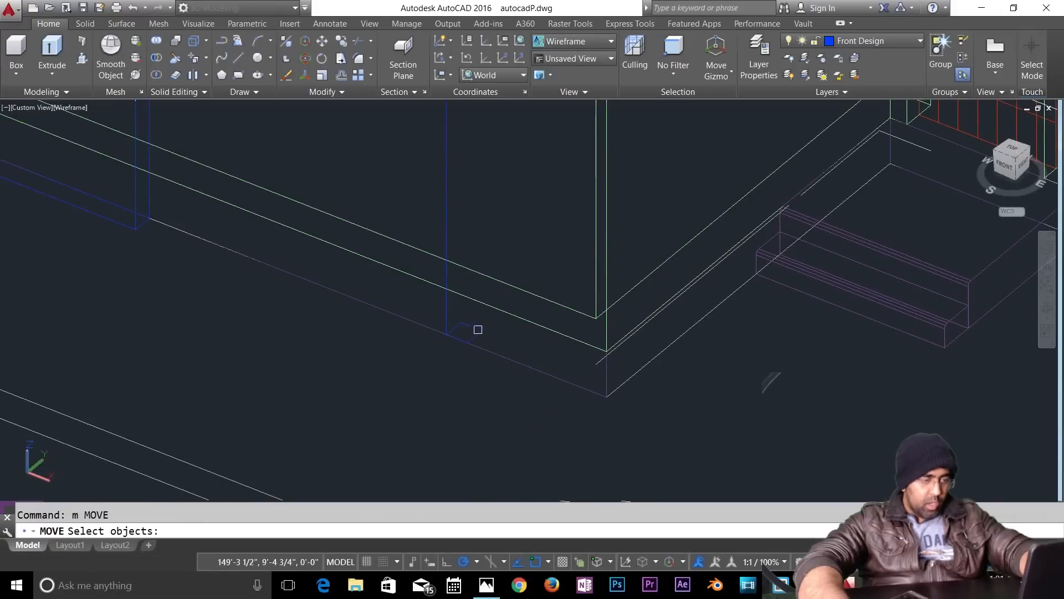
left_click(475, 331)
key("Return")
left_click(446, 335)
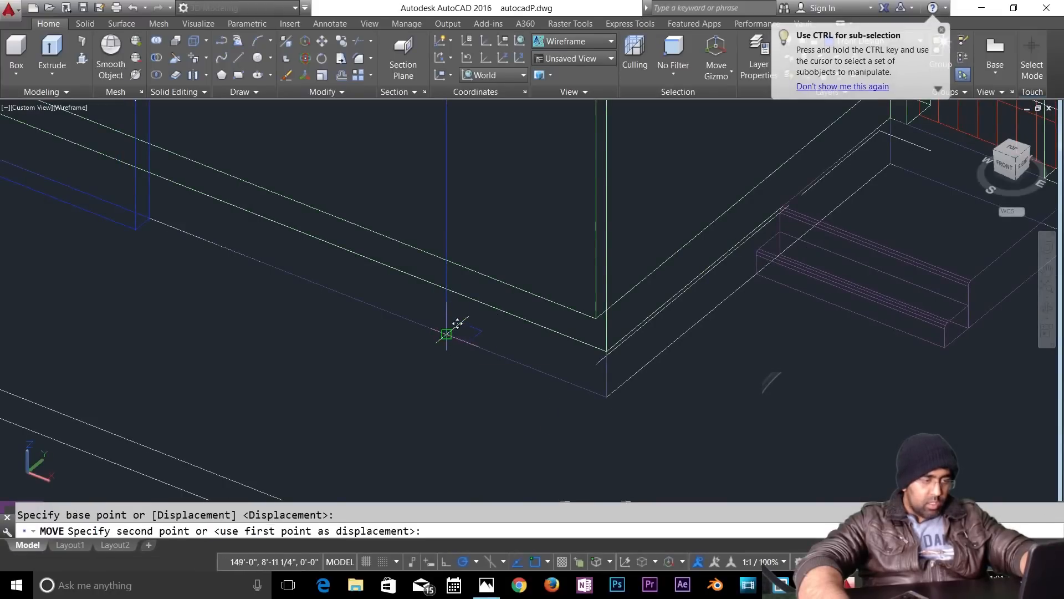
key("Escape")
Step: Move the small square outward so its back corner meets the lower end of the vertical line
scroll(454, 333, "up", 2)
scroll(478, 340, "up", 3)
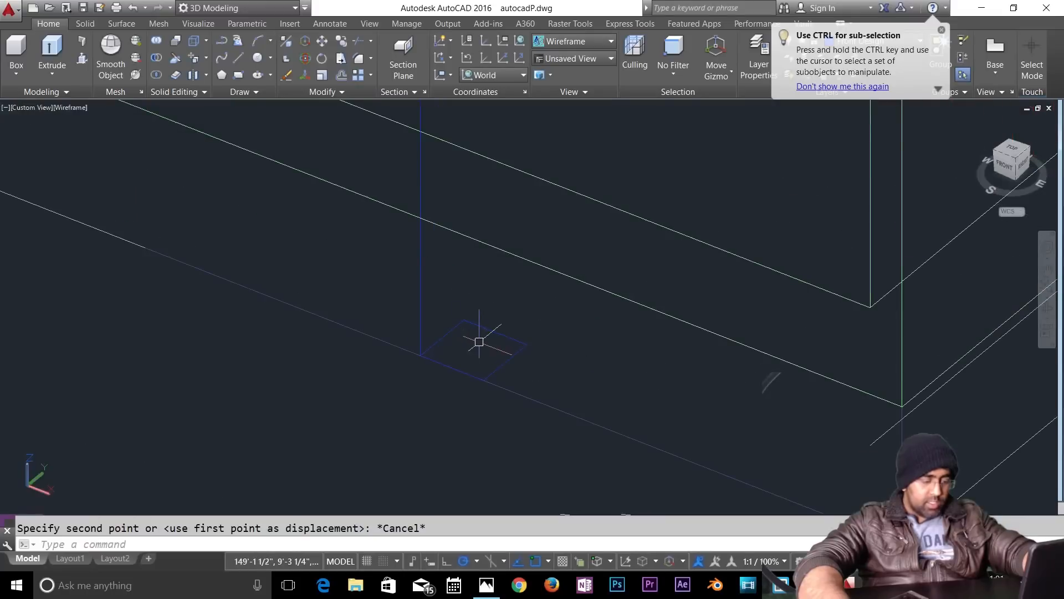
type("m")
key("Return")
left_click(486, 330)
key("Return")
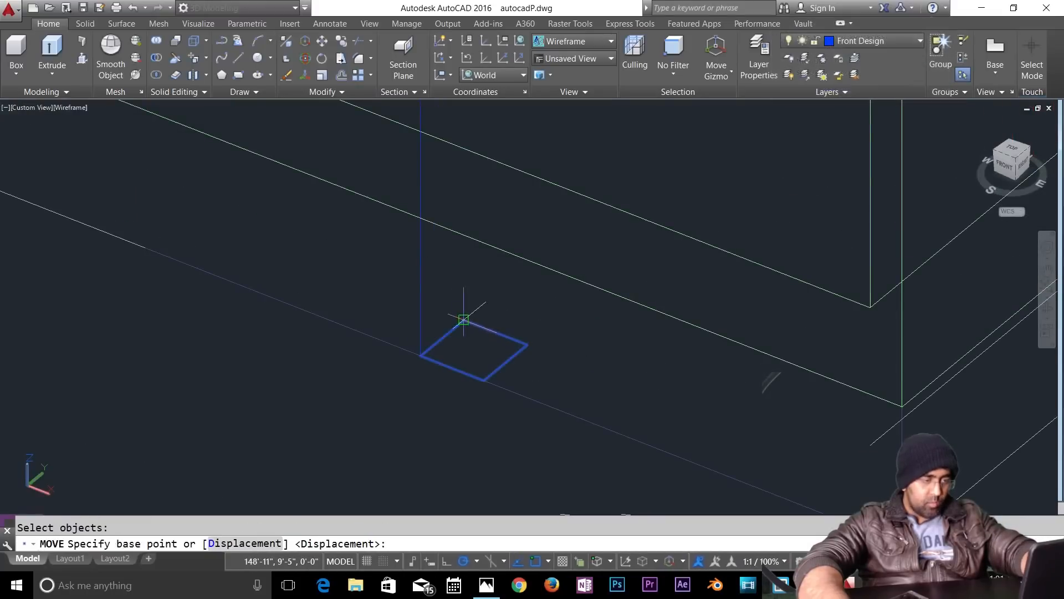
left_click(420, 355)
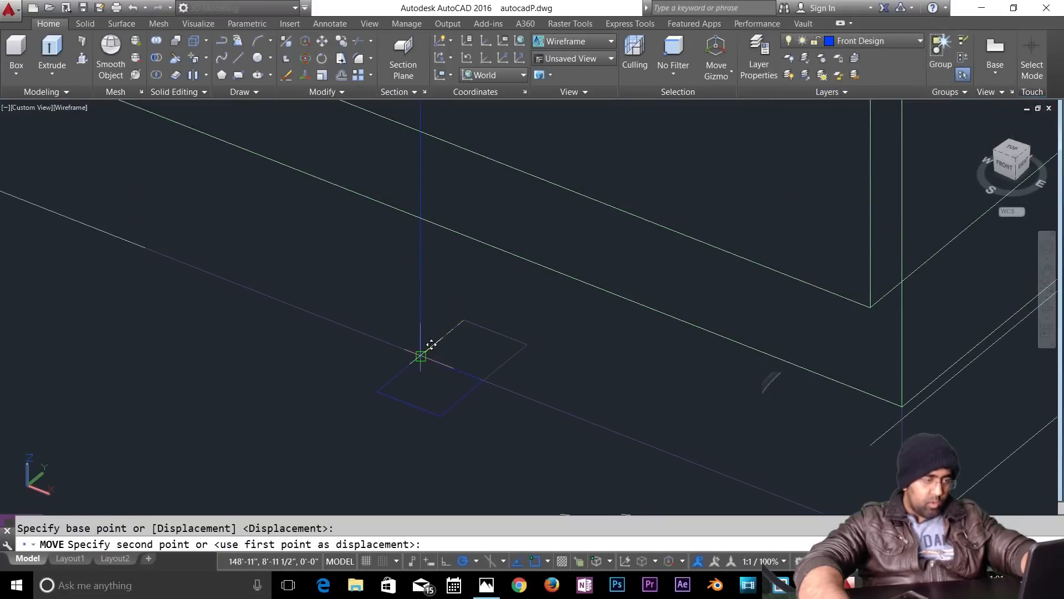
left_click(419, 357)
key("Escape")
Step: Stretch the square's inner free corner along the slab edge to the slab's lower corner
scroll(464, 422, "down", 1)
middle_click_drag(460, 416, 453, 347)
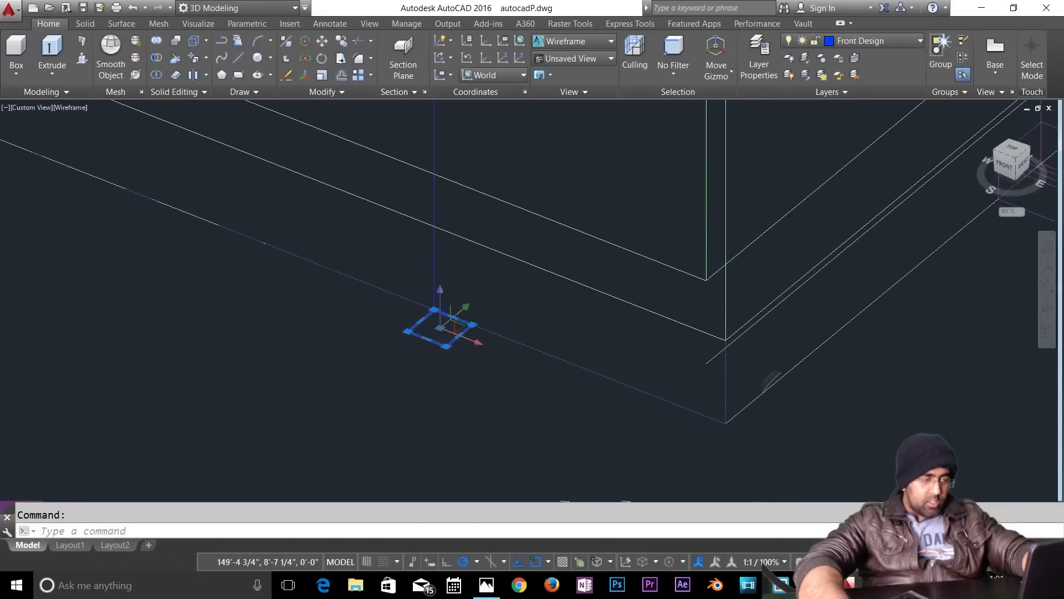
left_click(471, 324)
left_click(725, 423)
key("Escape")
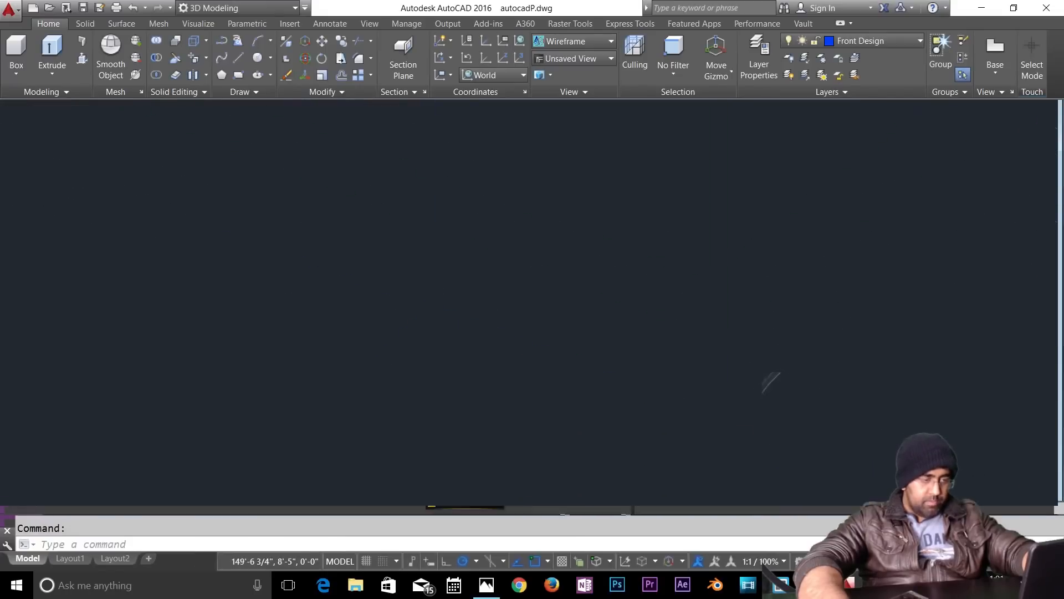
left_click(443, 353)
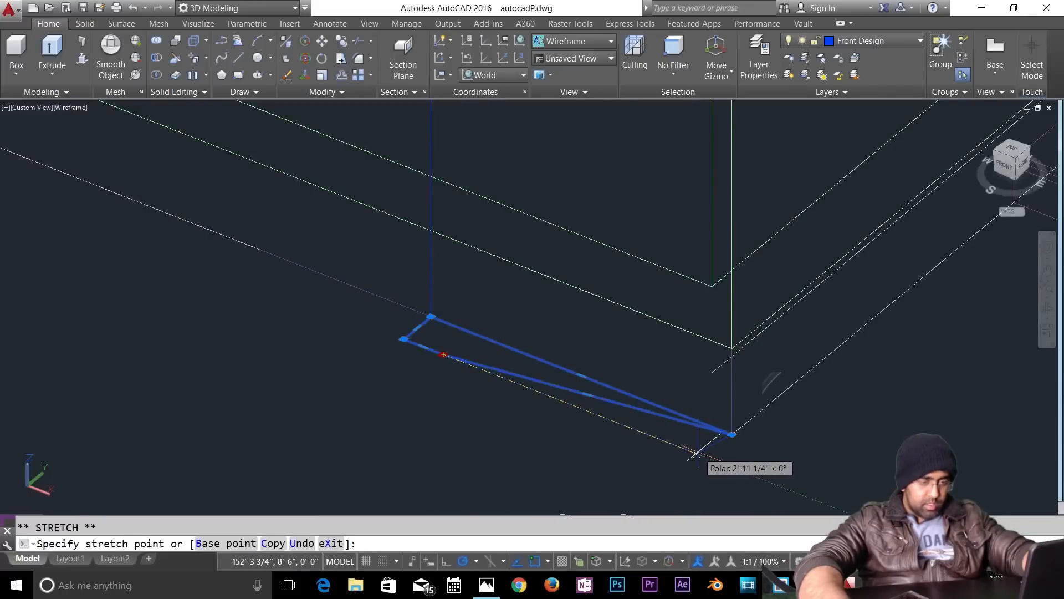
key("Escape")
Step: Draw a guide line about 1'-0" long outward from the slab's lower corner, in line with the side edge
scroll(738, 454, "up", 3)
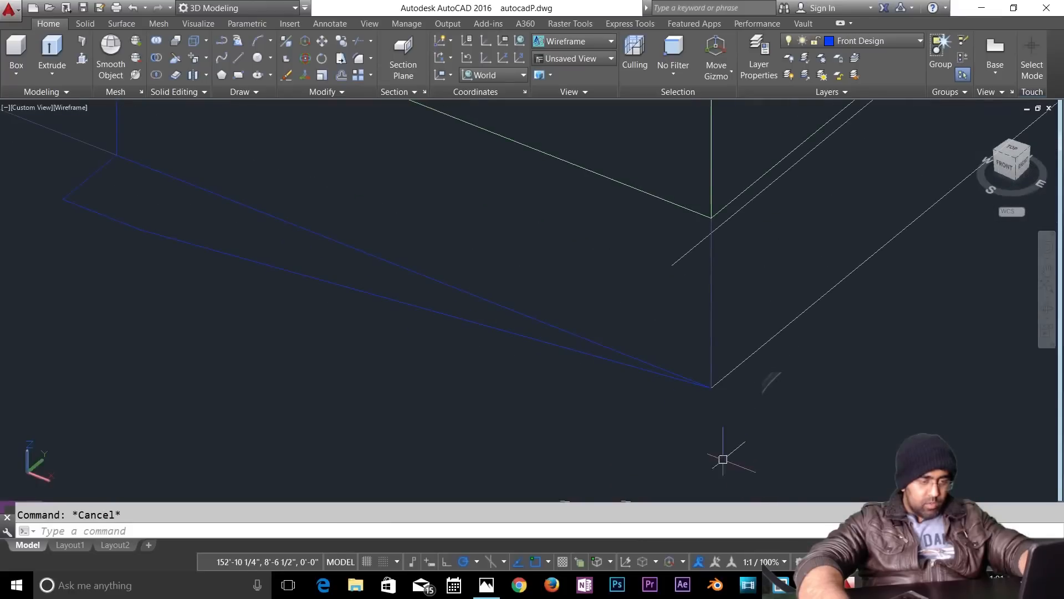
type("l")
key("Return")
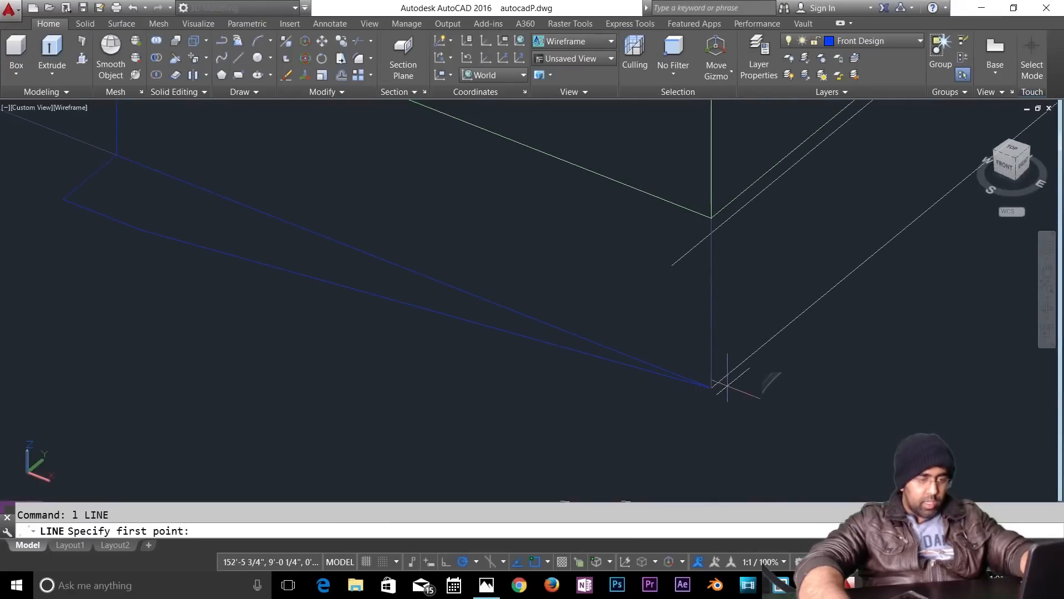
left_click(710, 388)
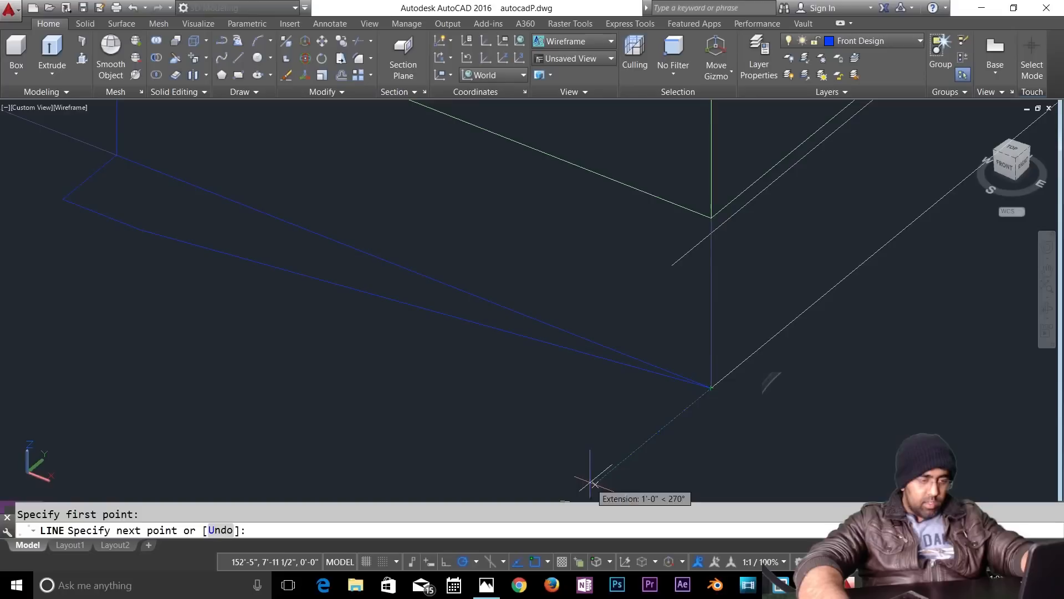
left_click(594, 483)
key("Escape")
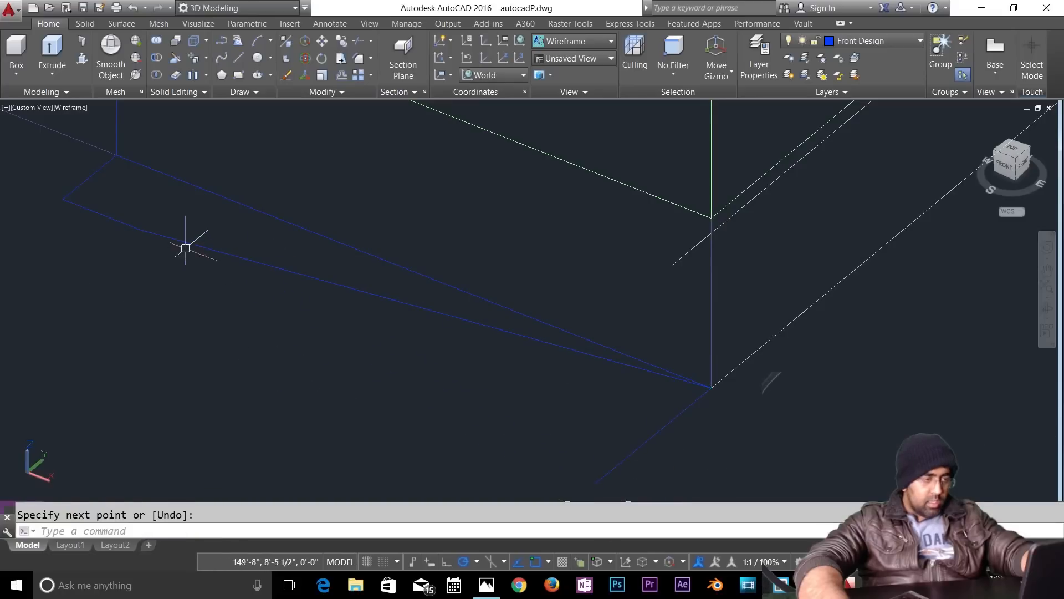
Step: Stretch the outline's remaining front corner parallel to the slab edge until it meets the guide line
left_click(196, 248)
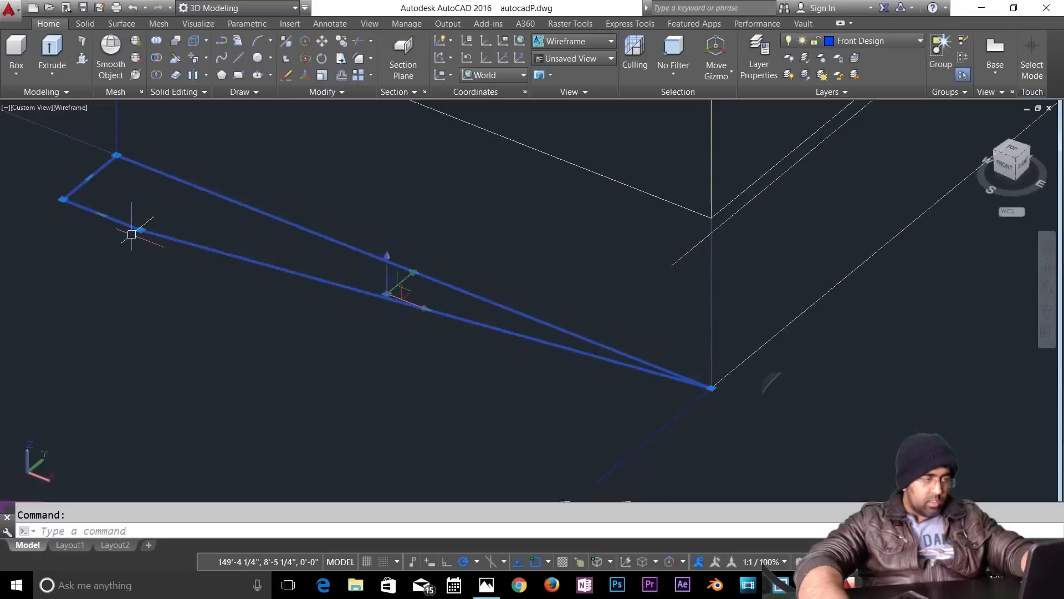
left_click(143, 231)
key("Escape")
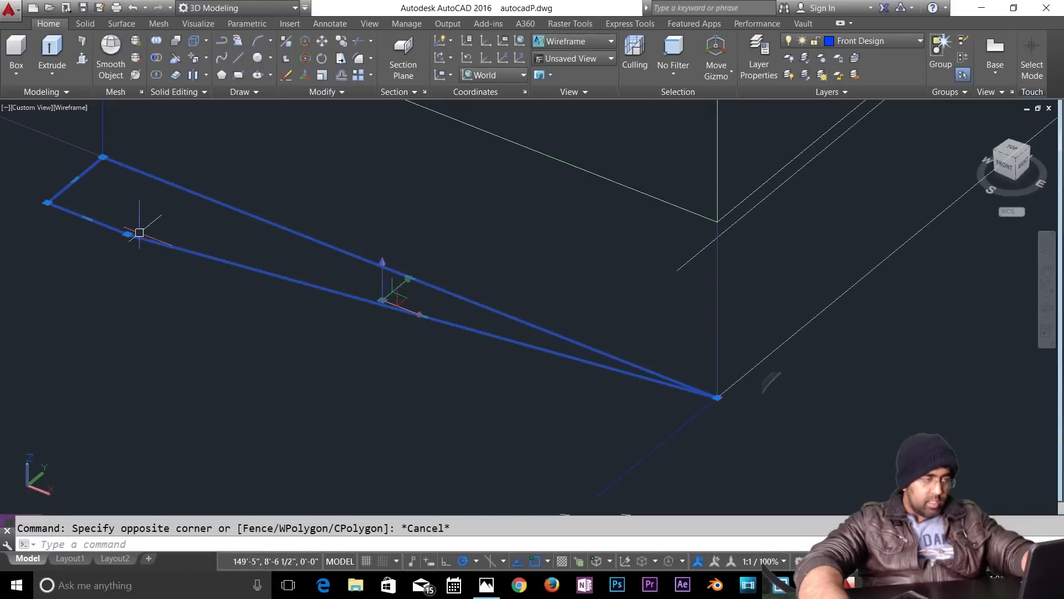
left_click(128, 234)
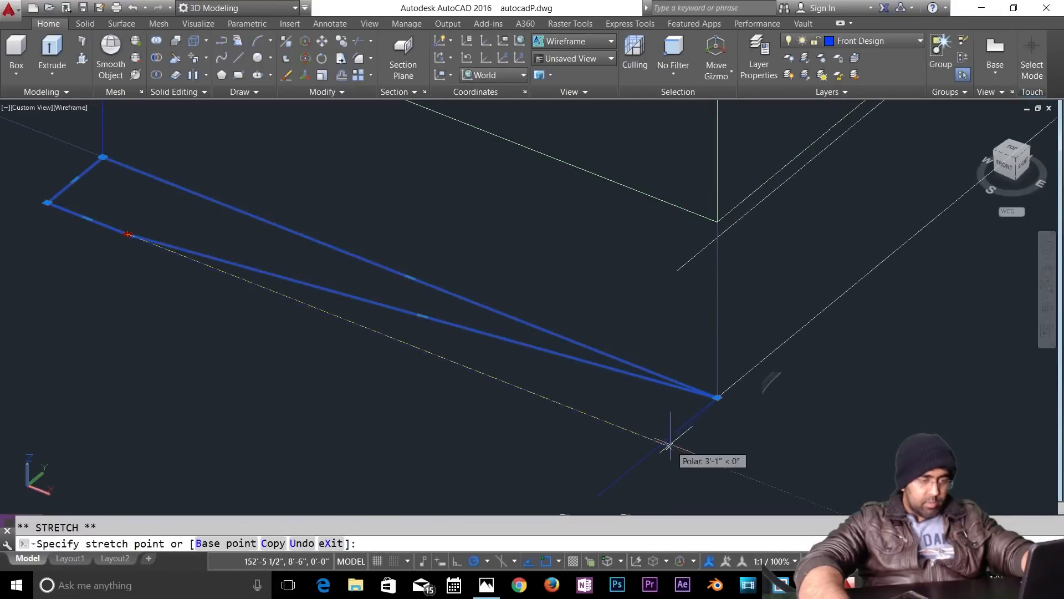
key("Escape")
Step: Delete the guide line at the slab's lower corner
left_click(649, 482)
left_click(607, 464)
key("Delete")
scroll(606, 458, "down", 3)
key("Escape")
Step: Extrude the rectangle at the slab corner upward to the underside of the roof slab, past both floors
scroll(740, 489, "down", 3)
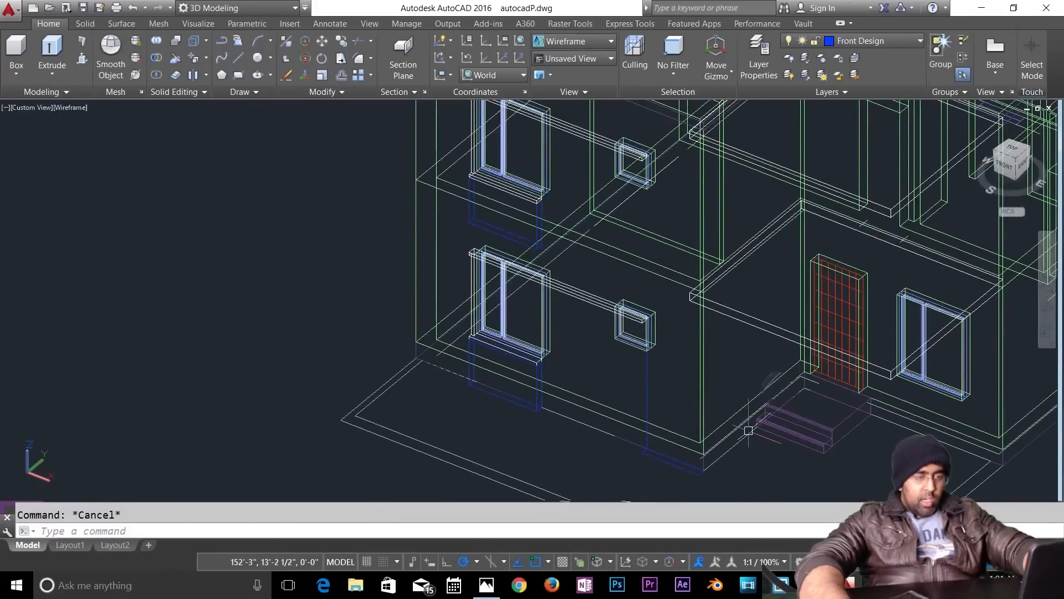
type("ext")
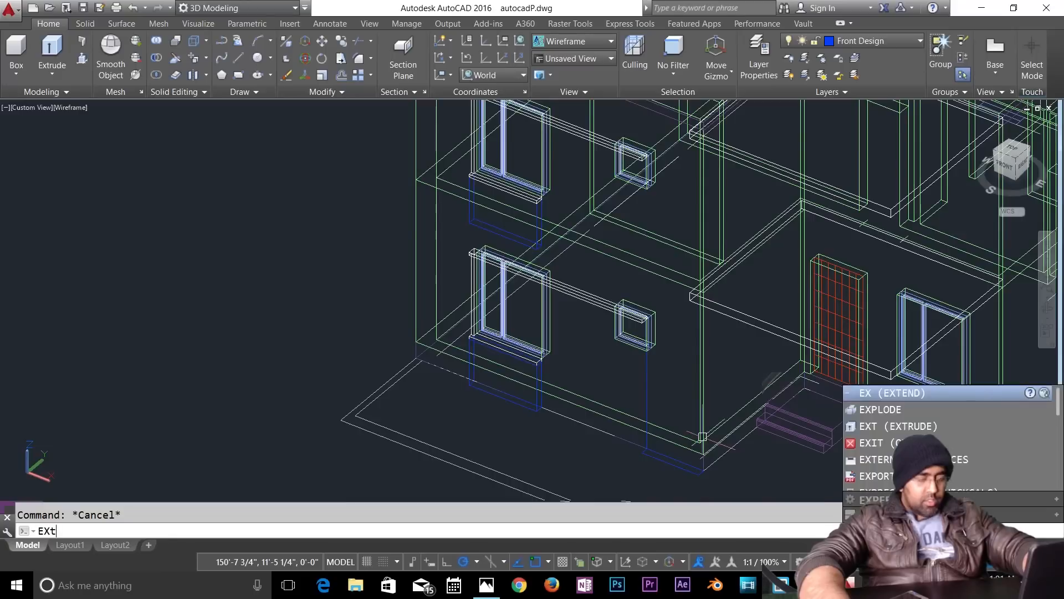
key("Return")
scroll(687, 471, "up", 3)
left_click(678, 471)
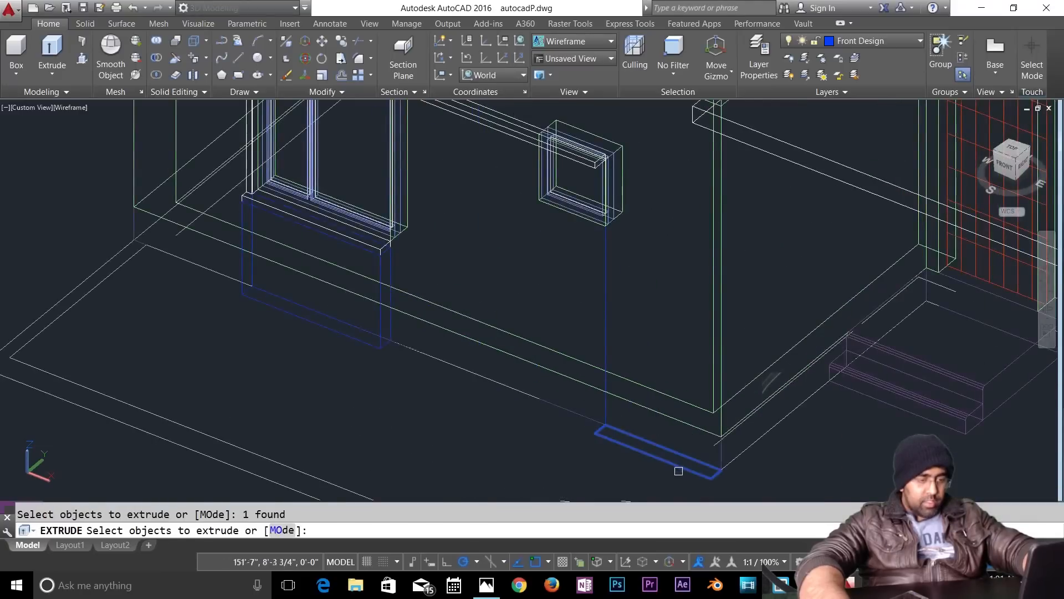
key("Return")
scroll(675, 274, "down", 5)
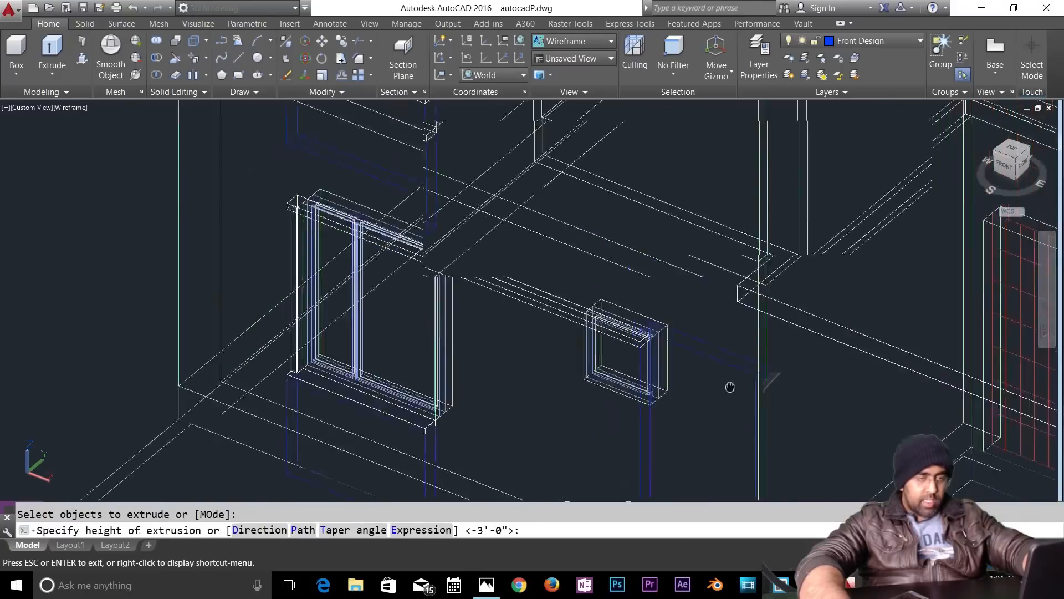
scroll(750, 254, "up", 3)
scroll(690, 288, "up", 3)
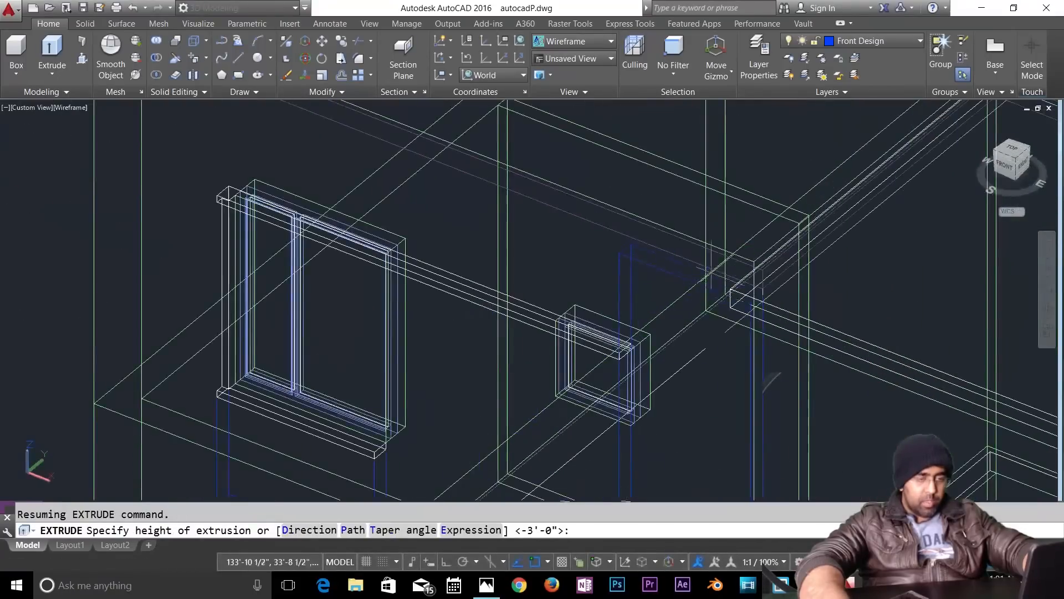
left_click(749, 256)
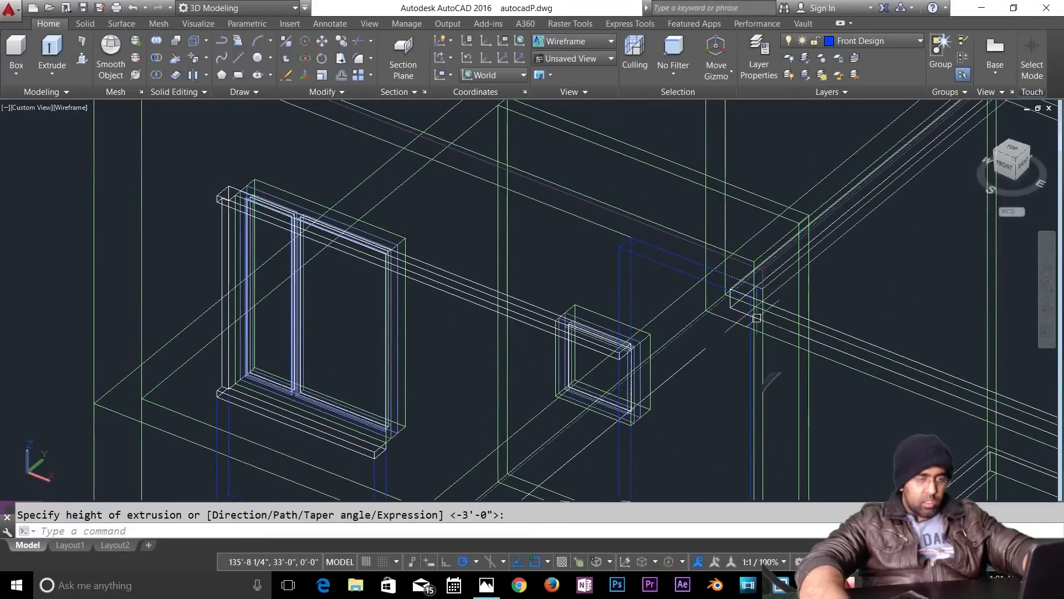
key("Escape")
Step: Switch the visual style to Shaded and view the front facade with the tall corner panel
left_click(585, 41)
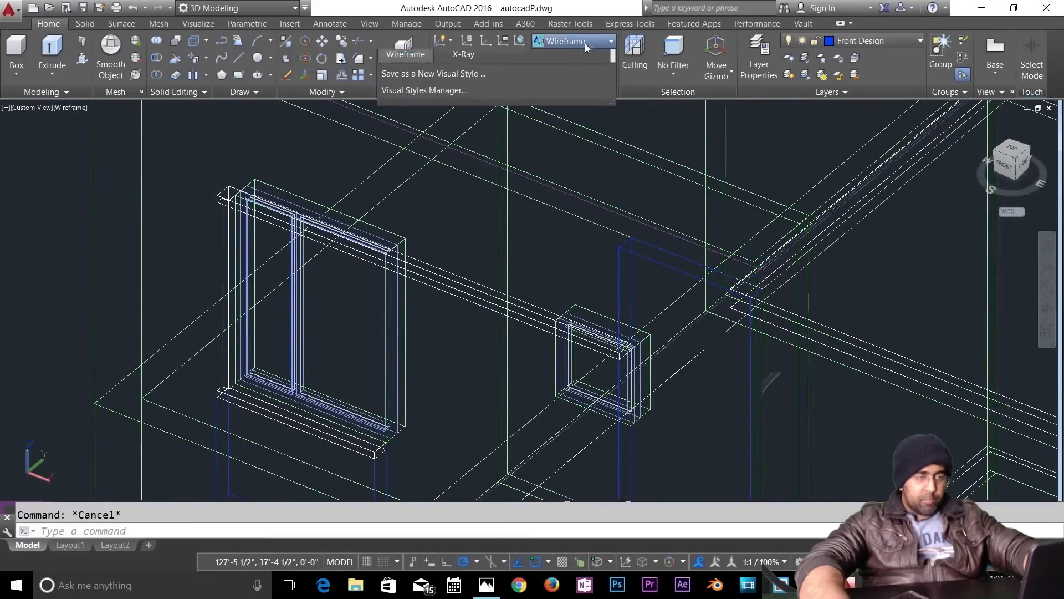
left_click(412, 128)
middle_click_drag(825, 390, 812, 412, "shift")
scroll(738, 399, "down", 6)
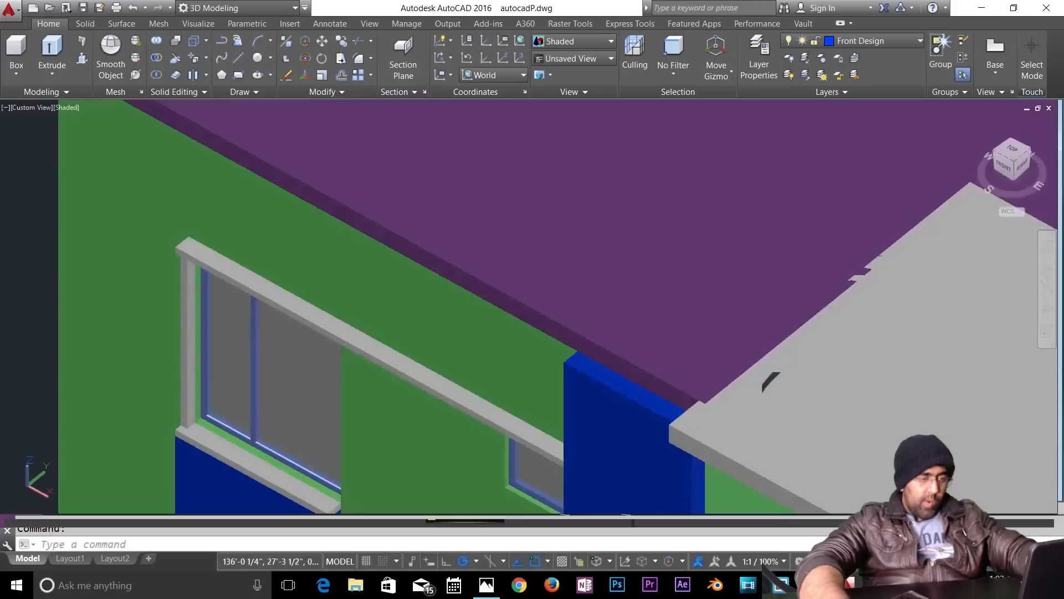
middle_click_drag(666, 361, 504, 219)
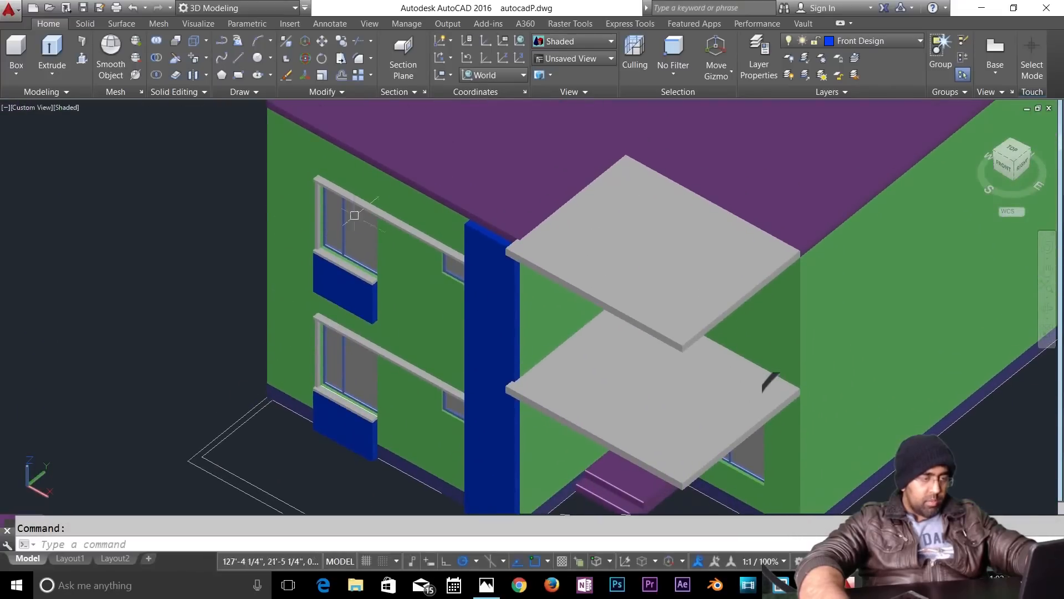
Step: Copy the tall blue corner panel to the far front corner of the house, beside the large windows
middle_click_drag(282, 410, 442, 364)
type("co")
key("Return")
left_click(654, 475)
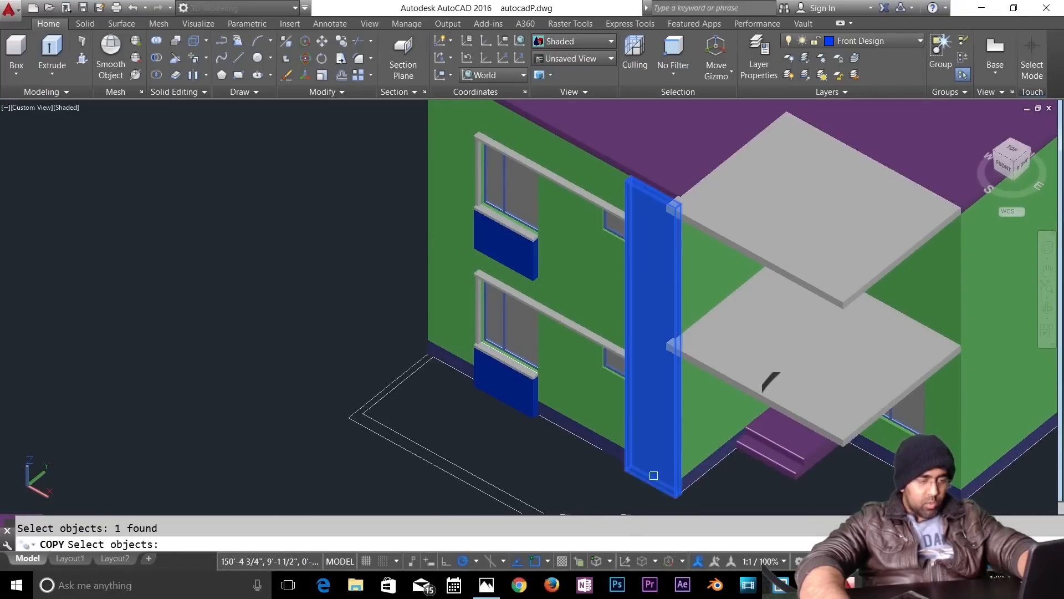
key("Return")
scroll(621, 477, "up", 5)
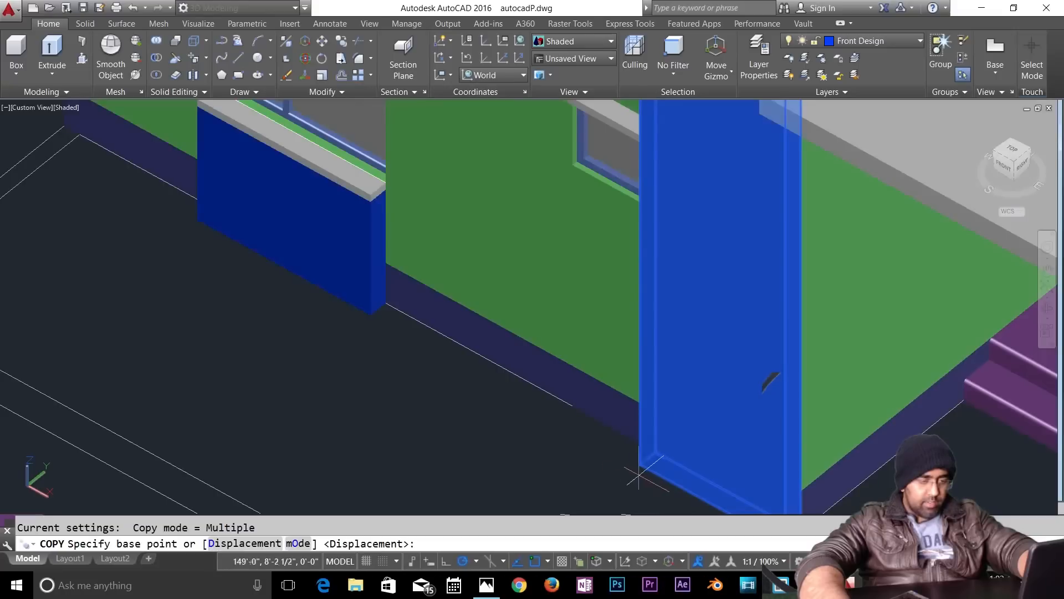
left_click(655, 452)
middle_click_drag(256, 277, 528, 451)
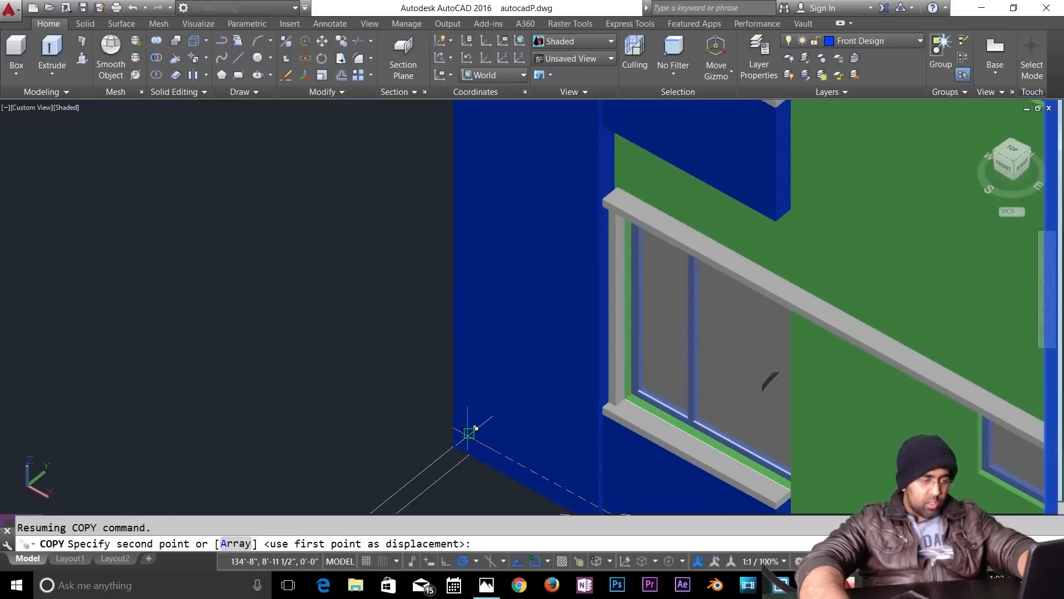
left_click(472, 443)
key("Escape")
Step: Move the roof slab's front face outward until it is flush with the front of the tall corner panel
scroll(765, 377, "up", 6)
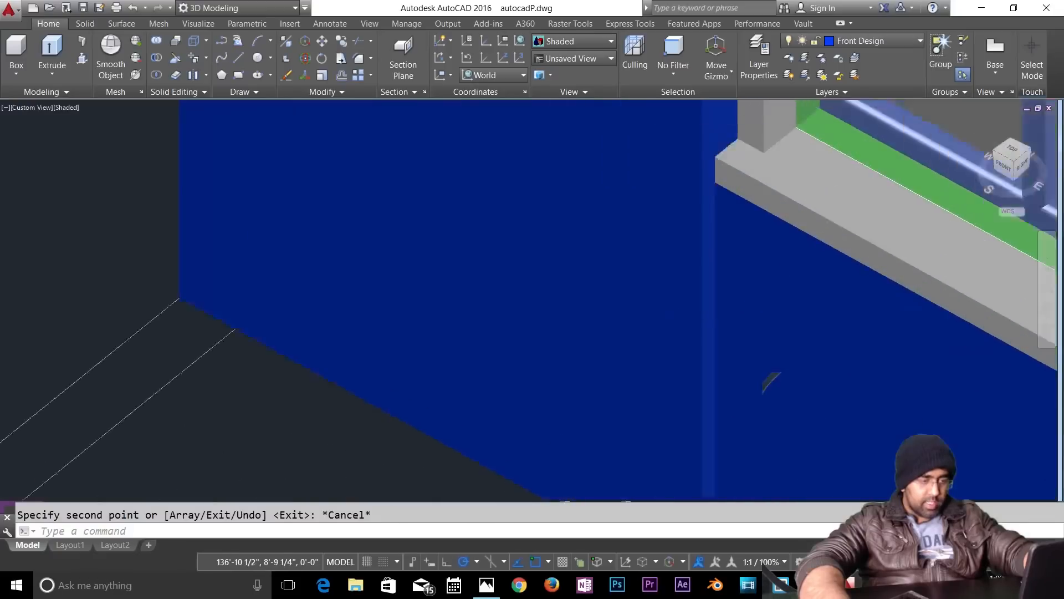
middle_click_drag(760, 371, 660, 519)
scroll(643, 380, "down", 6)
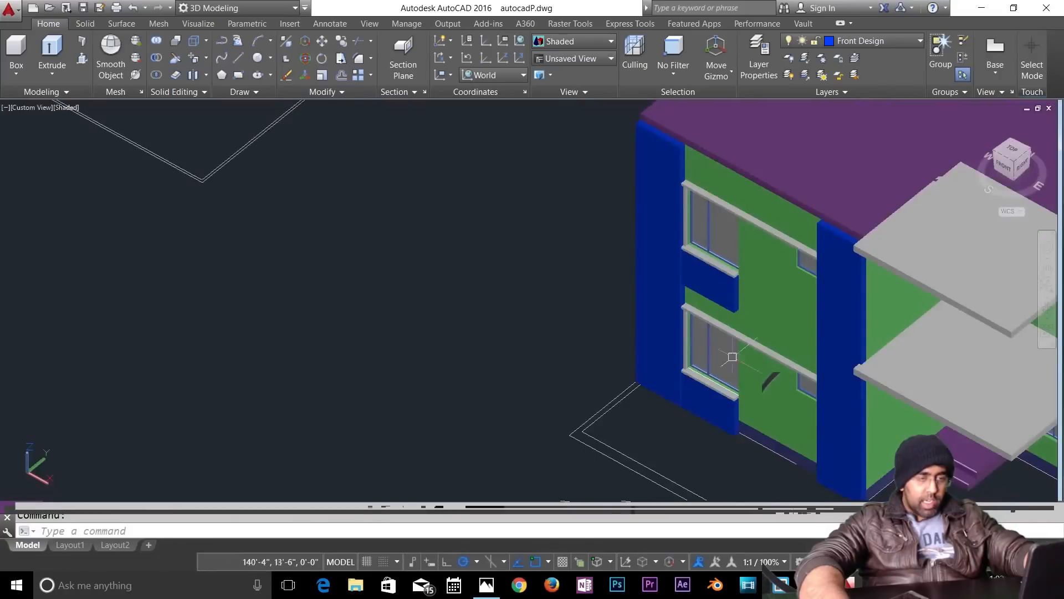
scroll(663, 154, "up", 3)
middle_click_drag(677, 114, 604, 185)
scroll(558, 193, "up", 2)
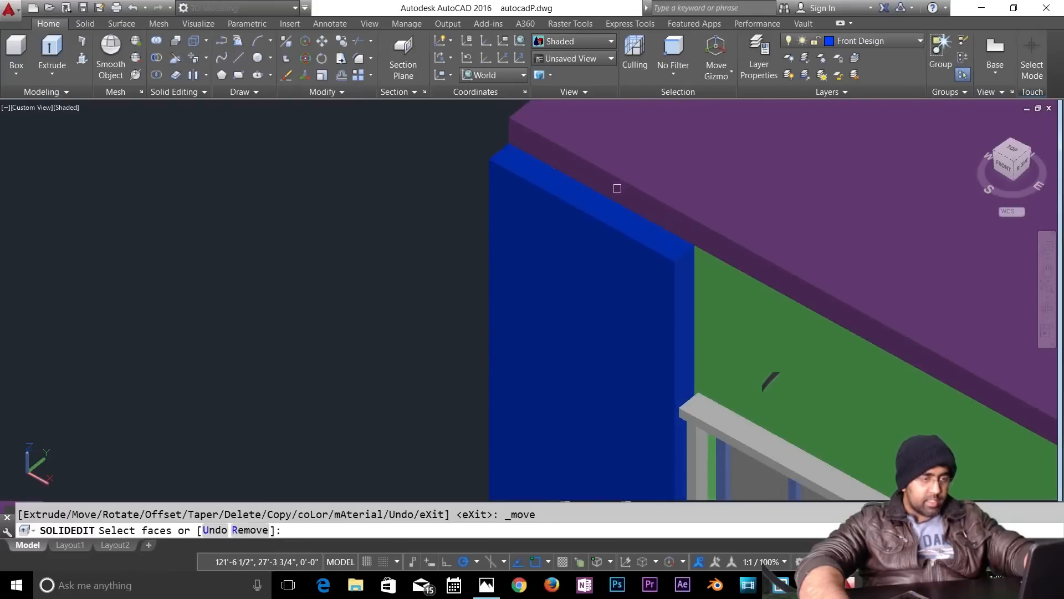
left_click(617, 189)
key("Return")
left_click(506, 143)
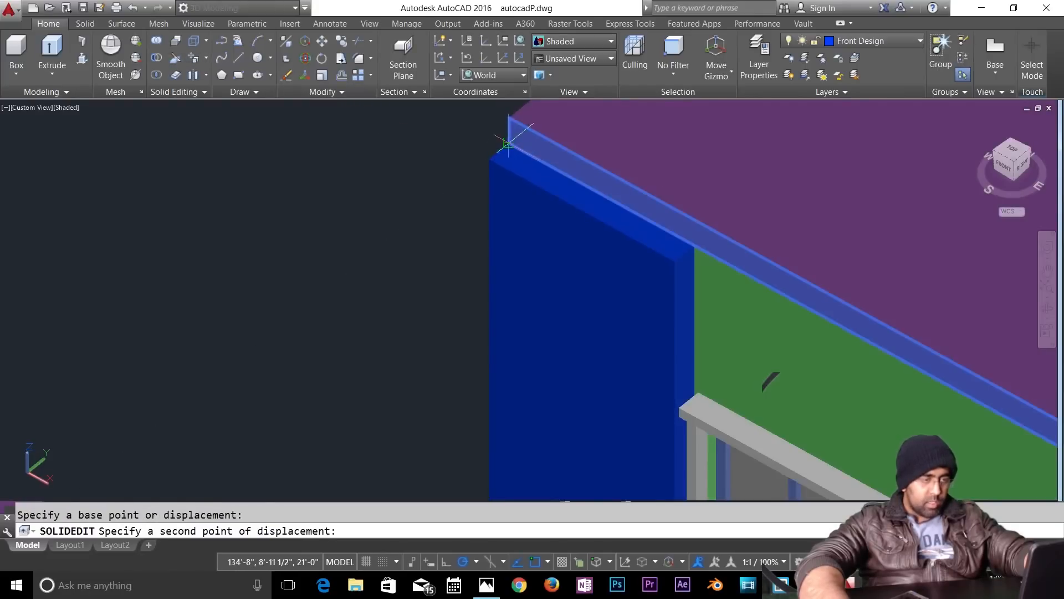
left_click(488, 159)
key("Escape")
Step: Examine the front facade with its two tall panels and the floor plans lying beside the house
scroll(443, 263, "down", 2)
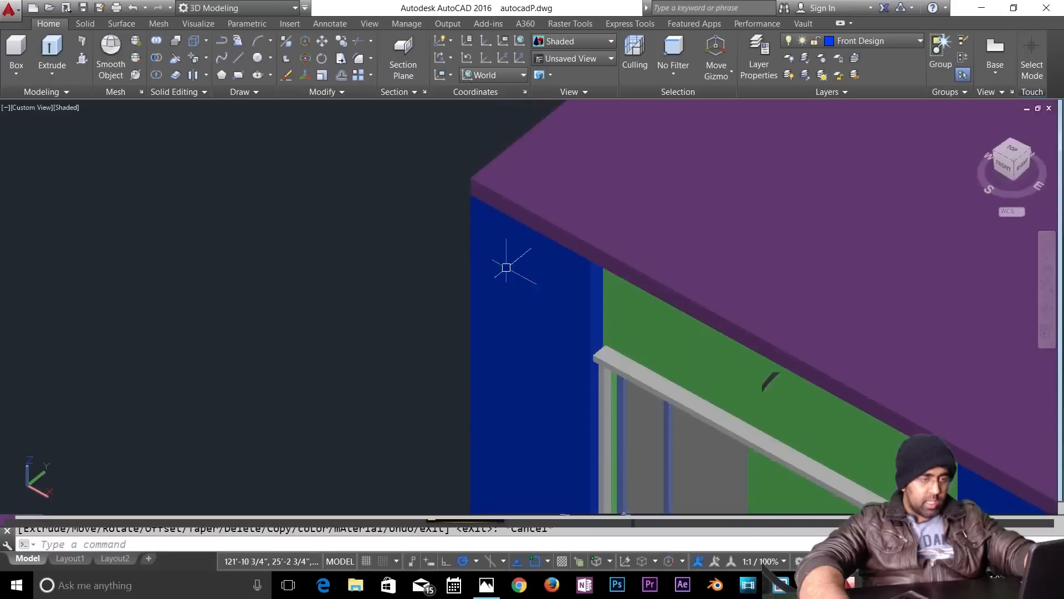
middle_click_drag(712, 354, 619, 235)
scroll(619, 235, "down", 2)
scroll(733, 390, "down", 3)
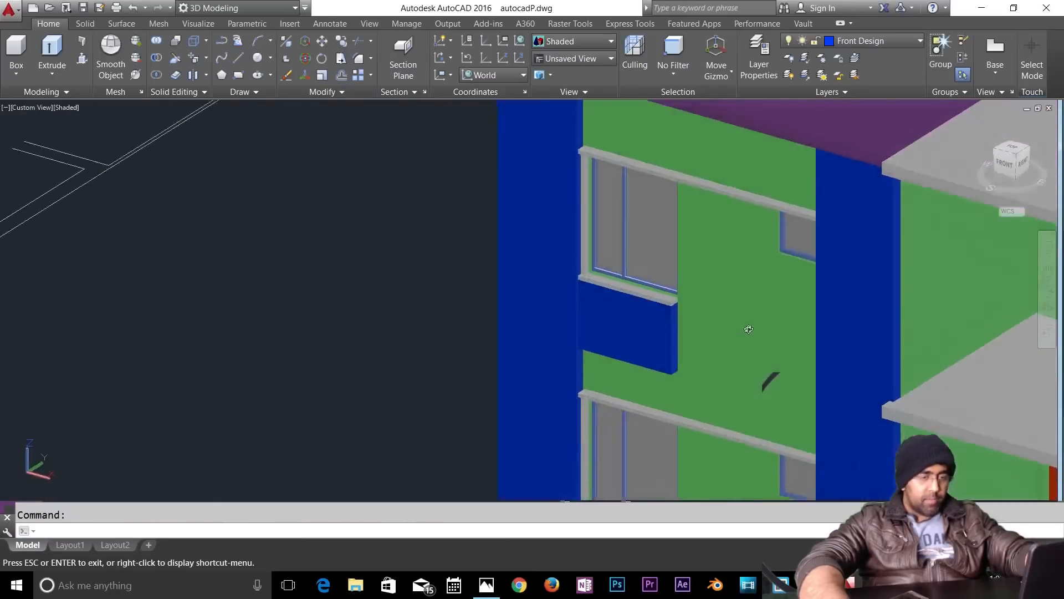
scroll(836, 377, "down", 2)
middle_click_drag(840, 349, 804, 353, "shift")
scroll(923, 324, "up", 4)
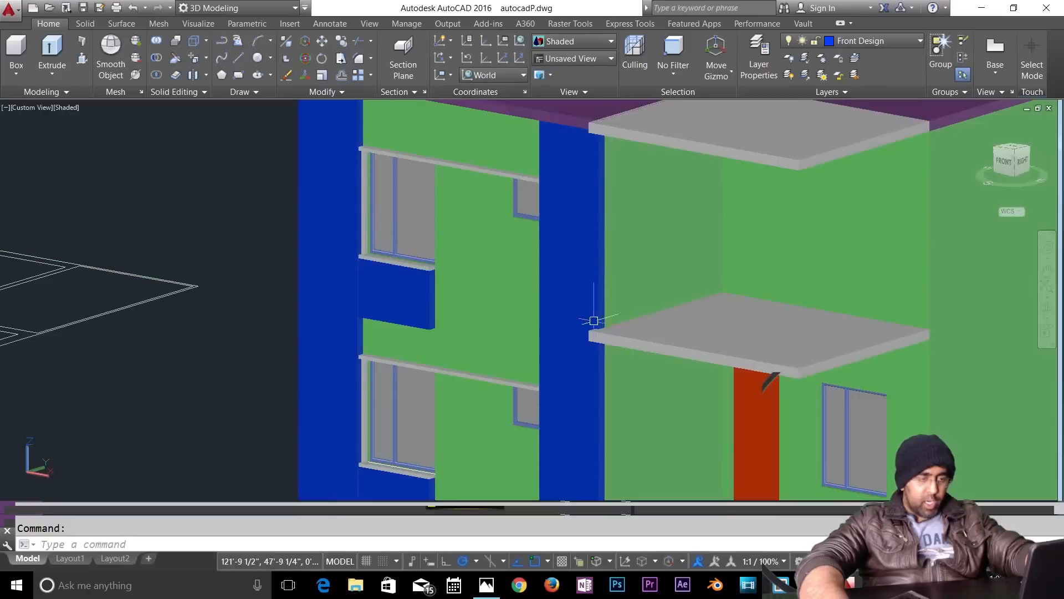
scroll(723, 396, "down", 5)
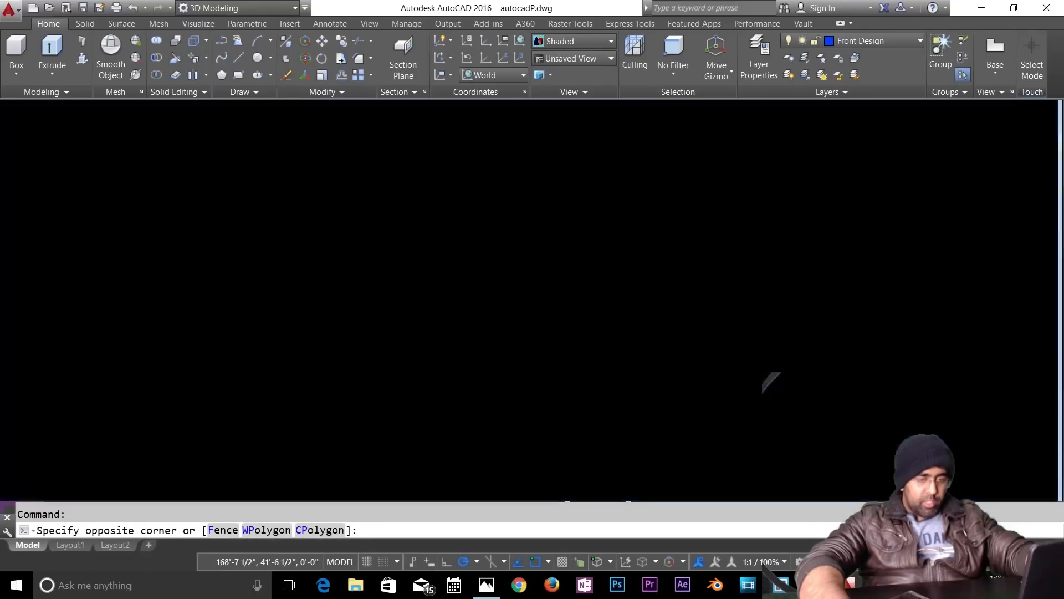
left_click(912, 414)
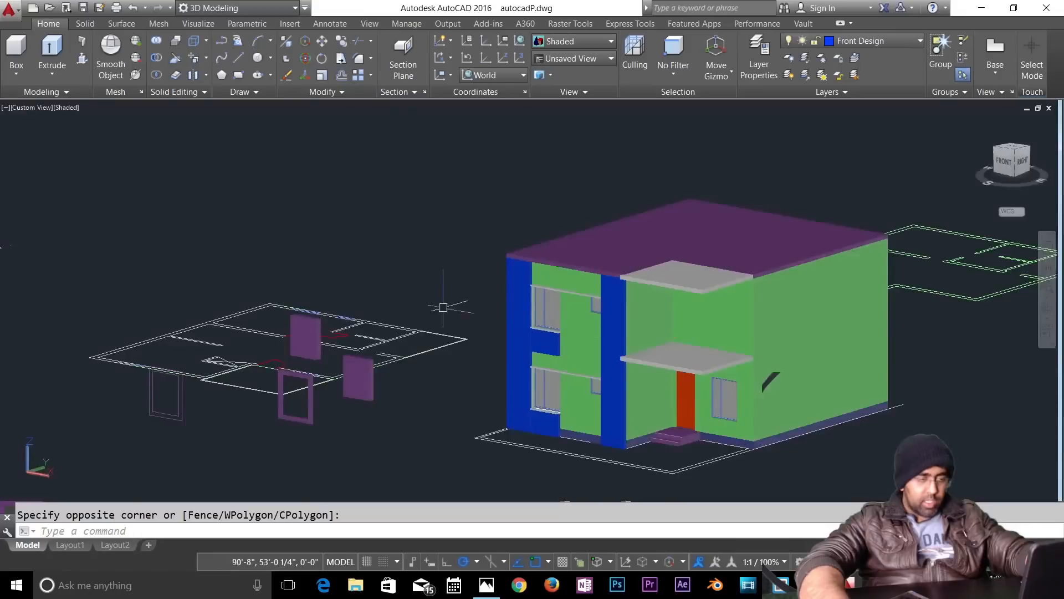
middle_click_drag(325, 311, 693, 262)
left_click(591, 38)
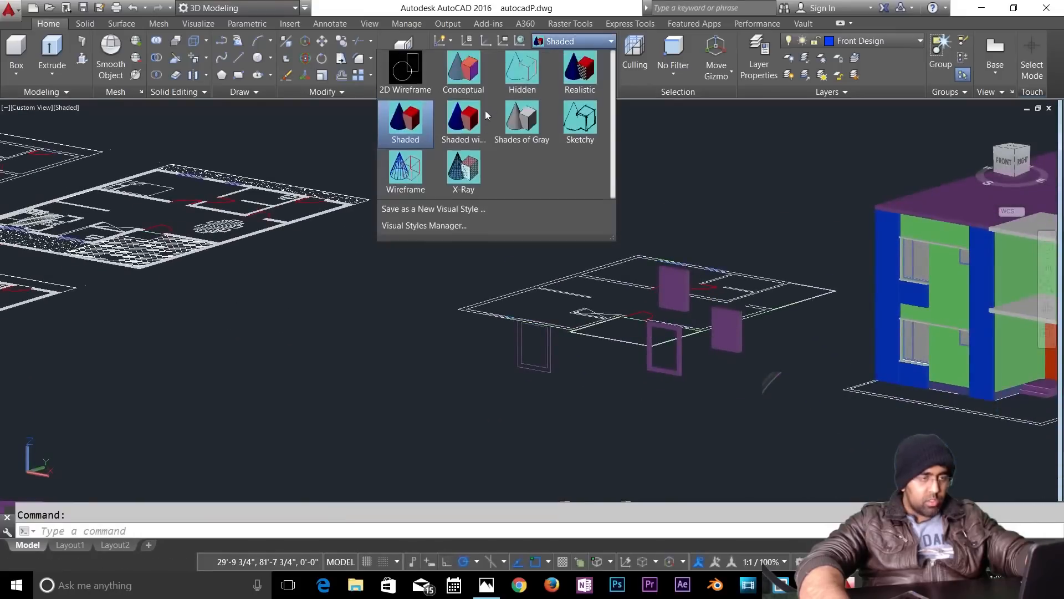
left_click(405, 169)
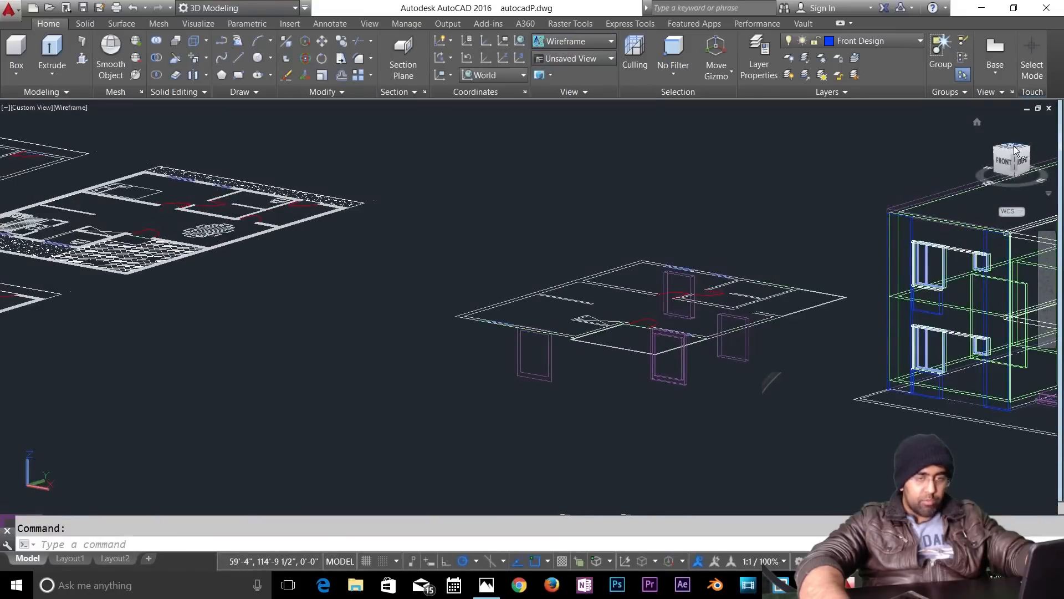
left_click(1015, 149)
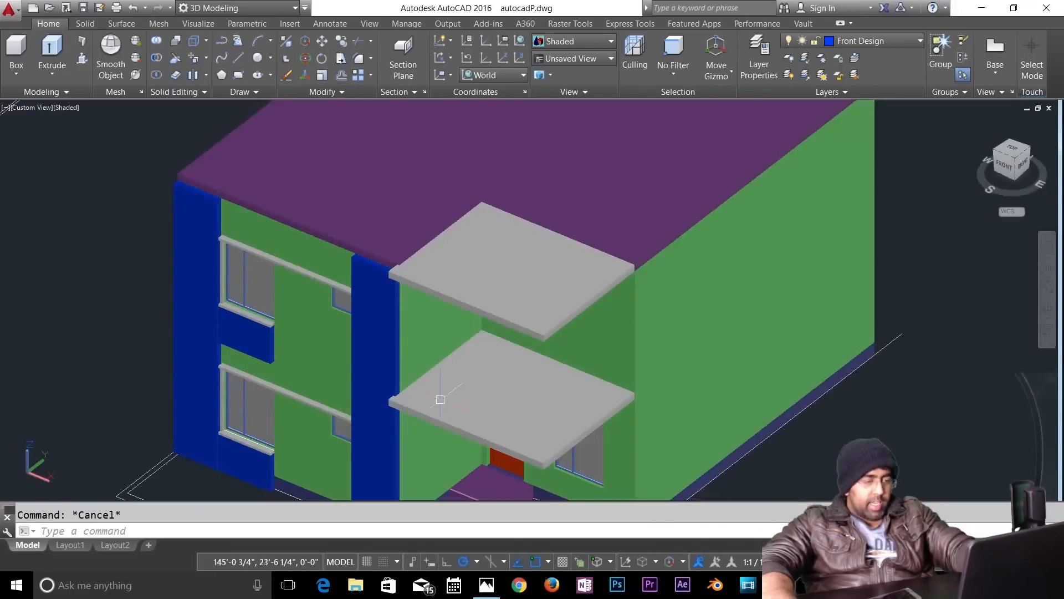
Step: Switch the visual style to Wireframe and zoom to the front of the floor plan beside the house
scroll(492, 441, "down", 3)
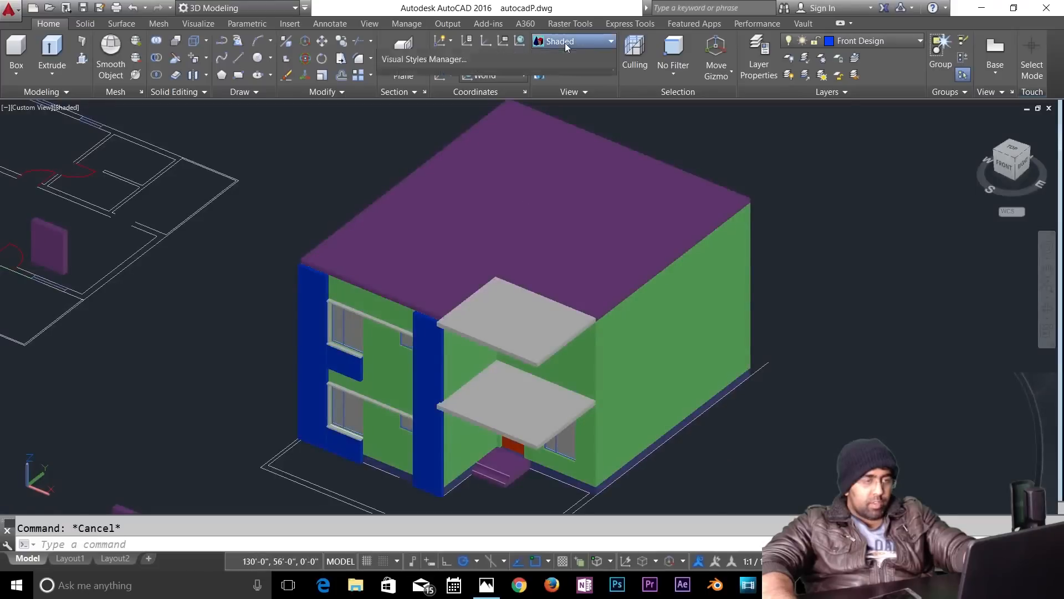
left_click(564, 42)
left_click(405, 170)
middle_click_drag(488, 333, 1016, 418)
scroll(578, 410, "up", 3)
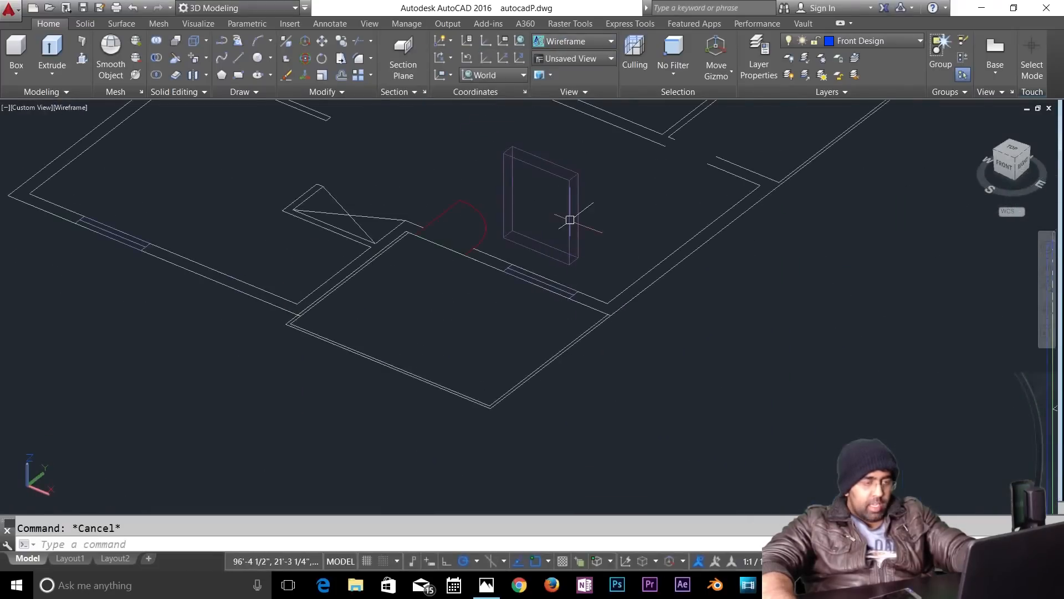
left_click(570, 220)
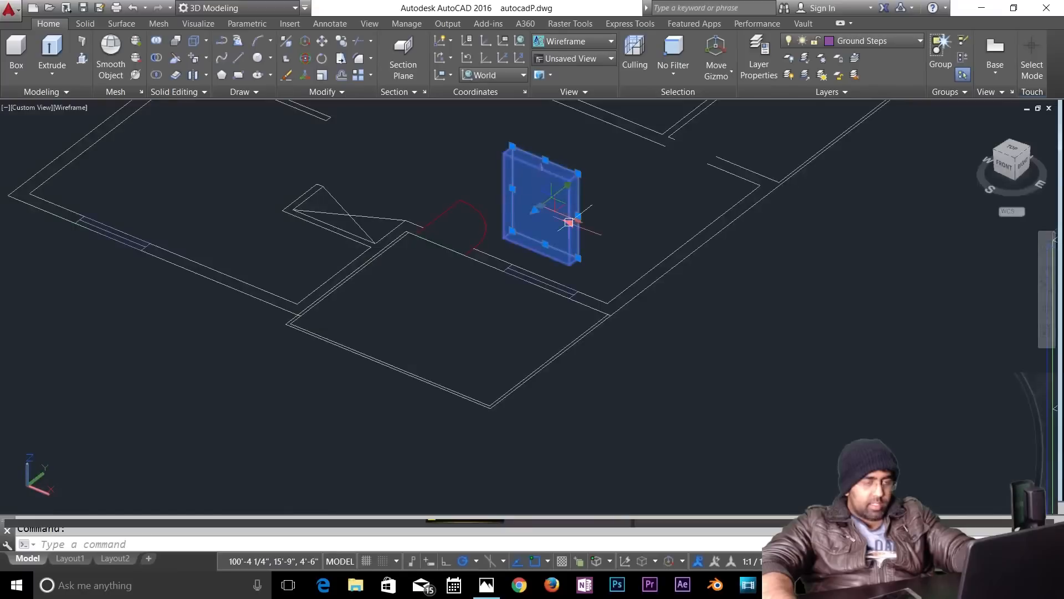
key("Escape")
type("c")
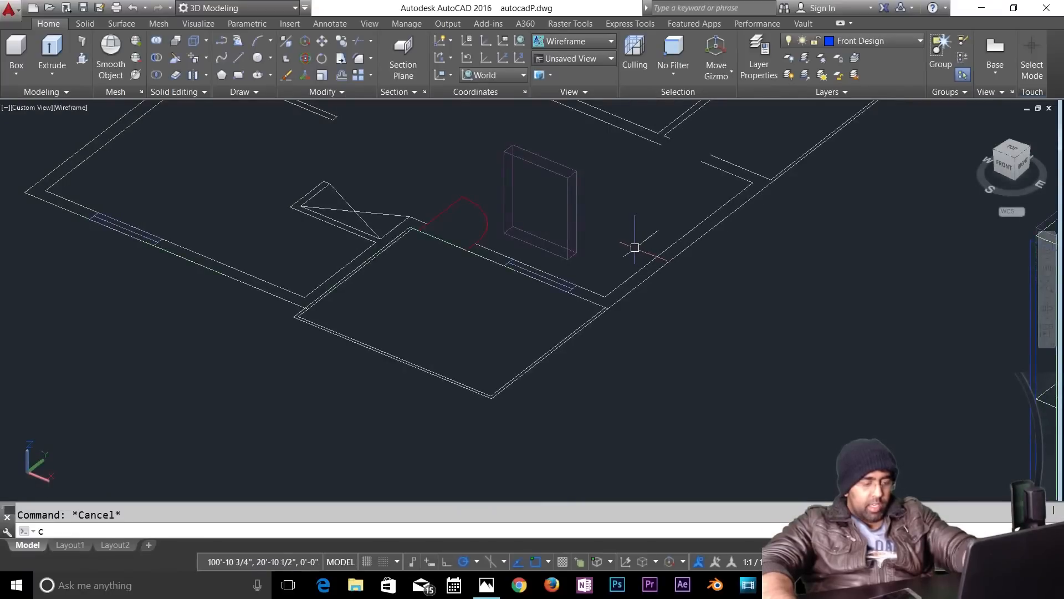
type("t o")
key("Return")
left_click(565, 218)
left_click(552, 227)
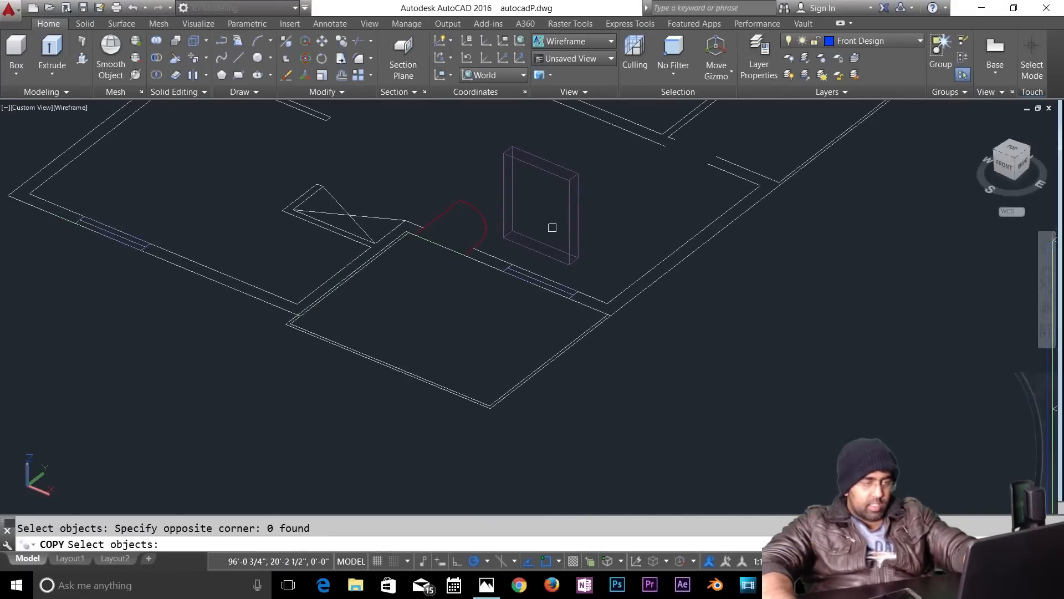
key("Escape")
Step: Move the purple box standing on the floor plan to the empty area between the plan and the house
type("m")
key("Return")
left_click(606, 208)
left_click(551, 224)
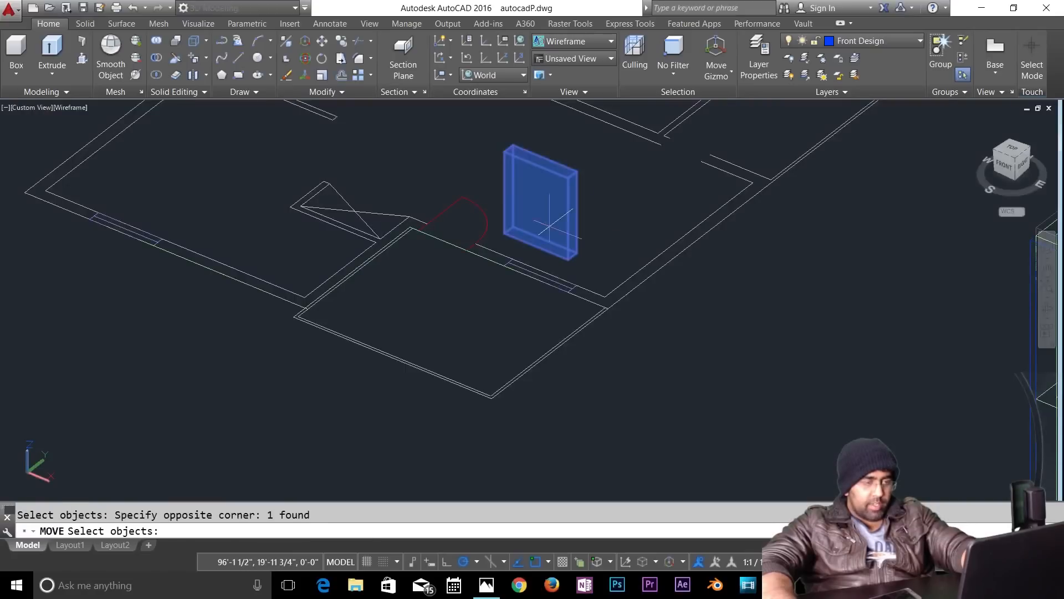
key("Return")
left_click(556, 229)
scroll(557, 230, "down", 2)
scroll(573, 222, "down", 1)
key("Escape")
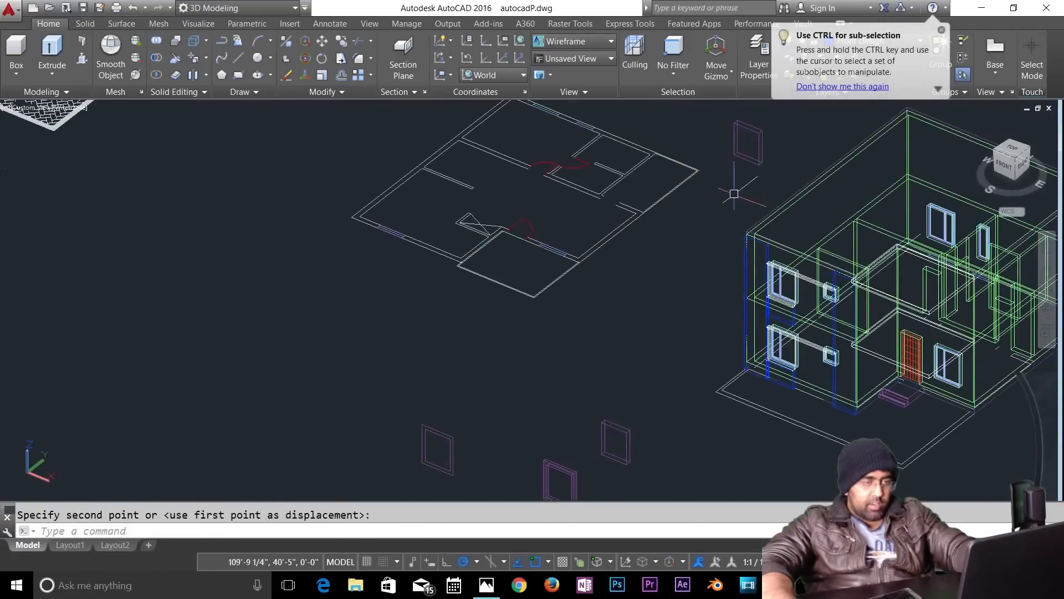
Step: Copy the front porch outline and its front edge lines from the floor plan to the empty space in front of it
scroll(502, 278, "up", 5)
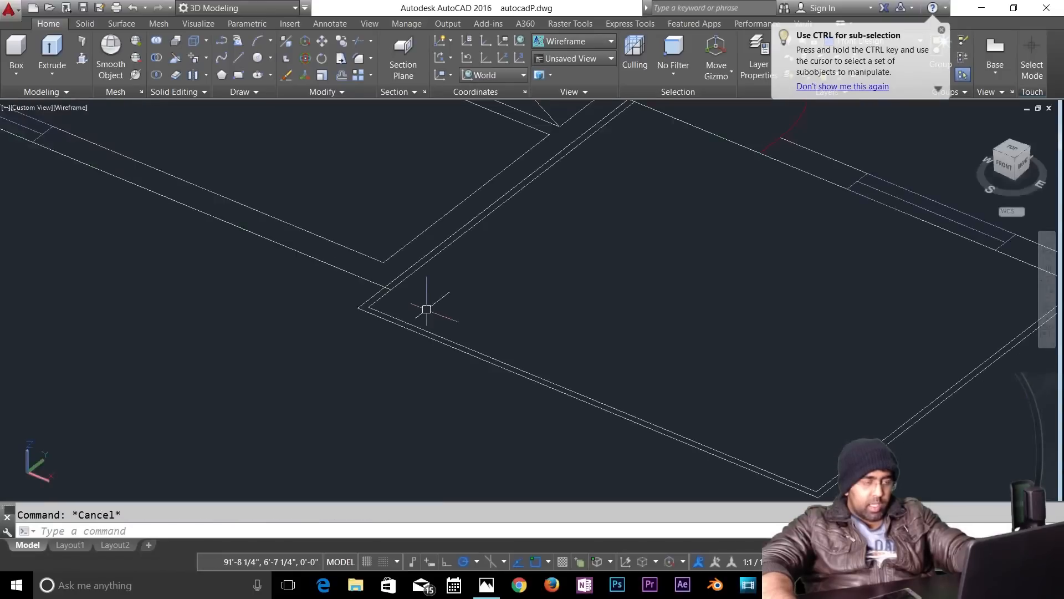
scroll(376, 302, "up", 2)
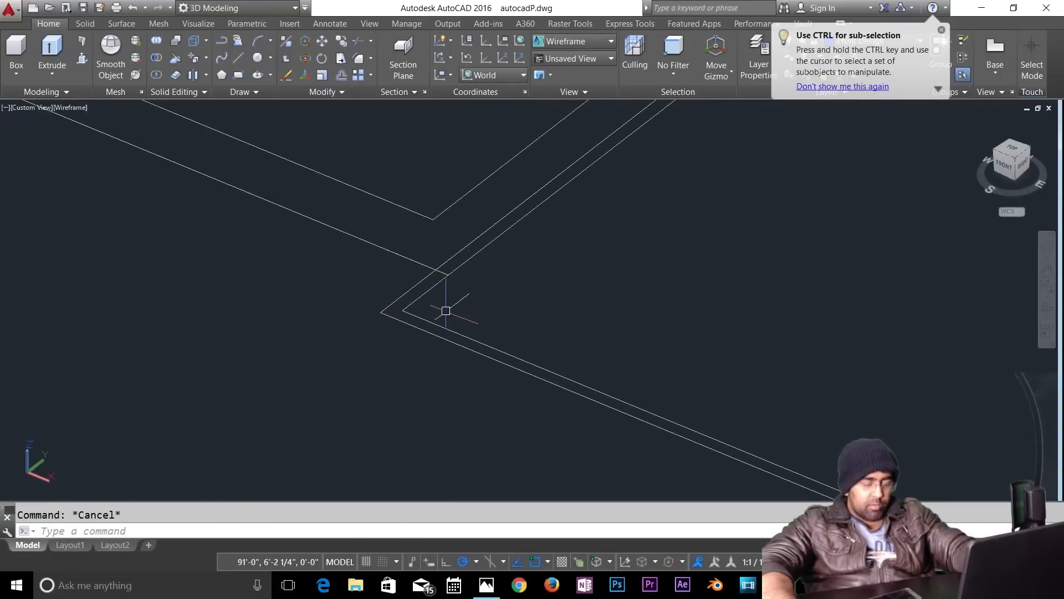
type("co")
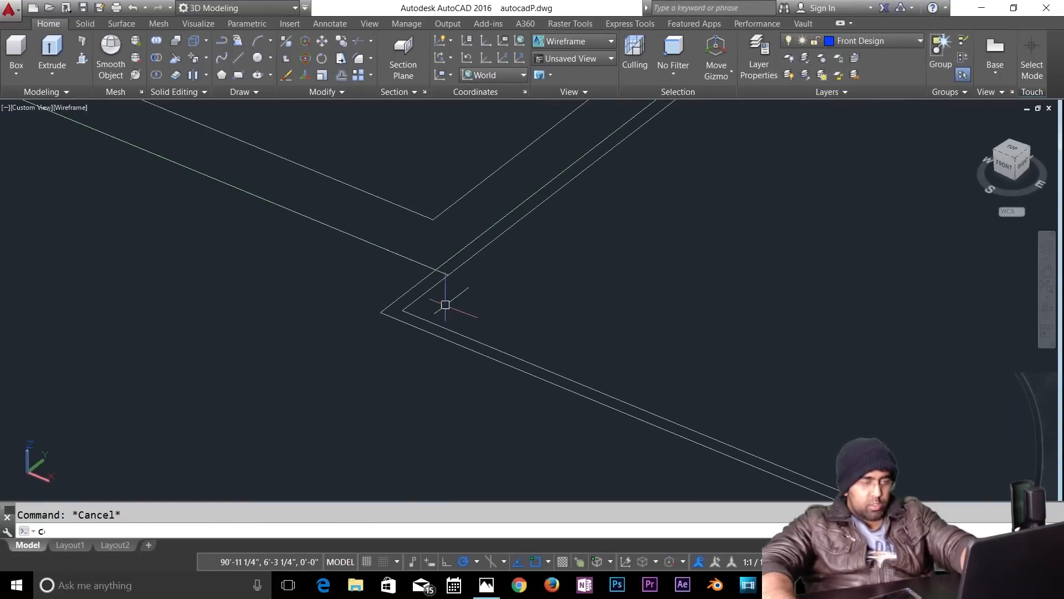
key("Return")
left_click(442, 309)
left_click(421, 327)
scroll(480, 337, "down", 2)
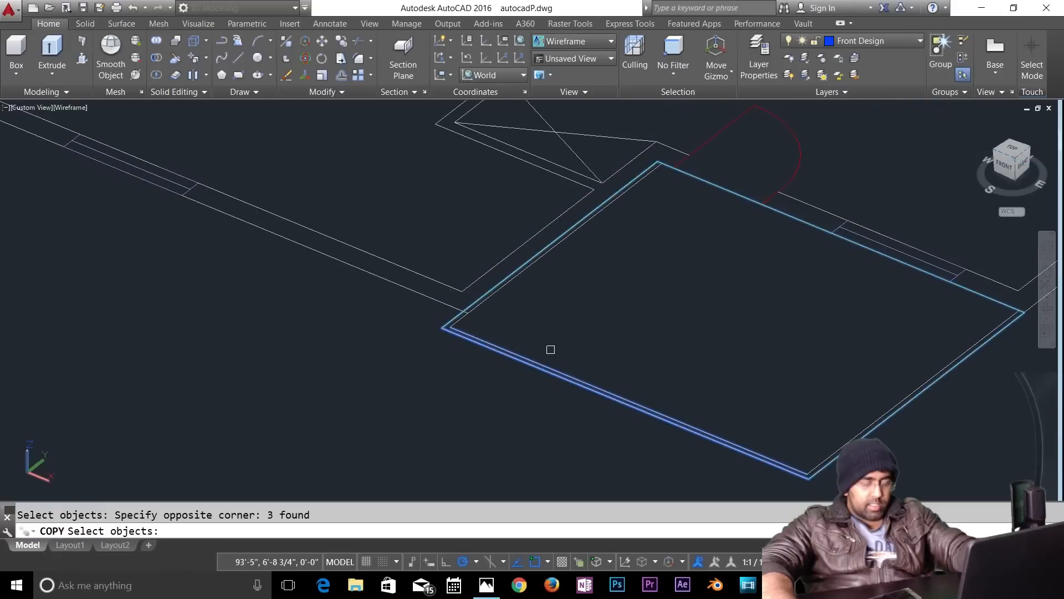
key("Return")
left_click(530, 364)
scroll(531, 364, "down", 3)
middle_click_drag(530, 364, 733, 110)
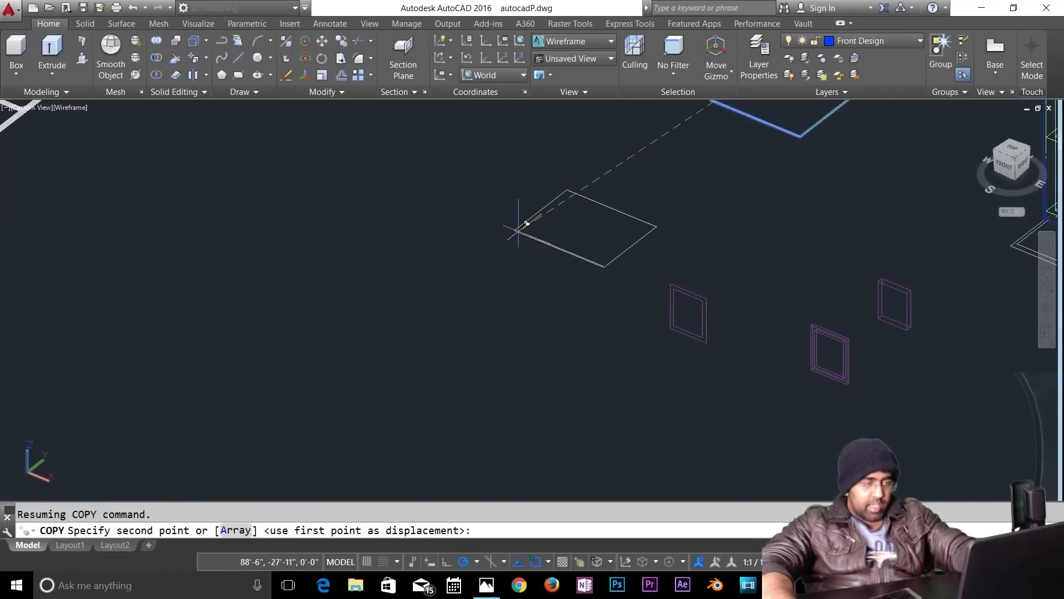
left_click(518, 226)
key("Escape")
Step: Delete the inner front line and the separate line overlapping the front edge of the copied porch outline
scroll(563, 205, "up", 5)
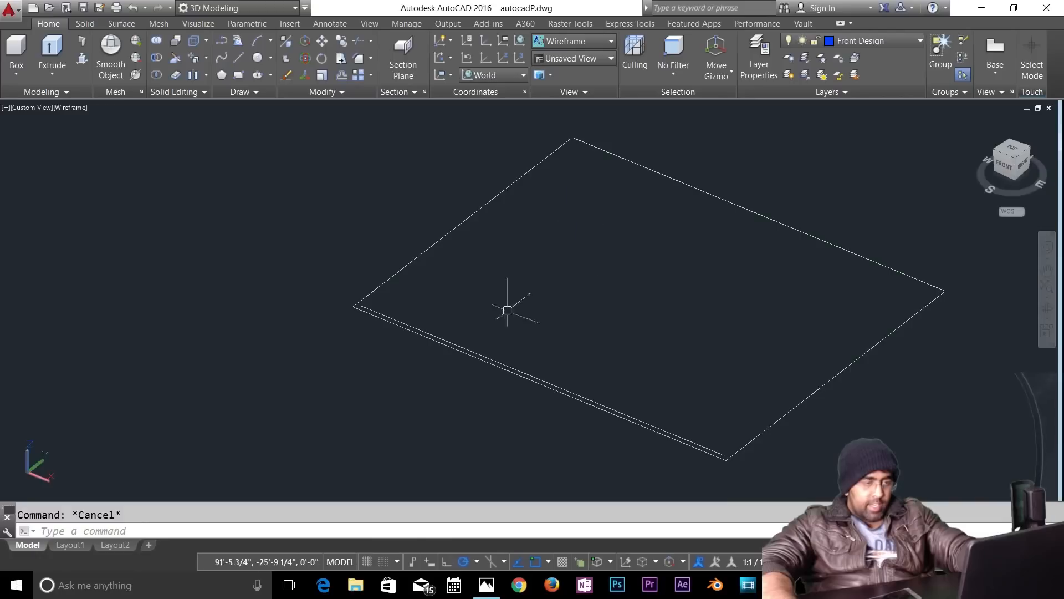
left_click(426, 330)
key("Delete")
left_click(433, 338)
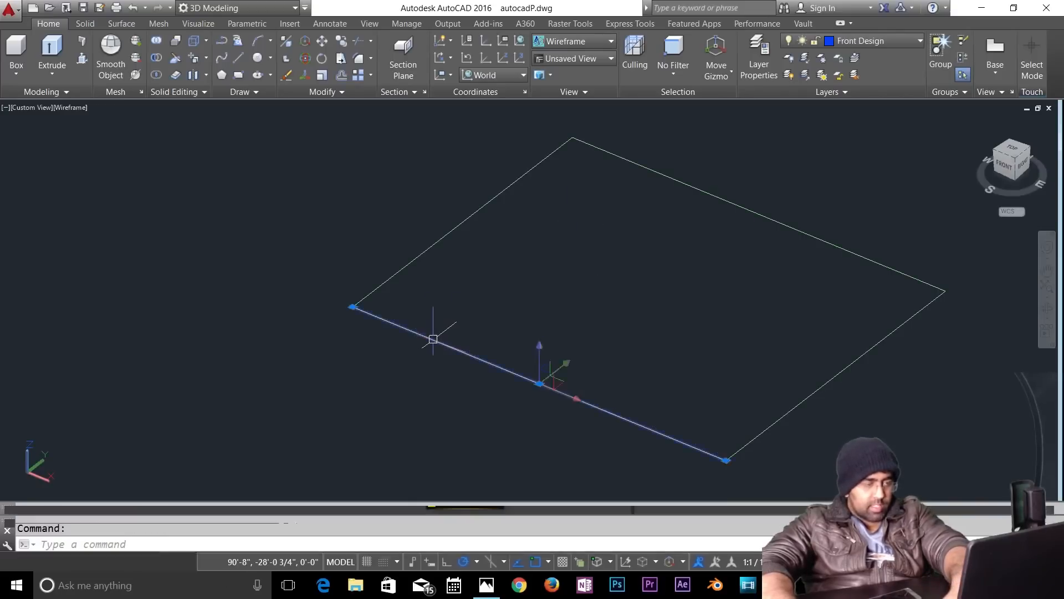
key("Delete")
key("Escape")
Step: Explode the copied porch rectangle into separate lines
type("x")
key("Return")
left_click(494, 325)
left_click(442, 387)
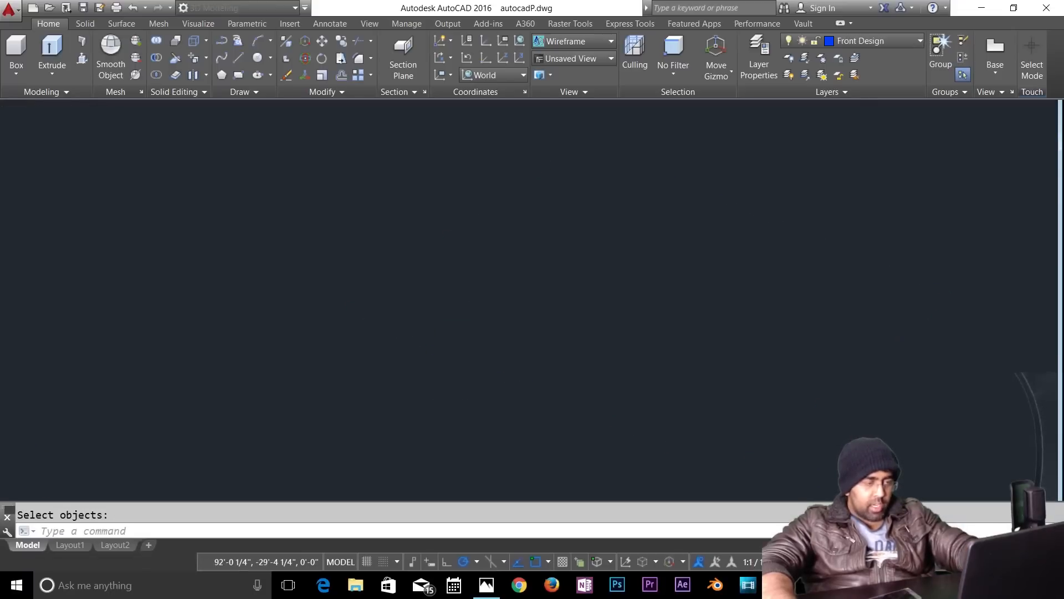
key("Escape")
type("o")
key("Return")
type("3")
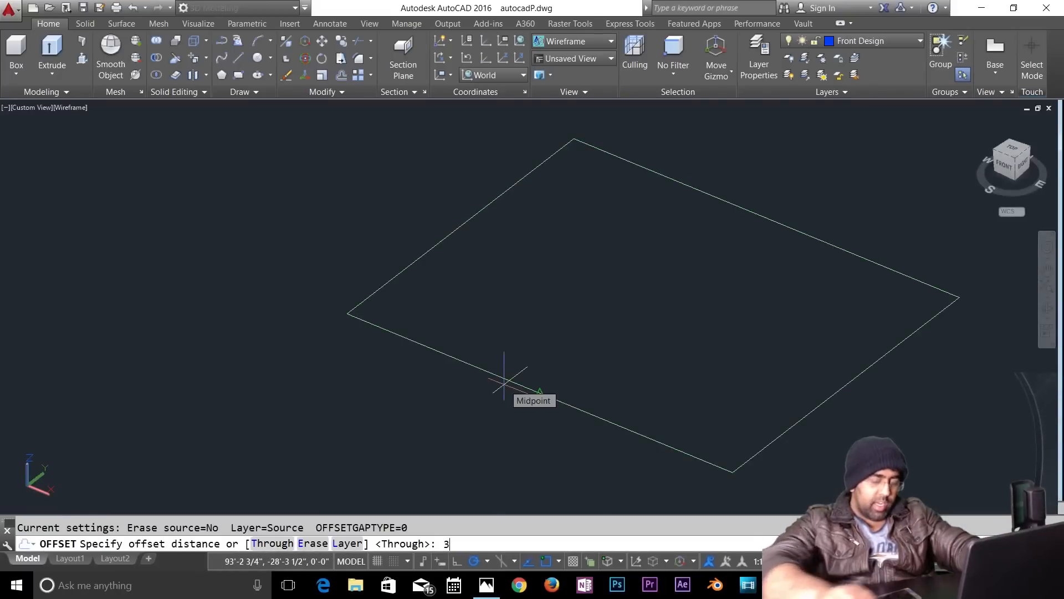
key("Return")
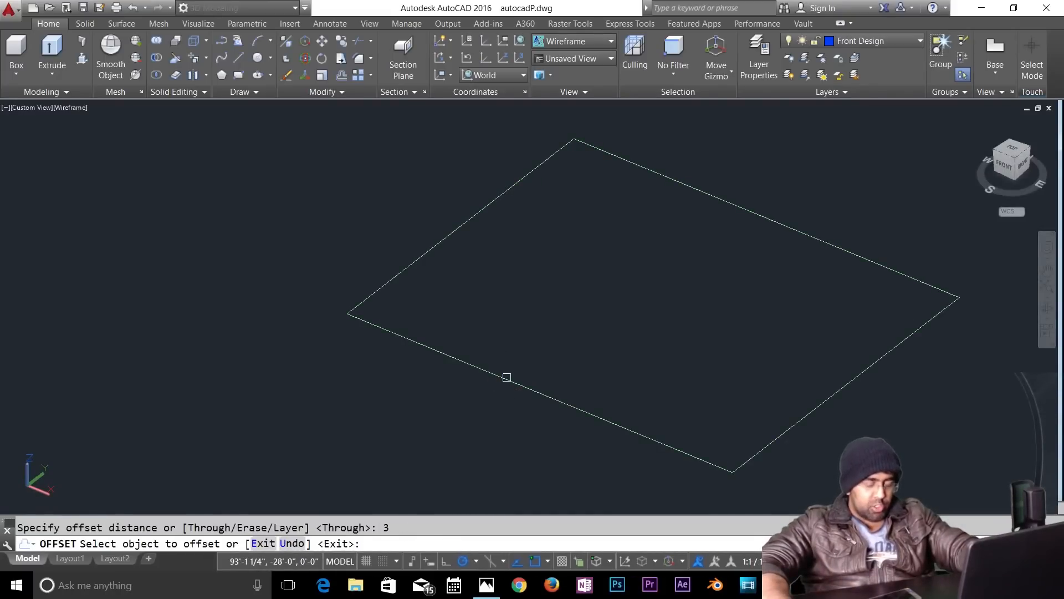
key("Escape")
Step: Offset the front edge and the adjoining outer side edge of the copied porch outline inward by 4.5 inches
type("o")
key("Return")
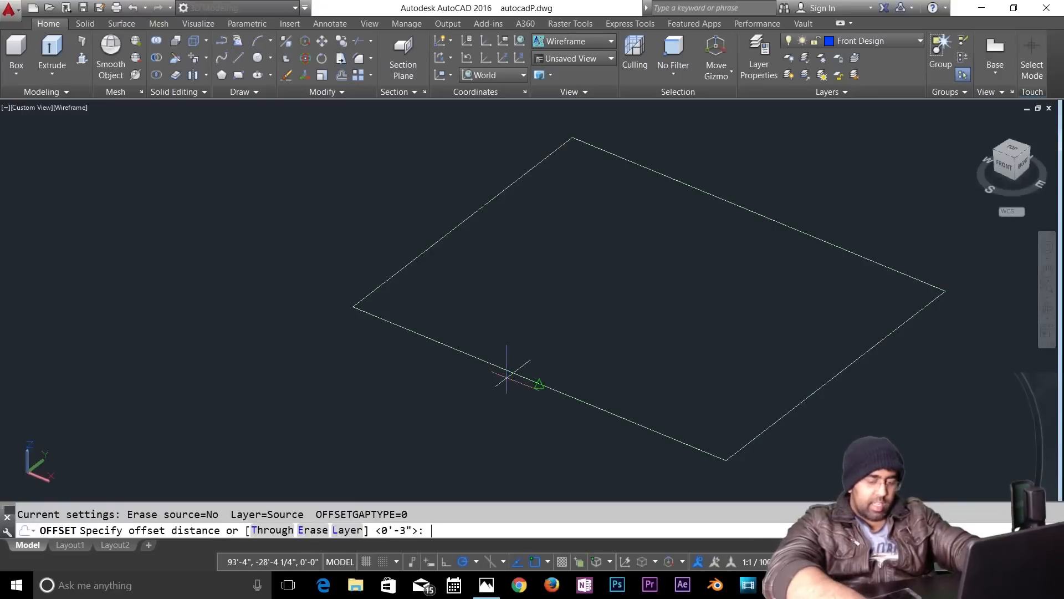
type("4.5")
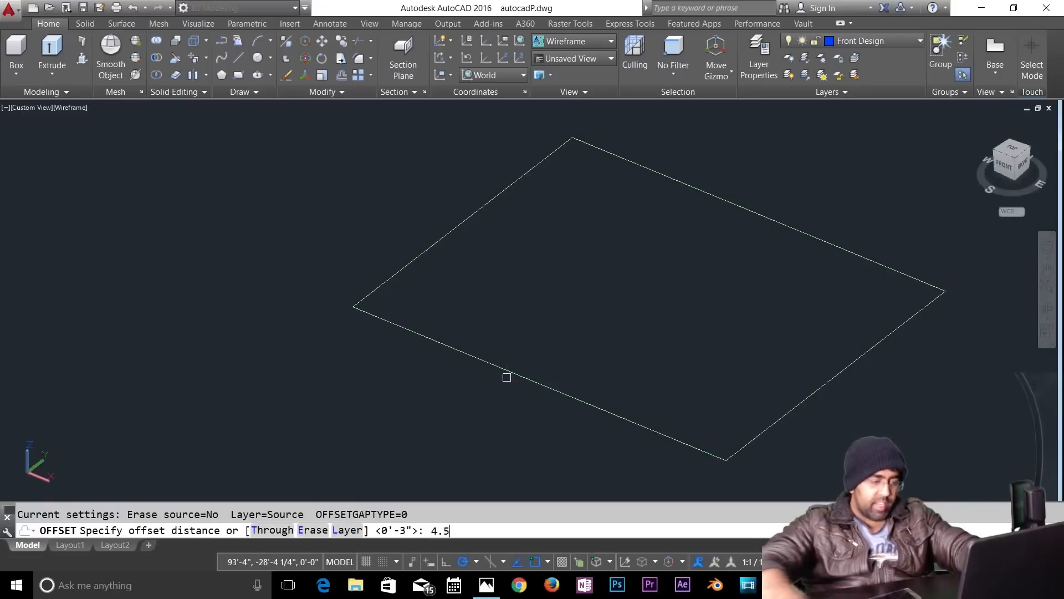
key("Return")
left_click(516, 377)
left_click(675, 345)
left_click(786, 410)
left_click(720, 347)
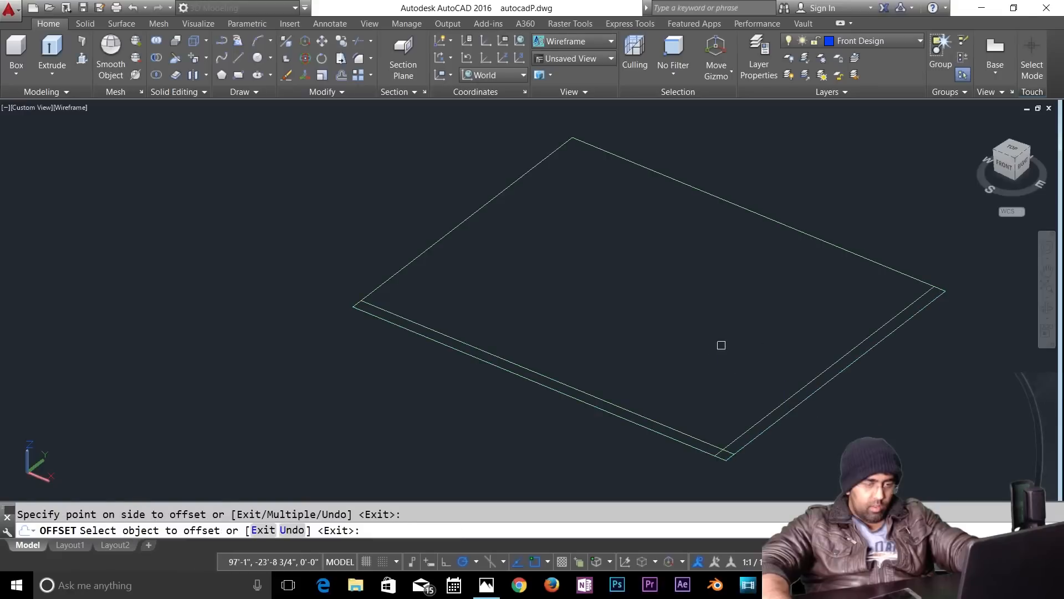
Step: Fillet the two inner offset lines of the copied porch outline so they meet in a sharp corner
key("Escape")
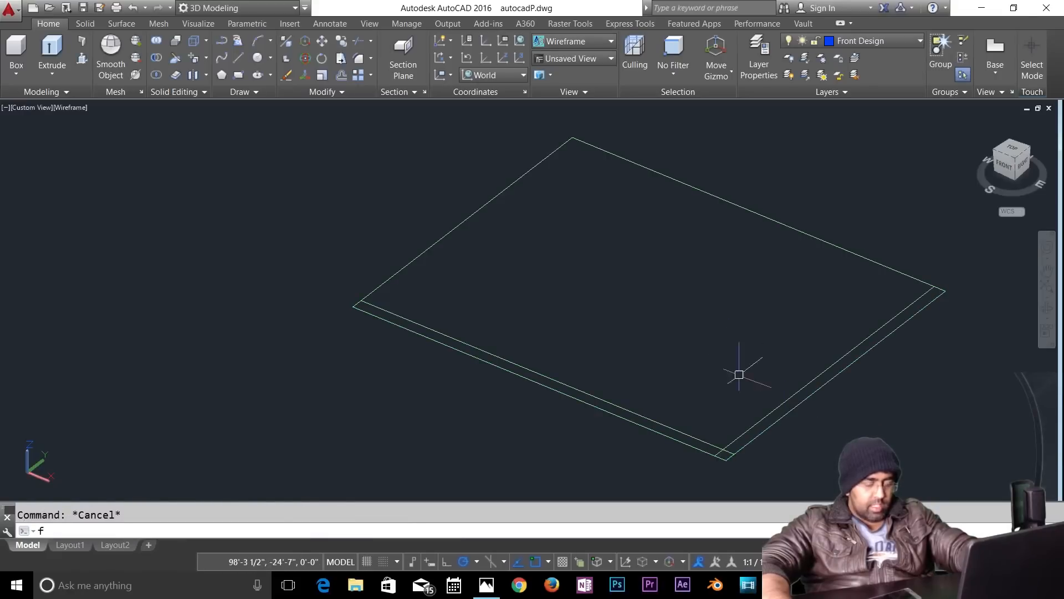
type("f")
key("Return")
left_click(709, 443)
left_click(738, 433)
key("Escape")
Step: Join the two inner offset lines of the copied porch outline into one object
type("j")
key("Return")
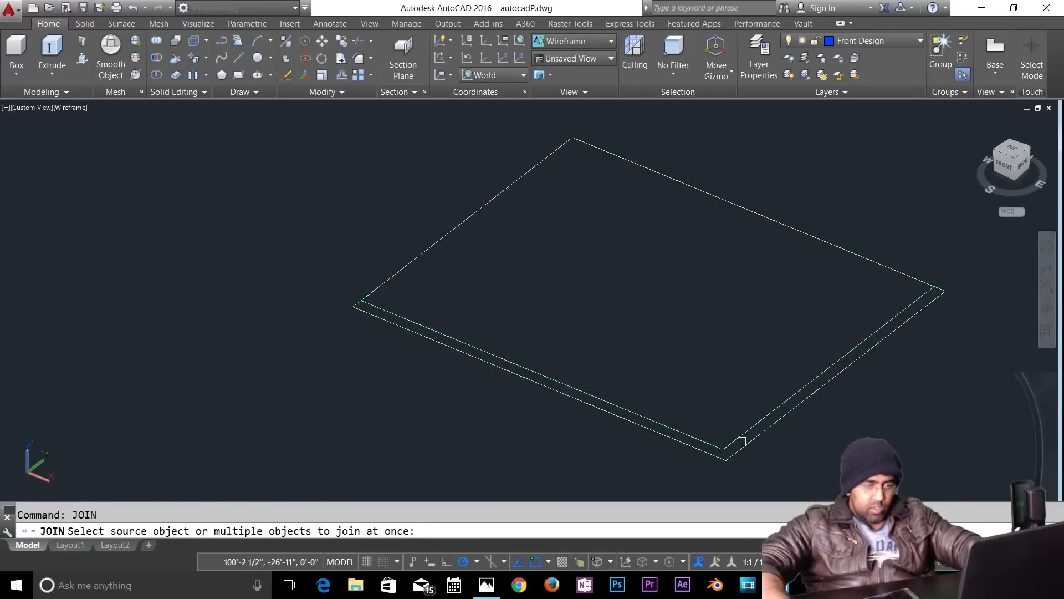
left_click(706, 443)
left_click(733, 438)
key("Return")
key("Escape")
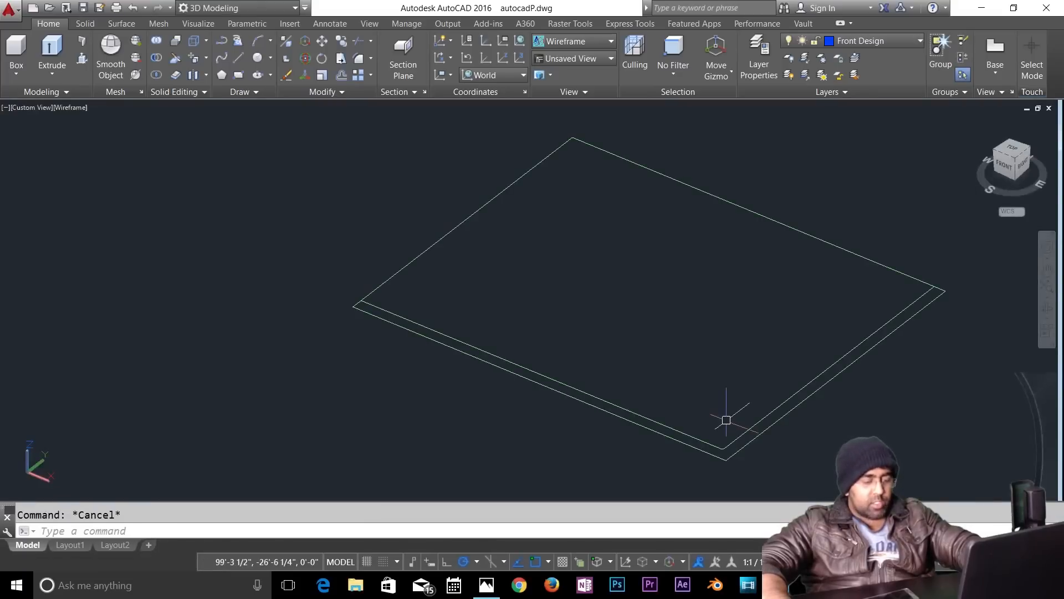
Step: Copy the whole porch outline with its inner offset line to the empty space beside it, along the front direction
type("C")
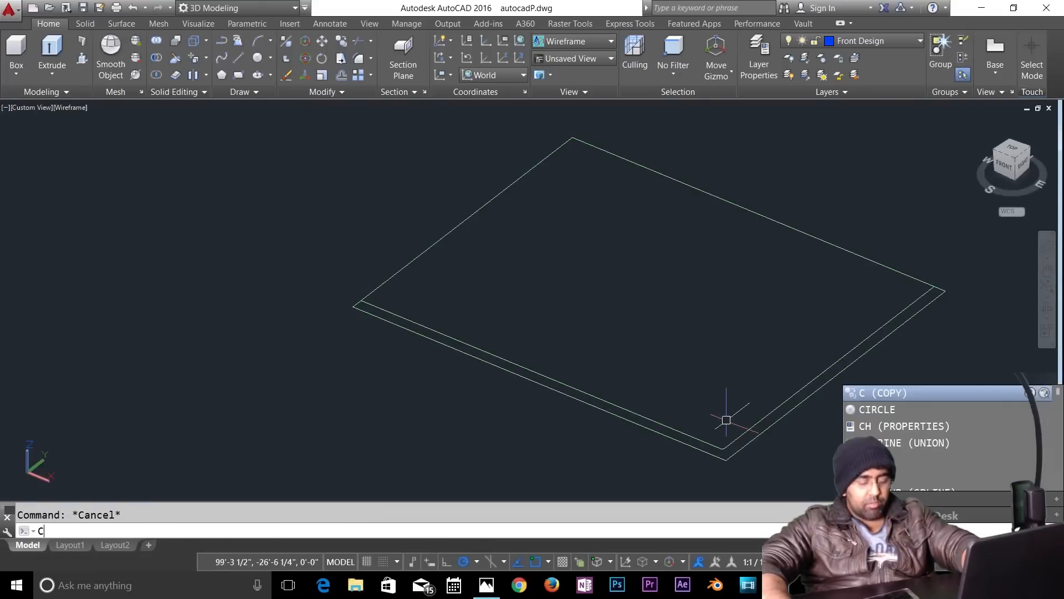
type("O")
key("Return")
left_click(940, 216)
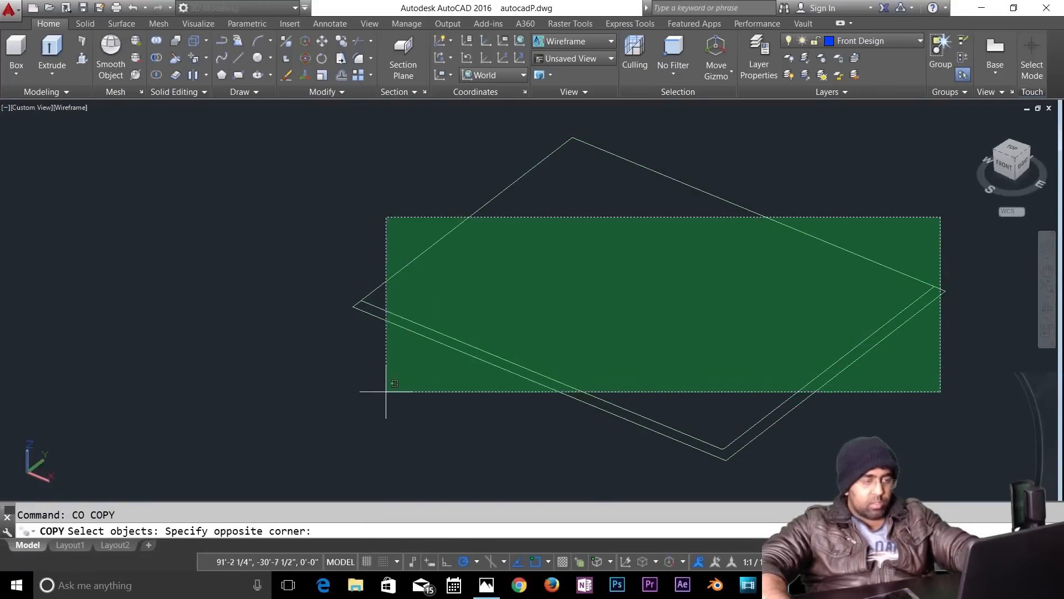
left_click(386, 391)
key("Return")
scroll(366, 408, "down", 4)
left_click(363, 403)
scroll(362, 400, "down", 2)
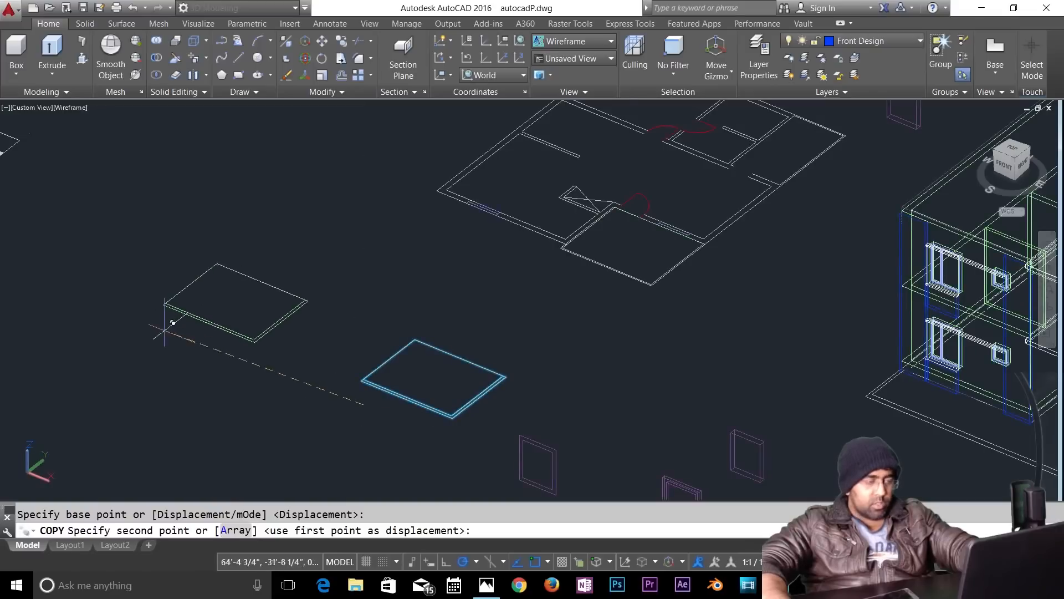
left_click(164, 330)
key("Return")
scroll(392, 387, "up", 6)
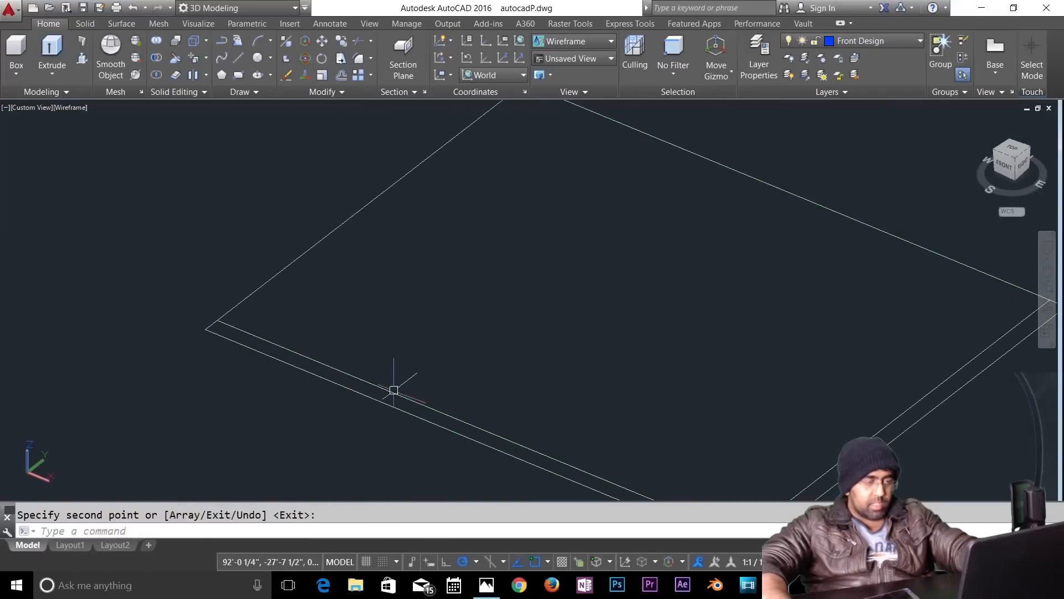
key("Escape")
Step: Draw a vertical line 2.5' tall in the Z direction from the front-edge end of the porch outline's inner offset line
scroll(204, 320, "up", 4)
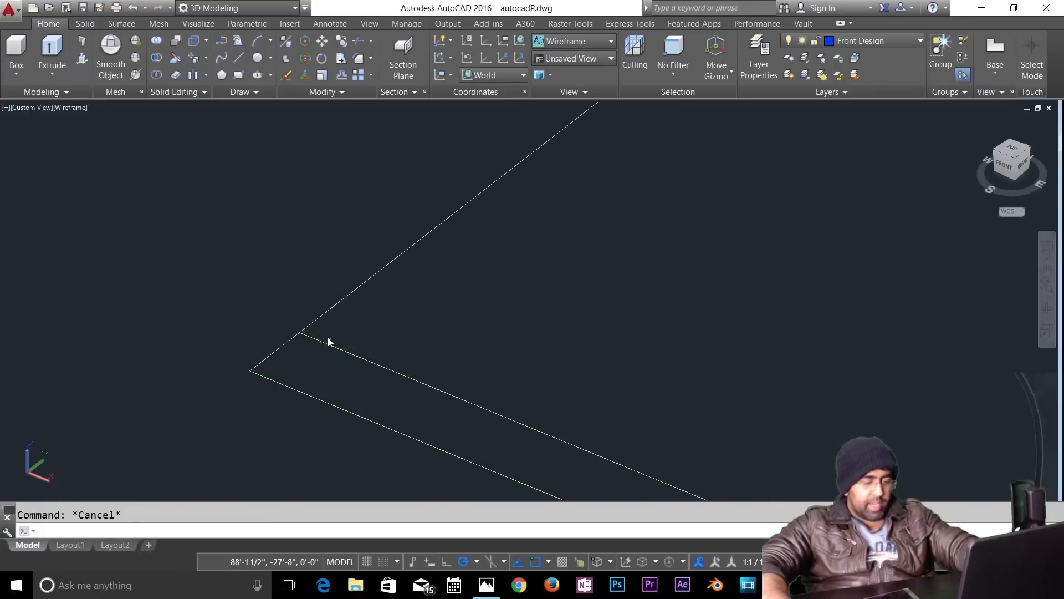
type("l")
key("Return")
left_click(291, 339)
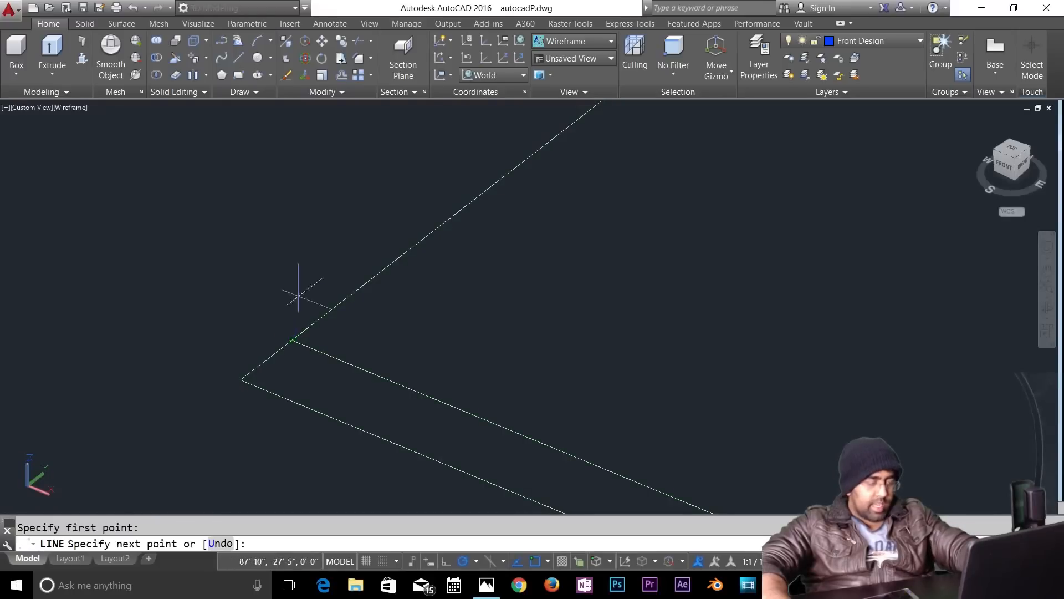
scroll(311, 205, "down", 8)
middle_click_drag(305, 222, 323, 392)
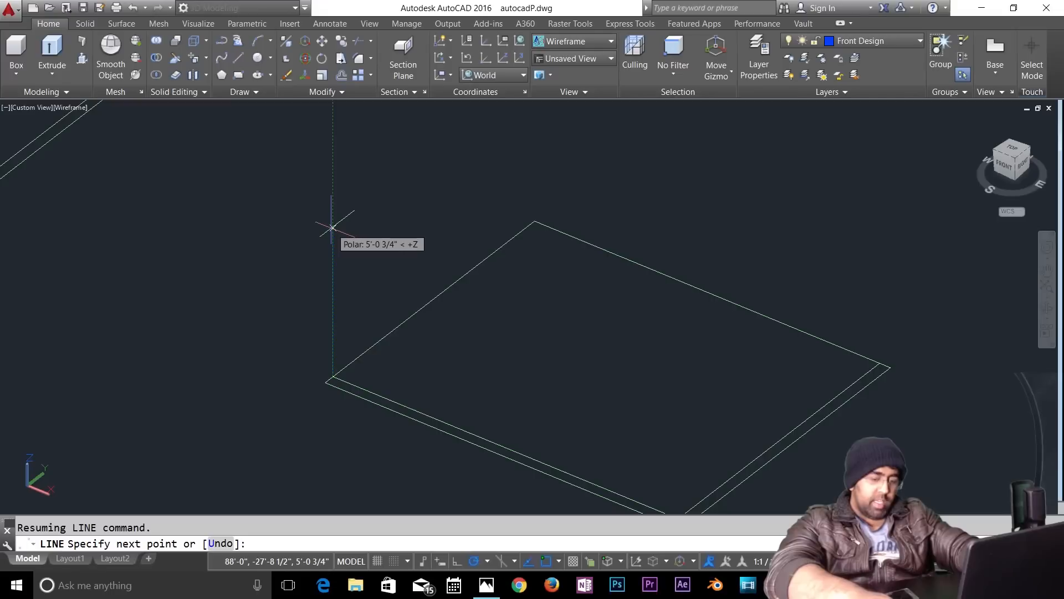
type("2.5'")
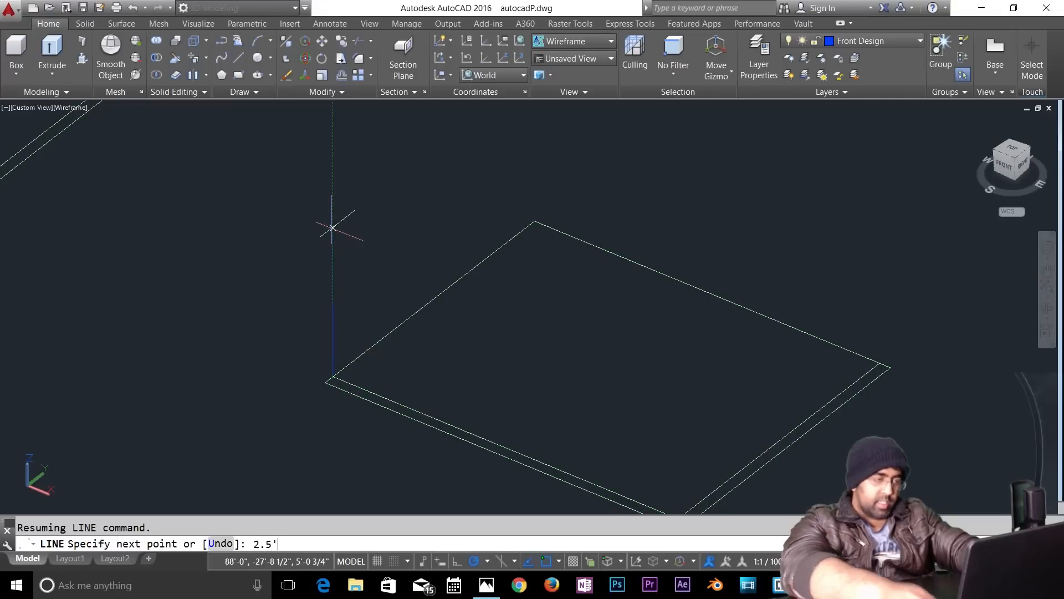
key("Return")
key("Escape")
scroll(333, 344, "up", 3)
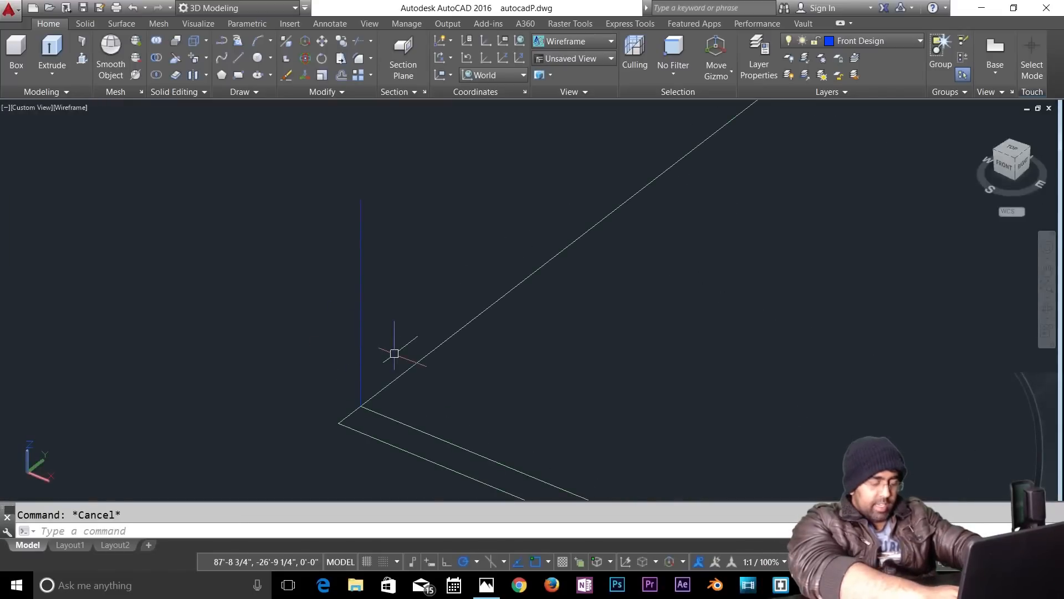
type("div")
key("Return")
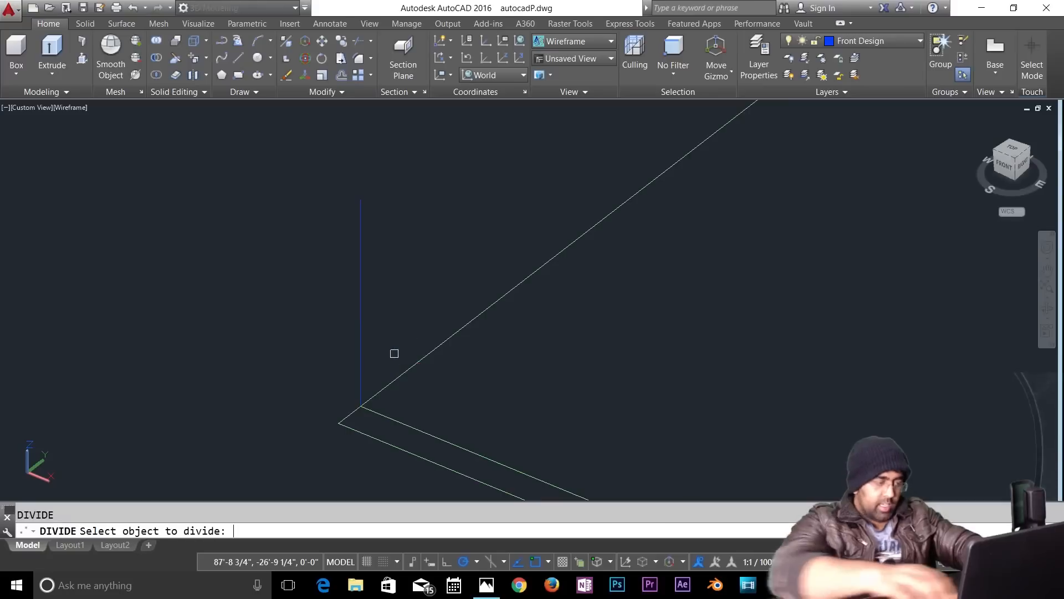
left_click(360, 320)
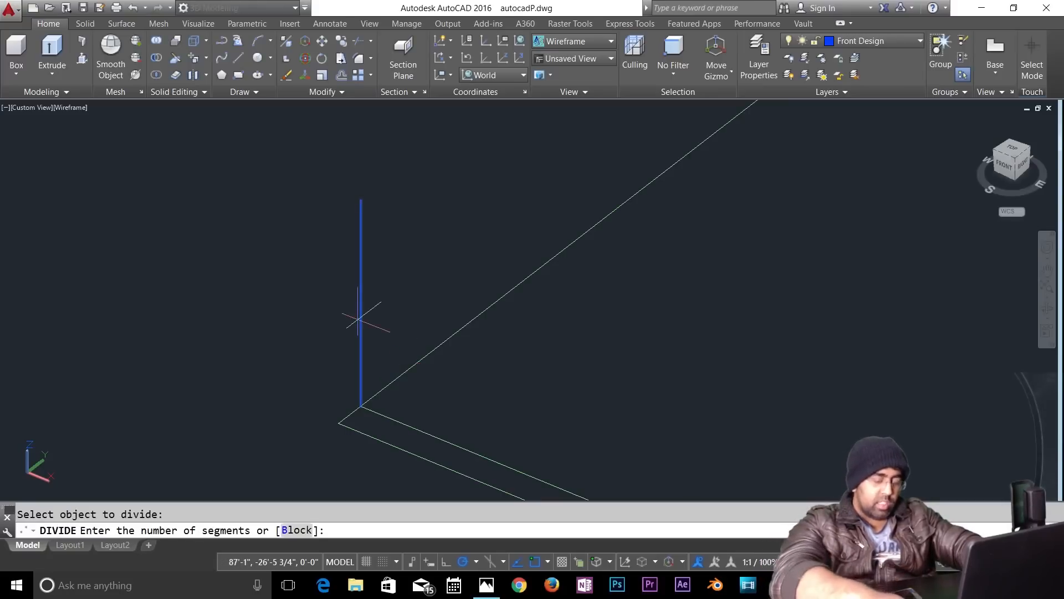
key("Escape")
key("Escape")
Step: Move the UCS origin to the base of the vertical line, at the end of the inner offset line
scroll(352, 426, "up", 3)
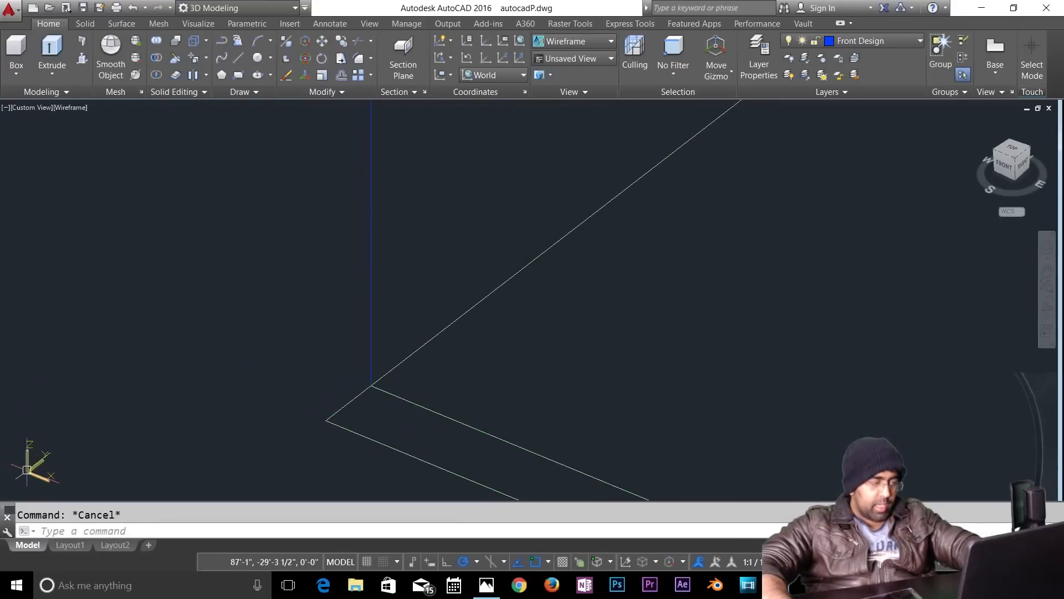
left_click(27, 473)
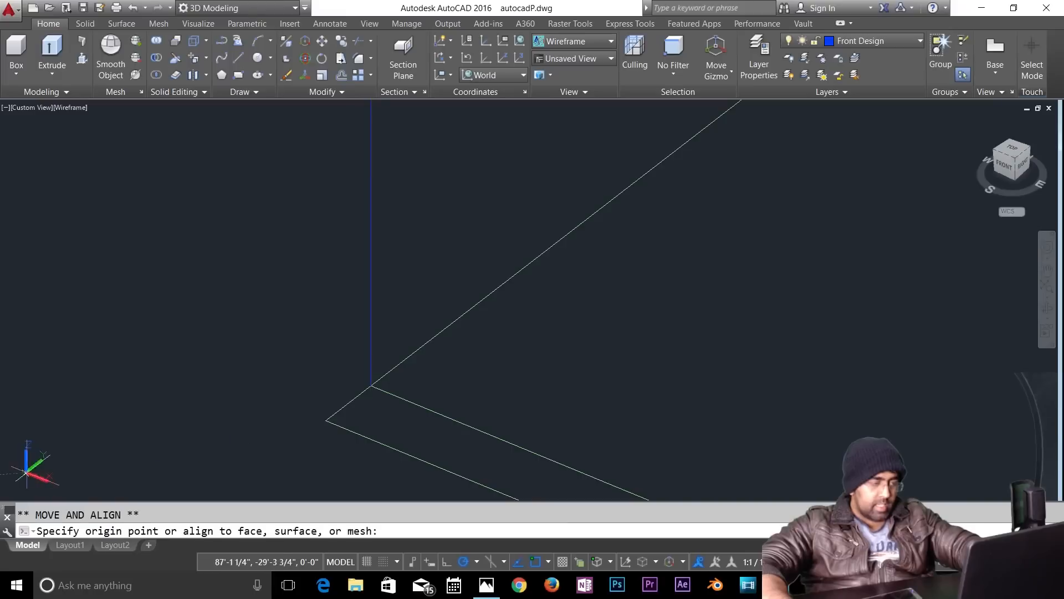
left_click(372, 384)
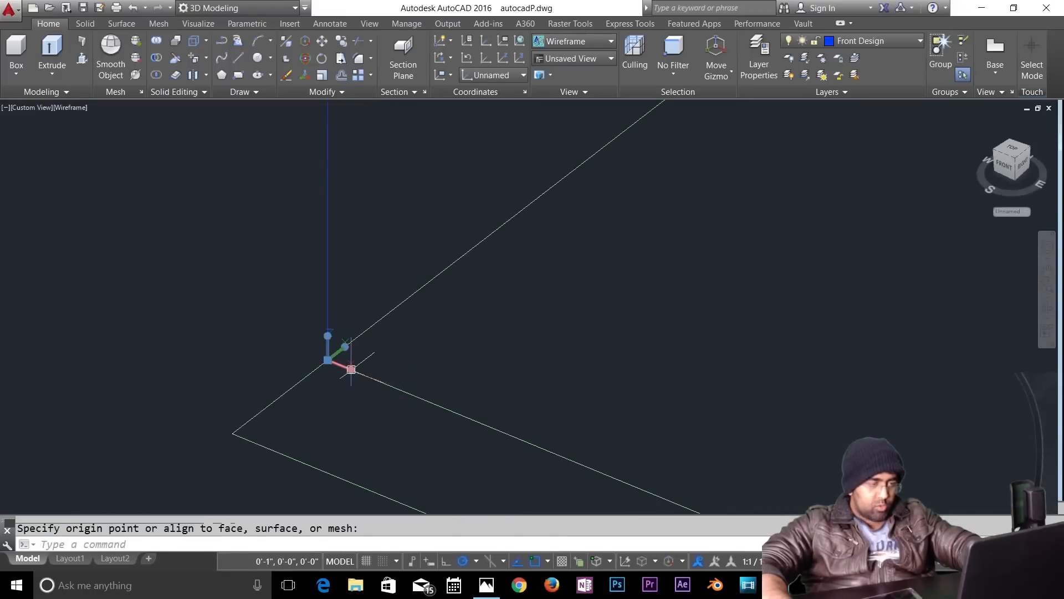
left_click(352, 369)
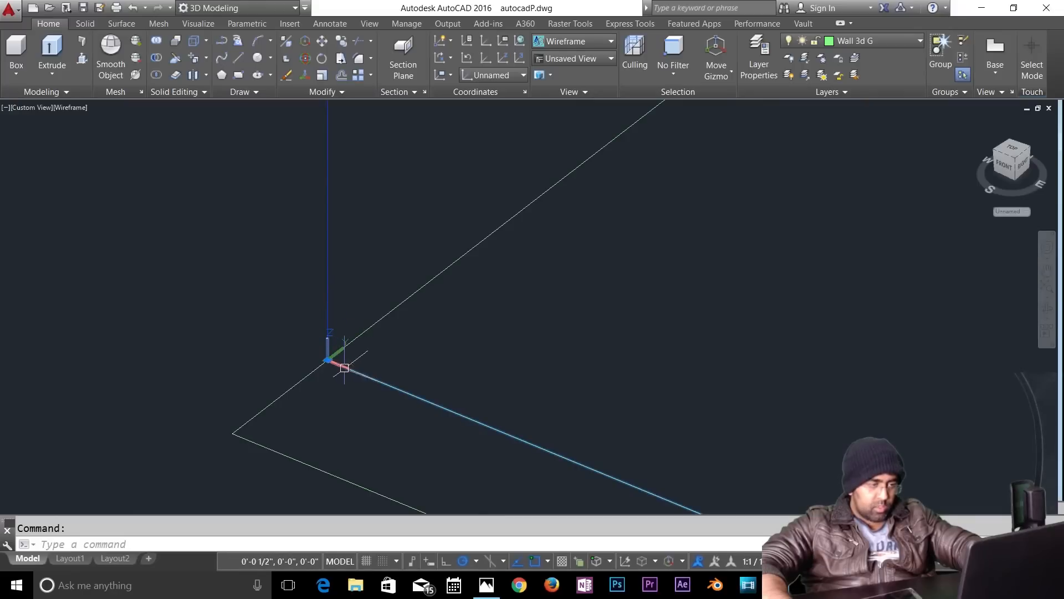
left_click(328, 359)
key("Escape")
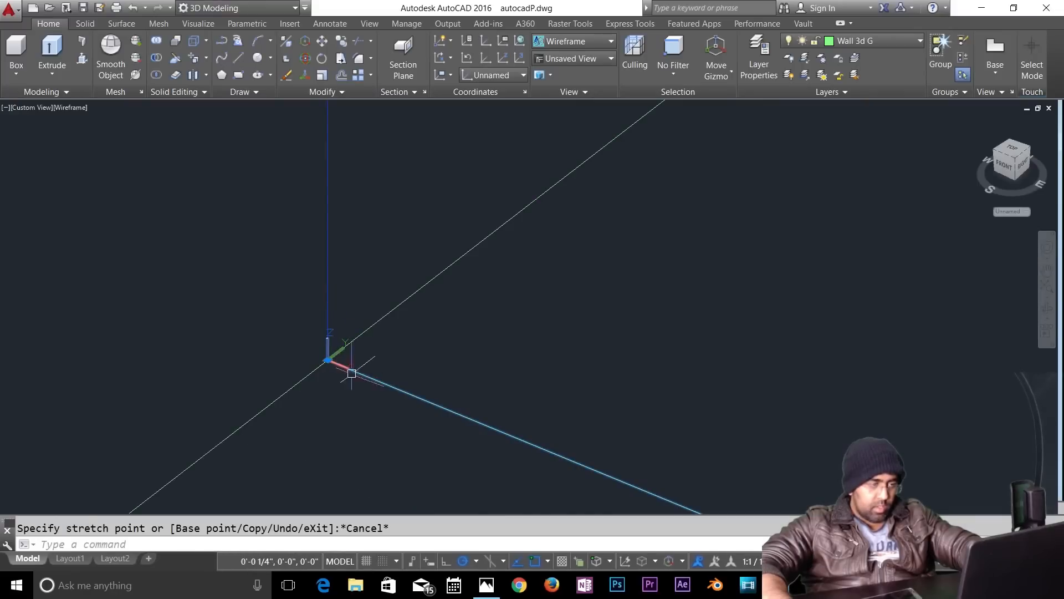
left_click(332, 356)
key("Escape")
left_click(328, 360)
mouse_move(329, 363)
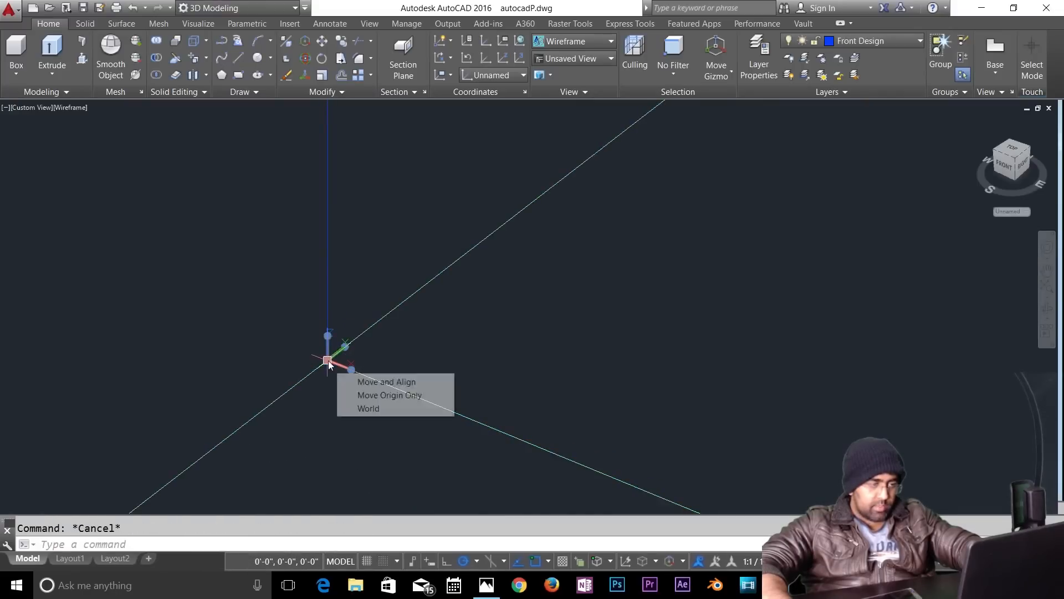
key("Escape")
left_click(363, 361)
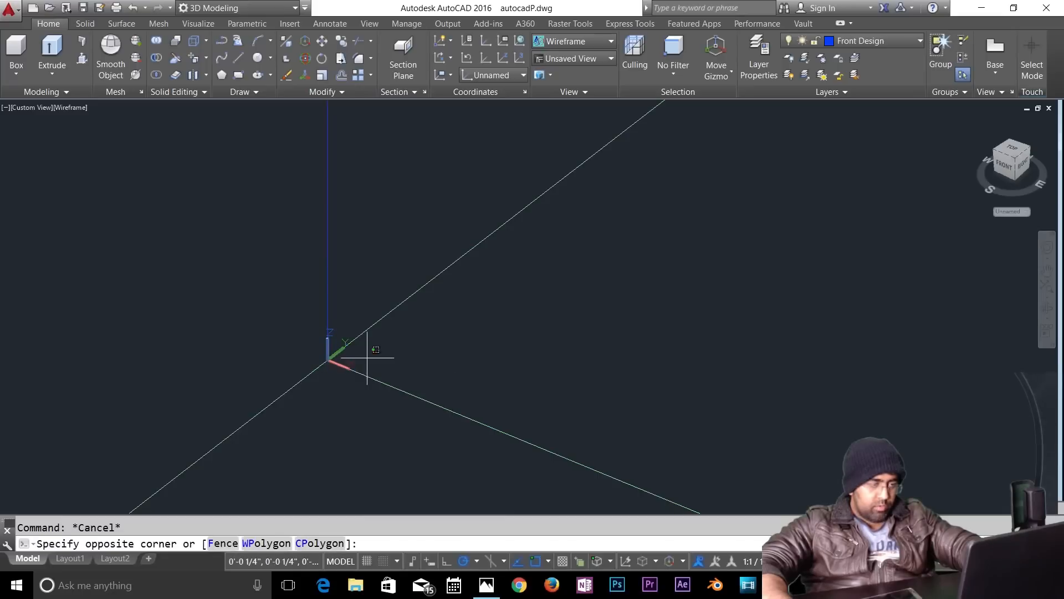
left_click(329, 355)
left_click(328, 357)
key("Escape")
Step: Point the UCS X axis upward along the vertical line
left_click(350, 369)
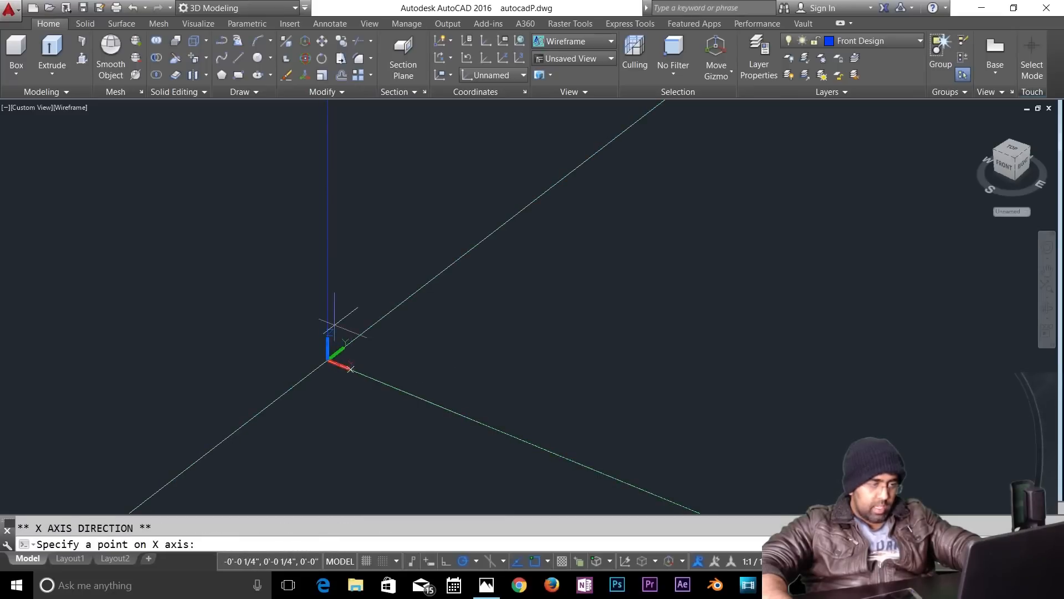
key("Escape")
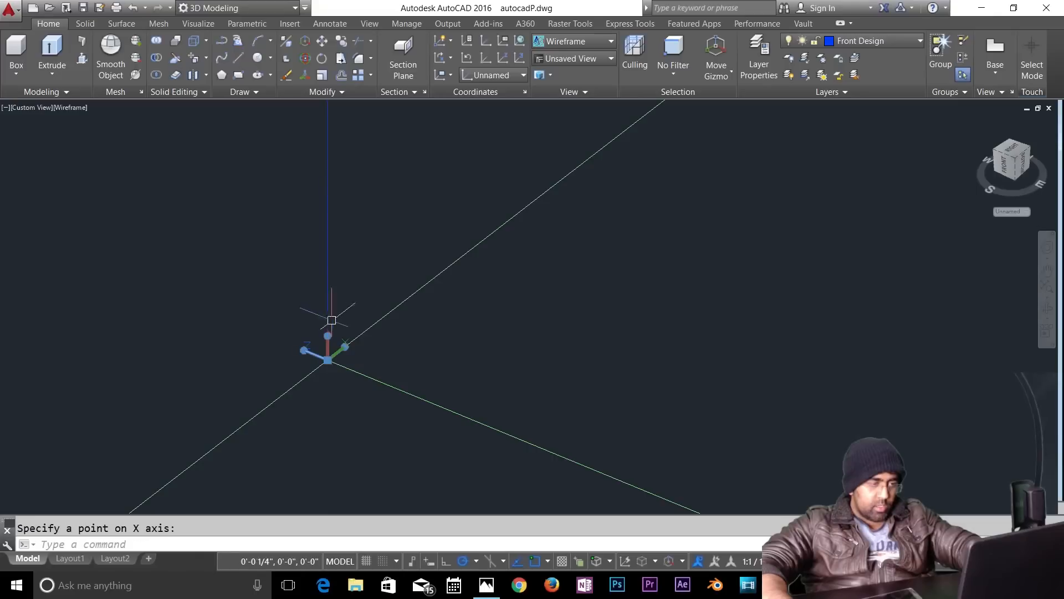
Step: Draw a circle with a diameter of 3 inches centred at the base of the vertical line
type("c")
key("Return")
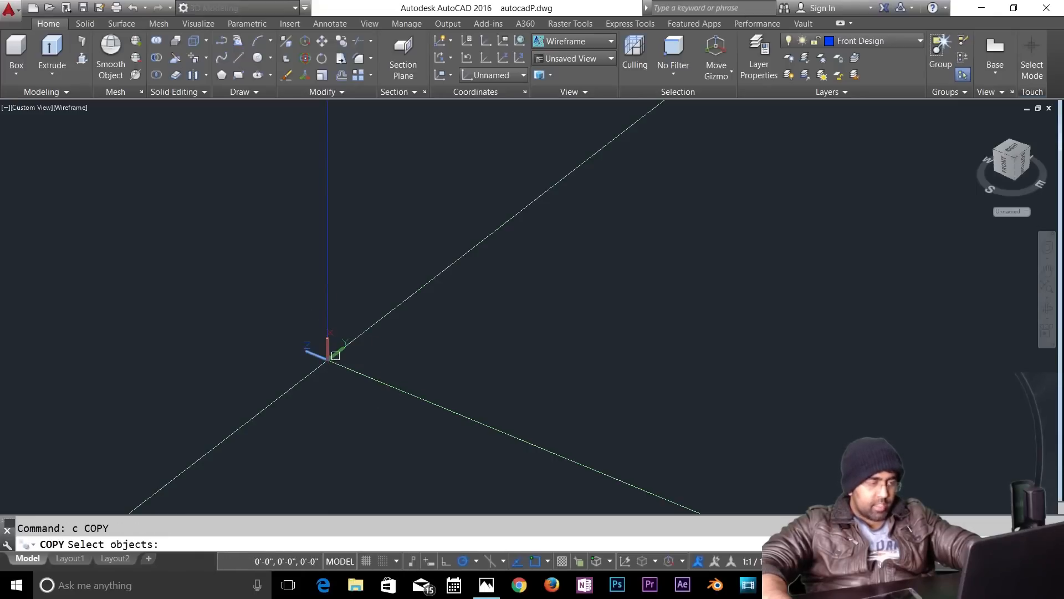
key("Escape")
type("ci")
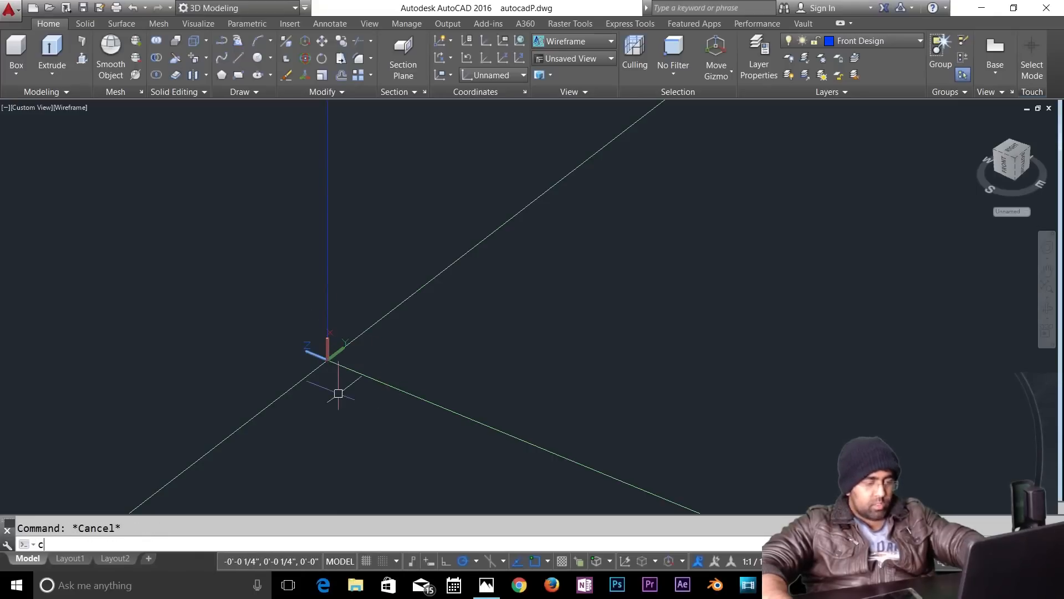
key("Return")
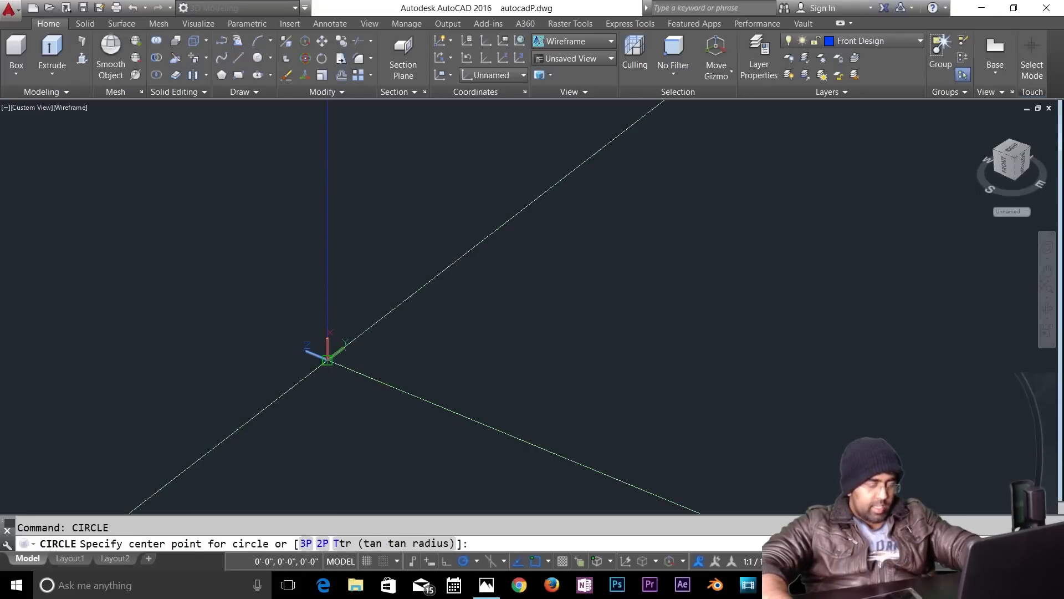
left_click(327, 359)
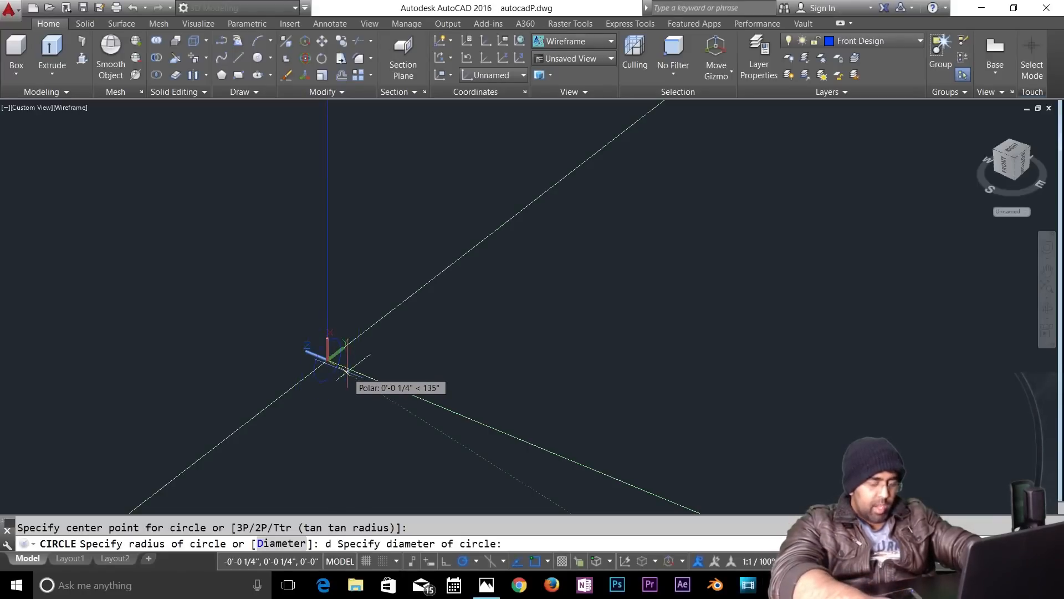
key("BackSpace")
type("3")
key("Return")
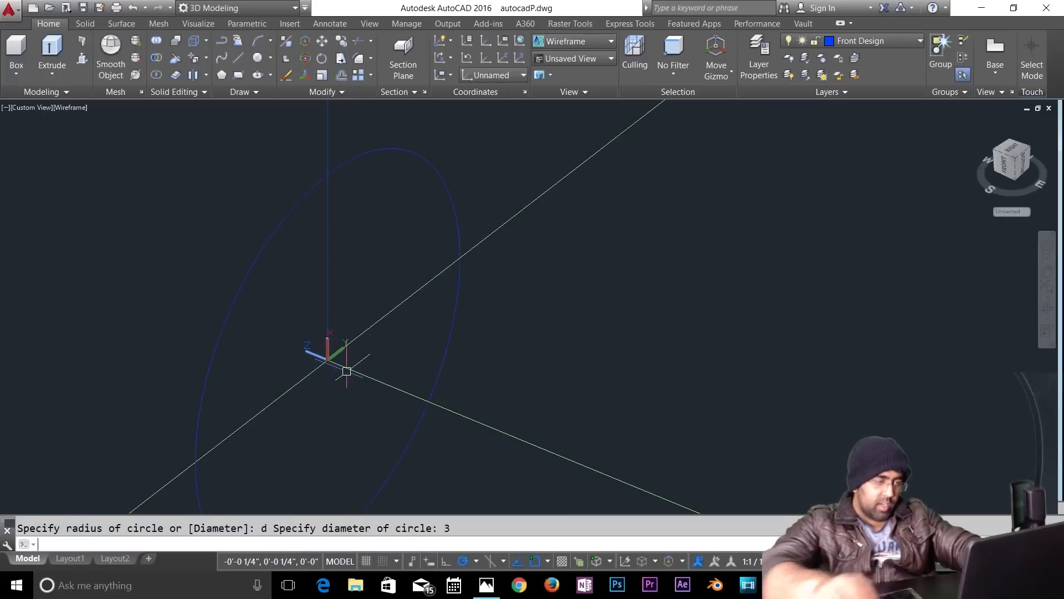
scroll(402, 344, "down", 3)
key("Escape")
scroll(415, 360, "up", 3)
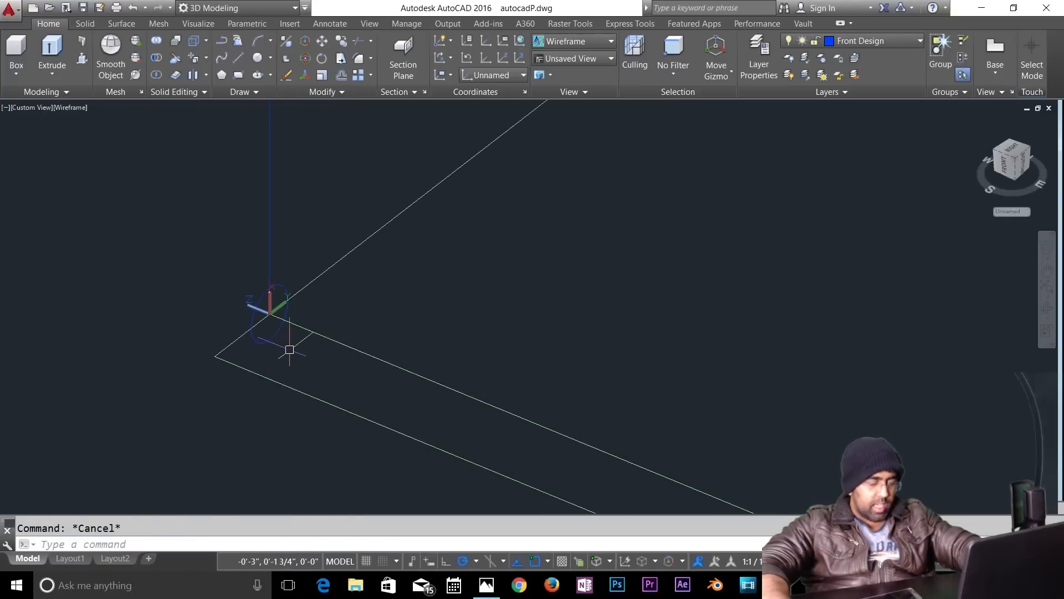
Step: Undo the 3-inch-diameter circle at the base of the vertical line
type("u")
key("Return")
type("u")
key("Return")
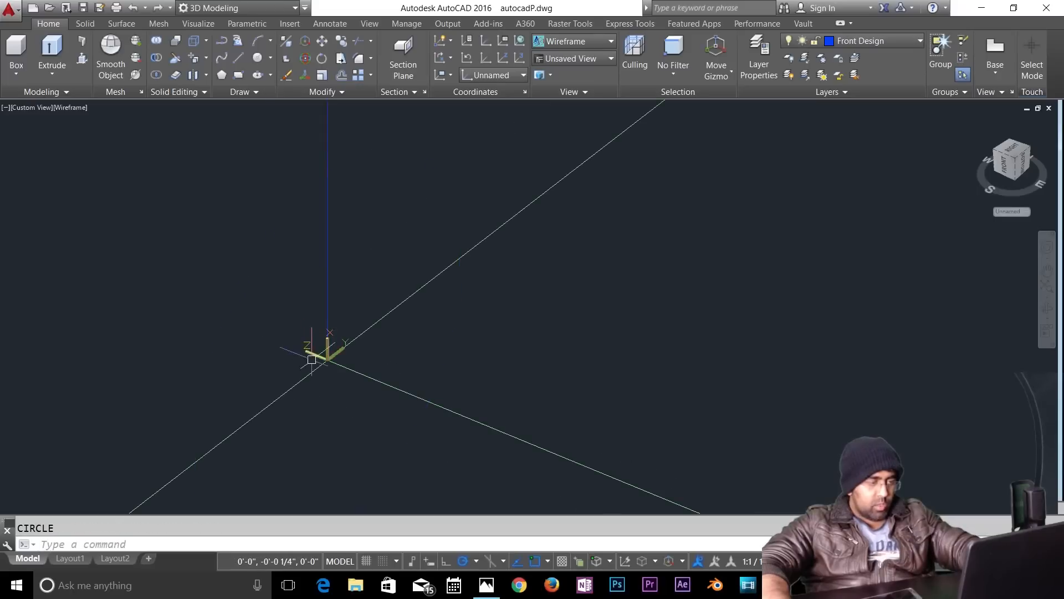
Step: Draw a circle with a radius of 2.5 inches centred at the base of the vertical line
type("c")
key("Return")
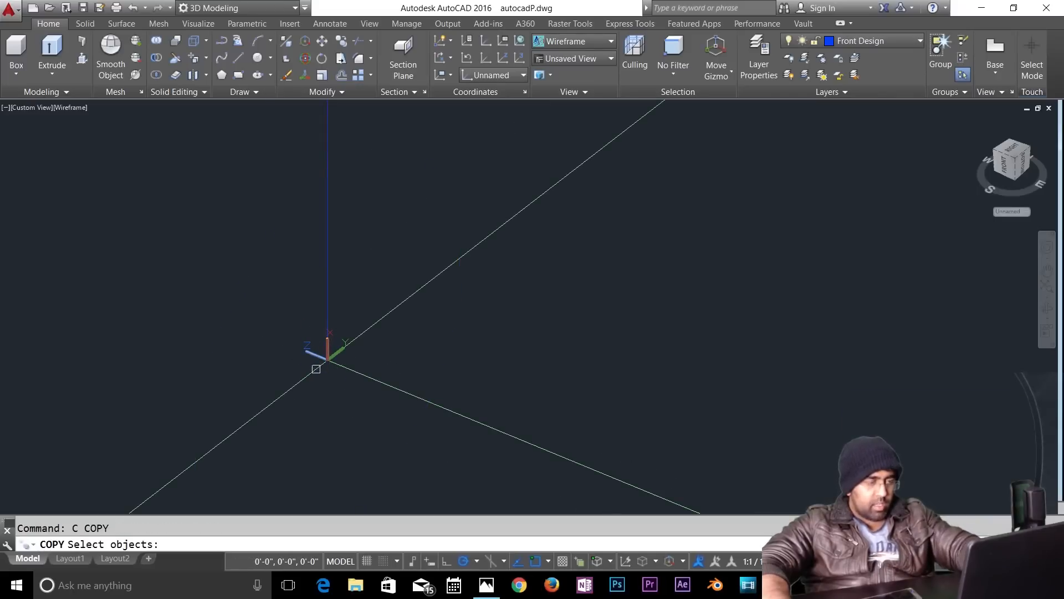
key("Escape")
key("Return")
left_click(327, 360)
type("2.5")
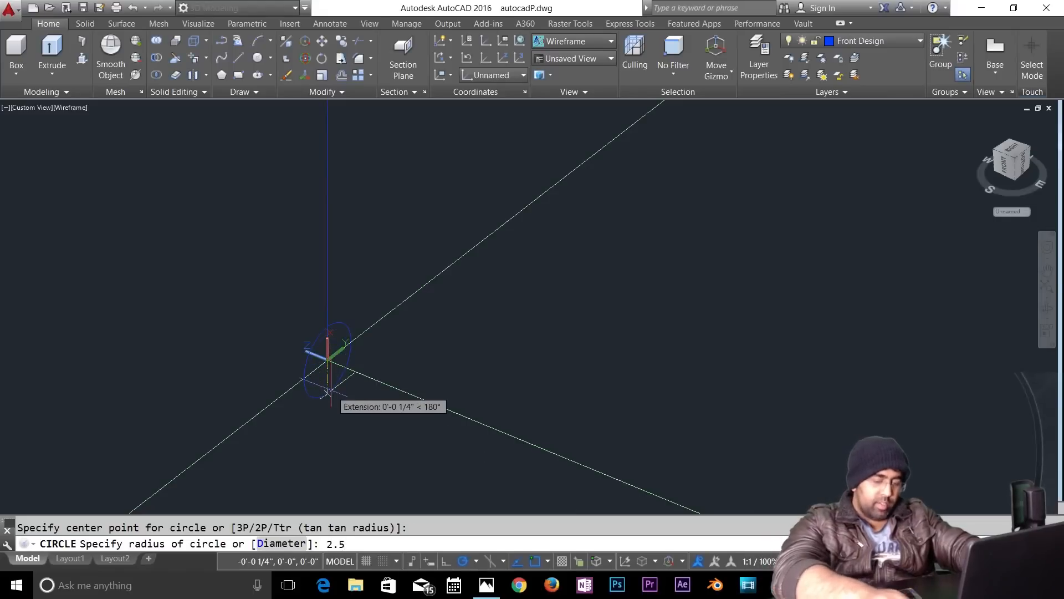
key("Return")
middle_click_drag(330, 388, 345, 430)
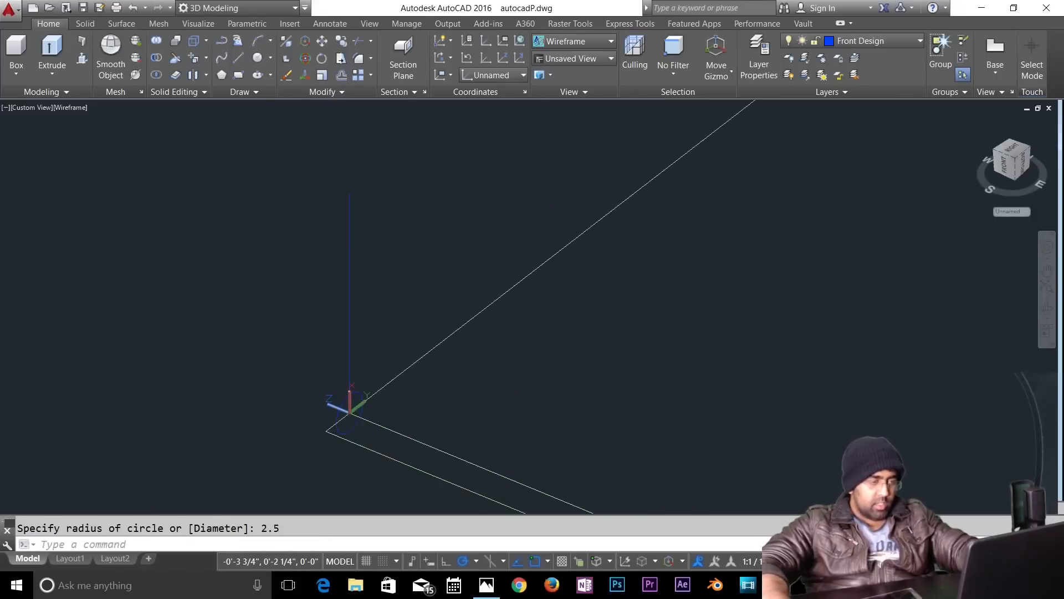
Step: Delete the 2.5-inch-radius circle at the base of the vertical line
key("Escape")
scroll(350, 429, "up", 4)
left_click(341, 425)
key("Delete")
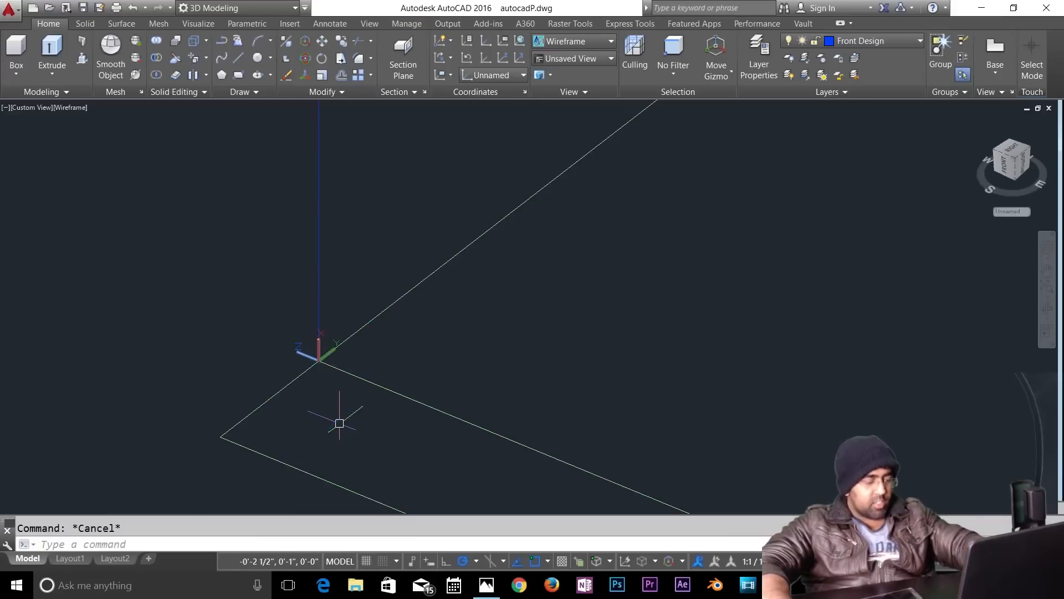
Step: Draw a circle with a diameter of 2.5 inches centred at the base of the vertical line
type("ci")
key("Return")
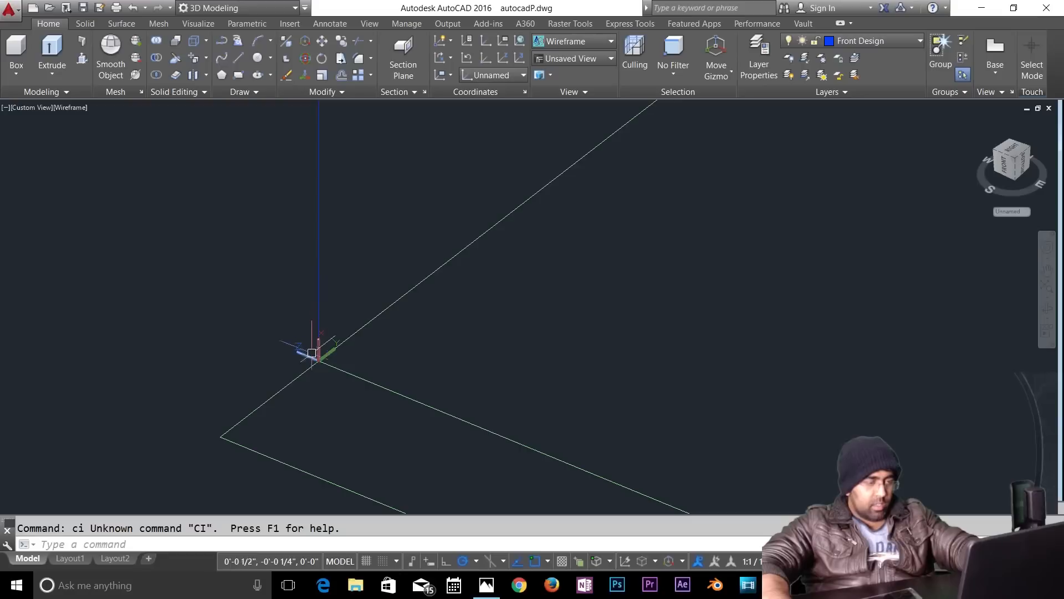
key("Escape")
type("circle")
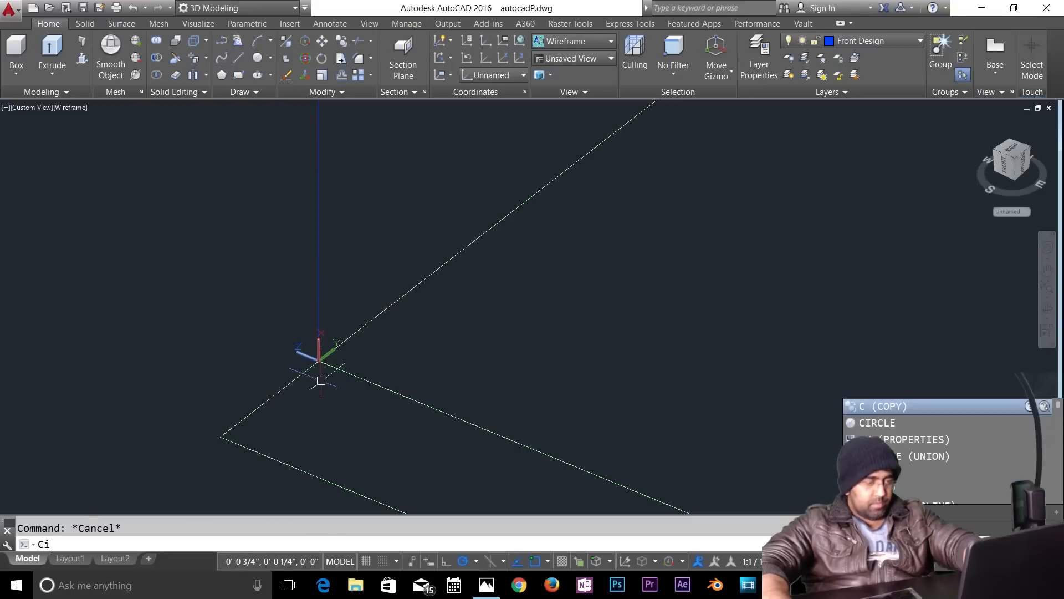
key("Return")
left_click(319, 360)
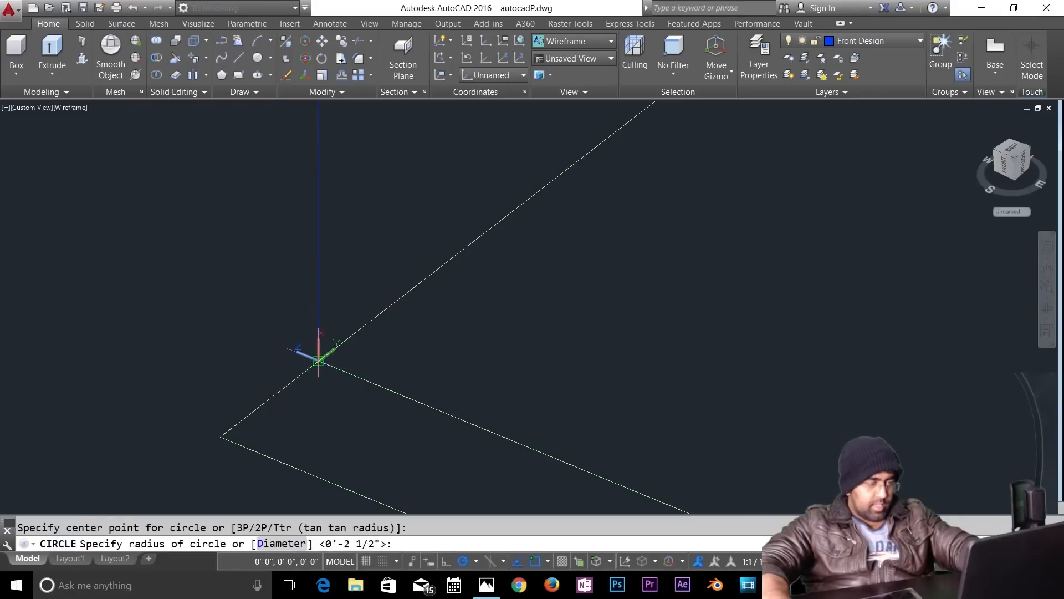
type("d")
key("Return")
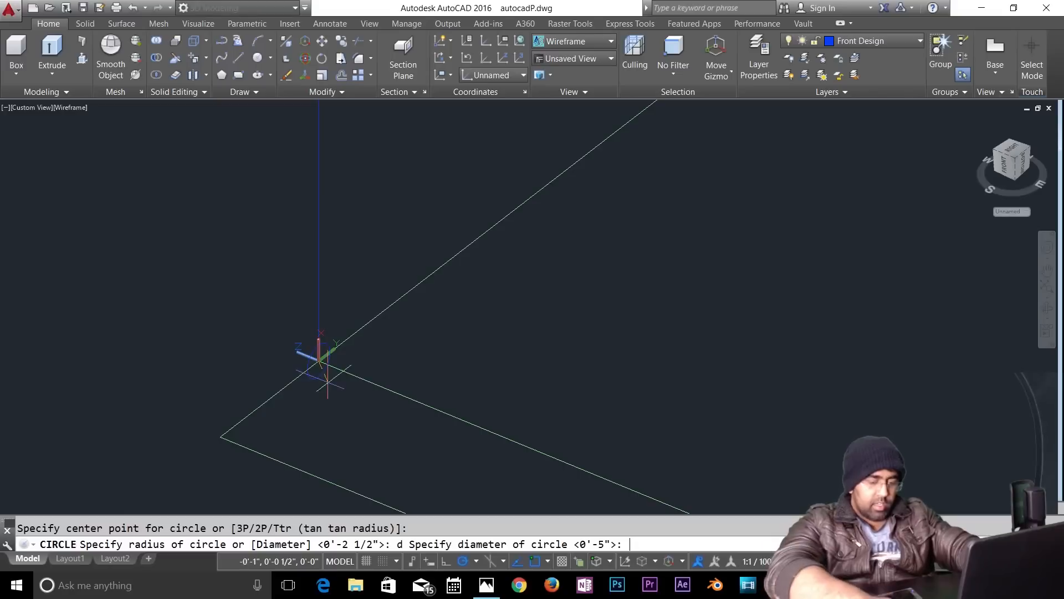
type("2.5")
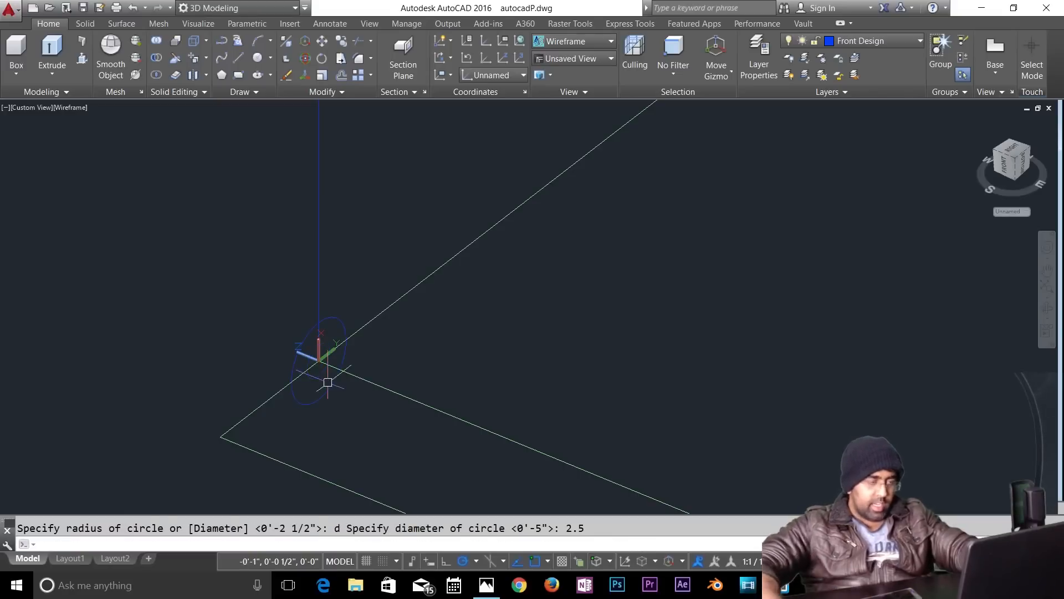
key("Return")
key("Escape")
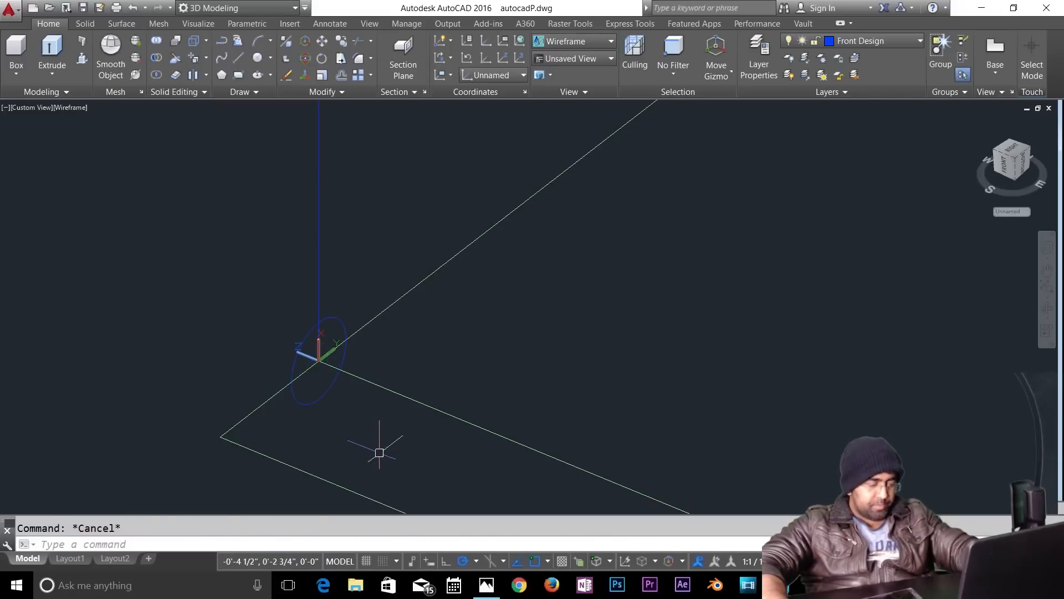
Step: Copy the 2.5-inch circle together with the inner path line to an empty spot beside the outline
left_click(388, 367)
left_click(328, 382)
key("Return")
left_click(329, 373)
scroll(340, 381, "down", 2)
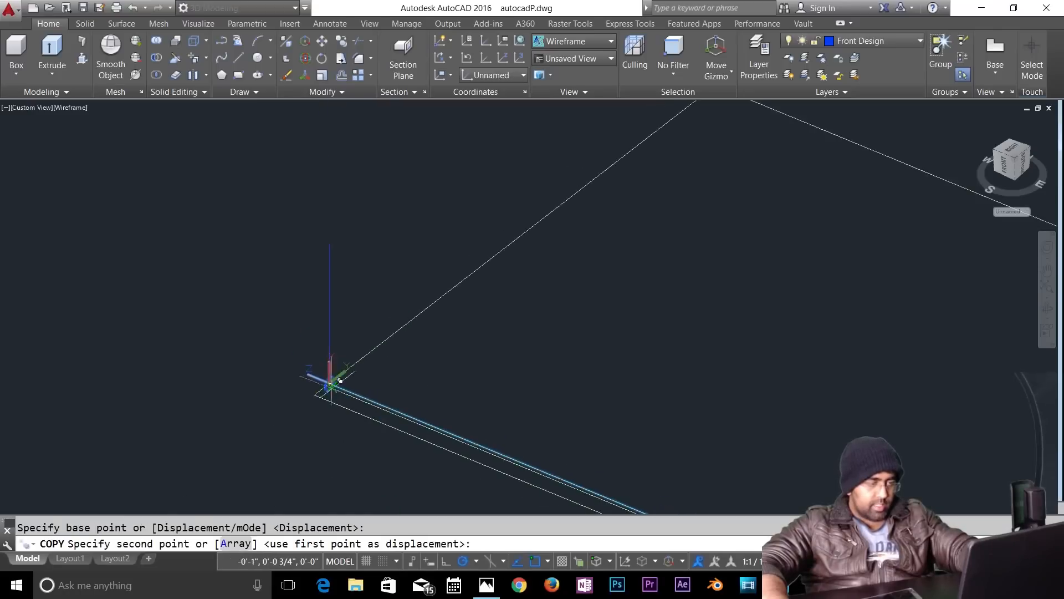
scroll(340, 382, "down", 2)
scroll(78, 281, "down", 3)
left_click(58, 382)
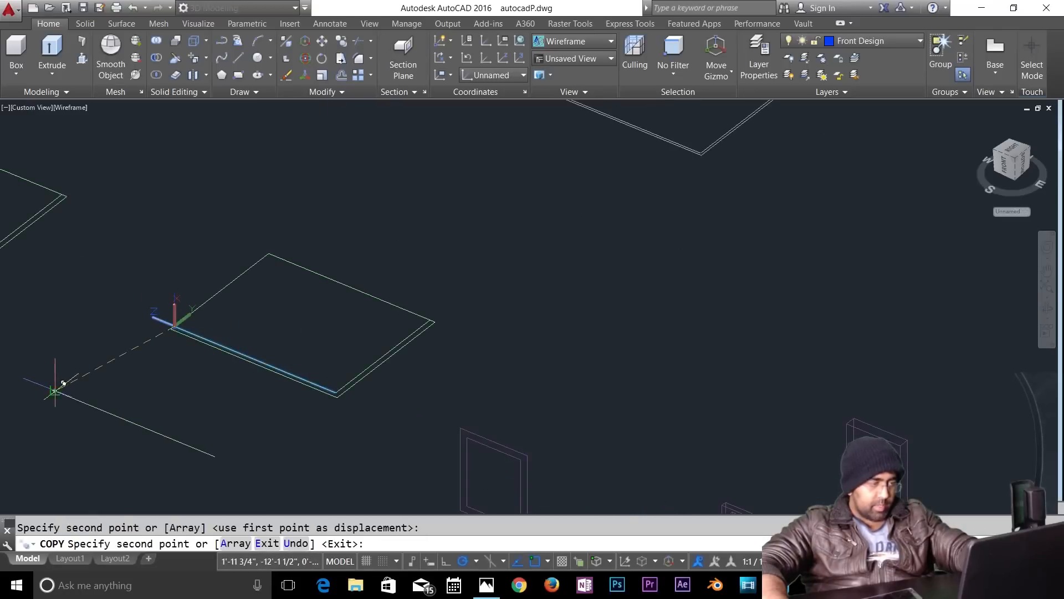
key("Escape")
Step: Delete the copied path line and the copied circle beside the outline
left_click(229, 444)
left_click(207, 450)
key("Delete")
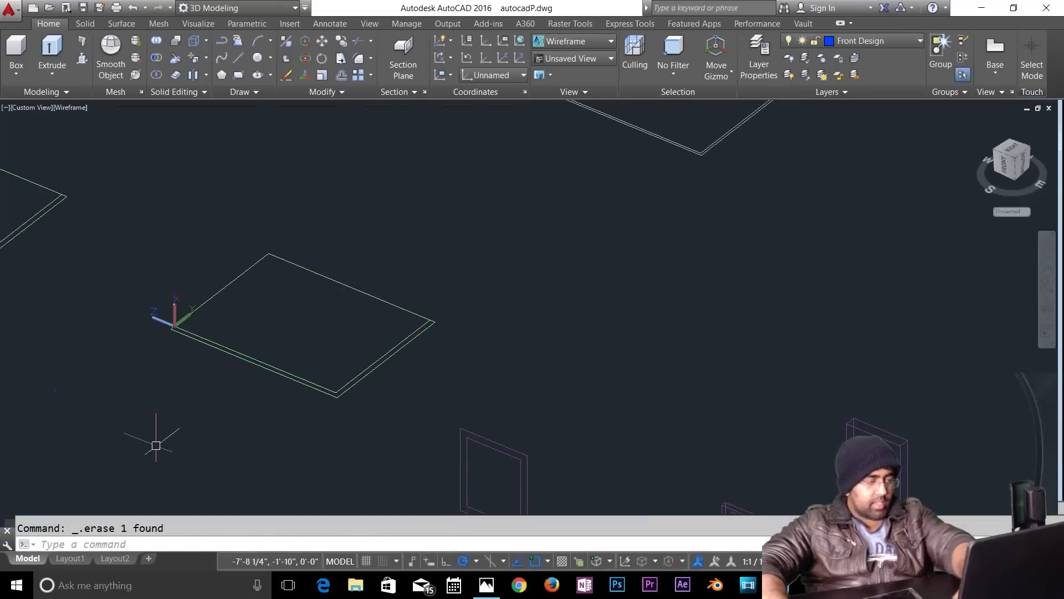
scroll(100, 388, "up", 3)
left_click(71, 377)
left_click(1, 415)
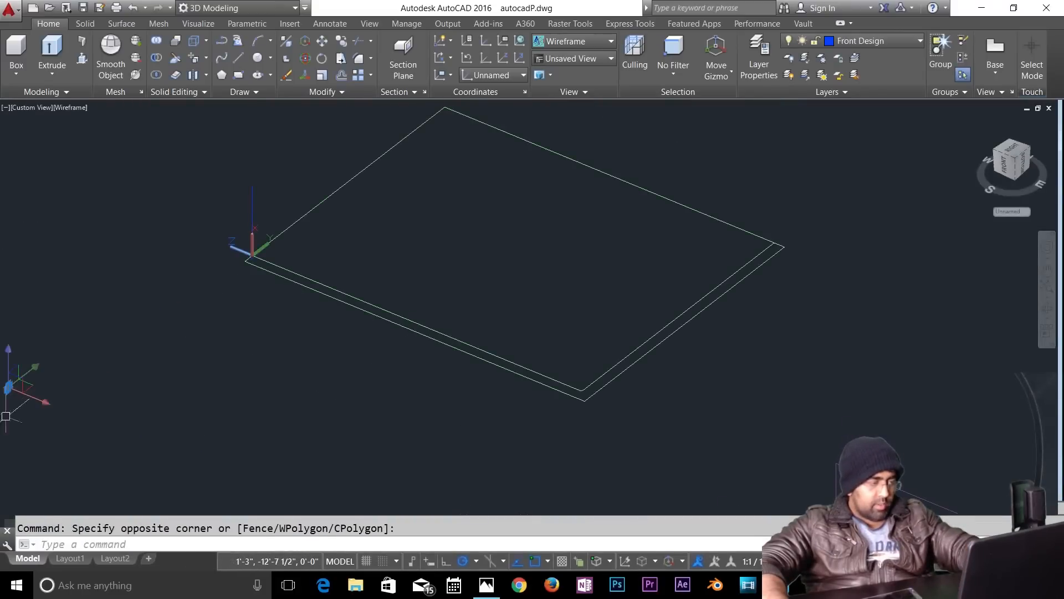
key("Delete")
scroll(176, 250, "up", 4)
scroll(577, 239, "up", 2)
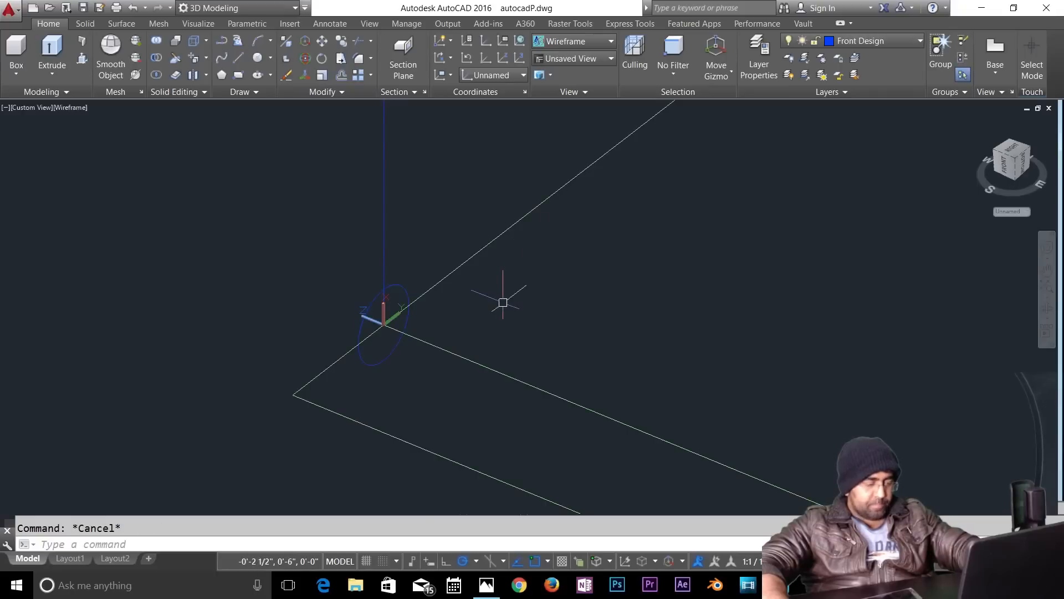
Step: Copy only the 2.5-inch circle from the outline's outer corner to the matching corner of the neighbouring outline
type("c")
key("Return")
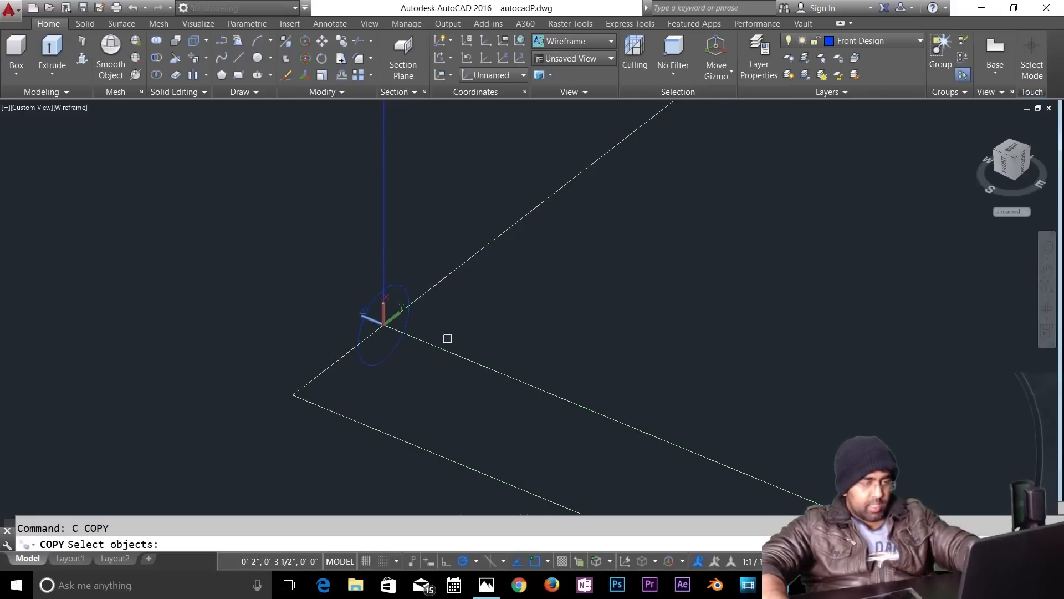
scroll(388, 432, "down", 5)
scroll(382, 438, "down", 3)
scroll(604, 260, "up", 8)
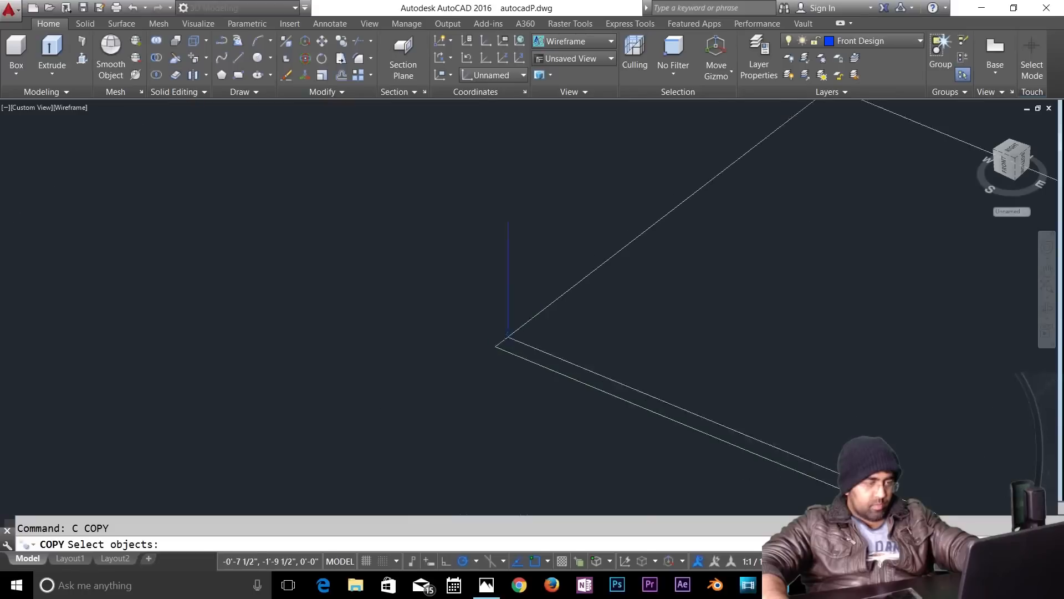
scroll(650, 203, "up", 3)
left_click(559, 231)
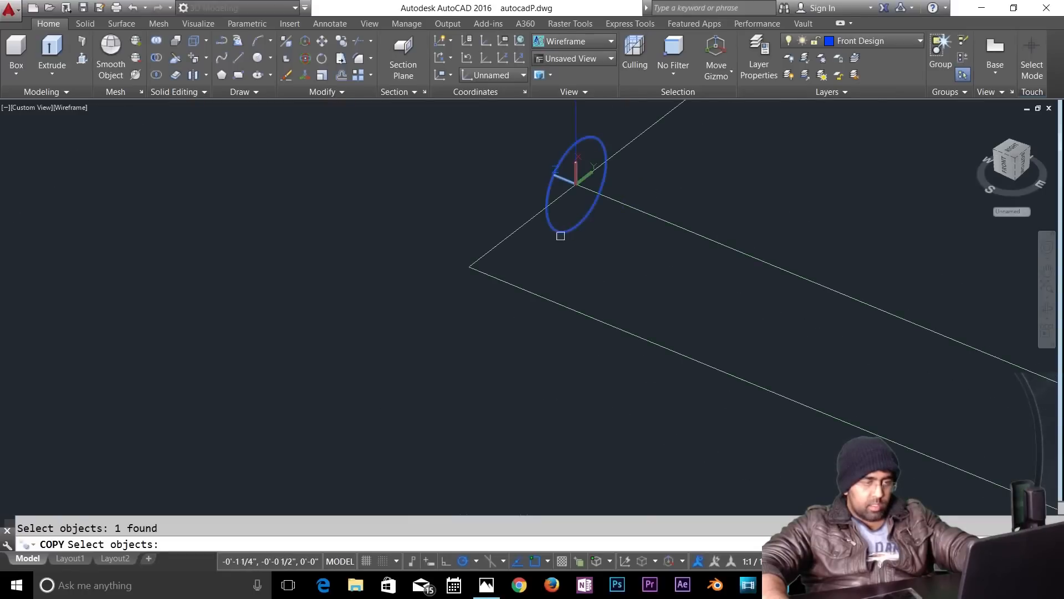
key("Return")
left_click(469, 266)
scroll(459, 277, "down", 2)
middle_click_drag(197, 189, 729, 437)
scroll(729, 437, "down", 3)
scroll(298, 275, "down", 1)
scroll(447, 364, "down", 2)
scroll(423, 340, "up", 6)
left_click(479, 351)
scroll(487, 356, "down", 3)
key("Return")
Step: Fillet the inner path's front corner with a radius of 3 inches and delete the leftover arc
scroll(630, 410, "down", 3)
scroll(507, 361, "up", 8)
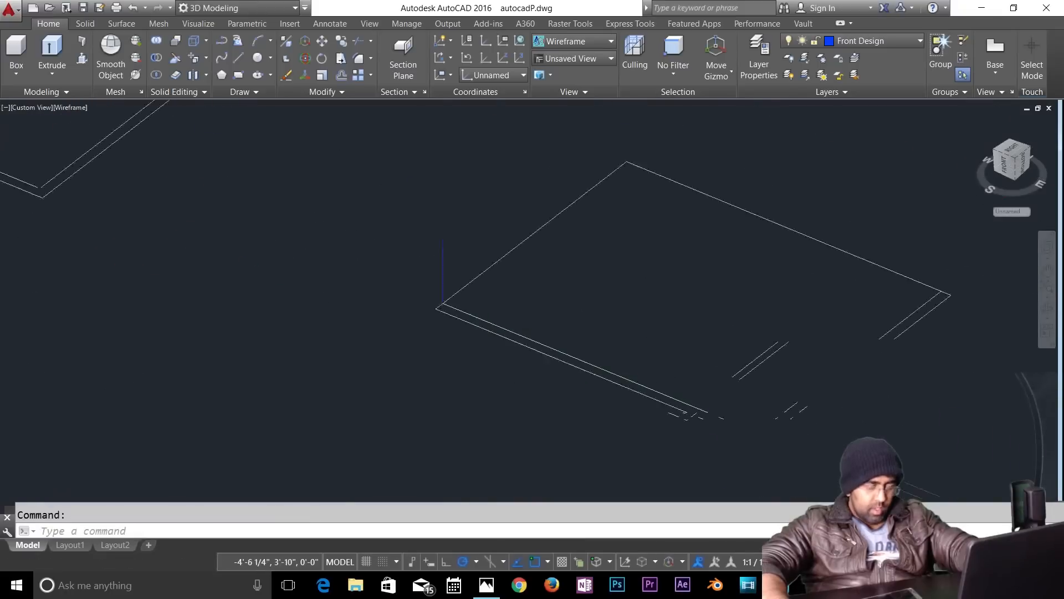
key("Escape")
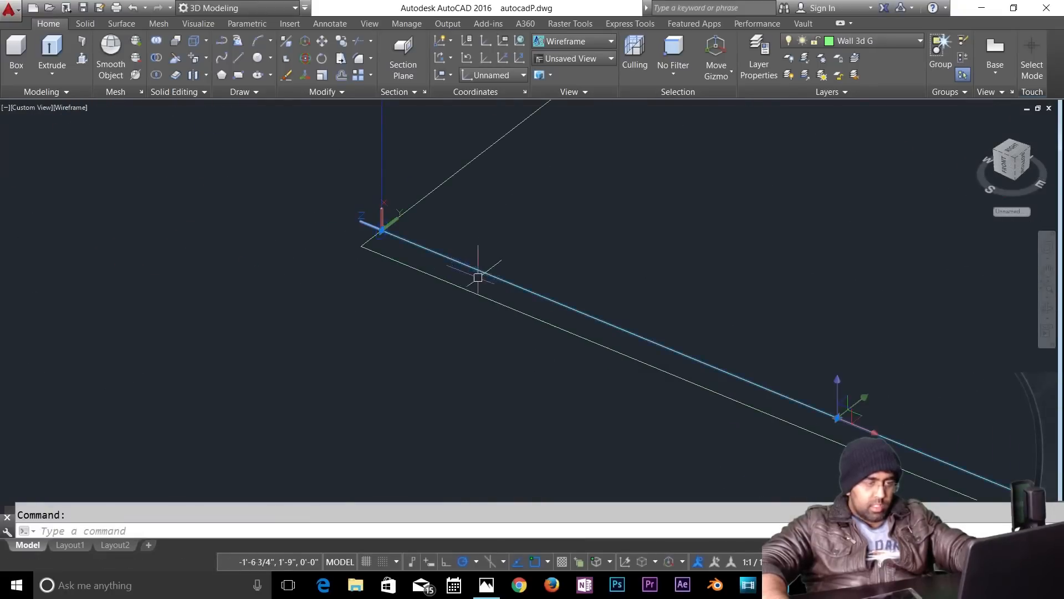
scroll(478, 272, "down", 4)
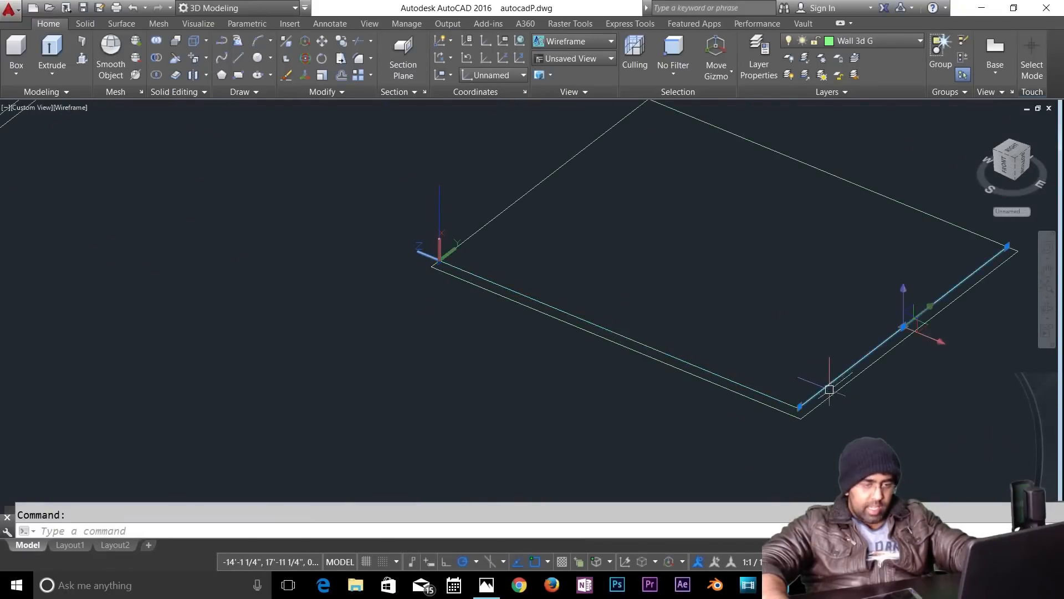
scroll(827, 383, "up", 5)
scroll(630, 380, "down", 3)
scroll(646, 441, "up", 1)
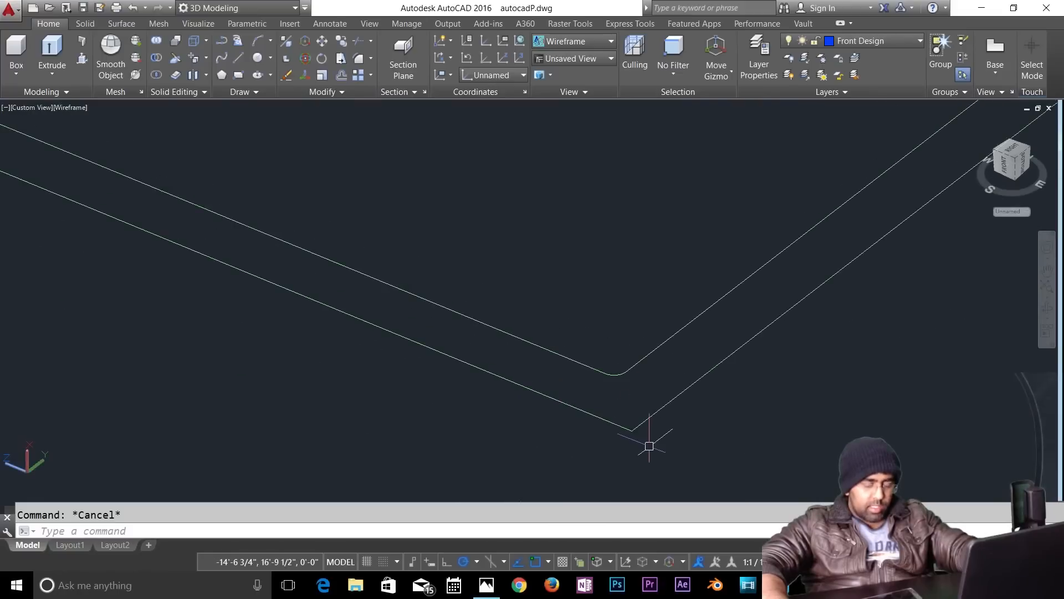
type("f")
key("Return")
type("r")
key("Return")
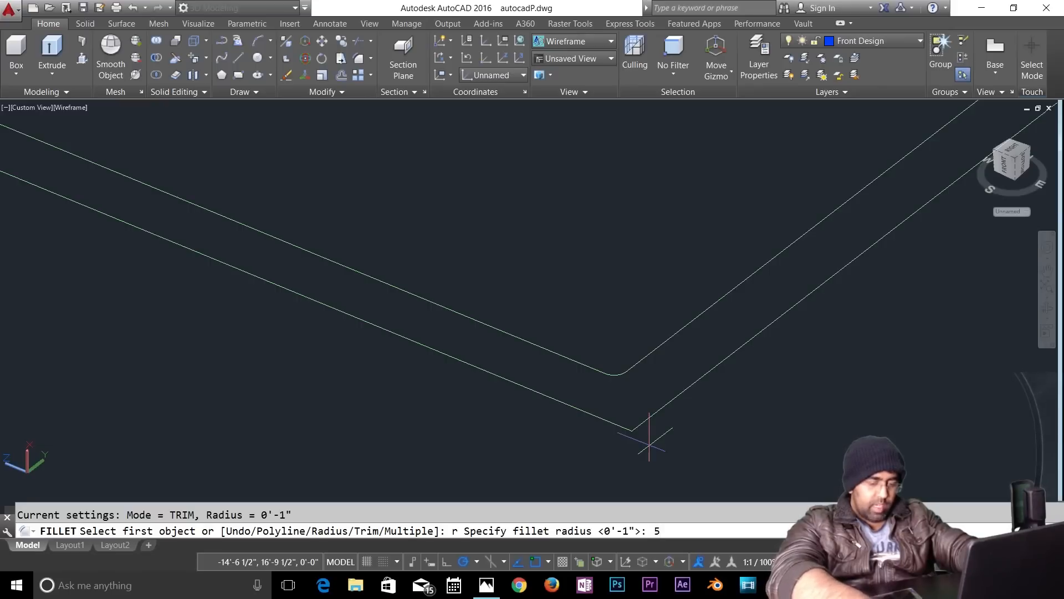
key("BackSpace")
type("3")
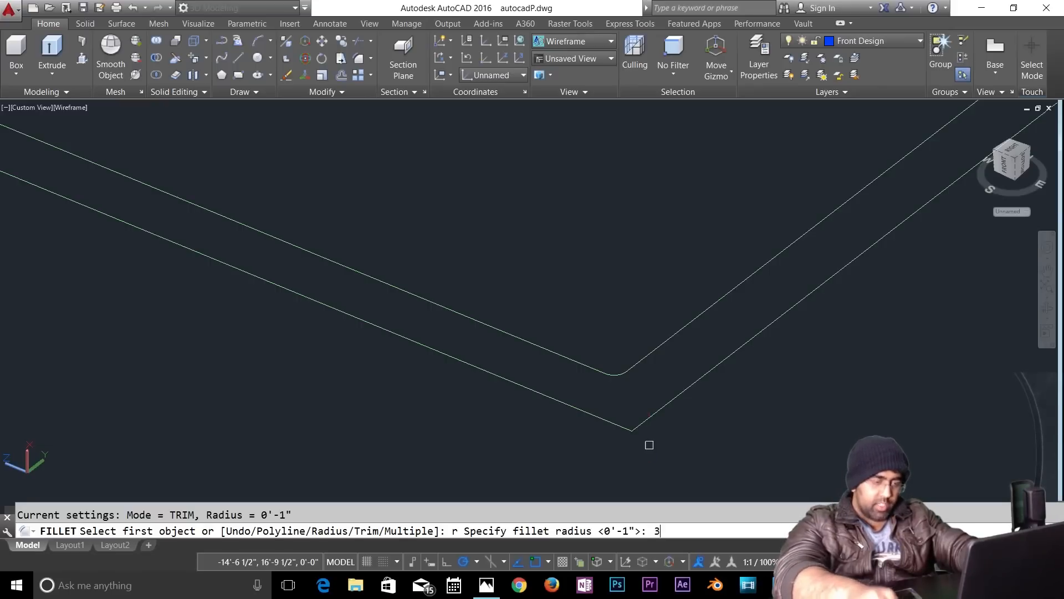
key("Return")
left_click(576, 358)
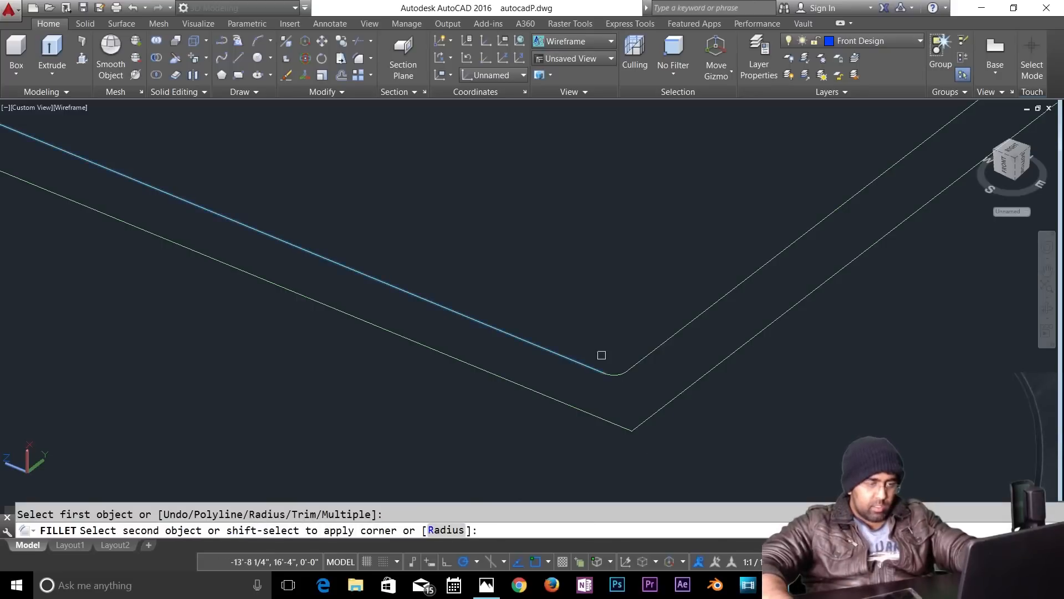
left_click(658, 342)
left_click(632, 372)
key("Delete")
key("Escape")
Step: Fillet the inner path's front corner with a radius of 6 inches and delete the leftover arc
type("f")
key("Return")
type("r")
key("Return")
type("6")
key("Return")
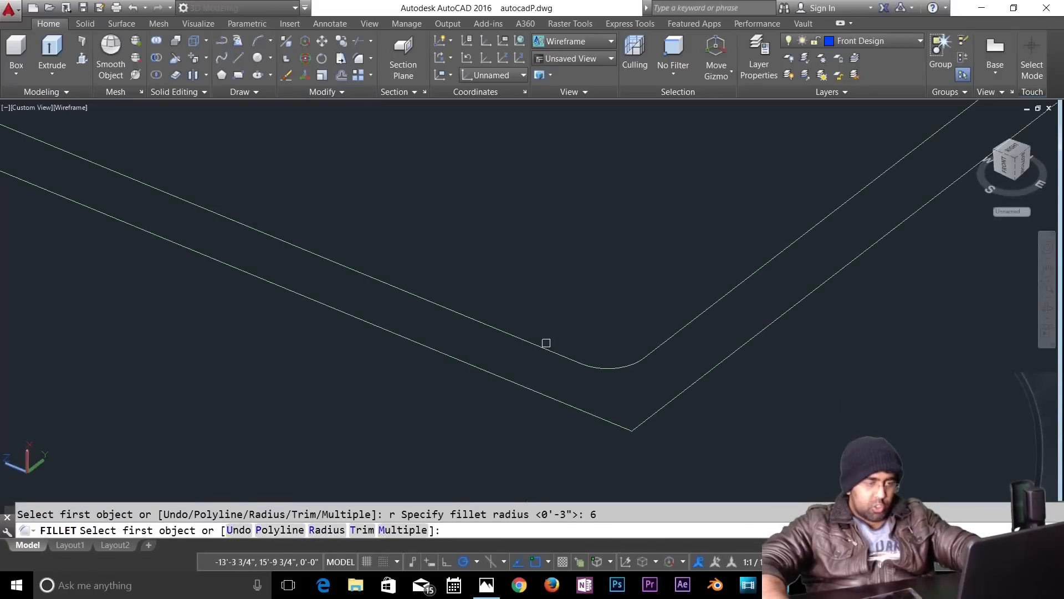
left_click(546, 343)
left_click(681, 333)
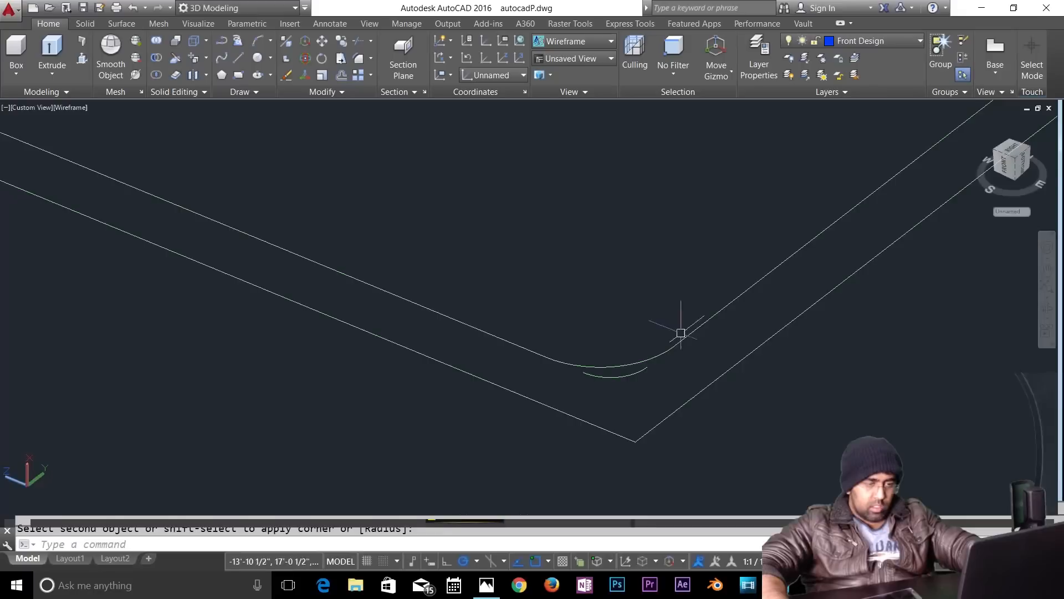
left_click(629, 367)
key("Delete")
Step: Join the inner path's two straight segments and the corner arc between them into a single object
scroll(596, 372, "down", 2)
left_click(682, 315)
key("Escape")
type("join")
key("Return")
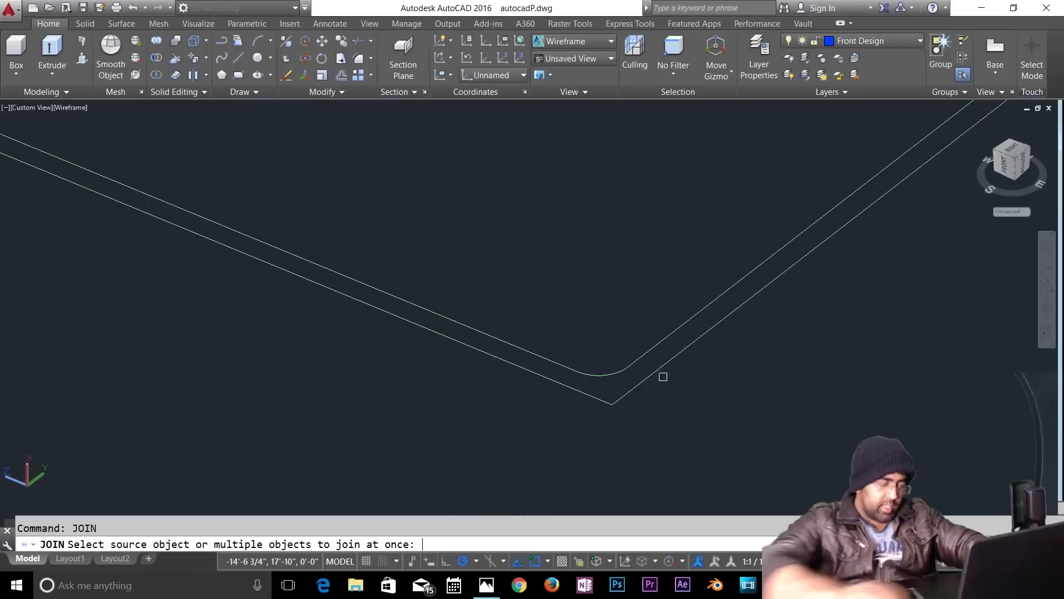
left_click(645, 351)
left_click(602, 374)
left_click(566, 364)
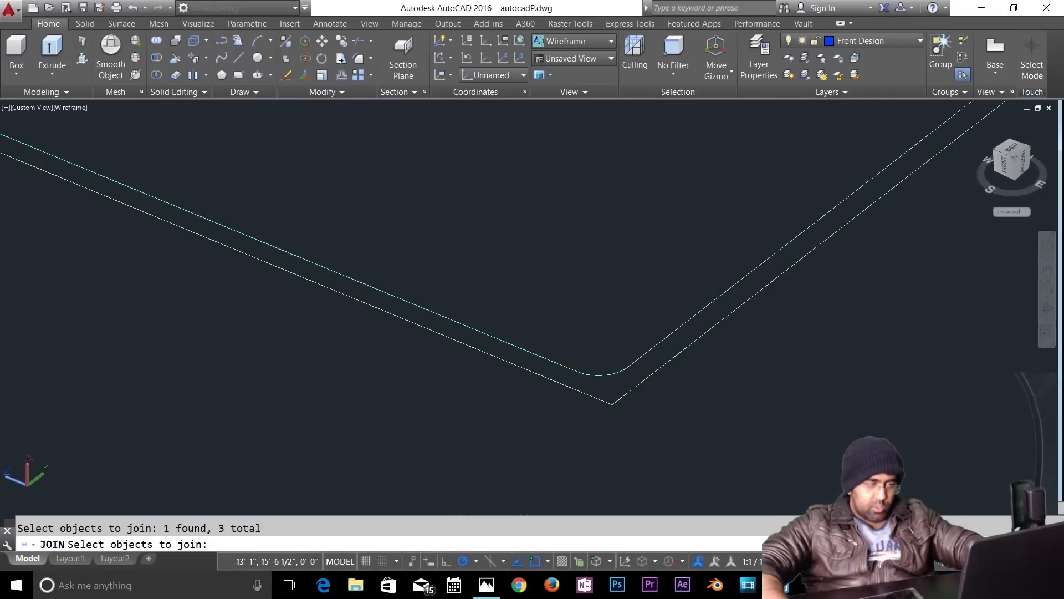
key("Return")
left_click(596, 373)
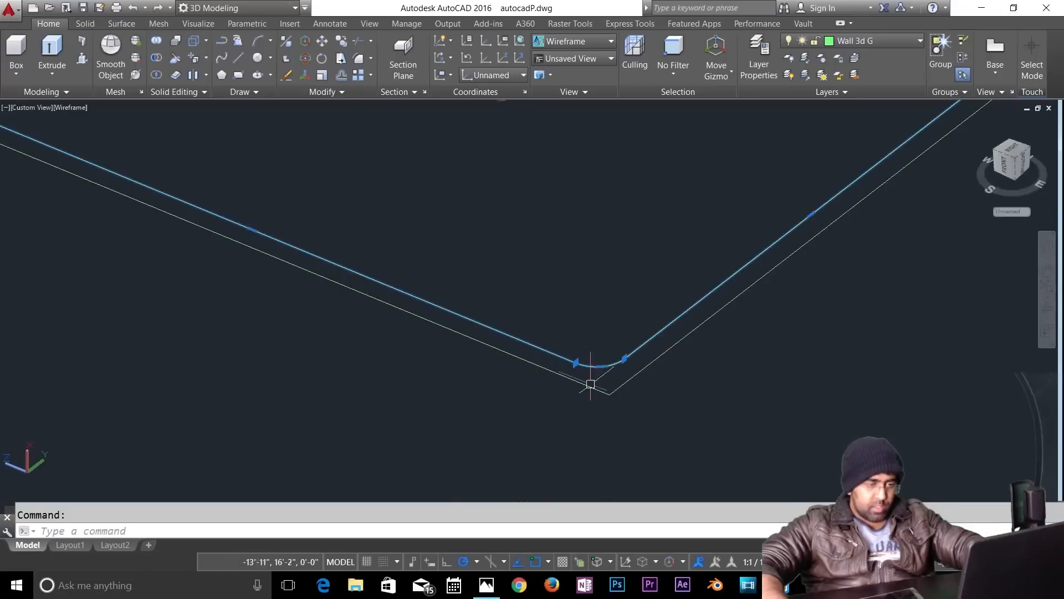
scroll(411, 416, "down", 4)
key("Escape")
Step: Extrude the 2.5-inch circle at the base of the vertical line using the joined inner path as the extrusion path
scroll(292, 338, "up", 5)
middle_click_drag(131, 278, 431, 359)
scroll(522, 421, "up", 6)
key("Escape")
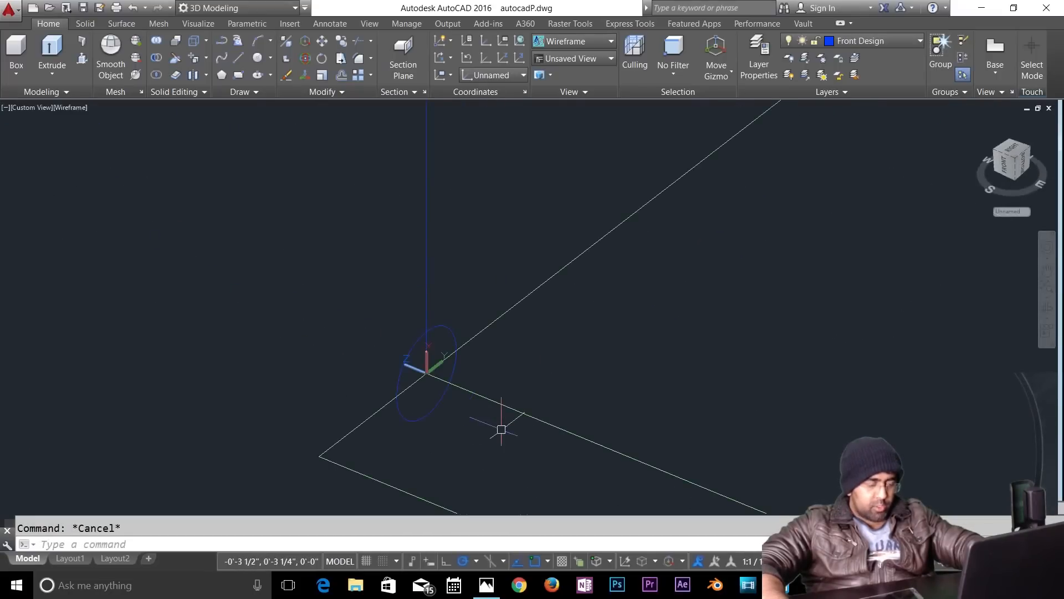
type("ext")
key("Return")
left_click(436, 409)
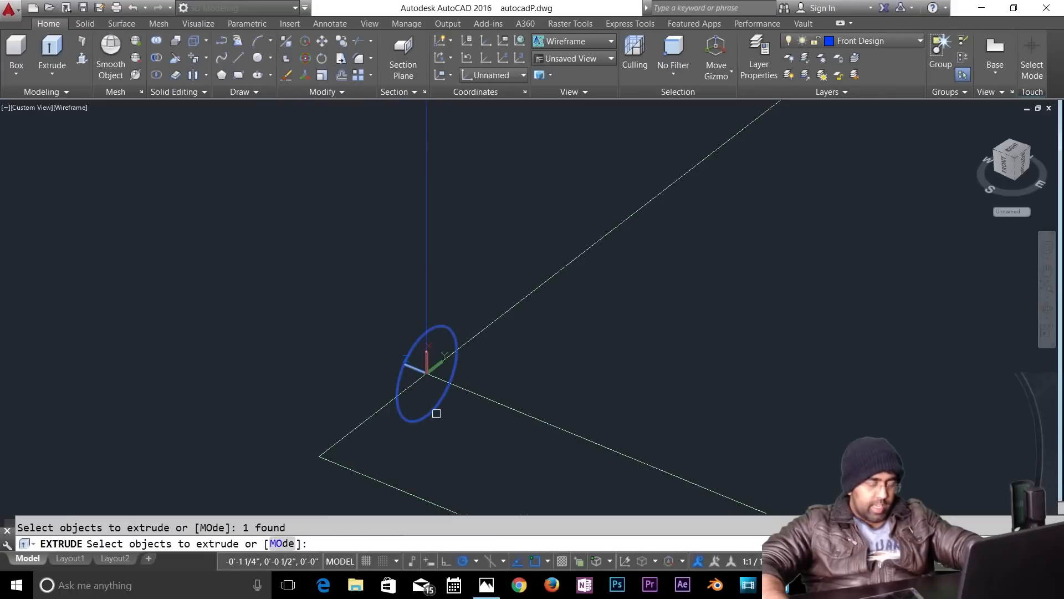
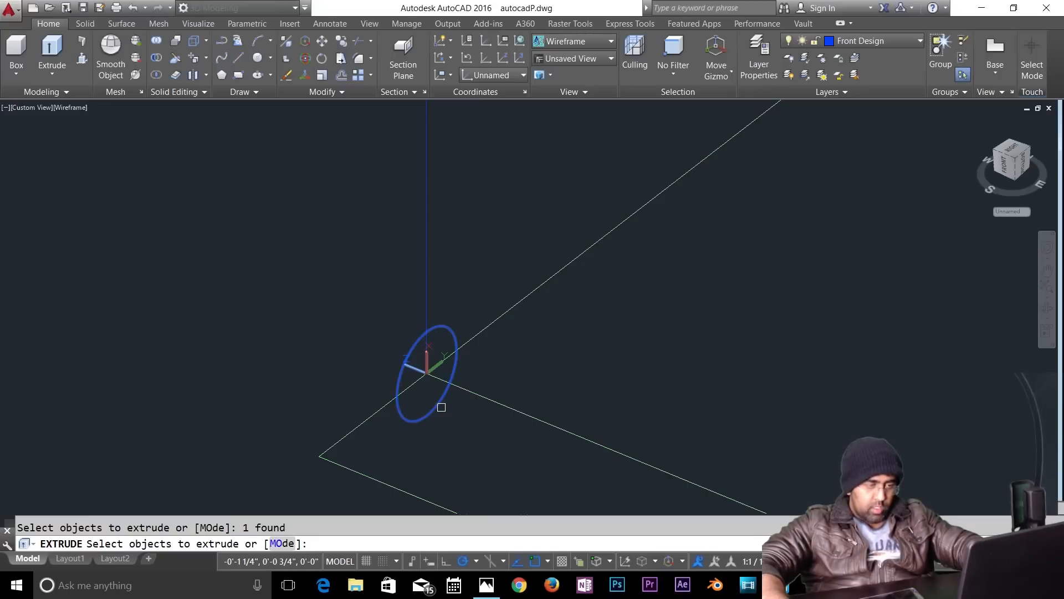
key("Return")
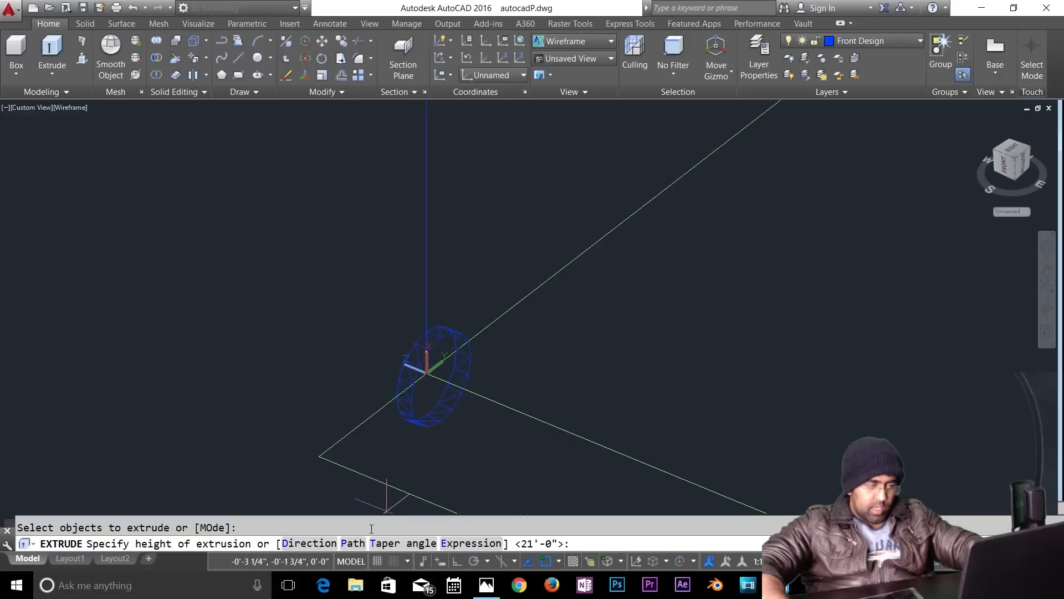
left_click(353, 543)
scroll(560, 428, "down", 5)
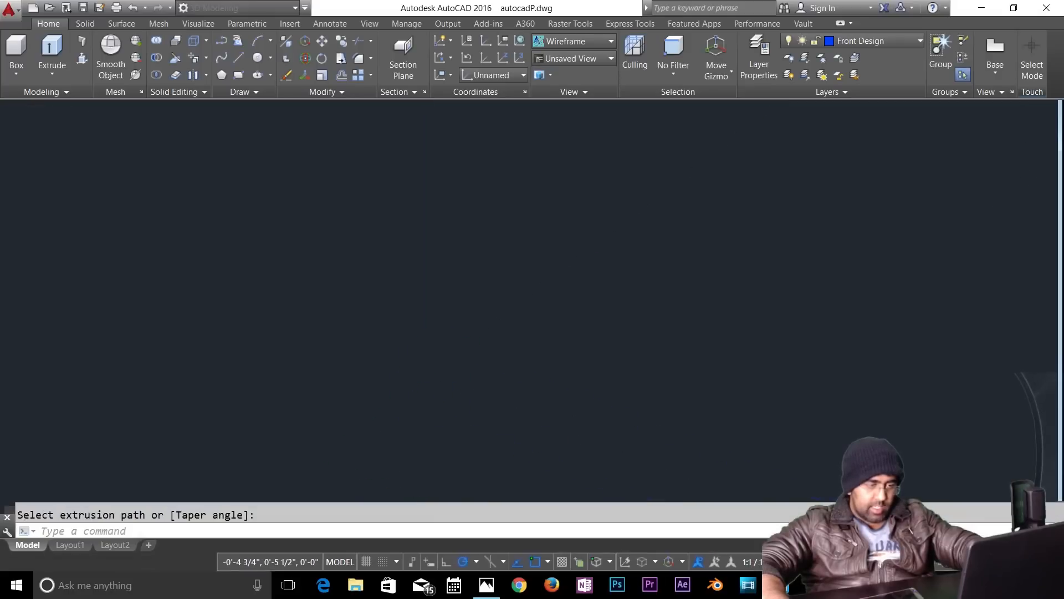
scroll(601, 430, "down", 3)
middle_click_drag(601, 430, 270, 293)
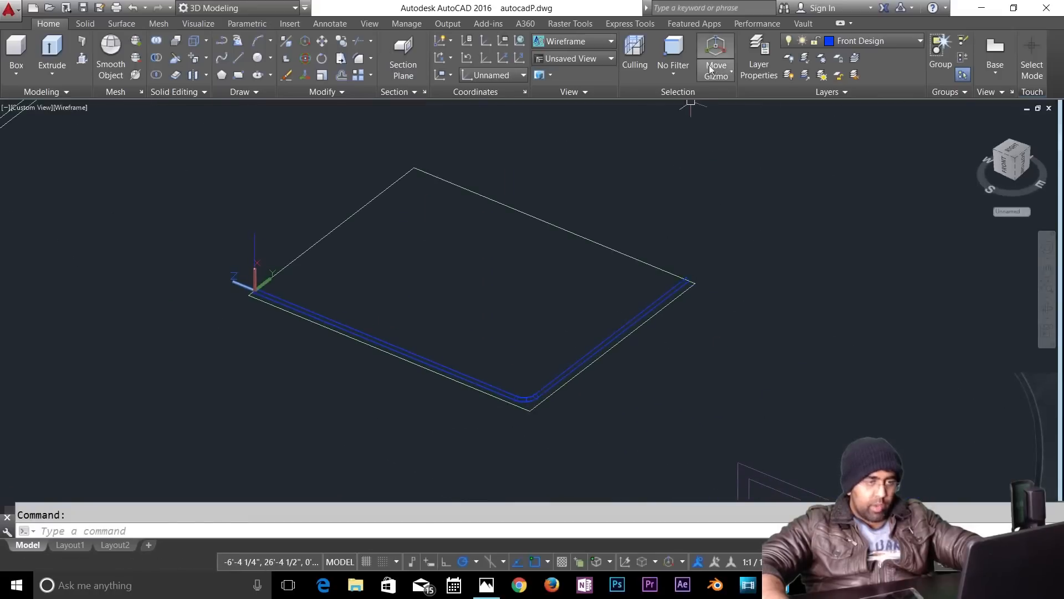
Step: Examine the extruded rail in the Shaded visual style and return the display to Wireframe
left_click(577, 45)
left_click(403, 125)
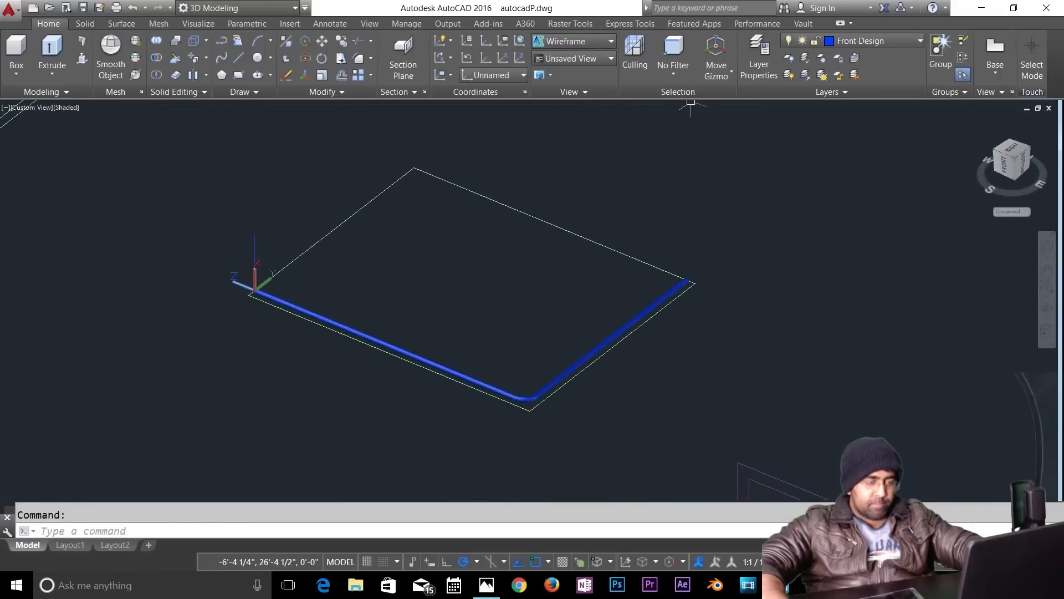
scroll(562, 416, "up", 4)
scroll(509, 414, "down", 6)
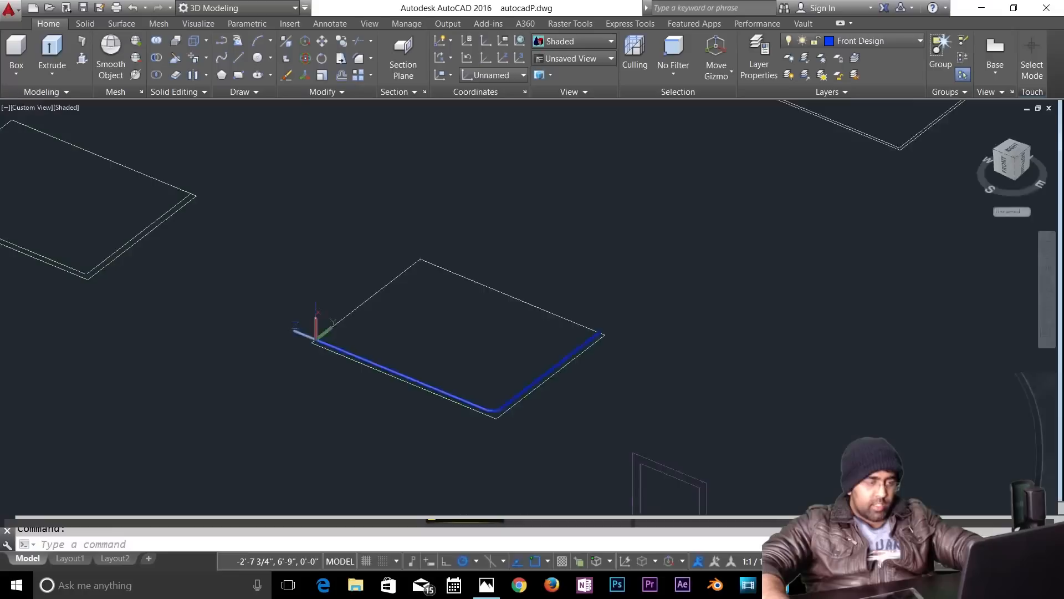
middle_click_drag(507, 418, 696, 461)
left_click(564, 44)
left_click(404, 177)
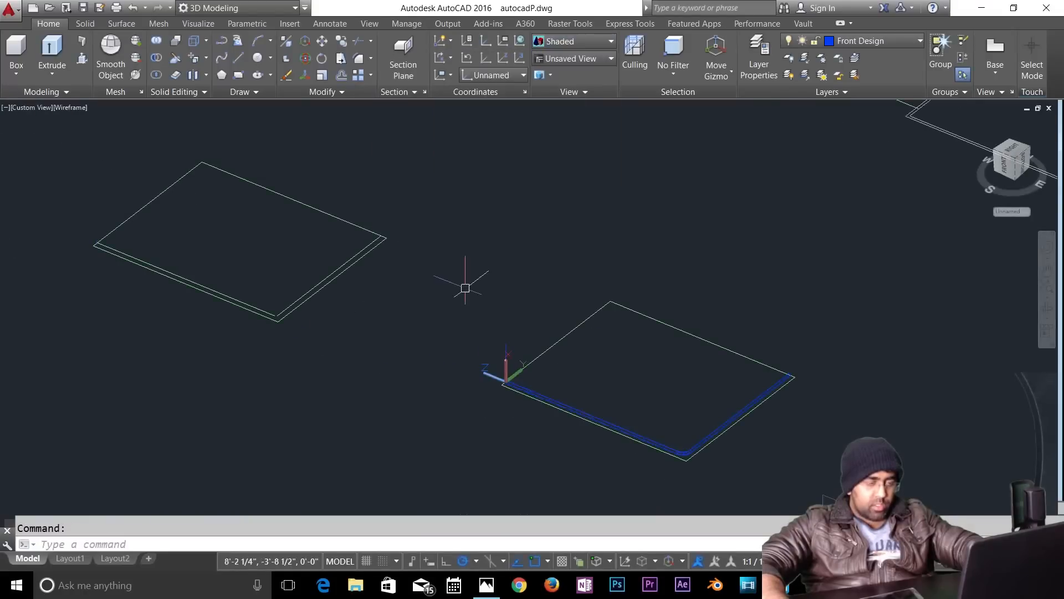
Step: Start a block definition named clilender, turn off opening in the block editor, and select the extruded rail as its object
scroll(522, 400, "up", 4)
scroll(427, 297, "up", 3)
key("Escape")
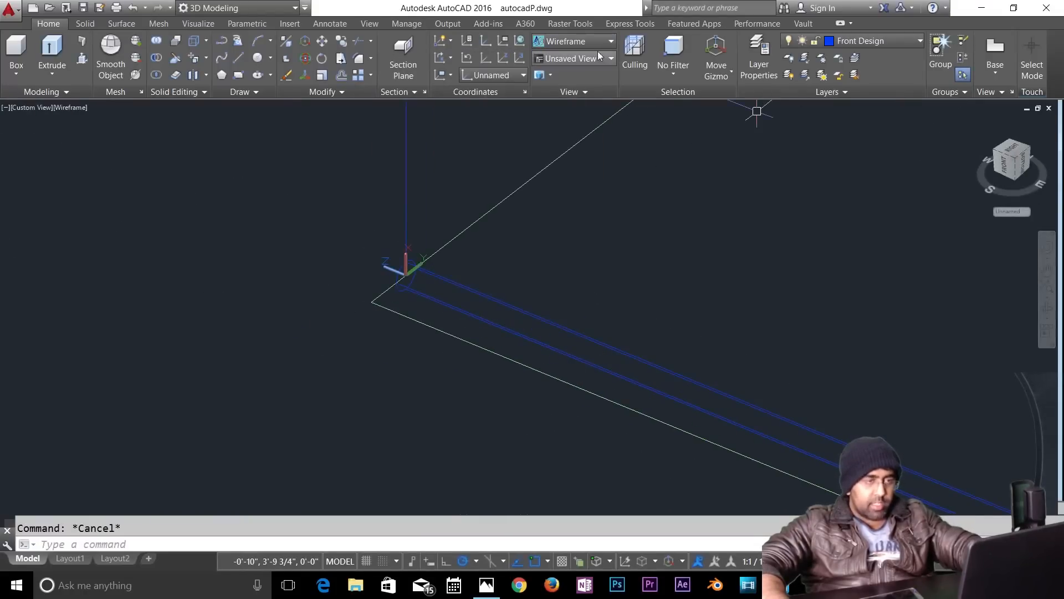
type("B")
key("Return")
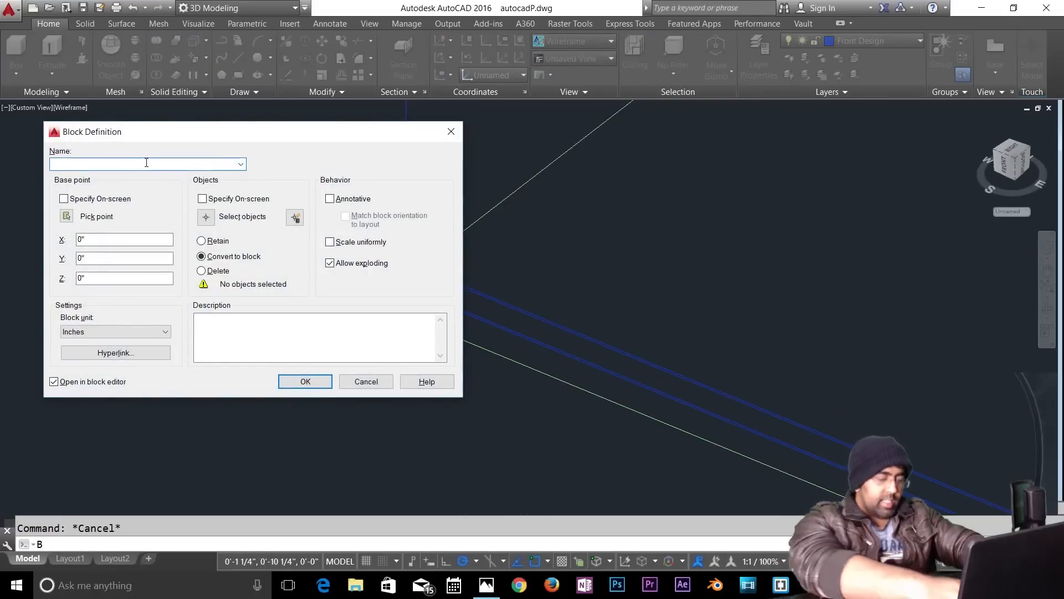
type("clilender")
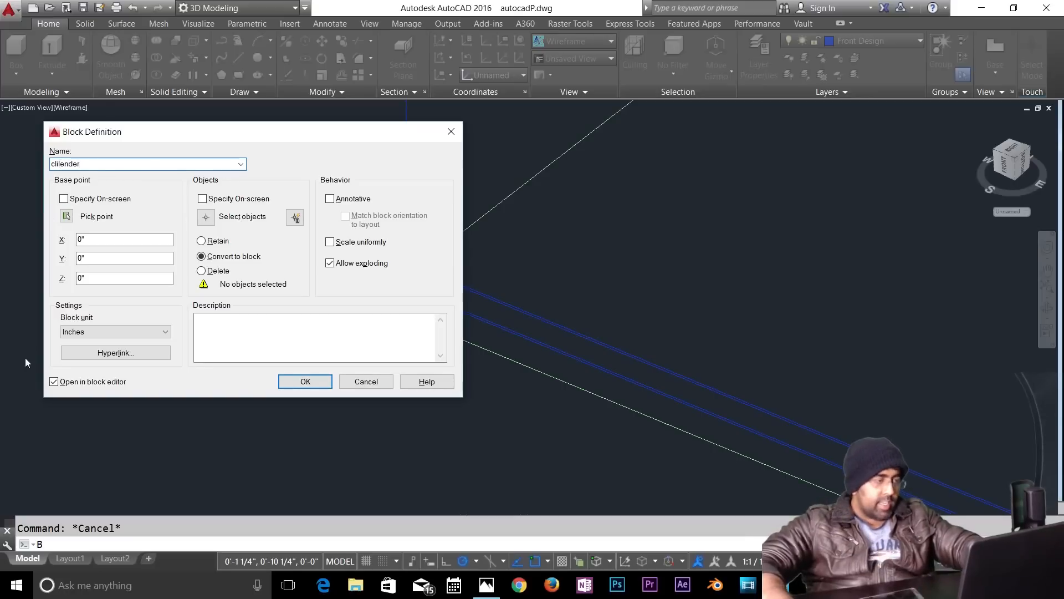
left_click(232, 199)
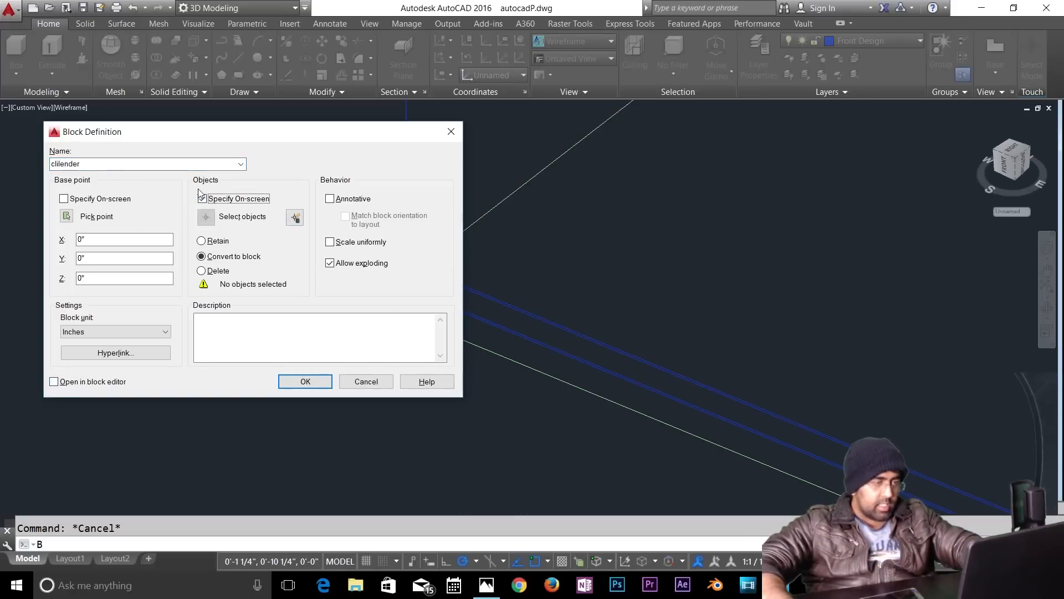
left_click(224, 221)
left_click(528, 314)
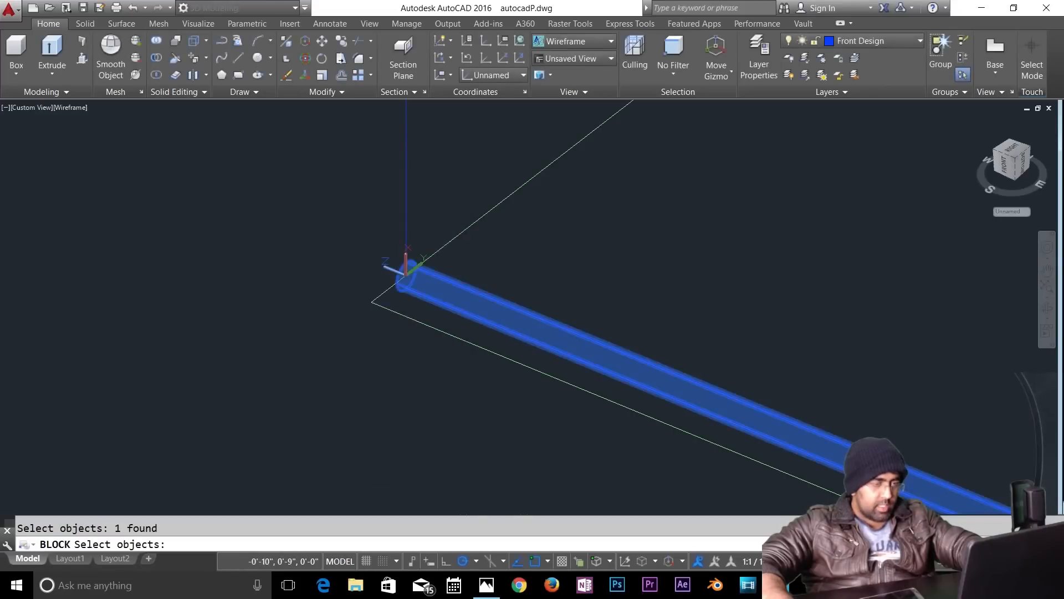
key("Return")
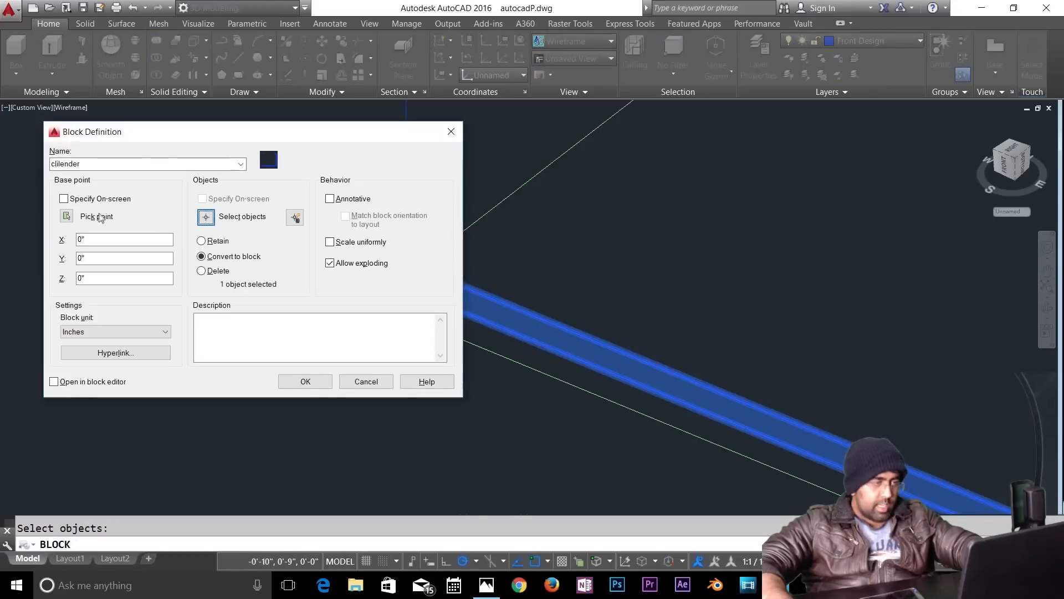
Step: Set the block's base point at the center of the rail's circular end and create the block
left_click(66, 217)
scroll(563, 226, "up", 5)
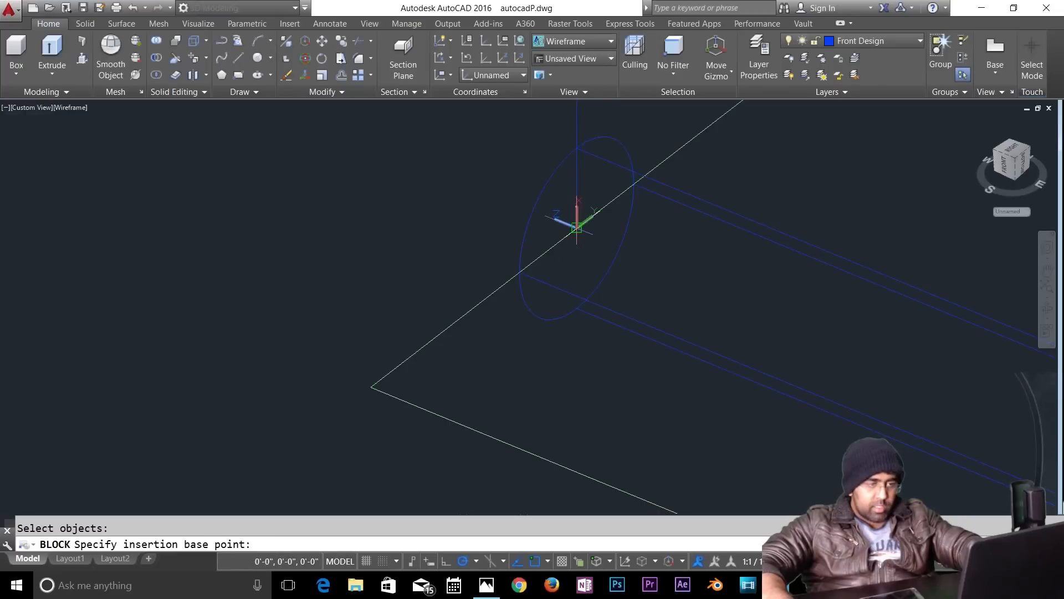
left_click(576, 227)
left_click(307, 383)
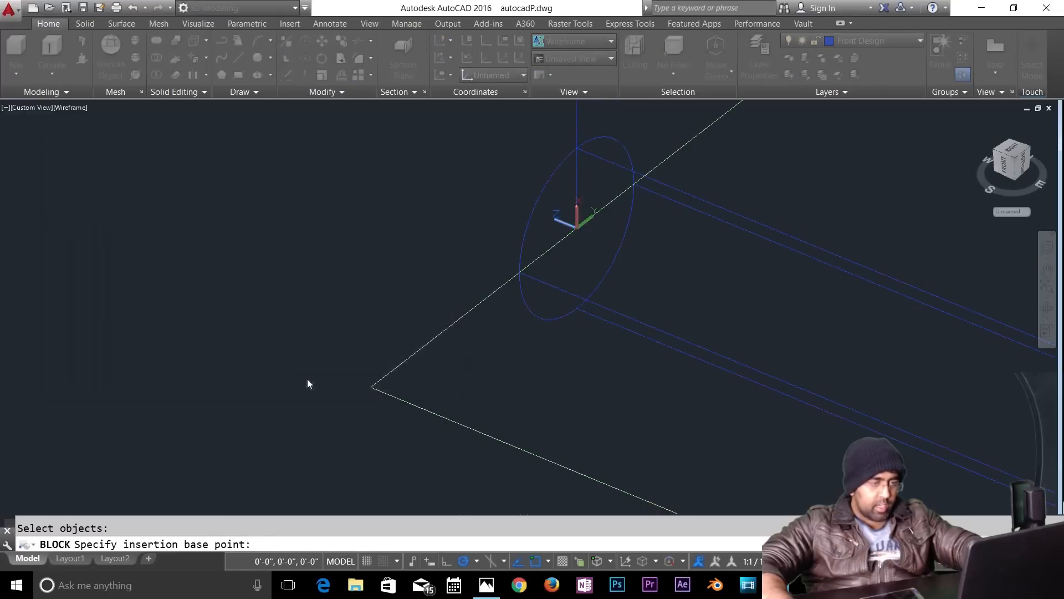
Step: Delete the rail block from the drawing, leaving the vertical line and the base outline
scroll(577, 401, "down", 6)
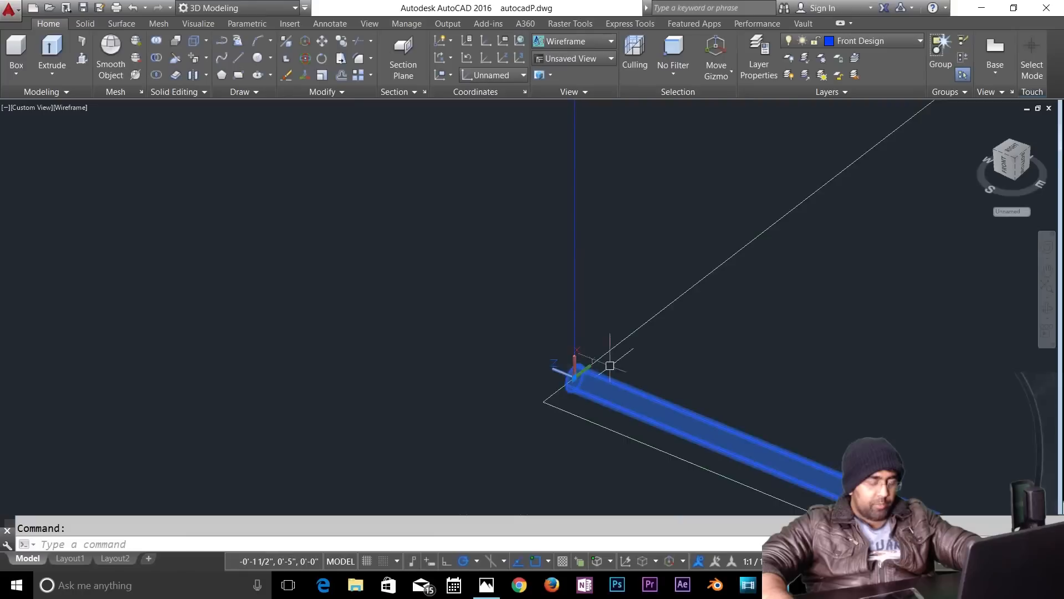
left_click(610, 366)
key("Delete")
scroll(656, 376, "down", 2)
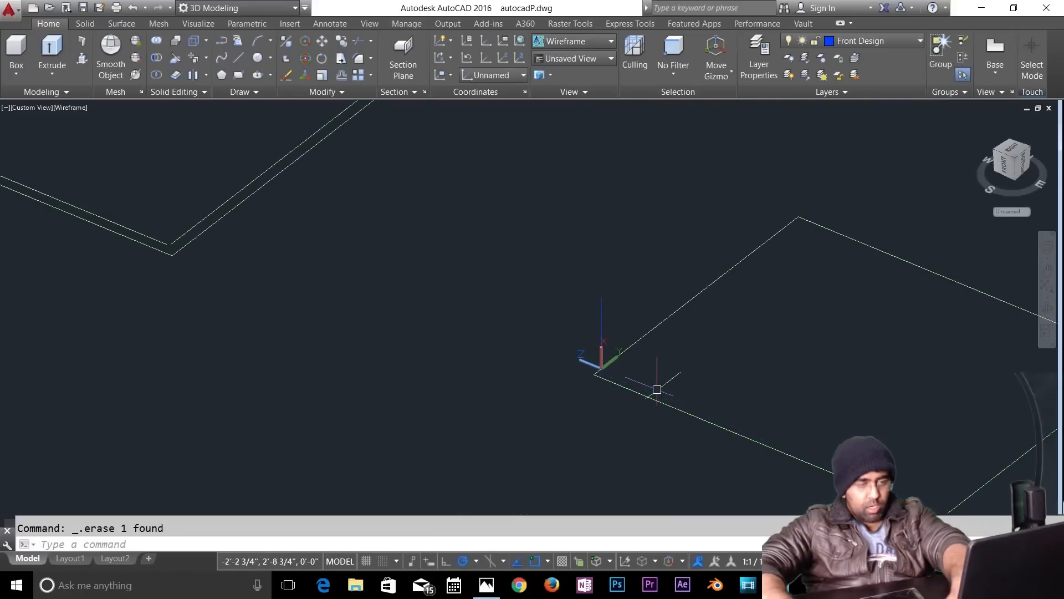
key("Escape")
type("i")
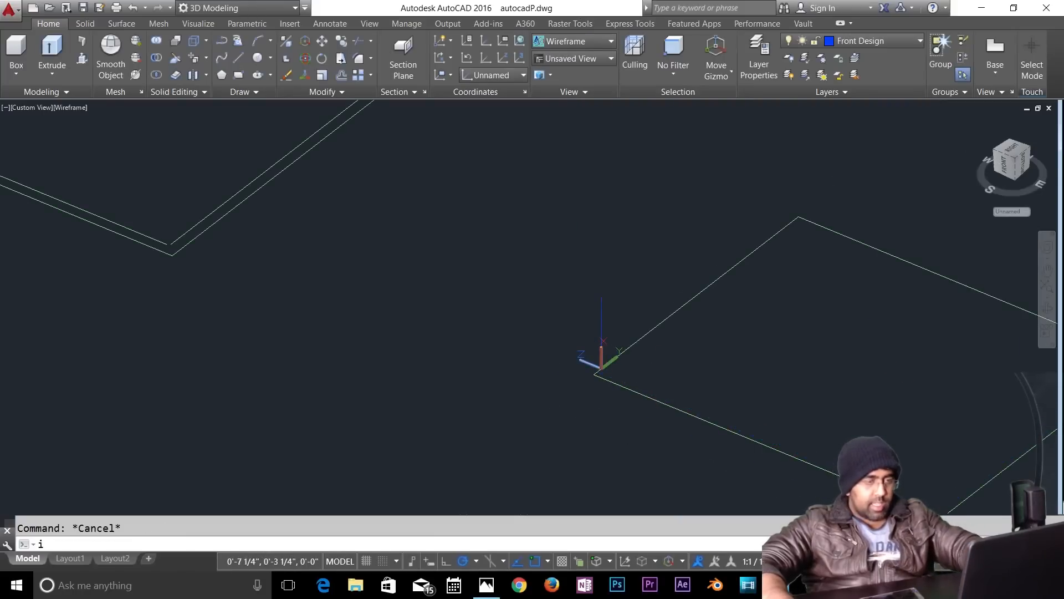
key("Return")
key("Escape")
Step: Try to divide the vertical line using a block named cilender, and cancel the command
type("d")
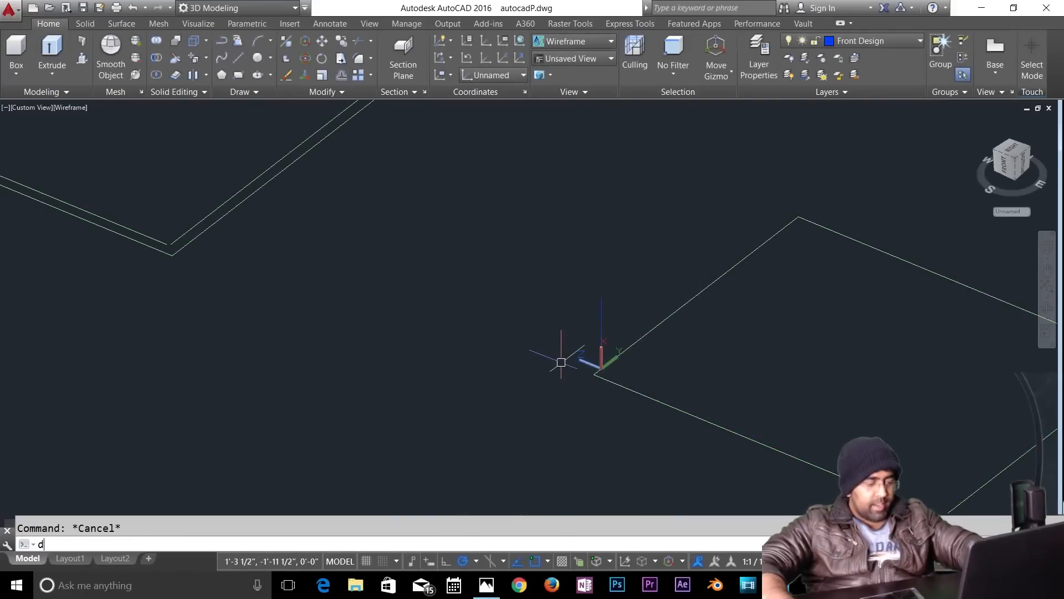
type("iv")
key("Return")
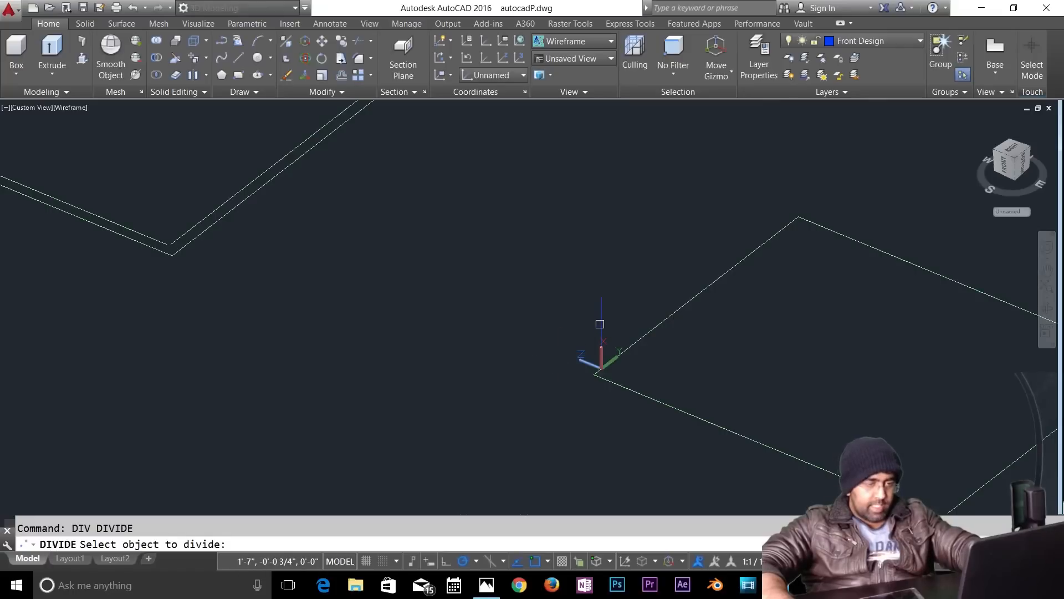
left_click(596, 373)
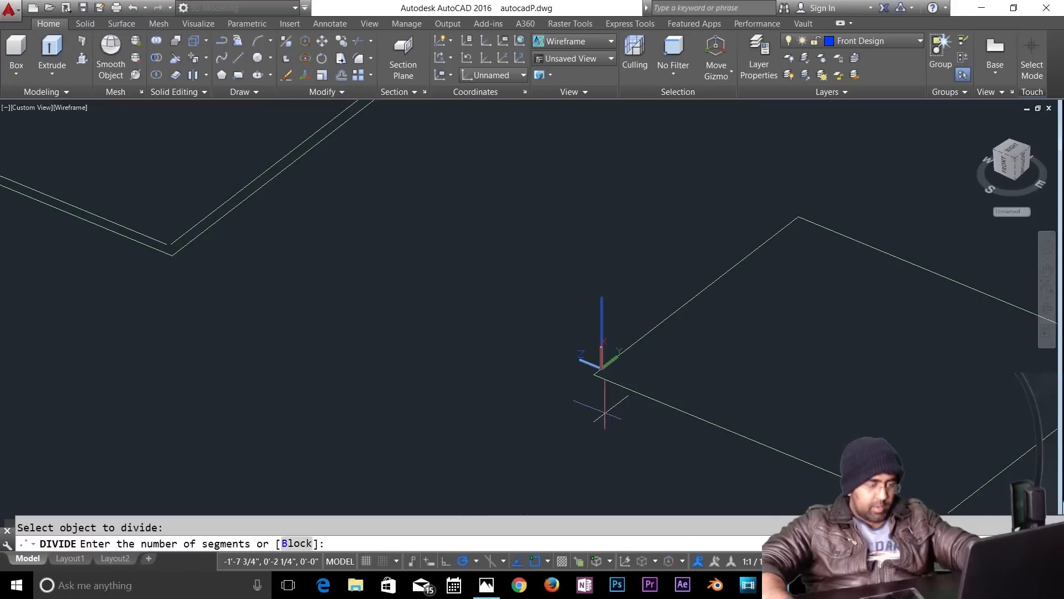
type("b")
key("Return")
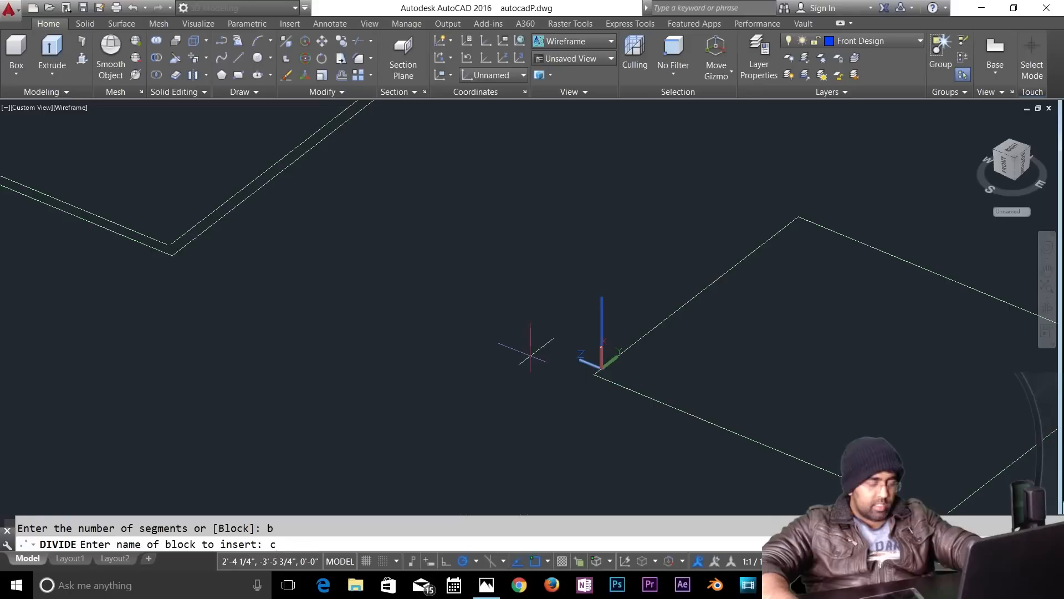
type("c")
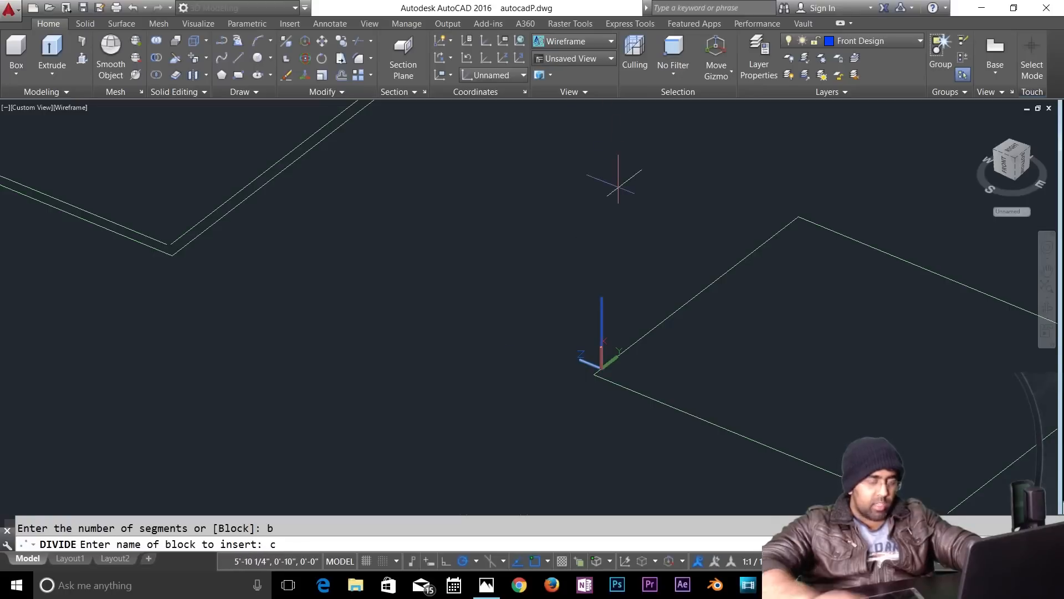
type("ilend")
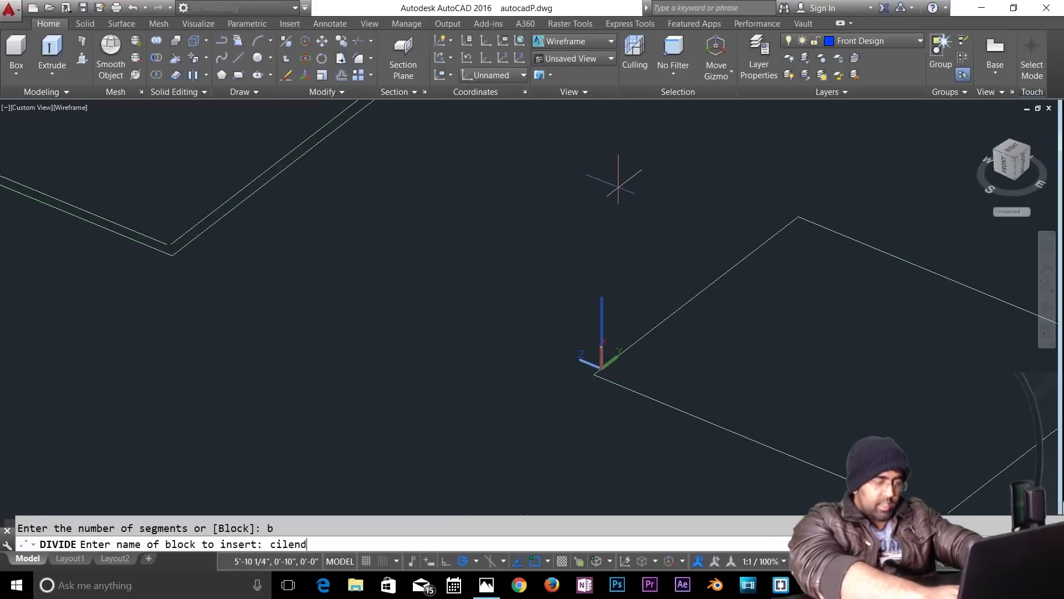
type("er")
key("Return")
key("Escape")
key("Escape")
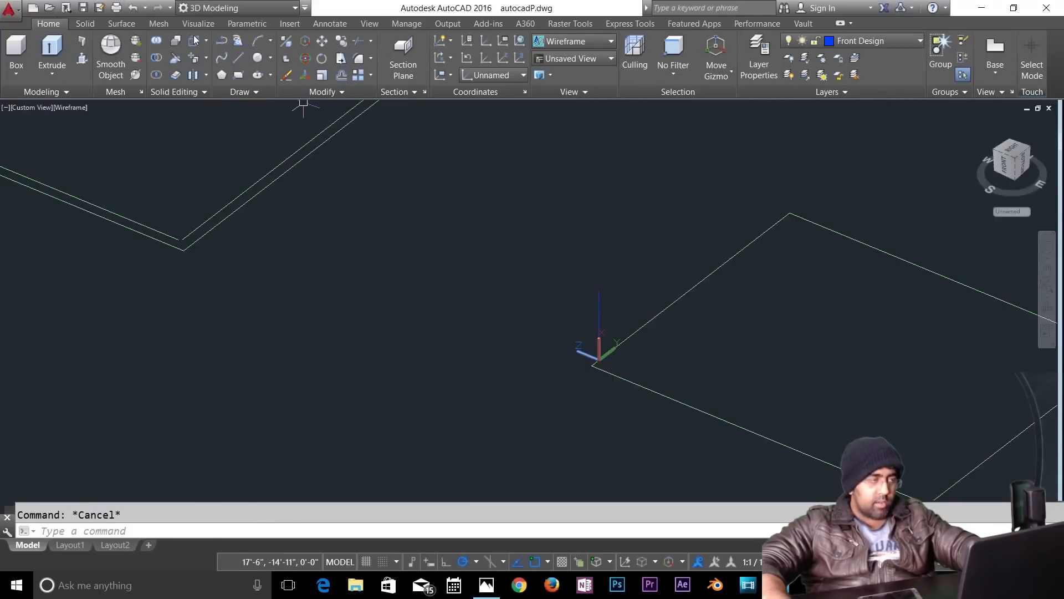
Step: Search the program's commands for "block"
type("bl")
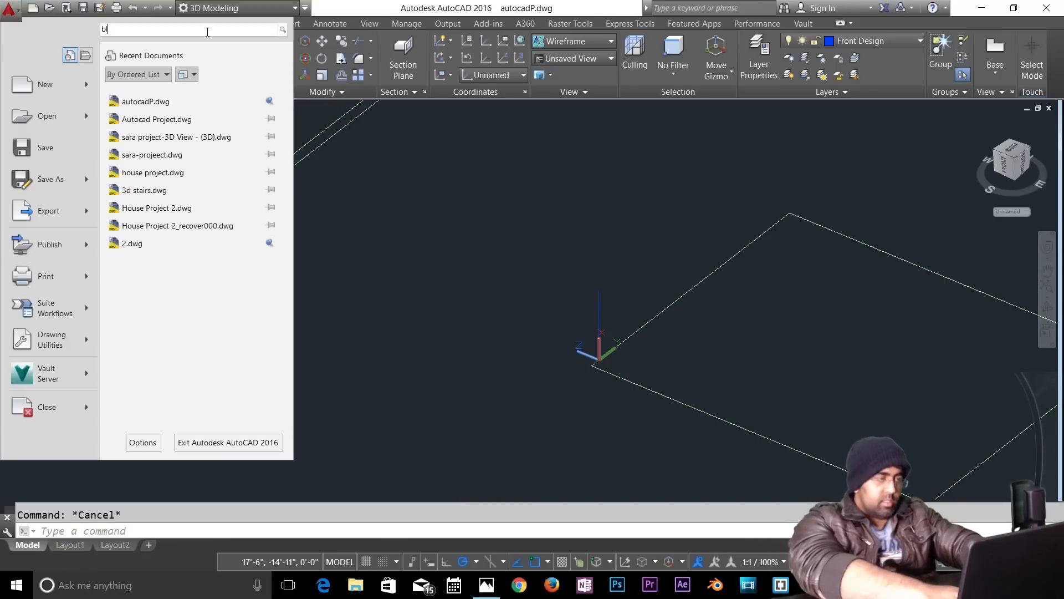
type("ock")
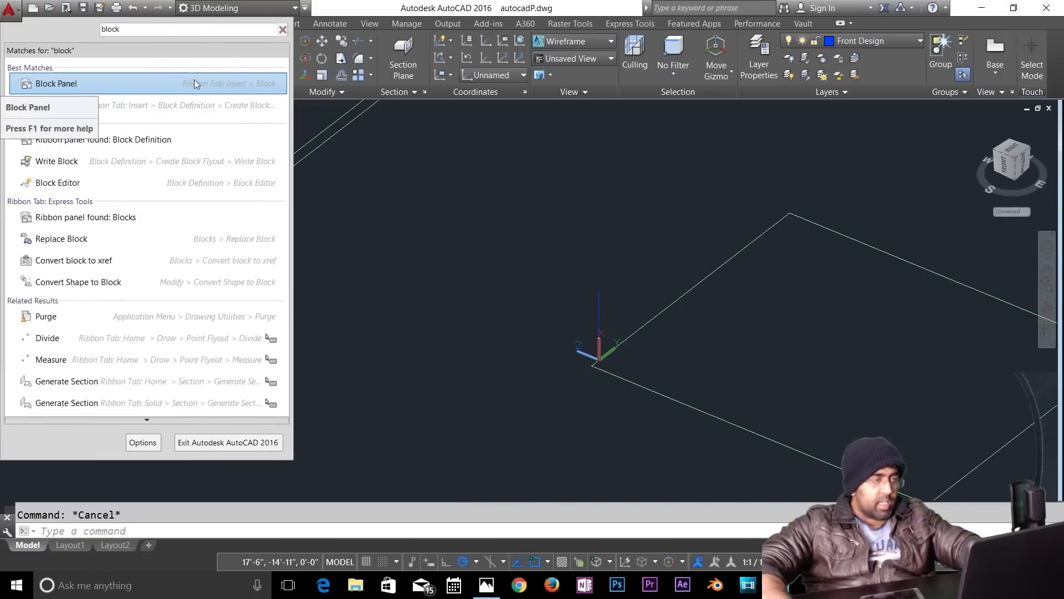
left_click(261, 84)
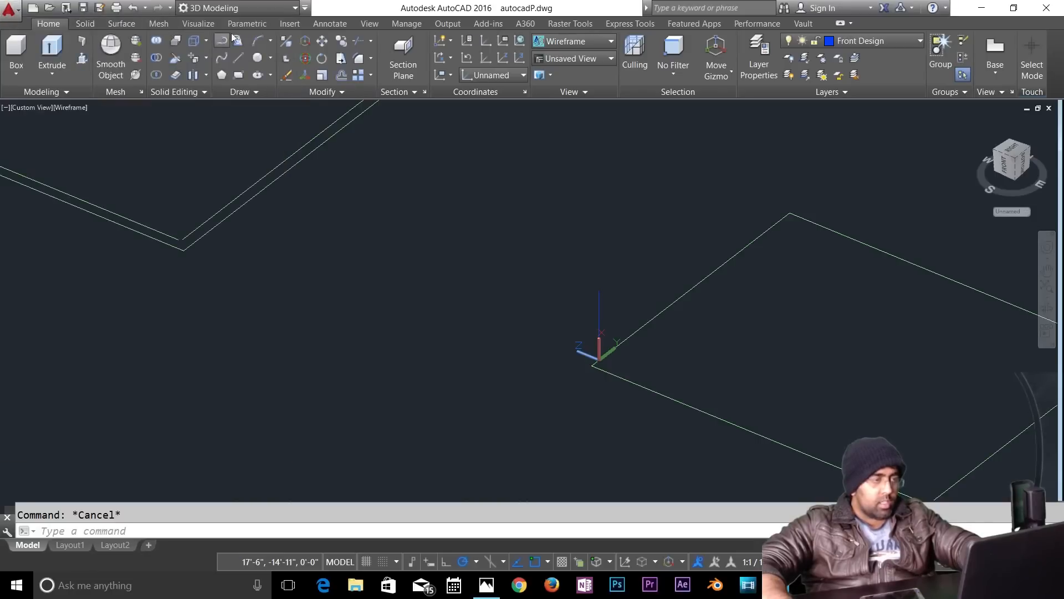
Step: Browse the drawing's insertable blocks to check the name of the rail block
left_click(299, 25)
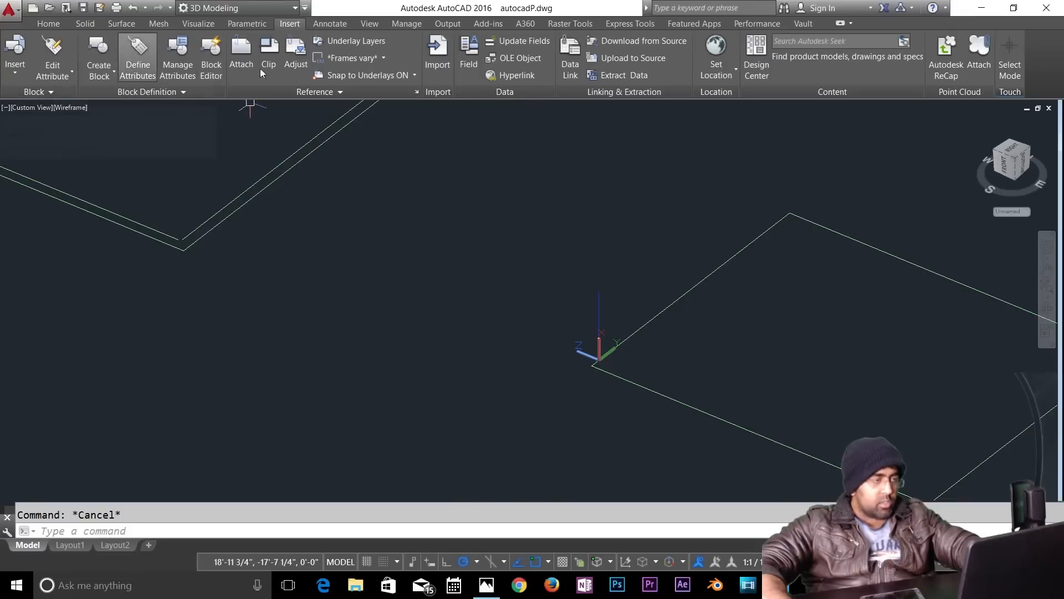
left_click(19, 71)
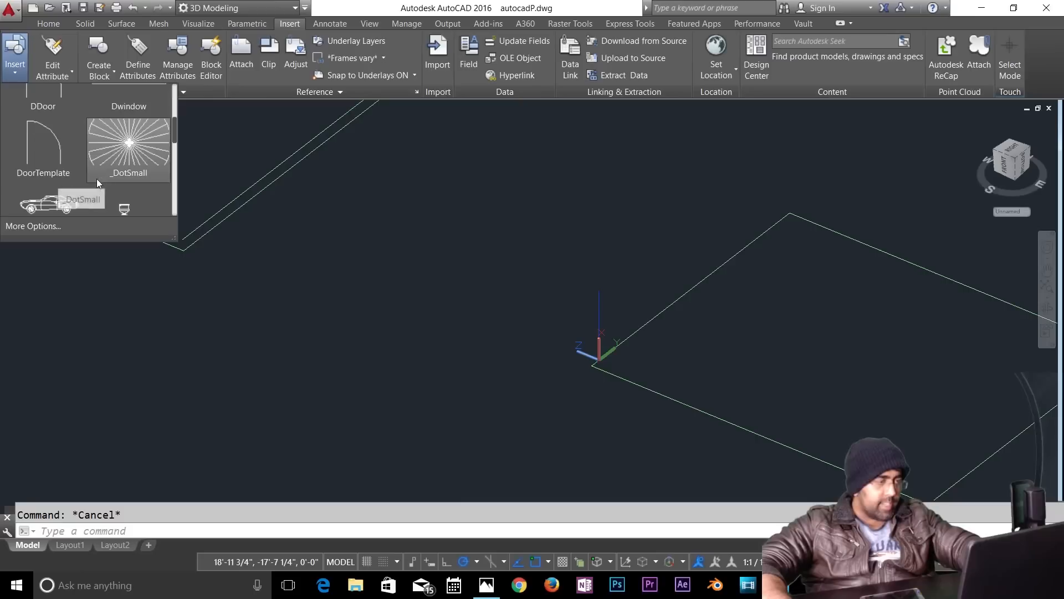
scroll(96, 179, "down", 4)
scroll(97, 165, "down", 4)
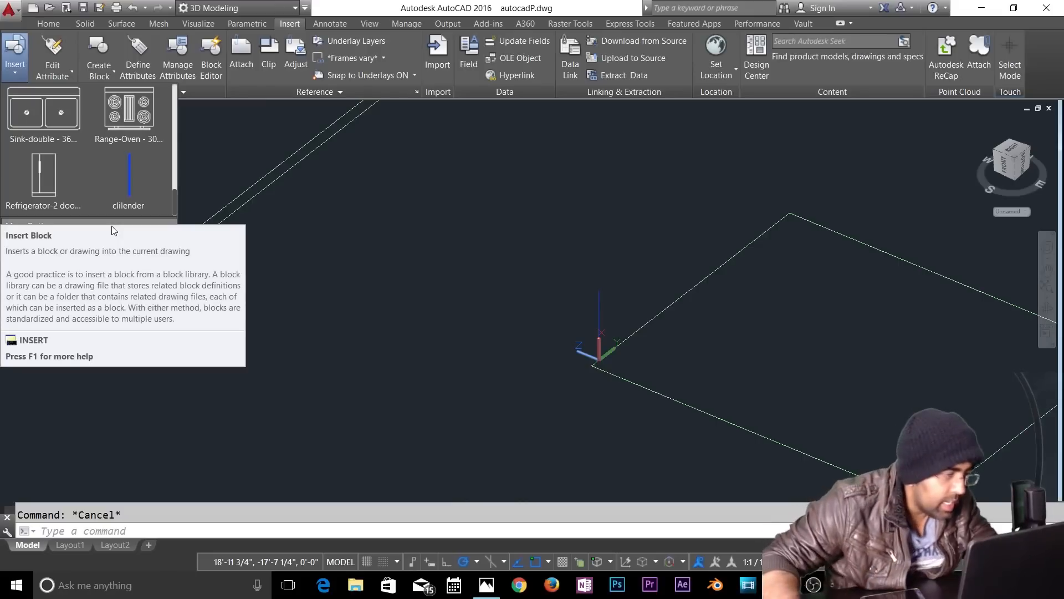
left_click(234, 378)
Step: Try to divide the vertical line using a block named cililder, and cancel the command
scroll(649, 321, "up", 5)
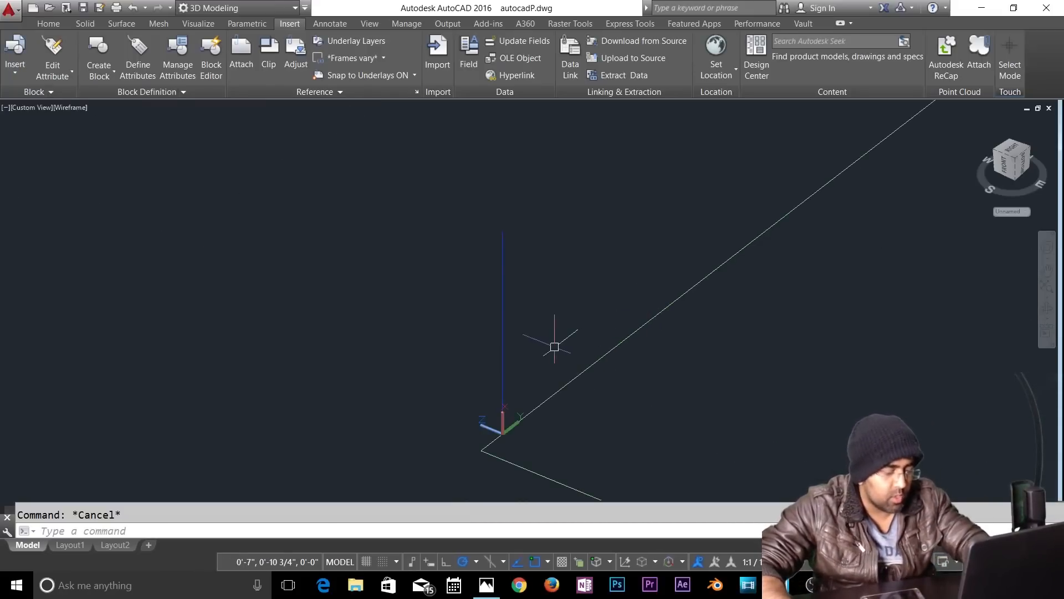
type("div")
key("Return")
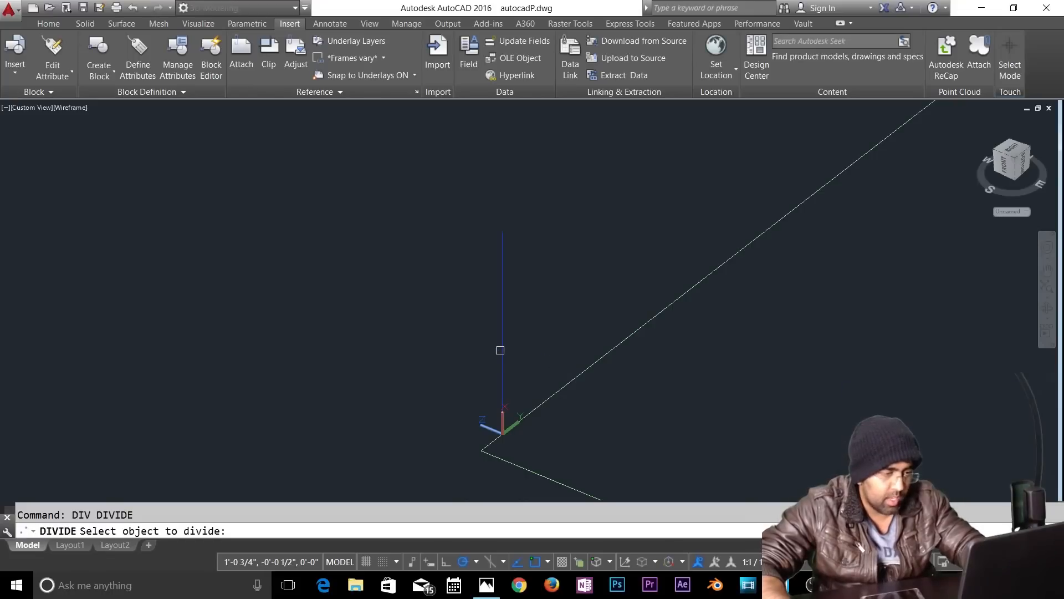
left_click(502, 349)
type("b")
key("Return")
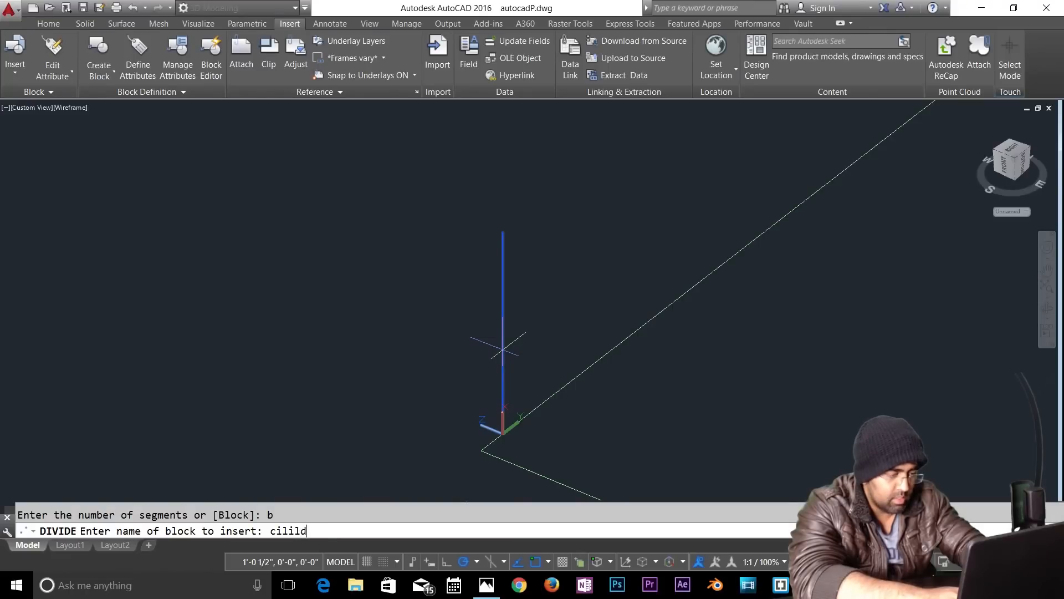
key("Return")
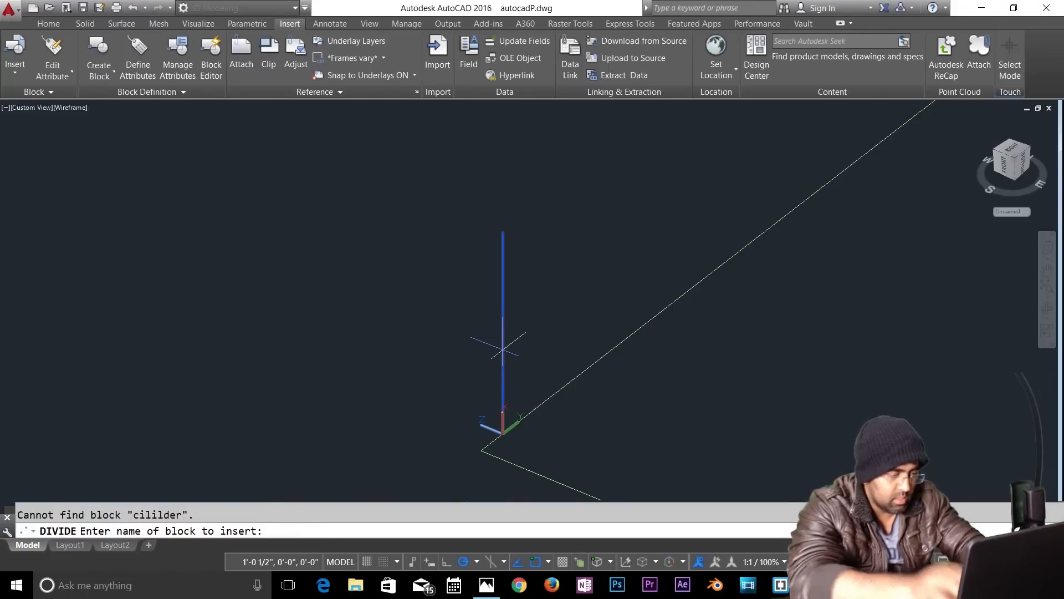
key("Escape")
Step: Recheck the rail block's name and divide the vertical line into 3 segments with the clilender block, aligned with the line
left_click(15, 56)
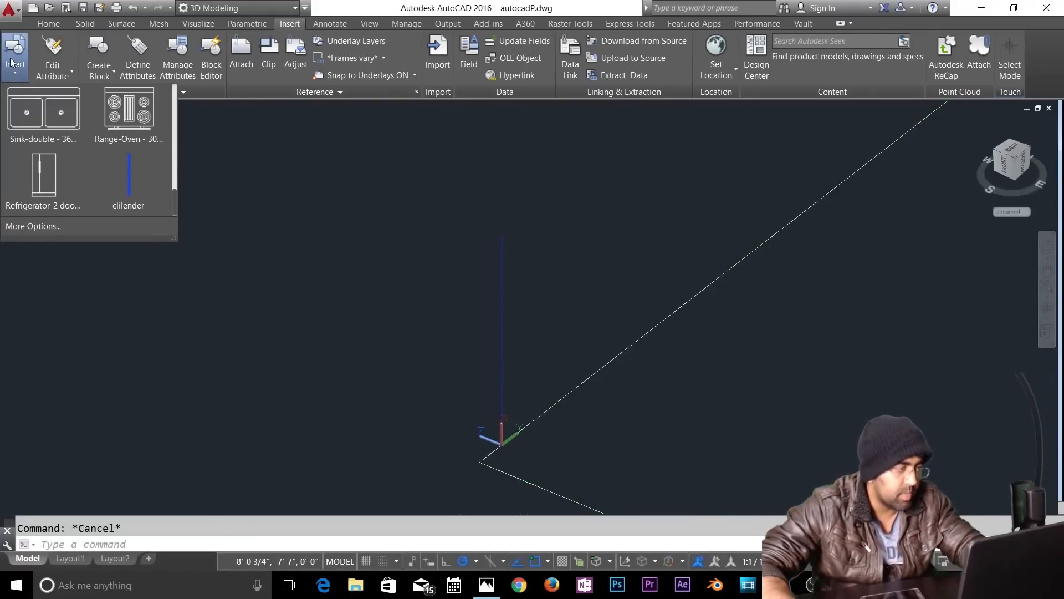
left_click(92, 158)
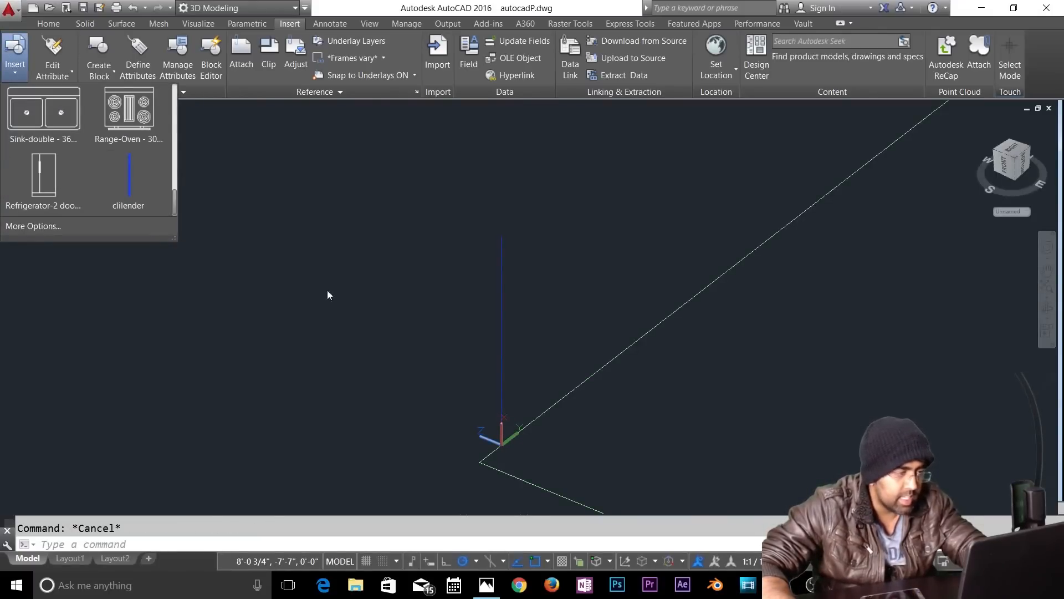
type("div")
key("Return")
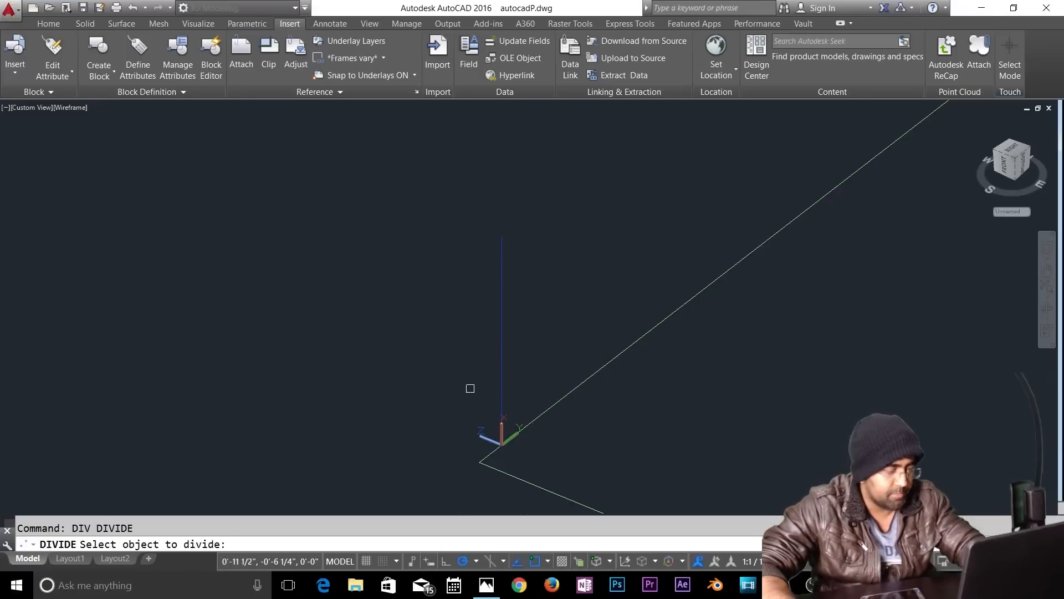
left_click(501, 362)
key("Return")
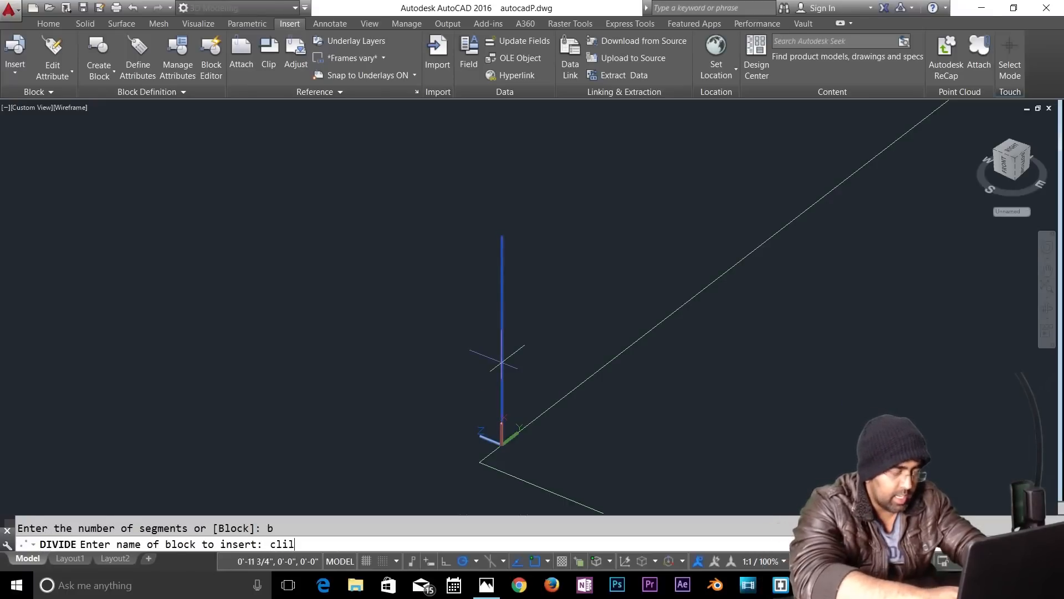
key("Return")
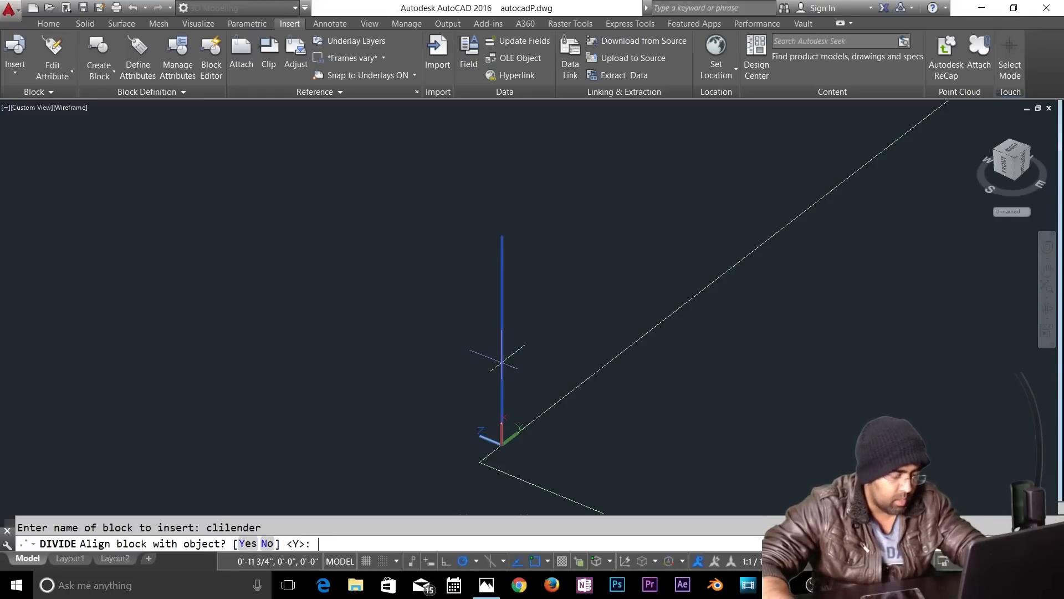
type("y")
key("Return")
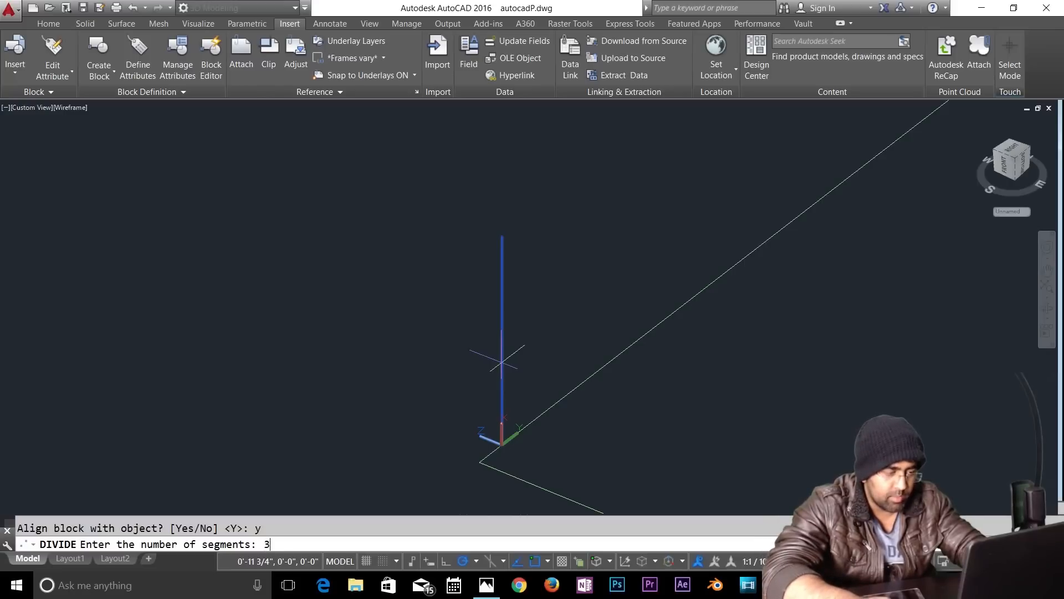
key("Return")
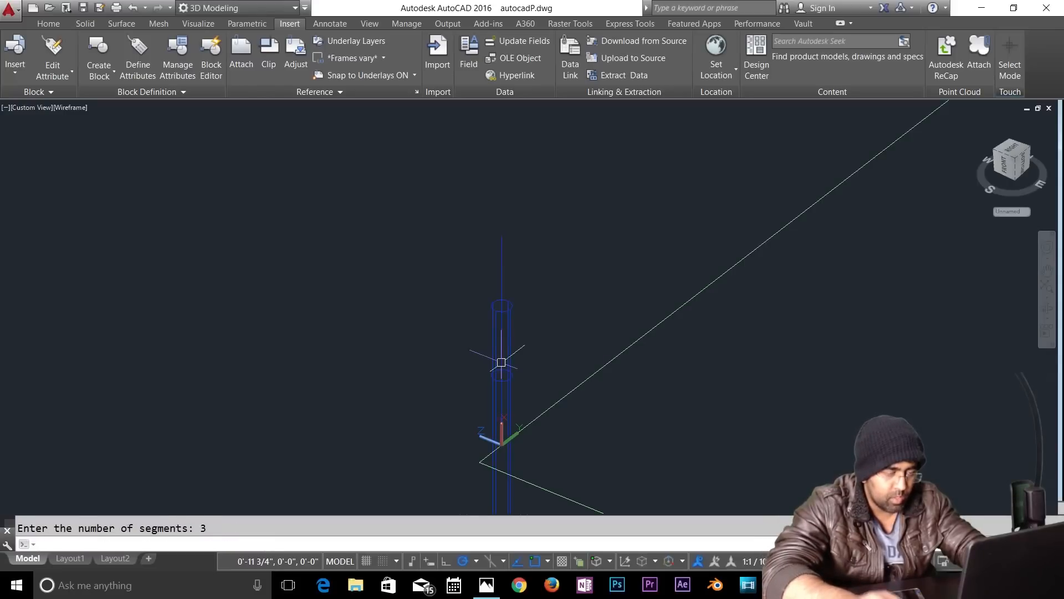
Step: Undo the division of the vertical line that used the clilender block aligned with the line
key("Escape")
type("u")
key("Return")
Step: Divide the vertical line into 3 segments with the clilender block, without aligning the block with the line
type("d")
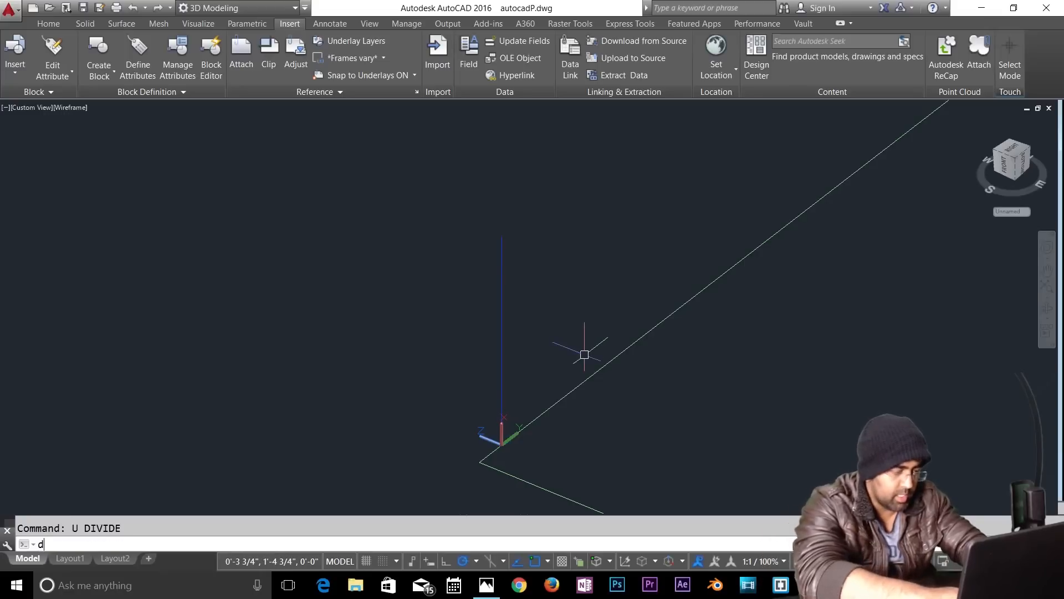
type("iv")
key("Return")
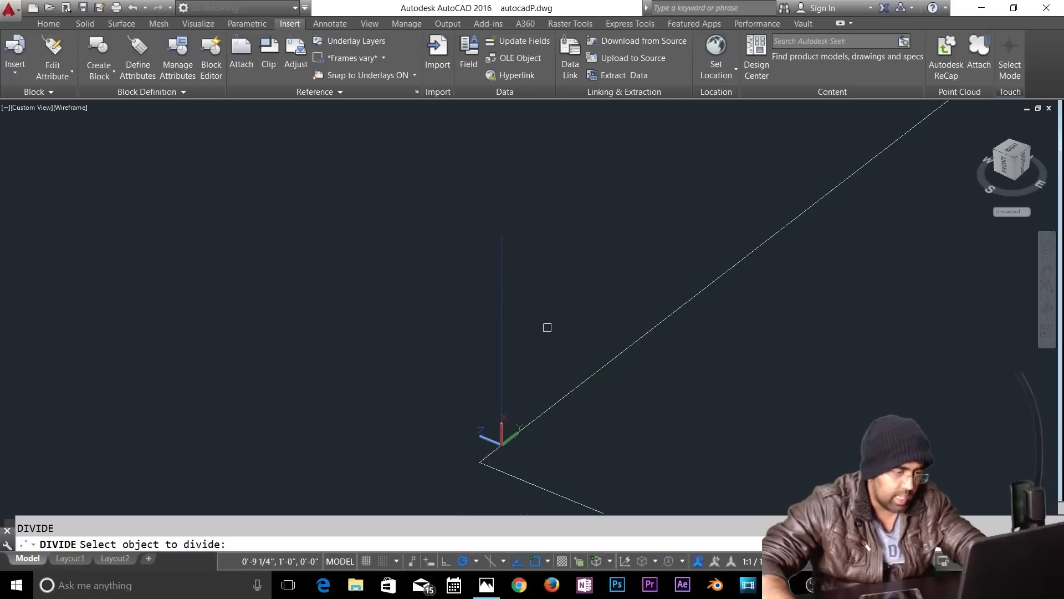
left_click(503, 336)
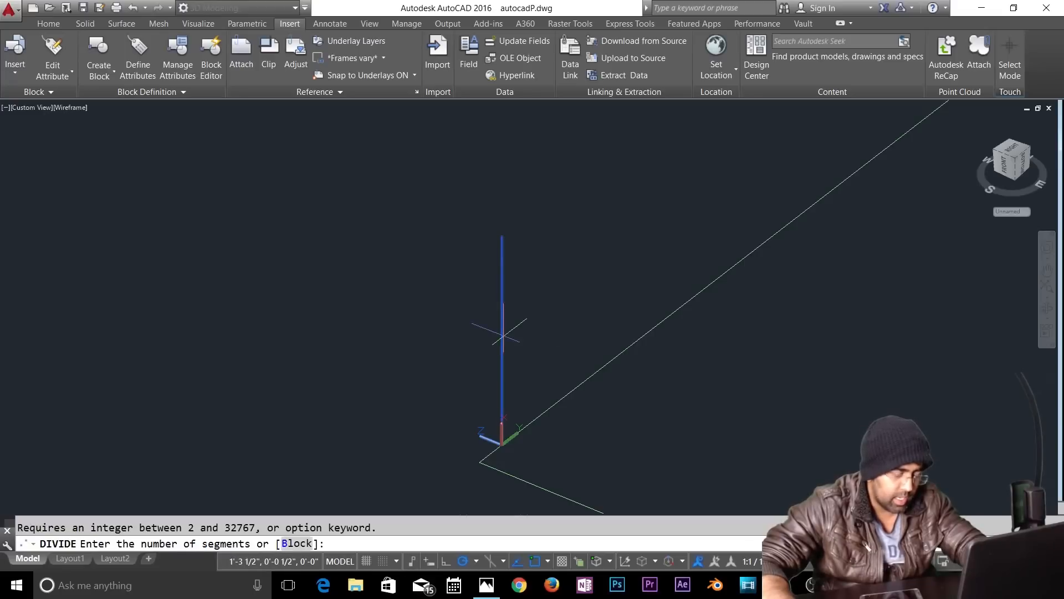
type("b")
key("Return")
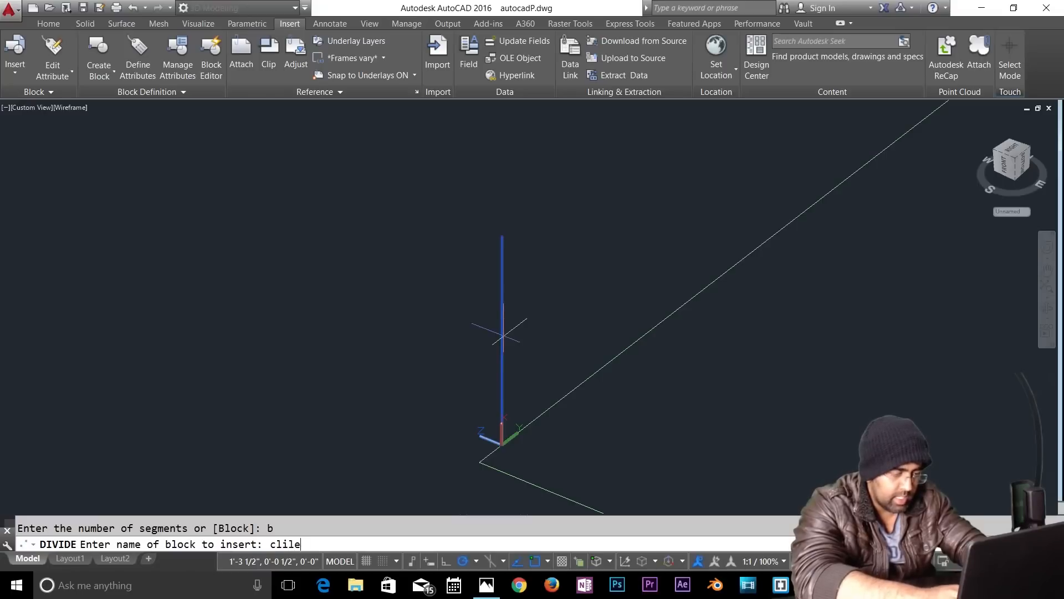
key("Return")
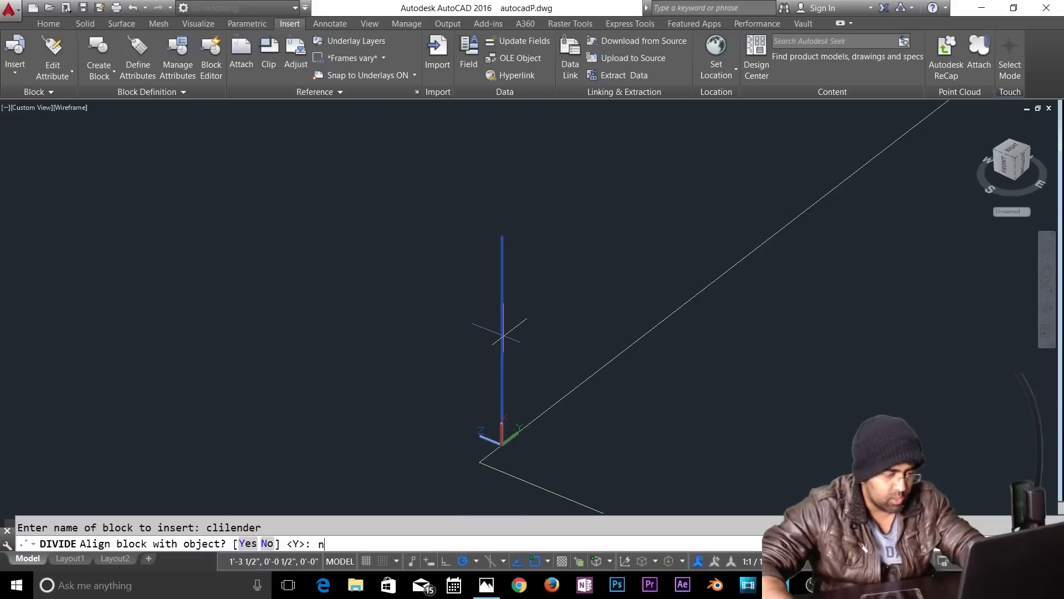
type("n")
key("Return")
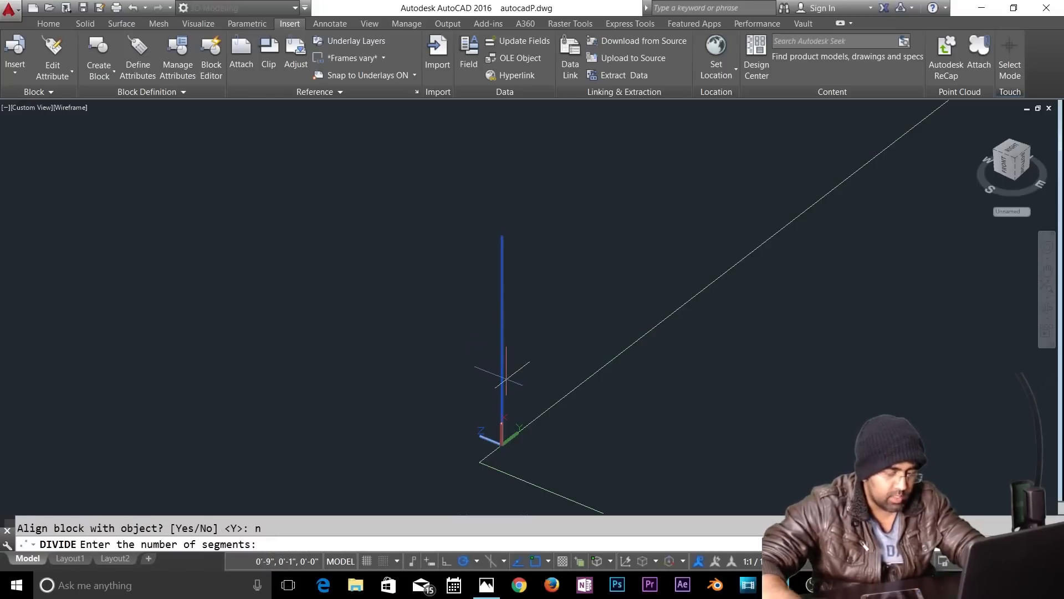
type("3")
key("Return")
scroll(571, 375, "down", 5)
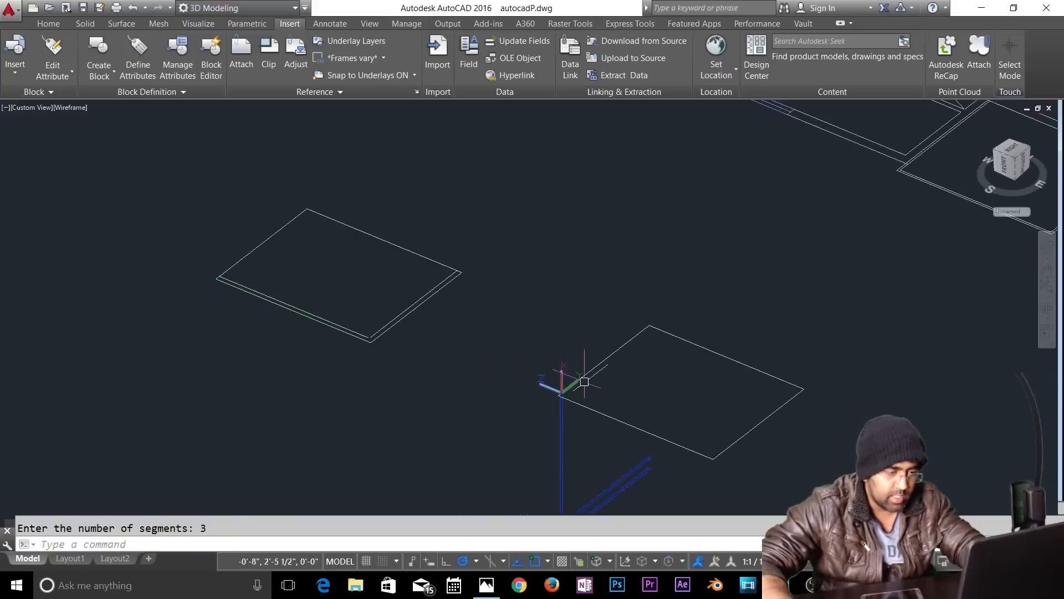
scroll(601, 410, "up", 6)
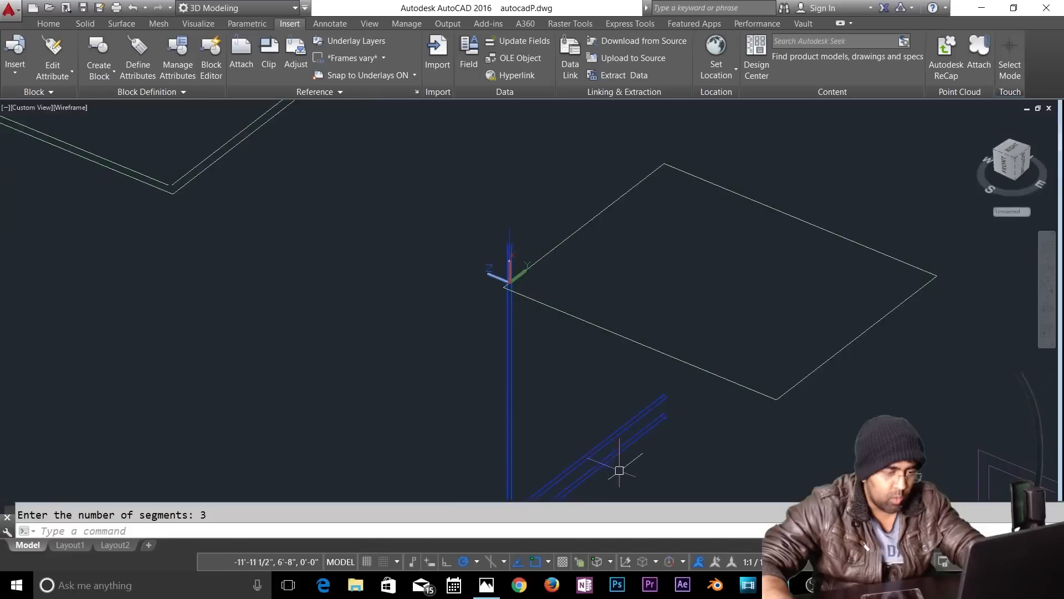
Step: Undo the unaligned block division and set the coordinate system back to World
key("ctrl+z")
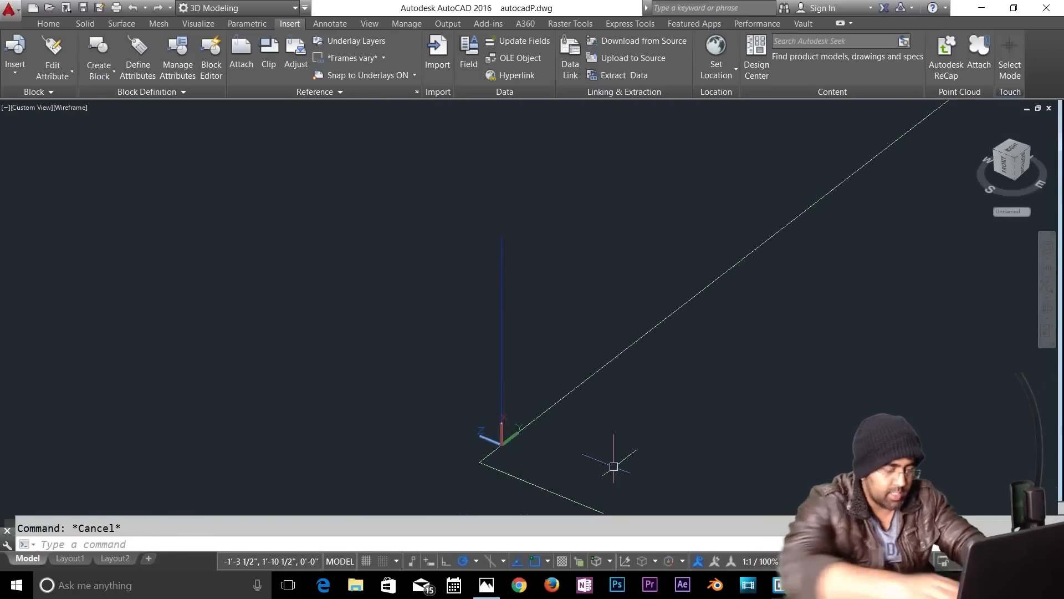
key("Return")
key("Return")
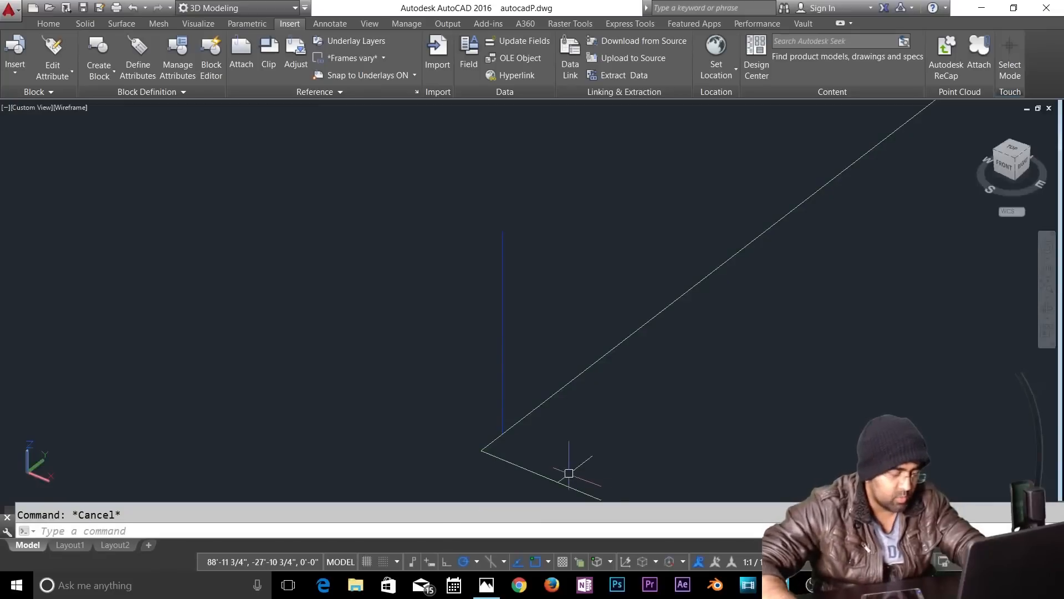
Step: Divide the vertical line into 3 segments with the clilender block aligned with the line, using the World coordinate system
type("div")
key("Return")
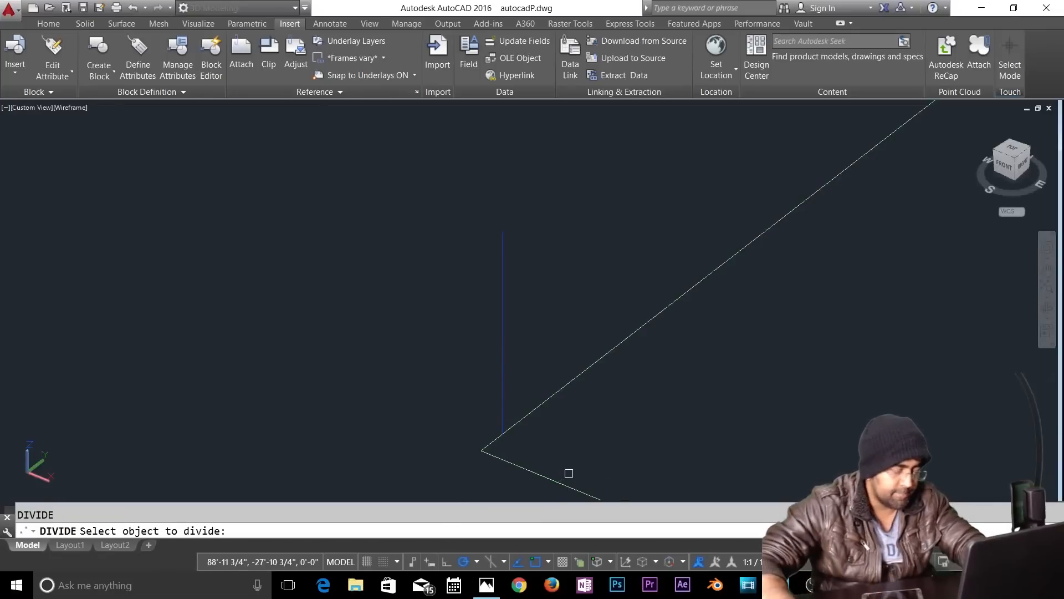
left_click(502, 388)
key("Return")
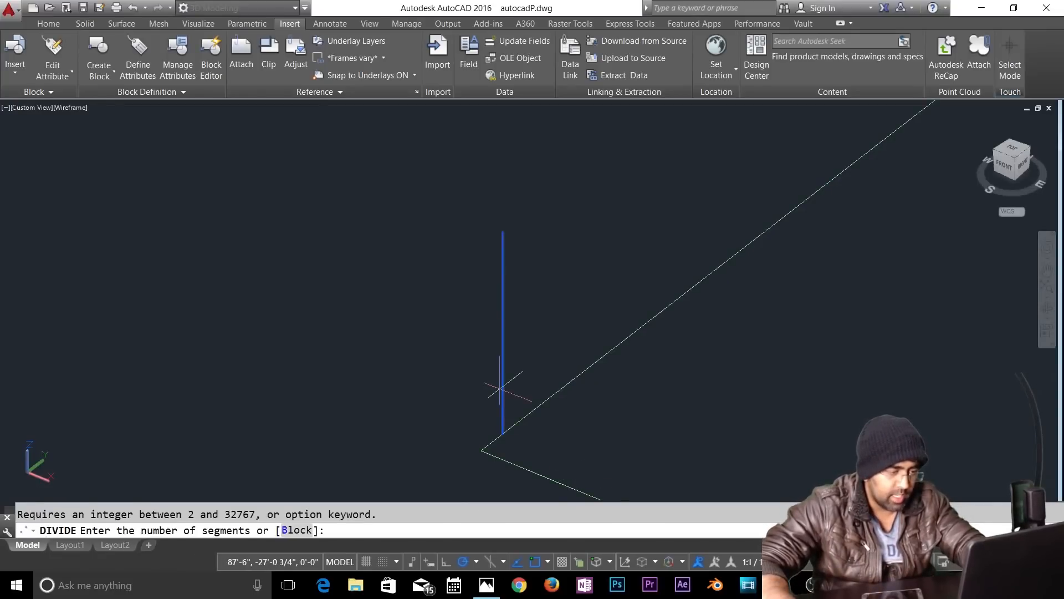
type("b")
key("Return")
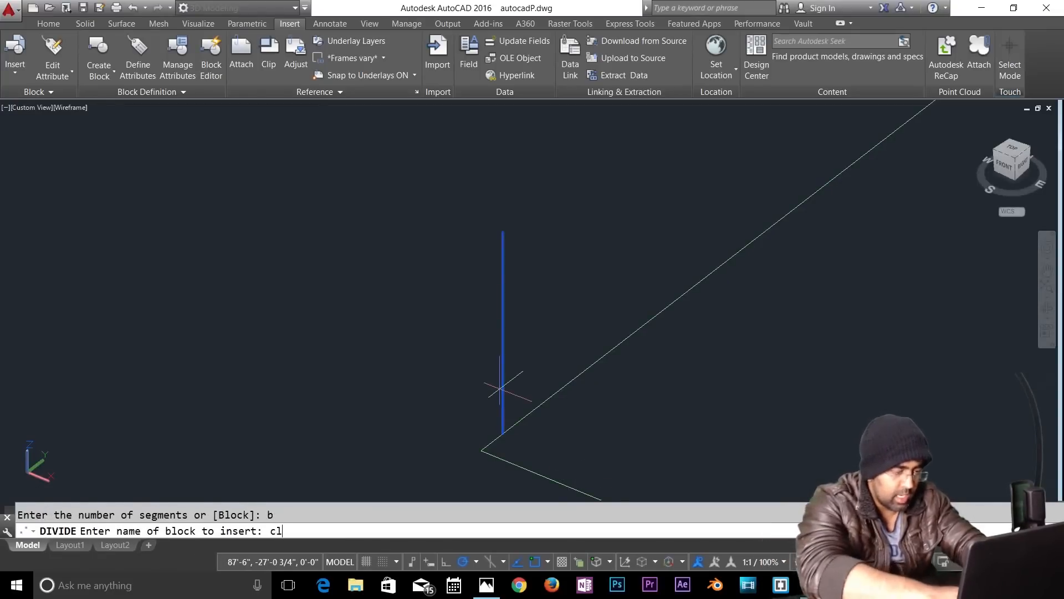
type("clilender")
key("Return")
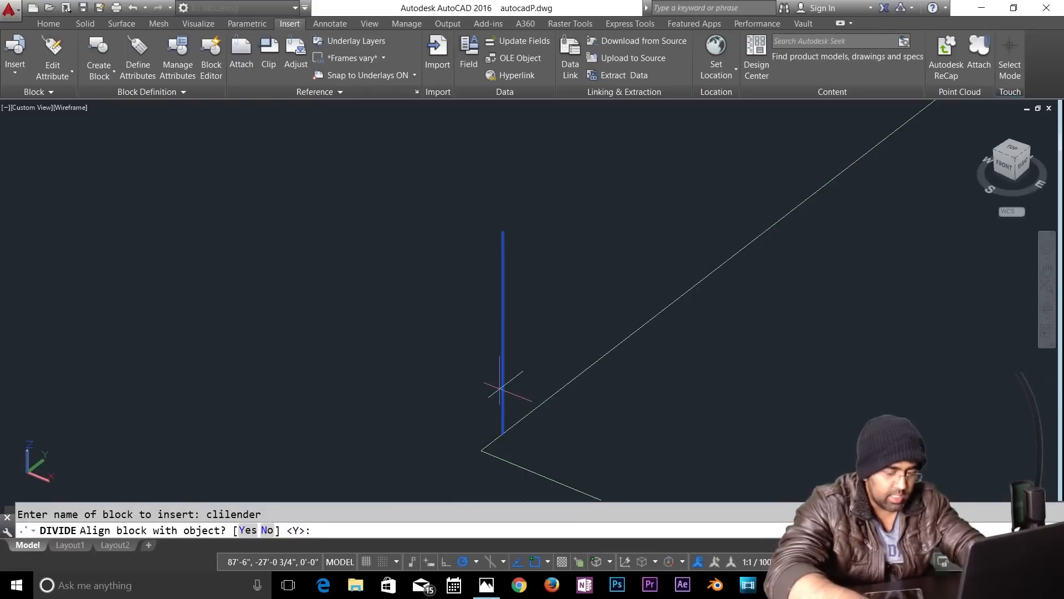
key("Return")
key("Return")
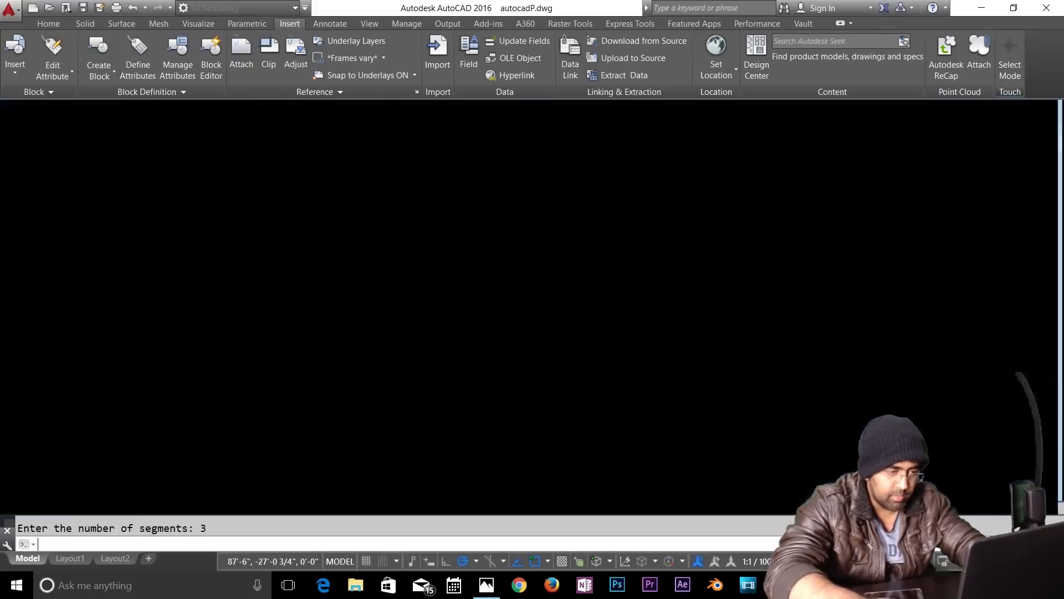
key("Escape")
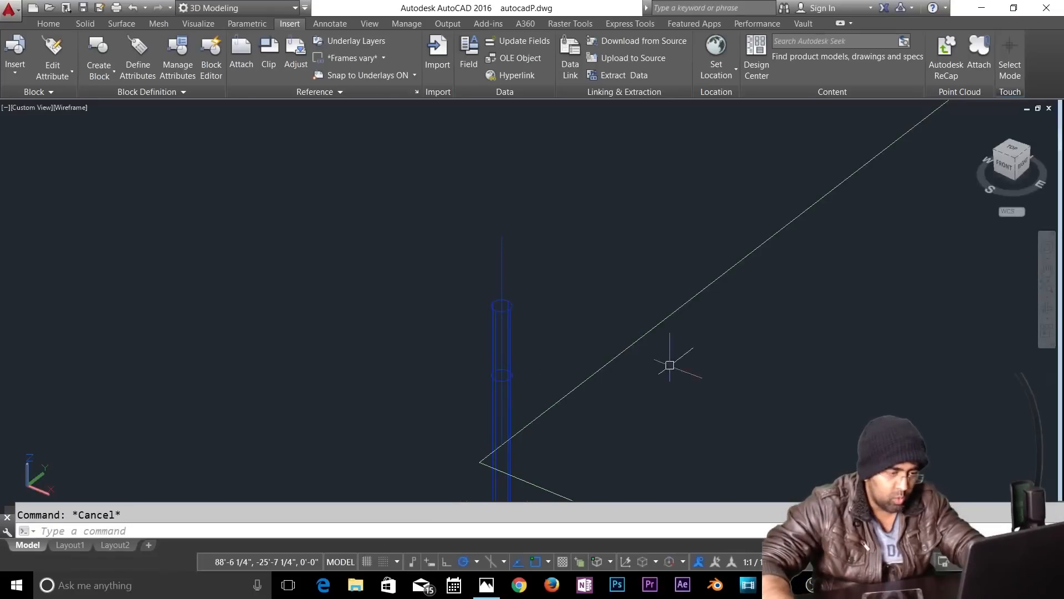
Step: Cancel inserting a block and undo the last clilender division of the vertical line
type("i")
key("Return")
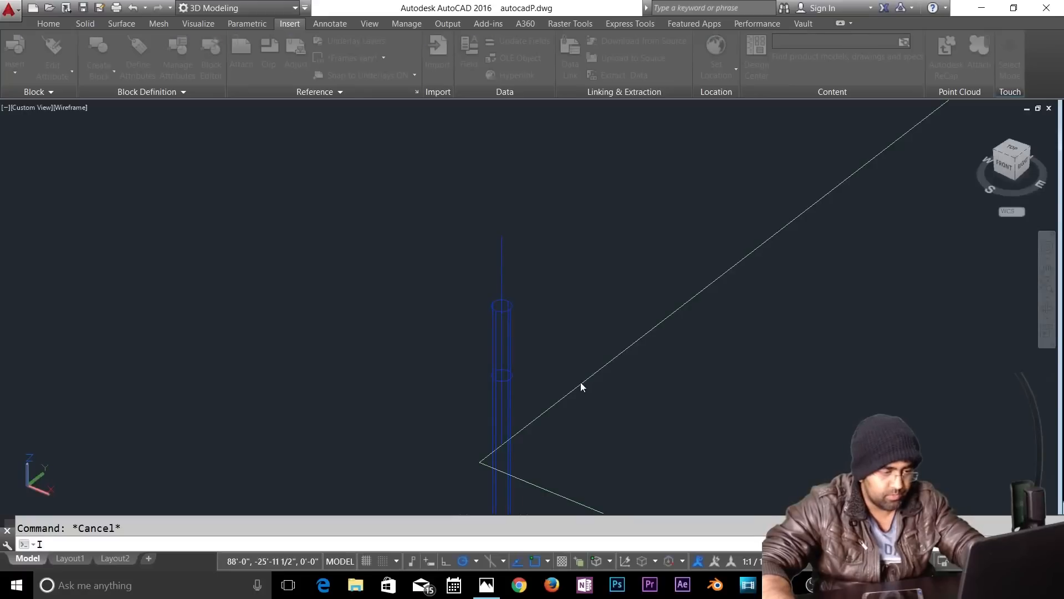
key("Escape")
type("i")
key("Escape")
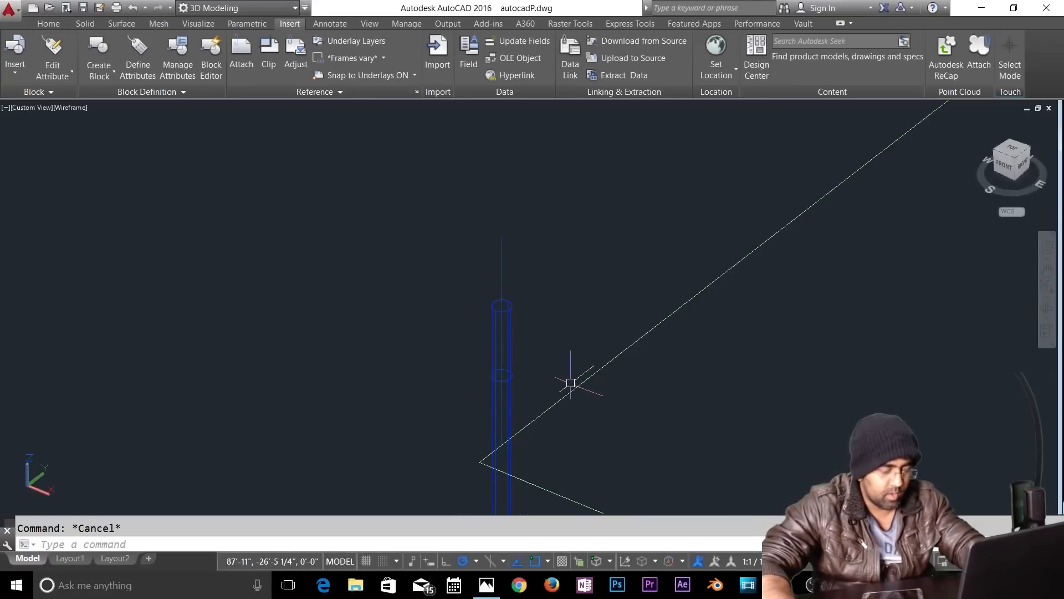
type("u")
key("Return")
key("Escape")
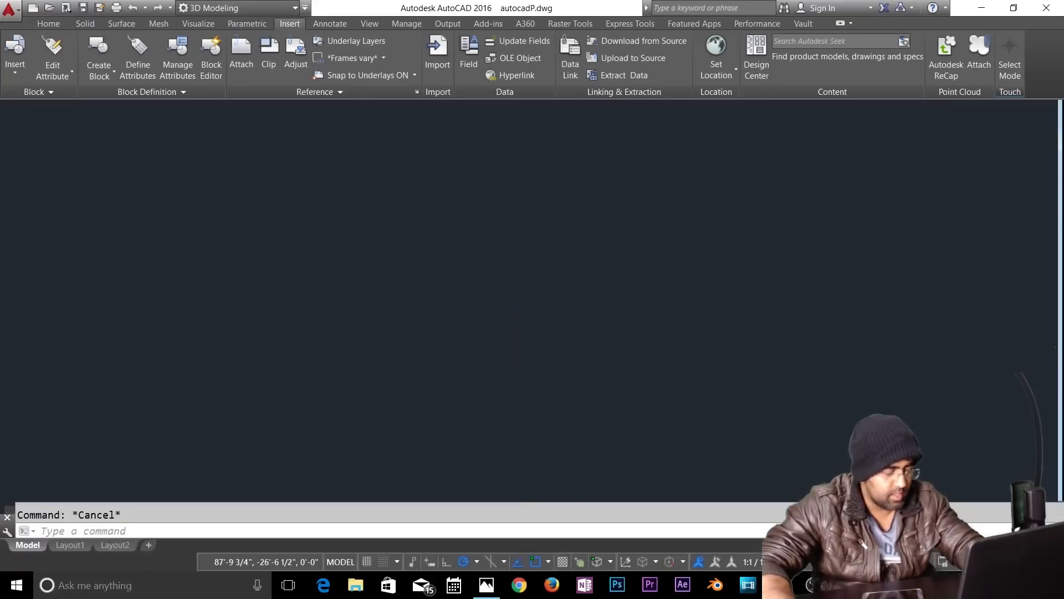
Step: Divide the vertical line into 3 segments without a block and check the division points with a window selection
type("div")
key("Return")
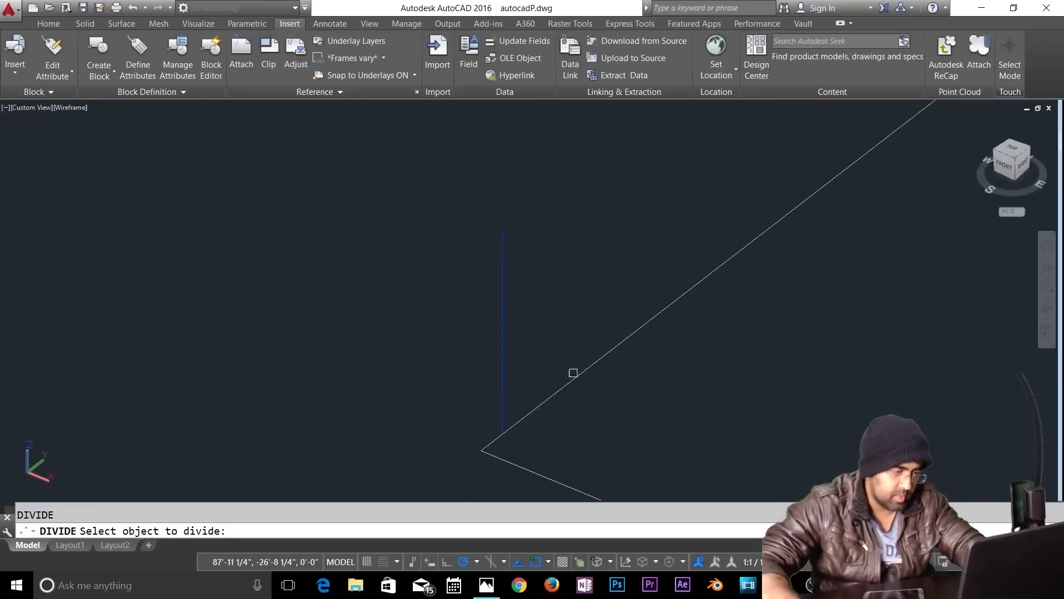
left_click(502, 369)
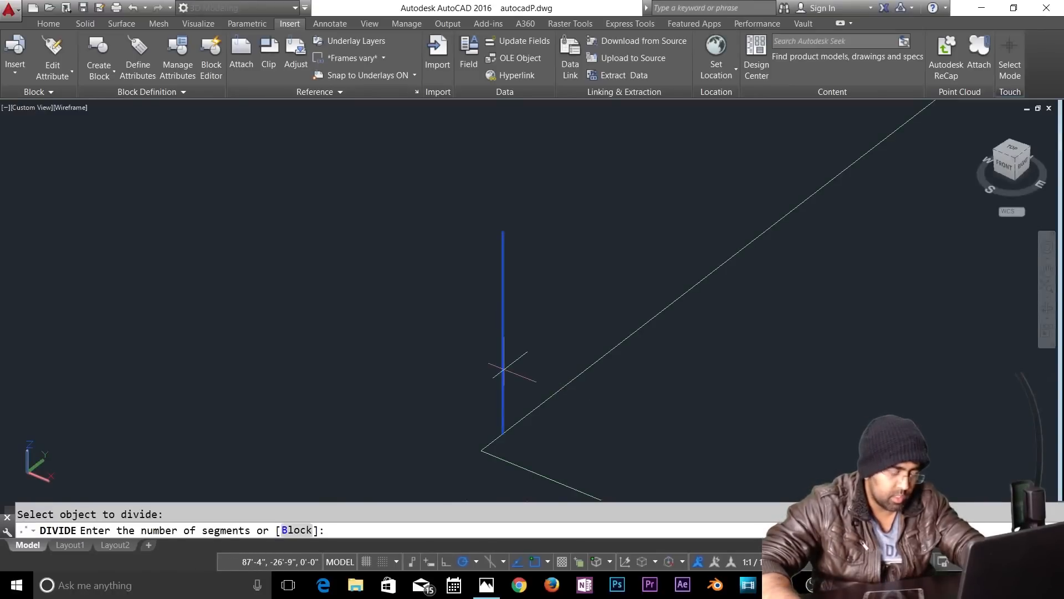
key("Return")
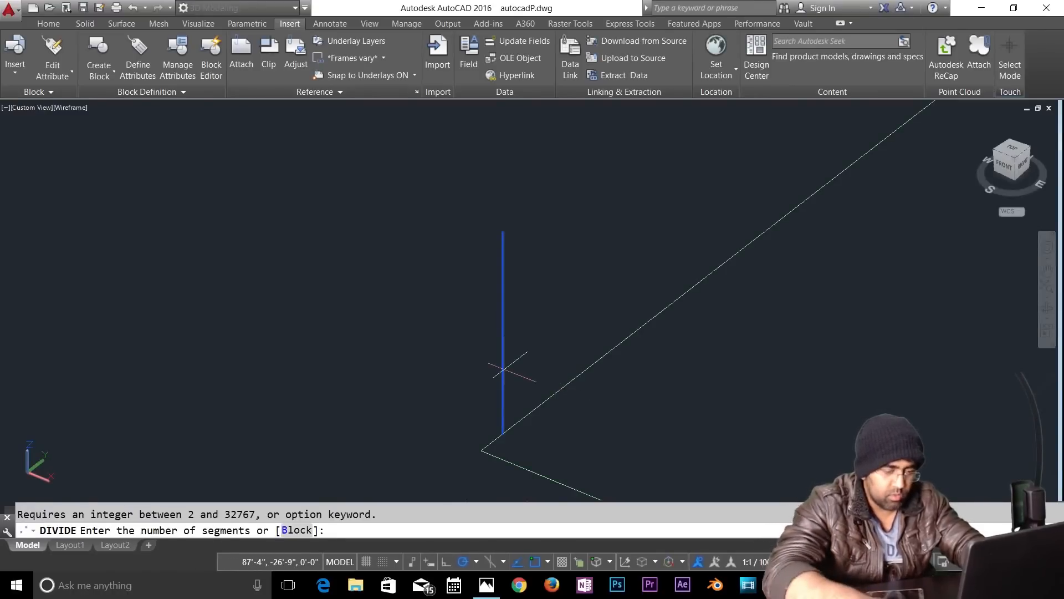
type("3")
key("Return")
left_click(463, 269)
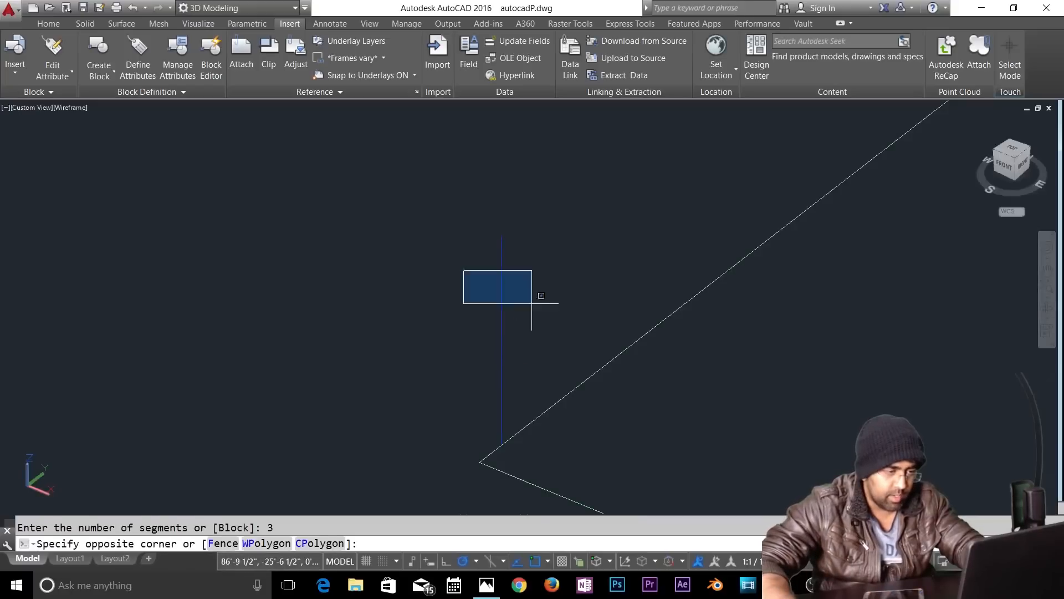
left_click(536, 306)
key("Escape")
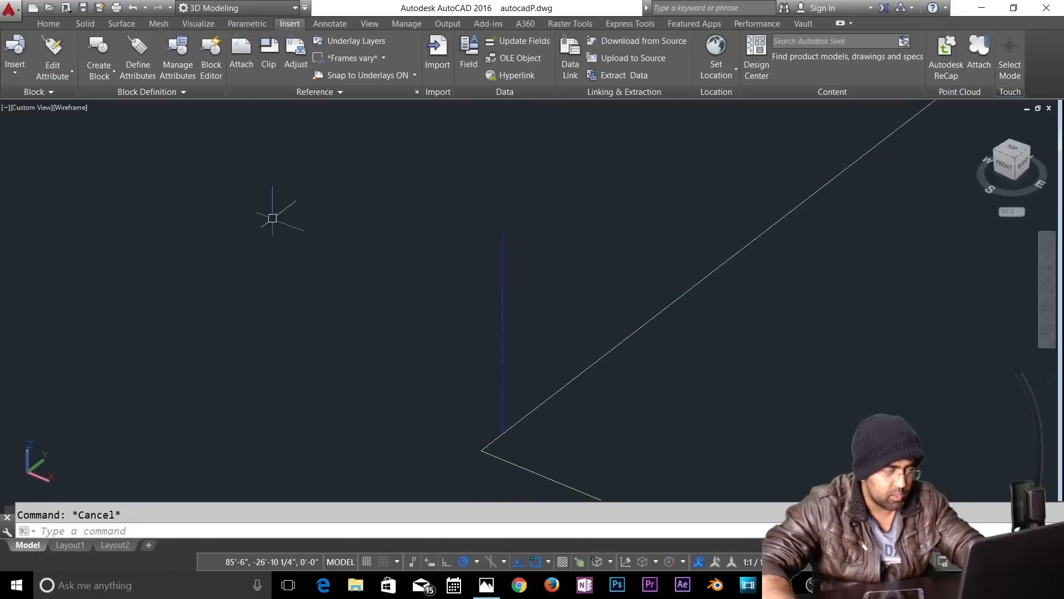
Step: Try to insert the clilender block at a division node with the Y scale factor option, and cancel the insertion
type("i")
key("Return")
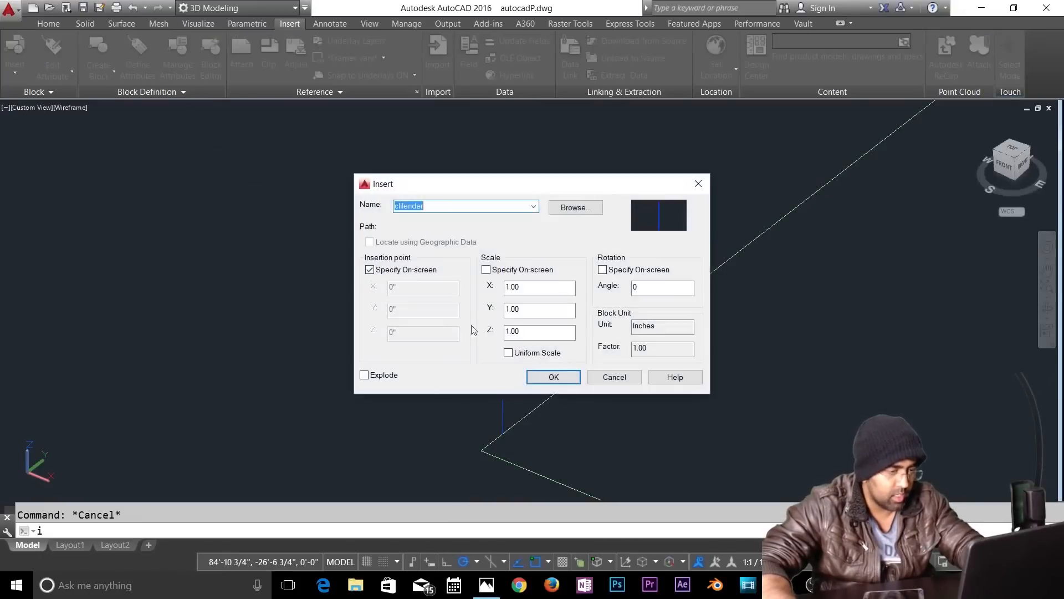
left_click(561, 378)
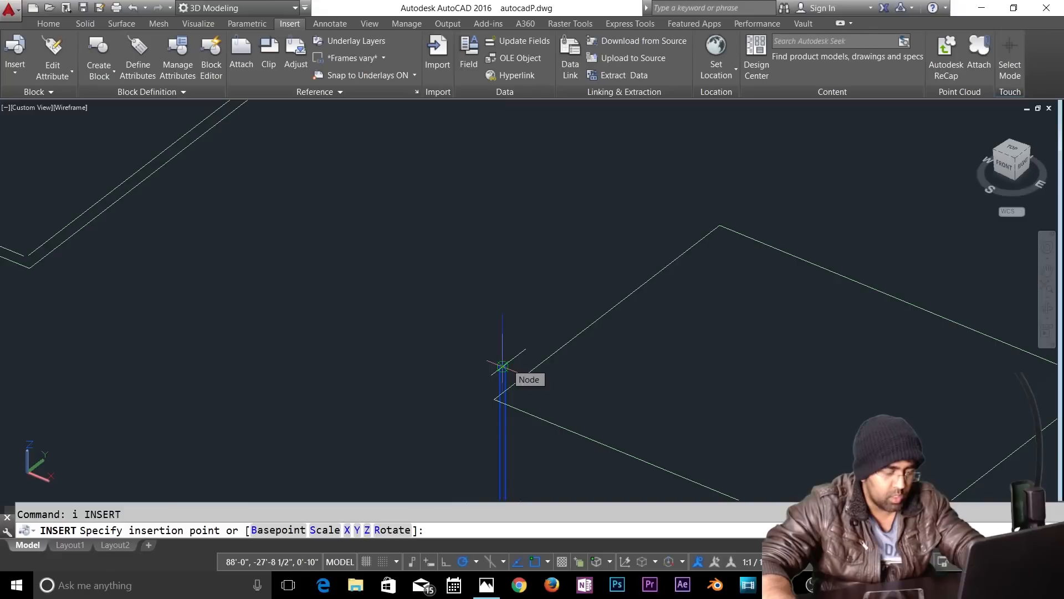
type("y")
key("Return")
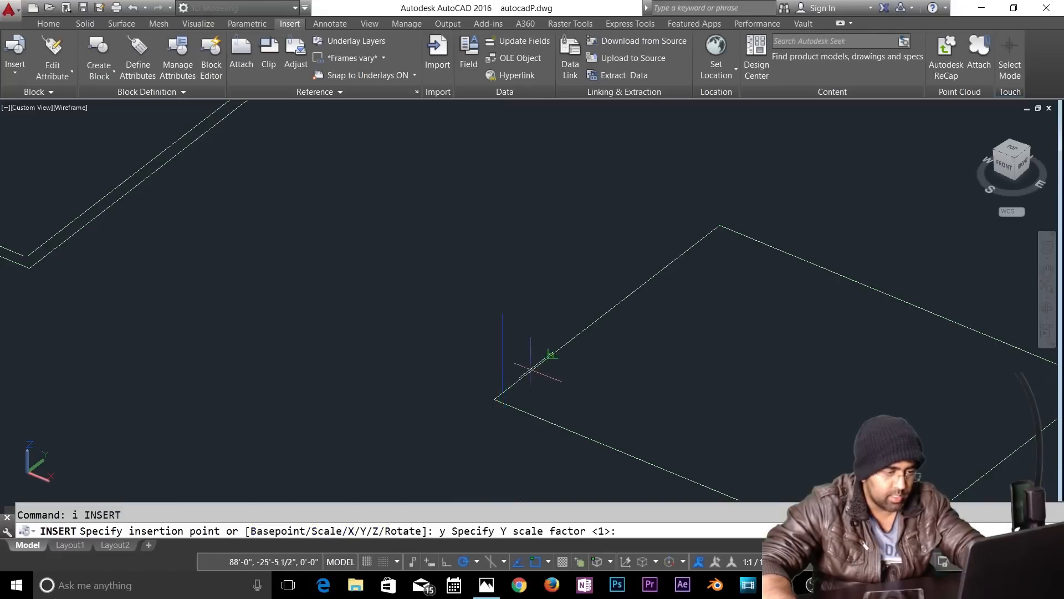
left_click(504, 367)
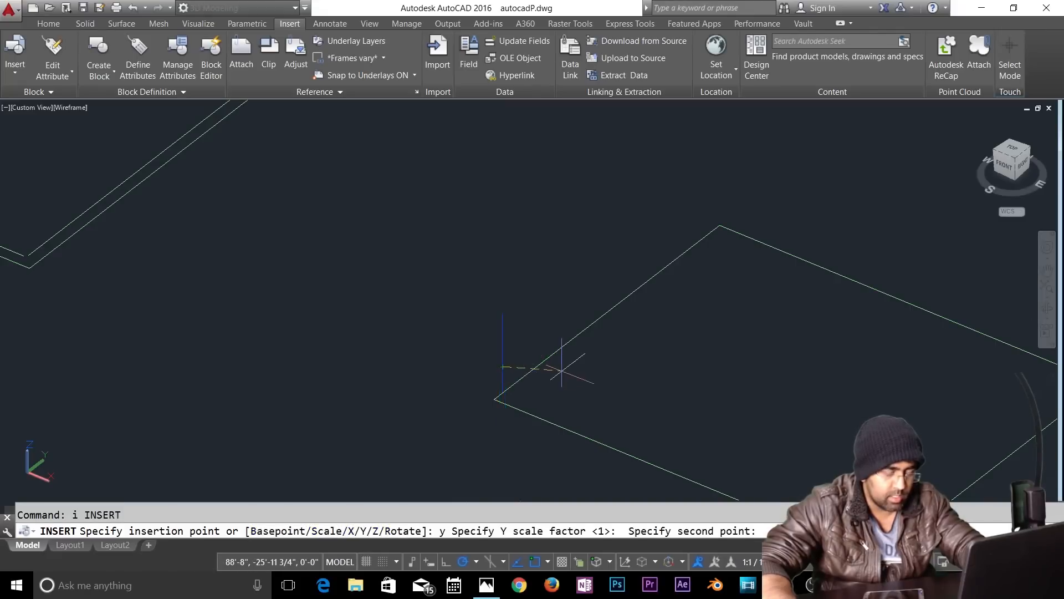
key("Escape")
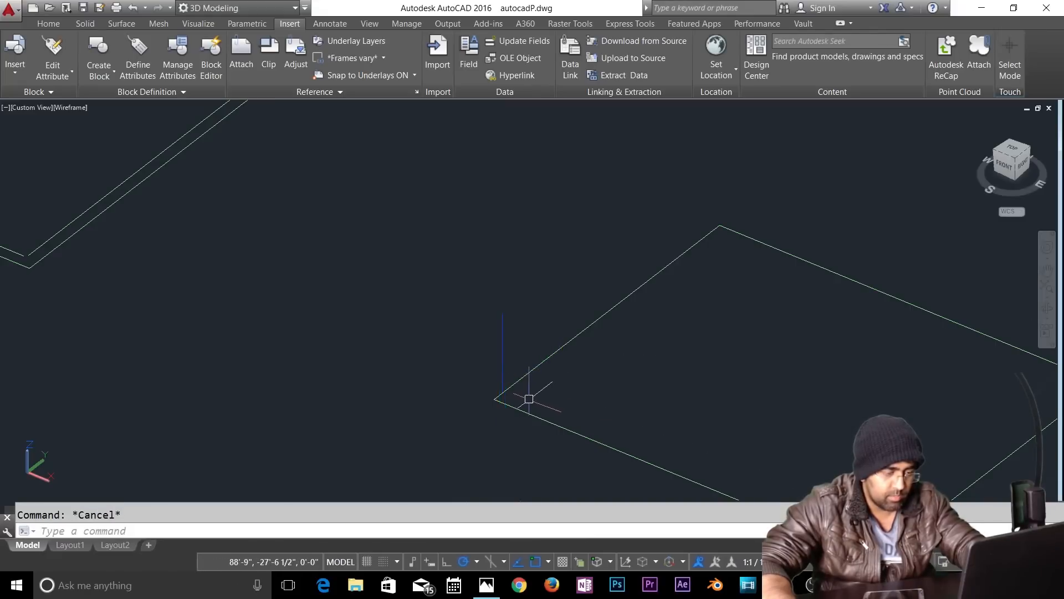
Step: Undo the line division and the earlier operations until the original rail is back at the foot of the vertical line
key("ctrl+z")
key("ctrl+z")
key("ctrl+z")
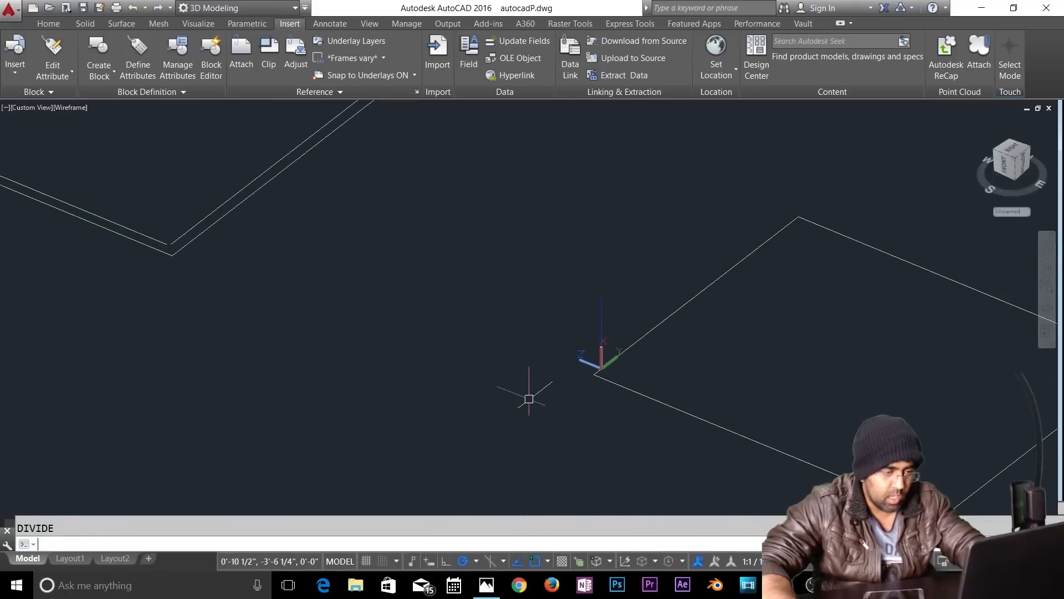
key("ctrl+z")
key("ctrl+z")
key("ctrl+z")
key("ctrl+z")
key("ctrl+z")
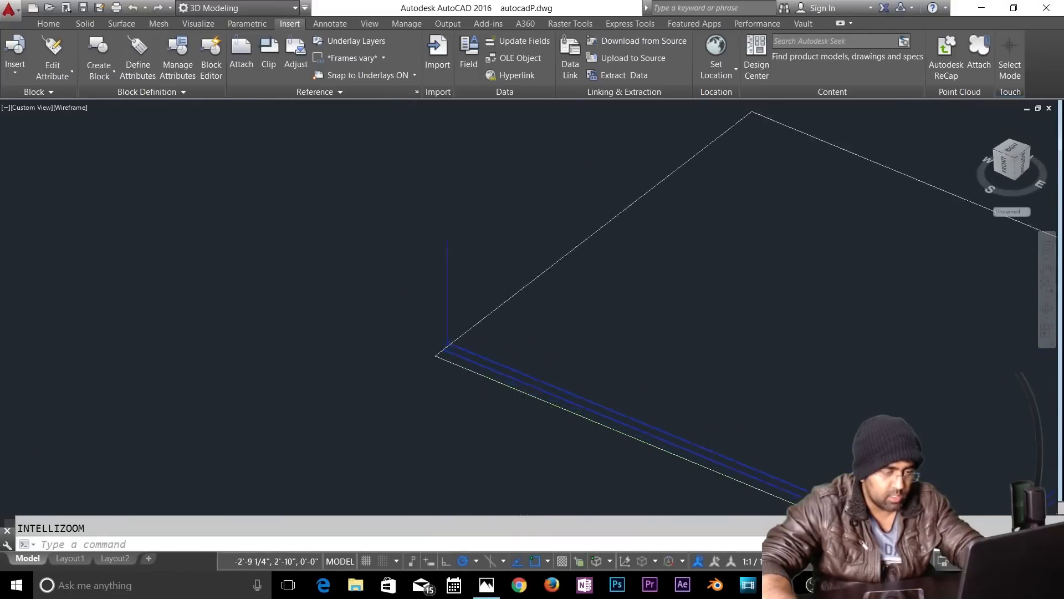
key("Escape")
Step: Divide the vertical line at the rail's end into 3 segments
type("Di")
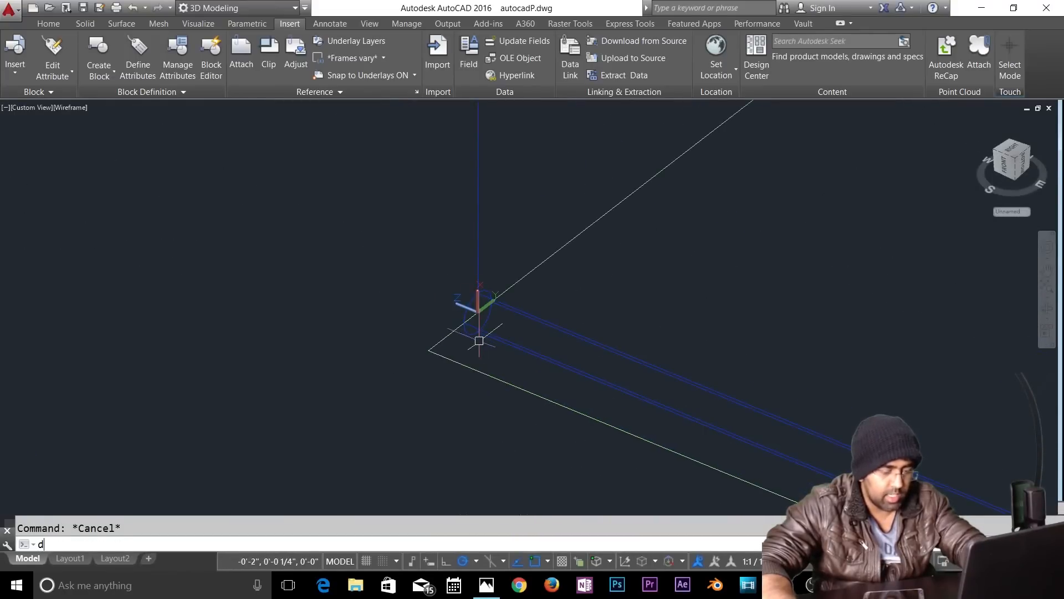
type("v")
key("Return")
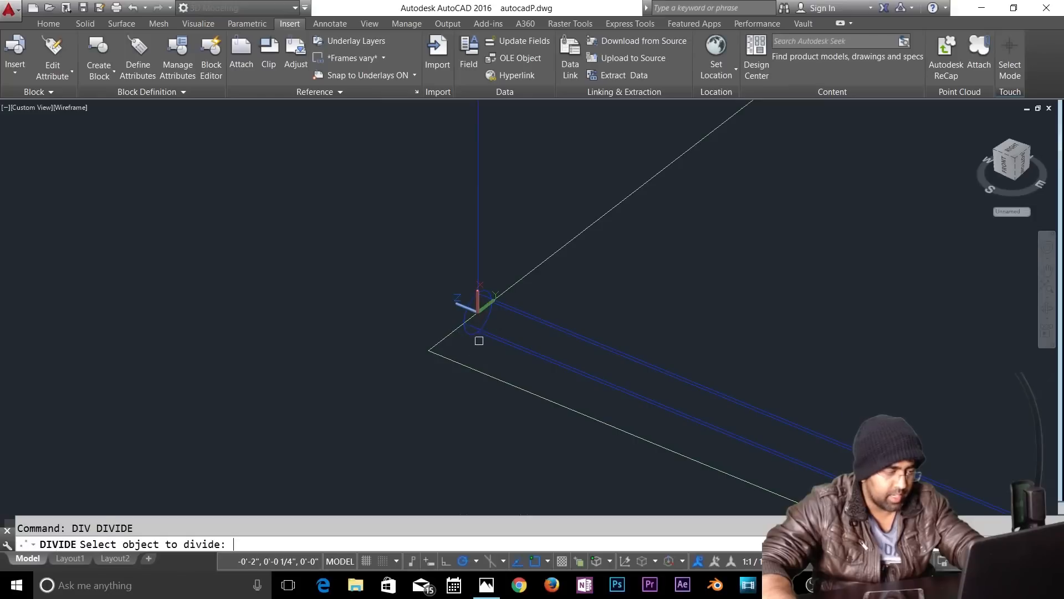
left_click(477, 195)
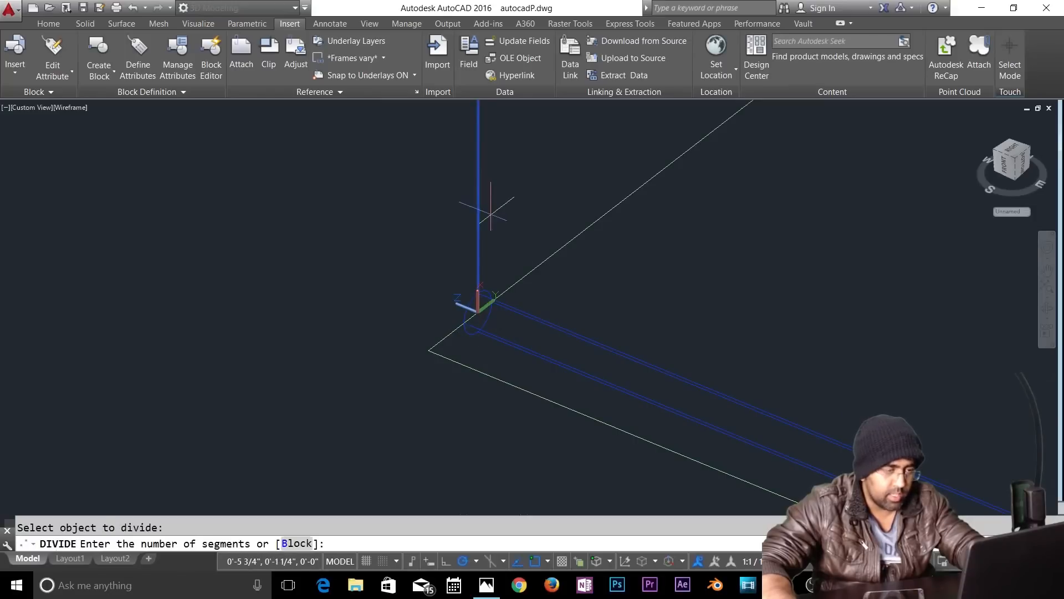
key("Return")
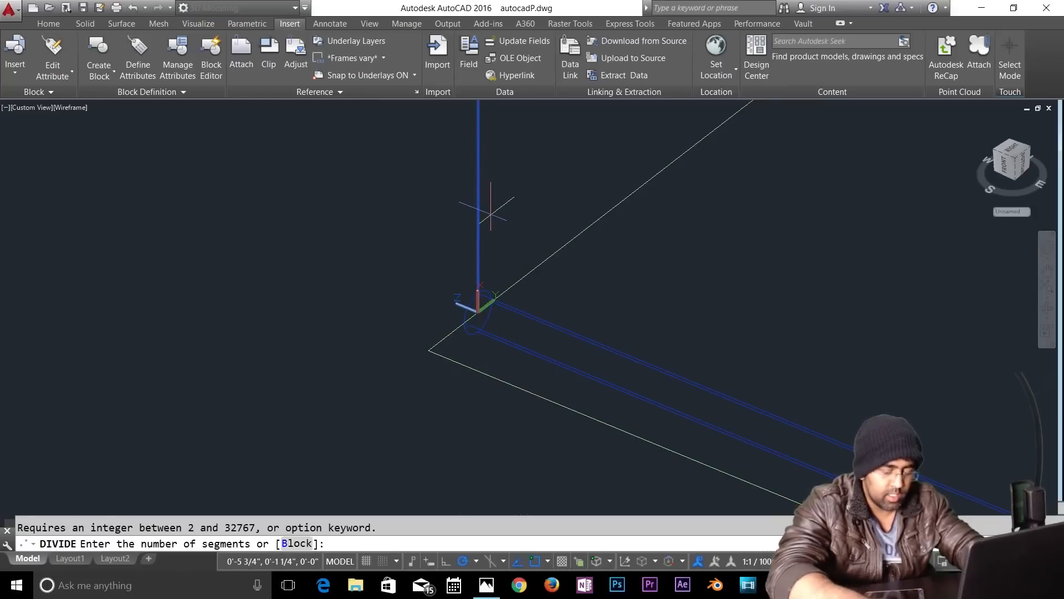
type("3")
key("Return")
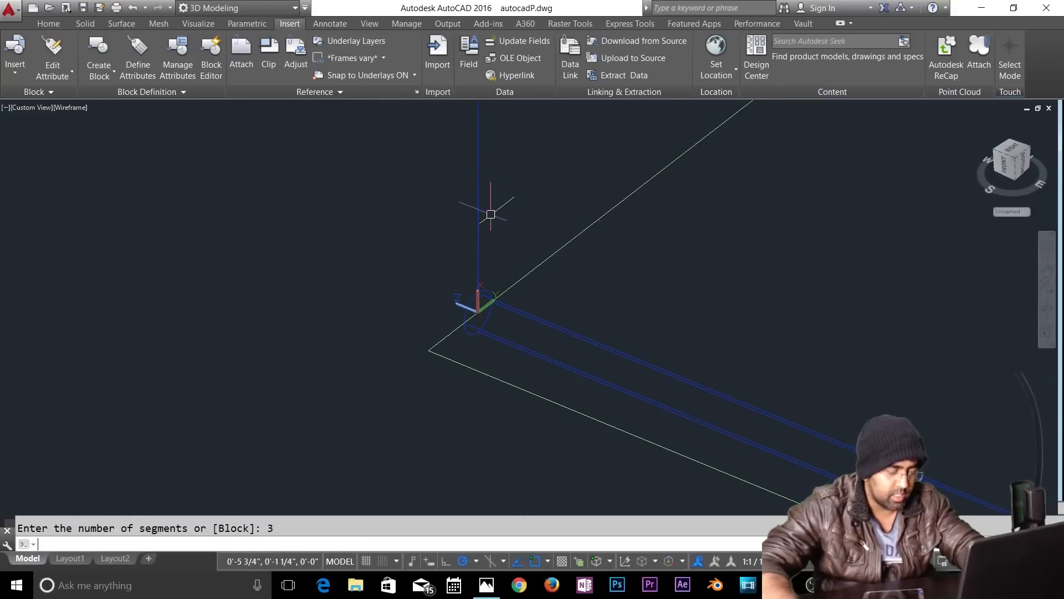
scroll(552, 310, "down", 2)
key("Escape")
type("c")
key("Return")
left_click(537, 319)
key("Return")
scroll(504, 302, "up", 6)
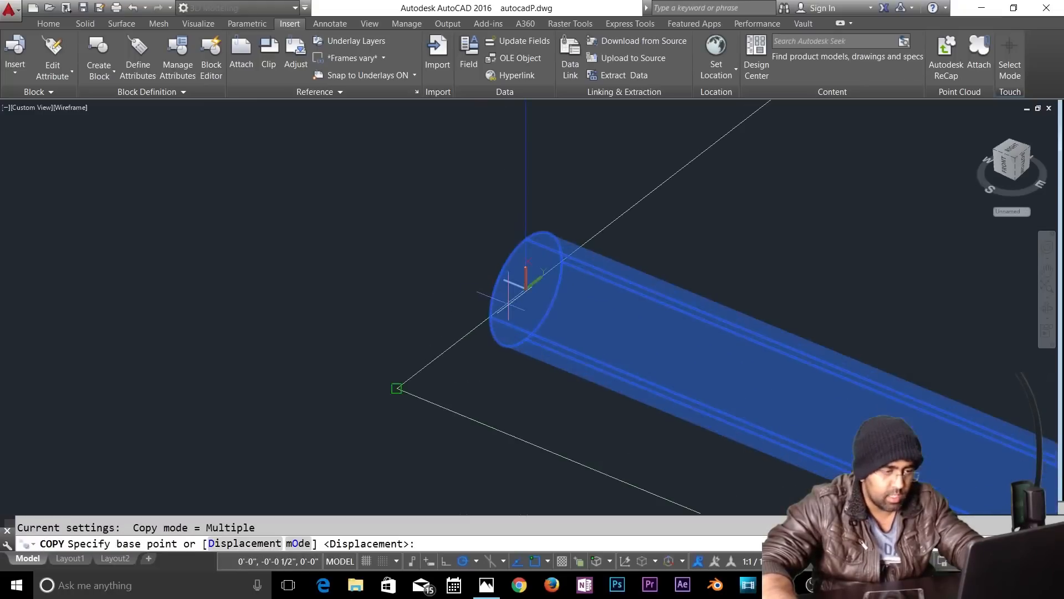
left_click(526, 288)
scroll(525, 288, "down", 6)
middle_click_drag(525, 288, 523, 456)
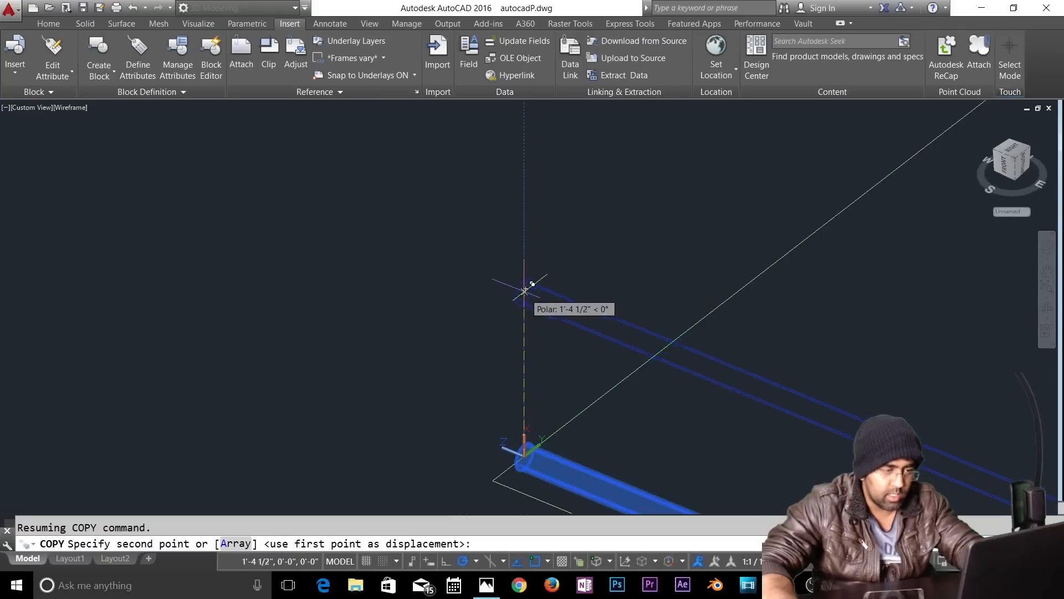
key("Escape")
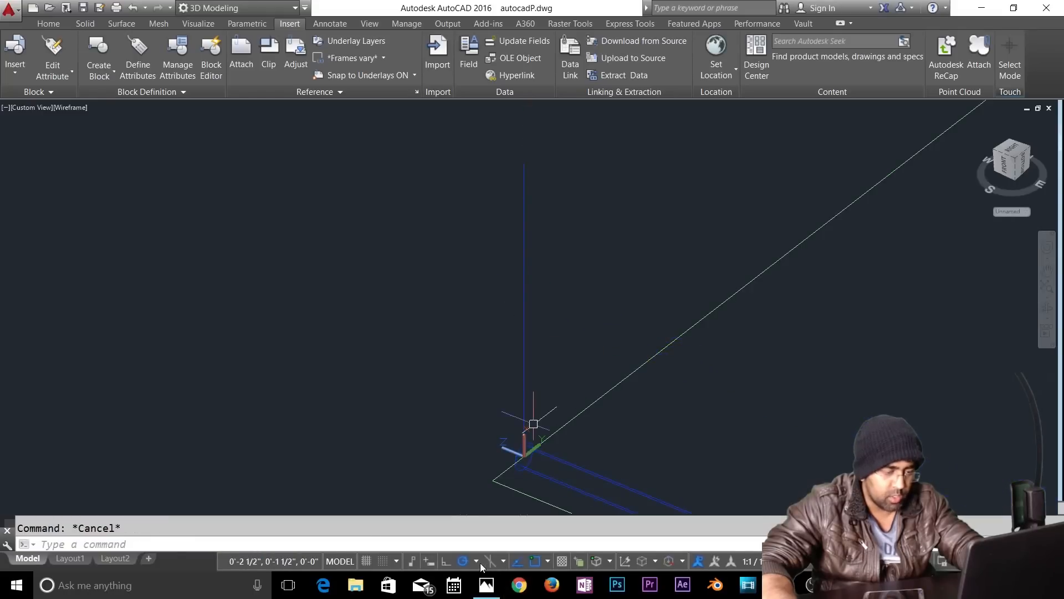
Step: Turn on the Quadrant running object snap in addition to the active snaps
left_click(477, 562)
left_click(548, 560)
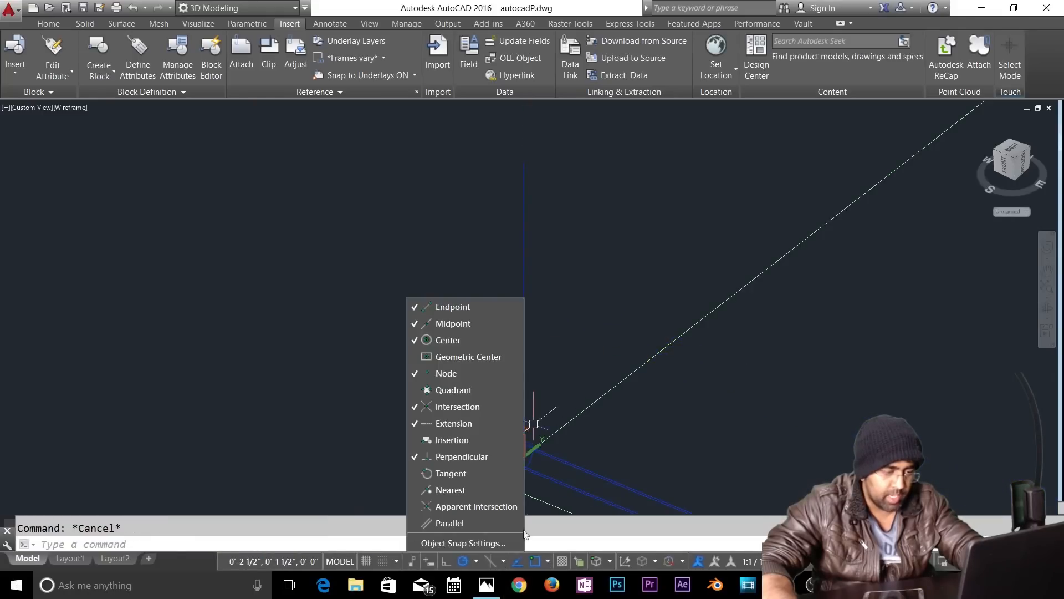
left_click(448, 388)
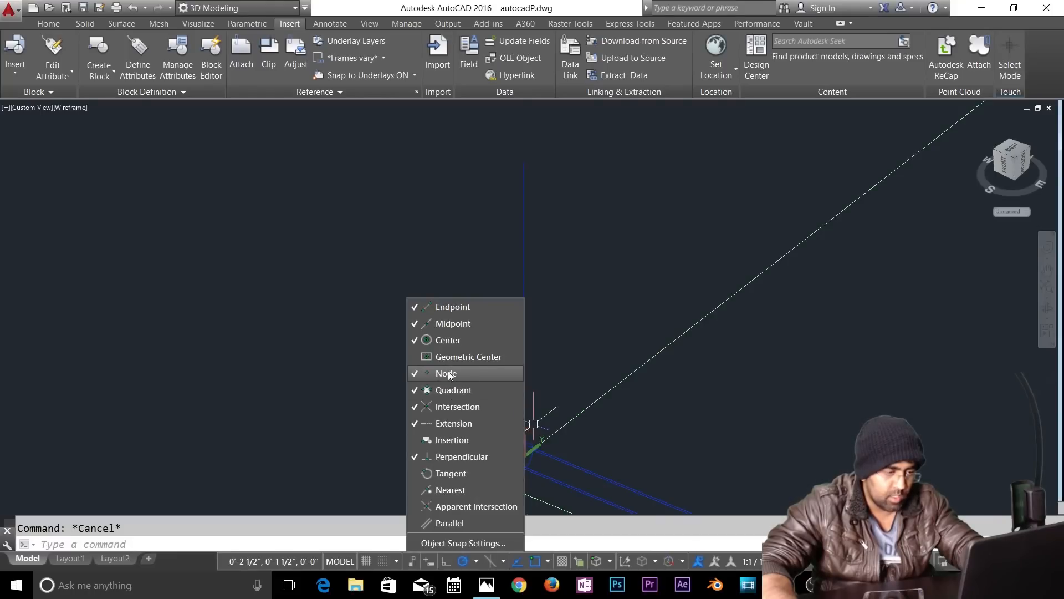
Step: Copy the bottom rail from its end centre to the upper division point and to the top end of the vertical line
scroll(593, 369, "down", 2)
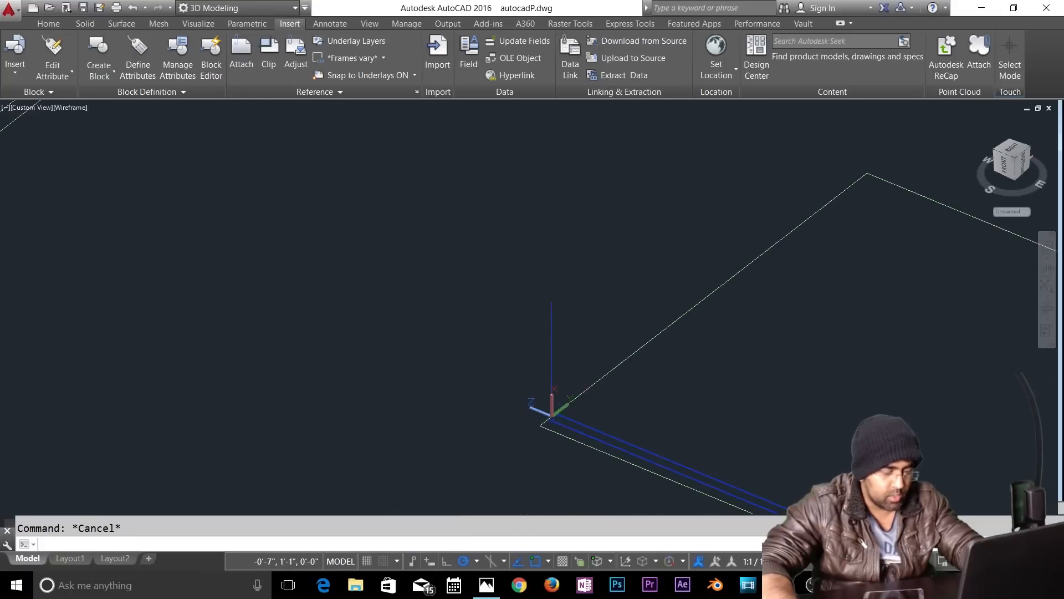
type("co")
key("Return")
left_click(580, 427)
scroll(554, 417, "up", 1)
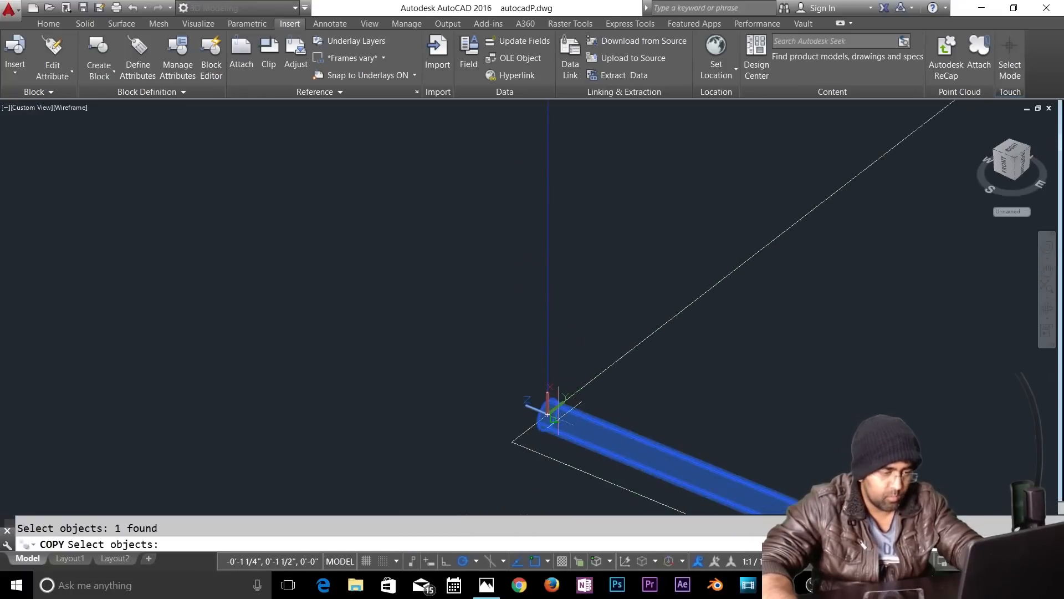
key("Return")
left_click(547, 414)
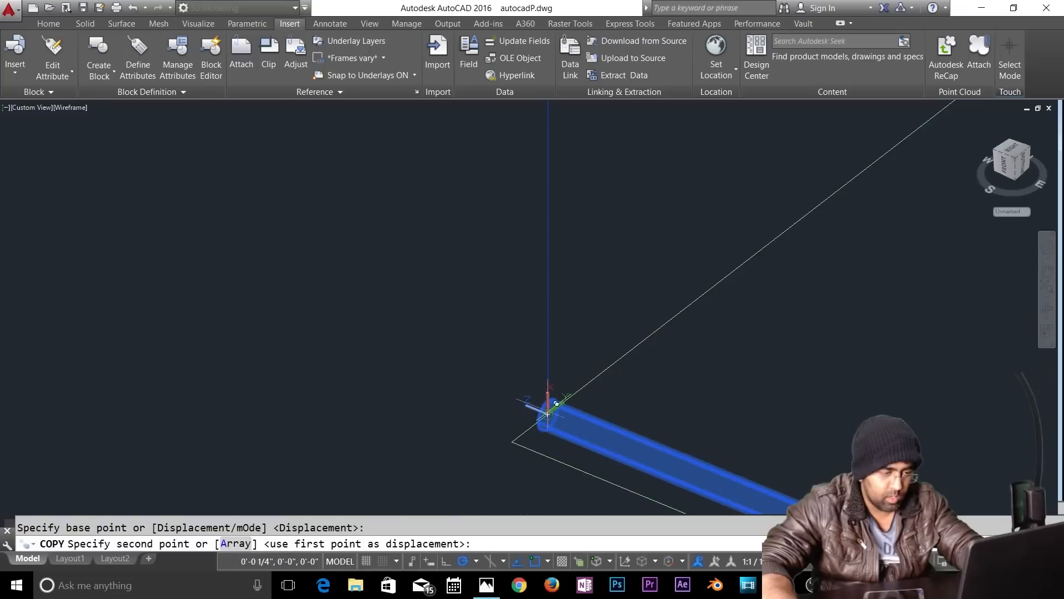
left_click(547, 191)
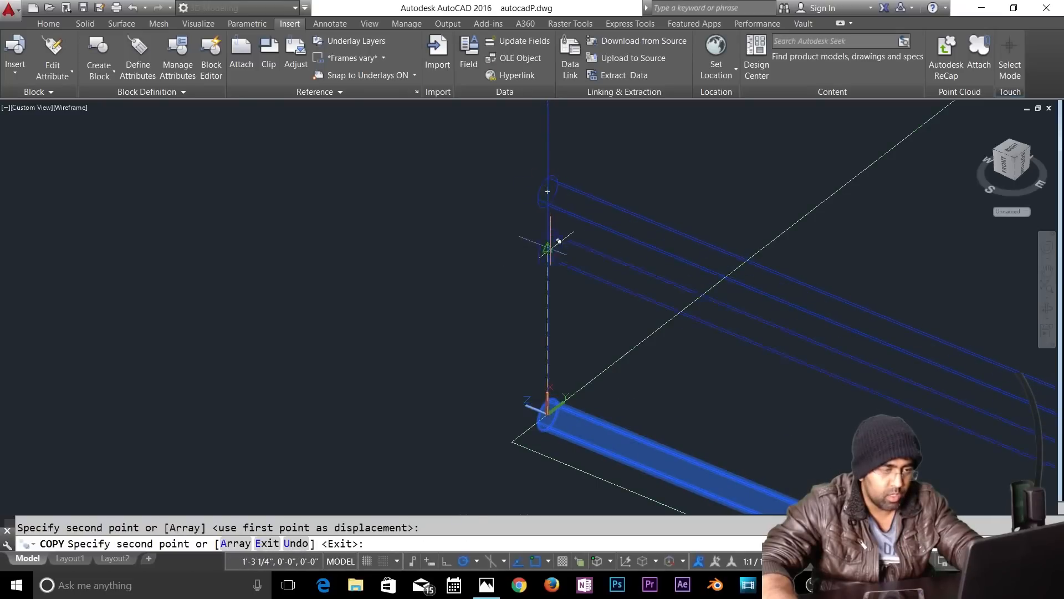
scroll(547, 260, "down", 1)
middle_click_drag(548, 264, 551, 410)
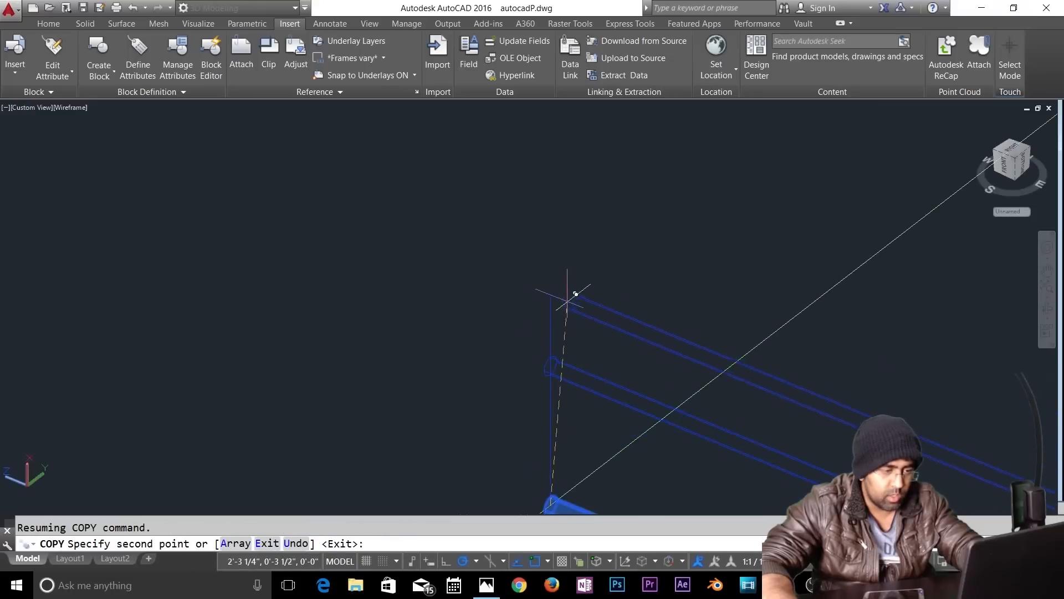
left_click(551, 296)
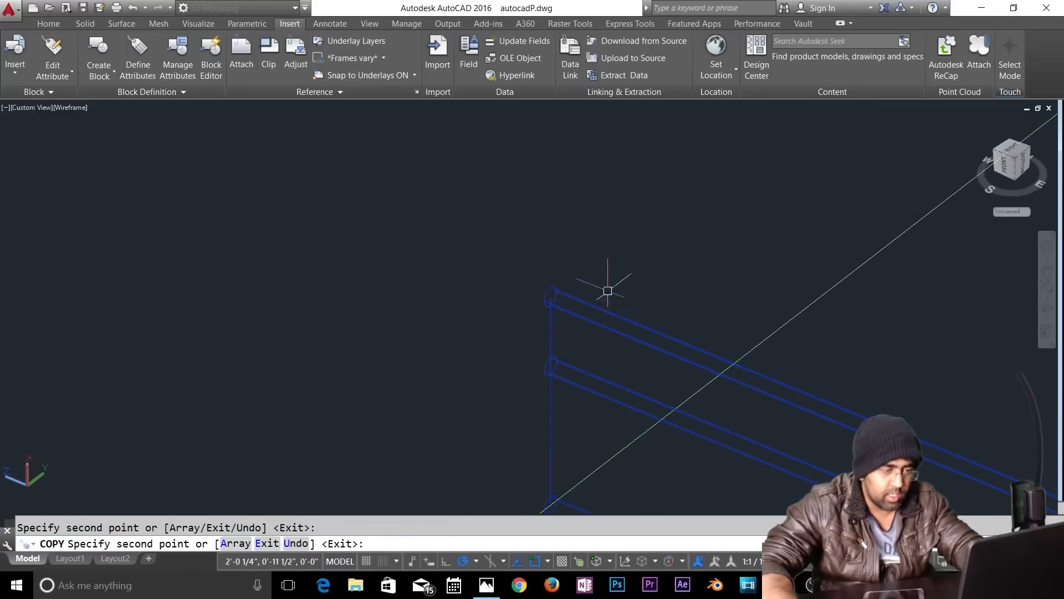
key("Return")
scroll(609, 318, "down", 2)
key("Escape")
scroll(614, 426, "down", 1)
middle_click_drag(600, 410, 482, 370)
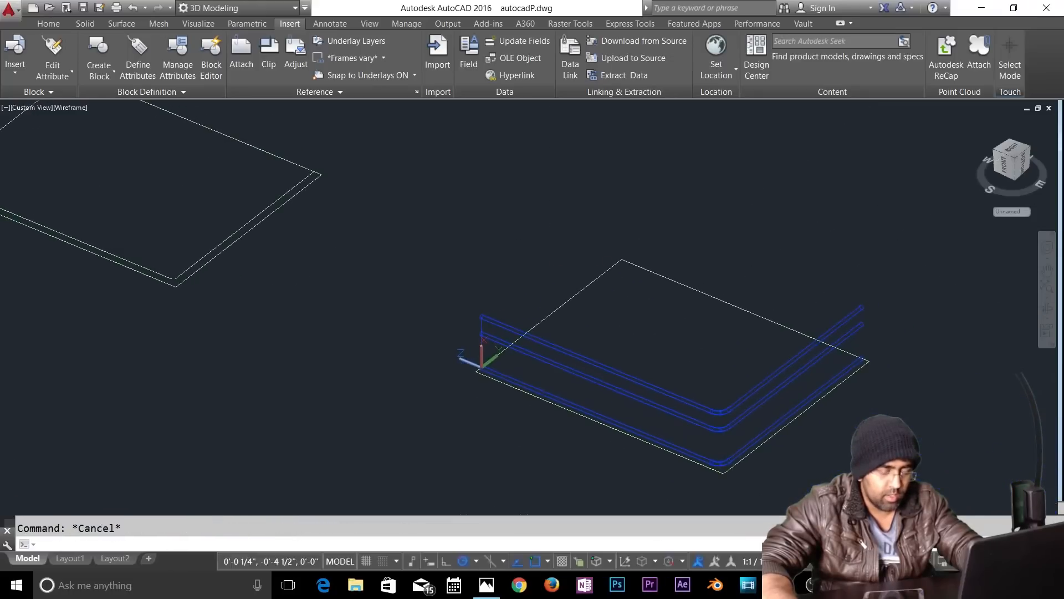
Step: Reset the UCS to World
scroll(391, 332, "up", 3)
scroll(756, 422, "up", 1)
middle_click_drag(773, 505, 650, 425)
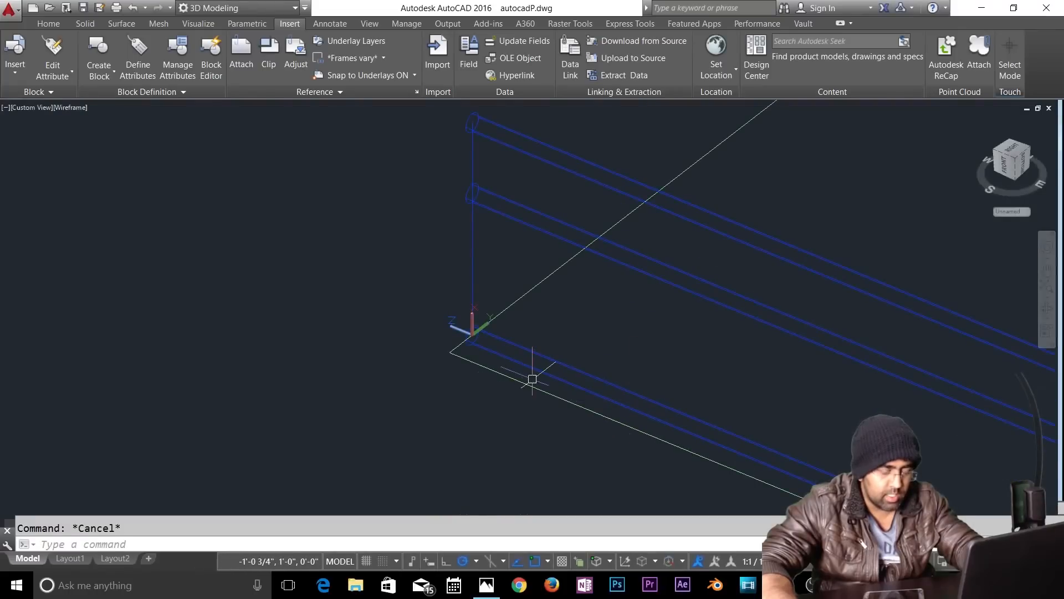
type("ucs")
key("Return")
key("Return")
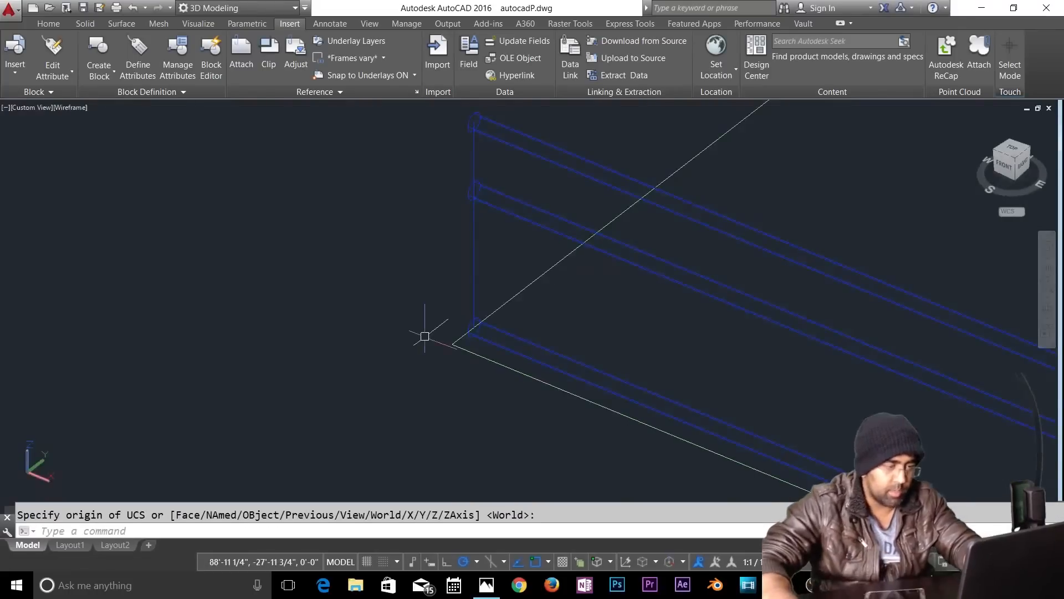
Step: Fillet the open corner between the two inner offset lines of the other slab outline, using the current radius
scroll(424, 336, "down", 2)
middle_click_drag(396, 319, 885, 497)
scroll(416, 341, "up", 2)
scroll(413, 345, "down", 5)
middle_click_drag(406, 344, 620, 416)
scroll(620, 416, "up", 4)
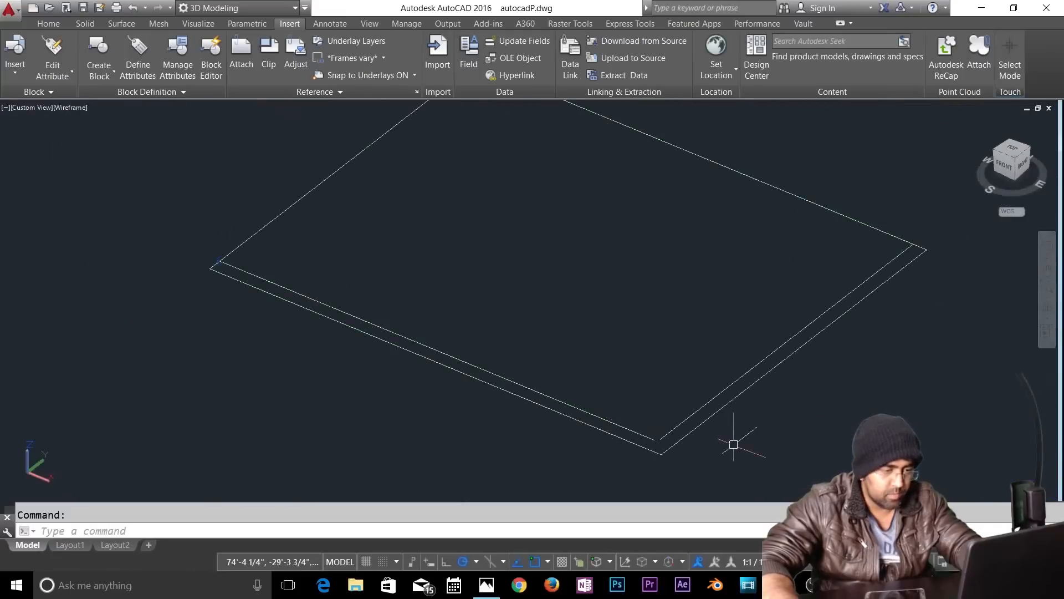
type("f")
key("Return")
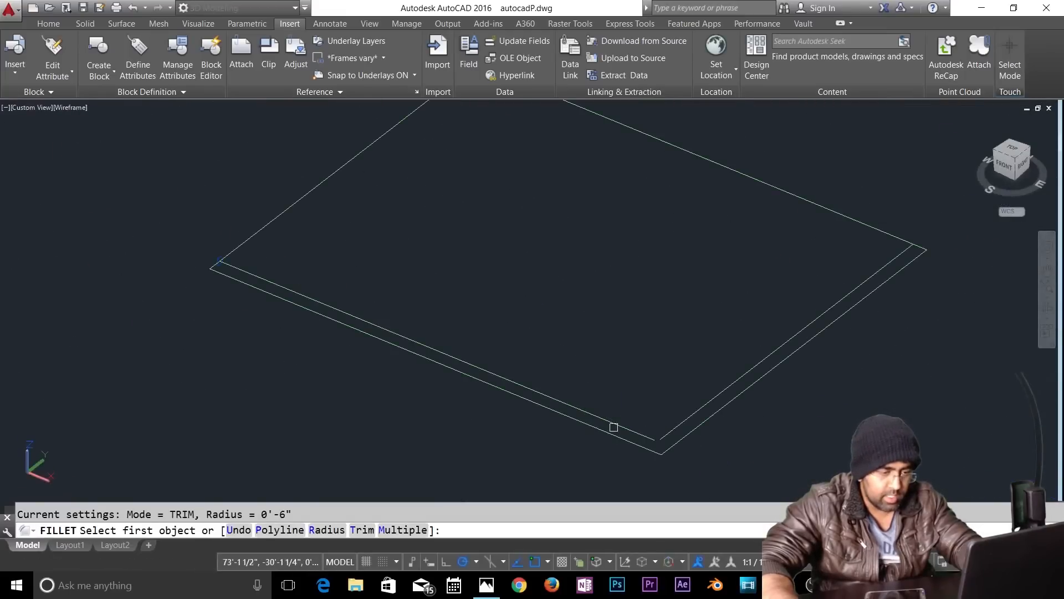
left_click(626, 426)
left_click(684, 417)
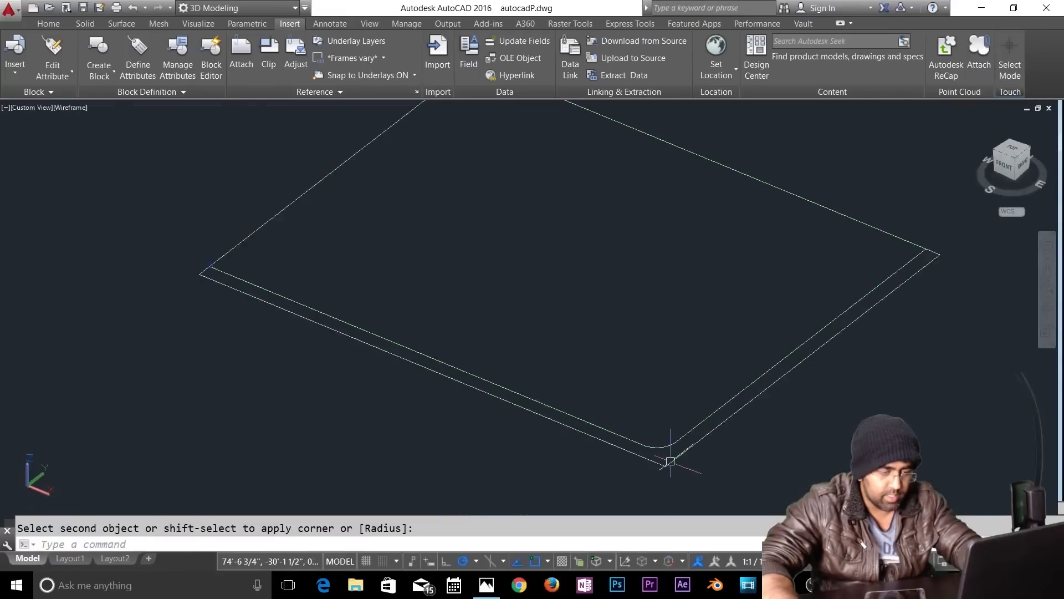
key("Escape")
Step: Join the two inner offset lines with the fillet arc between them
scroll(668, 457, "up", 3)
type("join")
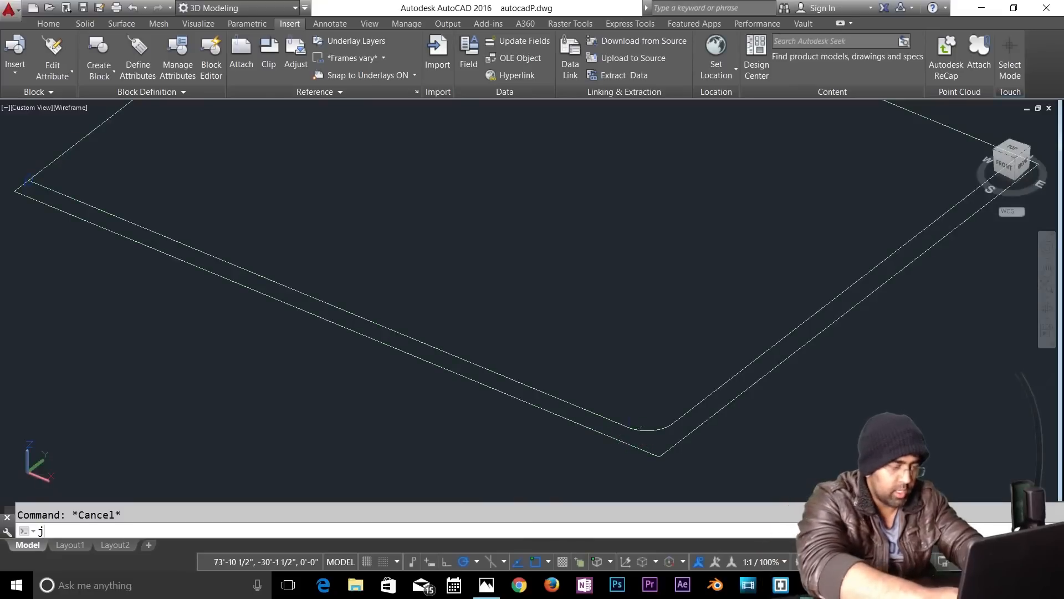
key("Return")
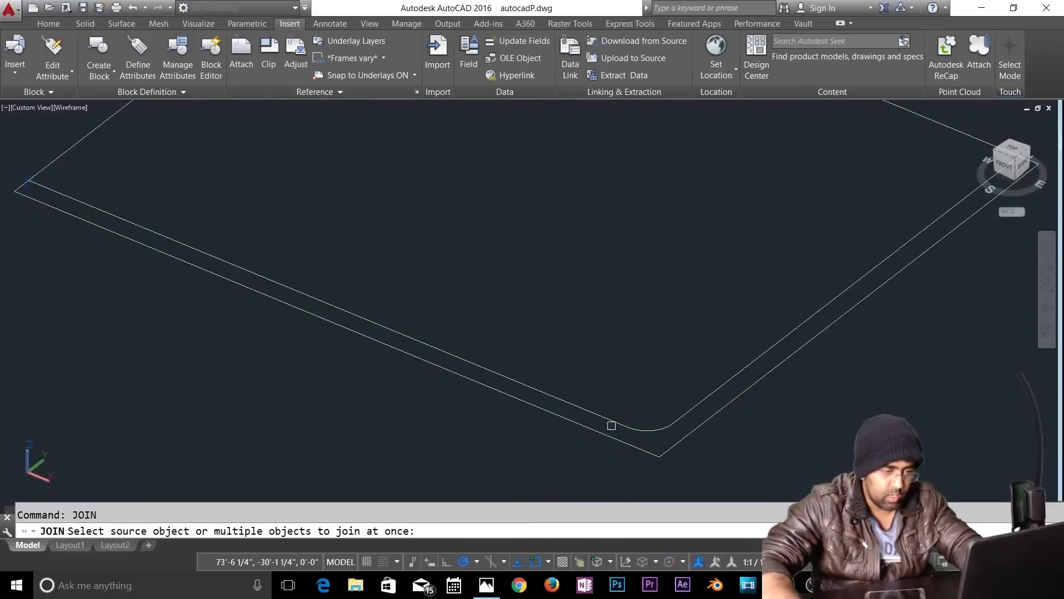
left_click(612, 426)
left_click(654, 431)
left_click(687, 409)
key("Return")
scroll(304, 423, "down", 3)
scroll(633, 454, "up", 5)
key("Escape")
Step: Extrude the filleted inner path upward 2.5' as the railing panel surface
type("ext")
key("Return")
left_click(627, 413)
key("Return")
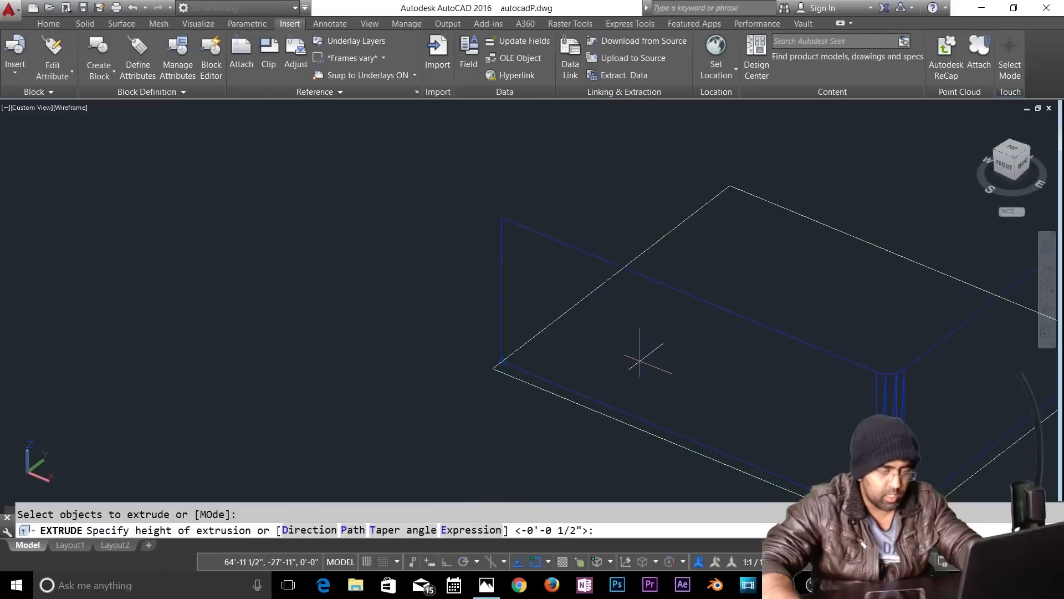
type("2.5'")
key("Return")
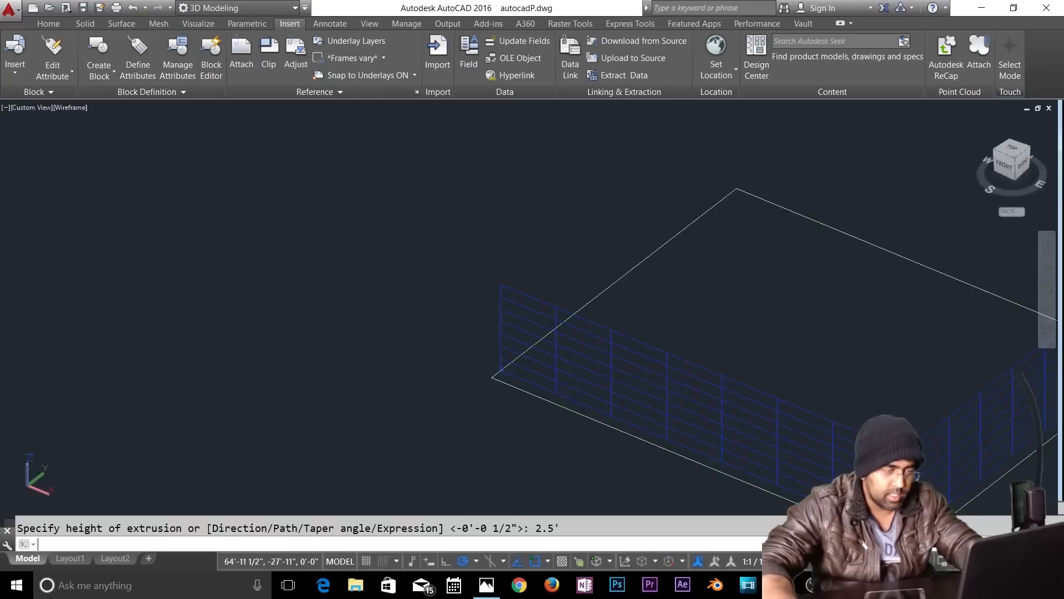
scroll(484, 313, "up", 3)
key("Escape")
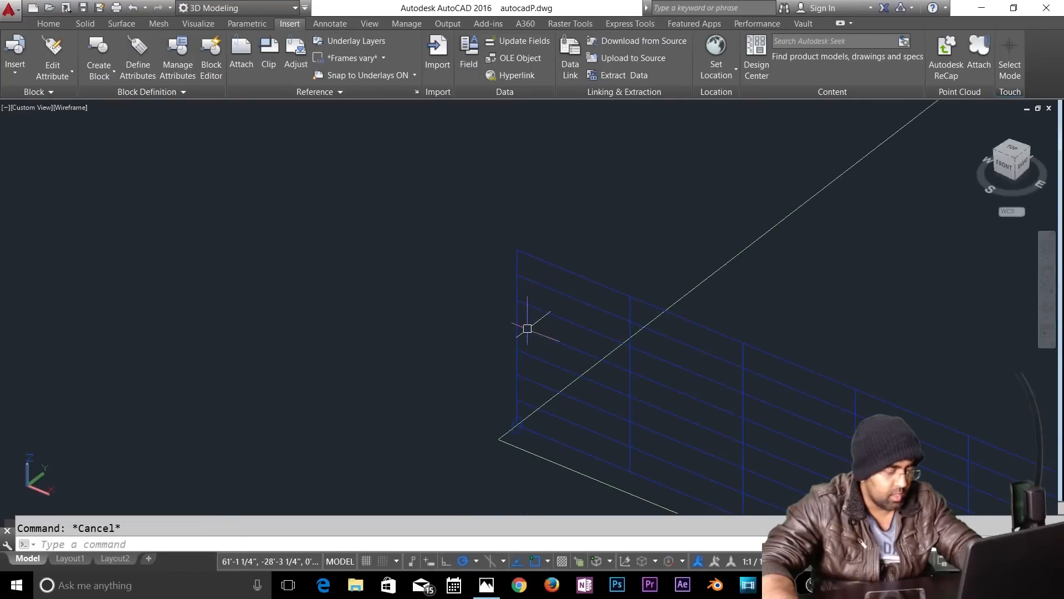
Step: Assign the long front panel surface to the Glass layer
left_click(577, 281)
key("Escape")
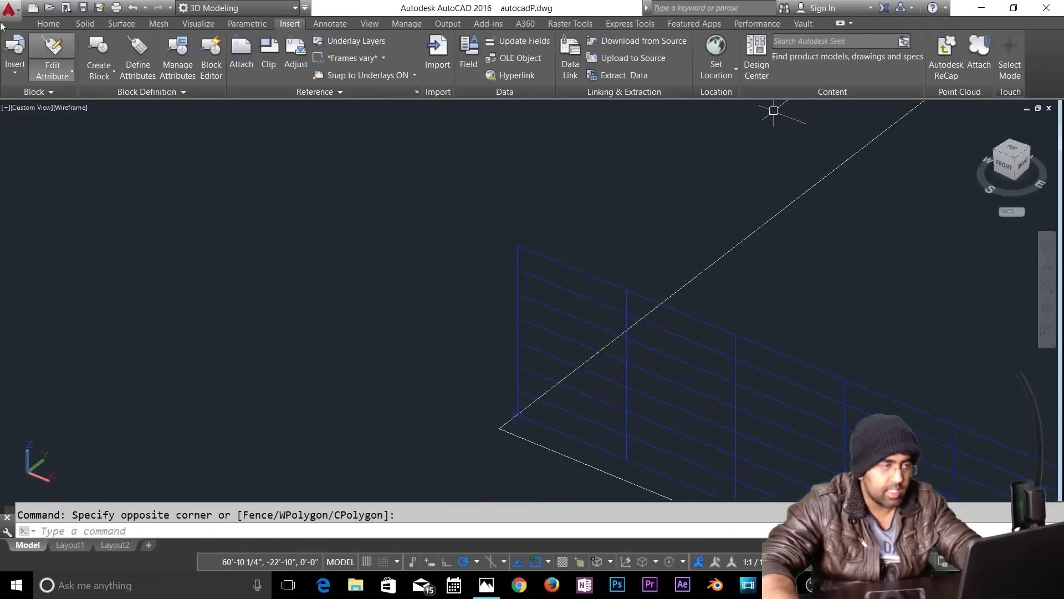
left_click(48, 24)
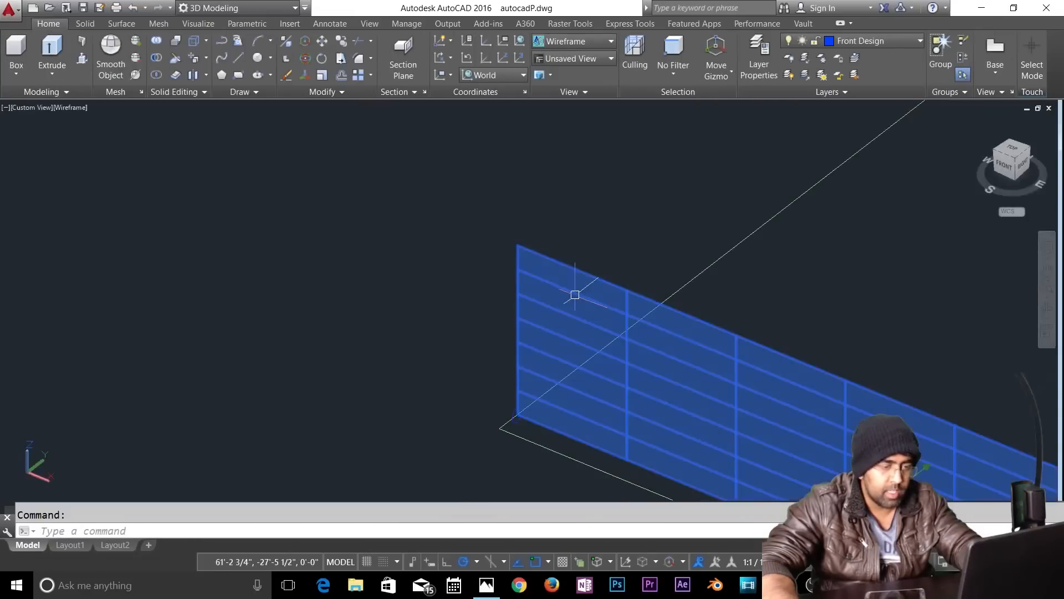
left_click(869, 43)
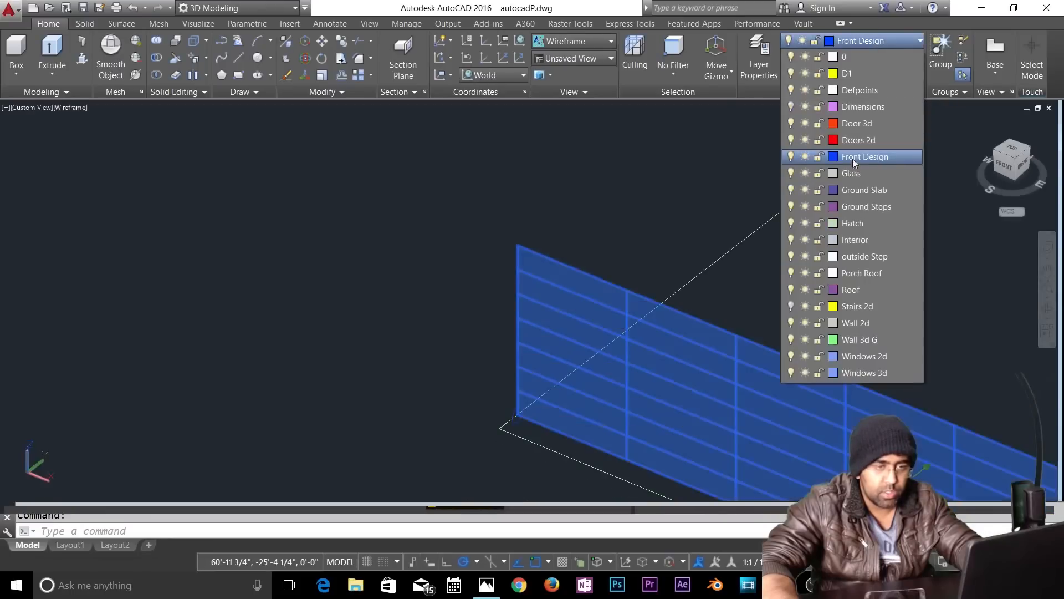
left_click(857, 174)
key("Escape")
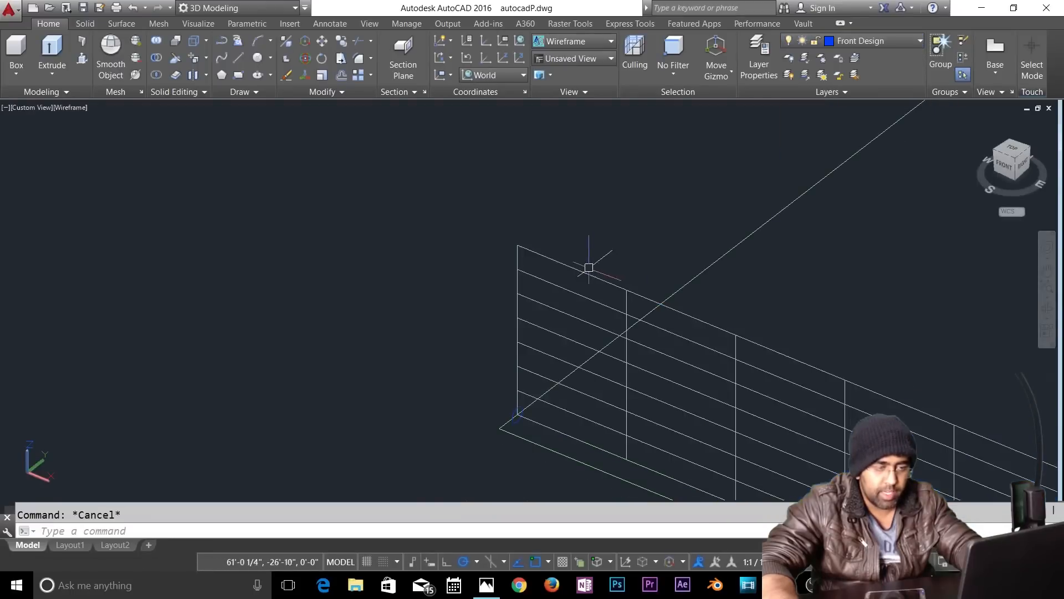
type("m")
key("Return")
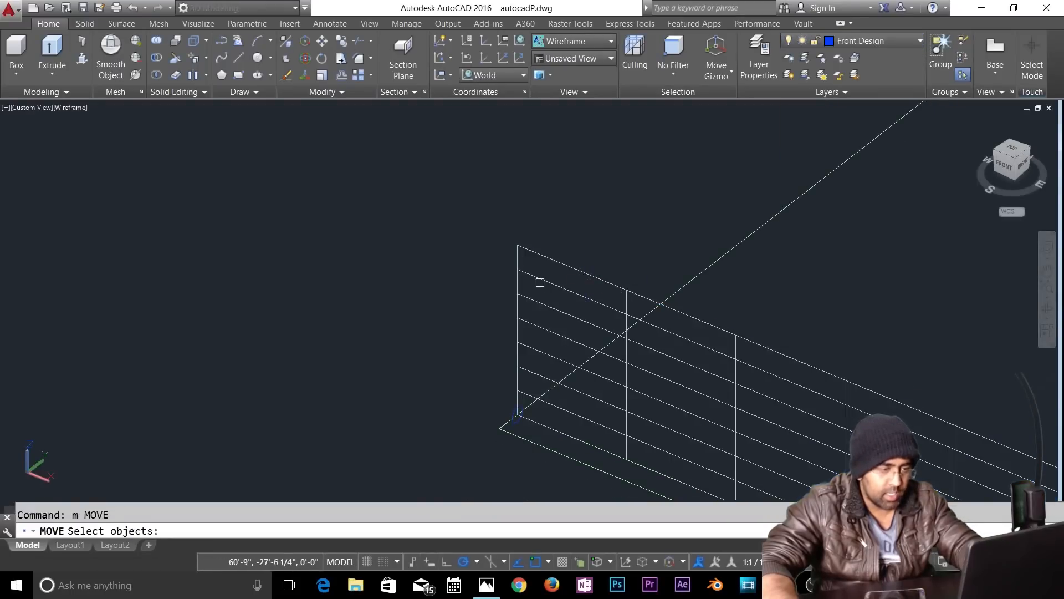
left_click(539, 281)
key("Return")
left_click(499, 429)
scroll(499, 428, "down", 3)
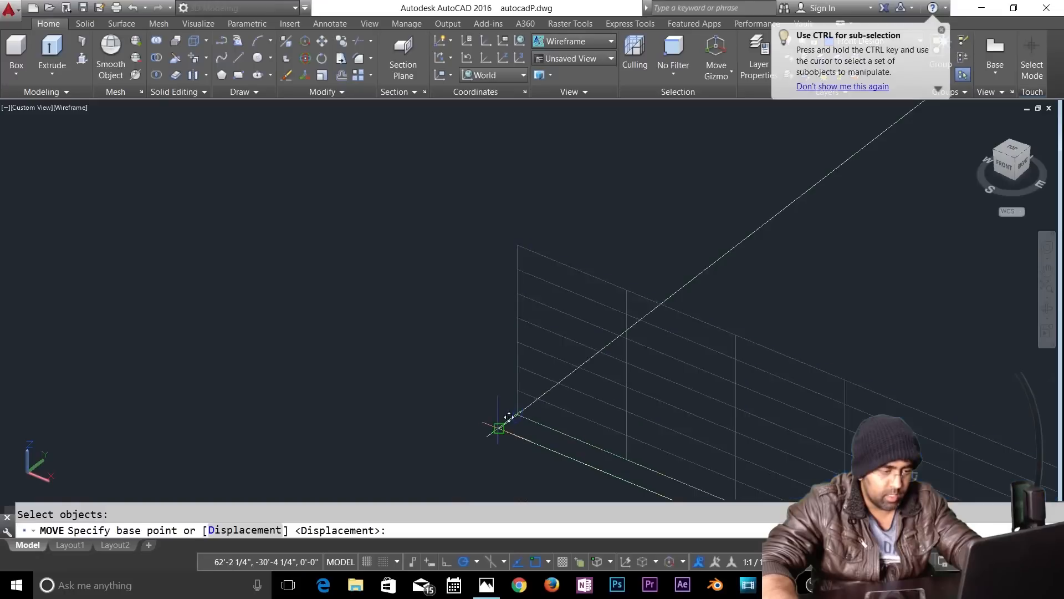
key("Escape")
key("Escape")
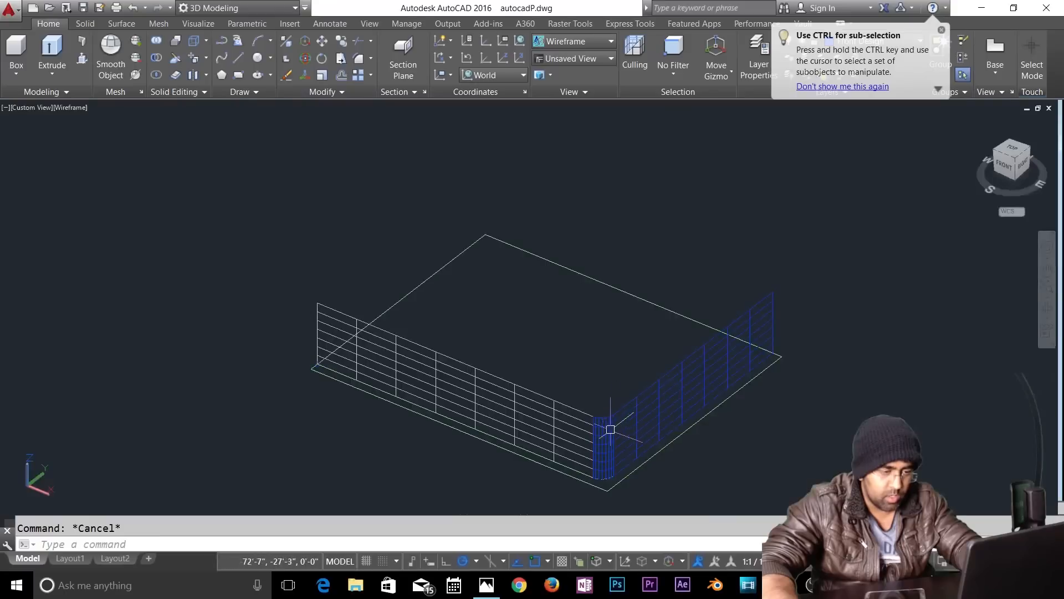
Step: Assign the rounded corner surface and the adjoining side panel surface to the Glass layer
left_click(624, 373)
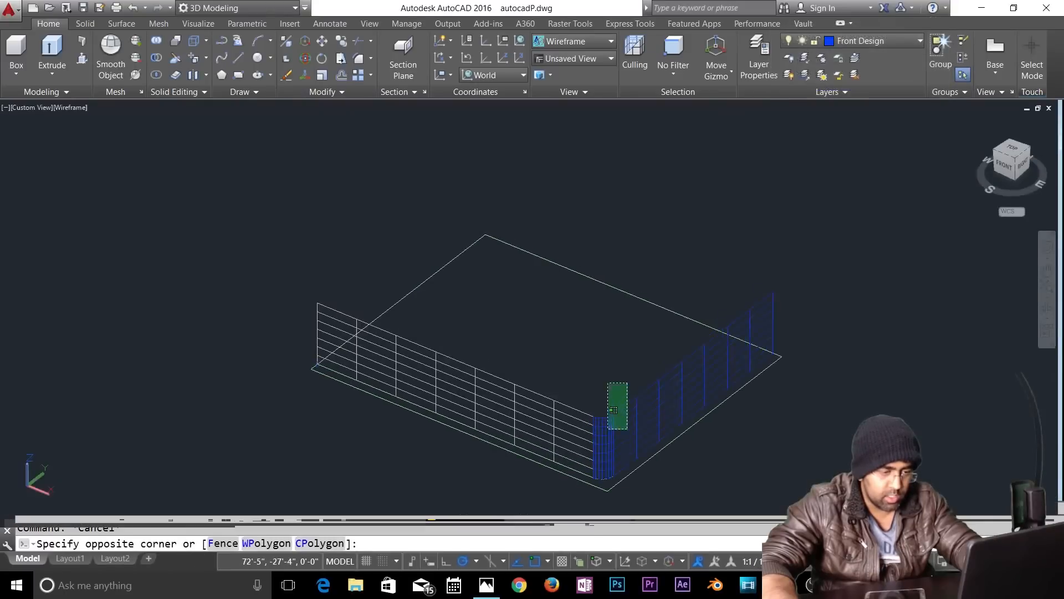
left_click(704, 207)
left_click(876, 41)
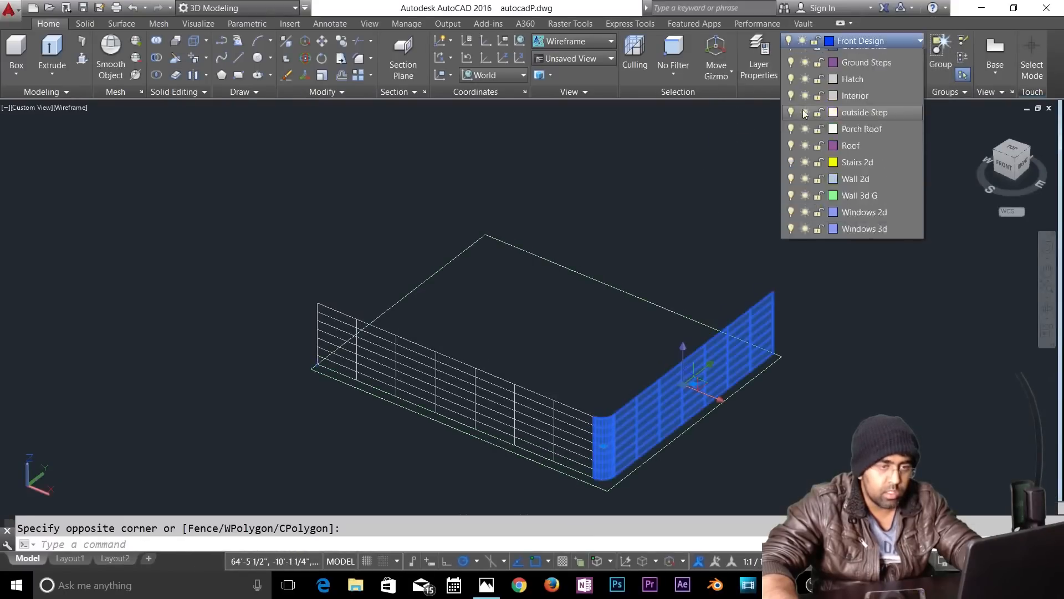
left_click(859, 171)
key("Escape")
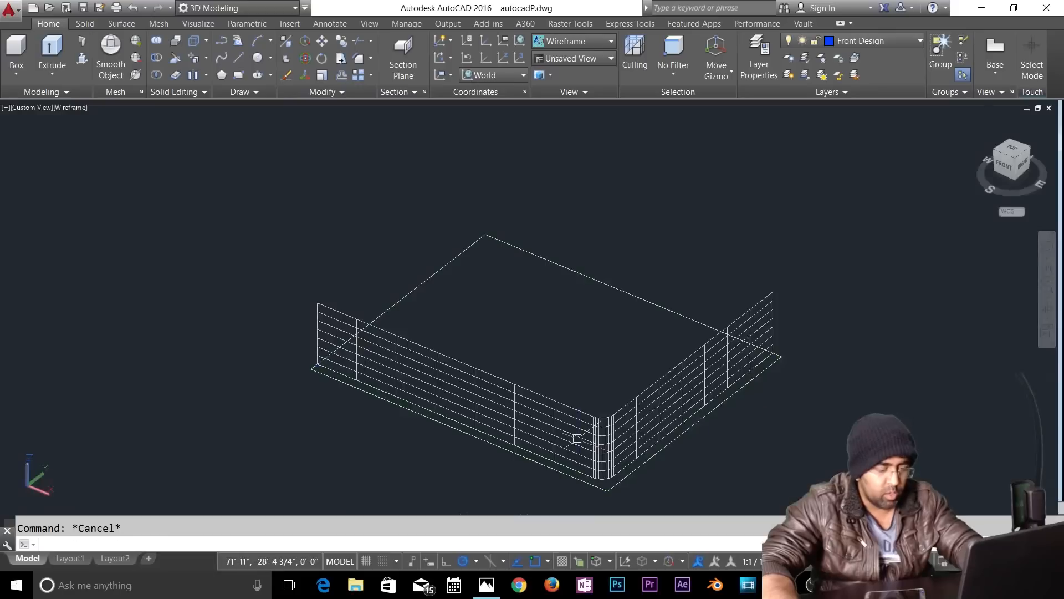
Step: Copy the three glass panel surfaces from their slab outline's corner to the matching corner of the outline carrying the stacked rails
type("co")
key("Return")
left_click(606, 368)
left_click(588, 422)
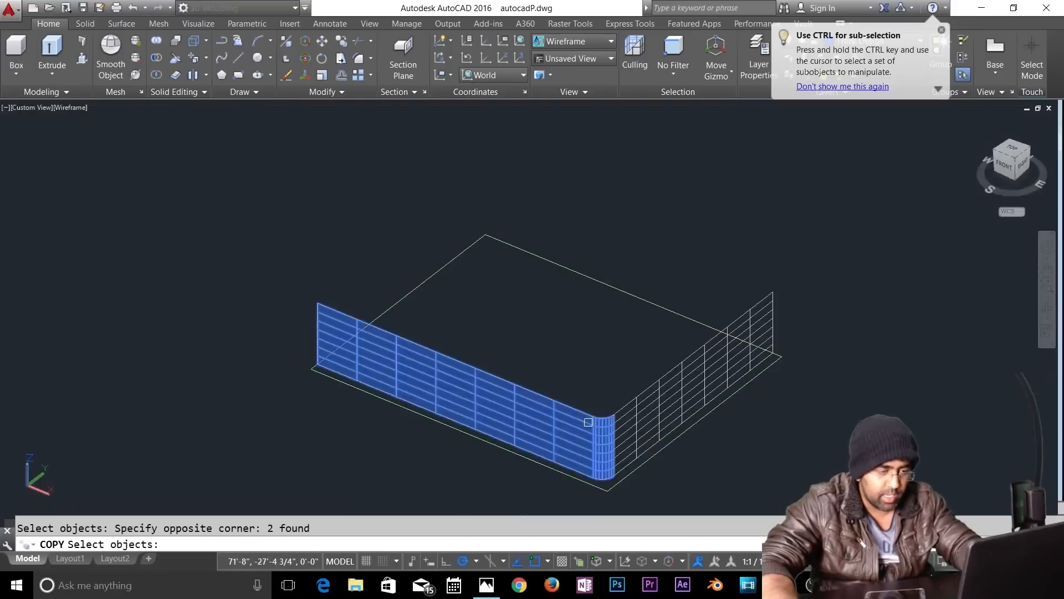
left_click(627, 376)
left_click(588, 438)
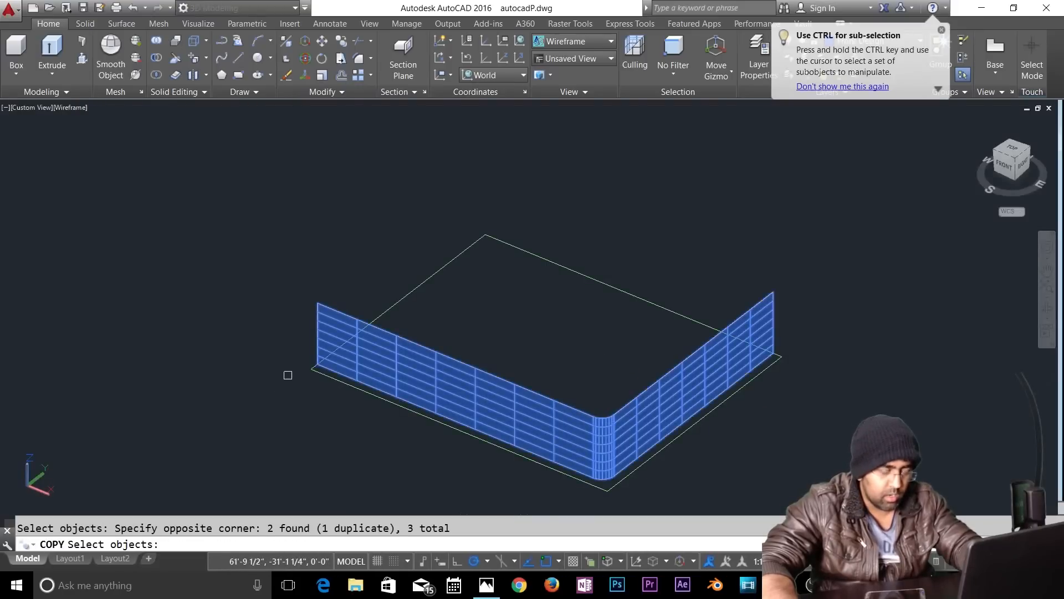
key("Return")
scroll(294, 355, "up", 5)
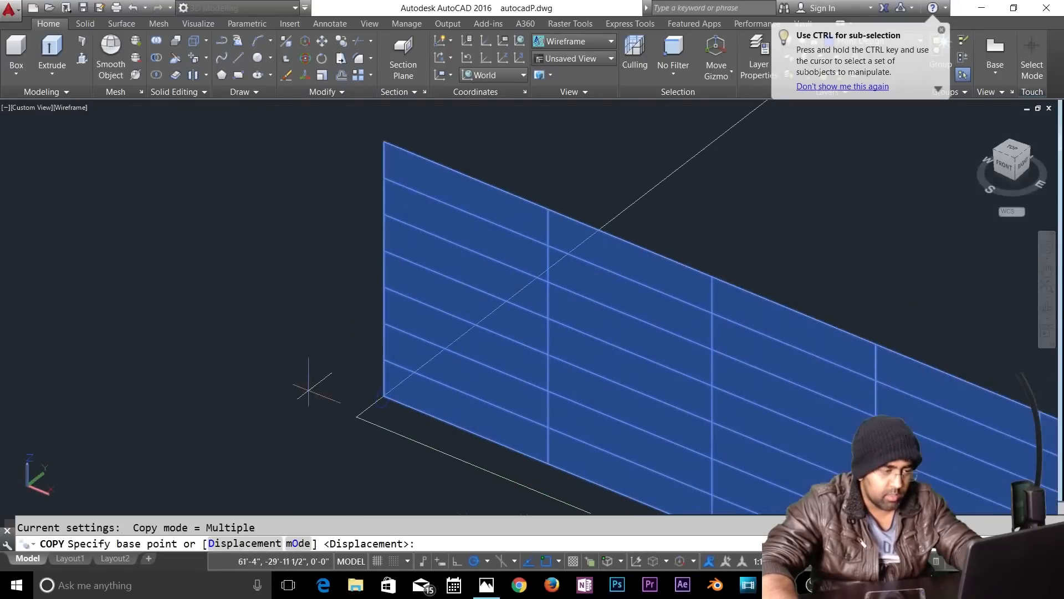
left_click(353, 418)
scroll(356, 408, "down", 10)
middle_click_drag(720, 477, 729, 356)
scroll(729, 356, "up", 8)
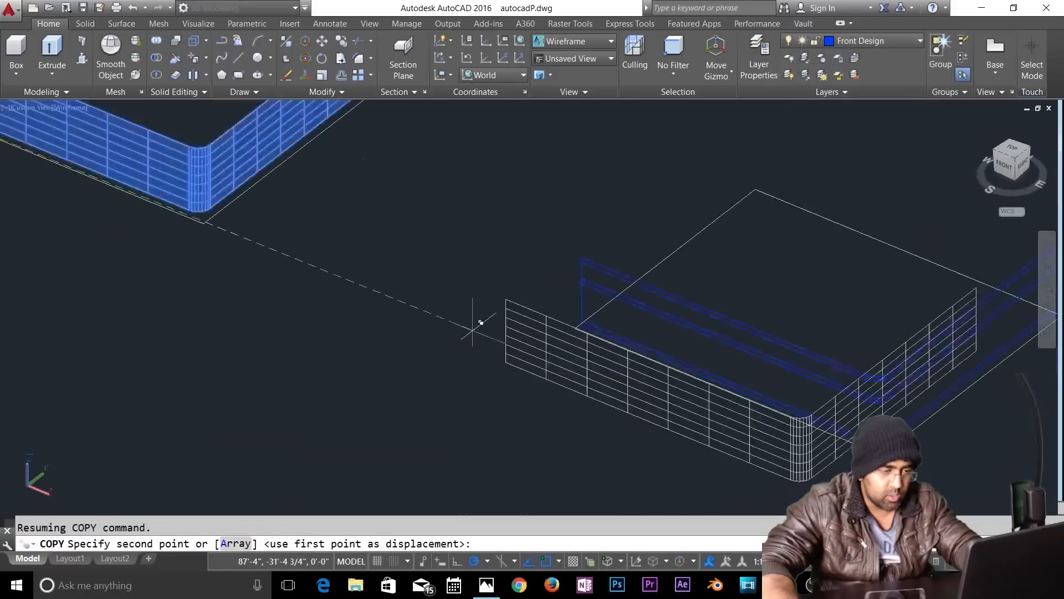
left_click(552, 288)
Step: Set the visual style to Shaded and check the glass panels against the three rails
left_click(560, 41)
left_click(422, 141)
middle_click_drag(680, 345, 422, 265)
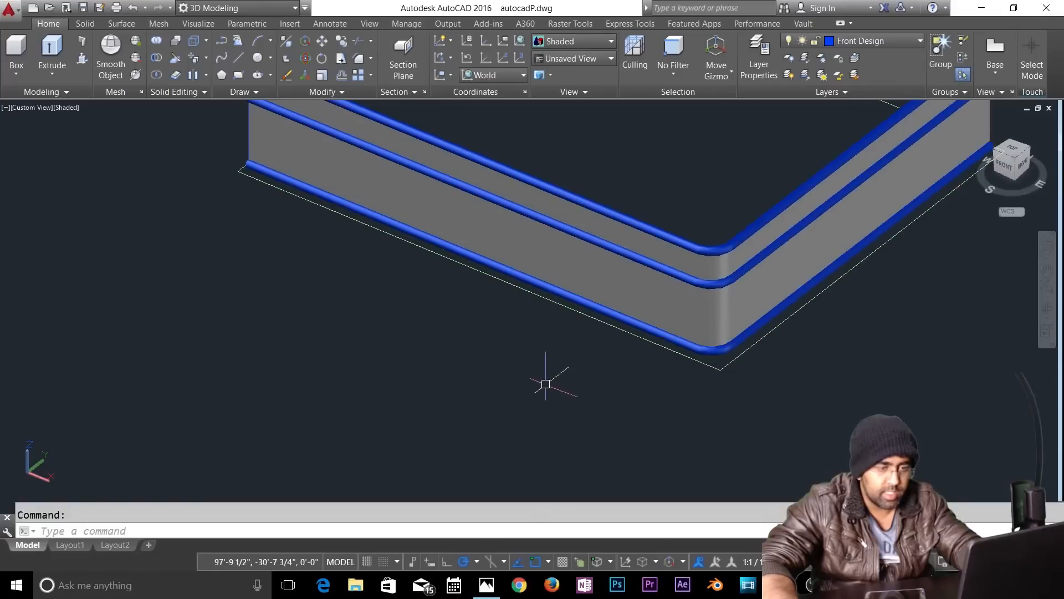
scroll(546, 380, "down", 3)
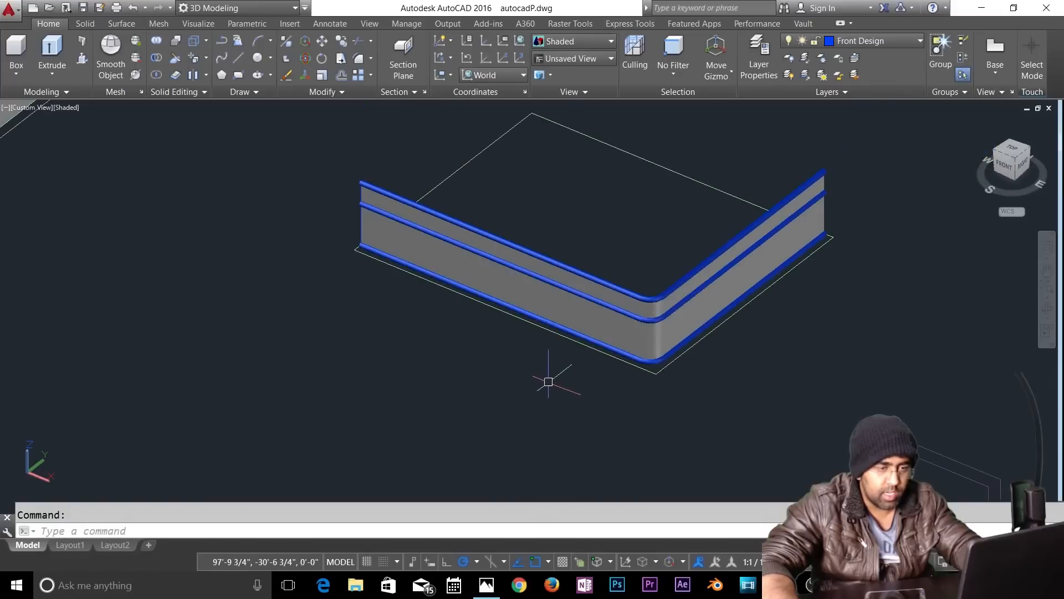
middle_click_drag(510, 381, 613, 447)
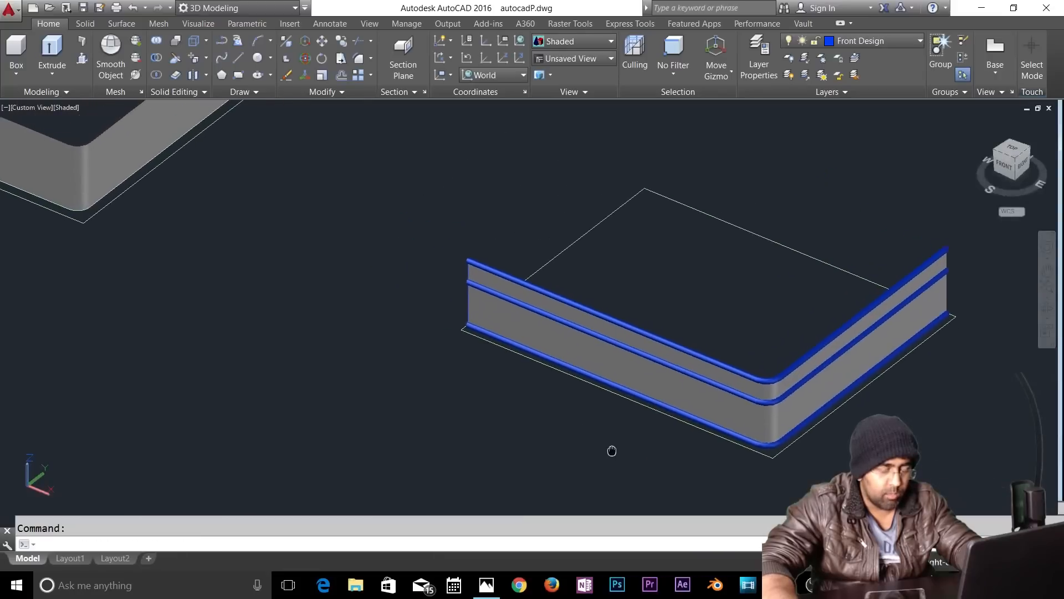
Step: Delete the original front, corner and side panel surfaces from the slab outline without rails, keeping its filleted inner path
key("Escape")
scroll(461, 357, "down", 4)
middle_click_drag(490, 377, 807, 444)
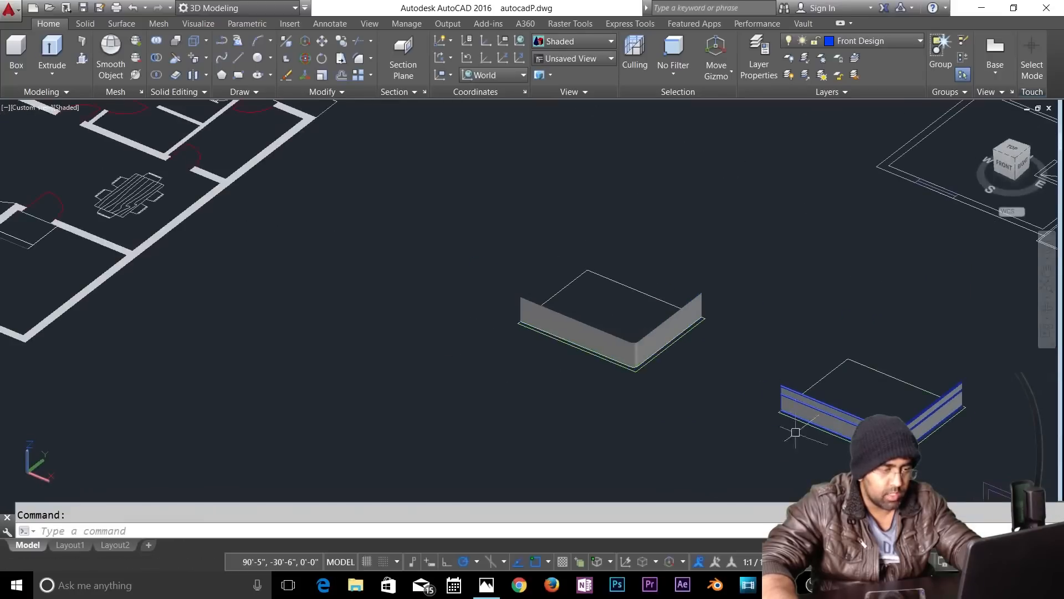
scroll(631, 346, "up", 6)
scroll(640, 371, "down", 6)
scroll(640, 371, "down", 2)
middle_click_drag(477, 328, 351, 280)
scroll(492, 299, "up", 3)
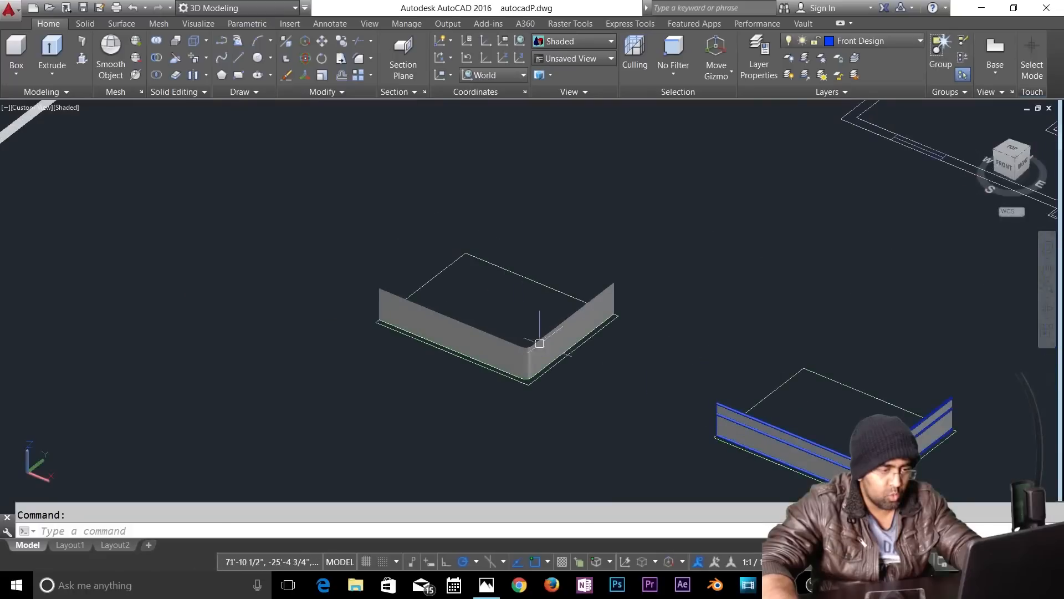
scroll(532, 361, "up", 8)
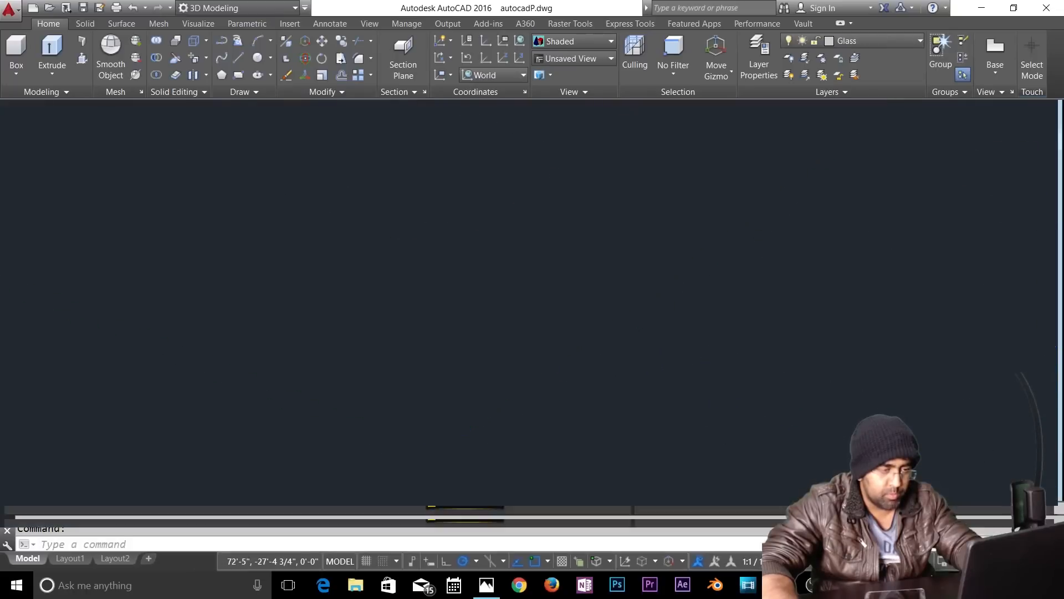
key("Escape")
left_click(477, 198)
left_click(436, 265)
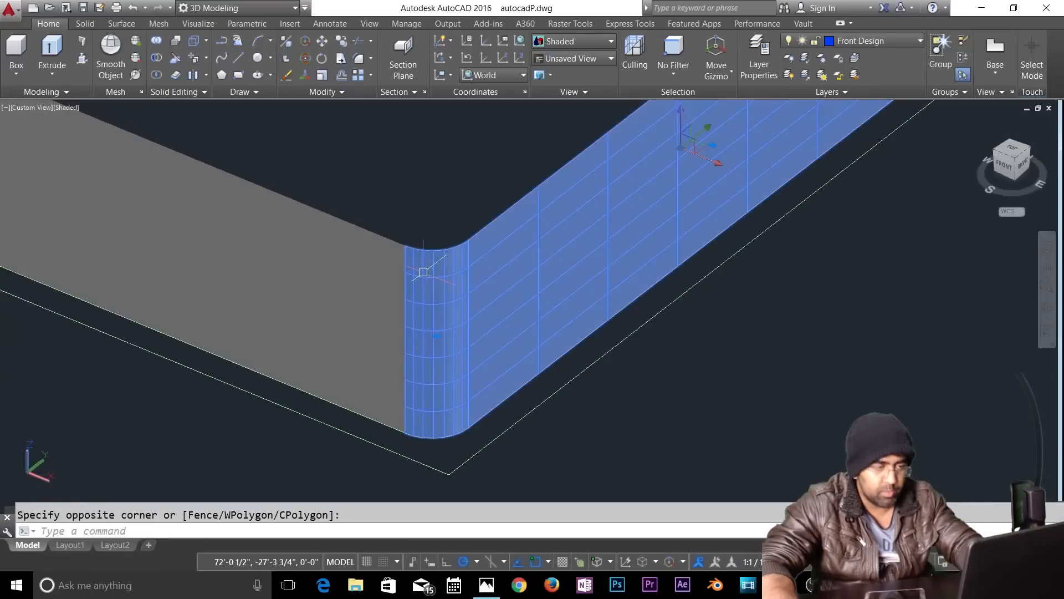
key("Delete")
left_click(440, 221)
key("Delete")
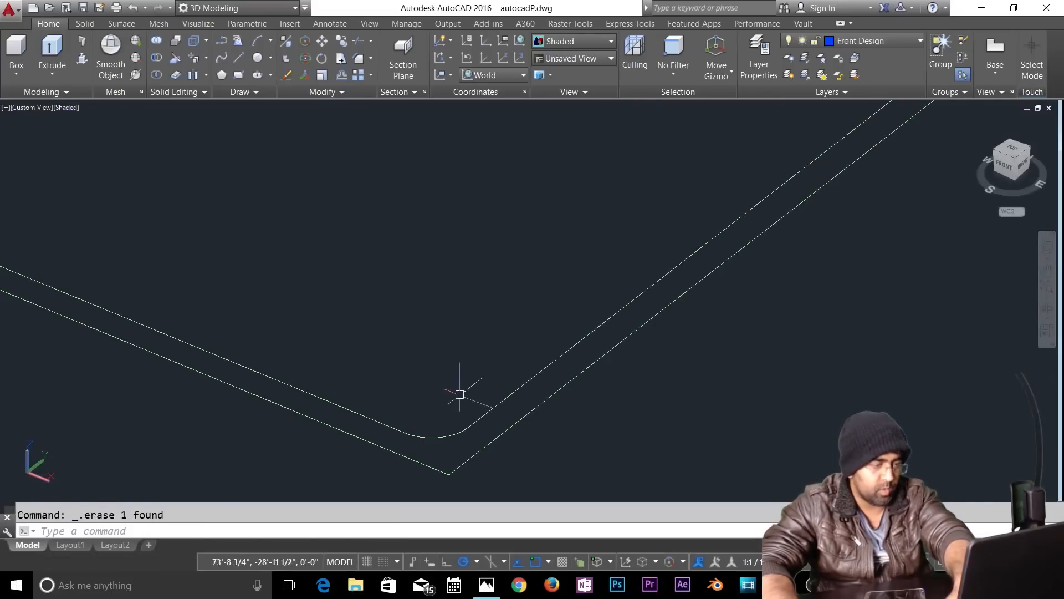
Step: Try to divide the filleted inner path using the Divide command
left_click(482, 419)
key("Escape")
scroll(653, 397, "down", 5)
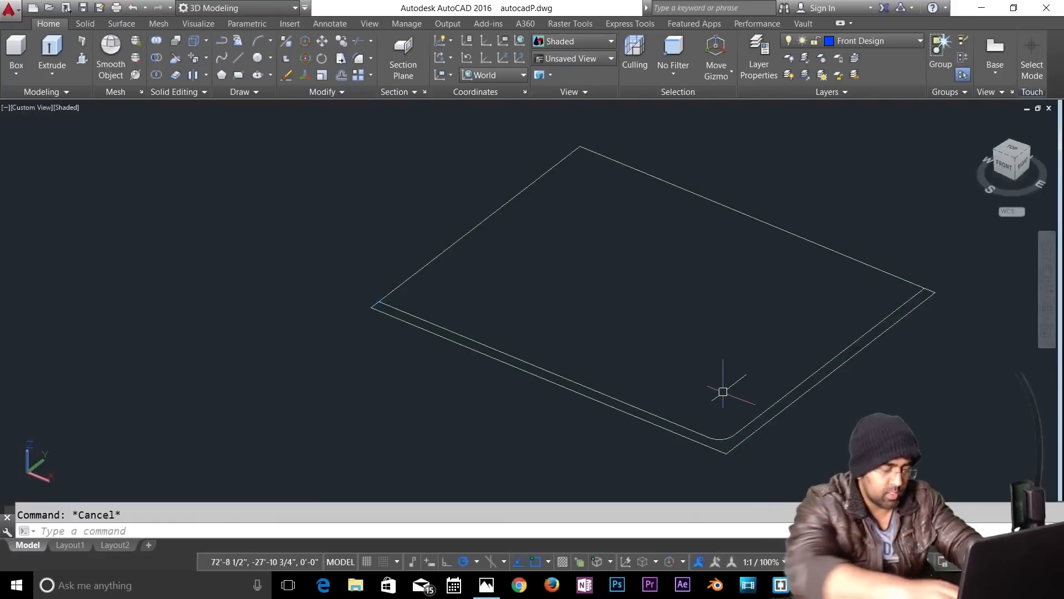
key("Return")
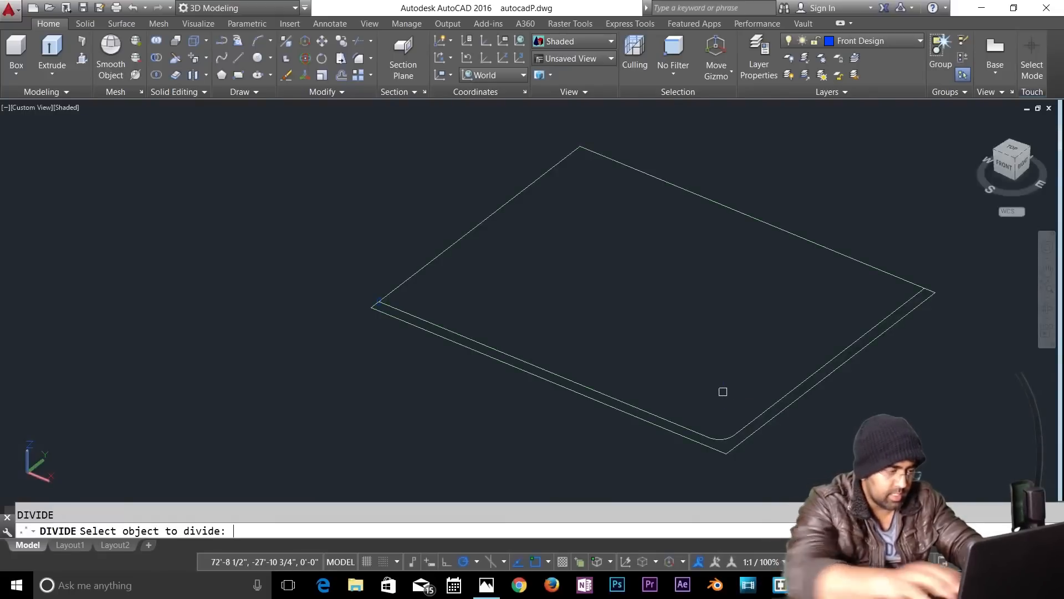
left_click(688, 424)
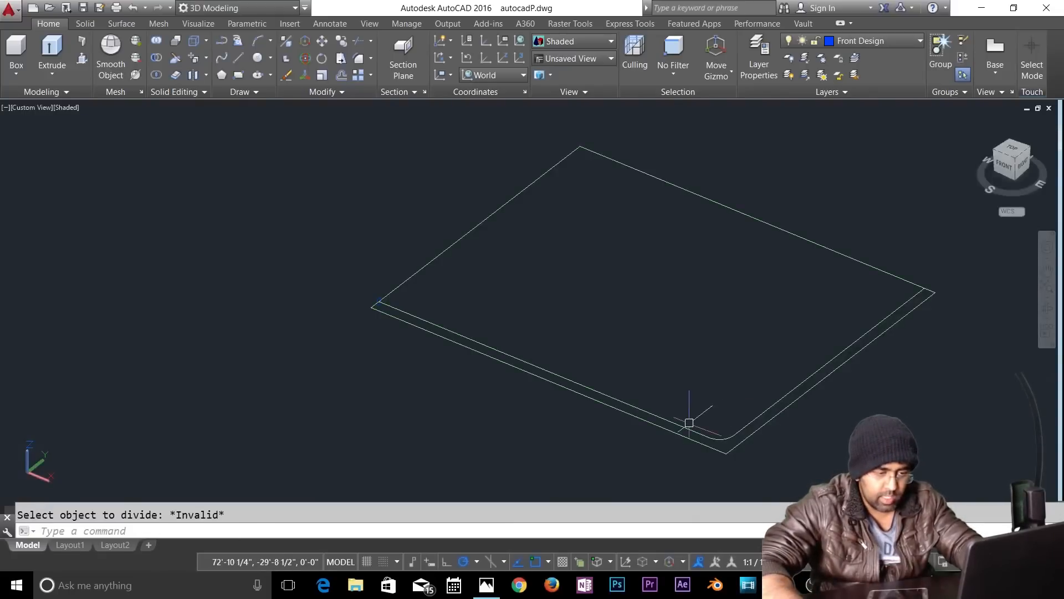
key("Return")
left_click(683, 427)
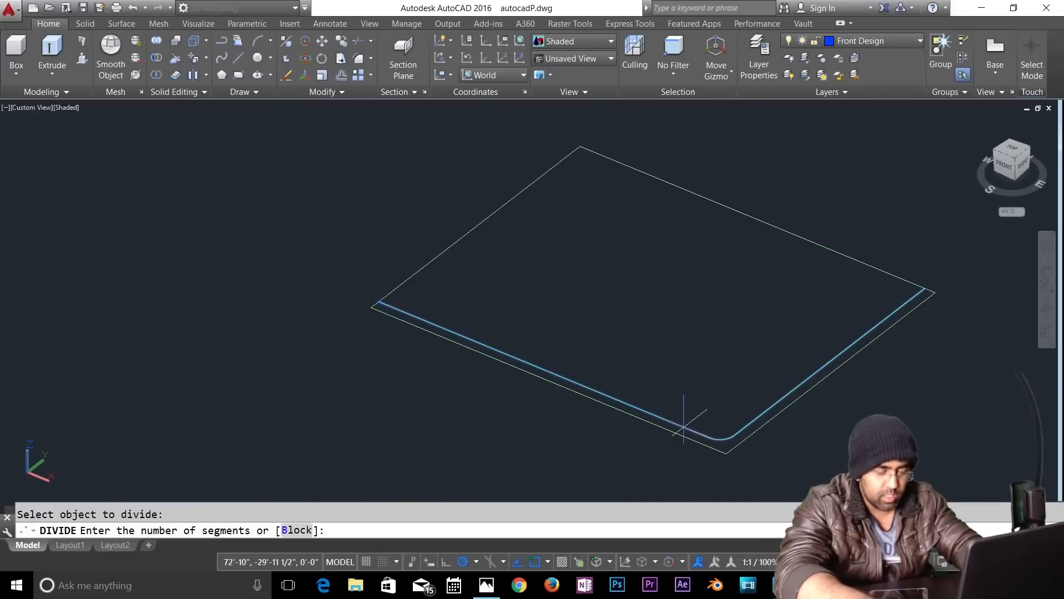
key("Escape")
Step: Delete the upright blue circle at the far-left end of the inner path
scroll(393, 308, "up", 4)
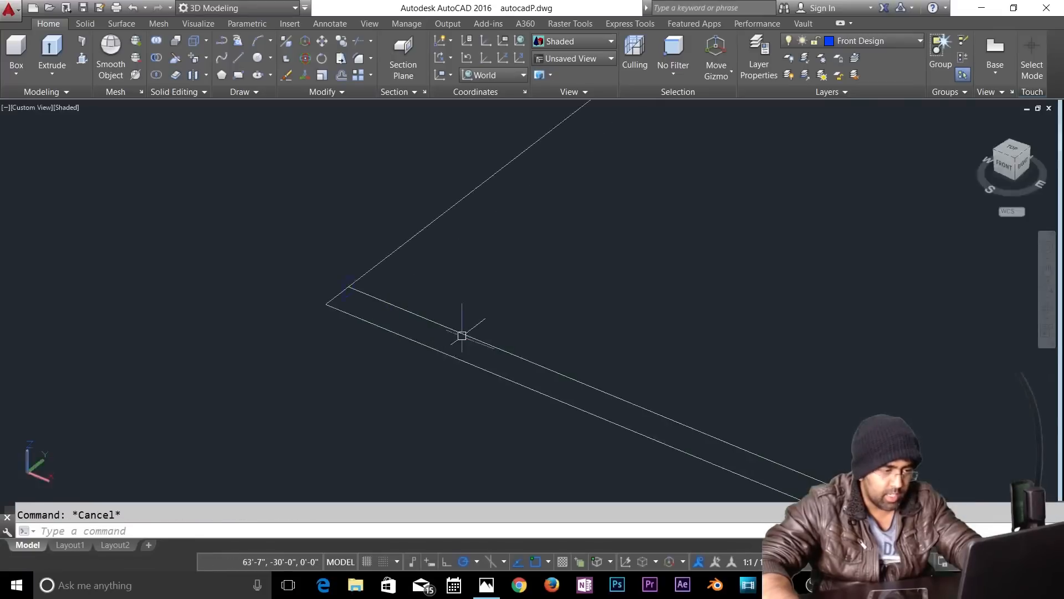
scroll(407, 308, "up", 2)
scroll(311, 267, "up", 4)
left_click(316, 275)
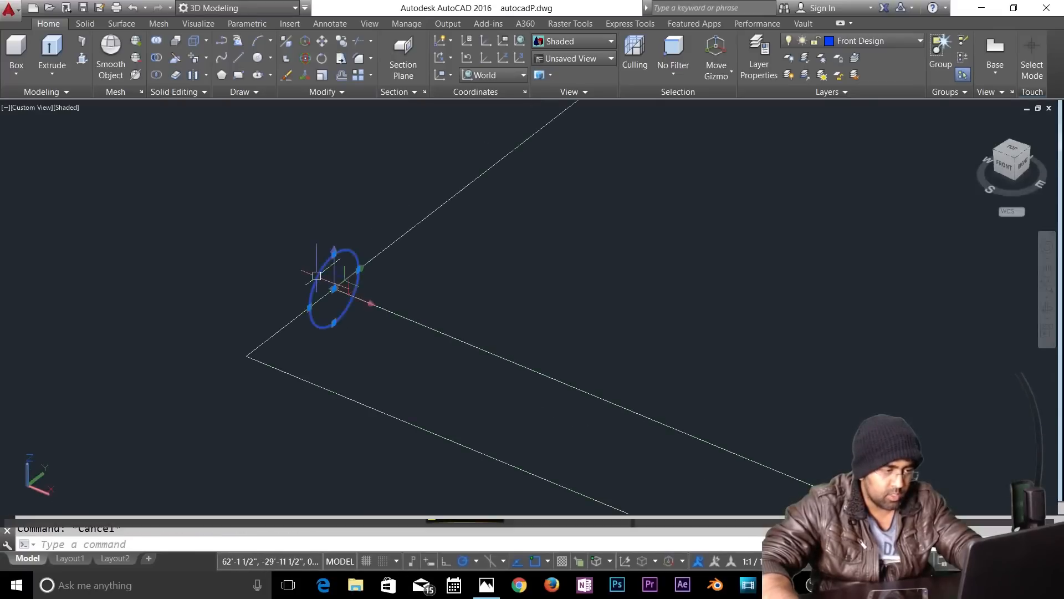
key("Delete")
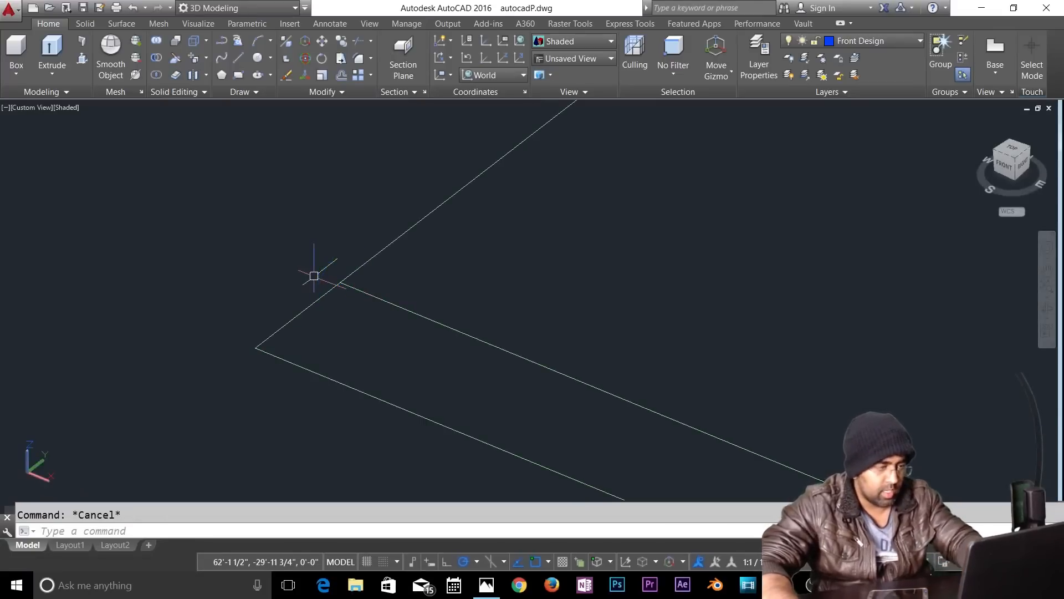
Step: Draw a flat circle of 2 1/2" diameter centred on the far-left endpoint of the inner path
type("c")
key("Return")
key("Escape")
type("c")
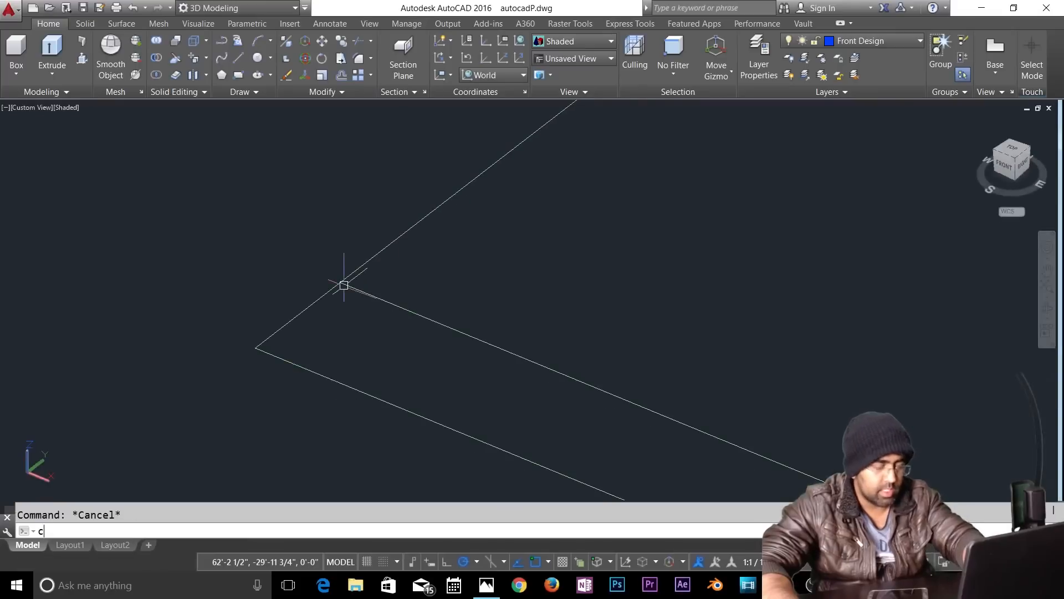
key("Return")
left_click(340, 282)
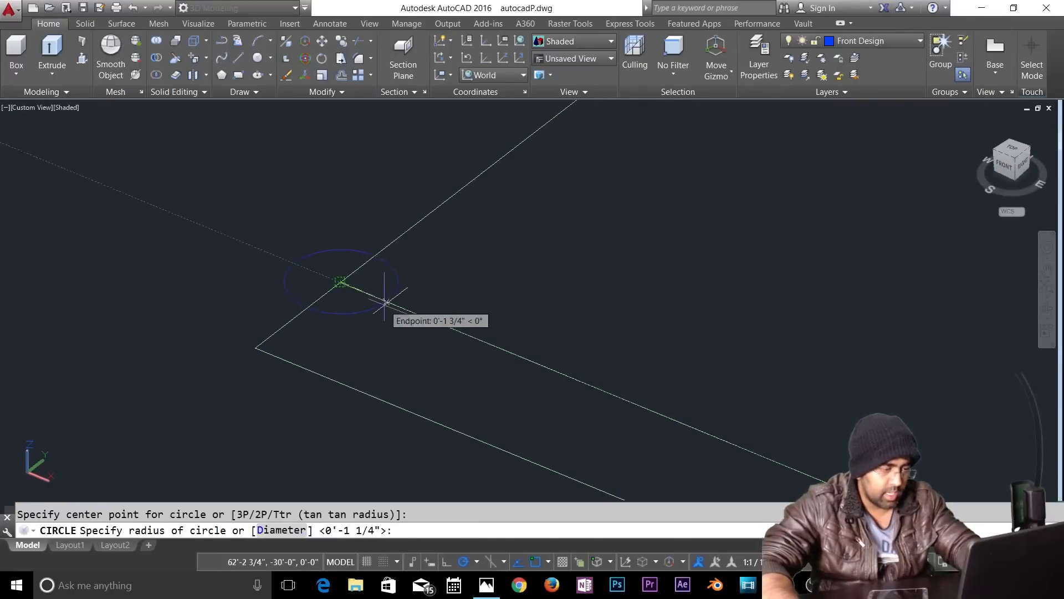
type("d")
key("Return")
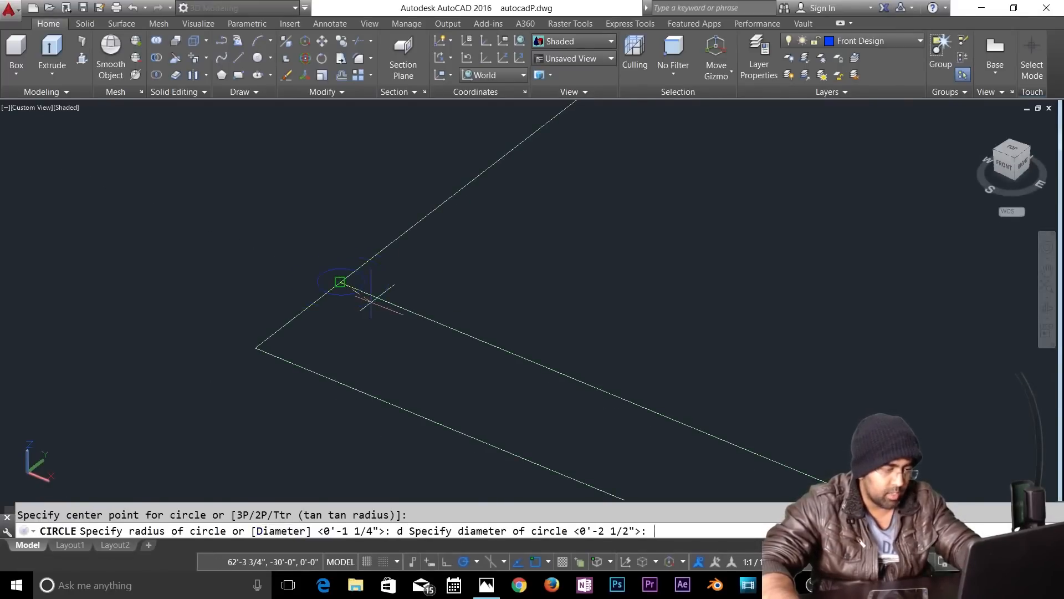
key("Escape")
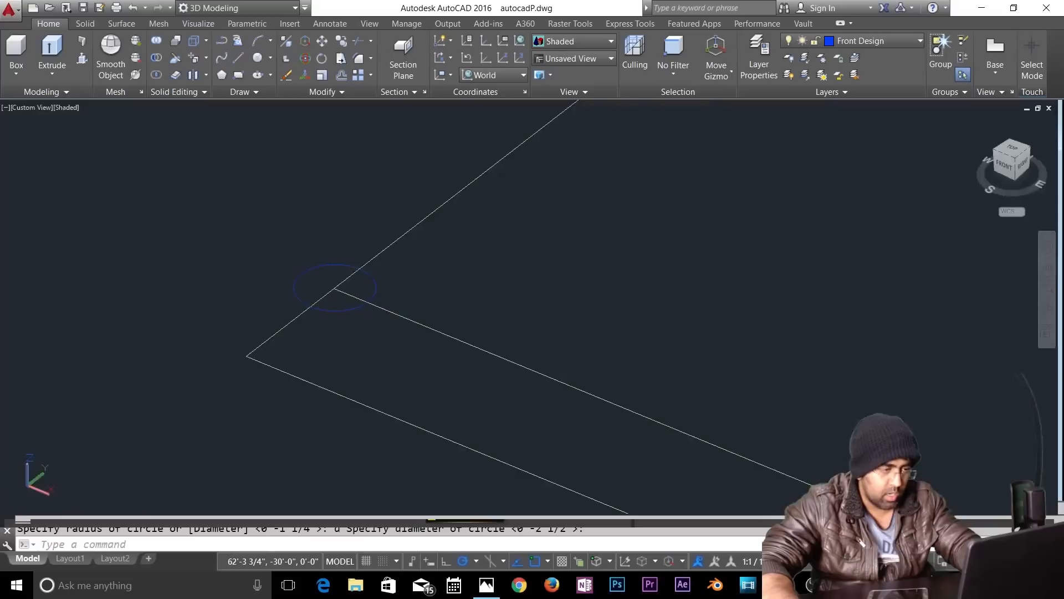
Step: Extrude the circle upward 2.5' to form a solid post
key("BackSpace")
key("BackSpace")
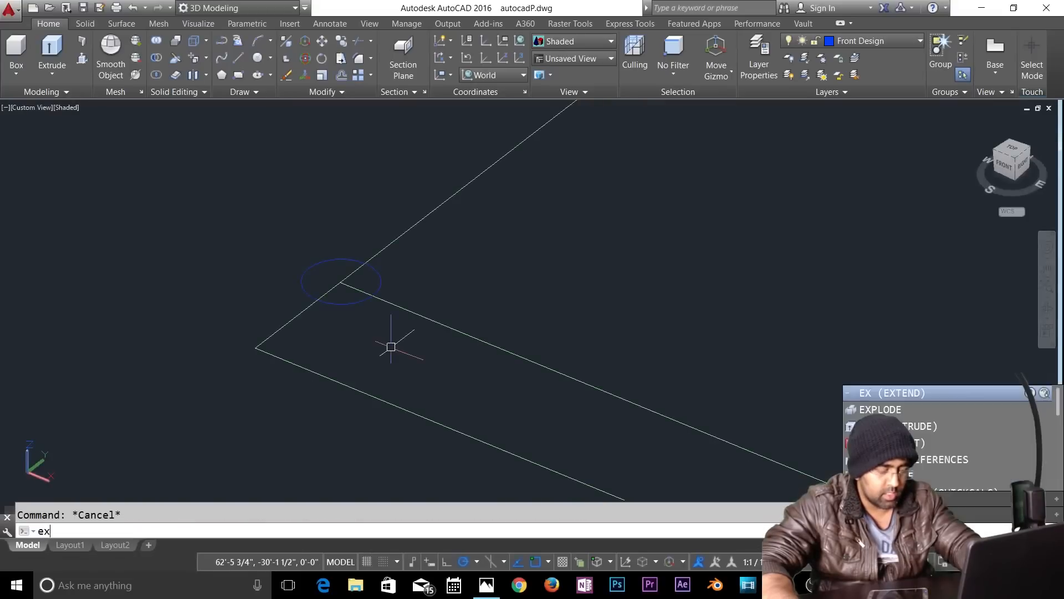
type("t")
key("Return")
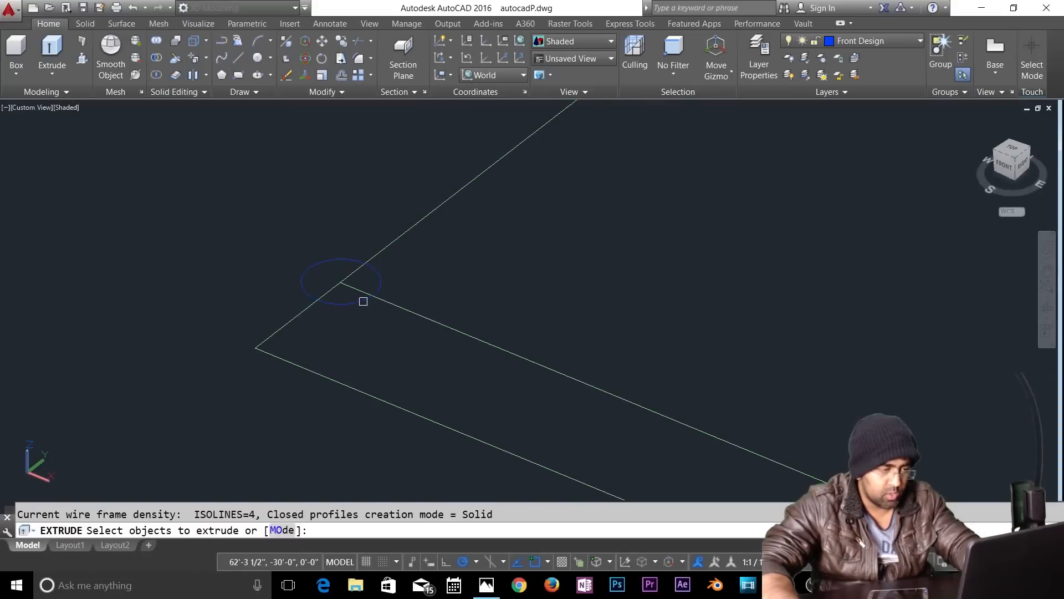
left_click(361, 301)
key("Return")
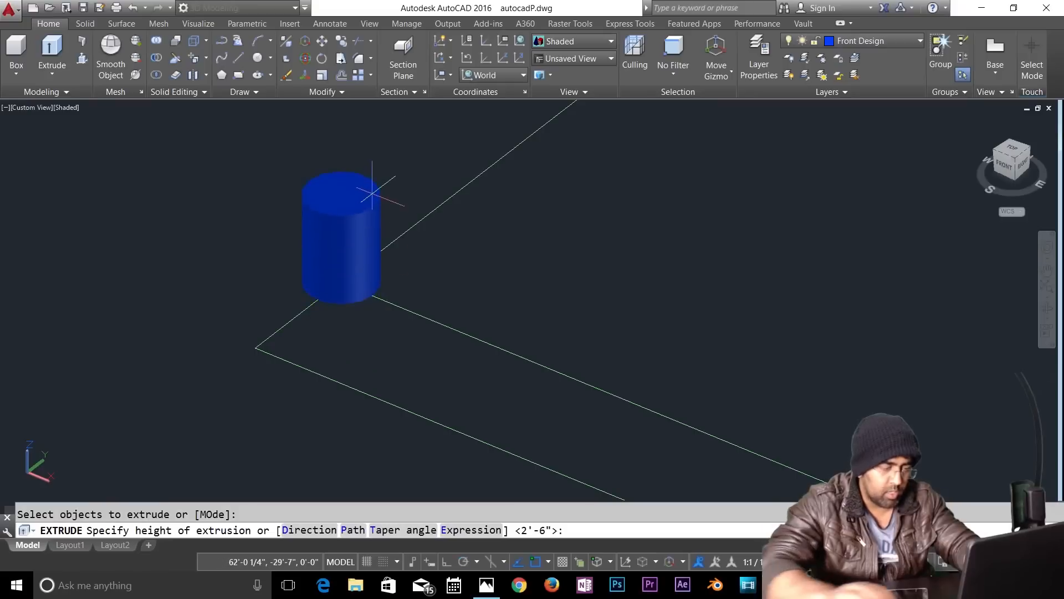
type("2.5'")
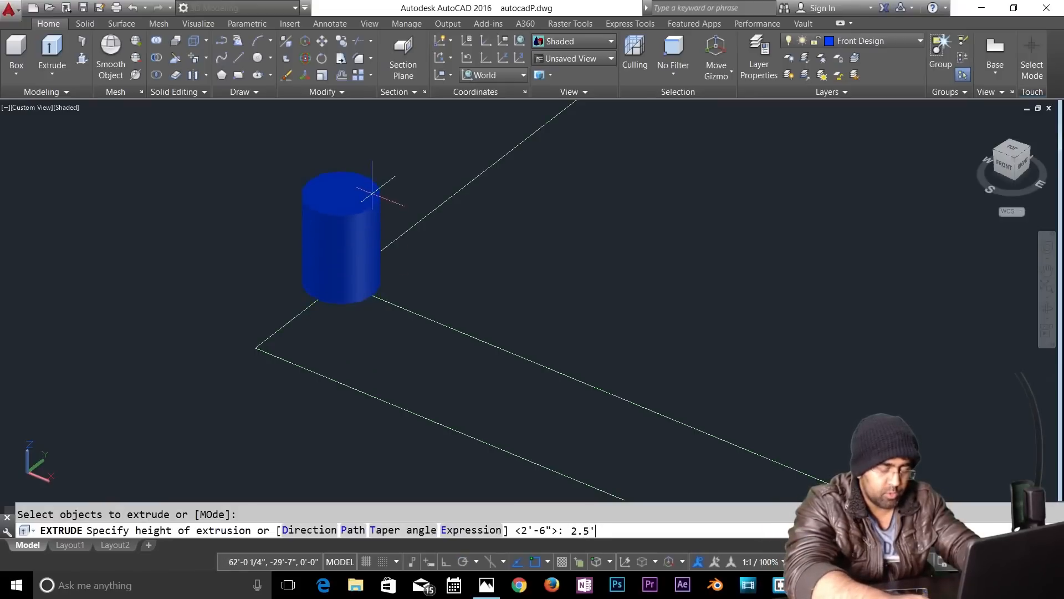
key("Return")
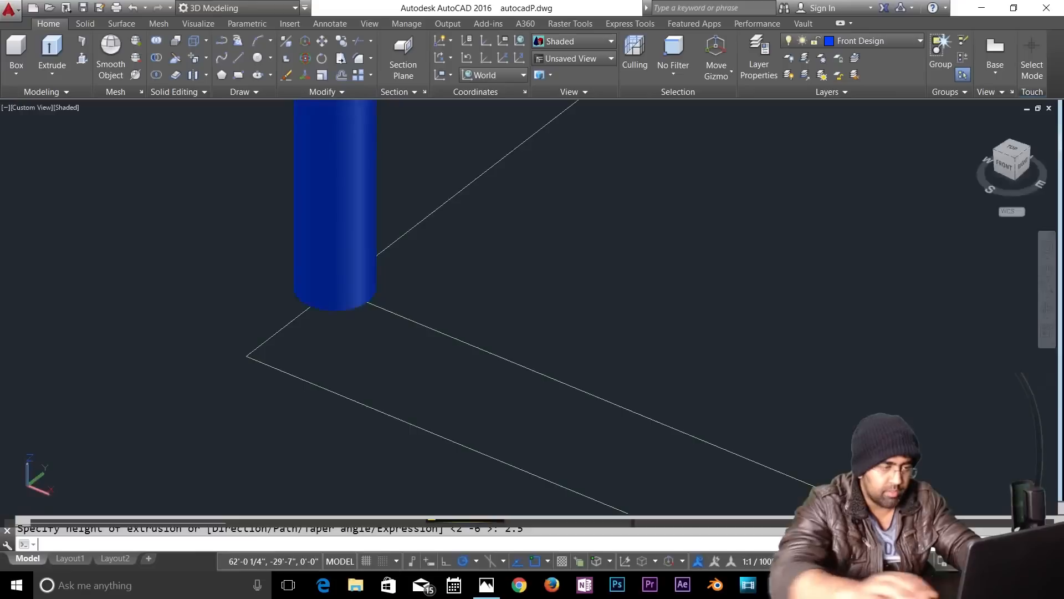
scroll(481, 279, "down", 4)
middle_click_drag(460, 348, 409, 418)
key("Escape")
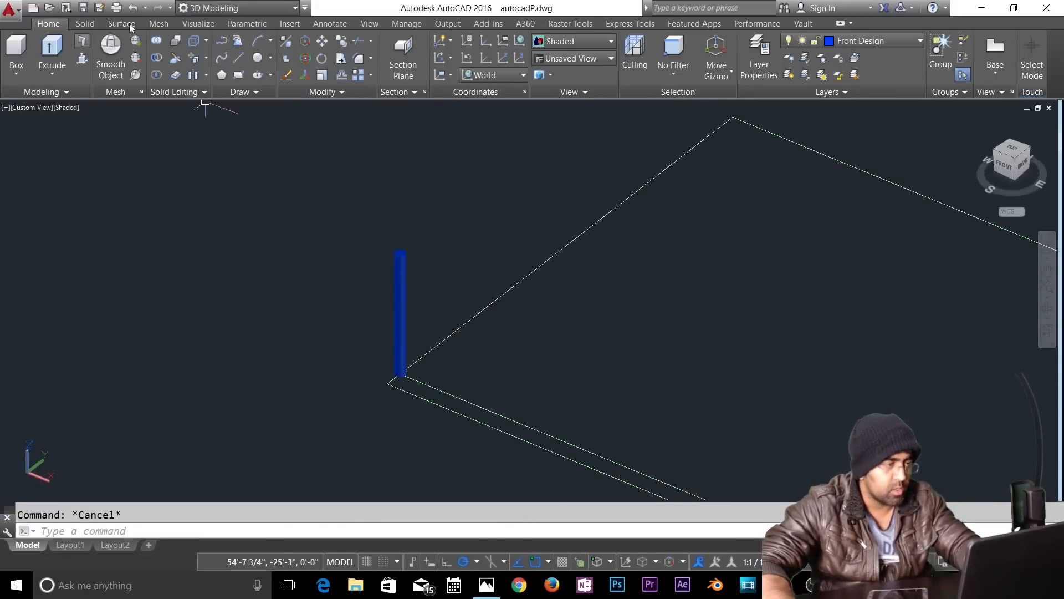
Step: Set up a new block definition named cc with the blue post as its object
left_click(289, 24)
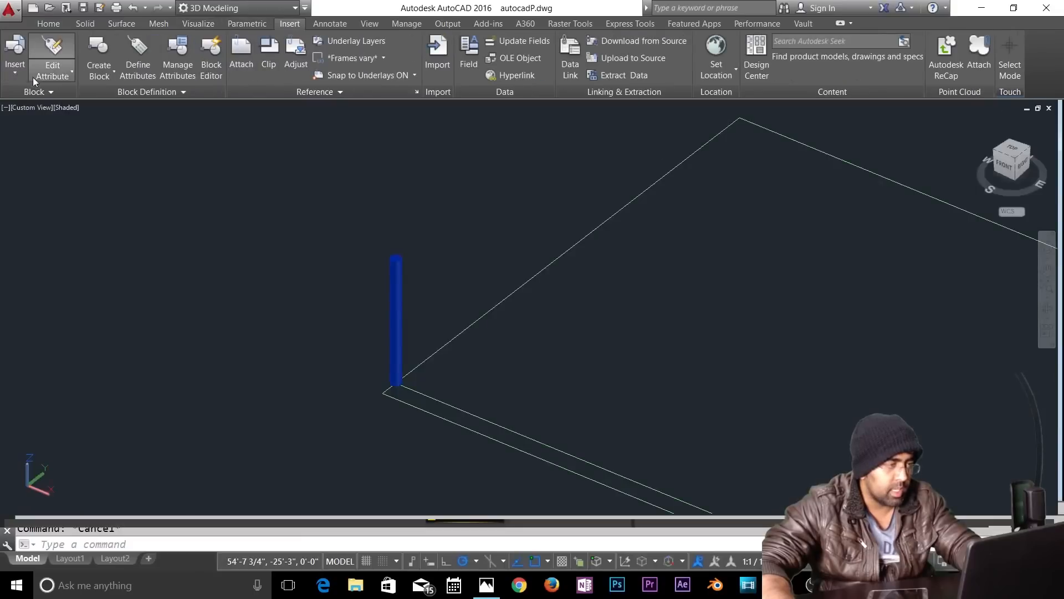
left_click(99, 75)
left_click(106, 51)
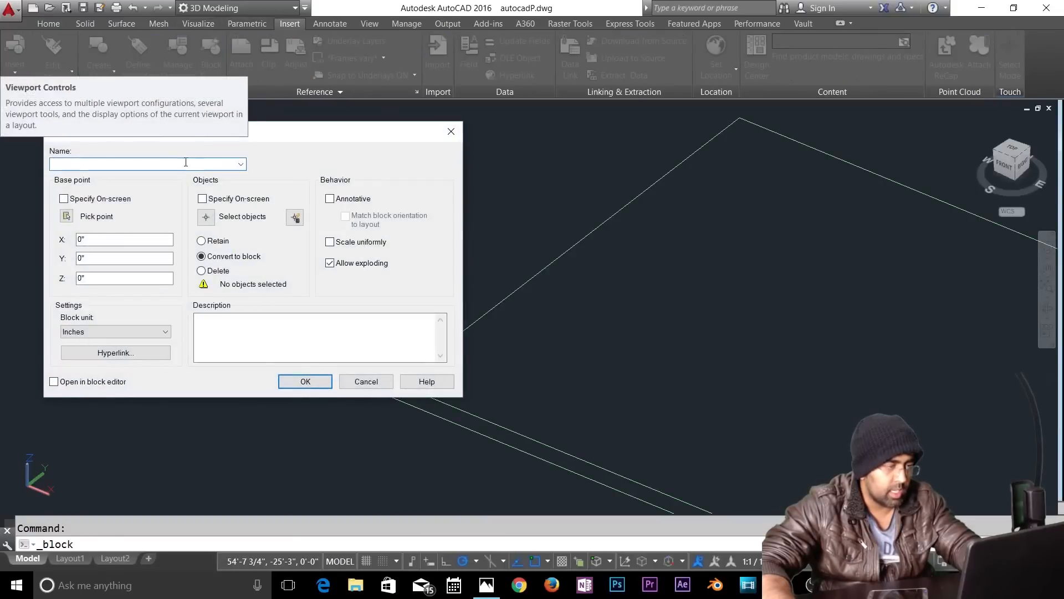
left_click(206, 216)
left_click(394, 298)
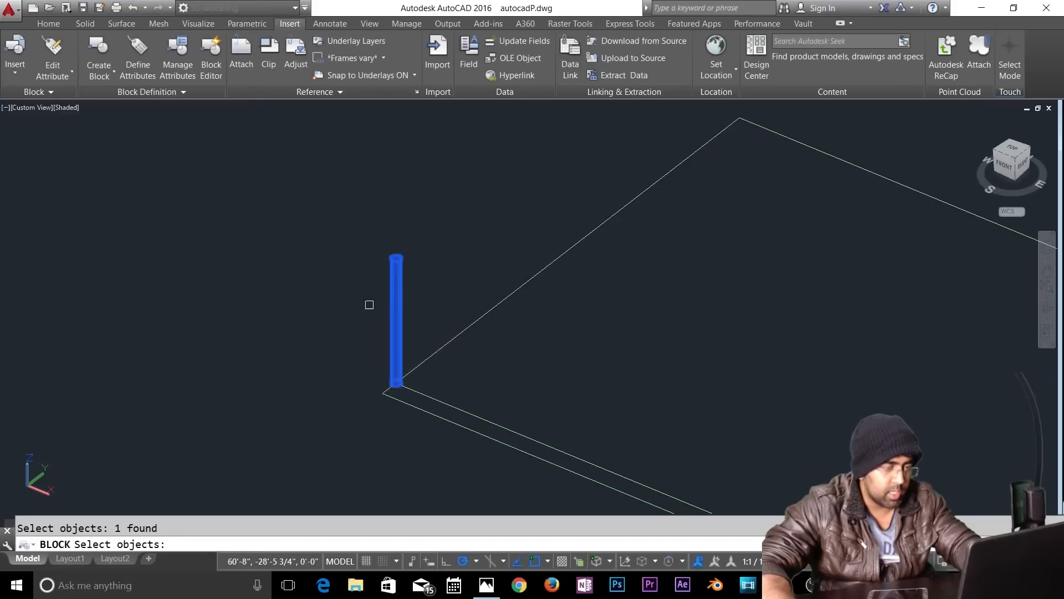
key("Return")
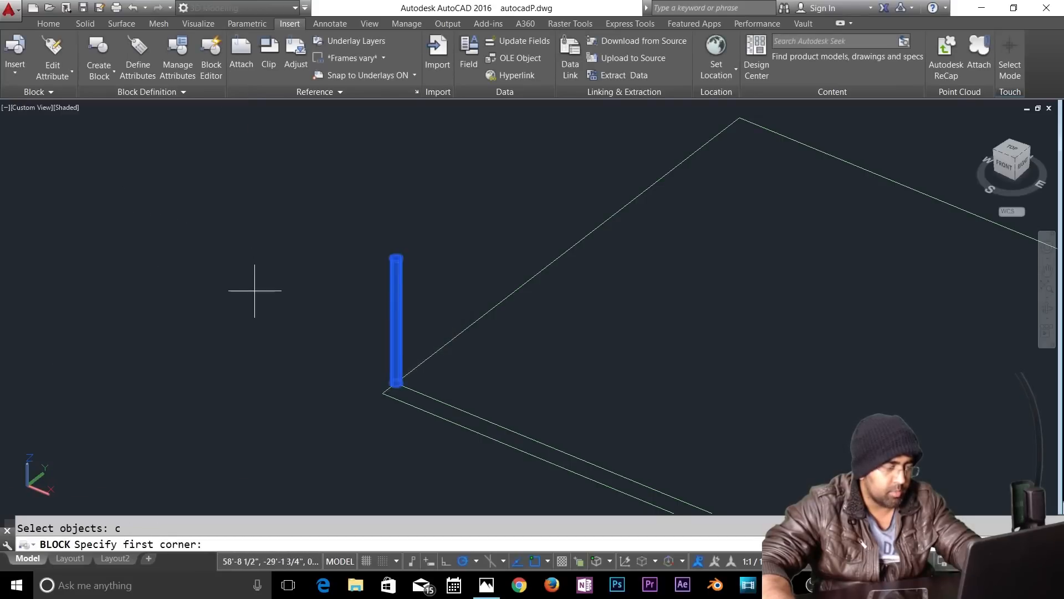
key("Escape")
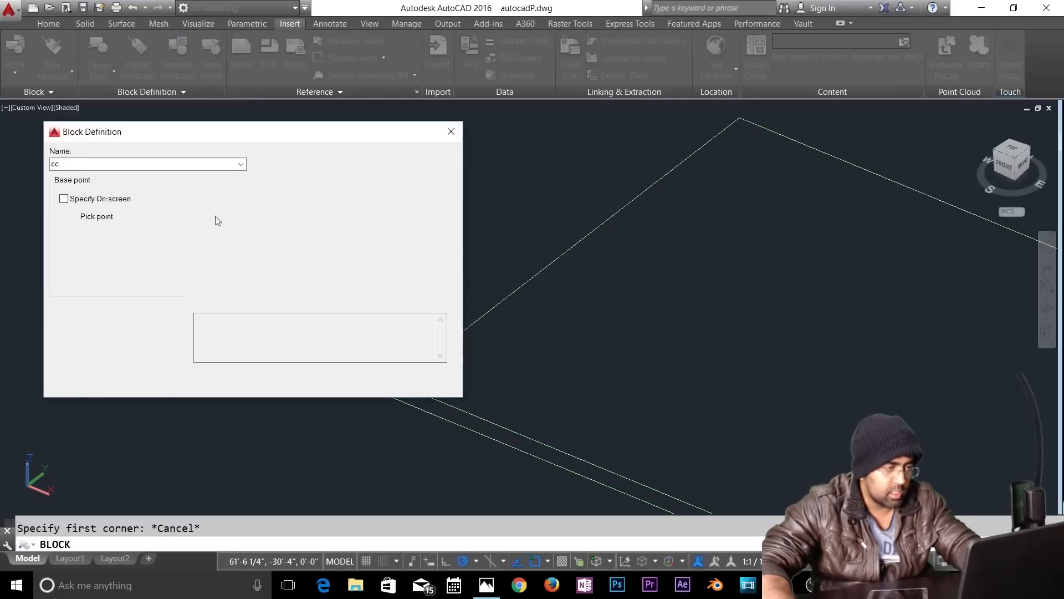
left_click(207, 215)
left_click(398, 286)
key("Return")
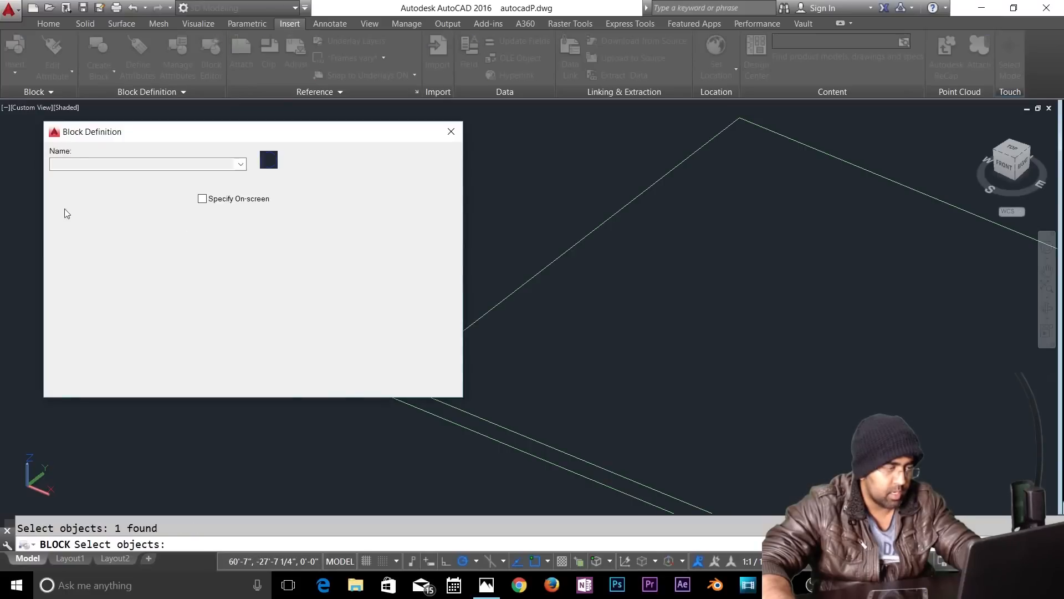
Step: Set the block's base point at the centre of the post's bottom face and create the block
left_click(65, 216)
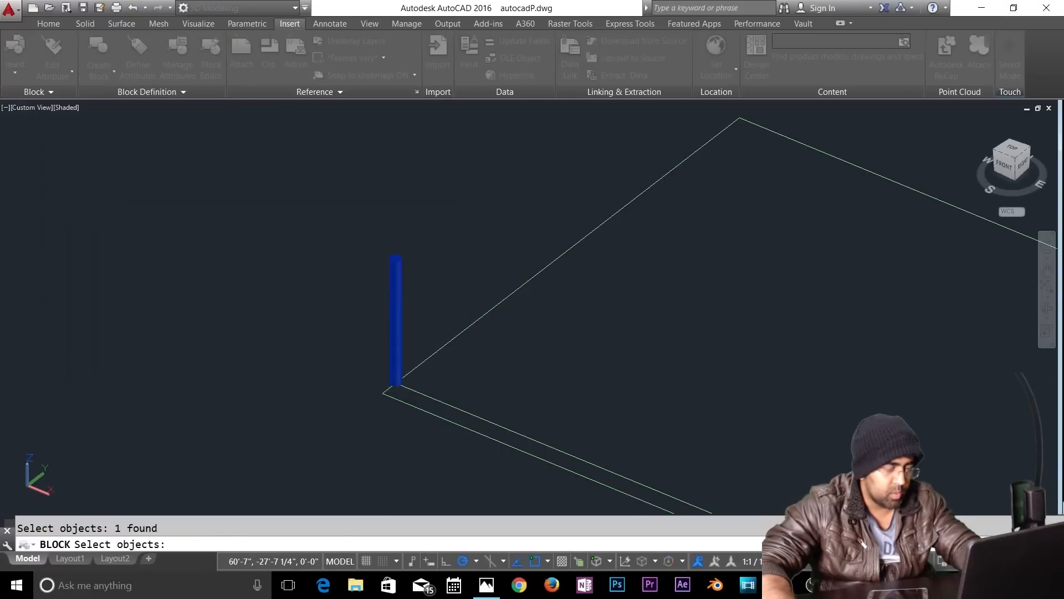
scroll(382, 415, "up", 4)
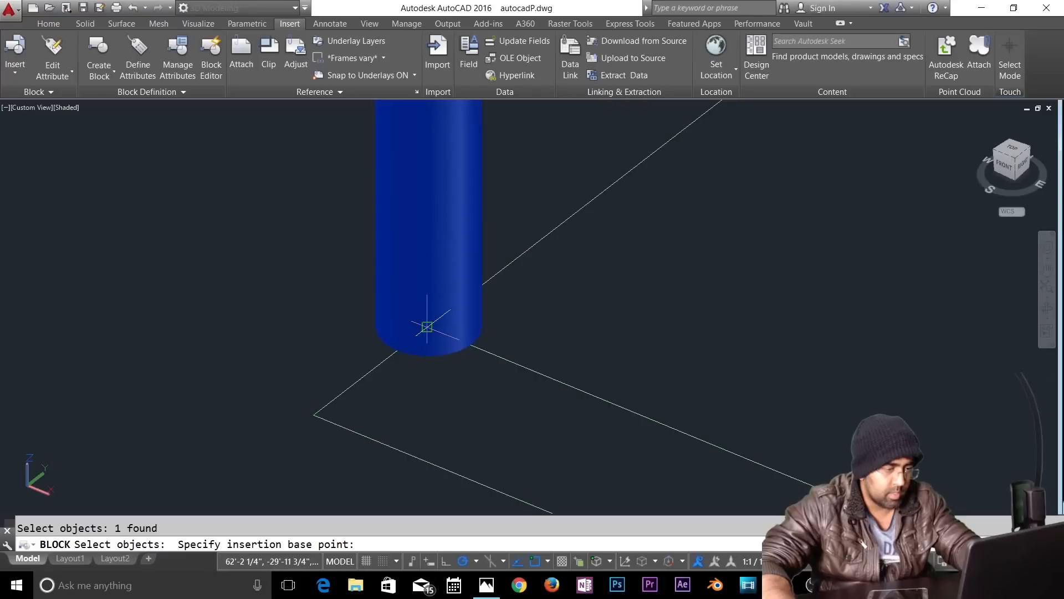
left_click(425, 327)
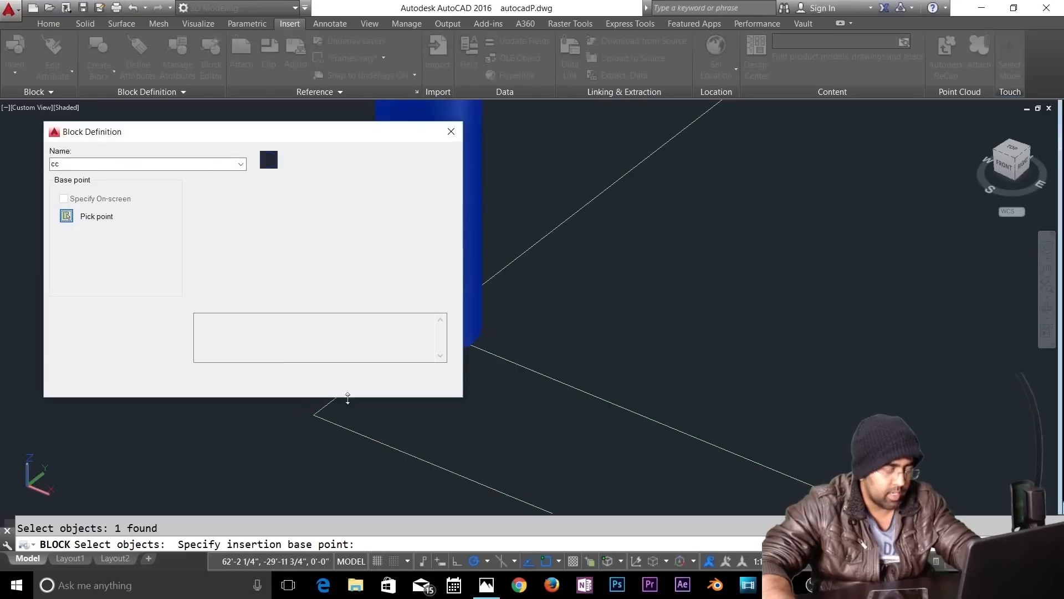
left_click(294, 380)
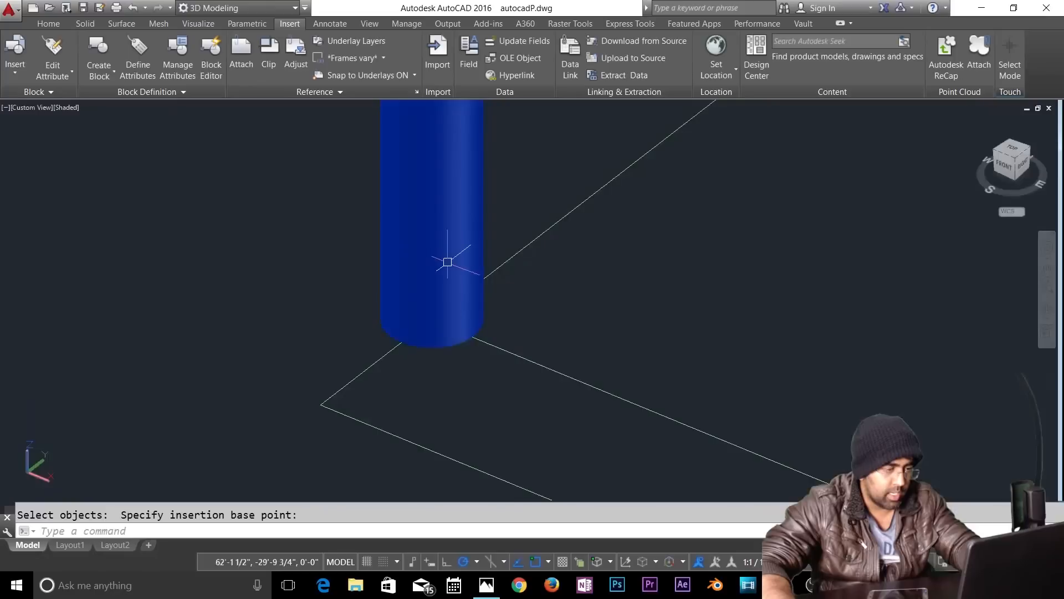
Step: Delete the original post at the end of the inner path
left_click(441, 241)
key("Delete")
scroll(526, 346, "down", 4)
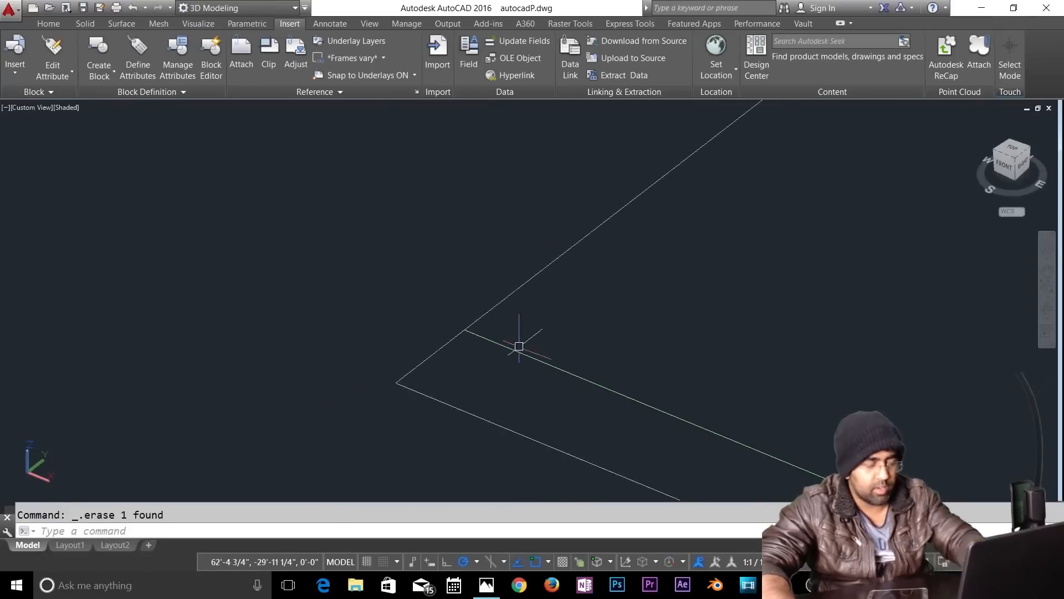
Step: Divide the inner path into 10 segments, inserting block cc at the division points, aligned with the path
middle_click_drag(580, 357, 436, 321)
key("Escape")
type("DIV")
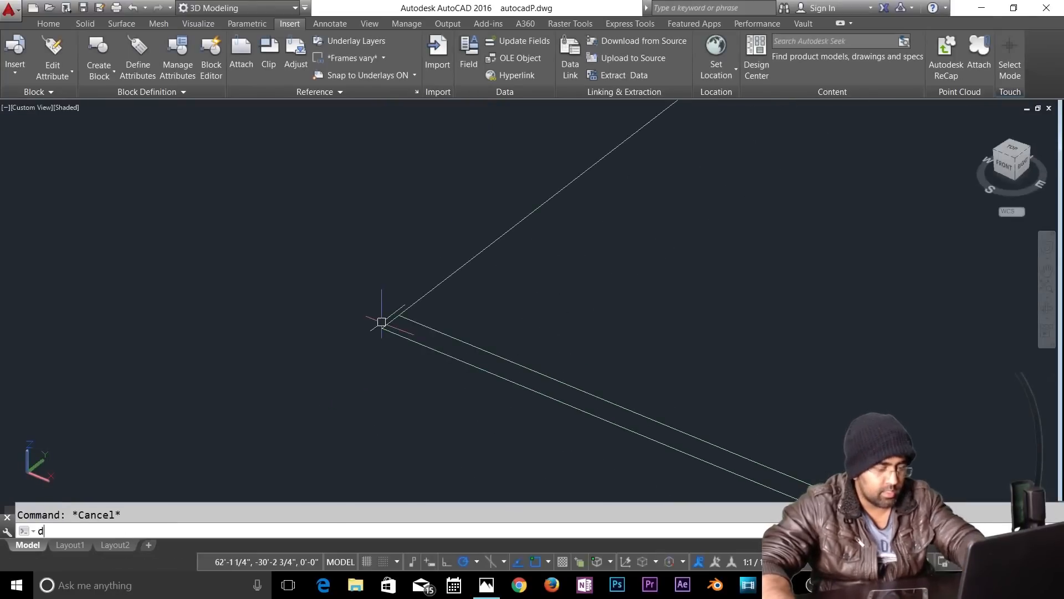
key("Return")
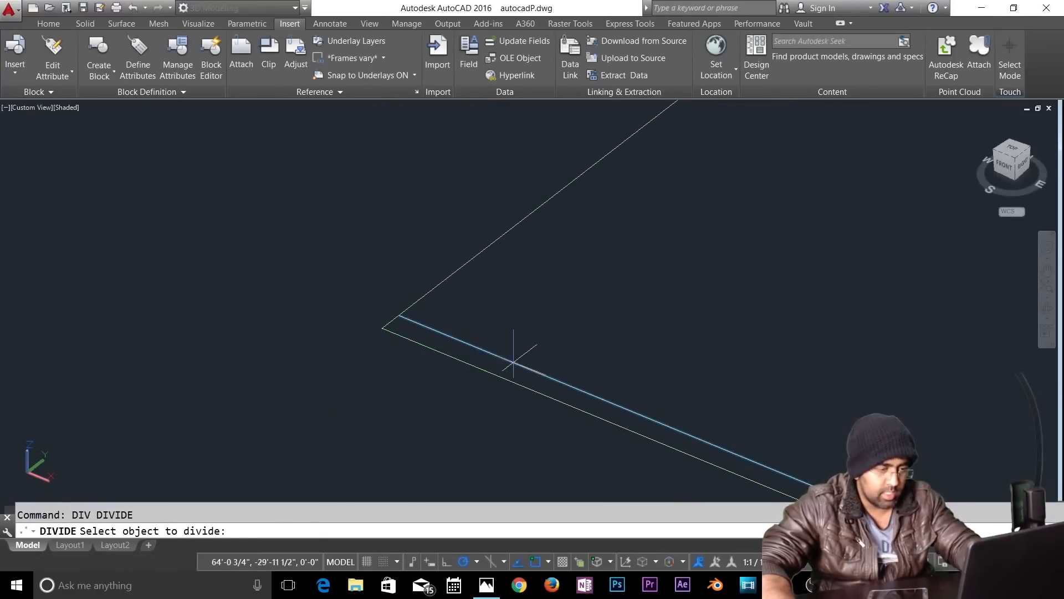
left_click(517, 357)
type("b")
key("Return")
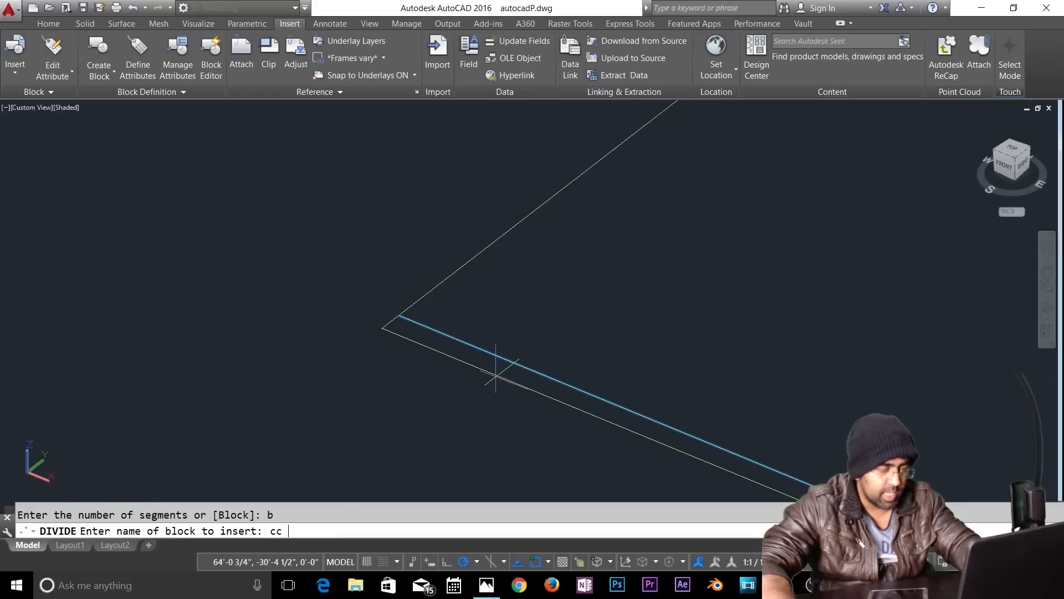
type("cc")
key("Return")
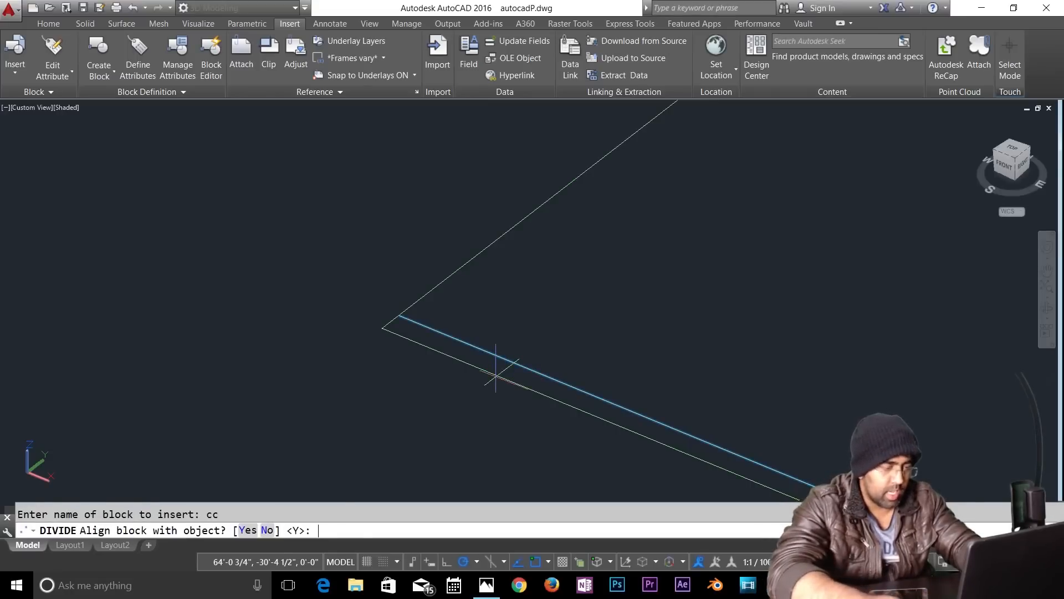
key("Return")
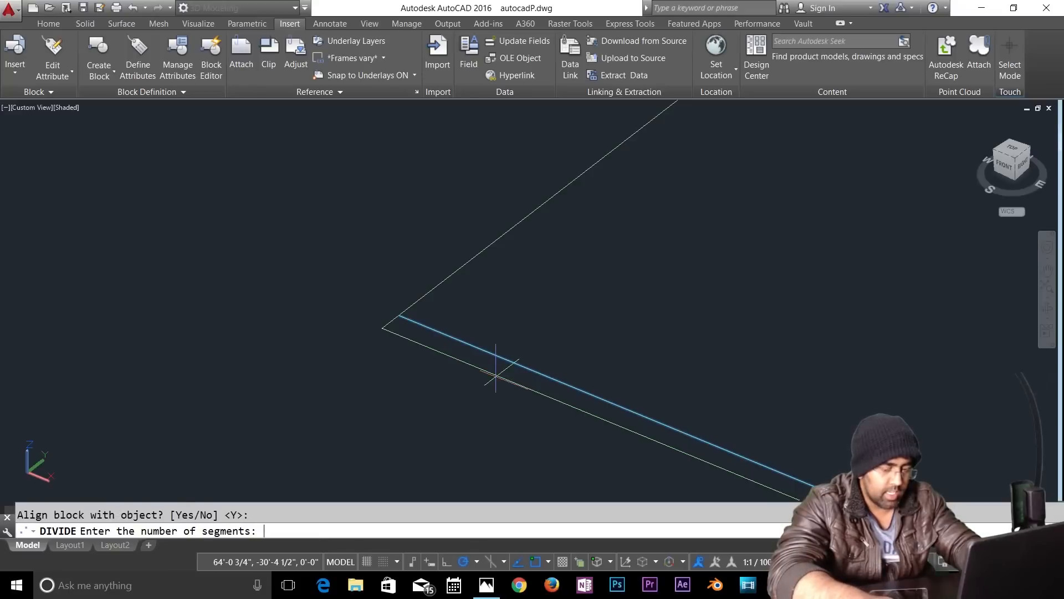
key("BackSpace")
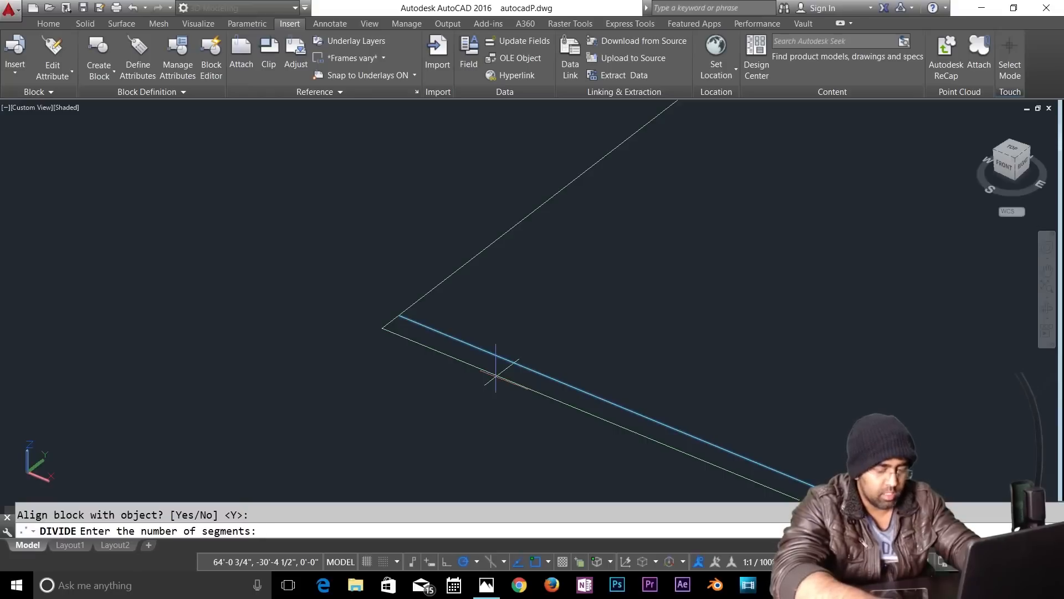
type("10")
key("Return")
scroll(542, 344, "down", 2)
key("Escape")
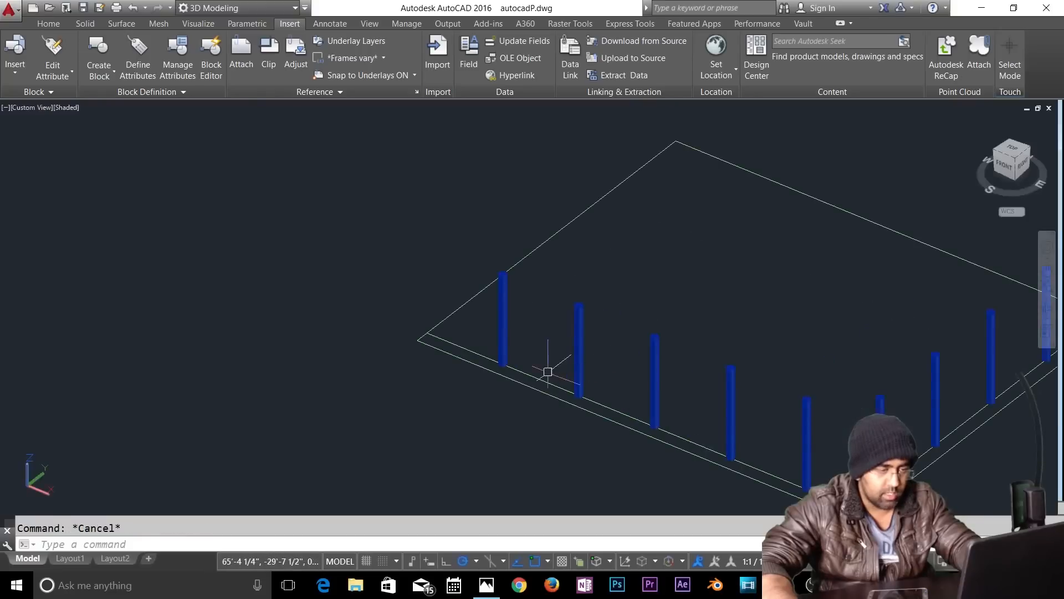
Step: Copy all nine posts from the outer corner of their floor outline to the matching corner of the outline under the railing
type("co")
key("Return")
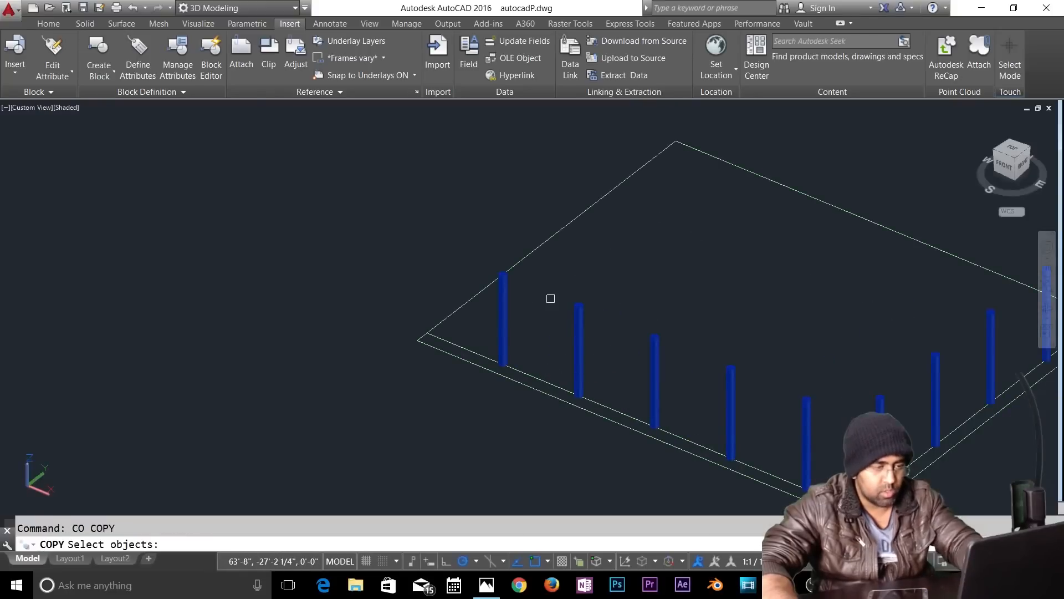
left_click(502, 315)
left_click(577, 335)
left_click(796, 338)
left_click(637, 341)
left_click(754, 359)
left_click(721, 382)
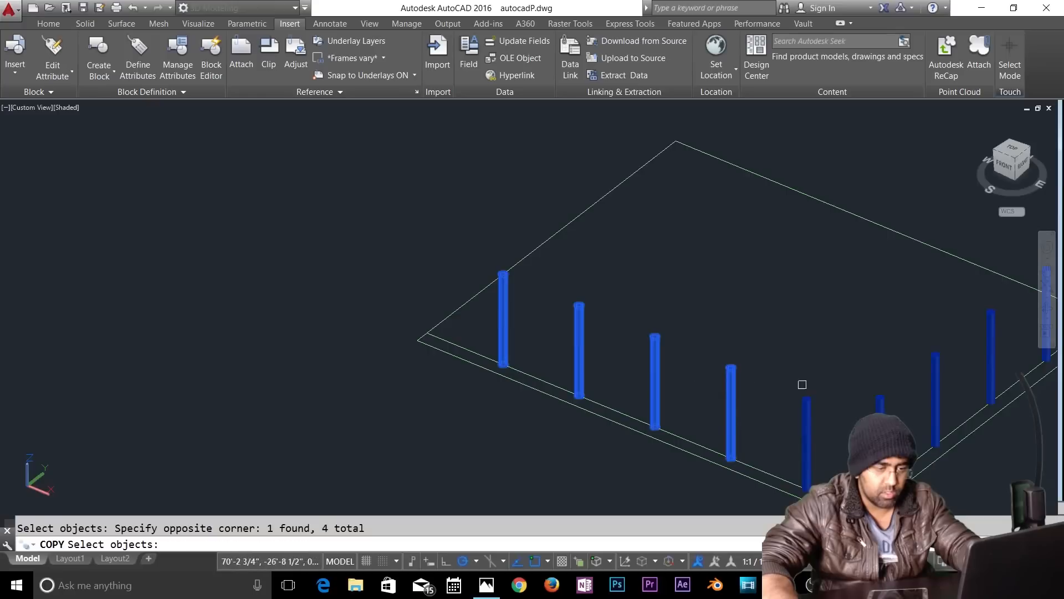
left_click(808, 408)
left_click(936, 389)
middle_click_drag(935, 391, 706, 404)
left_click(805, 344)
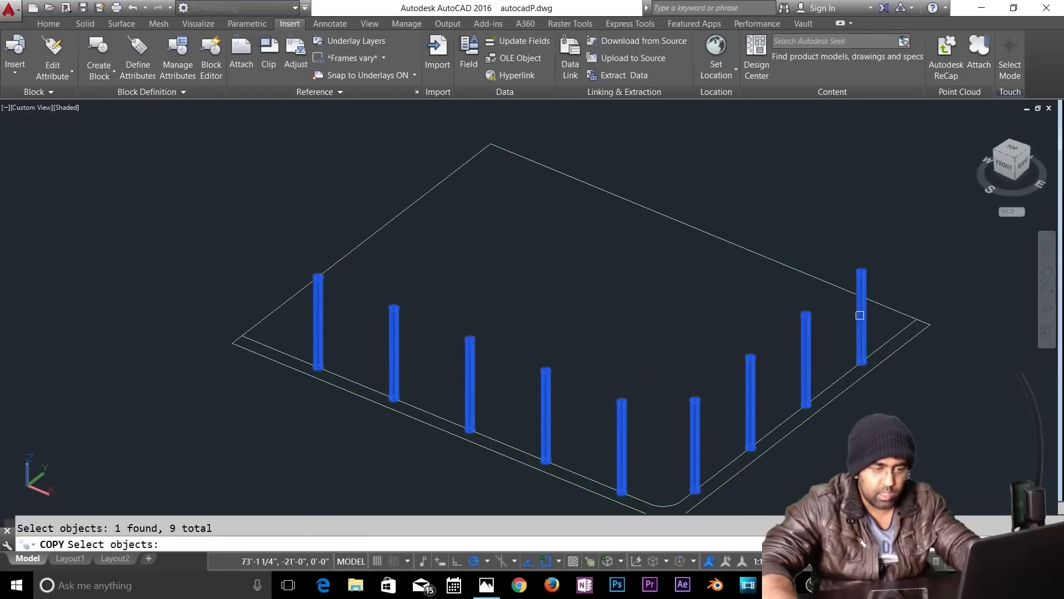
key("Return")
scroll(233, 337, "up", 5)
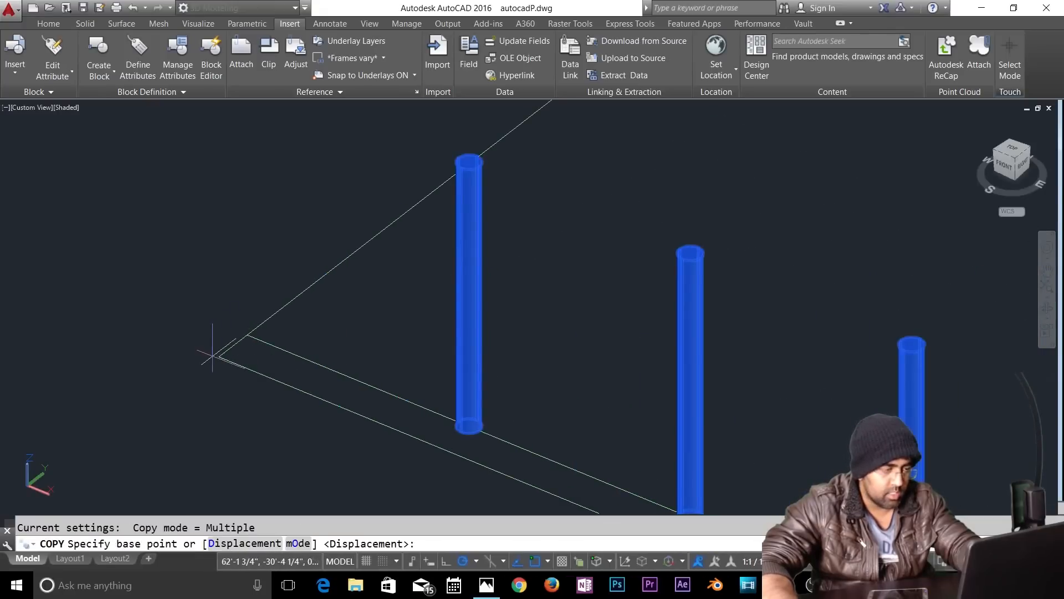
left_click(219, 357)
scroll(224, 357, "down", 4)
scroll(704, 378, "down", 2)
middle_click_drag(715, 413, 713, 404)
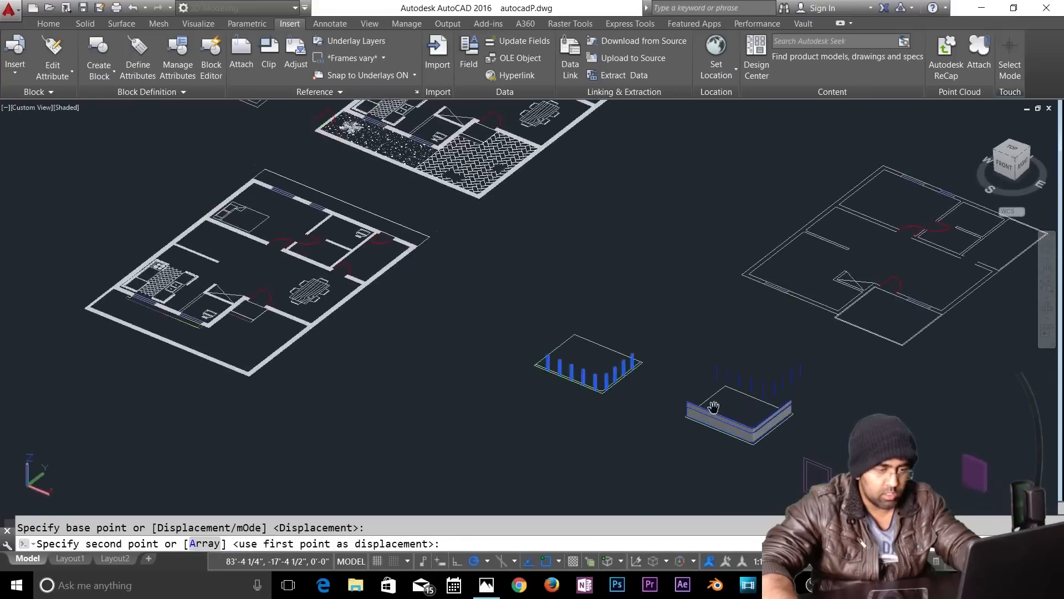
scroll(702, 380, "up", 3)
scroll(694, 393, "up", 2)
middle_click_drag(640, 494, 625, 186)
scroll(612, 237, "up", 5)
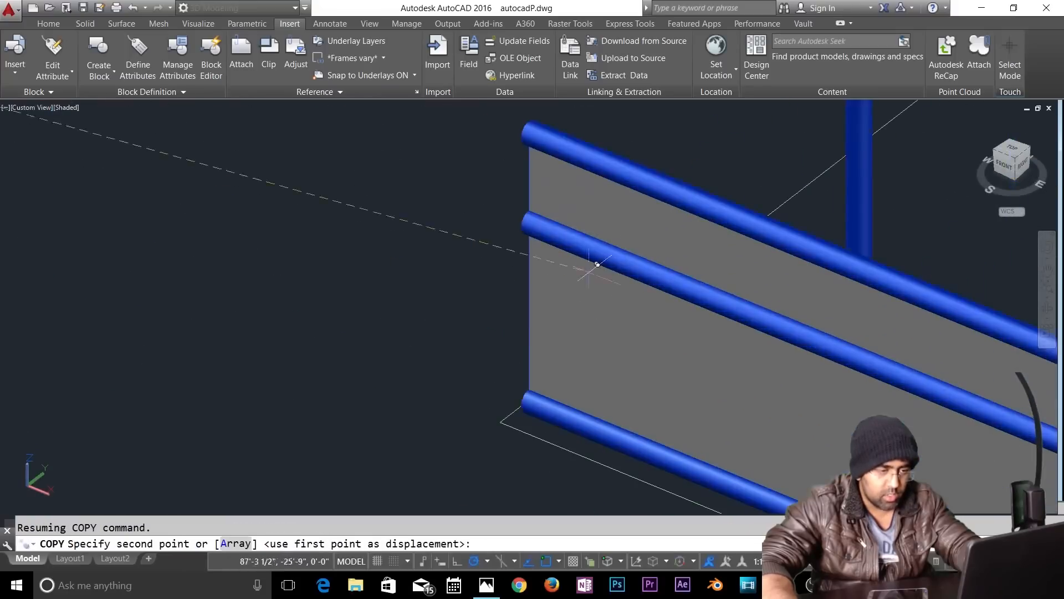
left_click(499, 419)
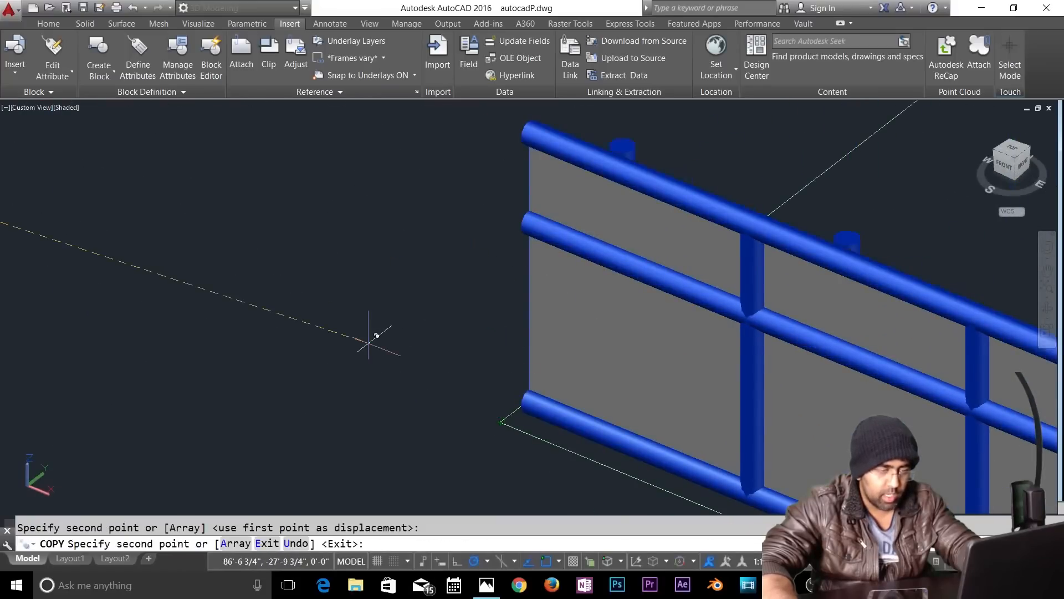
key("Return")
scroll(348, 338, "down", 5)
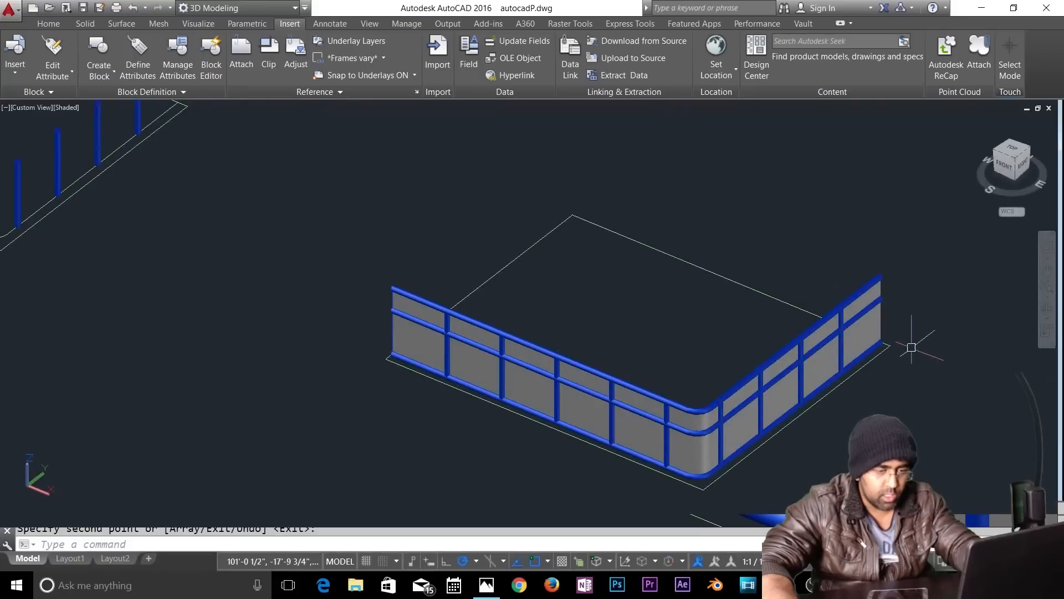
key("Escape")
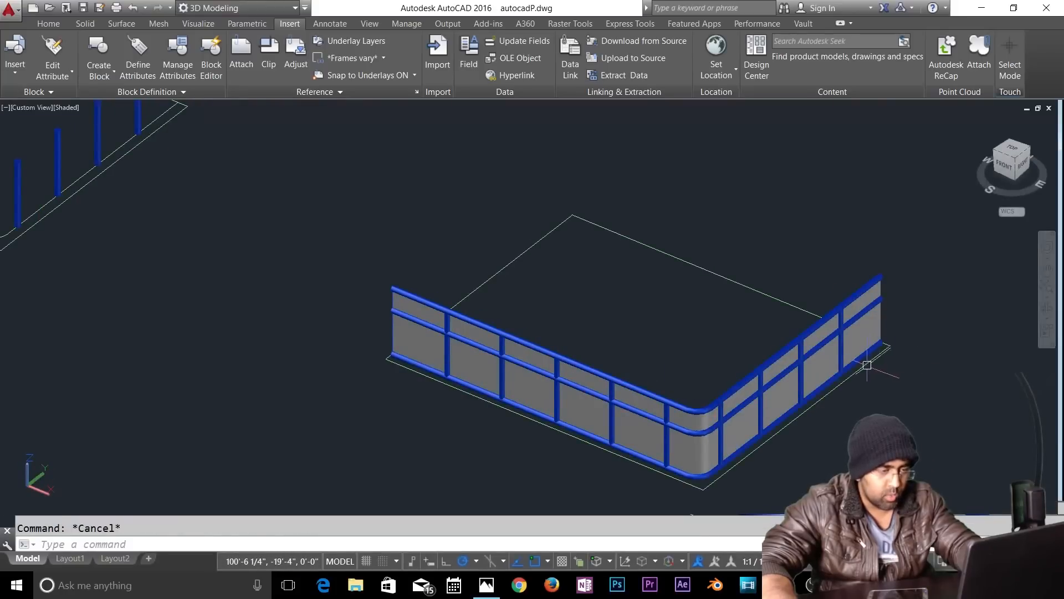
Step: Copy the complete railing with its rails, panel and posts from the floor outline's corner to the lower balcony slab's top corner
type("co")
key("Return")
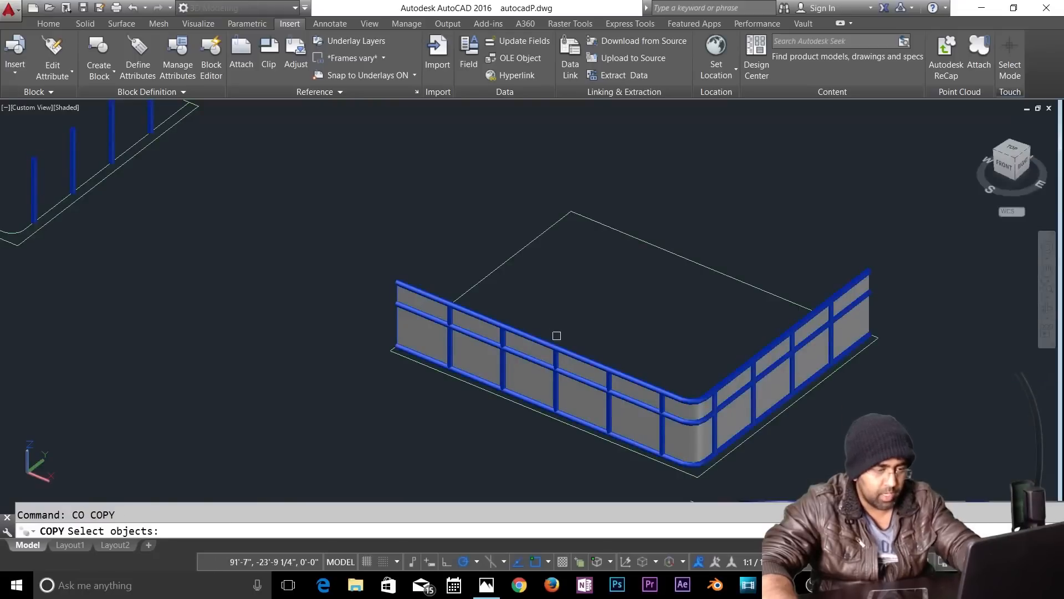
left_click(571, 353)
left_click(557, 370)
left_click(705, 418)
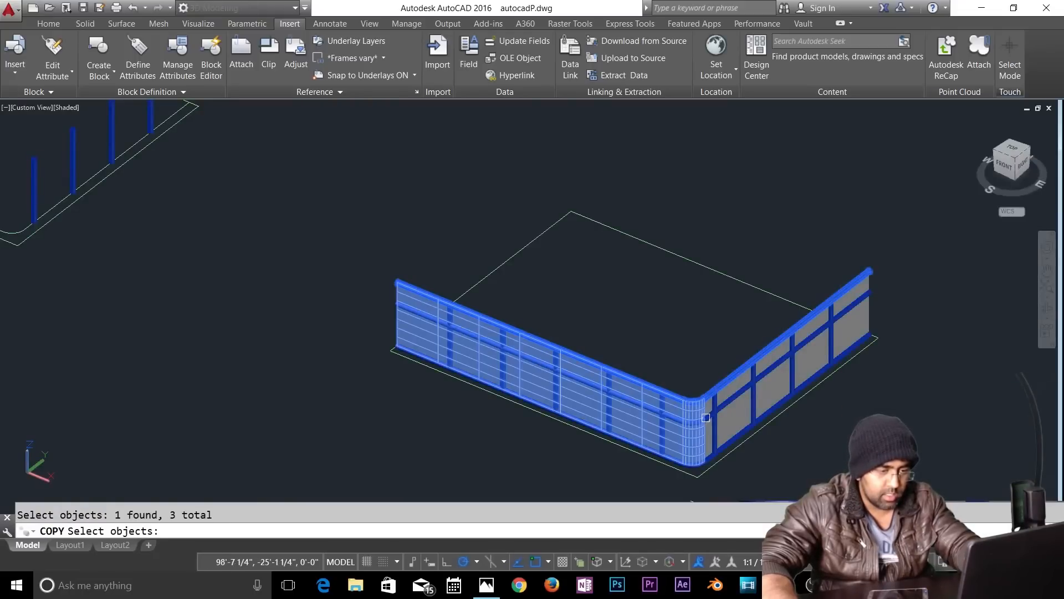
left_click(366, 235)
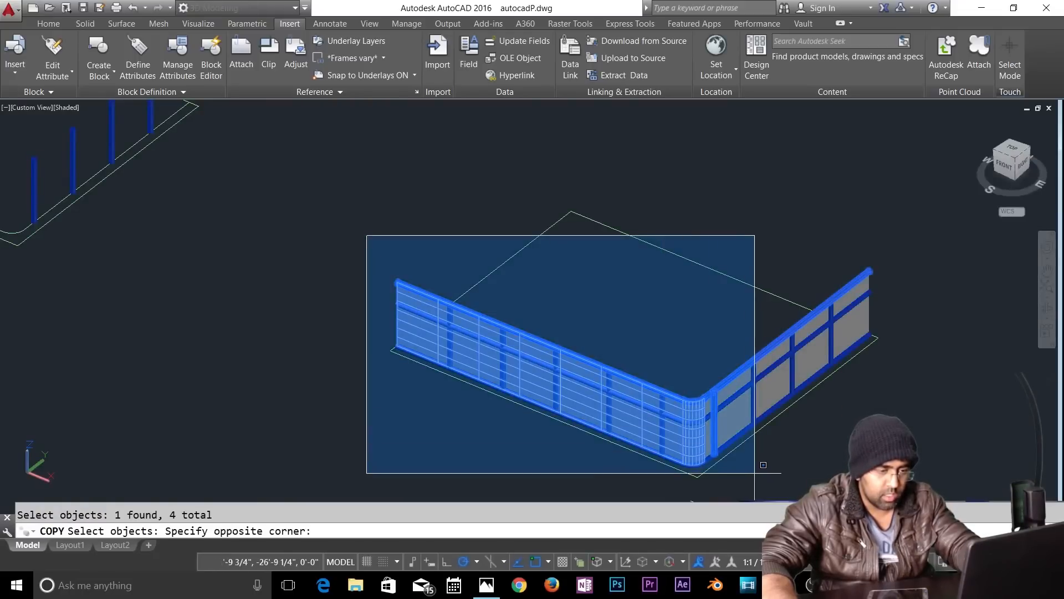
left_click(756, 451)
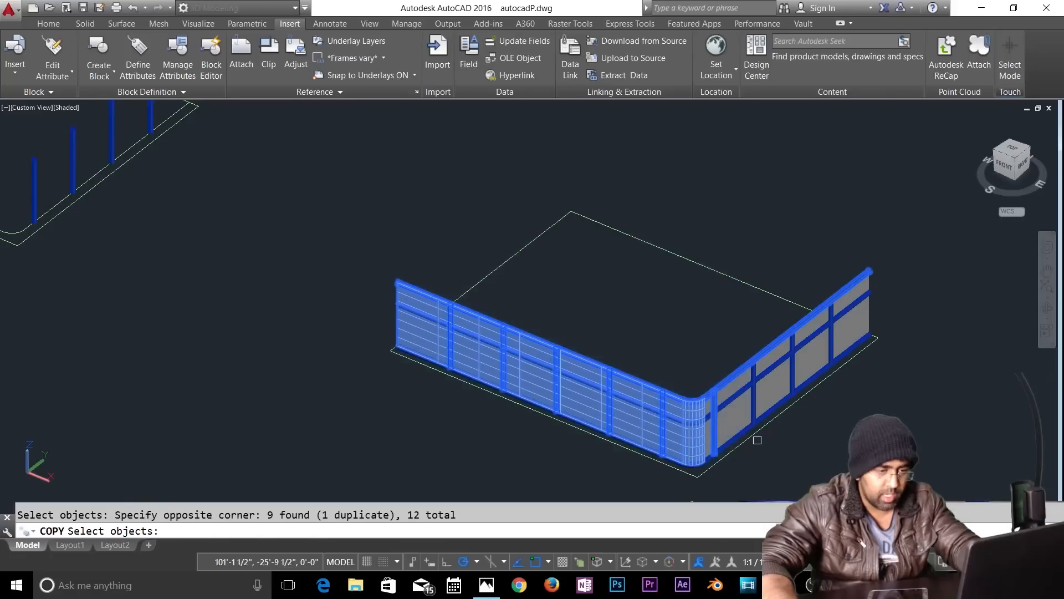
left_click(683, 214)
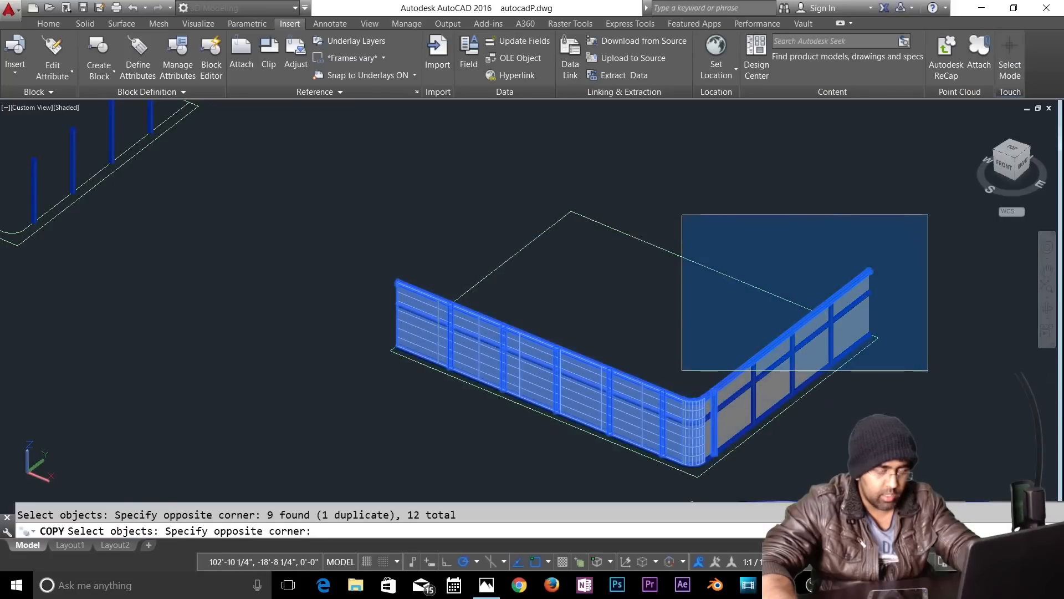
left_click(928, 382)
left_click(727, 228)
left_click(908, 440)
left_click(637, 342)
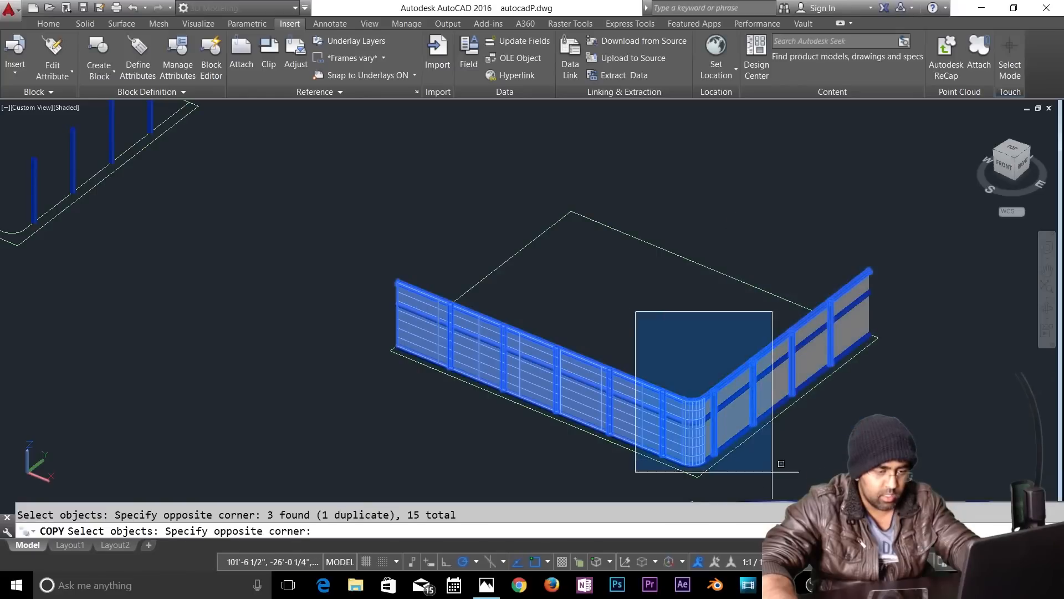
left_click(803, 488)
left_click(791, 233)
left_click(952, 428)
scroll(875, 298, "up", 3)
left_click(858, 291)
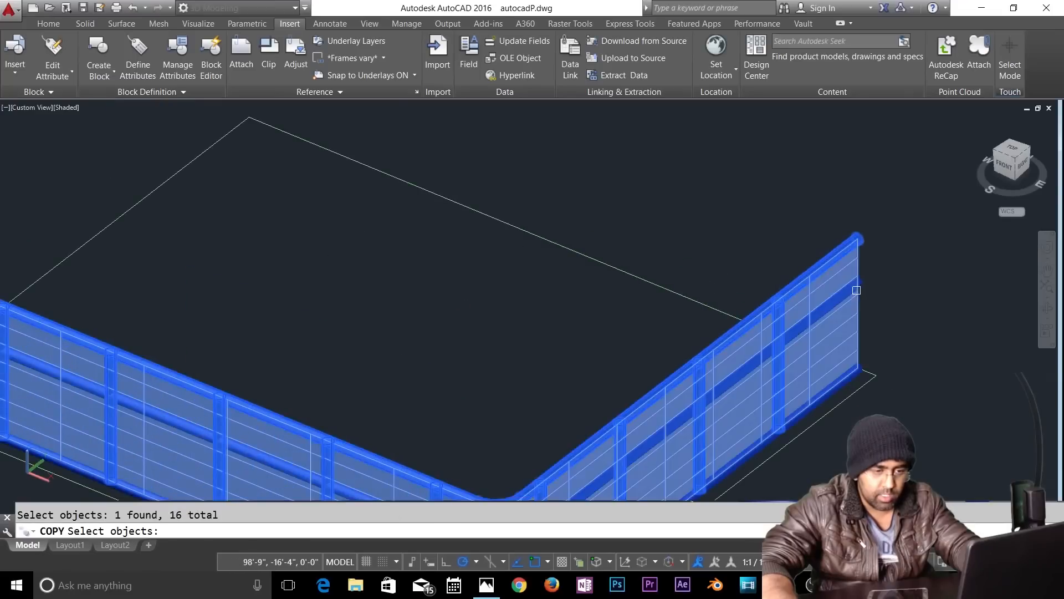
left_click(841, 380)
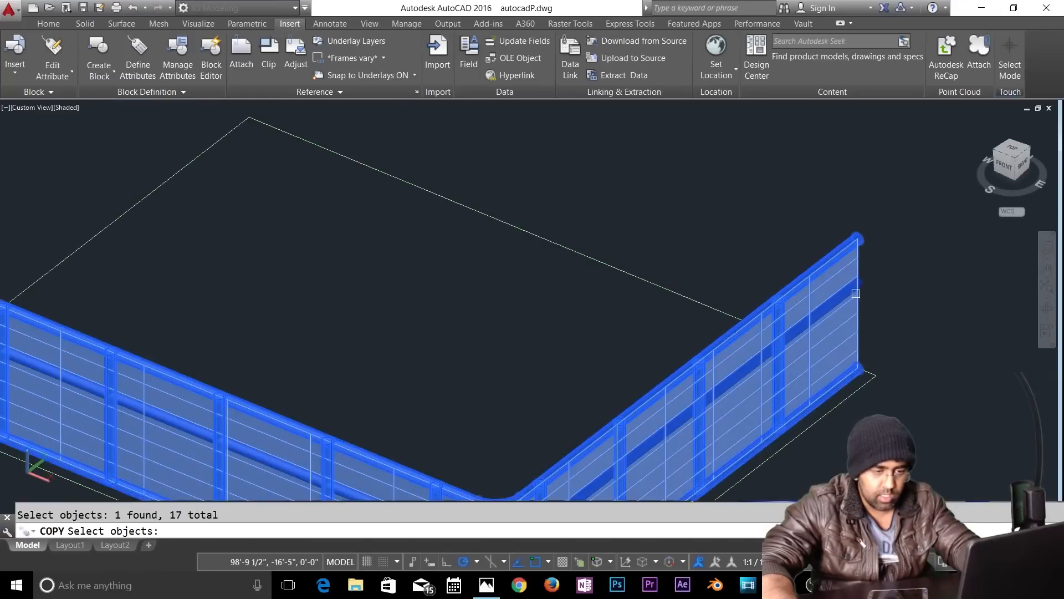
left_click(863, 286)
left_click(894, 239)
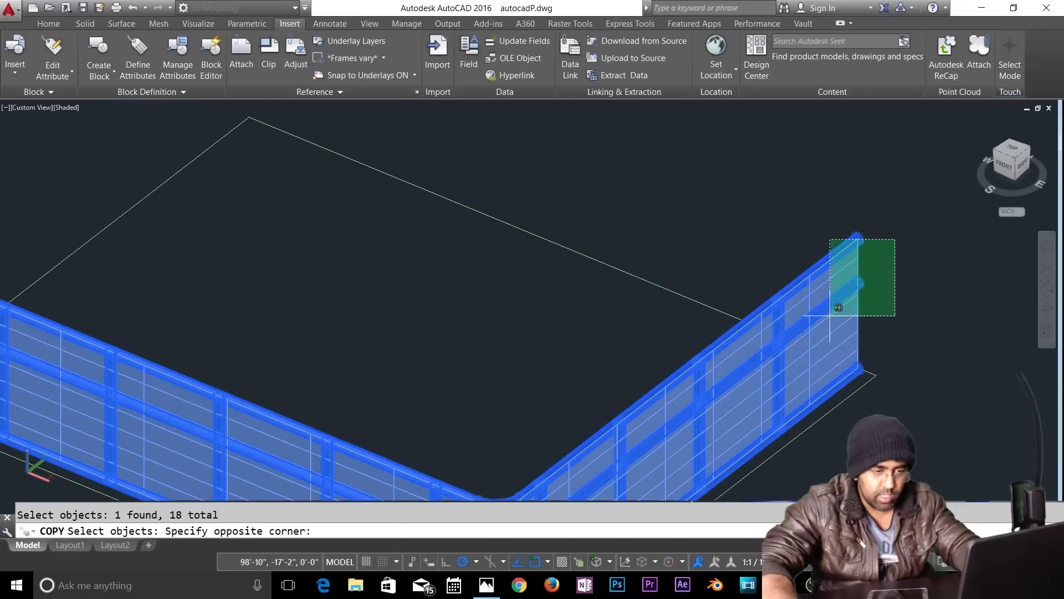
left_click(830, 315)
scroll(830, 322, "down", 2)
middle_click_drag(830, 322, 871, 260)
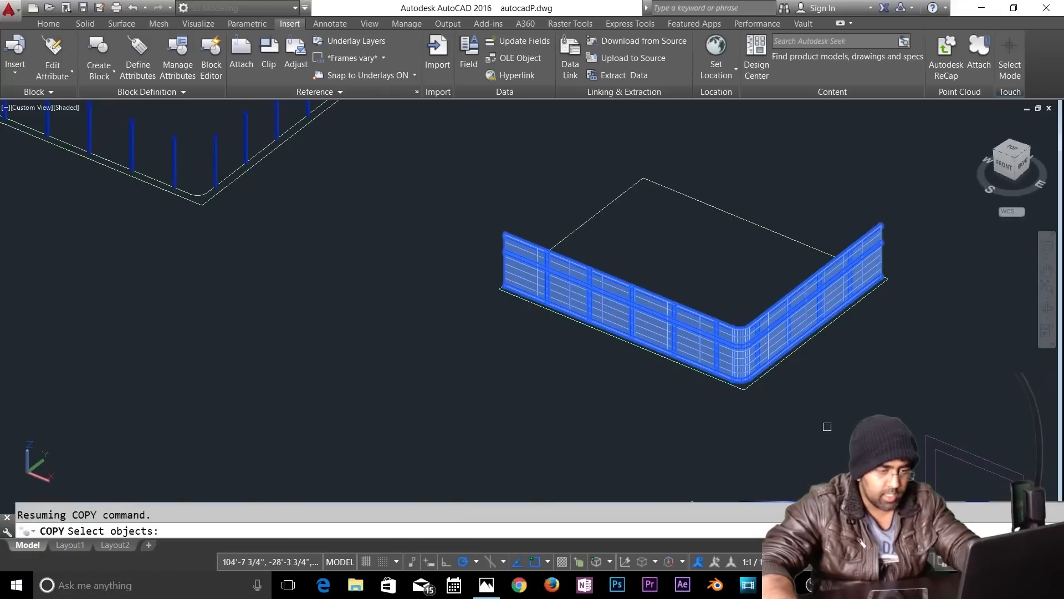
key("Return")
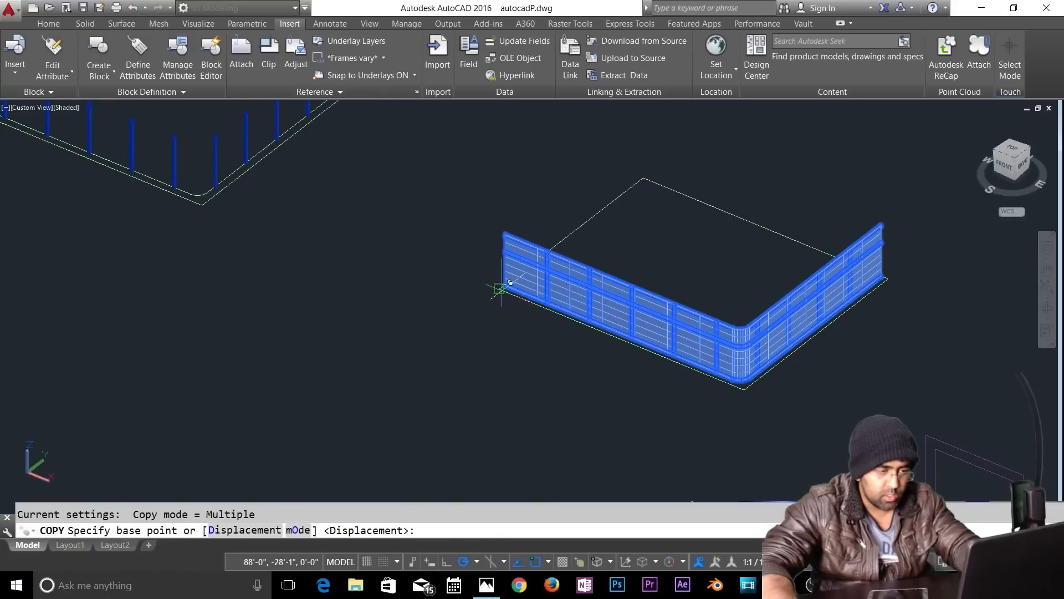
left_click(510, 283)
scroll(510, 283, "down", 3)
scroll(775, 285, "up", 5)
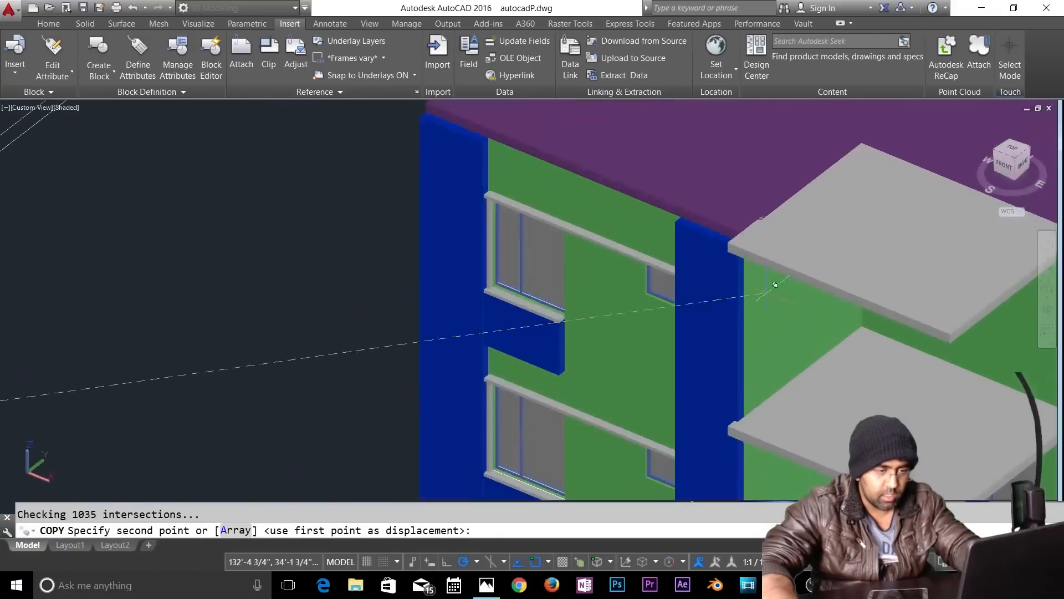
scroll(760, 408, "up", 4)
left_click(688, 439)
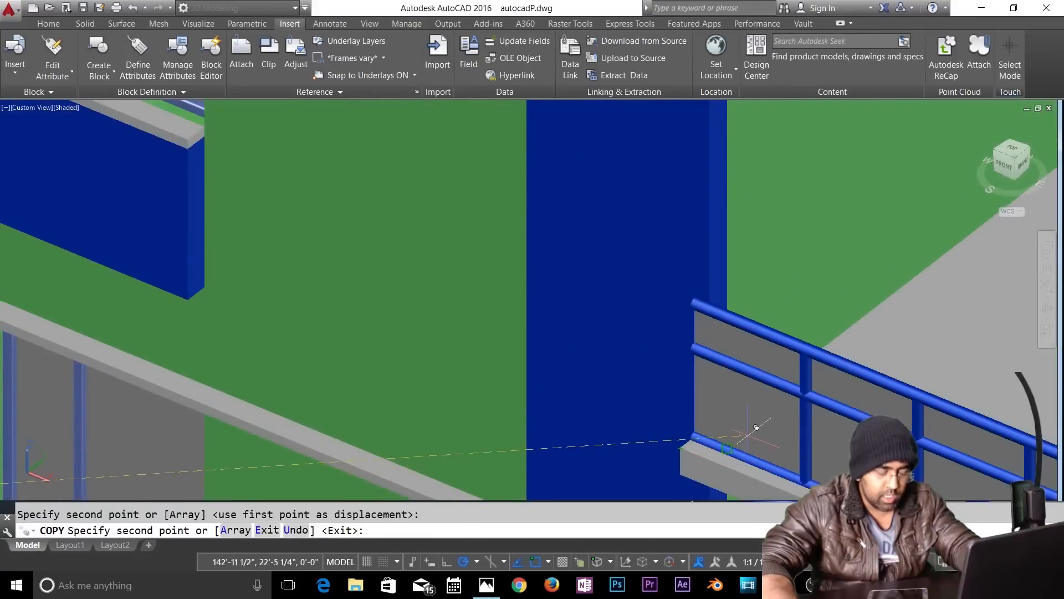
Step: Place another copy of the railing at the matching top corner of the upper balcony slab and finish copying
middle_click_drag(767, 440, 635, 211, "shift")
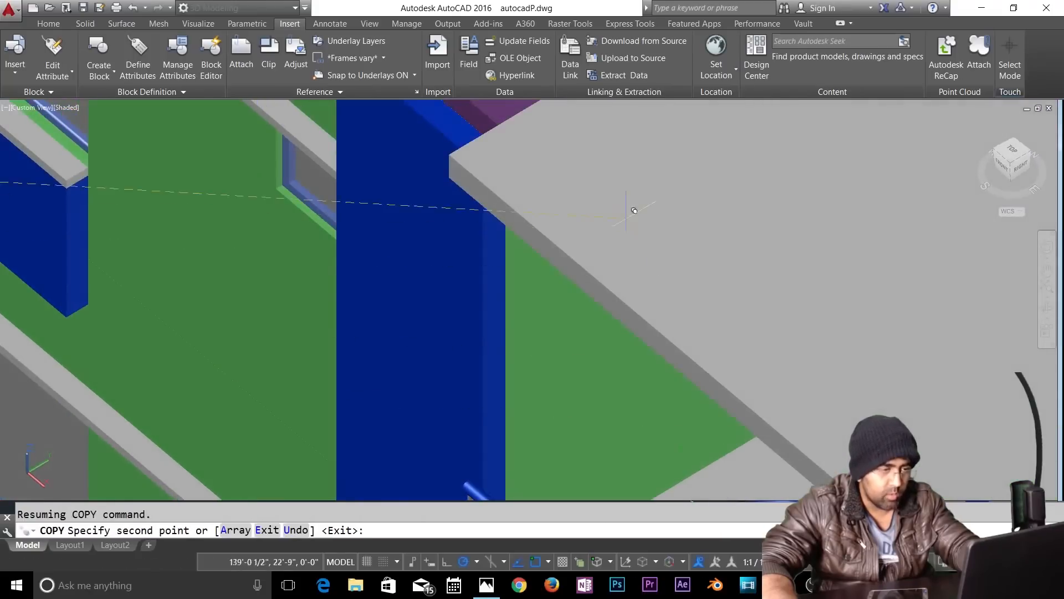
left_click(449, 154)
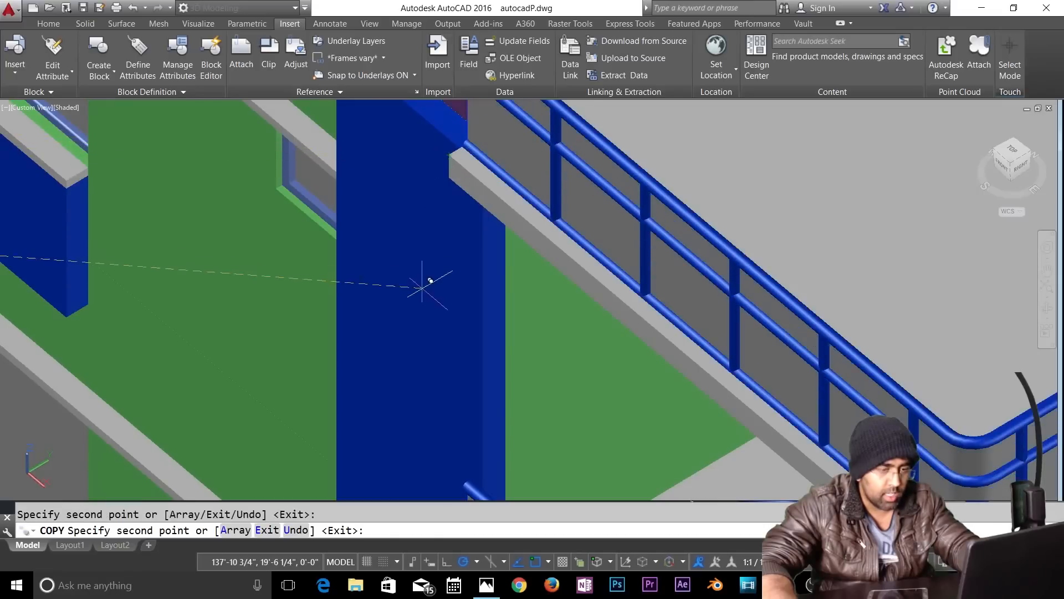
key("Return")
Step: Move the front face of the blue column beside the balconies outward to the bottom front corner of the lower balcony slab
scroll(458, 303, "down", 2)
middle_click_drag(458, 303, 719, 368, "shift")
scroll(719, 368, "up", 8)
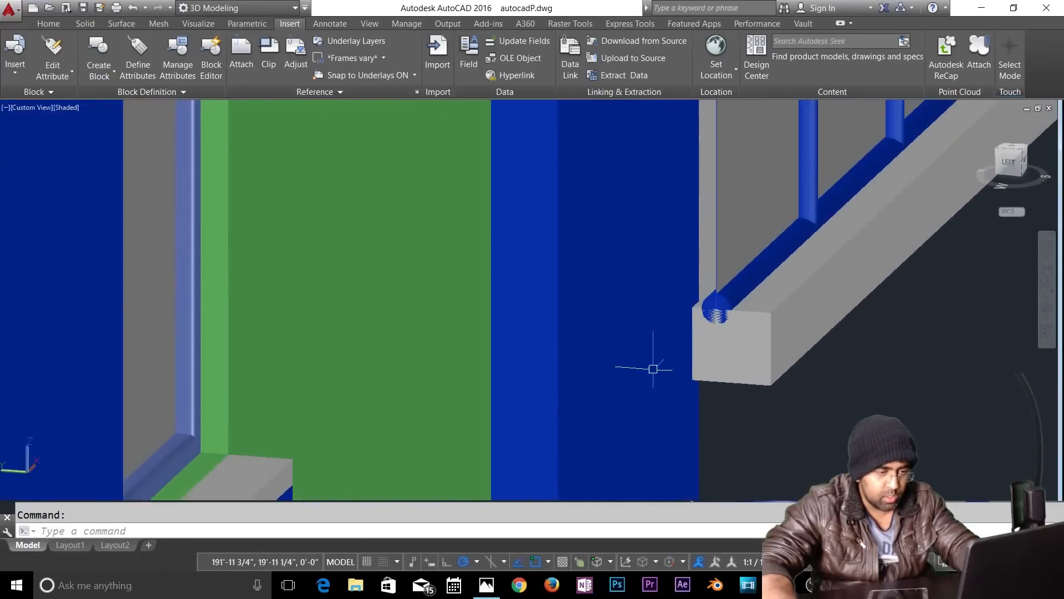
key("Escape")
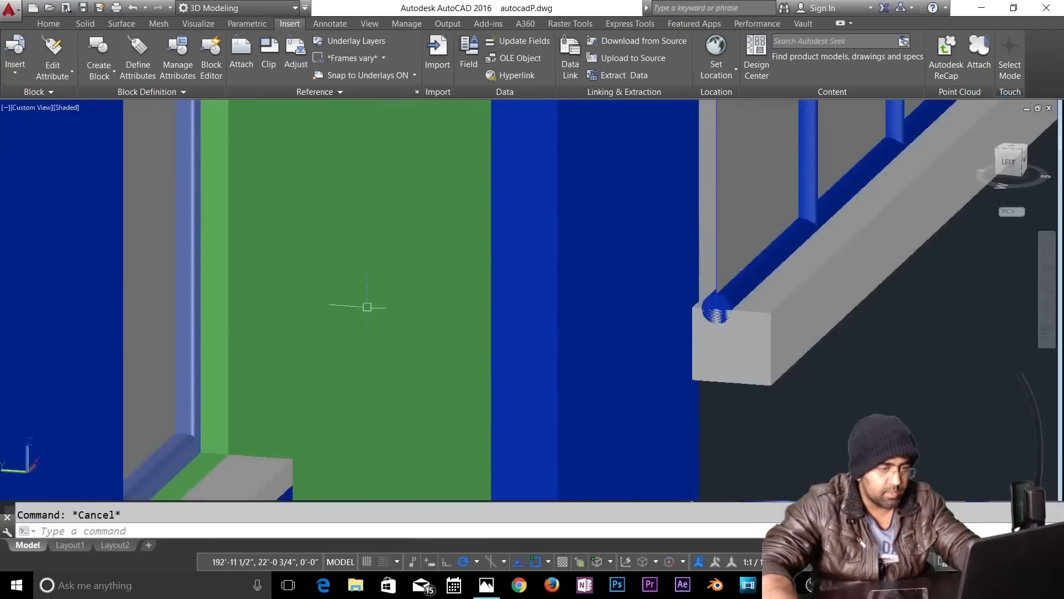
left_click(49, 24)
left_click(195, 58)
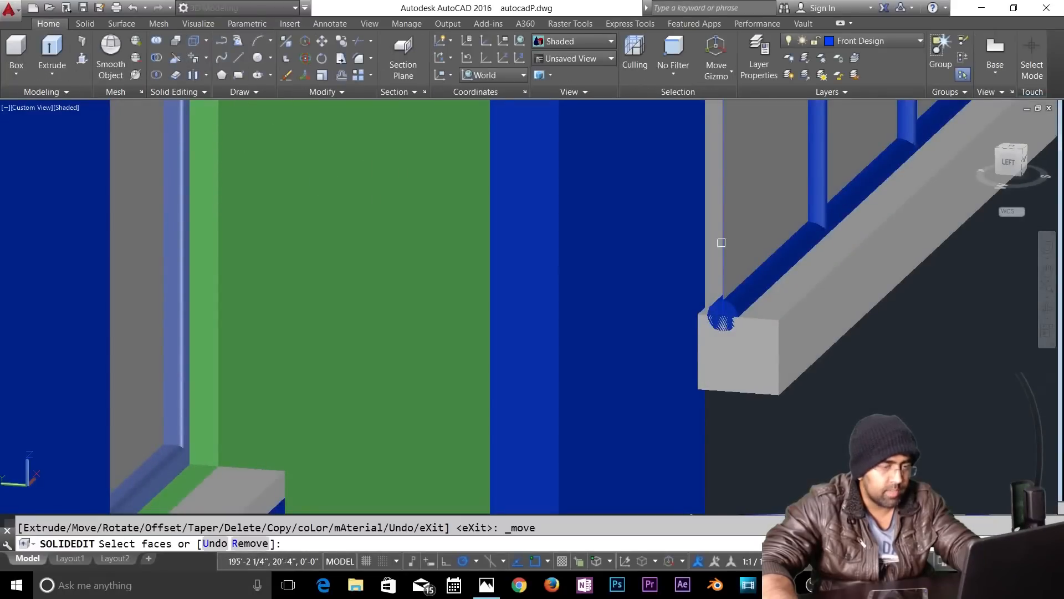
left_click(657, 287)
key("Return")
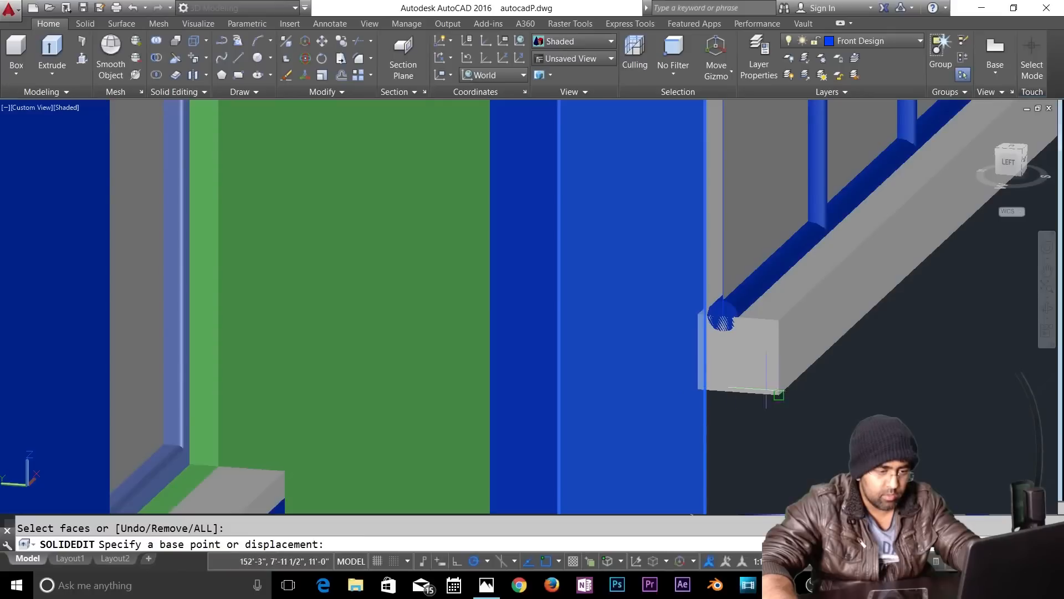
middle_click_drag(701, 386, 673, 116)
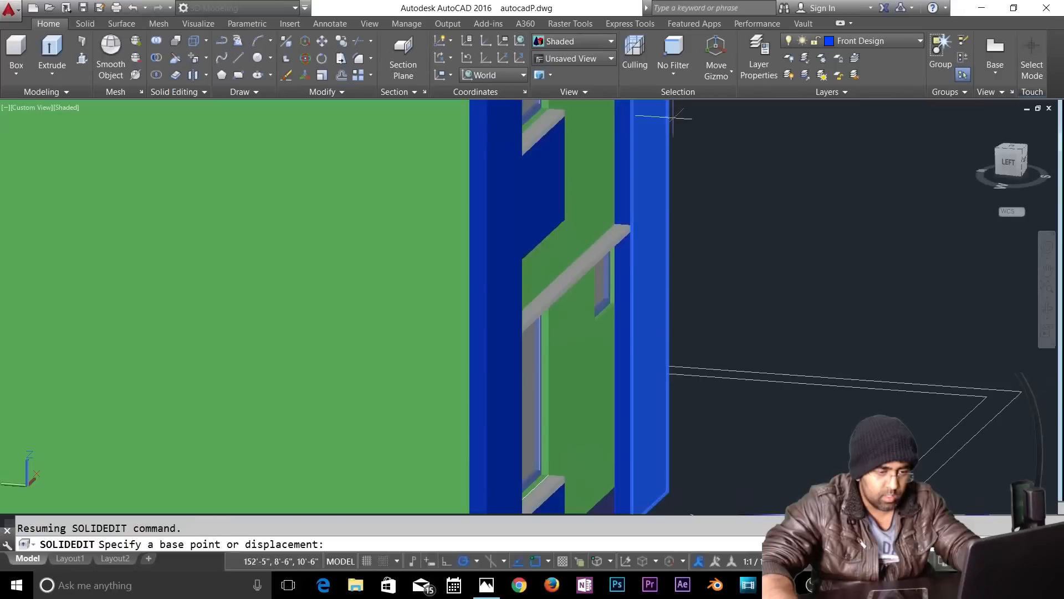
left_click(668, 490)
middle_click_drag(696, 235, 722, 475, "shift")
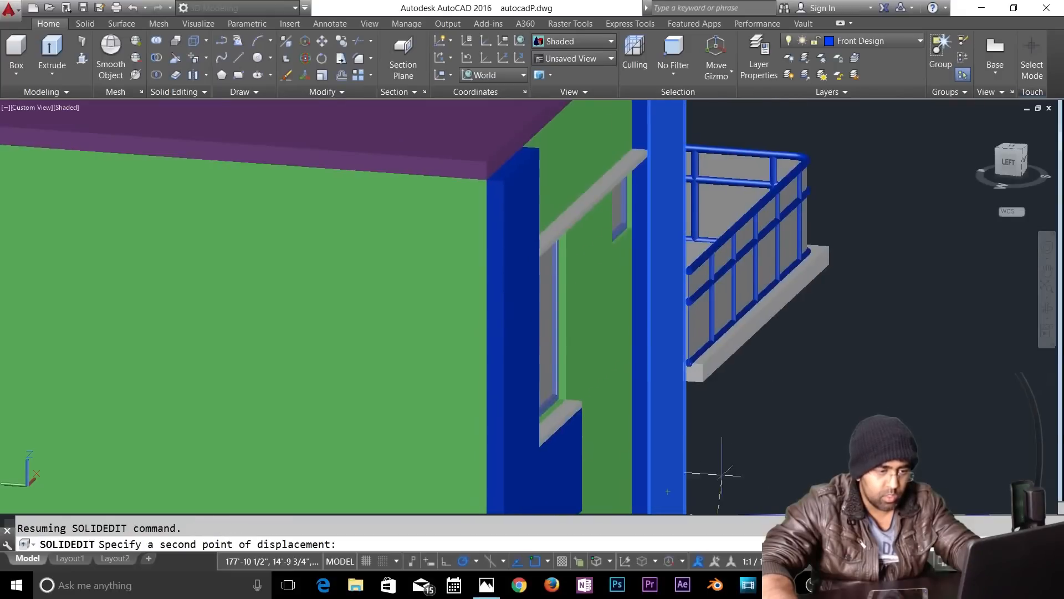
left_click(696, 380)
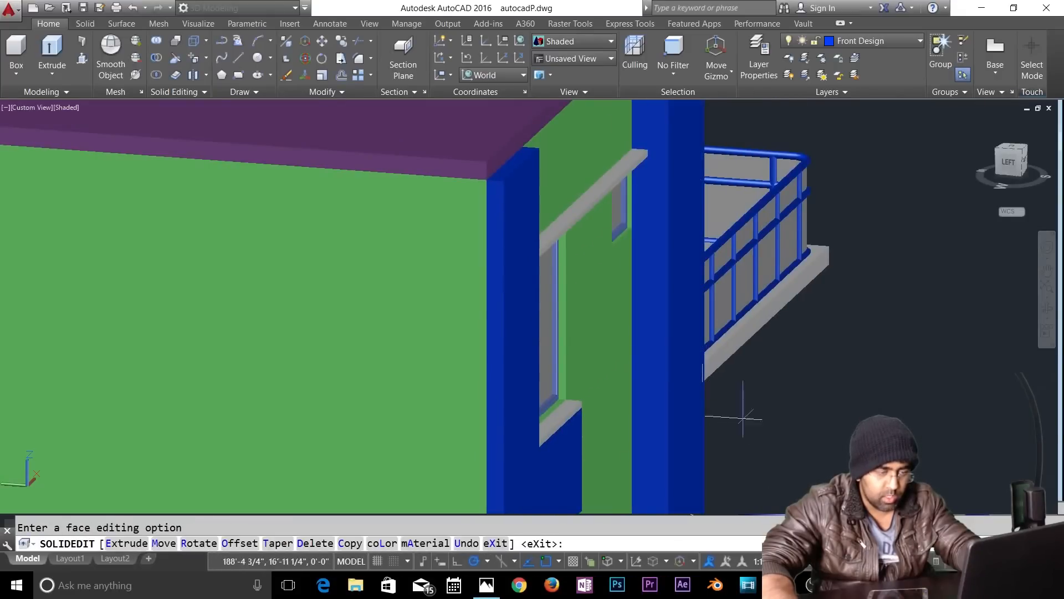
scroll(720, 368, "up", 4)
key("Escape")
scroll(723, 371, "down", 5)
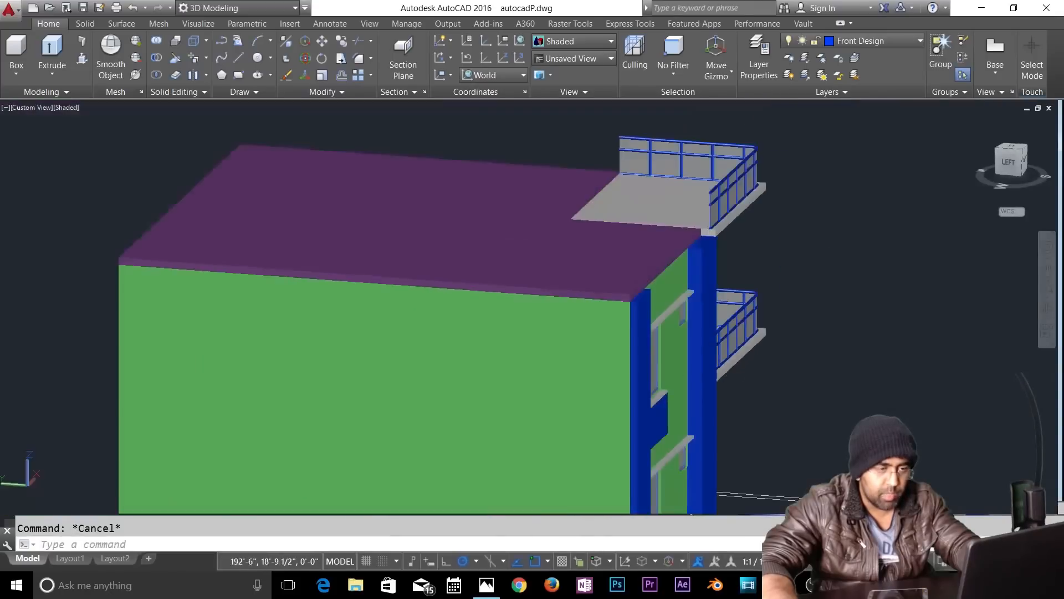
middle_click_drag(607, 426, 847, 455, "shift")
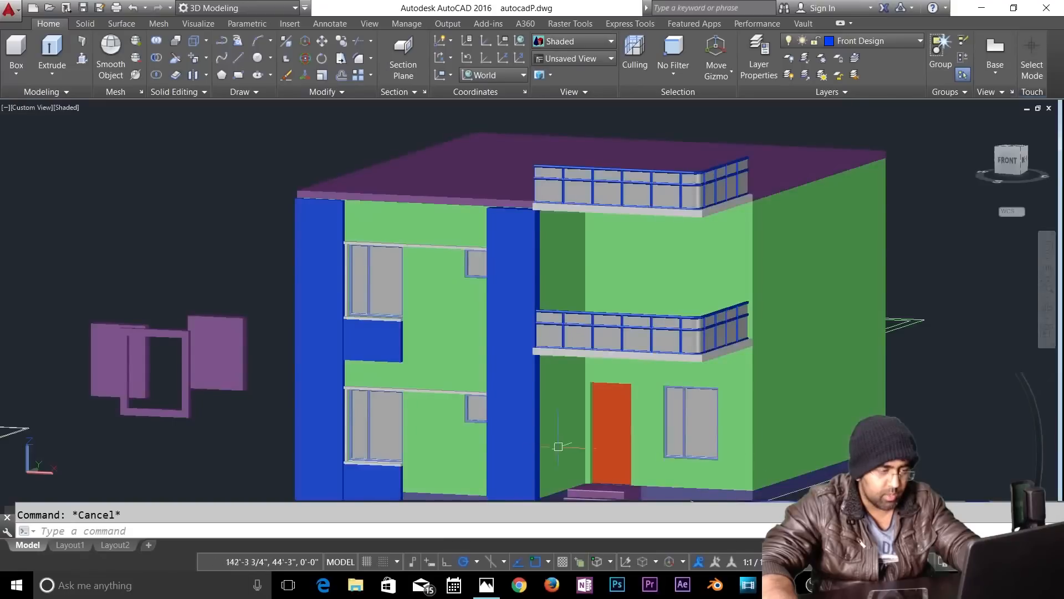
scroll(558, 446, "down", 4)
middle_click_drag(628, 467, 605, 494, "shift")
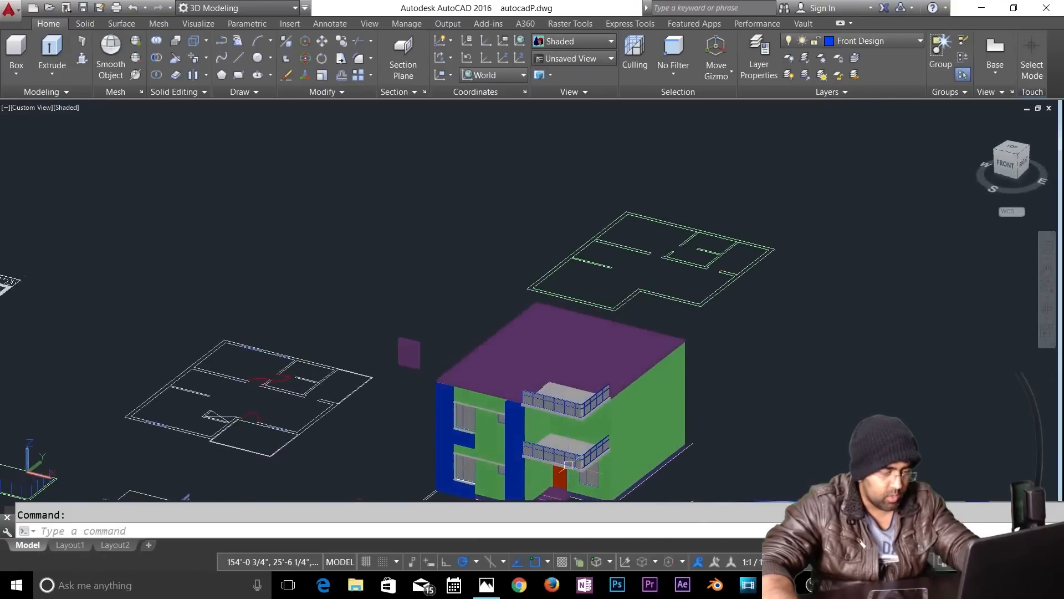
middle_click_drag(564, 447, 695, 249)
scroll(683, 256, "up", 3)
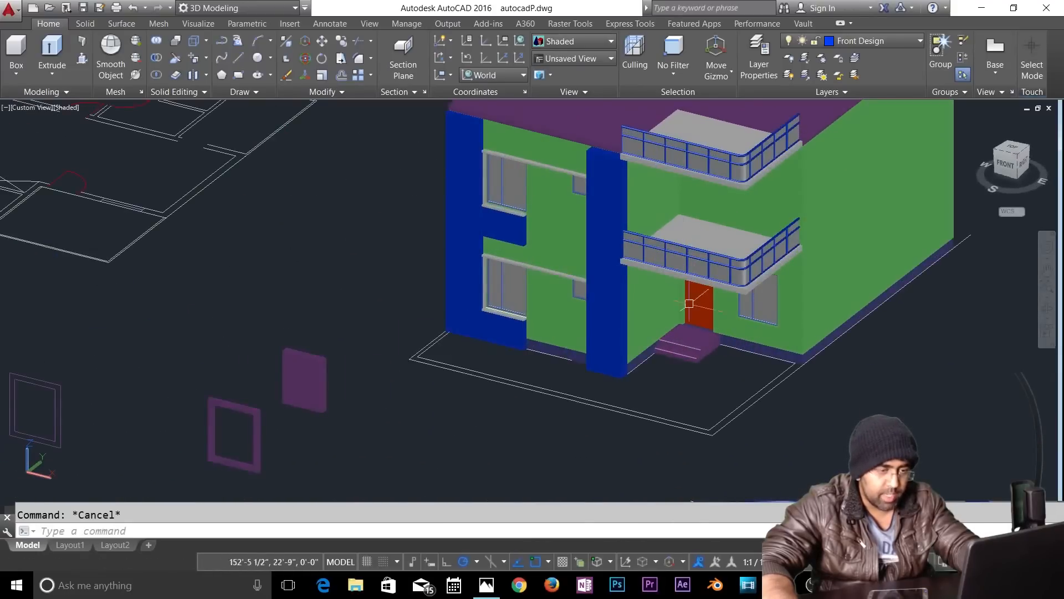
Step: Change the visual style to Wireframe for working on the loose purple window frame and solid block in front of the house
middle_click_drag(680, 259, 715, 333)
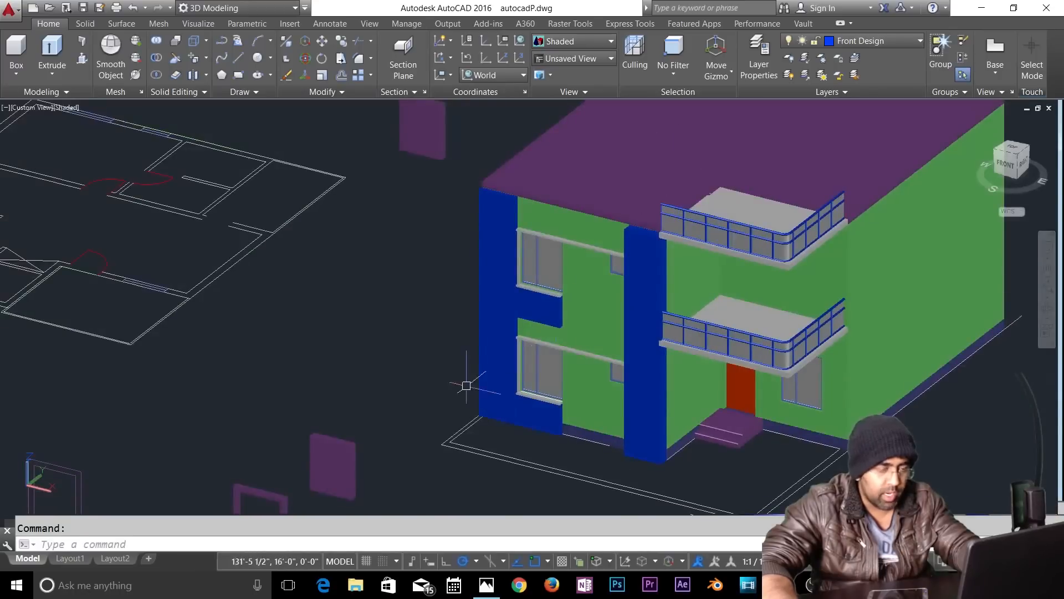
middle_click_drag(461, 398, 644, 188)
scroll(519, 258, "up", 4)
key("Escape")
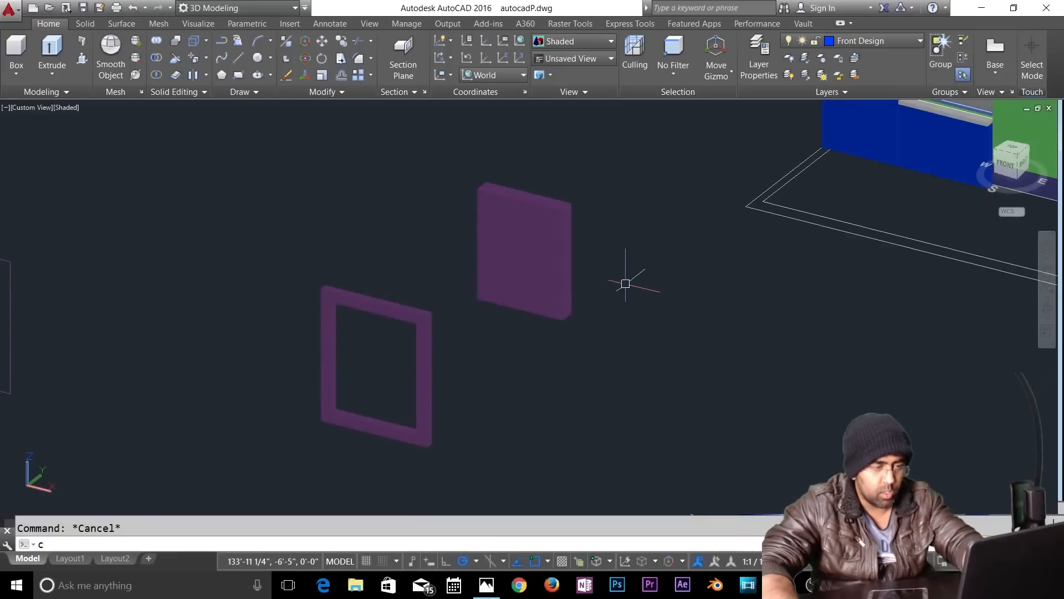
left_click(577, 44)
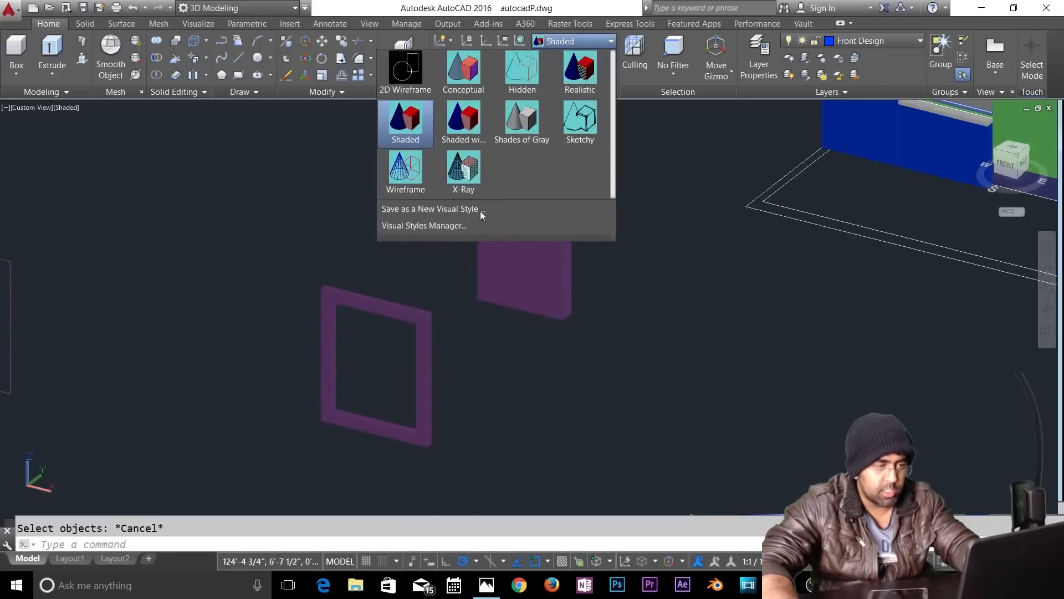
left_click(405, 175)
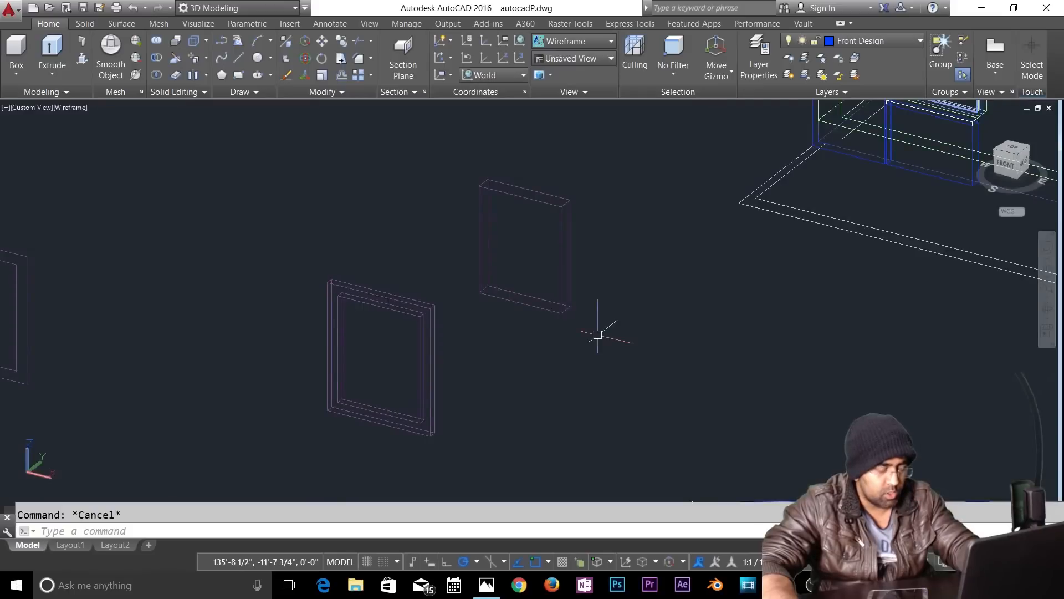
Step: Copy the solid purple block from its bottom front corner to the matching corner of the ground-floor window opening beside the red door
left_click(563, 268)
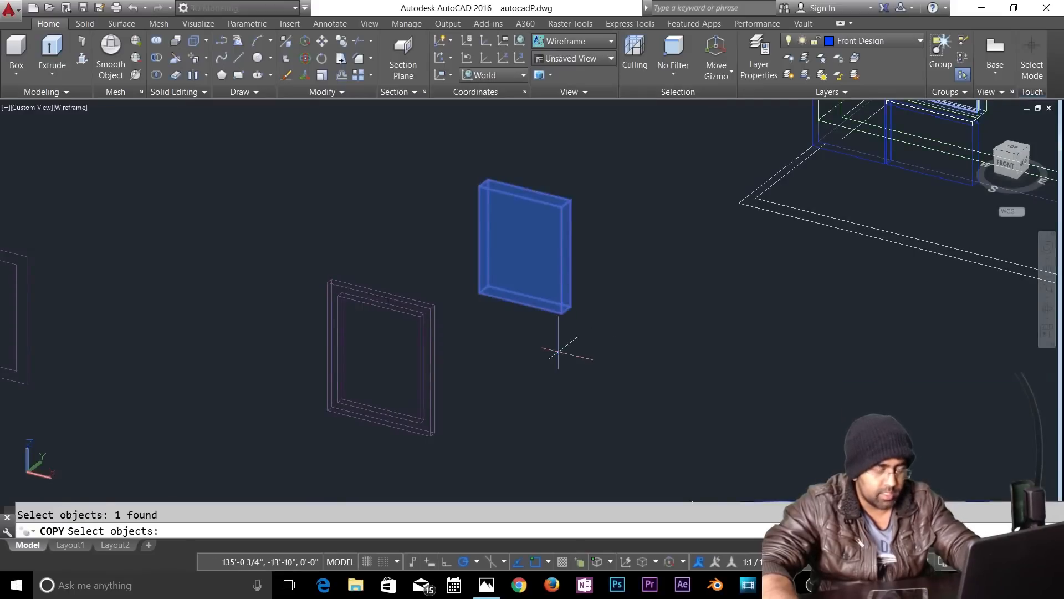
key("Return")
scroll(563, 344, "up", 3)
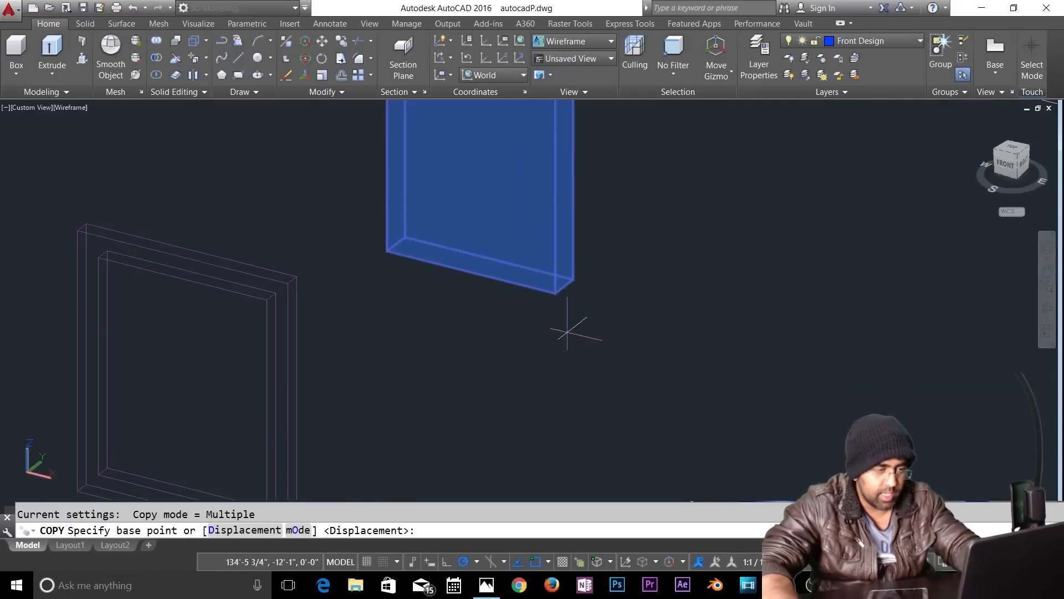
left_click(554, 292)
scroll(560, 294, "down", 4)
middle_click_drag(1053, 259, 352, 409)
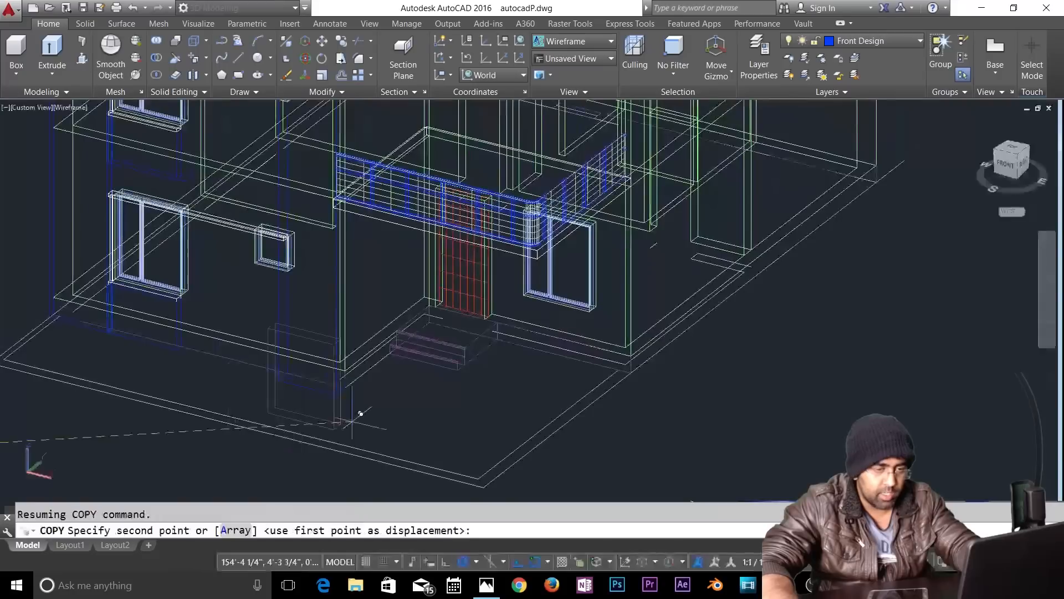
scroll(585, 310, "up", 5)
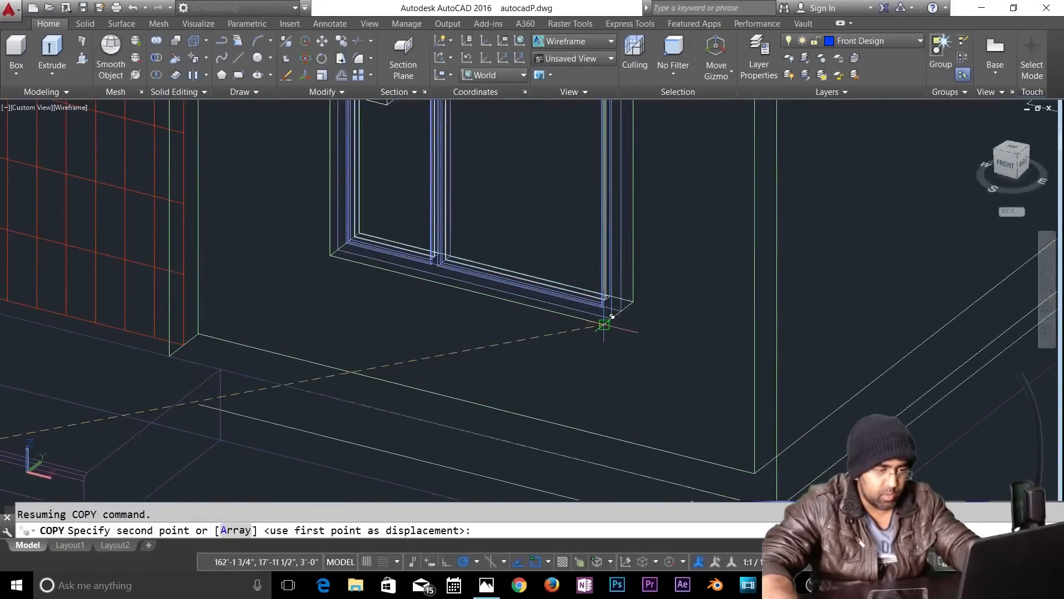
left_click(621, 358)
key("Escape")
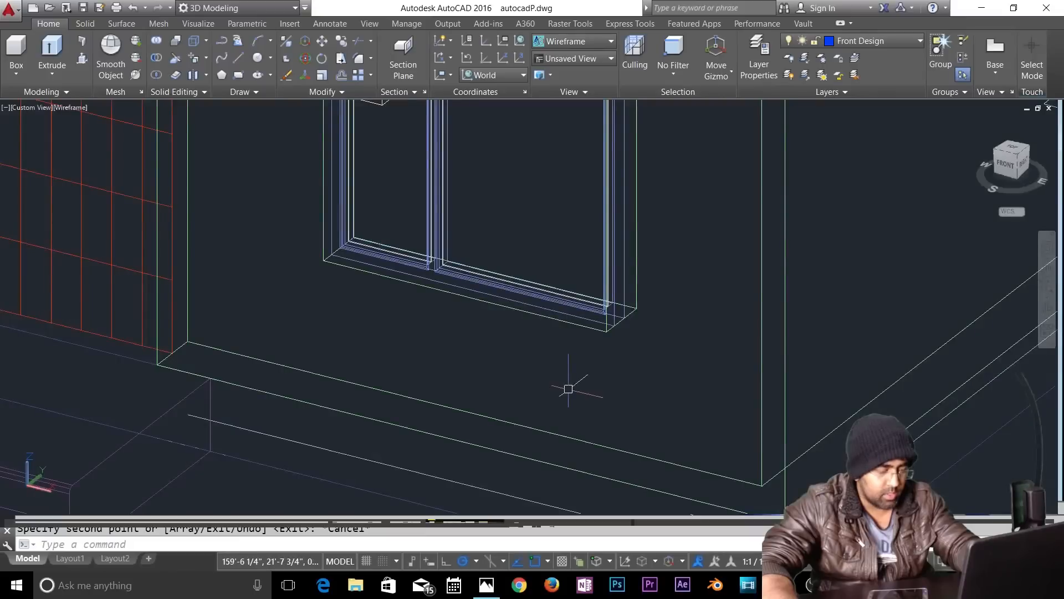
type("co")
key("Return")
left_click(483, 196)
left_click(401, 213)
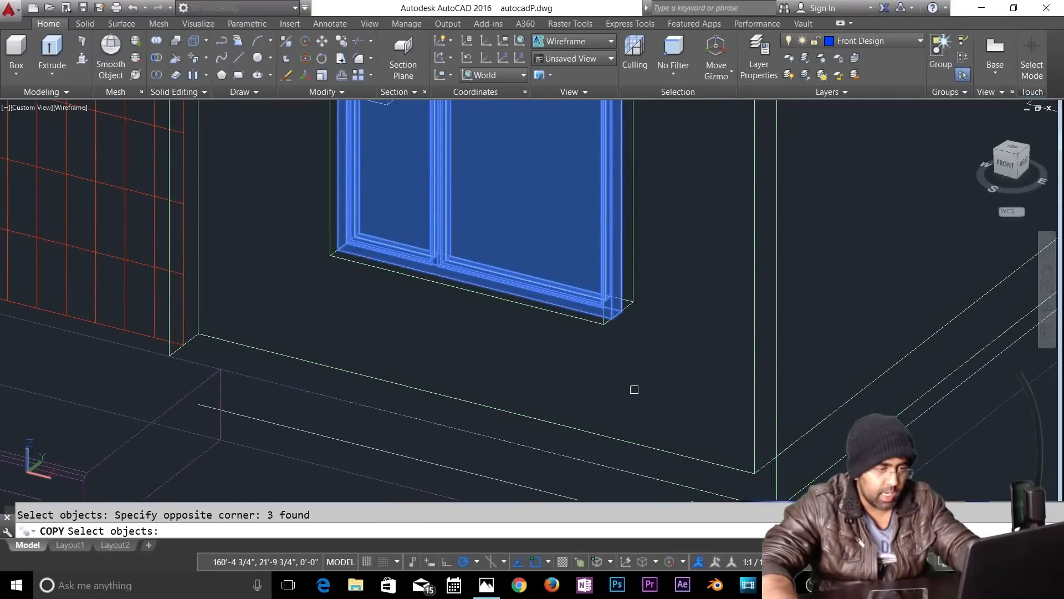
key("Escape")
scroll(632, 385, "down", 5)
middle_click_drag(631, 385, 887, 329)
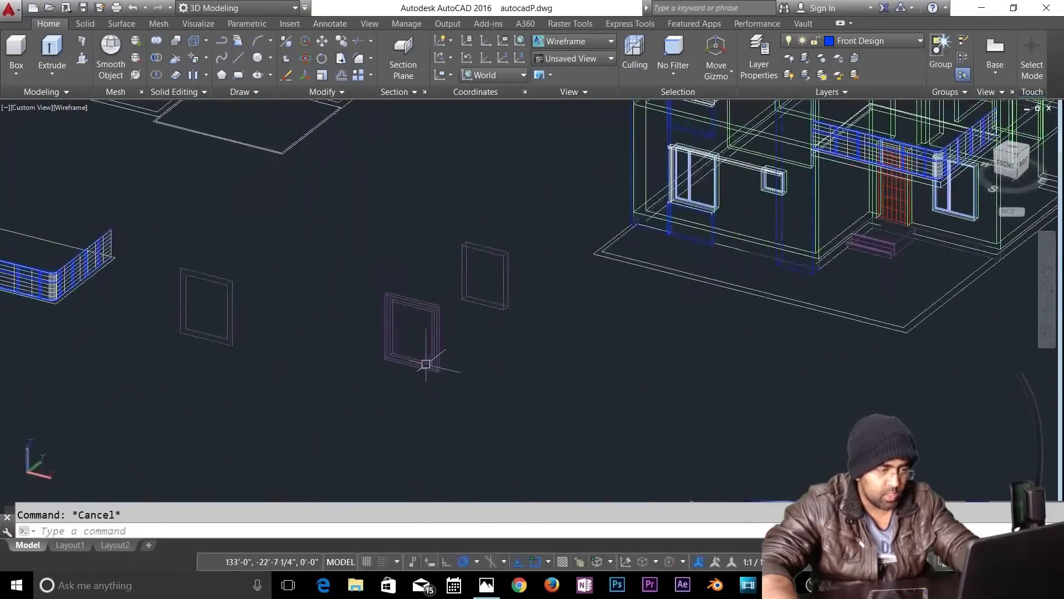
scroll(426, 365, "up", 2)
type("c")
key("Return")
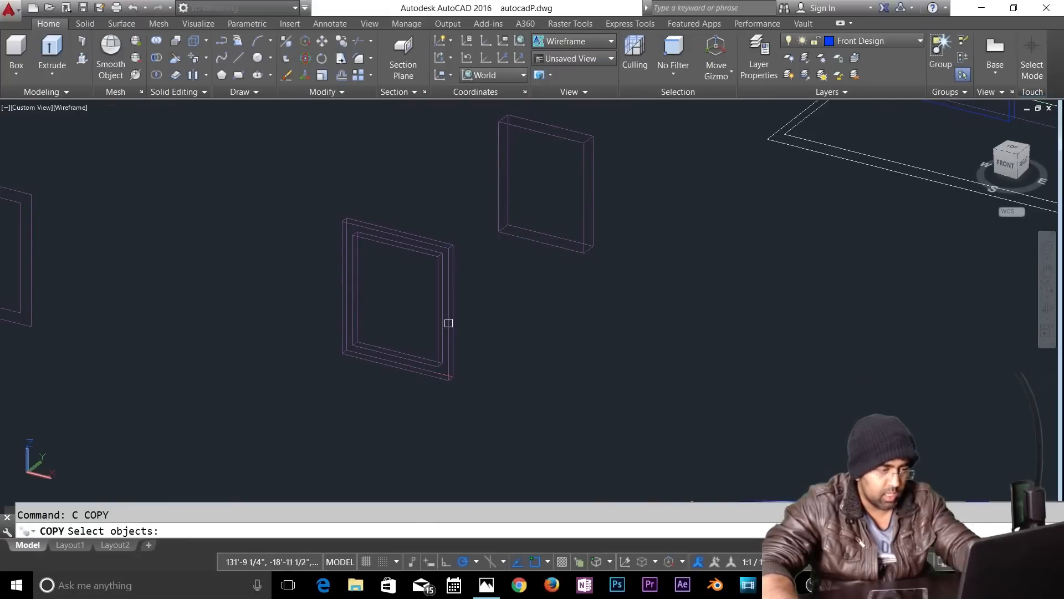
left_click(447, 321)
key("Return")
scroll(441, 397, "up", 3)
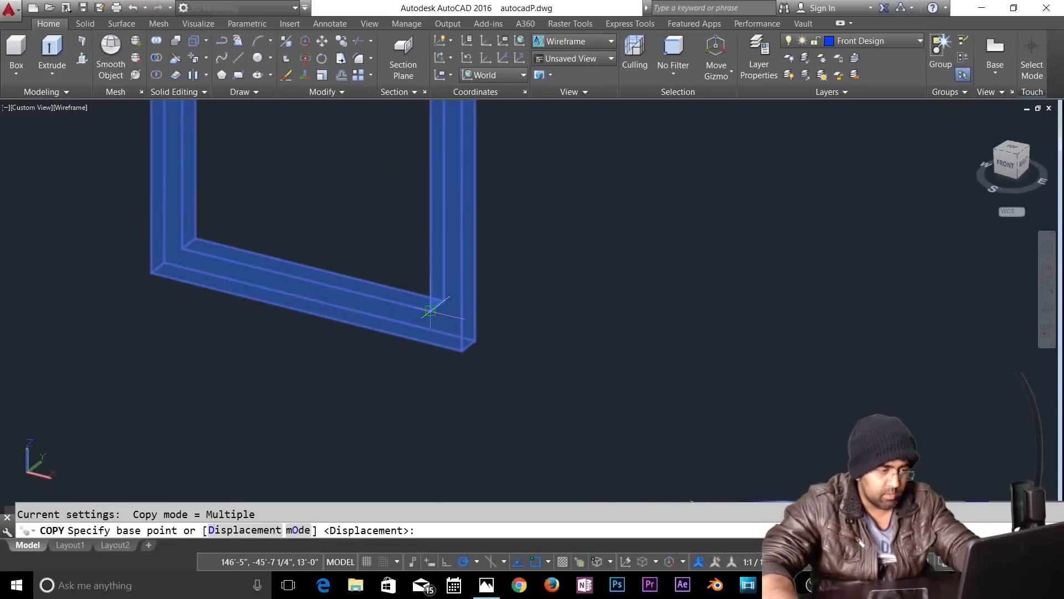
left_click(428, 310)
key("Escape")
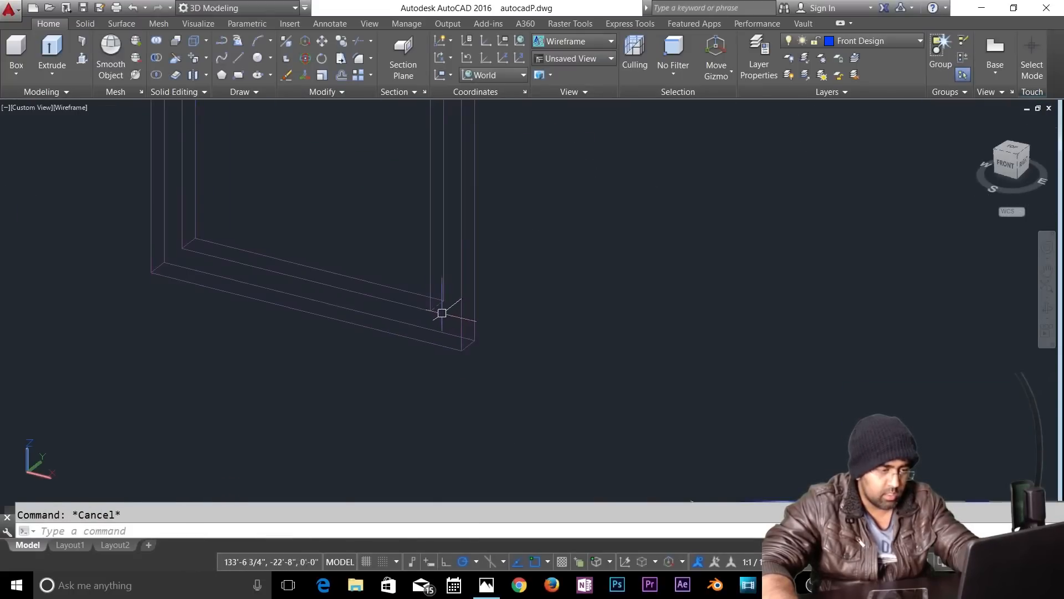
Step: Copy the hollow purple frame from its inner bottom back corner to the bottom front corner of the ground-floor window opening beside the door
key("Return")
left_click(444, 300)
key("Return")
left_click(443, 301)
scroll(444, 307, "down", 4)
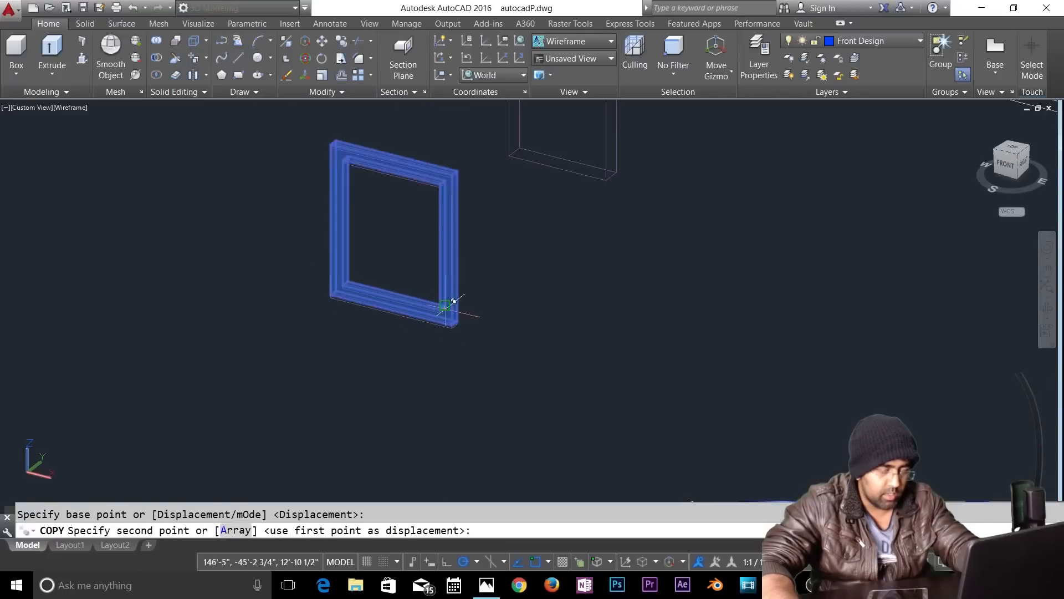
middle_click_drag(964, 291, 368, 413)
middle_click_drag(881, 248, 382, 467)
scroll(630, 376, "up", 6)
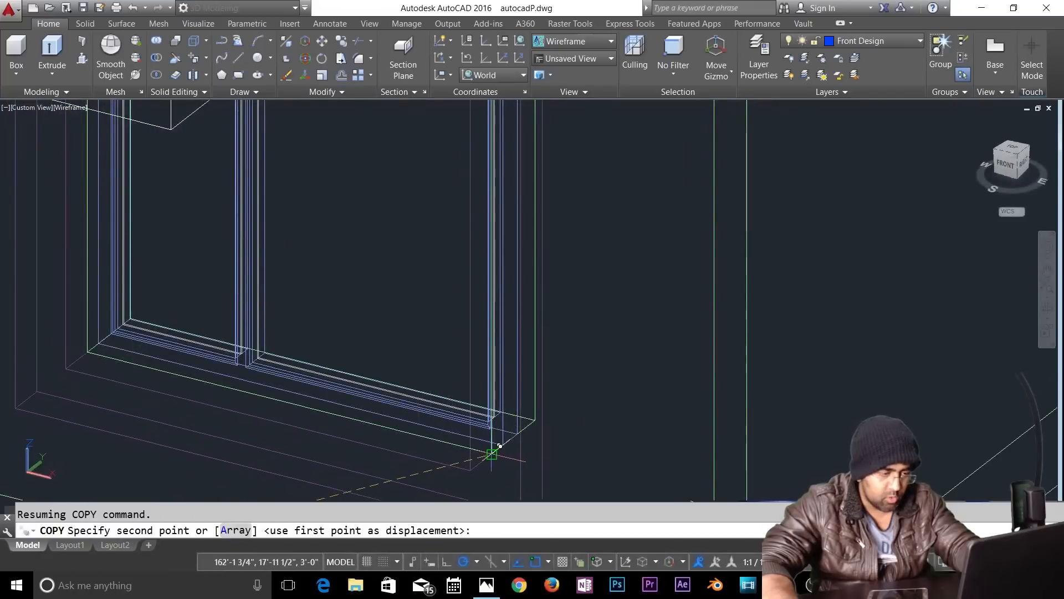
left_click(492, 452)
key("Escape")
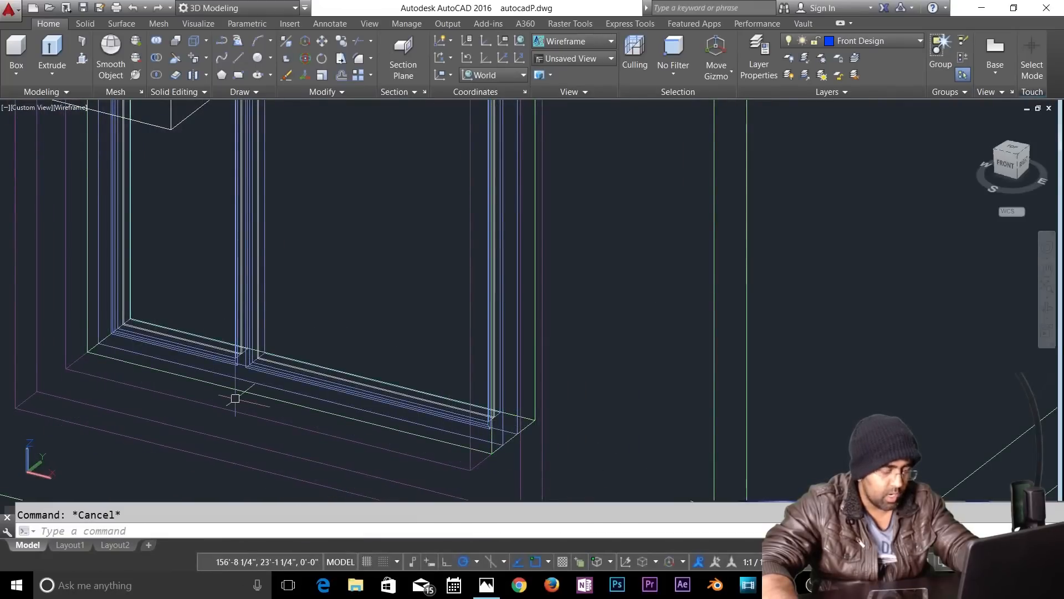
Step: Copy the ground-floor window beside the door with its frame and solid block from the house corner to the same corner one floor up
type("co")
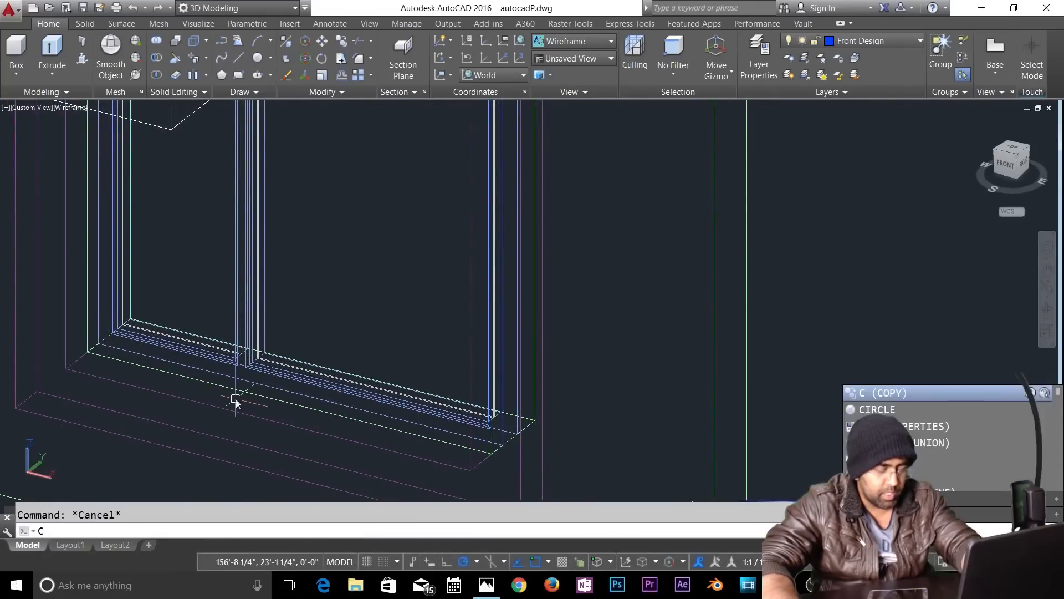
key("Return")
left_click(301, 272)
left_click(239, 281)
middle_click_drag(304, 333, 518, 304)
left_click(515, 326)
scroll(643, 254, "up", 3)
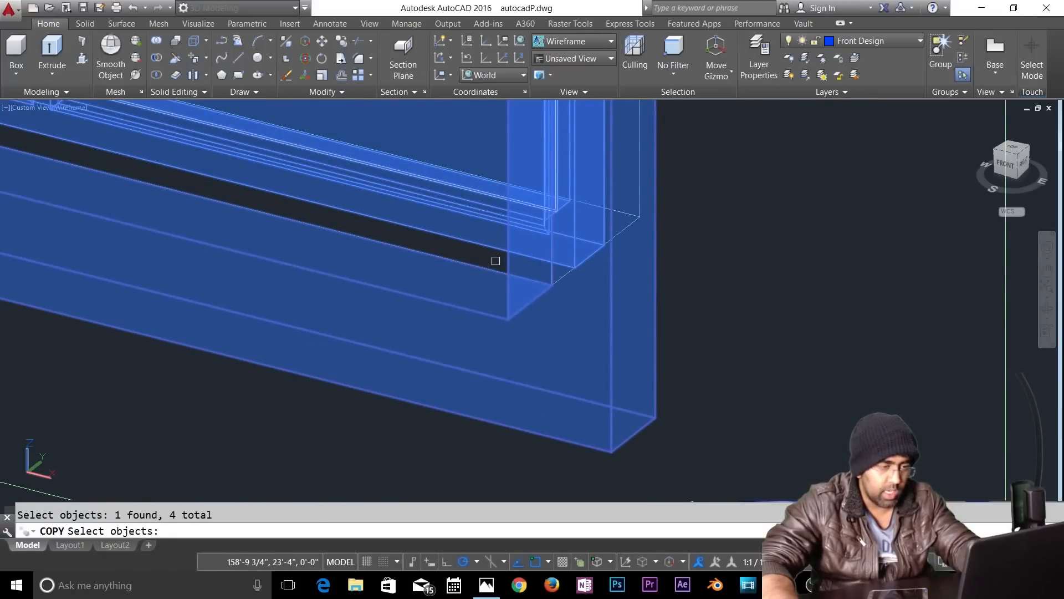
left_click(487, 268)
left_click(490, 266)
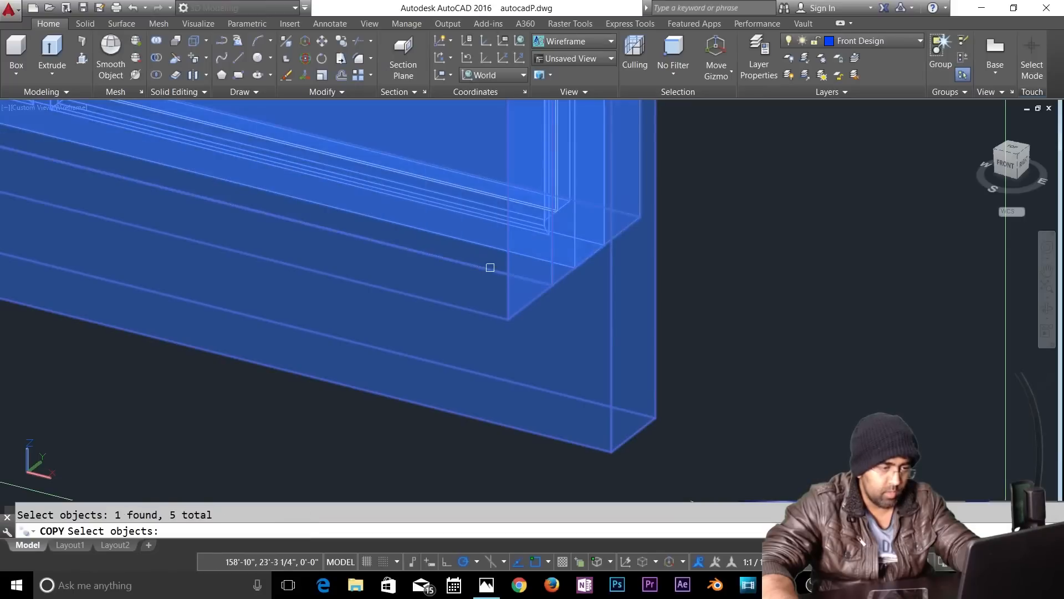
scroll(579, 350, "down", 4)
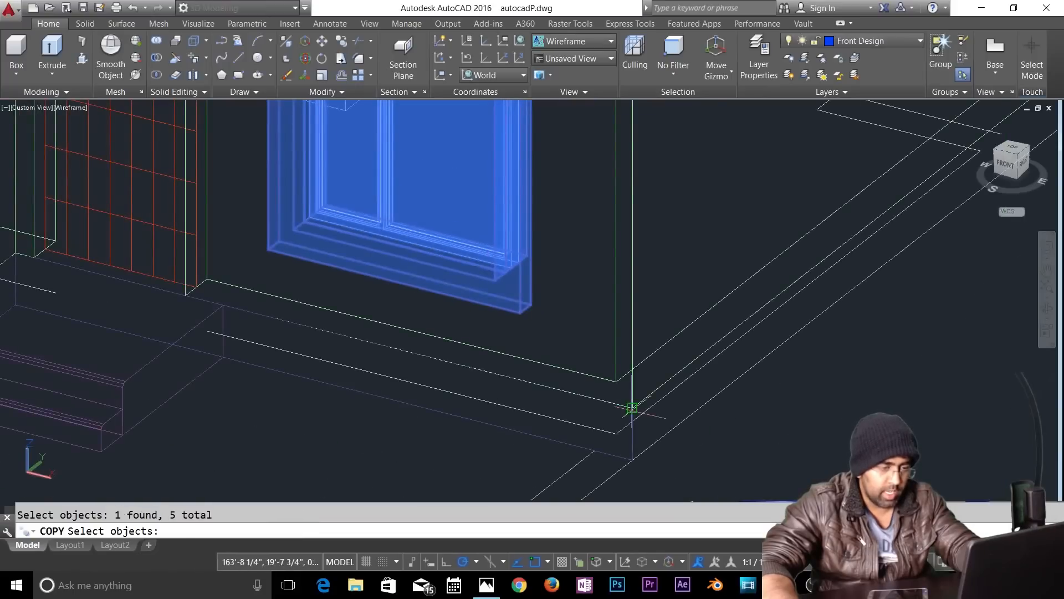
key("Return")
left_click(632, 408)
scroll(637, 404, "down", 5)
scroll(648, 404, "up", 8)
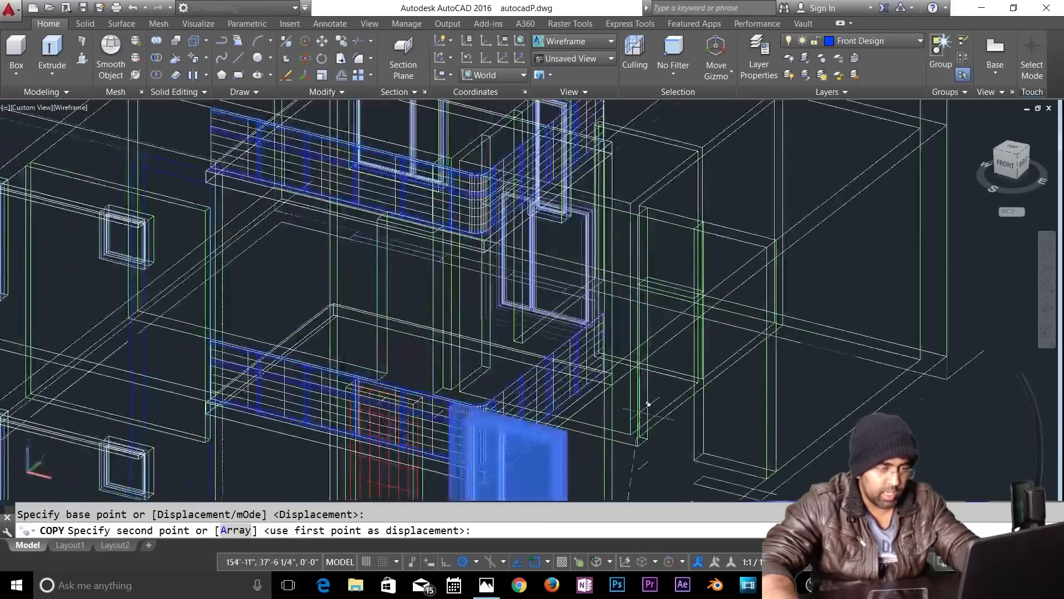
middle_click_drag(633, 437, 624, 332)
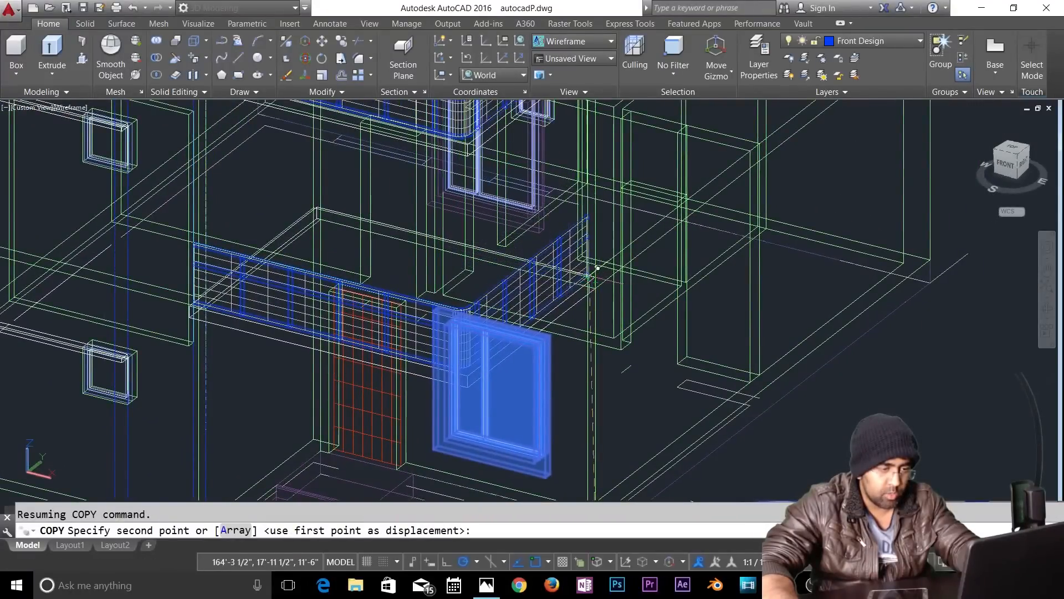
scroll(605, 273, "up", 3)
left_click(613, 274)
scroll(582, 372, "down", 5)
key("Return")
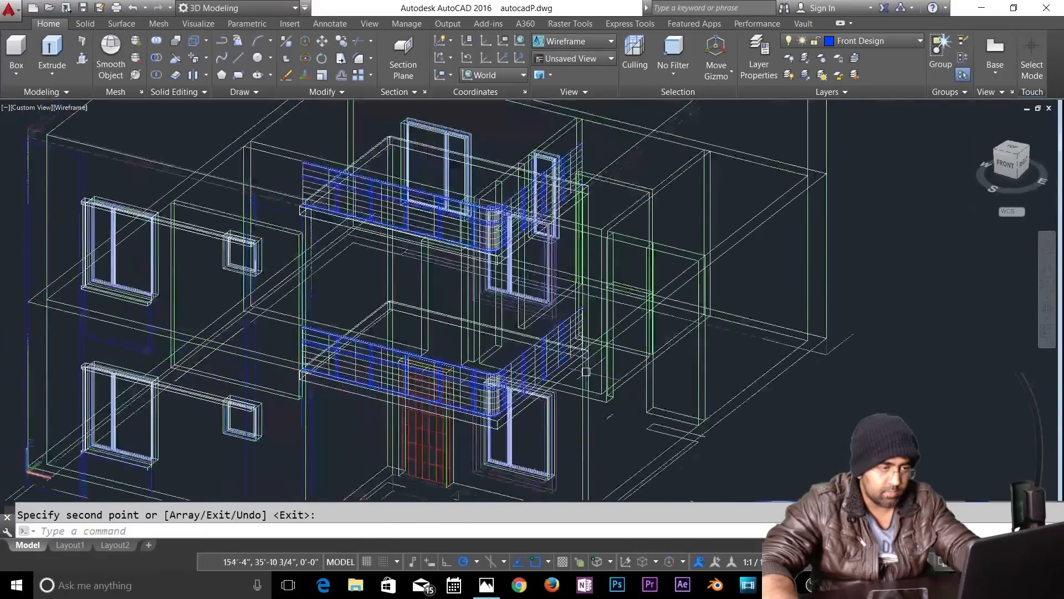
Step: Display the house in the Shaded visual style and examine the purple frame below the upper balcony
mouse_move(565, 259)
middle_mouse_down()
mouse_move(691, 285)
mouse_move(691, 240)
middle_mouse_up()
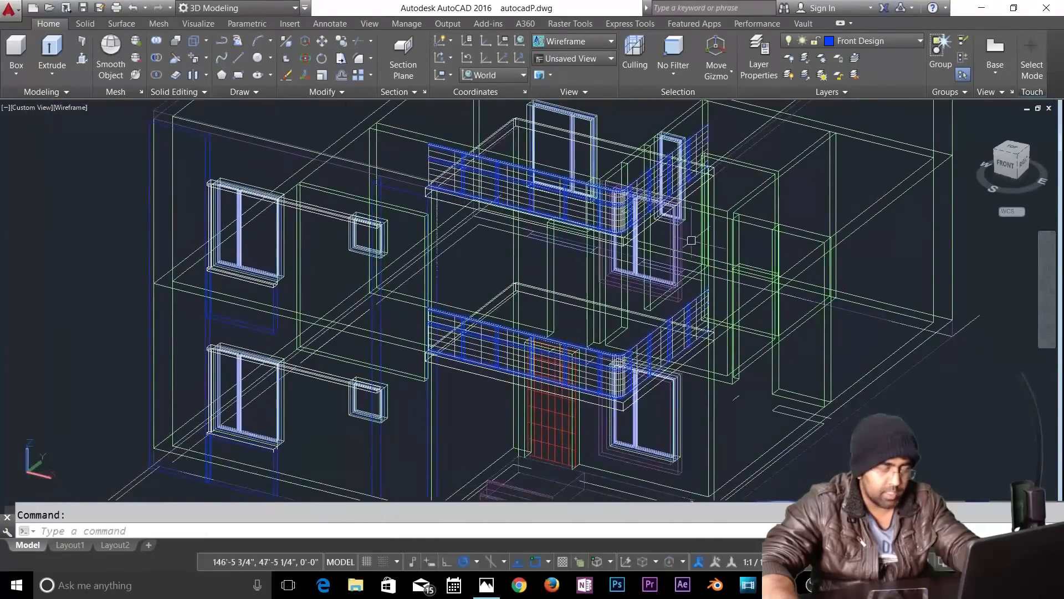
left_click(577, 43)
left_click(406, 117)
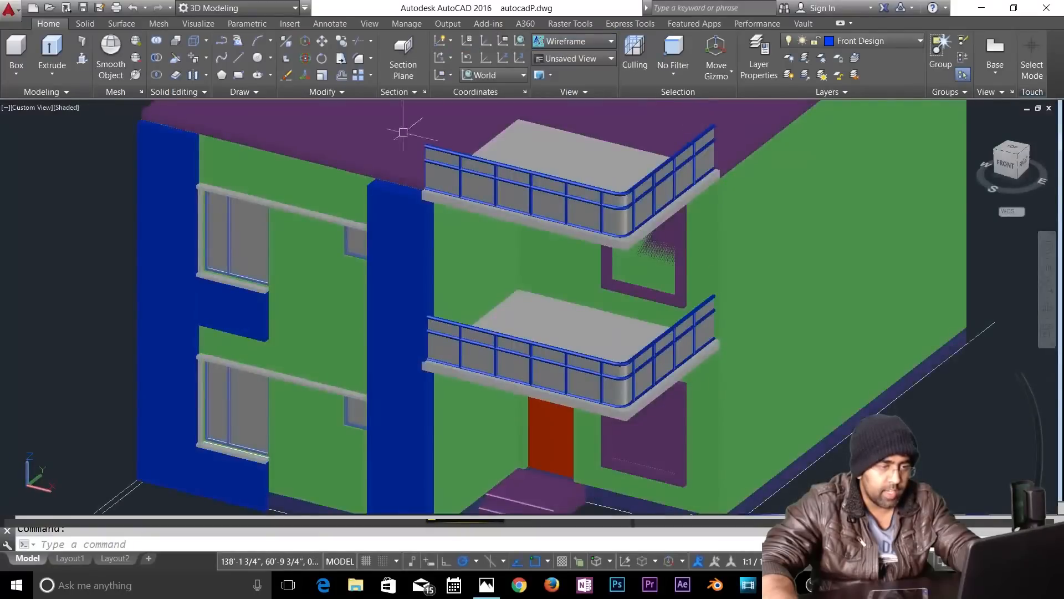
scroll(678, 242, "up", 3)
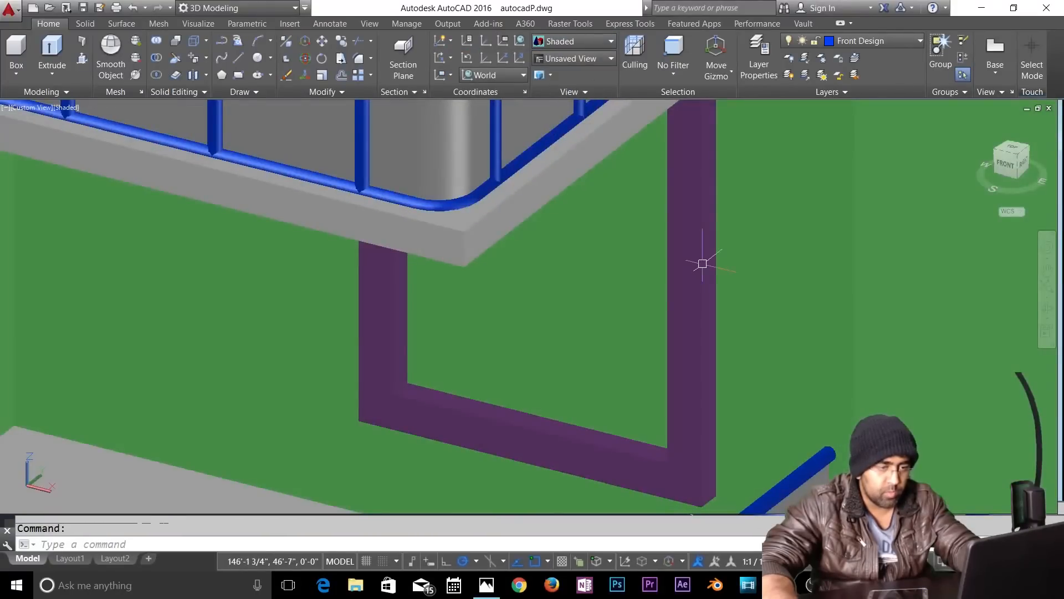
left_click(703, 264)
key("Escape")
left_click(713, 290)
type("SIGVALIDATE")
key("Return")
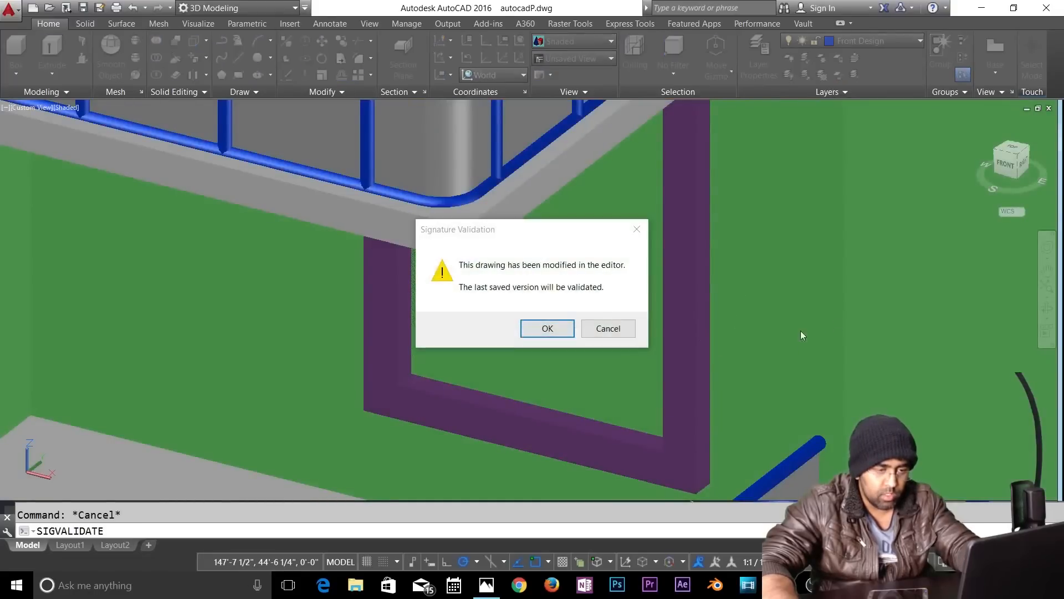
left_click(543, 333)
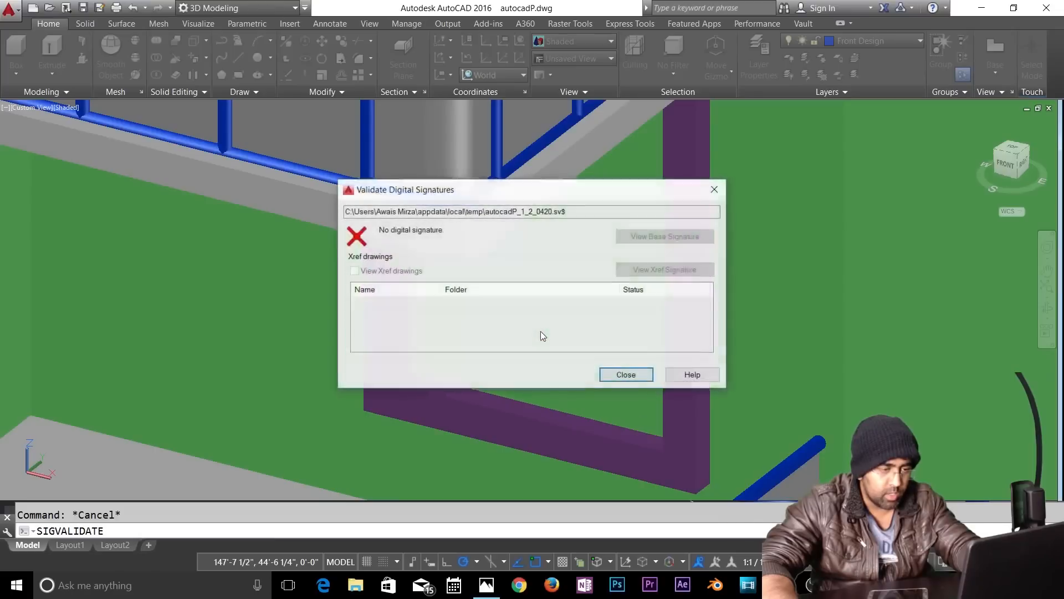
left_click(627, 375)
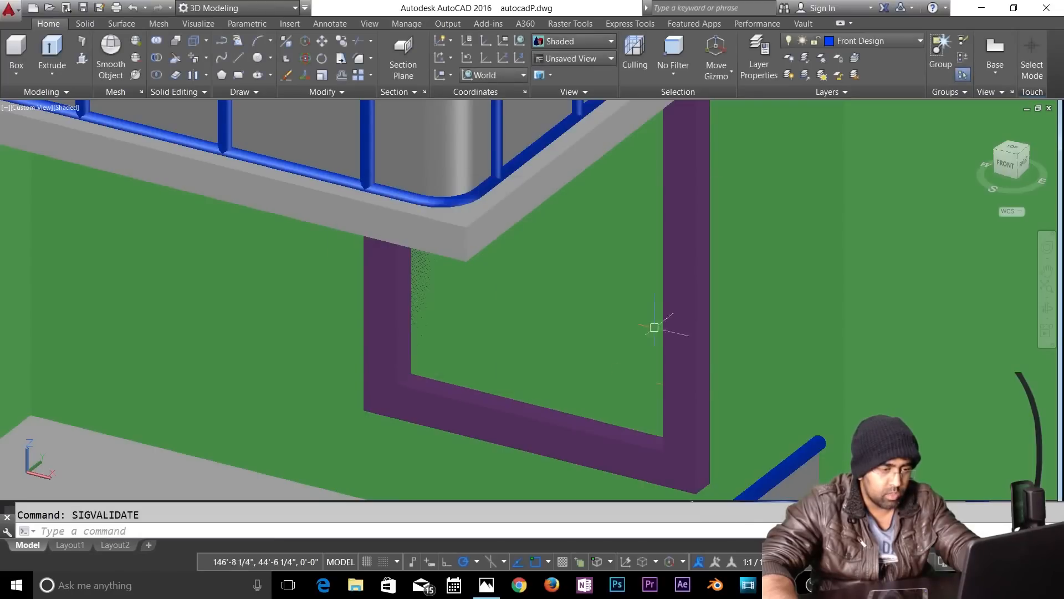
Step: Save the drawing and display the house in the Wireframe visual style
scroll(654, 327, "down", 3)
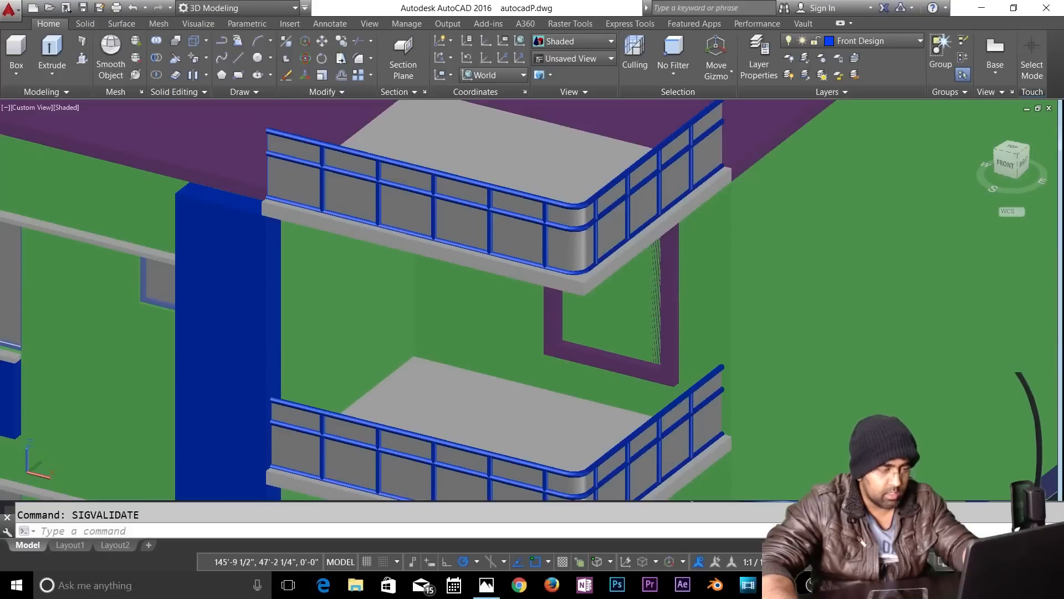
key("ctrl+s")
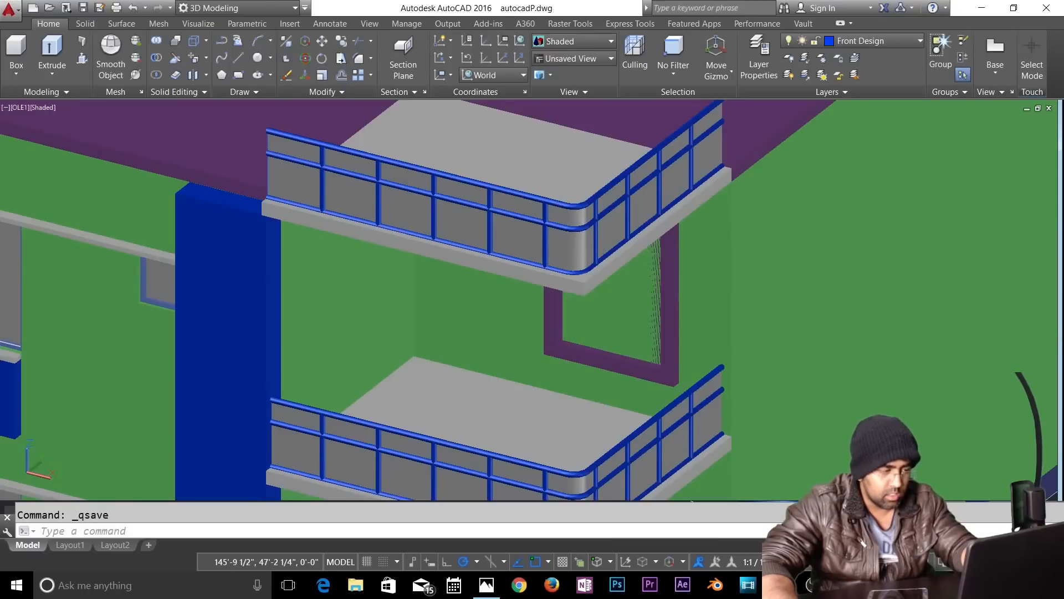
left_click(577, 41)
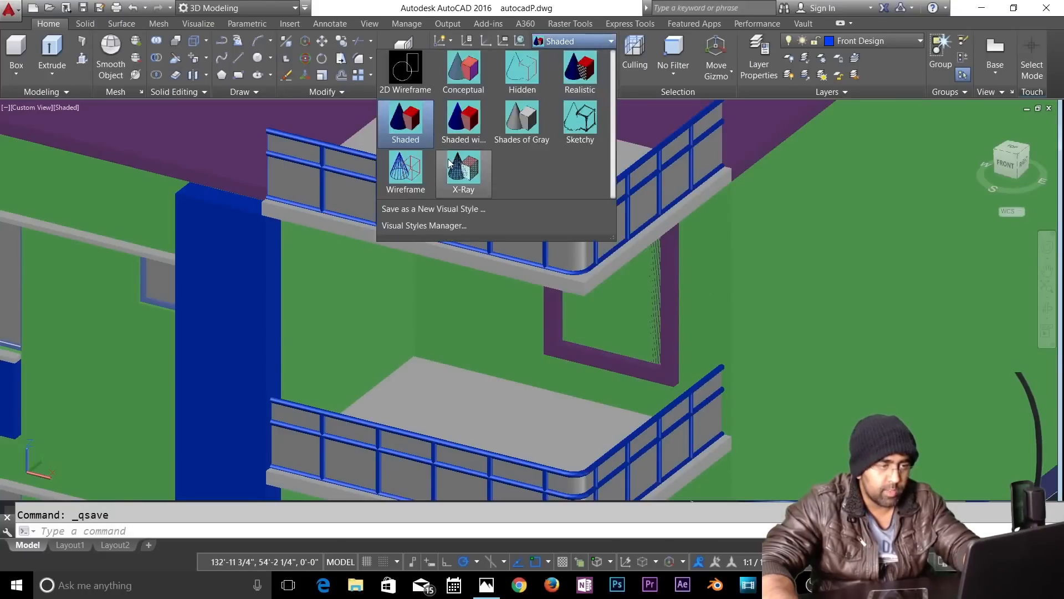
left_click(420, 159)
key("Escape")
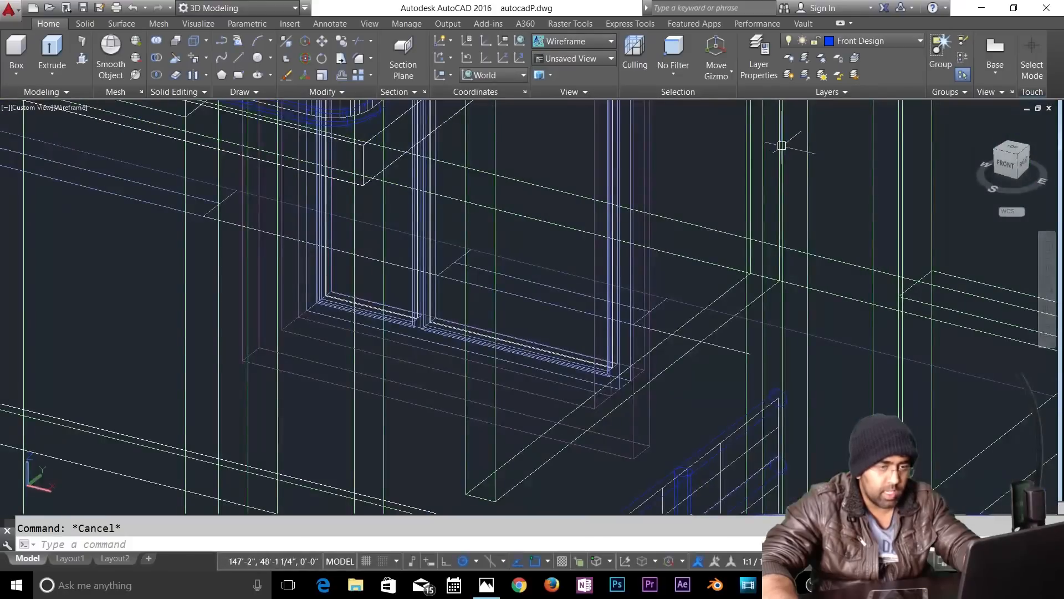
Step: Subtract the solid purple block inside the upper window's frame from the upper-floor wall solid
type("s")
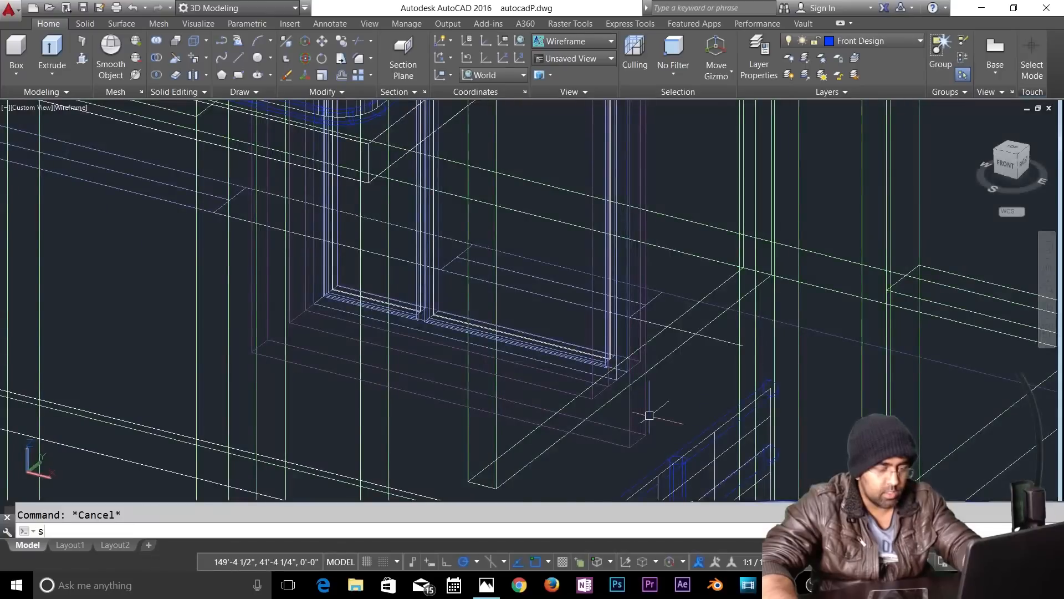
type("u")
key("Return")
scroll(843, 258, "down", 8)
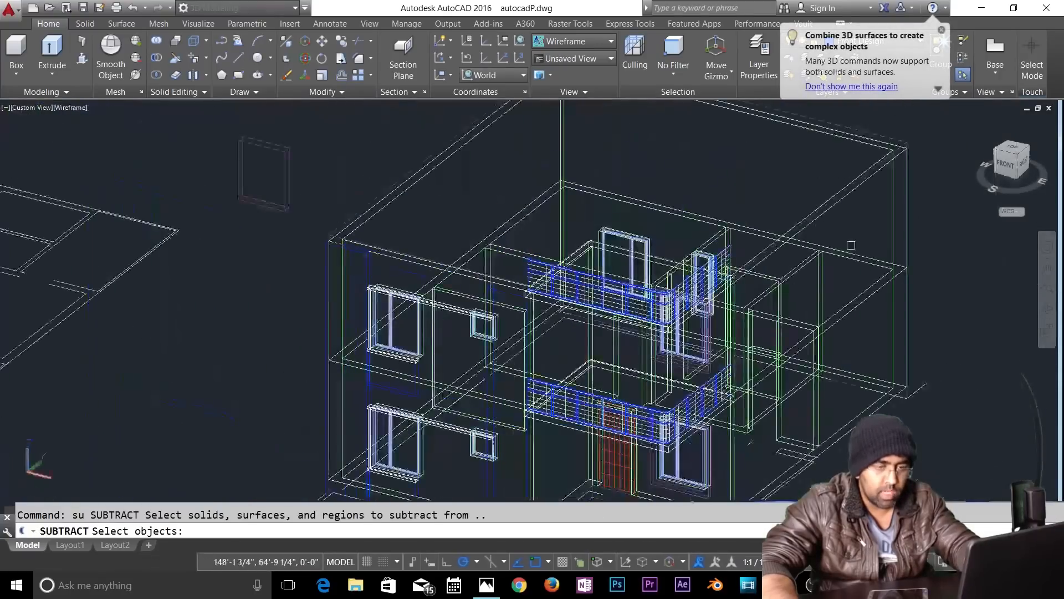
left_click(912, 181)
key("Return")
scroll(715, 362, "up", 6)
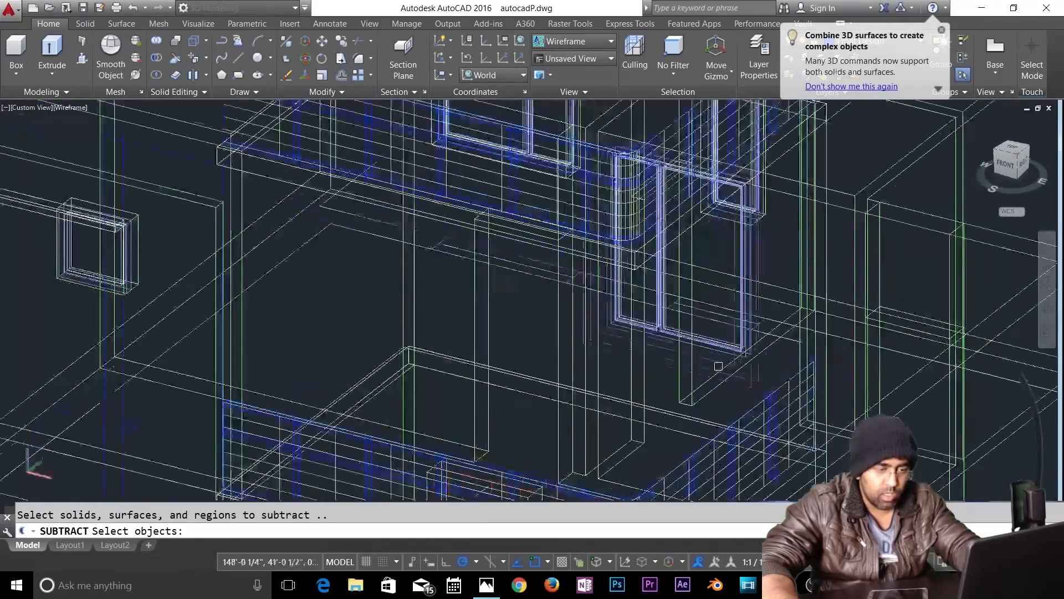
scroll(709, 283, "up", 3)
left_click(761, 250)
key("Return")
scroll(754, 251, "down", 5)
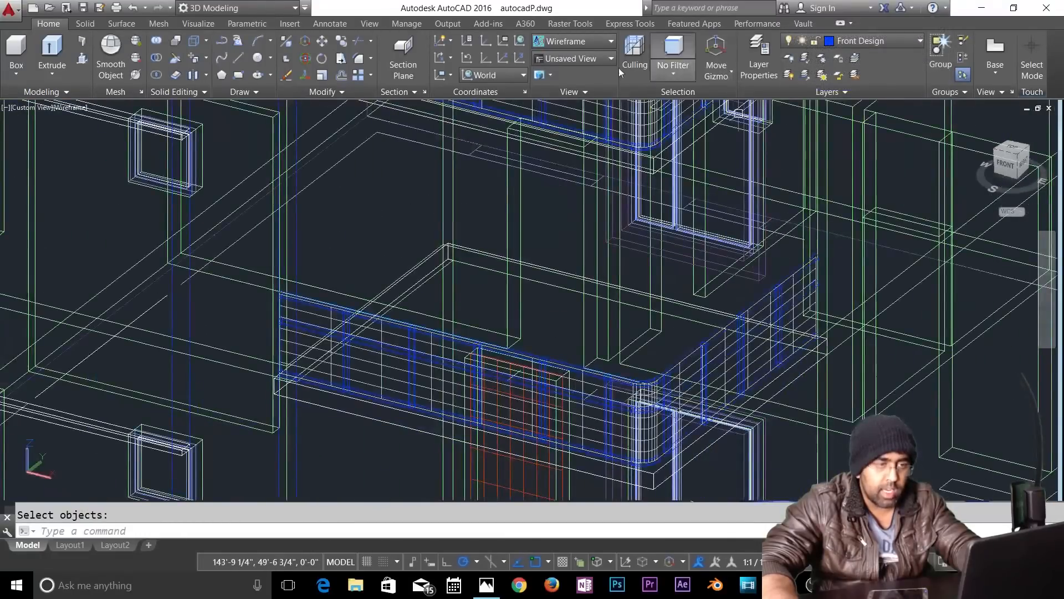
Step: Display the house in the Shaded visual style and examine the windows beside the balconies on both floors
left_click(587, 43)
left_click(411, 122)
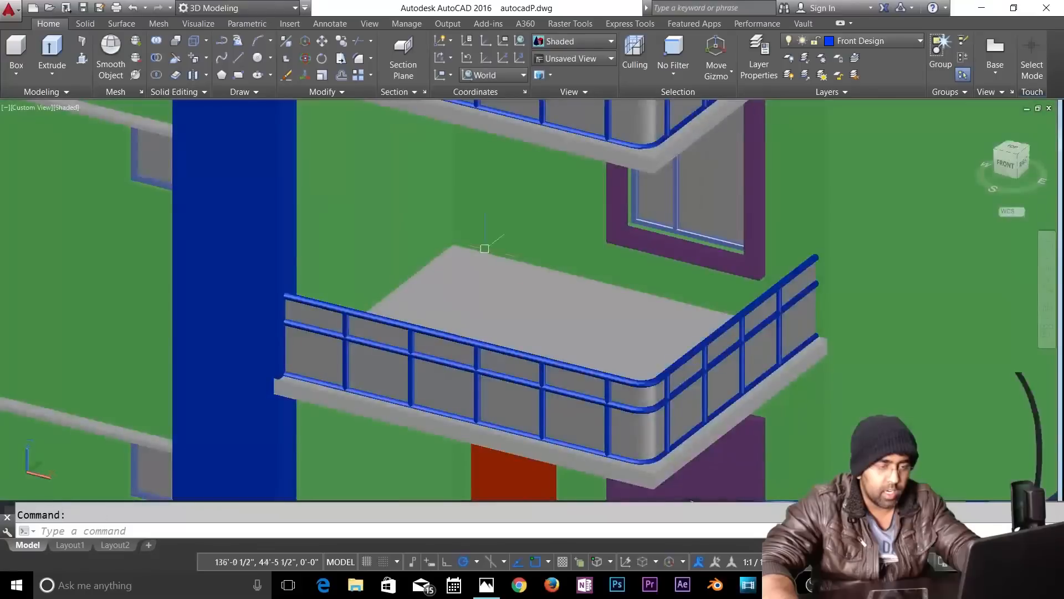
scroll(527, 319, "down", 2)
scroll(657, 444, "up", 6)
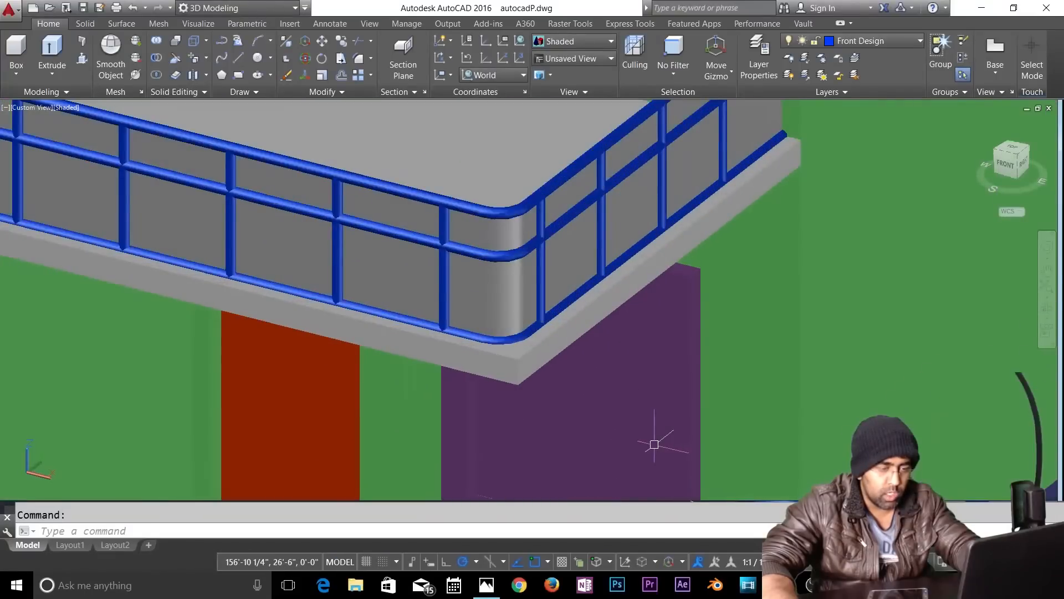
Step: Try erasing the solid purple block in the ground-floor window opening, and undo the deletion
left_click(640, 434)
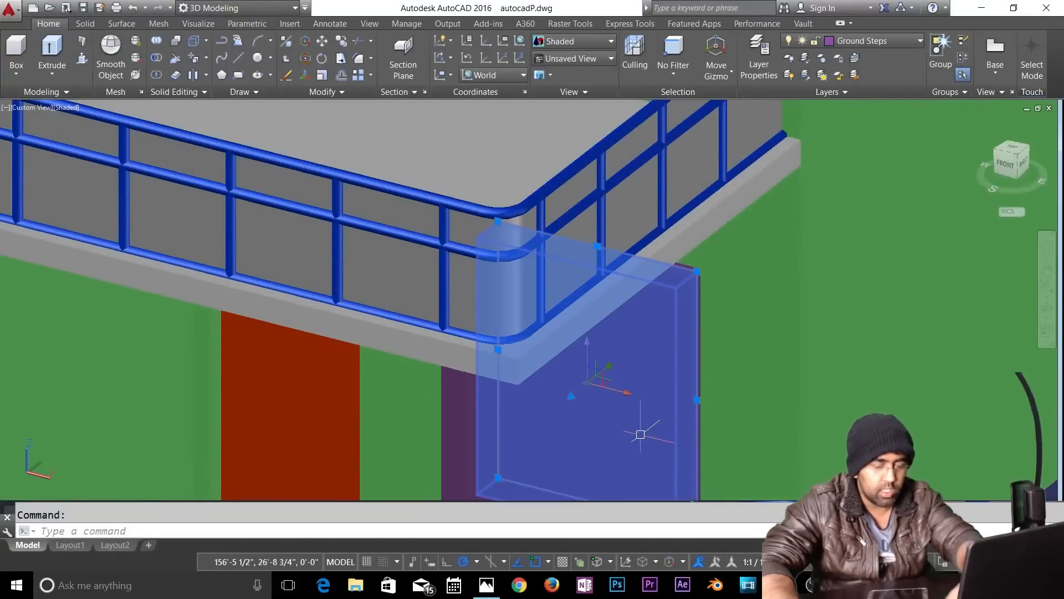
key("Delete")
scroll(634, 439, "down", 1)
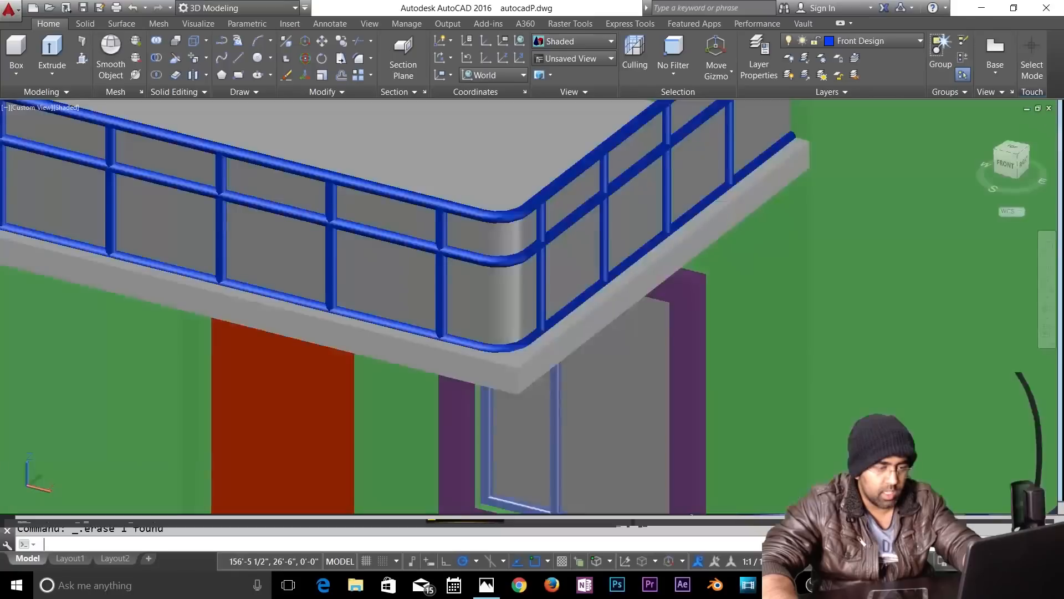
key("ctrl+z")
Step: Identify the overlapping solids at the lower corners of the ground-floor window beside the door in the Wireframe visual style
scroll(677, 330, "down", 2)
scroll(696, 427, "up", 6)
scroll(697, 427, "up", 2)
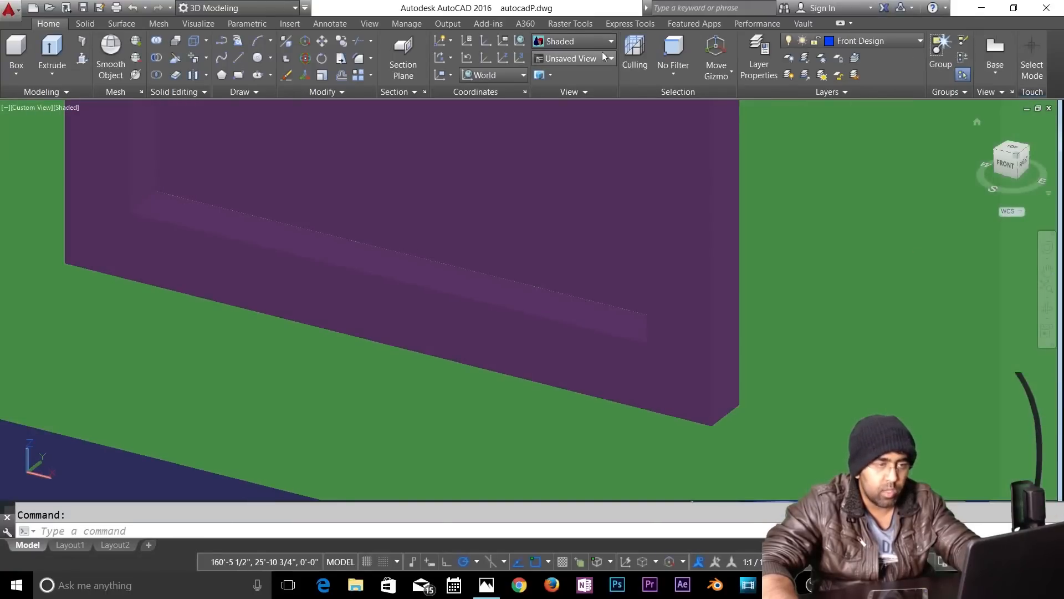
left_click(587, 42)
left_click(416, 156)
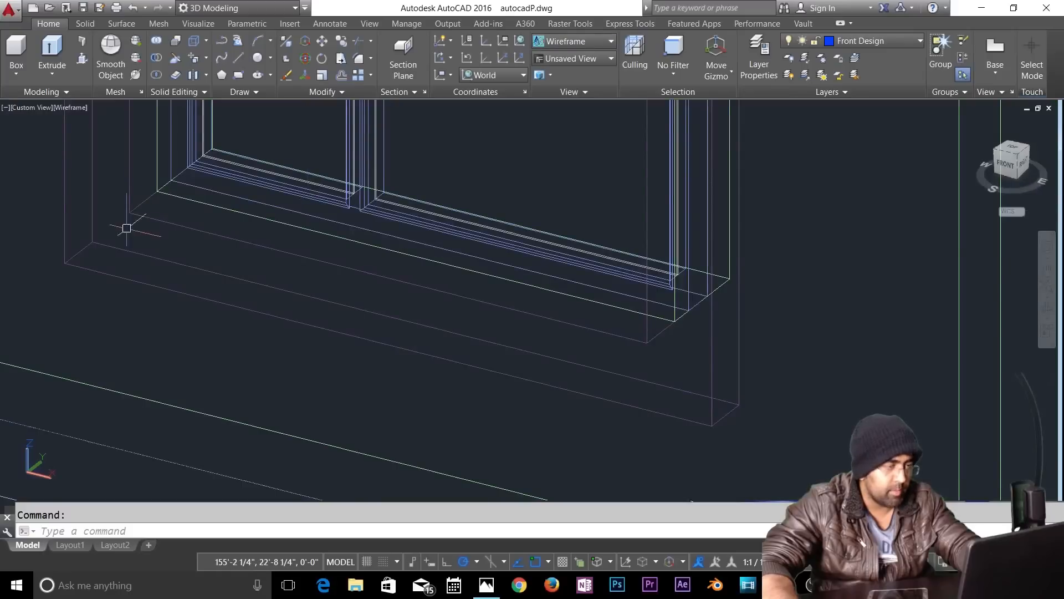
left_click(151, 220)
key("Escape")
left_click(149, 198)
key("Escape")
left_click(161, 187)
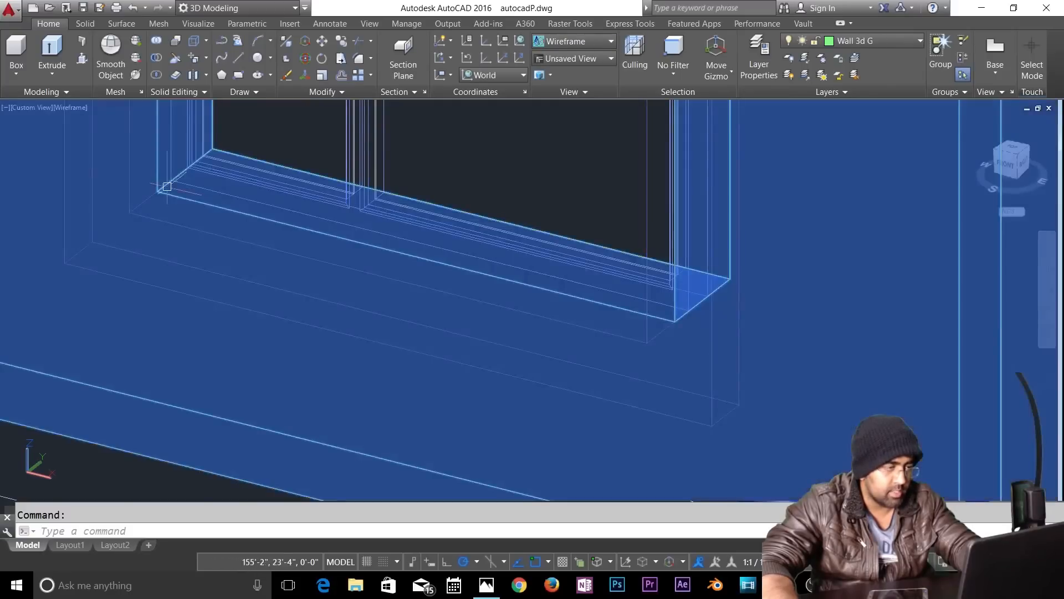
key("Escape")
left_click(694, 335)
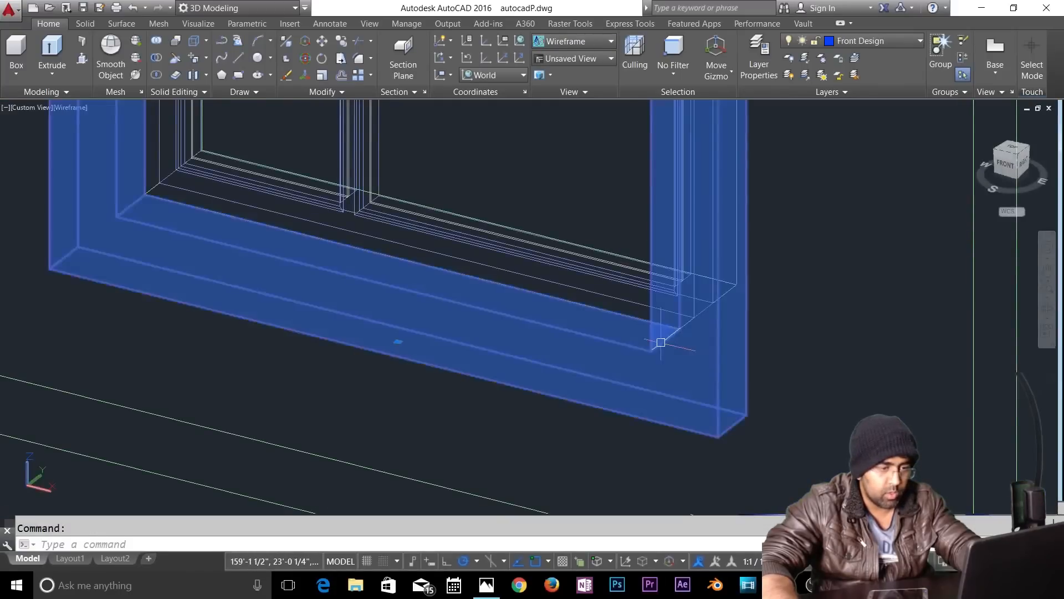
key("Escape")
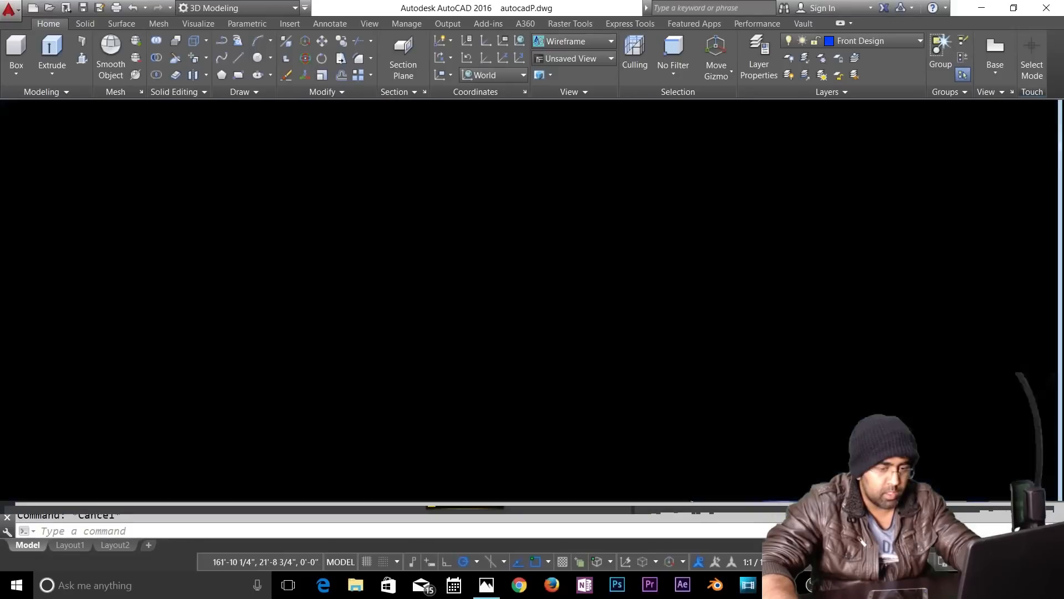
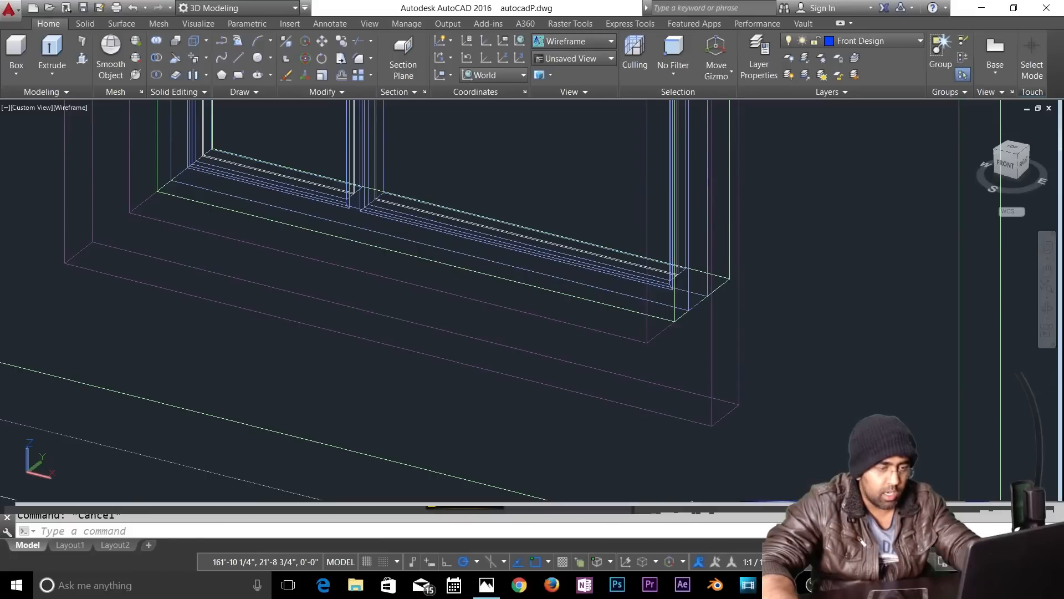
Step: Hide the hollow purple frame around the ground-floor window beside the door
left_click(711, 355)
key("Return")
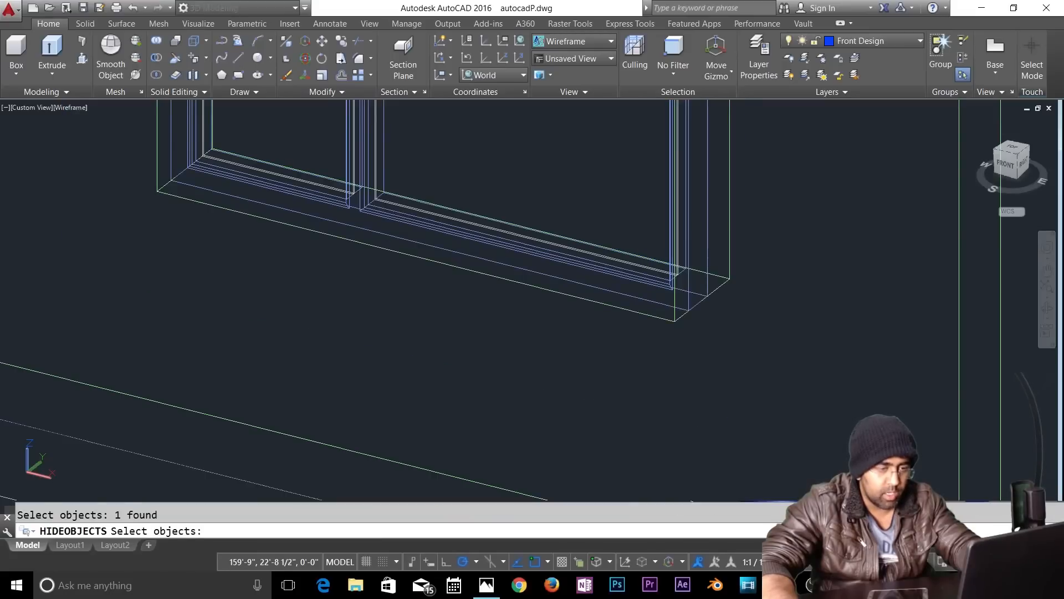
scroll(700, 278, "up", 5)
left_click(654, 382)
key("Escape")
Step: Turn off the Wall 3d G layer and erase the solid block left in the ground-floor window opening
left_click(841, 41)
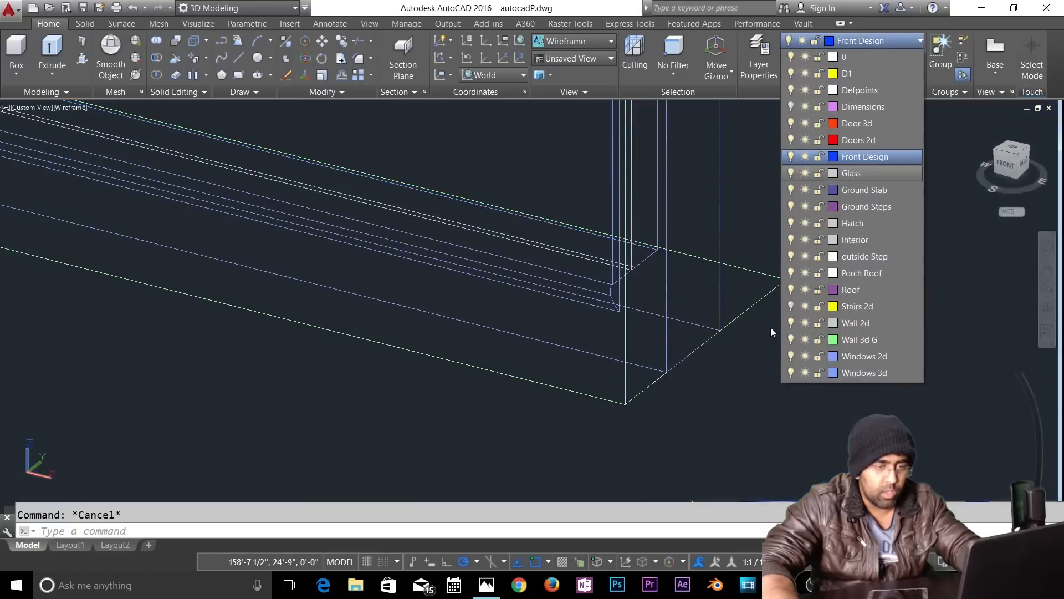
left_click(791, 338)
left_click(647, 392)
left_click(634, 404)
key("Delete")
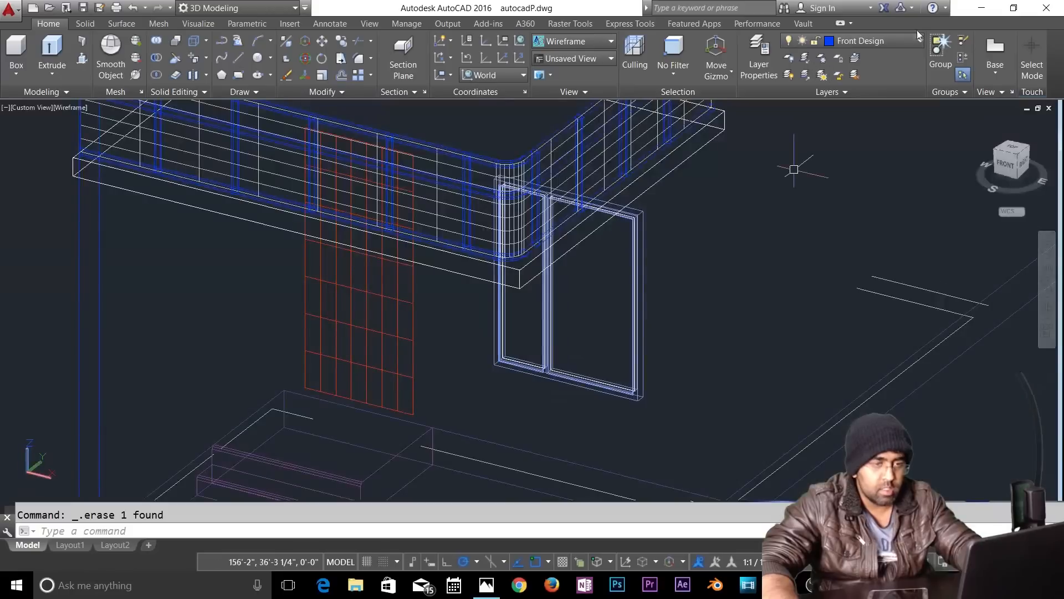
Step: Turn the Wall 3d G layer back on and end object isolation to restore the hidden purple frame
left_click(891, 43)
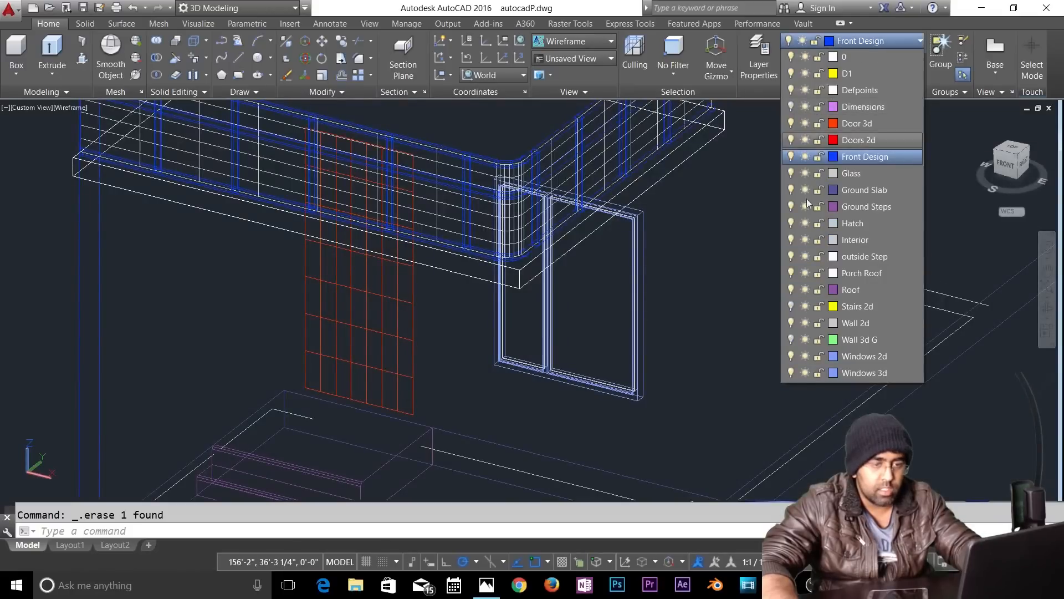
left_click(789, 339)
left_click(772, 329)
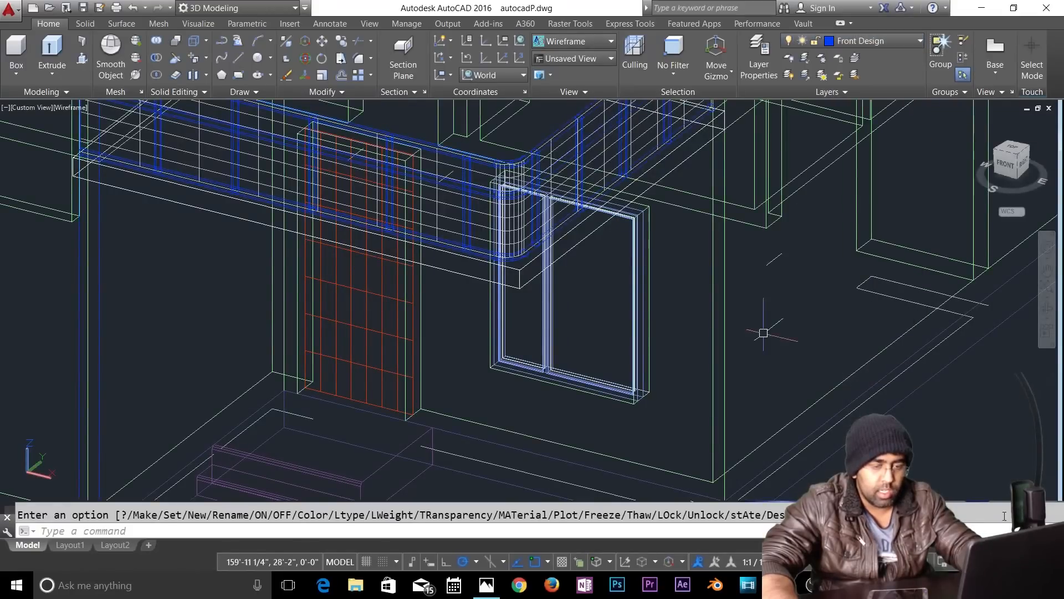
left_click(940, 557)
scroll(752, 396, "down", 1)
middle_click_drag(599, 404, 678, 363)
scroll(678, 363, "up", 3)
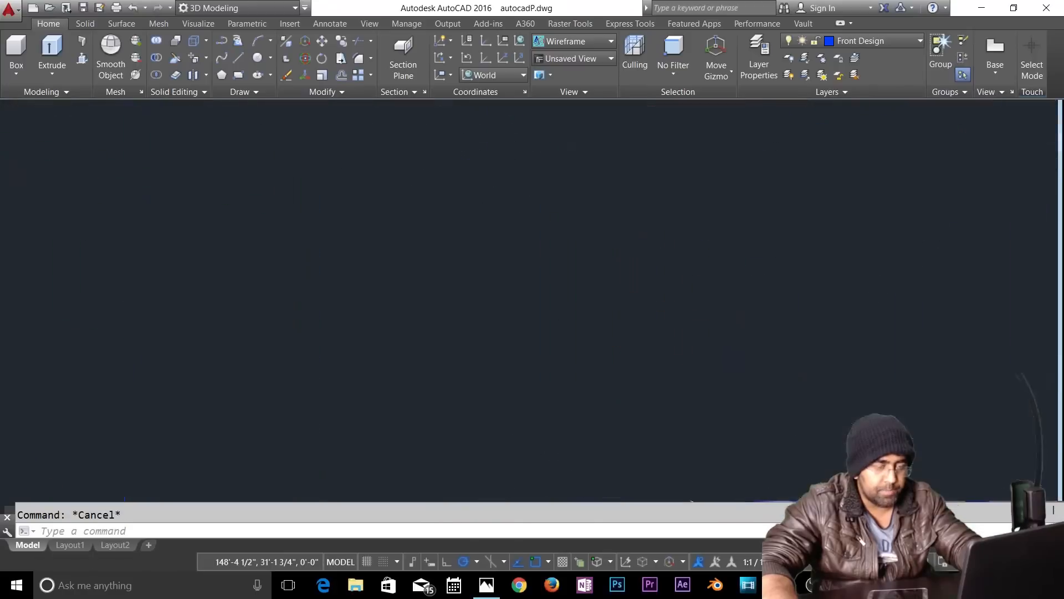
Step: View the whole house from a low front corner angle and save the drawing
scroll(790, 229, "down", 4)
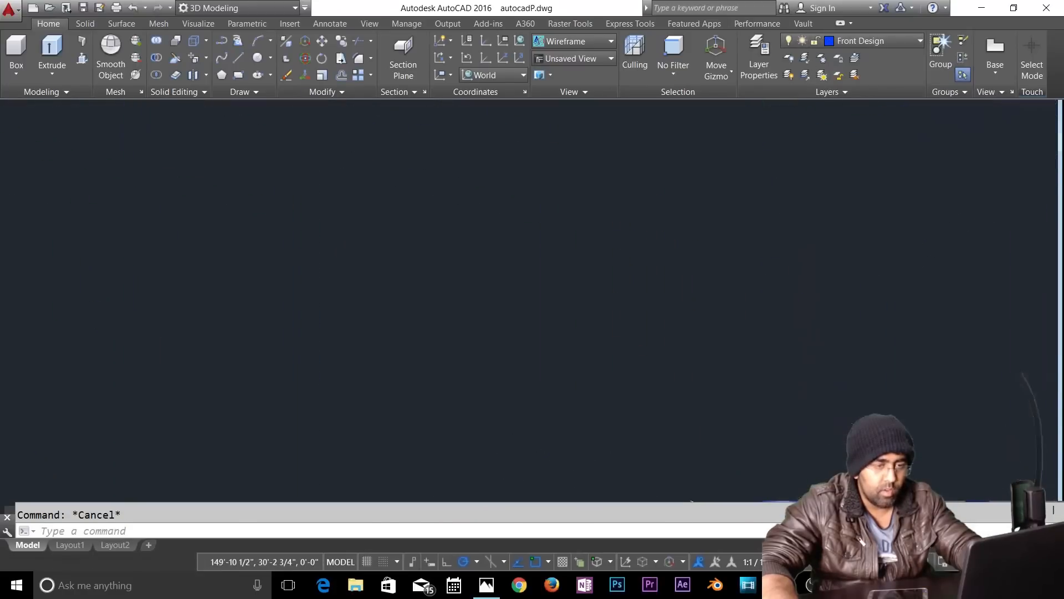
scroll(706, 351, "down", 8)
middle_click_drag(687, 344, 791, 404, "shift")
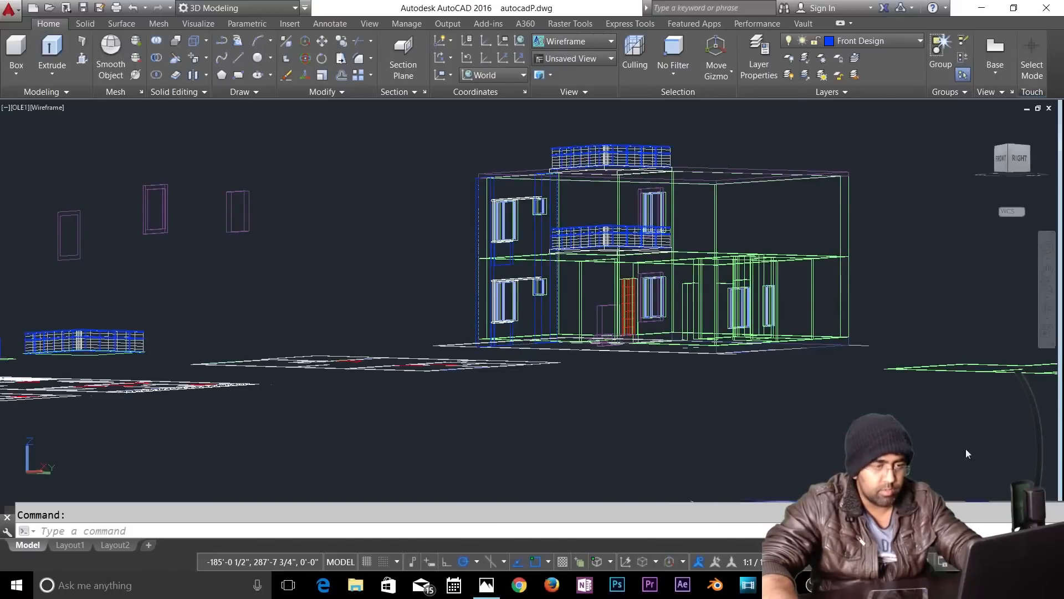
key("ctrl+s")
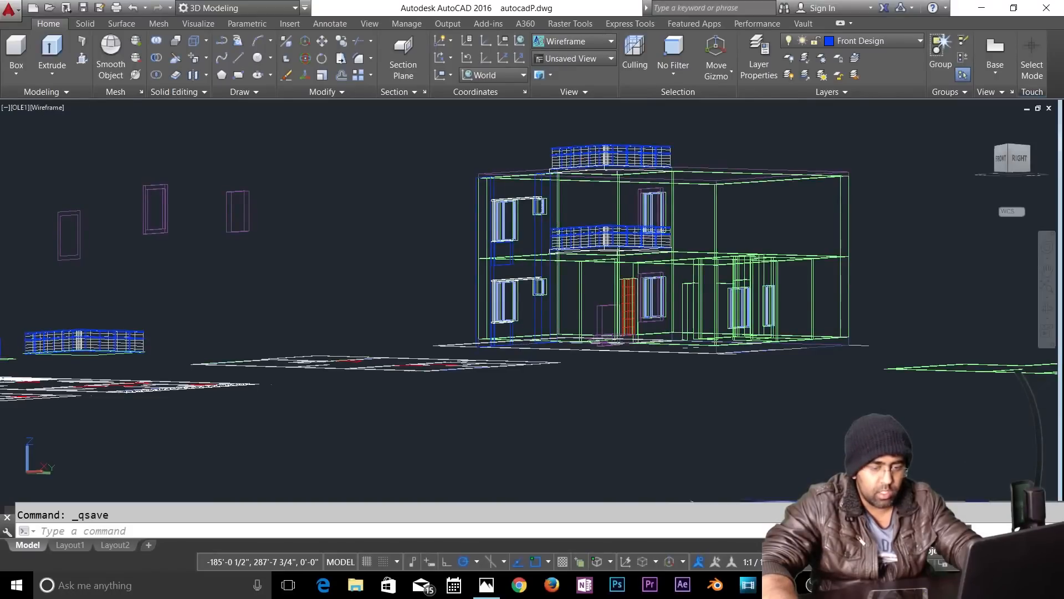
Step: Hide the upper-floor walls, windows, roof and balcony railings to expose the ground floor around the red door
left_click(893, 147)
left_click(447, 236)
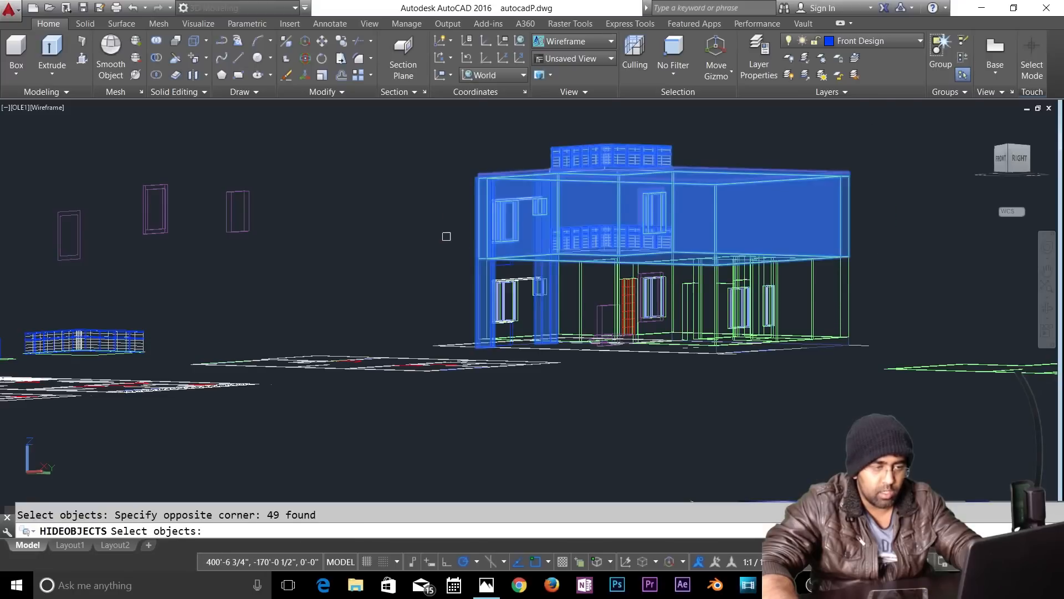
key("Return")
scroll(545, 272, "up", 4)
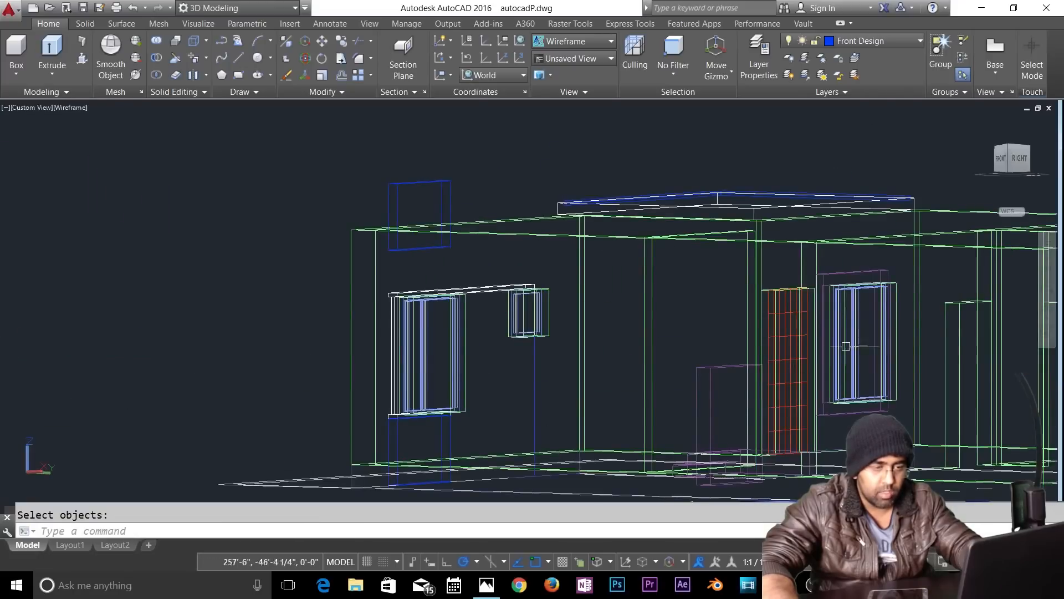
scroll(846, 346, "up", 6)
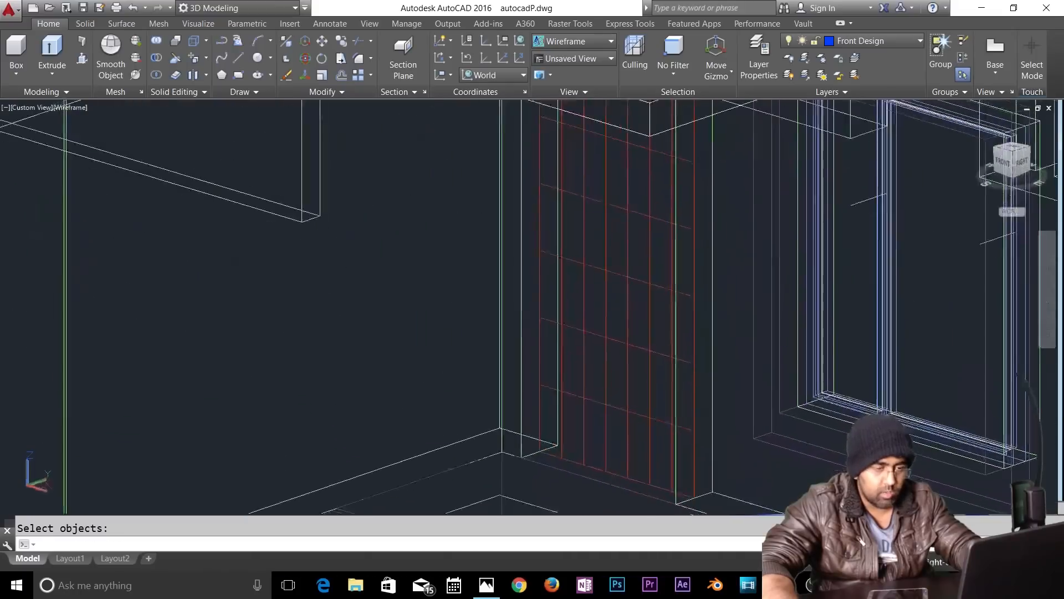
scroll(719, 370, "down", 4)
key("Escape")
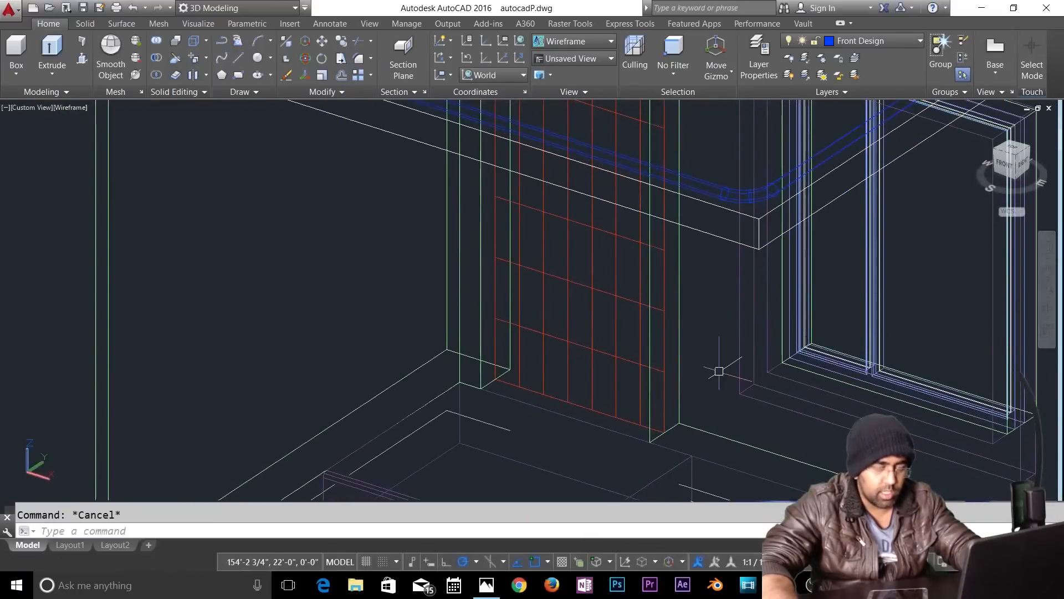
type("rec")
key("Return")
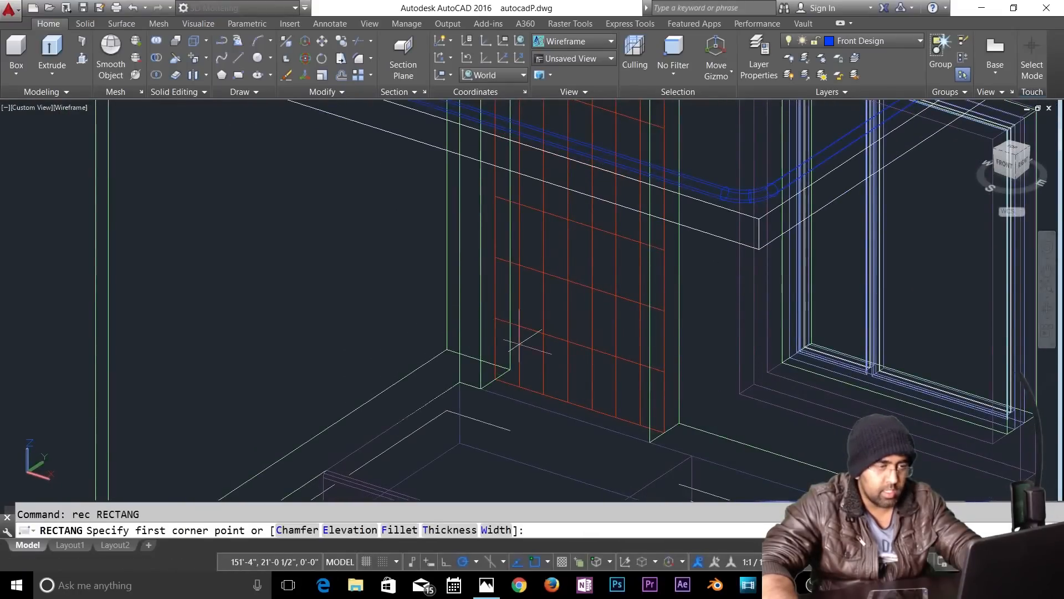
scroll(560, 155, "down", 2)
scroll(560, 155, "up", 2)
middle_click_drag(560, 155, 606, 245)
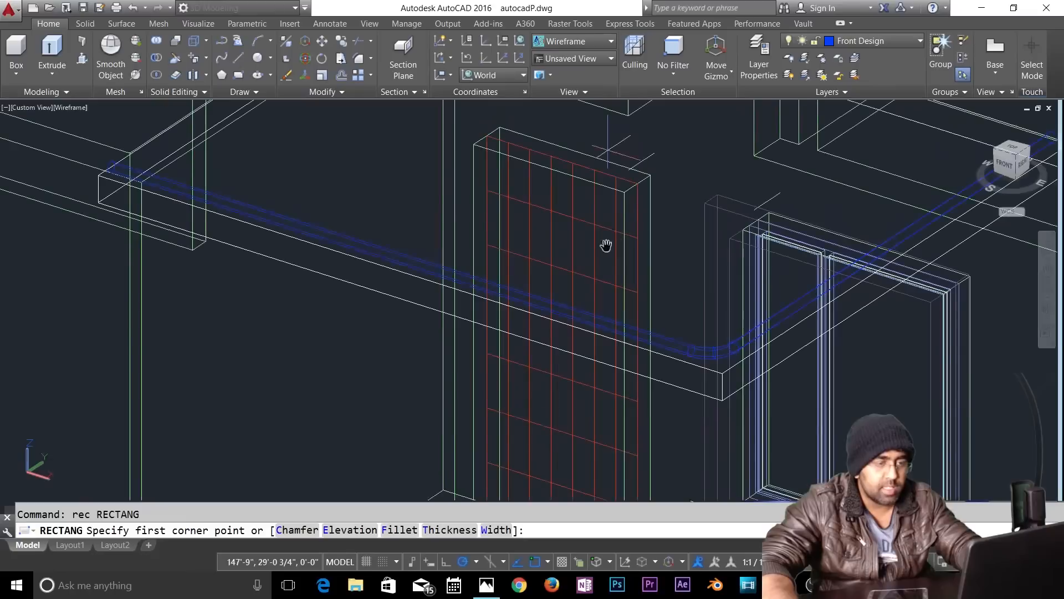
left_click(623, 191)
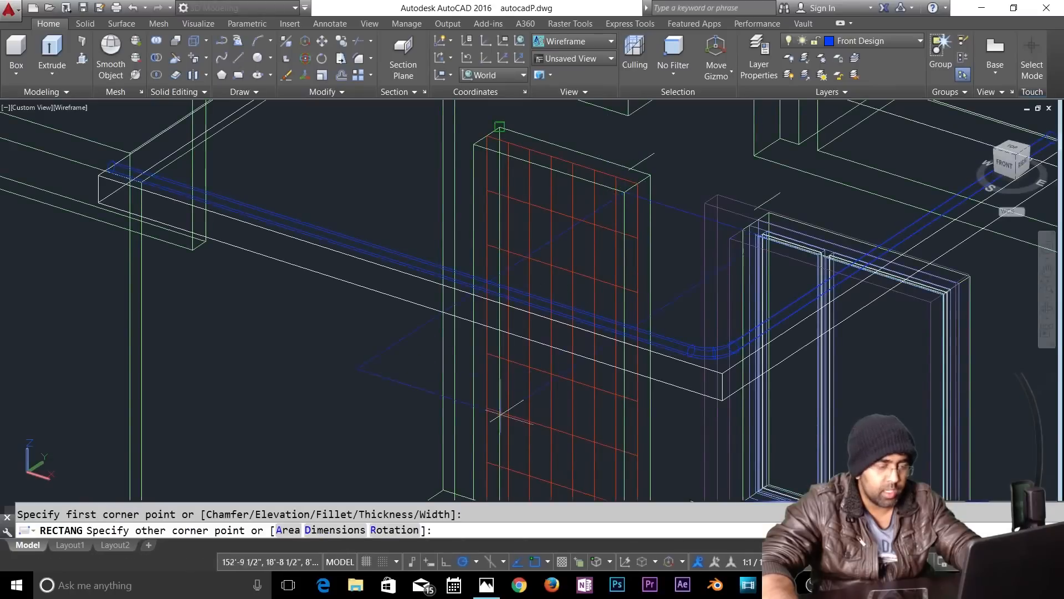
middle_click_drag(501, 407, 592, 206)
key("Escape")
Step: Reset the UCS to World and move its origin to the lower outer corner of the red door opening beside the porch wall
type("ucs")
key("Return")
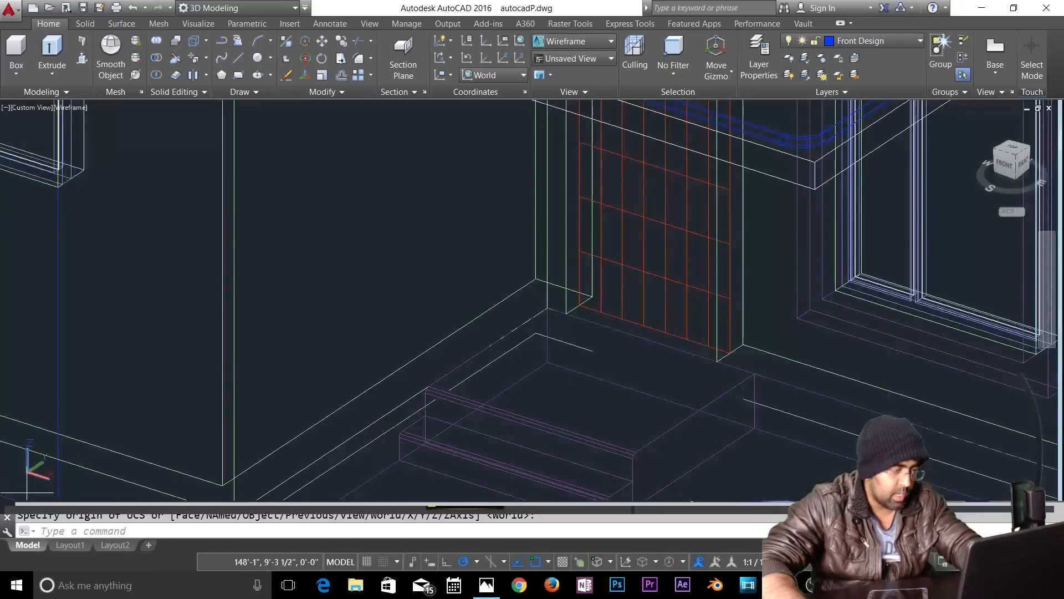
left_click(27, 479)
key("Escape")
left_click(45, 463)
key("Escape")
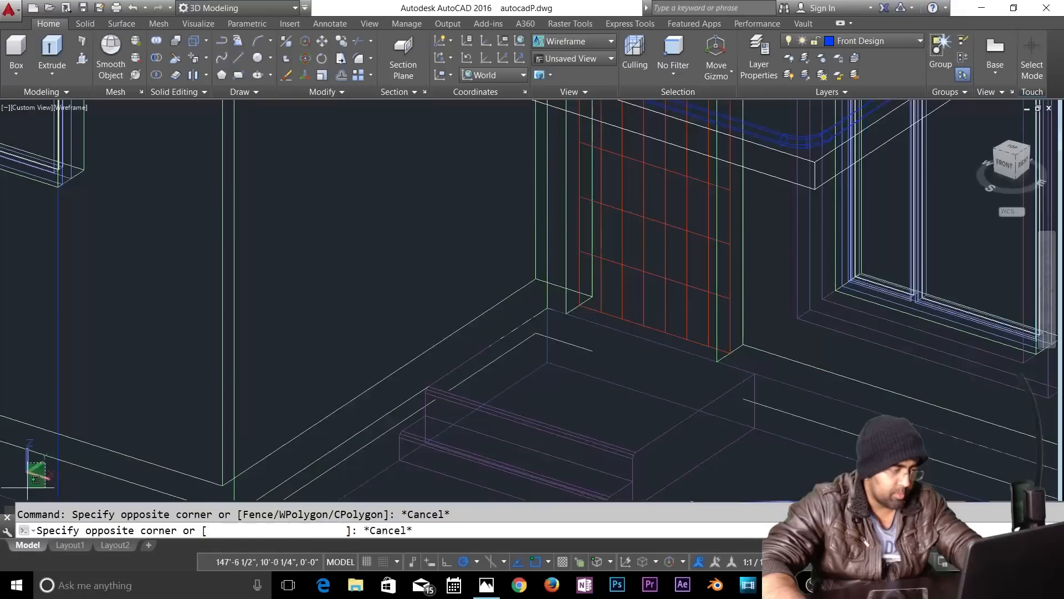
left_click(28, 475)
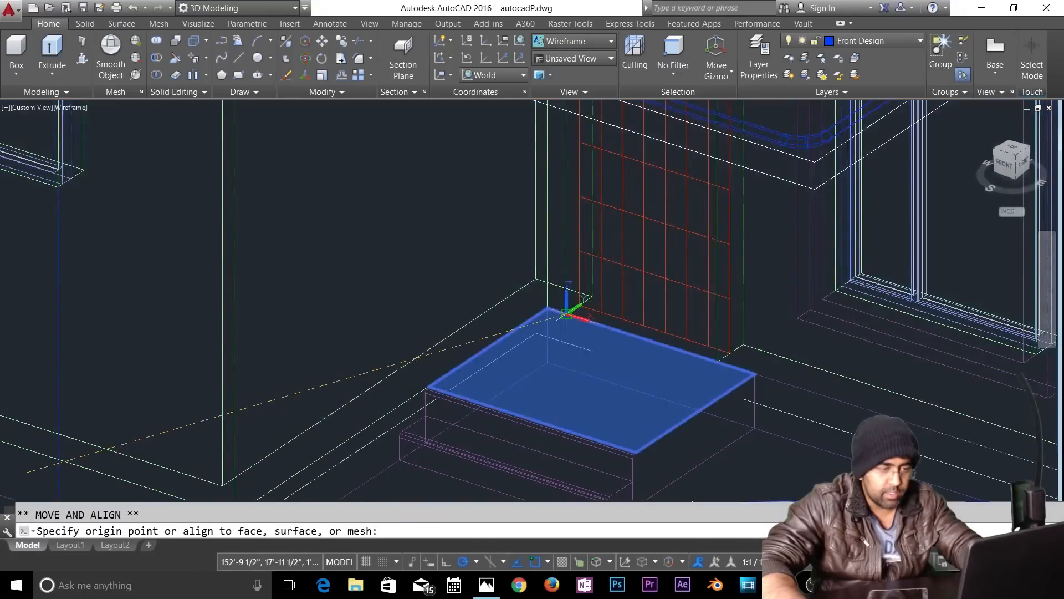
left_click(565, 314)
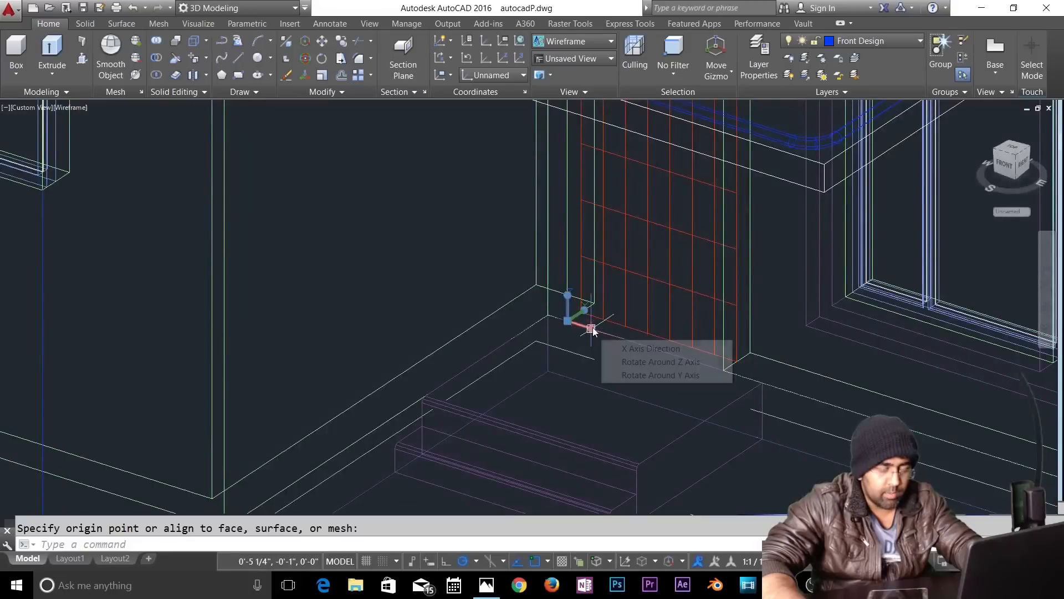
Step: Align the UCS X axis vertically up the door jamb and the Y axis along the door opening's bottom edge
left_click(590, 326)
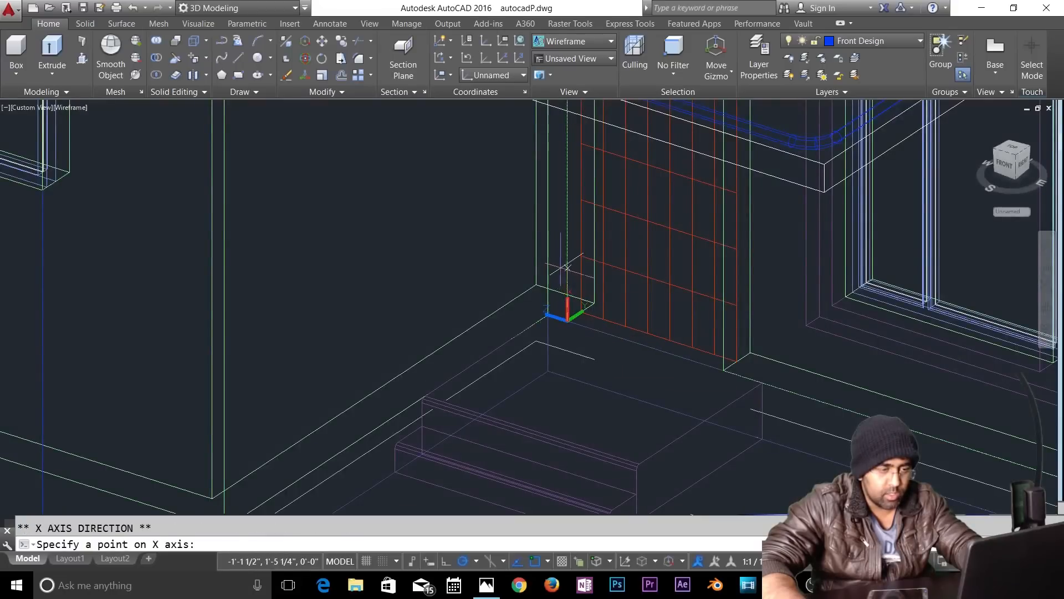
left_click(566, 268)
key("Escape")
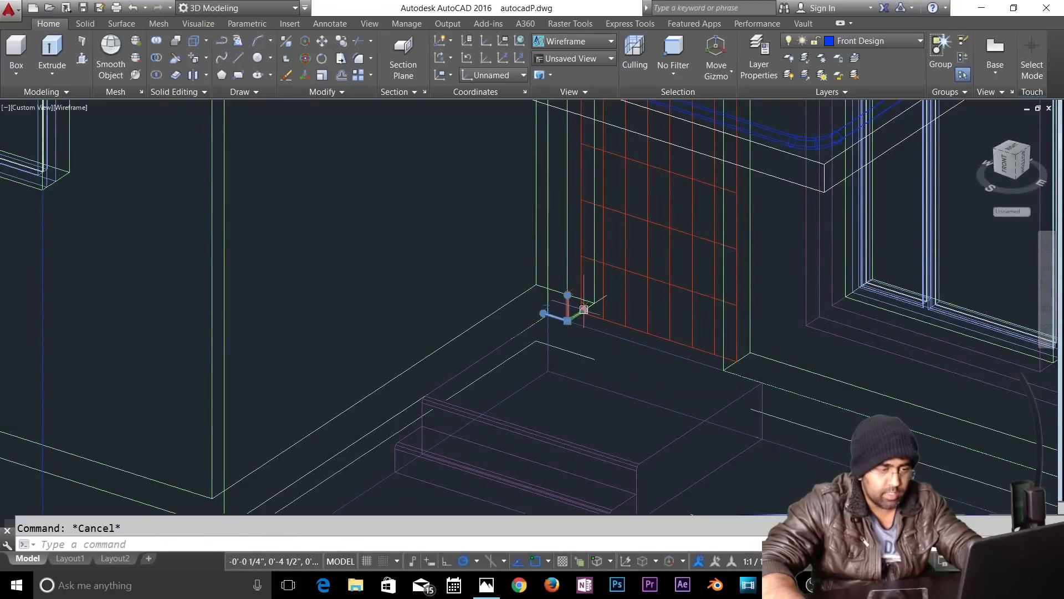
left_click(586, 309)
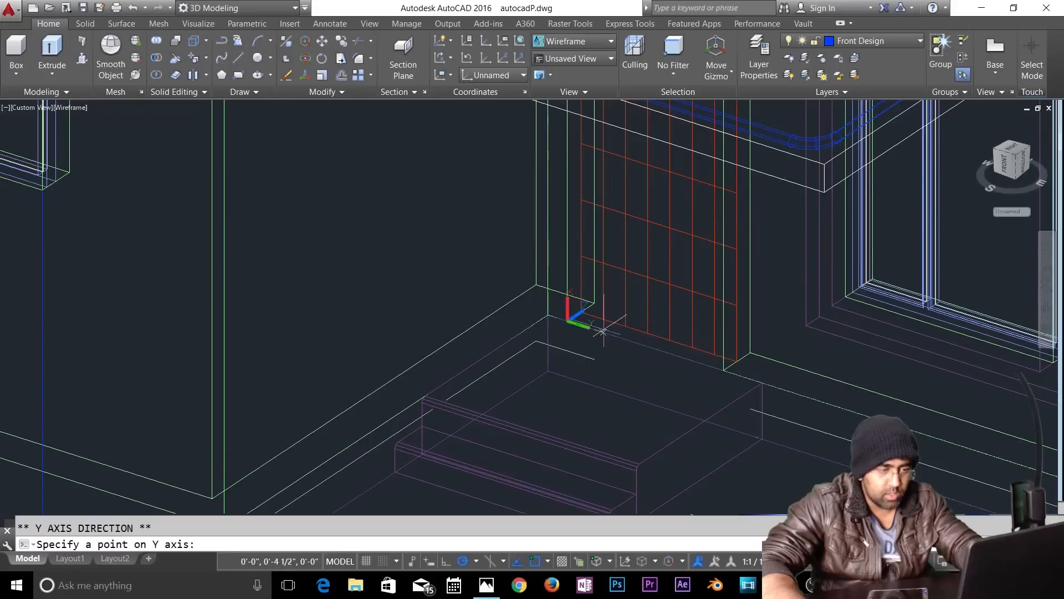
left_click(724, 370)
key("Escape")
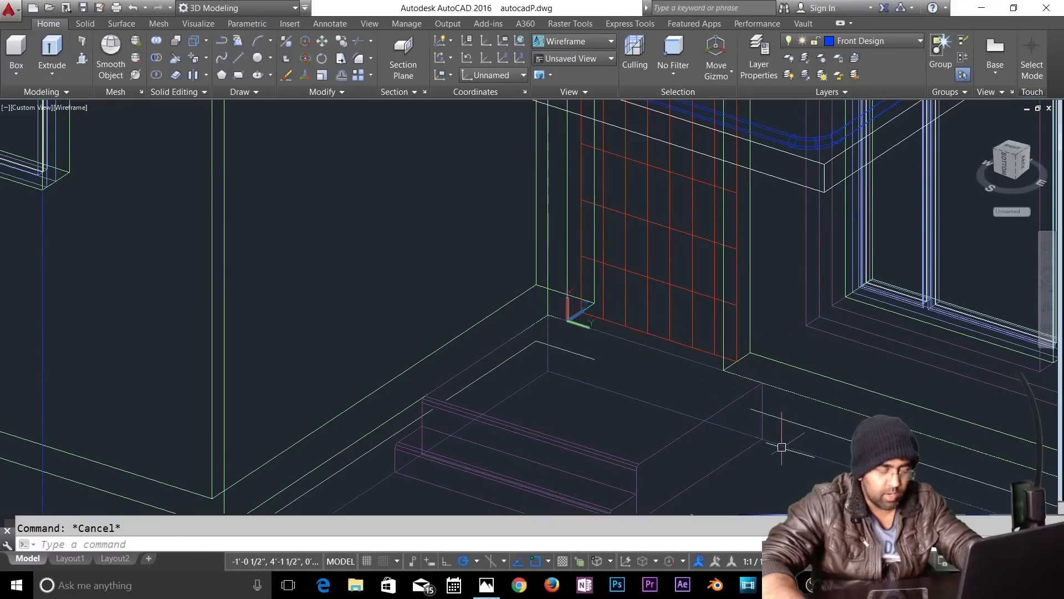
Step: Draw a rectangle about 7' high and 3' wide across the front of the ground-floor door opening, from corner to opposite corner
type("rec")
key("Return")
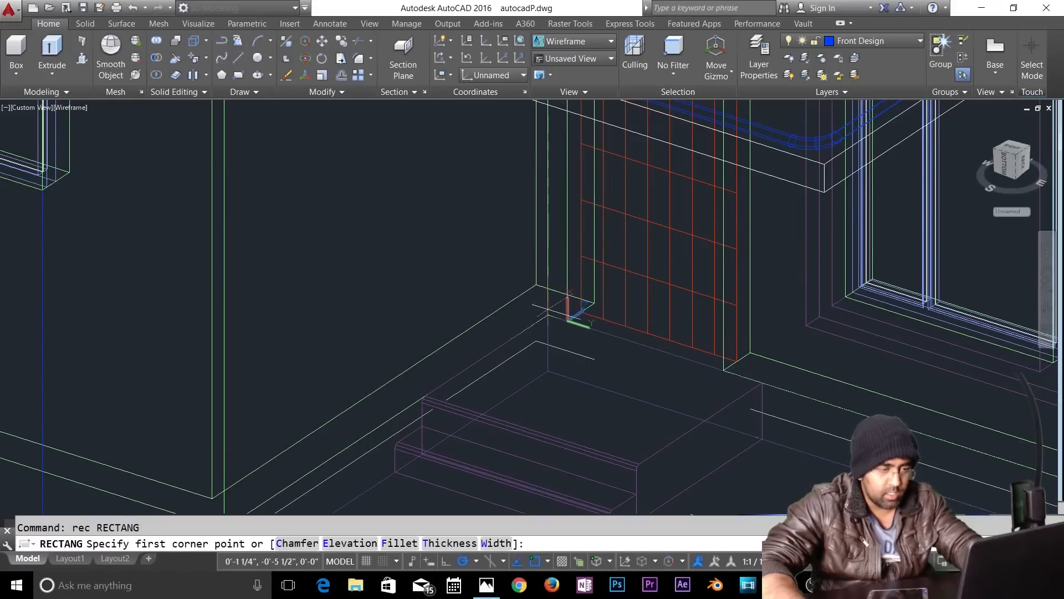
left_click(575, 311)
scroll(608, 313, "down", 4)
scroll(655, 178, "up", 6)
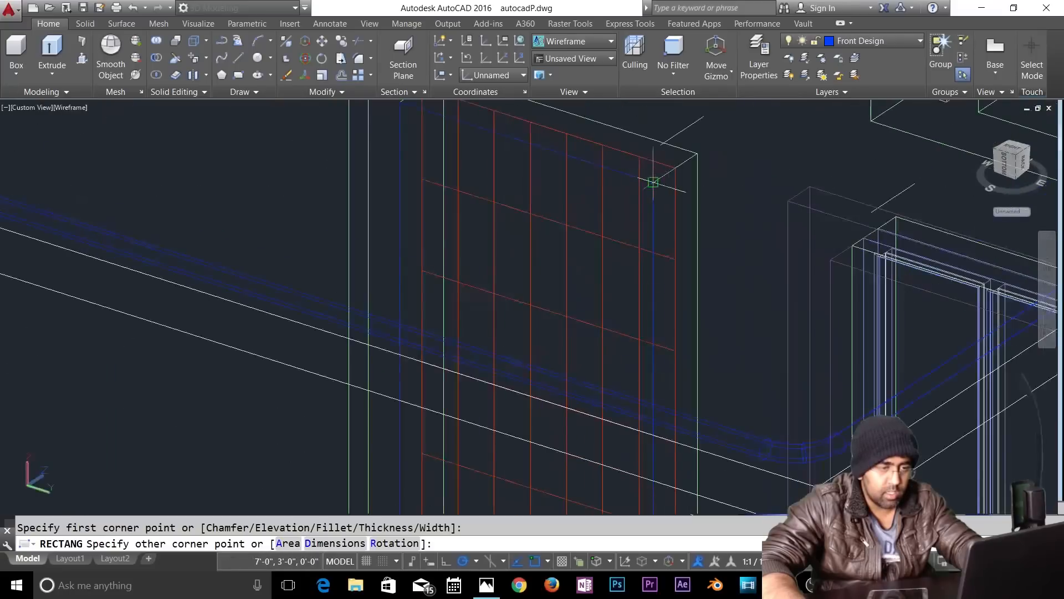
left_click(653, 181)
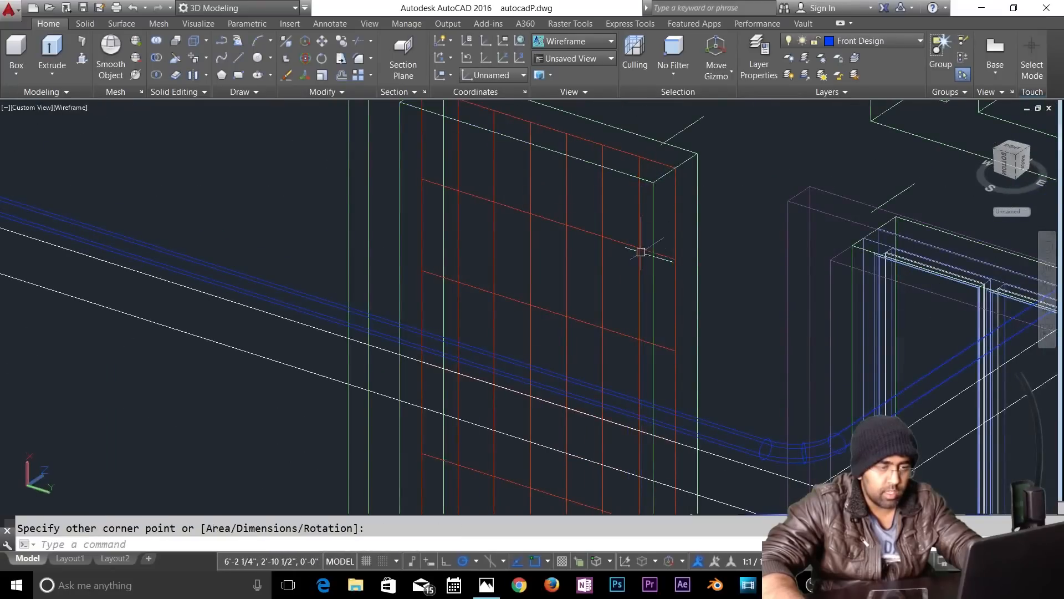
scroll(642, 247, "down", 6)
scroll(621, 335, "up", 5)
key("Escape")
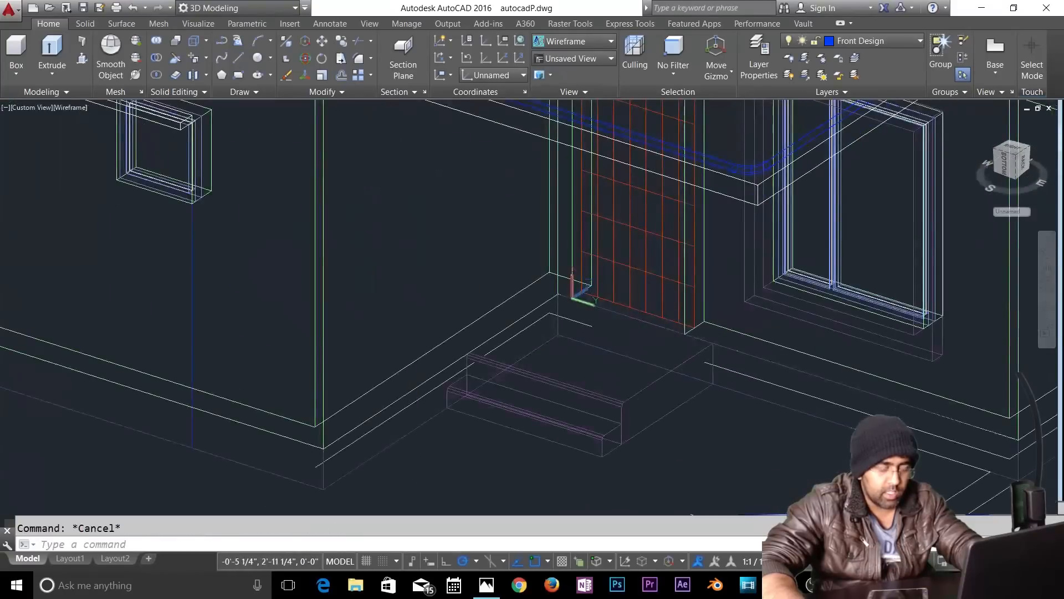
type("ex")
key("Return")
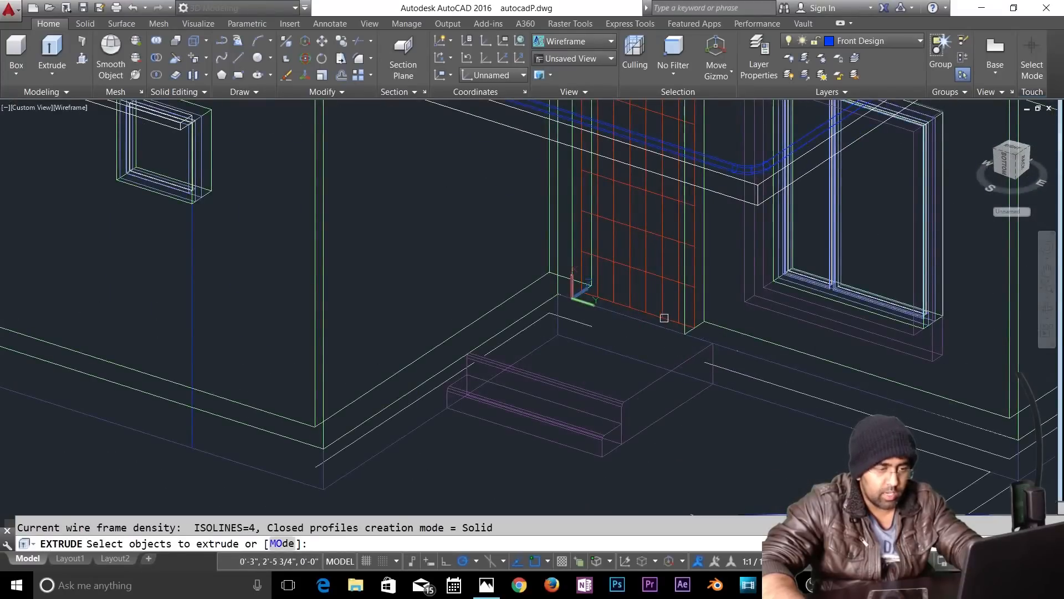
left_click(656, 324)
key("Escape")
key("Return")
left_click(655, 323)
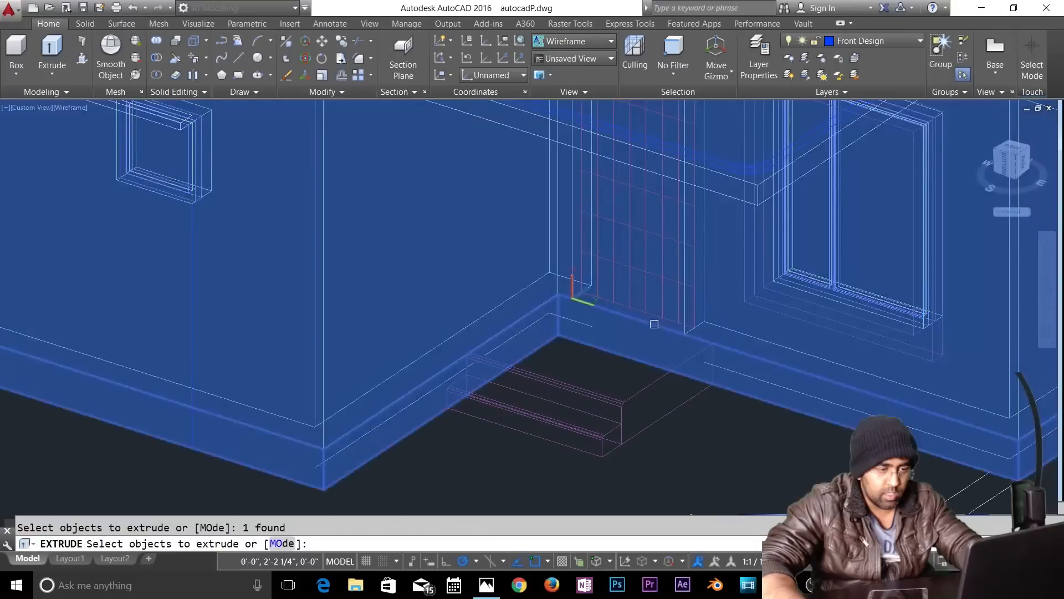
key("Escape")
left_click(663, 325)
key("Escape")
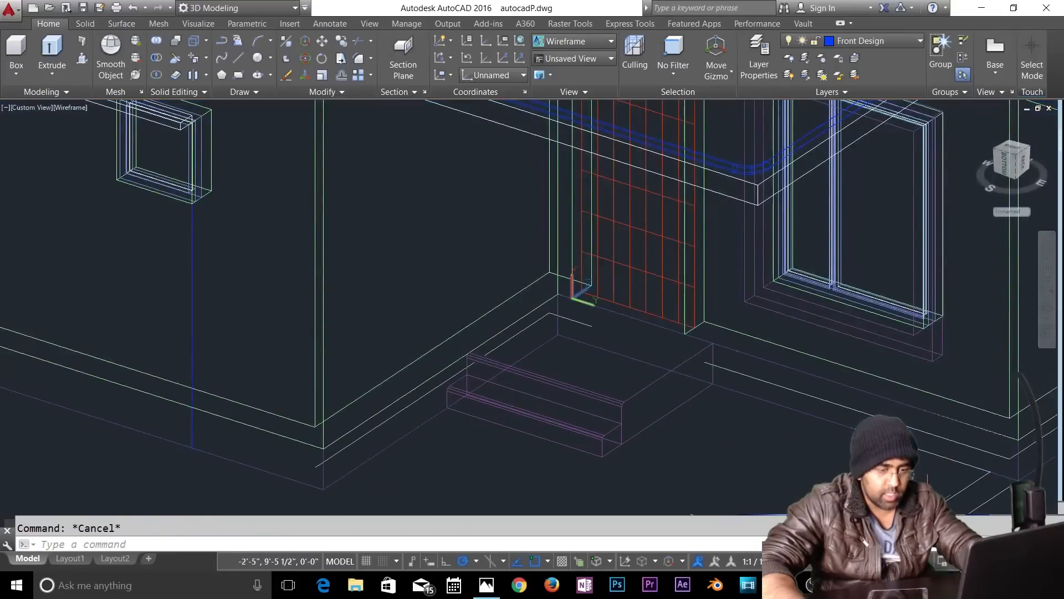
Step: Turn off the Wall 3d G layer to leave the door-opening rectangle easy to select
left_click(863, 47)
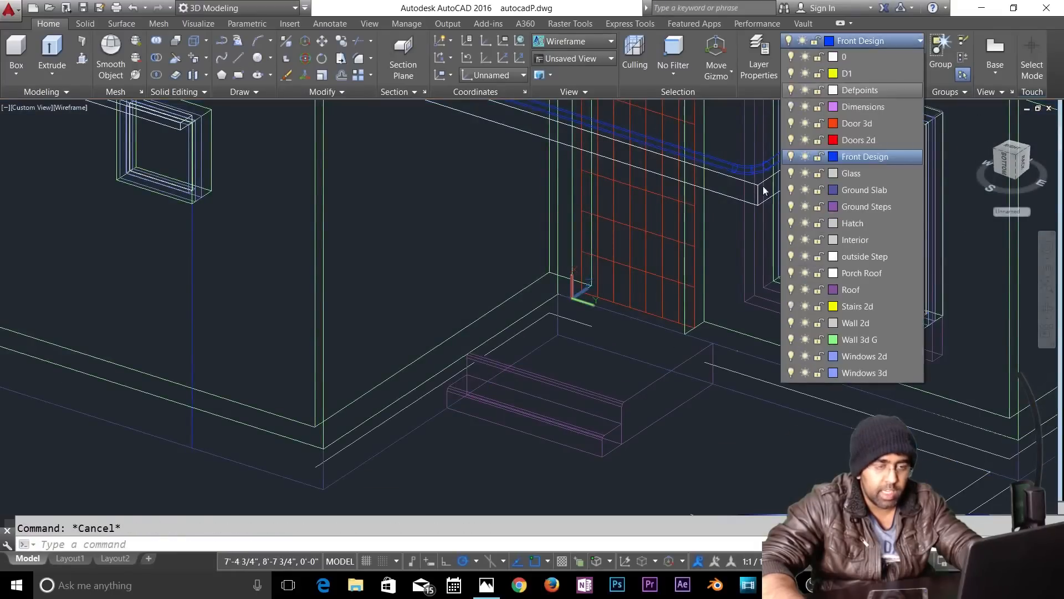
left_click(791, 340)
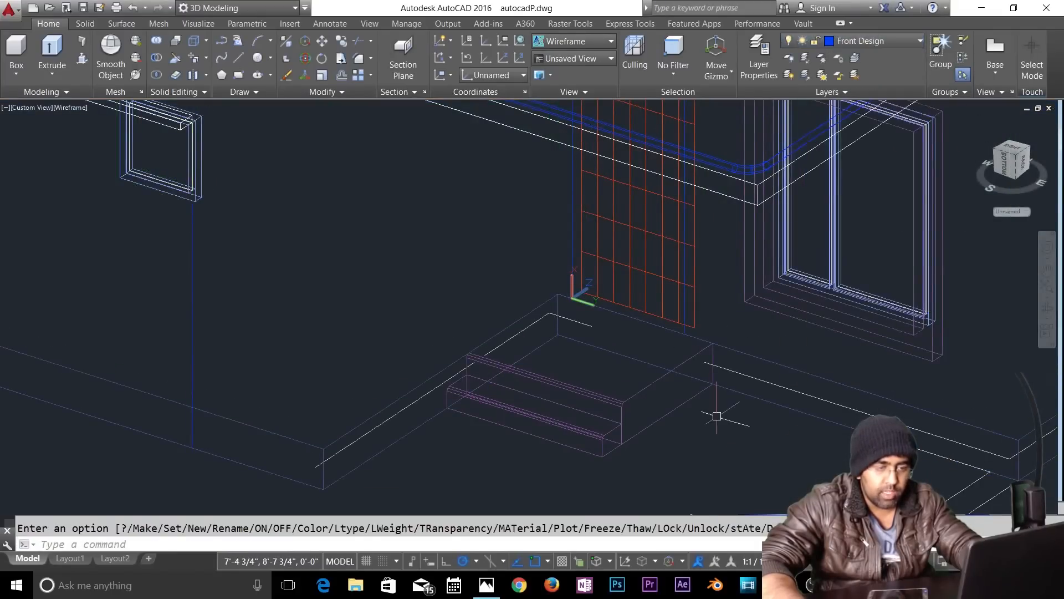
key("Escape")
type("ex")
key("Return")
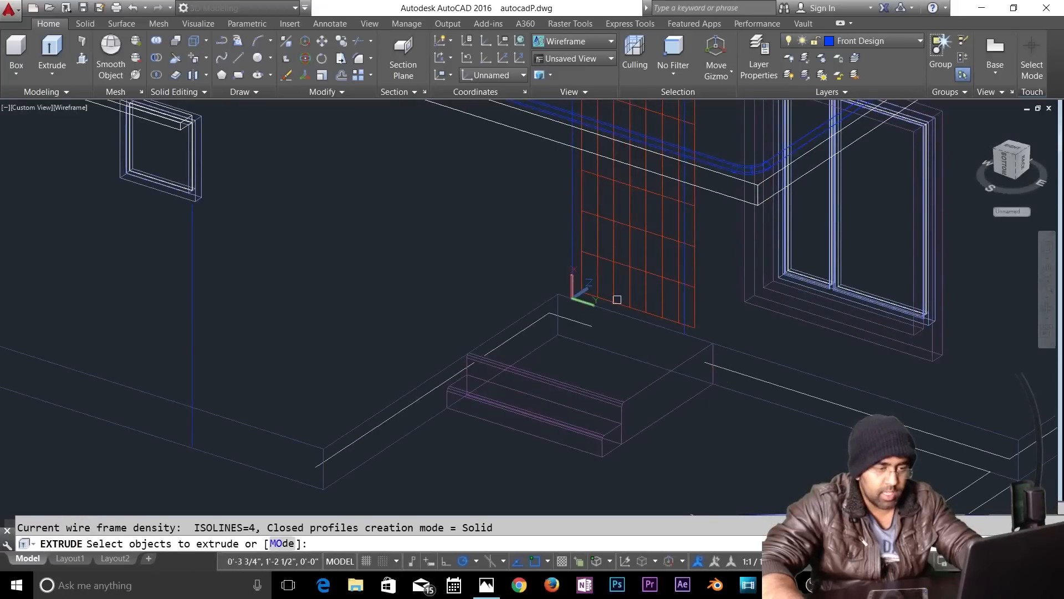
left_click(637, 321)
key("Escape")
key("Escape")
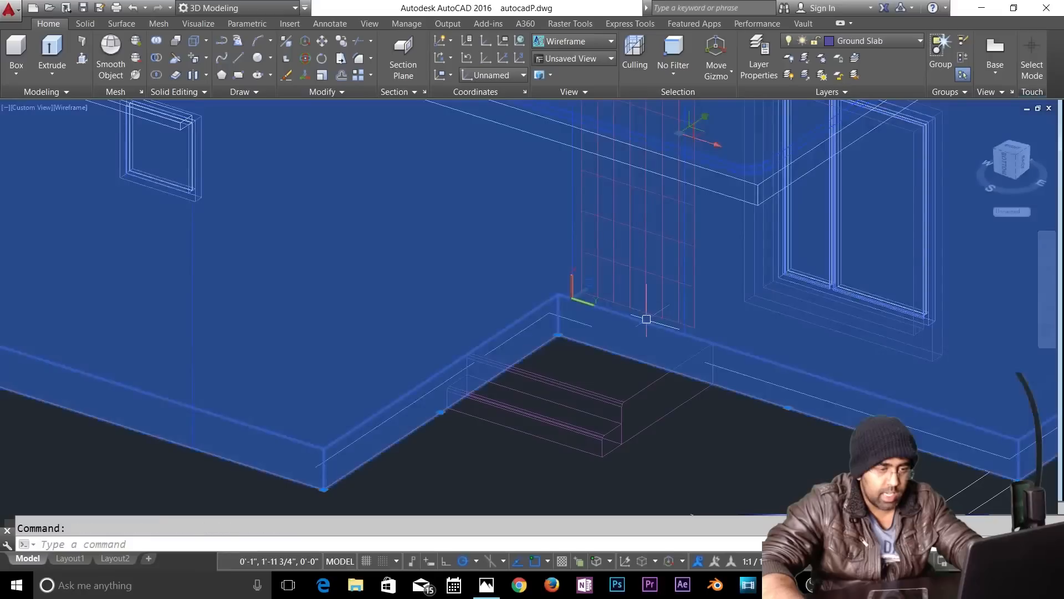
Step: Extrude the door-opening rectangle inward past the red door as a solid block
key("Return")
left_click(576, 213)
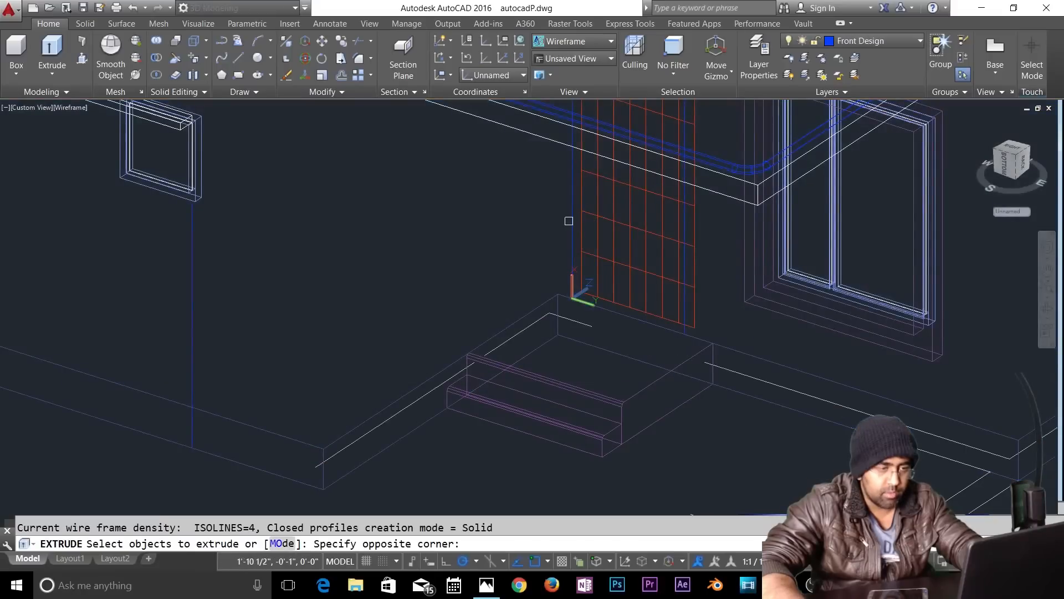
left_click(571, 226)
left_click(575, 226)
key("Return")
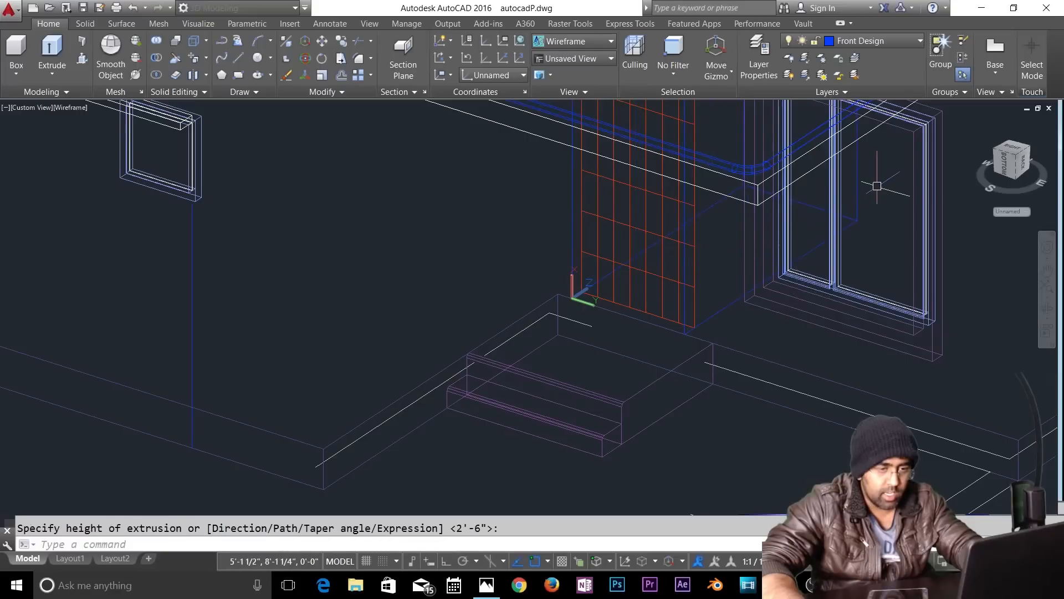
scroll(810, 361, "down", 3)
key("Escape")
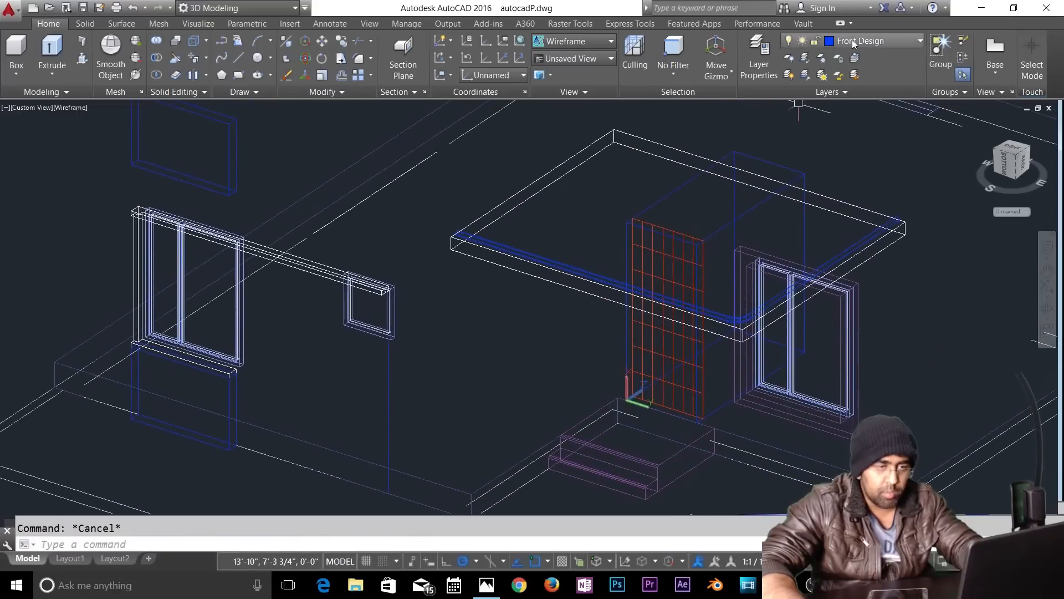
Step: Turn the Wall 3d G layer back on
left_click(854, 43)
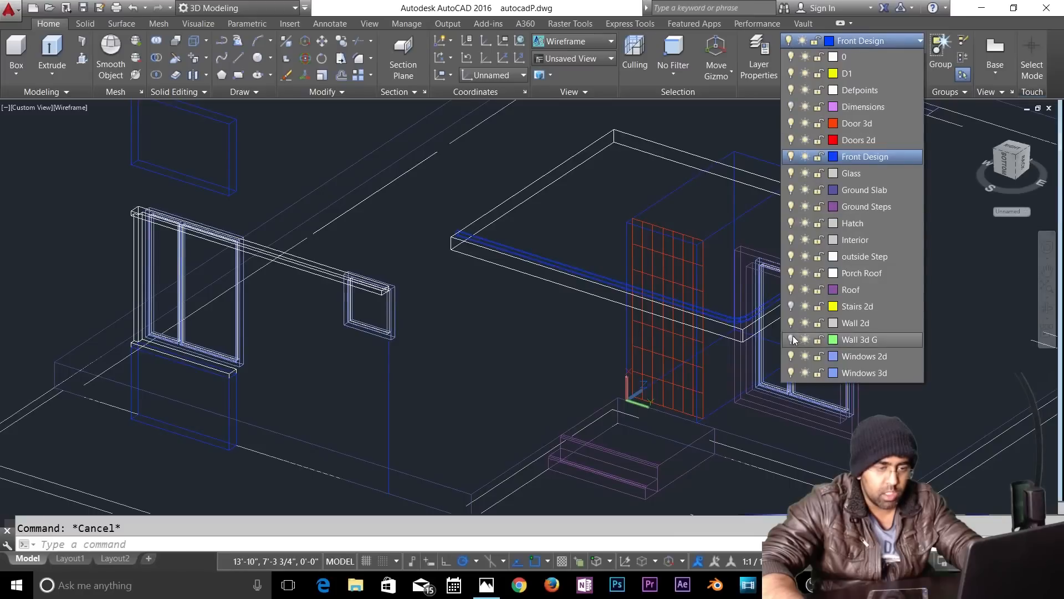
left_click(791, 339)
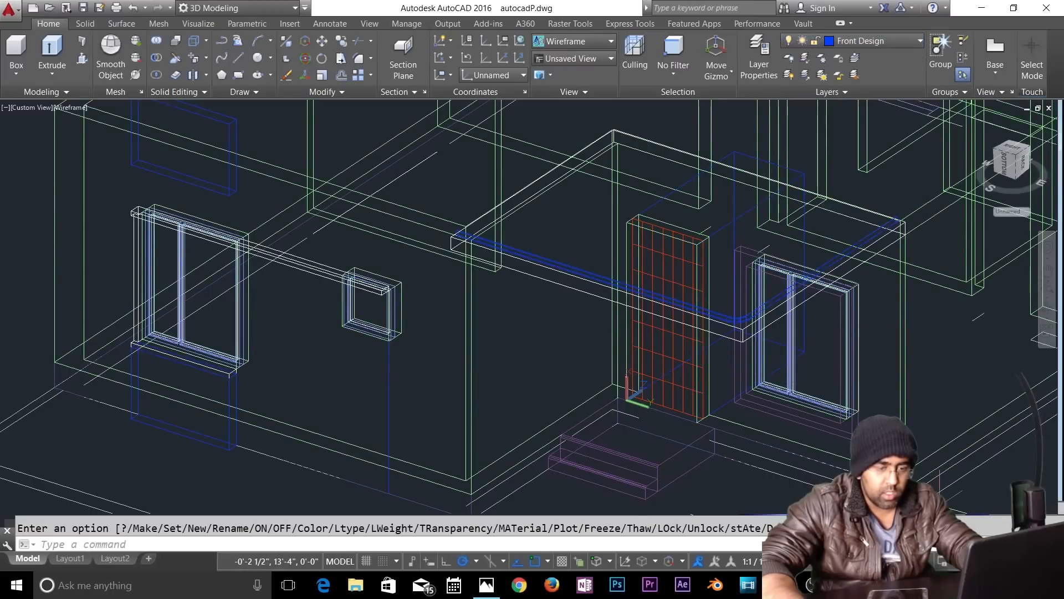
scroll(627, 394, "up", 6)
key("Escape")
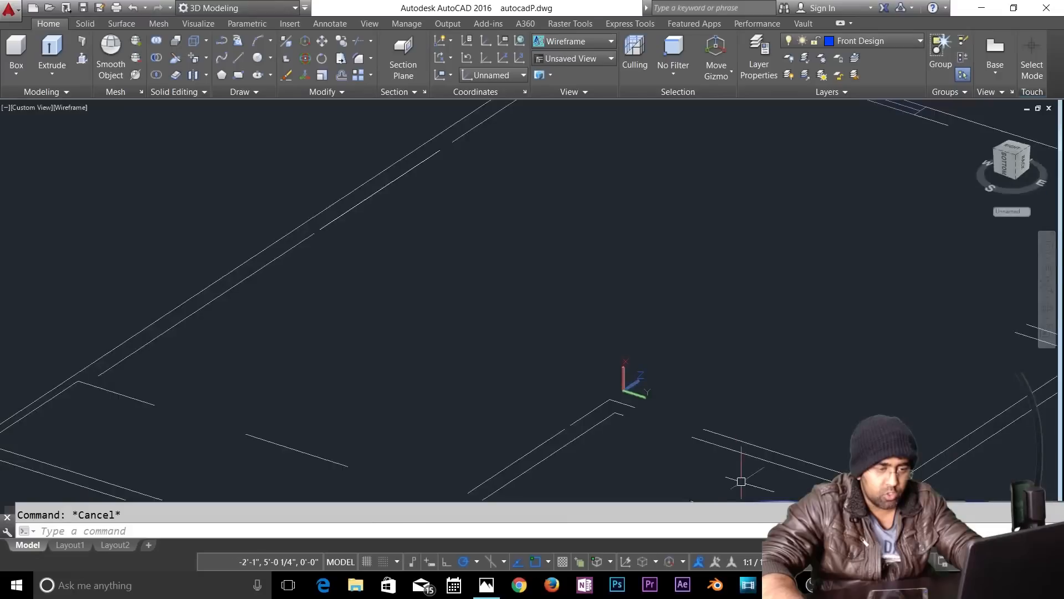
Step: Examine the whole drawing, the layer list and the object-isolation commands for the missing 3D house solids
scroll(687, 444, "down", 5)
scroll(672, 420, "up", 5)
scroll(756, 405, "down", 4)
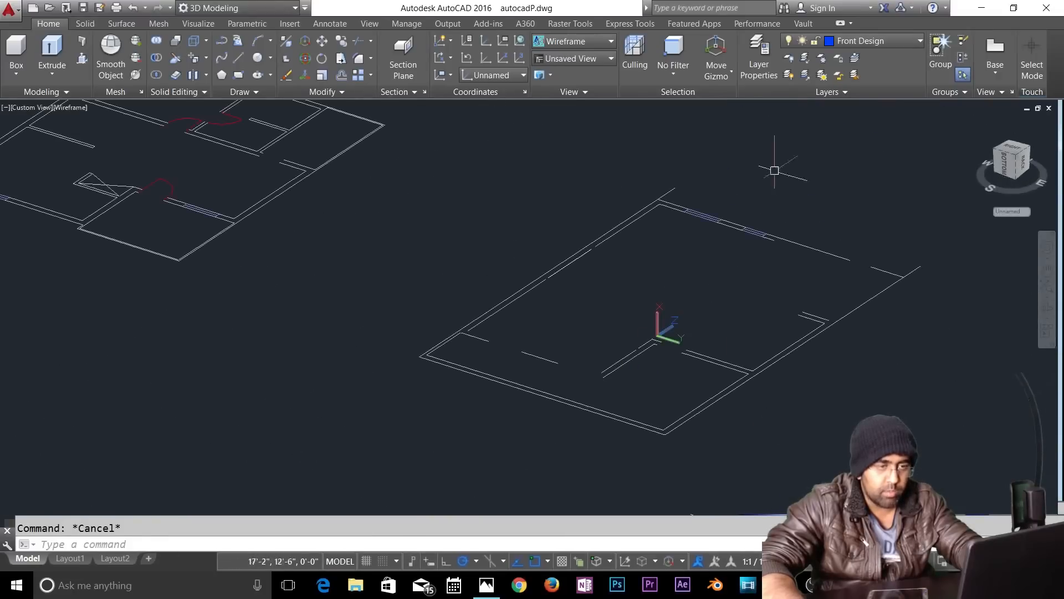
left_click(834, 41)
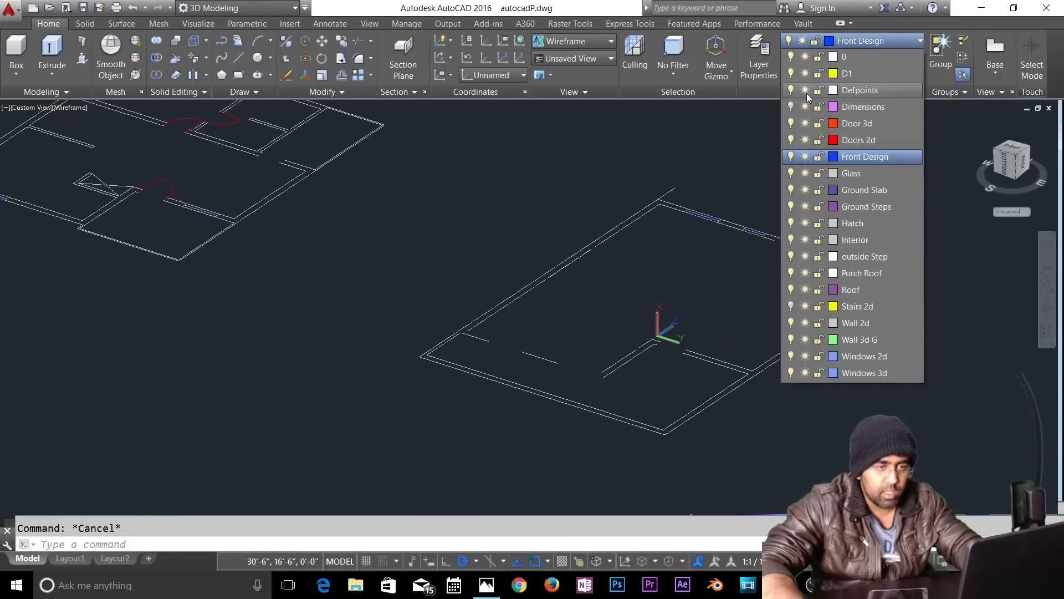
scroll(750, 253, "down", 5)
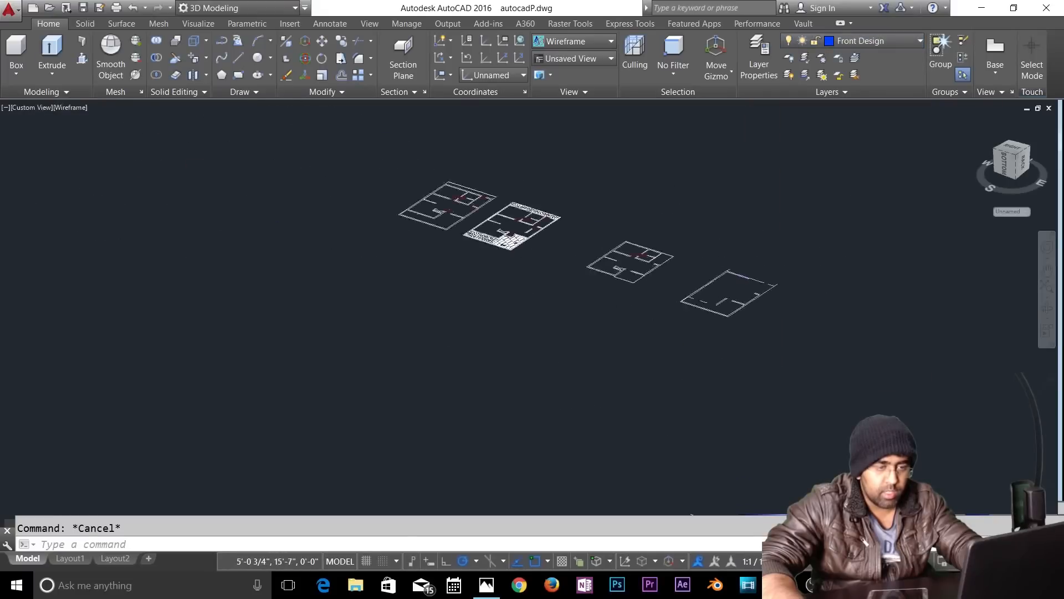
scroll(757, 286, "up", 3)
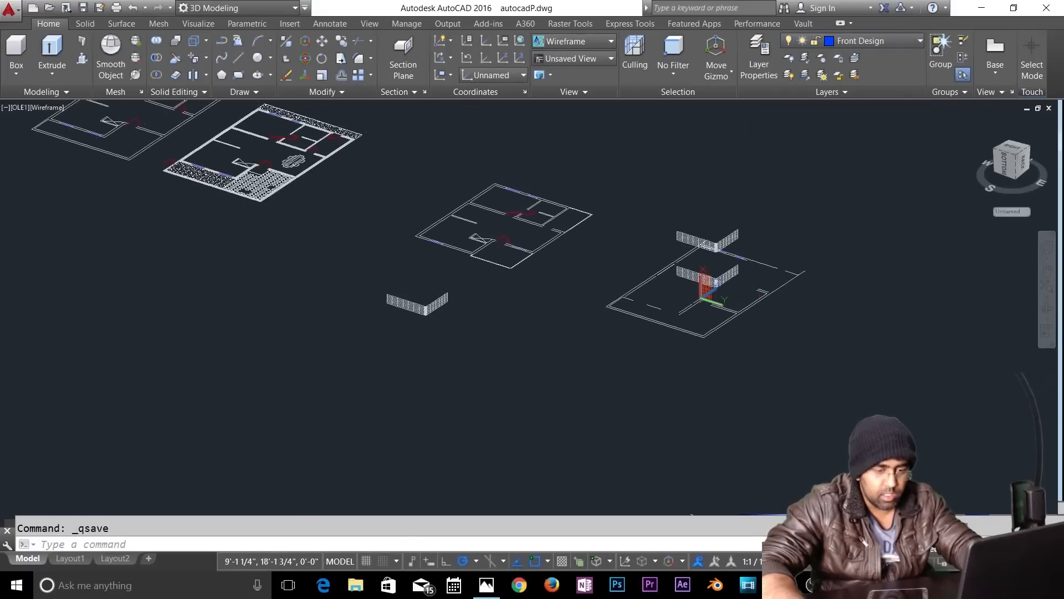
key("ctrl+h")
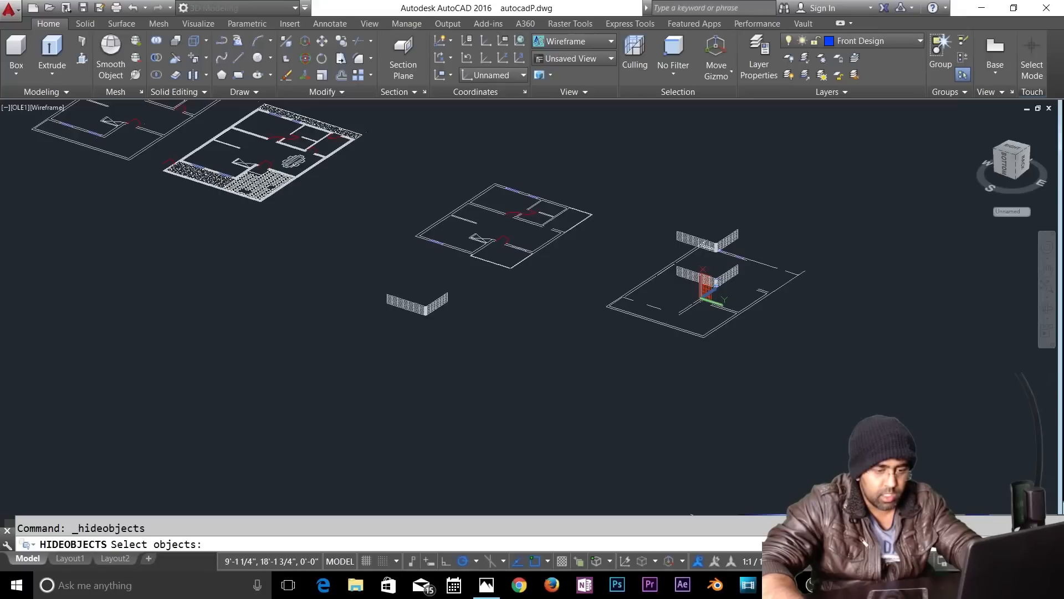
left_click(937, 541)
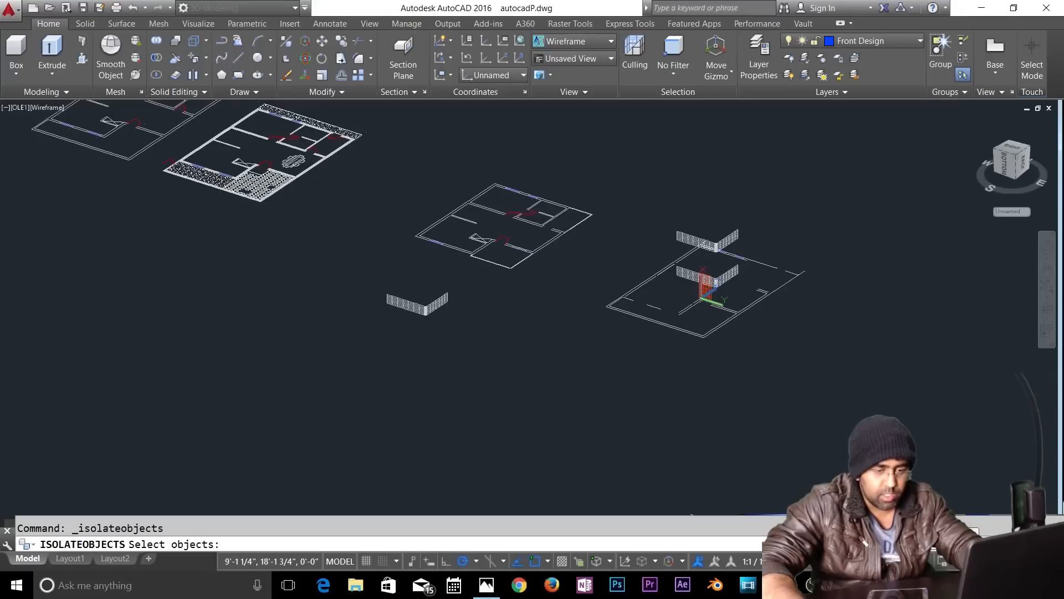
key("Escape")
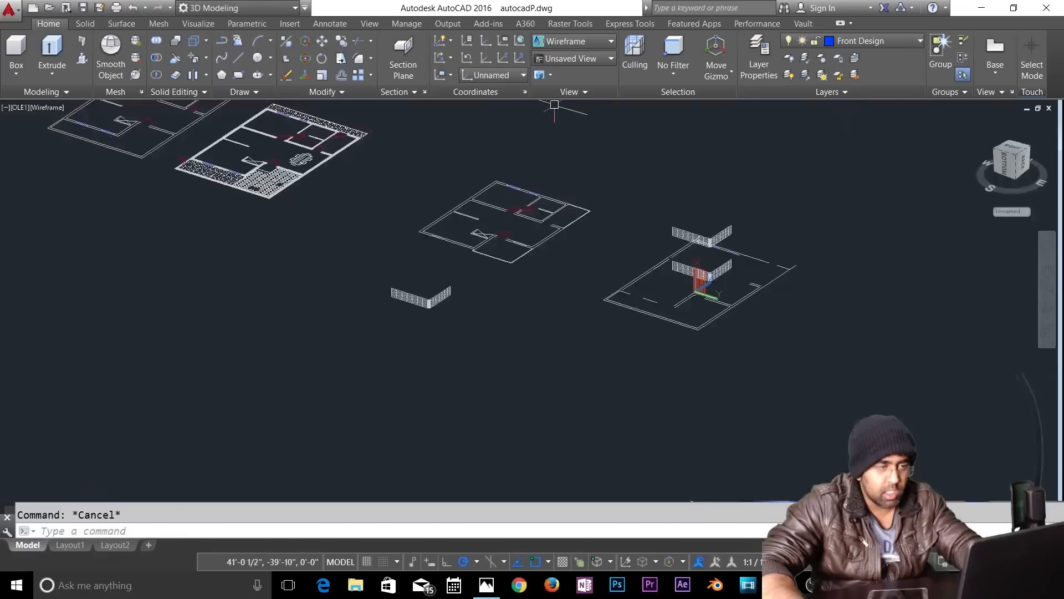
Step: Switch the visual style to Shaded and show the area around the red door and balcony railing up close
left_click(571, 41)
left_click(404, 113)
scroll(761, 255, "up", 2)
scroll(641, 304, "up", 5)
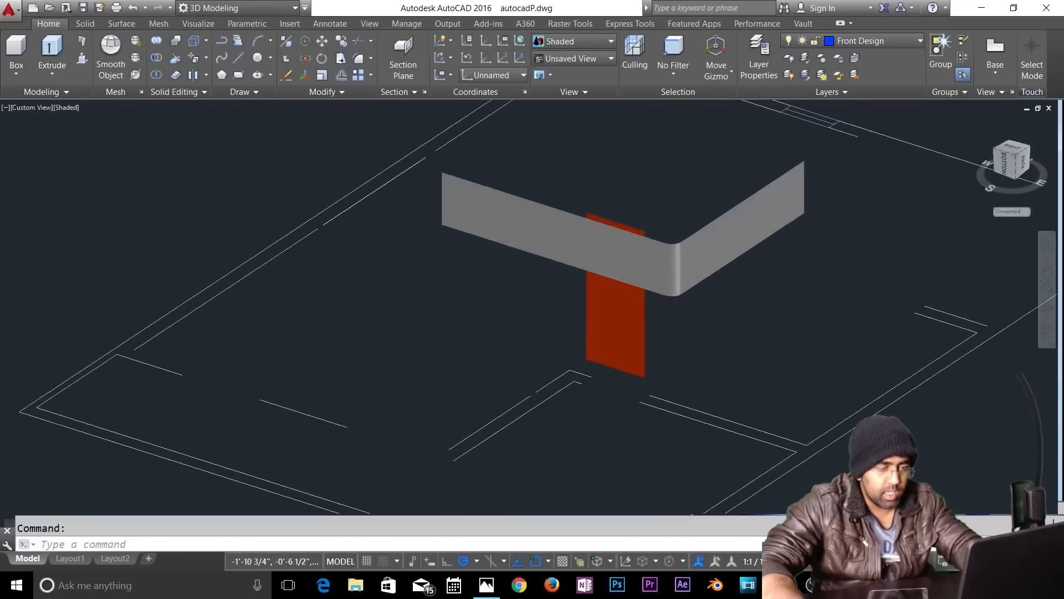
Step: Check the layer states again and inspect the shaded red door, balcony railings and wall outlines from different angles
left_click(838, 42)
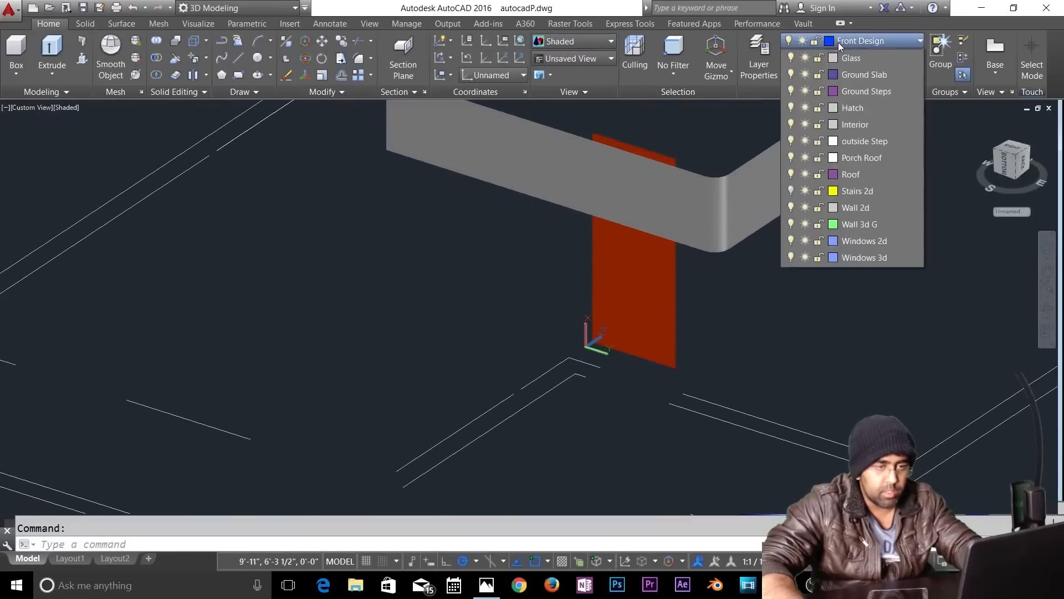
left_click(838, 42)
left_click(806, 75)
left_click(809, 57)
key("Escape")
scroll(759, 105, "down", 2)
middle_click_drag(712, 384, 851, 388, "shift")
middle_click_drag(827, 245, 651, 339, "shift")
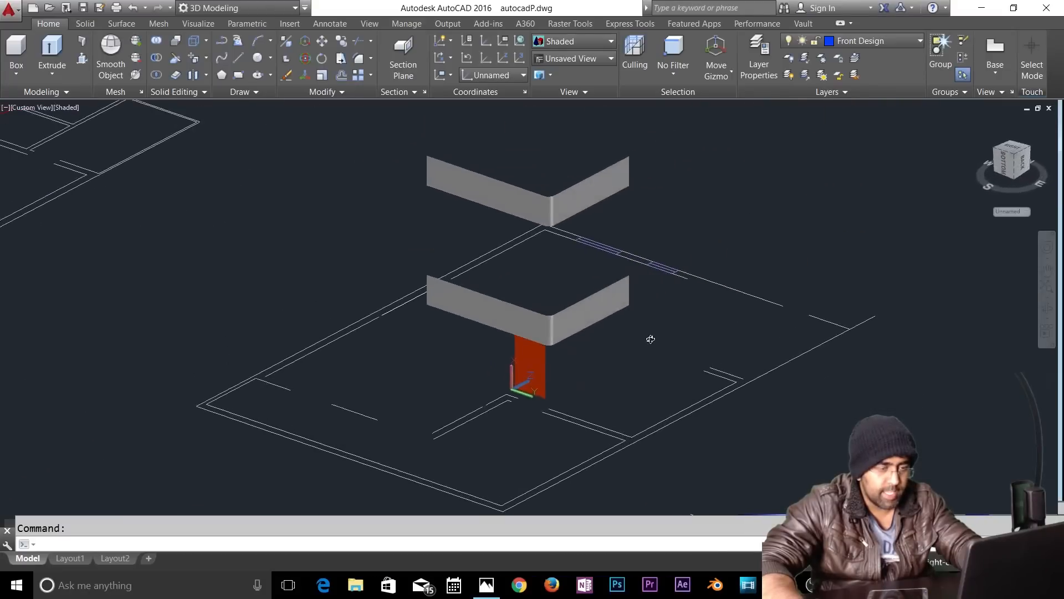
Step: Undo the recent view, visual-style and object-hiding changes to bring back the missing house solids in wireframe
key("ctrl+z")
key("ctrl+z")
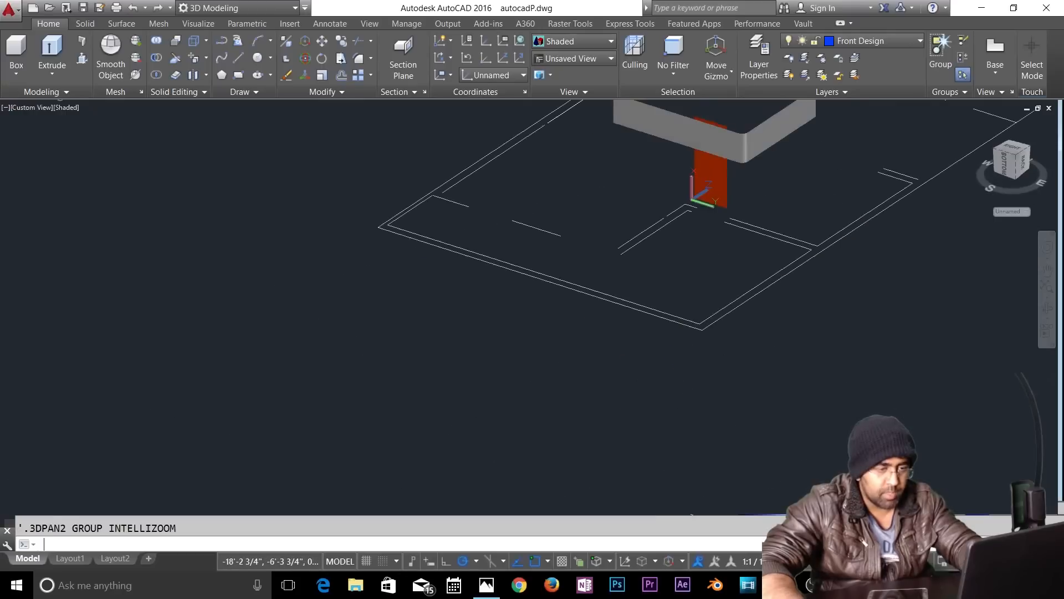
key("ctrl+z")
key("ctrl+z")
key("ctrl+z")
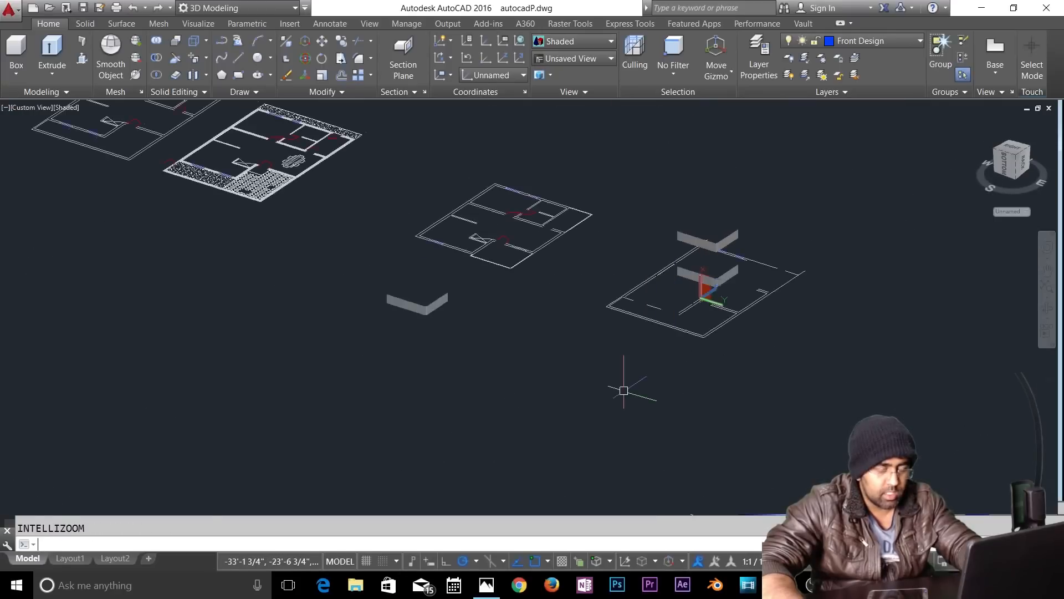
key("ctrl+z")
key("ctrl+z")
key("ctrl+z")
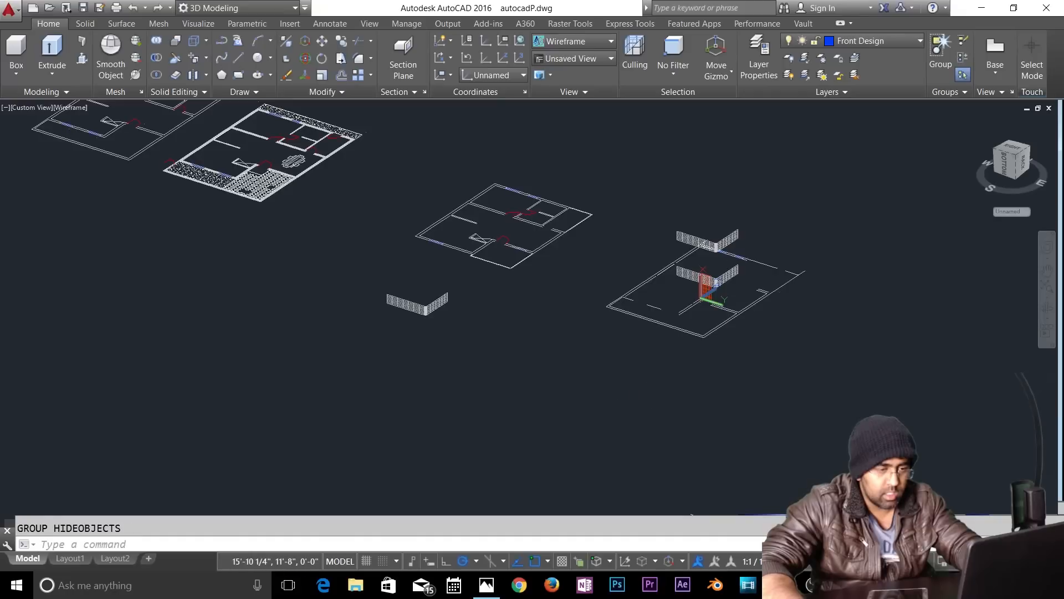
key("ctrl+z")
key("ctrl+z")
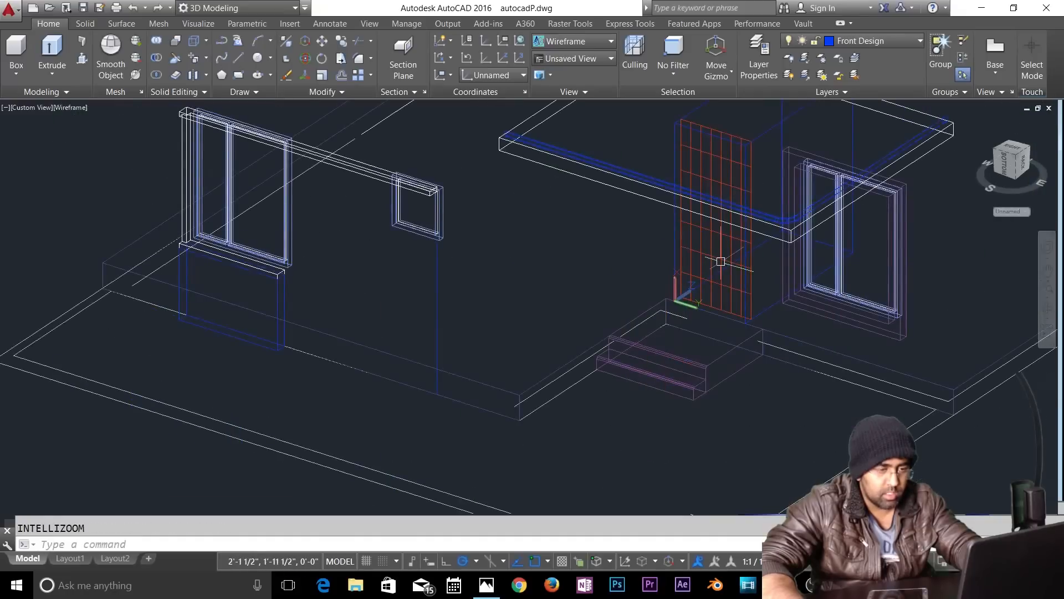
key("ctrl+z")
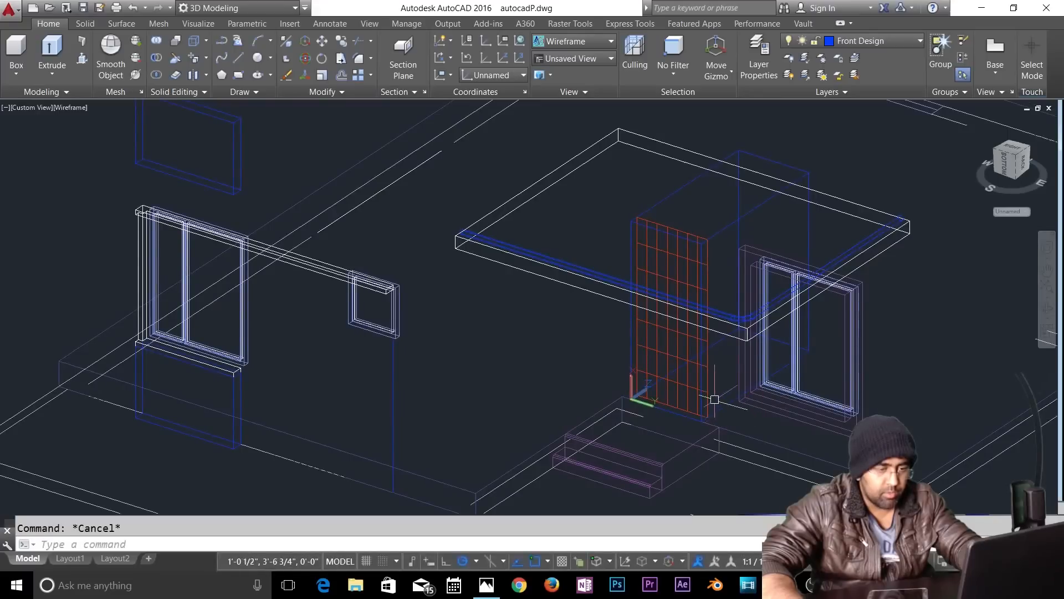
Step: End the object isolation to show the hidden railings and front design parts, and save the drawing
left_click(725, 409)
key("Escape")
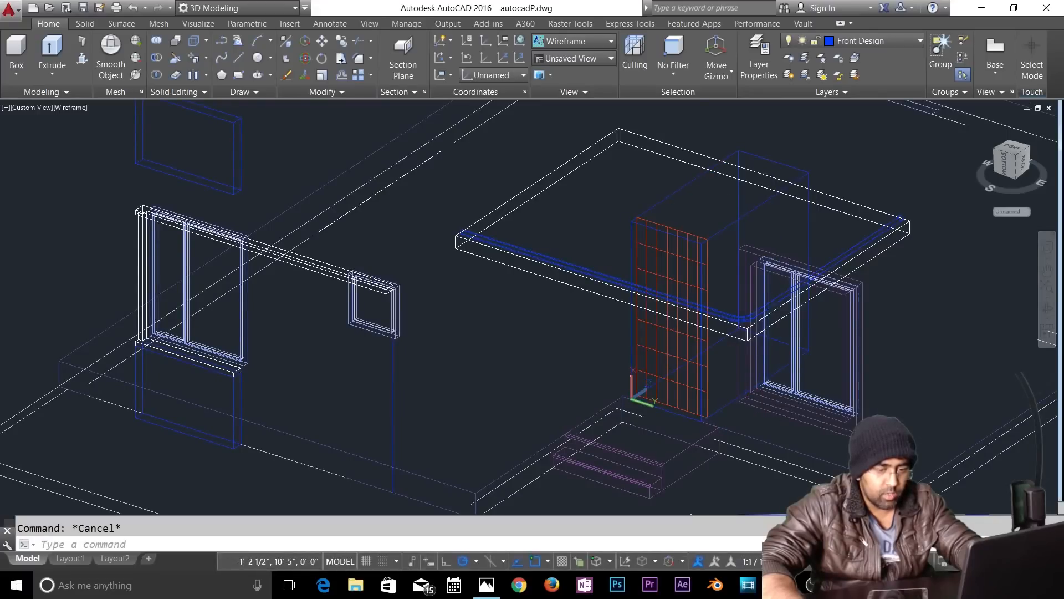
left_click(909, 553)
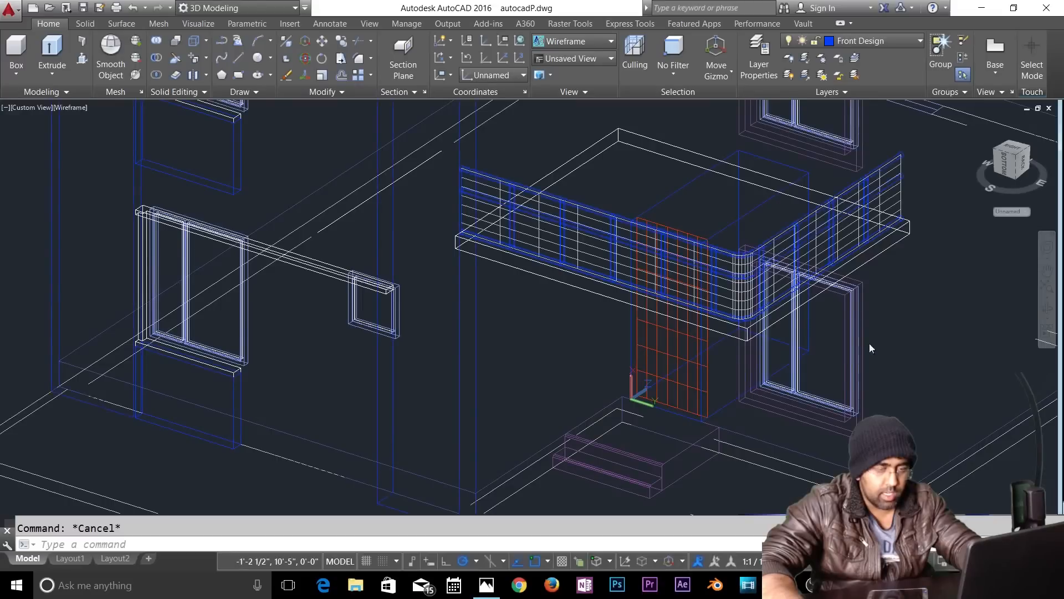
key("ctrl+s")
Step: Turn the Wall 3d G layer on
left_click(829, 44)
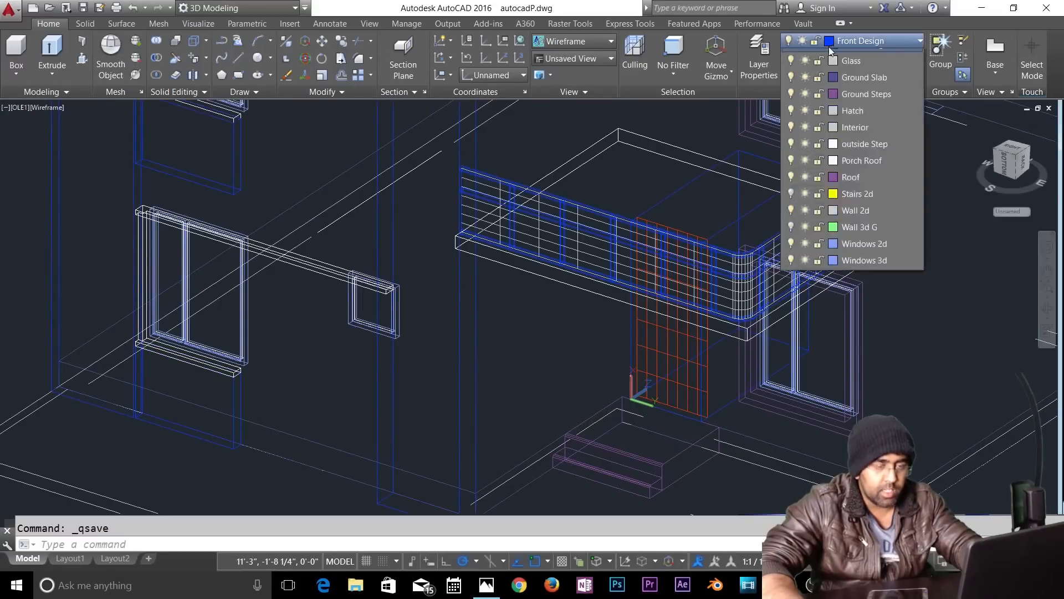
left_click(791, 339)
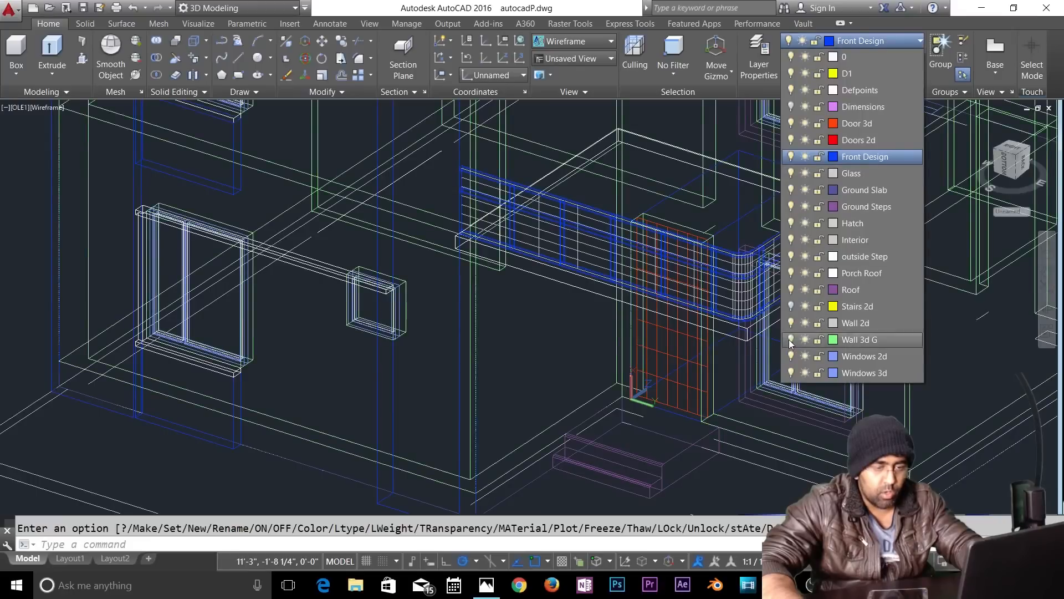
left_click(730, 461)
key("Escape")
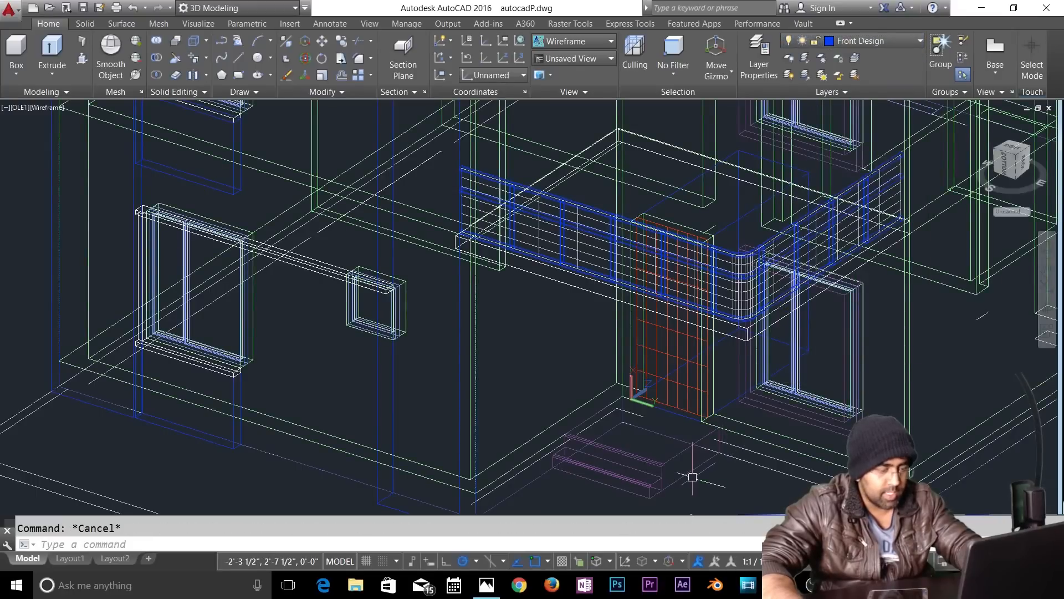
type("cm")
key("Return")
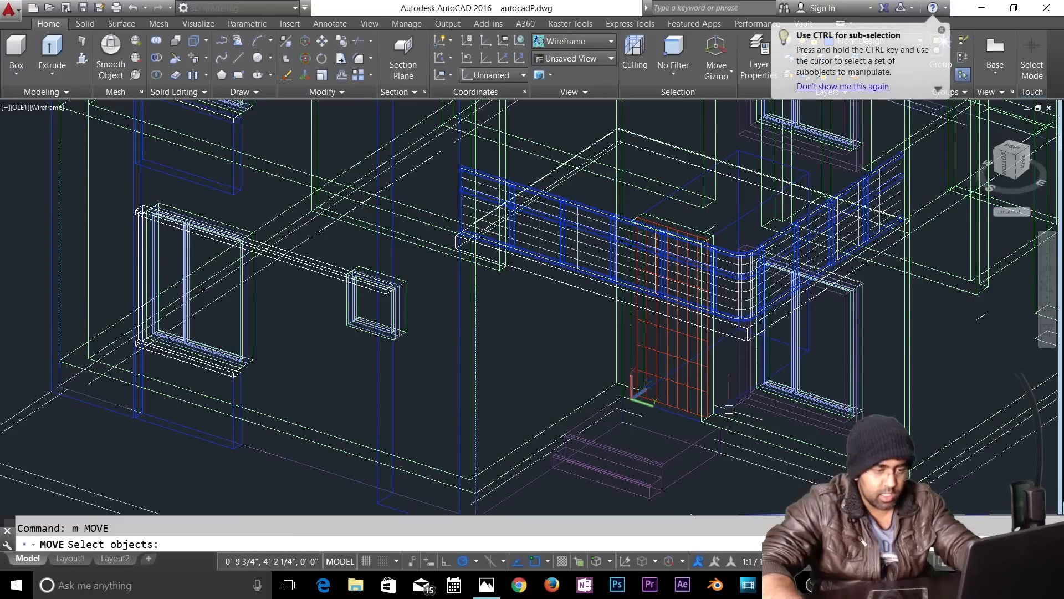
key("Escape")
Step: Copy the door-opening box from the ground-floor door up to the first-floor door, using the outer wall corners as reference points
type("co")
key("Return")
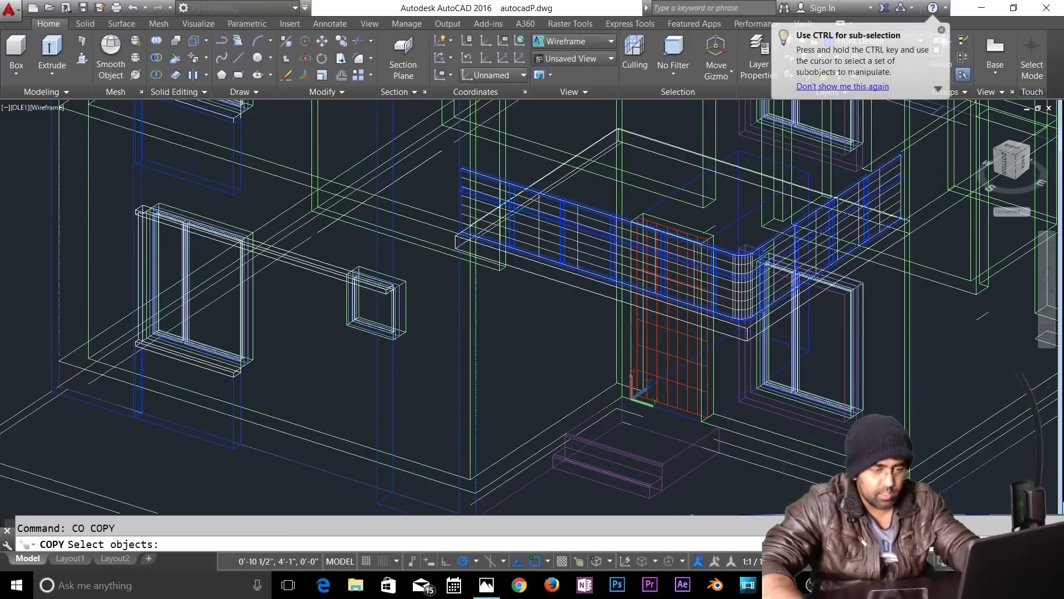
left_click(727, 407)
scroll(694, 409, "up", 3)
left_click(687, 398)
left_click(672, 394)
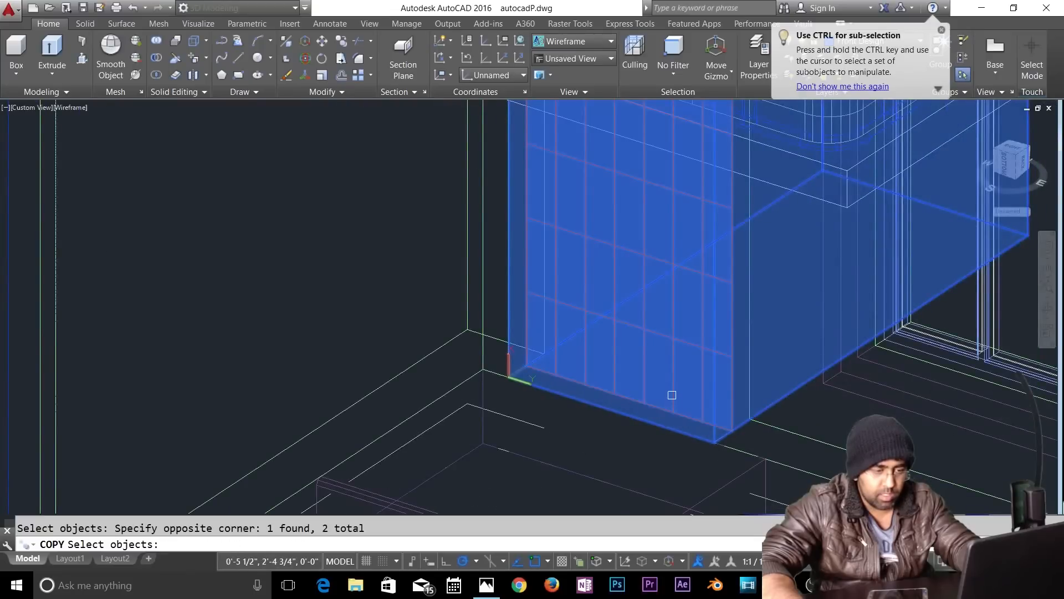
scroll(673, 400, "down", 5)
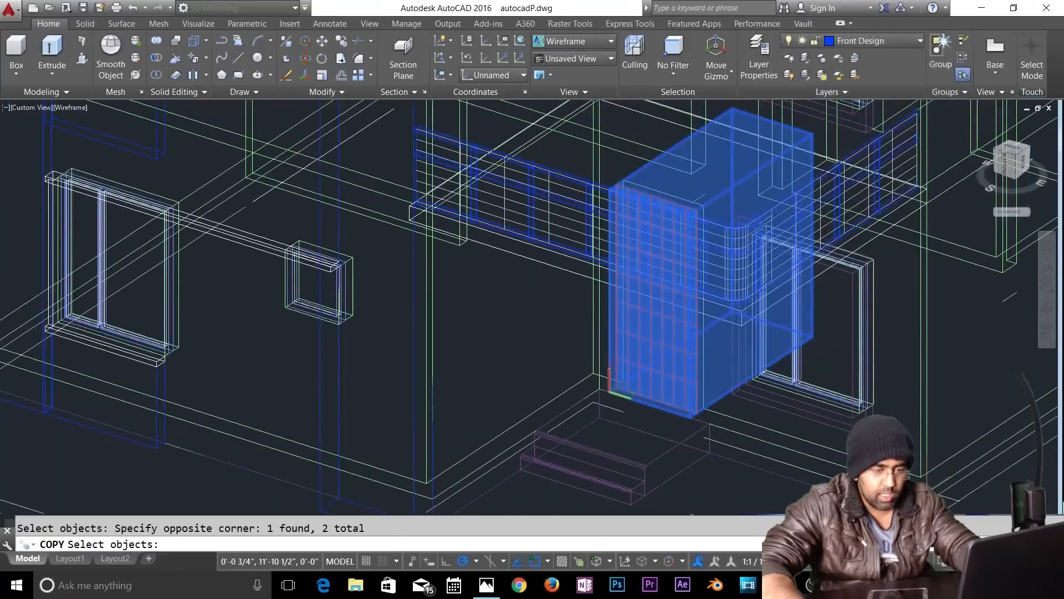
key("Return")
left_click(934, 483)
middle_click_drag(918, 178, 828, 339)
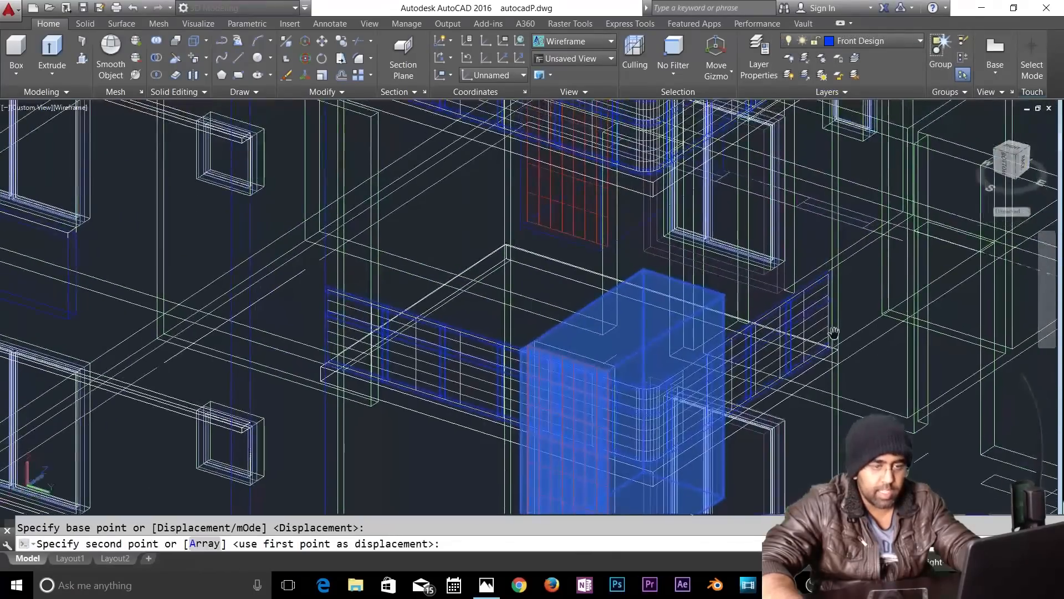
scroll(851, 349, "up", 5)
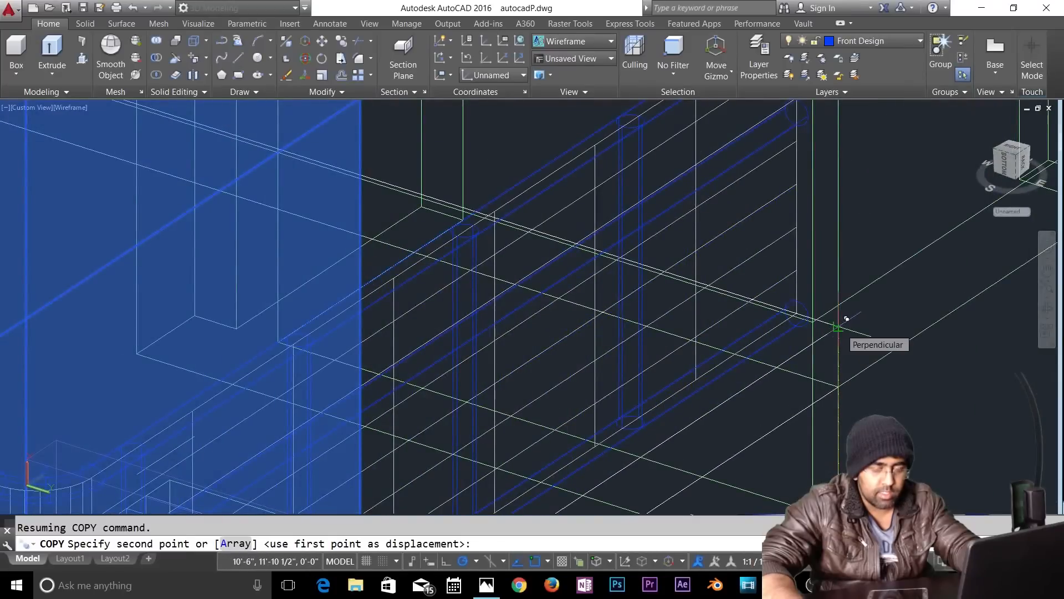
left_click(838, 327)
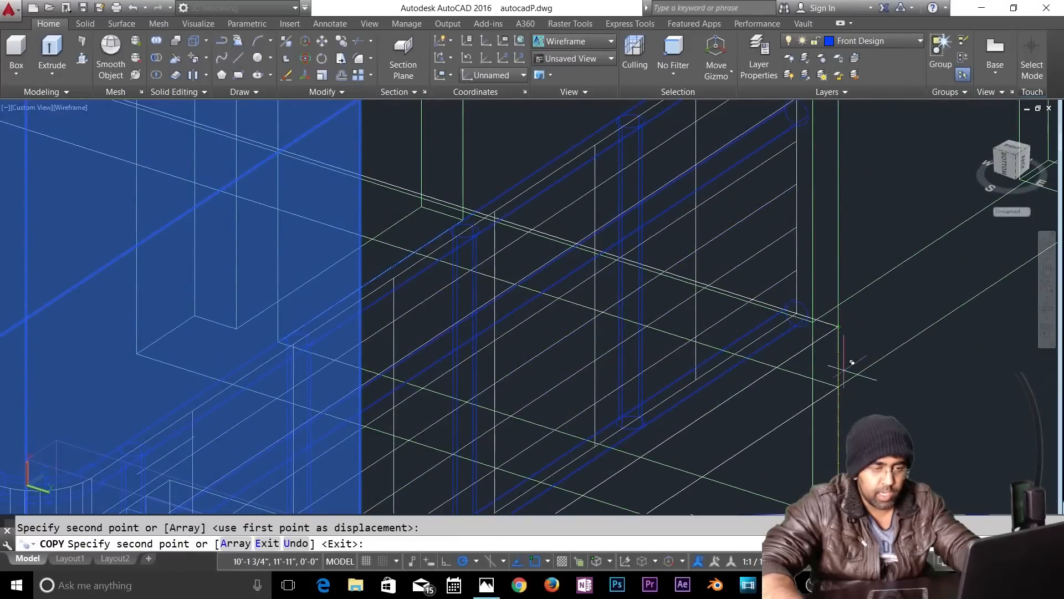
key("Return")
Step: Subtract the copied door-opening box from the first-floor outer wall solid
scroll(830, 360, "down", 3)
scroll(595, 216, "down", 2)
middle_click_drag(595, 217, 703, 388)
key("Escape")
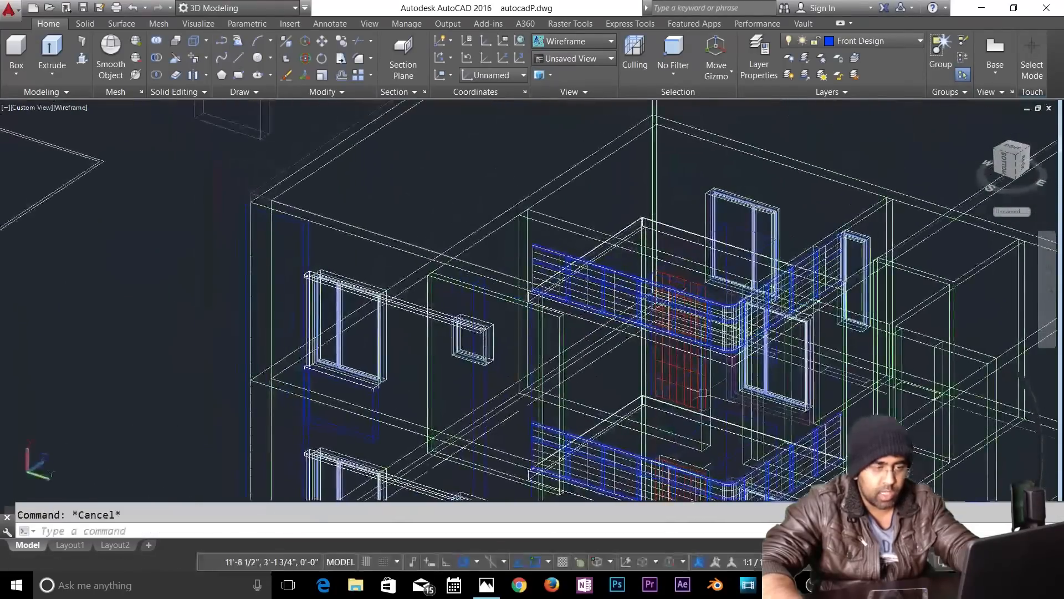
type("su")
key("Return")
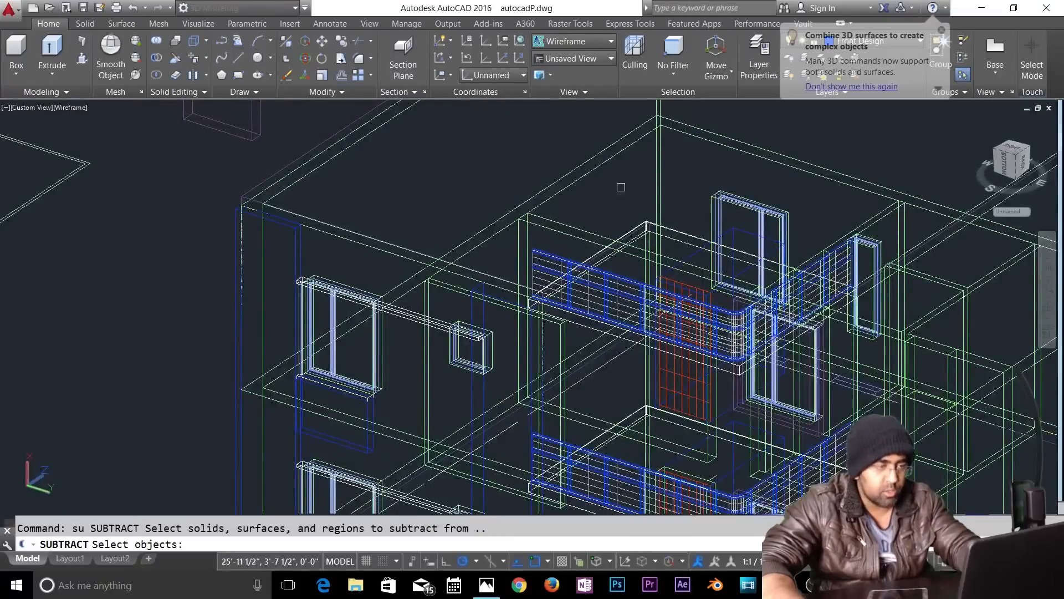
left_click(264, 254)
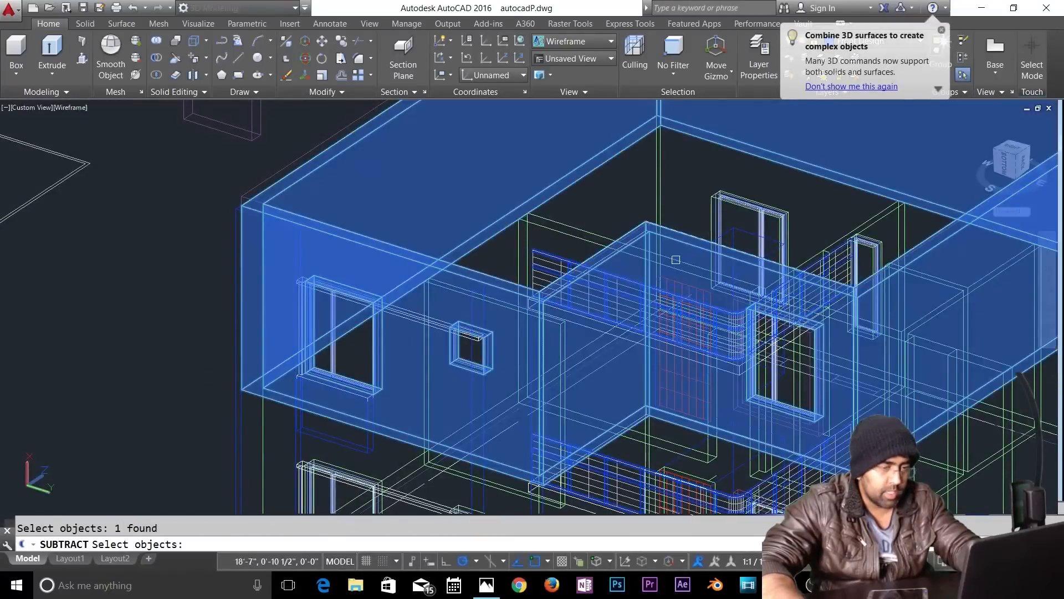
key("Return")
left_click(728, 236)
key("Return")
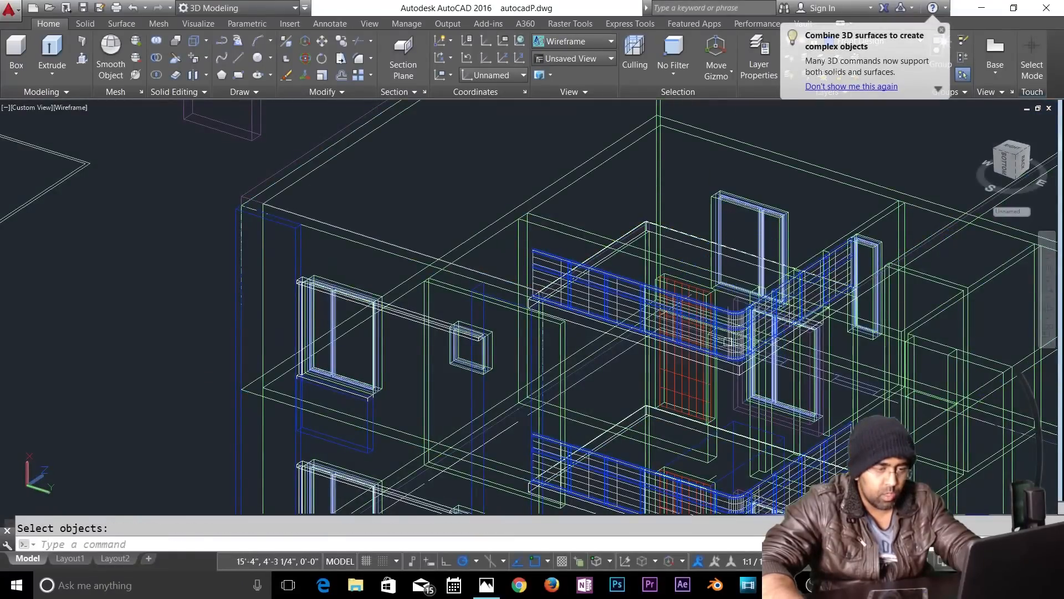
Step: Delete the remaining door-opening box at the ground-floor door
scroll(594, 385, "down", 3)
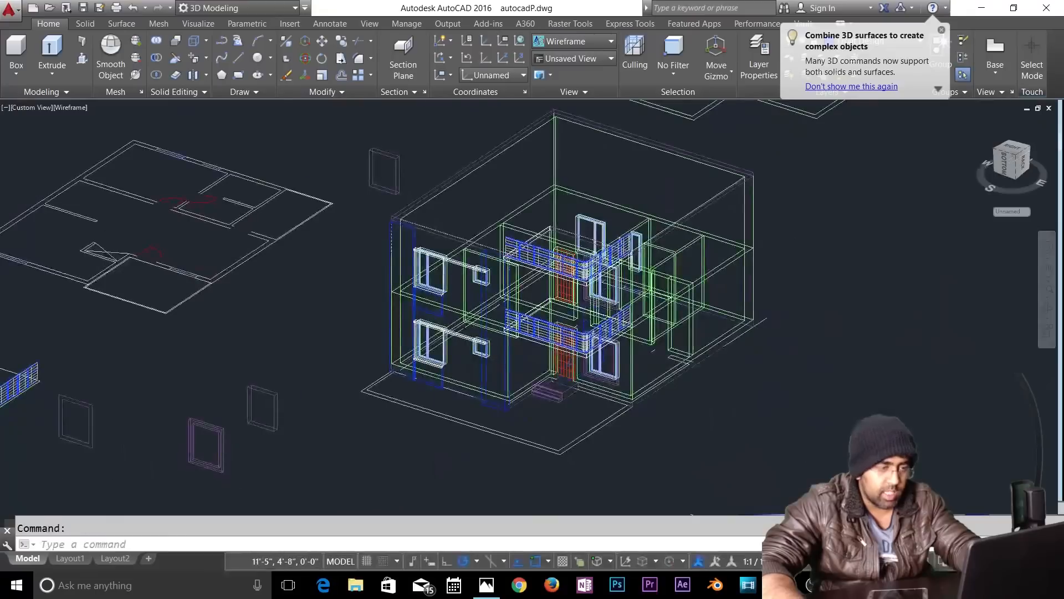
scroll(593, 385, "up", 4)
left_click(588, 332)
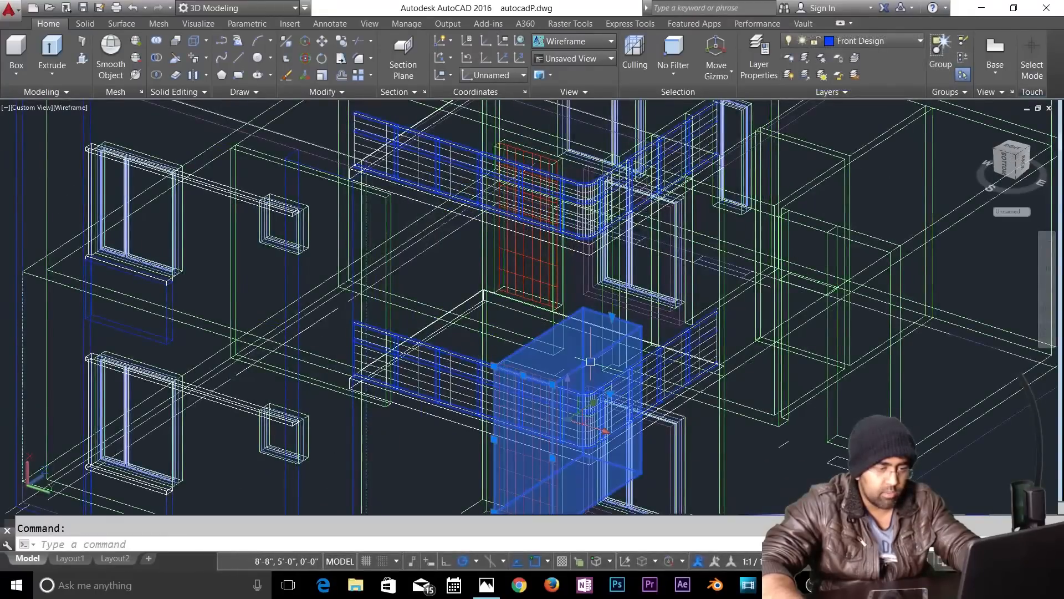
key("Delete")
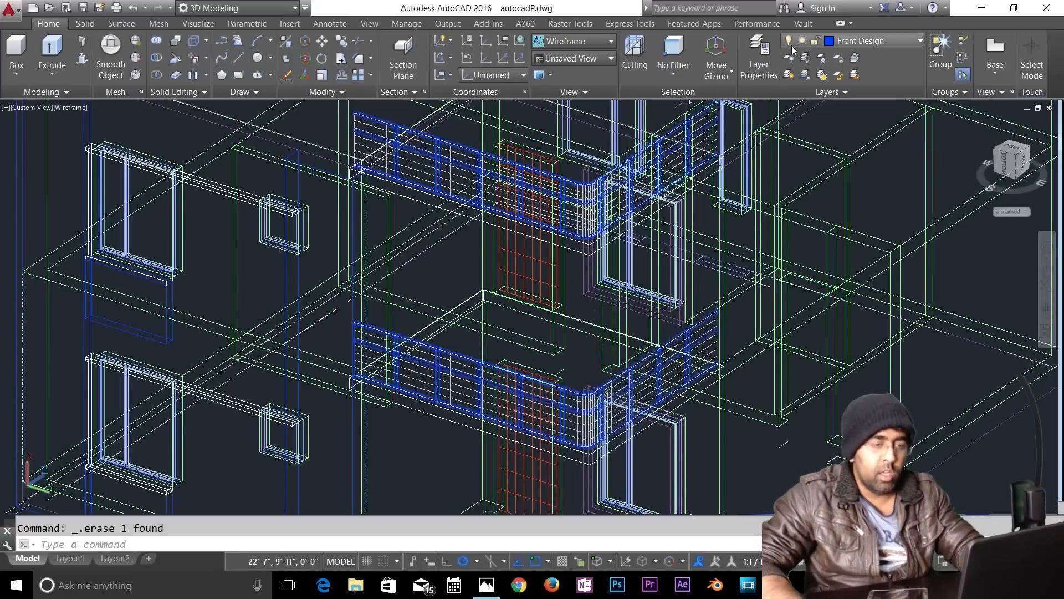
Step: Switch the visual style to Shaded and check both red doors, the balconies and the front facade
left_click(826, 42)
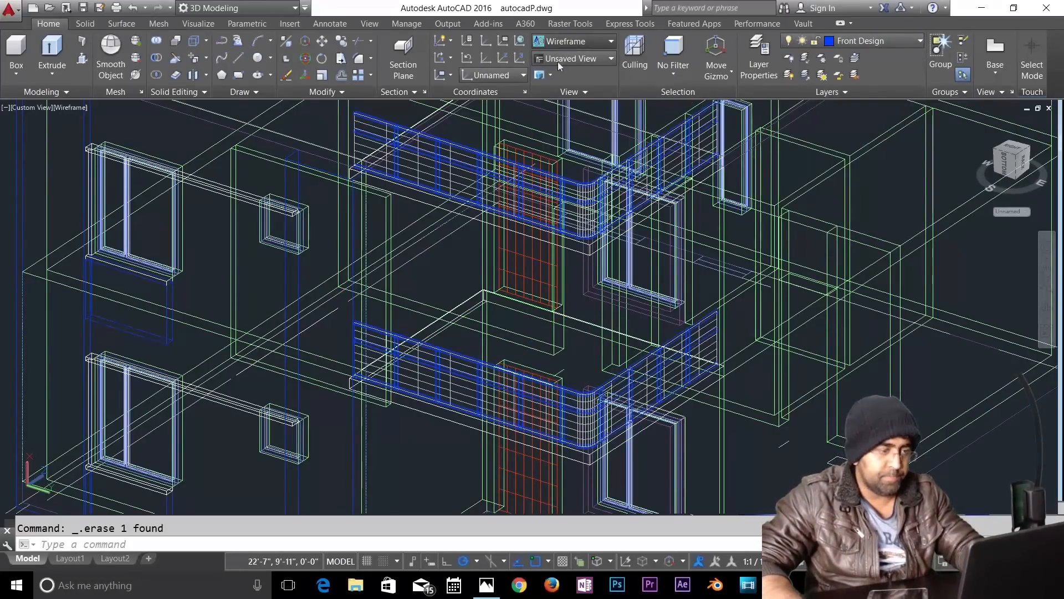
left_click(573, 41)
left_click(405, 118)
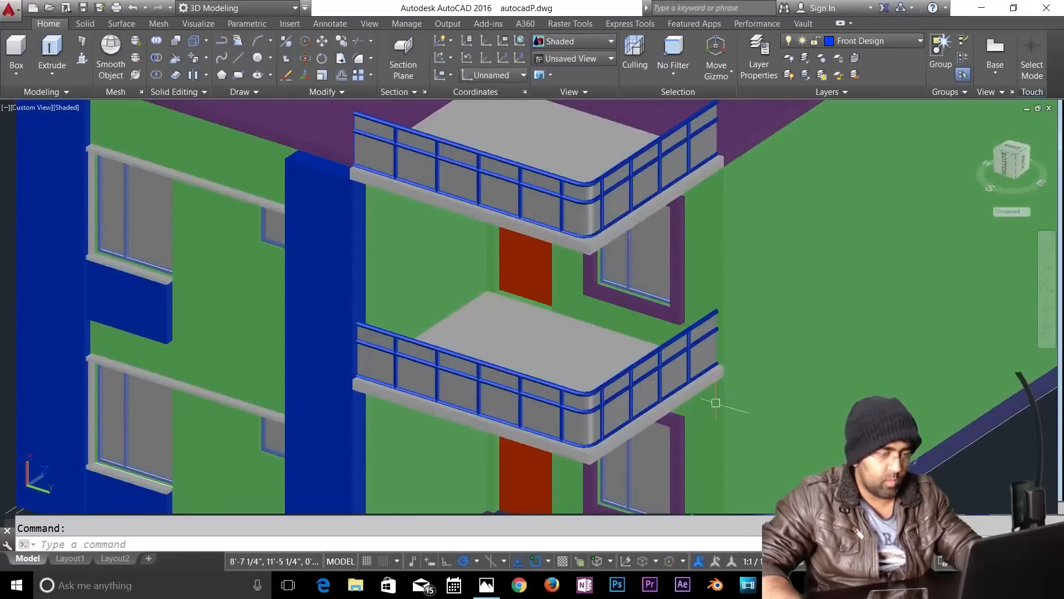
scroll(519, 264, "up", 3)
scroll(662, 286, "down", 4)
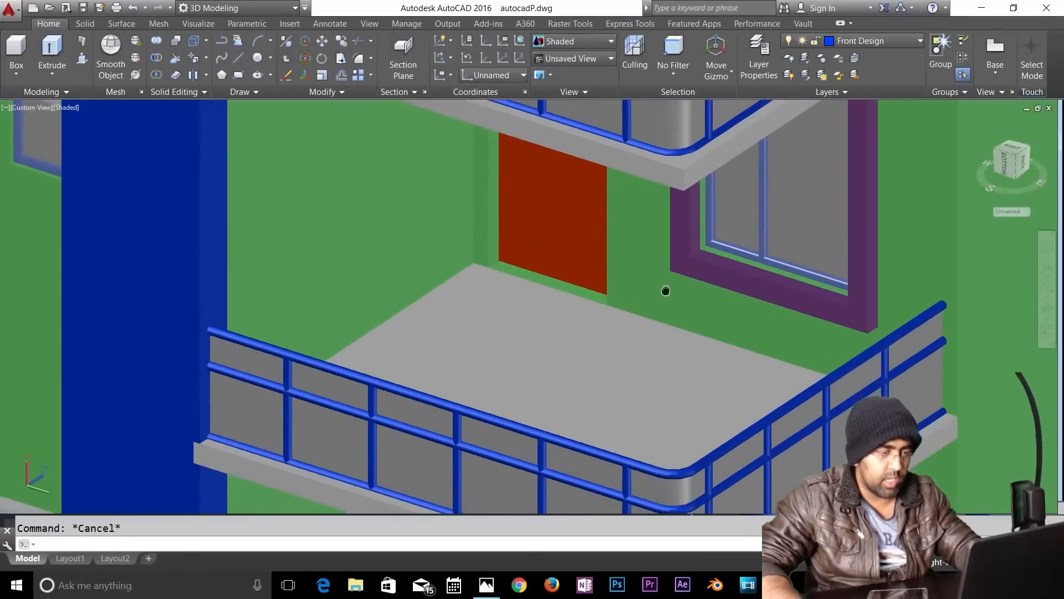
scroll(662, 283, "down", 3)
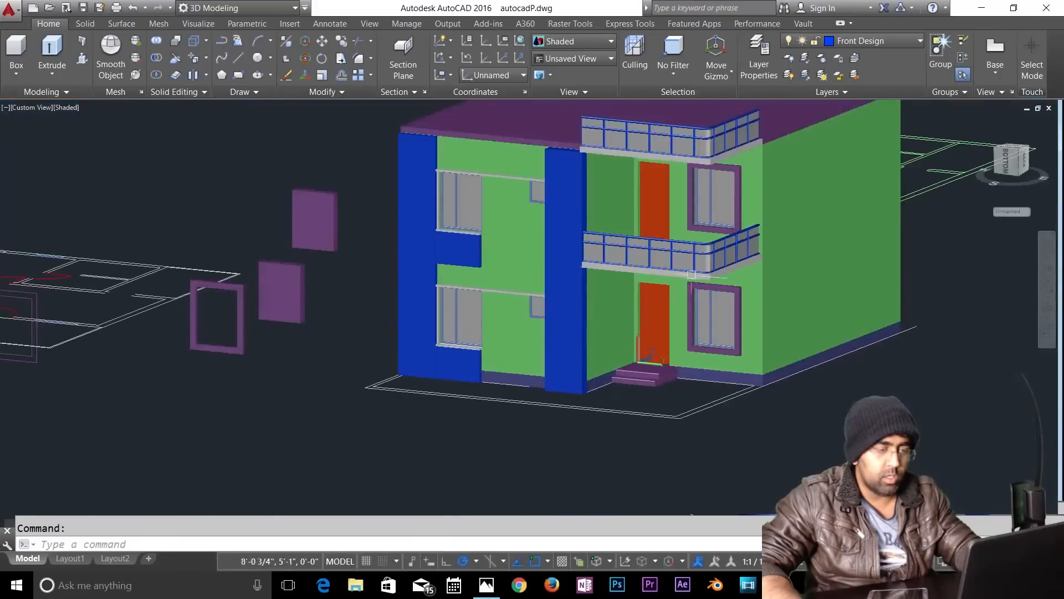
scroll(703, 237, "up", 2)
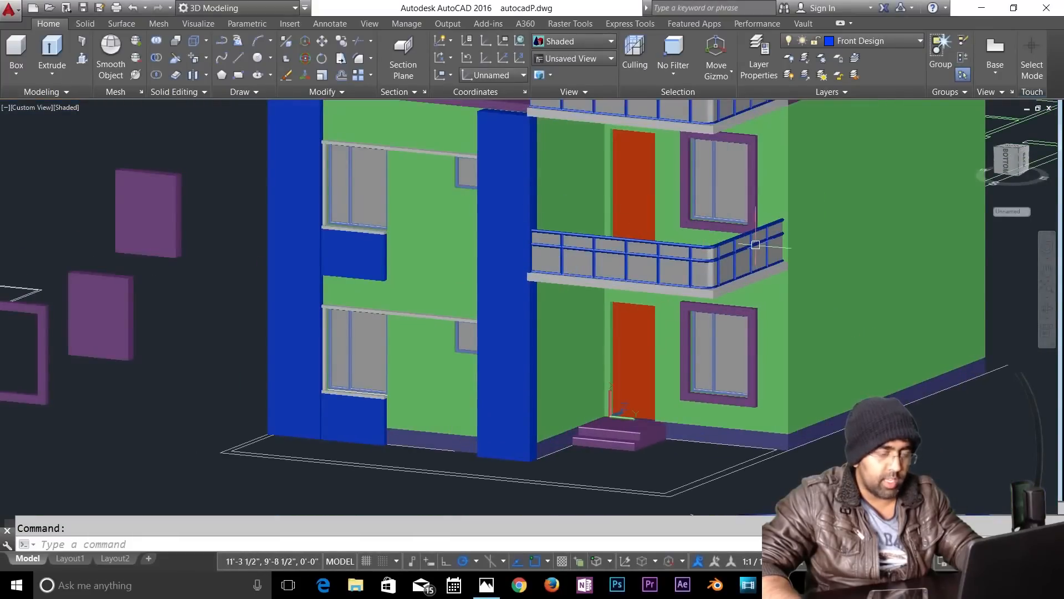
Step: Examine the roof slab and its junction with the upper balcony floor and blue column from the front and side
middle_click_drag(500, 214, 541, 380)
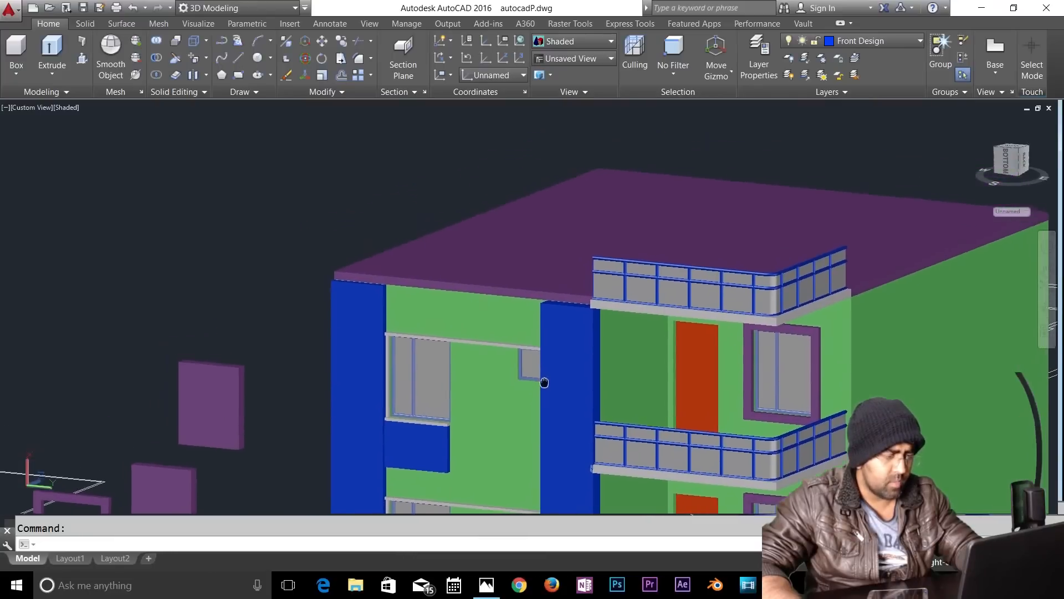
key("Escape")
scroll(577, 269, "up", 6)
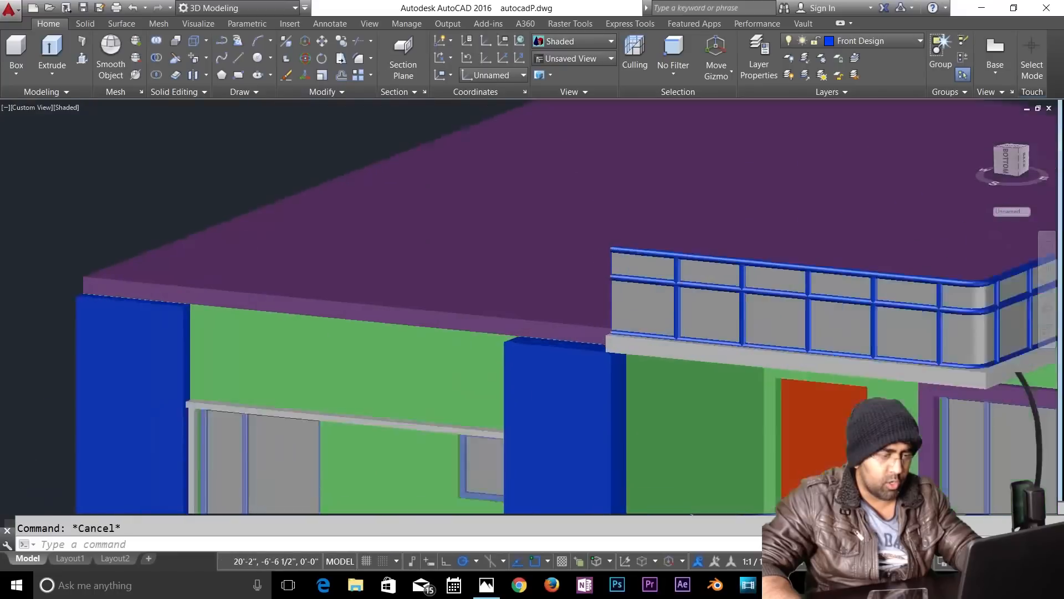
middle_click_drag(632, 394, 783, 322, "shift")
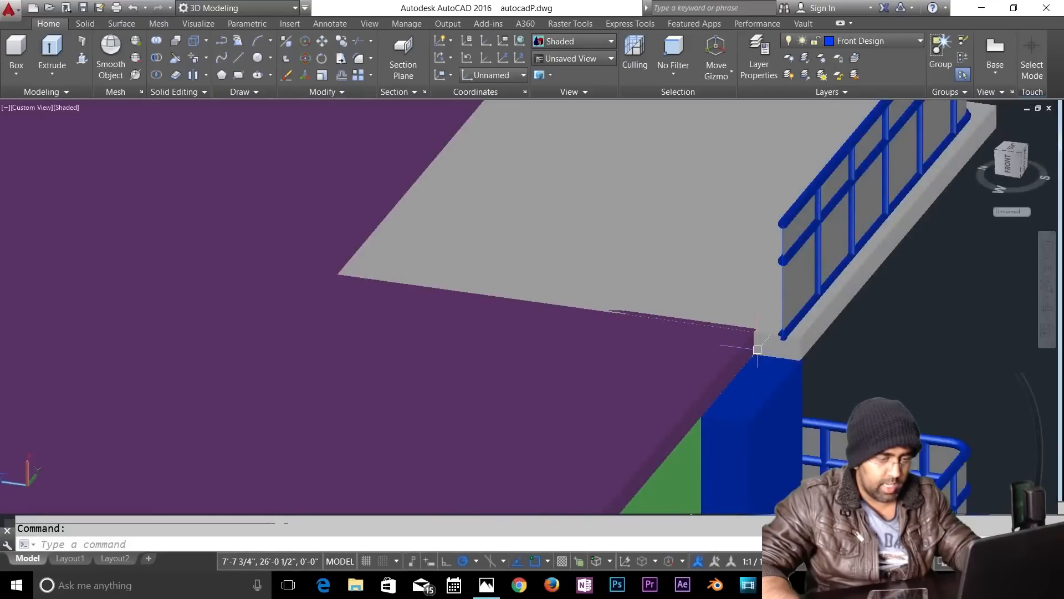
key("Escape")
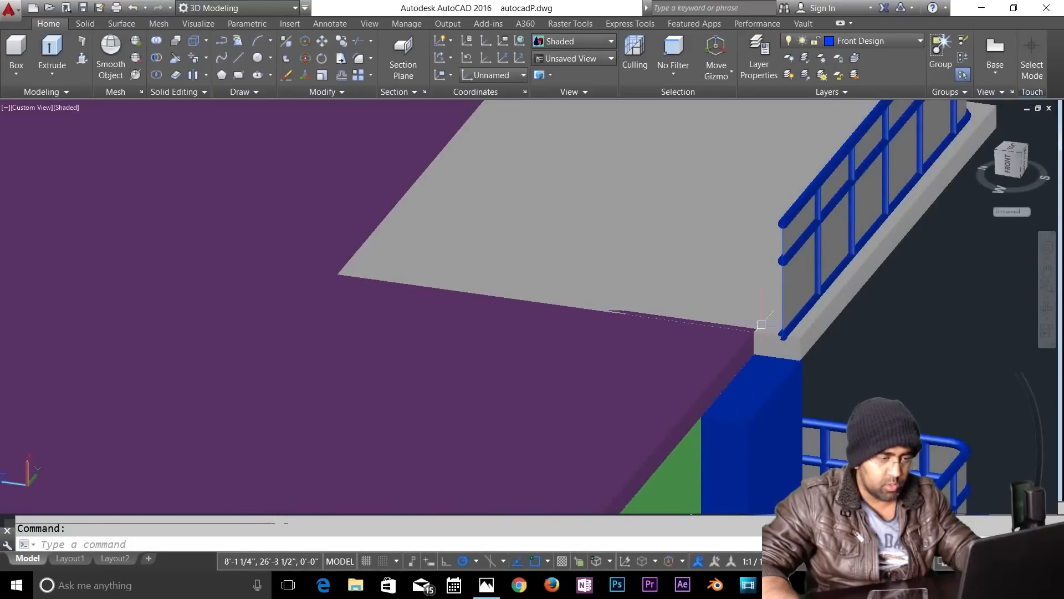
scroll(759, 327, "down", 6)
scroll(715, 332, "up", 4)
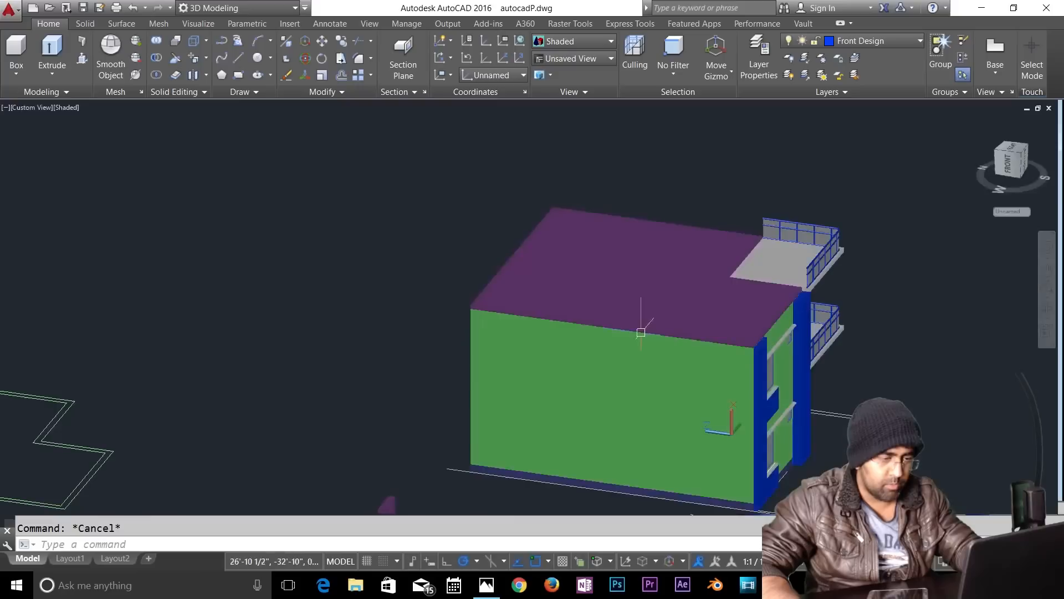
scroll(760, 277, "up", 4)
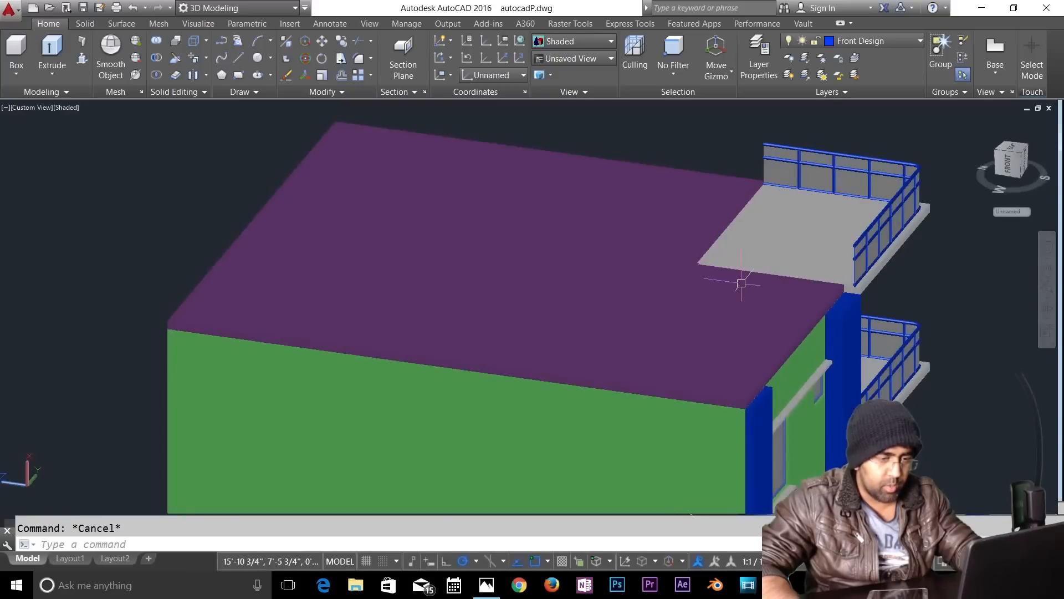
Step: Switch the visual style to Wireframe and isolate the roof slab
left_click(571, 41)
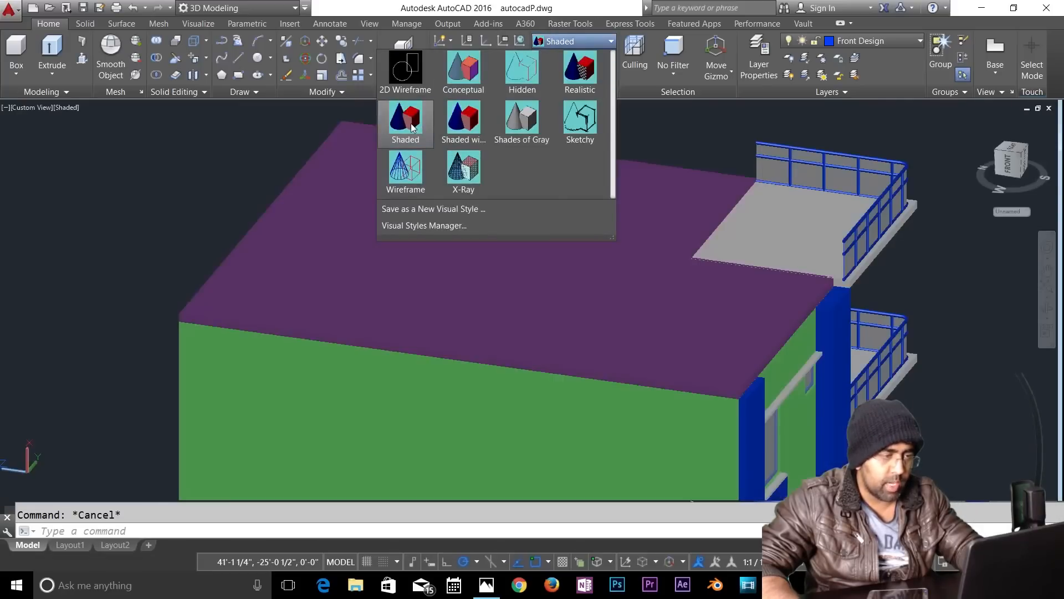
left_click(411, 163)
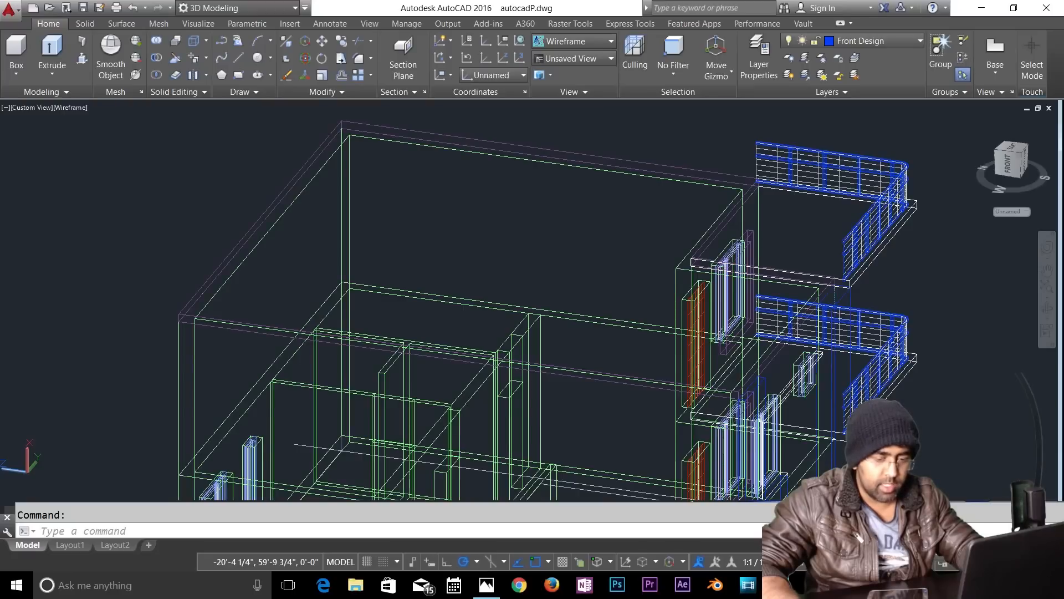
left_click(319, 147)
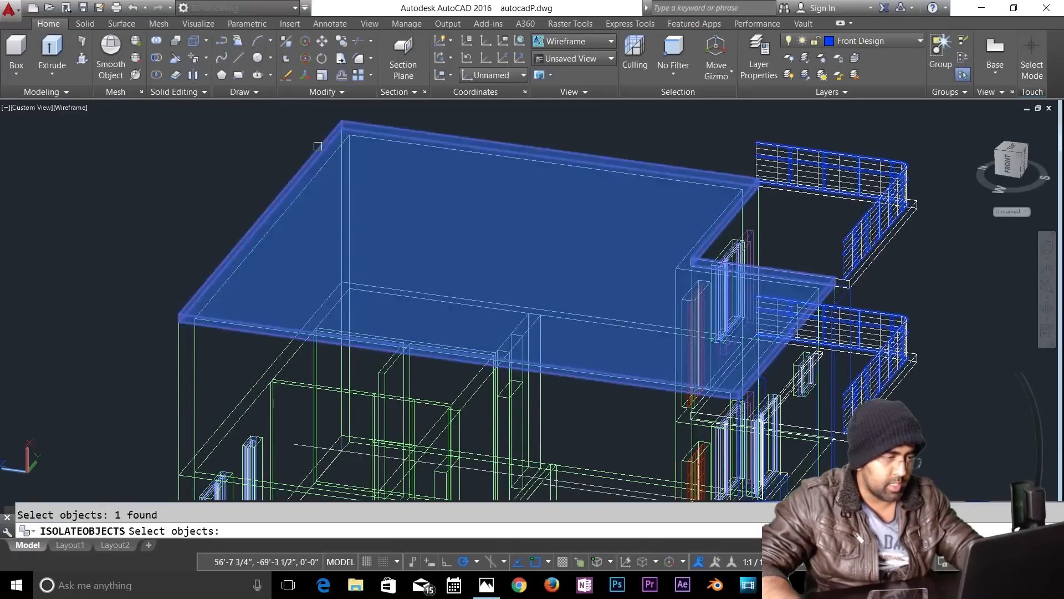
key("Return")
key("Escape")
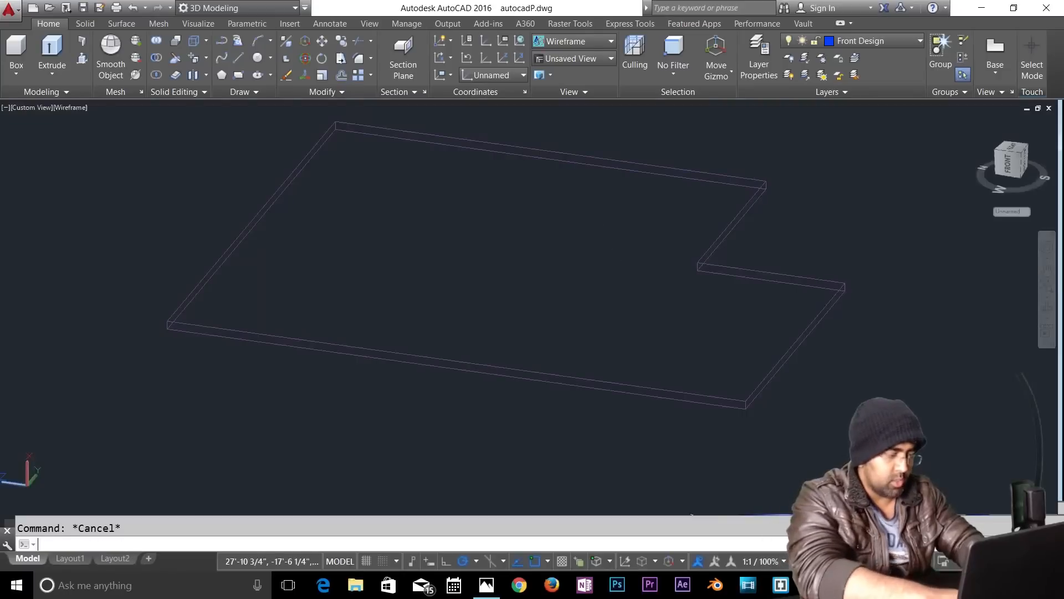
Step: Reset the user coordinate system to World
type("ucs")
key("Return")
key("Escape")
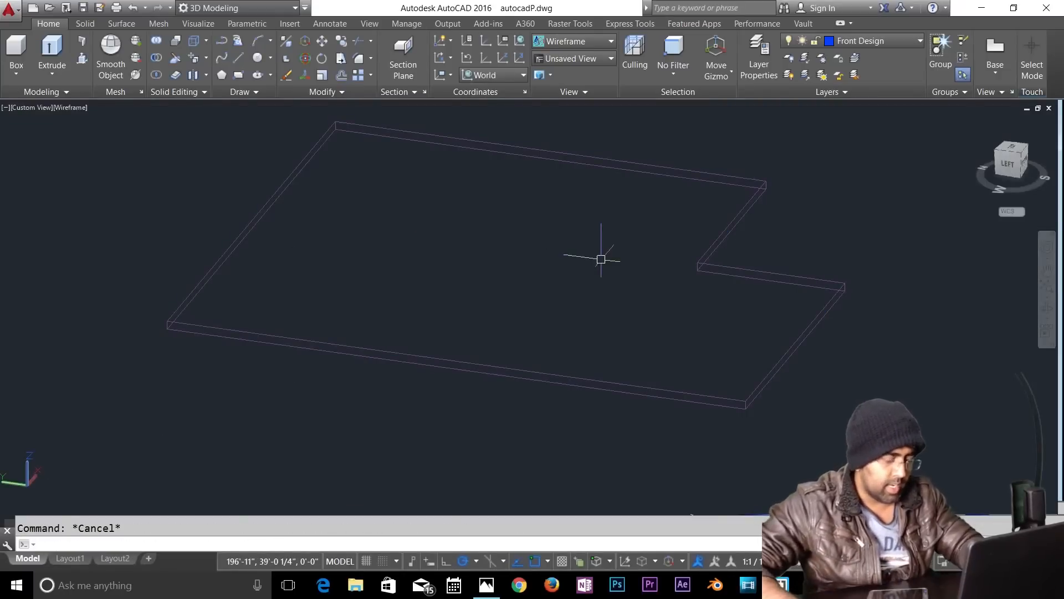
Step: Draw a polyline along three upper outer edges of the roof slab, ending at the projecting corner beside the notch
type("PL PLINE")
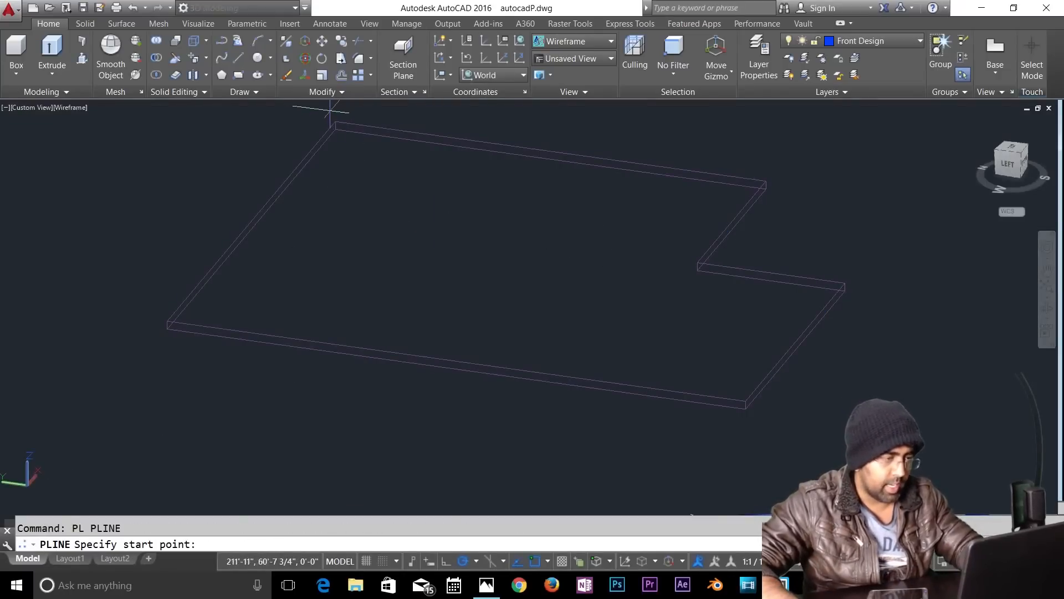
left_click(335, 121)
left_click(168, 322)
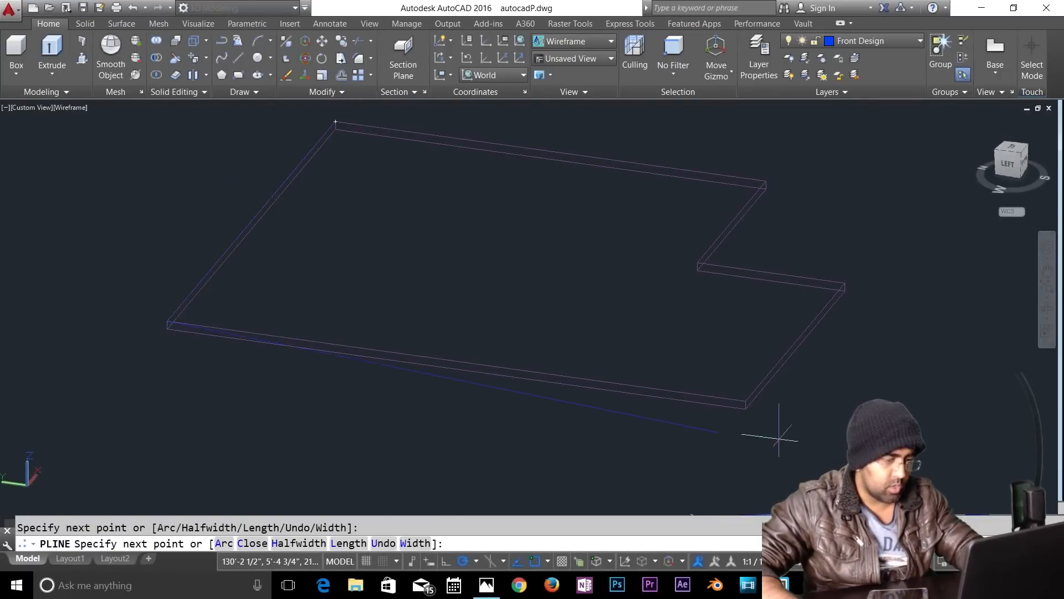
left_click(745, 407)
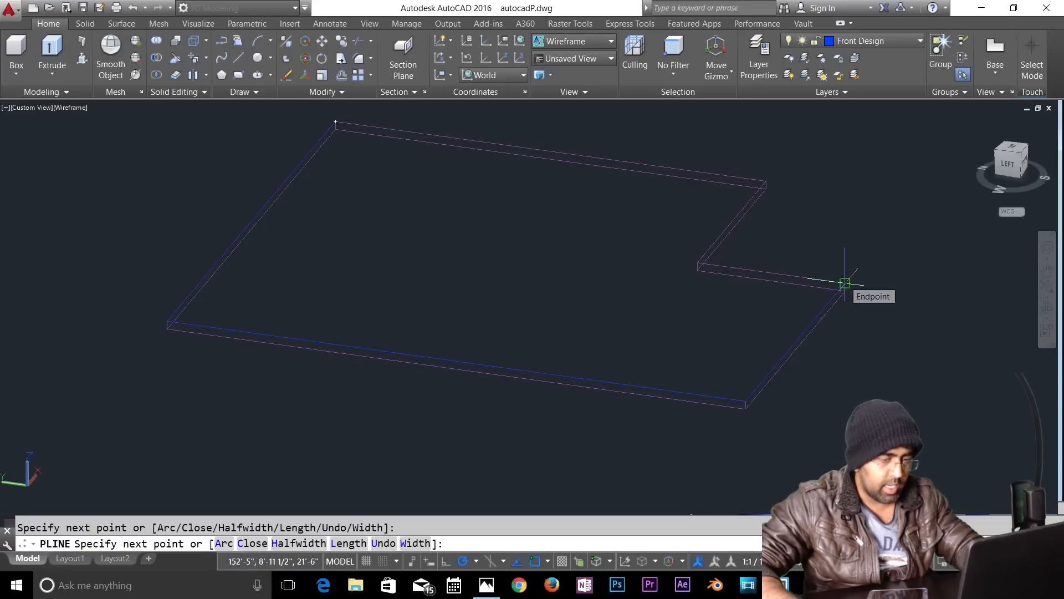
key("Escape")
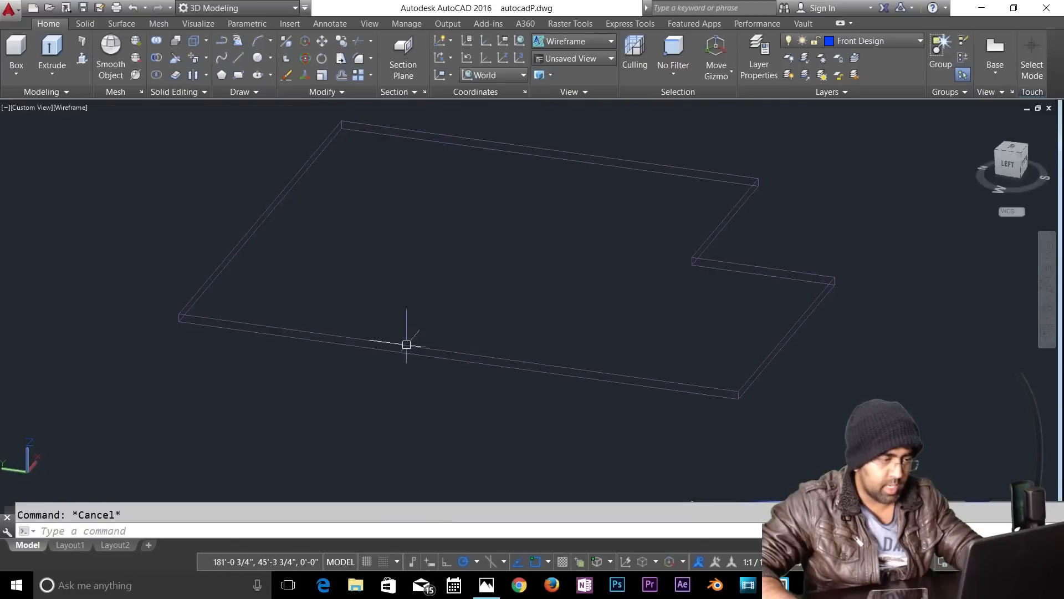
Step: Draw a second polyline around all four outer upper edges of the roof slab, from one end of the notch to the other, leaving the notch open
key("Return")
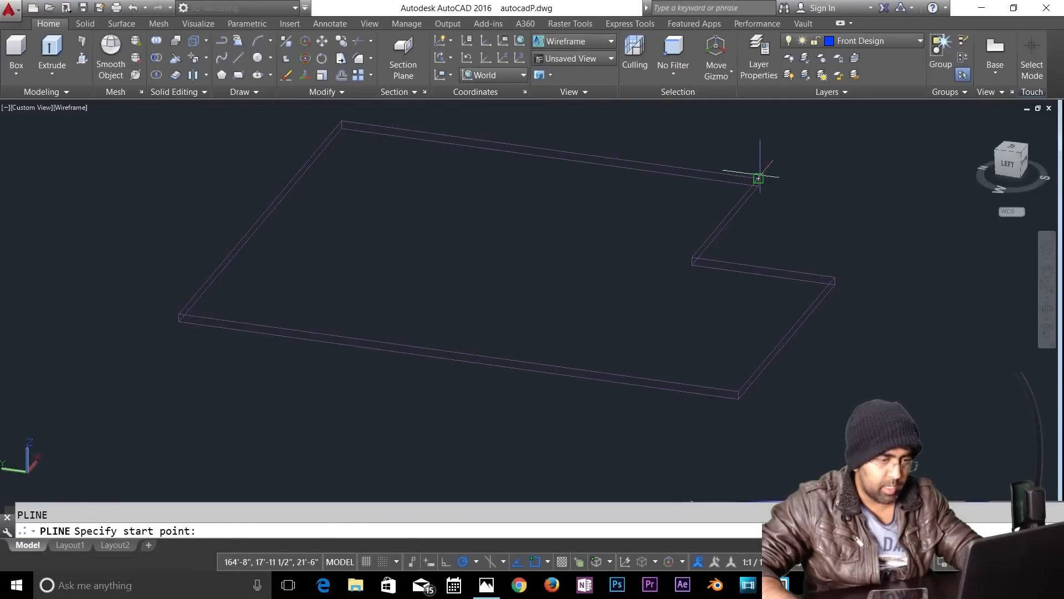
left_click(758, 179)
left_click(342, 122)
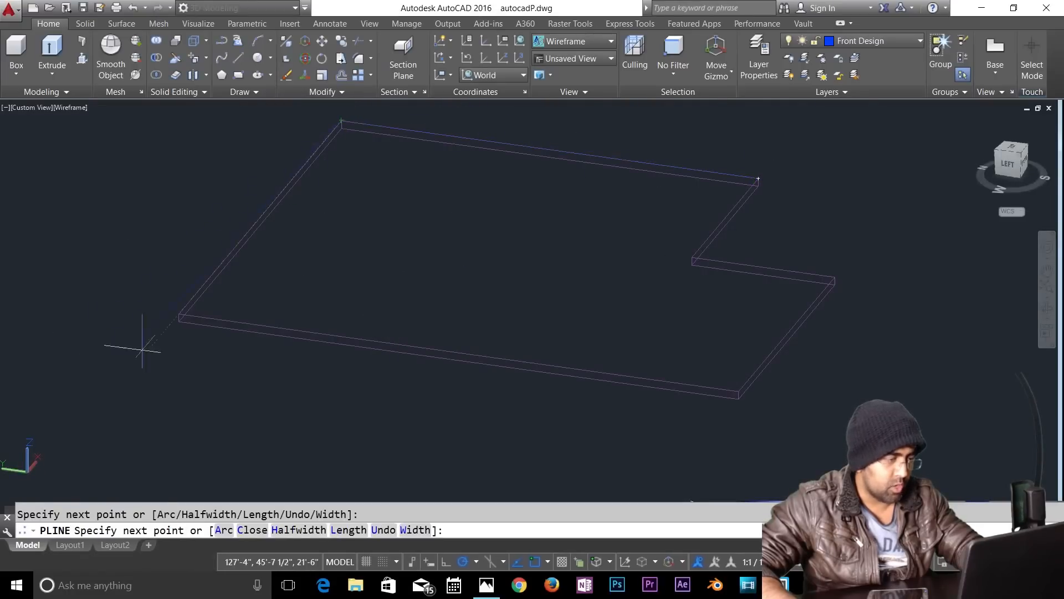
left_click(175, 319)
scroll(228, 346, "up", 4)
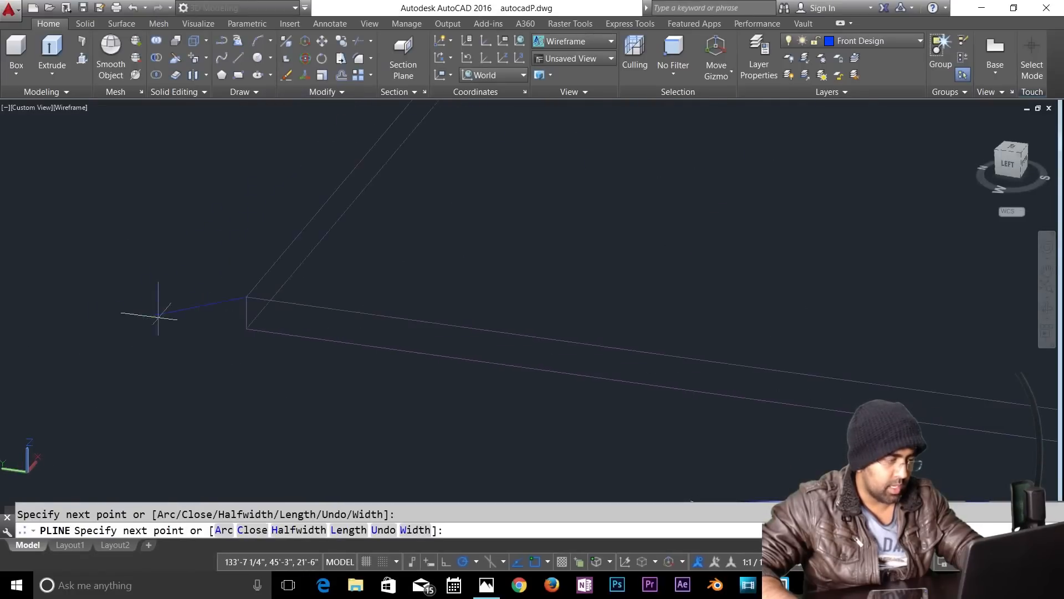
scroll(226, 321, "down", 6)
scroll(513, 366, "up", 4)
scroll(423, 341, "up", 4)
middle_click_drag(274, 299, 409, 349)
scroll(408, 350, "up", 5)
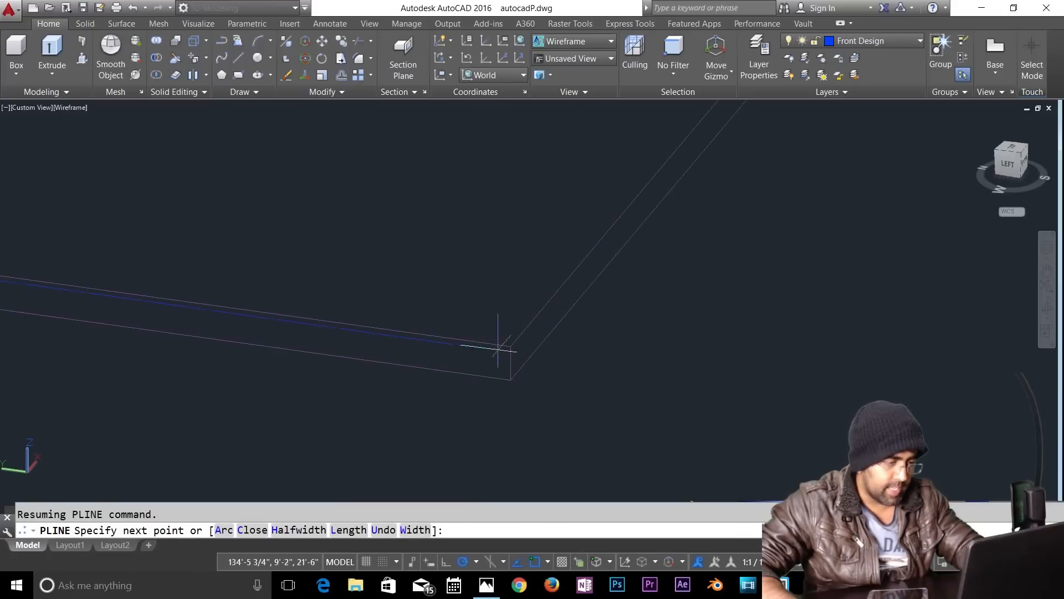
left_click(510, 347)
scroll(510, 346, "down", 5)
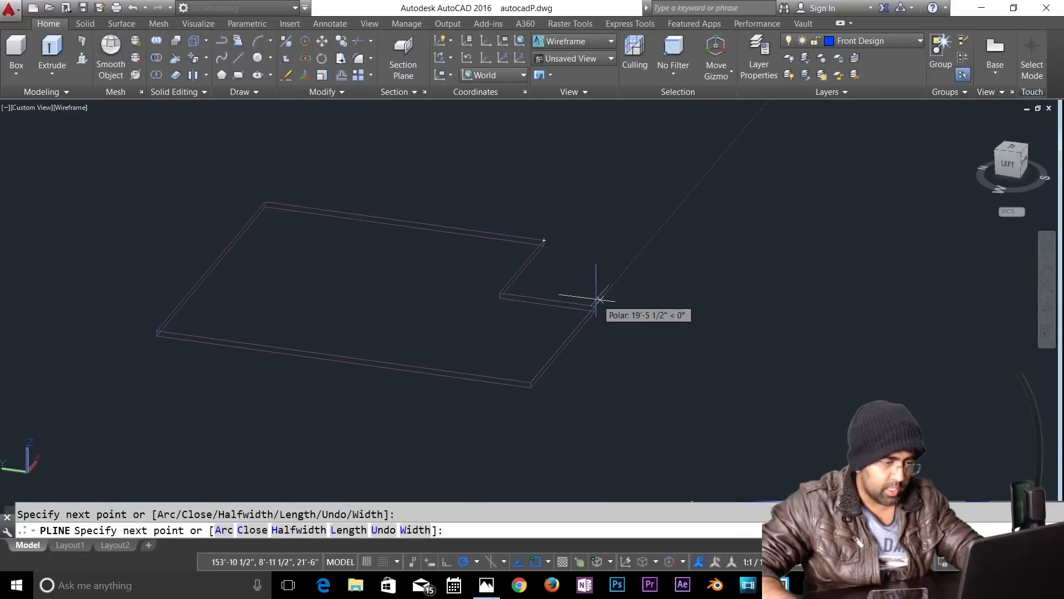
left_click(595, 306)
key("Return")
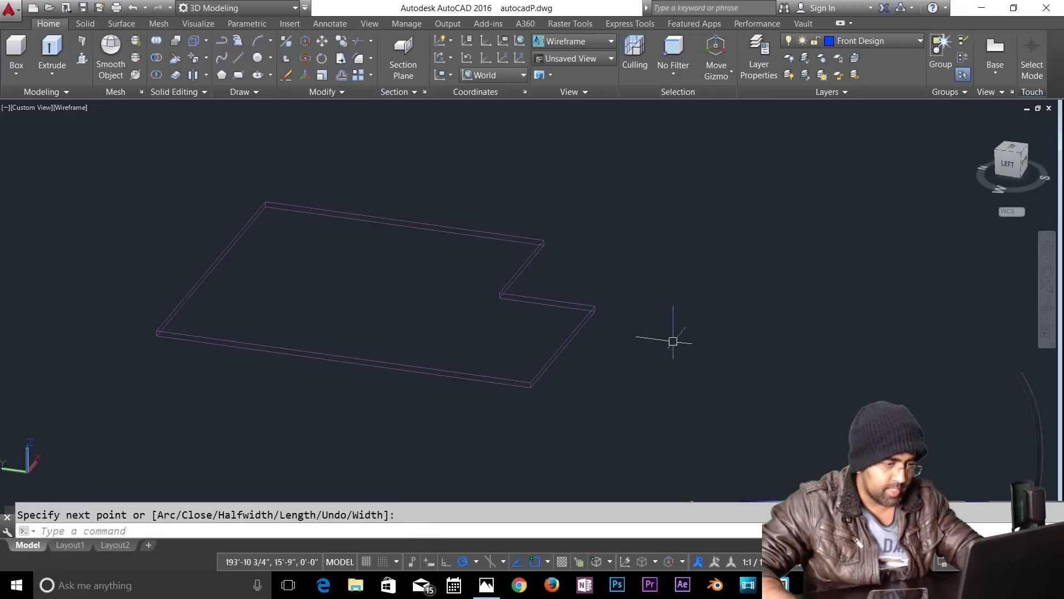
Step: Select the traced roof outline, then turn off the Ground Steps layer to hide the roof slab
left_click(571, 336)
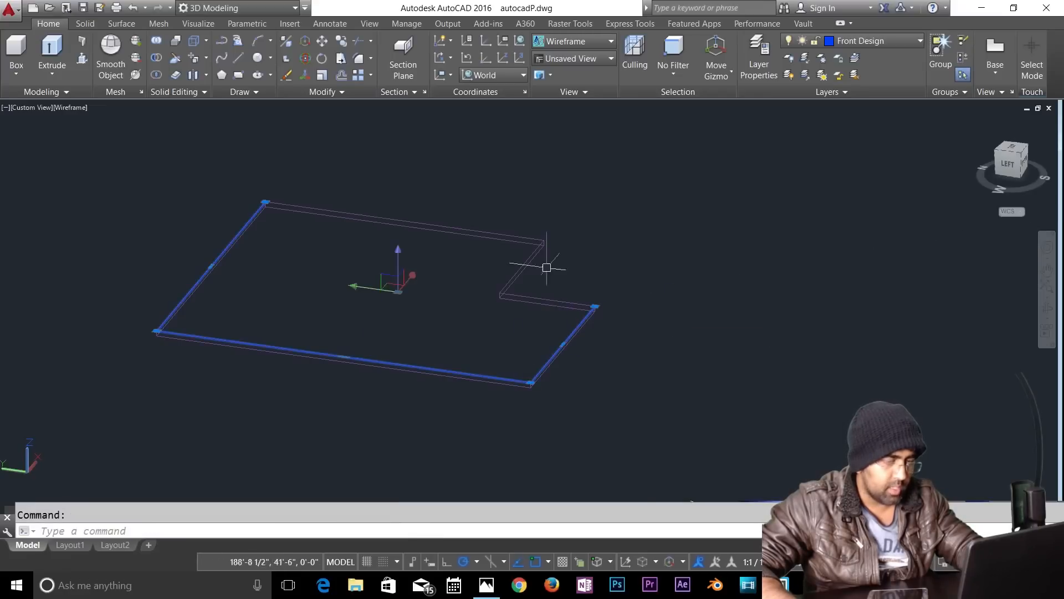
left_click(855, 41)
left_click(855, 41)
left_click(855, 41)
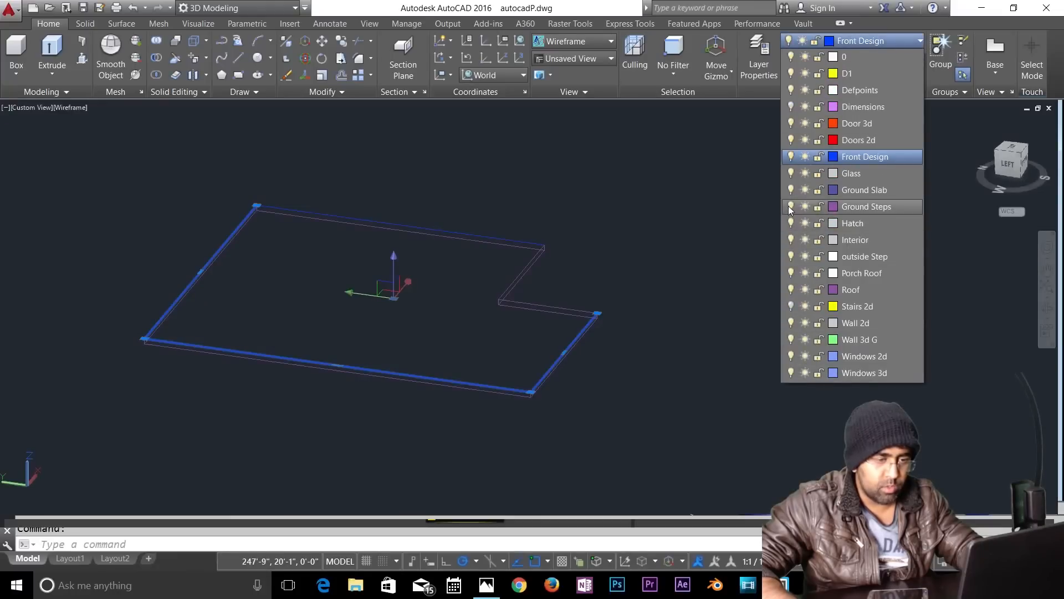
left_click(789, 206)
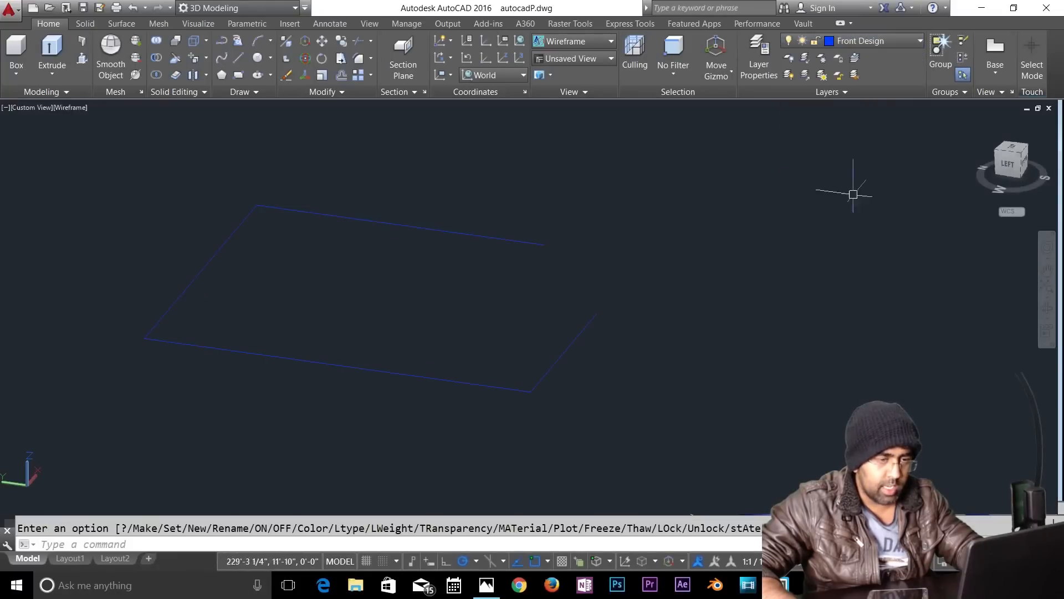
Step: Create a new layer named TopROof and assign it the brown index colour 35
left_click(906, 38)
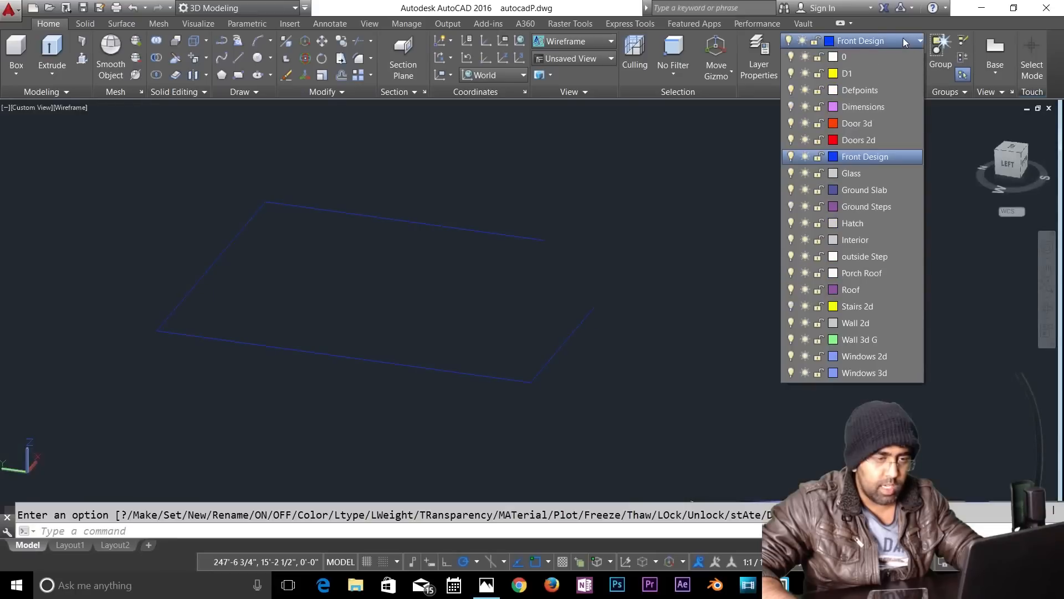
left_click(750, 62)
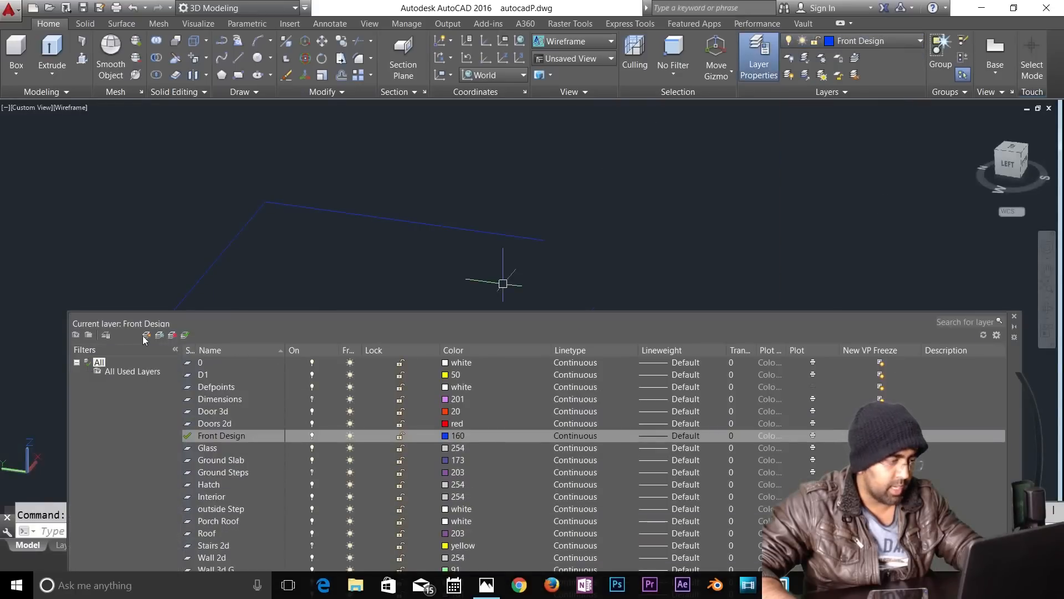
key("alt+n")
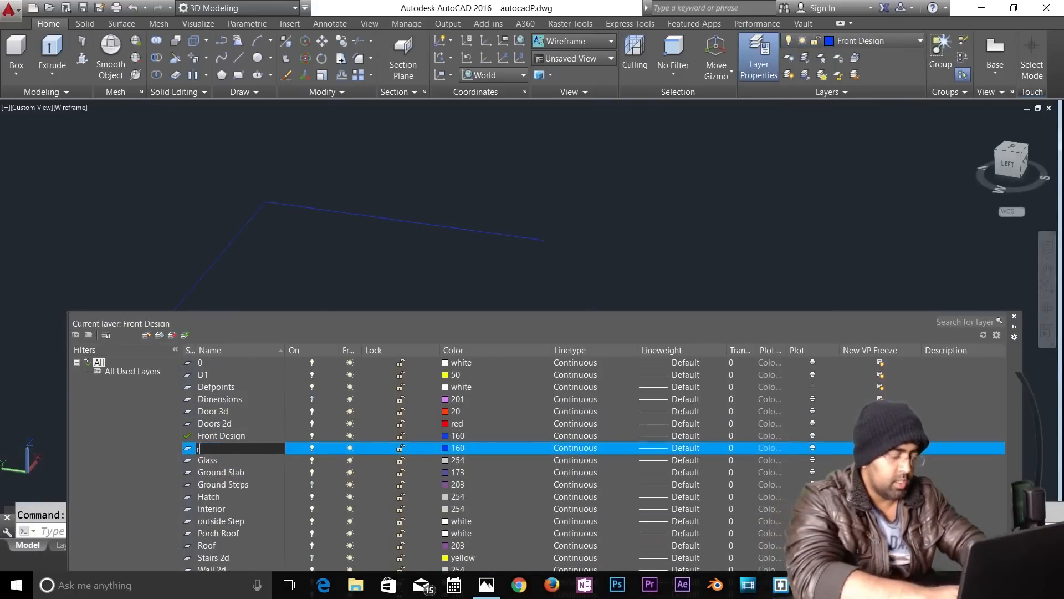
type("tOPtopROof")
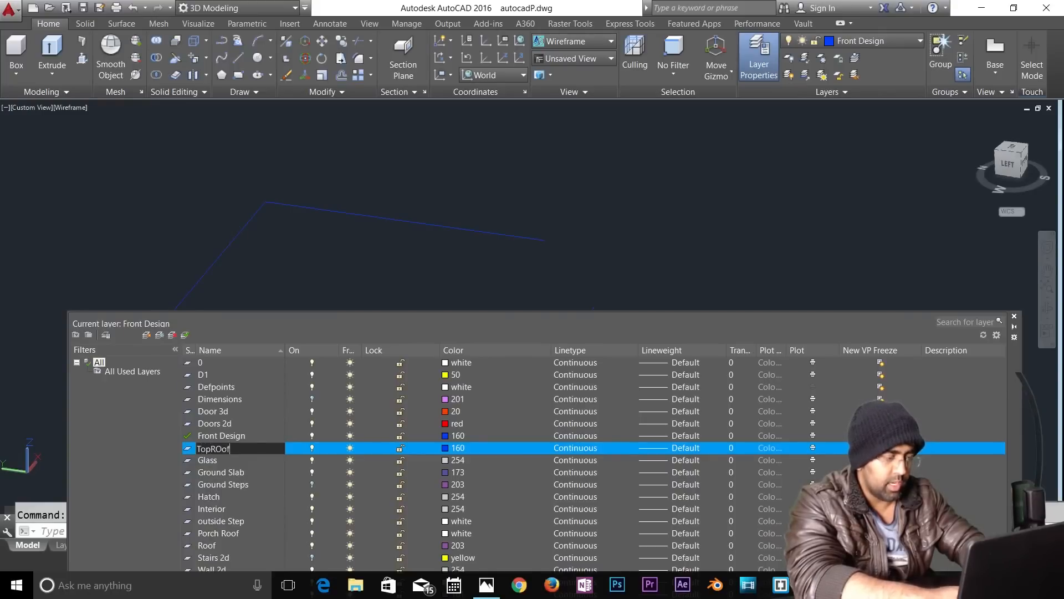
key("Return")
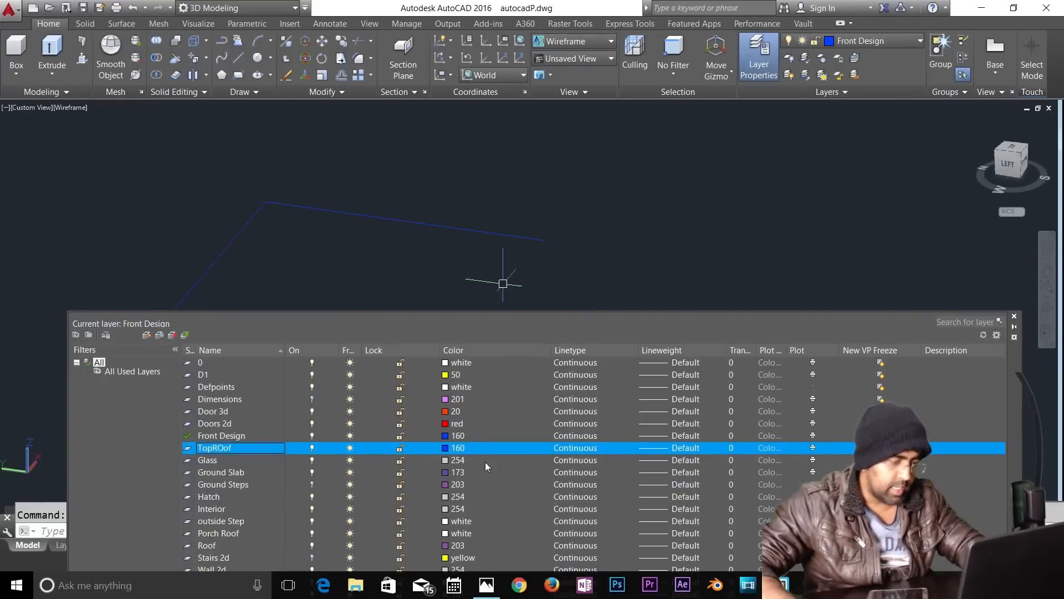
left_click(445, 447)
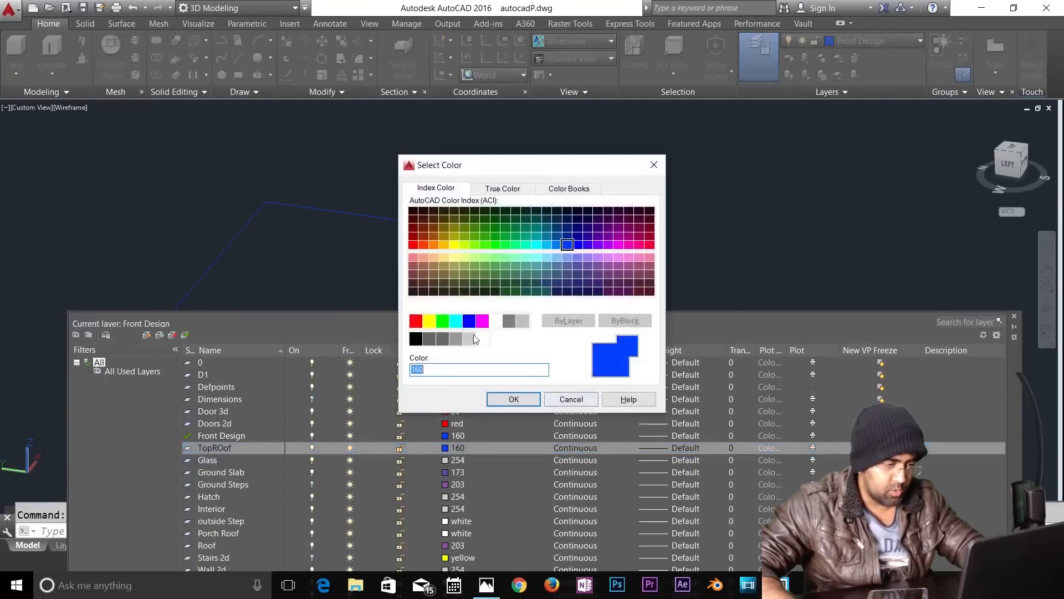
left_click(434, 274)
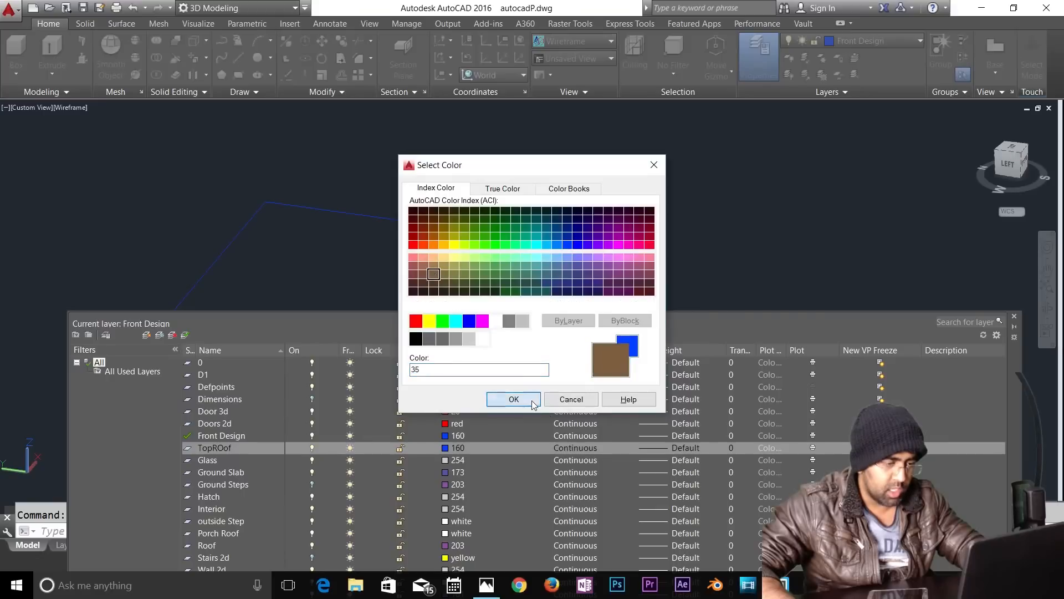
left_click(514, 399)
left_click(1016, 317)
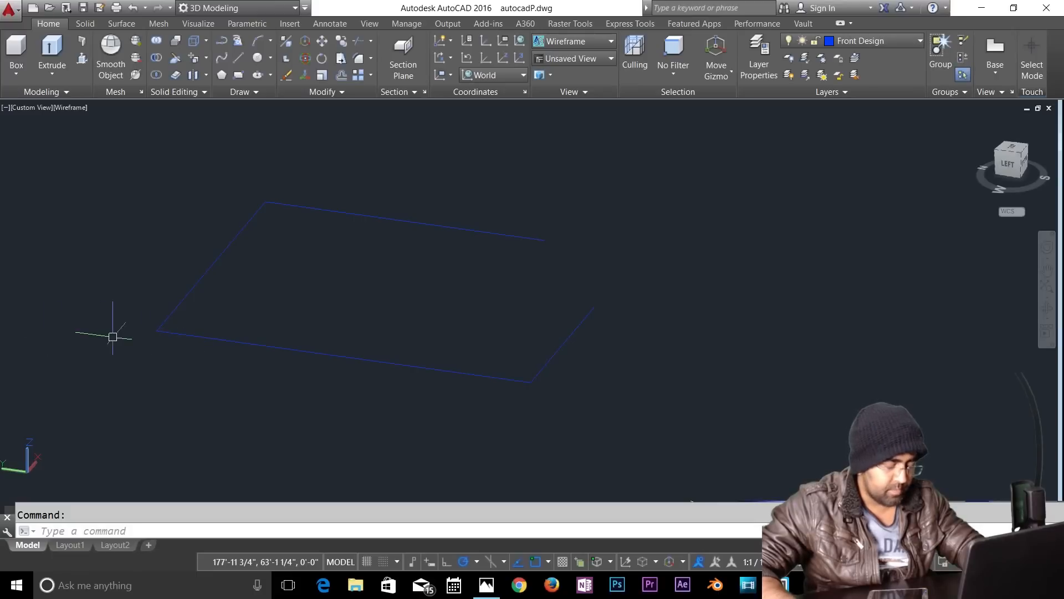
Step: Make TopROof the current layer
scroll(155, 342, "up", 3)
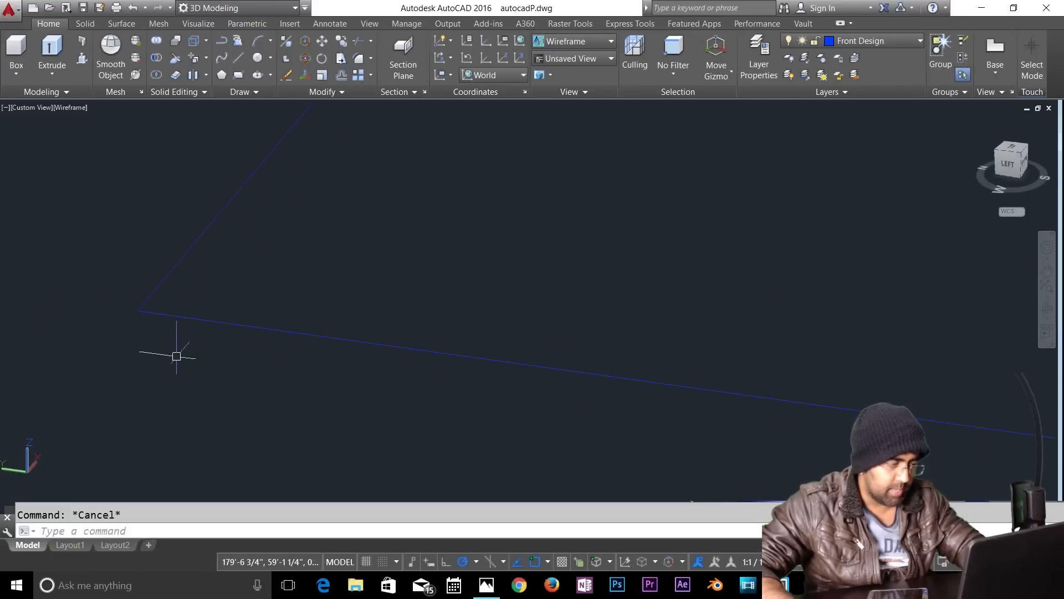
scroll(400, 397, "down", 4)
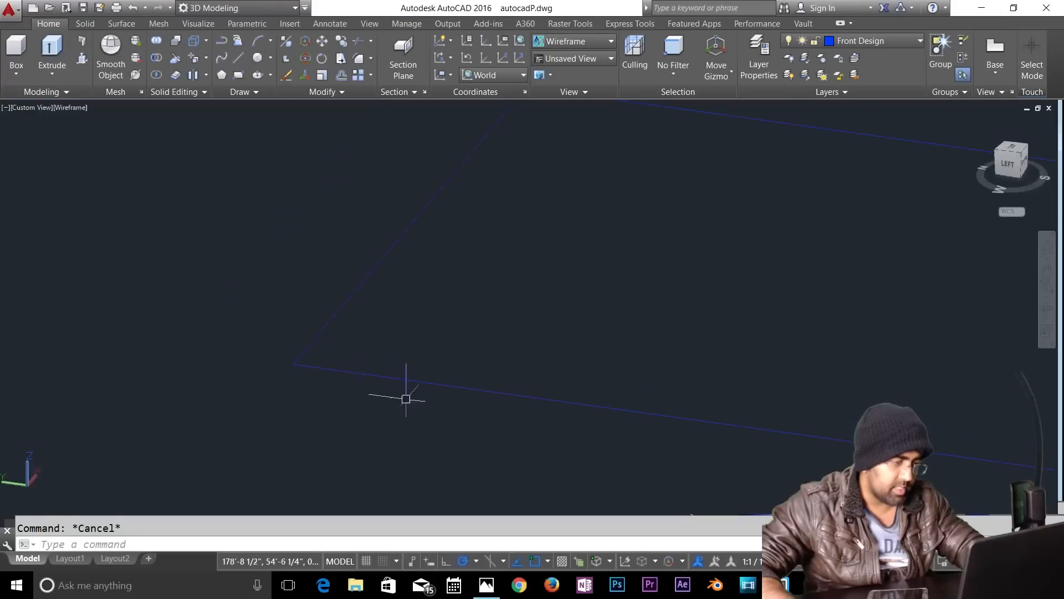
scroll(400, 398, "down", 3)
middle_click_drag(464, 447, 221, 464, "shift")
scroll(461, 503, "up", 3)
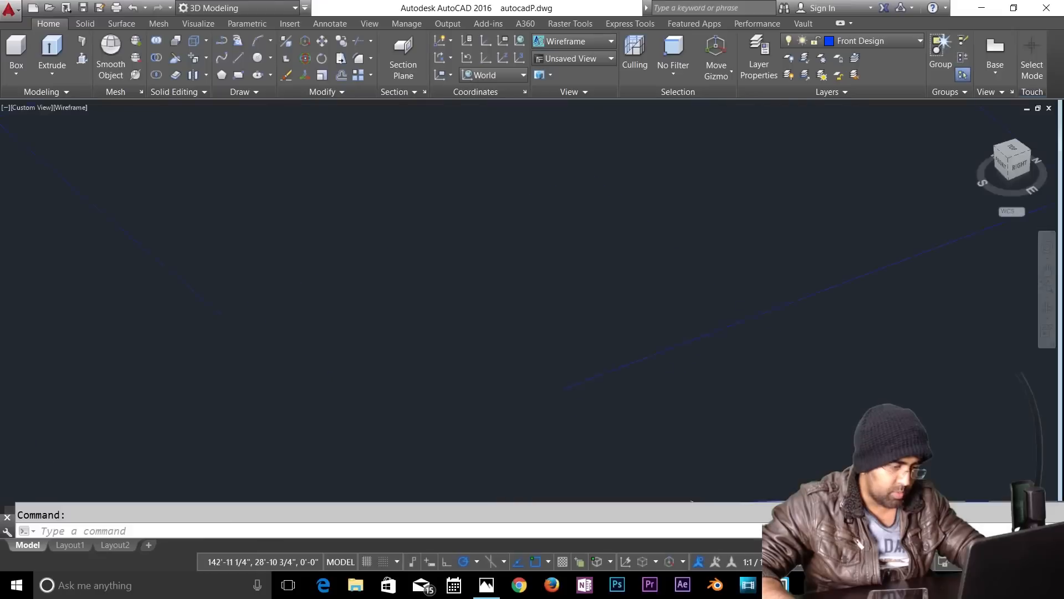
key("Escape")
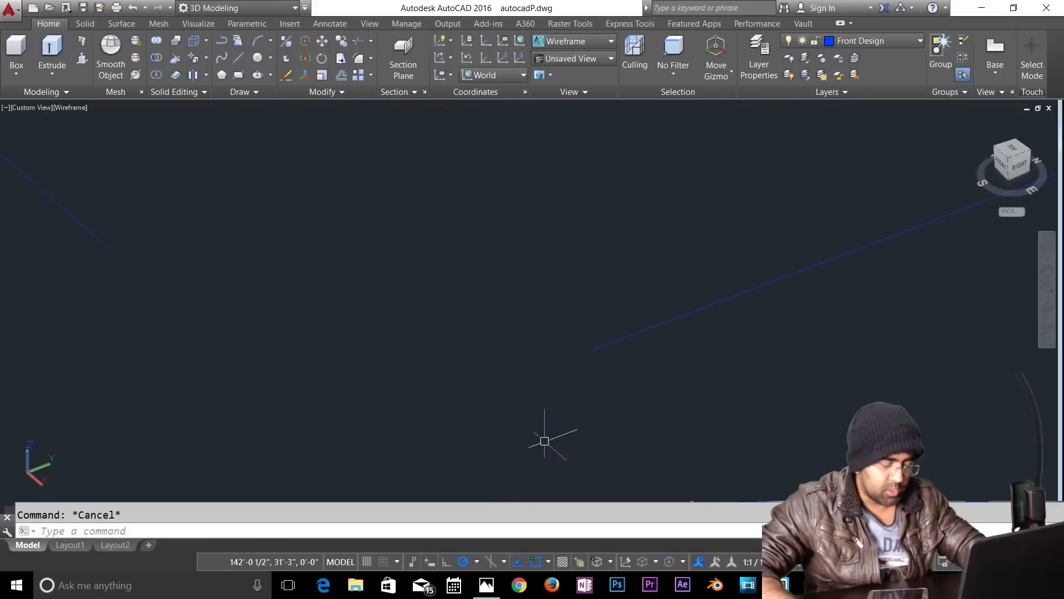
left_click(871, 40)
left_click(840, 322)
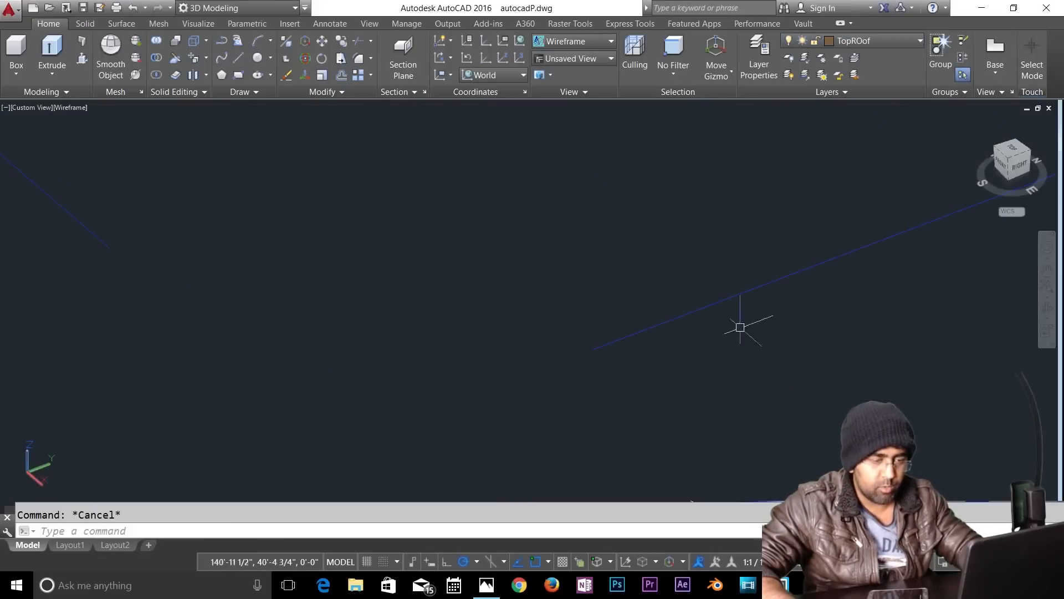
type("pl")
key("Return")
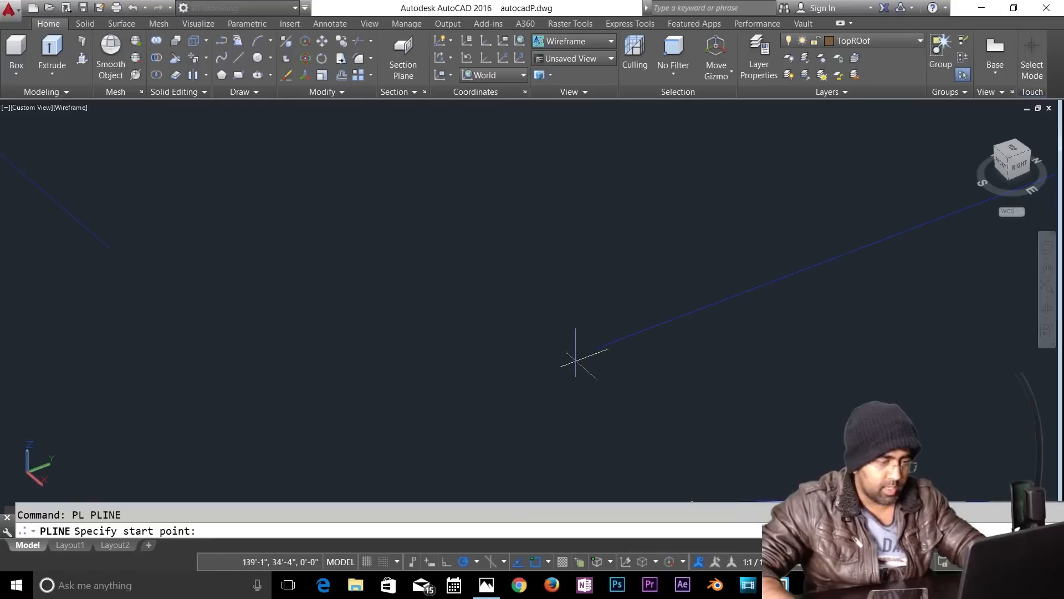
left_click(592, 350)
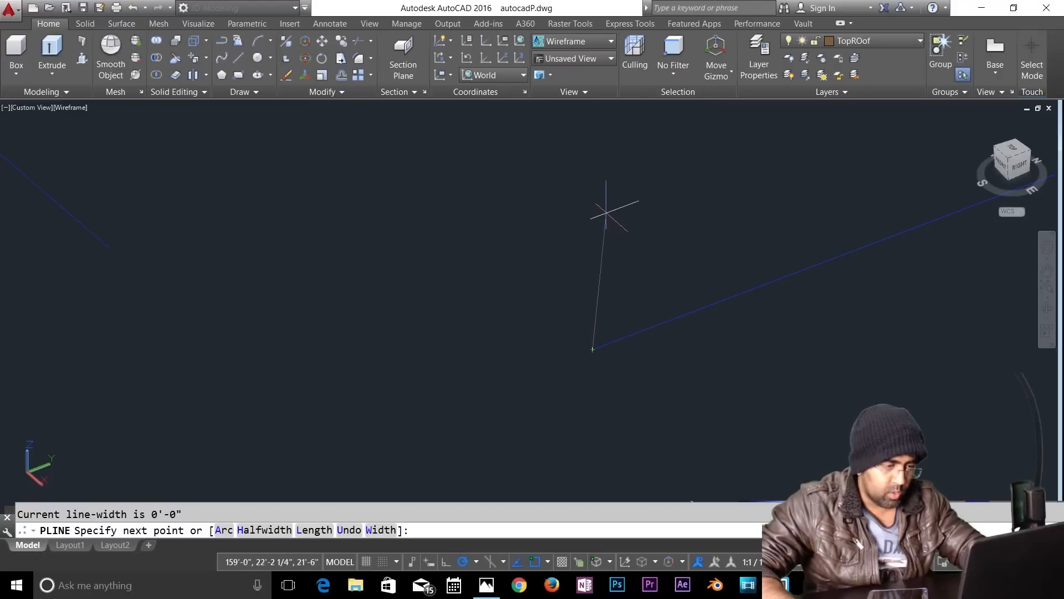
key("F8")
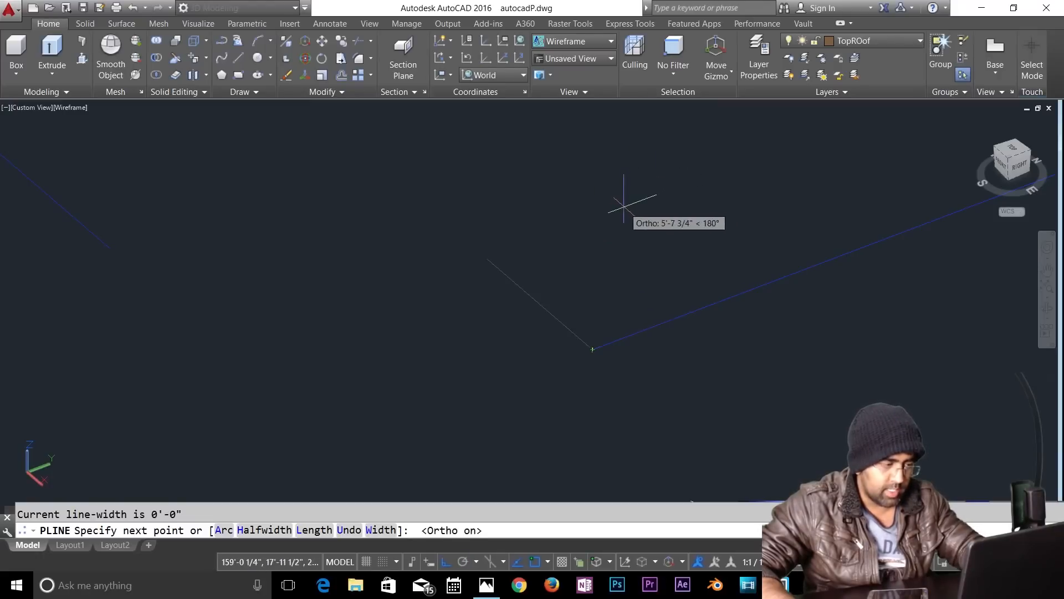
key("Escape")
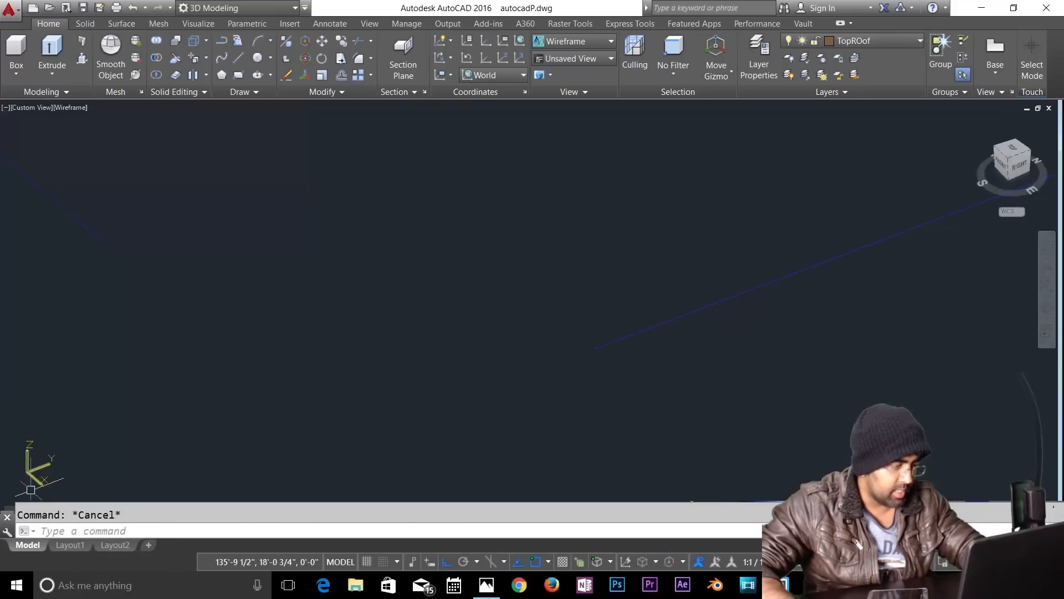
Step: Move the UCS origin onto the open end of the traced roof outline at the notch
left_click(27, 472)
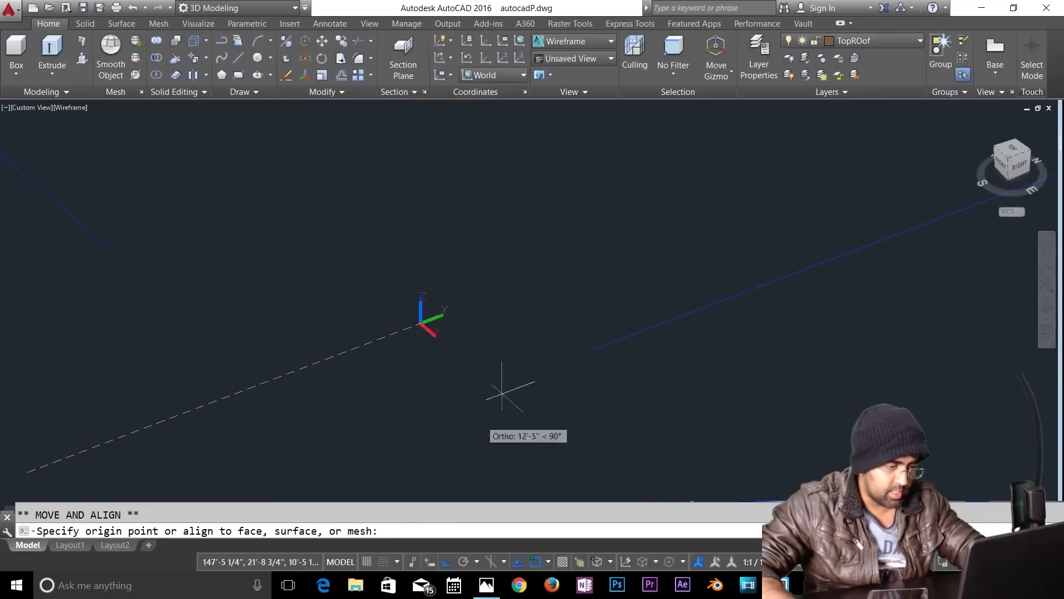
left_click(595, 349)
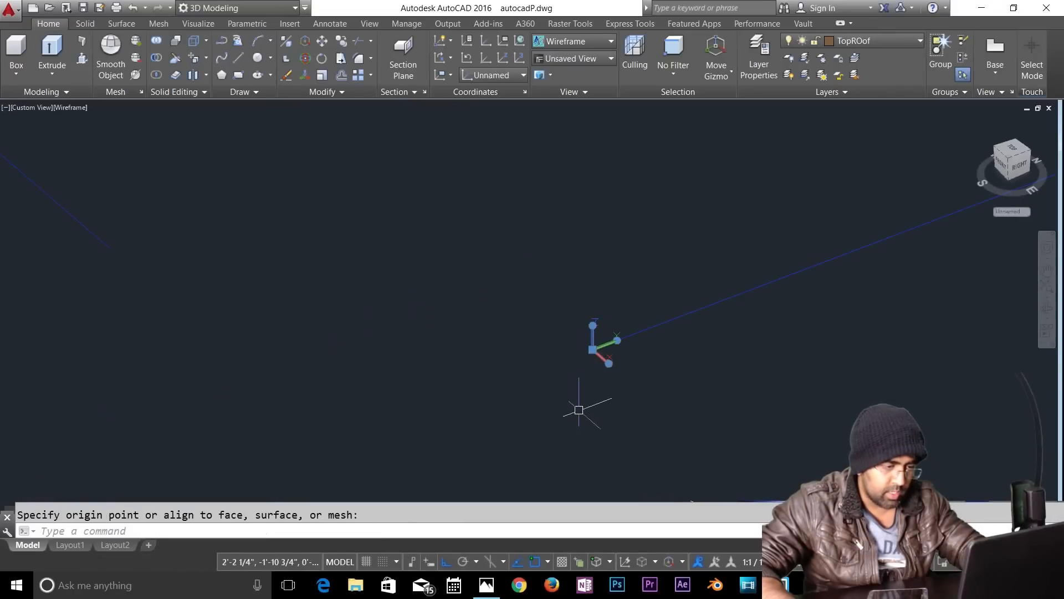
key("Escape")
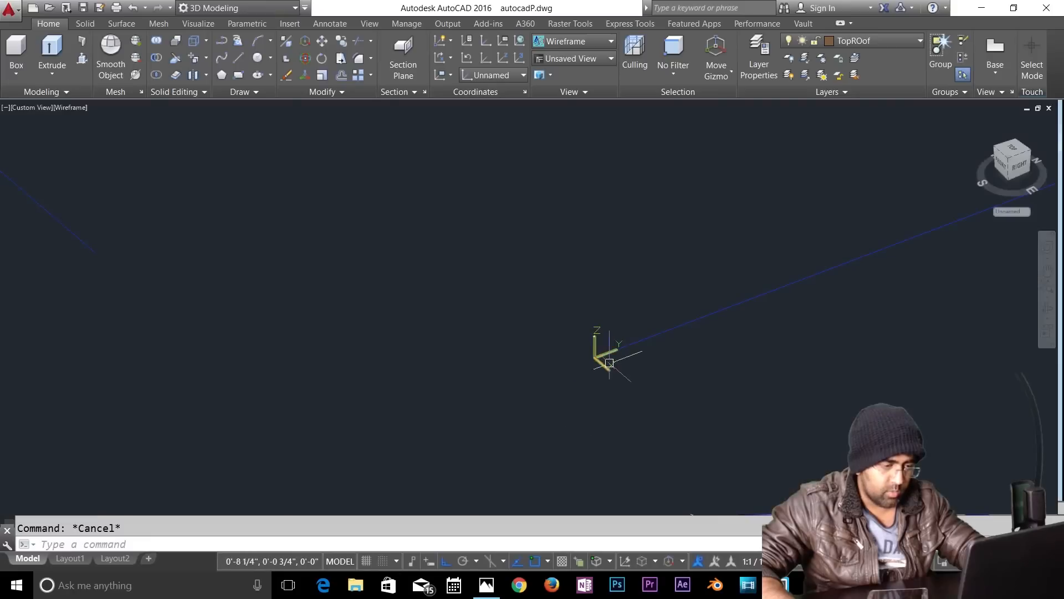
Step: Point the UCS X axis vertically upward and draw a 2.5' vertical polyline from the origin
left_click(611, 372)
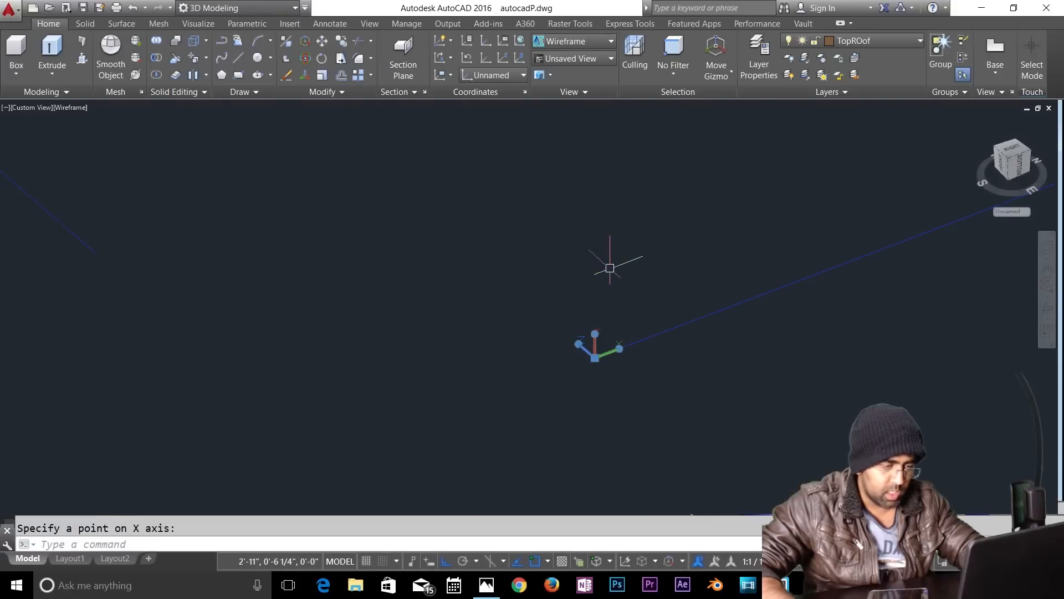
key("Escape")
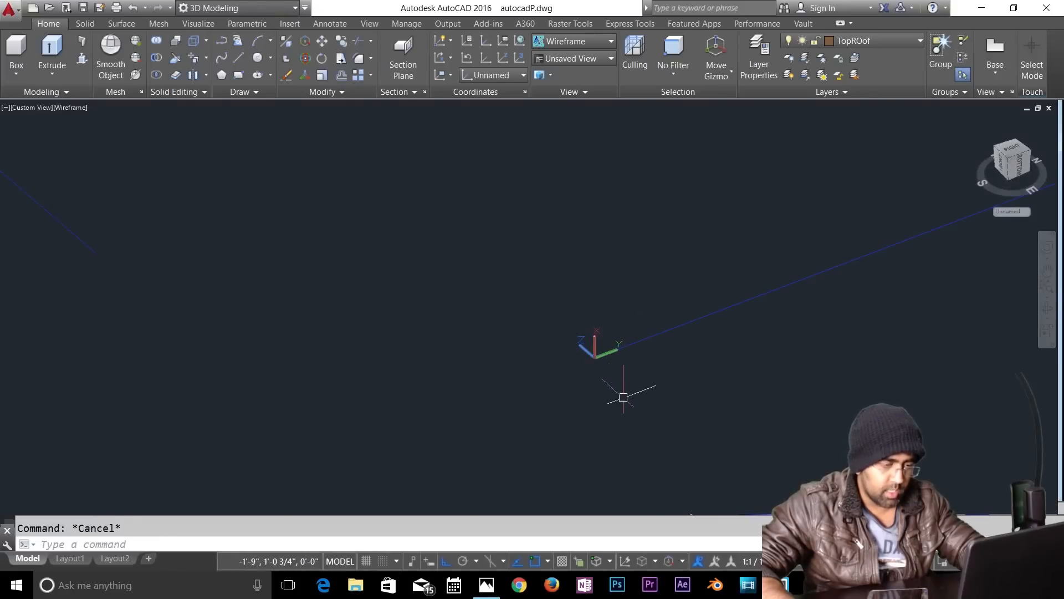
type("pl")
key("Return")
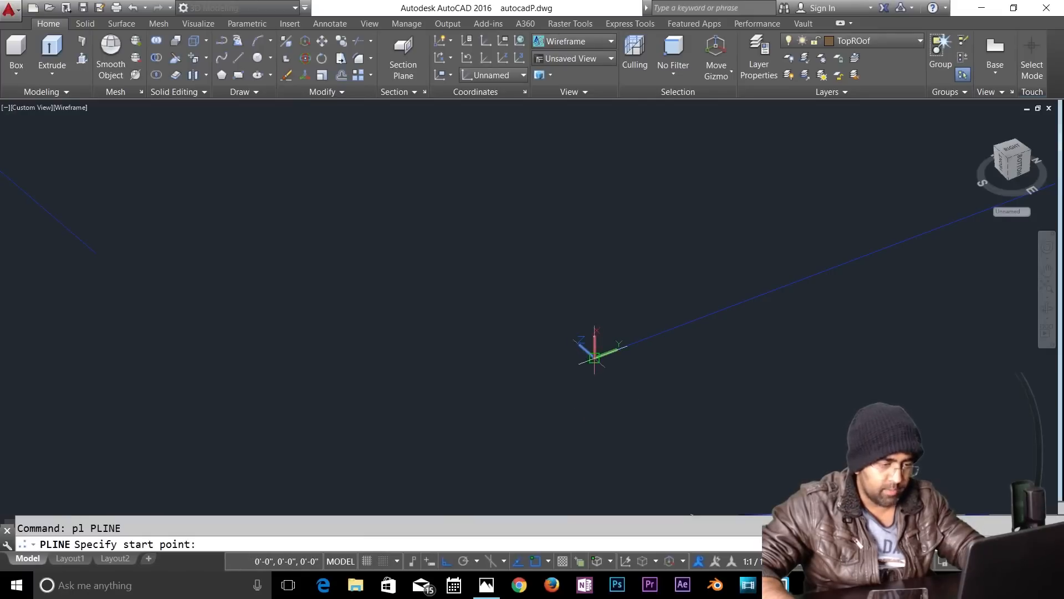
left_click(595, 358)
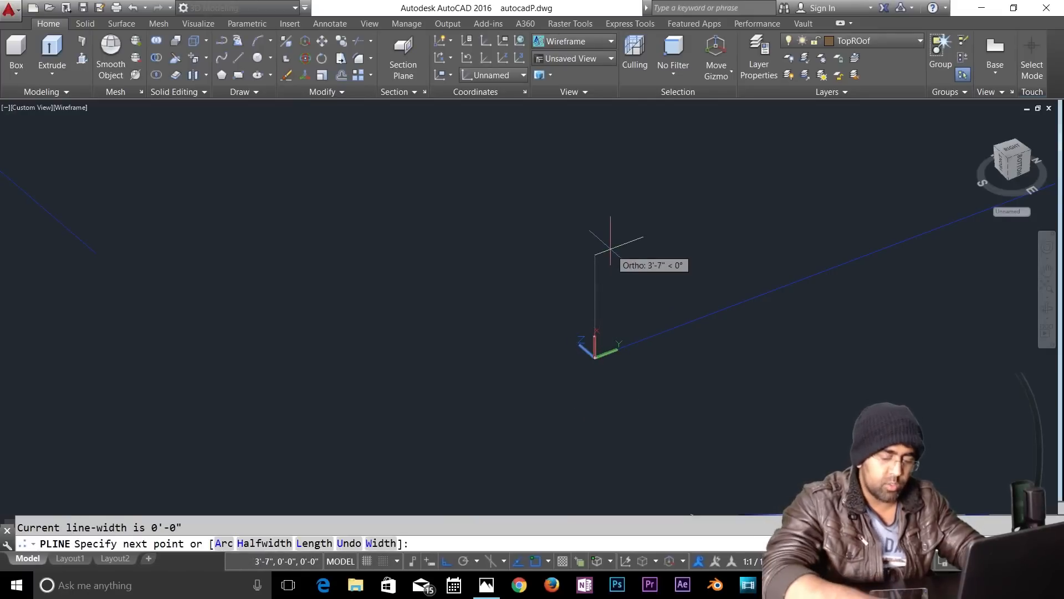
type("2.5'")
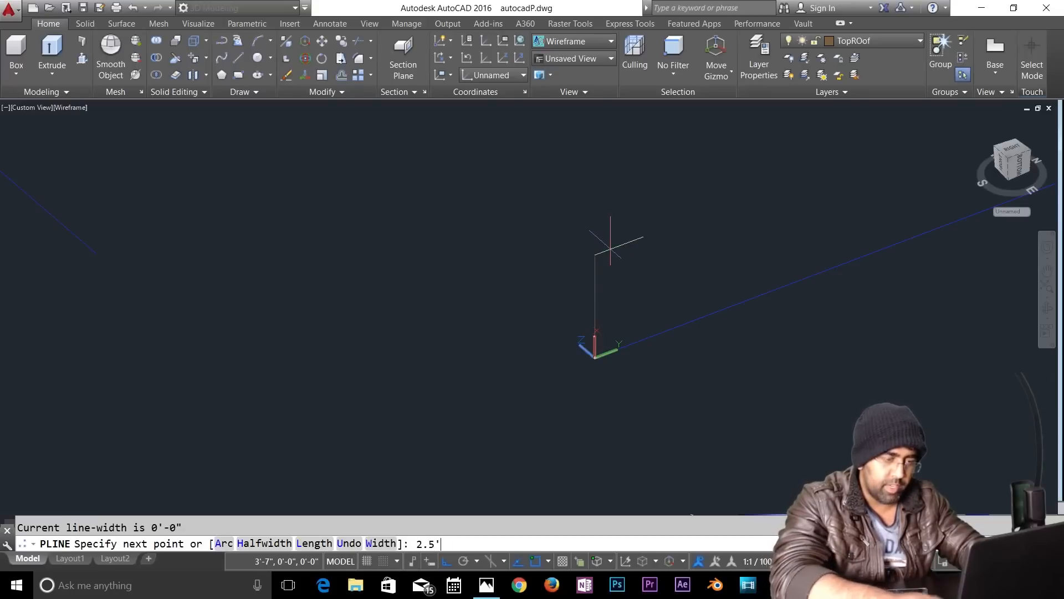
key("Return")
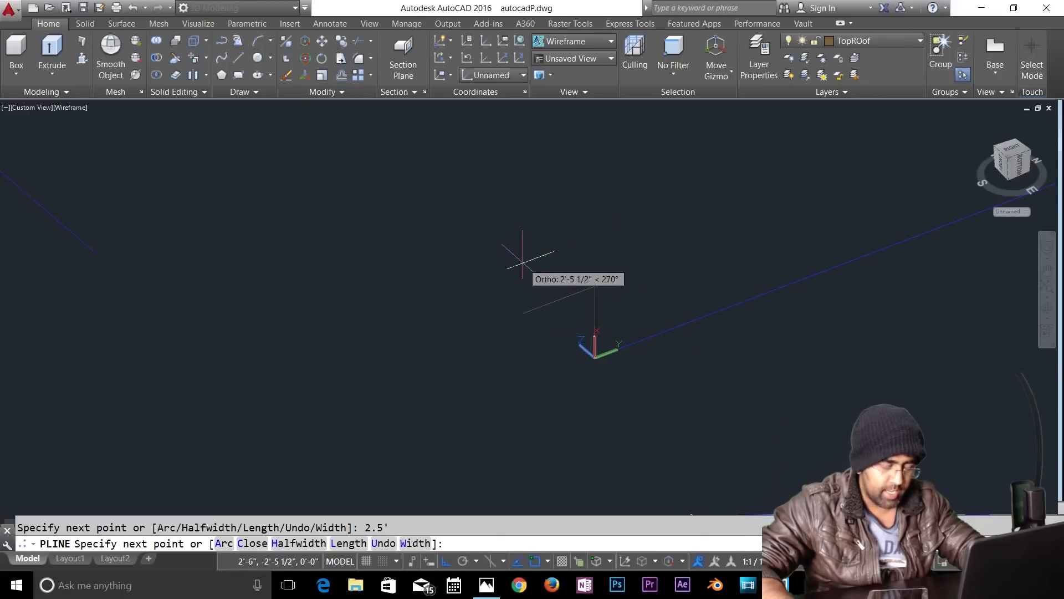
key("Escape")
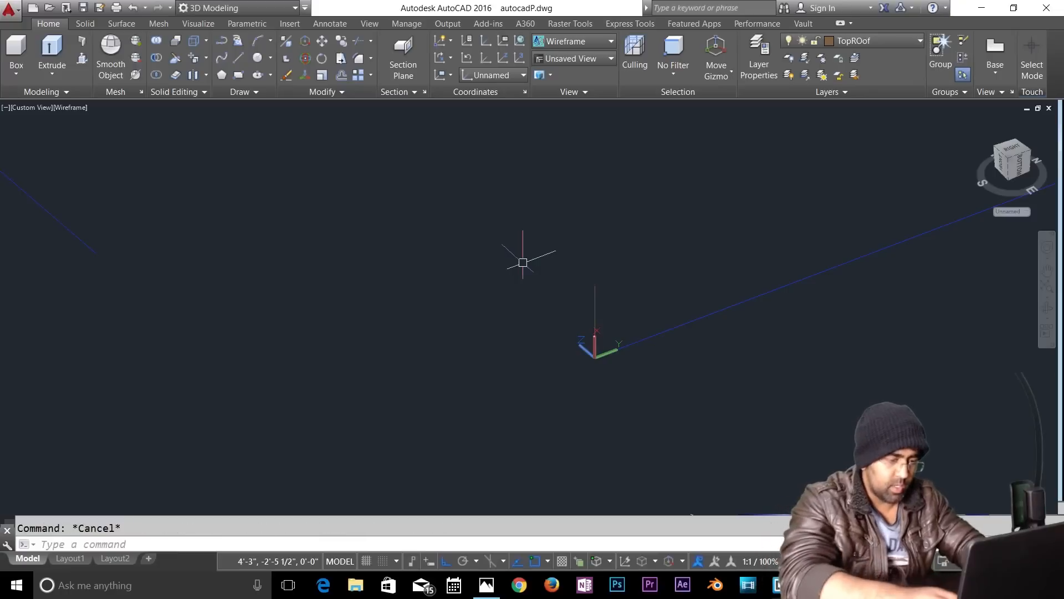
Step: Erase the vertical polyline and return the UCS X axis to its horizontal direction
left_click(624, 264)
left_click(570, 285)
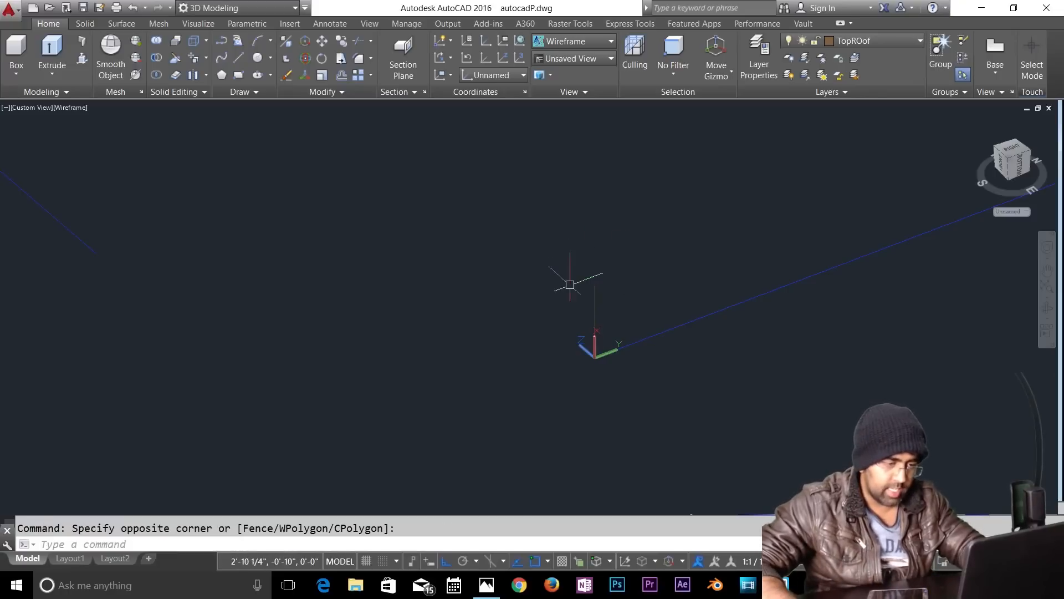
left_click(617, 273)
left_click(568, 290)
key("Delete")
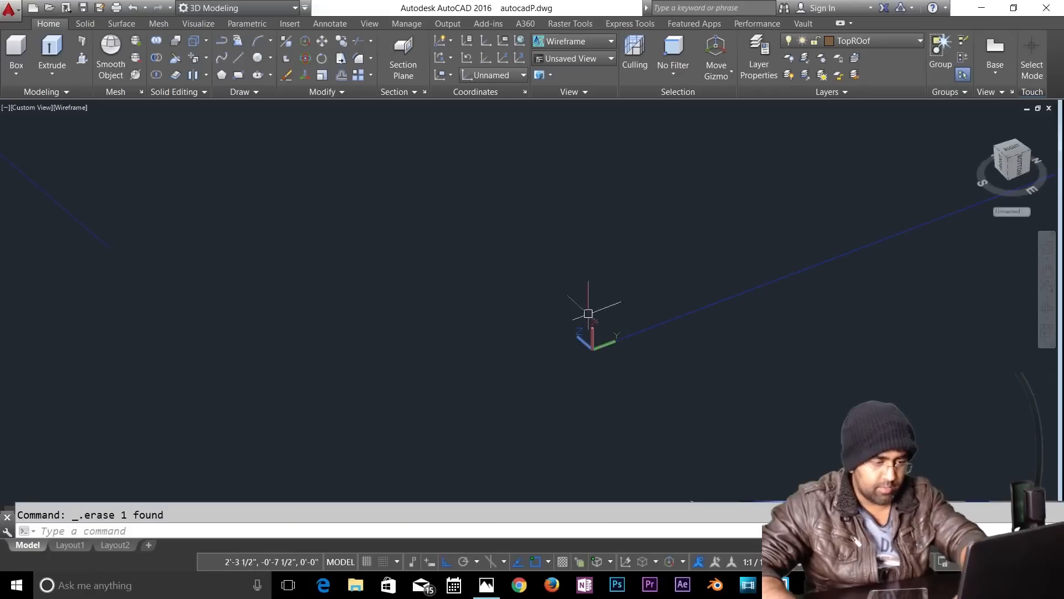
left_click(595, 333)
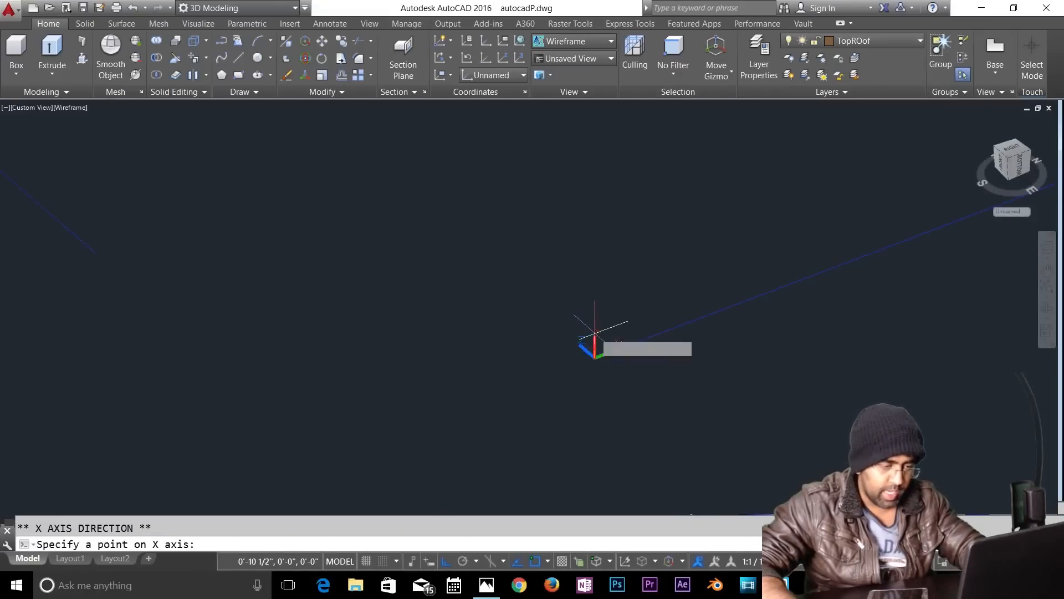
key("Escape")
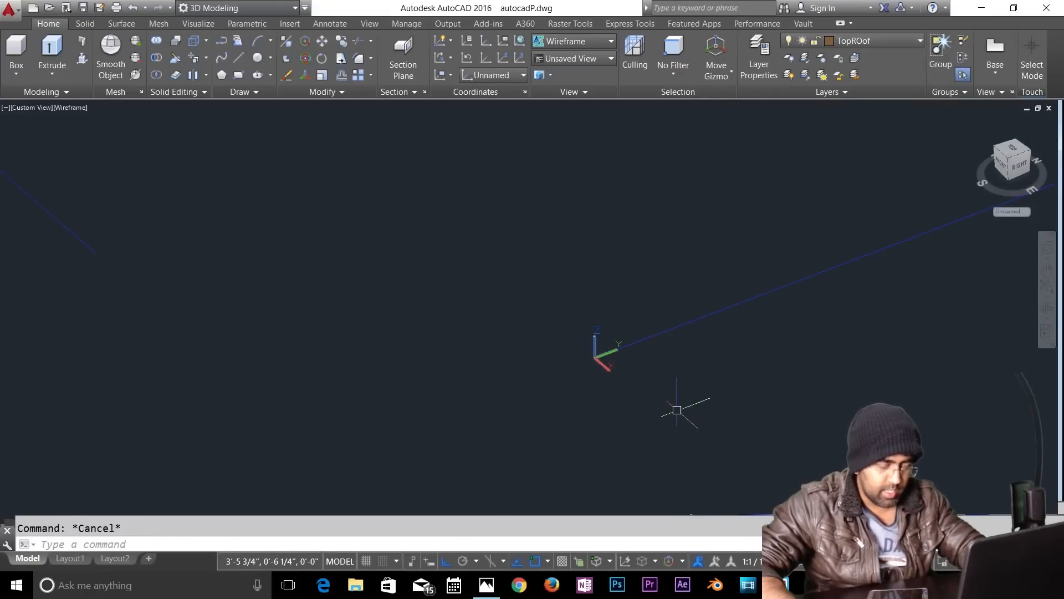
type("pl")
key("Return")
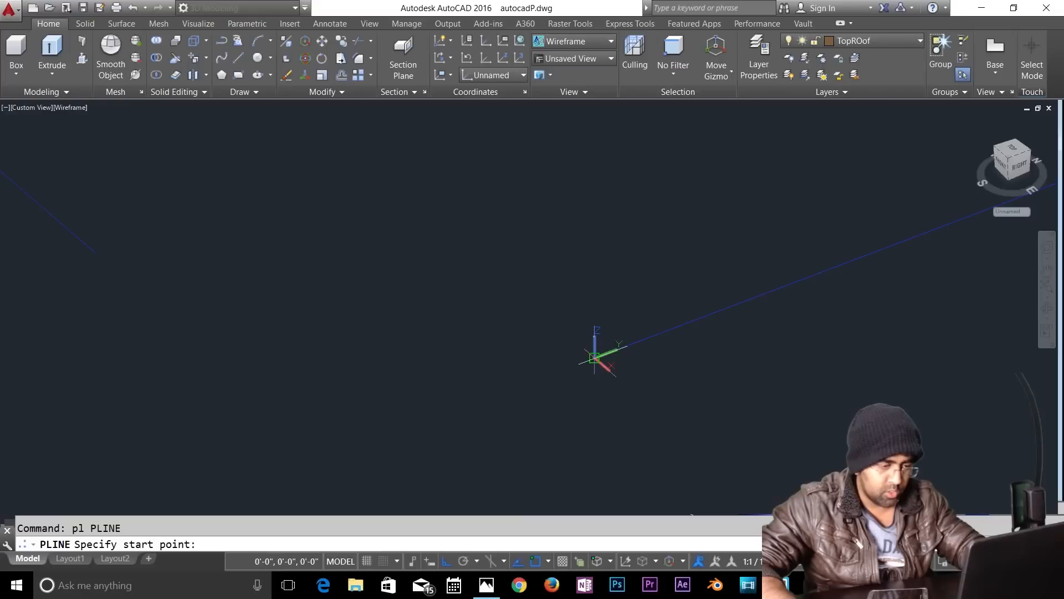
left_click(594, 357)
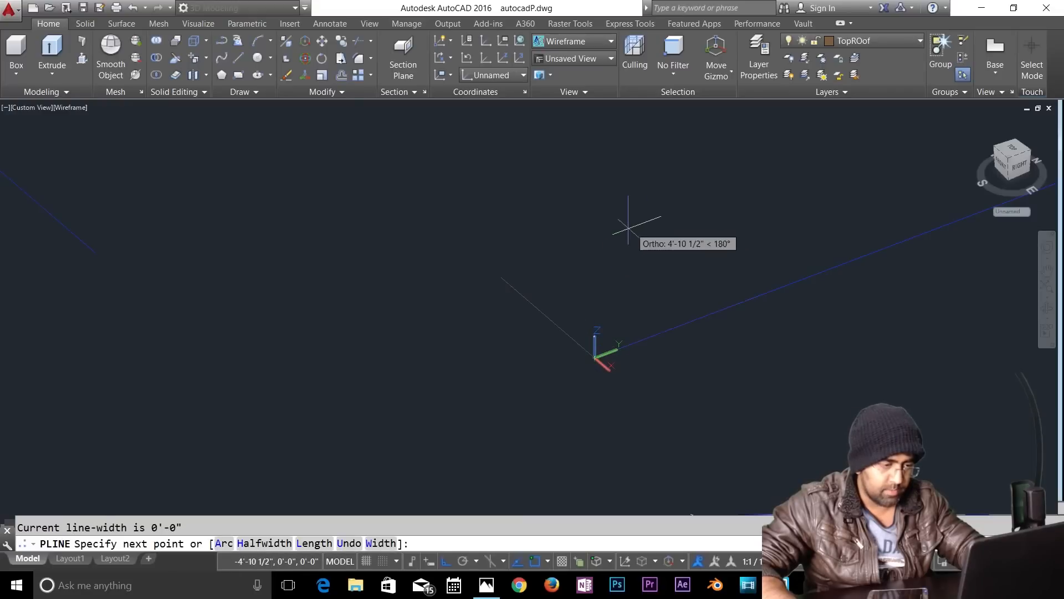
key("F8")
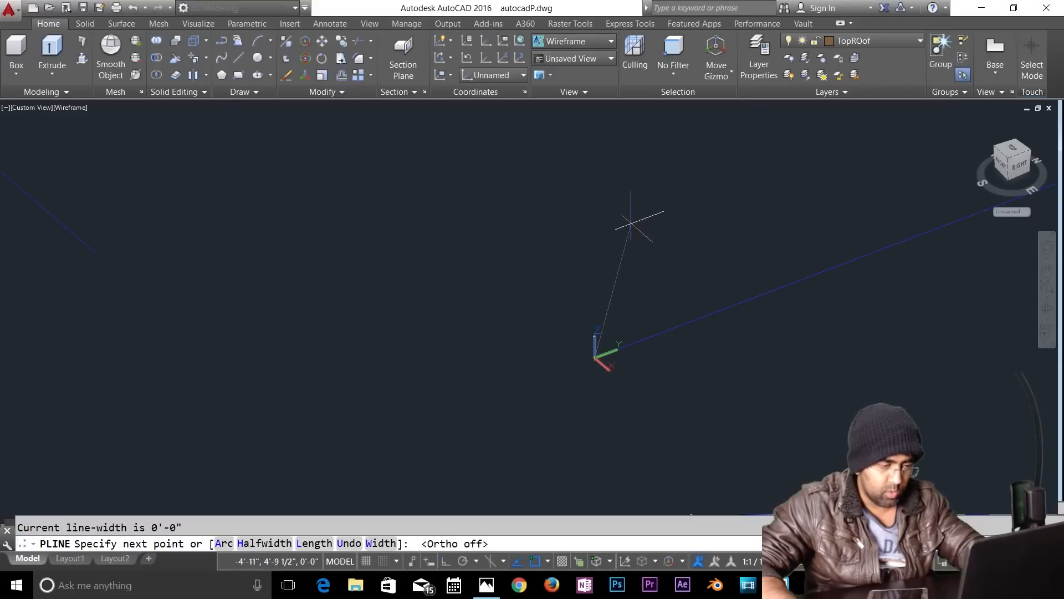
key("Escape")
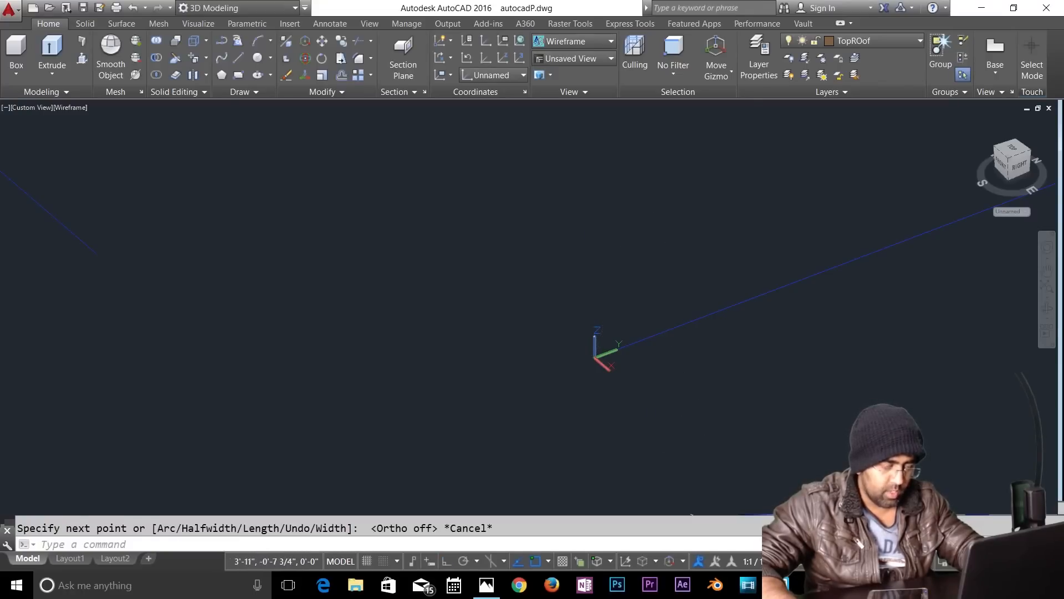
Step: Draw a closed profile polyline from the UCS origin: 2.5' along negative X, 3" negative Y, 3" negative X, 9" positive Y, then back to the origin
type("pl")
key("Return")
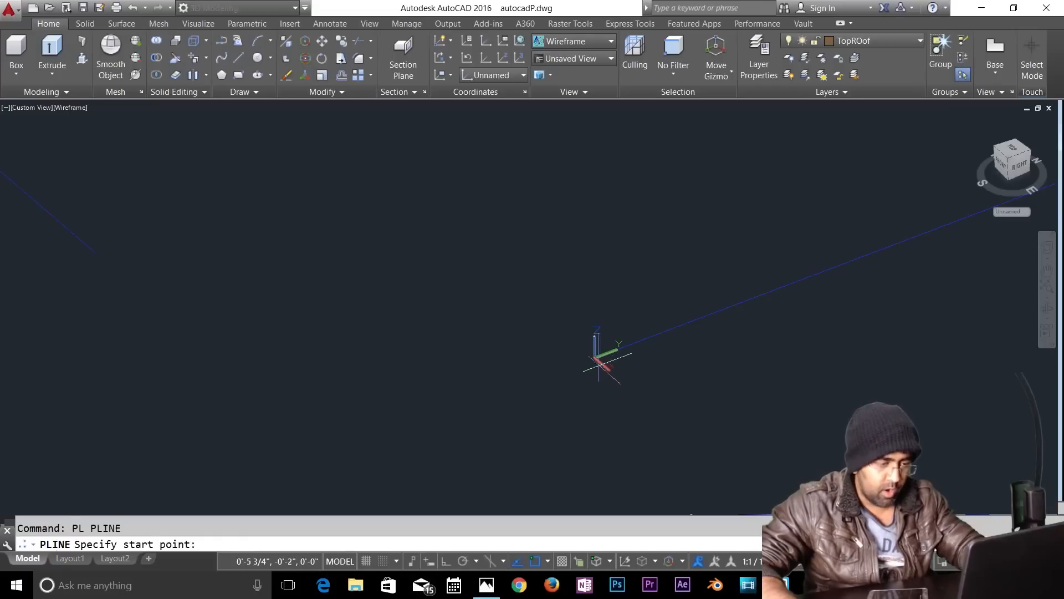
left_click(596, 358)
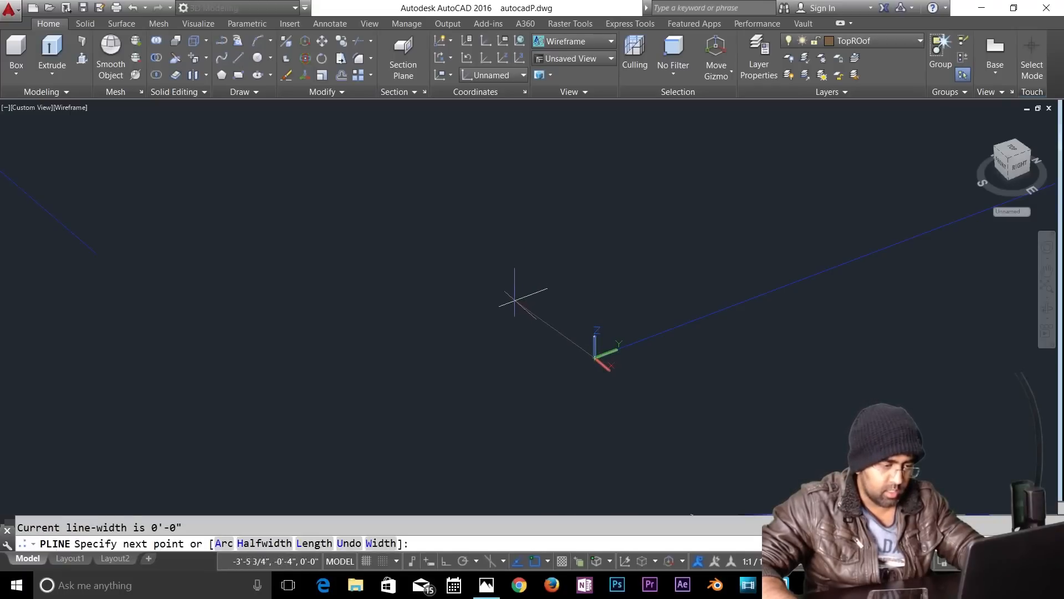
key("F8")
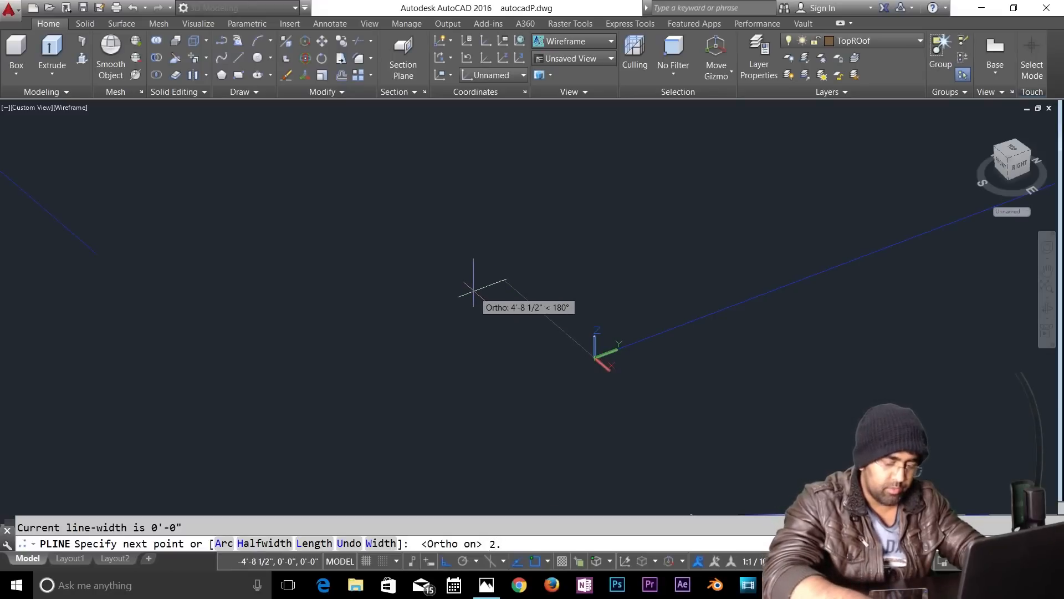
type("2.5'")
key("Return")
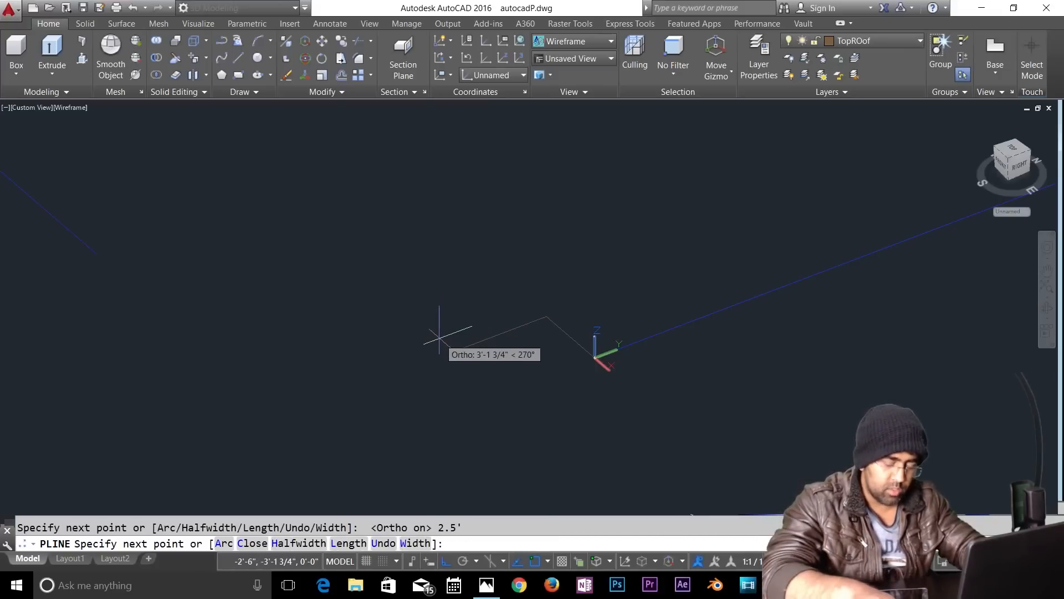
type("3")
key("Return")
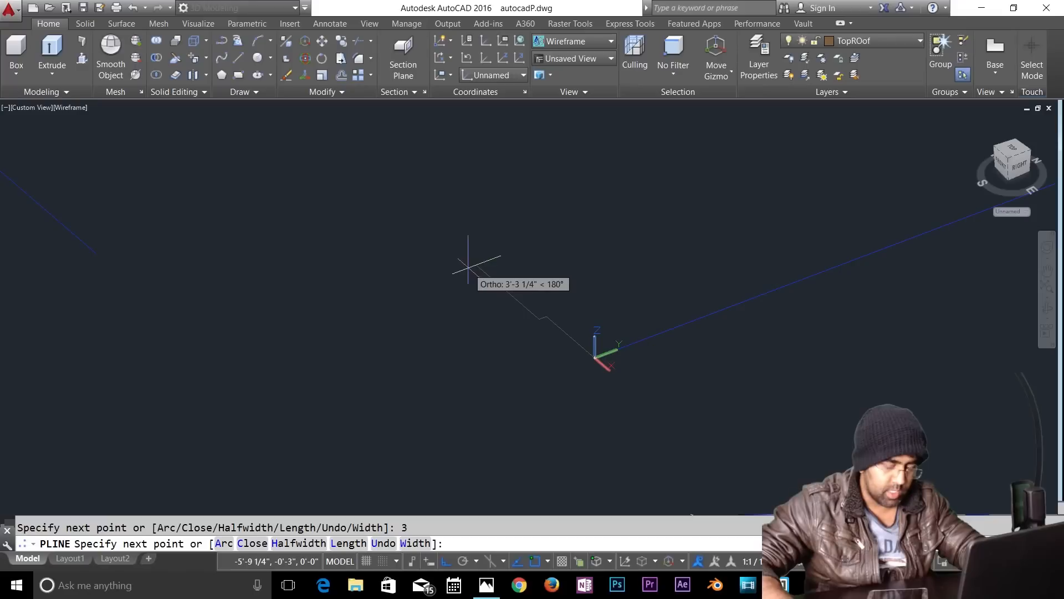
type("3")
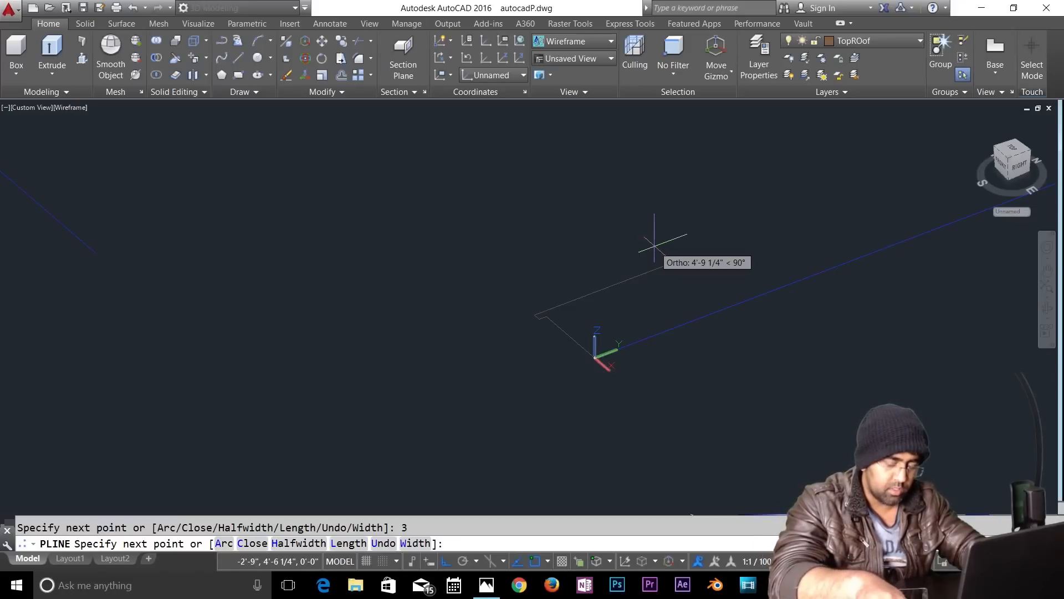
key("Return")
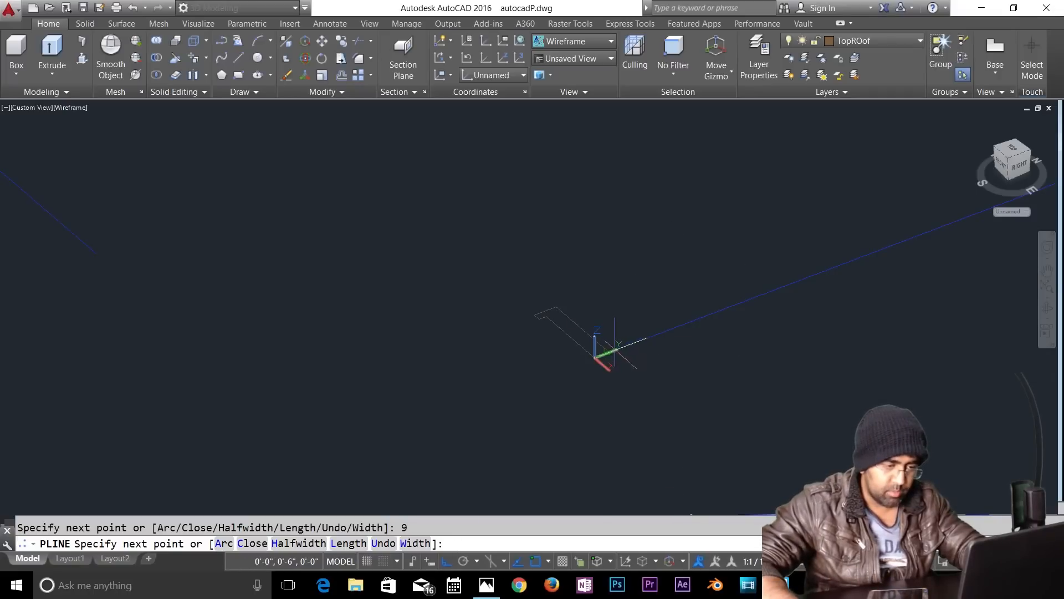
left_click(597, 353)
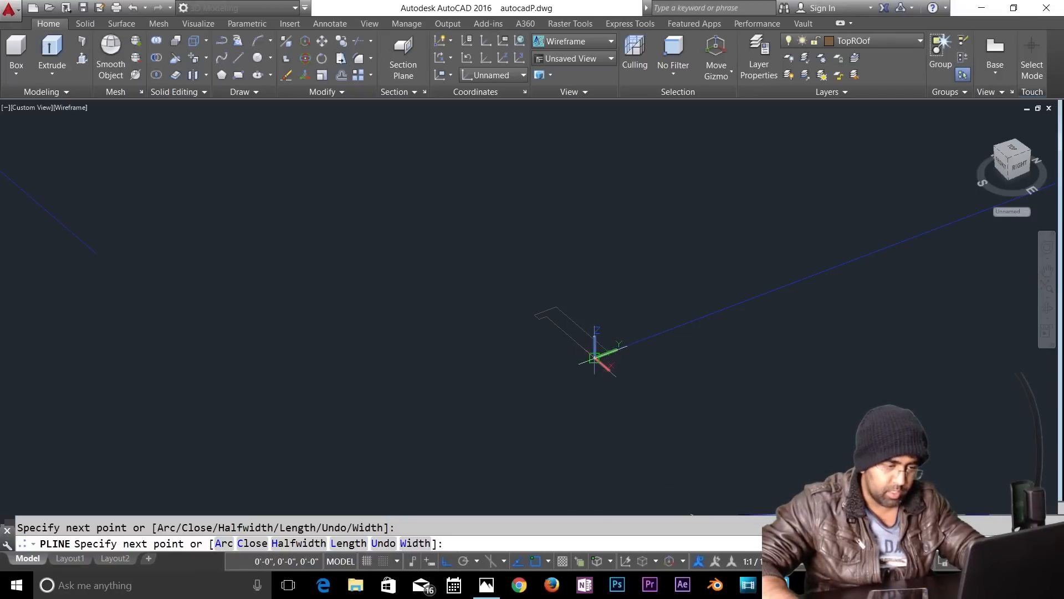
key("Return")
Step: Try to fillet the outer inside-facing corner of the profile's short lip using the current fillet radius
left_click(542, 312)
scroll(537, 355, "up", 2)
key("Escape")
scroll(577, 345, "up", 5)
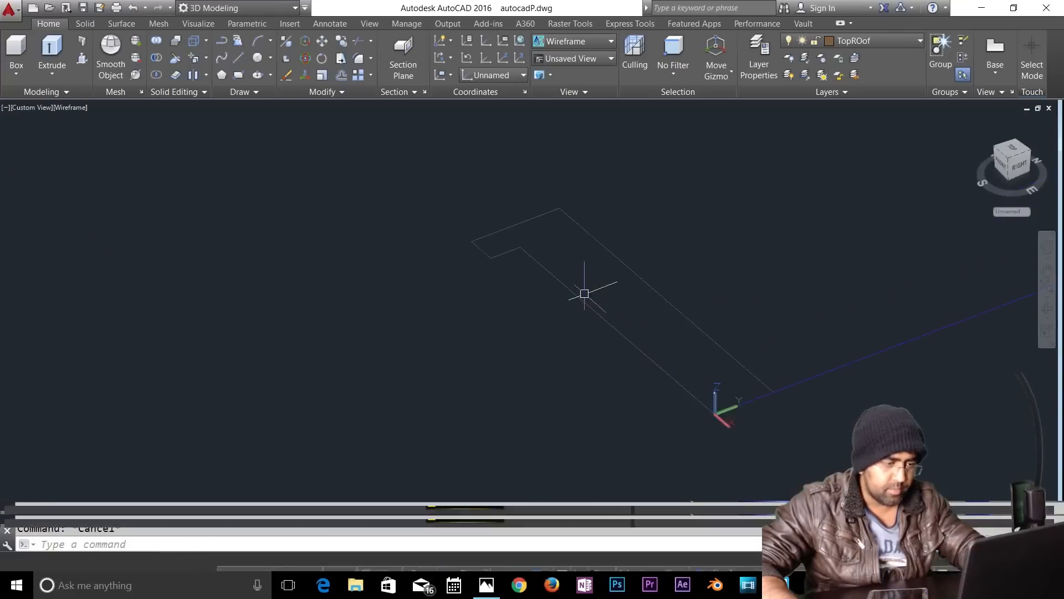
scroll(492, 274, "down", 1)
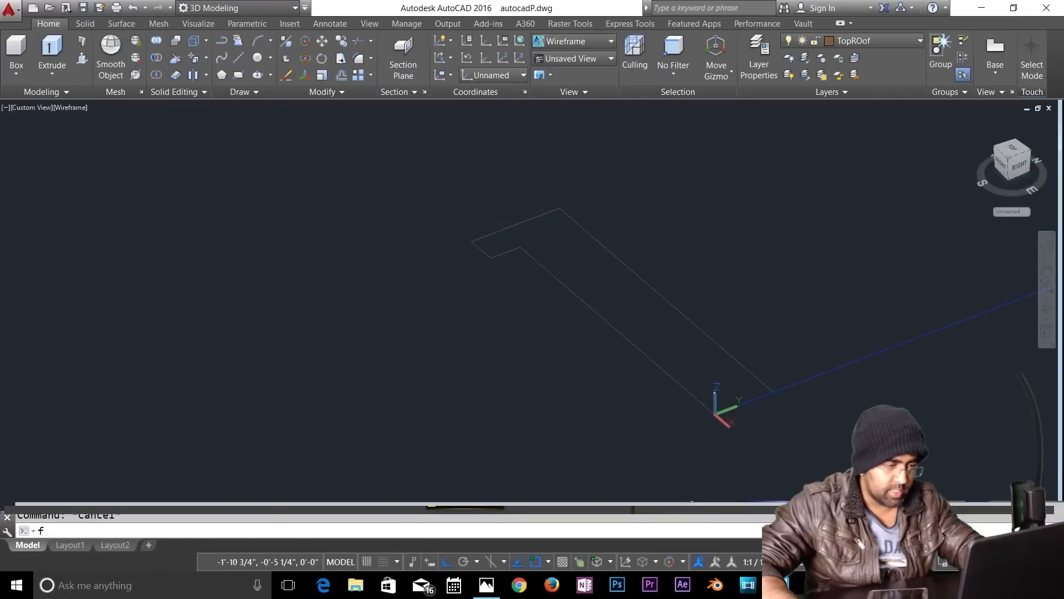
key("Return")
left_click(495, 254)
left_click(488, 248)
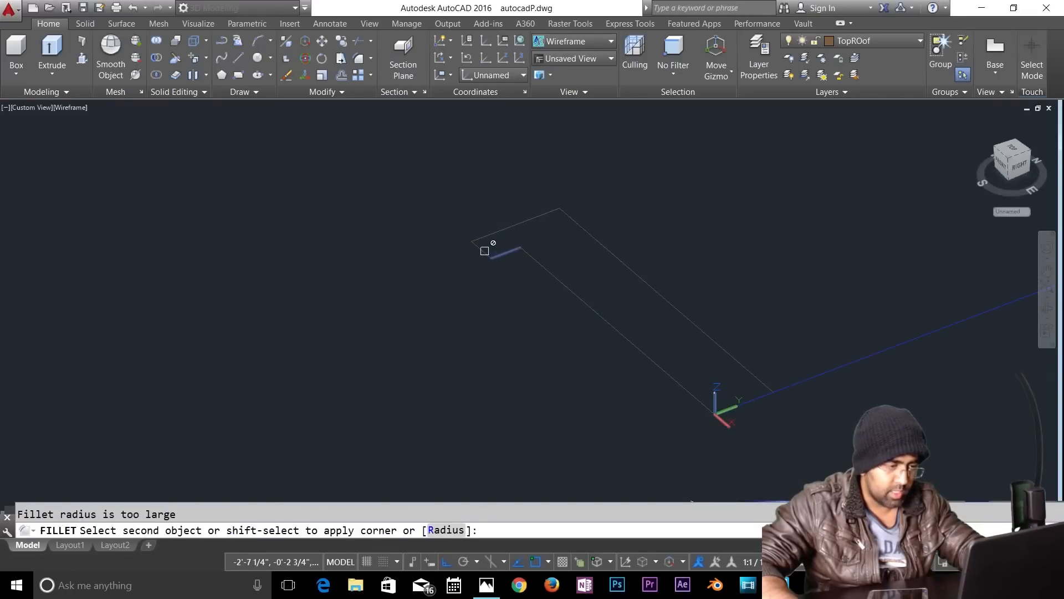
key("Escape")
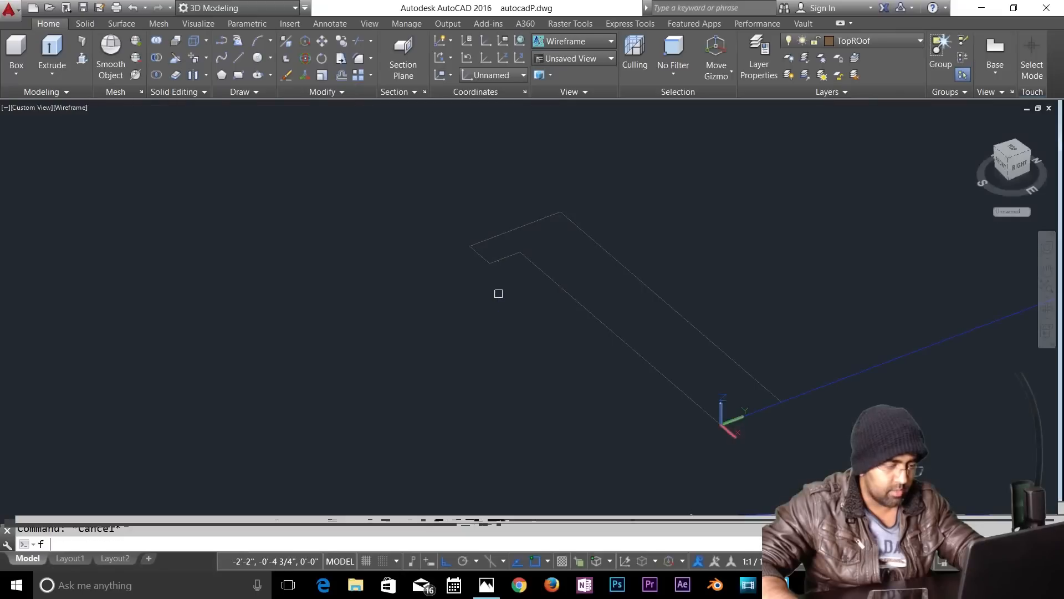
Step: Fillet the corner between the profile lip's two 3" edges with a 1" radius
type("f")
key("Return")
type("r")
key("Return")
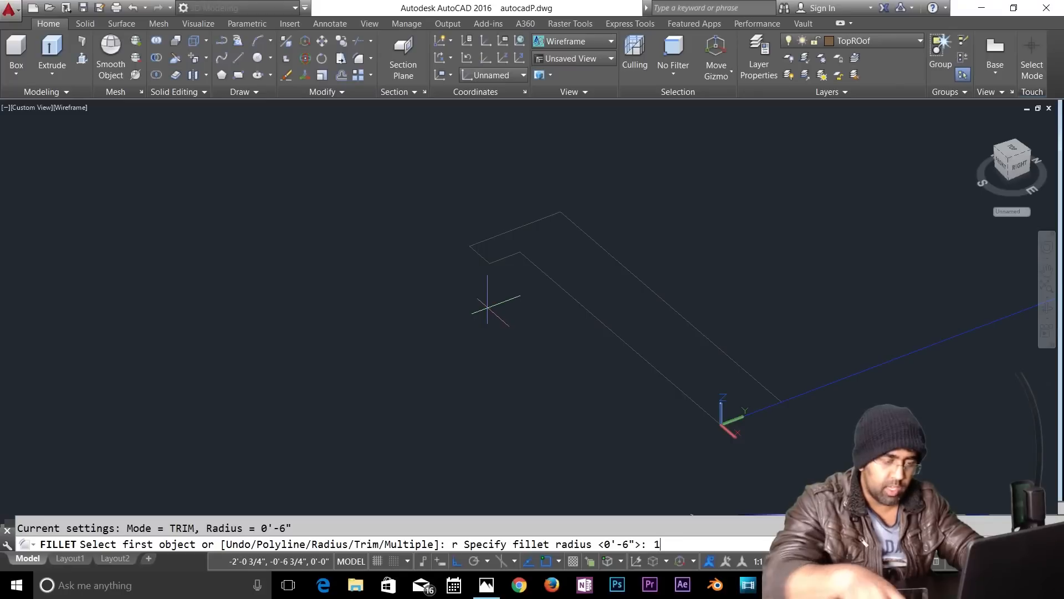
type("1")
key("Return")
left_click(499, 257)
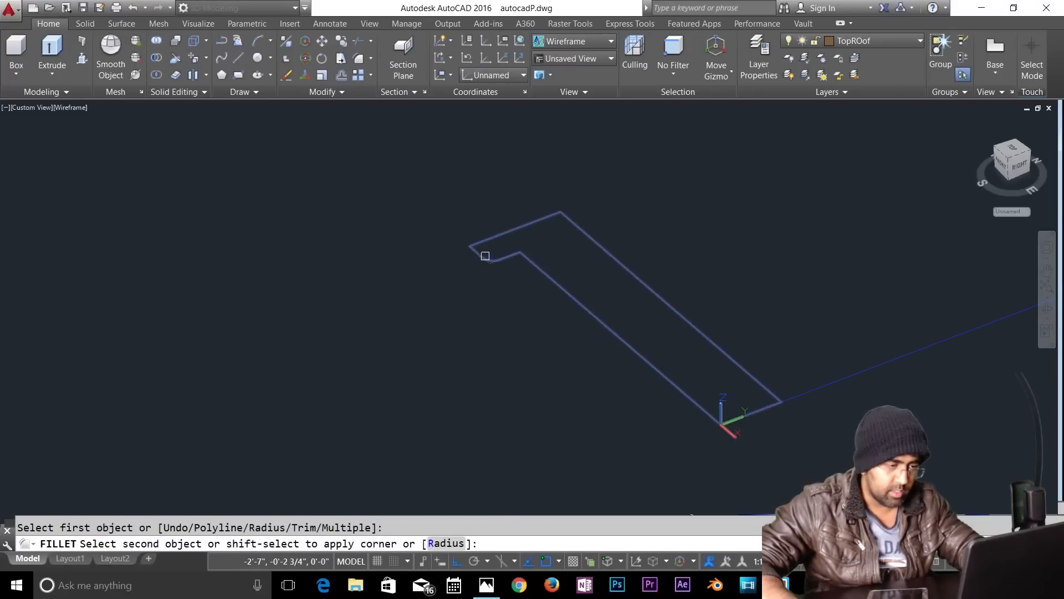
left_click(483, 253)
key("Escape")
scroll(499, 261, "up", 2)
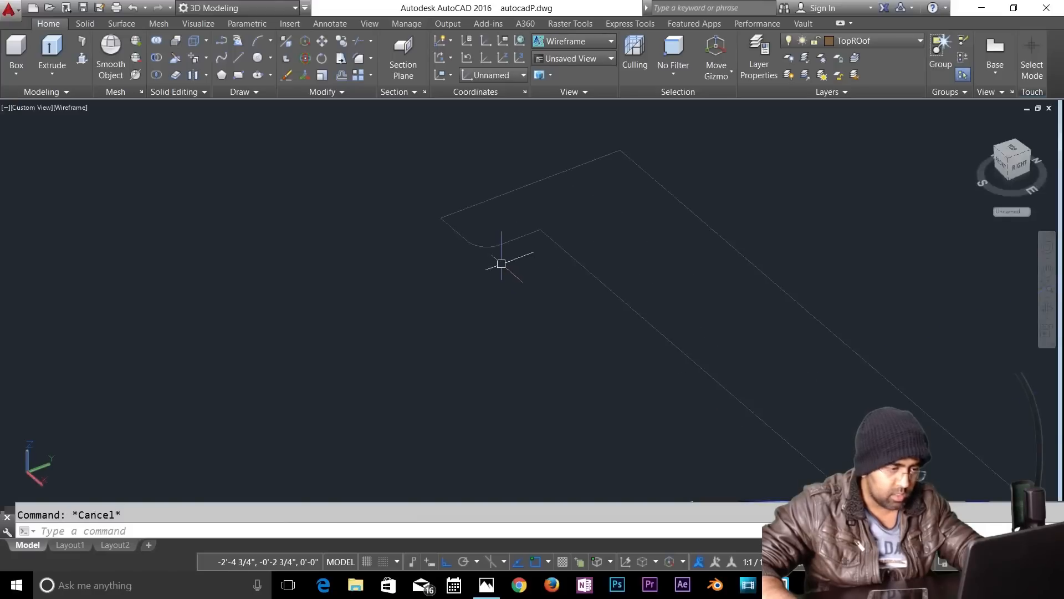
Step: Rotate the roof-edge profile upright with 3D Rotate about its Y axis so its lip is at the upper end
scroll(518, 282, "down", 3)
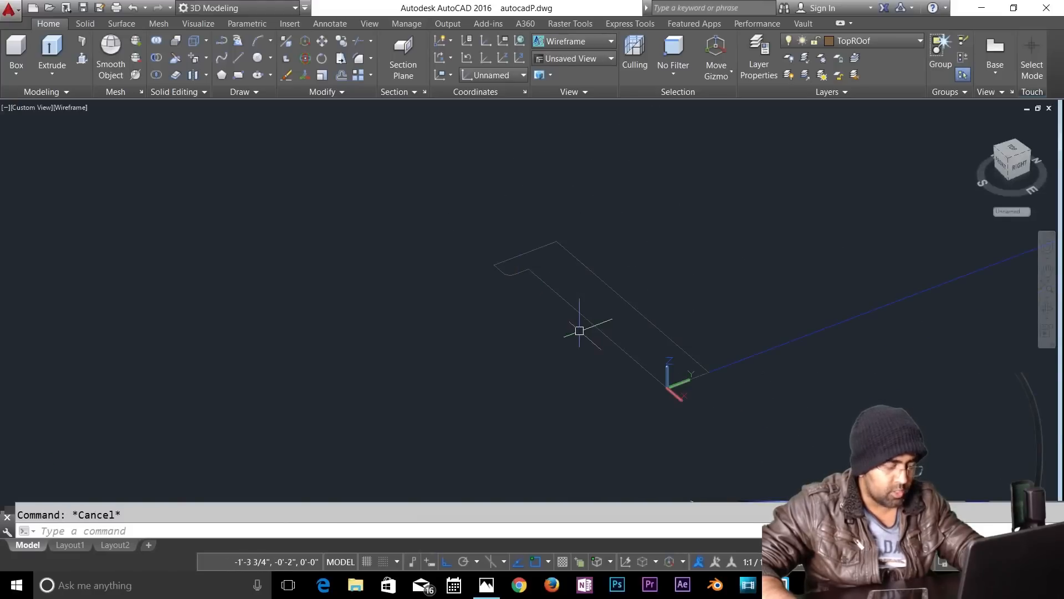
left_click(306, 59)
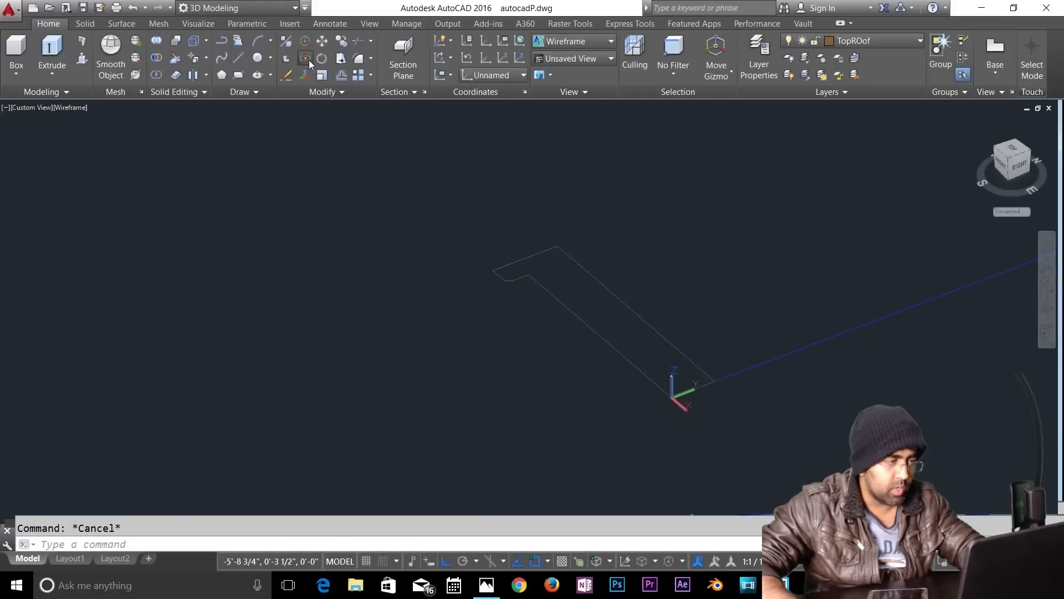
left_click(575, 317)
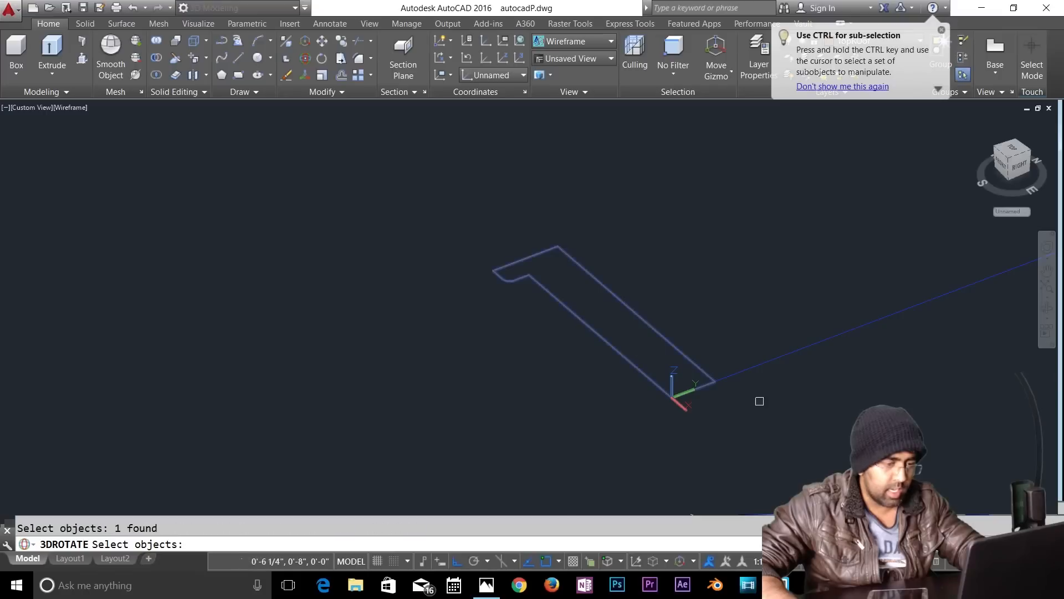
key("Return")
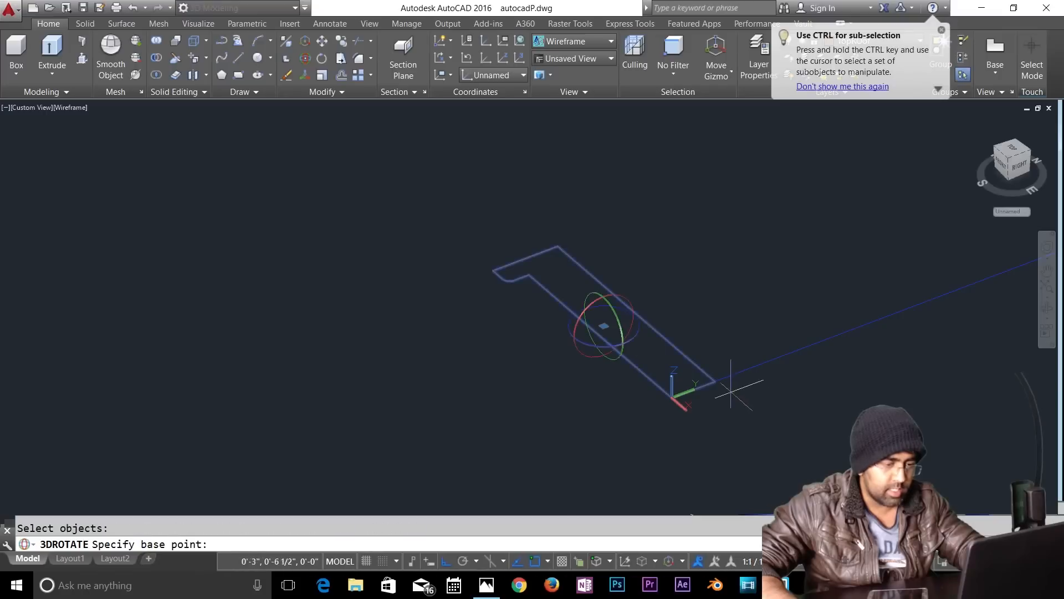
left_click(622, 306)
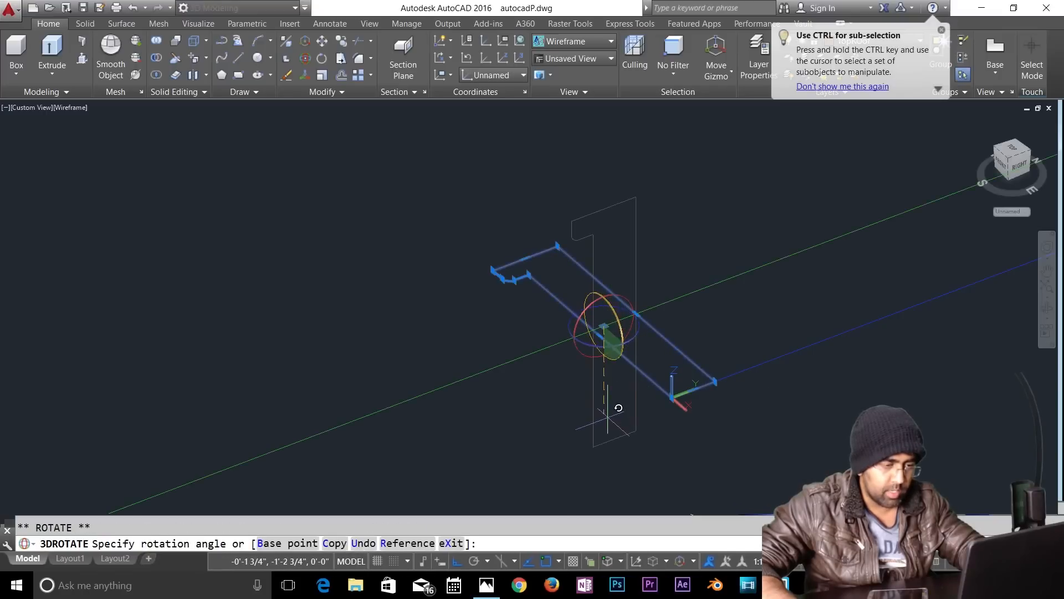
left_click(620, 409)
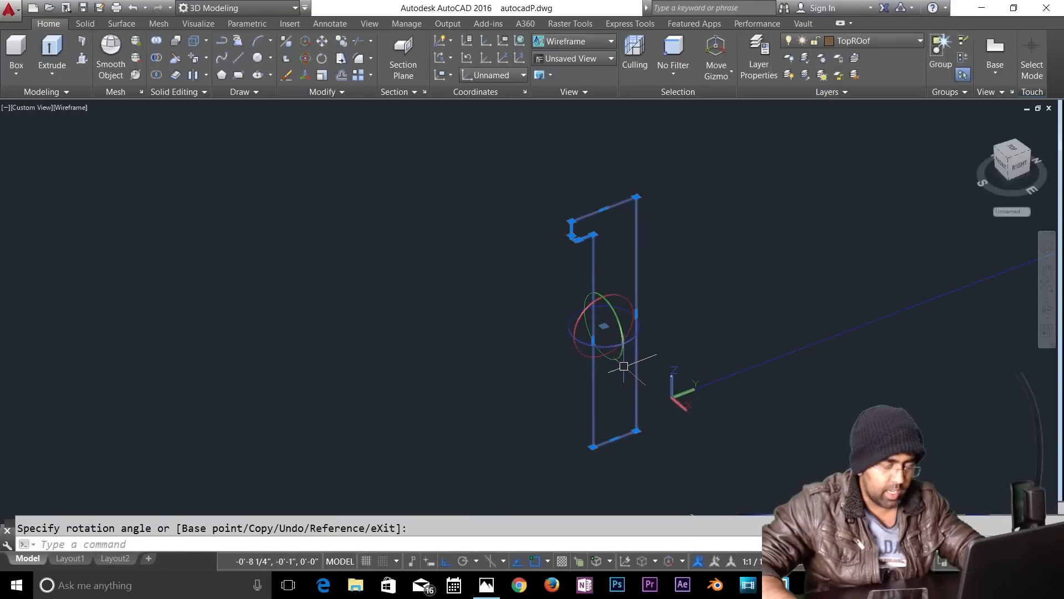
Step: Turn the upright profile a quarter turn about the vertical Z axis so its lip faces outward along positive X
left_click(621, 334)
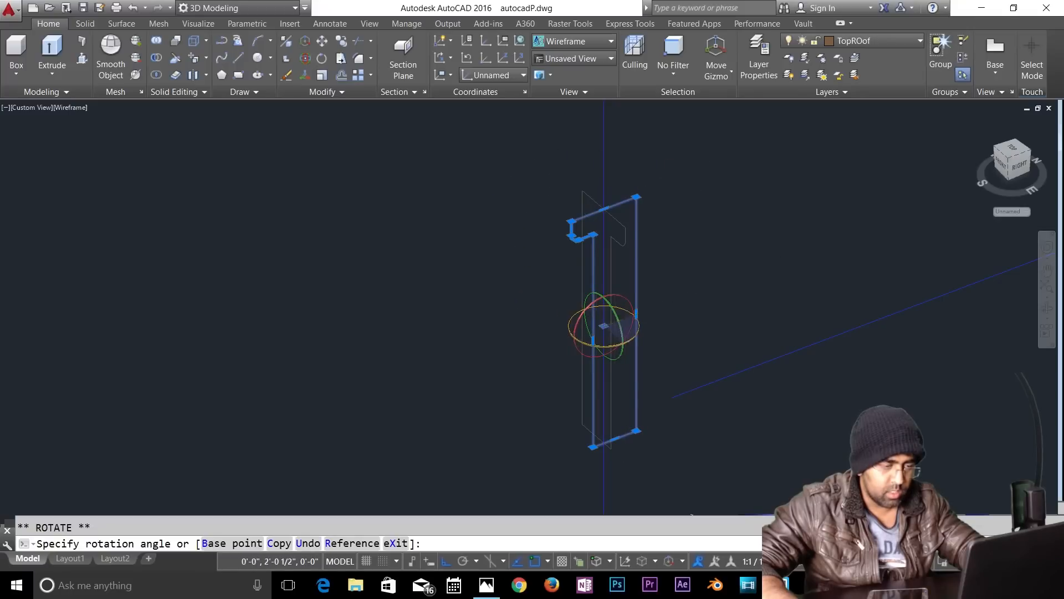
key("Escape")
key("Escape")
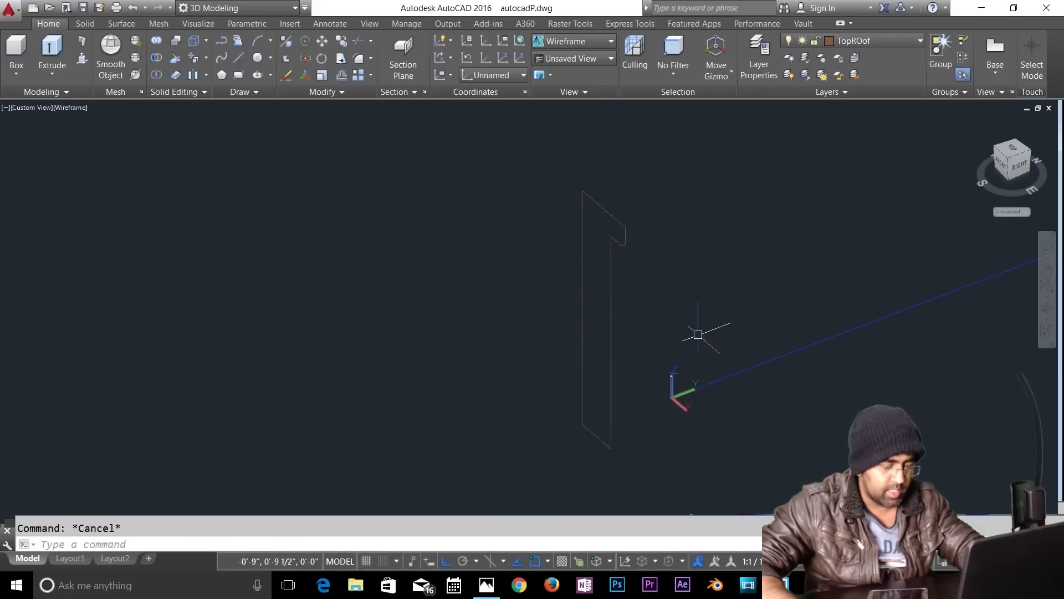
Step: Move the upright profile from its lower outer corner to the UCS origin at the roof outline's end
type("m")
key("Return")
left_click(613, 375)
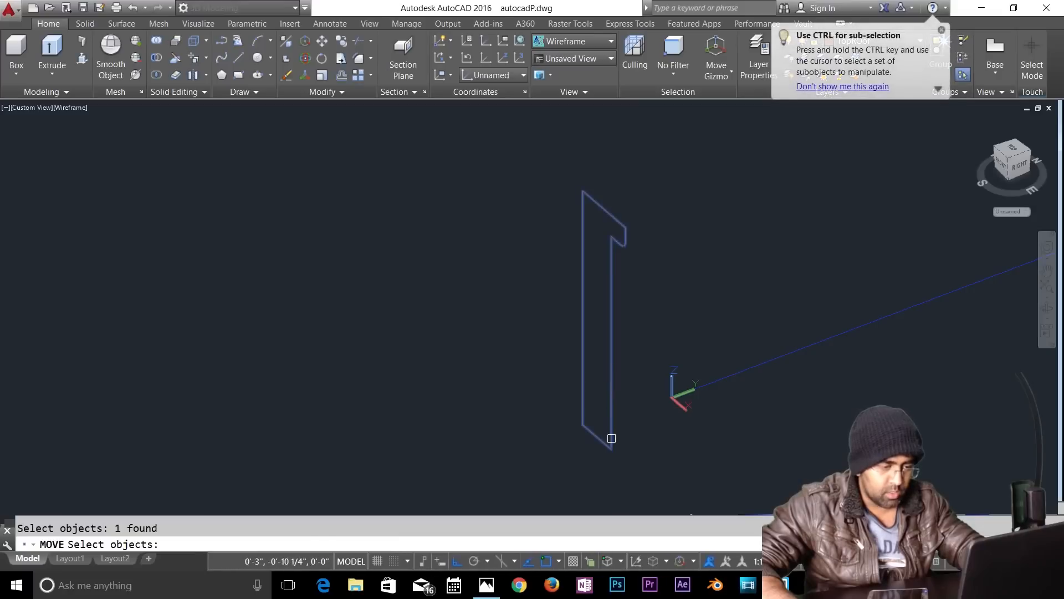
key("Return")
left_click(615, 441)
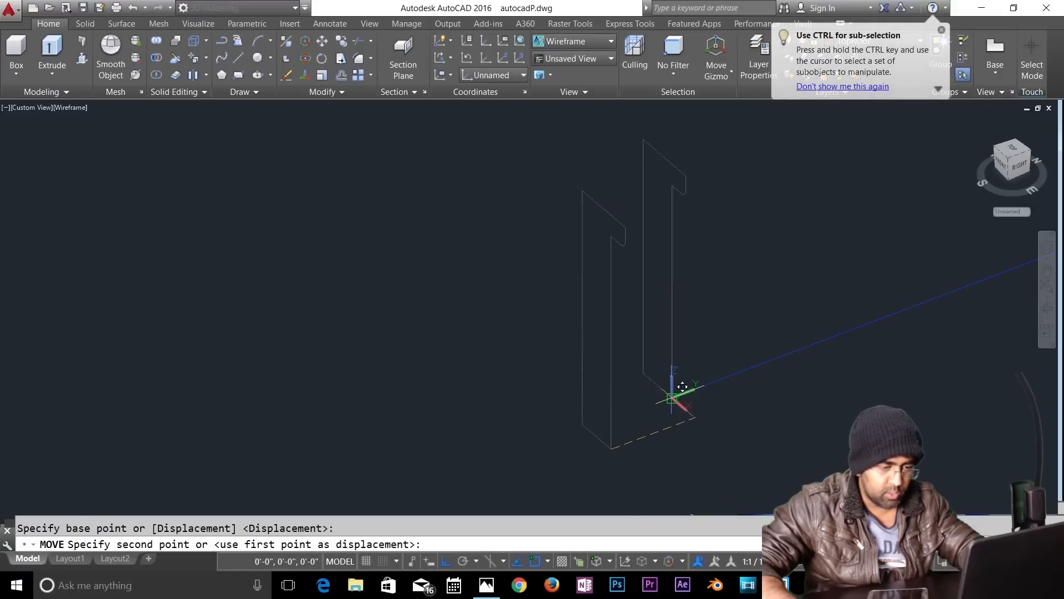
left_click(682, 386)
key("Escape")
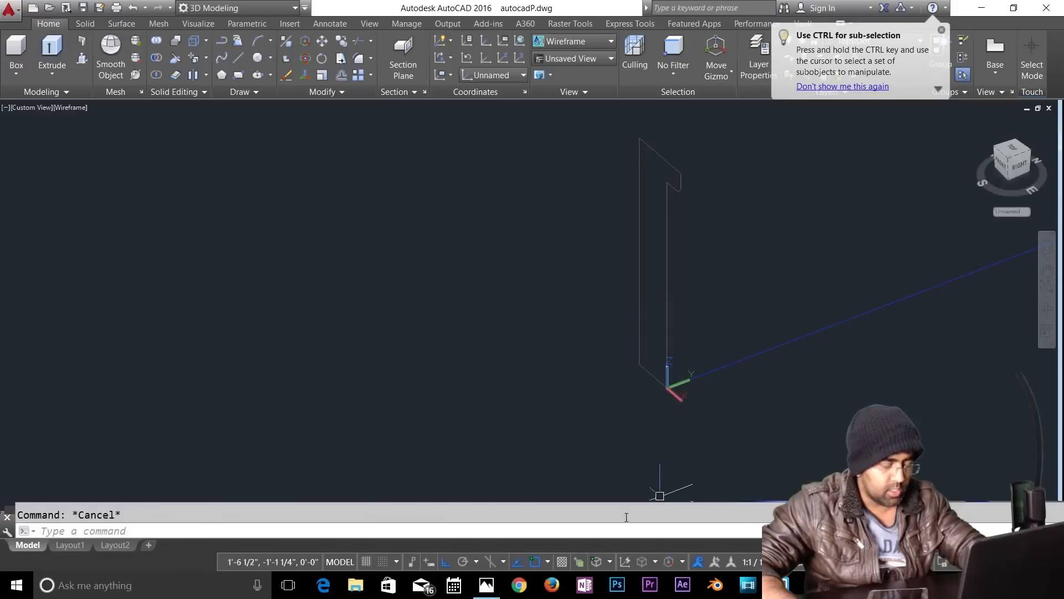
Step: Enable polar tracking and extrude the profile using the open blue roof outline as the path
left_click(462, 561)
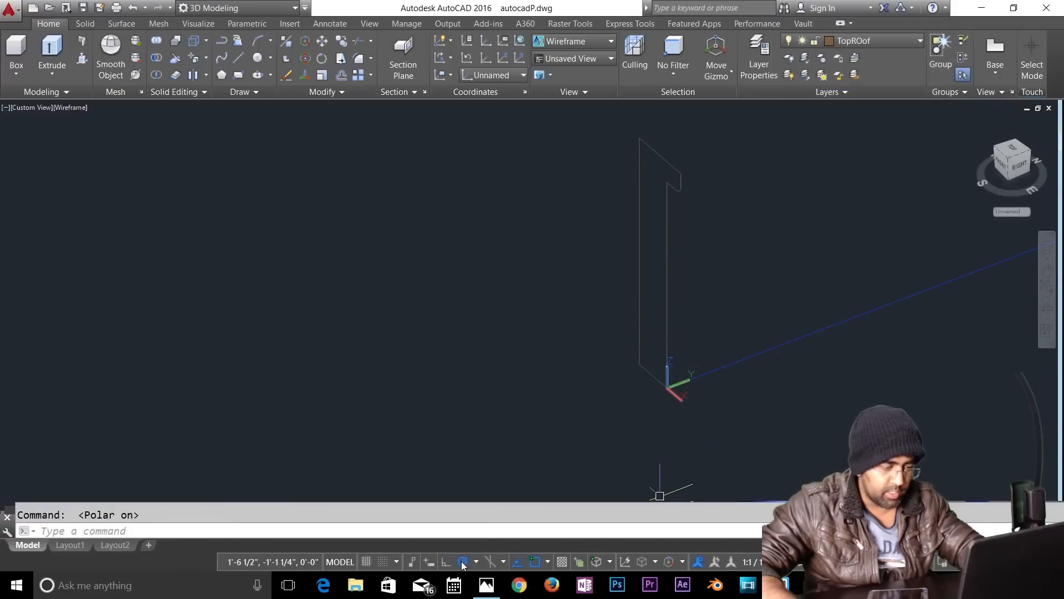
scroll(728, 385, "down", 5)
key("Escape")
type("ext")
key("Return")
left_click(713, 348)
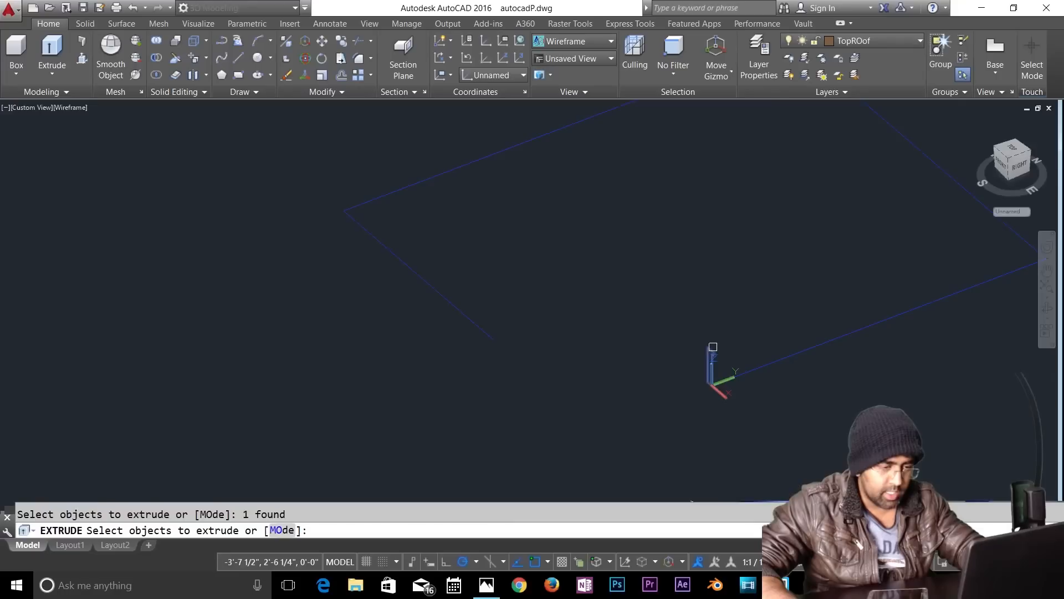
key("Return")
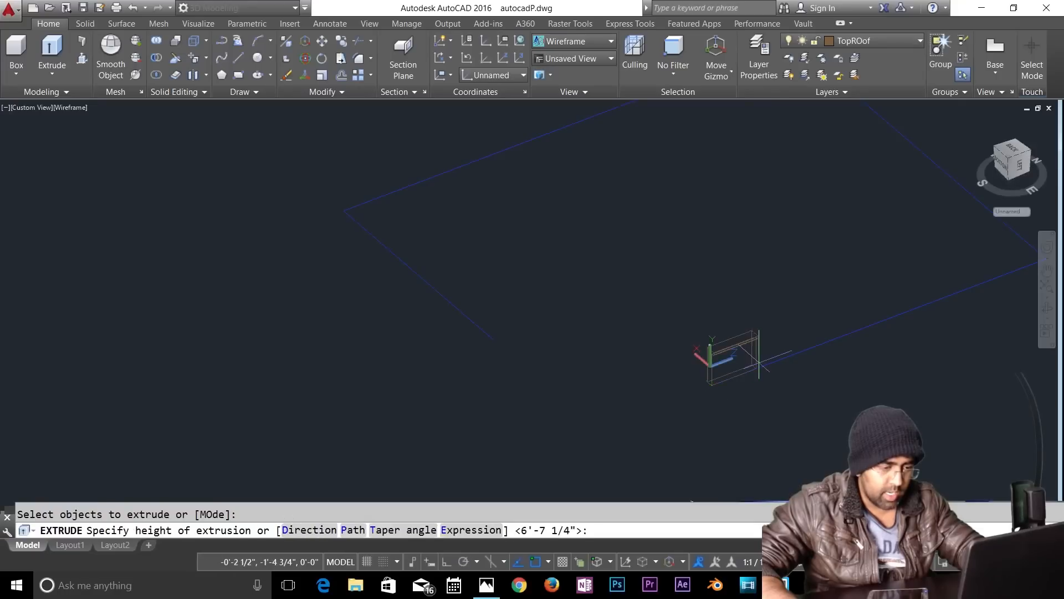
left_click(358, 531)
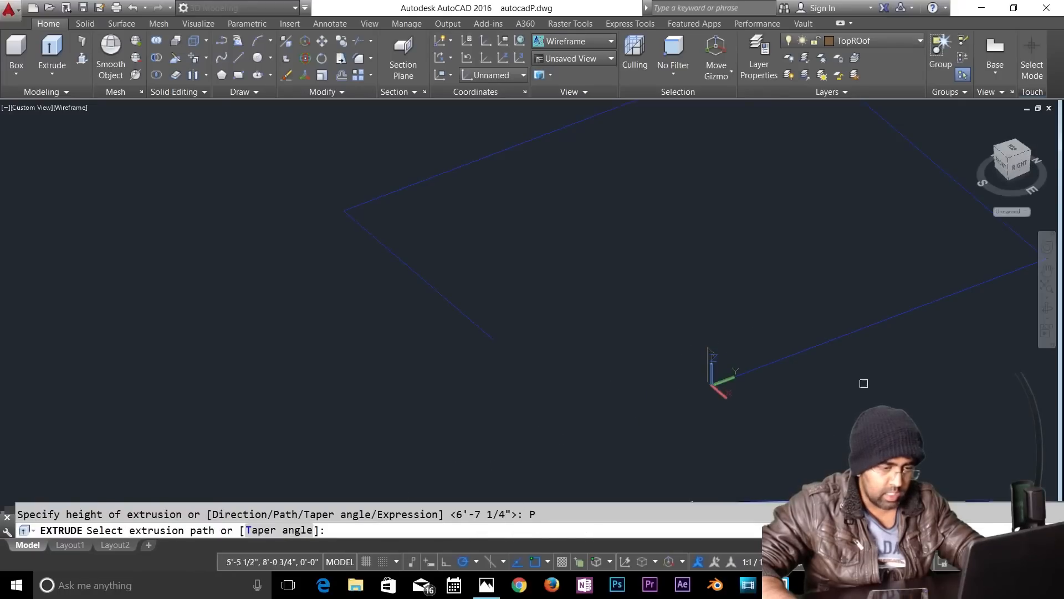
left_click(860, 333)
key("Escape")
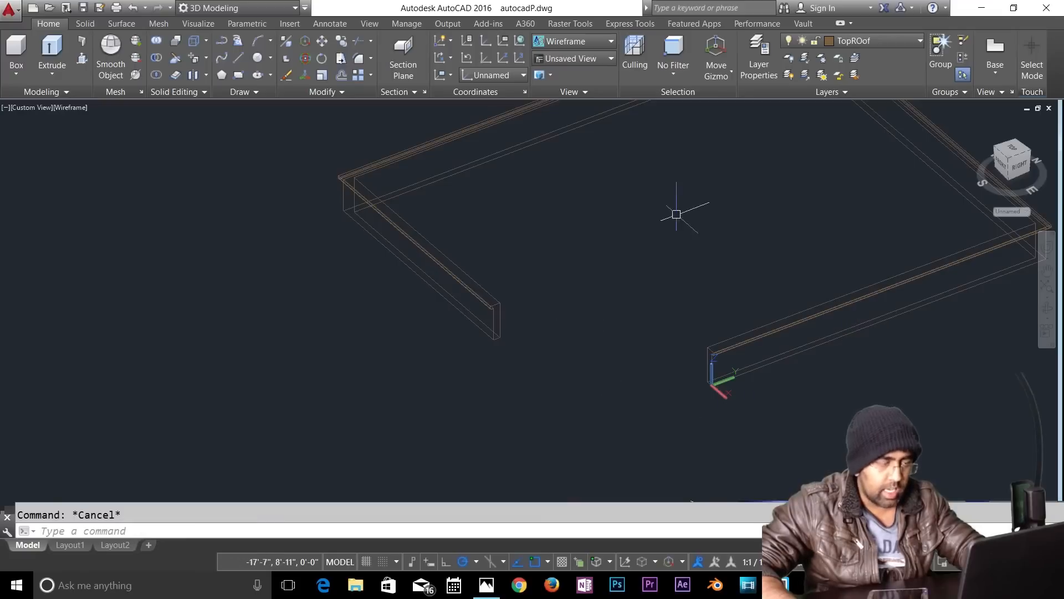
Step: Turn the hidden house layers back on and save the drawing
left_click(842, 44)
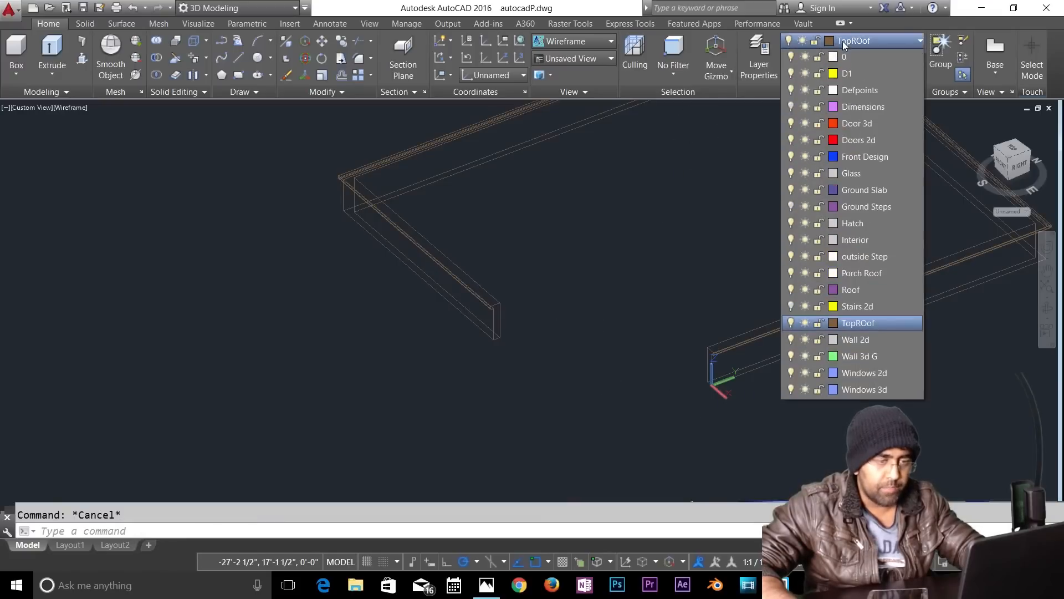
key("Escape")
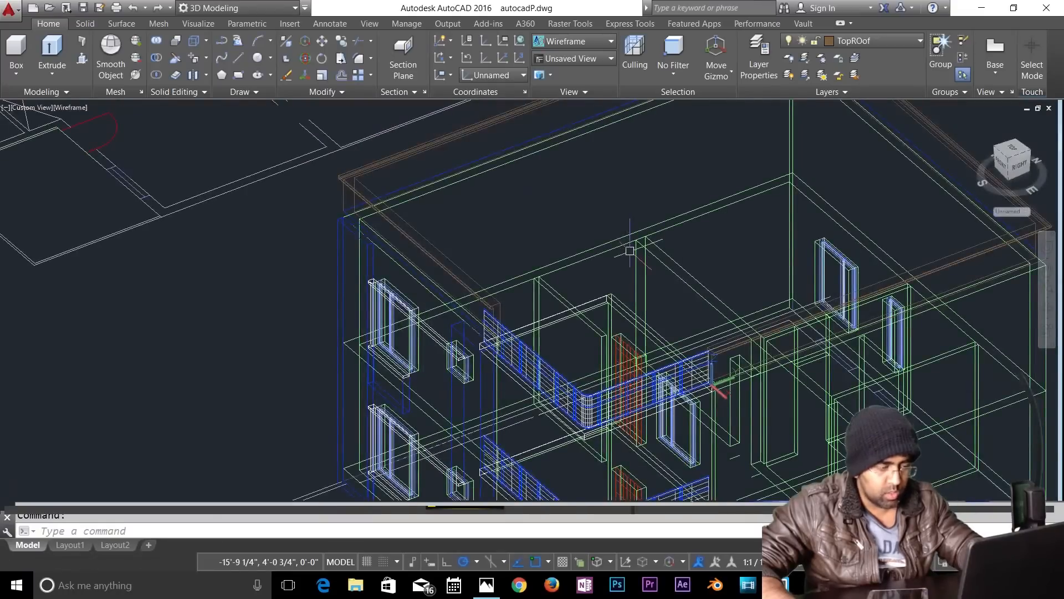
key("ctrl+s")
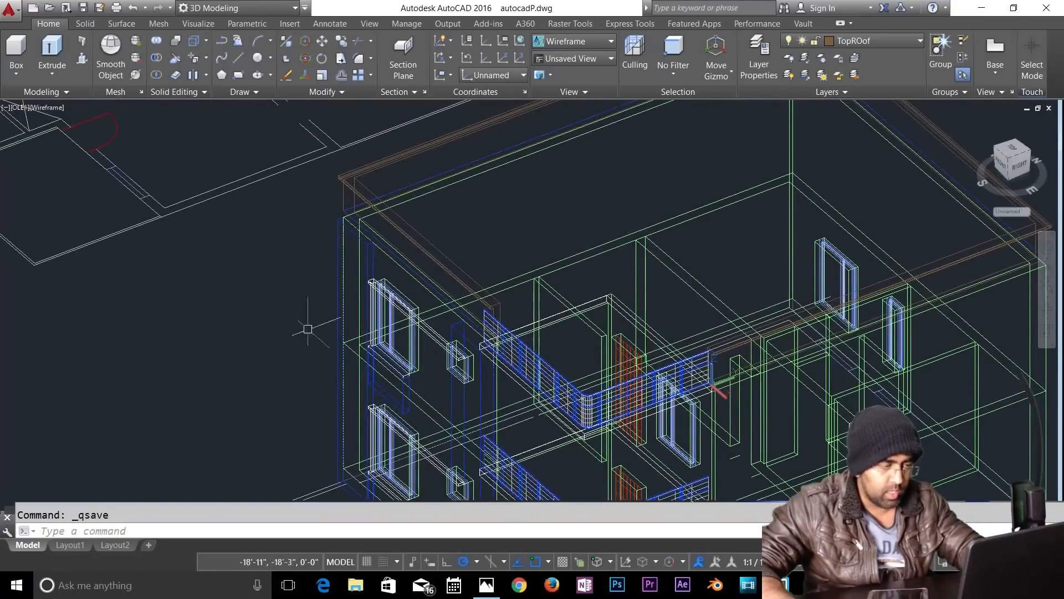
Step: Try to move the top face of the blue corner column below the extruded roof edge
scroll(400, 231, "up", 2)
scroll(330, 222, "up", 1)
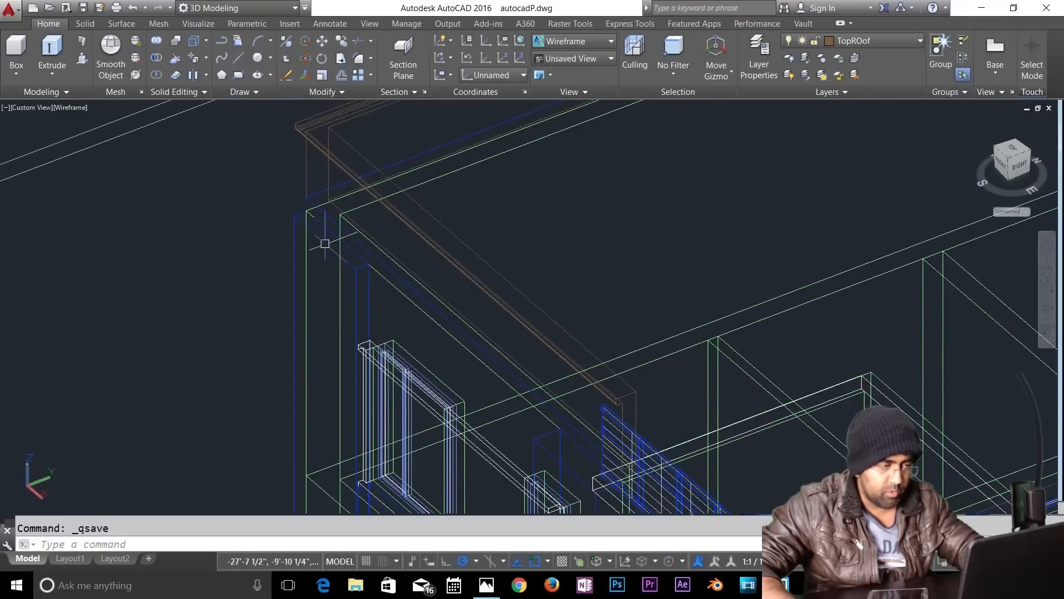
scroll(324, 230, "up", 2)
middle_click_drag(267, 169, 285, 231)
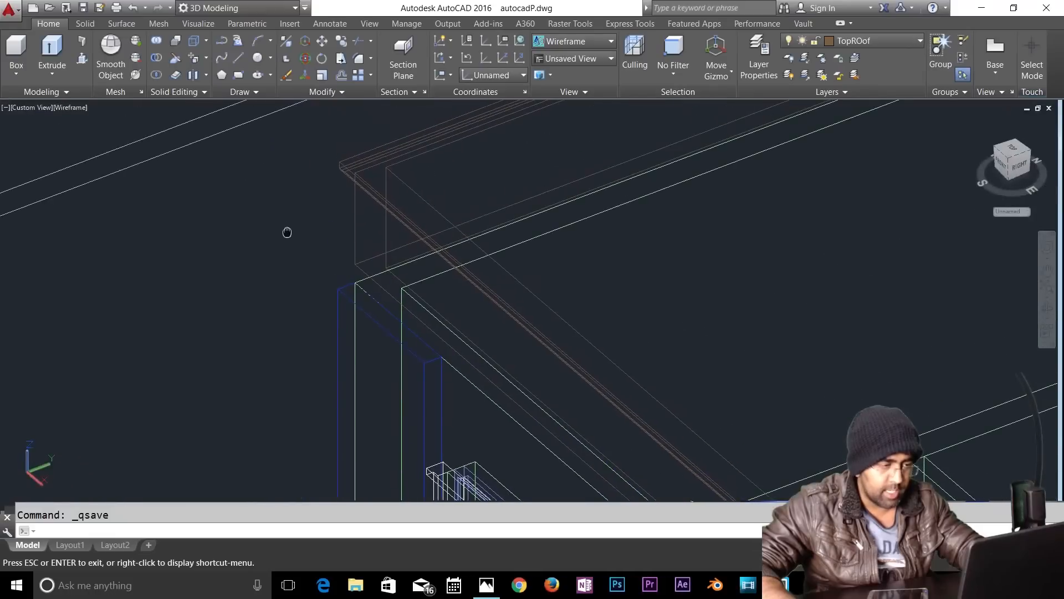
key("Escape")
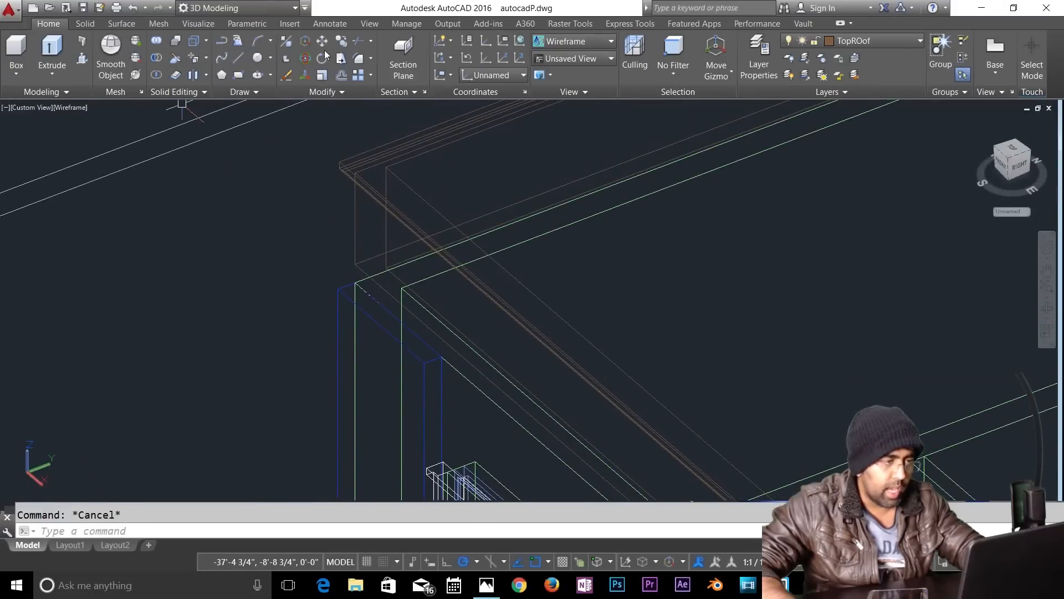
left_click(197, 60)
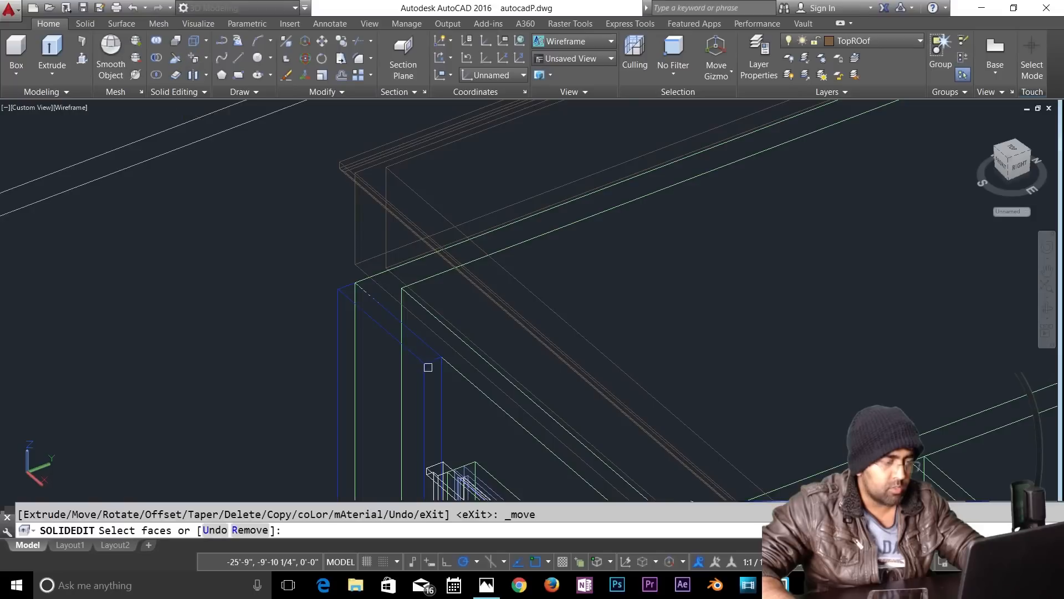
scroll(428, 363, "up", 3)
left_click(328, 264)
left_click(327, 265)
key("Return")
left_click(278, 195)
scroll(279, 195, "down", 2)
middle_click_drag(279, 195, 365, 331)
key("Escape")
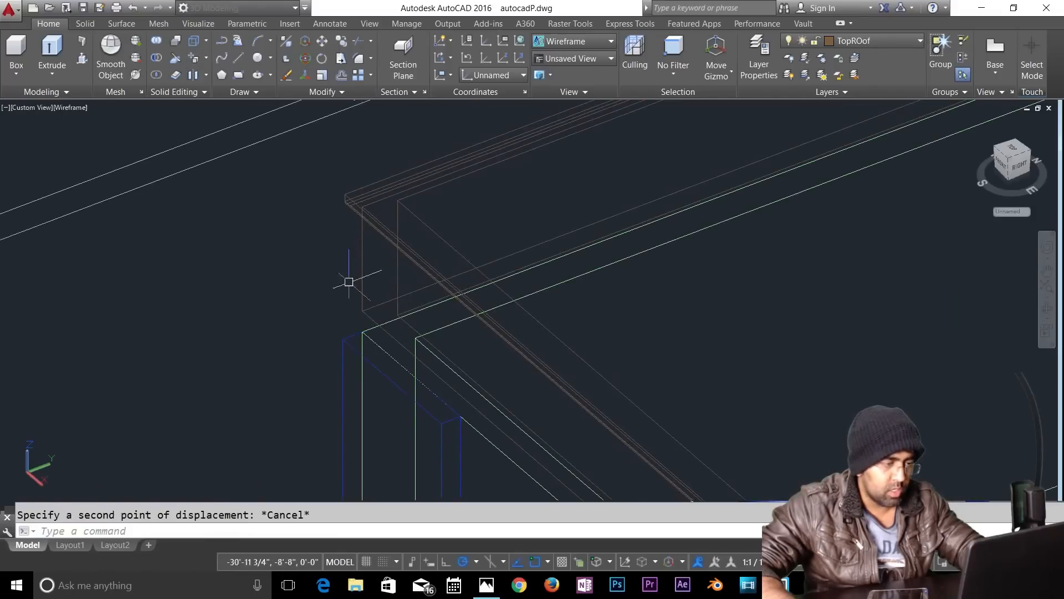
key("Return")
key("Escape")
key("Return")
key("Escape")
type("ext")
key("Return")
key("Escape")
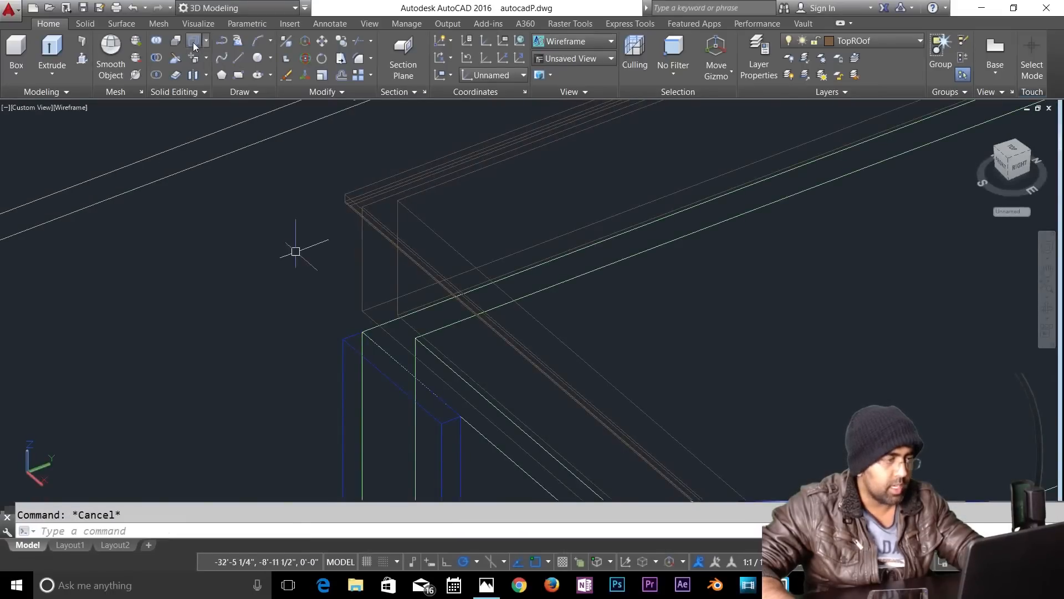
Step: Try to extrude the blue corner column's top face up to the roof edge's upper corner
left_click(200, 59)
left_click(189, 81)
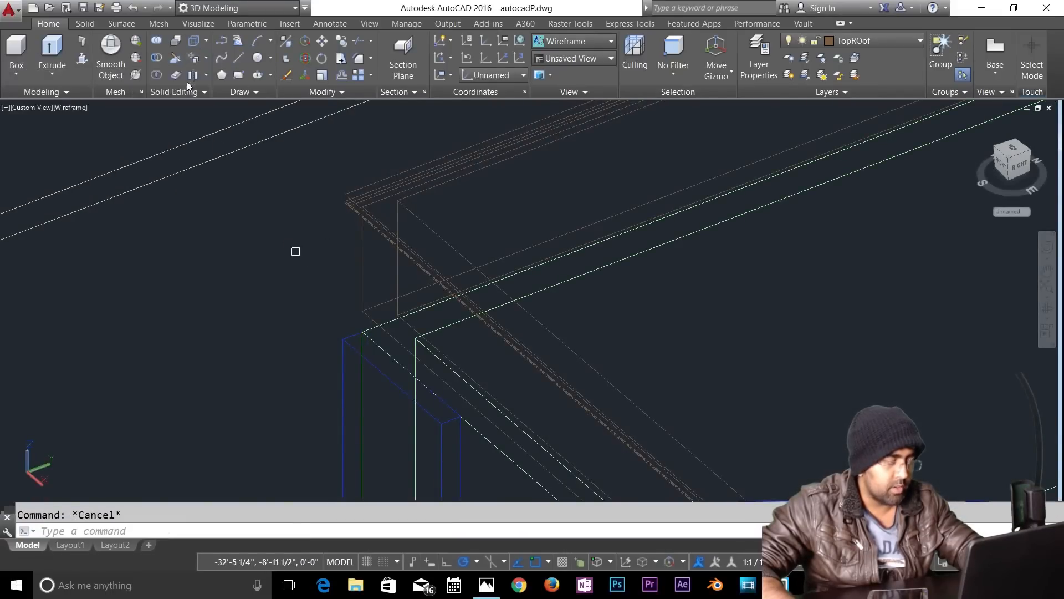
left_click(390, 368)
key("Return")
left_click(362, 332)
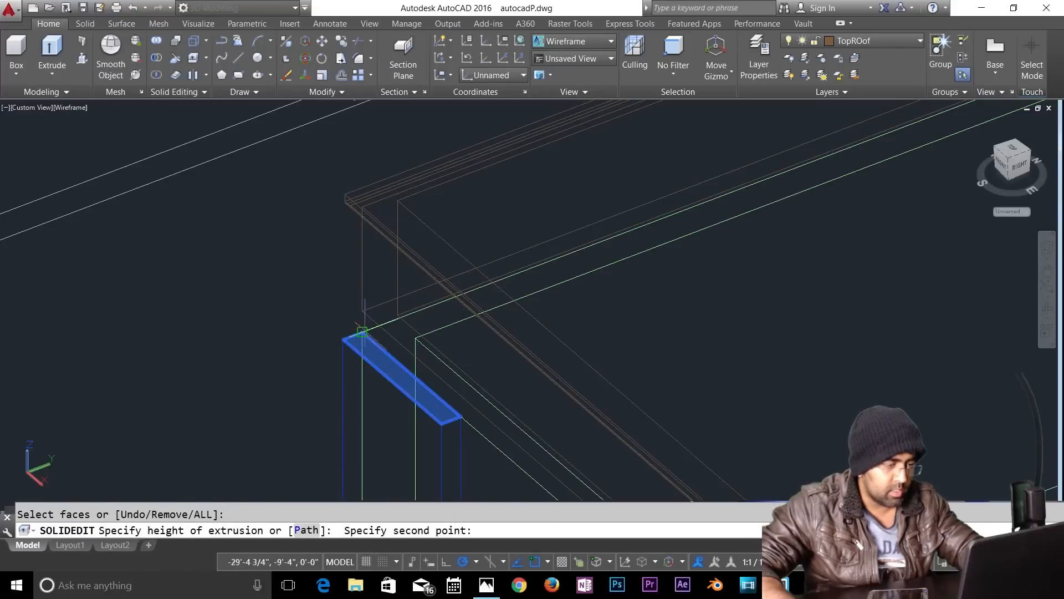
left_click(358, 190)
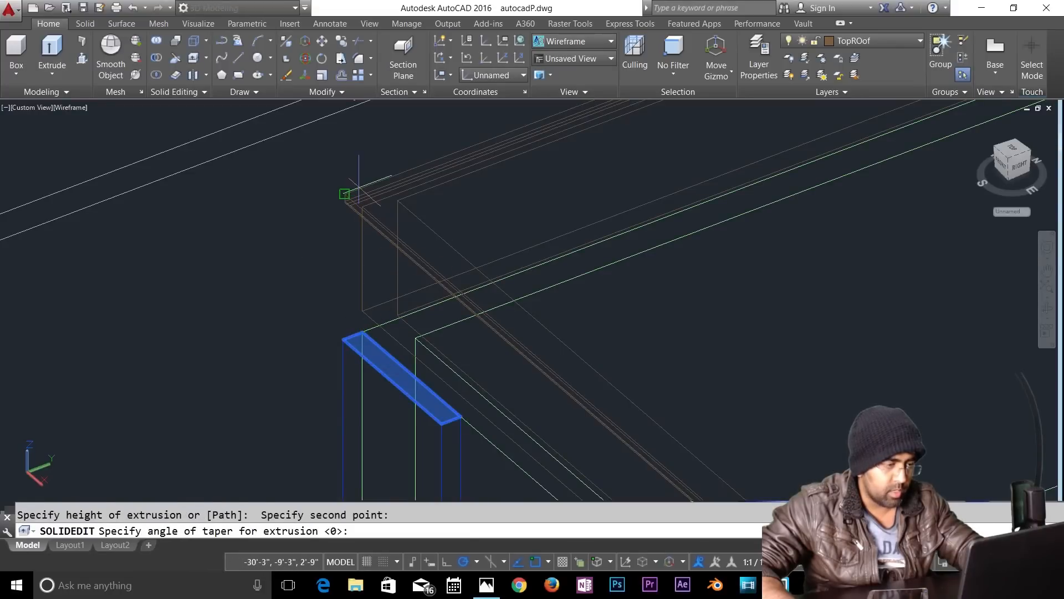
scroll(378, 189, "up", 3)
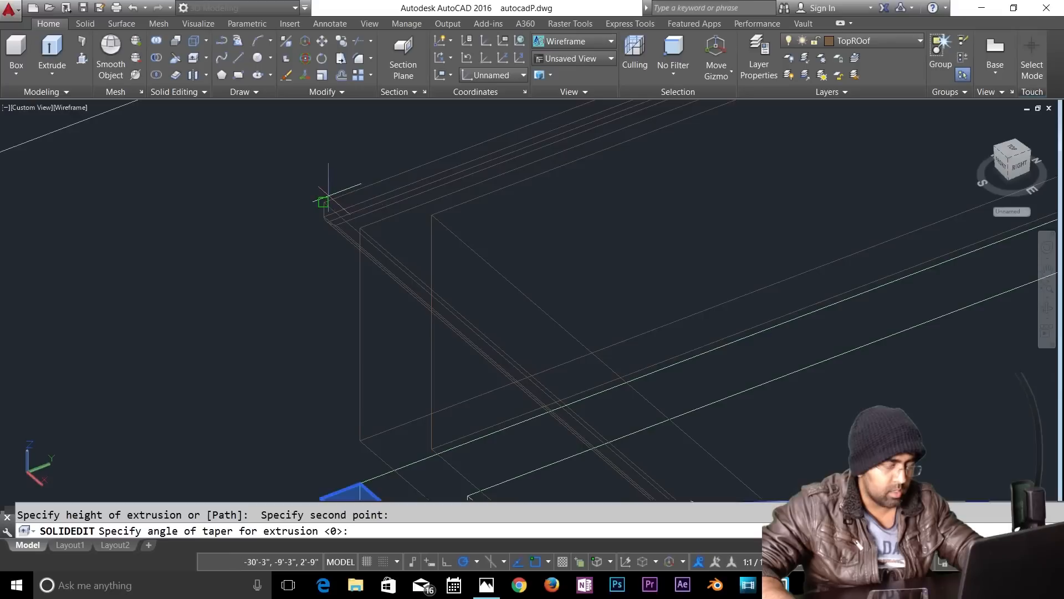
key("Escape")
type("p")
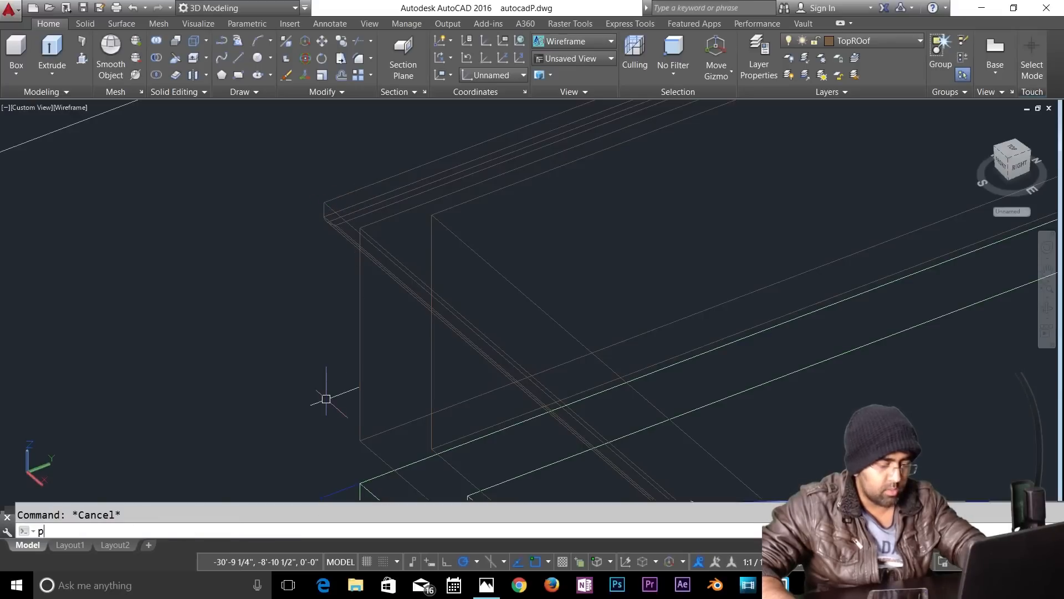
type("l")
key("Return")
left_click(360, 483)
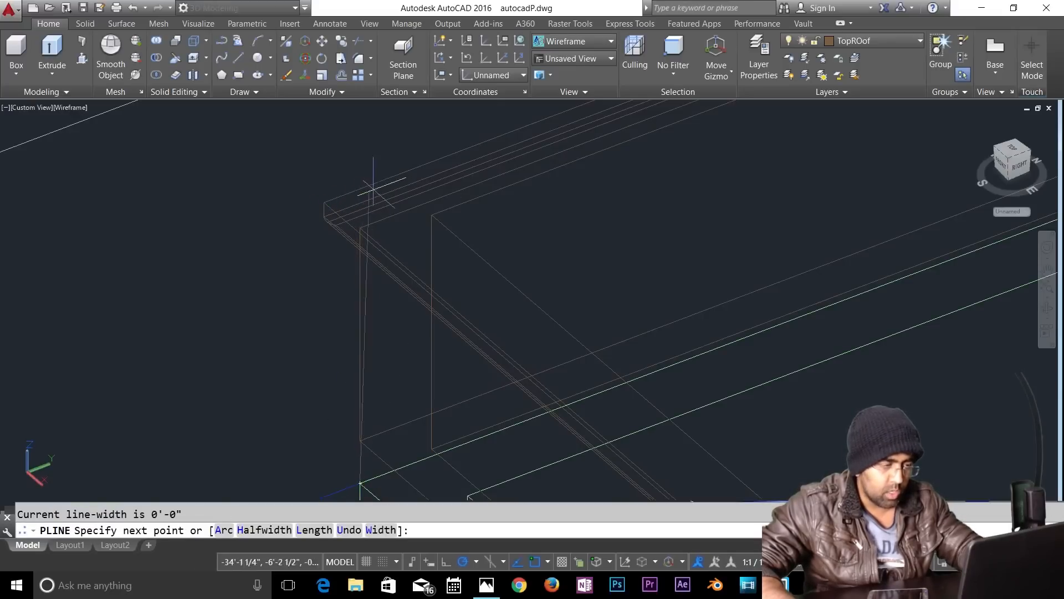
key("Escape")
Step: Place the UCS origin at the wall's top corner beside the blue column, with the X axis pointing straight up
type("ucs")
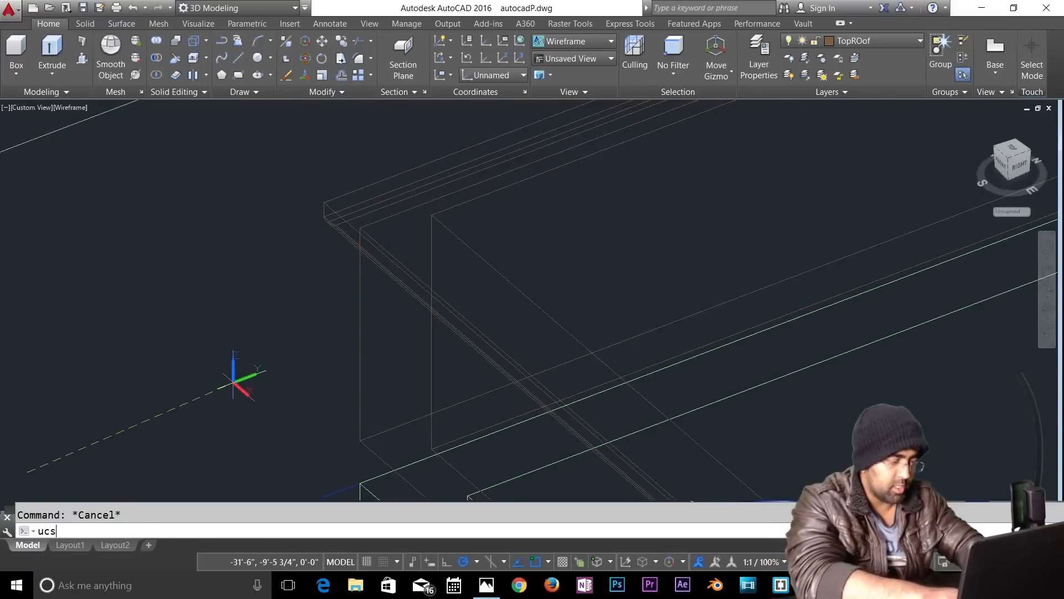
key("Return")
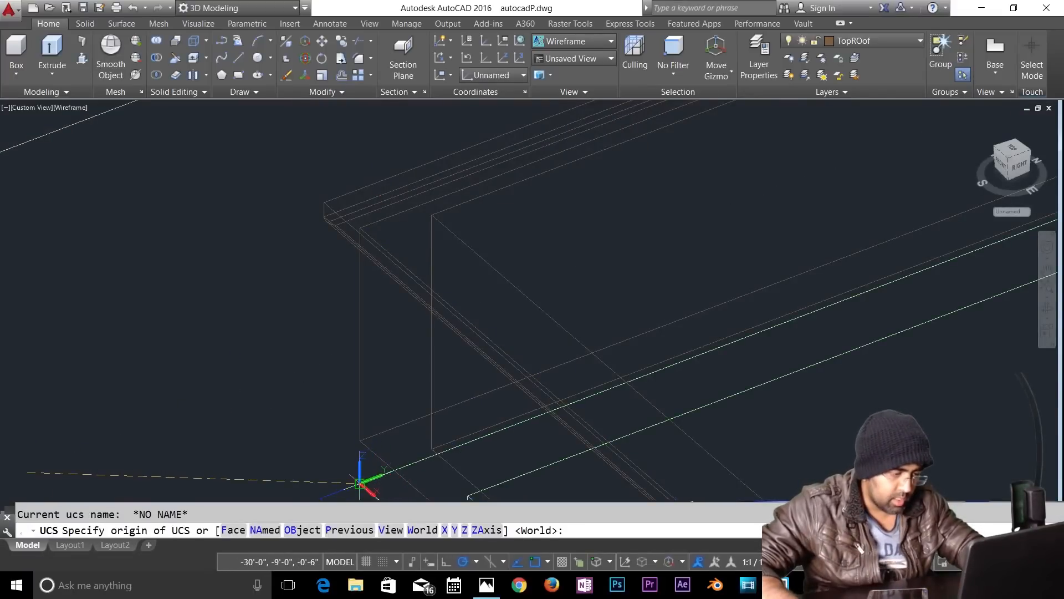
left_click(359, 483)
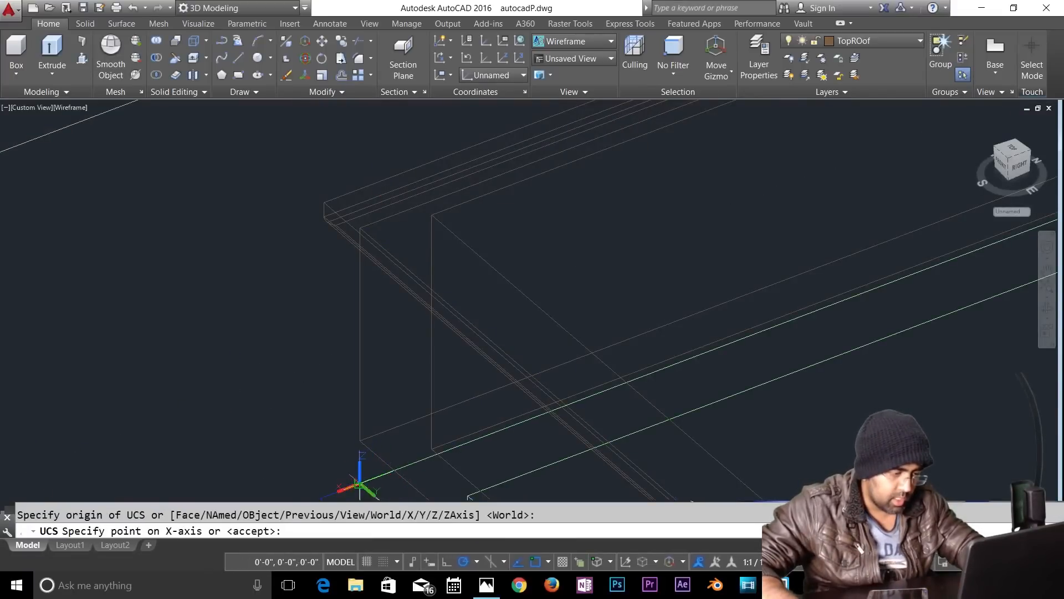
left_click(358, 389)
left_click(361, 389)
middle_click_drag(406, 395, 447, 269)
key("Escape")
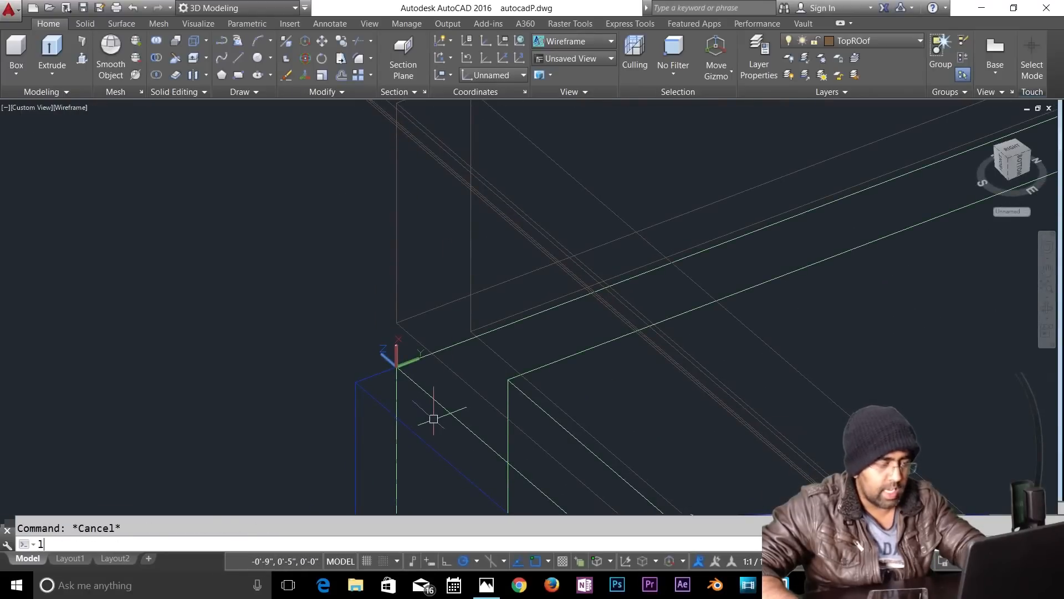
type("l")
key("Return")
left_click(397, 366)
scroll(397, 366, "down", 2)
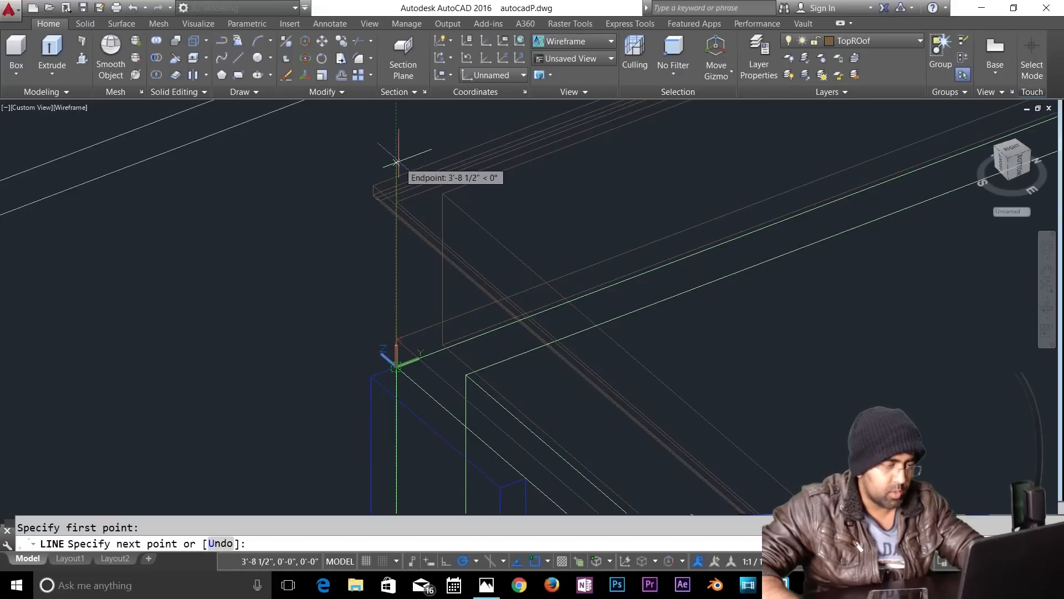
middle_click_drag(427, 196, 504, 135, "shift")
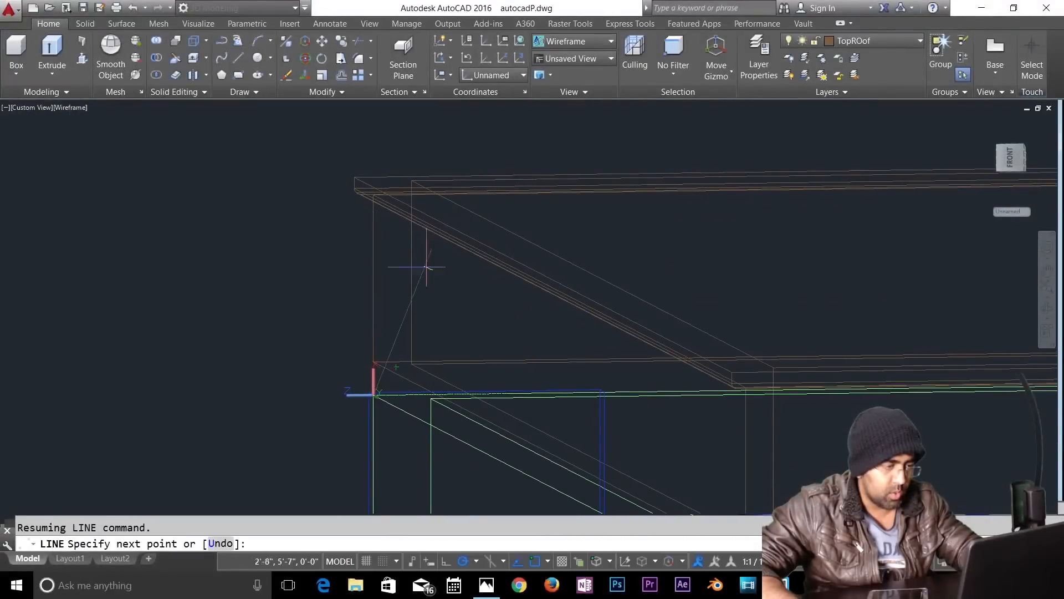
key("Escape")
Step: Try to extrude the blue column's top face up to the lower corner of the roof edge
middle_click_drag(506, 392, 470, 441)
middle_click_drag(720, 305, 504, 447)
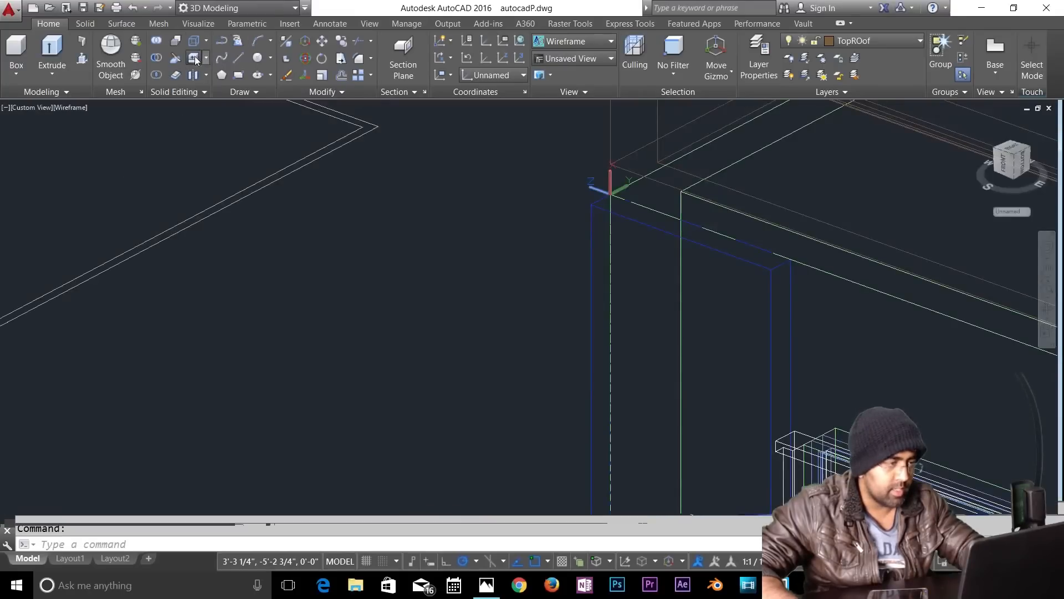
left_click(194, 58)
left_click(655, 219)
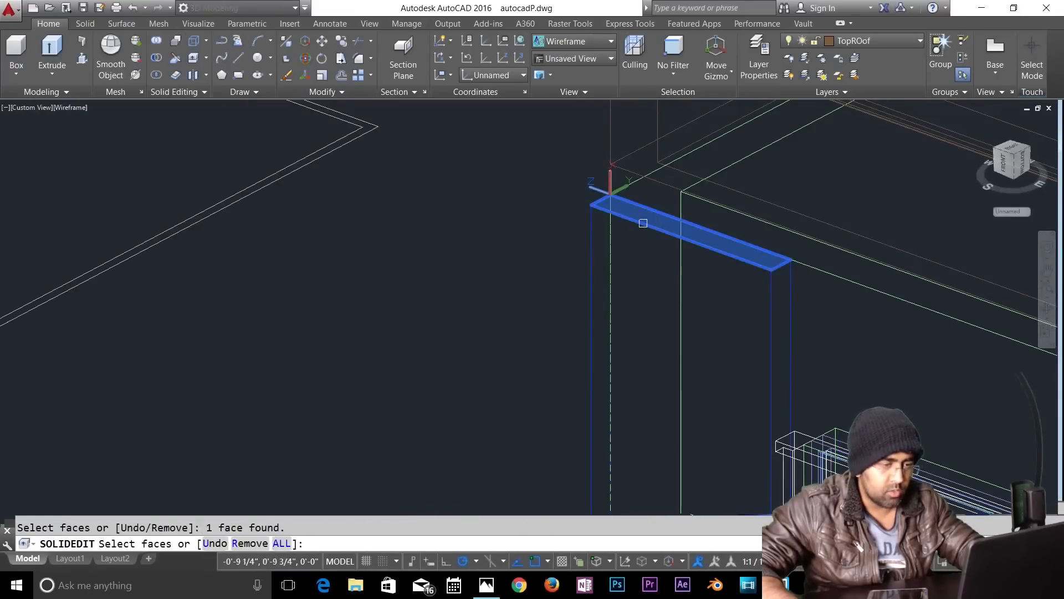
key("Return")
middle_click_drag(610, 191, 582, 399)
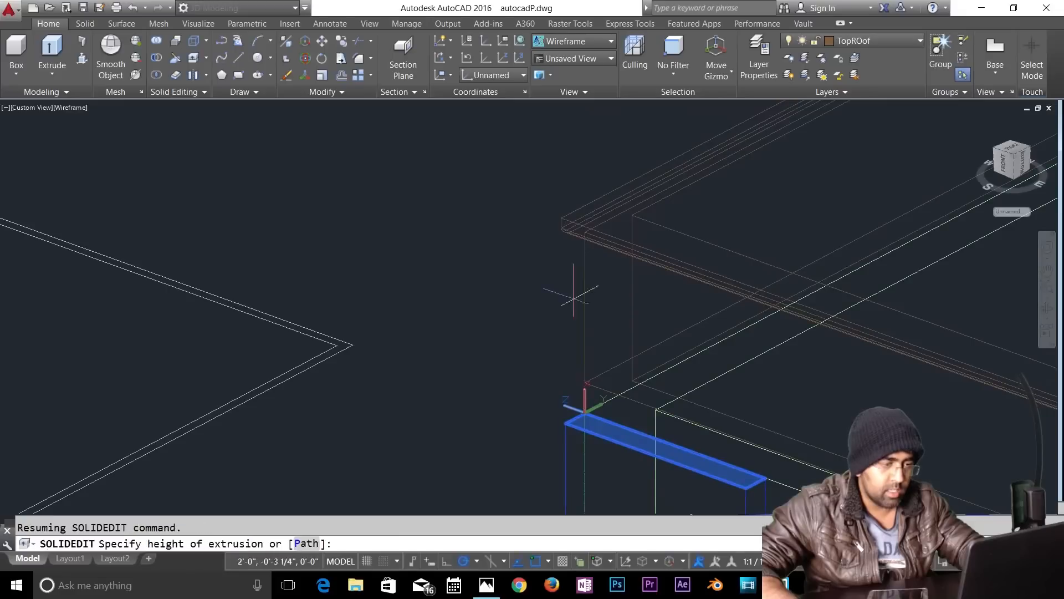
left_click(584, 232)
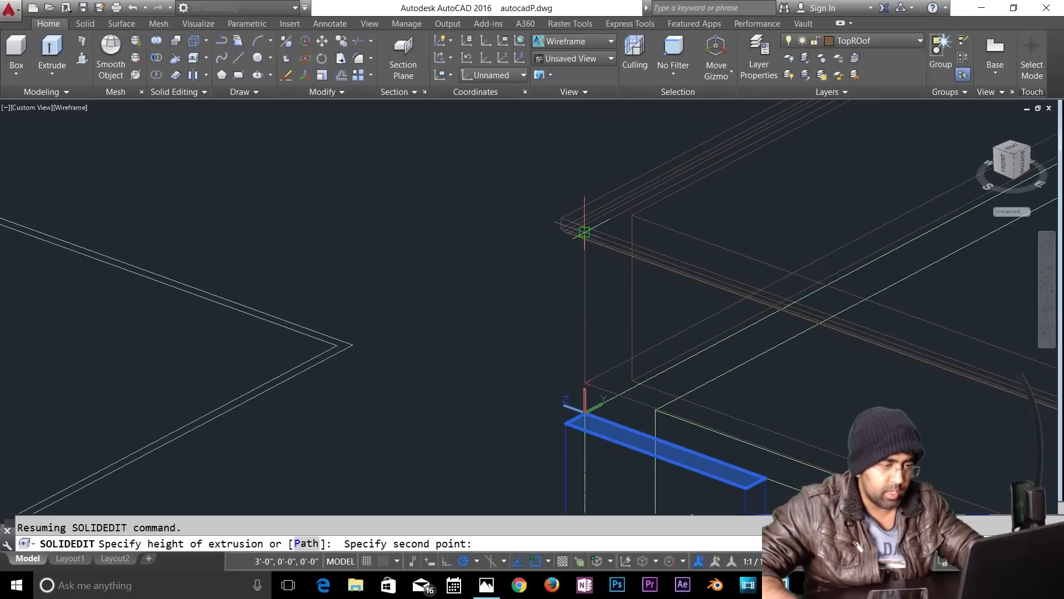
left_click(606, 255)
key("Escape")
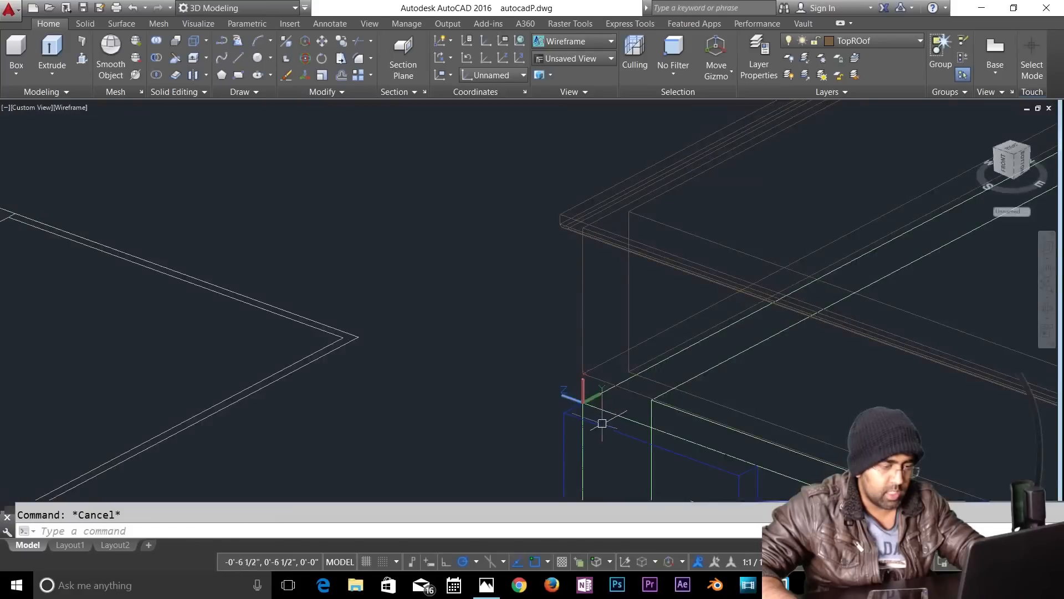
Step: Reset the UCS to World and place its origin at the blue column's outer top corner, with the Z axis pointing up
type("ucs")
key("Return")
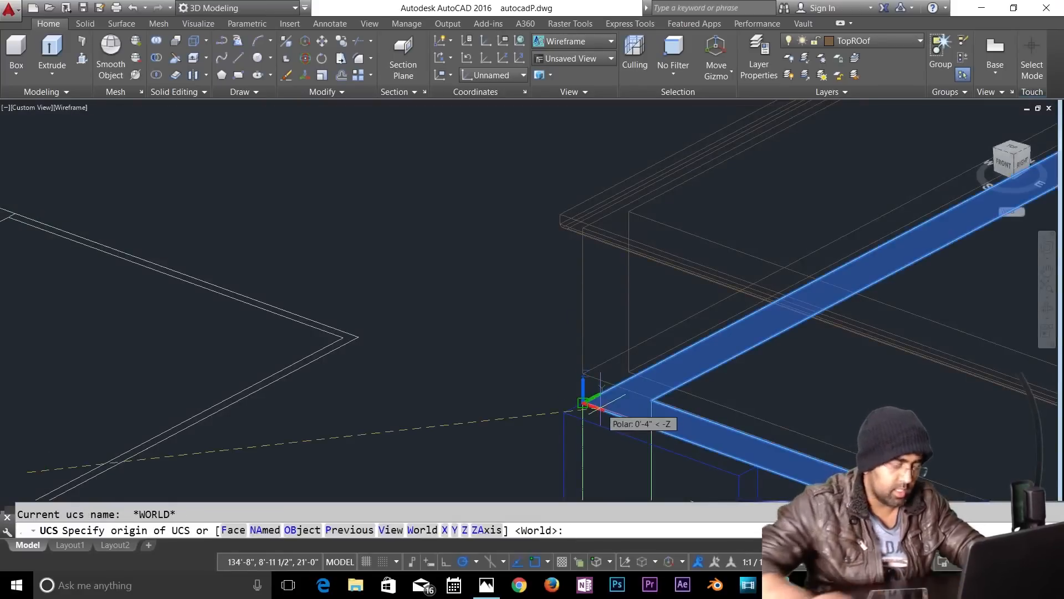
key("Escape")
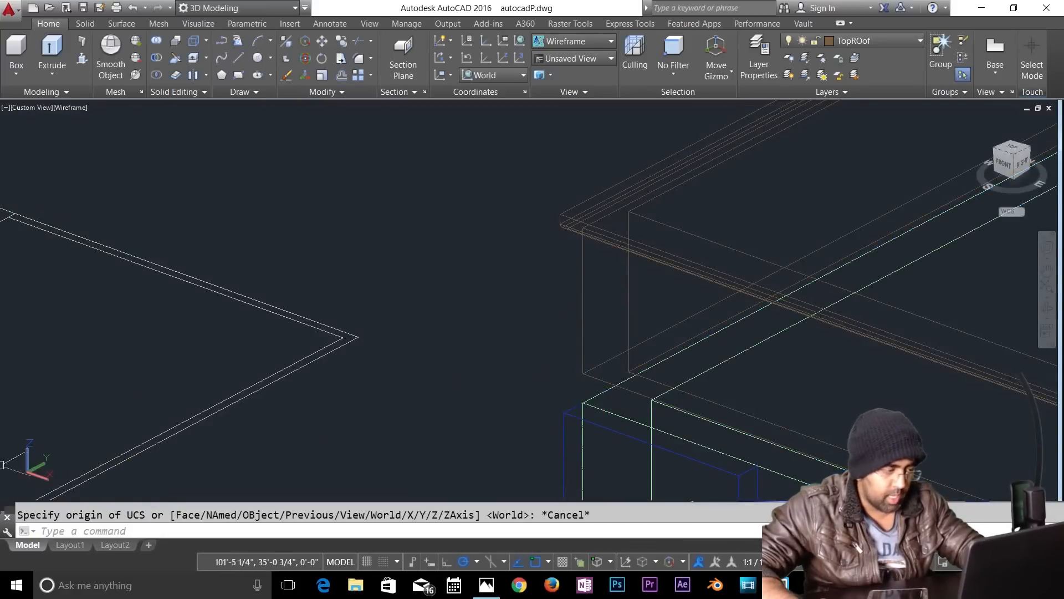
left_click(26, 470)
left_click(27, 471)
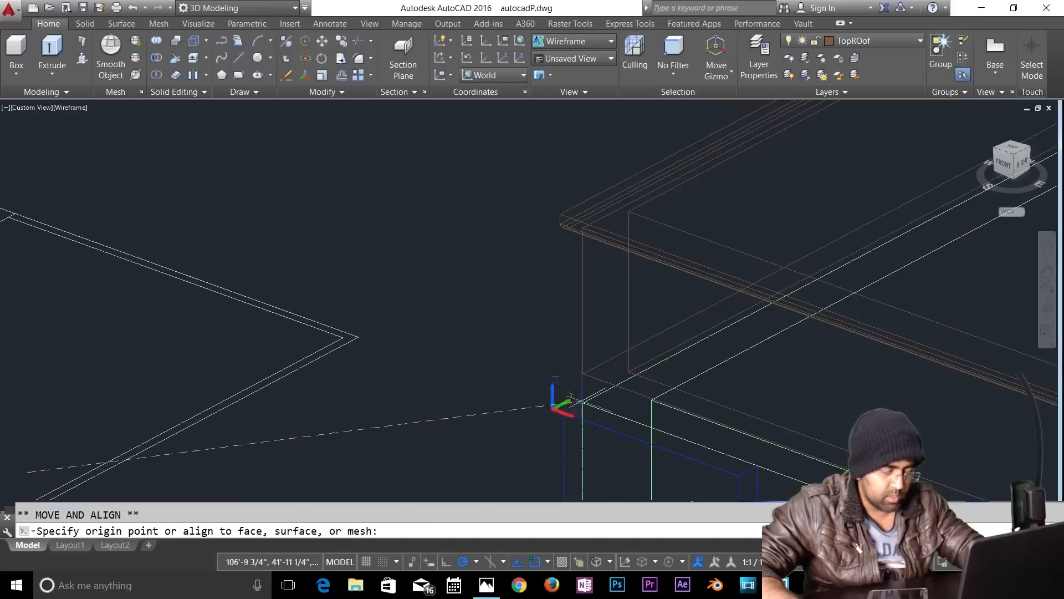
left_click(565, 413)
key("Escape")
middle_click_drag(518, 371, 218, 209)
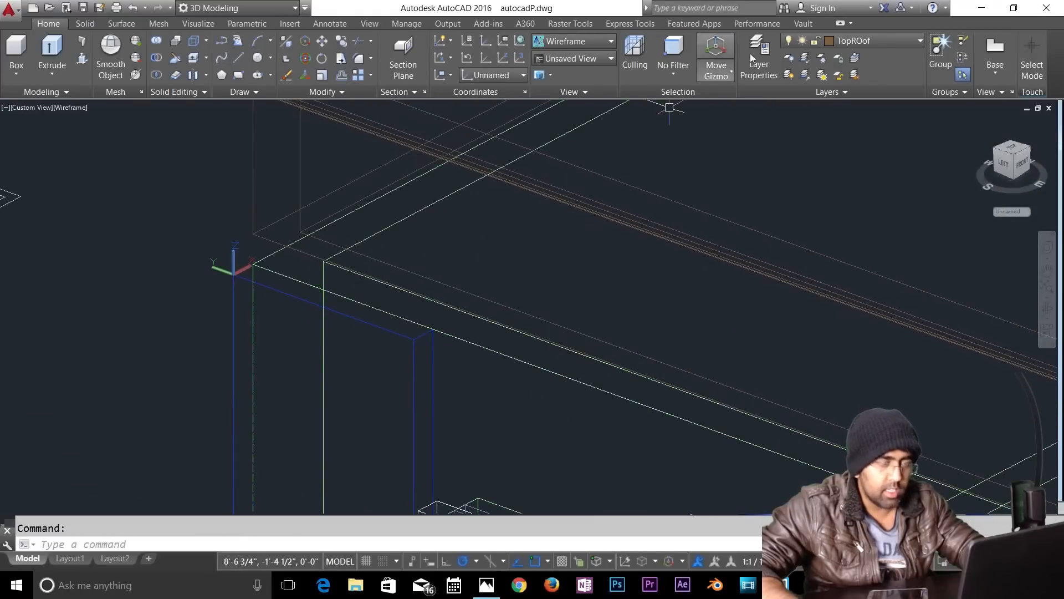
Step: Turn on the Ground Steps layer
scroll(239, 250, "up", 1)
scroll(311, 279, "up", 2)
left_click(870, 43)
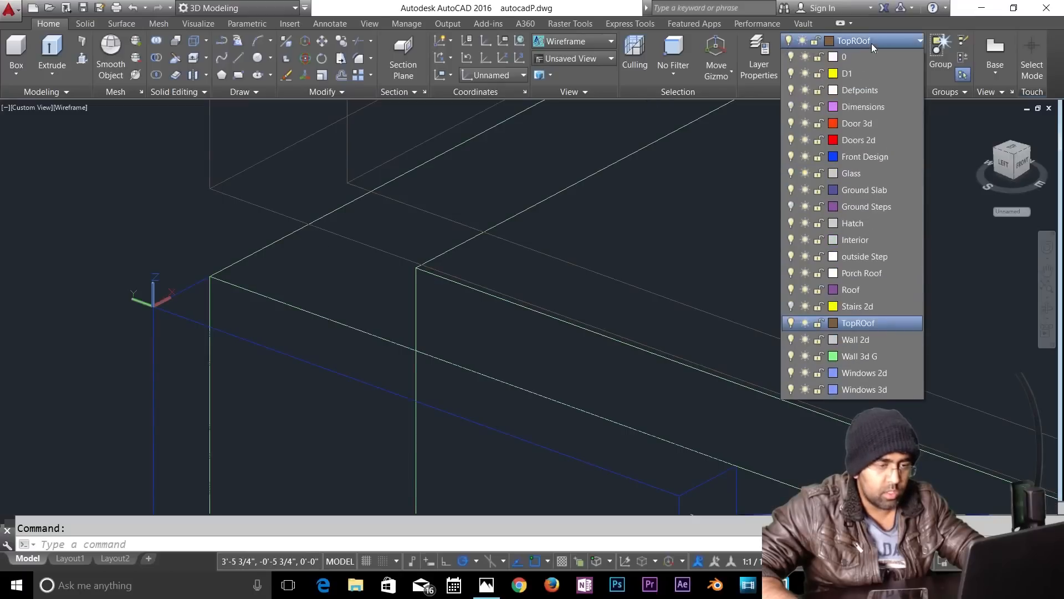
left_click(791, 206)
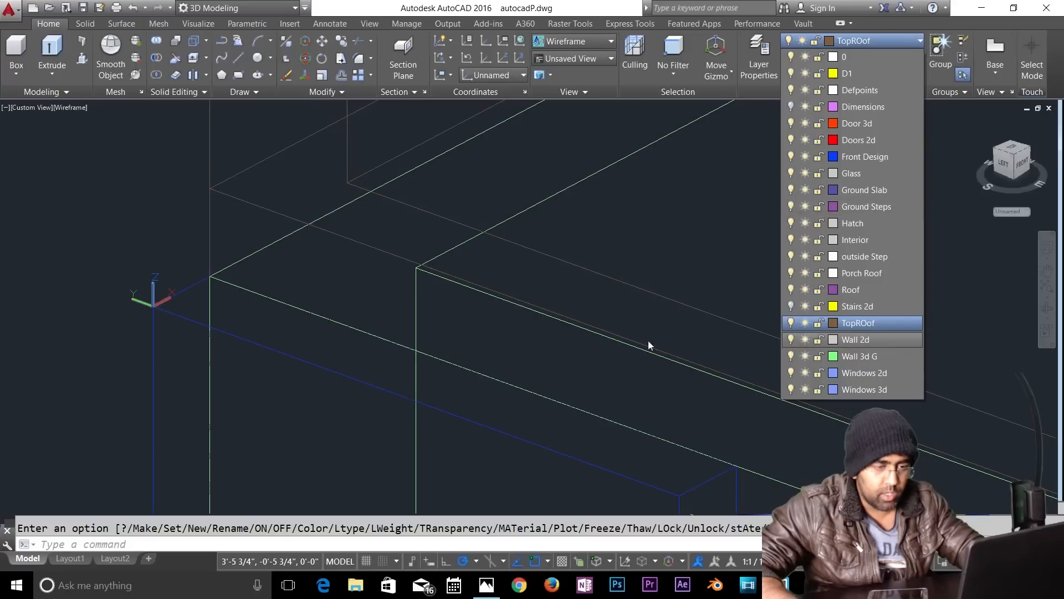
left_click(697, 338)
Step: Measure the vertical distance between the roof's lower corner and the wall's top corner beside the blue column
scroll(246, 309, "down", 2)
middle_click_drag(250, 316, 386, 483)
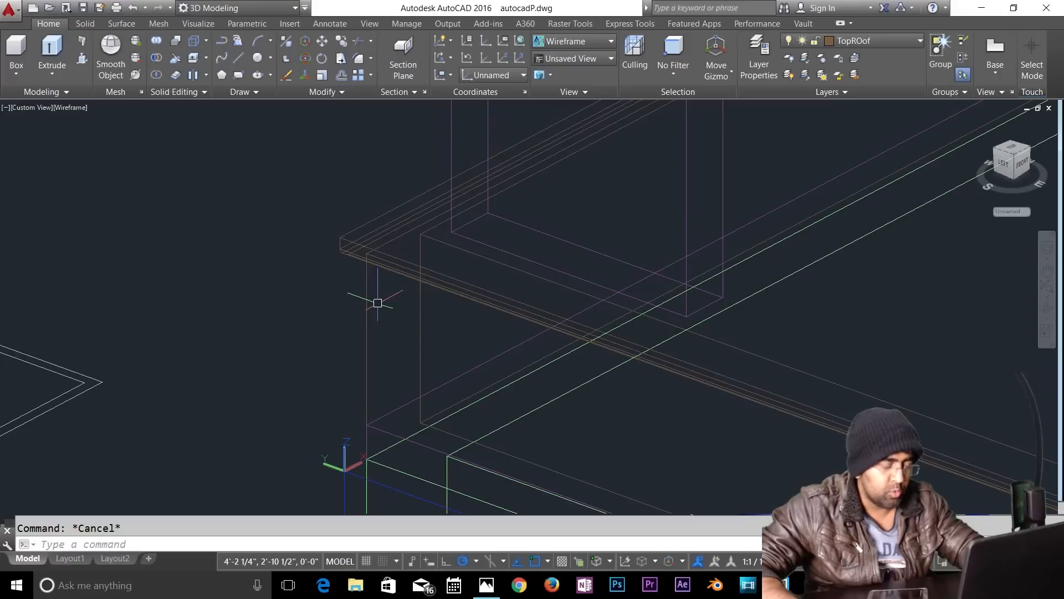
middle_click_drag(399, 387, 356, 281)
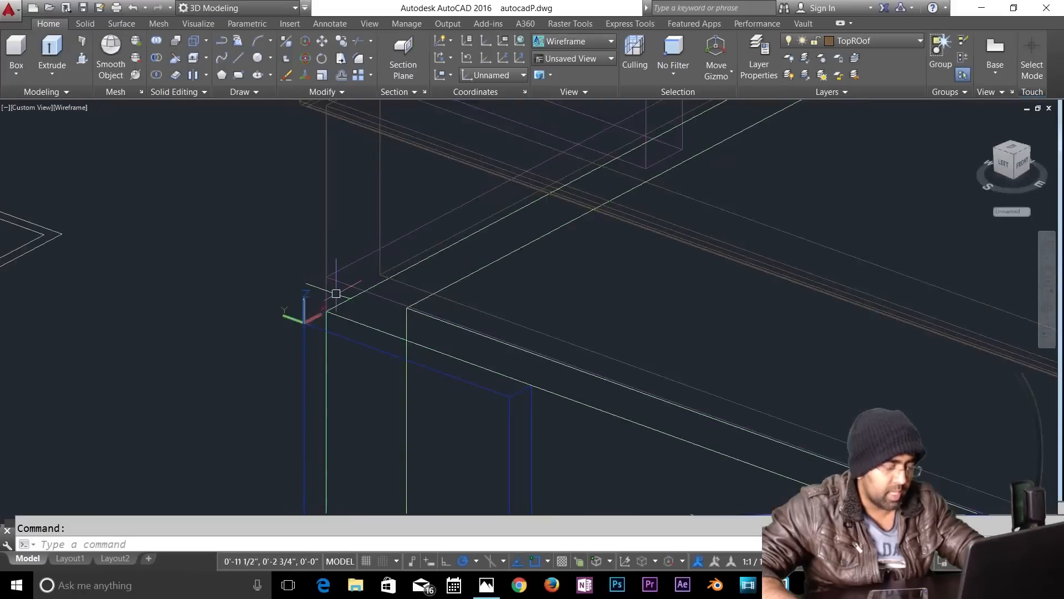
type("d poi")
key("Return")
left_click(327, 311)
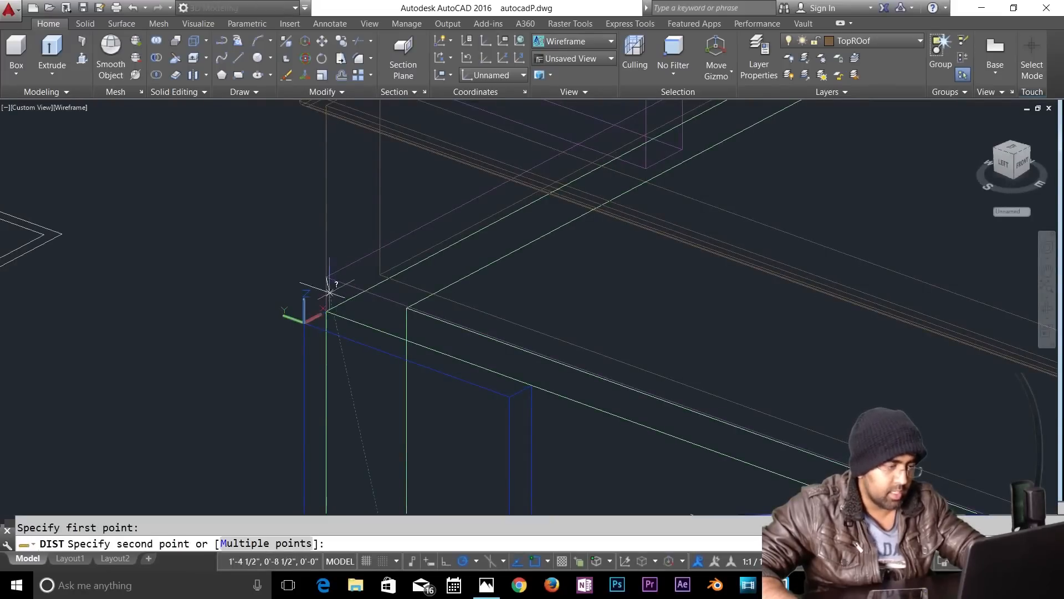
left_click(327, 311)
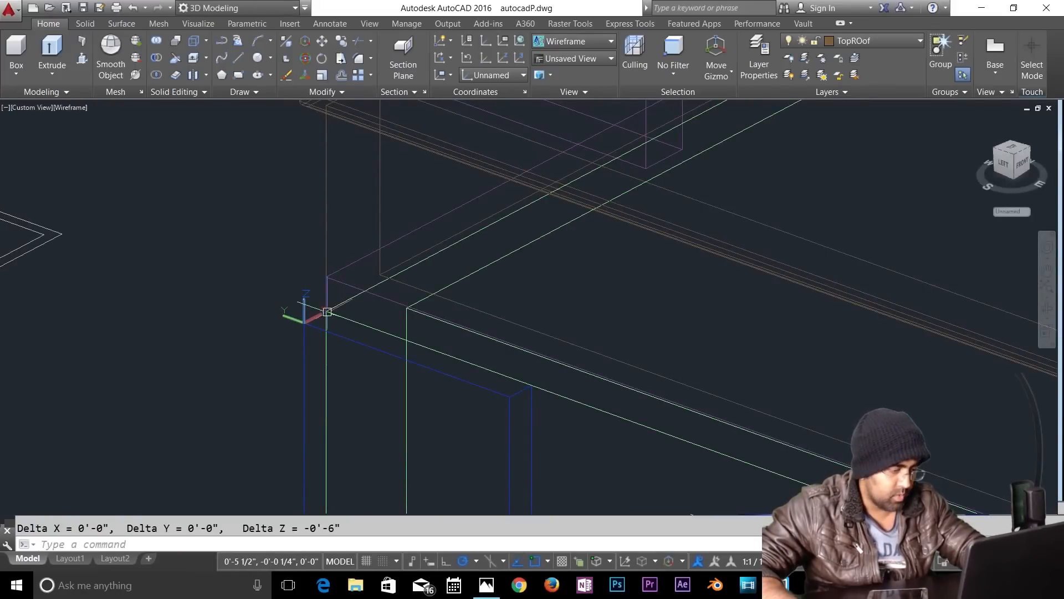
key("Escape")
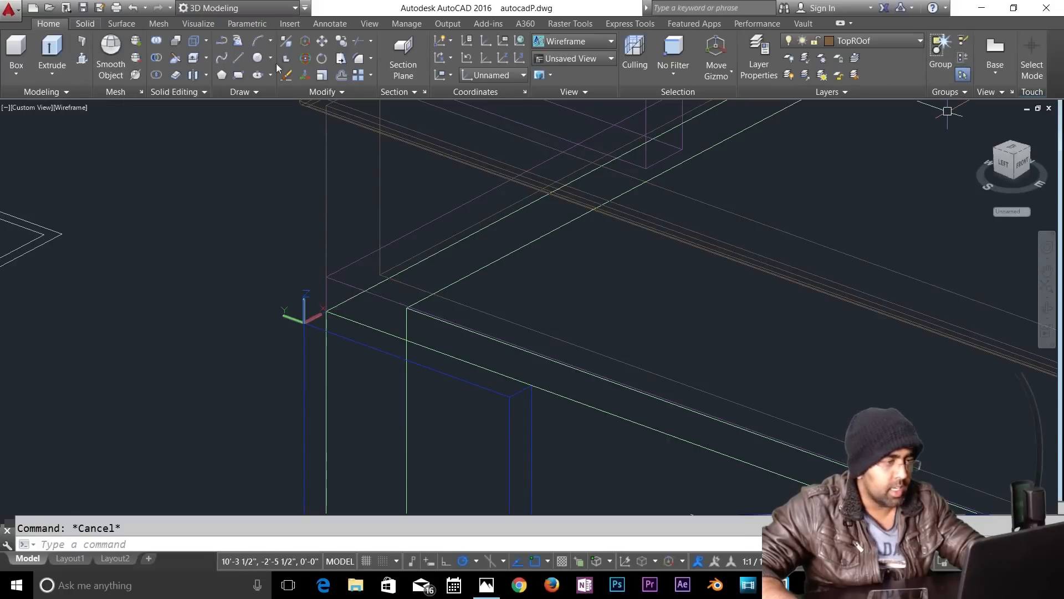
Step: Search the commands for "calcu" and open the Quick Calculator
left_click(9, 11)
type("cal")
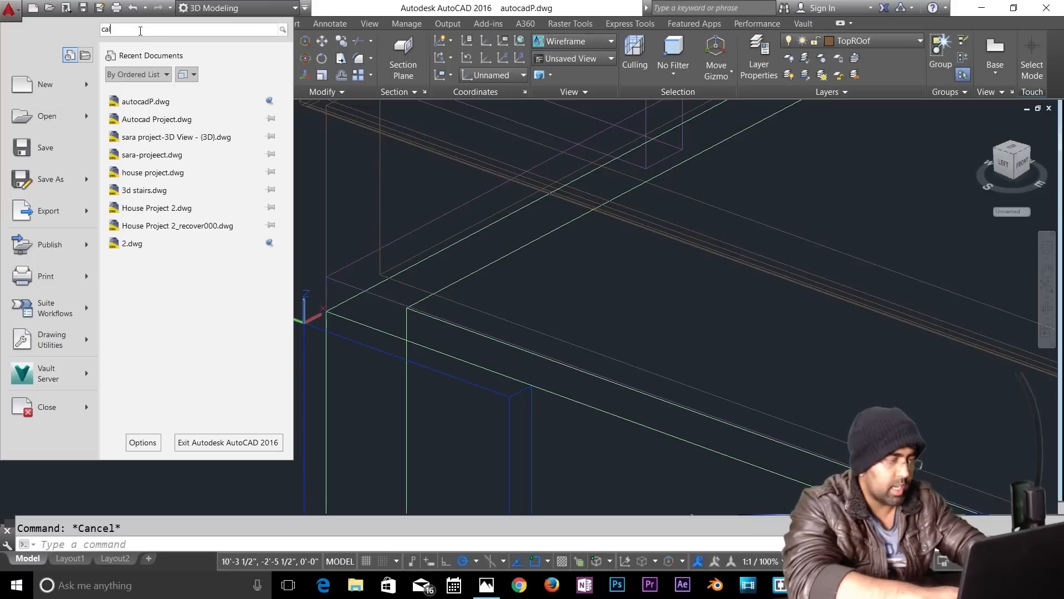
type("cu")
key("Return")
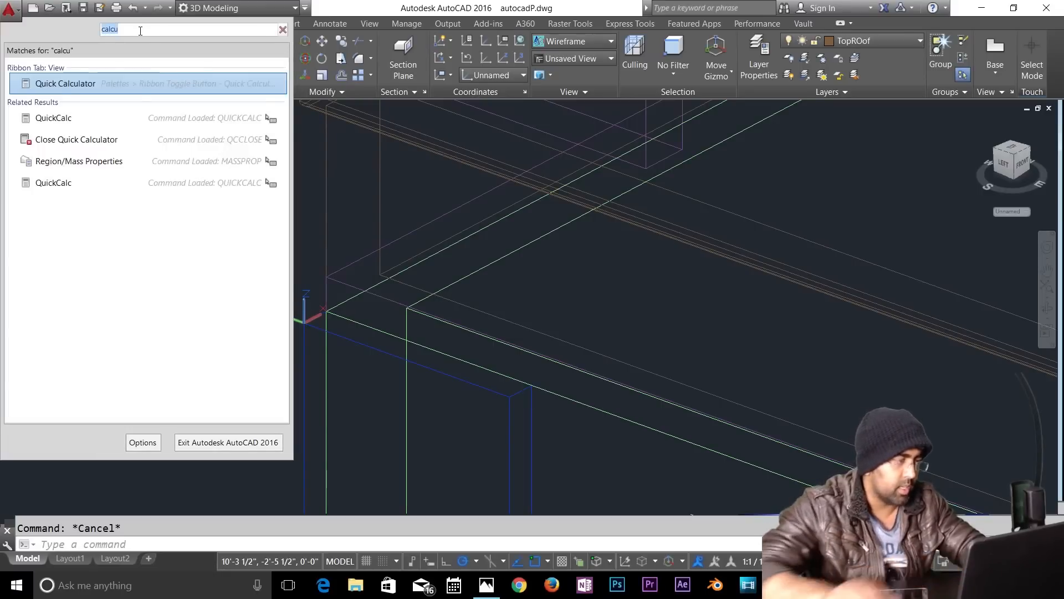
left_click(76, 84)
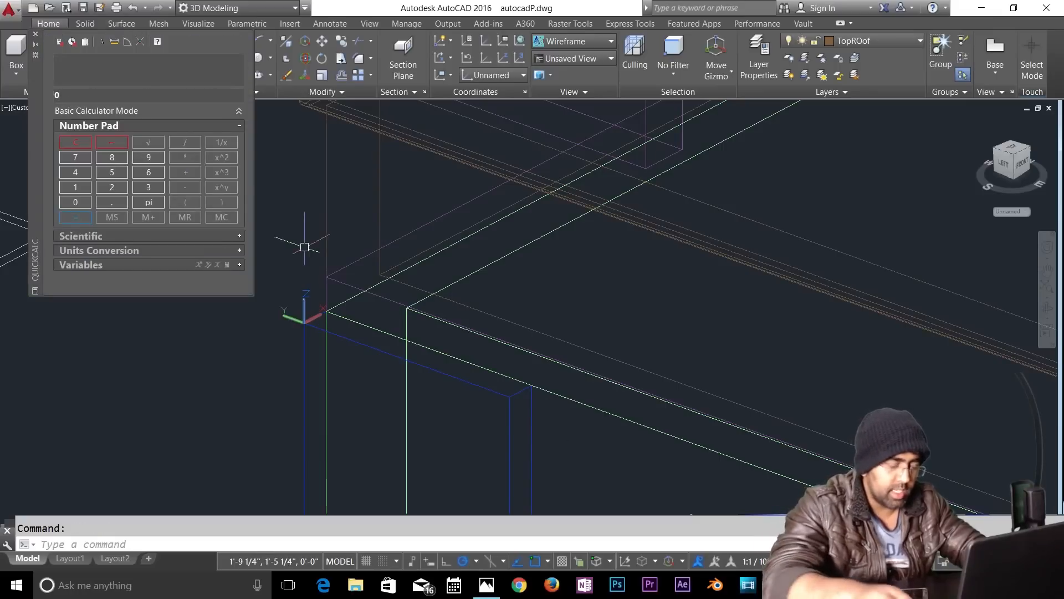
Step: Calculate 6+2.9, clear the calculator entry and close the calculator
type("6+")
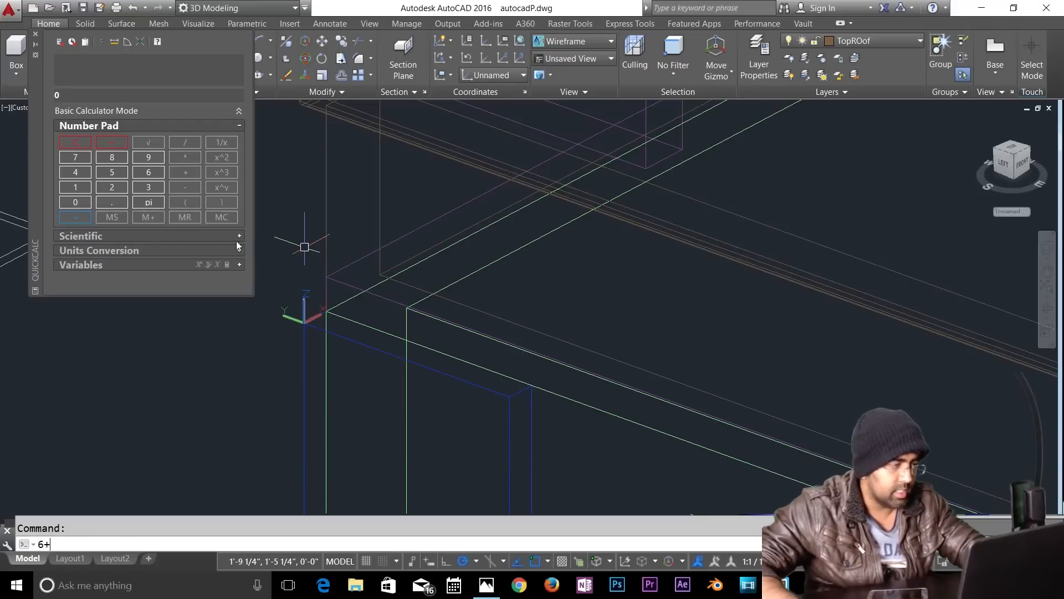
left_click(203, 94)
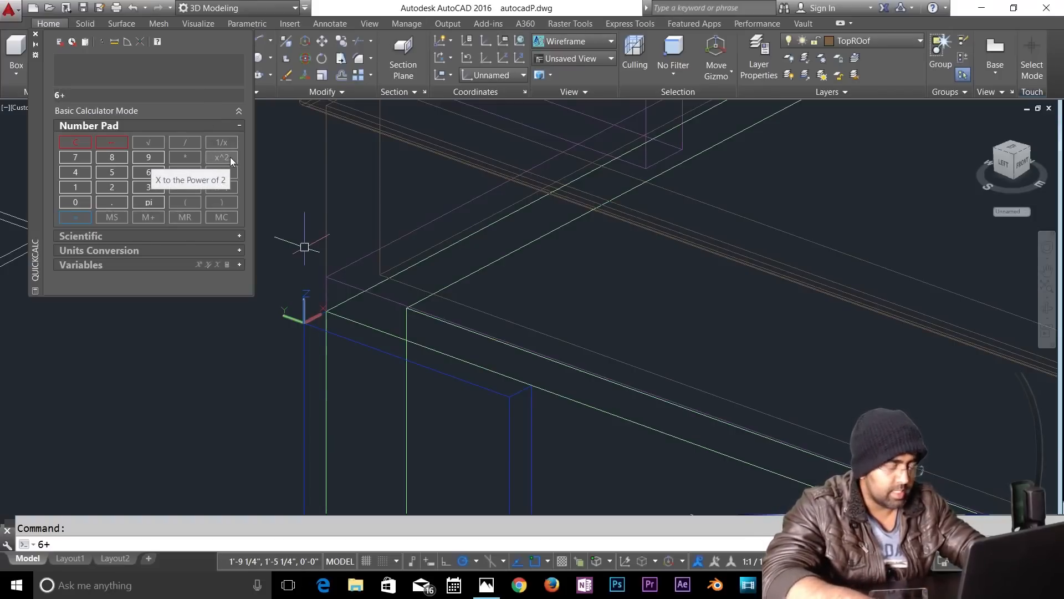
type(".9")
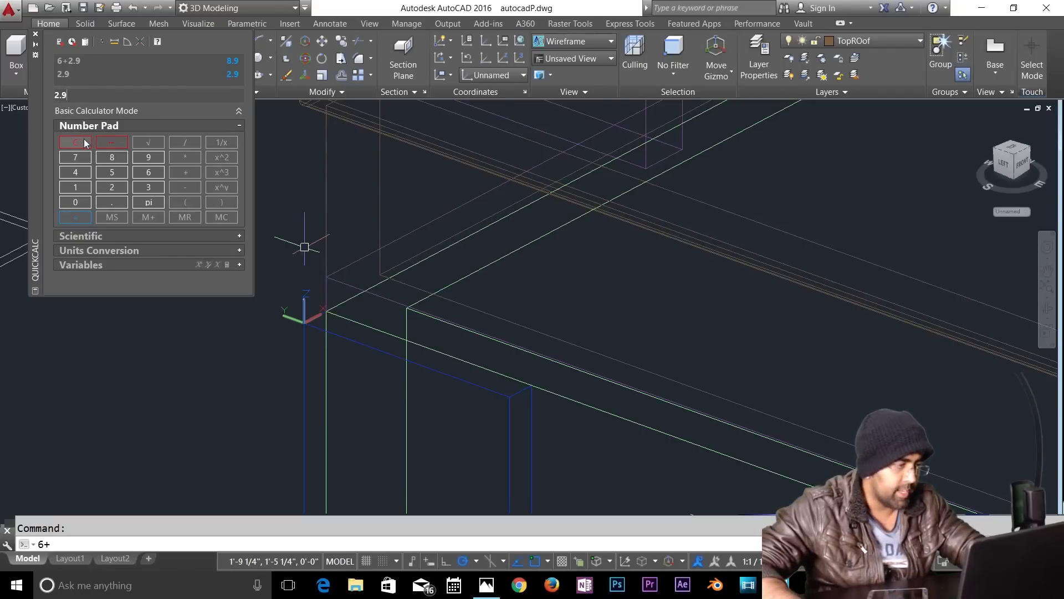
type("2.9")
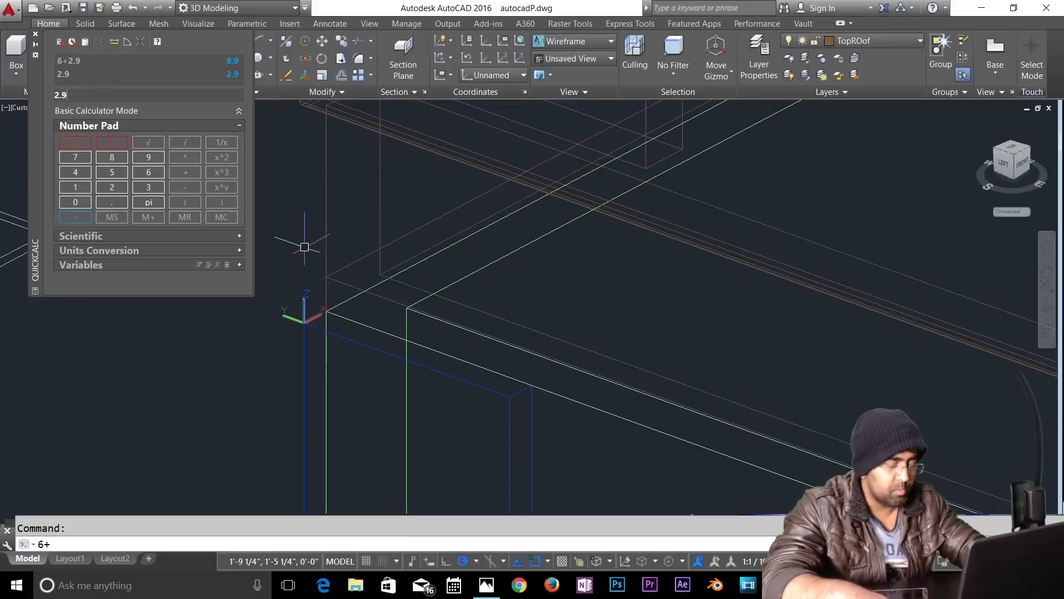
left_click(108, 138)
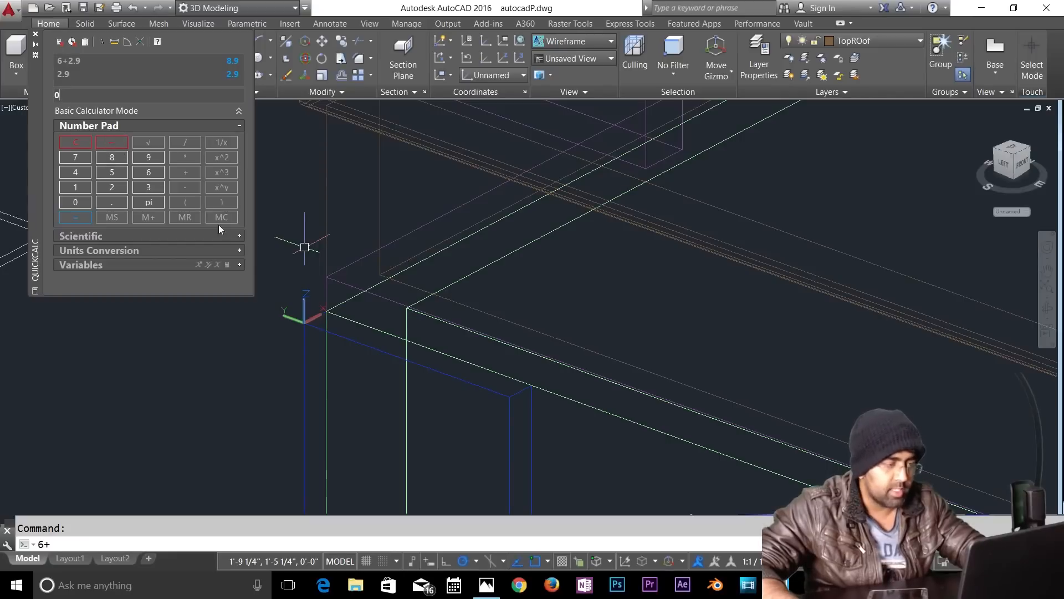
left_click(36, 35)
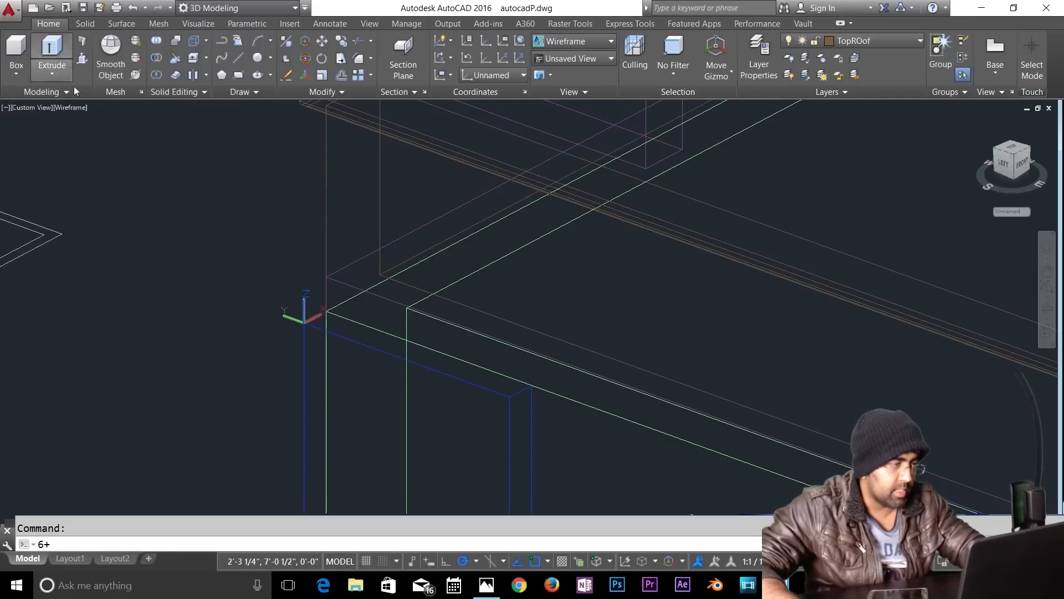
Step: Extrude the blue corner column's top face upward by 3.3'
left_click(361, 336)
key("Return")
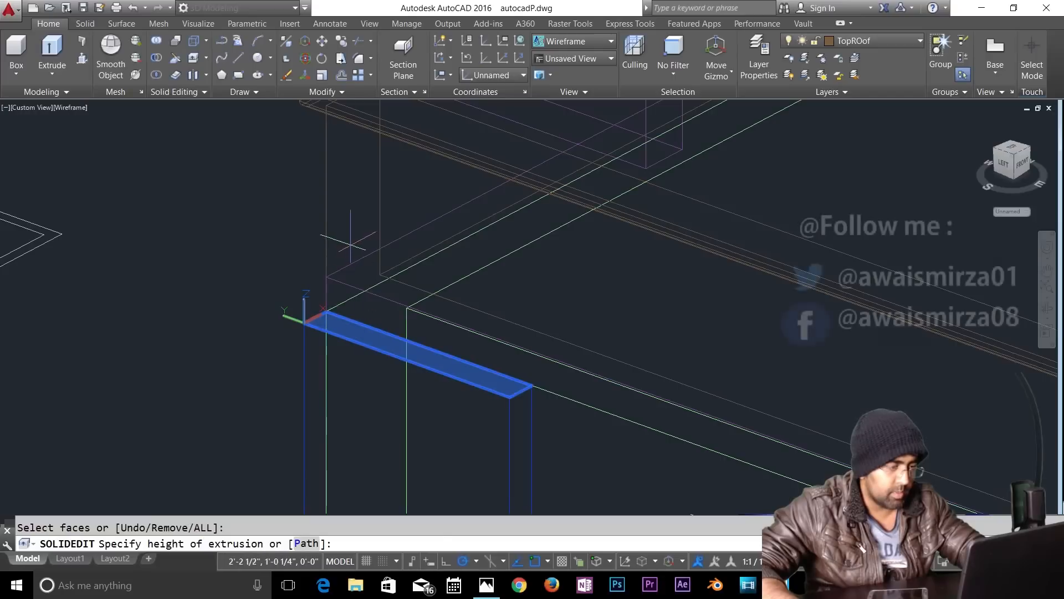
type("3.3'")
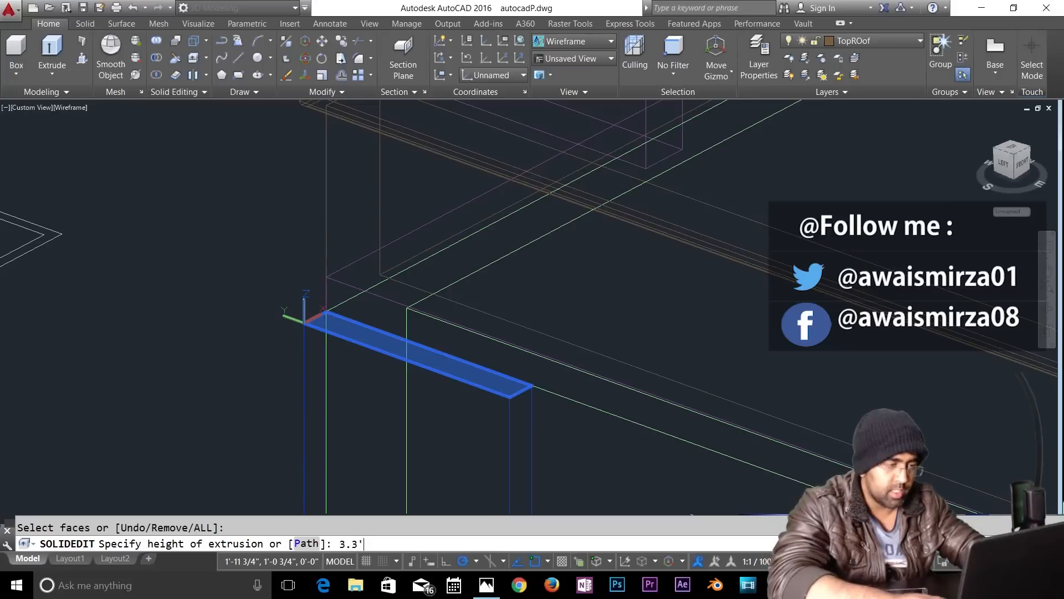
key("Return")
key("Return")
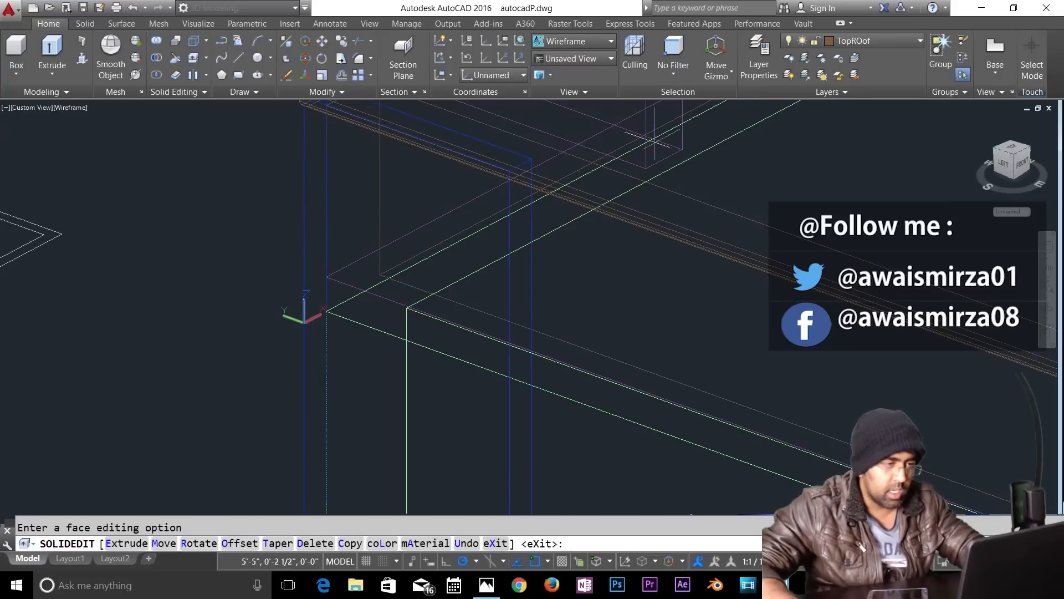
Step: Set the visual style of the model view to Shaded
left_click(610, 41)
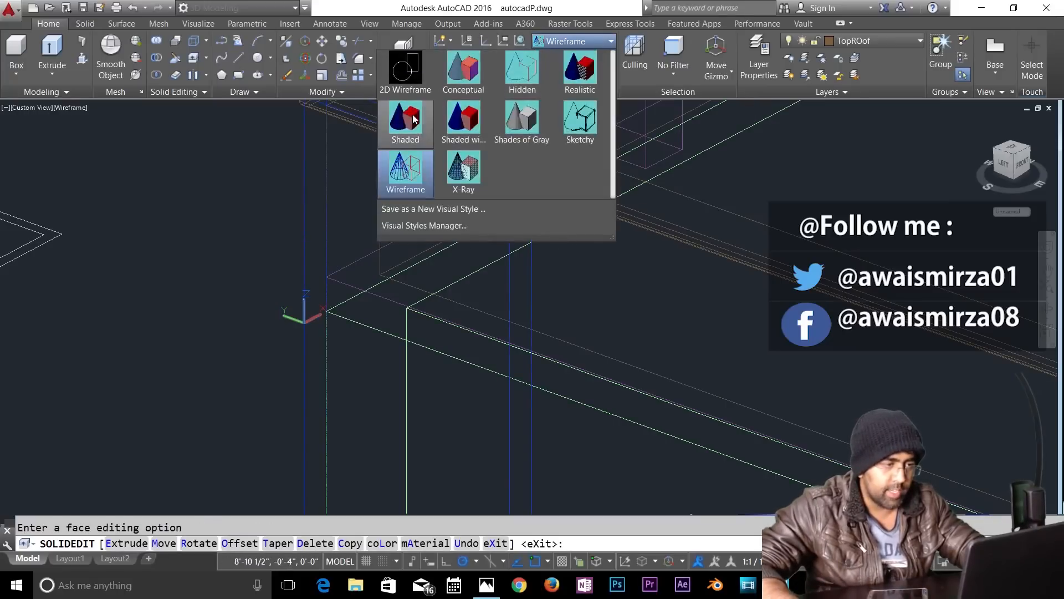
left_click(406, 124)
middle_click_drag(488, 272, 508, 418)
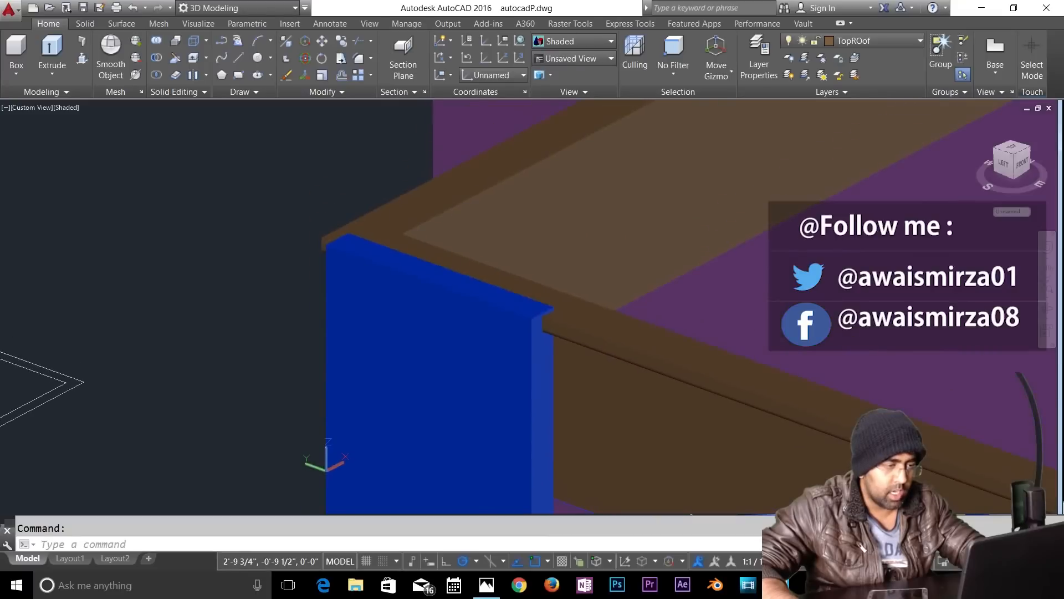
Step: Examine the extended blue column from the front, checking how its top meets the roof edge
mouse_move(551, 382)
middle_mouse_down("shift")
mouse_move(533, 387)
mouse_move(640, 418)
middle_mouse_up("shift")
scroll(575, 375, "down", 7)
scroll(575, 407, "up", 2)
scroll(630, 391, "down", 5)
middle_click_drag(827, 390, 670, 351, "shift")
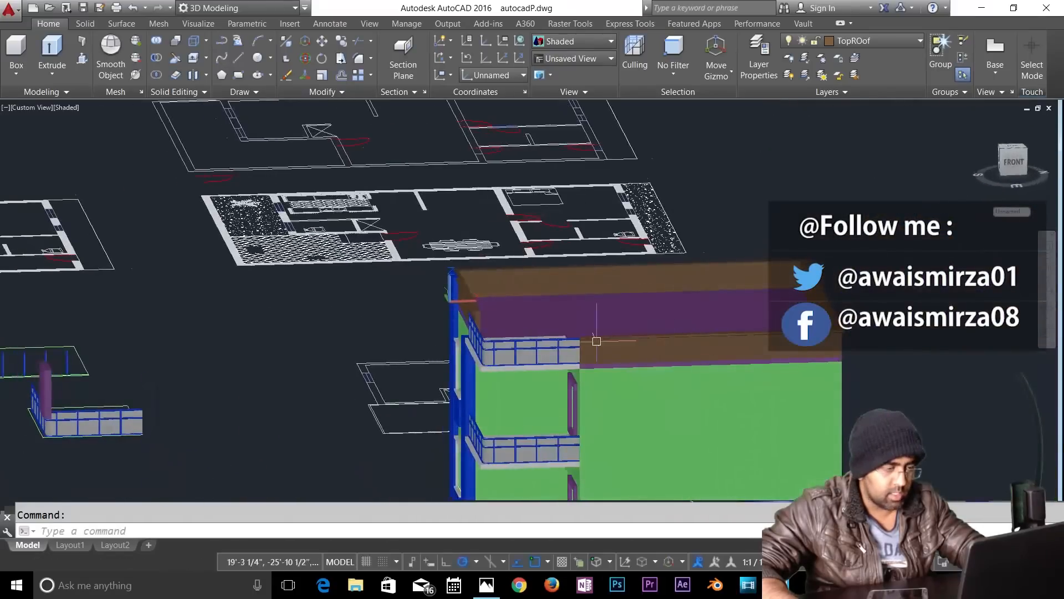
scroll(460, 276, "up", 3)
scroll(445, 285, "up", 2)
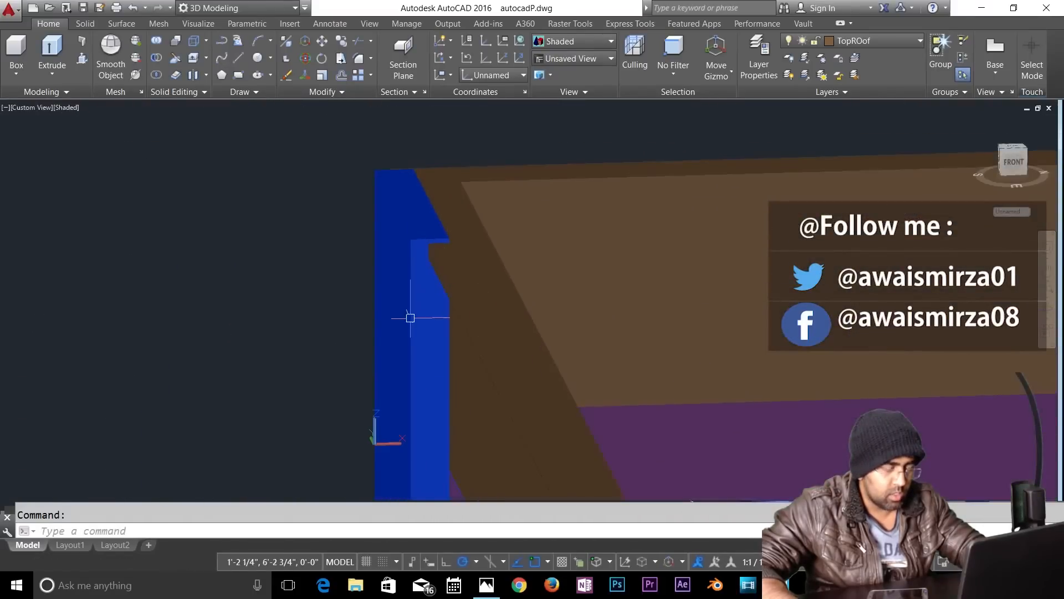
scroll(399, 218, "up", 2)
scroll(578, 309, "up", 2)
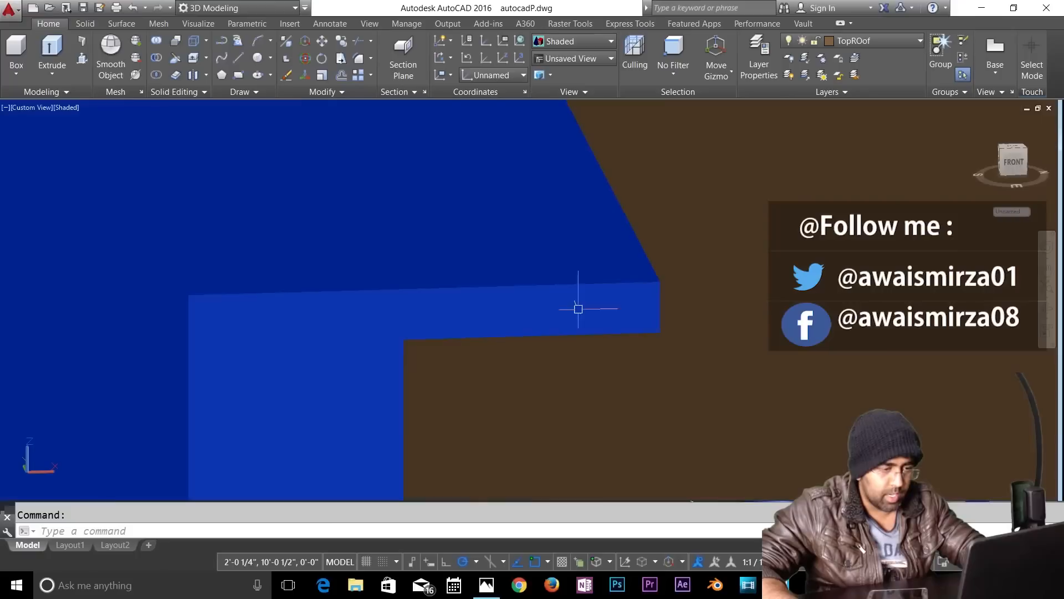
Step: Try to move the blue corner column's top face vertically by -3, using its outer top corner as base point
scroll(555, 275, "down", 2)
mouse_move(504, 276)
middle_mouse_down("shift")
mouse_move(496, 301)
mouse_move(499, 288)
mouse_move(568, 329)
mouse_move(691, 335)
mouse_move(780, 307)
mouse_move(798, 290)
mouse_move(791, 255)
mouse_move(789, 299)
mouse_move(764, 304)
middle_mouse_up("shift")
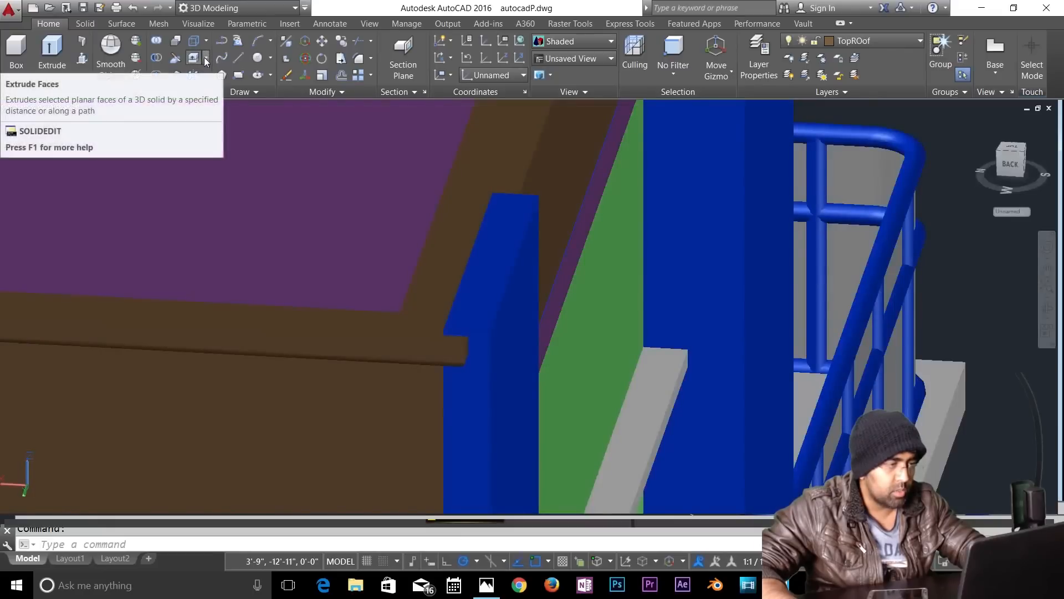
left_click(206, 58)
left_click(170, 146)
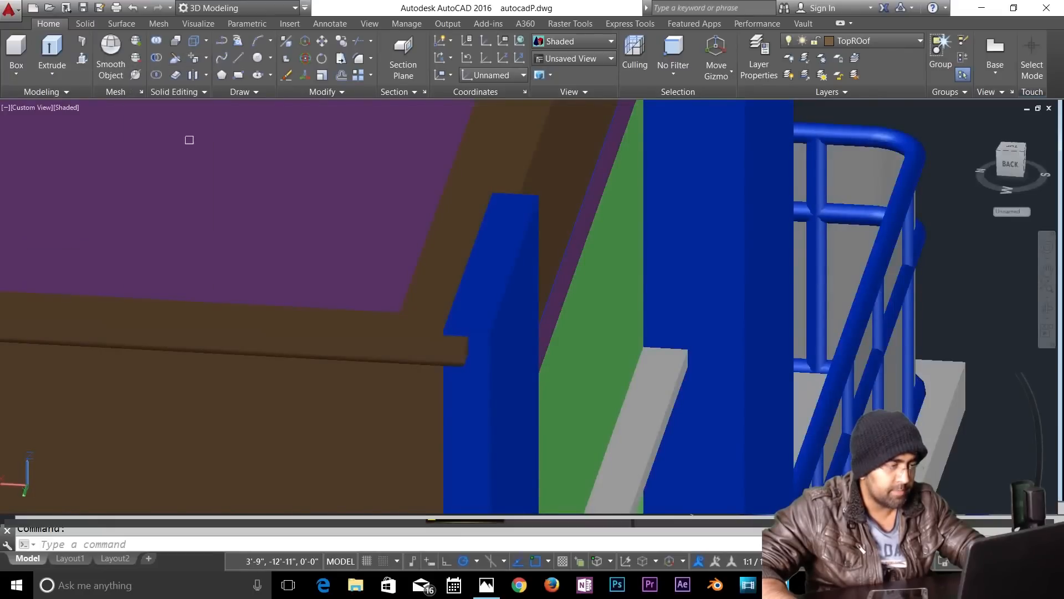
left_click(482, 274)
key("Return")
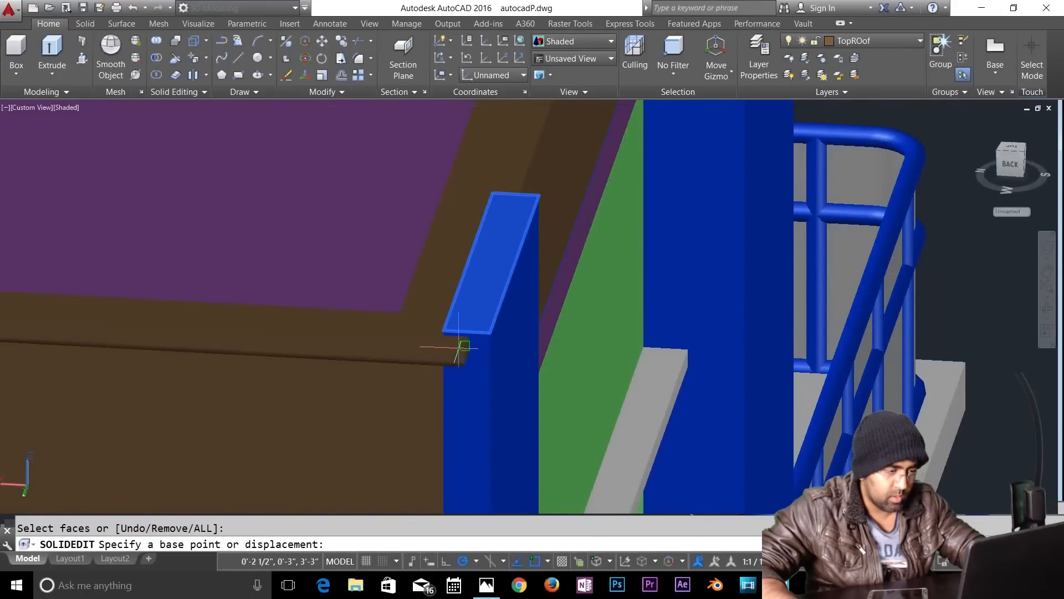
left_click(489, 332)
scroll(488, 335, "up", 4)
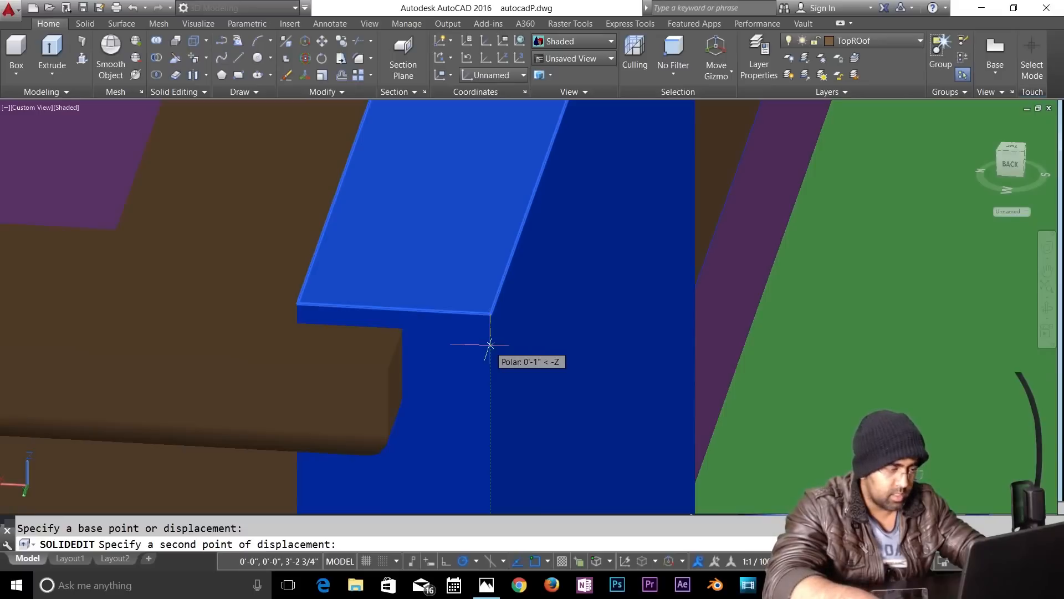
type("-3")
key("Return")
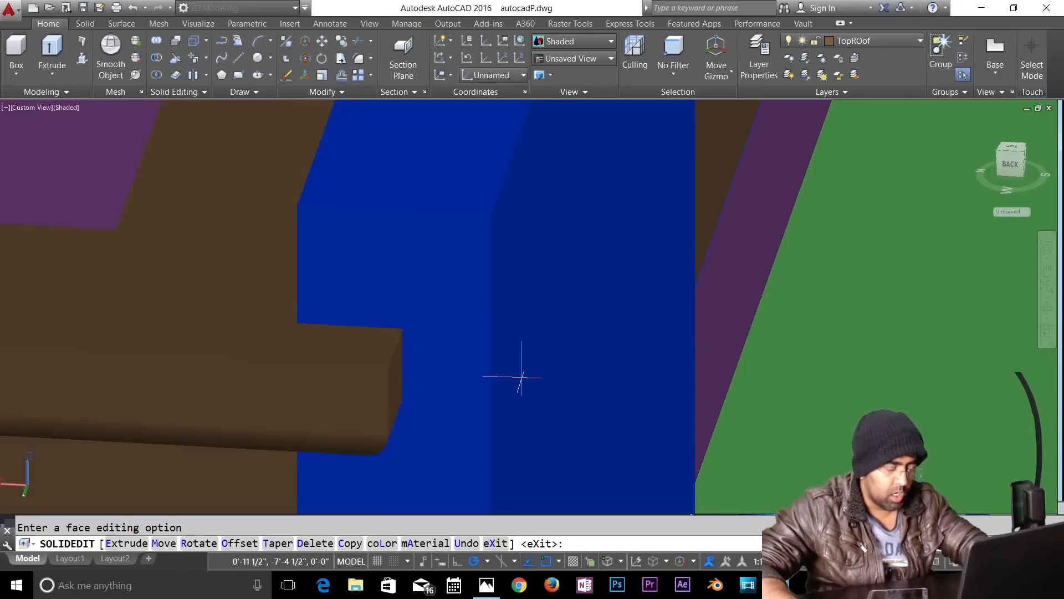
scroll(522, 377, "down", 5)
key("Escape")
scroll(484, 304, "up", 4)
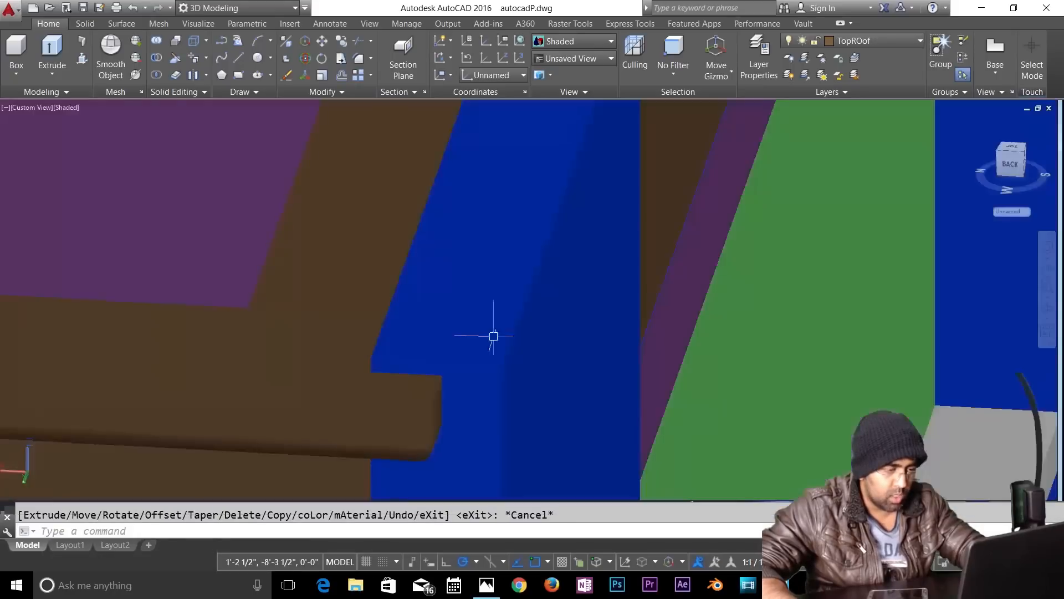
scroll(448, 368, "up", 3)
key("Escape")
type("l")
key("Return")
key("Escape")
key("Escape")
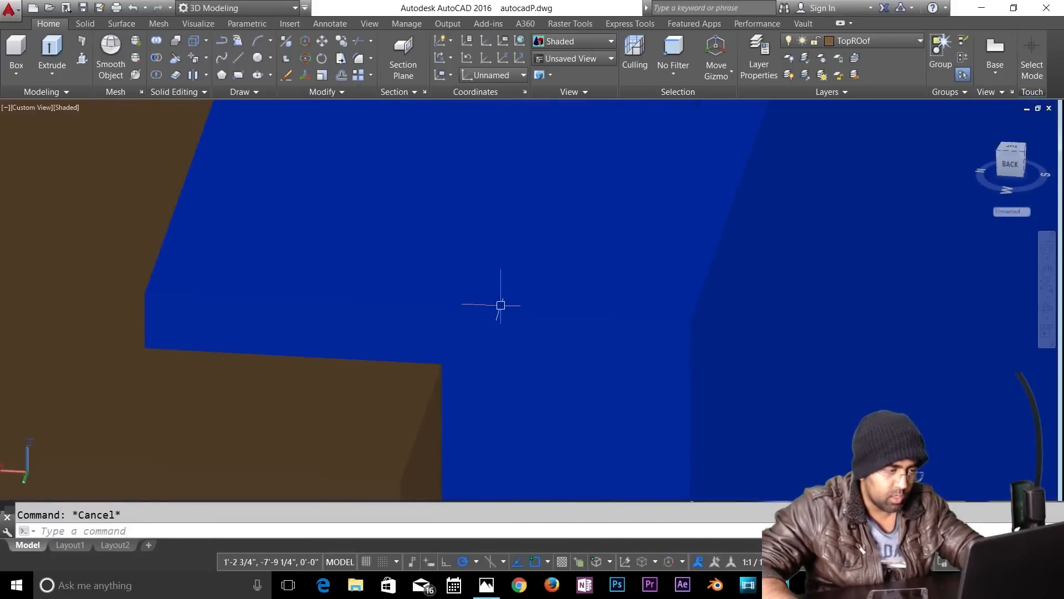
scroll(500, 304, "down", 5)
scroll(507, 282, "up", 2)
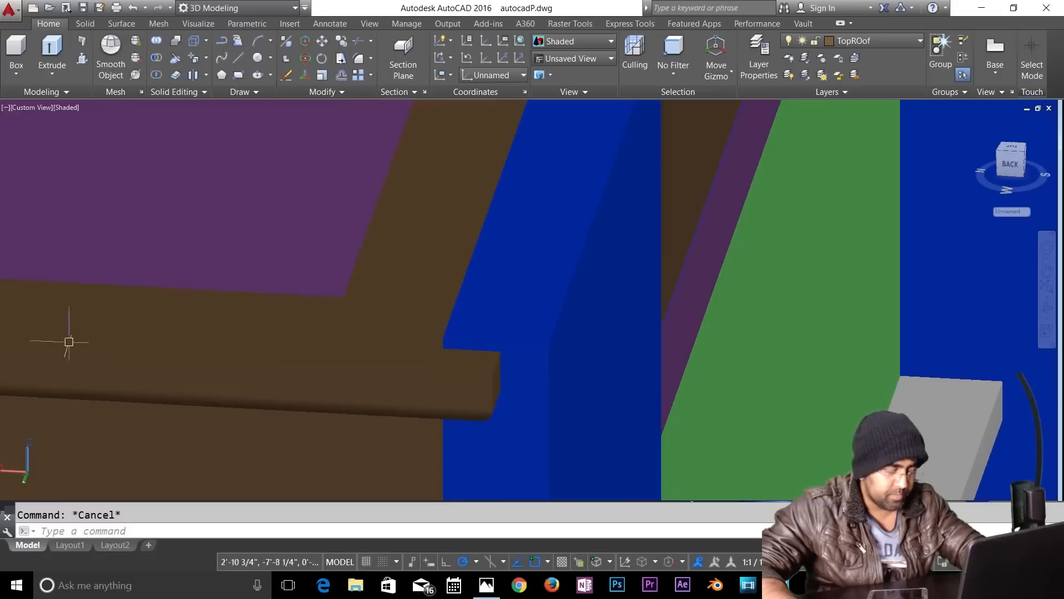
Step: Move the UCS origin to the blue corner column's outer top corner, aligned with the column's side face
left_click(28, 472)
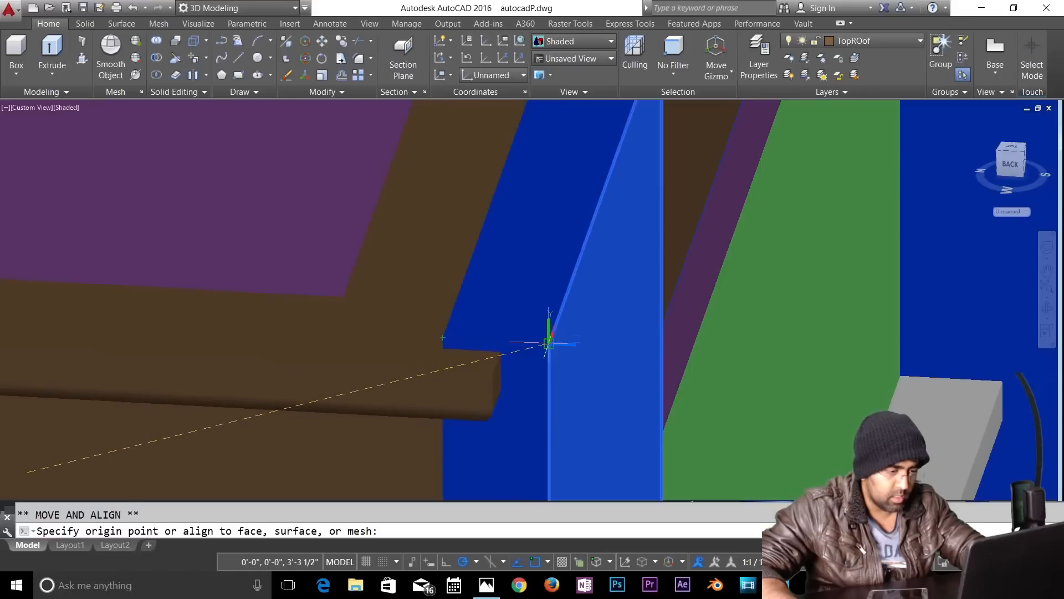
left_click(550, 345)
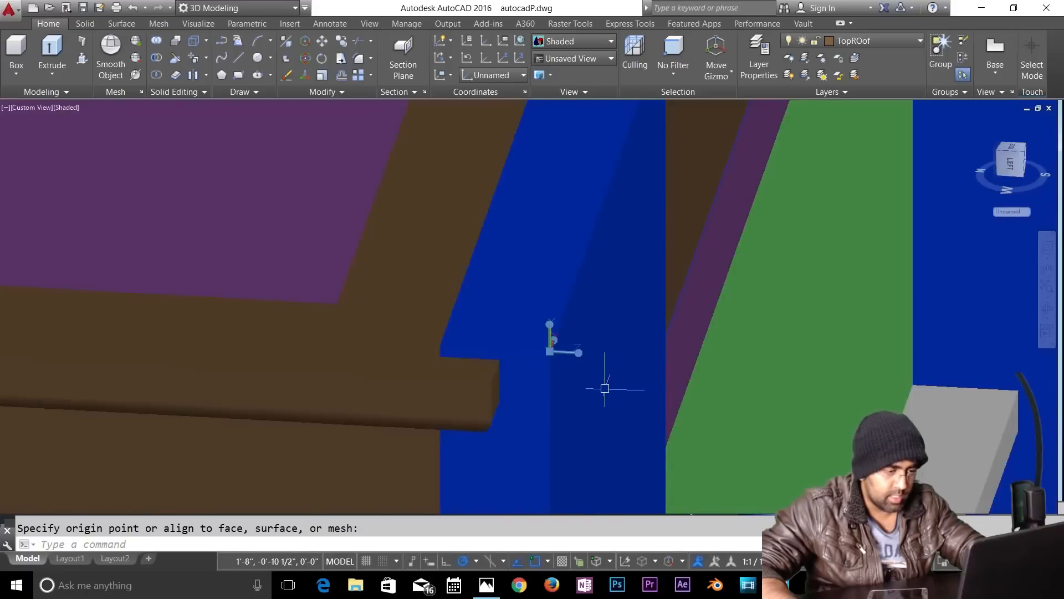
key("Escape")
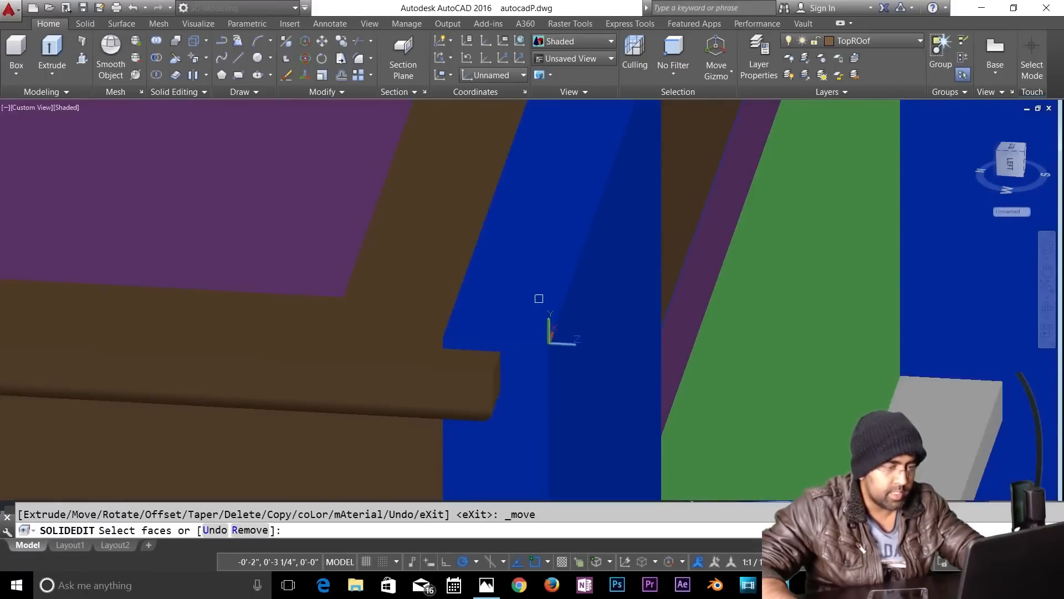
left_click(511, 304)
key("Return")
key("Escape")
key("Return")
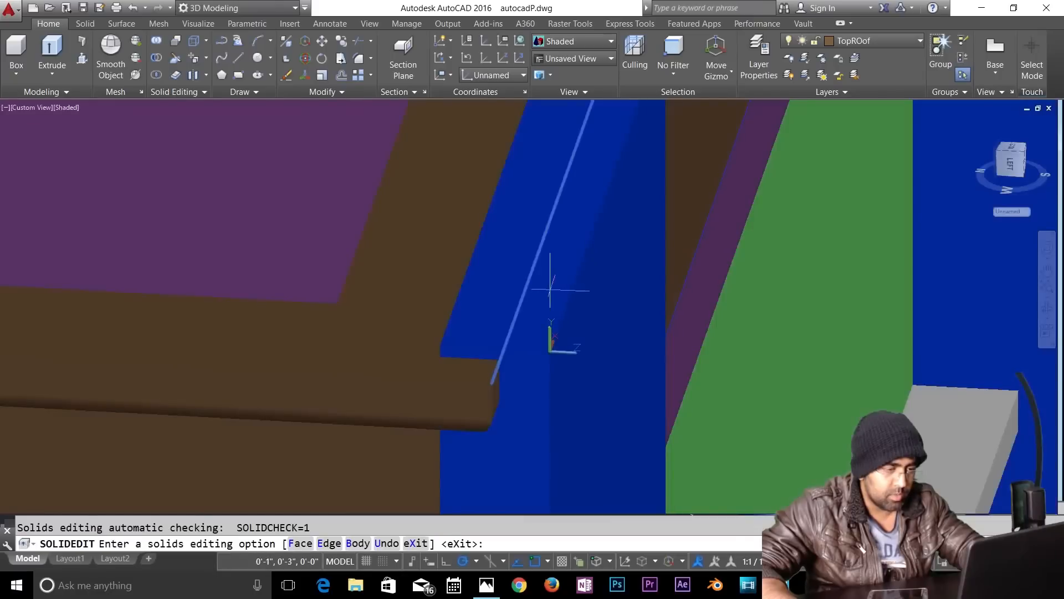
key("Escape")
left_click(198, 61)
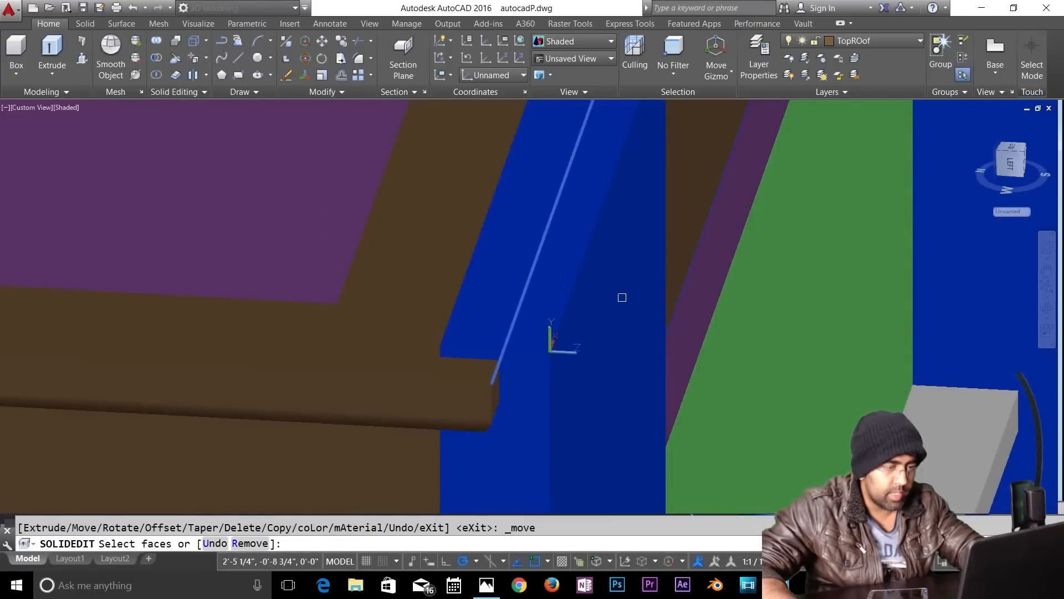
left_click(556, 289)
key("Escape")
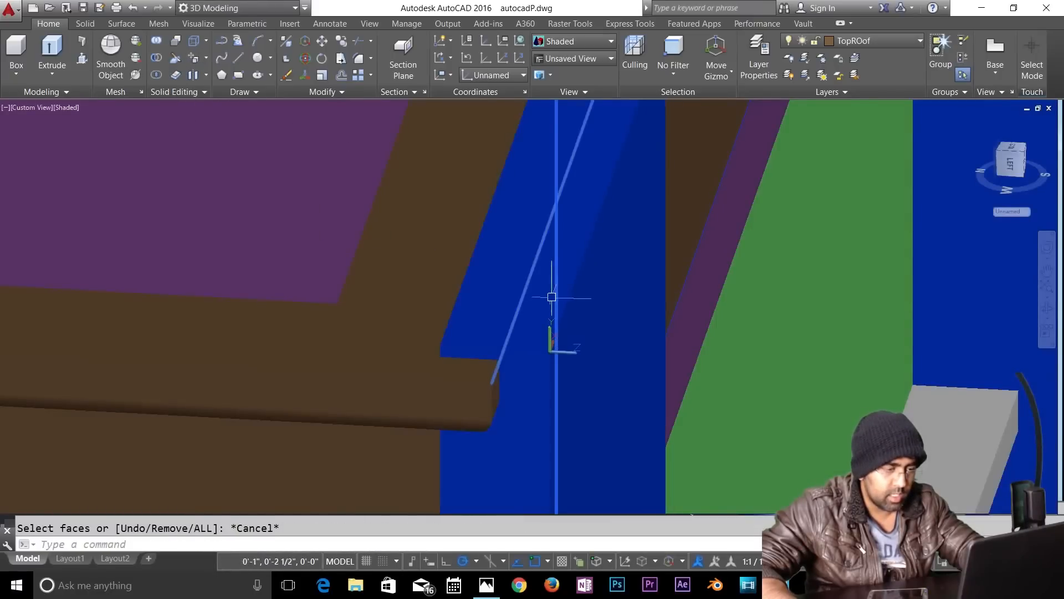
Step: Examine the top roof edge from the blue corner column along to the column beside the railed balconies
scroll(579, 380, "down", 3)
middle_click_drag(589, 379, 536, 404)
middle_click_drag(599, 381, 454, 462, "shift")
scroll(423, 326, "down", 3)
middle_click_drag(423, 326, 700, 292)
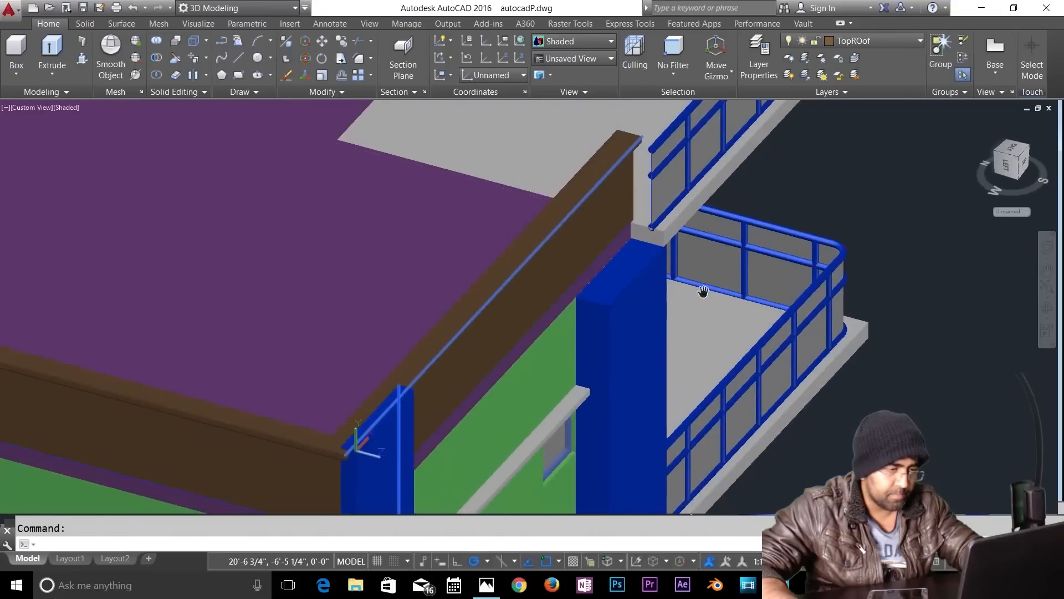
scroll(698, 277, "up", 2)
scroll(699, 233, "up", 3)
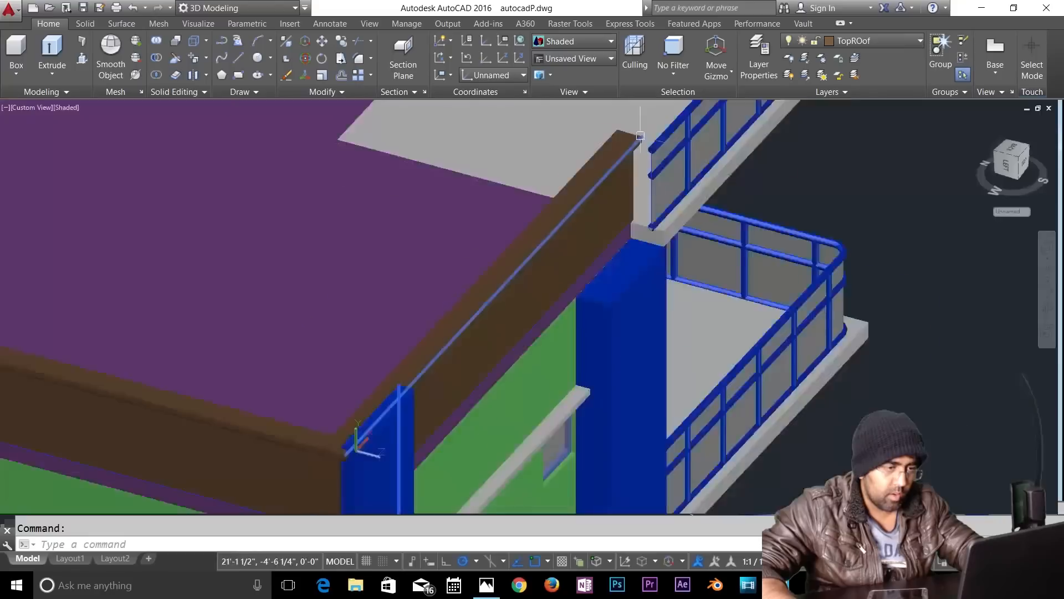
Step: Move the blue corner column's top face down about 3/4" to the level of the brown roof edge
scroll(551, 340, "down", 1)
middle_click_drag(551, 339, 778, 127)
scroll(428, 404, "up", 3)
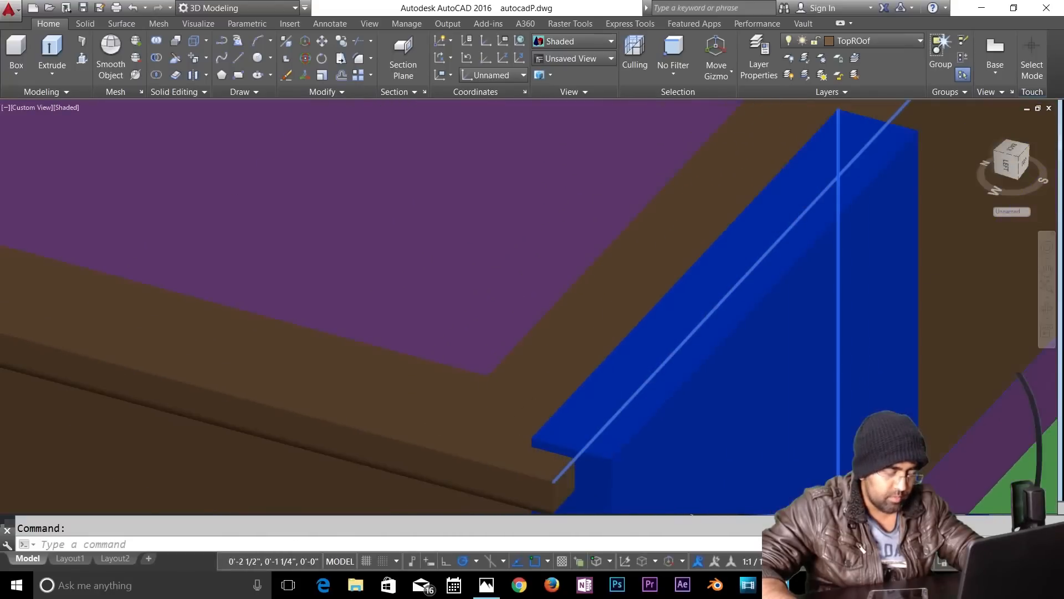
scroll(630, 424, "up", 3)
middle_click_drag(593, 486, 629, 268)
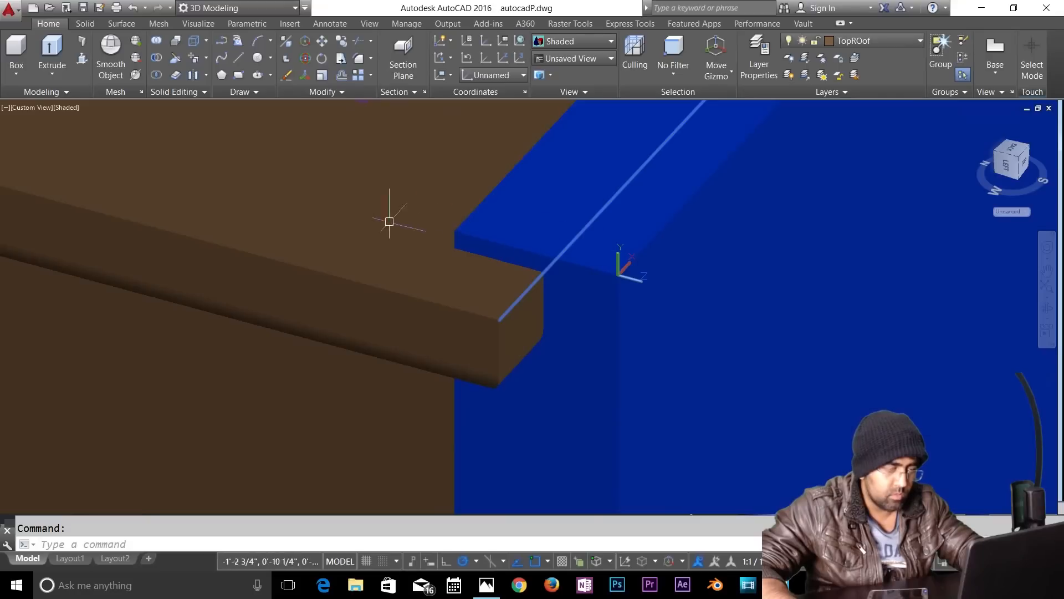
left_click(195, 59)
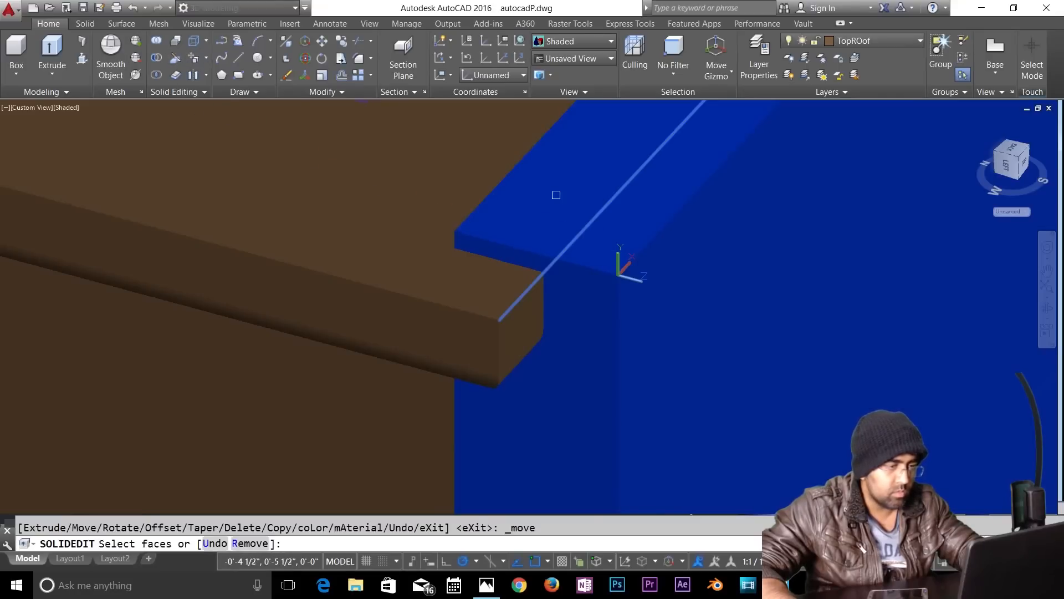
left_click(550, 202)
key("Return")
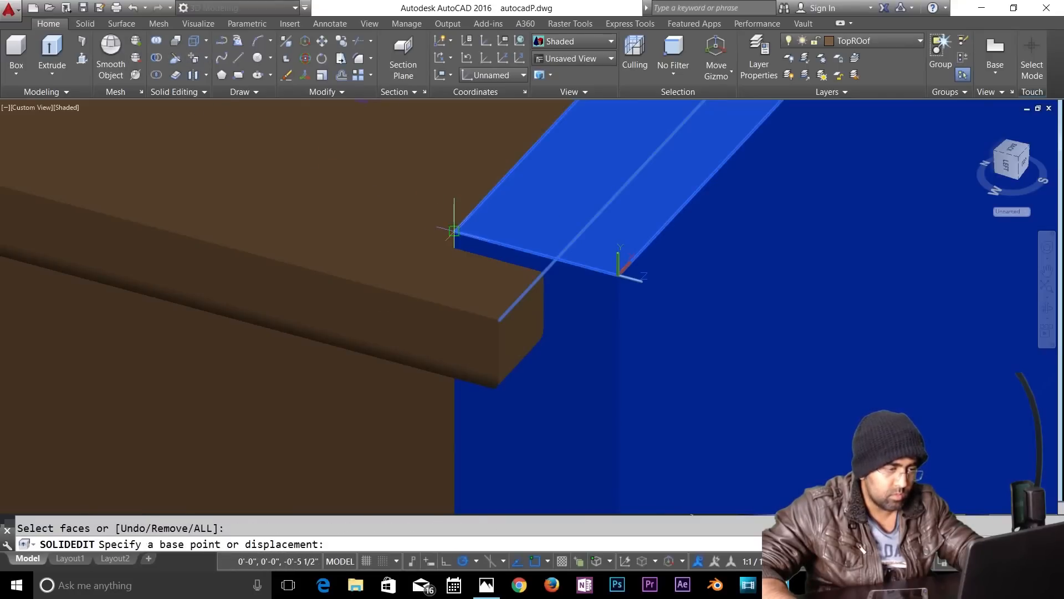
left_click(454, 230)
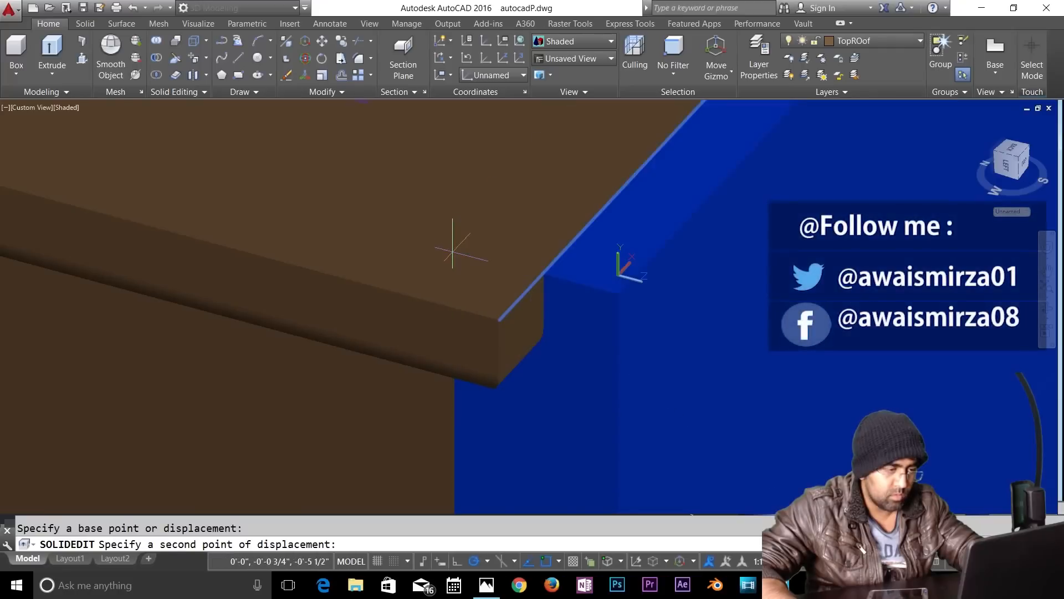
left_click(452, 251)
scroll(538, 282, "up", 3)
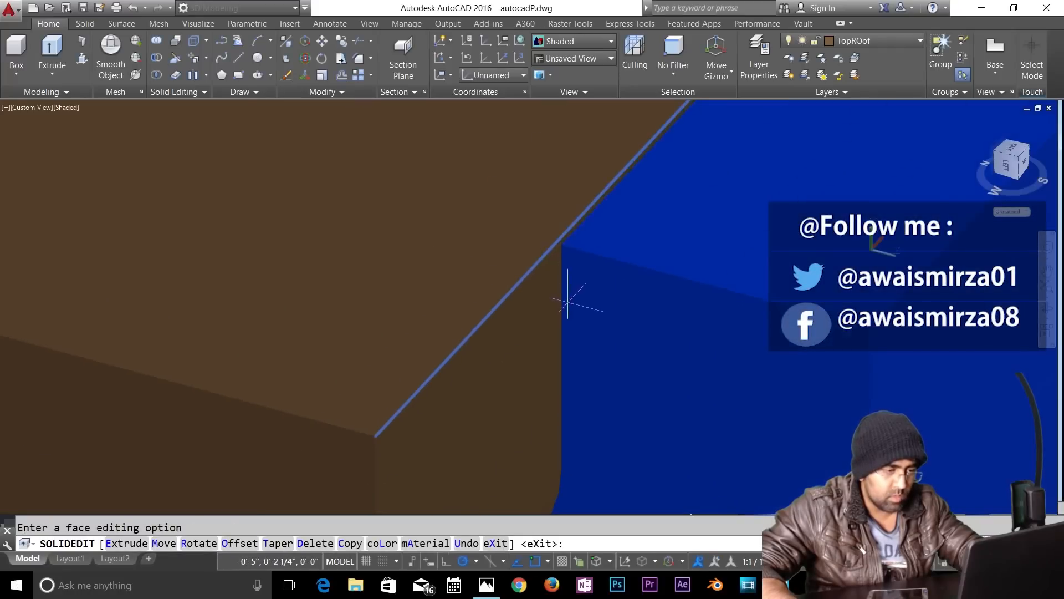
scroll(569, 299, "down", 6)
middle_click_drag(689, 243, 217, 438)
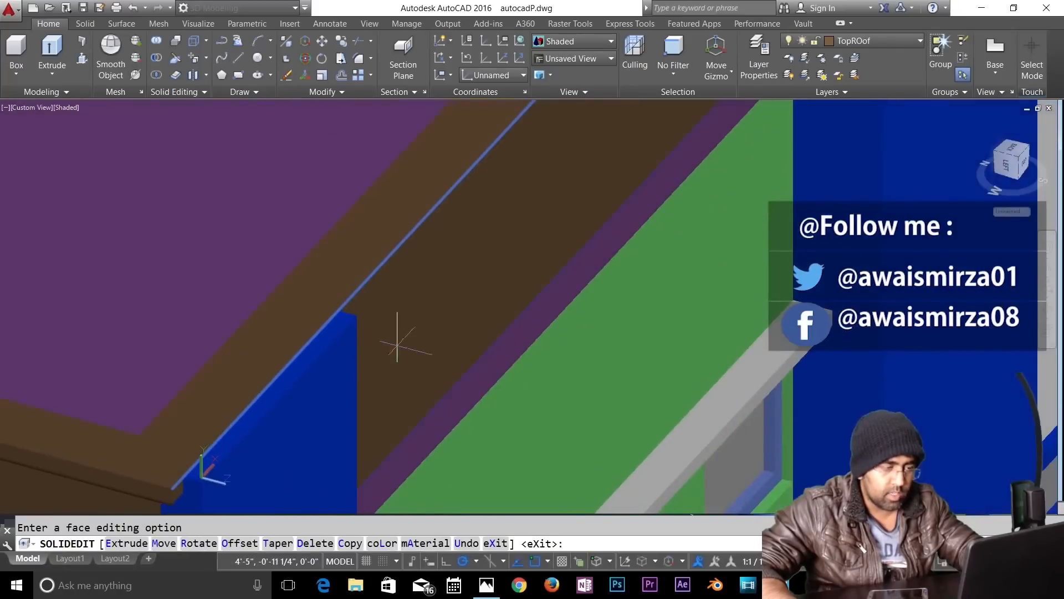
scroll(399, 339, "down", 4)
mouse_move(610, 171)
middle_mouse_down()
mouse_move(565, 318)
mouse_move(596, 180)
middle_mouse_up()
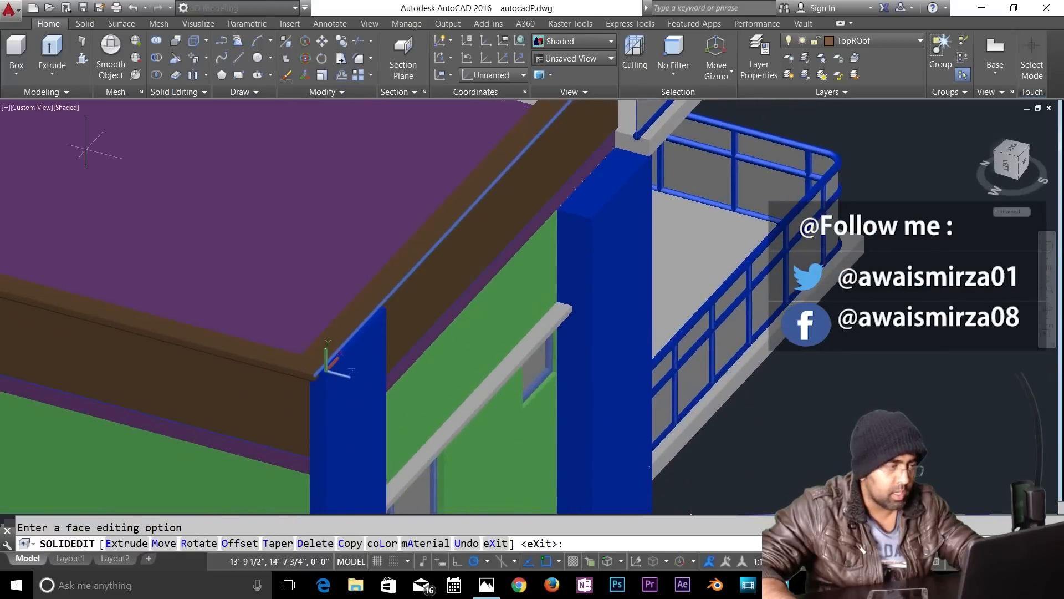
left_click(194, 59)
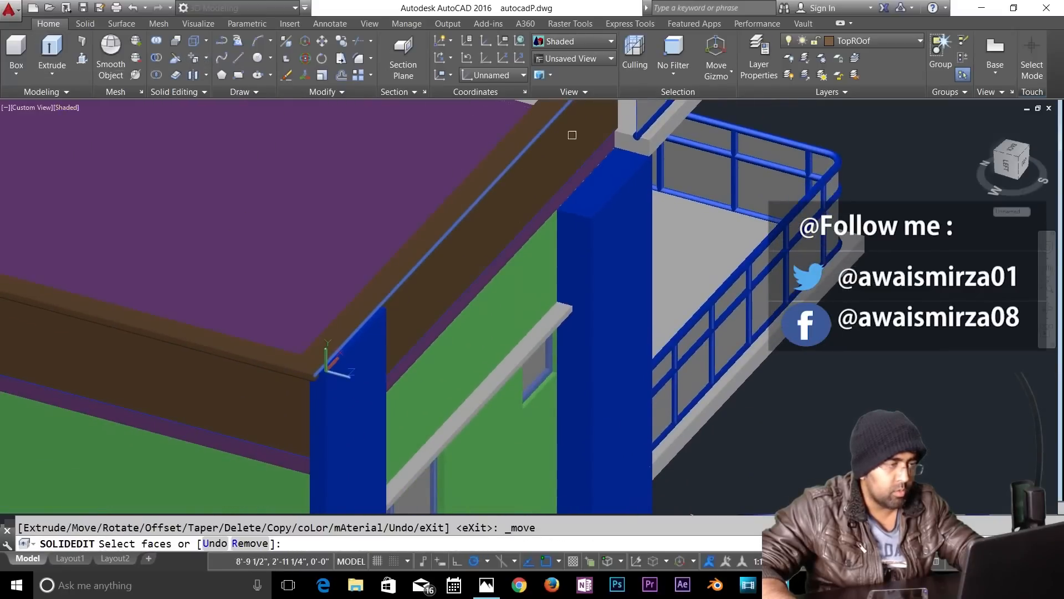
left_click(615, 170)
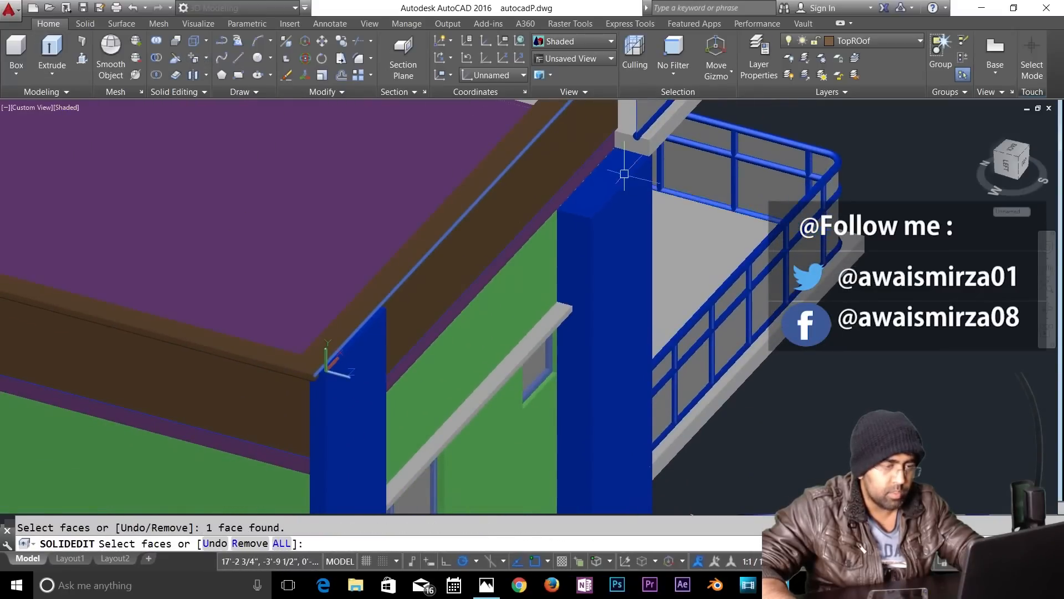
key("Escape")
Step: Move the top face of the blue column beside the balconies up to the top of the brown roof edge
left_click(194, 59)
scroll(554, 233, "up", 5)
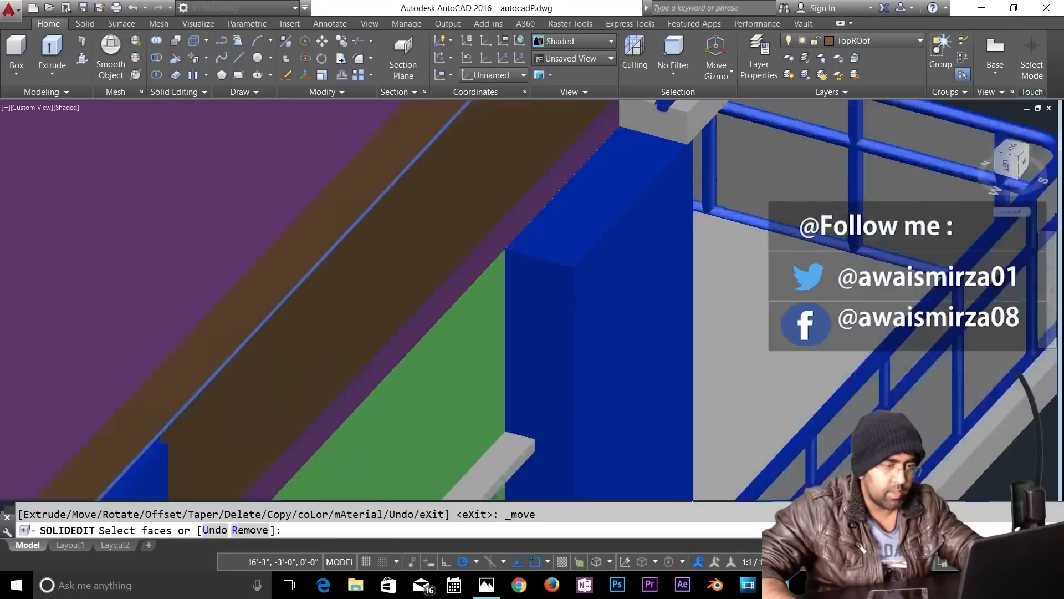
left_click(543, 271)
key("Return")
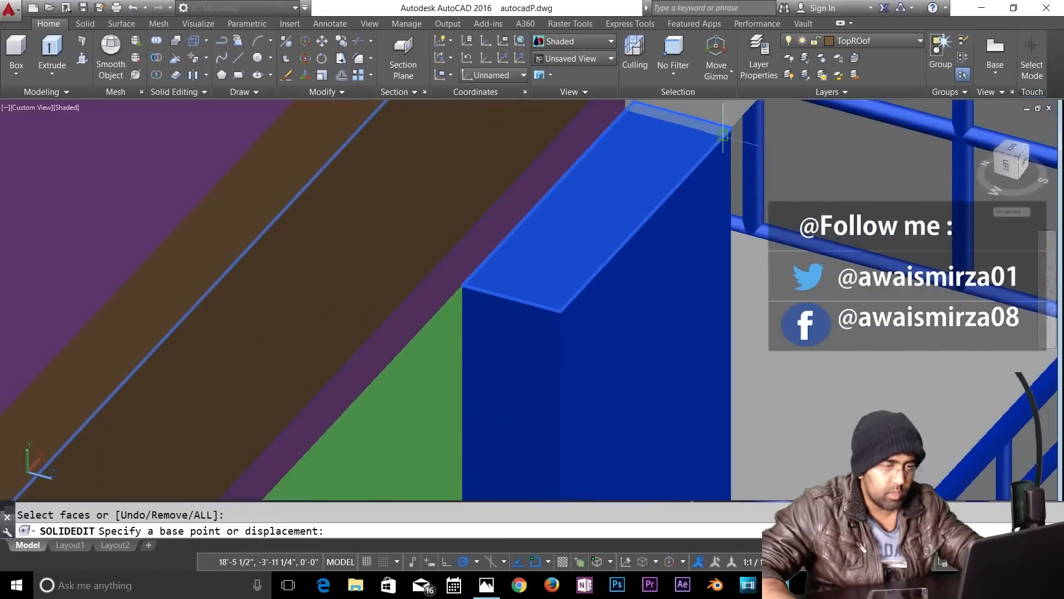
middle_click_drag(682, 161, 719, 258, "shift")
scroll(720, 247, "up", 3)
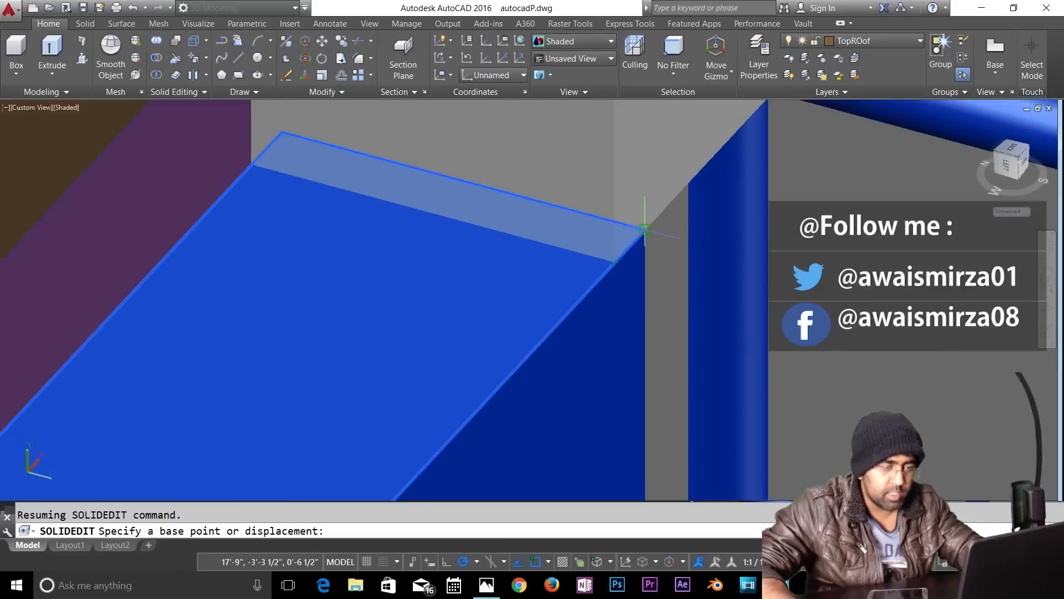
scroll(644, 229, "down", 3)
middle_click_drag(555, 335, 677, 204)
scroll(676, 204, "down", 2)
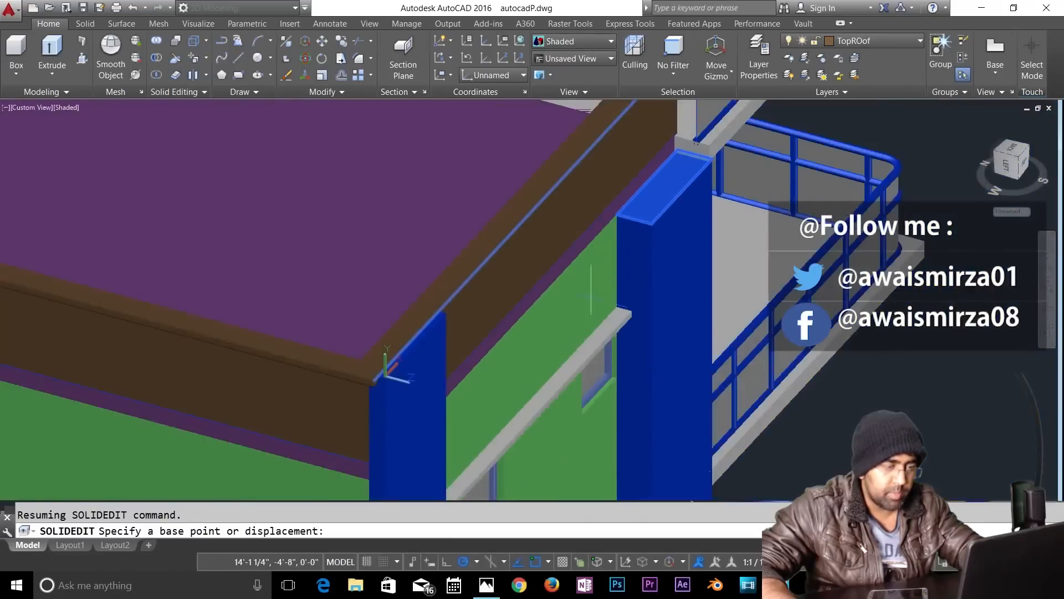
left_click(616, 212)
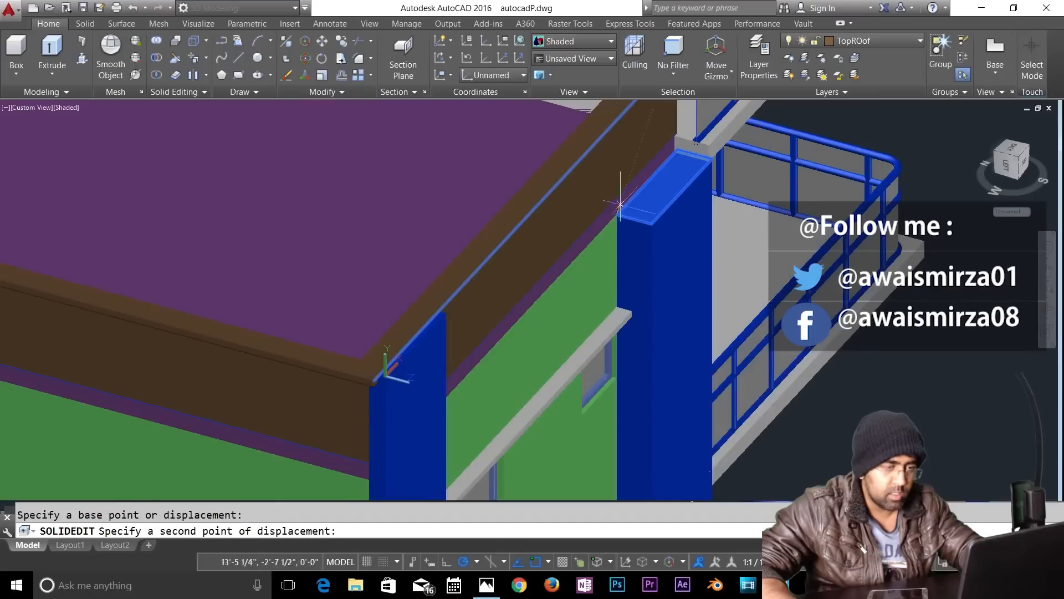
left_click(623, 111)
scroll(765, 227, "up", 4)
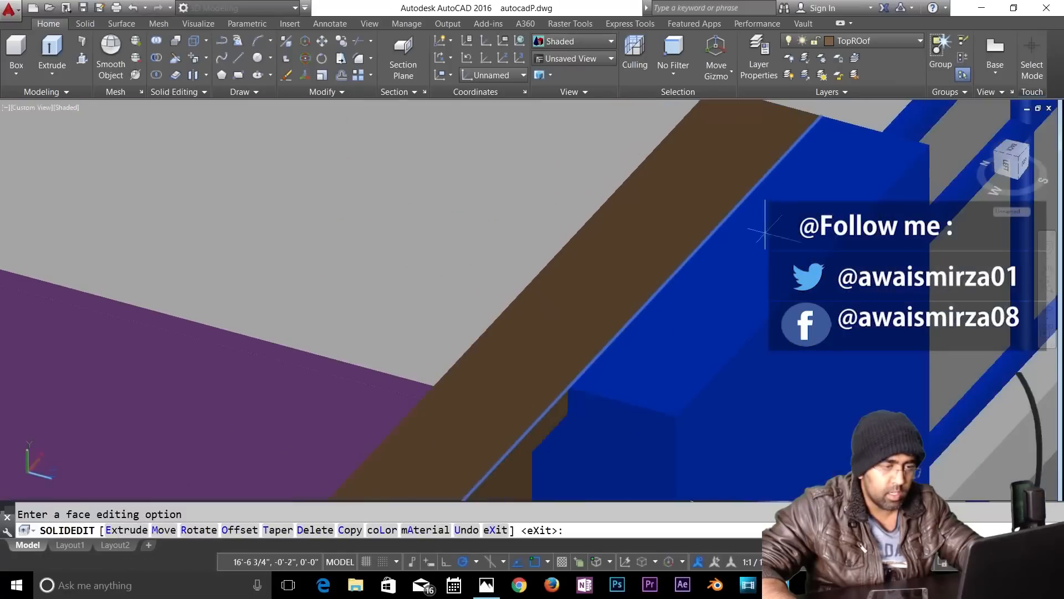
key("Escape")
Step: Reset the UCS to the World coordinate system
scroll(765, 227, "down", 4)
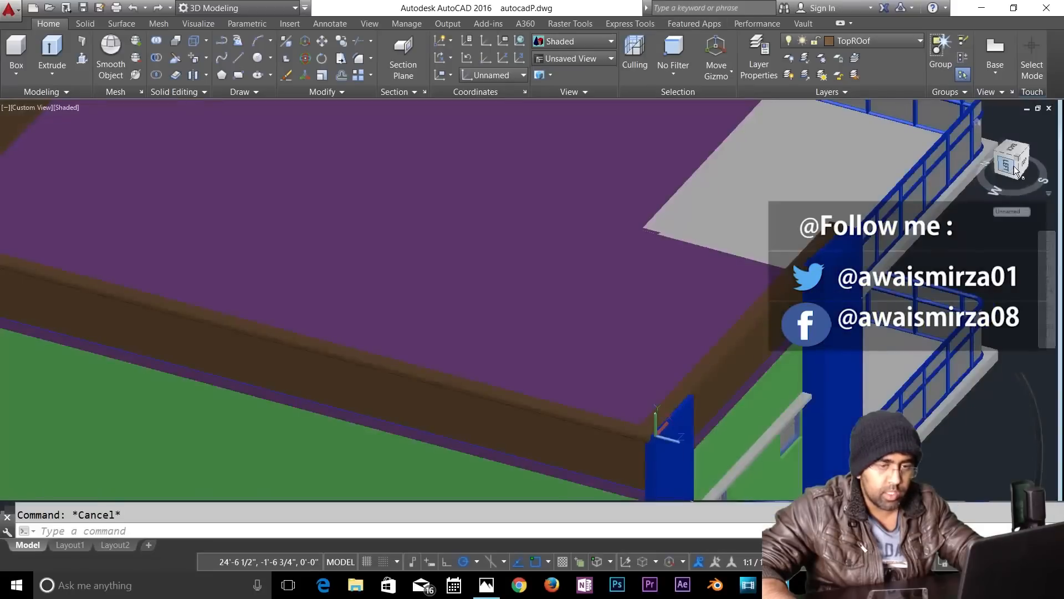
left_click(1014, 162)
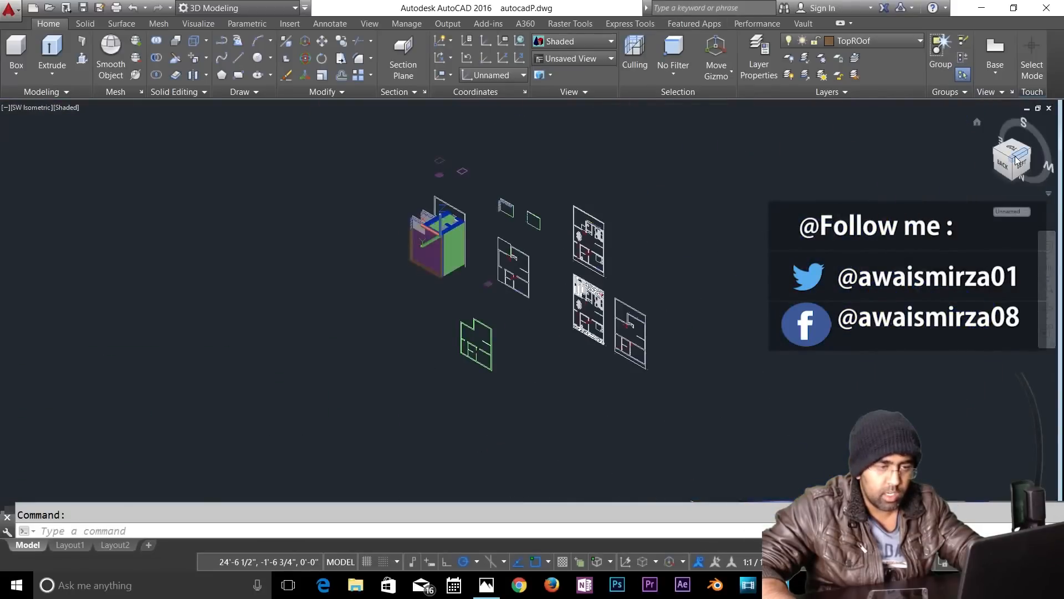
left_click(1014, 155)
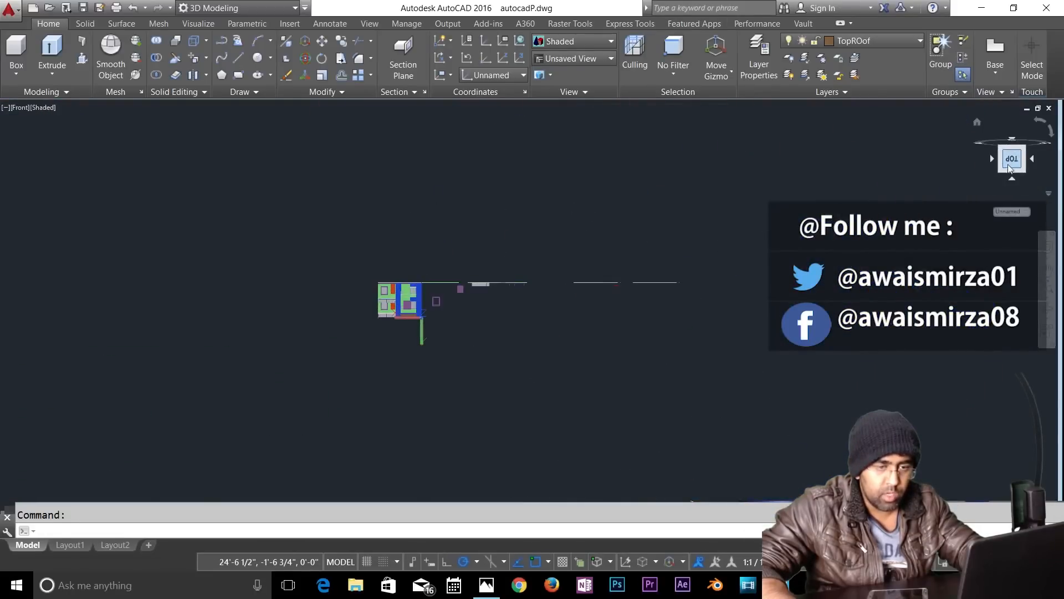
left_click(1001, 170)
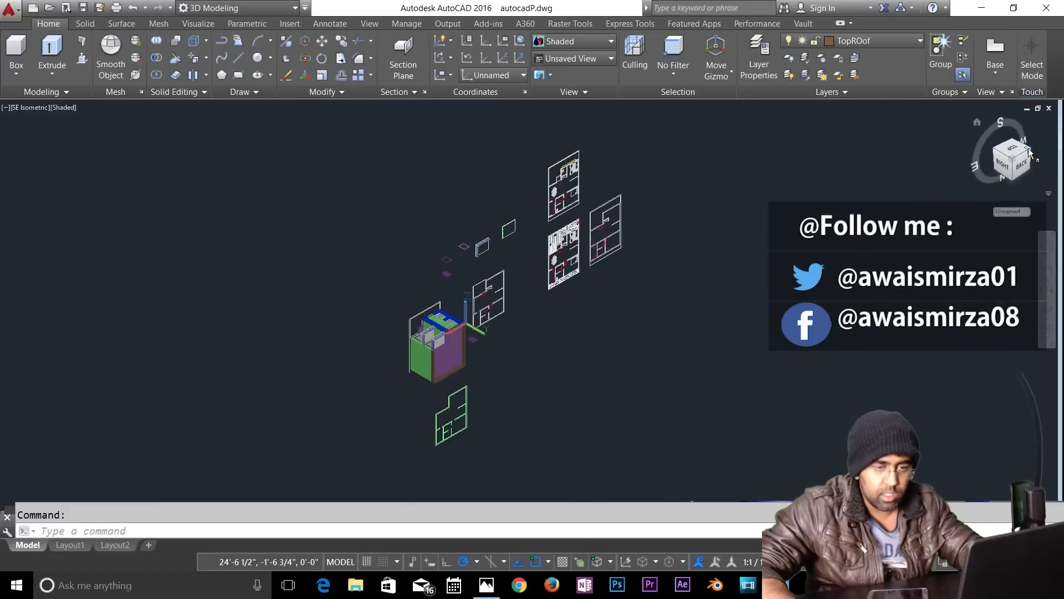
left_click(996, 150)
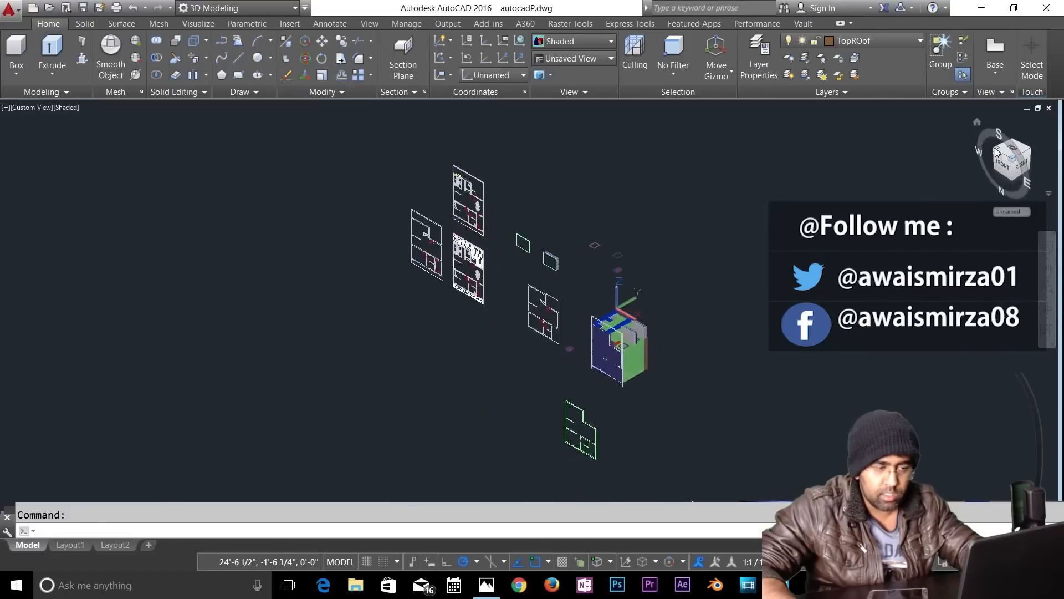
key("Escape")
type("UCS")
key("Return")
key("Return")
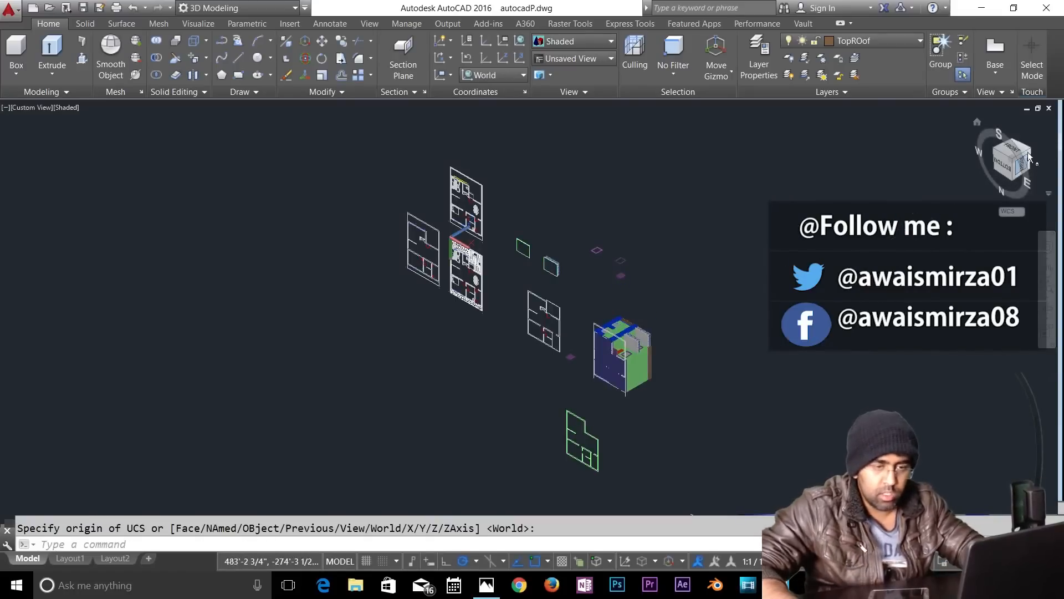
Step: Delete the leftover 2D wall line running along the base of the house's long side wall
left_click(1001, 164)
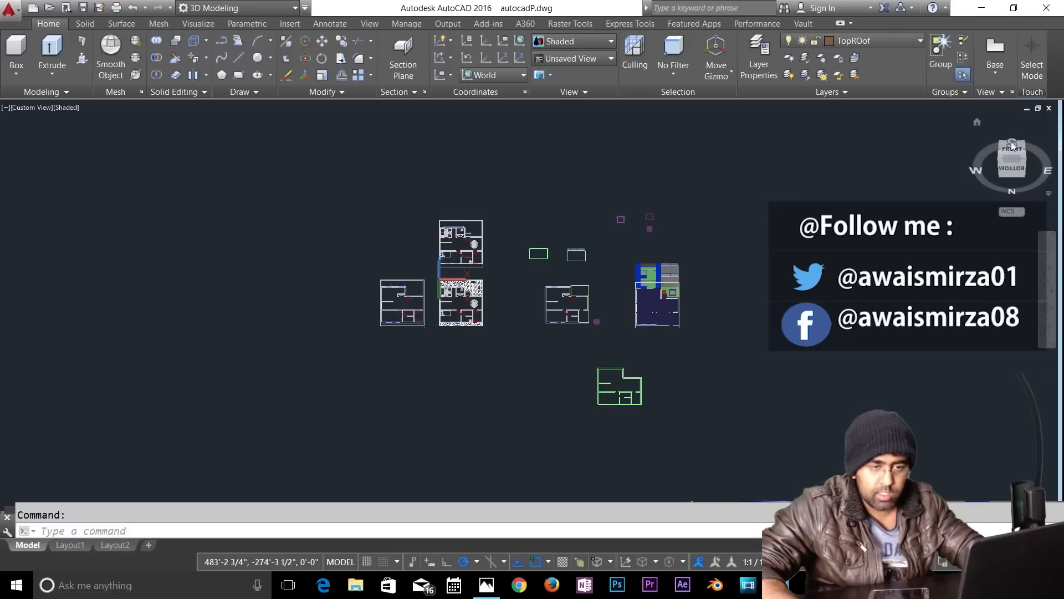
left_click(1025, 141)
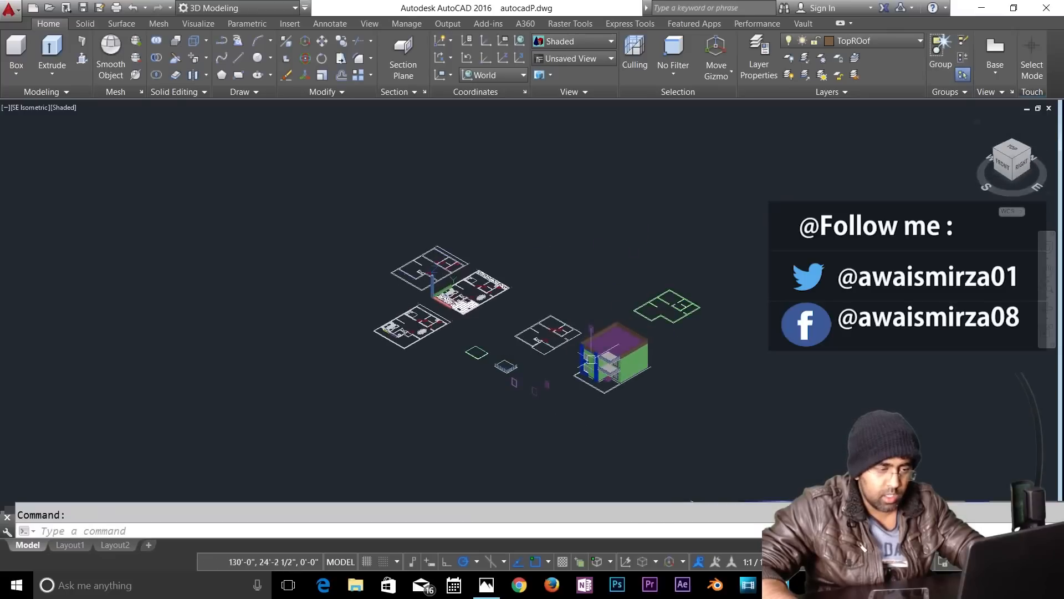
scroll(591, 359, "up", 10)
scroll(595, 281, "up", 5)
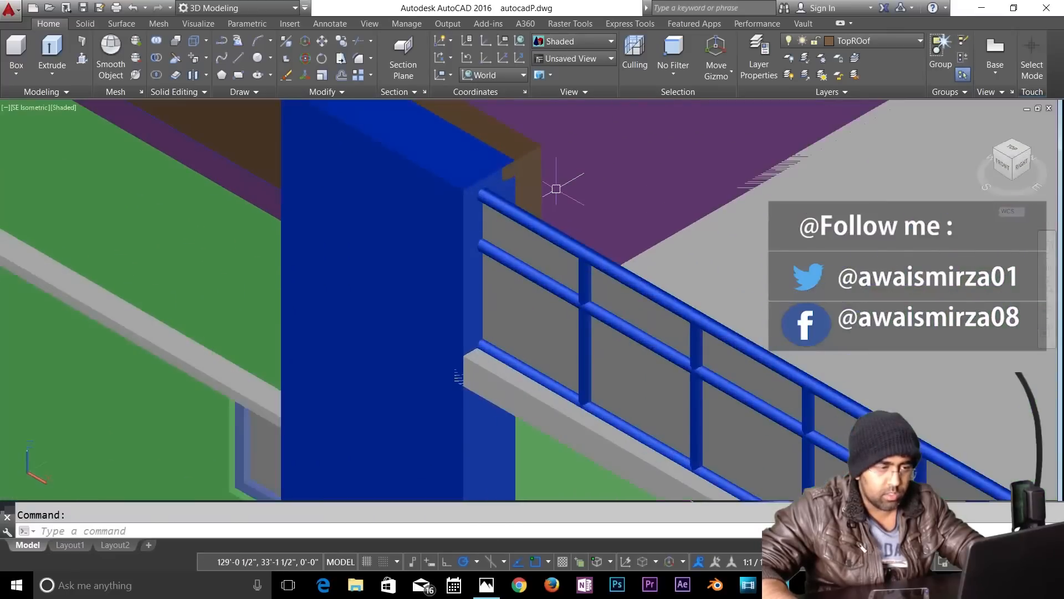
scroll(614, 250, "down", 8)
middle_click_drag(639, 290, 721, 333, "shift")
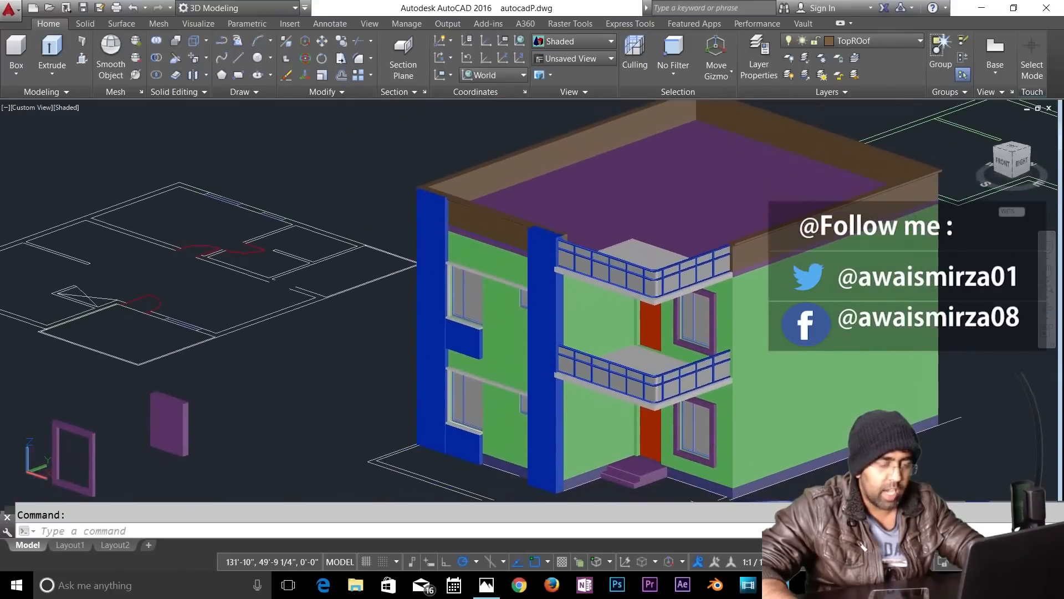
left_click(956, 428)
left_click(938, 440)
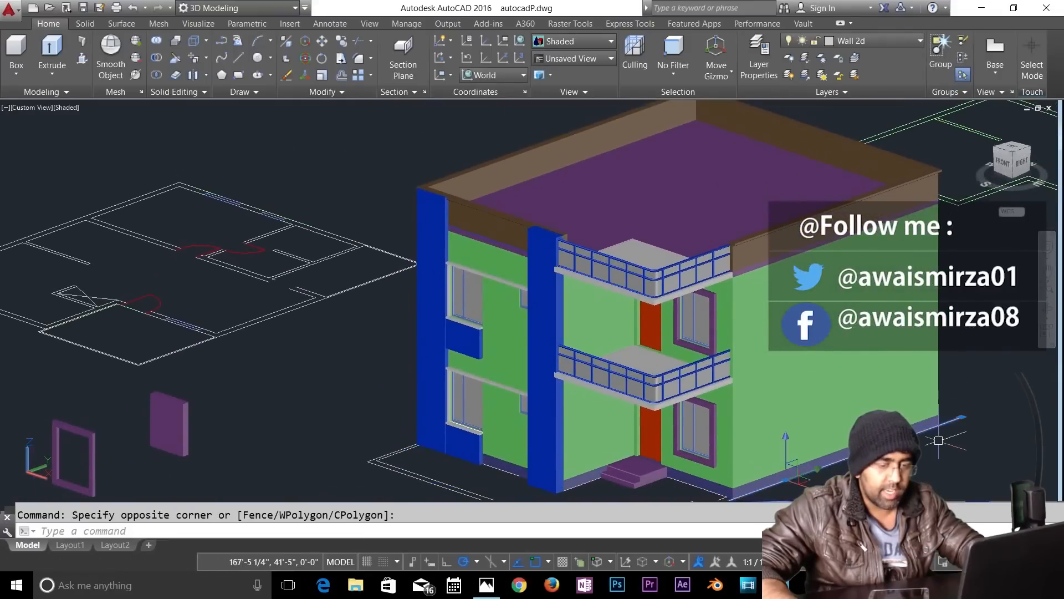
key("Delete")
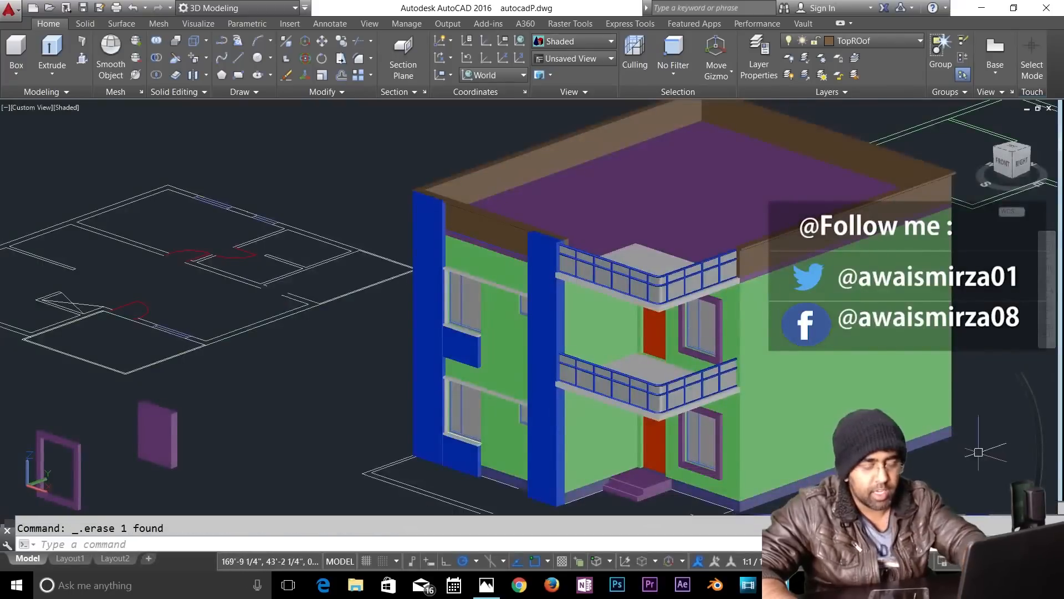
Step: Draw a line from the outer corner of the ground outline in front of the house back to the side wall's base
middle_click_drag(676, 316, 710, 349, "shift")
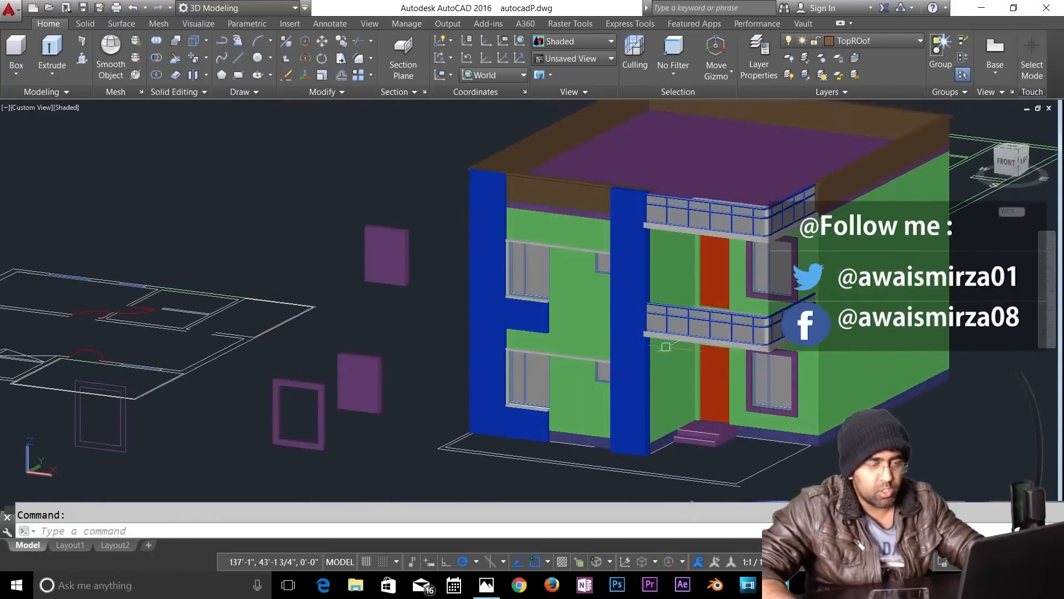
middle_click_drag(767, 317, 656, 252)
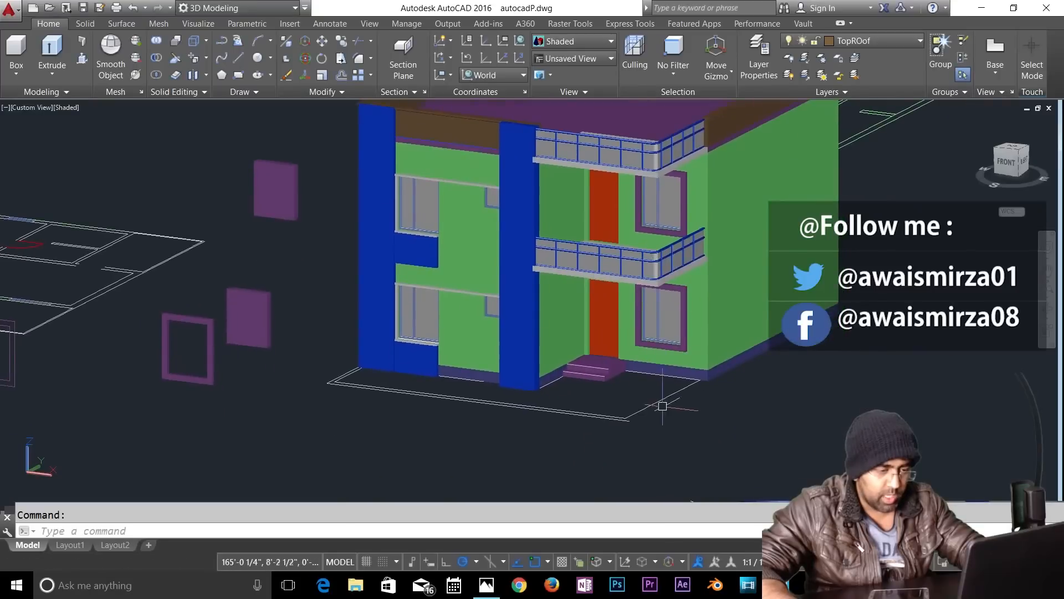
scroll(661, 406, "up", 6)
type("l")
key("Return")
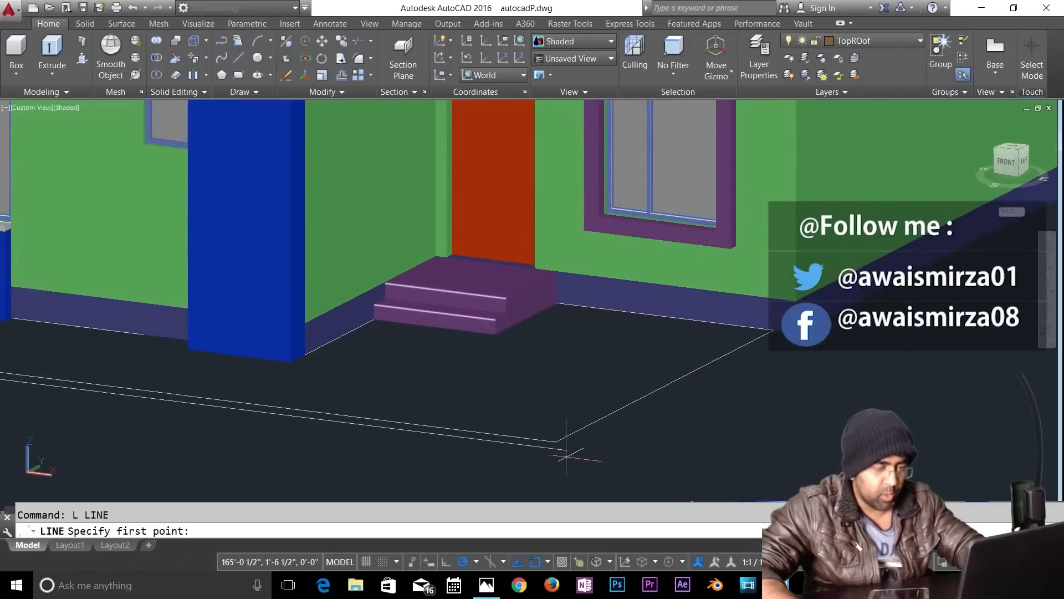
left_click(566, 446)
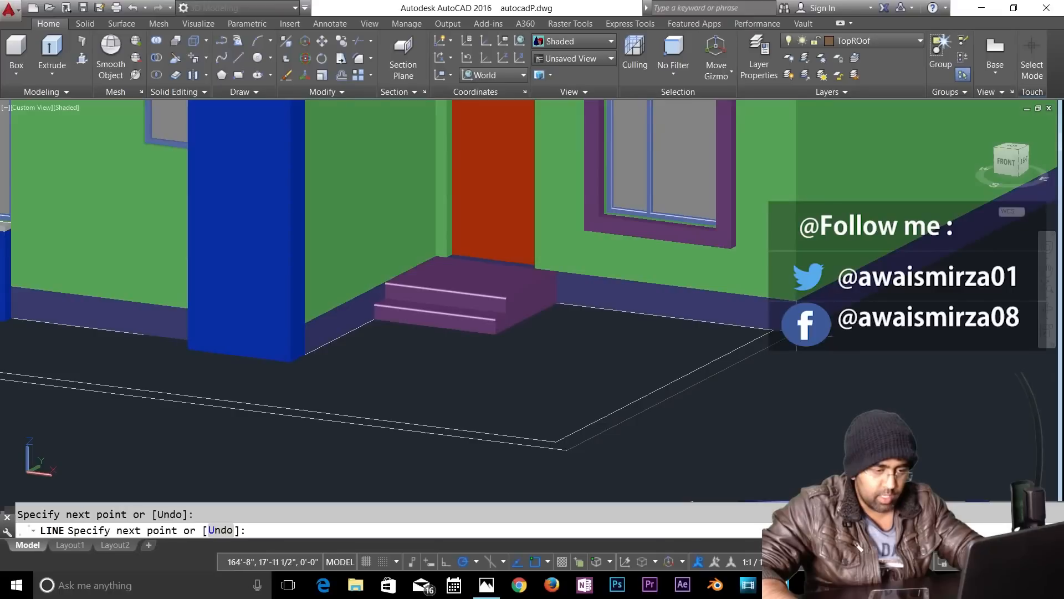
key("Escape")
middle_click_drag(577, 333, 910, 244, "shift")
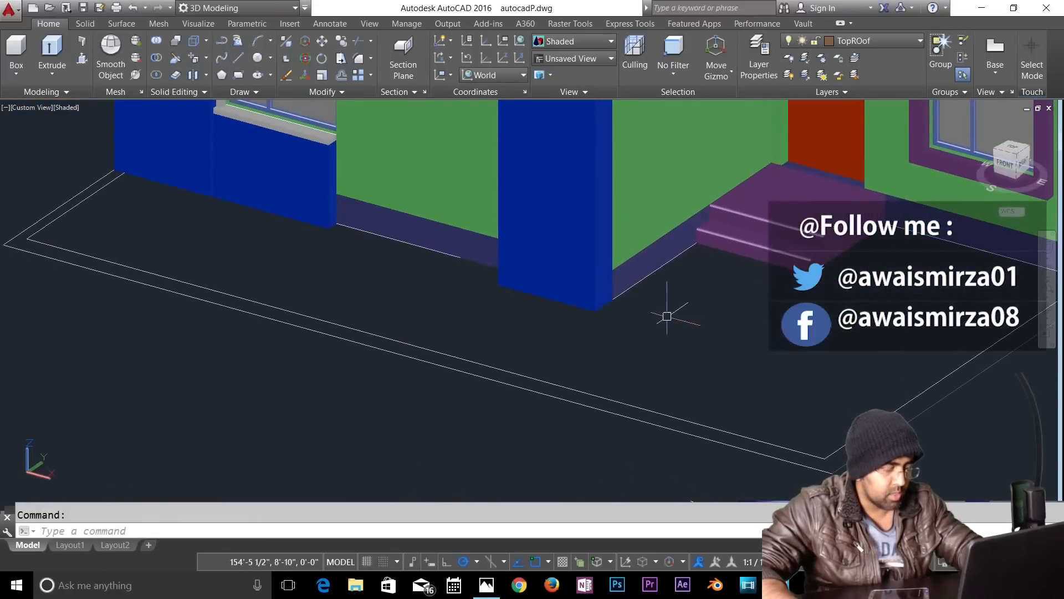
type("O")
key("Return")
key("Escape")
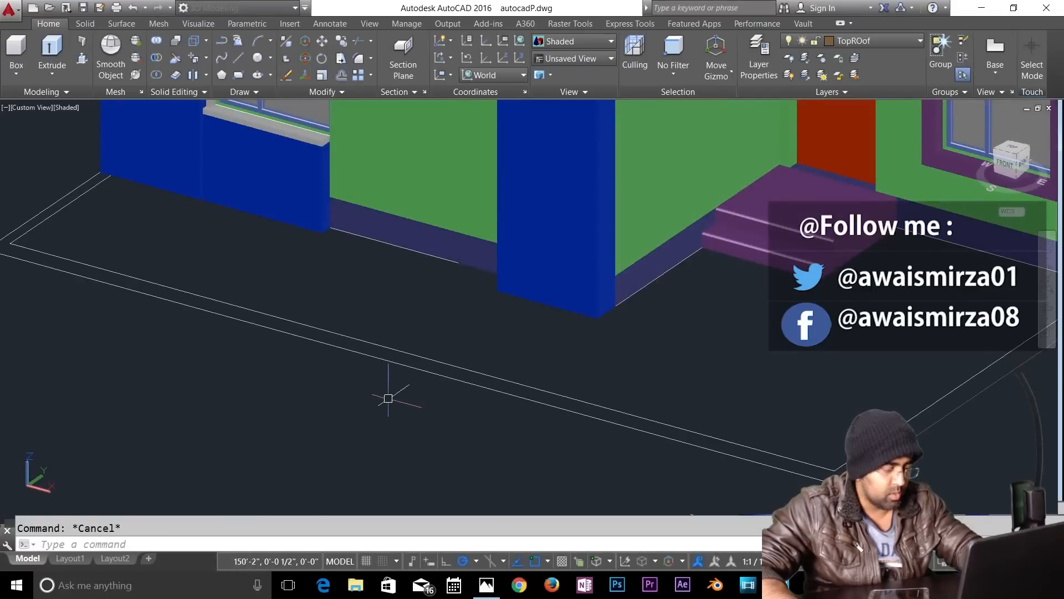
Step: Try to create a polyline boundary from the narrow strip between the two ground outlines in front of the house
key("Return")
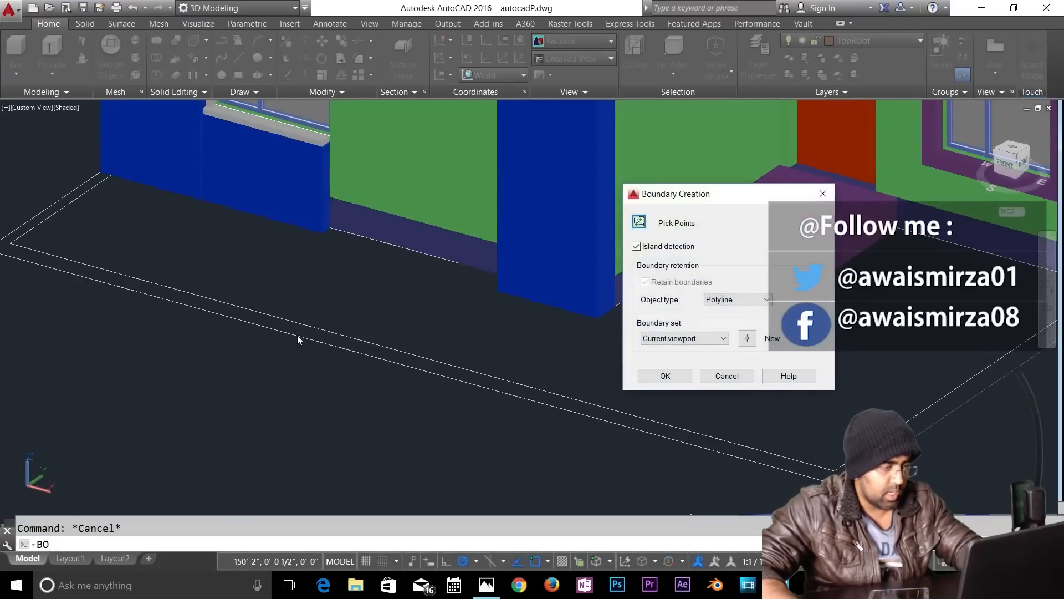
left_click(640, 222)
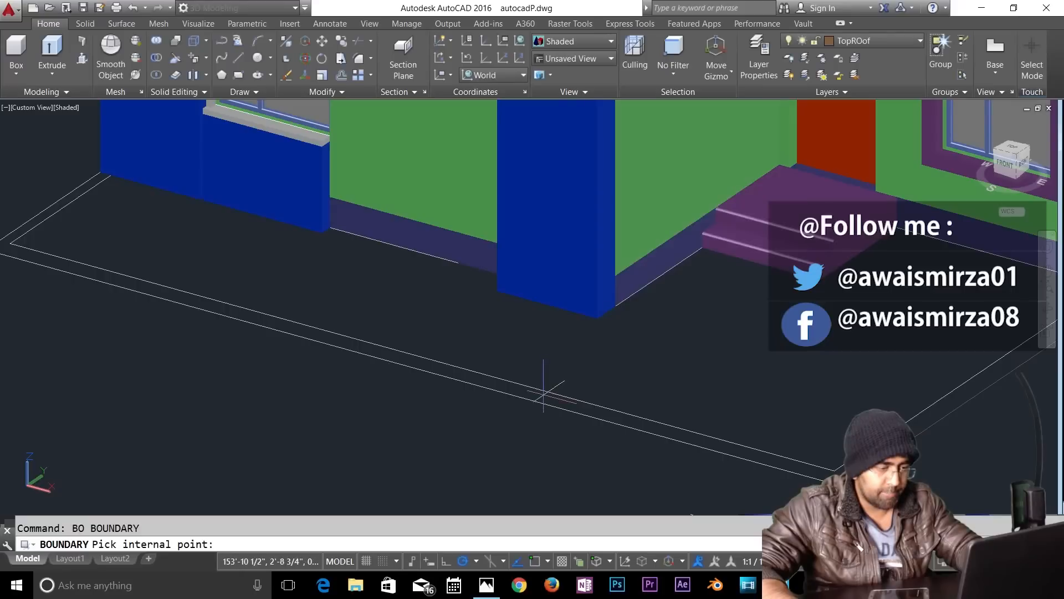
scroll(542, 395, "down", 2)
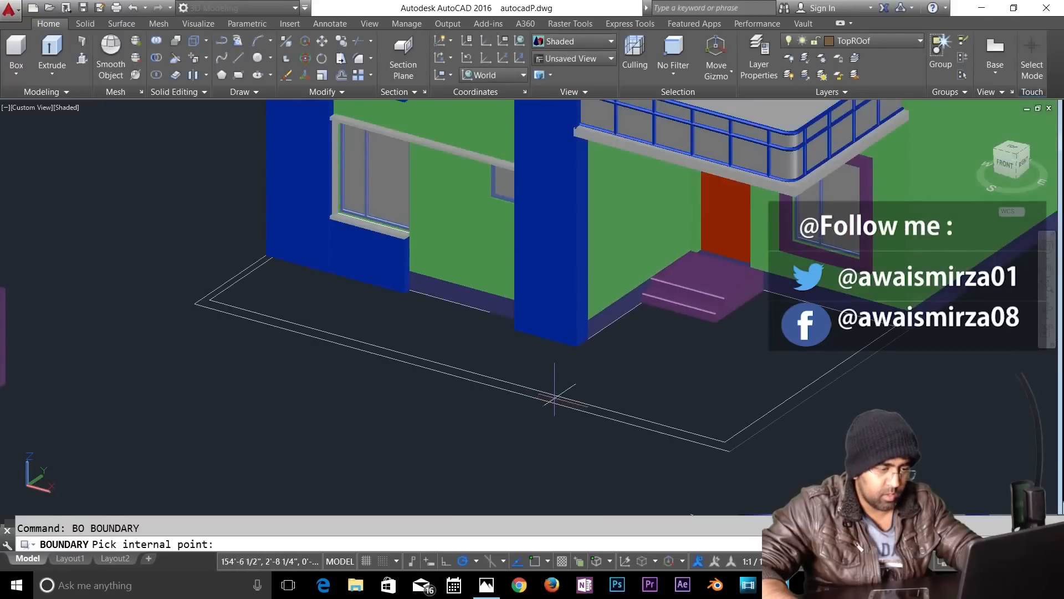
left_click(546, 414)
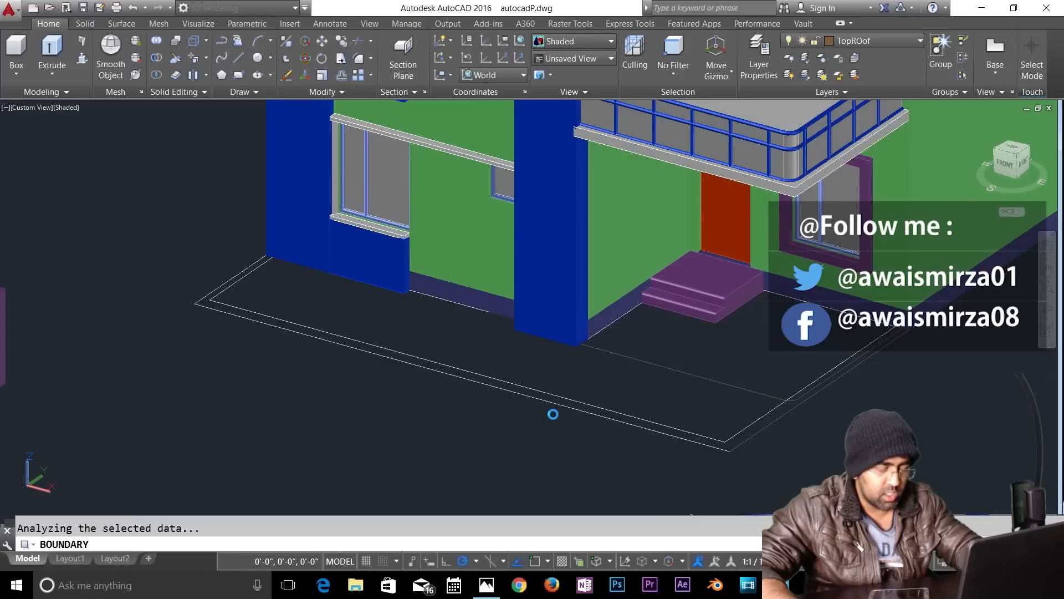
key("Escape")
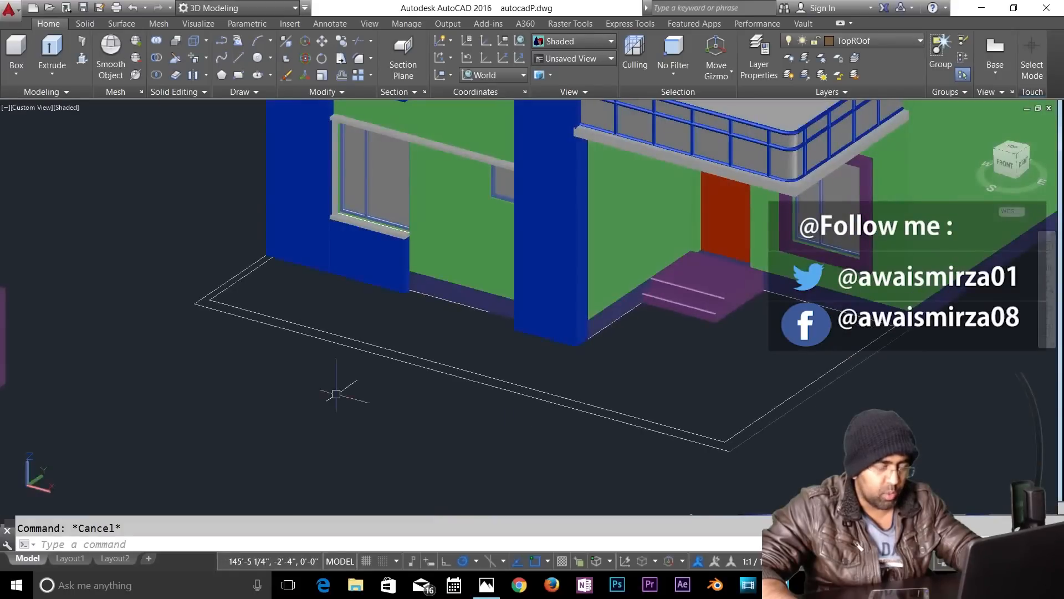
scroll(559, 301, "down", 2)
middle_click_drag(594, 273, 576, 355)
middle_click_drag(603, 320, 594, 415)
scroll(429, 320, "down", 1)
middle_click_drag(429, 320, 435, 302)
scroll(550, 309, "up", 2)
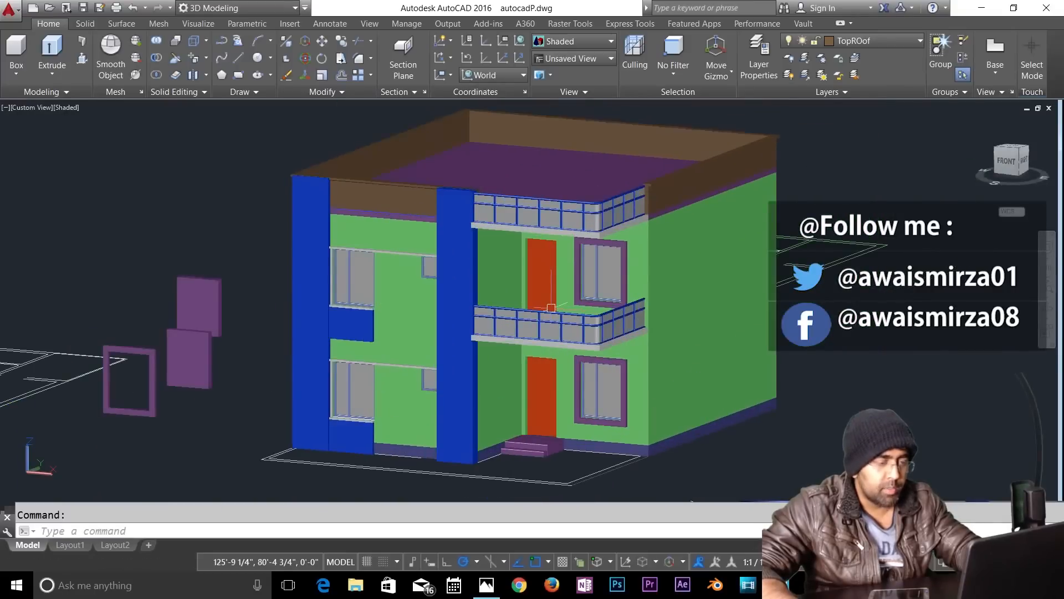